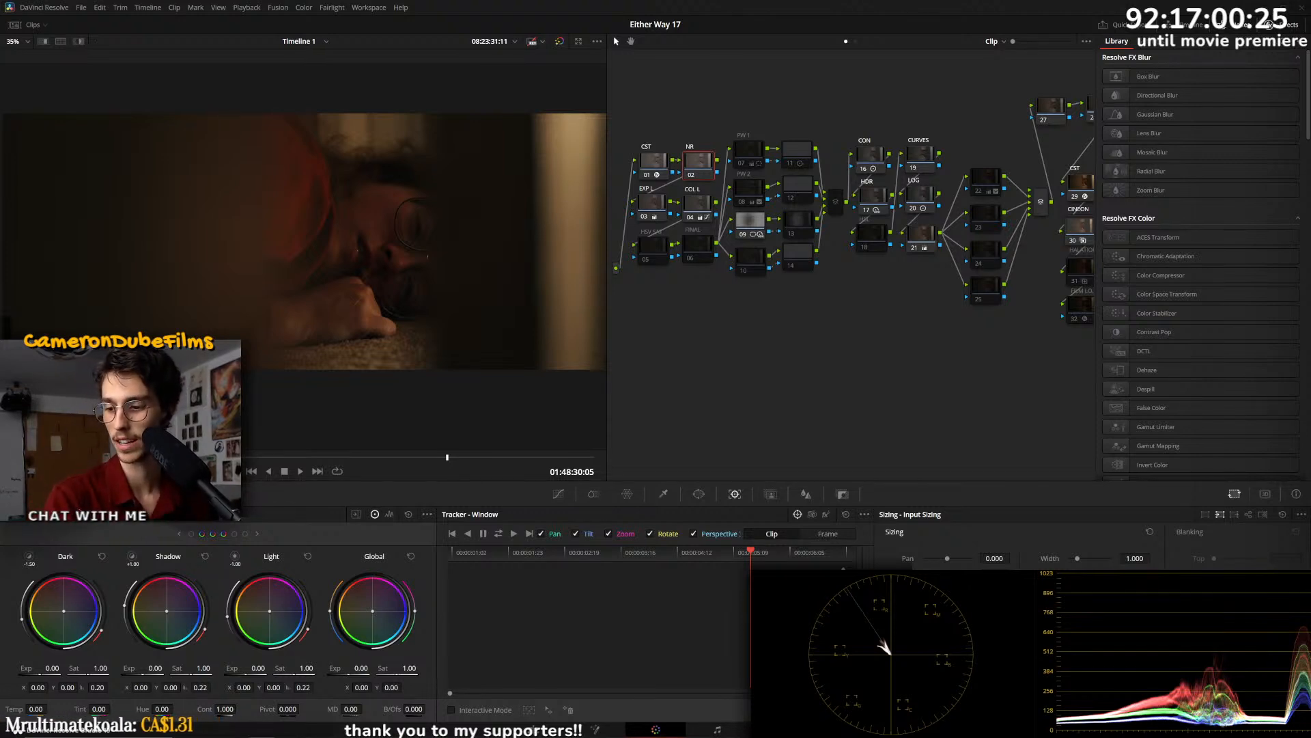
# - Check the live stream's status in YouTube Studio and return to DaVinci Resolve
pyautogui.hotkey('alt', 'Tab')
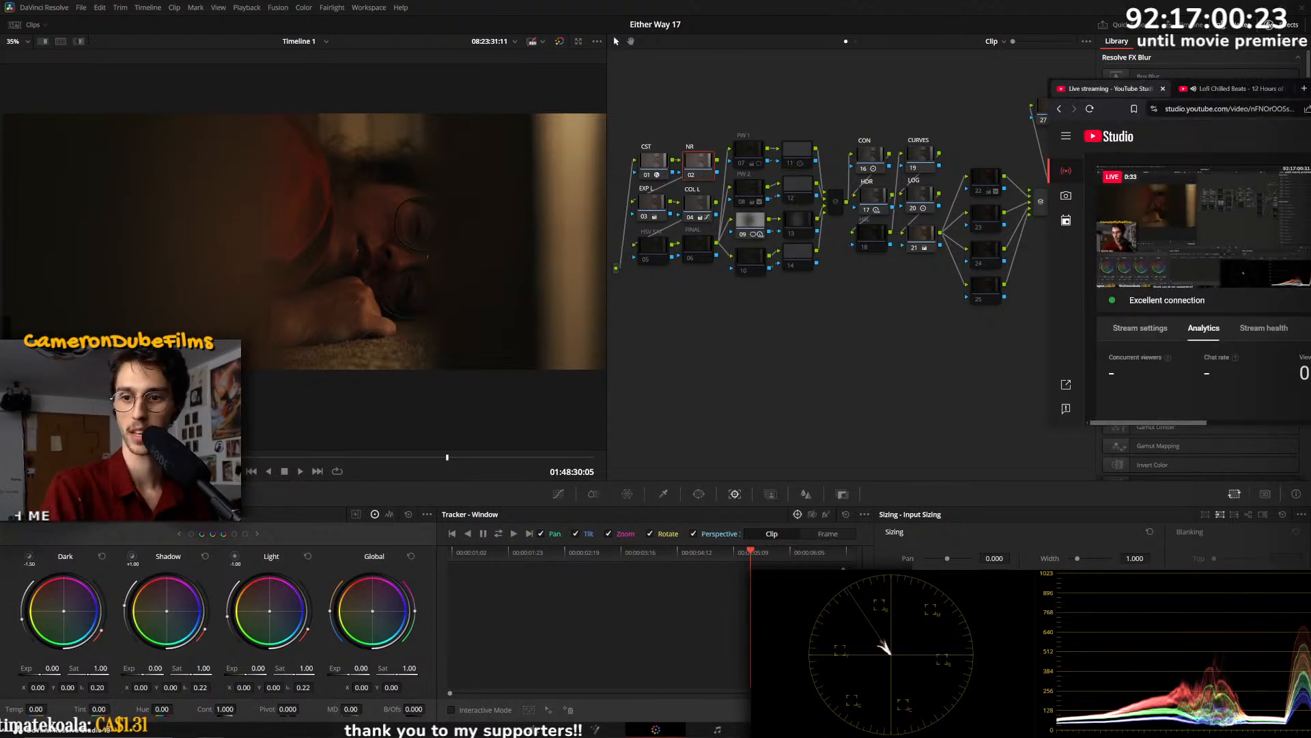
pyautogui.click(420, 393)
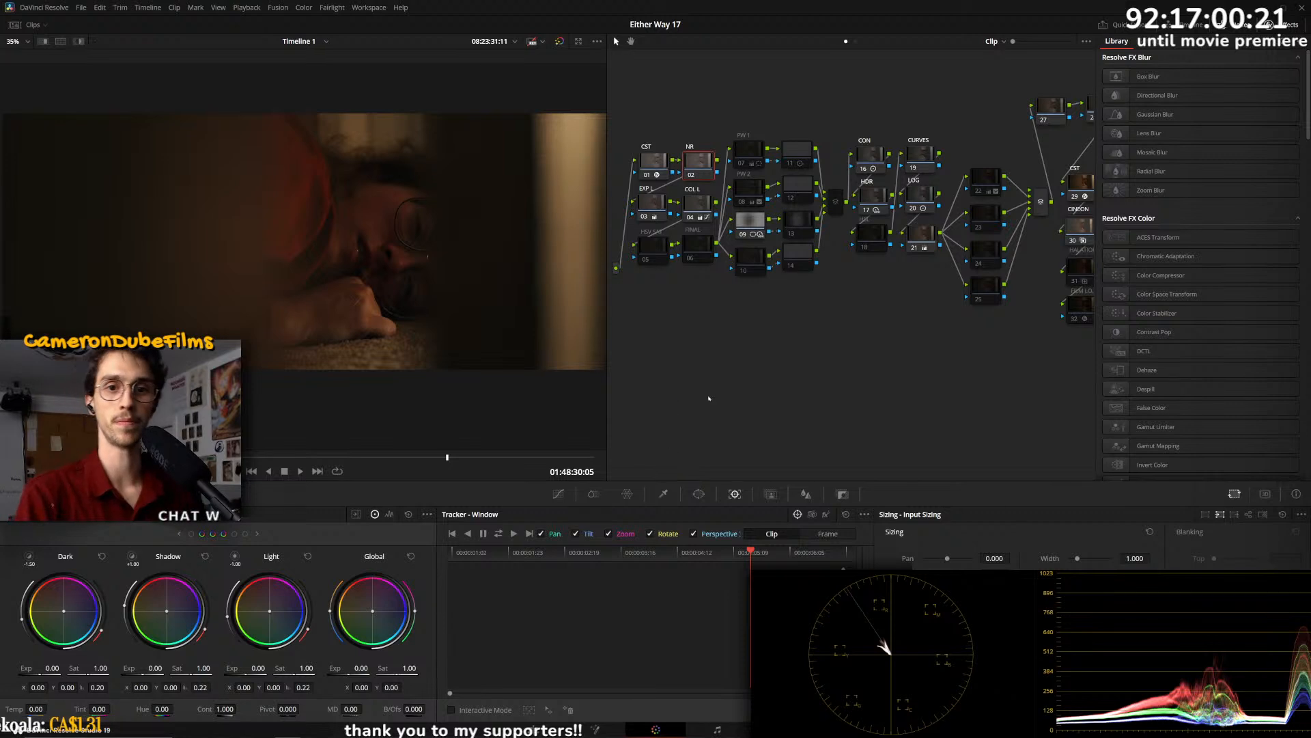
# - Step through the clips from the dim floor shot to the armchair portrait, comparing their images and node trees
pyautogui.moveTo(872, 308); pyautogui.dragTo(855, 311)
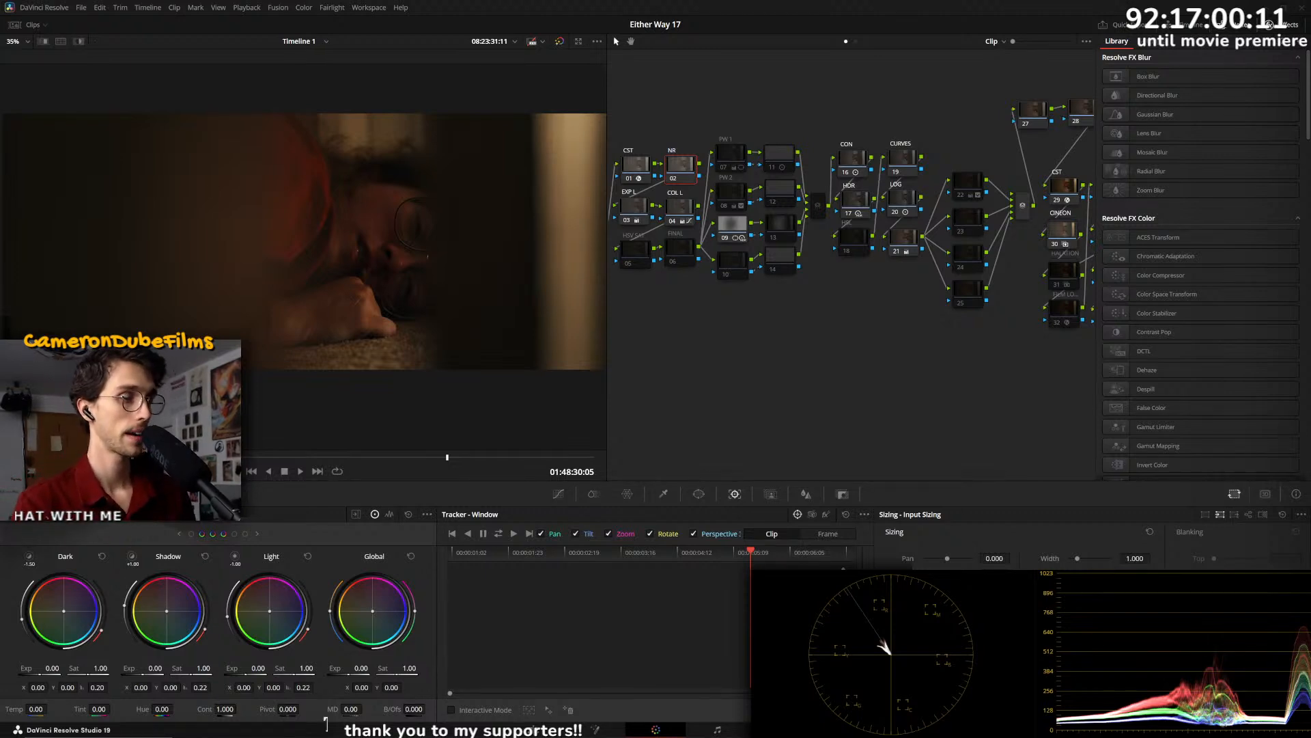
pyautogui.press('Down')
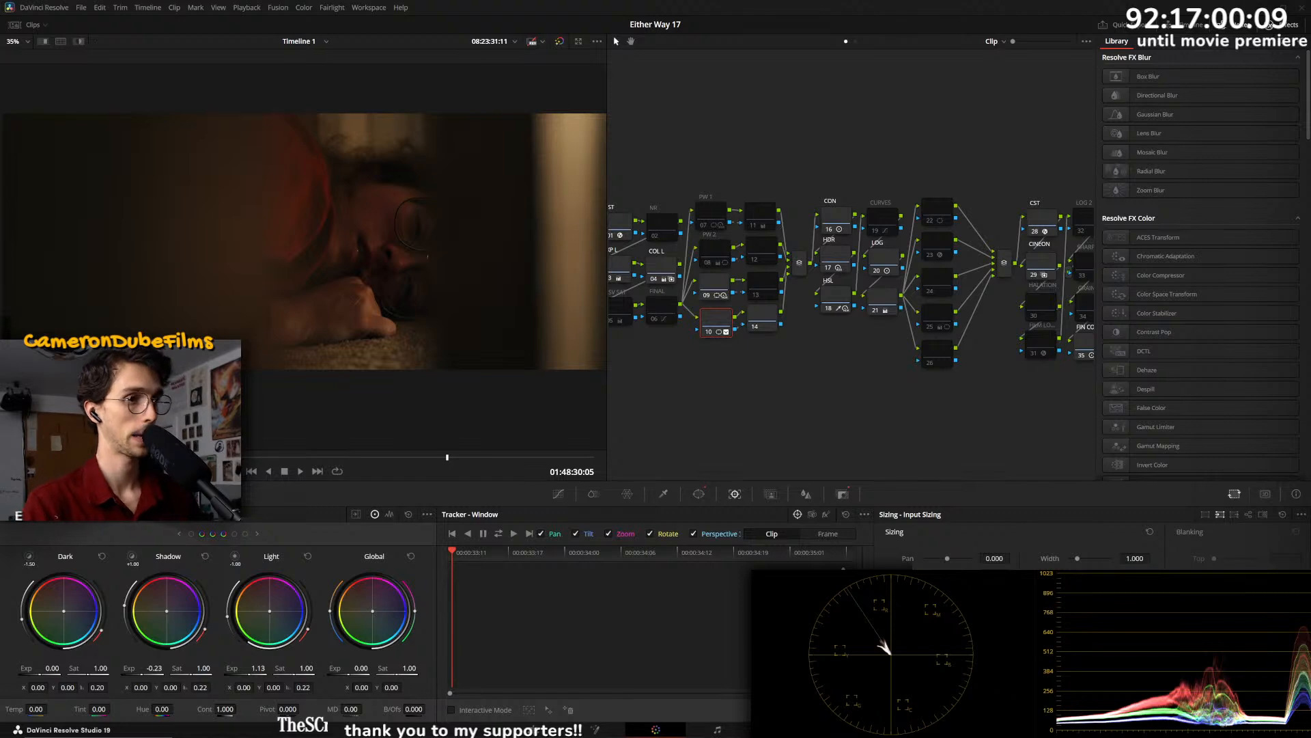
pyautogui.press('Down')
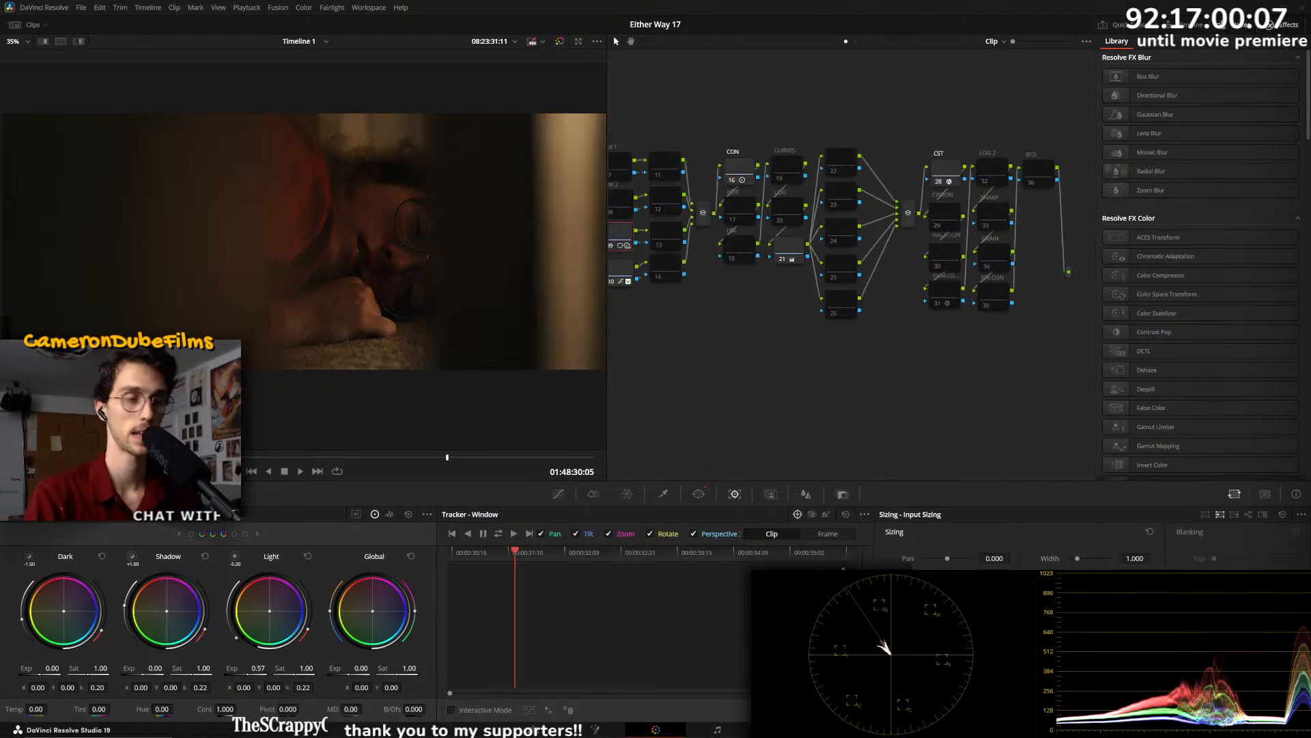
pyautogui.press('Down')
pyautogui.press('Down')
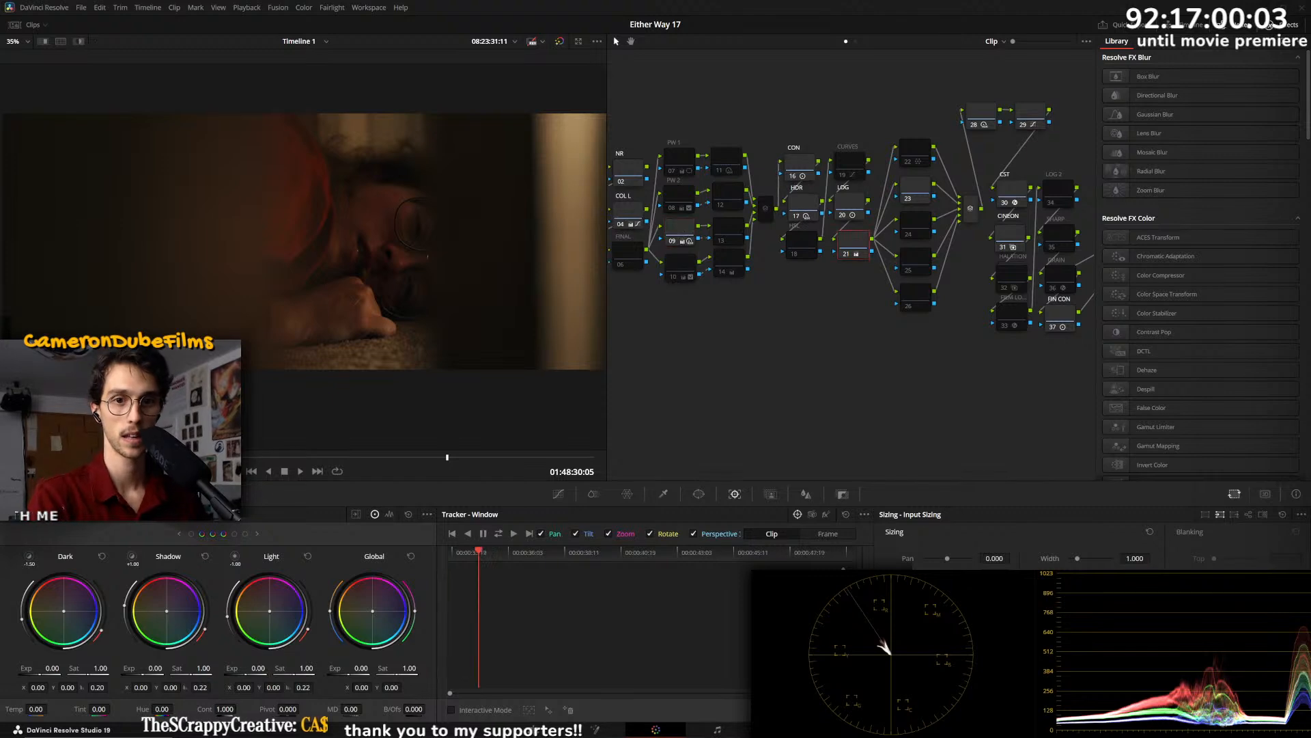
pyautogui.press('Down')
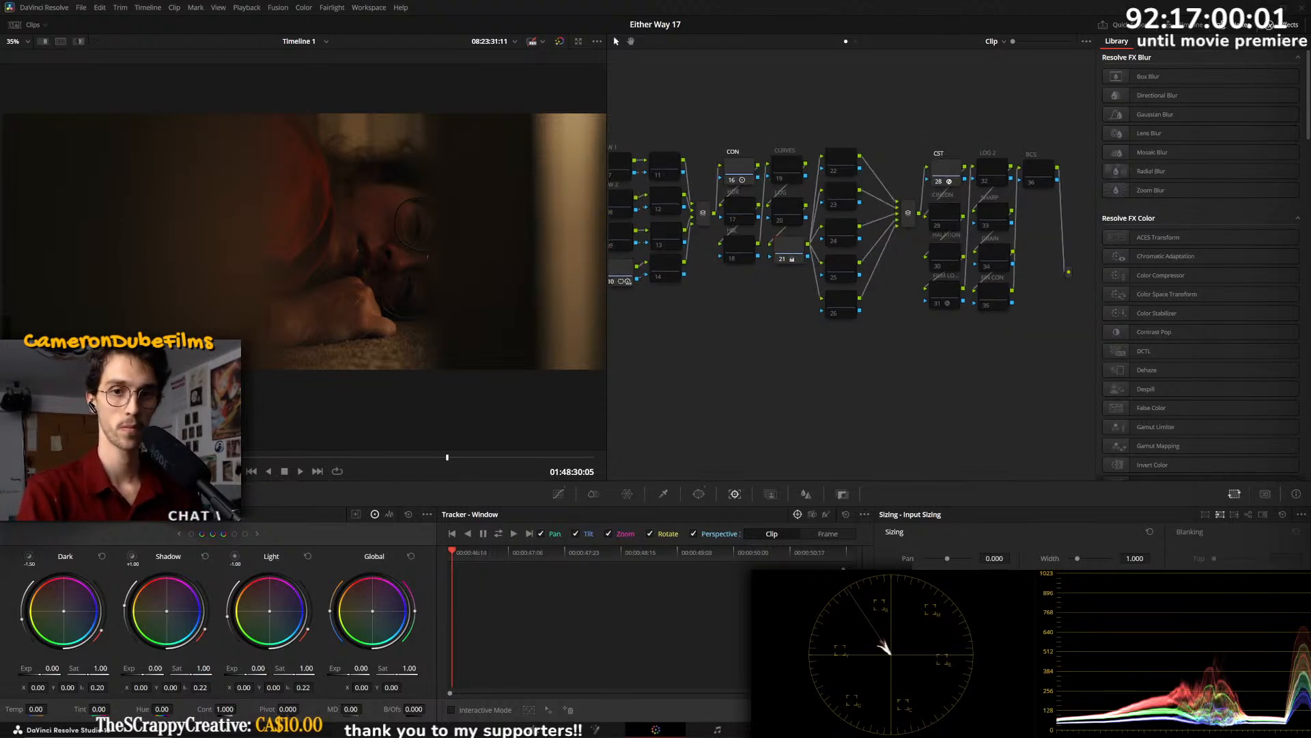
pyautogui.press('Down')
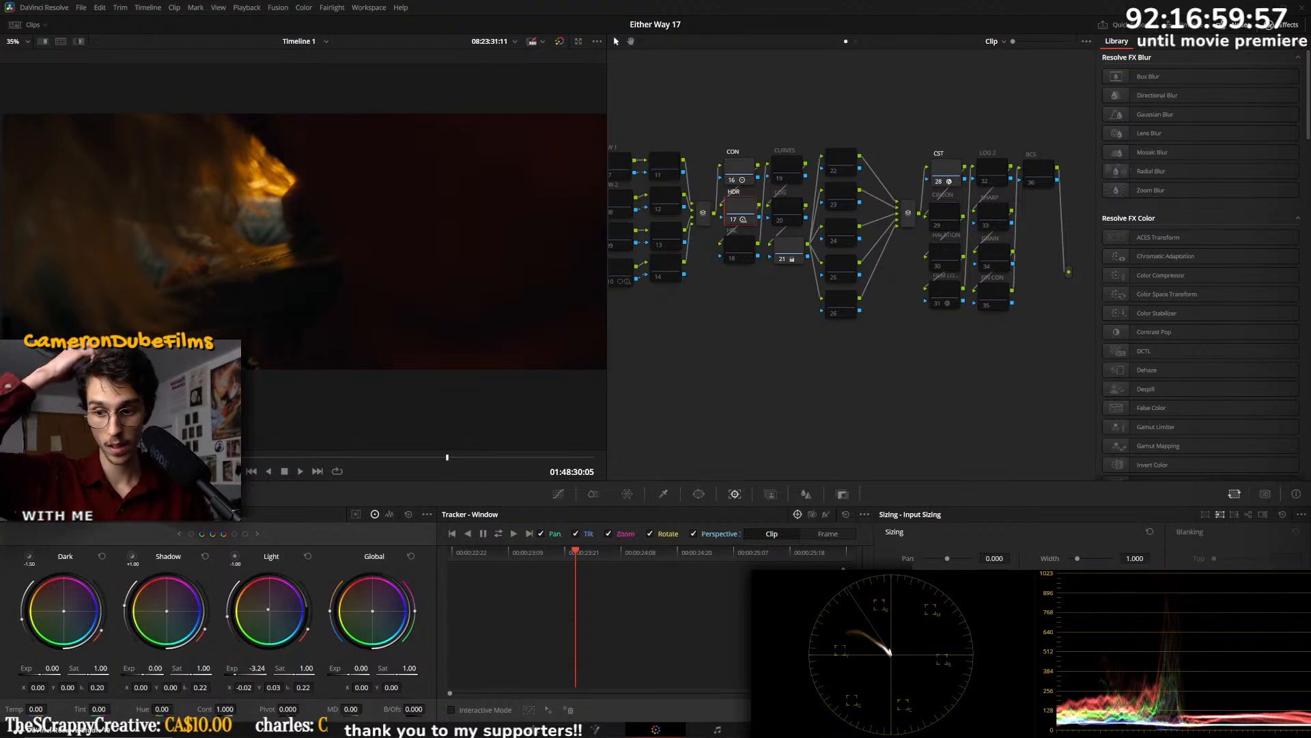
pyautogui.press('Down')
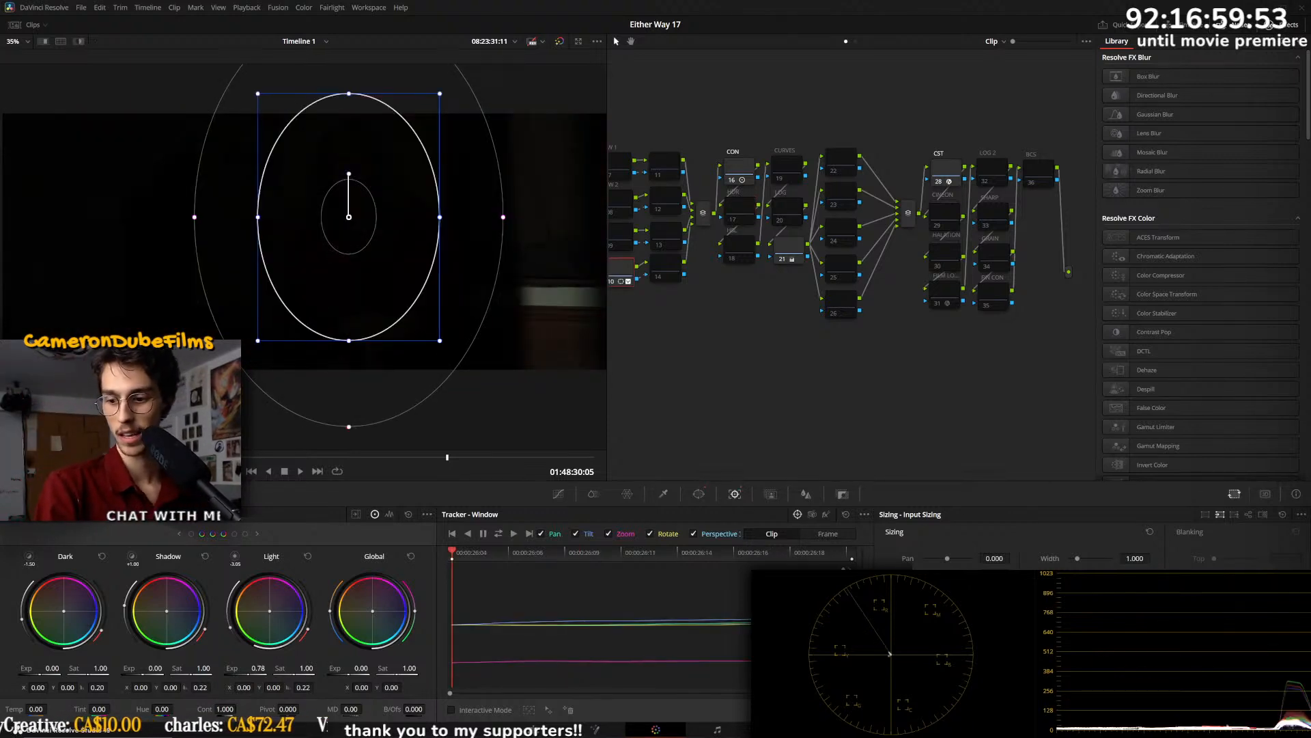
pyautogui.press('Down')
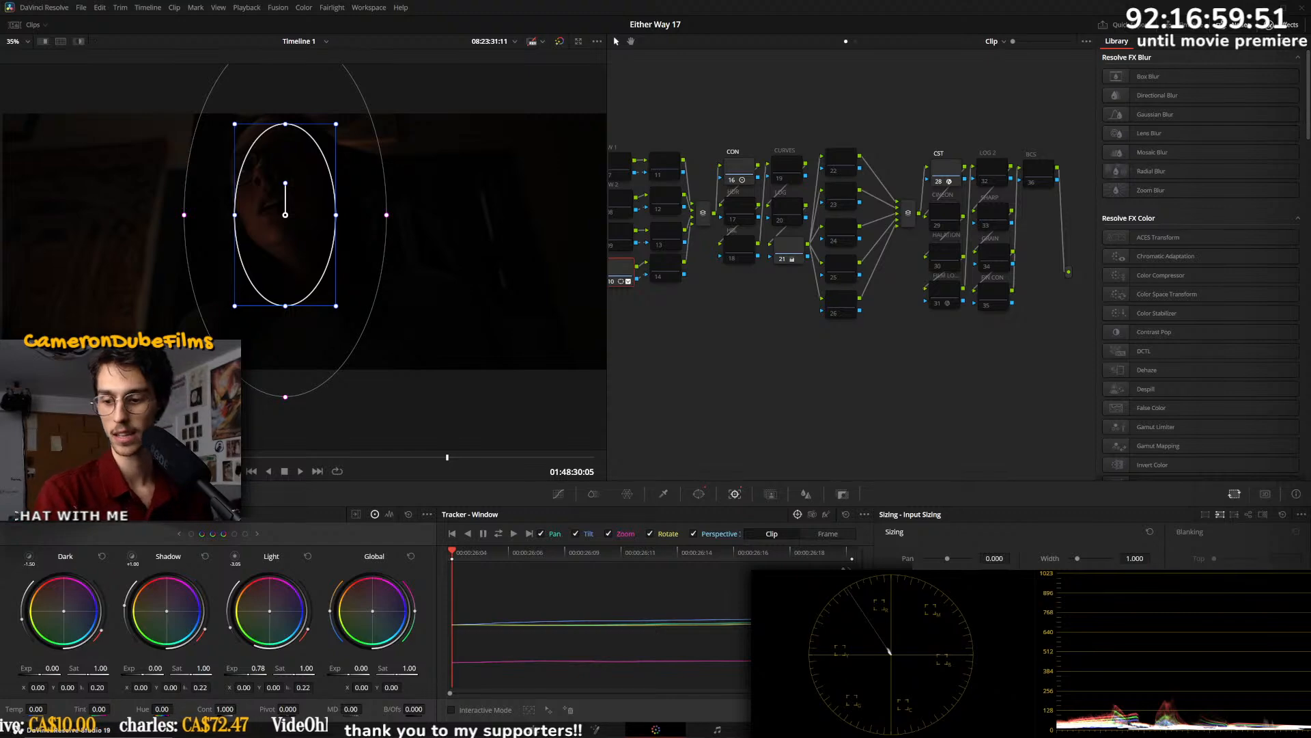
pyautogui.press('Down')
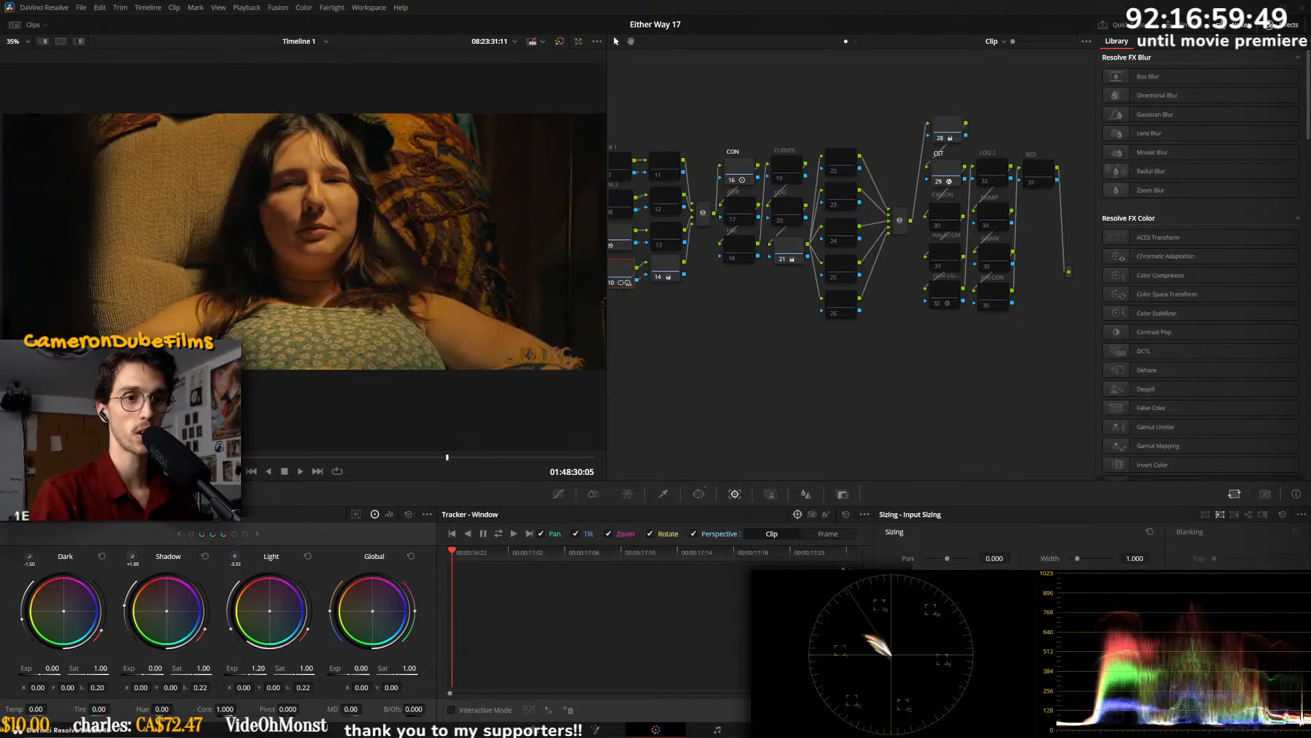
pyautogui.press('Down')
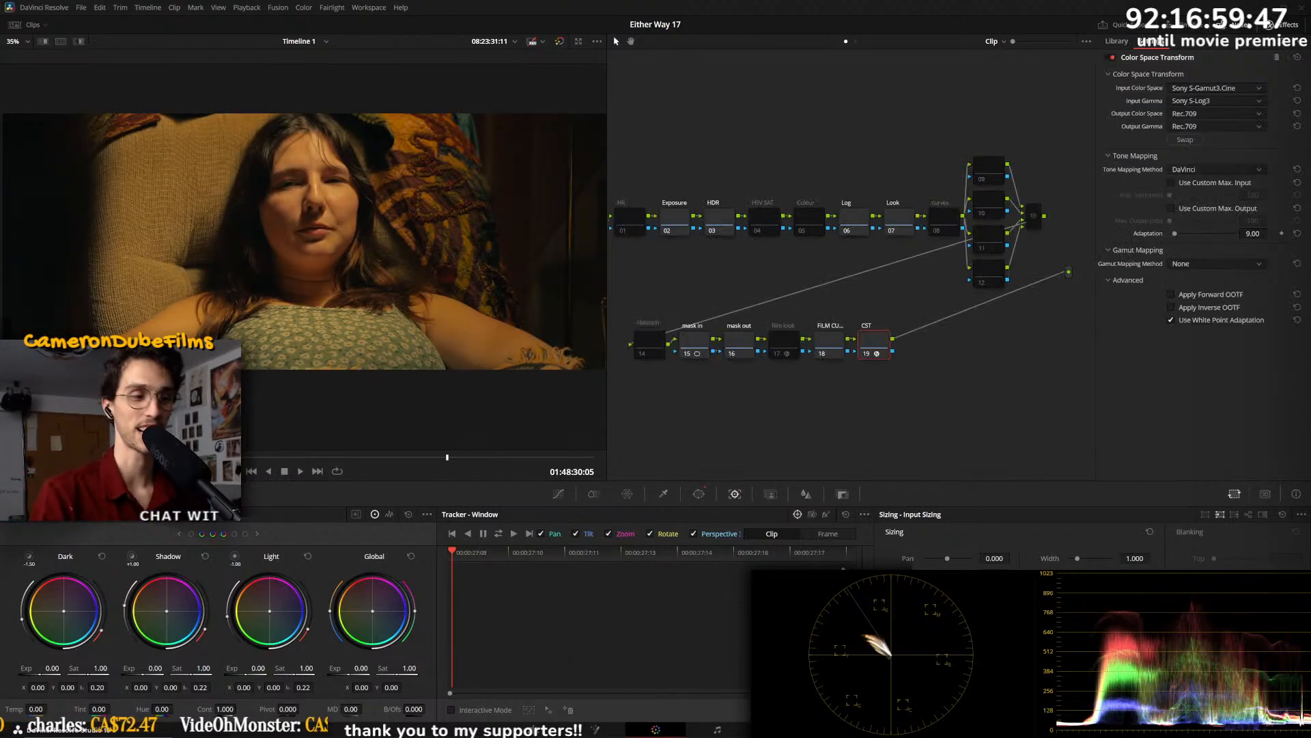
pyautogui.press('Down')
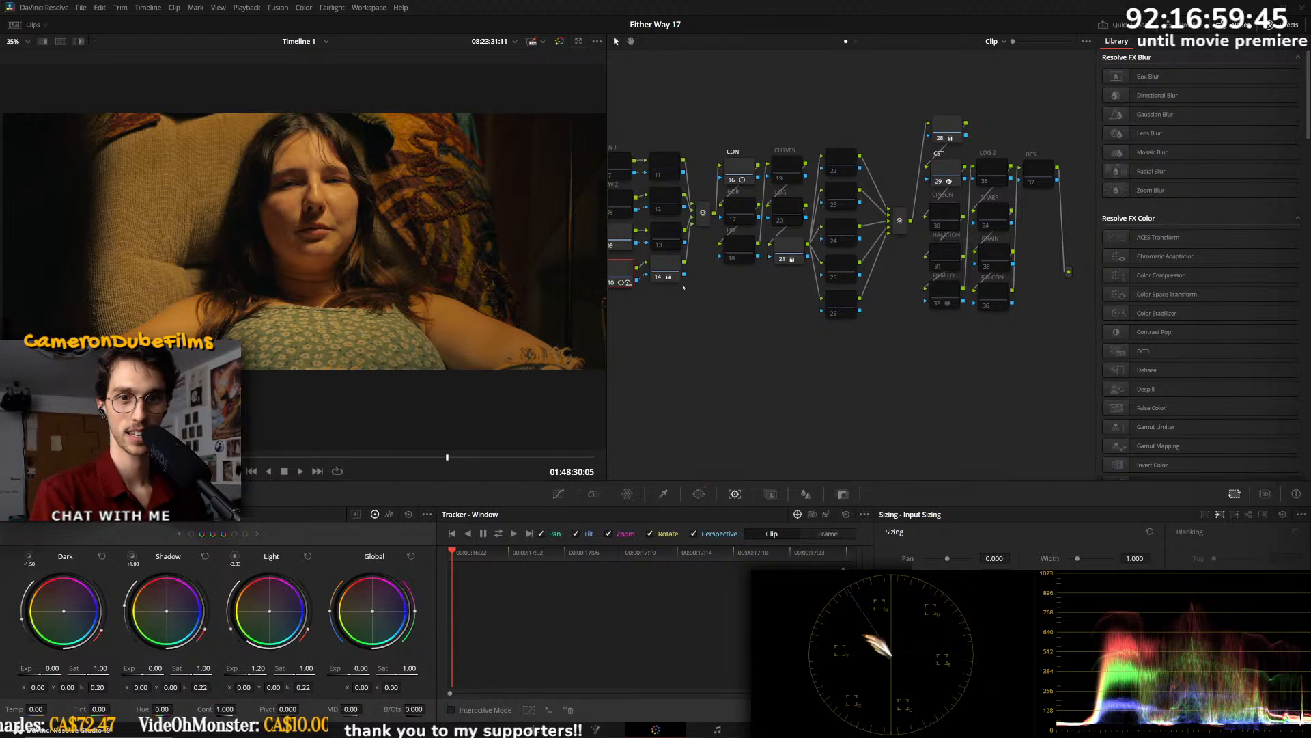
# - Select node 09 on the armchair portrait and review the following clips through to the blue-lit driving shots
pyautogui.click(621, 237)
pyautogui.moveTo(808, 339); pyautogui.dragTo(957, 355)
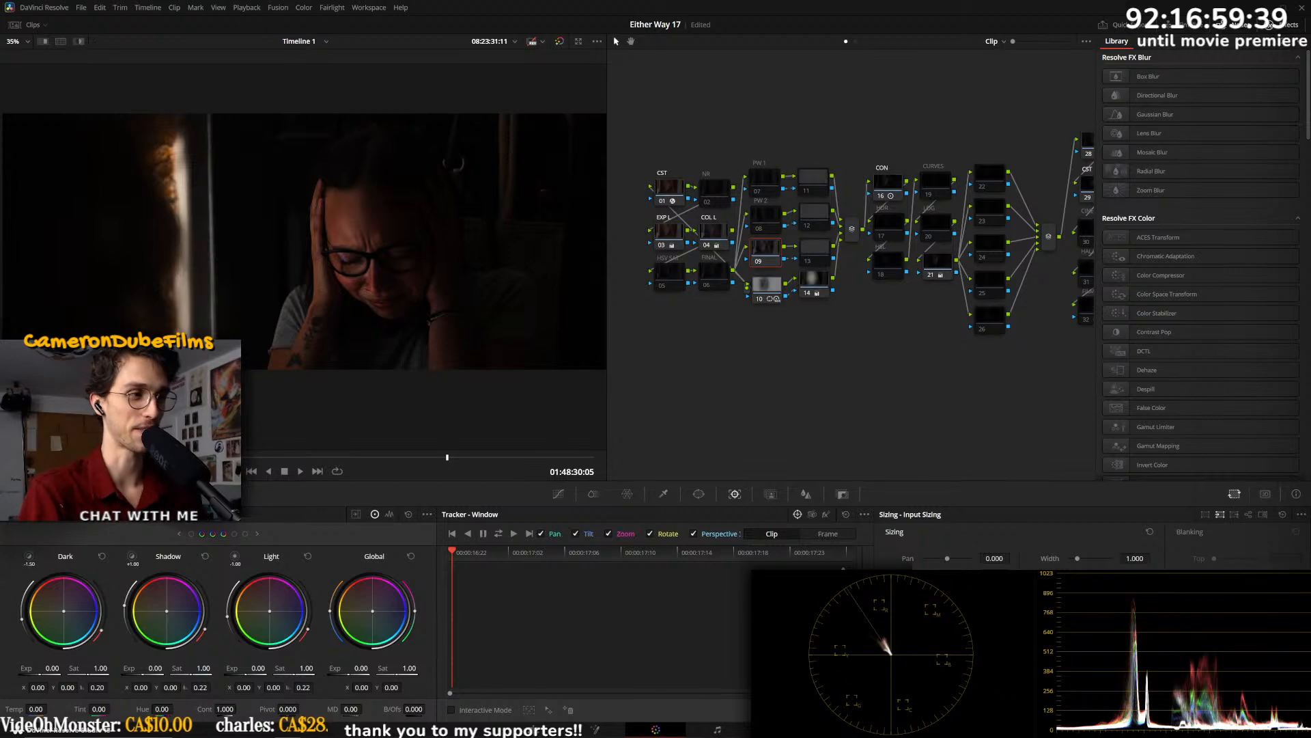
pyautogui.press('Down')
pyautogui.press('Left')
pyautogui.press('Right')
pyautogui.press('Down')
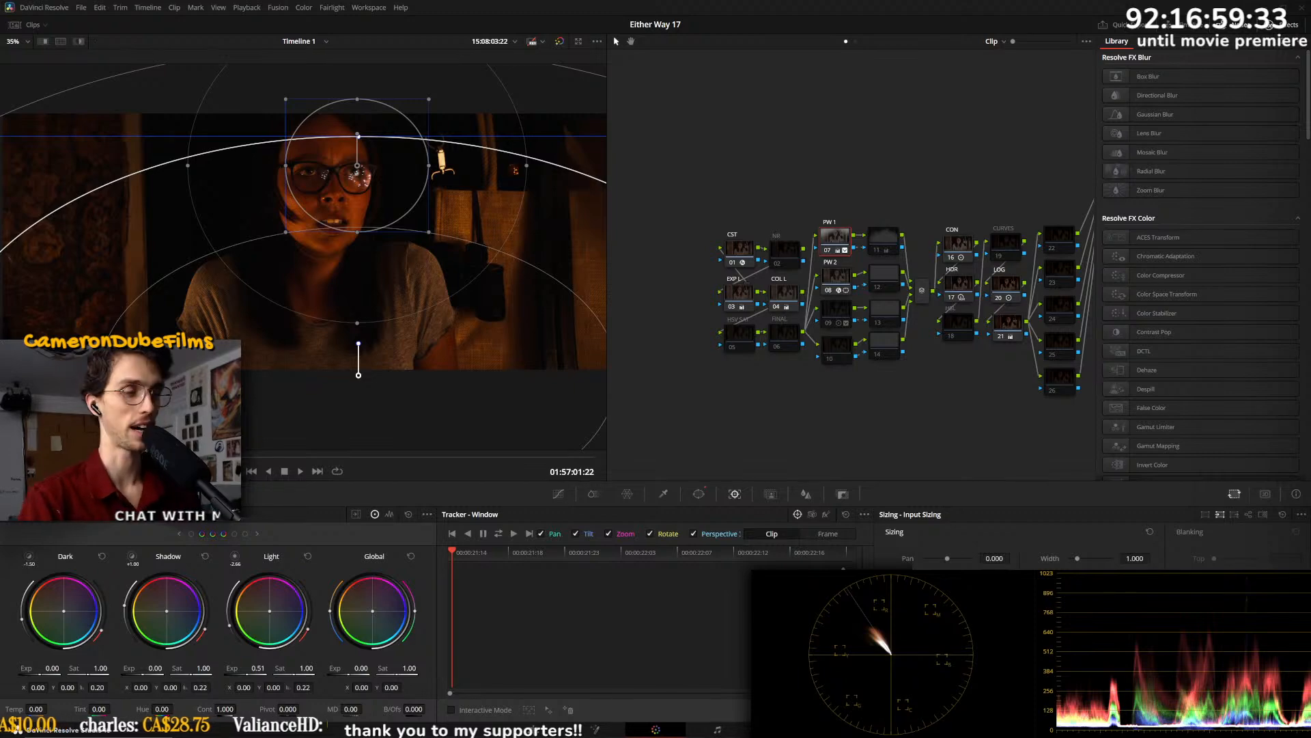
pyautogui.press('Down')
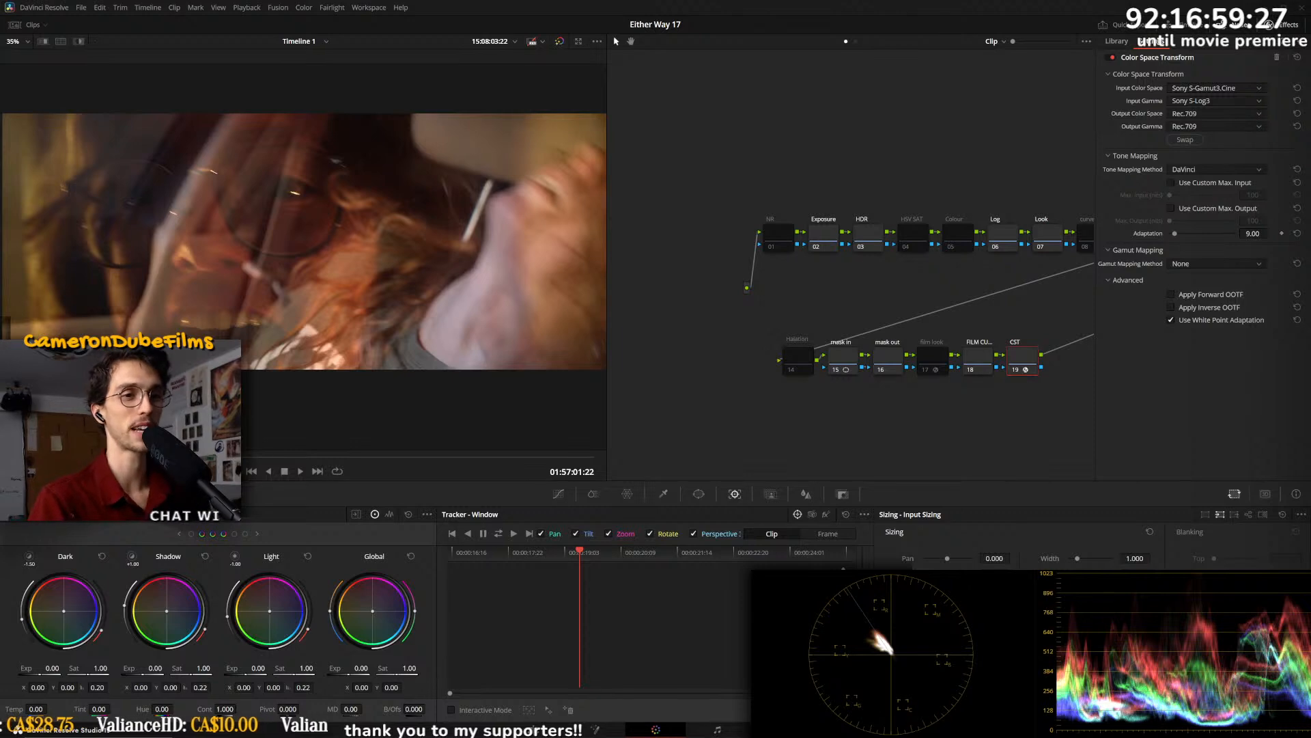
pyautogui.press('Down')
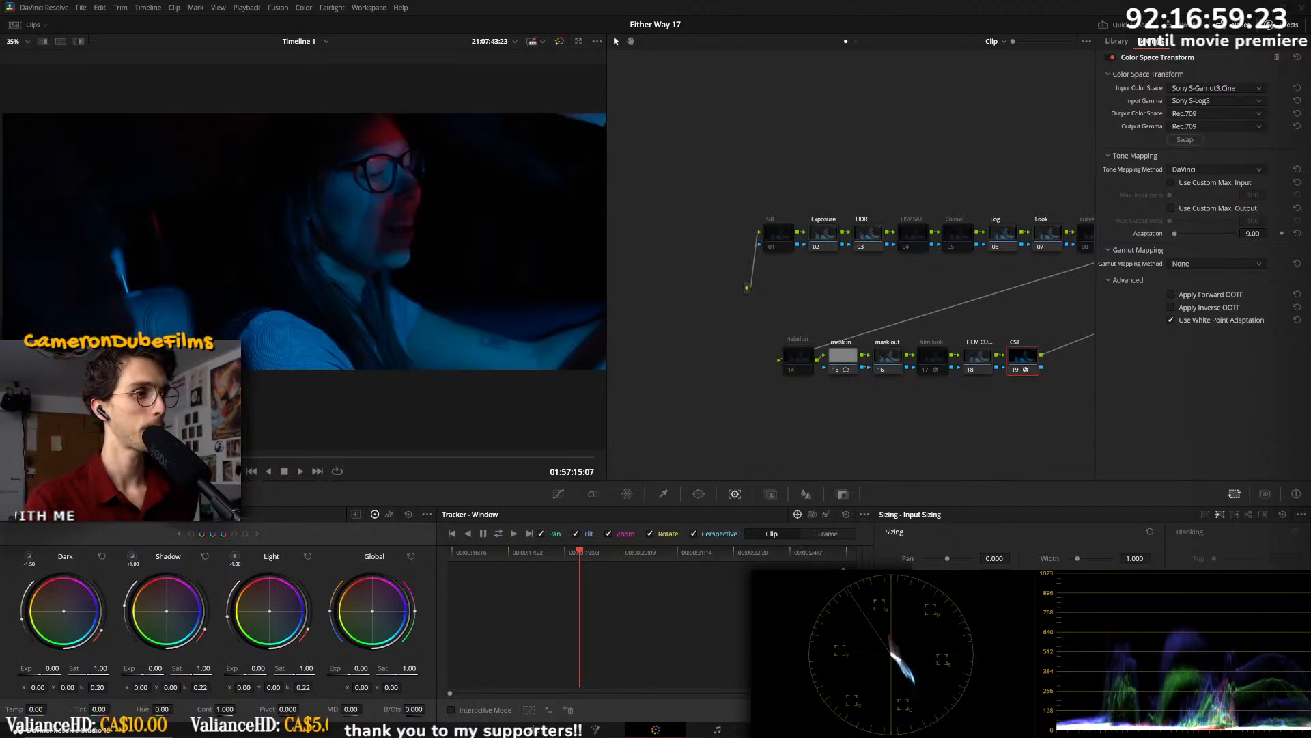
pyautogui.press('Up')
pyautogui.press('Up')
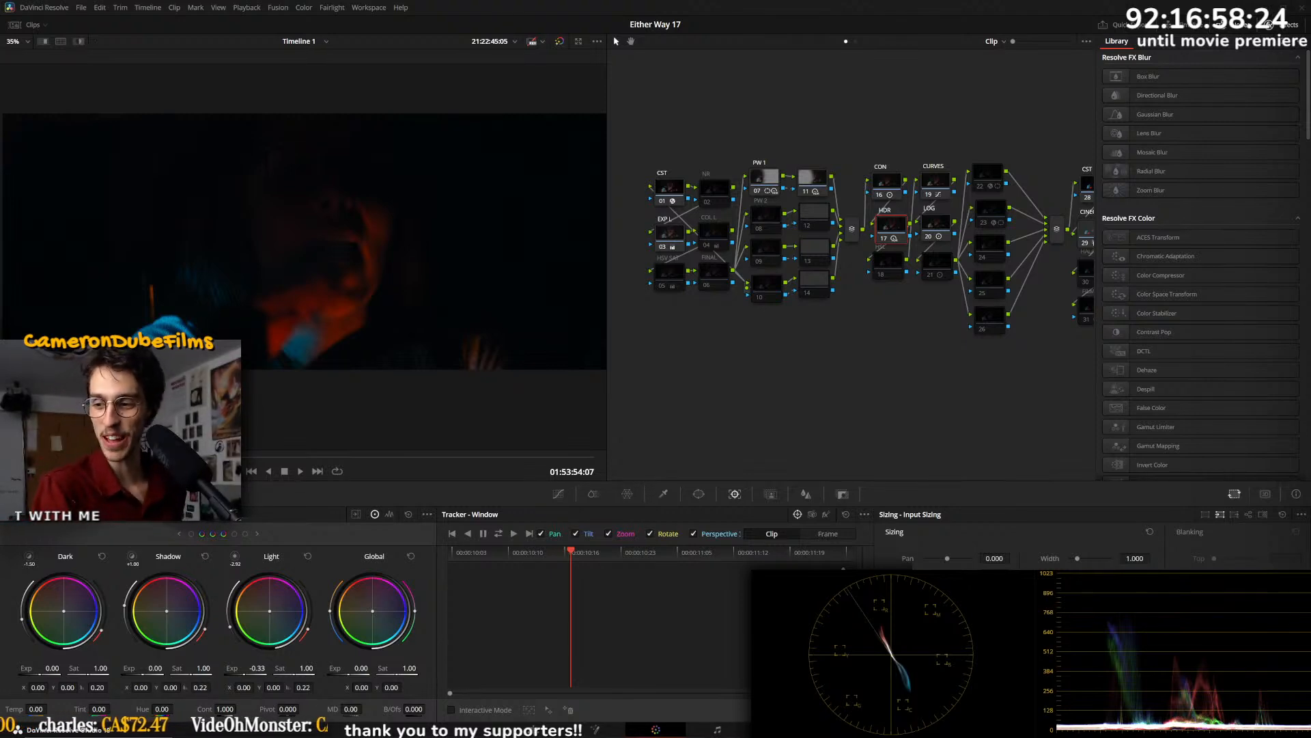
# - Check the stream analytics in YouTube Studio and return to the DaVinci Resolve grading session
pyautogui.hotkey('alt', 'Tab')
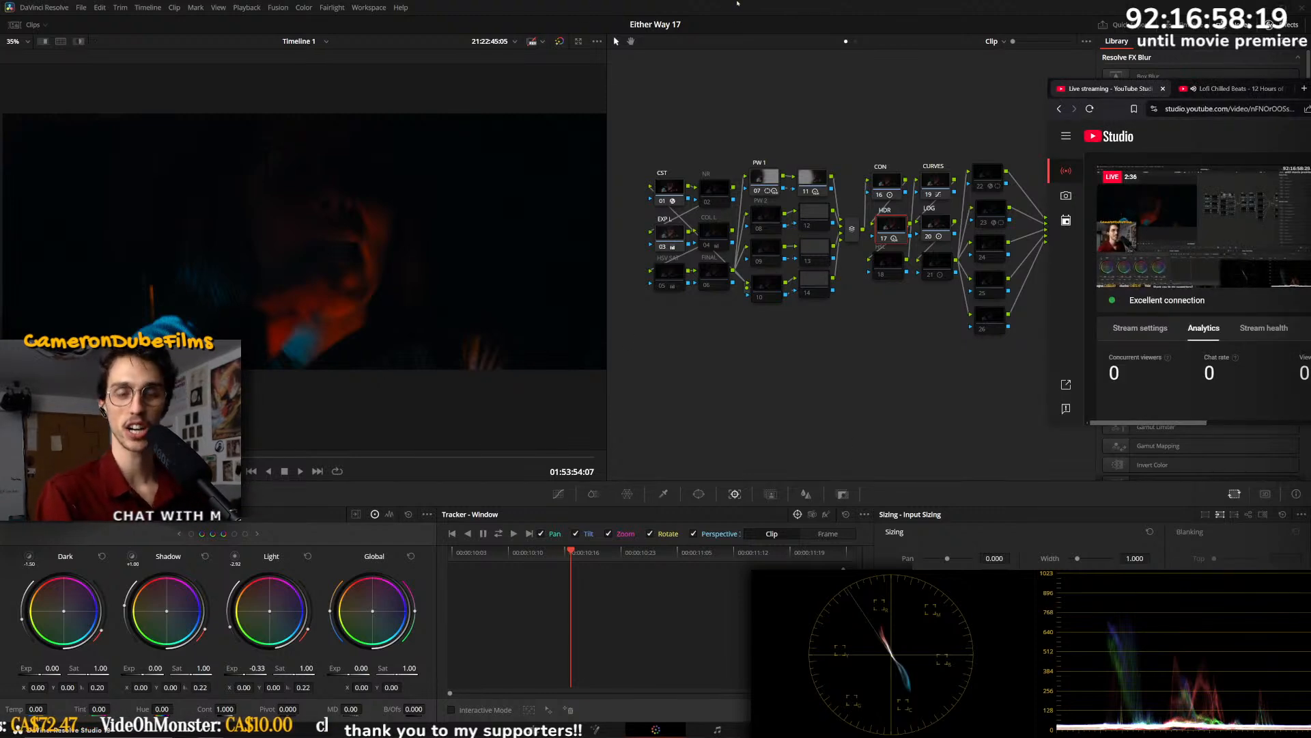
pyautogui.click(536, 274)
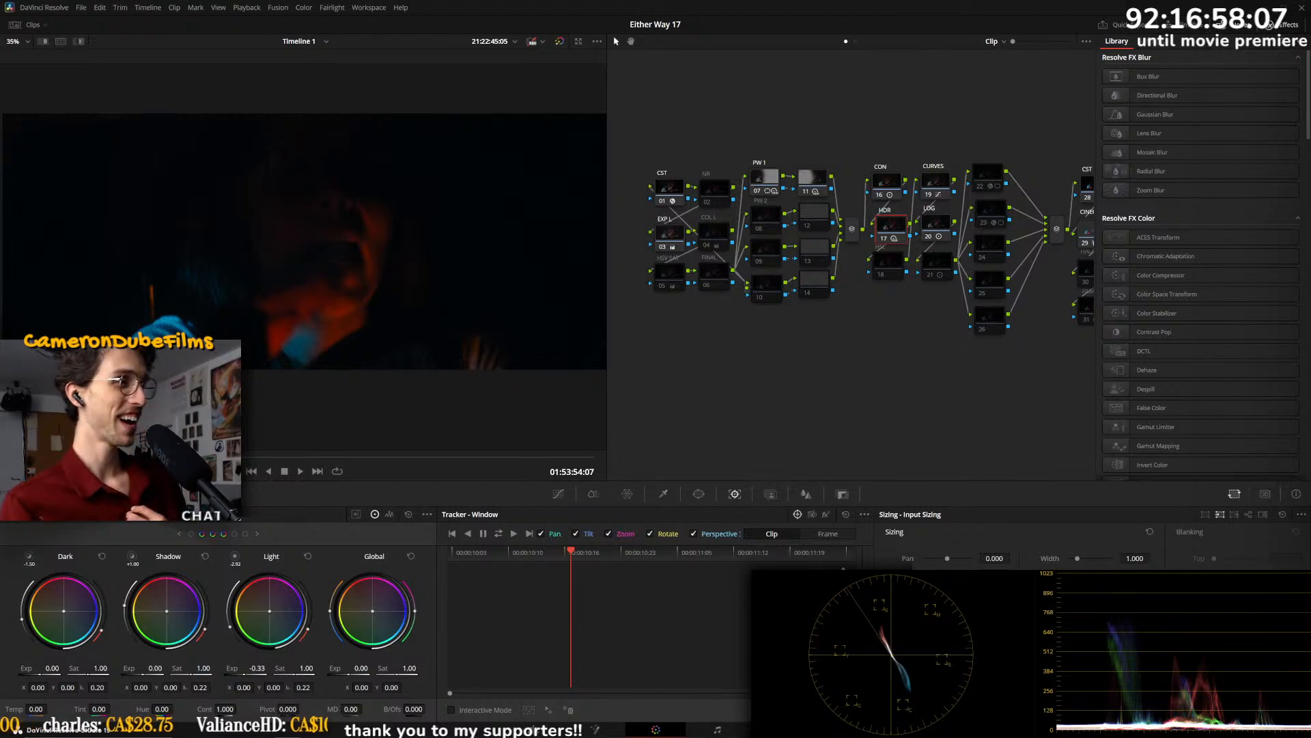
# - Review the short blue-lit profile shots around 01:57:03:20 frame by frame, continuing to the layered shot at 01:57:05:11
pyautogui.press('Down')
pyautogui.press('Down')
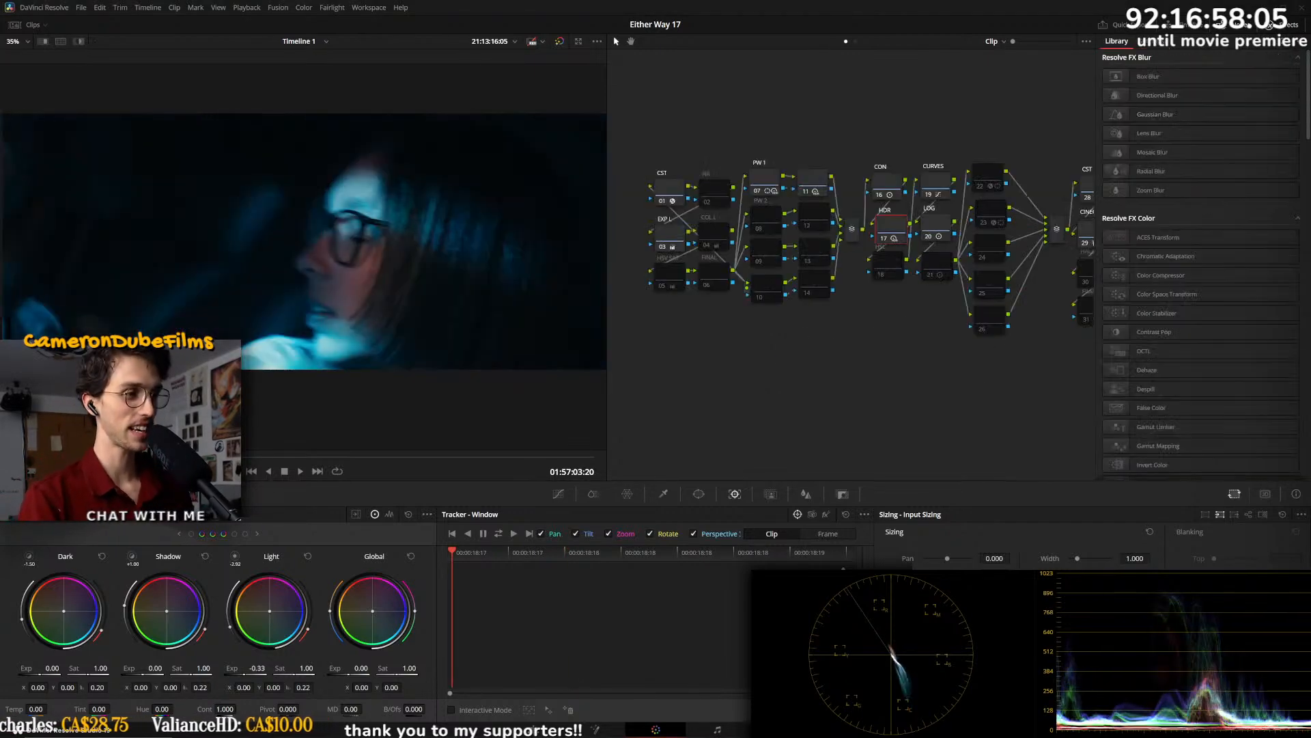
pyautogui.press('Down')
pyautogui.press('Down')
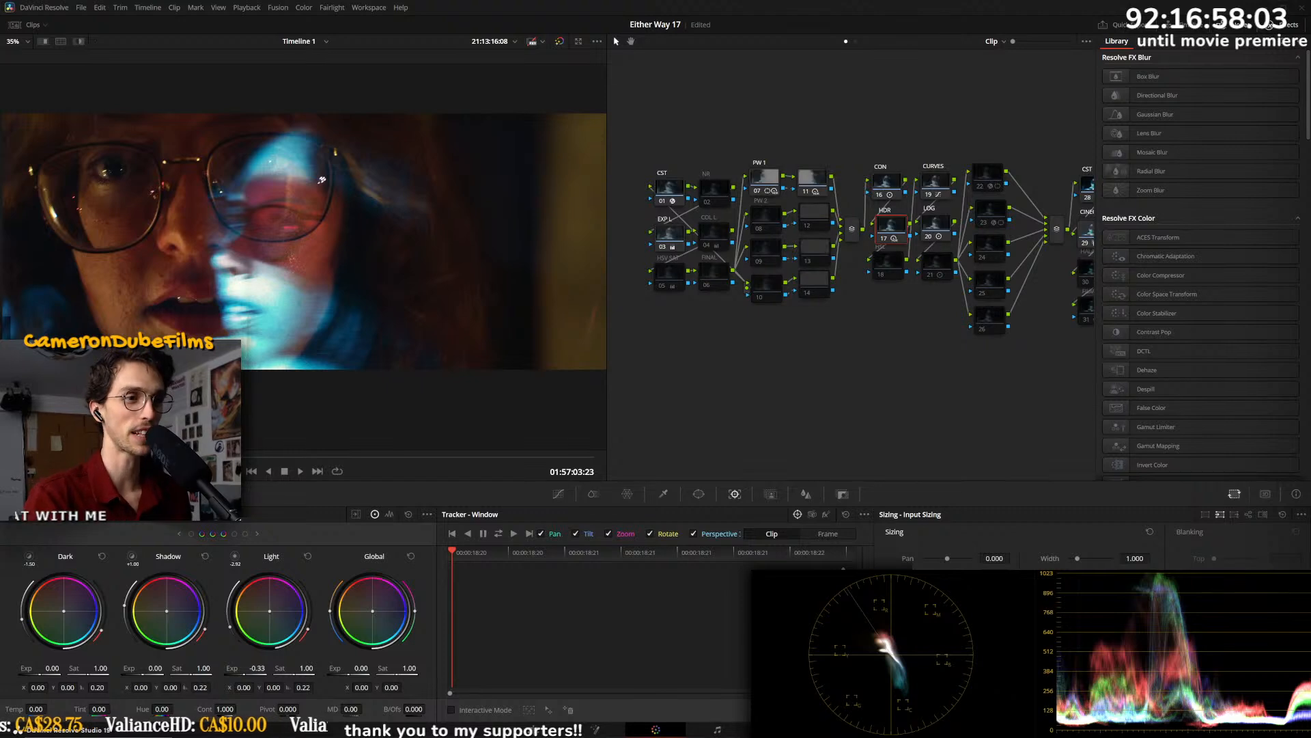
pyautogui.press('Up')
pyautogui.press('Up')
pyautogui.press('Right')
pyautogui.press('Right')
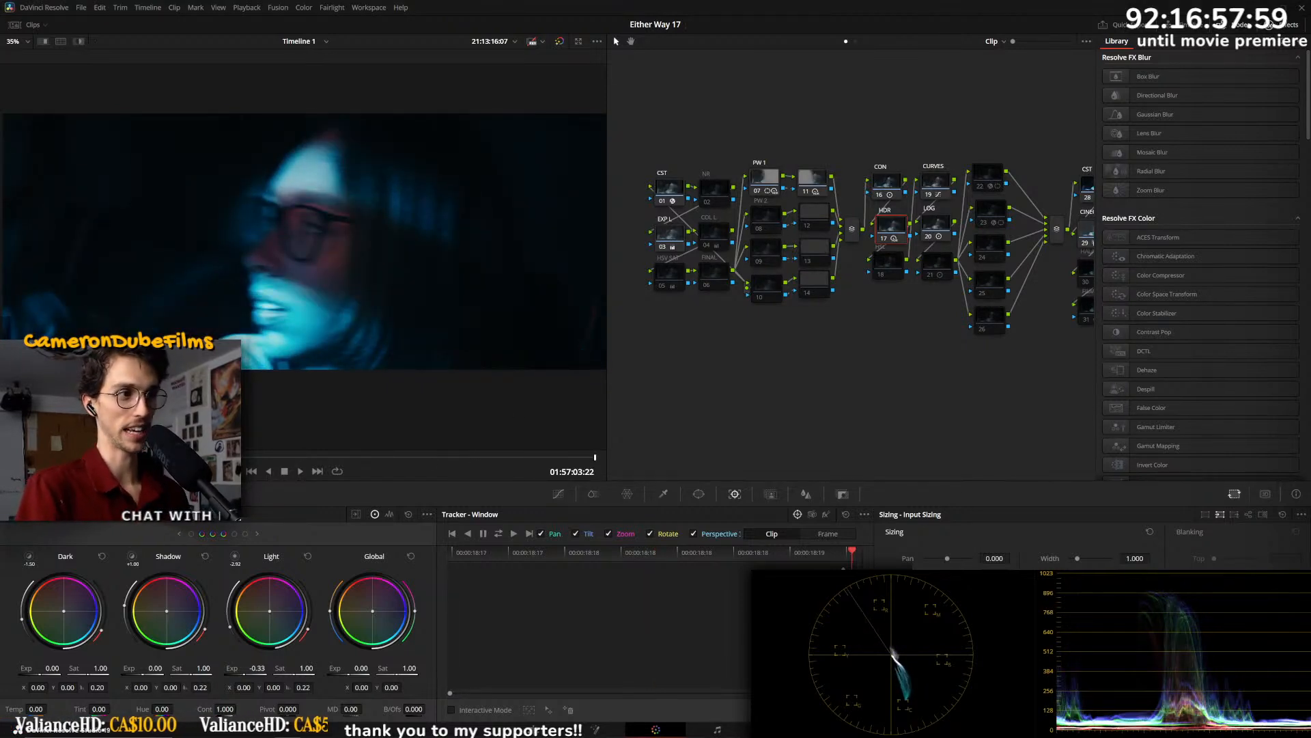
pyautogui.press('Down')
pyautogui.press('Down')
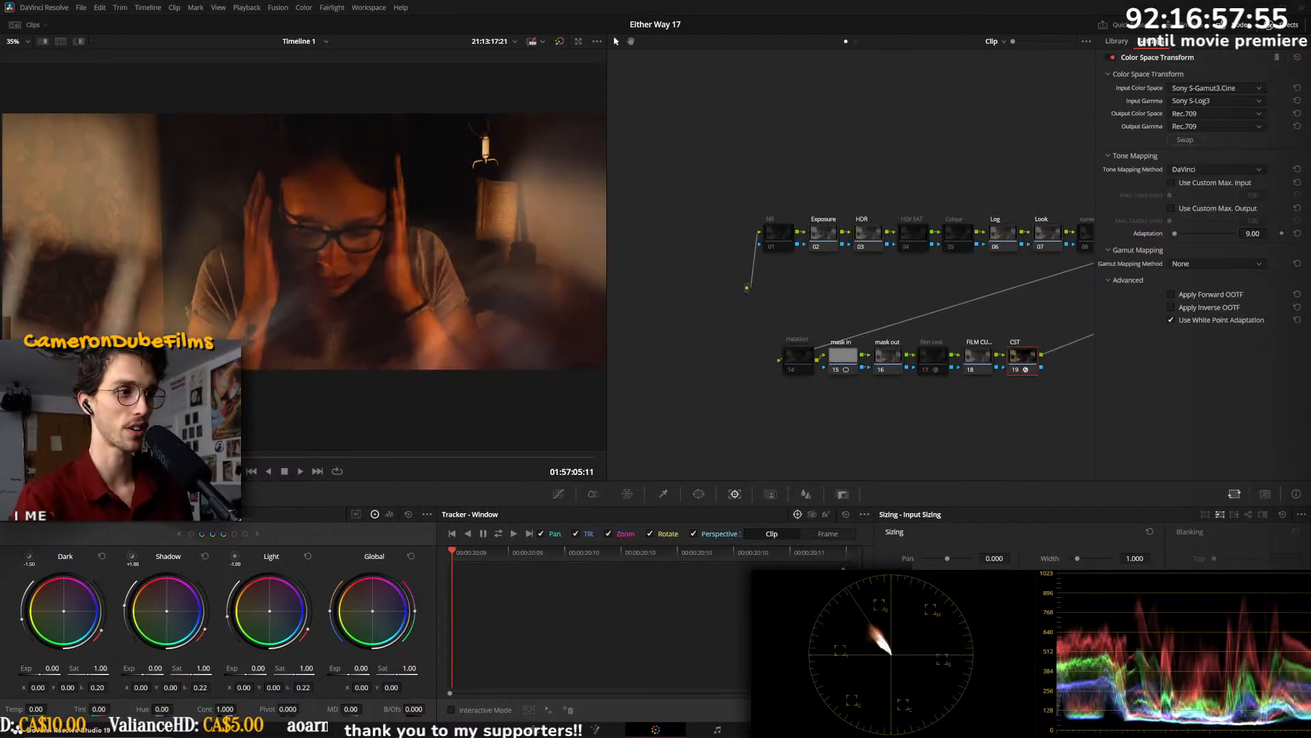
# - Compare the layered clips at 01:57:05:11, then examine the grades of the following shots up to the fist shot at 01:57:08:08
pyautogui.press('Up')
pyautogui.press('Down')
pyautogui.press('Down')
pyautogui.press('Down')
pyautogui.press('Down')
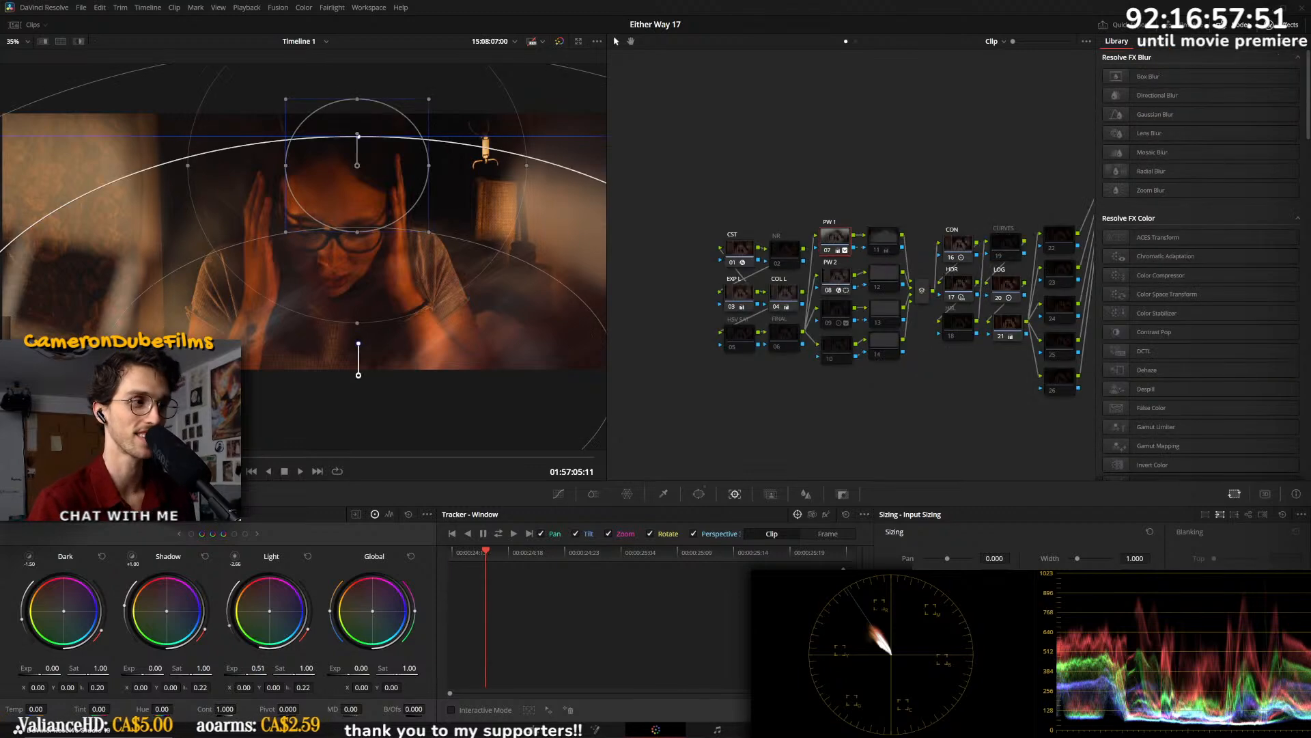
pyautogui.press('Up')
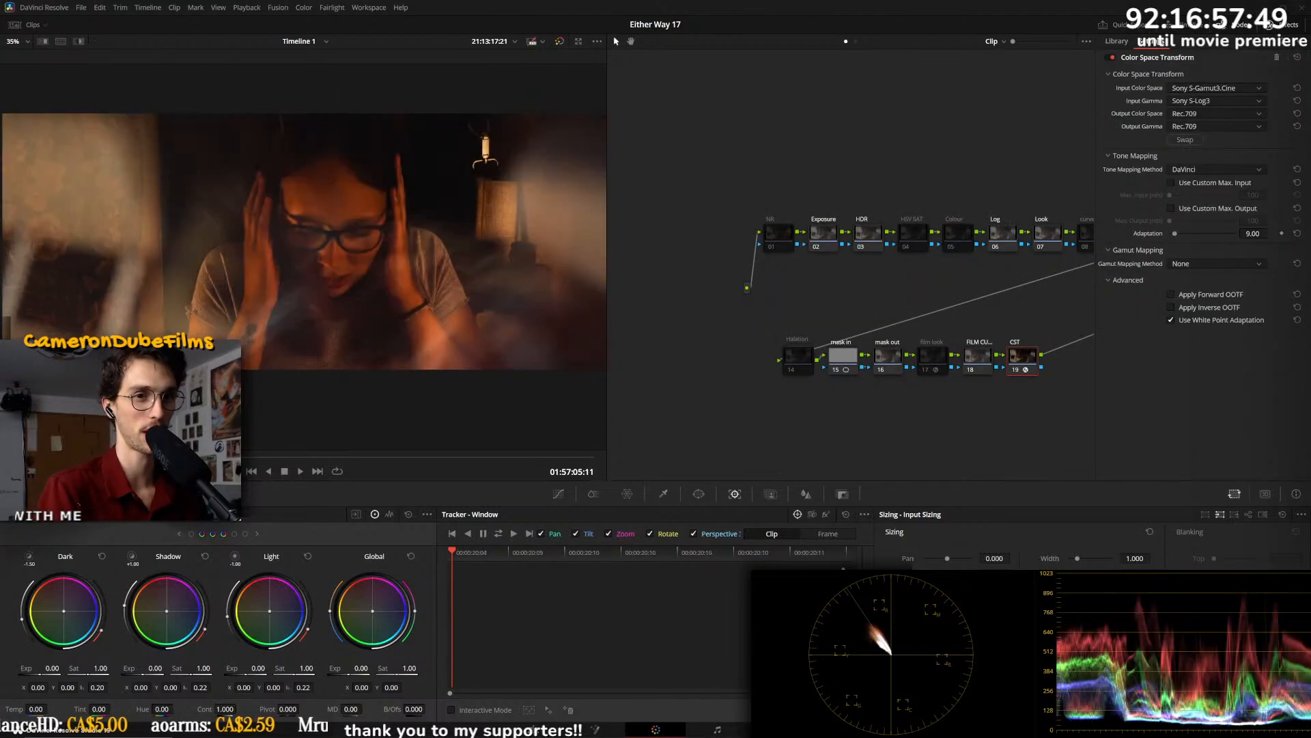
pyautogui.press('Down')
pyautogui.press('Down')
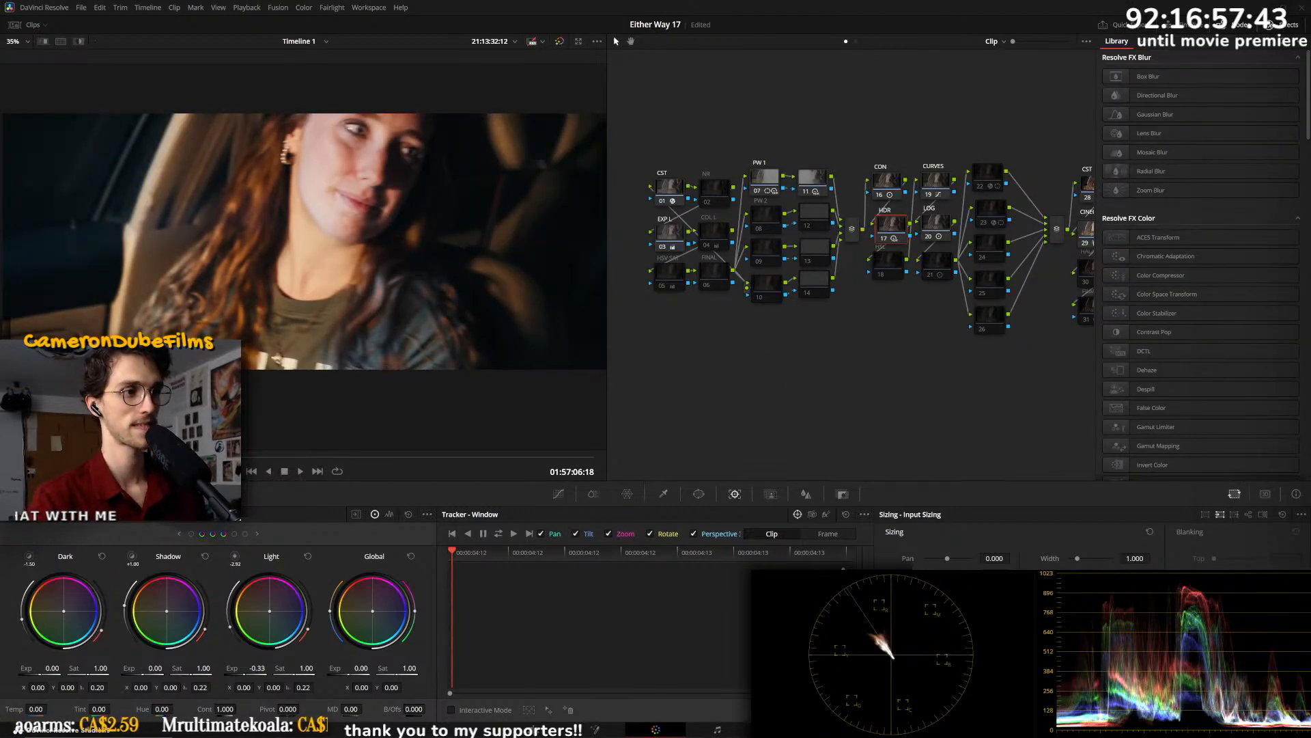
pyautogui.press('Down')
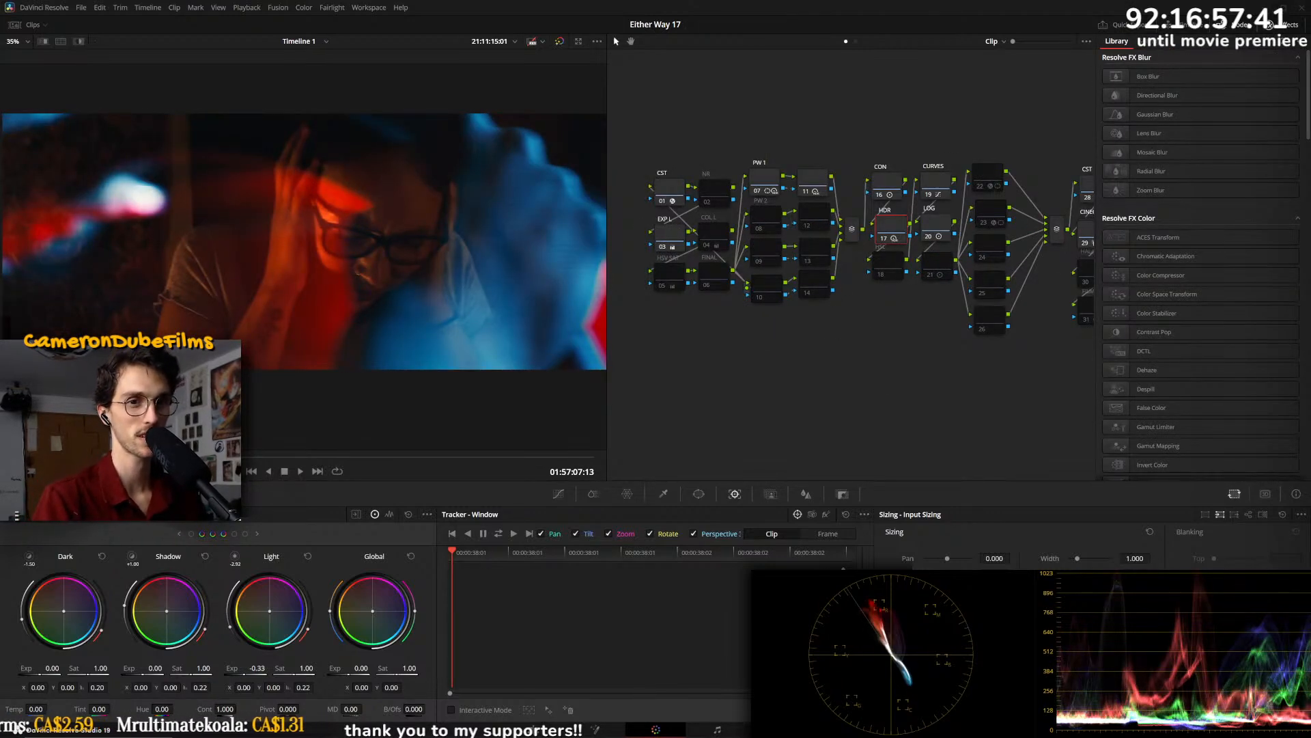
pyautogui.press('Down')
pyautogui.press('Down')
pyautogui.press('Down')
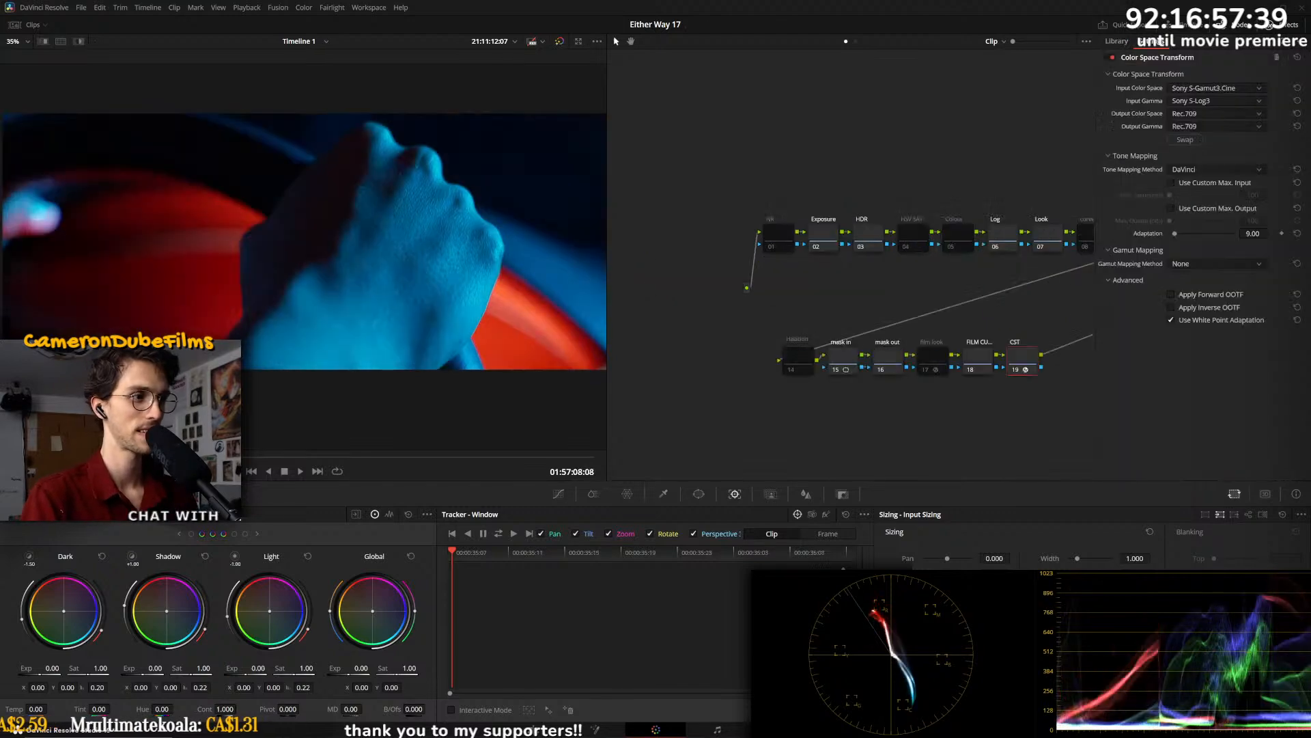
pyautogui.press('Down')
pyautogui.press('Down')
pyautogui.press('Down')
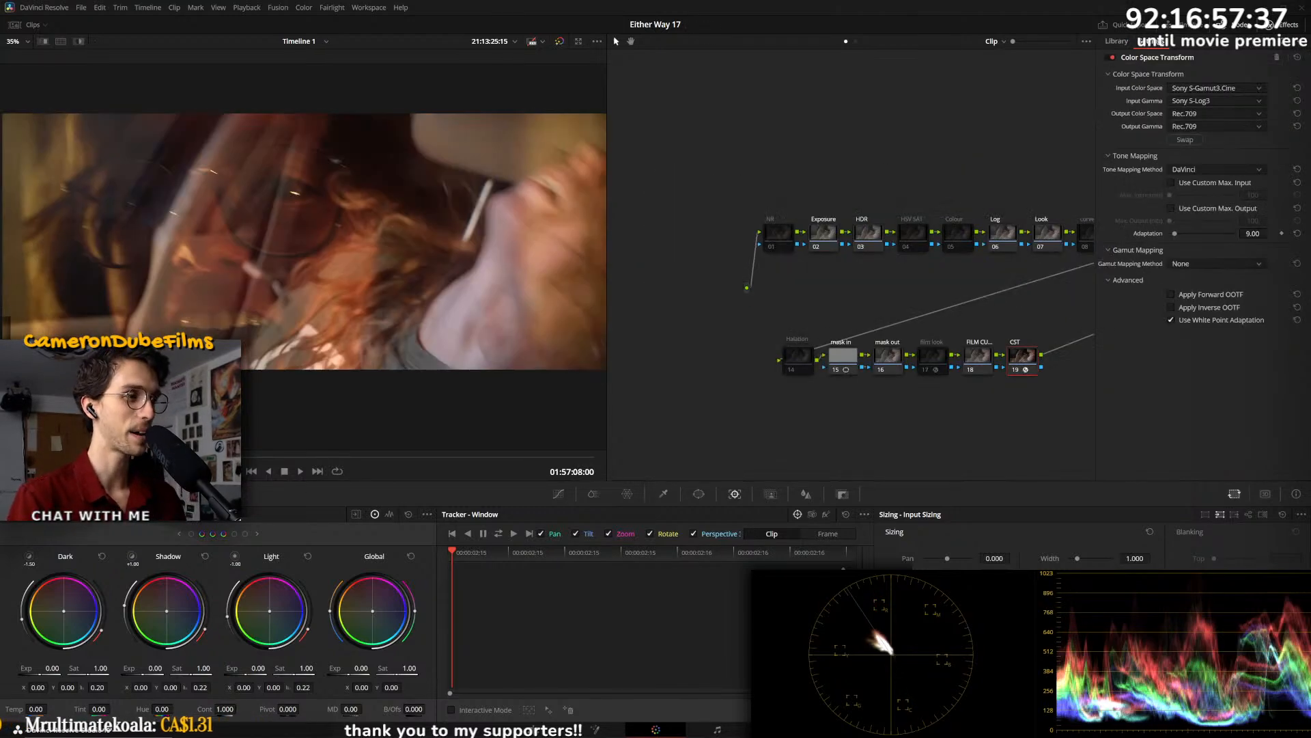
# - Paste the grade containing the CON, HDR, CURVES and LOG nodes onto the fist shot at 01:57:08:08 and the face shot at 01:57:09:13
pyautogui.press('Up')
pyautogui.press('Up')
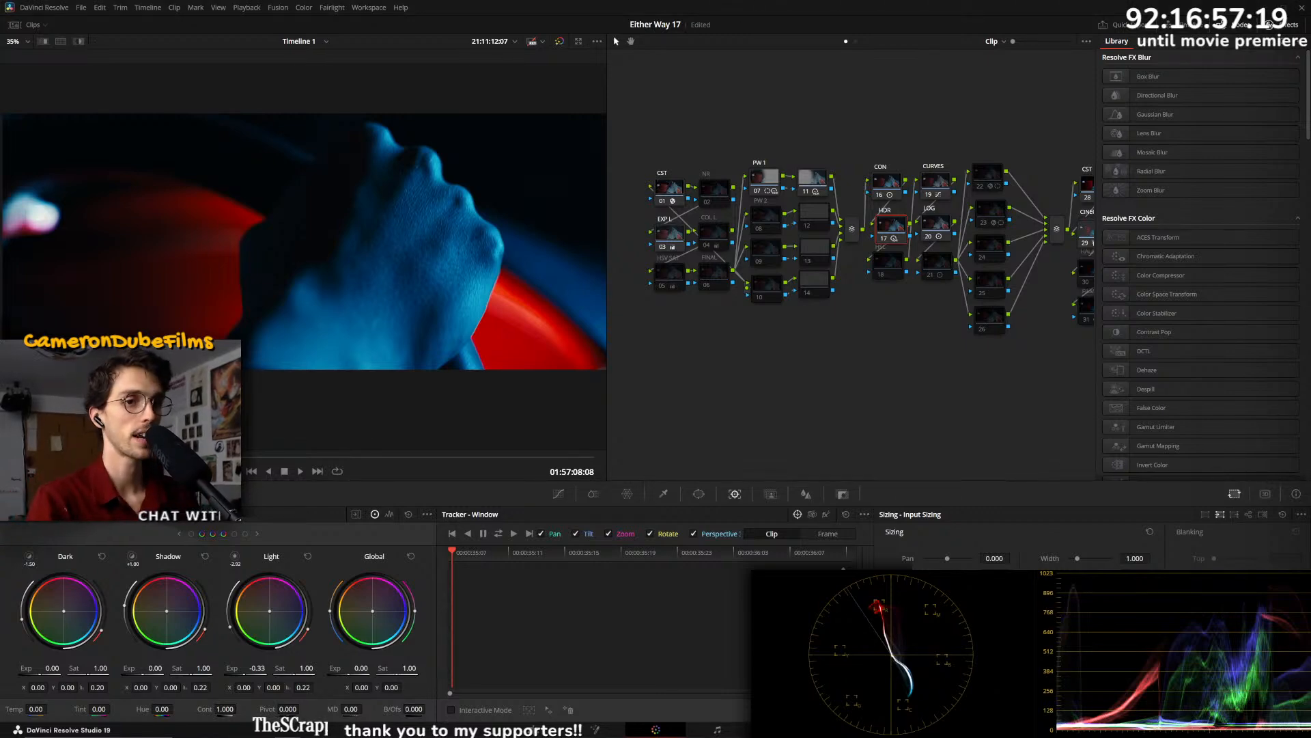
pyautogui.press('Down')
pyautogui.hotkey('ctrl', 'v')
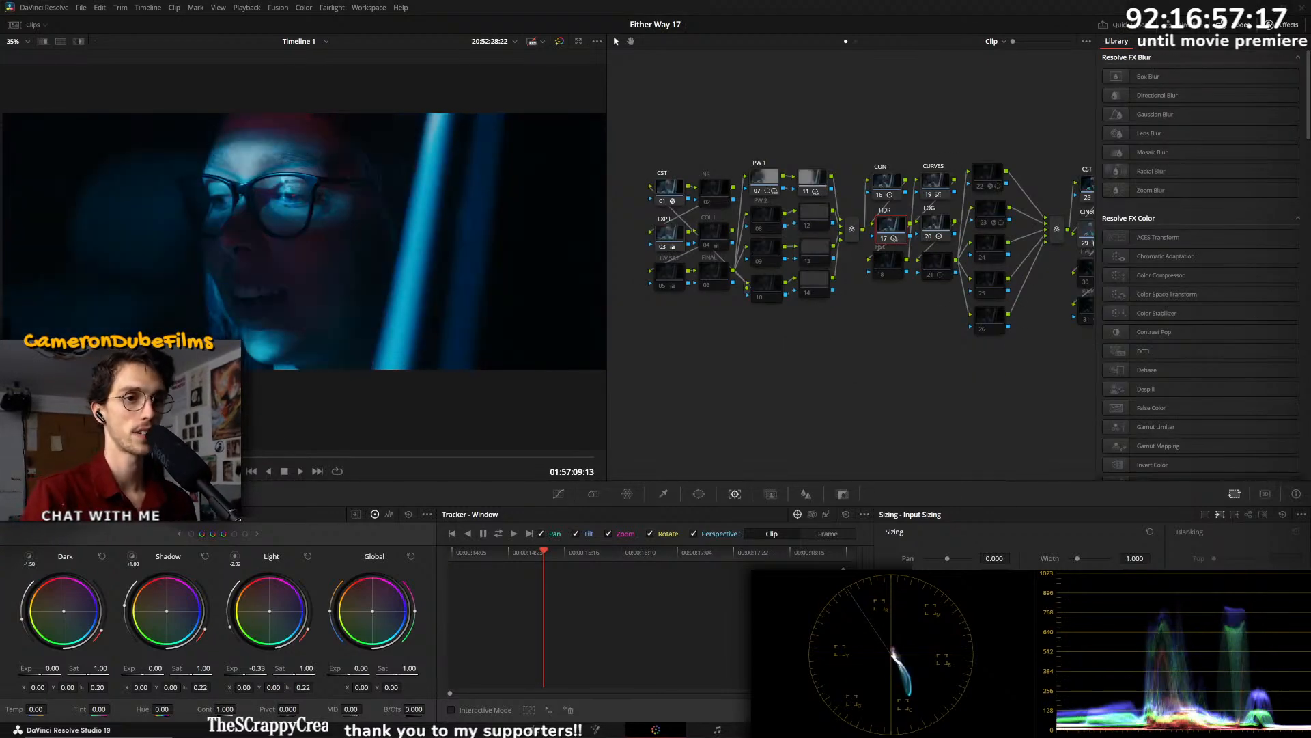
# - Toggle the HDR node 17 off and on again on the fist shot to compare its effect with the neighbouring clip
pyautogui.press('Up')
pyautogui.hotkey('ctrl', 'd')
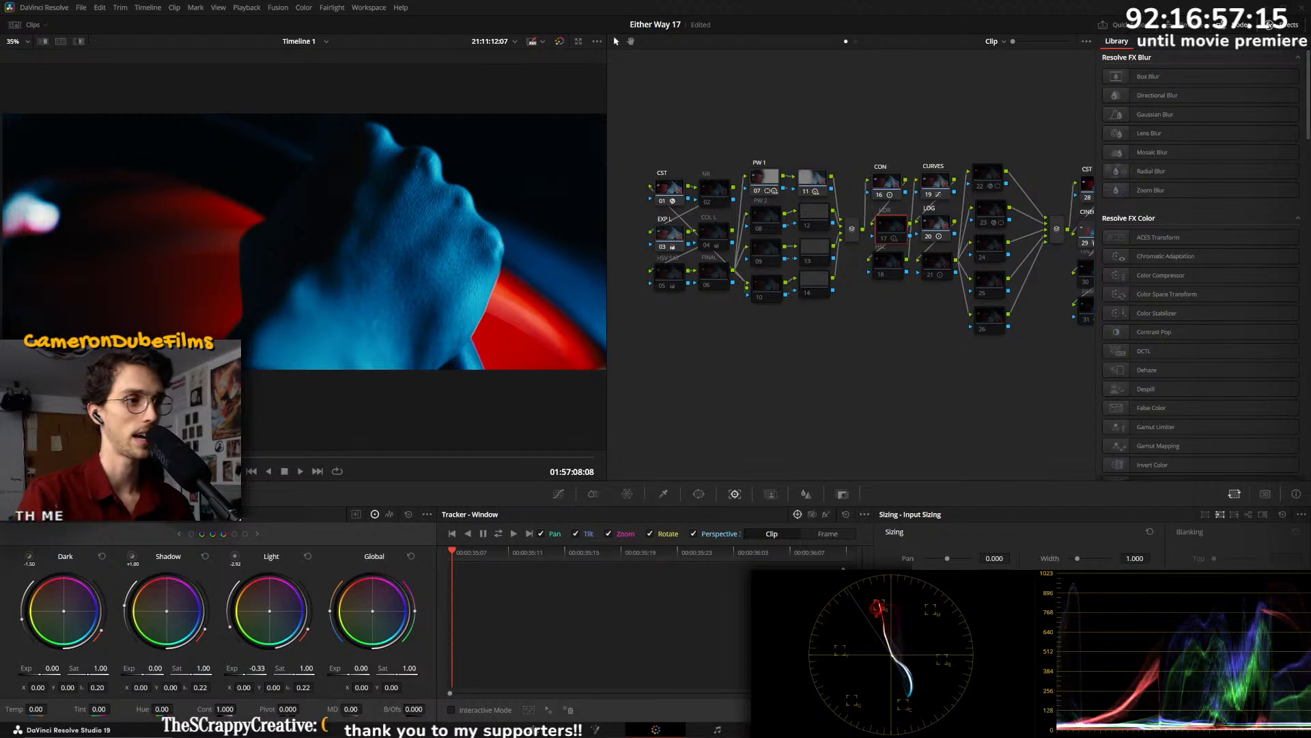
pyautogui.press('Down')
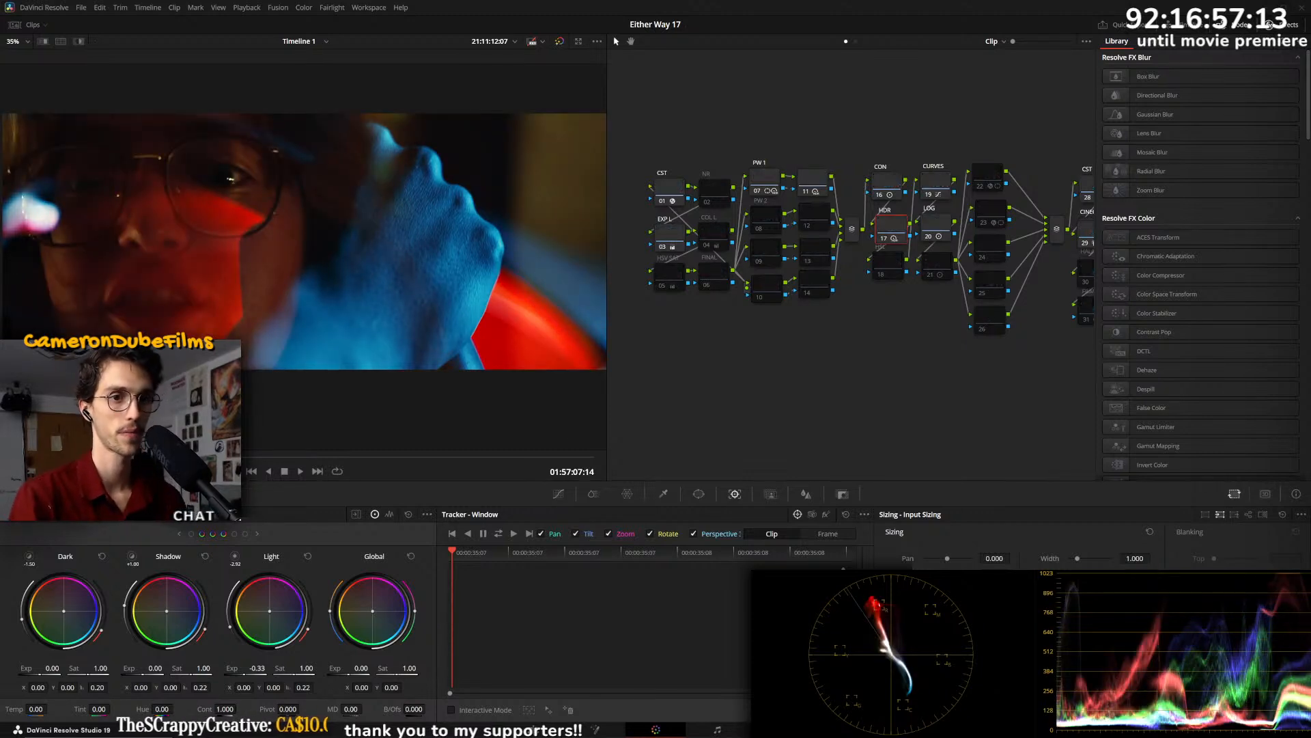
pyautogui.press('Up')
pyautogui.hotkey('ctrl', 'd')
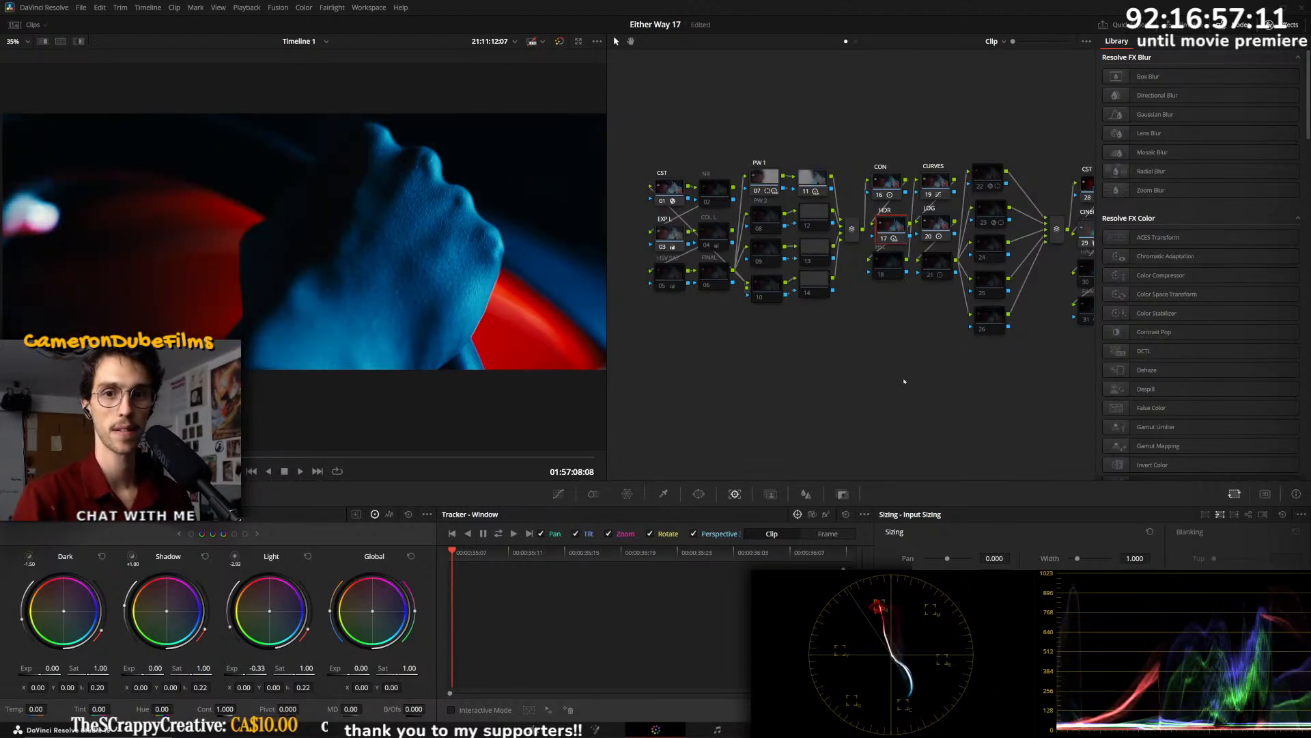
# - Inspect the CURVES node 19 on the fist shot, and scrub through the following face shot up to 01:57:10:00
pyautogui.click(943, 193)
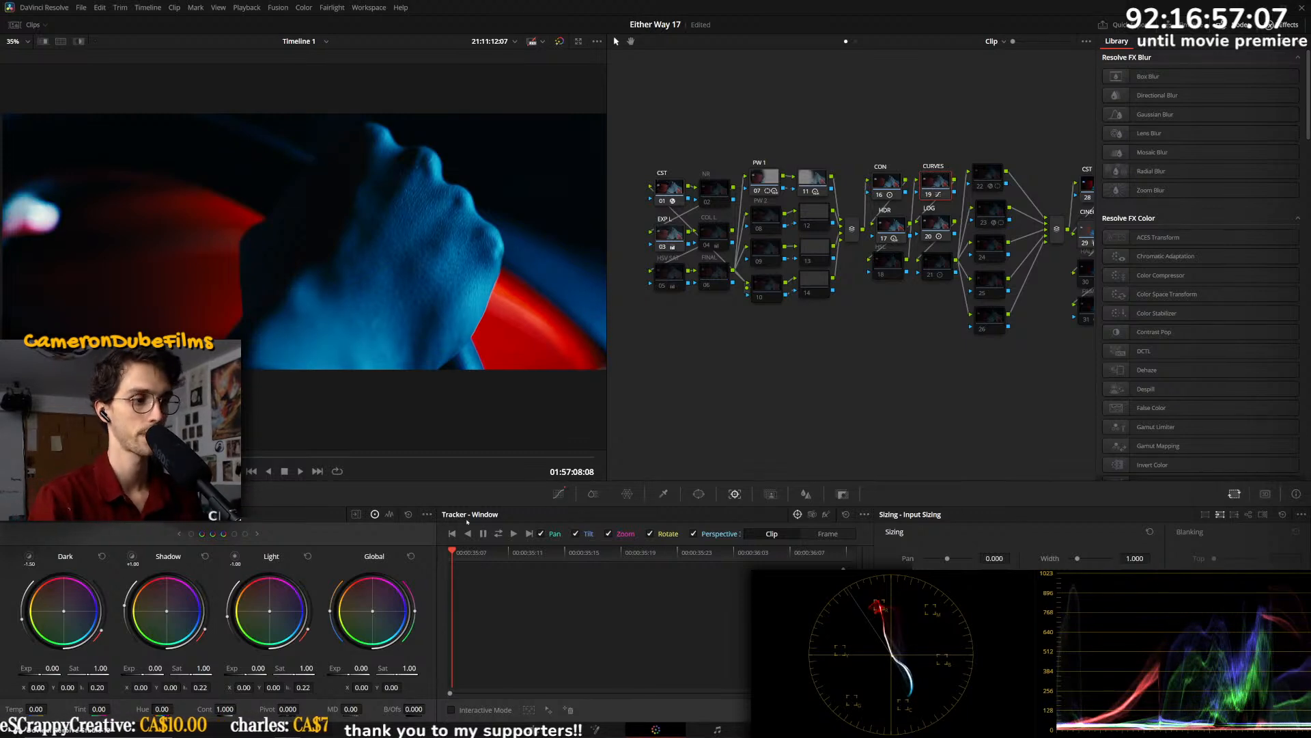
pyautogui.press('Down')
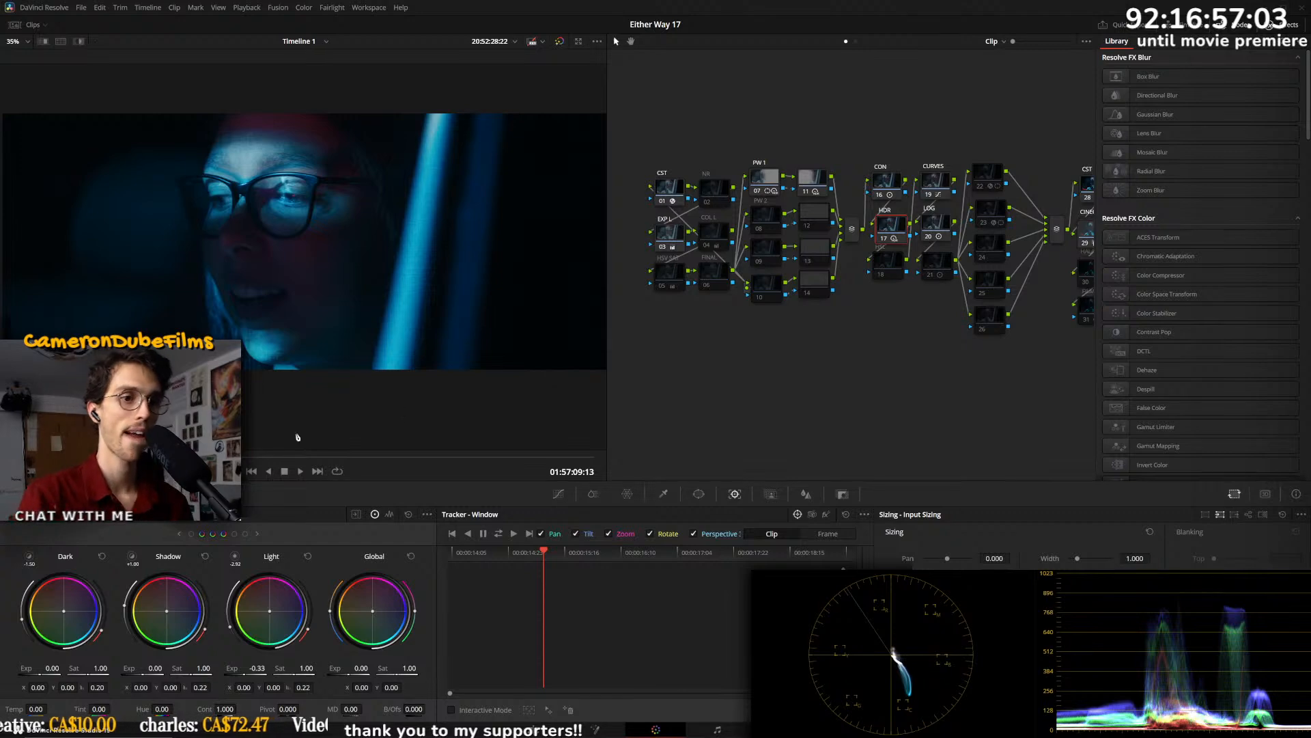
pyautogui.moveTo(102, 458); pyautogui.dragTo(171, 471)
pyautogui.moveTo(14, 459); pyautogui.dragTo(85, 459)
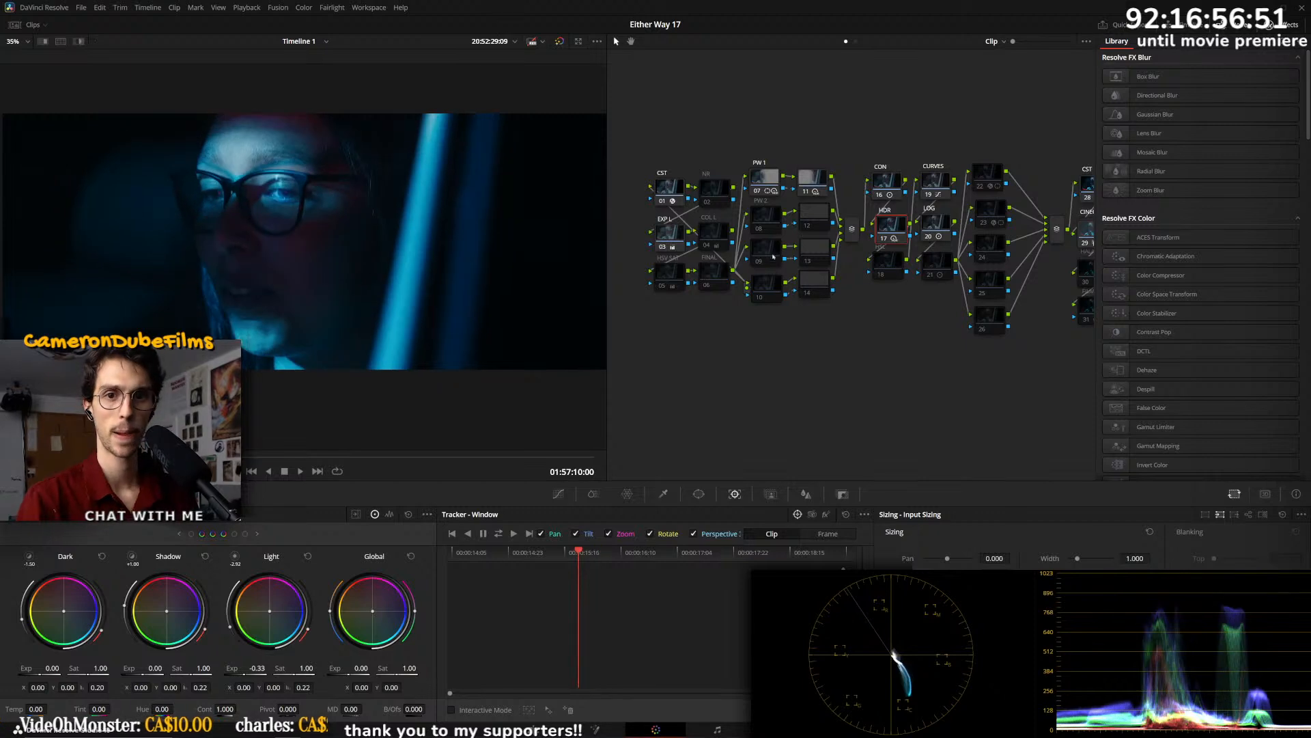
# - Toggle nodes 07 and 11 on the face shot to compare their effect, leaving PW 1 node 07 disabled and node 11 enabled
pyautogui.click(770, 179)
pyautogui.hotkey('ctrl', 'd')
pyautogui.hotkey('ctrl', 'd')
pyautogui.moveTo(173, 311); pyautogui.dragTo(297, 301)
pyautogui.click(813, 180)
pyautogui.hotkey('ctrl', 'd')
pyautogui.hotkey('ctrl', 'd')
pyautogui.click(759, 178)
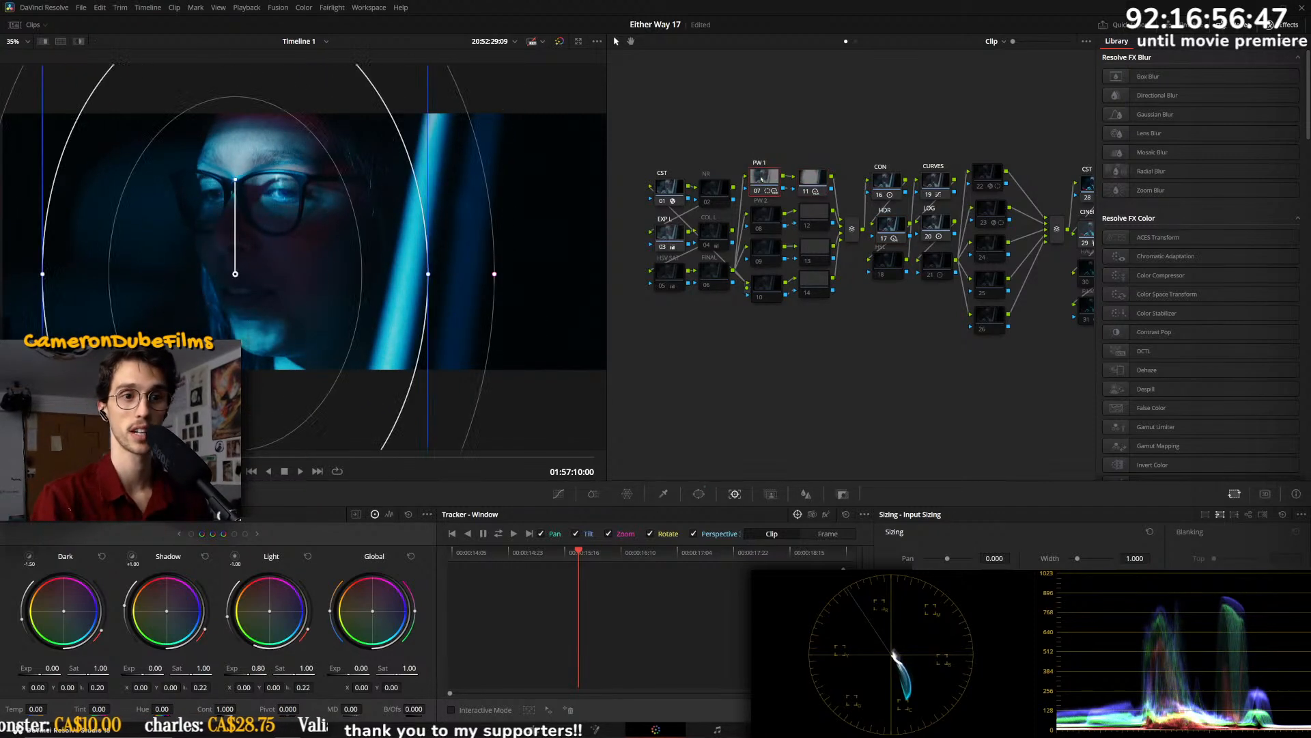
pyautogui.hotkey('ctrl', 'd')
pyautogui.hotkey('ctrl', 'd')
pyautogui.hotkey('ctrl', 'd')
# - Toggle the HDR node 17 on the face shot to compare its effect, leaving it disabled
pyautogui.click(892, 228)
pyautogui.hotkey('ctrl', 'd')
pyautogui.hotkey('ctrl', 'd')
pyautogui.hotkey('ctrl', 'd')
pyautogui.hotkey('ctrl', 'd')
pyautogui.hotkey('ctrl', 'd')
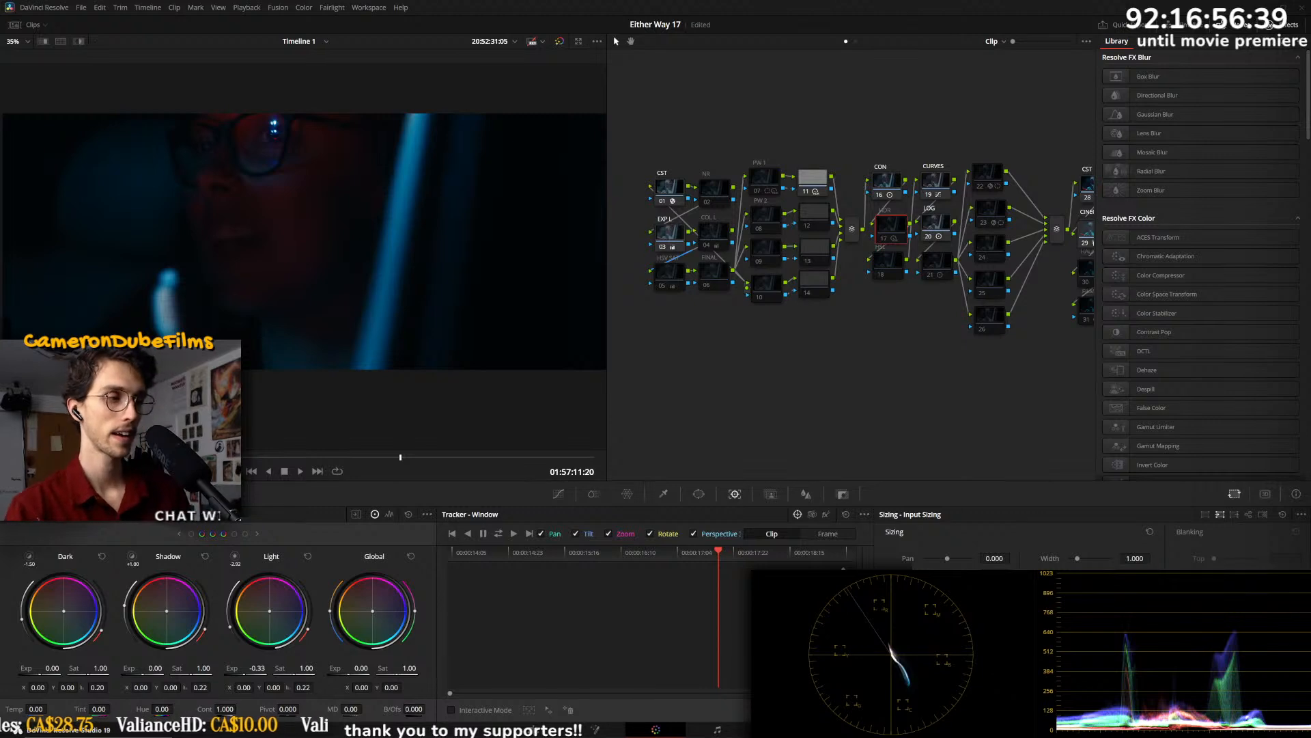
# - Apply the face shot's grade to the phone shot at 01:57:12:12 and save the project
pyautogui.press('Down')
pyautogui.press('=')
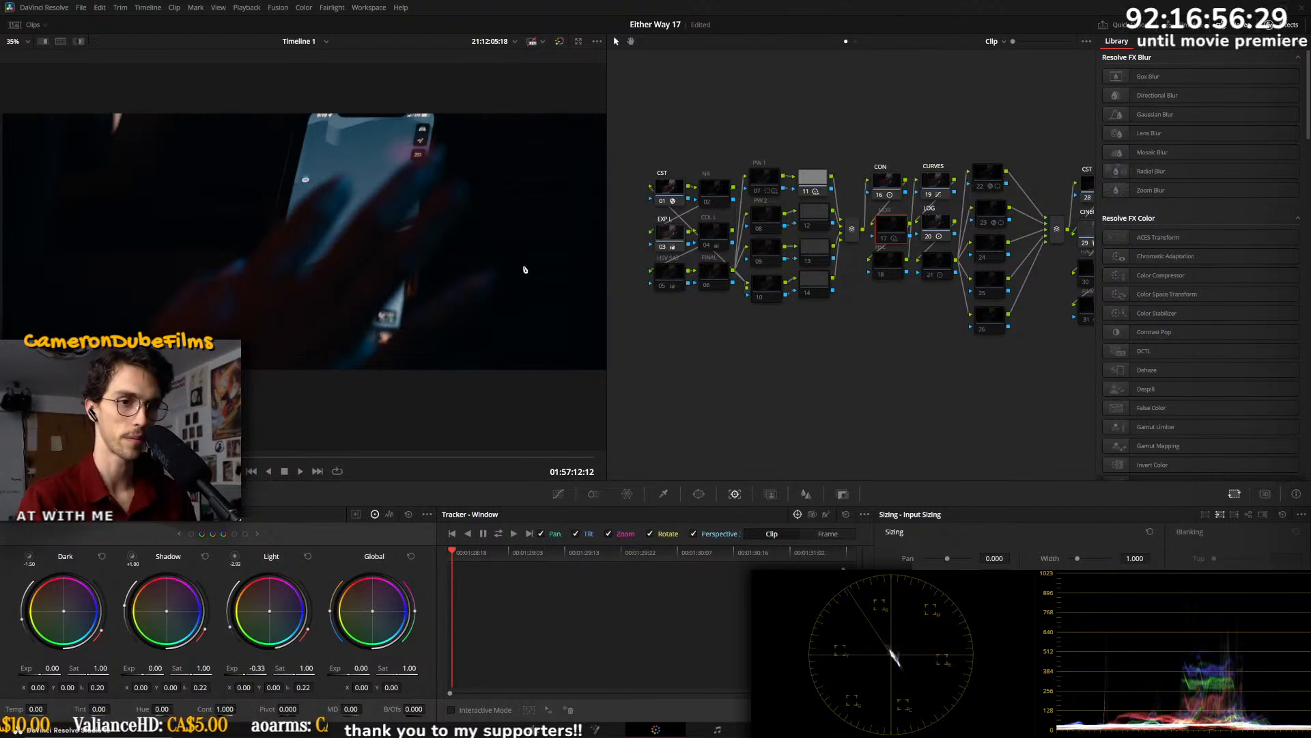
pyautogui.hotkey('ctrl', 's')
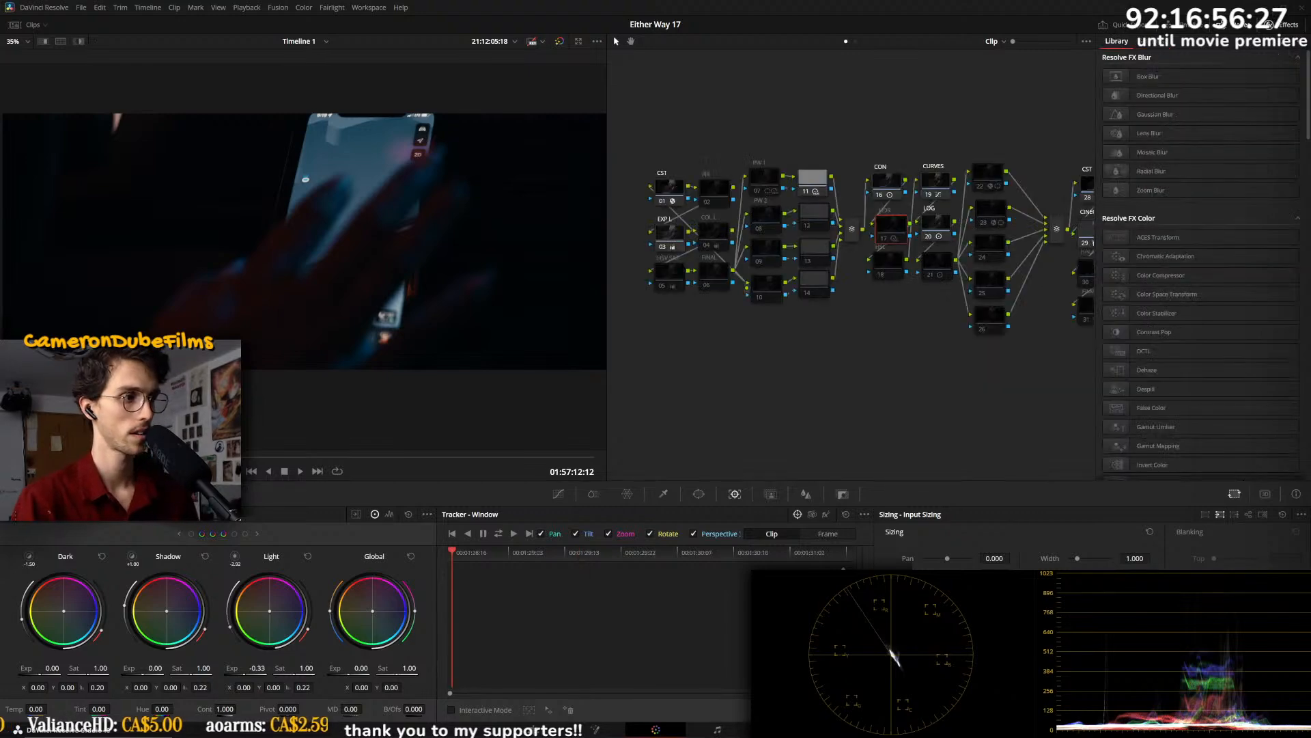
# - Enable the HDR node 17 on the phone shot, judging it at 01:57:14:13, and set its Light exposure to -0.79
pyautogui.moveTo(274, 457); pyautogui.dragTo(444, 457)
pyautogui.hotkey('ctrl', 'd')
pyautogui.hotkey('ctrl', 'd')
pyautogui.hotkey('ctrl', 'd')
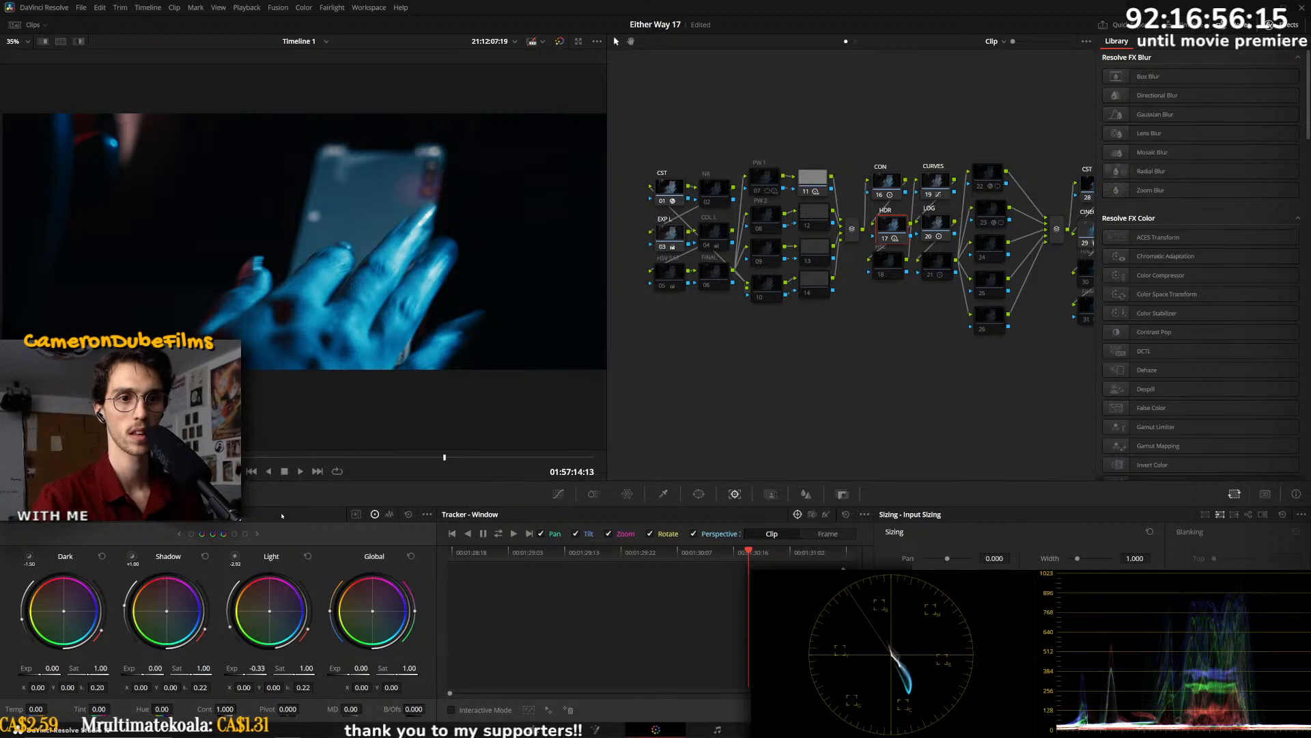
pyautogui.moveTo(256, 668); pyautogui.dragTo(225, 668)
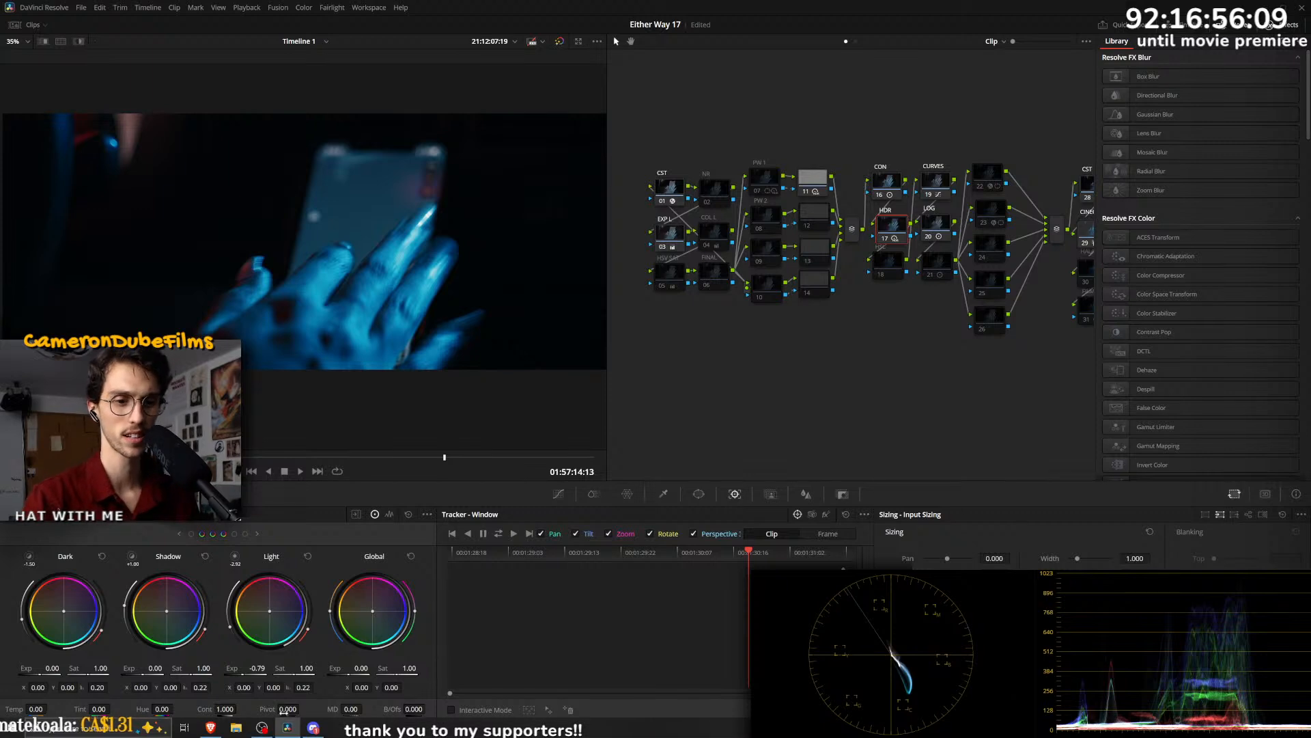
# - Open Scene 7.mp4 in VLC and play its opening dialogue shots, pausing on the two men's close-ups
pyautogui.click(236, 731)
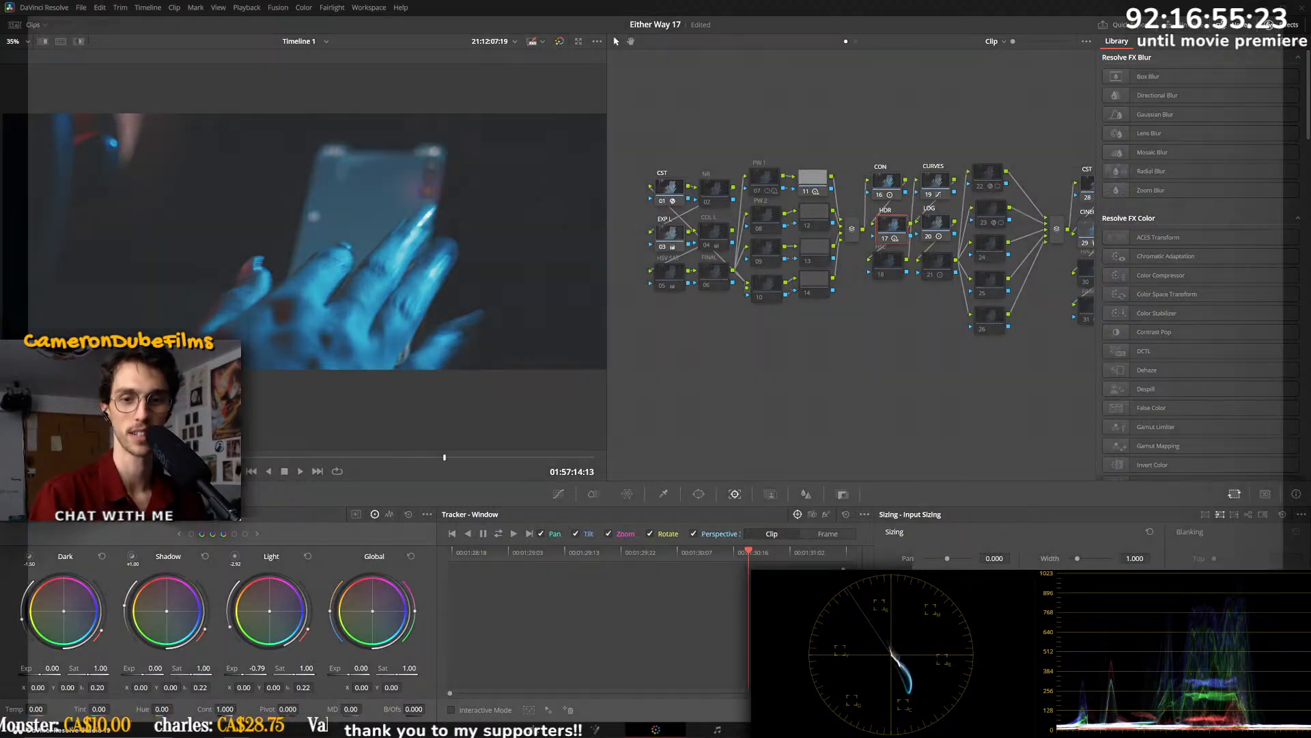
pyautogui.press('space')
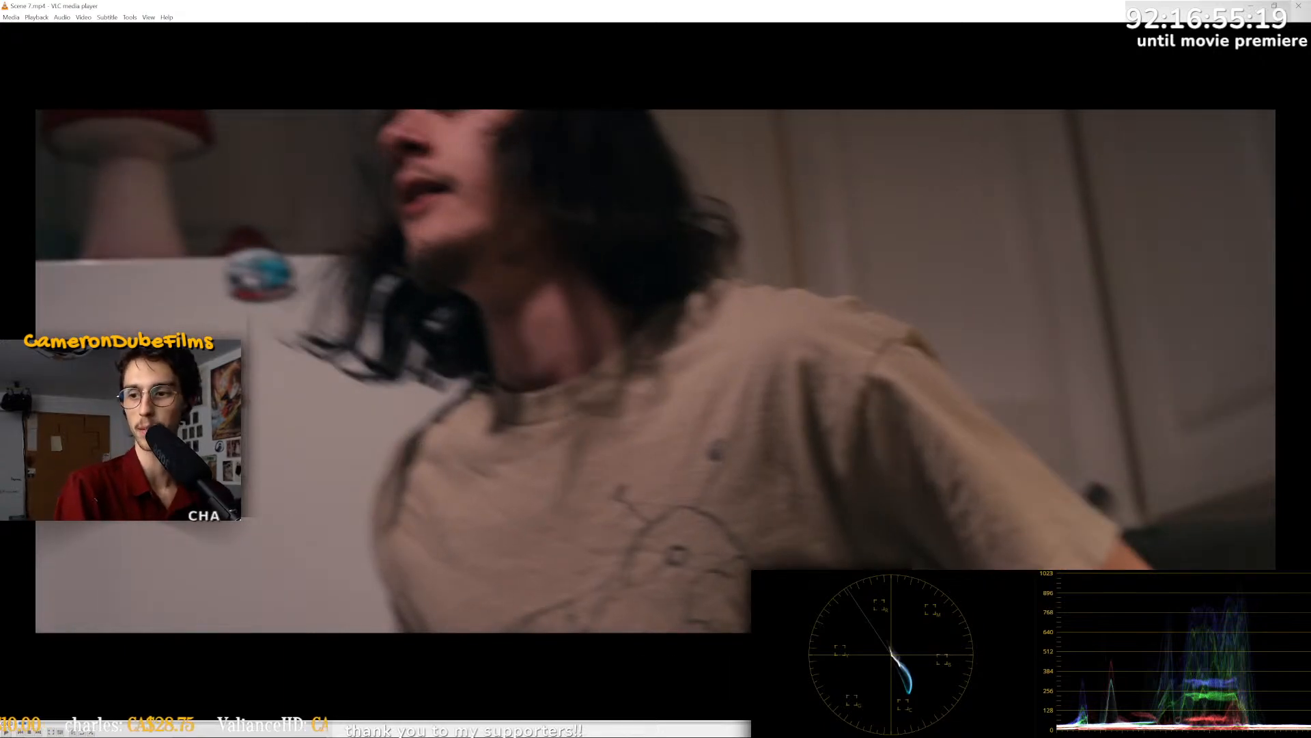
pyautogui.press('space')
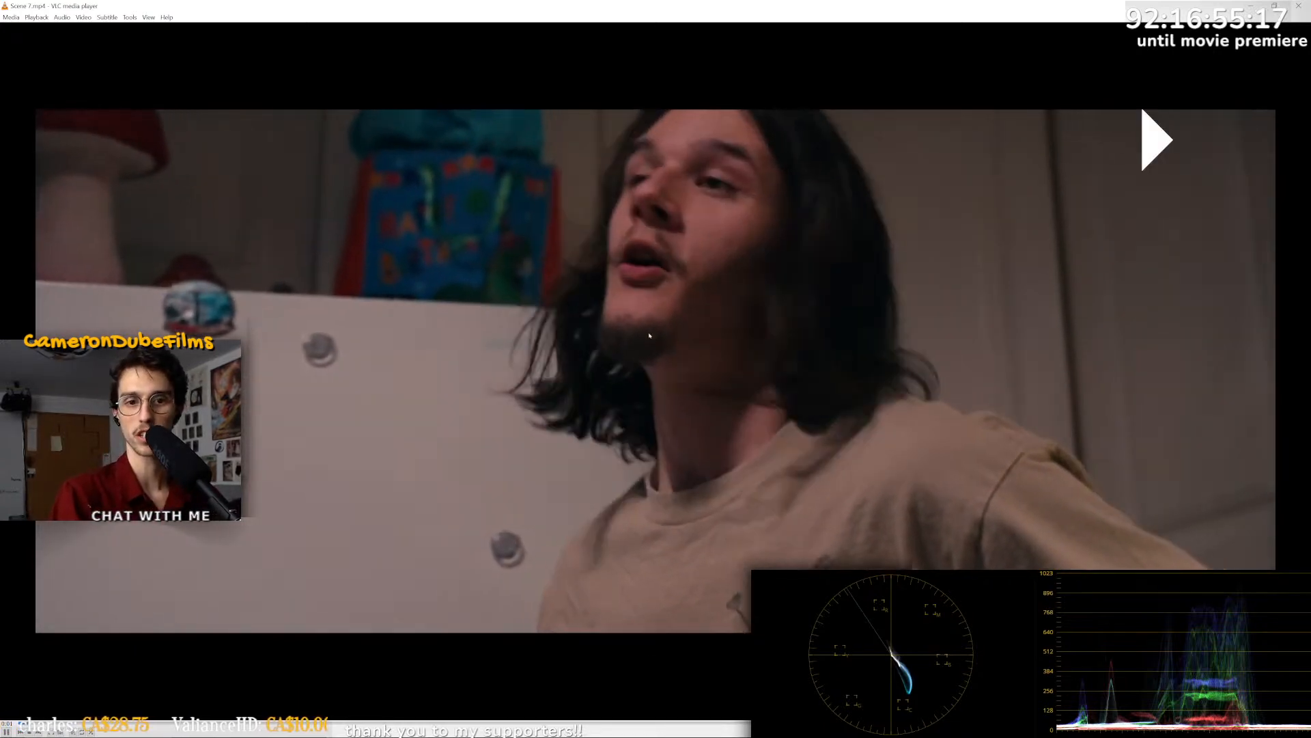
pyautogui.press('space')
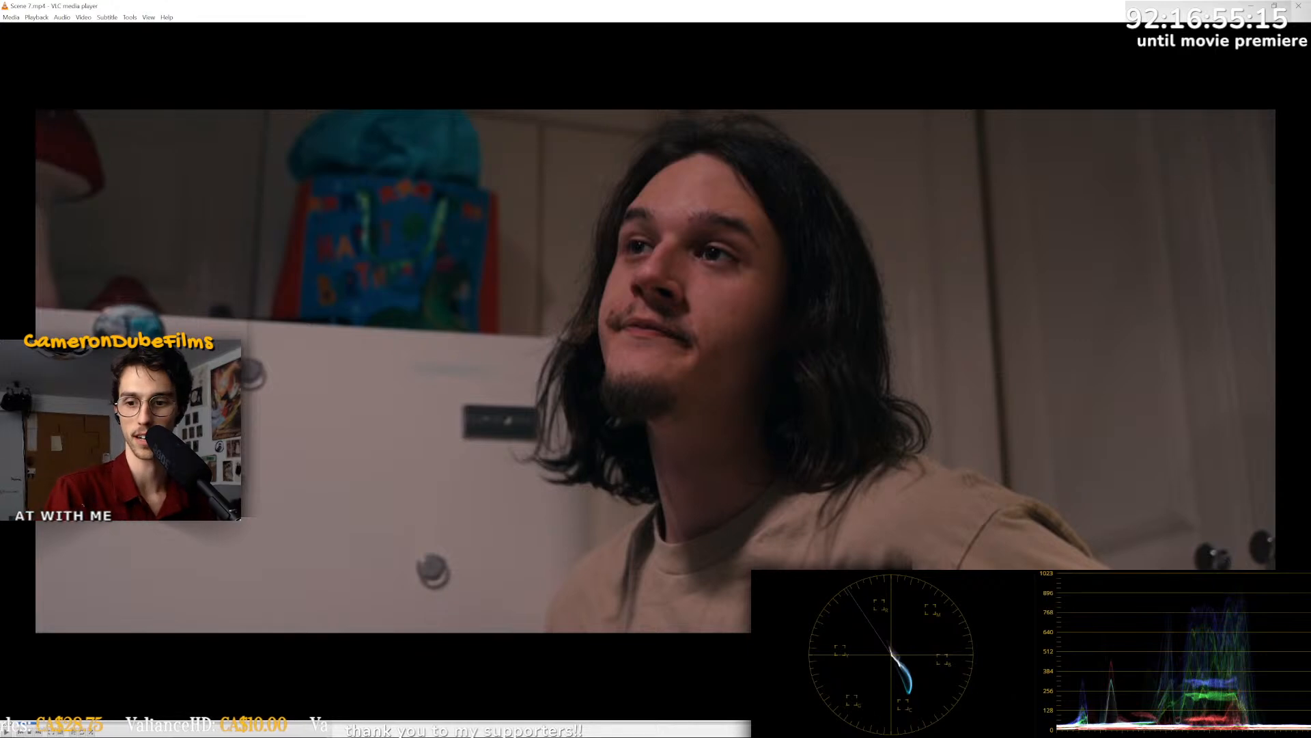
pyautogui.press('space')
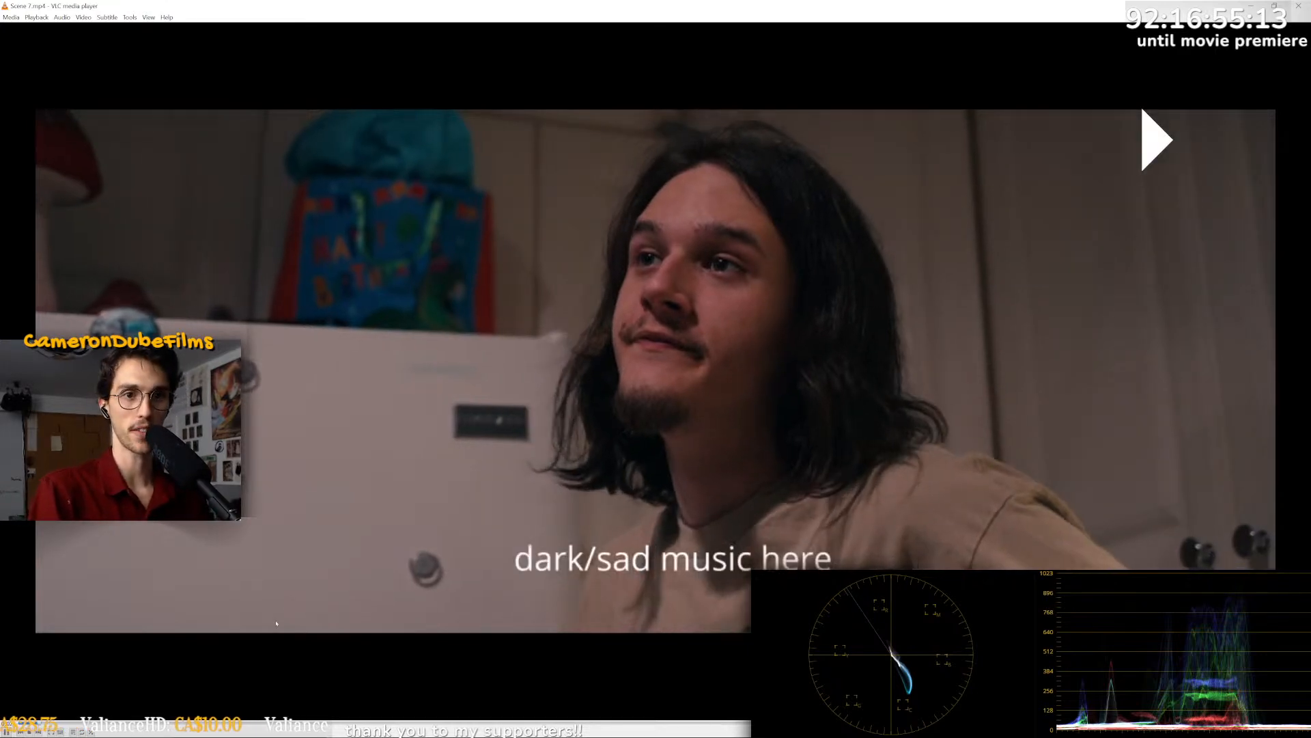
pyautogui.press('space')
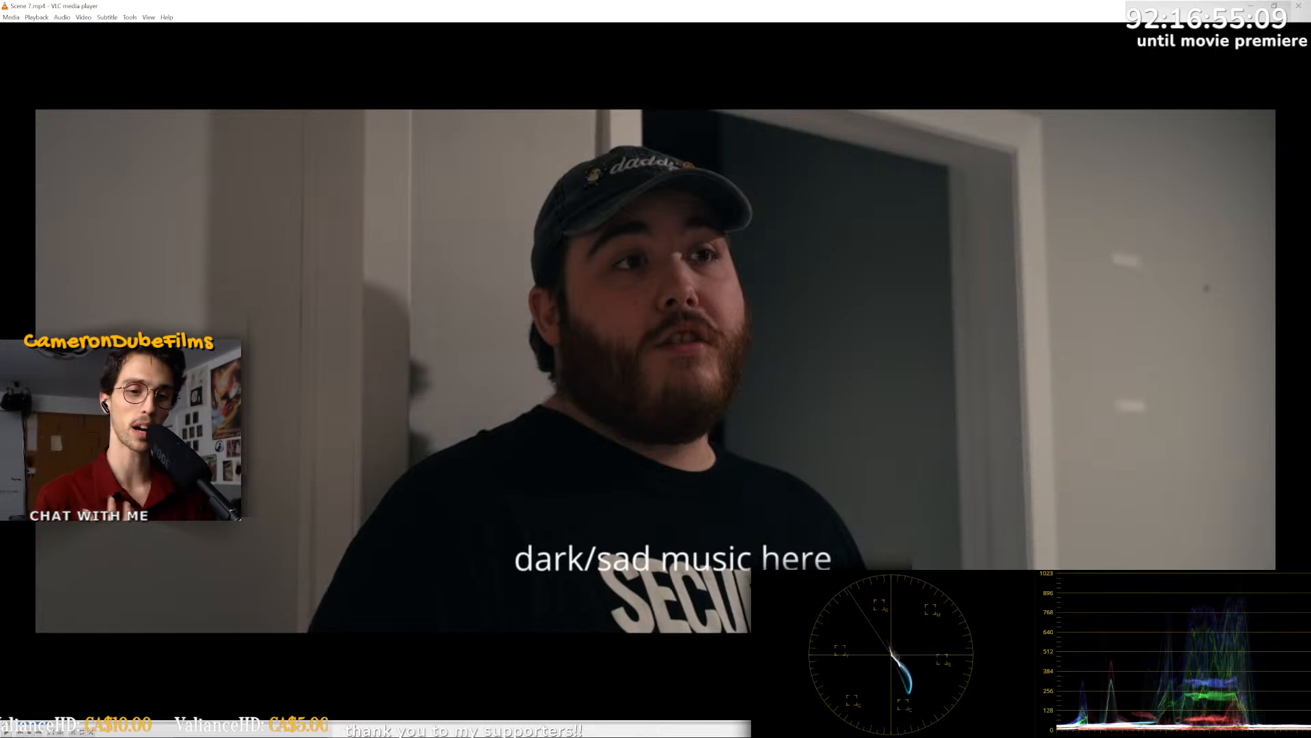
pyautogui.press('space')
pyautogui.press('space')
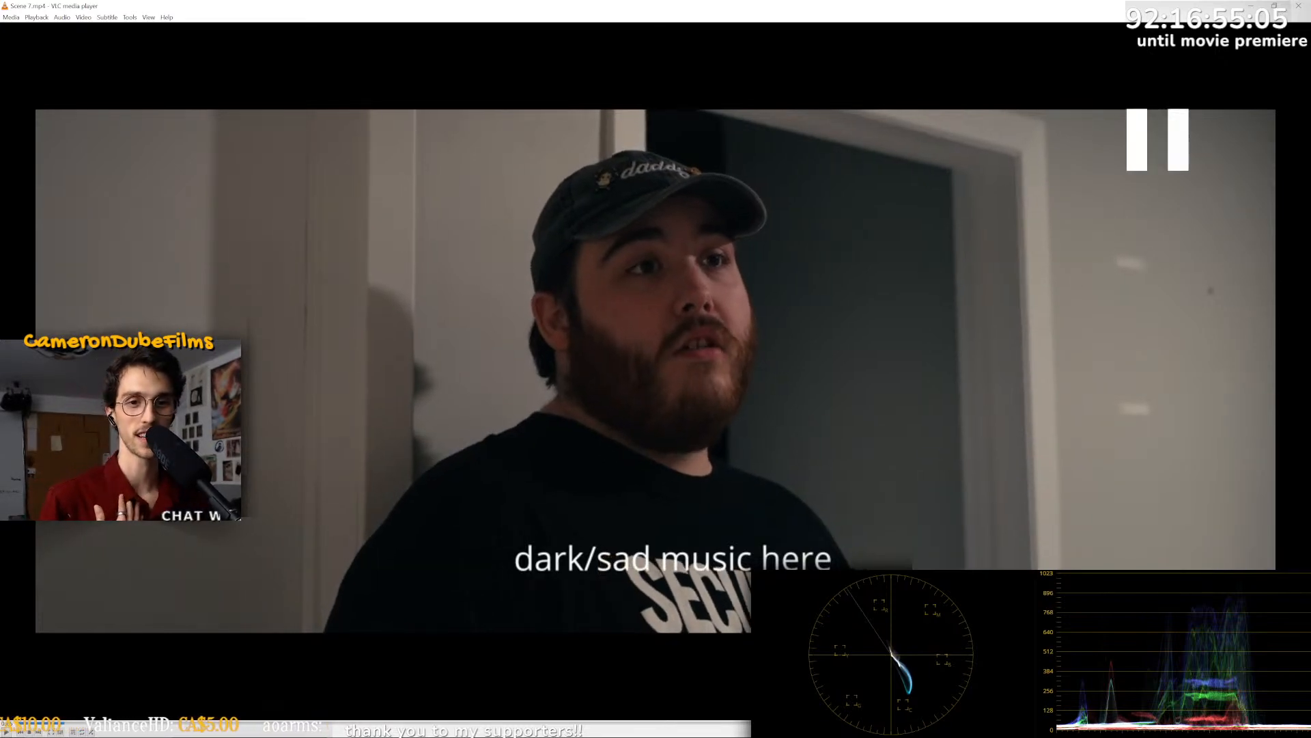
pyautogui.press('space')
pyautogui.press('space')
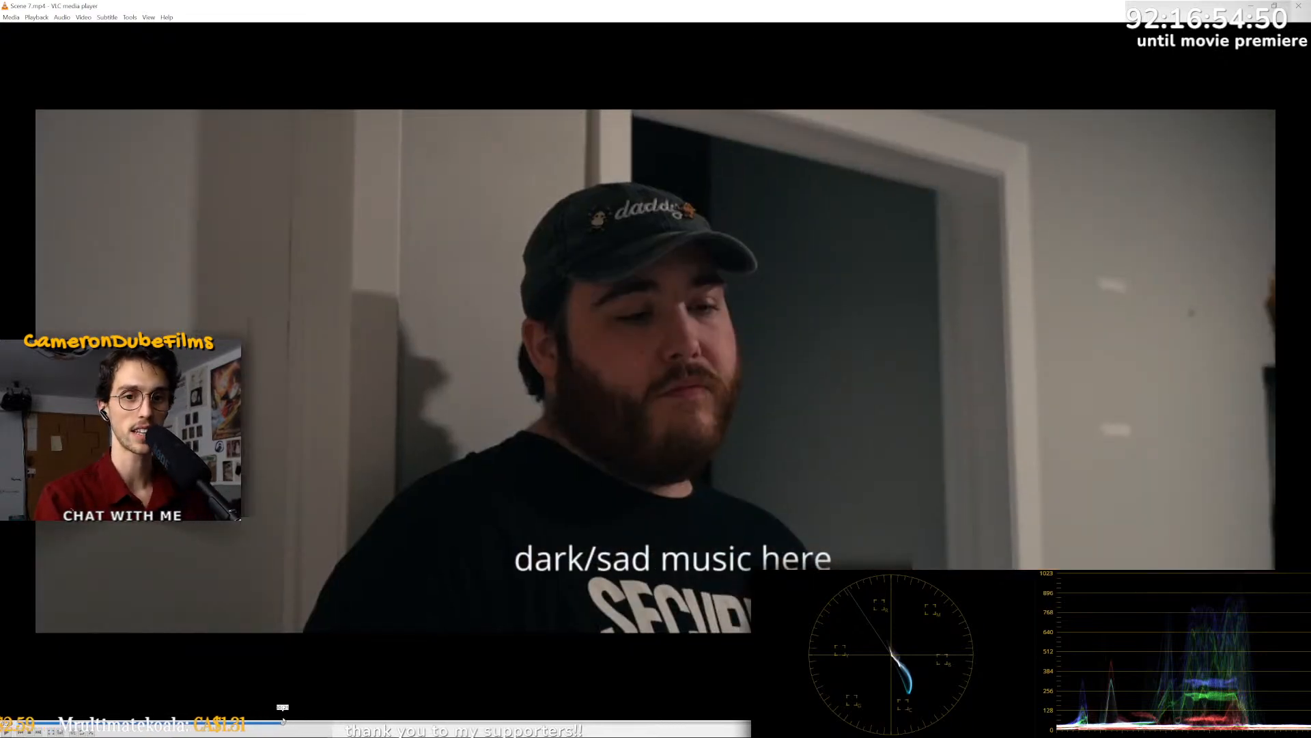
# - Skip ahead through Scene 7.mp4 to review the blue-lit shots of the hands, the woman with glasses and the doorway struggle
pyautogui.moveTo(283, 721); pyautogui.dragTo(317, 719)
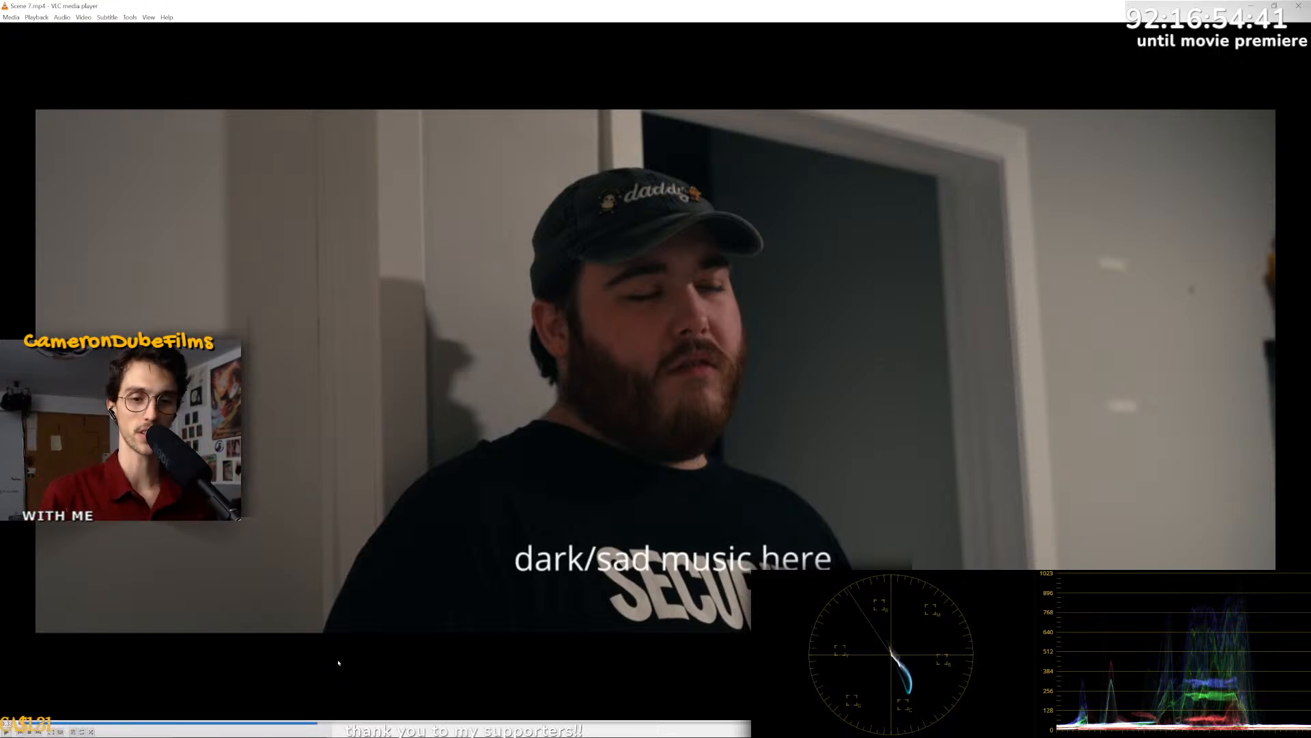
pyautogui.moveTo(345, 722); pyautogui.dragTo(811, 724)
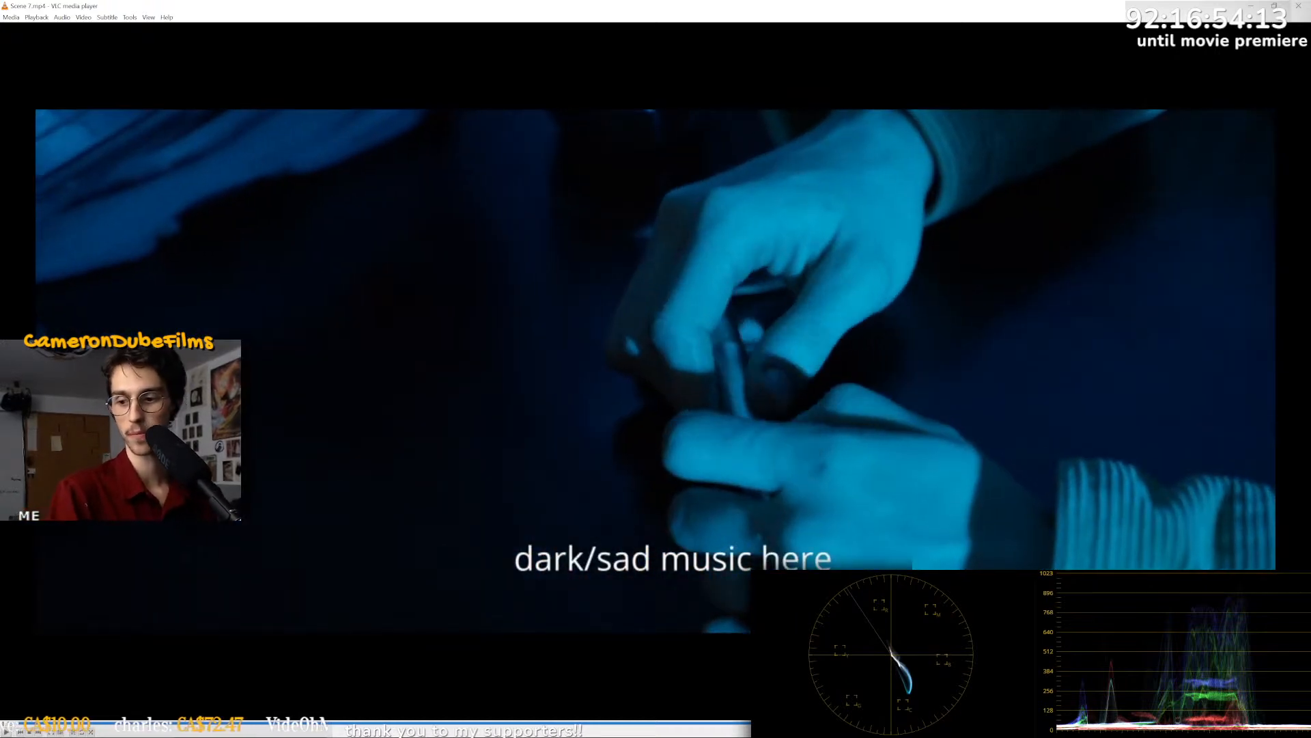
pyautogui.moveTo(591, 729)
pyautogui.mouseDown()
pyautogui.moveTo(107, 714)
pyautogui.moveTo(612, 730)
pyautogui.mouseUp()
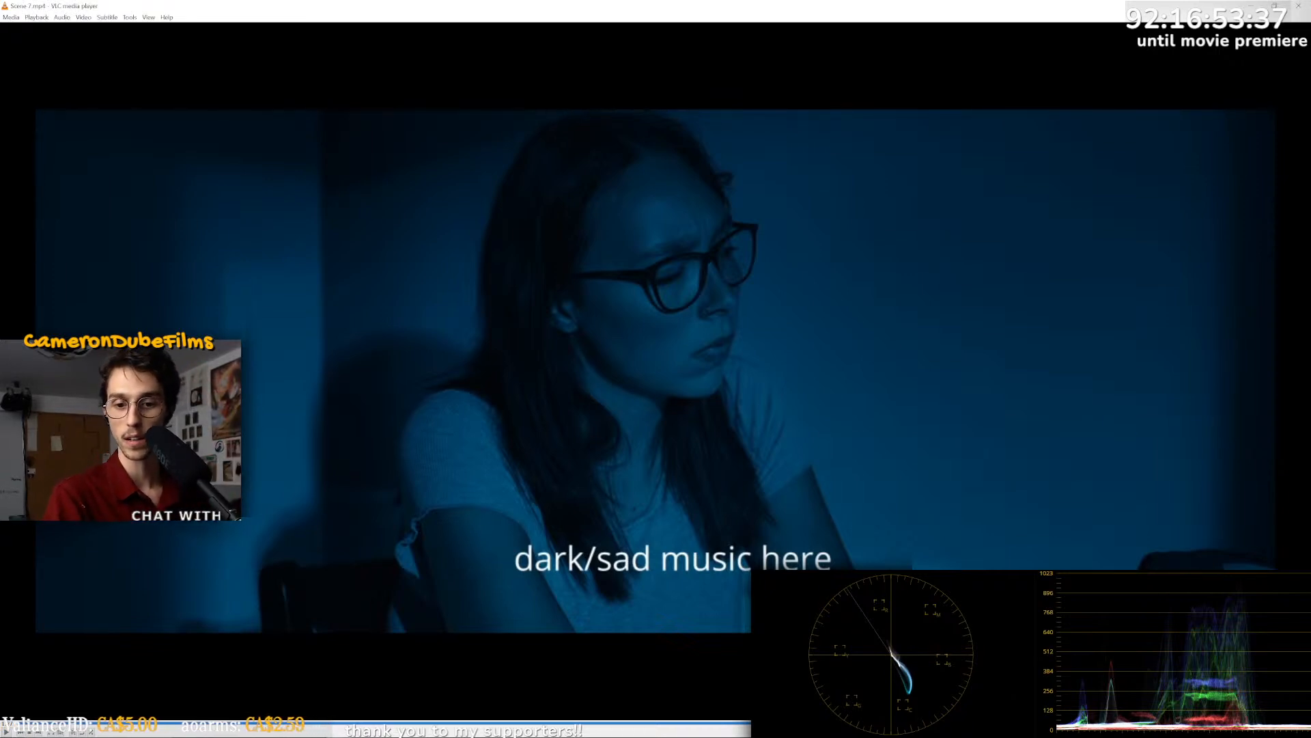
pyautogui.click(956, 722)
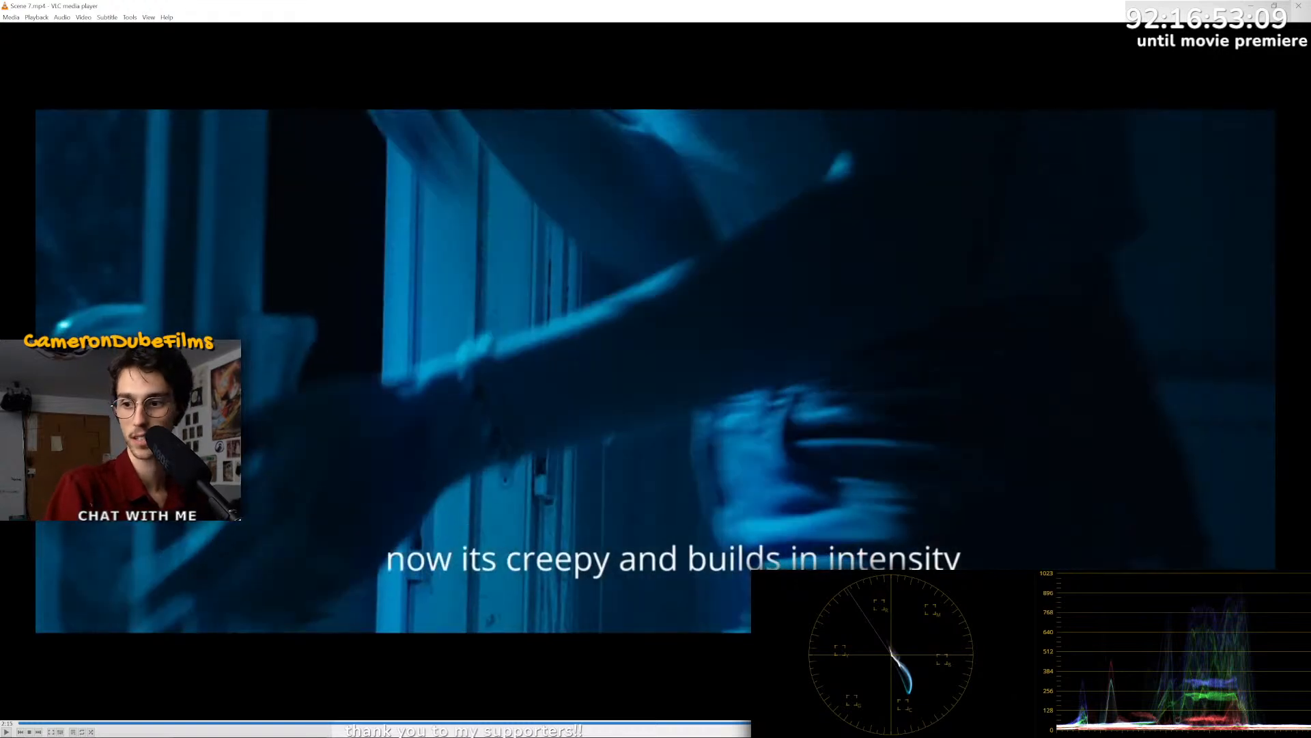
# - Dismiss the Share live stream dialog in YouTube Studio, and close the Scene 7.mp4 video in VLC
pyautogui.hotkey('alt', 'Tab')
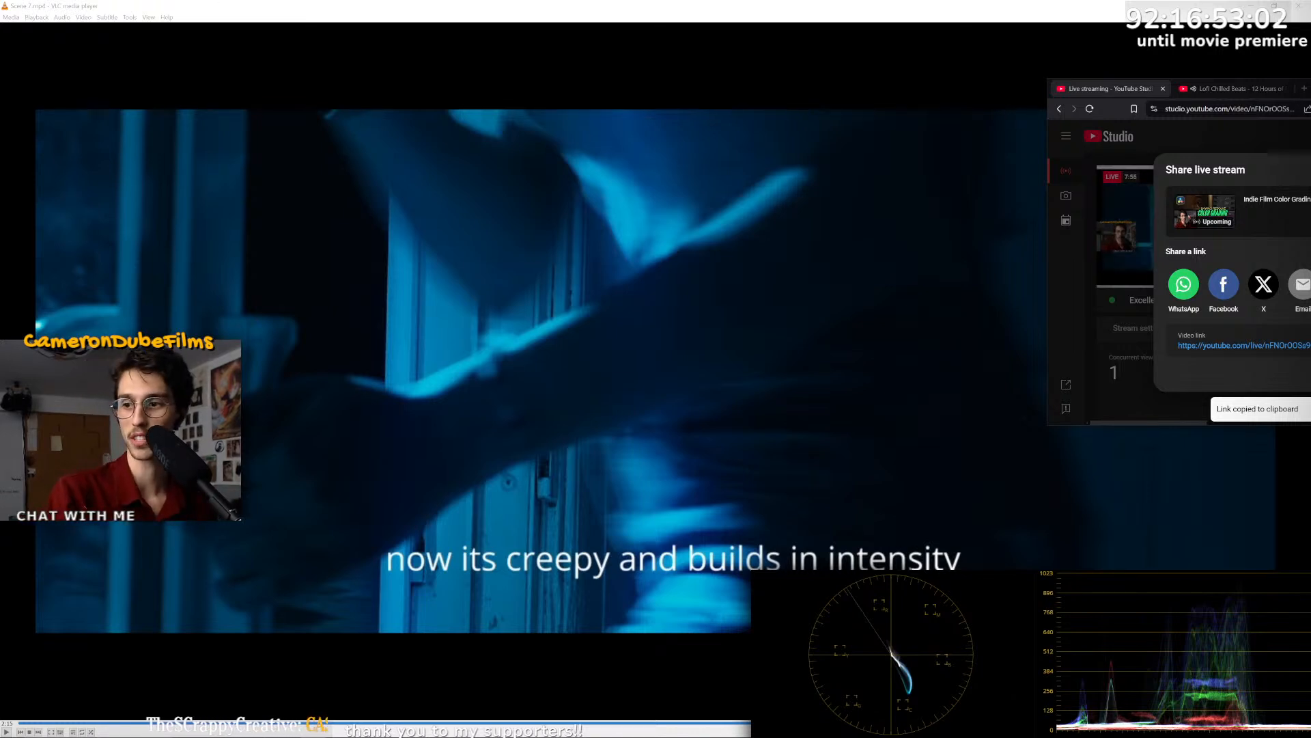
pyautogui.press('Escape')
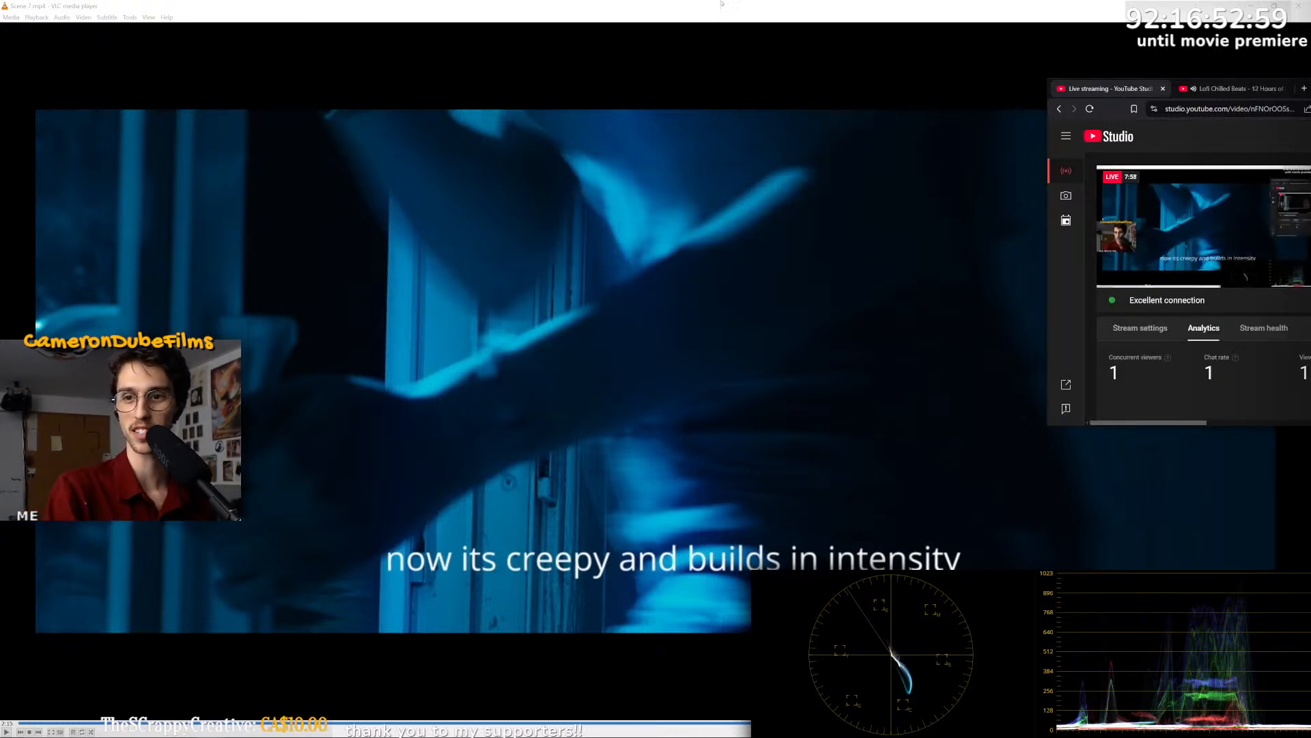
pyautogui.click(719, 12)
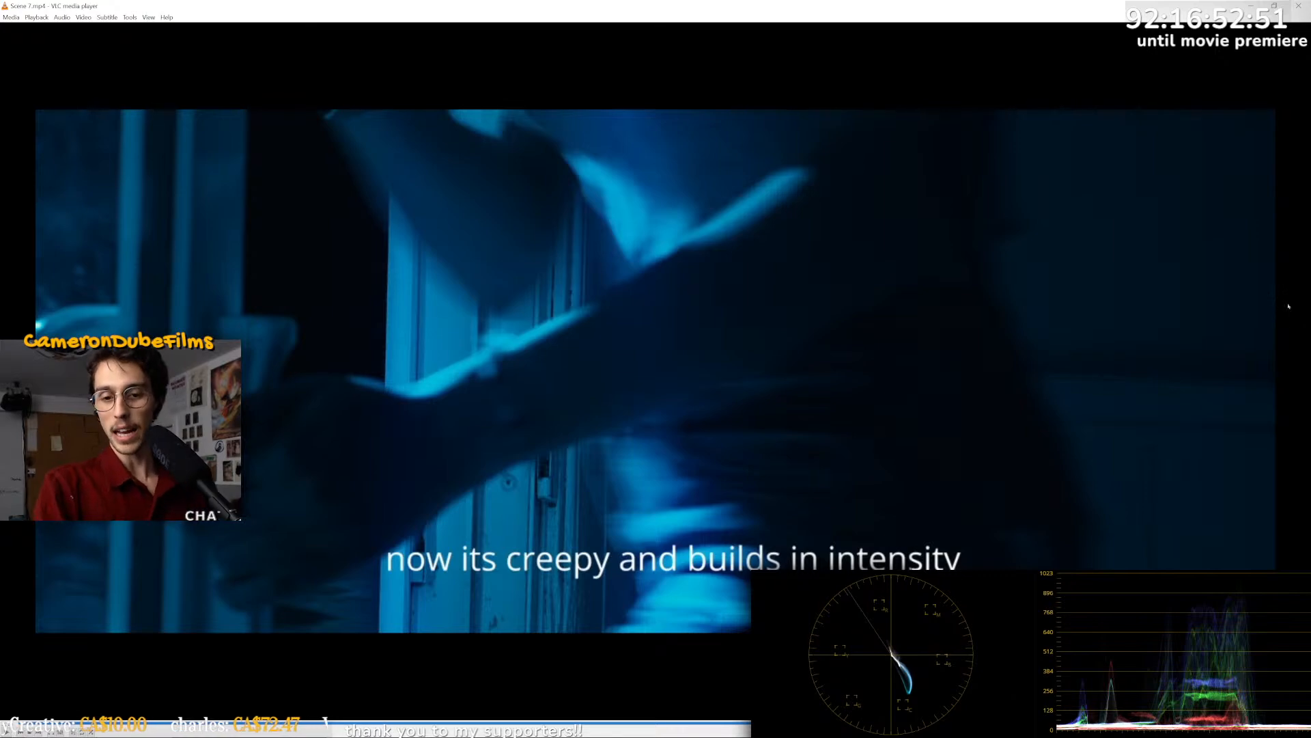
pyautogui.click(1298, 6)
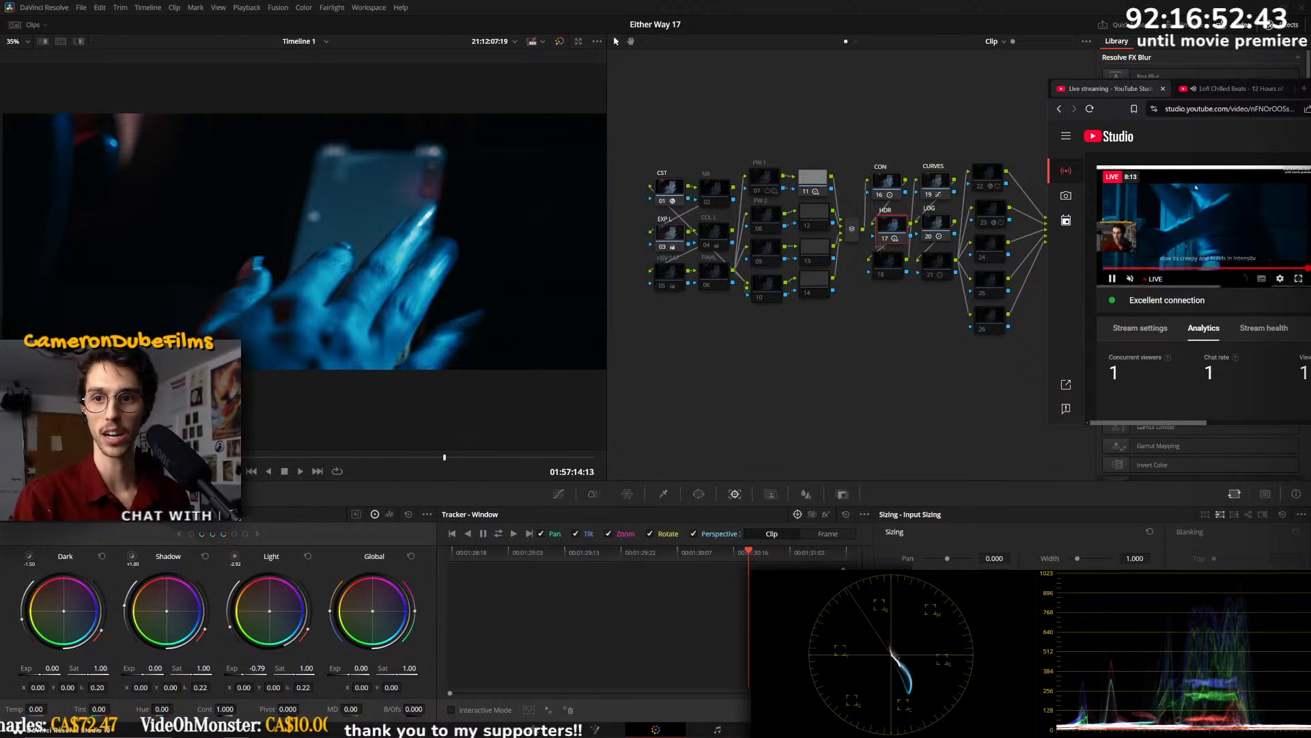
# - Check the Lofi Chilled Beats music page, return to the live streaming page, and switch back to DaVinci Resolve
pyautogui.click(1229, 88)
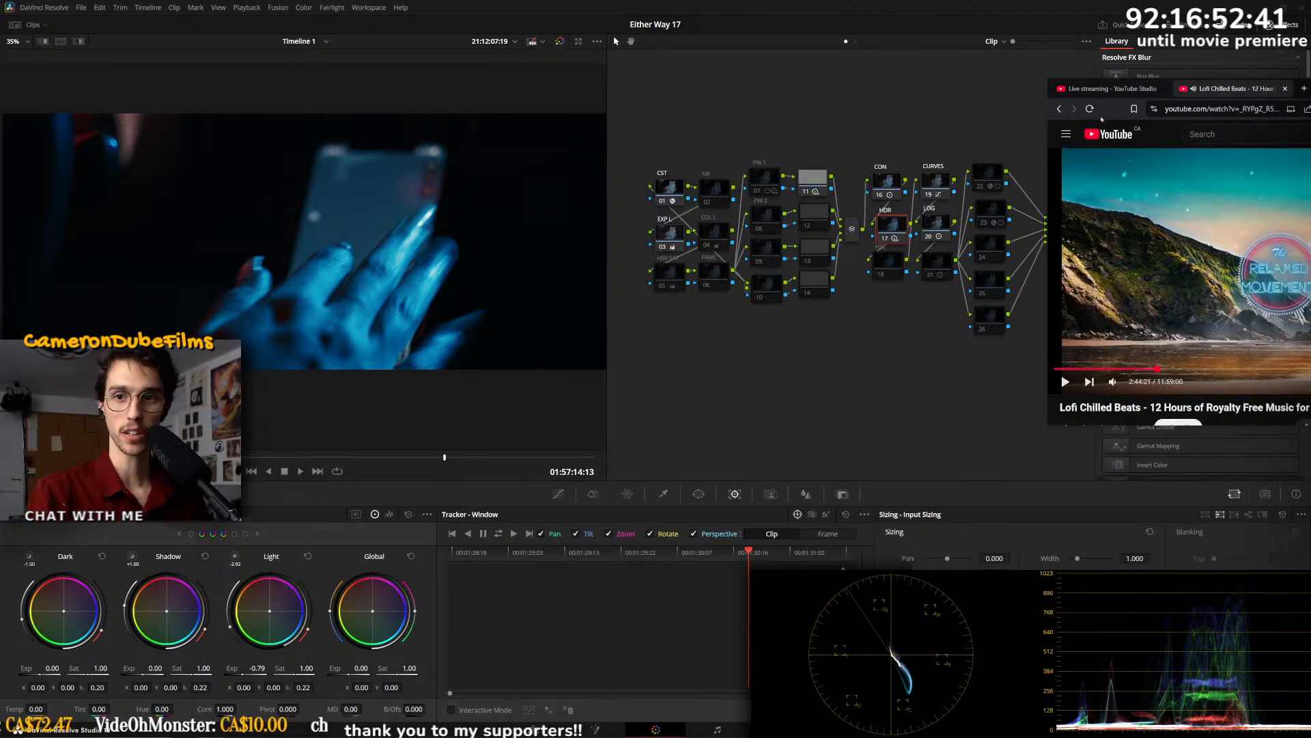
pyautogui.click(1099, 89)
pyautogui.click(944, 4)
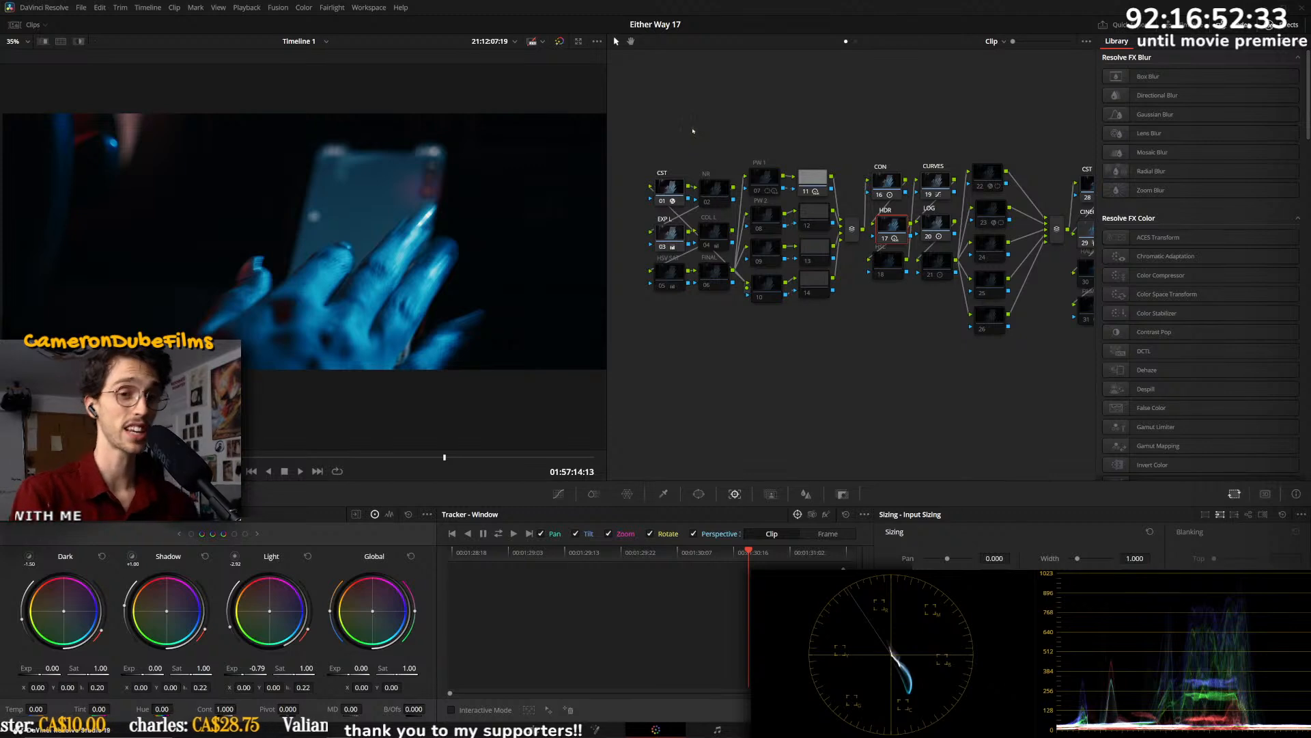
# - Switch to REAPER's another.rpp project and place the edit cursor at 4.3.00, just before the first audio clips
pyautogui.hotkey('alt', 'Tab')
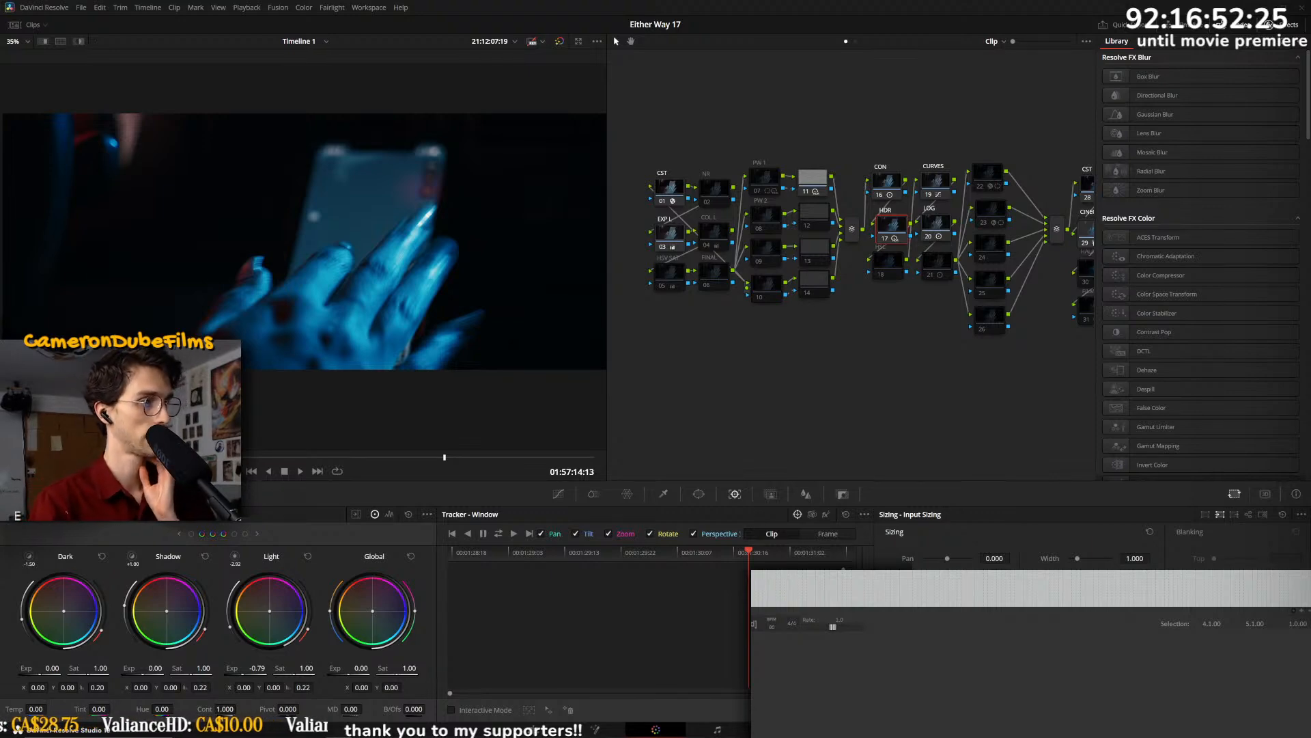
pyautogui.moveTo(0, 389); pyautogui.dragTo(464, 0)
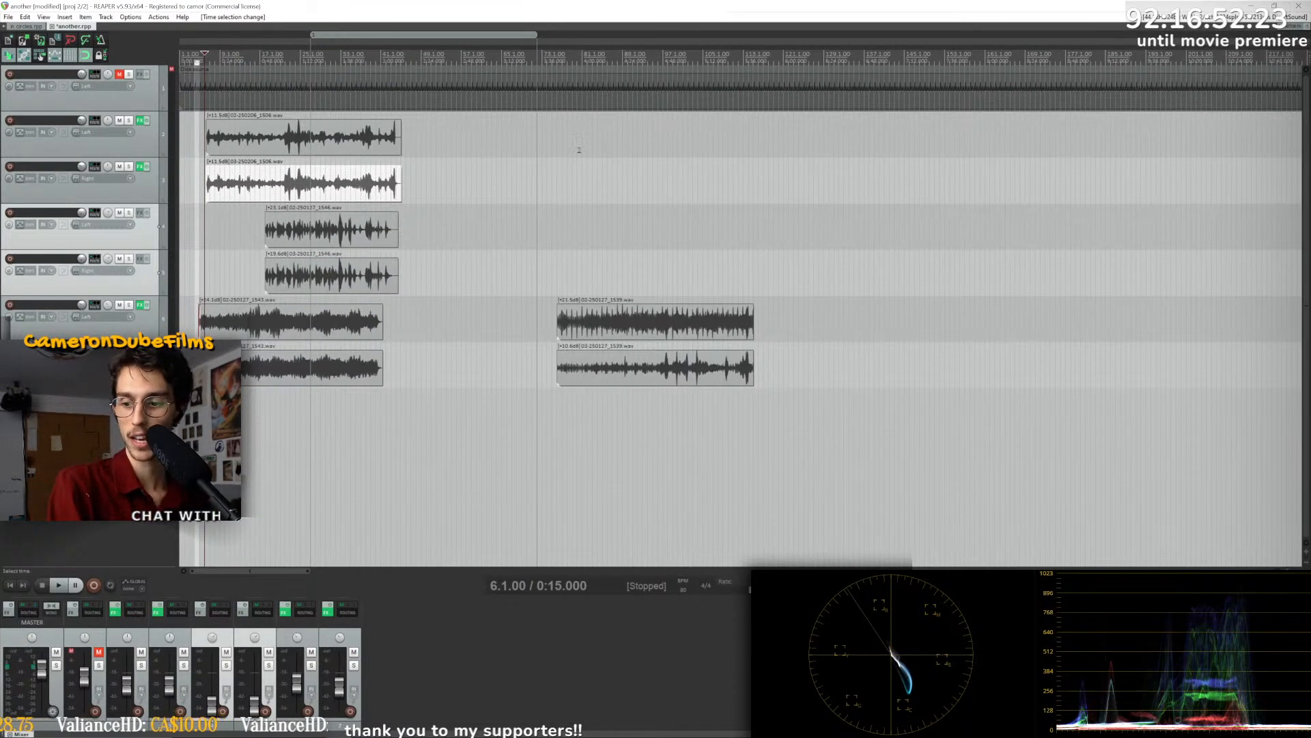
pyautogui.click(197, 63)
pyautogui.hscroll(2, 448, 231)
pyautogui.hscroll(-2, 454, 239)
pyautogui.click(205, 60)
pyautogui.scroll(5, 279, 92)
pyautogui.click(285, 58)
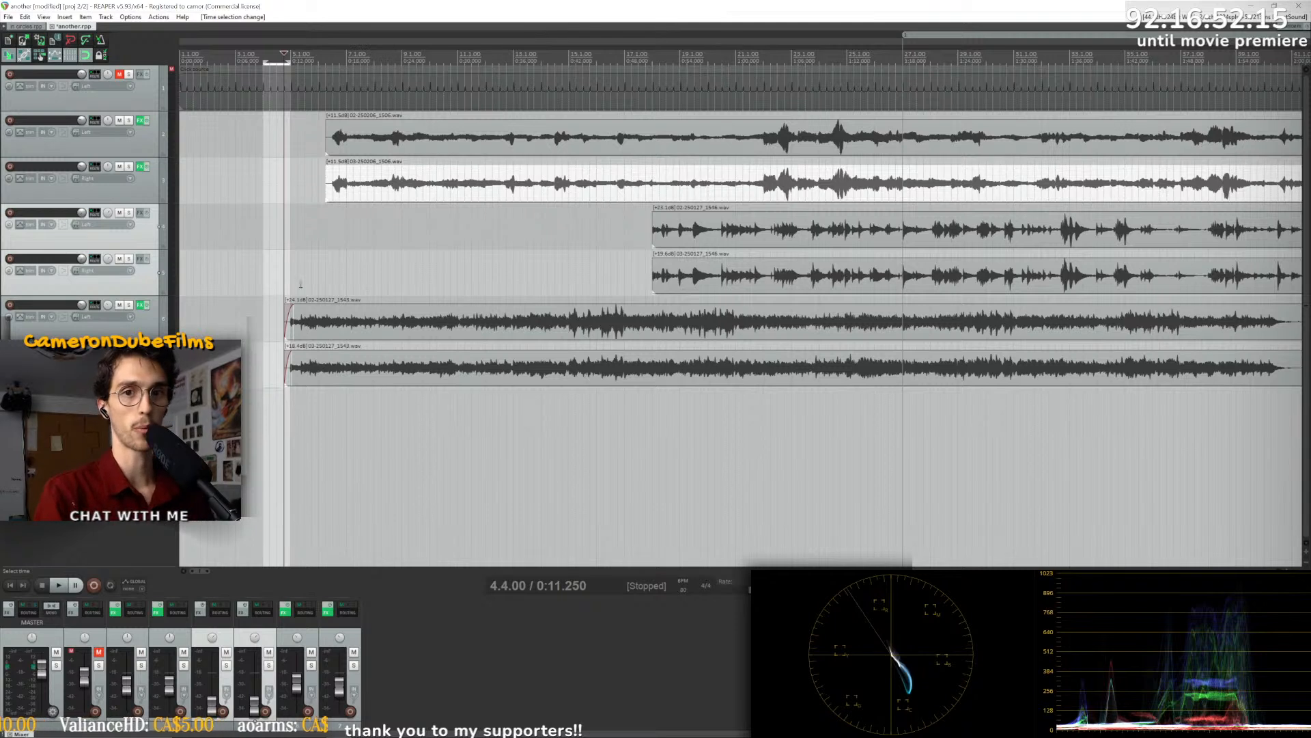
pyautogui.click(276, 57)
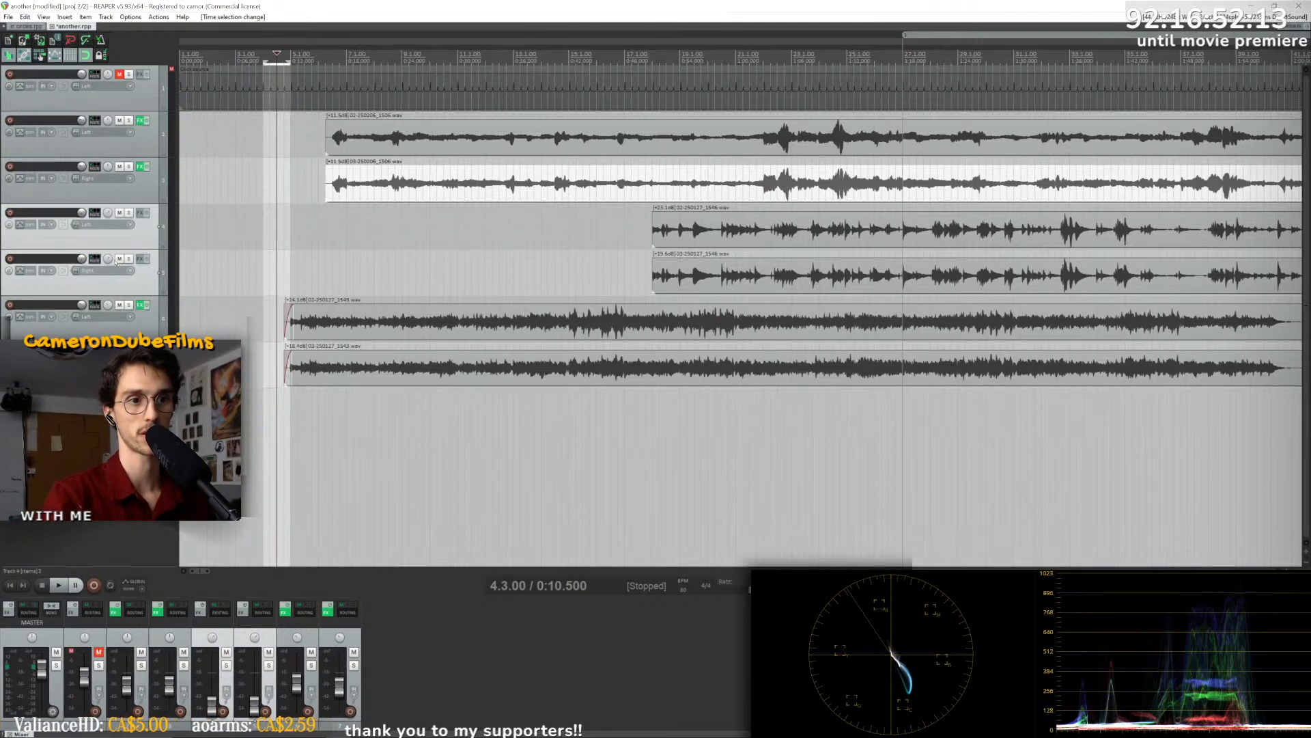
# - Mute tracks 4 and 5 and play a short stretch of the remaining tracks from 4.3.00
pyautogui.click(119, 259)
pyautogui.press('space')
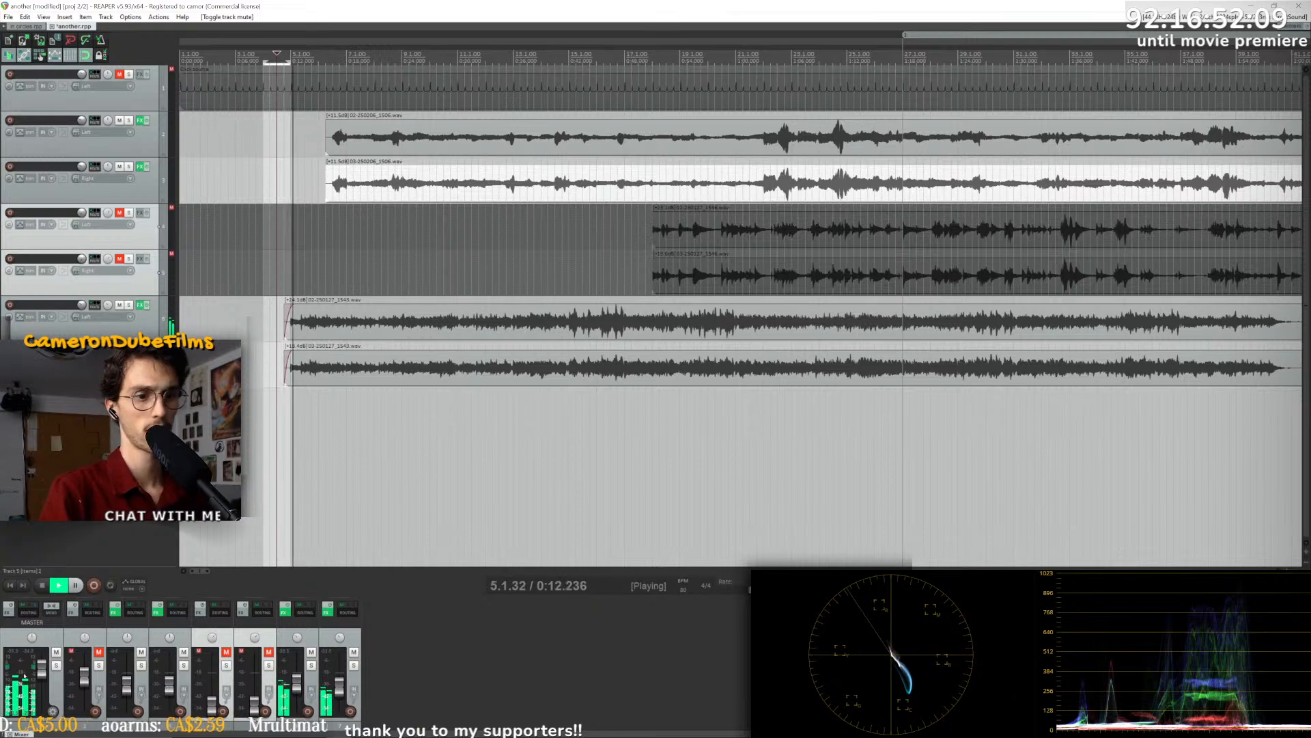
pyautogui.press('space')
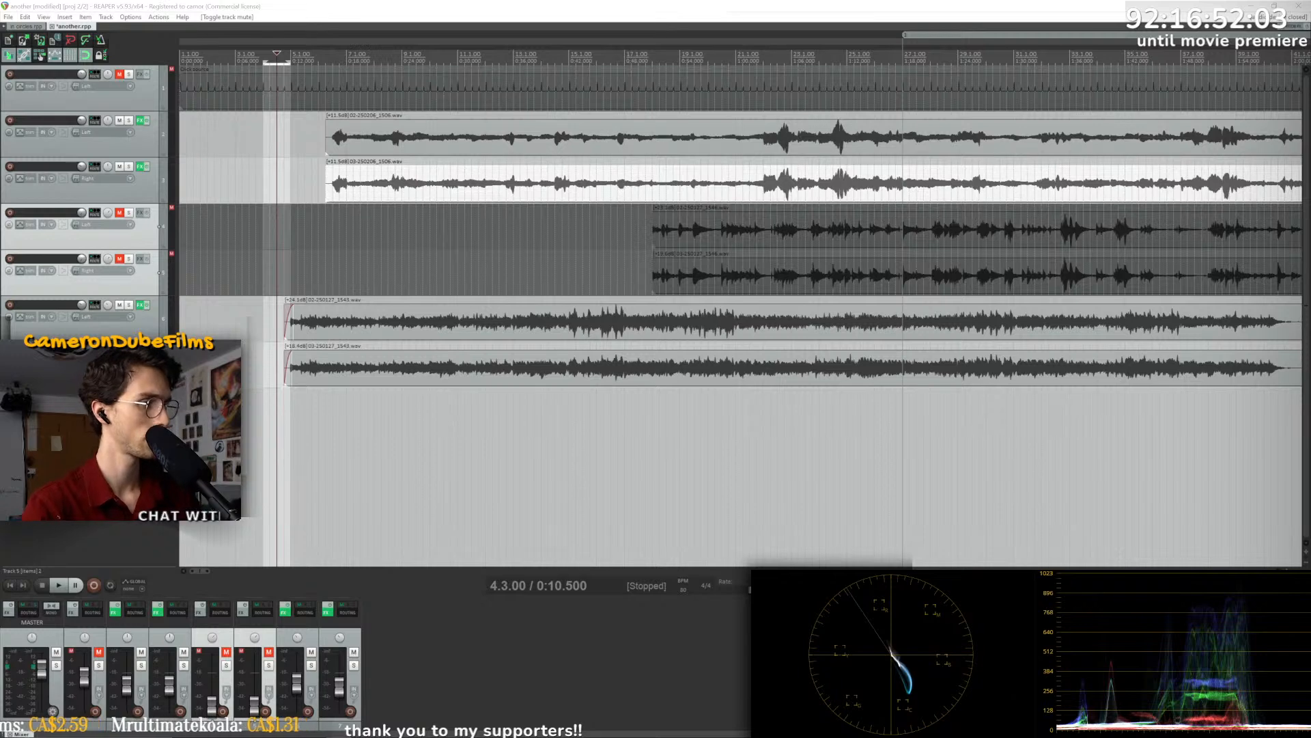
# - Restart playback from the start of the earliest audio clips and lower the master volume slightly
pyautogui.click(284, 136)
pyautogui.press('space')
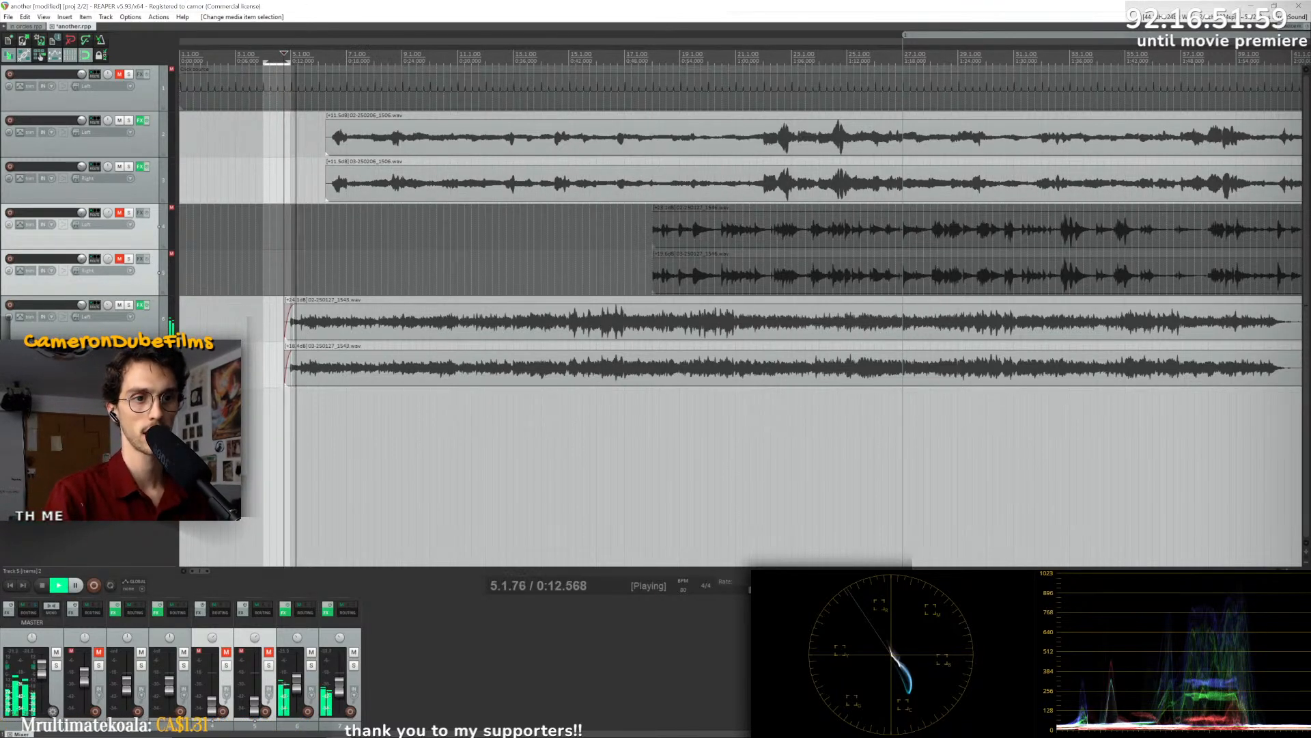
pyautogui.moveTo(43, 668); pyautogui.dragTo(42, 672)
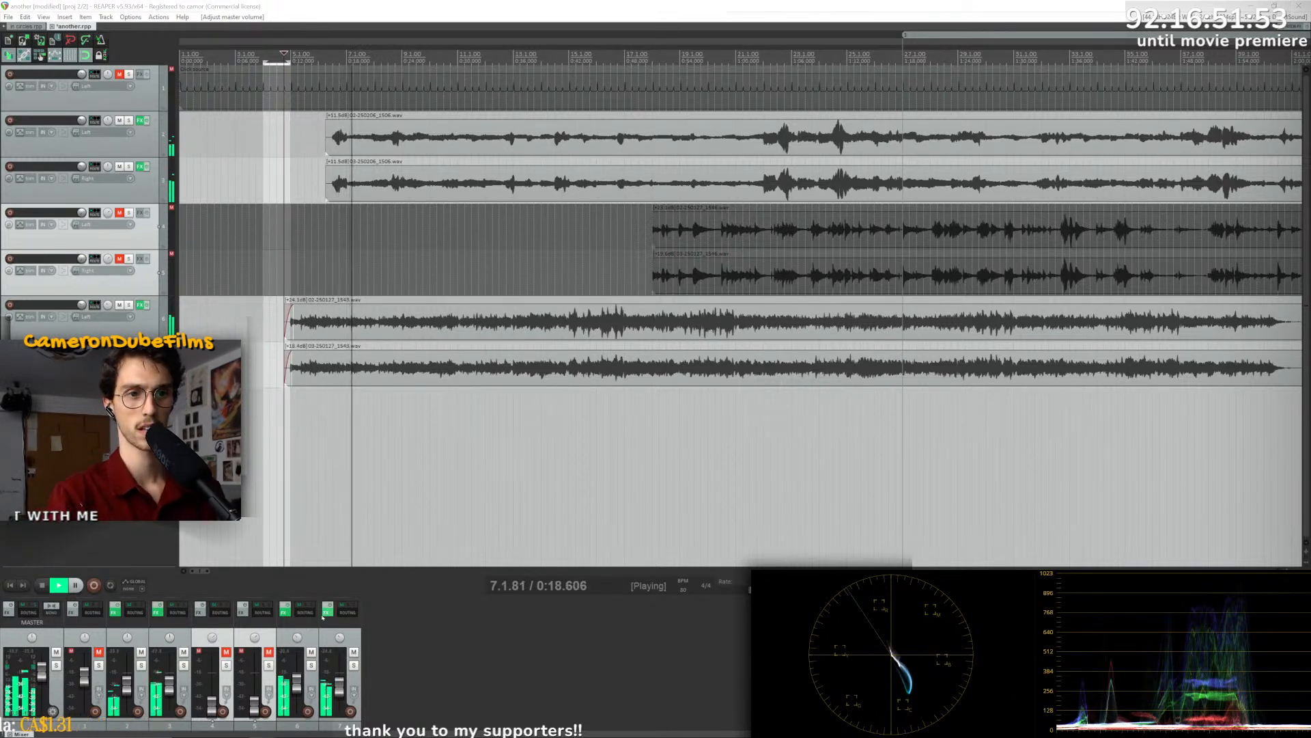
# - Rebalance the volumes of tracks 2, 3, 6 and 7 and the master while another.rpp plays, ending with playback stopped
pyautogui.moveTo(127, 685); pyautogui.dragTo(172, 687)
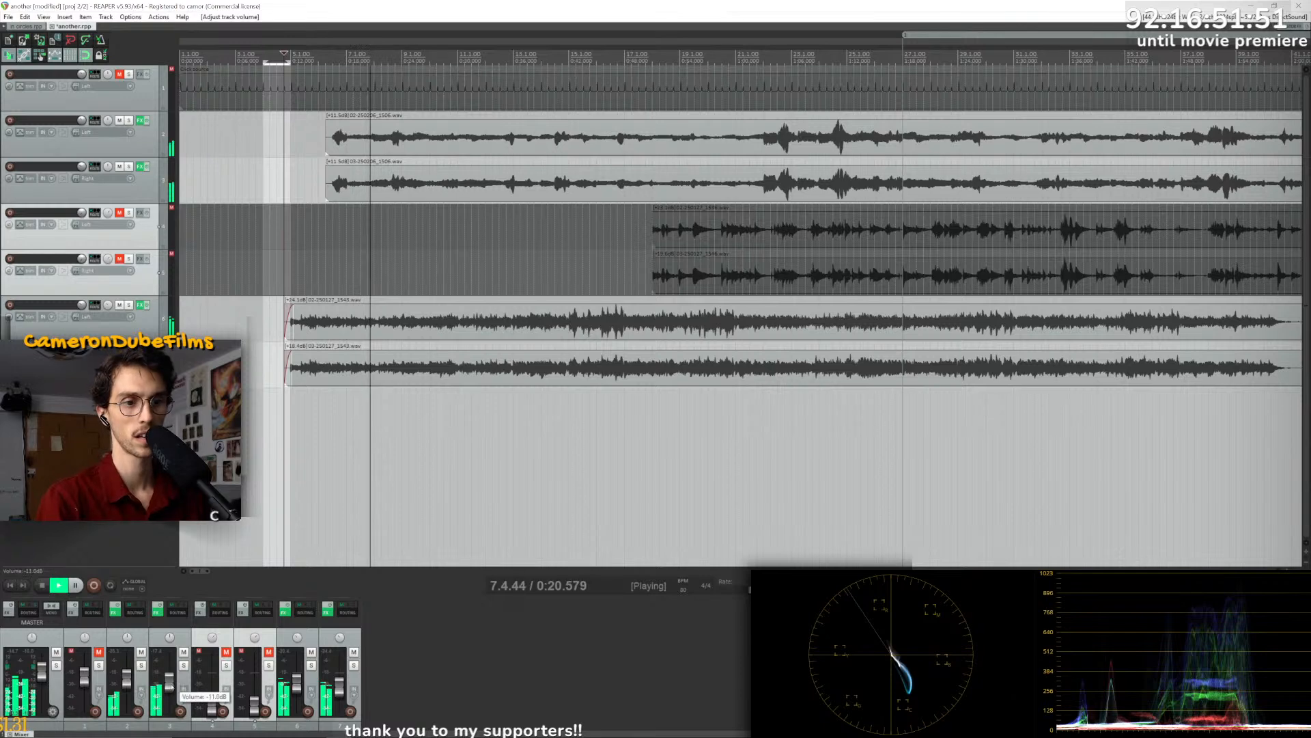
pyautogui.moveTo(298, 681); pyautogui.dragTo(339, 681)
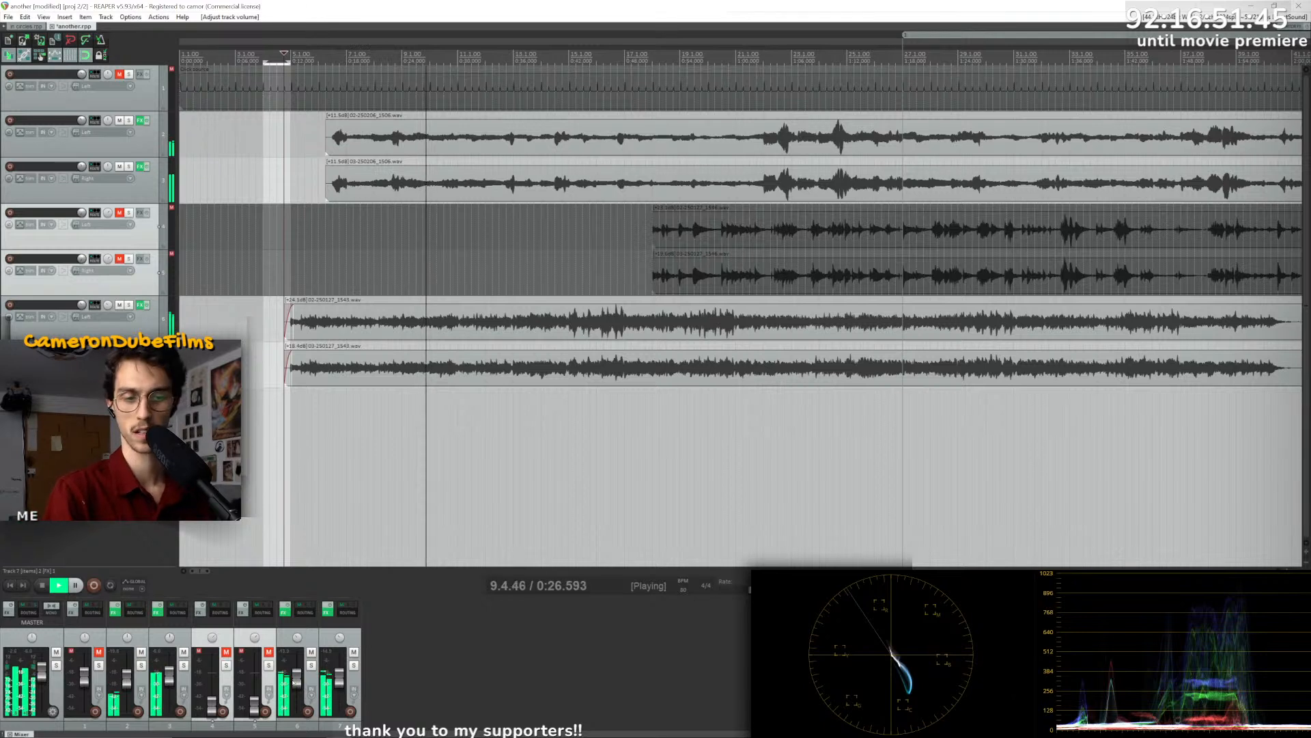
pyautogui.moveTo(339, 678); pyautogui.dragTo(340, 680)
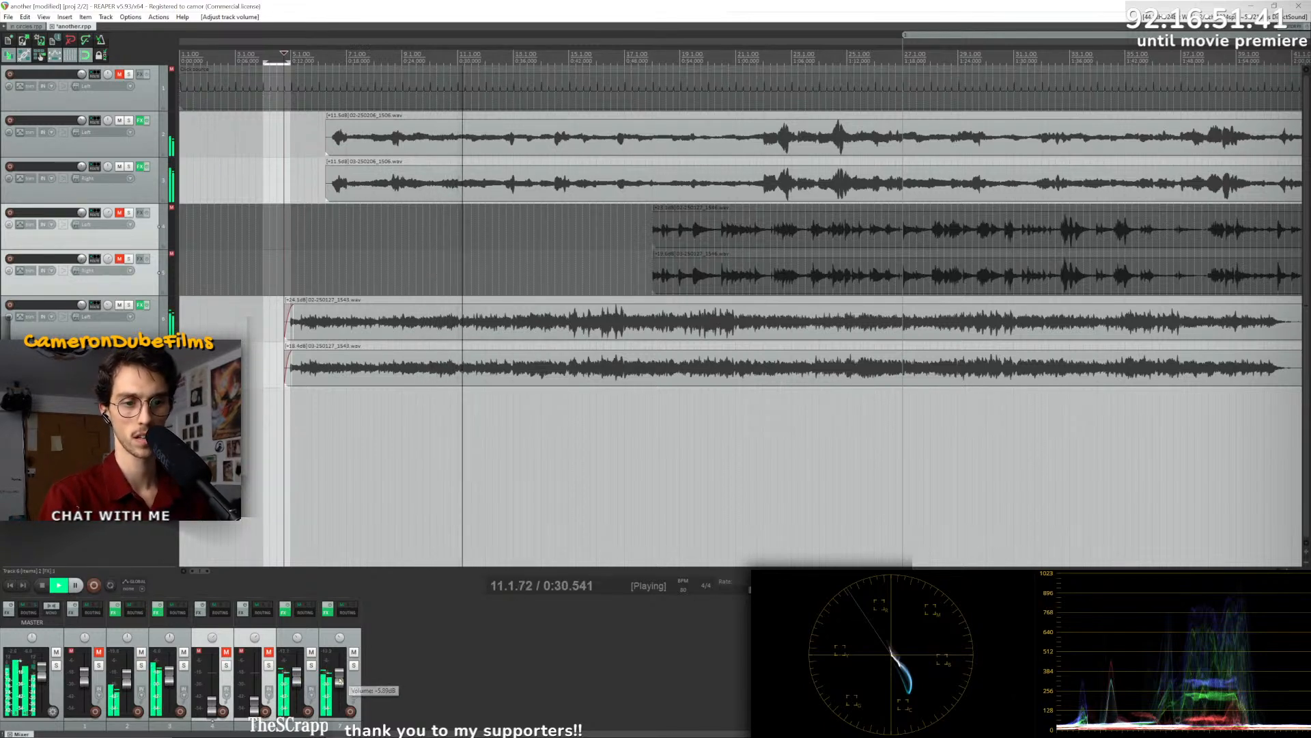
pyautogui.moveTo(297, 678)
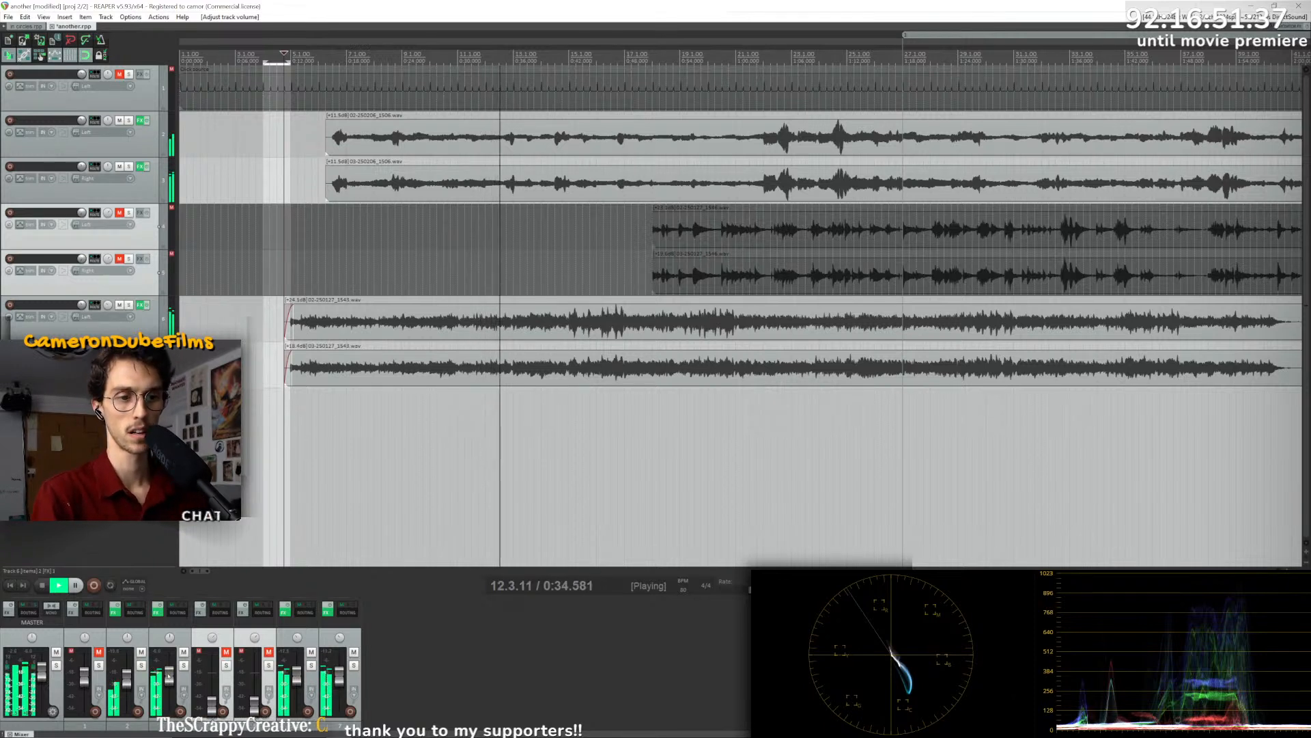
pyautogui.moveTo(168, 678)
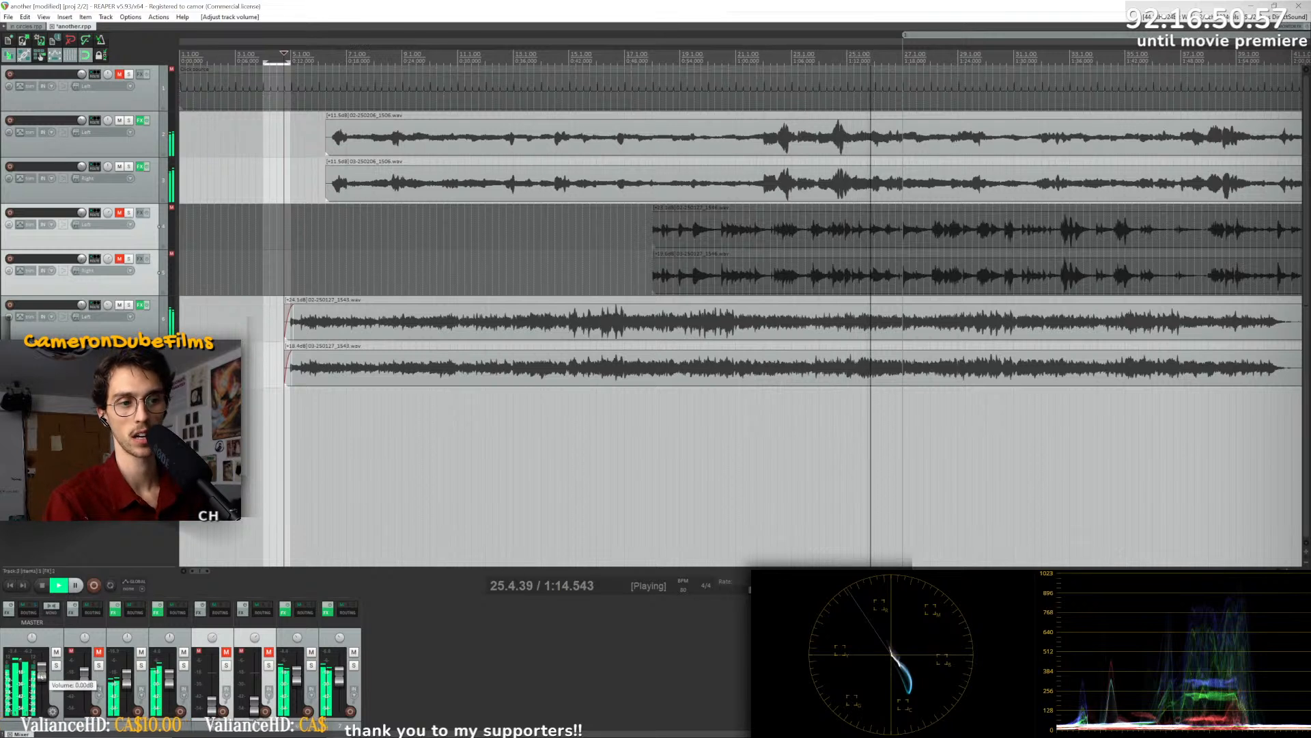
pyautogui.moveTo(42, 677); pyautogui.dragTo(48, 680)
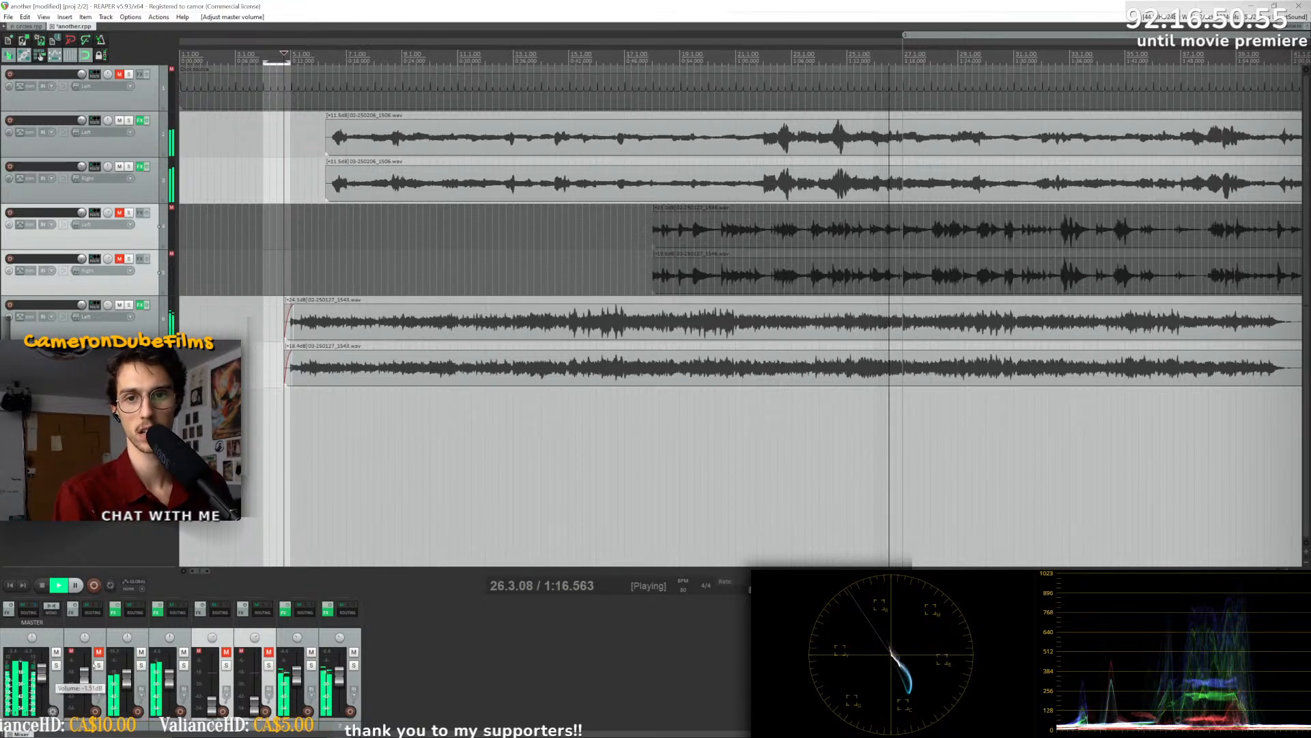
pyautogui.press('space')
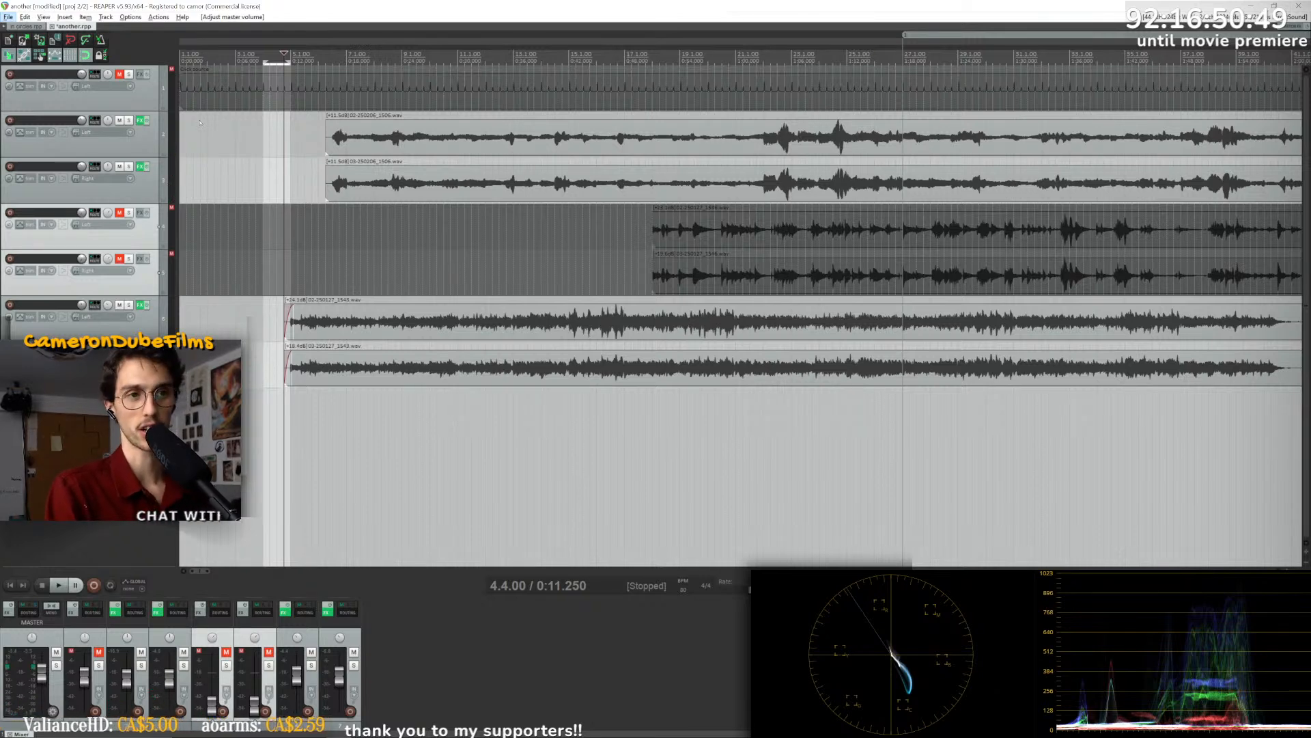
# - Switch to the in circles.rpp project and place the edit cursor at 2.4.00
pyautogui.click(27, 26)
pyautogui.click(208, 62)
pyautogui.scroll(2, 255, 100)
pyautogui.click(76, 27)
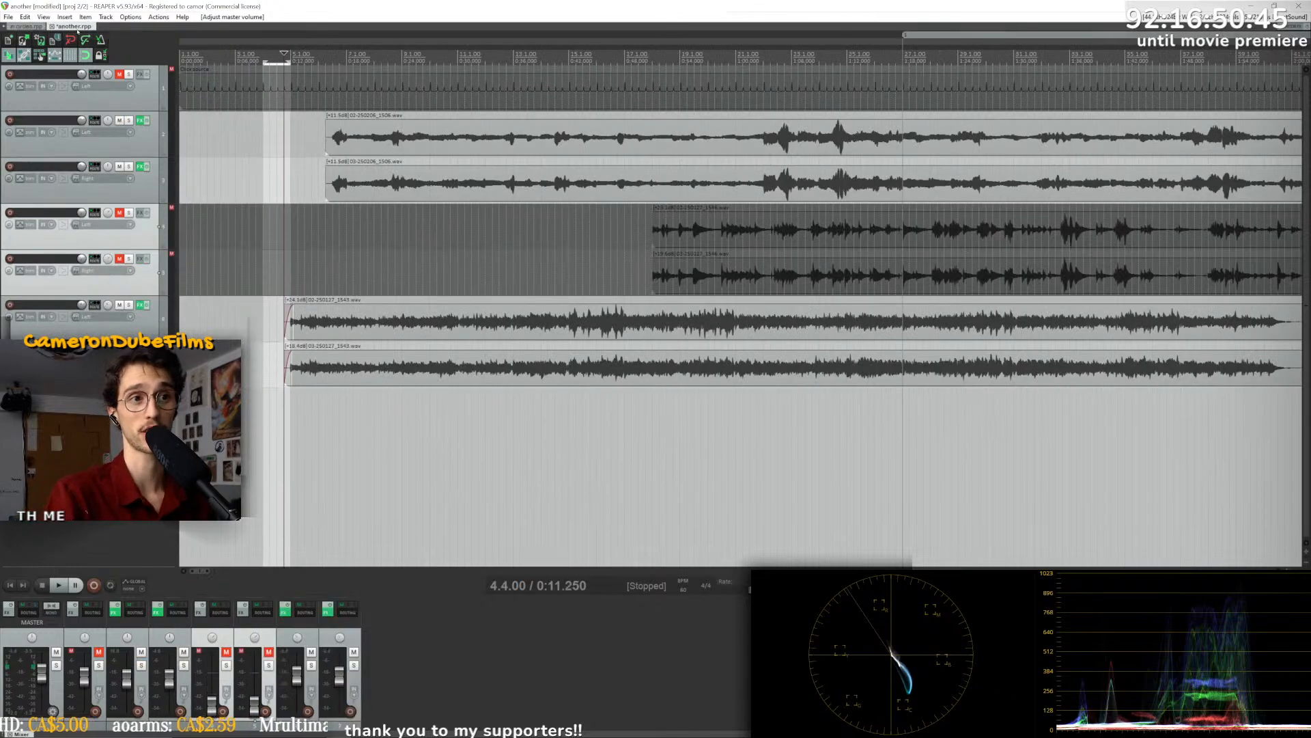
pyautogui.click(27, 26)
pyautogui.click(212, 410)
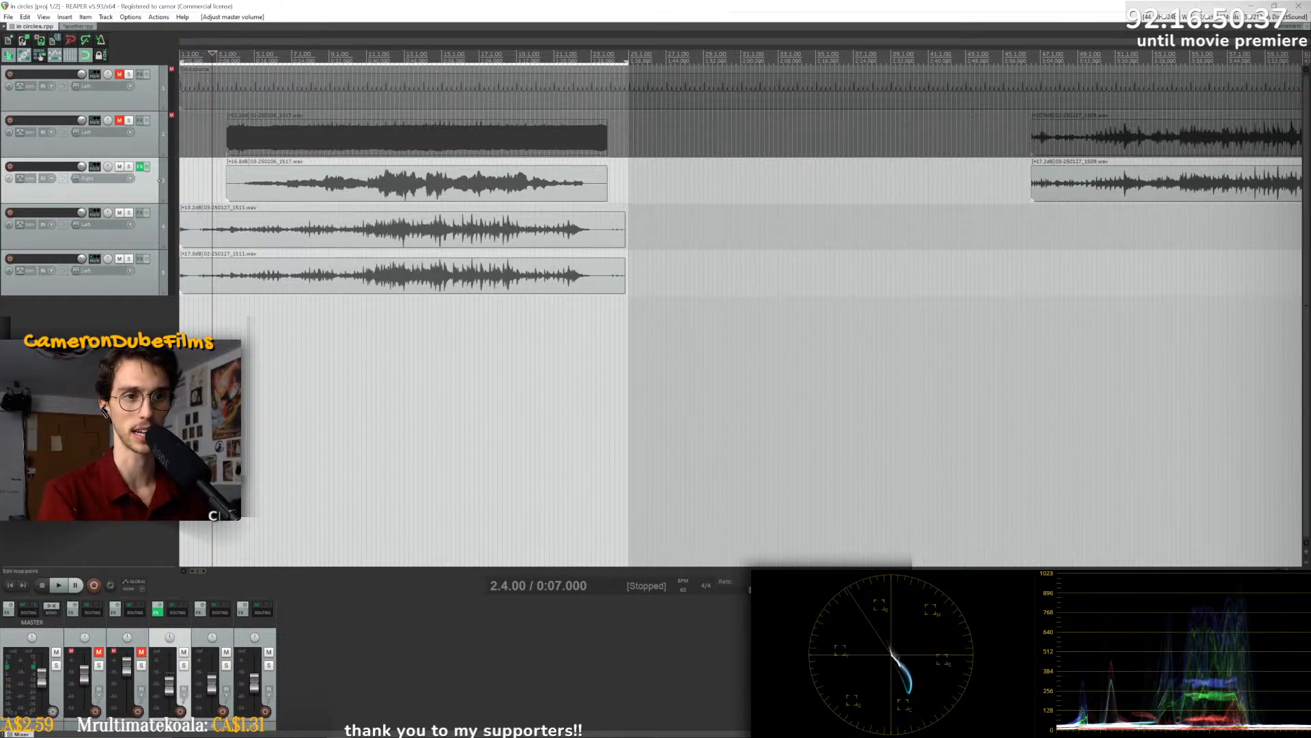
# - Play a short stretch of in circles, stop, and place the edit cursor at 4.1.00, just after the track 3 clip begins
pyautogui.press('space')
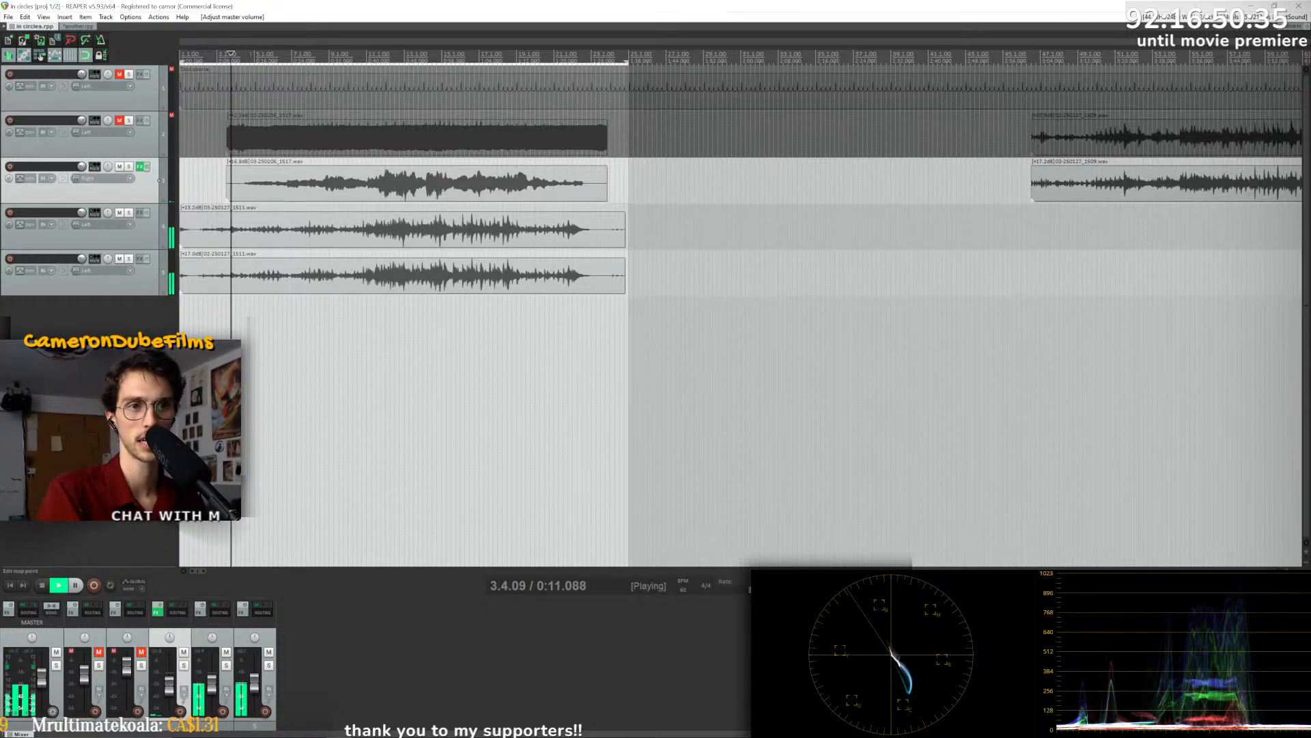
pyautogui.press('space')
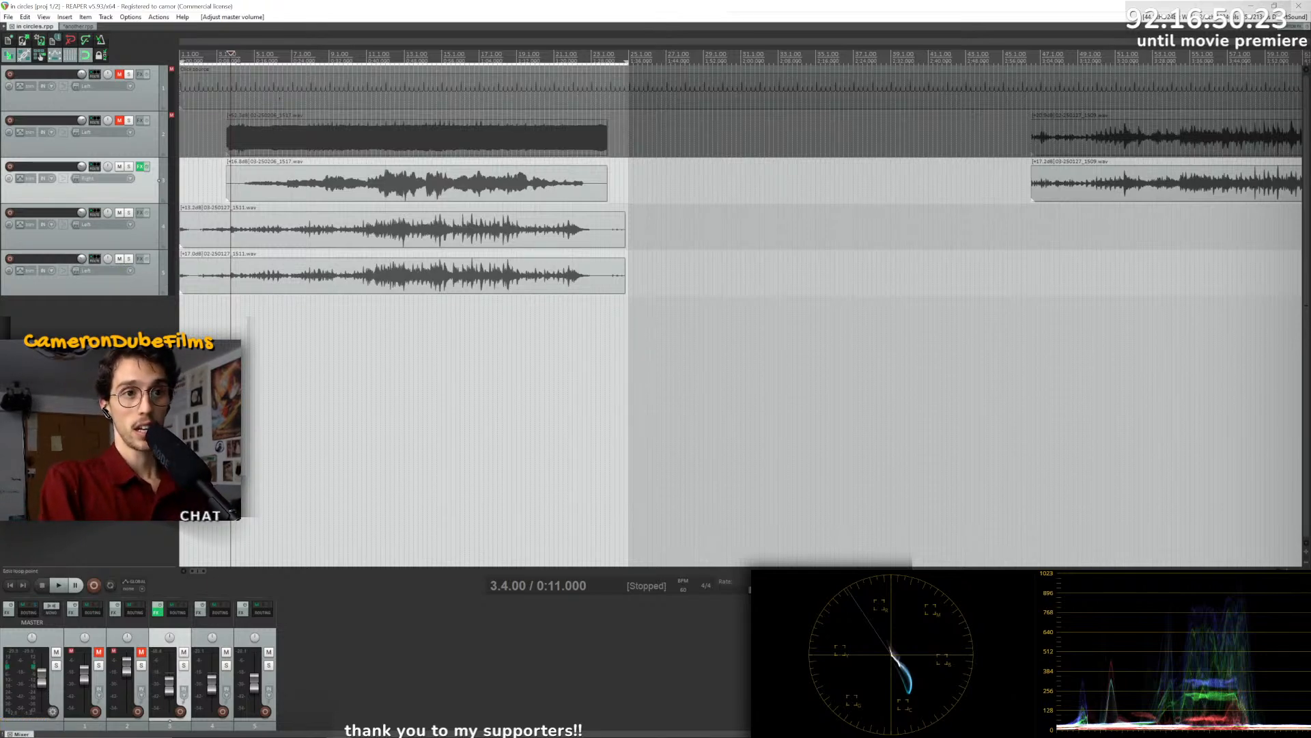
pyautogui.click(226, 53)
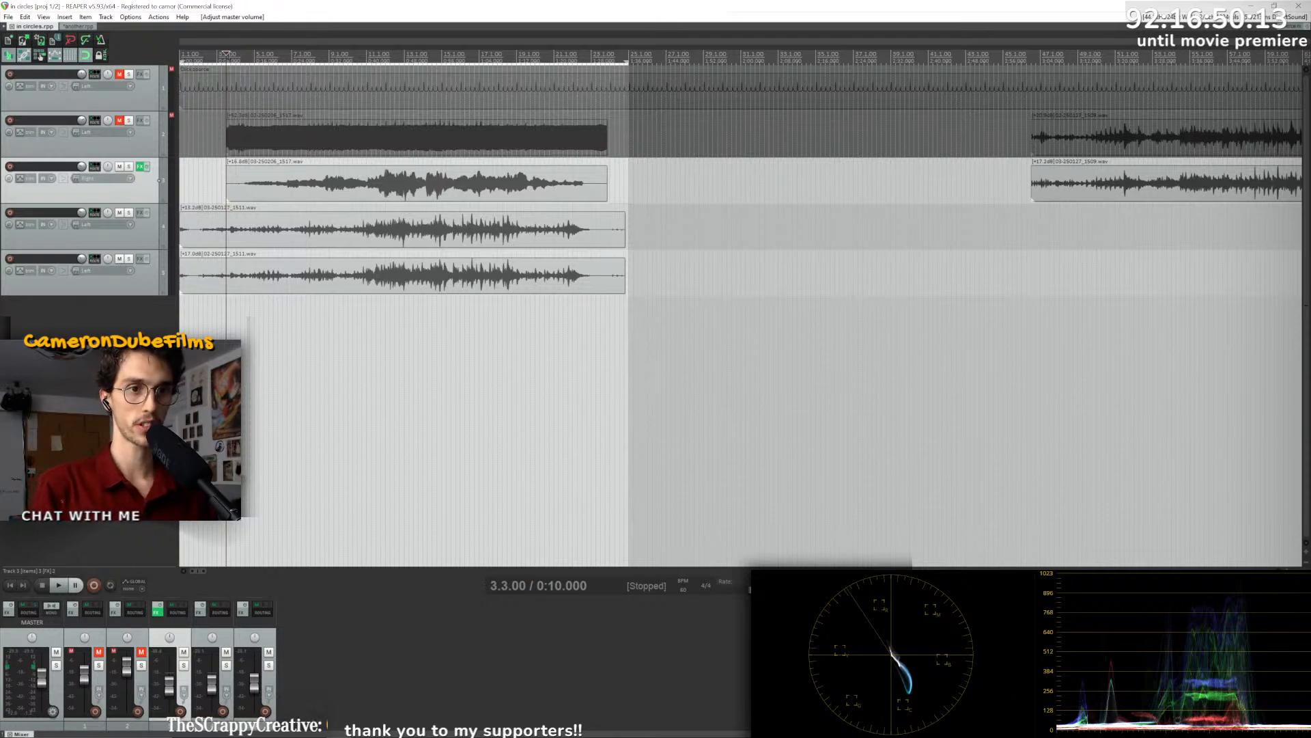
pyautogui.click(236, 54)
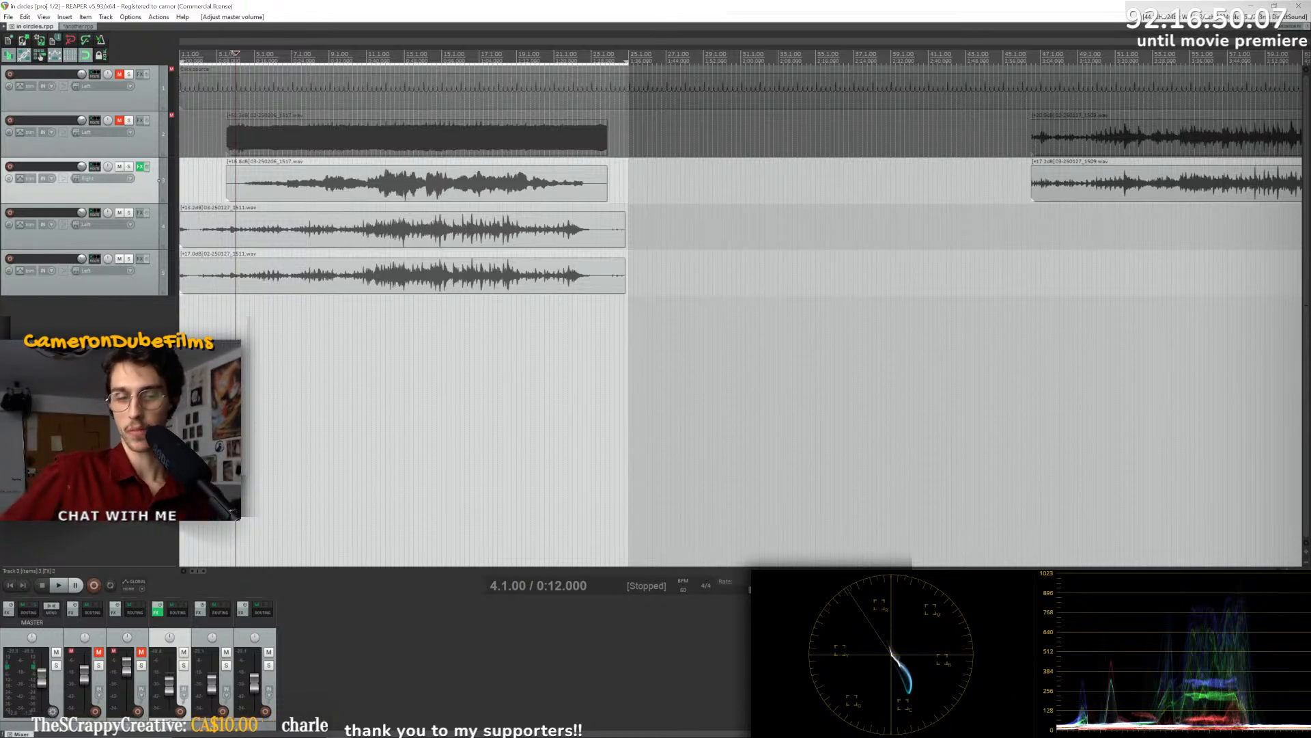
# - Play in circles from 4.1.00 and raise the volumes of the master and of tracks 3, 4 and 5
pyautogui.press('space')
pyautogui.press('`')
pyautogui.moveTo(41, 678); pyautogui.dragTo(41, 672)
pyautogui.moveTo(212, 689); pyautogui.dragTo(254, 678)
pyautogui.moveTo(170, 680); pyautogui.dragTo(170, 676)
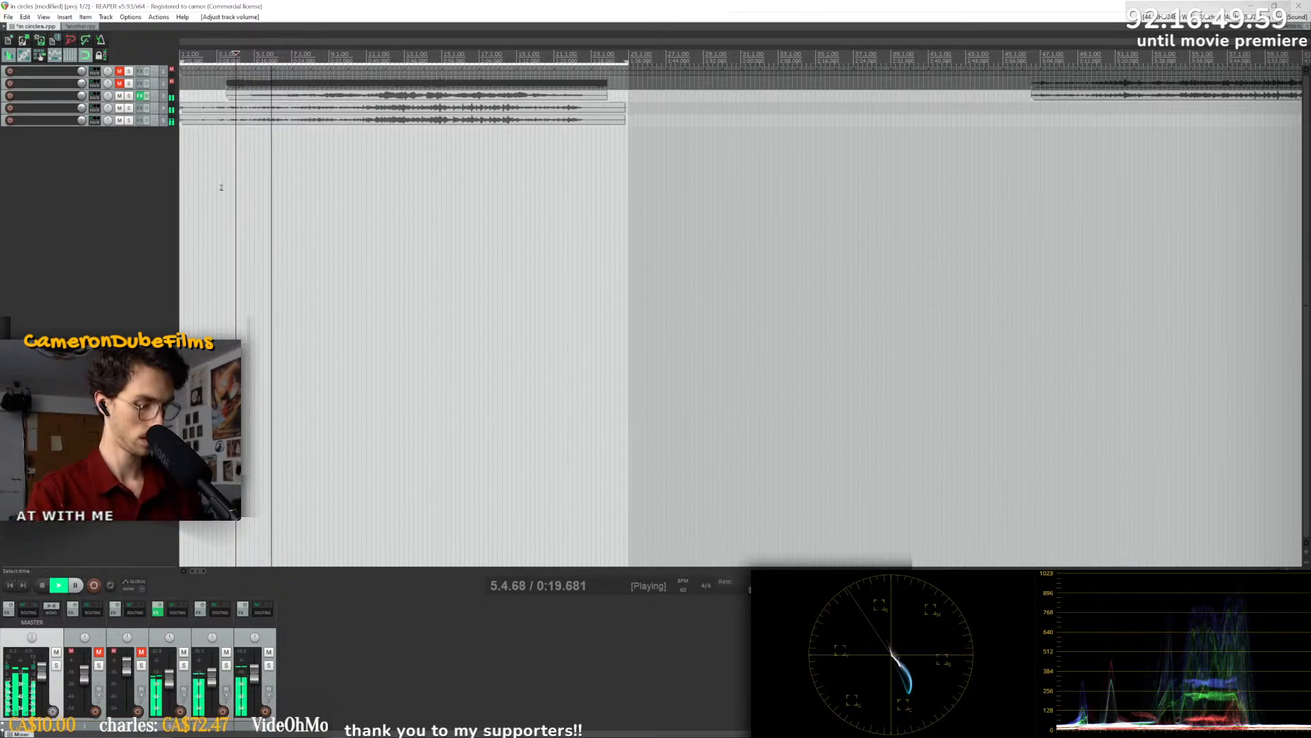
# - Fine-tune the track 4 volume and the overall balance while listening to the end of the clips, and stop playback
pyautogui.hotkey('alt', 'Tab')
pyautogui.hotkey('alt', 'Tab')
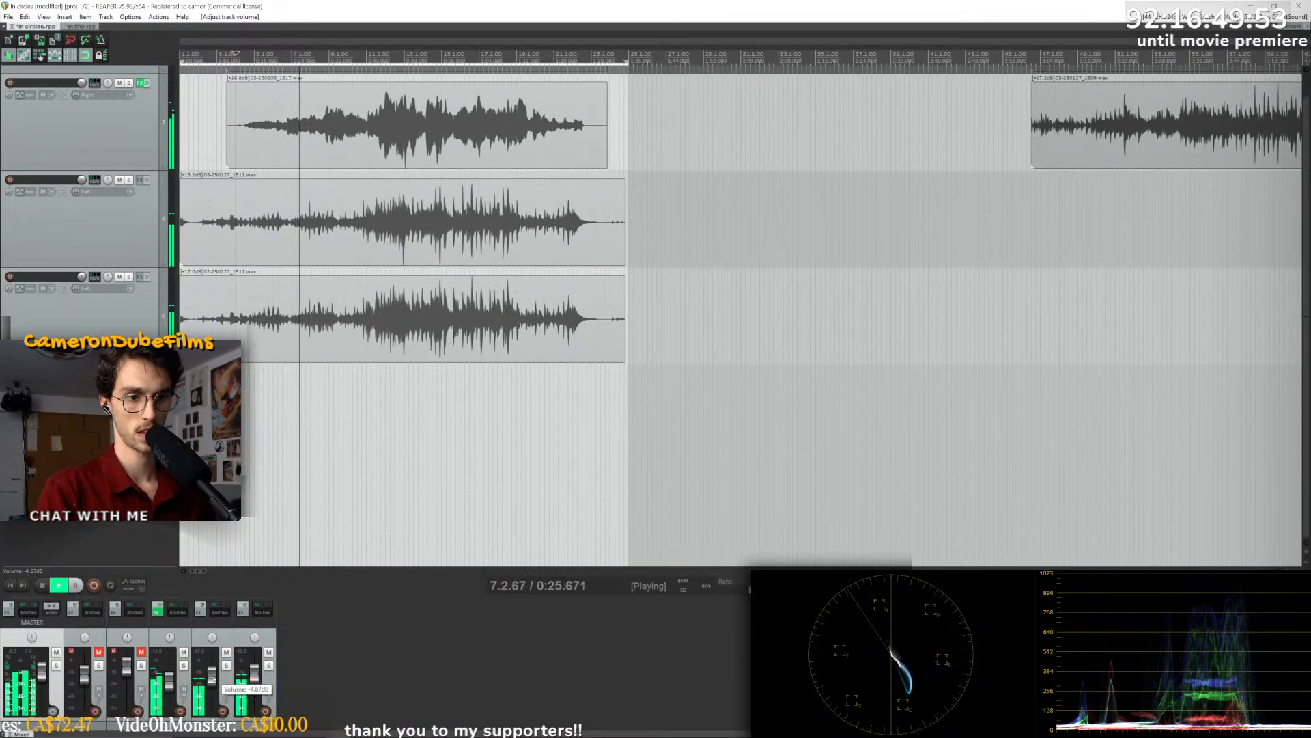
pyautogui.moveTo(213, 680); pyautogui.dragTo(212, 676)
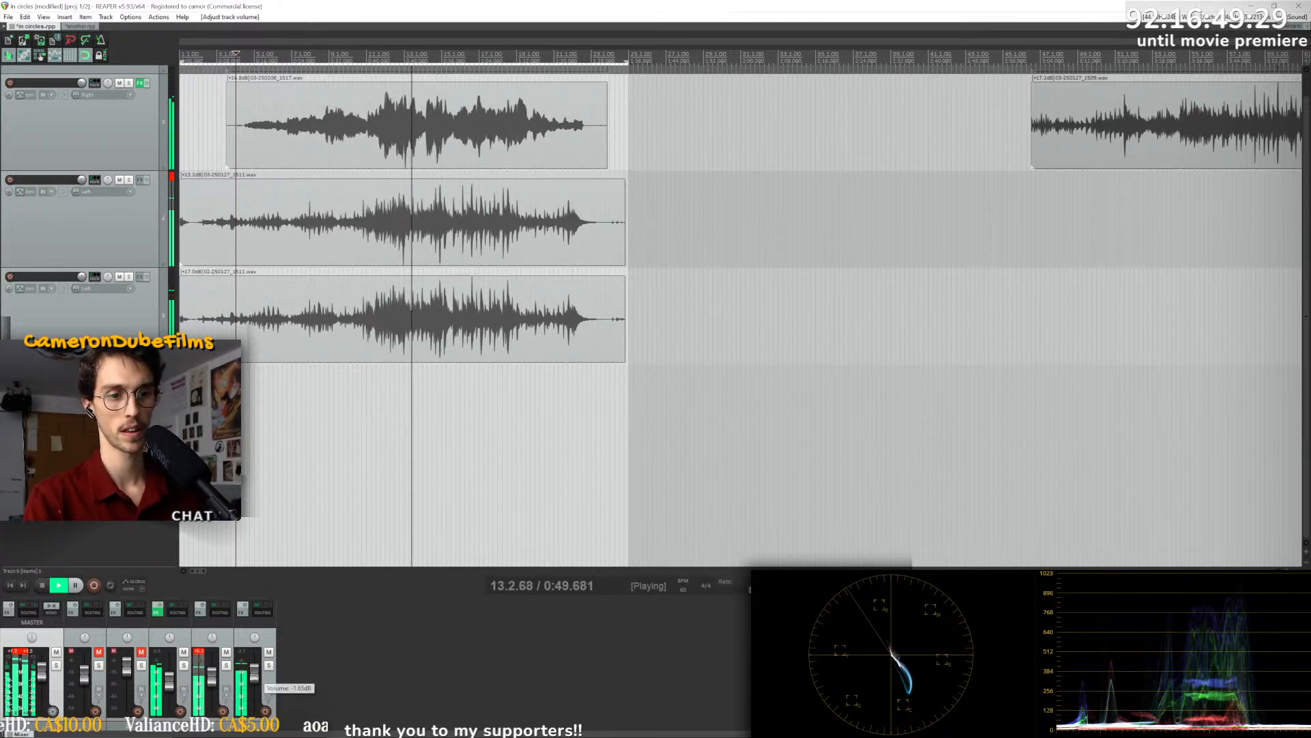
pyautogui.scroll(3, 169, 680)
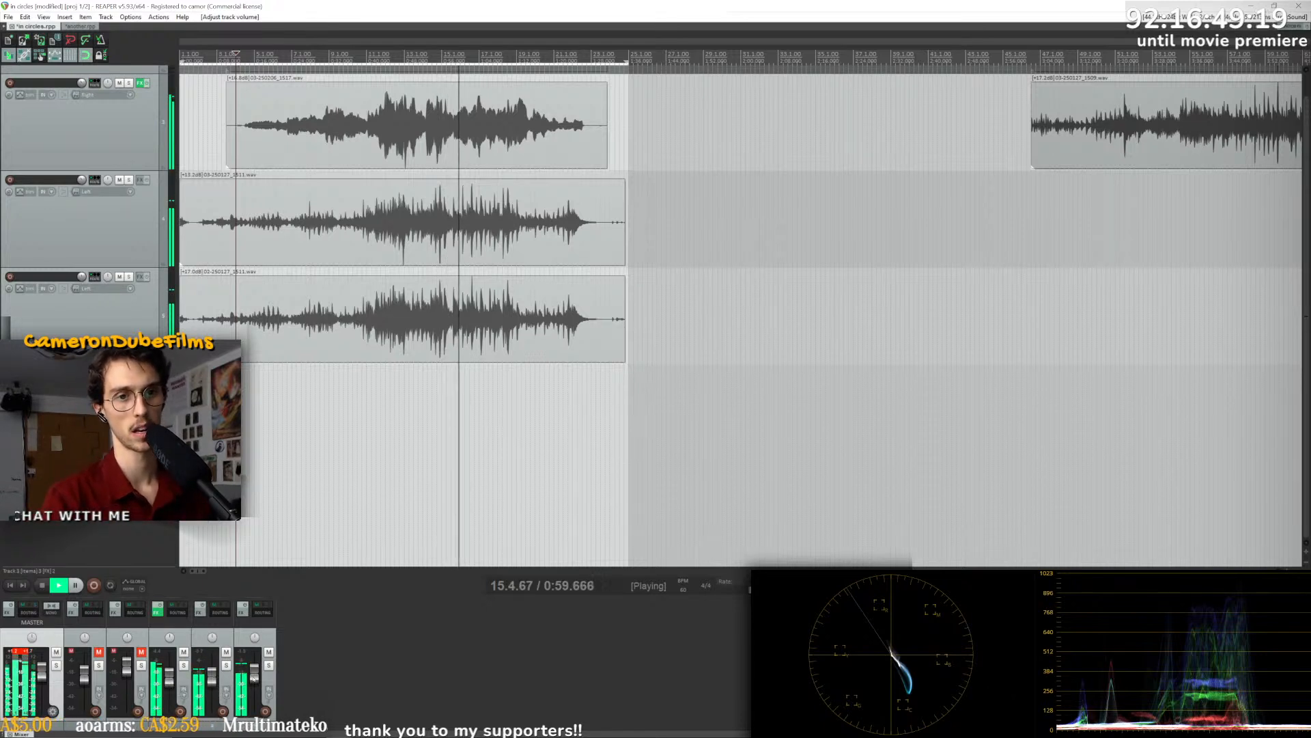
pyautogui.moveTo(251, 683)
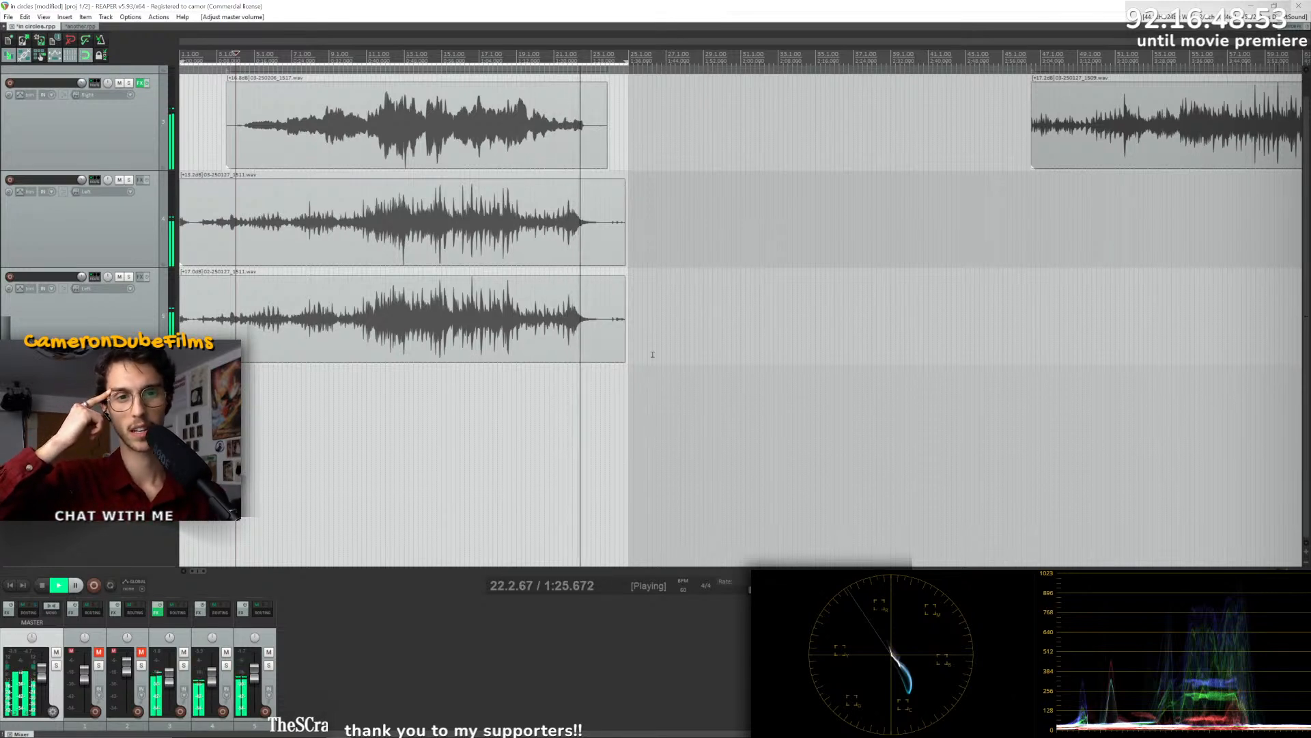
pyautogui.press('space')
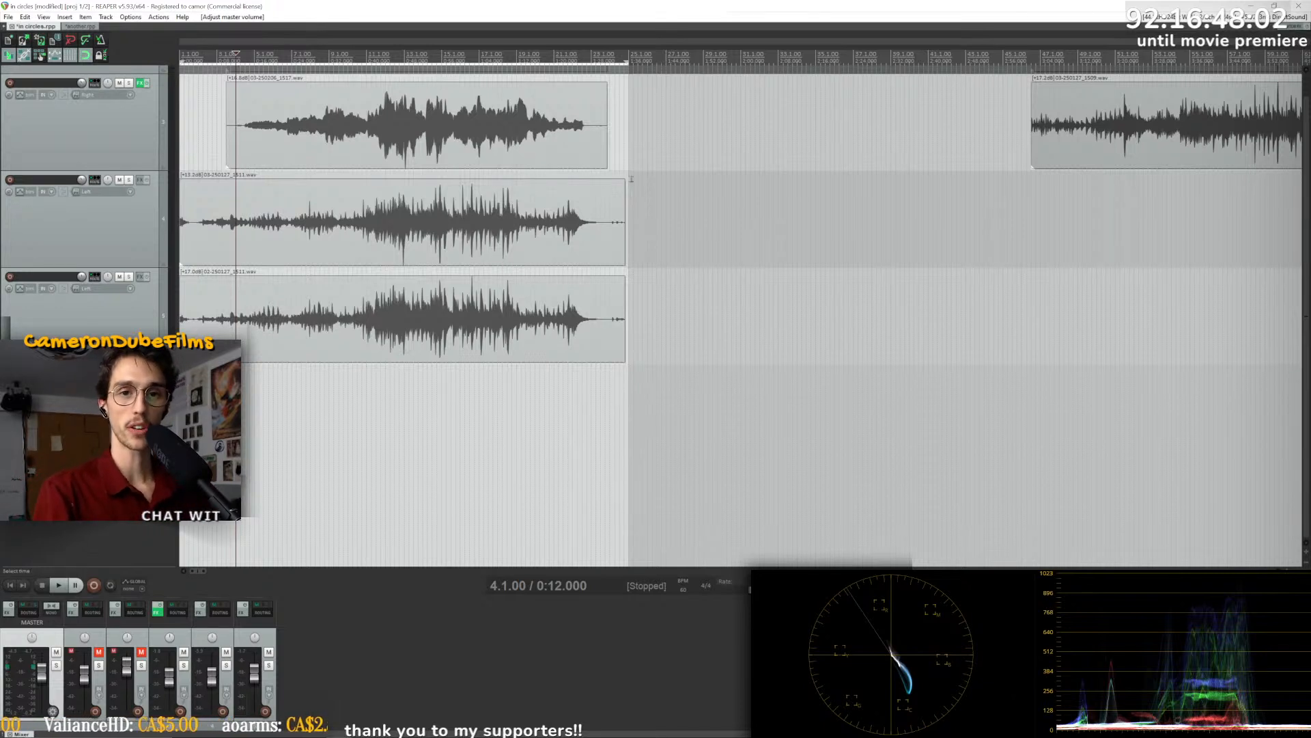
# - Adjust the end of the time selection to the end of the first clips and start rendering in circles
pyautogui.moveTo(627, 63); pyautogui.dragTo(629, 63)
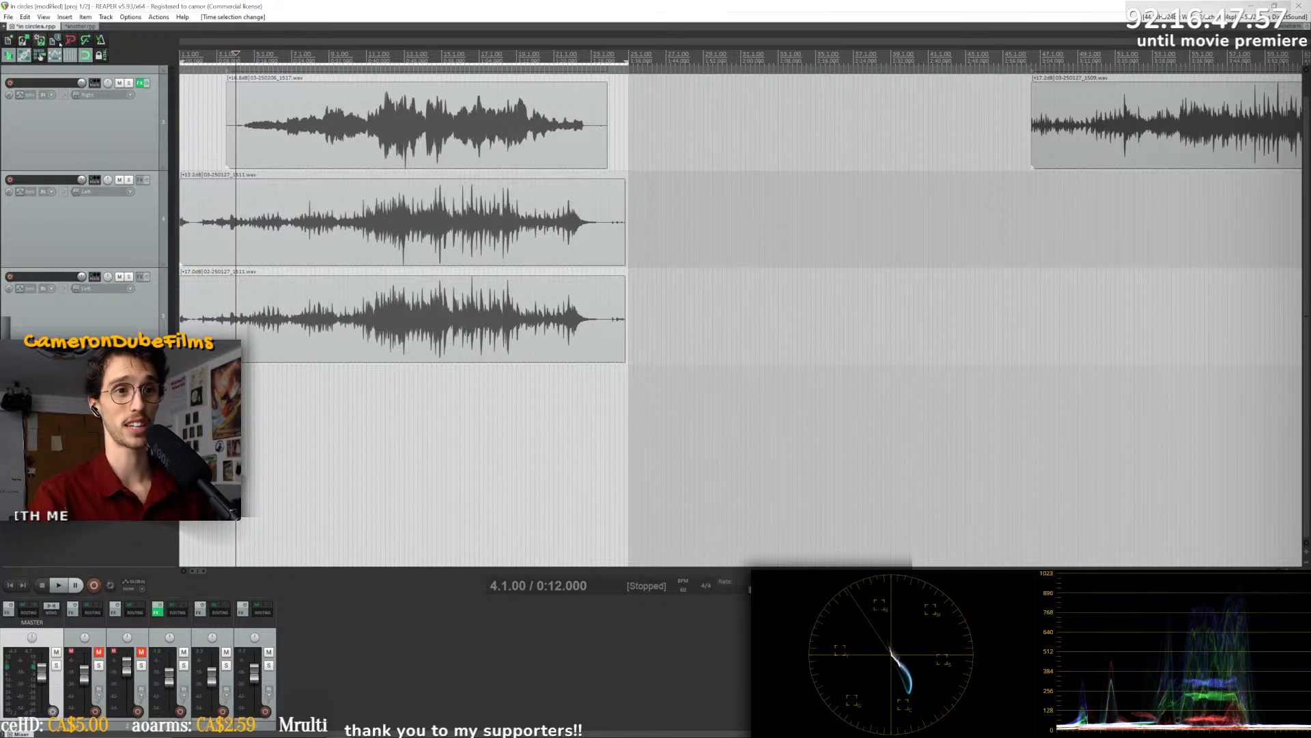
pyautogui.click(9, 17)
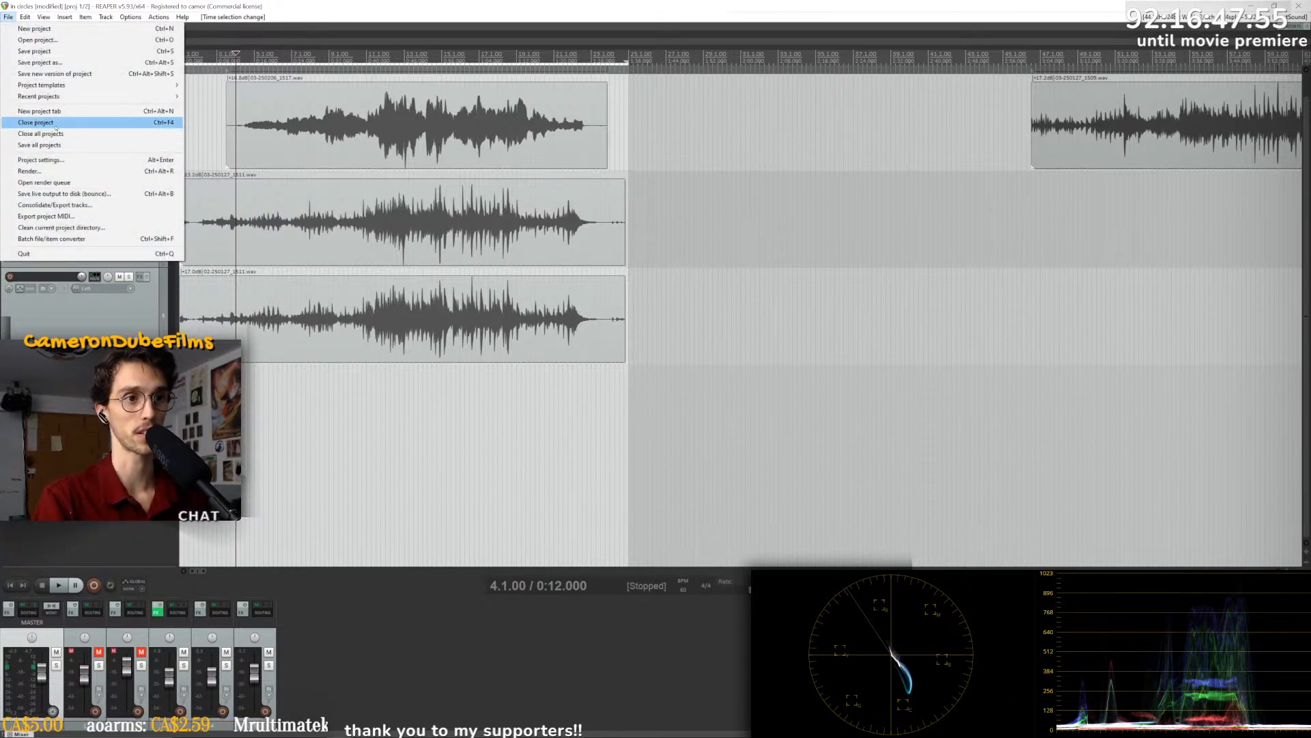
pyautogui.click(81, 173)
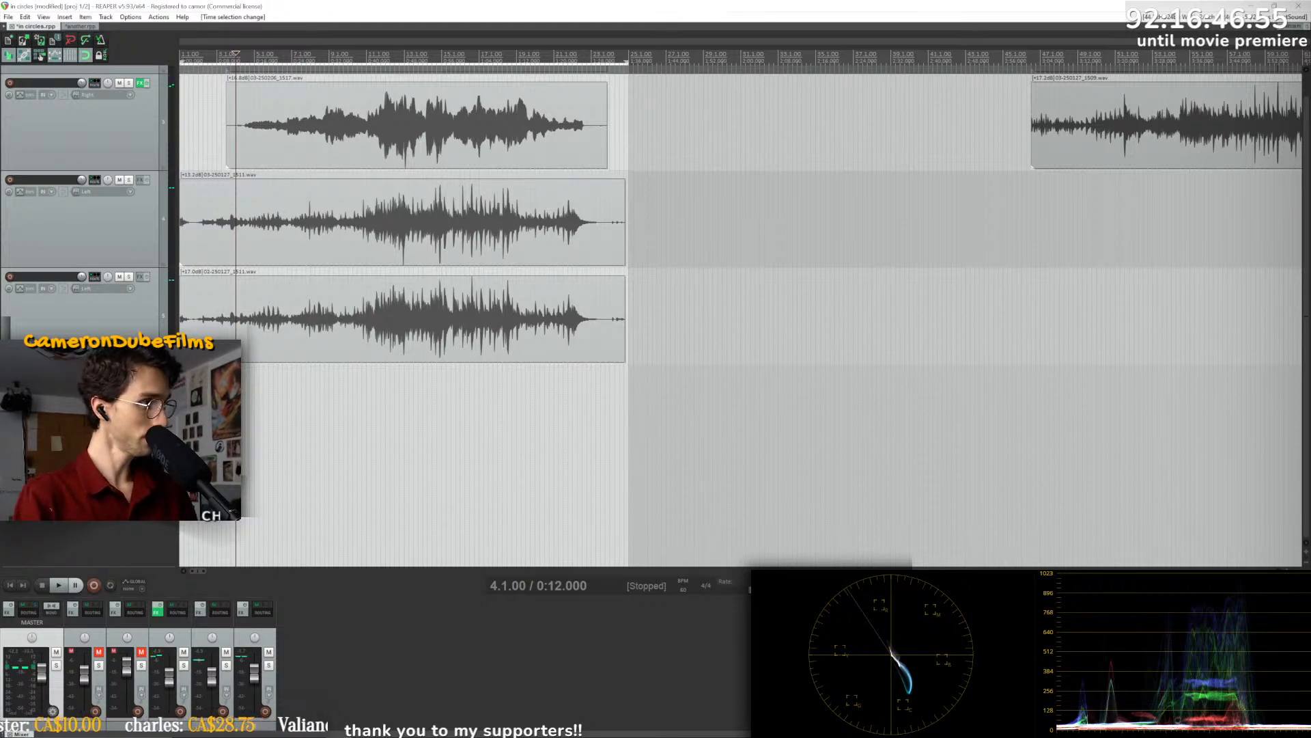
# - In another.rpp, set the time selection from 4.3.00 to 45.1.00 around the first group of clips and start rendering it
pyautogui.click(81, 27)
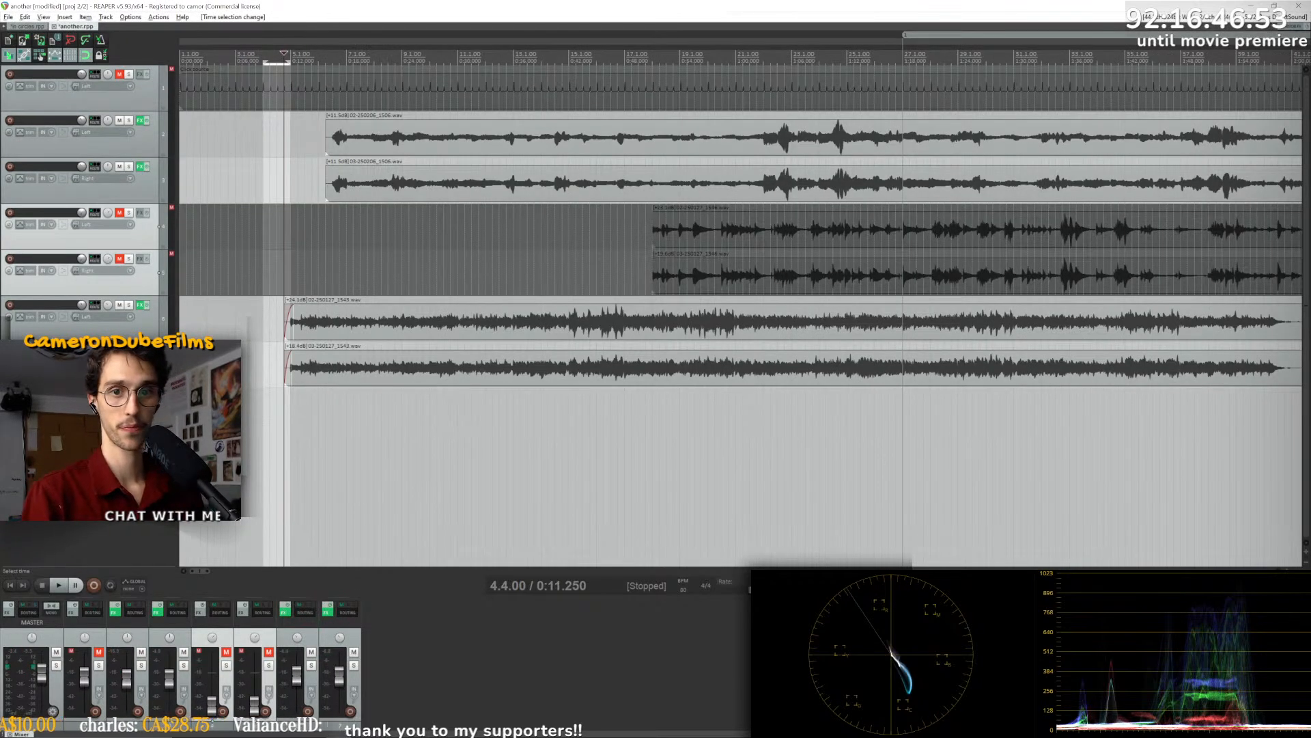
pyautogui.click(621, 402)
pyautogui.scroll(-3, 622, 403)
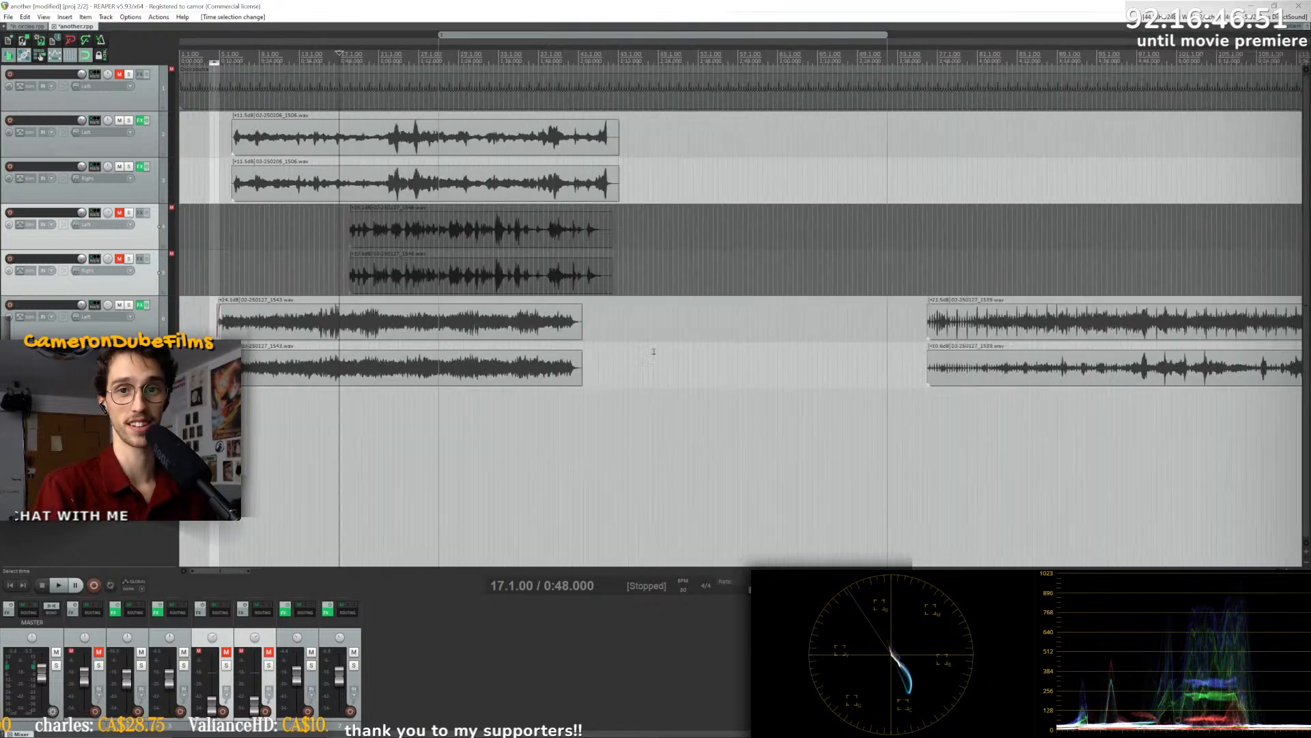
pyautogui.click(214, 59)
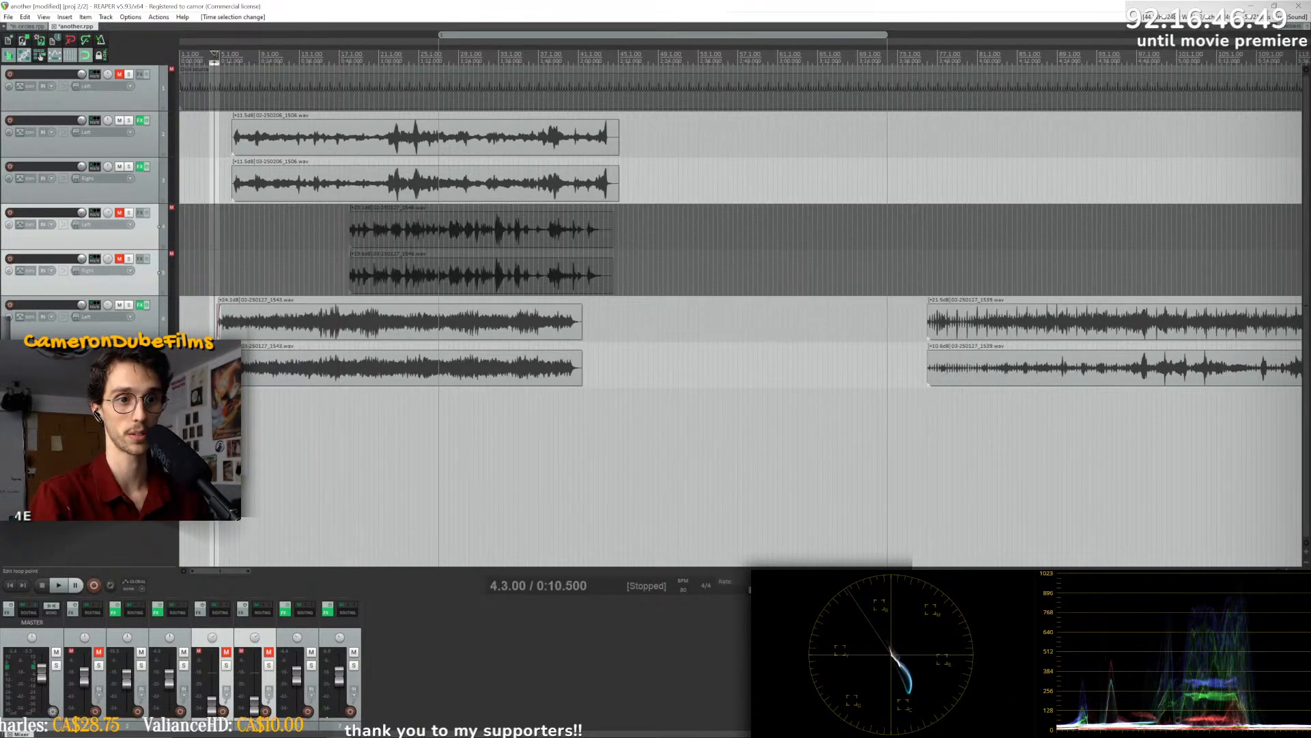
pyautogui.moveTo(214, 59); pyautogui.dragTo(619, 61)
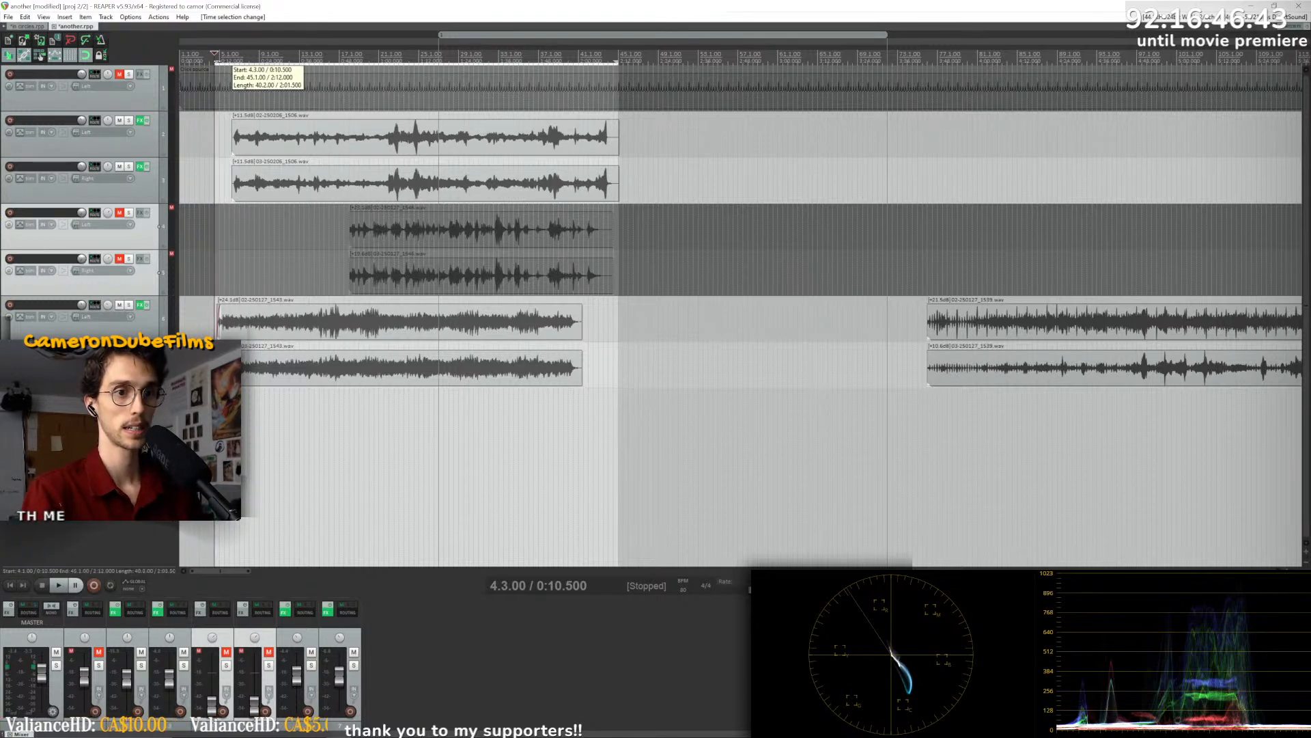
pyautogui.click(9, 17)
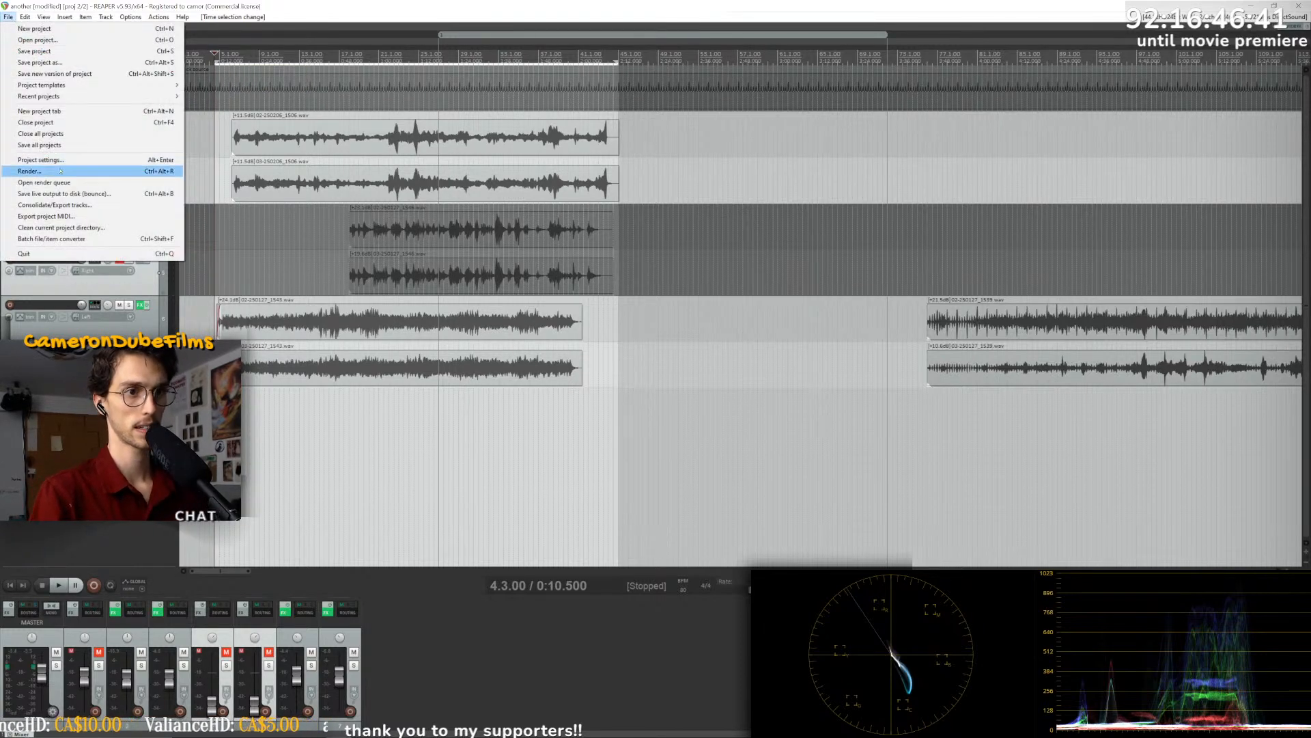
pyautogui.click(31, 171)
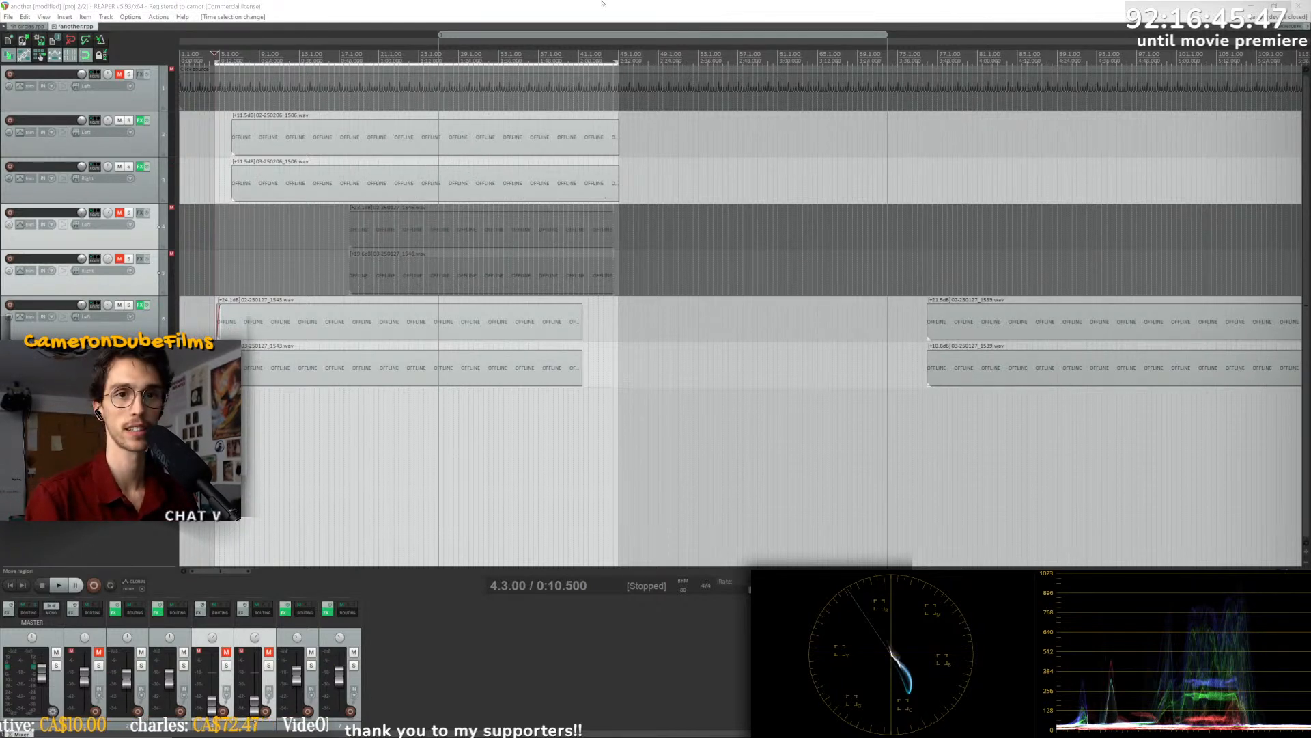
# - Switch to DaVinci Resolve and move the browser window off its workspace
pyautogui.moveTo(702, 6); pyautogui.dragTo(0, 368)
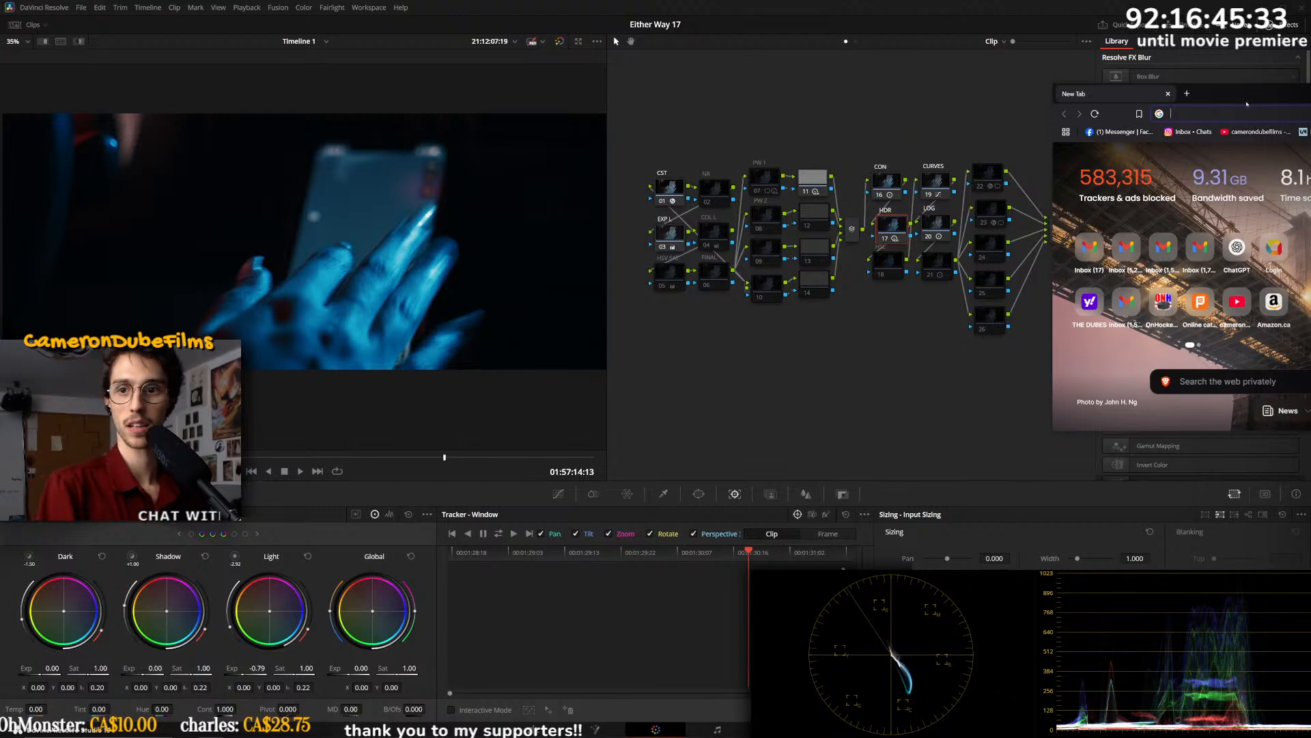
pyautogui.moveTo(1175, 92); pyautogui.dragTo(887, 2)
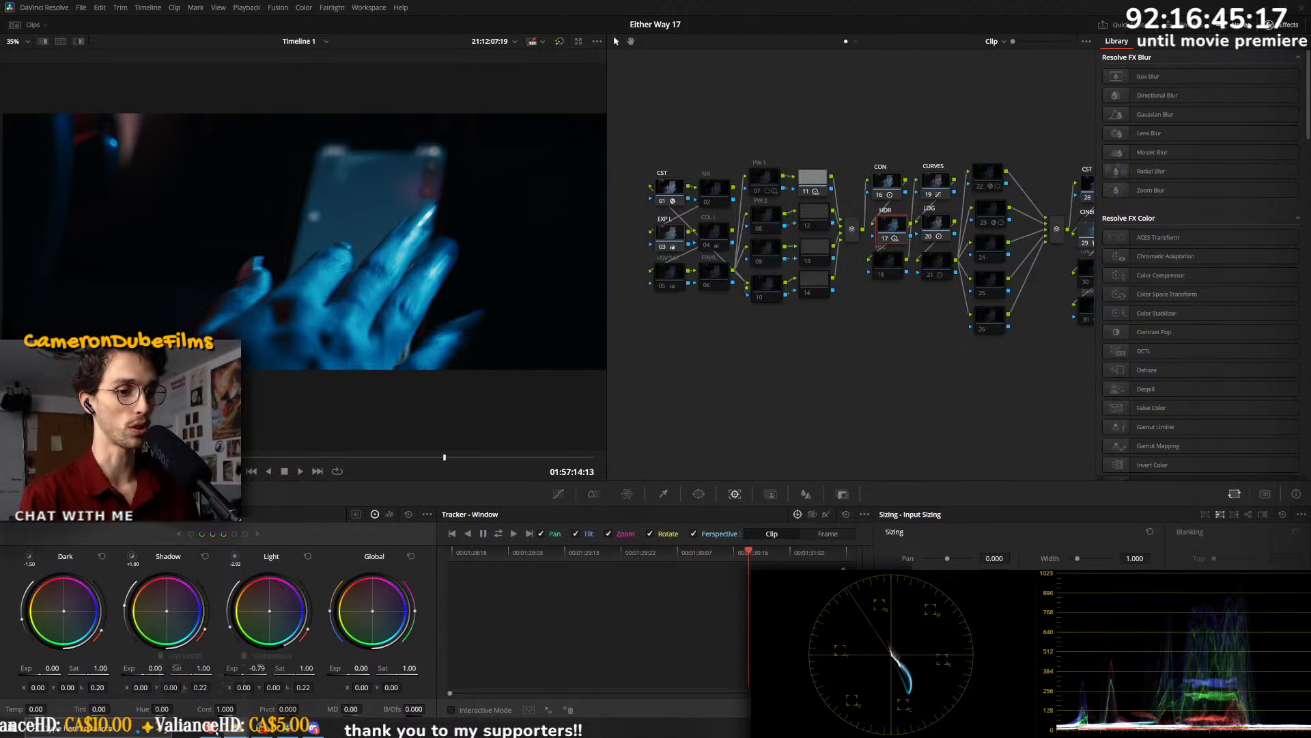
pyautogui.moveTo(208, 729)
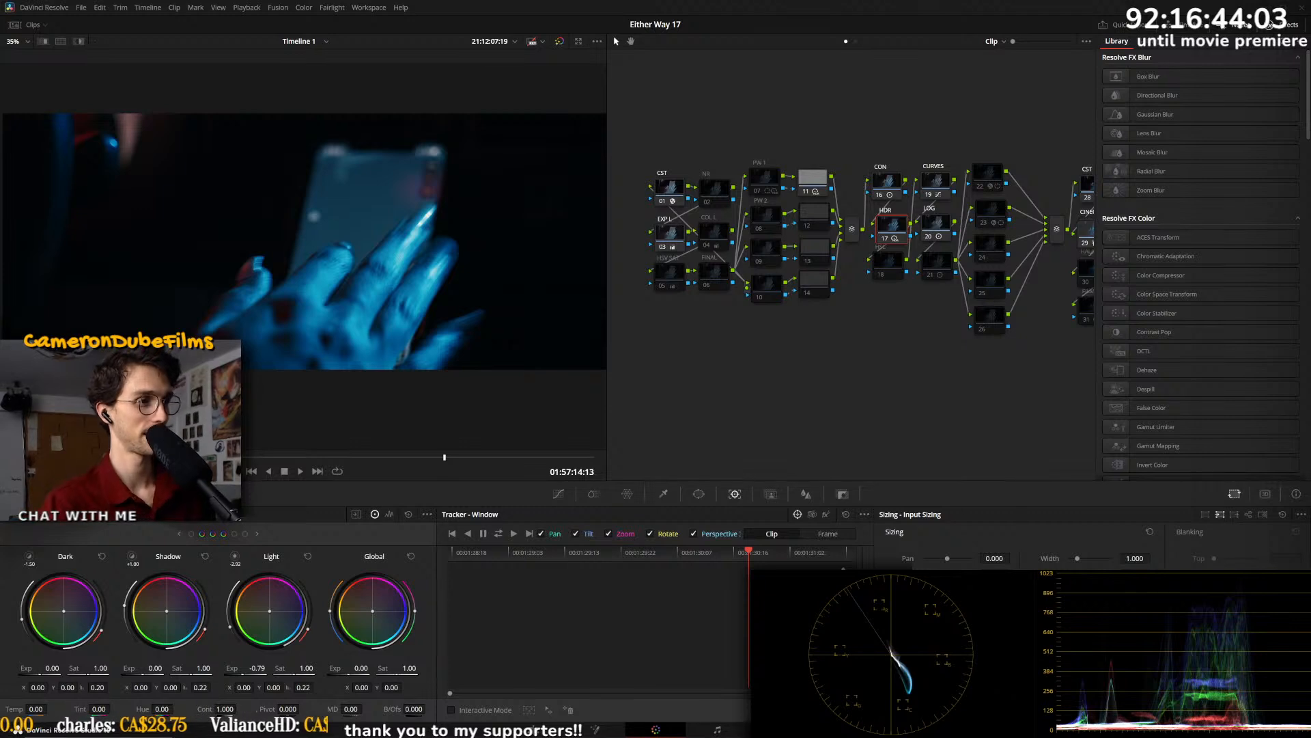
# - Review the hand-and-phone clip, return to its start, and enable its PW 2 node for a Power Window
pyautogui.moveTo(835, 393); pyautogui.dragTo(723, 361)
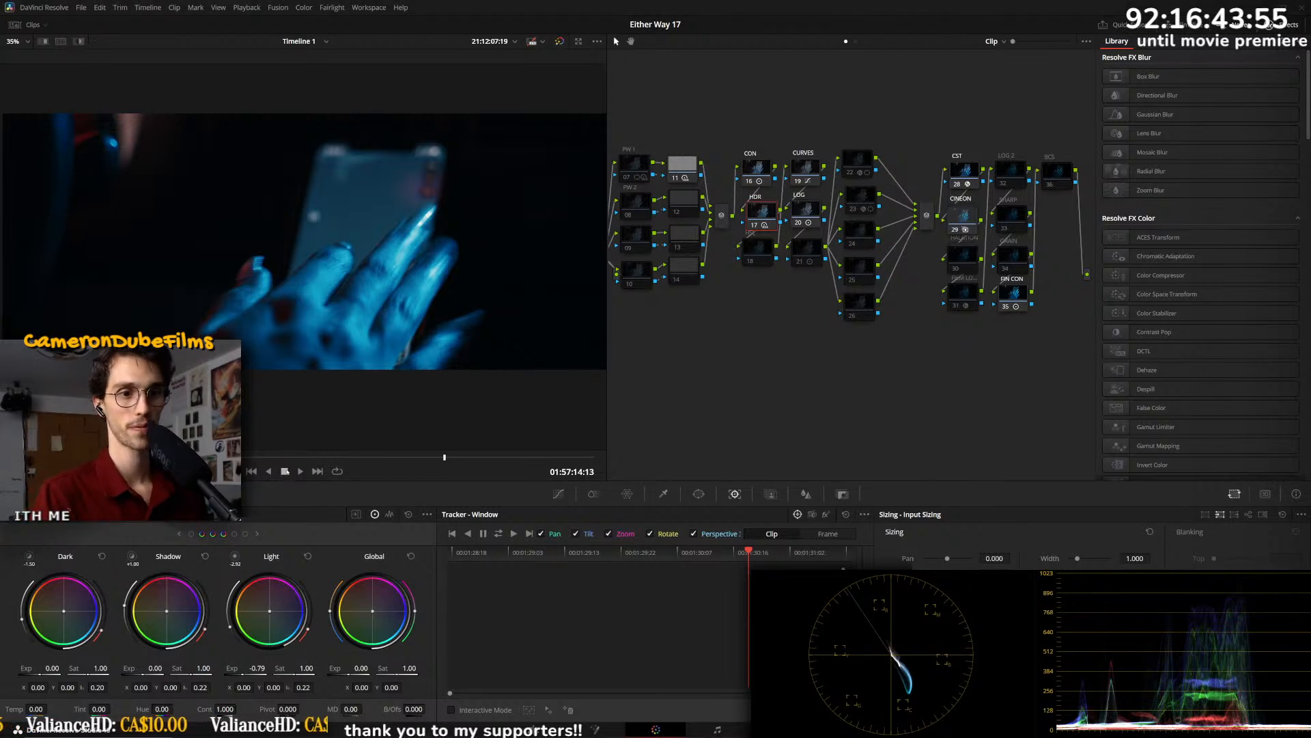
pyautogui.moveTo(328, 456); pyautogui.dragTo(586, 456)
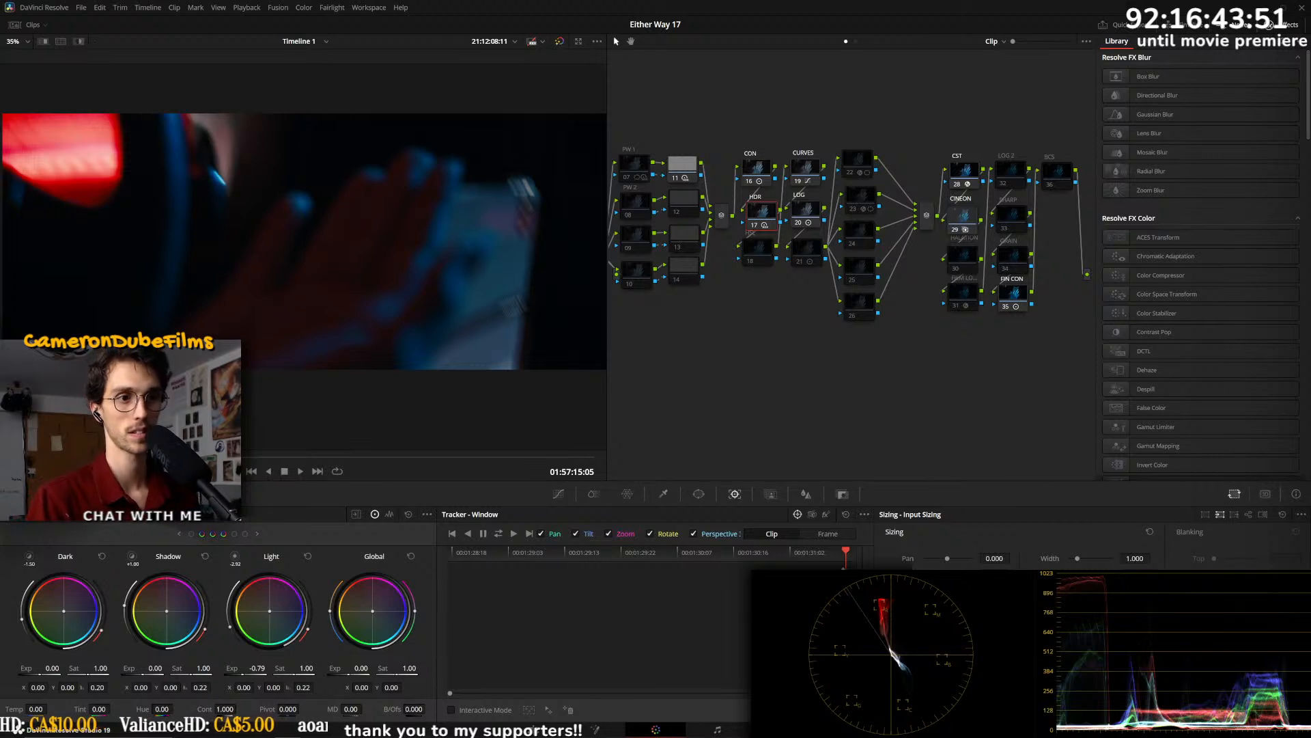
pyautogui.press('Up')
pyautogui.moveTo(771, 319); pyautogui.dragTo(877, 352)
pyautogui.click(742, 238)
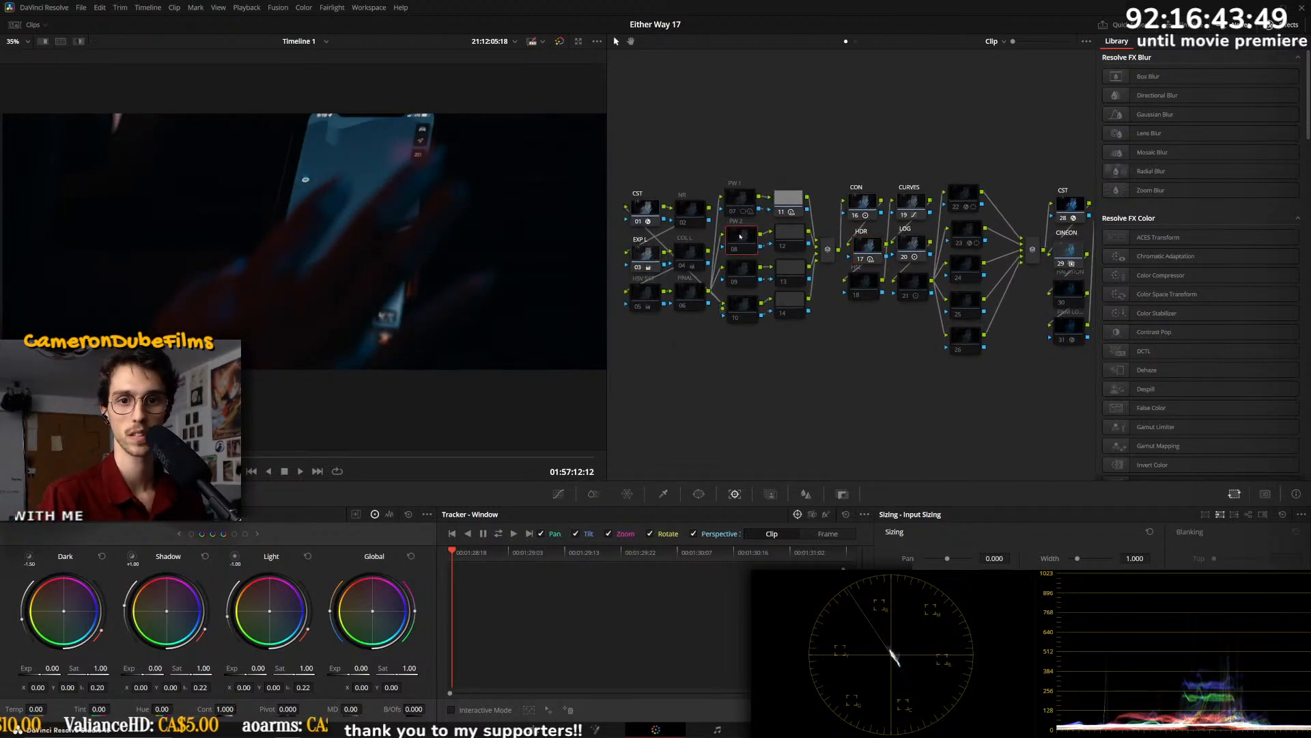
pyautogui.click(698, 494)
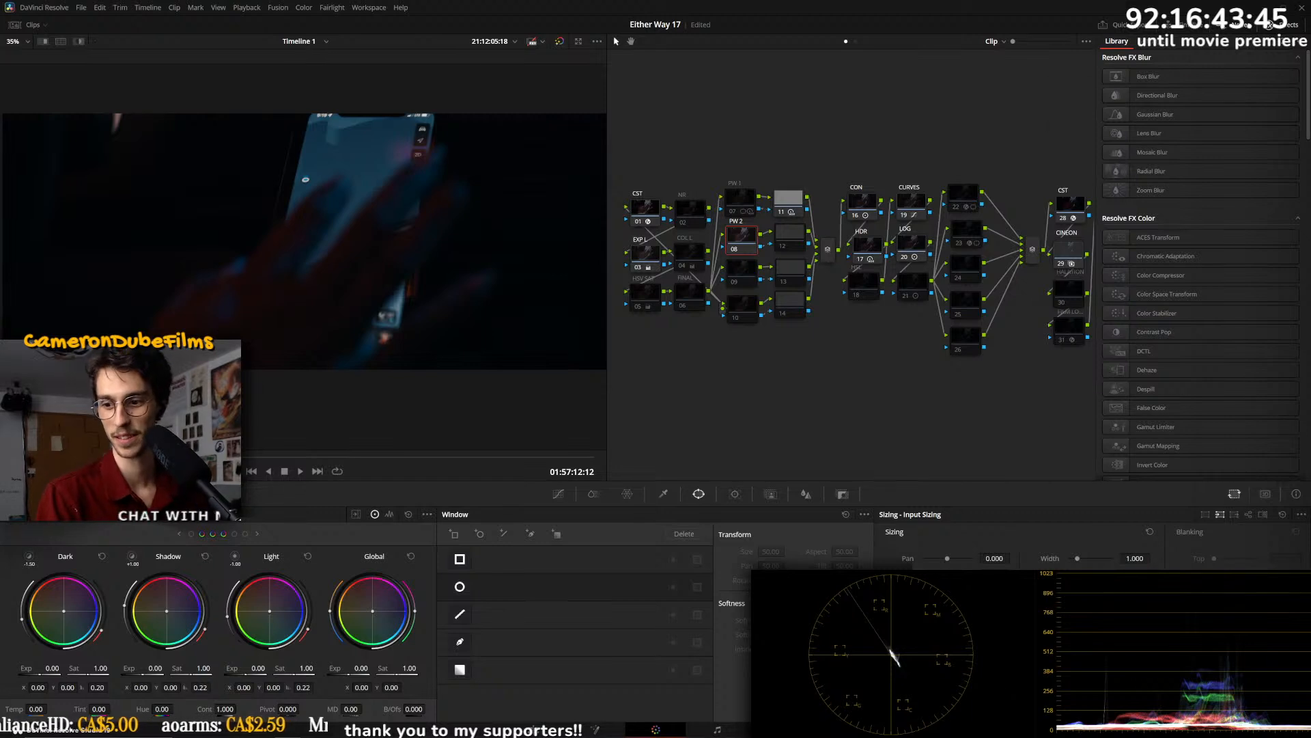
pyautogui.hotkey('alt', 'Tab')
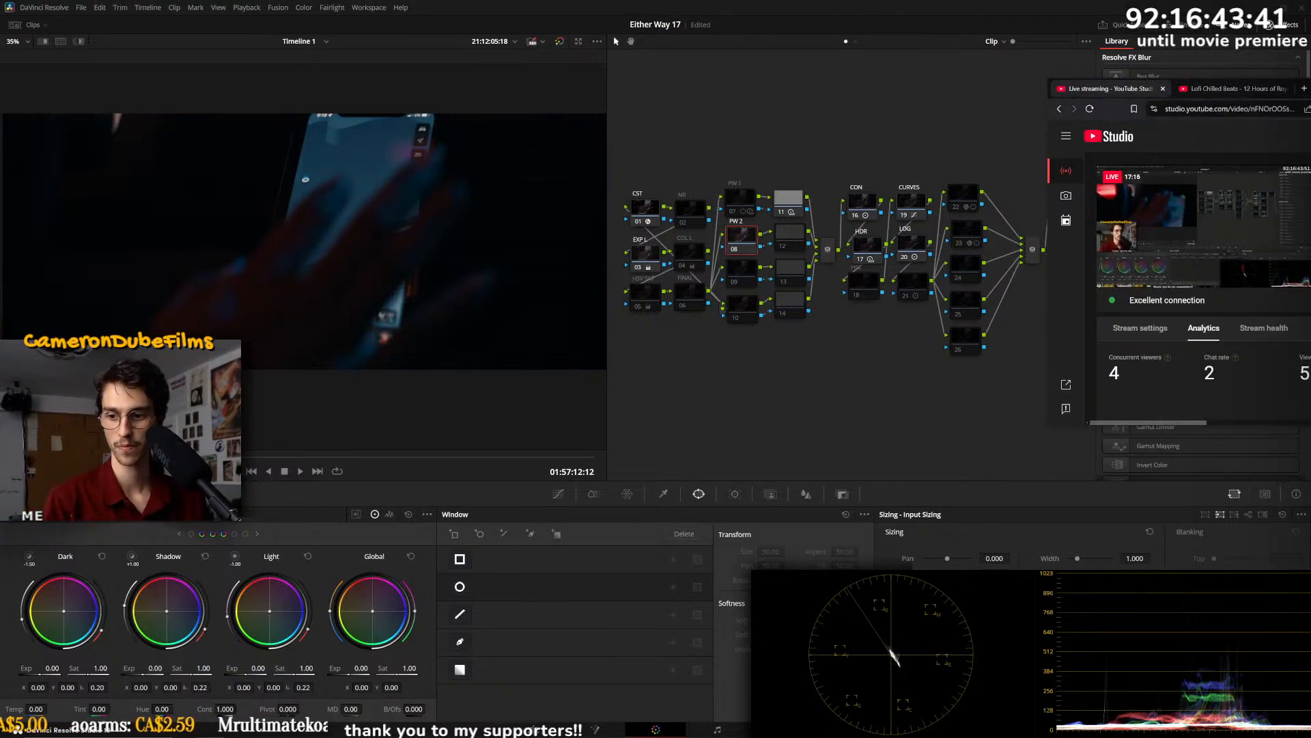
pyautogui.hotkey('alt', 'Tab')
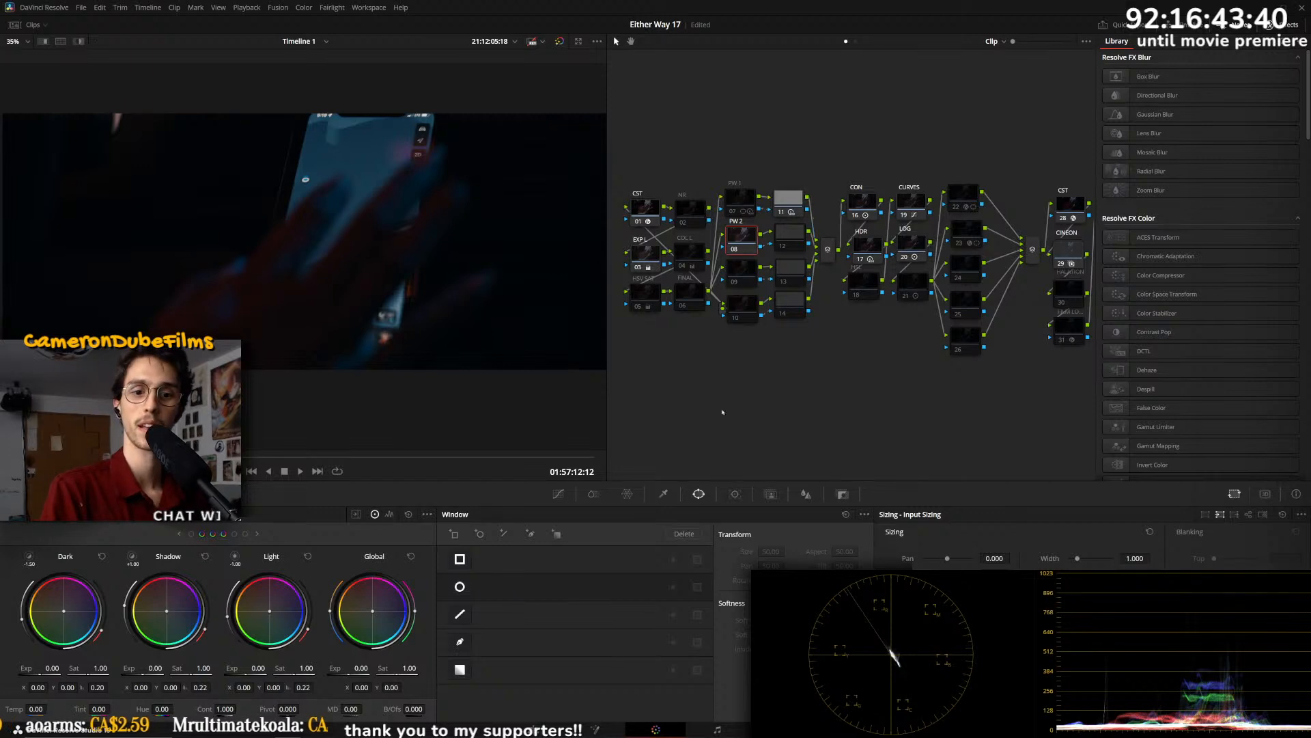
# - Add a circular window to the PW 2 node and enlarge it to about size 66.53 and aspect 48.52
pyautogui.click(460, 586)
pyautogui.moveTo(349, 326); pyautogui.dragTo(335, 244)
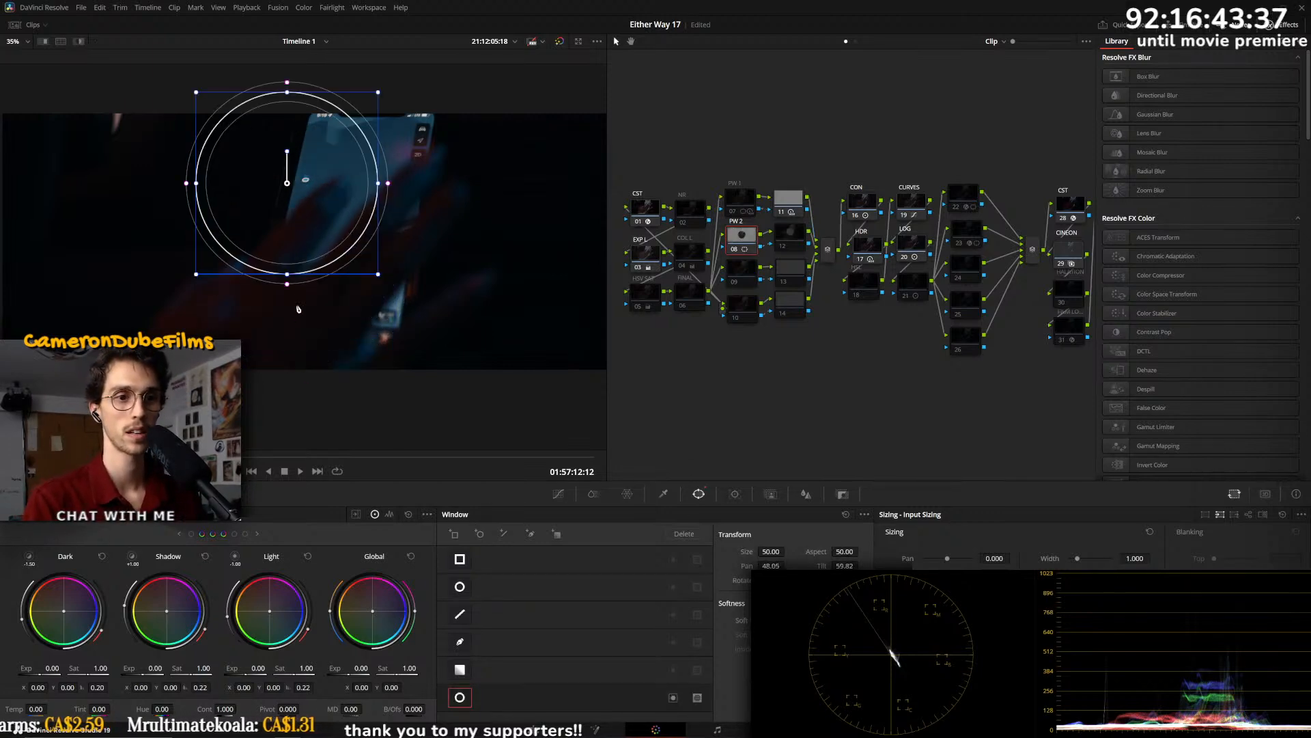
pyautogui.moveTo(287, 285); pyautogui.dragTo(317, 436)
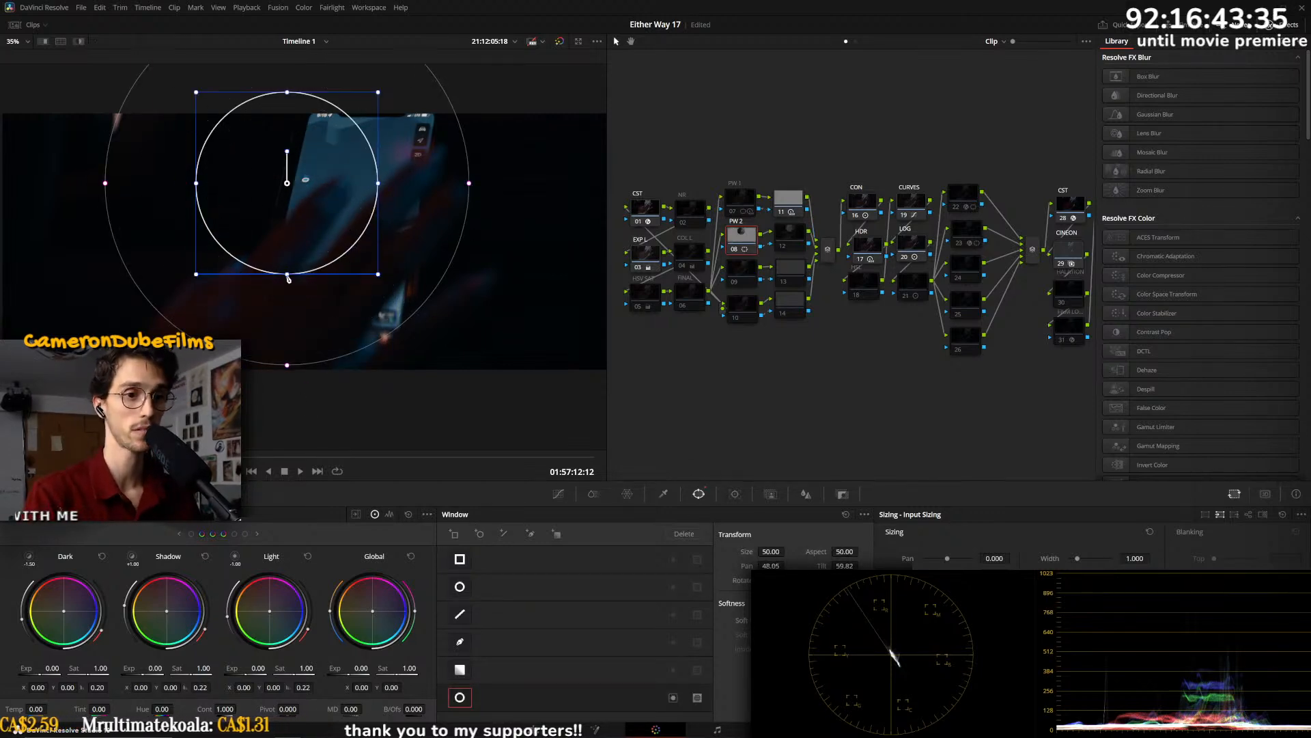
pyautogui.moveTo(286, 275); pyautogui.dragTo(293, 400)
pyautogui.moveTo(378, 183); pyautogui.dragTo(498, 184)
pyautogui.scroll(-3, 410, 204)
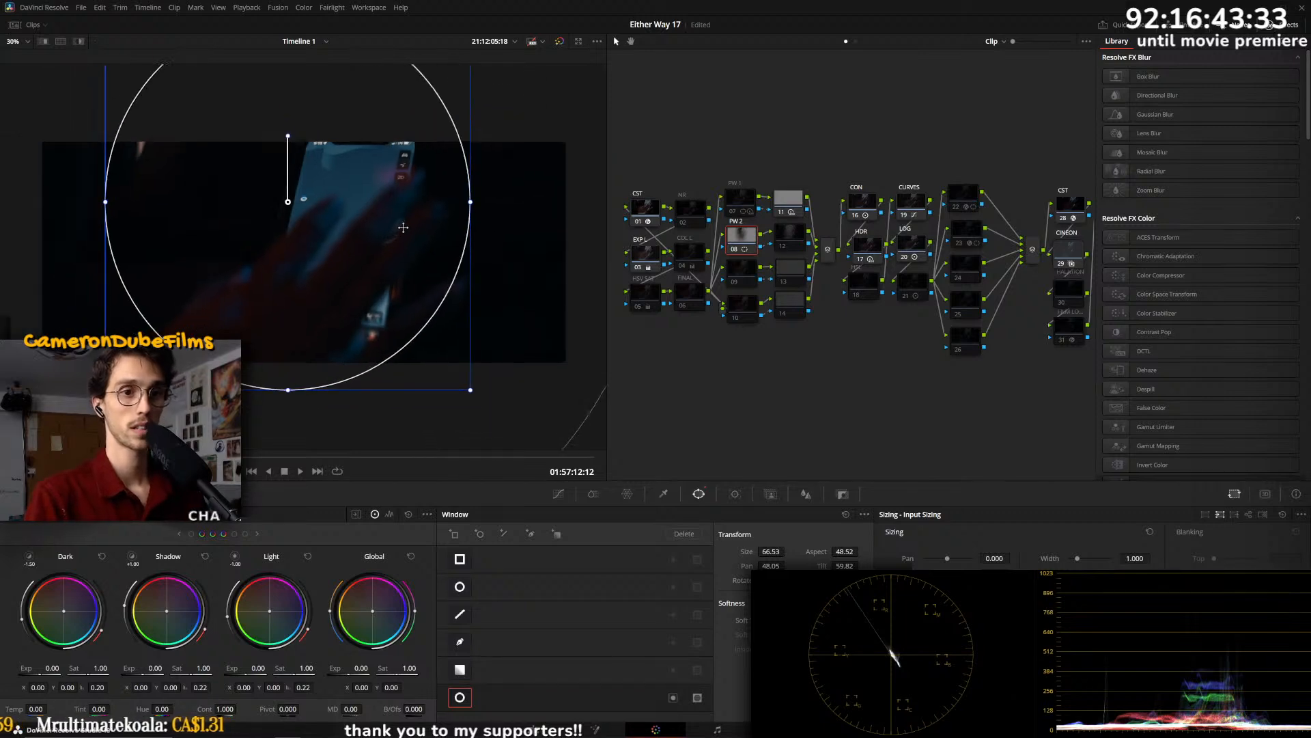
# - Move the circular window over the frame's upper-left corner, at about pan 20.41 and tilt 69.36, and widen its soft edge
pyautogui.moveTo(366, 211); pyautogui.dragTo(98, 93)
pyautogui.scroll(-2, 164, 116)
pyautogui.moveTo(384, 155); pyautogui.dragTo(286, 157)
pyautogui.moveTo(202, 162); pyautogui.dragTo(203, 175)
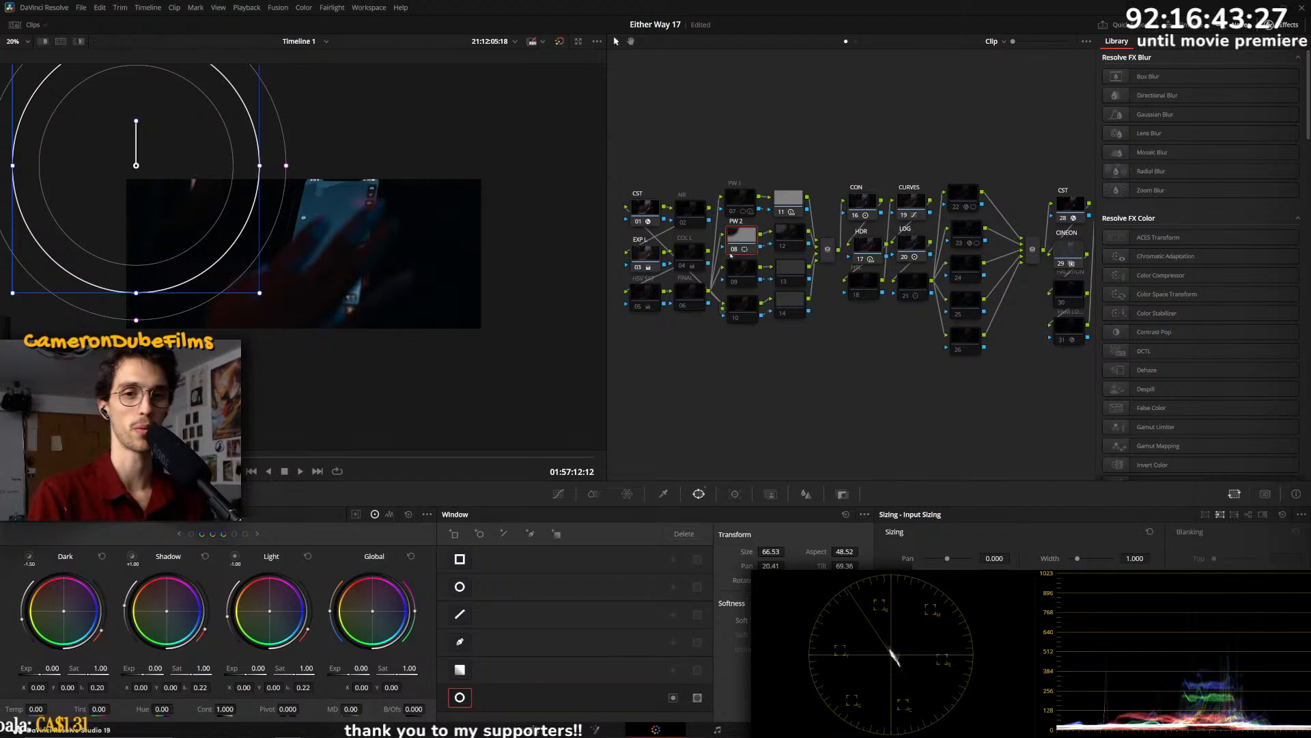
pyautogui.moveTo(286, 165); pyautogui.dragTo(310, 166)
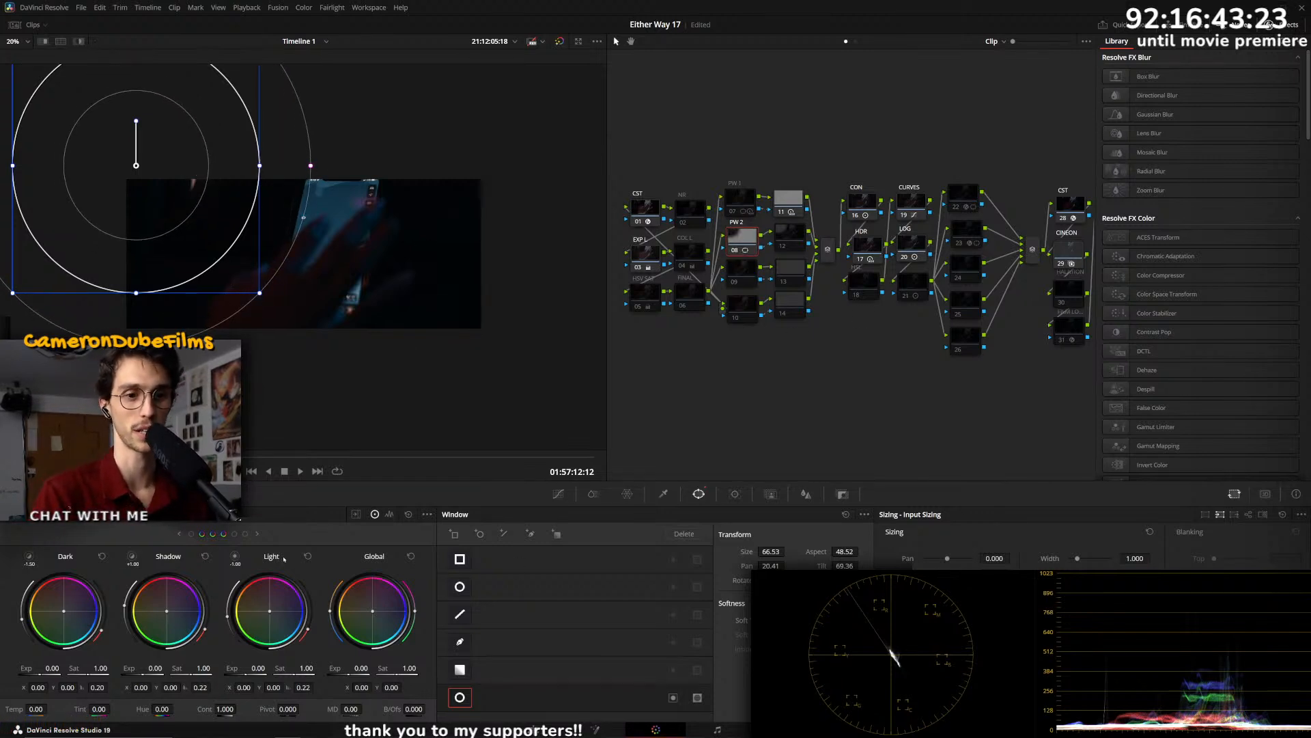
# - Lower the PW 2 node's Gain to 0.64 in the primary wheels, checking the red light at the clip's end
pyautogui.click(76, 494)
pyautogui.moveTo(270, 687); pyautogui.dragTo(242, 687)
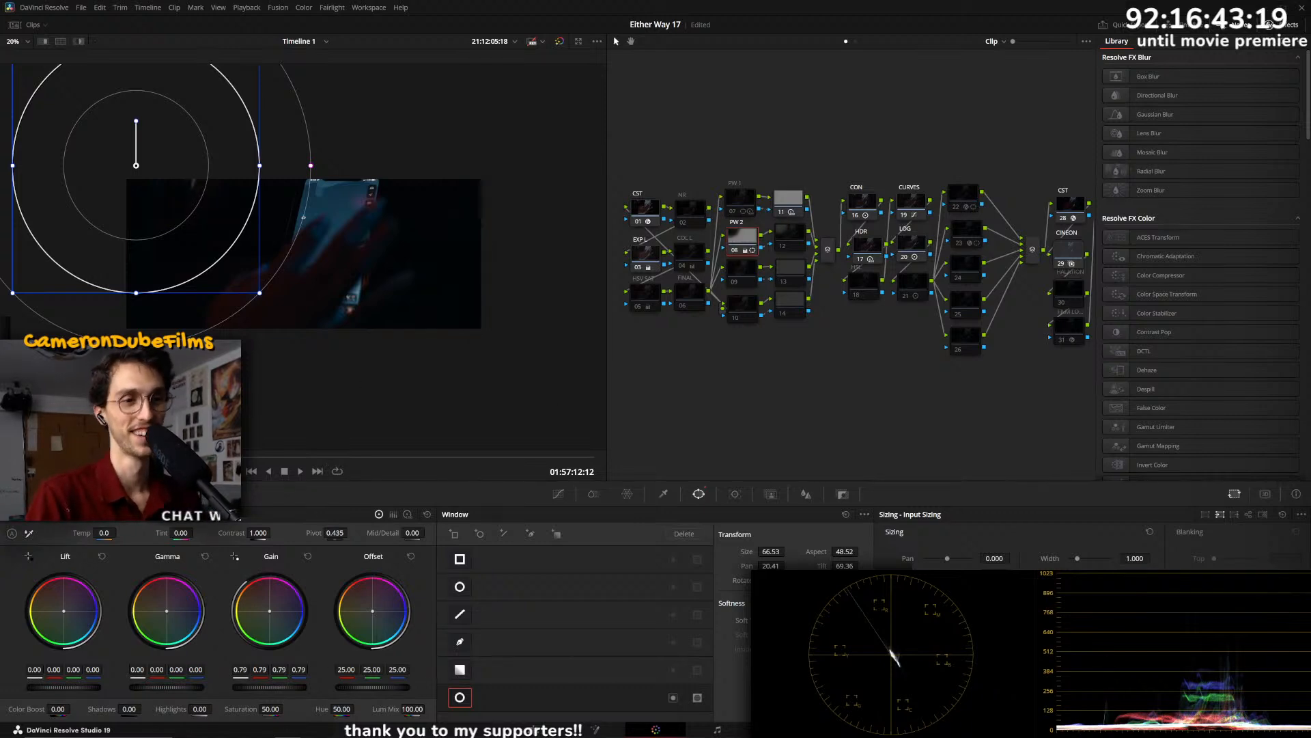
pyautogui.moveTo(284, 476); pyautogui.dragTo(630, 478)
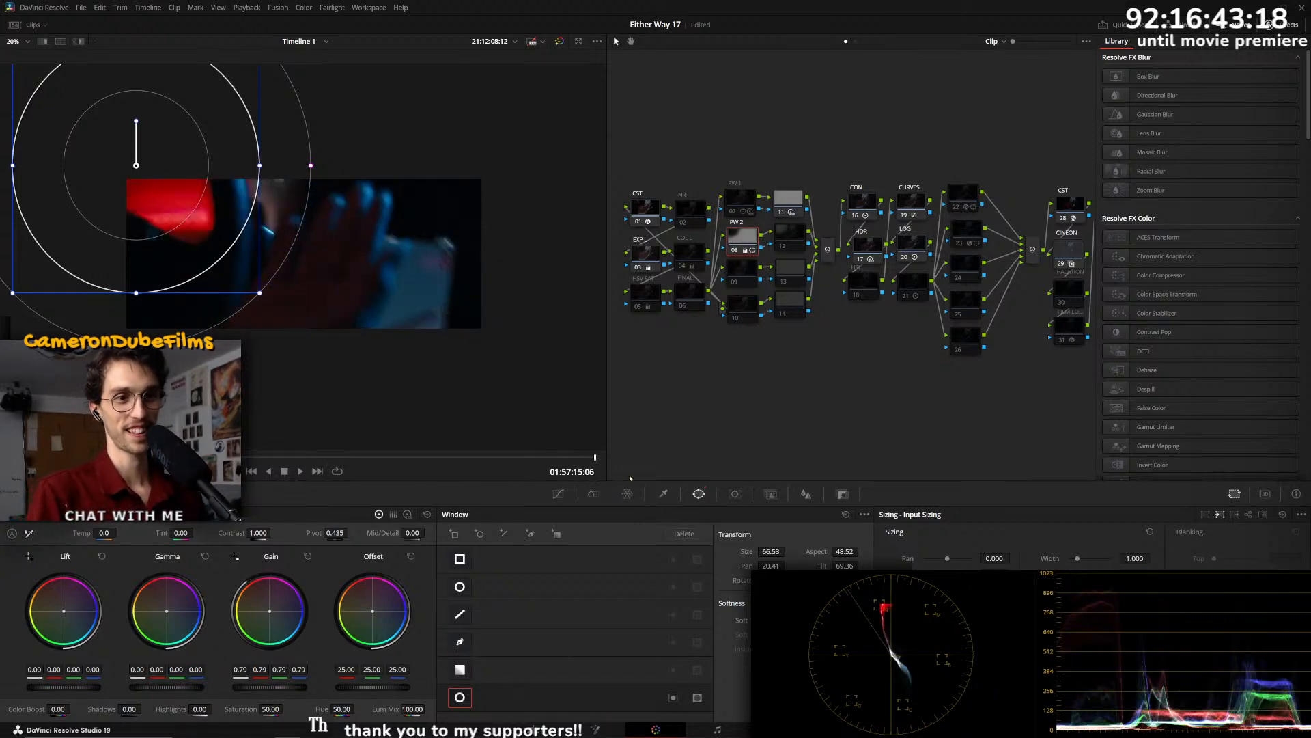
pyautogui.moveTo(271, 664); pyautogui.dragTo(268, 667)
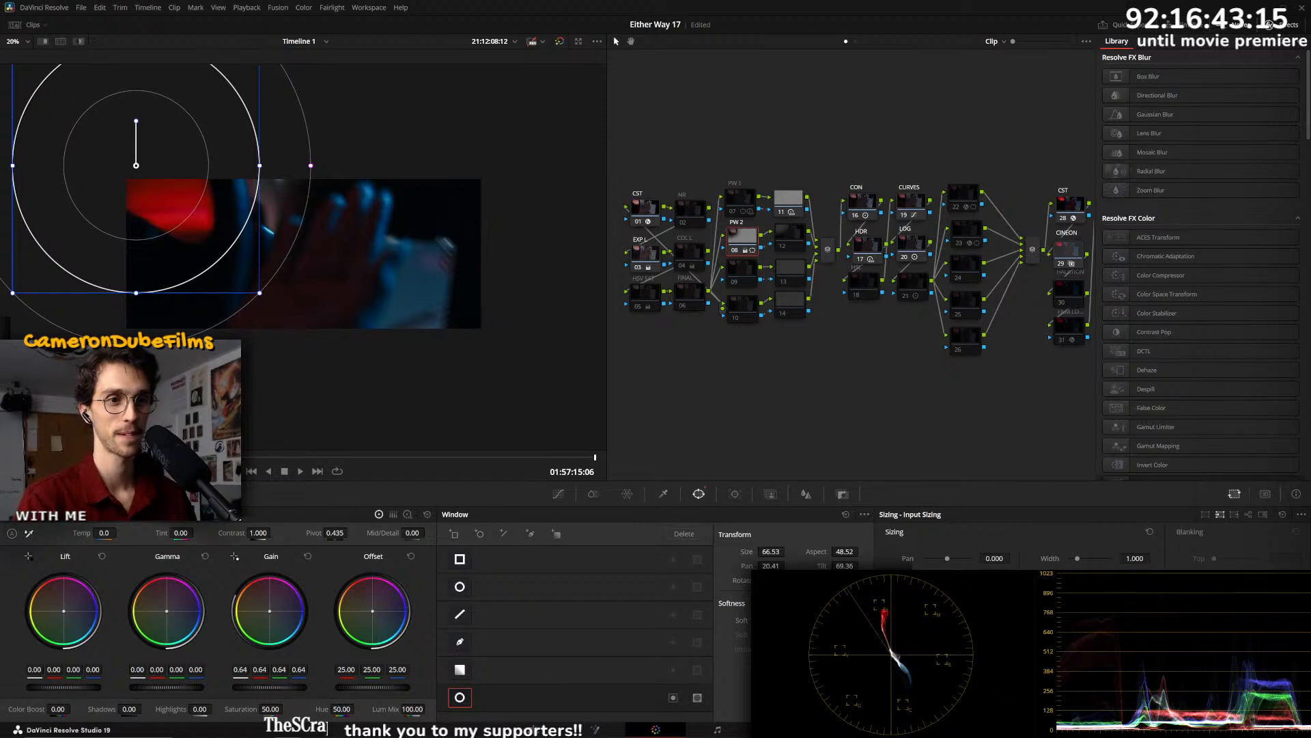
pyautogui.click(238, 458)
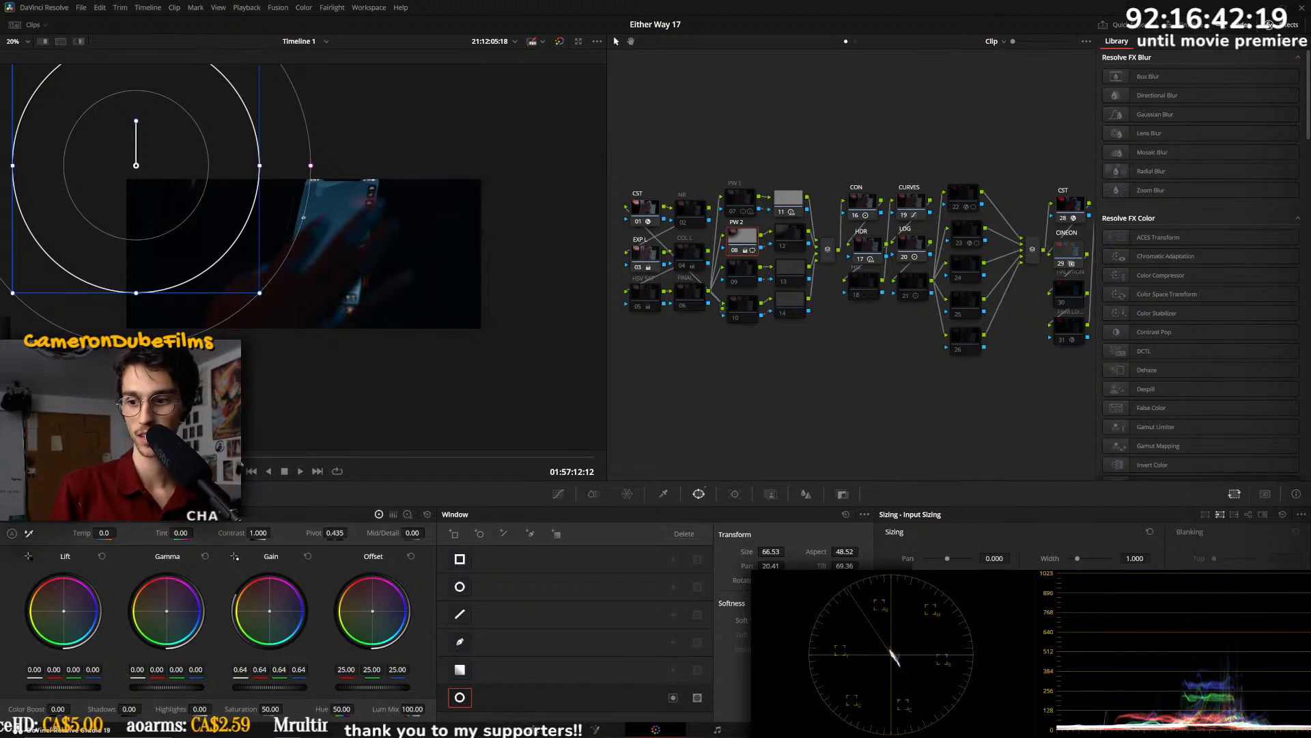
# - Check the live stream status in the browser, and play the hand-and-phone clip to review the windowed area up close
pyautogui.hotkey('alt', 'Tab')
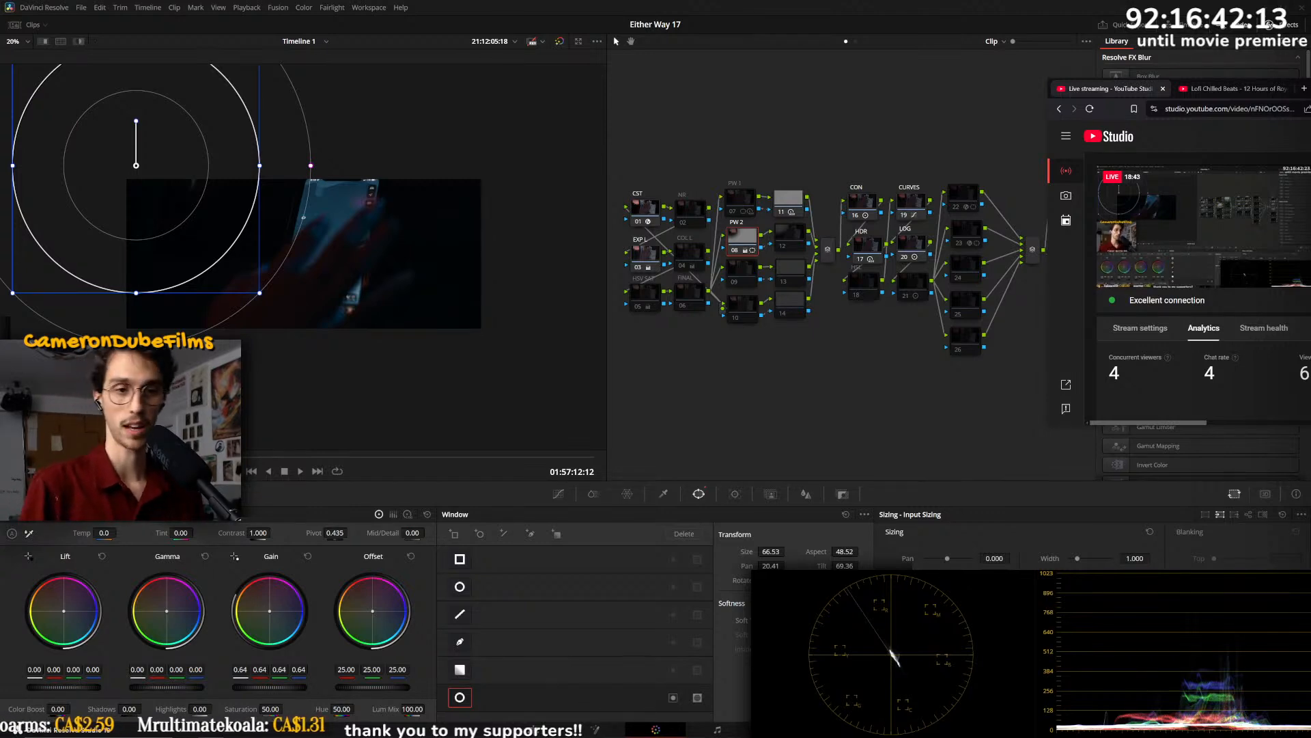
pyautogui.click(731, 123)
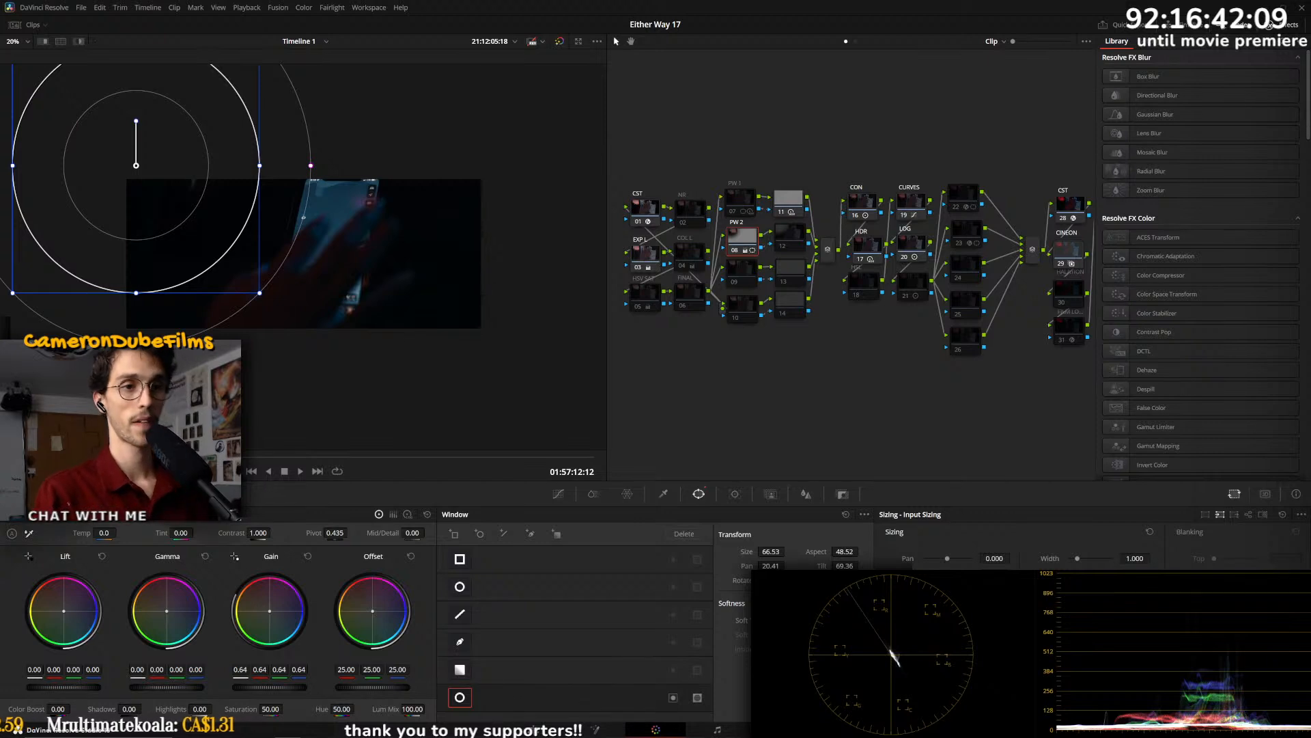
pyautogui.press('space')
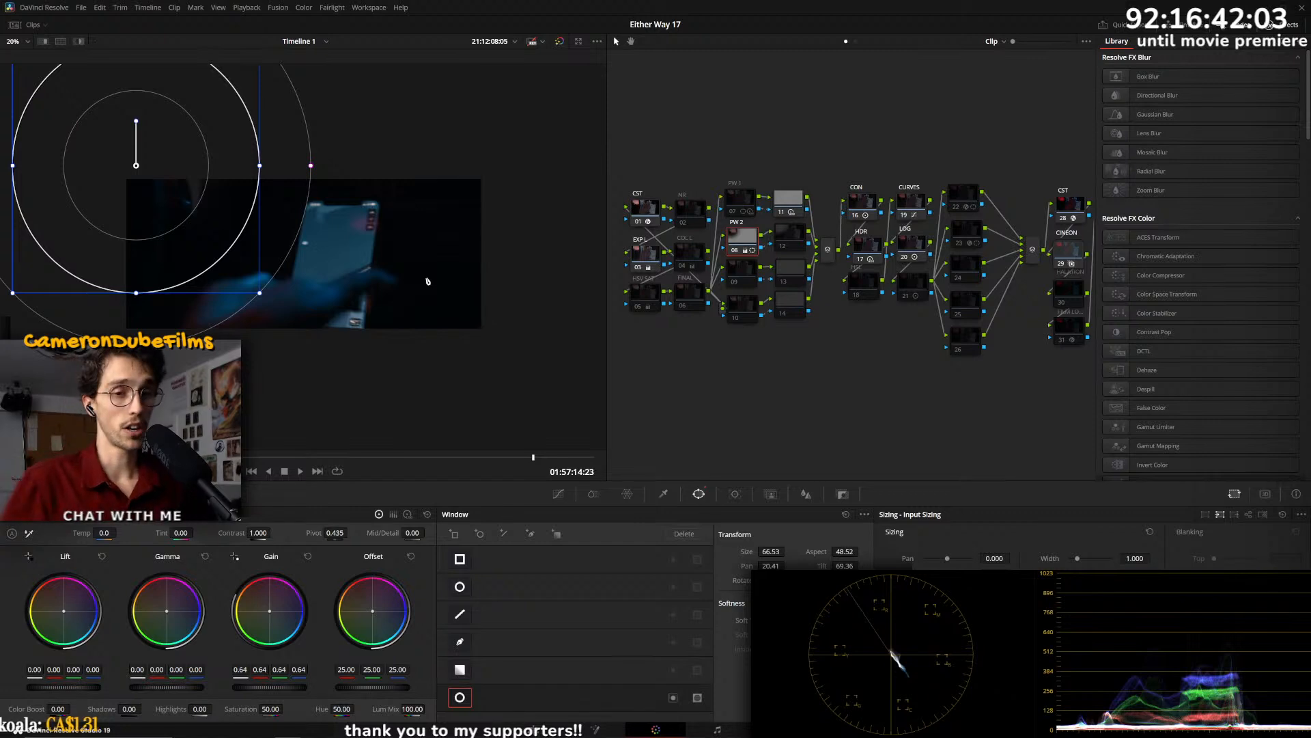
pyautogui.moveTo(239, 731)
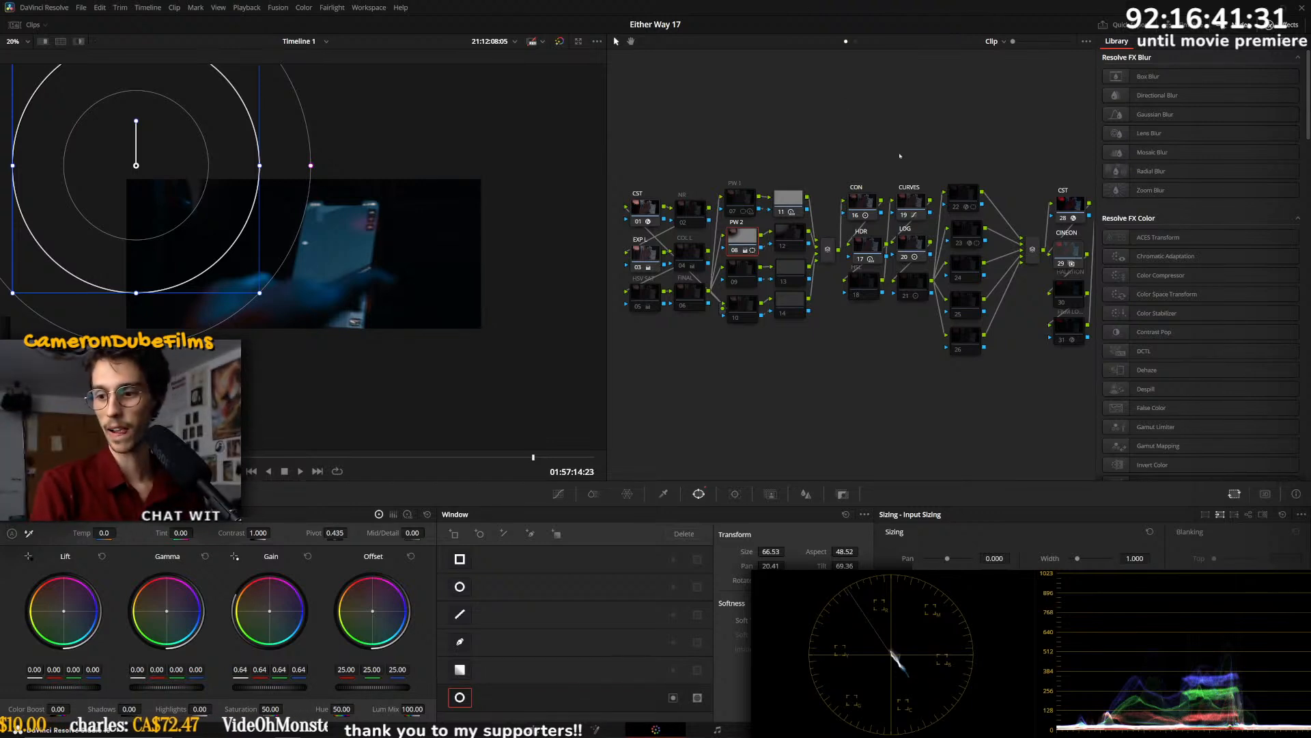
pyautogui.scroll(3, 345, 183)
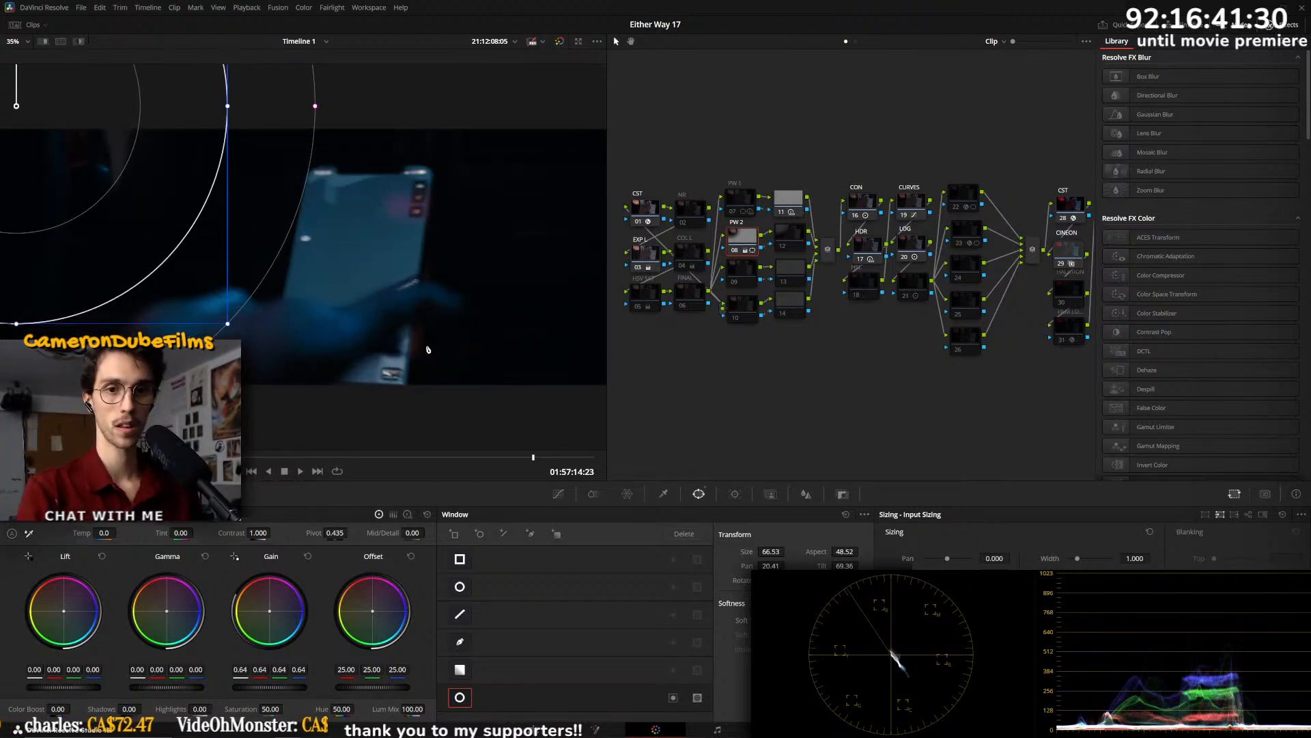
# - Apply the hand-and-phone clip's grade, including its PW 2 window, to the phone close-up two clips ahead and scrub through it
pyautogui.hotkey('ctrl', 'd')
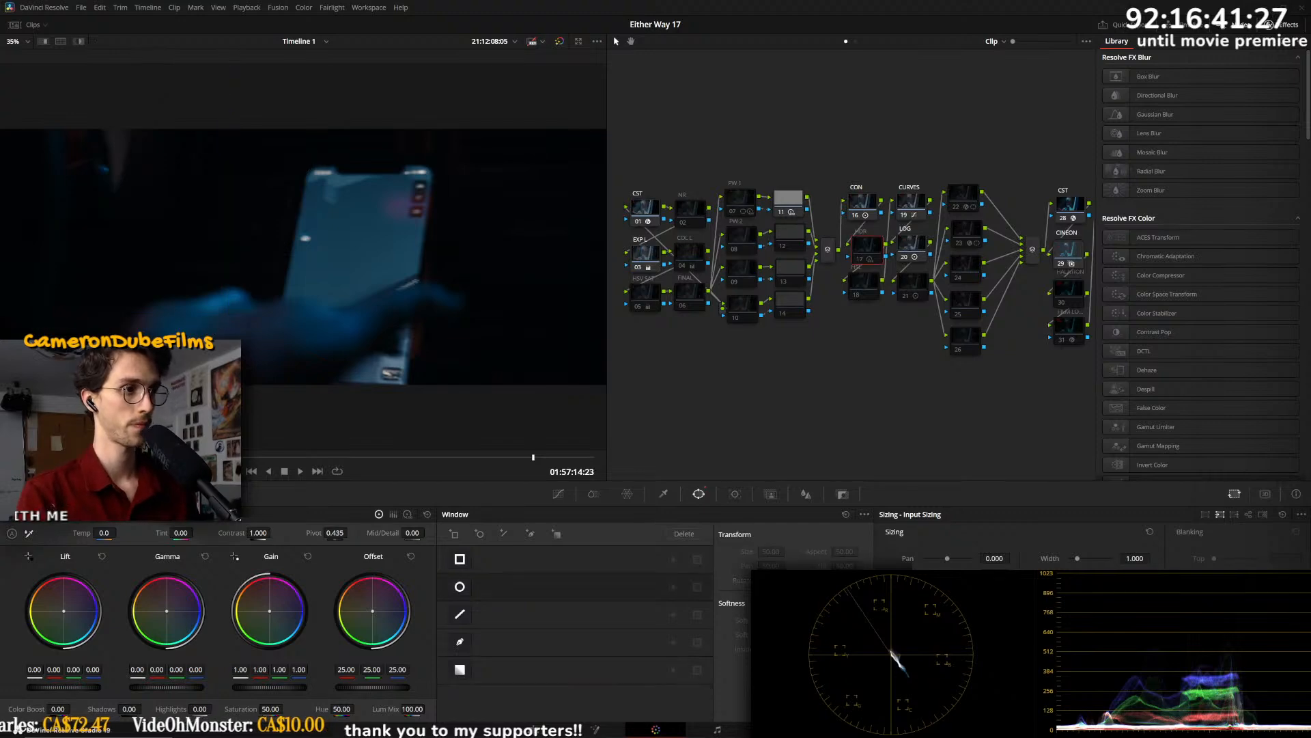
pyautogui.press('Down')
pyautogui.press('Down')
pyautogui.moveTo(333, 457); pyautogui.dragTo(685, 467)
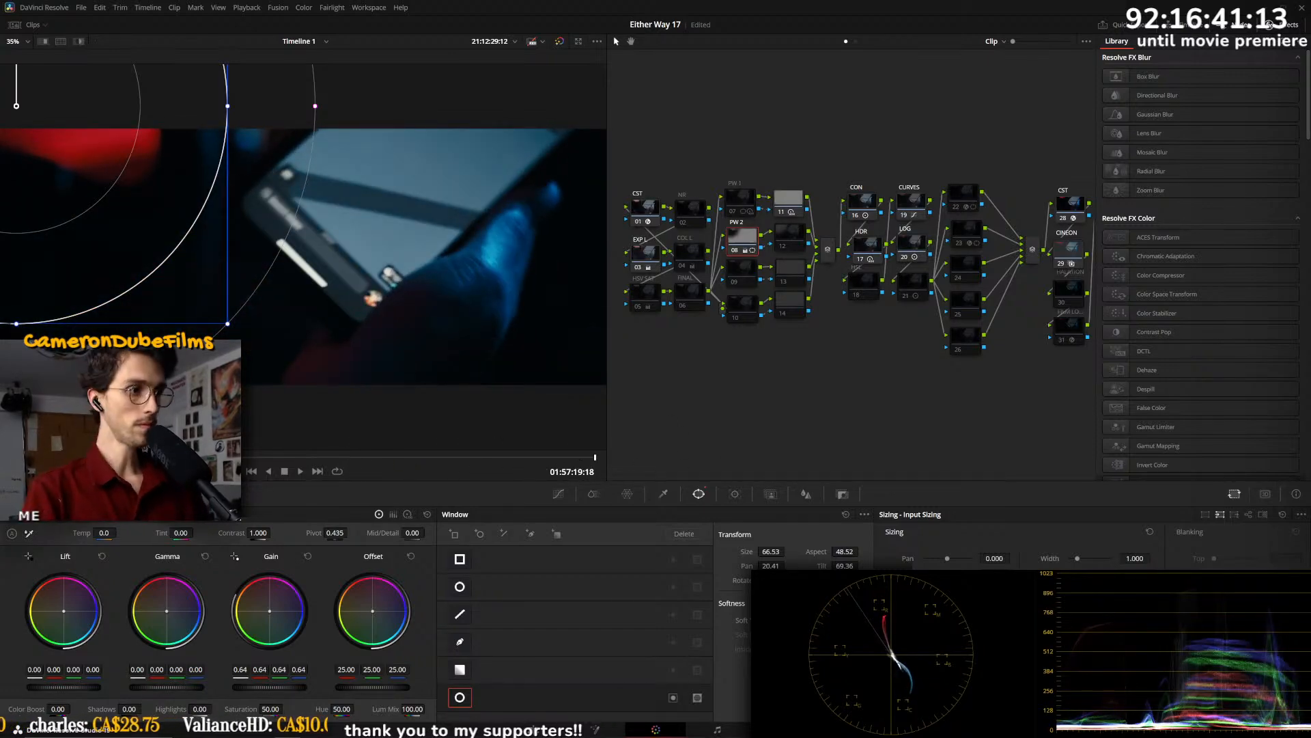
# - Step through the neighbouring clips, scrubbing and playing them to compare the blue and red grade from shot to shot
pyautogui.press('Up')
pyautogui.press('Up')
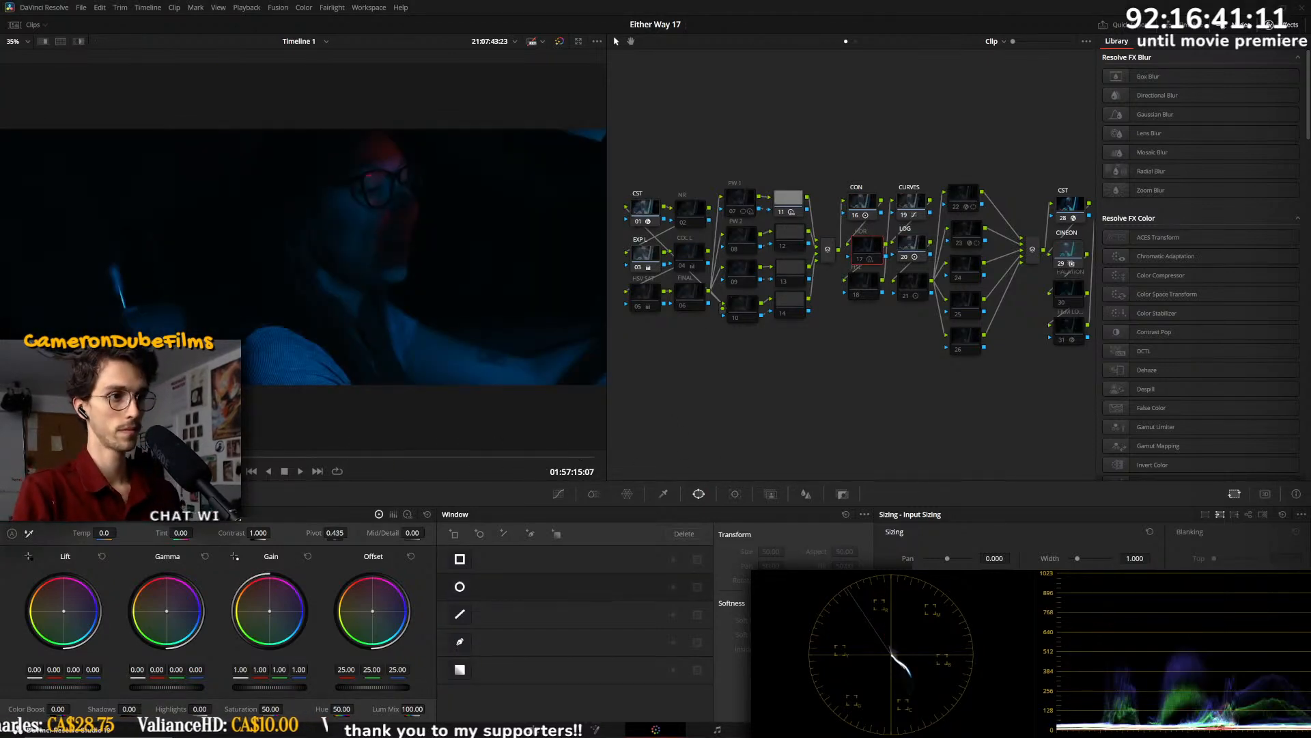
pyautogui.press('Down')
pyautogui.press('Down')
pyautogui.press('Down')
pyautogui.moveTo(314, 457); pyautogui.dragTo(597, 472)
pyautogui.press('space')
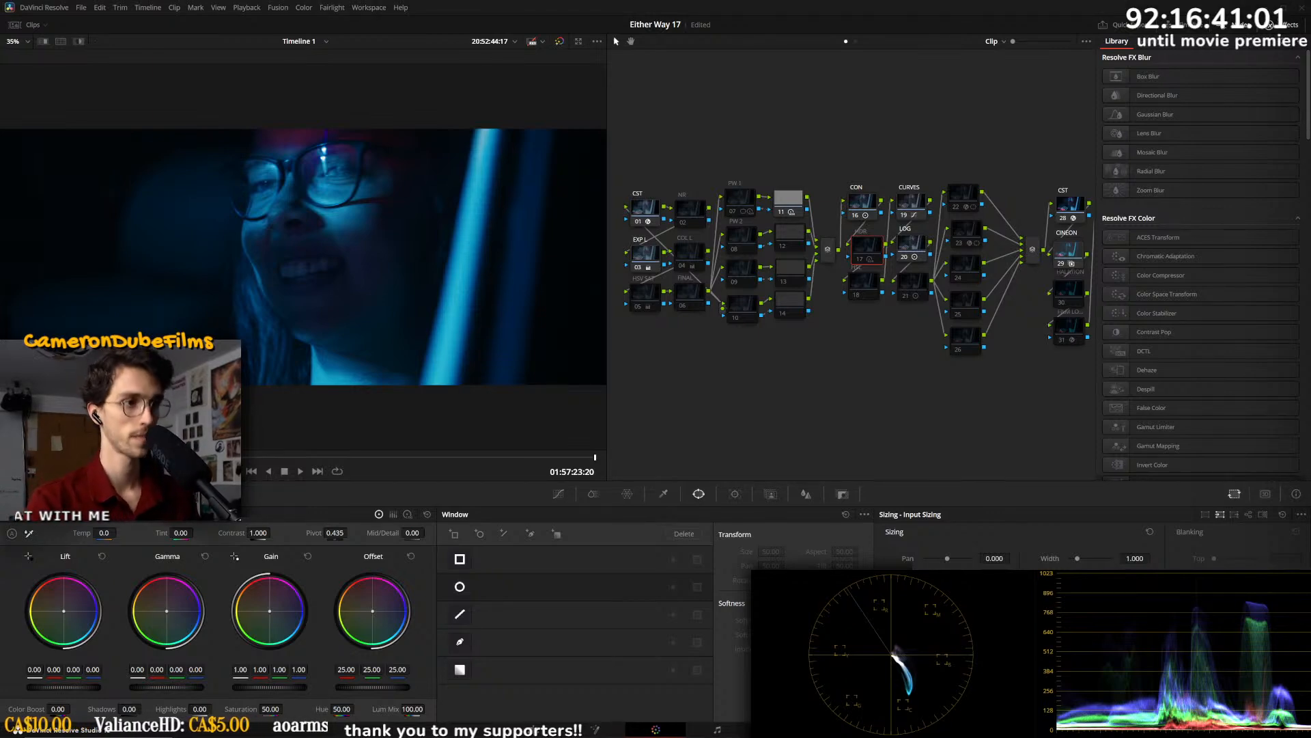
pyautogui.click(343, 456)
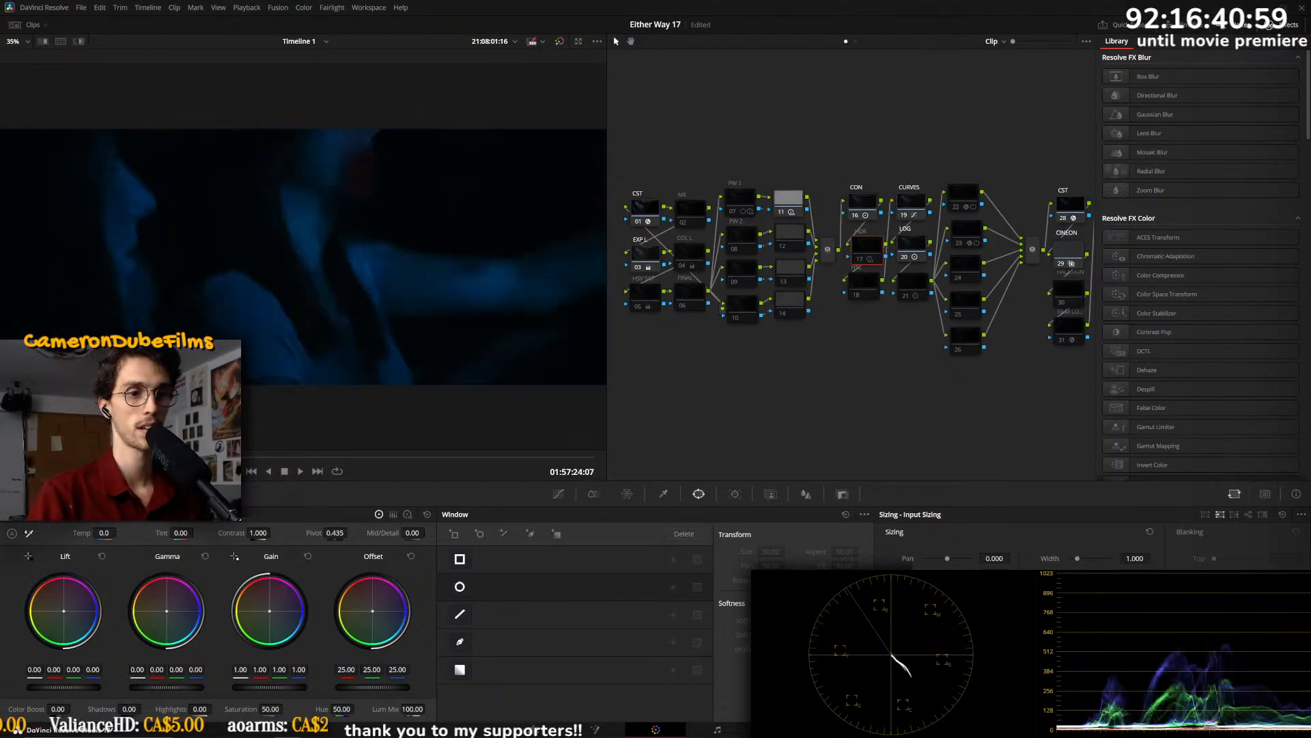
pyautogui.moveTo(362, 455); pyautogui.dragTo(580, 456)
pyautogui.press('Down')
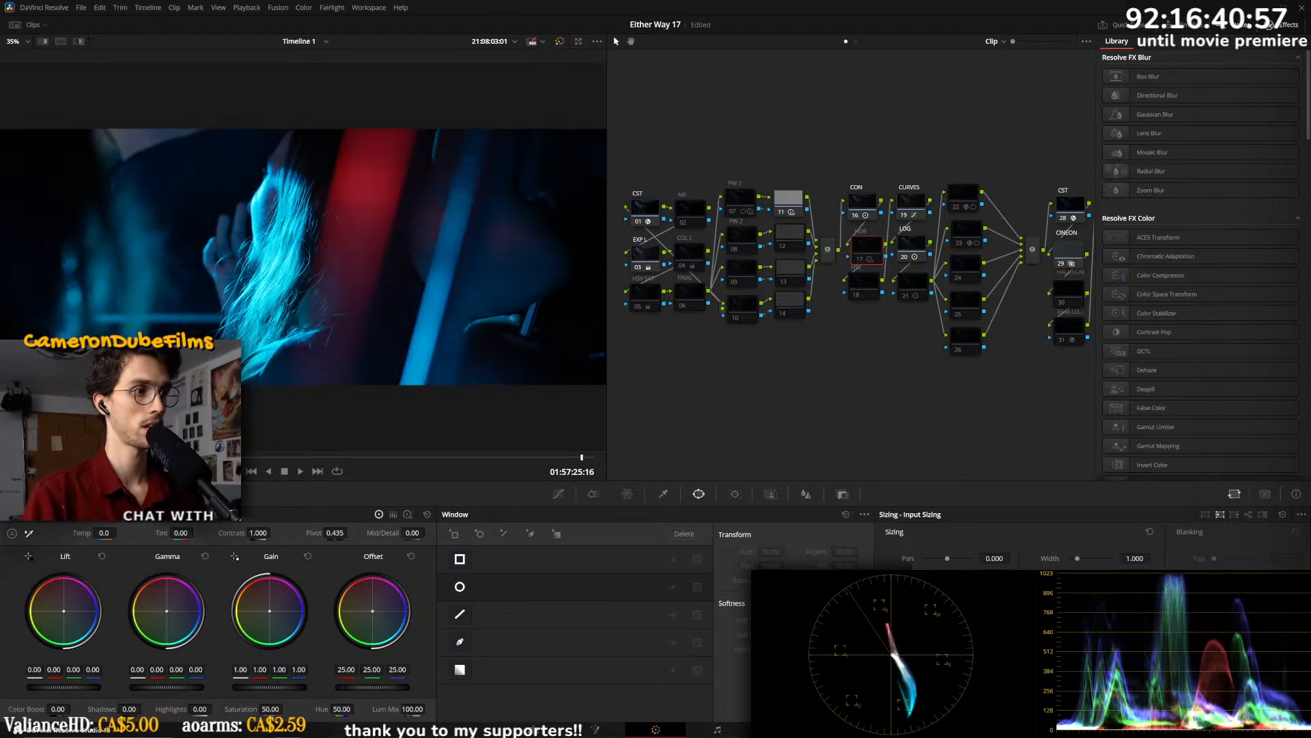
pyautogui.press('space')
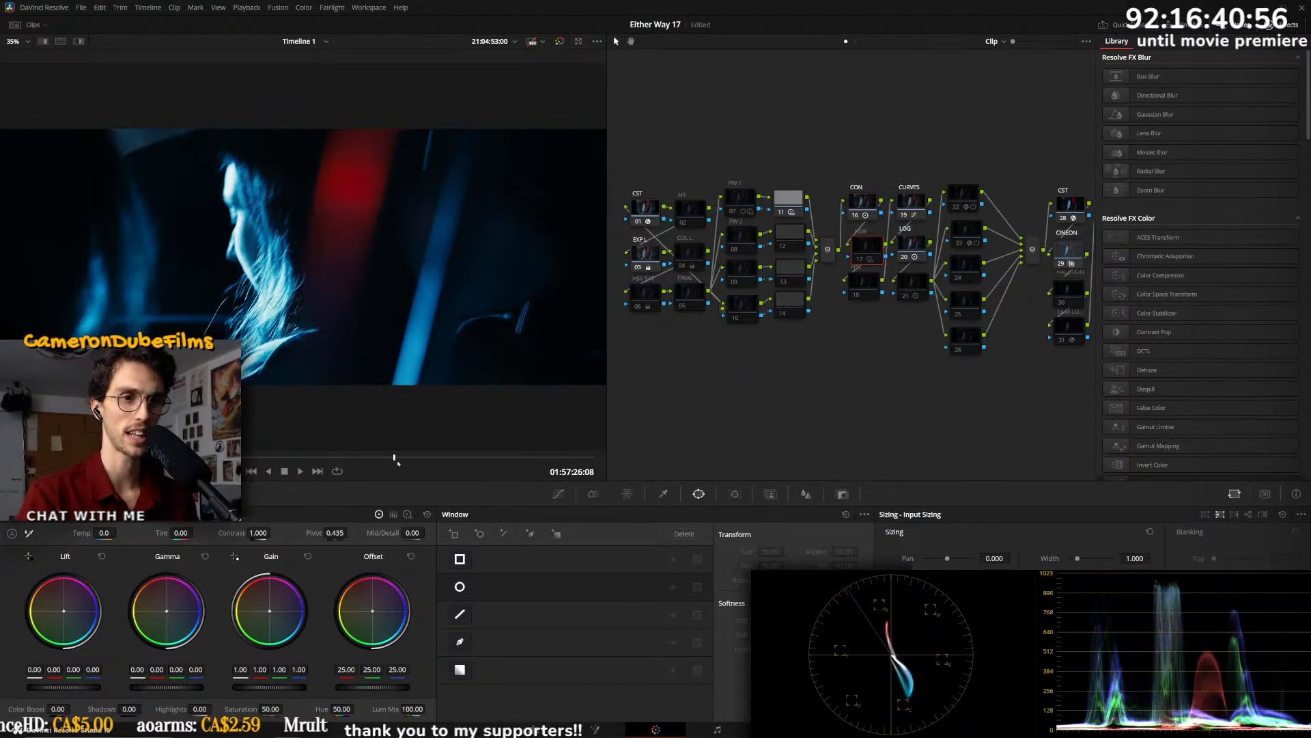
# - Enable the HDR node on the clip at 01:57:26:13 and lower its Light exposure to -1.36
pyautogui.hotkey('ctrl', 'd')
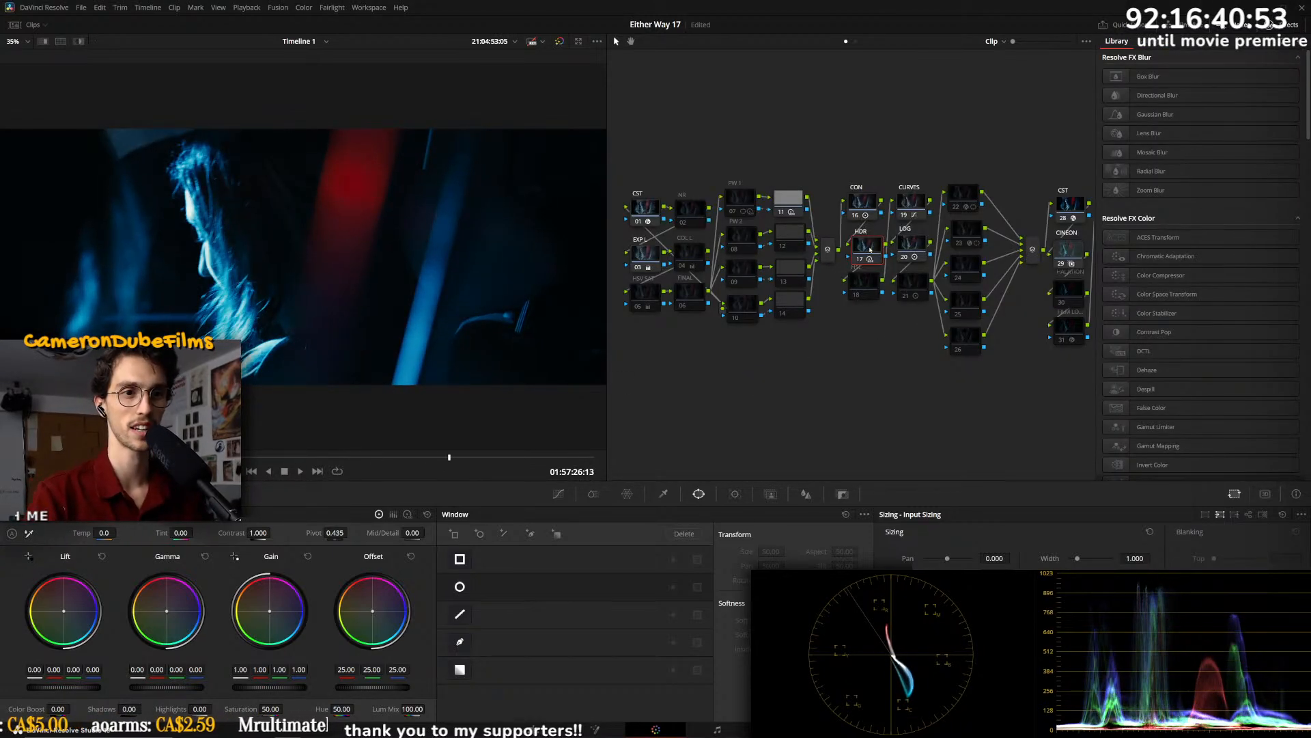
pyautogui.click(107, 494)
pyautogui.moveTo(257, 668); pyautogui.dragTo(187, 668)
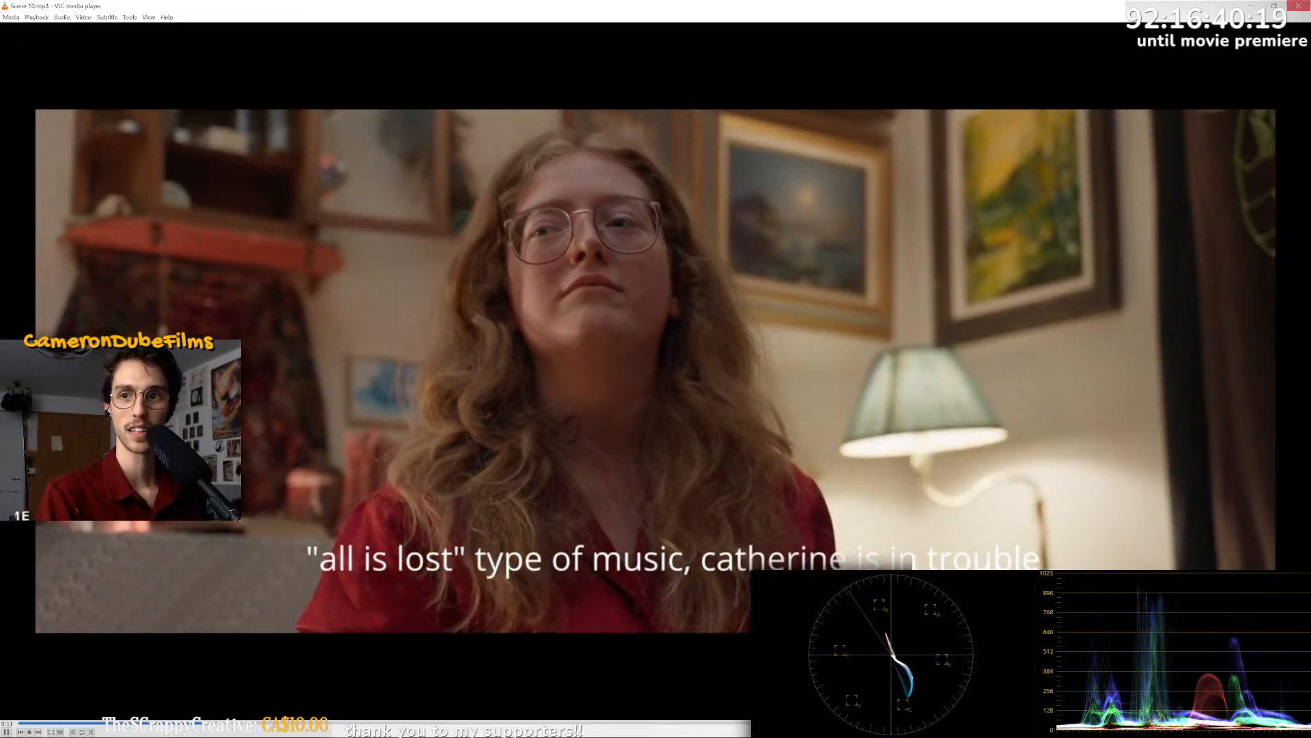
# - Close the Scene 10.mp4 video in VLC, check the live stream analytics in the browser, and return to DaVinci Resolve
pyautogui.click(1299, 5)
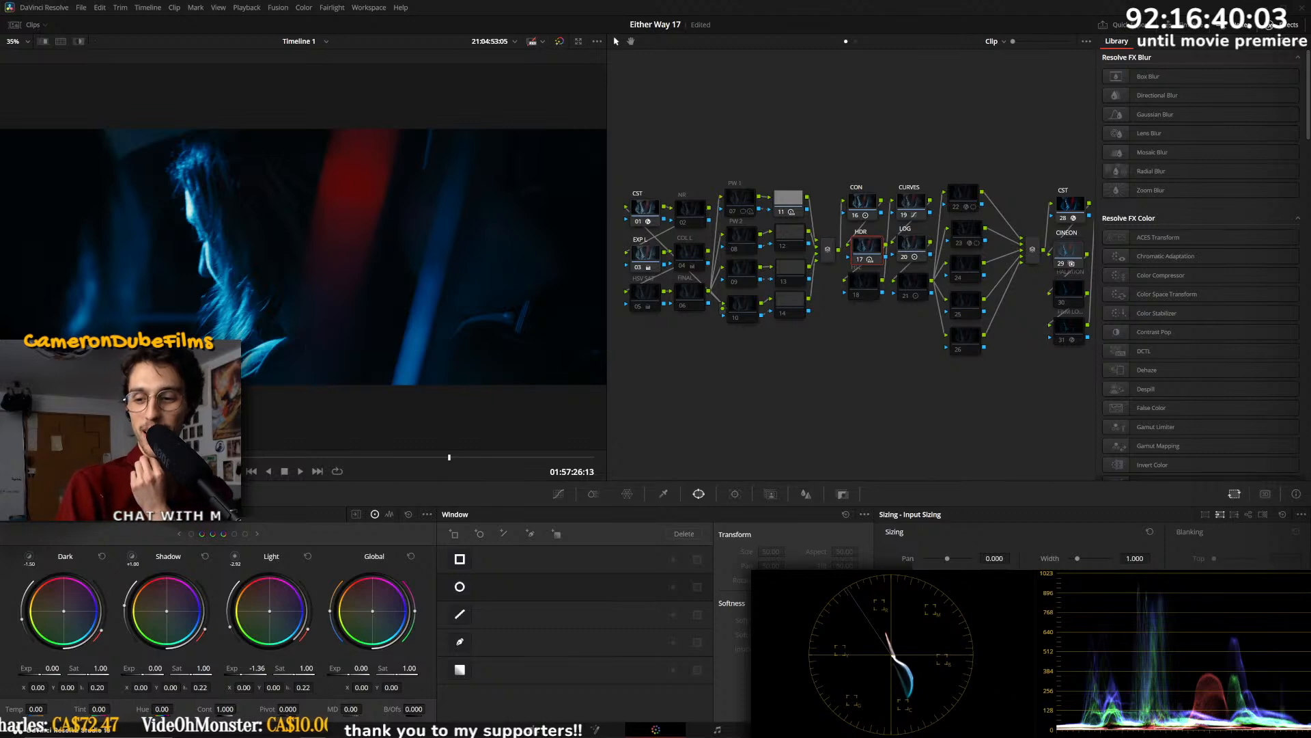
pyautogui.hotkey('alt', 'Tab')
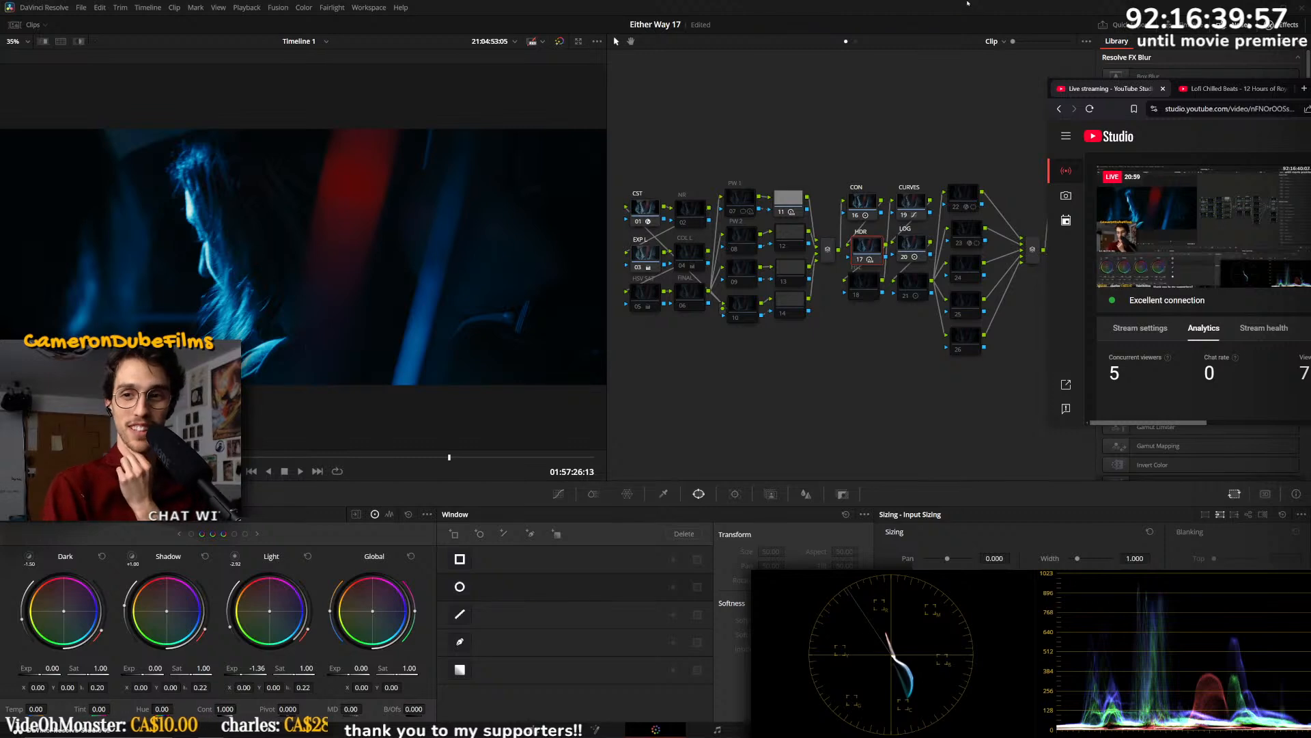
pyautogui.hotkey('alt', 'Tab')
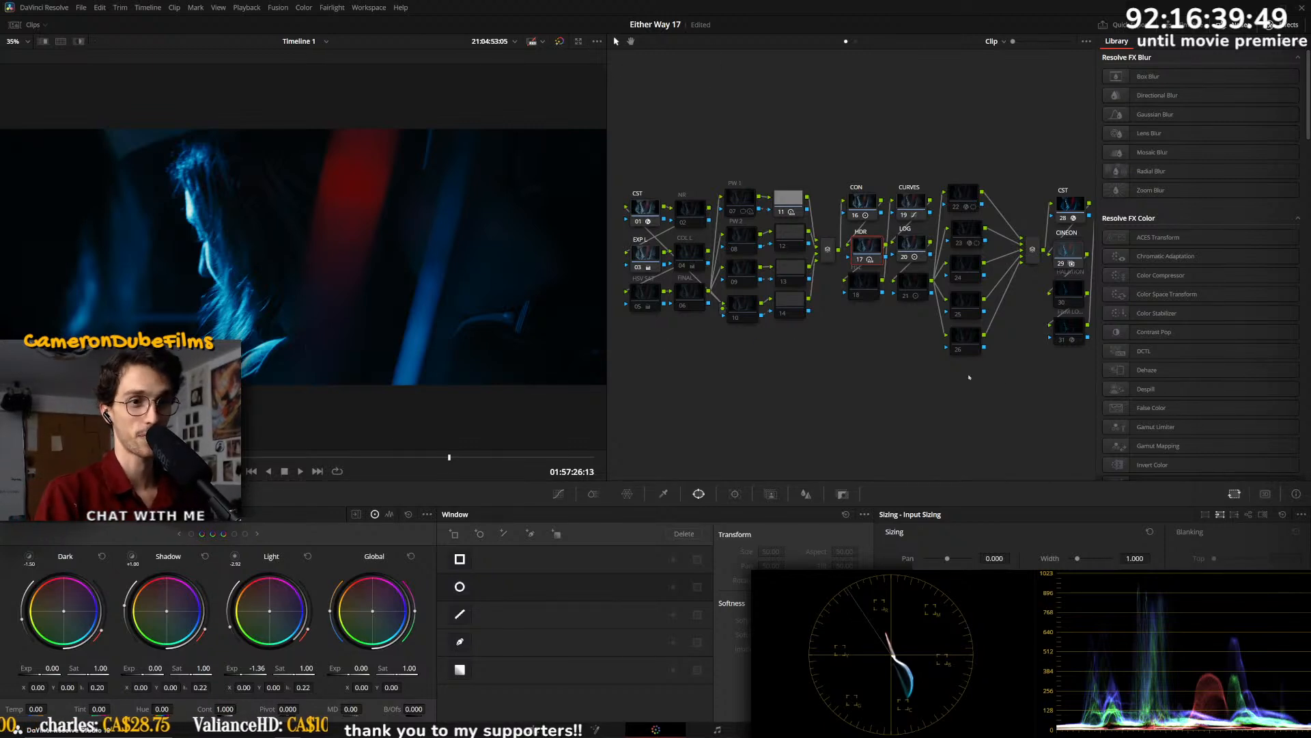
# - Play and scrub through the darkened blue hair shot, and compare it with the adjacent clips
pyautogui.press('space')
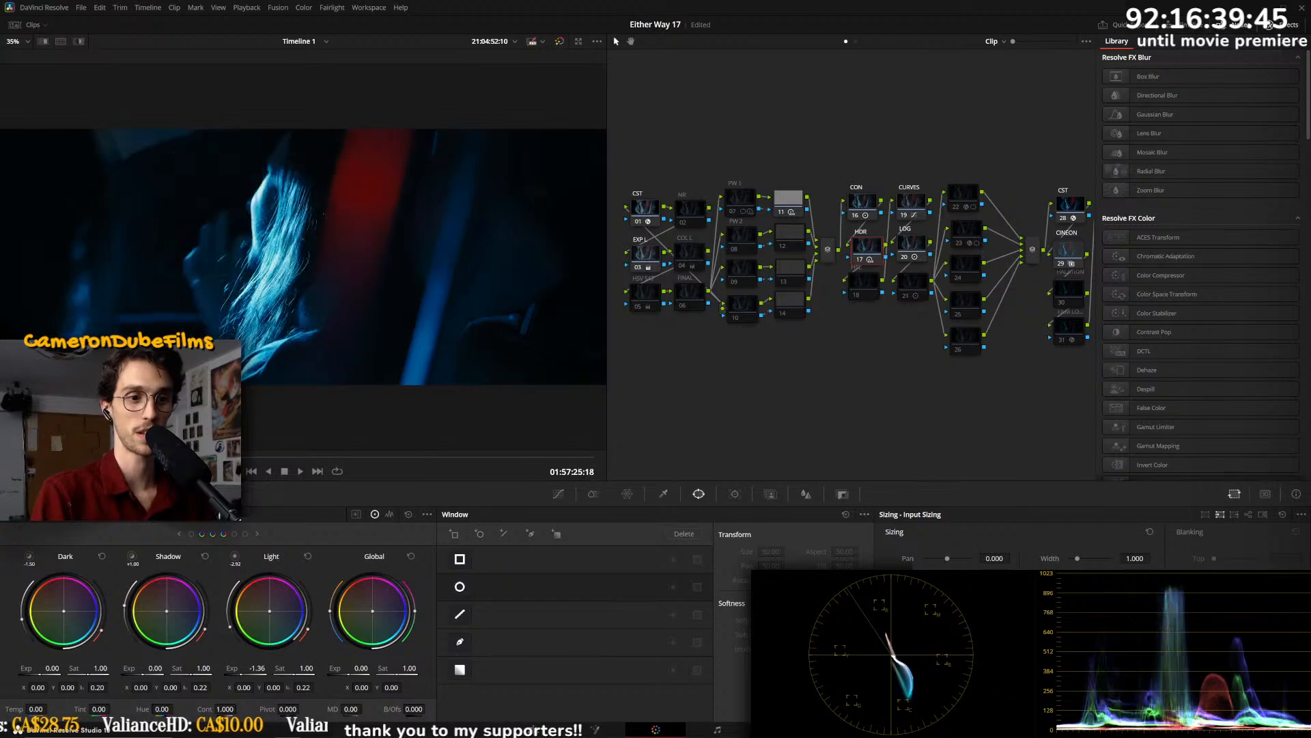
pyautogui.press('space')
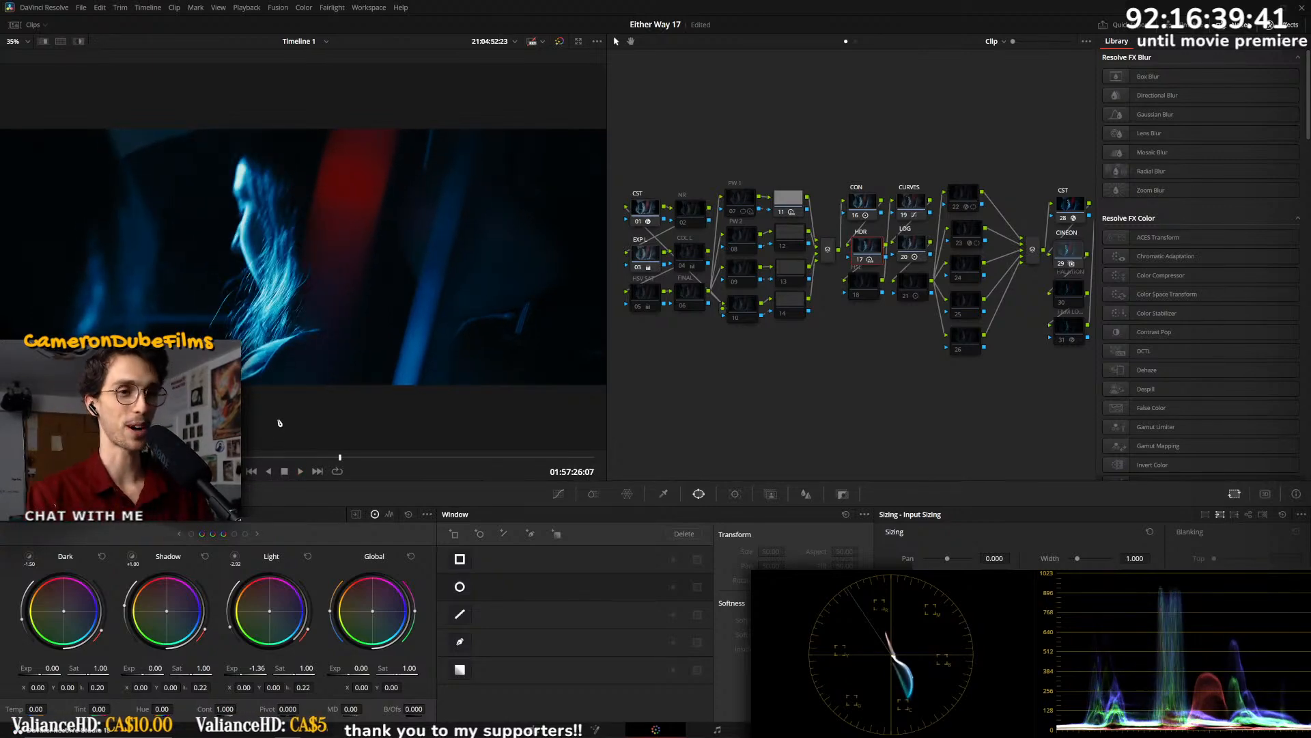
pyautogui.moveTo(284, 457); pyautogui.dragTo(394, 458)
pyautogui.press('Down')
pyautogui.press('Up')
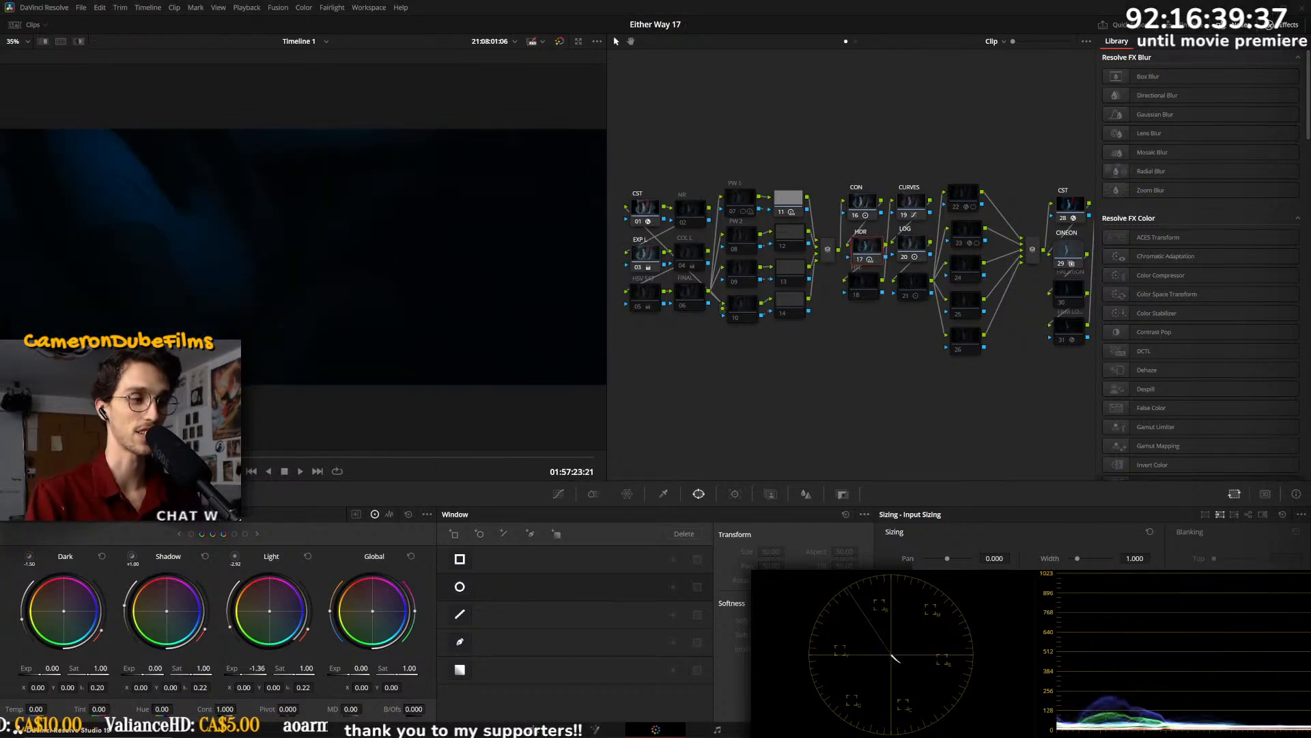
# - Go to the hand and phone clip at 01:57:26:22, scrub through it and toggle its HDR node to compare the grade
pyautogui.press('Down')
pyautogui.press('Down')
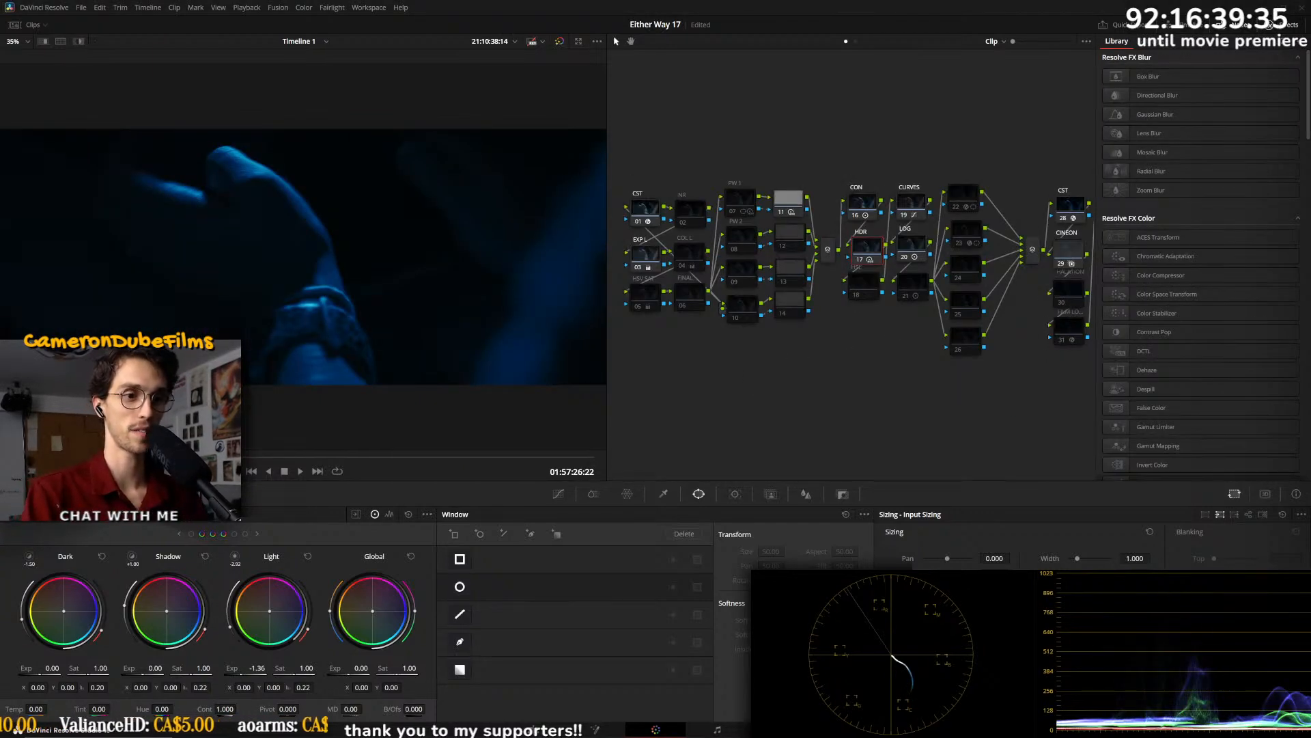
pyautogui.moveTo(248, 459); pyautogui.dragTo(505, 458)
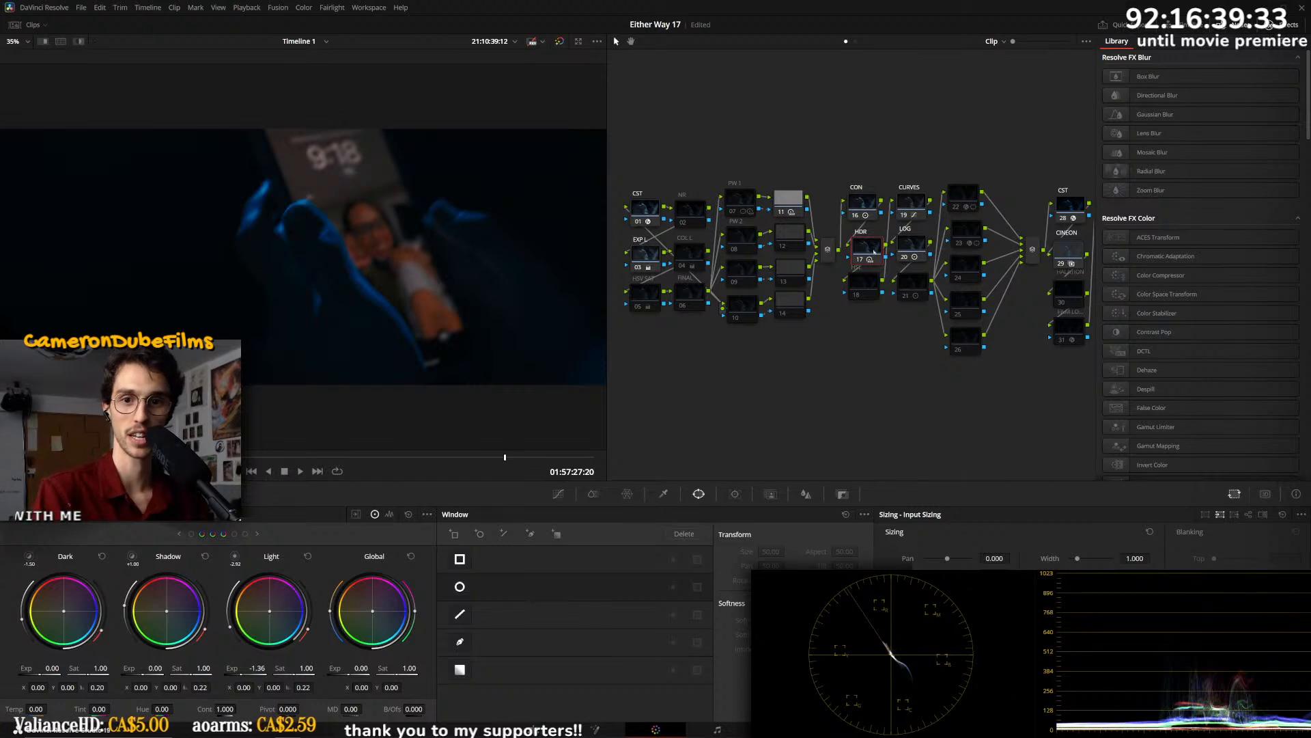
pyautogui.moveTo(870, 255); pyautogui.dragTo(870, 259)
pyautogui.hotkey('ctrl', 'd')
# - Check the circular window on the hand clip's PW 2 node against the phone, and play on through the following shots
pyautogui.click(742, 245)
pyautogui.hotkey('ctrl', 'v')
pyautogui.press('Up')
pyautogui.hotkey('ctrl', 'v')
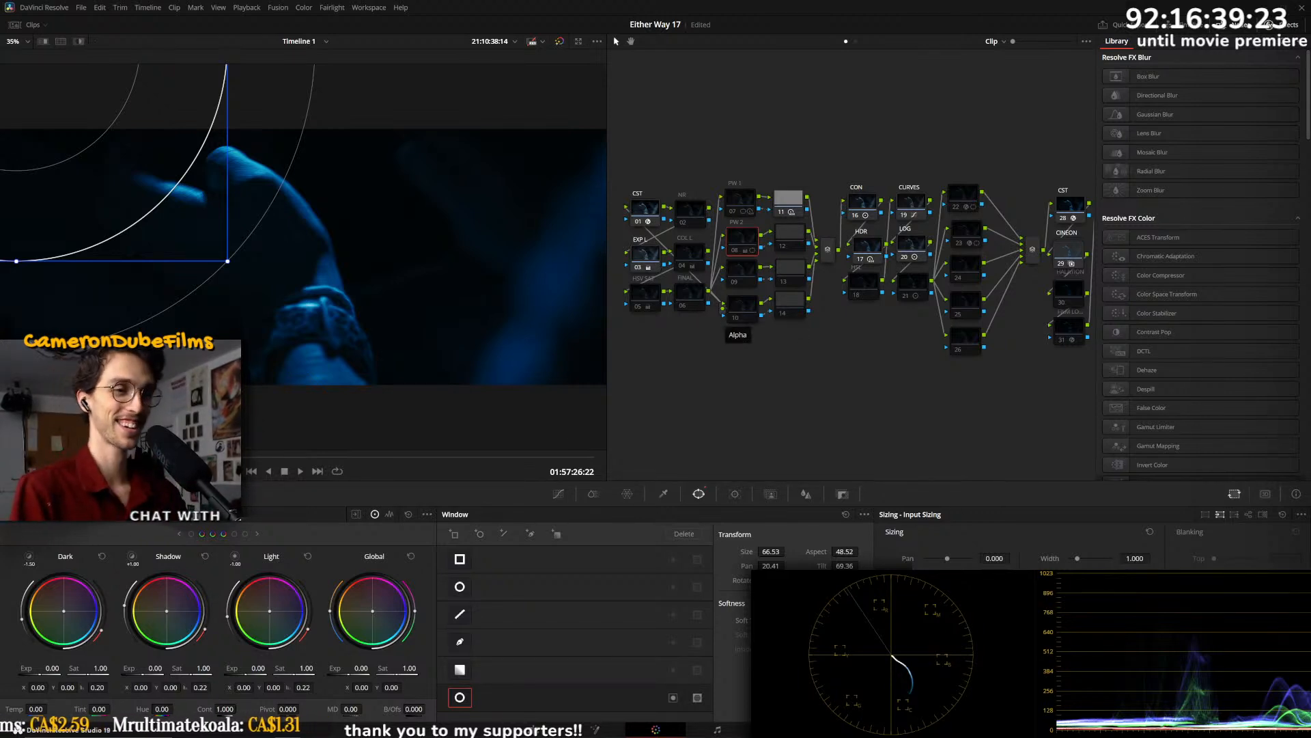
pyautogui.click(459, 458)
pyautogui.moveTo(454, 463); pyautogui.dragTo(571, 458)
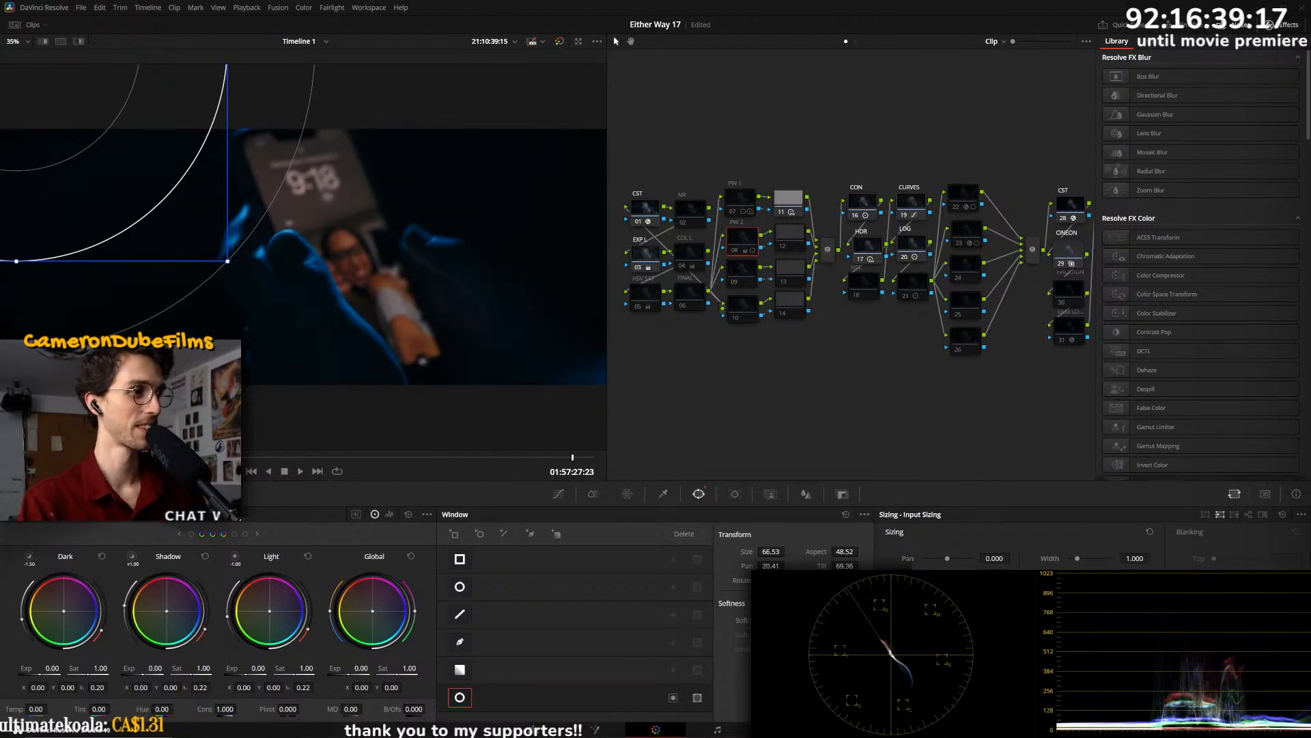
pyautogui.press('Right')
pyautogui.press('Right')
pyautogui.press('space')
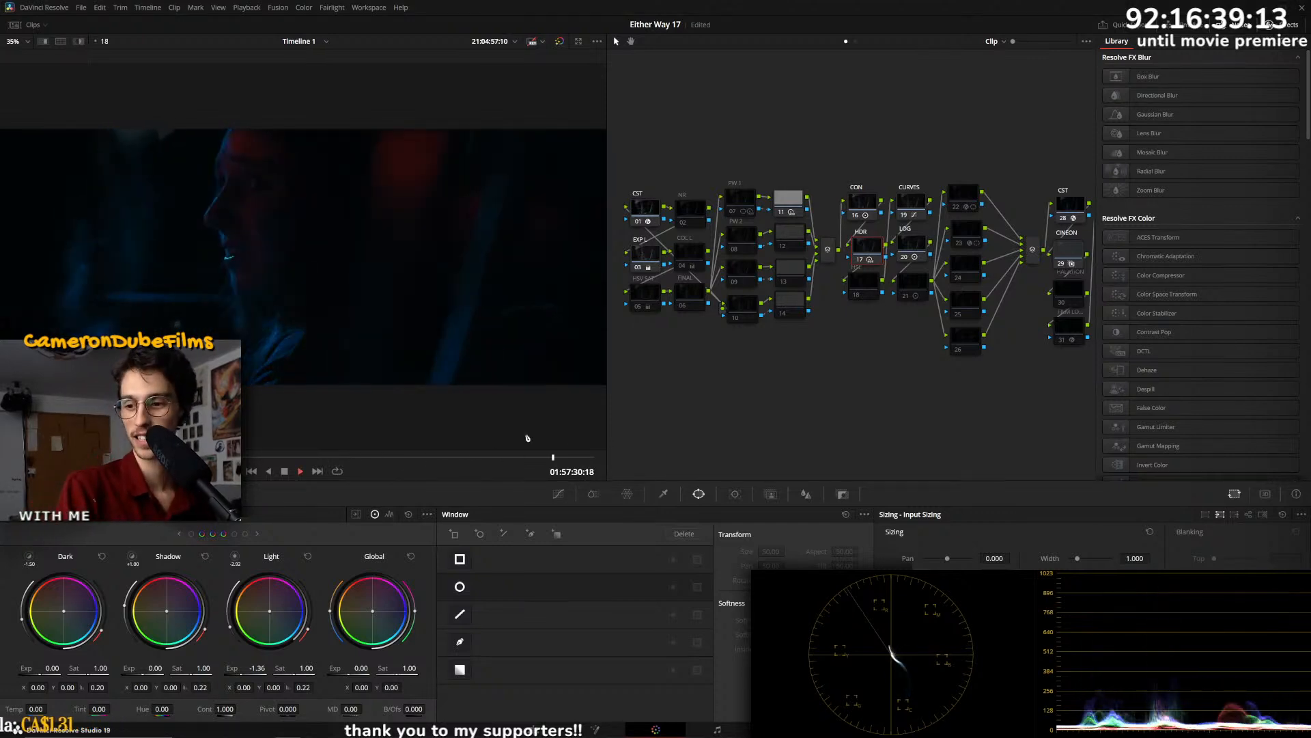
pyautogui.press('space')
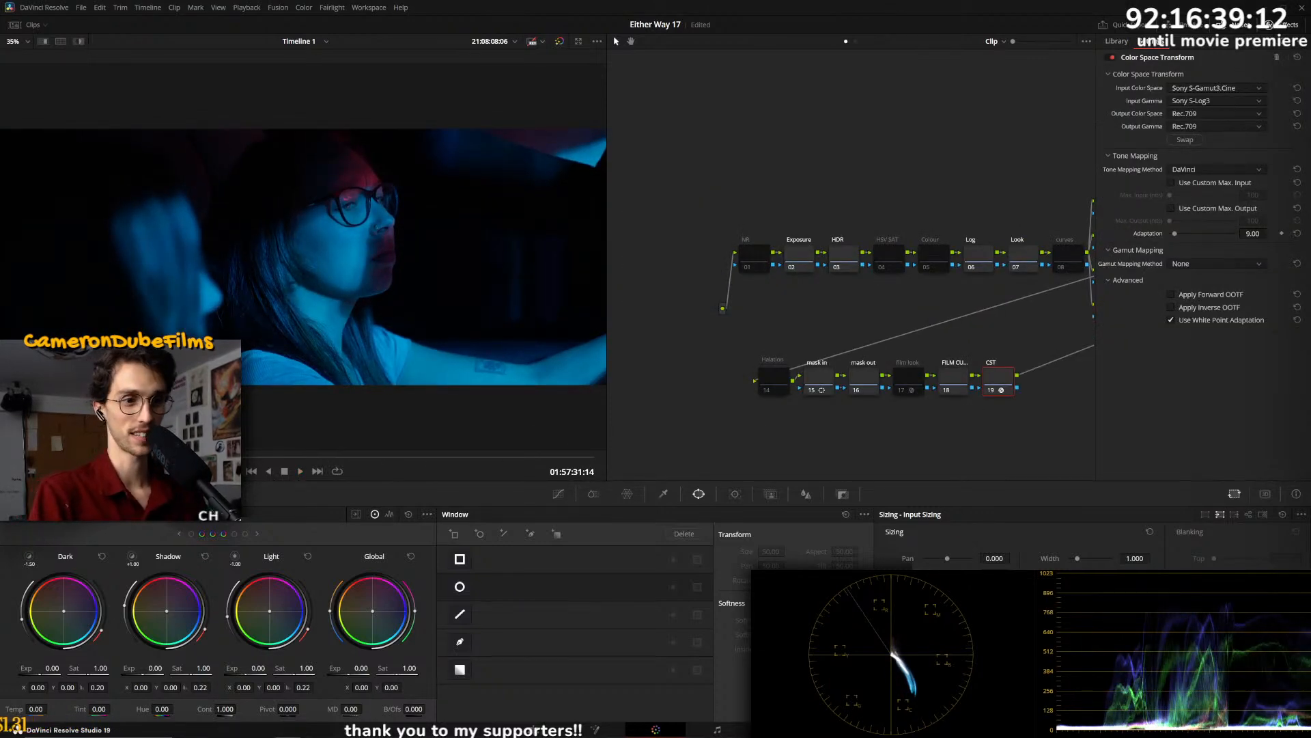
# - Apply the darkened blue grade to the hair clip at 01:57:33:07, and scrub through it to compare with the adjacent clips
pyautogui.press('Down')
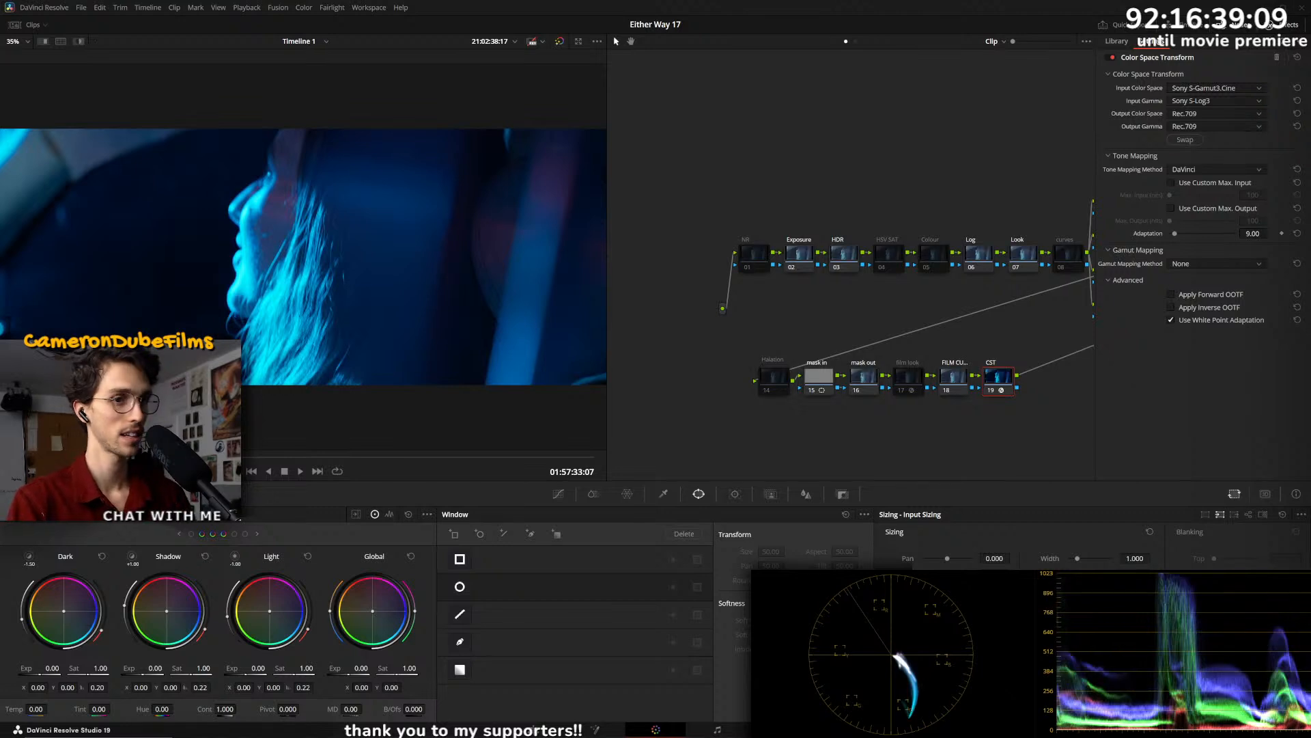
pyautogui.press('Down')
pyautogui.moveTo(285, 464); pyautogui.dragTo(578, 457)
pyautogui.press('Down')
pyautogui.press('Up')
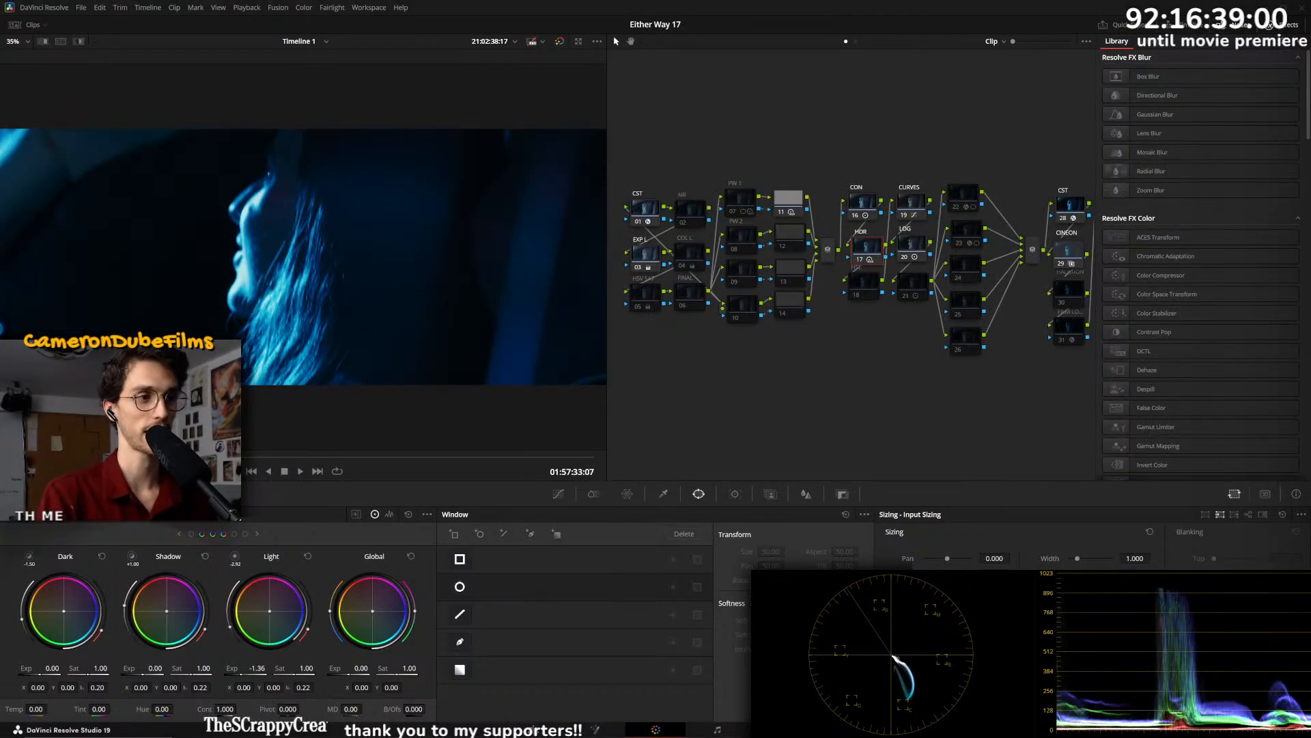
# - Switch to the browser to check the live stream analytics and the lofi music video, and return to DaVinci Resolve
pyautogui.hotkey('alt', 'Tab')
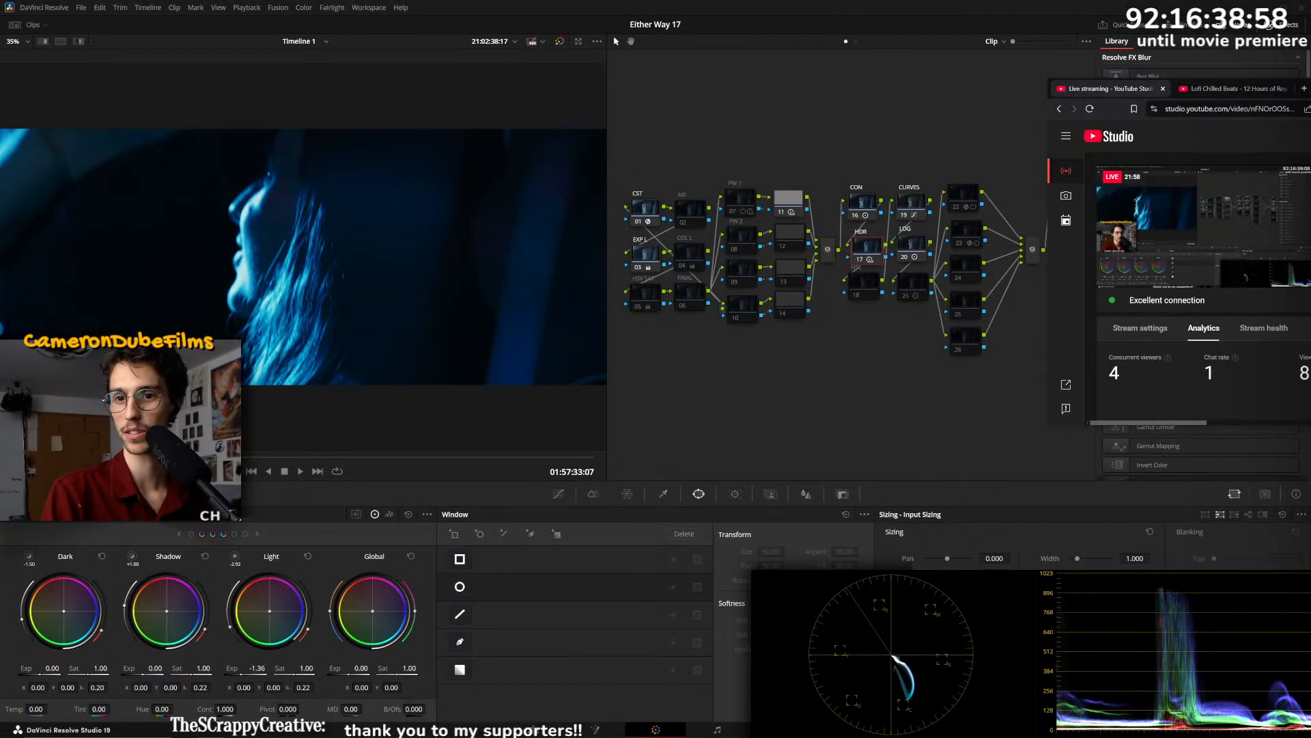
pyautogui.click(1210, 89)
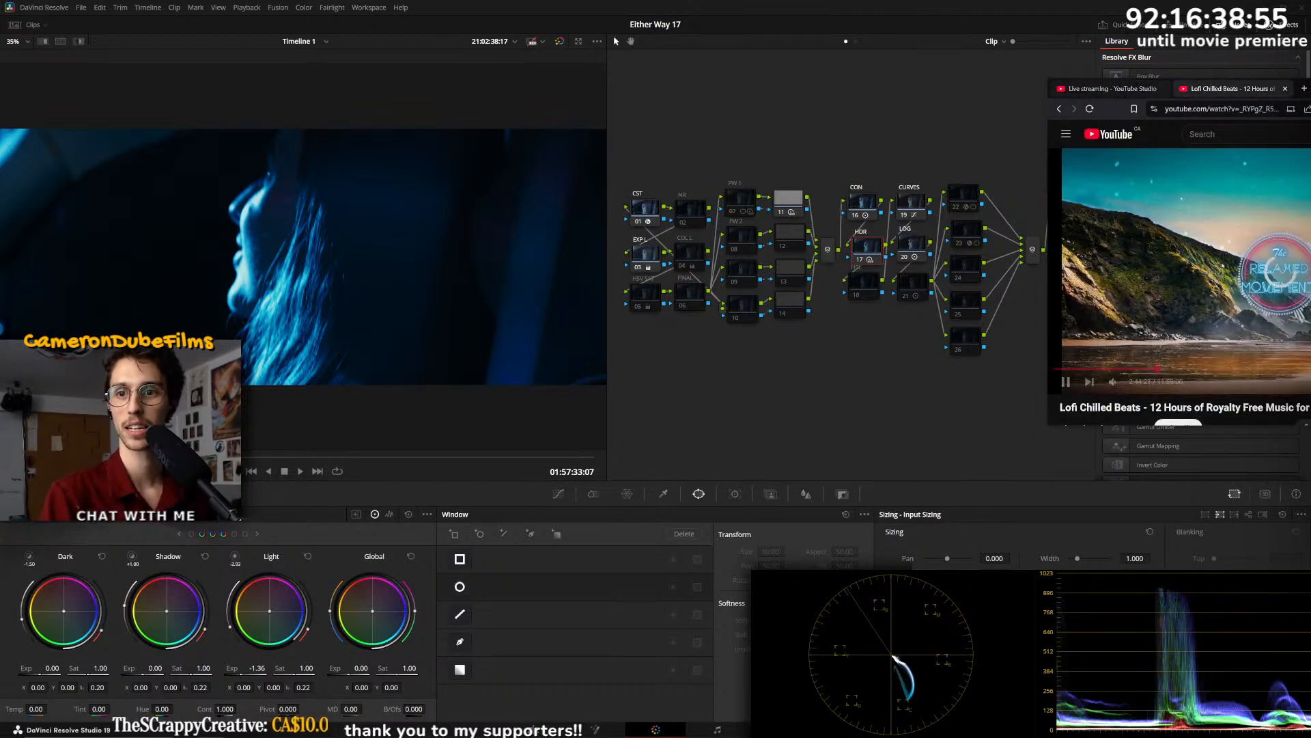
pyautogui.click(1100, 90)
pyautogui.click(1024, 4)
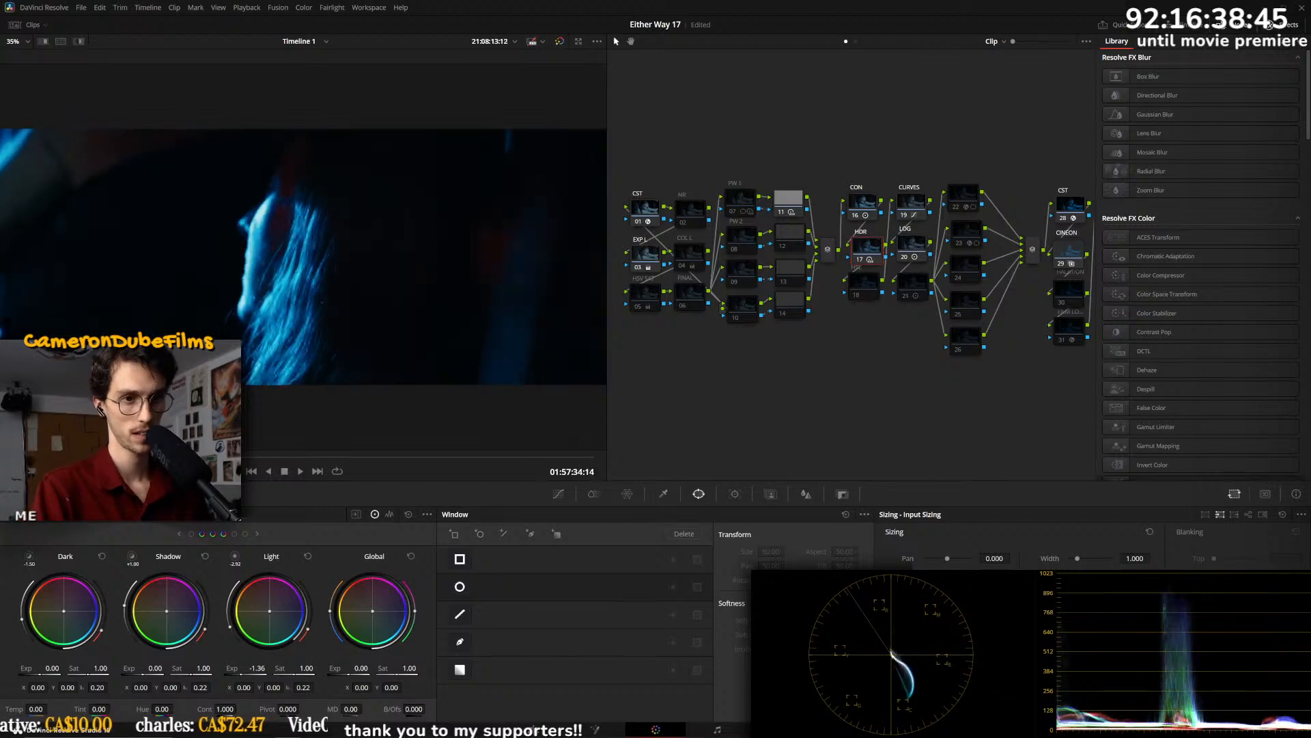
# - Scrub the clips at 01:57:33:07, 01:57:37:11 and 01:57:40:11, toggling the HDR node to compare their blue and red lighting
pyautogui.moveTo(460, 446); pyautogui.dragTo(508, 451)
pyautogui.hotkey('ctrl', 'd')
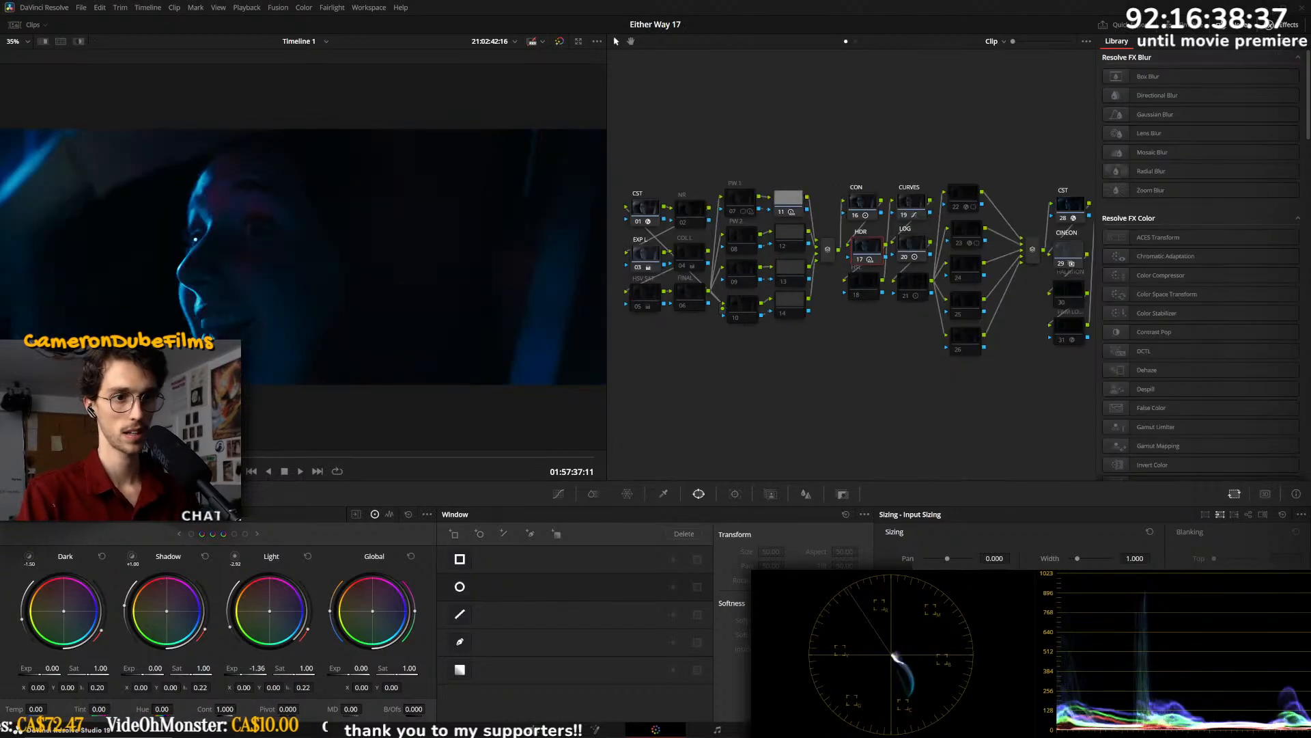
pyautogui.moveTo(334, 458); pyautogui.dragTo(462, 457)
pyautogui.press('Up')
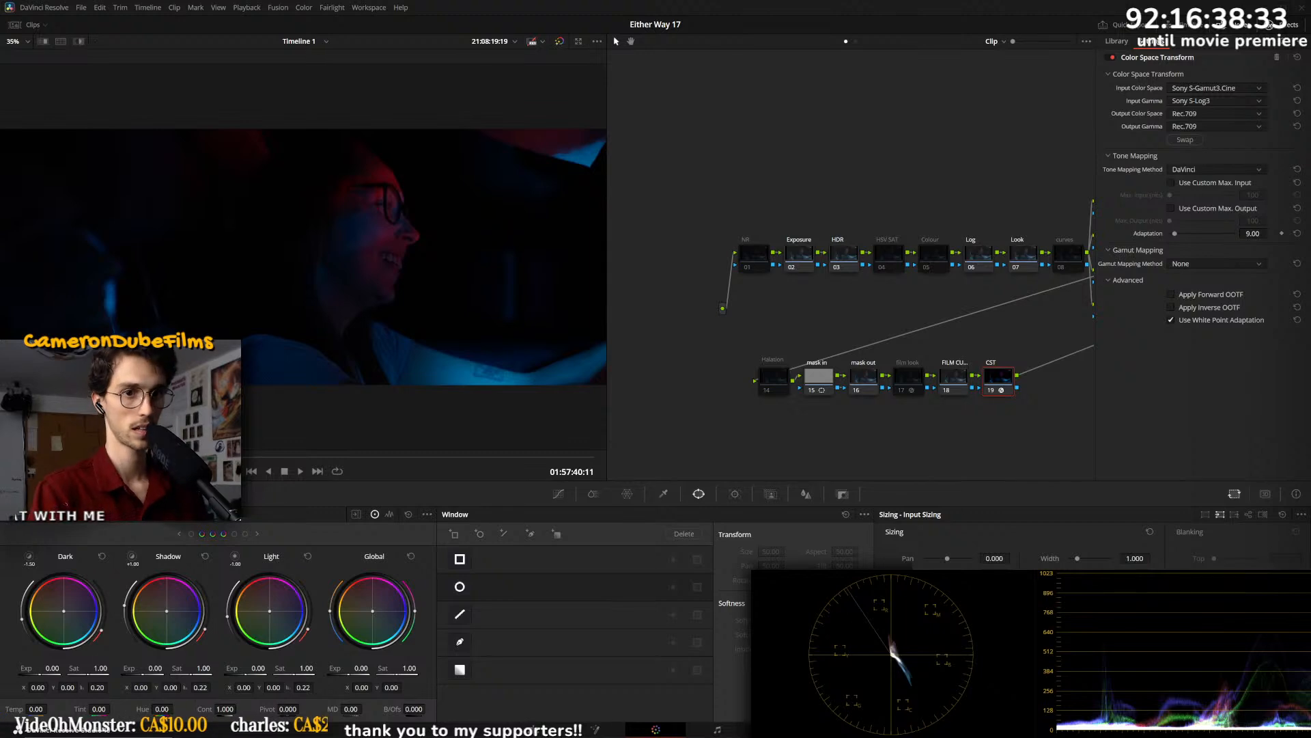
pyautogui.moveTo(314, 457); pyautogui.dragTo(380, 467)
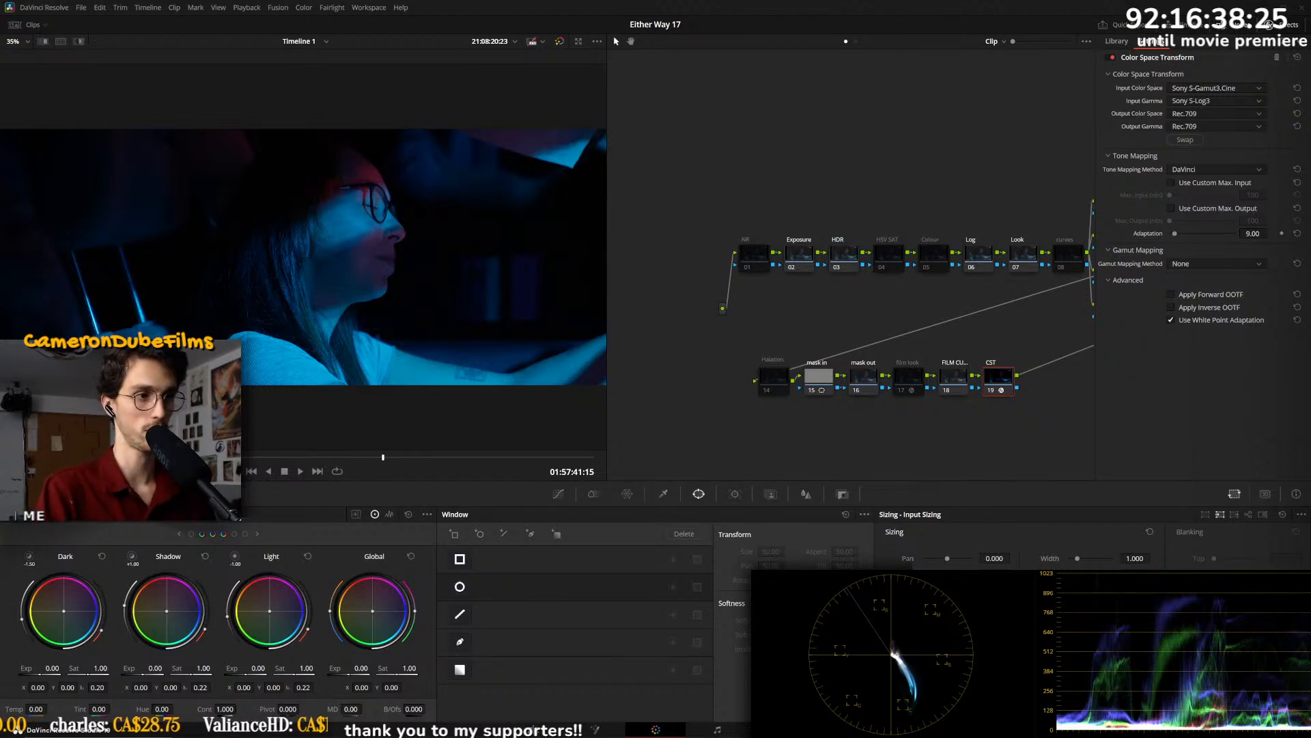
# - Step back through the preceding clips to the hair shot at 01:57:33:07, and compare it with its HDR node off and on
pyautogui.press('Up')
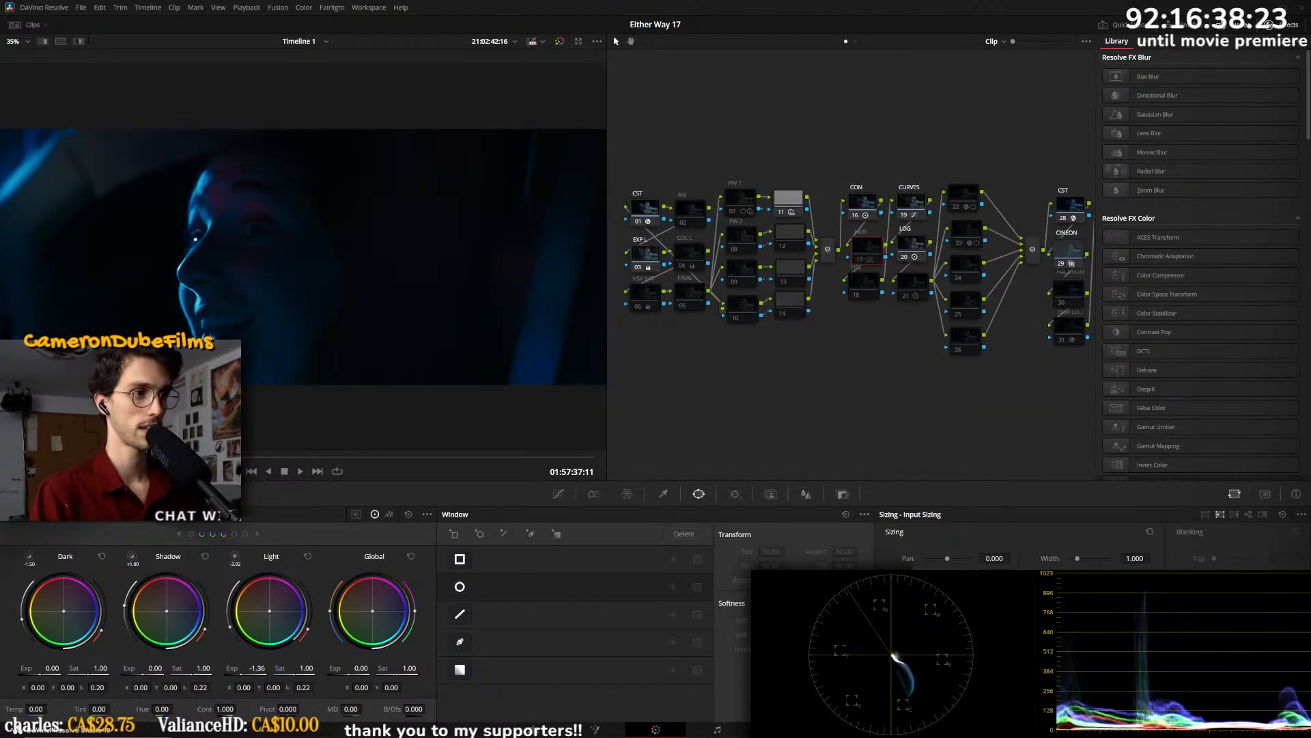
pyautogui.press('Up')
pyautogui.press('Up')
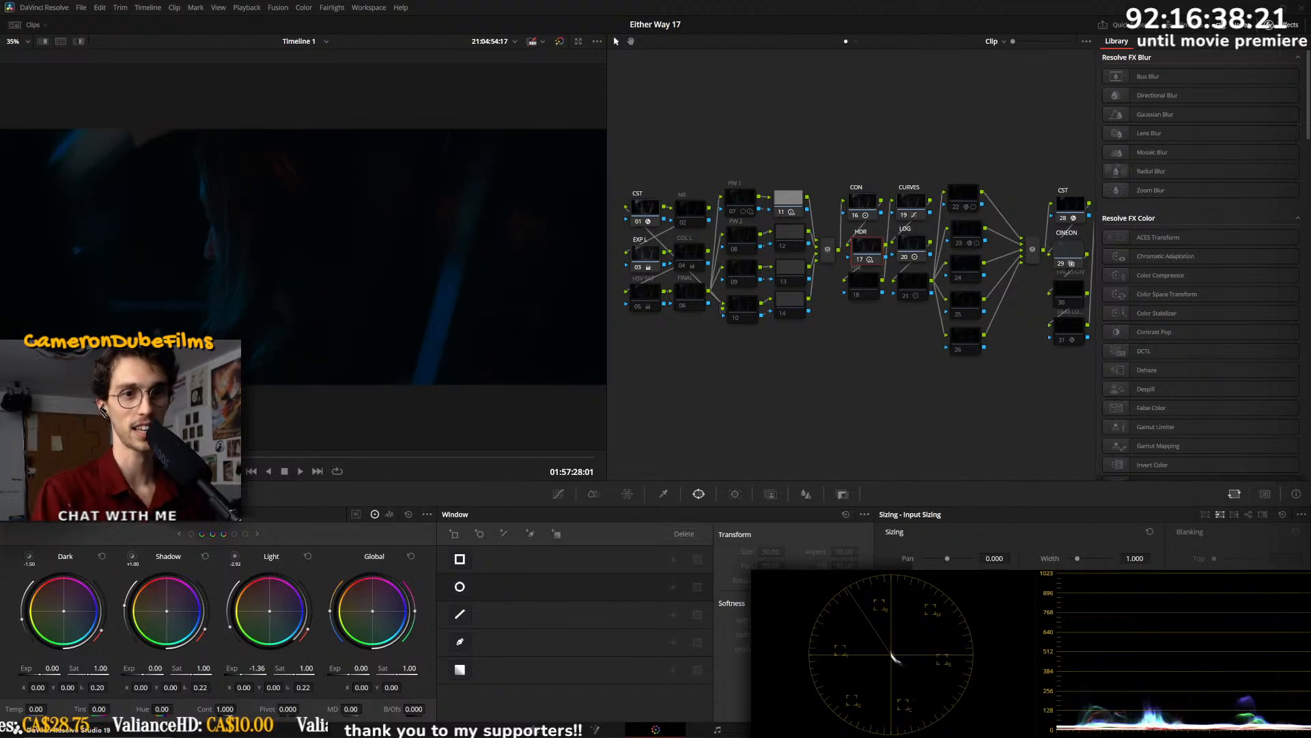
pyautogui.press('Down')
pyautogui.press('Up')
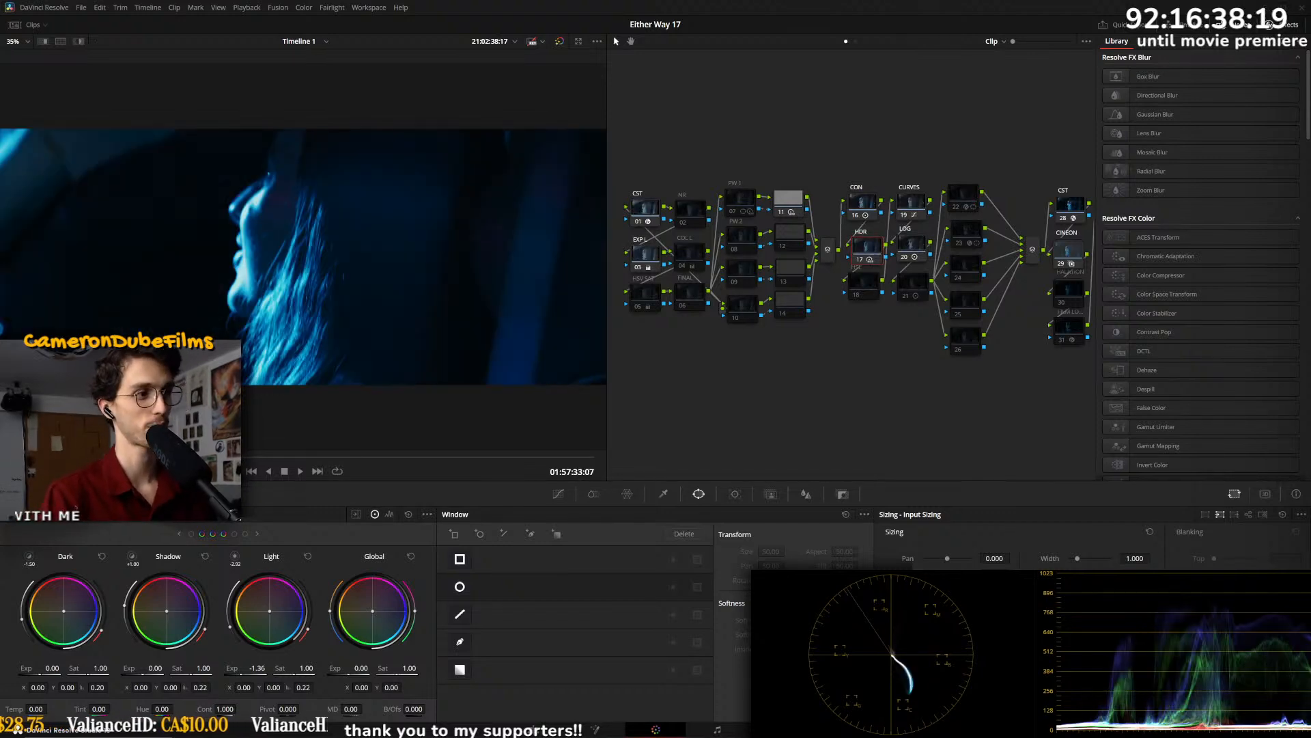
pyautogui.hotkey('ctrl', 'd')
pyautogui.hotkey('ctrl', 'd')
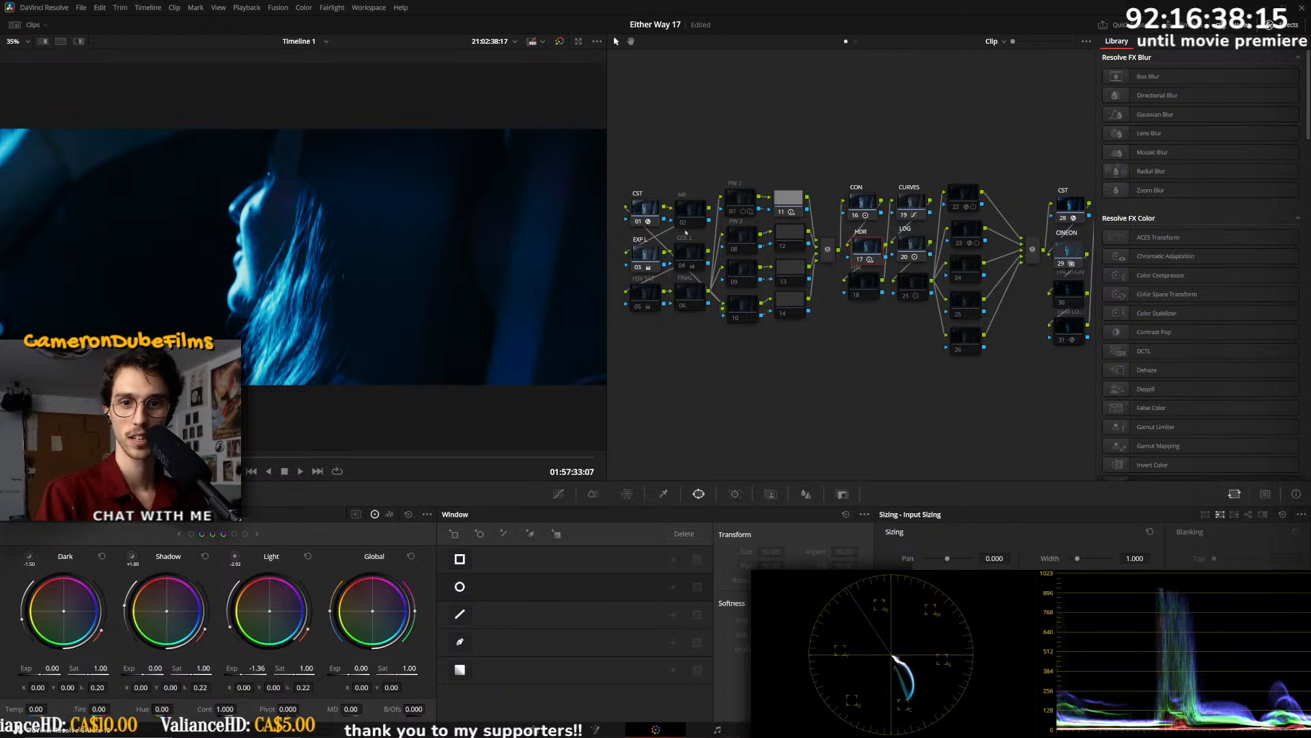
# - Lower the Gain of the hair clip's EXP L node to 0.67, and play the shot to check it
pyautogui.click(85, 494)
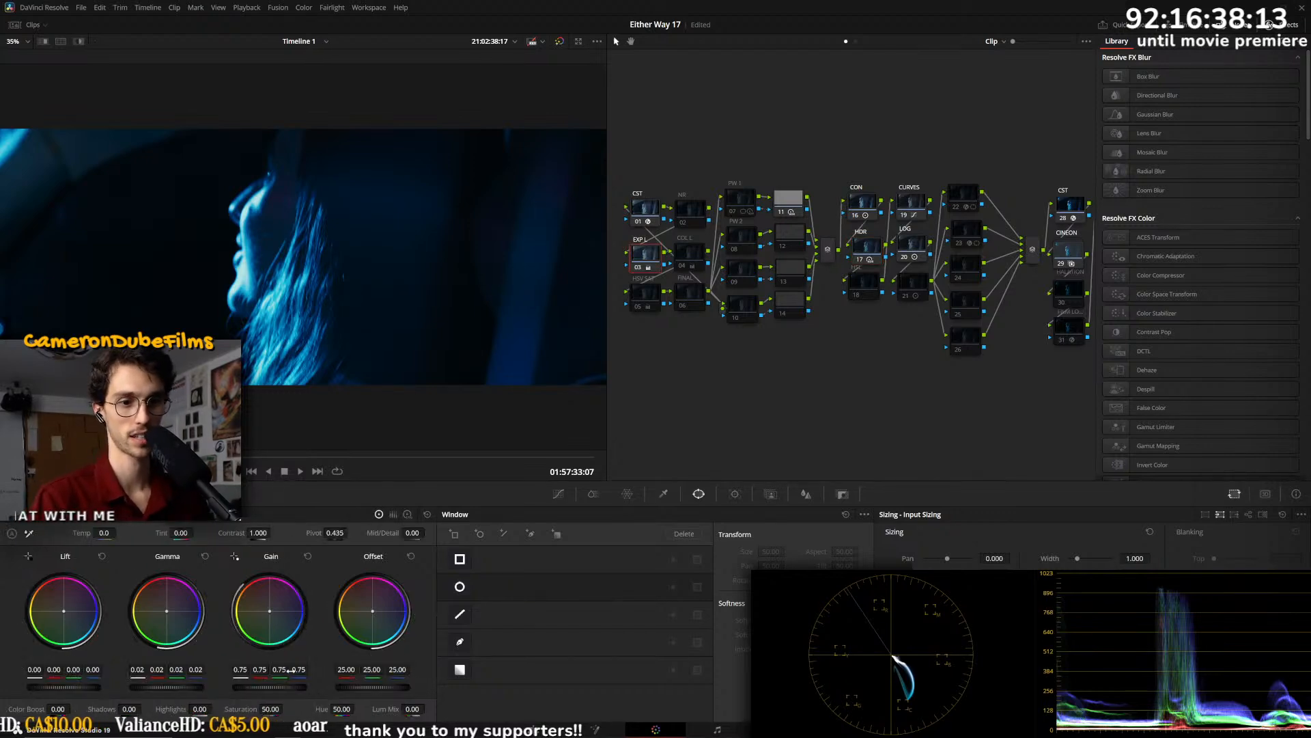
pyautogui.moveTo(275, 686); pyautogui.dragTo(253, 686)
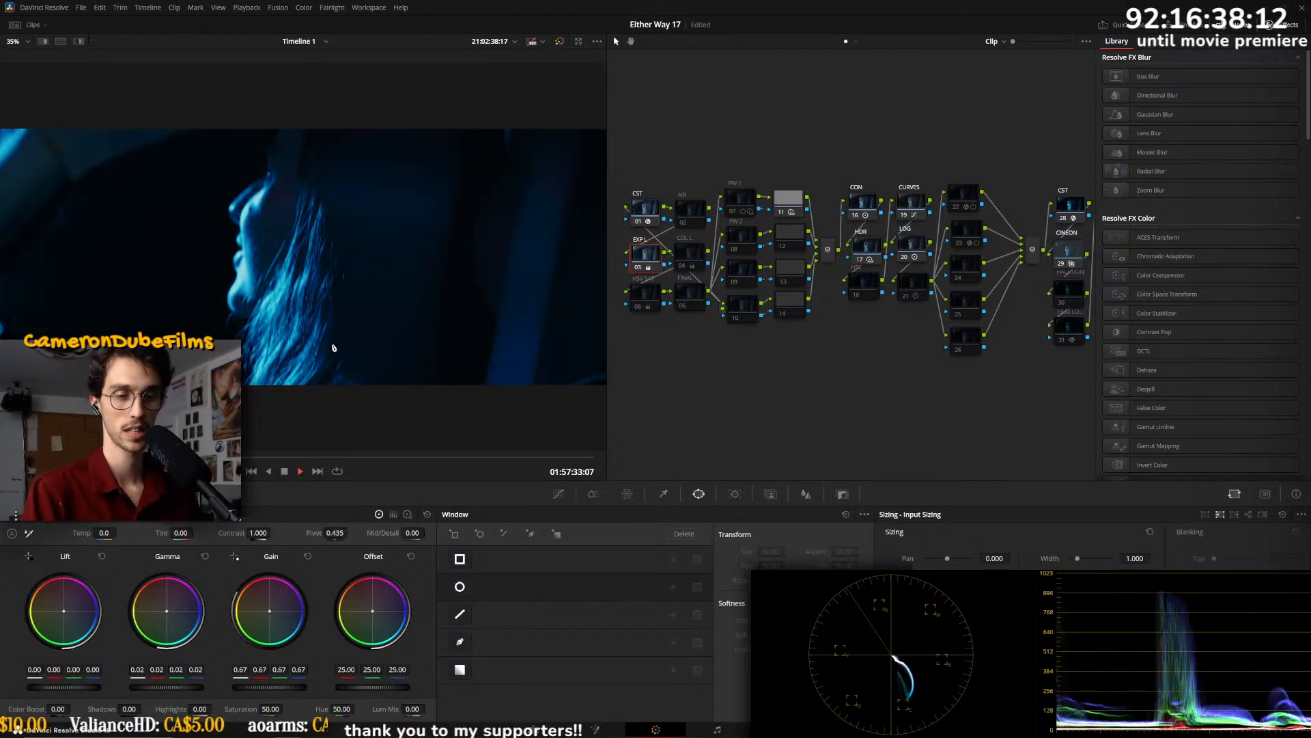
pyautogui.press('space')
pyautogui.press('space')
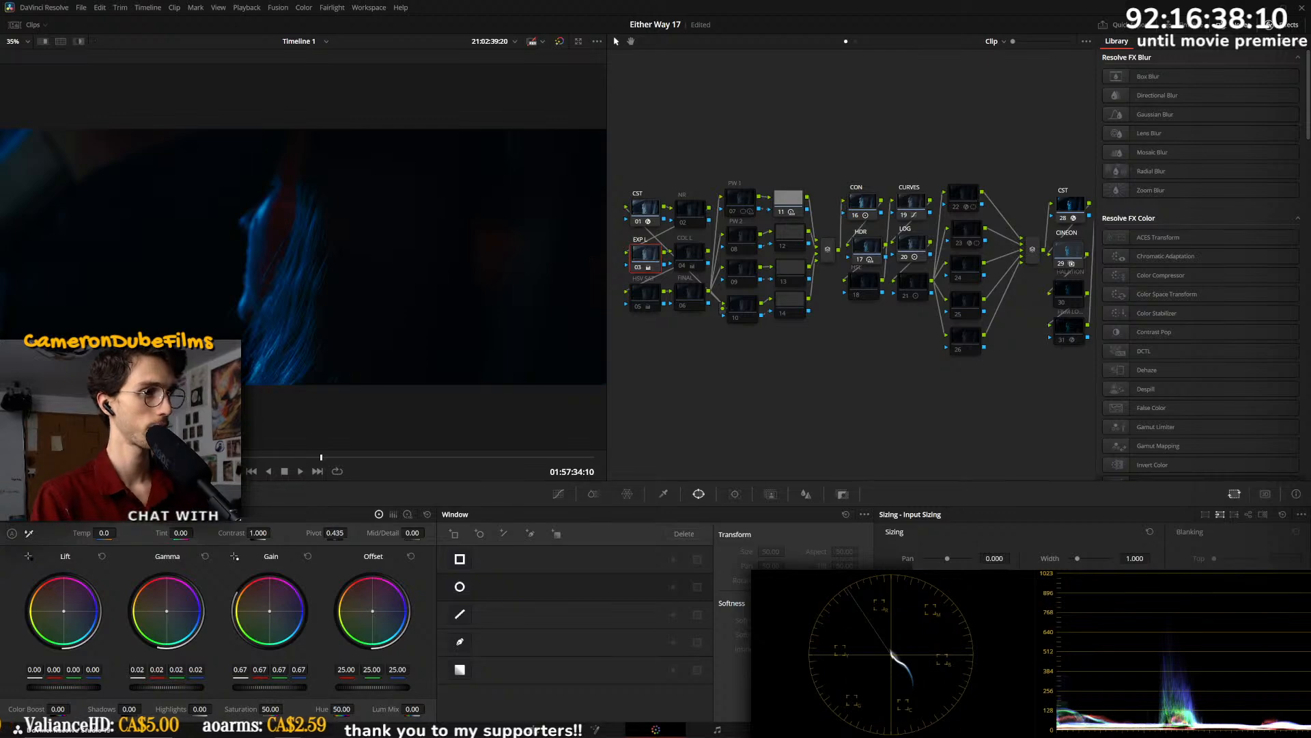
# - Reset the glasses clip at 01:57:40:11 to a single ungraded node, and check the clip thumbnails
pyautogui.press('Up')
pyautogui.press('Down')
pyautogui.press('Down')
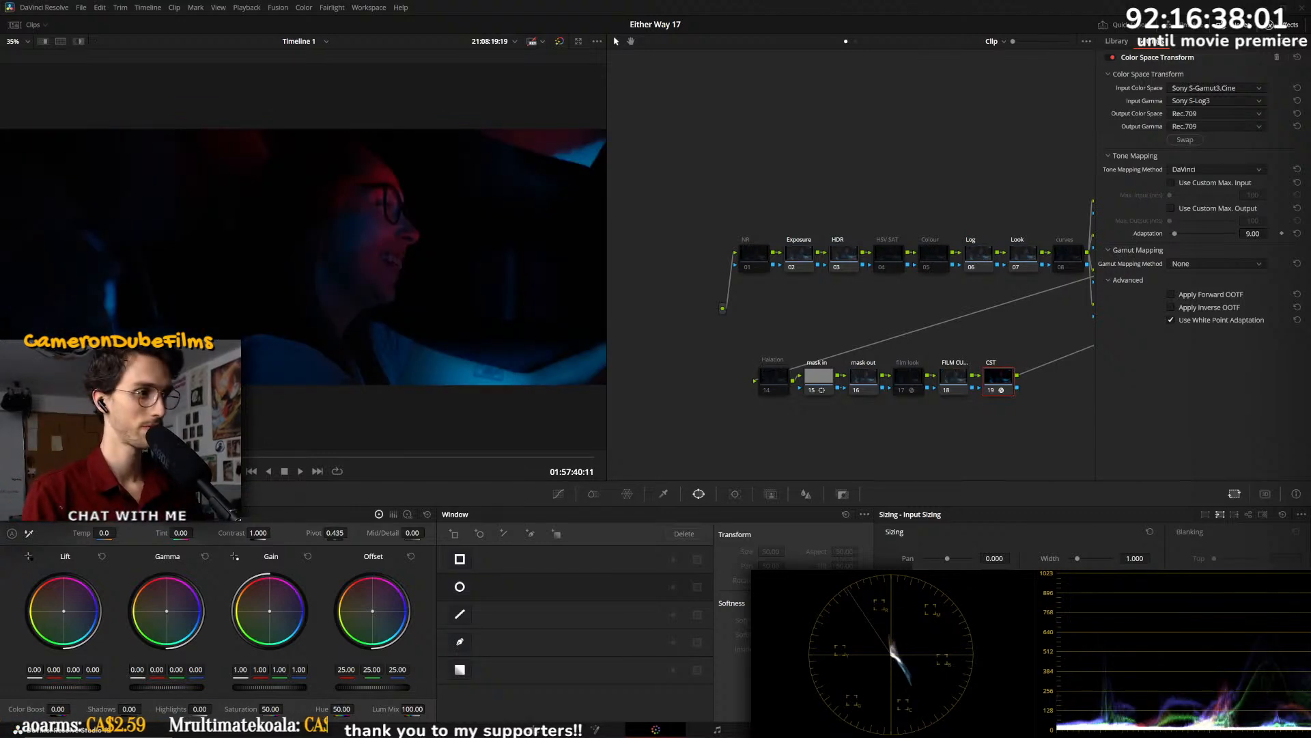
pyautogui.rightClick(736, 195)
pyautogui.click(756, 199)
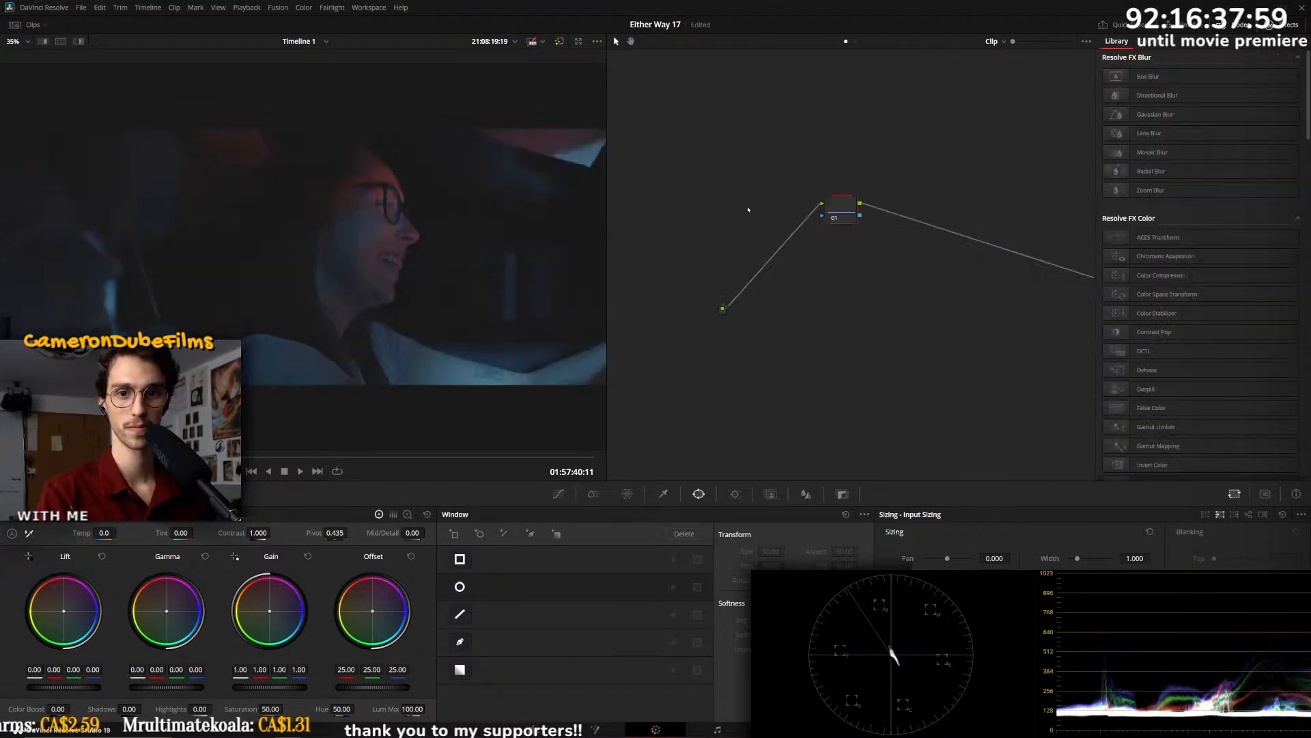
pyautogui.click(28, 26)
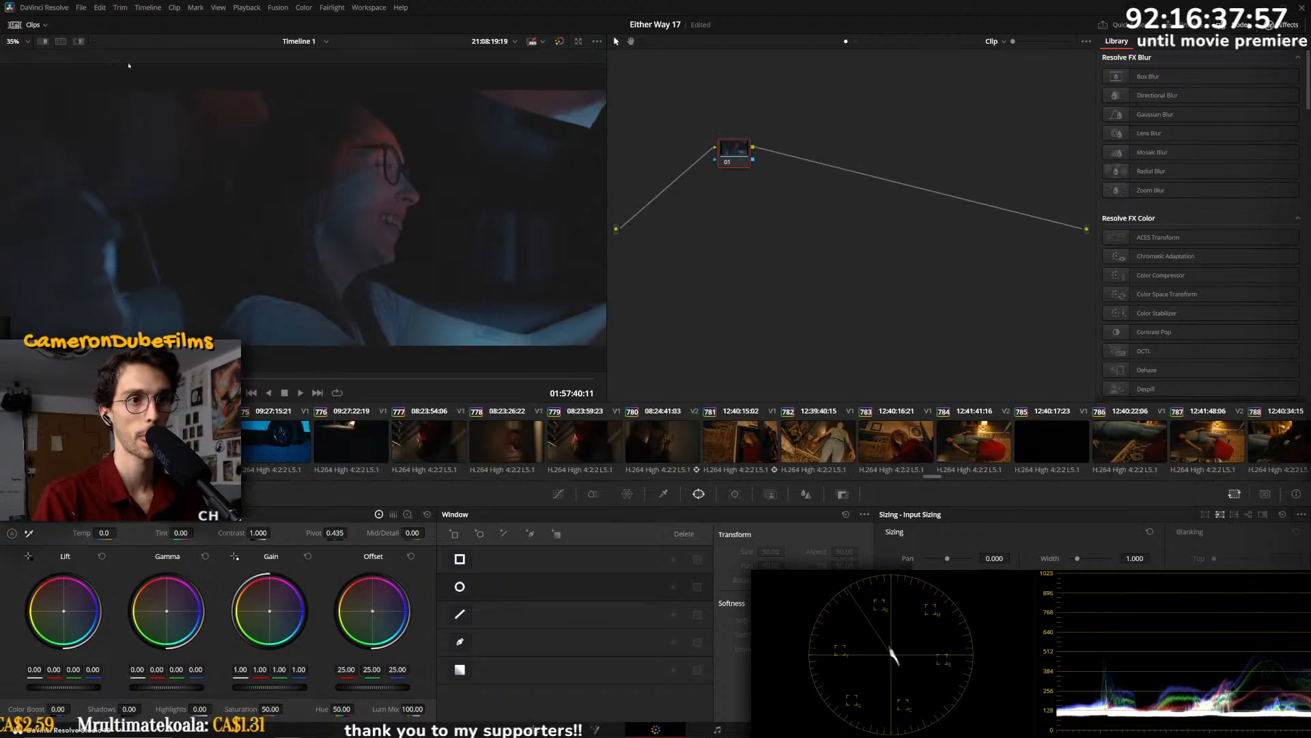
pyautogui.click(26, 26)
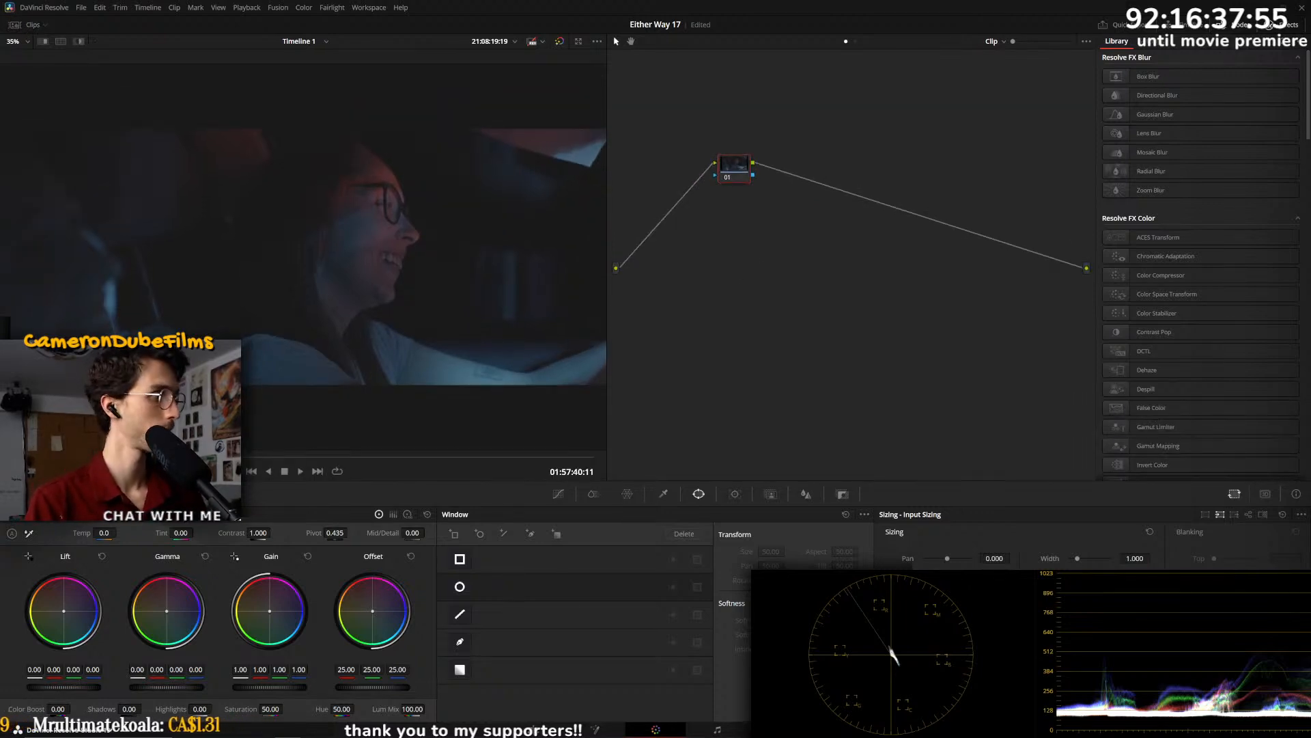
# - Add the labelled node tree to the glasses clip, delete the leftover node 01 and shift the nodes to make room
pyautogui.hotkey('ctrl', 'z')
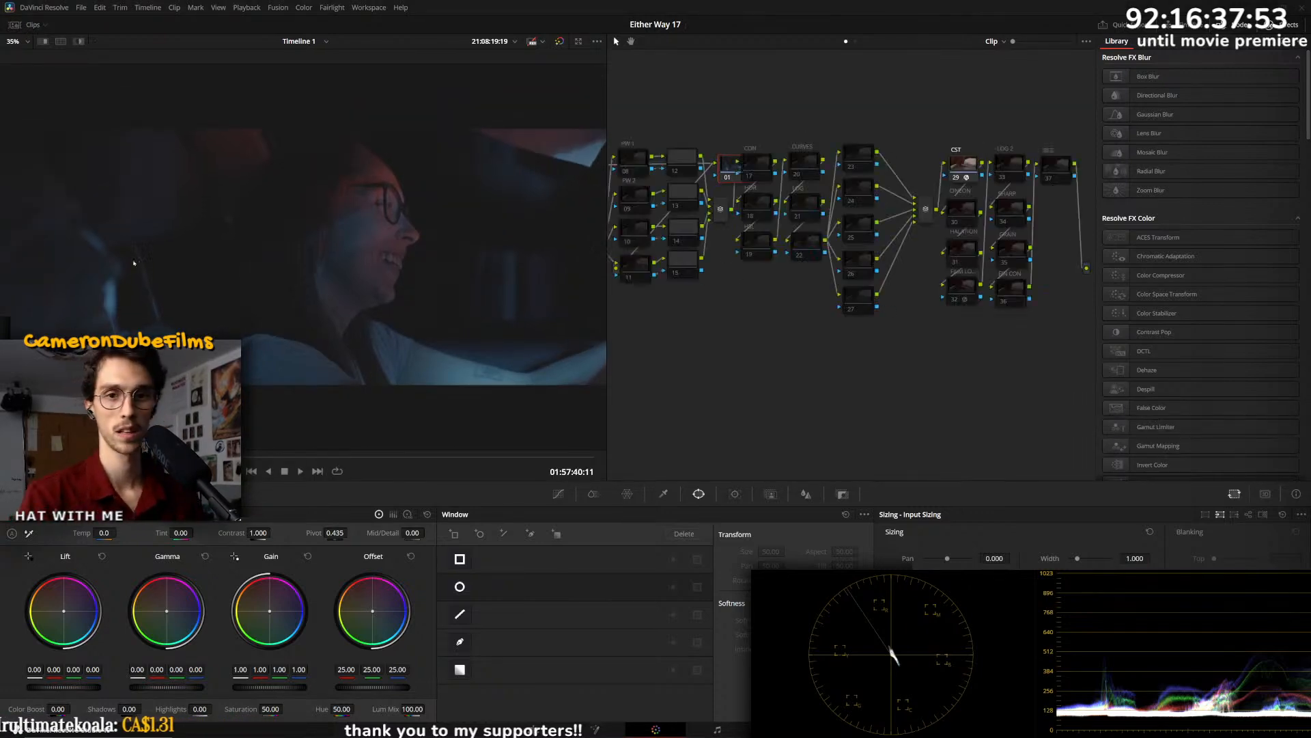
pyautogui.moveTo(730, 169); pyautogui.dragTo(727, 117)
pyautogui.press('Delete')
pyautogui.moveTo(1065, 99); pyautogui.dragTo(506, 487)
pyautogui.moveTo(648, 156); pyautogui.dragTo(769, 150)
pyautogui.click(939, 410)
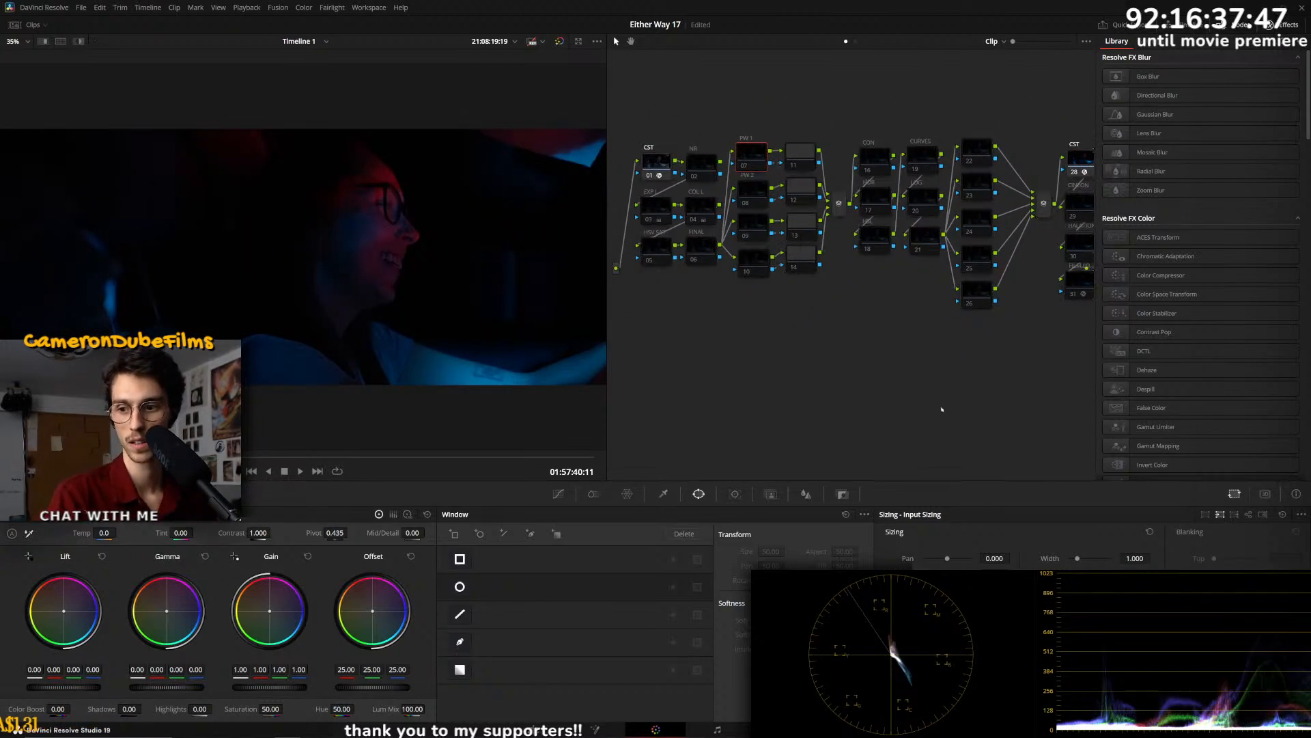
# - Move the closing node group, from its mixer and CST through the final nodes, beneath the glasses clip's main node tree
pyautogui.moveTo(940, 410); pyautogui.dragTo(799, 418)
pyautogui.moveTo(1055, 124); pyautogui.dragTo(892, 421)
pyautogui.moveTo(901, 213); pyautogui.dragTo(622, 368)
pyautogui.moveTo(943, 403); pyautogui.dragTo(1065, 399)
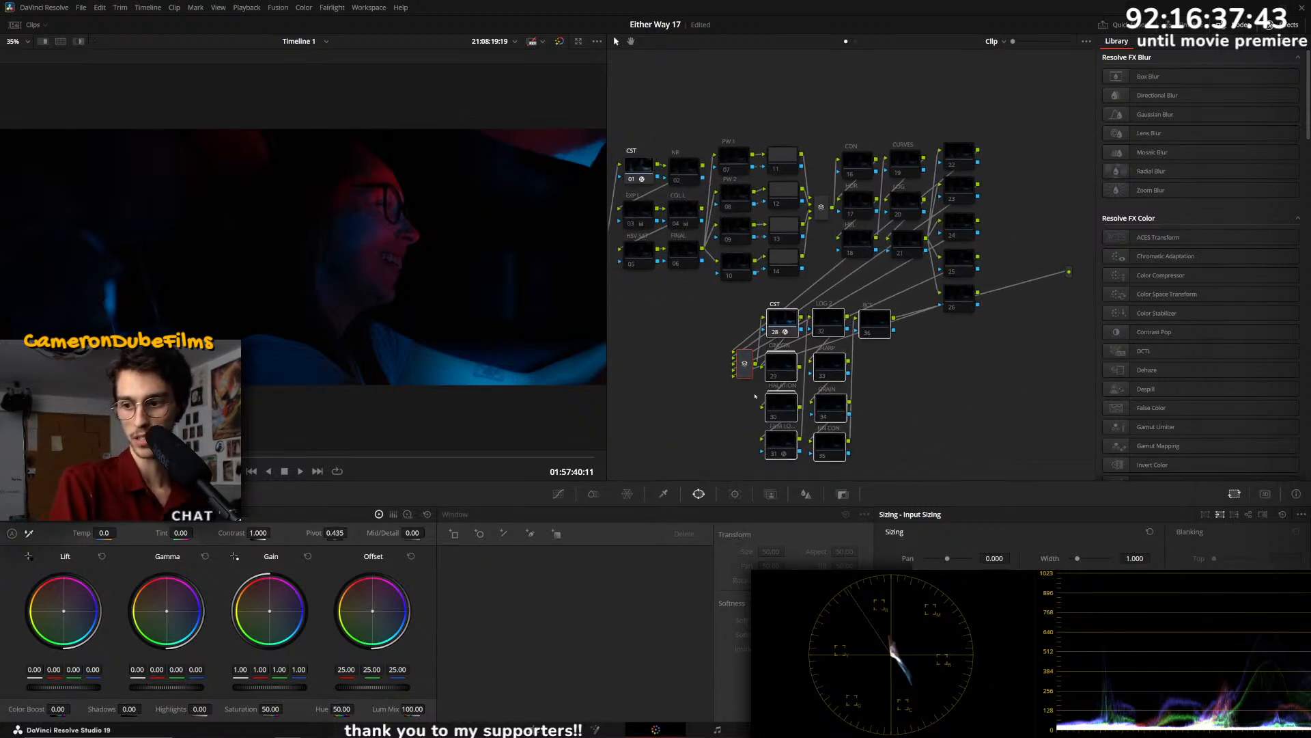
pyautogui.moveTo(739, 422); pyautogui.dragTo(778, 407)
pyautogui.click(1057, 396)
pyautogui.moveTo(1006, 463); pyautogui.dragTo(761, 297)
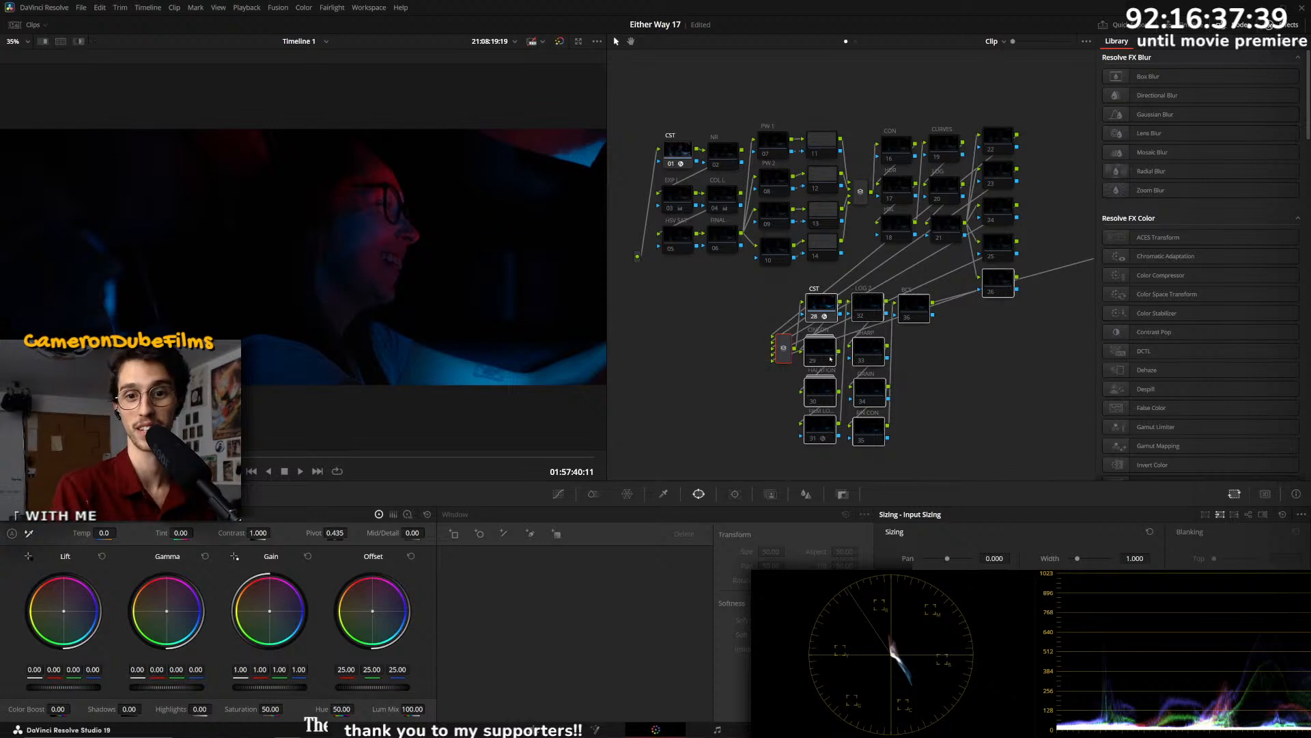
pyautogui.moveTo(783, 347)
pyautogui.mouseDown()
pyautogui.moveTo(771, 331)
pyautogui.moveTo(785, 327)
pyautogui.moveTo(737, 294)
pyautogui.moveTo(777, 309)
pyautogui.moveTo(782, 328)
pyautogui.mouseUp()
pyautogui.moveTo(780, 338); pyautogui.dragTo(777, 332)
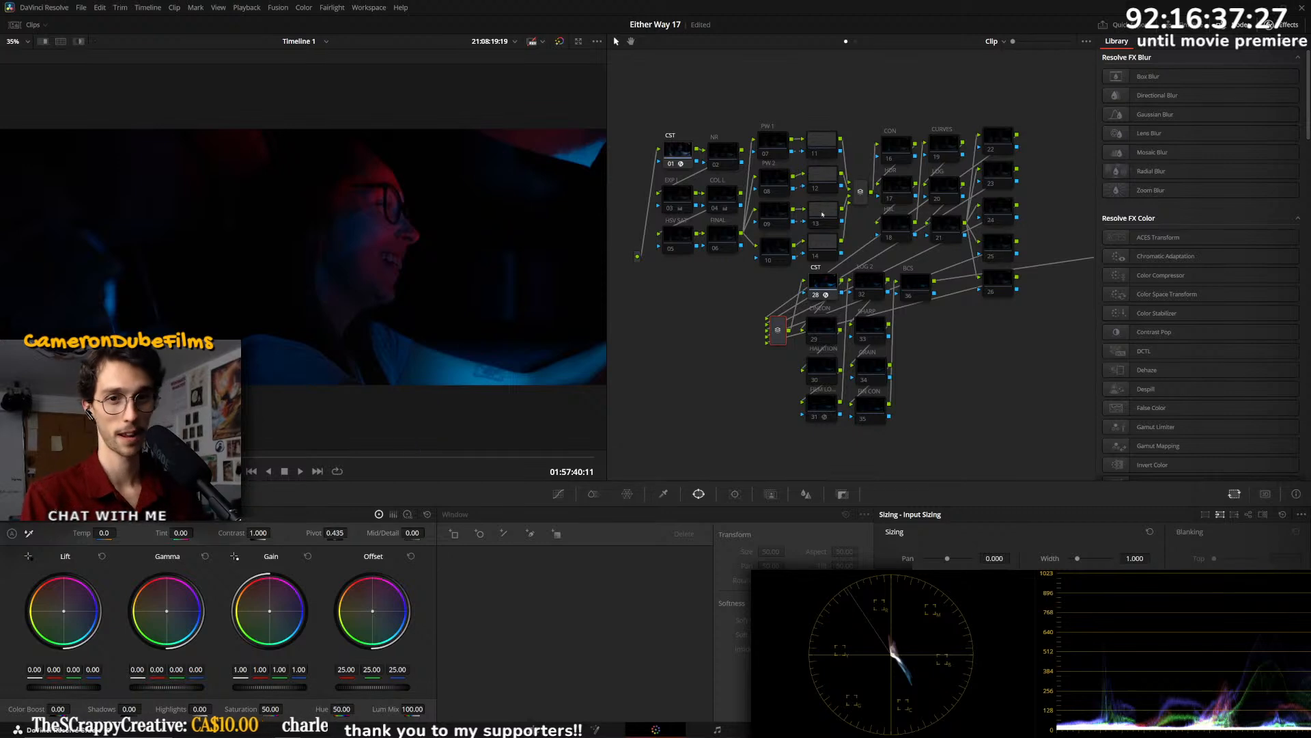
# - Copy the EXP L and CON node grades from the clip at 01:57:37:11 onto the matching nodes of the glasses clip at 01:57:40:11
pyautogui.press('Up')
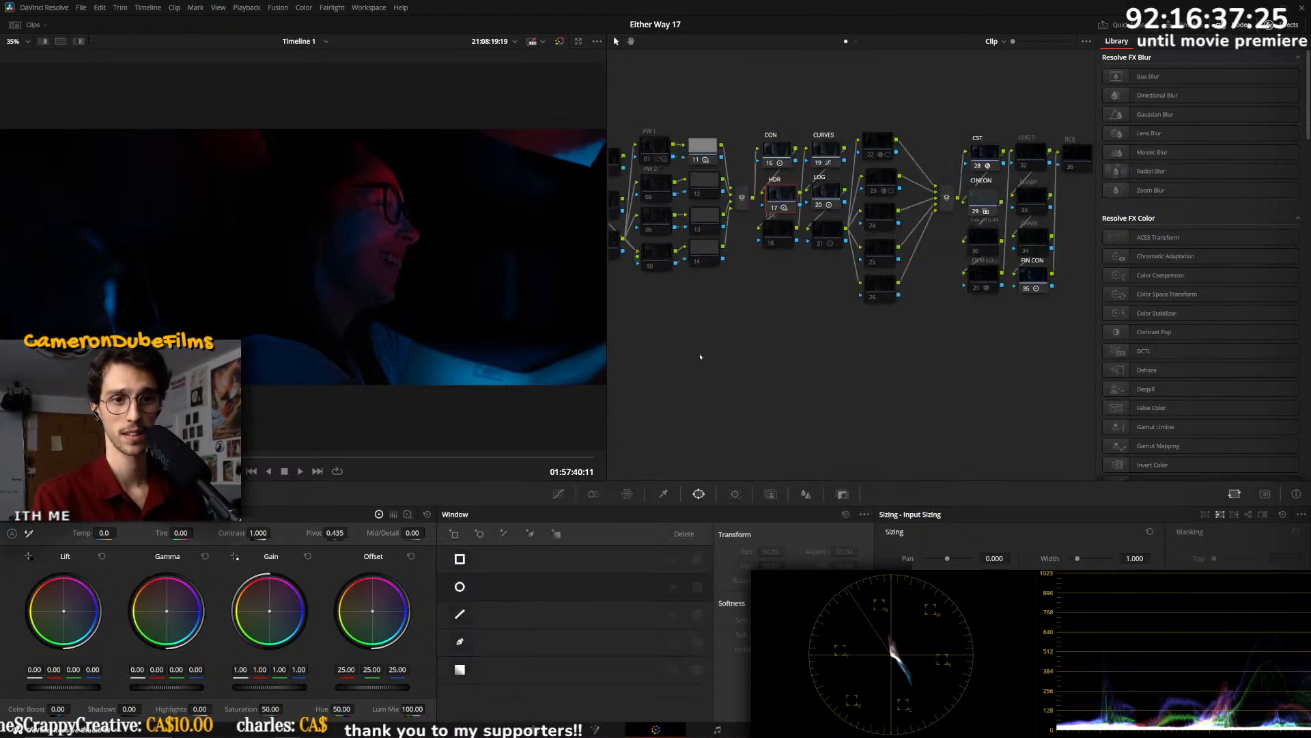
pyautogui.moveTo(746, 381); pyautogui.dragTo(915, 391)
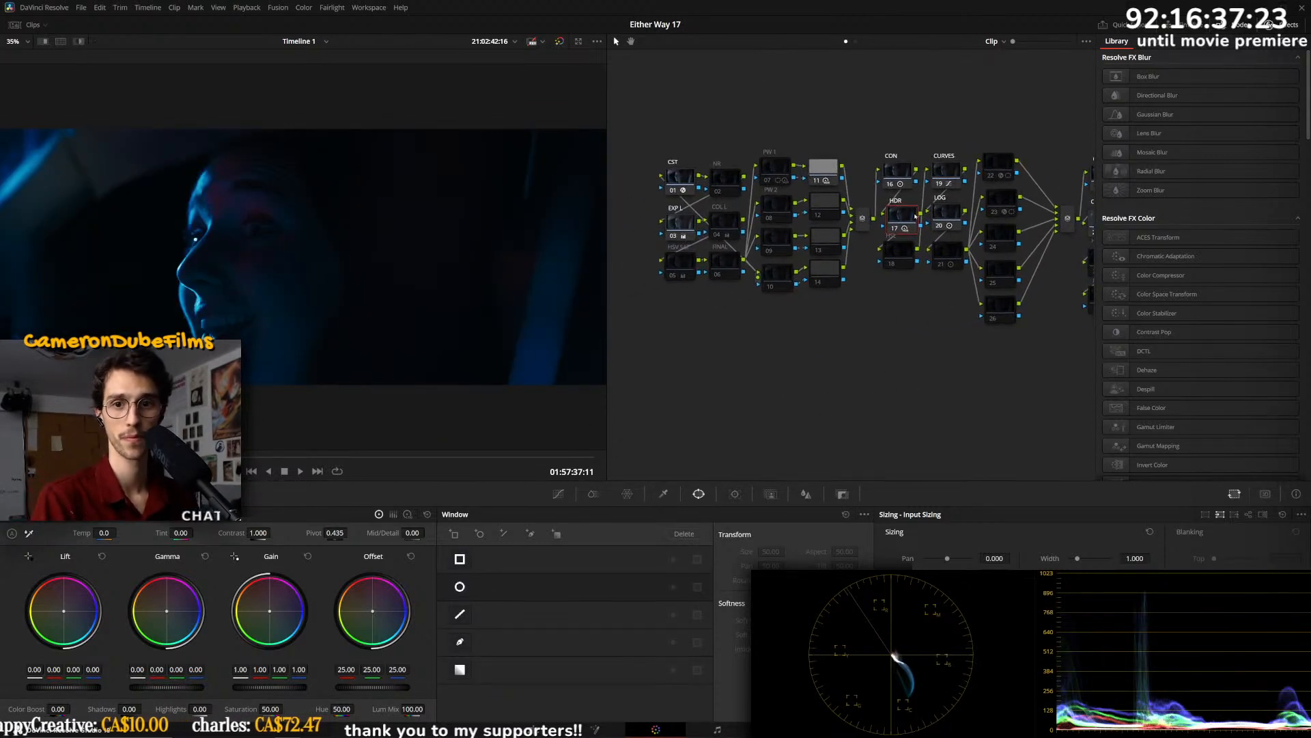
pyautogui.press('Down')
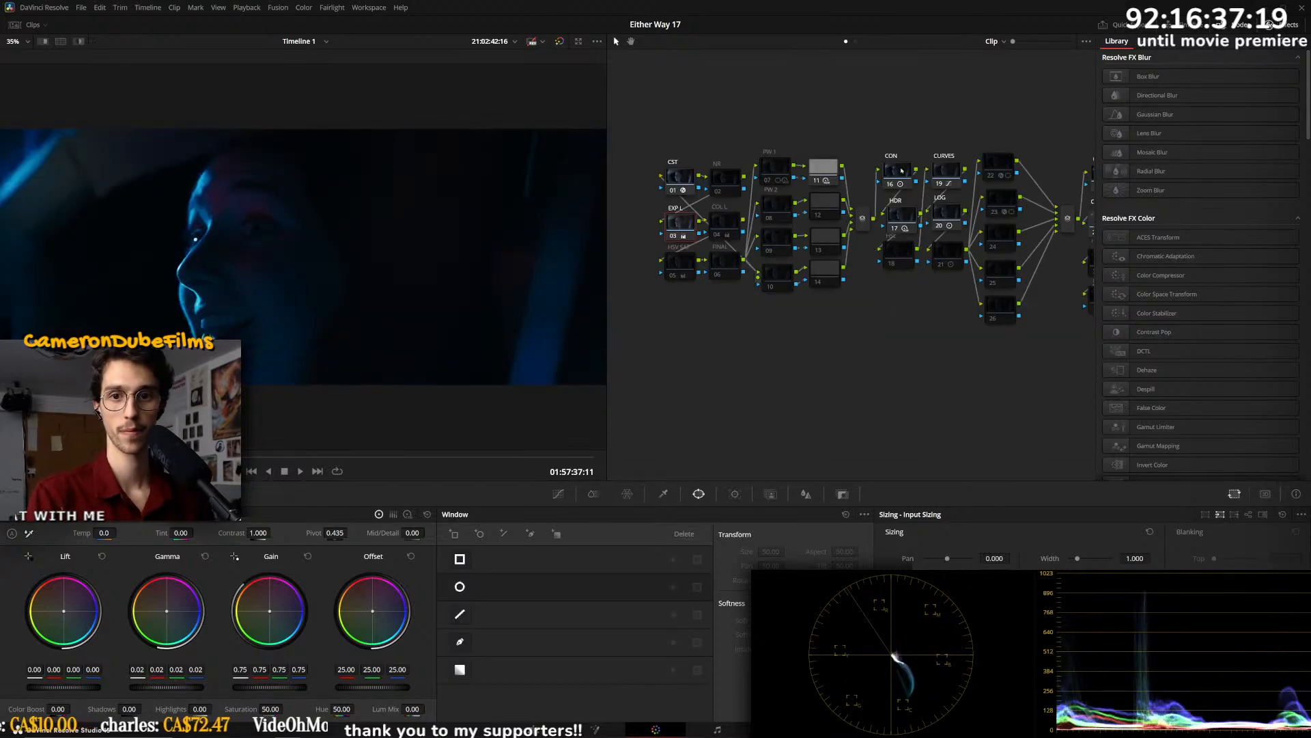
pyautogui.click(1016, 169)
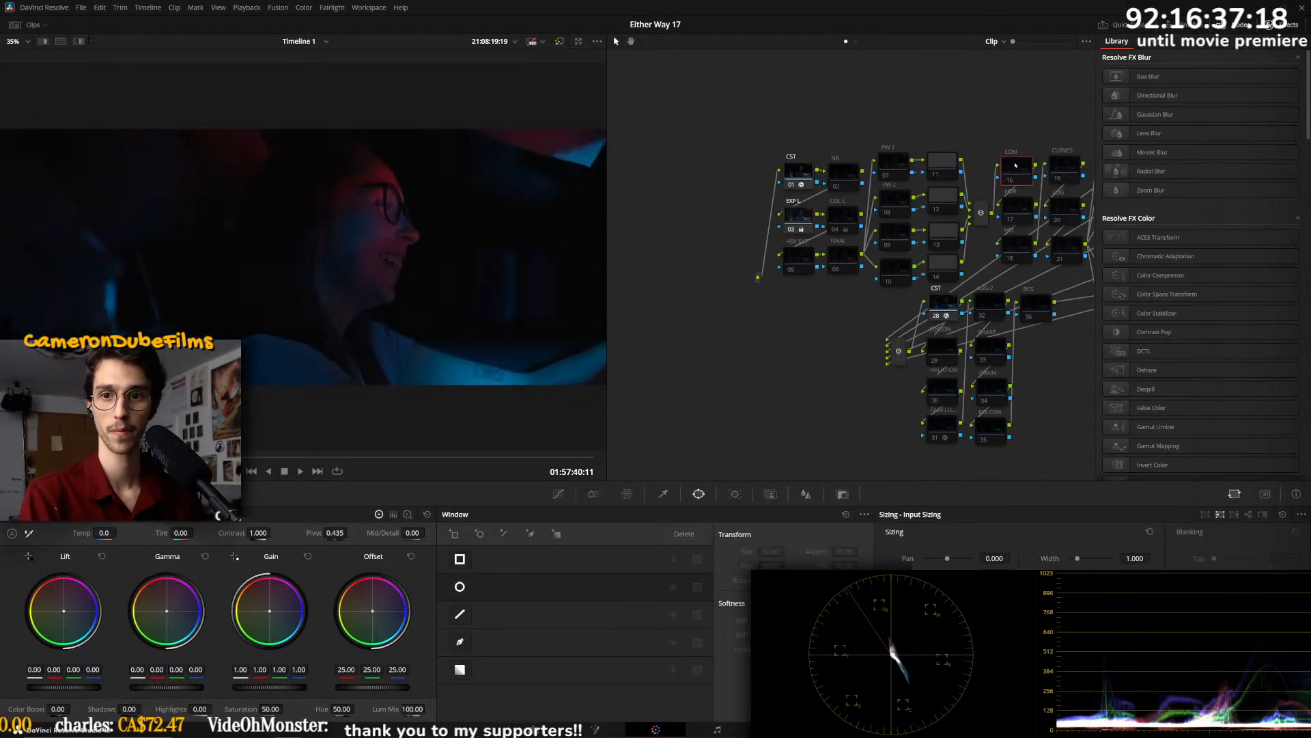
# - Copy the HDR and LOG node grades from the 01:57:37:11 clip onto the glasses clip's HDR and LOG nodes
pyautogui.press('Up')
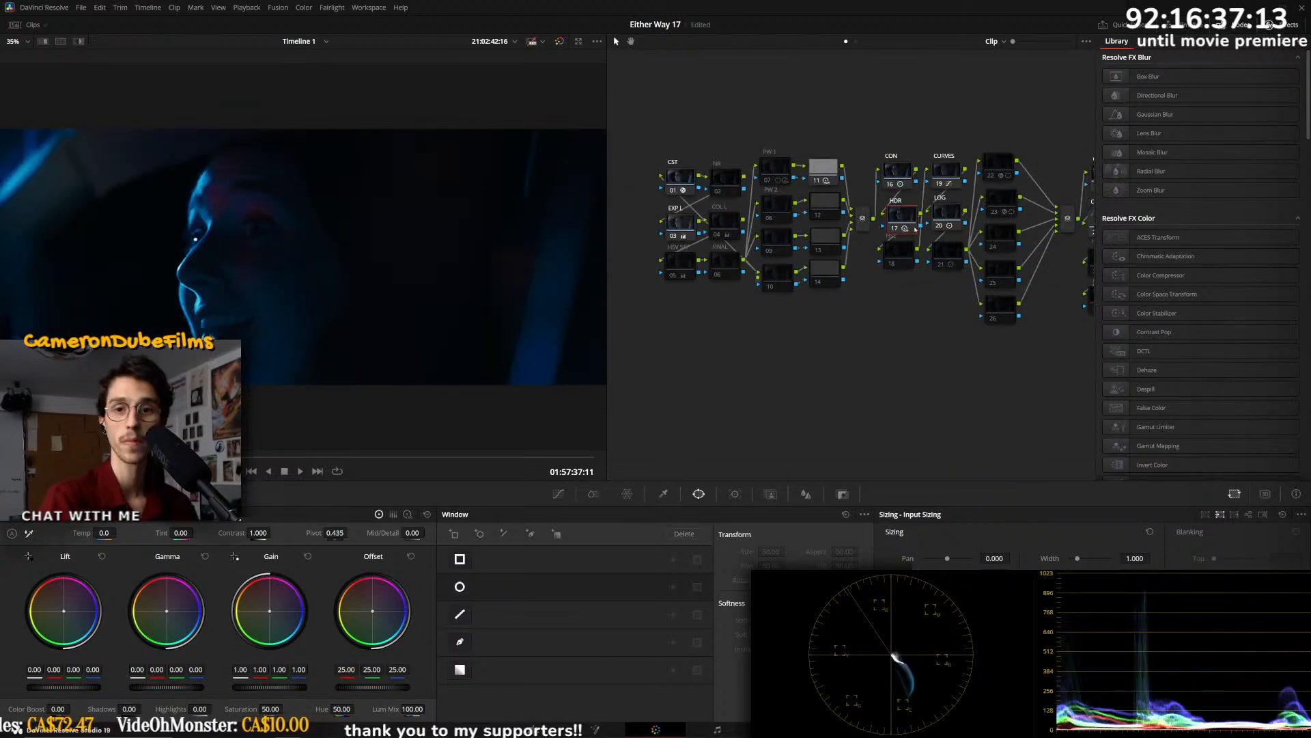
pyautogui.press('Down')
pyautogui.click(1010, 211)
pyautogui.press('Up')
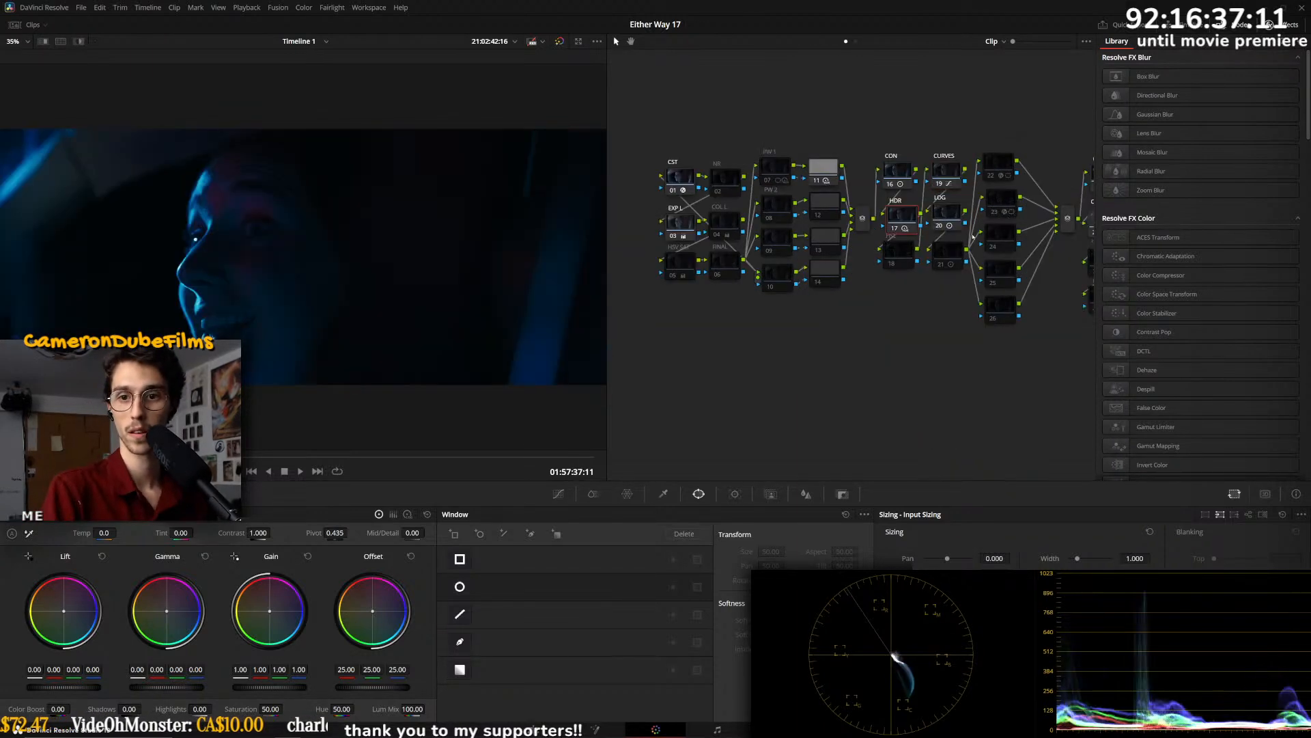
pyautogui.press('Down')
pyautogui.click(1065, 210)
# - Copy the CURVES node grade from the 01:57:37:11 clip onto the glasses clip's CURVES node
pyautogui.press('Up')
pyautogui.click(947, 177)
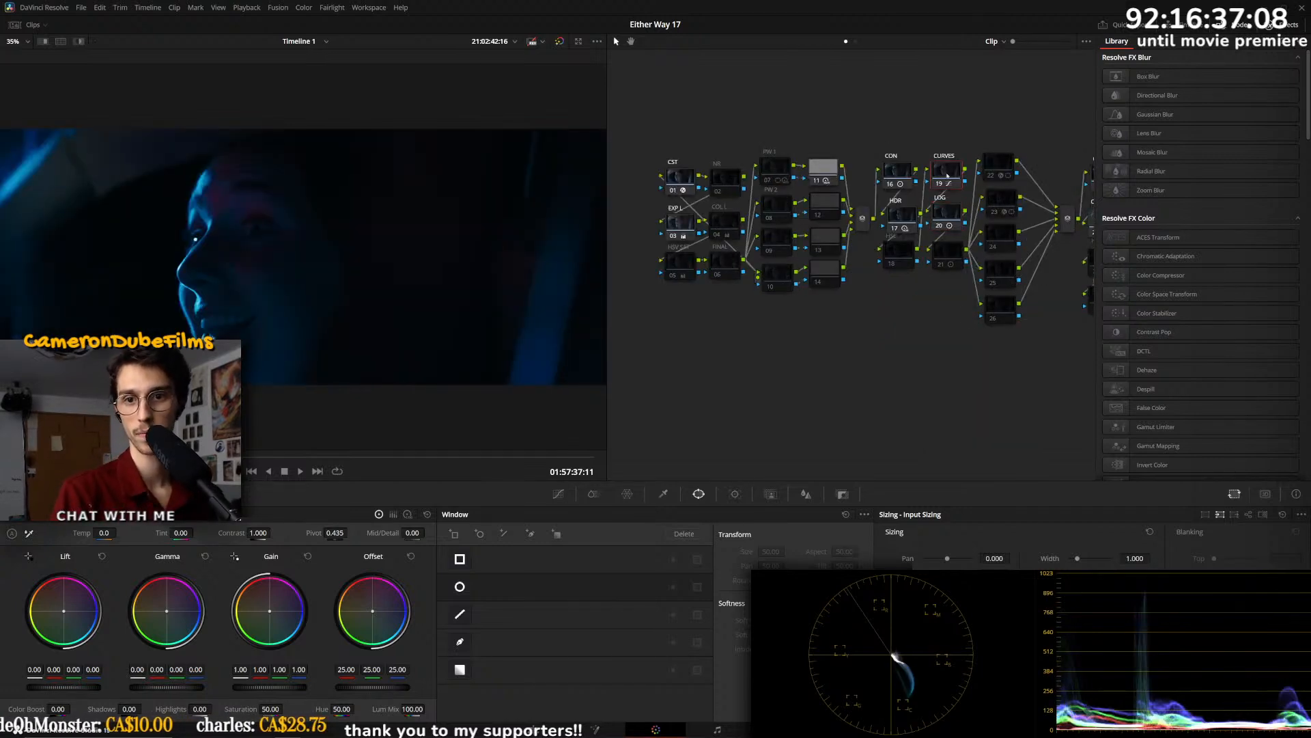
pyautogui.press('Down')
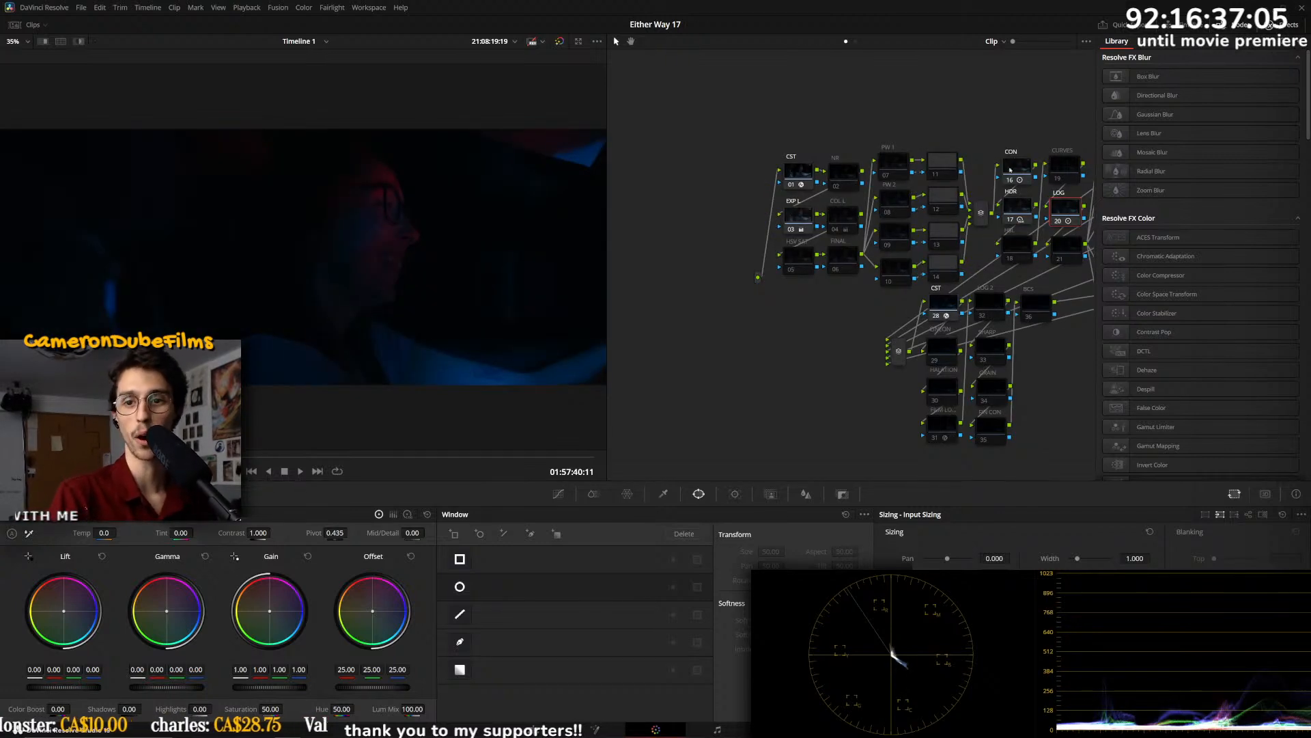
pyautogui.hotkey('ctrl', 'v')
# - Copy the closing CST node's grade from the 01:57:37:11 clip onto the glasses clip's closing CST node
pyautogui.press('Up')
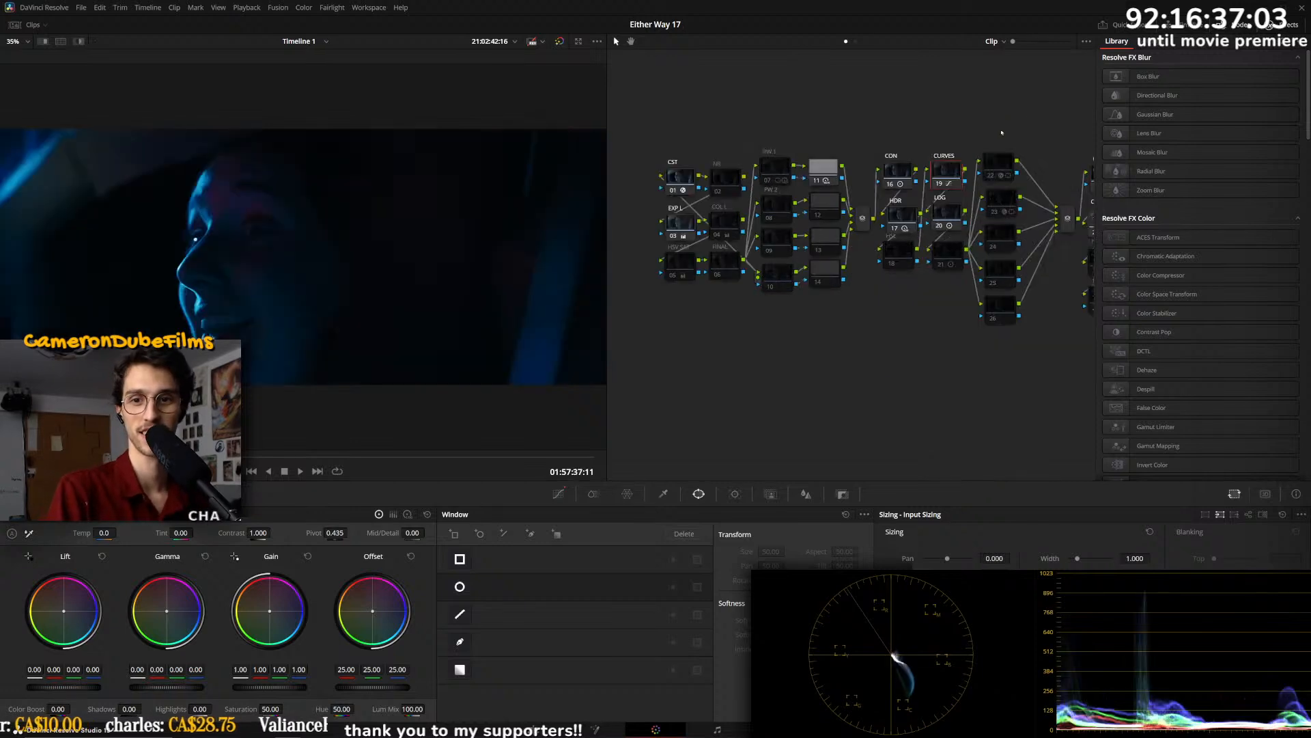
pyautogui.hscroll(5, 1031, 141)
pyautogui.click(895, 183)
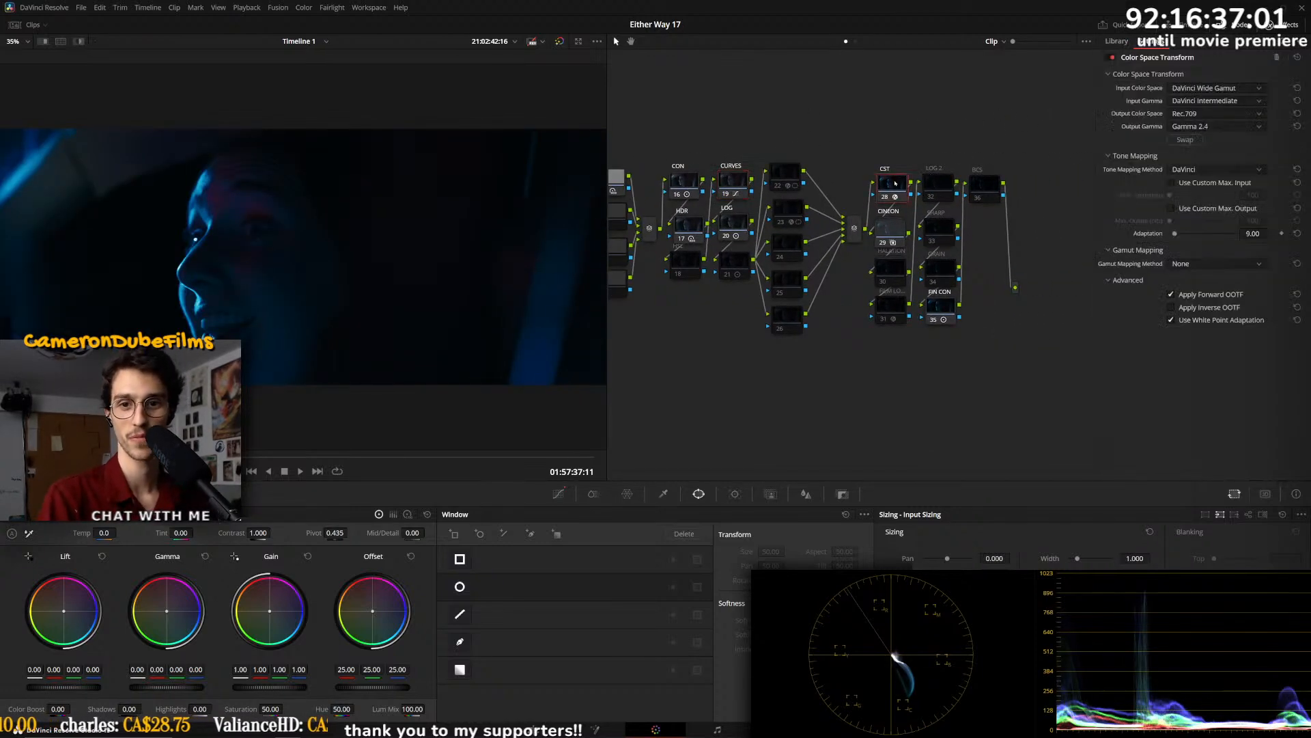
pyautogui.press('Down')
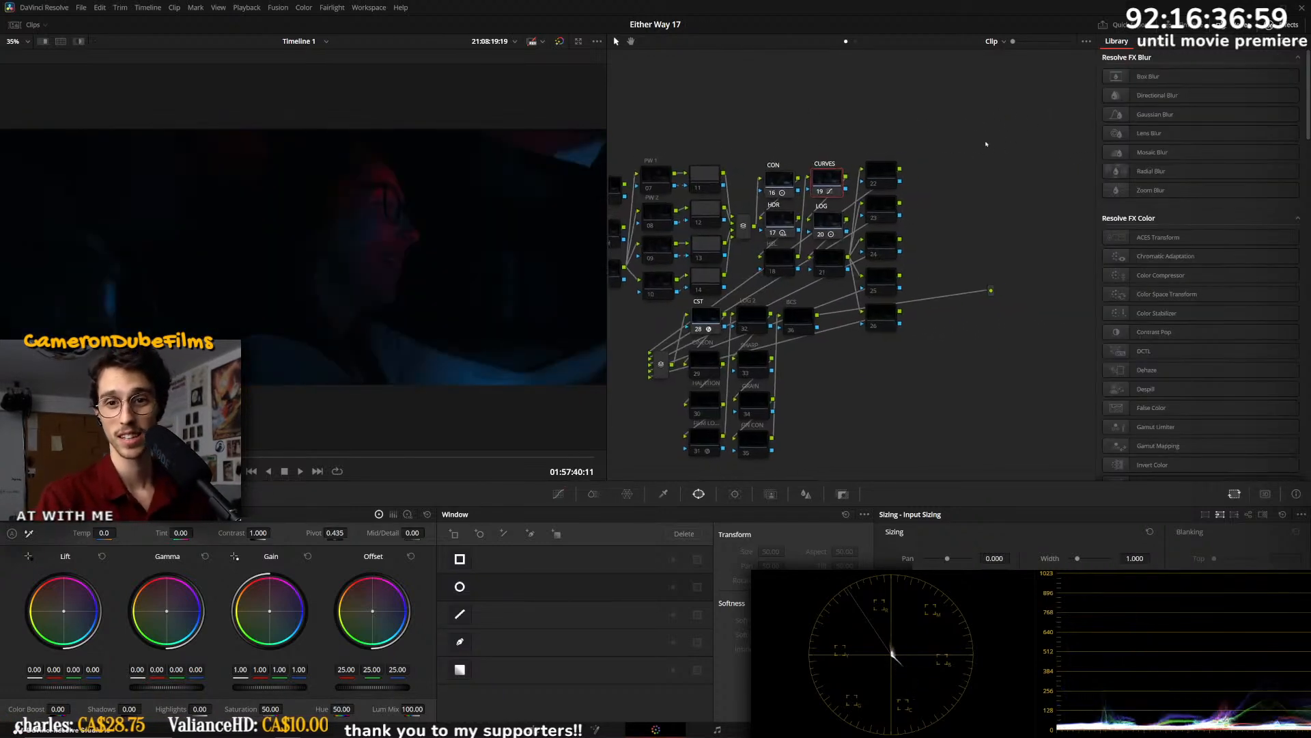
pyautogui.click(706, 318)
# - Enable the glasses clip's CINEON compound node and open it to examine the nodes inside
pyautogui.press('Up')
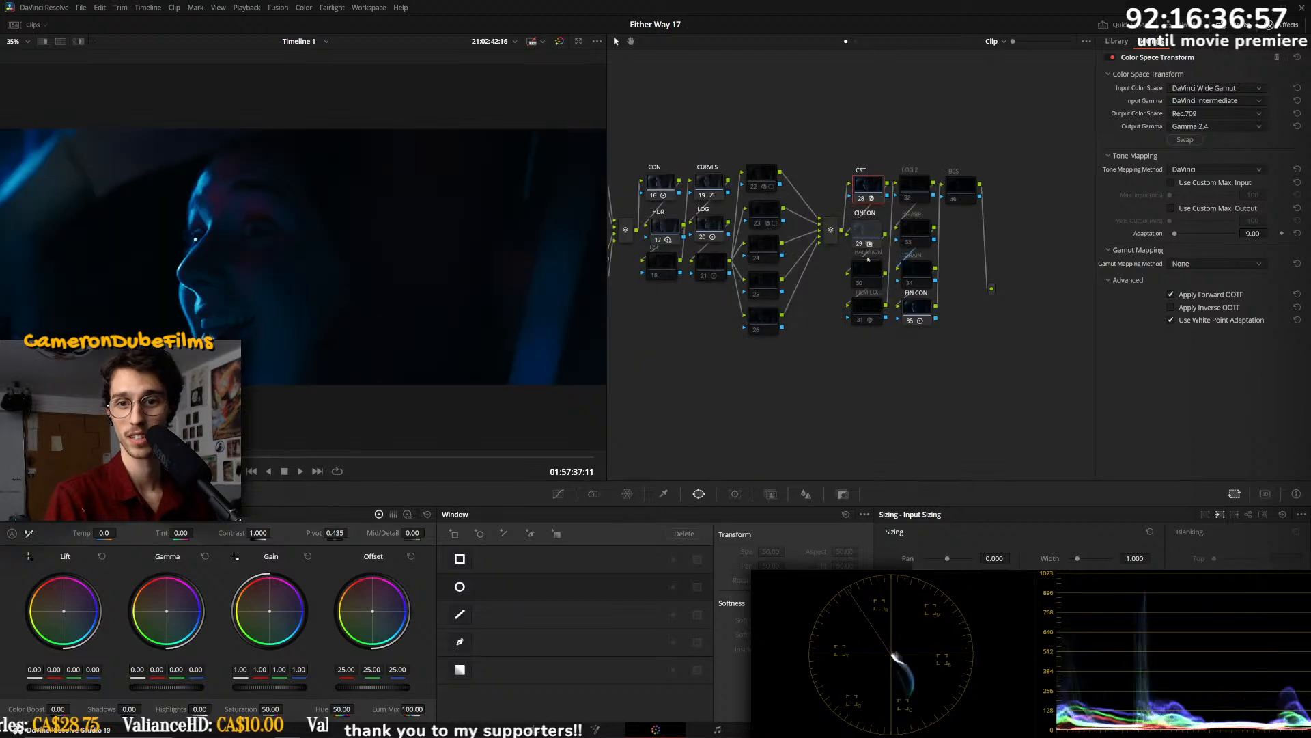
pyautogui.click(869, 226)
pyautogui.press('Down')
pyautogui.click(708, 360)
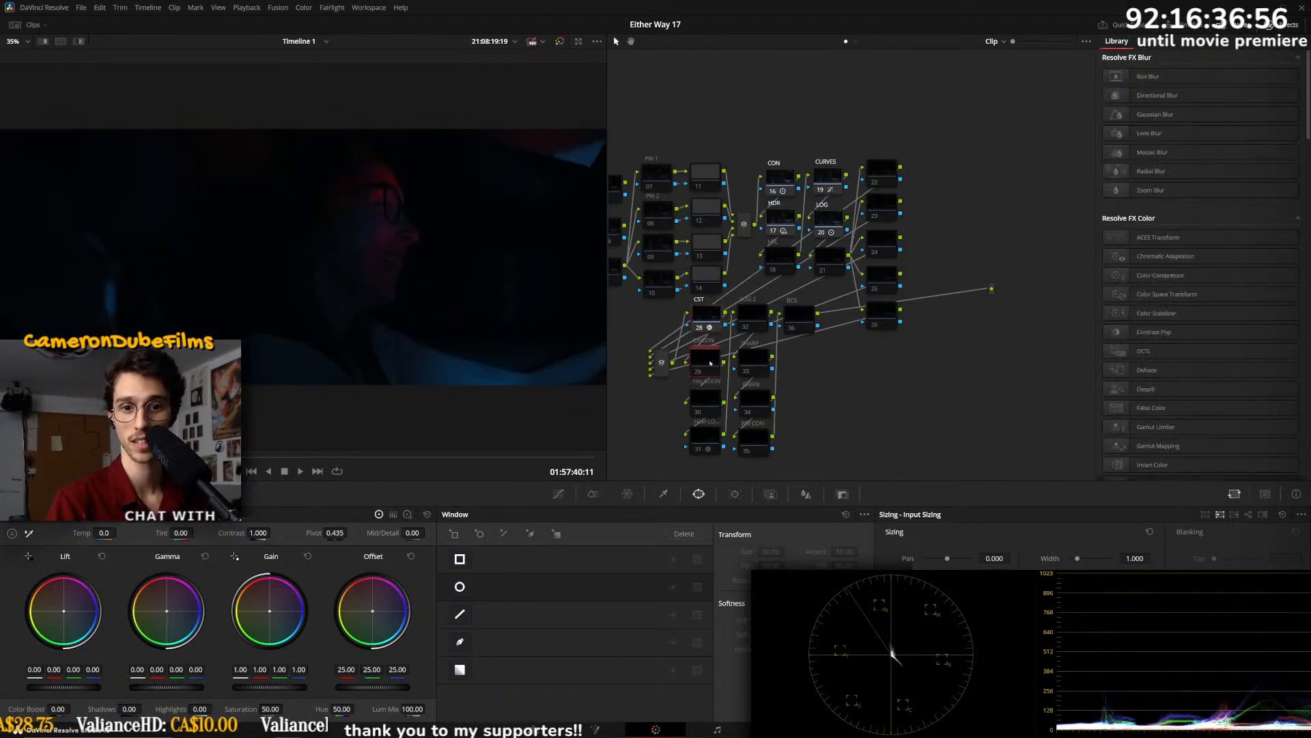
pyautogui.hotkey('ctrl', 'd')
pyautogui.doubleClick(708, 360)
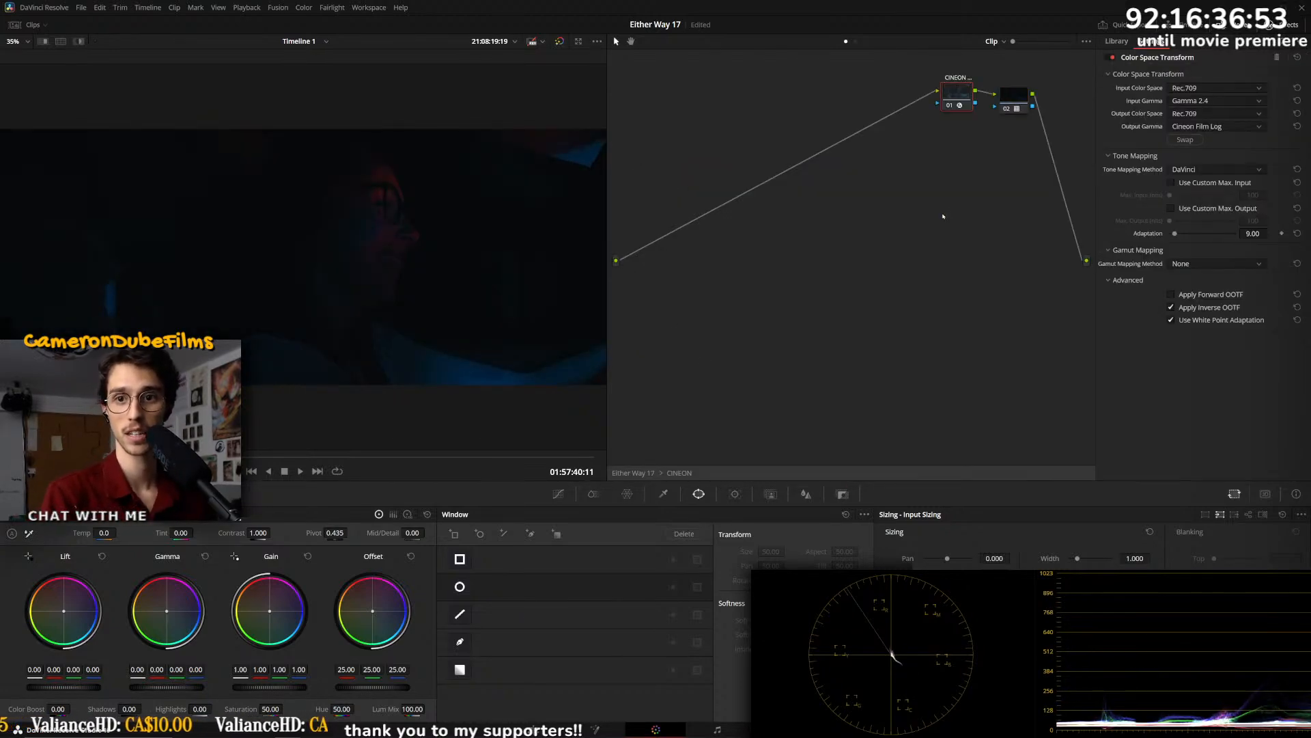
# - Compare the FIN CON settings of the clips at 01:57:35:09 and 01:57:37:11, and undo the last change on the glasses clip
pyautogui.press('Up')
pyautogui.press('Down')
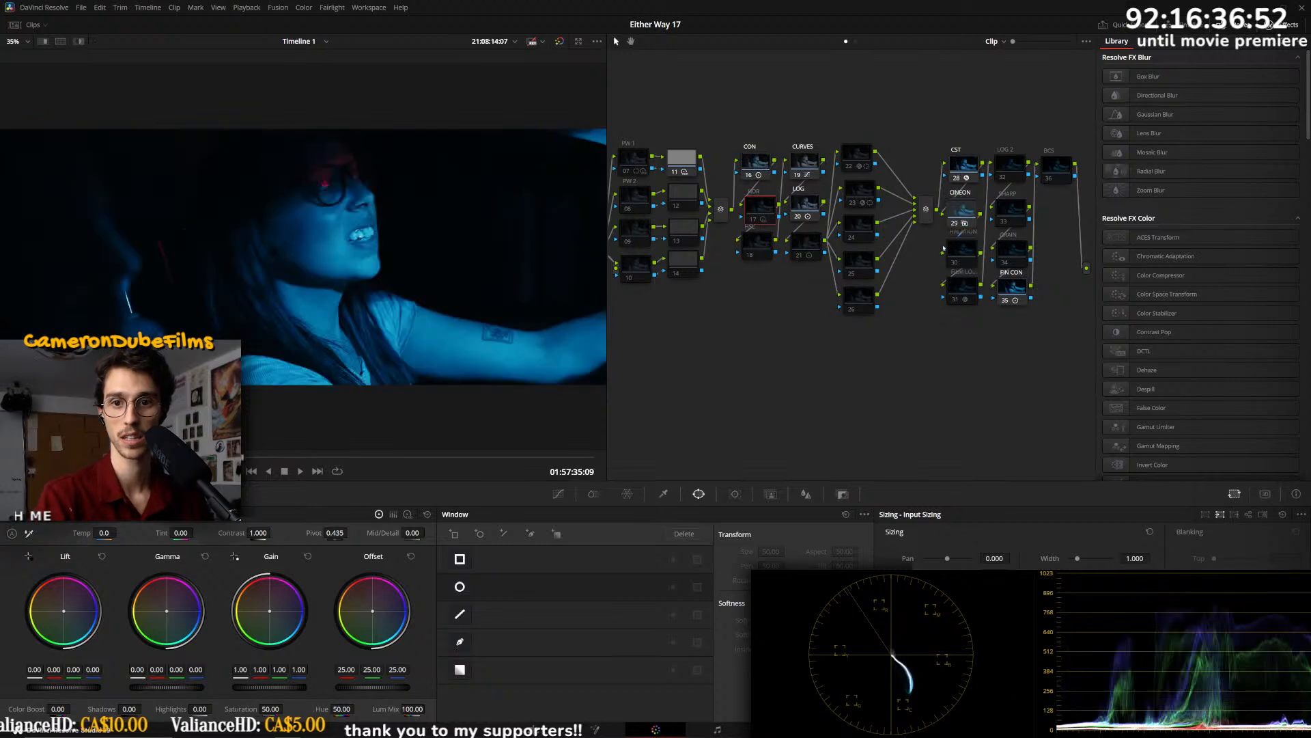
pyautogui.press('Up')
pyautogui.press('Down')
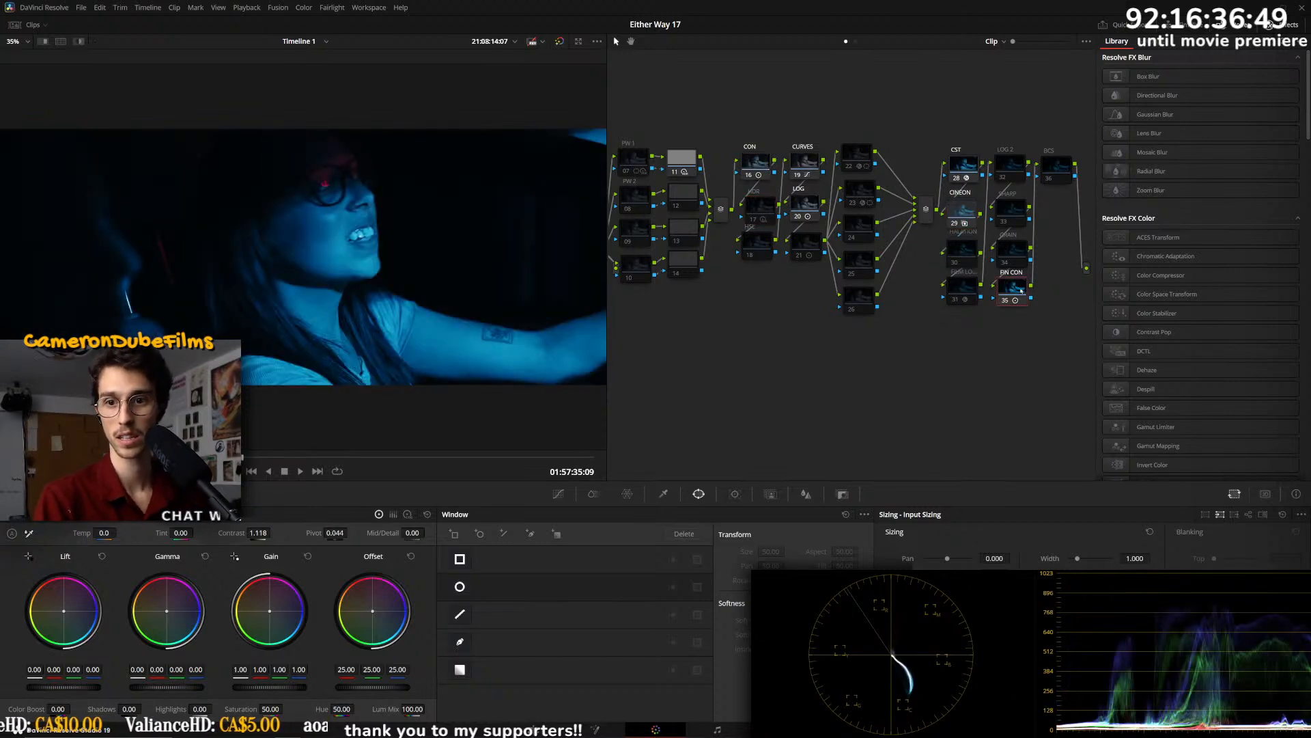
pyautogui.press('Up')
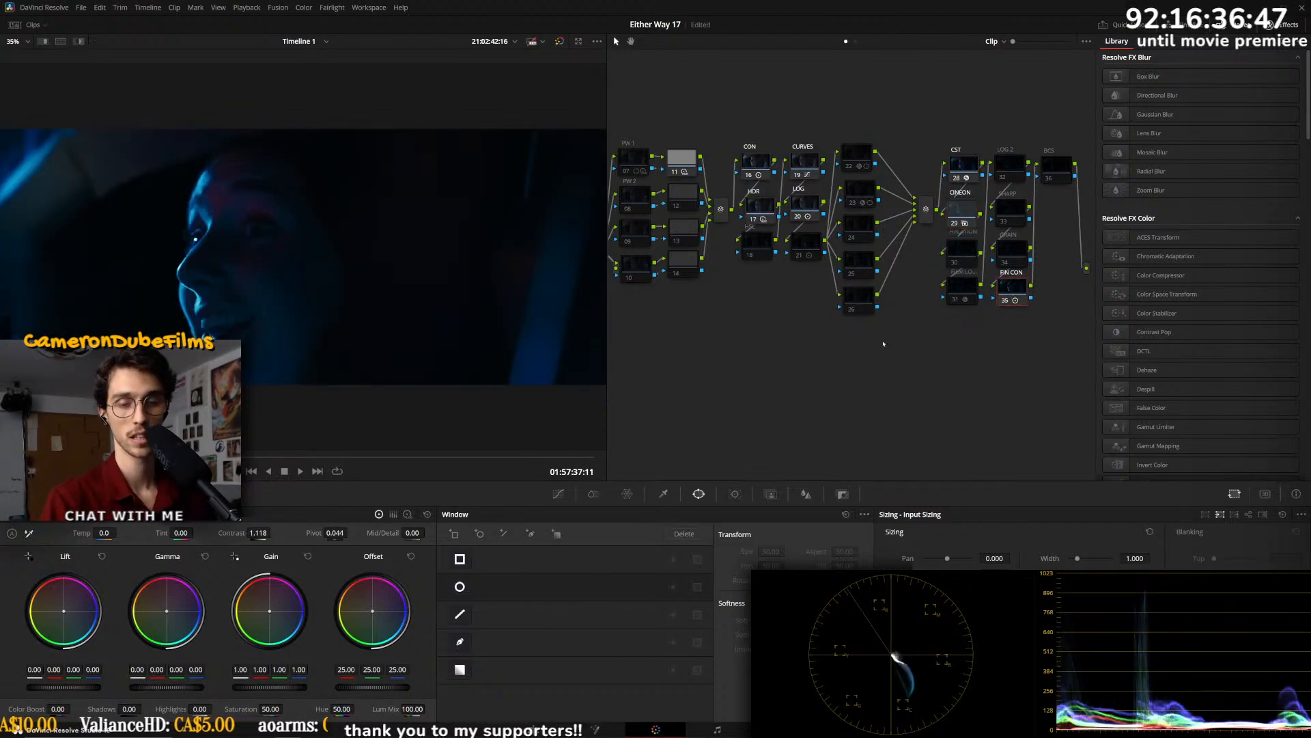
pyautogui.press('Down')
pyautogui.moveTo(823, 364); pyautogui.dragTo(933, 335)
pyautogui.hotkey('ctrl', 'z')
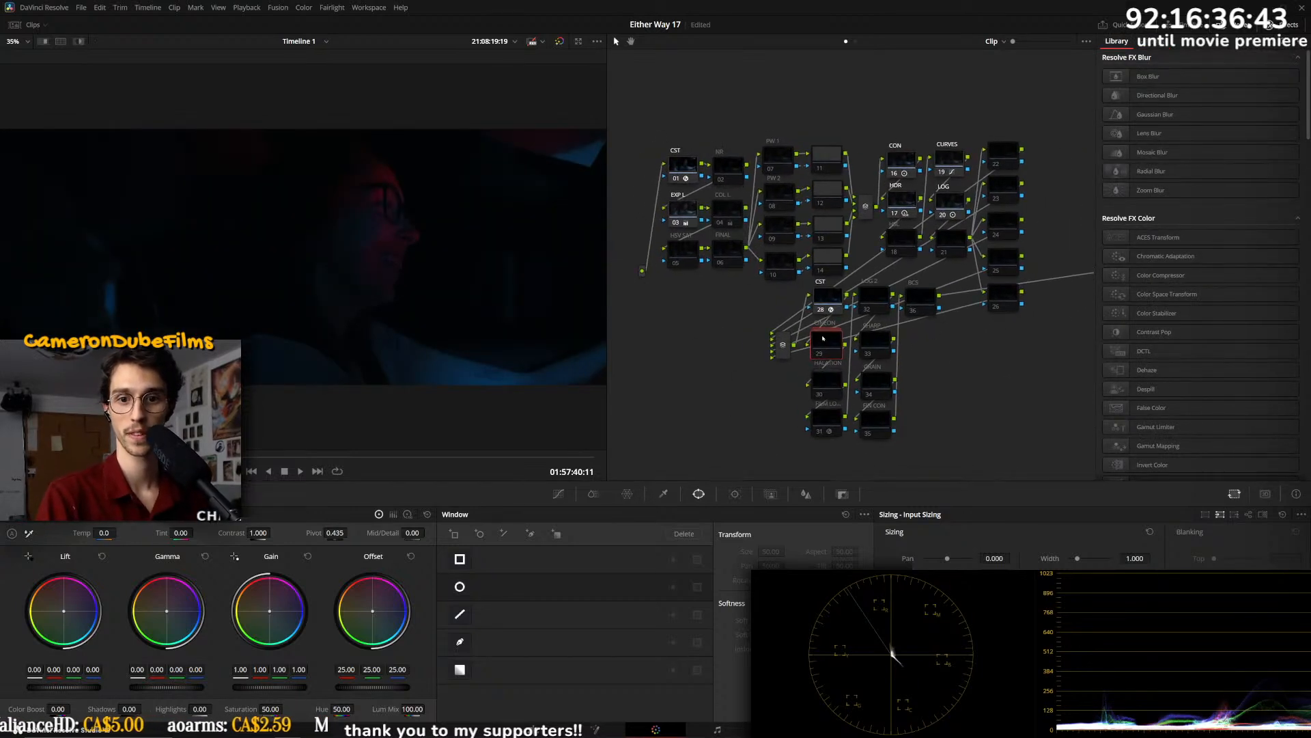
# - Enable the CINEON and FIN CON nodes on the glasses clip
pyautogui.hotkey('ctrl', 'd')
pyautogui.click(875, 420)
pyautogui.hotkey('ctrl', 'd')
# - Lower the key output gain of the glasses clip's CINEON node to weaken its effect
pyautogui.click(831, 347)
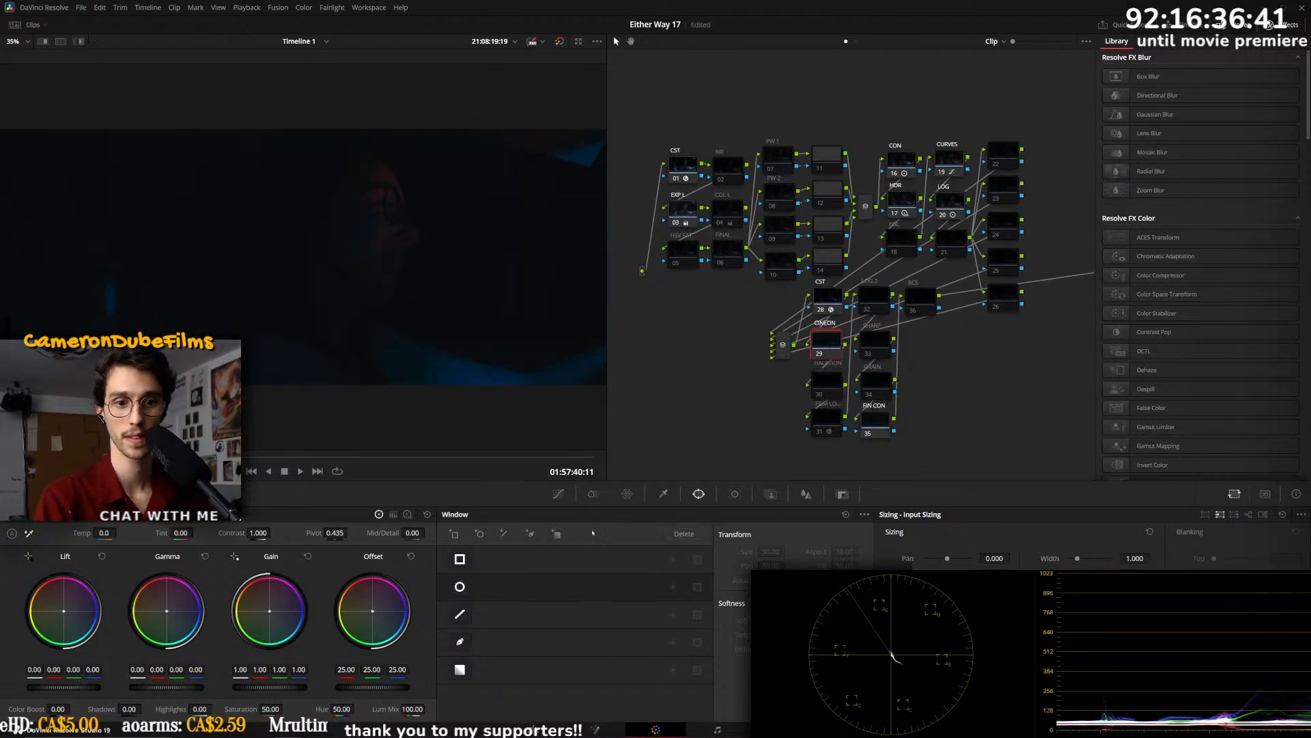
pyautogui.click(842, 494)
pyautogui.moveTo(761, 619); pyautogui.dragTo(740, 619)
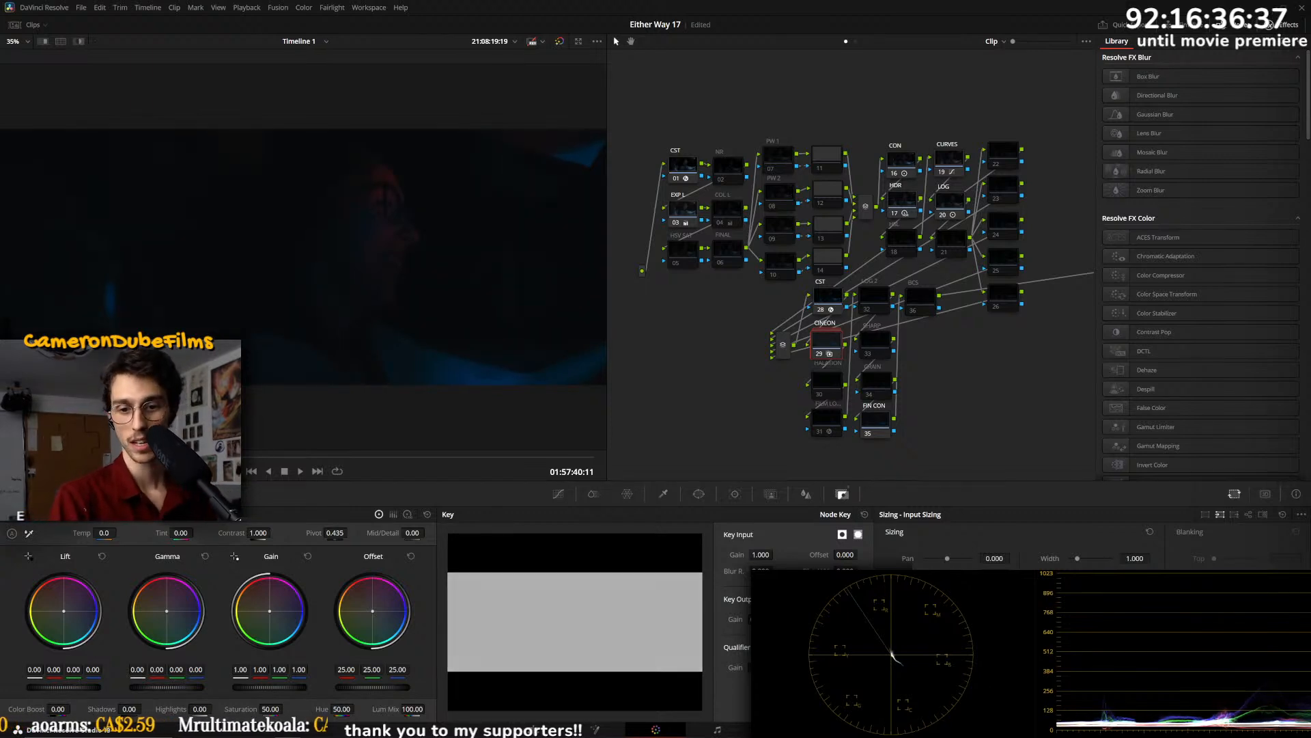
# - Adjust the glasses clip's FIN CON node slightly with the Shadow control of the Log wheels
pyautogui.click(875, 418)
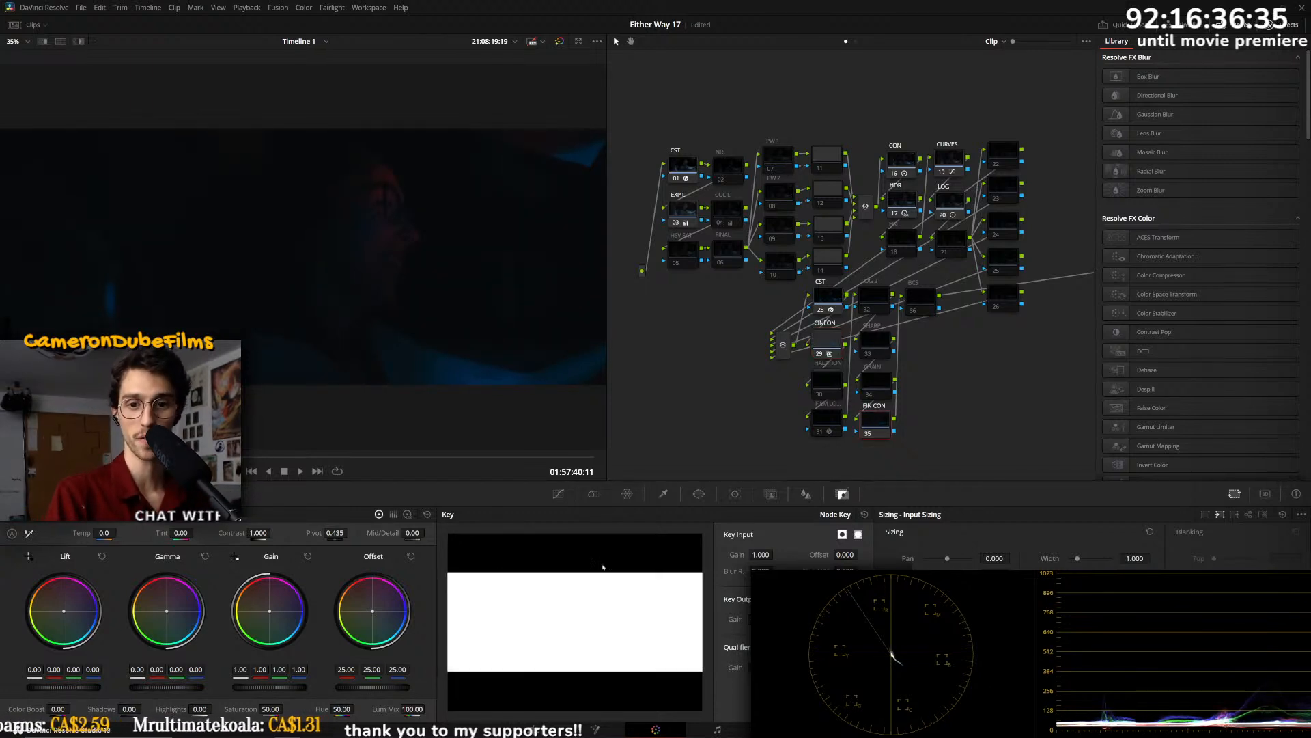
pyautogui.click(408, 514)
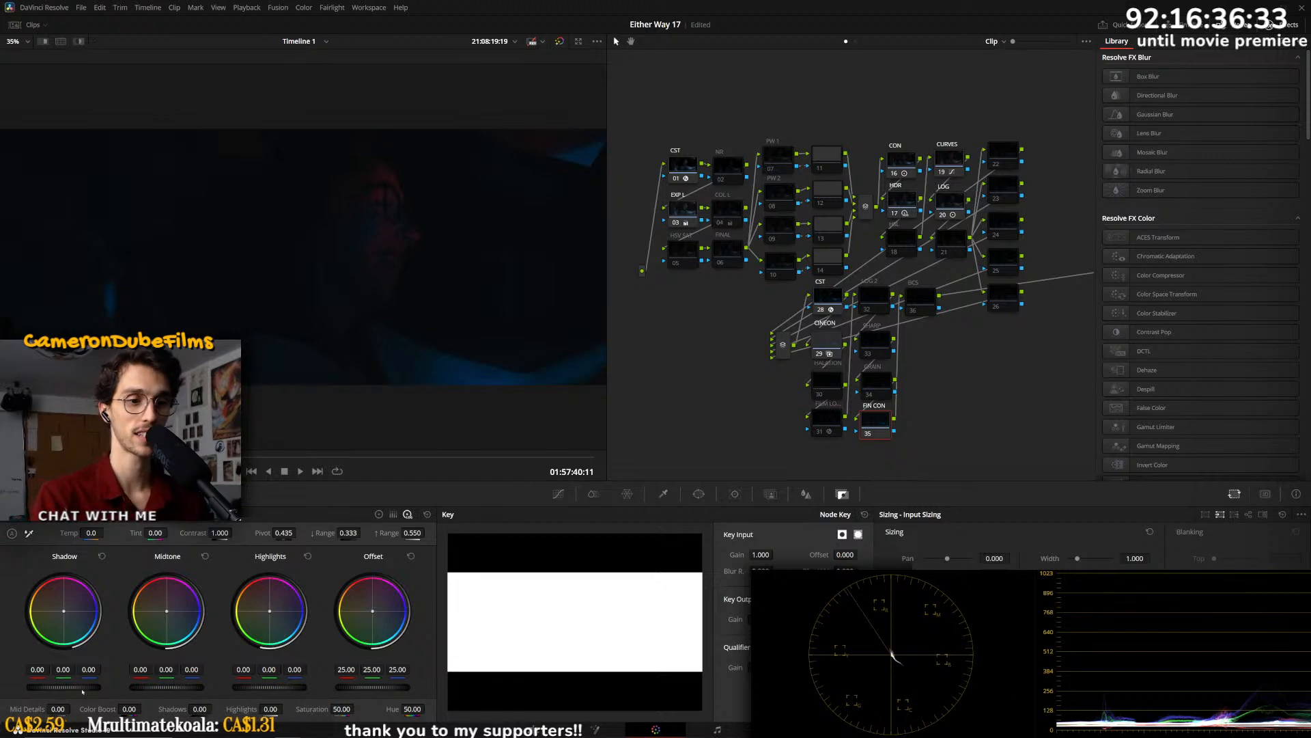
pyautogui.moveTo(64, 687); pyautogui.dragTo(74, 687)
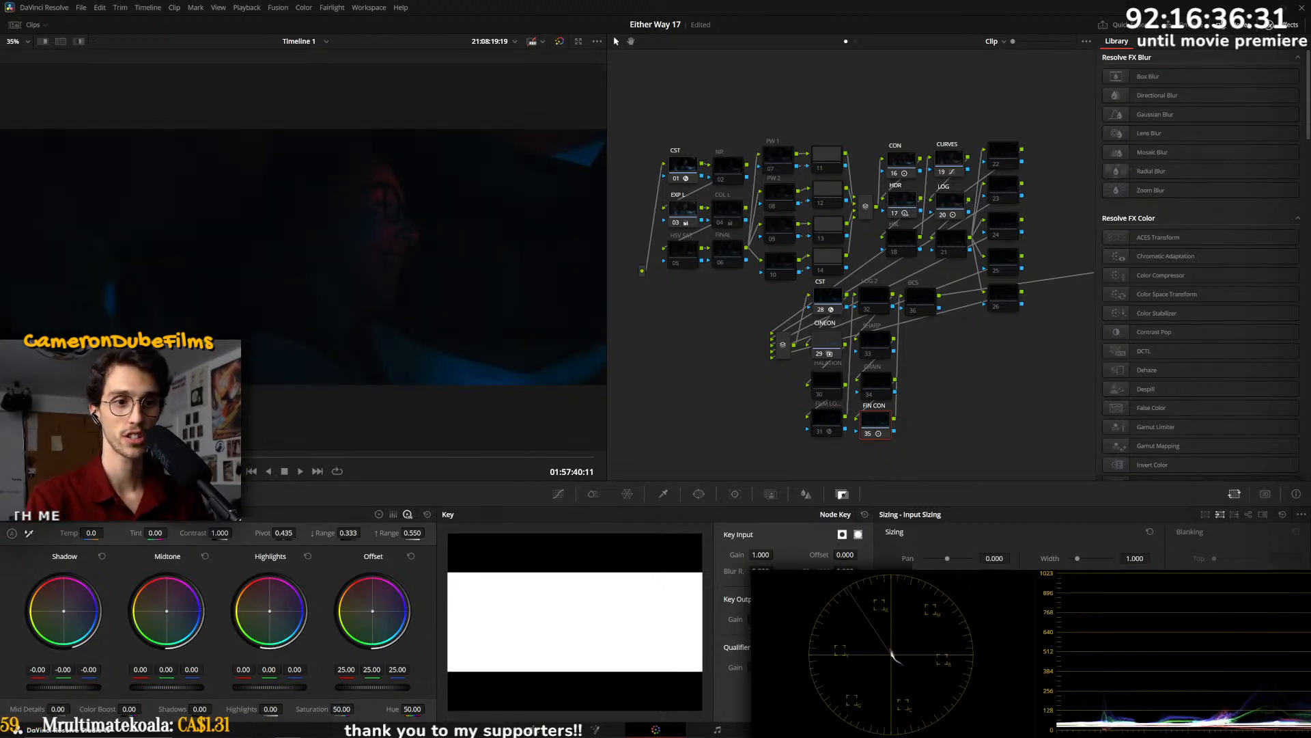
# - Disable the glasses clip's HDR node and scrub through the shot to check the brightness
pyautogui.moveTo(229, 458); pyautogui.dragTo(347, 459)
pyautogui.click(901, 200)
pyautogui.moveTo(341, 457); pyautogui.dragTo(555, 450)
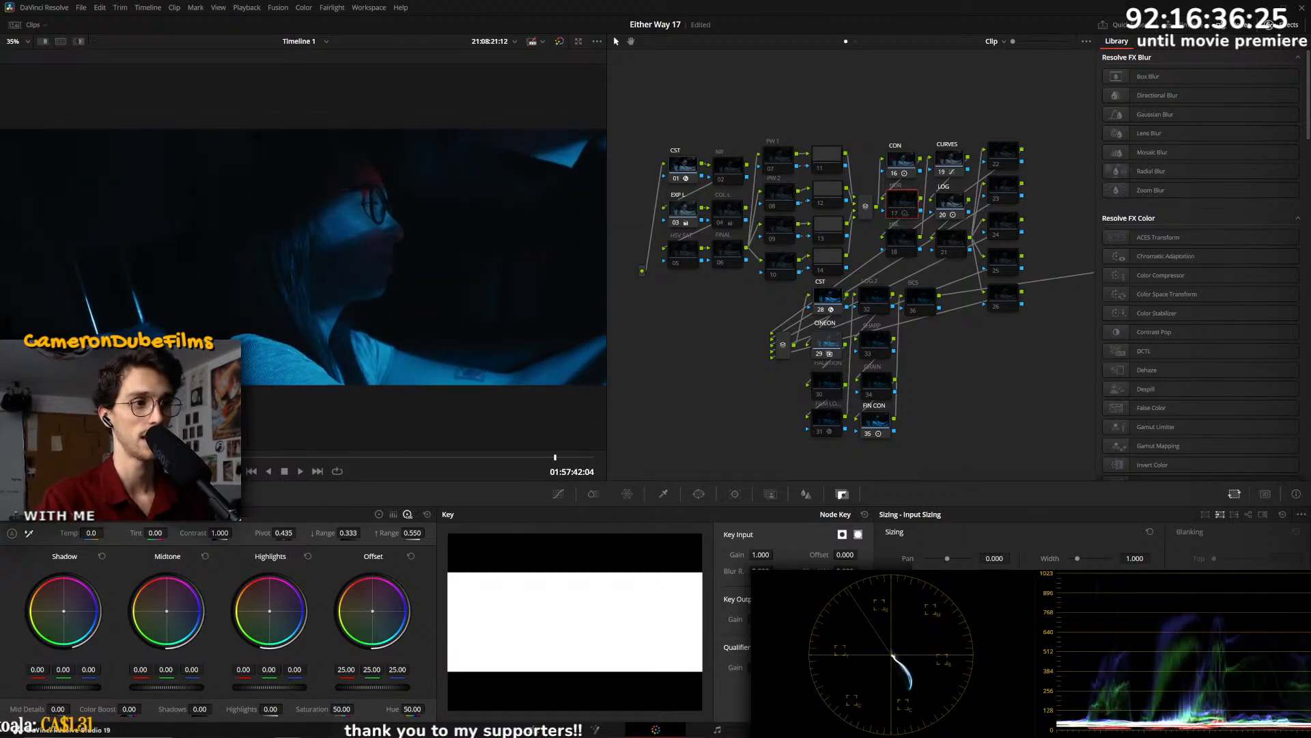
# - Apply the glasses clip's grade to the clips at 01:57:52:11 and 01:58:01:16, and scrub the former to check it
pyautogui.press('Down')
pyautogui.press('Down')
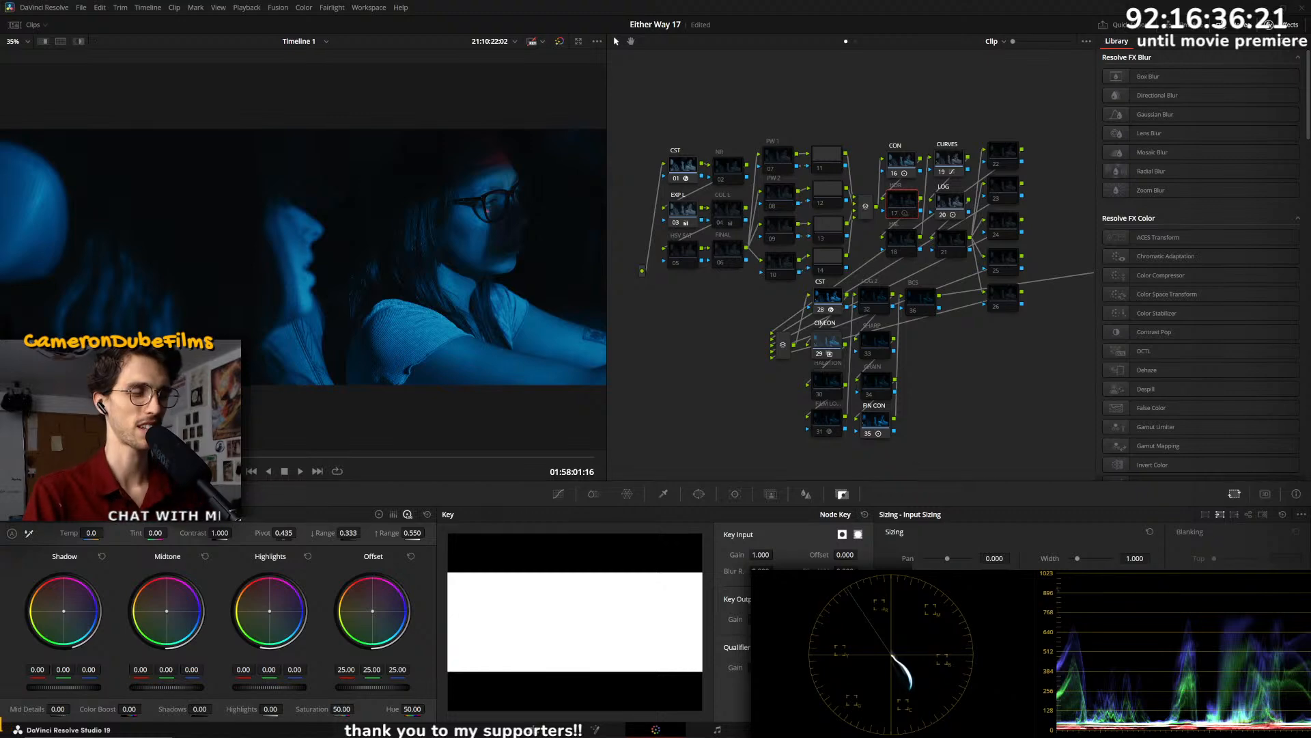
pyautogui.press('Up')
pyautogui.hotkey('ctrl', 'v')
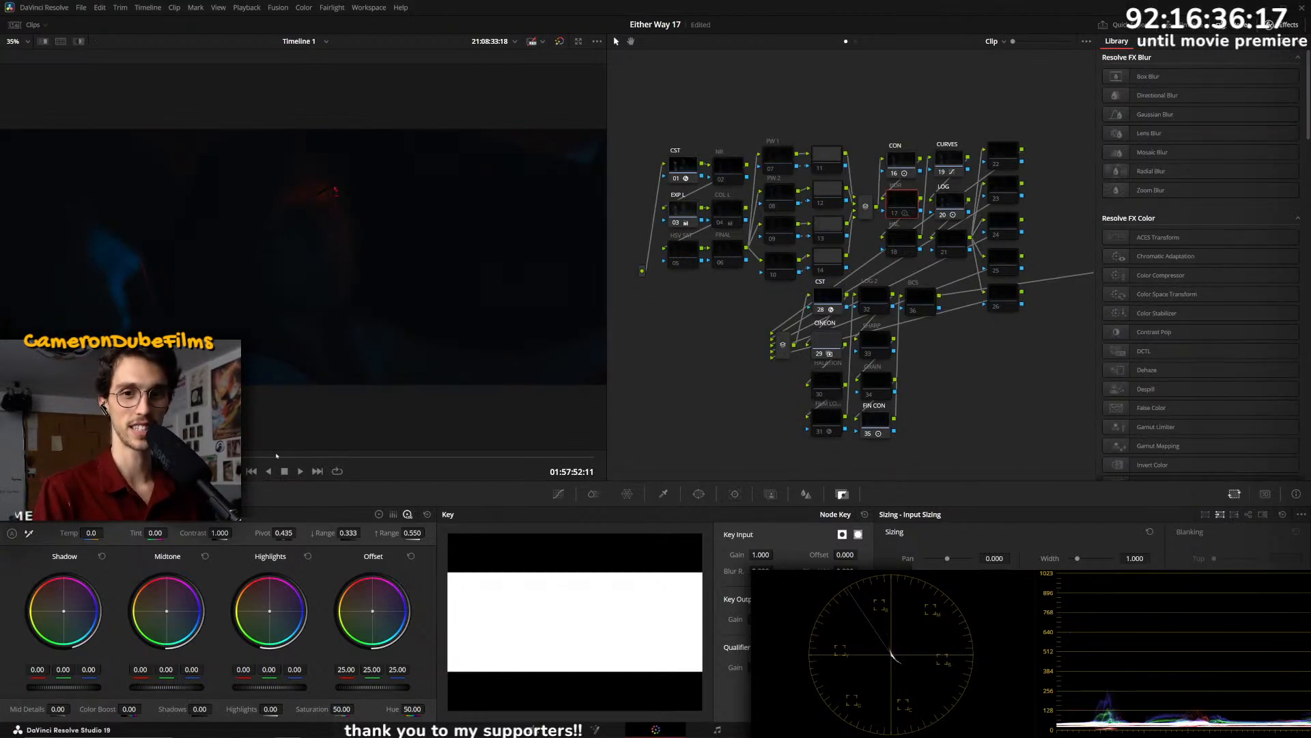
pyautogui.moveTo(254, 458); pyautogui.dragTo(501, 457)
# - Replace the old grades of the hair clip at 01:57:42:08 and the clip at 01:57:57:22 with the labelled node-tree grade
pyautogui.press('Down')
pyautogui.press('Down')
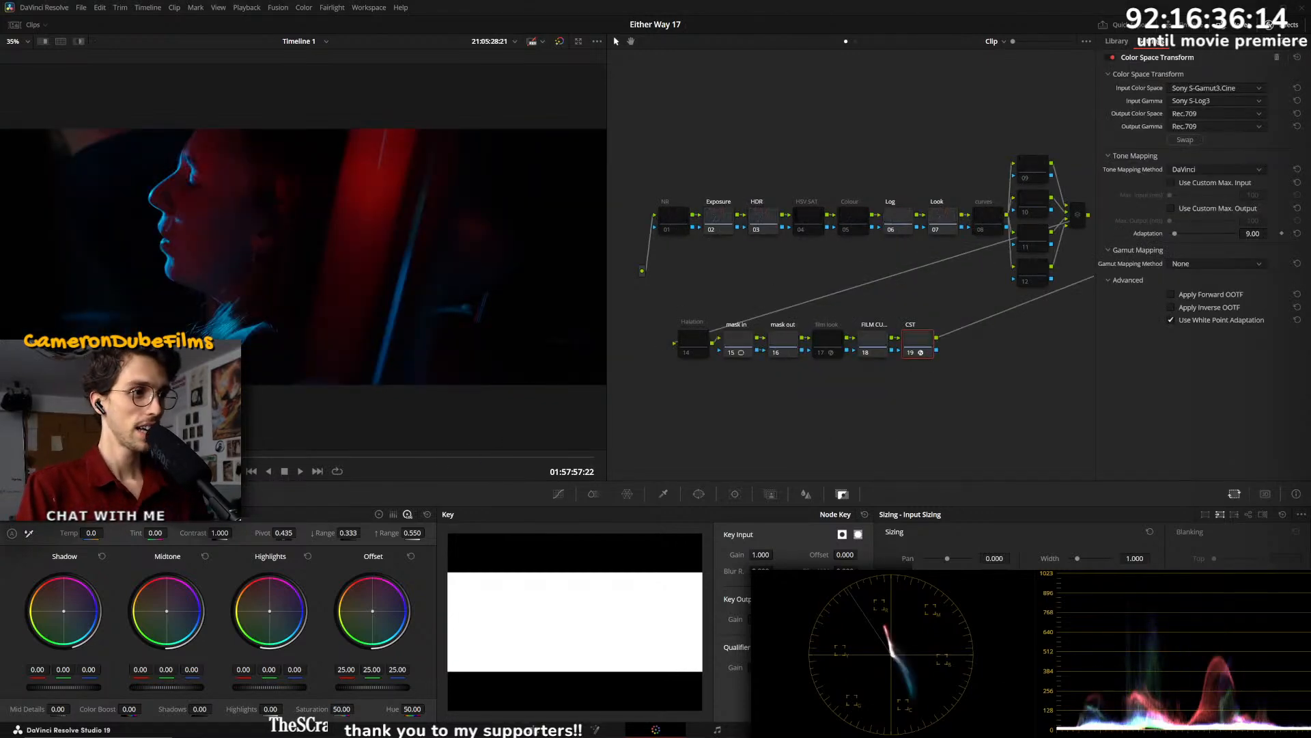
pyautogui.press('Down')
pyautogui.press('Down')
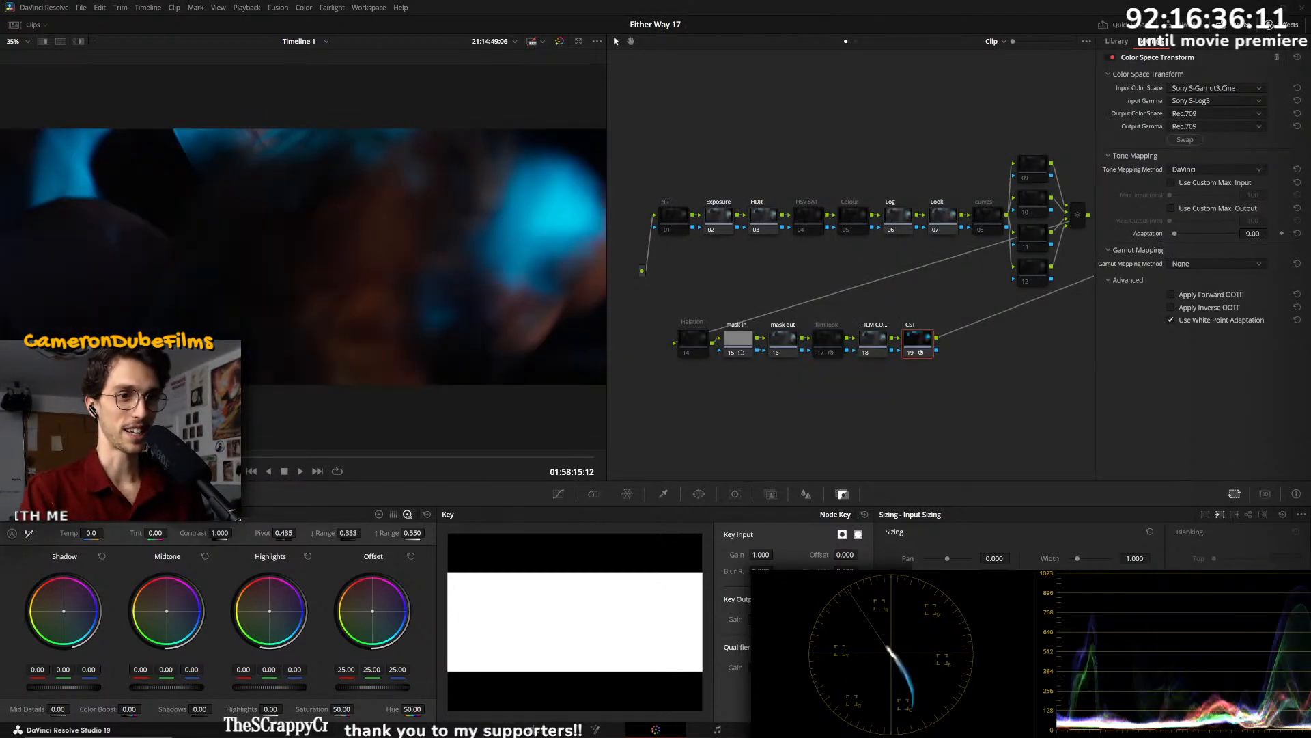
pyautogui.press('Up')
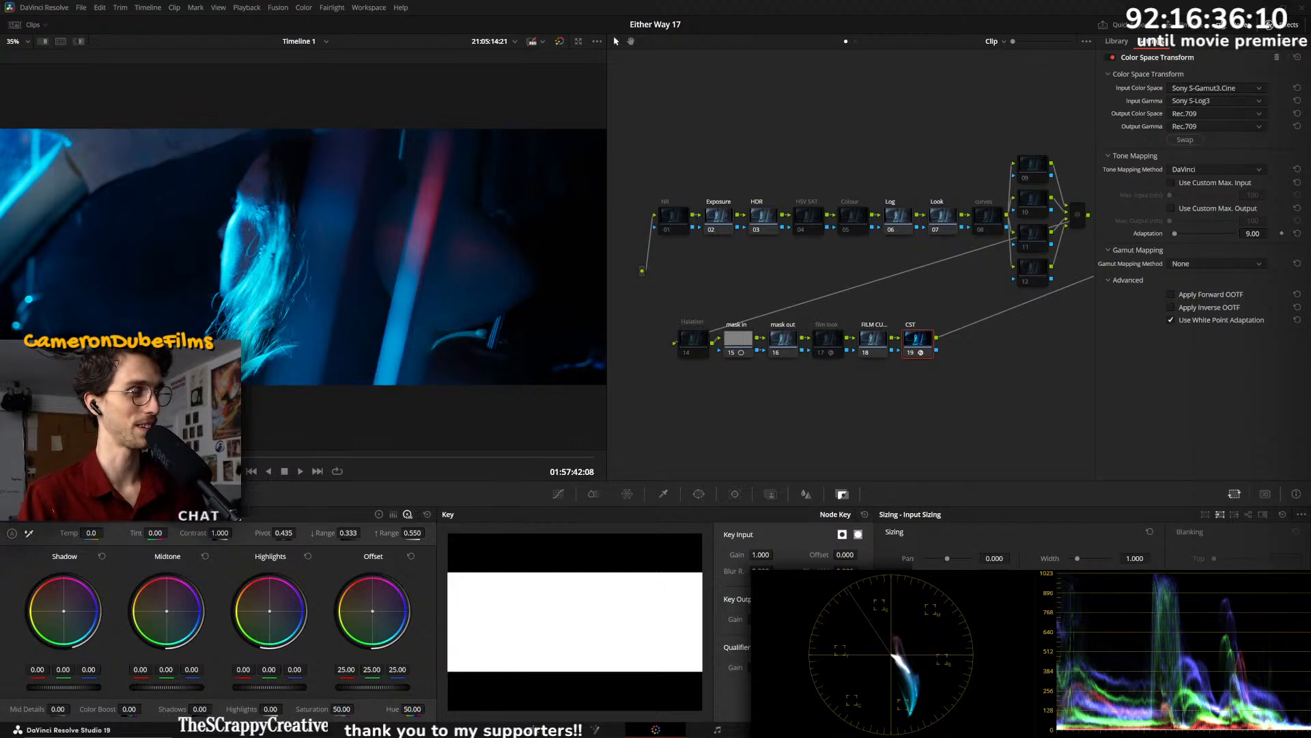
pyautogui.press('Up')
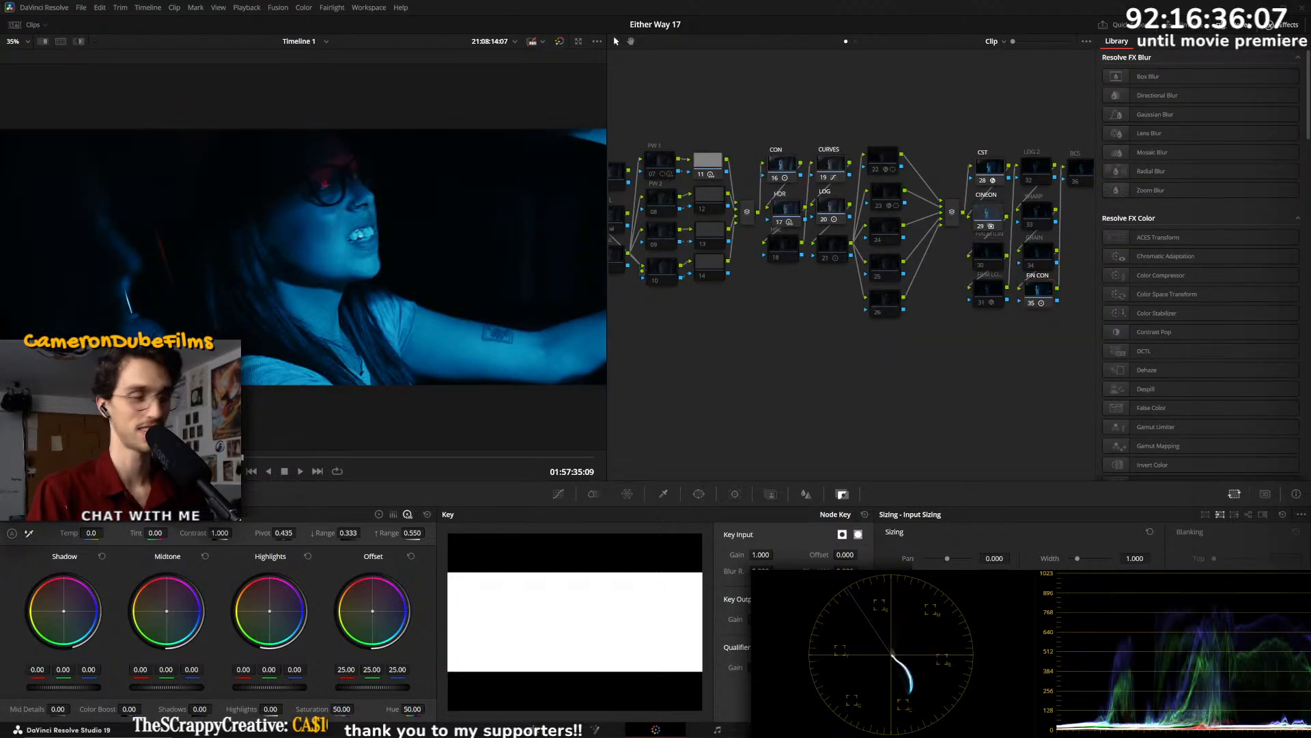
pyautogui.press('Down')
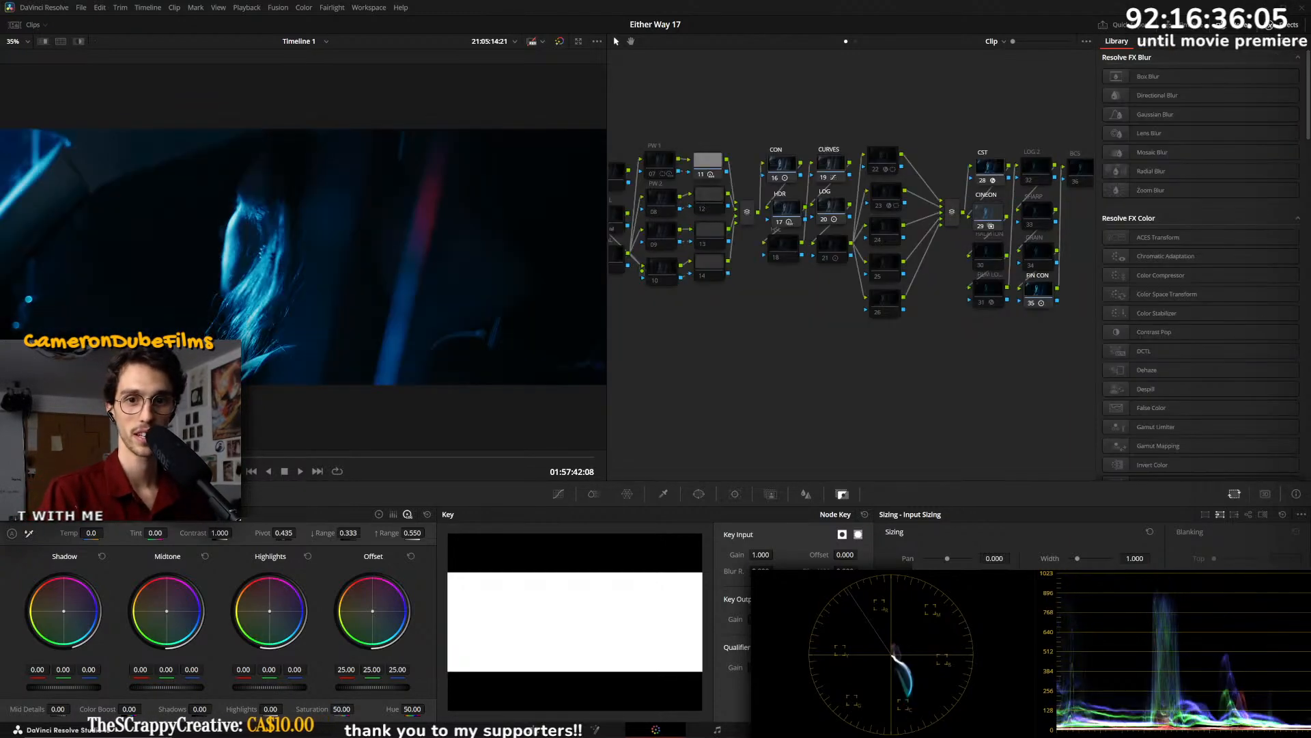
pyautogui.press('Down')
pyautogui.press('Down')
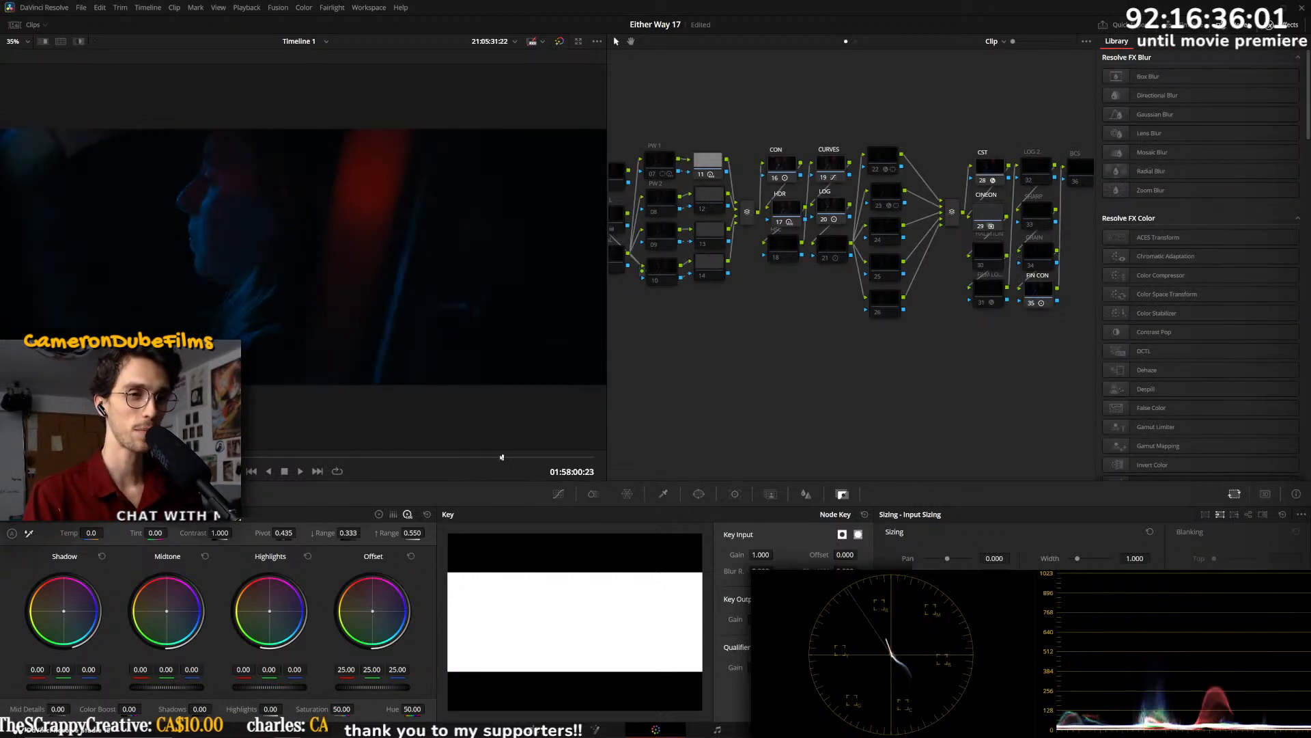
# - Apply the labelled node-tree grade to the clip at 01:58:10:23, scrub it to check, and go to the next clip
pyautogui.press('Down')
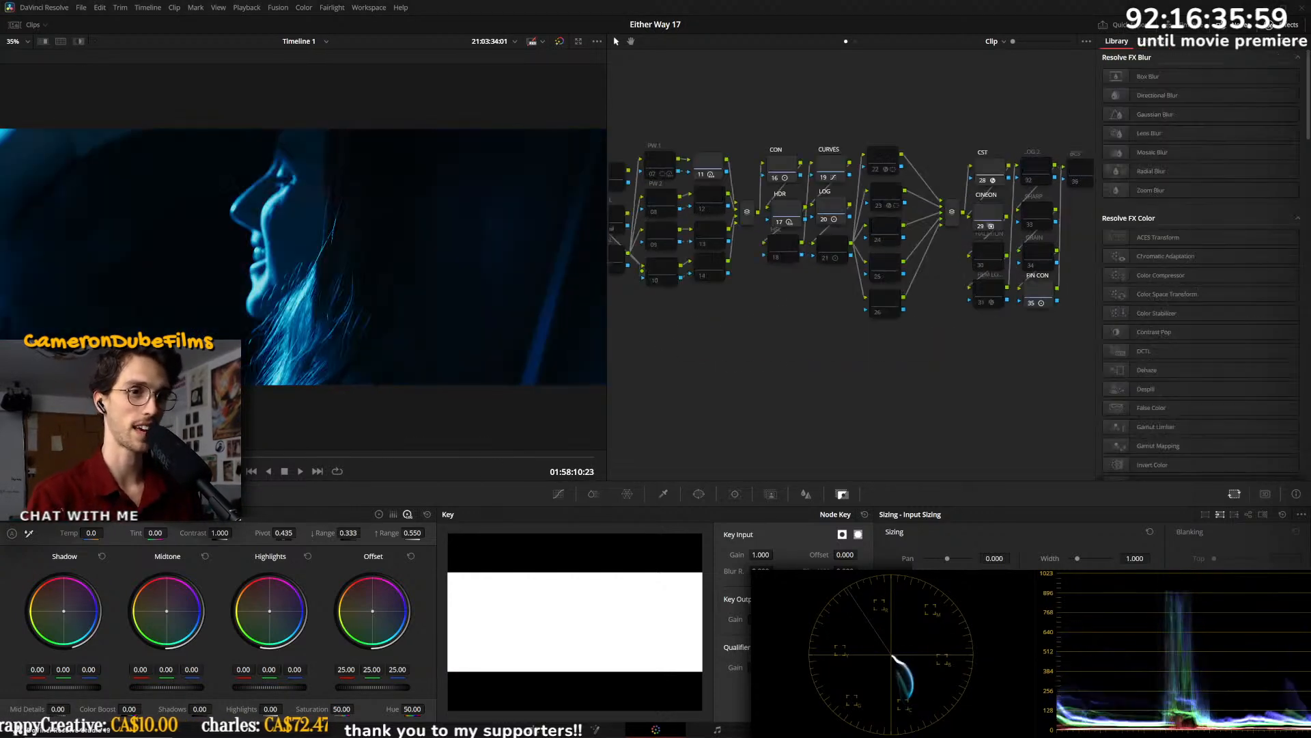
pyautogui.press('Down')
pyautogui.moveTo(457, 457); pyautogui.dragTo(406, 461)
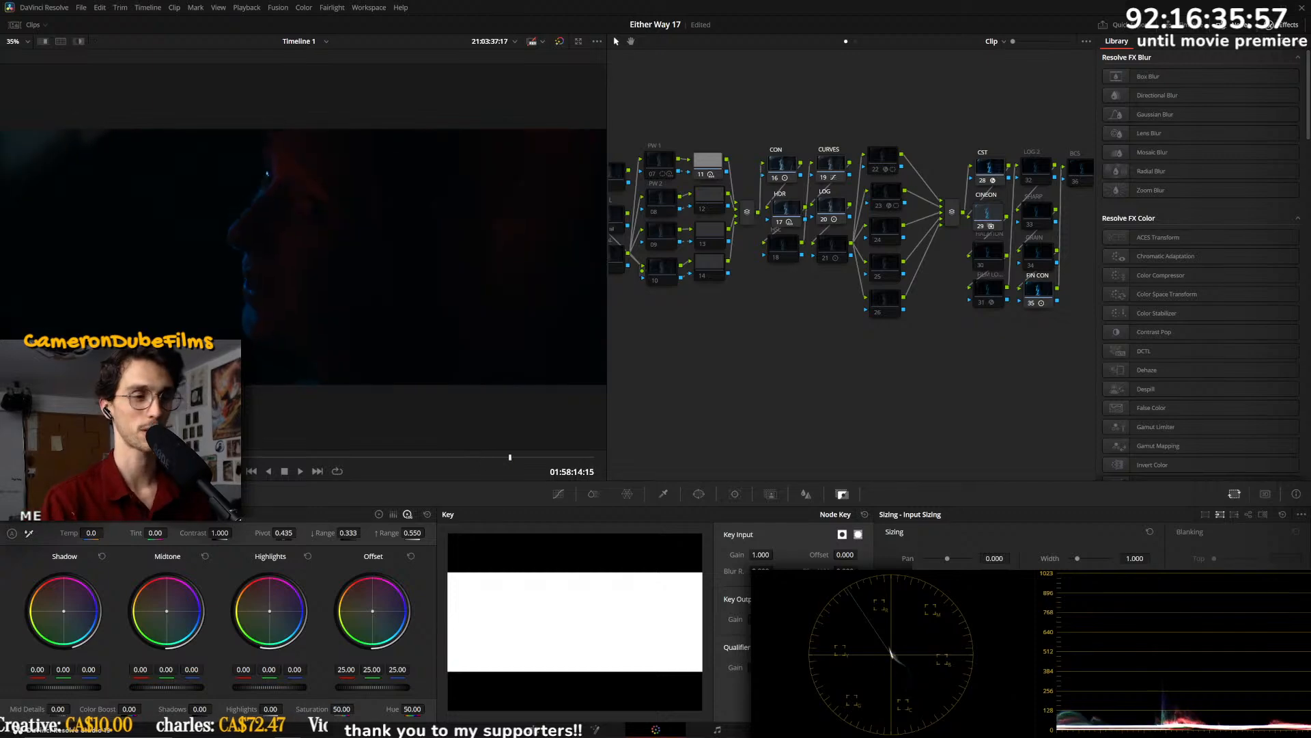
pyautogui.press('Down')
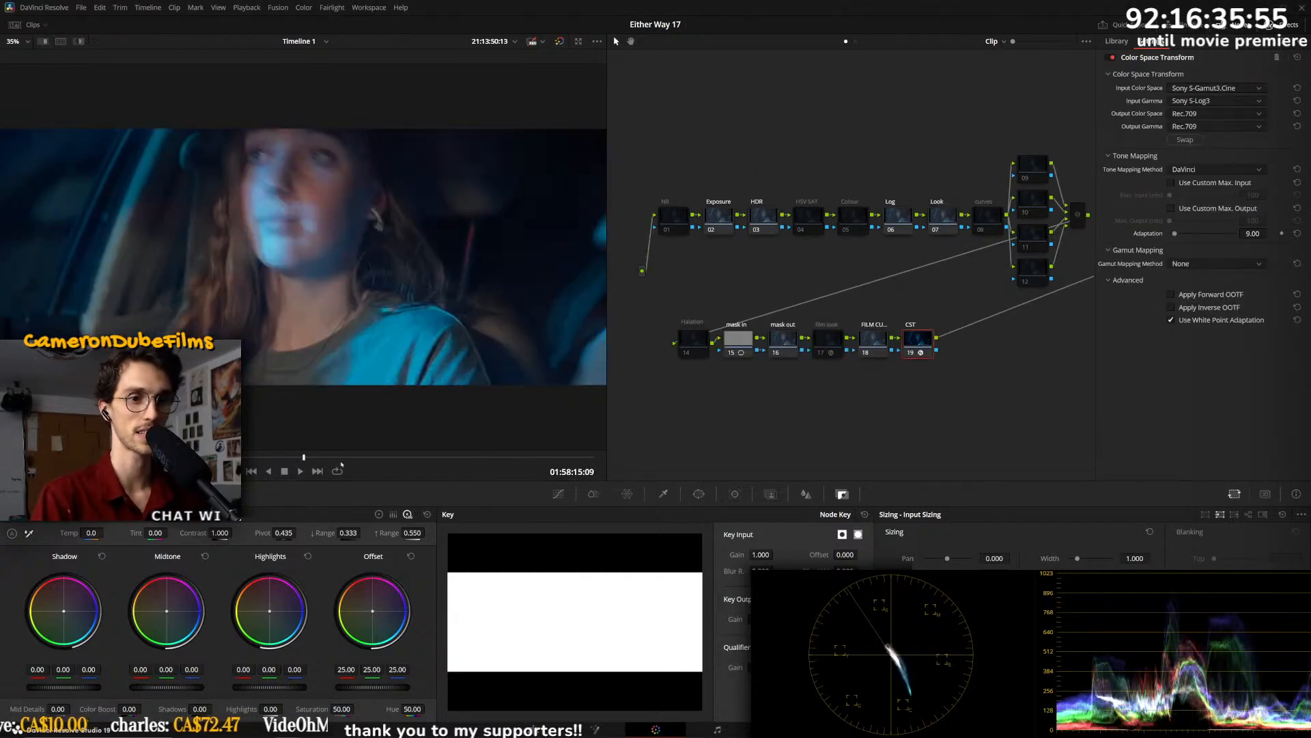
# - Apply the labelled node-tree grade to the clip at 01:58:15:09 and step through the neighbouring frames to compare them
pyautogui.hotkey('ctrl', 'z')
pyautogui.hotkey('ctrl', 'z')
pyautogui.hotkey('ctrl', 'z')
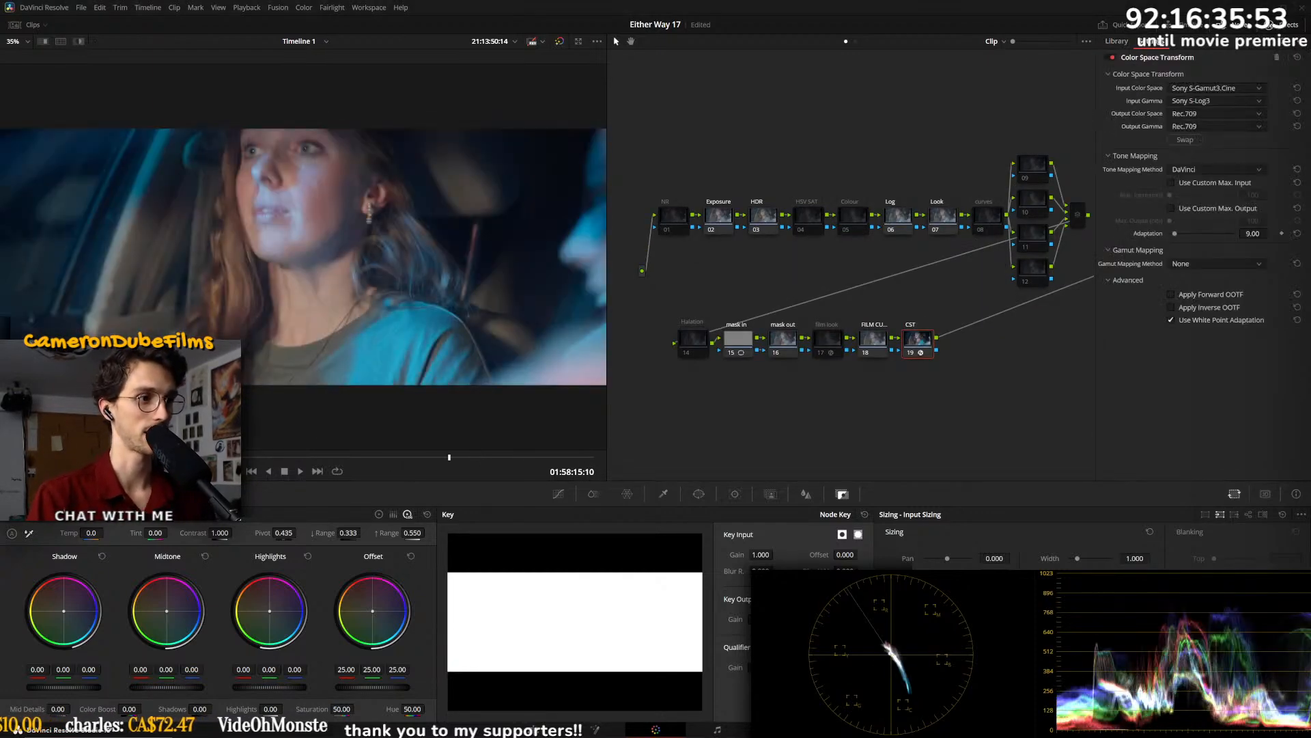
pyautogui.press('Left')
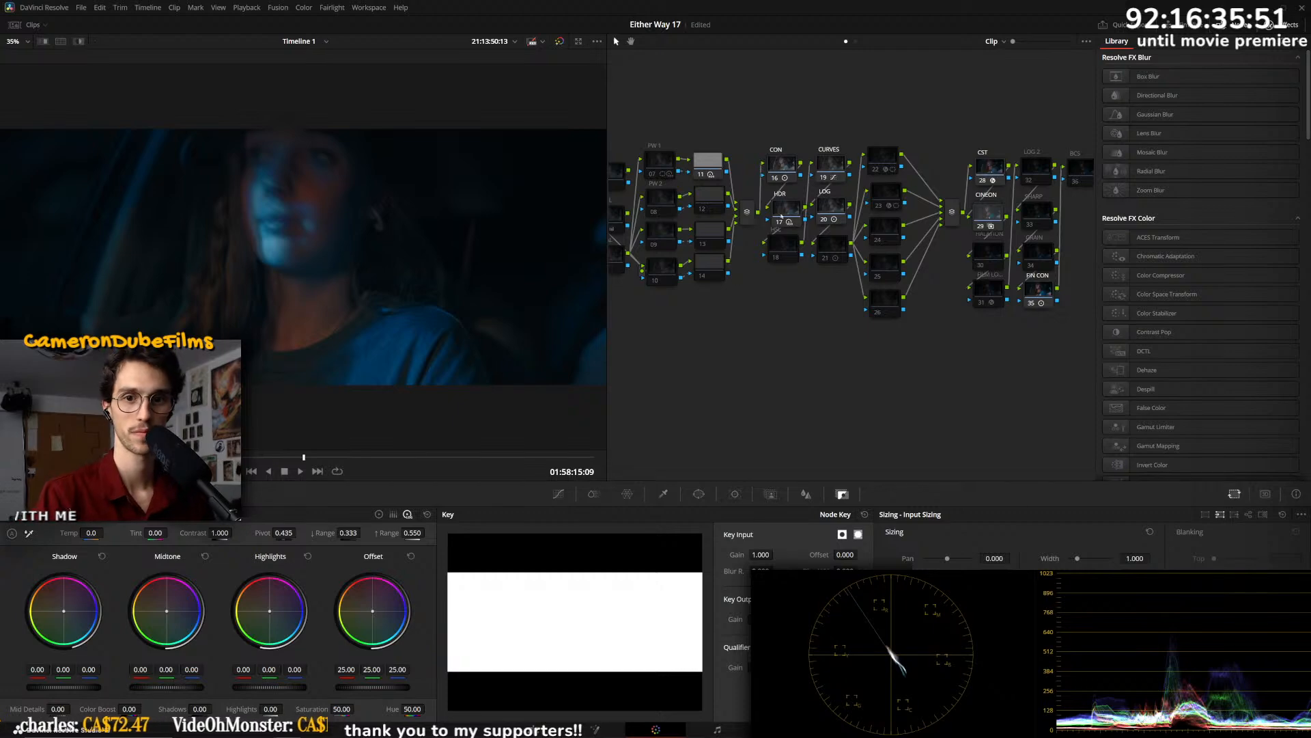
pyautogui.press('Left')
pyautogui.moveTo(504, 454); pyautogui.dragTo(488, 452)
pyautogui.press('Right')
pyautogui.press('Right')
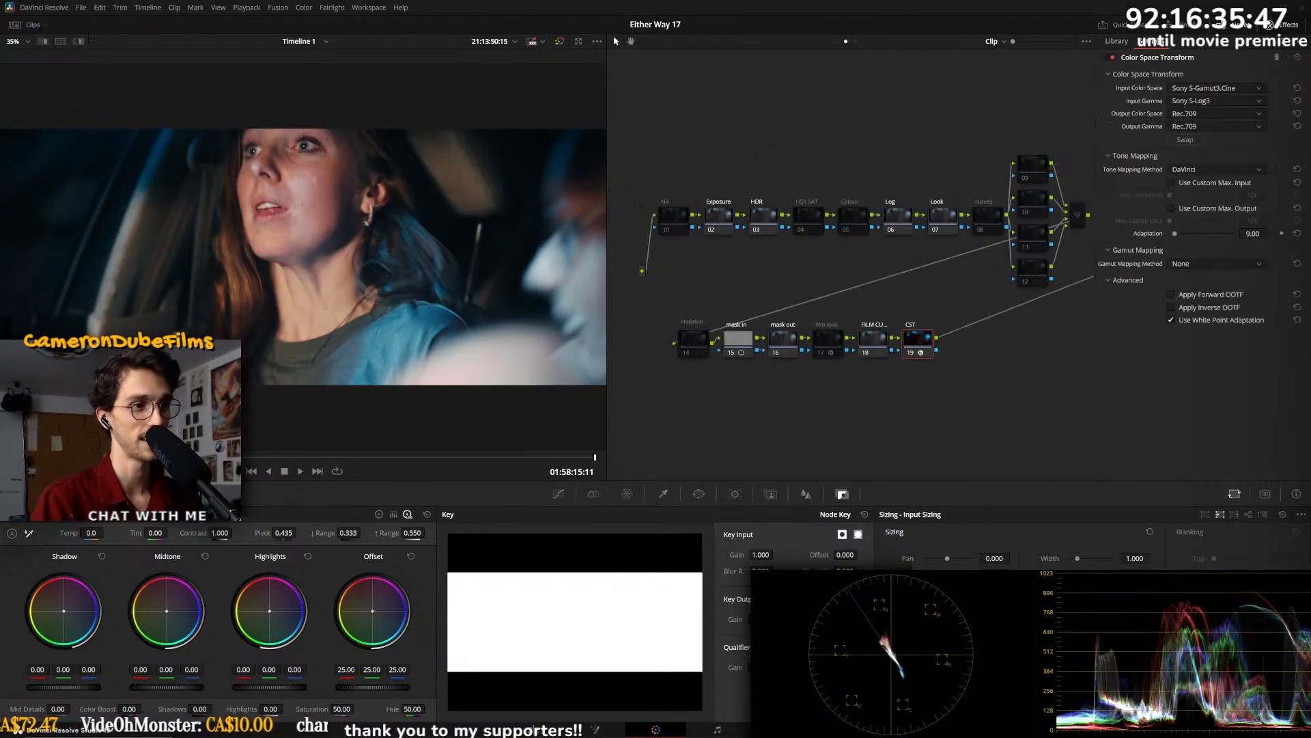
# - Apply the labelled node-tree grade to the clip at 01:58:15:11, scrub through it, and go back over the preceding clips
pyautogui.hotkey('ctrl', 'v')
pyautogui.moveTo(336, 456); pyautogui.dragTo(596, 455)
pyautogui.press('Up')
pyautogui.press('Up')
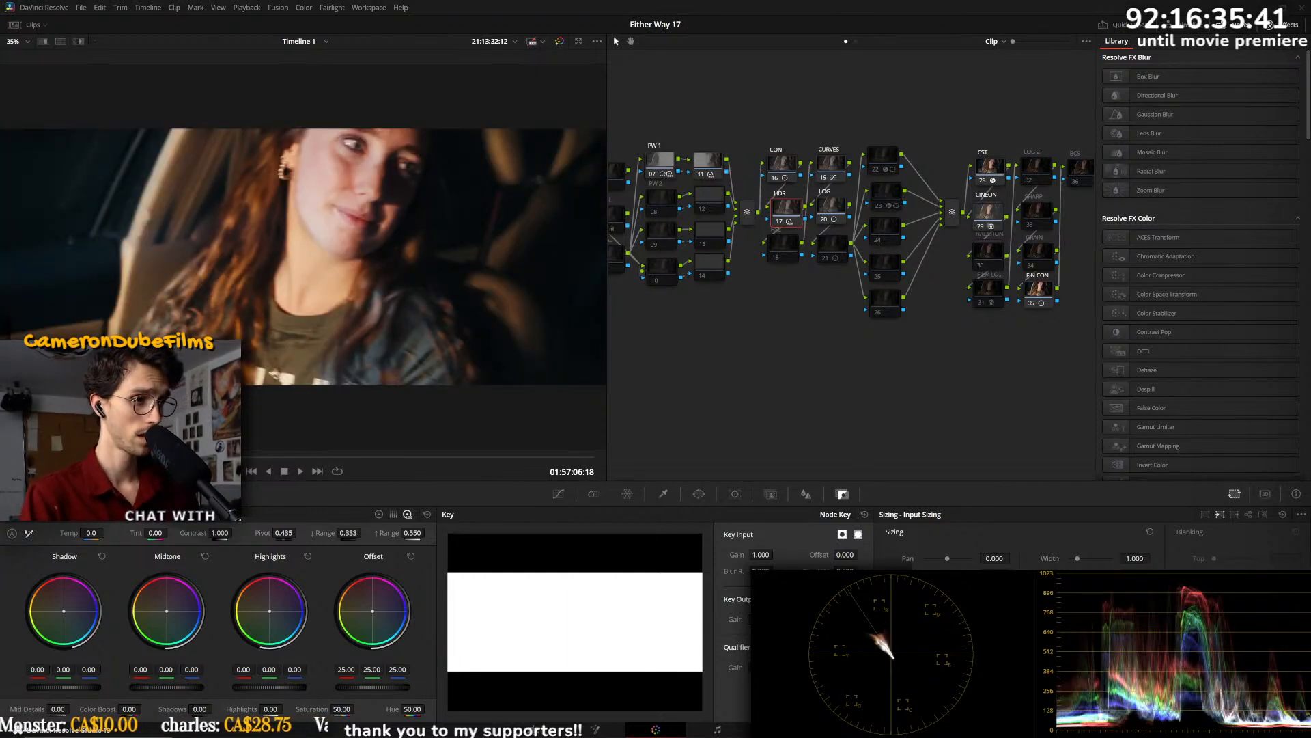
pyautogui.press('Down')
pyautogui.press('Up')
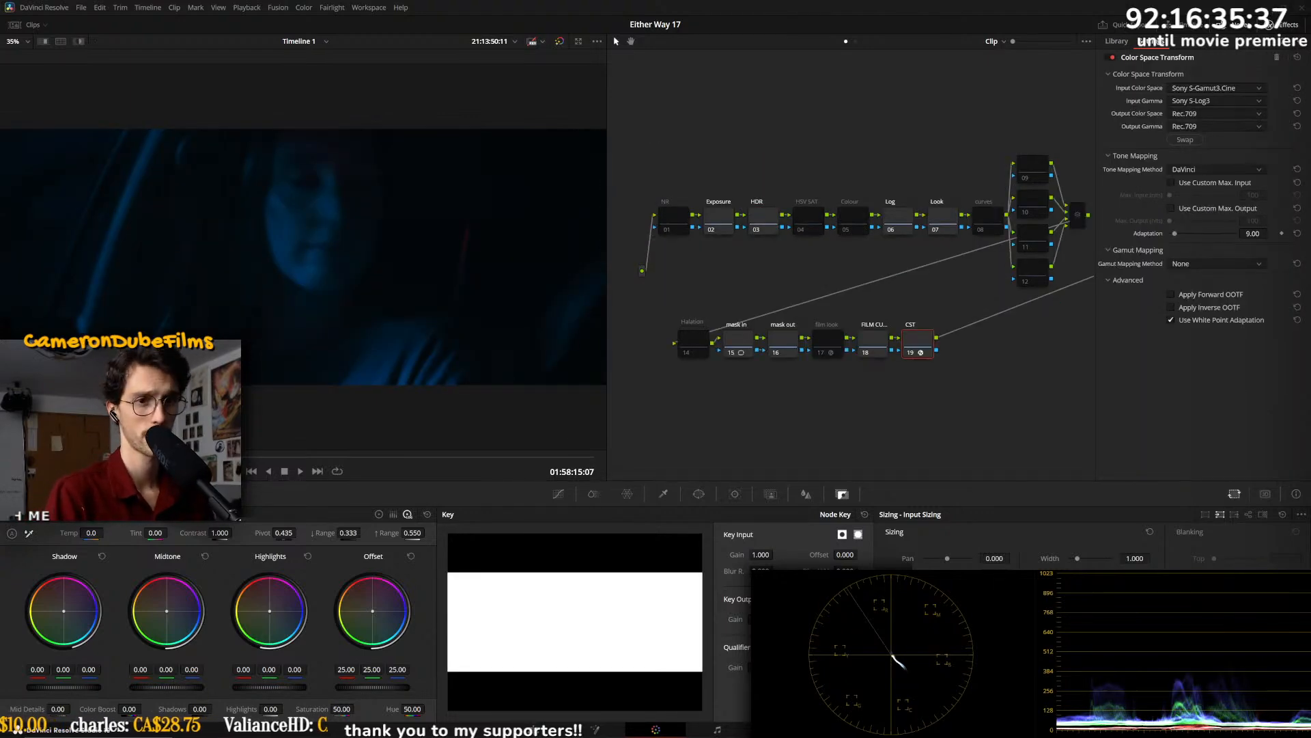
# - Carry the labelled node-tree grade onto the clips at 01:58:16:21, 01:58:17:08 and 01:58:17:14
pyautogui.press('Down')
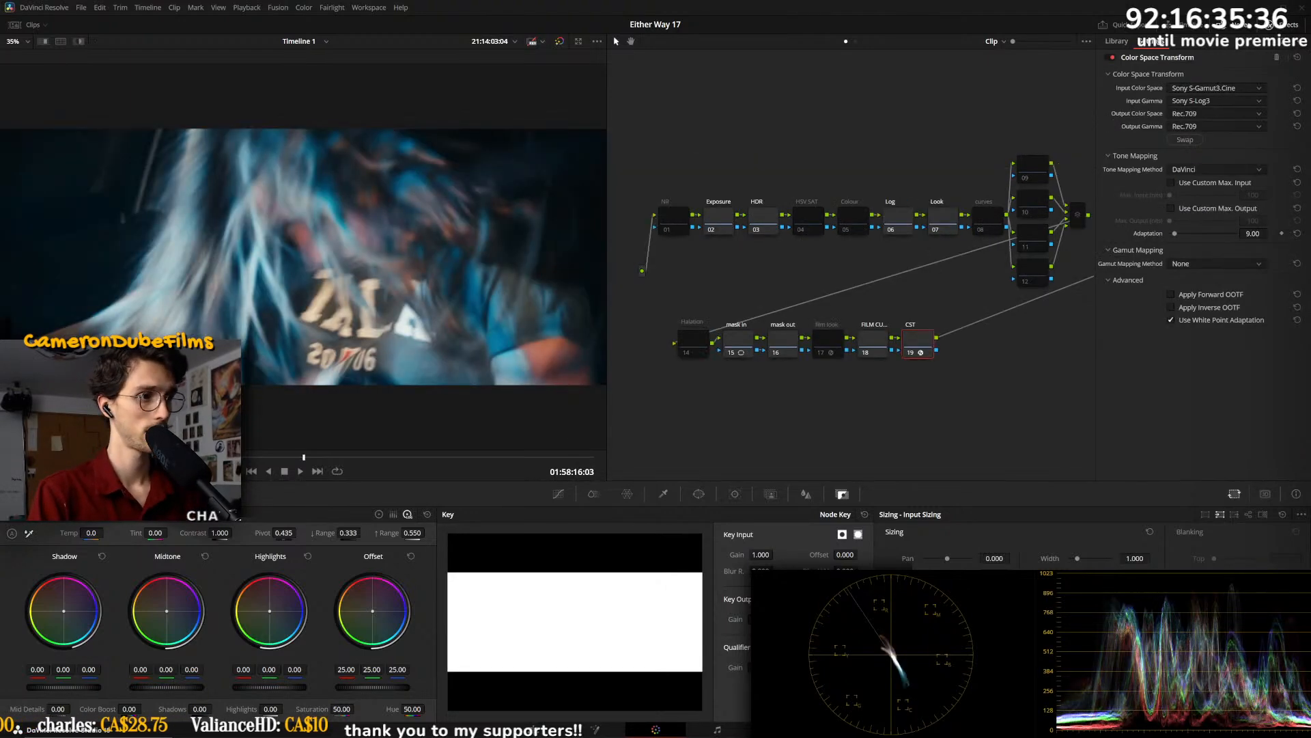
pyautogui.press('Down')
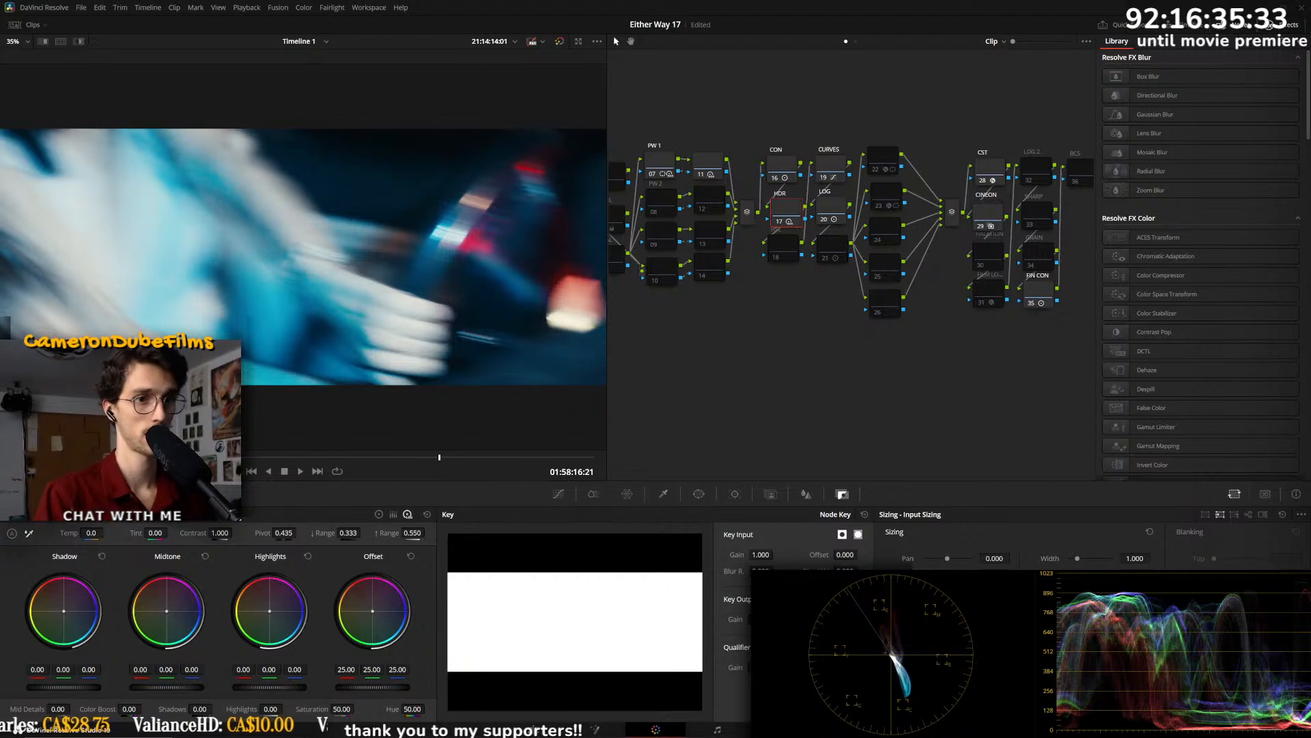
pyautogui.press('Down')
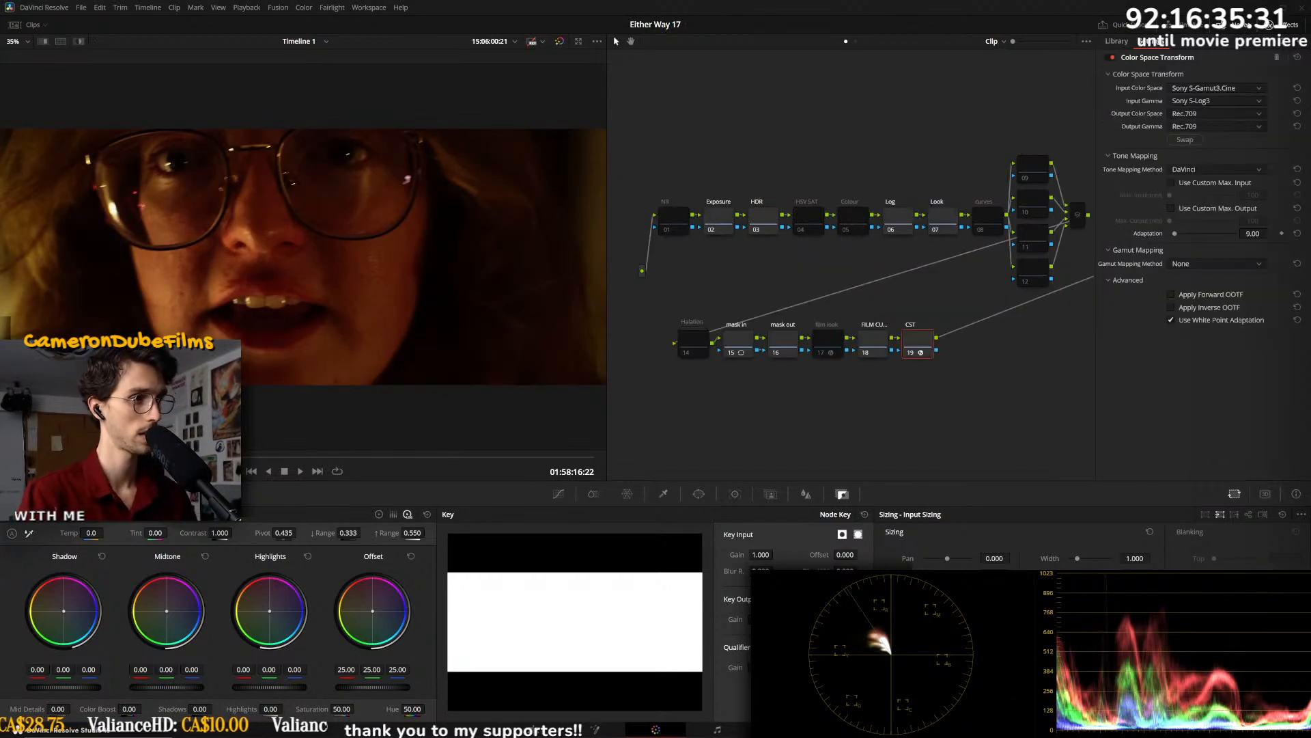
pyautogui.press('Down')
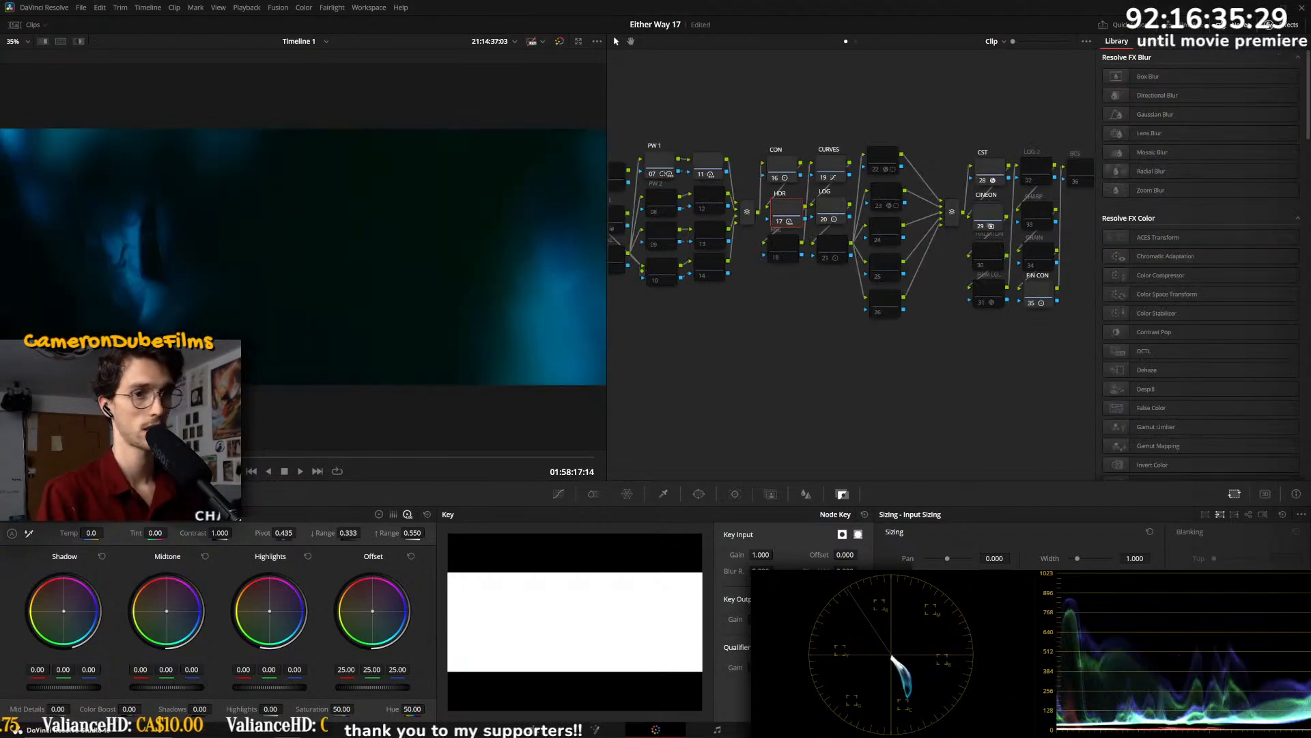
pyautogui.press('Down')
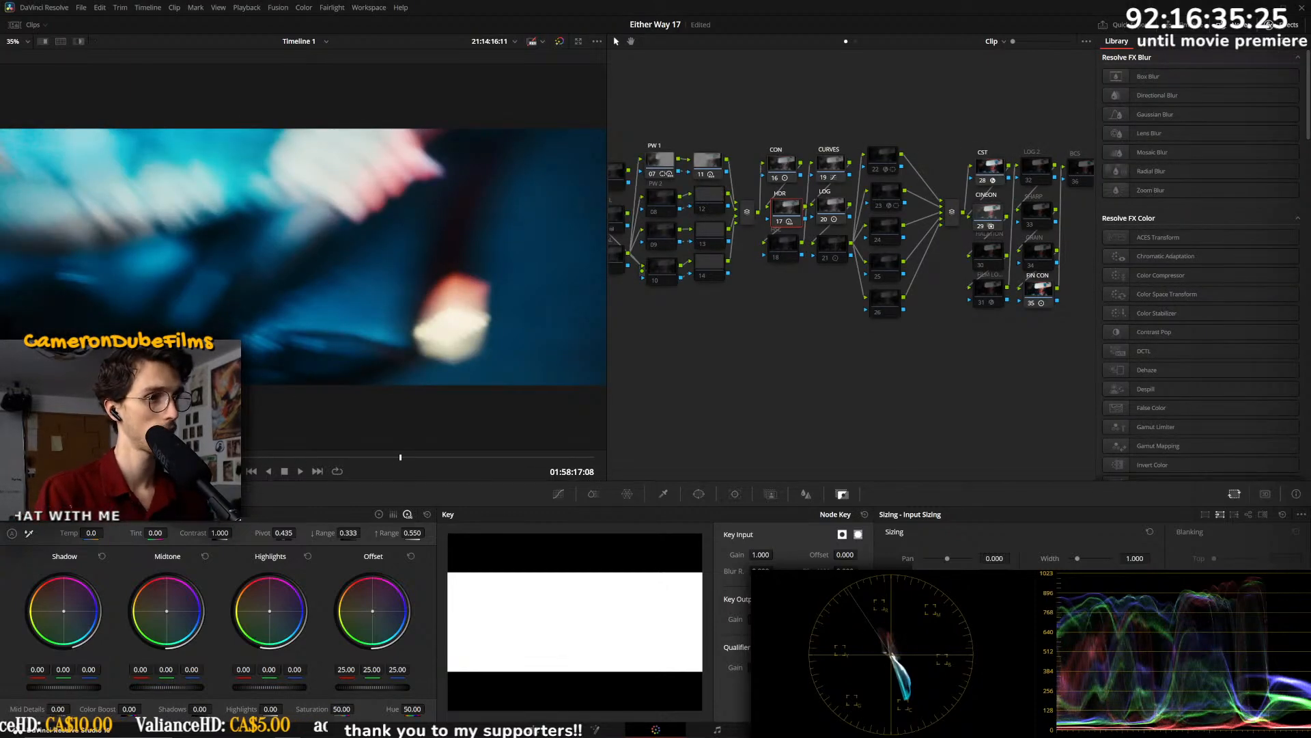
pyautogui.press('Down')
pyautogui.press('Down')
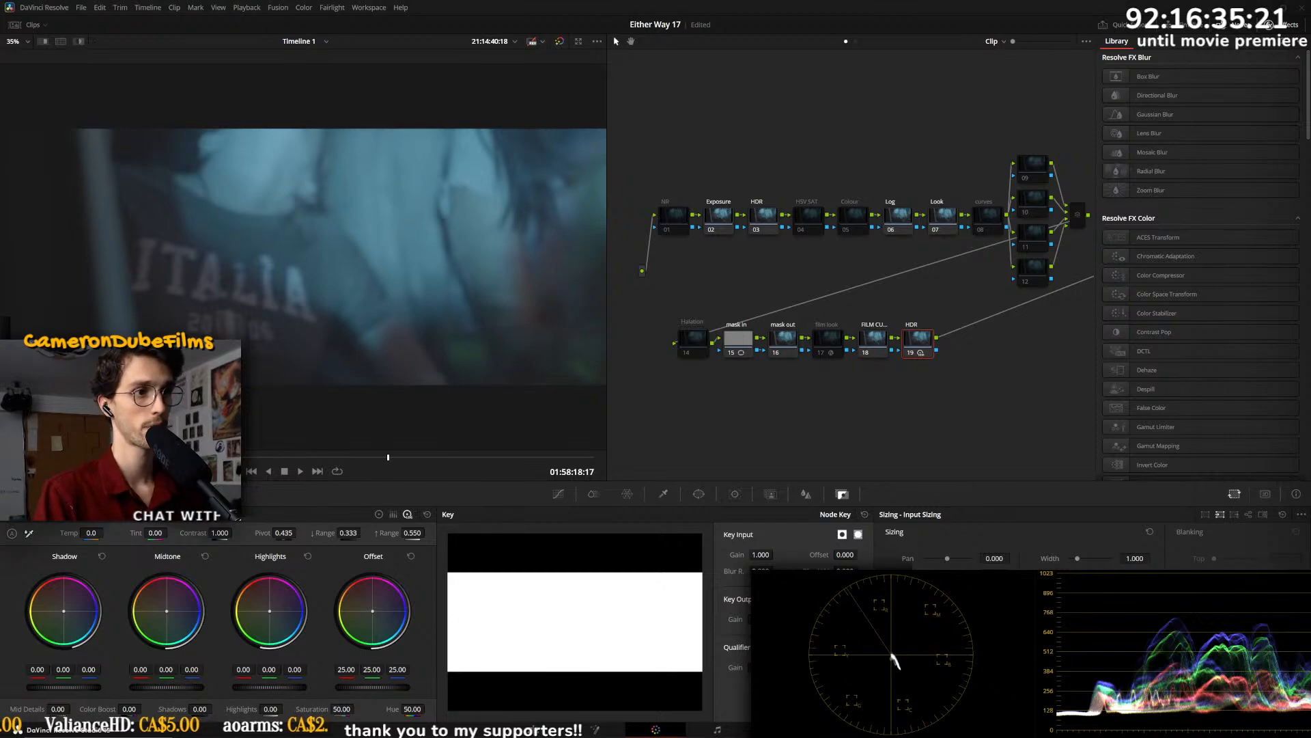
# - Apply the labelled node-tree grade to the clips at 01:58:18:17 and 01:58:19:05
pyautogui.press('=')
pyautogui.press('Down')
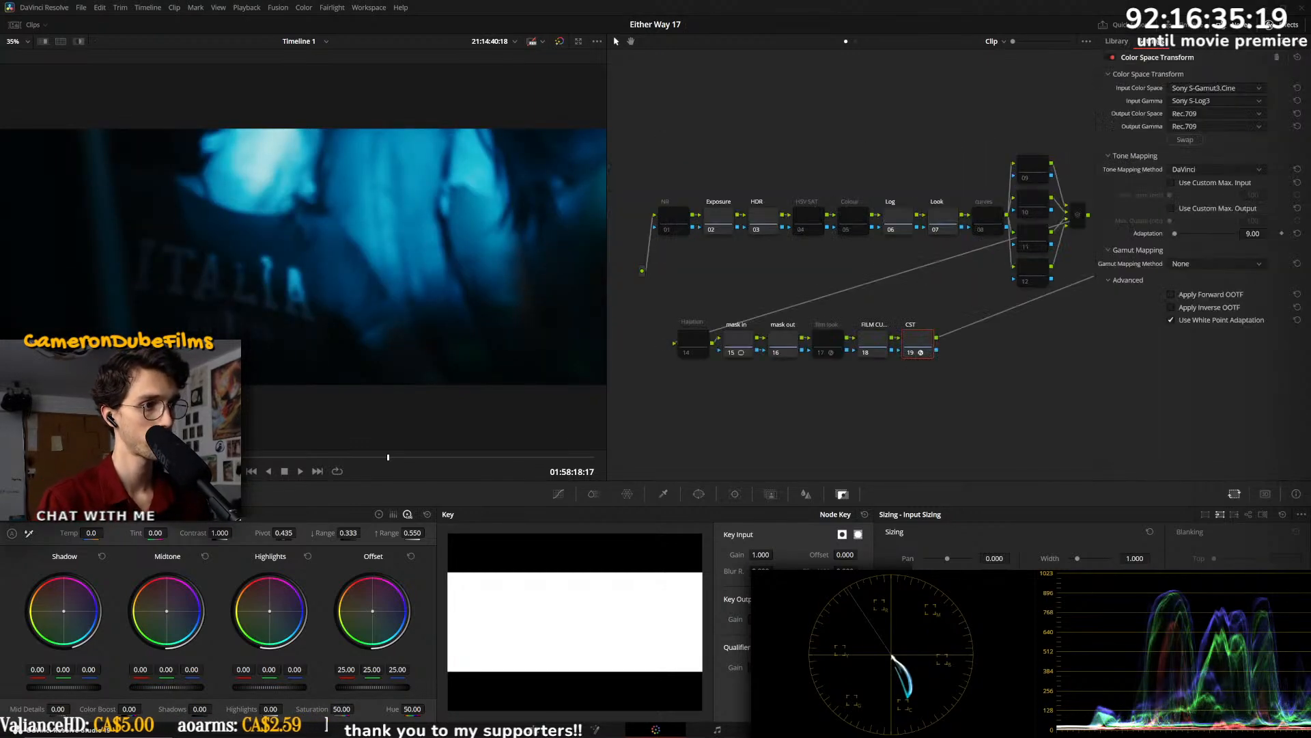
pyautogui.press('=')
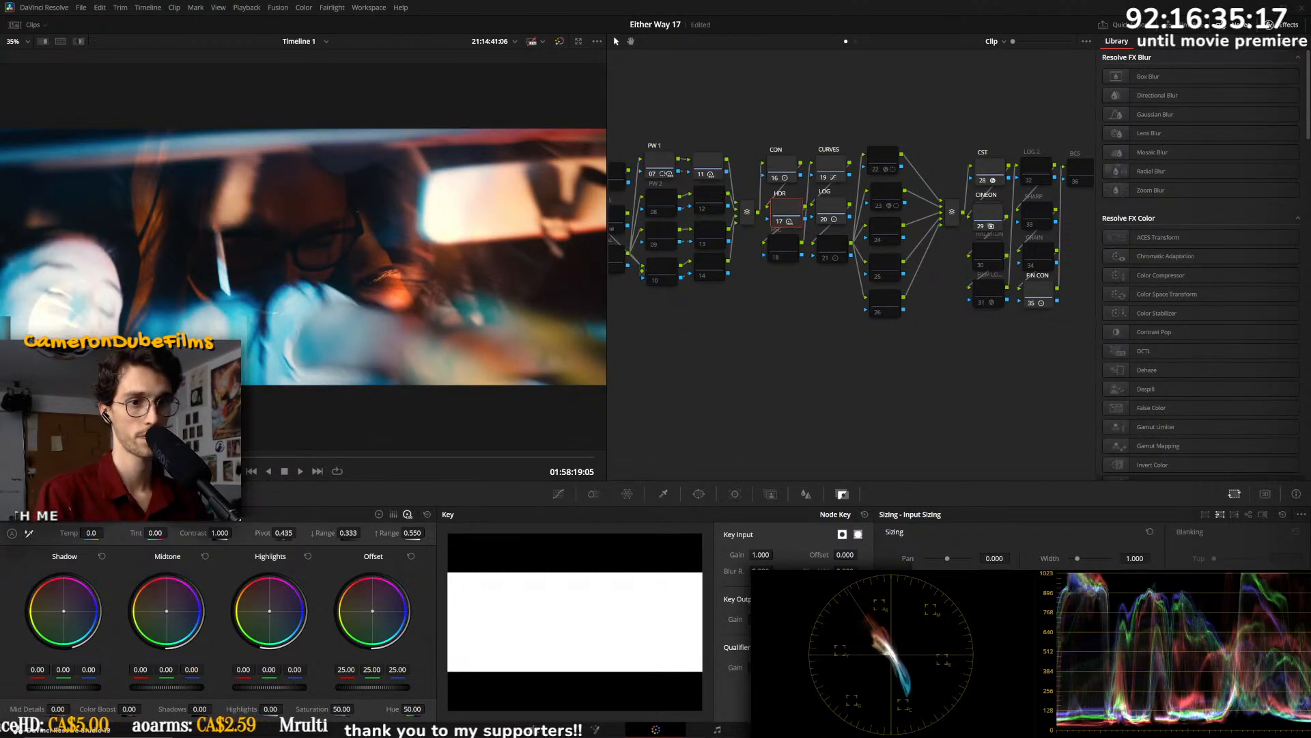
pyautogui.press('Down')
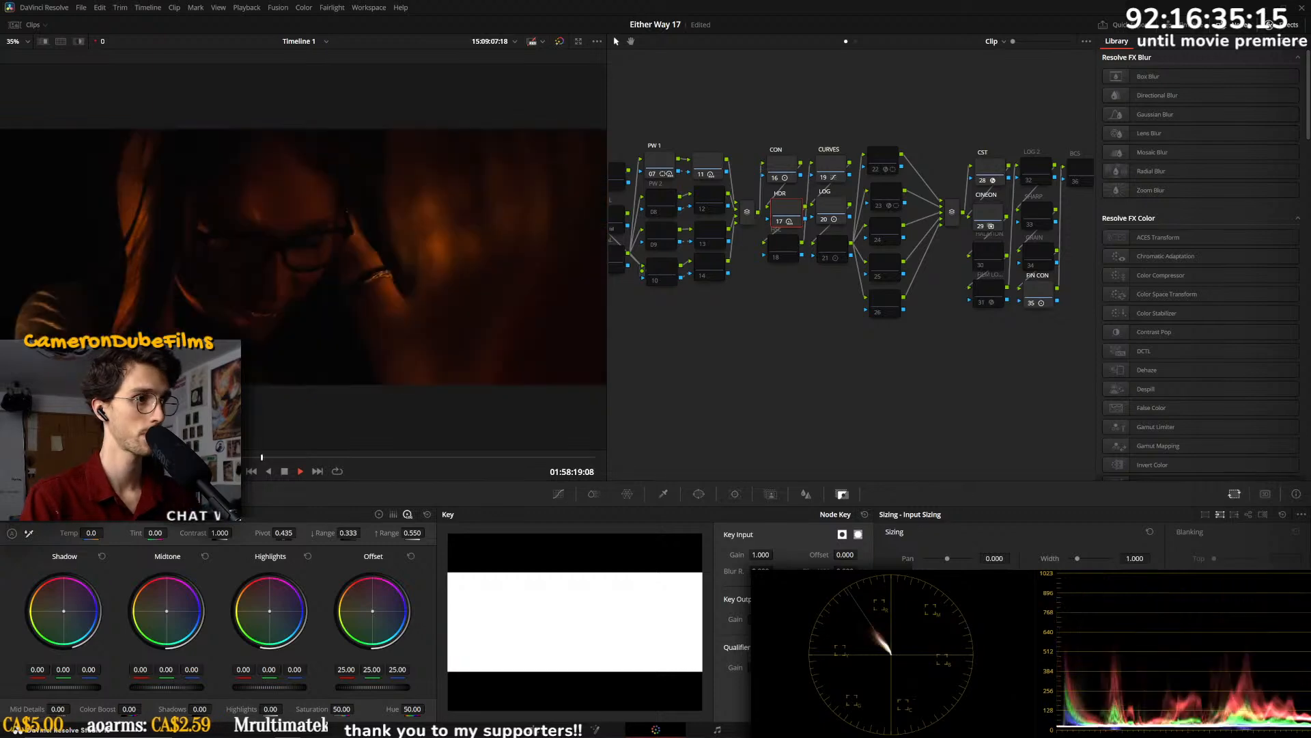
# - Replace the old grade of the face close-up at 01:58:19:22 with the labelled node-tree grade and play the shot to check it
pyautogui.press('Up')
pyautogui.press('Up')
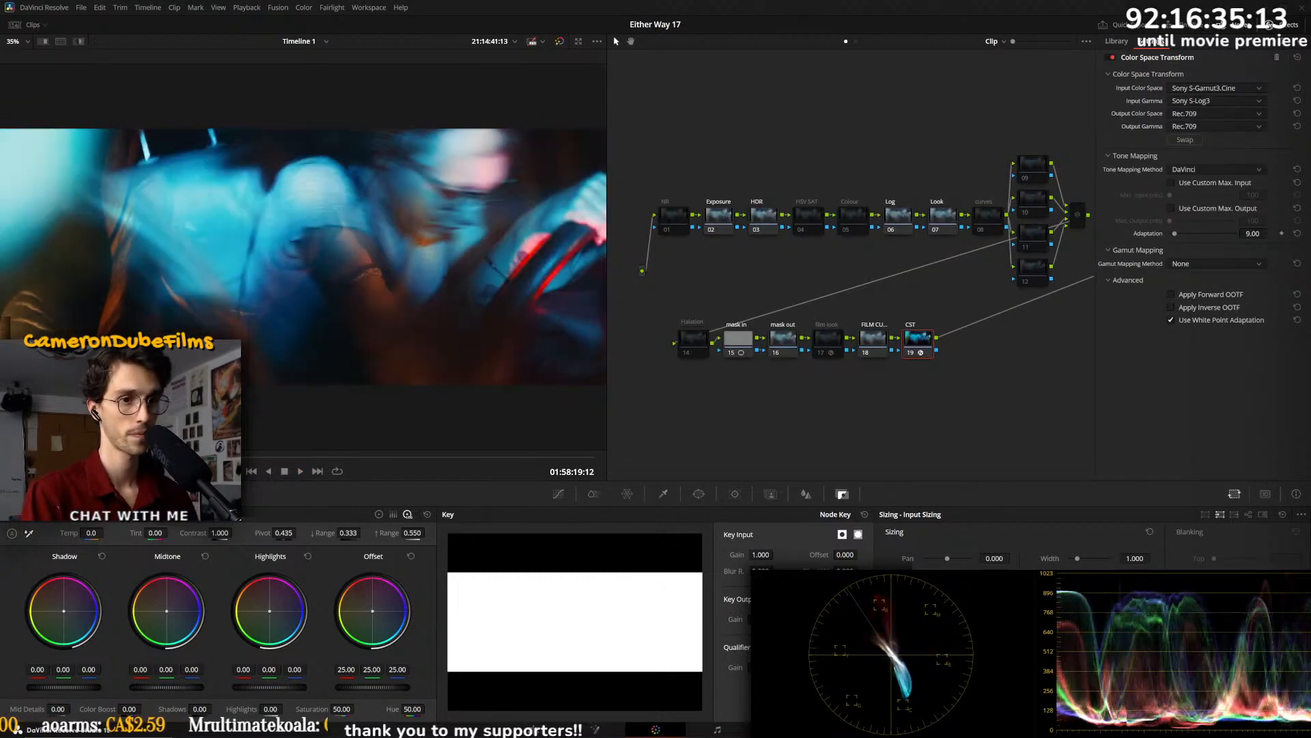
pyautogui.press('Down')
pyautogui.press('Down')
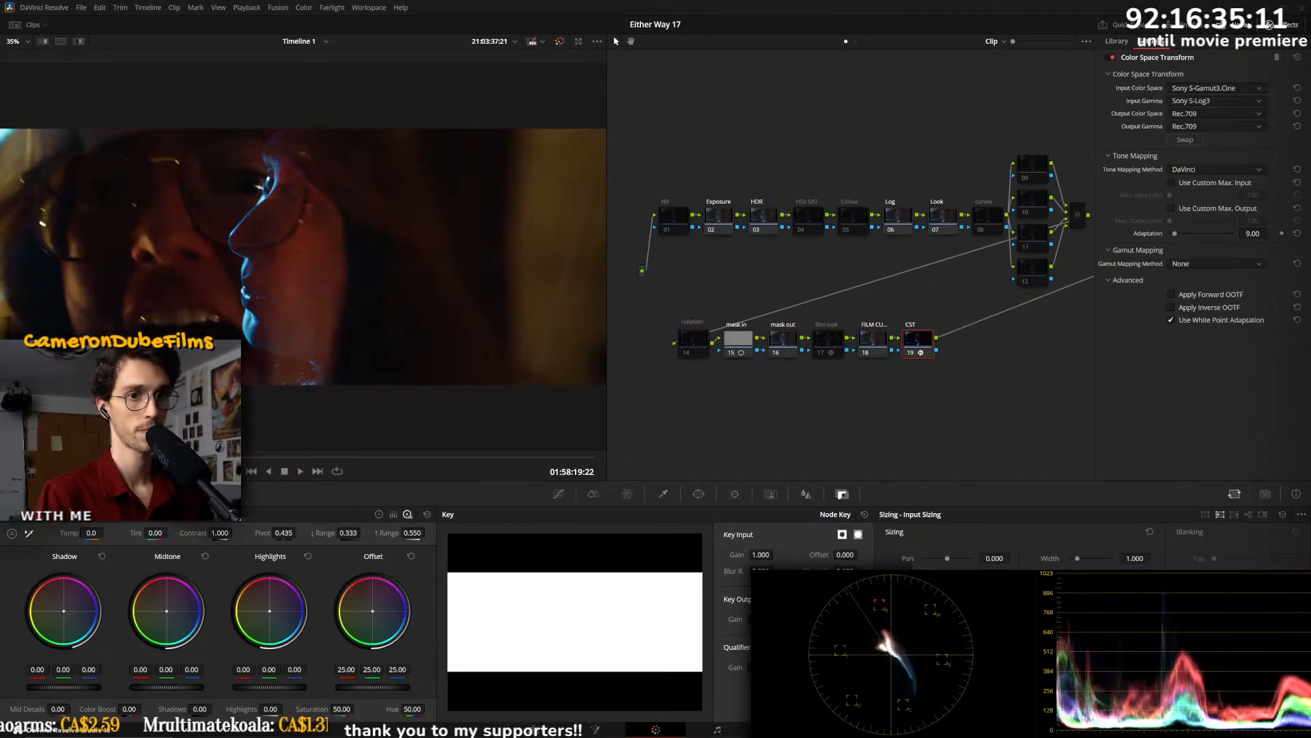
pyautogui.press('Down')
pyautogui.press('Up')
pyautogui.press('space')
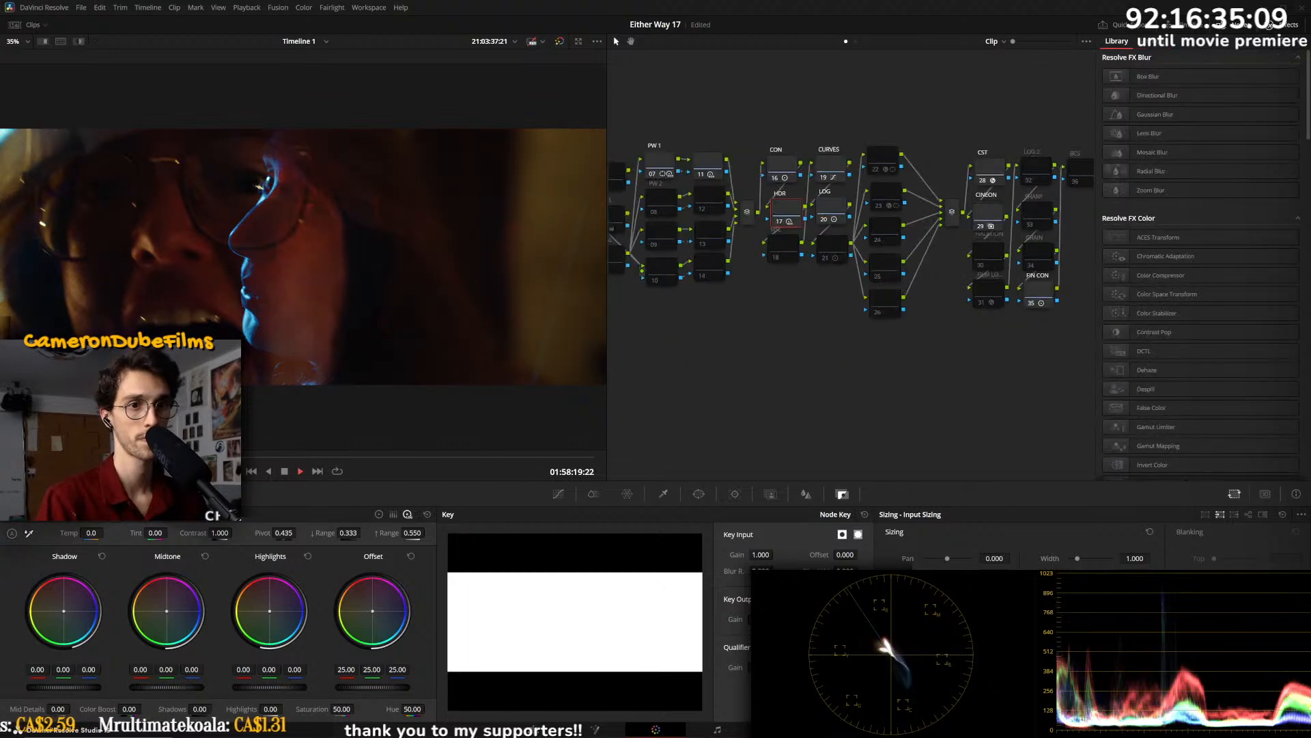
pyautogui.press('space')
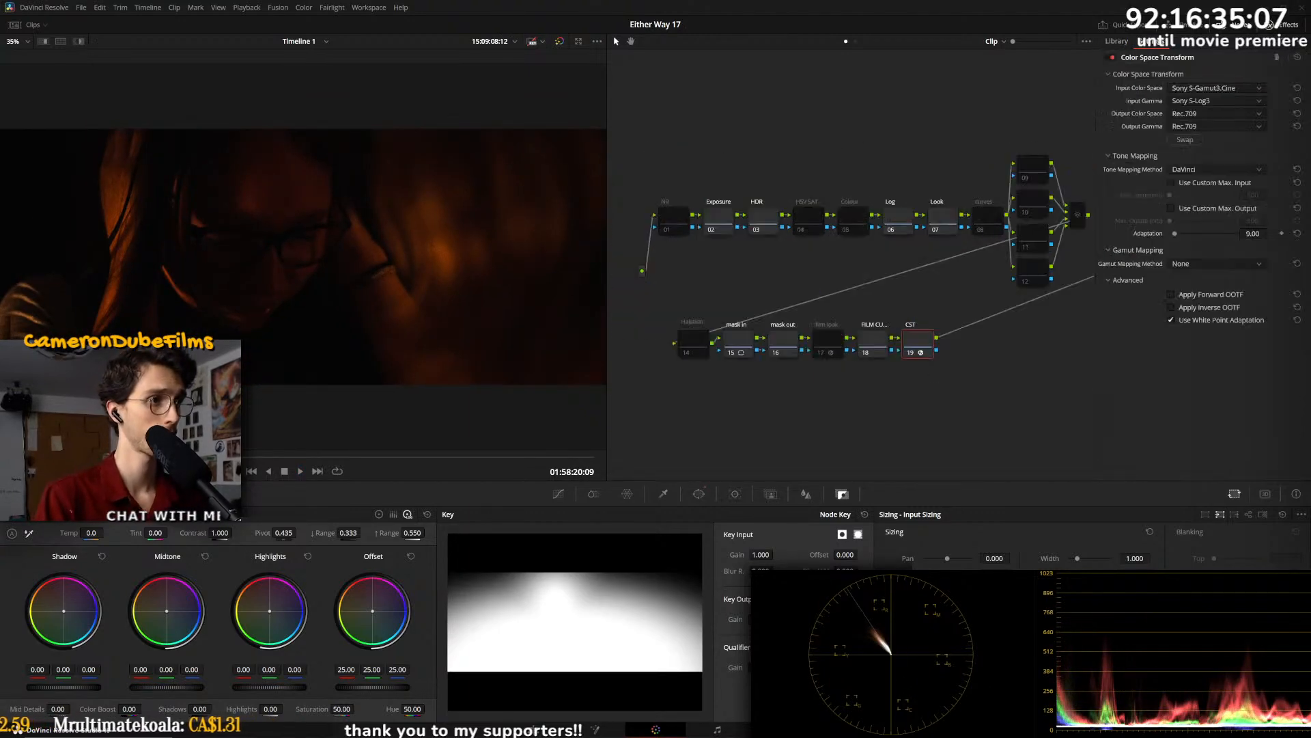
# - Apply the labelled node-tree grade to the profile shot at 01:58:20:04, play on to 01:58:20:22, and save the project
pyautogui.press('Up')
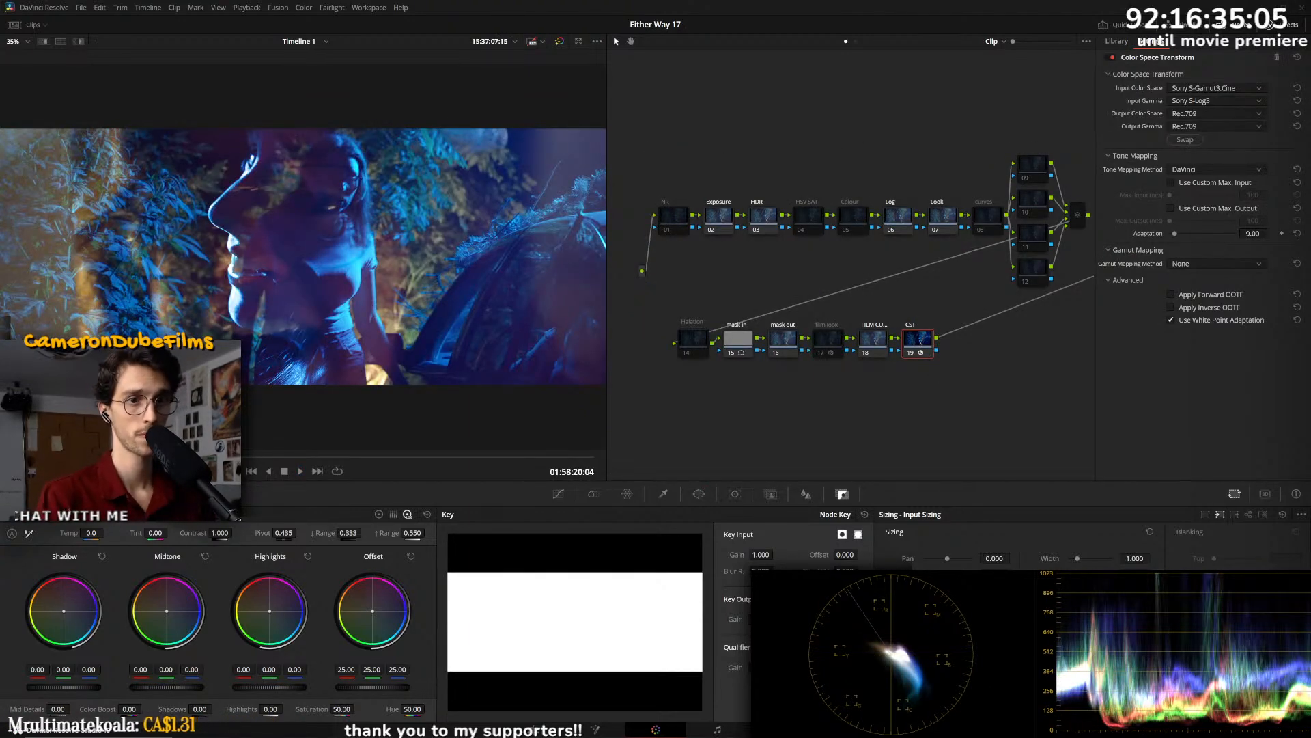
pyautogui.press('space')
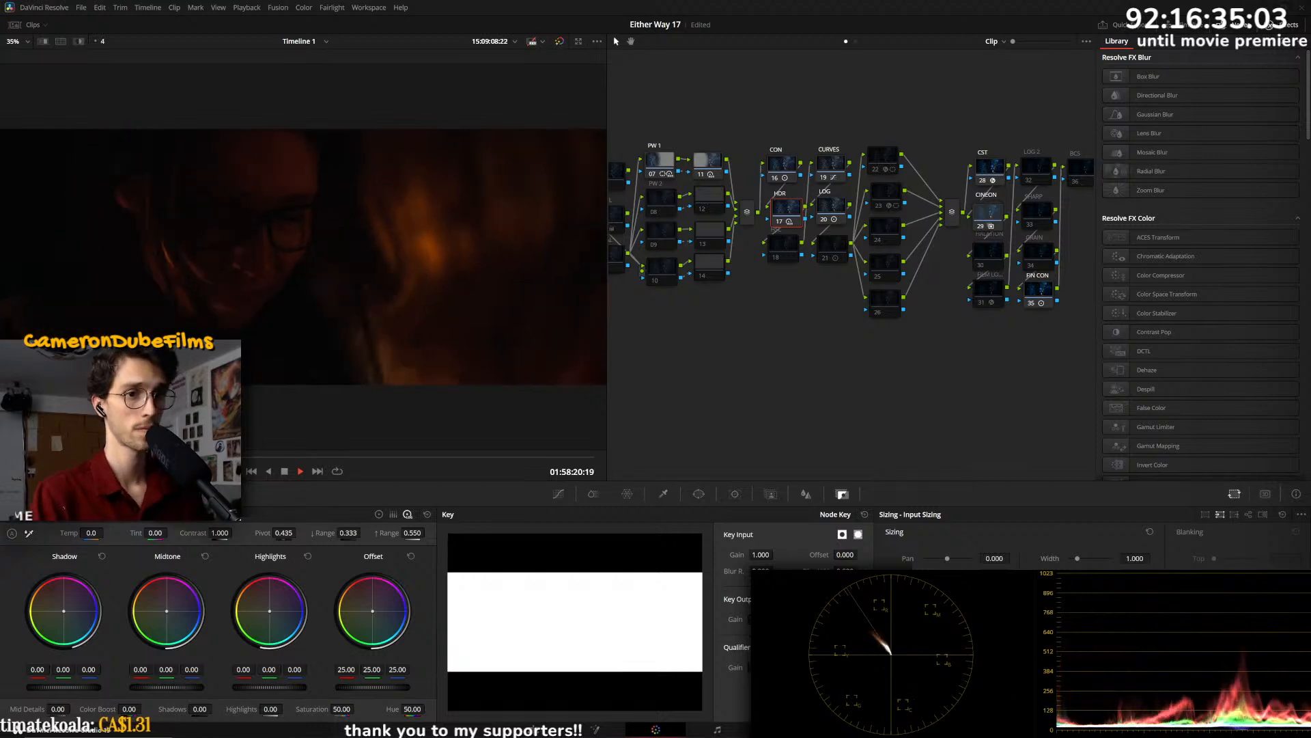
pyautogui.press('space')
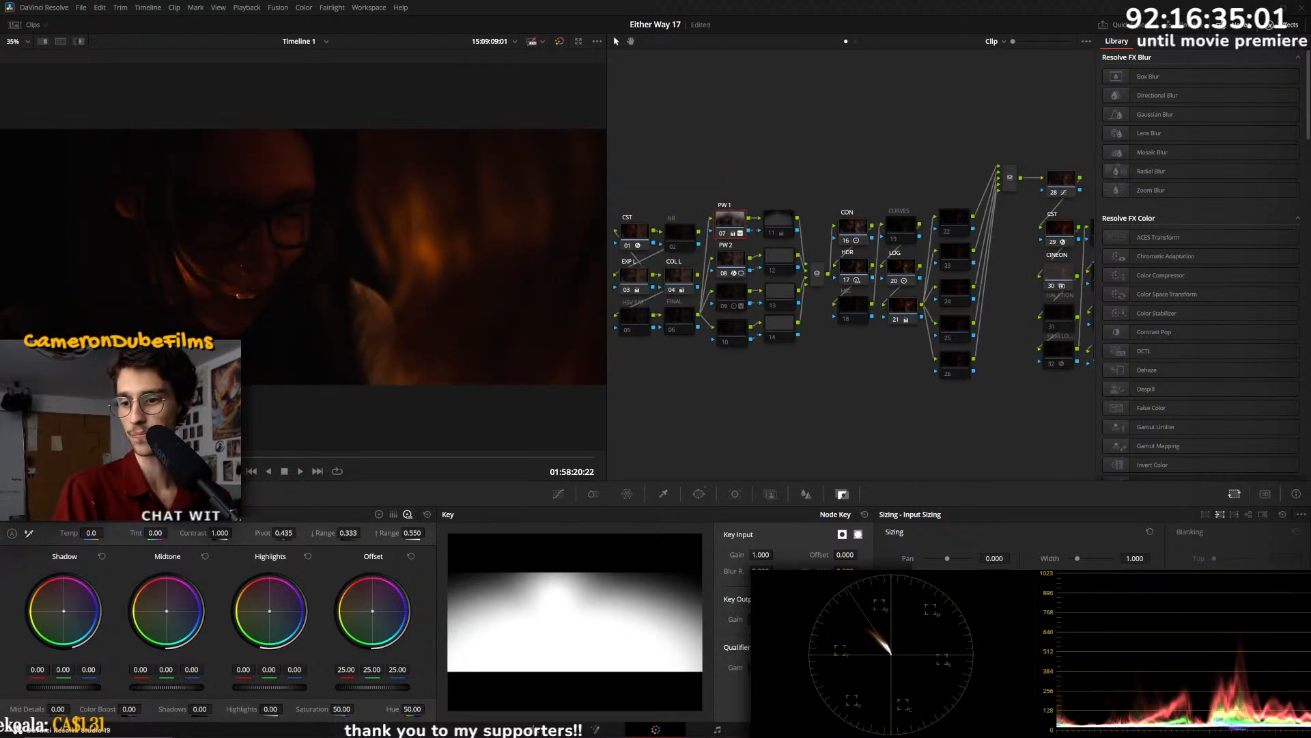
pyautogui.hotkey('ctrl', 's')
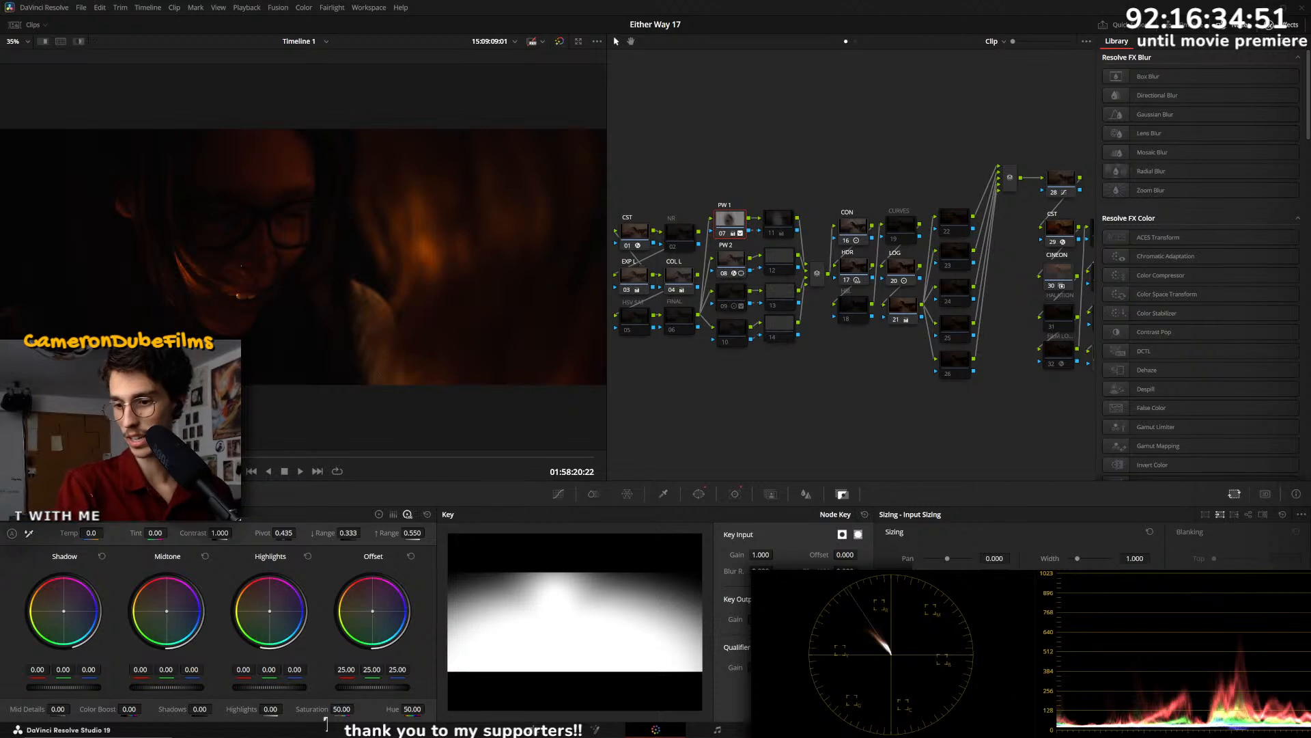
# - Go through the following clips to the wide field shot of the woman in white and scrub it to 01:59:21:08
pyautogui.press('Down')
pyautogui.press('Down')
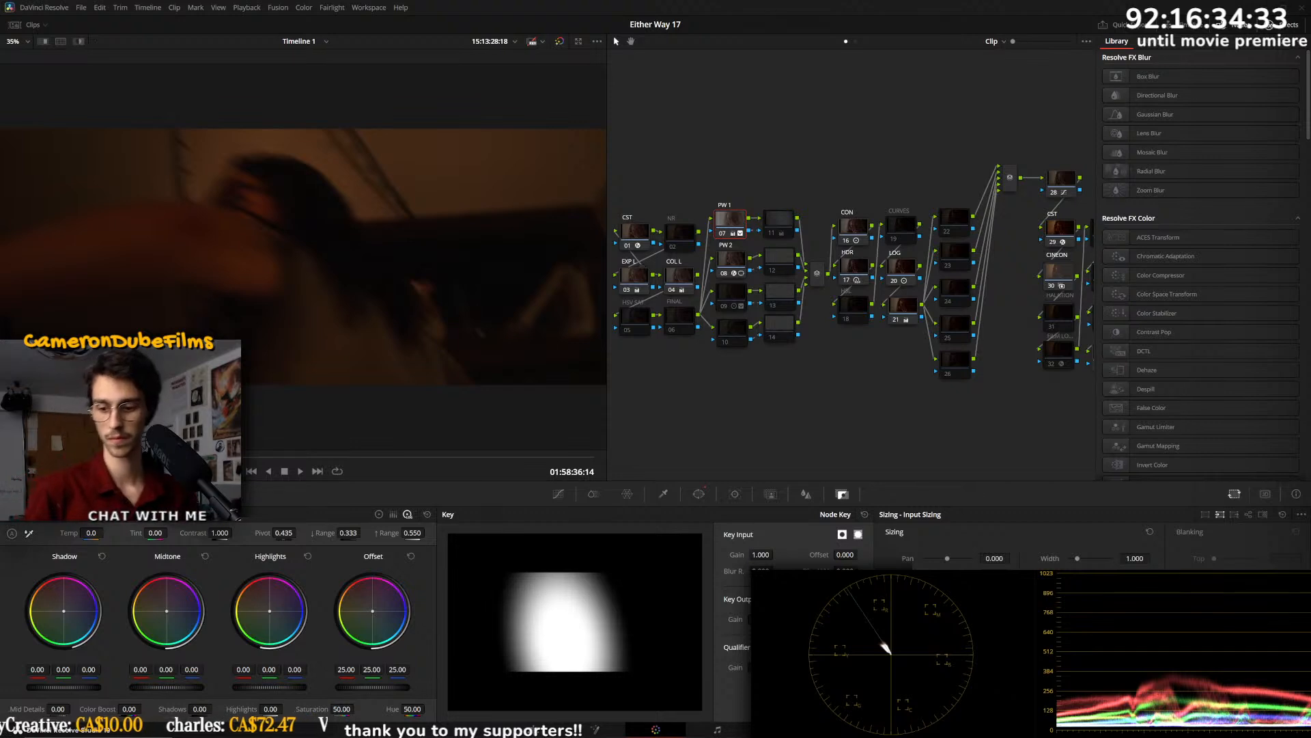
pyautogui.press('Down')
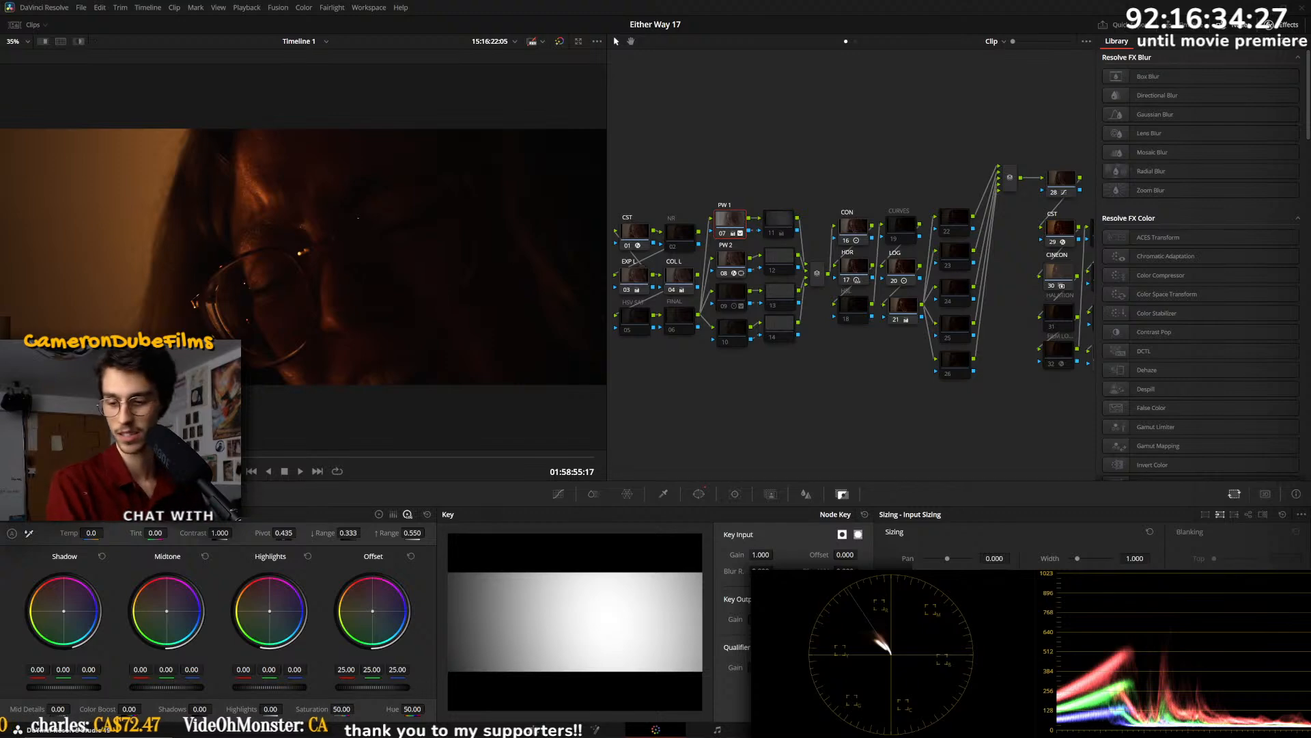
pyautogui.press('Down')
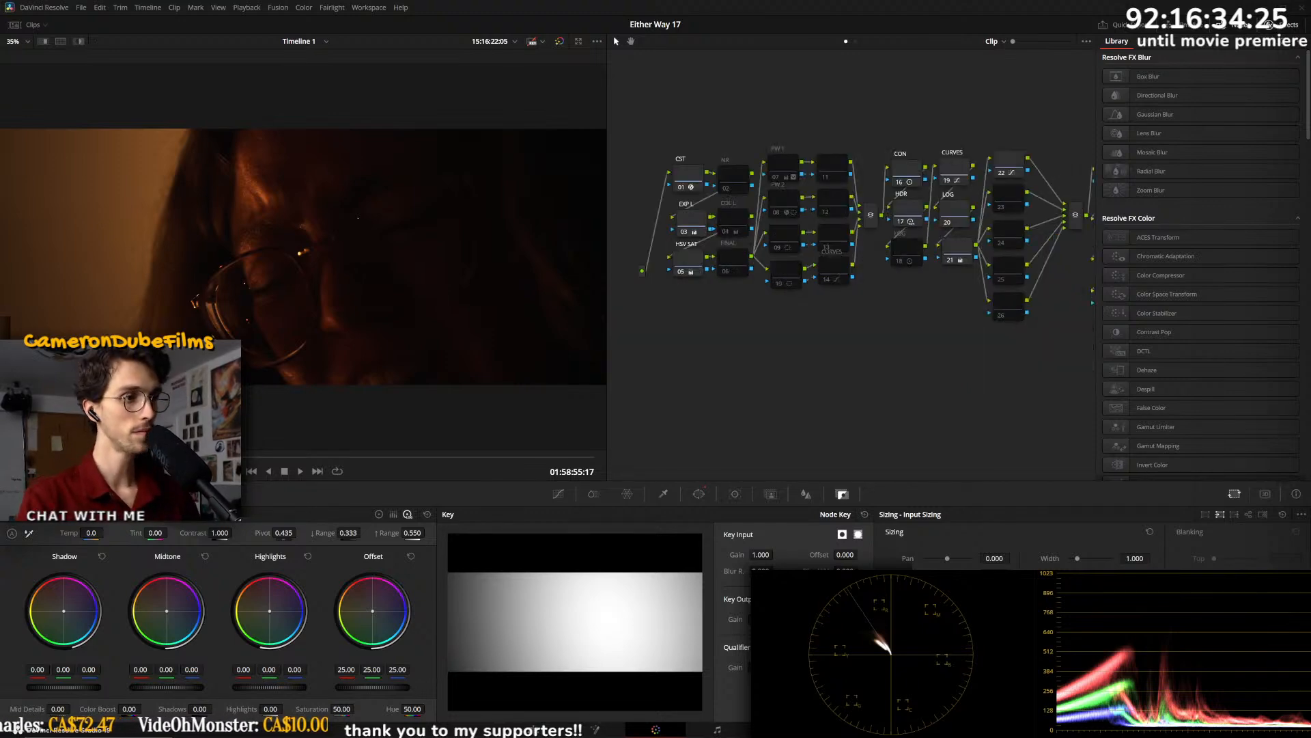
pyautogui.moveTo(292, 456); pyautogui.dragTo(466, 457)
# - Add a serial node after the SHARP node in the field shot's grade and enable the SHARP node
pyautogui.moveTo(908, 367); pyautogui.dragTo(740, 367)
pyautogui.click(1002, 220)
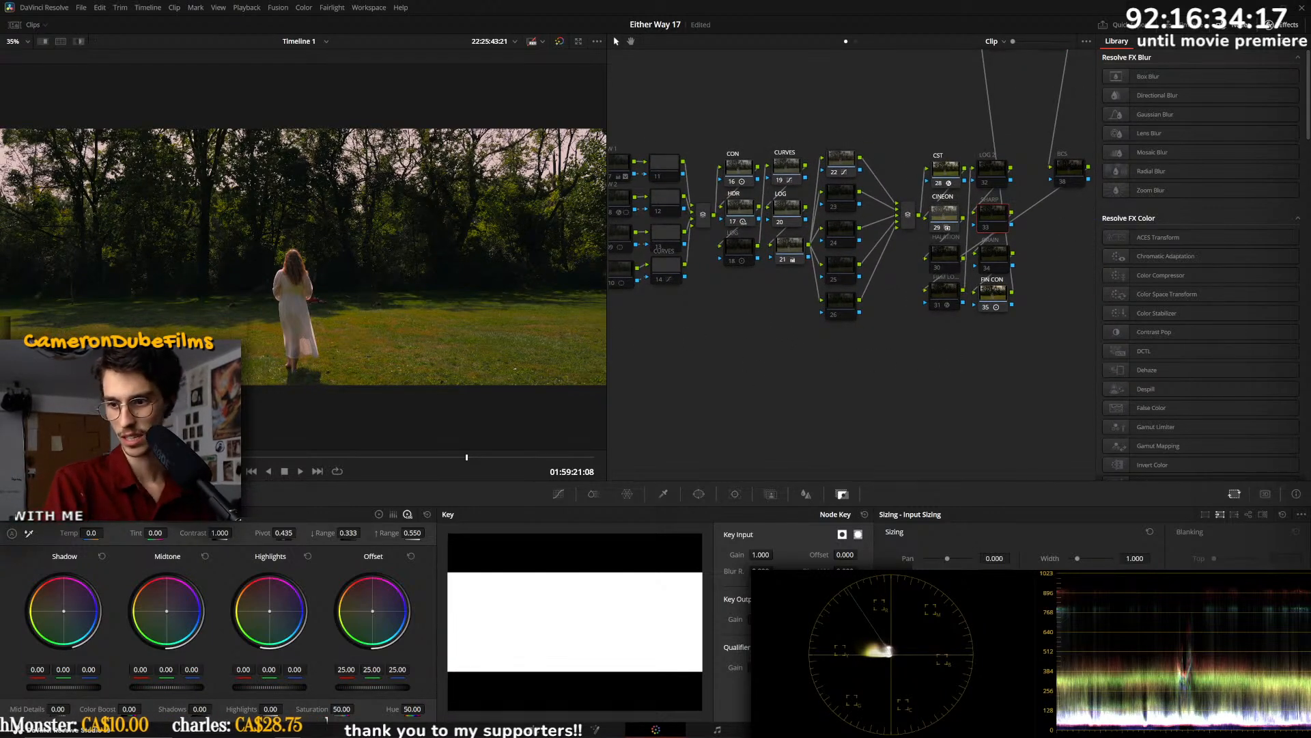
pyautogui.hotkey('alt', 'Tab')
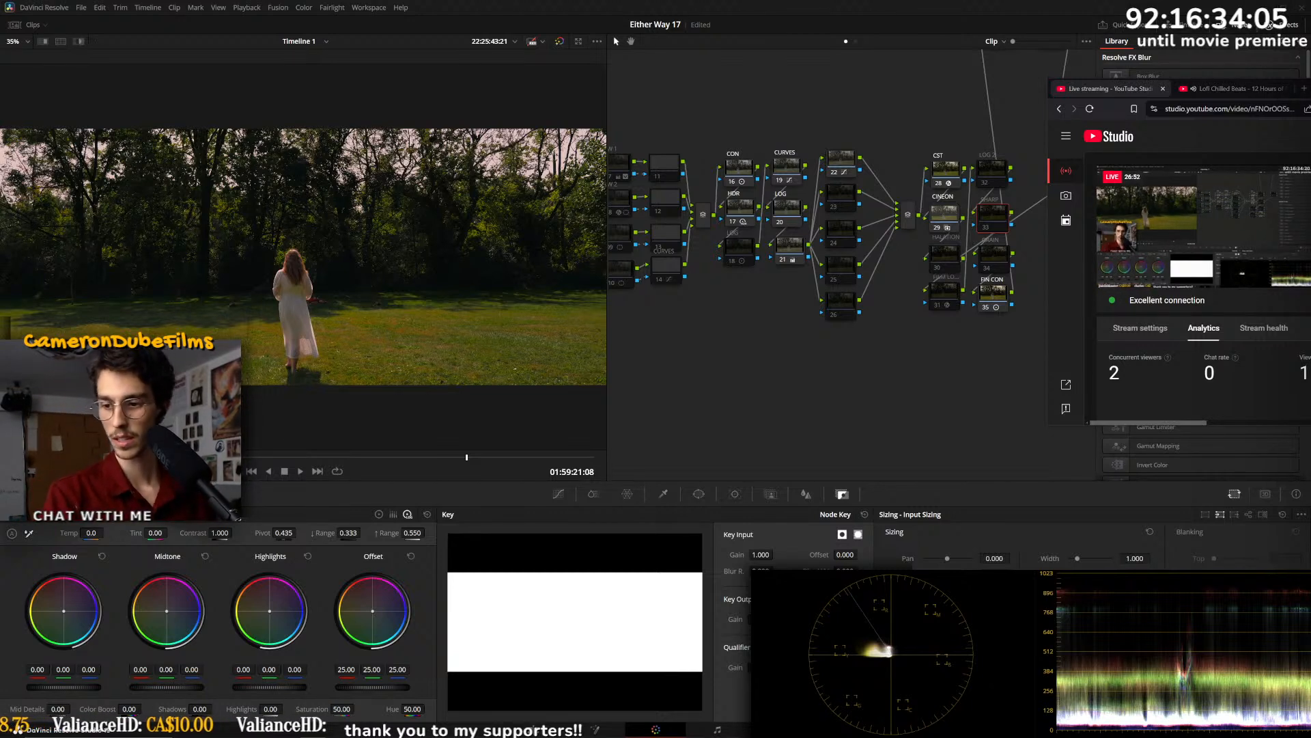
pyautogui.click(840, 3)
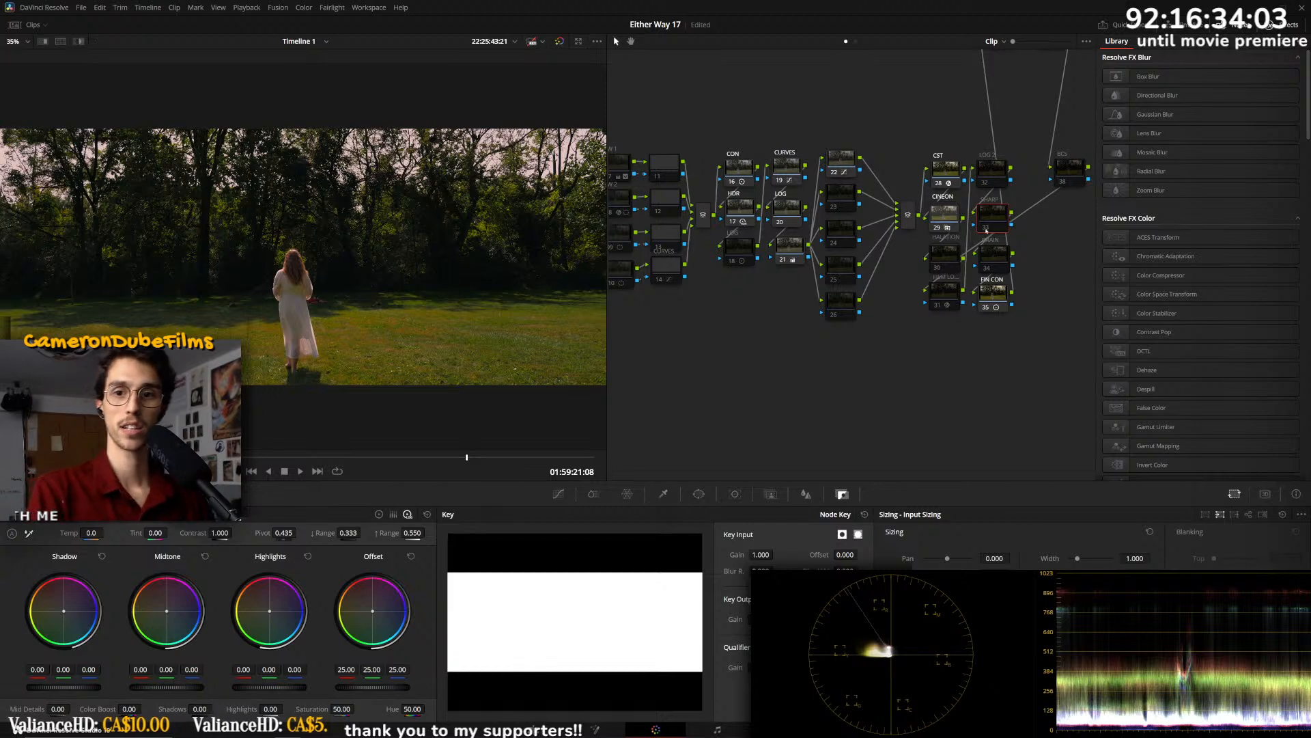
pyautogui.hotkey('alt', 's')
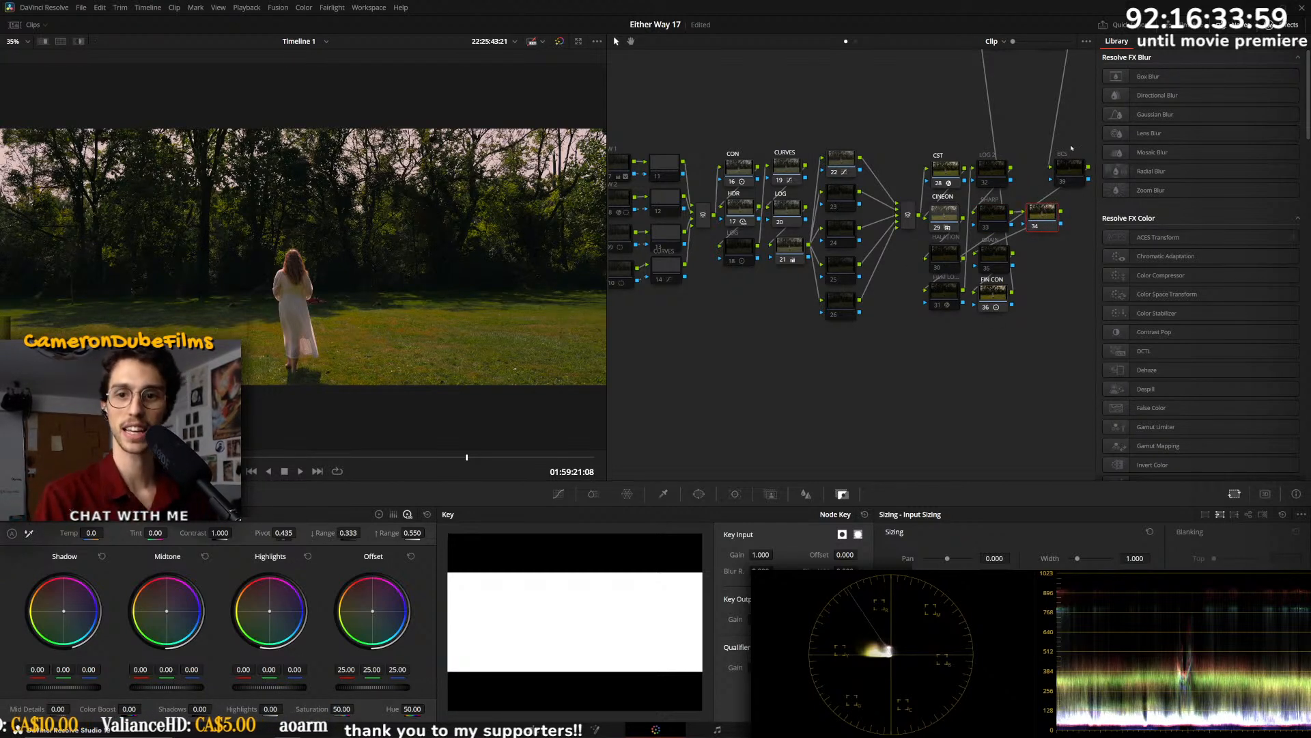
pyautogui.click(1004, 217)
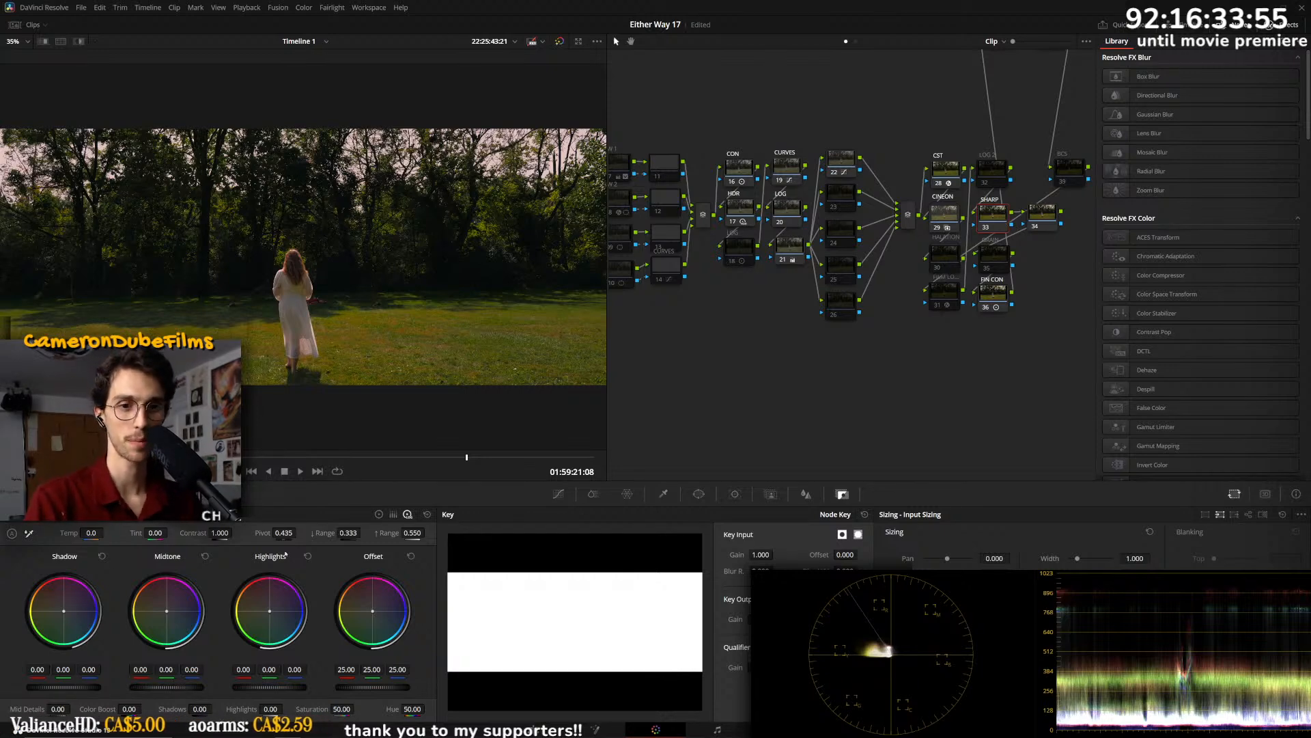
# - Add a wide elliptical window centred on the woman to the SHARP node and tighten its soft edge
pyautogui.click(699, 494)
pyautogui.click(460, 586)
pyautogui.moveTo(383, 247); pyautogui.dragTo(664, 301)
pyautogui.scroll(-1, 504, 290)
pyautogui.moveTo(354, 291)
pyautogui.mouseDown()
pyautogui.moveTo(371, 291)
pyautogui.moveTo(359, 291)
pyautogui.mouseUp()
pyautogui.scroll(-1, 424, 260)
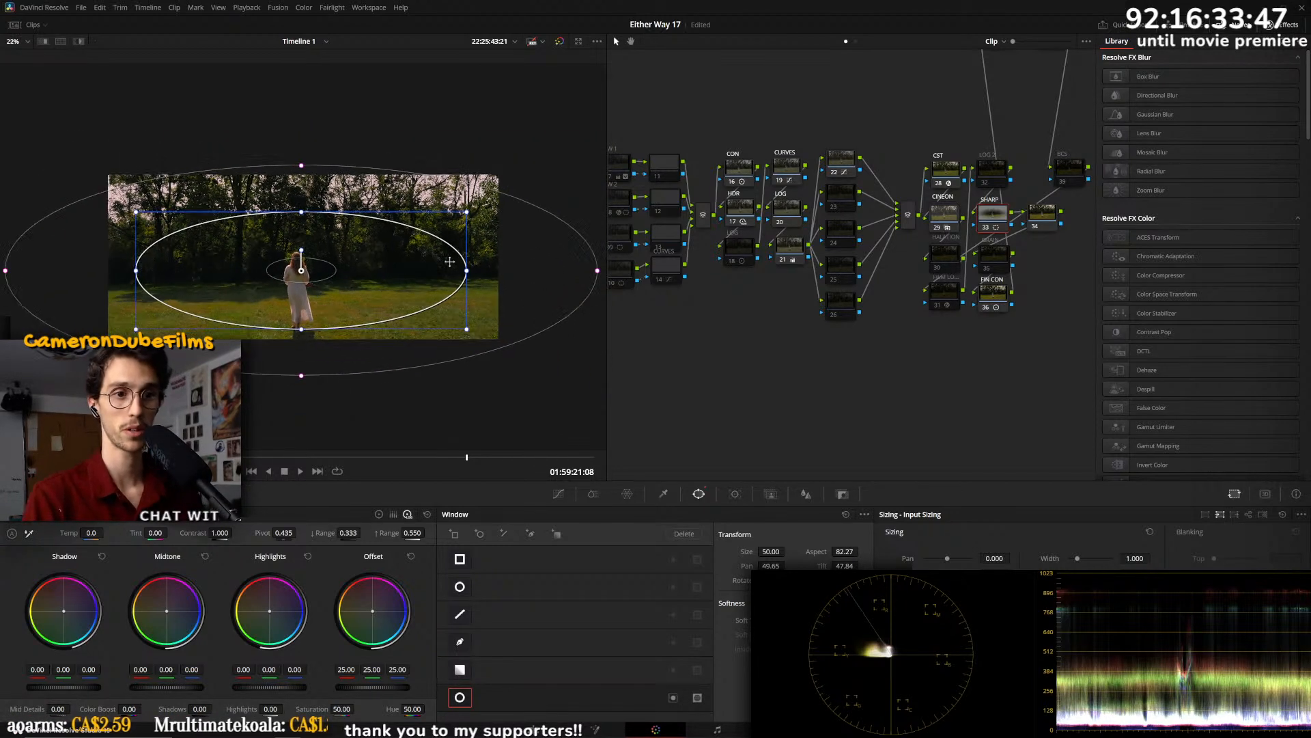
pyautogui.moveTo(599, 276); pyautogui.dragTo(523, 273)
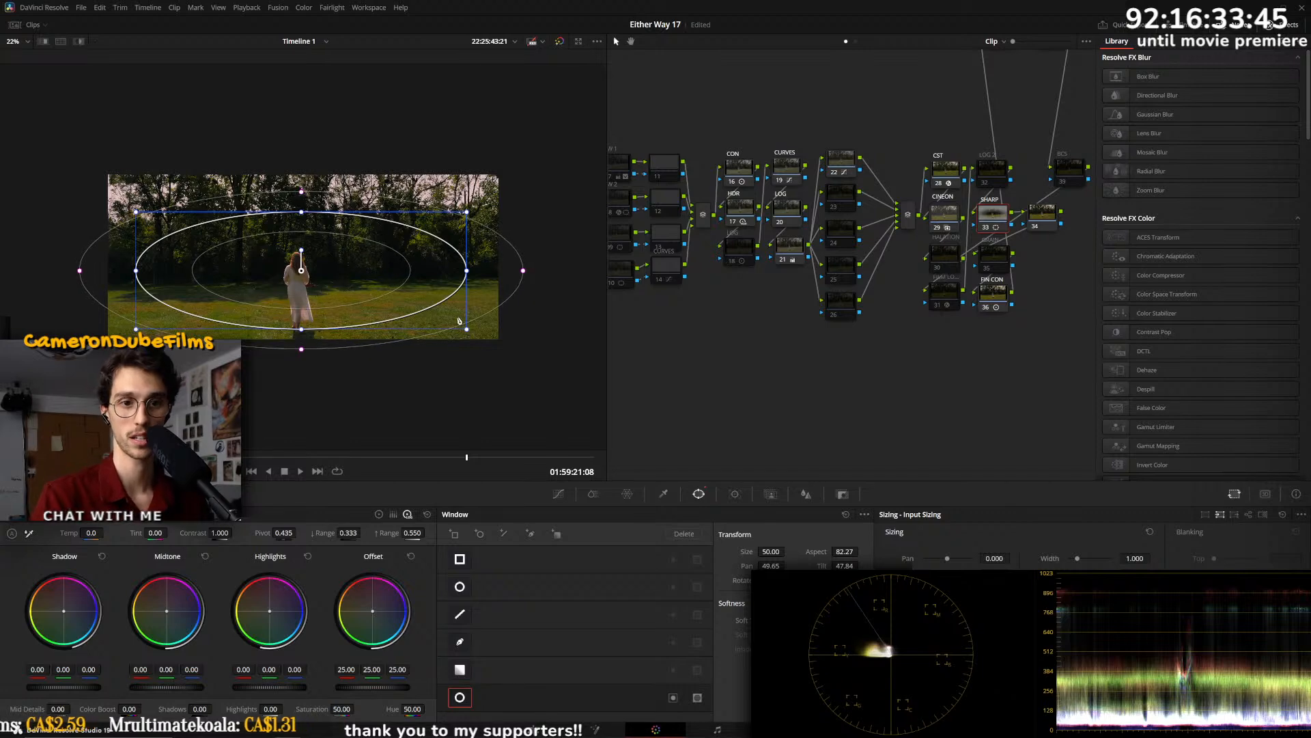
# - Enlarge the SHARP node's elliptical window to cover nearly the whole frame and shift it slightly upward
pyautogui.moveTo(467, 331); pyautogui.dragTo(491, 355)
pyautogui.moveTo(301, 196); pyautogui.dragTo(301, 188)
pyautogui.moveTo(357, 271); pyautogui.dragTo(356, 263)
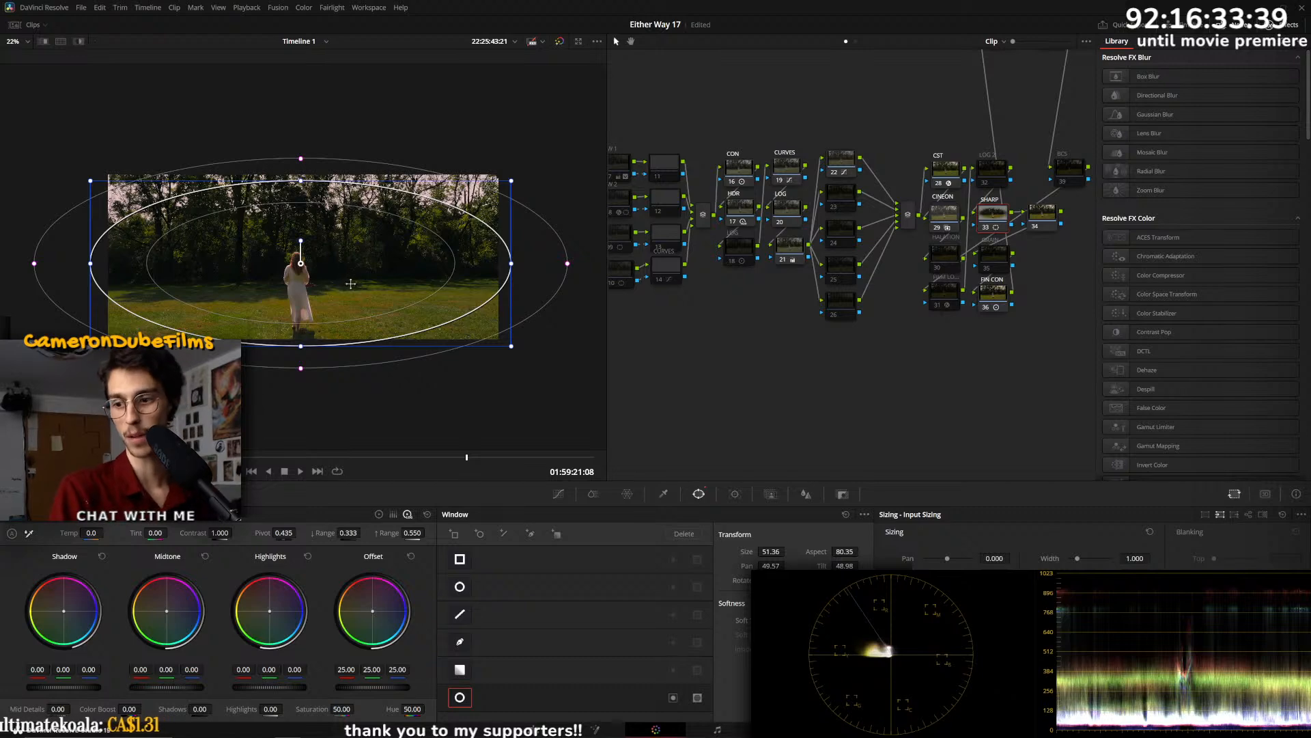
pyautogui.moveTo(358, 291); pyautogui.dragTo(359, 284)
pyautogui.moveTo(519, 192); pyautogui.dragTo(498, 183)
# - Select the node after SHARP and search the effects library for lens effects, then clear the search
pyautogui.click(1041, 213)
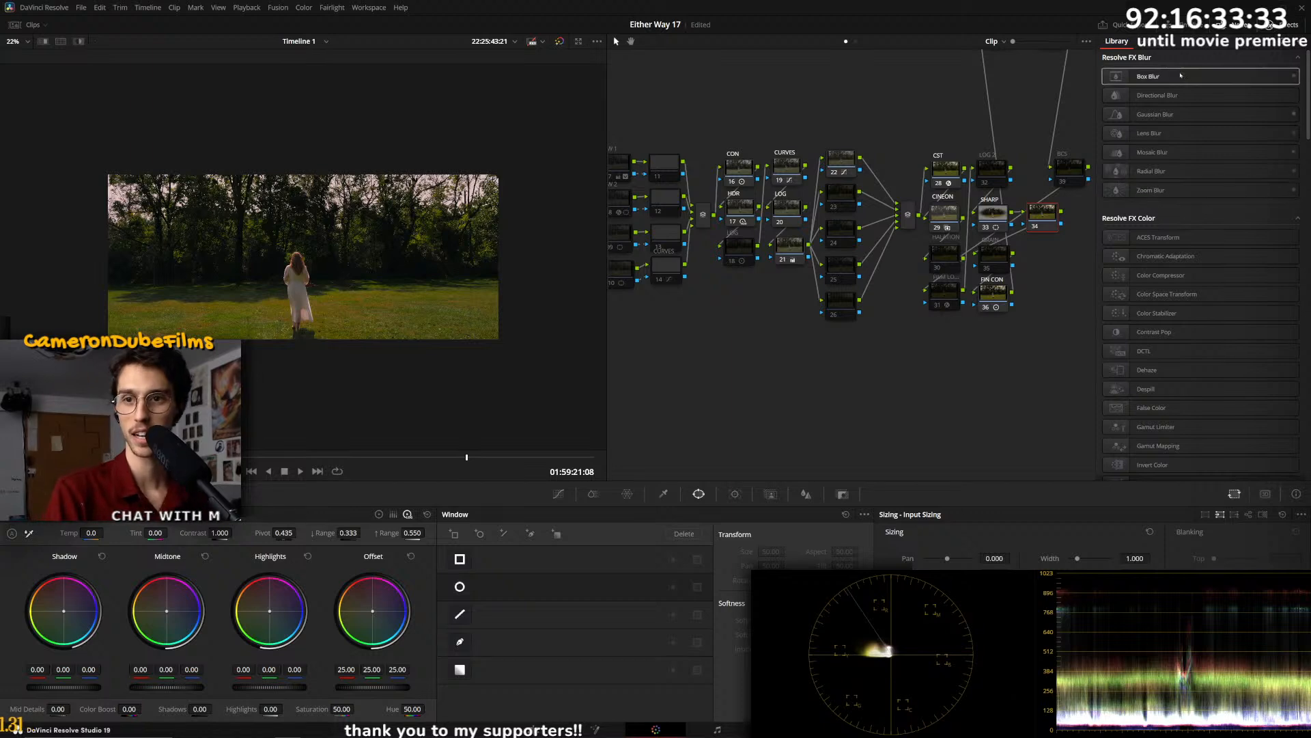
pyautogui.click(1283, 42)
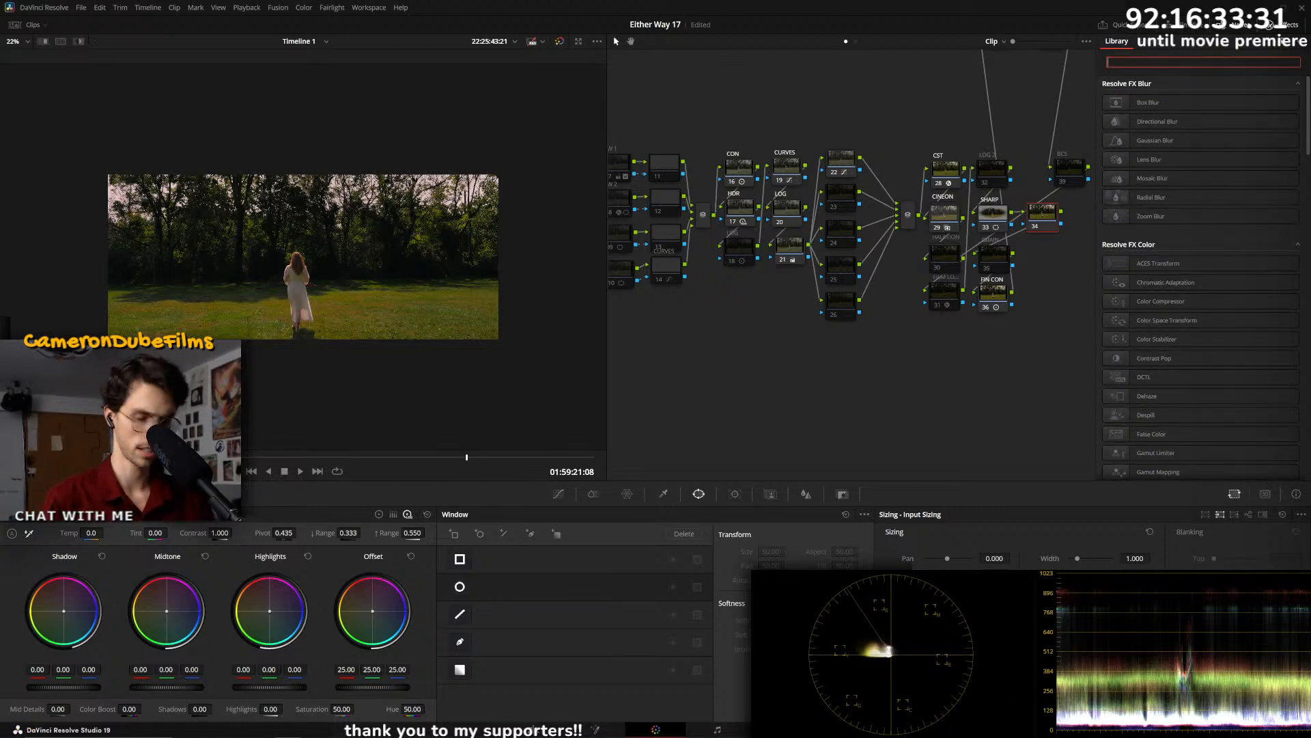
pyautogui.write('lens')
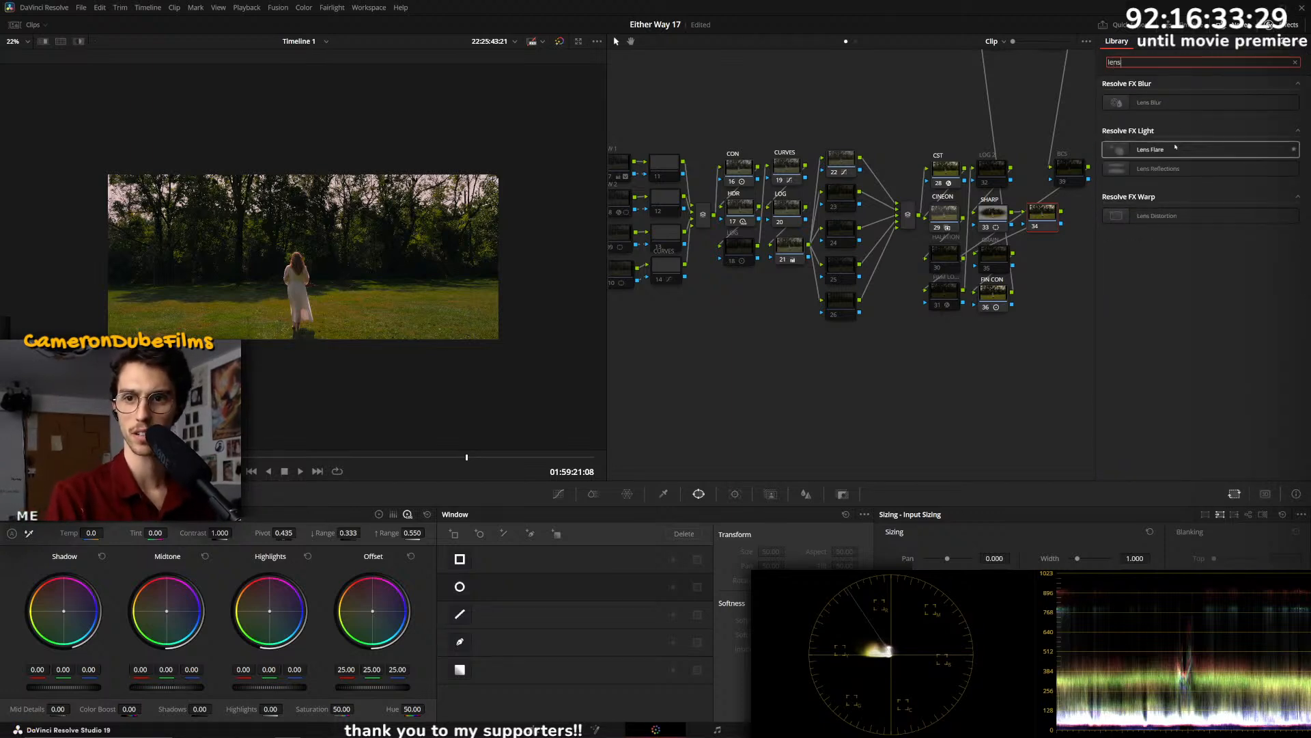
pyautogui.click(1295, 62)
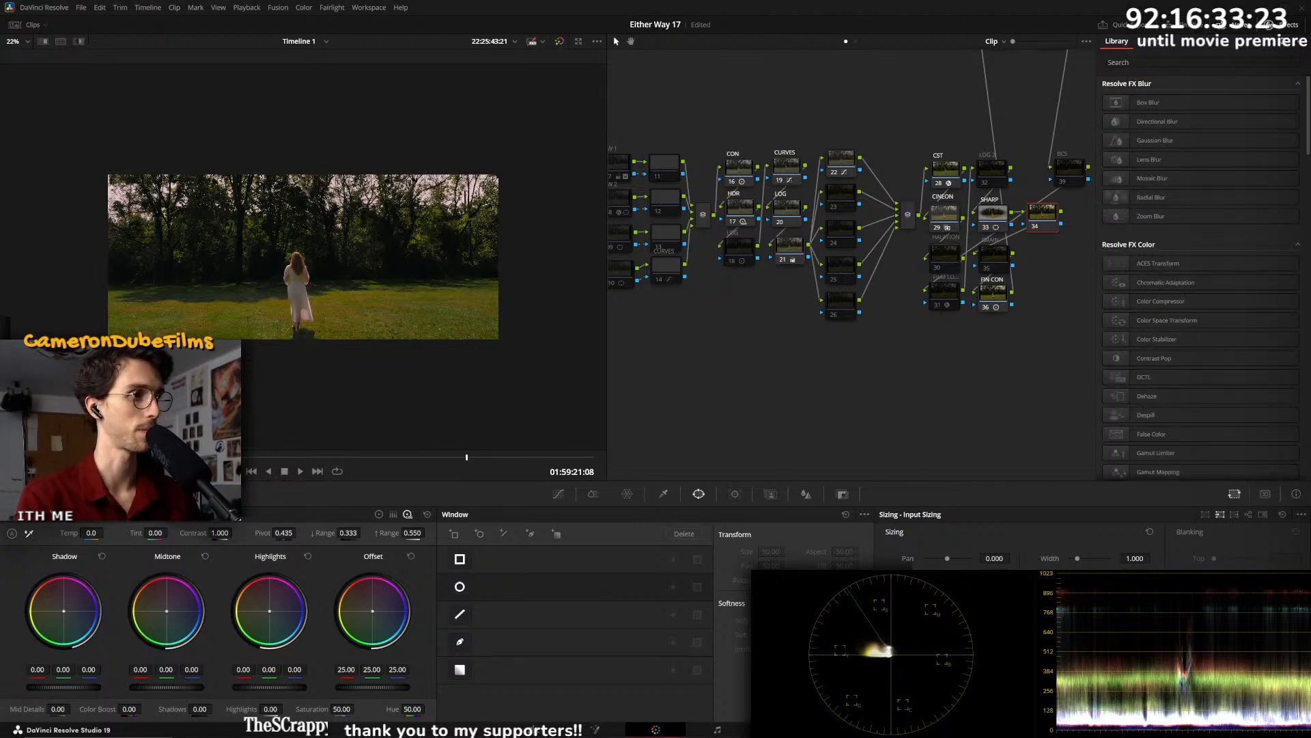
# - Find the Tilt-Shift Blur effect in the library and apply it to the serial node after SHARP
pyautogui.press('Up')
pyautogui.click(929, 208)
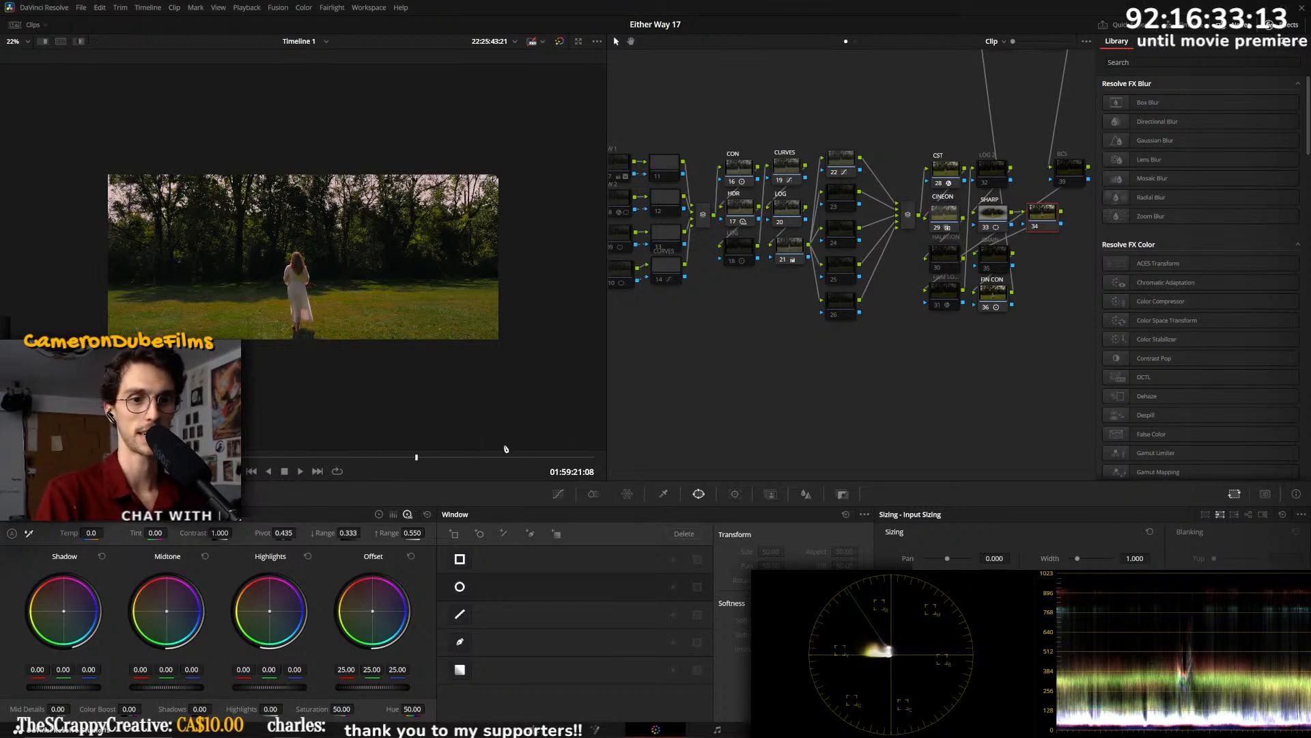
pyautogui.scroll(3, 357, 301)
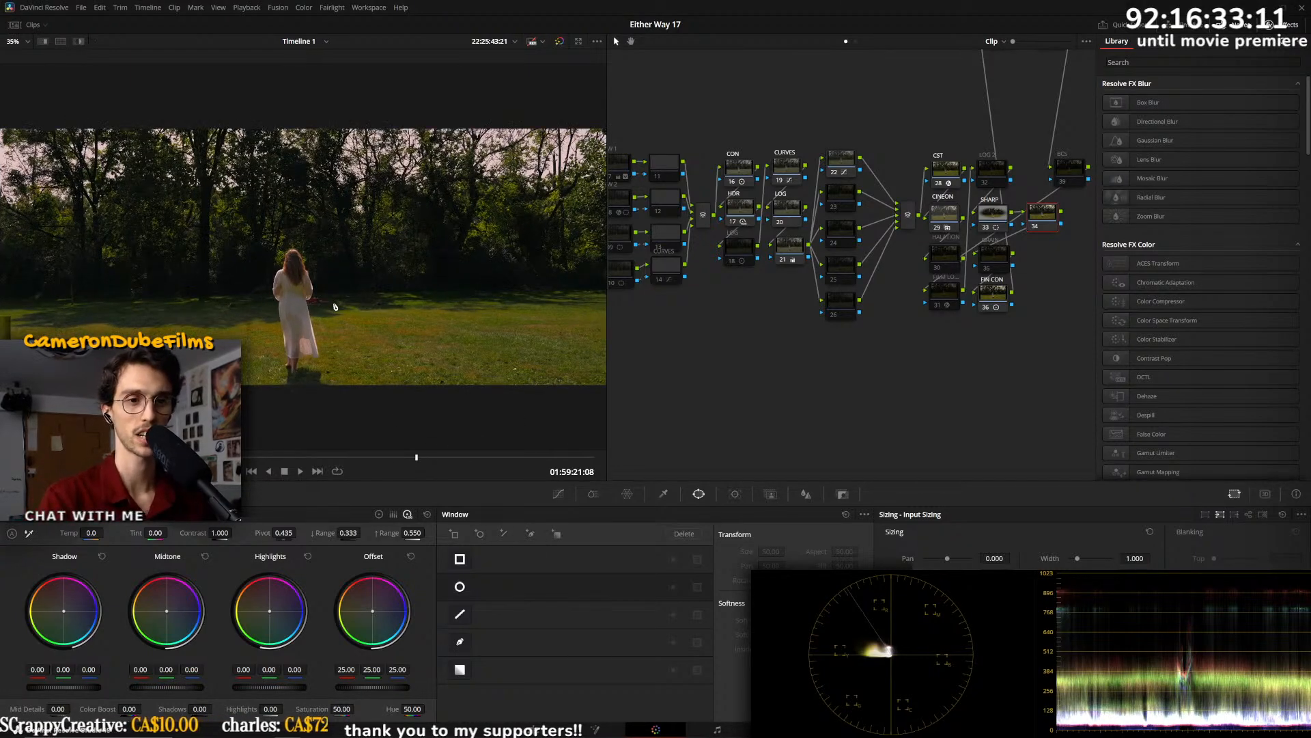
pyautogui.click(1198, 62)
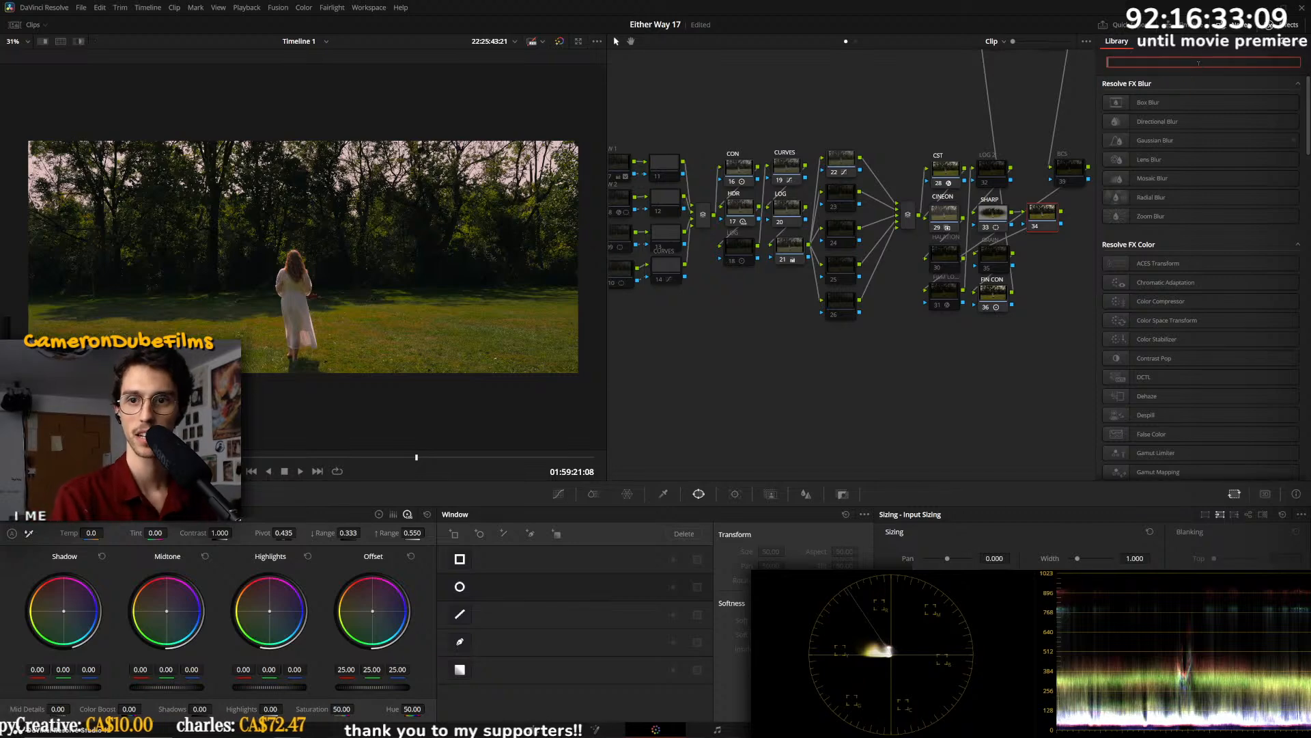
pyautogui.write('tilt')
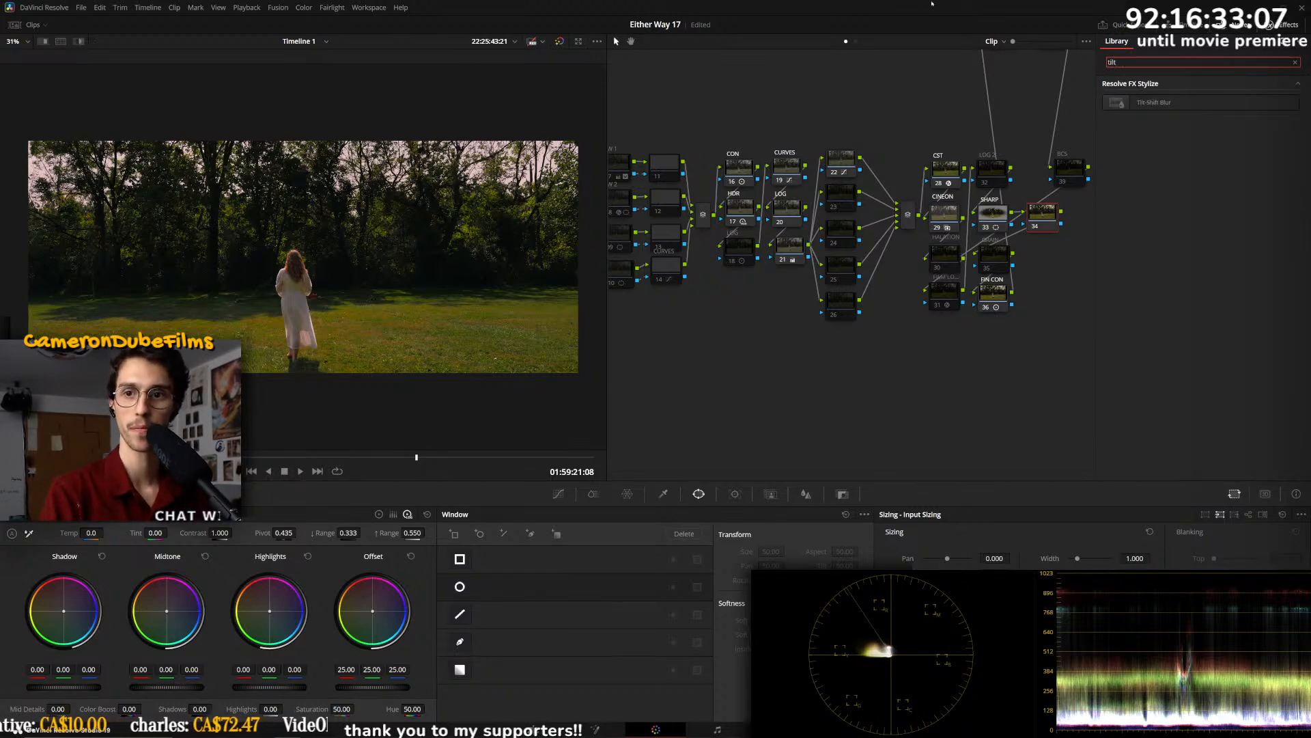
pyautogui.moveTo(1186, 106); pyautogui.dragTo(1041, 215)
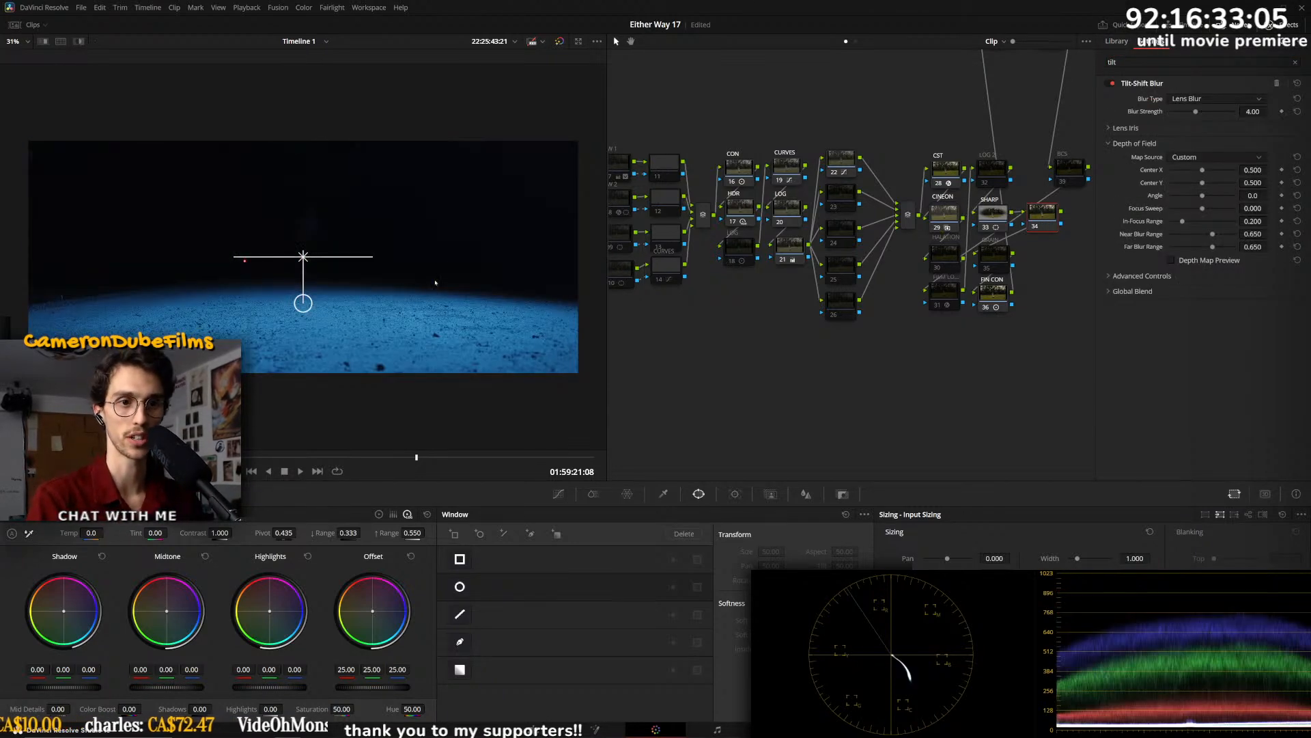
# - At 01:59:20:06, set the blur's depth-of-field map source to From Alpha In and connect the SHARP node's alpha output to the blur node
pyautogui.press('Left')
pyautogui.press('Left')
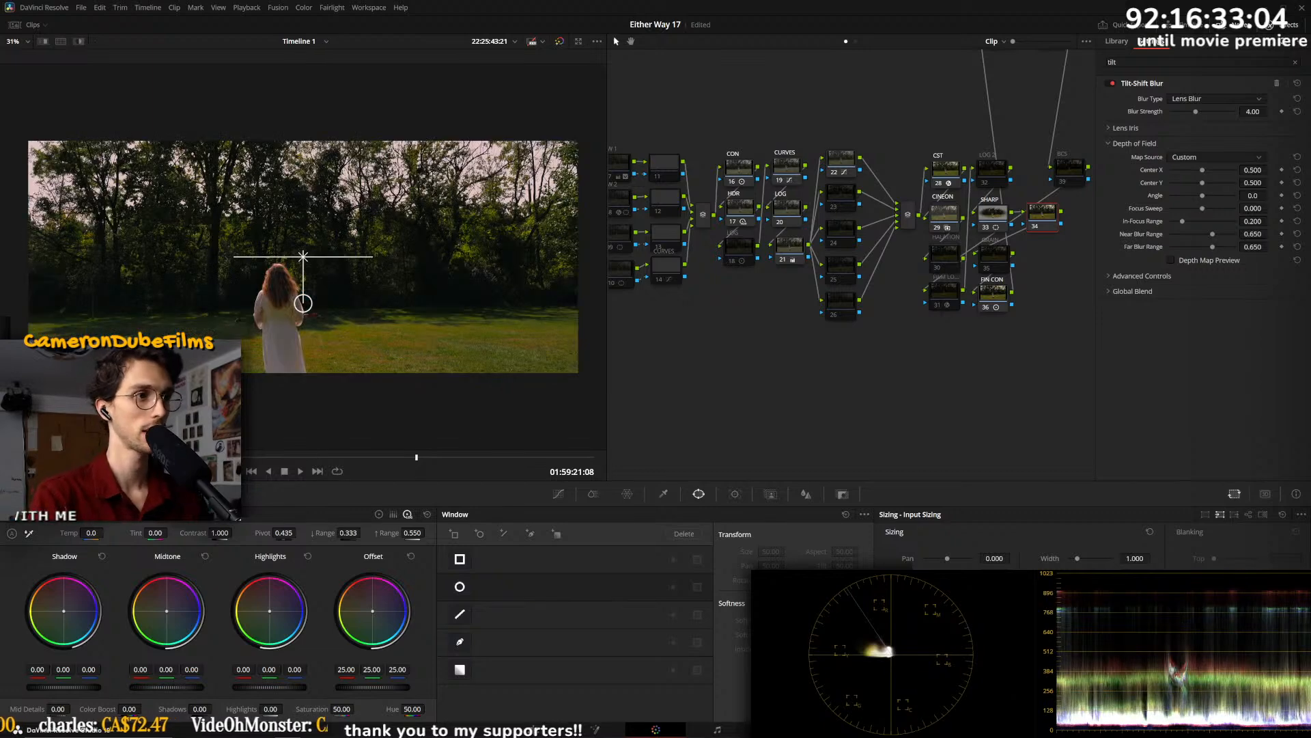
pyautogui.hotkey('shift', 'Left')
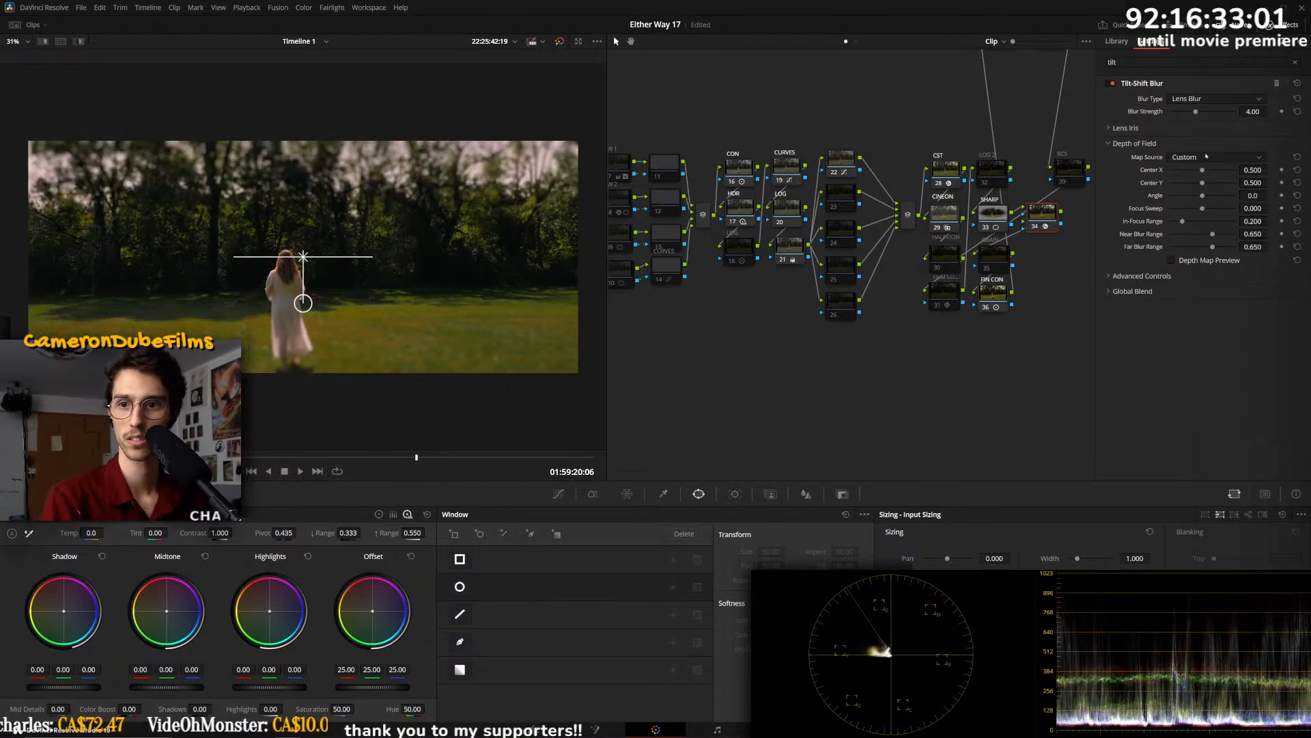
pyautogui.click(1185, 157)
pyautogui.click(1195, 182)
pyautogui.moveTo(1013, 225); pyautogui.dragTo(1023, 229)
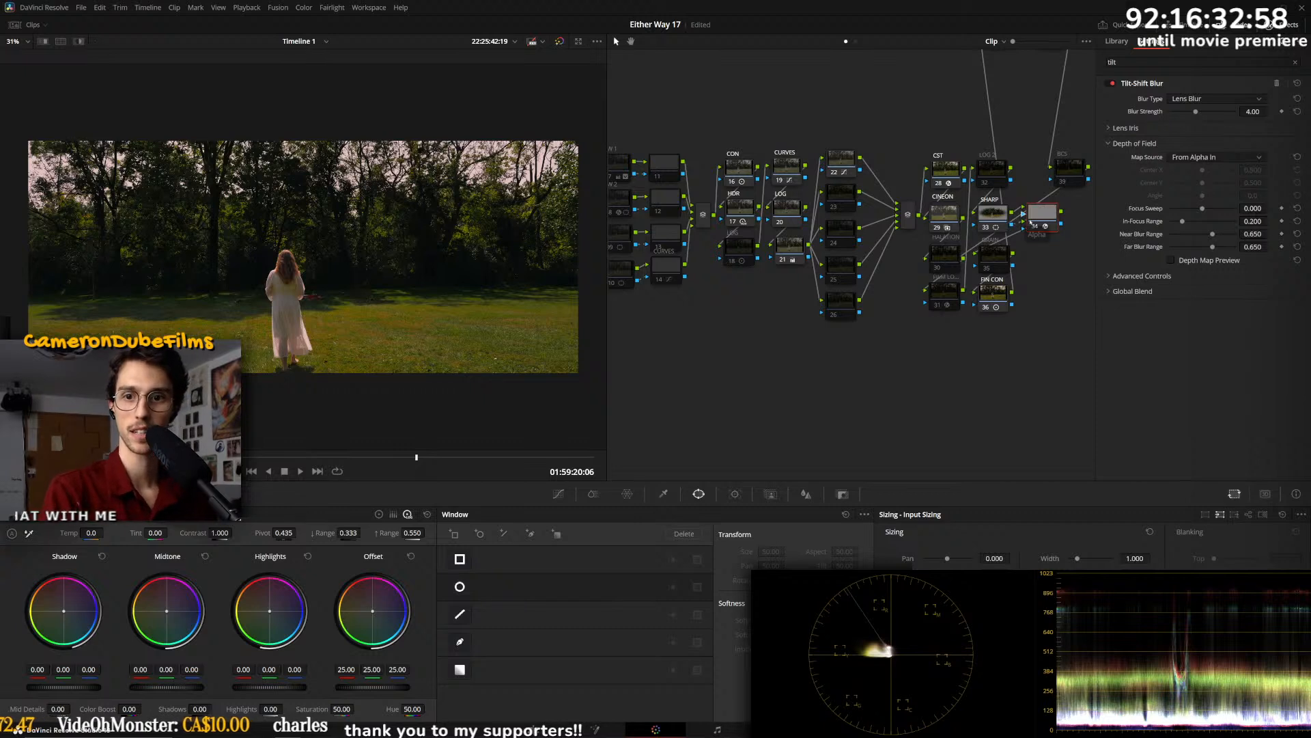
# - Invert the SHARP node's elliptical window to limit the blur to the frame's outer edges
pyautogui.scroll(1, 491, 285)
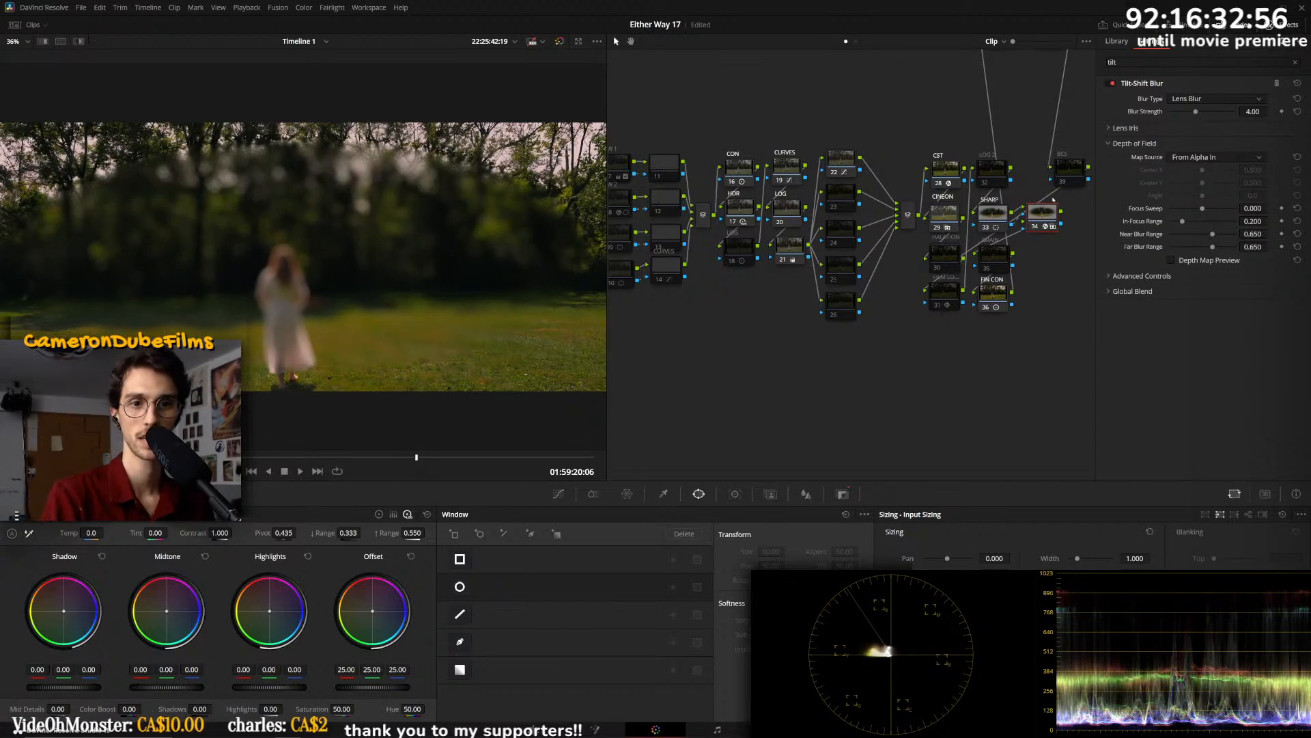
pyautogui.click(985, 215)
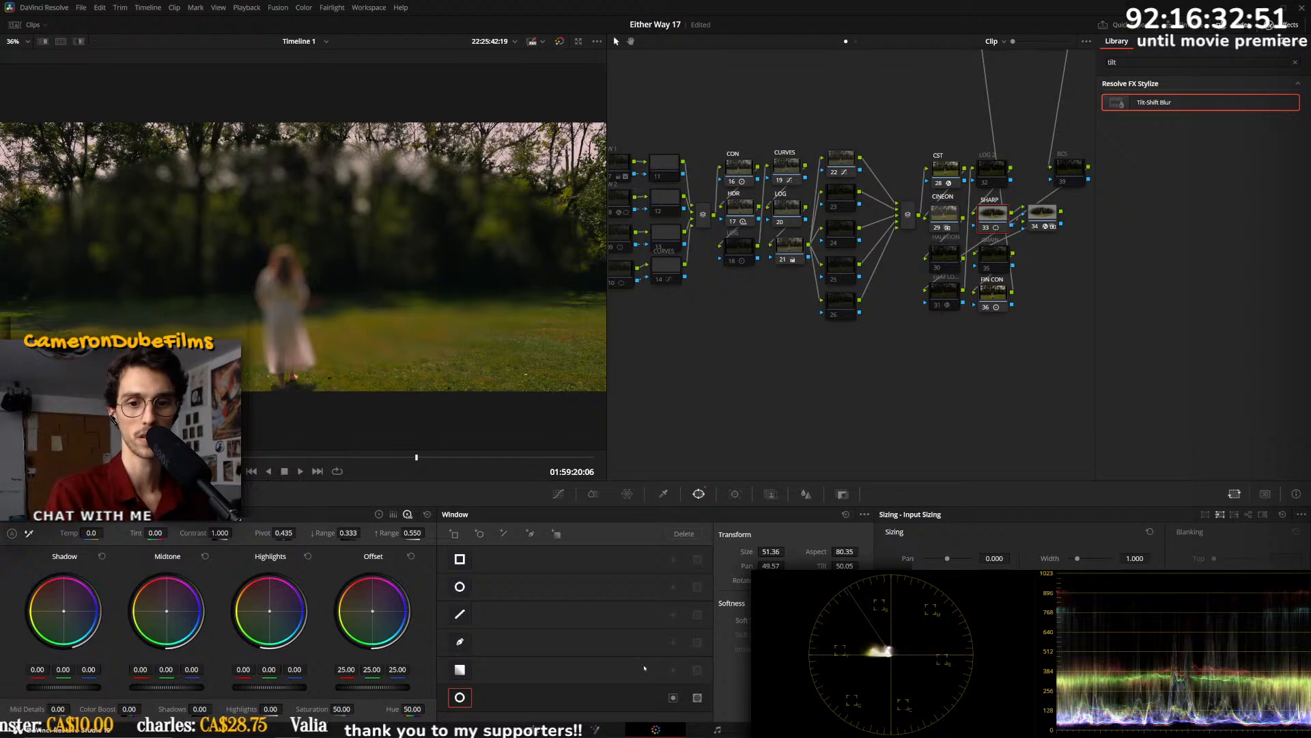
pyautogui.click(674, 698)
pyautogui.scroll(-1, 420, 288)
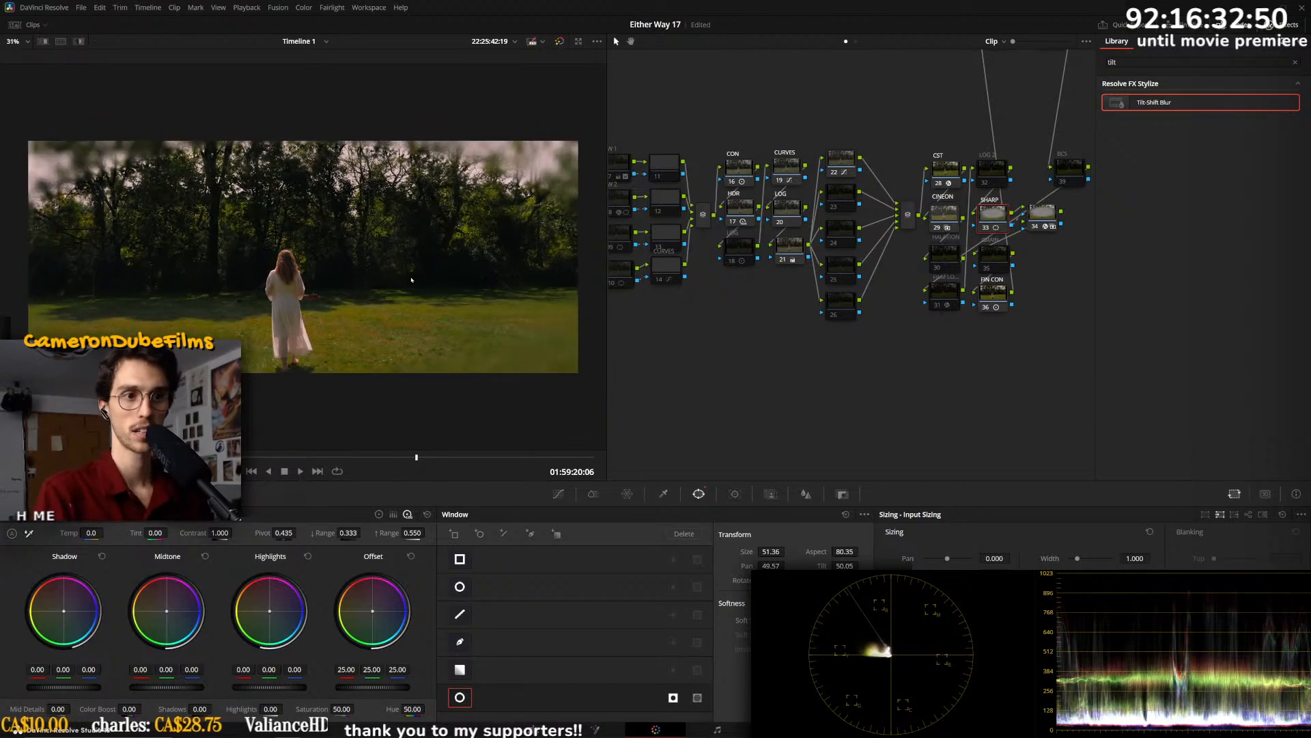
# - Set the Tilt-Shift Blur strength to 2.40 and its lens iris anamorphism to 0.430
pyautogui.click(1043, 214)
pyautogui.moveTo(1194, 114); pyautogui.dragTo(1186, 120)
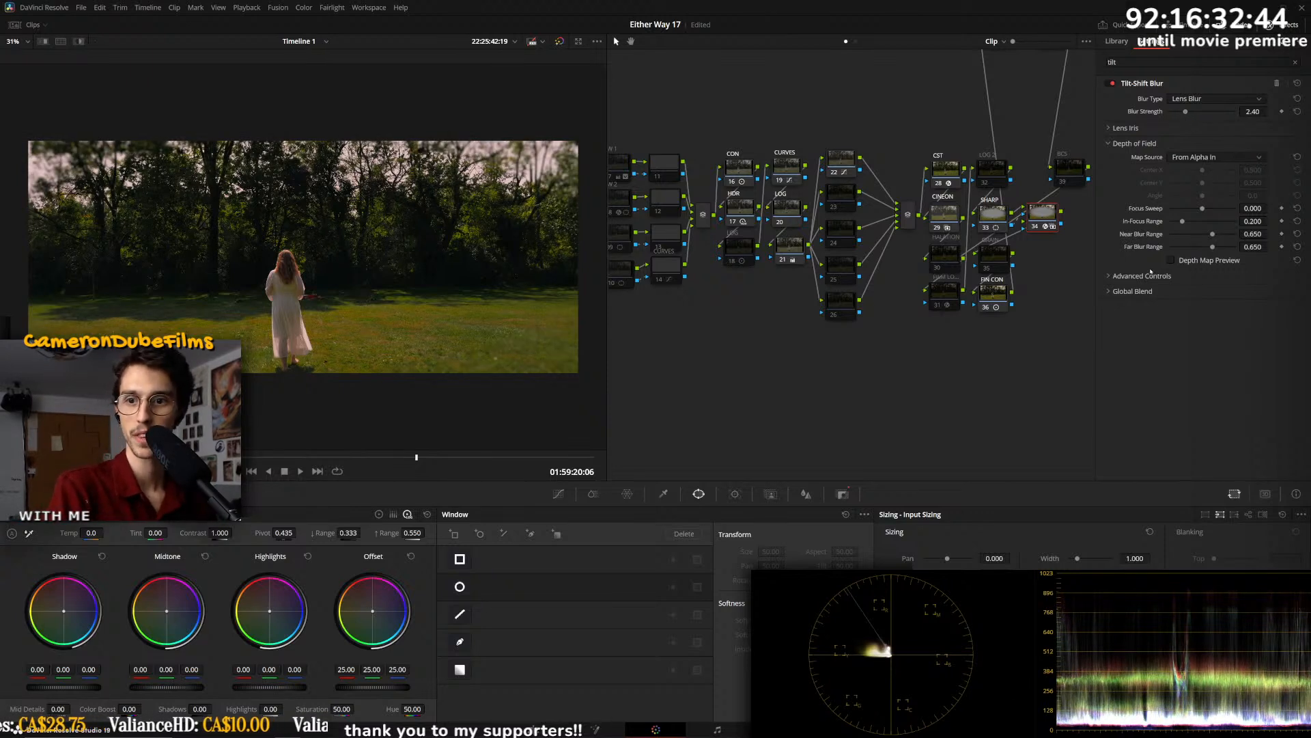
pyautogui.click(1124, 128)
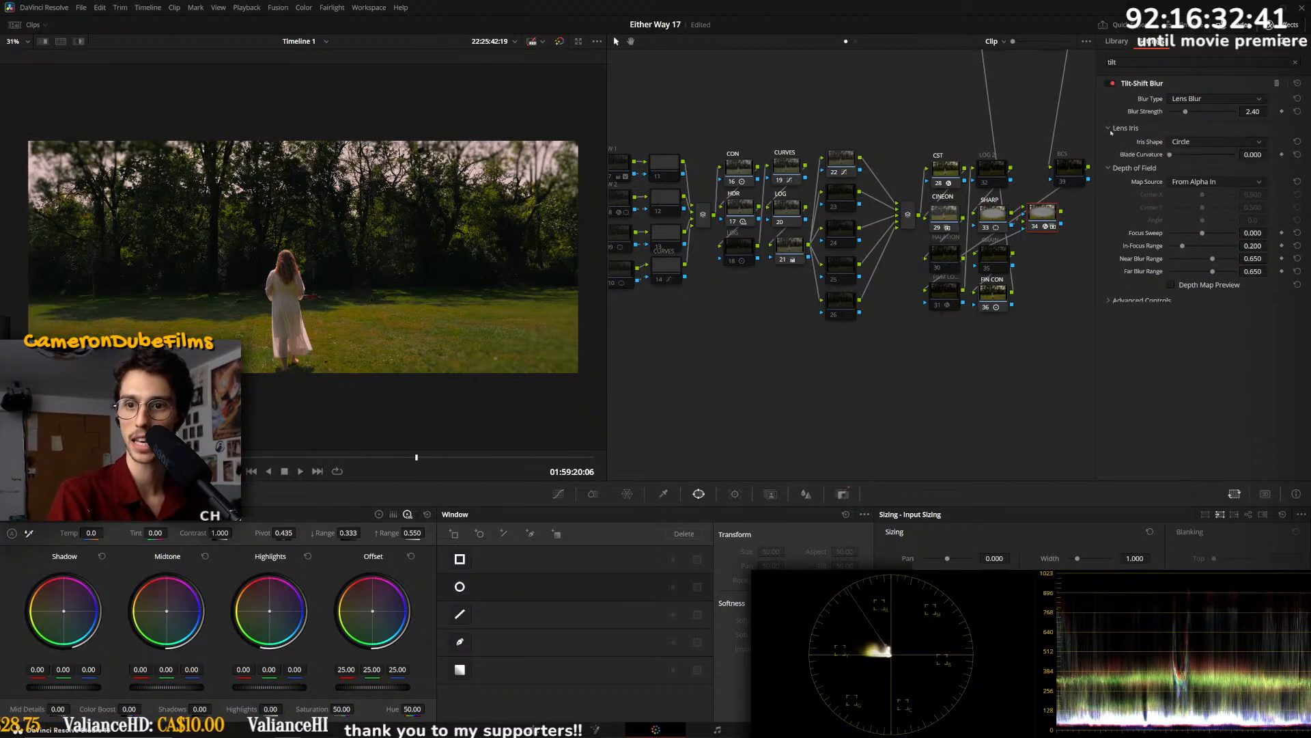
pyautogui.moveTo(1190, 181); pyautogui.dragTo(1140, 180)
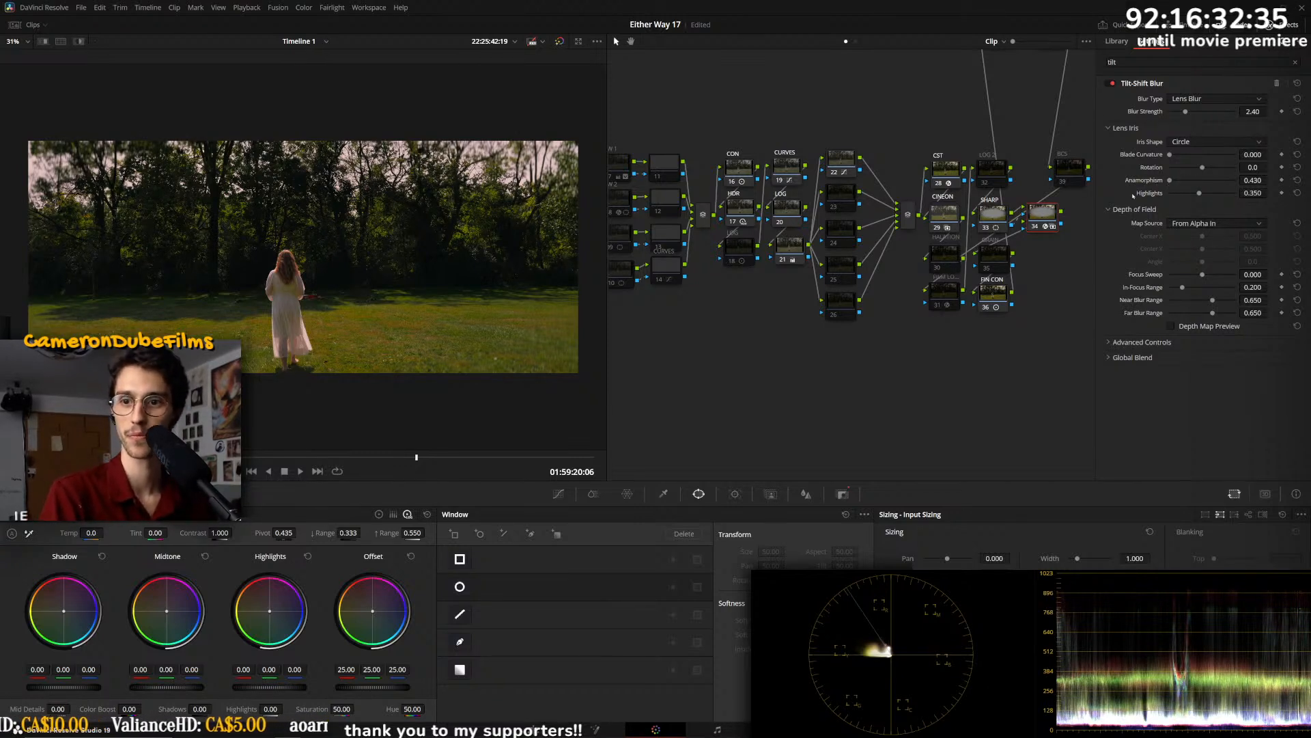
pyautogui.scroll(1, 317, 274)
pyautogui.scroll(-1, 452, 272)
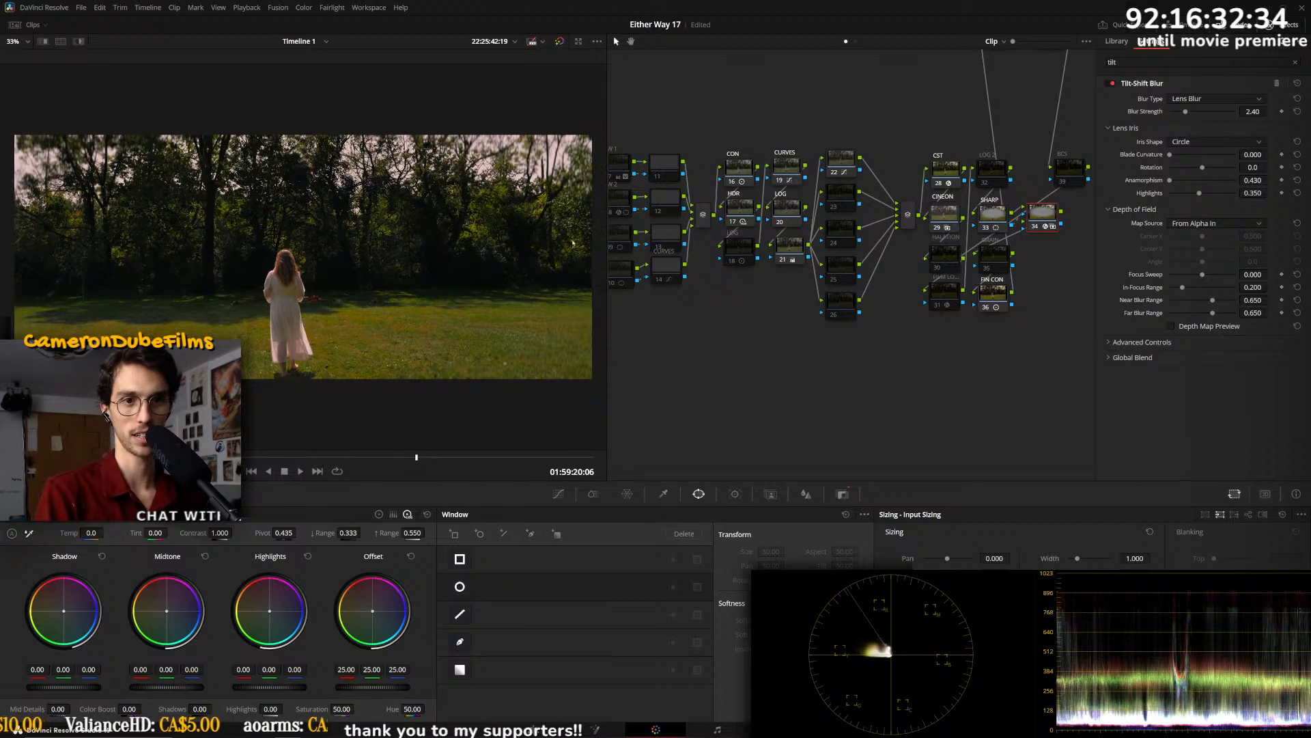
# - Adjust the SHARP ellipse to size 53.74 and aspect 76.97, widen its soft edge far beyond the frame, and check the shot full screen
pyautogui.click(995, 214)
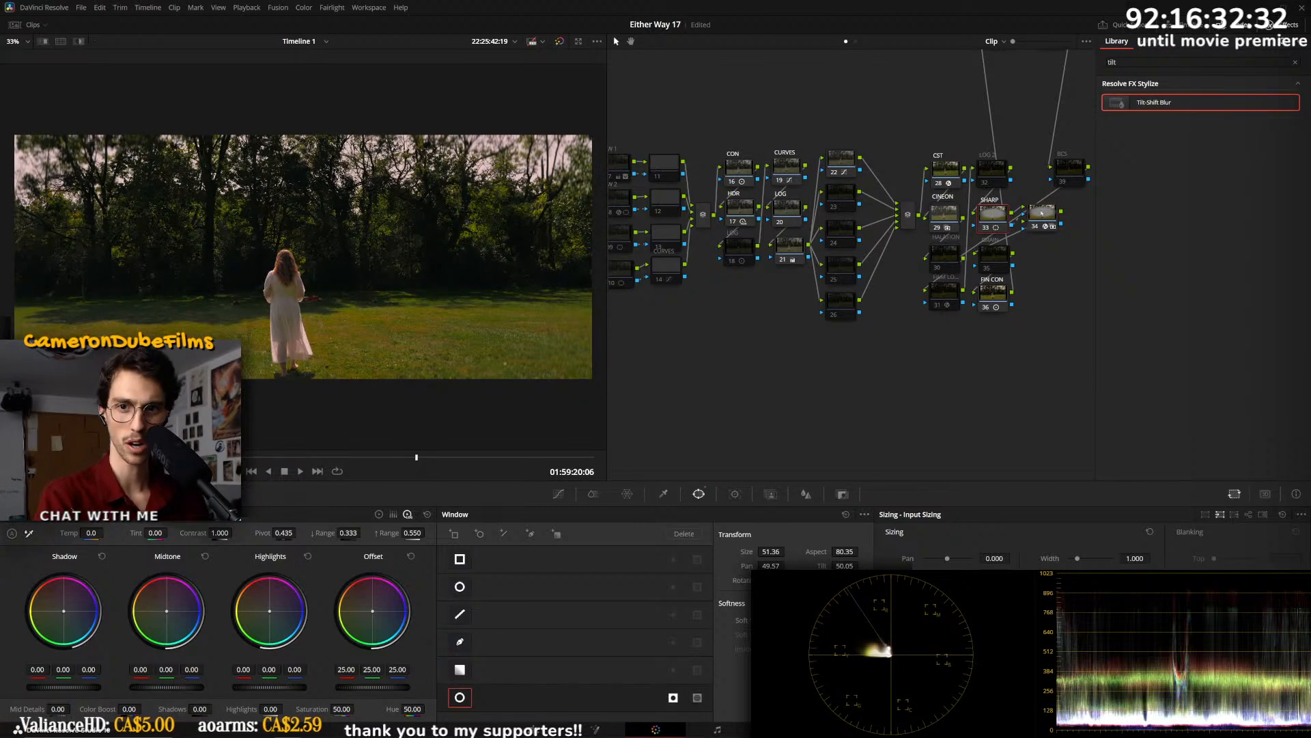
pyautogui.click(26, 471)
pyautogui.click(48, 515)
pyautogui.scroll(-2, 370, 299)
pyautogui.moveTo(299, 375); pyautogui.dragTo(301, 407)
pyautogui.moveTo(304, 355); pyautogui.dragTo(306, 419)
pyautogui.scroll(-2, 322, 231)
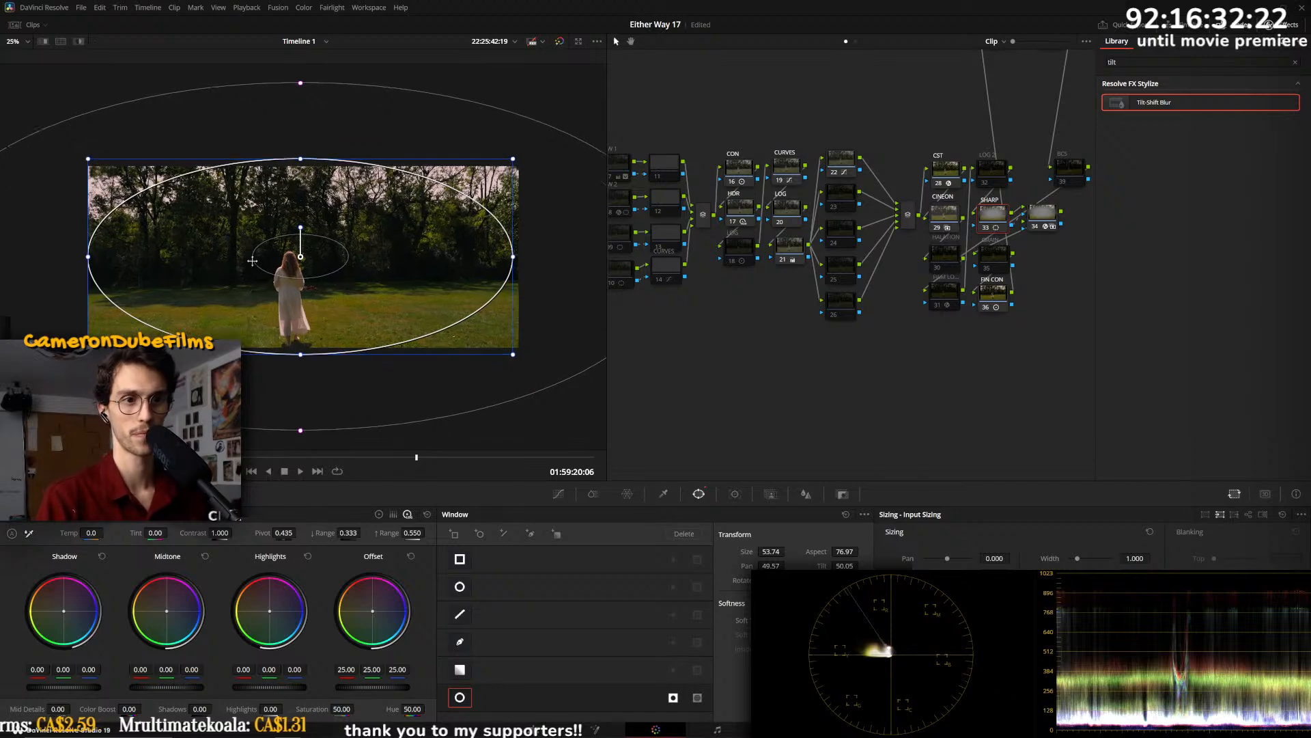
pyautogui.hotkey('ctrl', 'f')
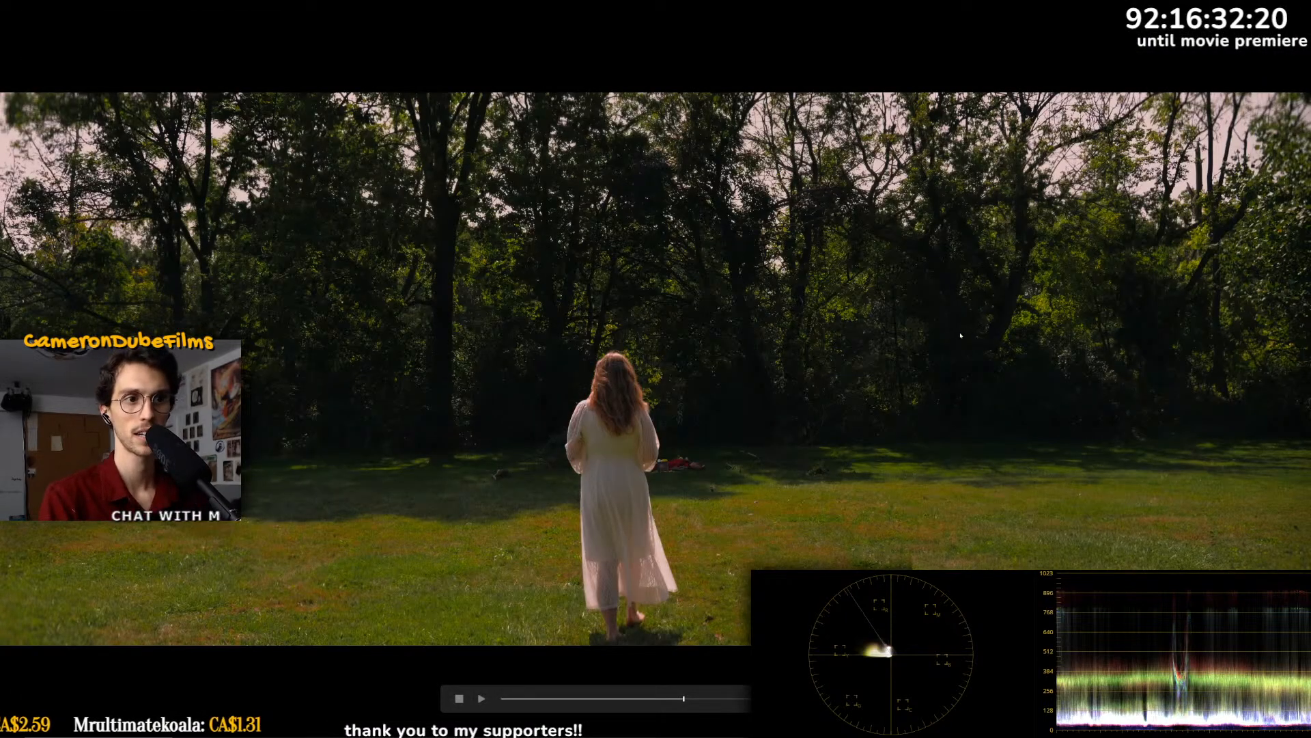
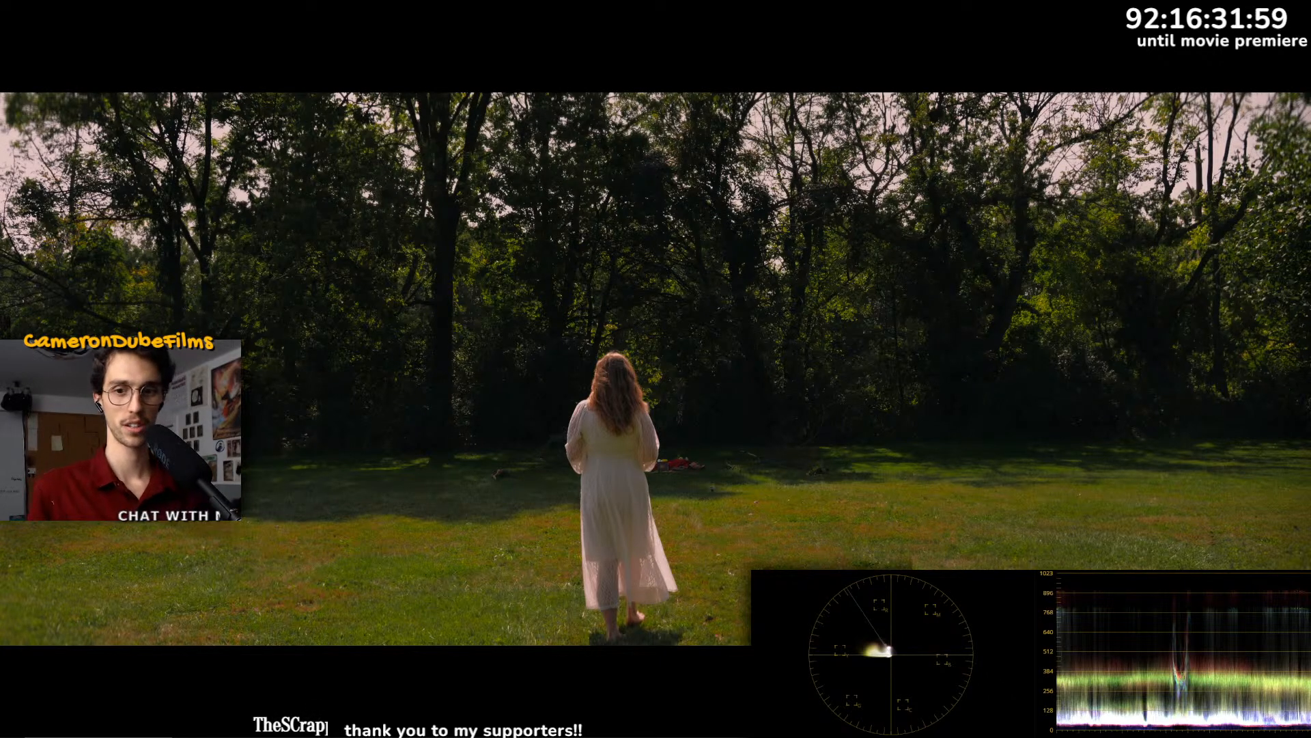
pyautogui.moveTo(918, 317)
pyautogui.press('Escape')
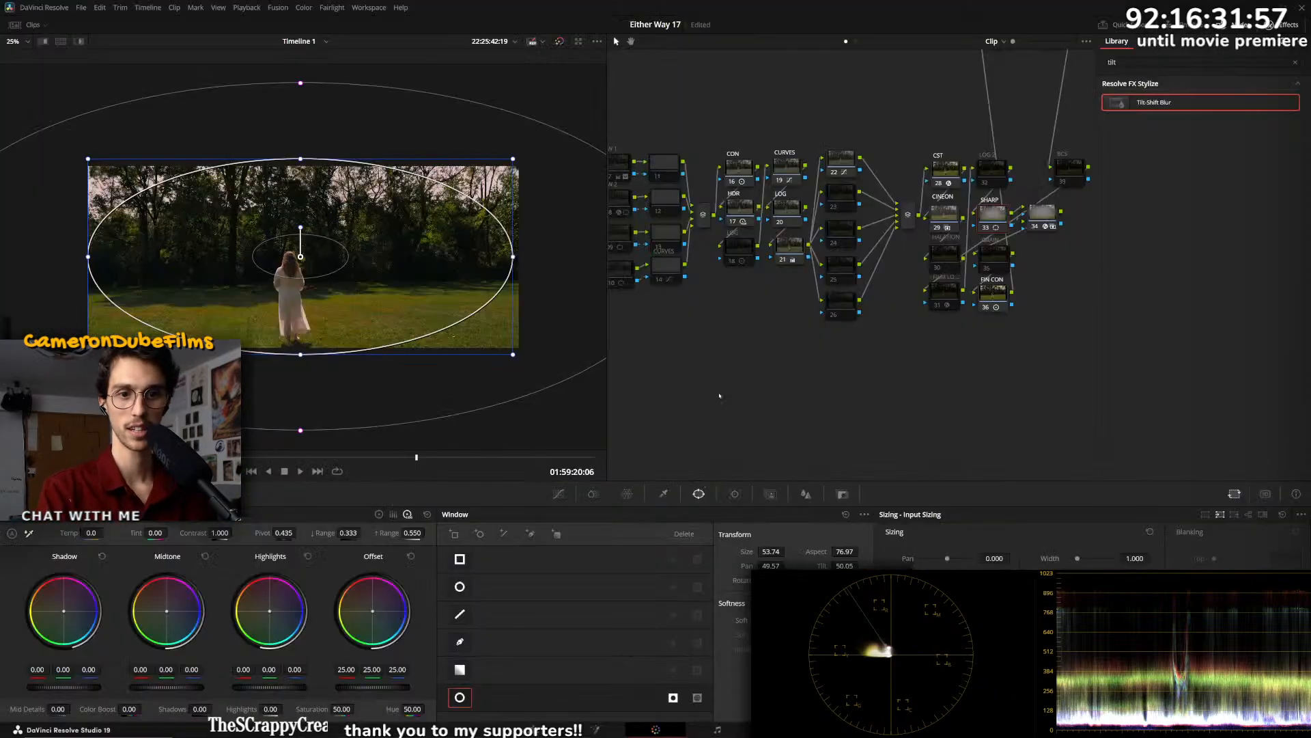
# - Shrink the SHARP node's ellipse around the woman, shift it slightly down to pan 48.67, tilt 48.41, and check the shot full screen
pyautogui.scroll(-1, 385, 322)
pyautogui.moveTo(302, 417); pyautogui.dragTo(302, 414)
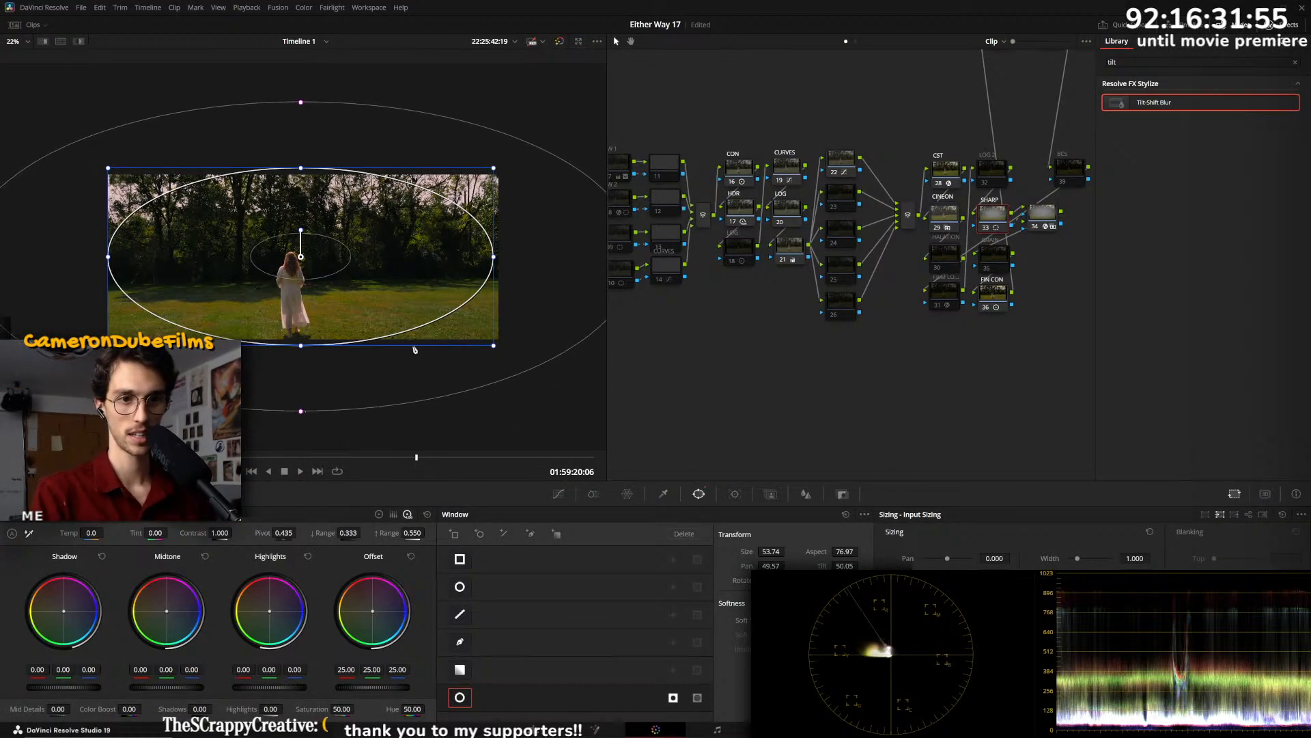
pyautogui.moveTo(491, 347); pyautogui.dragTo(431, 319)
pyautogui.moveTo(385, 268); pyautogui.dragTo(380, 279)
pyautogui.hotkey('ctrl', 'f')
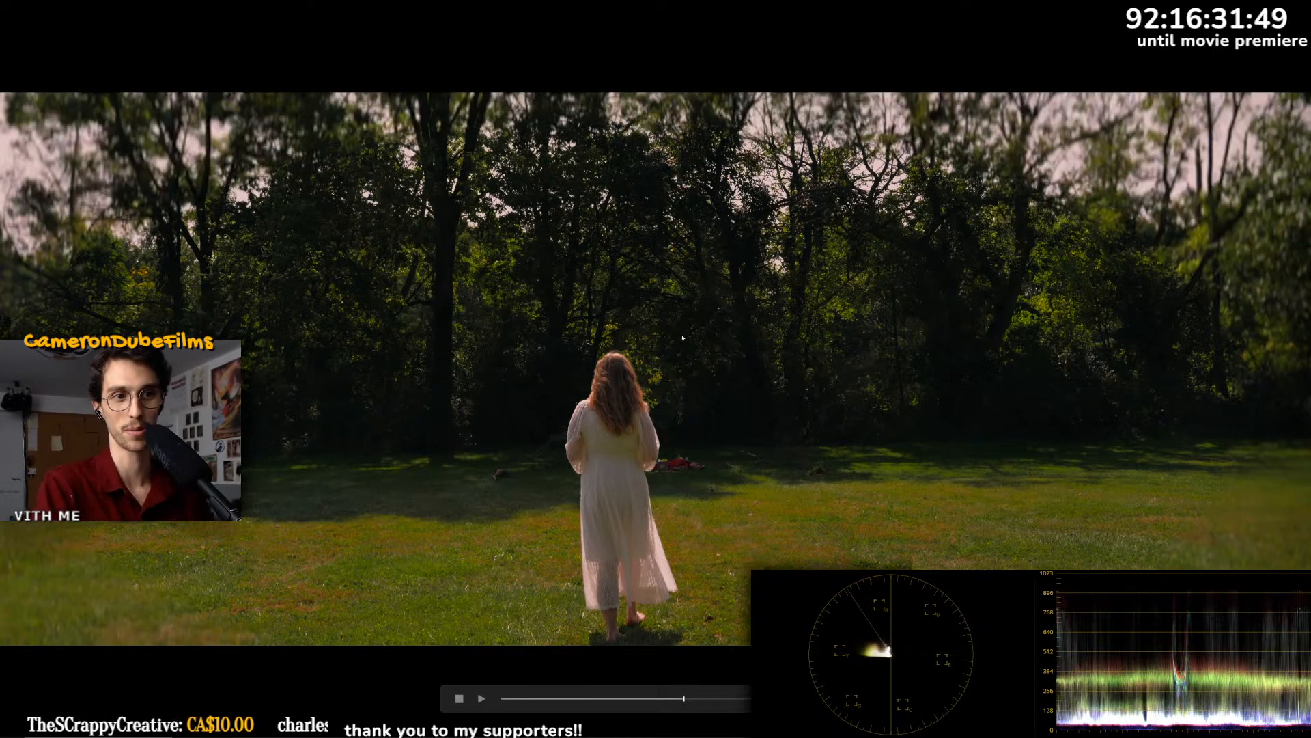
pyautogui.hotkey('ctrl', 'f')
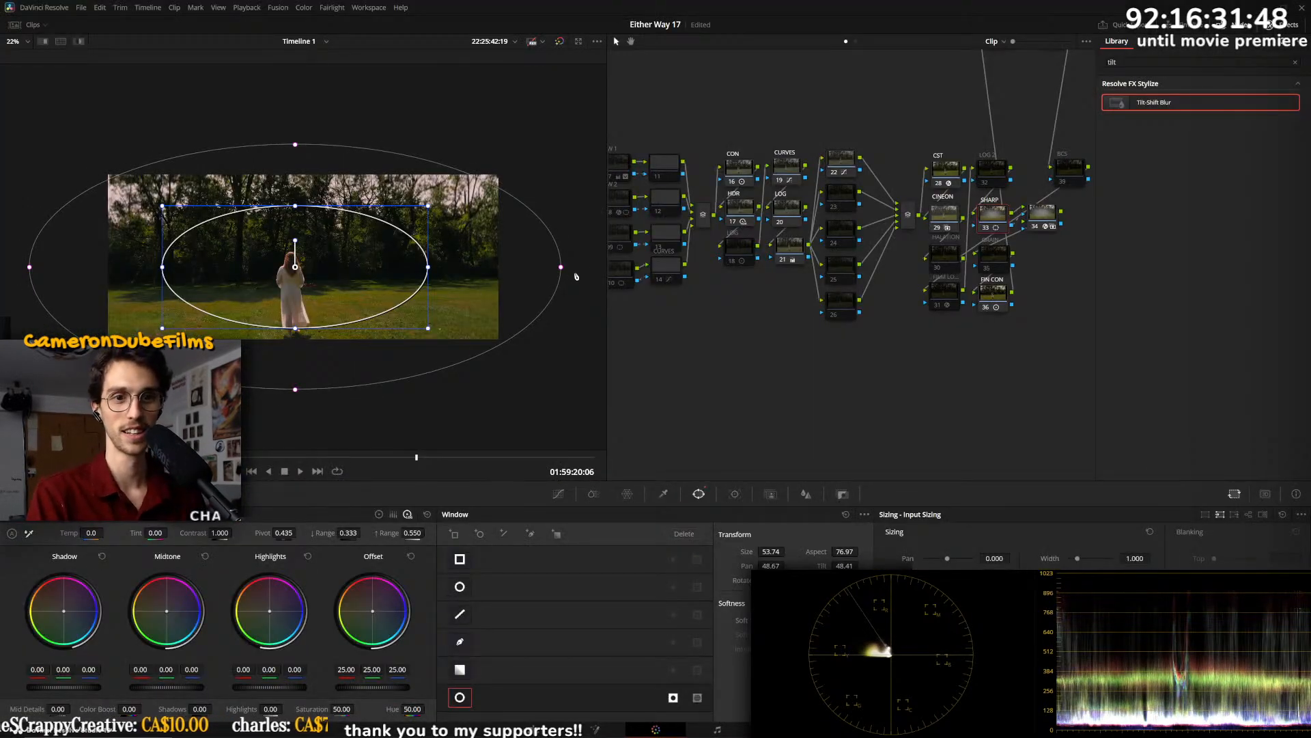
# - Tighten the ellipse's soft edge, enlarge it moderately, raise it to pan 48.75, tilt 49.80, and review the blur full screen
pyautogui.moveTo(562, 268); pyautogui.dragTo(502, 271)
pyautogui.moveTo(426, 331); pyautogui.dragTo(448, 347)
pyautogui.moveTo(382, 296); pyautogui.dragTo(383, 286)
pyautogui.moveTo(514, 261); pyautogui.dragTo(528, 275)
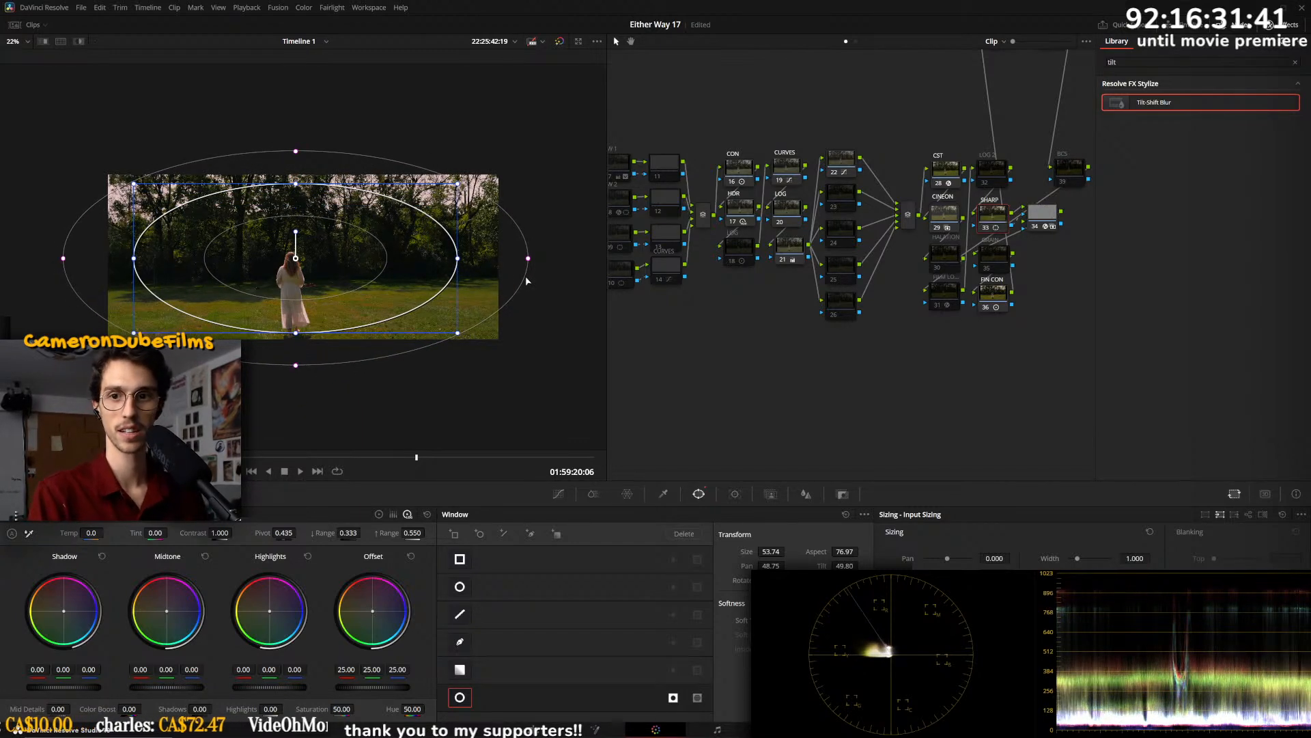
pyautogui.hotkey('ctrl', 'f')
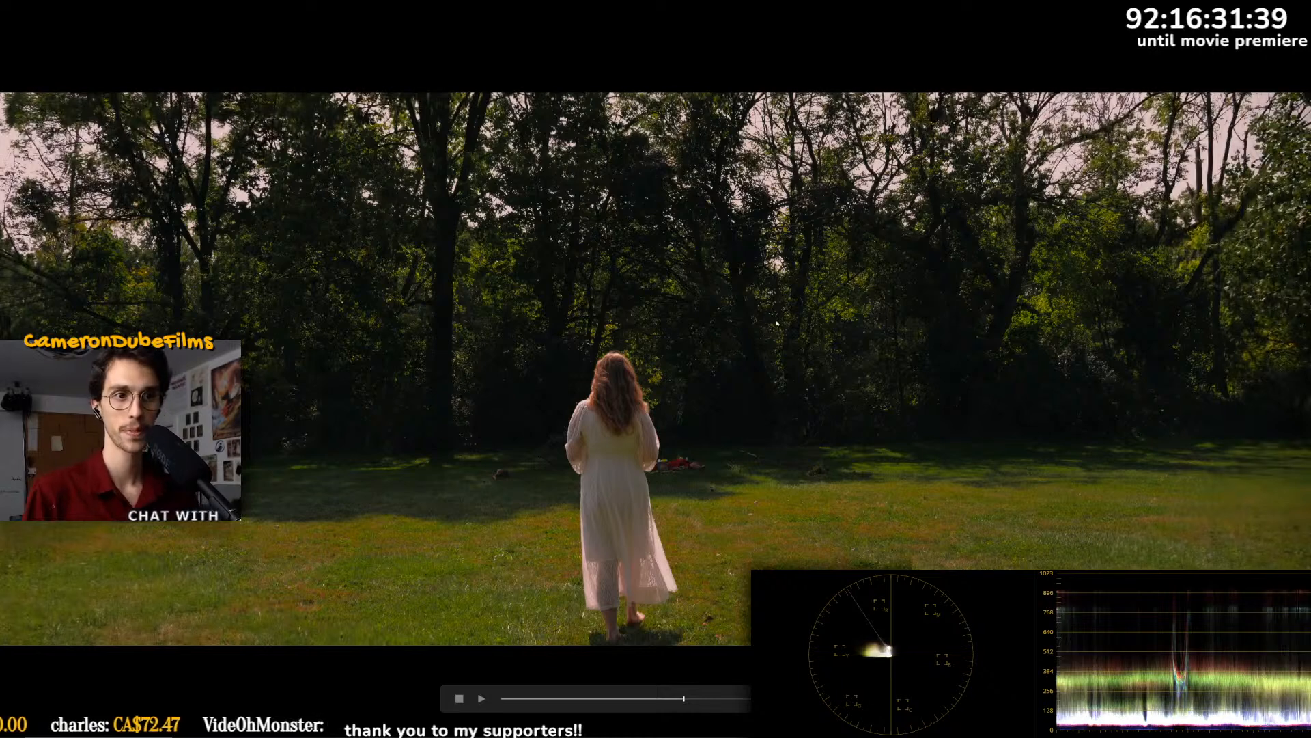
pyautogui.hotkey('ctrl', 'f')
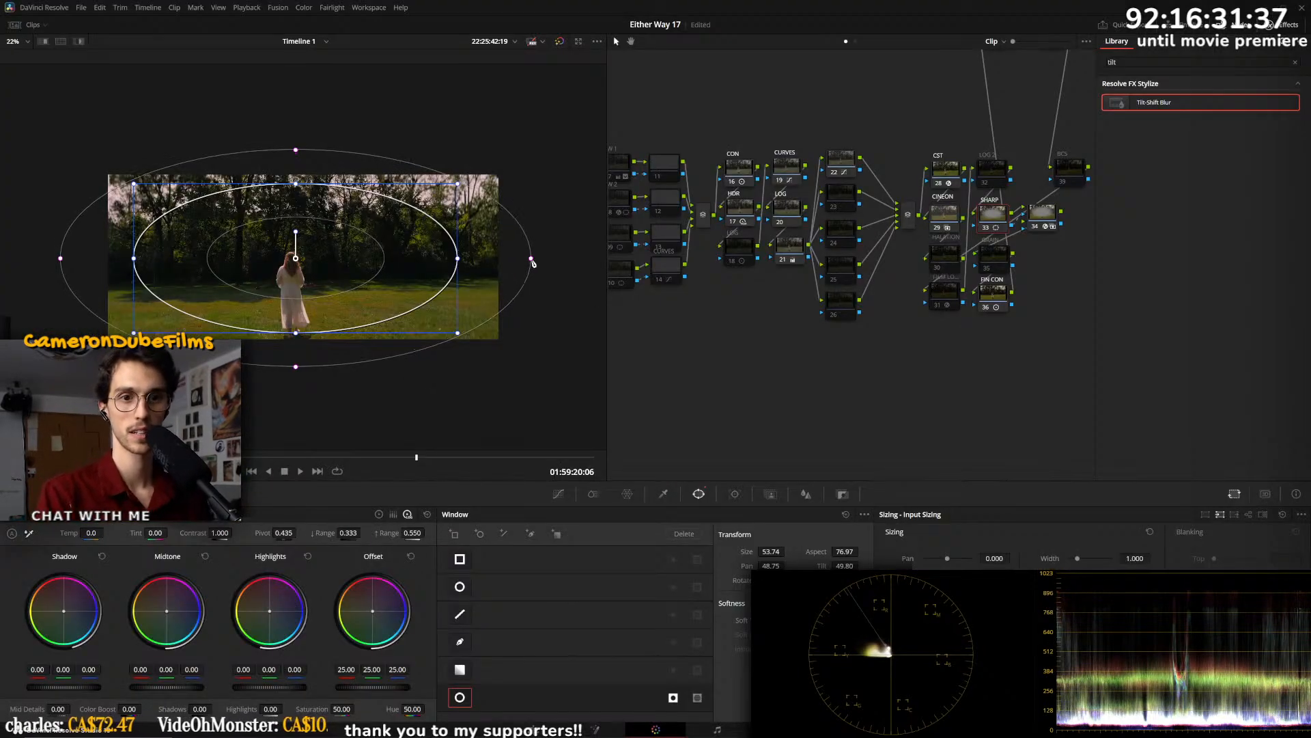
# - Widen the SHARP ellipse's soft edge well past the frame and compare the blur falloff full screen
pyautogui.moveTo(526, 263); pyautogui.dragTo(575, 268)
pyautogui.hotkey('ctrl', 'f')
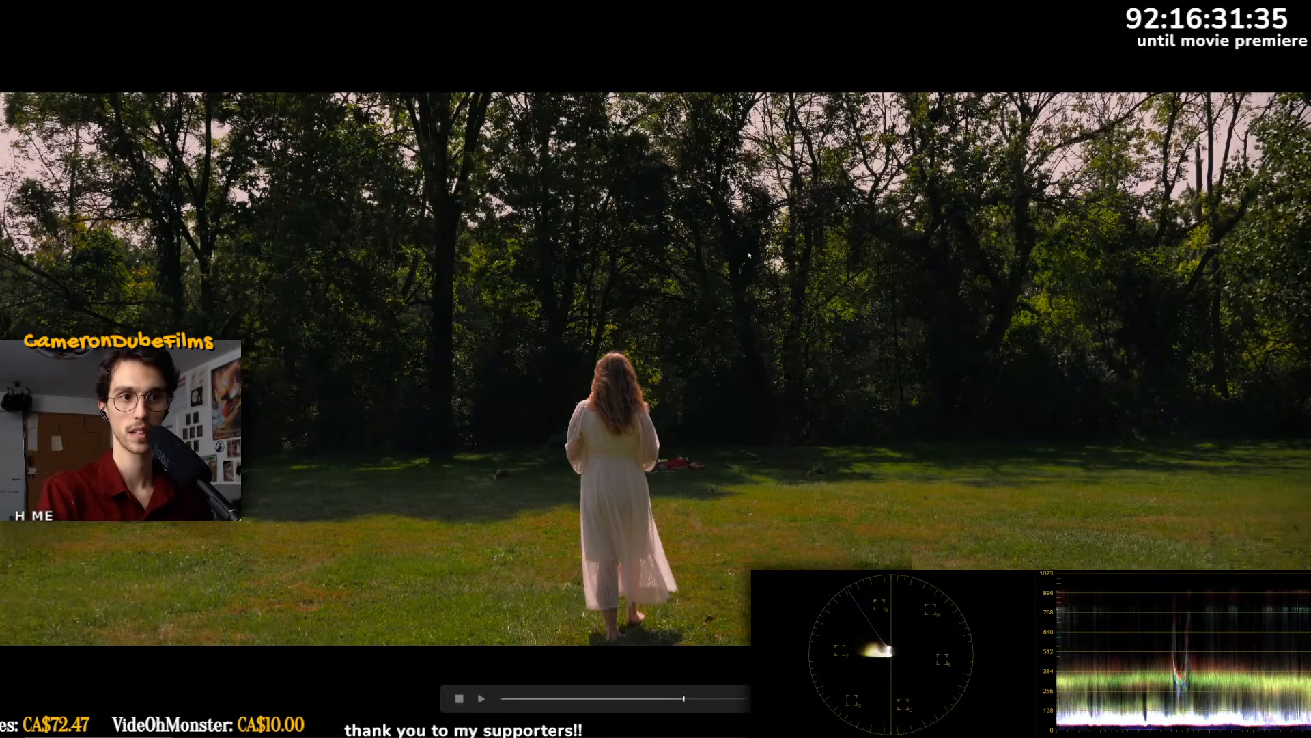
pyautogui.hotkey('ctrl', 'f')
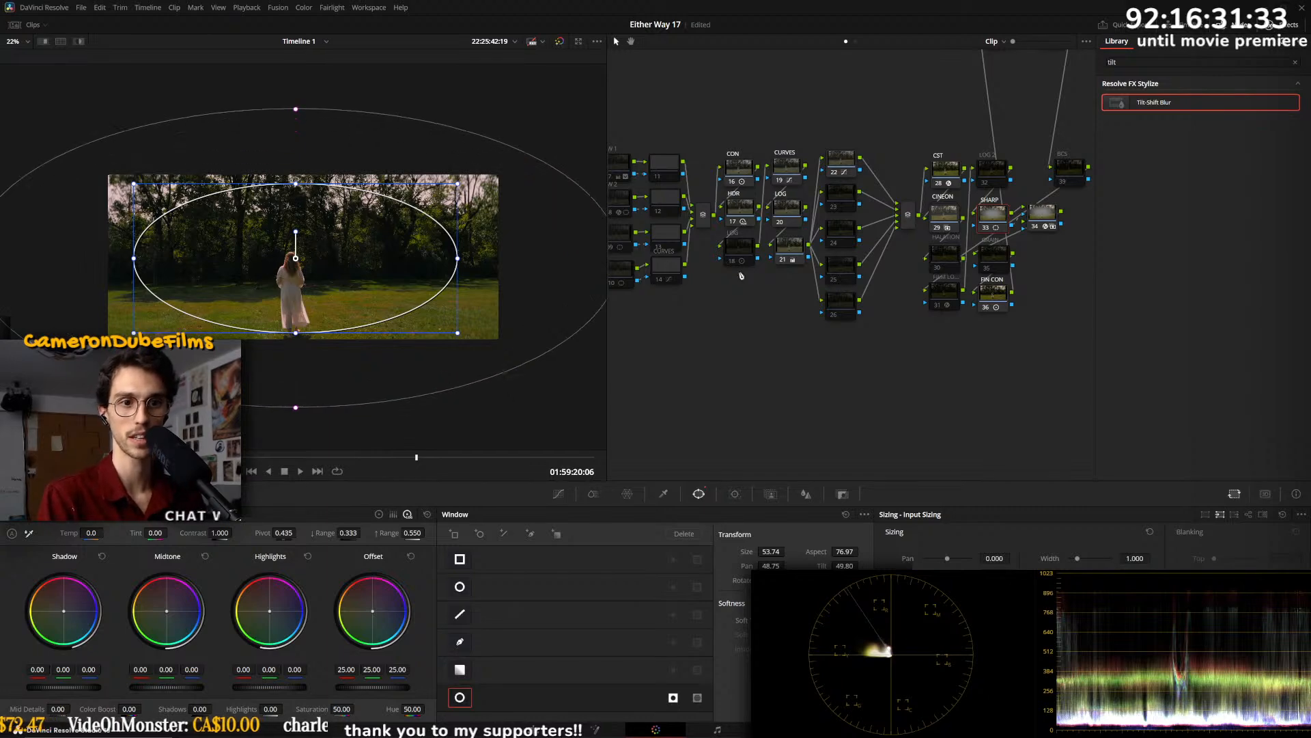
pyautogui.hotkey('ctrl', 'f')
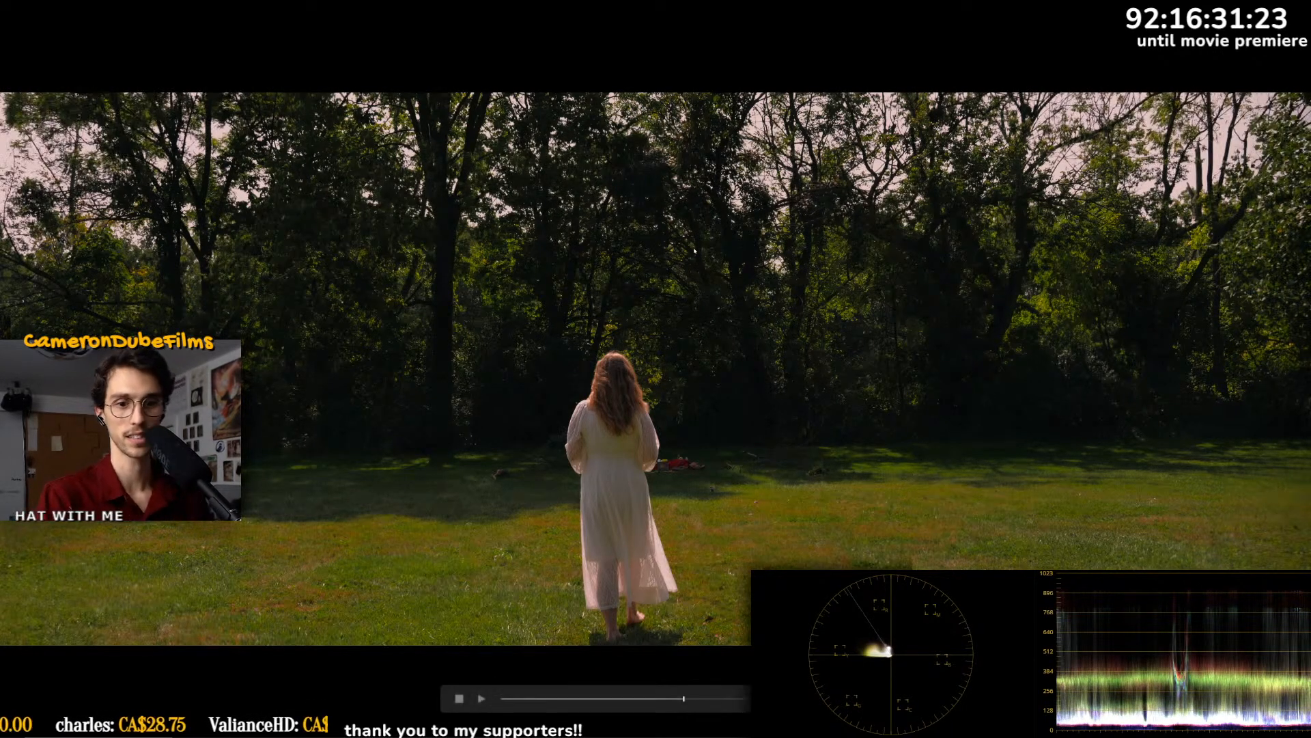
pyautogui.press('Escape')
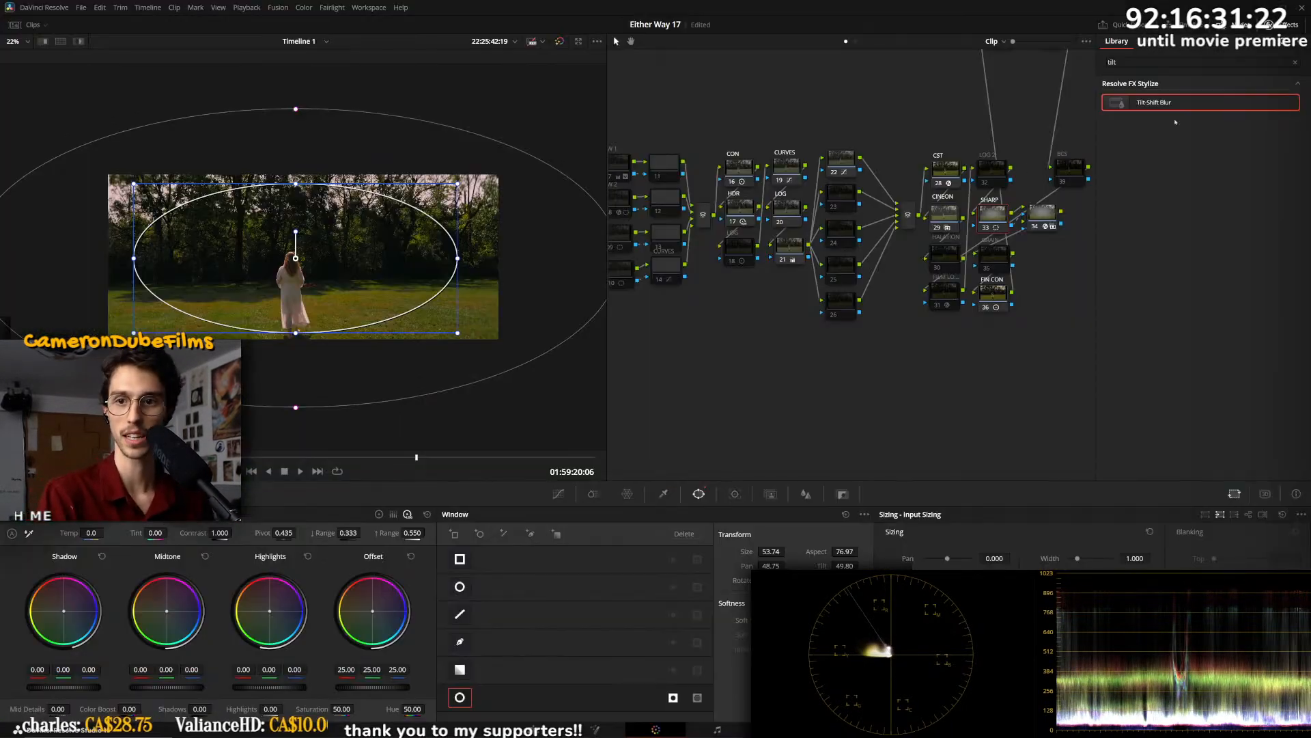
# - Review the field shot's Tilt-Shift Blur node full screen and save the project
pyautogui.click(1043, 213)
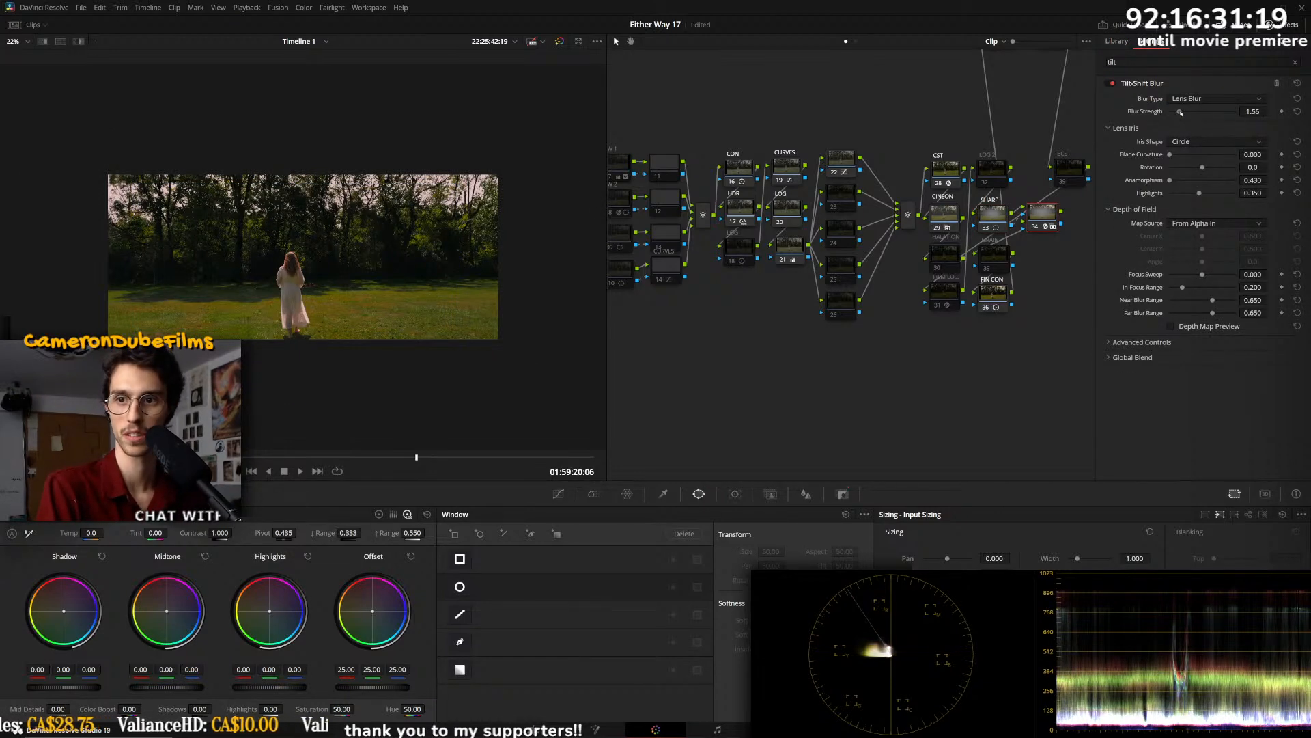
pyautogui.press('p')
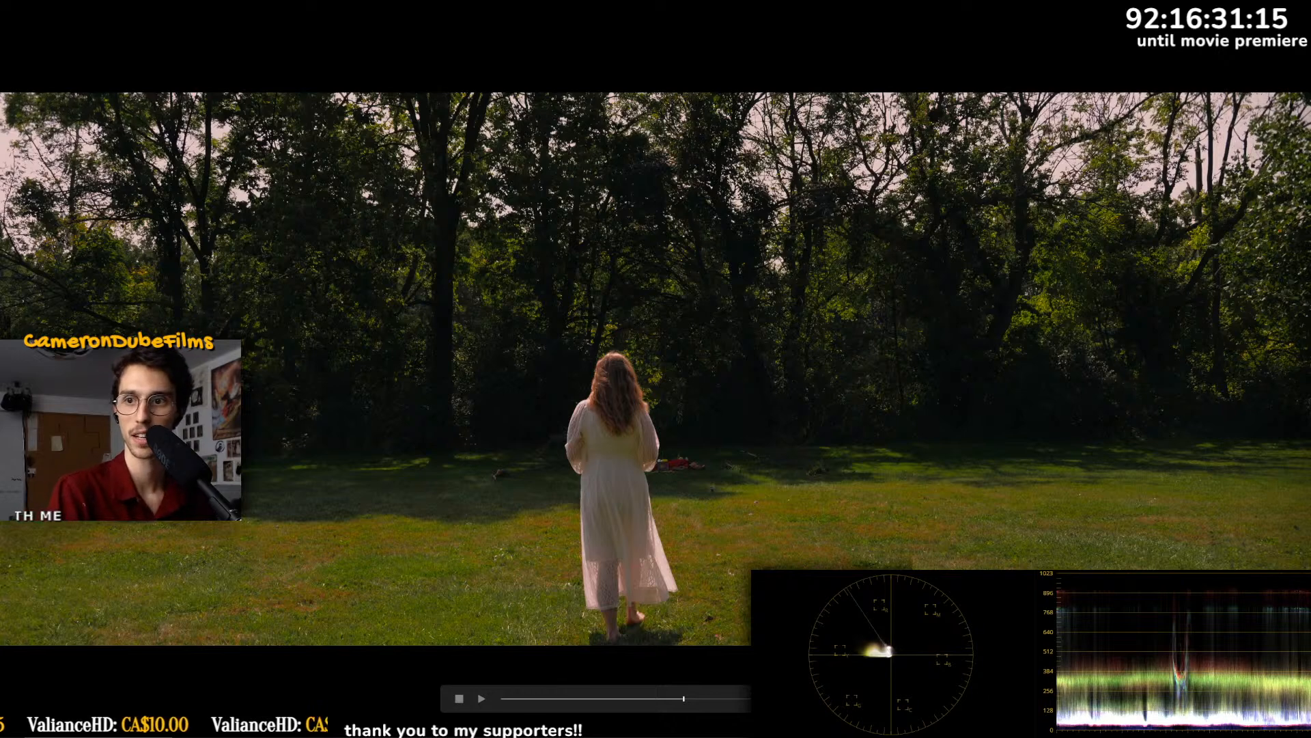
pyautogui.press('p')
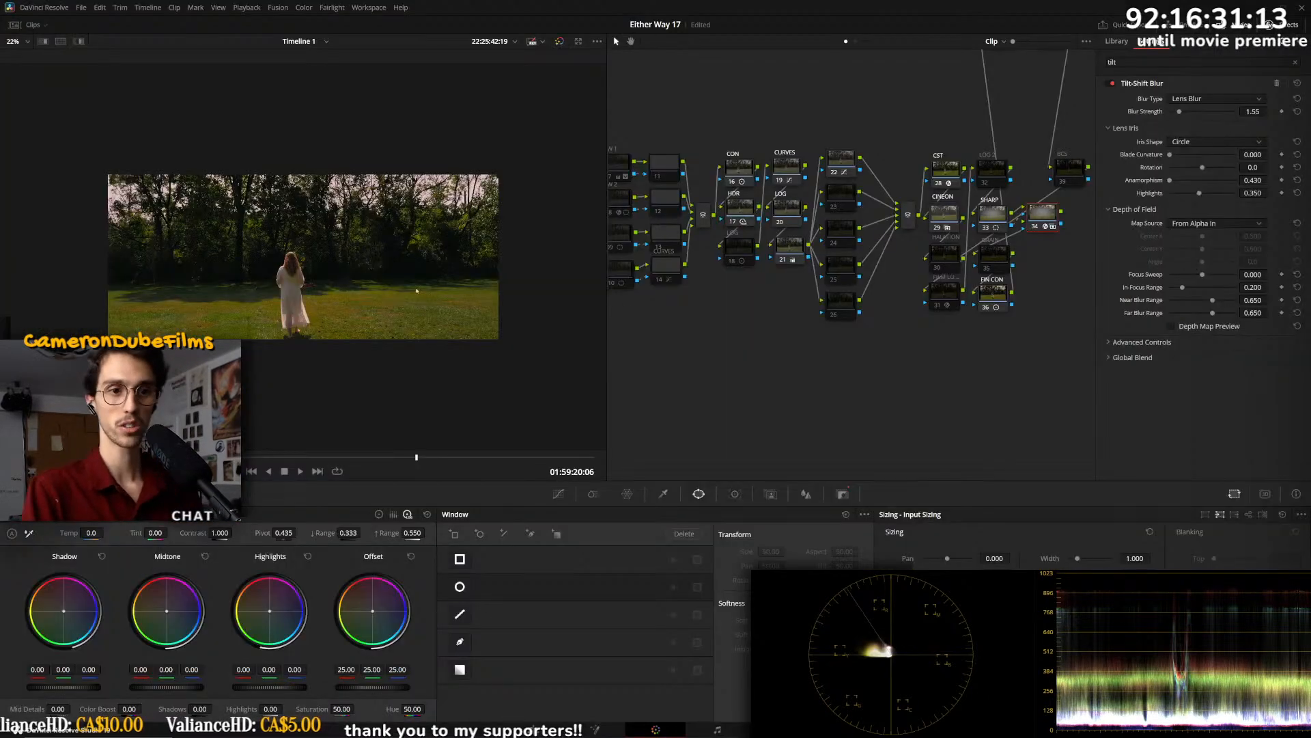
pyautogui.hotkey('ctrl', 's')
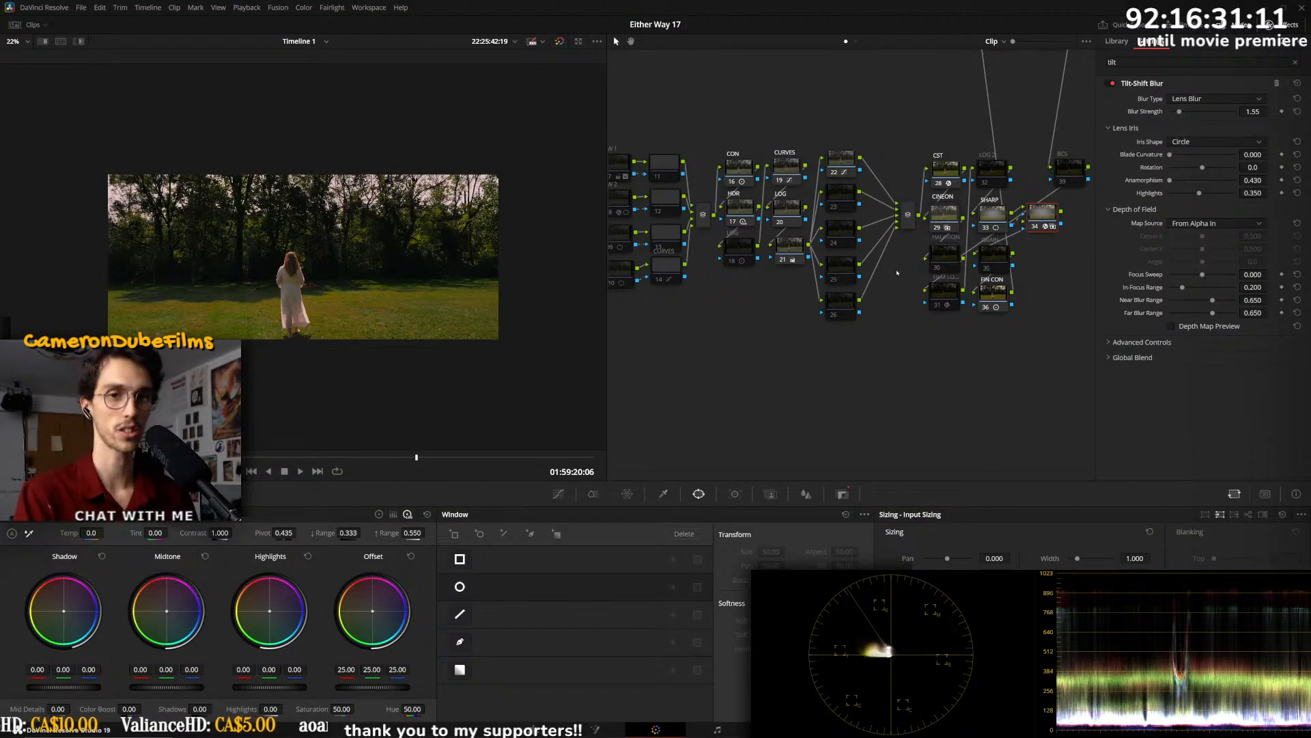
# - On the grass close-up, add a serial node and copy the SHARP and Tilt-Shift Blur node grades from the reference still's graph
pyautogui.click(997, 223)
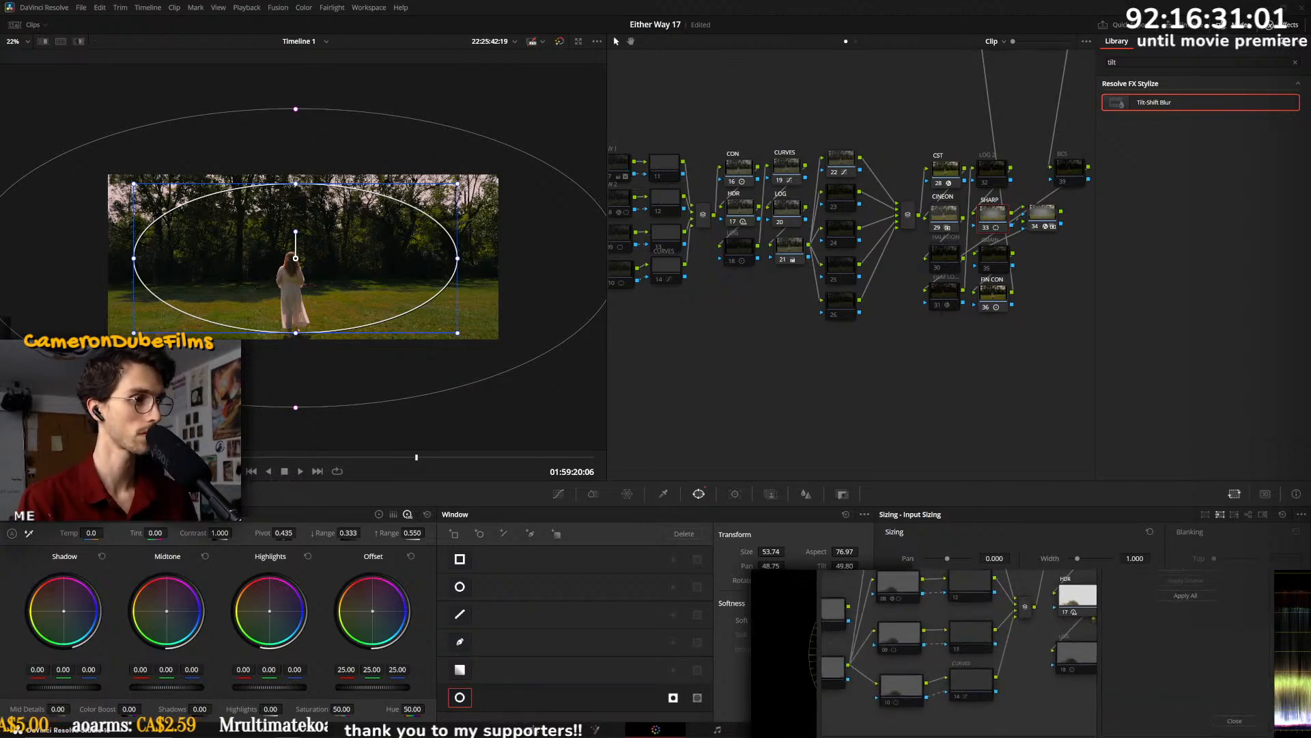
pyautogui.press('Down')
pyautogui.scroll(1, 357, 265)
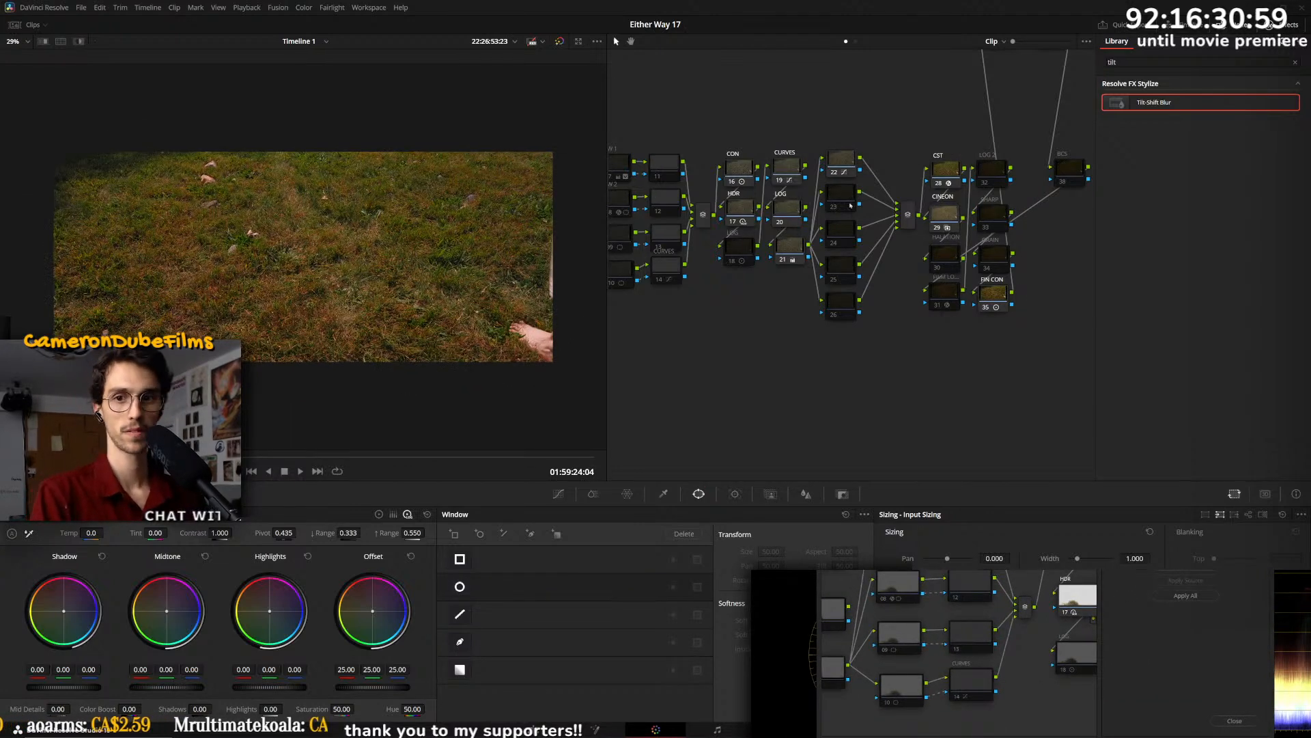
pyautogui.hotkey('alt', 's')
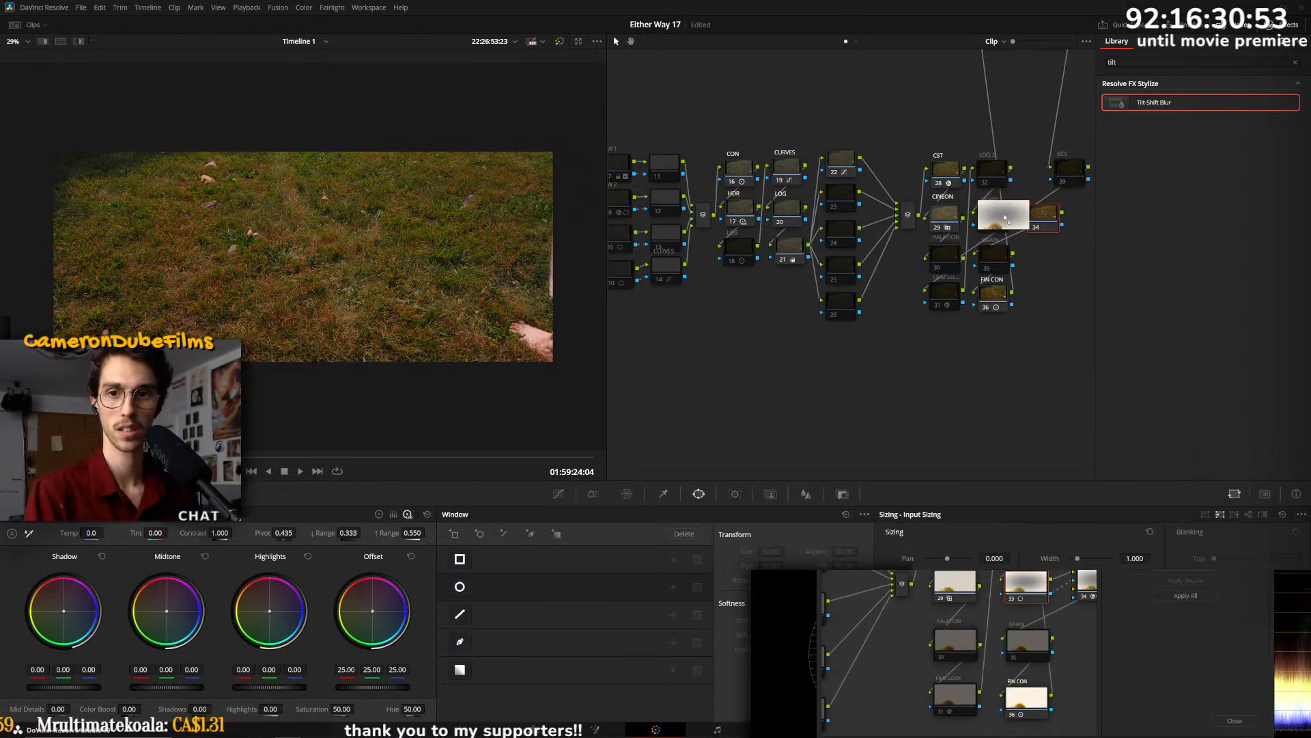
pyautogui.moveTo(1088, 581); pyautogui.dragTo(1042, 217)
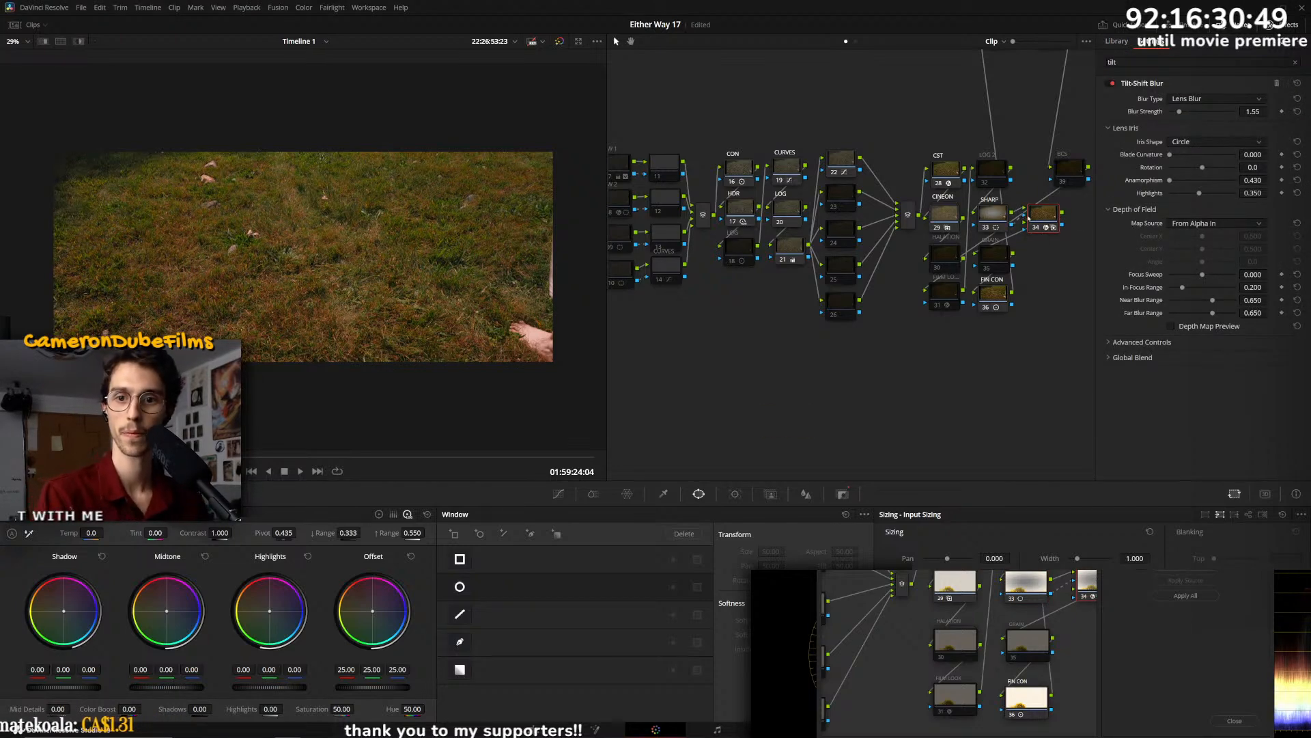
pyautogui.click(992, 214)
pyautogui.click(1049, 217)
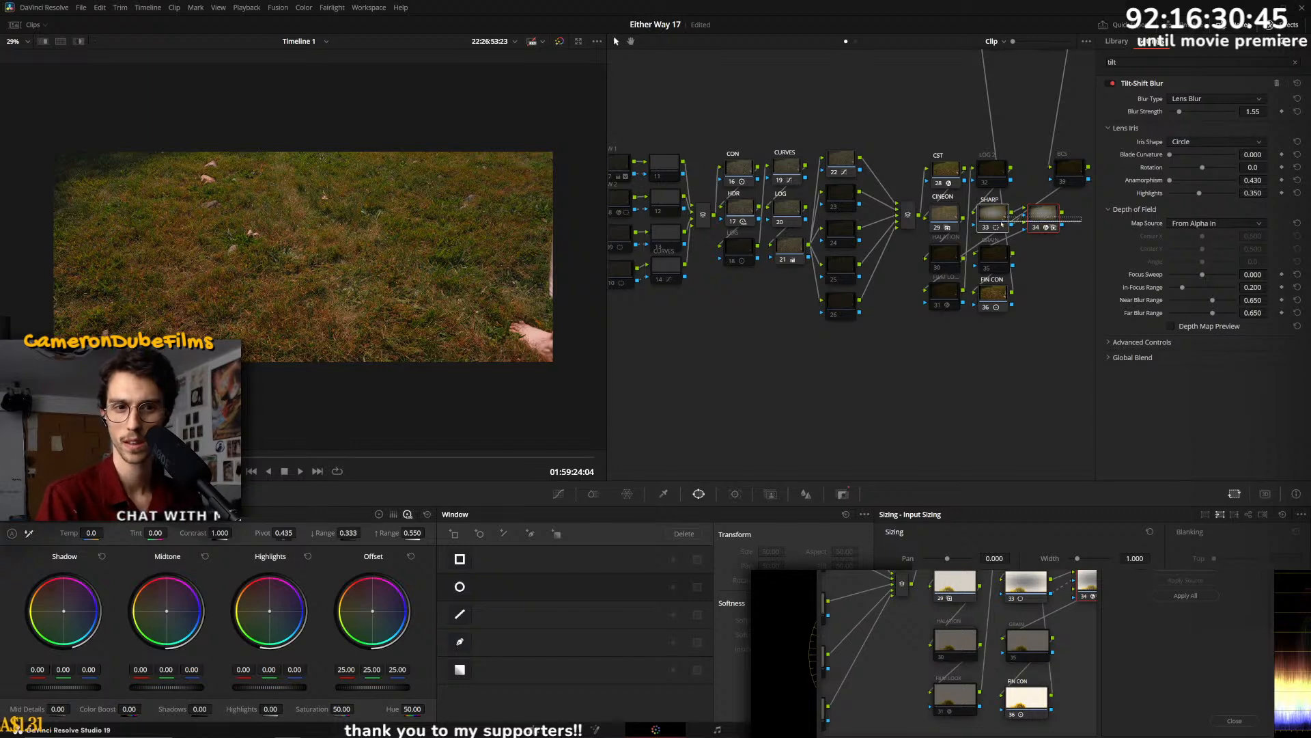
# - Raise the grass shot's Tilt-Shift Blur strength to 1.94, compare the result full screen, and play the shot
pyautogui.hotkey('ctrl', 'f')
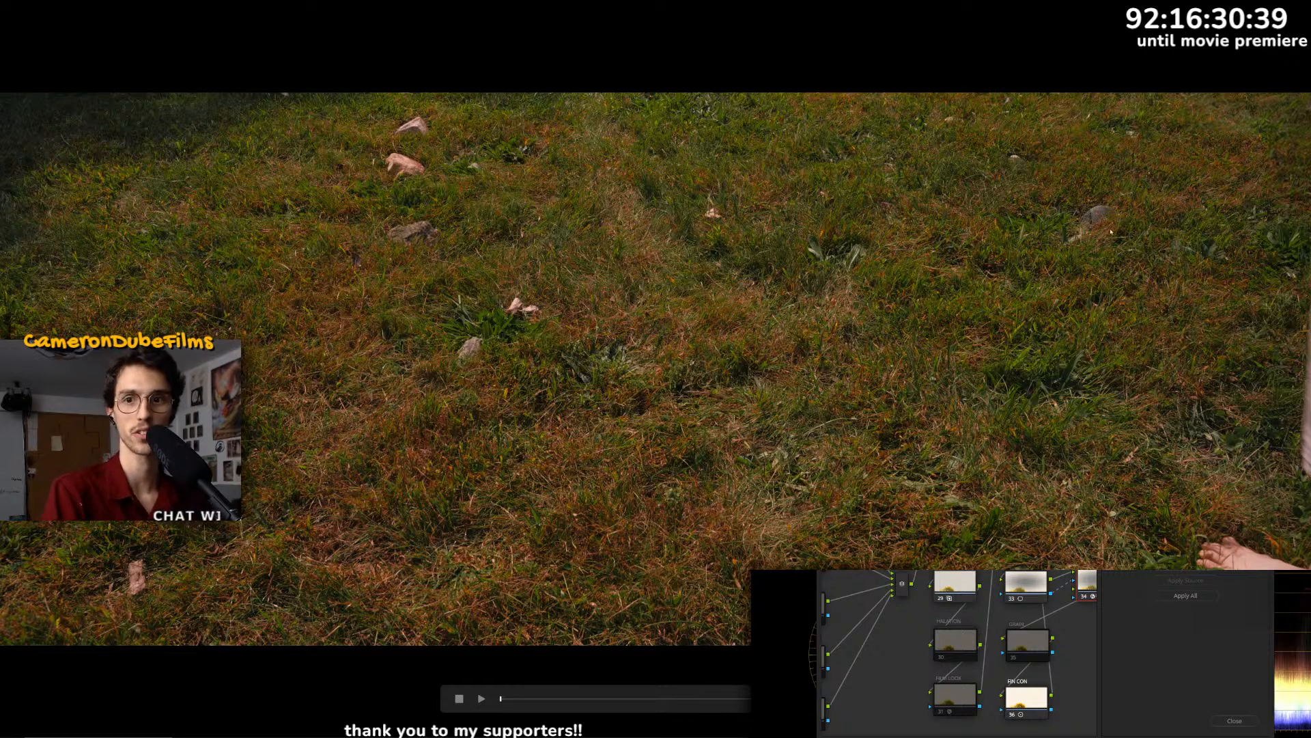
pyautogui.press('Escape')
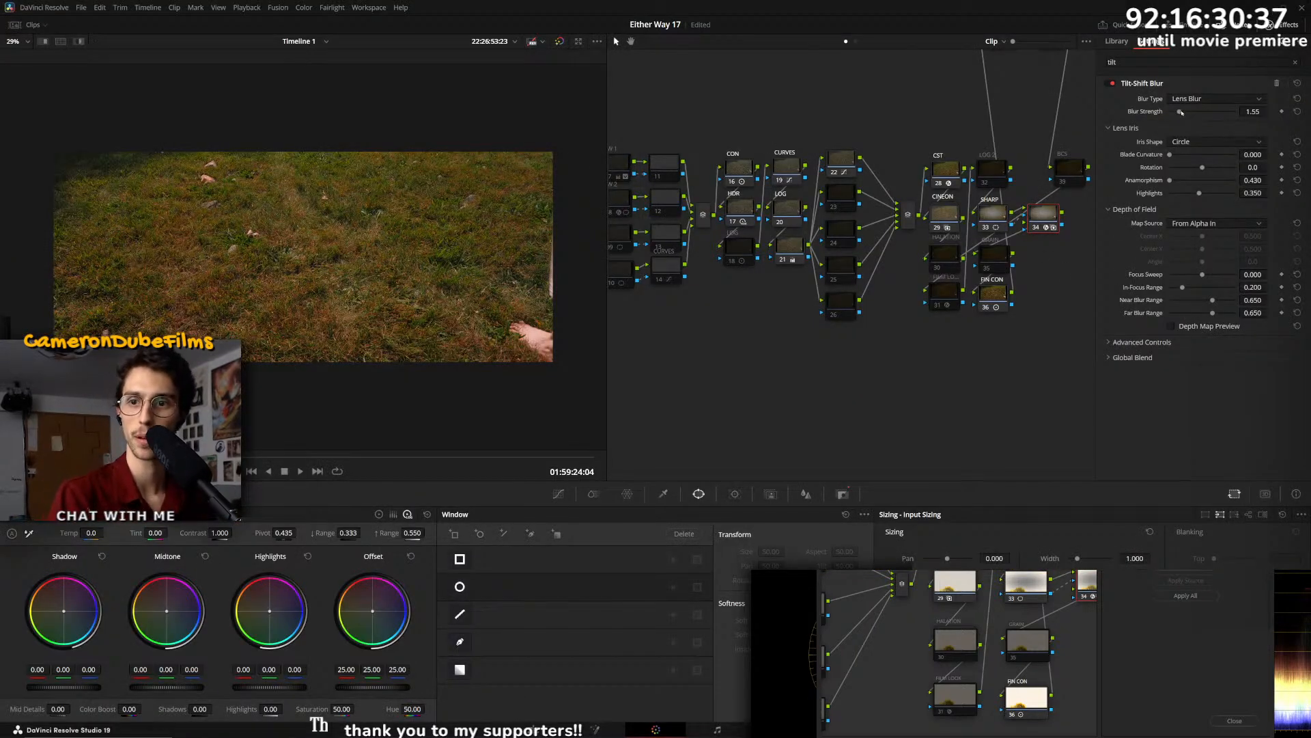
pyautogui.moveTo(1180, 113); pyautogui.dragTo(1184, 113)
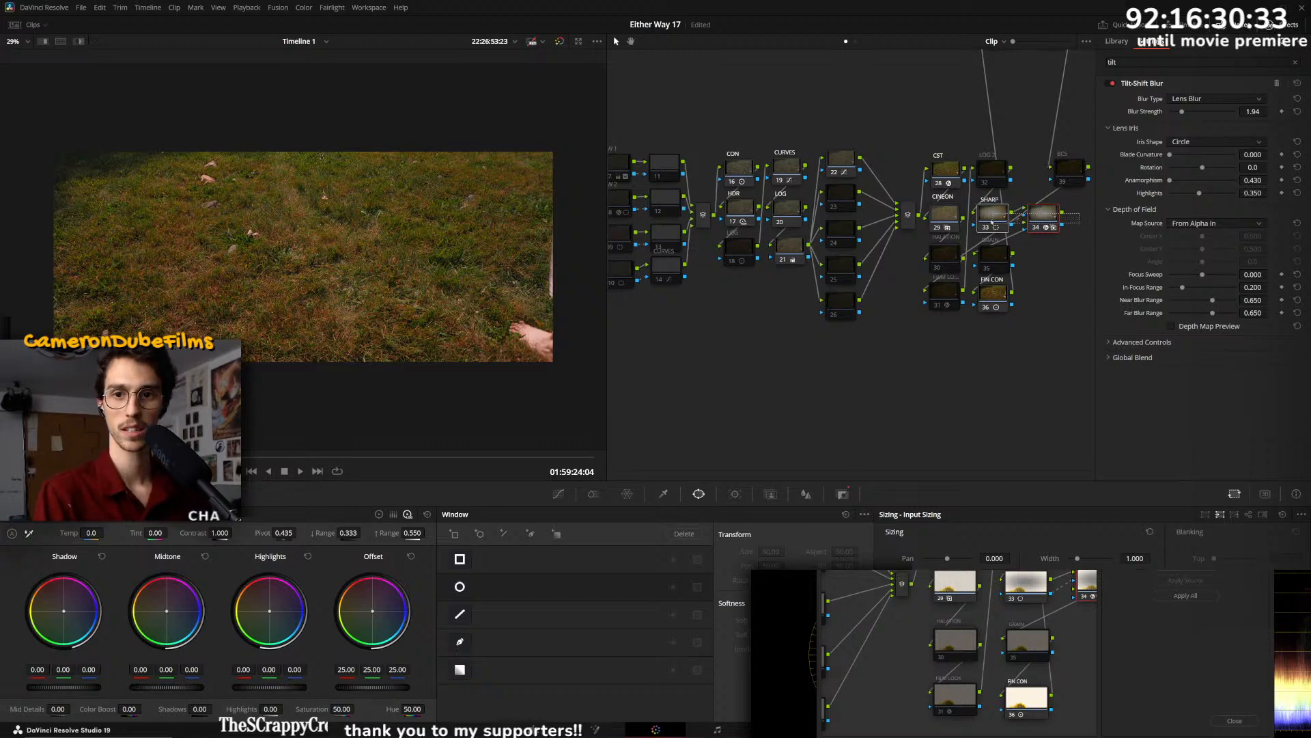
pyautogui.hotkey('ctrl', 'f')
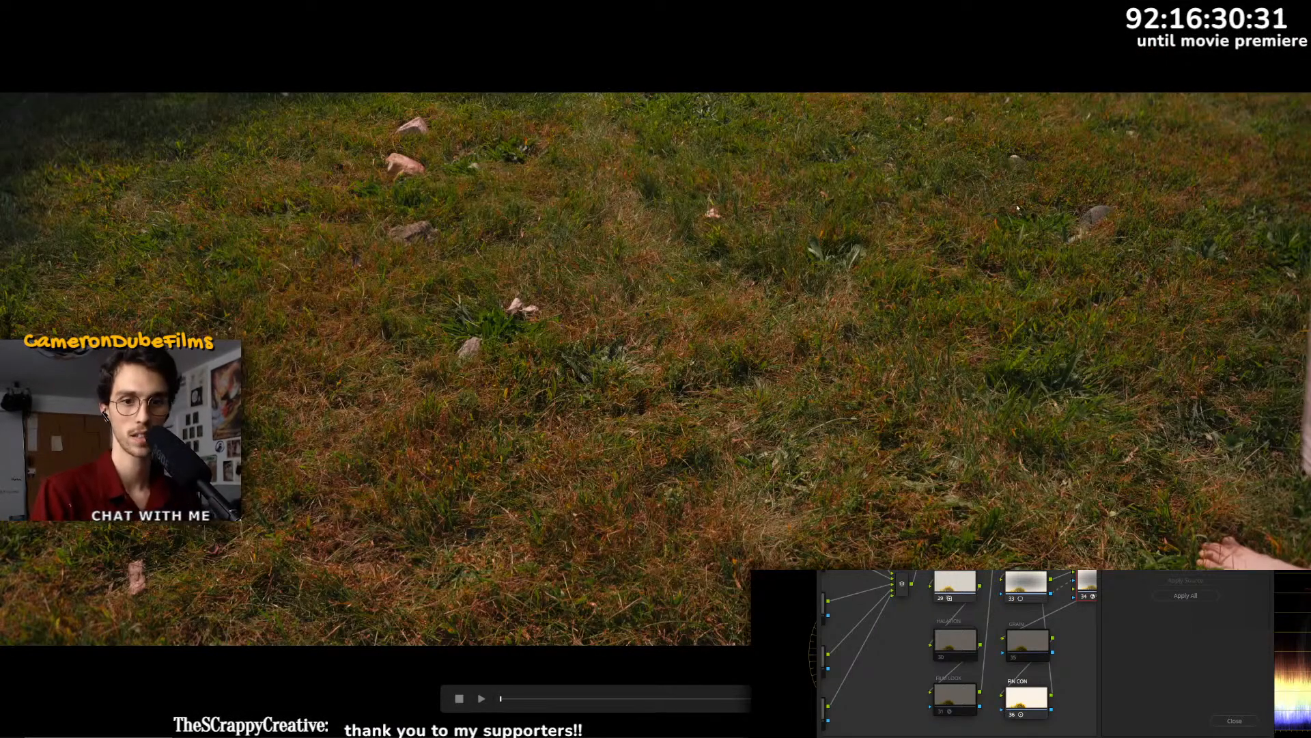
pyautogui.hotkey('ctrl', 'f')
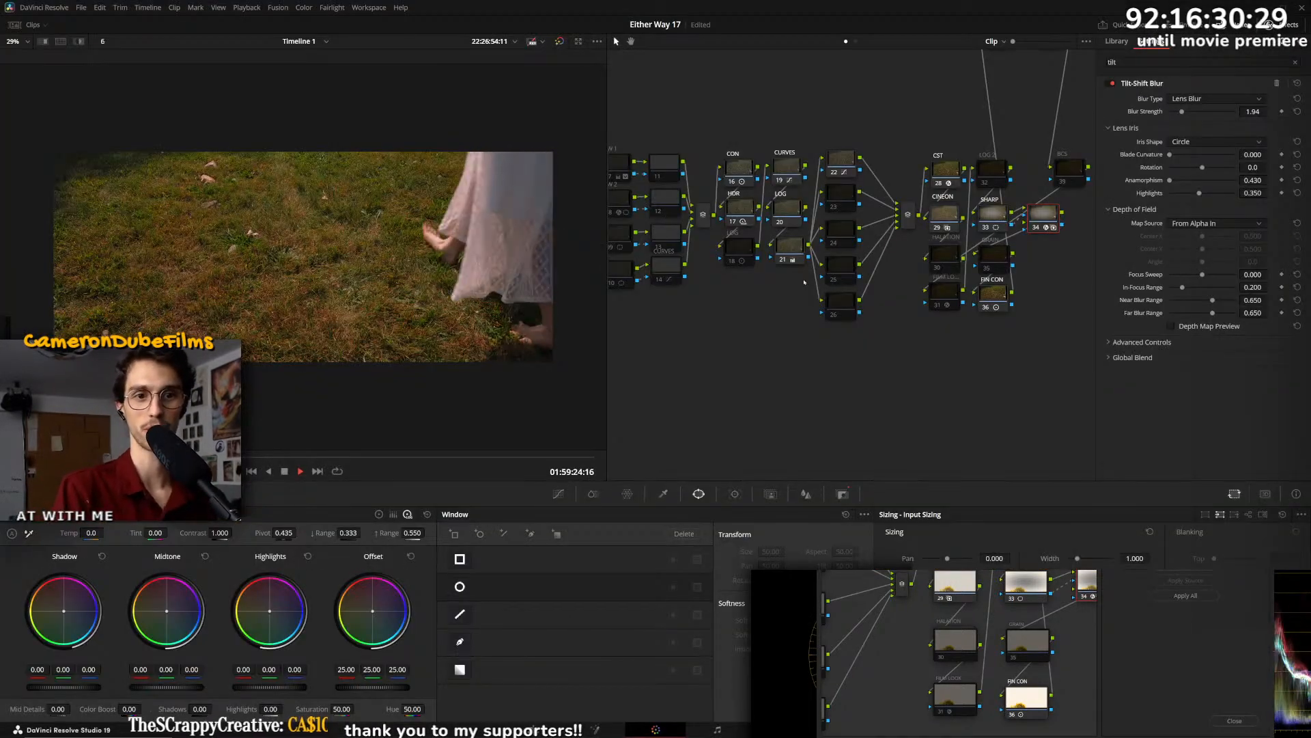
pyautogui.press('space')
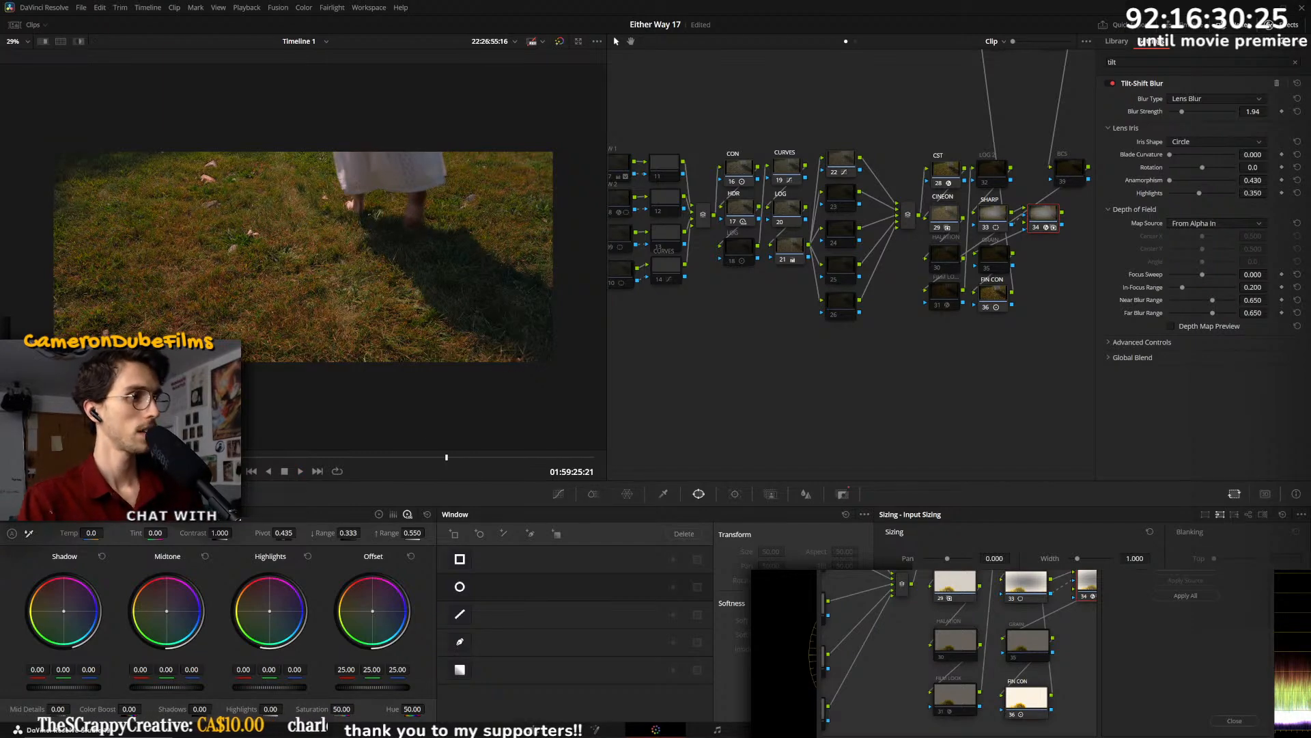
# - On the shot of the woman from behind, add a serial node and copy the SHARP and Tilt-Shift Blur grades from the reference graph
pyautogui.press('Up')
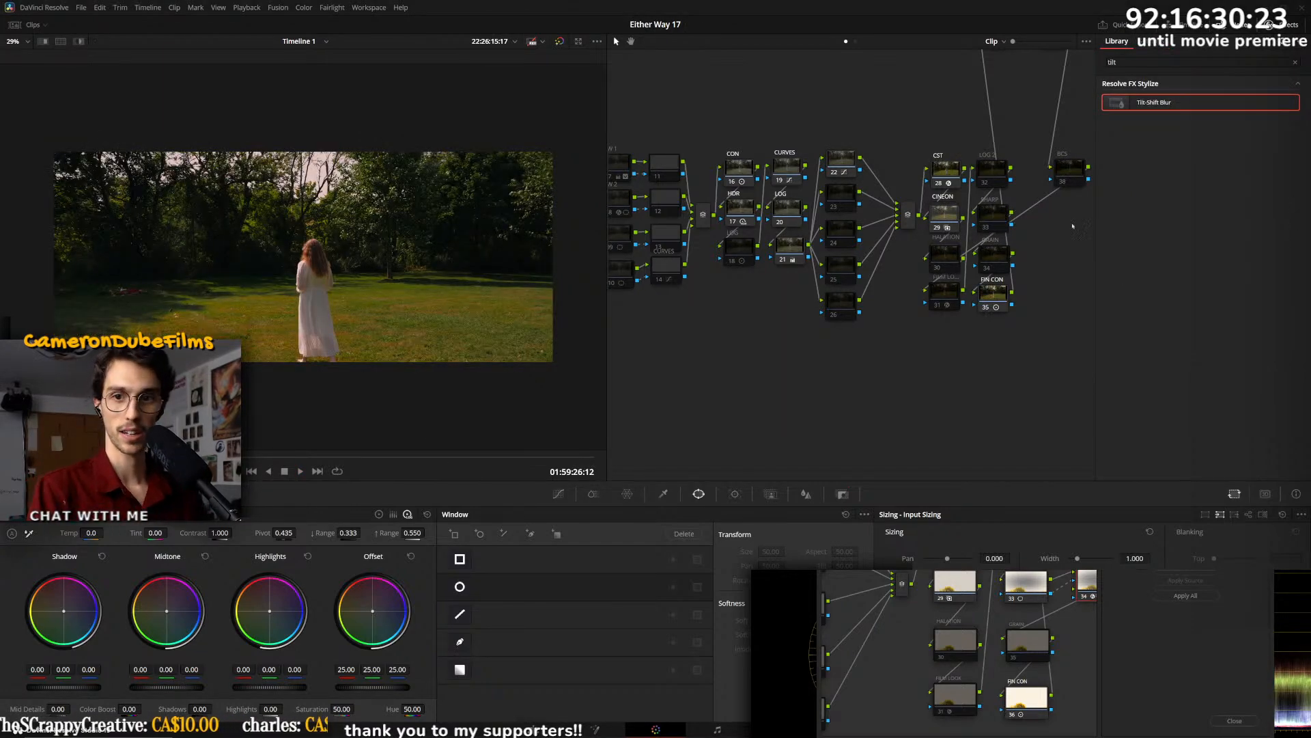
pyautogui.hotkey('alt', 's')
pyautogui.moveTo(1026, 583); pyautogui.dragTo(989, 215)
pyautogui.moveTo(1154, 103); pyautogui.dragTo(1038, 217)
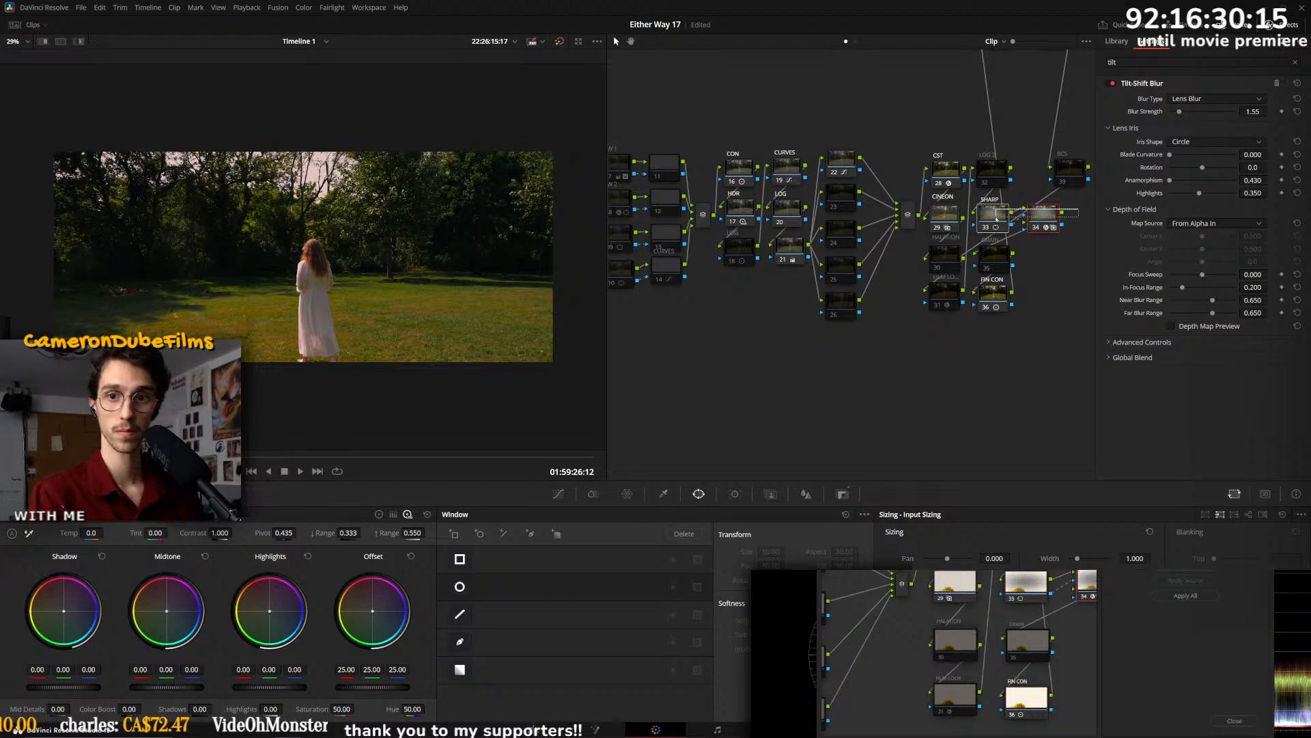
# - Try a Tilt-Shift Blur strength of 2.09 on the woman's back-view shot and compare the edges full screen
pyautogui.hotkey('ctrl', 'f')
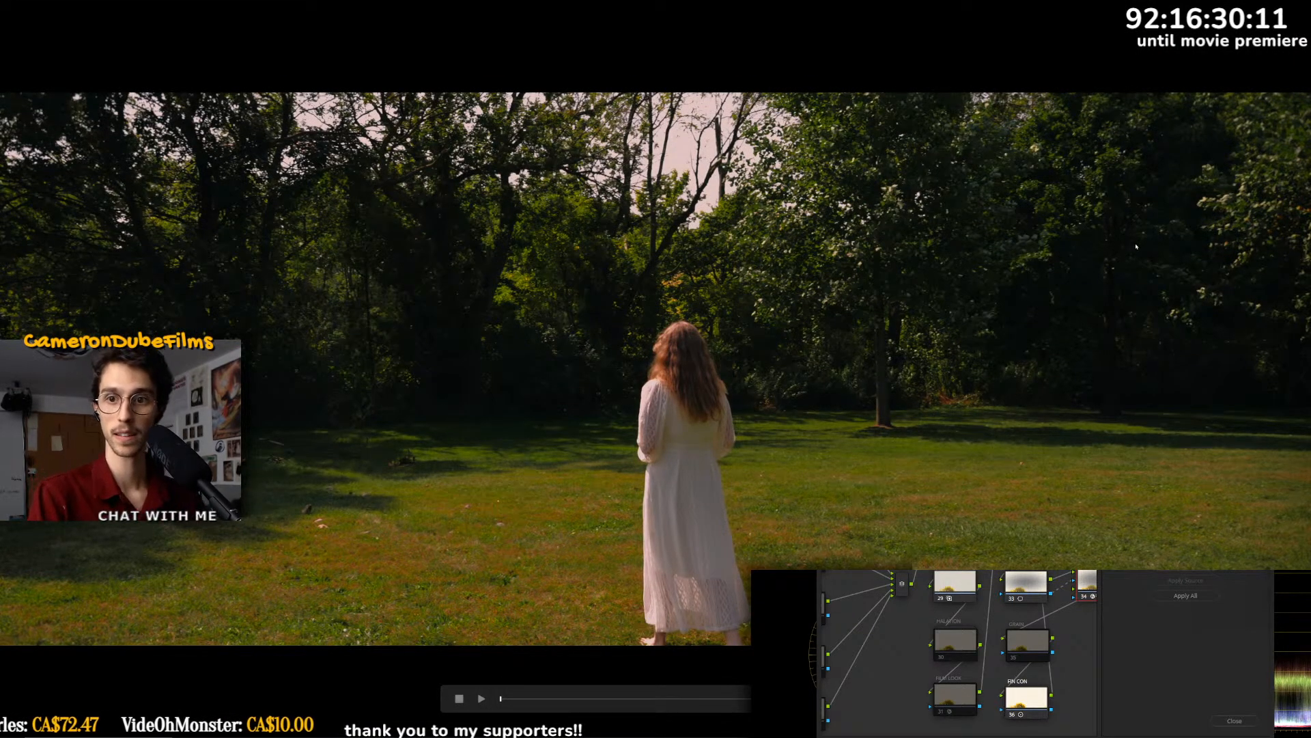
pyautogui.press('Escape')
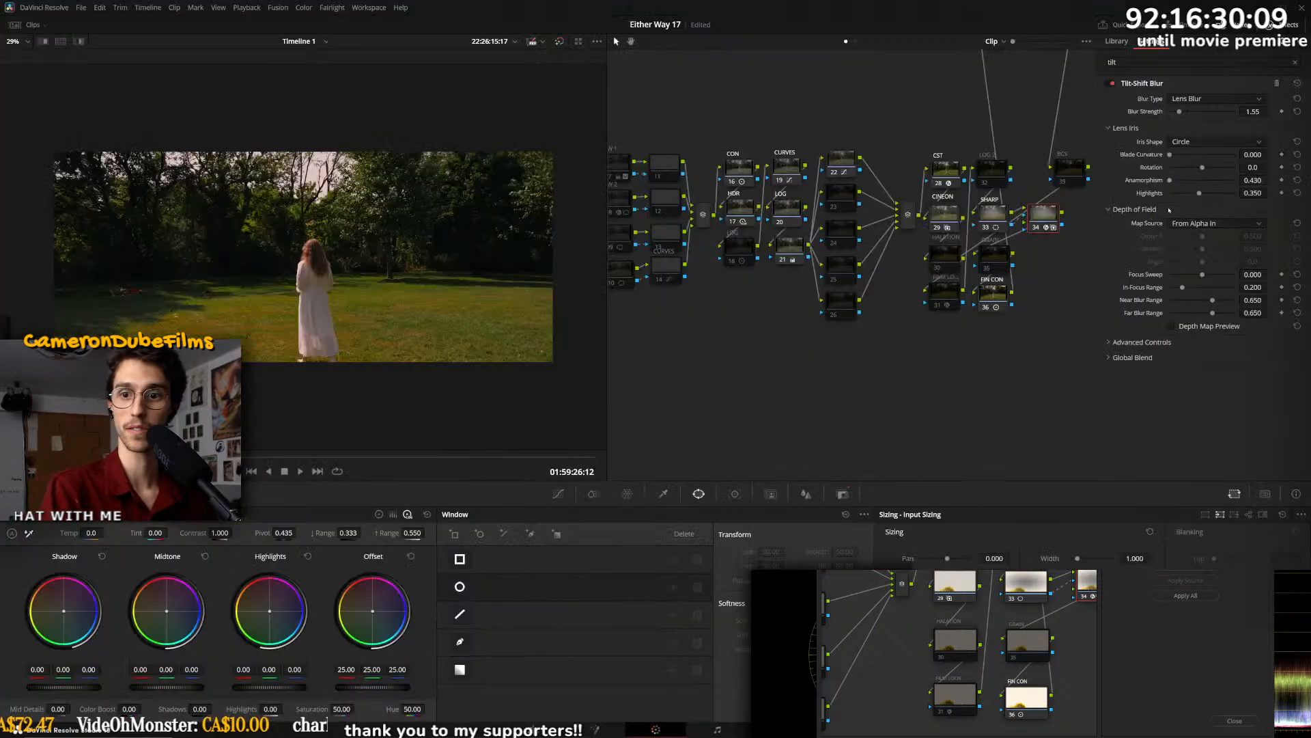
pyautogui.moveTo(1178, 112); pyautogui.dragTo(1181, 113)
pyautogui.hotkey('ctrl', 'f')
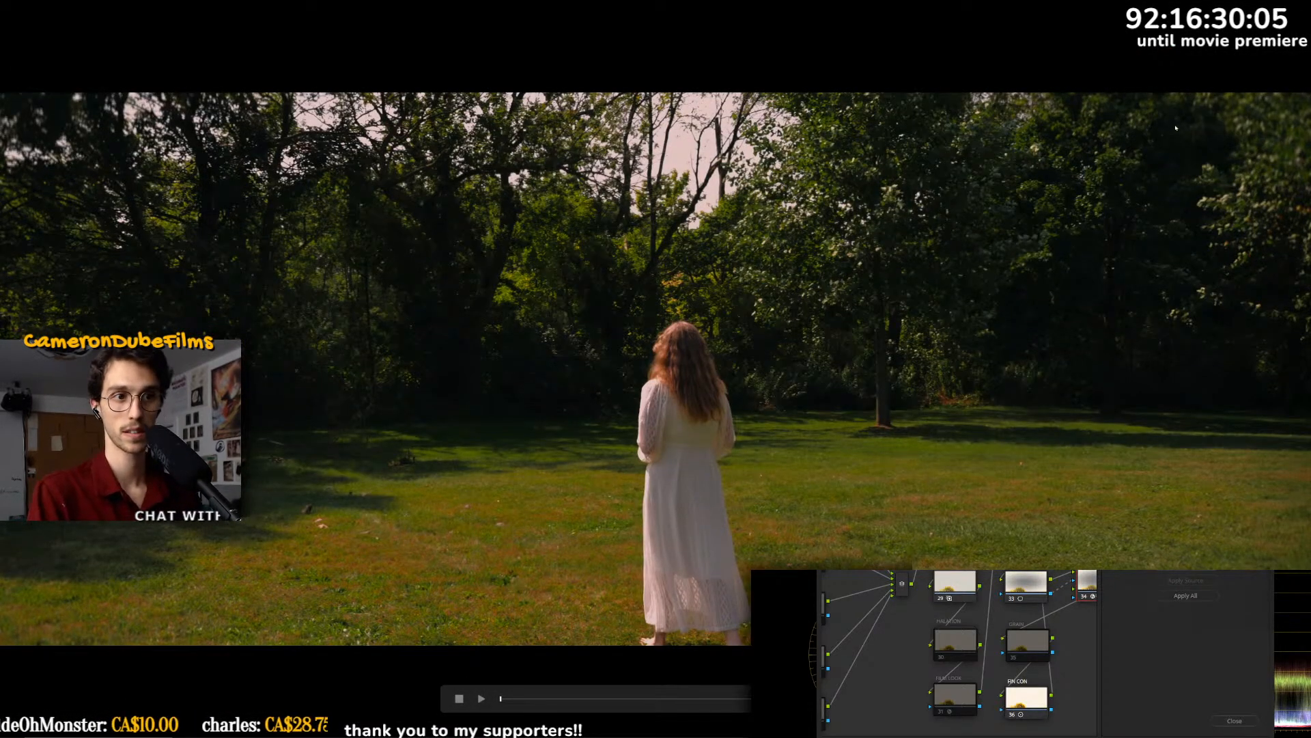
pyautogui.press('Escape')
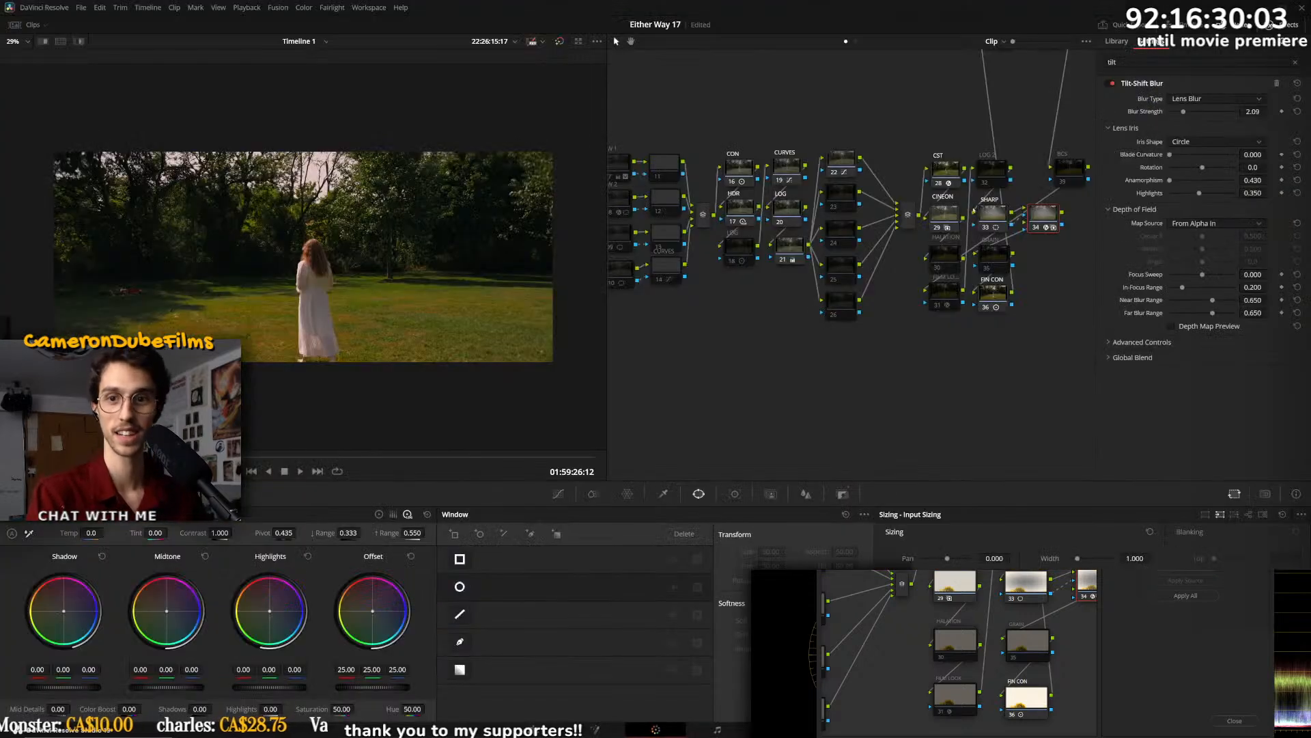
# - Shrink the SHARP node's ellipse proportionally around the woman and play the shot full screen into the next clip
pyautogui.click(991, 214)
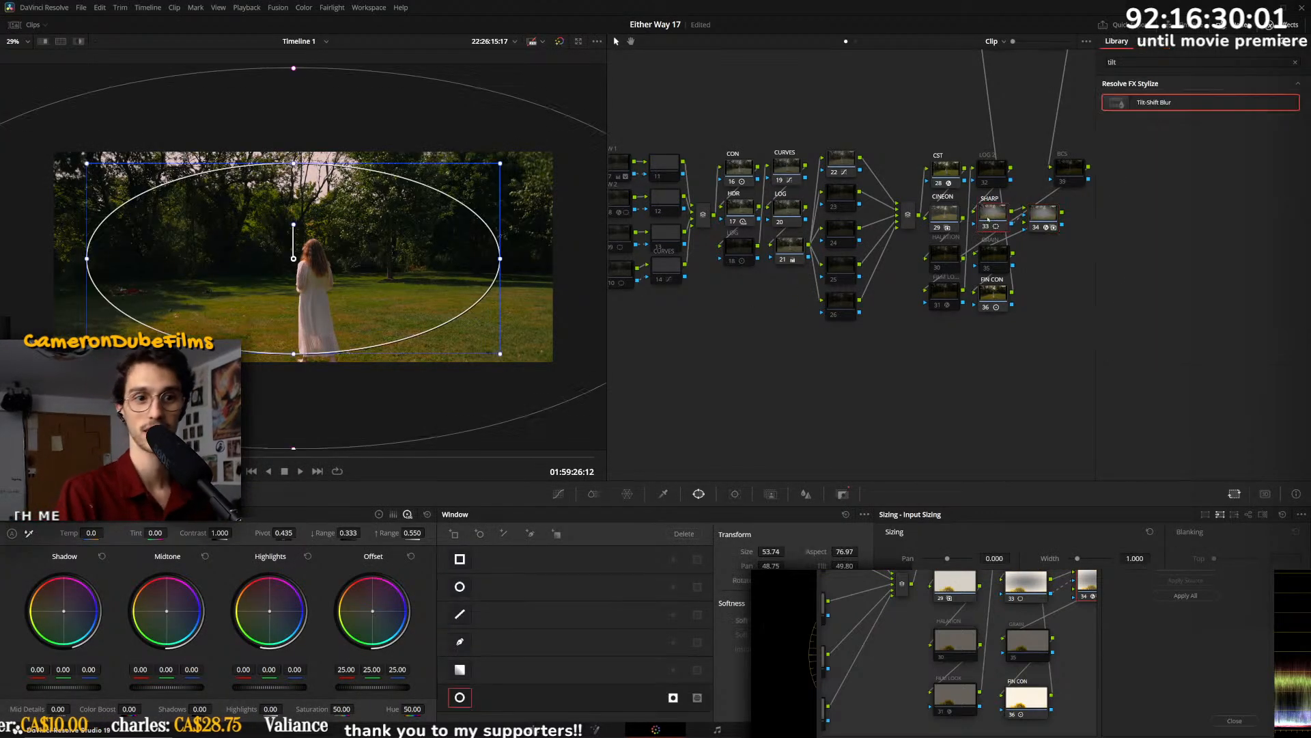
pyautogui.scroll(-1, 544, 299)
pyautogui.moveTo(475, 343); pyautogui.dragTo(435, 325)
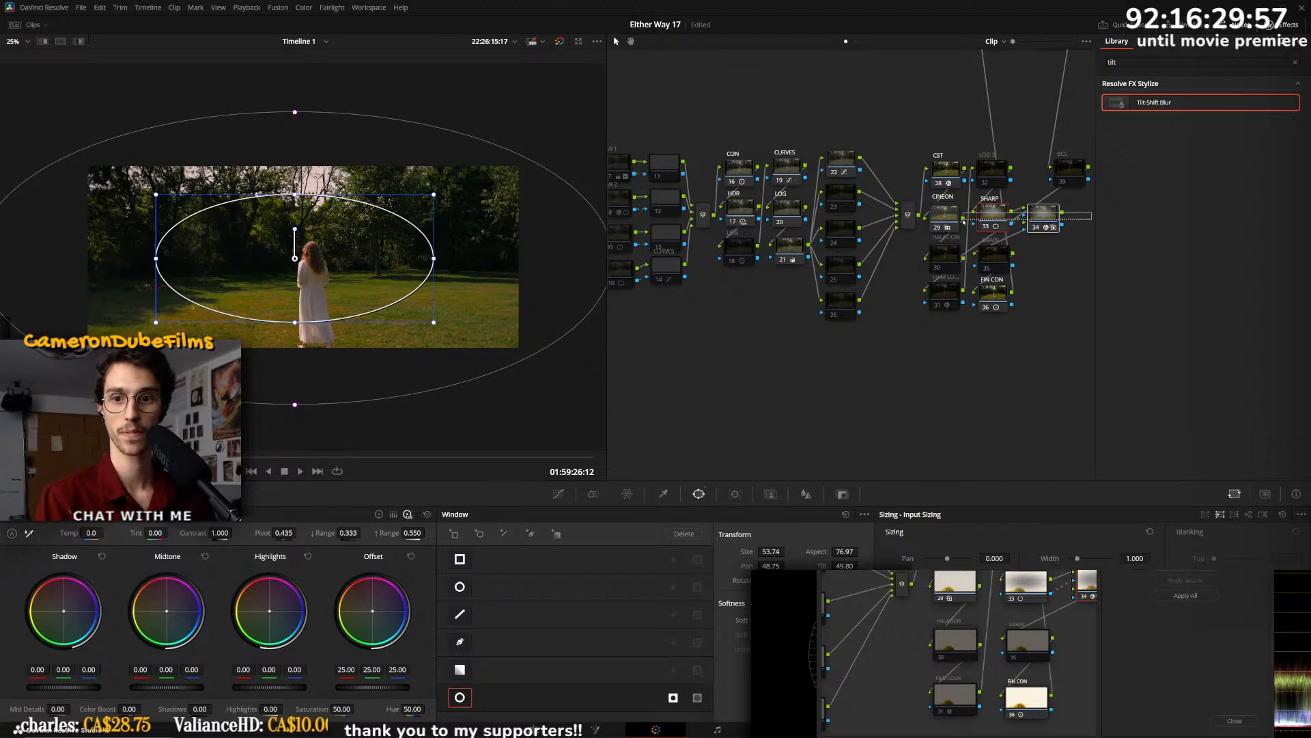
pyautogui.hotkey('ctrl', 'f')
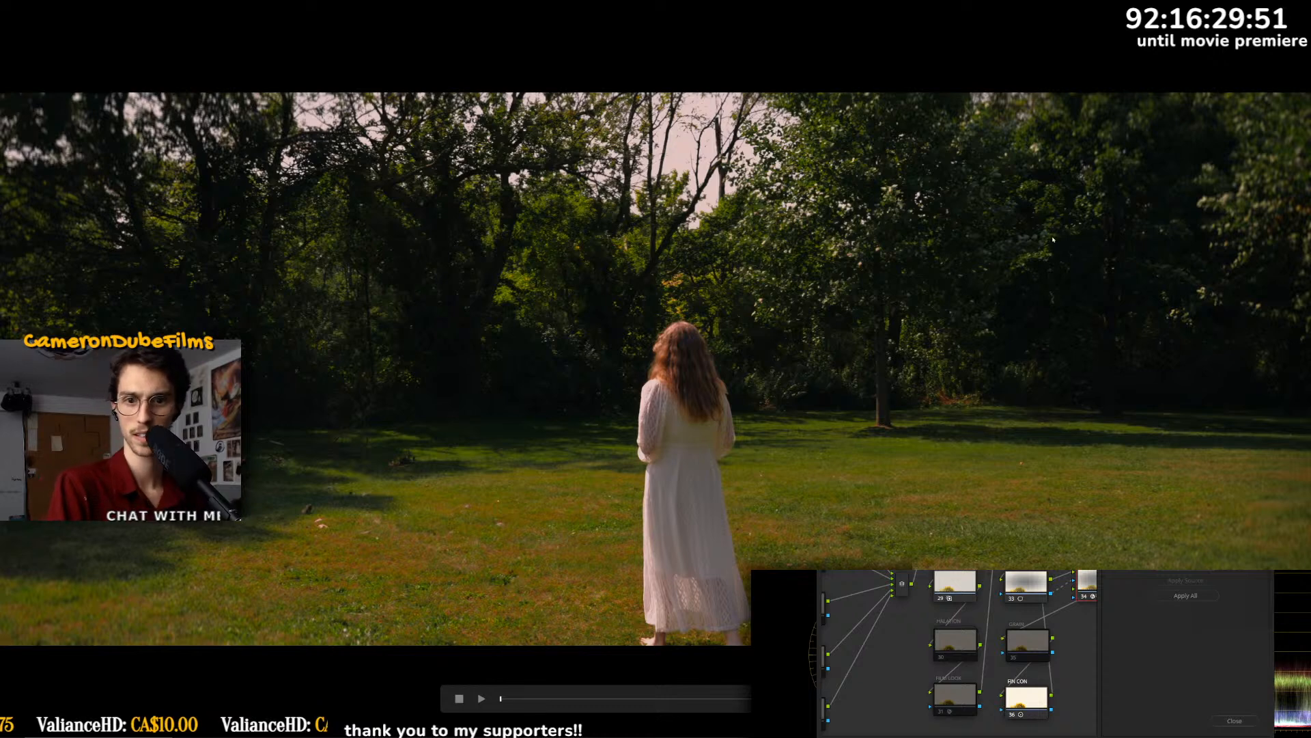
pyautogui.press('space')
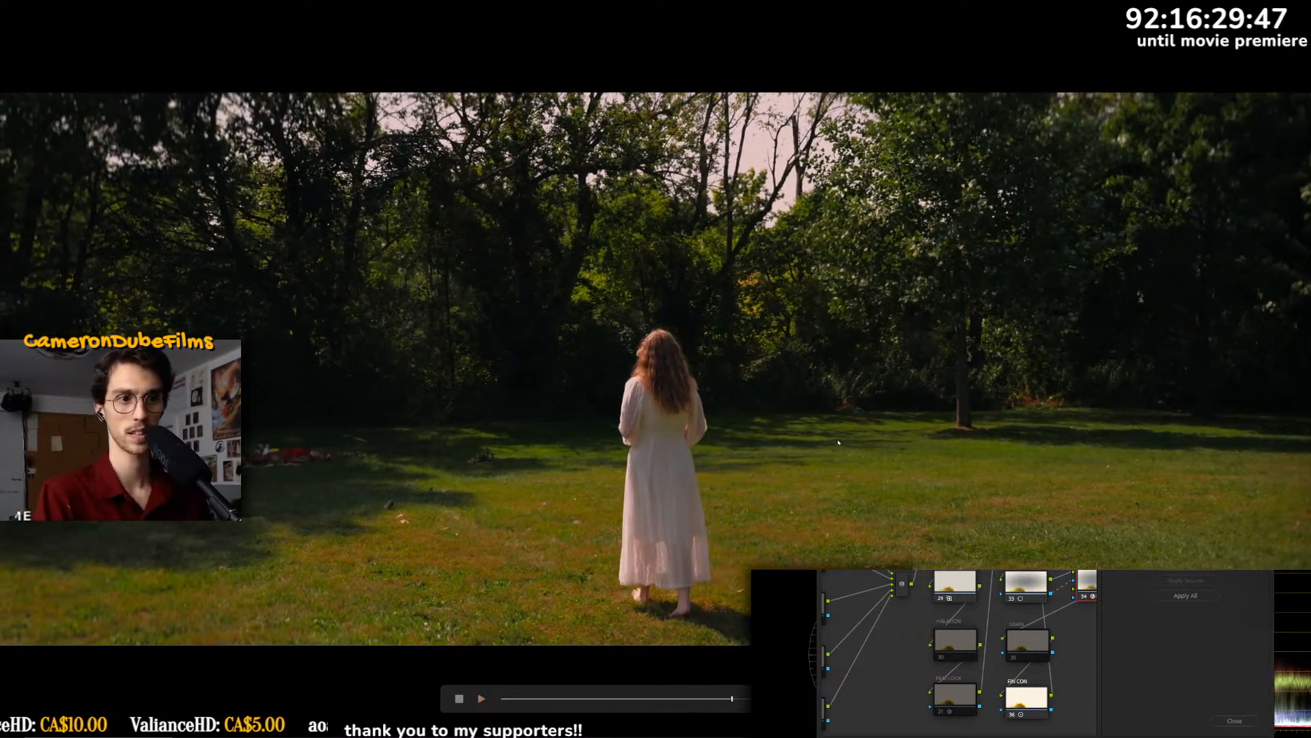
pyautogui.press('space')
pyautogui.press('space')
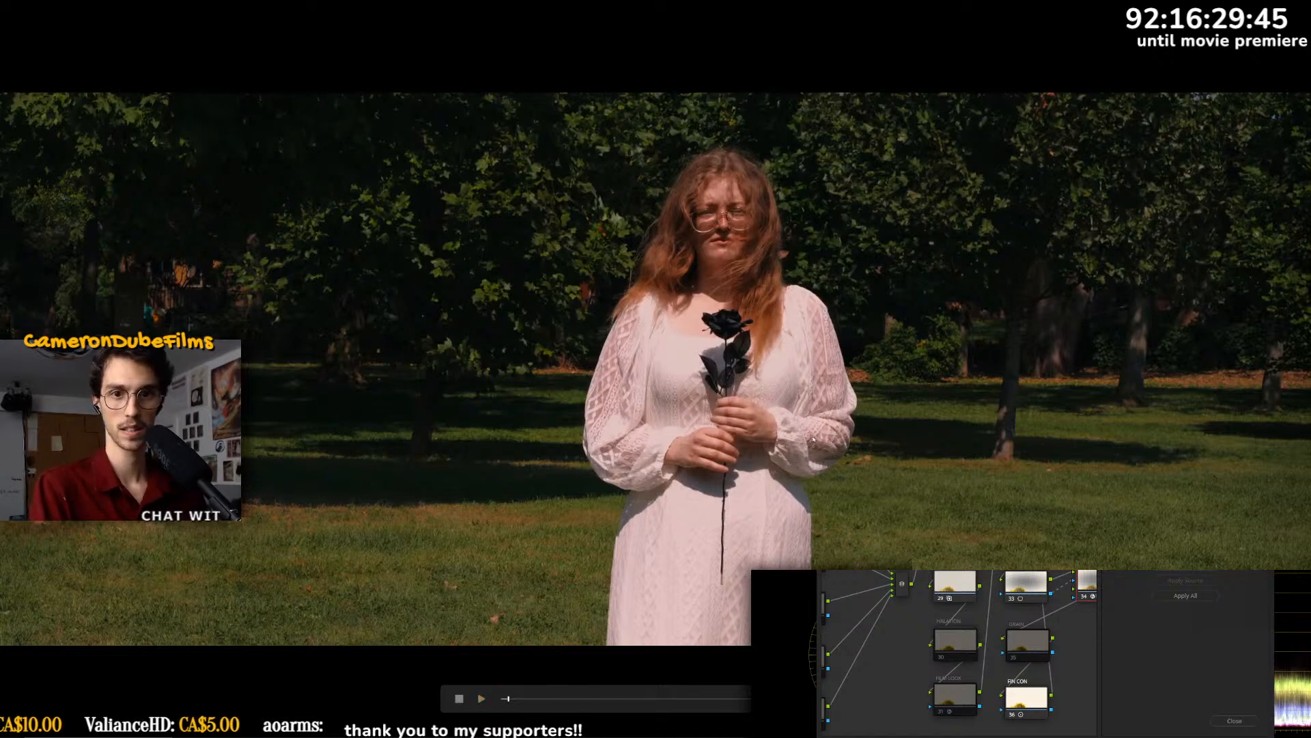
pyautogui.press('Escape')
# - Reduce the back-view shot's Tilt-Shift Blur strength to 1.63
pyautogui.moveTo(1154, 102); pyautogui.dragTo(1047, 218)
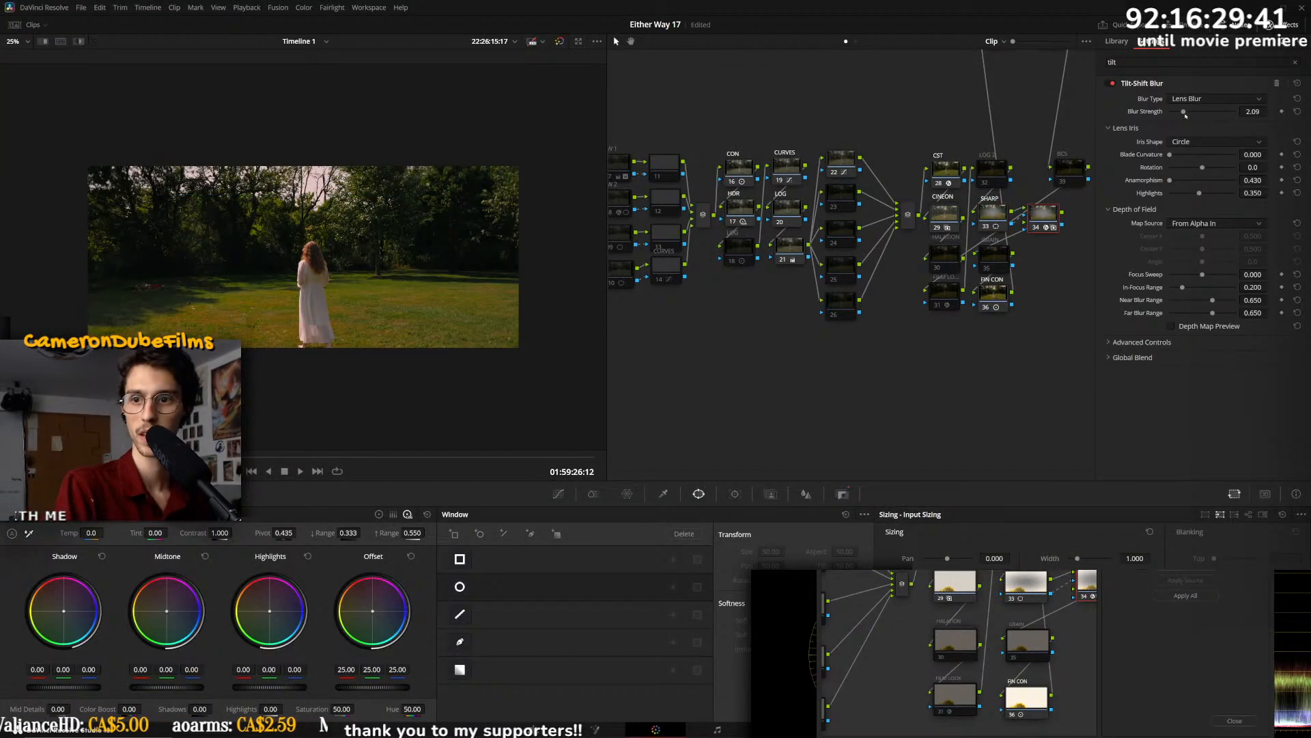
pyautogui.moveTo(1183, 114); pyautogui.dragTo(1181, 114)
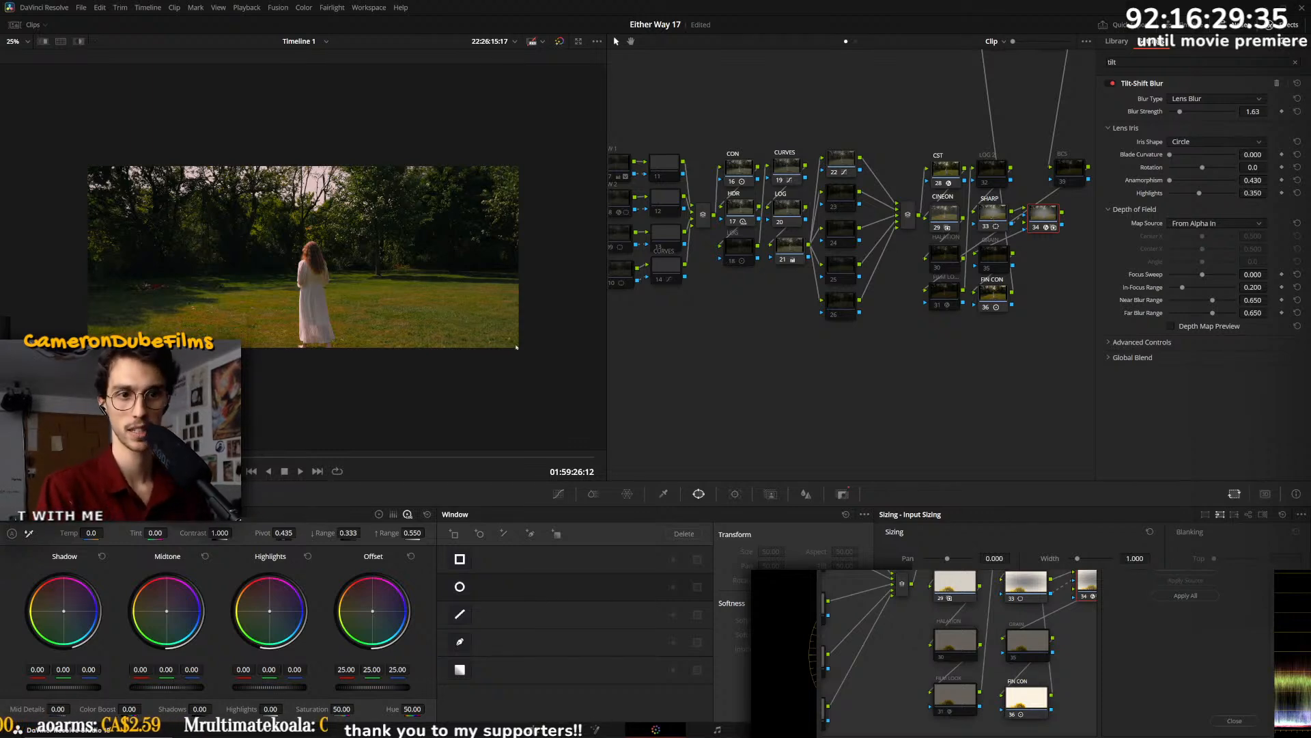
# - Copy the reference graph's SHARP and Tilt-Shift Blur node grades onto the frontal shot of the woman holding the black rose
pyautogui.scroll(2, 600, 338)
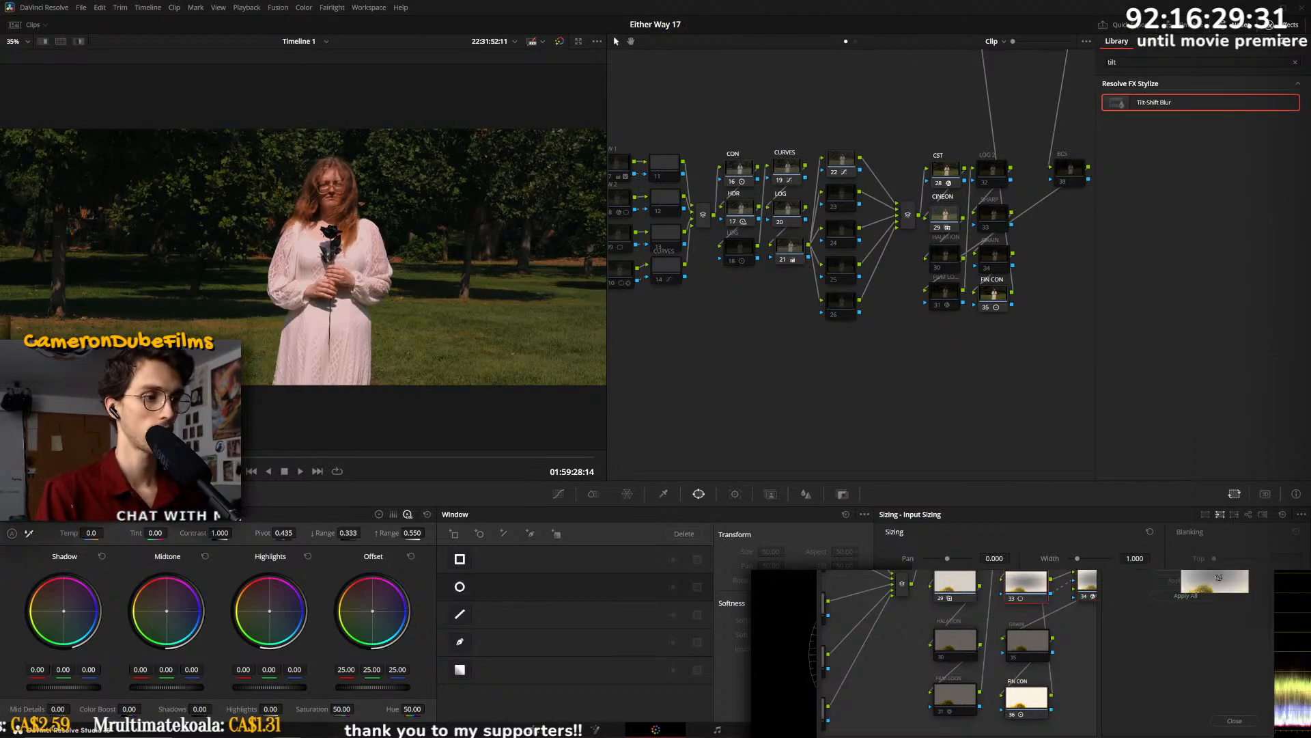
pyautogui.moveTo(995, 244); pyautogui.dragTo(997, 216)
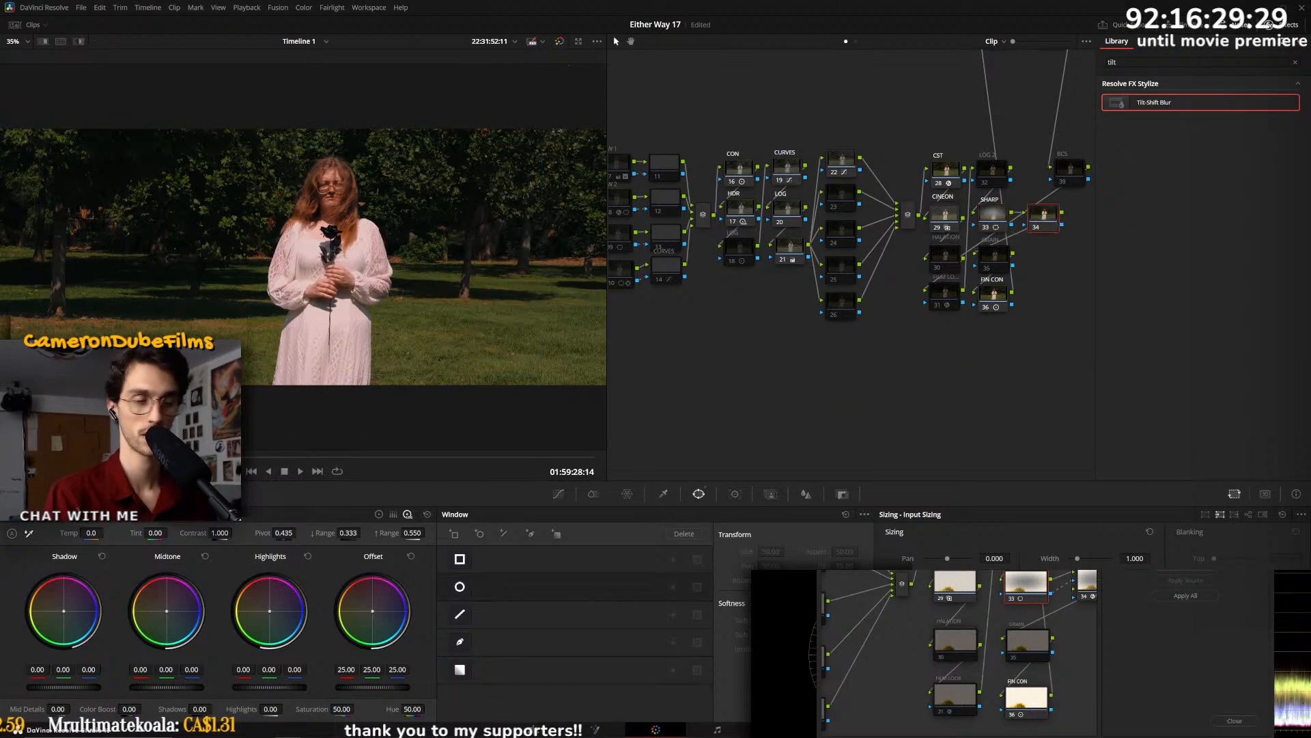
pyautogui.moveTo(1086, 582); pyautogui.dragTo(1045, 218)
# - Switch to the browser to check the Lofi Chilled Beats video and the live-stream dashboard, and return to DaVinci Resolve
pyautogui.hotkey('alt', 'Tab')
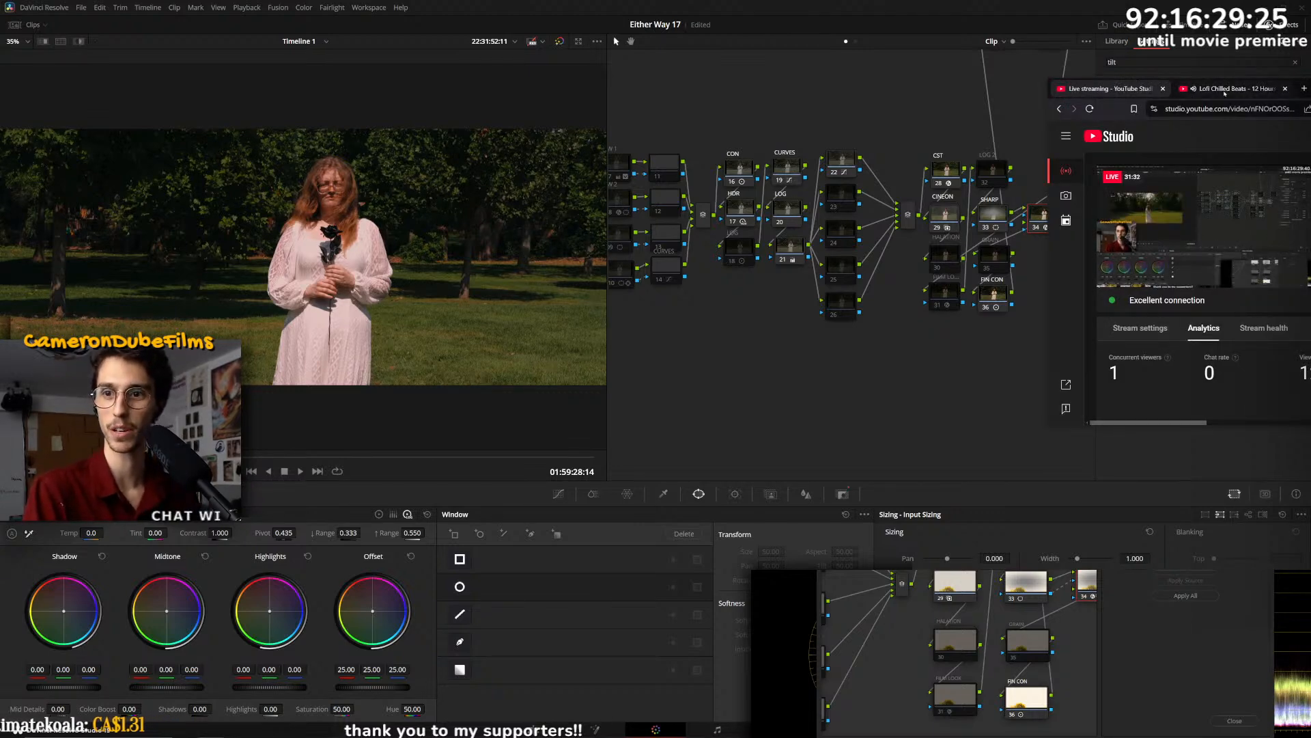
pyautogui.click(1227, 89)
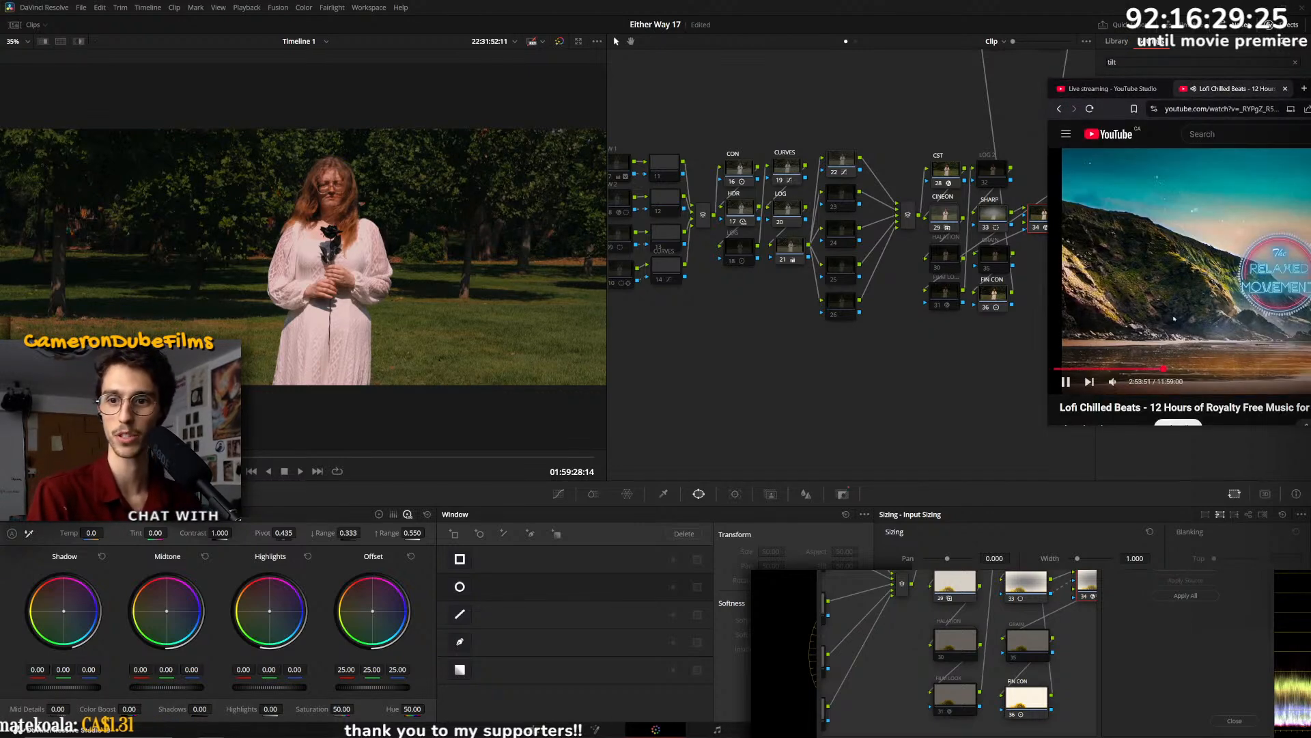
pyautogui.click(1113, 88)
pyautogui.click(849, 3)
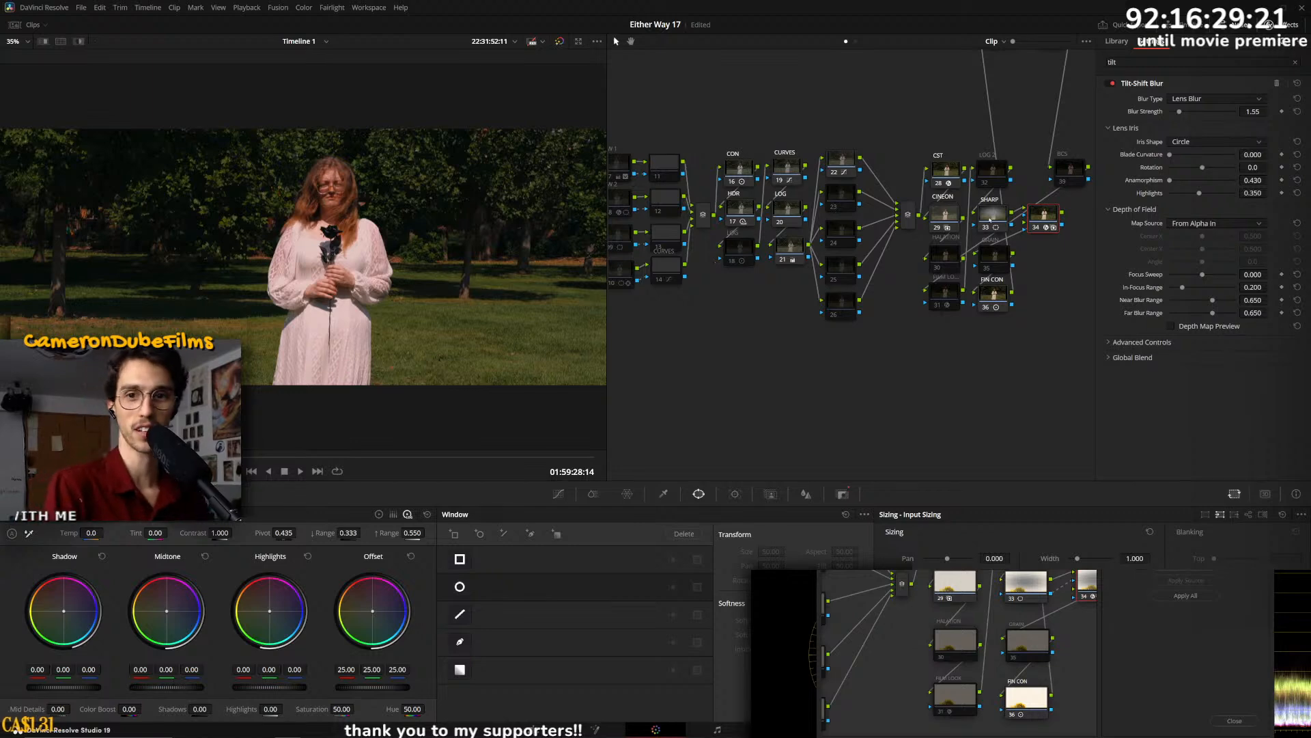
# - Check the edge blur on the black rose shot full screen
pyautogui.hotkey('ctrl', 'f')
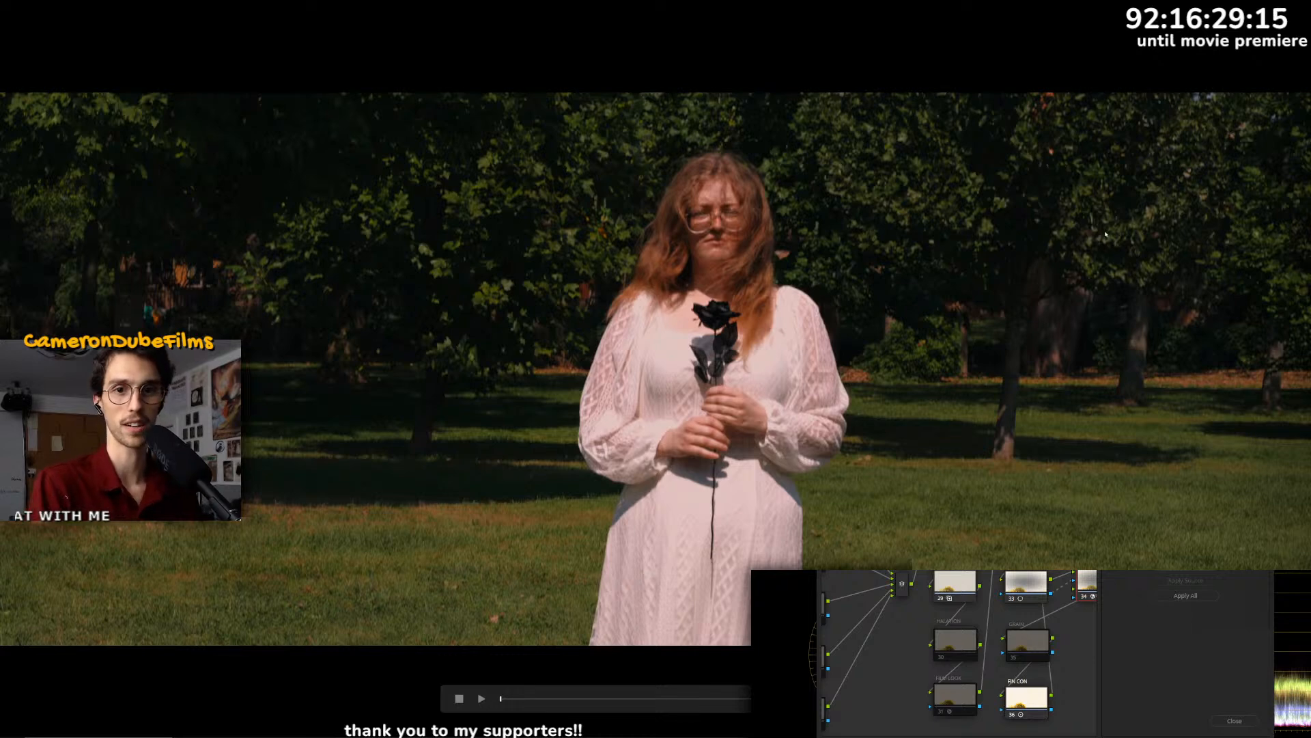
pyautogui.hotkey('ctrl', 'f')
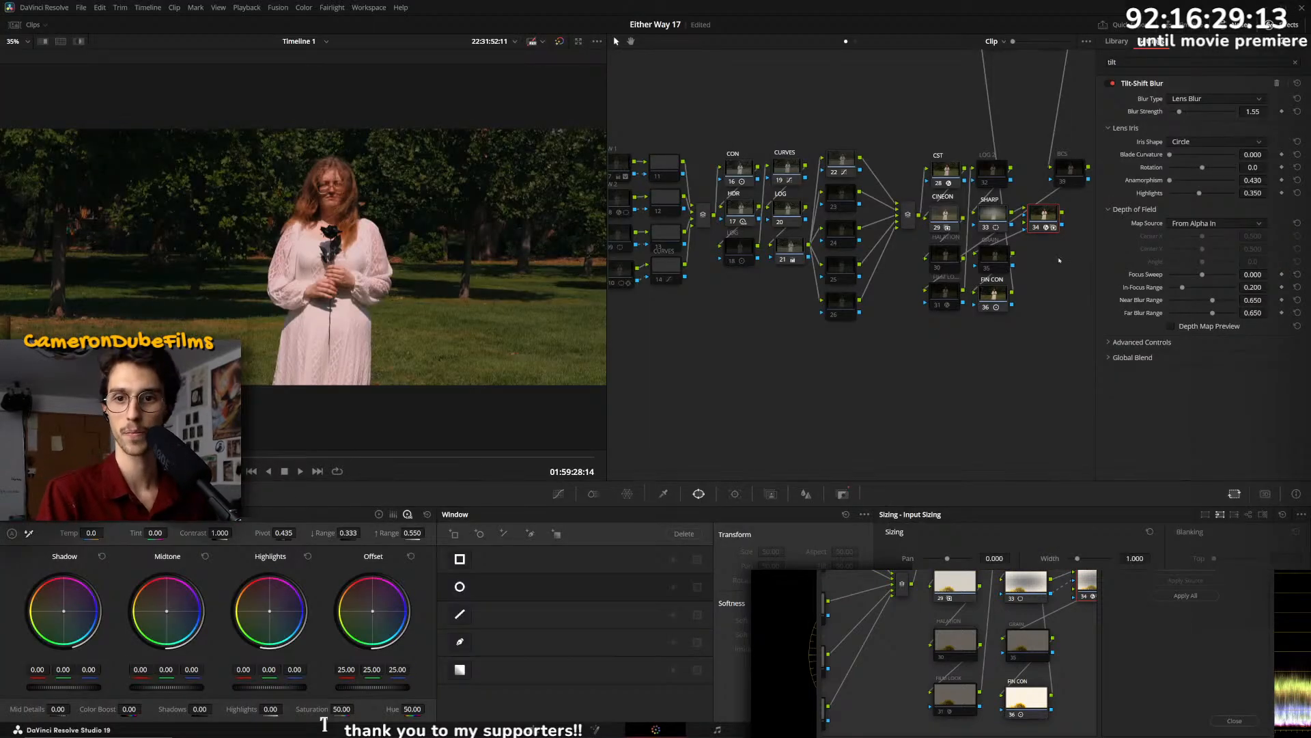
# - Connect the SHARP node's mask output to the Tilt-Shift Blur node on the black rose shot and check it full screen
pyautogui.click(994, 216)
pyautogui.moveTo(1012, 227); pyautogui.dragTo(1024, 222)
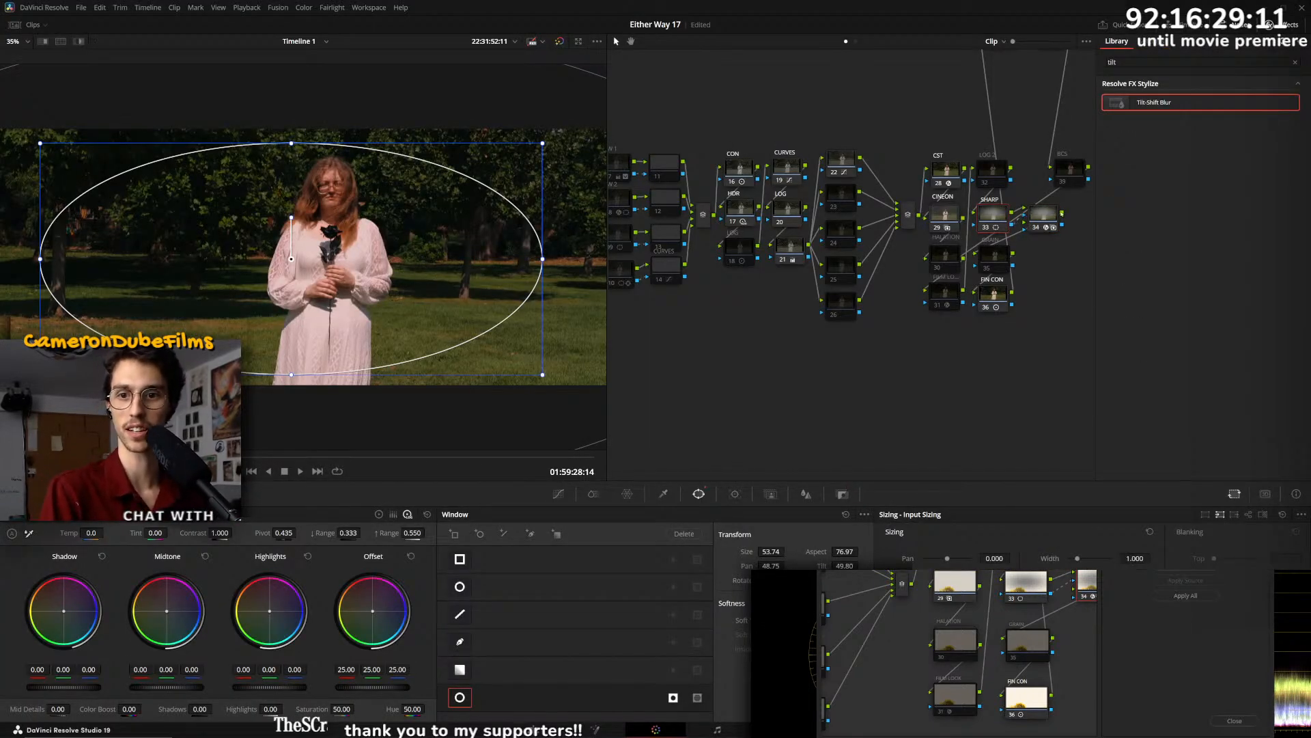
pyautogui.hotkey('ctrl', 'f')
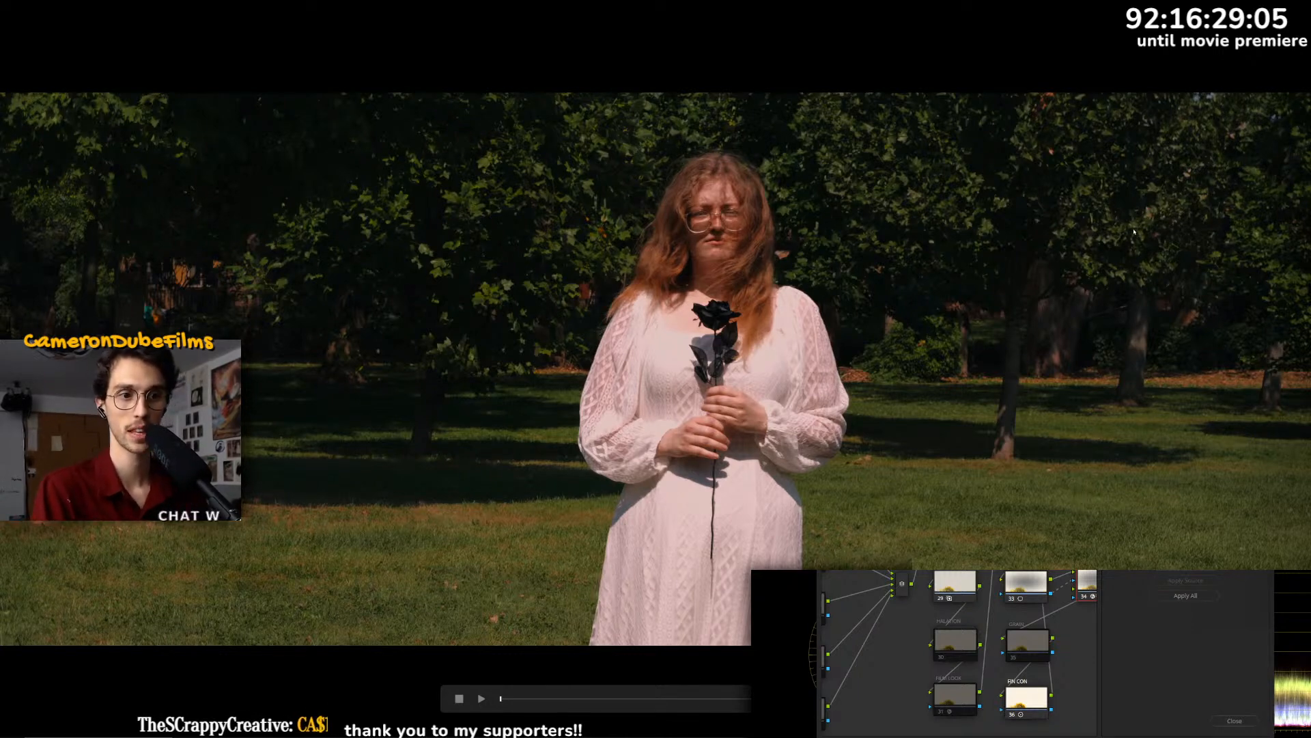
pyautogui.press('Escape')
# - Shrink and reposition the SHARP node's oval window around the woman, and check the falloff full screen
pyautogui.scroll(-1, 481, 290)
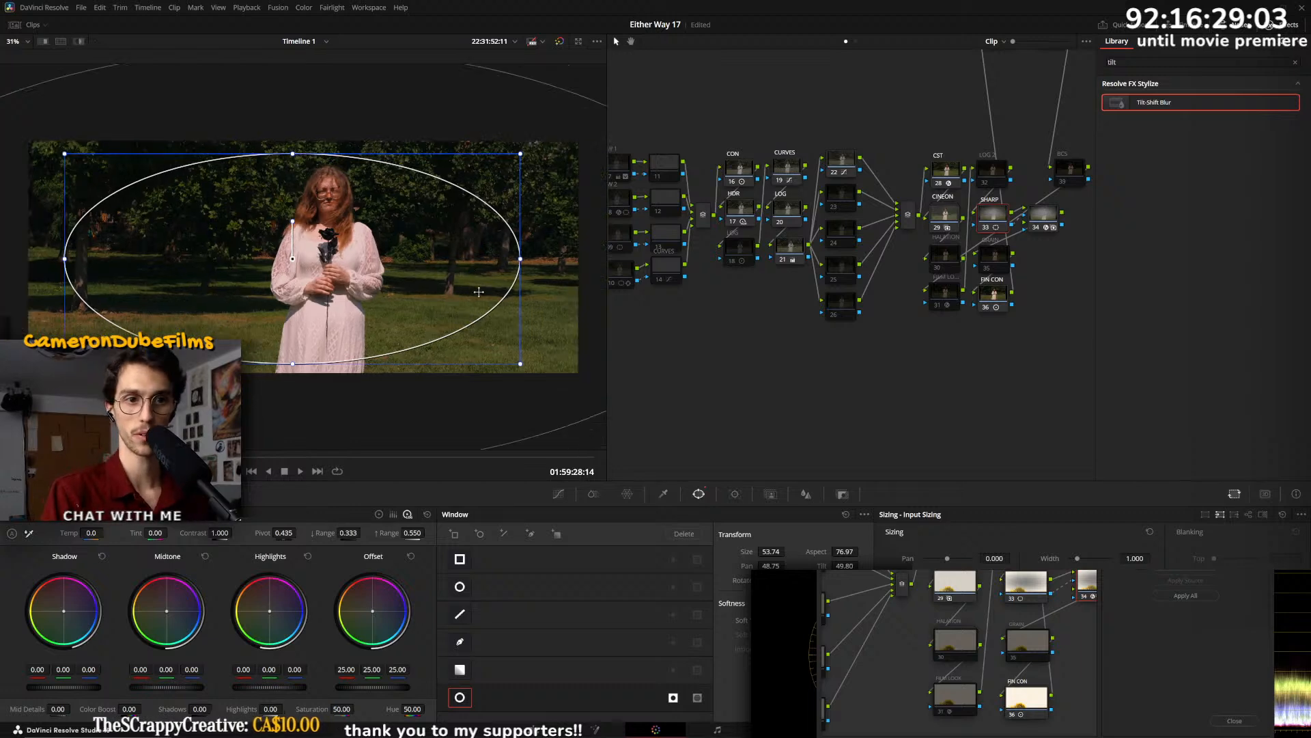
pyautogui.moveTo(520, 364); pyautogui.dragTo(477, 343)
pyautogui.moveTo(382, 321); pyautogui.dragTo(409, 312)
pyautogui.moveTo(320, 334); pyautogui.dragTo(338, 358)
pyautogui.hotkey('ctrl', 'f')
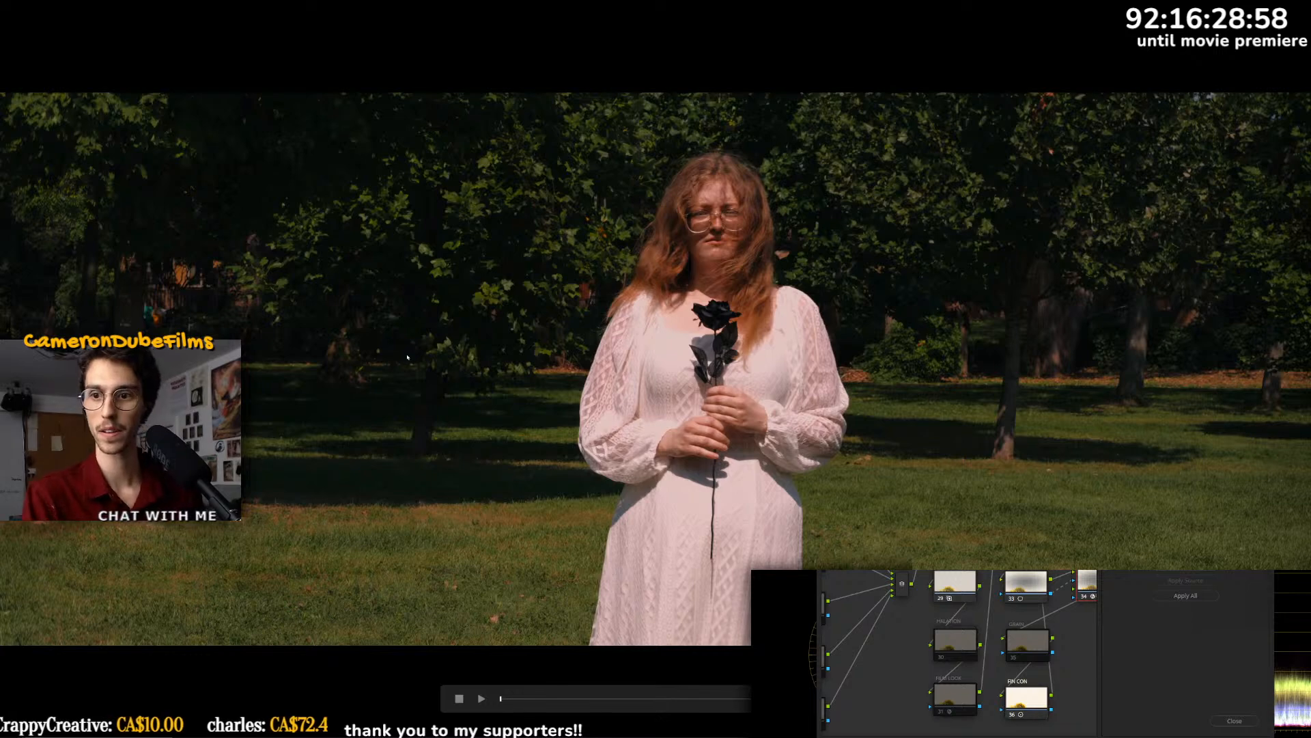
pyautogui.hotkey('ctrl', 'f')
# - Set the black rose shot's Tilt-Shift Blur strength to 4.50 and check the edge blur full screen
pyautogui.click(1044, 214)
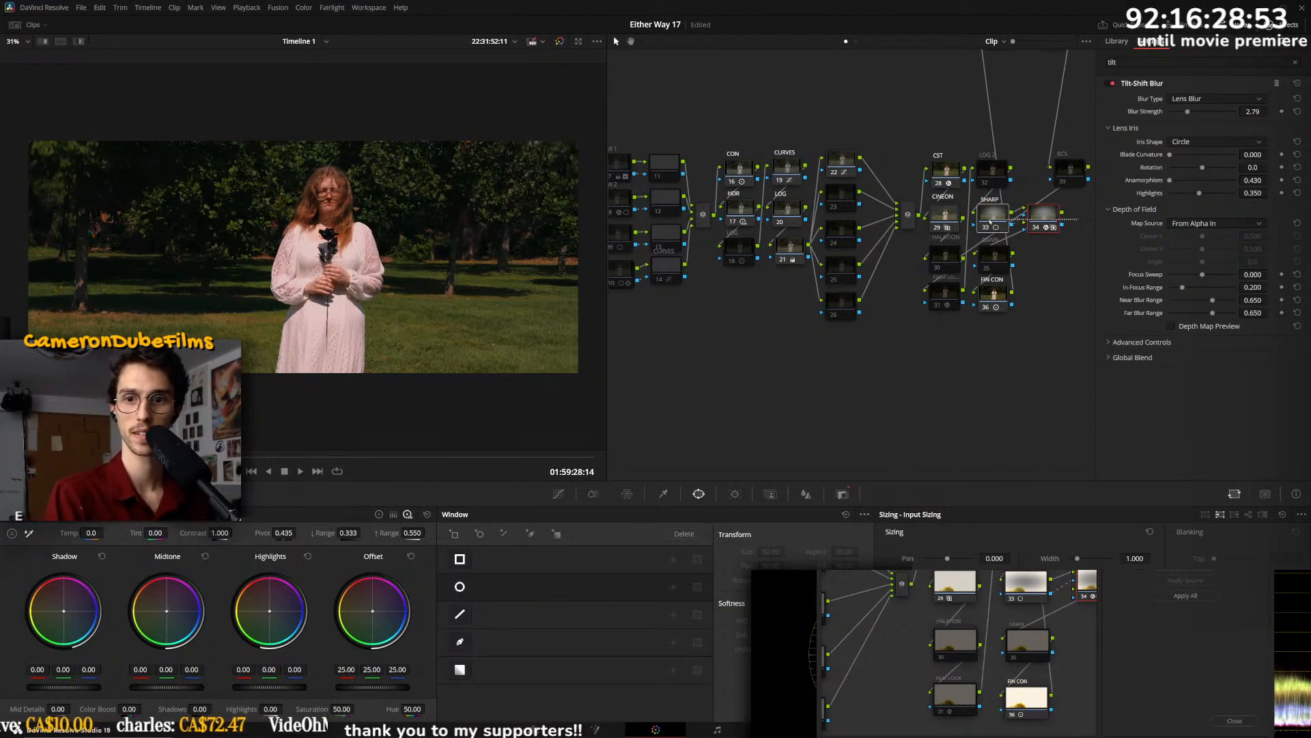
pyautogui.hotkey('ctrl', 'f')
pyautogui.hotkey('ctrl', 'f')
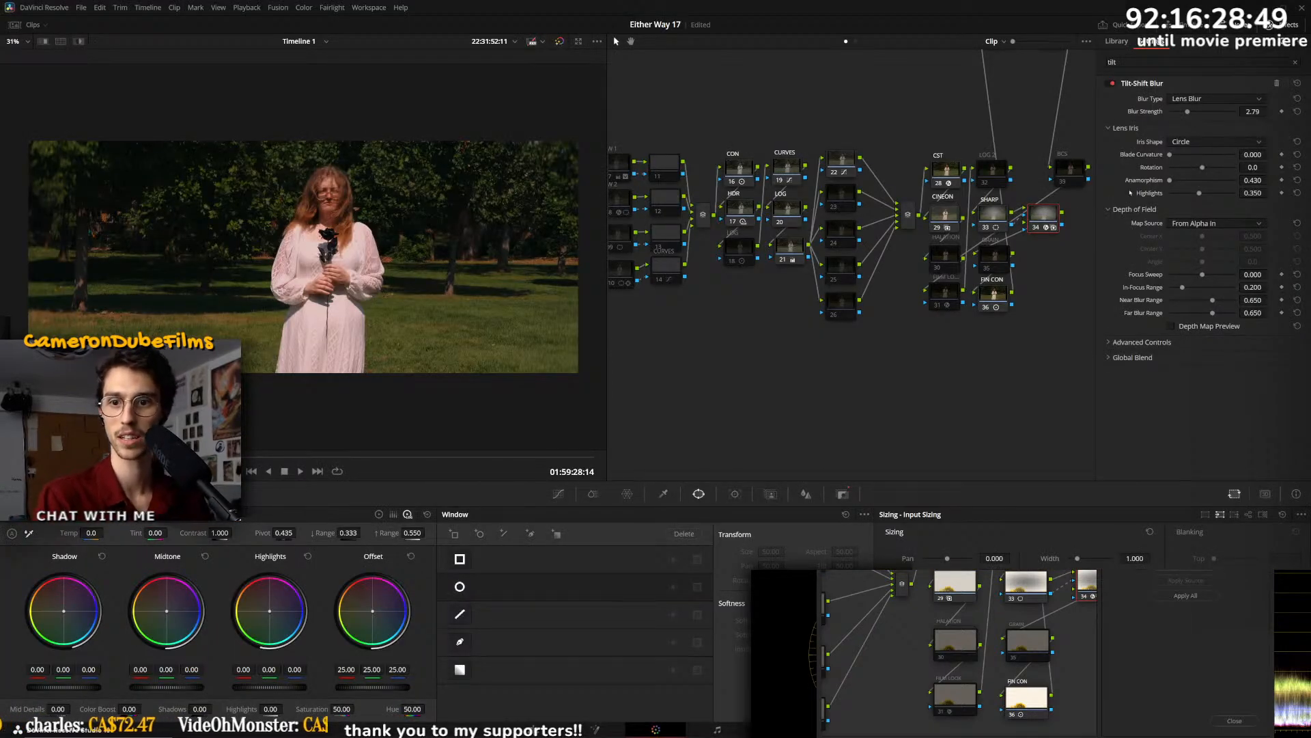
pyautogui.moveTo(1187, 111); pyautogui.dragTo(1179, 111)
pyautogui.moveTo(1070, 211); pyautogui.dragTo(997, 219)
pyautogui.moveTo(1179, 111); pyautogui.dragTo(1199, 111)
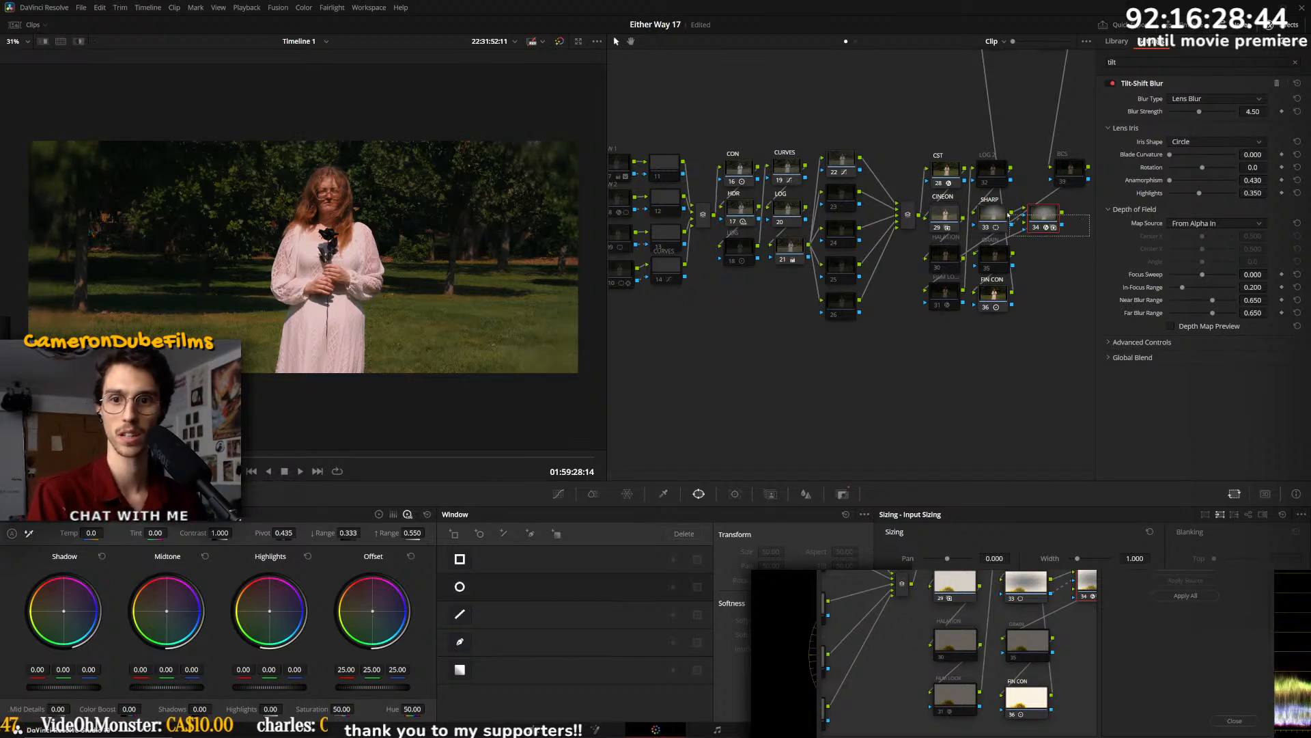
pyautogui.hotkey('ctrl', 'f')
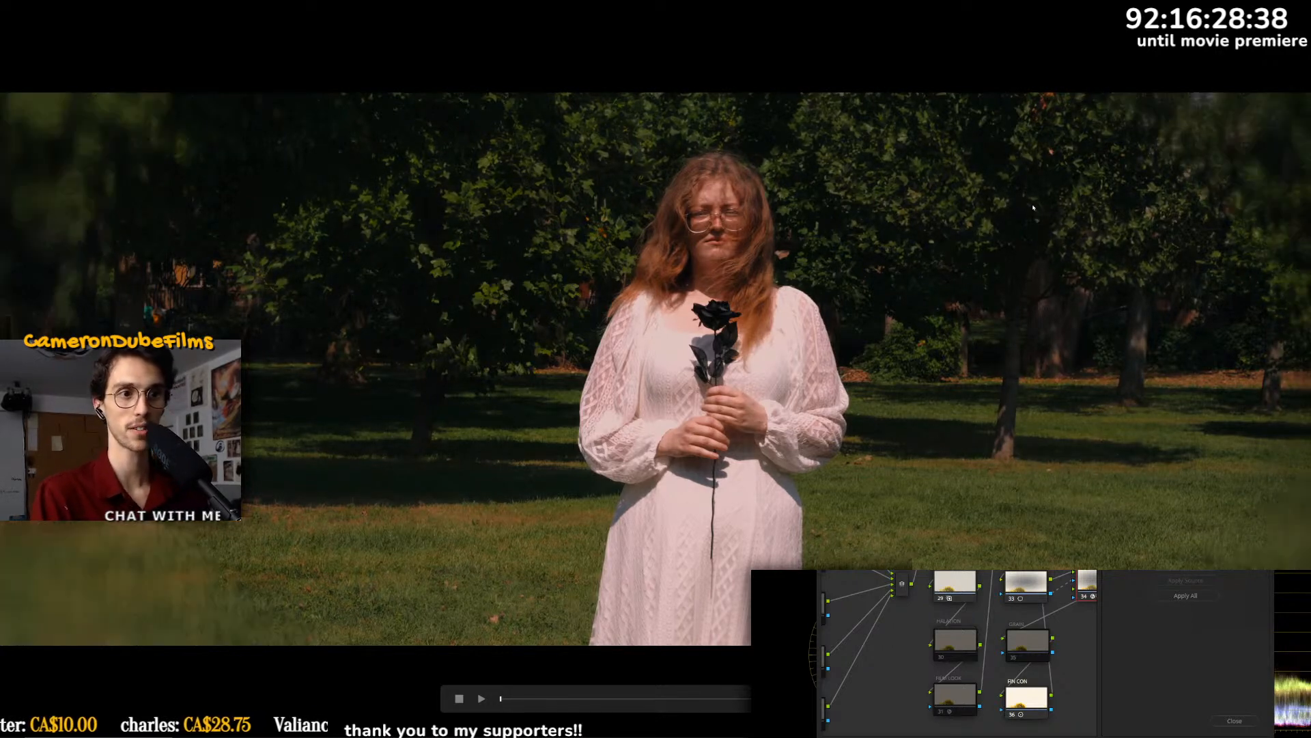
pyautogui.hotkey('ctrl', 'f')
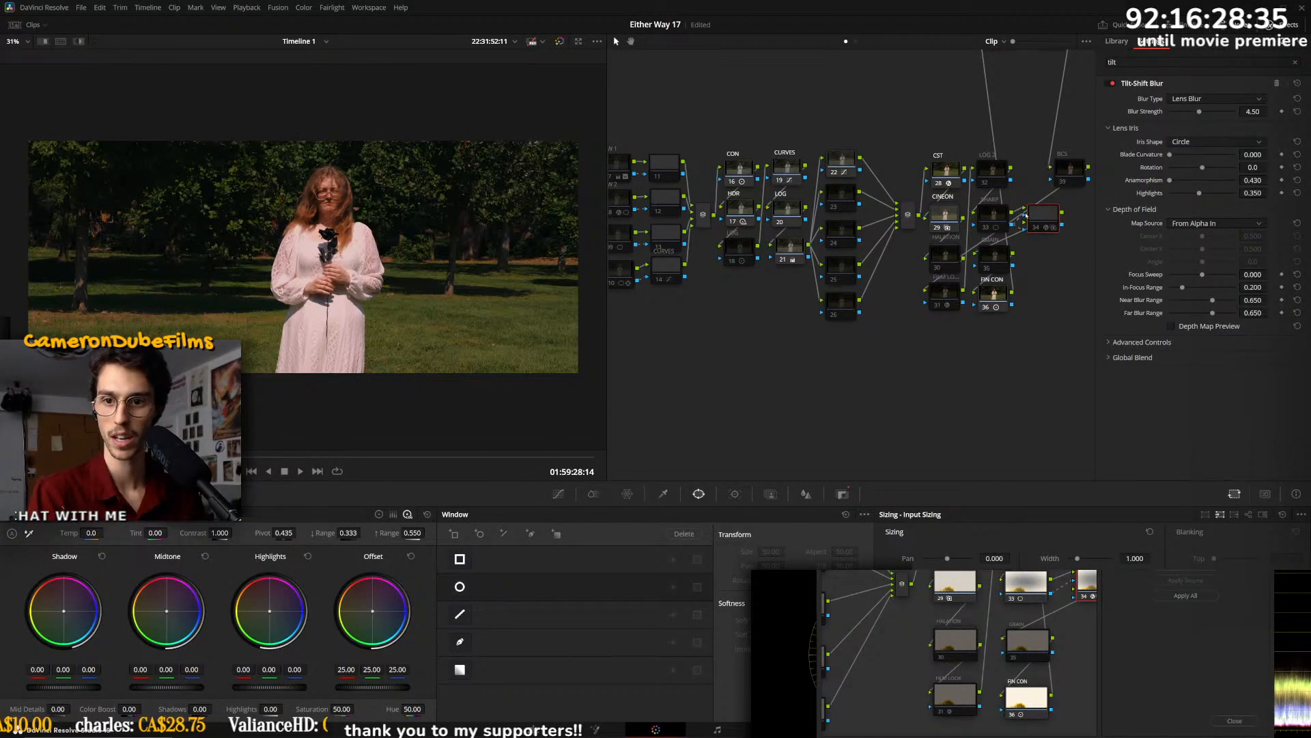
# - Switch the Tilt-Shift Blur and SHARP nodes off and on to compare the black rose shot
pyautogui.hotkey('ctrl', 'd')
pyautogui.click(993, 215)
pyautogui.hotkey('ctrl', 'd')
pyautogui.click(1043, 217)
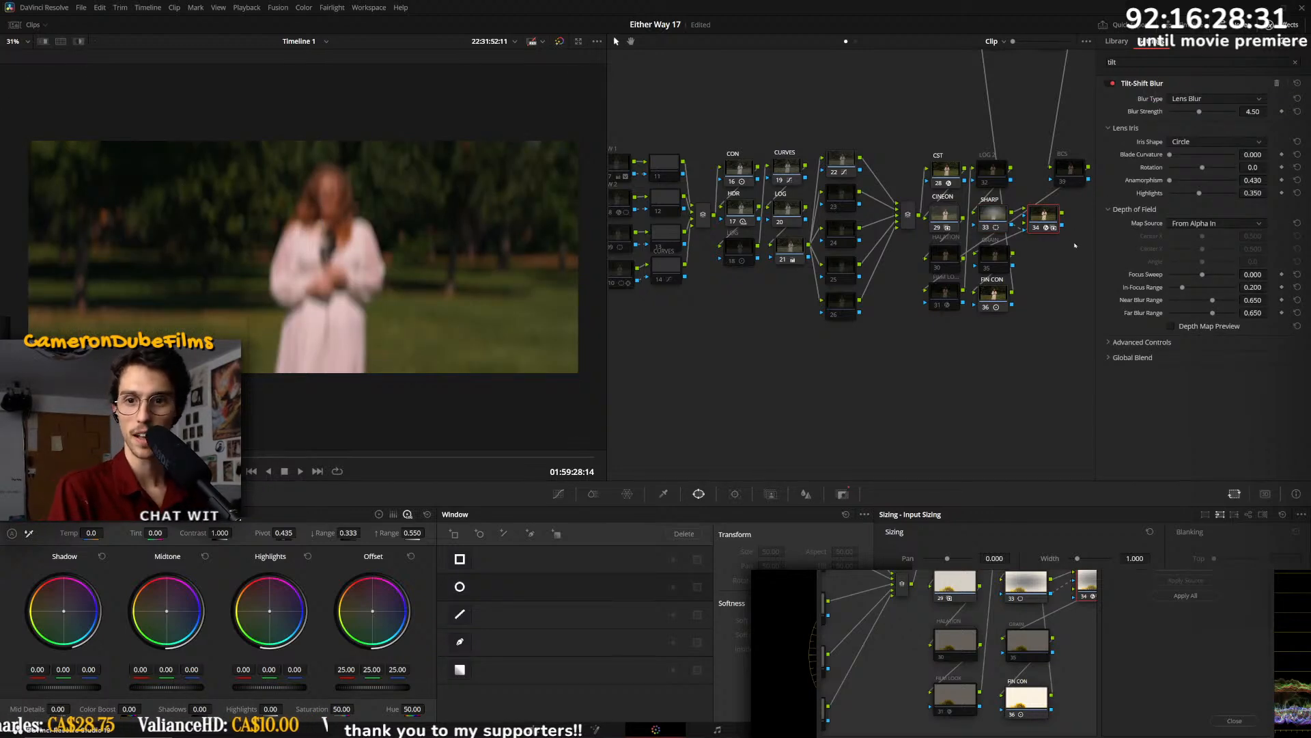
# - Set the Tilt-Shift Blur's depth map source to From Second Input and close the reference node graph
pyautogui.click(1220, 142)
pyautogui.click(1210, 224)
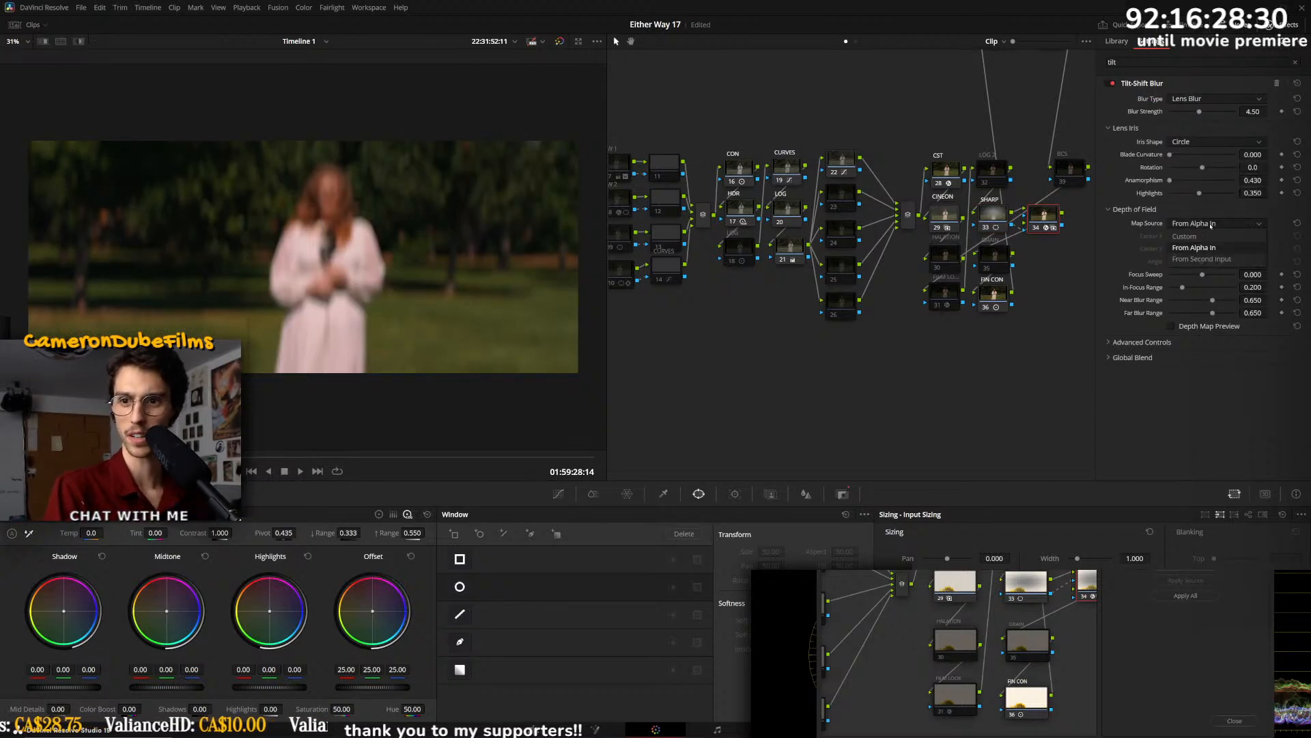
pyautogui.click(1201, 260)
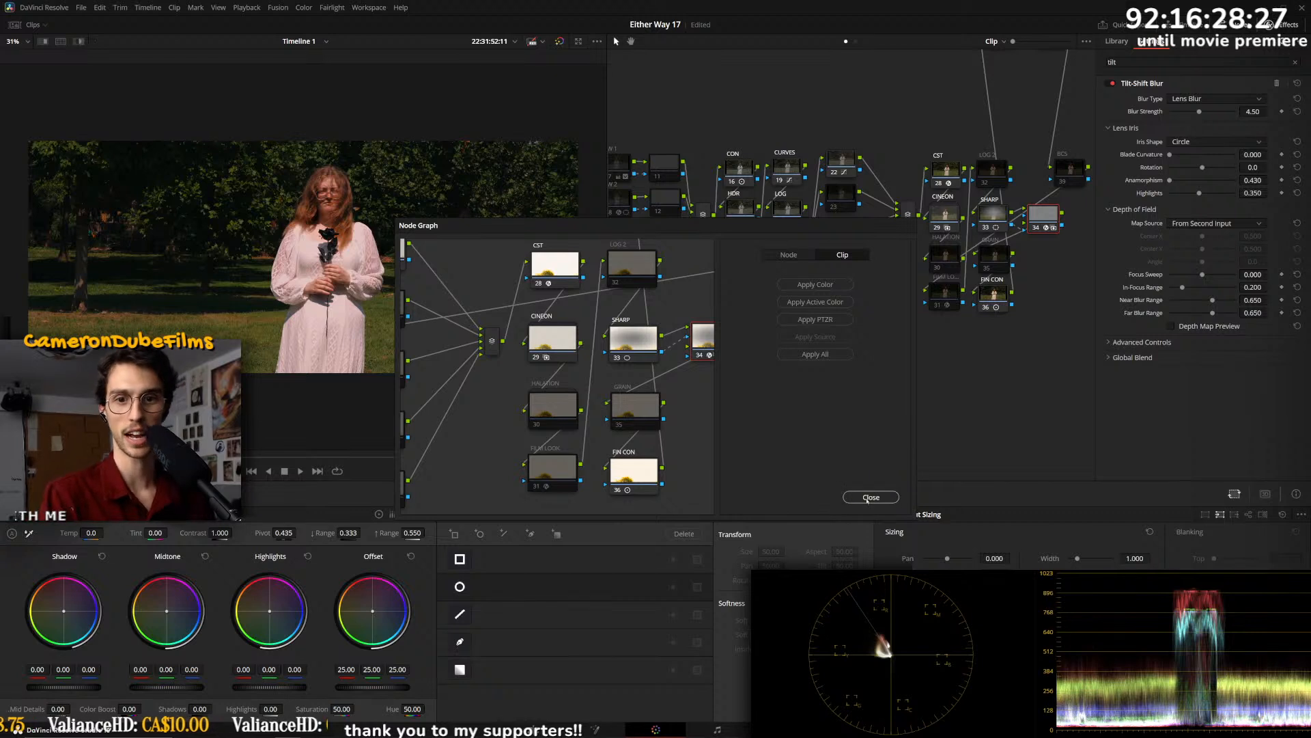
pyautogui.click(868, 498)
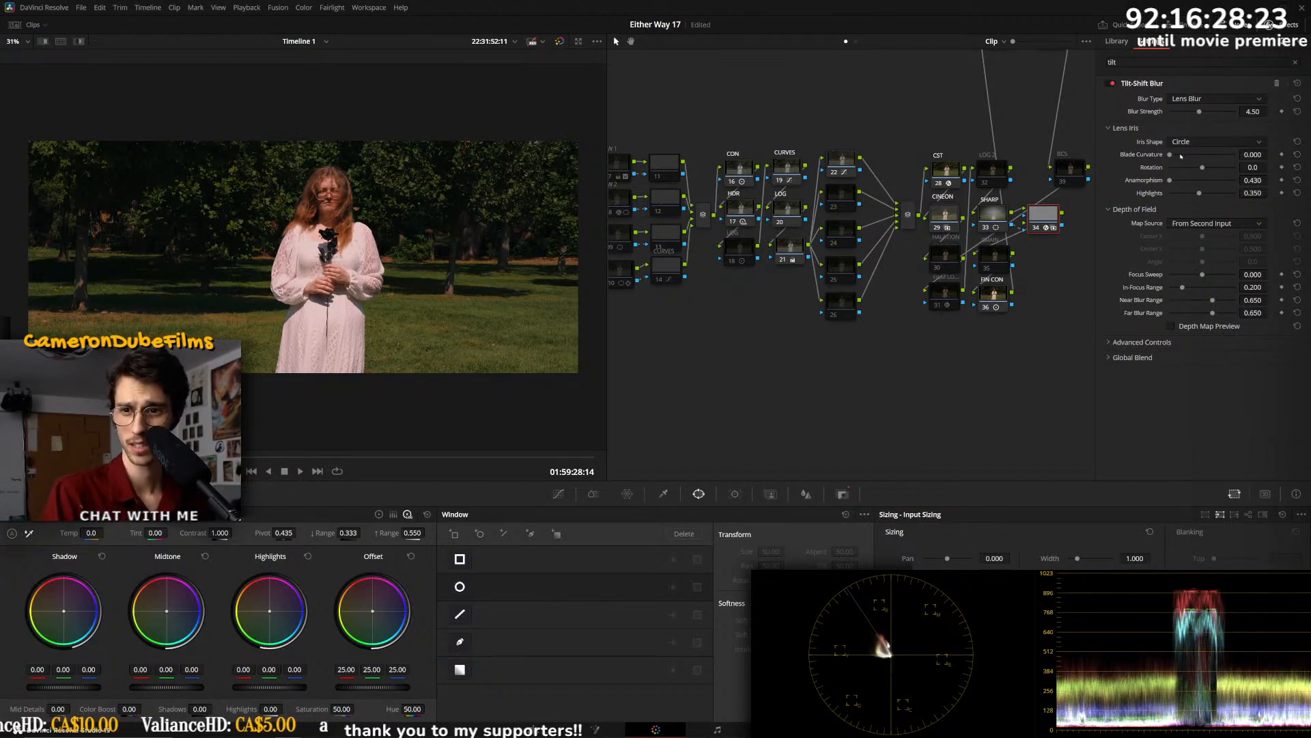
# - Turn the Depth Map Preview on and off, and set the Tilt-Shift Blur's map source to Custom
pyautogui.click(1171, 326)
pyautogui.click(1171, 325)
pyautogui.click(1202, 224)
pyautogui.click(1197, 236)
# - Examine up close how the Custom-mapped blur affects the trees and grass around the woman
pyautogui.scroll(2, 383, 280)
pyautogui.scroll(-2, 417, 272)
pyautogui.scroll(5, 409, 271)
pyautogui.moveTo(401, 266); pyautogui.dragTo(642, 263)
pyautogui.scroll(3, 486, 245)
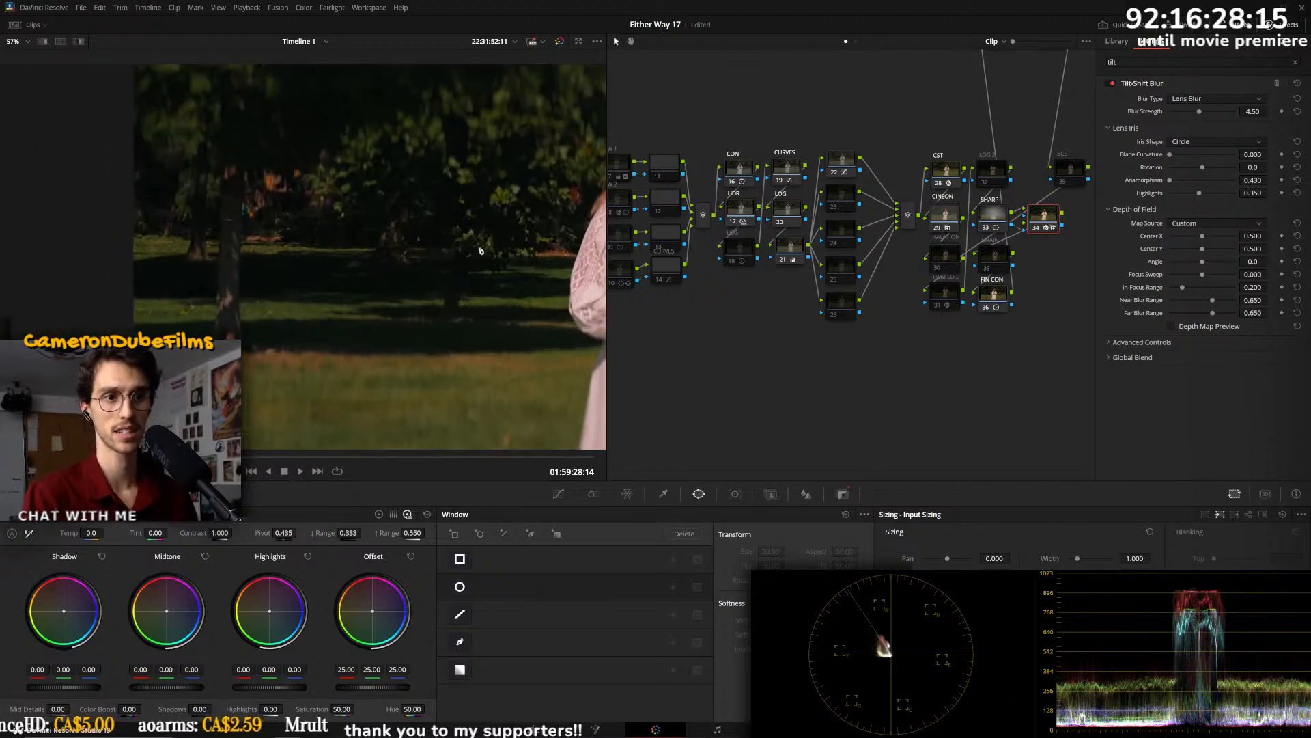
pyautogui.moveTo(486, 246); pyautogui.dragTo(544, 232)
pyautogui.moveTo(264, 207); pyautogui.dragTo(261, 350)
pyautogui.scroll(-5, 260, 349)
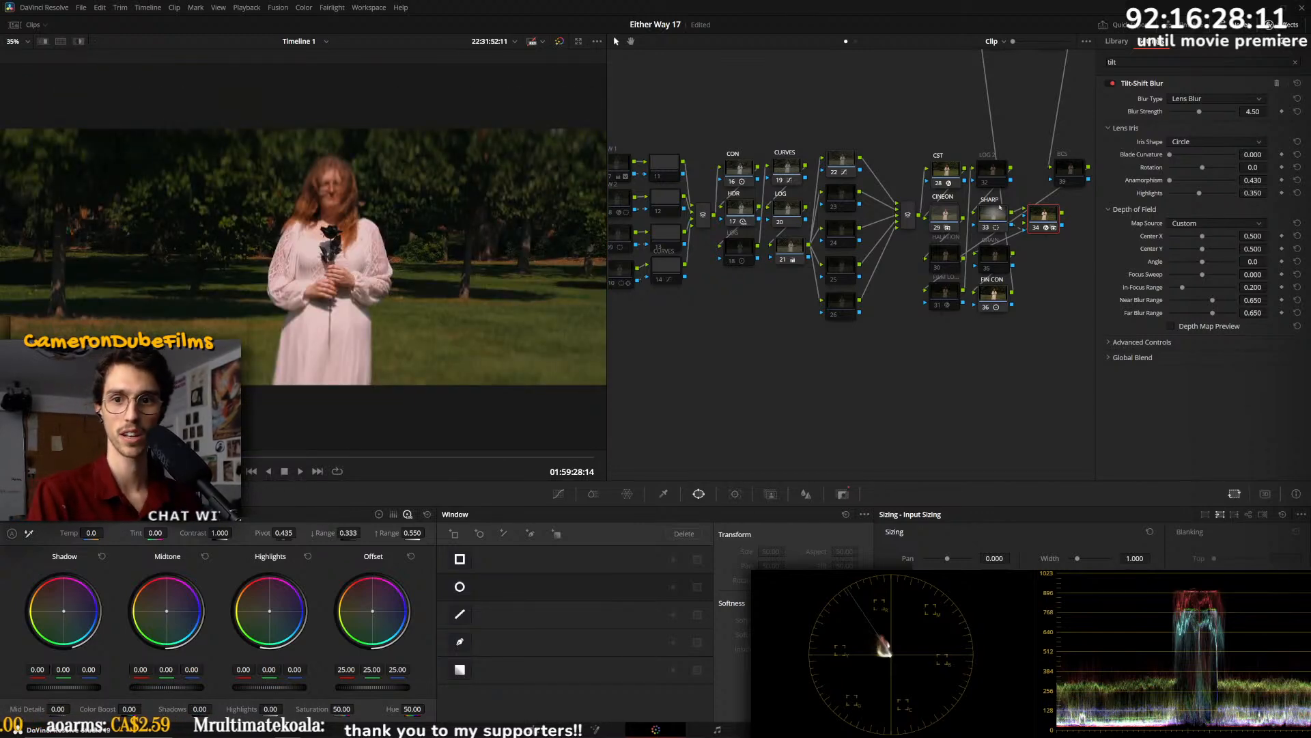
# - Set the Tilt-Shift Blur's lens iris rotation to -12.6 and look into its Advanced Controls
pyautogui.click(997, 211)
pyautogui.moveTo(1046, 215); pyautogui.dragTo(1045, 215)
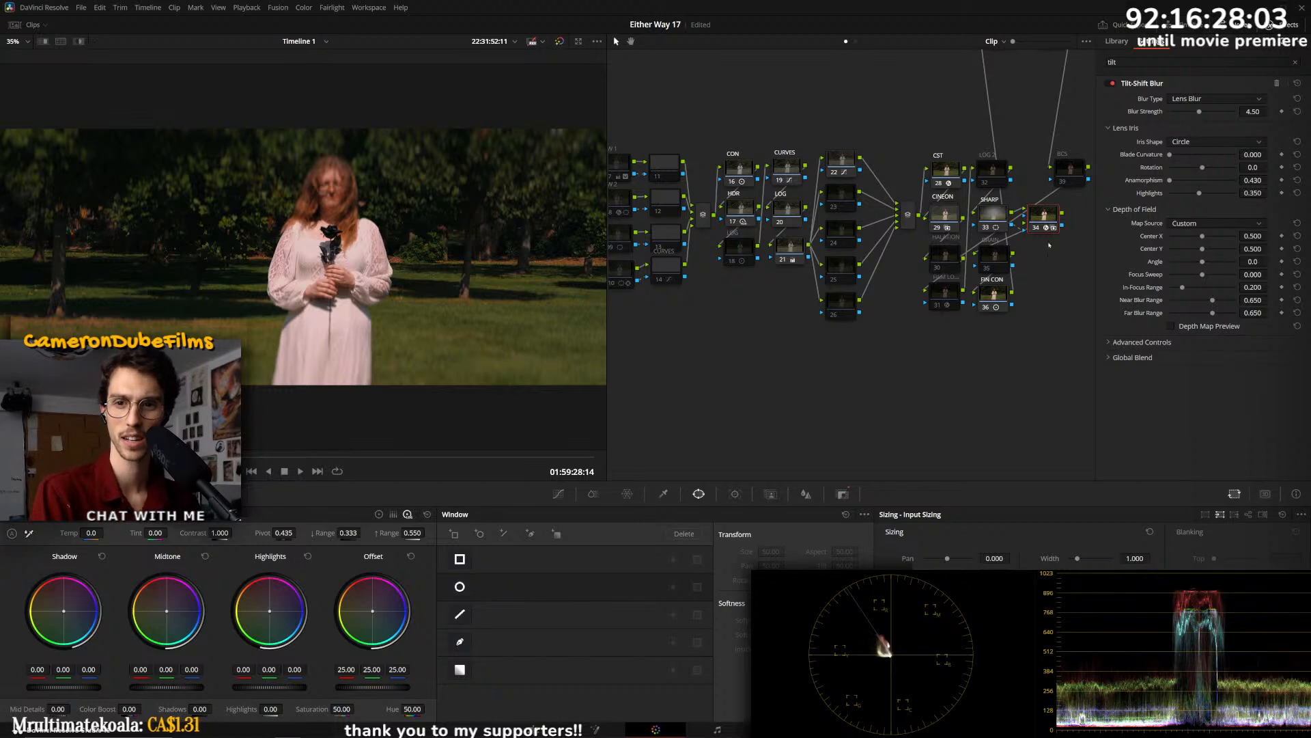
pyautogui.scroll(5, 488, 273)
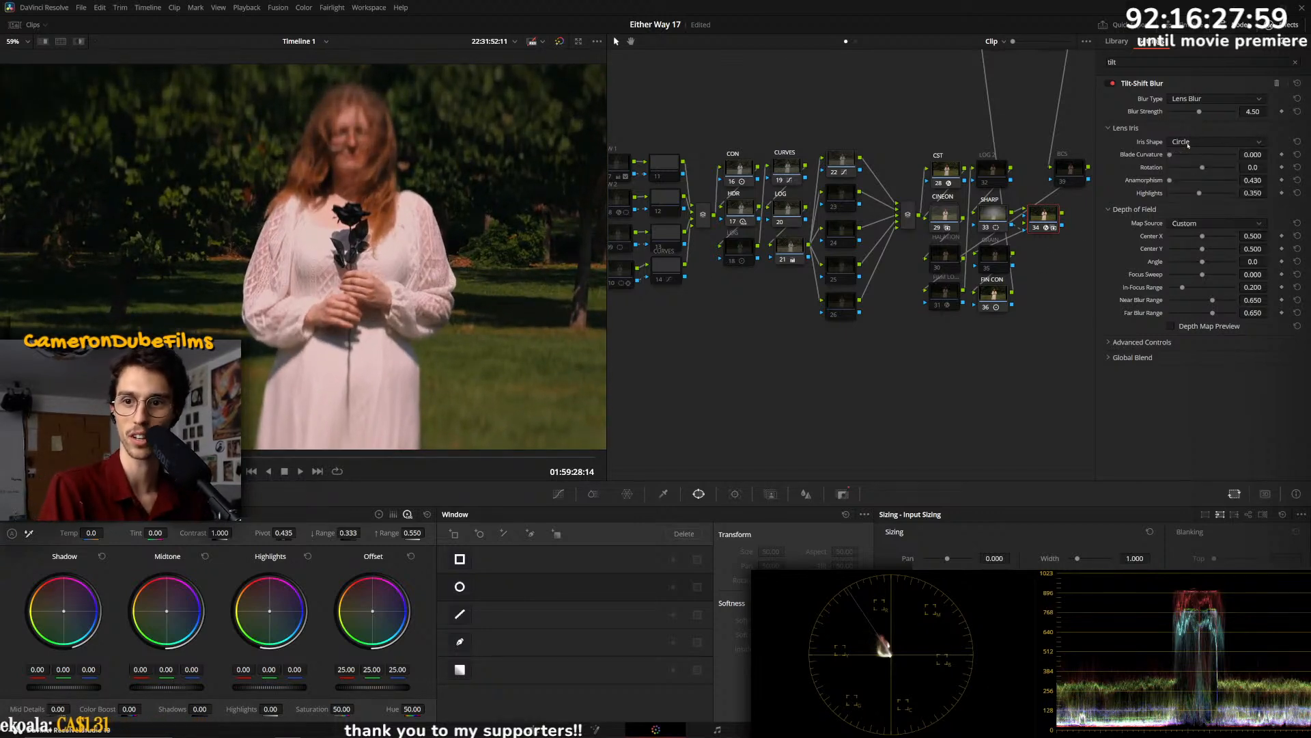
pyautogui.moveTo(1190, 156); pyautogui.dragTo(1194, 169)
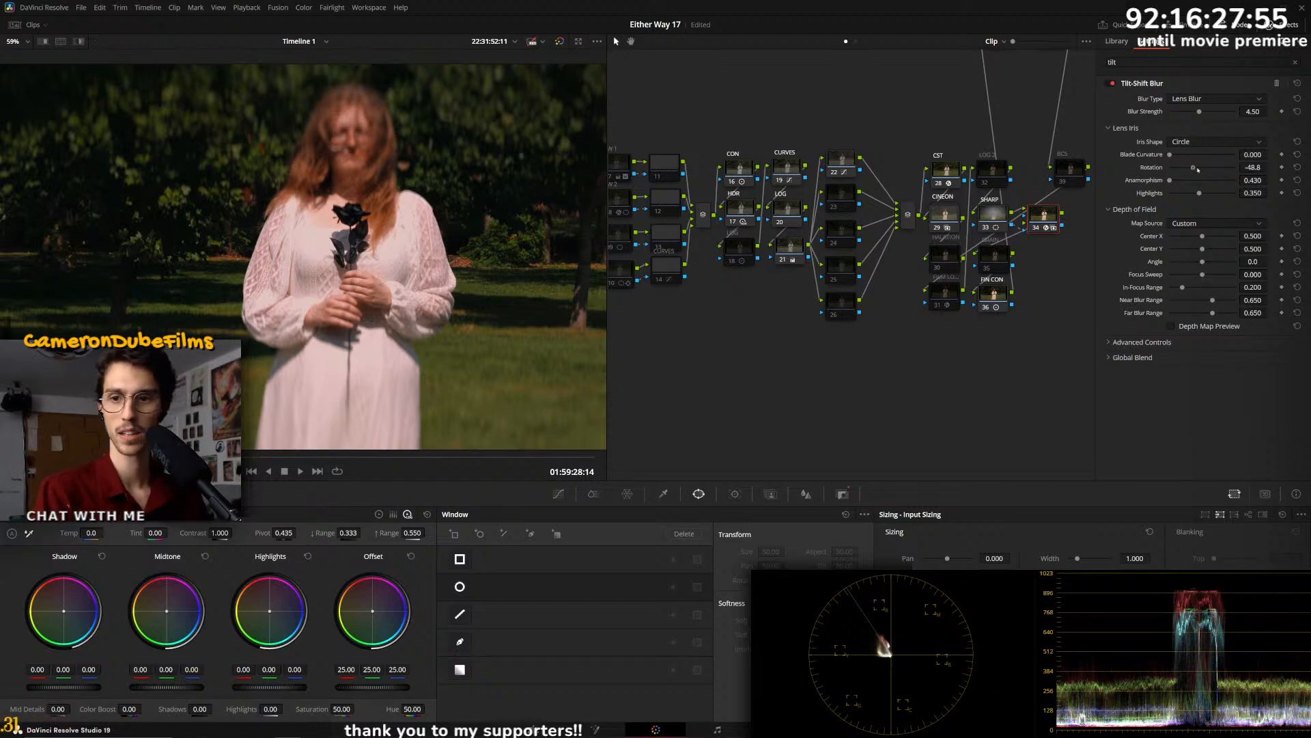
pyautogui.click(1137, 342)
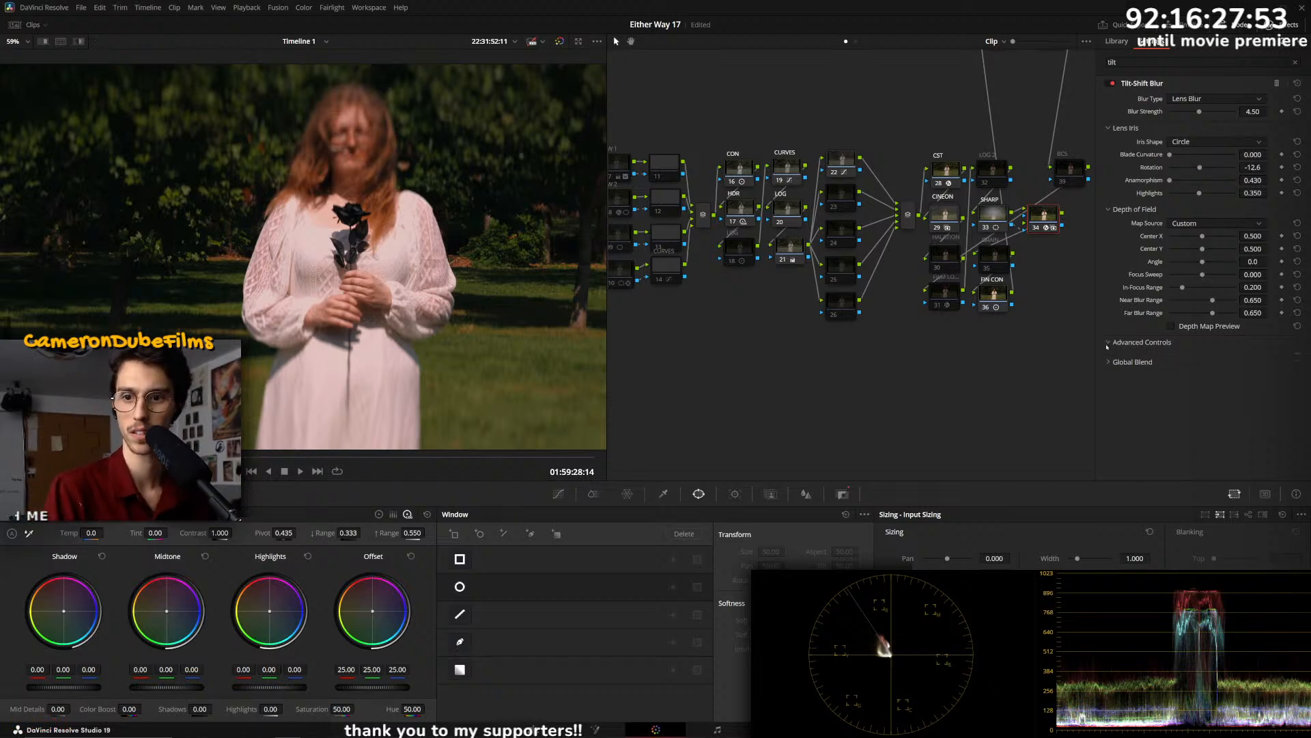
pyautogui.click(1137, 342)
# - Check the Custom-mapped tilt-shift blur full screen over the whole black rose frame
pyautogui.scroll(-3, 563, 358)
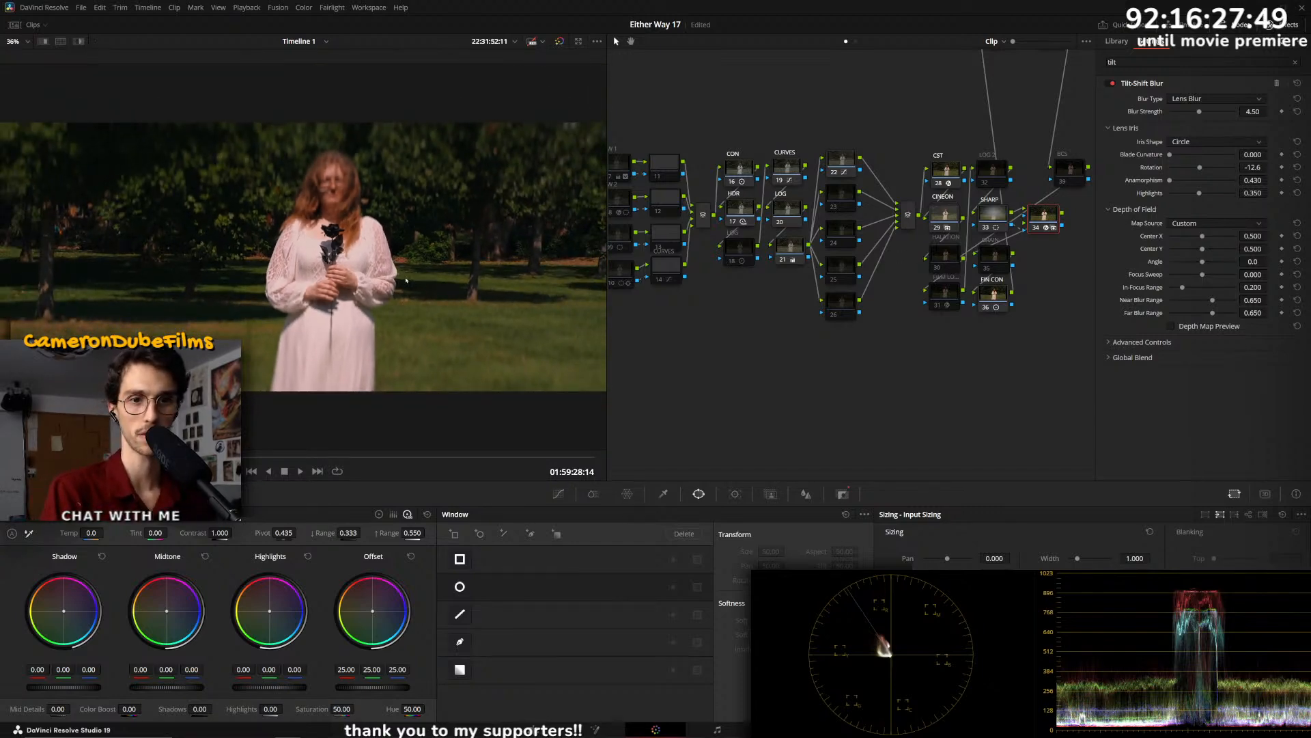
pyautogui.hotkey('ctrl', 'f')
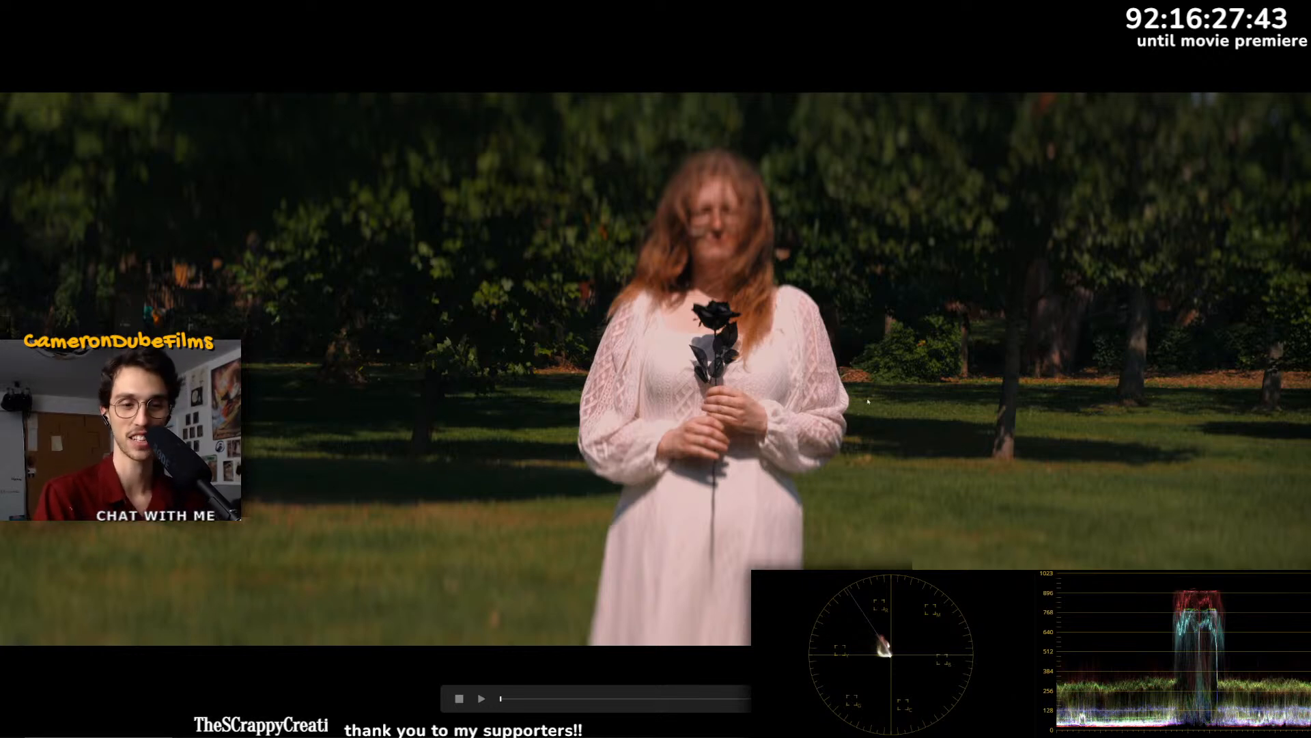
pyautogui.press('Escape')
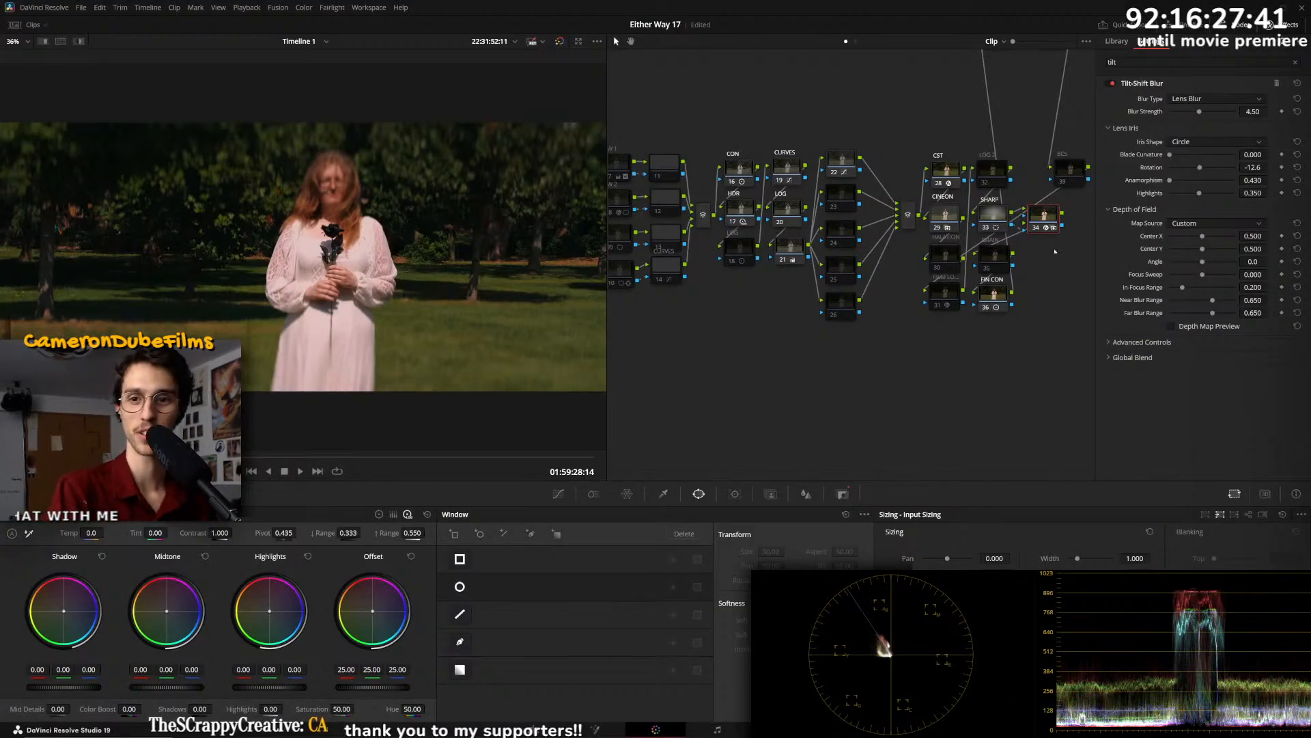
# - Disable the SHARP node and delete the Tilt-Shift Blur node from the black rose shot
pyautogui.keyDown('ctrl'); pyautogui.click(1001, 220); pyautogui.keyUp('ctrl')
pyautogui.hotkey('ctrl', 'd')
pyautogui.hotkey('ctrl', 'd')
pyautogui.hotkey('ctrl', 'd')
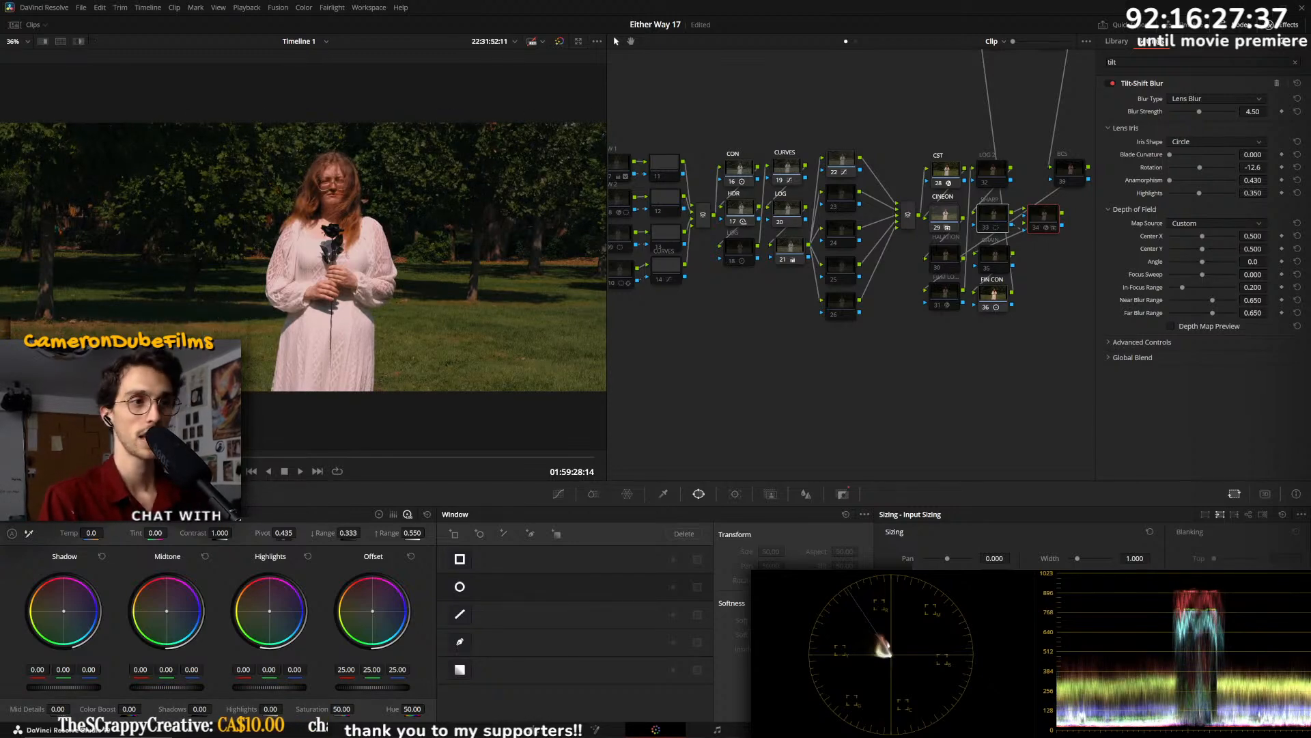
pyautogui.press('Delete')
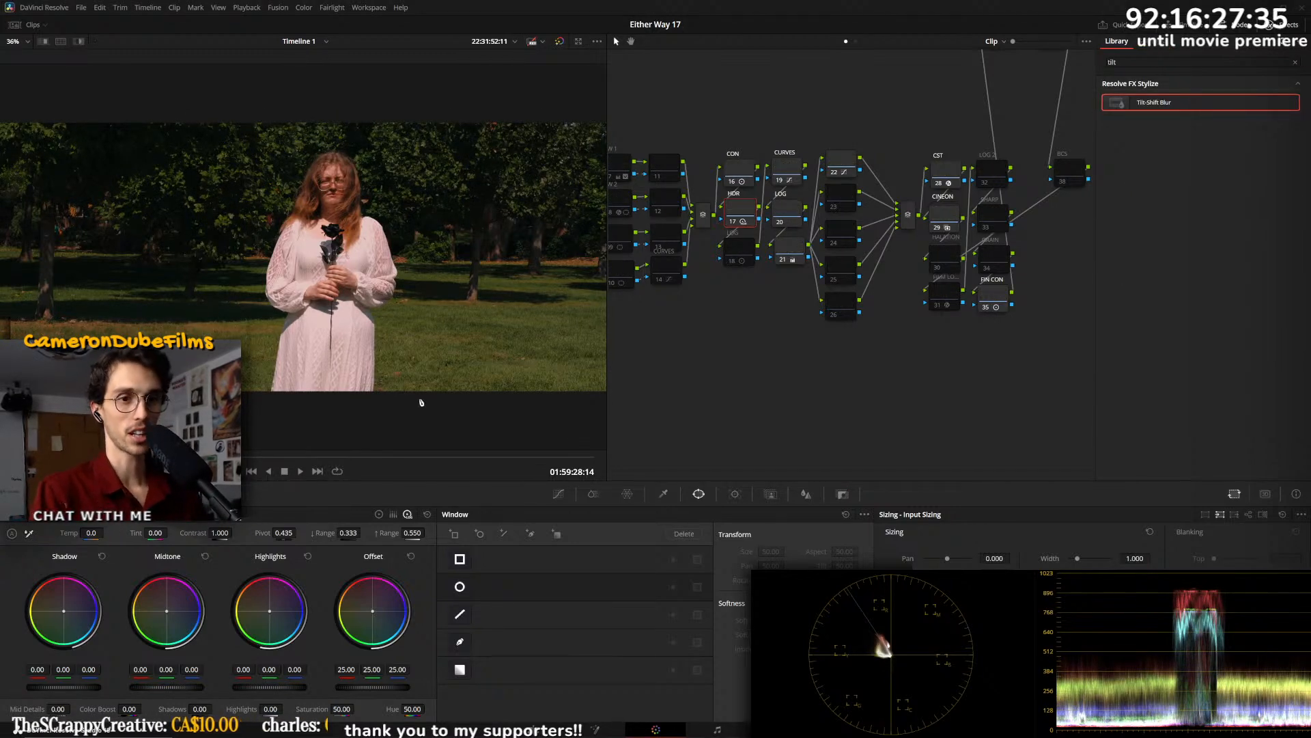
# - Play into the close-up of the woman's face, and switch the HDR node off and on to compare the grade
pyautogui.press('Down')
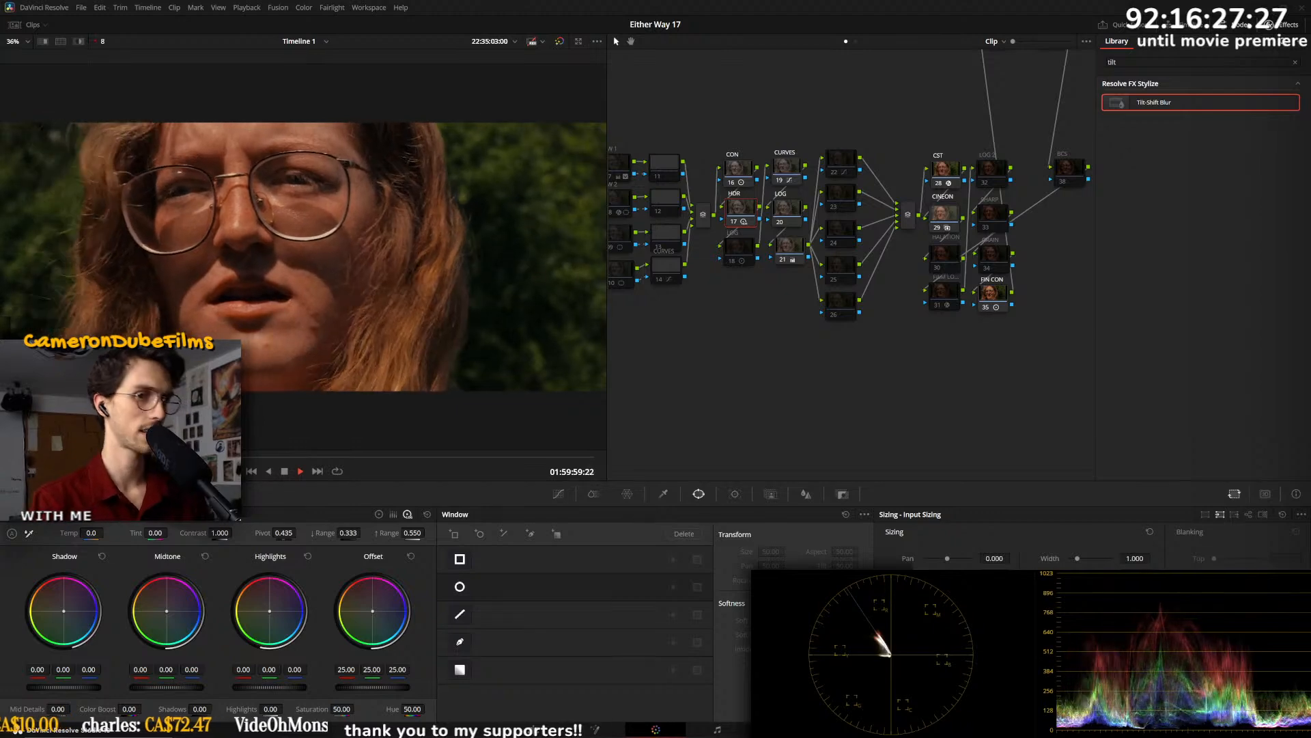
pyautogui.press('space')
pyautogui.hotkey('ctrl', 'd')
pyautogui.hotkey('ctrl', 'd')
pyautogui.hotkey('ctrl', 'd')
pyautogui.hotkey('ctrl', 'd')
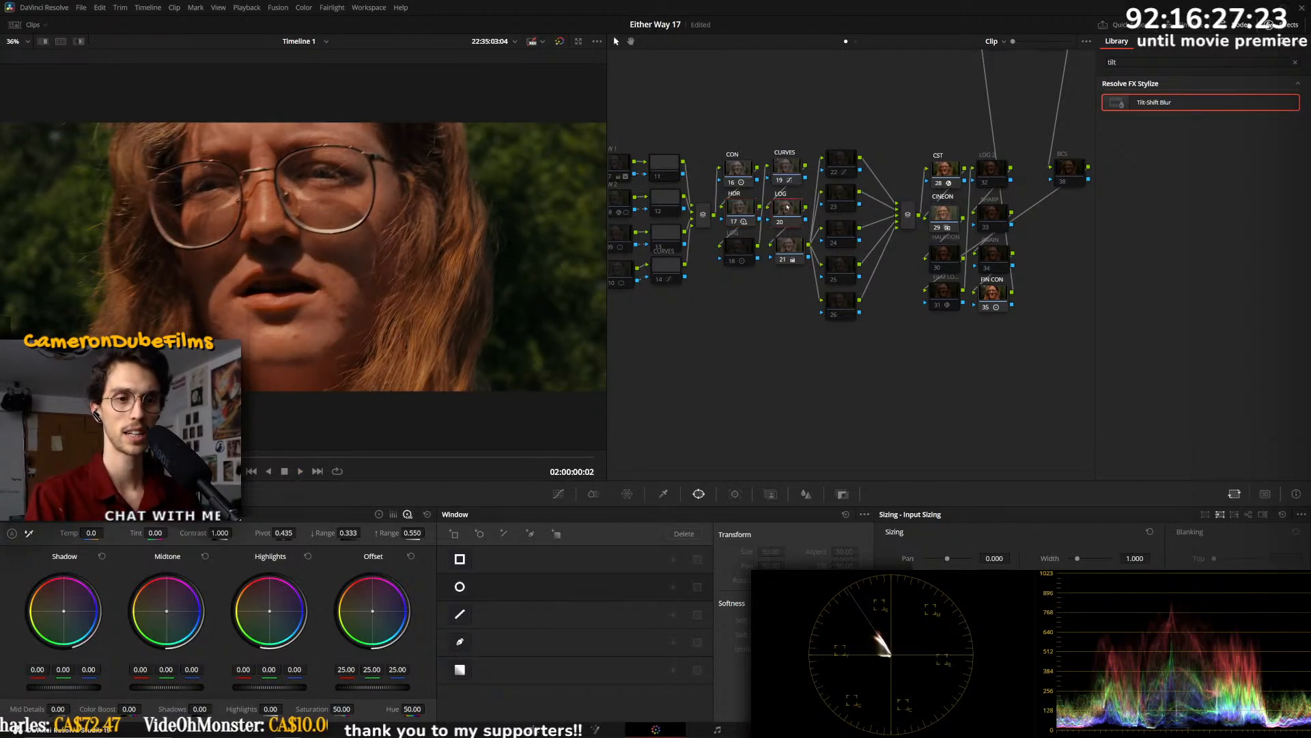
# - Switch node 21 below the LOG node off and on to compare its effect on the close-up
pyautogui.click(790, 246)
pyautogui.hotkey('ctrl', 'd')
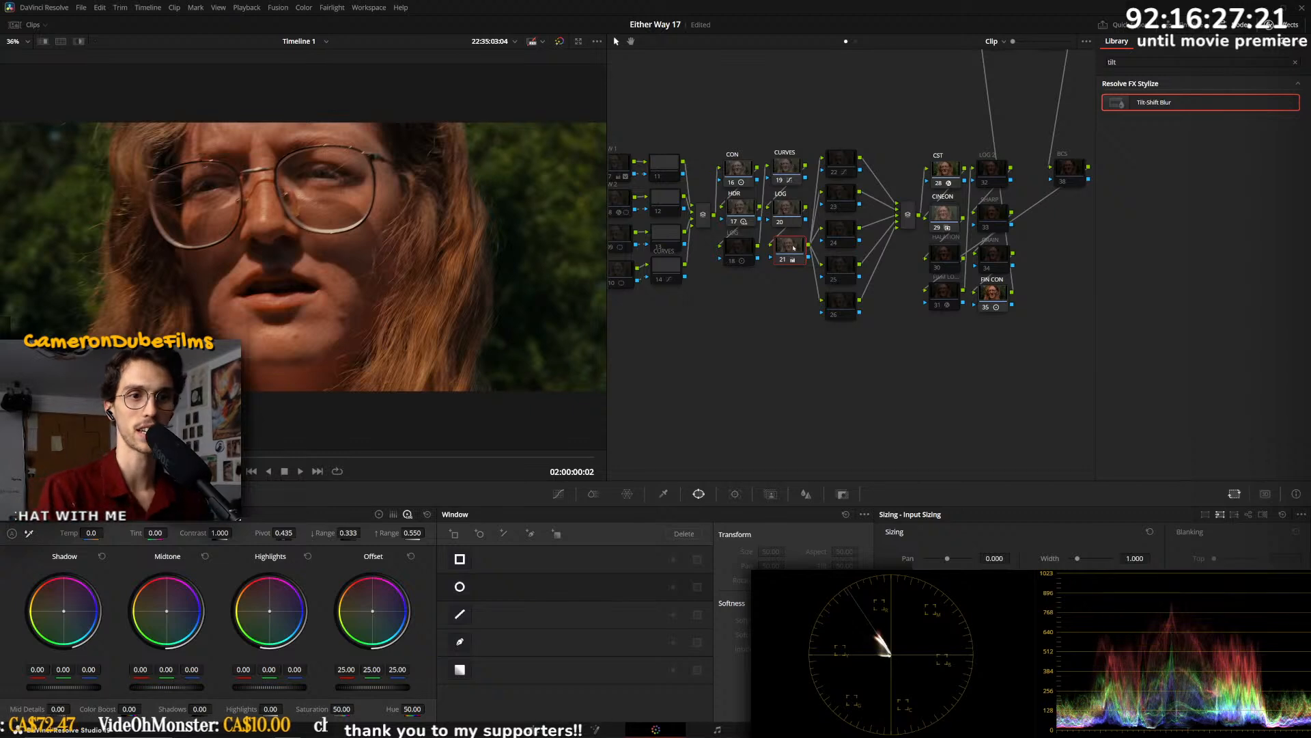
pyautogui.hotkey('ctrl', 'd')
pyautogui.hotkey('ctrl', 'd')
pyautogui.hotkey('ctrl', 'd')
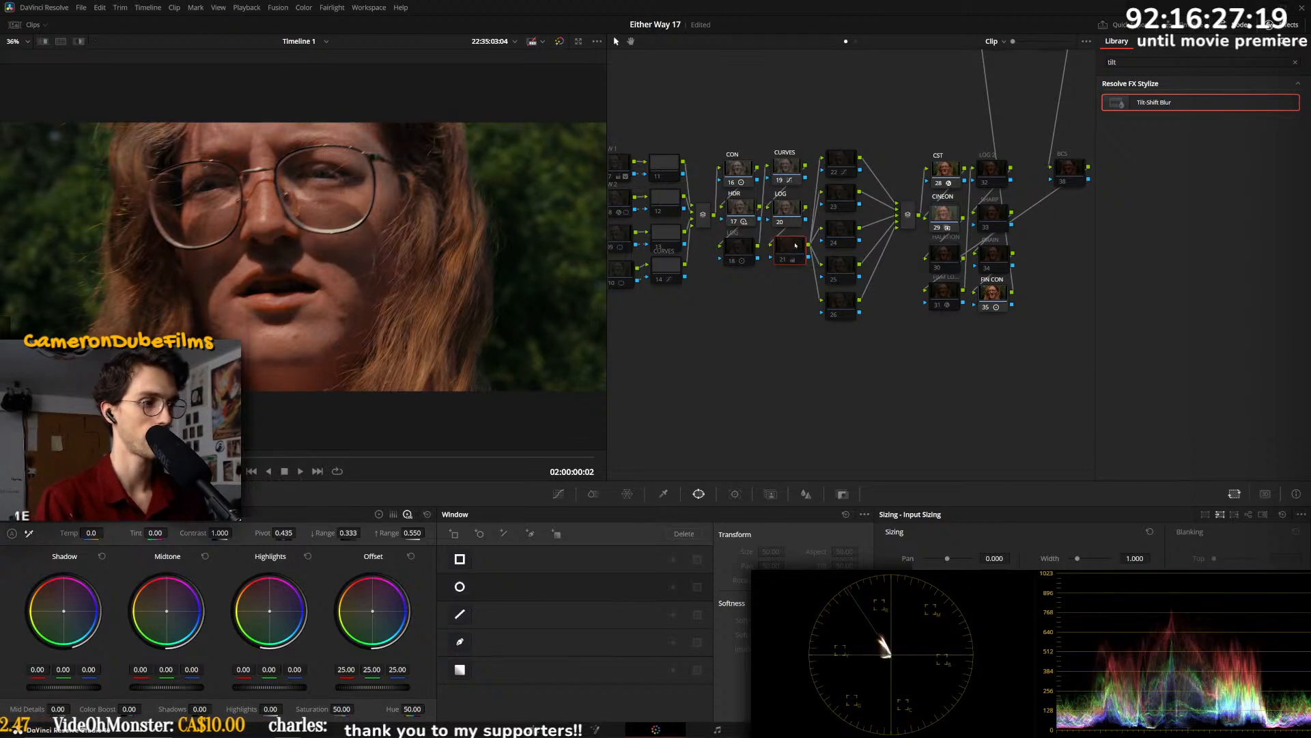
pyautogui.hotkey('ctrl', 'd')
# - Switch the CURVES node off and on to compare its effect on the woman's face
pyautogui.click(785, 168)
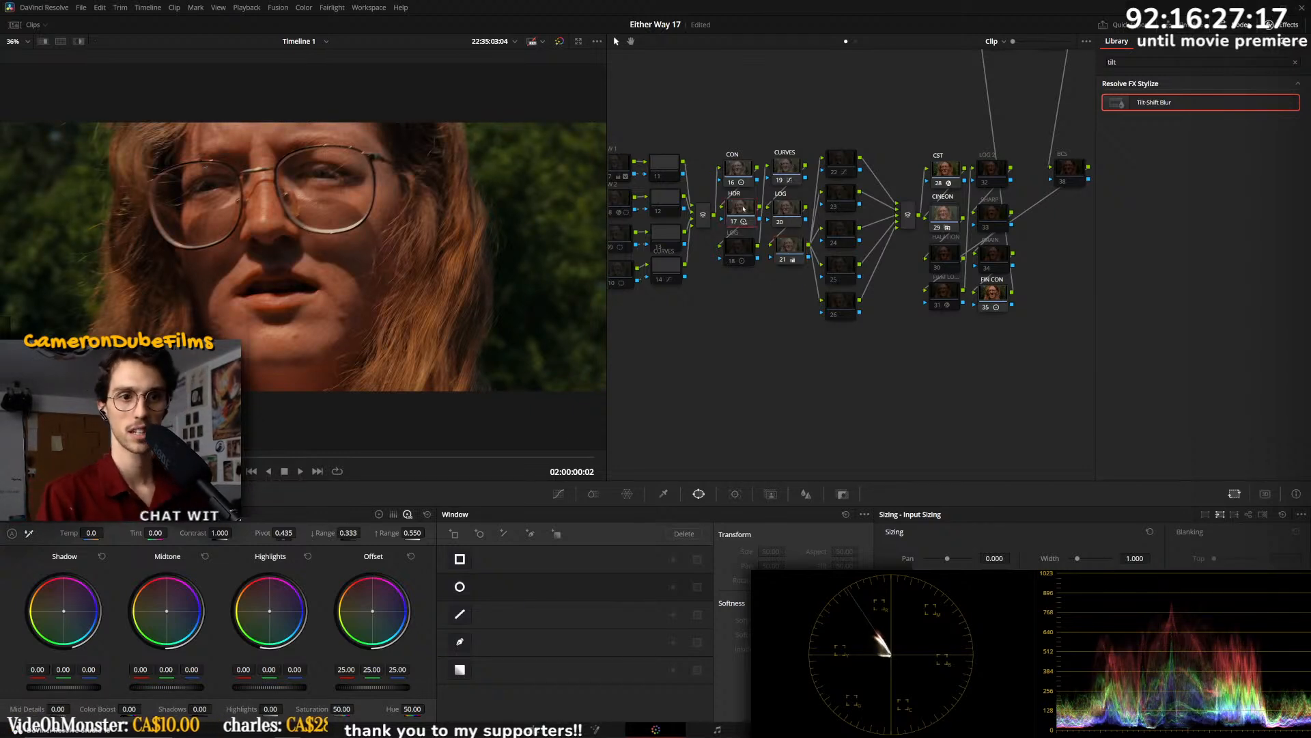
pyautogui.hotkey('ctrl', 'd')
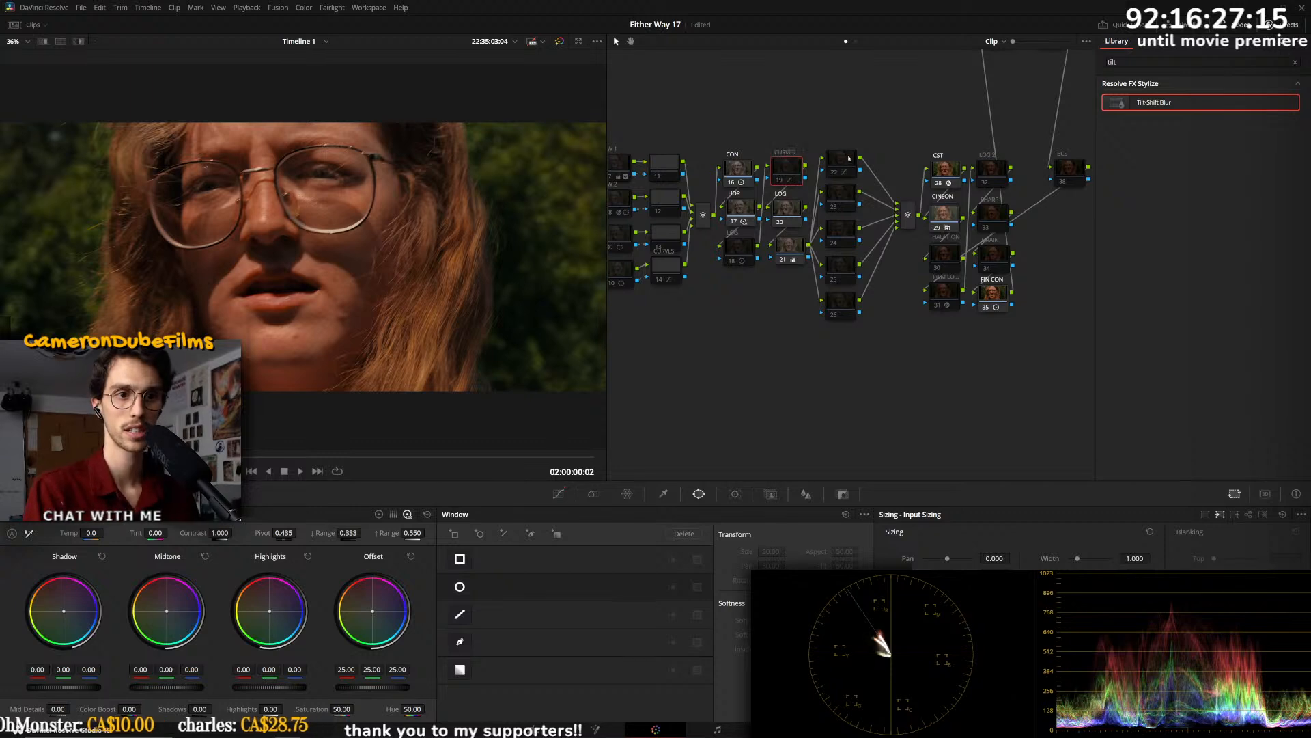
pyautogui.hotkey('ctrl', 'd')
pyautogui.hotkey('ctrl', 'd')
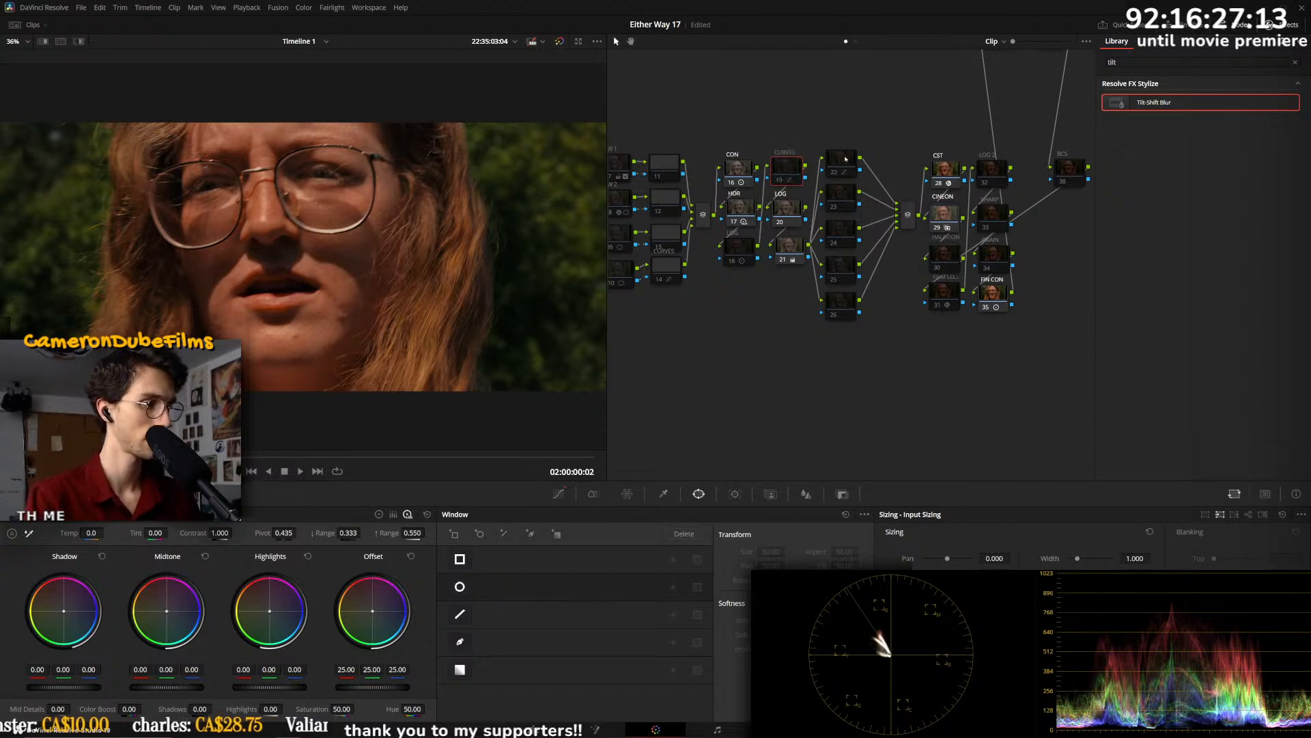
pyautogui.hotkey('ctrl', 'd')
pyautogui.hotkey('ctrl', 'd')
pyautogui.hotkey('ctrl', 'd')
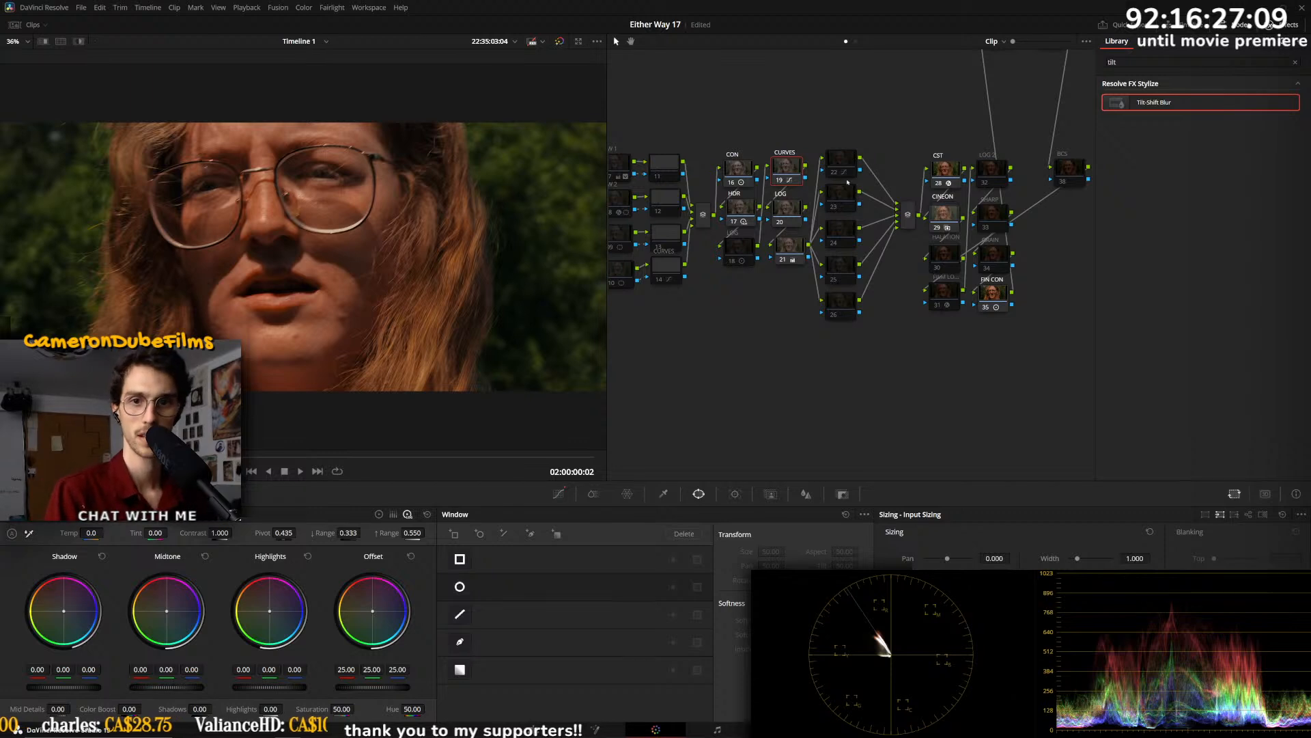
# - Switch the custom curves node 22 on and off to compare its effect on the close-up
pyautogui.hotkey('ctrl', 'd')
pyautogui.hotkey('ctrl', 'd')
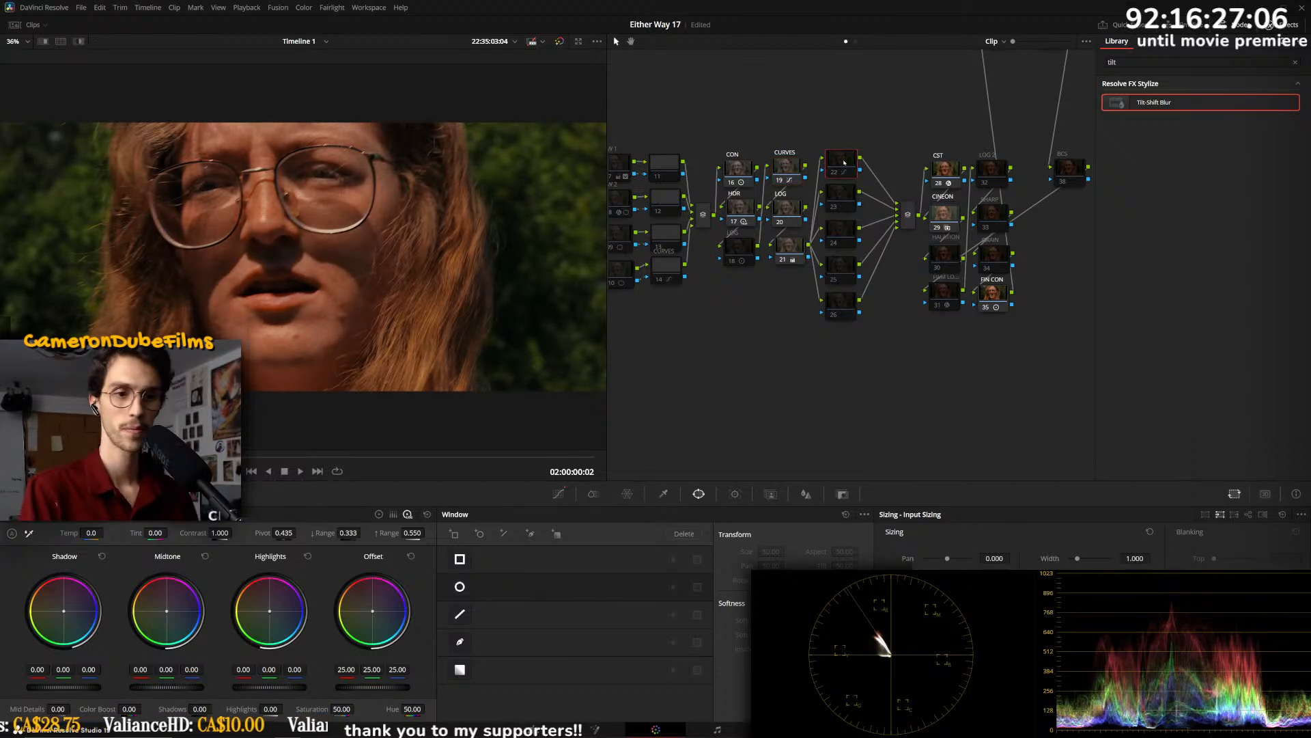
pyautogui.hotkey('ctrl', 'd')
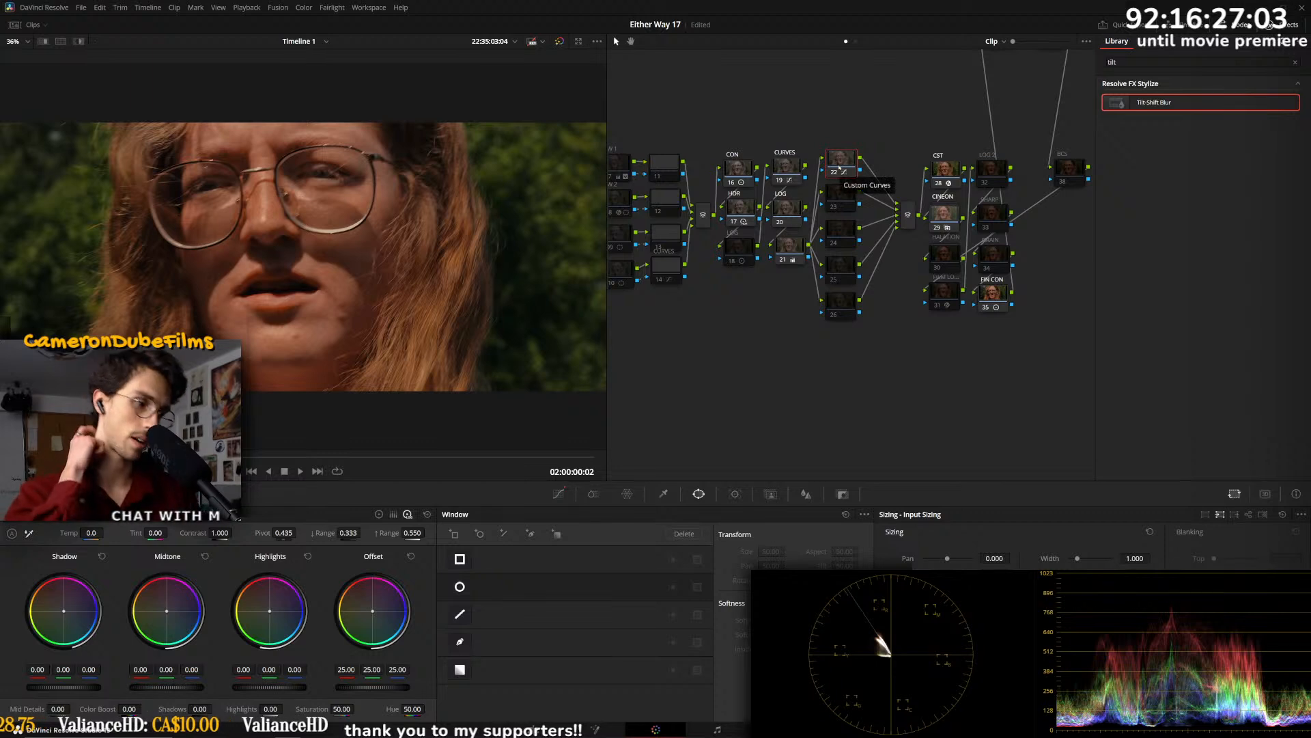
pyautogui.hotkey('ctrl', 'd')
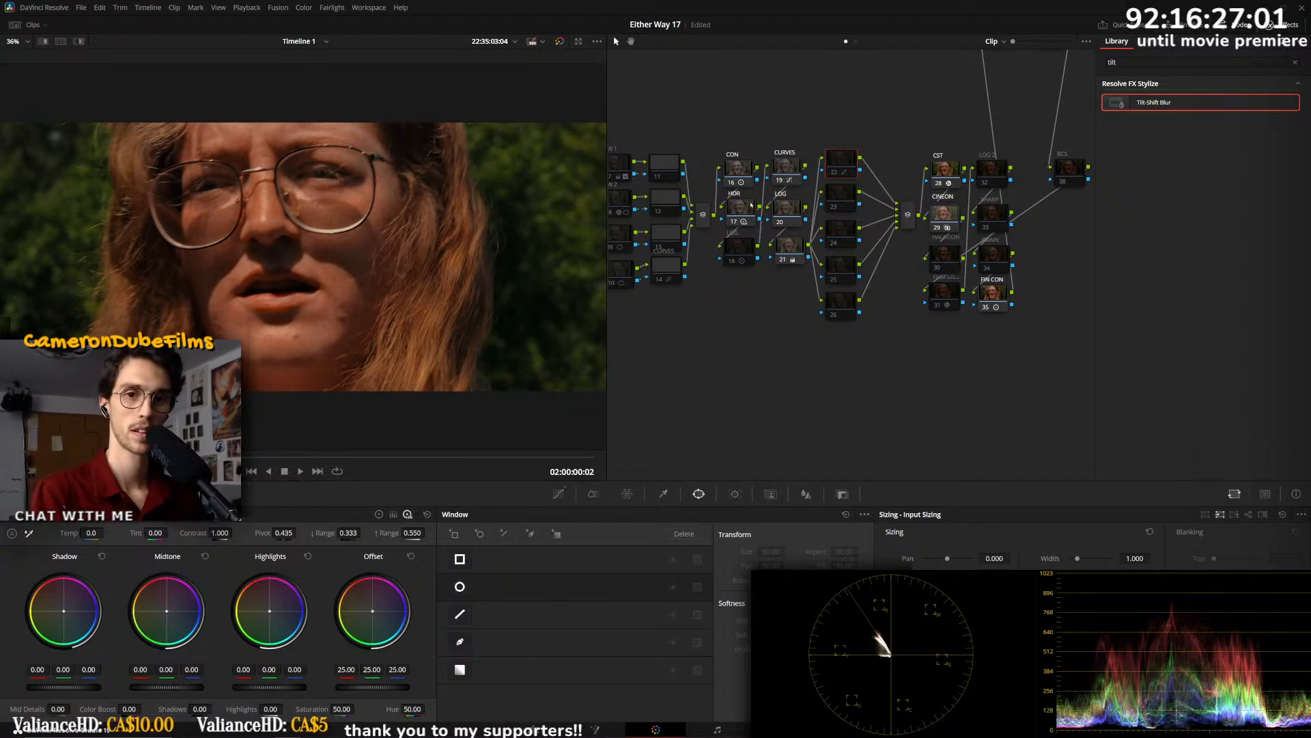
# - Try a slight color shift in the HDR node's Light wheel, reset it, and compare the node off and on
pyautogui.click(107, 493)
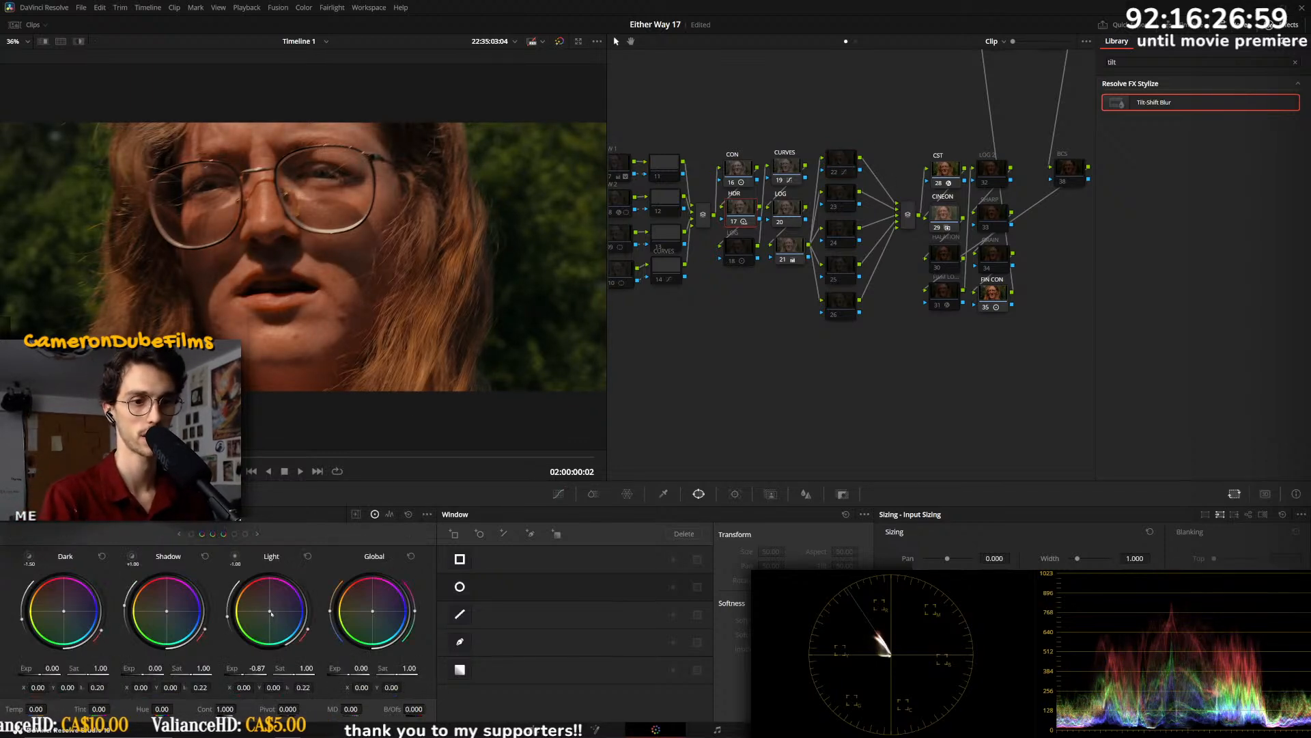
pyautogui.moveTo(275, 620); pyautogui.dragTo(270, 613)
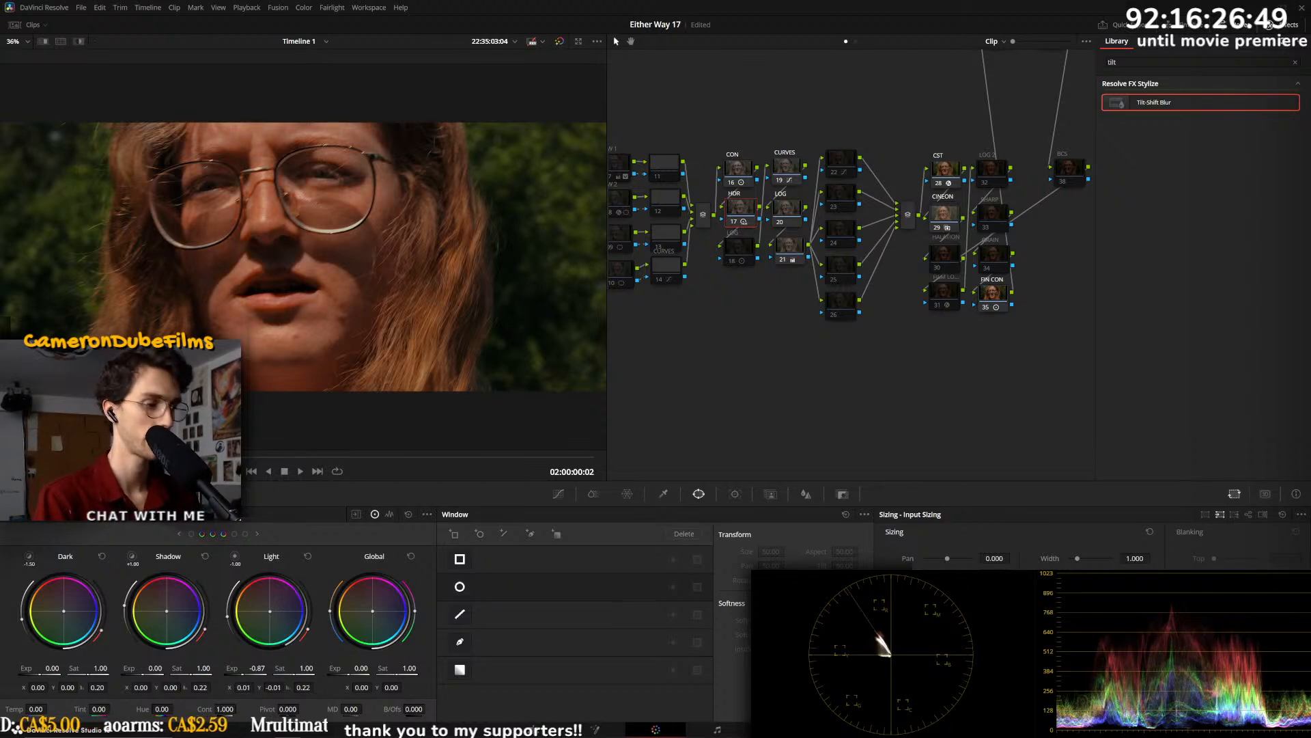
pyautogui.doubleClick(271, 614)
pyautogui.hotkey('ctrl', 'd')
pyautogui.hotkey('ctrl', 'd')
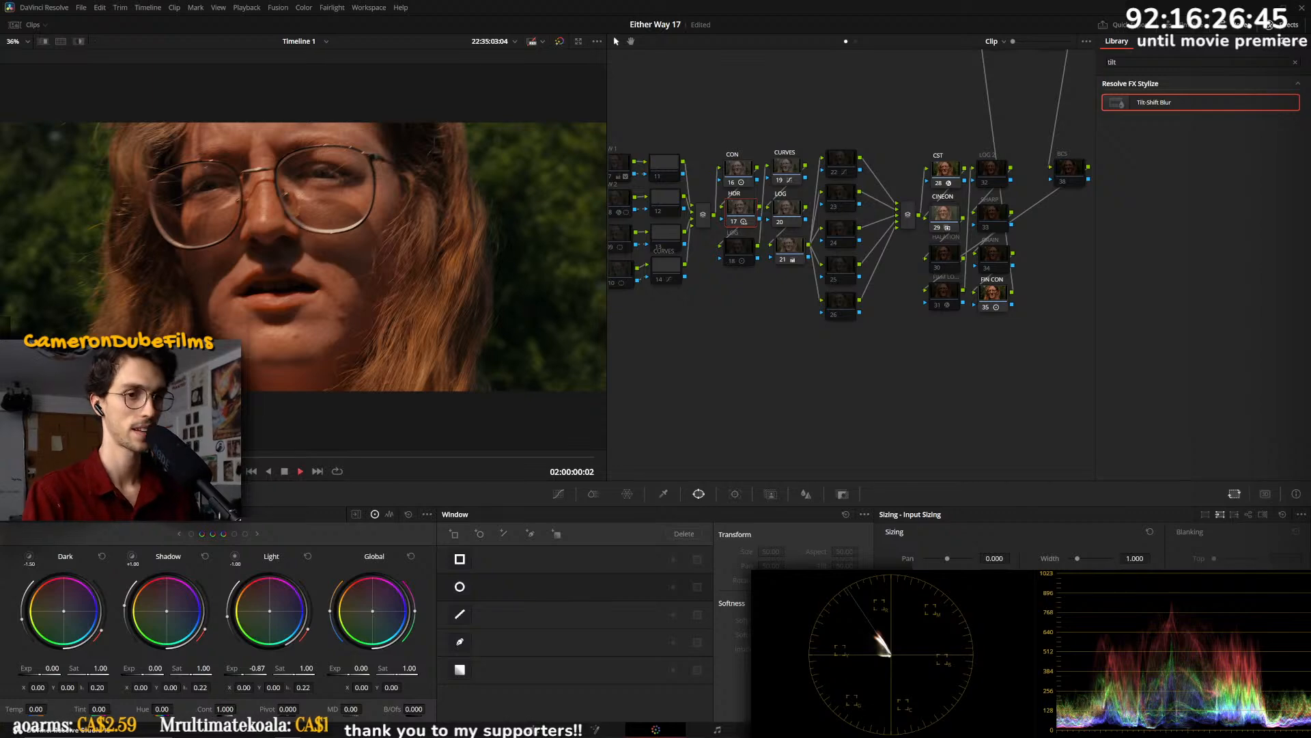
# - Play further into the close-up of the woman's face and switch the CON node off and on to compare
pyautogui.press('space')
pyautogui.press('space')
pyautogui.click(395, 456)
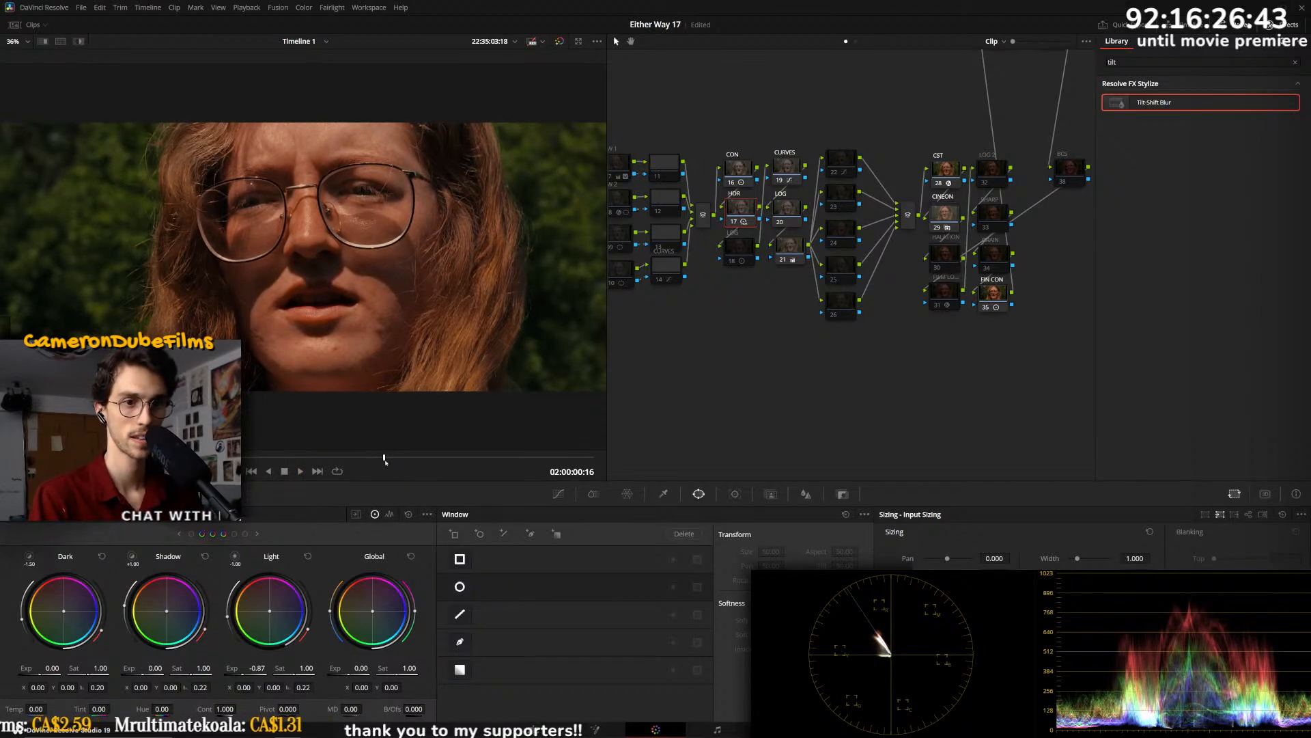
pyautogui.scroll(-1, 425, 328)
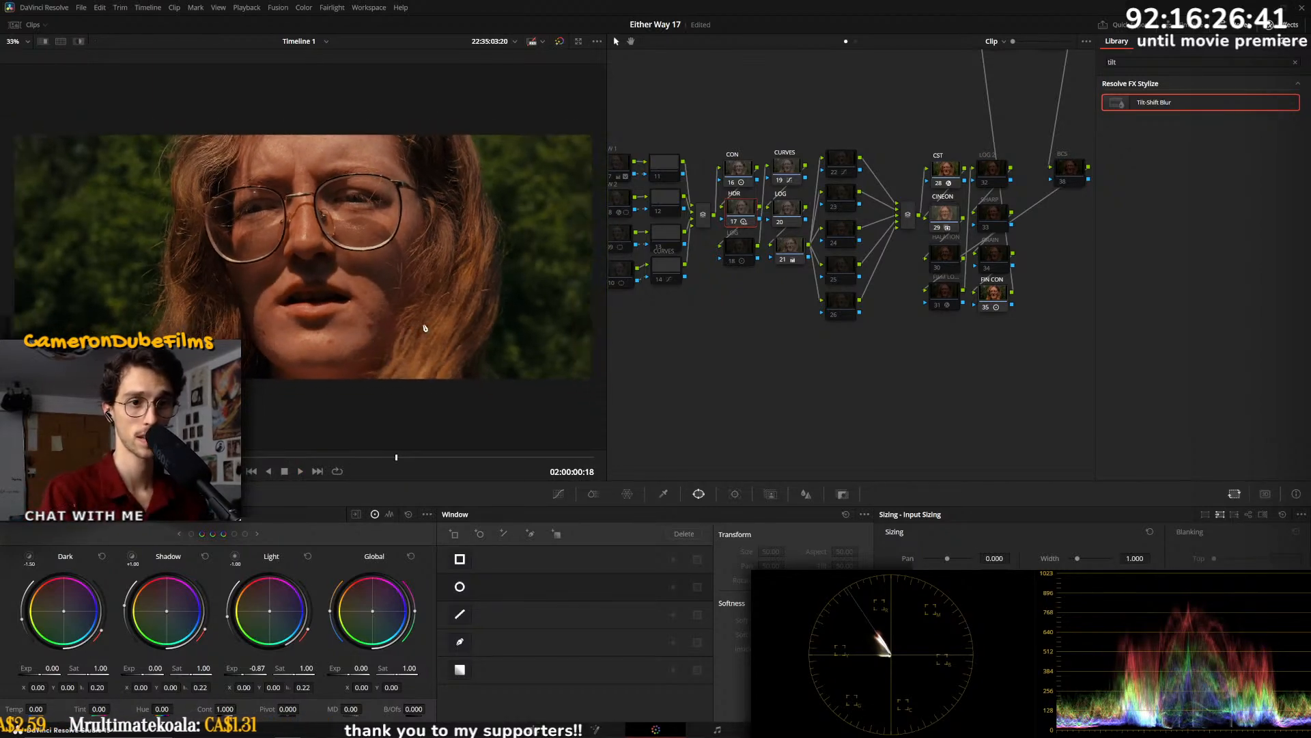
pyautogui.click(744, 168)
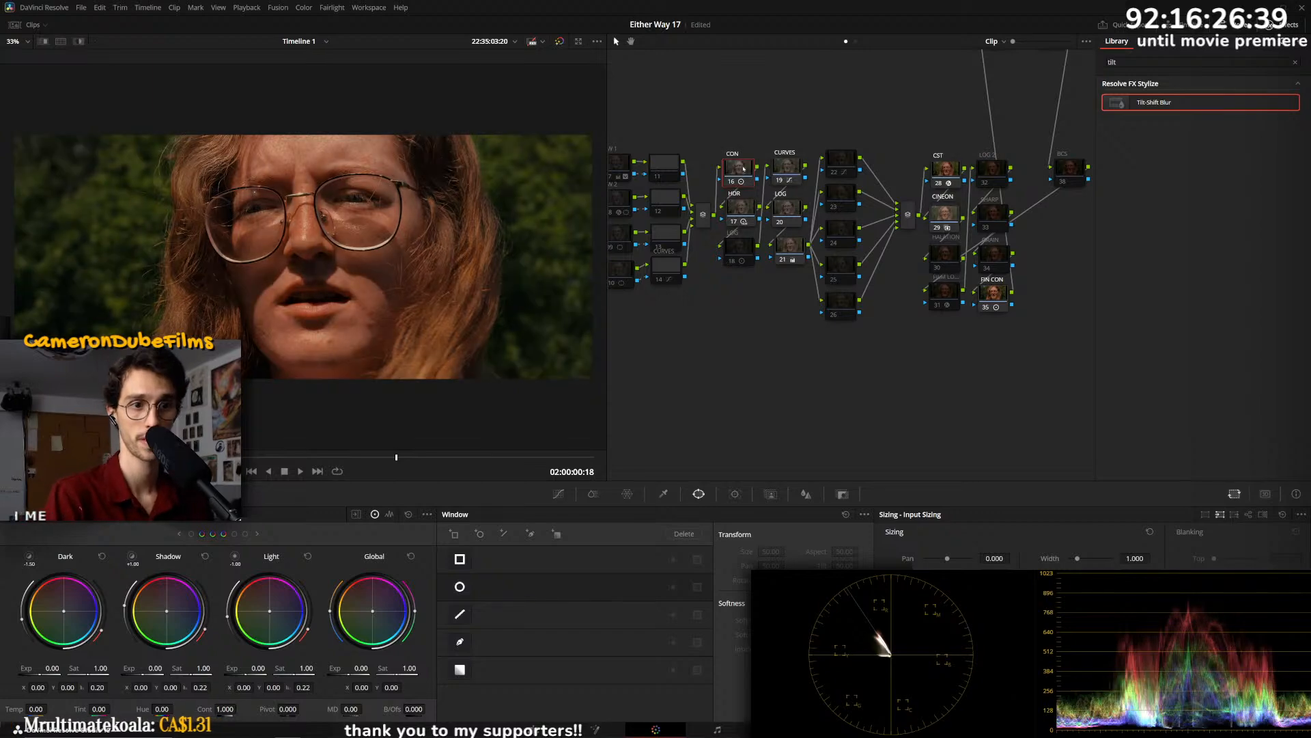
pyautogui.hotkey('ctrl', 'd')
pyautogui.hotkey('ctrl', 'd')
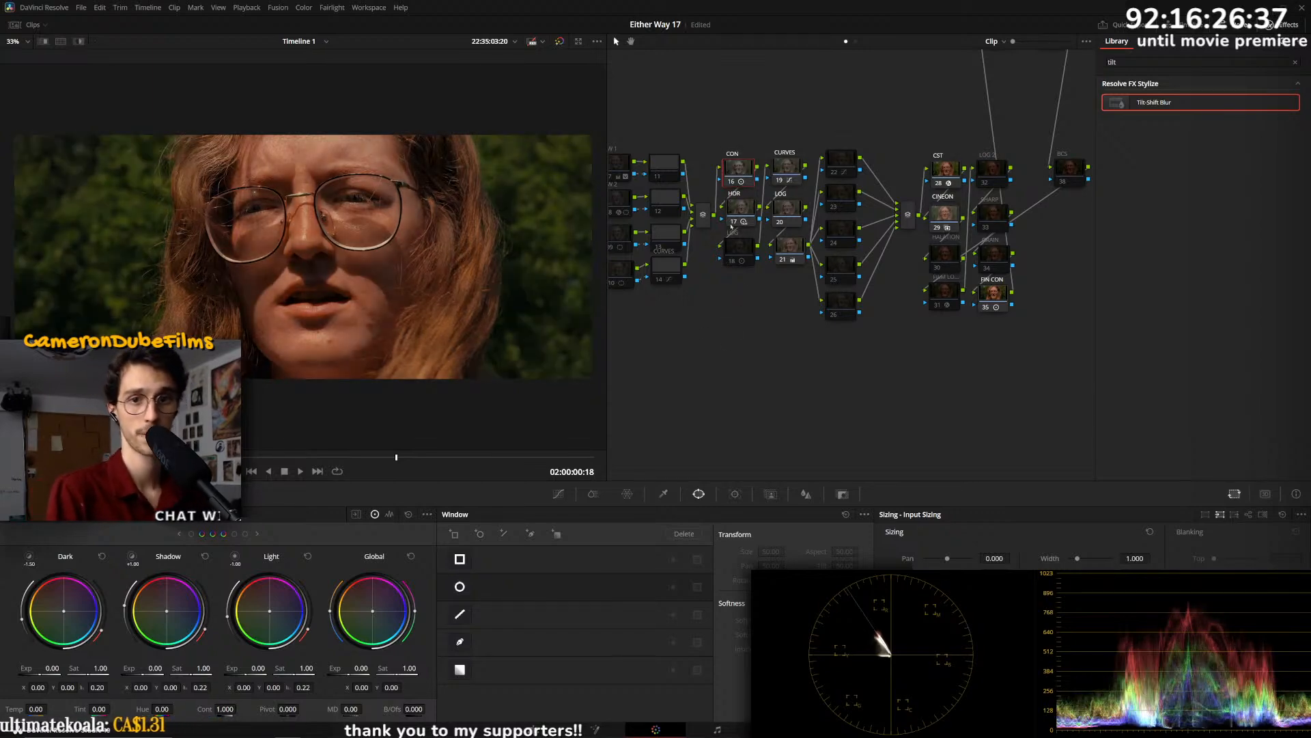
# - Fine-tune the HDR node's Light zone on the close-up, switching the node off and on to compare its effect
pyautogui.click(738, 212)
pyautogui.hotkey('ctrl', 'd')
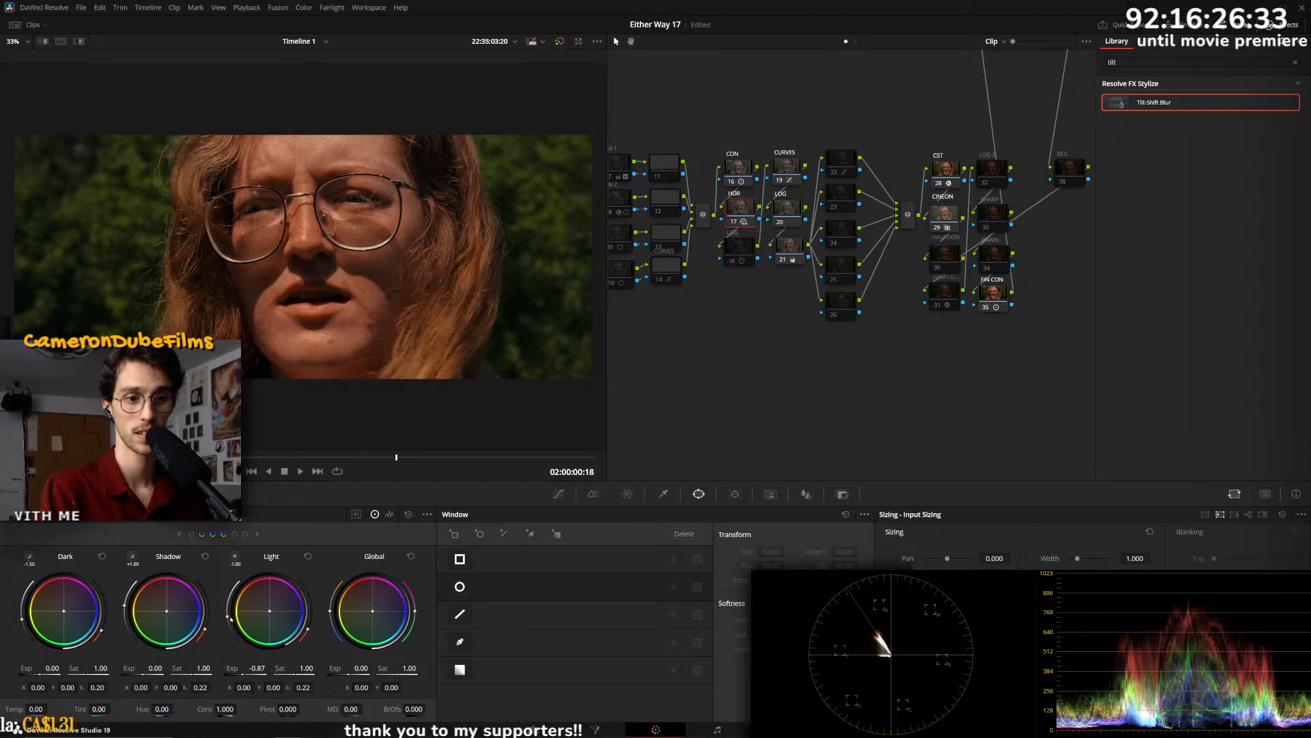
pyautogui.moveTo(229, 625)
pyautogui.mouseDown()
pyautogui.moveTo(241, 646)
pyautogui.moveTo(229, 601)
pyautogui.moveTo(230, 618)
pyautogui.mouseUp()
pyautogui.hotkey('ctrl', 'd')
pyautogui.hotkey('ctrl', 'd')
pyautogui.hotkey('ctrl', 'd')
pyautogui.hotkey('ctrl', 'd')
pyautogui.moveTo(228, 613); pyautogui.dragTo(228, 617)
pyautogui.hotkey('ctrl', 'd')
pyautogui.hotkey('ctrl', 'd')
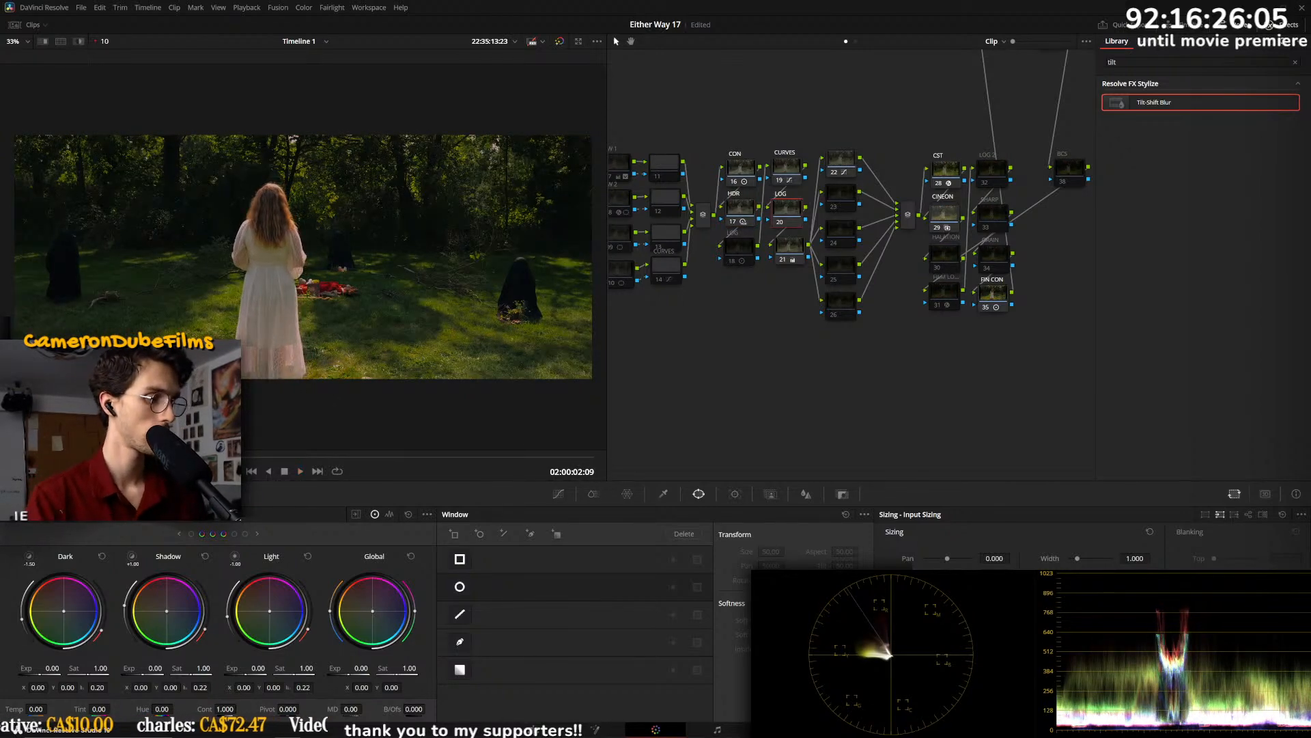
# - Step ahead through the outdoor clips and play the shot of the woman bending over the red cloth into the rose close-up
pyautogui.press('Down')
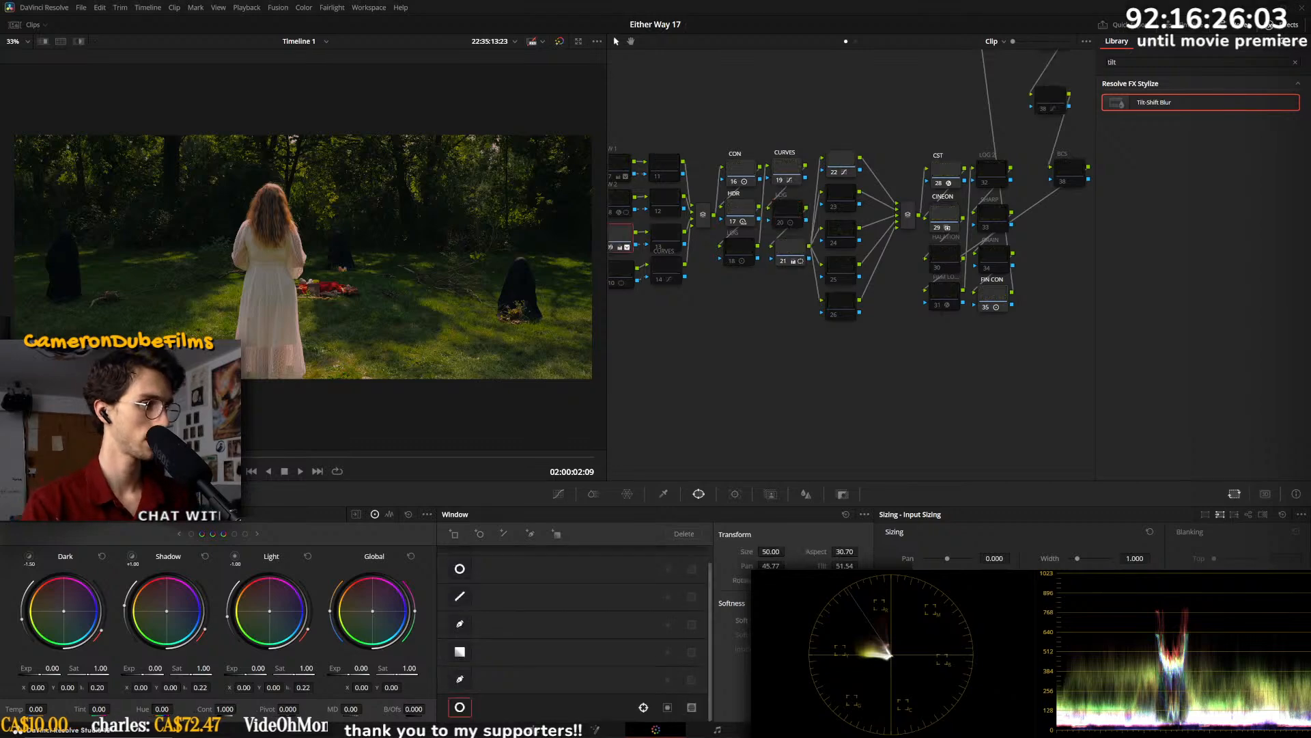
pyautogui.press('Down')
pyautogui.press('Down')
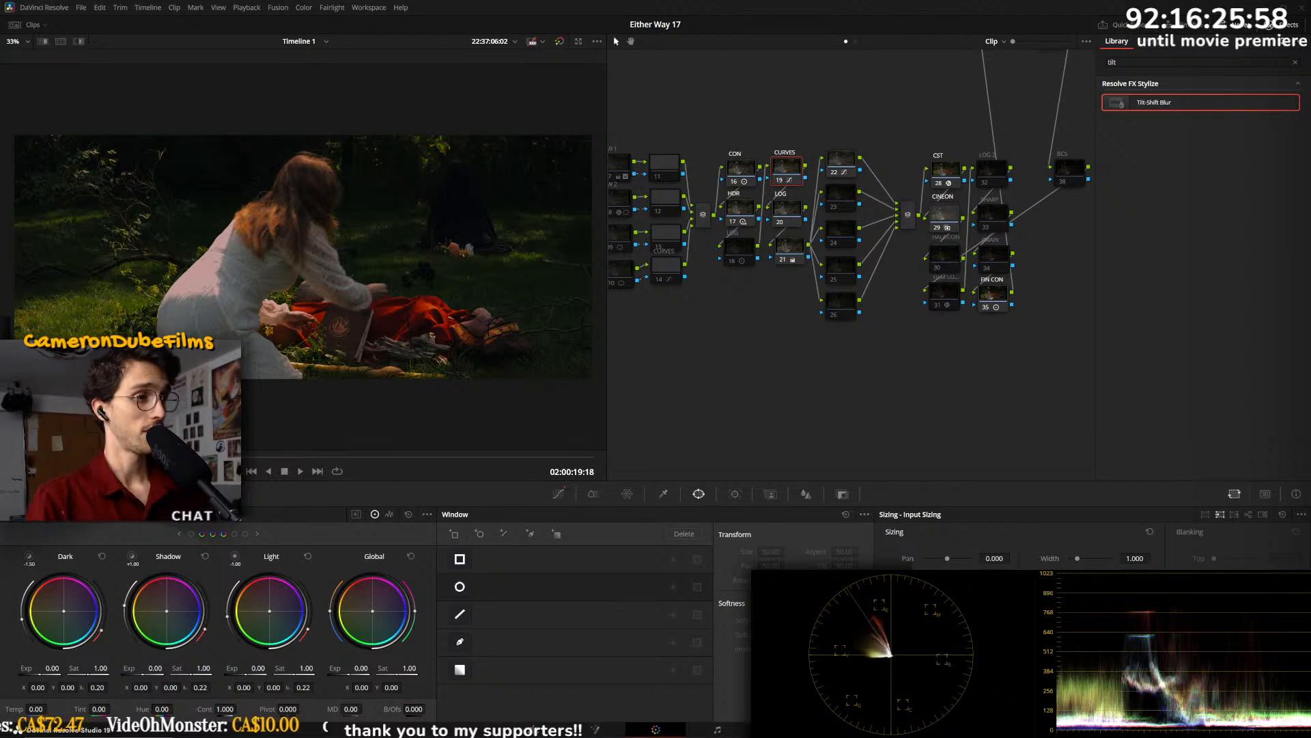
pyautogui.press('space')
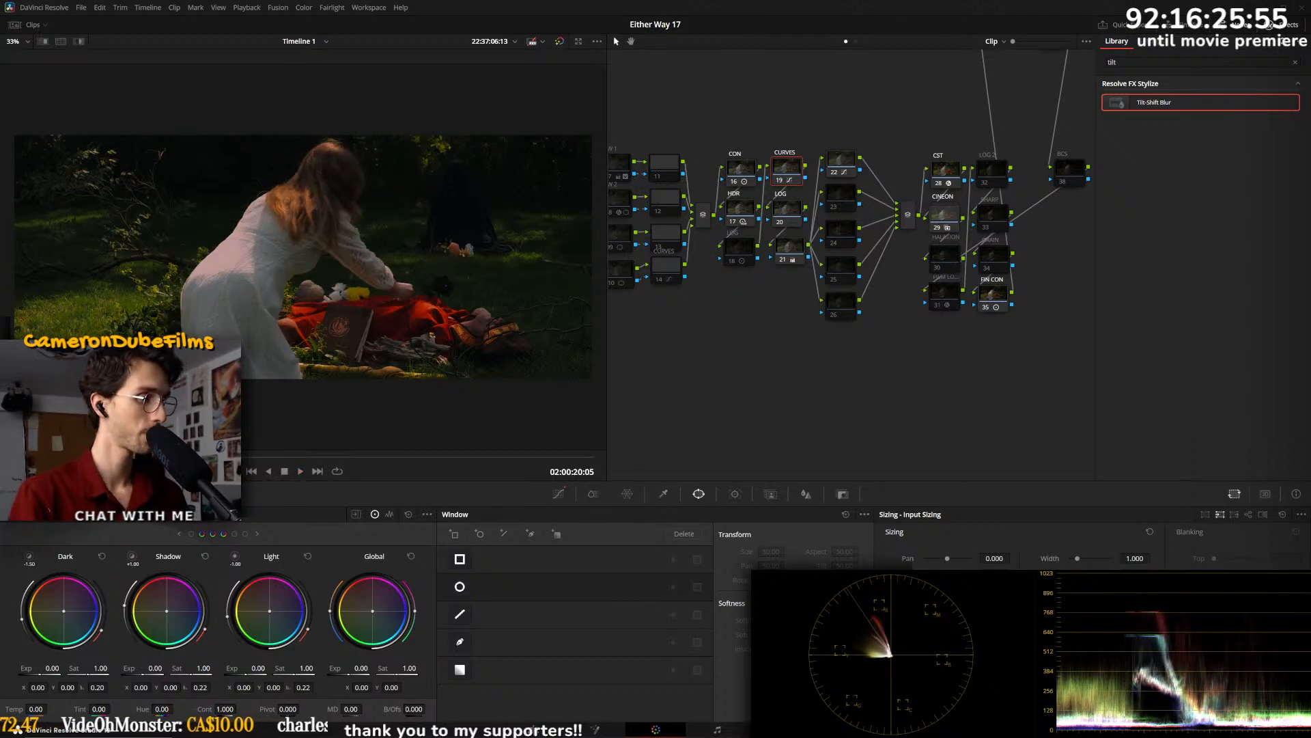
pyautogui.press('space')
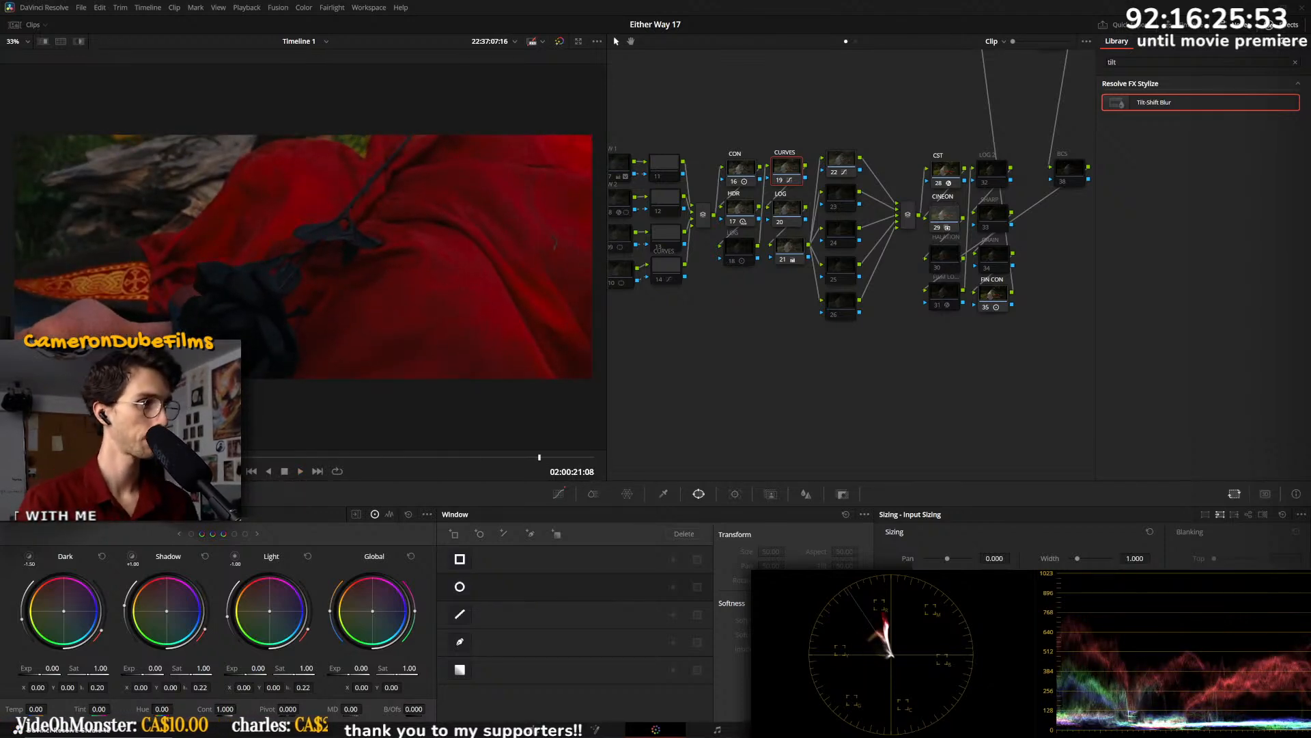
pyautogui.press('Up')
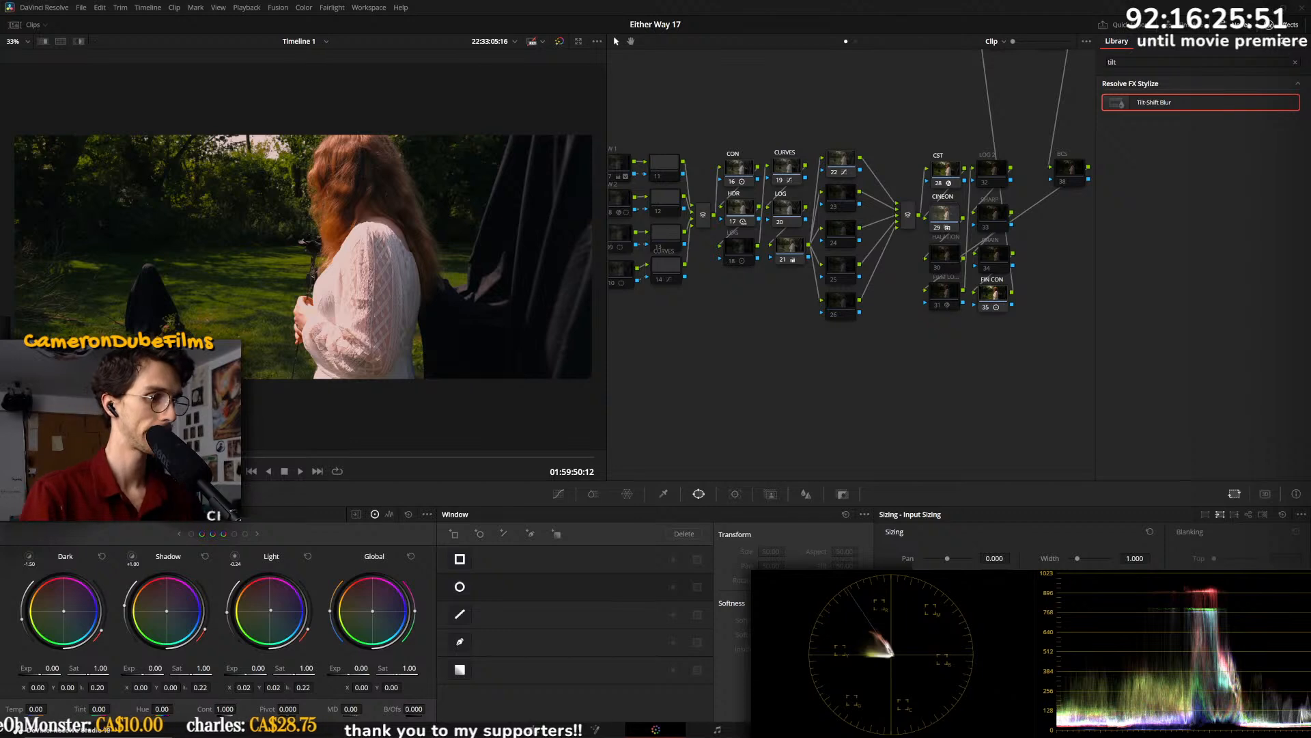
# - Compare the HDR node off and on in the red cloth shot, and reset its Light zone to an exposure of -0.14
pyautogui.press('Down')
pyautogui.click(744, 209)
pyautogui.hotkey('ctrl', 'd')
pyautogui.hotkey('ctrl', 'd')
pyautogui.hotkey('ctrl', 'd')
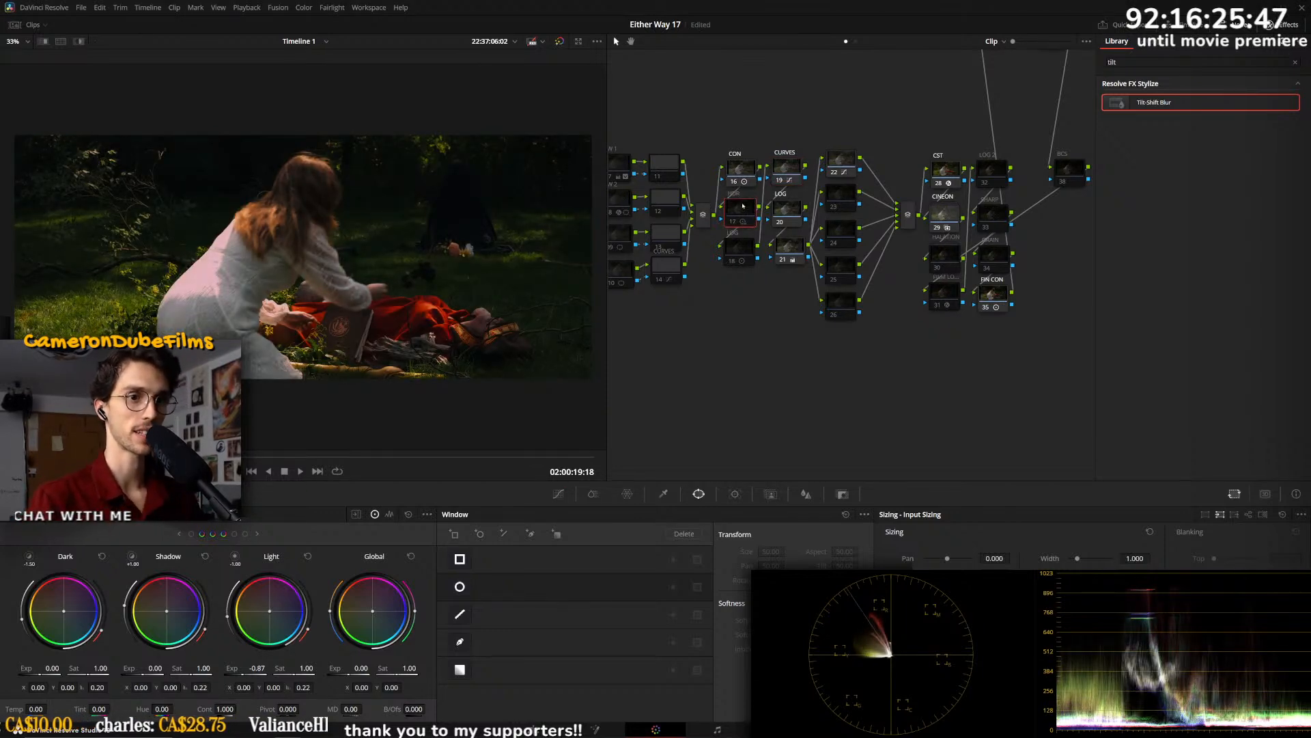
pyautogui.hotkey('ctrl', 'd')
pyautogui.hotkey('ctrl', 'd')
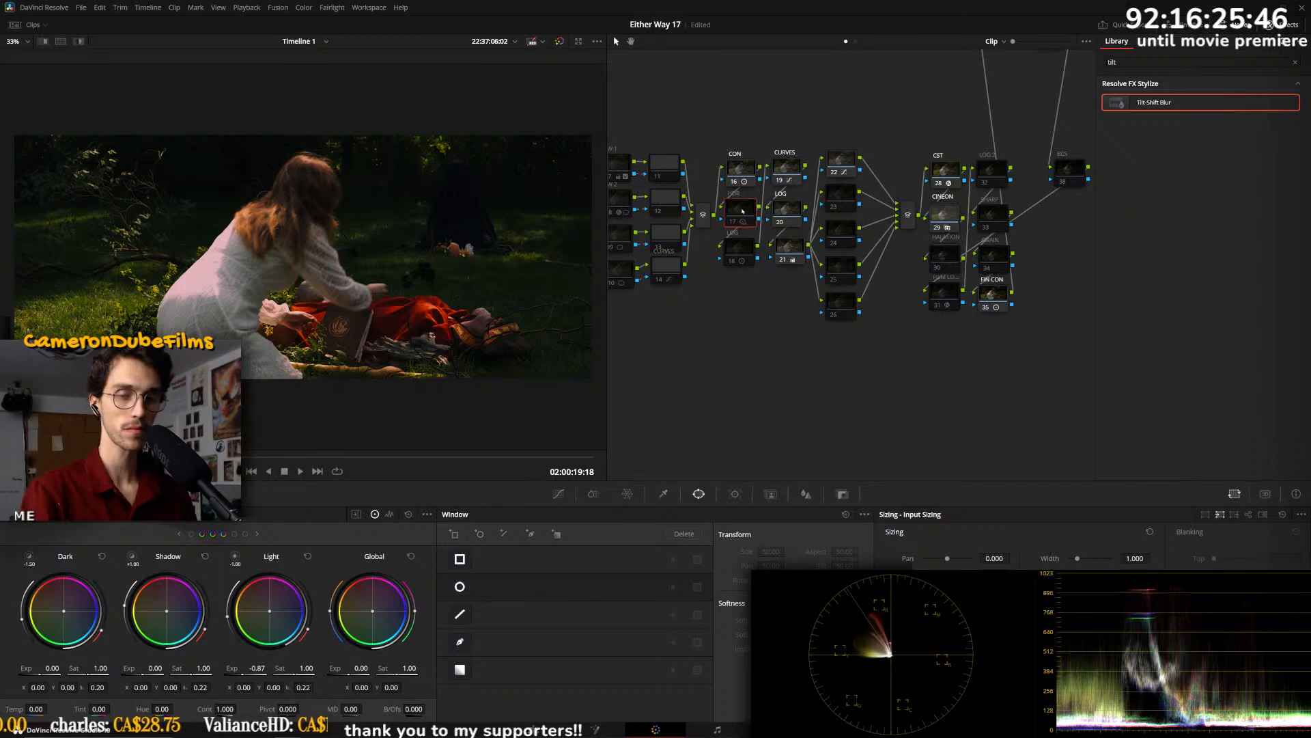
pyautogui.hotkey('ctrl', 'd')
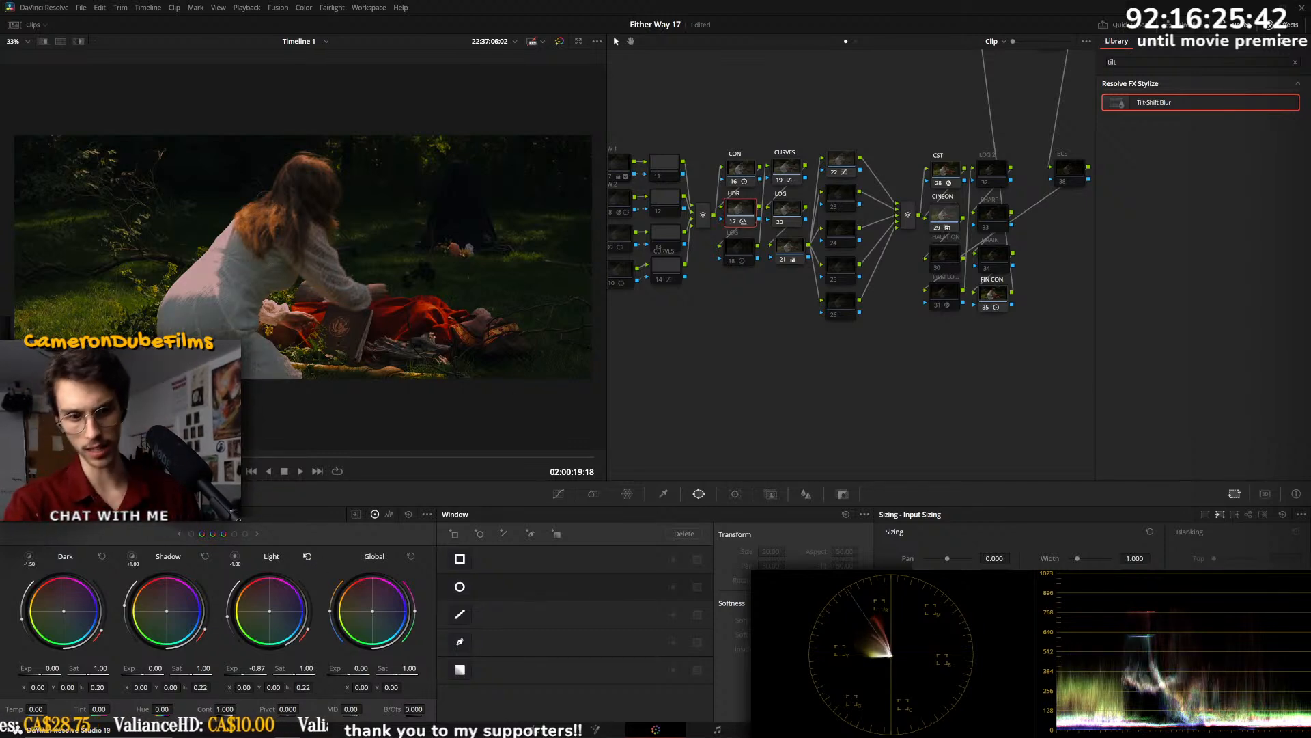
pyautogui.click(308, 556)
pyautogui.moveTo(257, 668); pyautogui.dragTo(247, 668)
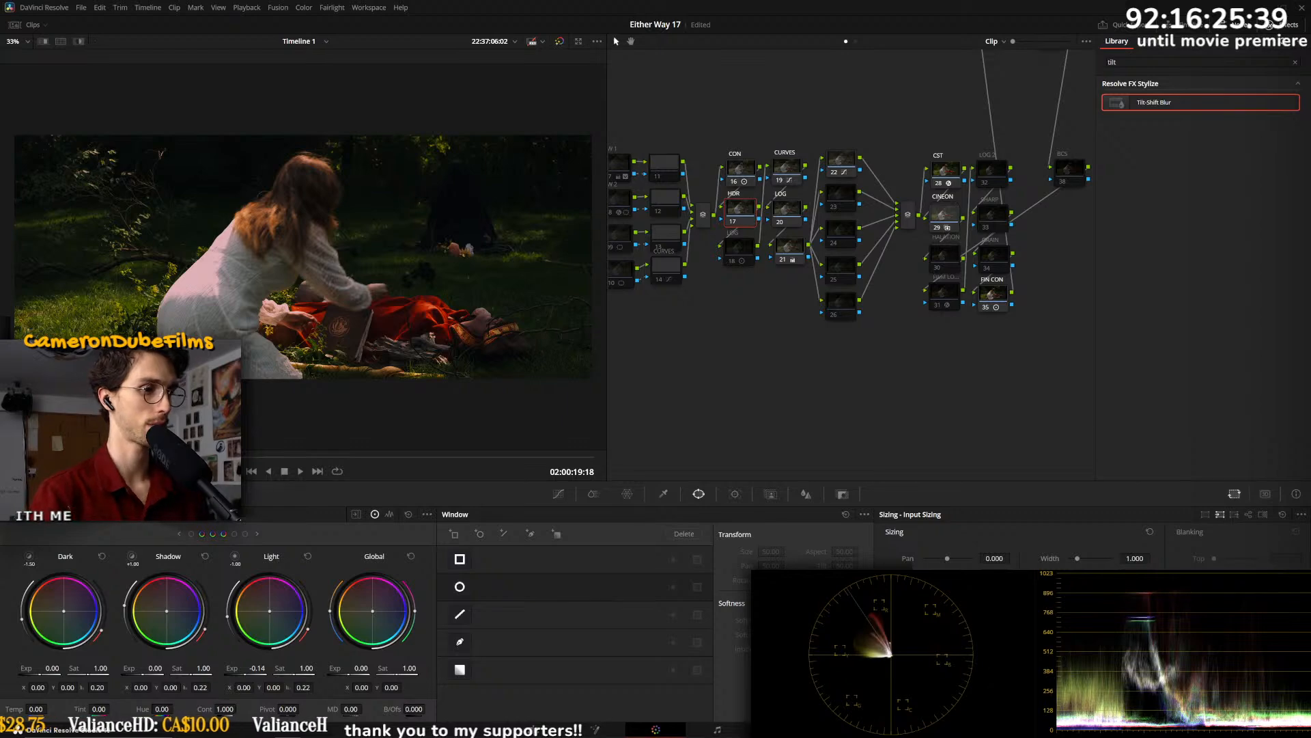
# - Step back through the preceding outdoor clips and play parts of them to check that the grades match up to the rose close-up
pyautogui.press('Up')
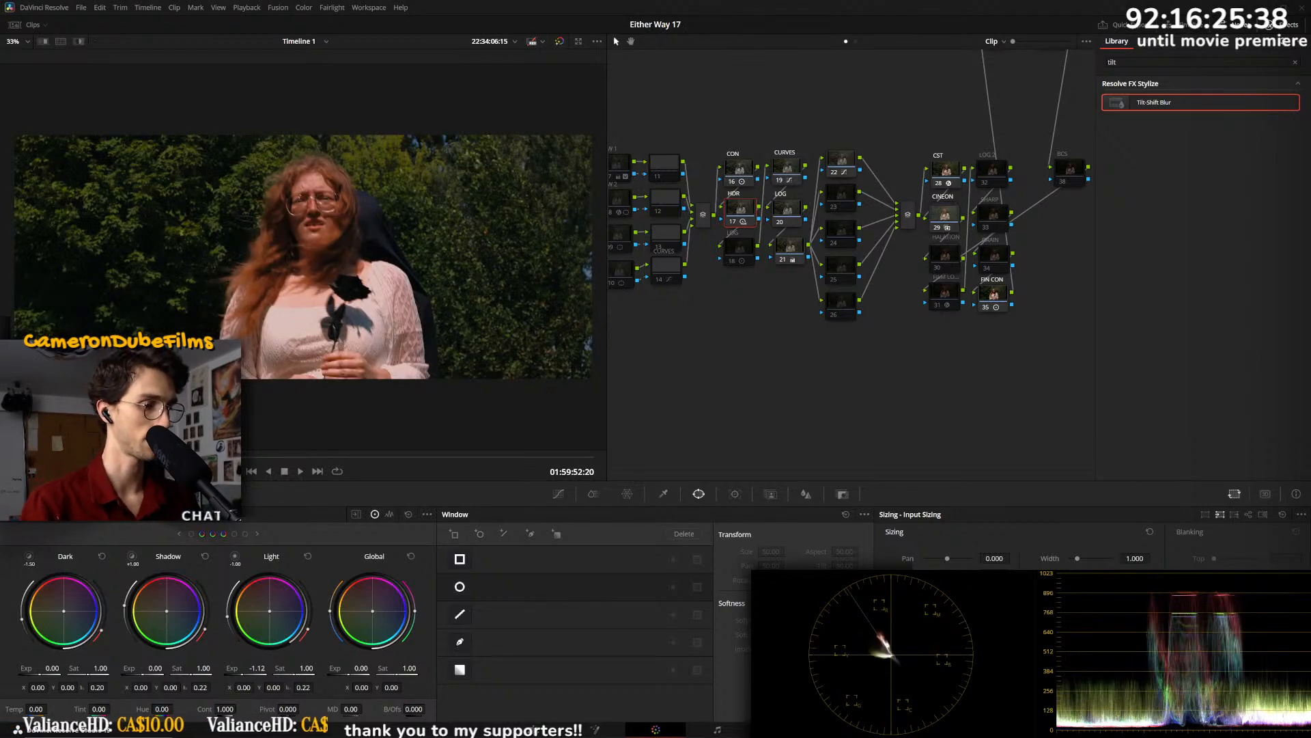
pyautogui.press('Up')
pyautogui.press('Up')
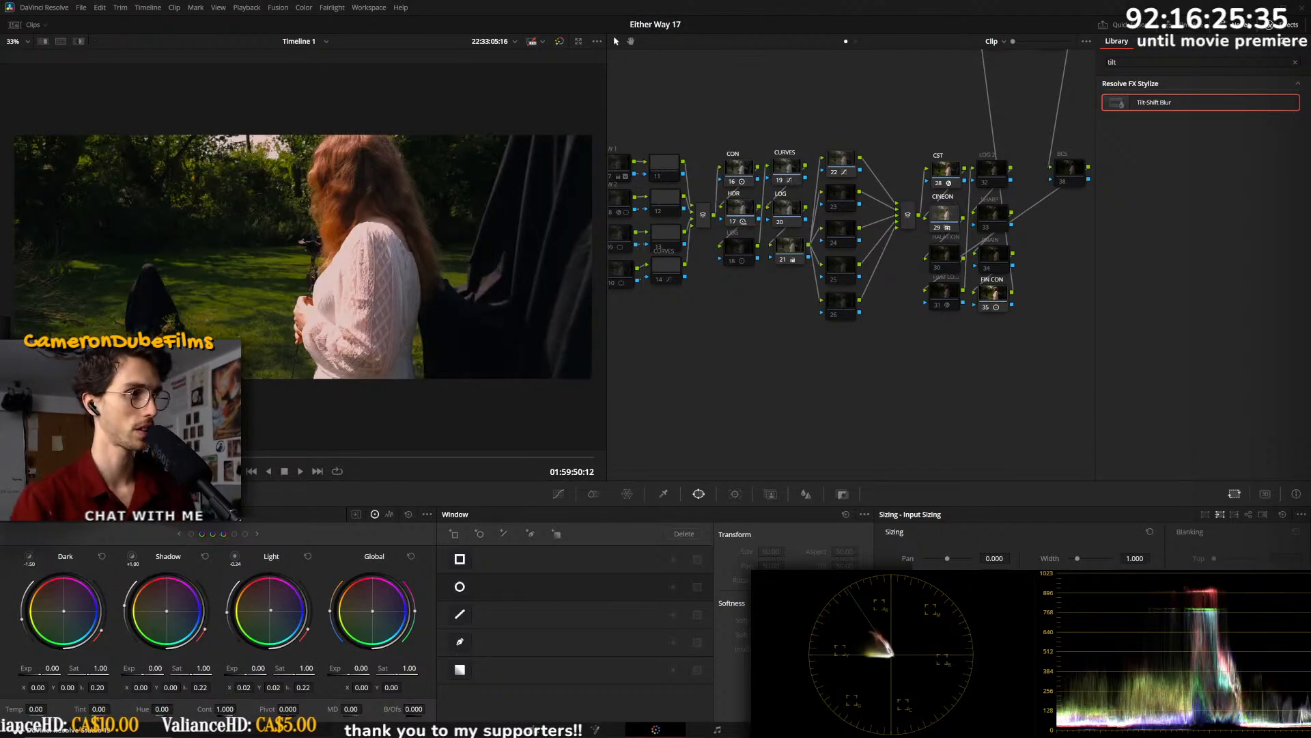
pyautogui.press('Up')
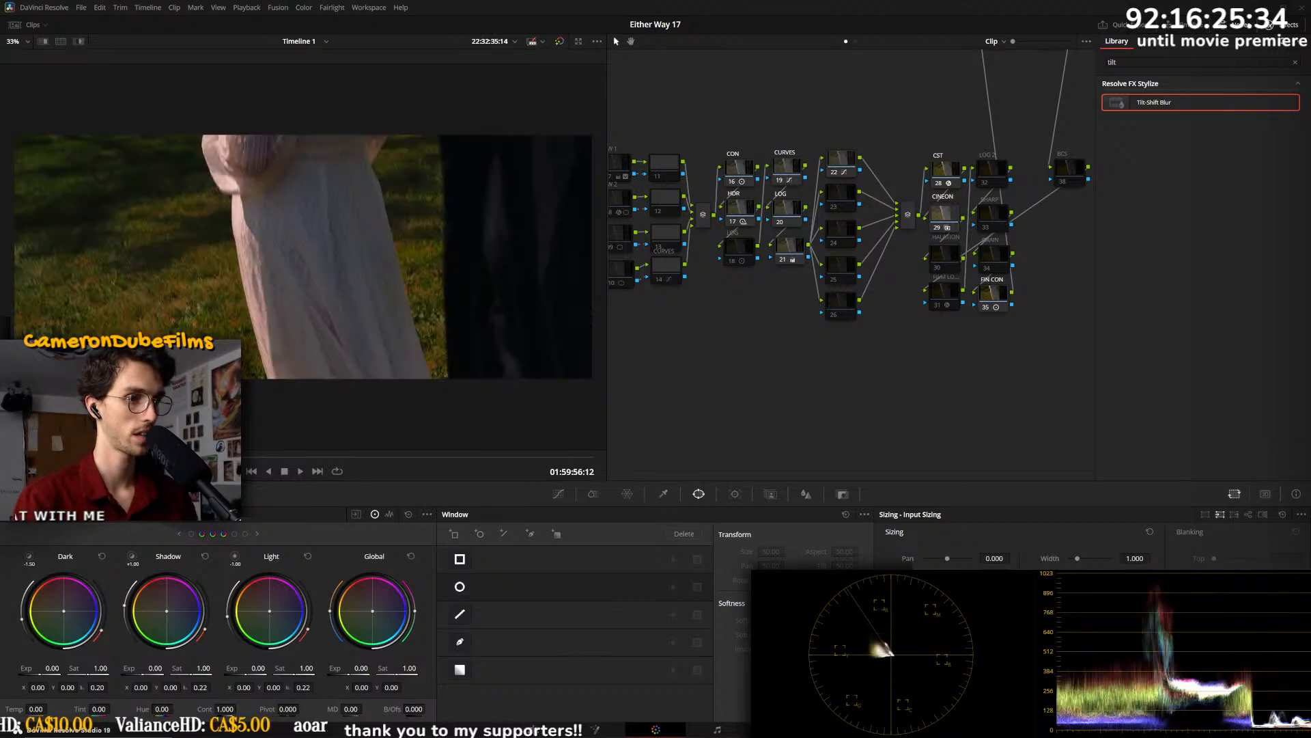
pyautogui.press('Down')
pyautogui.press('space')
pyautogui.press('space')
pyautogui.press('Down')
pyautogui.press('space')
pyautogui.press('space')
# - Shape node 10's circular window into a tilted ellipse around the black rose, about size 39.03 and aspect 34.89
pyautogui.moveTo(740, 346); pyautogui.dragTo(823, 356)
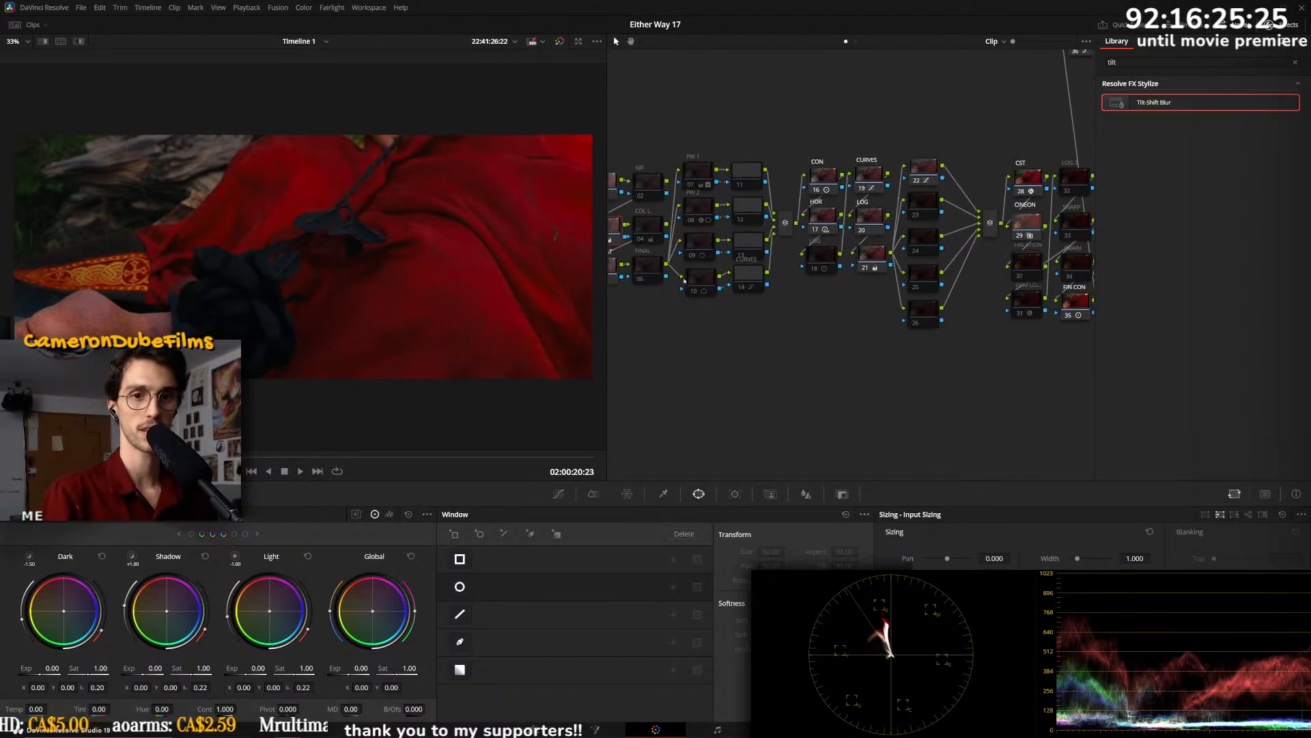
pyautogui.click(700, 277)
pyautogui.moveTo(295, 261); pyautogui.dragTo(360, 266)
pyautogui.scroll(-3, 404, 181)
pyautogui.moveTo(365, 74); pyautogui.dragTo(328, 176)
pyautogui.moveTo(286, 263)
pyautogui.mouseDown()
pyautogui.moveTo(270, 305)
pyautogui.moveTo(232, 234)
pyautogui.moveTo(294, 258)
pyautogui.moveTo(282, 261)
pyautogui.mouseUp()
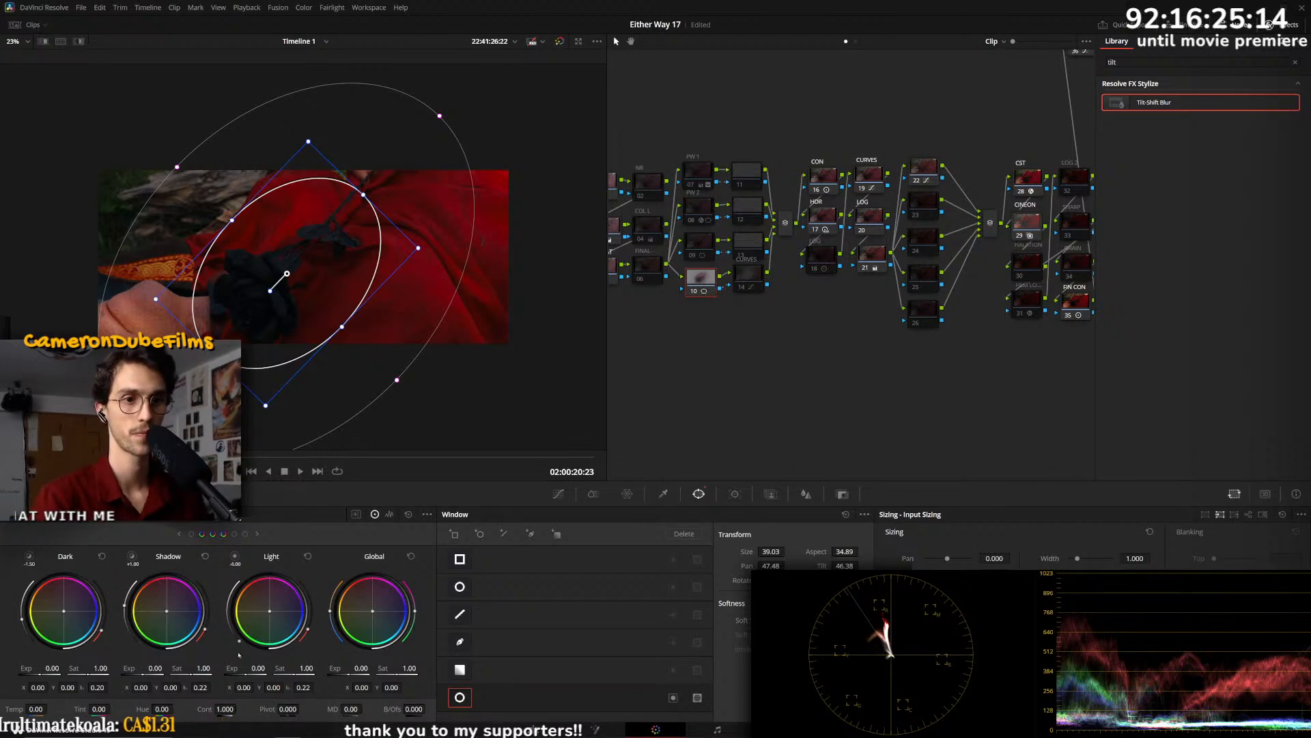
# - Set node 10's Light zone to range -2.54 and exposure 0.54, and its Shadow zone to range -1.50 and exposure -0.22
pyautogui.moveTo(222, 625); pyautogui.dragTo(233, 649)
pyautogui.moveTo(215, 593); pyautogui.dragTo(281, 667)
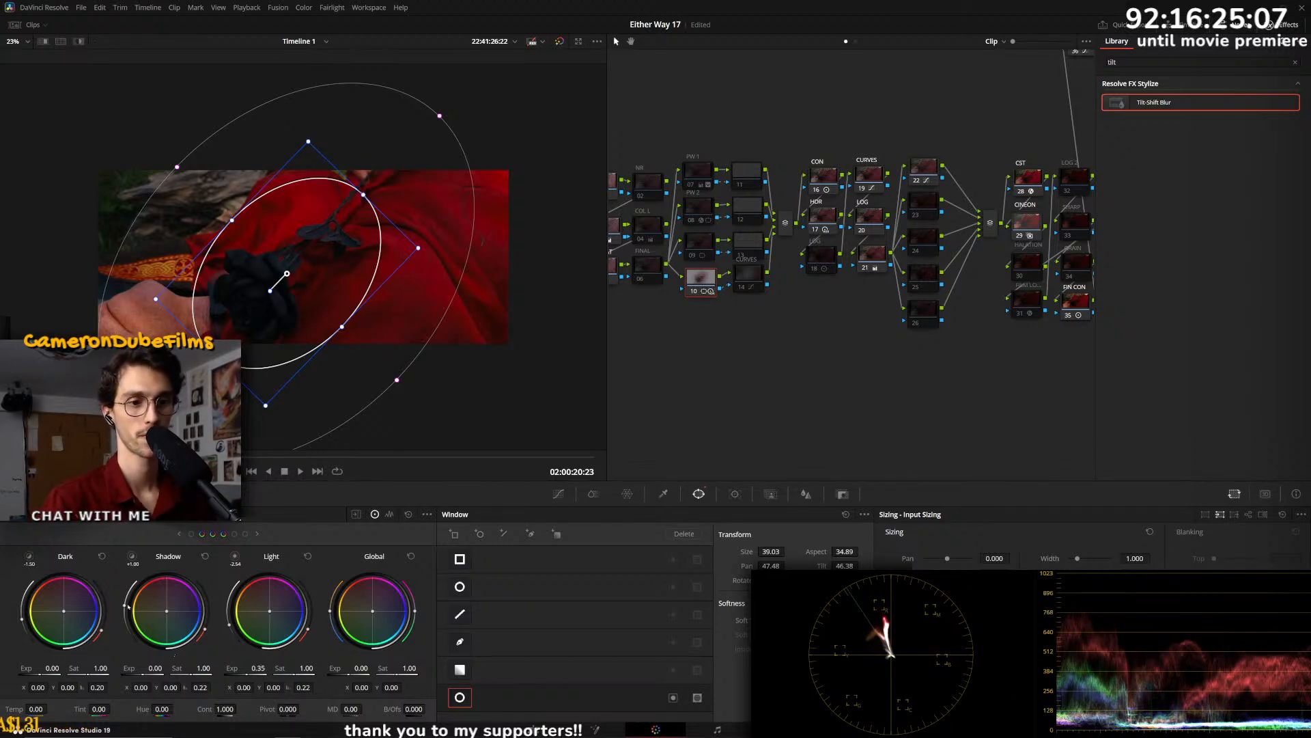
pyautogui.moveTo(123, 605); pyautogui.dragTo(124, 621)
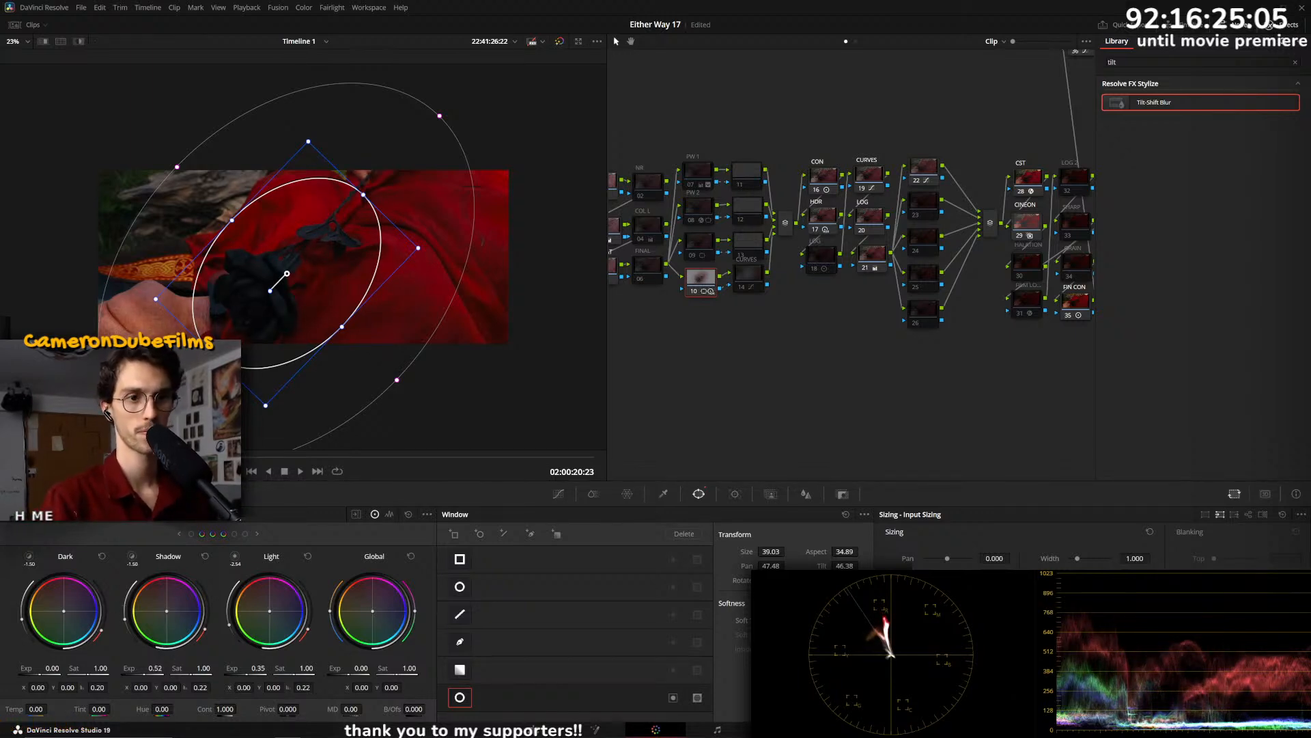
pyautogui.moveTo(155, 668)
pyautogui.mouseDown()
pyautogui.moveTo(167, 668)
pyautogui.moveTo(138, 668)
pyautogui.mouseUp()
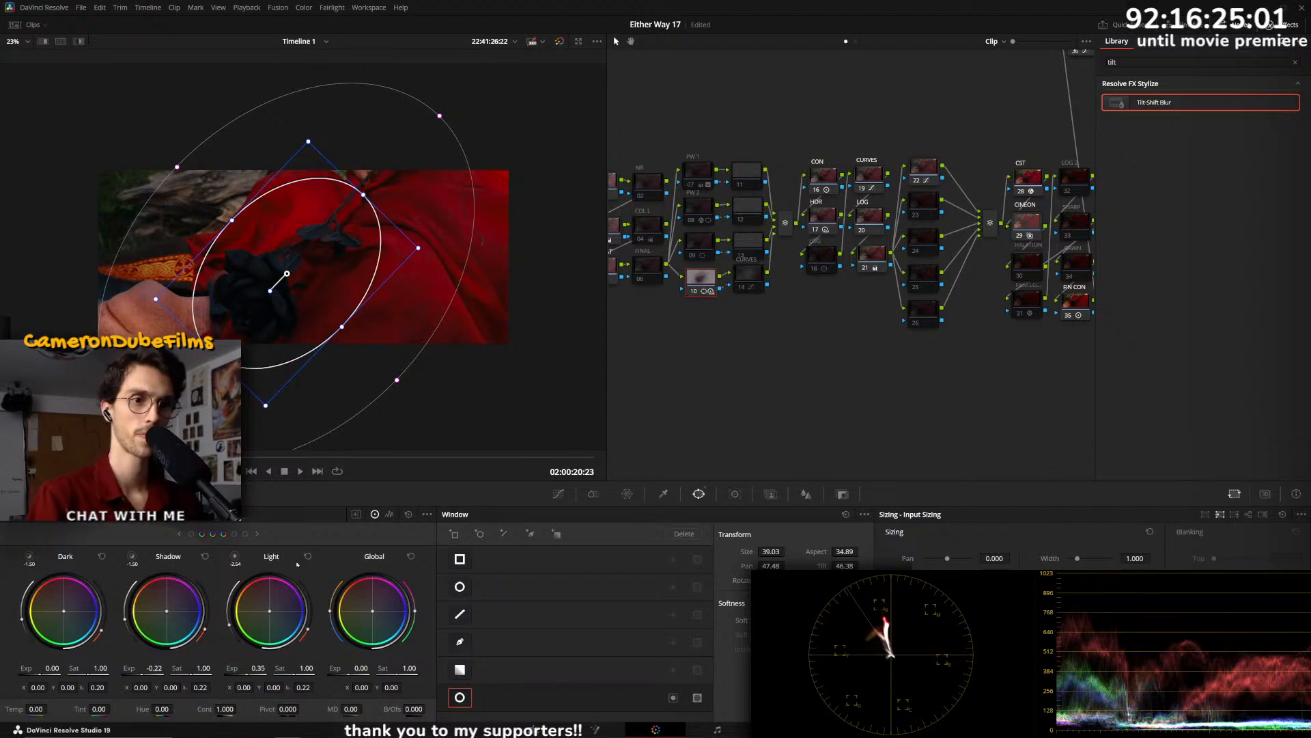
pyautogui.moveTo(265, 645); pyautogui.dragTo(270, 649)
# - Reshape node 10's window into a long slanted ellipse over the rose and its stem, about size 55.64 and aspect 23.82
pyautogui.moveTo(295, 248); pyautogui.dragTo(299, 263)
pyautogui.moveTo(366, 210); pyautogui.dragTo(342, 224)
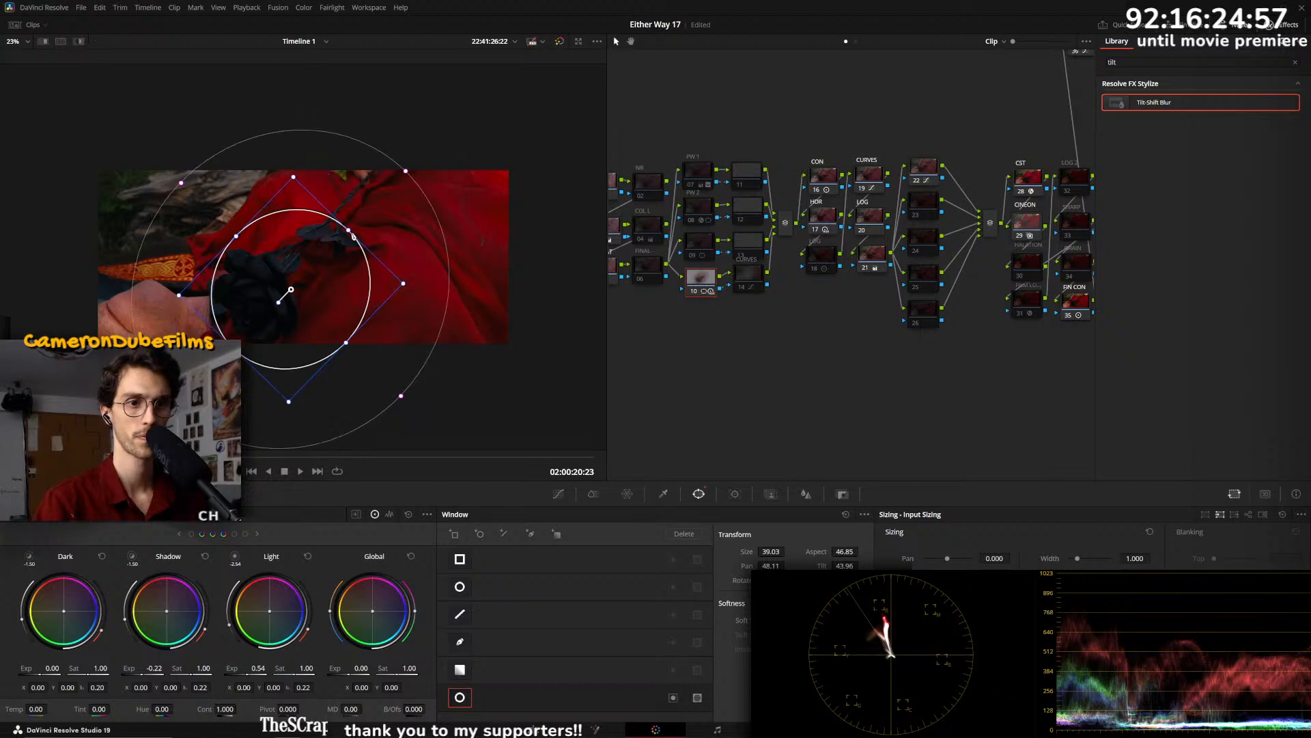
pyautogui.moveTo(403, 284); pyautogui.dragTo(254, 297)
pyautogui.moveTo(334, 371); pyautogui.dragTo(313, 364)
pyautogui.moveTo(277, 315); pyautogui.dragTo(293, 332)
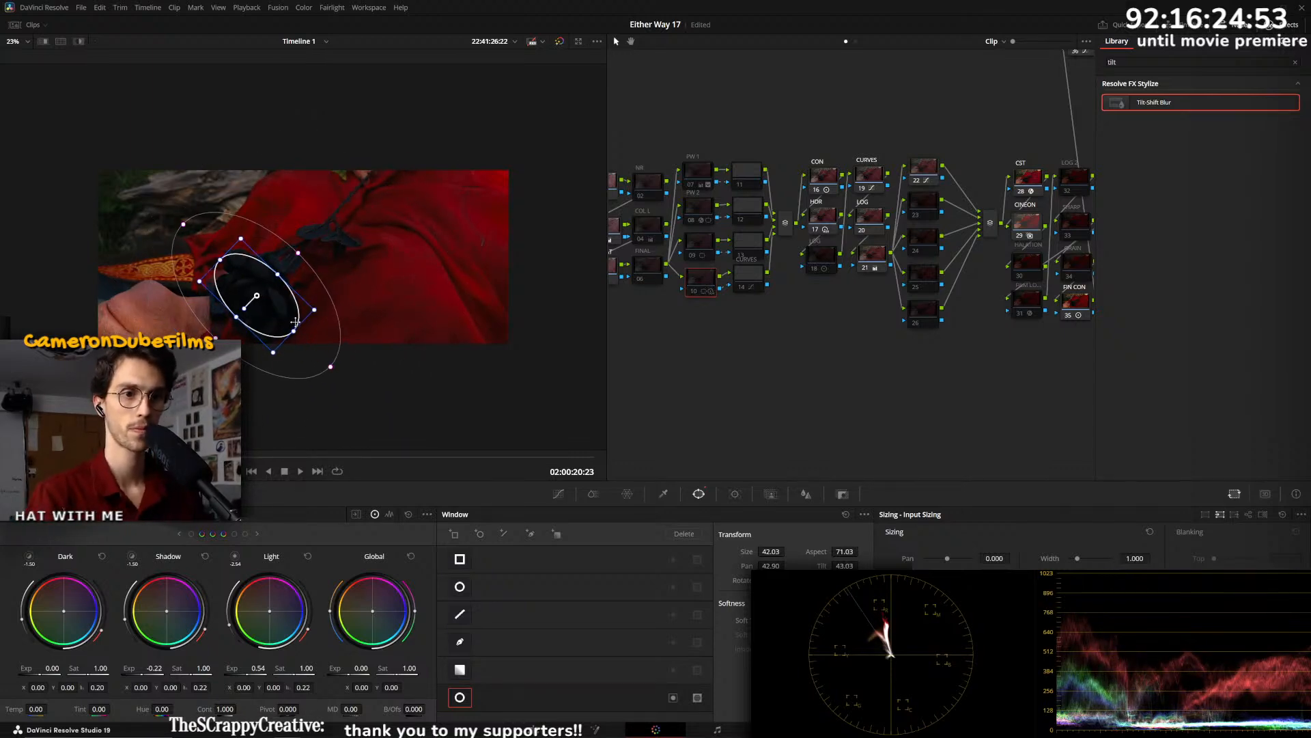
pyautogui.press('space')
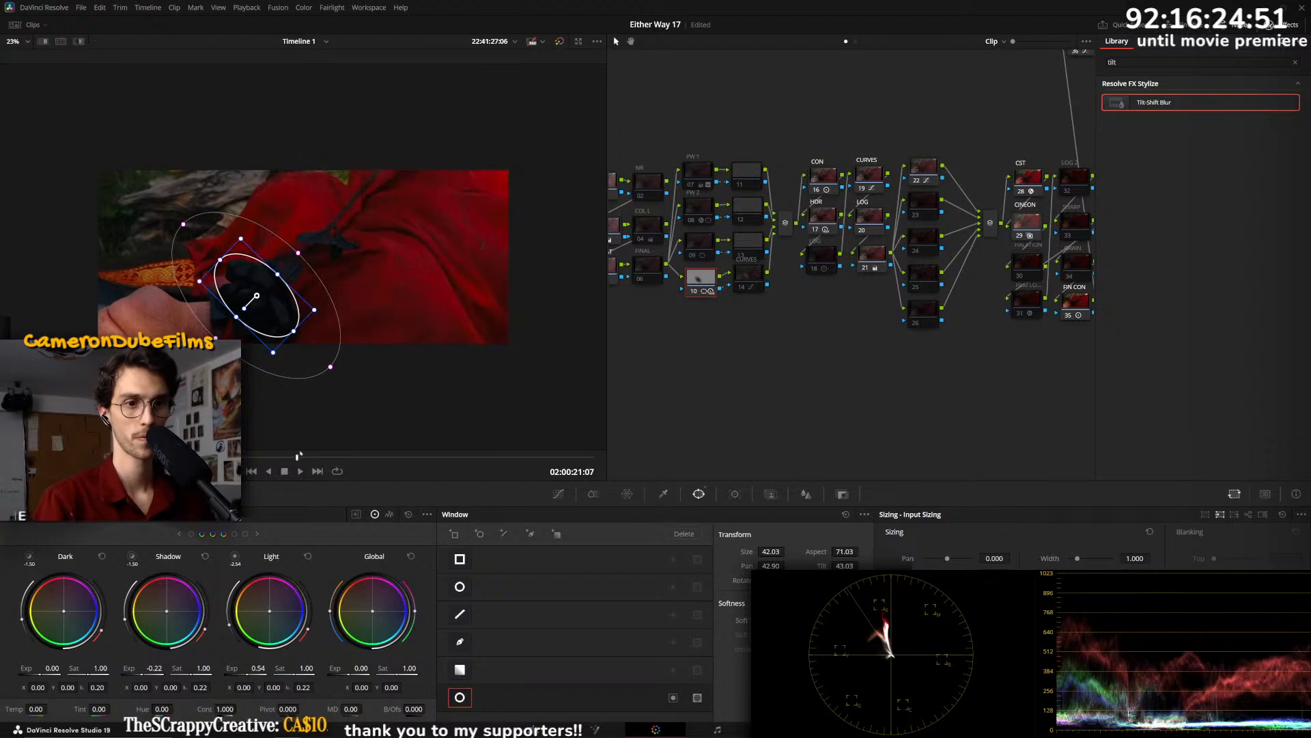
pyautogui.moveTo(284, 273); pyautogui.dragTo(373, 202)
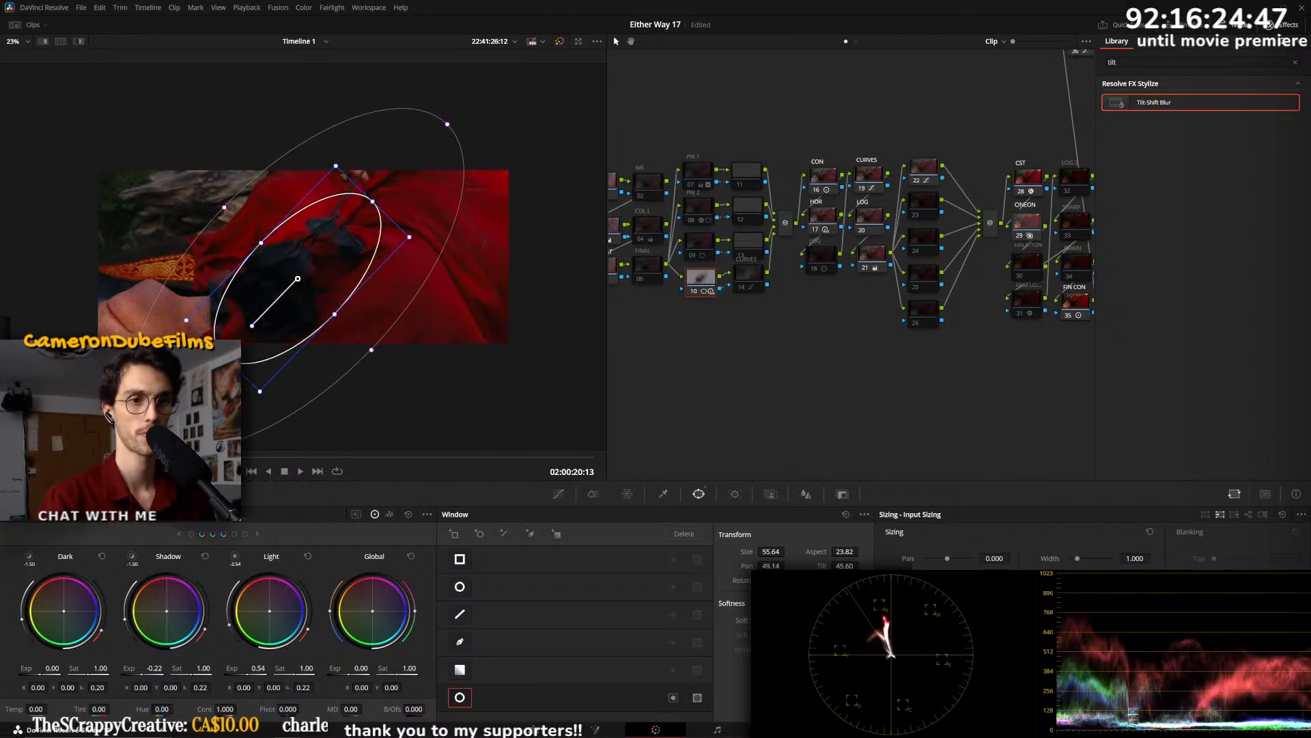
# - Play through the rose close-up repeatedly from its start to check the windowed adjustment in motion
pyautogui.press('space')
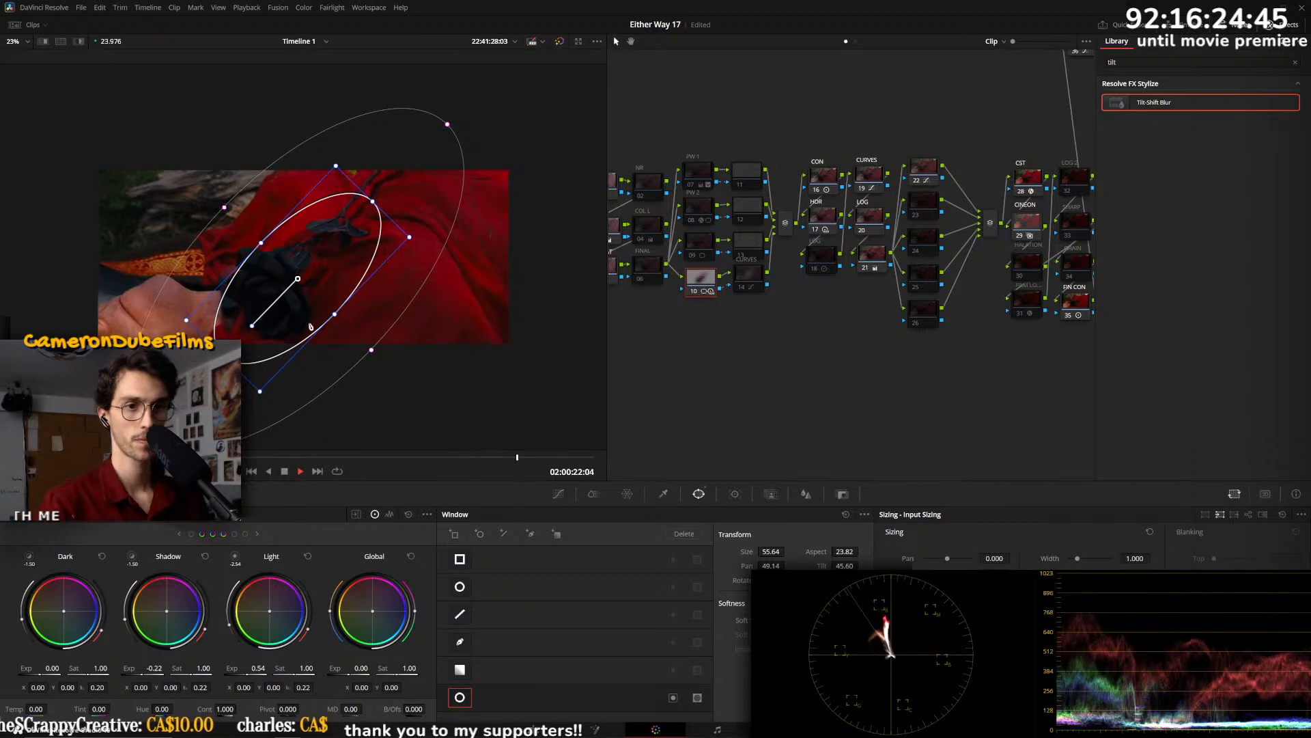
pyautogui.press('space')
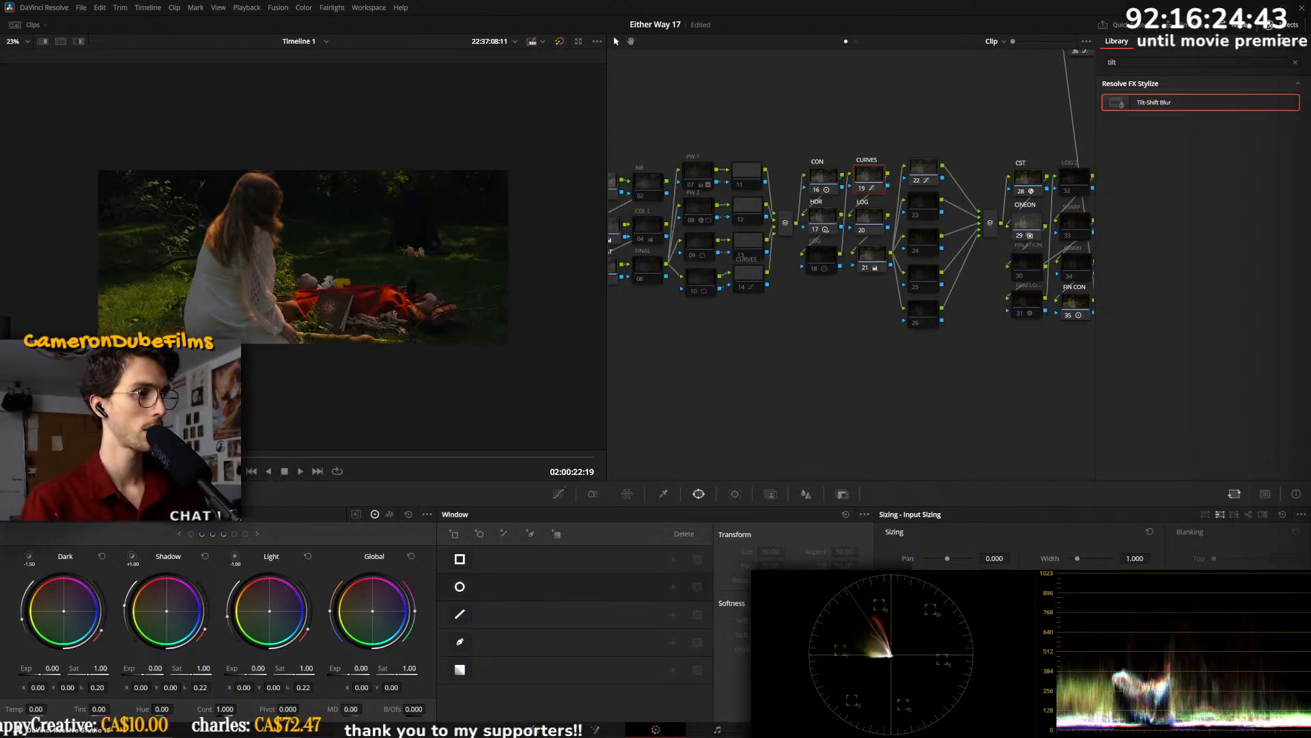
pyautogui.press('Up')
pyautogui.press('space')
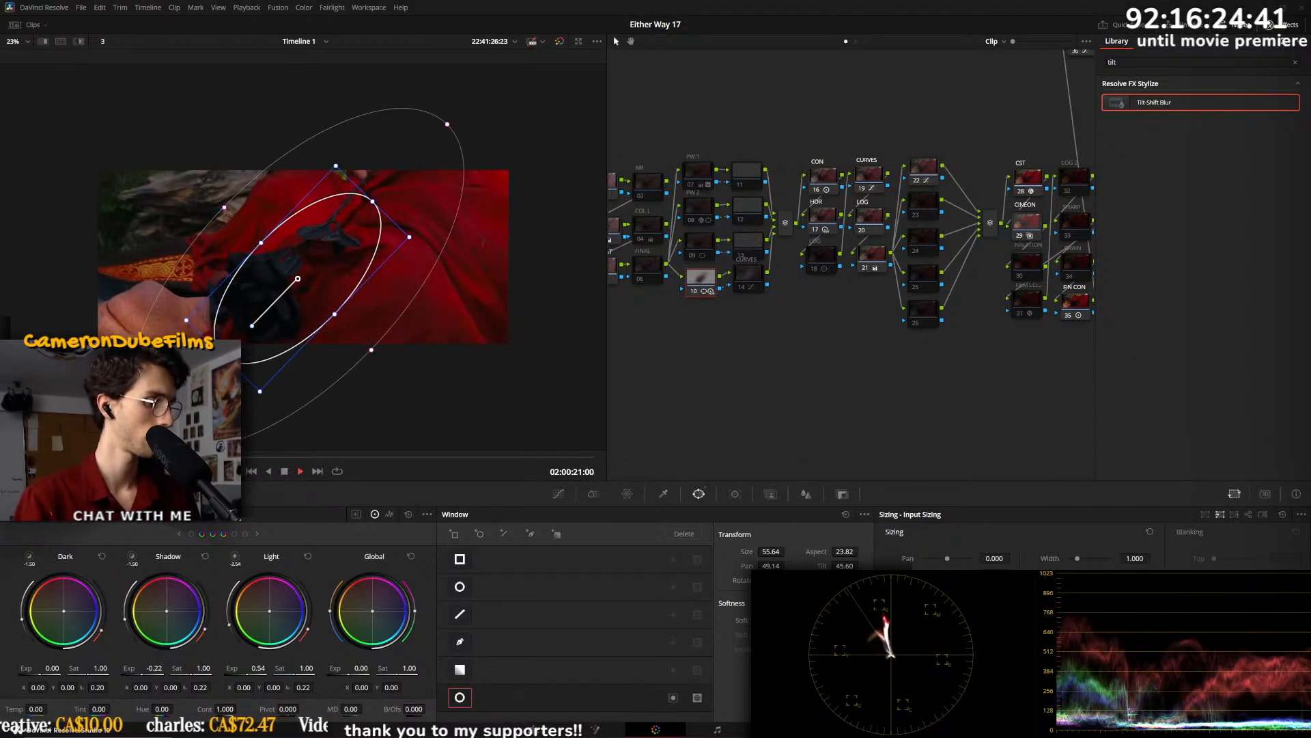
pyautogui.press('space')
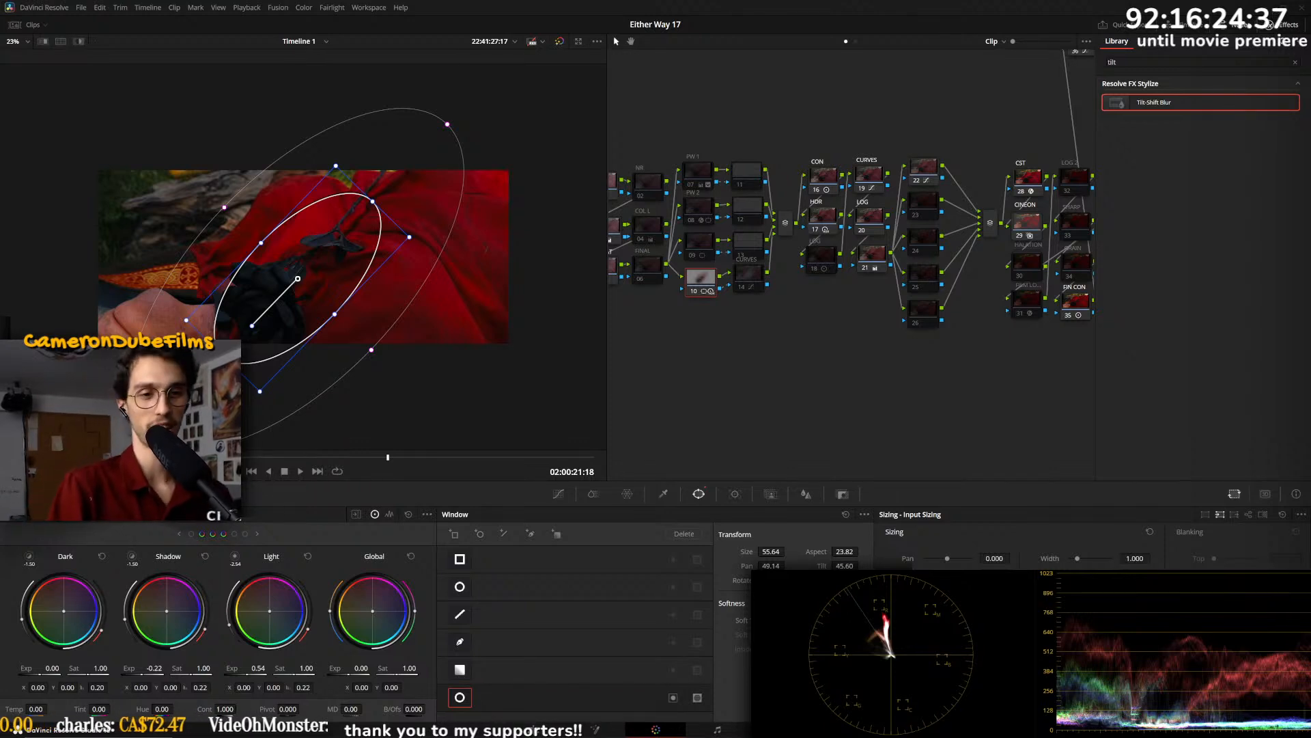
pyautogui.press('space')
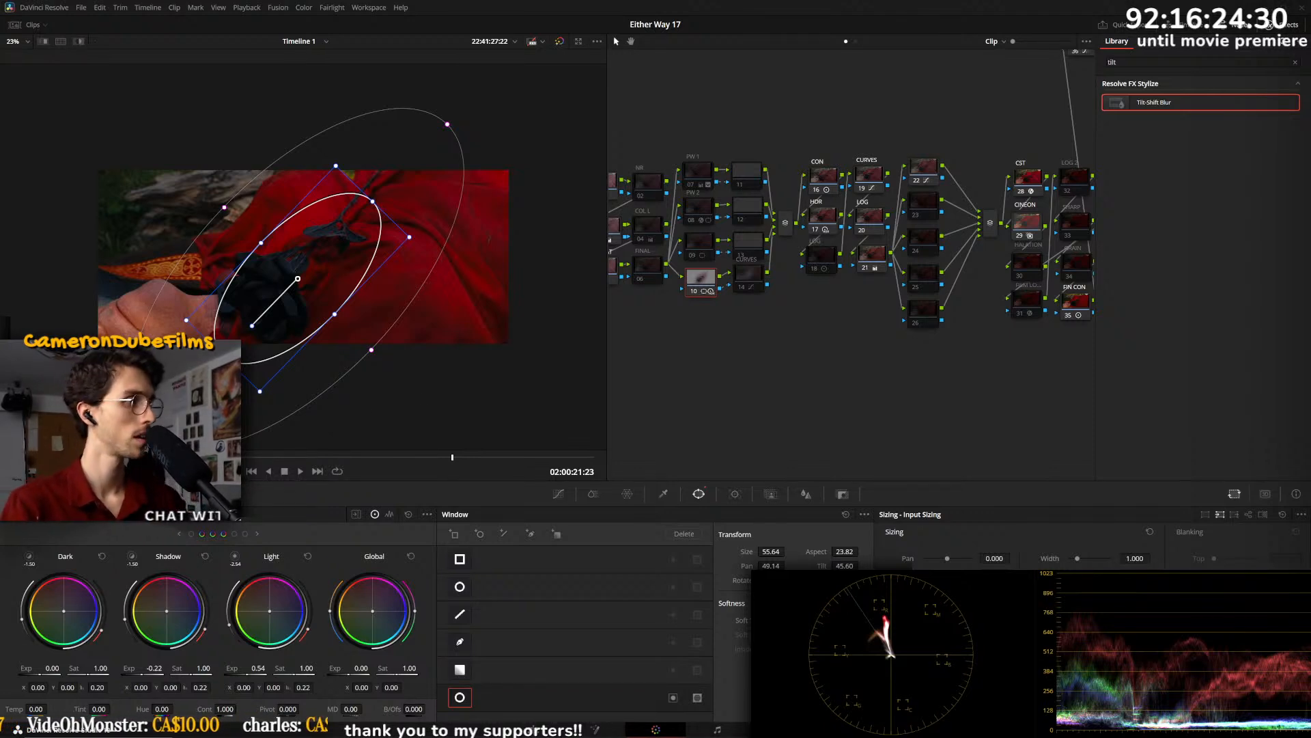
# - On the picnic shot, set the HDR node 17's Light exposure to -0.14, save the project, and compare the shot with its neighbours
pyautogui.press('Down')
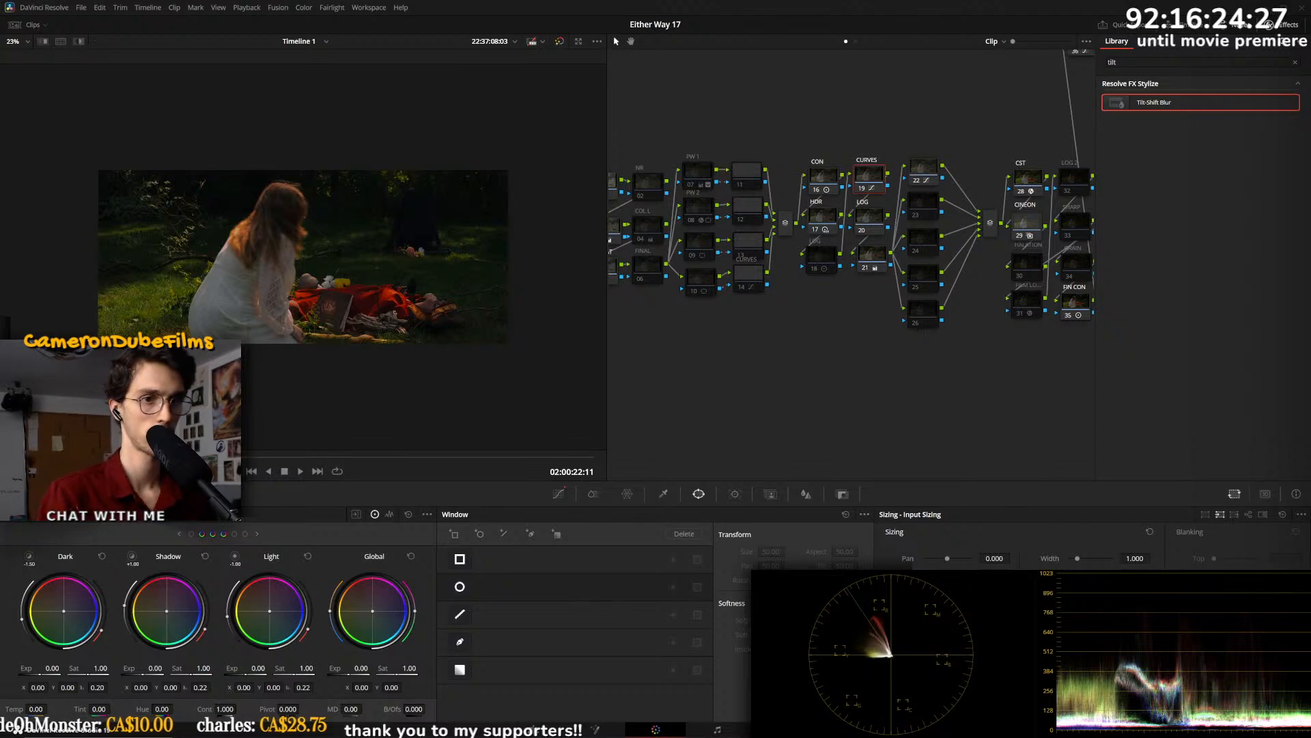
pyautogui.click(823, 218)
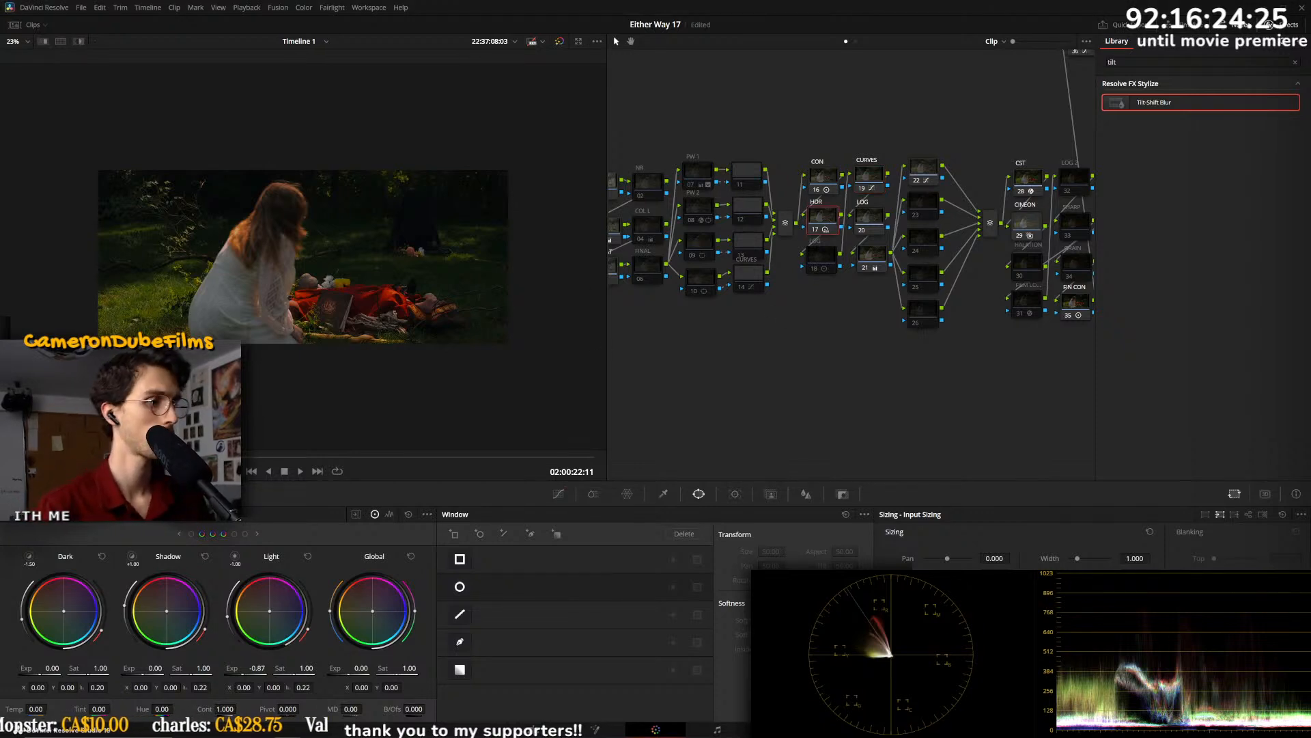
pyautogui.hotkey('ctrl', 's')
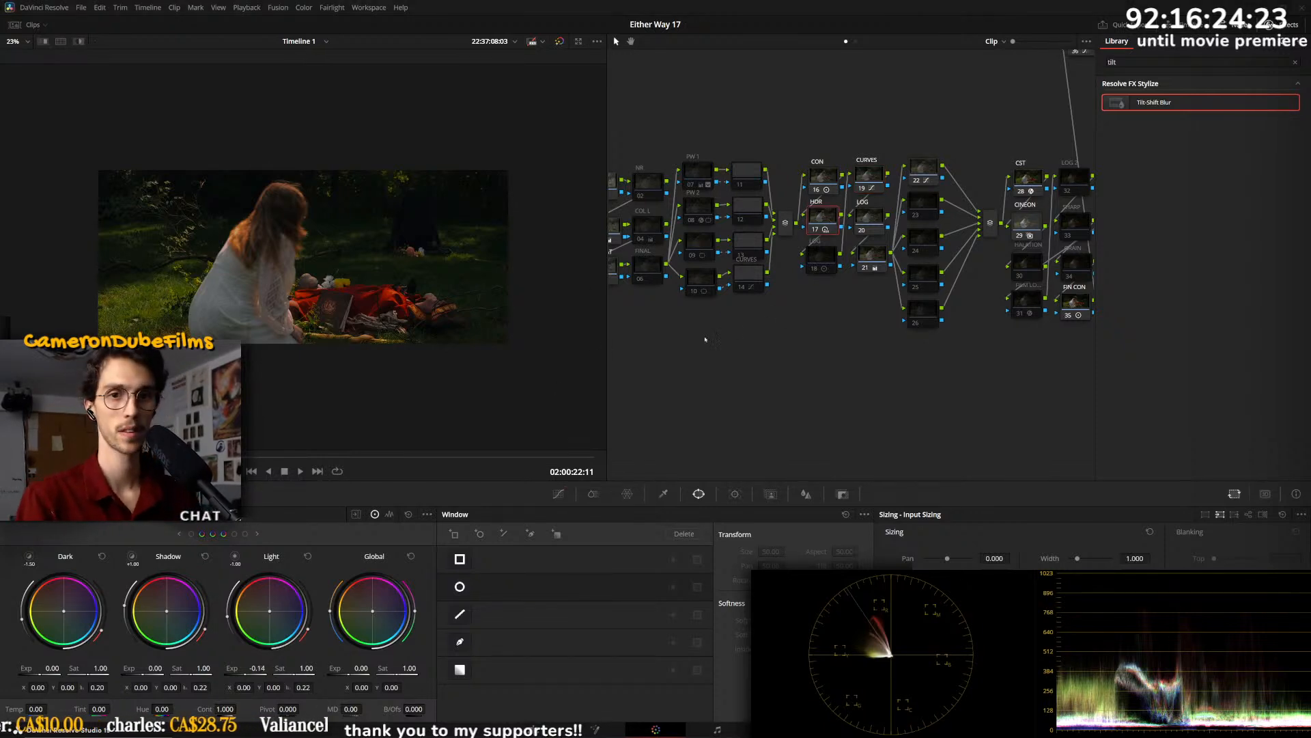
pyautogui.press('Up')
pyautogui.press('Up')
pyautogui.press('Down')
pyautogui.press('Down')
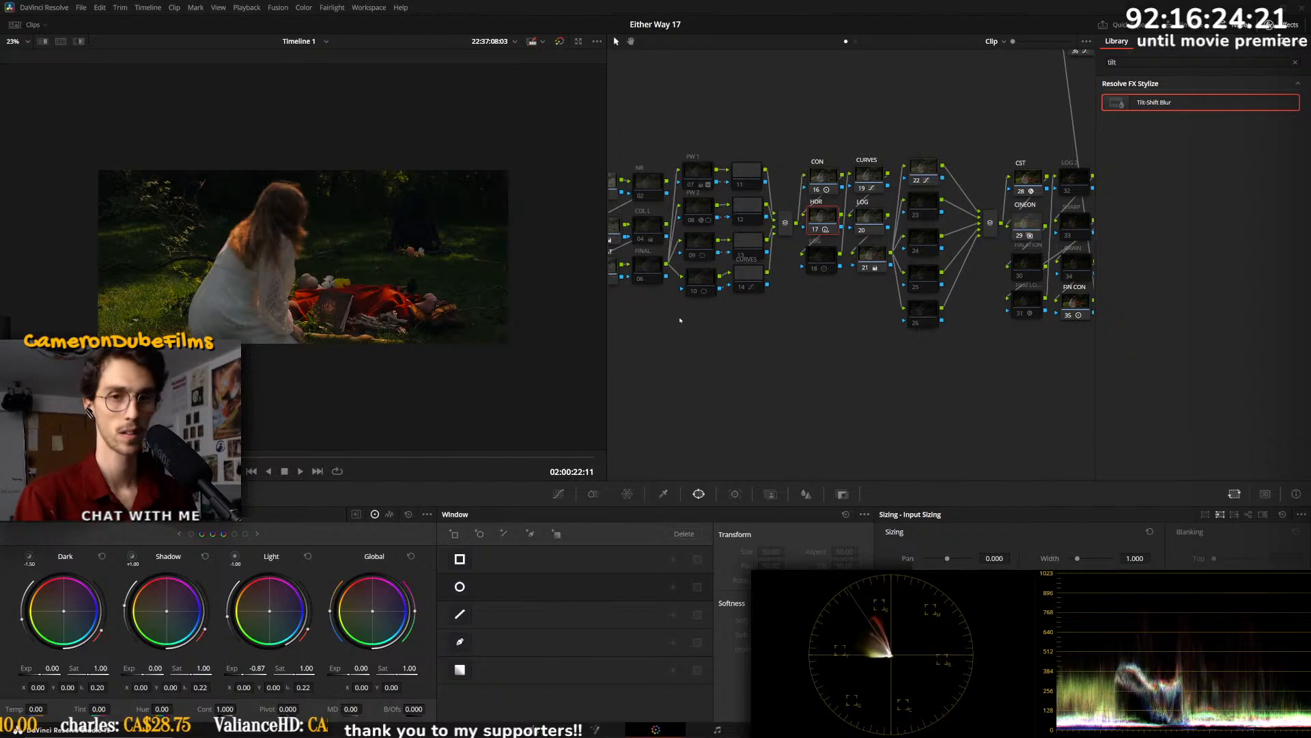
pyautogui.hotkey('ctrl', 'v')
# - Play through the picnic shot into the following shot to check the HDR adjustment in motion
pyautogui.press('space')
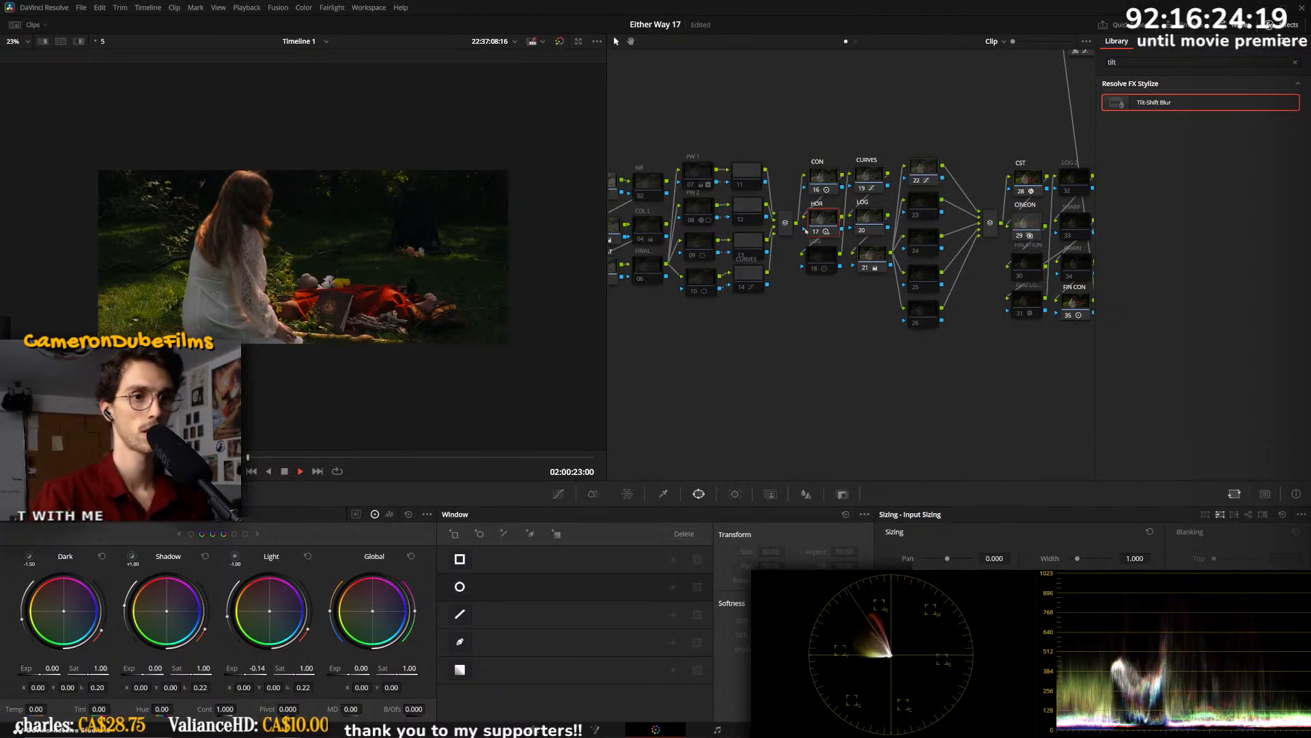
pyautogui.press('space')
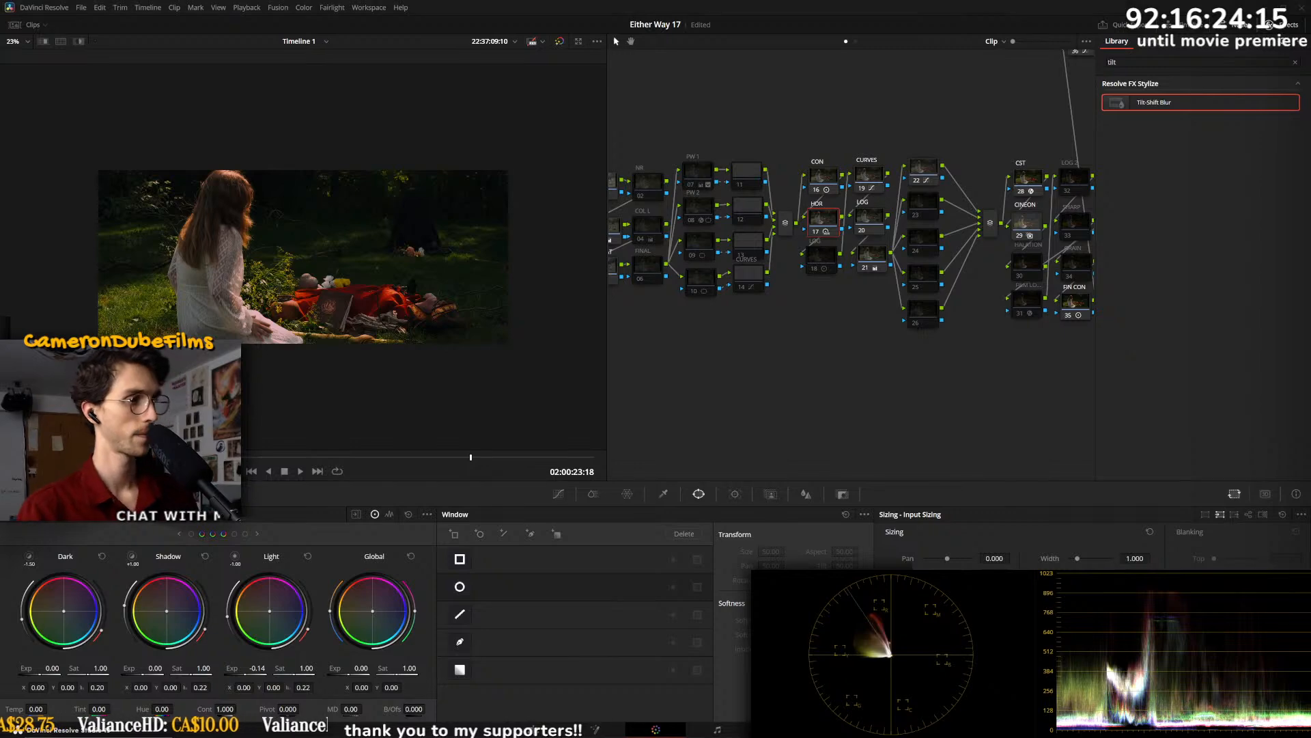
pyautogui.press('space')
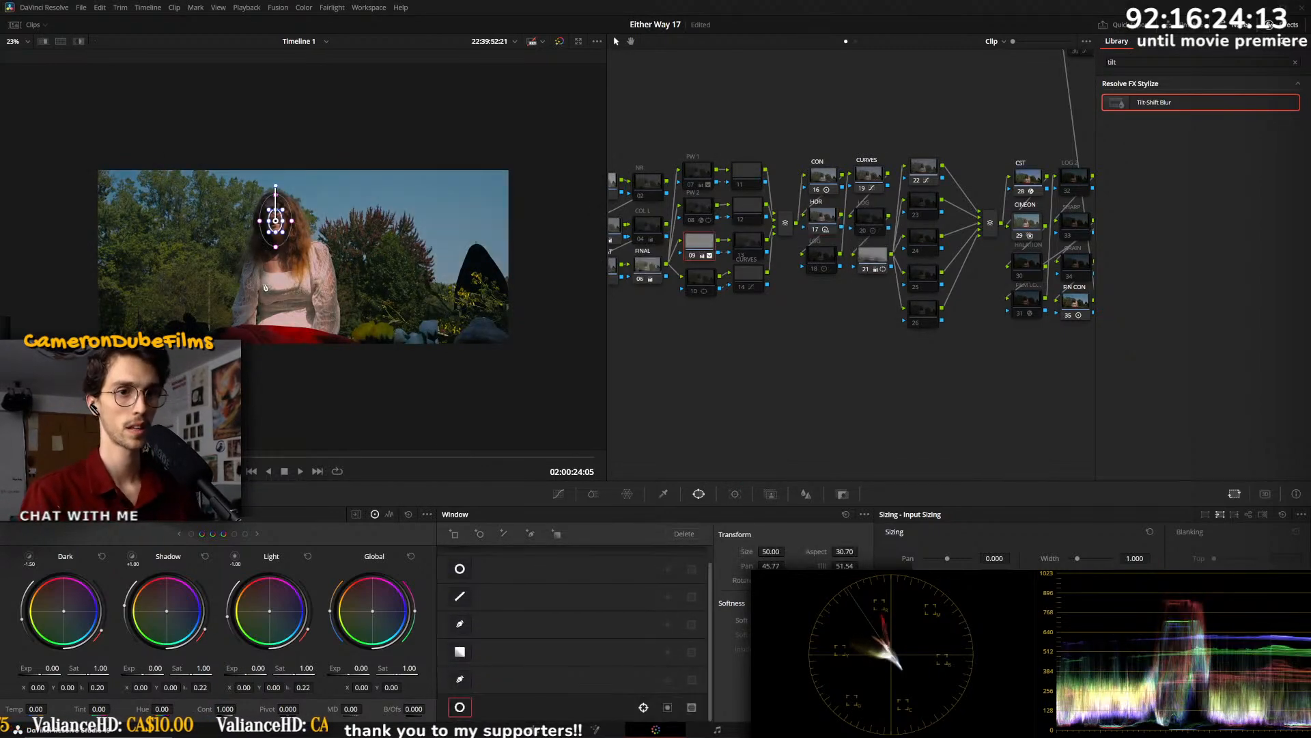
# - Open the key settings of node 09, which holds the face window on the shot of the woman against the sky
pyautogui.scroll(1, 295, 304)
pyautogui.press('=')
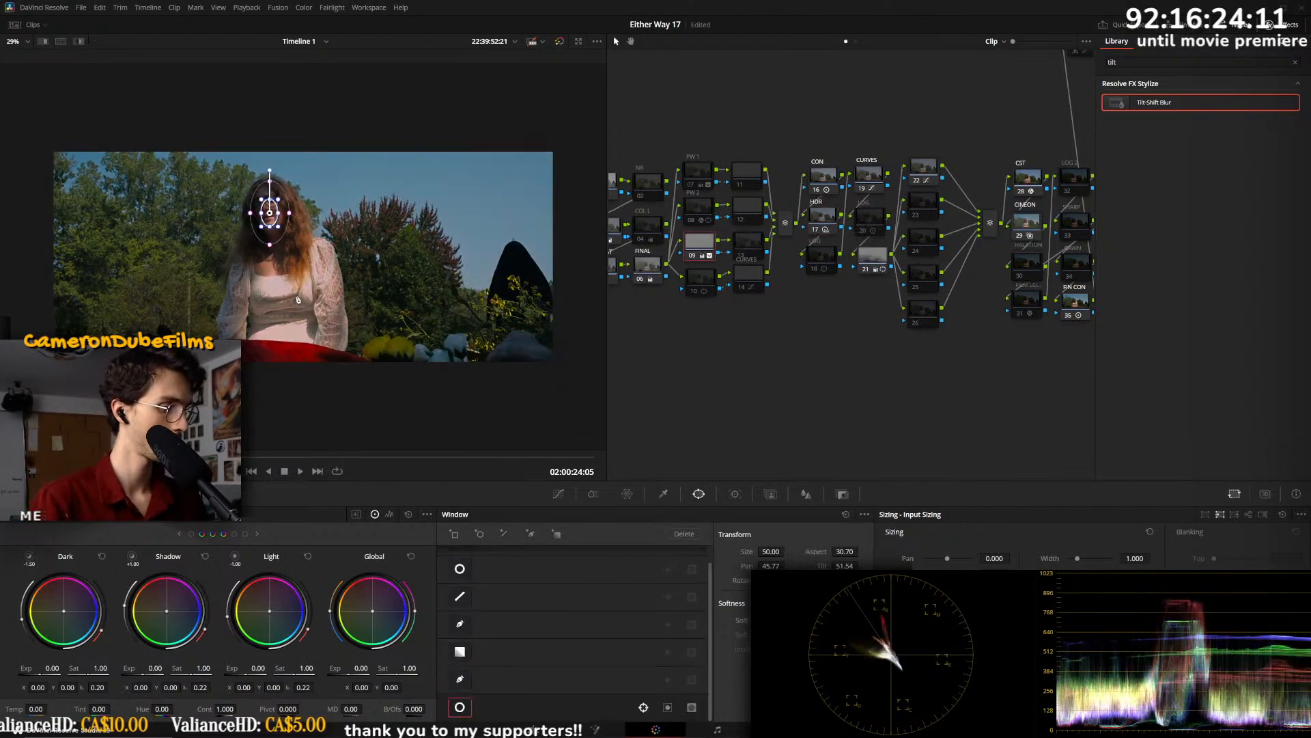
pyautogui.scroll(5, 240, 264)
pyautogui.click(692, 253)
pyautogui.click(692, 254)
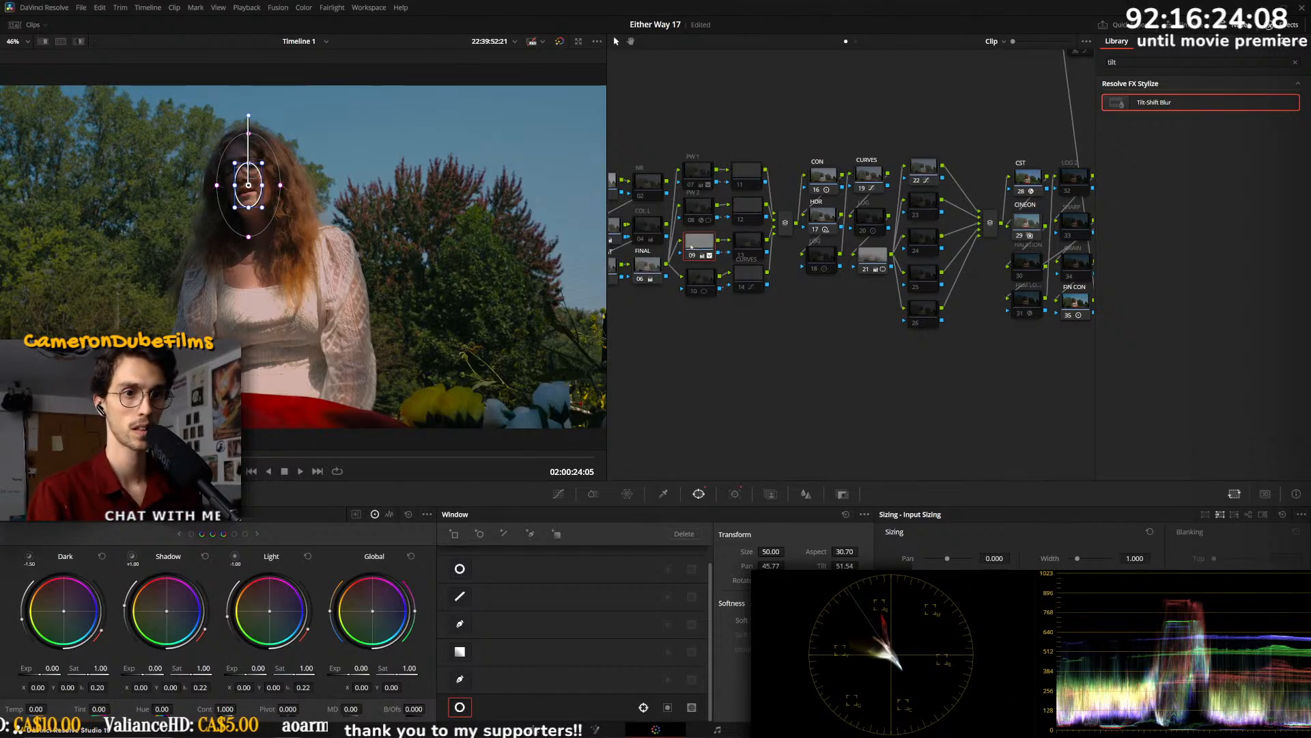
pyautogui.click(842, 495)
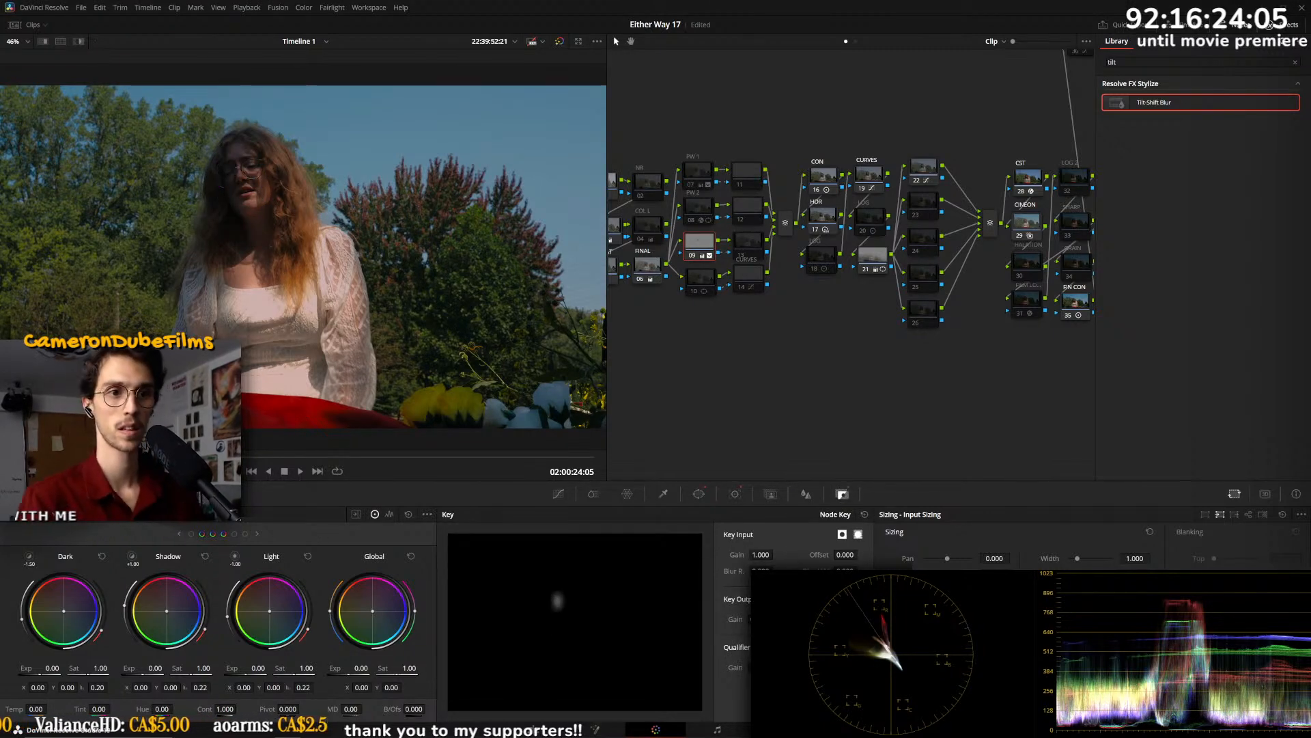
# - Enable node 10 in the node graph and reset its existing grade
pyautogui.scroll(-2, 300, 359)
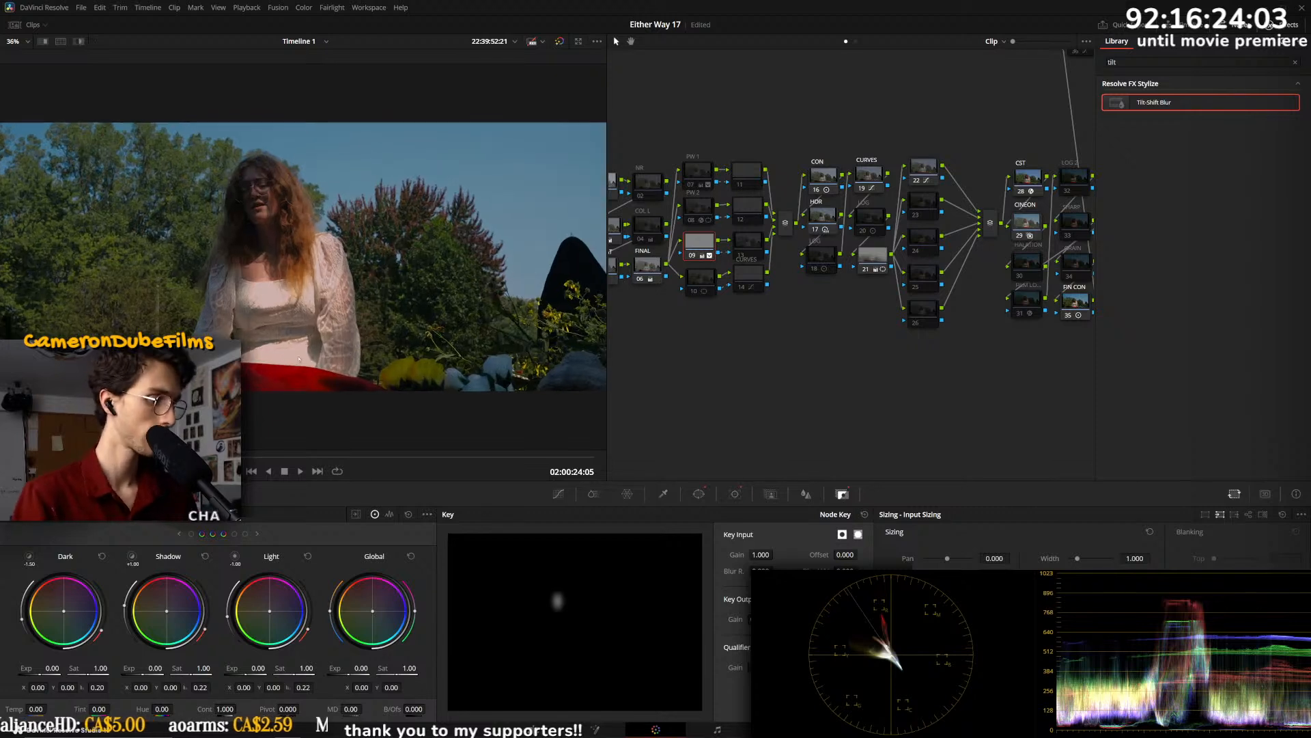
pyautogui.press('space')
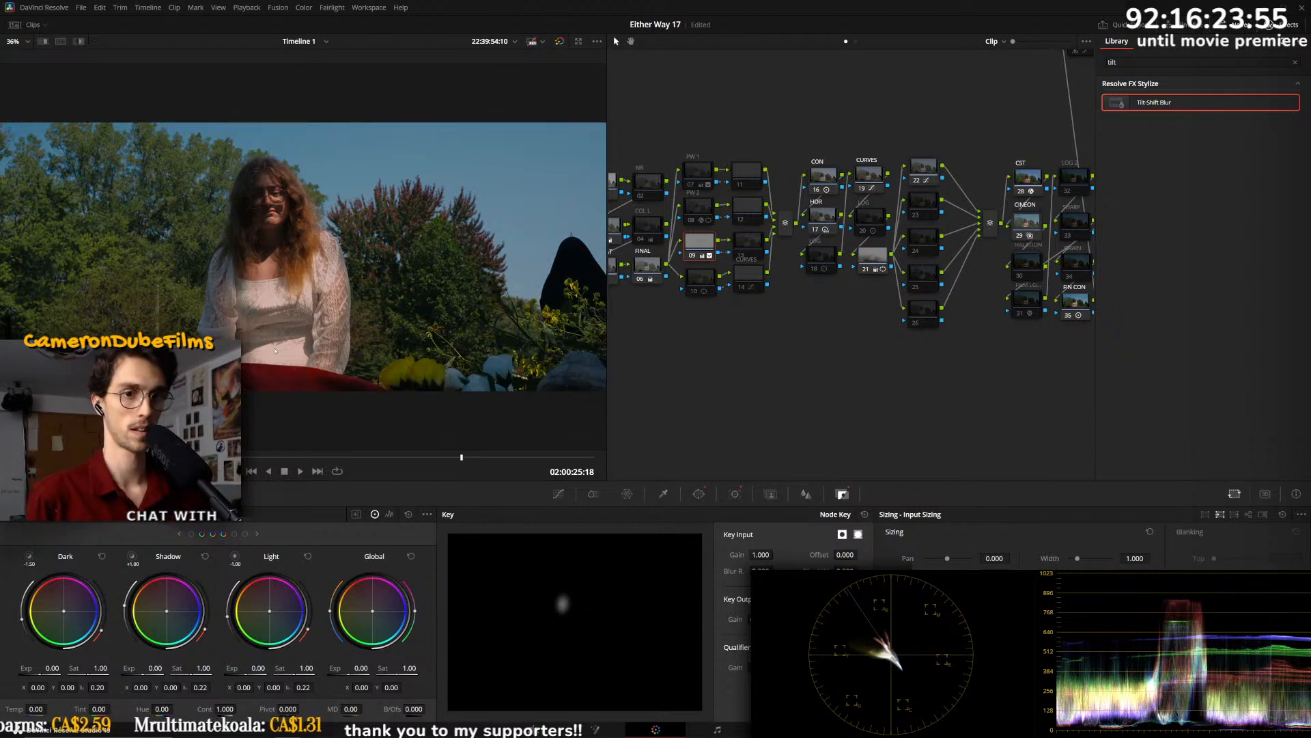
pyautogui.scroll(-1, 275, 350)
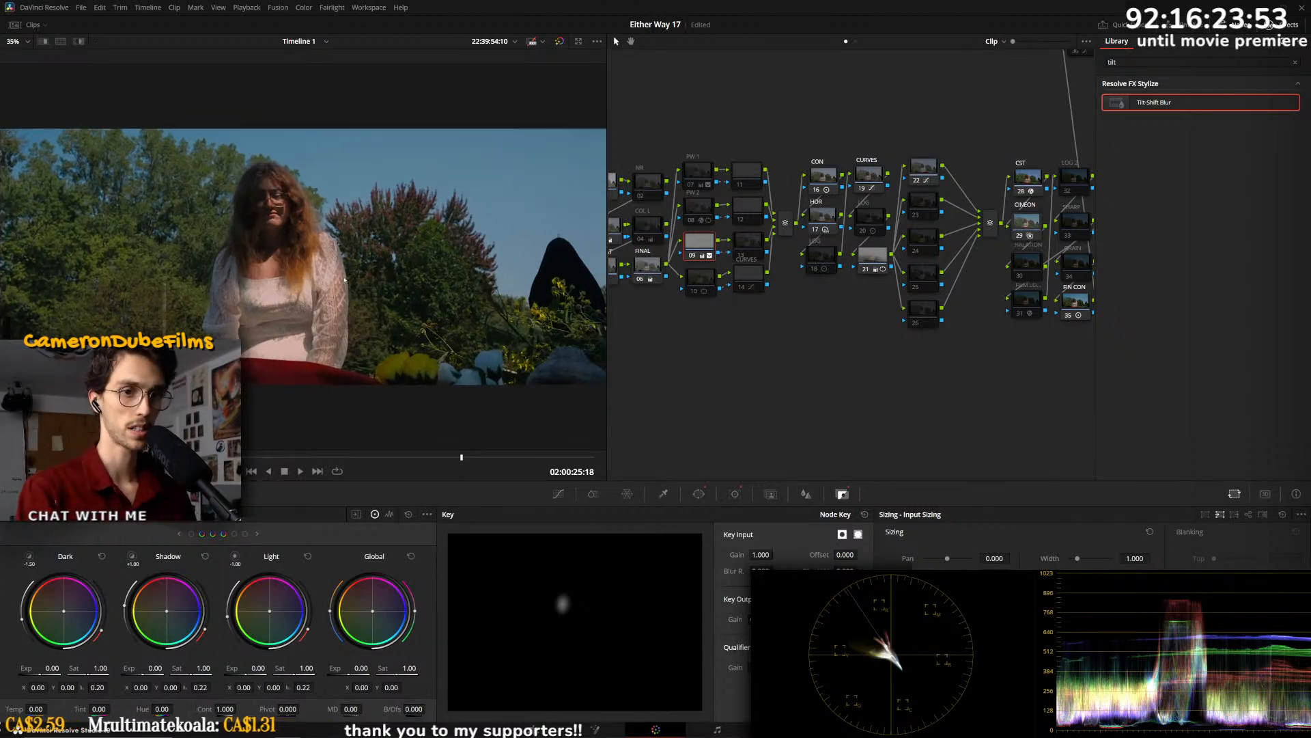
pyautogui.click(708, 277)
pyautogui.hotkey('ctrl', 'd')
pyautogui.rightClick(712, 274)
pyautogui.click(706, 284)
pyautogui.rightClick(707, 283)
pyautogui.click(714, 292)
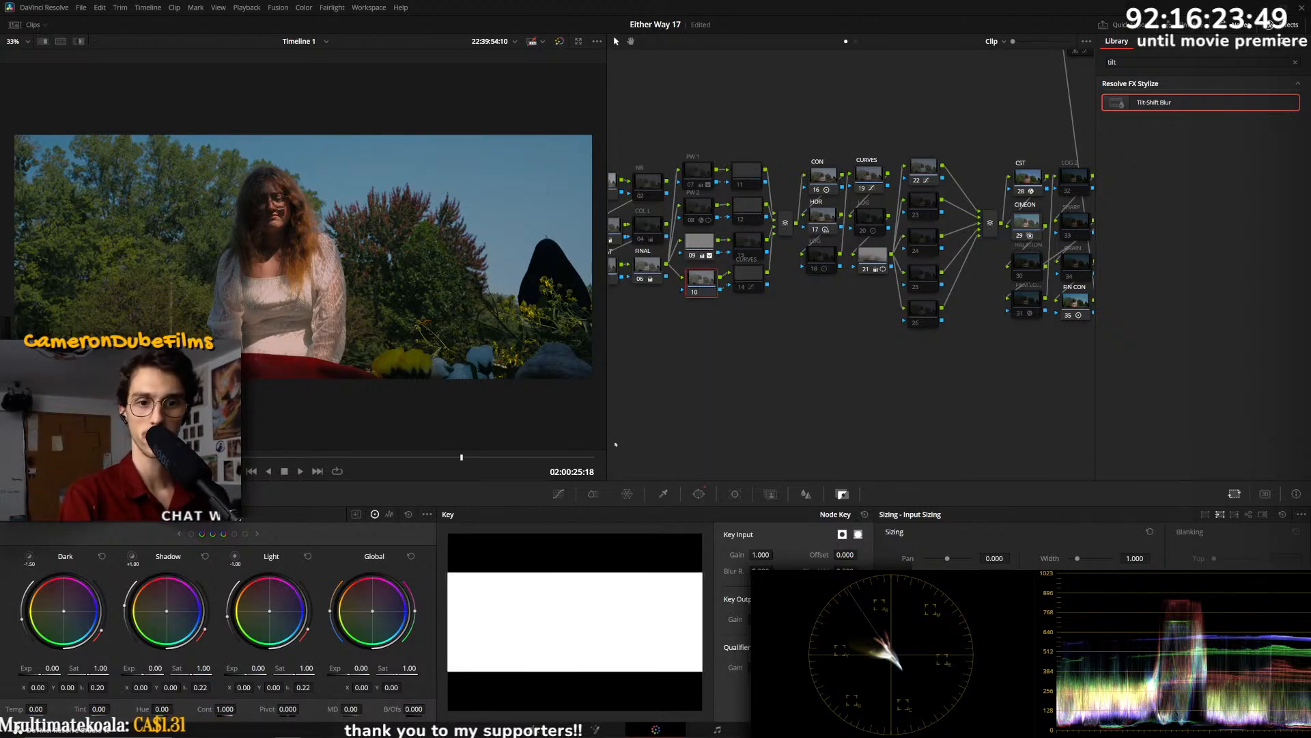
pyautogui.rightClick(868, 219)
pyautogui.click(875, 226)
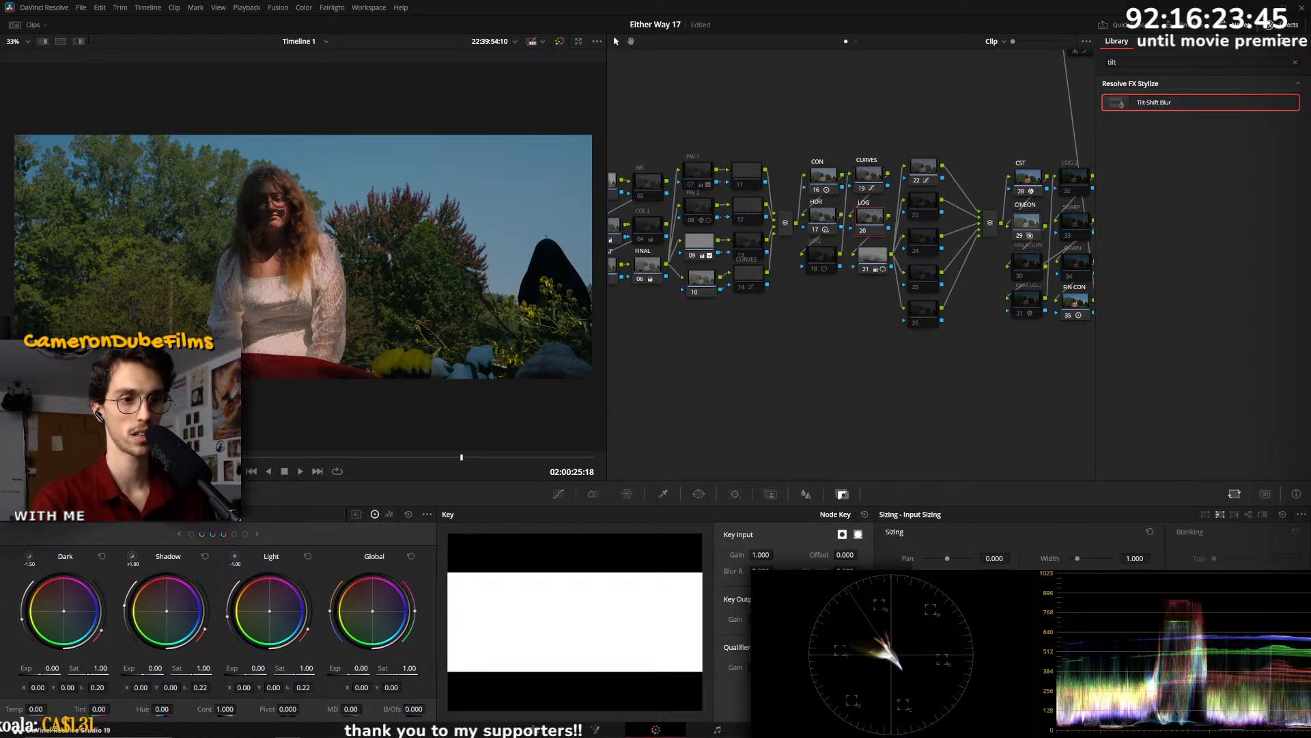
pyautogui.click(388, 515)
pyautogui.moveTo(64, 611); pyautogui.dragTo(63, 609)
pyautogui.doubleClick(63, 614)
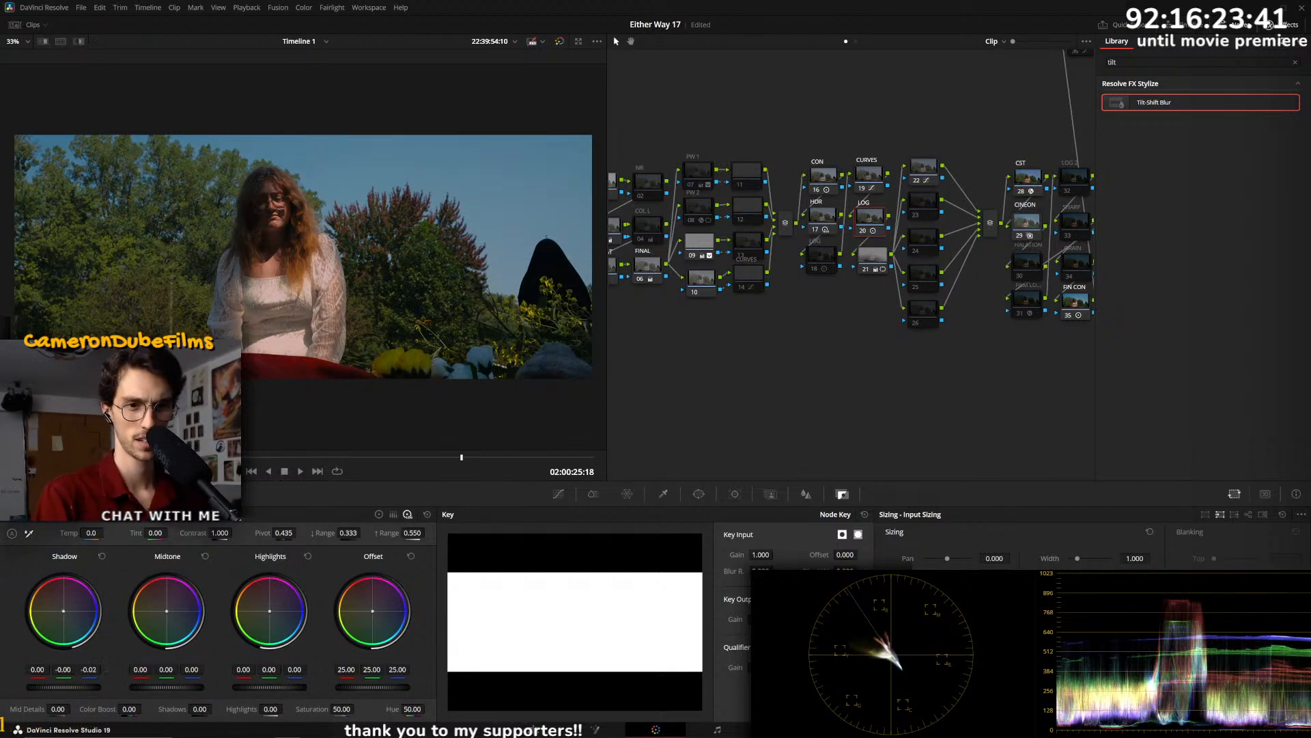
pyautogui.hotkey('ctrl', 'd')
pyautogui.doubleClick(62, 612)
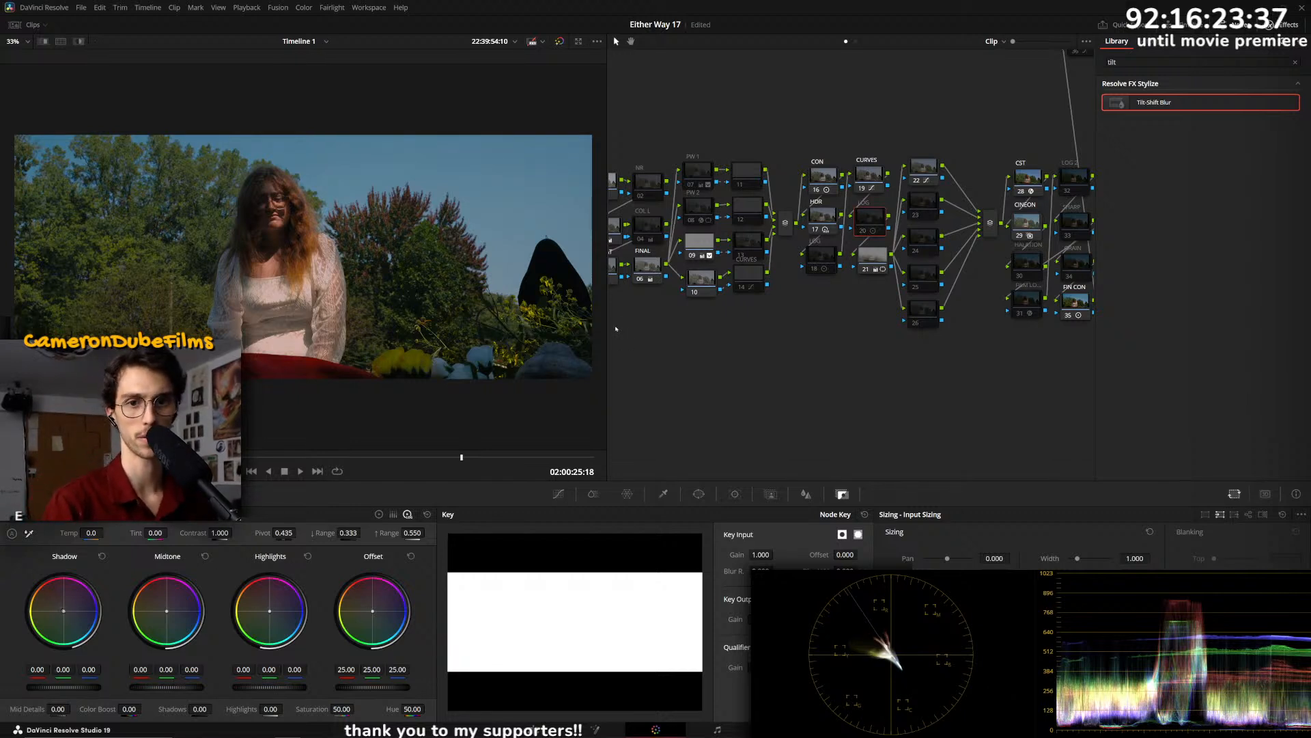
# - Add a circular window to node 10 and stretch it into a wide, flat ellipse across the foreground at the frame's lower edge
pyautogui.click(709, 279)
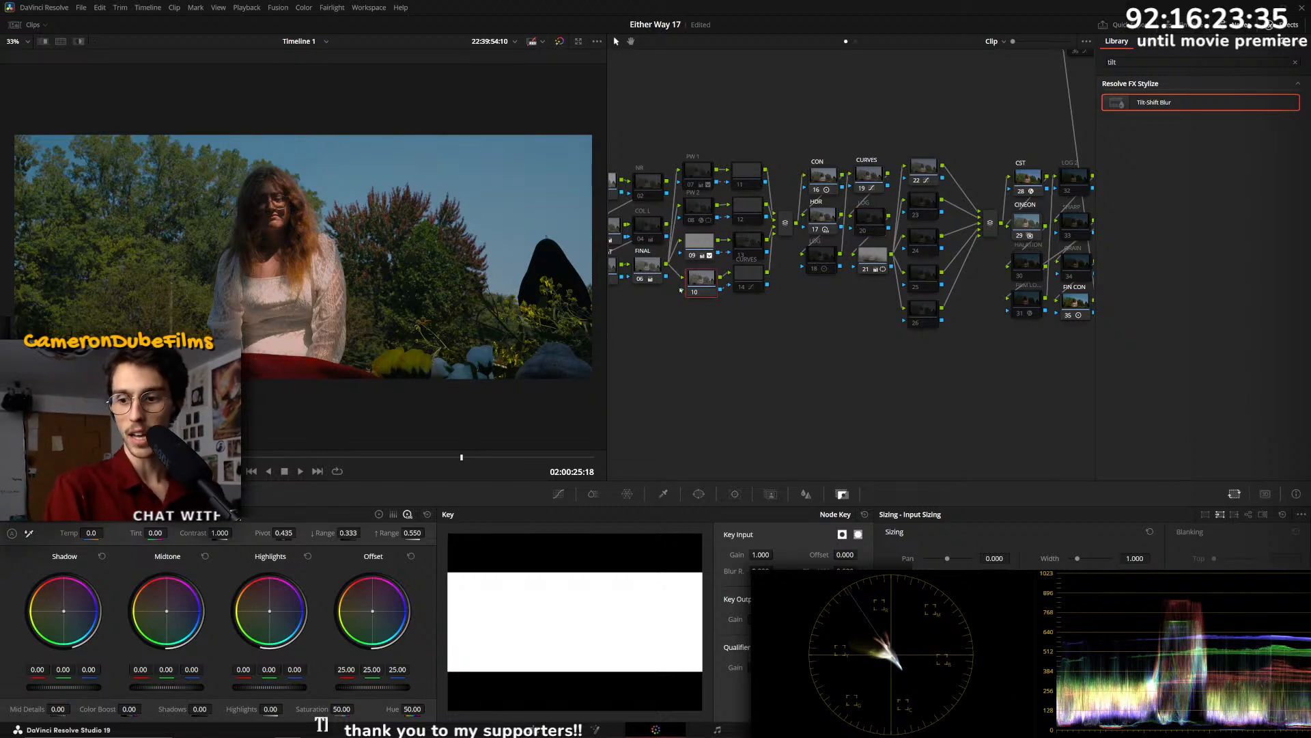
pyautogui.click(699, 493)
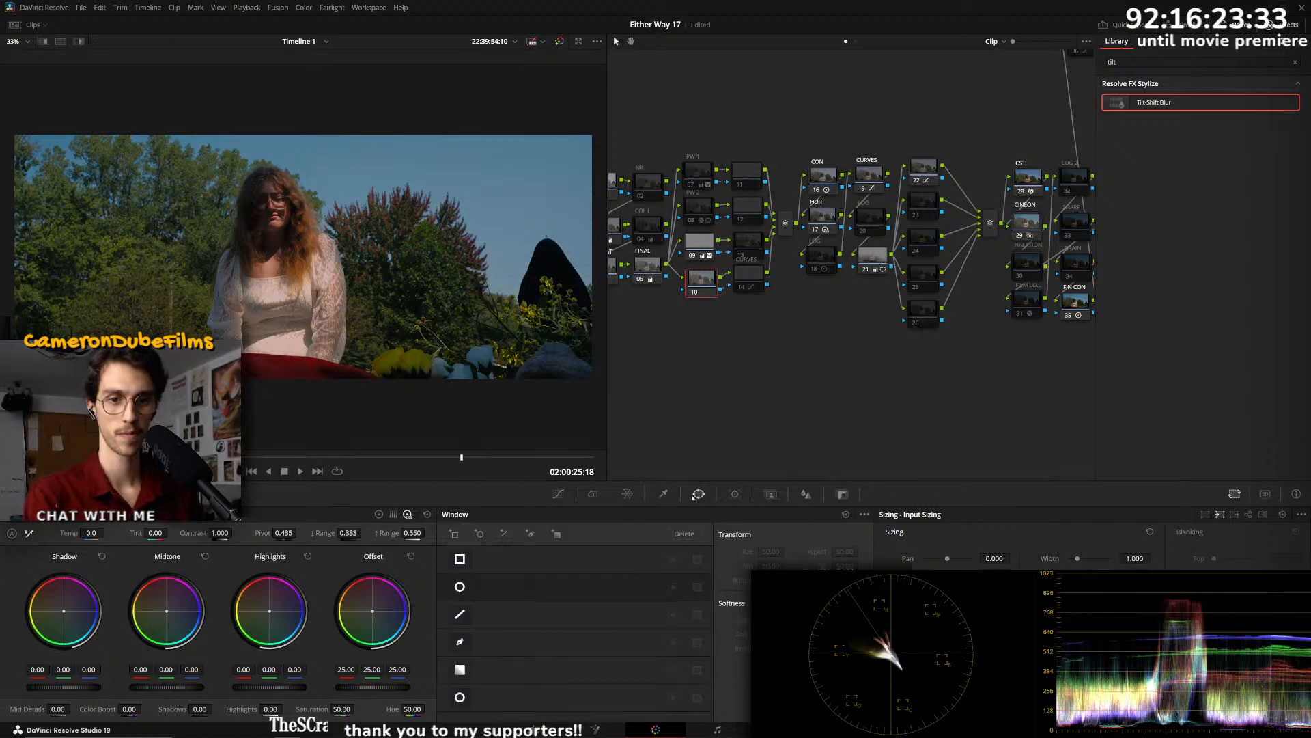
pyautogui.click(479, 533)
pyautogui.moveTo(275, 266); pyautogui.dragTo(74, 418)
pyautogui.moveTo(183, 380); pyautogui.dragTo(562, 410)
pyautogui.moveTo(314, 359); pyautogui.dragTo(514, 394)
pyautogui.scroll(-2, 345, 348)
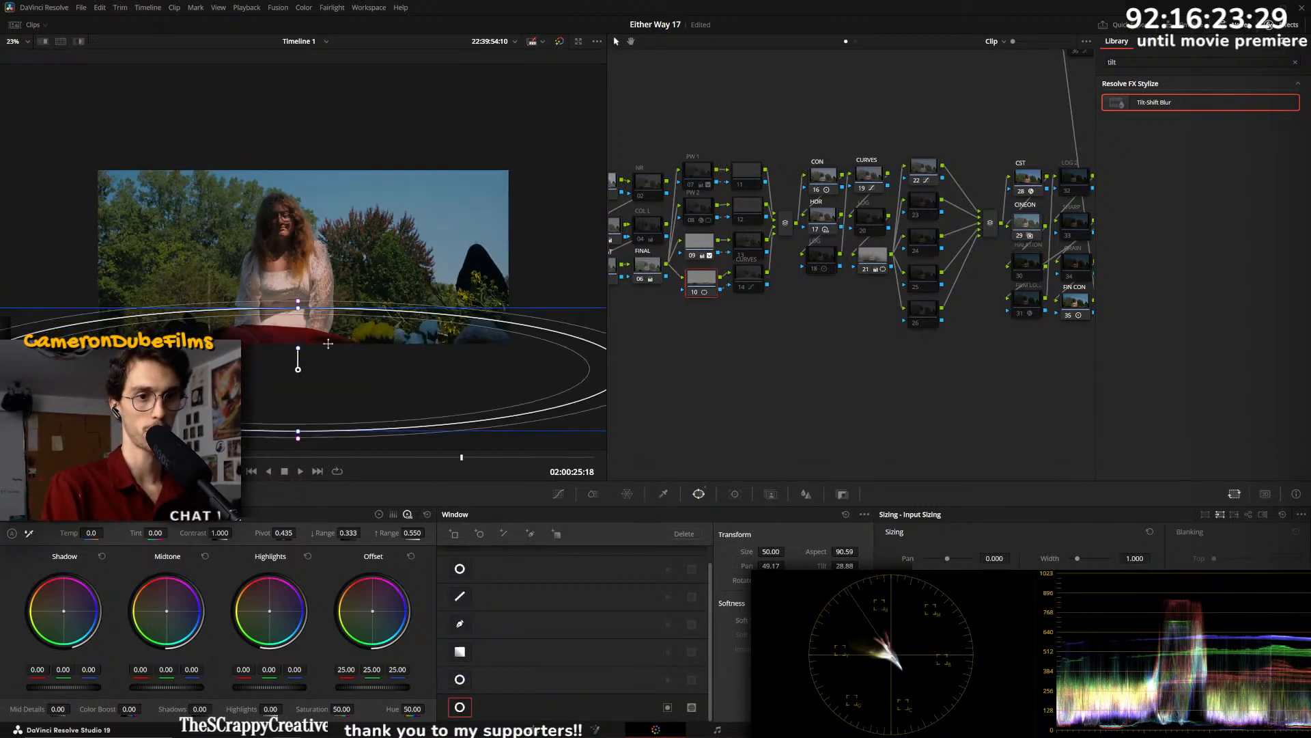
# - Soften the ellipse window's edge widely and reposition it to about pan 48.54 and tilt 27.63, keeping it level
pyautogui.moveTo(299, 301); pyautogui.dragTo(298, 254)
pyautogui.moveTo(298, 349); pyautogui.dragTo(269, 265)
pyautogui.moveTo(424, 372); pyautogui.dragTo(420, 379)
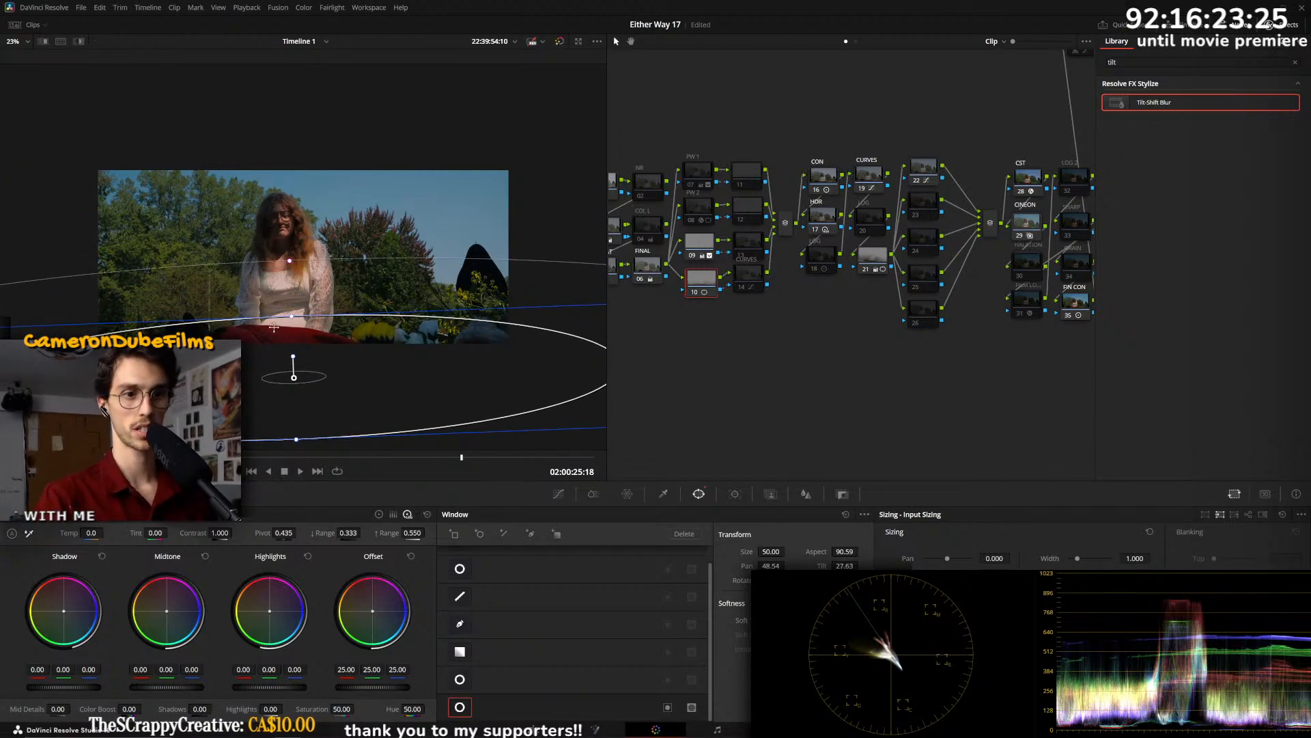
pyautogui.moveTo(293, 355); pyautogui.dragTo(294, 353)
pyautogui.moveTo(294, 261); pyautogui.dragTo(293, 260)
pyautogui.scroll(2, 293, 260)
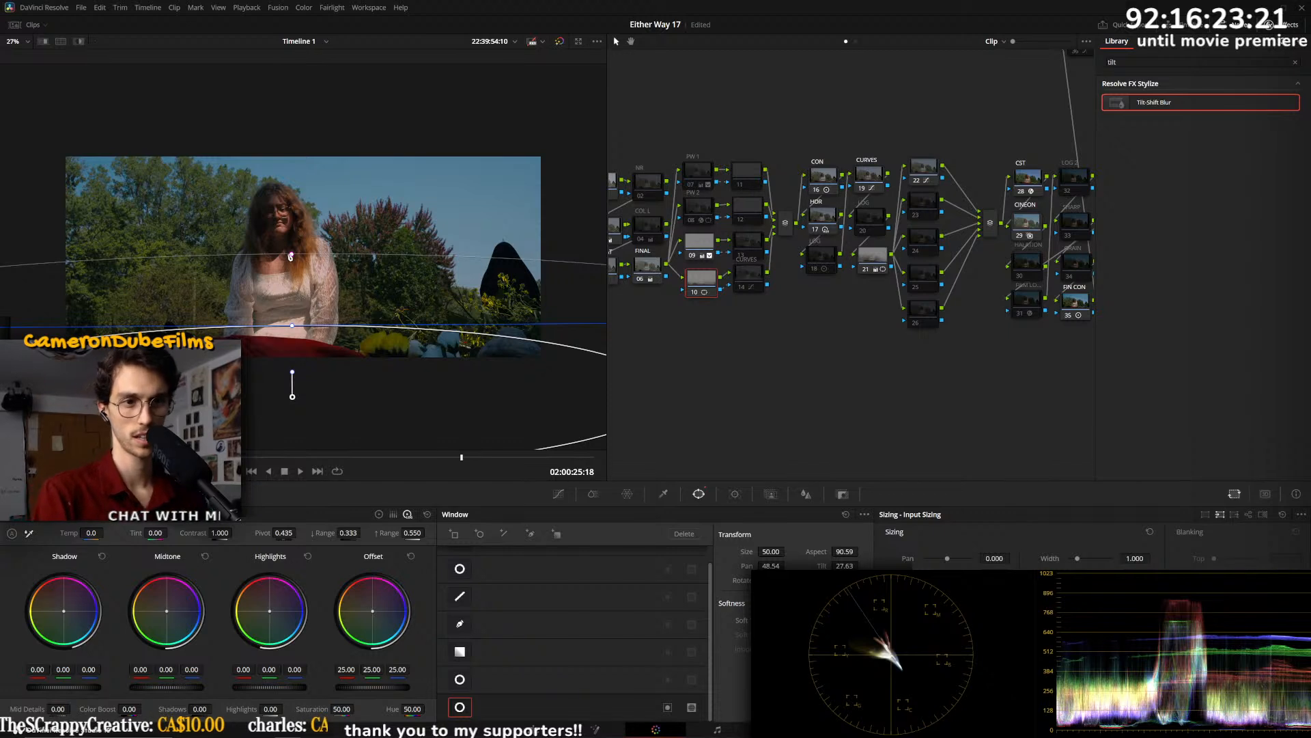
pyautogui.scroll(2, 289, 256)
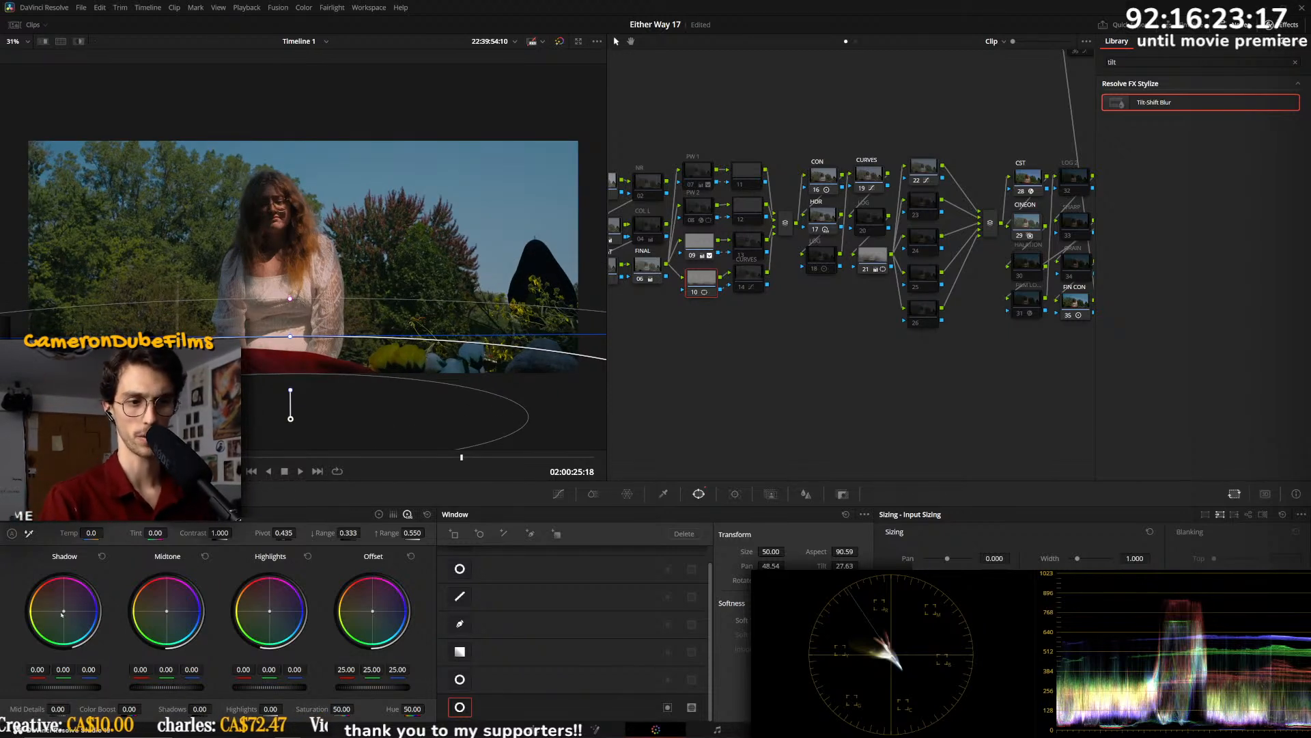
# - Warm node 10's log shadows to 0.08, -0.02, -0.05 and midtones to 0.02, -0.00, -0.02, and set the high range to 1.000
pyautogui.moveTo(65, 611); pyautogui.dragTo(64, 610)
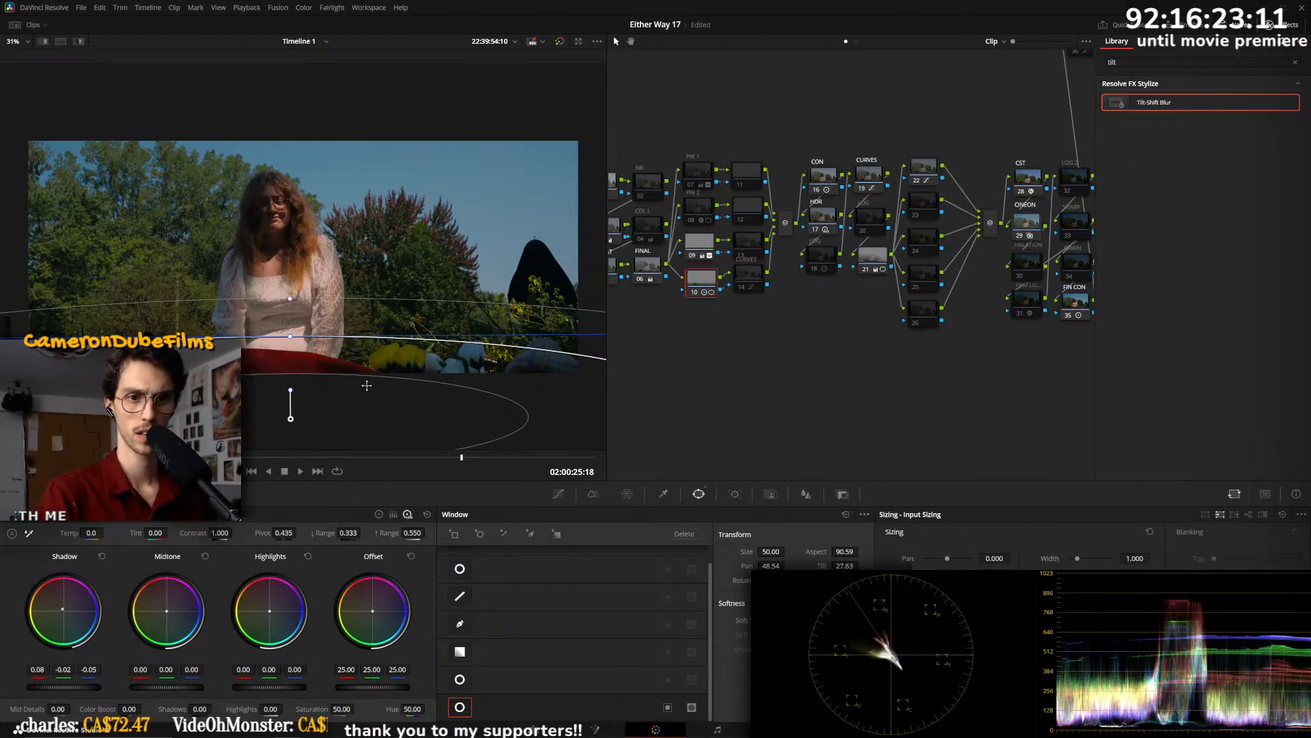
pyautogui.scroll(2, 429, 410)
pyautogui.scroll(2, 428, 410)
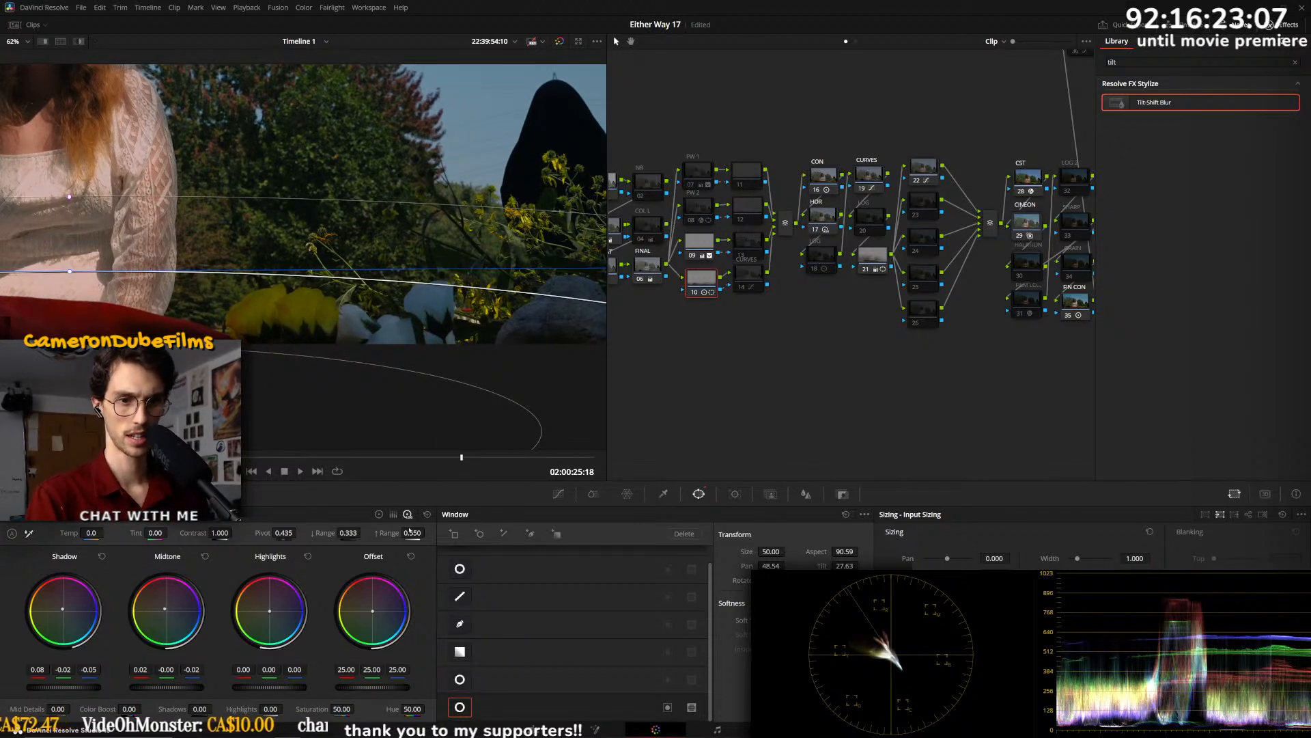
pyautogui.moveTo(412, 533); pyautogui.dragTo(478, 533)
pyautogui.moveTo(297, 327); pyautogui.dragTo(470, 331)
pyautogui.scroll(-2, 328, 330)
pyautogui.moveTo(314, 331); pyautogui.dragTo(7, 335)
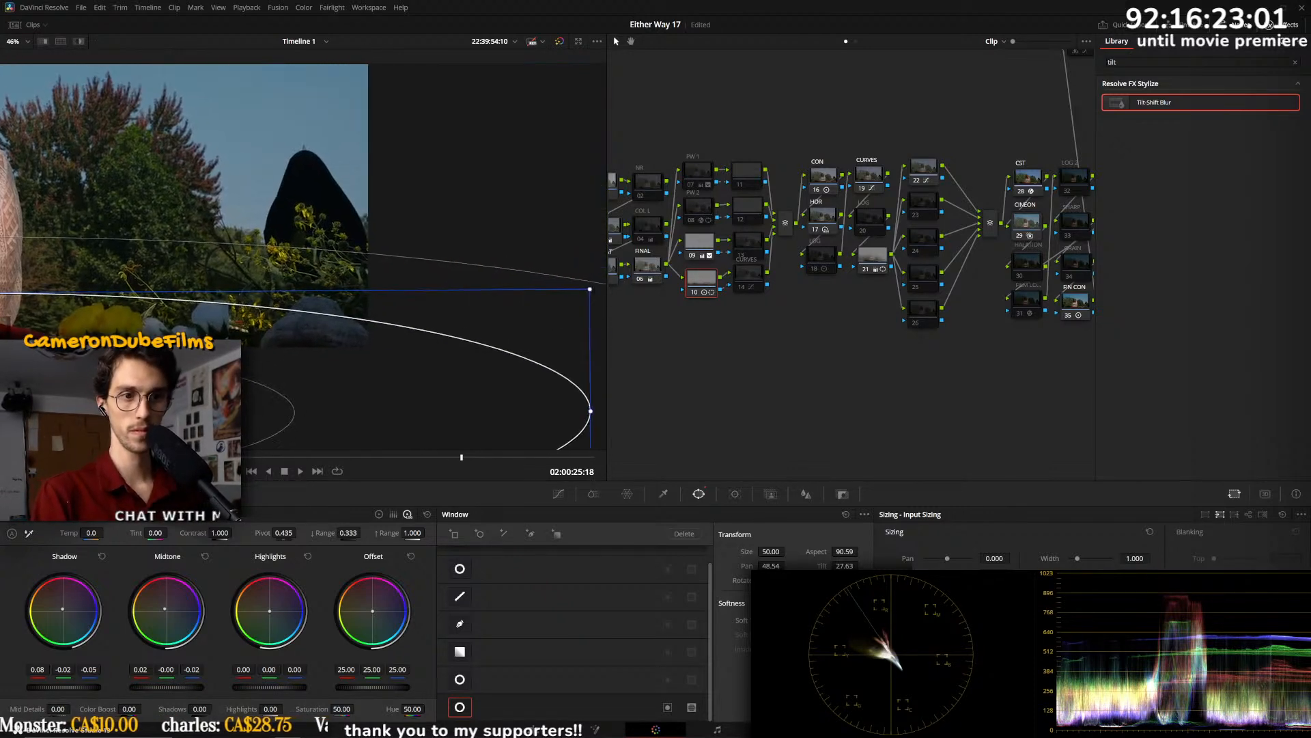
pyautogui.scroll(2, 294, 249)
# - Nudge node 10's HDR Shadow wheel to X -0.01 and shrink the ellipse window to about size 41.12 and aspect 92.26
pyautogui.click(108, 494)
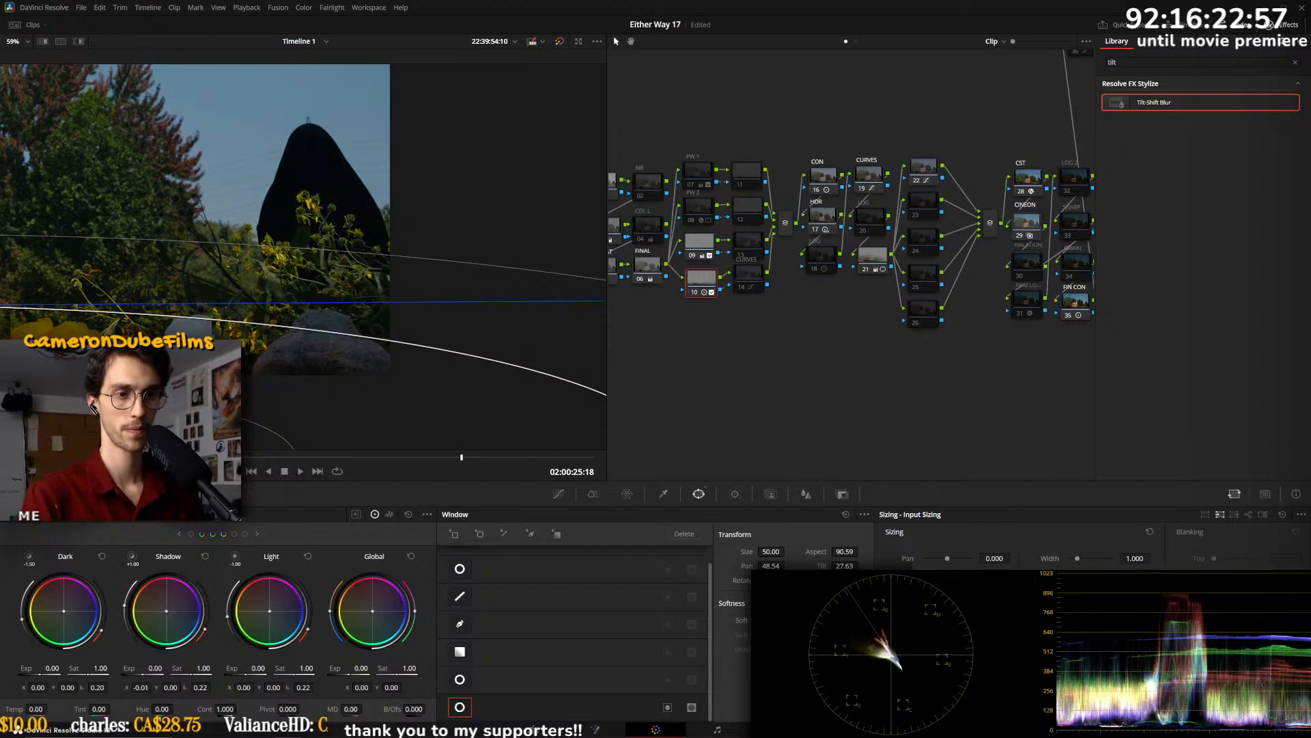
pyautogui.scroll(-3, 317, 398)
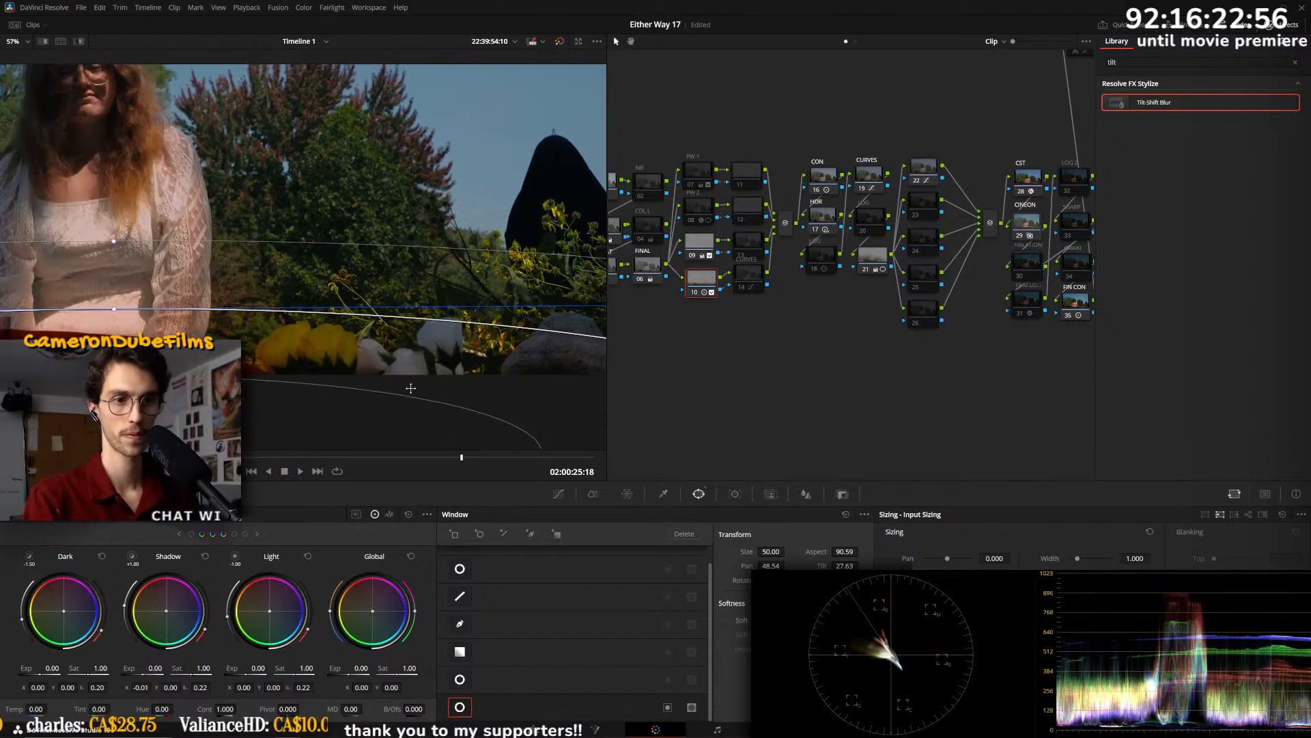
pyautogui.scroll(1, 316, 368)
pyautogui.moveTo(311, 327); pyautogui.dragTo(311, 341)
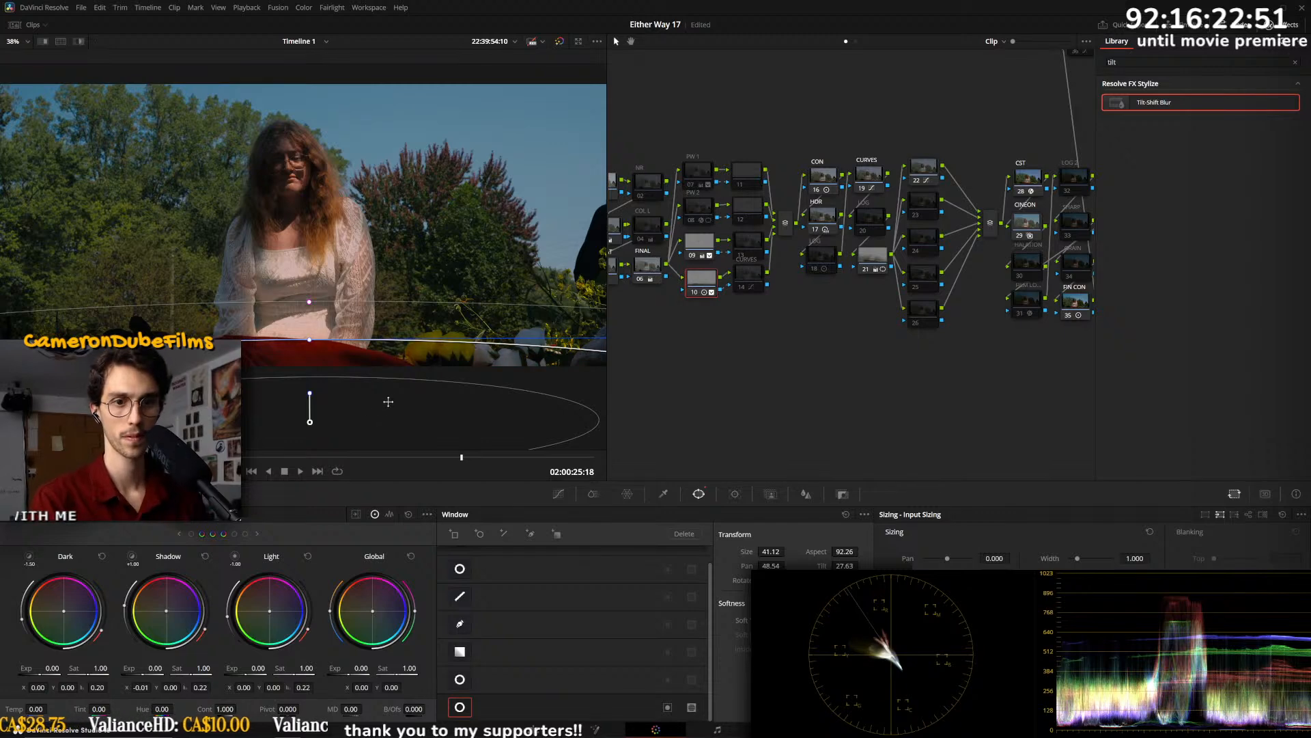
pyautogui.scroll(-2, 383, 403)
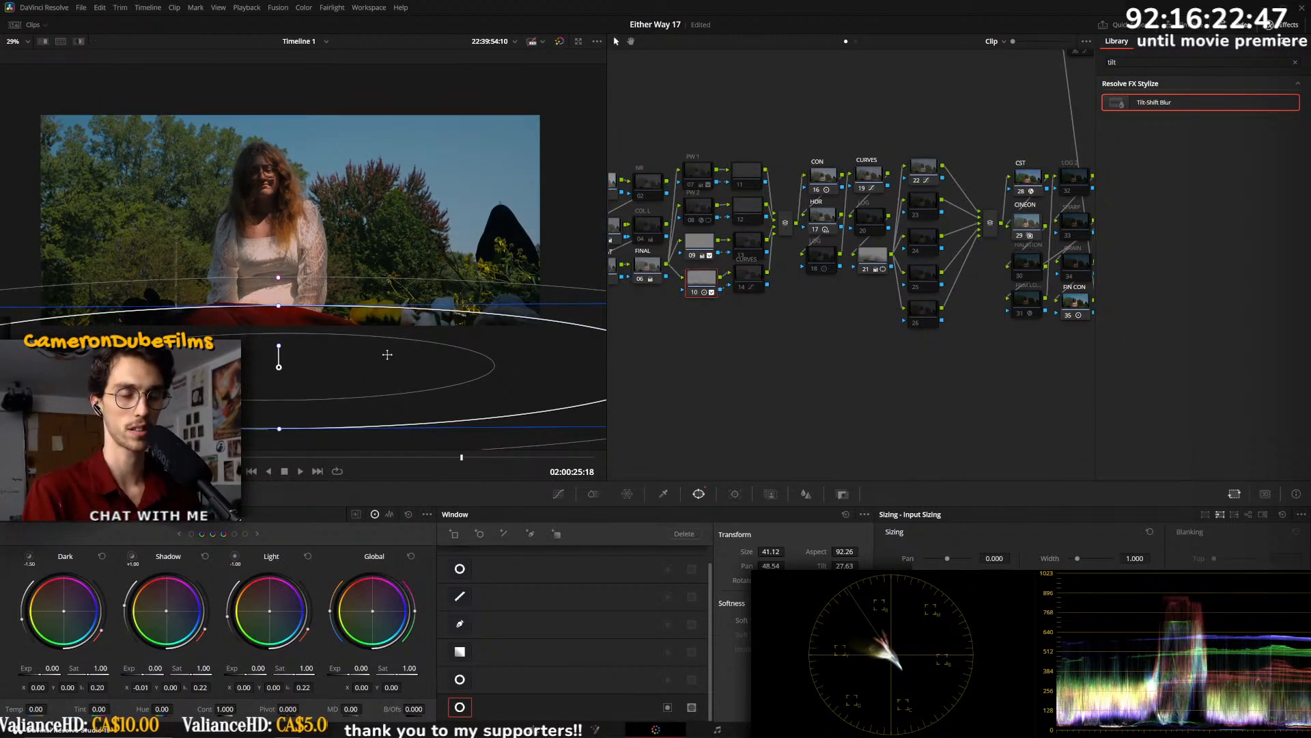
pyautogui.doubleClick(167, 616)
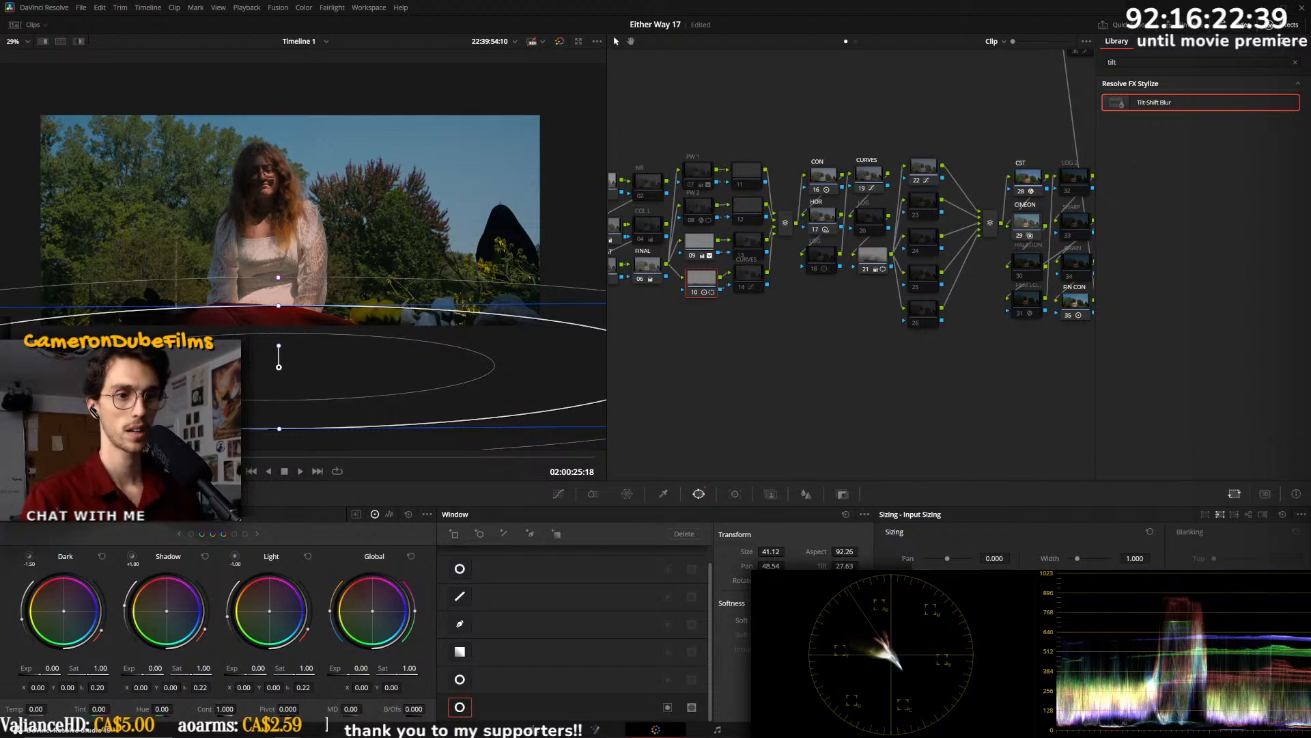
# - Play this clip and the following one to compare how the foreground and grade match across the cut
pyautogui.press('space')
pyautogui.press('space')
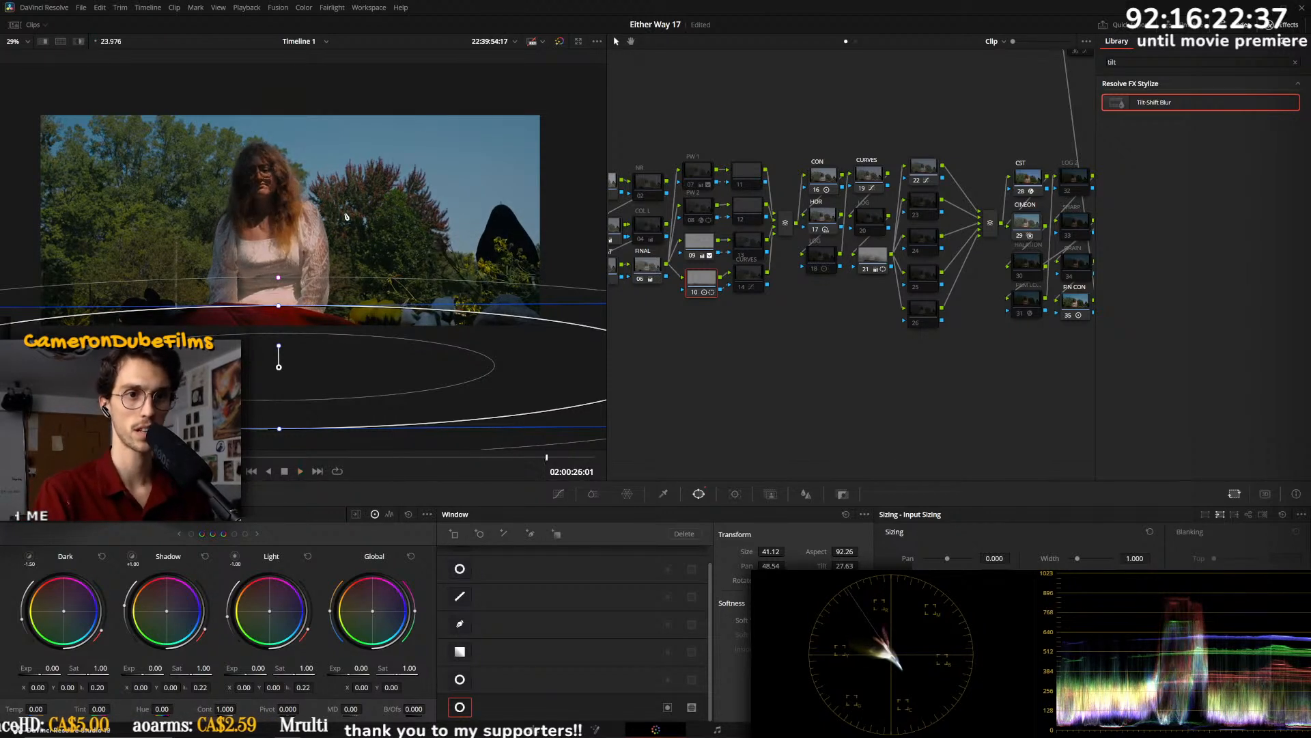
pyautogui.press('Down')
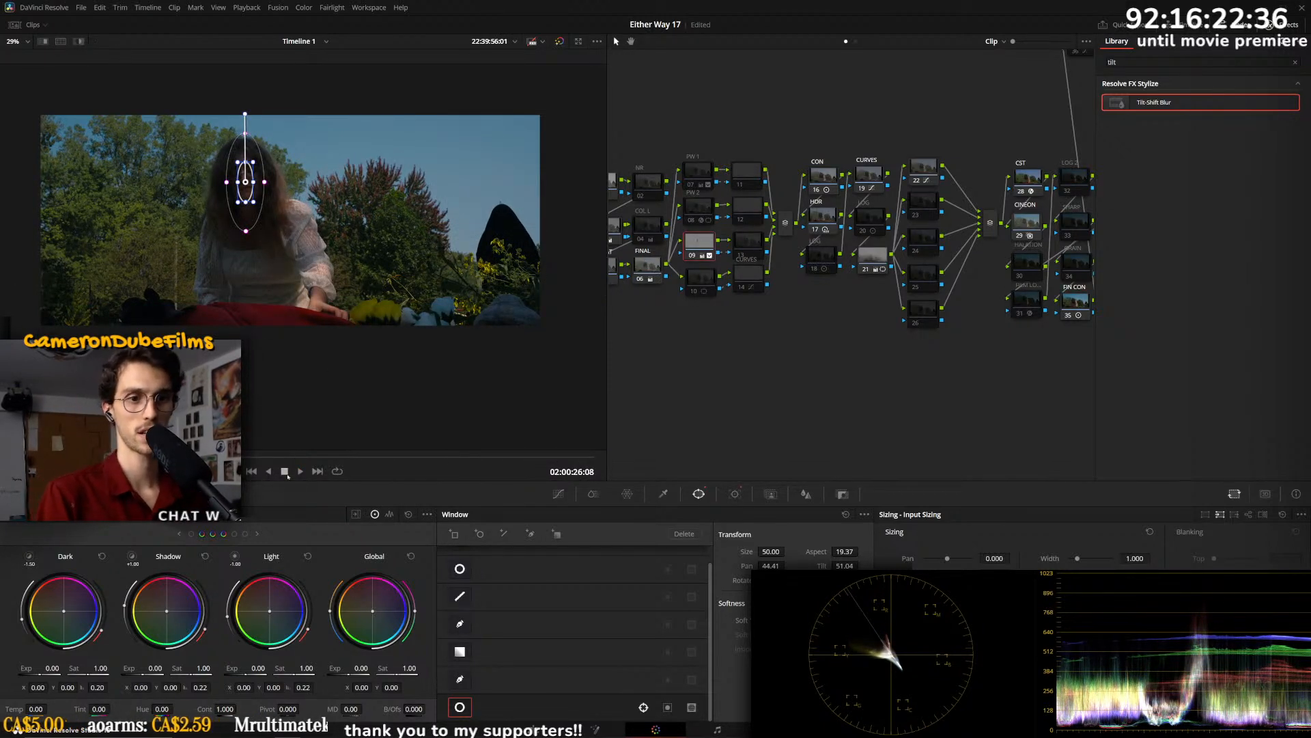
pyautogui.press('Up')
pyautogui.press('space')
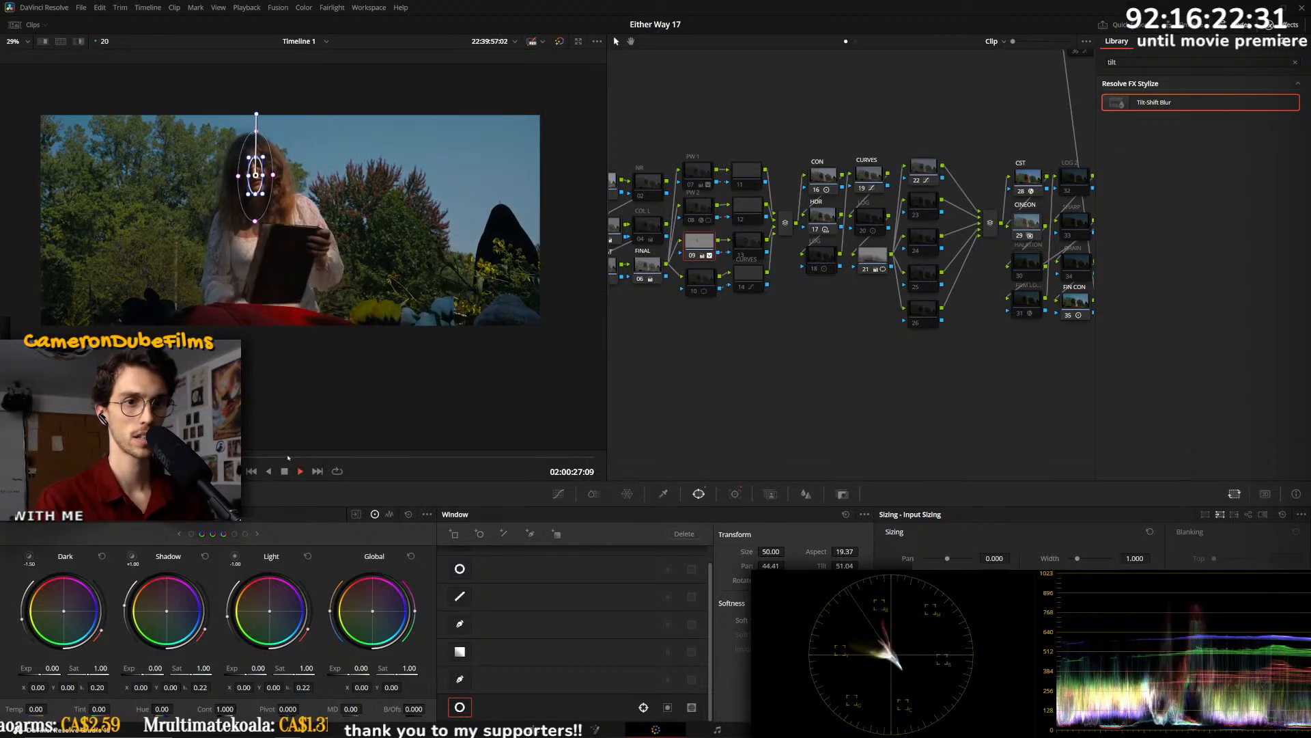
pyautogui.press('Up')
pyautogui.press('space')
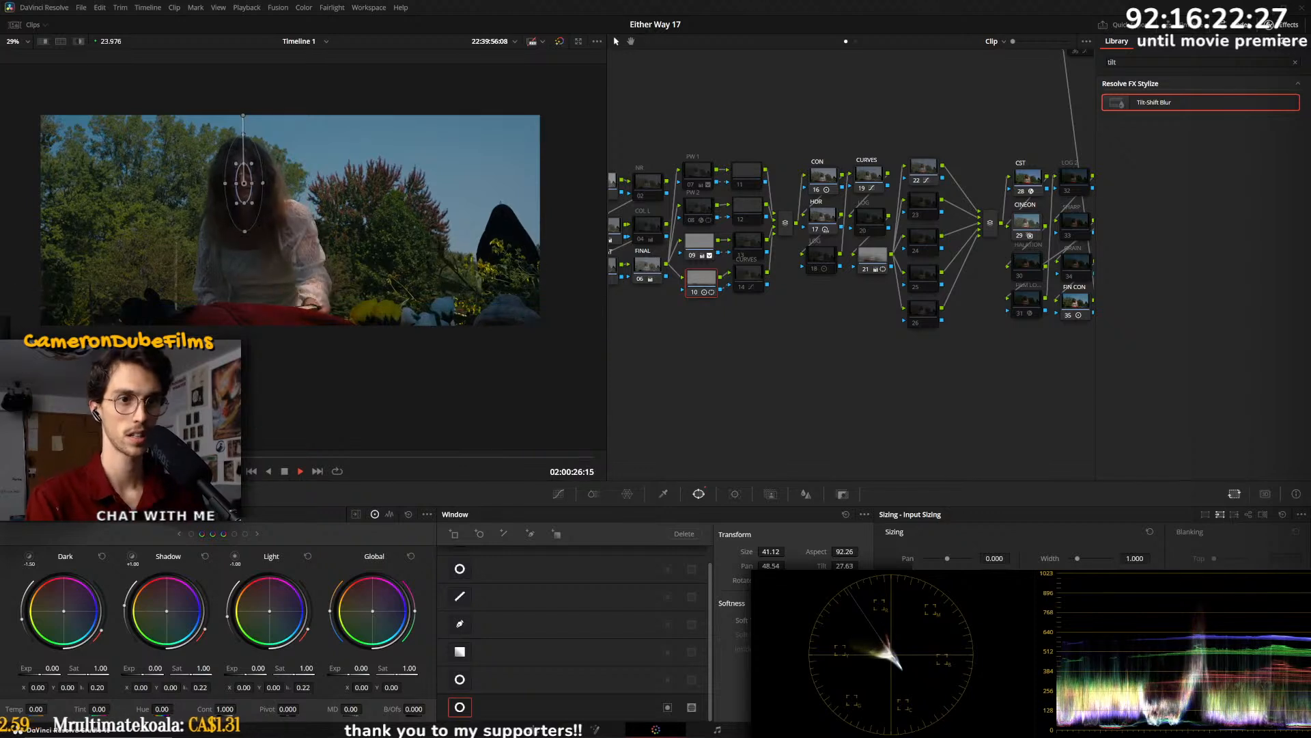
pyautogui.press('space')
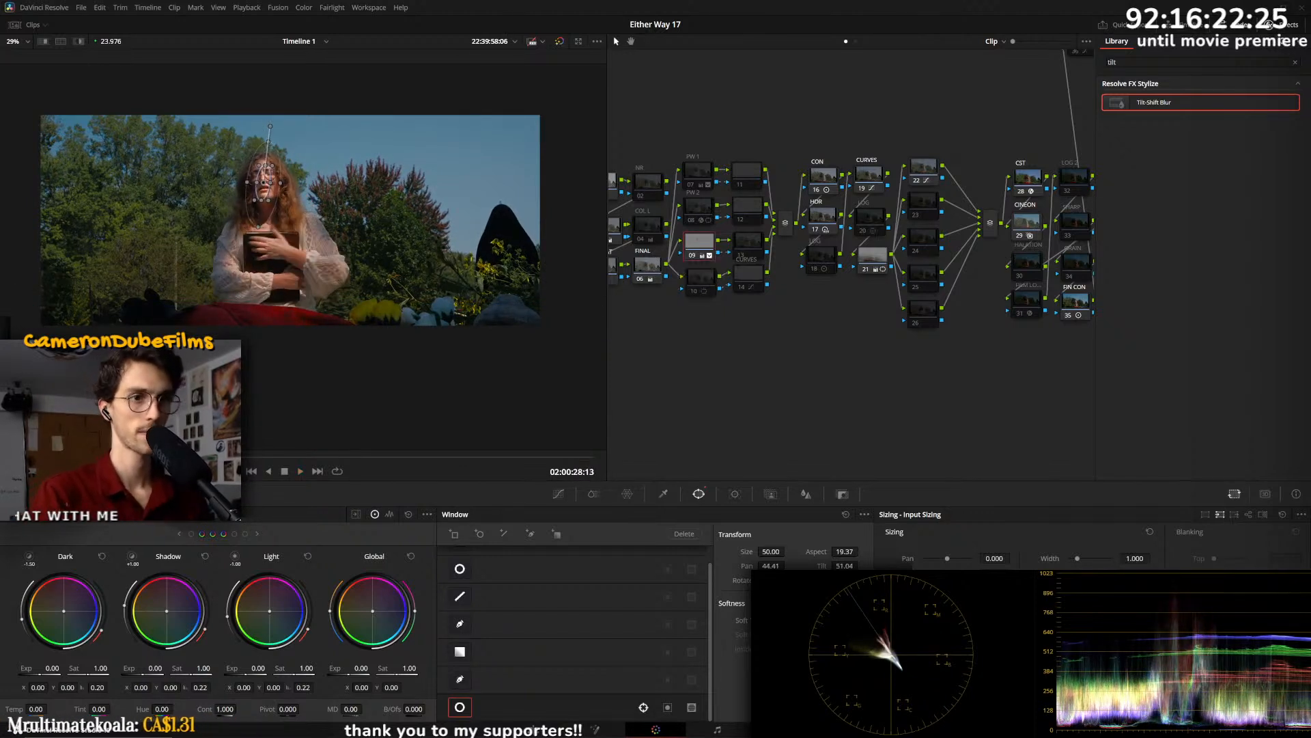
pyautogui.press('Up')
pyautogui.press('space')
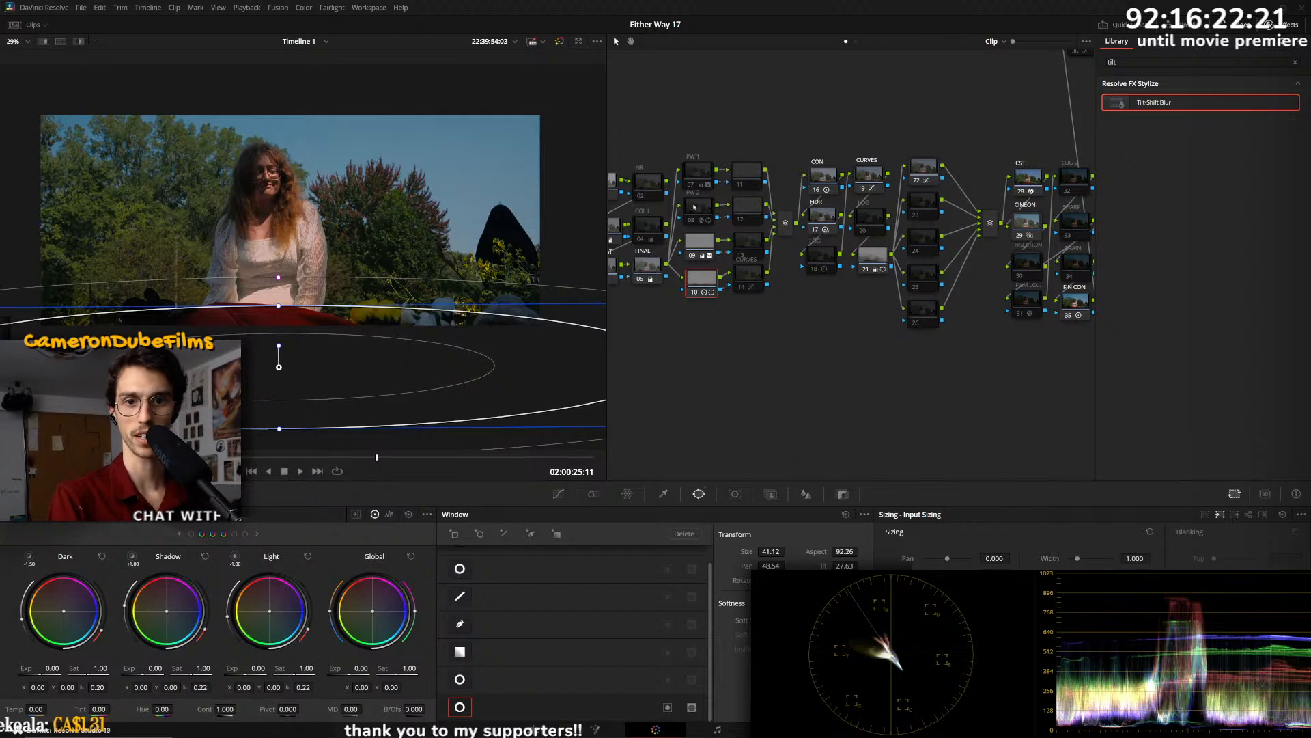
# - Enable node 23, search the effects library for "glow", and apply the Glow effect to that node
pyautogui.click(699, 207)
pyautogui.click(923, 202)
pyautogui.hotkey('ctrl', 'd')
pyautogui.click(1293, 63)
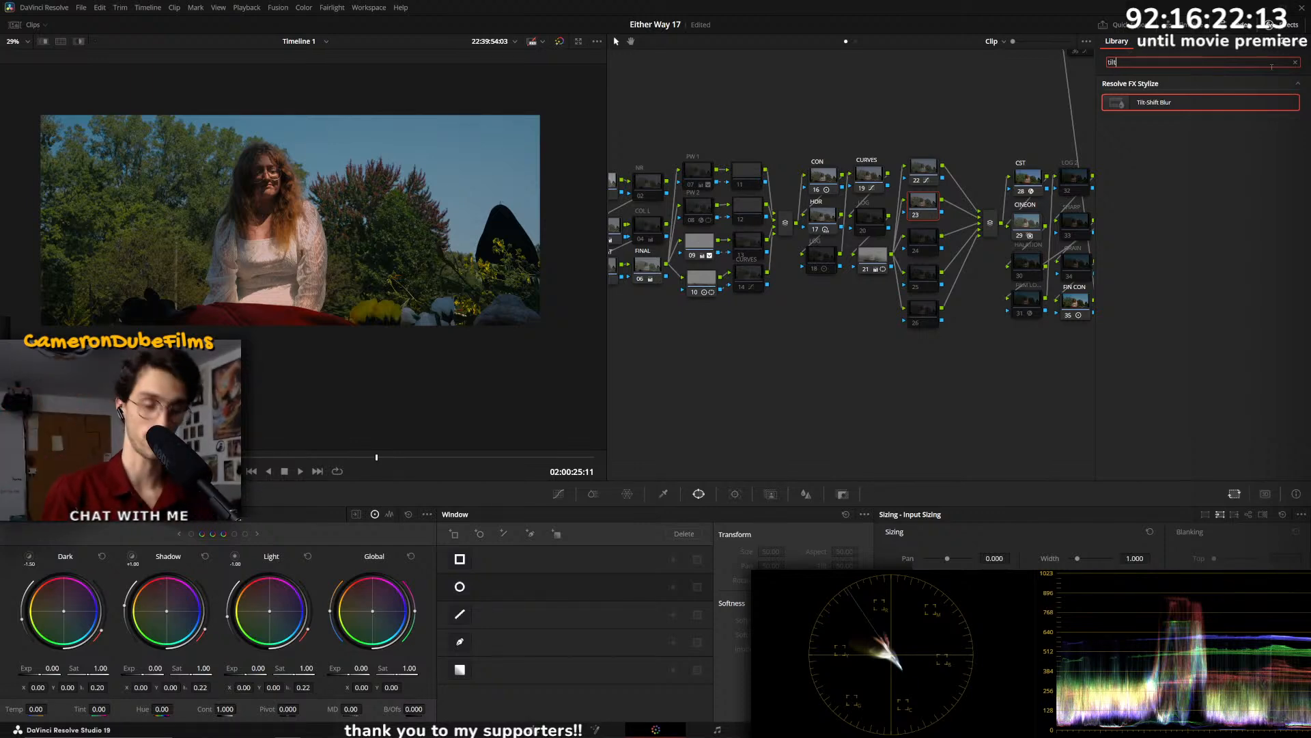
pyautogui.press('BackSpace')
pyautogui.press('BackSpace')
pyautogui.press('BackSpace')
pyautogui.press('BackSpace')
pyautogui.write('n')
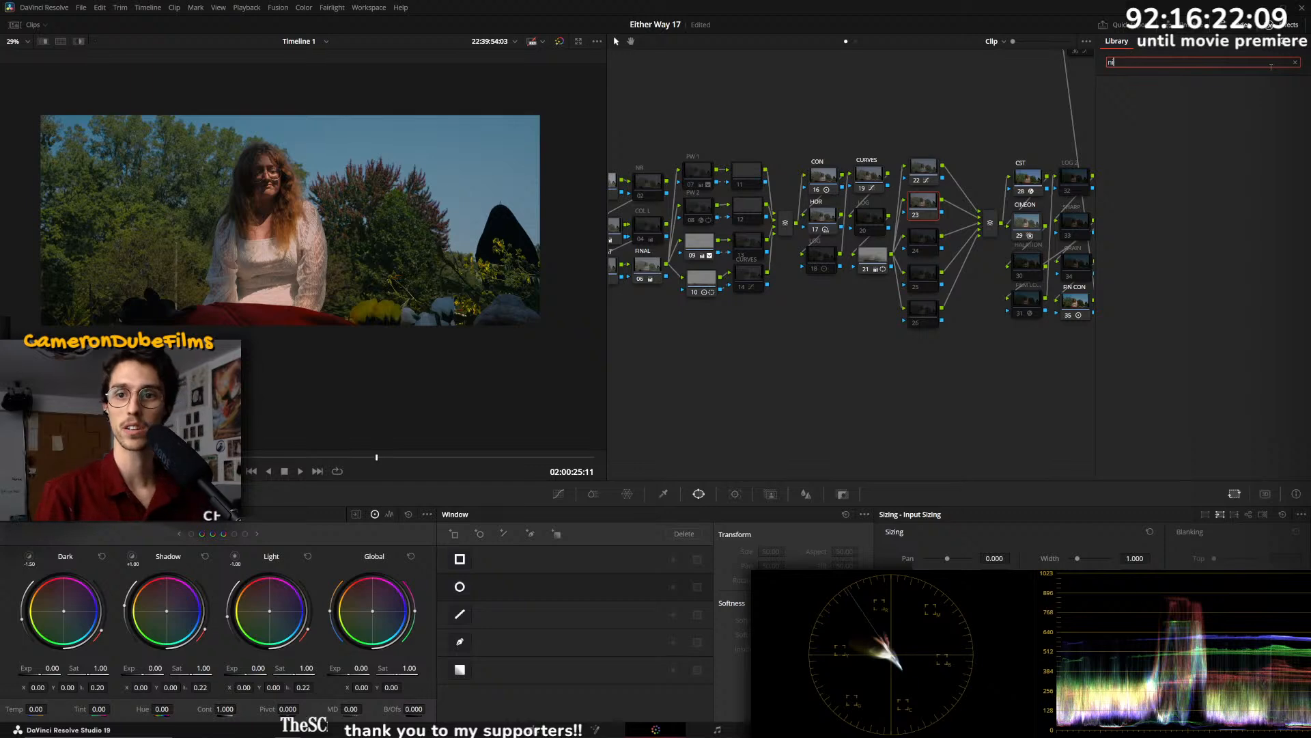
pyautogui.press('BackSpace')
pyautogui.write('glow')
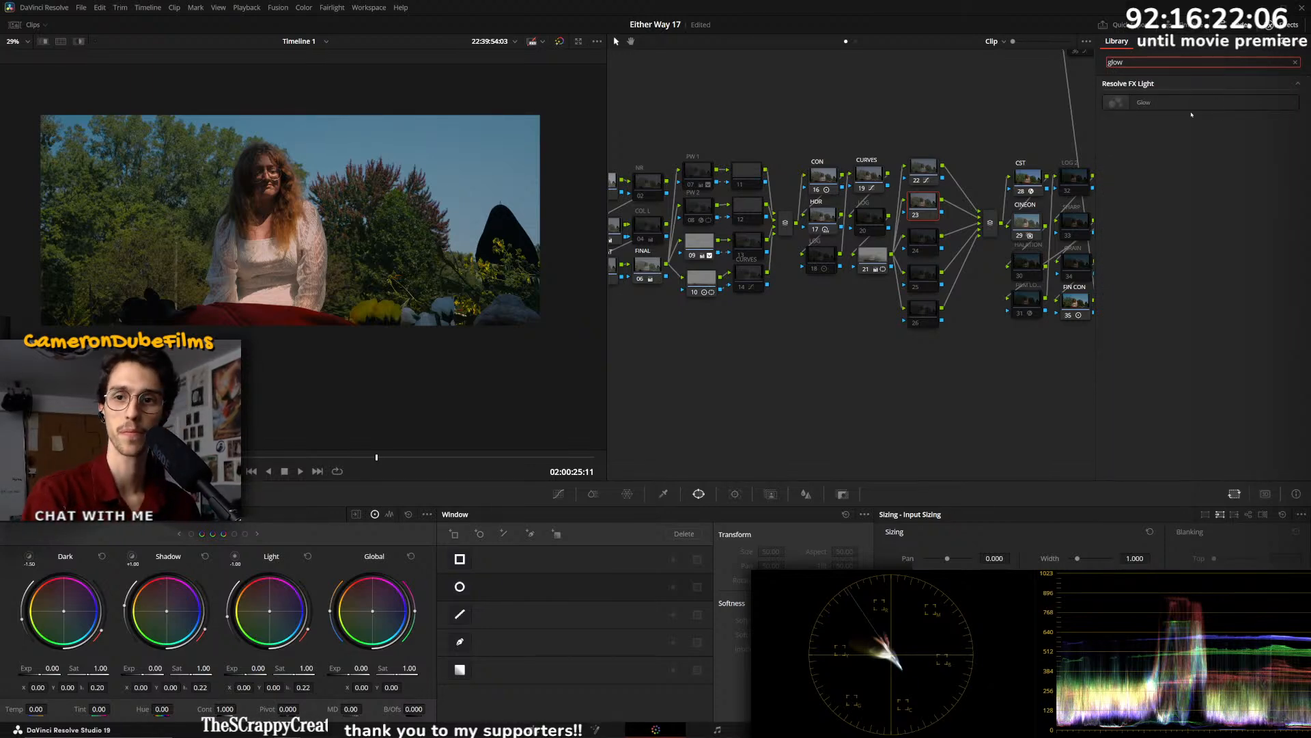
pyautogui.moveTo(1188, 104); pyautogui.dragTo(923, 206)
# - Set the Glow's shine threshold to 0.380 and its saturation to 0.000, comparing the node on and off
pyautogui.moveTo(1219, 111)
pyautogui.mouseDown()
pyautogui.moveTo(1180, 111)
pyautogui.moveTo(1195, 106)
pyautogui.mouseUp()
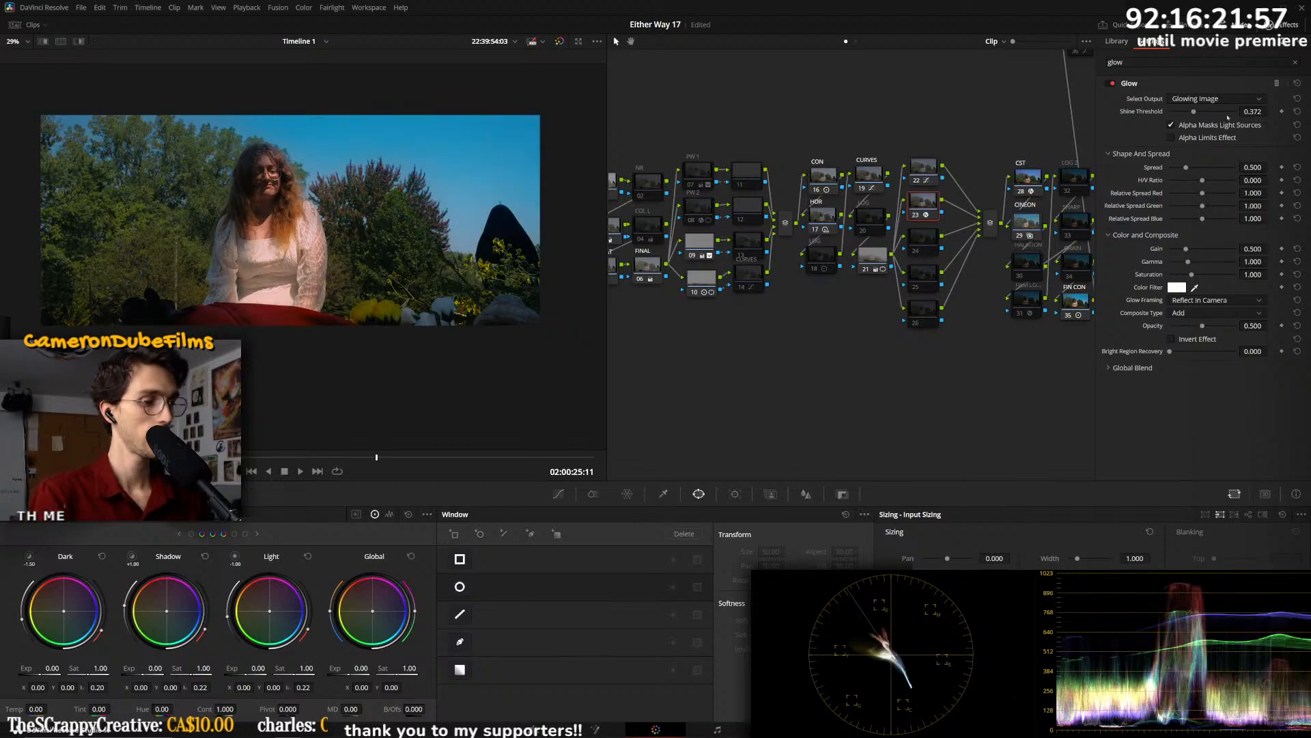
pyautogui.moveTo(1191, 275); pyautogui.dragTo(1138, 273)
pyautogui.hotkey('ctrl', 'd')
pyautogui.hotkey('ctrl', 'd')
pyautogui.hotkey('ctrl', 'd')
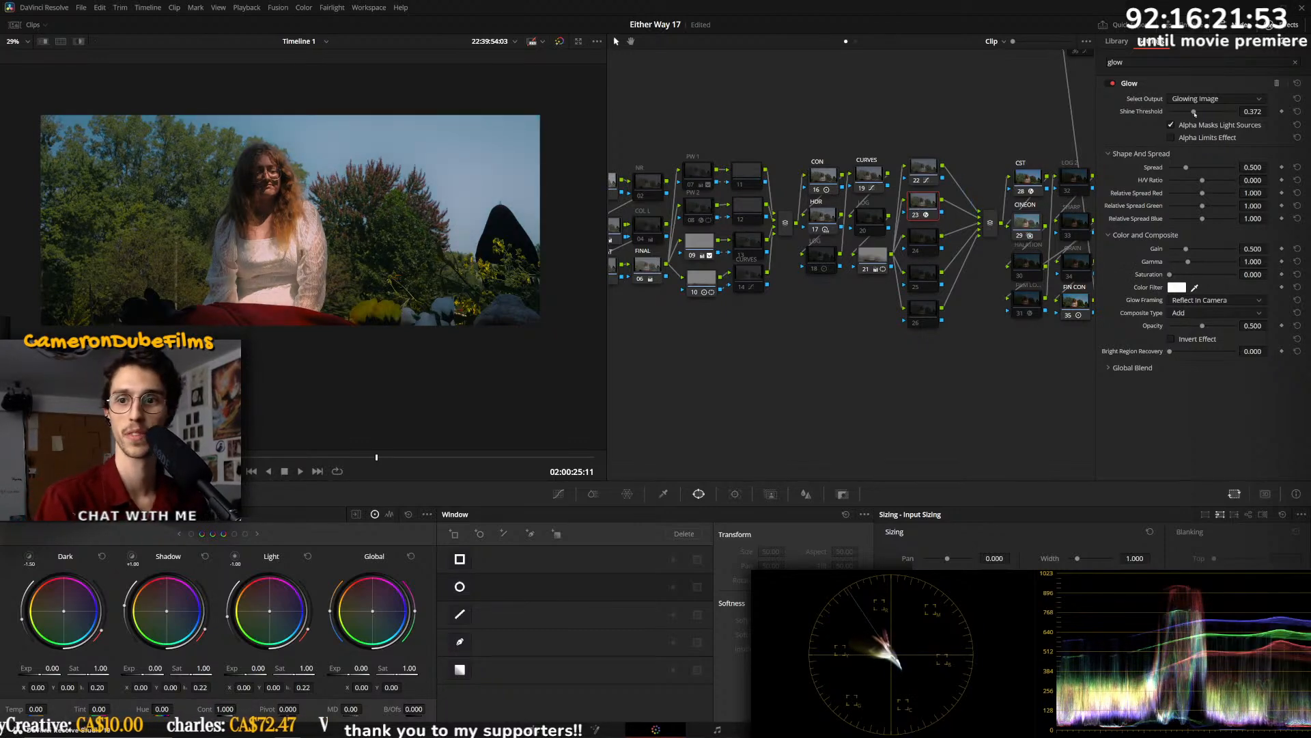
pyautogui.moveTo(1195, 114); pyautogui.dragTo(1194, 113)
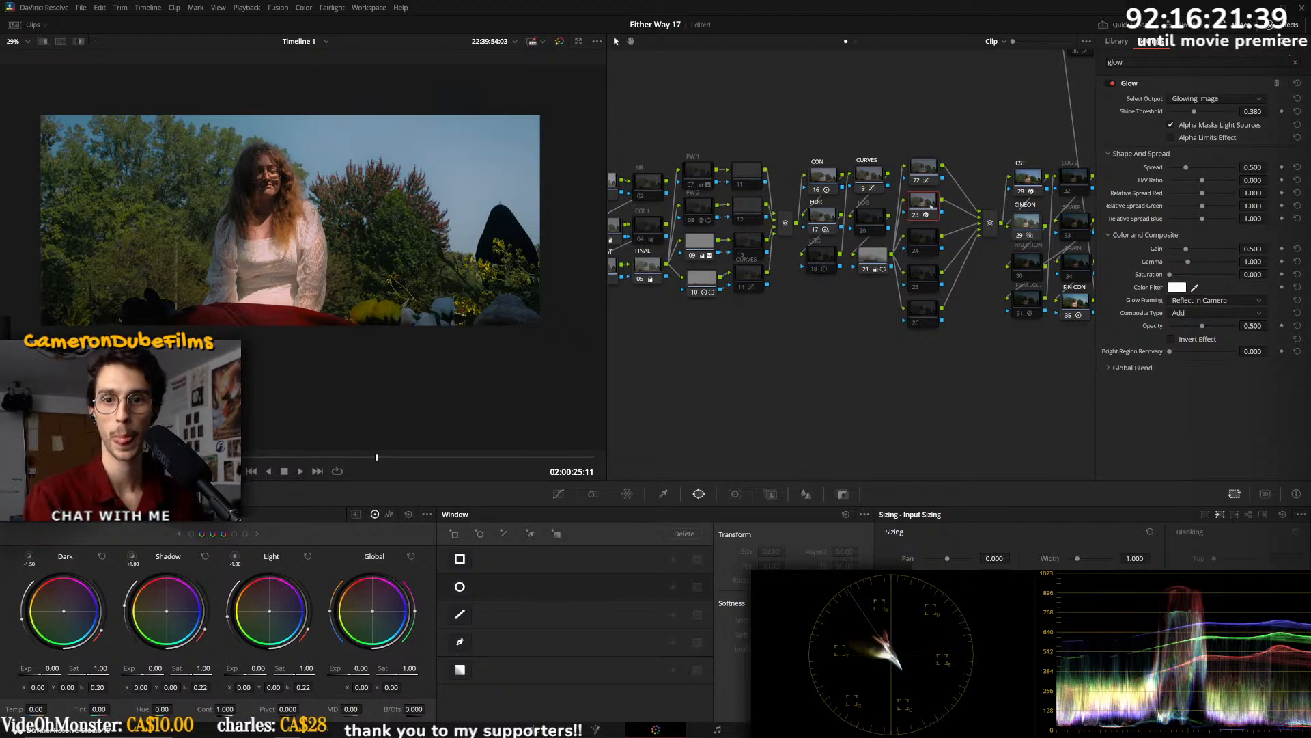
# - Limit the glow with a soft circular window over the seated woman's torso, track it through the clip, and play it back
pyautogui.click(479, 534)
pyautogui.moveTo(290, 192); pyautogui.dragTo(267, 272)
pyautogui.moveTo(351, 273)
pyautogui.mouseDown()
pyautogui.moveTo(418, 275)
pyautogui.moveTo(334, 286)
pyautogui.mouseUp()
pyautogui.hotkey('ctrl', 't')
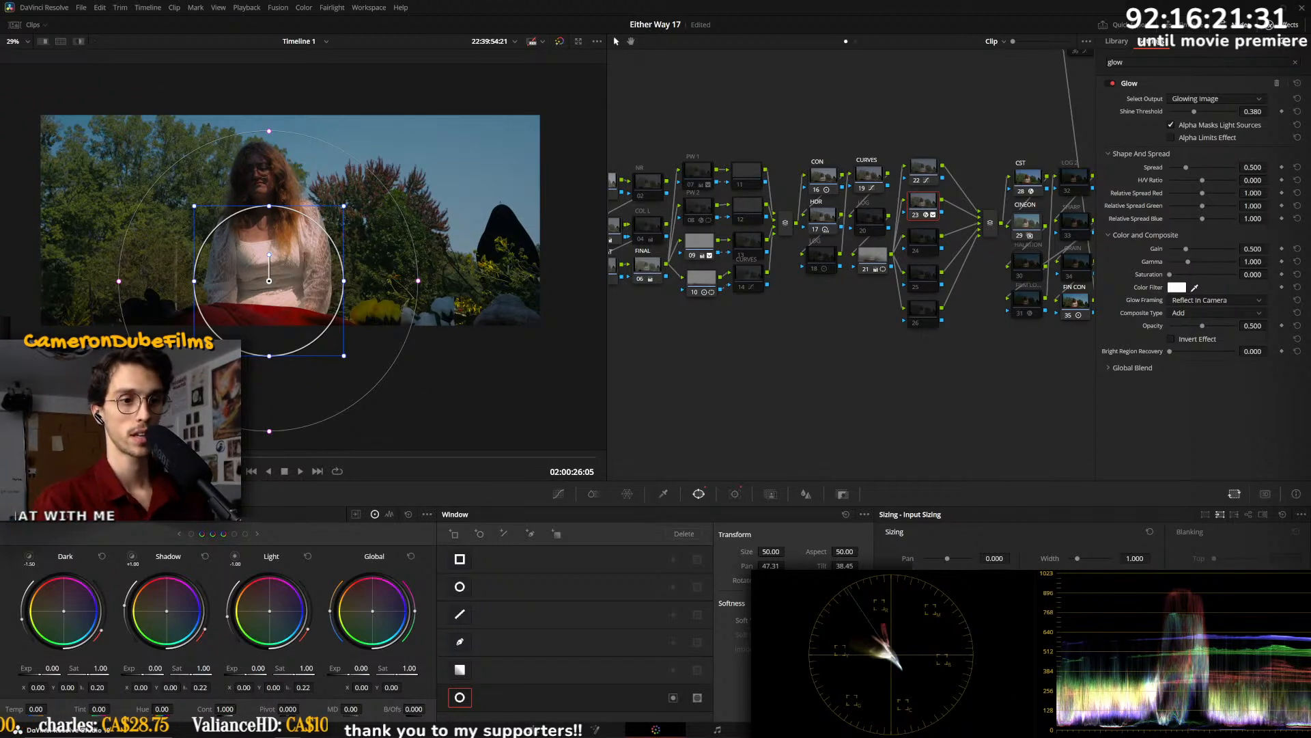
pyautogui.click(170, 457)
pyautogui.press('space')
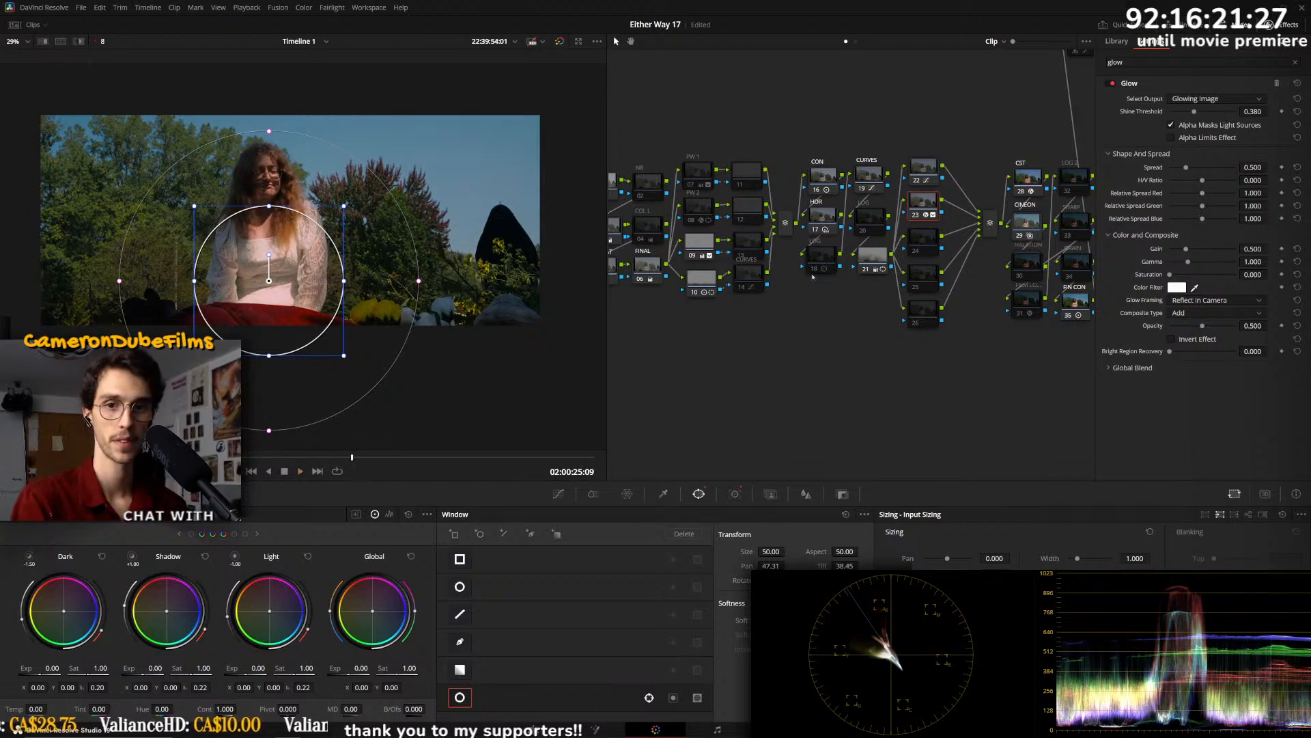
# - Set the Glow's spread to 0.930, play the clip, and stretch the circular window vertically to reach the woman's head
pyautogui.click(1204, 171)
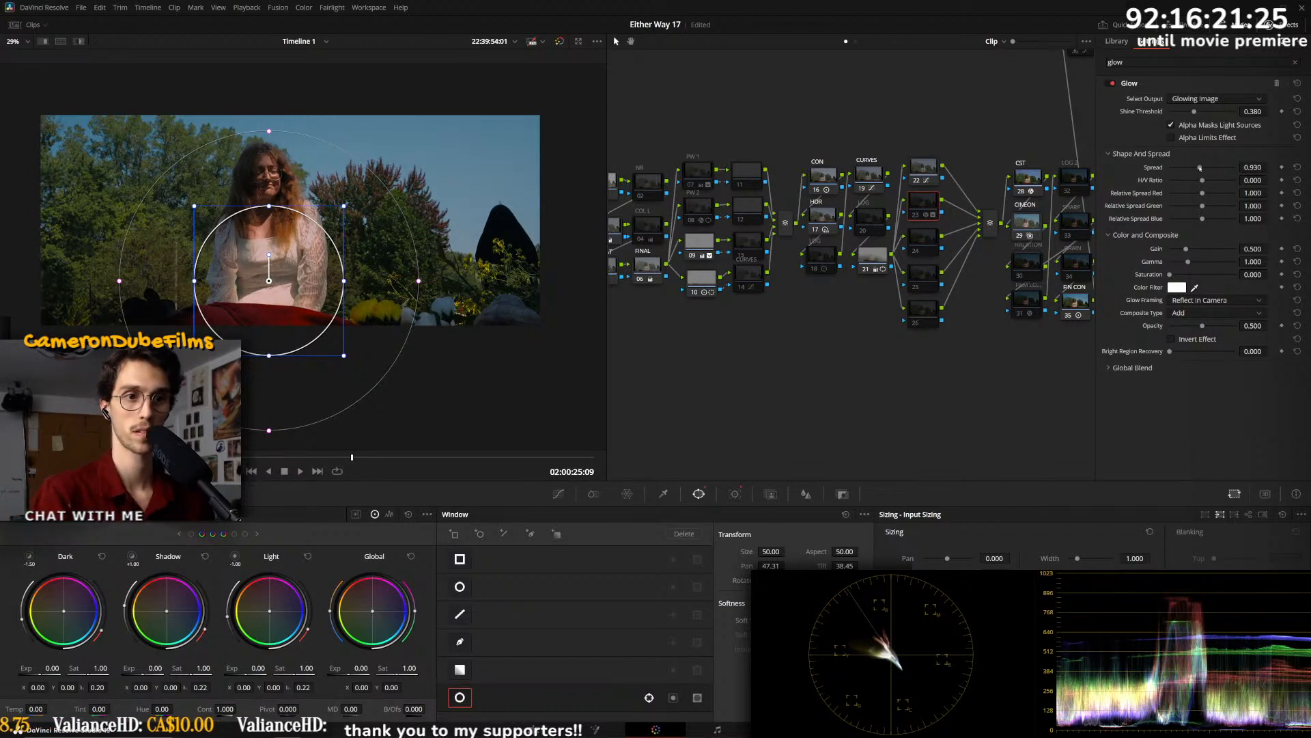
pyautogui.press('space')
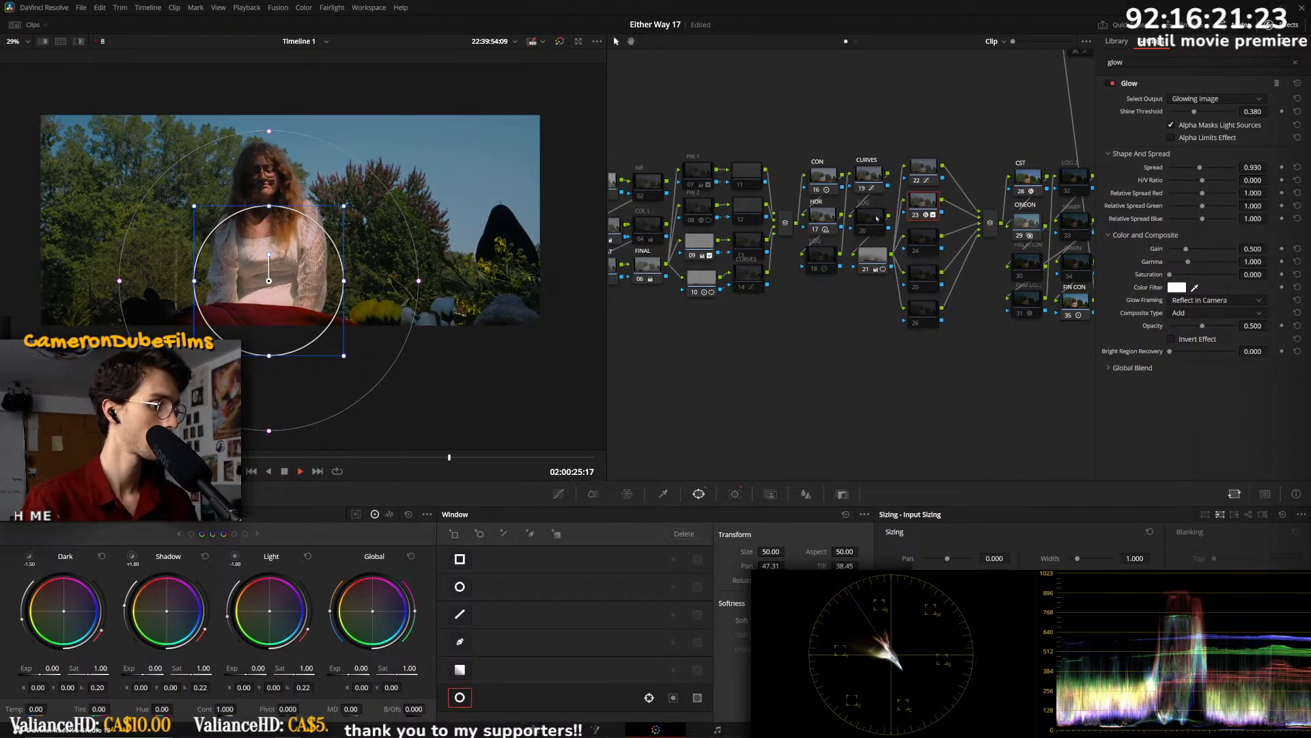
pyautogui.press('space')
pyautogui.moveTo(269, 206); pyautogui.dragTo(272, 177)
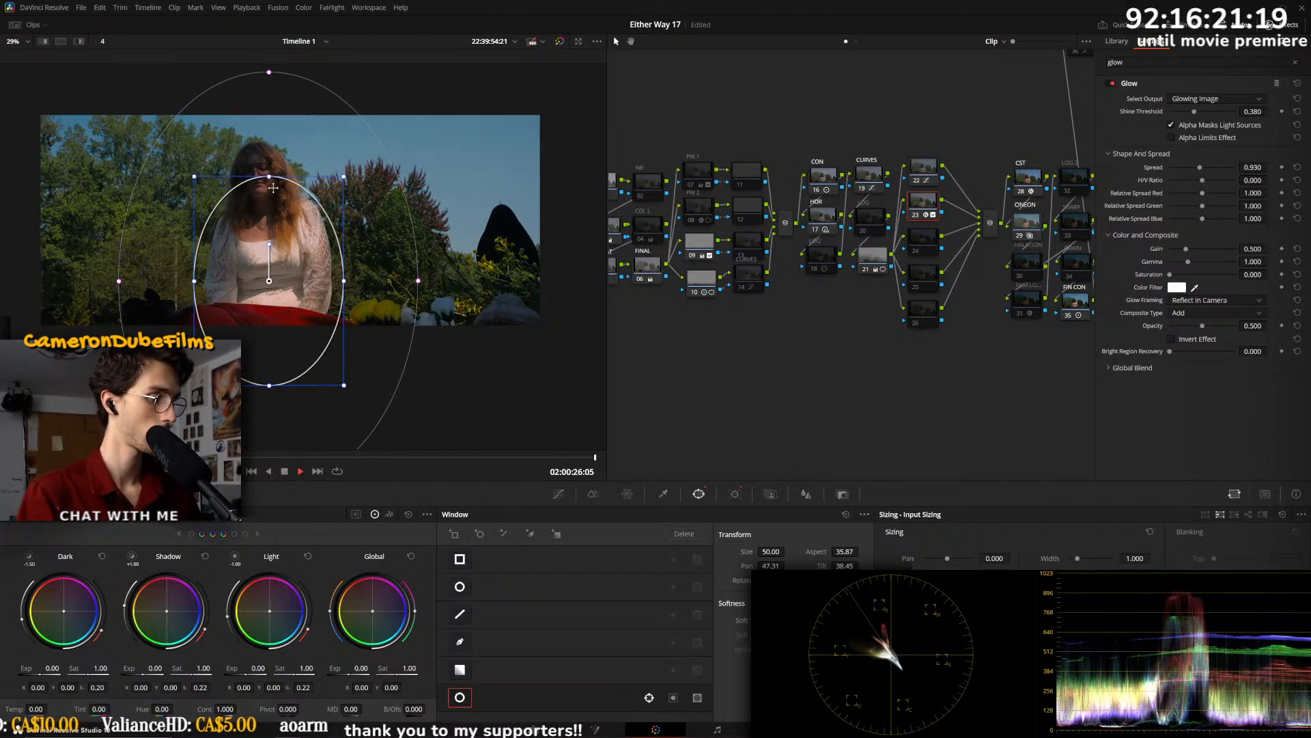
# - Play the following shot of the woman holding the book and return to the glow shot to compare them
pyautogui.press('Down')
pyautogui.press('space')
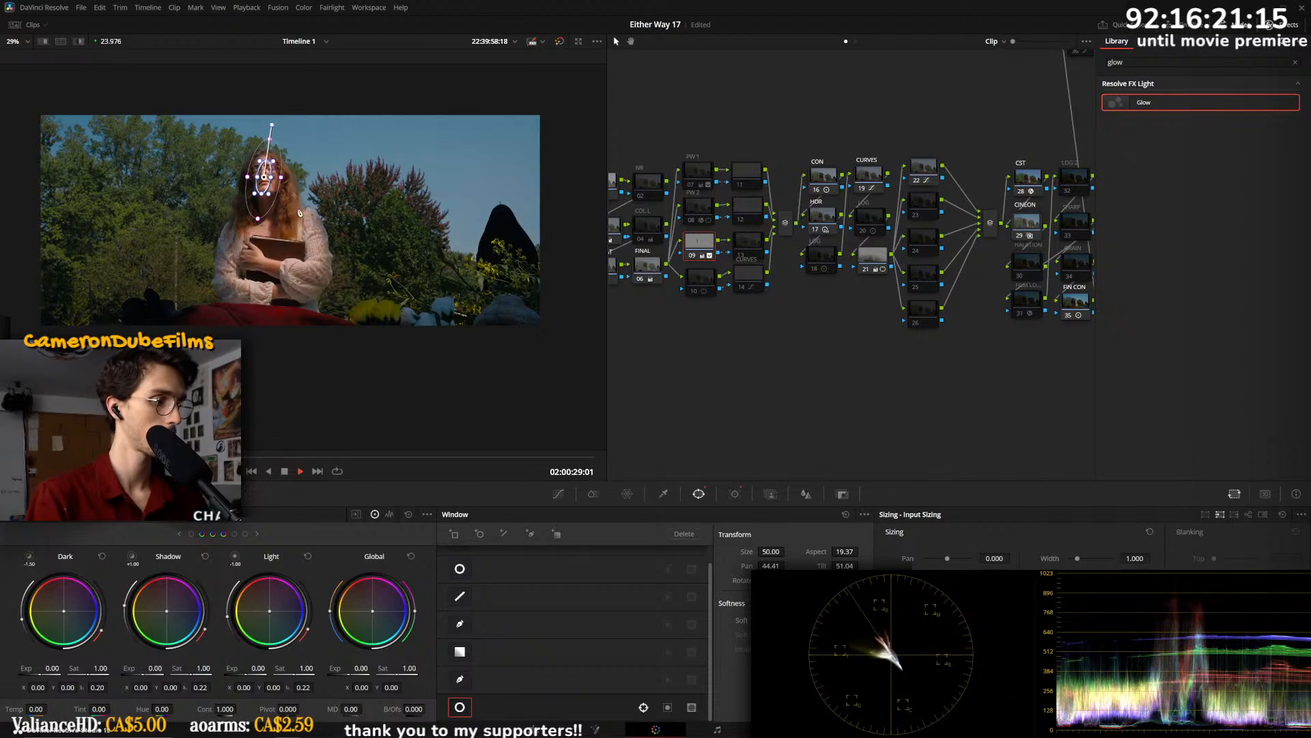
pyautogui.press('space')
pyautogui.press('space')
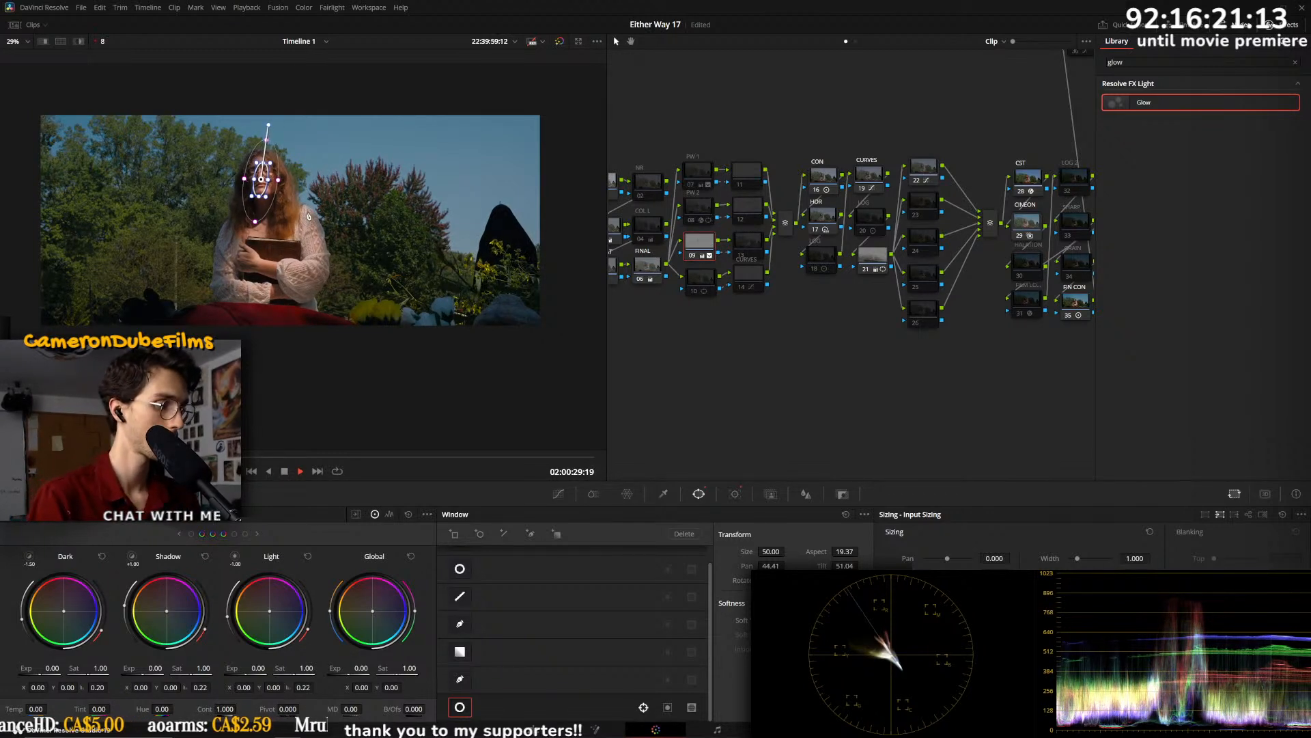
pyautogui.press('space')
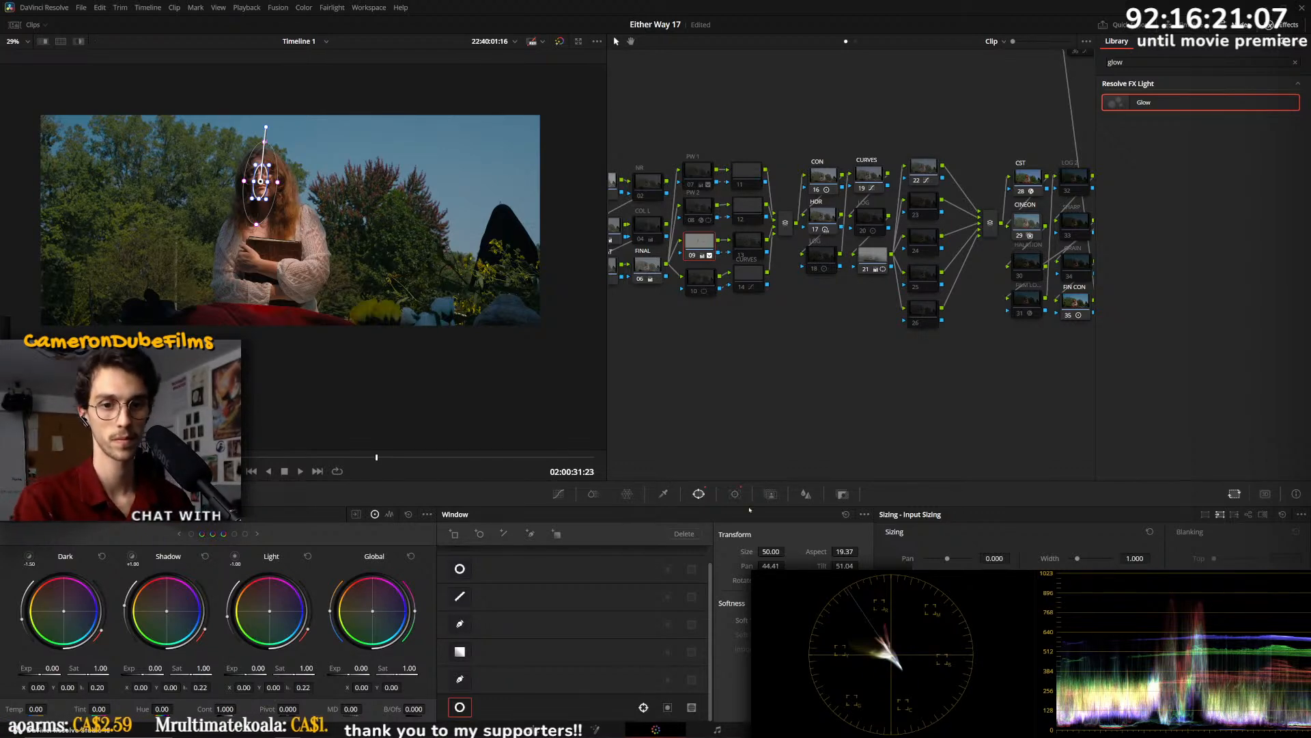
pyautogui.press('Up')
pyautogui.click(690, 240)
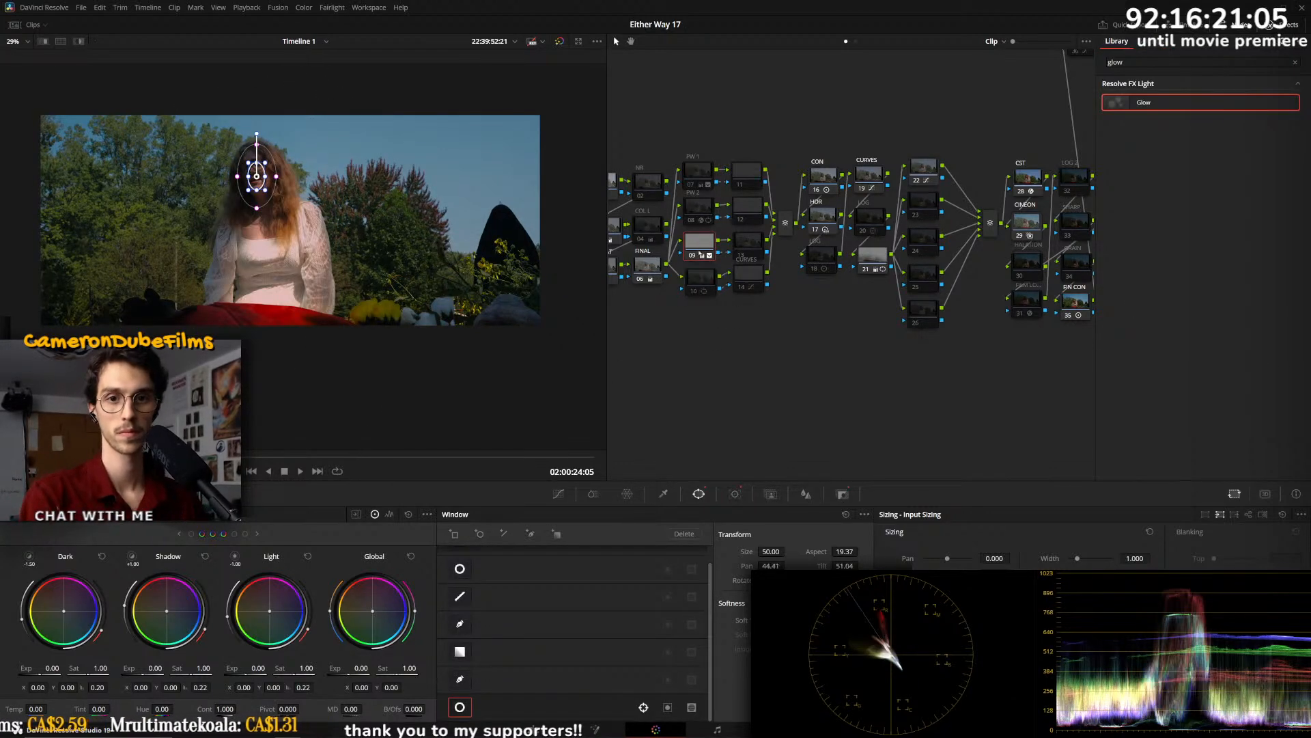
# - Play ahead through the woman's low-angle close-up, glance at the YouTube Studio live dashboard, and return to the grade
pyautogui.press('Down')
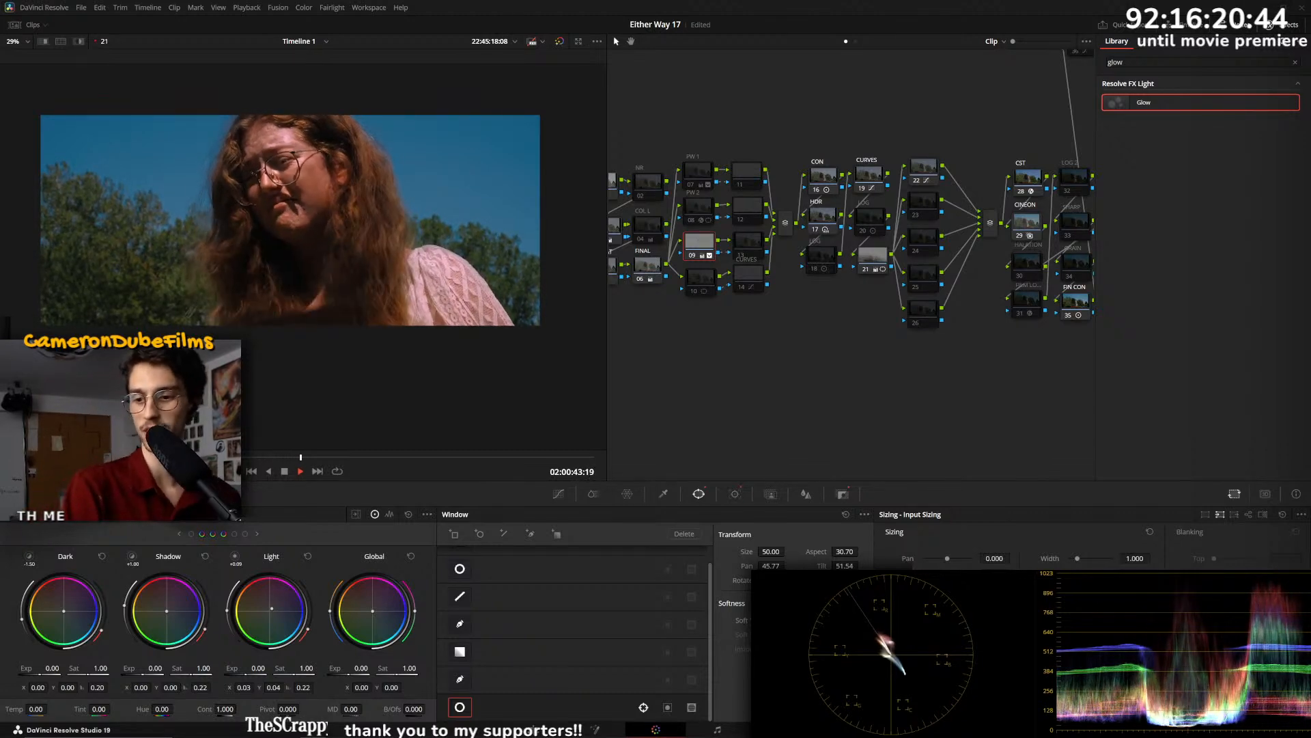
pyautogui.hotkey('alt', 'Tab')
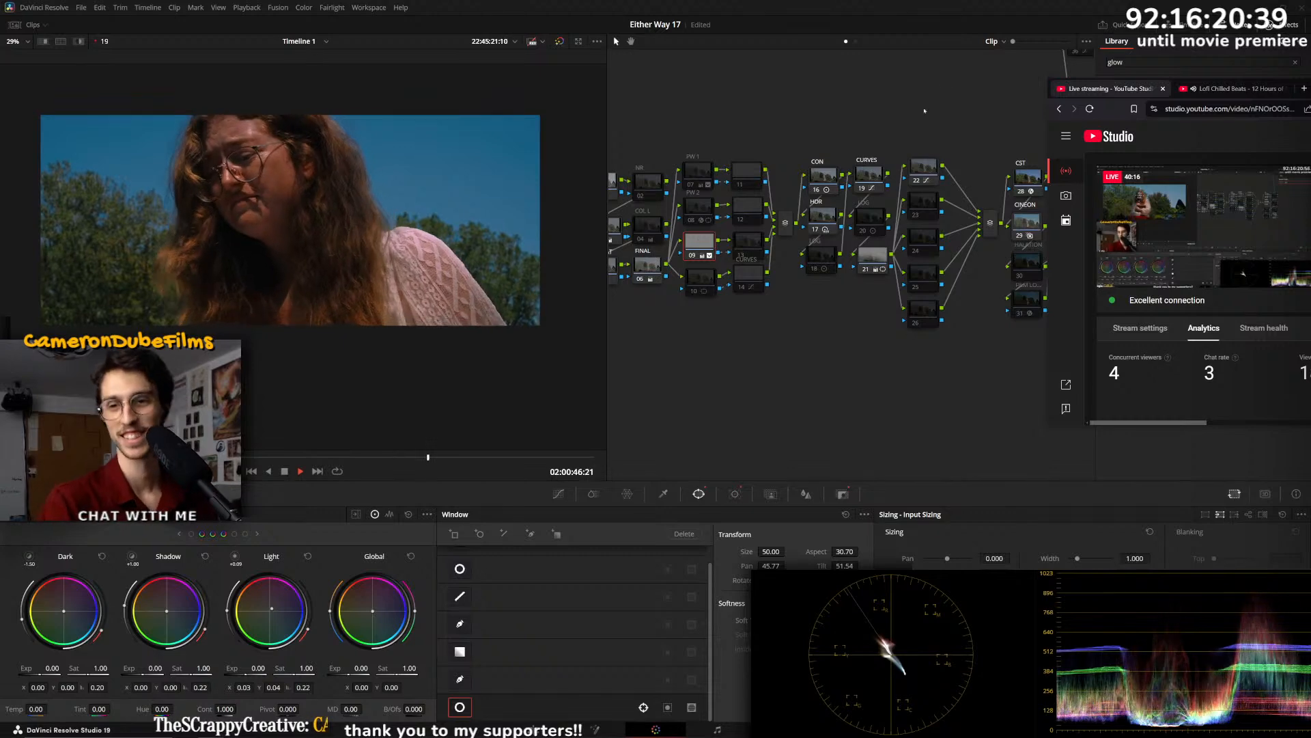
pyautogui.hotkey('alt', 'Tab')
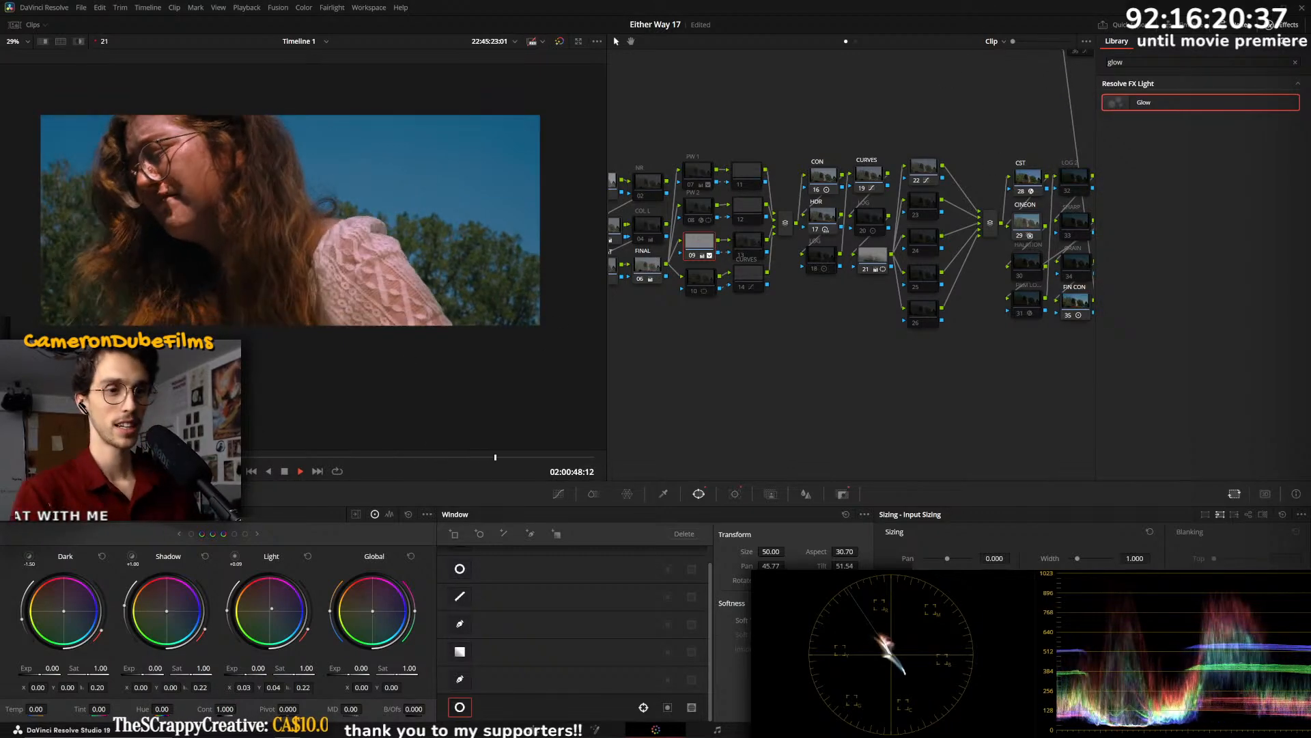
pyautogui.press('space')
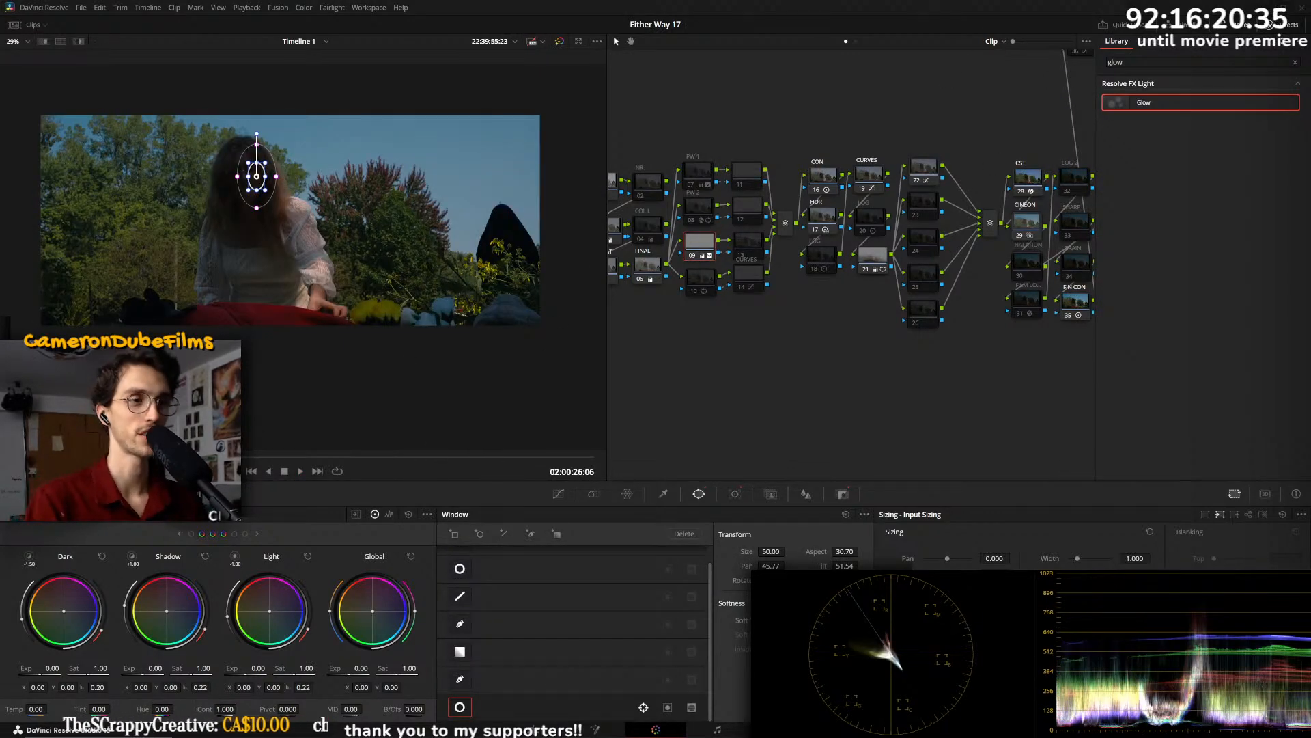
# - Review the book close-up and the shots around it, finishing on the woman's close-up against the blue sky
pyautogui.press('Down')
pyautogui.press('Down')
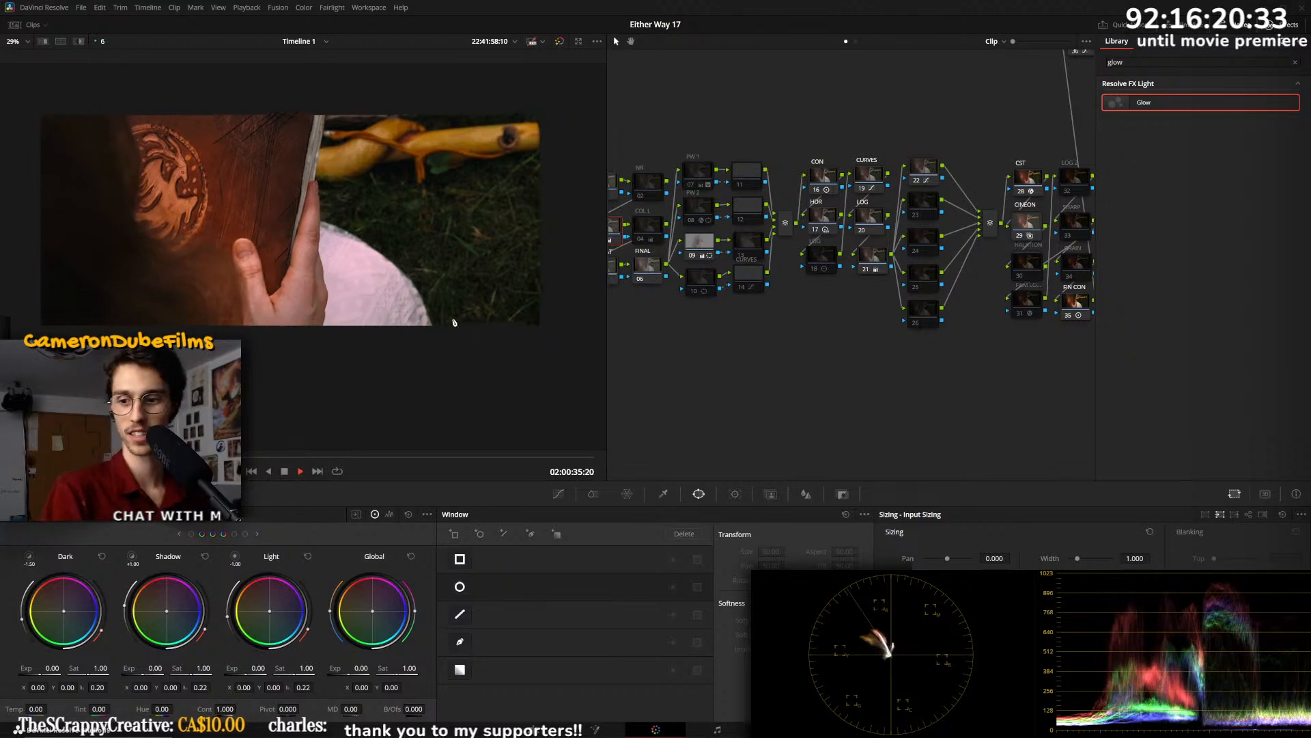
pyautogui.press('space')
pyautogui.moveTo(205, 457); pyautogui.dragTo(444, 456)
pyautogui.press('space')
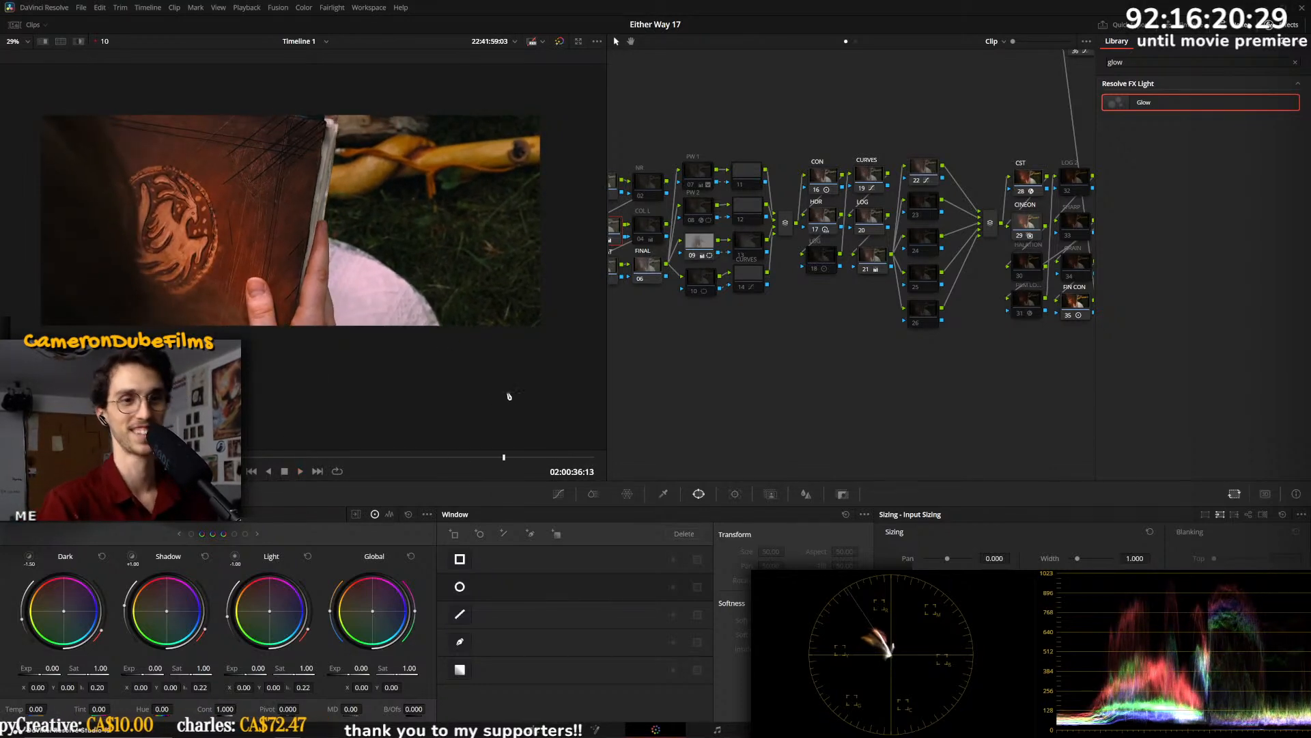
pyautogui.press('space')
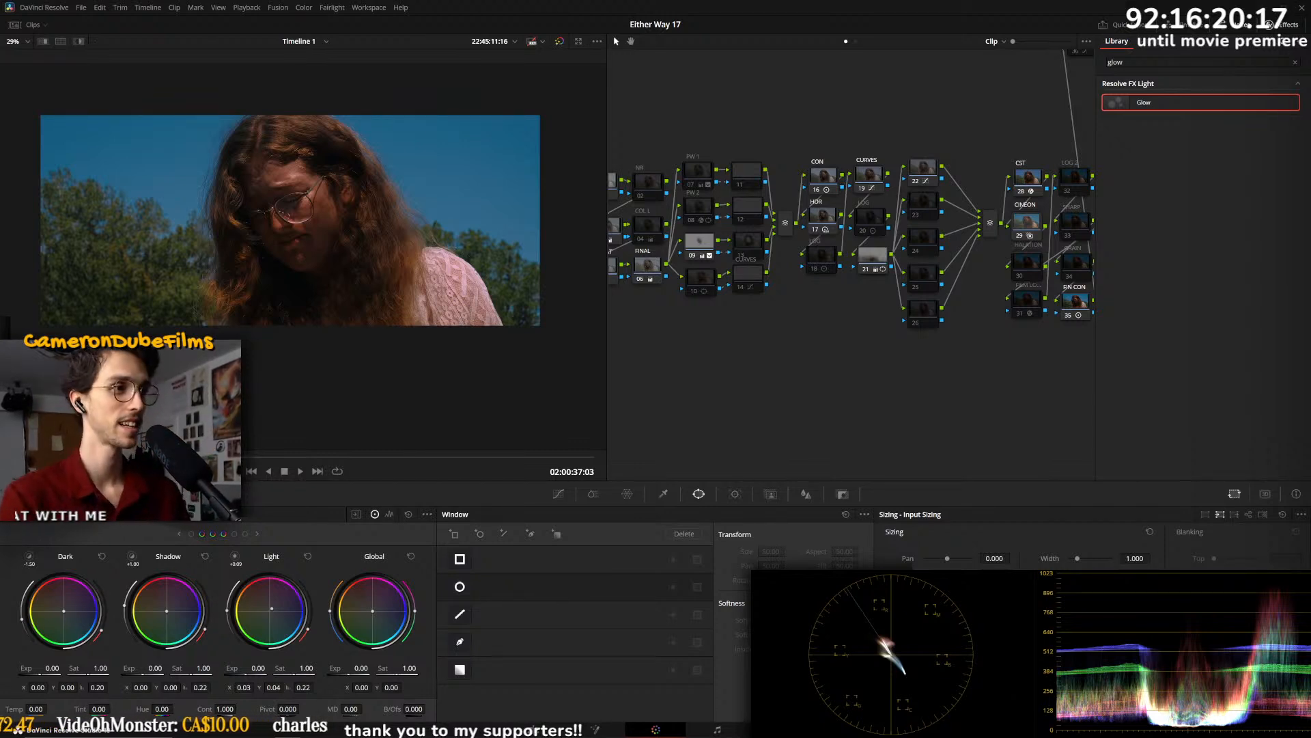
pyautogui.press('Up')
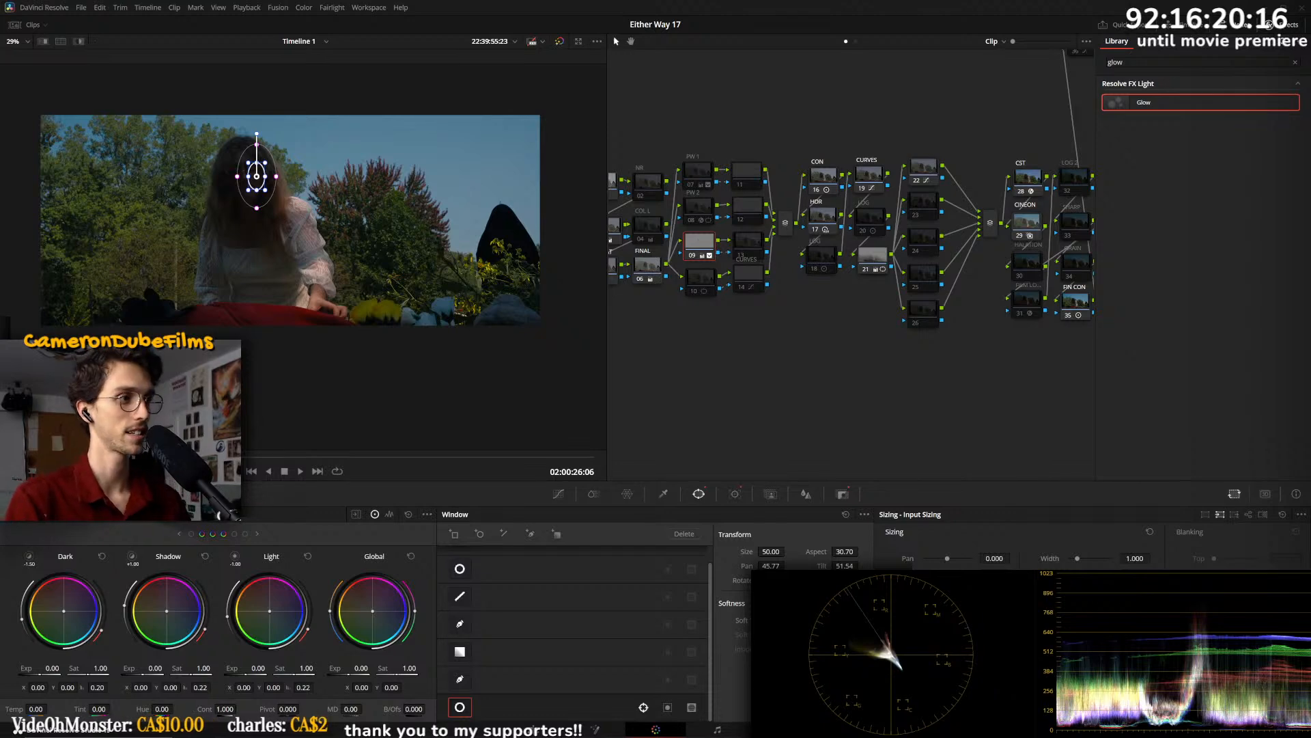
pyautogui.press('Down')
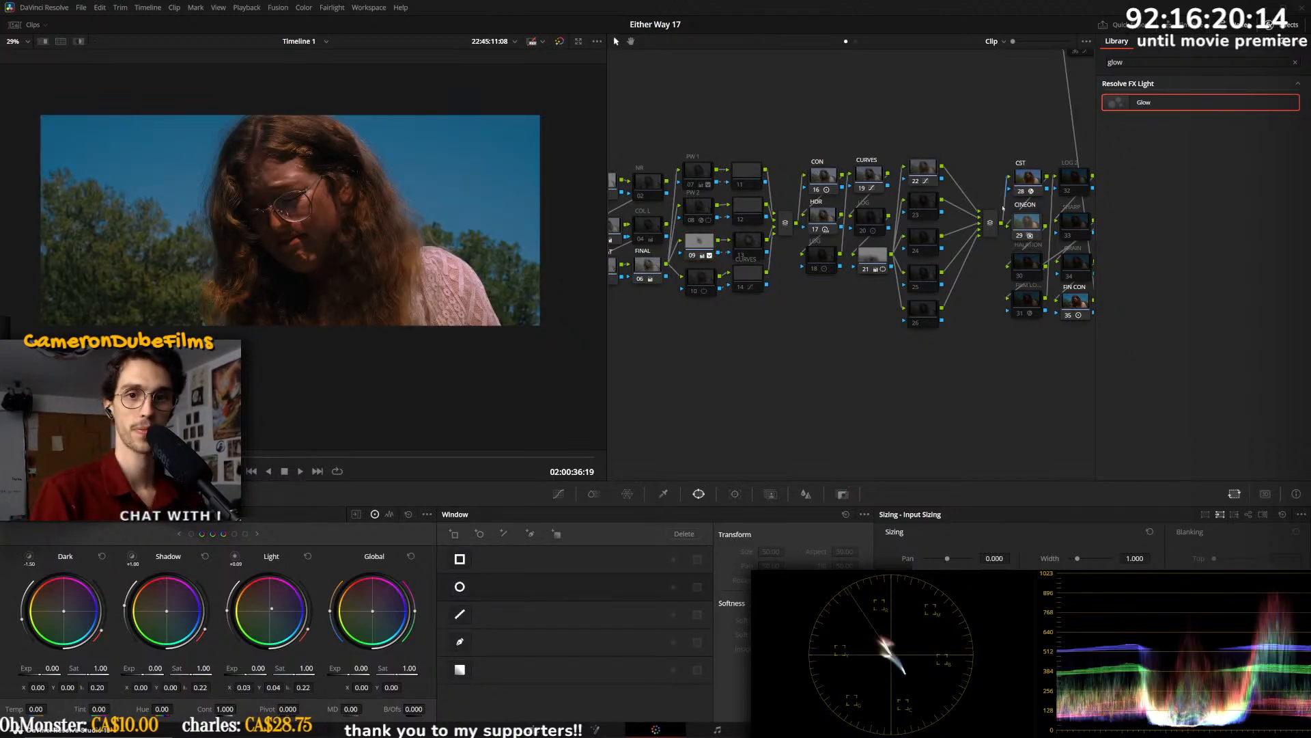
# - Compare the CURVES, HDR and CON nodes on and off on the woman's close-up
pyautogui.hotkey('ctrl', 'd')
pyautogui.hotkey('ctrl', 'd')
pyautogui.click(868, 176)
pyautogui.hotkey('ctrl', 'd')
pyautogui.hotkey('ctrl', 'd')
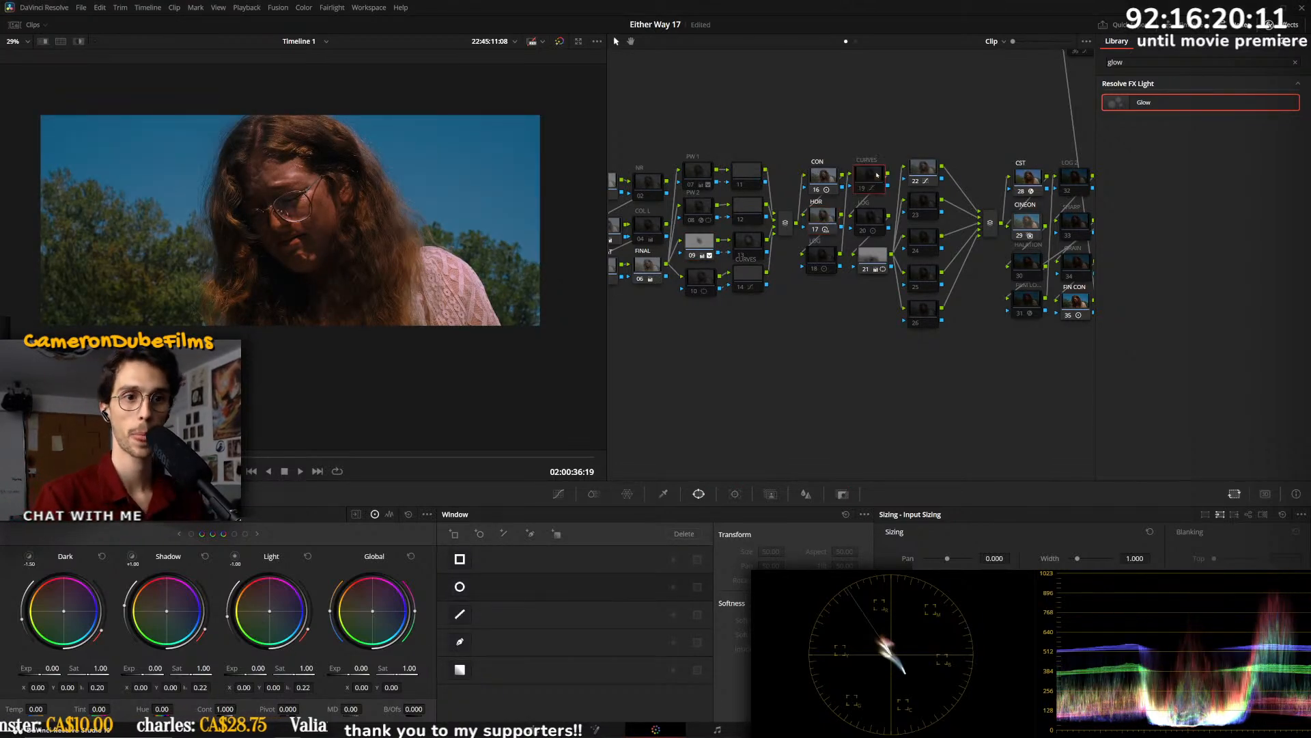
pyautogui.click(814, 216)
pyautogui.hotkey('ctrl', 'd')
pyautogui.hotkey('ctrl', 'd')
pyautogui.click(828, 185)
pyautogui.hotkey('ctrl', 'd')
pyautogui.hotkey('ctrl', 'd')
pyautogui.click(823, 217)
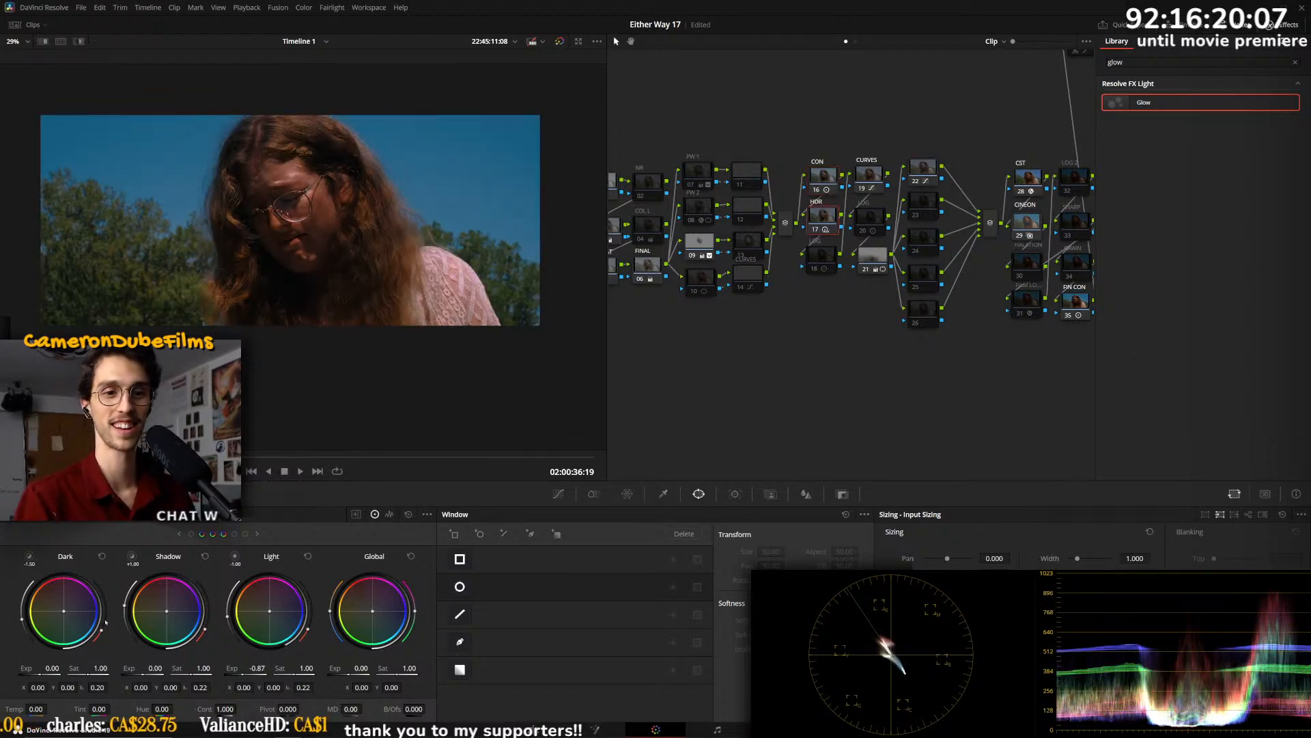
pyautogui.hotkey('ctrl', 'd')
pyautogui.hotkey('ctrl', 'd')
# - Inspect node 21's elliptical window, nodes 22 and 23, the FINAL node, and node 09's face window on the close-up
pyautogui.click(878, 260)
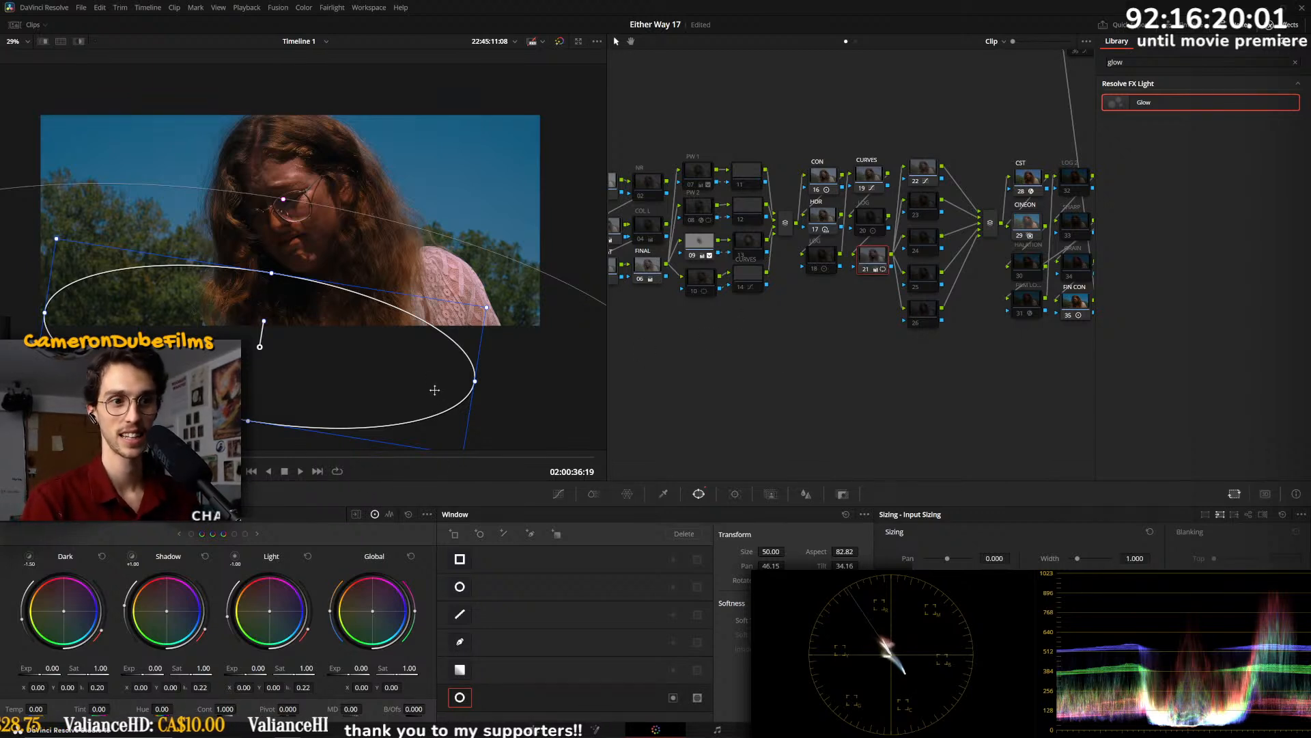
pyautogui.click(927, 172)
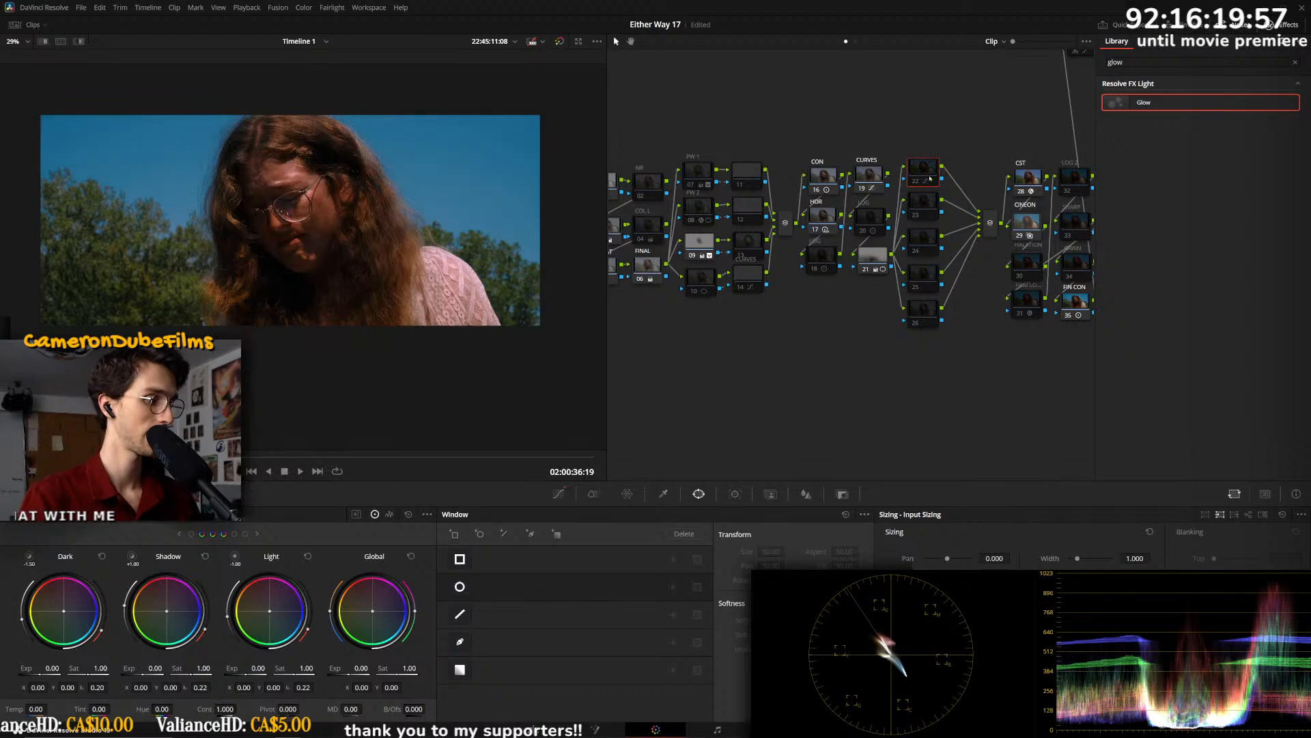
pyautogui.click(928, 216)
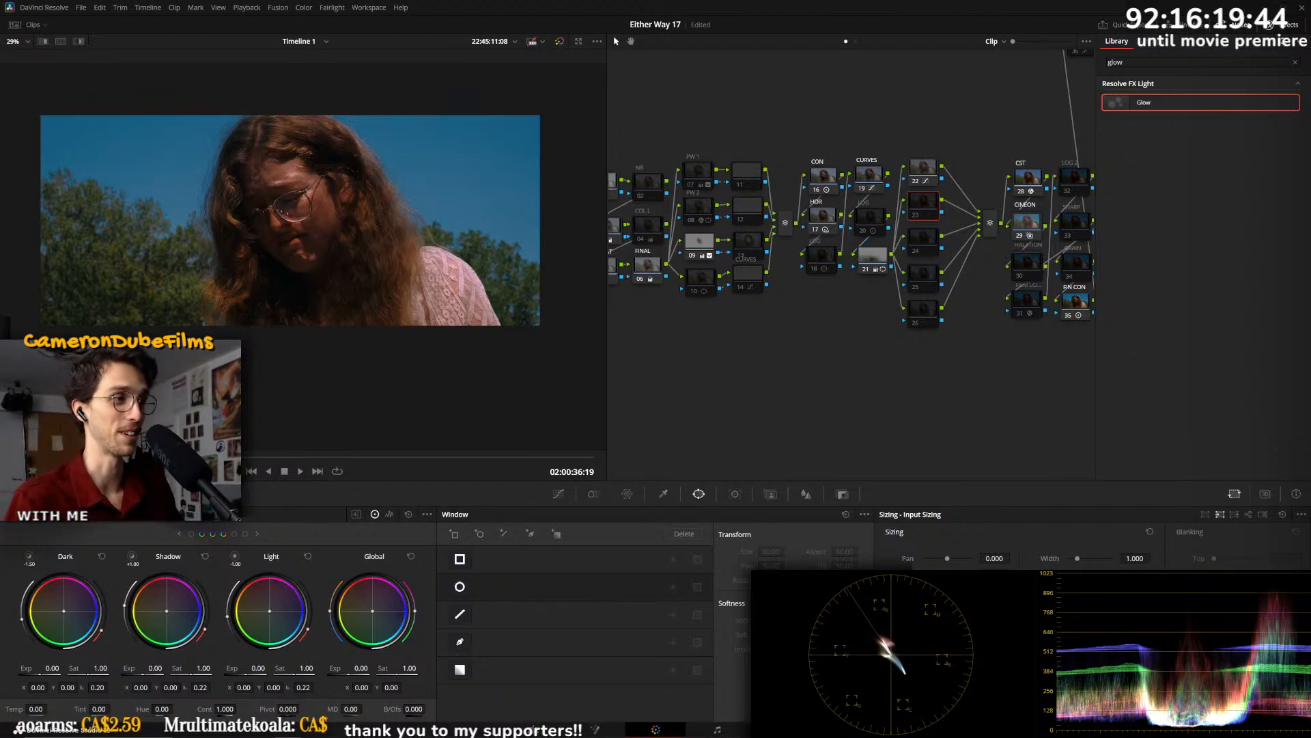
pyautogui.moveTo(768, 339); pyautogui.dragTo(873, 350)
pyautogui.click(754, 277)
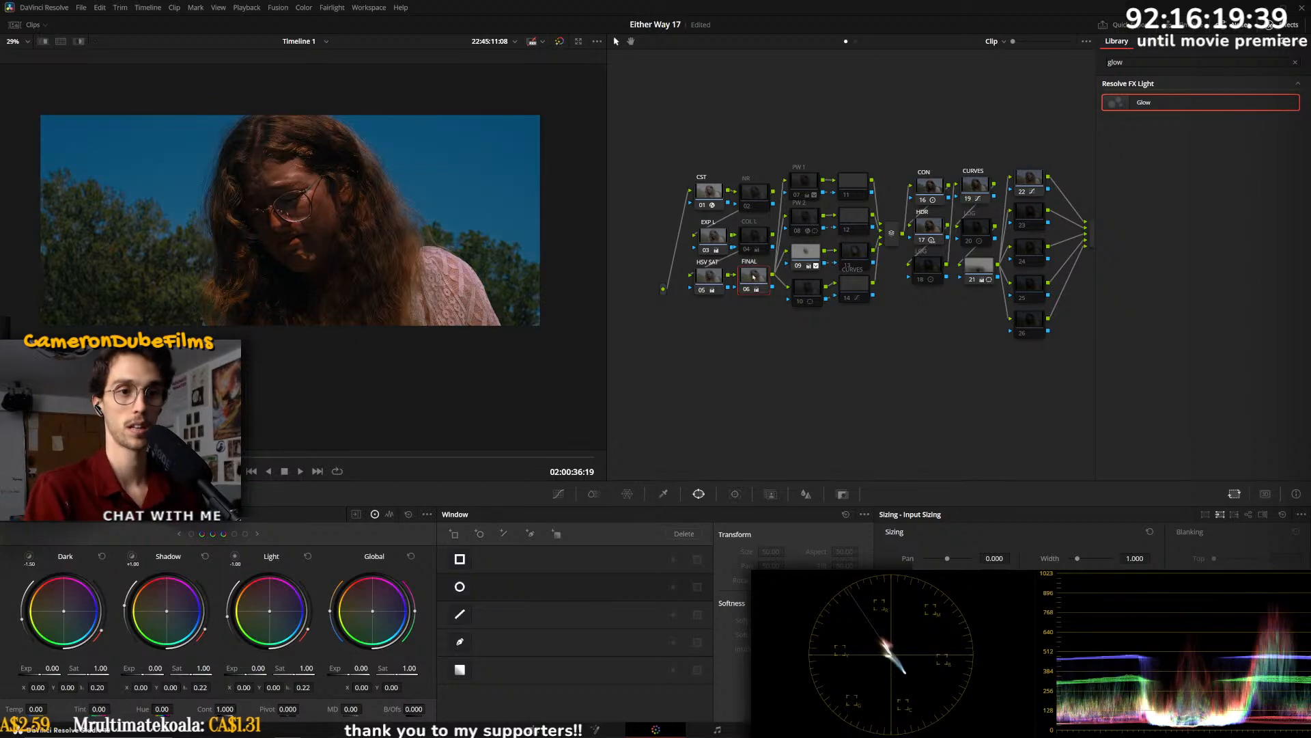
pyautogui.click(812, 250)
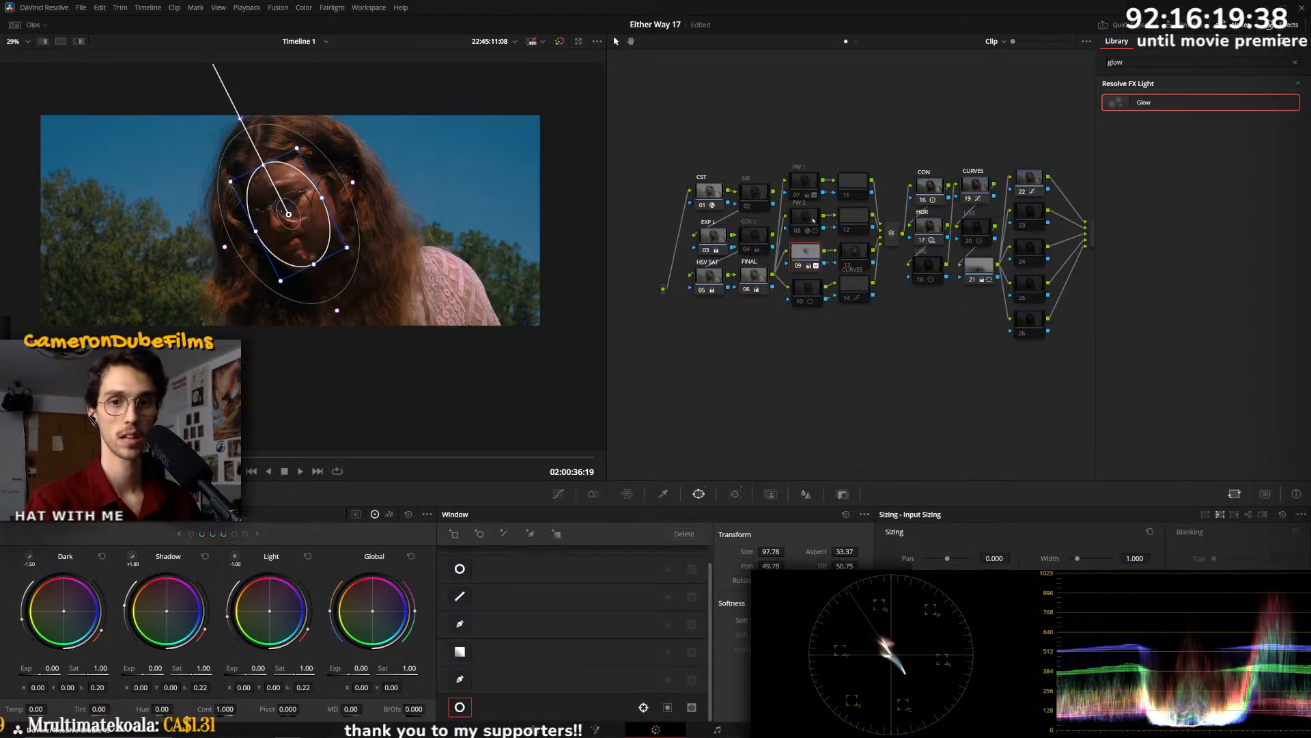
# - Compare the PW 2 sky glow and the PW 1 sky gradient on and off on the close-up
pyautogui.click(804, 219)
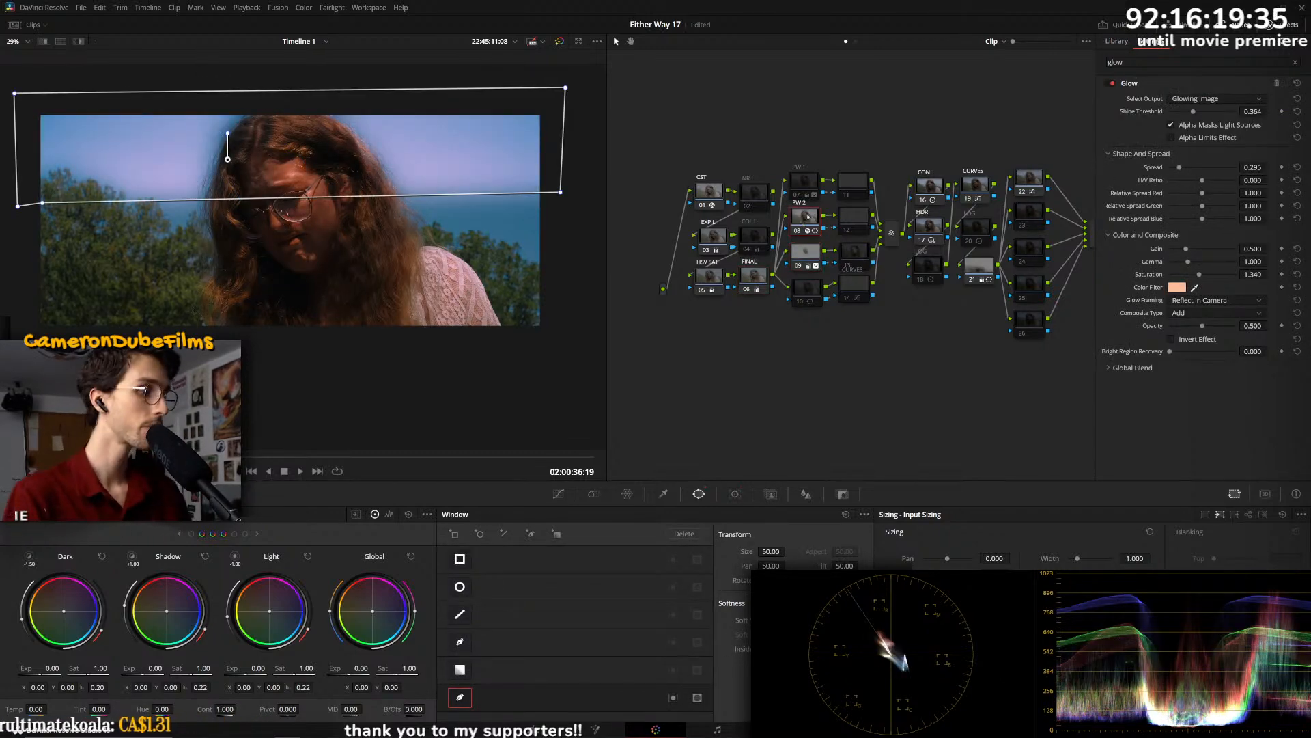
pyautogui.hotkey('ctrl', 'd')
pyautogui.click(807, 180)
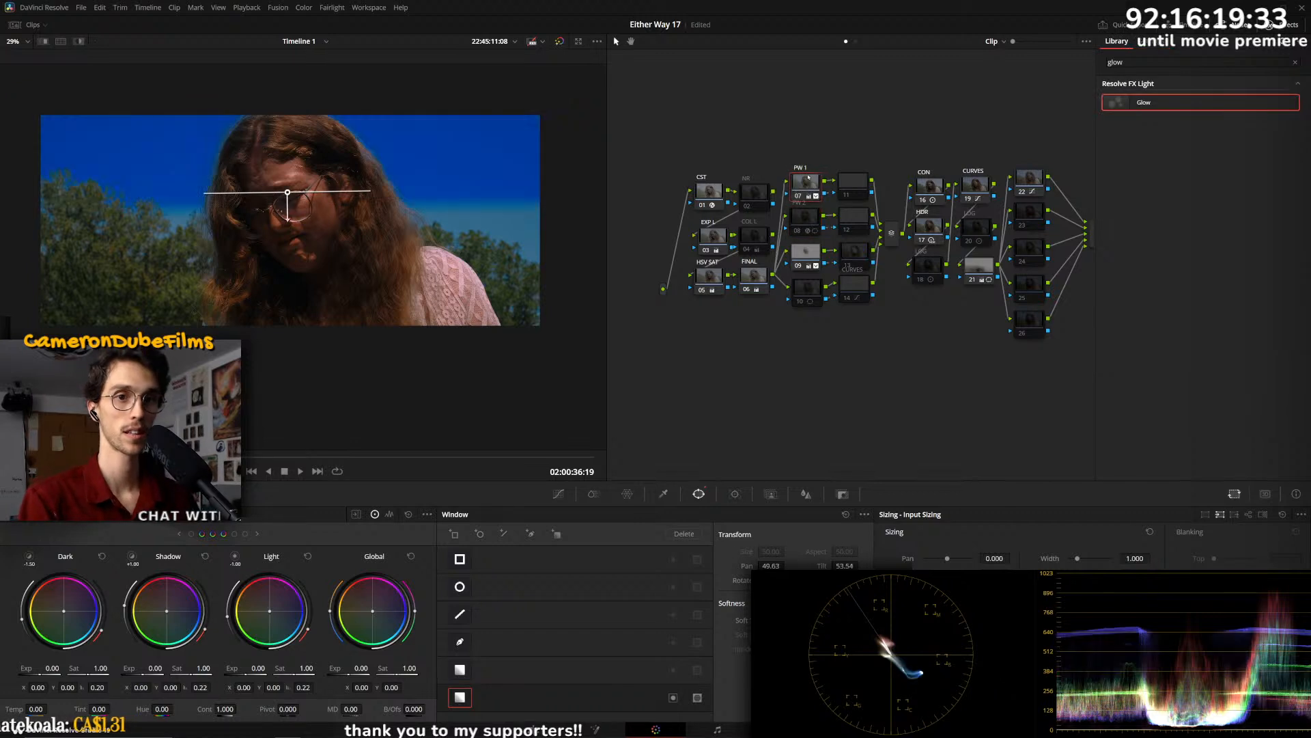
pyautogui.hotkey('ctrl', 'd')
pyautogui.hotkey('ctrl', 'd')
pyautogui.hotkey('ctrl', 'd')
pyautogui.hotkey('ctrl', 'd')
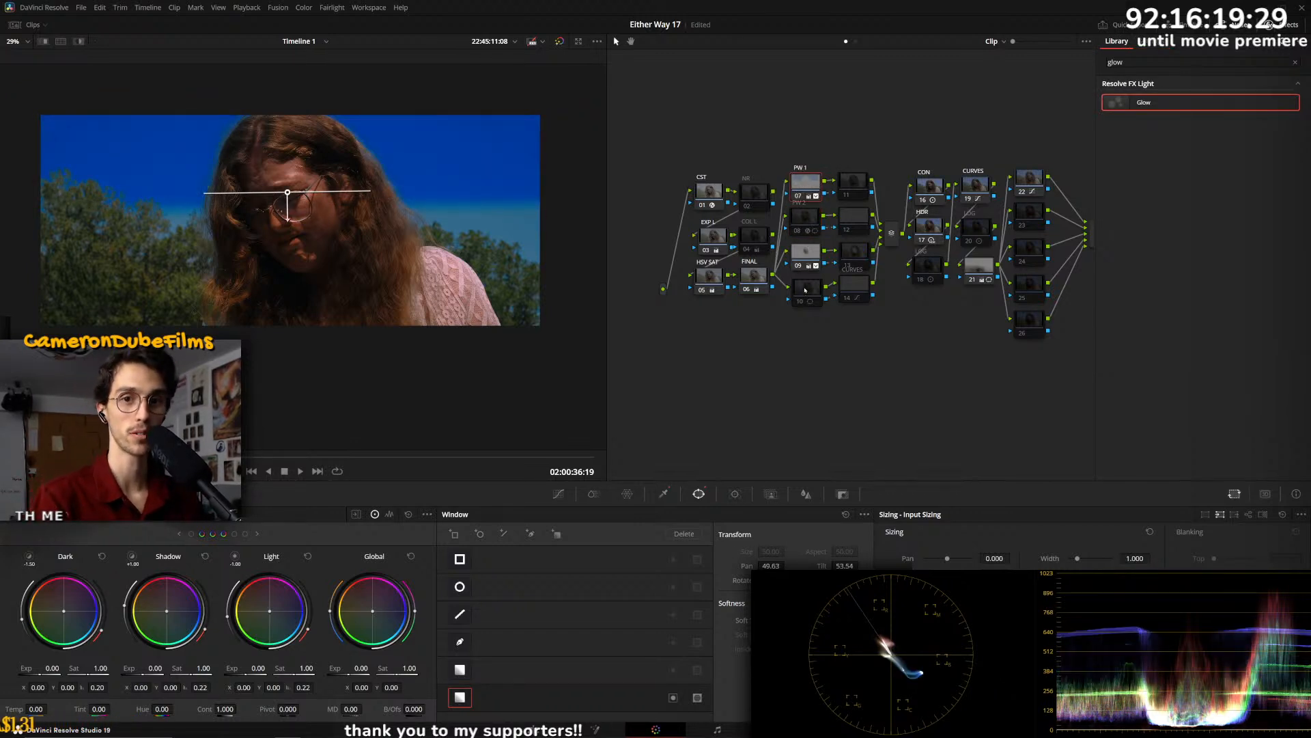
pyautogui.hotkey('ctrl', 'd')
pyautogui.hotkey('ctrl', 'd')
pyautogui.hotkey('ctrl', 'd')
pyautogui.hotkey('ctrl', 'd')
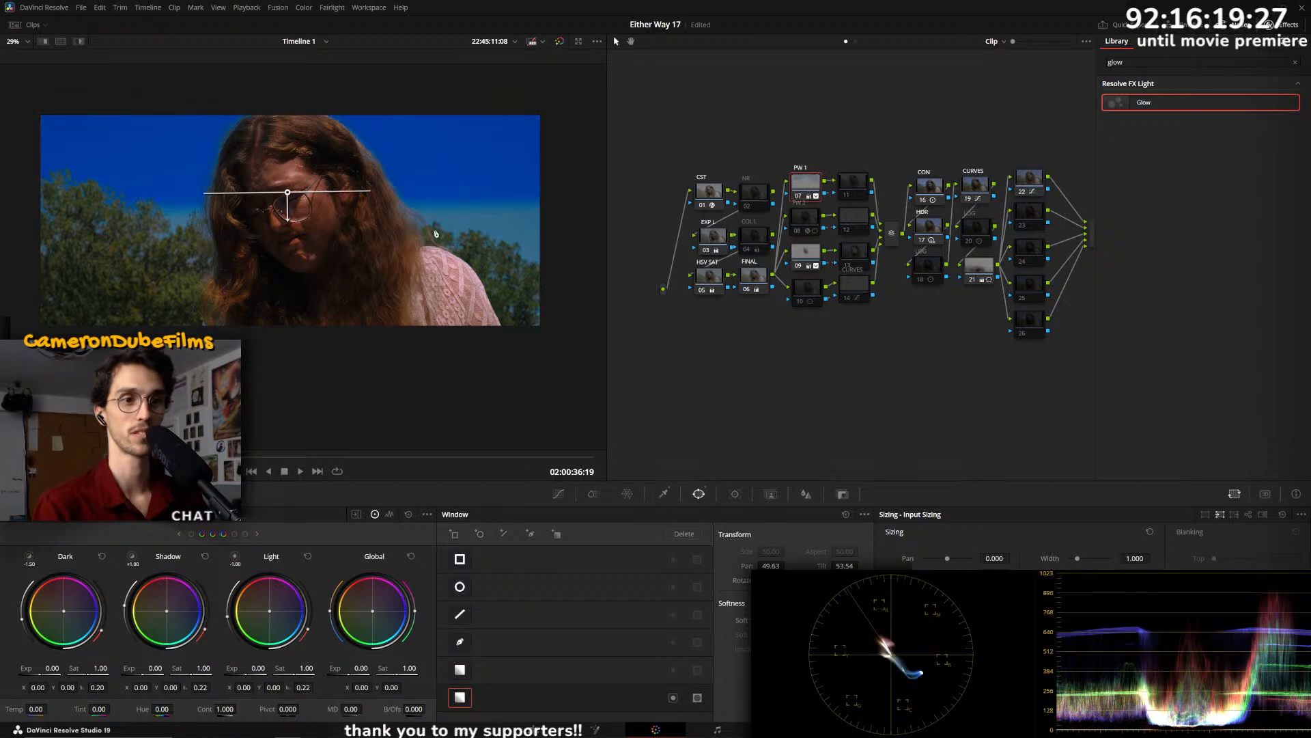
pyautogui.hotkey('ctrl', 'd')
# - Check the effect of nodes 10 and 09 and the two nodes that follow them
pyautogui.click(807, 288)
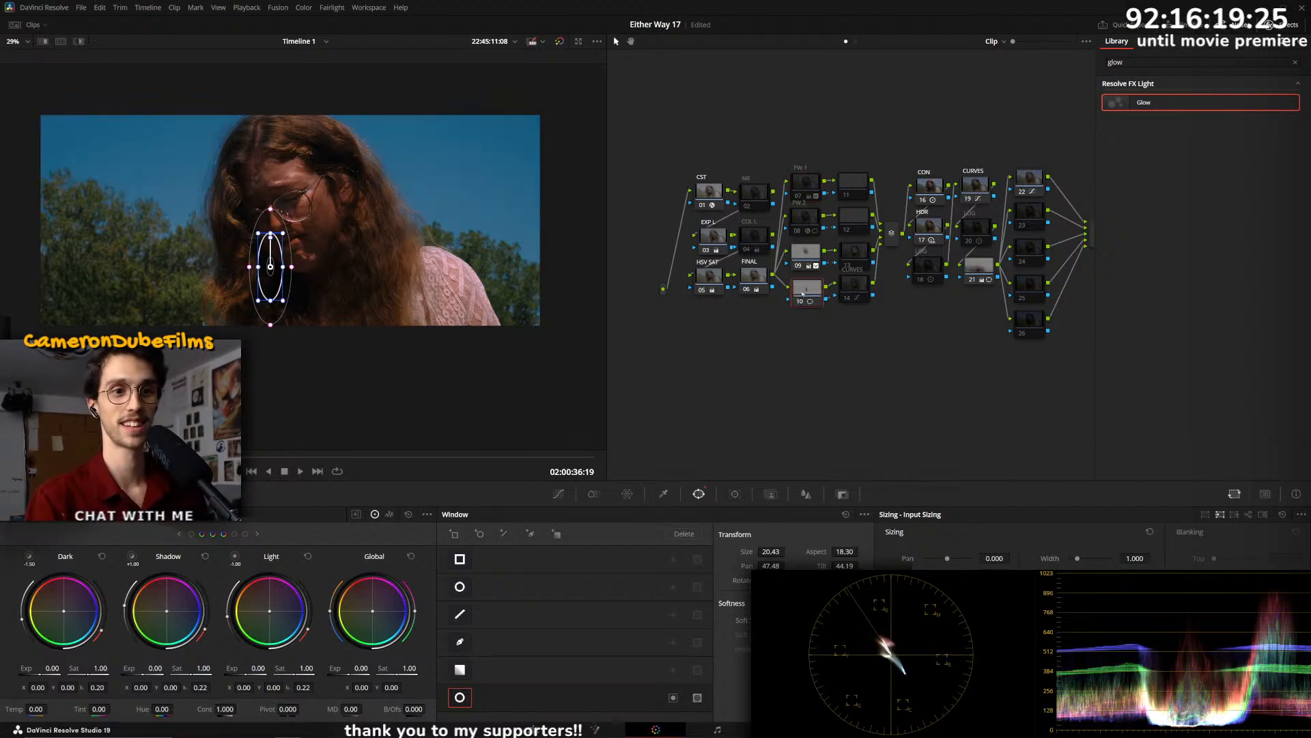
pyautogui.click(809, 254)
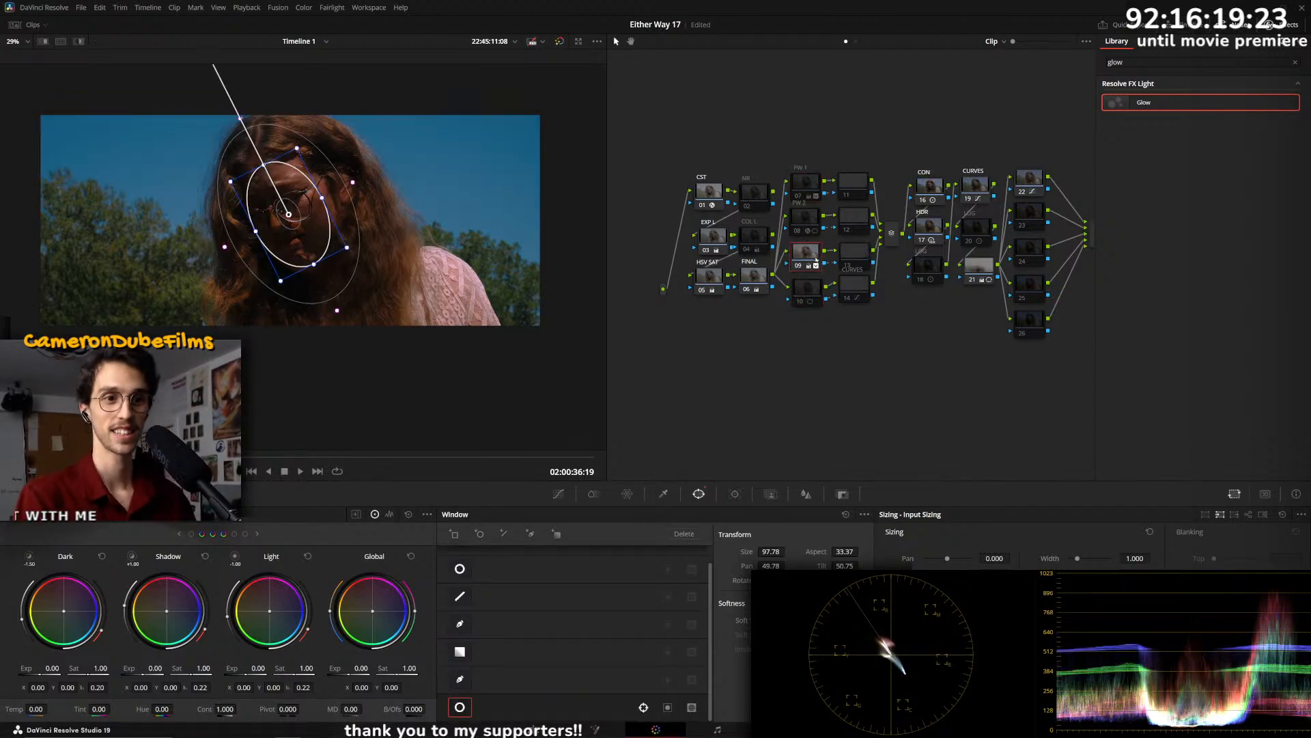
pyautogui.click(861, 261)
pyautogui.click(864, 290)
# - Reset the grade and oval window on node 10
pyautogui.click(808, 290)
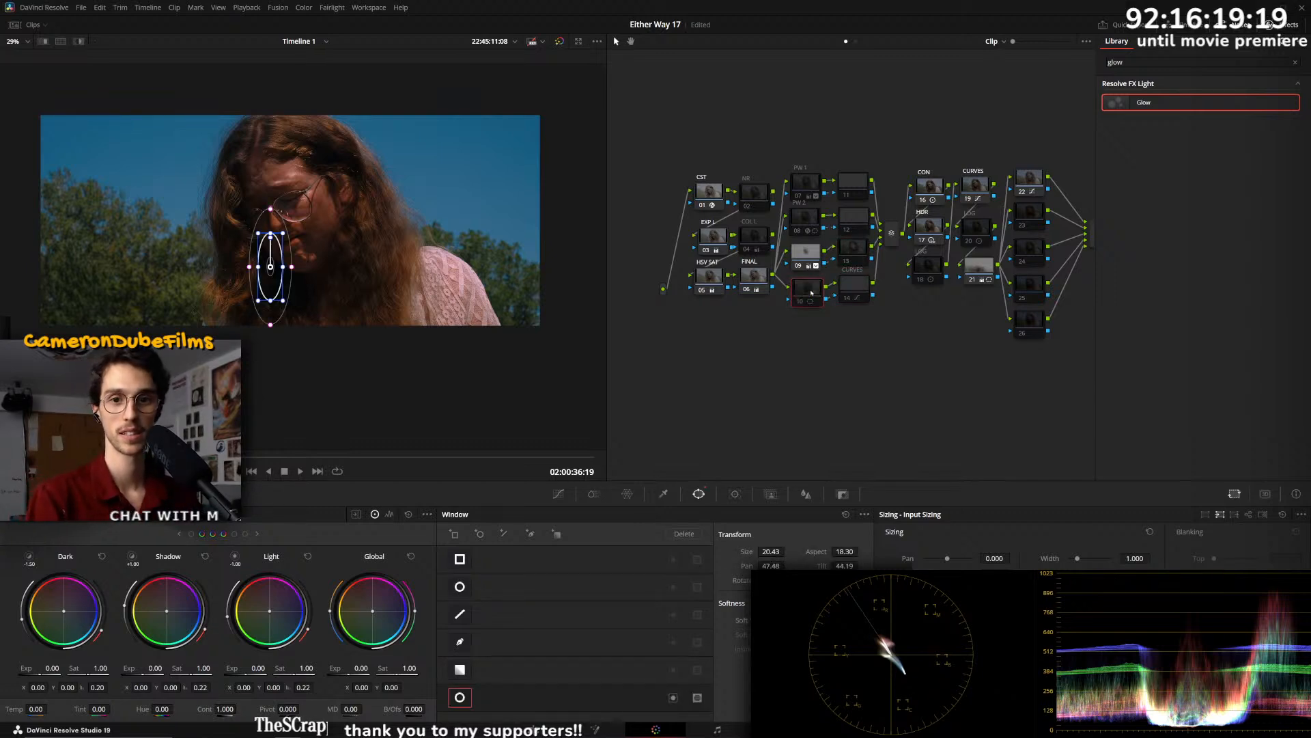
pyautogui.rightClick(812, 293)
pyautogui.click(816, 297)
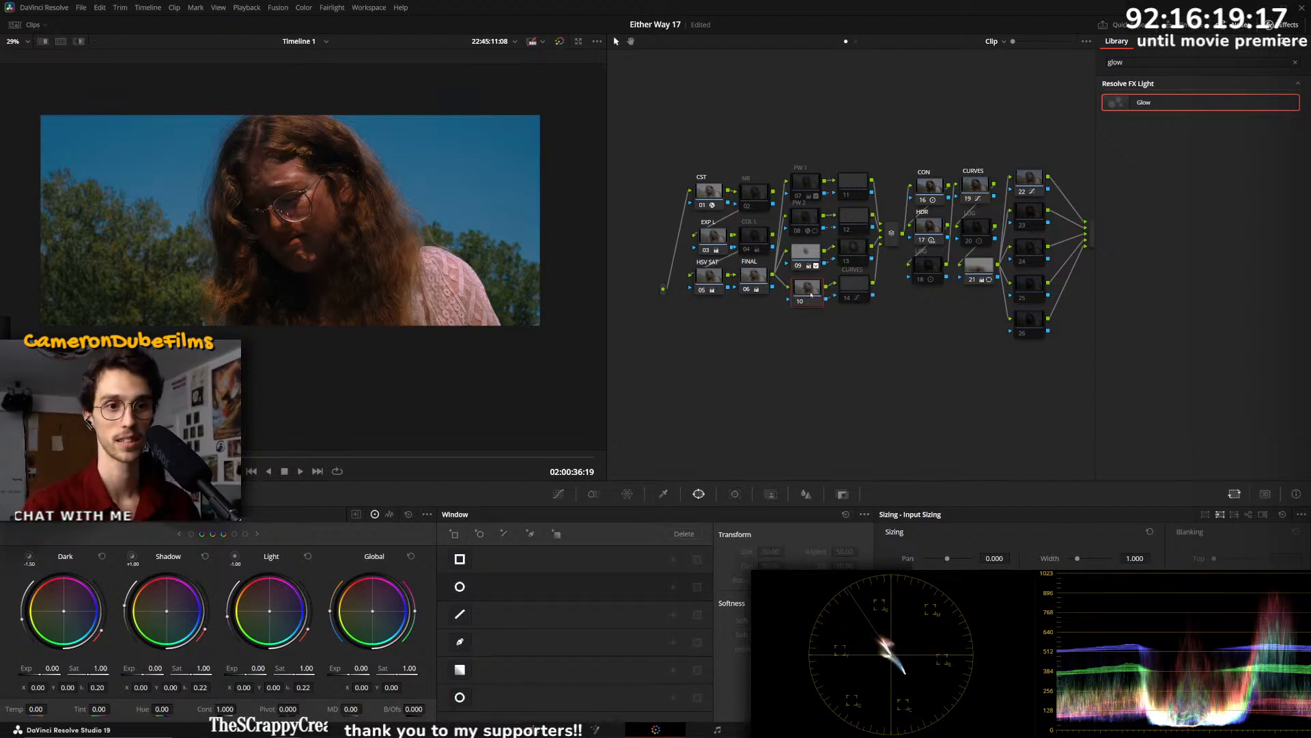
# - Reset the grade on the LOG node and relabel it HSL
pyautogui.click(936, 277)
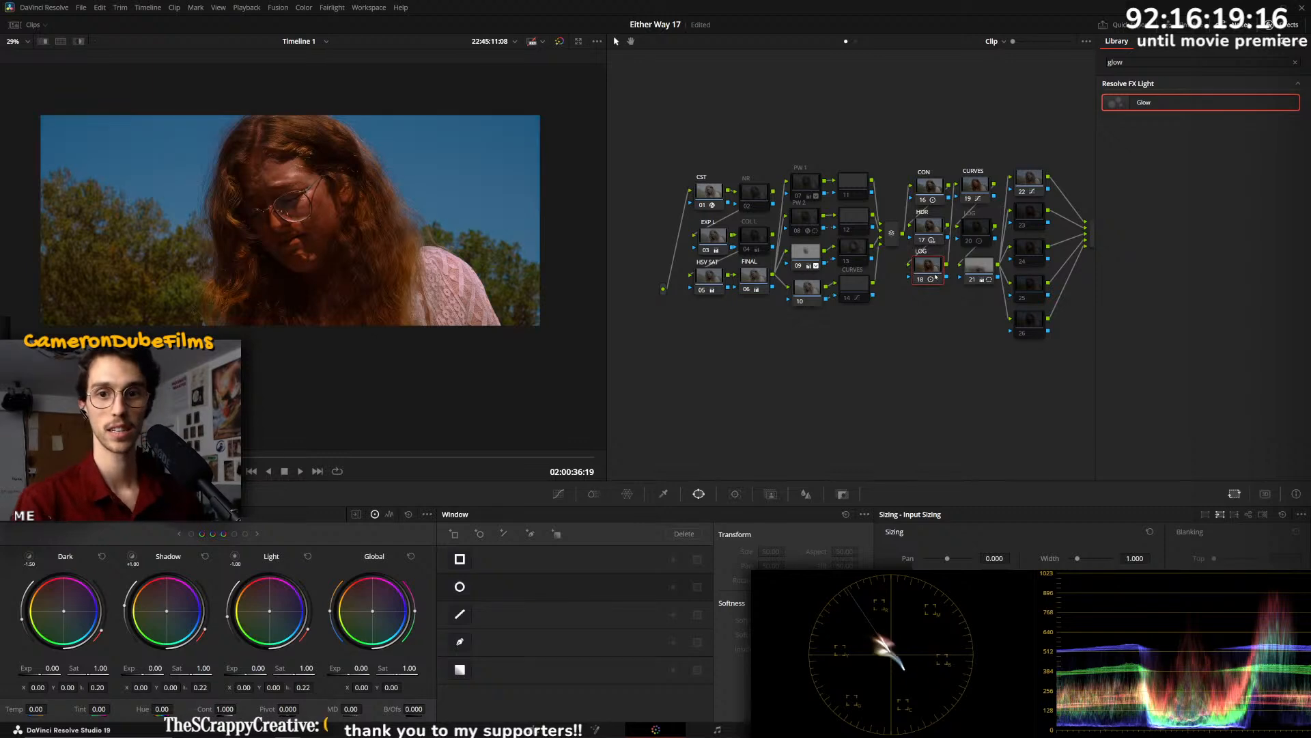
pyautogui.rightClick(927, 270)
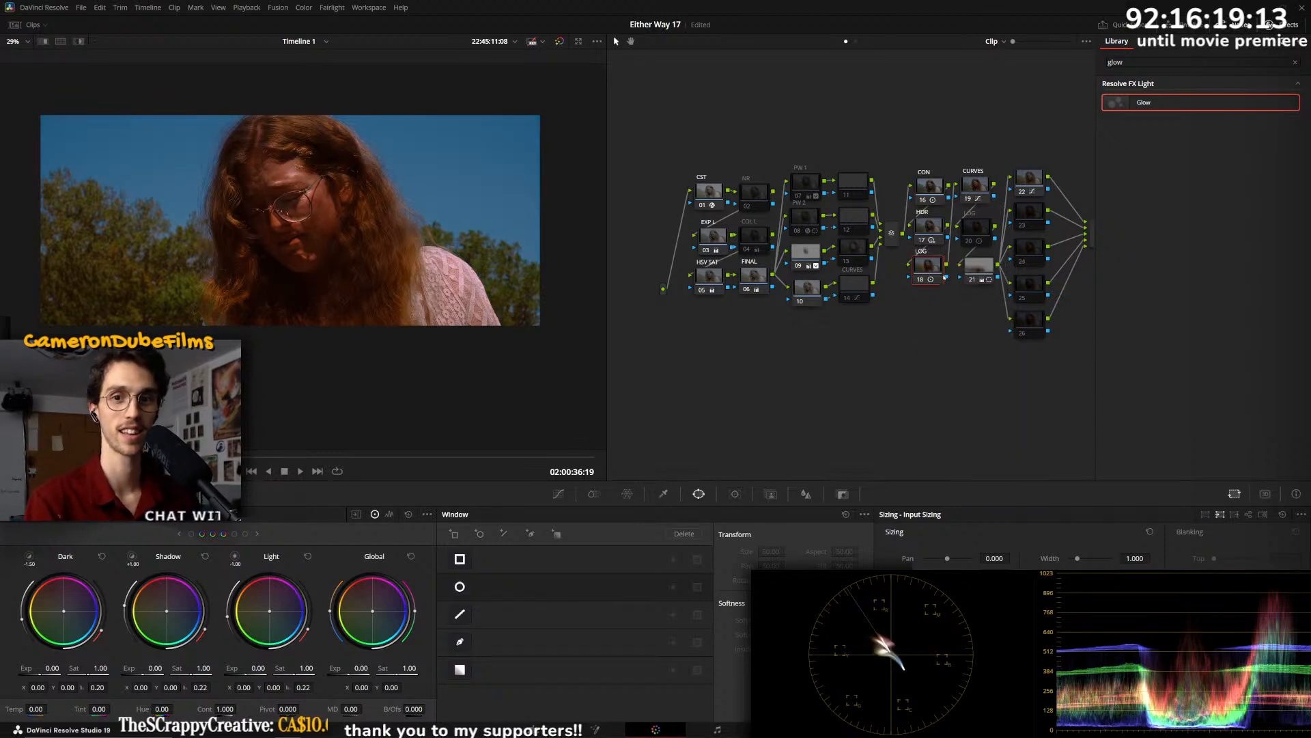
pyautogui.click(933, 274)
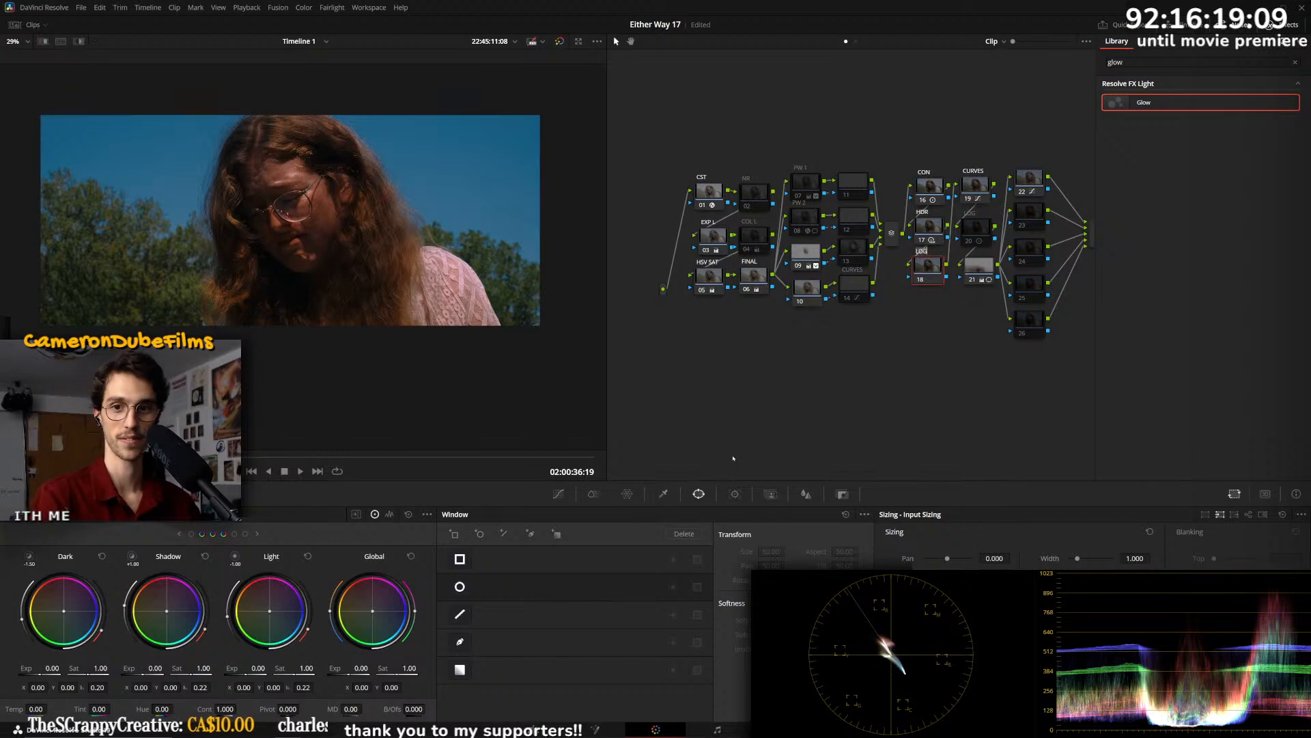
pyautogui.write('SL')
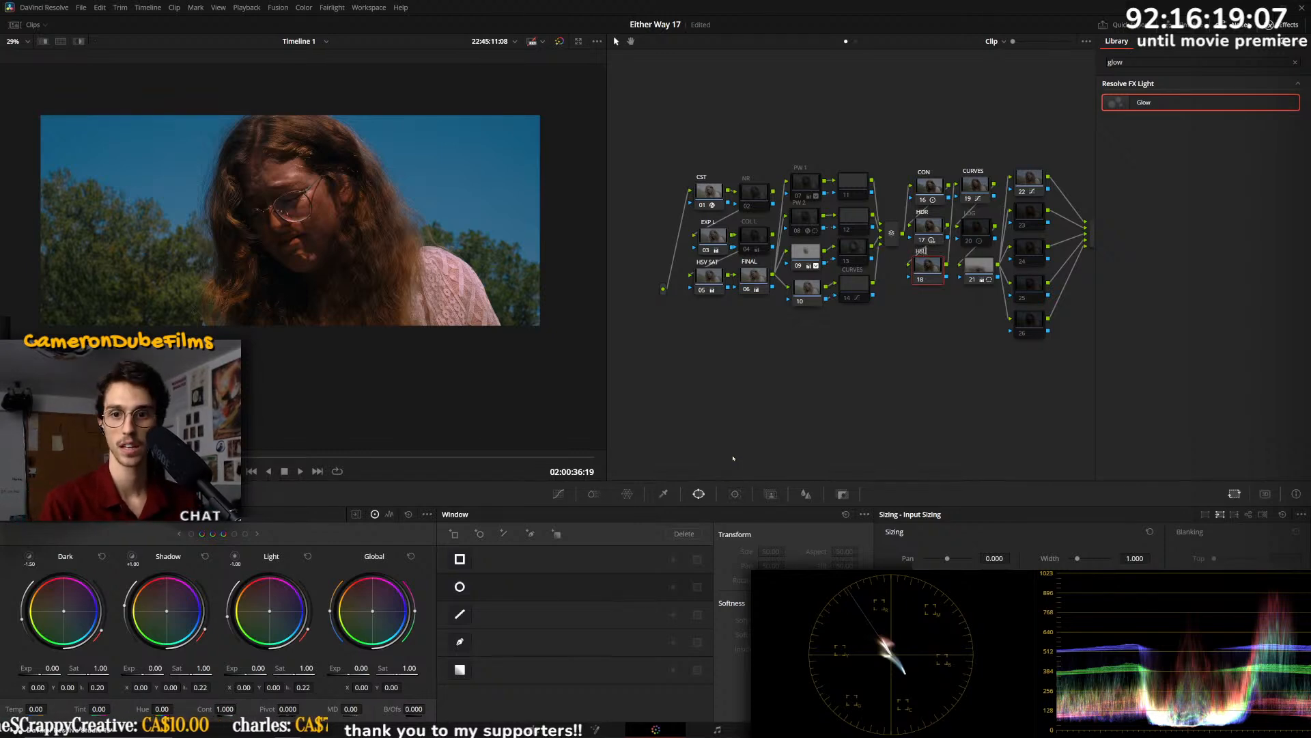
pyautogui.press('Return')
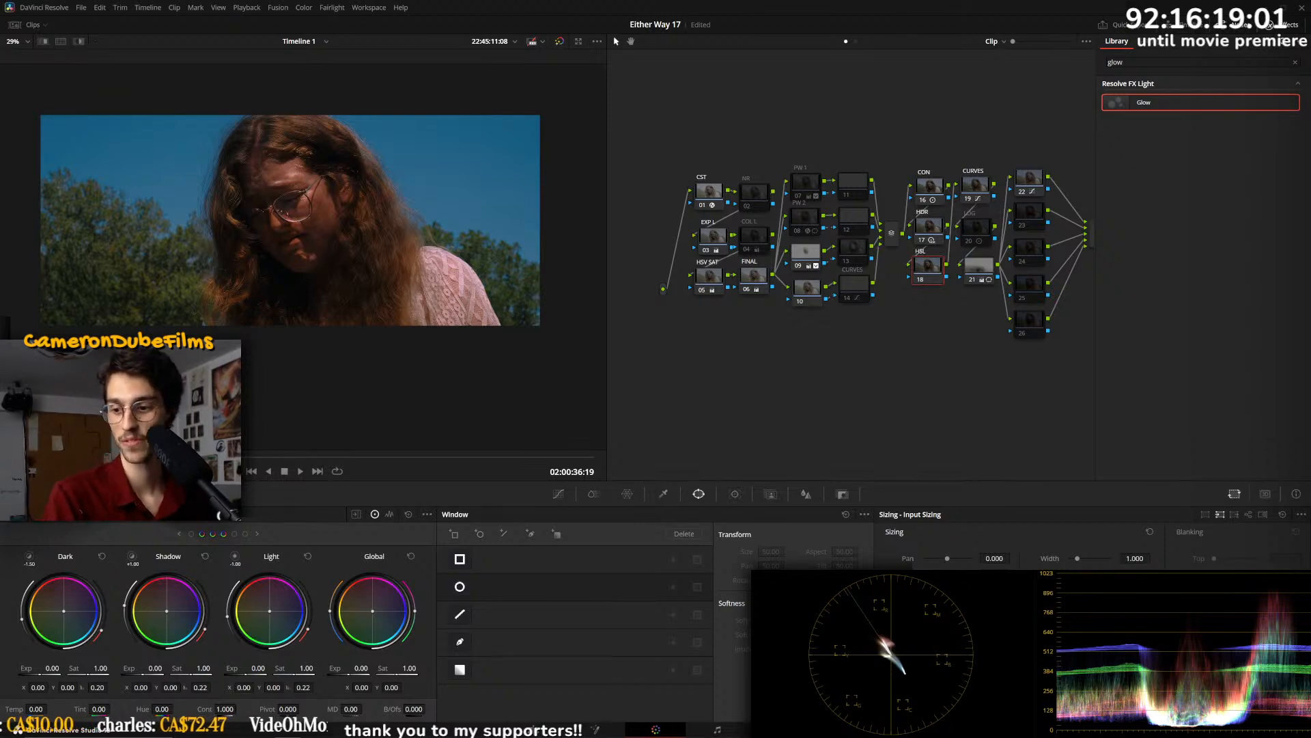
pyautogui.hotkey('alt', 'Tab')
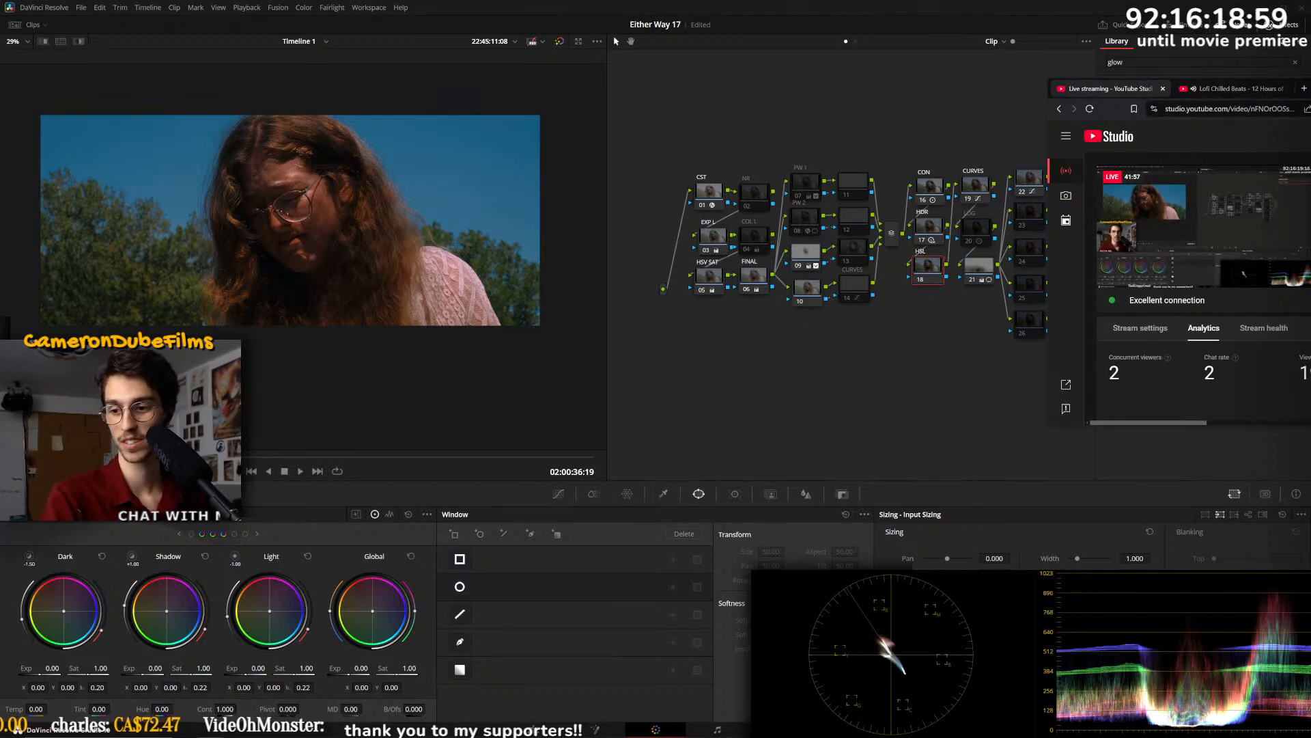
pyautogui.hotkey('alt', 'Tab')
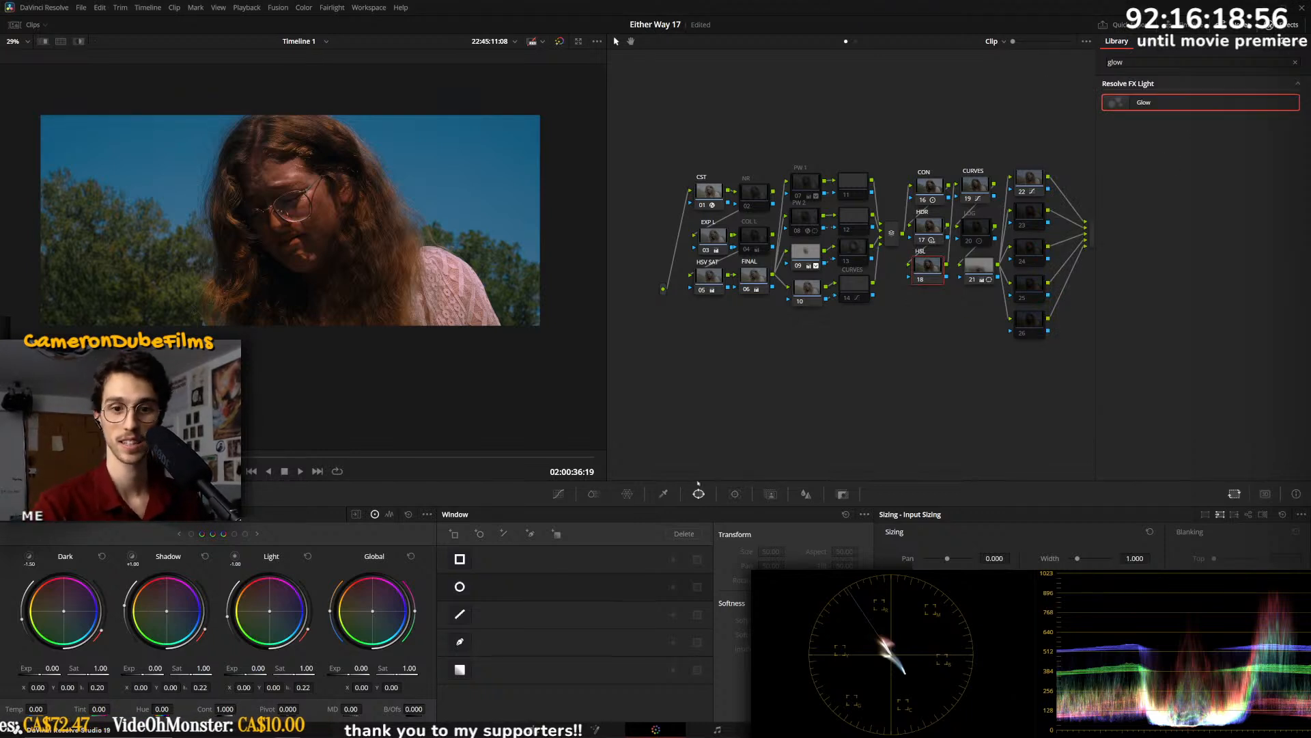
# - Key the woman's pink top on the HSL node with hue width 25.1, saturation up to 25.9 and luminance from 44.8 to 71.6
pyautogui.click(664, 494)
pyautogui.click(466, 293)
pyautogui.hotkey('shift', 'h')
pyautogui.moveTo(607, 579); pyautogui.dragTo(545, 577)
pyautogui.hotkey('shift', 'h')
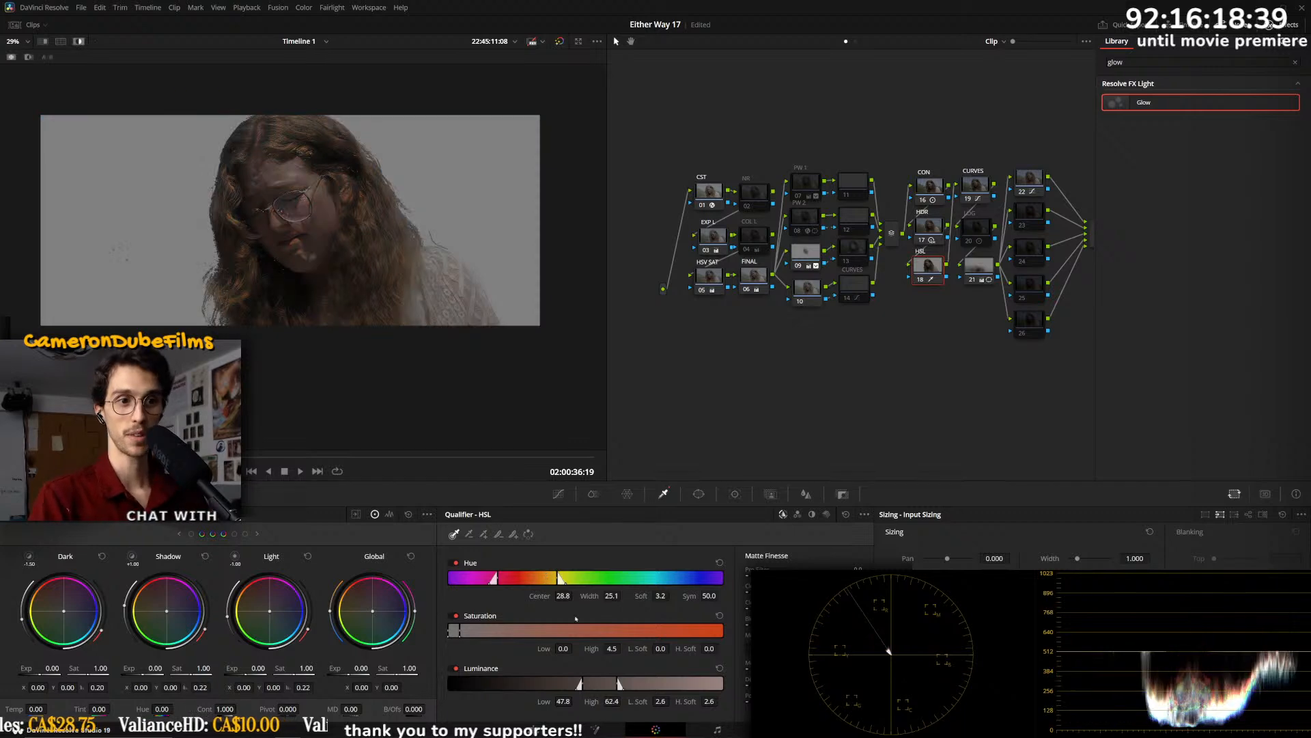
pyautogui.moveTo(663, 632); pyautogui.dragTo(645, 682)
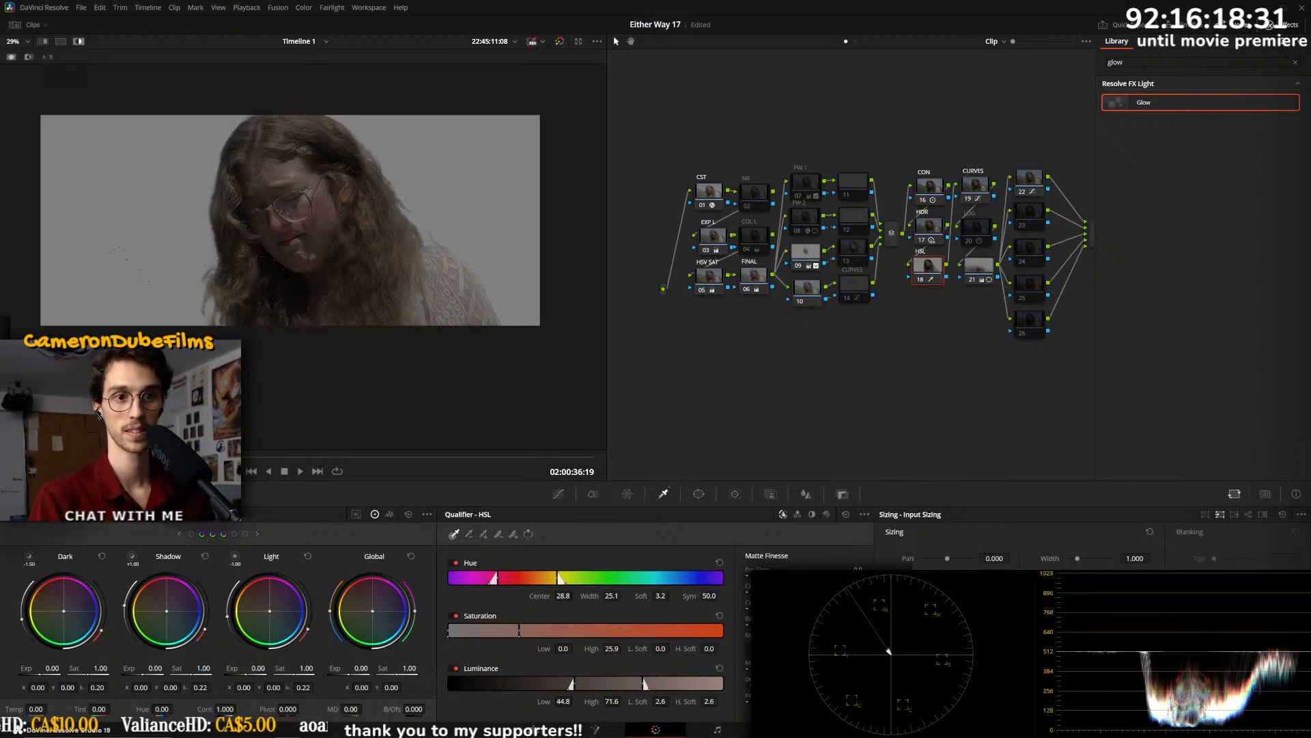
pyautogui.hotkey('shift', 'h')
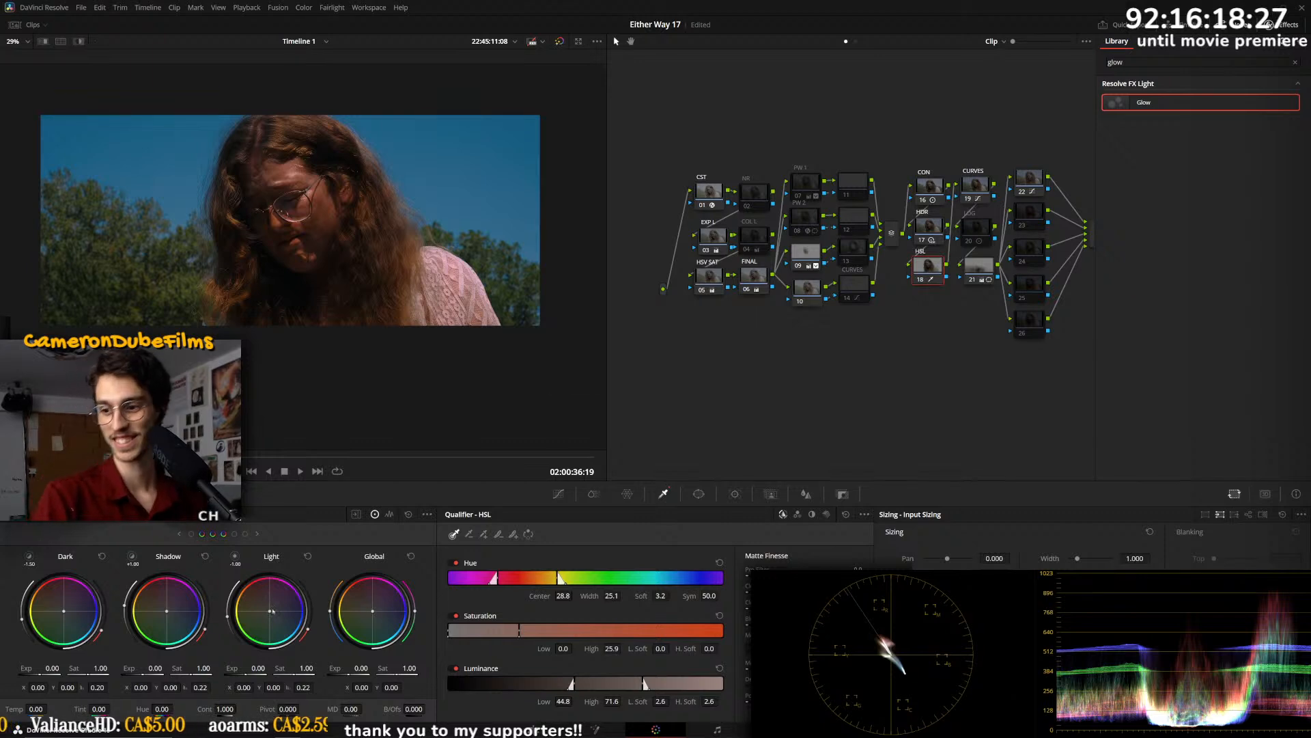
# - Try a shadow colour shift and small moves of the two warm hue points in the HSL node's Color Warper
pyautogui.moveTo(151, 622); pyautogui.dragTo(166, 611)
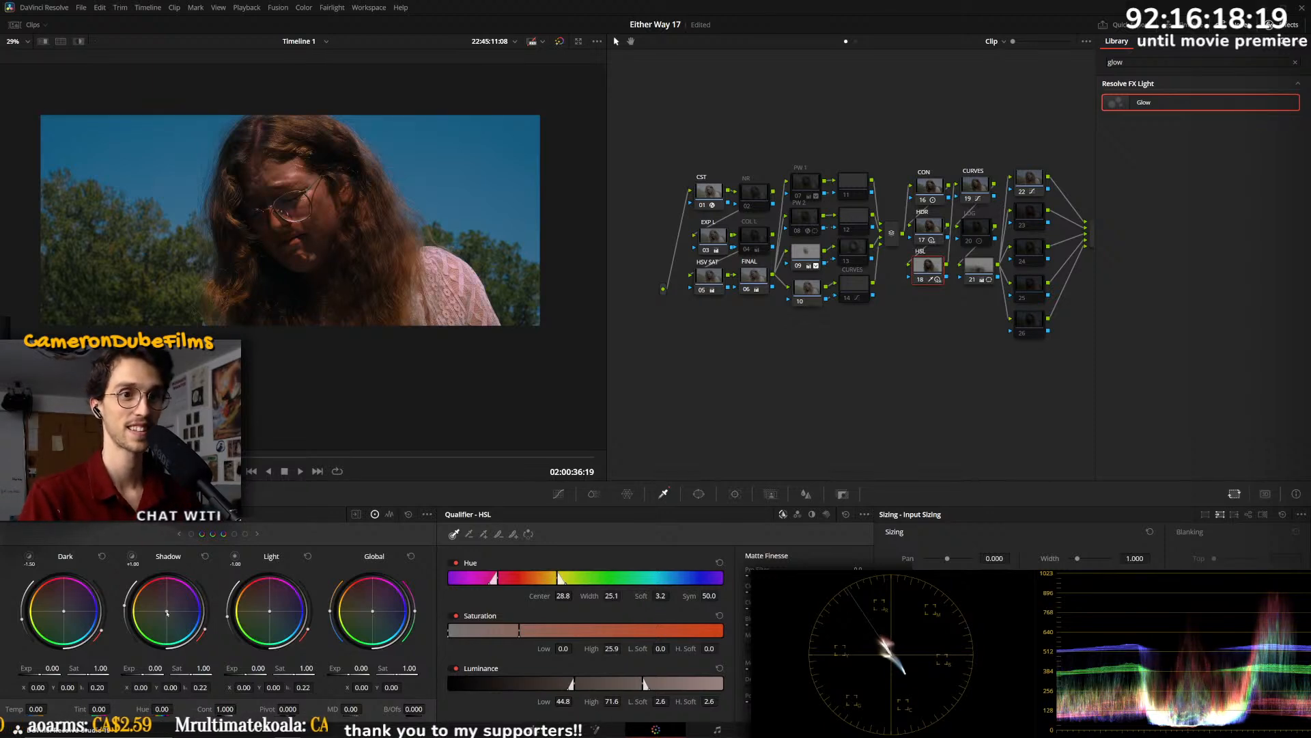
pyautogui.click(627, 493)
pyautogui.moveTo(522, 587); pyautogui.dragTo(521, 602)
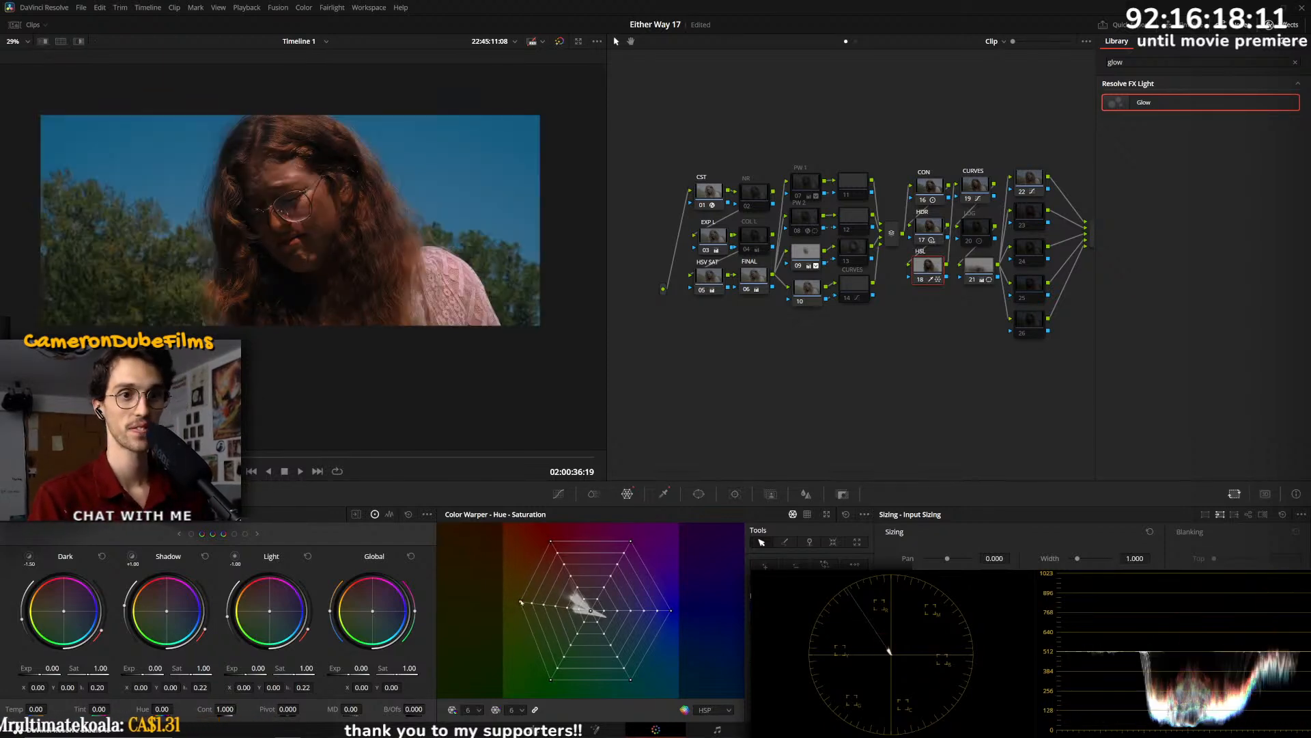
pyautogui.moveTo(551, 541)
pyautogui.mouseDown()
pyautogui.moveTo(549, 563)
pyautogui.moveTo(551, 544)
pyautogui.mouseUp()
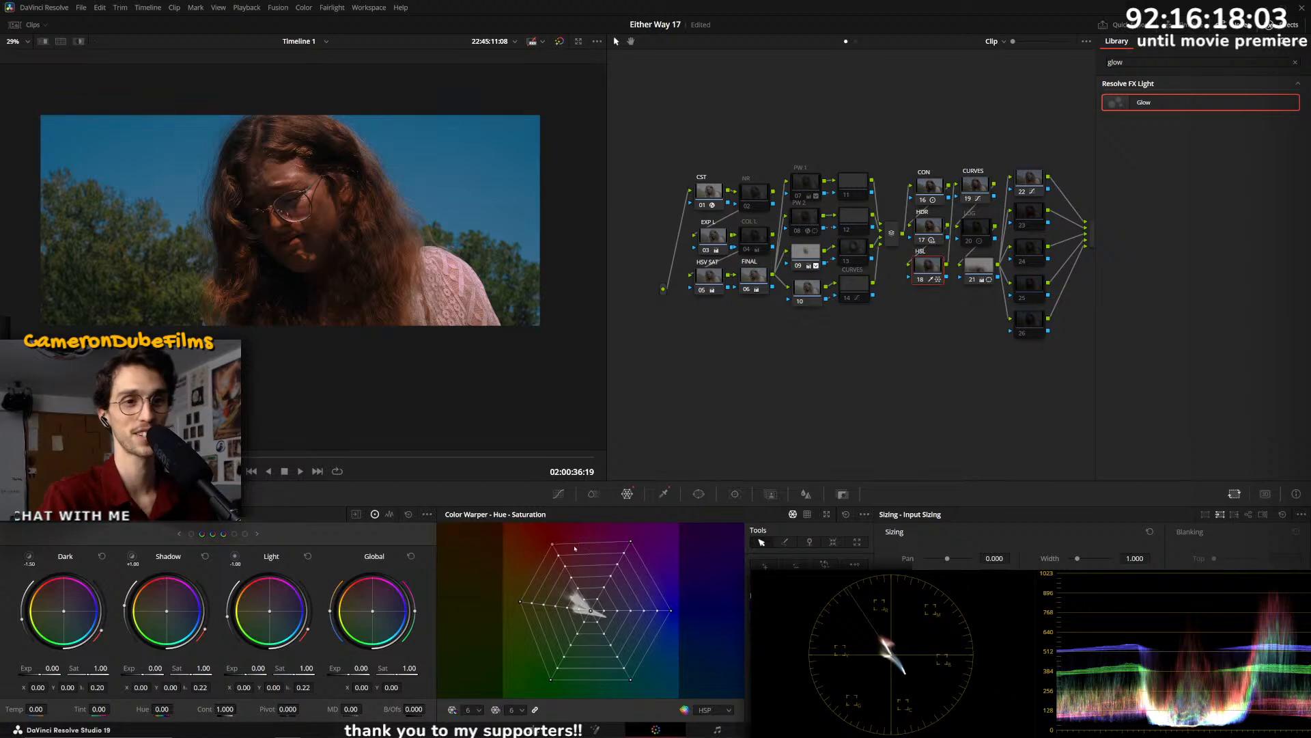
pyautogui.moveTo(522, 603)
pyautogui.mouseDown()
pyautogui.moveTo(546, 579)
pyautogui.moveTo(536, 619)
pyautogui.moveTo(519, 610)
pyautogui.mouseUp()
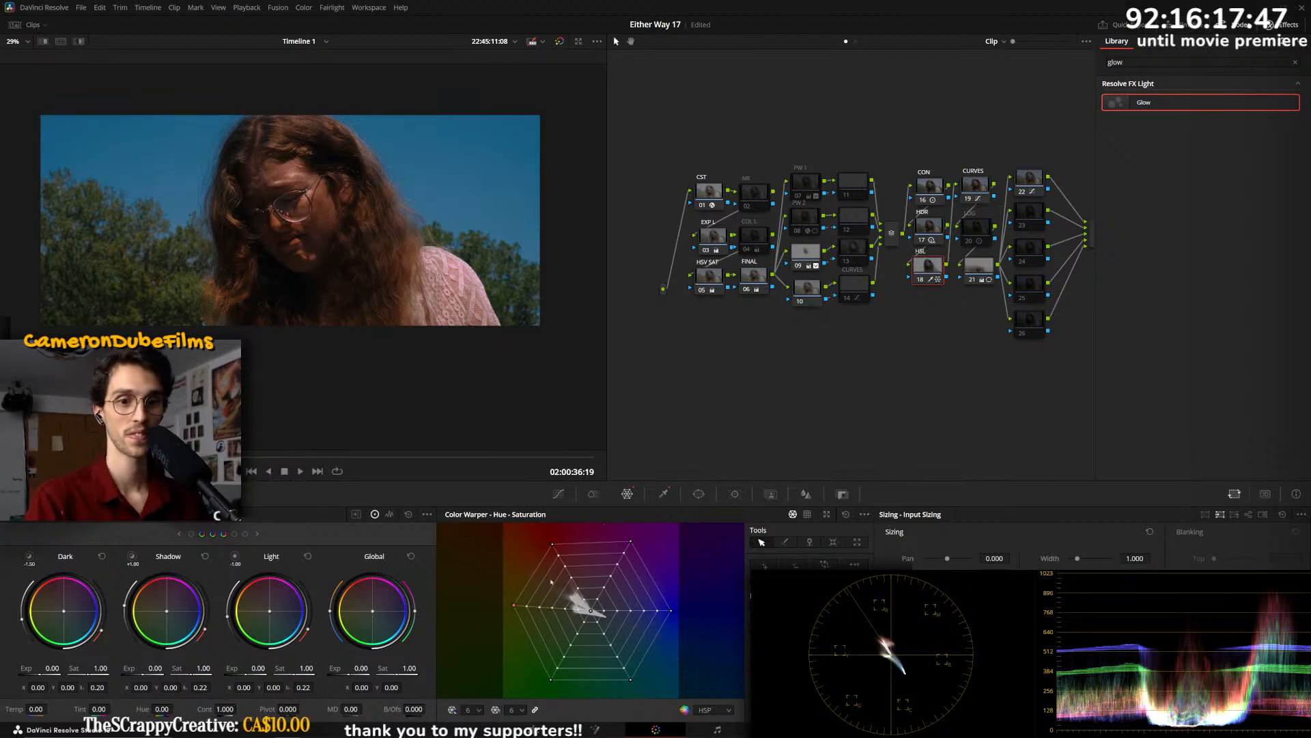
pyautogui.moveTo(553, 547); pyautogui.dragTo(560, 551)
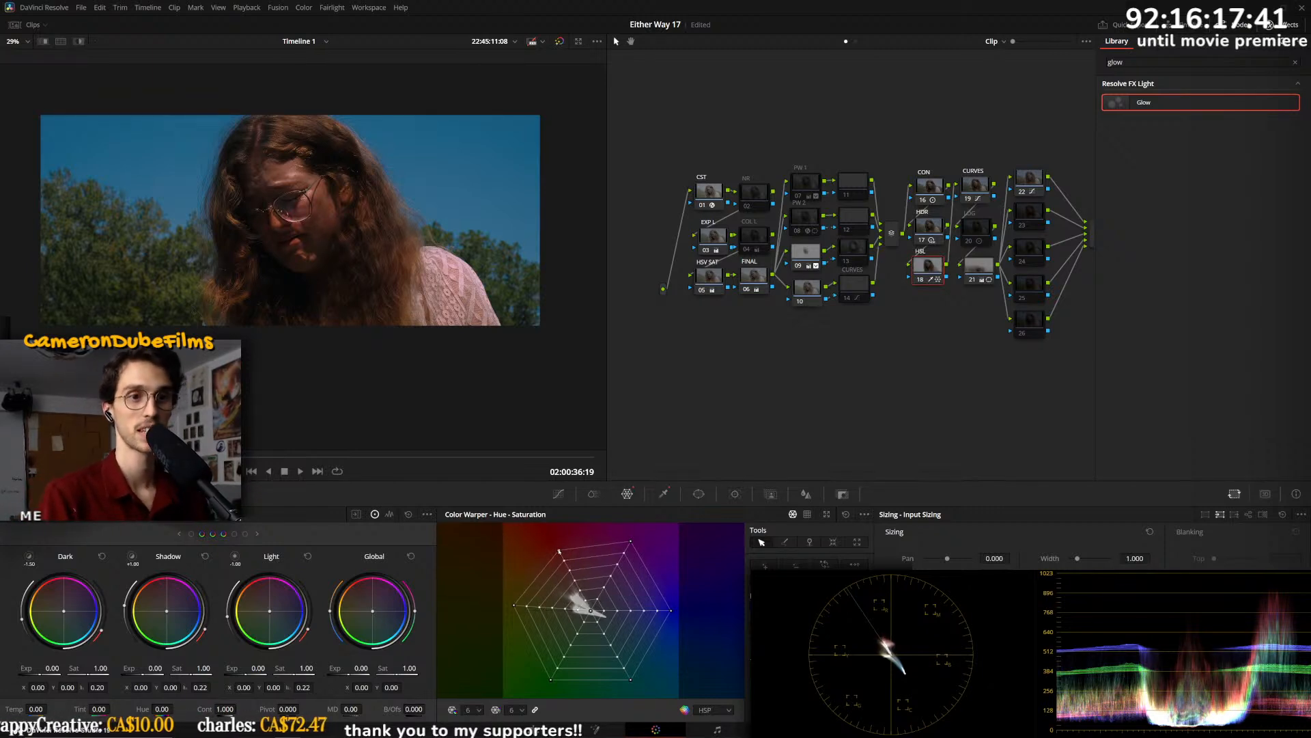
# - Compare the HSL node on and off and reset its two moved Color Warper points
pyautogui.hotkey('alt', 'Tab')
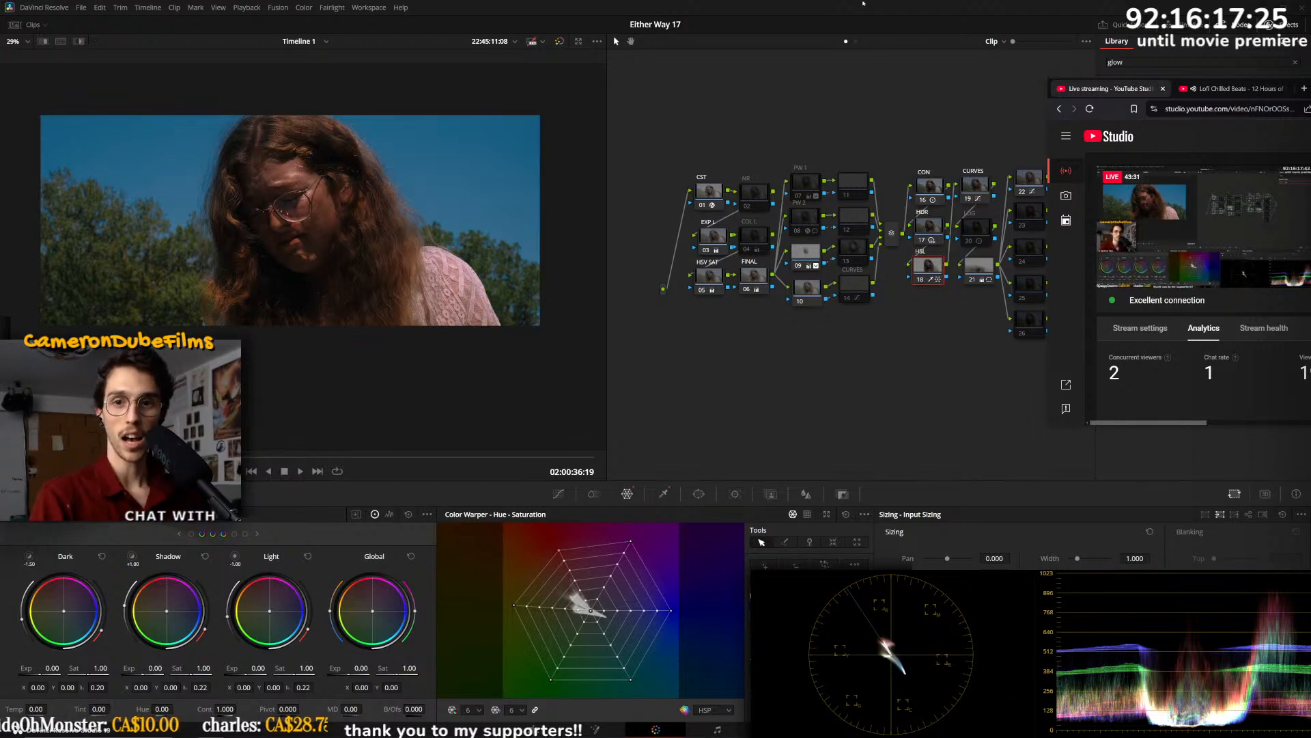
pyautogui.click(767, 103)
pyautogui.hotkey('shift', 'z')
pyautogui.hotkey('ctrl', 'd')
pyautogui.hotkey('ctrl', 'd')
pyautogui.hotkey('ctrl', 'd')
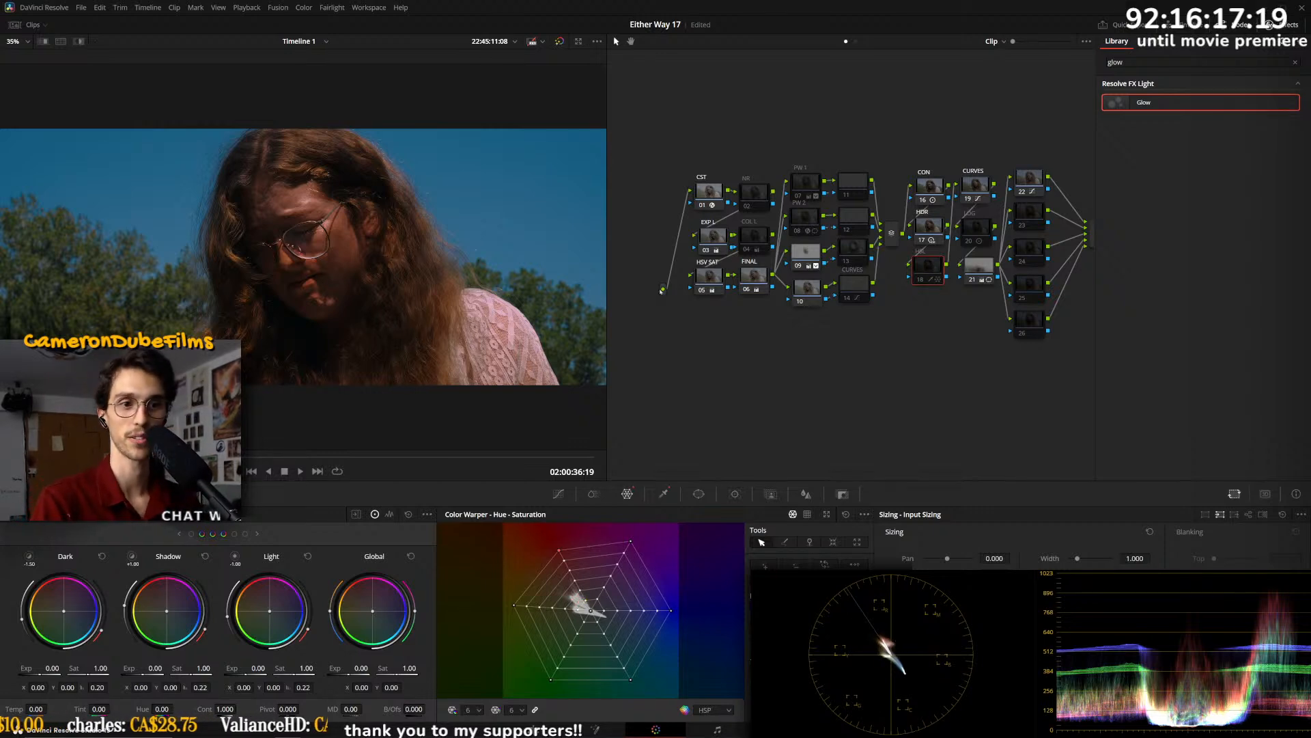
pyautogui.hotkey('ctrl', 'd')
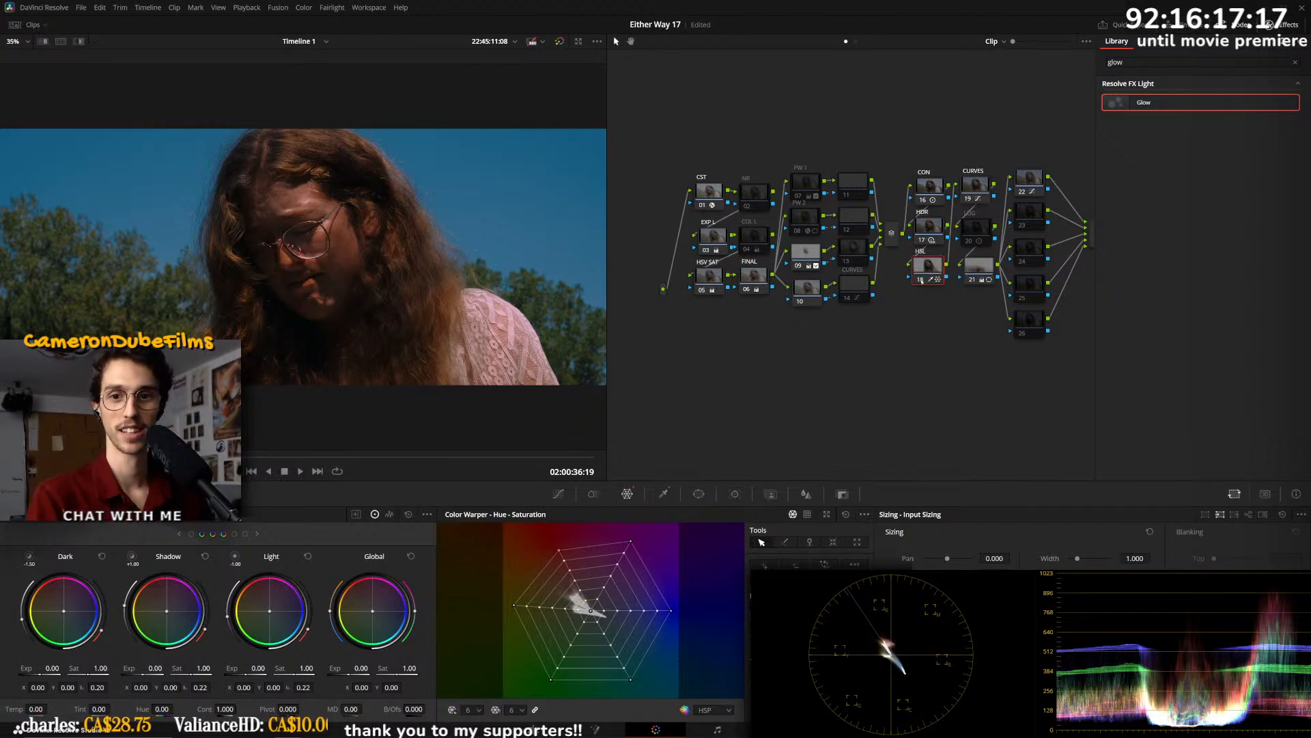
pyautogui.doubleClick(559, 551)
pyautogui.doubleClick(513, 604)
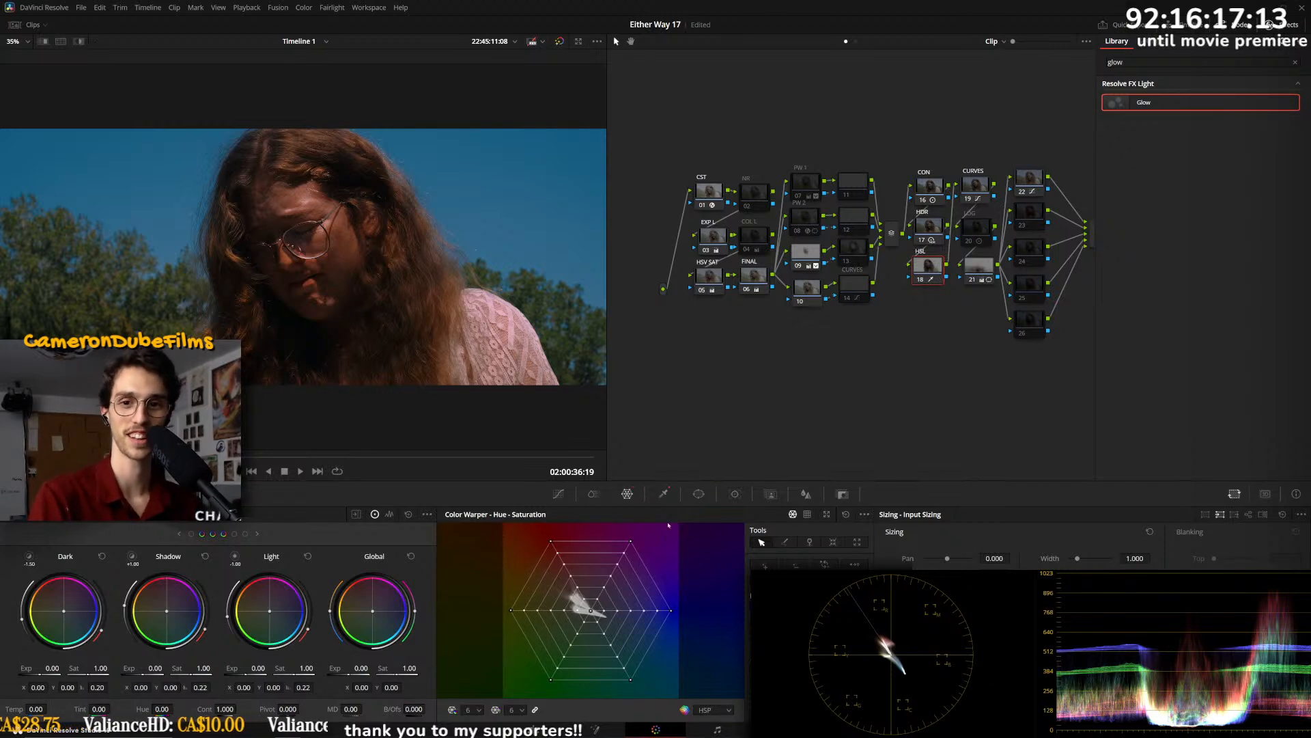
# - Resample the HSL node's qualifier on the woman's cheek, narrowing the hue width to 6.4 and raising the luminance high to 100
pyautogui.click(664, 493)
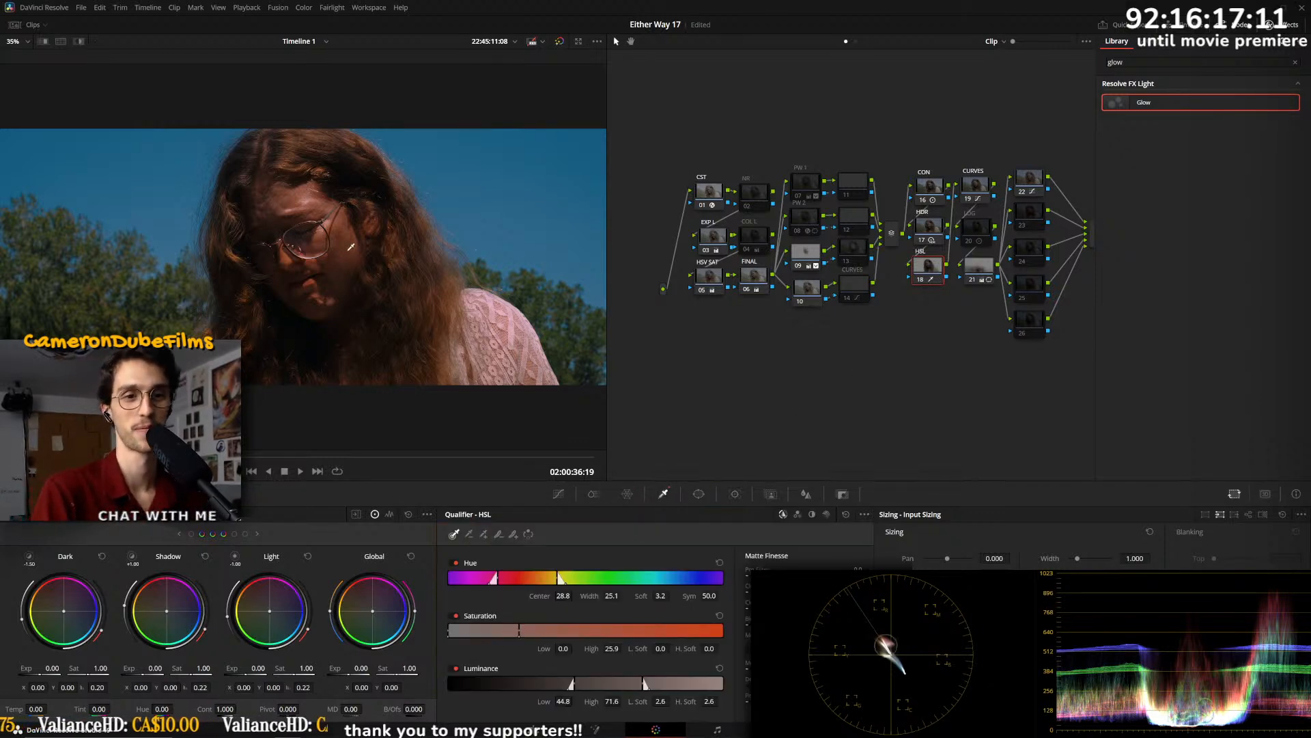
pyautogui.click(350, 258)
pyautogui.hotkey('shift', 'h')
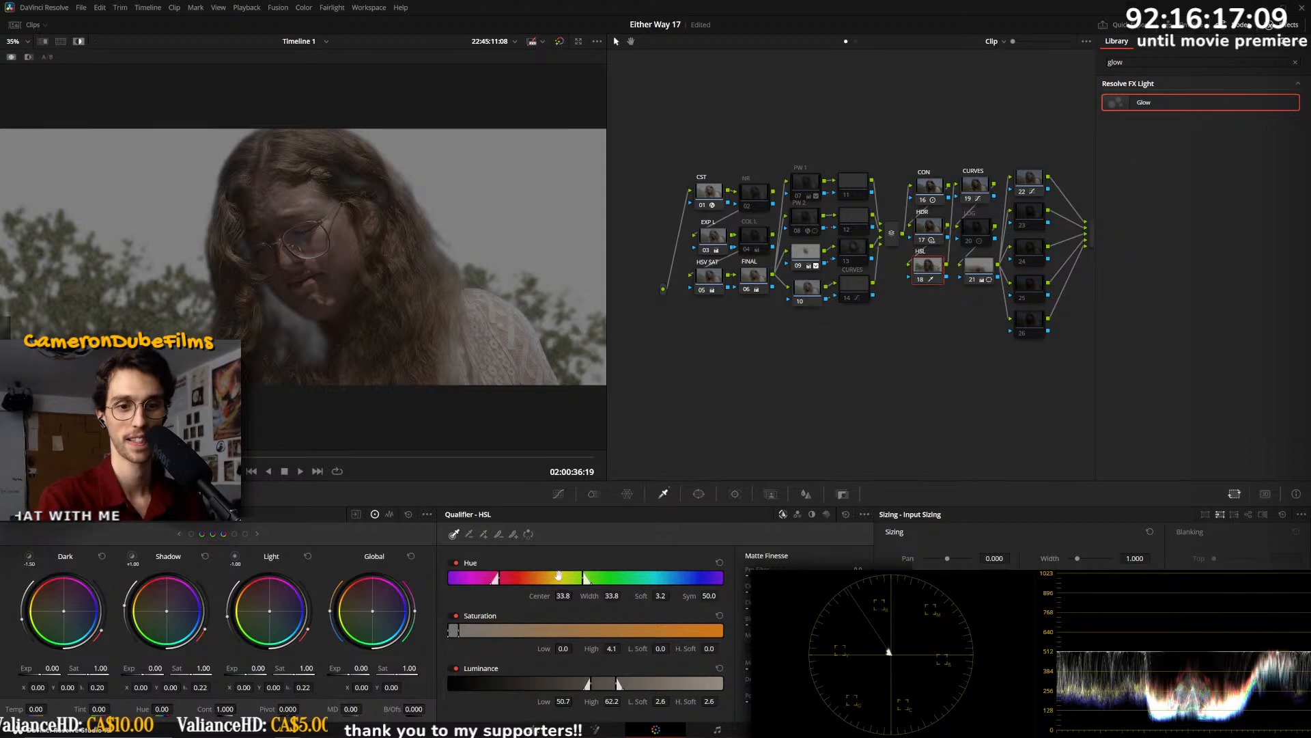
pyautogui.moveTo(584, 578); pyautogui.dragTo(540, 581)
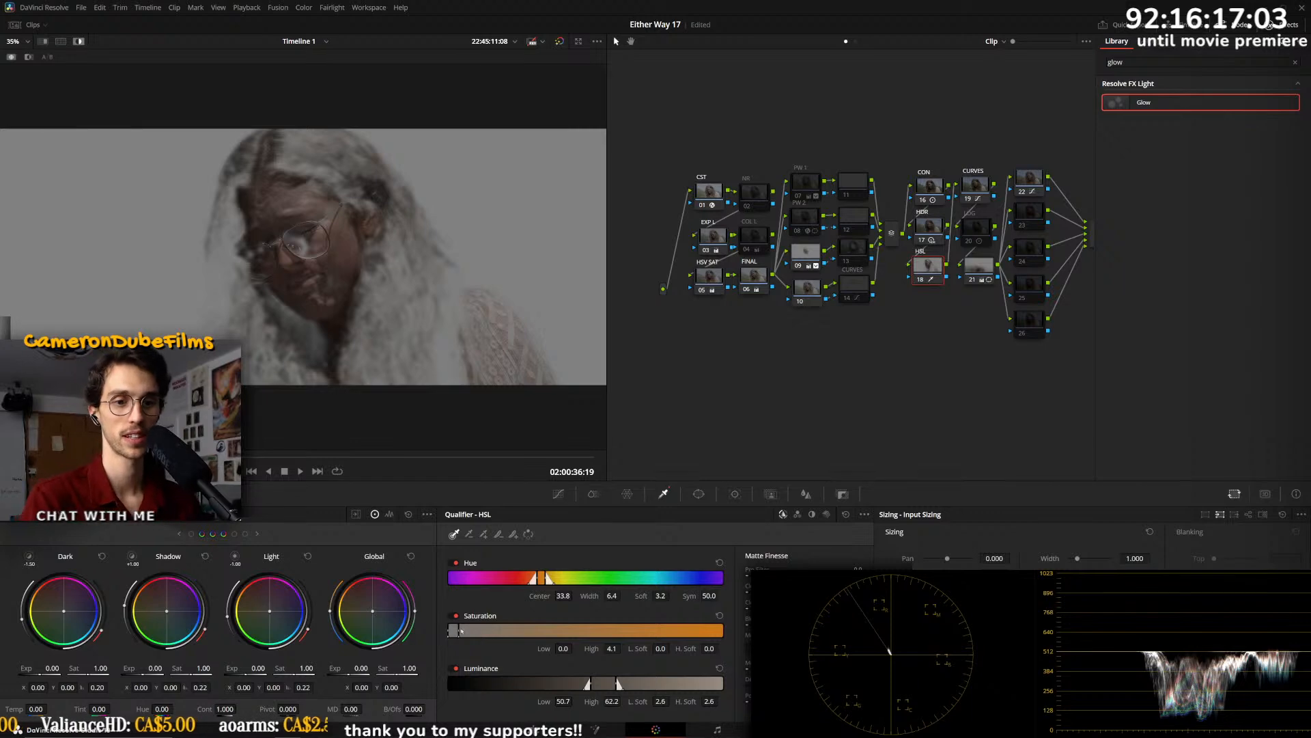
pyautogui.moveTo(617, 682); pyautogui.dragTo(722, 683)
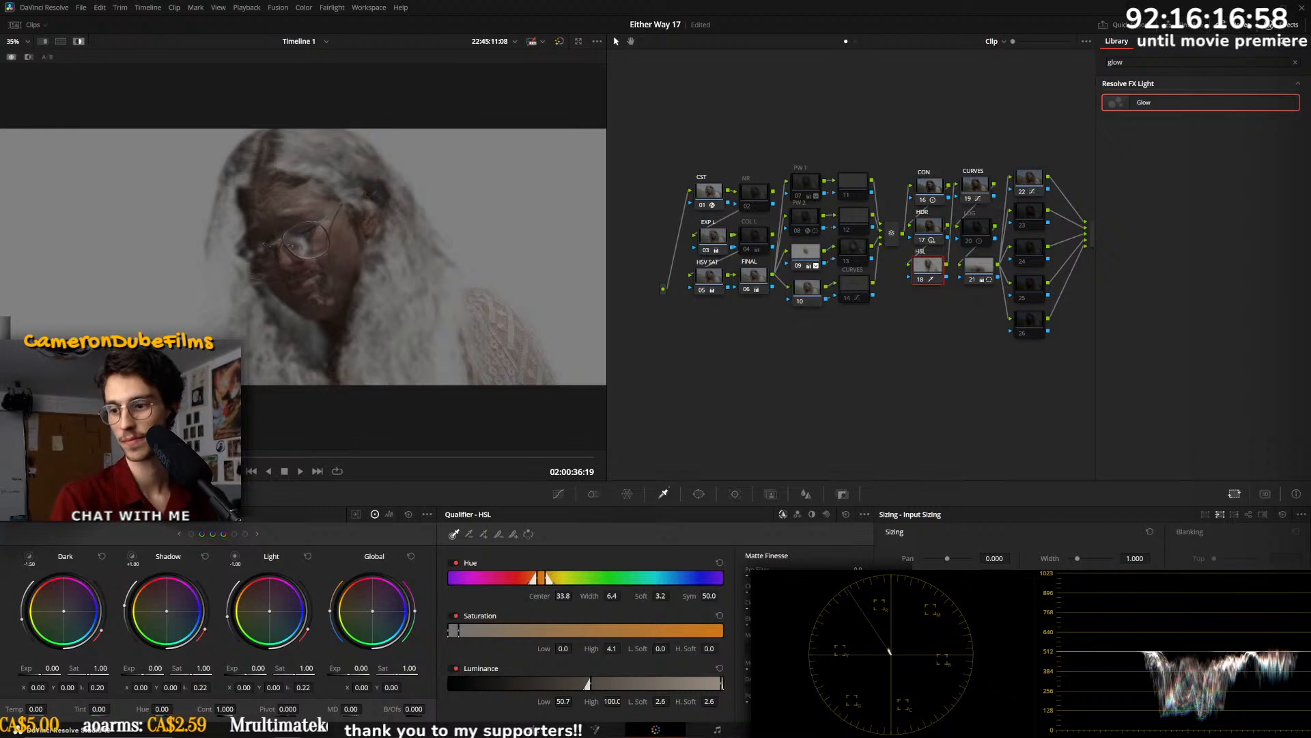
pyautogui.hotkey('alt', 'Tab')
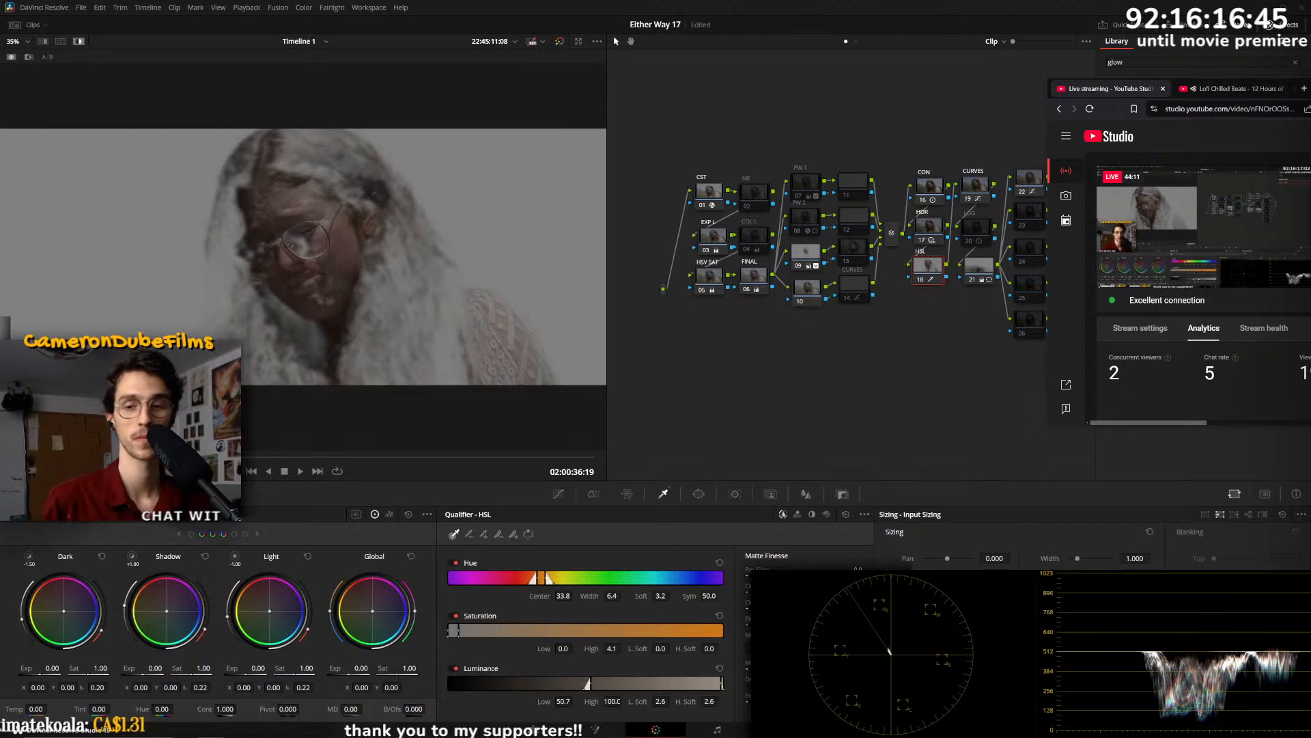
pyautogui.click(765, 4)
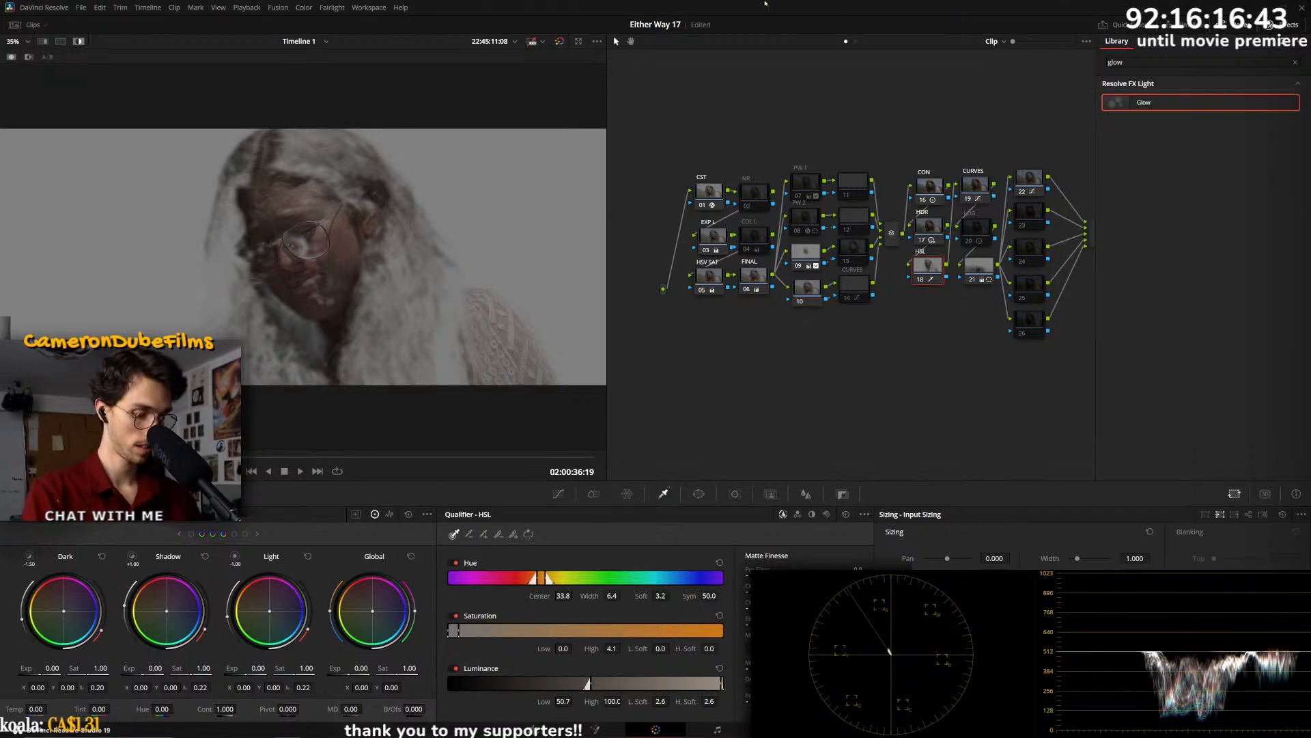
pyautogui.hotkey('shift', 'h')
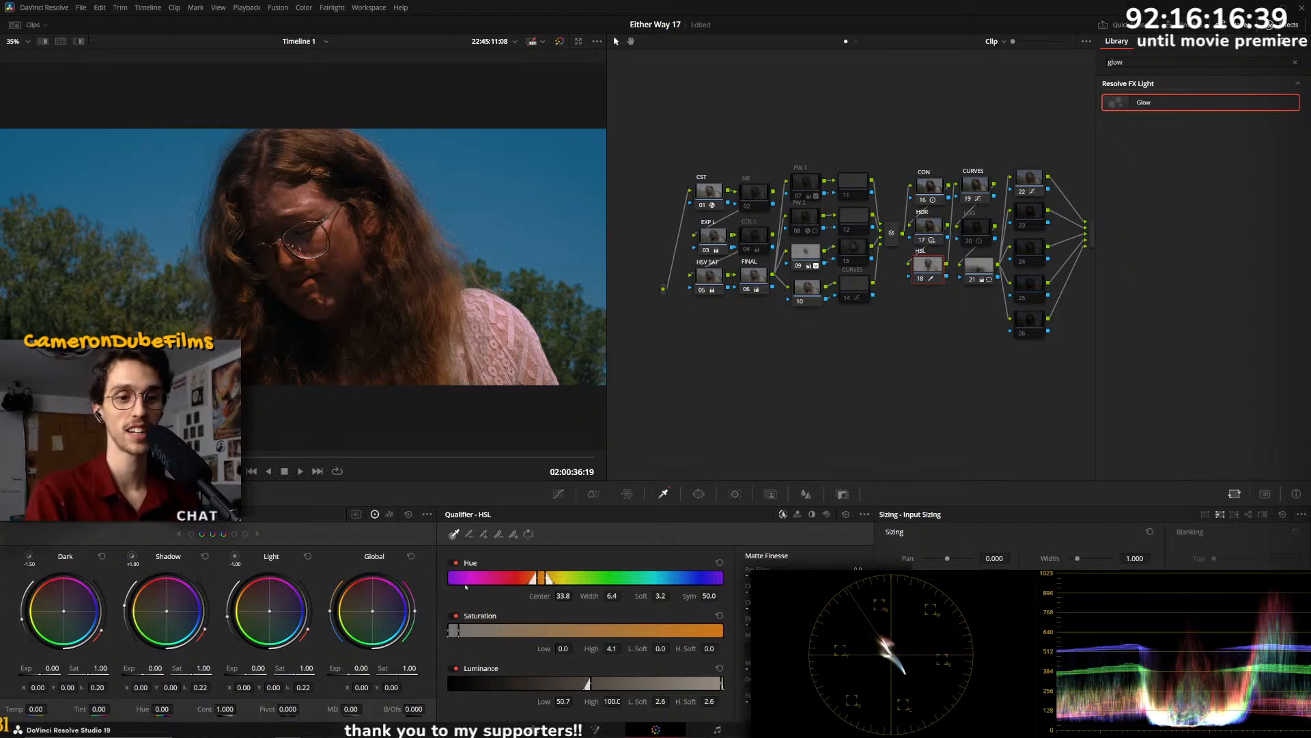
# - Try a slight Global wheel colour shift on the HSL node and compare the whole grade on and off
pyautogui.moveTo(372, 611); pyautogui.dragTo(372, 611)
pyautogui.hotkey('shift', 'd')
pyautogui.hotkey('shift', 'd')
pyautogui.hotkey('shift', 'd')
pyautogui.hotkey('shift', 'd')
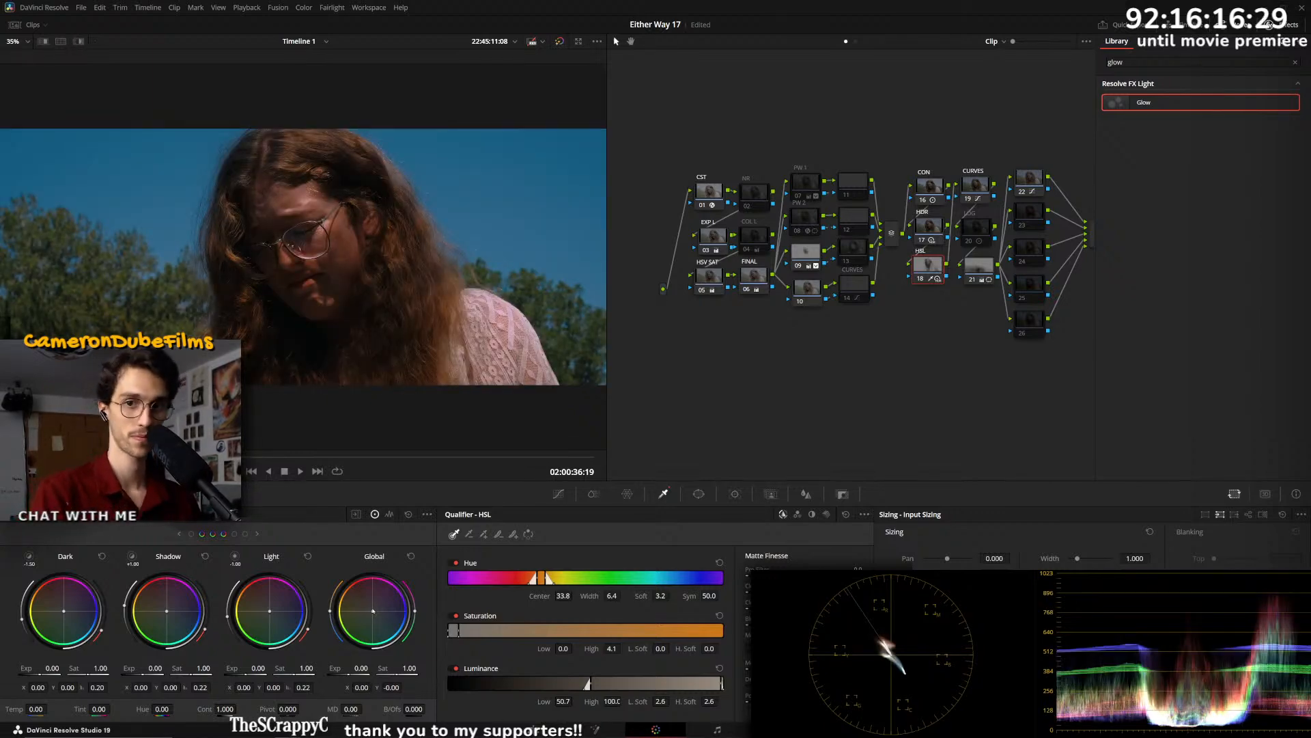
# - Compare the close-up repeatedly with the HSL node enabled and disabled
pyautogui.hotkey('ctrl', 'd')
pyautogui.hotkey('ctrl', 'd')
pyautogui.hotkey('ctrl', 'd')
pyautogui.hotkey('ctrl', 'd')
pyautogui.hotkey('ctrl', 'd')
pyautogui.hotkey('ctrl', 'd')
pyautogui.hotkey('ctrl', 'd')
pyautogui.hotkey('ctrl', 'd')
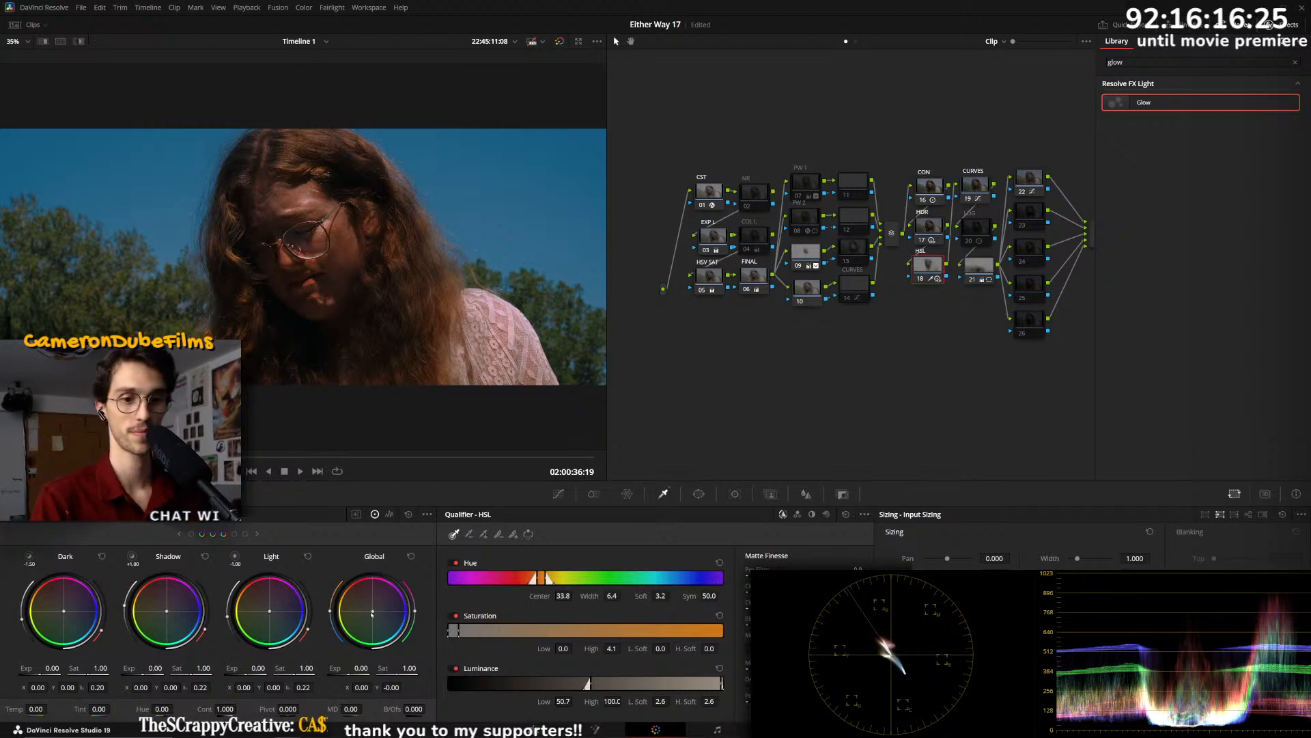
# - Try small colour shifts on the Light and Shadow wheels of the HSL node and reset them
pyautogui.moveTo(271, 611); pyautogui.dragTo(271, 615)
pyautogui.doubleClick(267, 611)
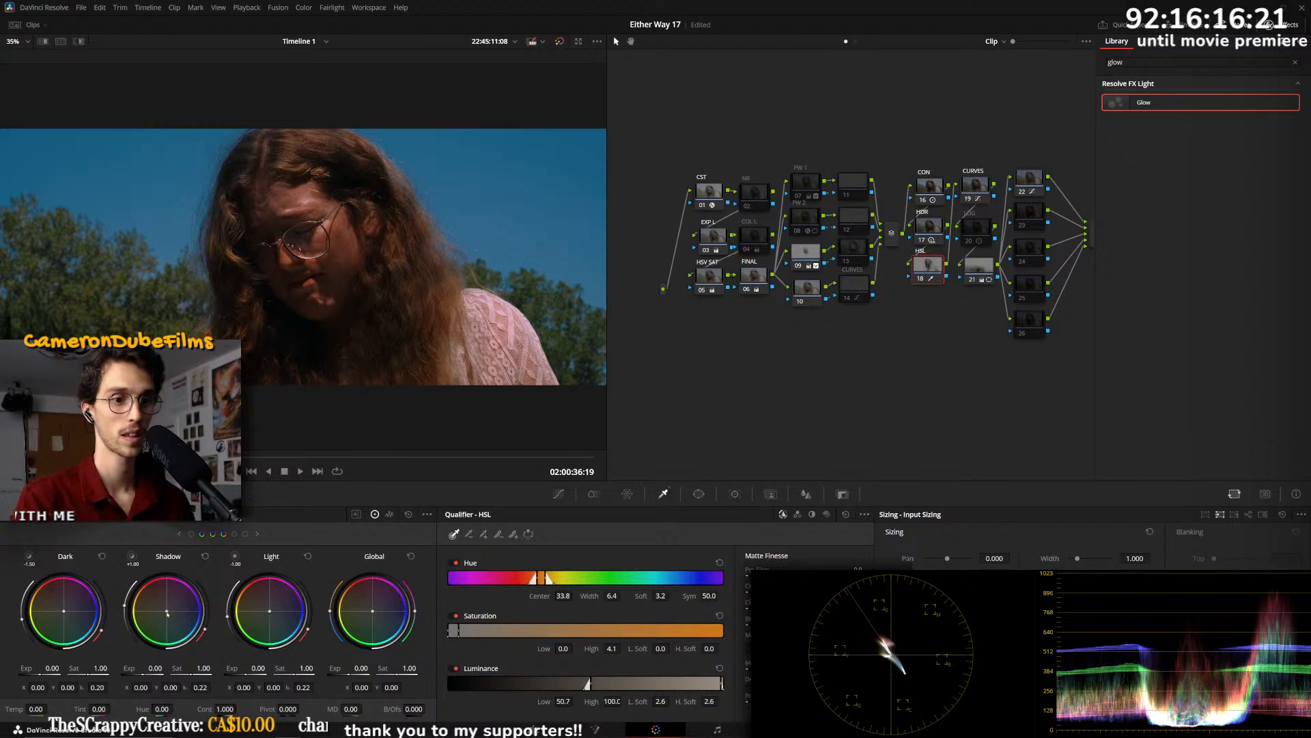
pyautogui.moveTo(167, 610); pyautogui.dragTo(167, 611)
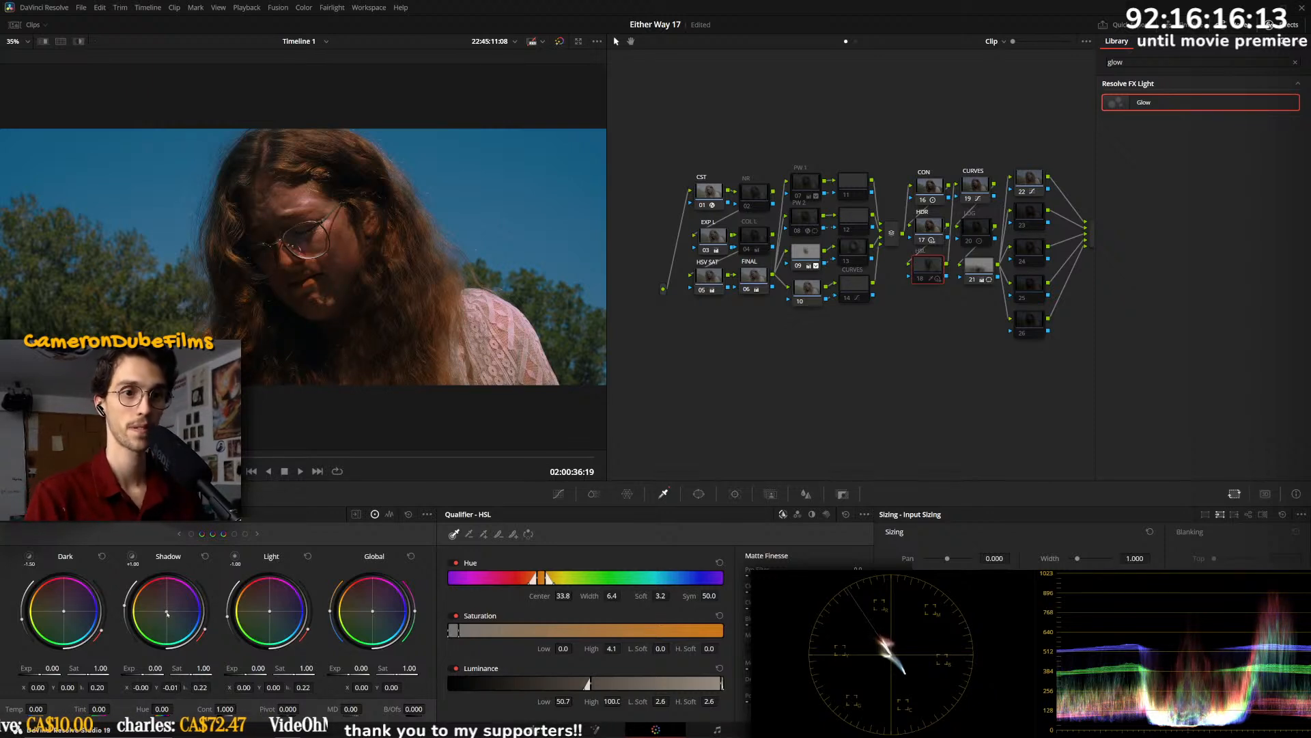
pyautogui.hotkey('ctrl', 'd')
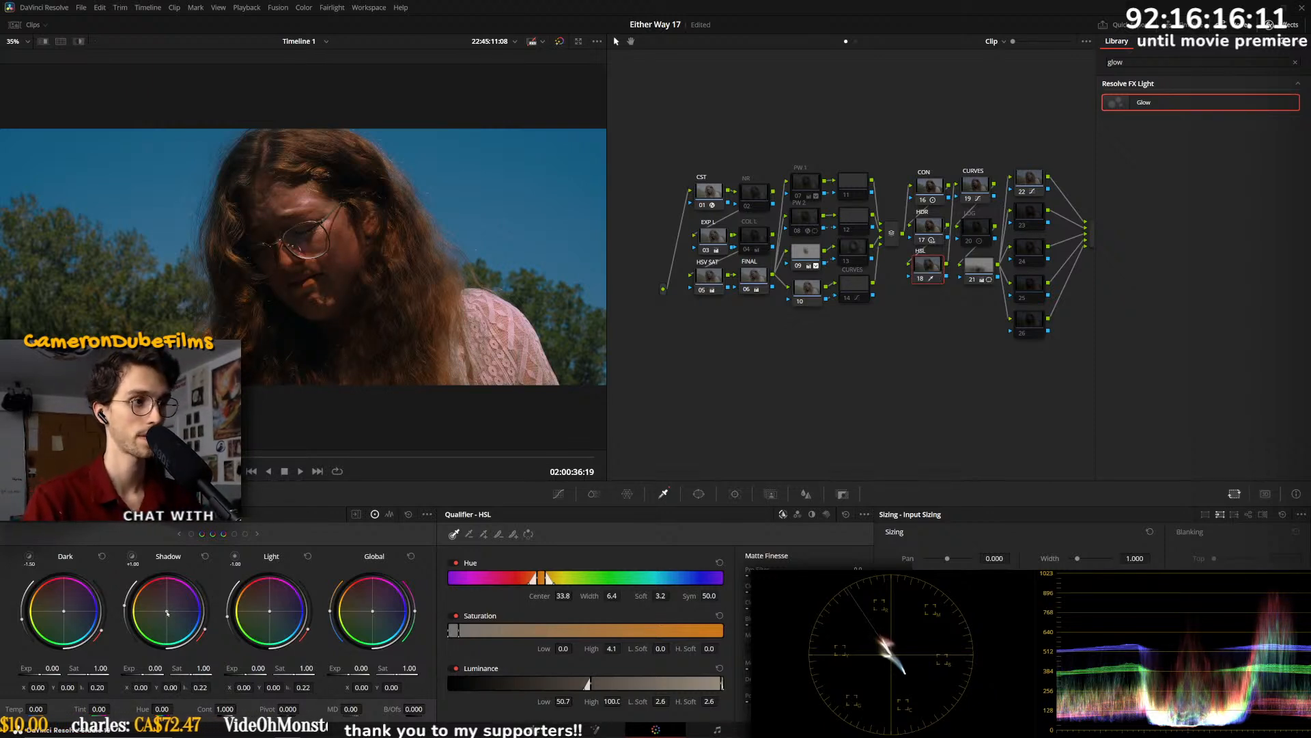
# - Play a short stretch of the close-up and check node 21's effect on and off
pyautogui.press('space')
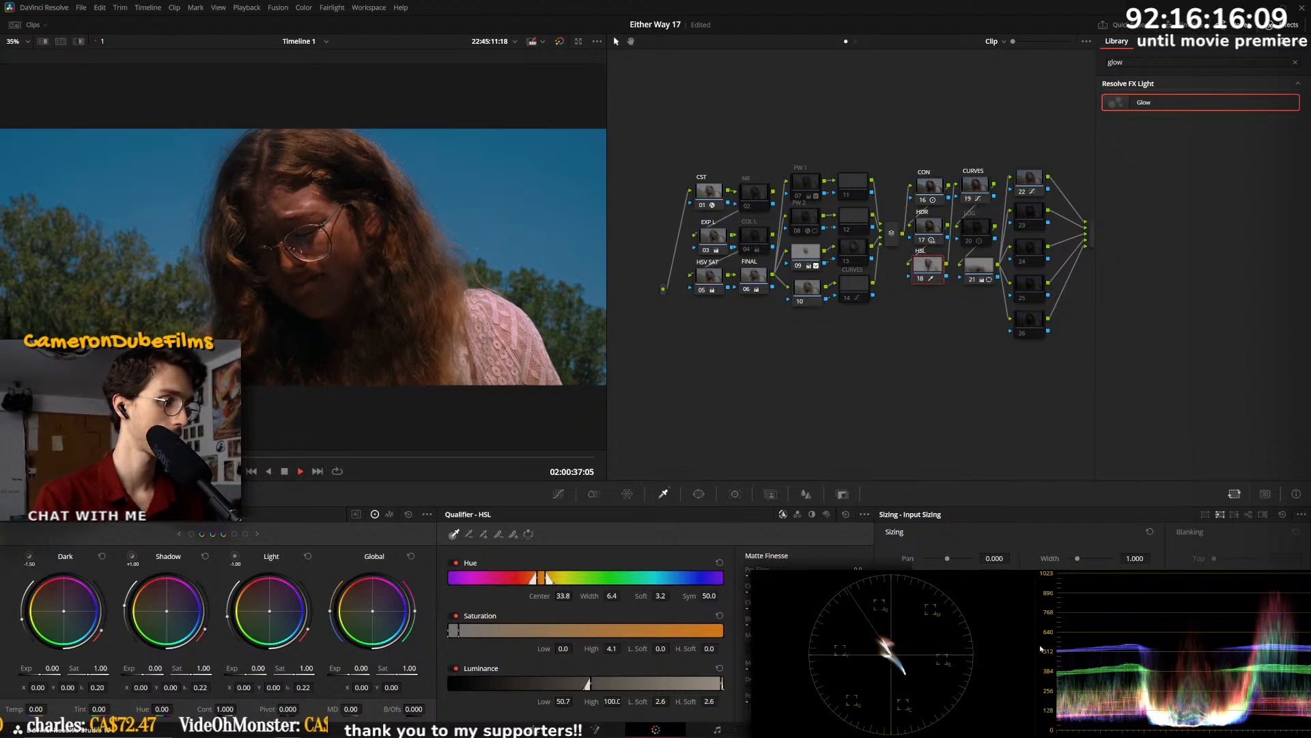
pyautogui.press('space')
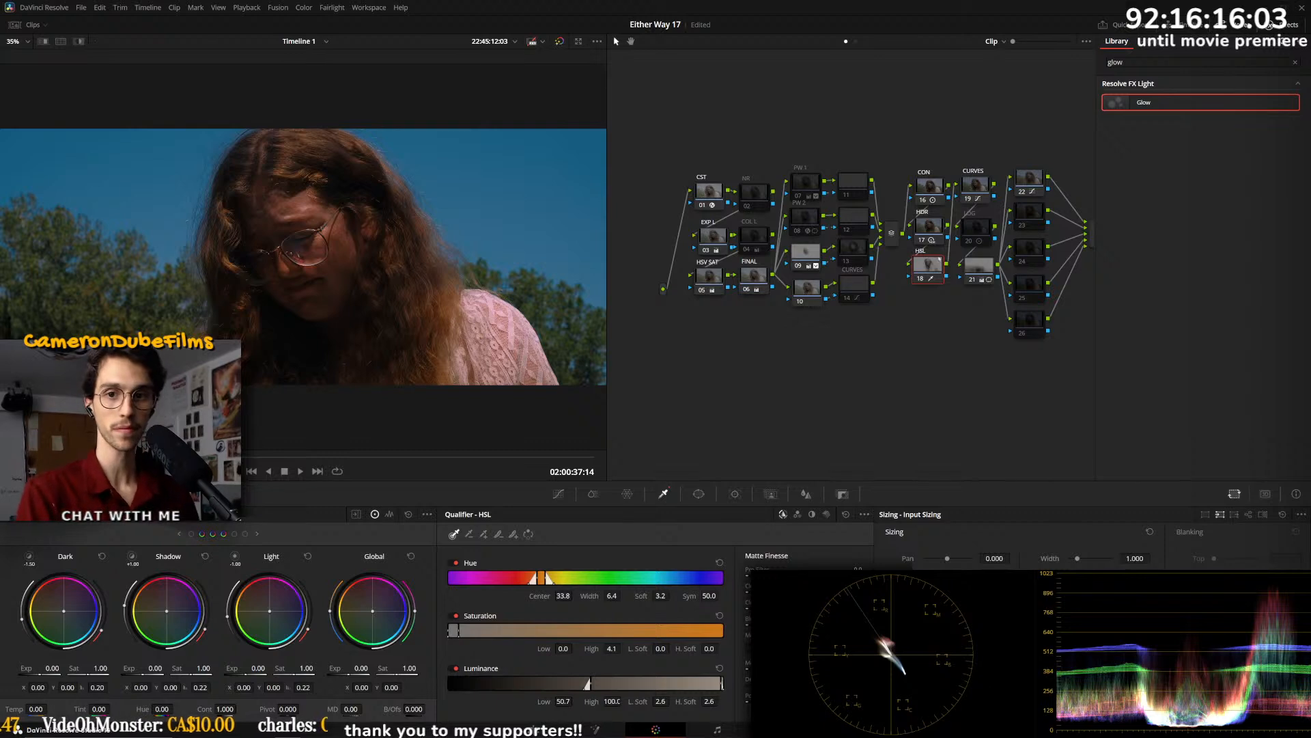
pyautogui.click(978, 268)
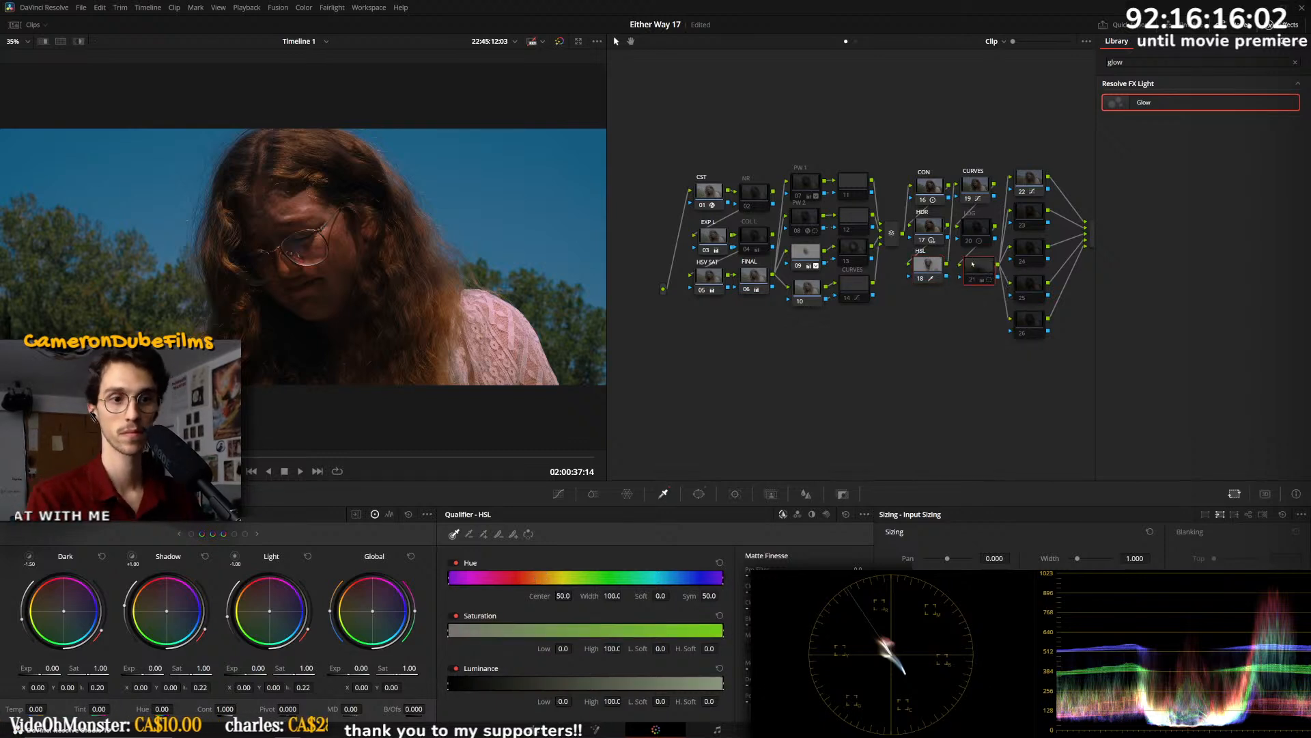
pyautogui.click(922, 265)
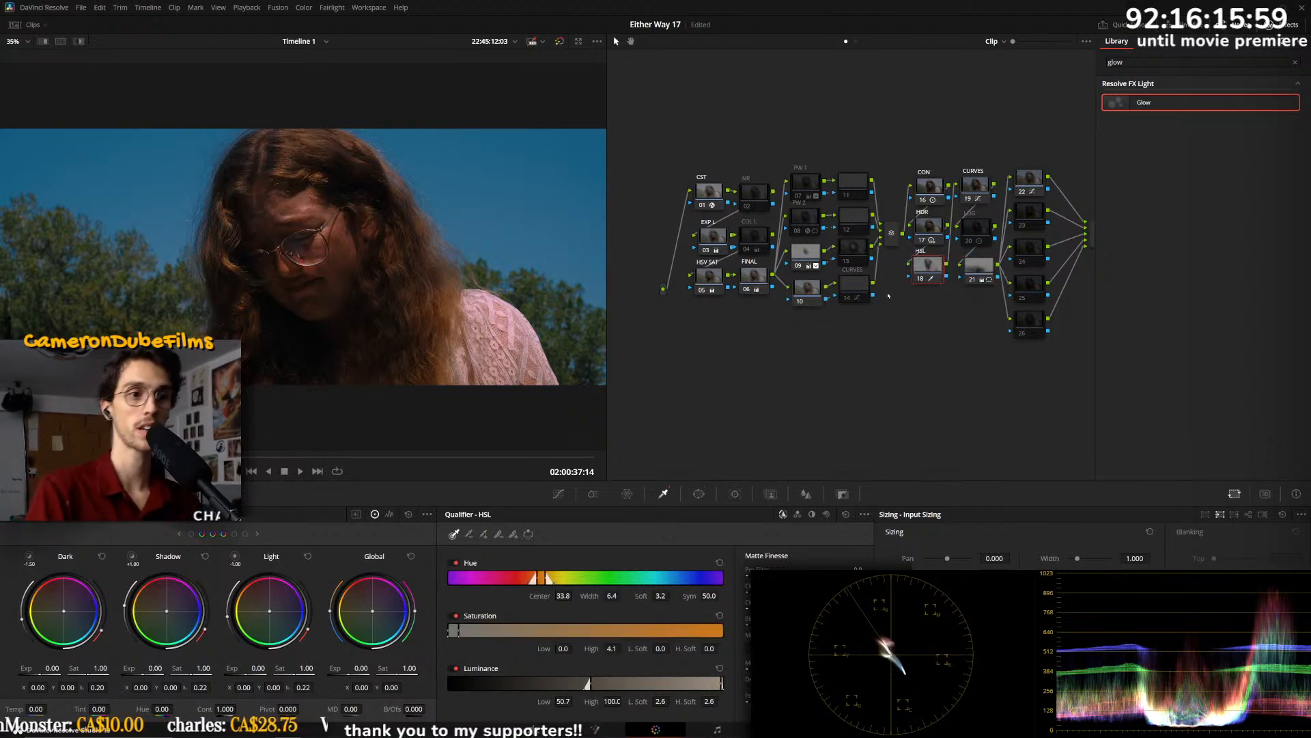
# - Compare the close-up with node 22 disabled and enabled, and select node 37 further along the tree
pyautogui.click(979, 183)
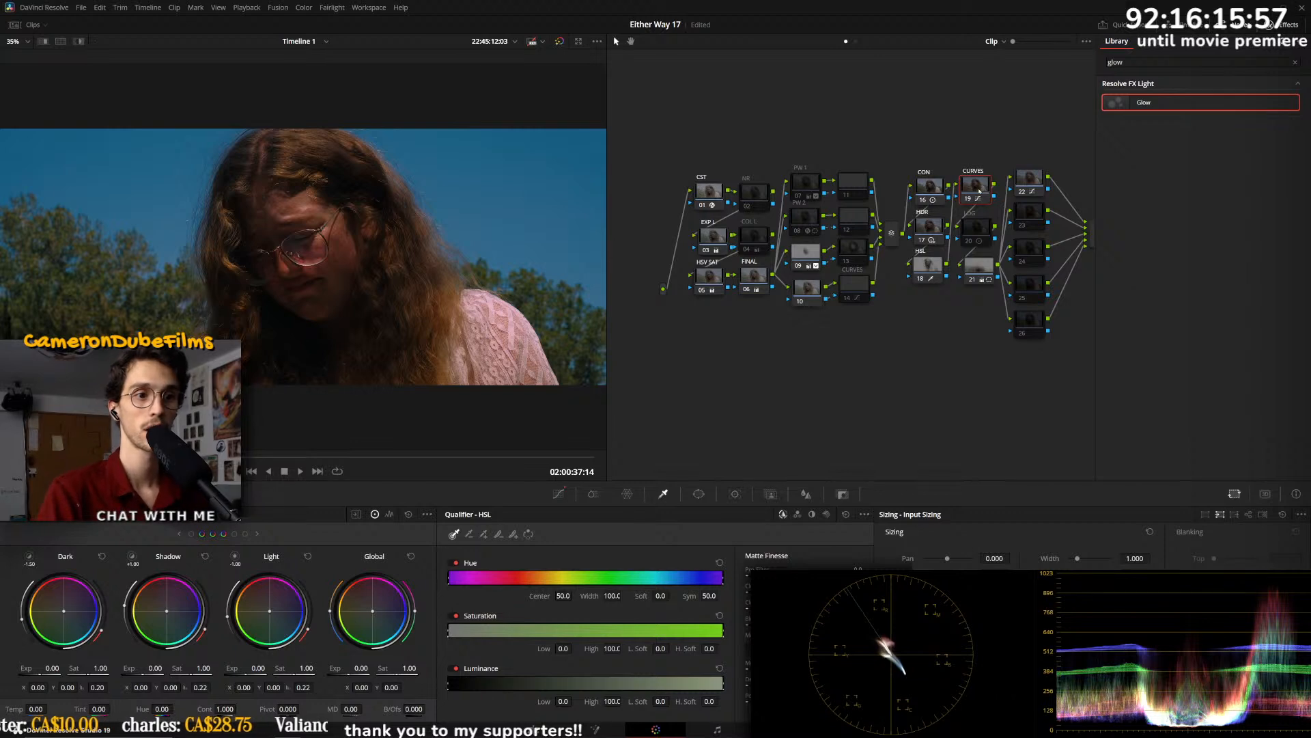
pyautogui.click(1033, 183)
pyautogui.hotkey('ctrl', 'd')
pyautogui.hotkey('ctrl', 'd')
pyautogui.moveTo(916, 361); pyautogui.dragTo(779, 371)
pyautogui.moveTo(878, 368); pyautogui.dragTo(827, 399)
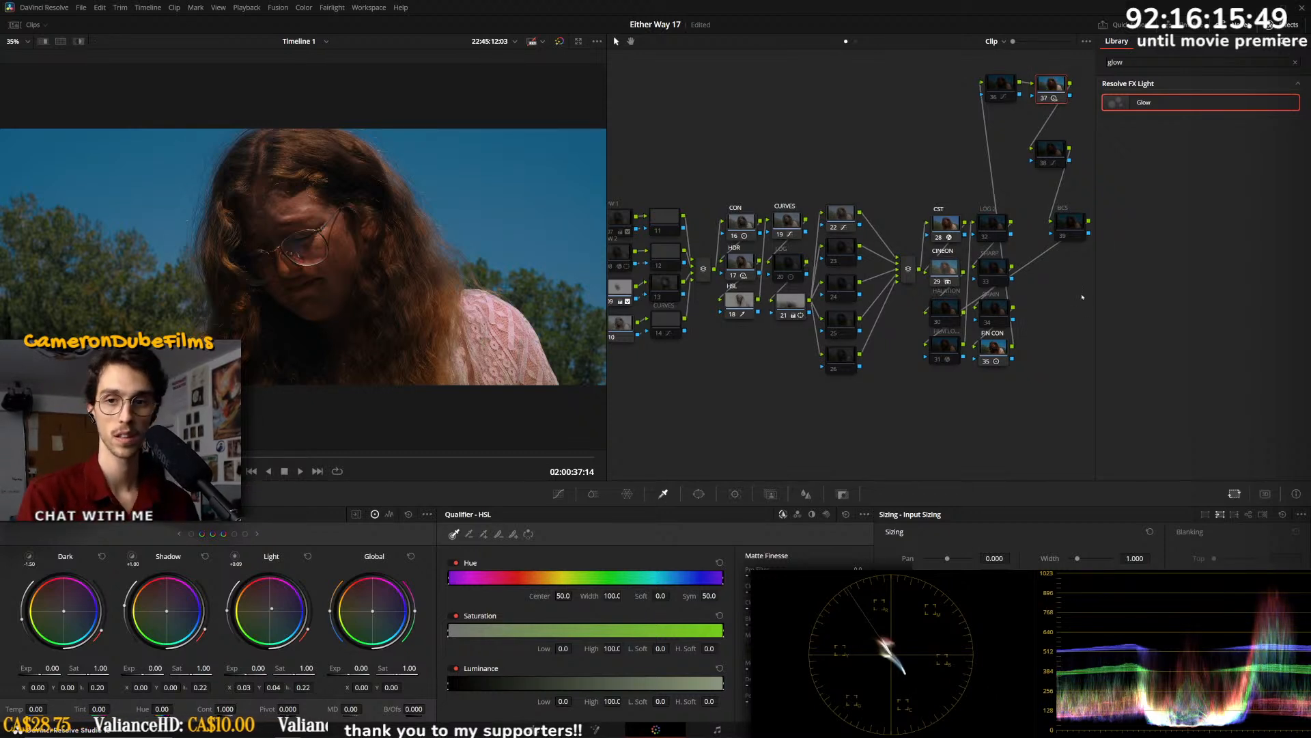
pyautogui.scroll(1, 1059, 355)
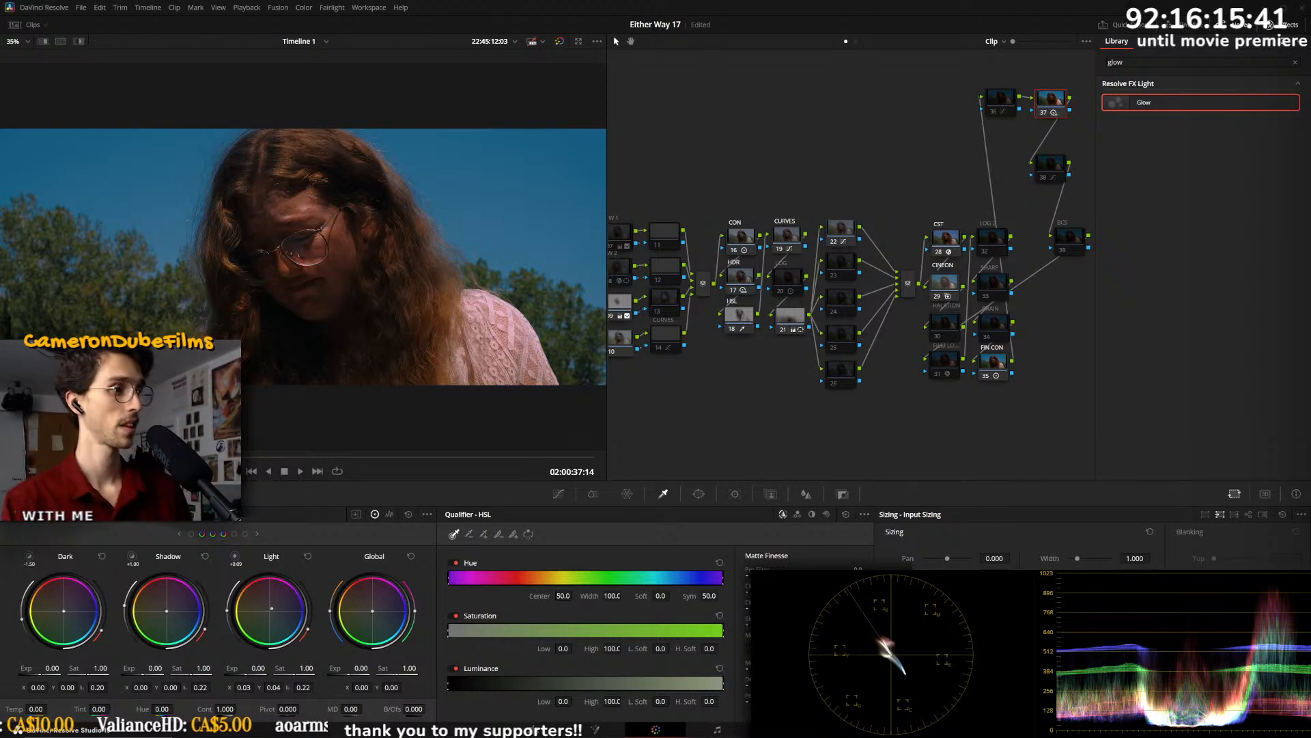
# - Carry the close-up's grade over to the following shot of the woman and compare it with that shot's old grade
pyautogui.press('Down')
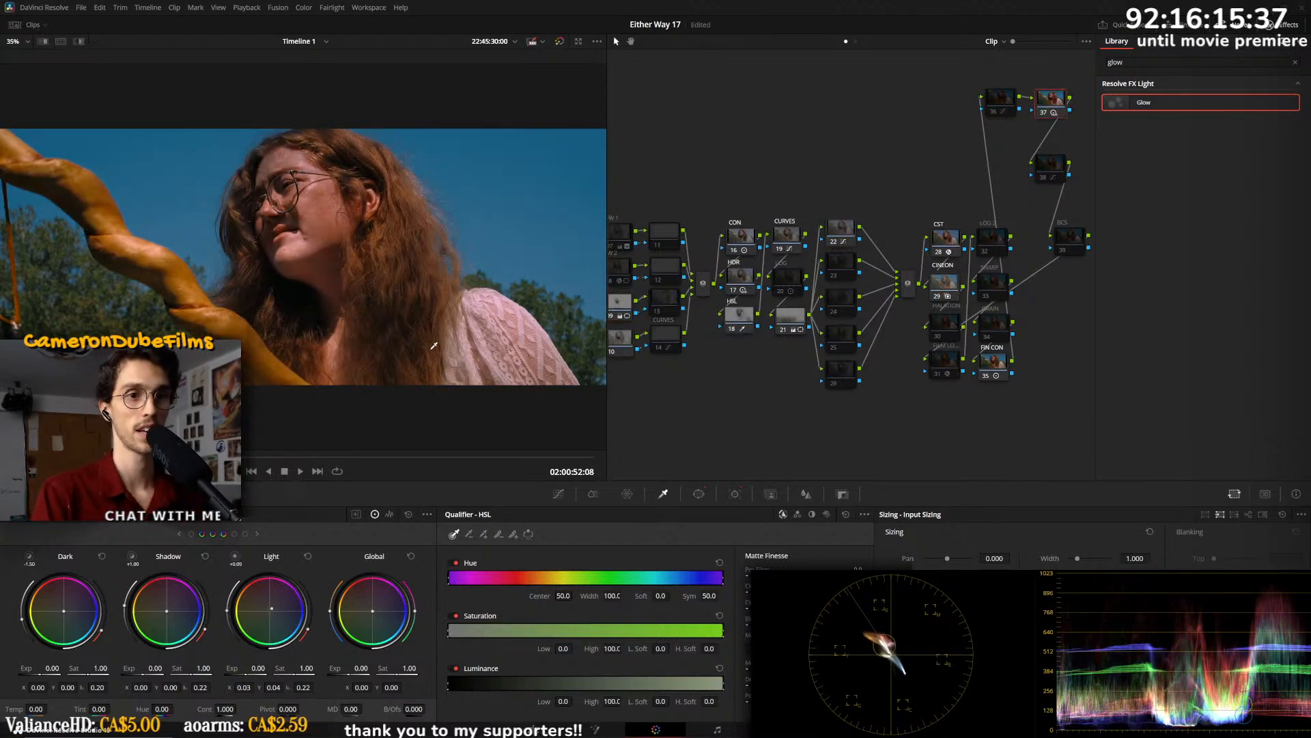
pyautogui.hotkey('ctrl', 'z')
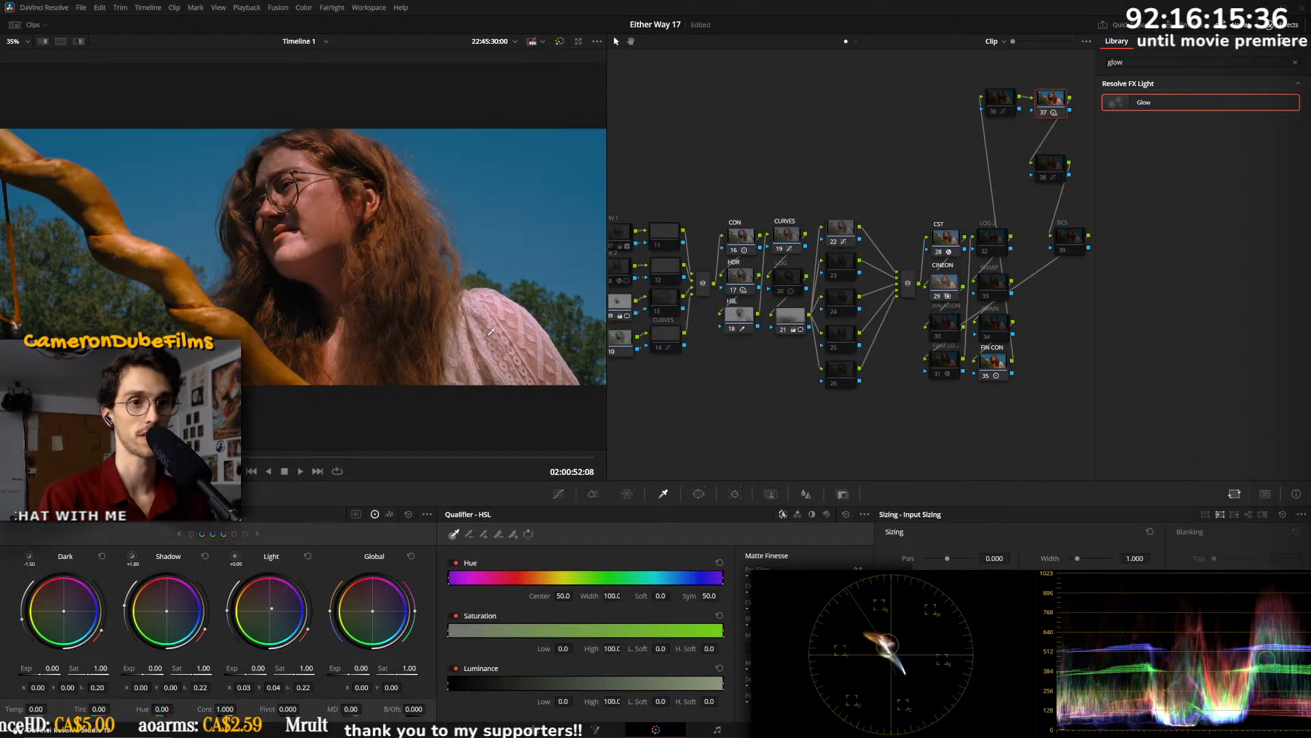
pyautogui.hotkey('ctrl', 'z')
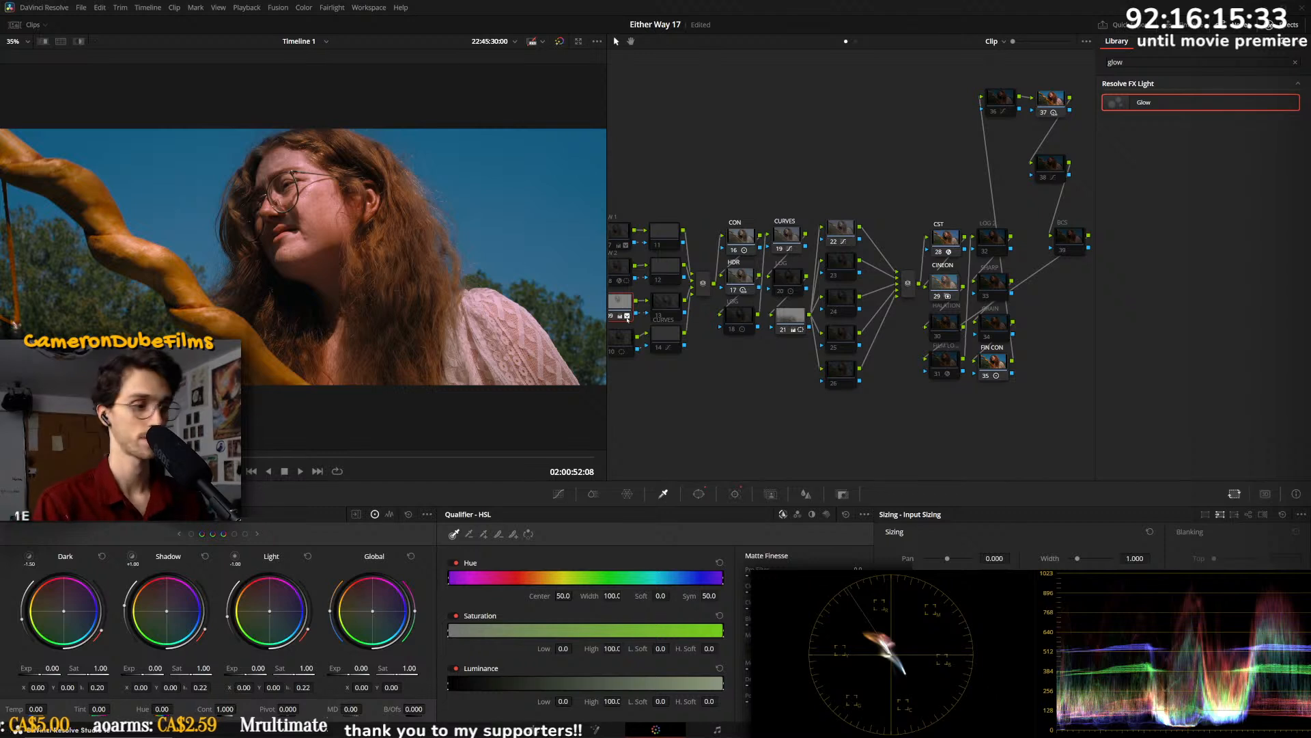
pyautogui.hotkey('ctrl', 'shift', 'z')
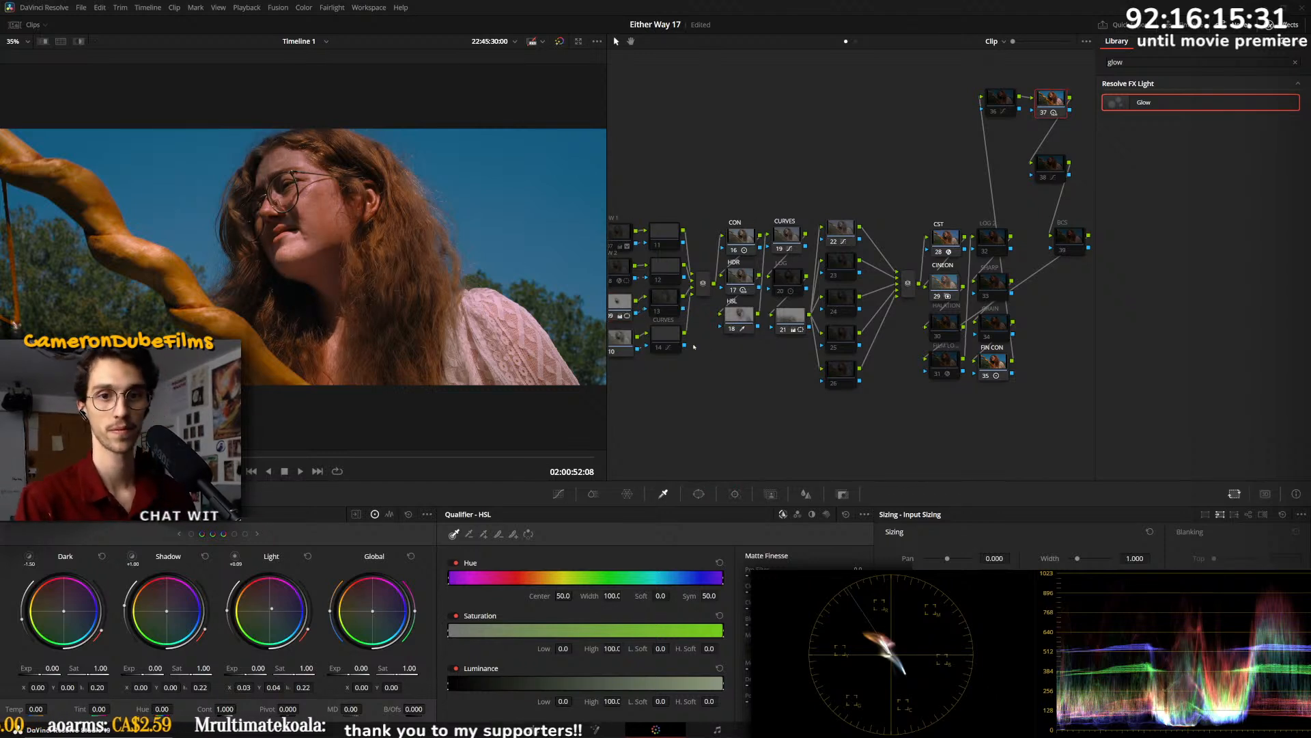
# - Play a short stretch of the shot with node 9 turned off
pyautogui.click(623, 336)
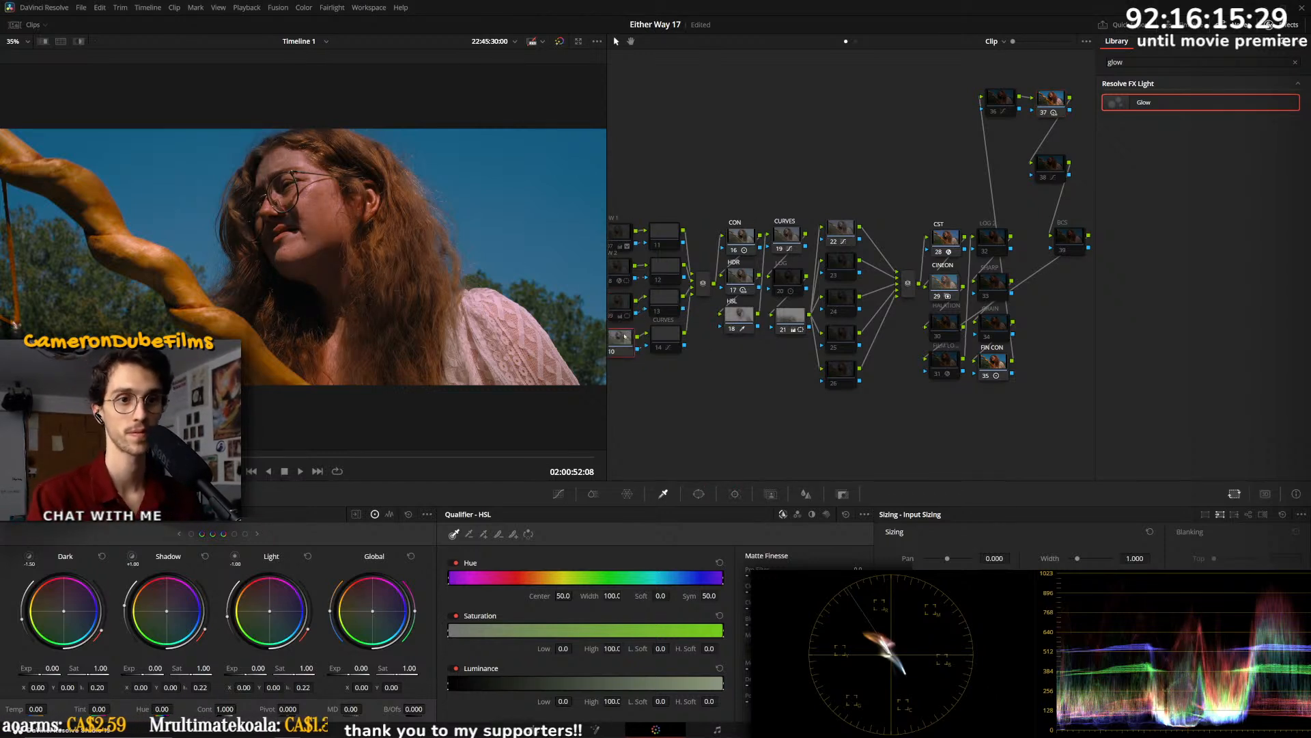
pyautogui.moveTo(712, 423); pyautogui.dragTo(758, 427)
pyautogui.press('space')
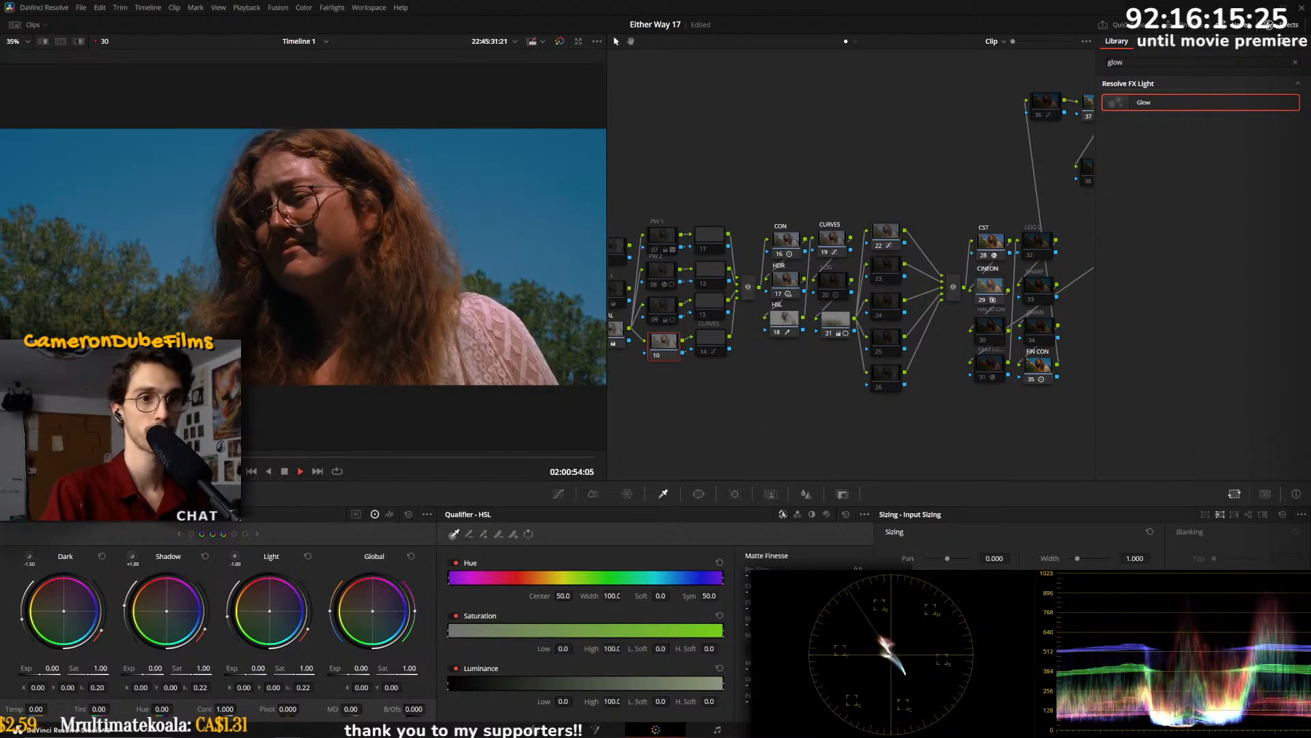
pyautogui.press('space')
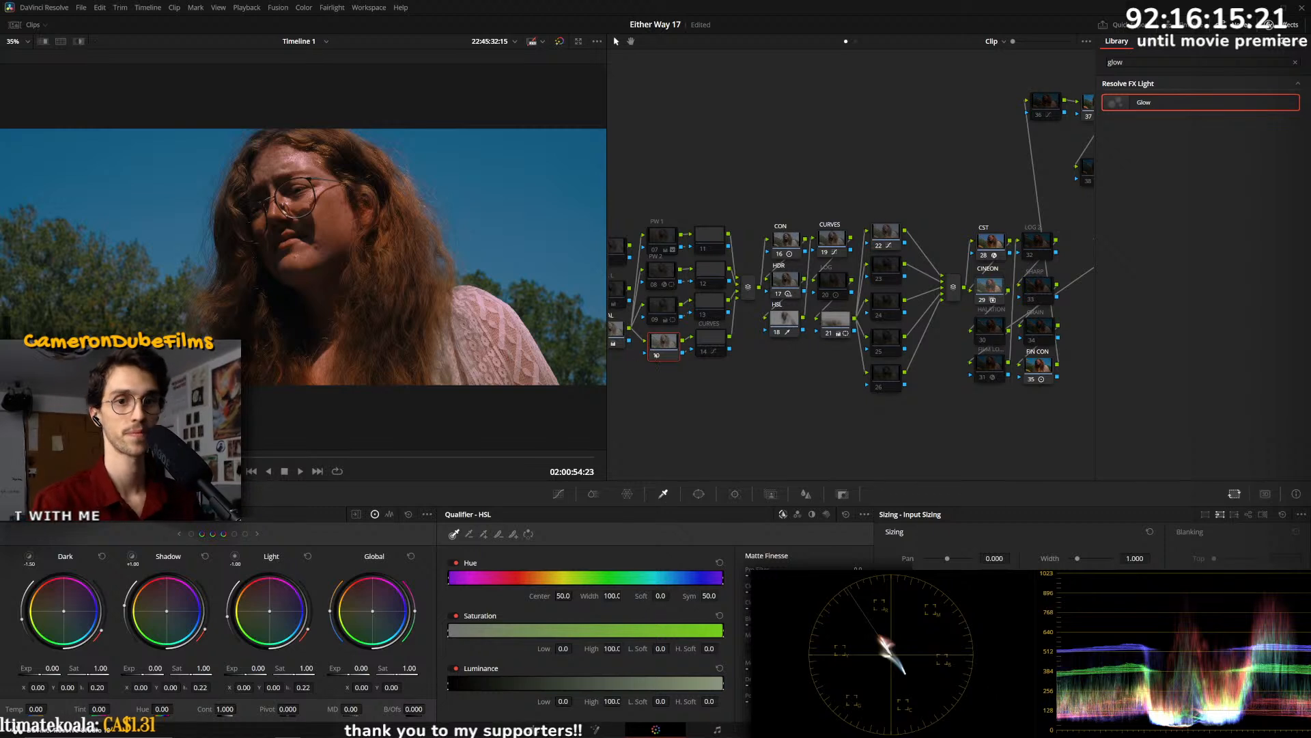
# - Turn node 9 back on and slightly lower its key output gain
pyautogui.click(662, 306)
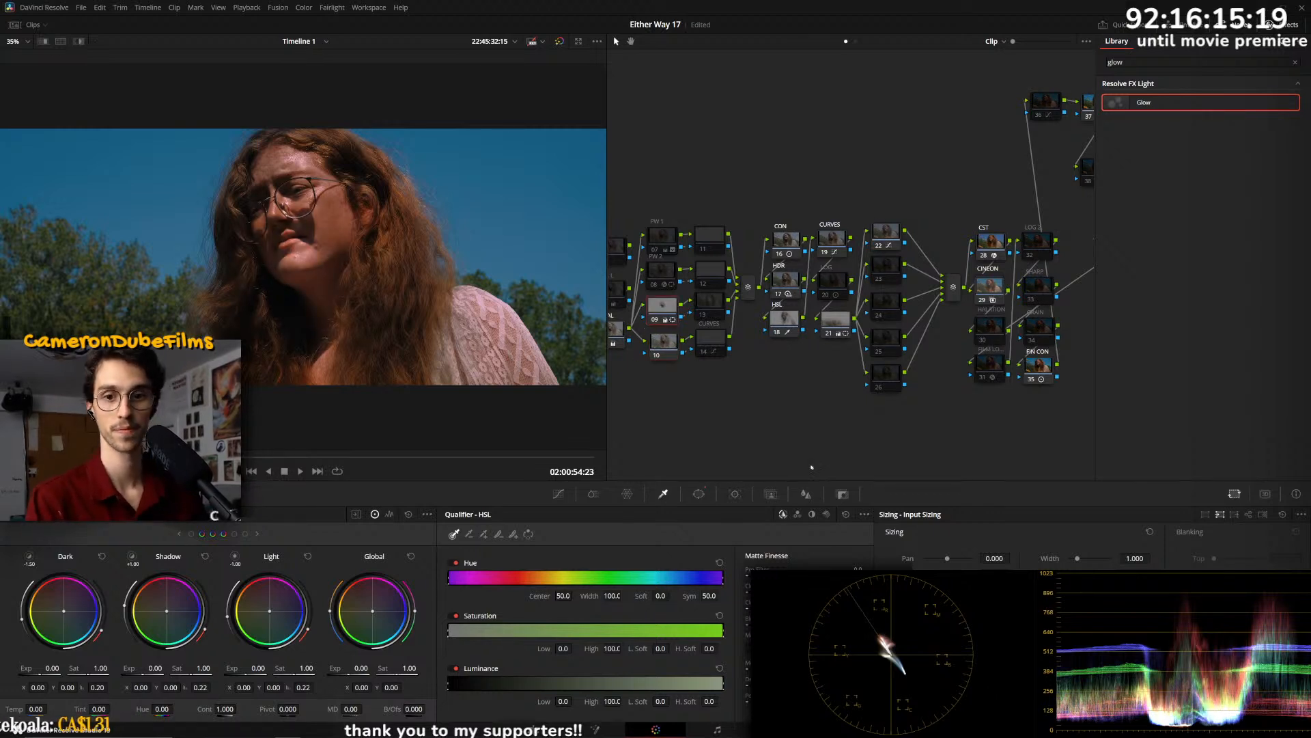
pyautogui.click(836, 496)
pyautogui.moveTo(761, 619)
pyautogui.mouseDown()
pyautogui.moveTo(724, 619)
pyautogui.moveTo(754, 619)
pyautogui.mouseUp()
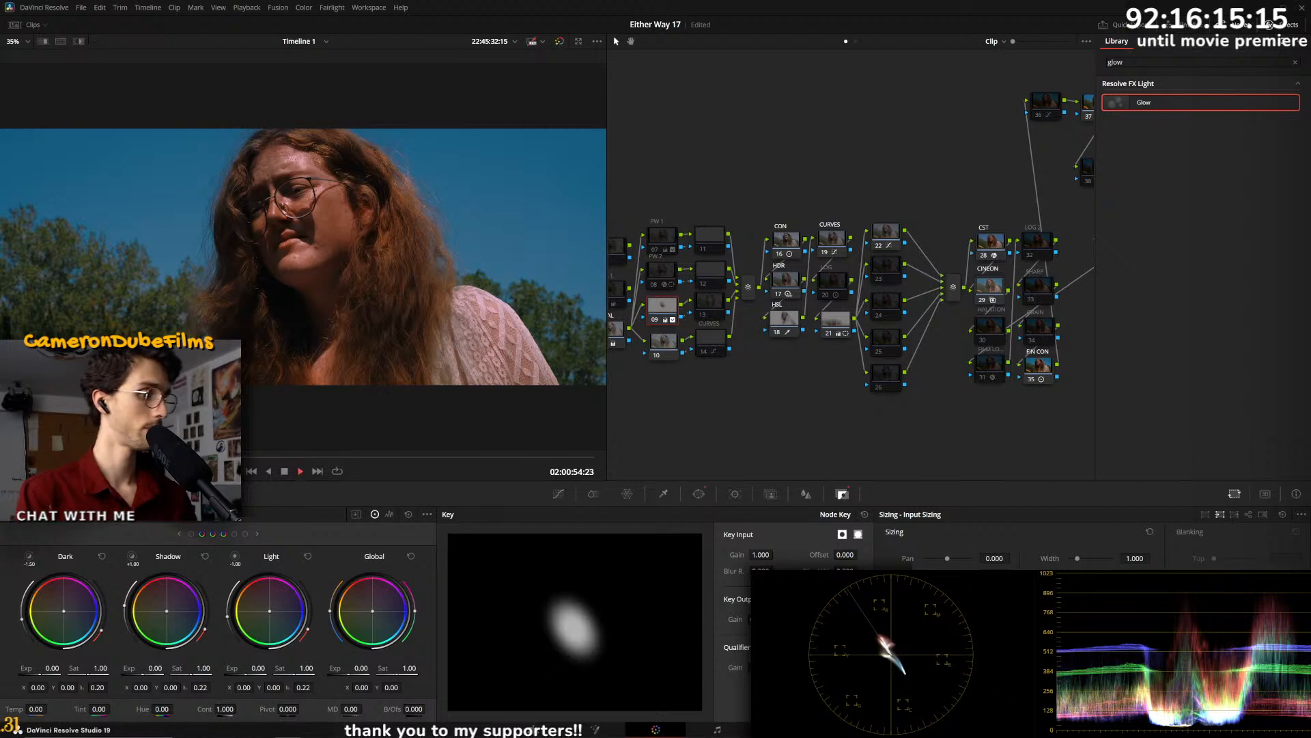
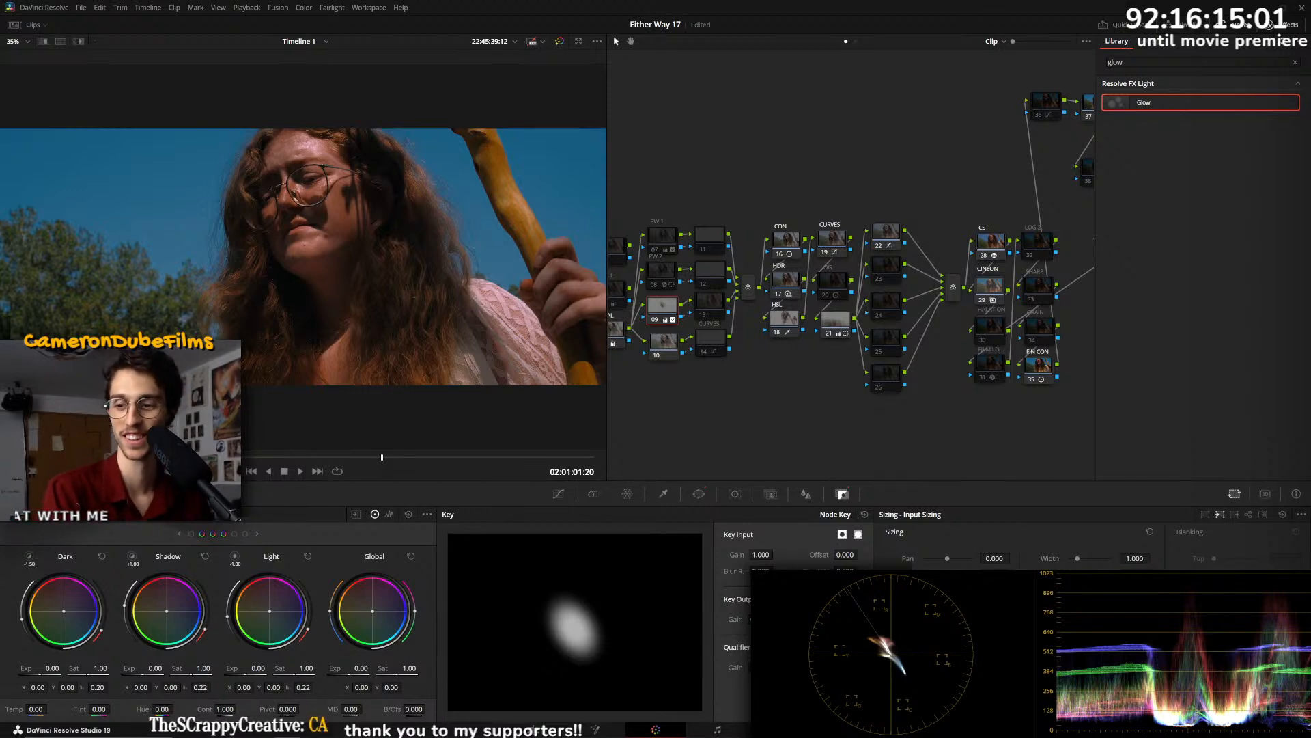
pyautogui.hotkey('alt', 'Tab')
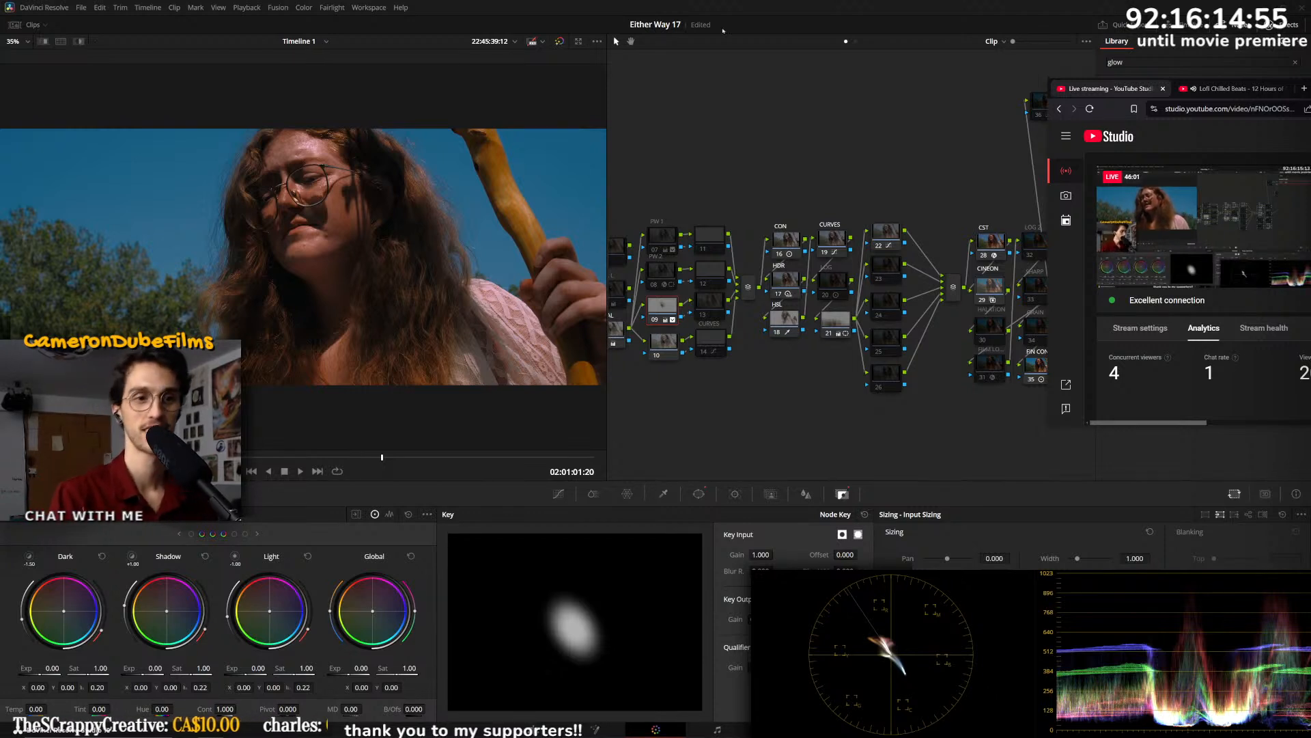
pyautogui.hotkey('alt', 'Tab')
# - Compare the shot repeatedly with node 9 off and on, and inspect its oval window over the woman's neck
pyautogui.hotkey('ctrl', 'd')
pyautogui.hotkey('ctrl', 'd')
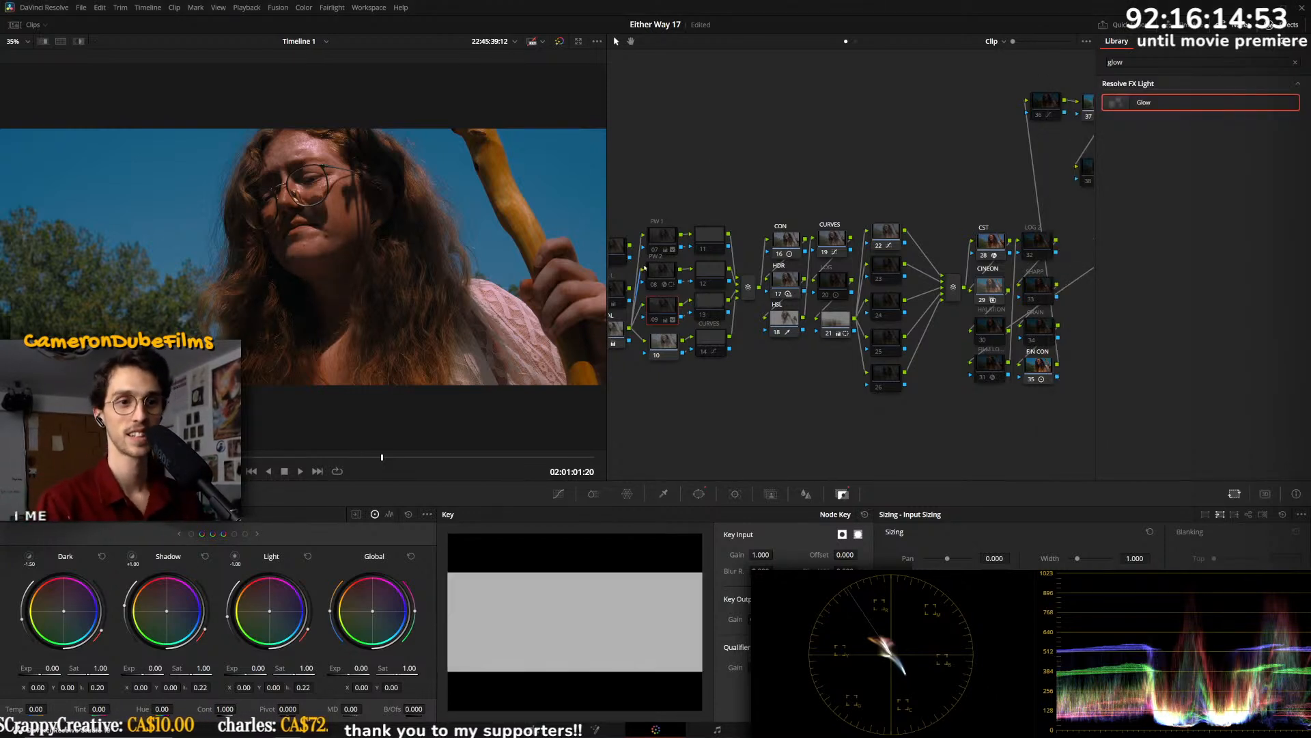
pyautogui.hotkey('ctrl', 'd')
pyautogui.hotkey('ctrl', 'd')
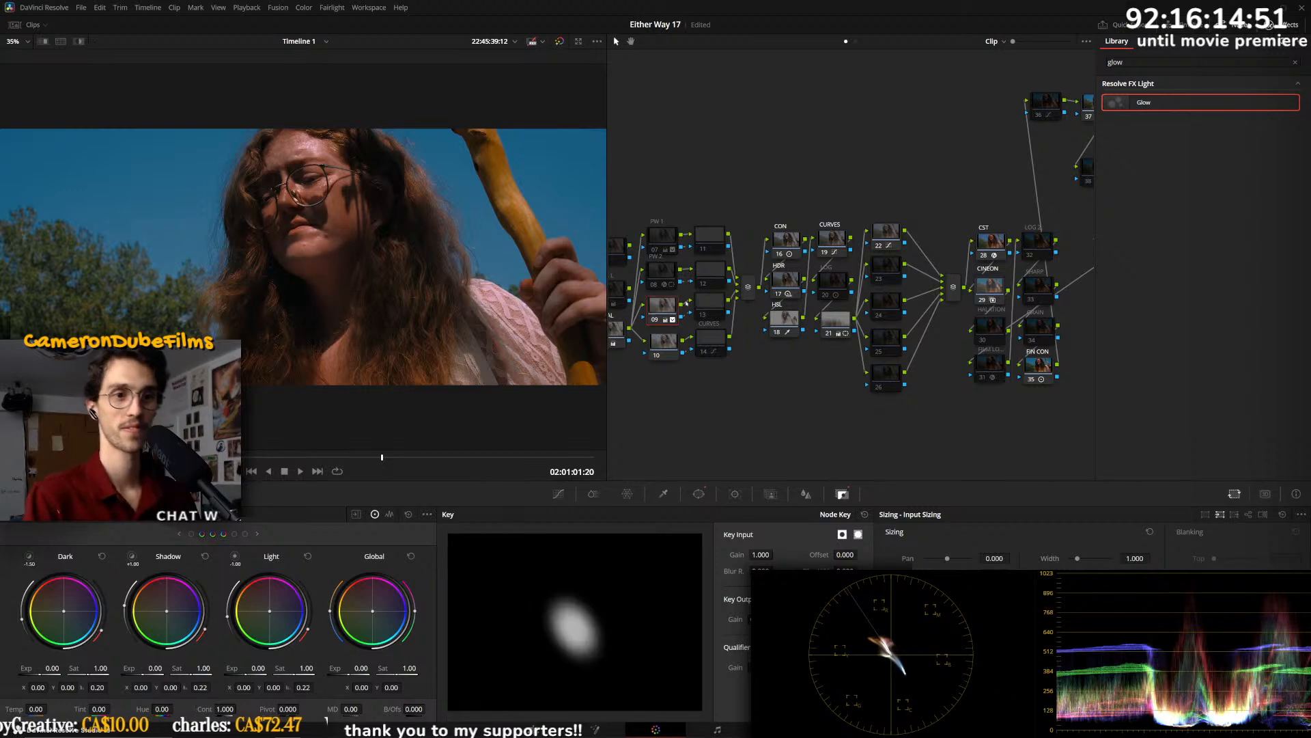
pyautogui.click(698, 493)
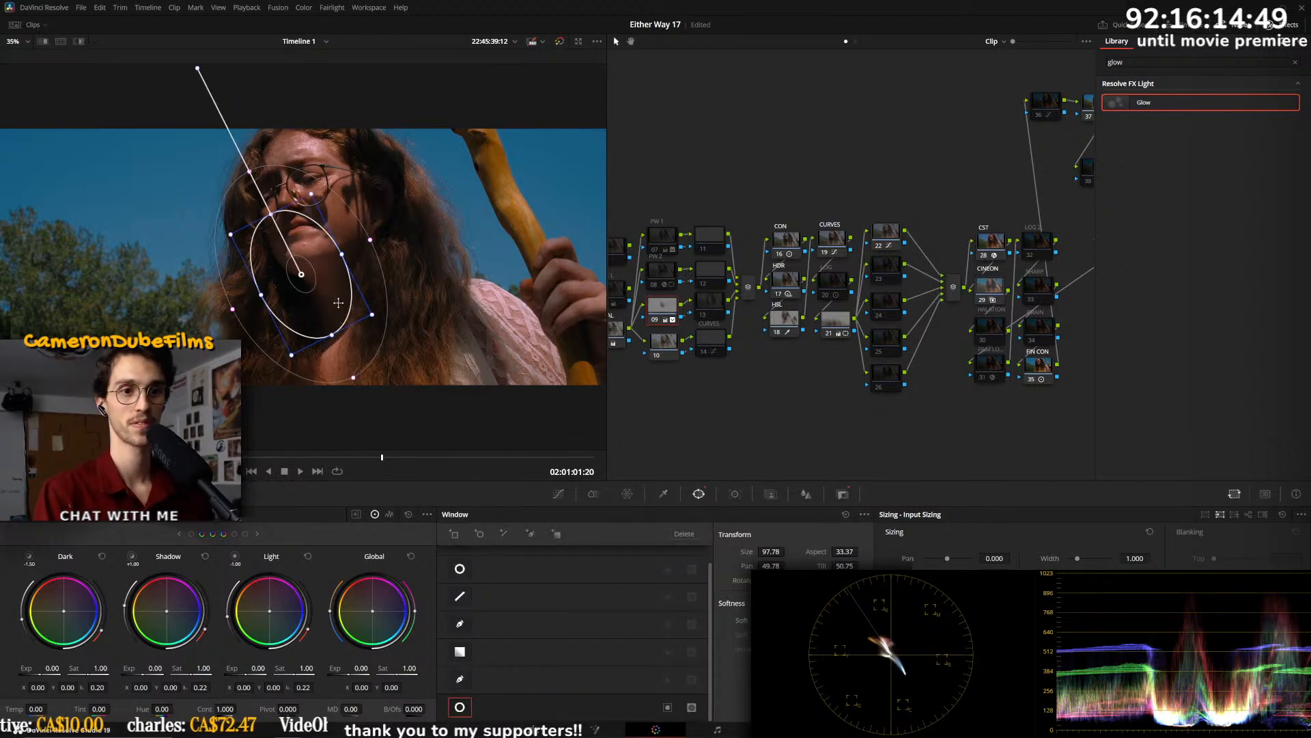
# - Play on to the wide forest shot and compare it with the HDR node disabled and enabled
pyautogui.click(558, 493)
pyautogui.press('space')
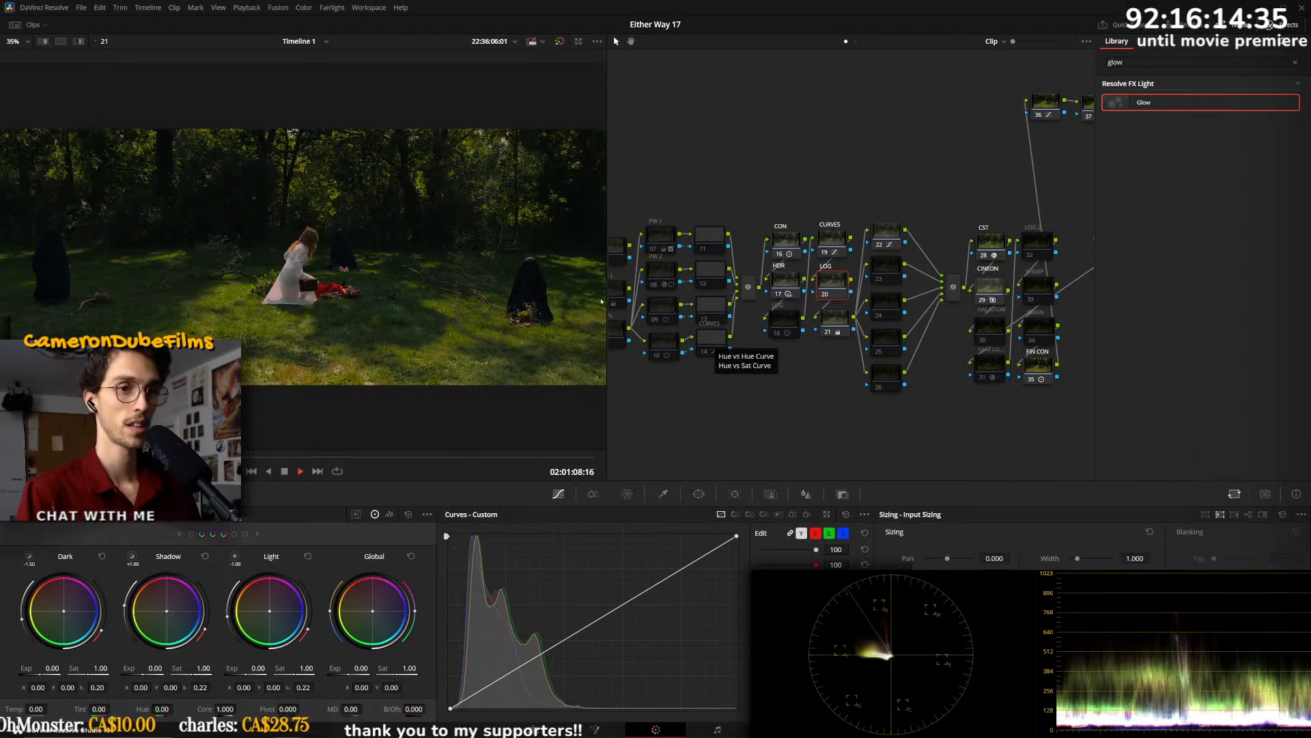
pyautogui.press('space')
pyautogui.click(785, 280)
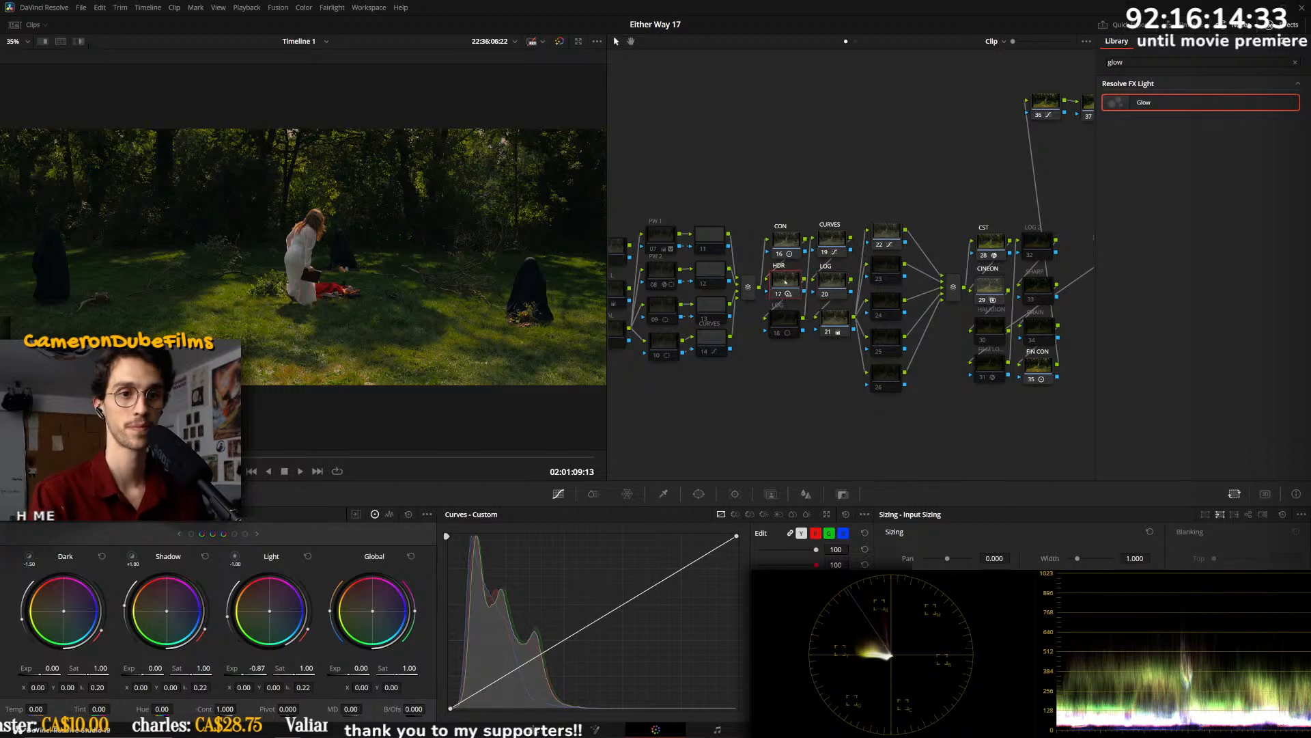
pyautogui.hotkey('ctrl', 'd')
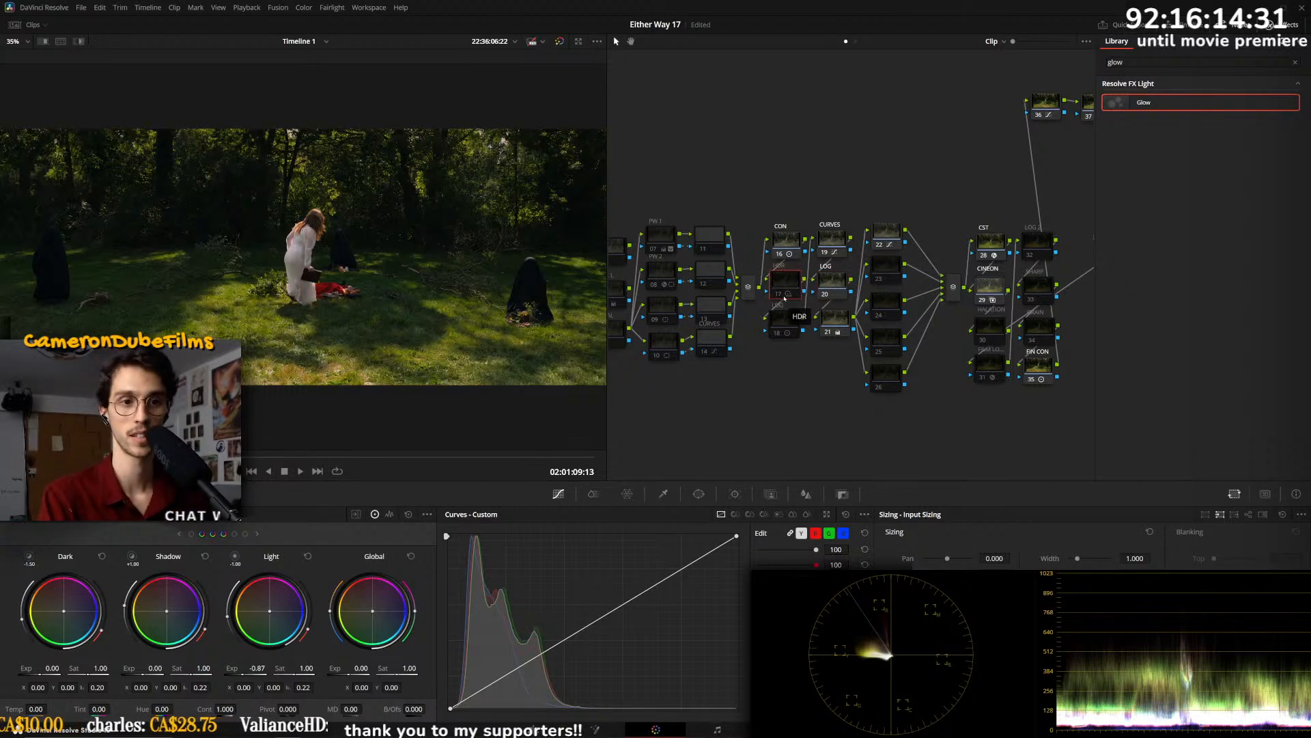
pyautogui.hotkey('ctrl', 'd')
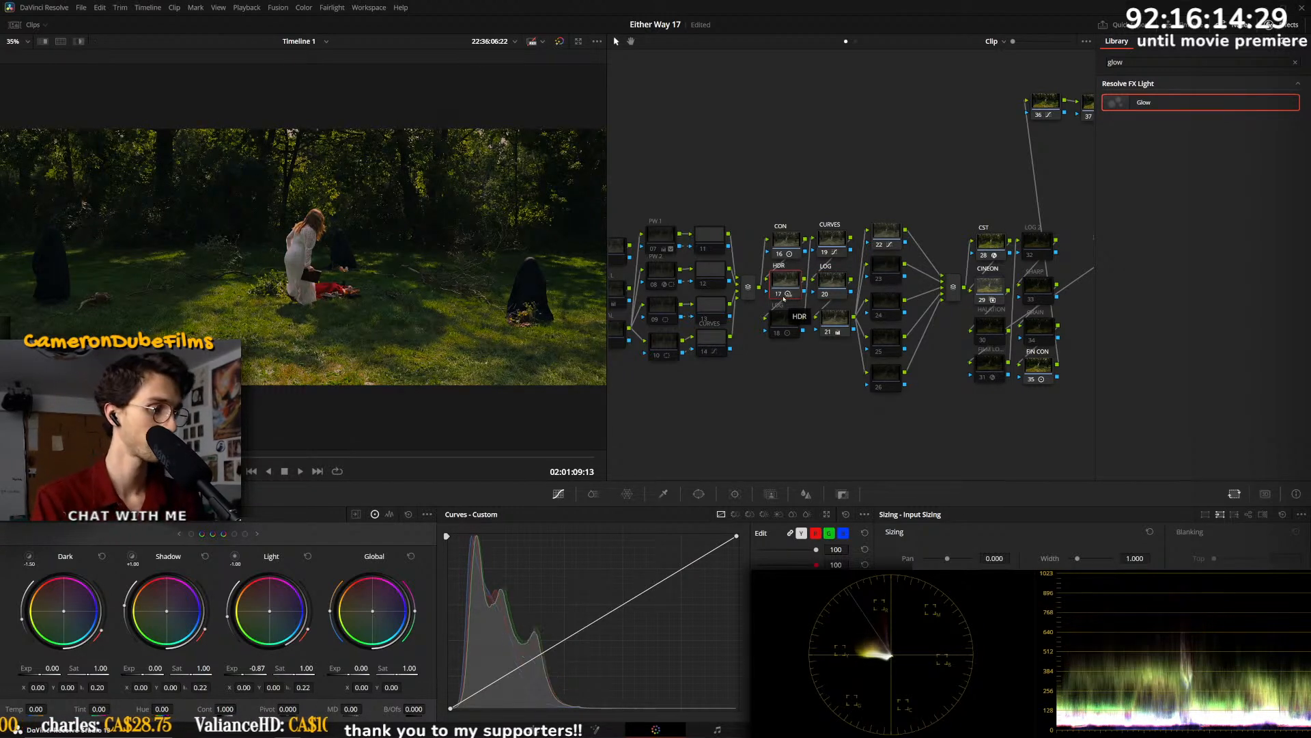
pyautogui.press('space')
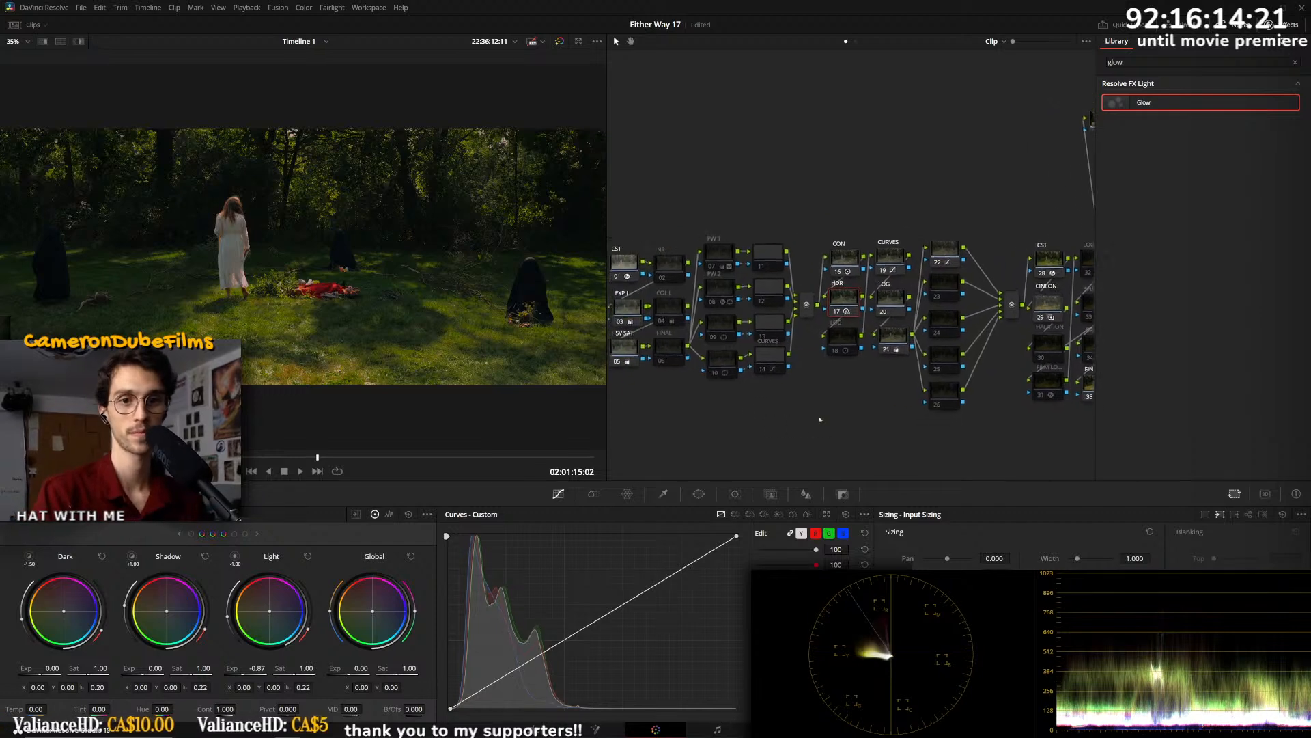
# - Reset nodes 10, 9 and 8 of the wide forest shot, leaving them enabled
pyautogui.click(722, 338)
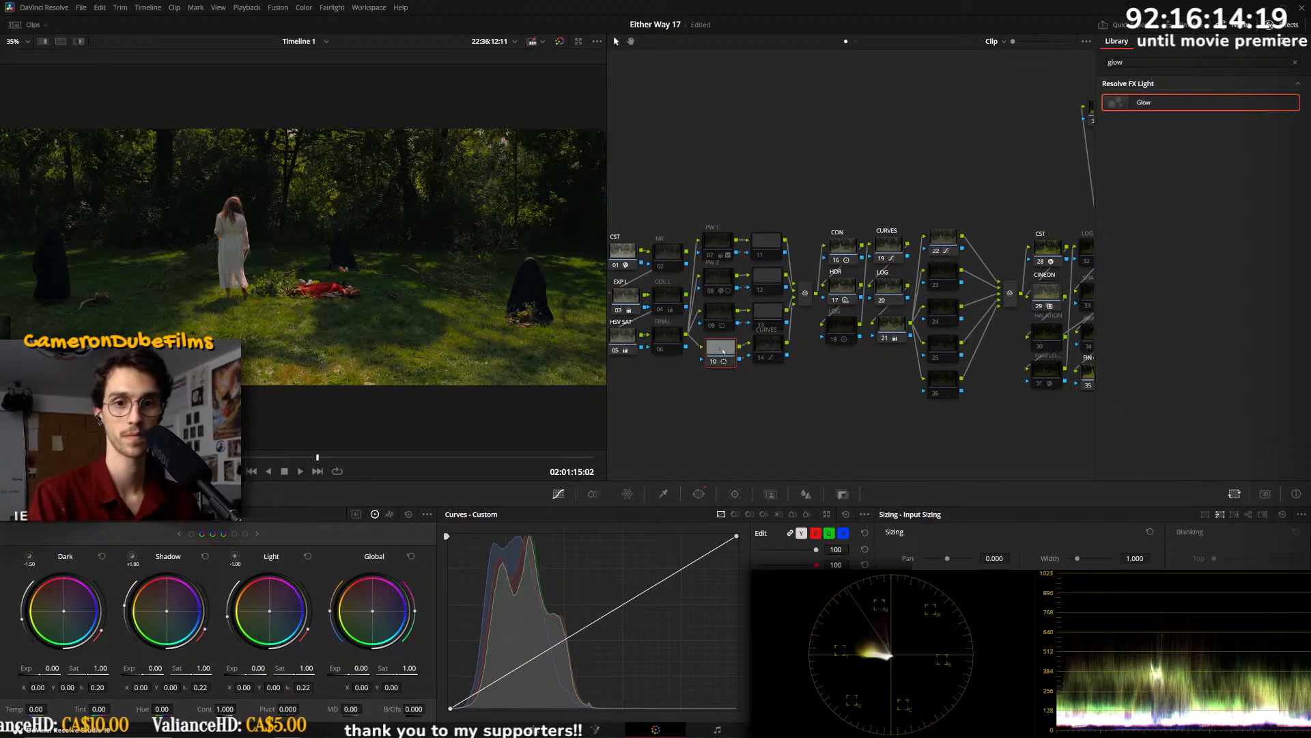
pyautogui.rightClick(727, 353)
pyautogui.click(724, 352)
pyautogui.moveTo(724, 353); pyautogui.dragTo(722, 346)
pyautogui.rightClick(723, 348)
pyautogui.click(735, 359)
pyautogui.hotkey('ctrl', 'd')
pyautogui.rightClick(722, 315)
pyautogui.click(734, 321)
pyautogui.rightClick(721, 280)
pyautogui.click(735, 285)
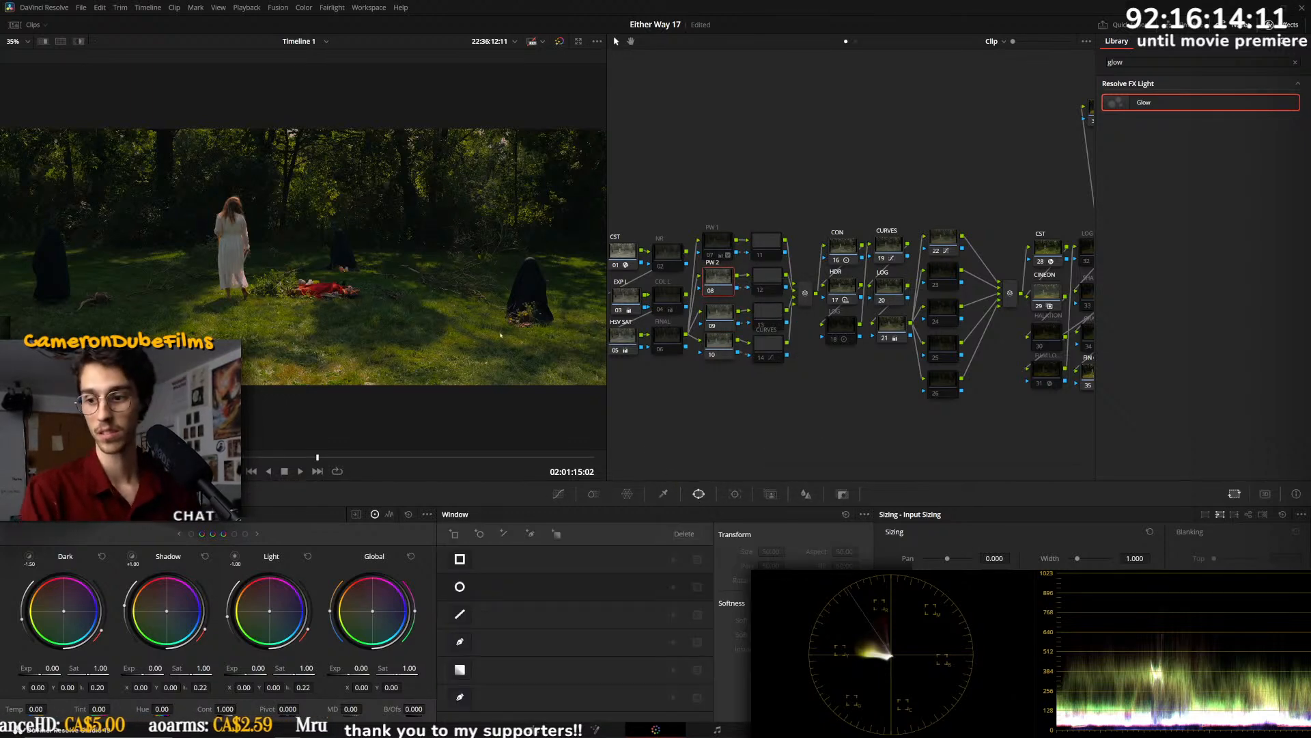
# - Add a circular window to node 8 and fit it around the black-robed figure nearest the right edge of the shot
pyautogui.click(480, 534)
pyautogui.moveTo(314, 273); pyautogui.dragTo(529, 304)
pyautogui.scroll(-1, 539, 232)
pyautogui.moveTo(543, 219); pyautogui.dragTo(482, 329)
pyautogui.moveTo(489, 299); pyautogui.dragTo(489, 304)
# - Key the figure's black robe with the HSL qualifier, refining it to hue width 22.9, saturation high 1.6 and luminance 35.3 to 59.7
pyautogui.click(662, 493)
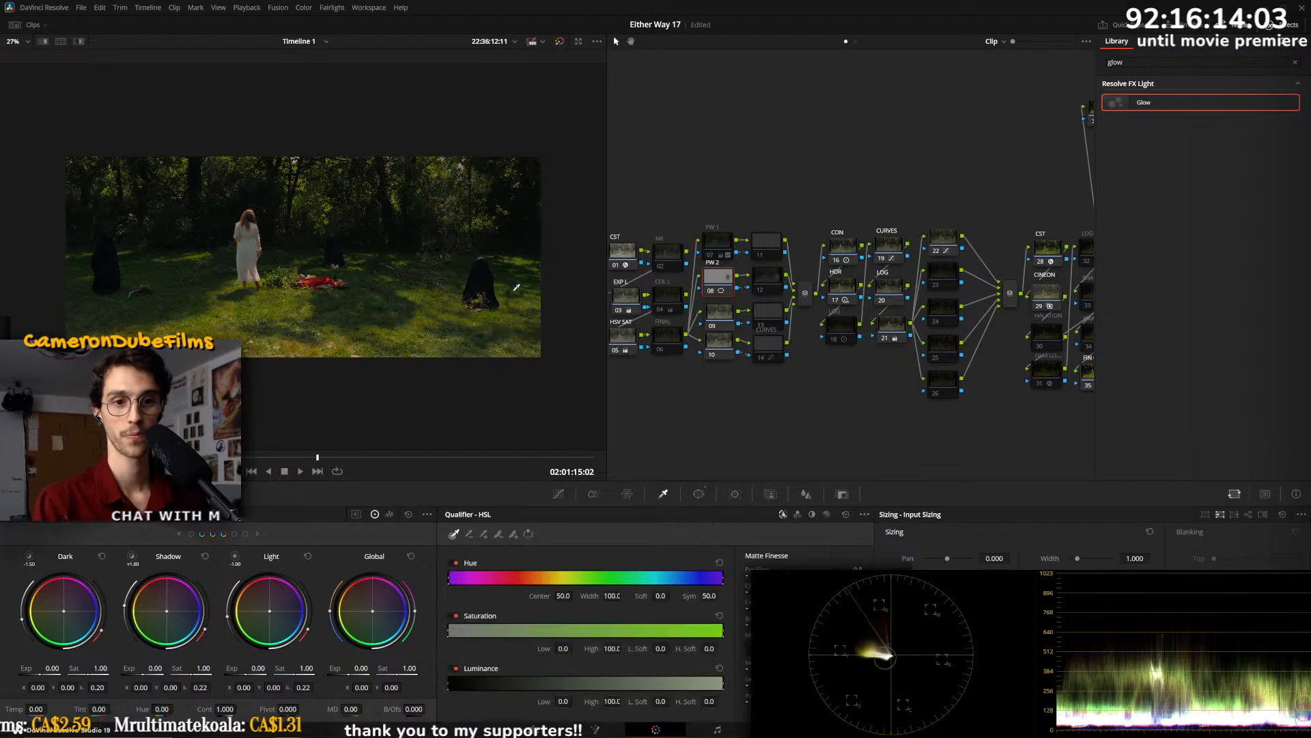
pyautogui.click(481, 294)
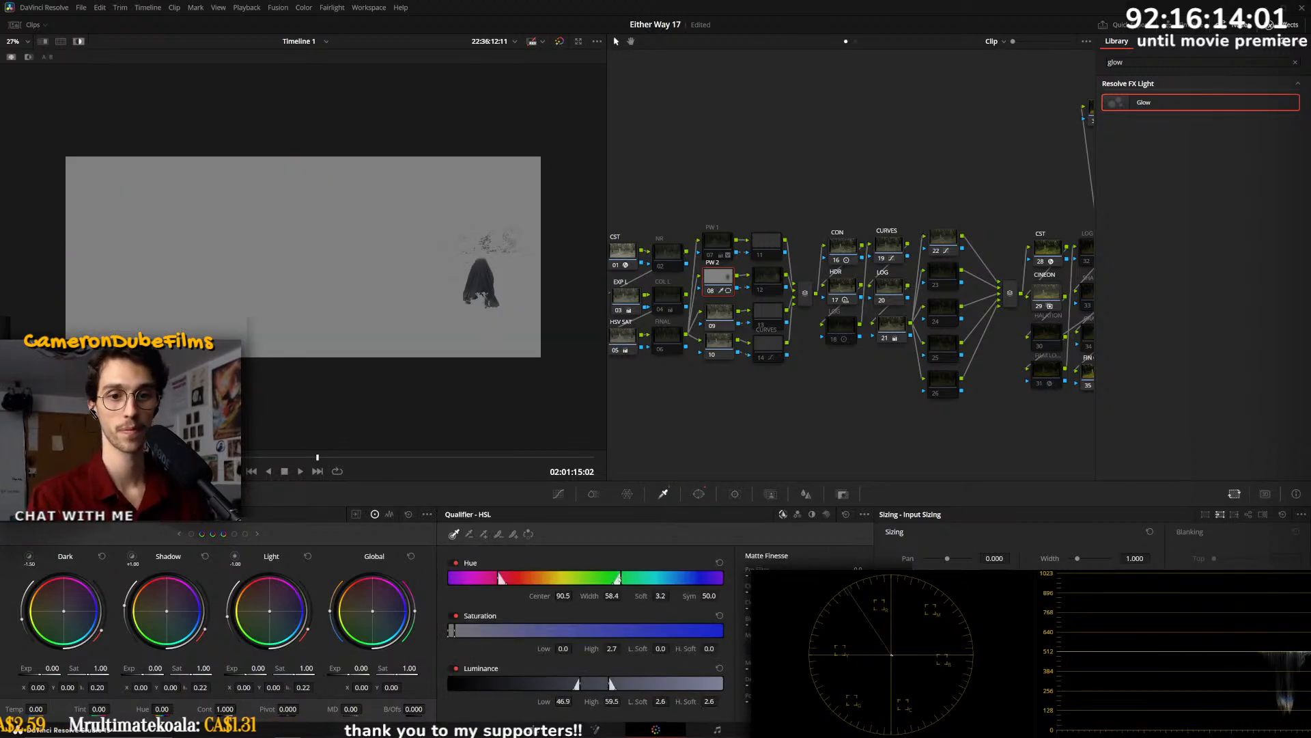
pyautogui.moveTo(619, 579); pyautogui.dragTo(667, 580)
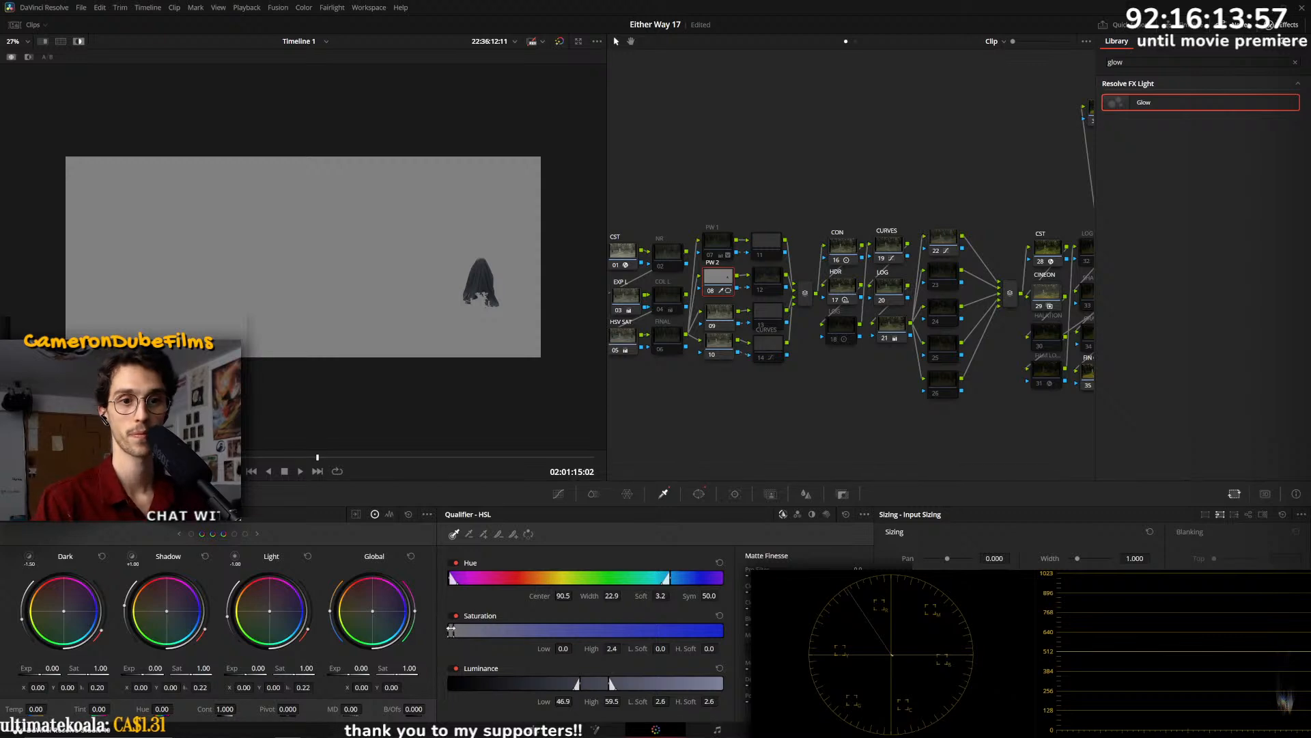
pyautogui.moveTo(607, 684)
pyautogui.mouseDown()
pyautogui.moveTo(592, 683)
pyautogui.moveTo(605, 683)
pyautogui.mouseUp()
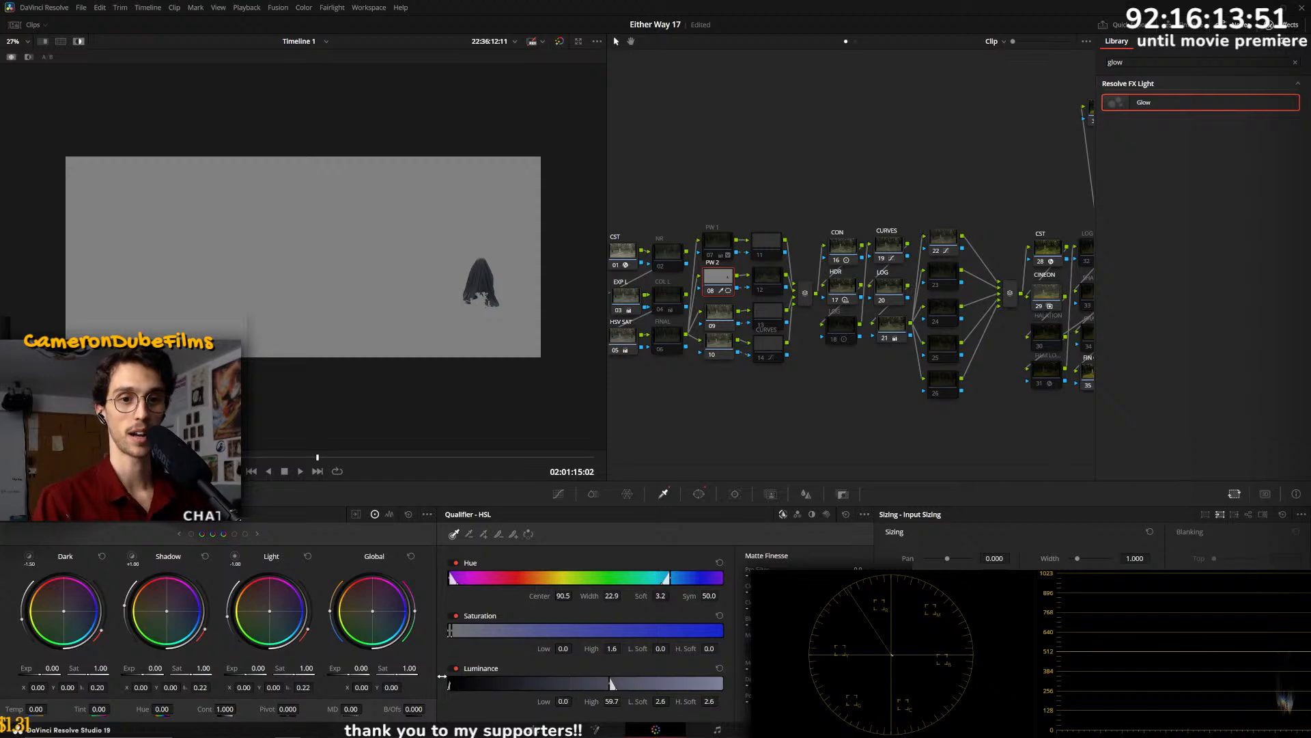
pyautogui.moveTo(585, 682); pyautogui.dragTo(559, 680)
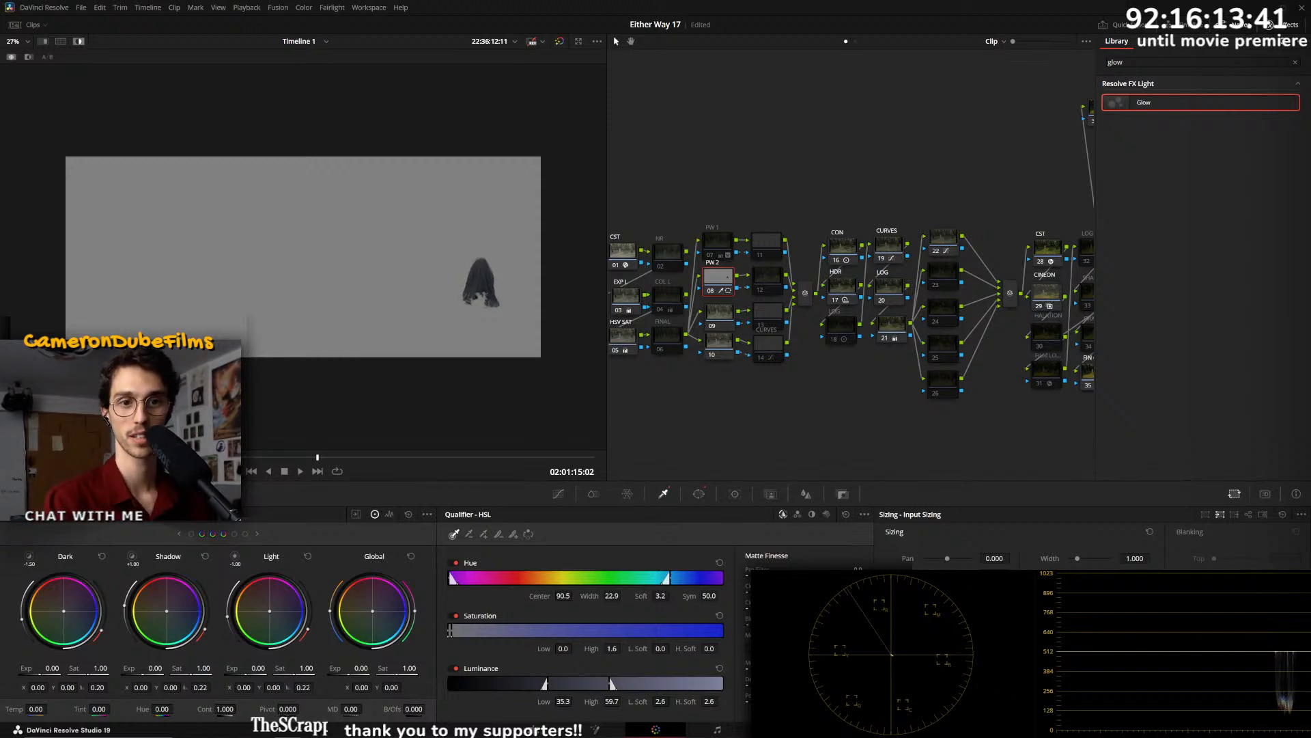
pyautogui.hotkey('shift', 'h')
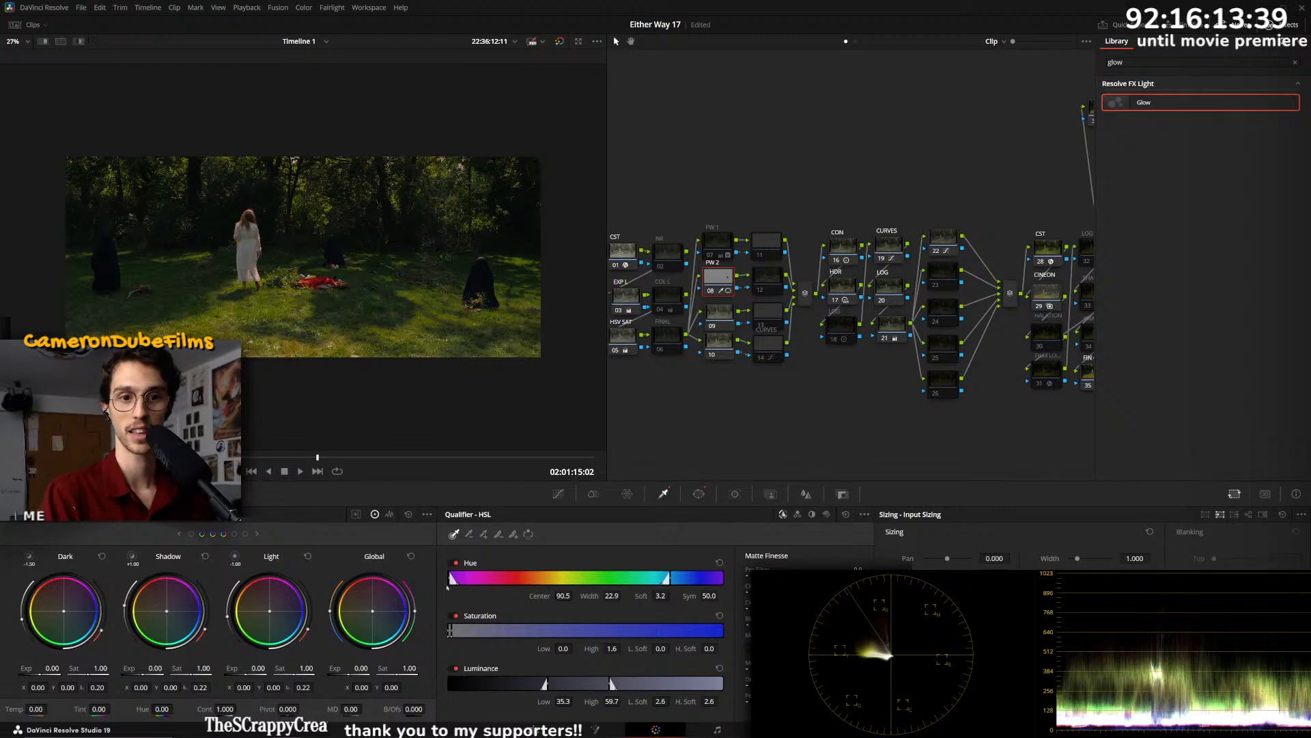
# - Lower the custom curve's white point to zero on node 8 to black out the keyed robe, and inspect the figure up close
pyautogui.click(558, 494)
pyautogui.moveTo(740, 541); pyautogui.dragTo(736, 707)
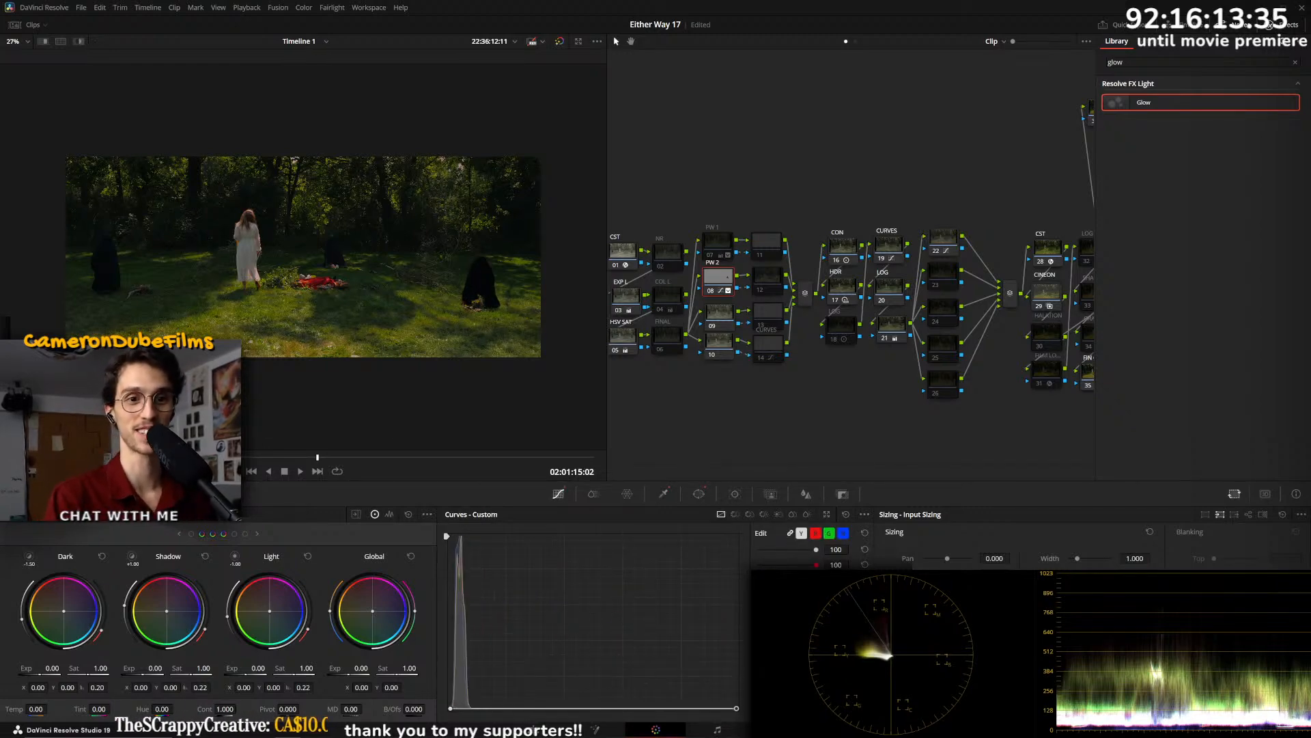
pyautogui.scroll(4, 298, 349)
pyautogui.scroll(8, 298, 349)
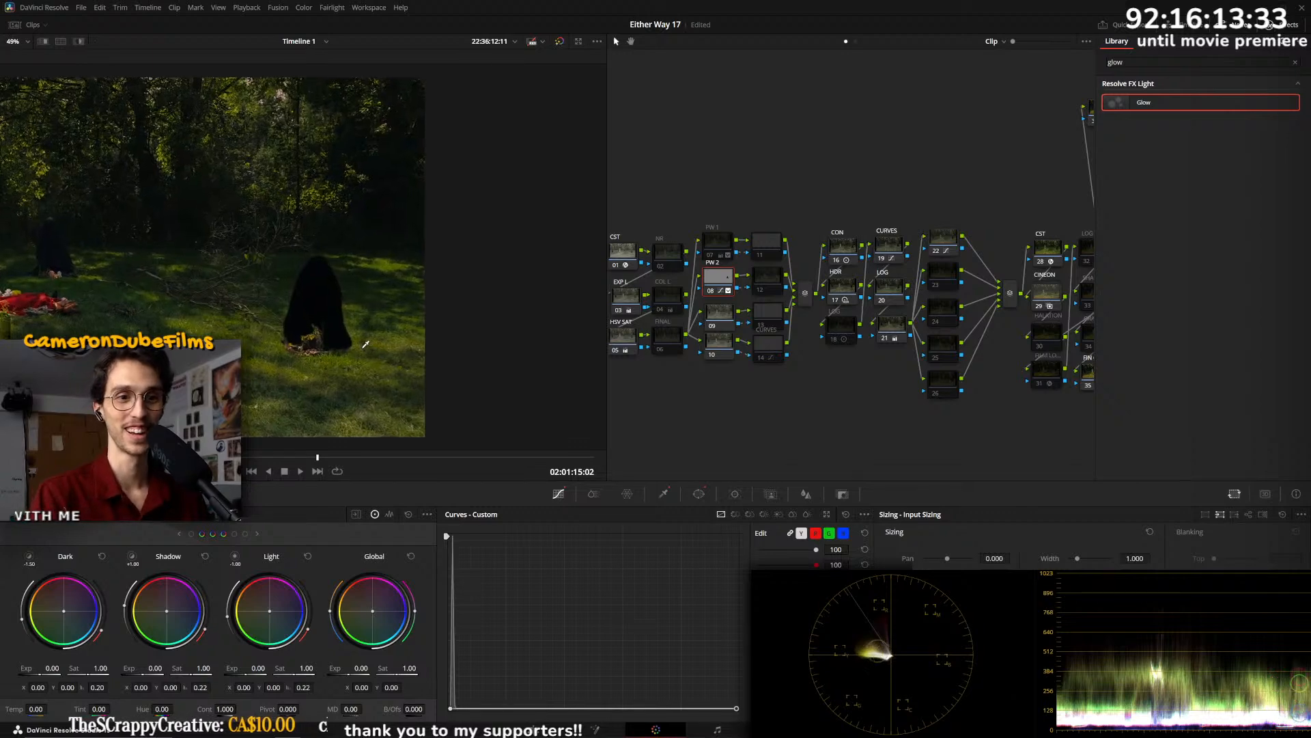
pyautogui.scroll(6, 406, 320)
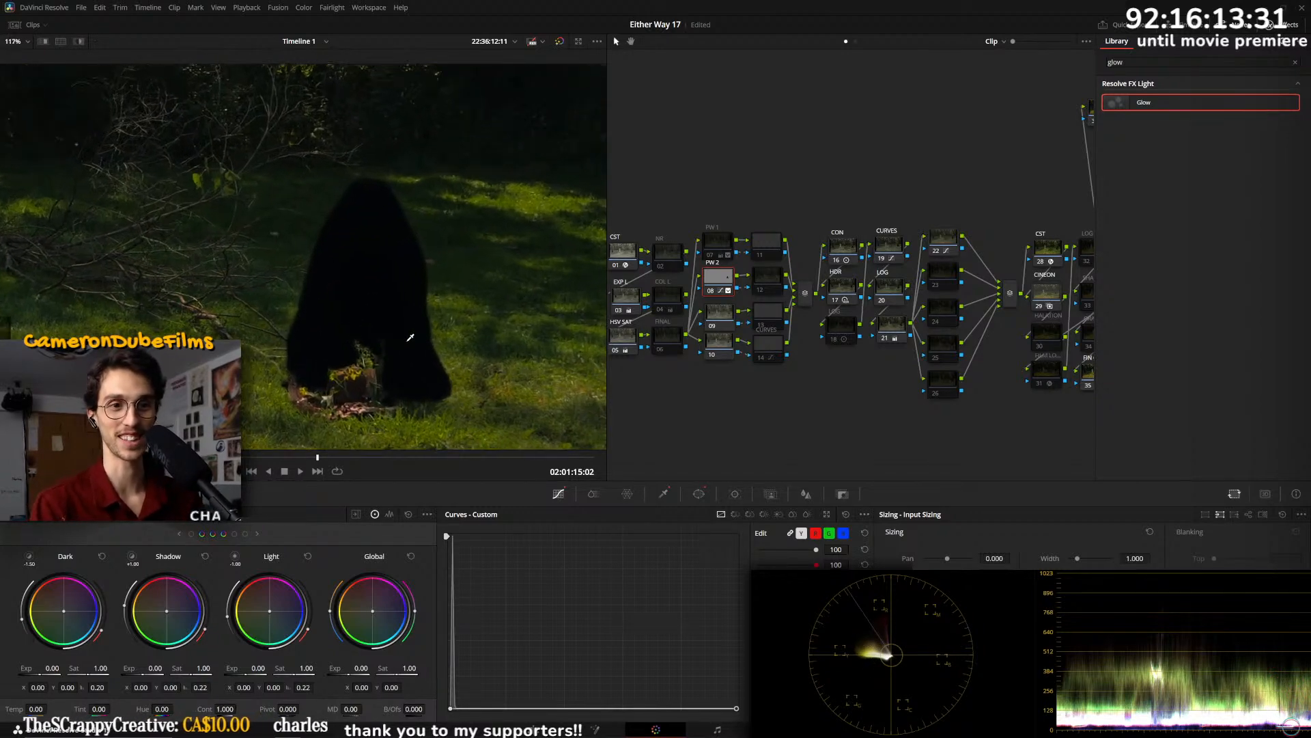
pyautogui.scroll(-10, 477, 376)
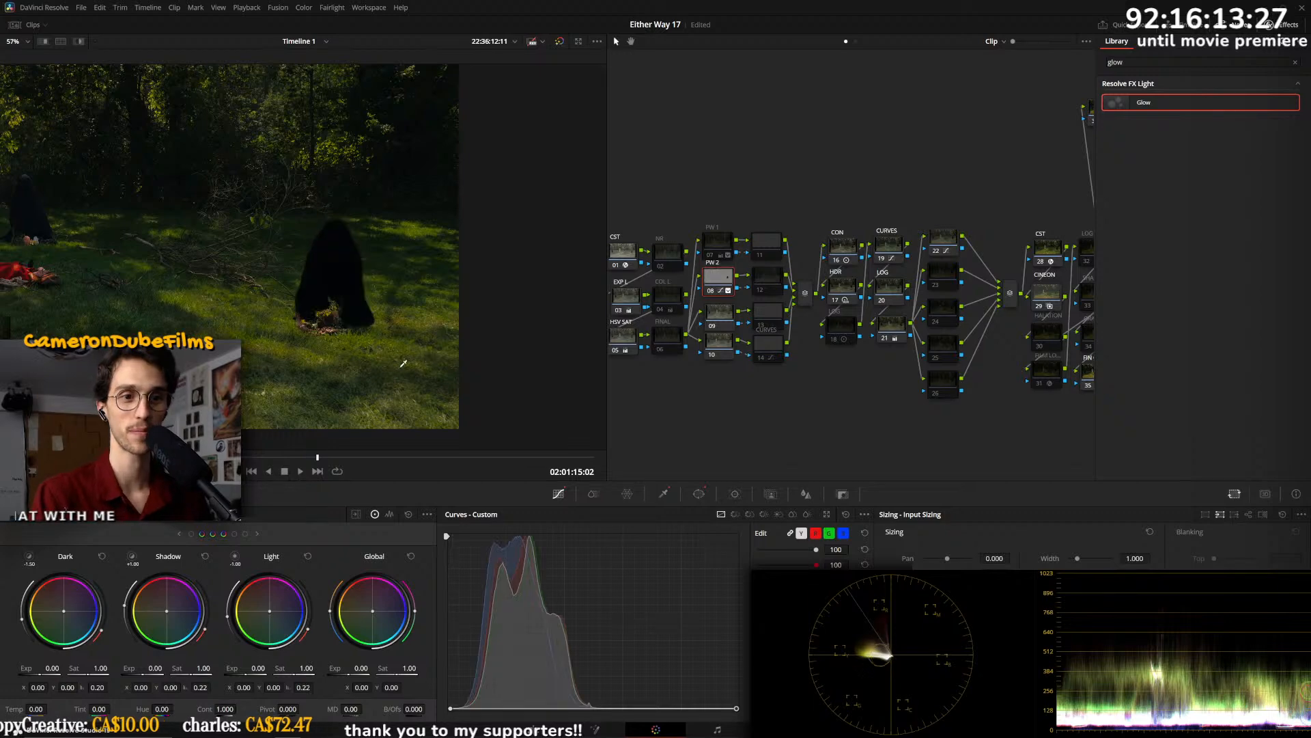
pyautogui.scroll(-3, 410, 375)
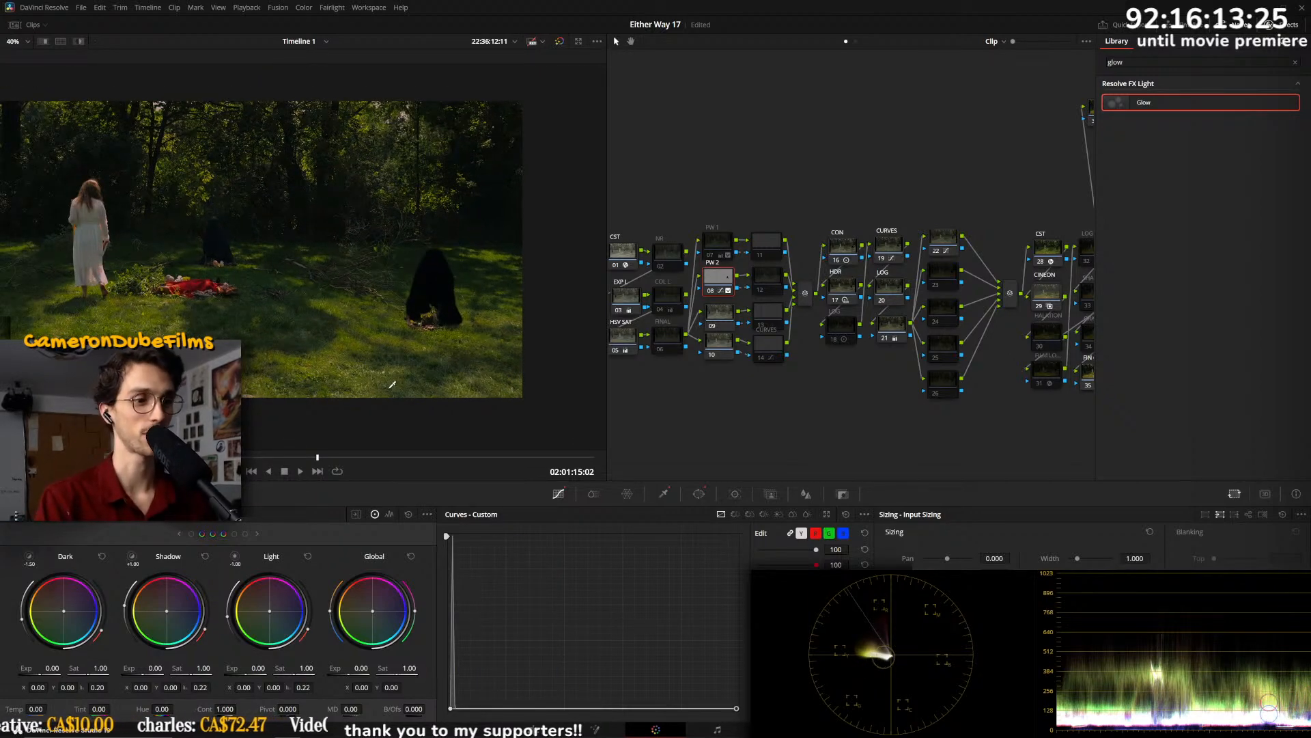
# - Add a second circular window to node 8 and fit it around the black-robed figure nearest the left edge of the shot
pyautogui.scroll(-2, 393, 384)
pyautogui.moveTo(718, 277); pyautogui.dragTo(718, 279)
pyautogui.click(699, 494)
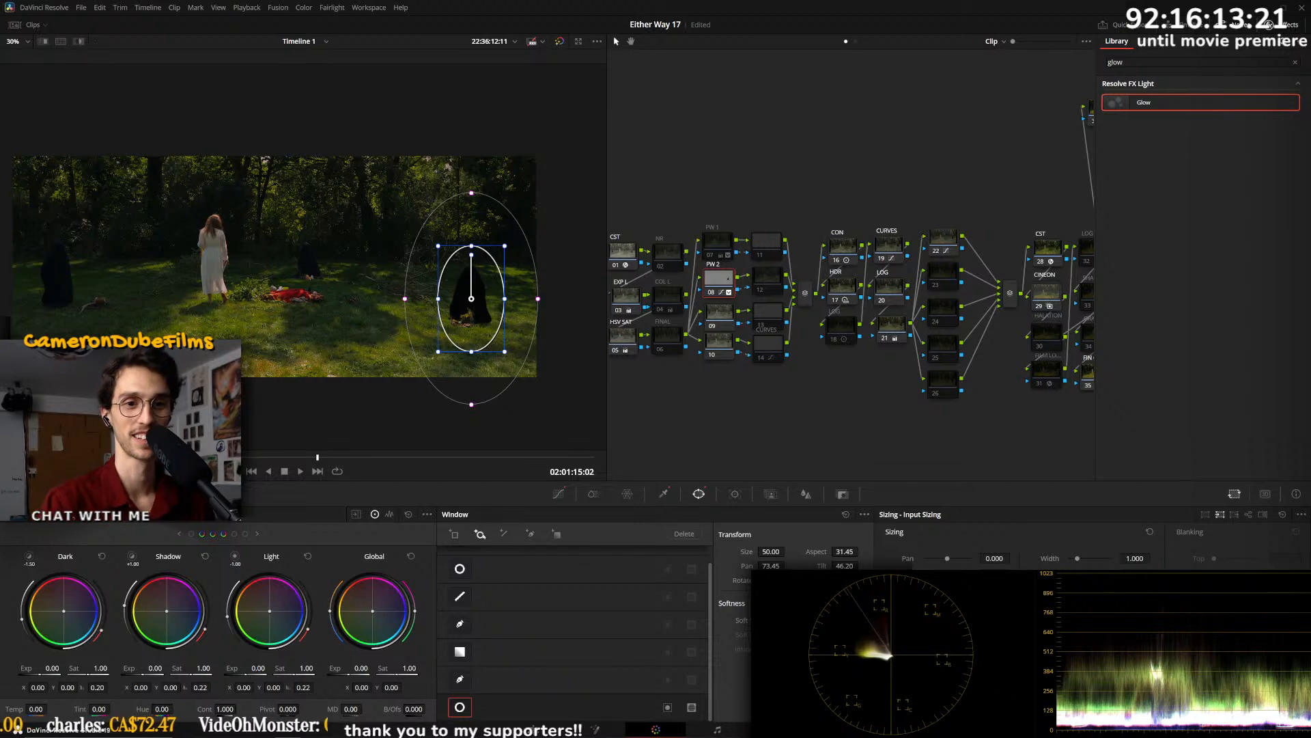
pyautogui.click(480, 534)
pyautogui.moveTo(316, 267); pyautogui.dragTo(118, 277)
pyautogui.moveTo(154, 200); pyautogui.dragTo(103, 225)
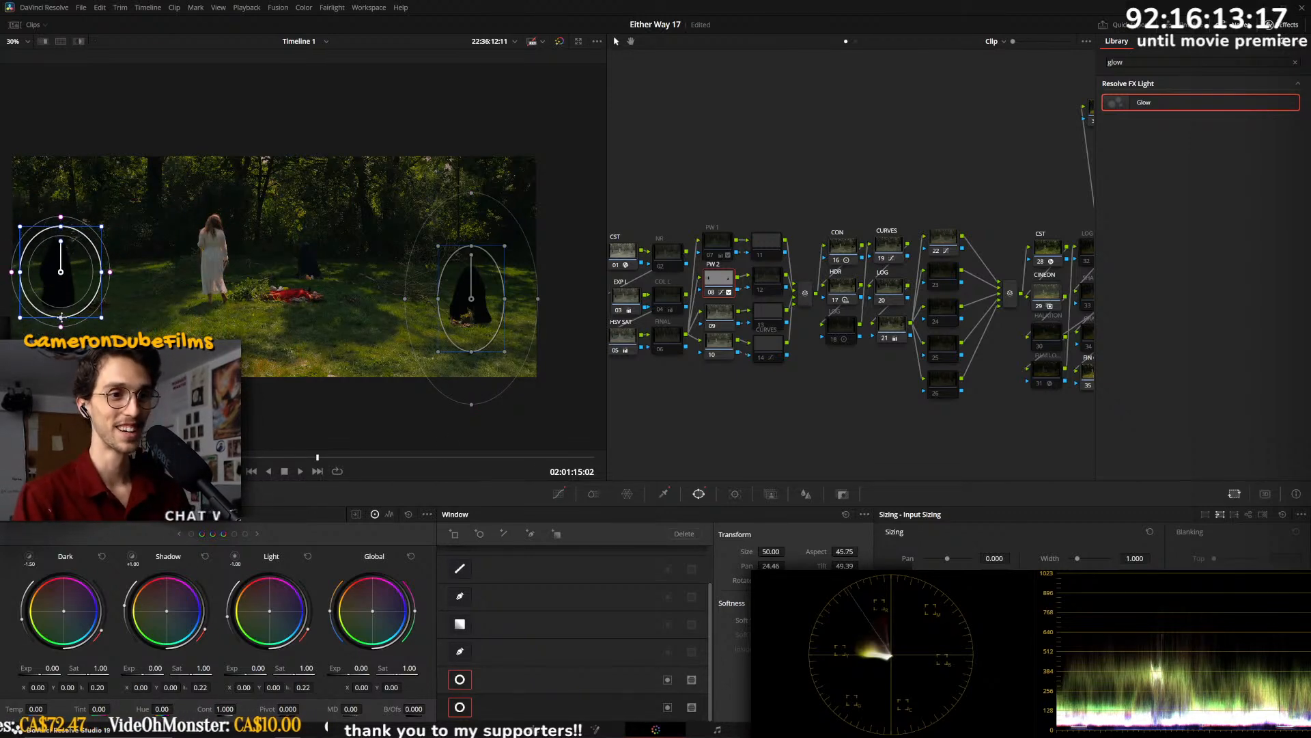
pyautogui.moveTo(108, 282); pyautogui.dragTo(198, 297)
pyautogui.moveTo(100, 275); pyautogui.dragTo(77, 285)
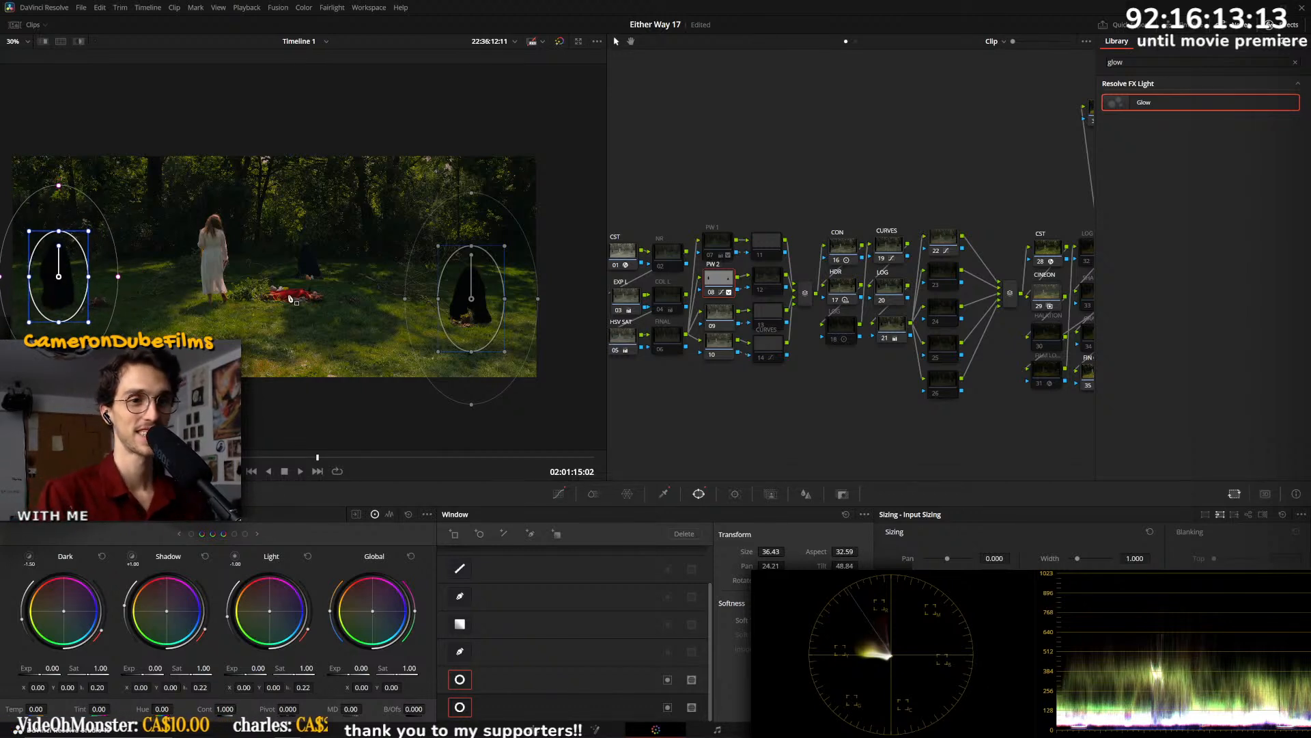
# - Add a third circular window to node 8 around the distant robed figure behind the red cloth, and check all three blacked-out robes
pyautogui.click(480, 533)
pyautogui.moveTo(278, 265); pyautogui.dragTo(318, 260)
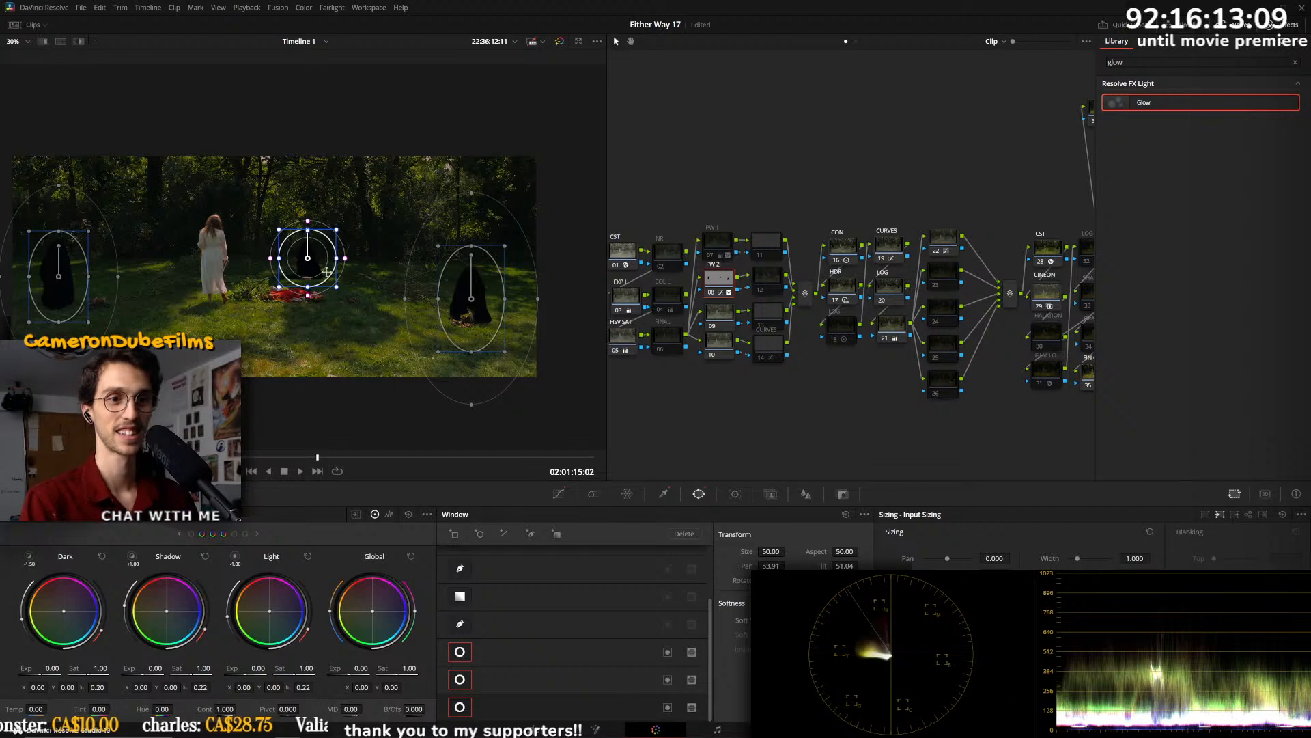
pyautogui.click(673, 265)
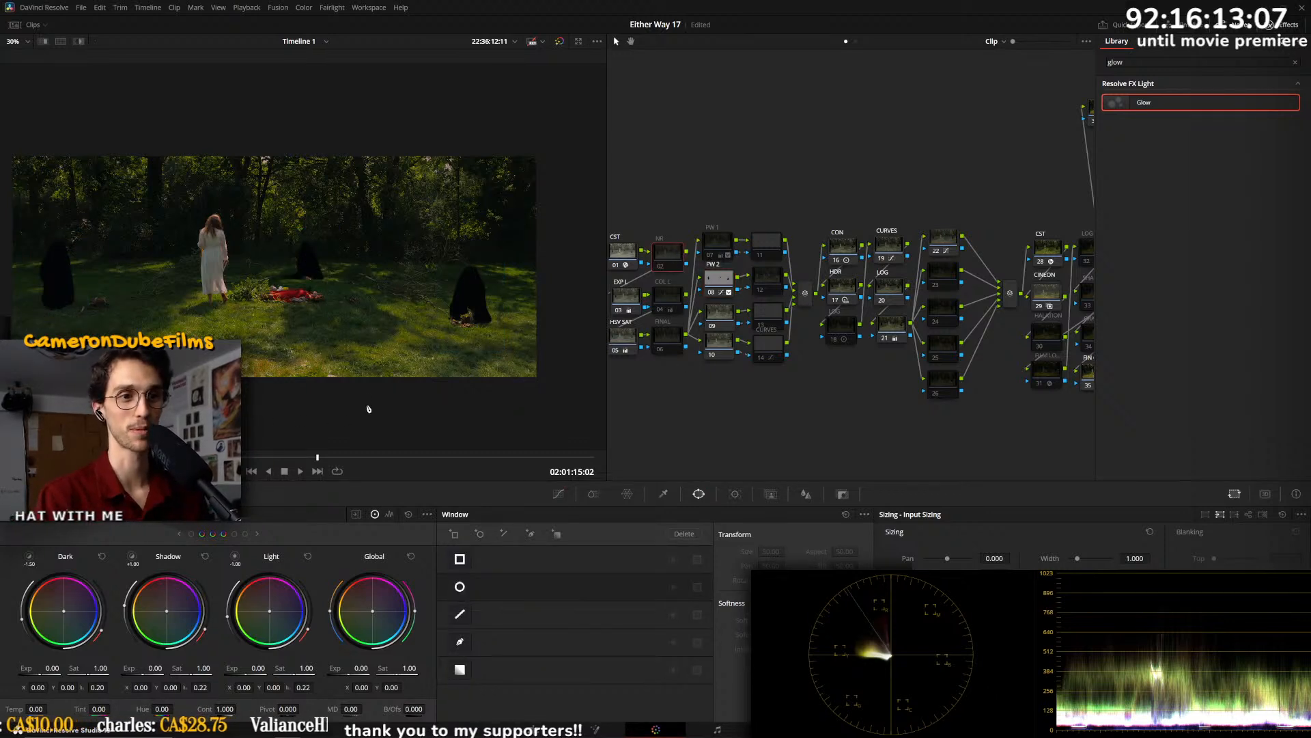
pyautogui.click(717, 282)
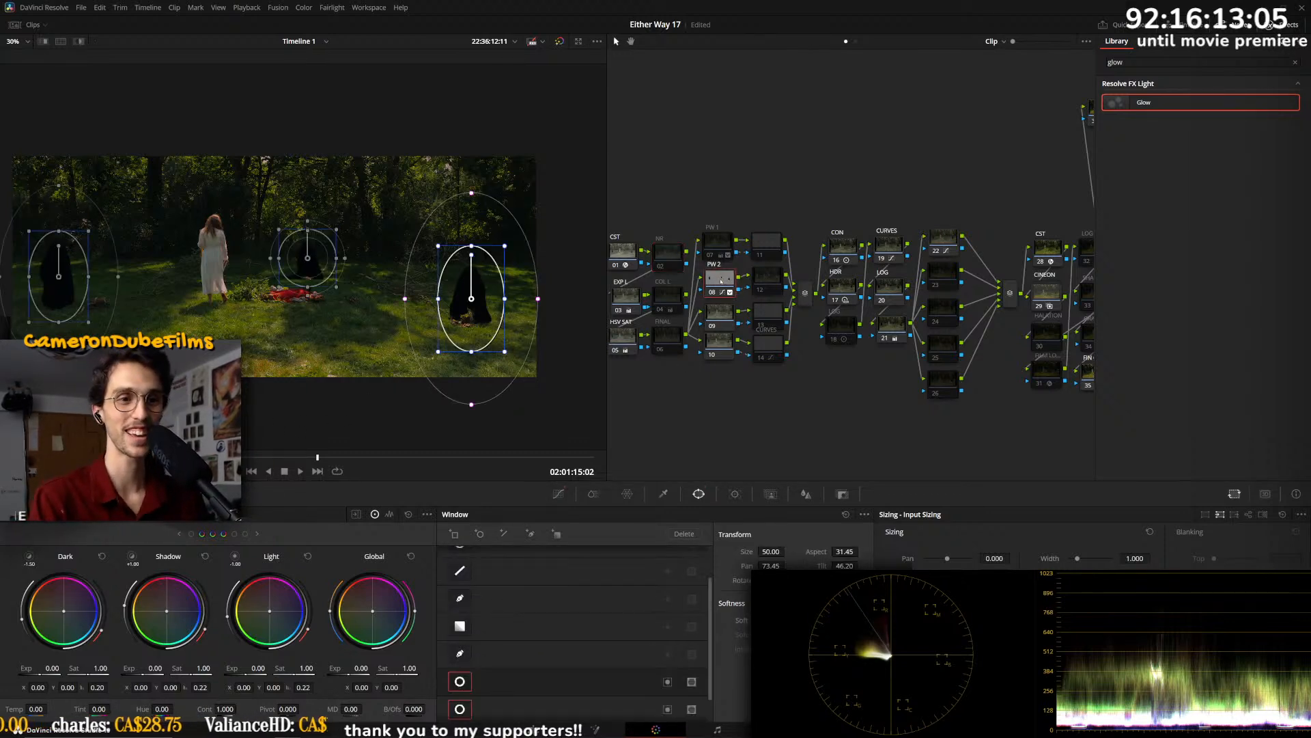
pyautogui.click(557, 494)
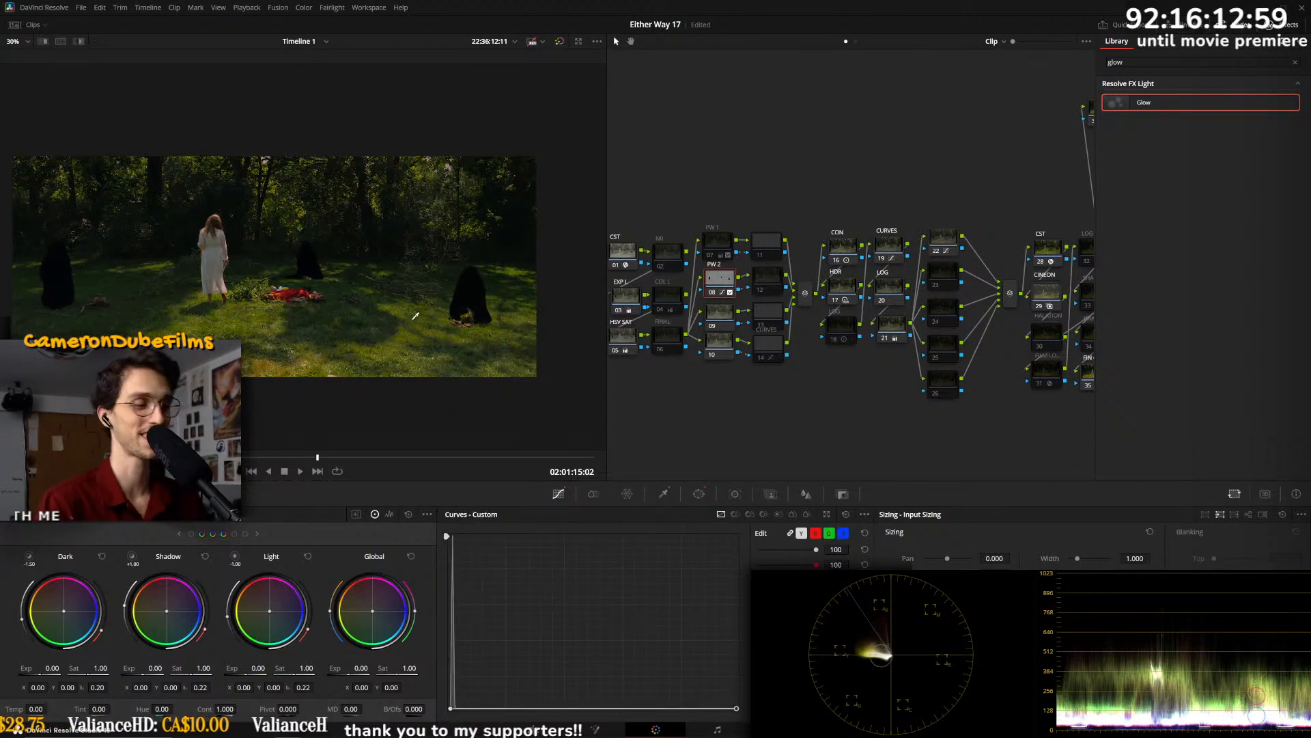
pyautogui.scroll(1, 416, 315)
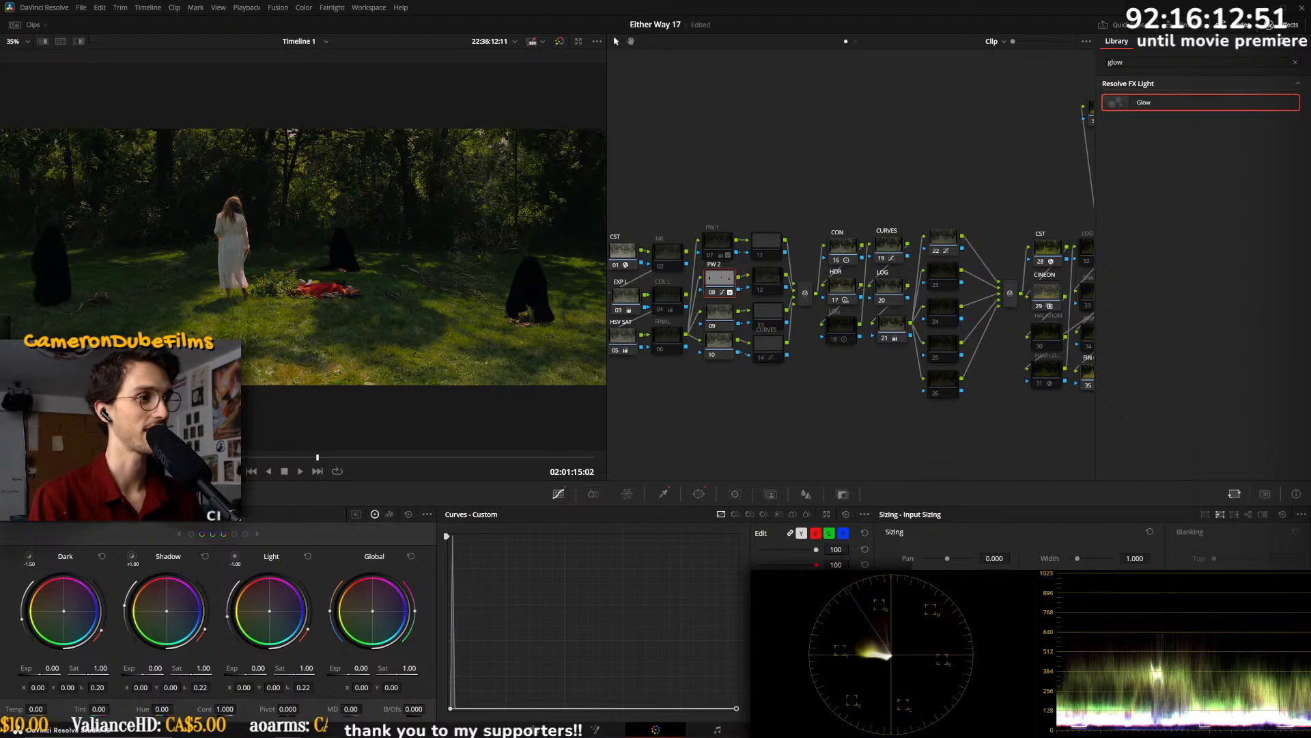
# - Go to the close-up of the woman holding the black rose and reset nodes 7 and 8
pyautogui.press('Up')
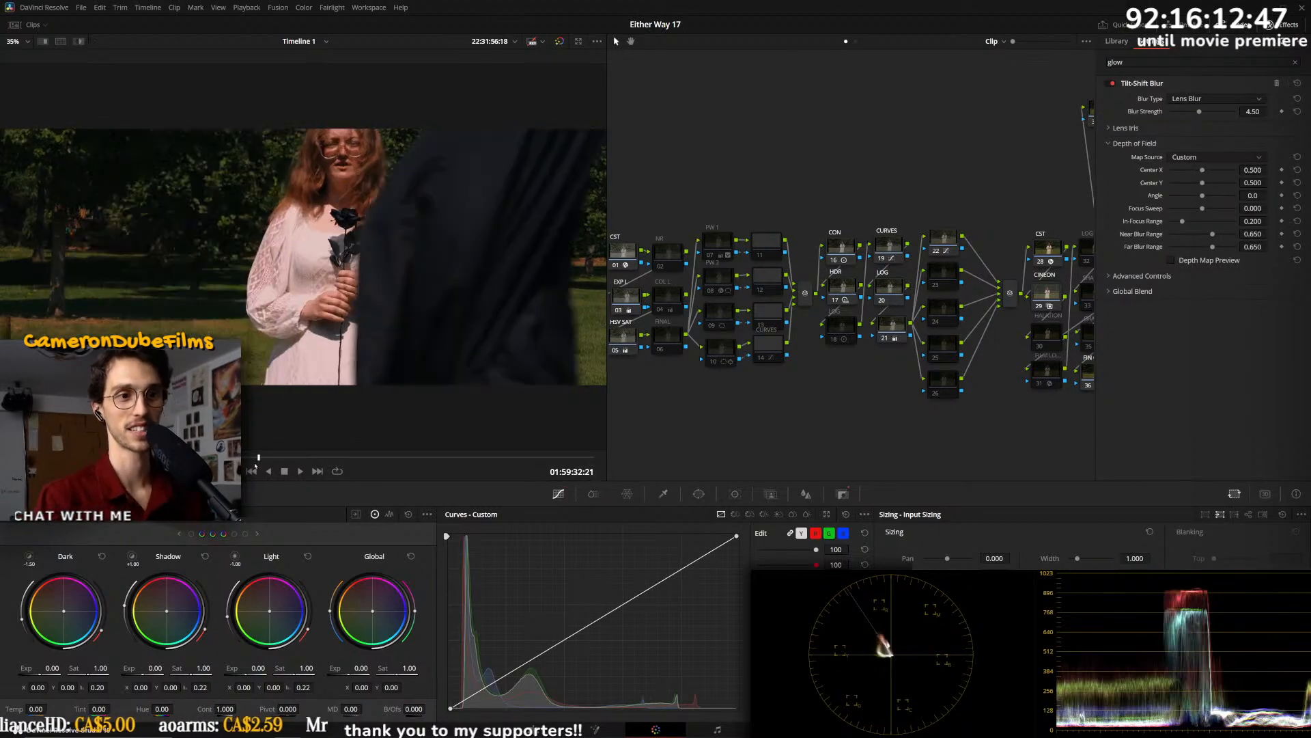
pyautogui.scroll(-1, 339, 344)
pyautogui.scroll(1, 339, 344)
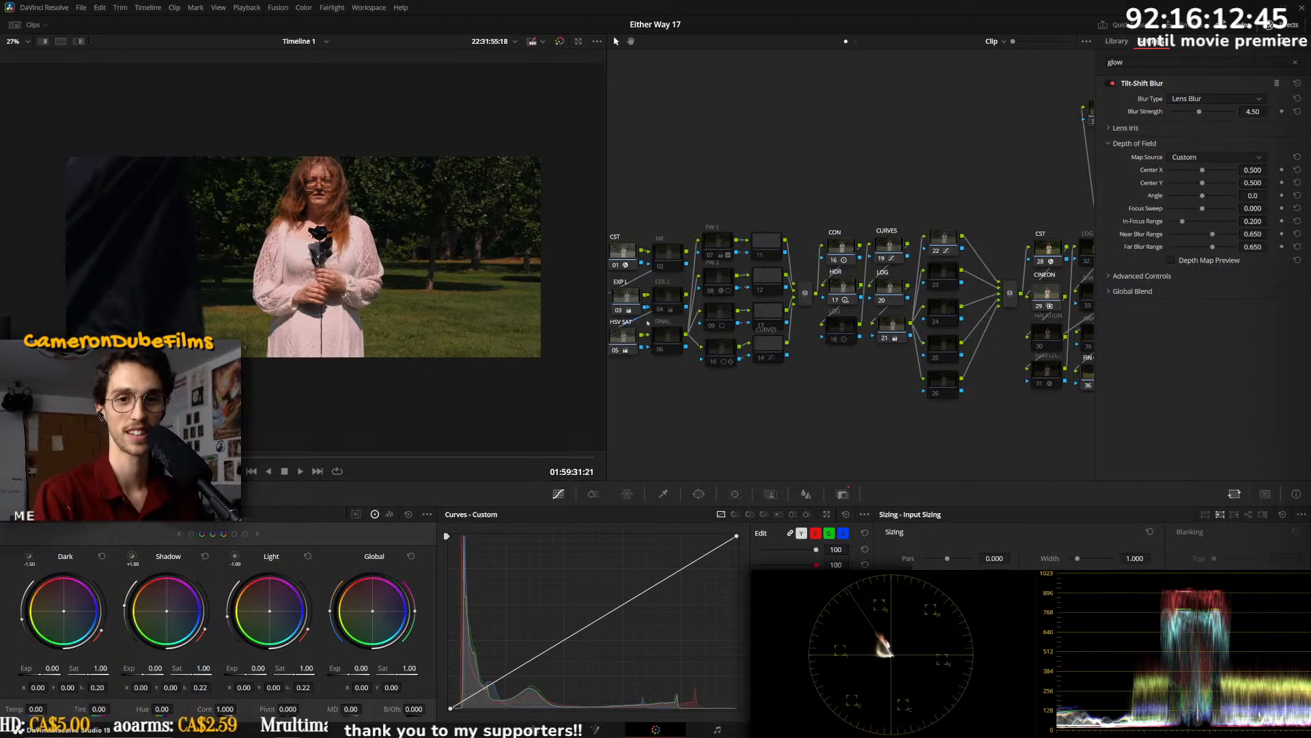
pyautogui.click(722, 252)
pyautogui.click(714, 281)
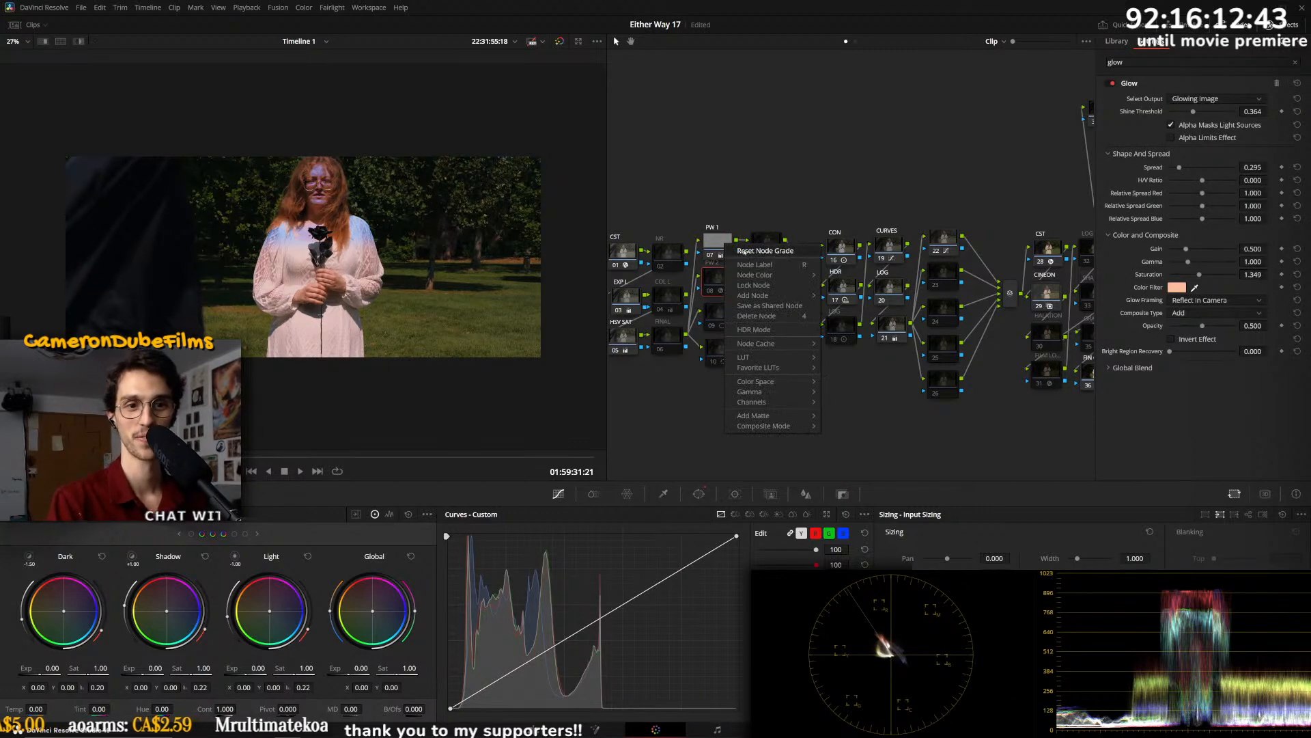
pyautogui.rightClick(713, 282)
pyautogui.click(733, 287)
# - Compare the neighbouring shots and play the wide forest shot to review the blacked-out robes
pyautogui.press('Up')
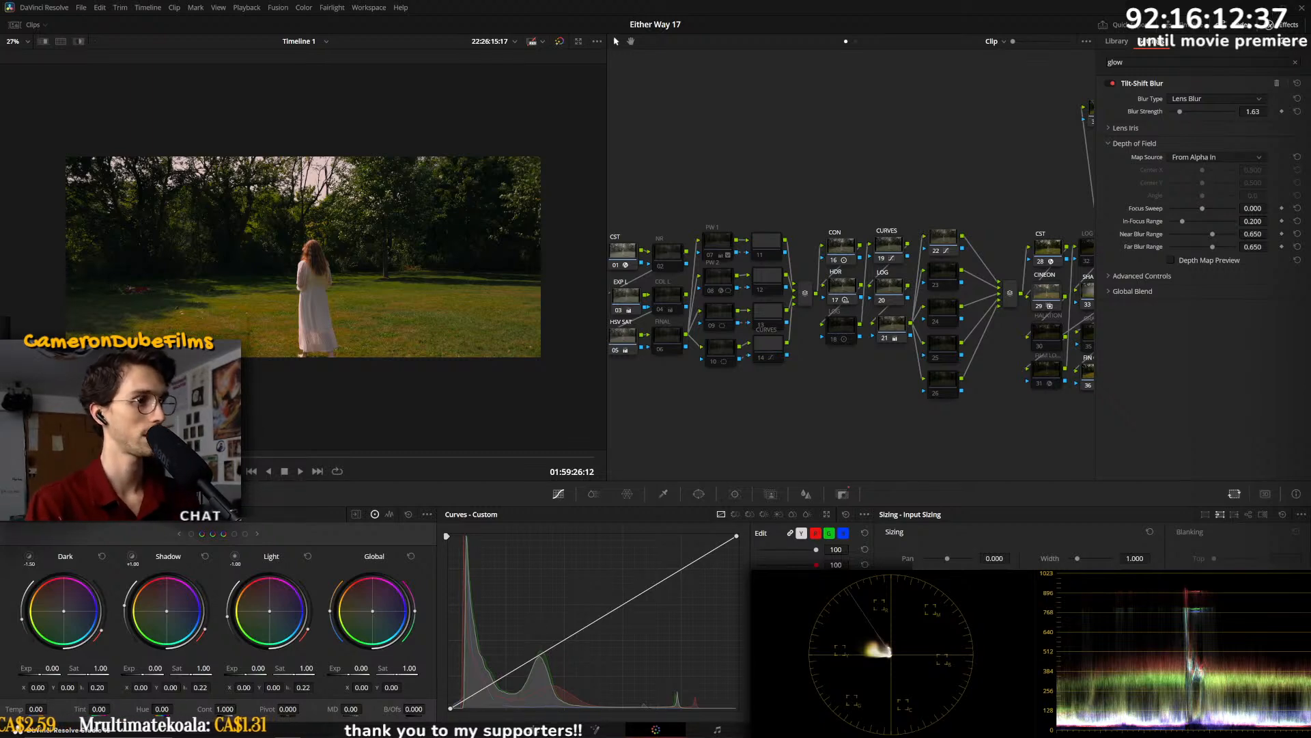
pyautogui.press('Down')
pyautogui.press('Down')
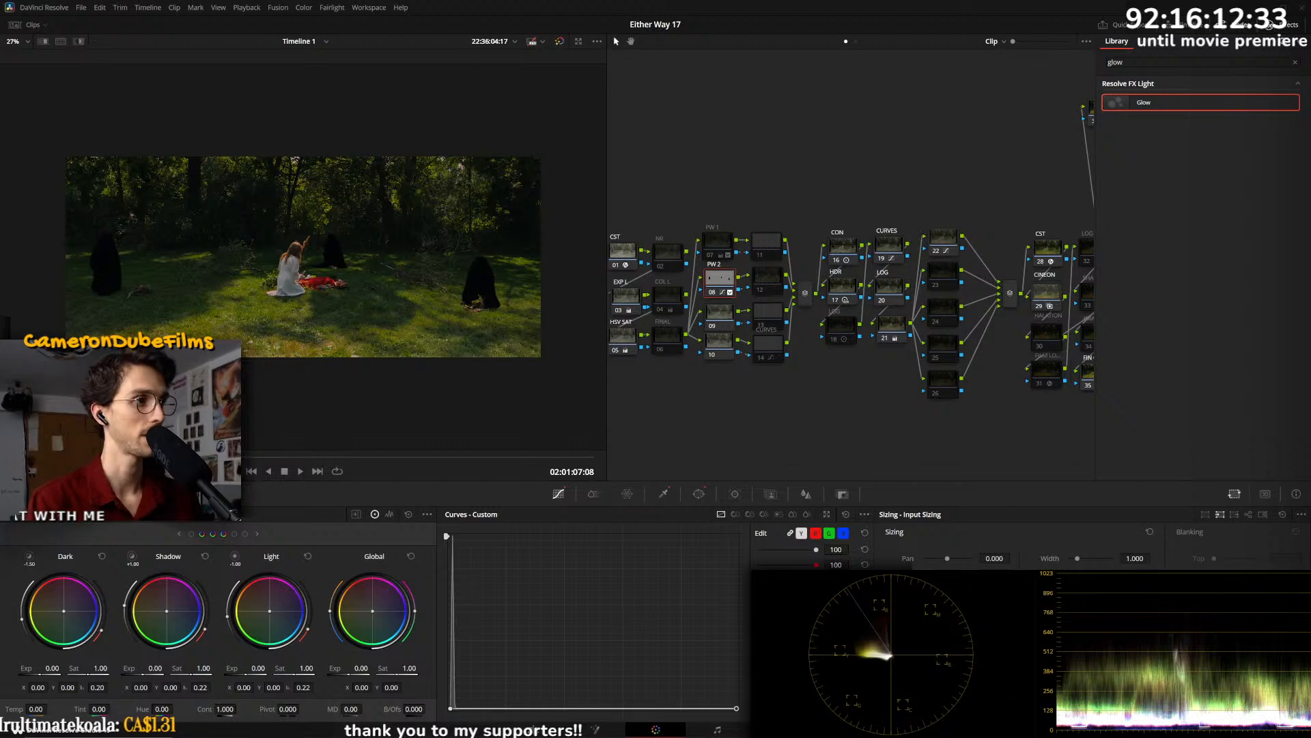
pyautogui.press('Up')
pyautogui.click(717, 277)
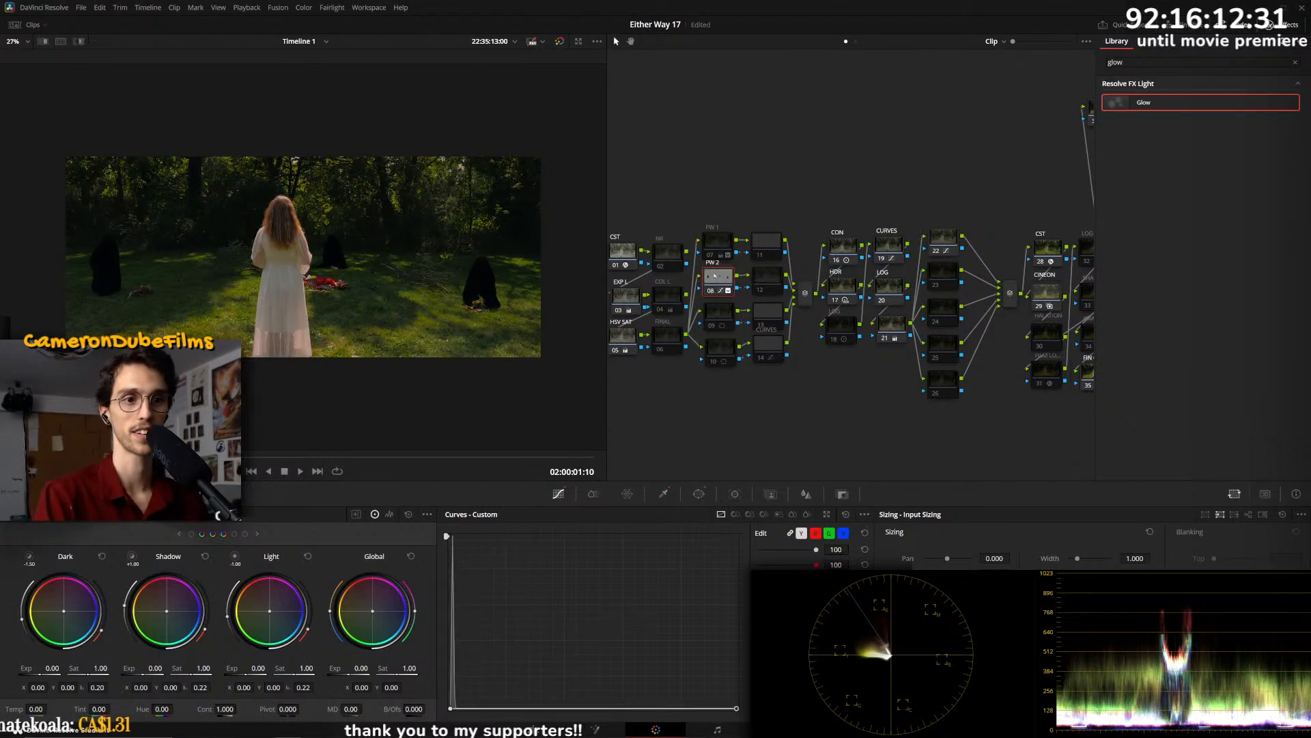
pyautogui.press('space')
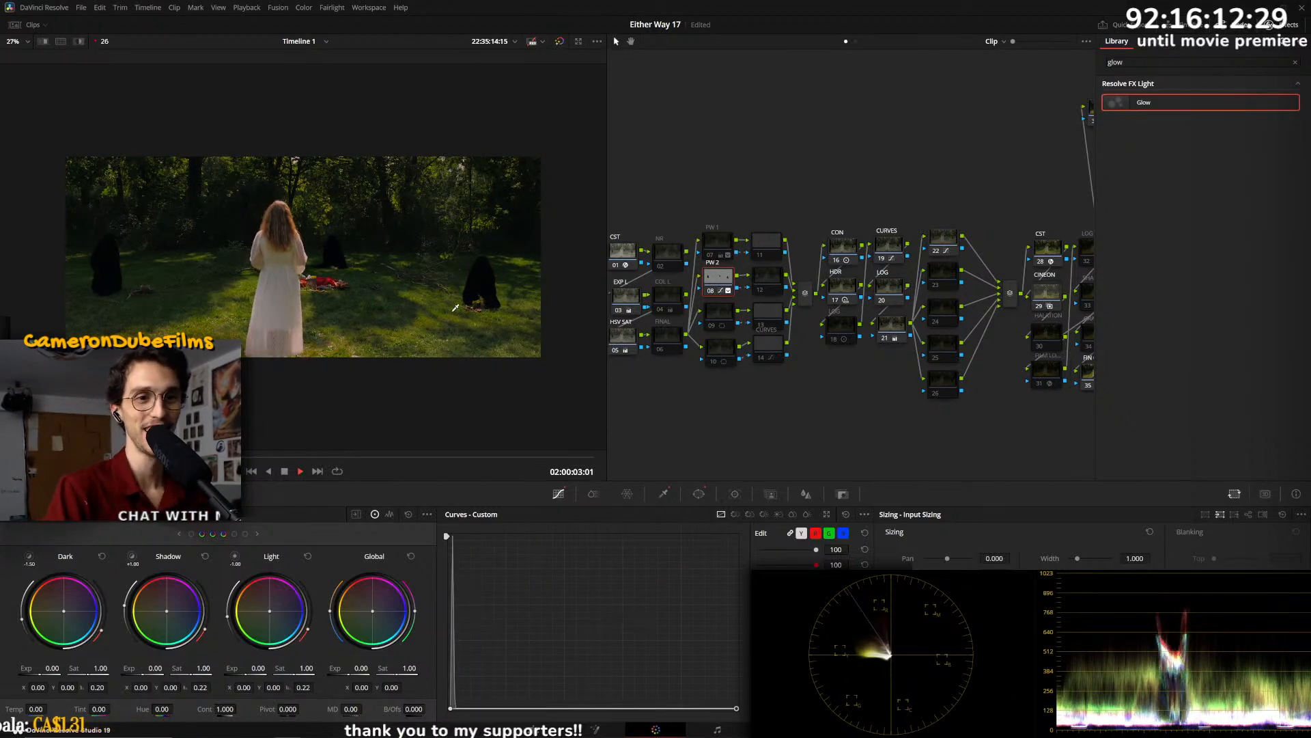
pyautogui.press('space')
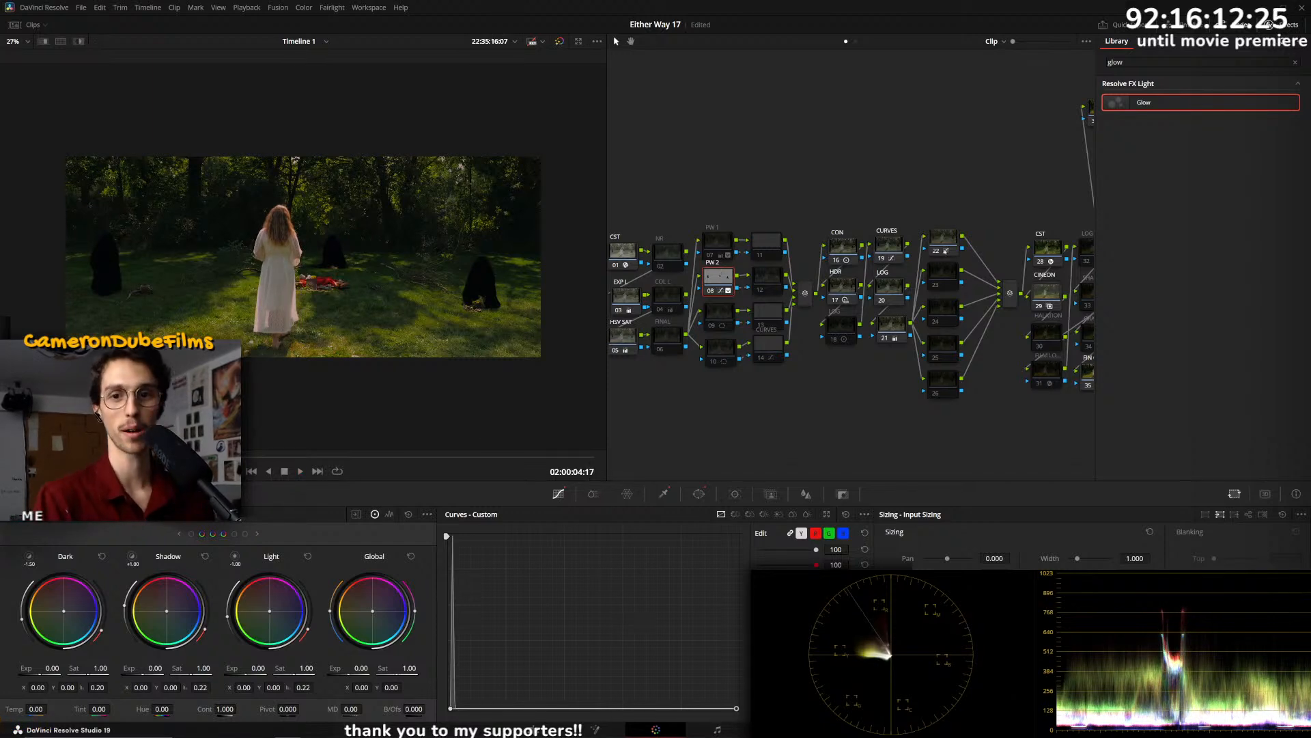
# - Copy the grade of node 8 from the wide forest shot and paste it onto node 8 of the black-rose close-up
pyautogui.click(947, 275)
pyautogui.click(725, 280)
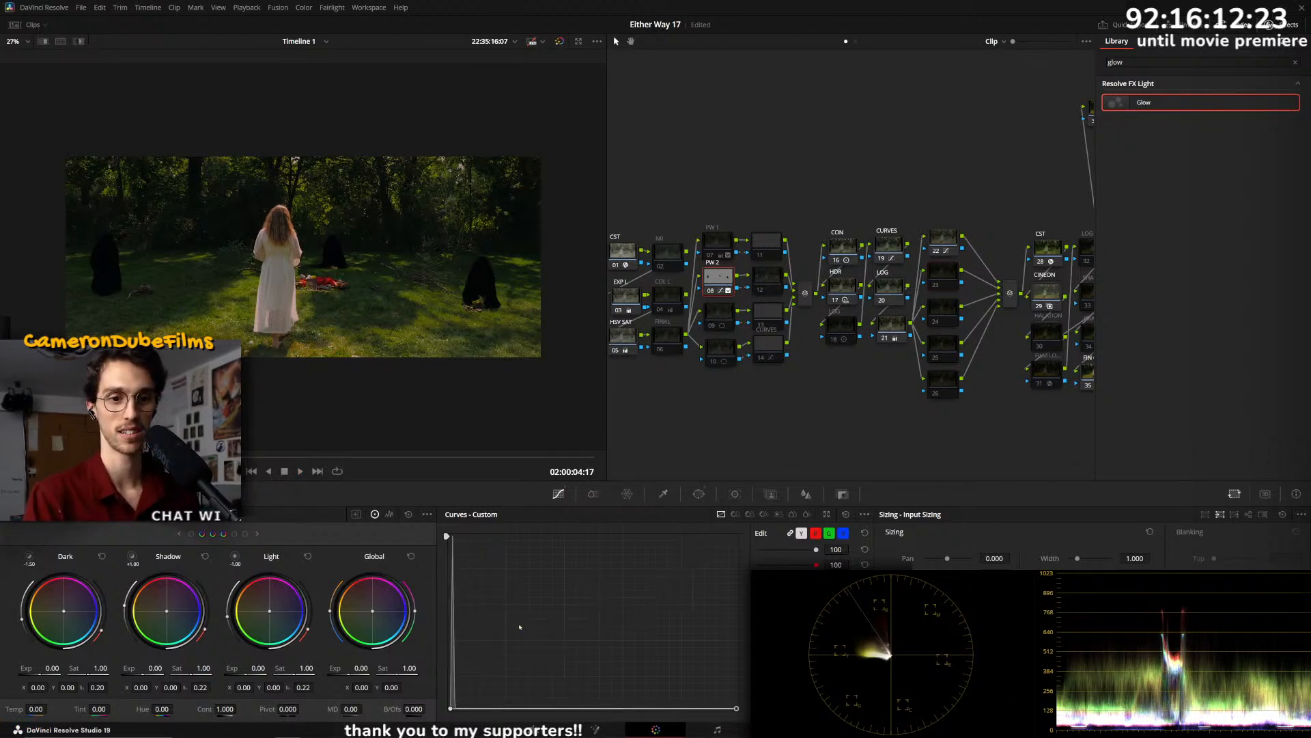
pyautogui.moveTo(451, 709); pyautogui.dragTo(449, 711)
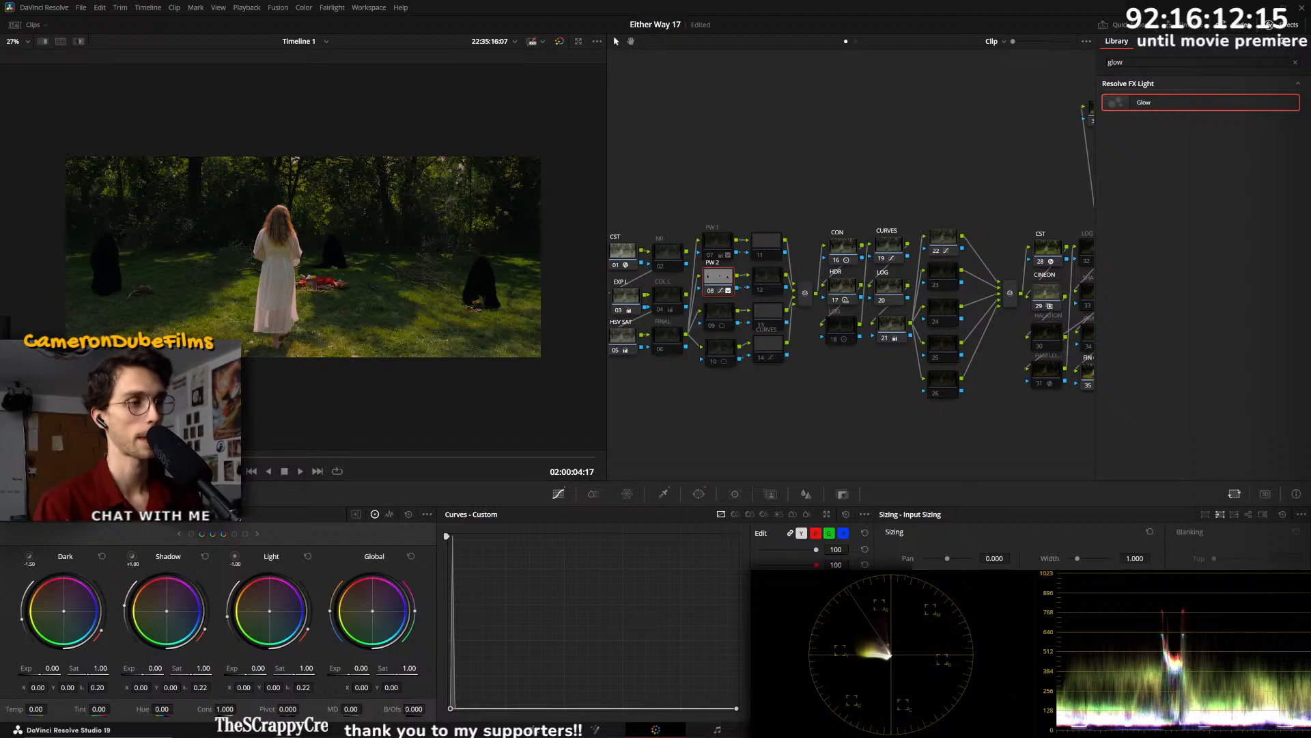
pyautogui.press('Down')
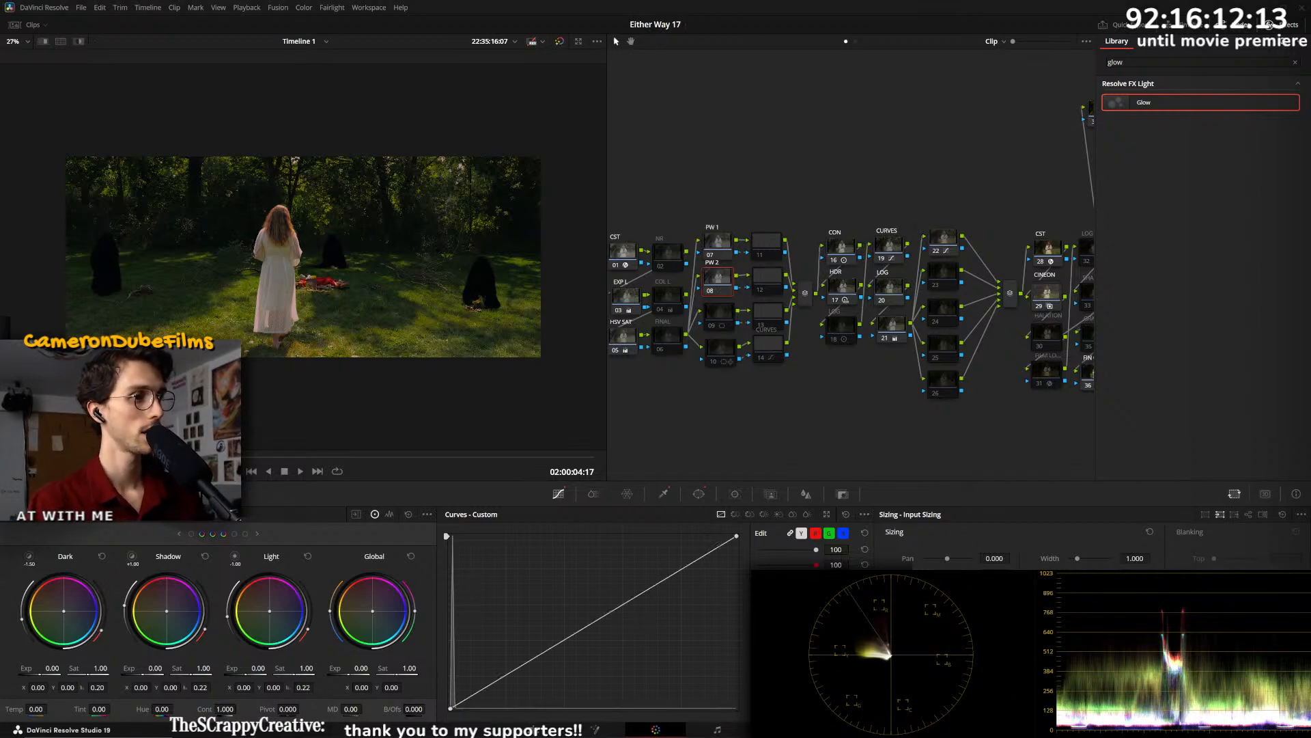
pyautogui.hotkey('ctrl', 'v')
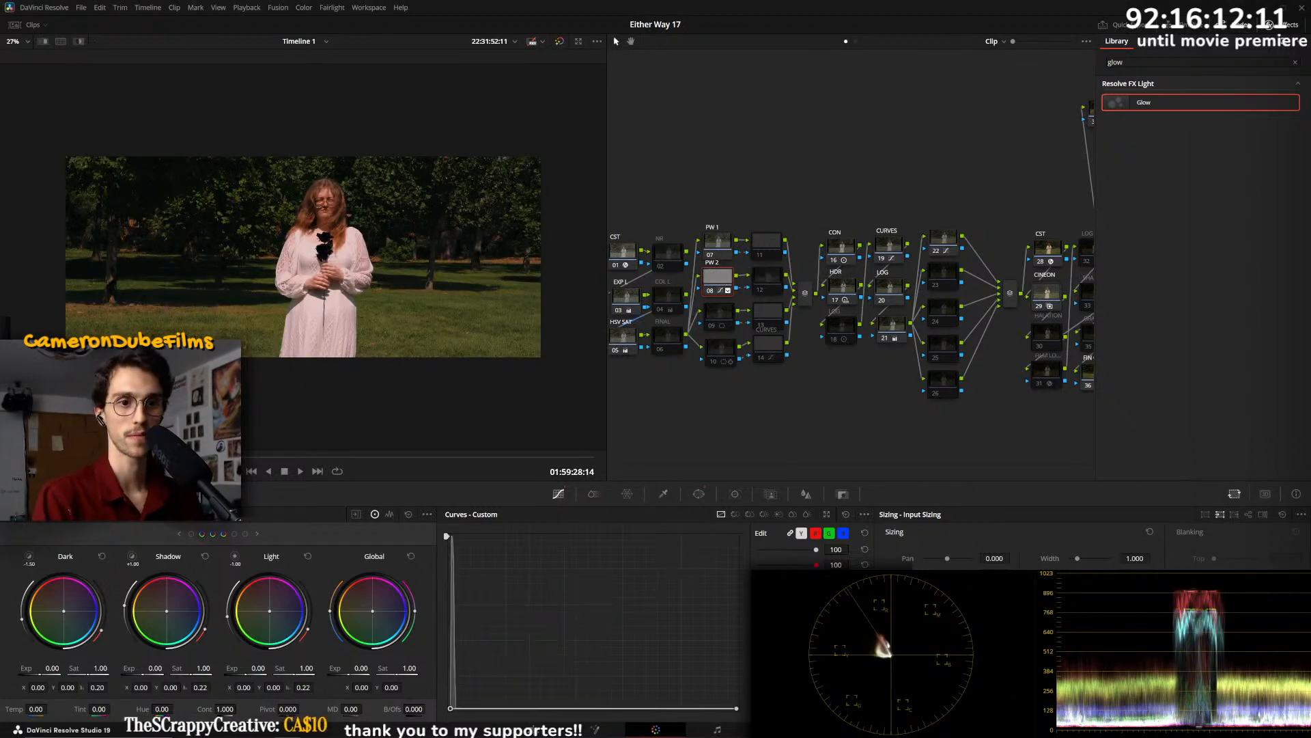
# - Disable all three pasted circular windows on node 8 of the black-rose close-up
pyautogui.moveTo(102, 458); pyautogui.dragTo(250, 460)
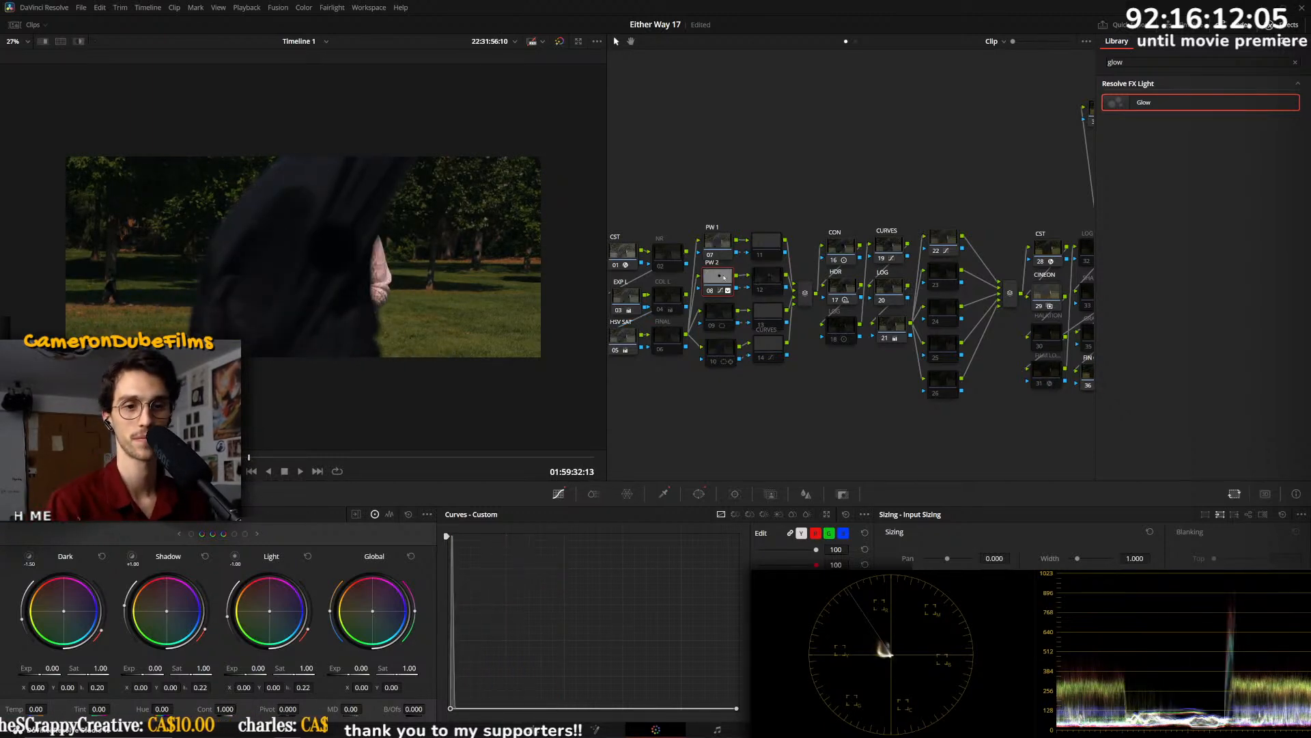
pyautogui.scroll(2, 298, 389)
pyautogui.scroll(2, 297, 389)
pyautogui.moveTo(292, 461); pyautogui.dragTo(334, 461)
pyautogui.click(699, 493)
pyautogui.scroll(-2, 422, 292)
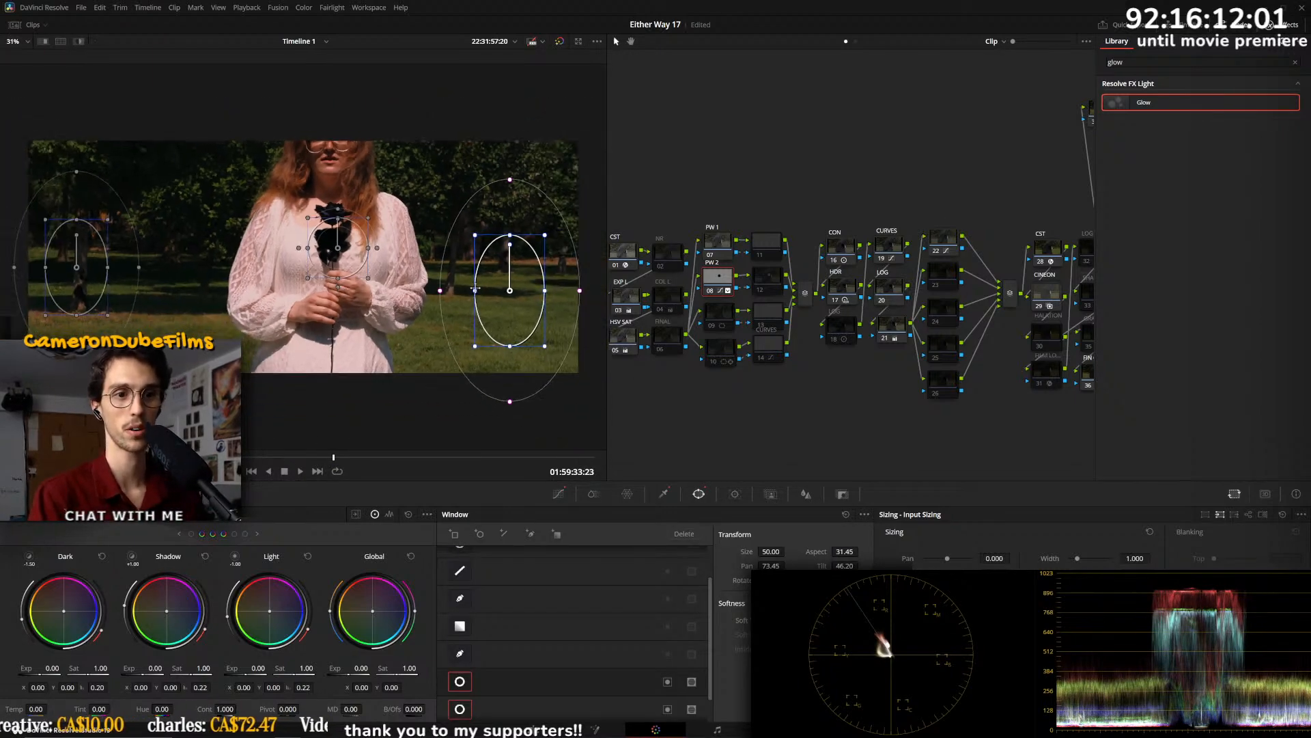
pyautogui.moveTo(515, 298); pyautogui.dragTo(474, 295)
pyautogui.click(460, 681)
pyautogui.click(462, 708)
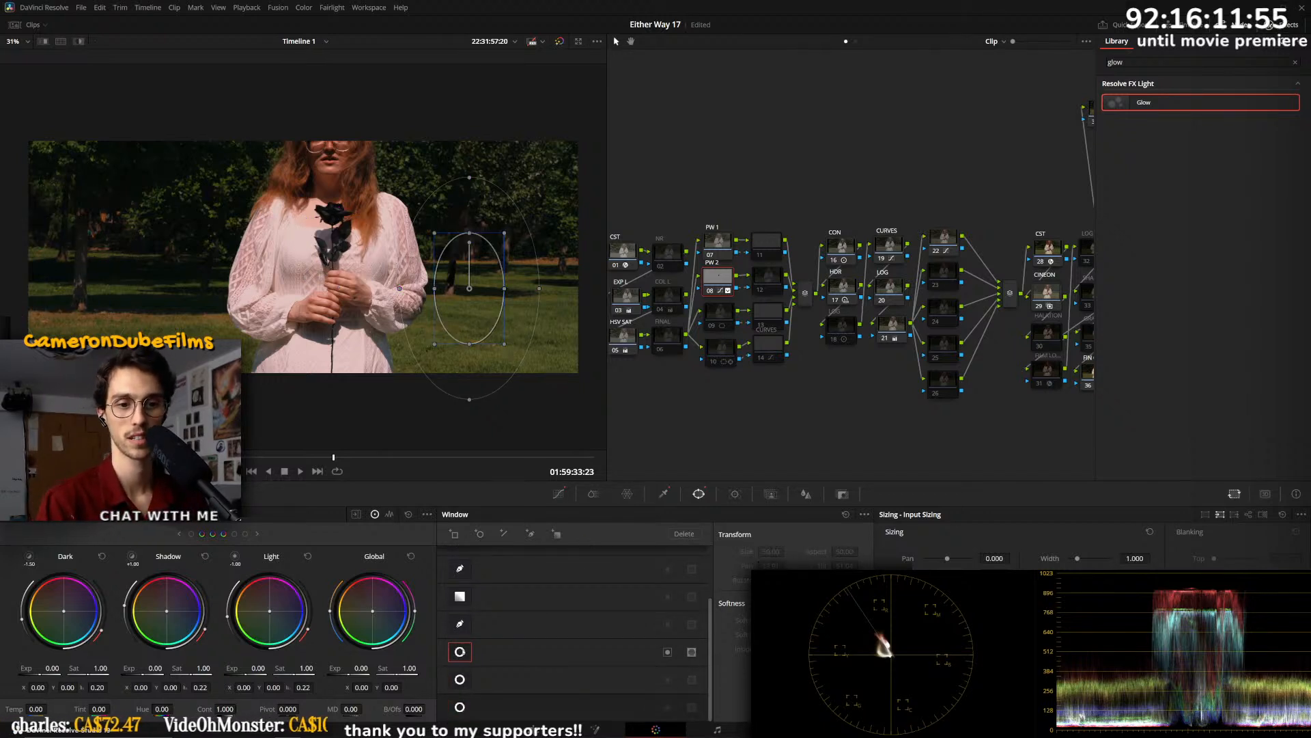
pyautogui.click(461, 653)
# - Preview node 8's effect off, on and in playback as the robes pass the woman, and open its HSL qualifier
pyautogui.scroll(-2, 407, 355)
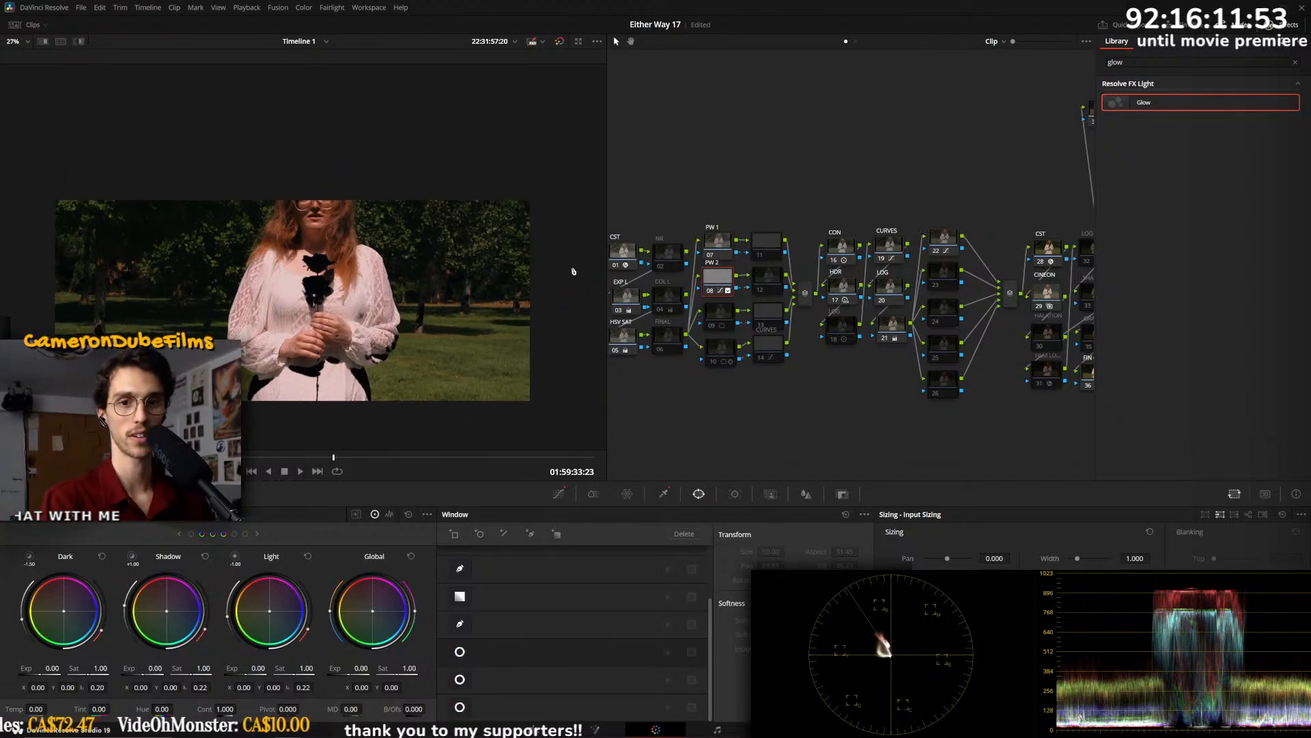
pyautogui.hotkey('ctrl', 'd')
pyautogui.hotkey('ctrl', 'd')
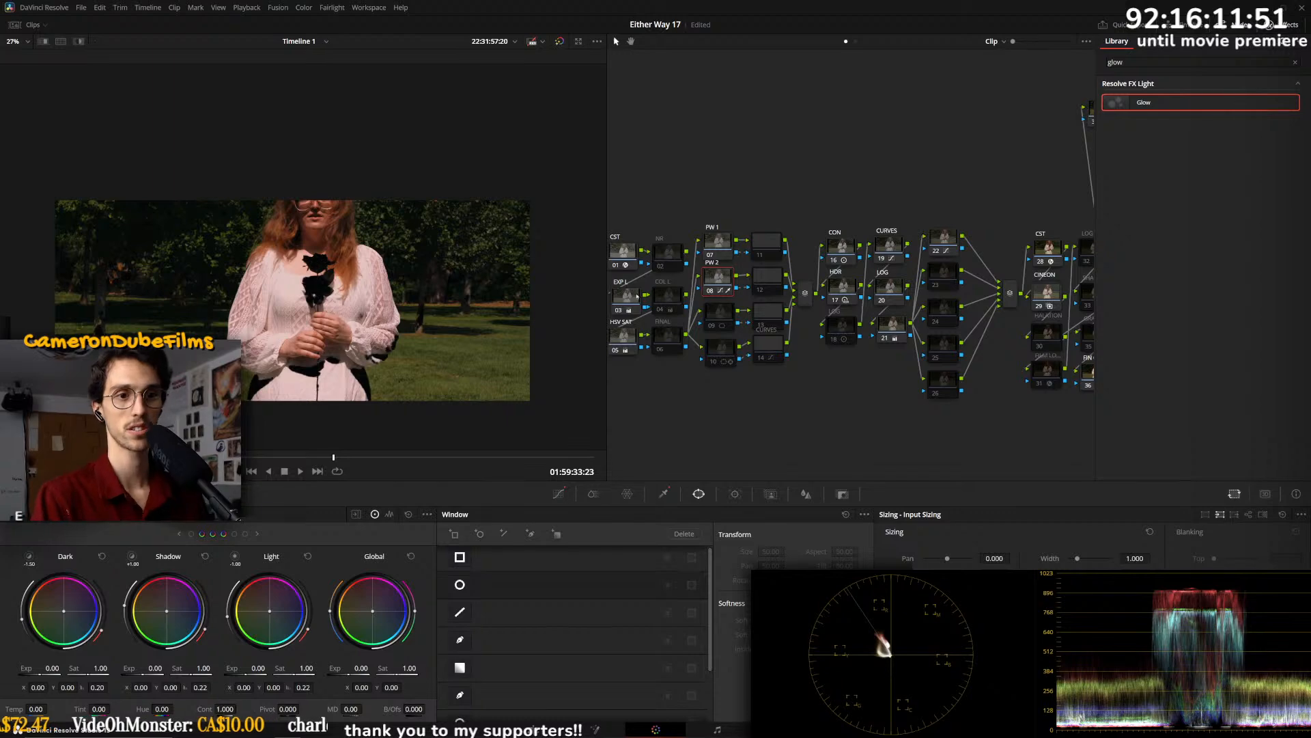
pyautogui.press('space')
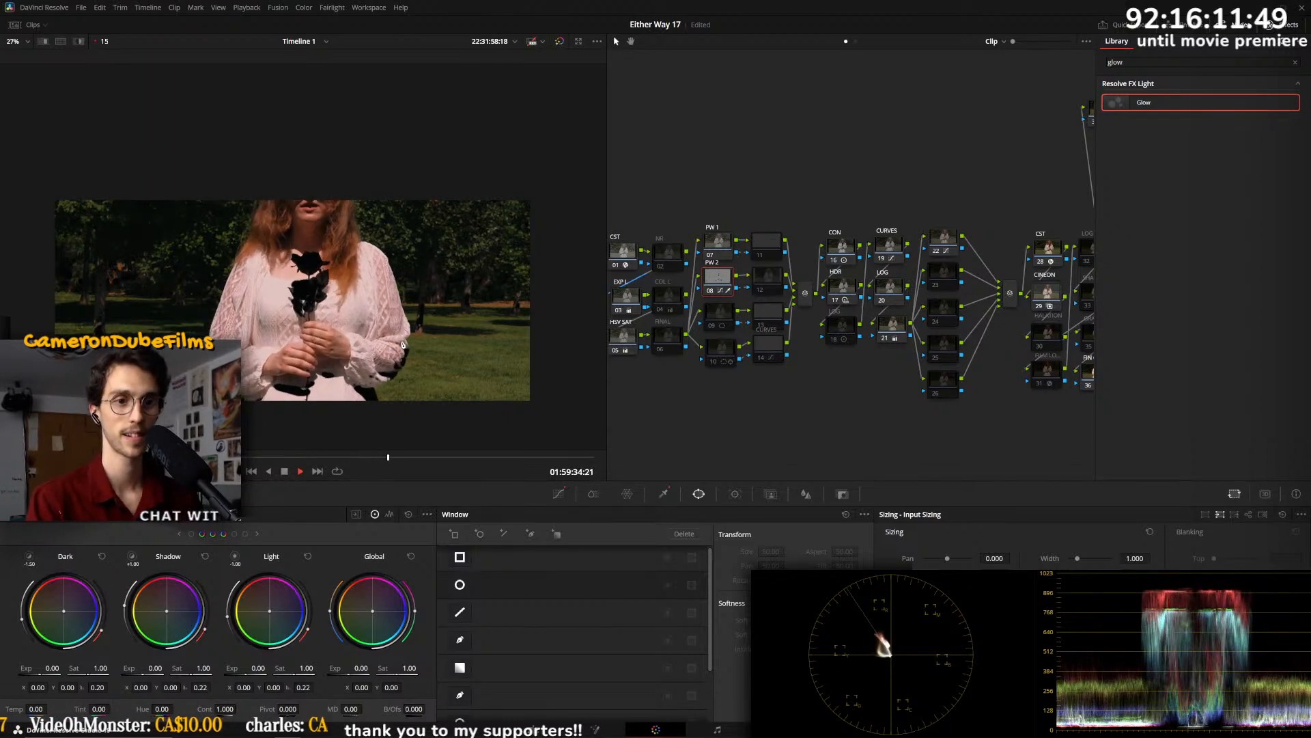
pyautogui.press('space')
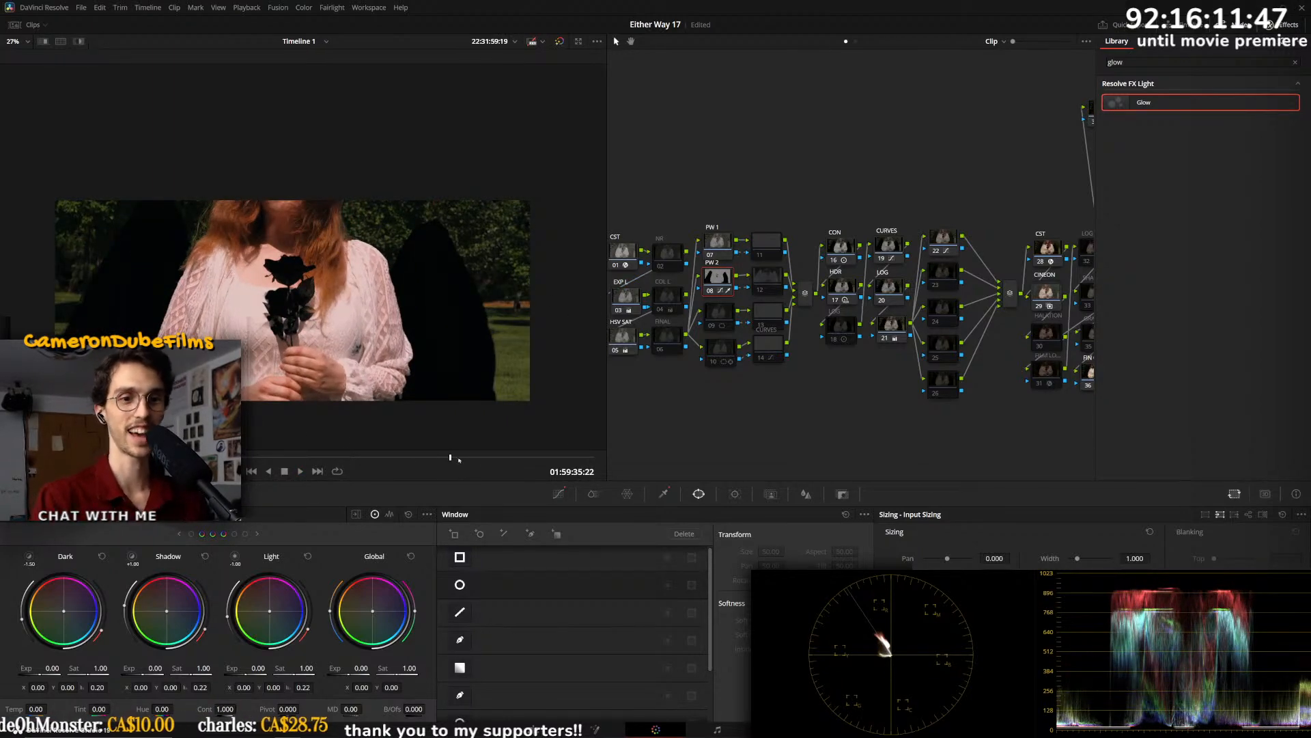
pyautogui.click(460, 458)
pyautogui.moveTo(460, 458); pyautogui.dragTo(425, 462)
pyautogui.click(662, 495)
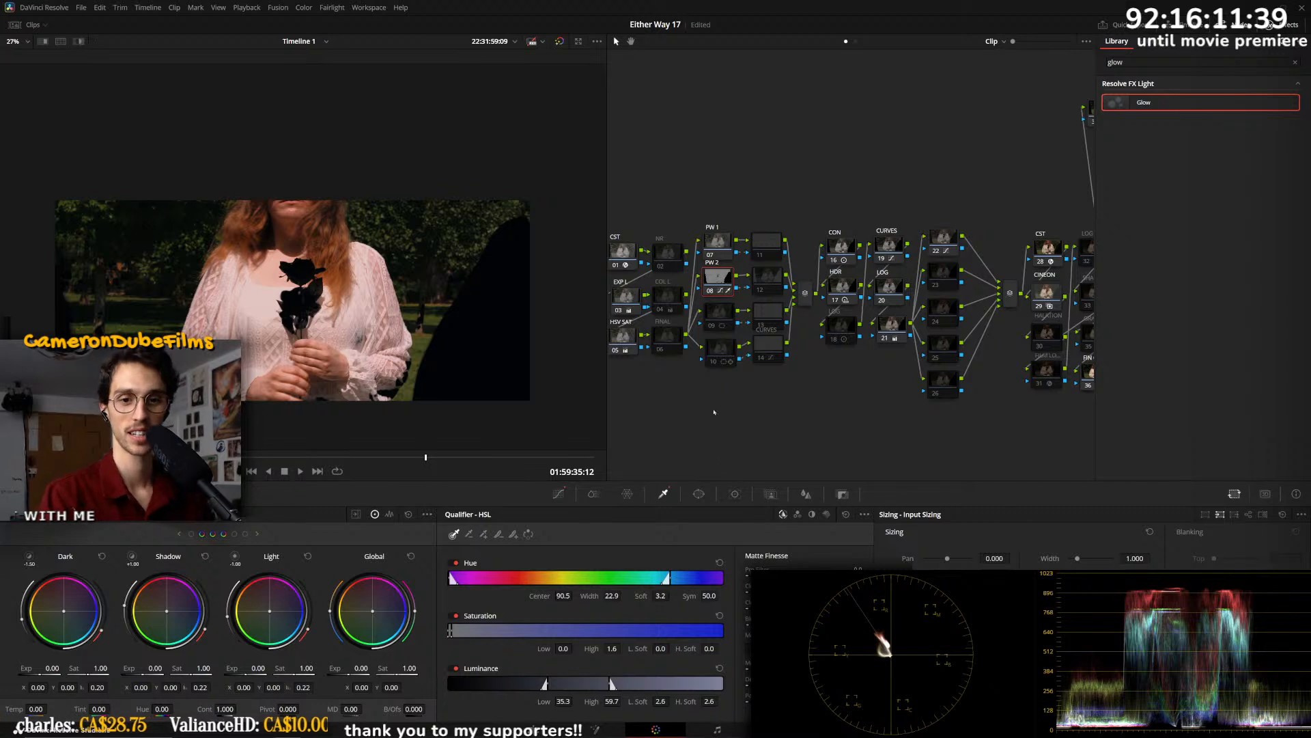
pyautogui.rightClick(715, 272)
pyautogui.click(725, 283)
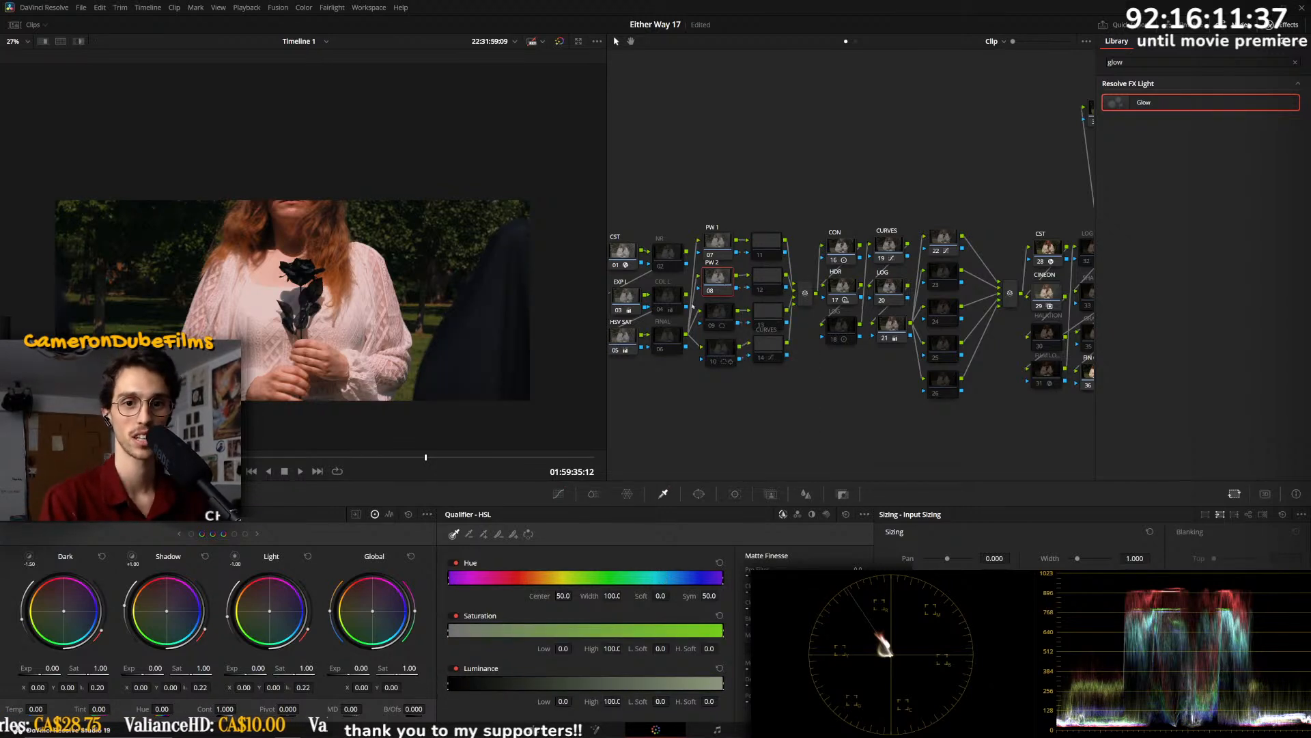
pyautogui.hotkey('ctrl', 'z')
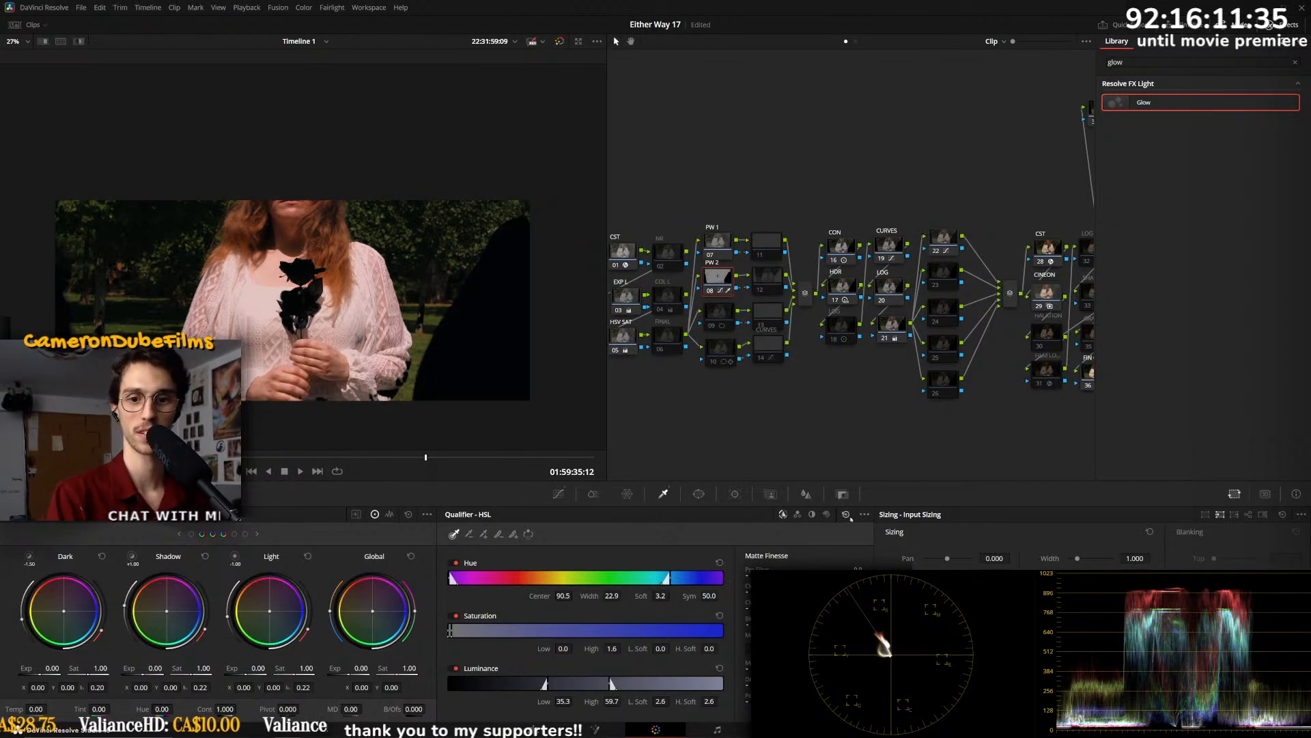
# - Reset the HSL qualifier on node 8, sample the black robe beside the woman, and turn on the highlight view
pyautogui.click(848, 516)
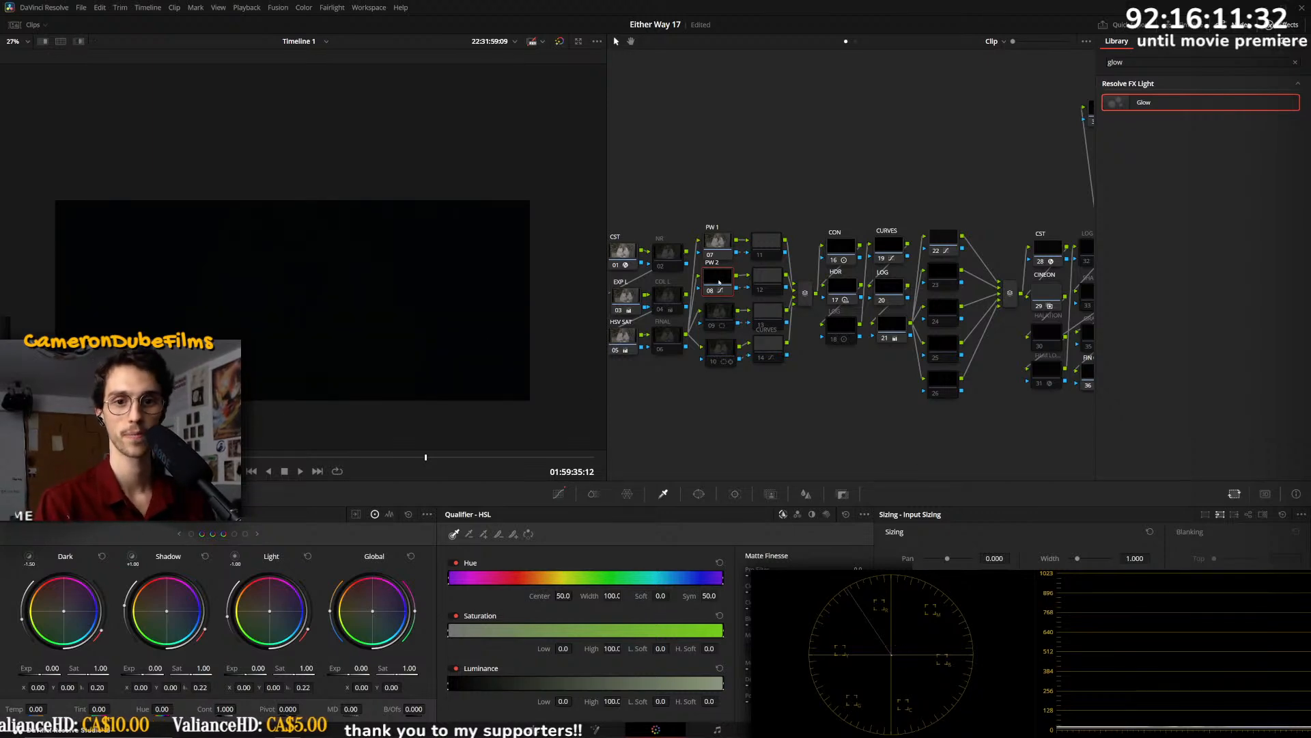
pyautogui.click(489, 326)
pyautogui.hotkey('shift', 'h')
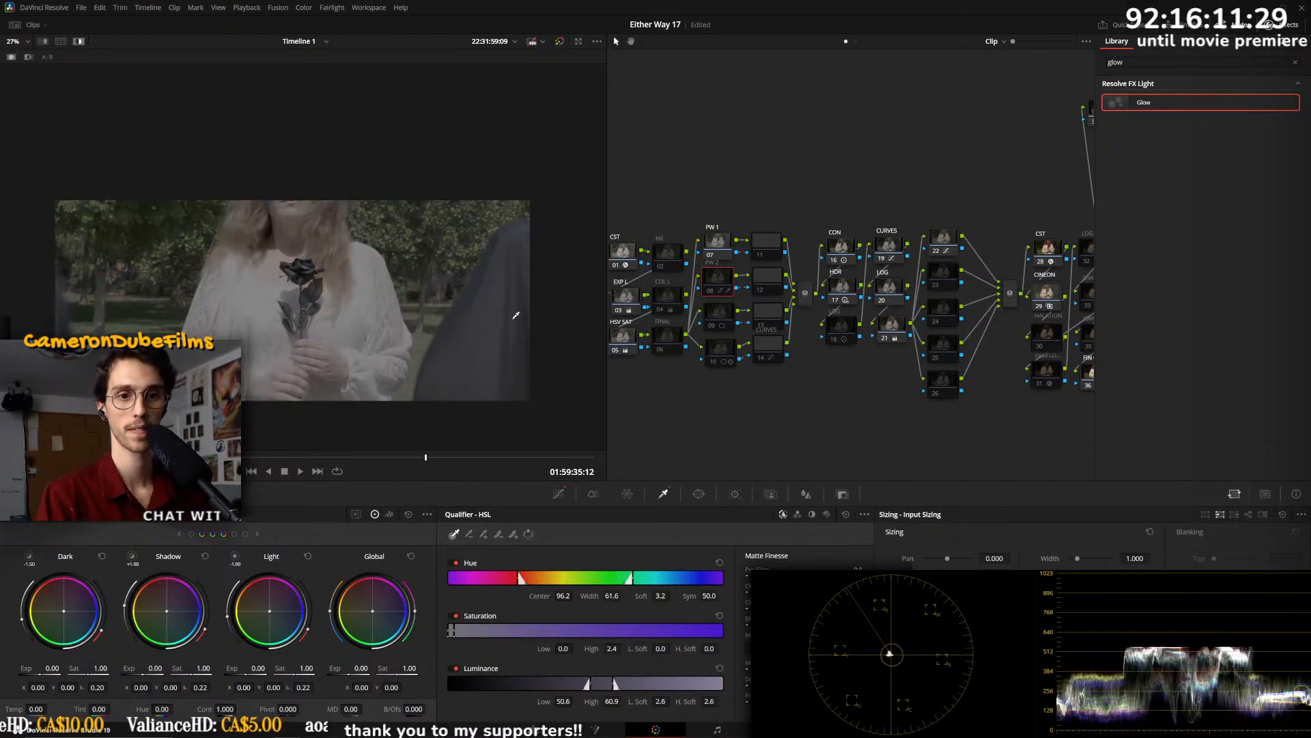
# - Refine the robe key with node 8 enabled to hue width 25.8, saturation high 1.5 and luminance 49.6 to 57.4
pyautogui.moveTo(521, 578); pyautogui.dragTo(561, 578)
pyautogui.hotkey('ctrl', 'd')
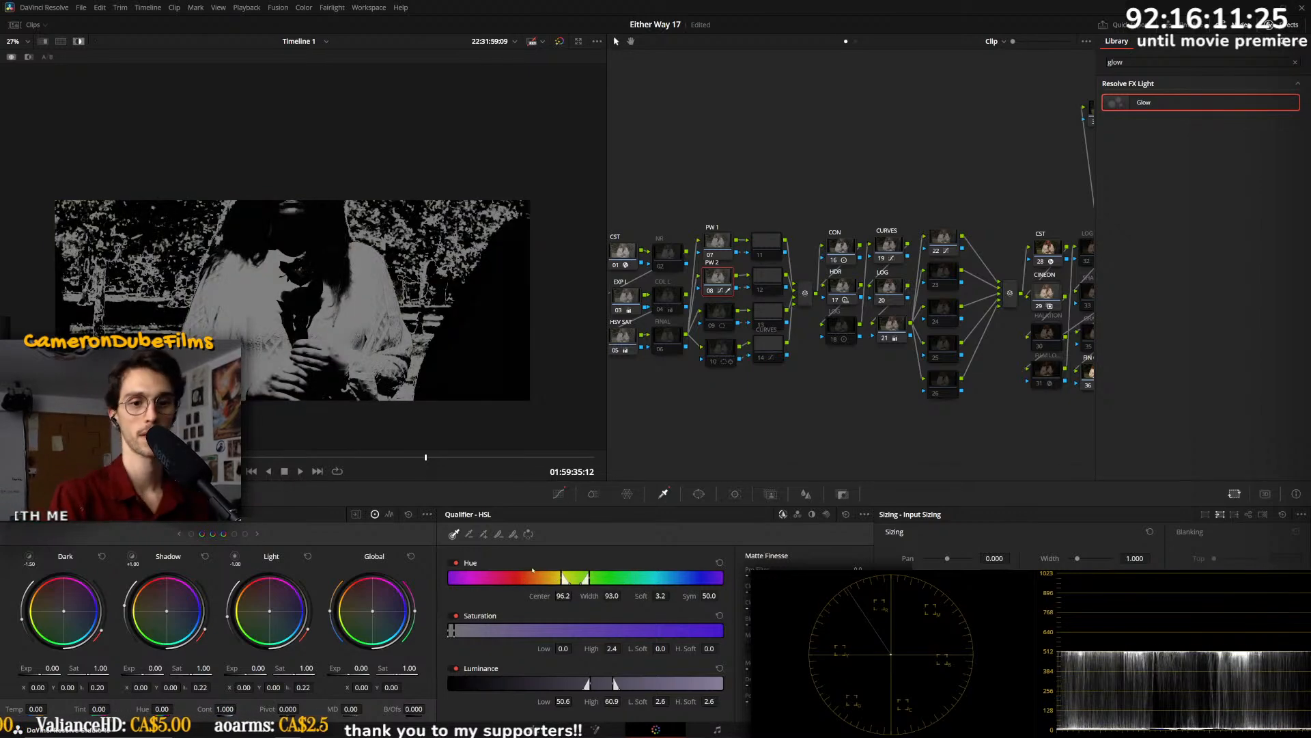
pyautogui.moveTo(561, 578); pyautogui.dragTo(466, 579)
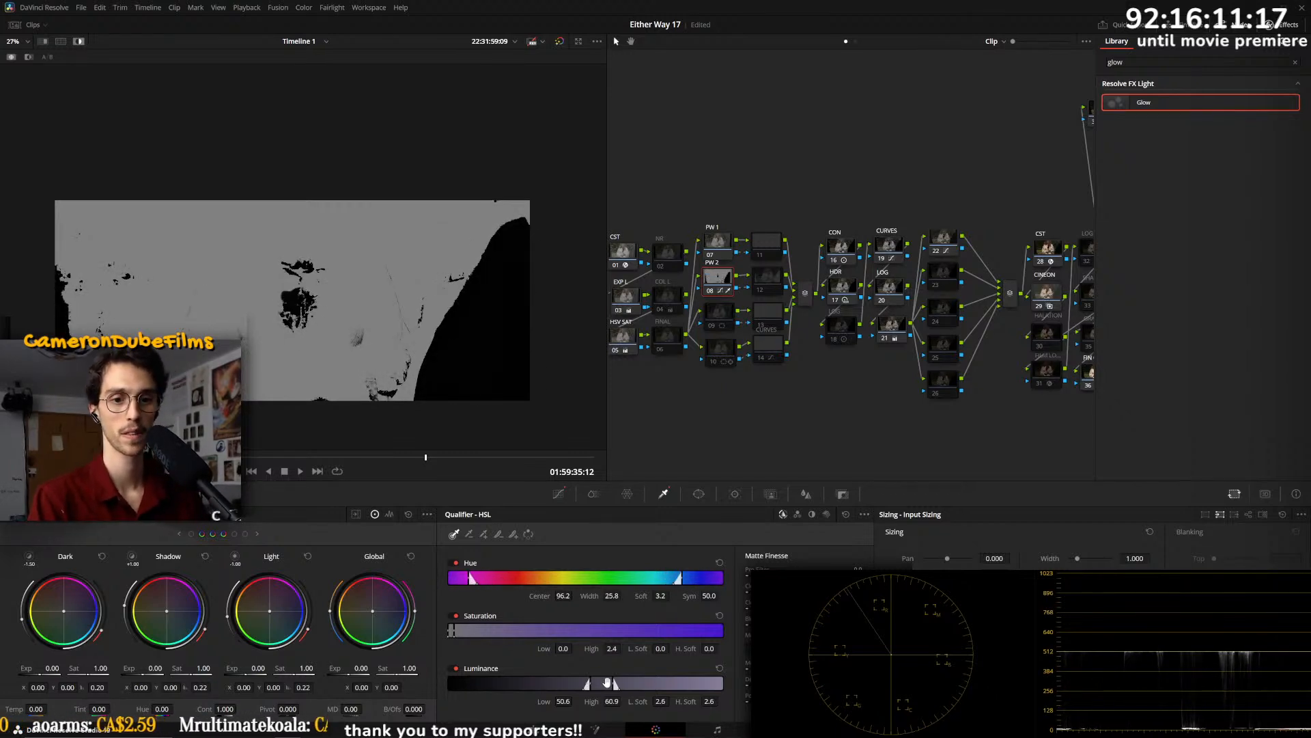
pyautogui.moveTo(588, 685); pyautogui.dragTo(604, 685)
pyautogui.moveTo(457, 632)
pyautogui.mouseDown()
pyautogui.moveTo(501, 634)
pyautogui.moveTo(448, 633)
pyautogui.moveTo(459, 633)
pyautogui.mouseUp()
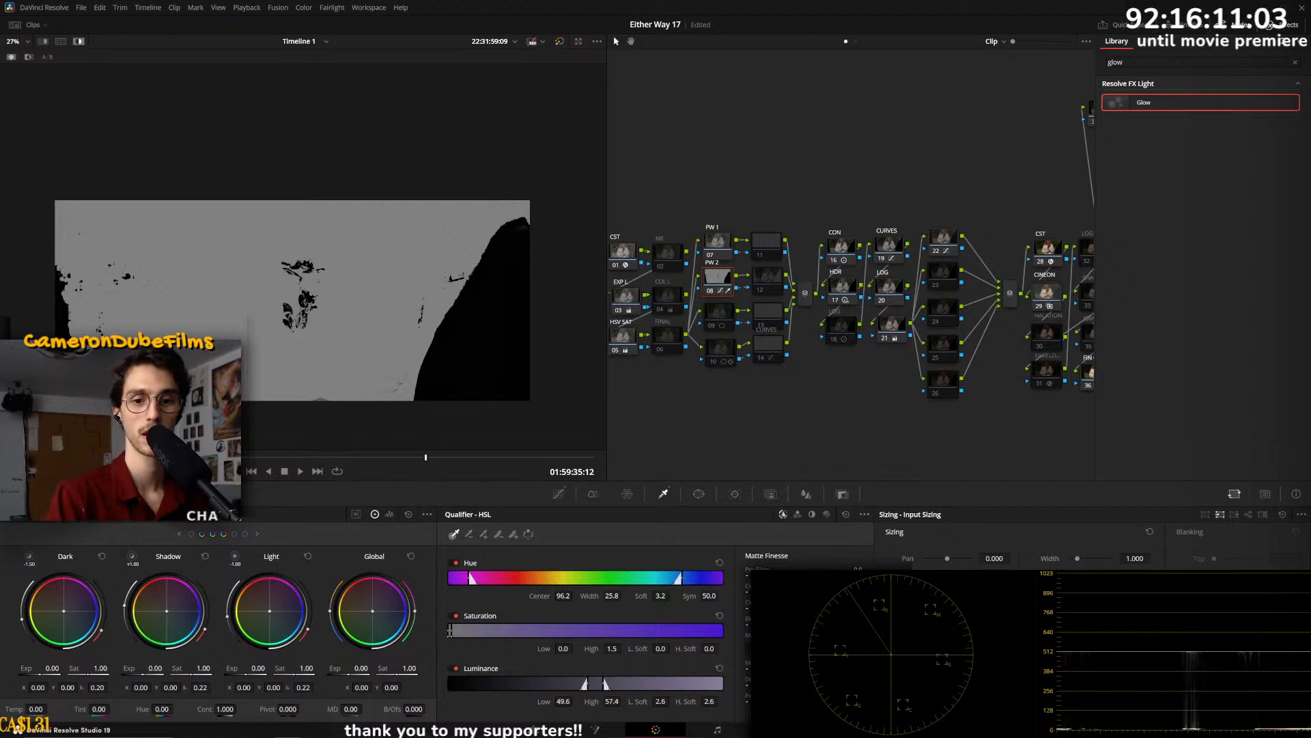
# - Blur the robe key's matte on node 8 with matte finesse, turn off the highlight view and play the close-up
pyautogui.moveTo(858, 618); pyautogui.dragTo(878, 618)
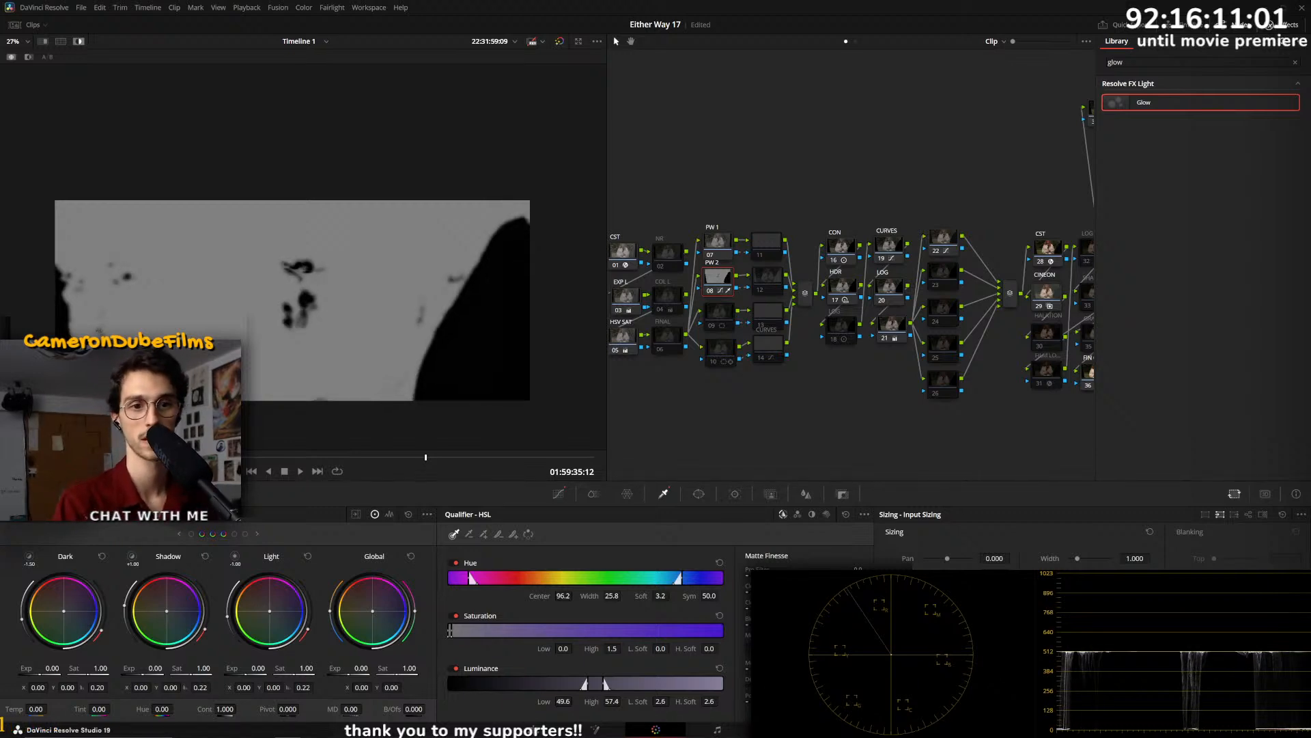
pyautogui.hotkey('shift', 'h')
pyautogui.press('space')
pyautogui.moveTo(337, 456); pyautogui.dragTo(82, 456)
pyautogui.press('space')
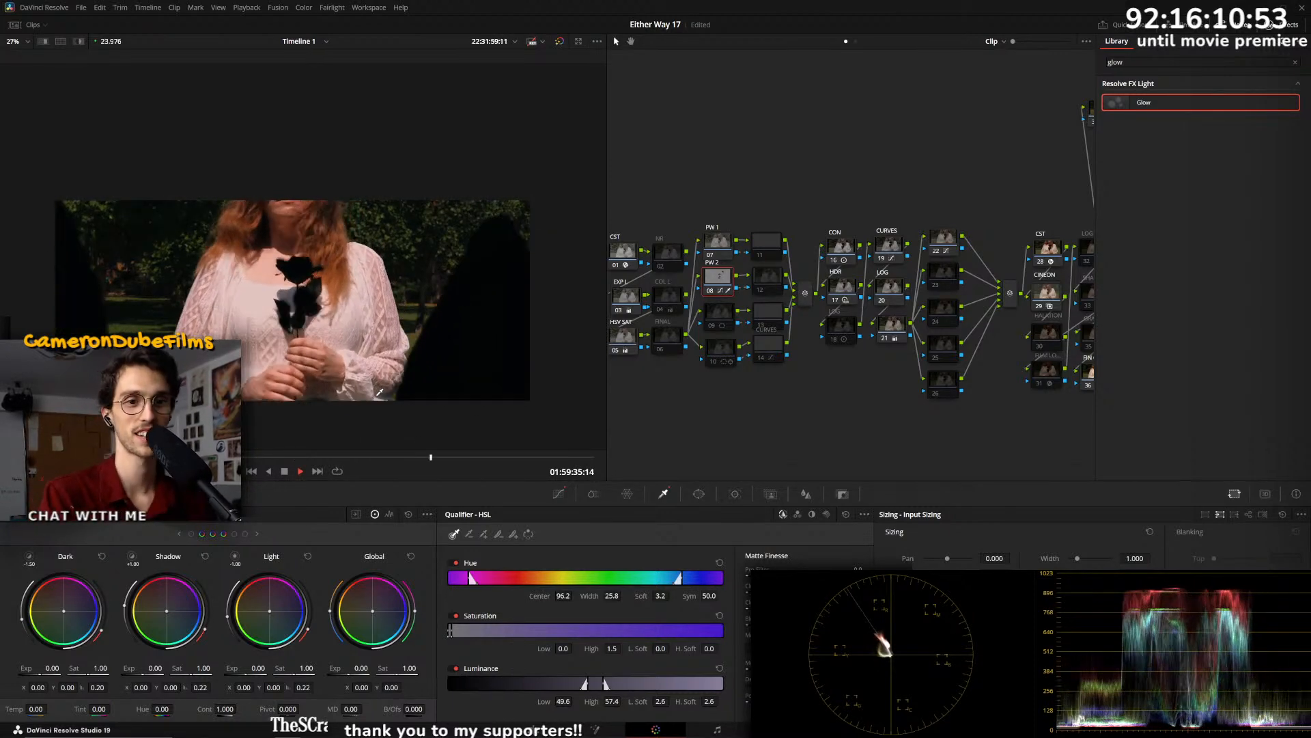
# - Examine the rose and dress closely in the viewer, and play the shot from an earlier point to check the black robes
pyautogui.scroll(5, 372, 347)
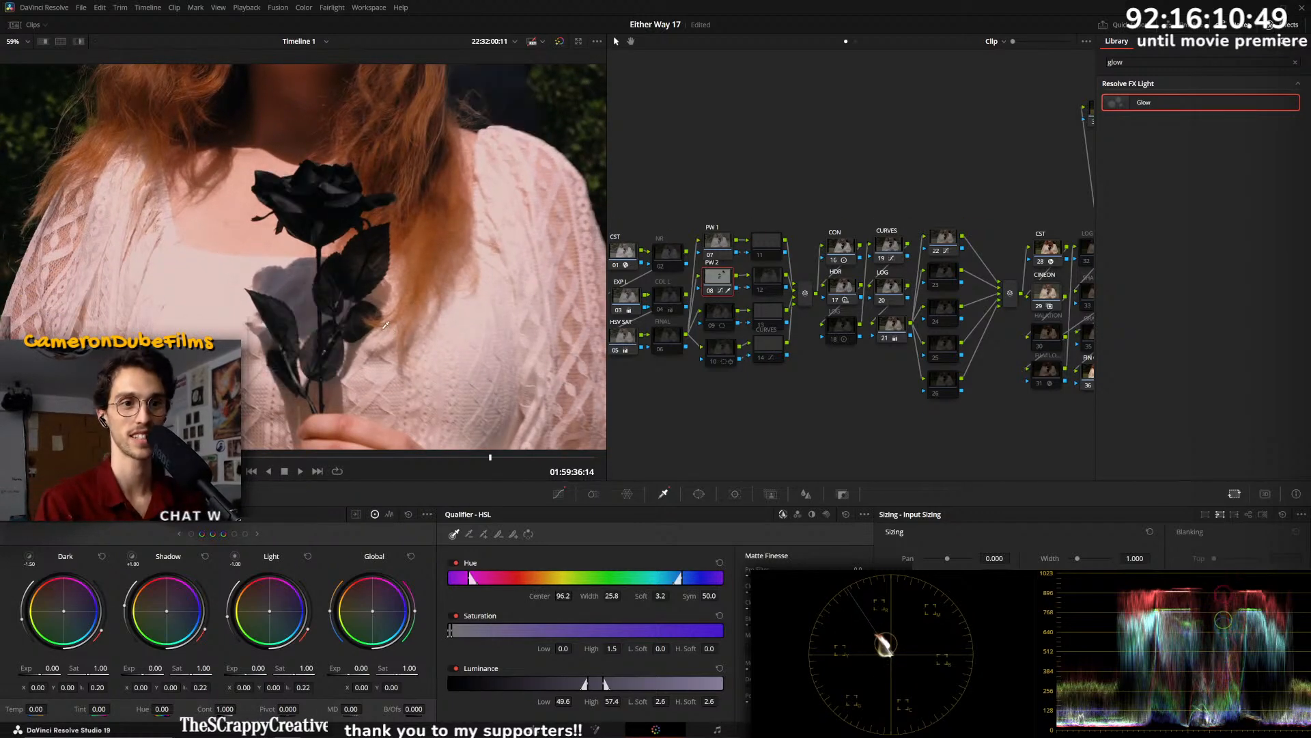
pyautogui.scroll(-5, 368, 340)
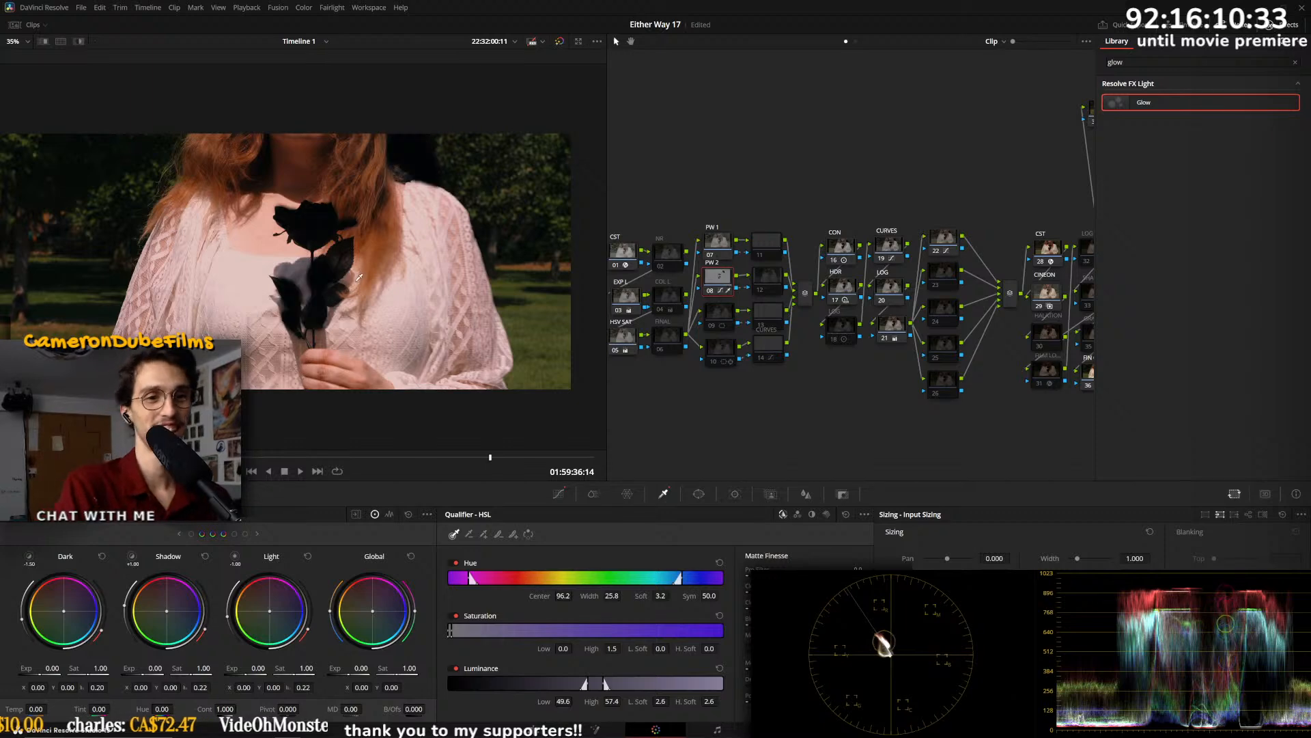
pyautogui.scroll(-1, 322, 332)
pyautogui.click(453, 455)
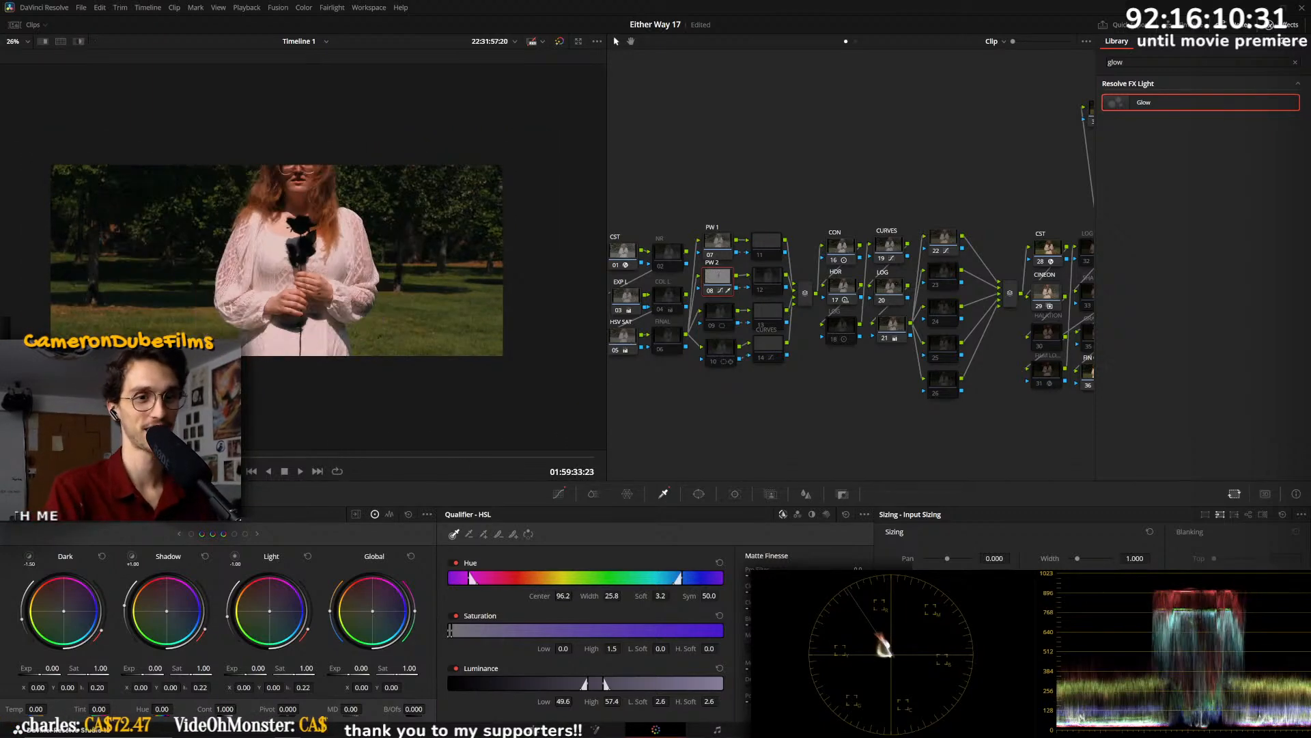
pyautogui.press('space')
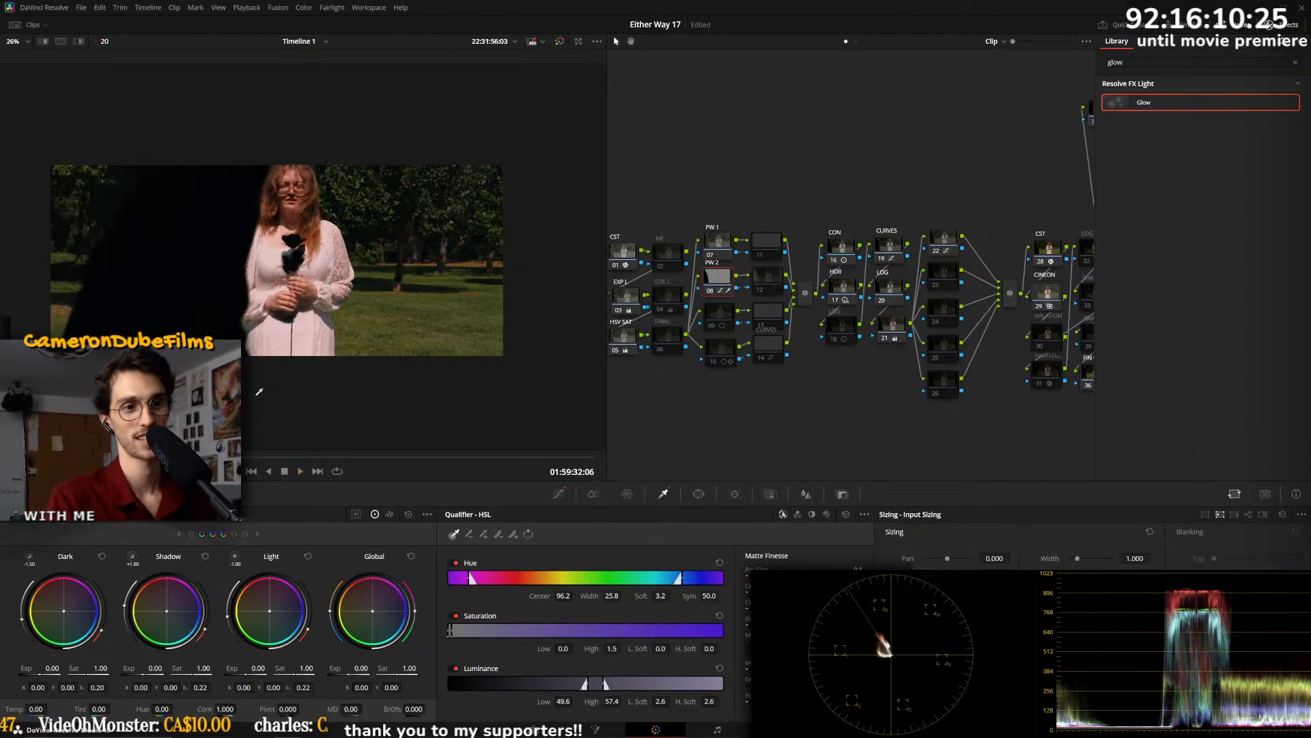
pyautogui.press('space')
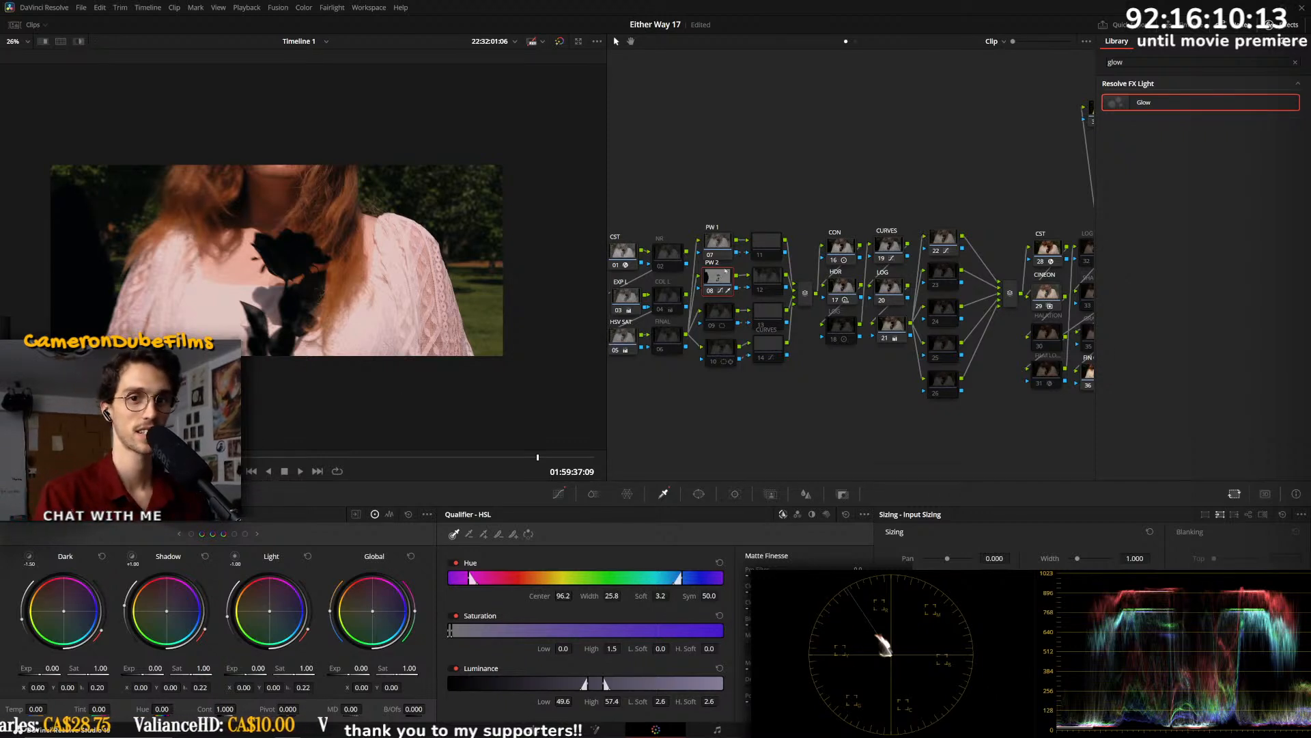
# - Paste the keyed node grade onto node 8 of the next shot, the woman's red hair from behind, and play it
pyautogui.click(624, 295)
pyautogui.press('Down')
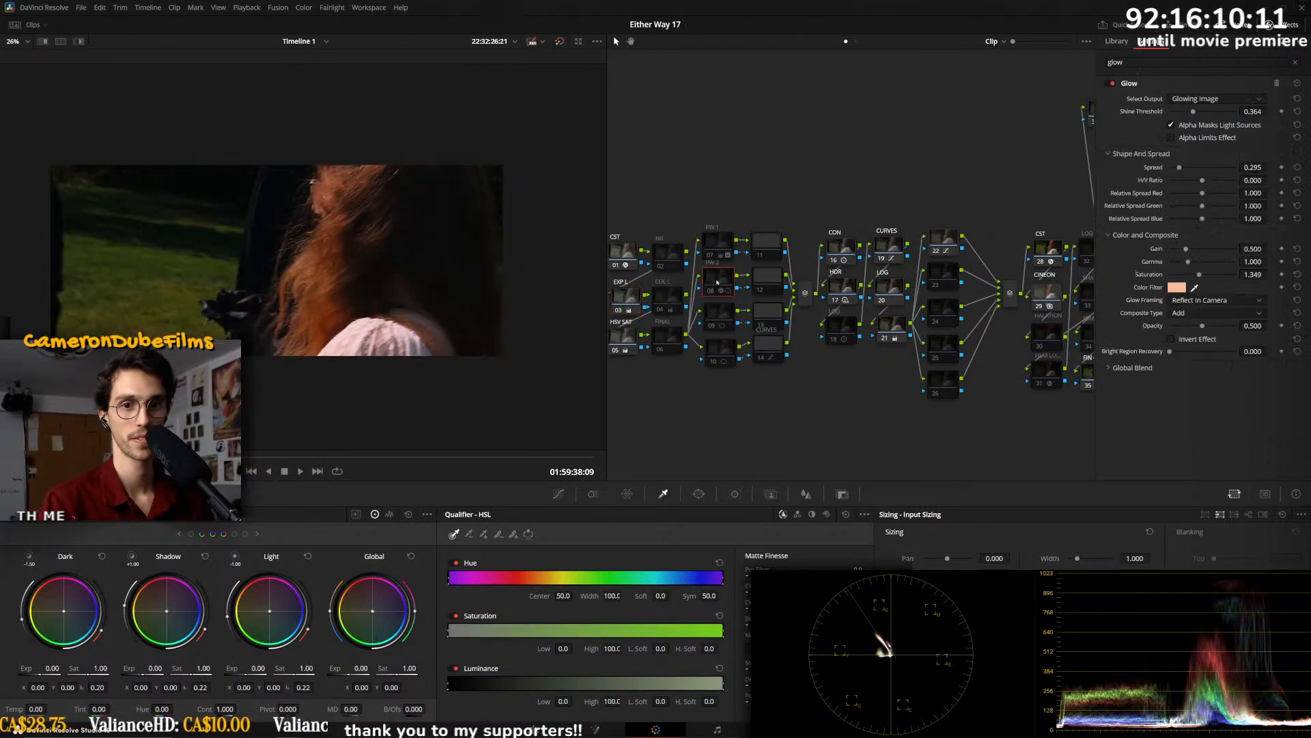
pyautogui.click(718, 280)
pyautogui.hotkey('ctrl', 'd')
pyautogui.press('space')
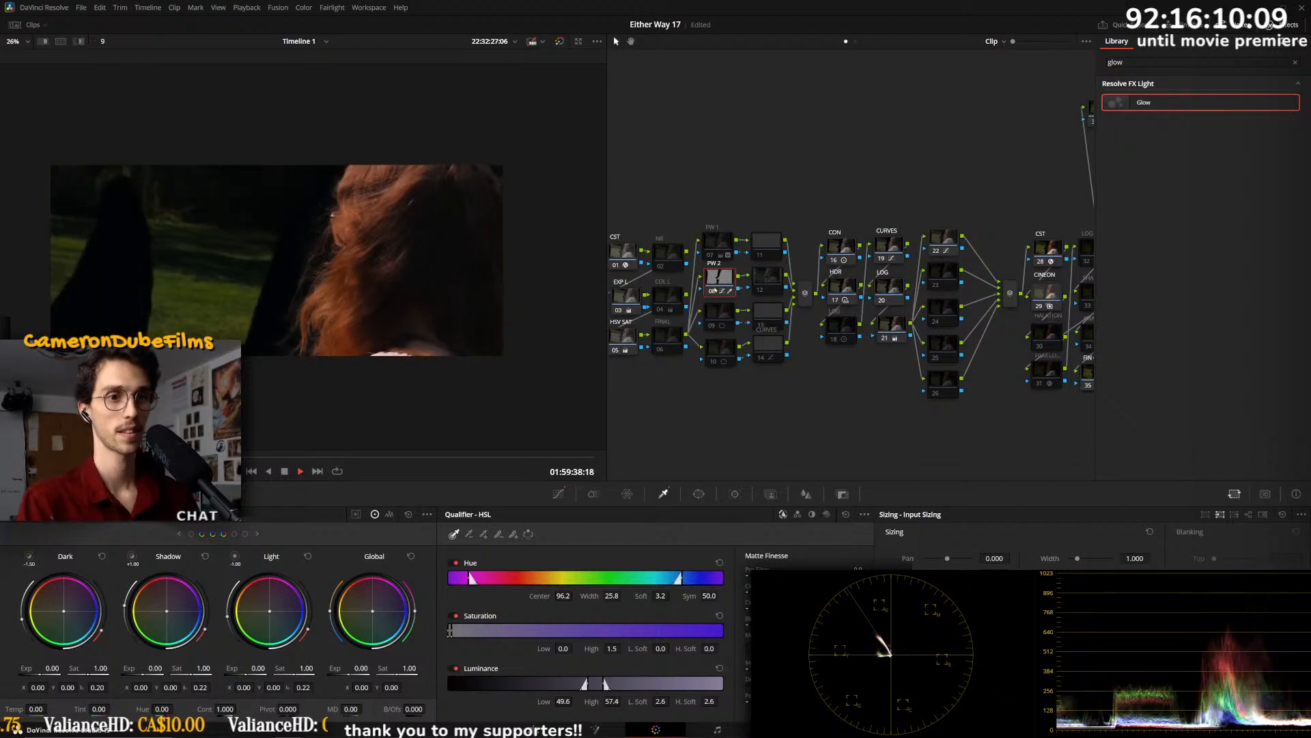
# - Compare node 8's effect on the red-hair shot and replay it at different viewer sizes to check the passing robes
pyautogui.hotkey('ctrl', 'd')
pyautogui.press('space')
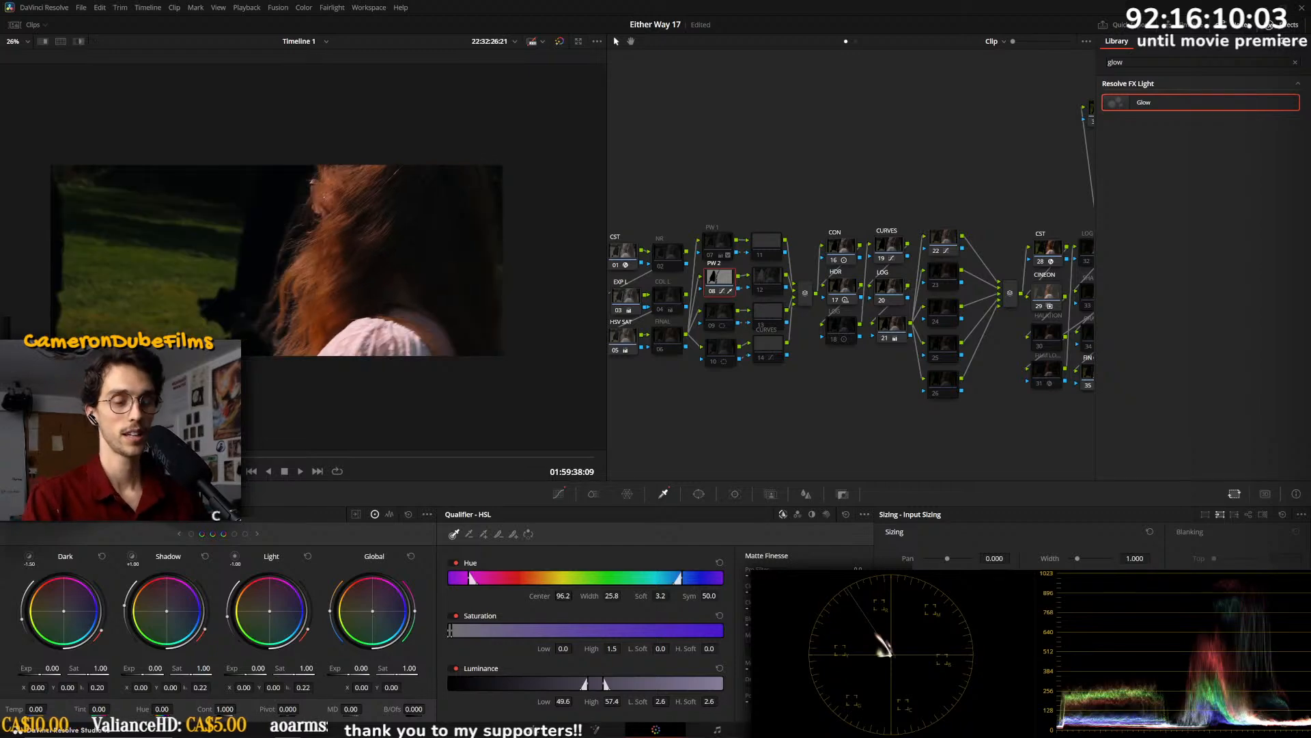
pyautogui.hotkey('shift', 'z')
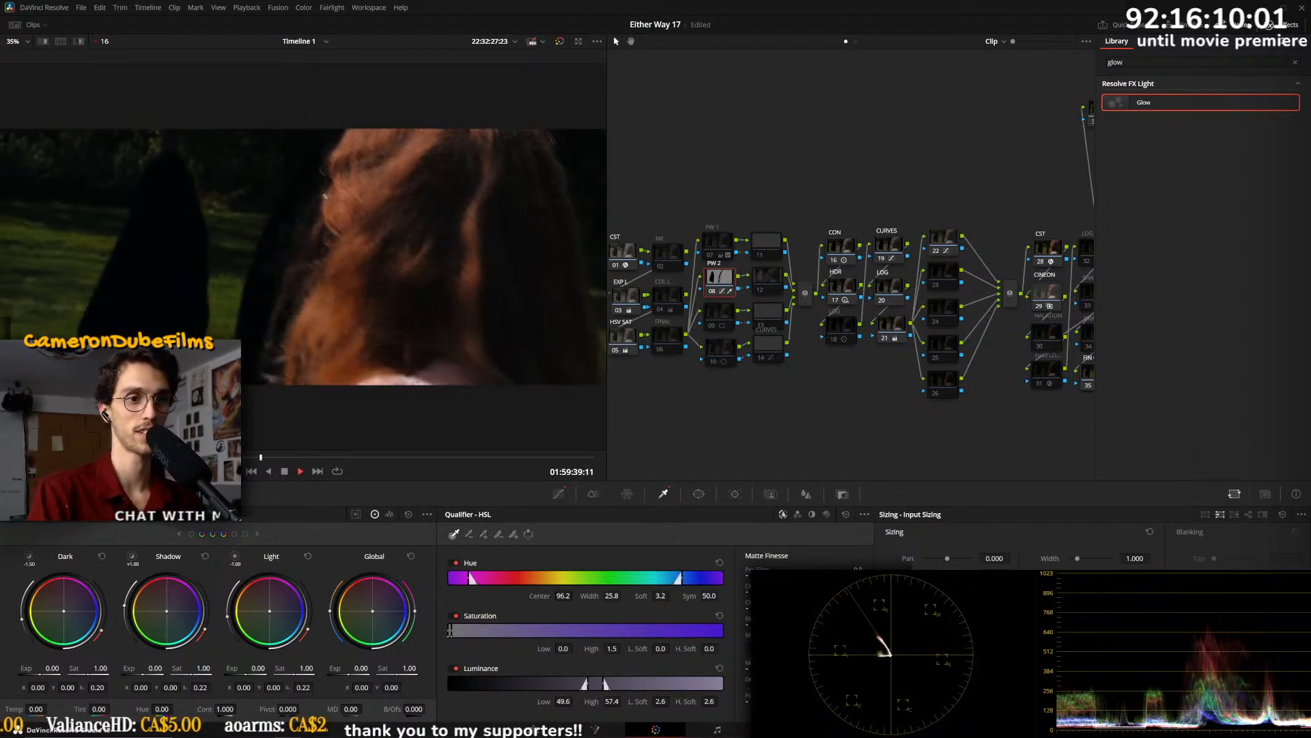
pyautogui.press('space')
pyautogui.press('space')
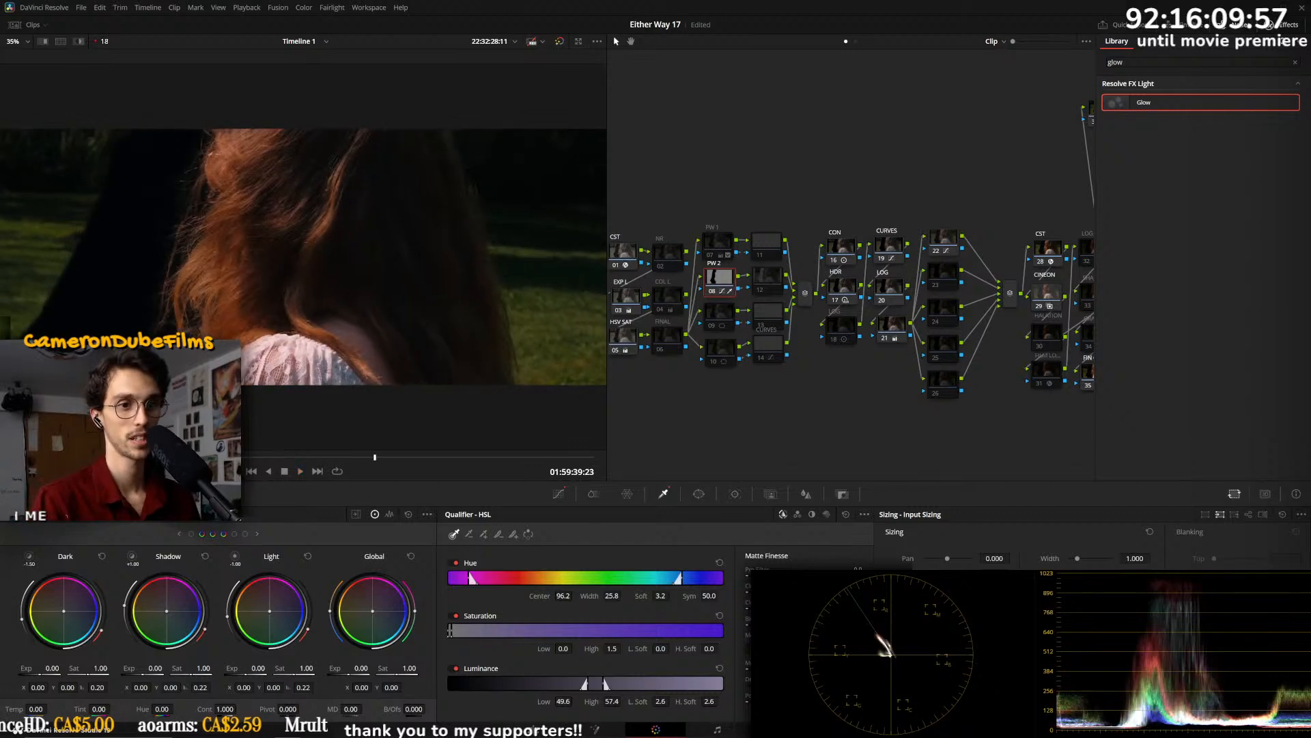
pyautogui.press('space')
pyautogui.hotkey('shift', 'z')
pyautogui.press('space')
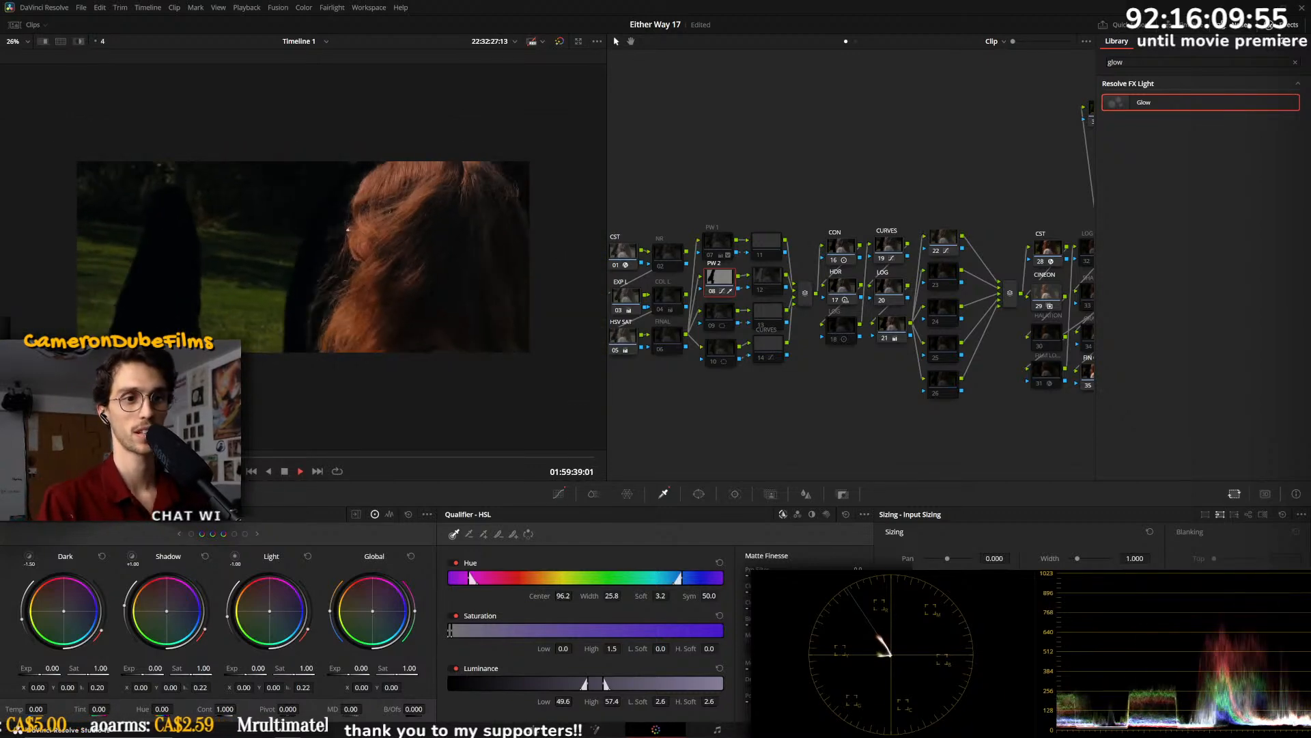
pyautogui.press('space')
# - Paste the keyed grade onto node 8 of the frontal shot of the woman holding the rose before the trees, and play it
pyautogui.press('Down')
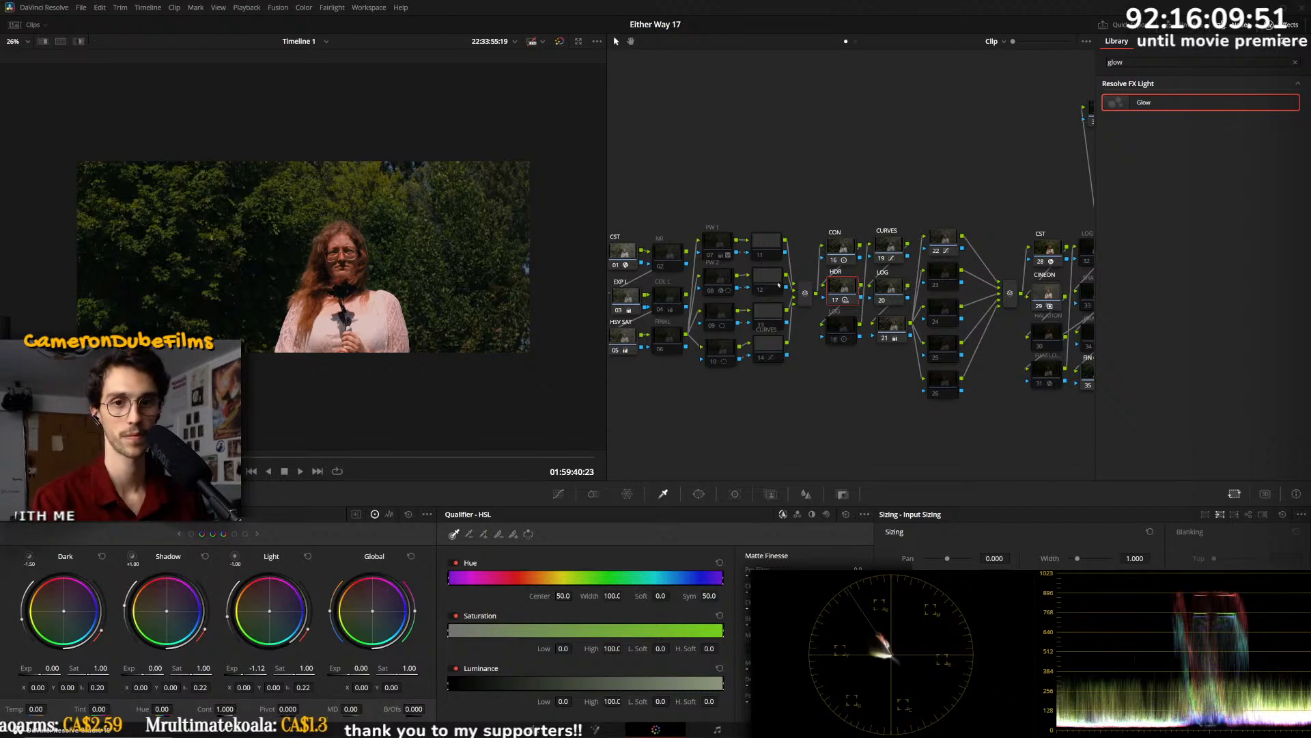
pyautogui.click(707, 283)
pyautogui.press('space')
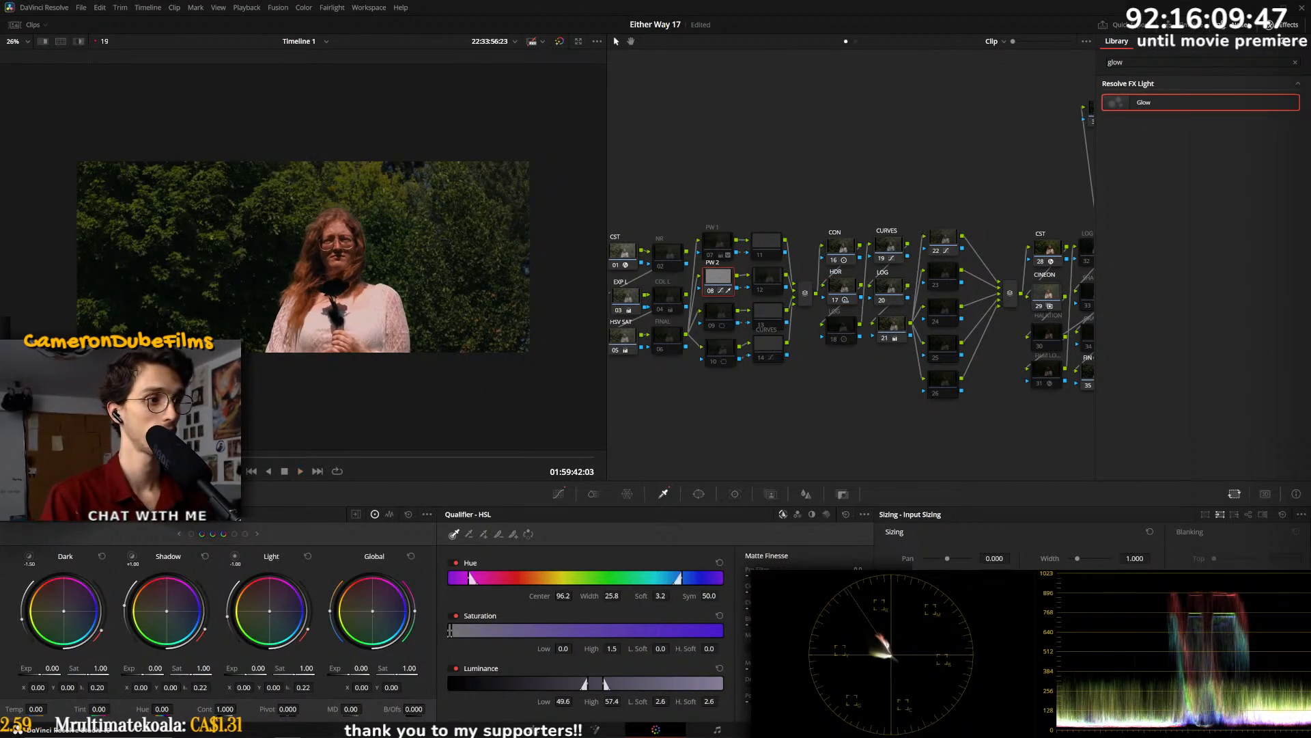
pyautogui.press('space')
# - Apply the keyed grade to node 8 of the side-view shot where a robed figure passes the woman, and play it
pyautogui.press('Down')
pyautogui.press('Up')
pyautogui.press('space')
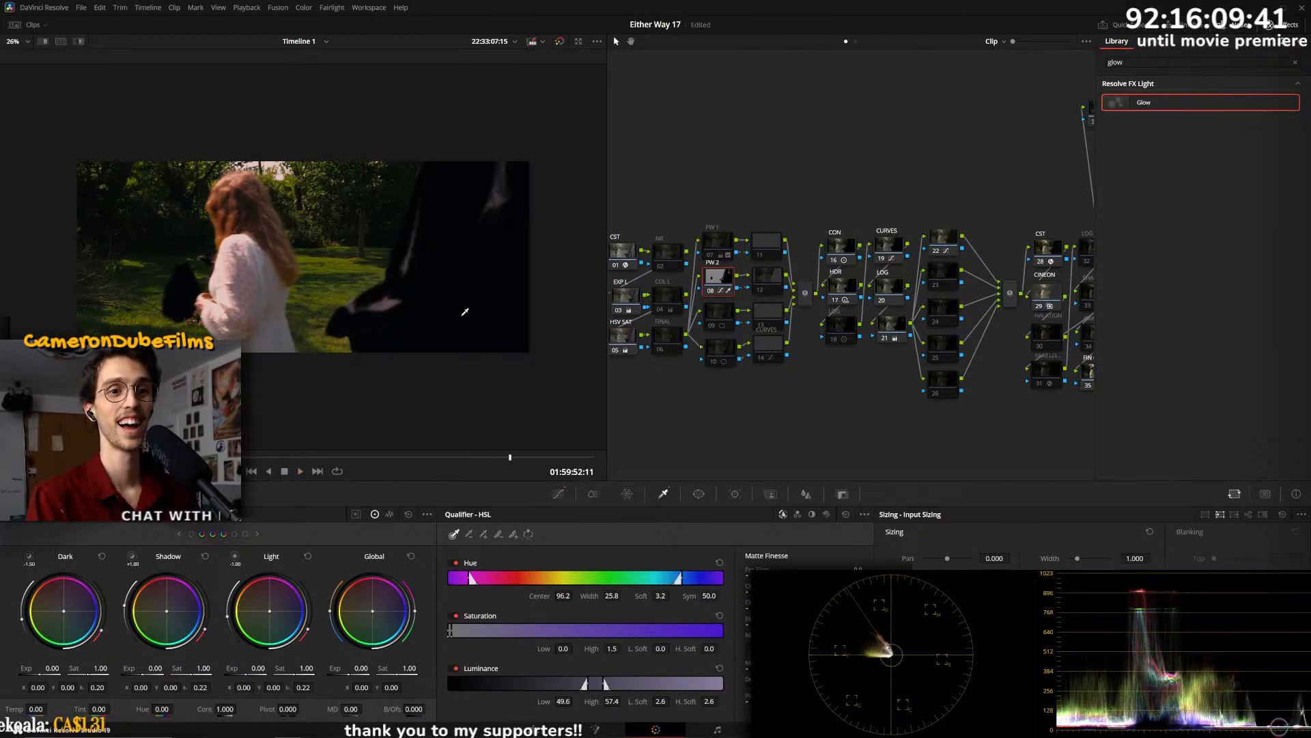
pyautogui.press('space')
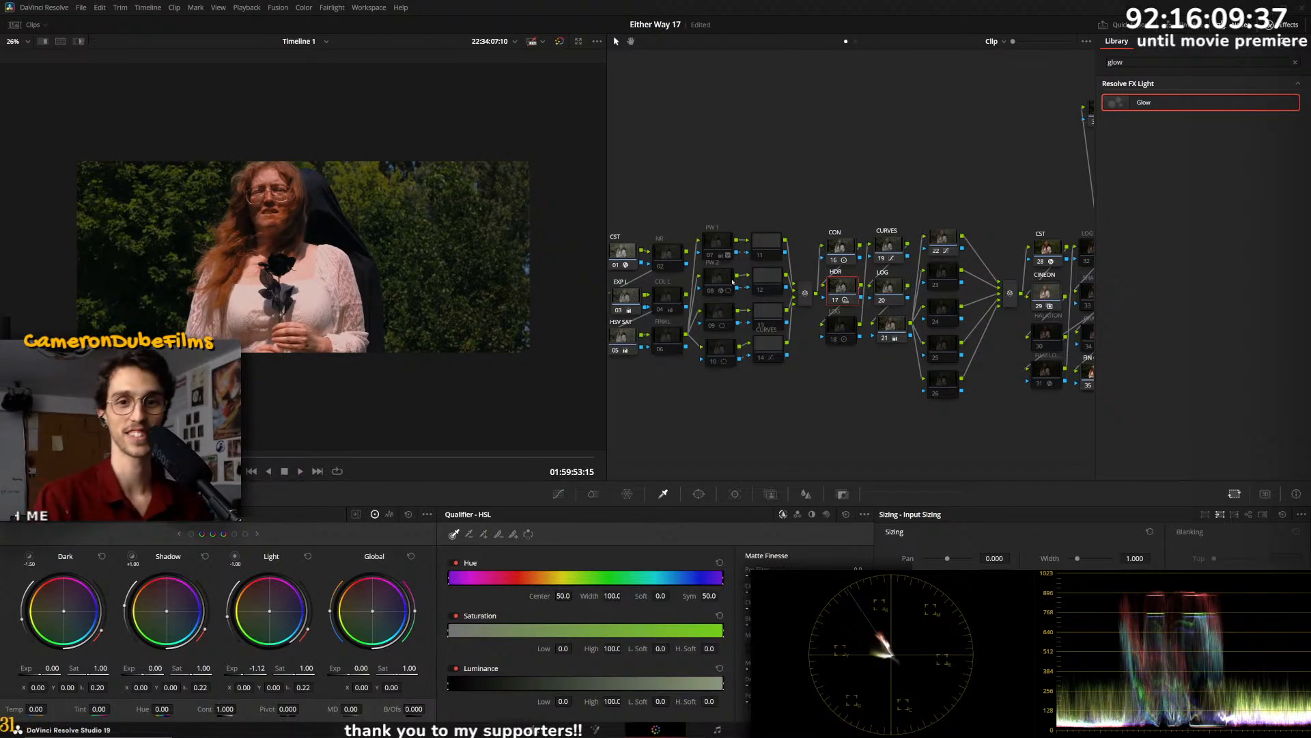
# - Paste the keyed grade onto node 8 of the rose shot with the hooded figure behind her and the following rear-view shot
pyautogui.click(731, 286)
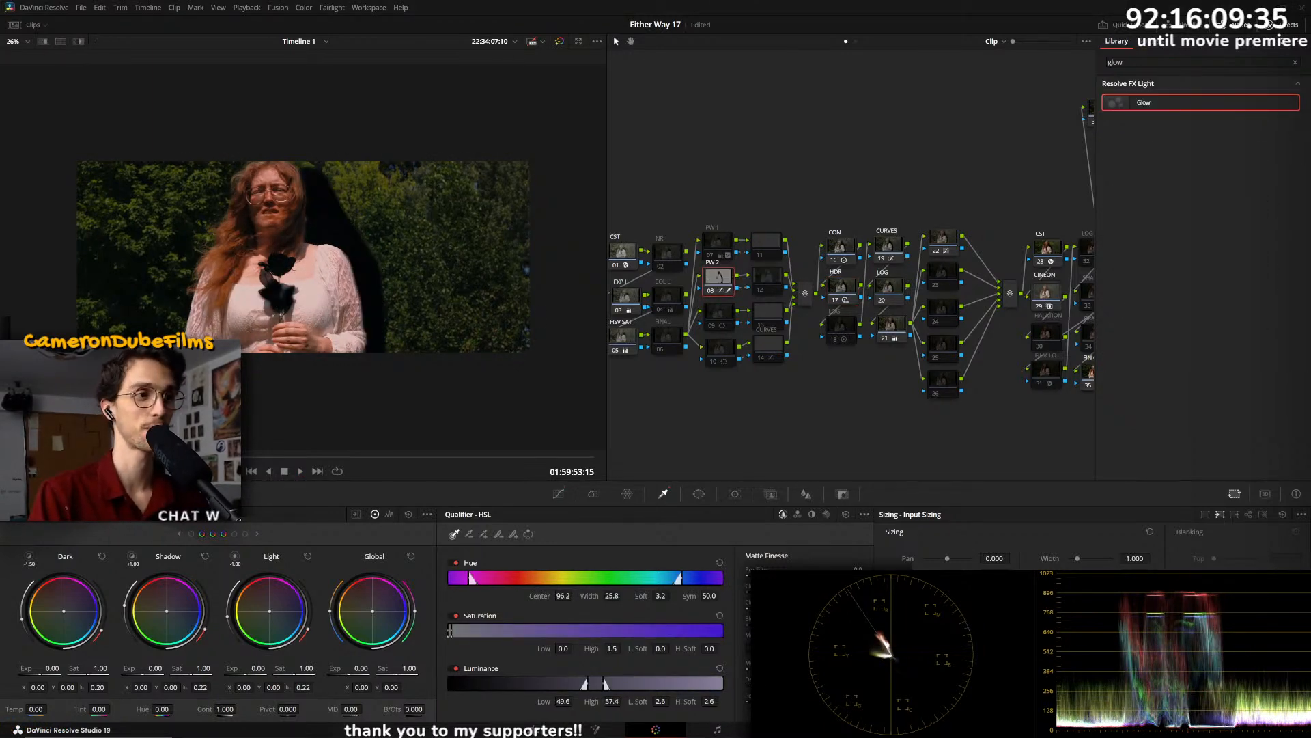
pyautogui.press('Down')
pyautogui.click(713, 288)
pyautogui.click(713, 288)
pyautogui.click(713, 288)
pyautogui.press('space')
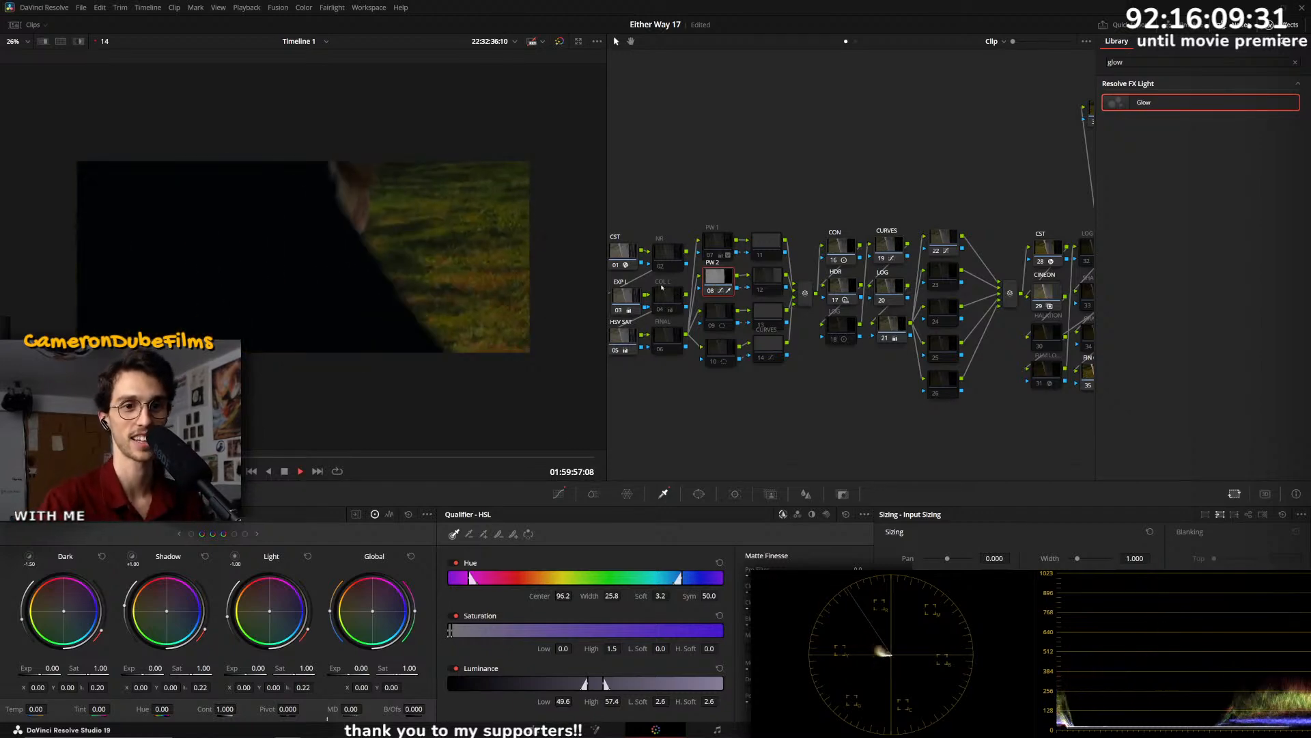
pyautogui.press('space')
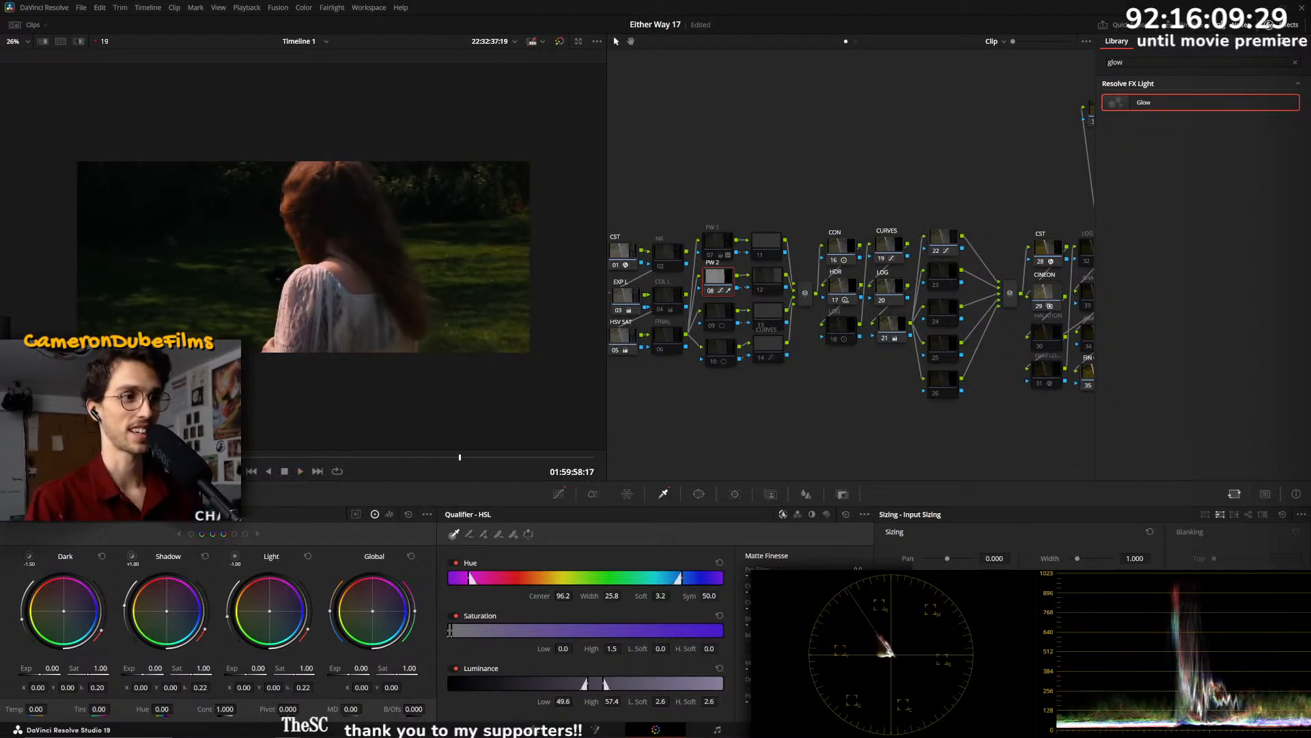
# - Skip the wide forest shot and paste the keyed grade onto node 8 of the kneeling-woman shot and the red-cloth close-up
pyautogui.press('Down')
pyautogui.press('Down')
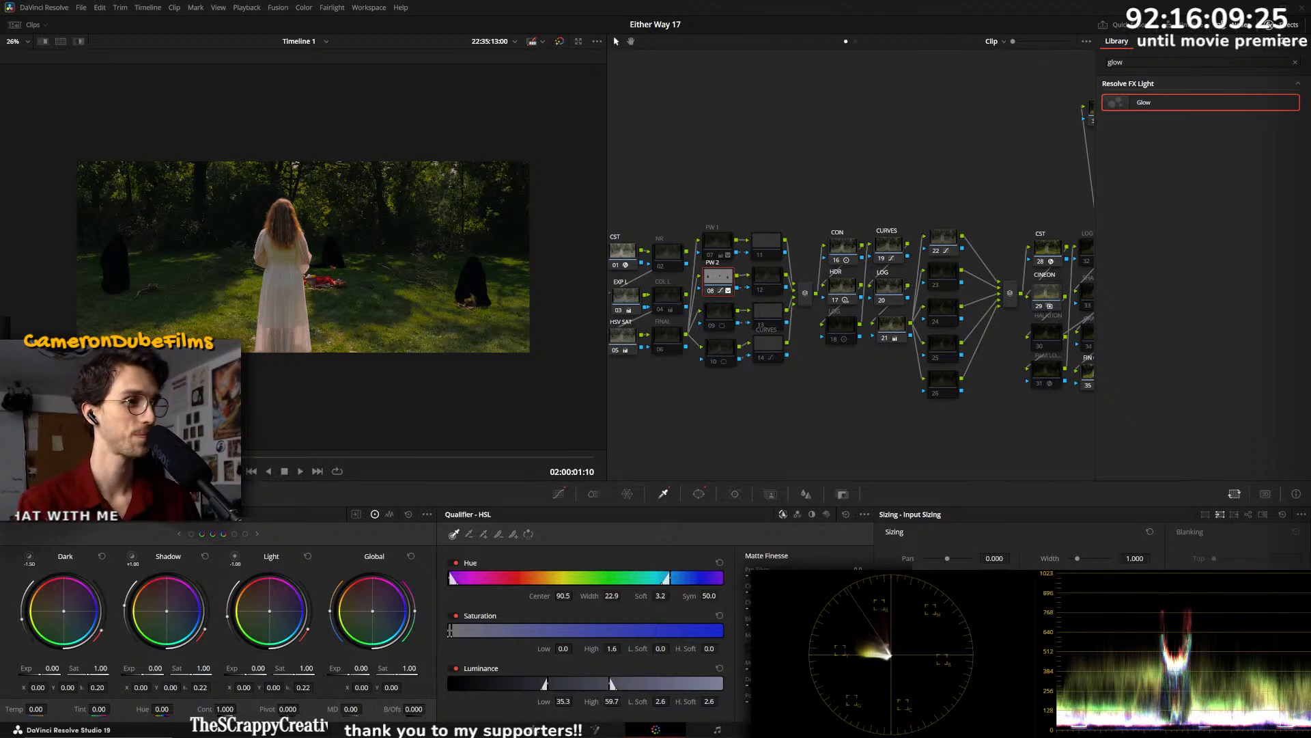
pyautogui.press('Down')
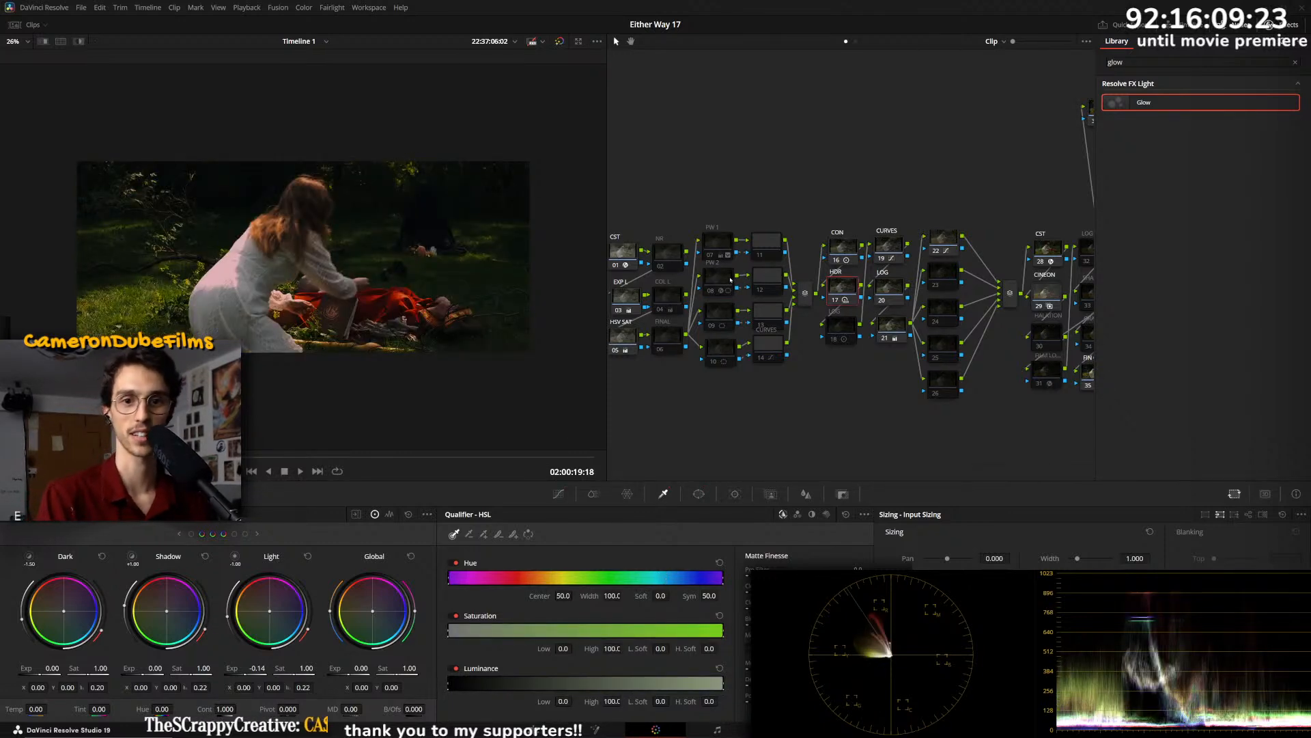
pyautogui.click(717, 286)
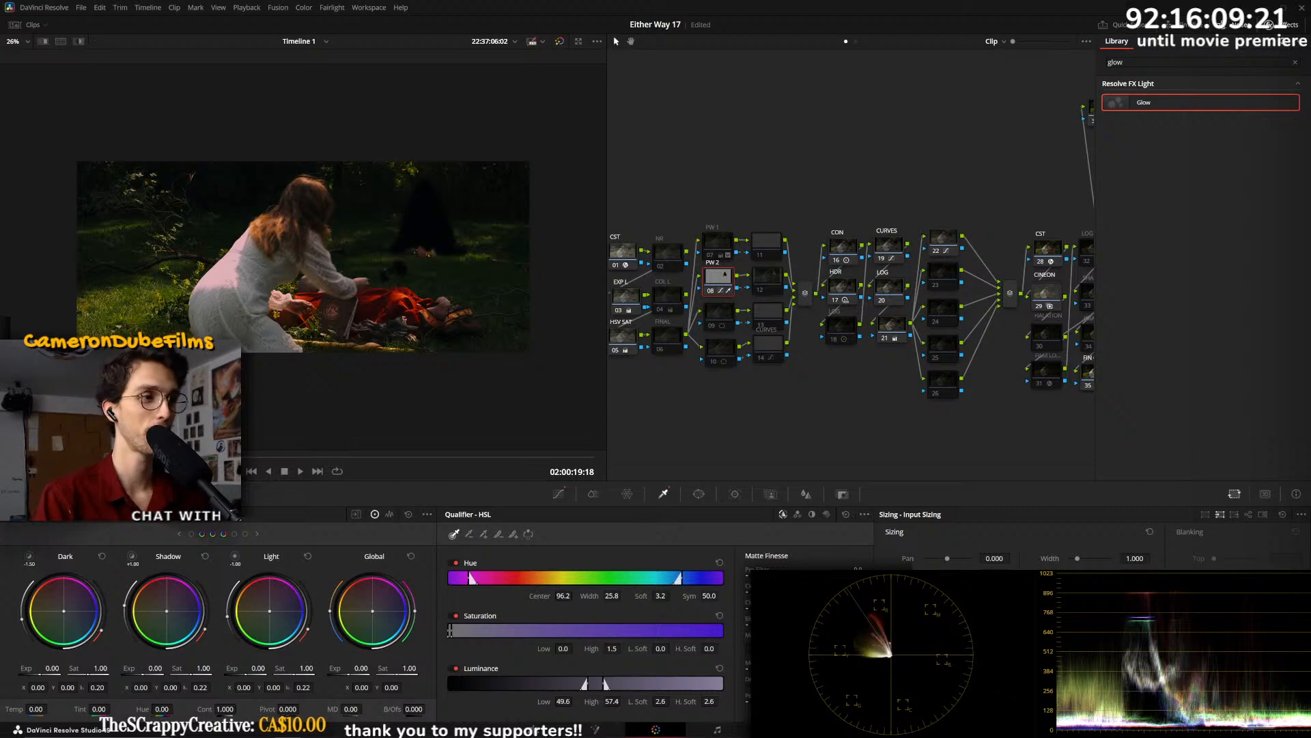
pyautogui.press('Down')
pyautogui.click(710, 277)
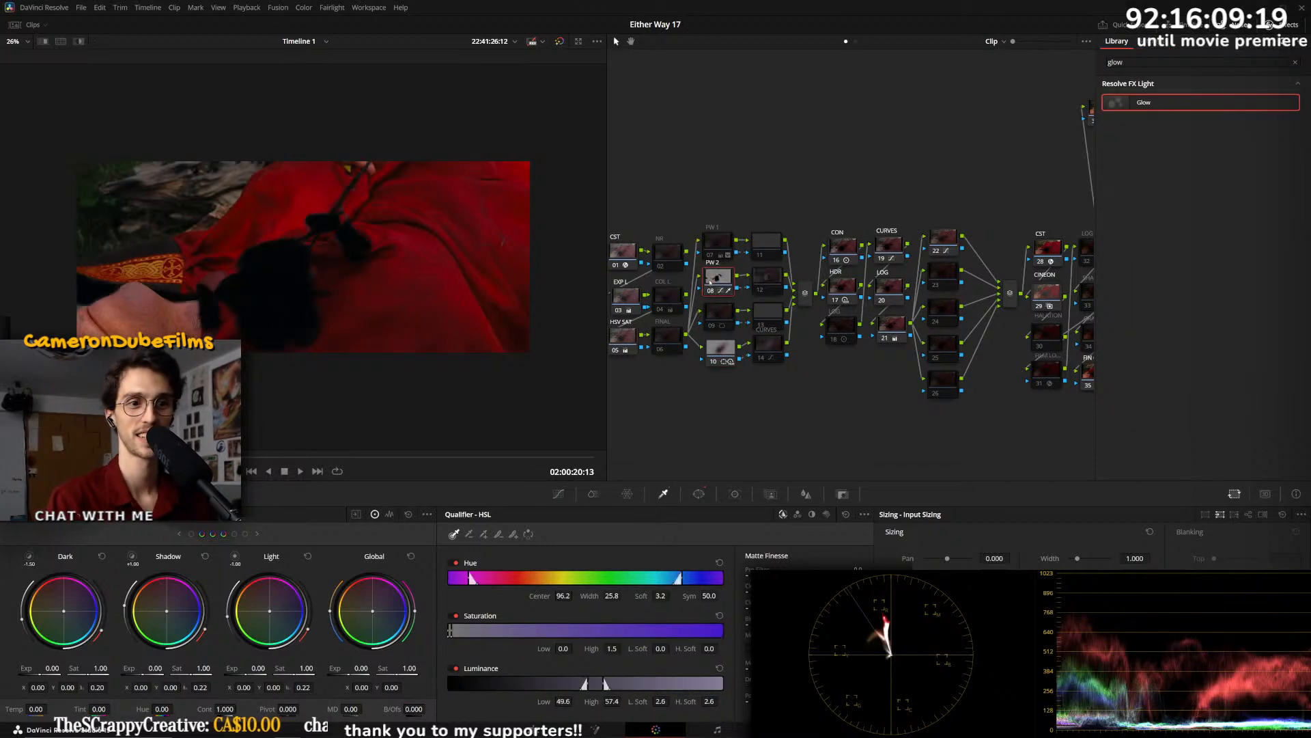
# - Apply the keyed grade to node 8 of the blue-sky shot of the woman and inspect the dark hood's edge up close
pyautogui.press('space')
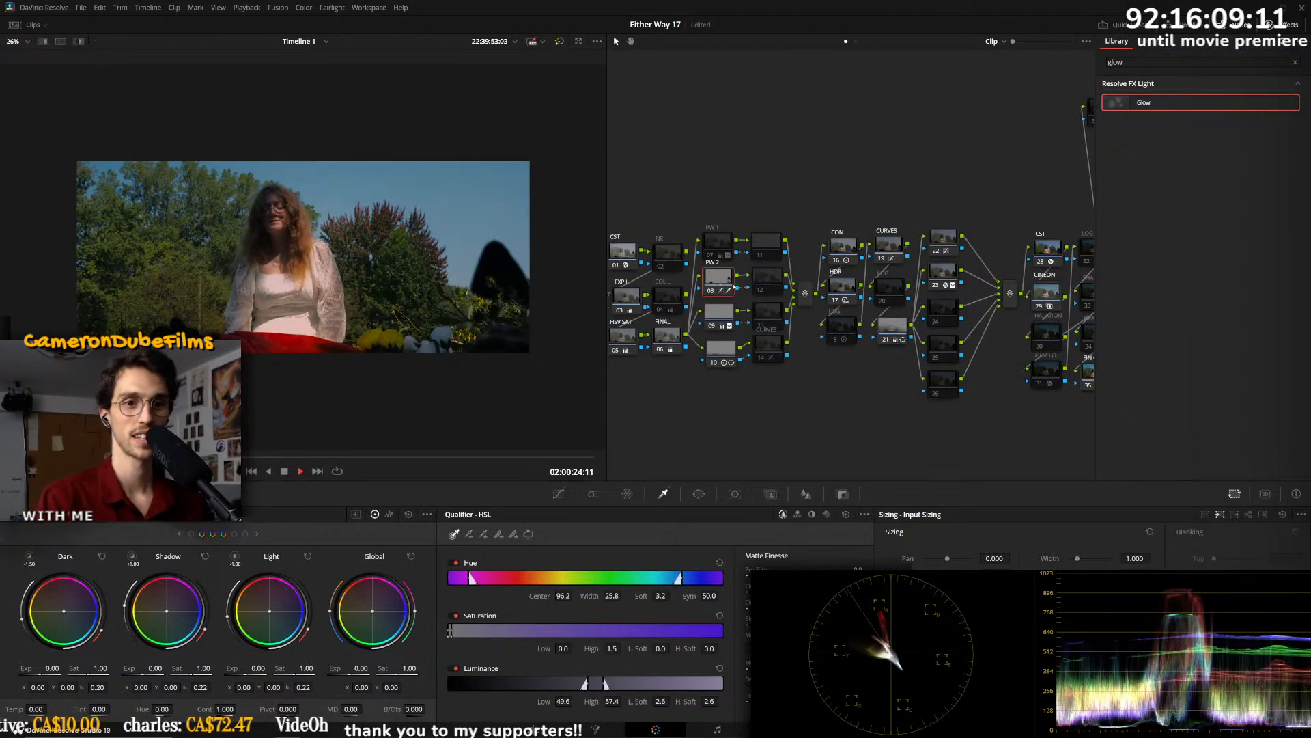
pyautogui.press('space')
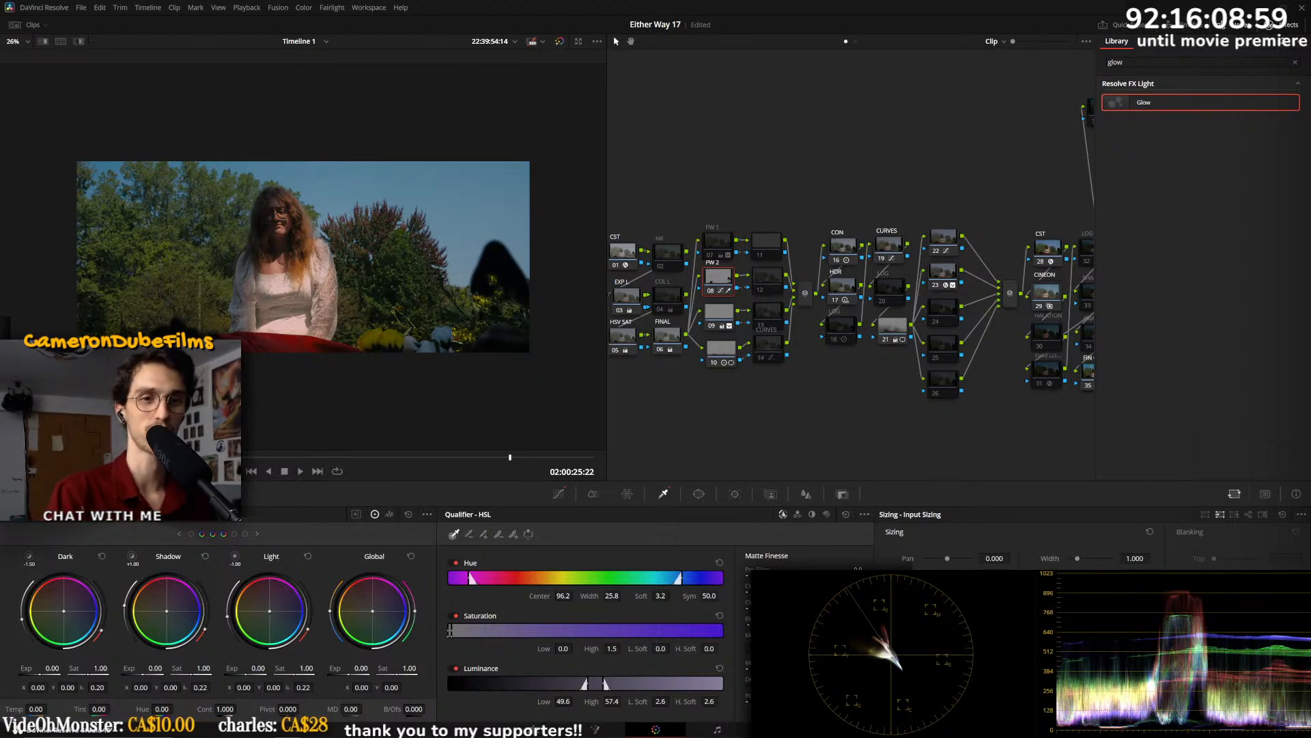
pyautogui.scroll(3, 326, 268)
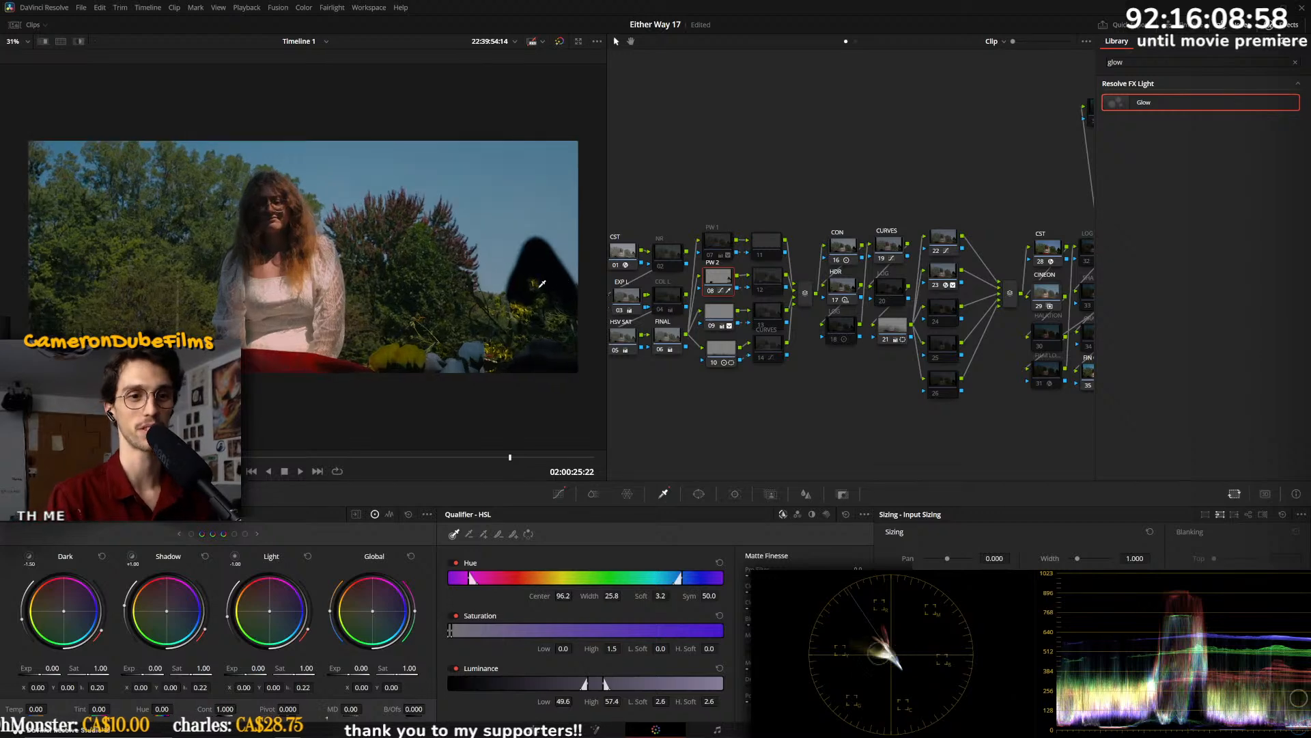
pyautogui.scroll(5, 327, 269)
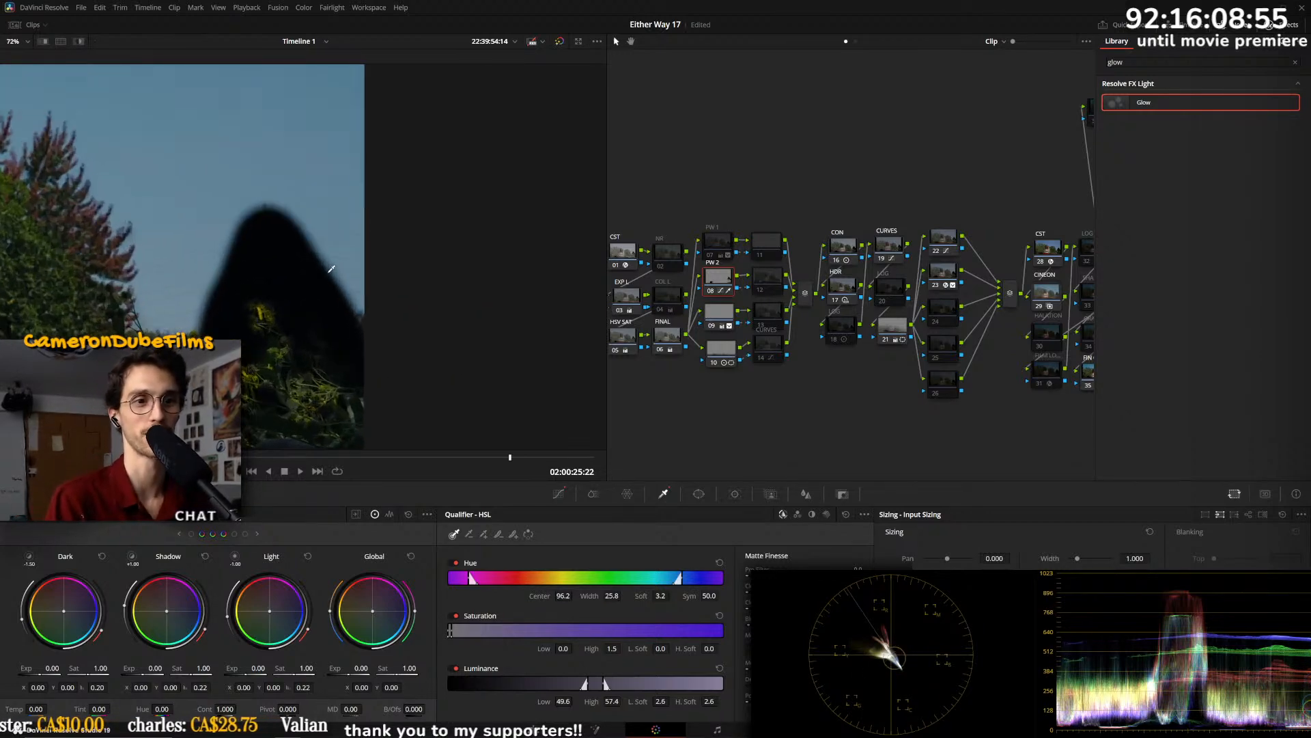
pyautogui.scroll(1, 319, 272)
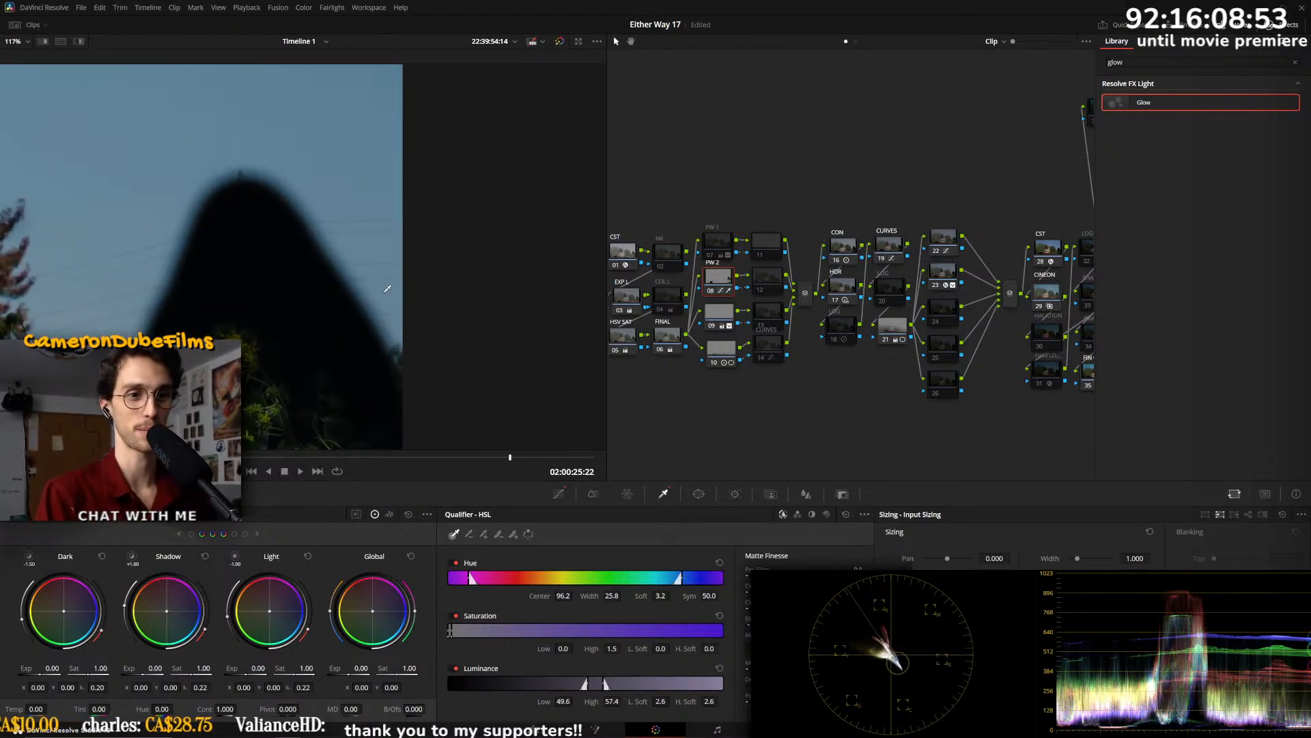
pyautogui.scroll(-6, 388, 289)
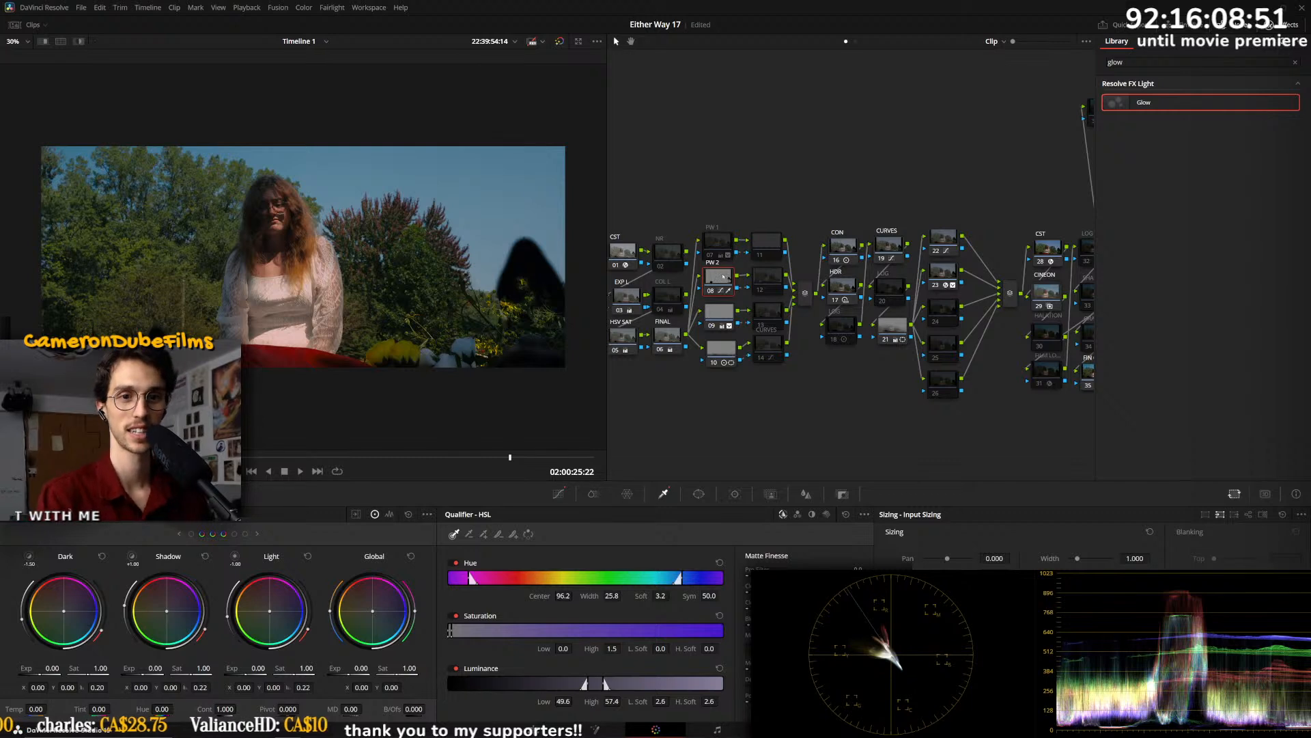
pyautogui.moveTo(724, 288)
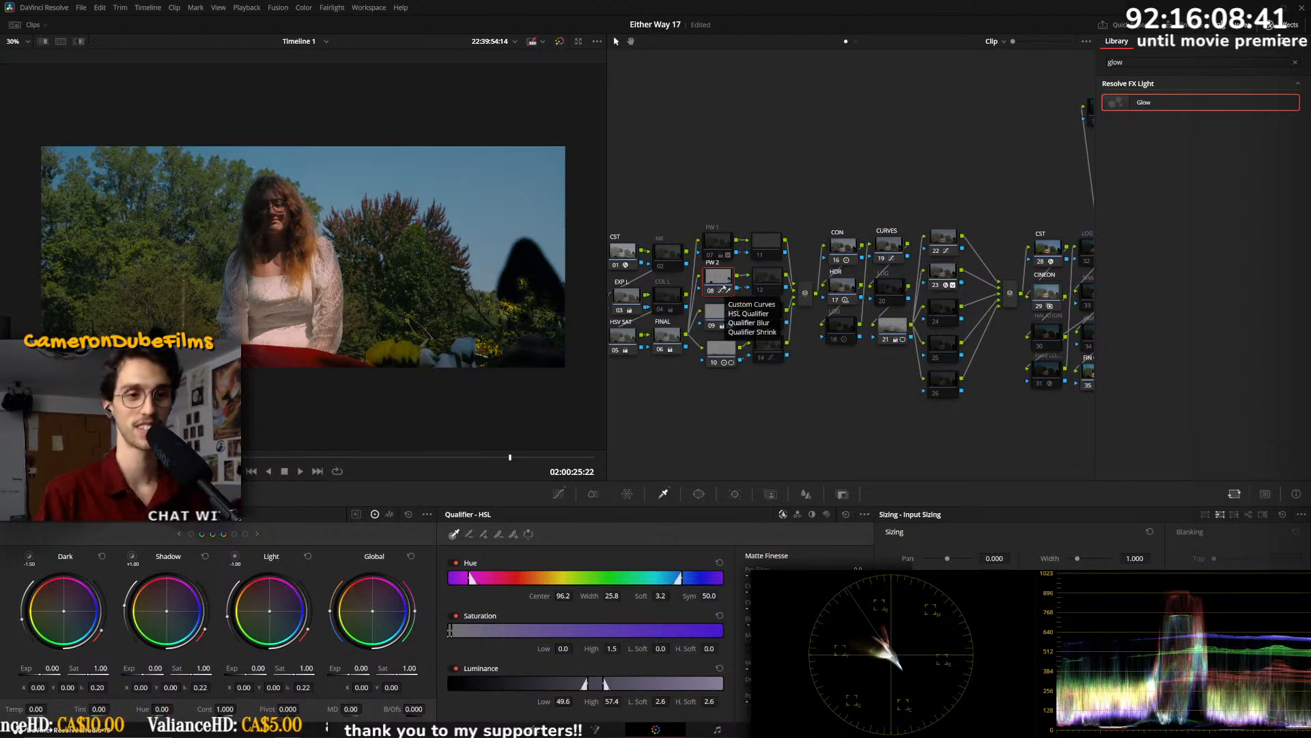
# - Paste the keyed grade onto node 8 of the lawn shot with the red-covered body and the black-robed figure
pyautogui.click(728, 318)
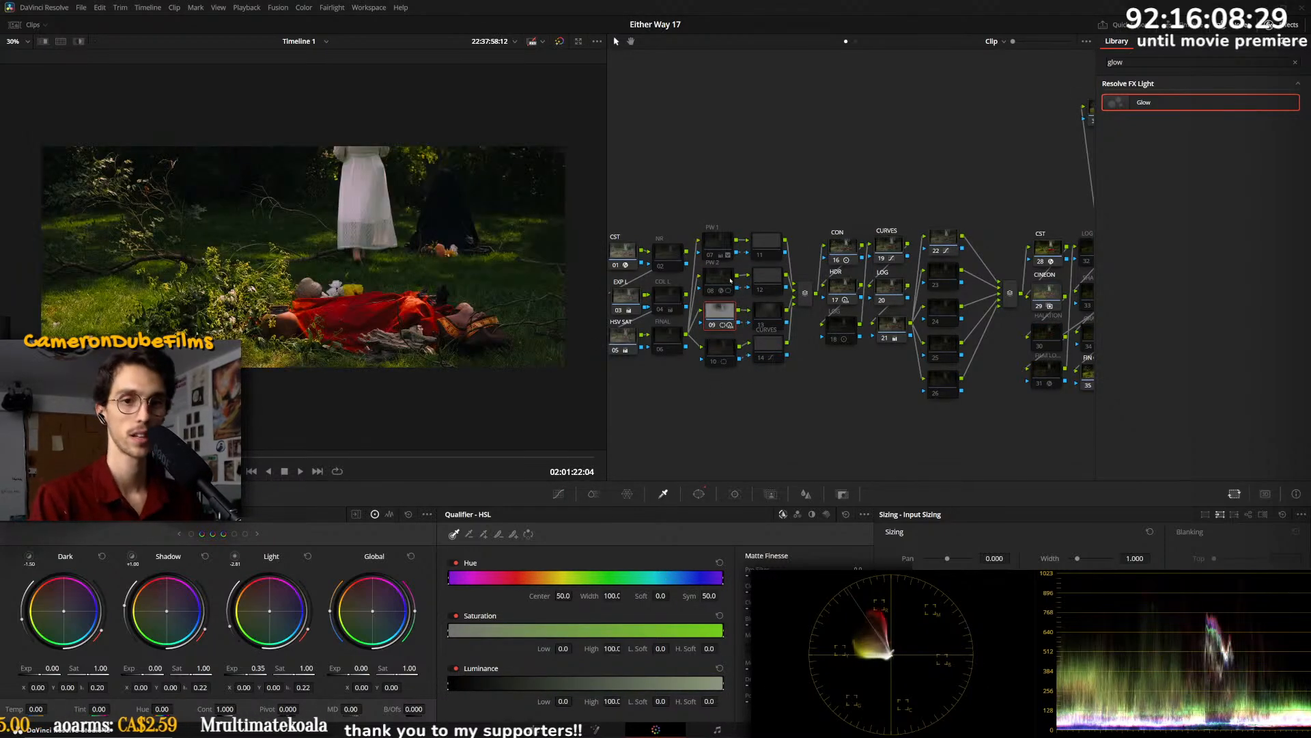
pyautogui.click(726, 280)
pyautogui.hotkey('ctrl', 'v')
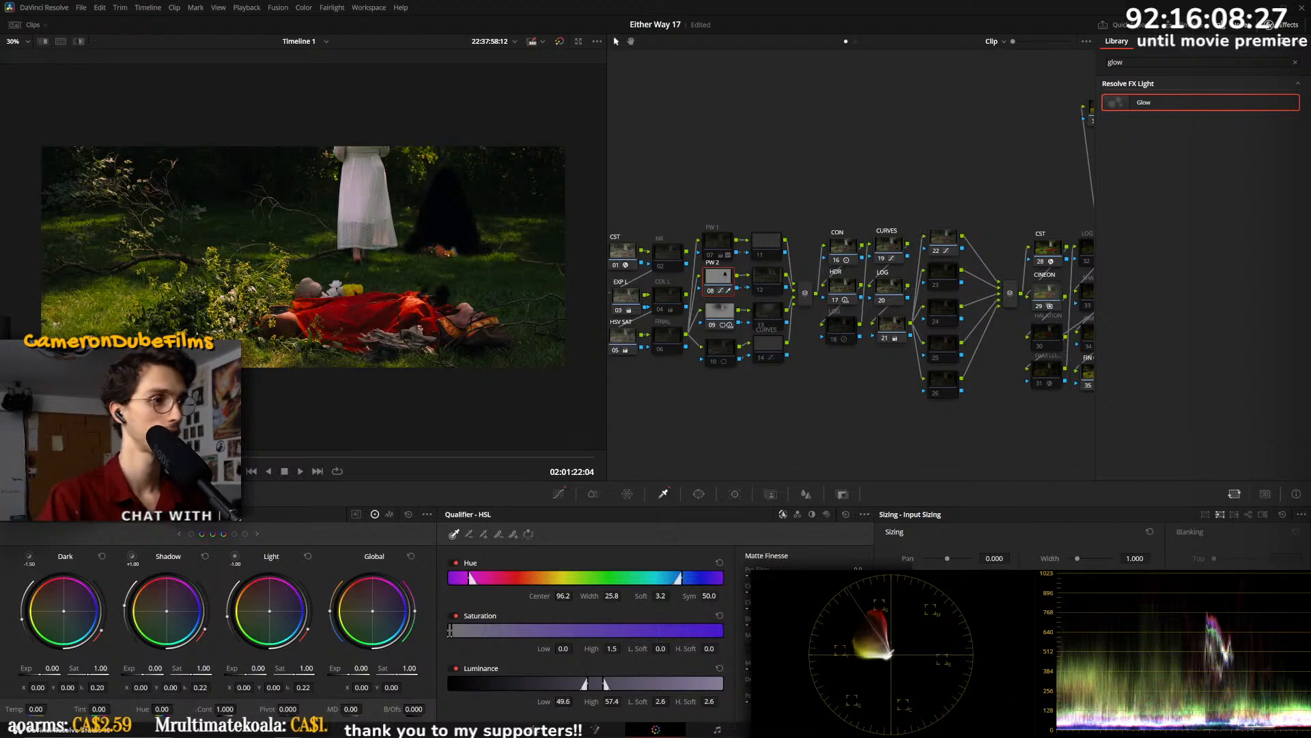
# - Paste the keyed grade onto node 8 of the red-robe close-up with the ringed hand, and play the shot
pyautogui.press('Down')
pyautogui.click(726, 273)
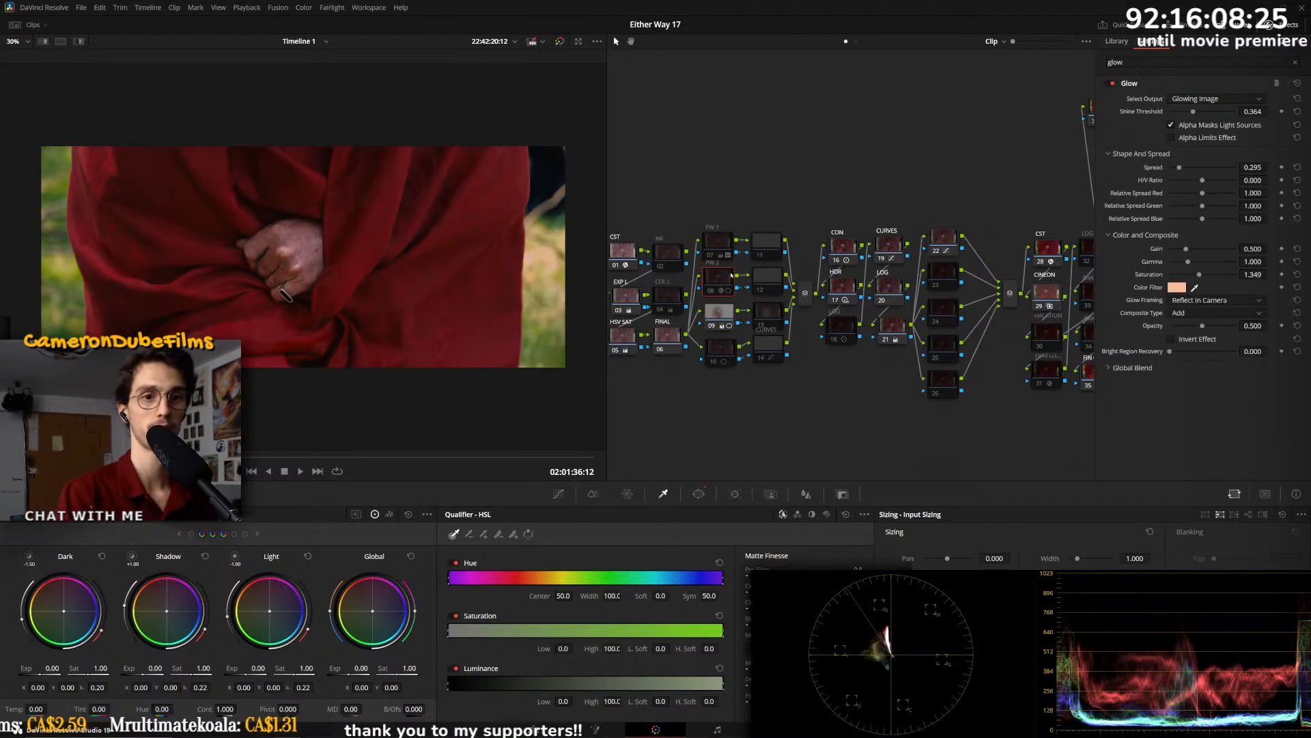
pyautogui.hotkey('ctrl', 'v')
pyautogui.press('space')
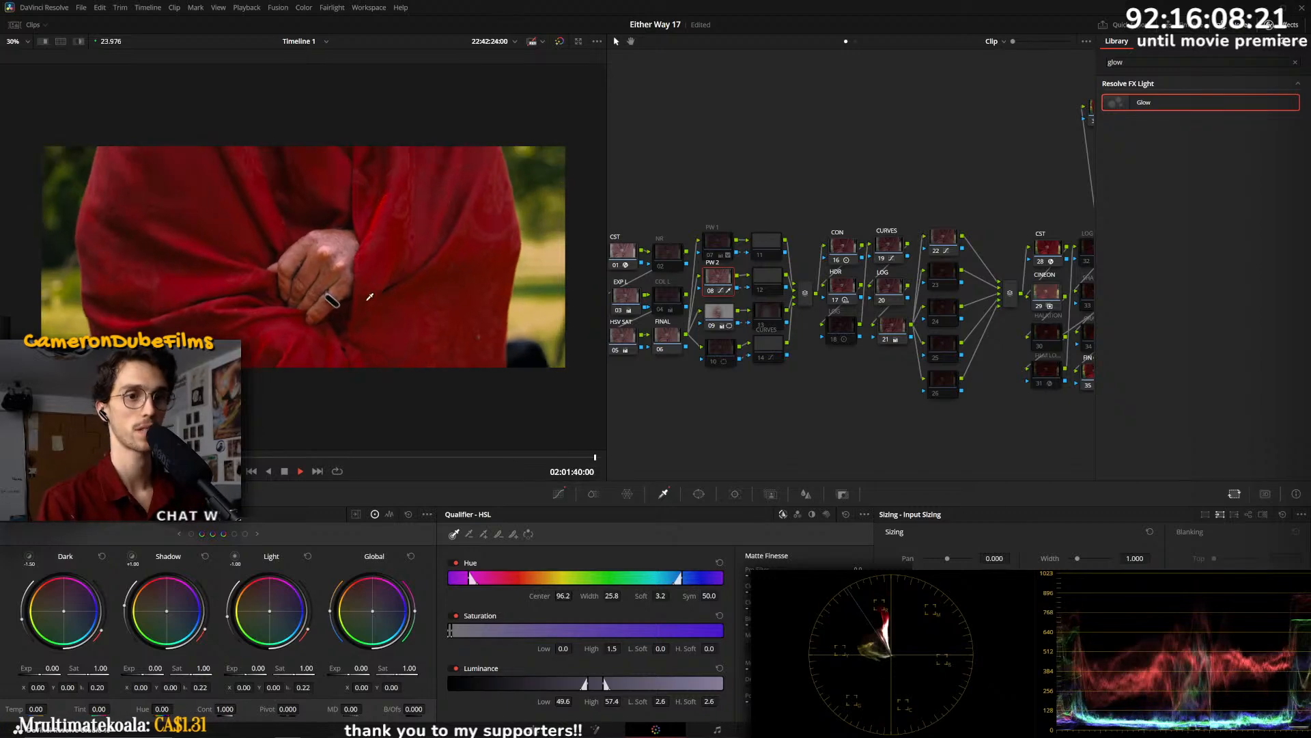
# - Stop on the garden shot of the dark-robed figure, select its node 8 and continue playback
pyautogui.press('space')
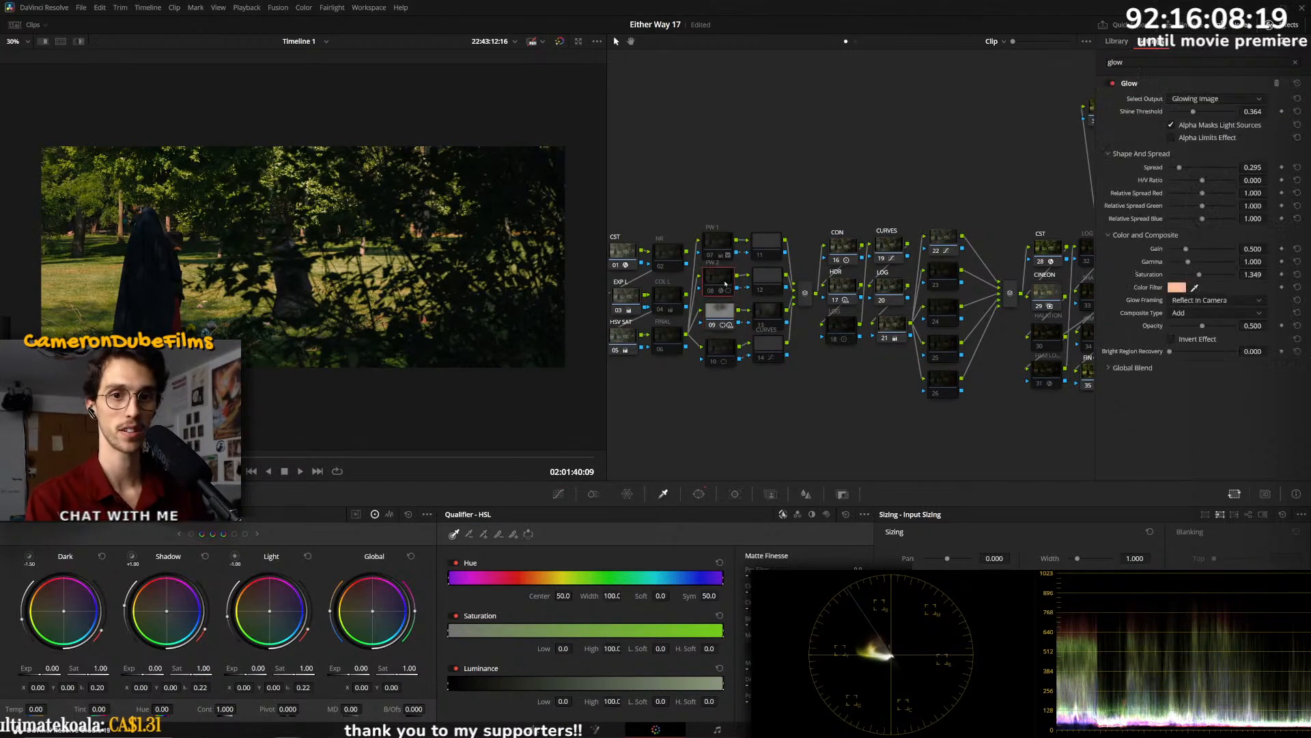
pyautogui.click(721, 280)
pyautogui.press('space')
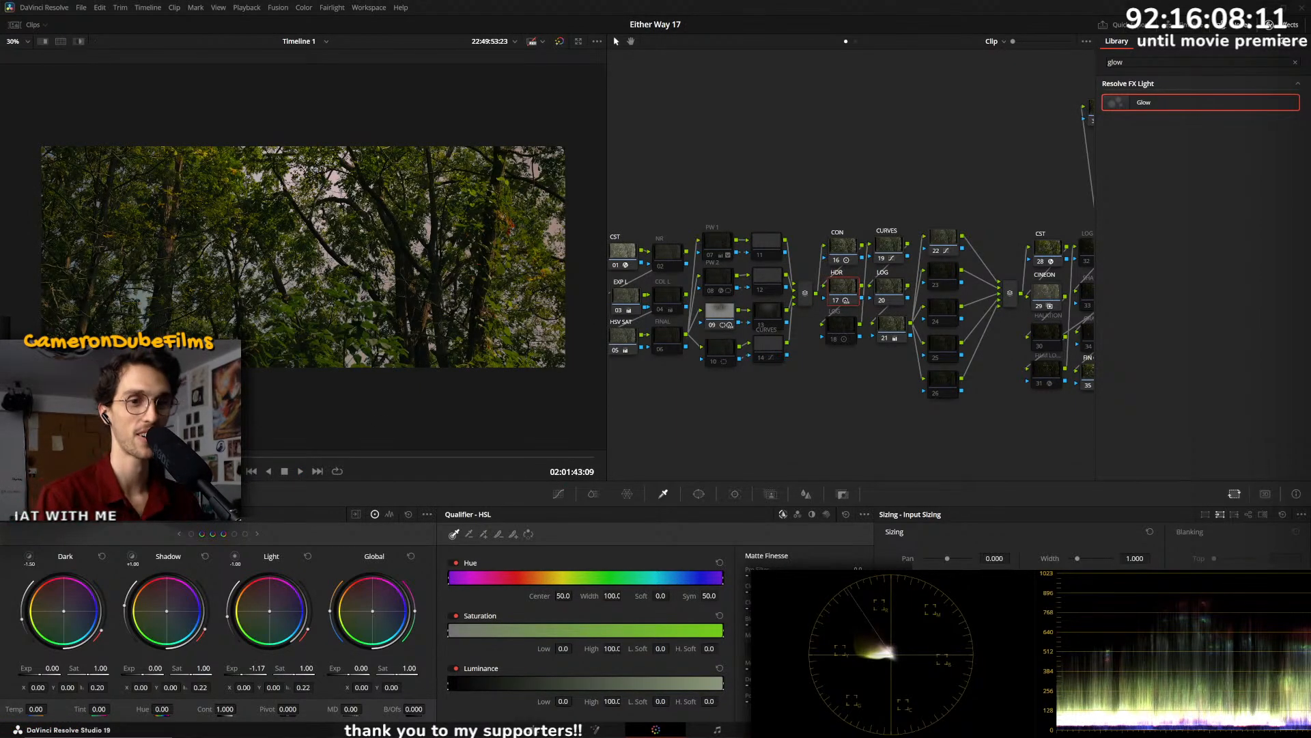
# - Replay the leafy tree shot and play on to the shot of the woman walking with the book
pyautogui.click(406, 457)
pyautogui.press('space')
pyautogui.press('space')
pyautogui.press('space')
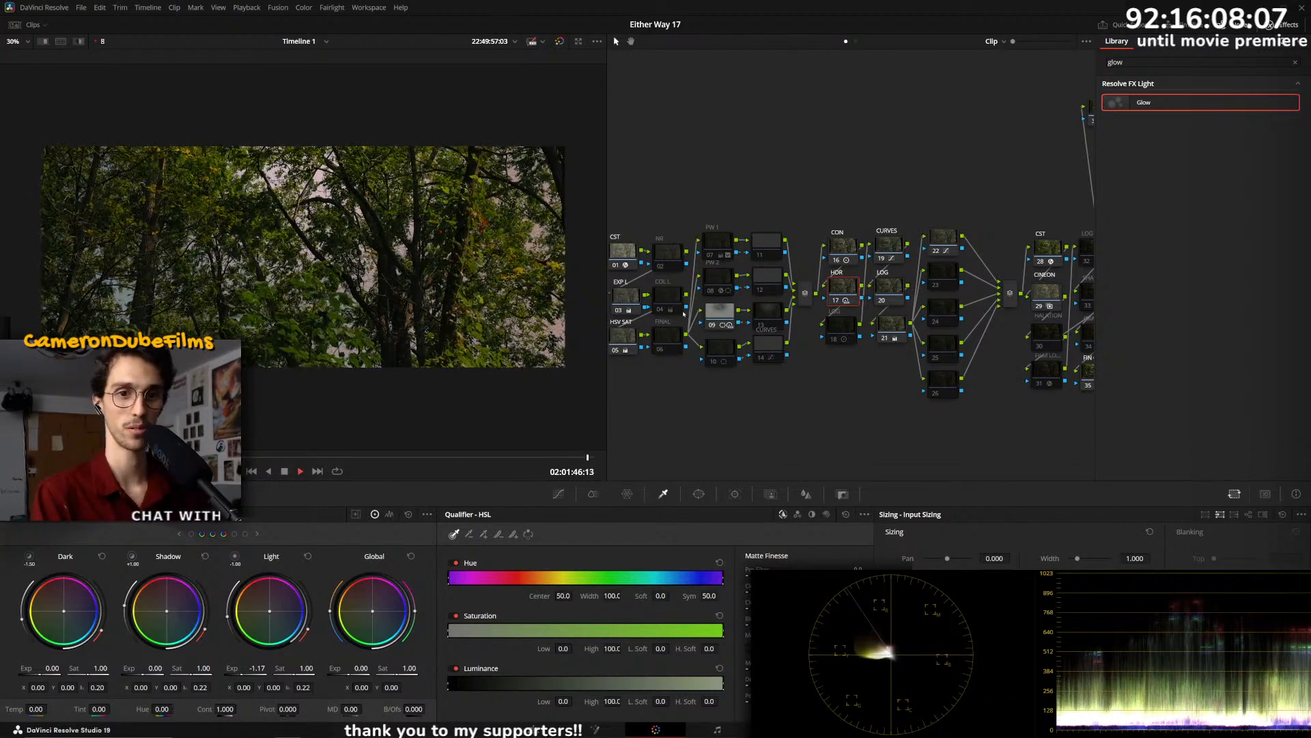
pyautogui.press('space')
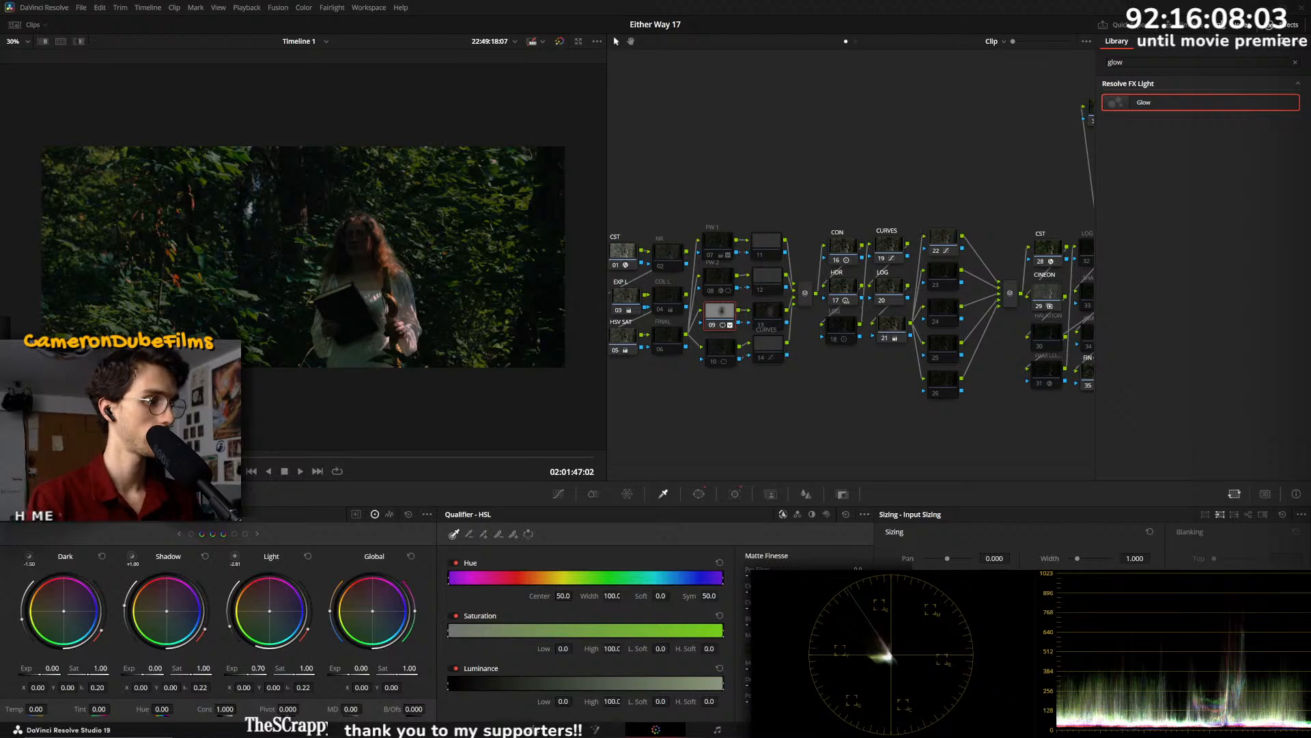
pyautogui.press('space')
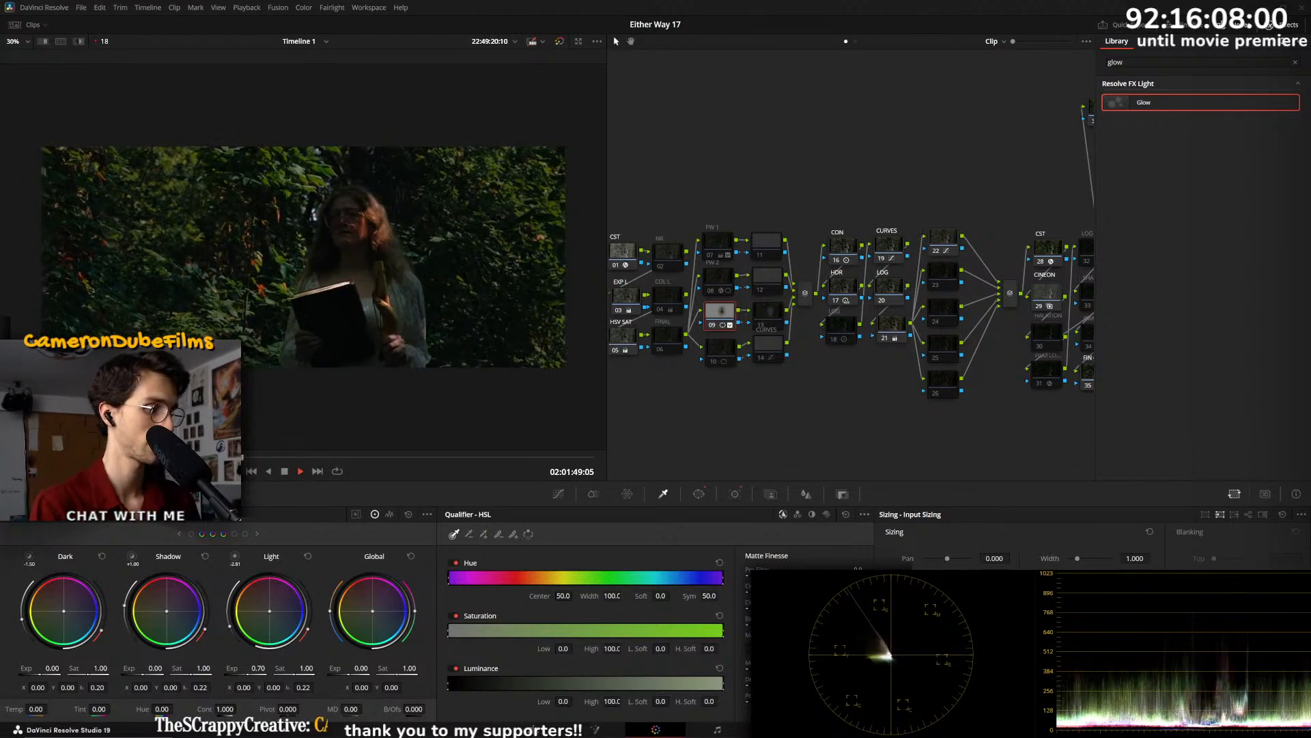
pyautogui.press('space')
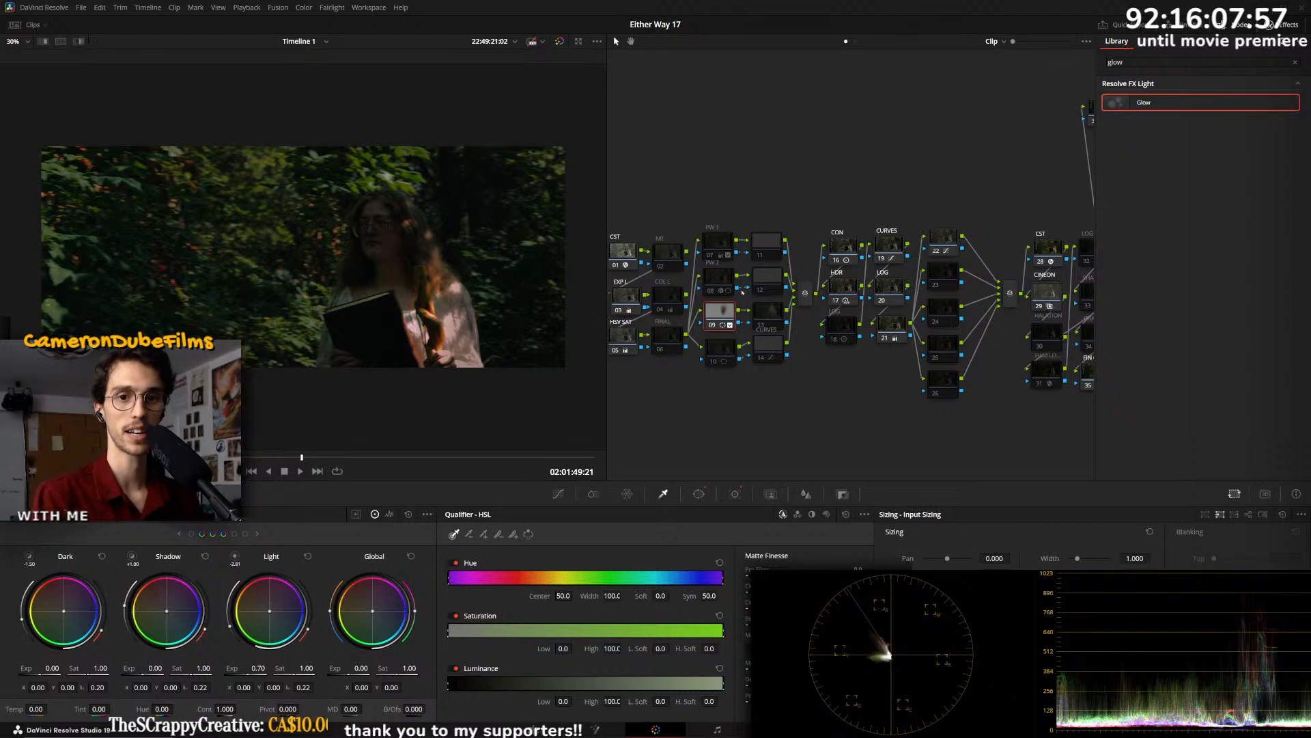
# - Compare HDR node 17 on and off on the walking-woman shot, set its Shadow exposure to -0.64 and play the shot
pyautogui.click(845, 290)
pyautogui.hotkey('ctrl', 'd')
pyautogui.hotkey('ctrl', 'd')
pyautogui.hotkey('ctrl', 'd')
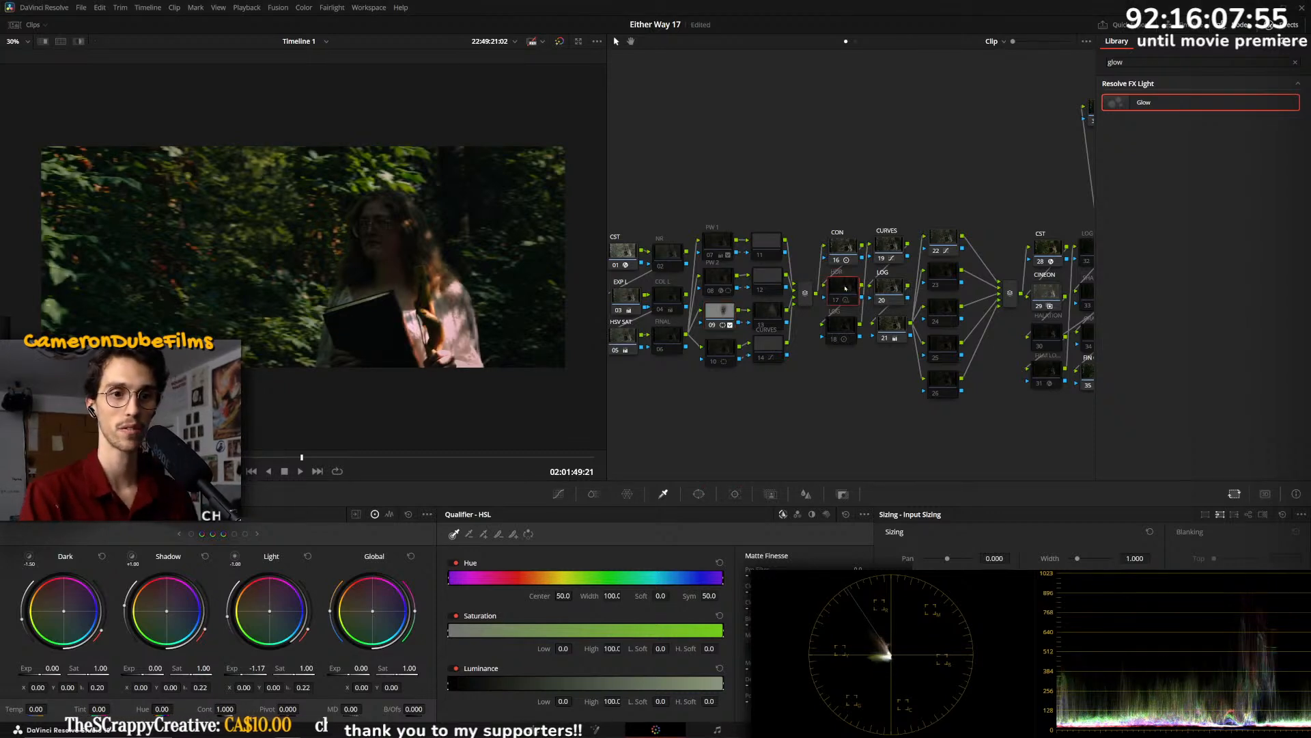
pyautogui.hotkey('ctrl', 'd')
pyautogui.hotkey('ctrl', 'd')
pyautogui.hotkey('ctrl', 'd')
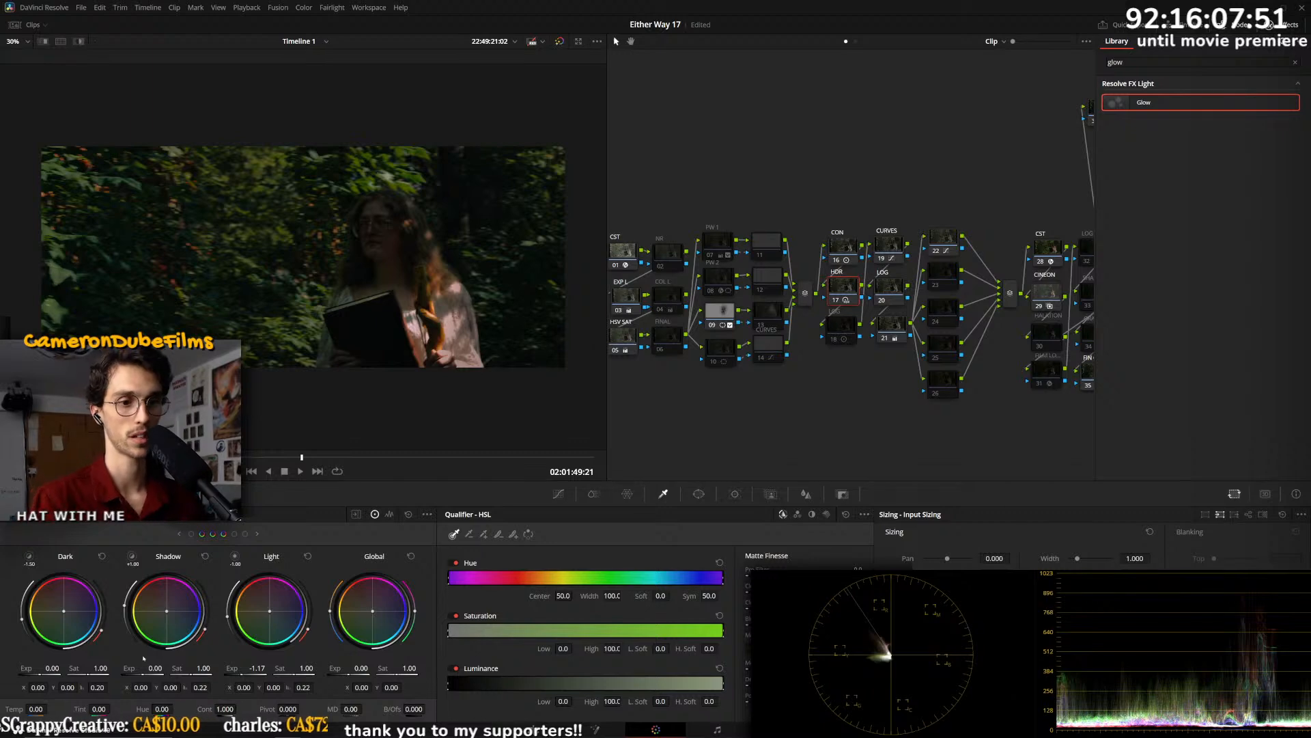
pyautogui.moveTo(154, 668); pyautogui.dragTo(107, 668)
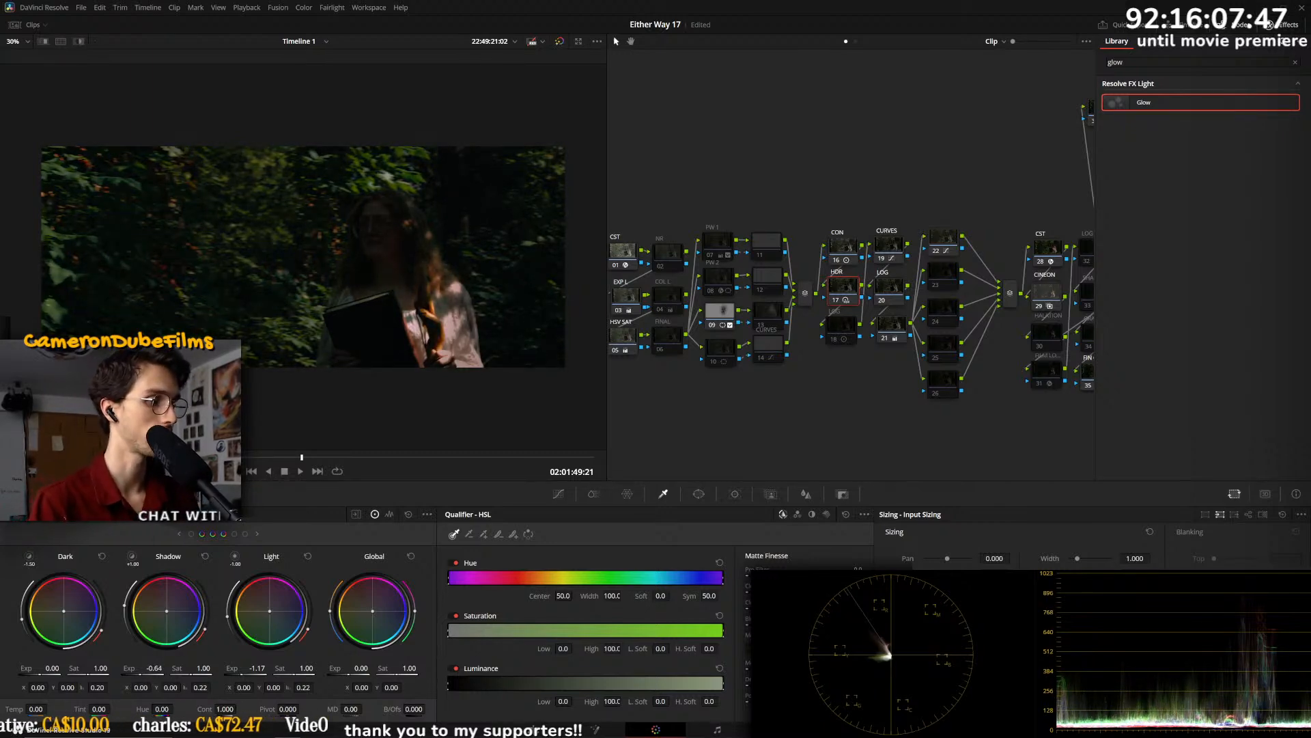
pyautogui.press('space')
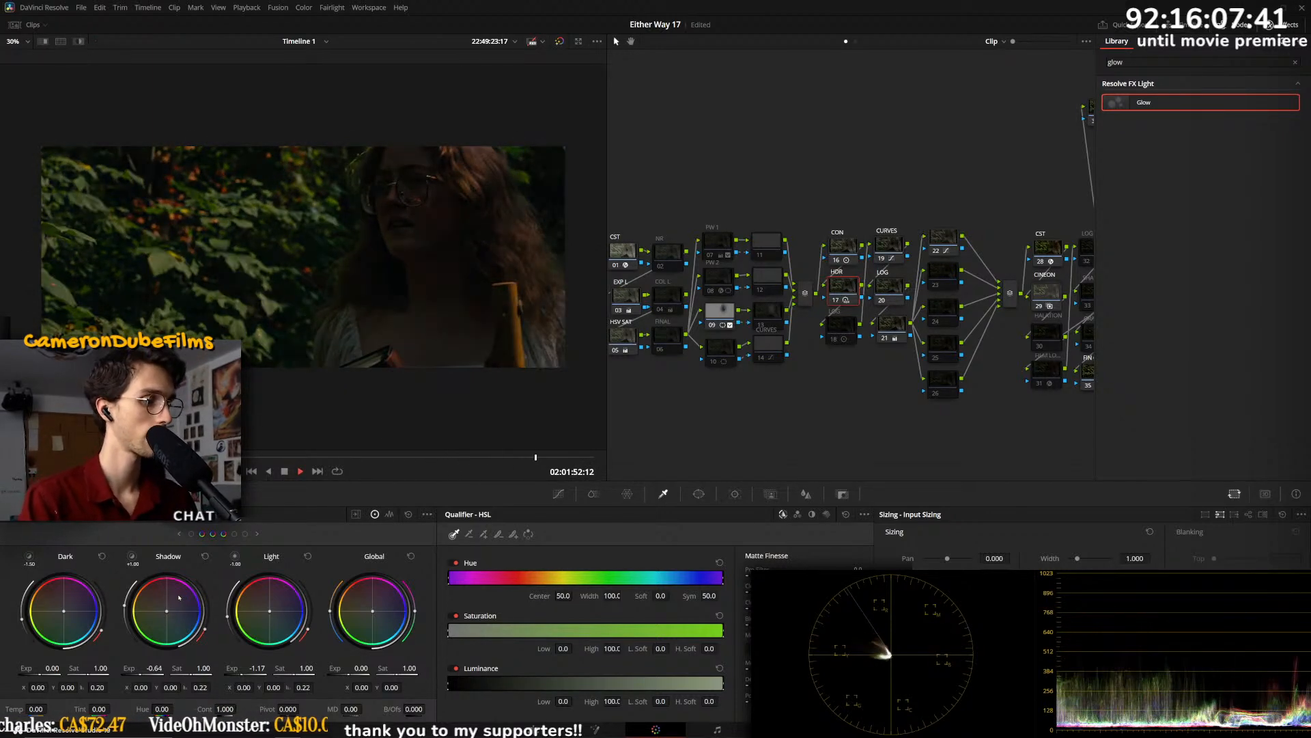
# - On HDR node 17 of the shot behind the woman's shoulder, set Shadow exposure to -0.29 and Light exposure to -0.86, and compare the result
pyautogui.press('space')
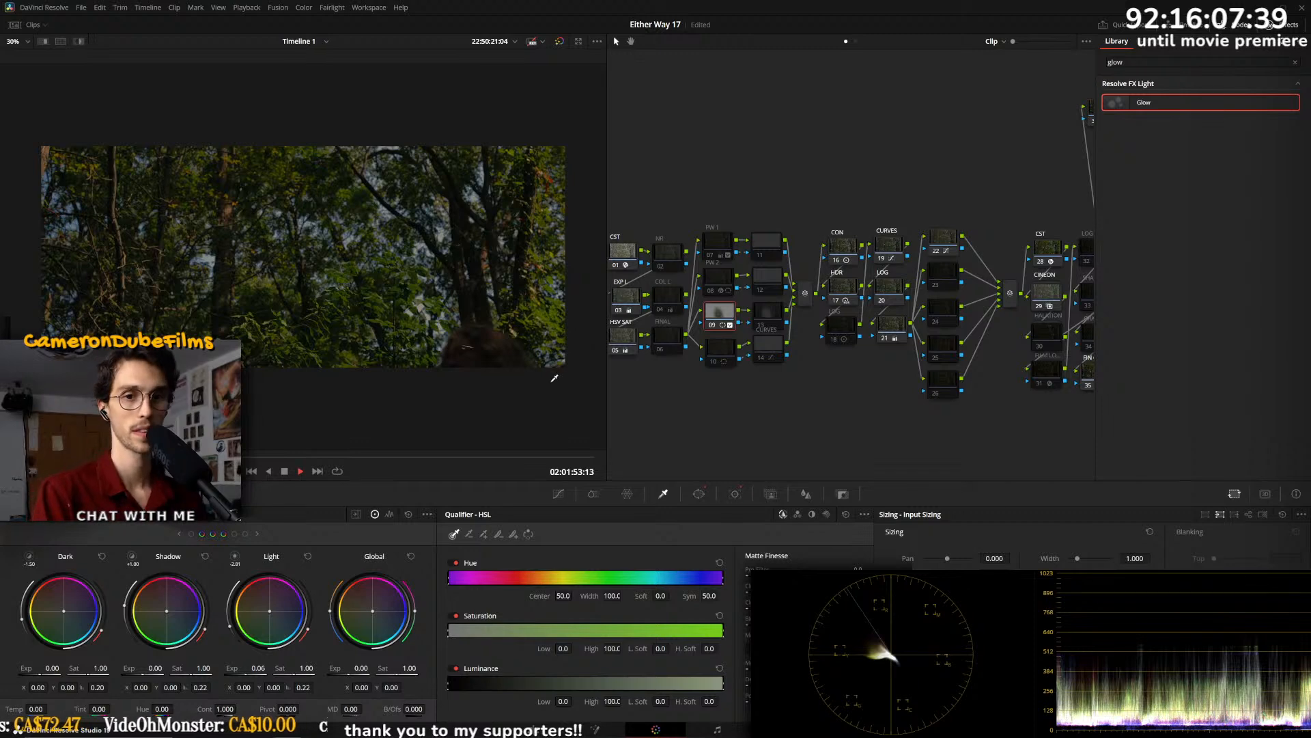
pyautogui.click(841, 289)
pyautogui.press('space')
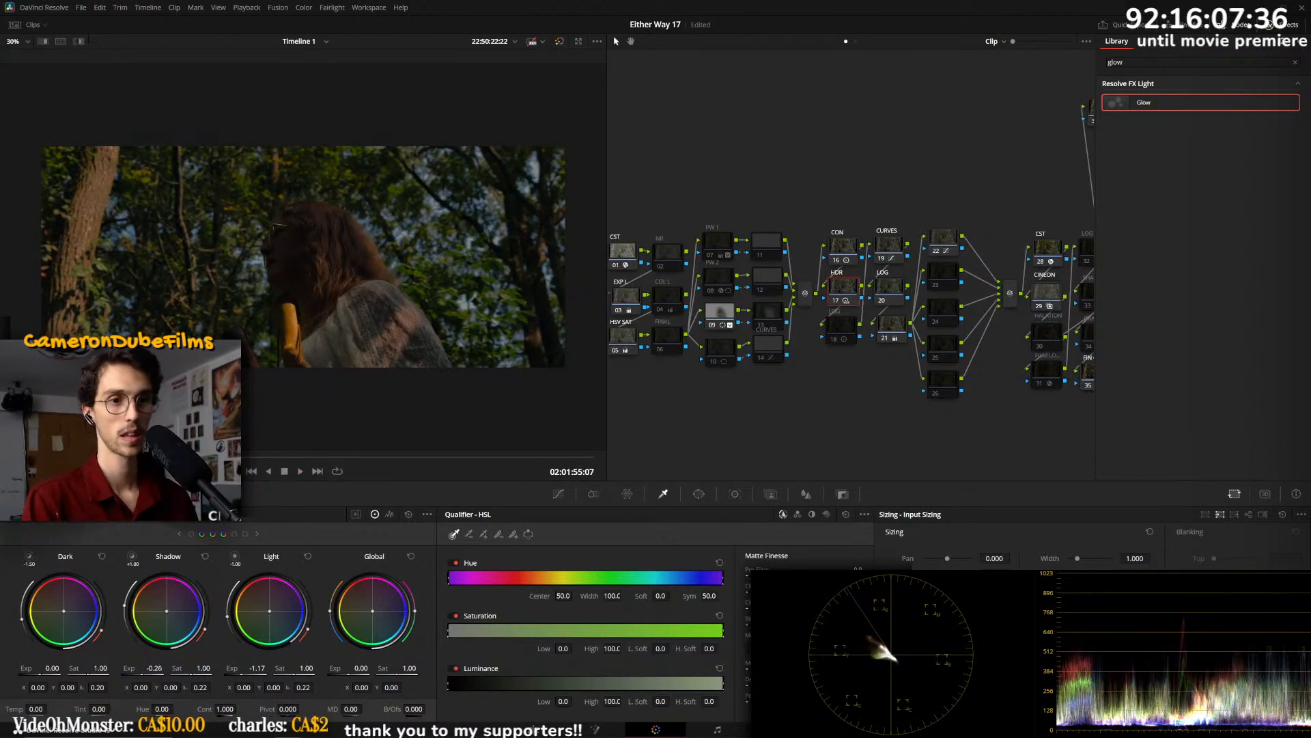
pyautogui.moveTo(154, 668); pyautogui.dragTo(123, 668)
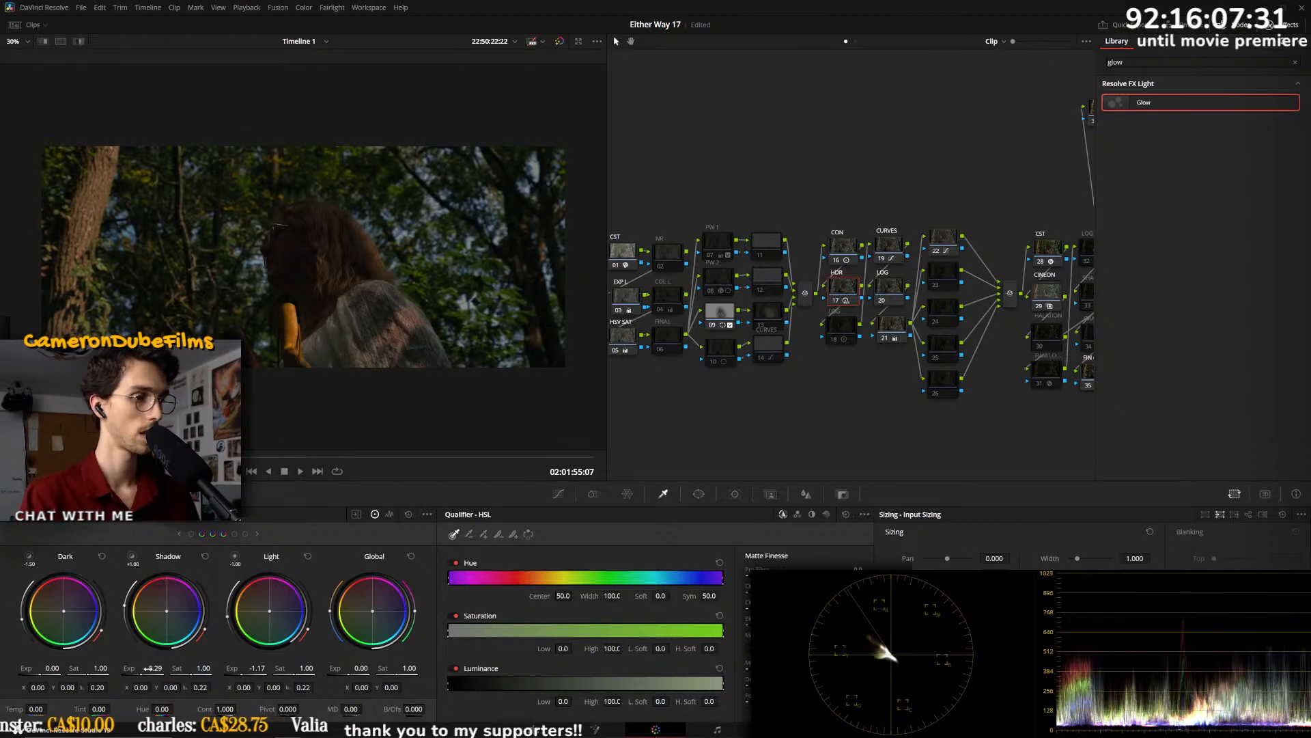
pyautogui.moveTo(249, 674); pyautogui.dragTo(262, 674)
pyautogui.hotkey('ctrl', 'd')
pyautogui.hotkey('ctrl', 'd')
pyautogui.press('space')
pyautogui.press('space')
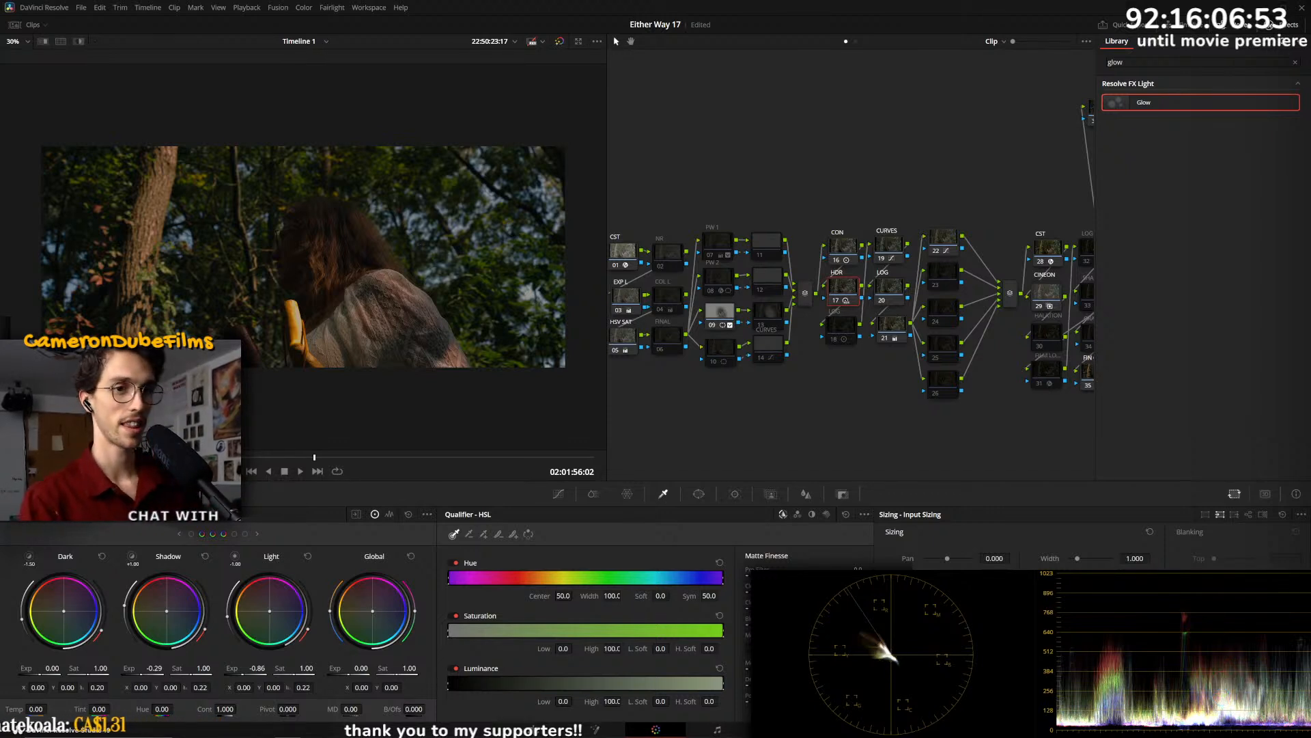
# - Enable HDR node 17 on the front-facing shot of the woman among the trees, with Shadow exposure -0.79 and Light exposure -1.01
pyautogui.press('Down')
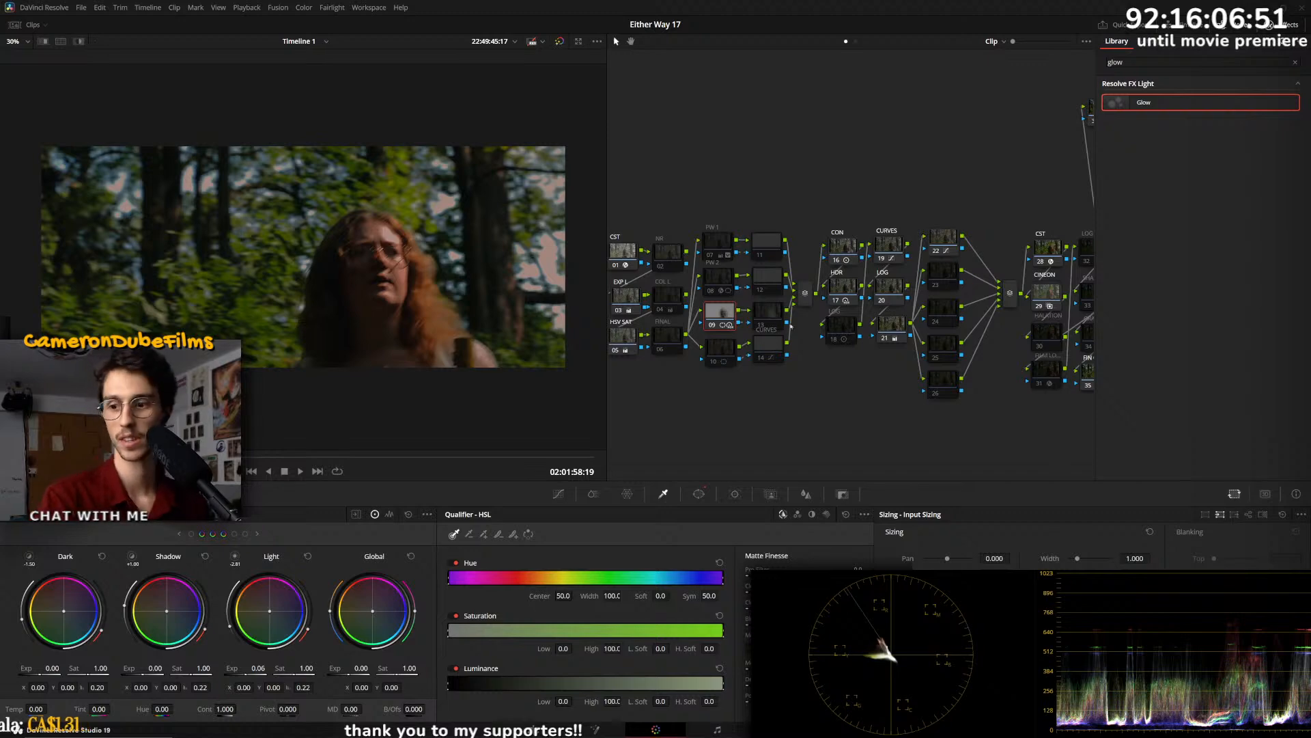
pyautogui.press('Up')
pyautogui.press('Down')
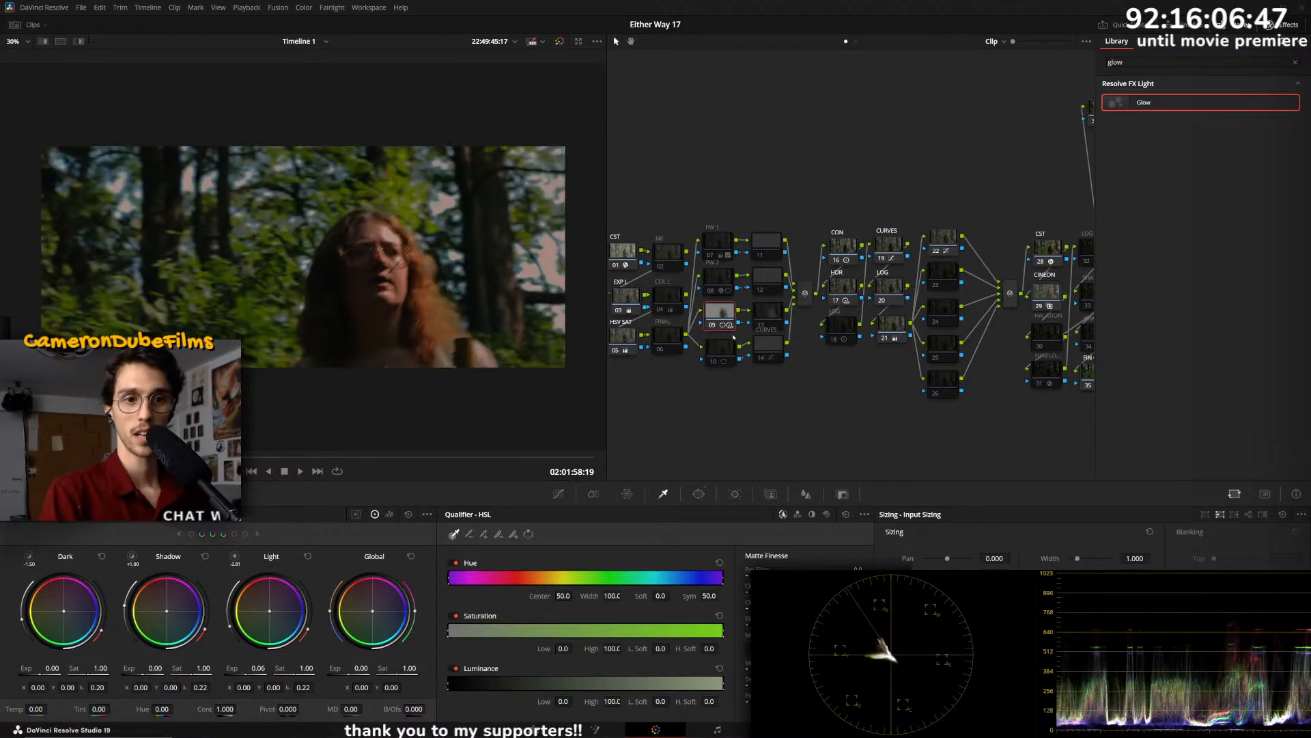
pyautogui.click(844, 287)
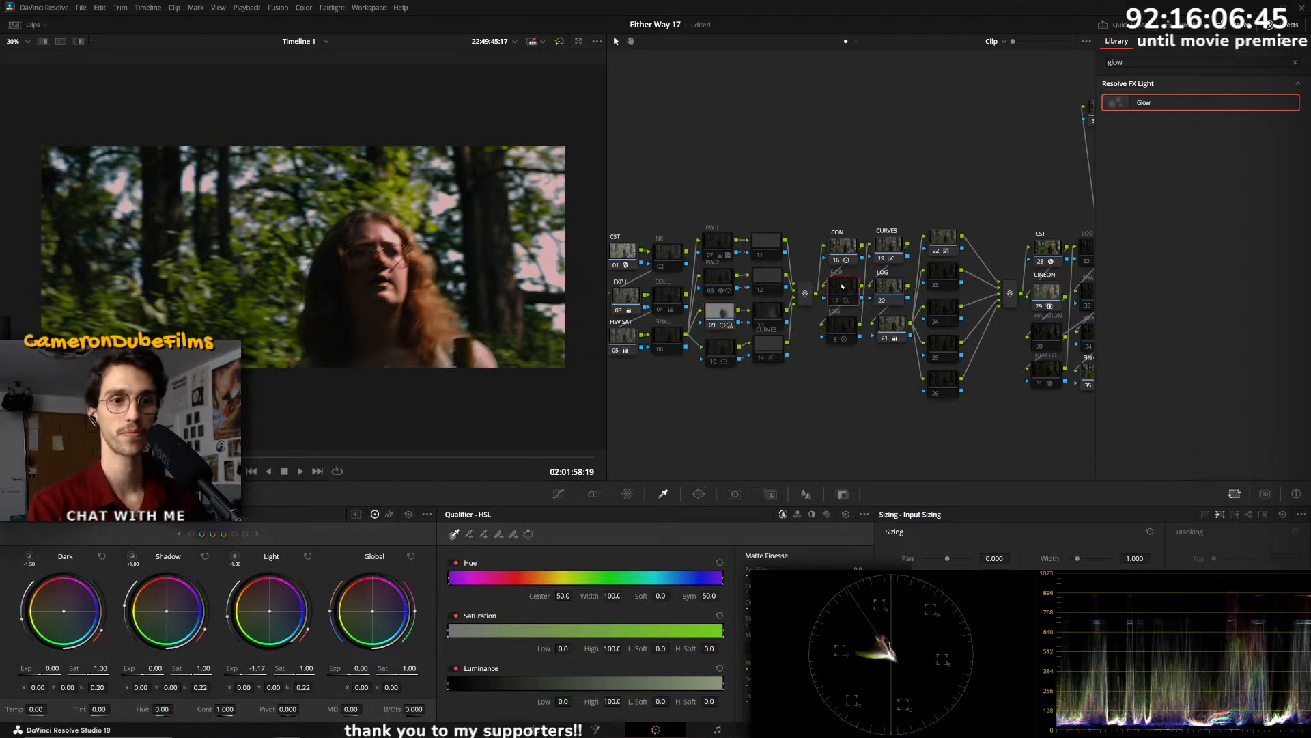
pyautogui.moveTo(155, 669); pyautogui.dragTo(100, 669)
pyautogui.moveTo(237, 671); pyautogui.dragTo(248, 671)
pyautogui.hotkey('ctrl', 'd')
pyautogui.hotkey('ctrl', 'd')
pyautogui.press('space')
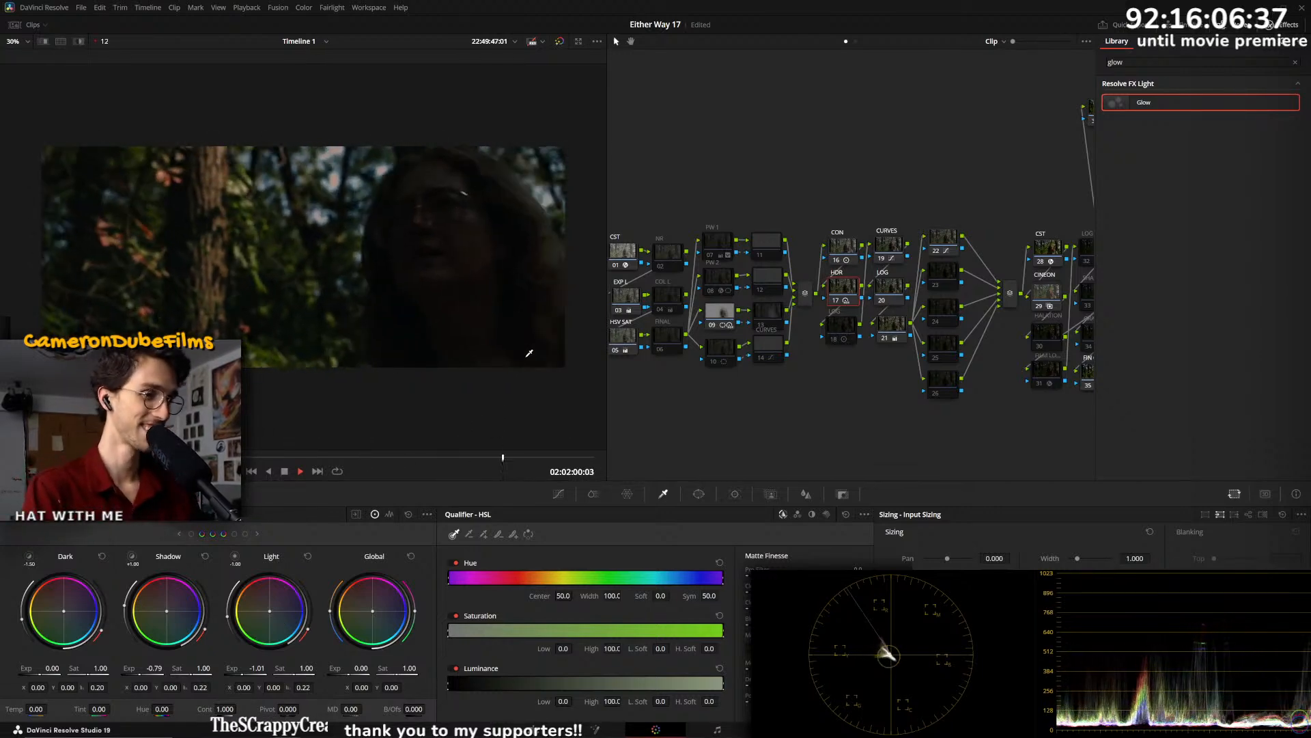
# - Apply the previous shot's grade to the ungraded close-up of the woman's face in profile, and play it from a few frames earlier
pyautogui.press('space')
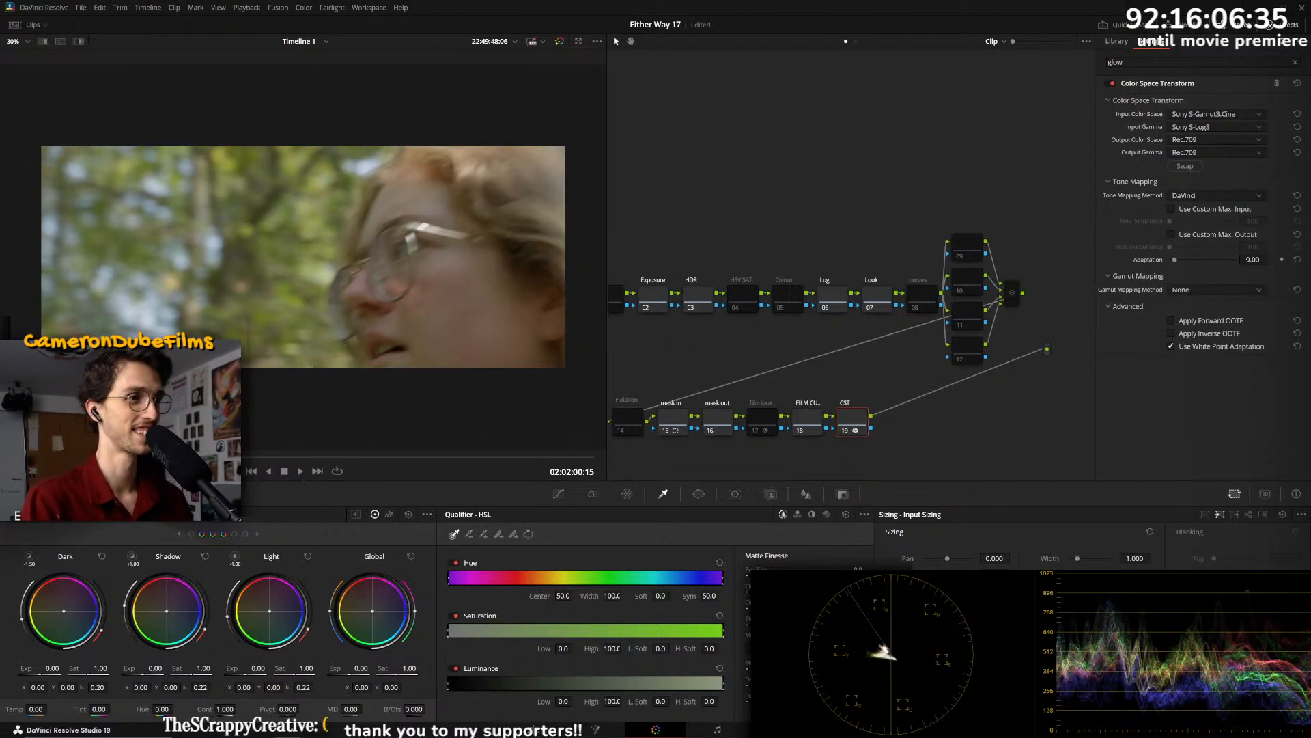
pyautogui.press('Up')
pyautogui.press('Down')
pyautogui.press('Left')
pyautogui.press('Left')
pyautogui.press('Left')
pyautogui.press('Left')
pyautogui.press('space')
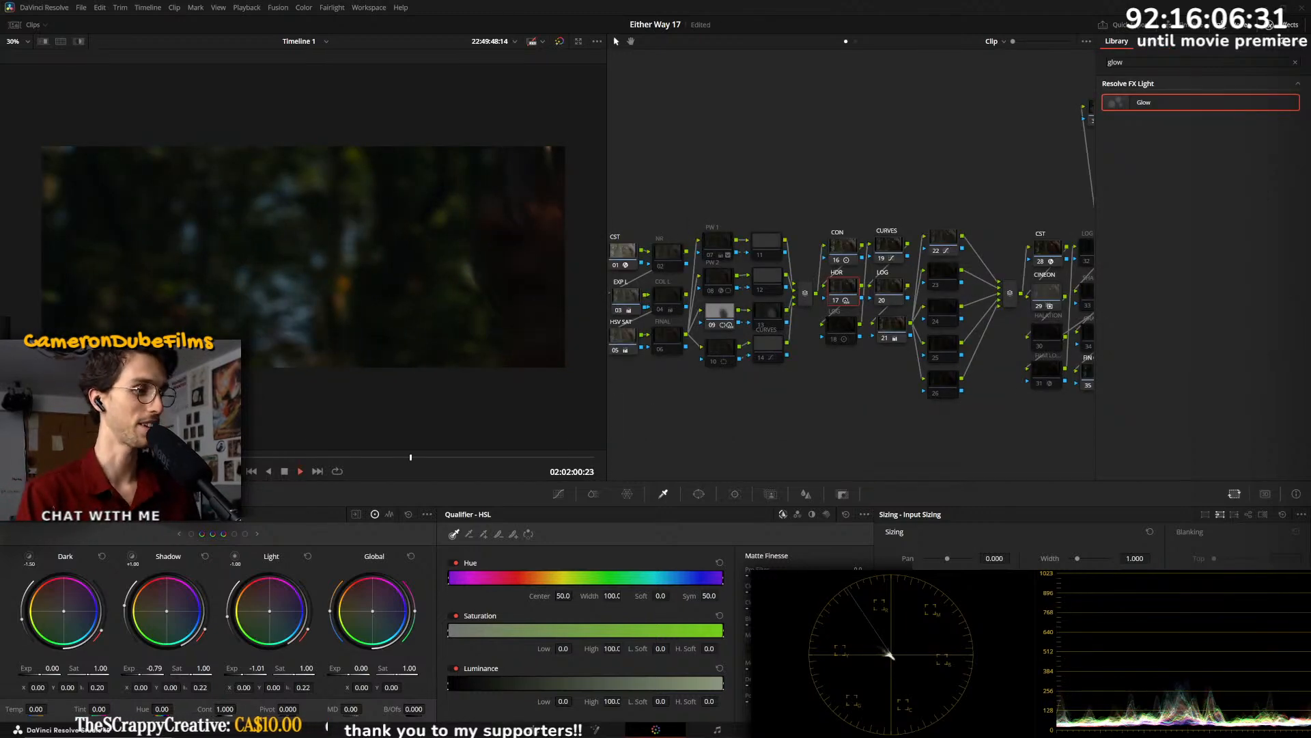
# - Apply the preceding close-up's grade to the ungraded shot of the woman facing the camera against the bushes, and play it
pyautogui.press('space')
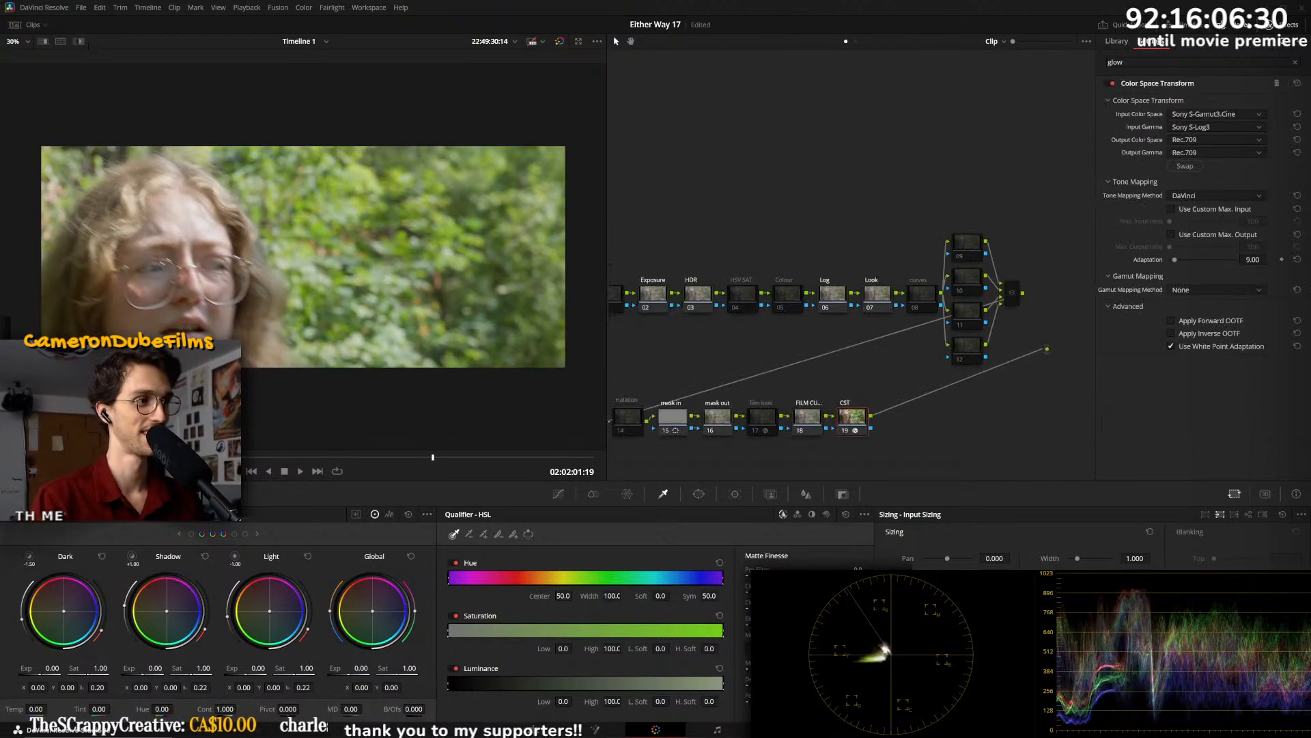
pyautogui.press('Up')
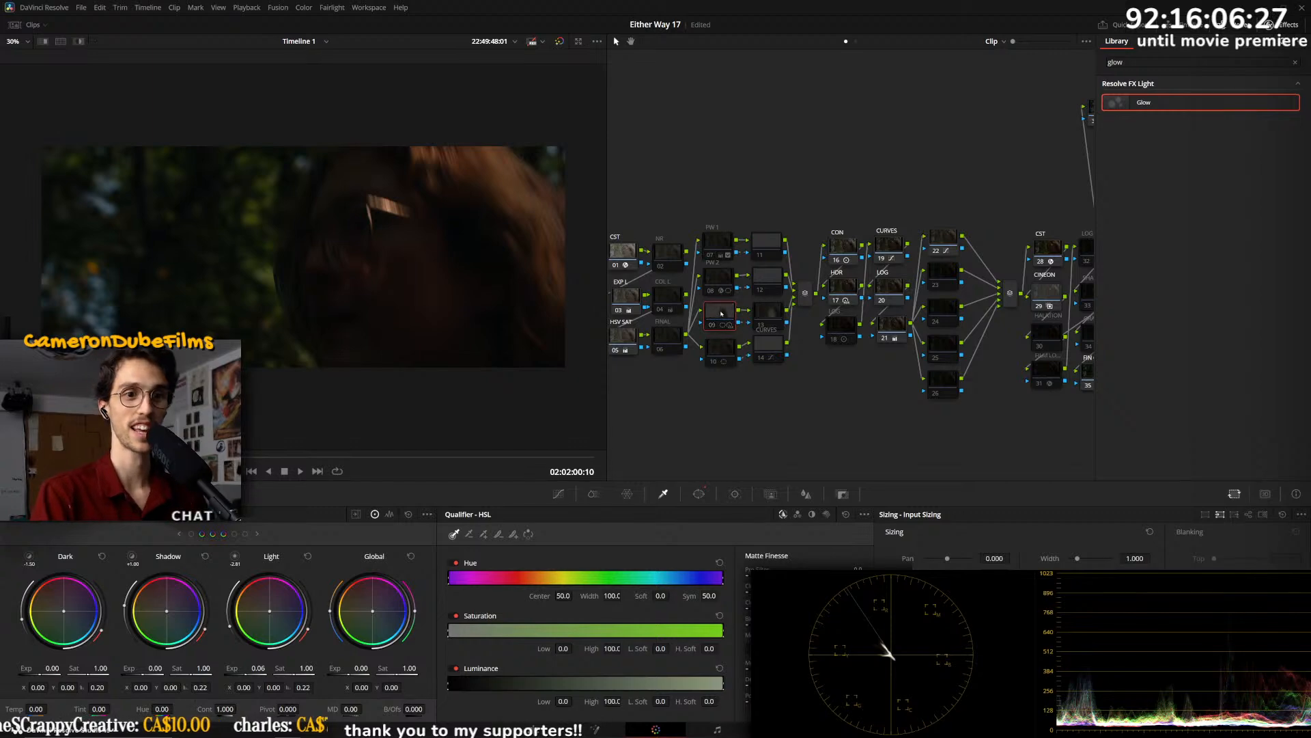
pyautogui.press('Down')
pyautogui.press('Down')
pyautogui.press('Up')
pyautogui.press('space')
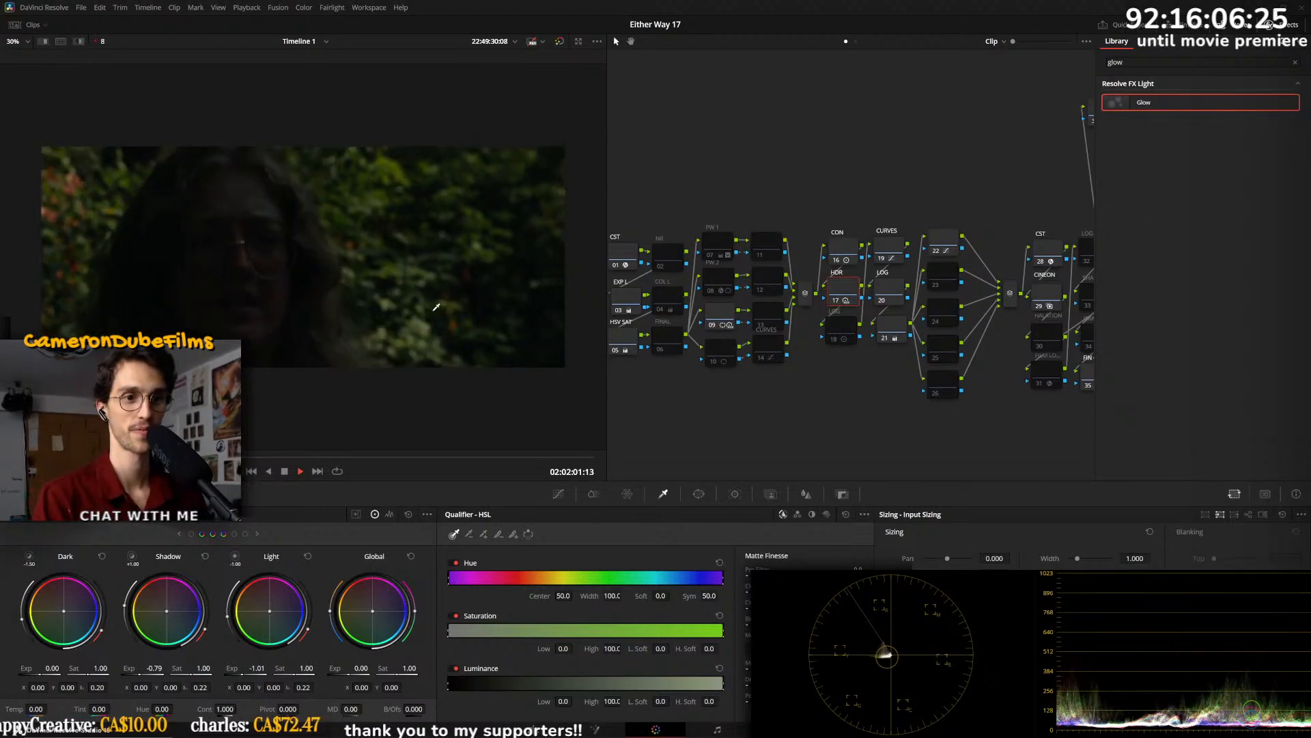
# - Carry the same grade over to the shot of the woman looking down at the book and the wide forest shot after it
pyautogui.press('space')
pyautogui.press('=')
pyautogui.press('space')
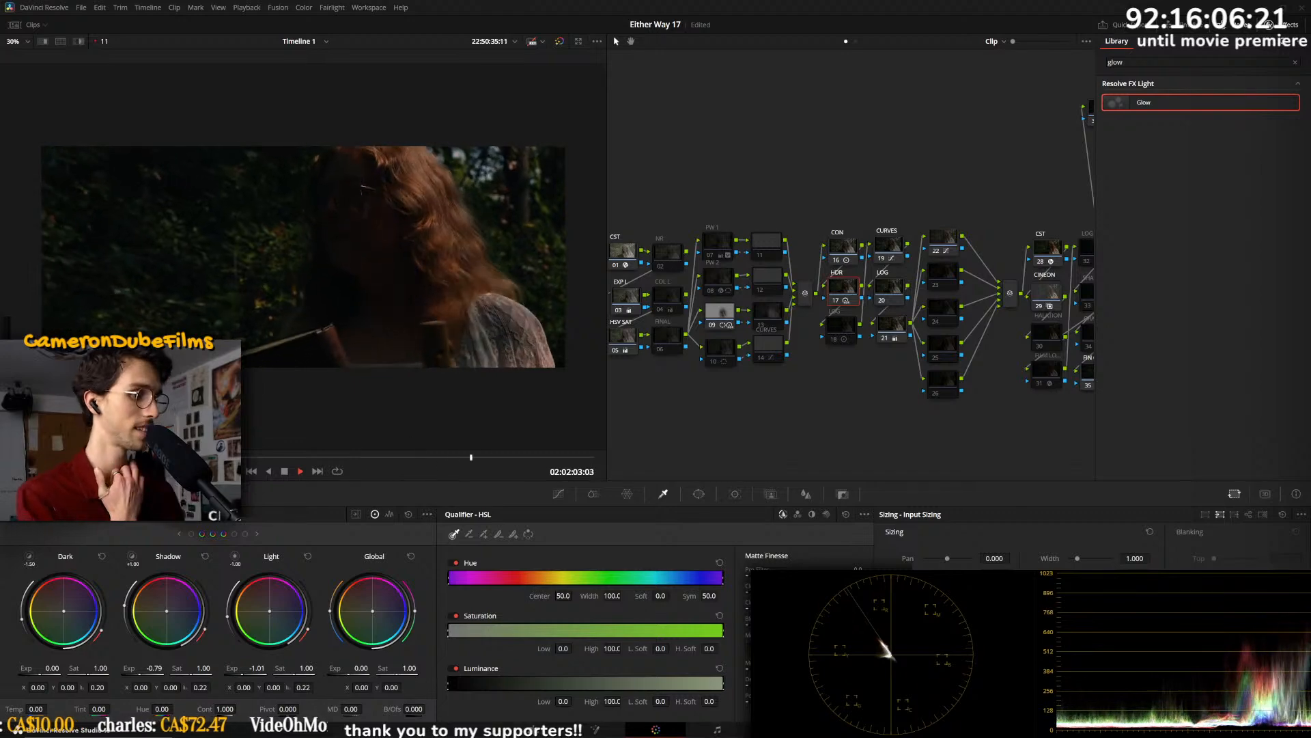
pyautogui.press('space')
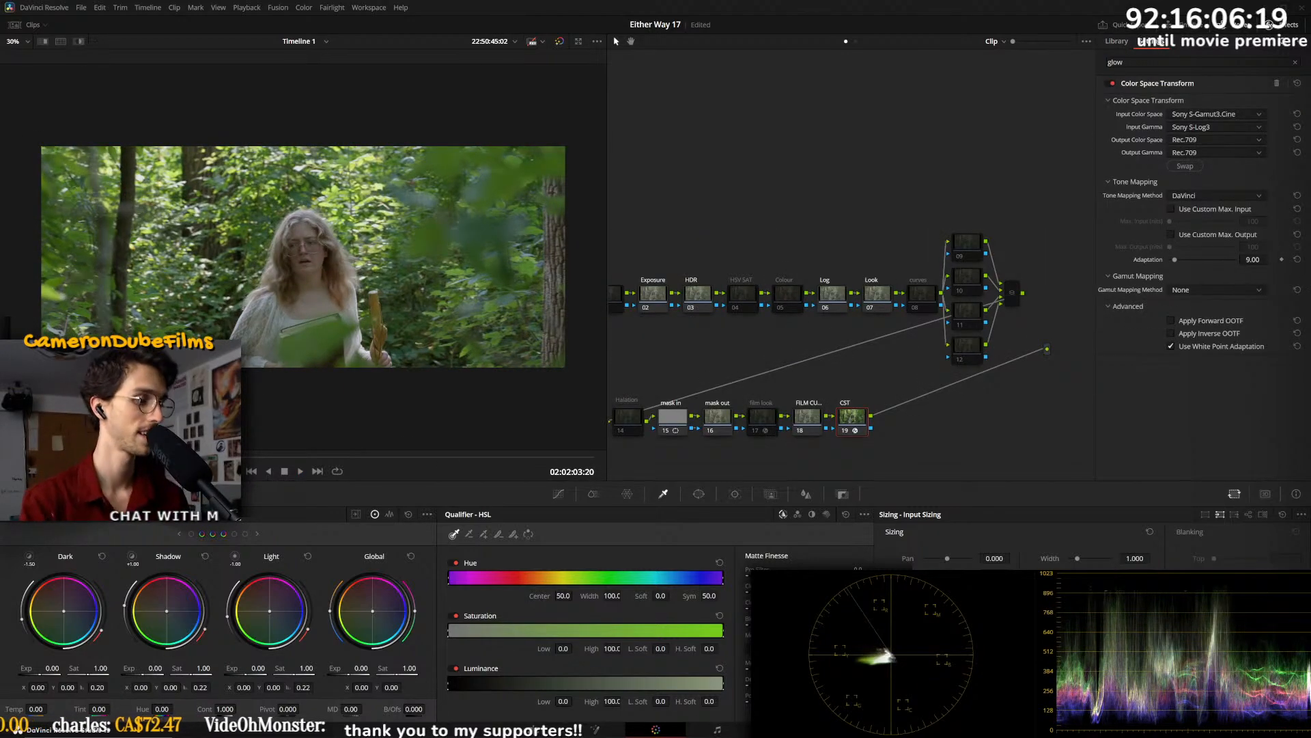
pyautogui.press('space')
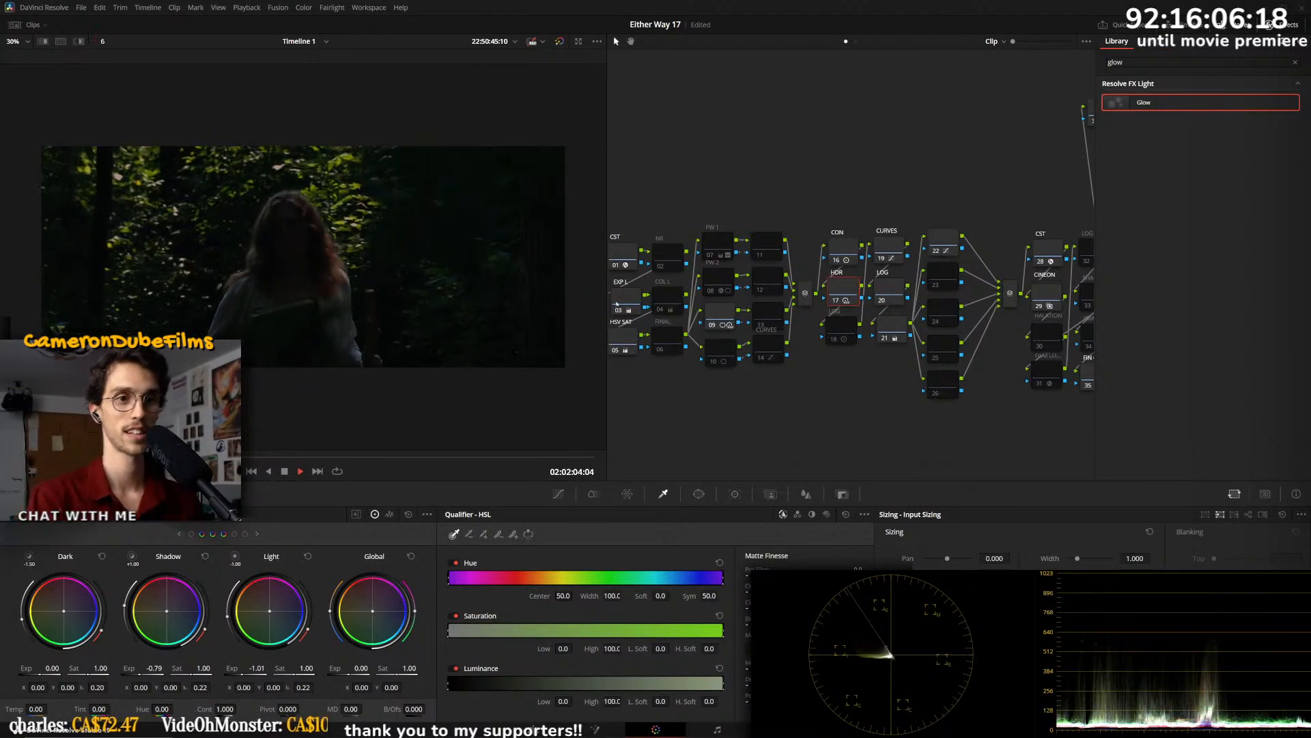
# - Check HDR node 17 switched off and on in the wide forest shot, and play the woman's approach
pyautogui.press('space')
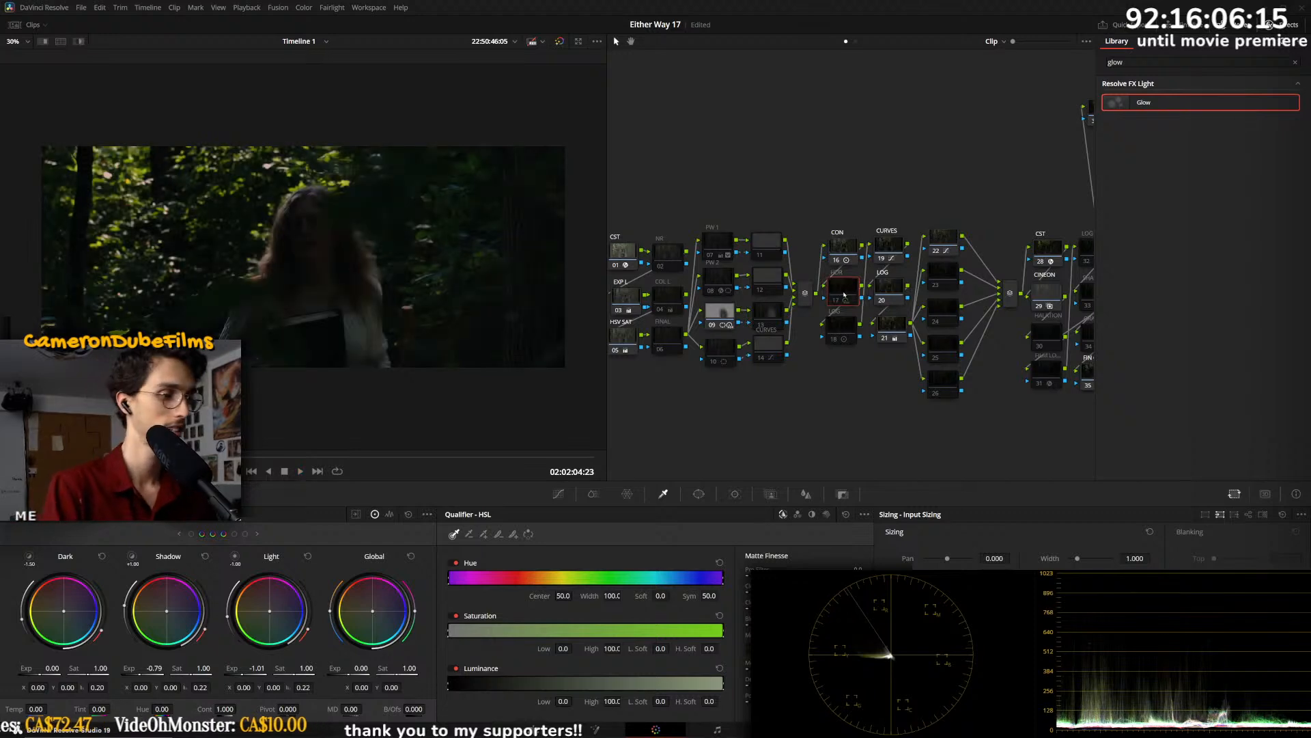
pyautogui.press('space')
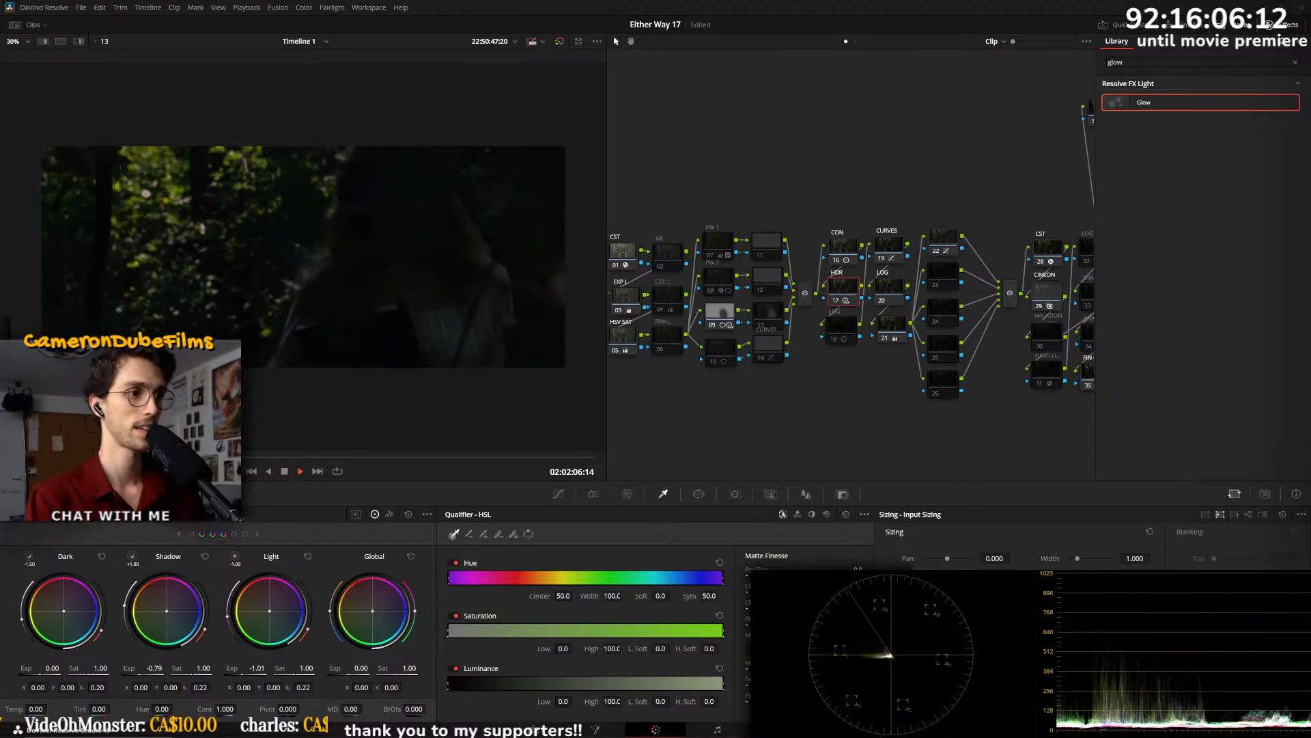
pyautogui.press('space')
pyautogui.press('space')
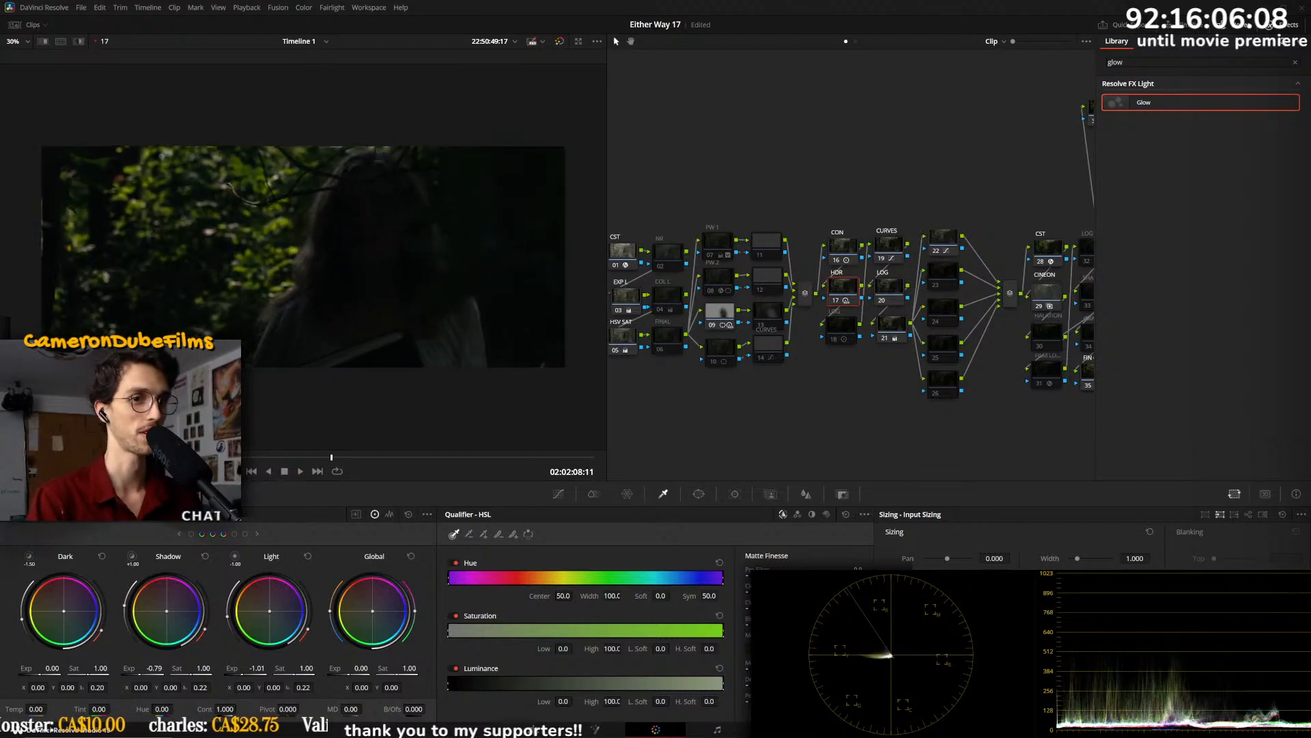
# - Skip ahead and apply the previous shot's grade to the ungraded path shot of the woman seen from behind
pyautogui.press('Down')
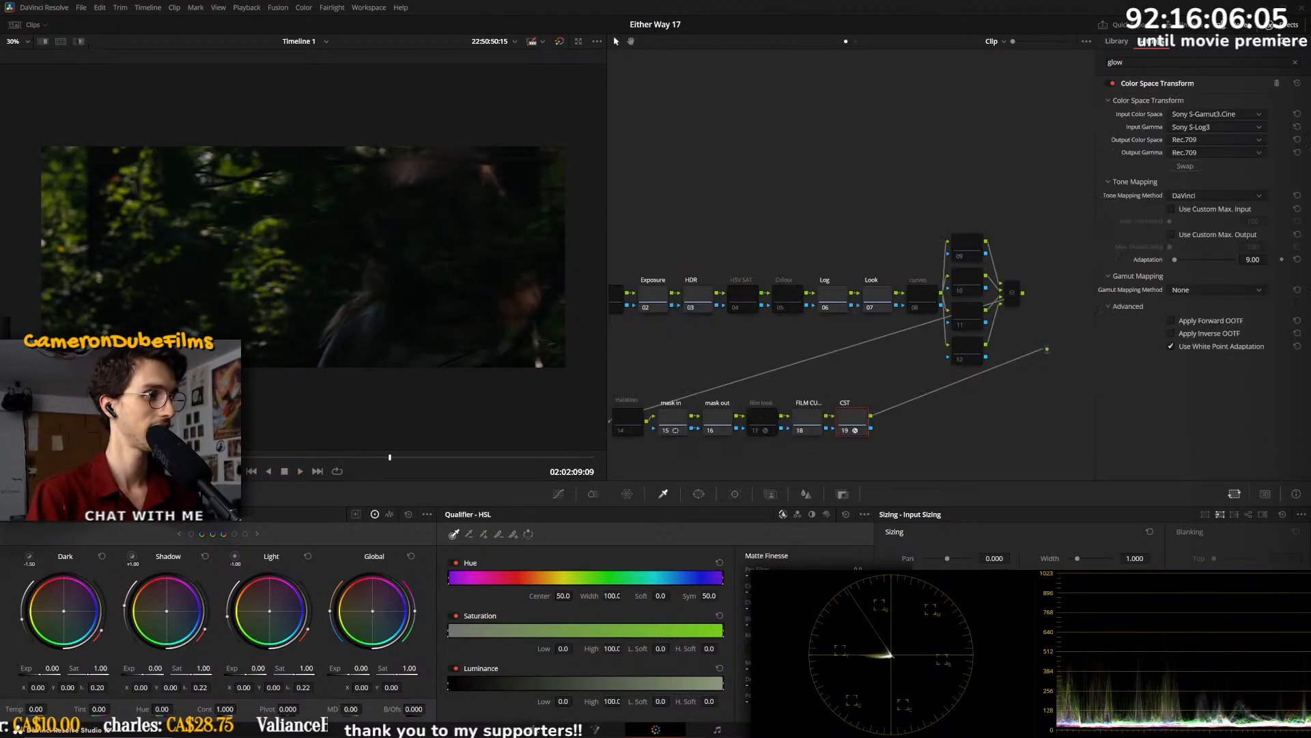
pyautogui.press('Down')
pyautogui.press('space')
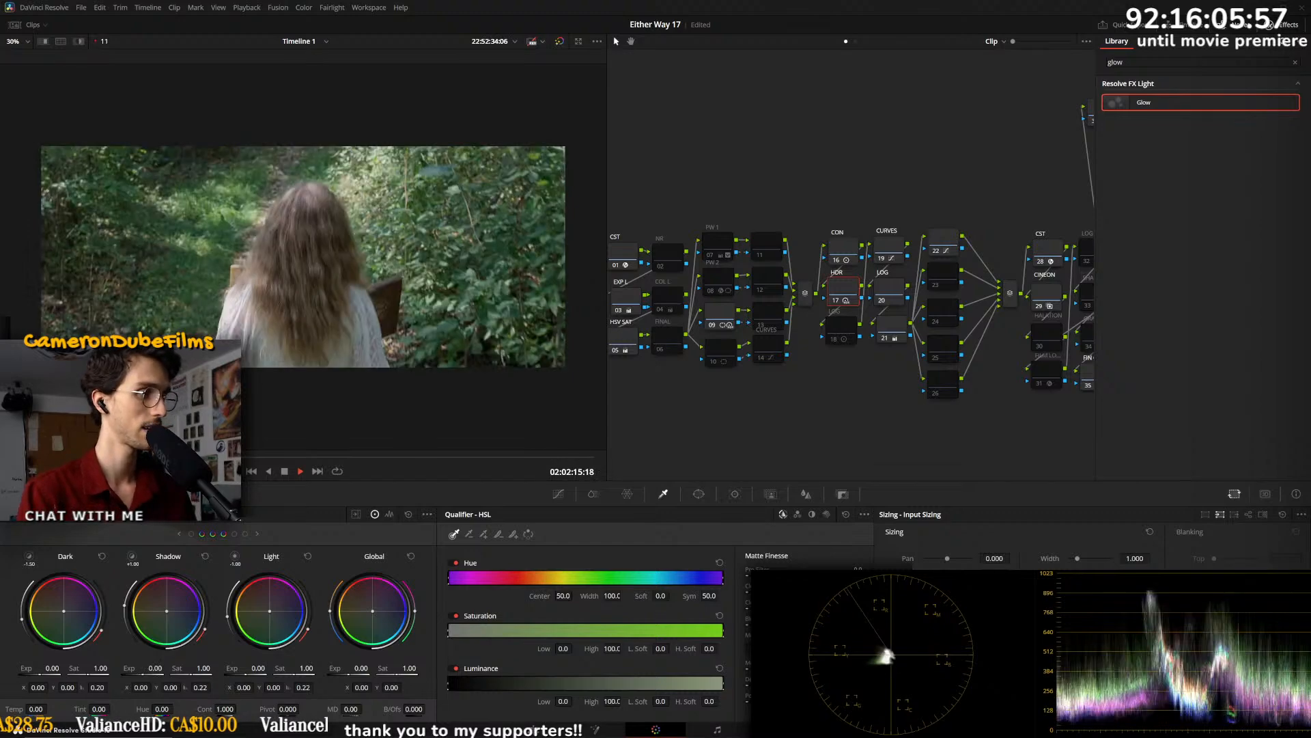
pyautogui.press('space')
pyautogui.press('=')
pyautogui.press('space')
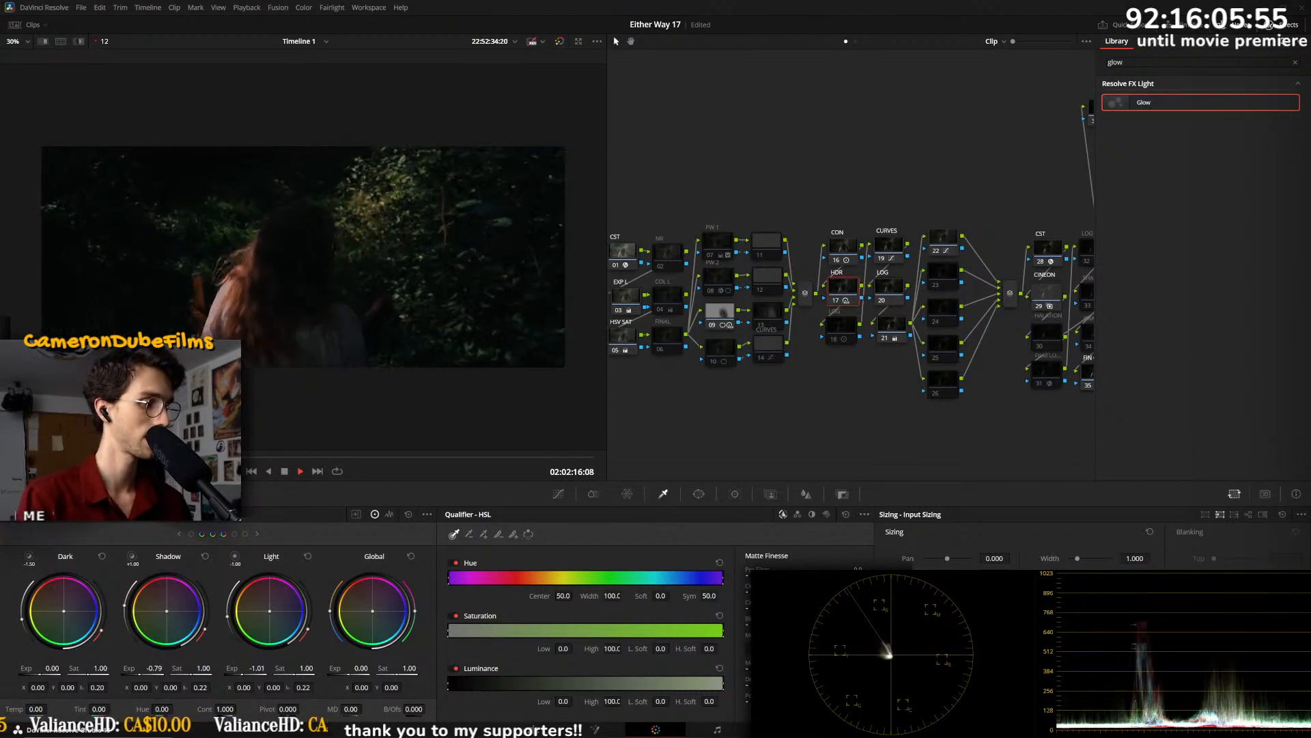
# - Review the path shot at 35% viewer zoom and carry its grade over to the following shot of the woman facing the camera
pyautogui.scroll(1, 400, 372)
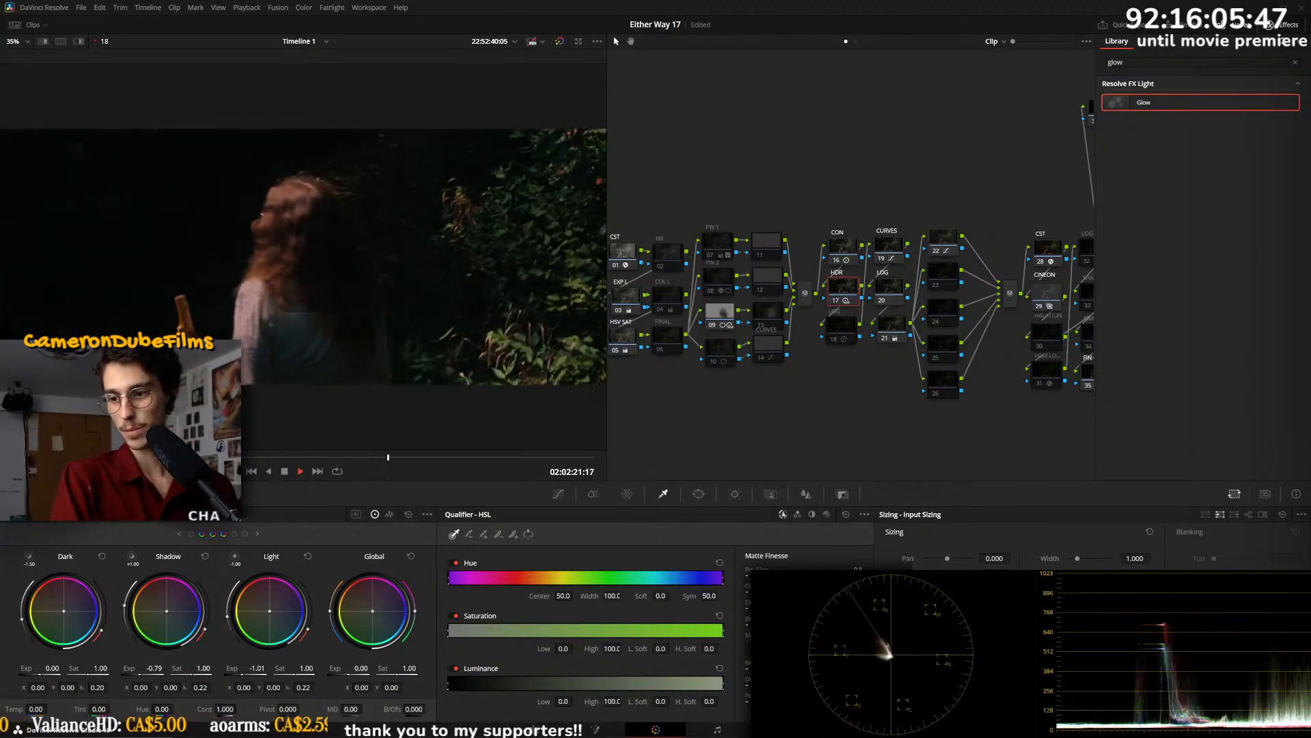
pyautogui.press('space')
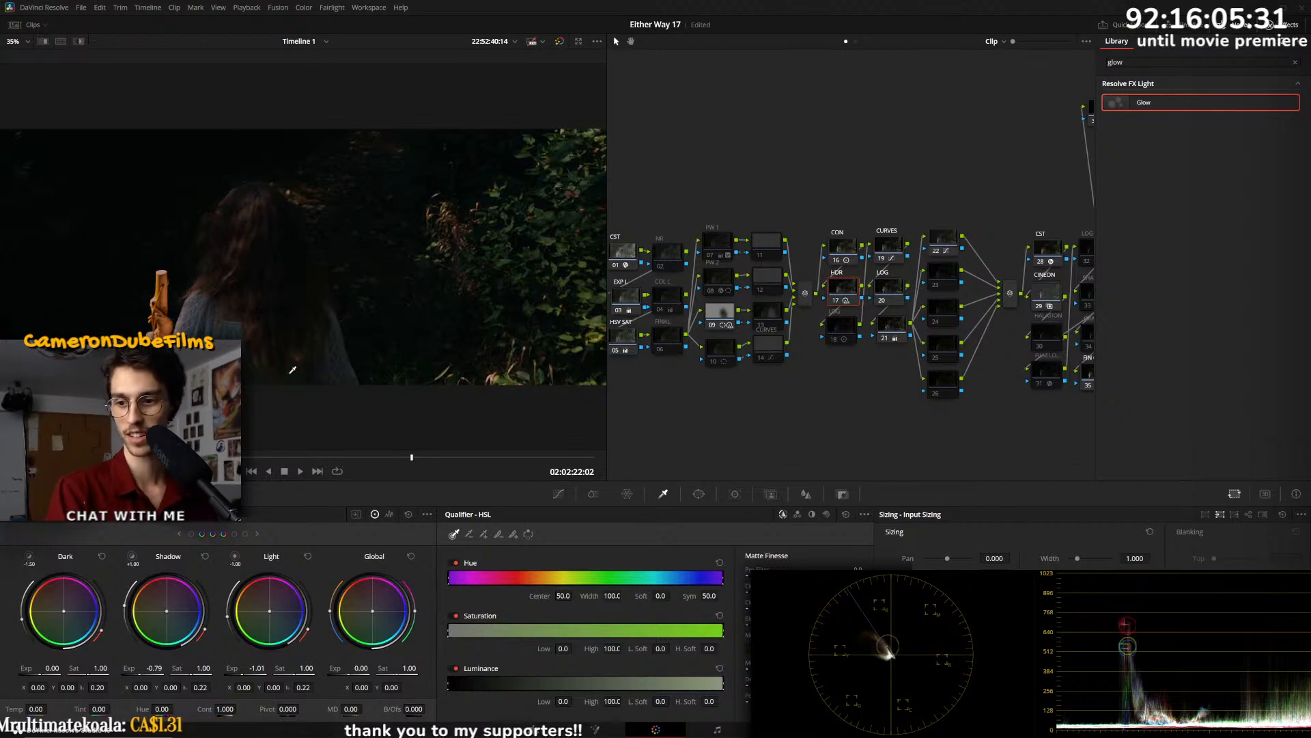
pyautogui.press('space')
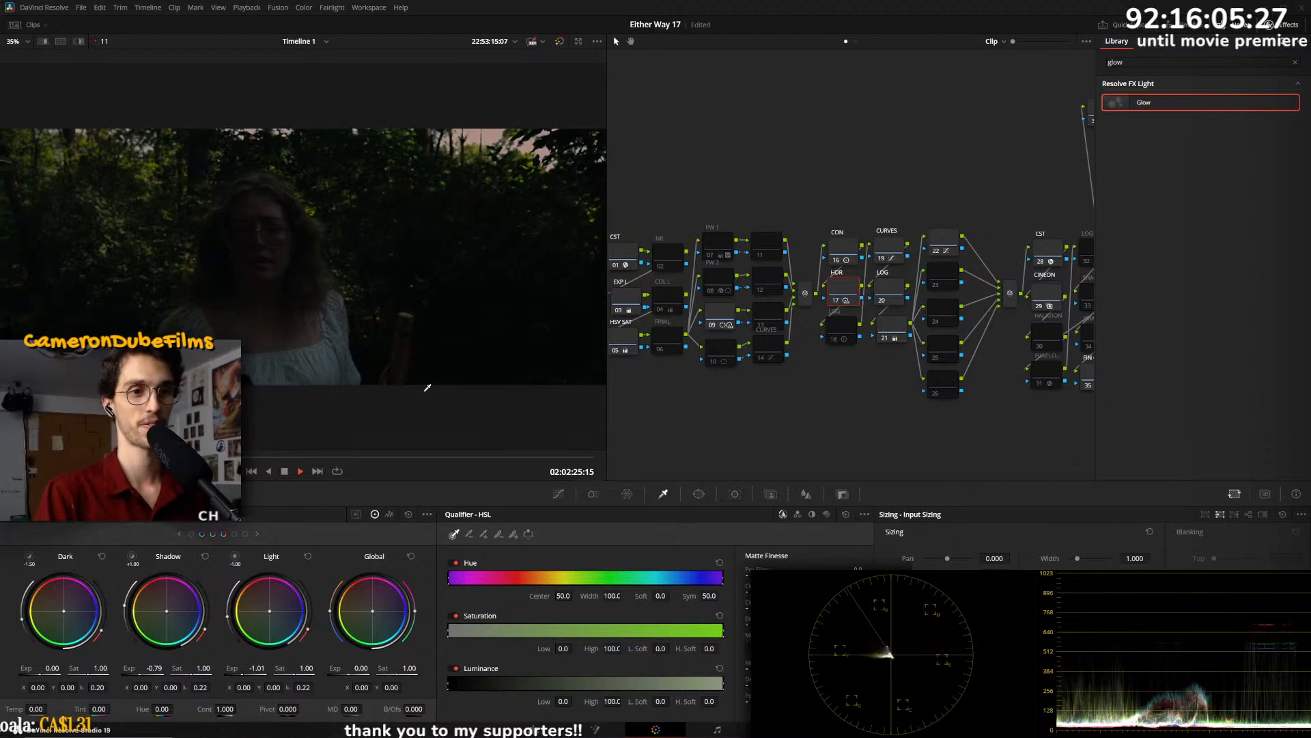
# - Play through the shot of the woman facing the camera and carry its grade over to the wide path shot after it
pyautogui.press('space')
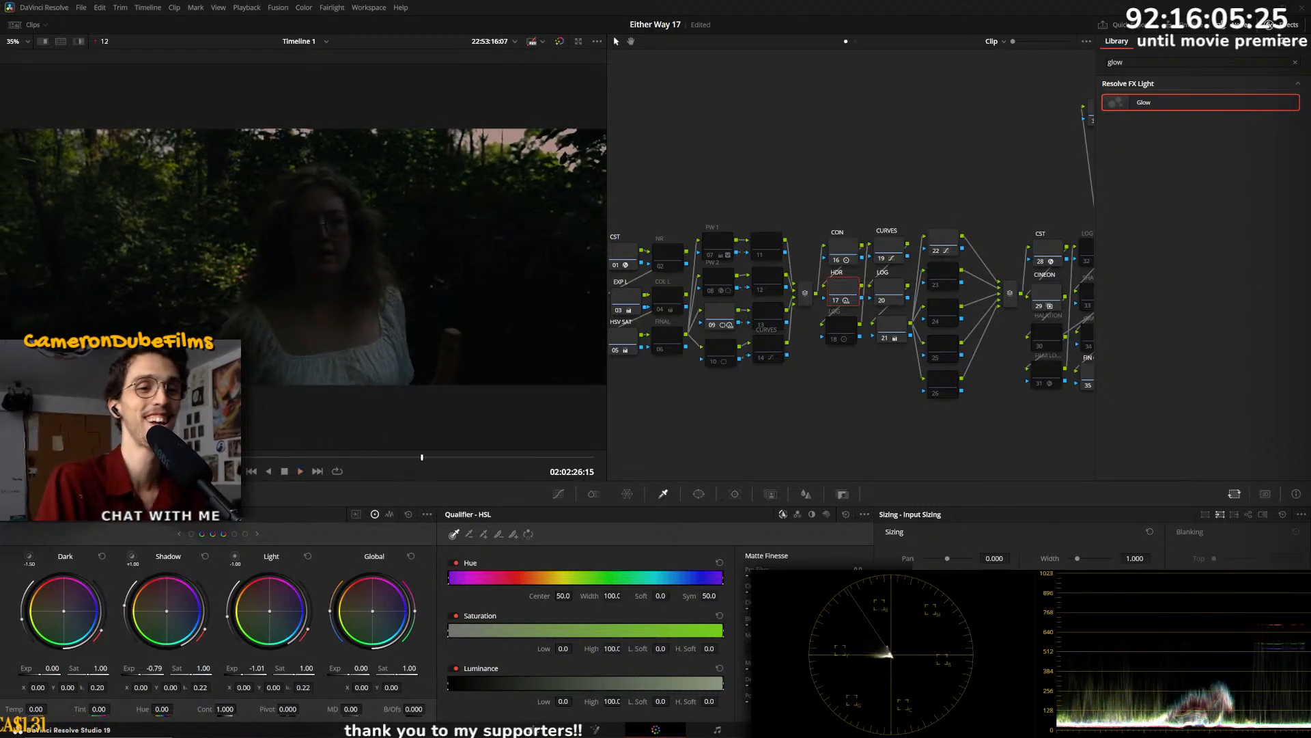
pyautogui.press('space')
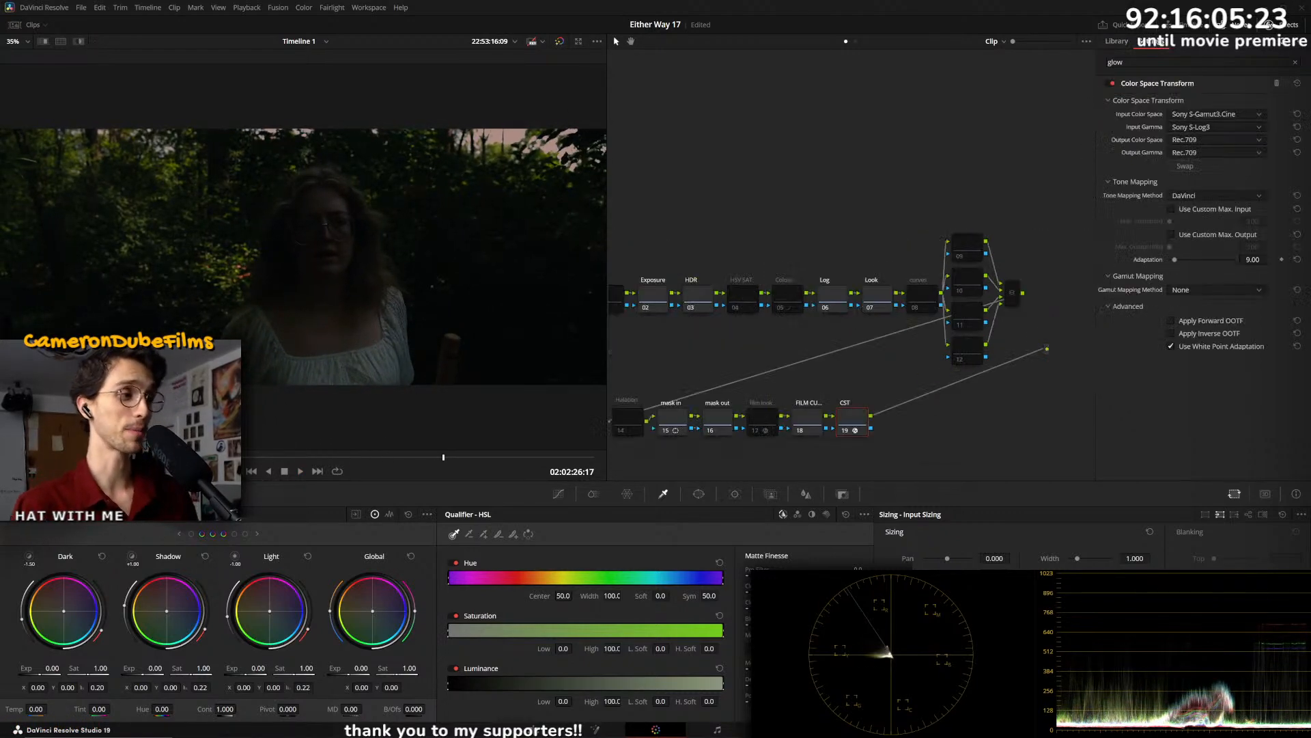
pyautogui.press('space')
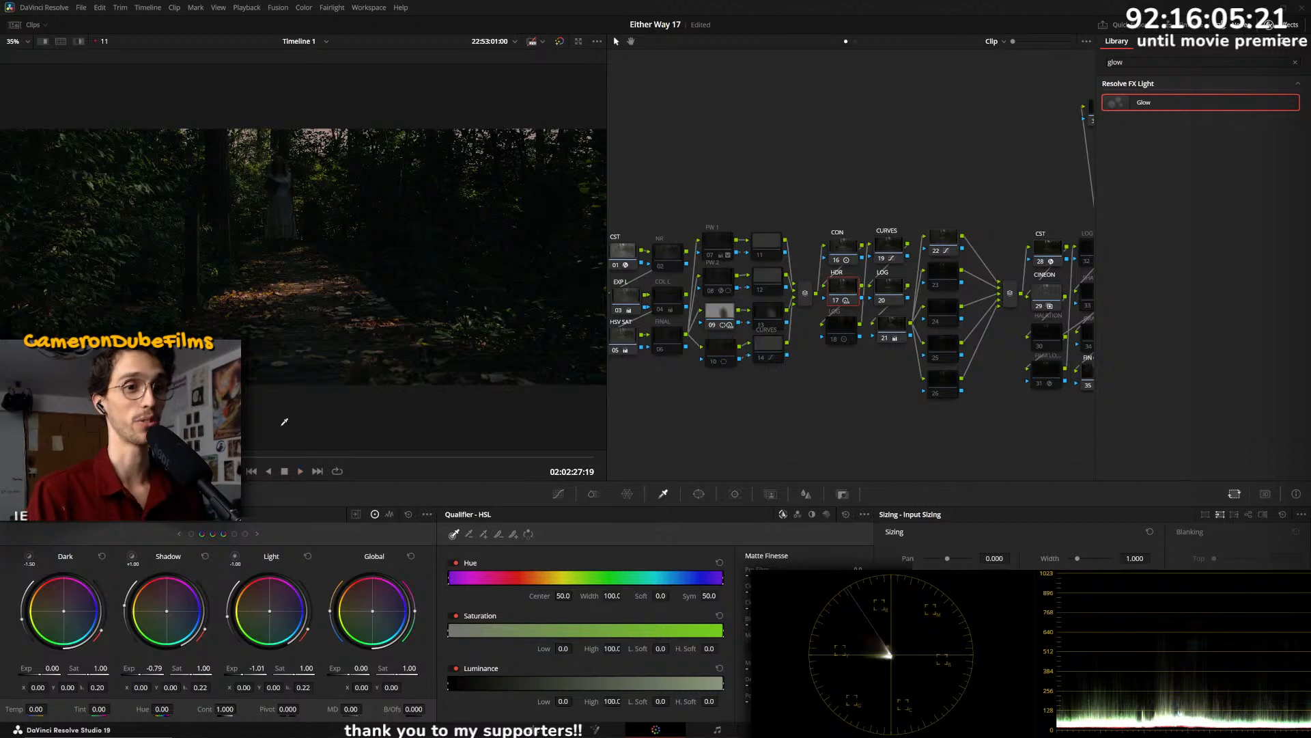
# - Enable the PW 2 glow node on the path shot and move node 09's oval window over the sunlit path
pyautogui.click(729, 282)
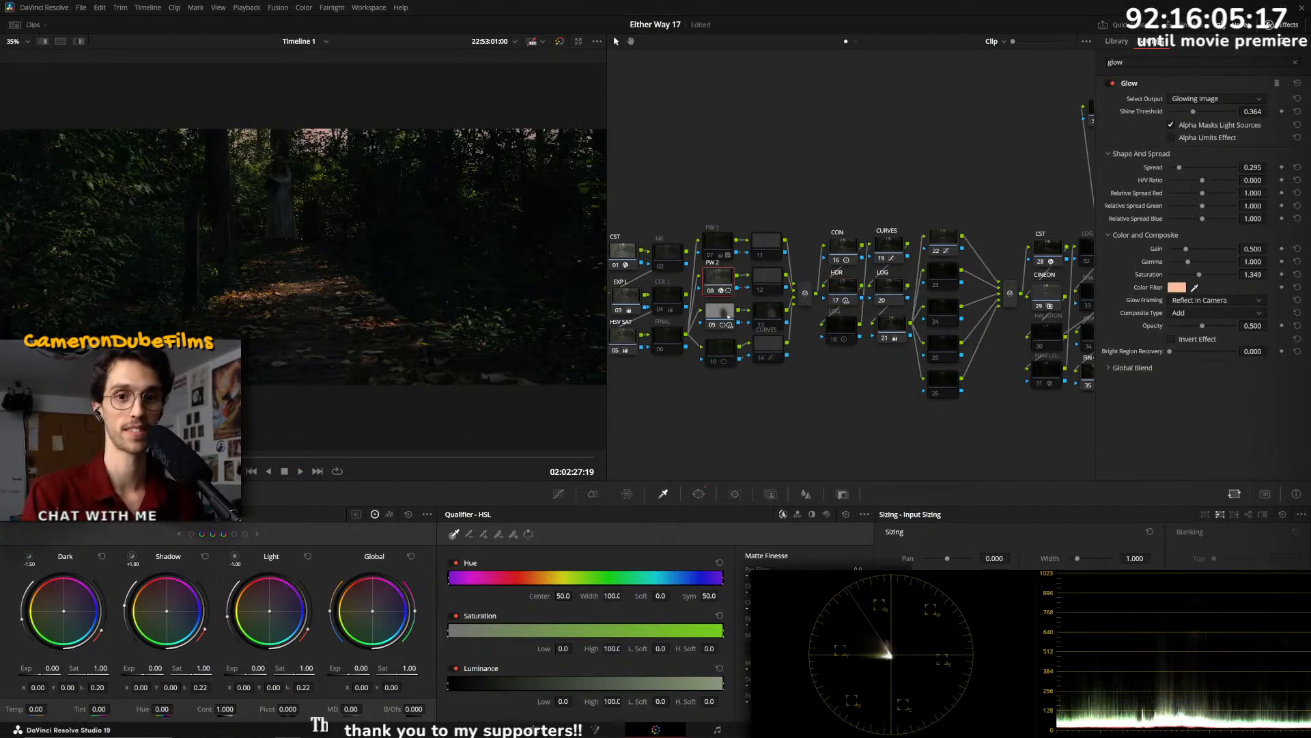
pyautogui.click(720, 313)
pyautogui.click(699, 493)
pyautogui.moveTo(371, 335); pyautogui.dragTo(280, 303)
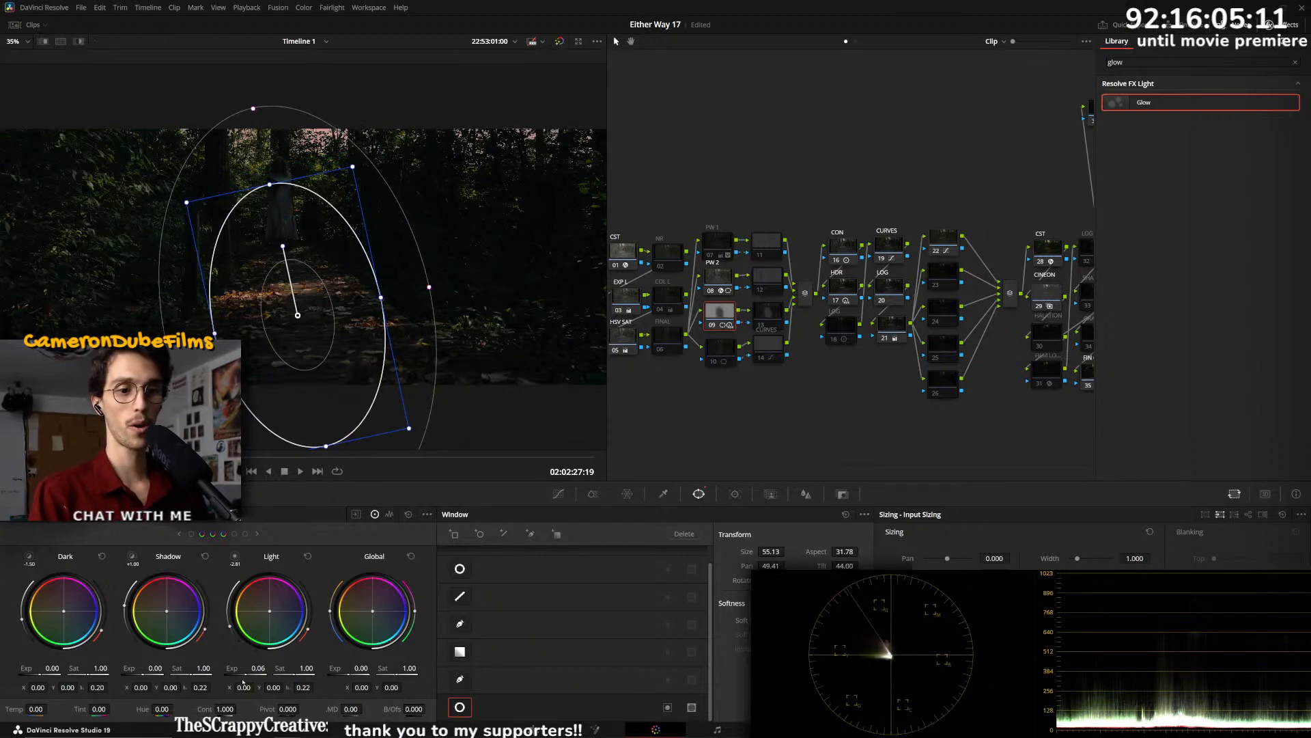
# - Set node 09's Light exposure to 0.18 and Shadow exposure to -0.08, and lower the Shadow exposure in node 13, comparing it off and on
pyautogui.moveTo(259, 668)
pyautogui.mouseDown()
pyautogui.moveTo(300, 668)
pyautogui.moveTo(240, 661)
pyautogui.mouseUp()
pyautogui.moveTo(154, 668); pyautogui.dragTo(148, 668)
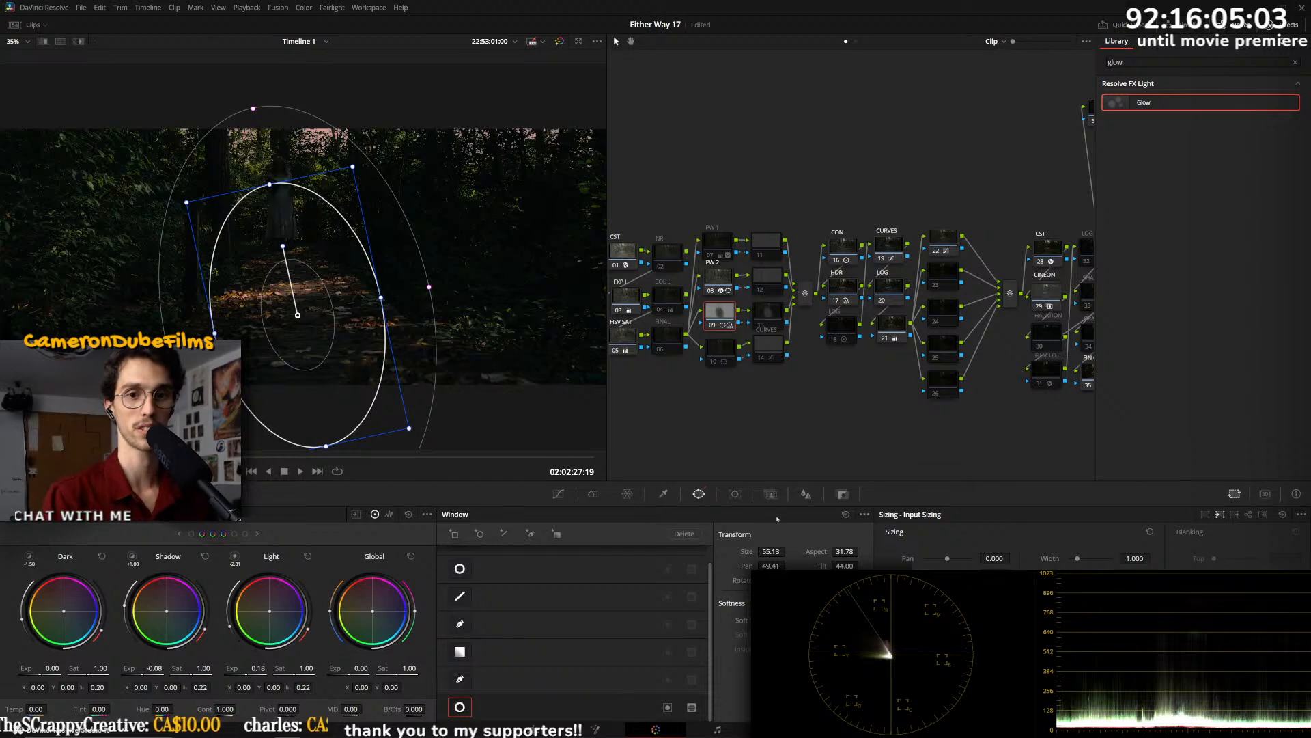
pyautogui.click(767, 314)
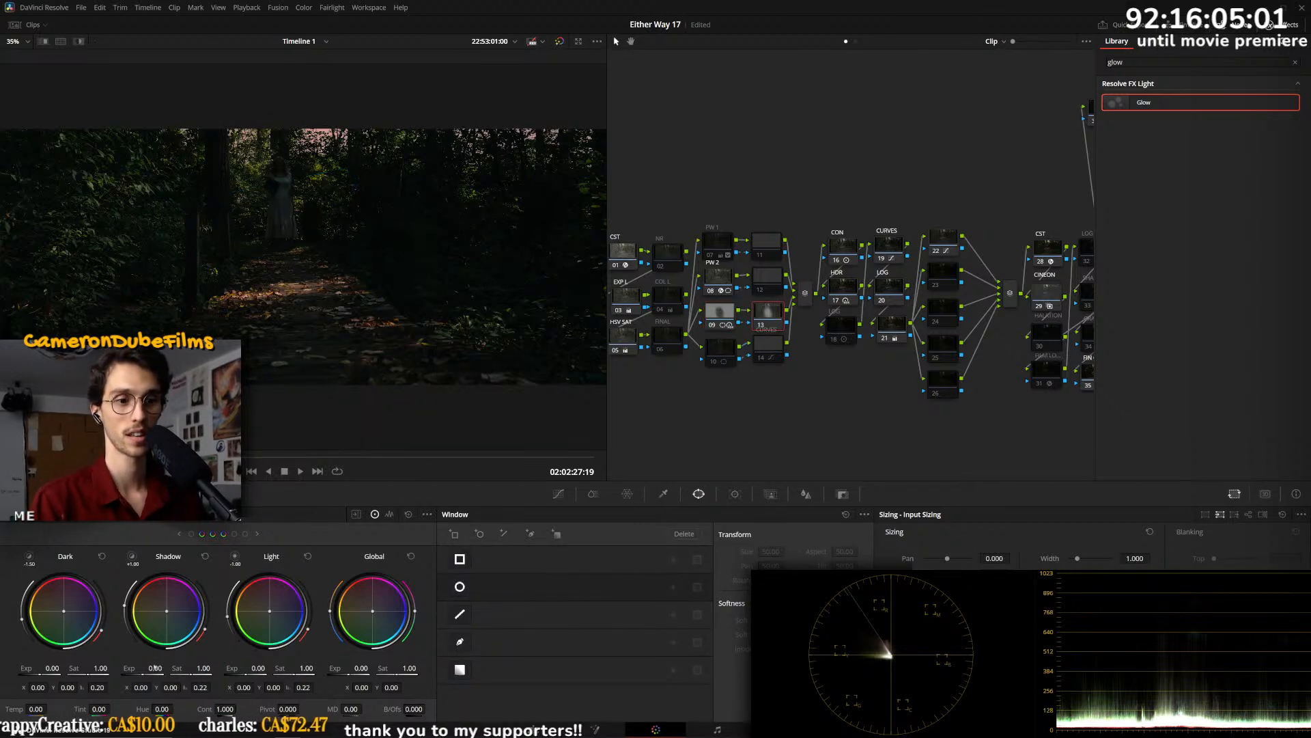
pyautogui.moveTo(154, 668)
pyautogui.mouseDown()
pyautogui.moveTo(125, 668)
pyautogui.moveTo(140, 667)
pyautogui.mouseUp()
pyautogui.hotkey('ctrl', 'd')
pyautogui.hotkey('ctrl', 'd')
# - Raise node 09's Light exposure to 0.32, compare the node off and on, and set its Global exposure to 0.03
pyautogui.click(723, 316)
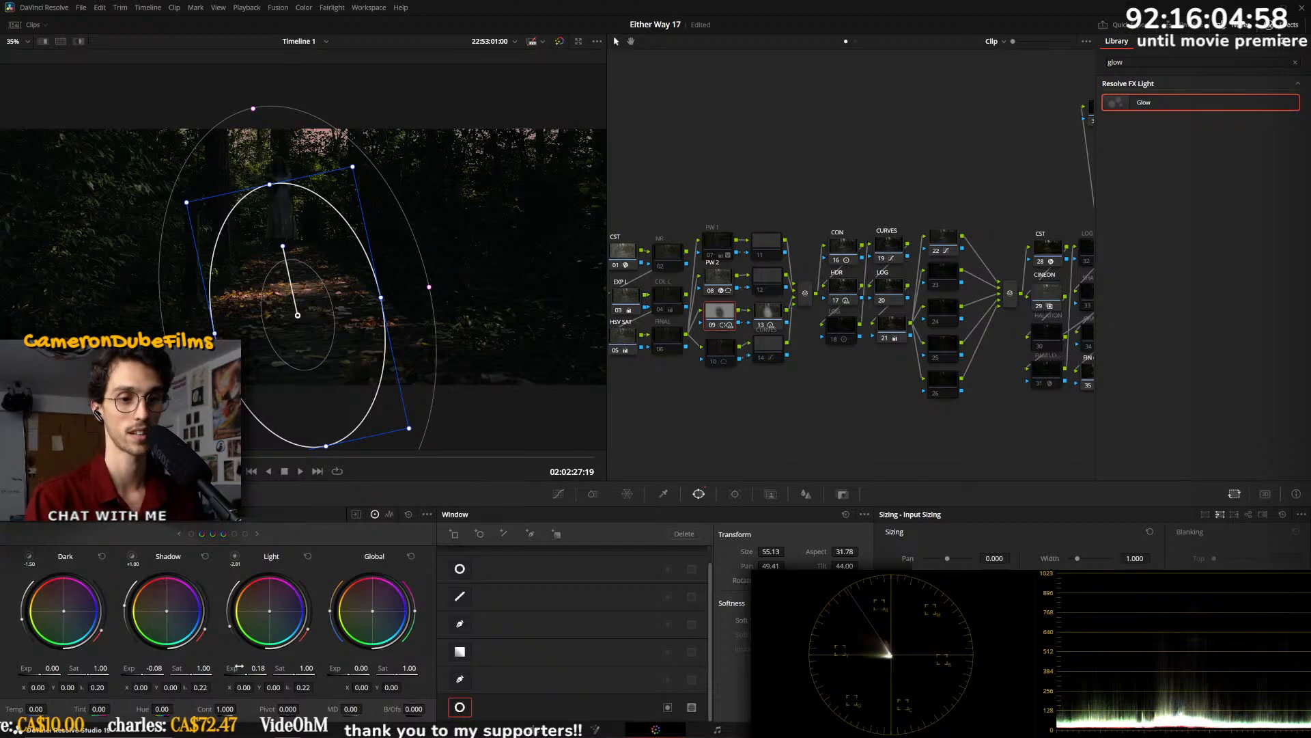
pyautogui.moveTo(259, 668); pyautogui.dragTo(257, 668)
pyautogui.hotkey('ctrl', 'd')
pyautogui.hotkey('ctrl', 'd')
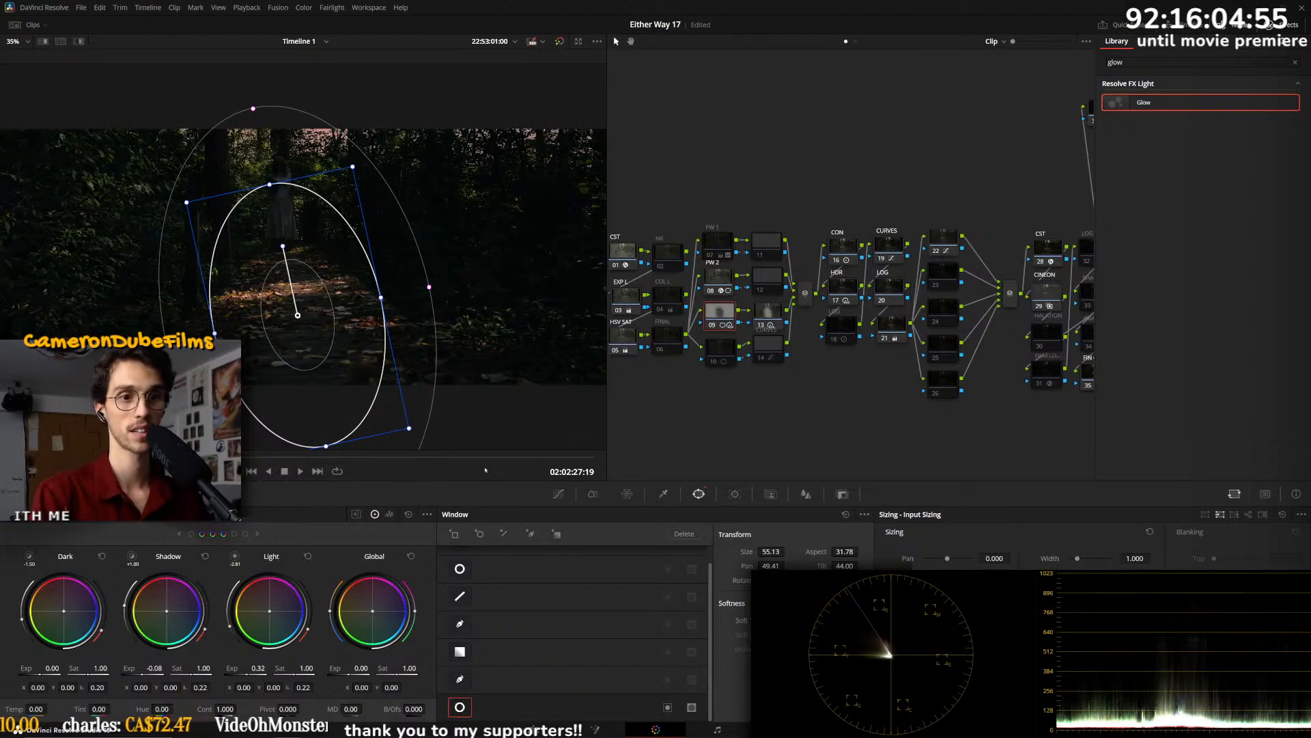
pyautogui.moveTo(359, 668)
pyautogui.mouseDown()
pyautogui.moveTo(374, 668)
pyautogui.moveTo(349, 668)
pyautogui.mouseUp()
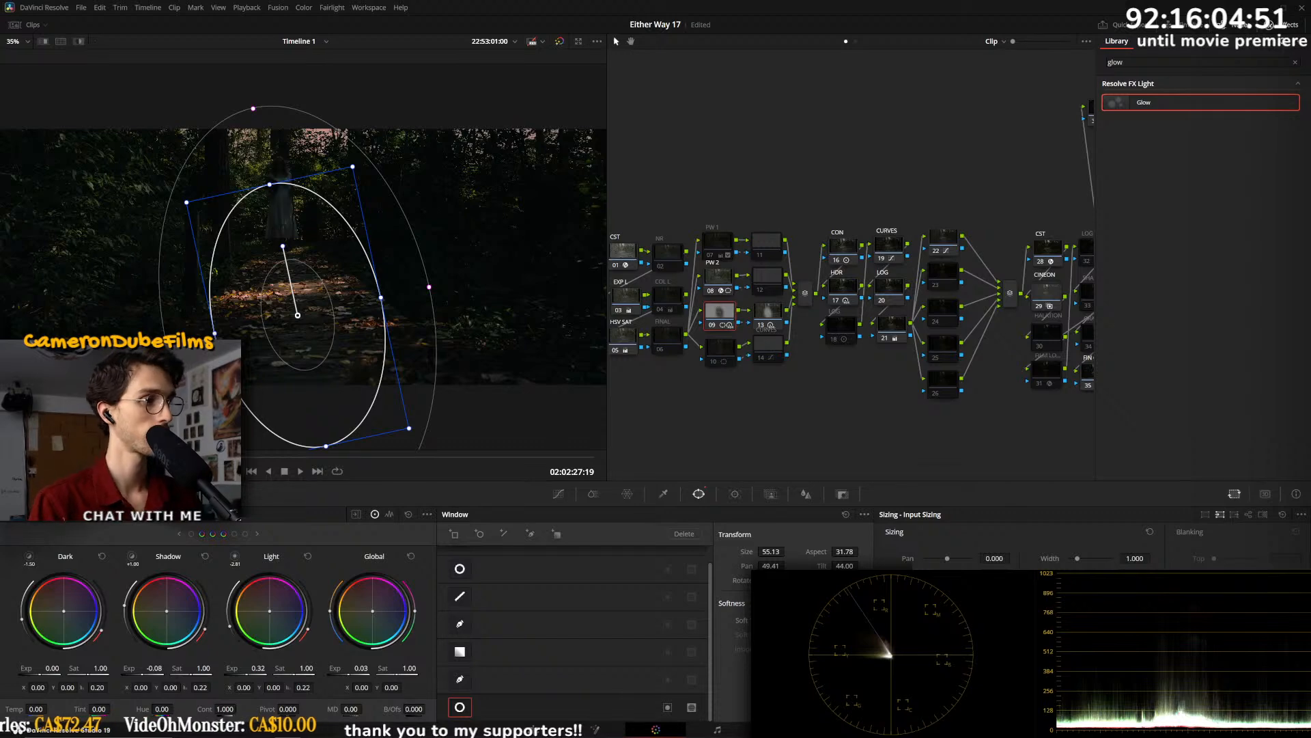
# - Play the path shot and compare it with the neighbouring close shot of the woman
pyautogui.press('space')
pyautogui.press('space')
pyautogui.press('Down')
pyautogui.press('Up')
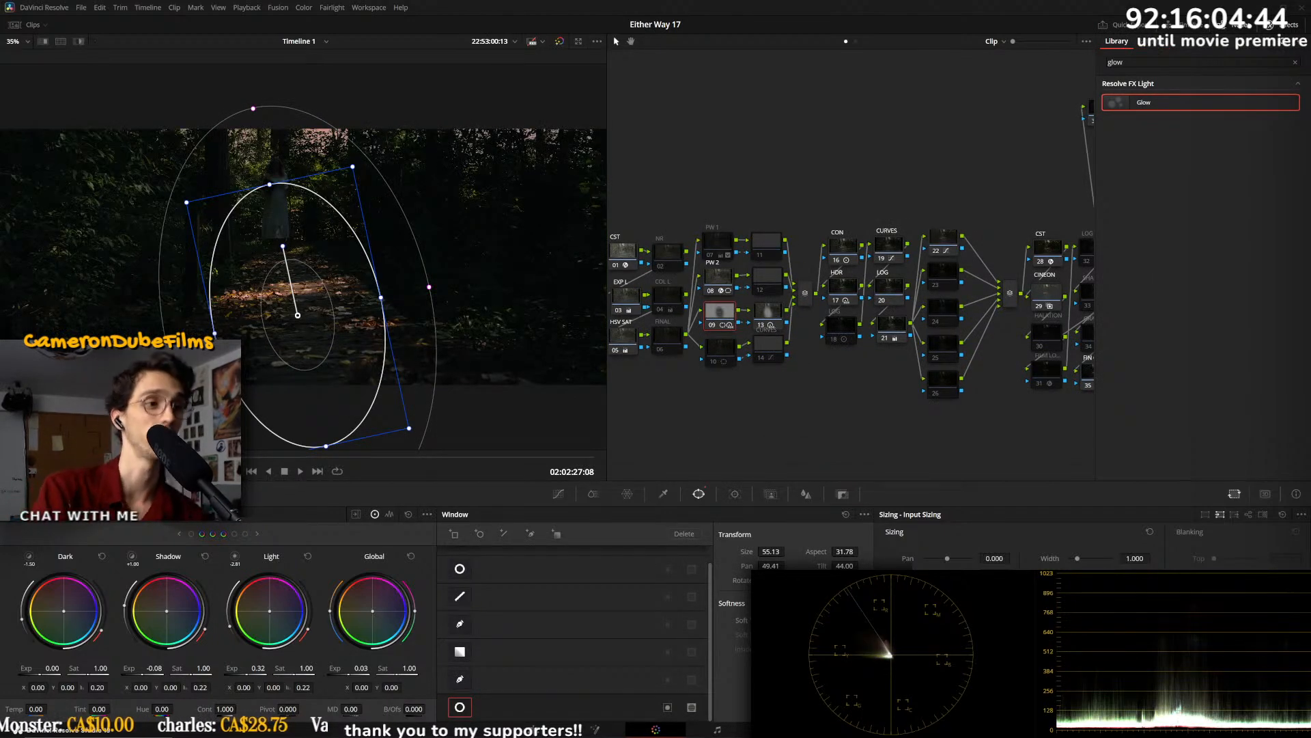
pyautogui.press('Down')
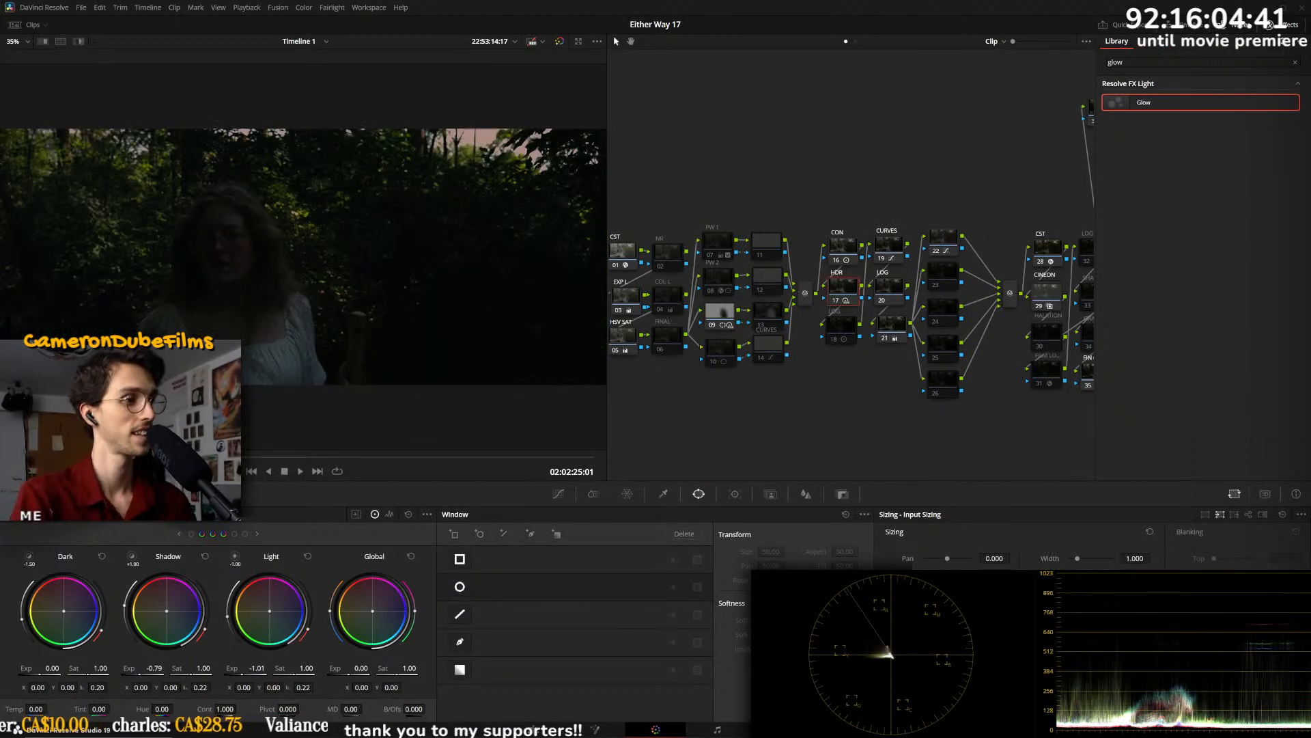
pyautogui.press('Up')
# - Carry the forest grade over to the ungraded shot of the woman holding the book and staff, and play it
pyautogui.press('Down')
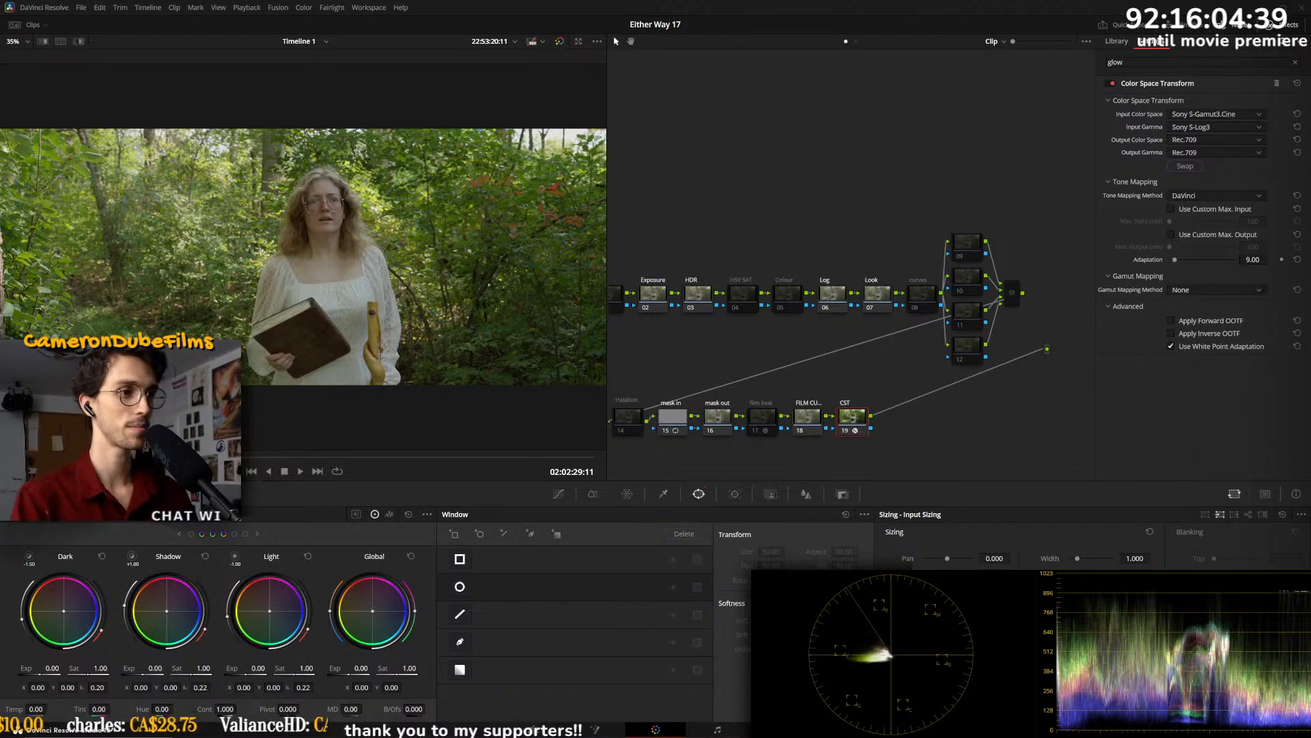
pyautogui.press('Down')
pyautogui.press('Up')
pyautogui.press('Down')
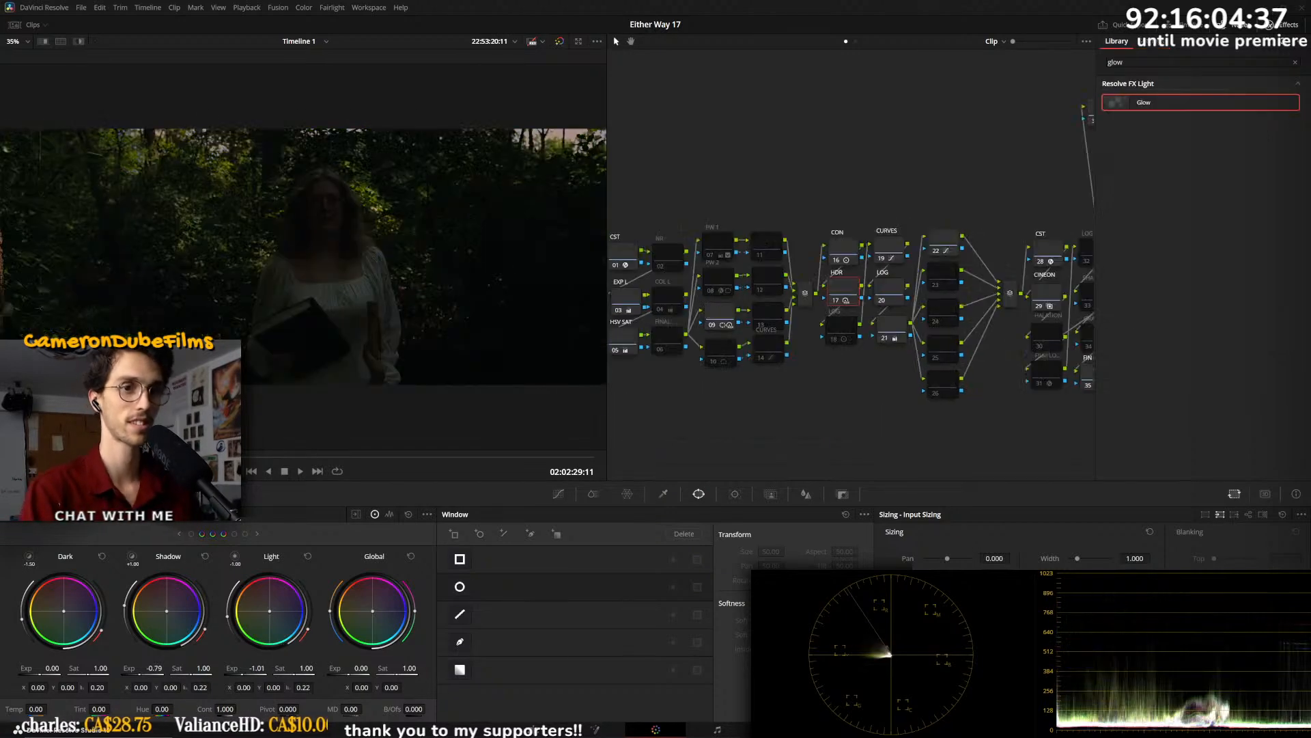
pyautogui.press('space')
pyautogui.press('space')
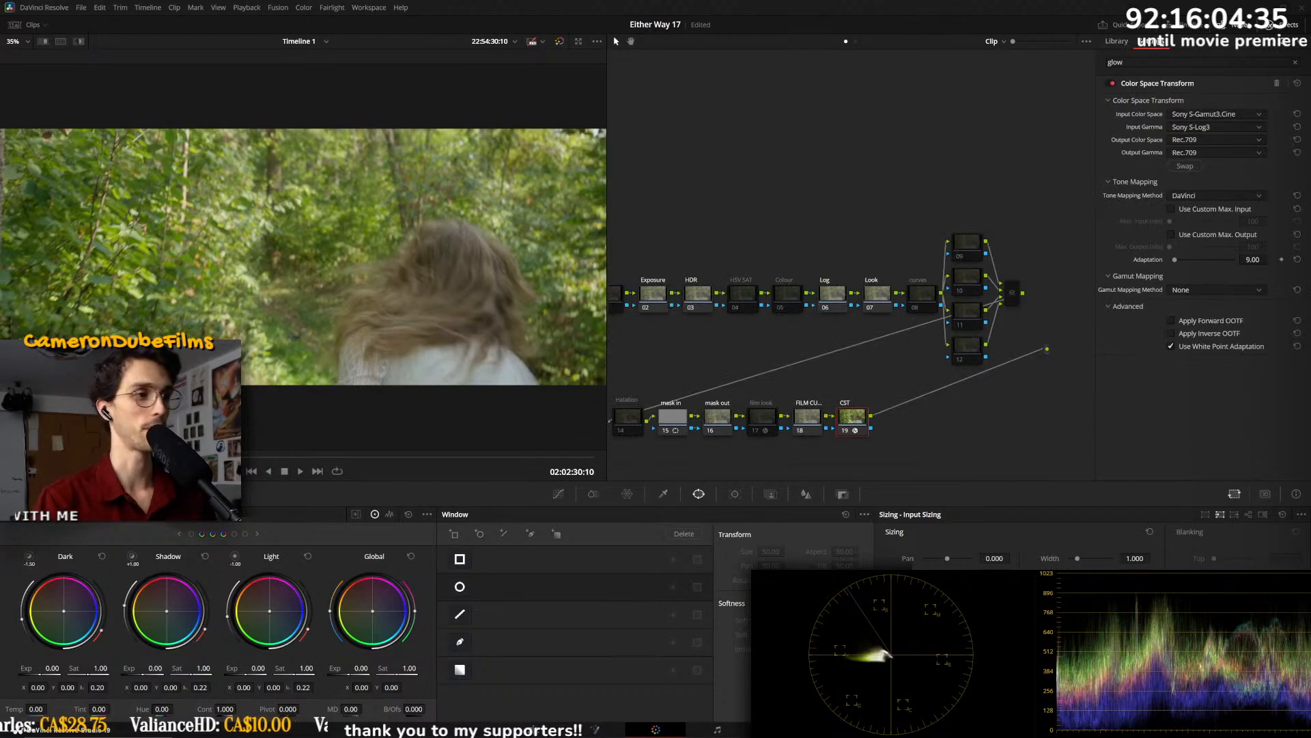
# - Carry the same grade over to the following shots of the woman running away and of her bare feet, playing through them
pyautogui.press('Down')
pyautogui.press('space')
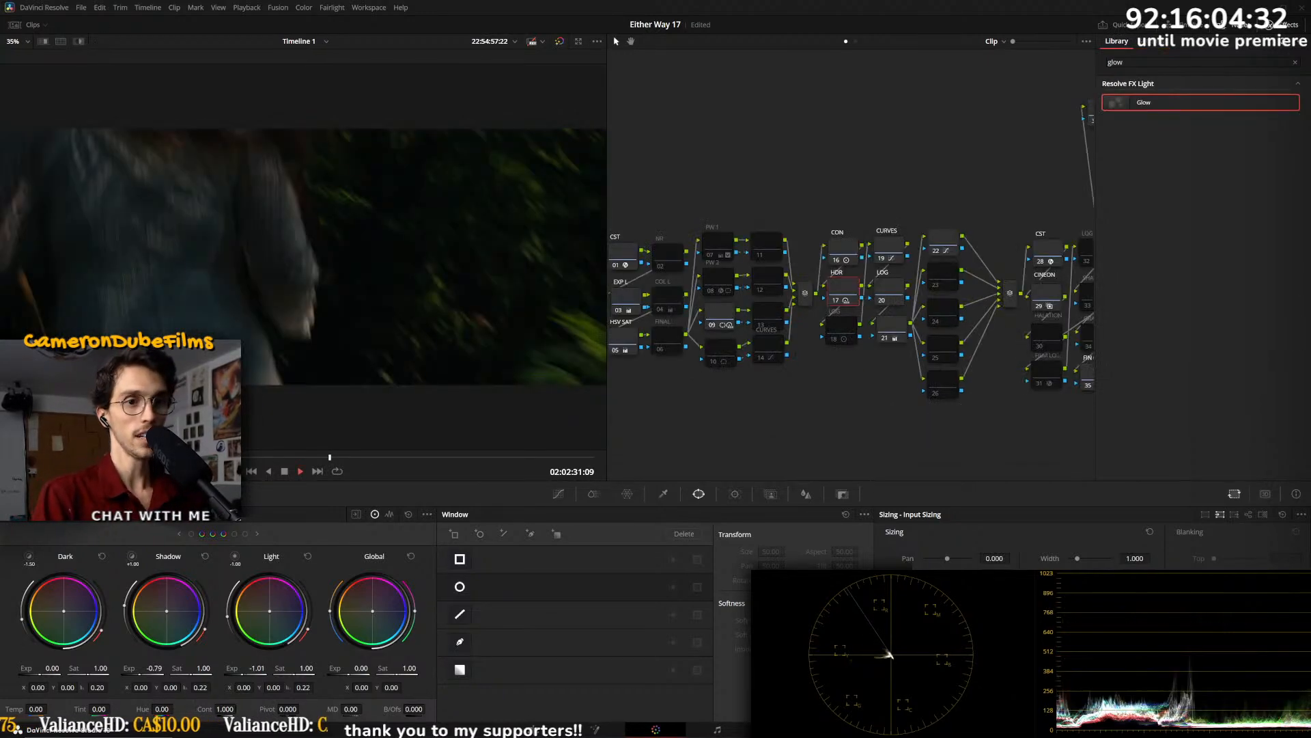
pyautogui.press('space')
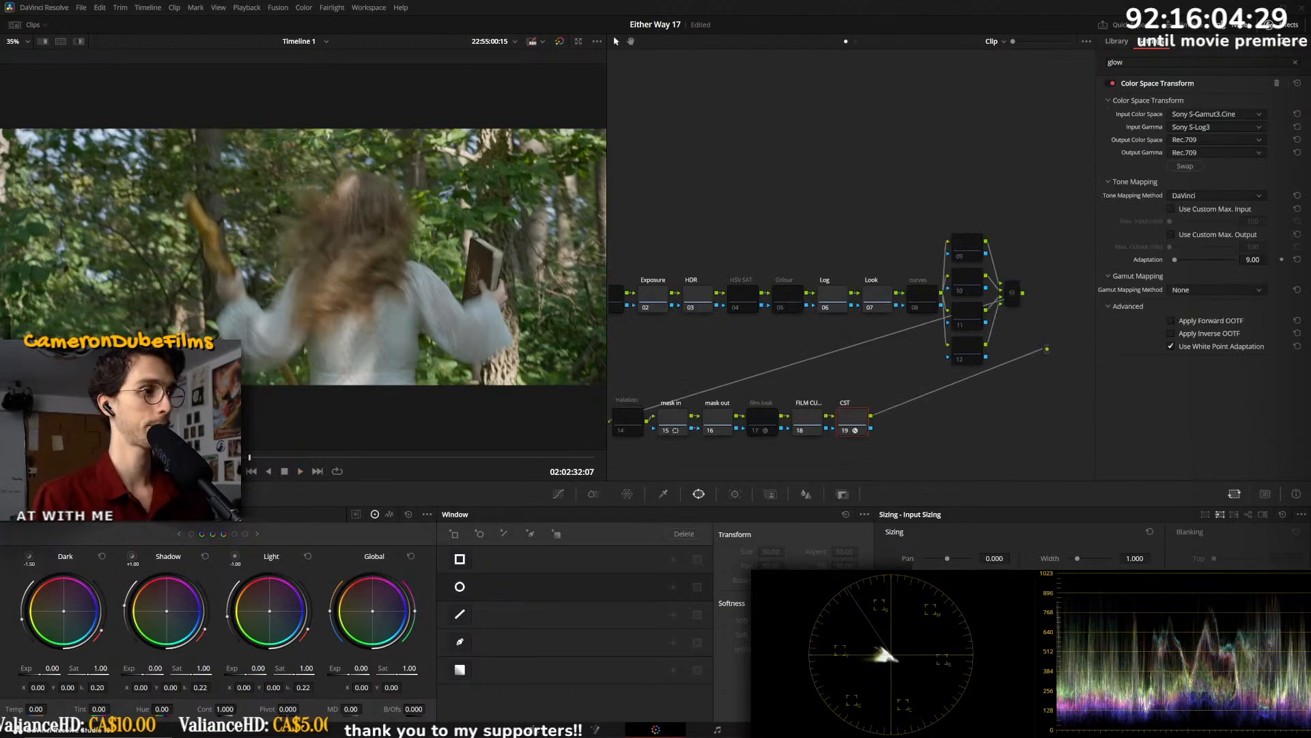
pyautogui.press('space')
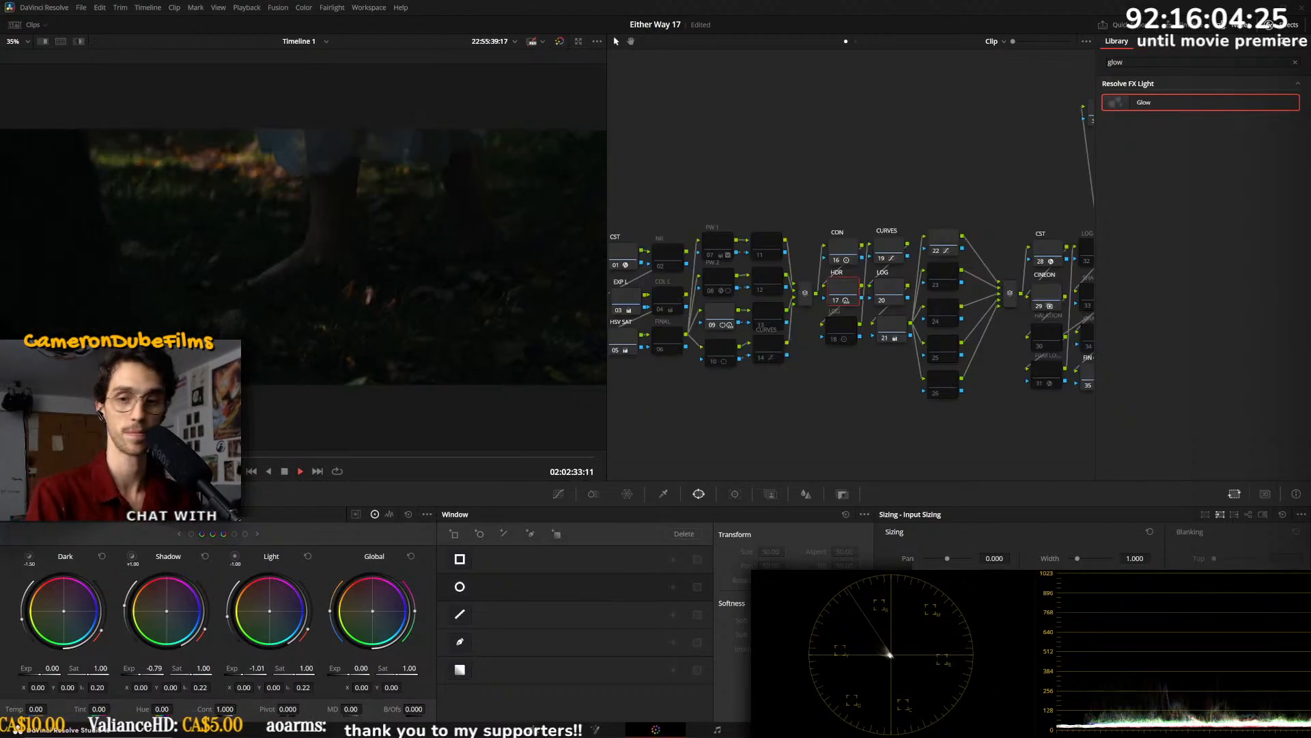
pyautogui.press('space')
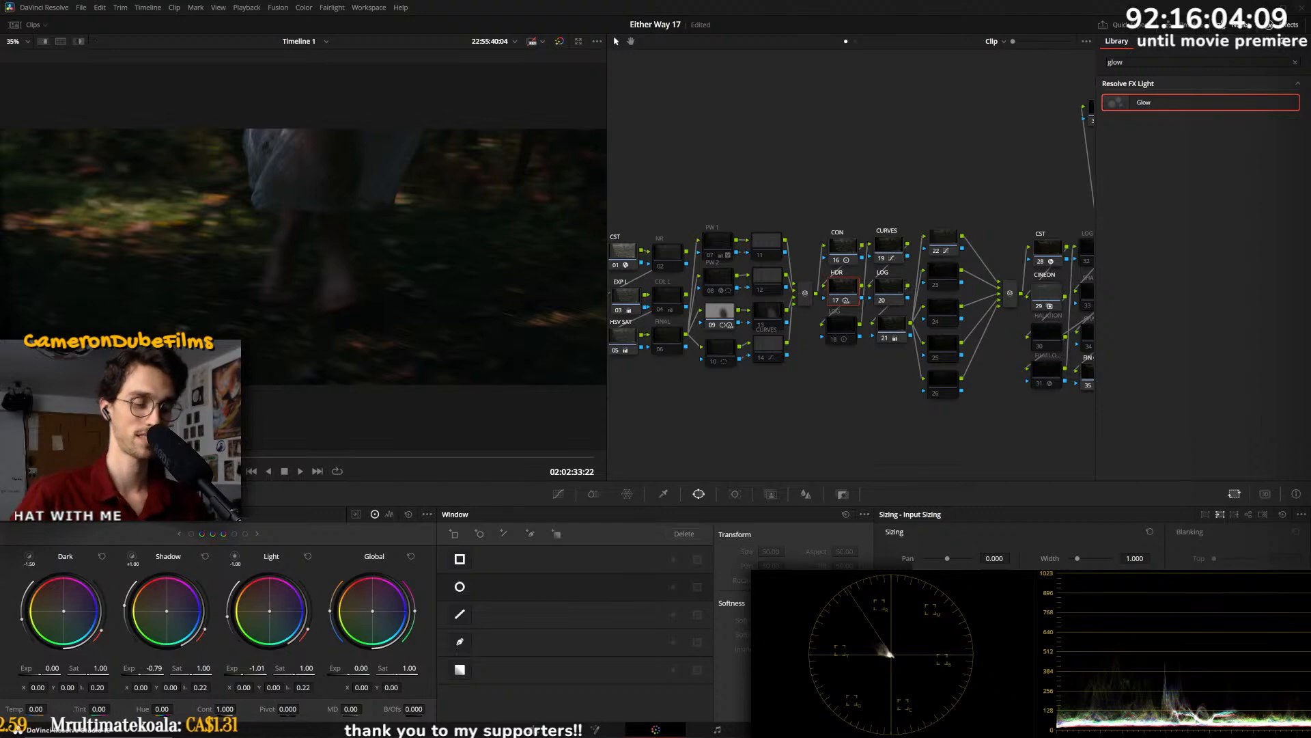
# - Return to the dark whip-pan shot and set HDR node 17's Light exposure to 3.10 with a zone limit of -4.52
pyautogui.press('space')
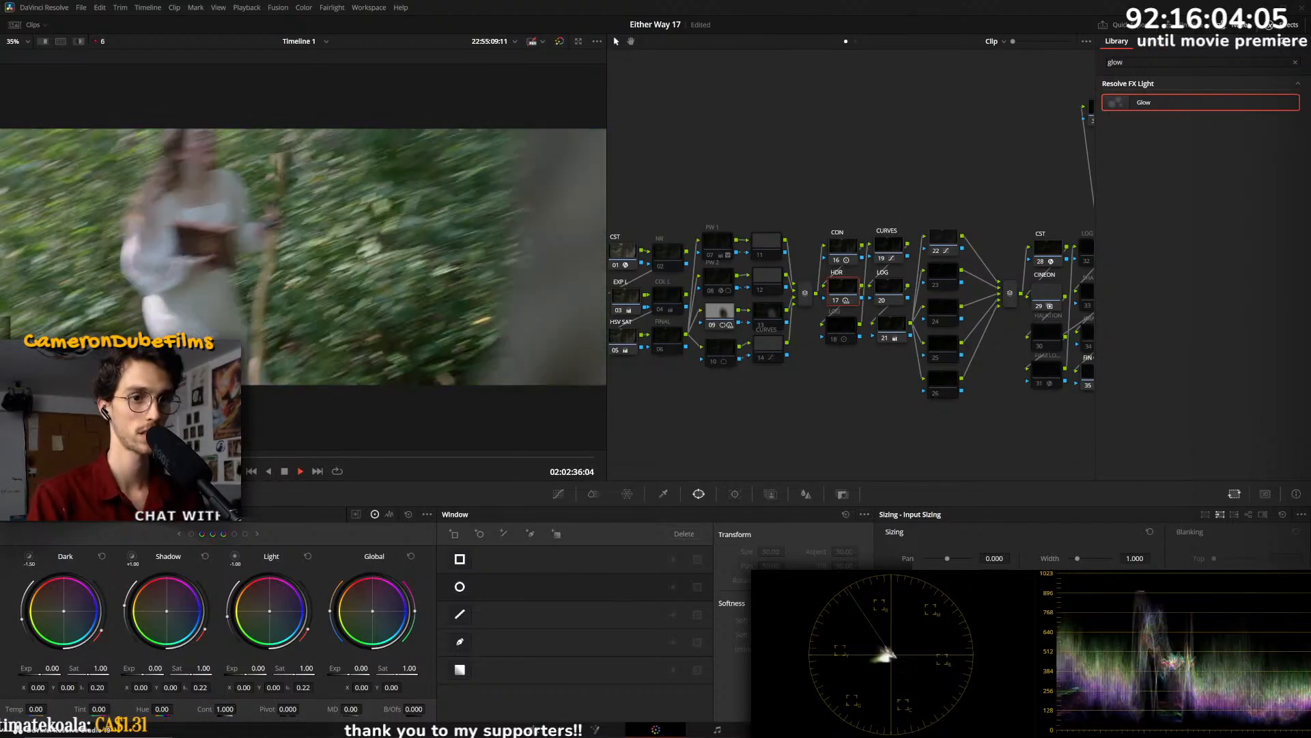
pyautogui.press('space')
pyautogui.hotkey('shift', 'Left')
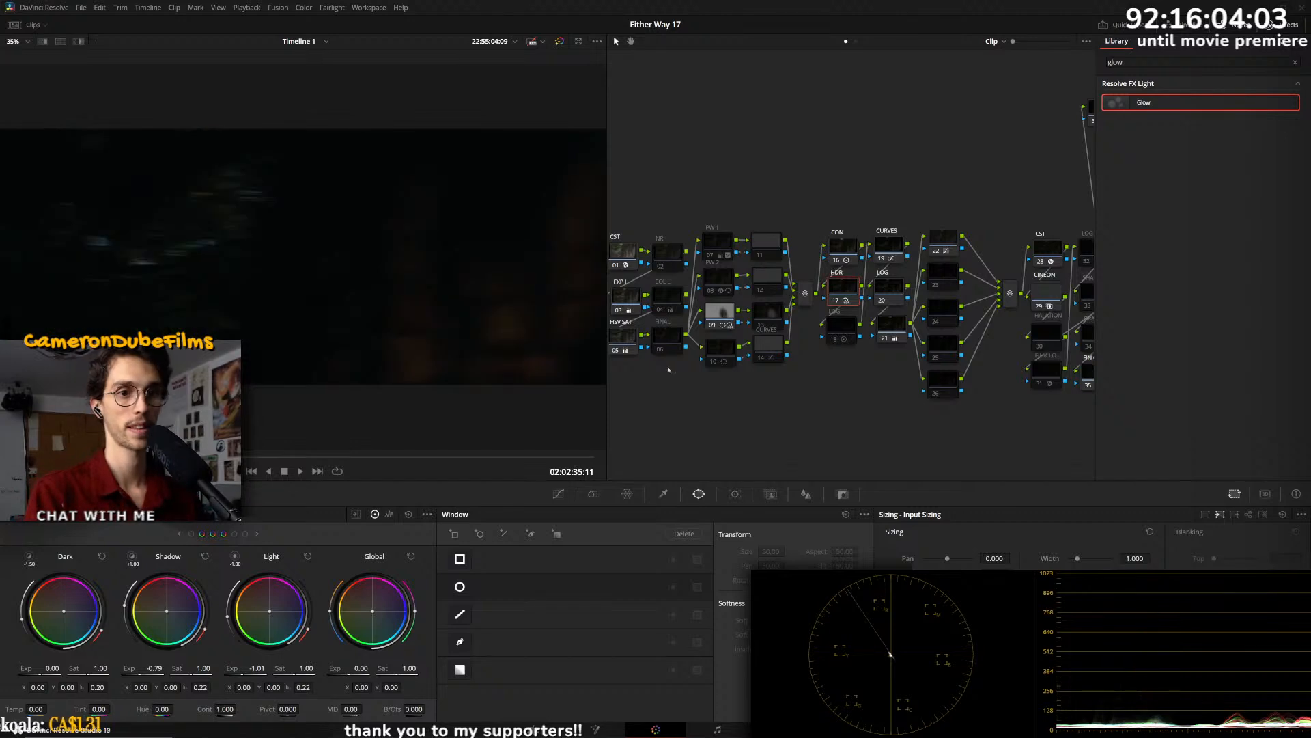
pyautogui.moveTo(253, 671); pyautogui.dragTo(274, 670)
pyautogui.press('space')
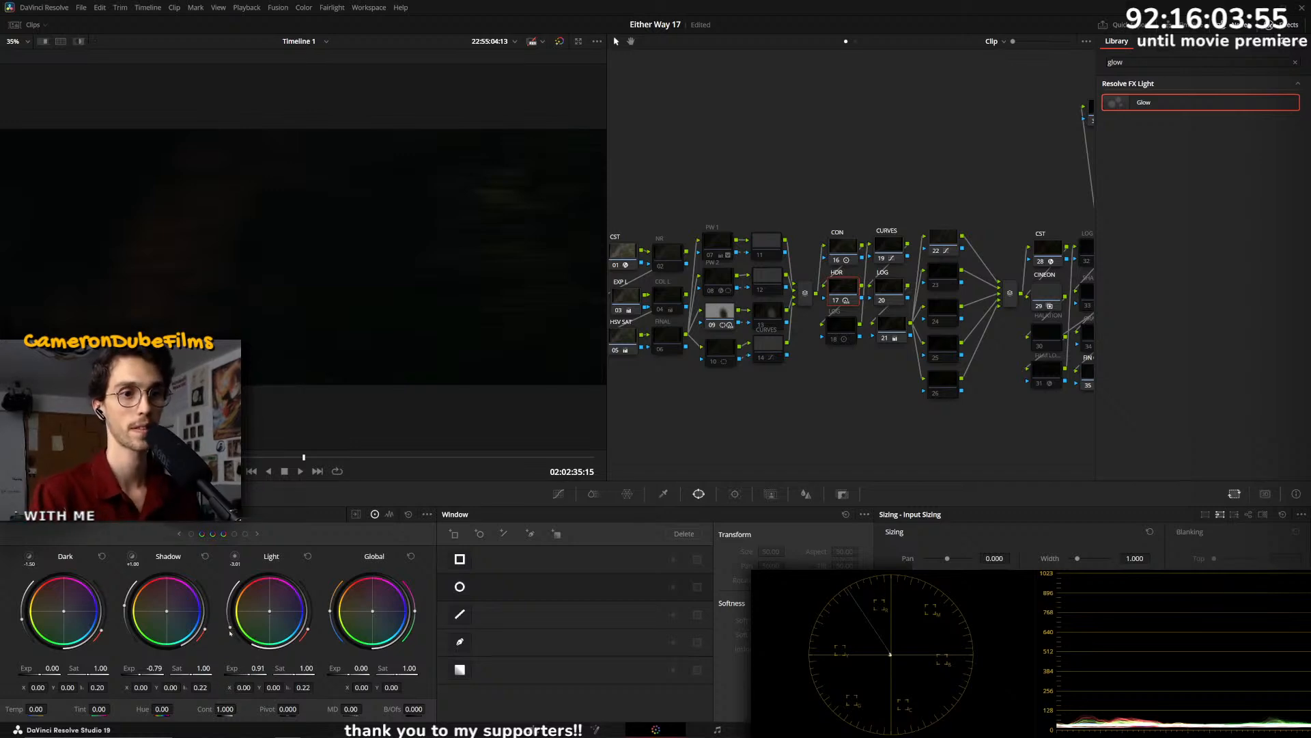
pyautogui.moveTo(231, 635); pyautogui.dragTo(333, 668)
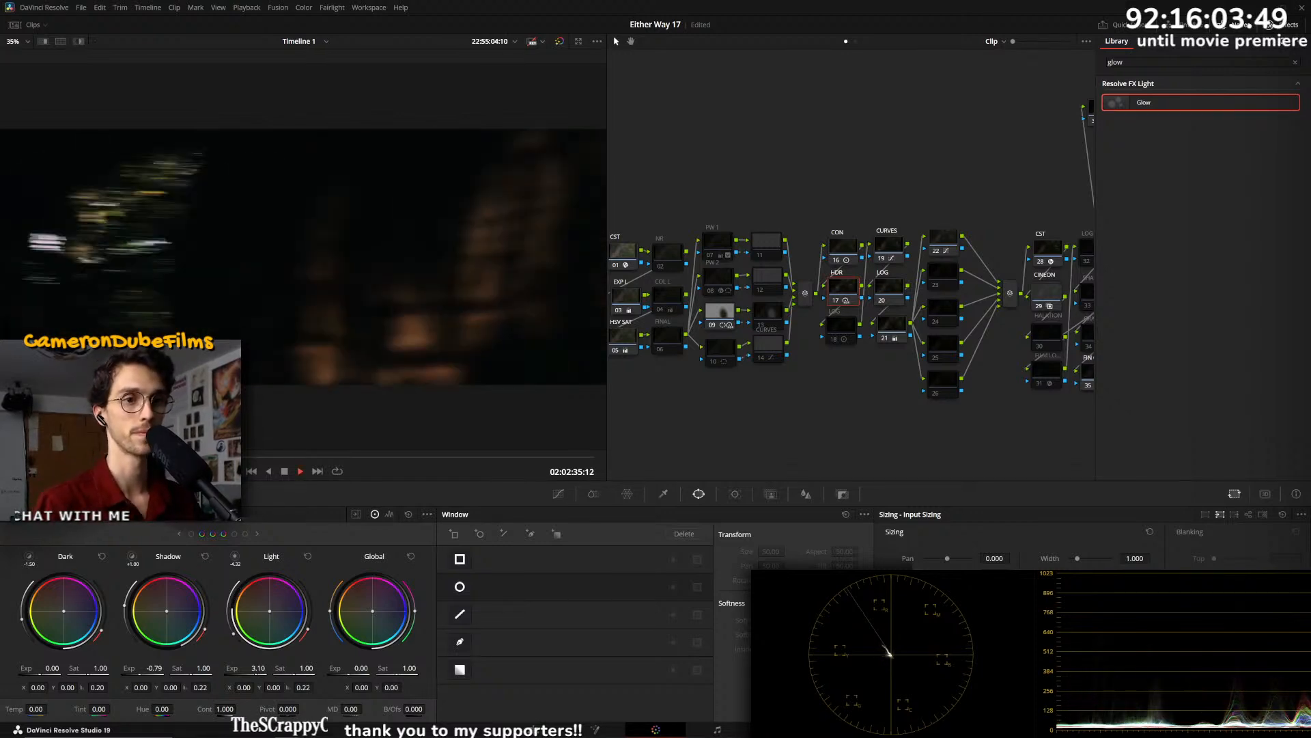
# - Go back to the sunlit shot of the woman with the open book and set node 17's Light zone limit to -2.43, comparing off and on
pyautogui.press('Up')
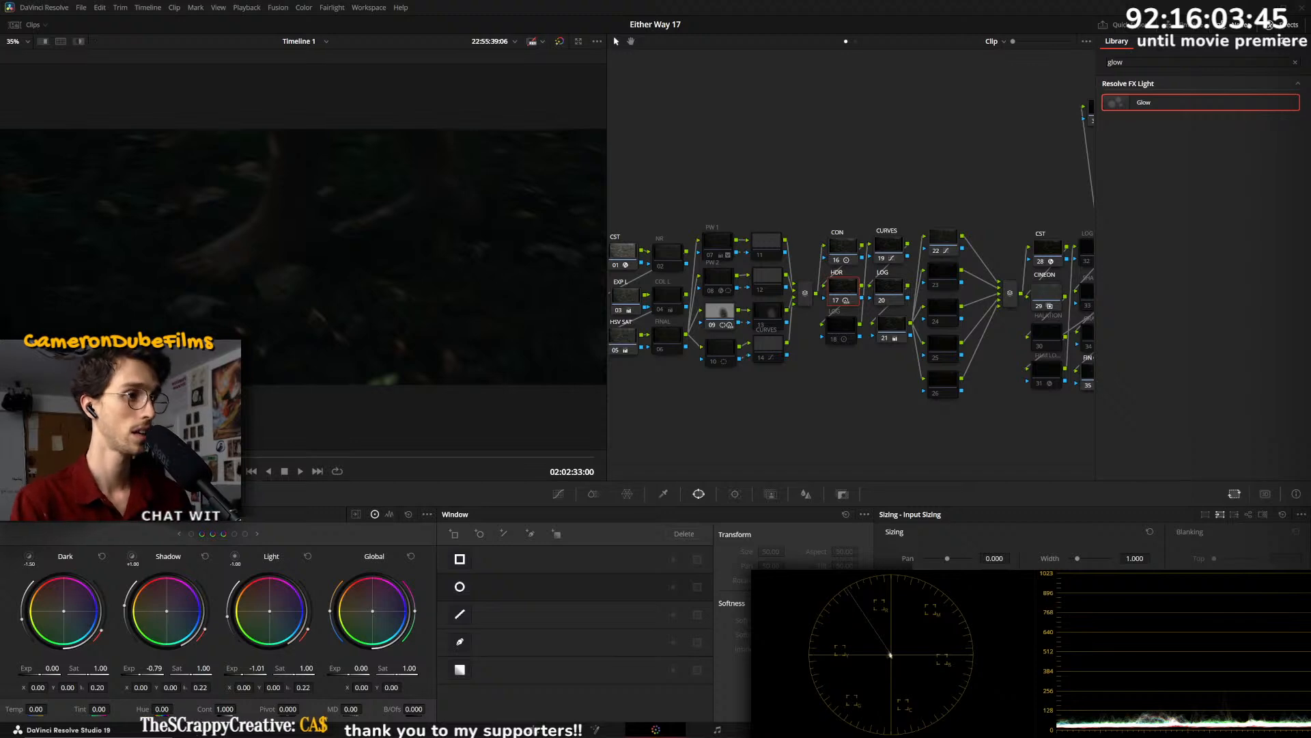
pyautogui.press('Up')
pyautogui.press('Up')
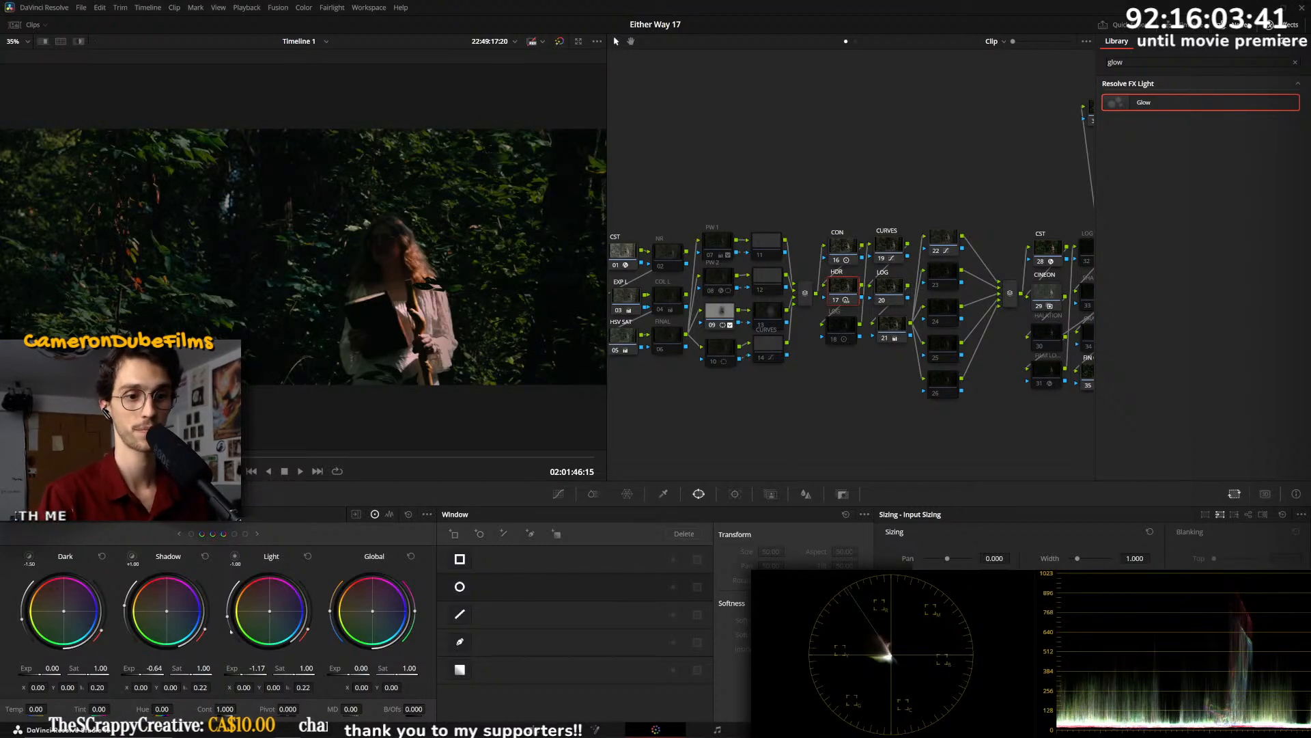
pyautogui.moveTo(232, 629); pyautogui.dragTo(229, 626)
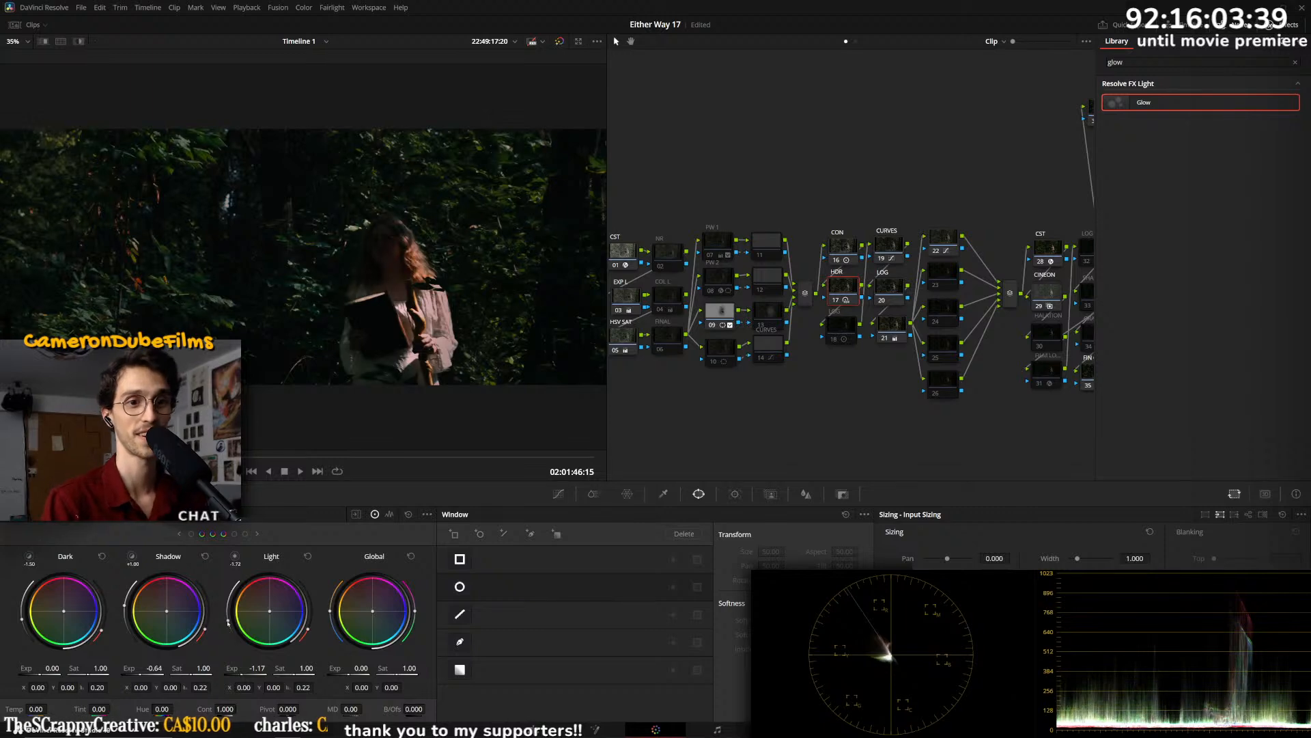
pyautogui.hotkey('ctrl', 'd')
pyautogui.hotkey('ctrl', 'd')
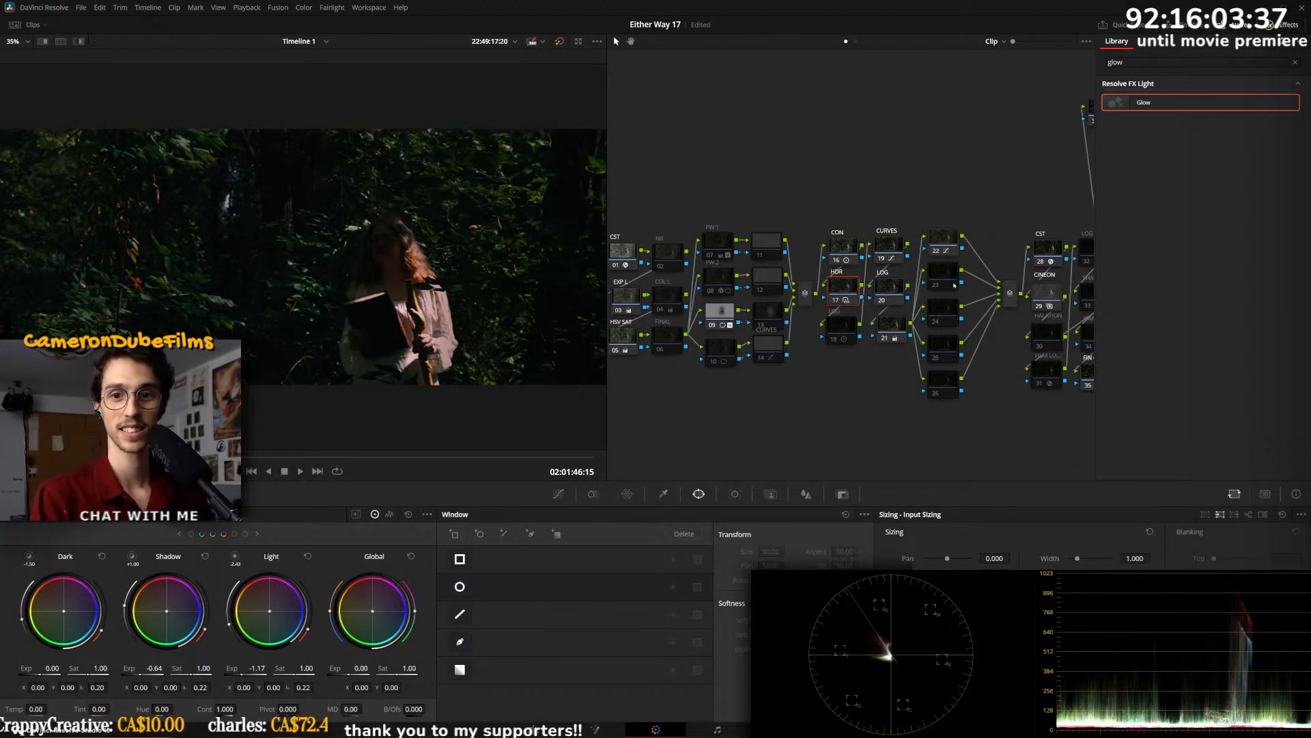
# - Try a Light exposure of 0.39 with a zone limit of -3.04 in node 23, compare it repeatedly, and leave the node disabled
pyautogui.click(944, 272)
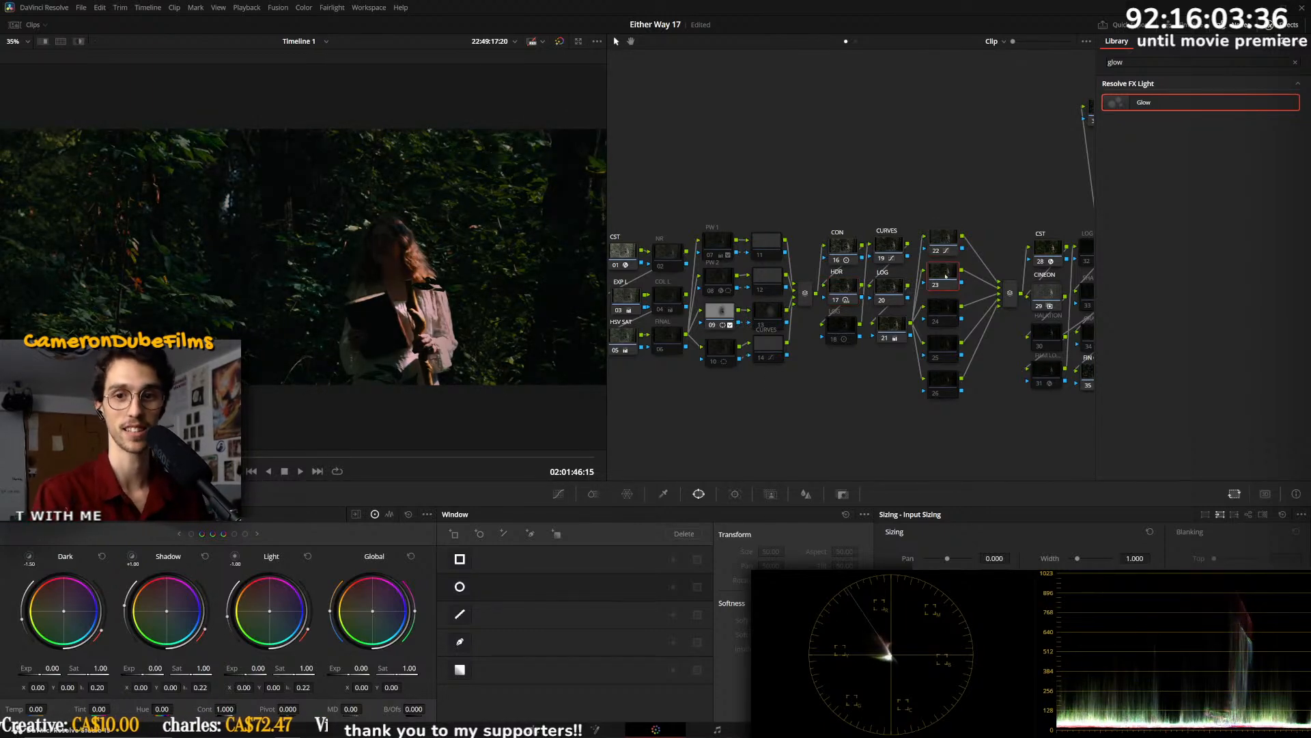
pyautogui.moveTo(258, 668); pyautogui.dragTo(231, 640)
pyautogui.hotkey('ctrl', 'd')
pyautogui.hotkey('ctrl', 'd')
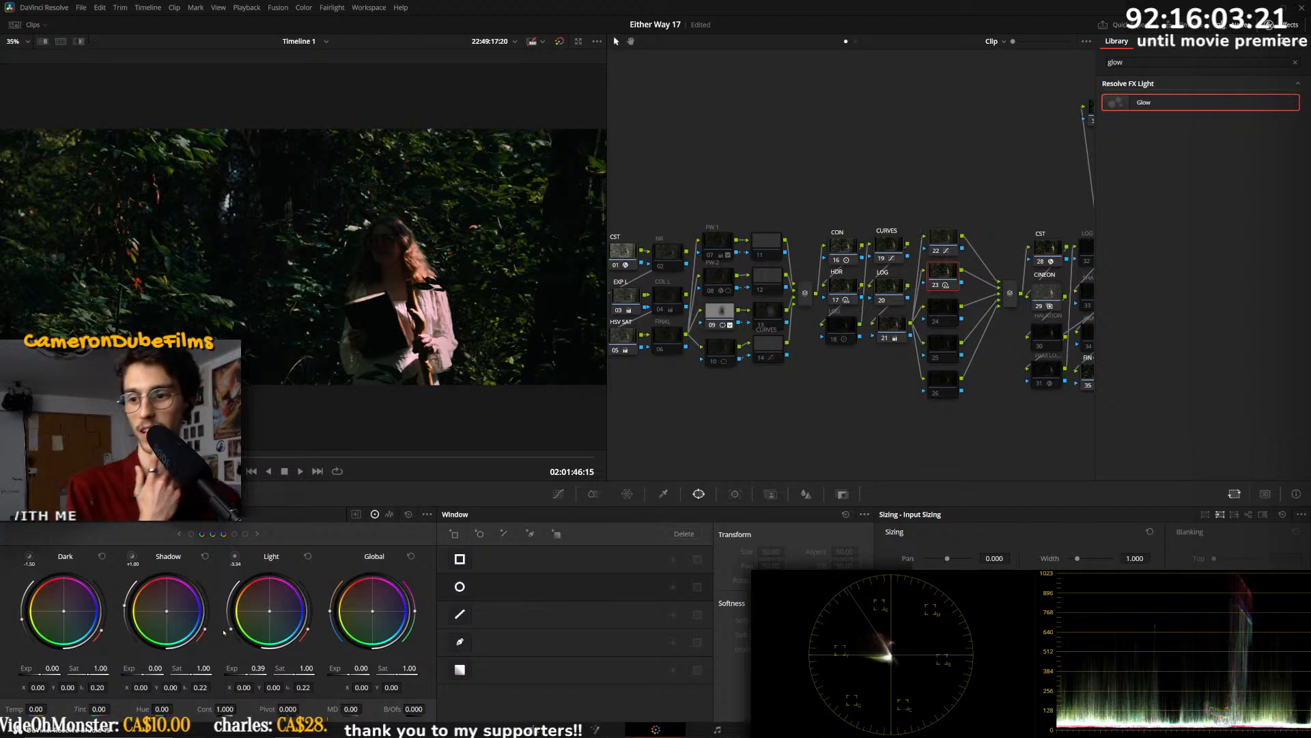
pyautogui.hotkey('ctrl', 'd')
pyautogui.hotkey('ctrl', 'd')
pyautogui.hotkey('ctrl', 'd')
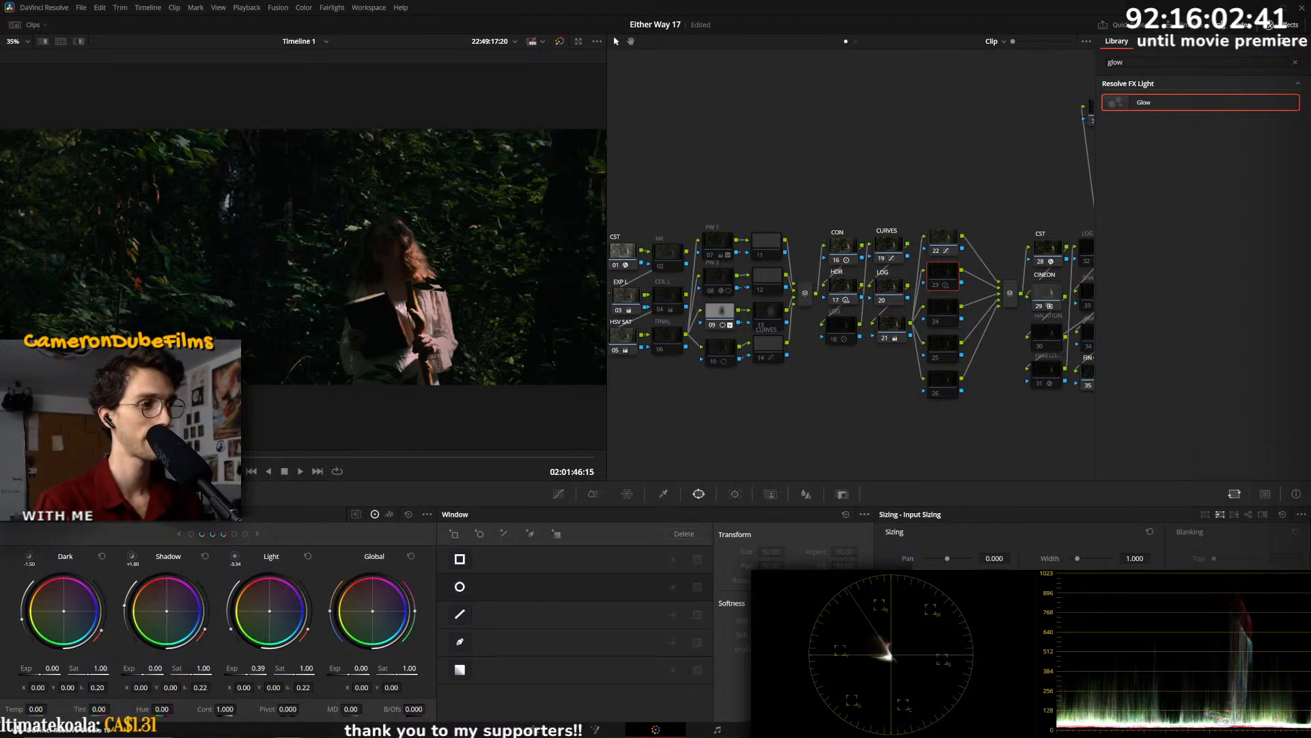
# - Carry the forest grade over to the shot of the woman rushing past the trees, play it, and return to the barefoot shot
pyautogui.press('Down')
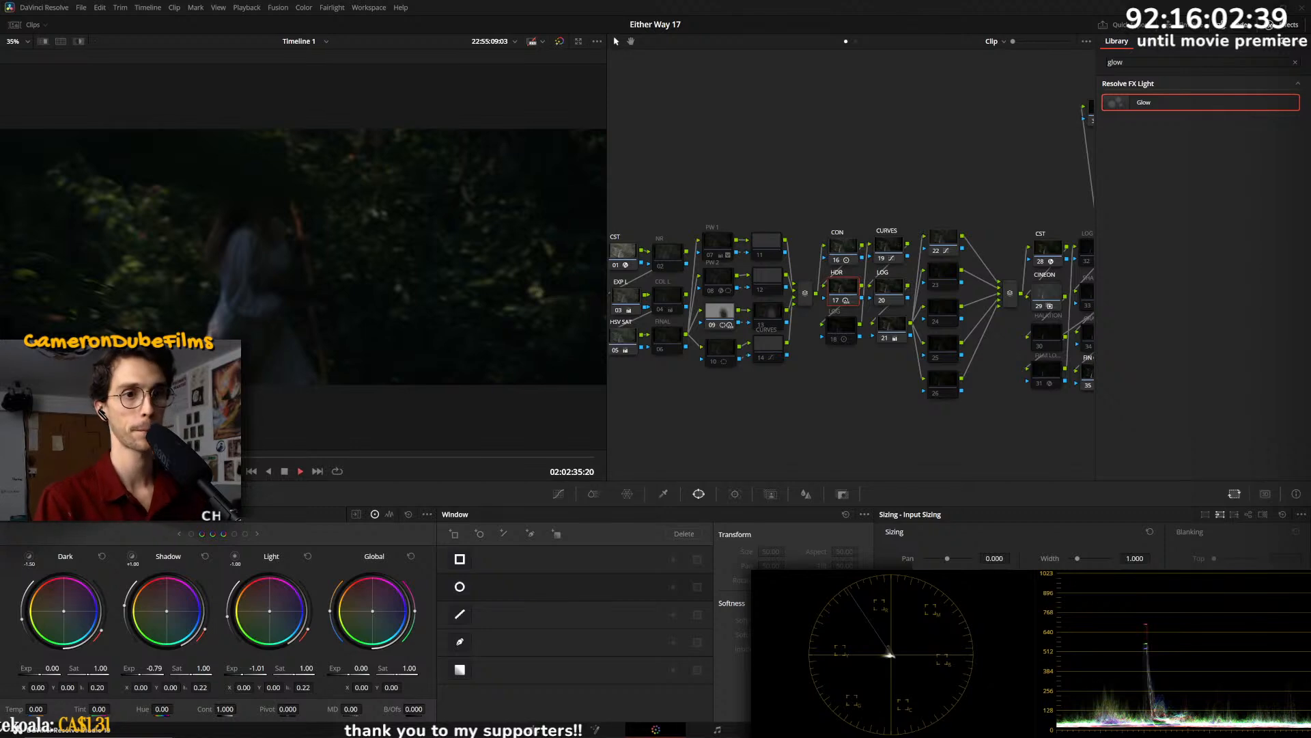
pyautogui.press('space')
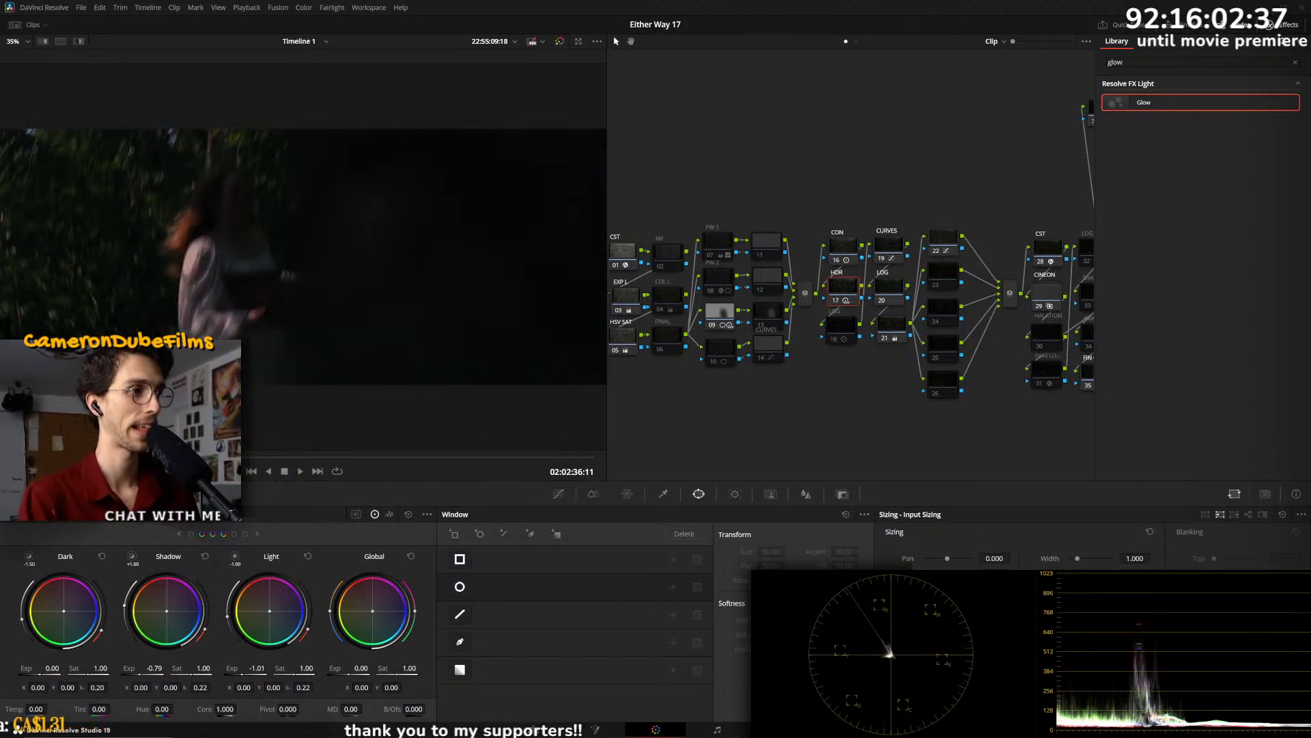
pyautogui.press('Down')
pyautogui.press('space')
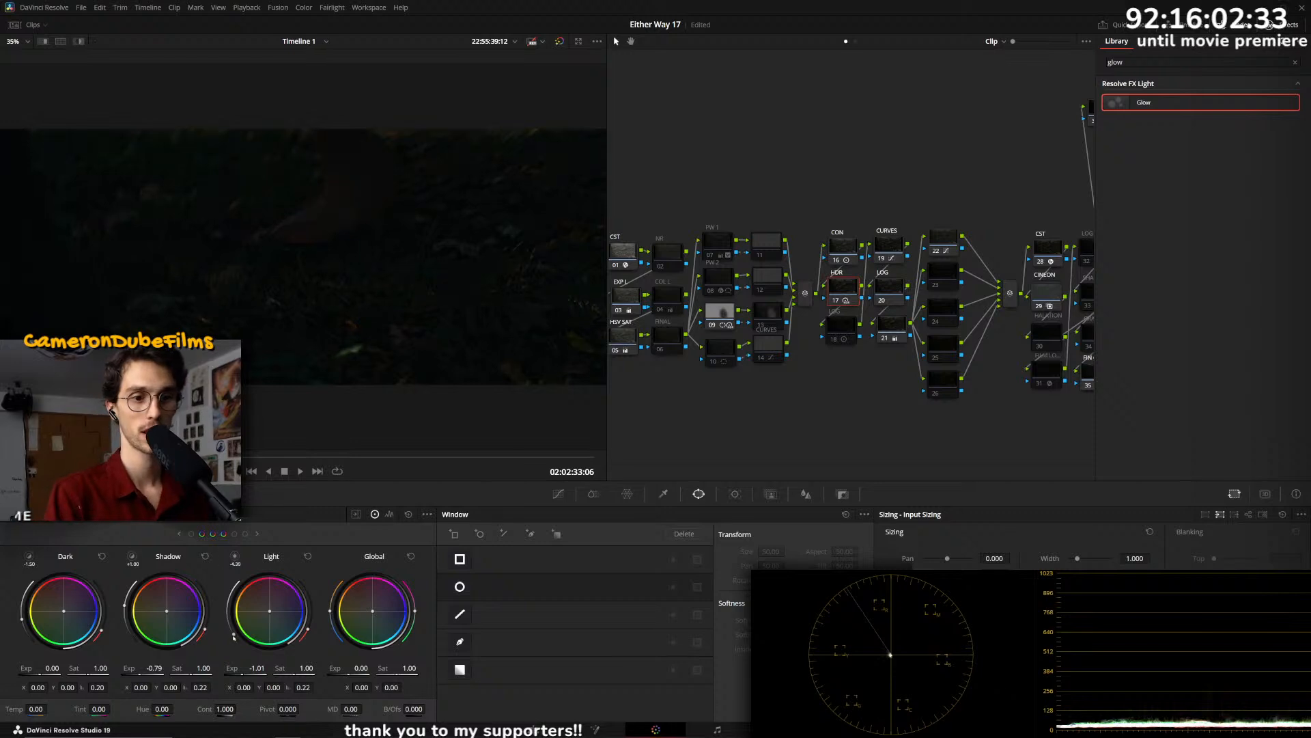
# - Set HDR node 17's Light exposure to 1.89 with a zone limit of -2.16 on the barefoot shot, and play it
pyautogui.moveTo(257, 668); pyautogui.dragTo(269, 668)
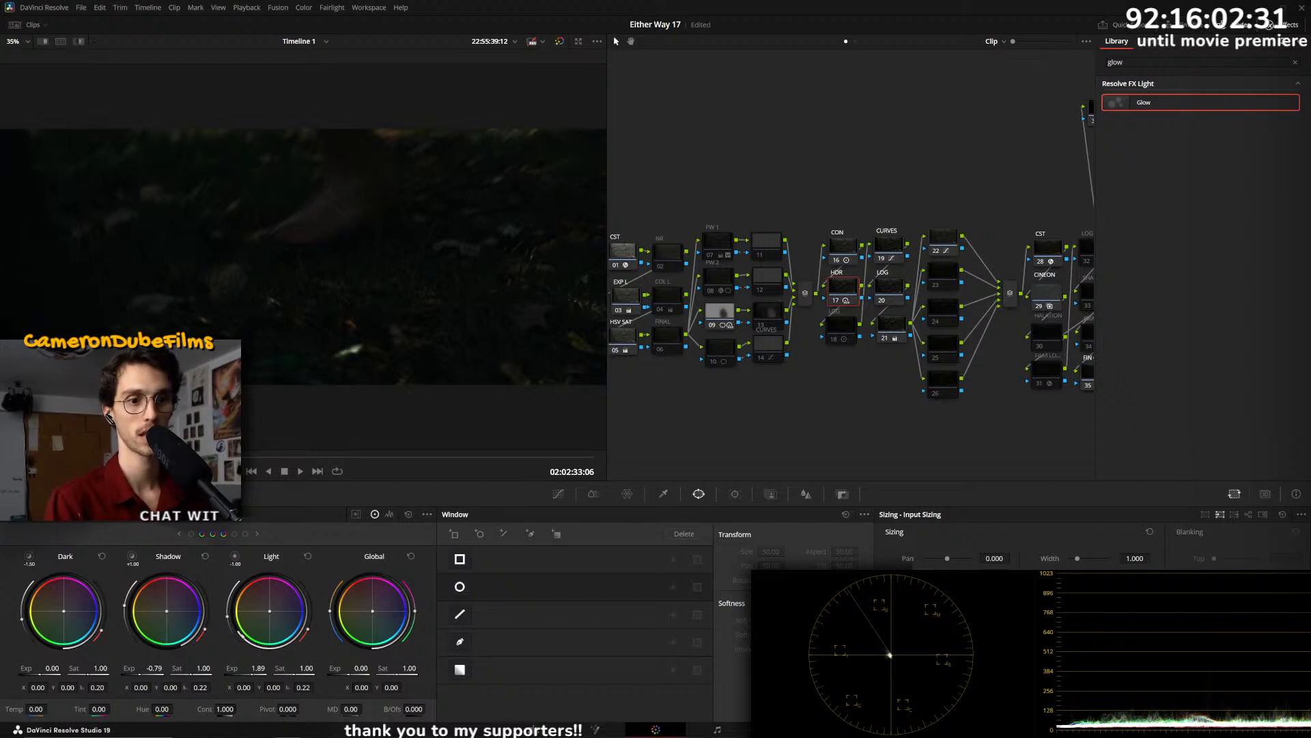
pyautogui.moveTo(227, 624); pyautogui.dragTo(231, 629)
pyautogui.press('space')
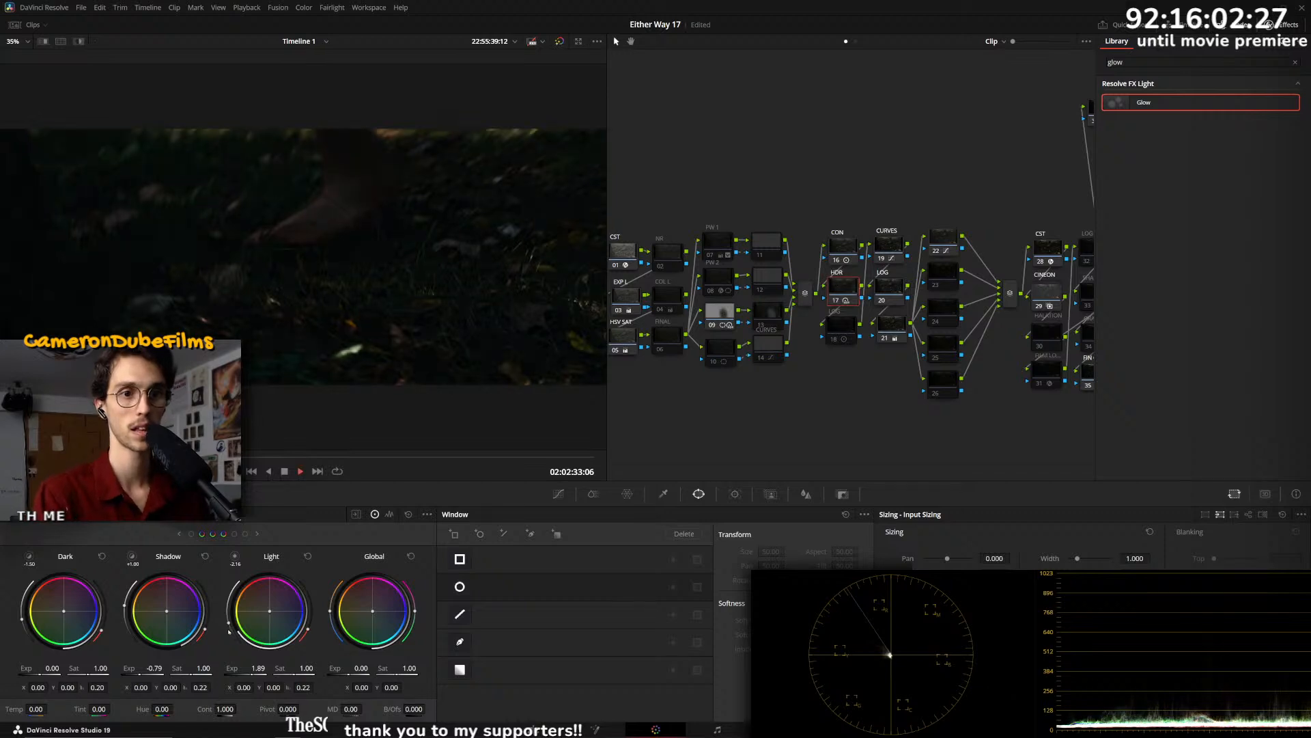
# - Raise node 17's Light zone limit to 0.57 on the barefoot shot and play it
pyautogui.press('space')
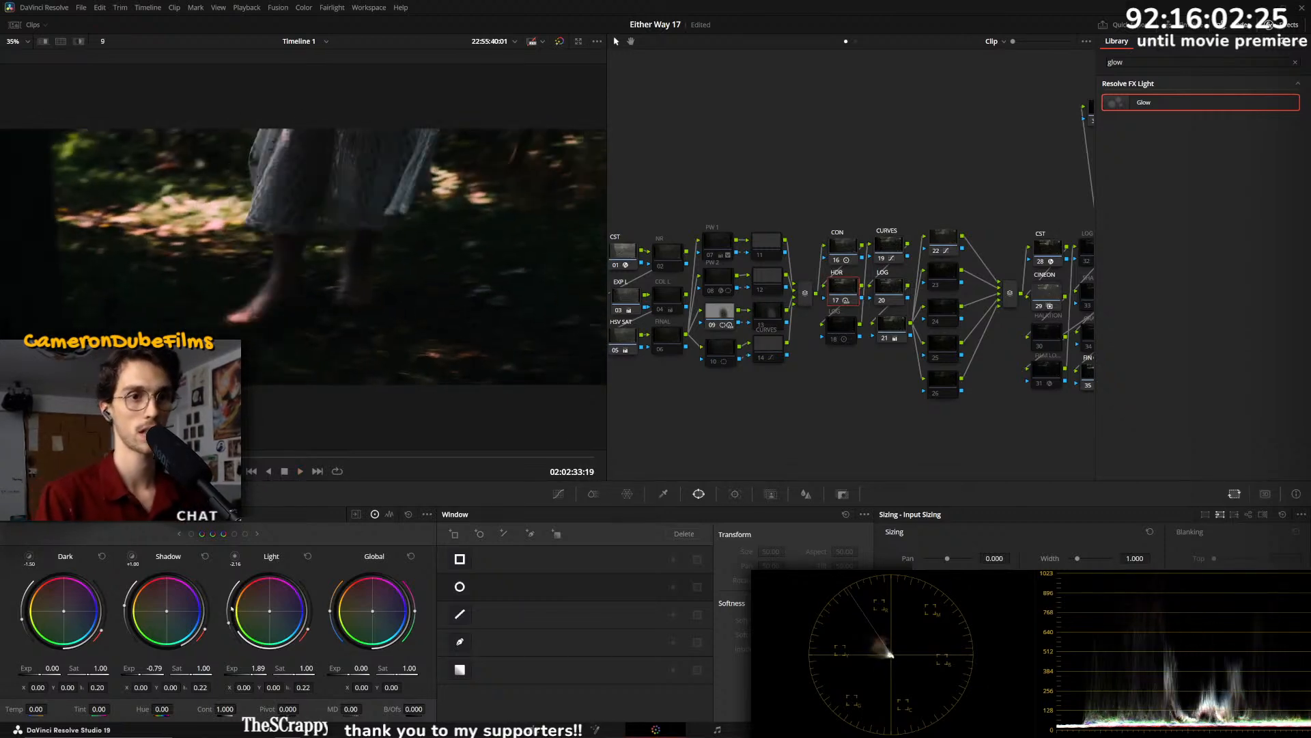
pyautogui.moveTo(228, 622); pyautogui.dragTo(230, 612)
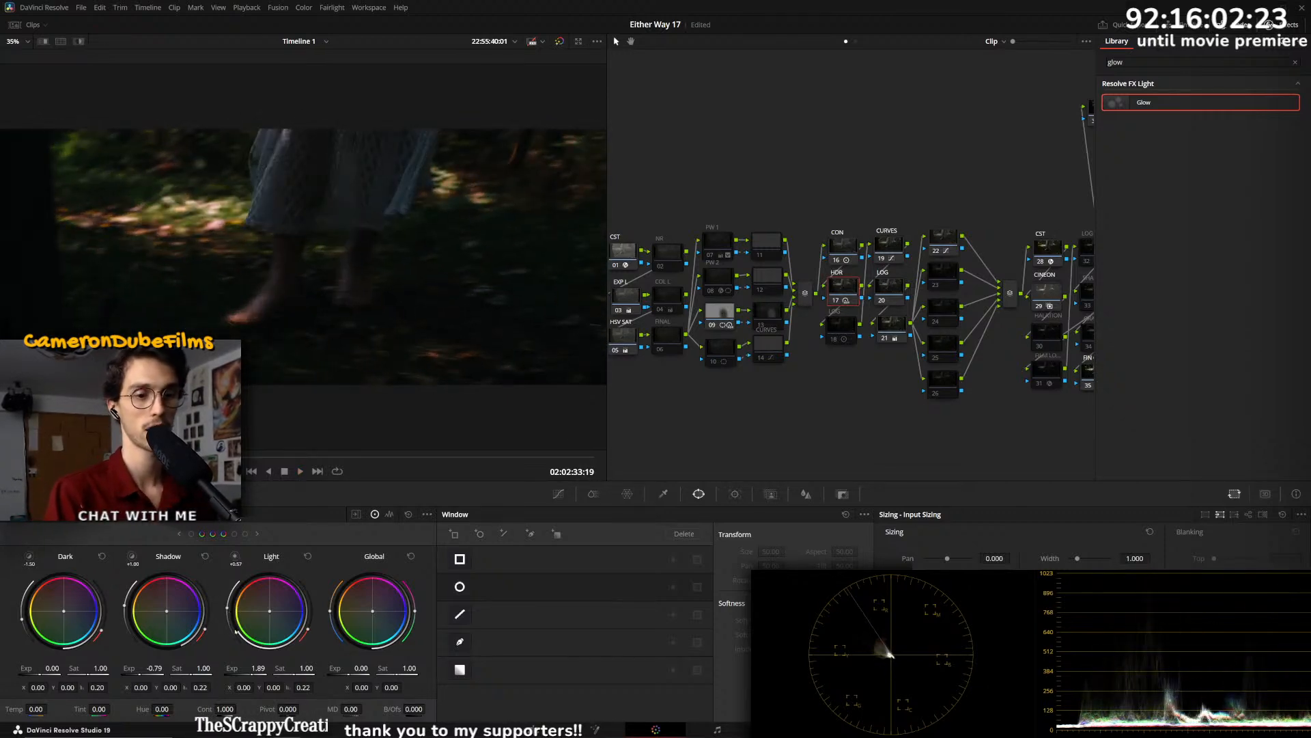
pyautogui.press('space')
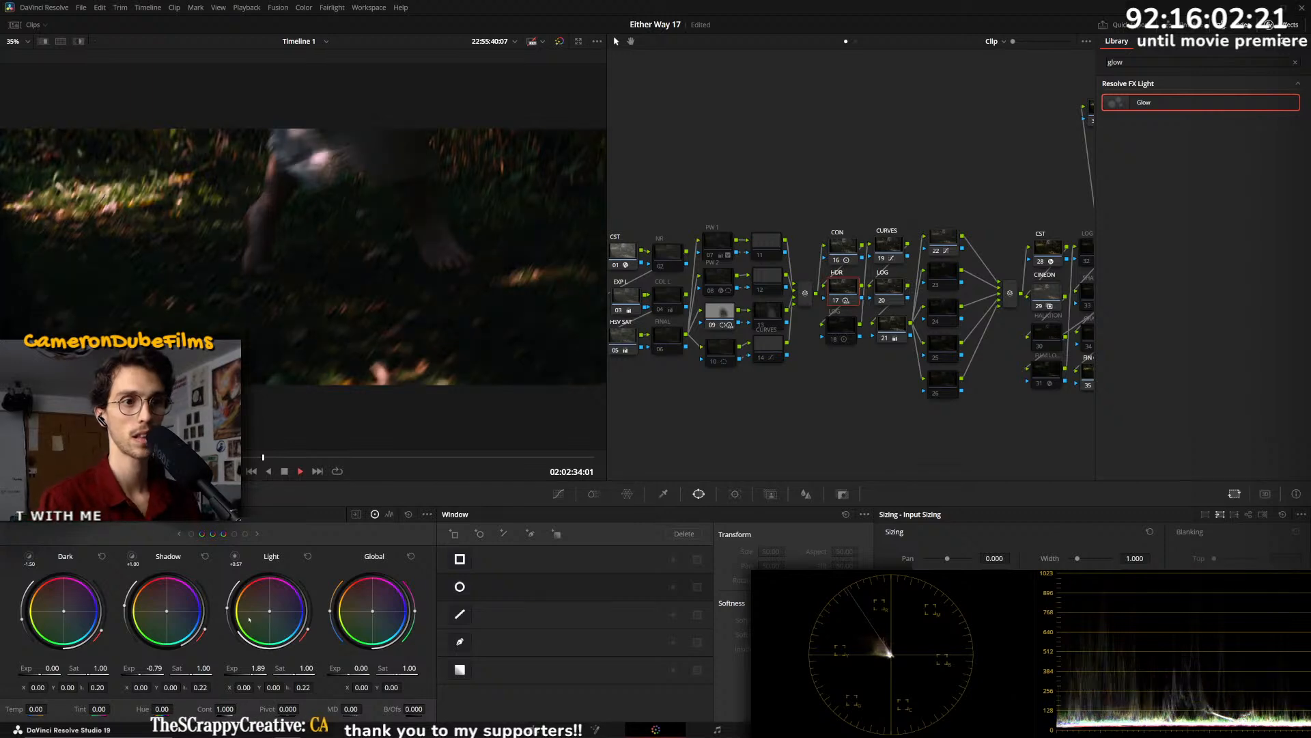
pyautogui.press('space')
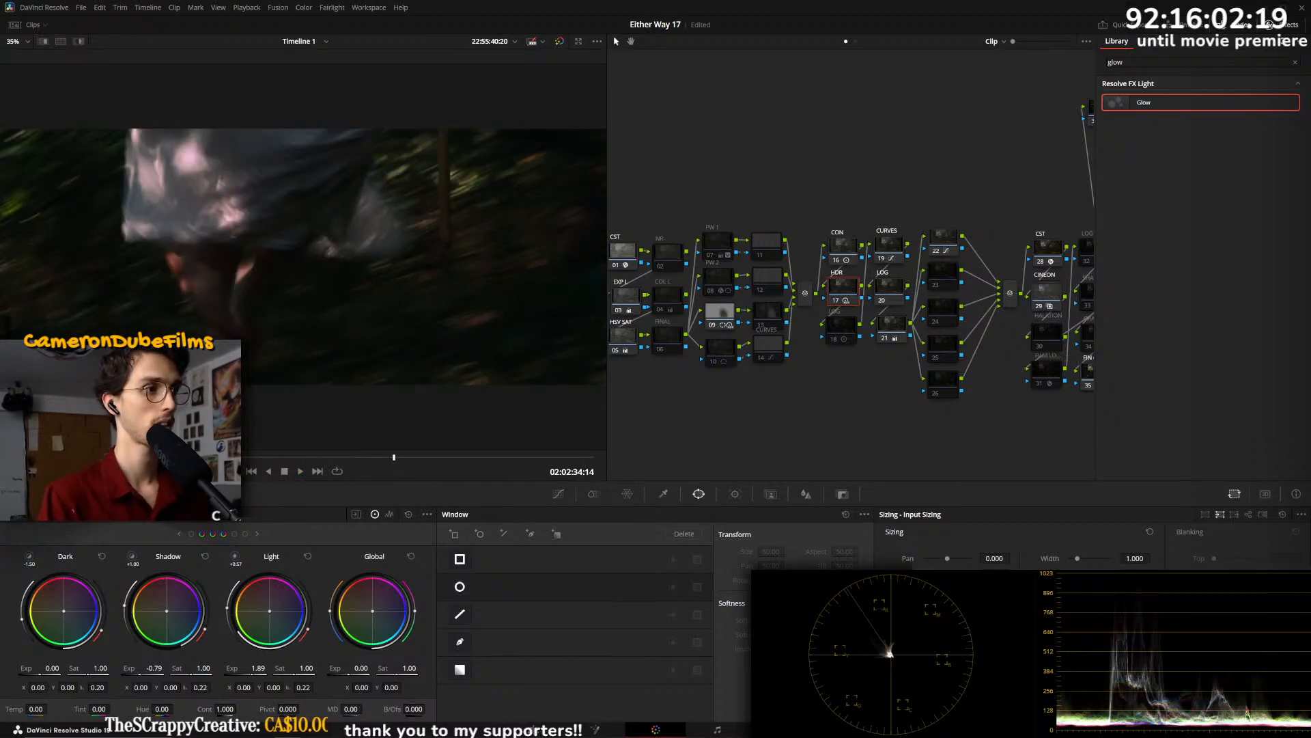
# - On the earlier shot of the woman's hair against the trees, set node 17's Light exposure to 0.21 with a zone limit of -2.86, comparing and playing it
pyautogui.press('Up')
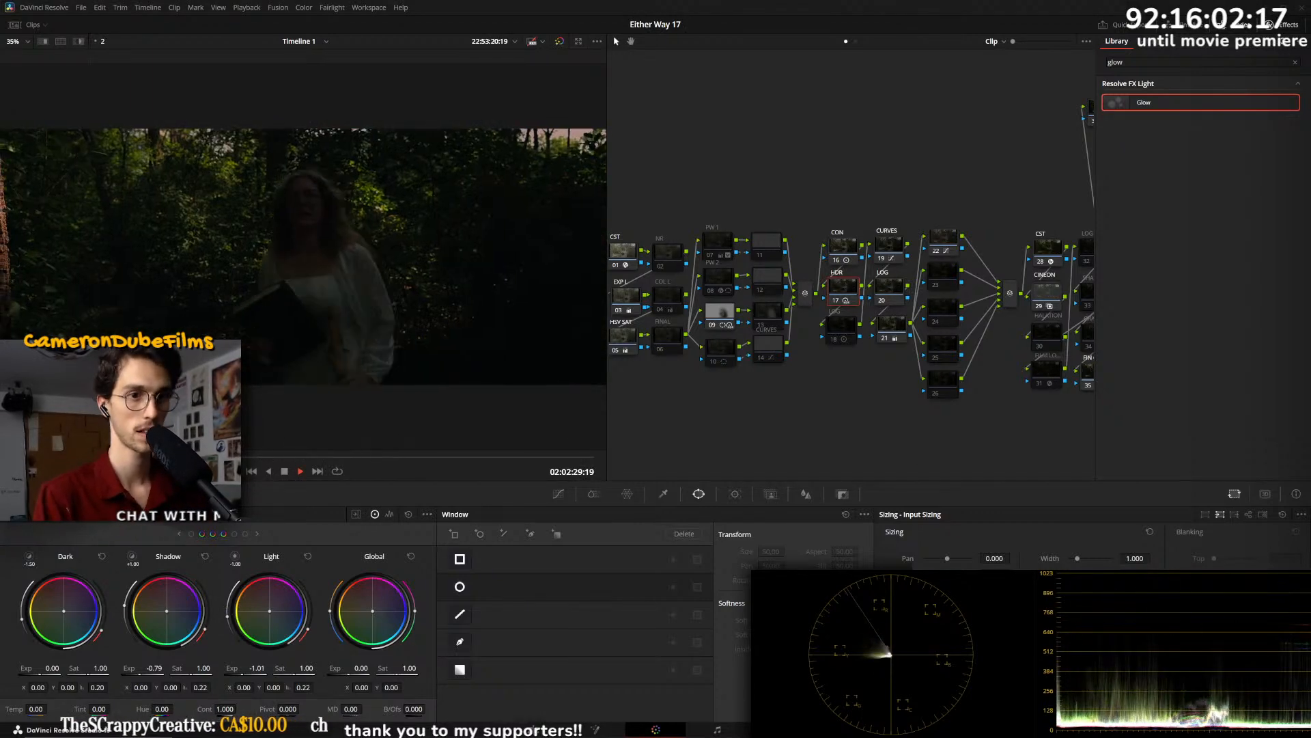
pyautogui.press('space')
pyautogui.press('space')
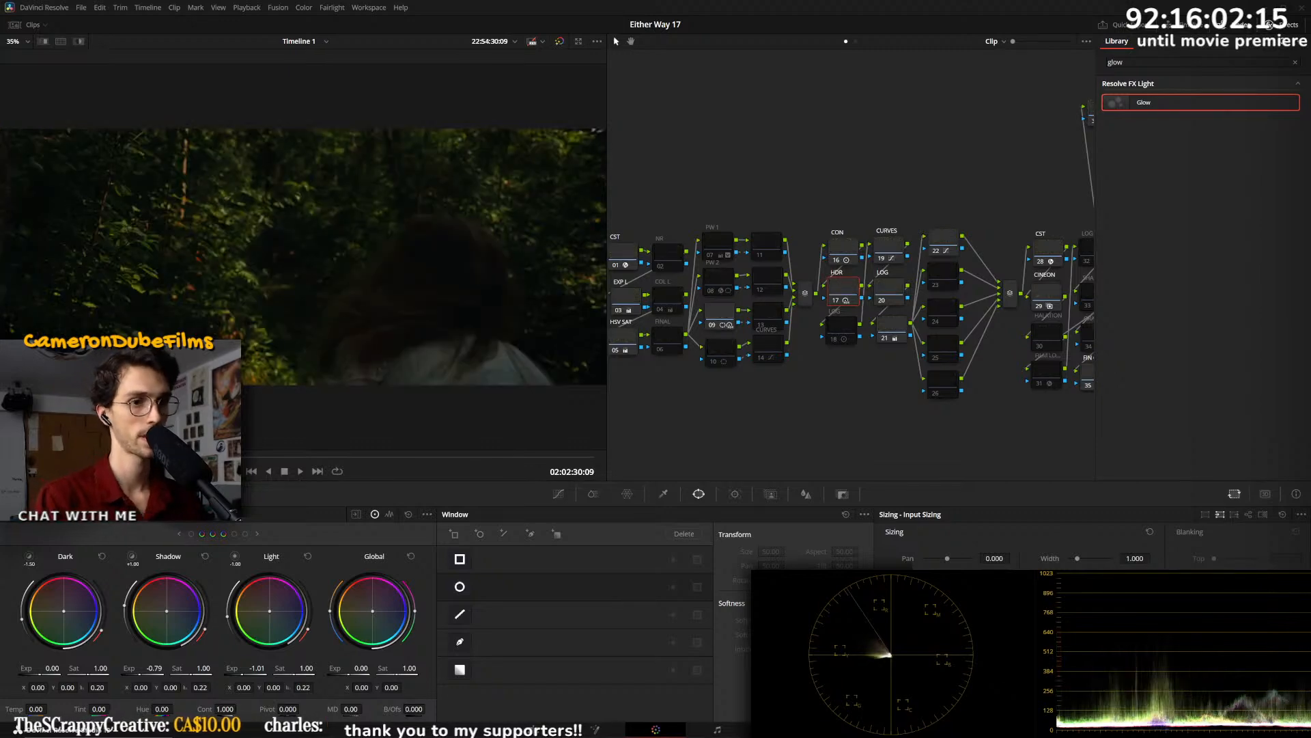
pyautogui.hotkey('ctrl', 'd')
pyautogui.hotkey('ctrl', 'd')
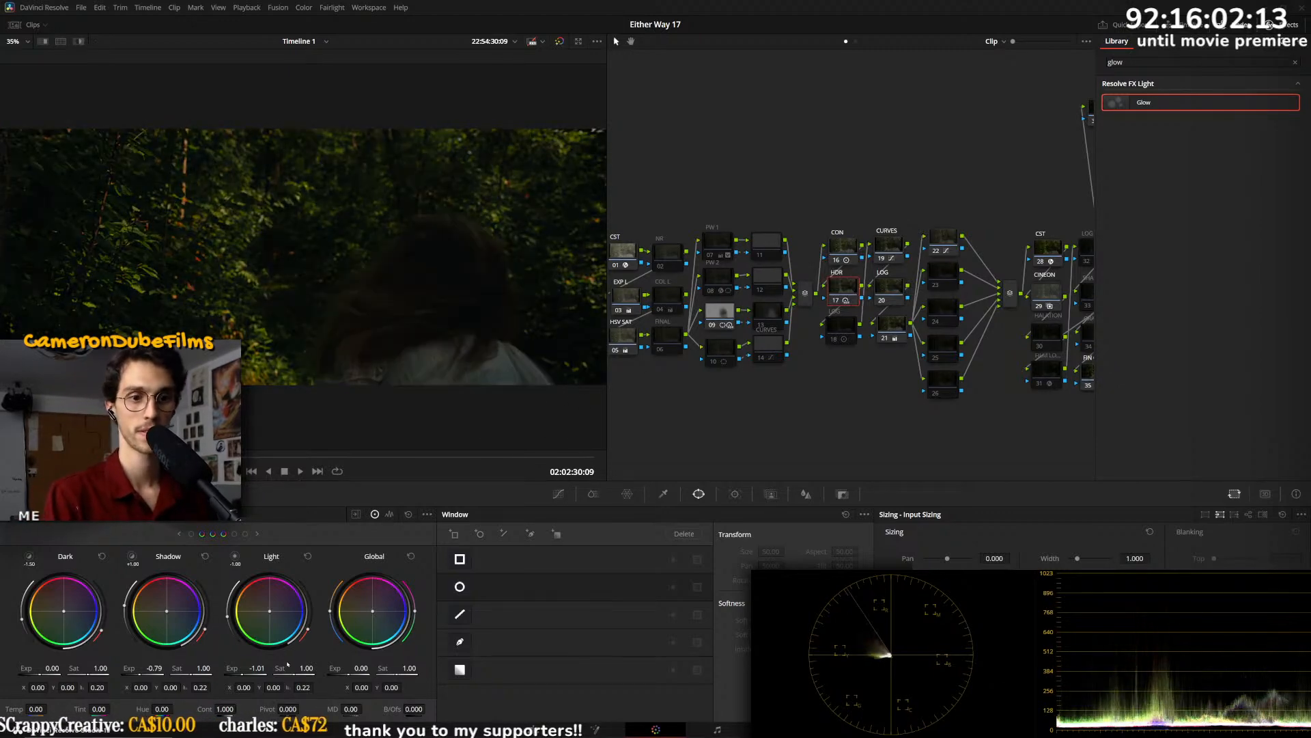
pyautogui.moveTo(257, 668); pyautogui.dragTo(324, 668)
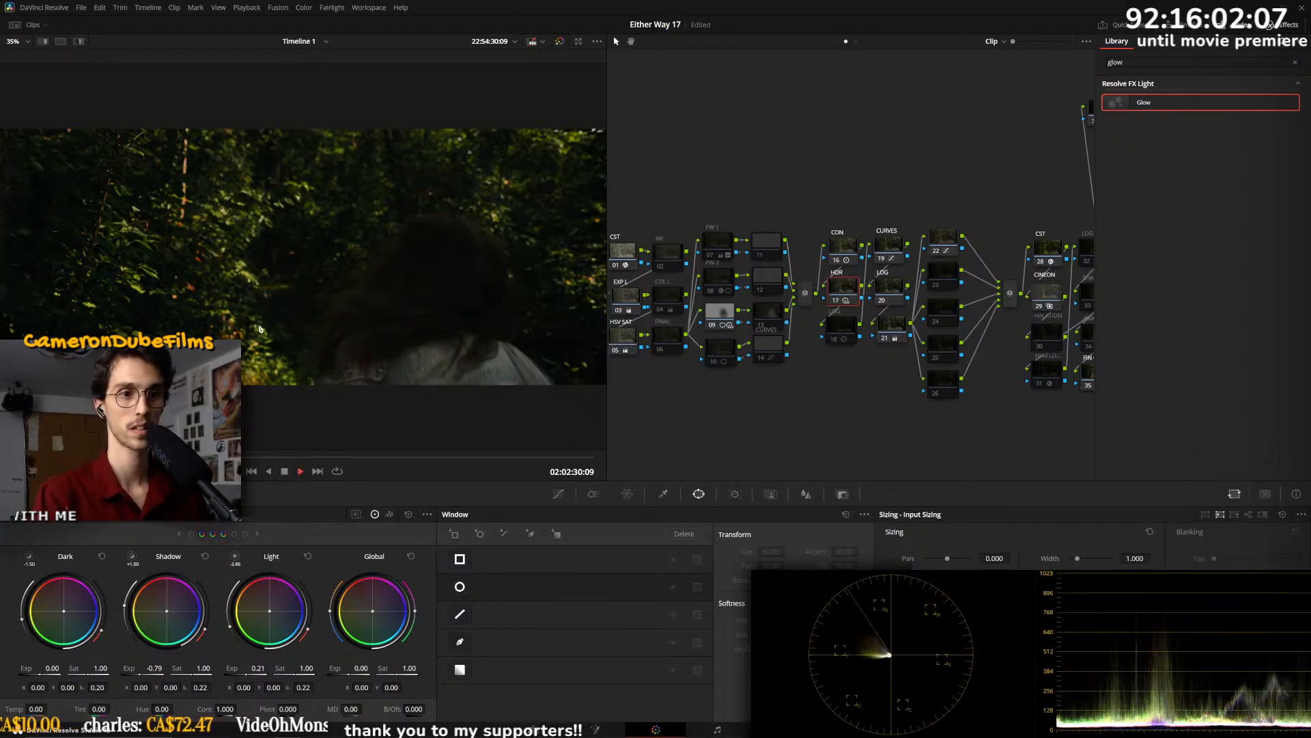
pyautogui.press('space')
pyautogui.press('space')
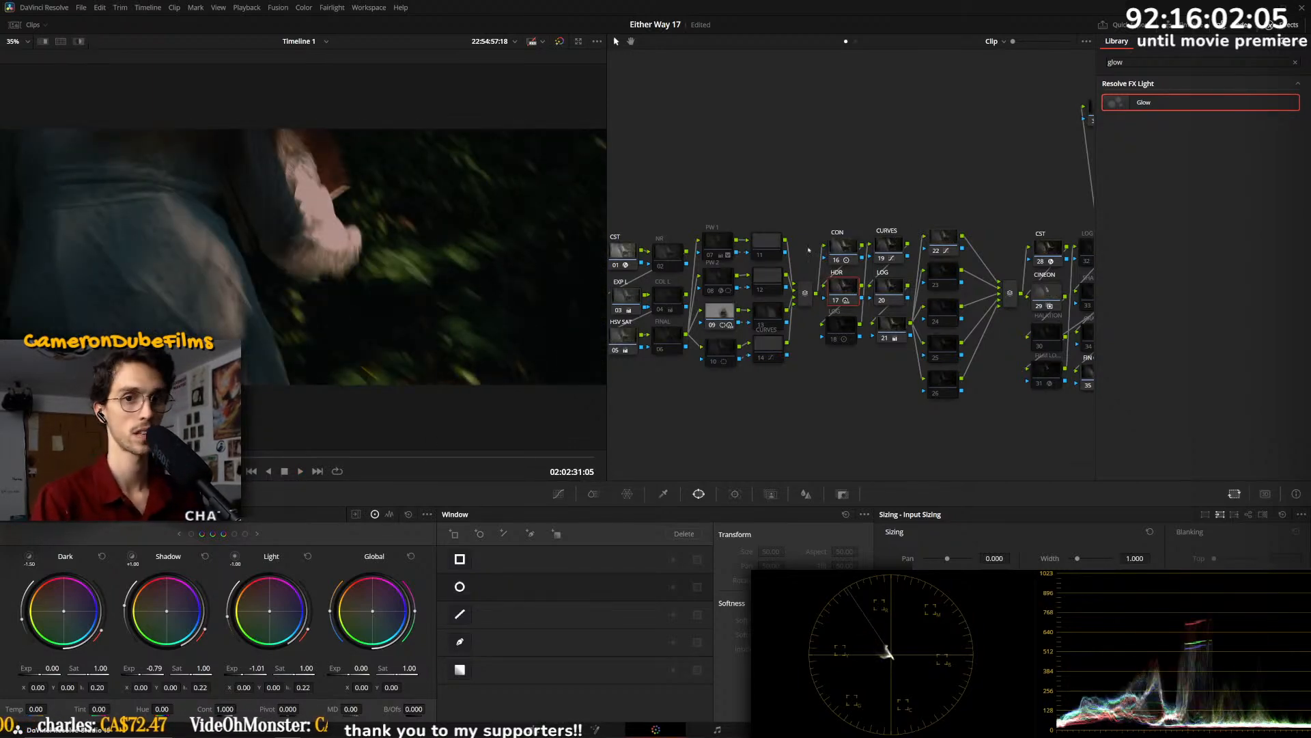
# - Set node 17's Light zone limit to -3.50 and raise its exposure above -0.56 on the hand-and-skirt shot, comparing off and on, and play it
pyautogui.moveTo(256, 671); pyautogui.dragTo(273, 671)
pyautogui.hotkey('ctrl', 'd')
pyautogui.hotkey('ctrl', 'd')
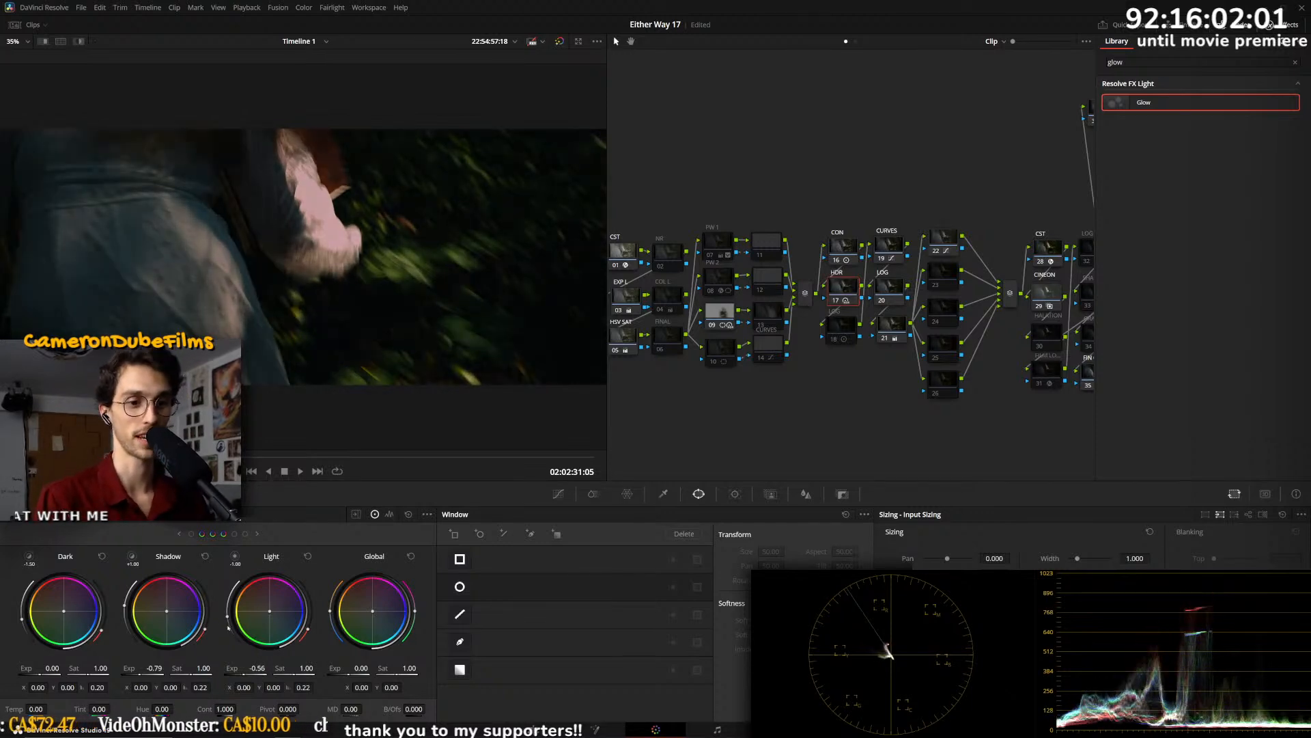
pyautogui.hotkey('ctrl', 'd')
pyautogui.hotkey('ctrl', 'd')
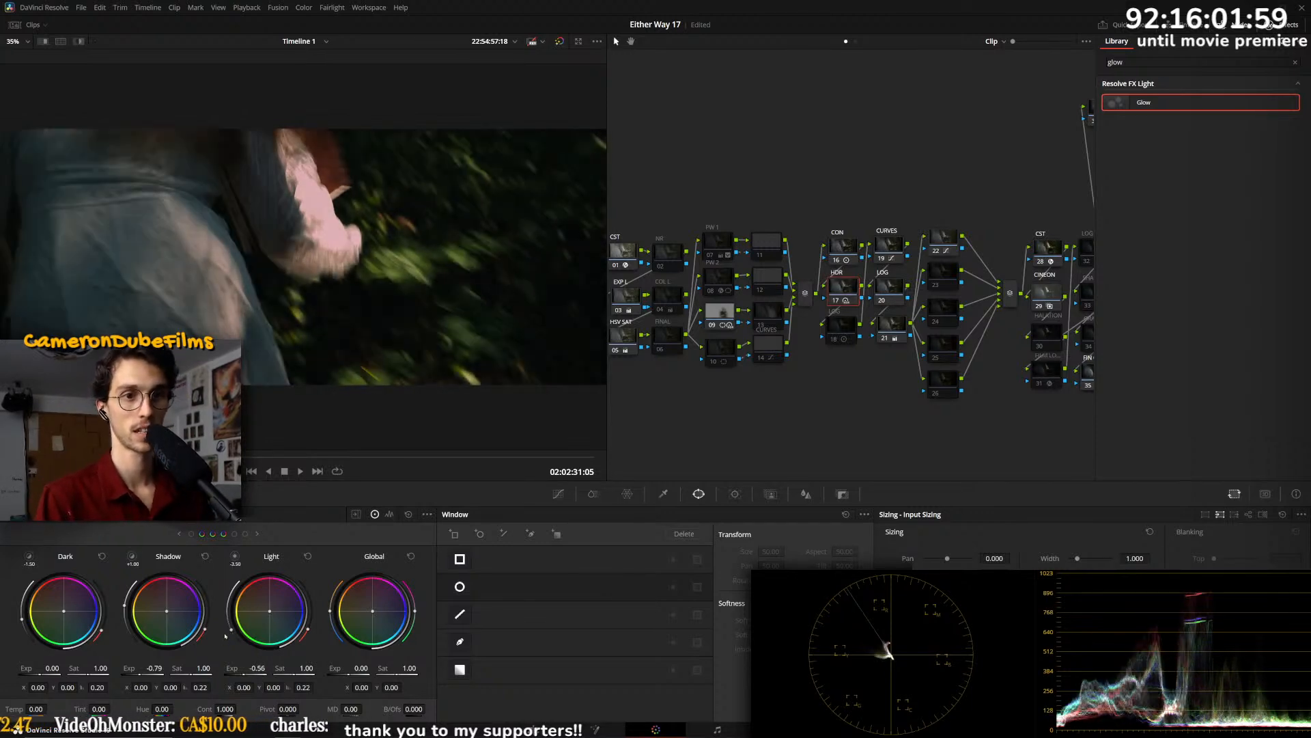
pyautogui.moveTo(257, 670); pyautogui.dragTo(290, 669)
pyautogui.press('space')
pyautogui.press('space')
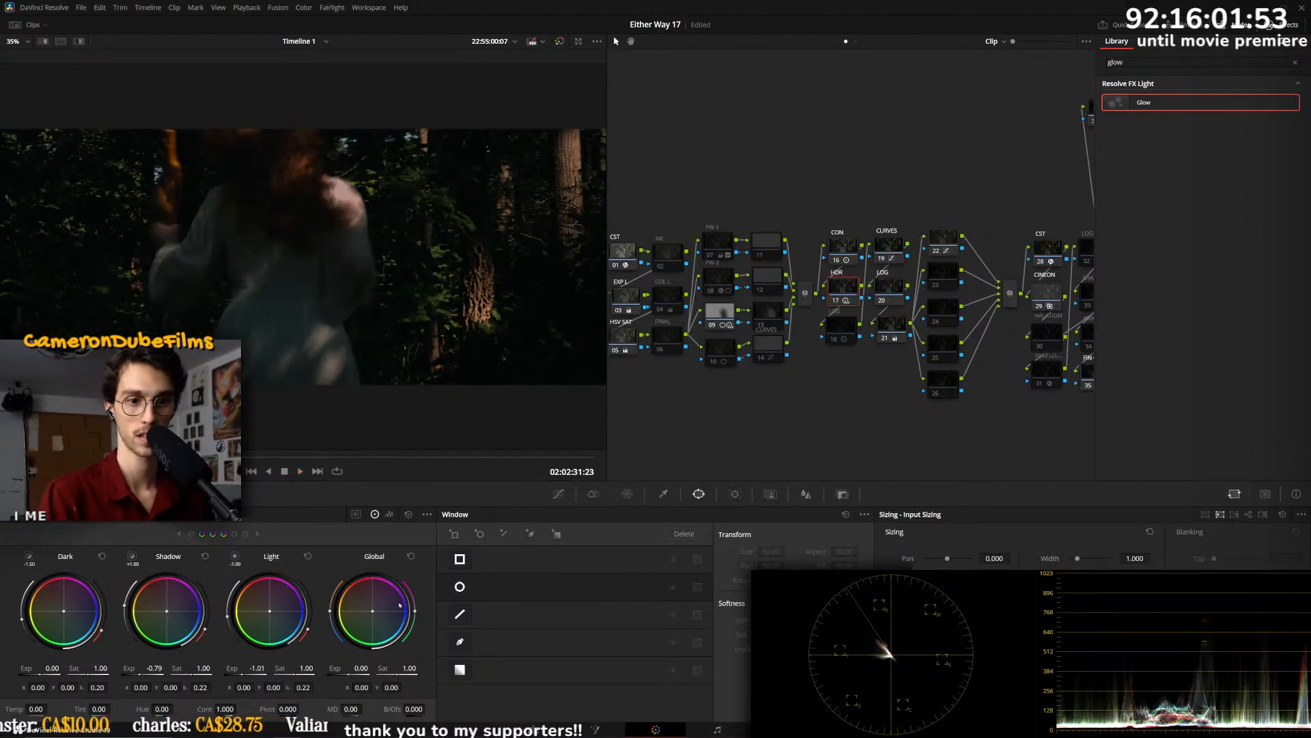
# - Set node 17's Light exposure to 0.23 with a zone limit of -3.66 on the shot of the woman among the tree trunks, comparing and playing it
pyautogui.moveTo(239, 640); pyautogui.dragTo(303, 669)
pyautogui.hotkey('ctrl', 'd')
pyautogui.hotkey('ctrl', 'd')
pyautogui.press('space')
pyautogui.press('space')
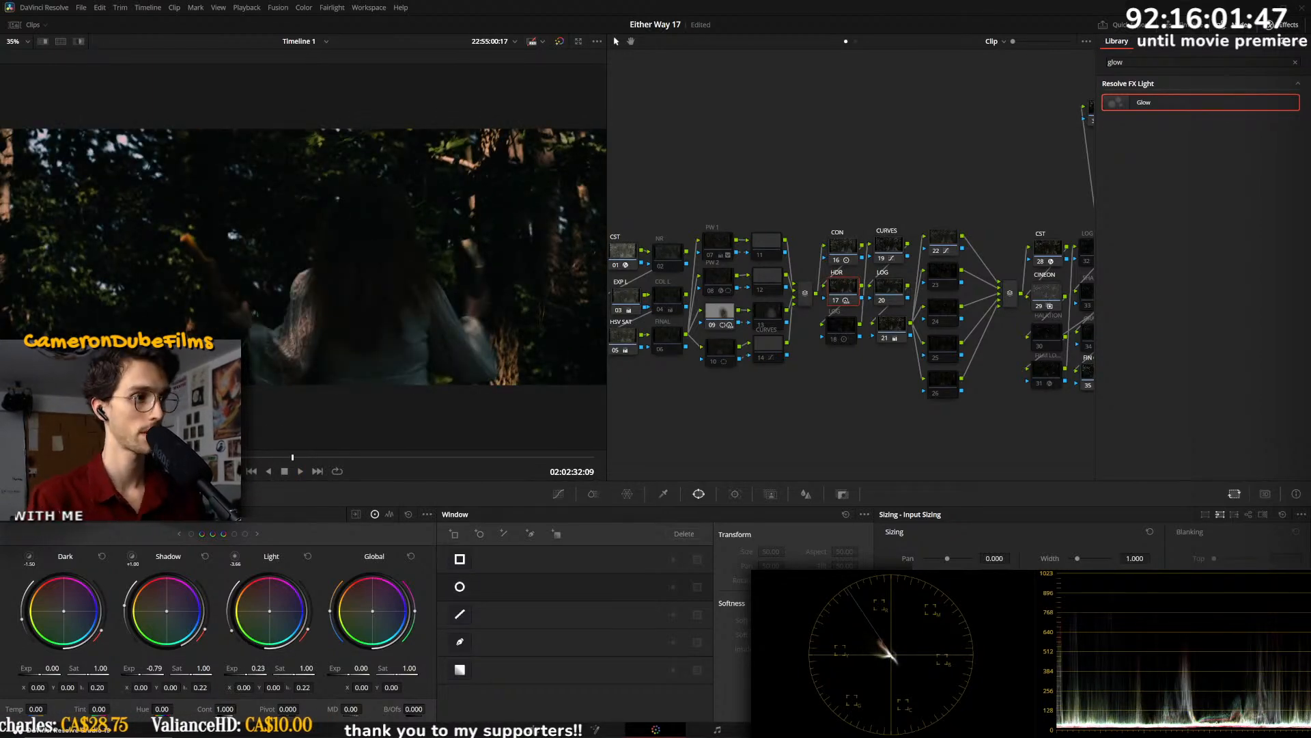
# - Return to the barefoot shot, compare node 17 off and on, set its Light zone limit to -0.37, and play the shot
pyautogui.press('Down')
pyautogui.hotkey('ctrl', 'd')
pyautogui.hotkey('ctrl', 'd')
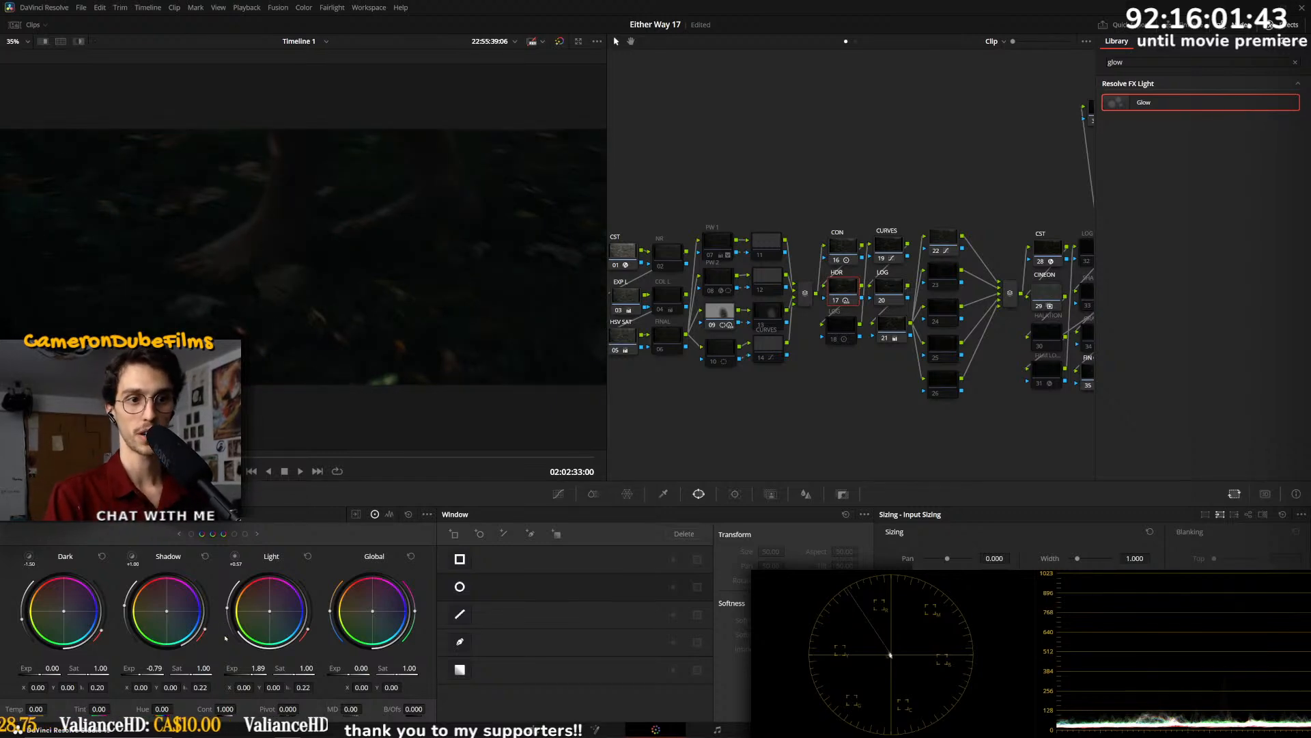
pyautogui.moveTo(229, 626); pyautogui.dragTo(228, 618)
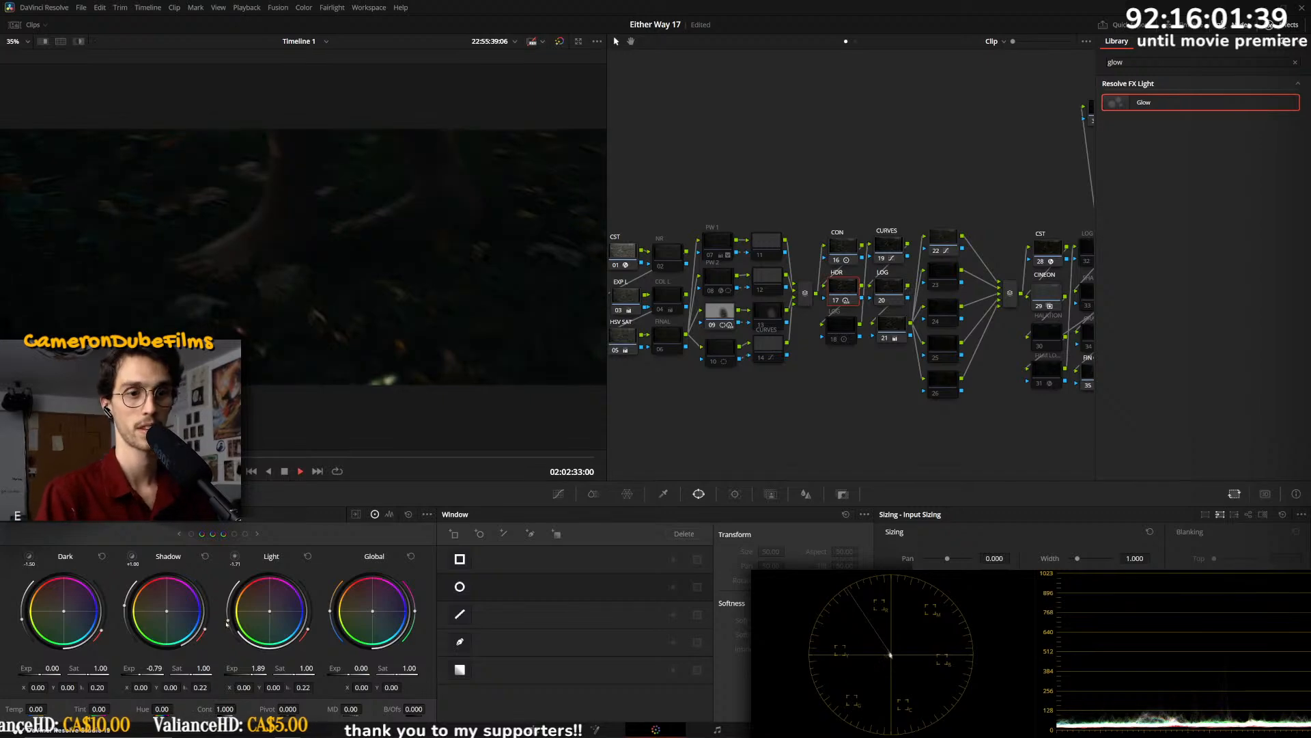
pyautogui.press('space')
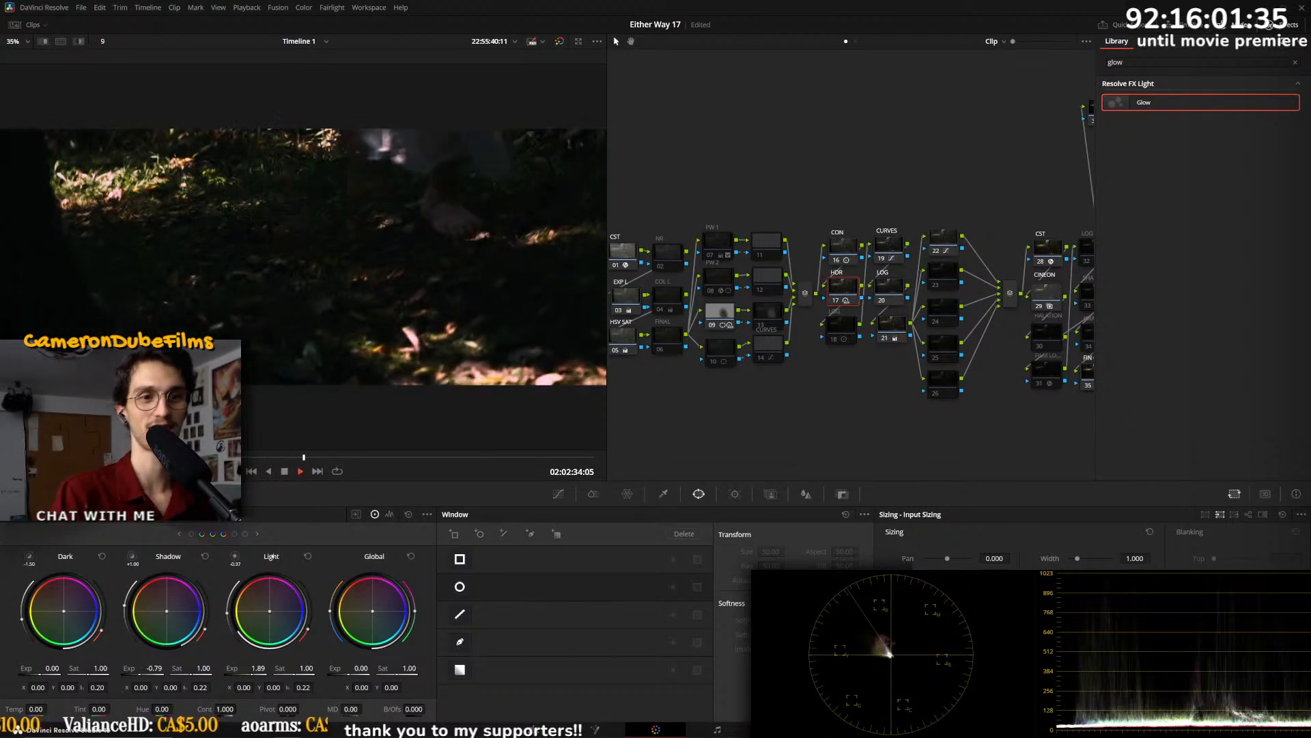
pyautogui.press('space')
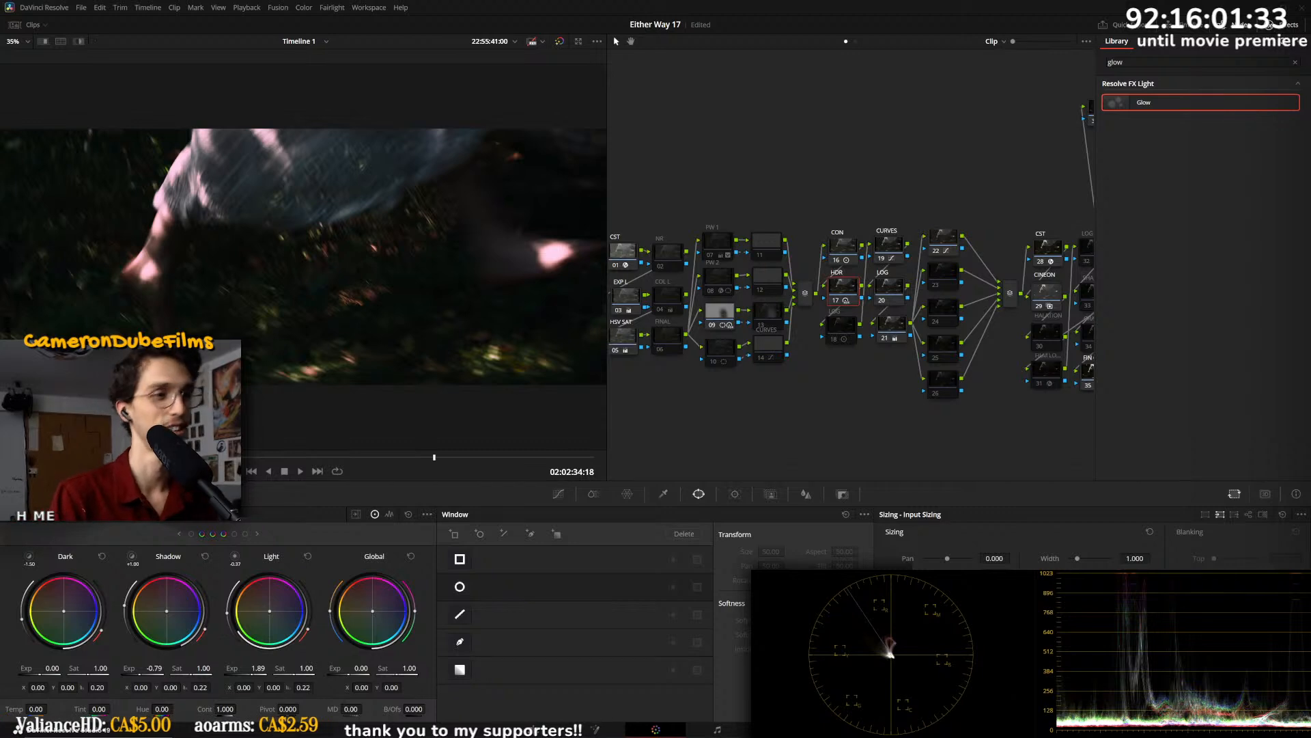
# - Move on to the shot of the woman running with the staff, set node 17's Light exposure to -0.39, and play it
pyautogui.press('Down')
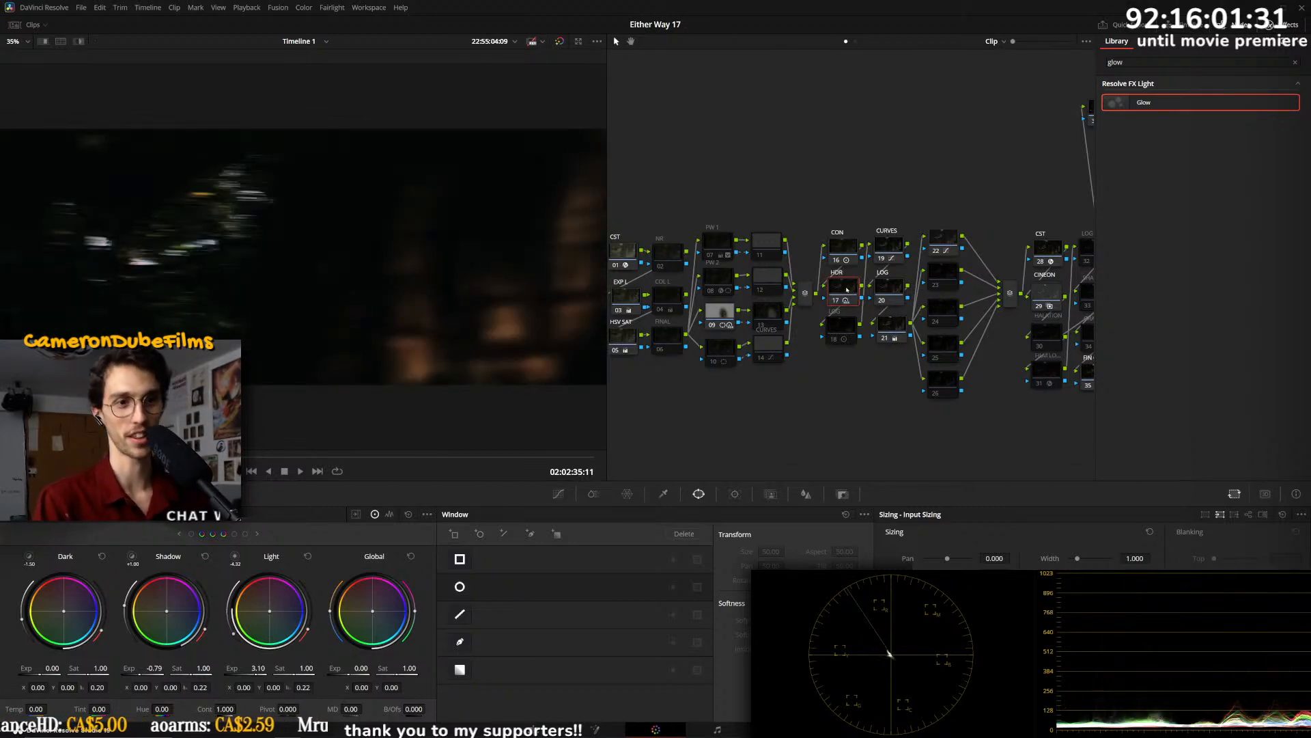
pyautogui.press('space')
pyautogui.press('space')
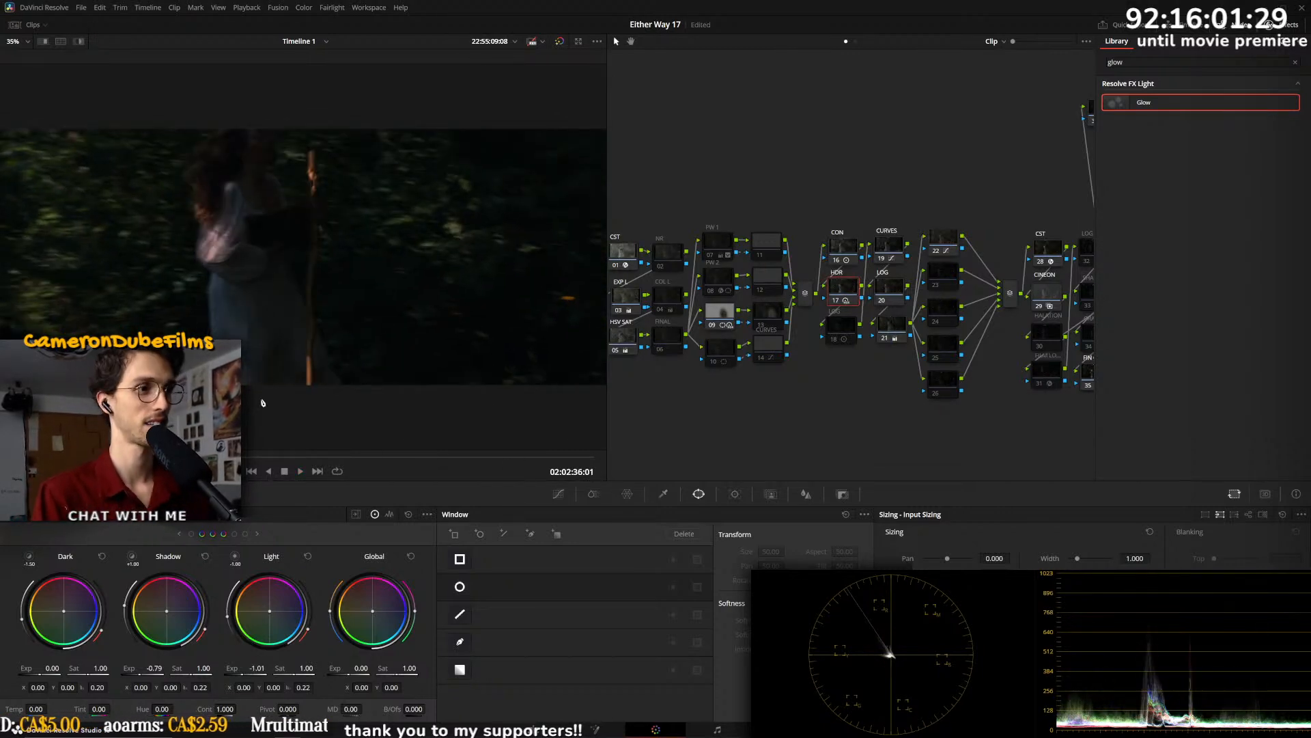
pyautogui.moveTo(231, 667); pyautogui.dragTo(245, 664)
pyautogui.press('space')
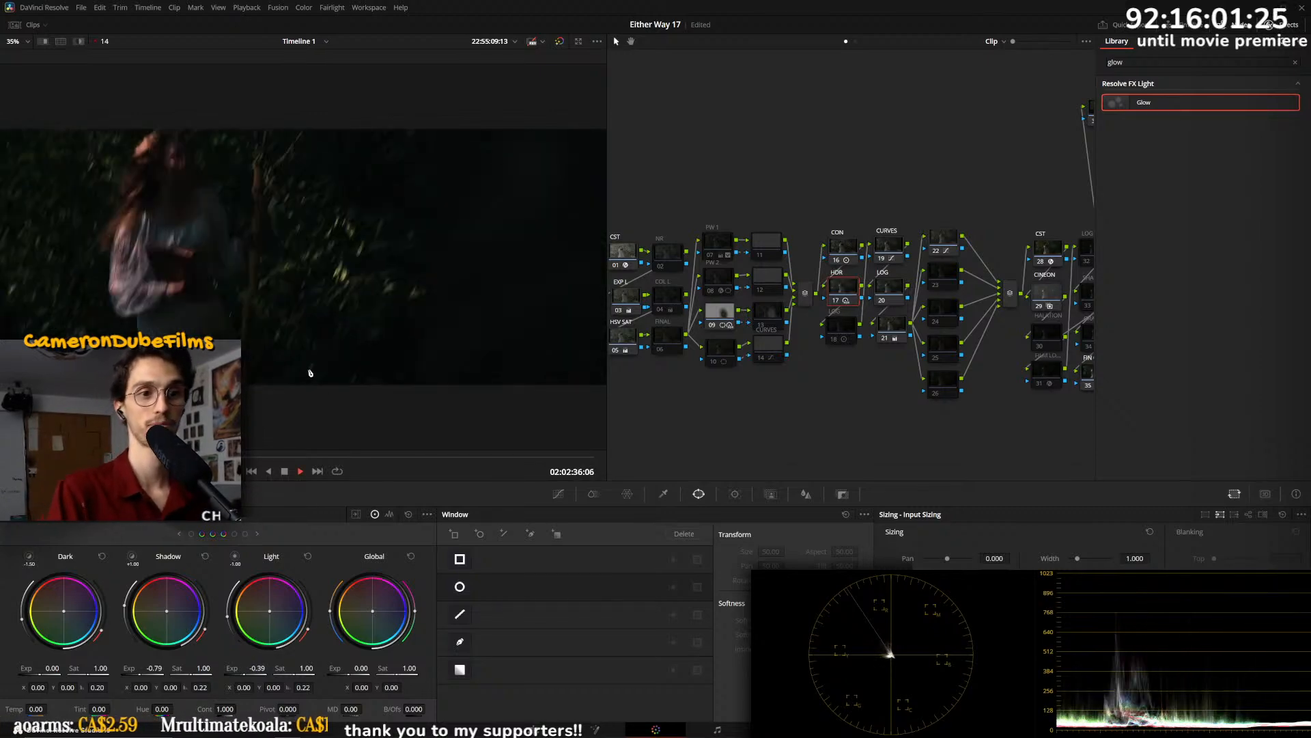
pyautogui.press('space')
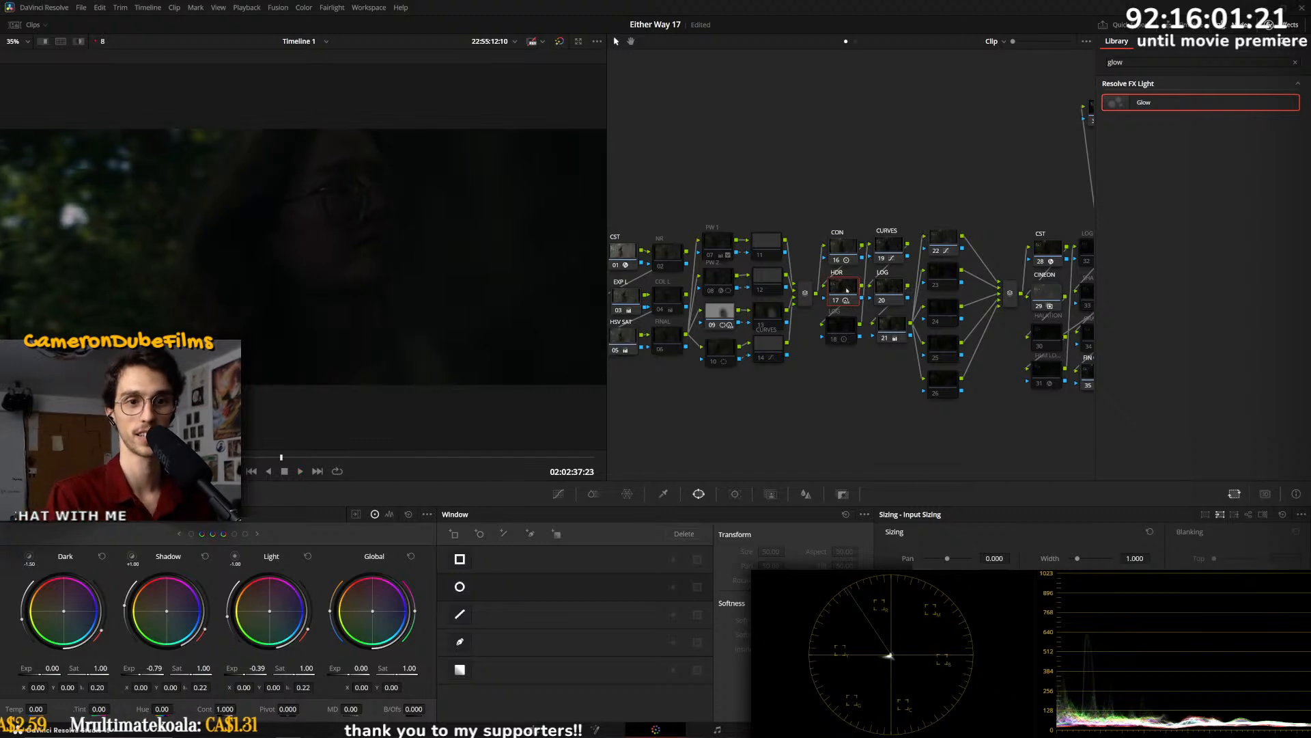
# - Try a Light exposure of 2.00 with a zone limit of -3.62 on the woman's running shot, reset the Light zone, and play on
pyautogui.click(419, 456)
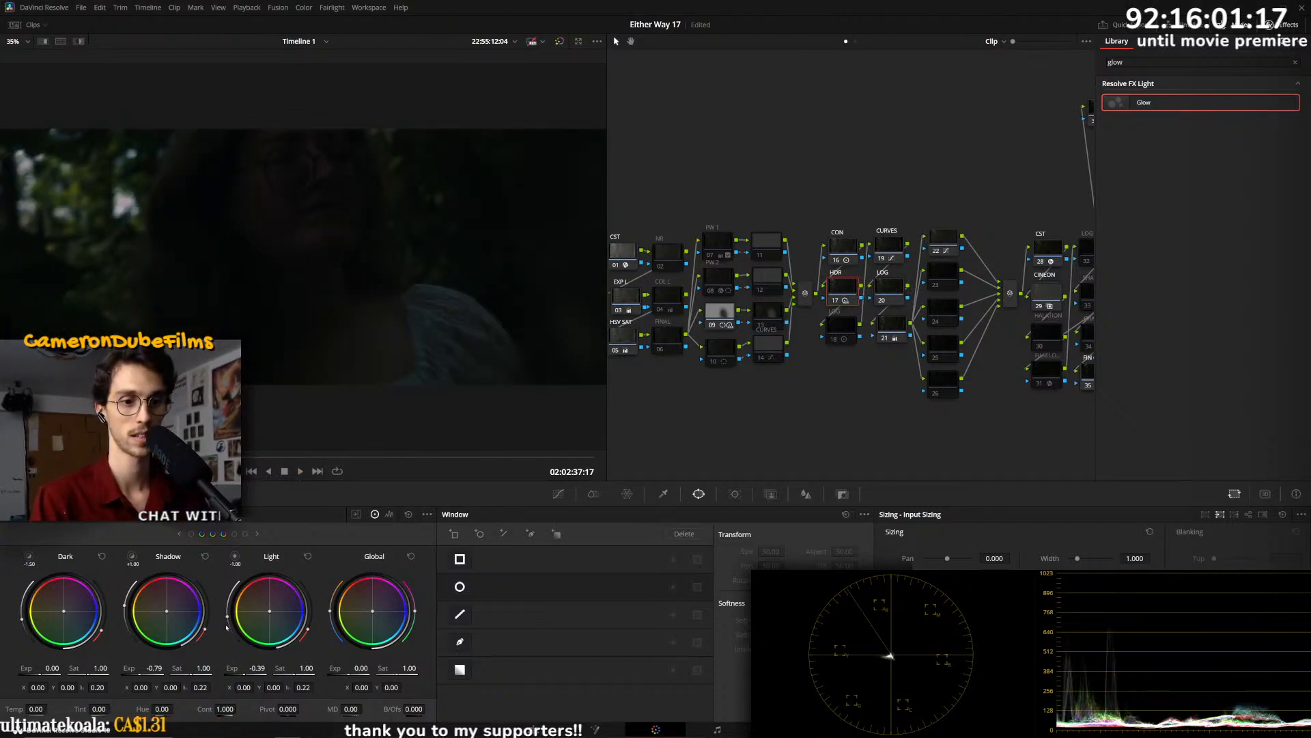
pyautogui.moveTo(231, 631); pyautogui.dragTo(403, 669)
pyautogui.press('space')
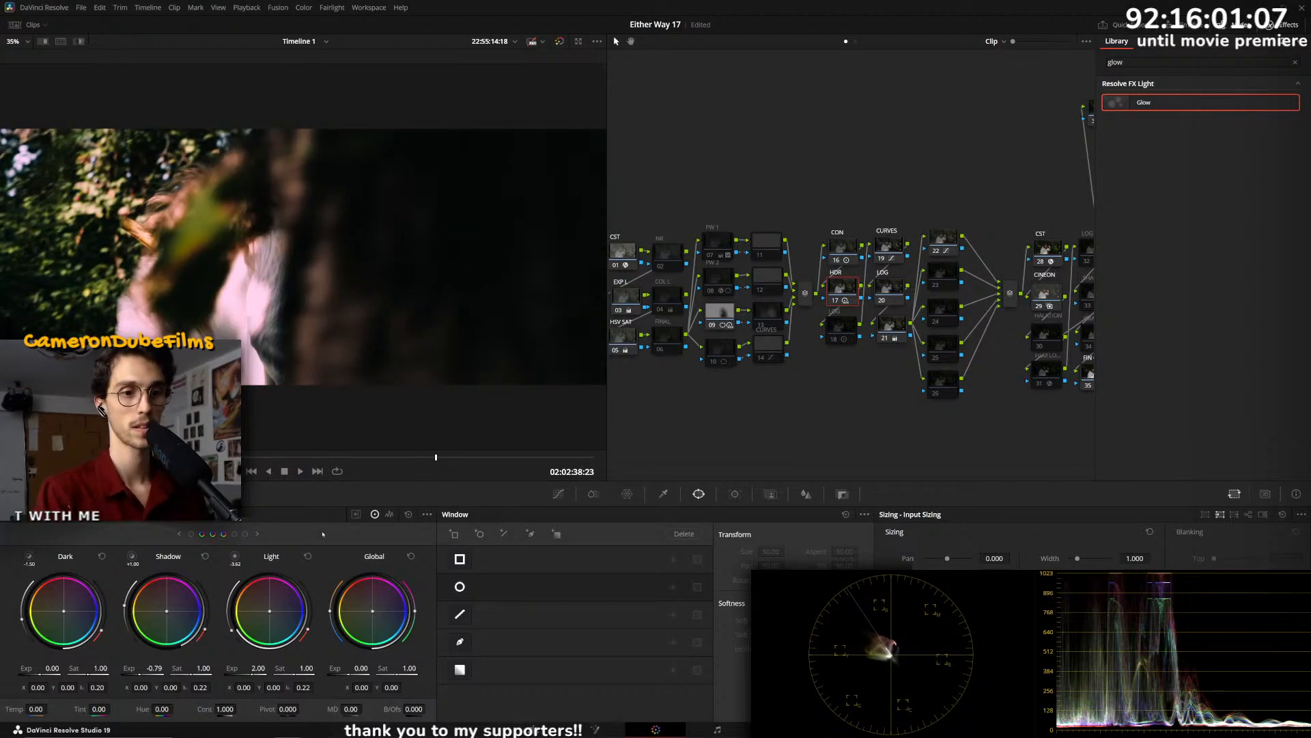
pyautogui.click(308, 558)
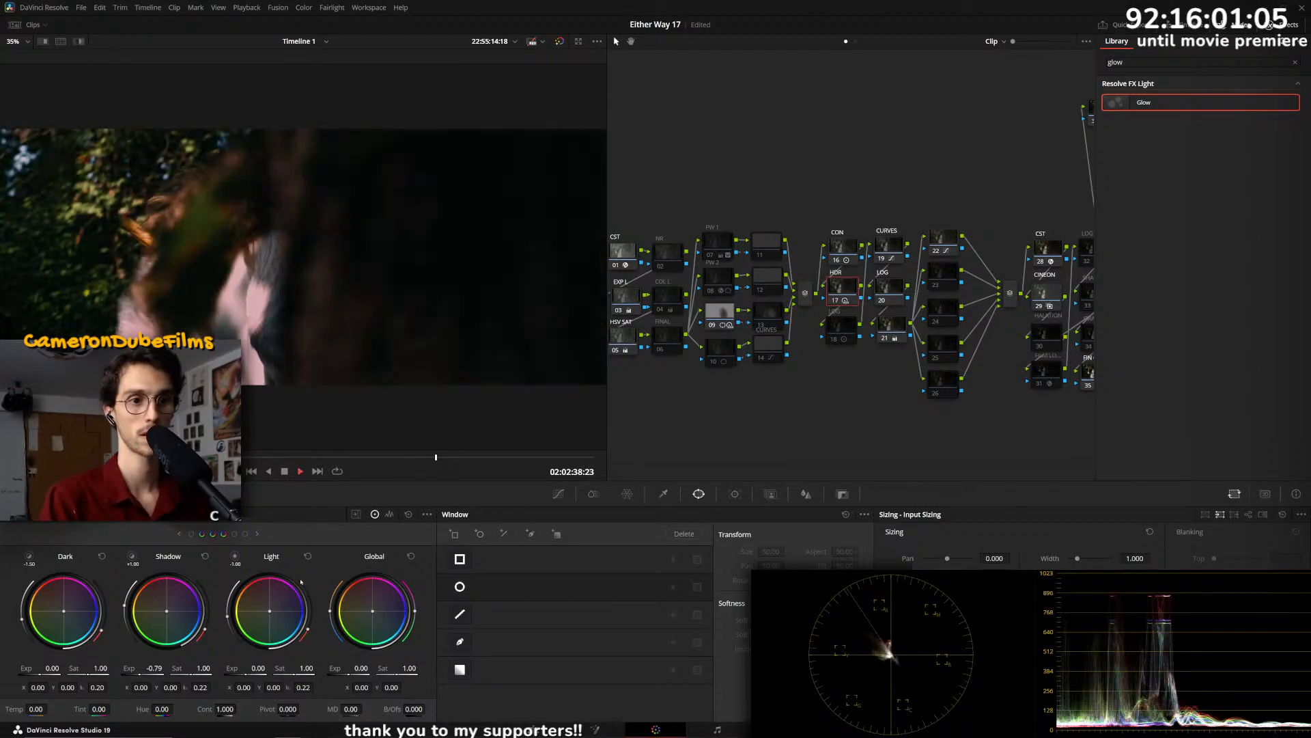
pyautogui.press('space')
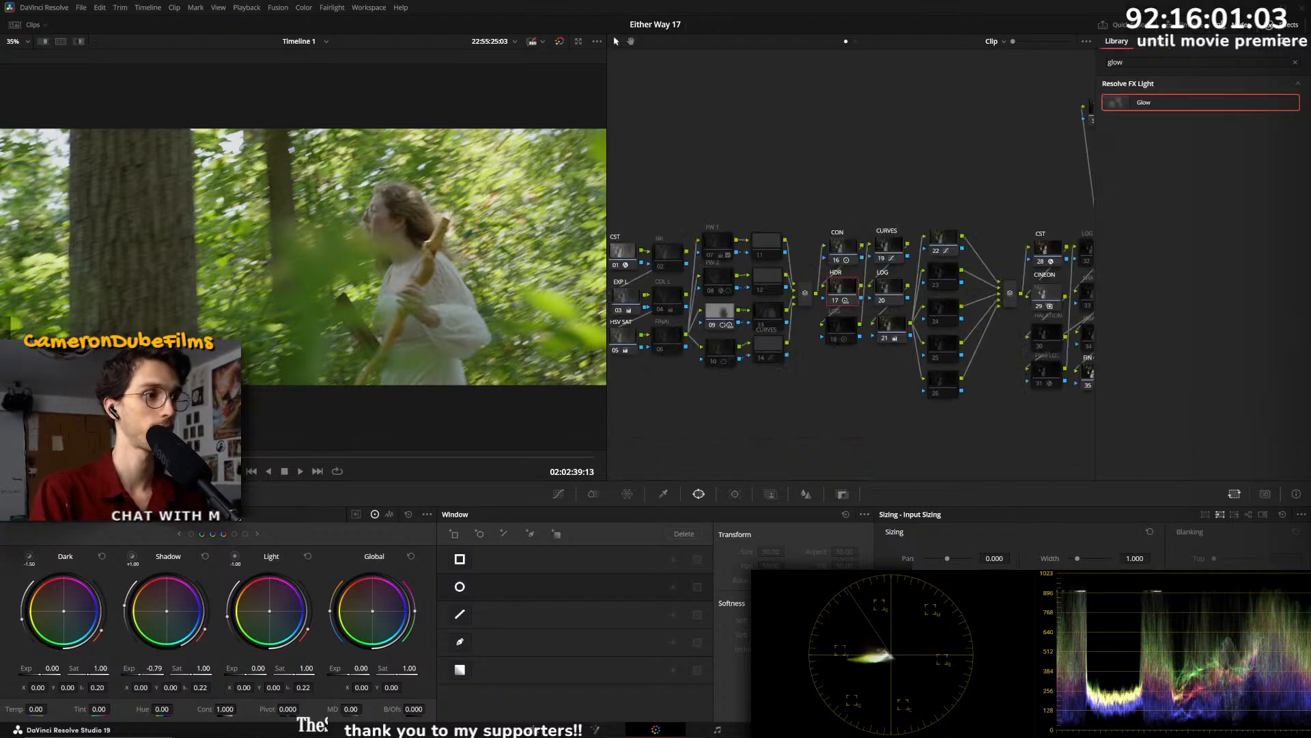
# - Carry the forest grade over to the shot of the woman holding the staff behind leaves and the shots after it, playing them
pyautogui.press('Left')
pyautogui.press('Left')
pyautogui.press('Left')
pyautogui.press('Left')
pyautogui.press('Left')
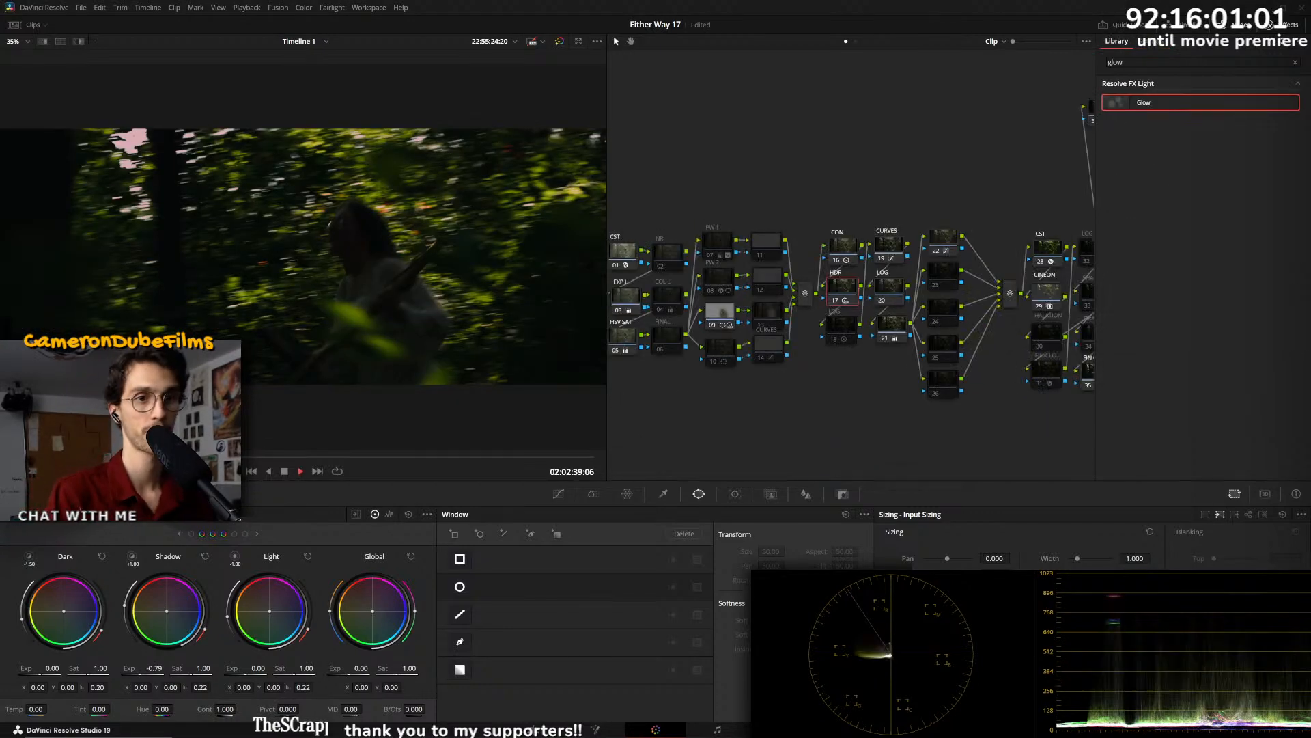
pyautogui.press('space')
pyautogui.press('space')
pyautogui.press('space')
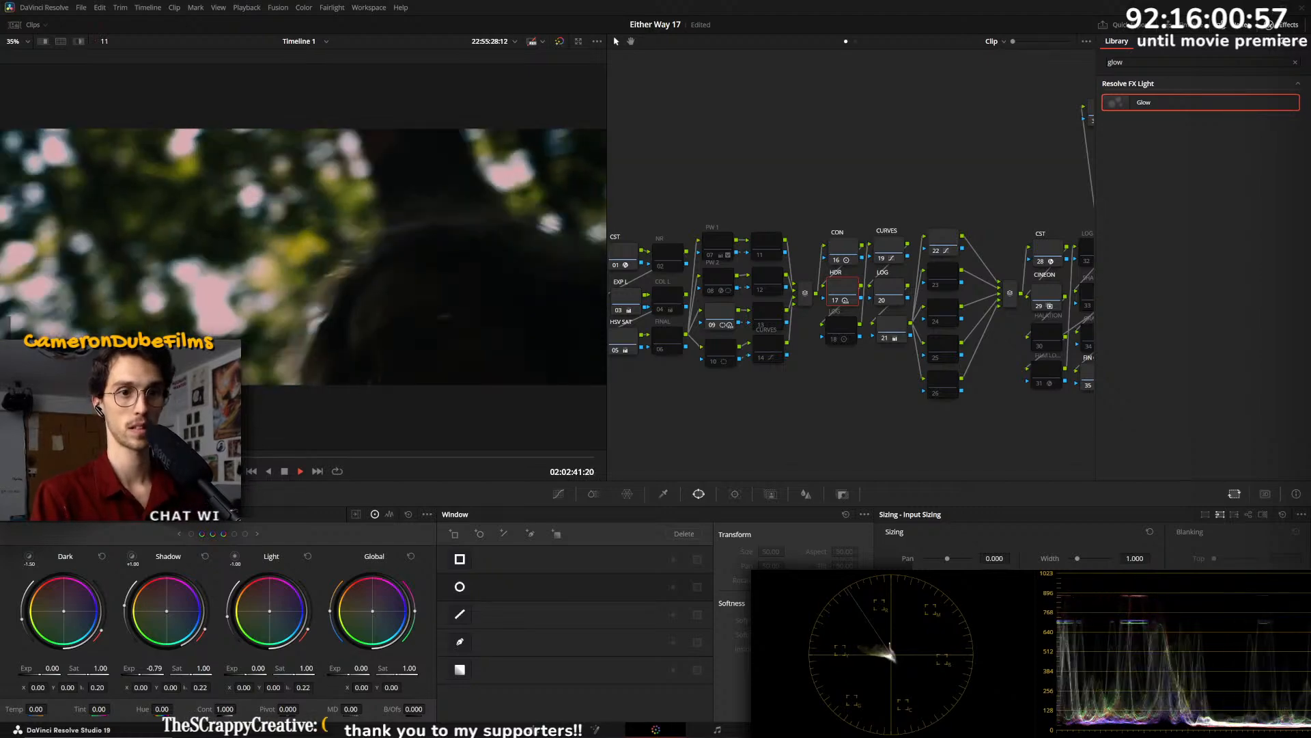
pyautogui.press('space')
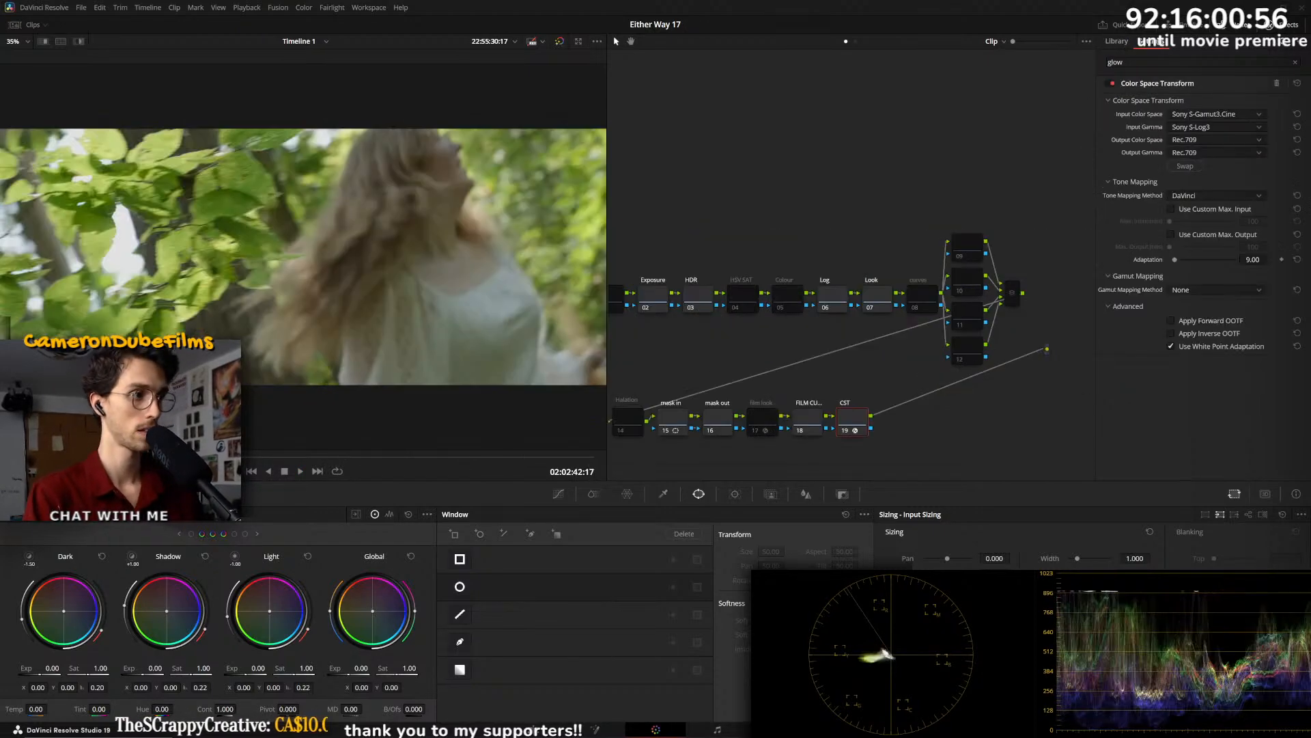
pyautogui.press('space')
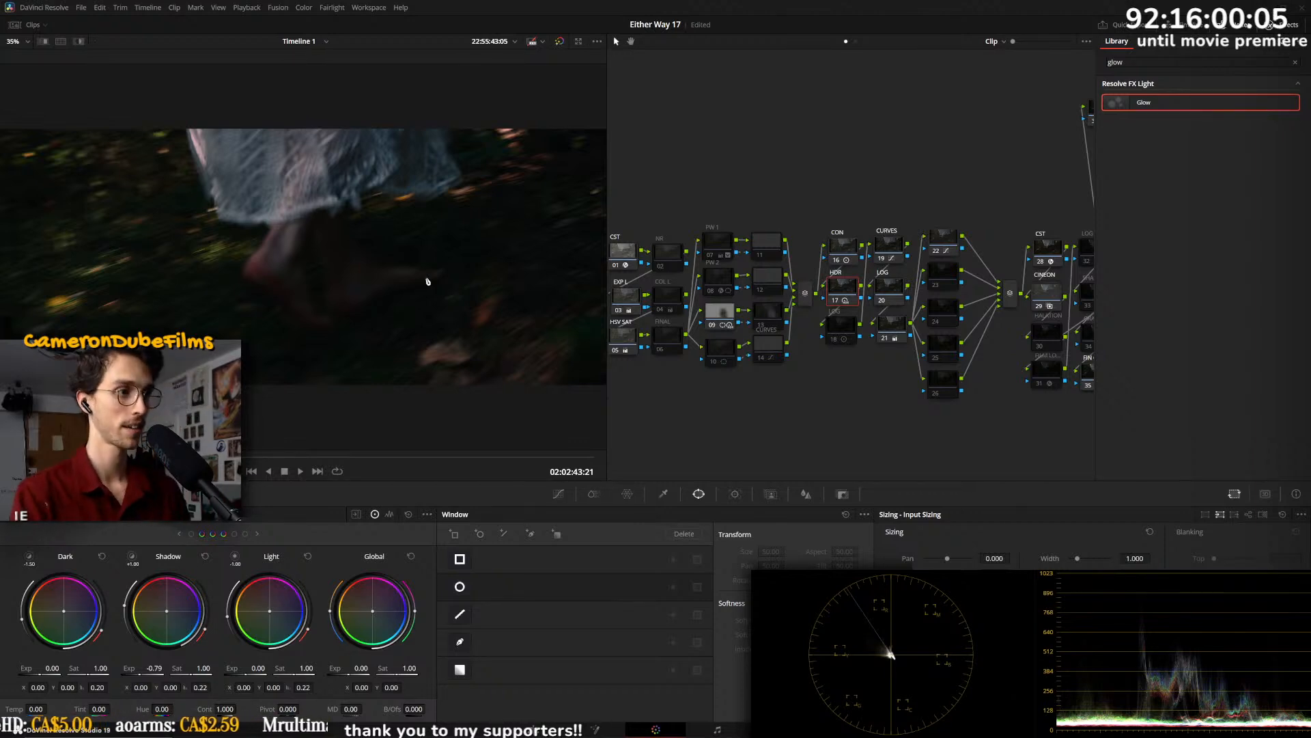
# - Carry the forest grade over to the shot of the woman running from behind and the staff close-up, scrubbing through each
pyautogui.press('Down')
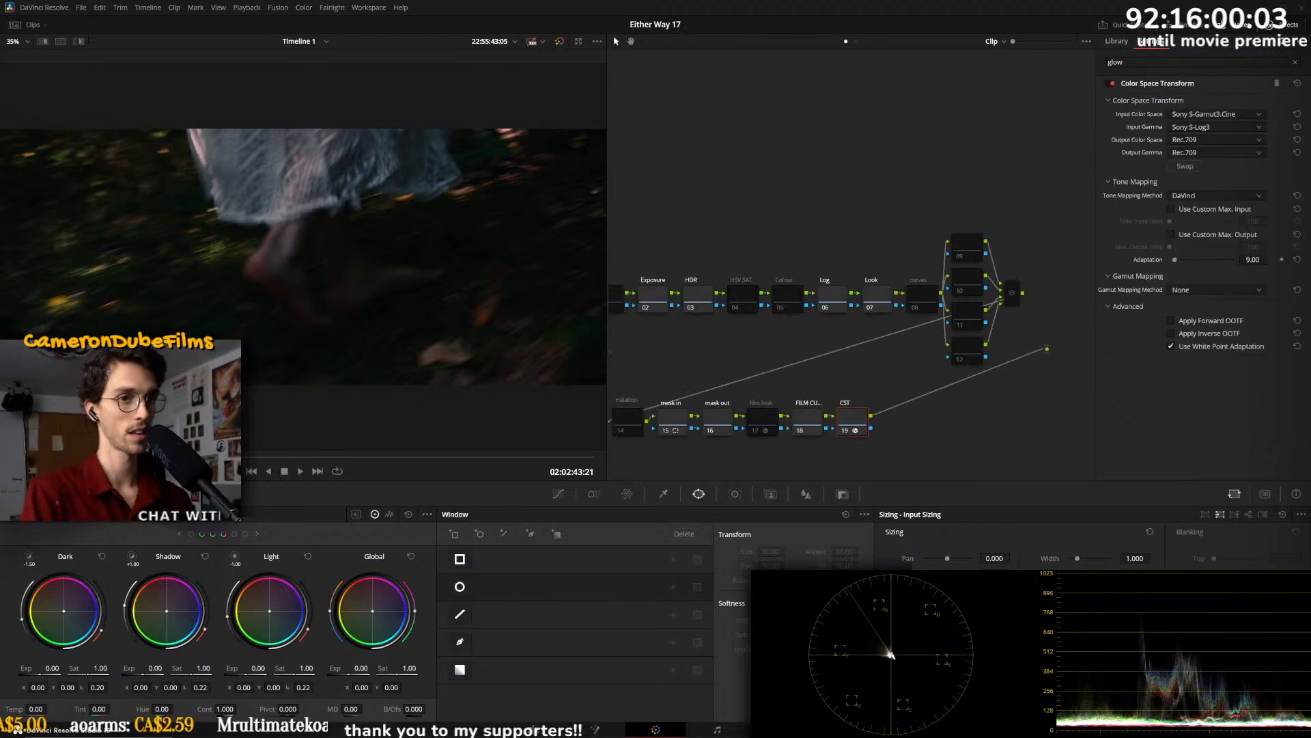
pyautogui.press('Down')
pyautogui.moveTo(300, 458); pyautogui.dragTo(514, 463)
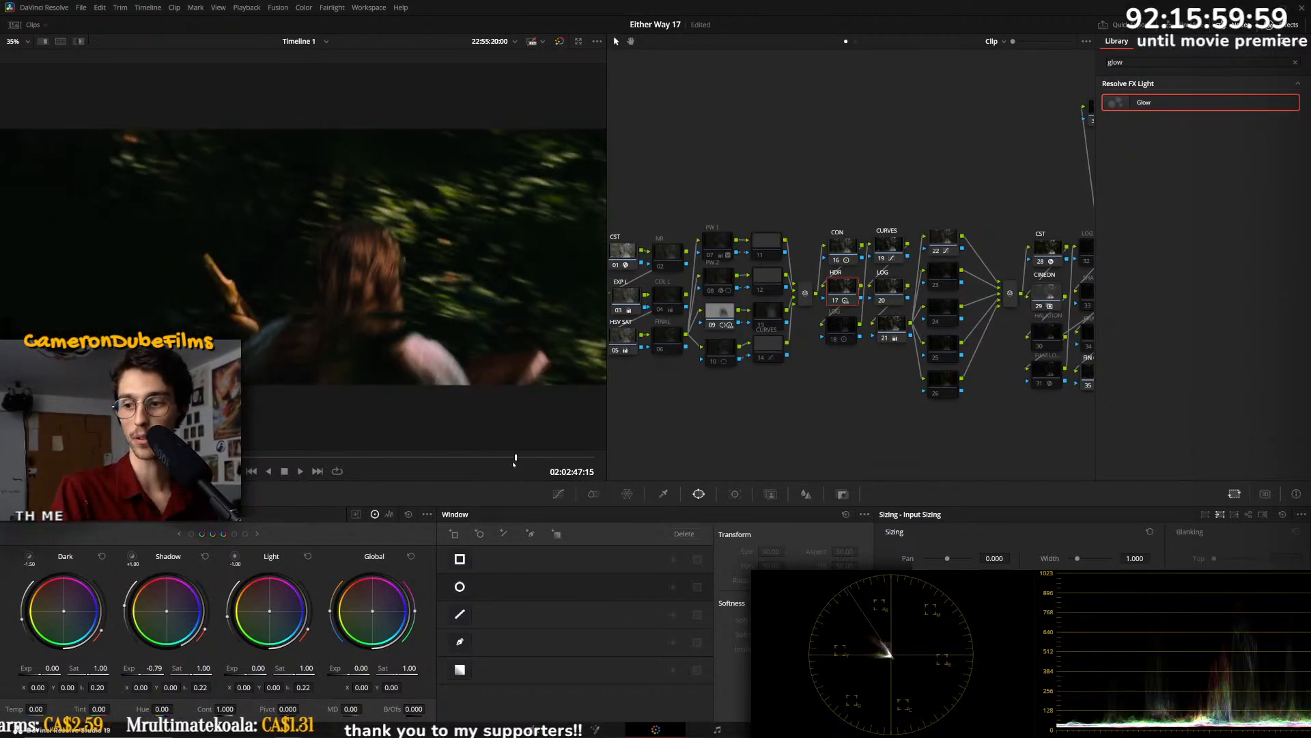
pyautogui.press('Down')
pyautogui.press('Down')
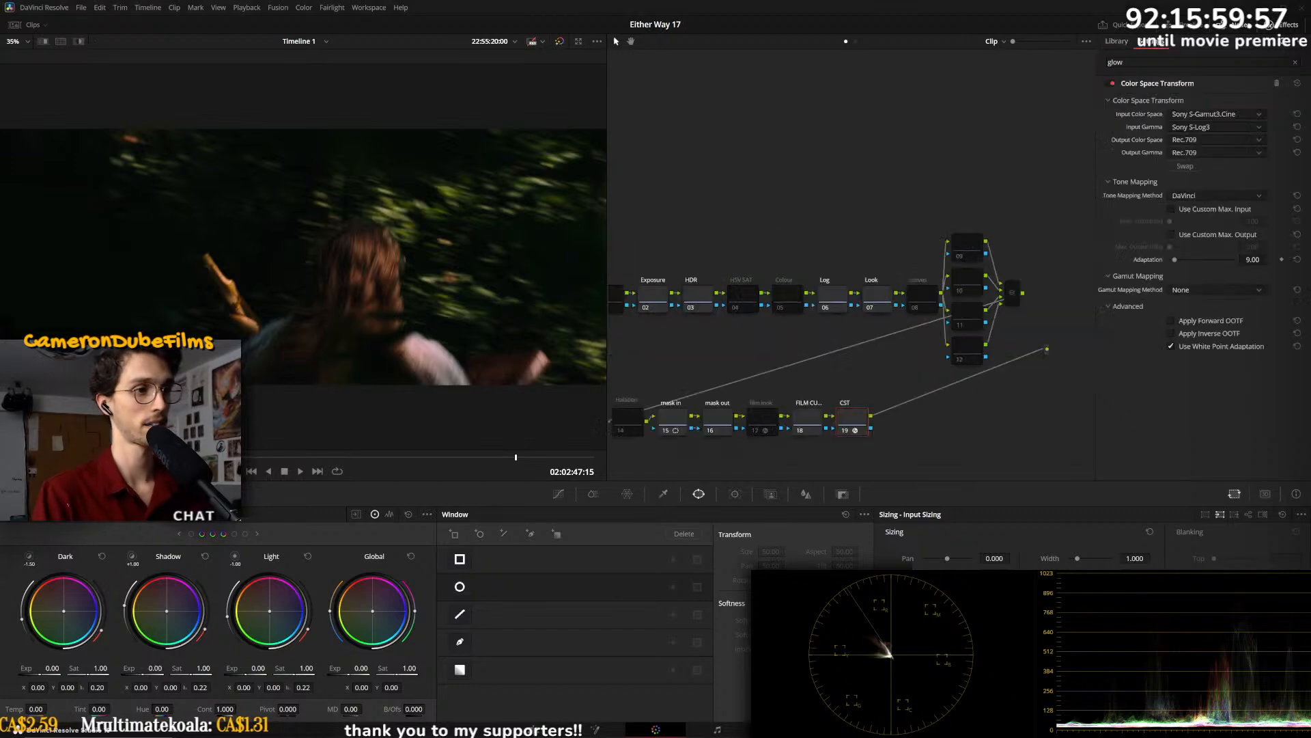
pyautogui.moveTo(226, 458); pyautogui.dragTo(348, 455)
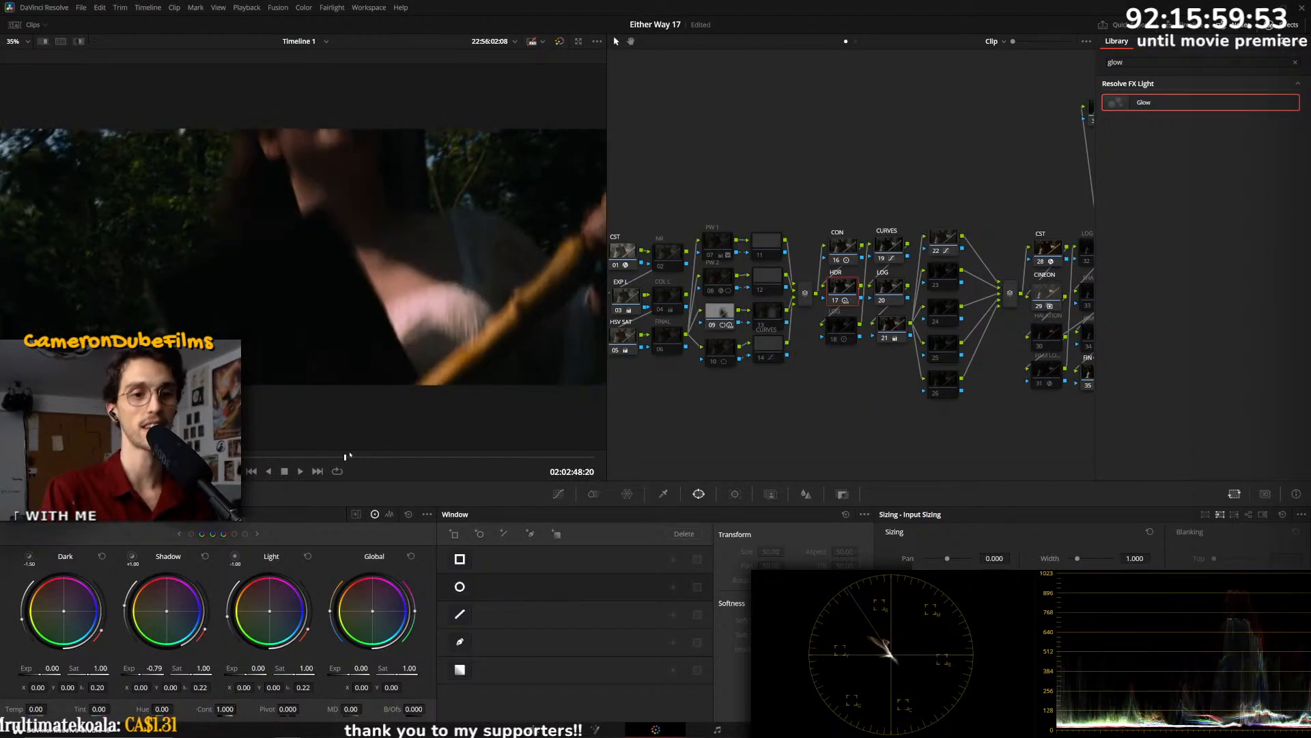
# - Move on to the shot of the staff and book on the grass, play it briefly, and switch off node 09 with the oval window
pyautogui.press('Down')
pyautogui.press('Down')
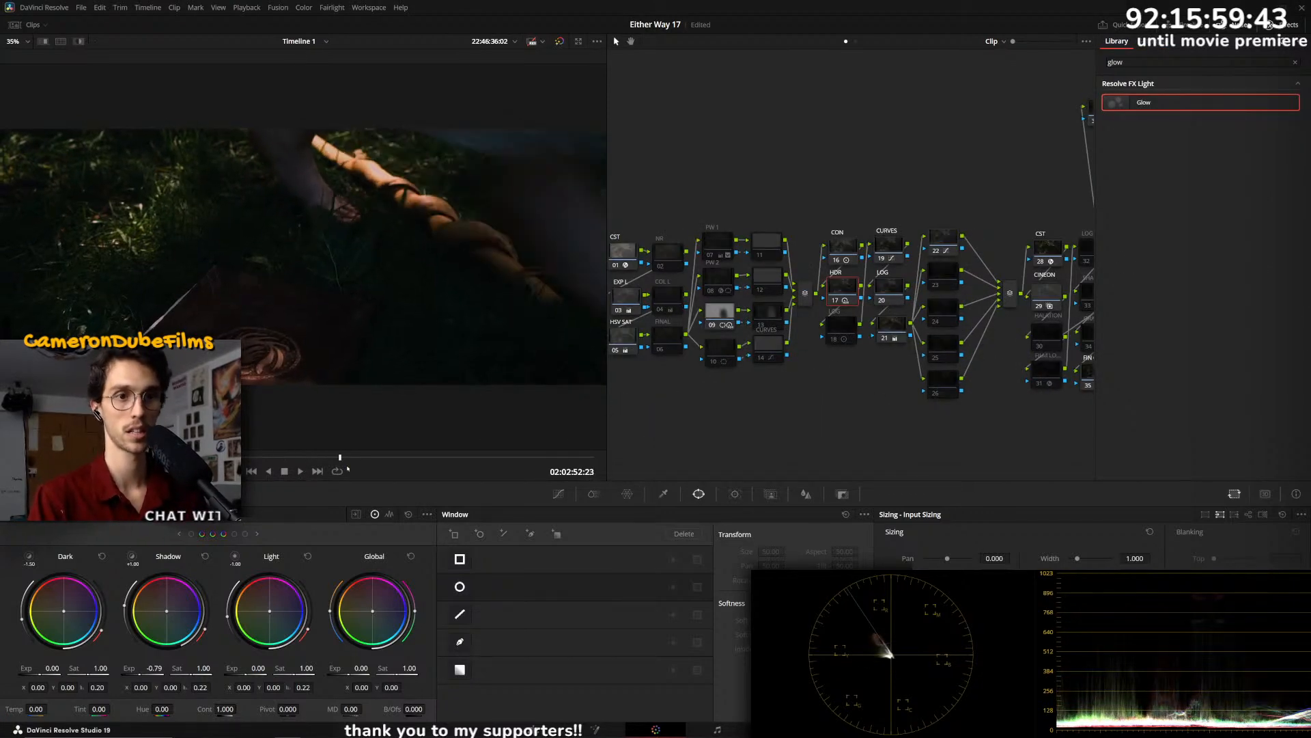
pyautogui.press('space')
pyautogui.click(714, 316)
pyautogui.hotkey('ctrl', 'd')
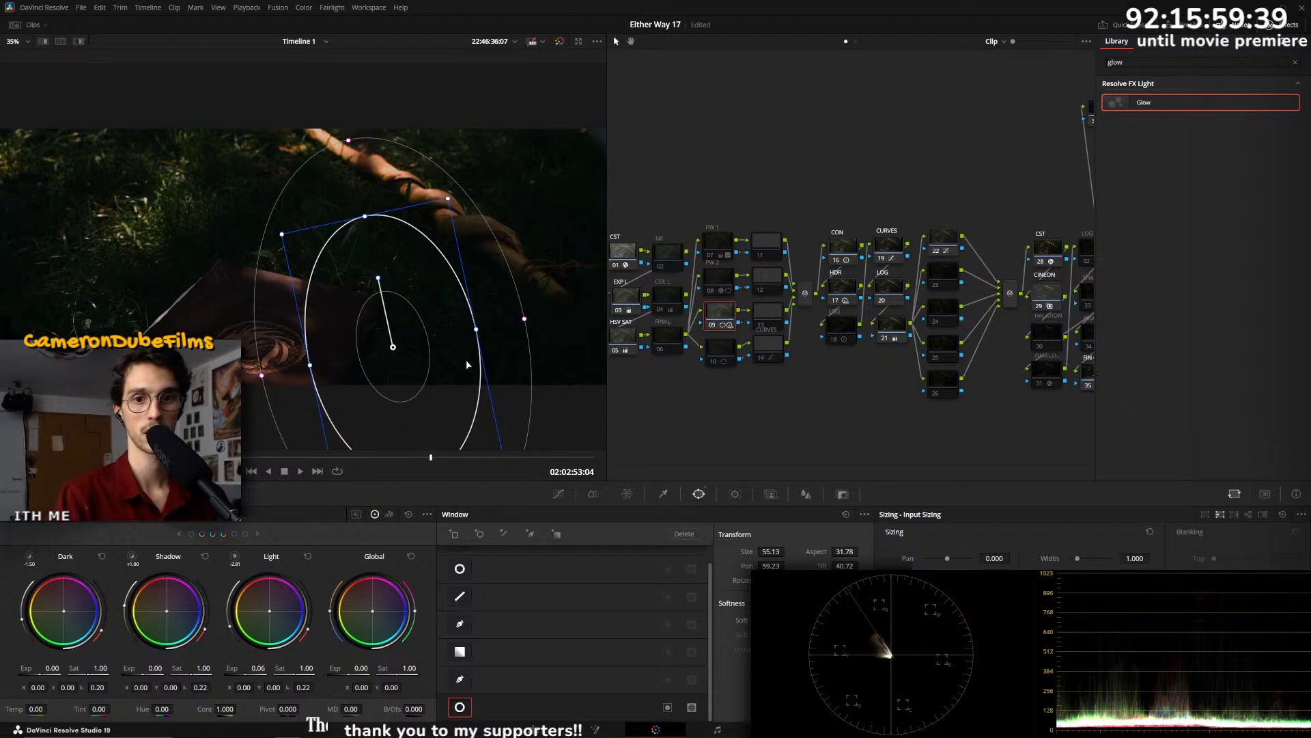
# - Reset node 09 on the staff and book shot and add a wide, heavily softened circular window stretching diagonally across the frame
pyautogui.rightClick(716, 308)
pyautogui.click(723, 313)
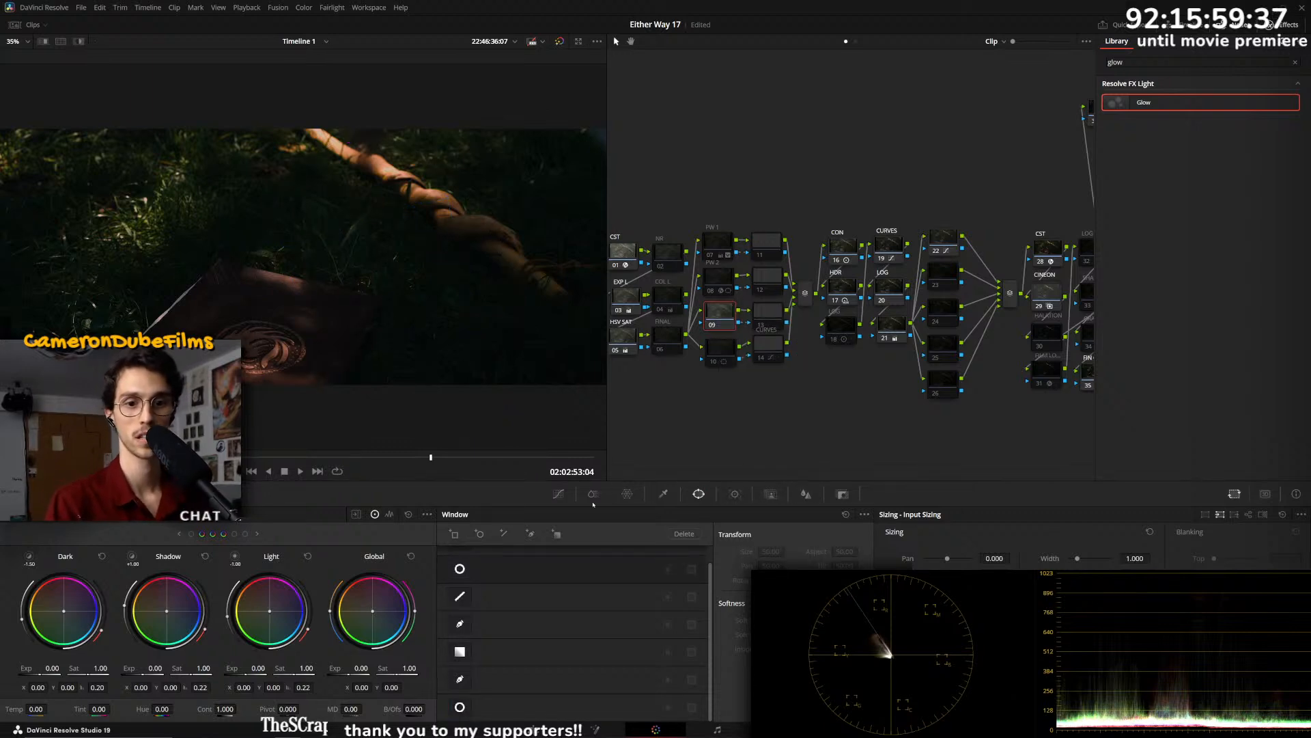
pyautogui.click(479, 534)
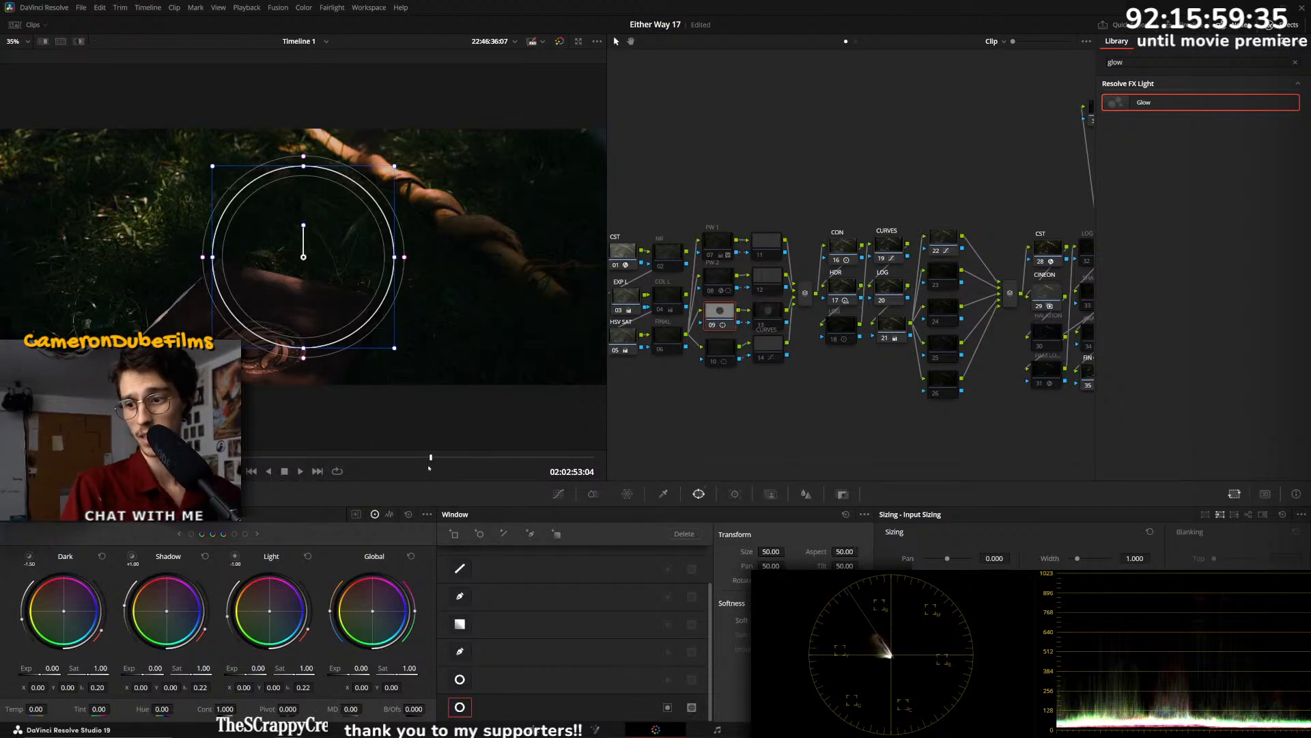
pyautogui.moveTo(409, 261); pyautogui.dragTo(469, 307)
pyautogui.moveTo(379, 307); pyautogui.dragTo(574, 313)
pyautogui.moveTo(464, 326); pyautogui.dragTo(513, 311)
pyautogui.moveTo(334, 258); pyautogui.dragTo(283, 268)
# - Lift node 09's midtones on the custom curve while anchoring the shadows, and play the staff and book shot briefly
pyautogui.click(558, 493)
pyautogui.moveTo(570, 635); pyautogui.dragTo(570, 627)
pyautogui.moveTo(491, 678); pyautogui.dragTo(490, 683)
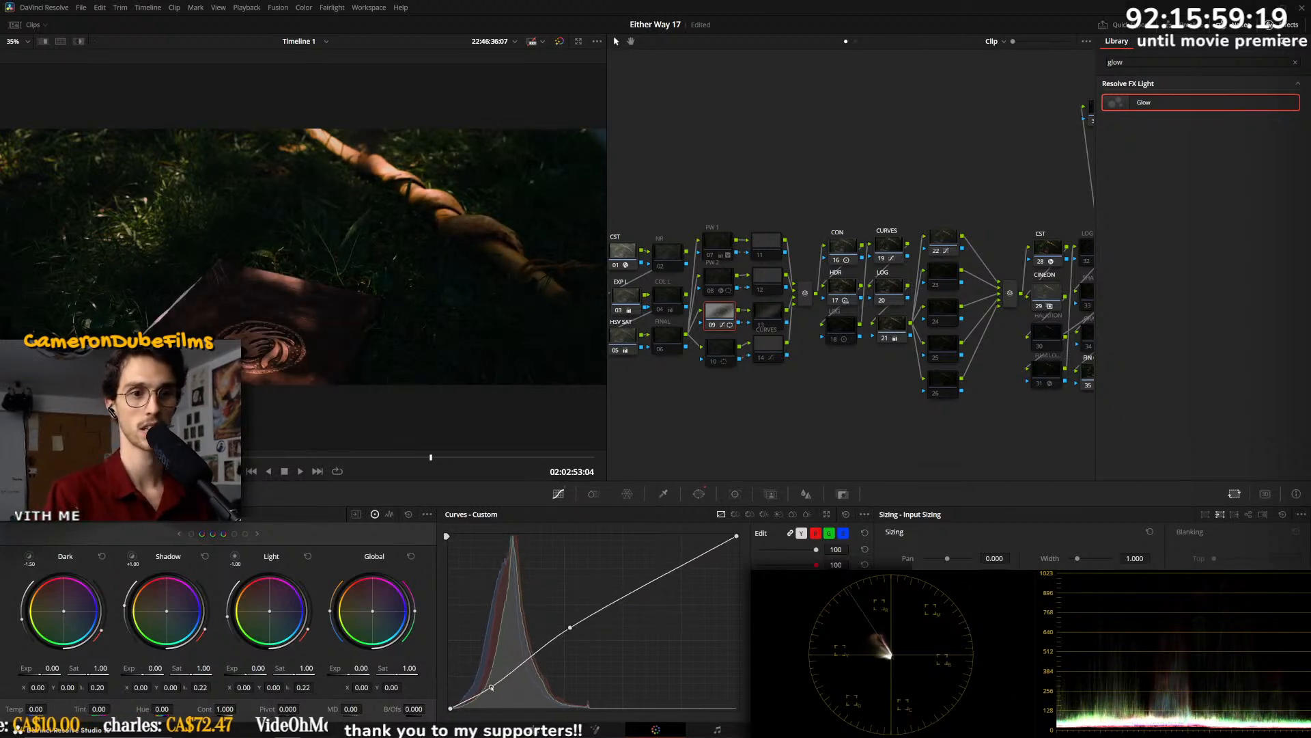
pyautogui.moveTo(570, 627); pyautogui.dragTo(566, 629)
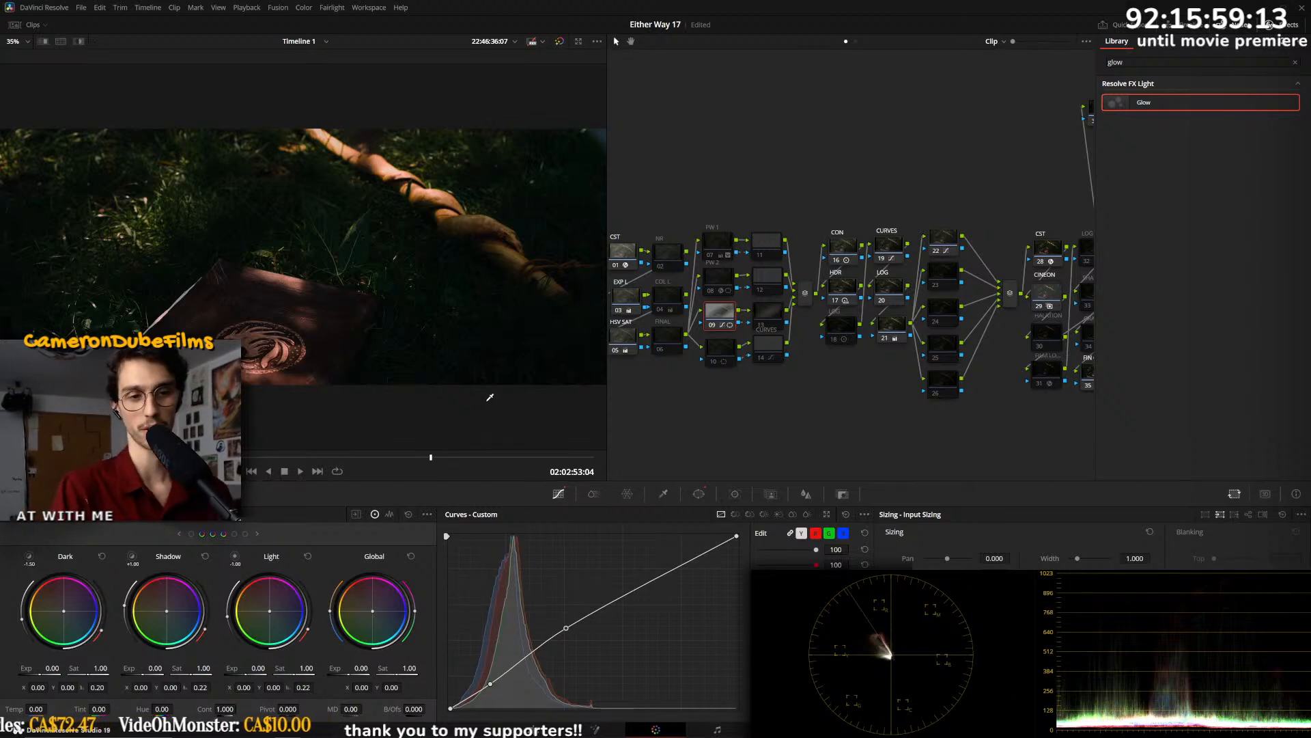
pyautogui.press('space')
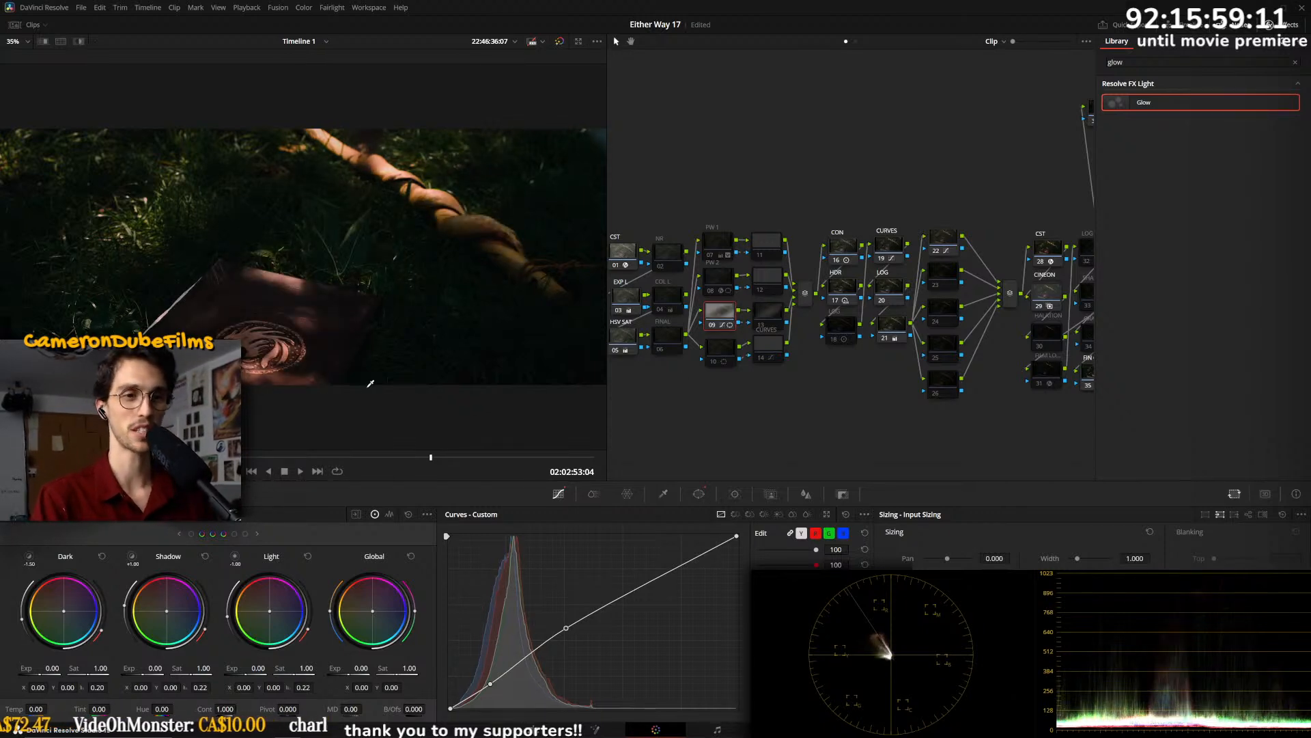
pyautogui.press('space')
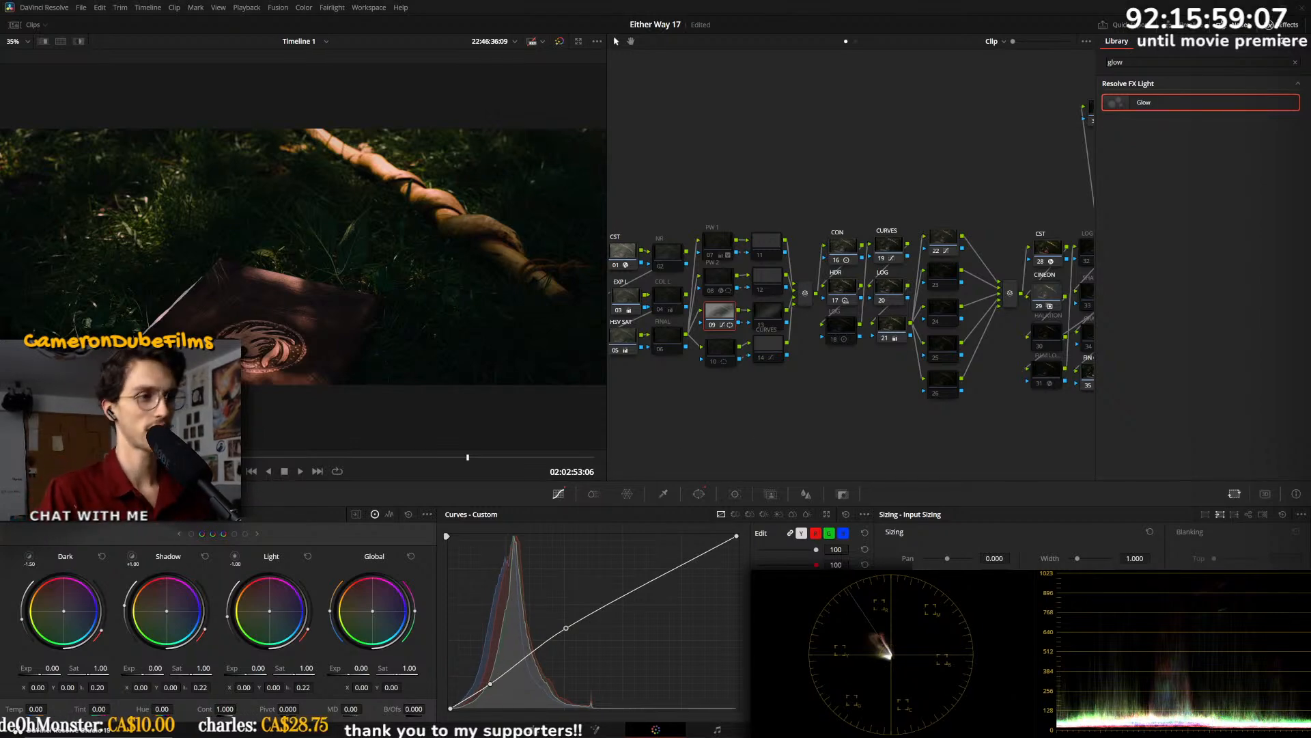
# - Carry the staff and book grade over to the running-legs shot and the woman's frontal running shot, scrubbing and playing them
pyautogui.press('Down')
pyautogui.press('=')
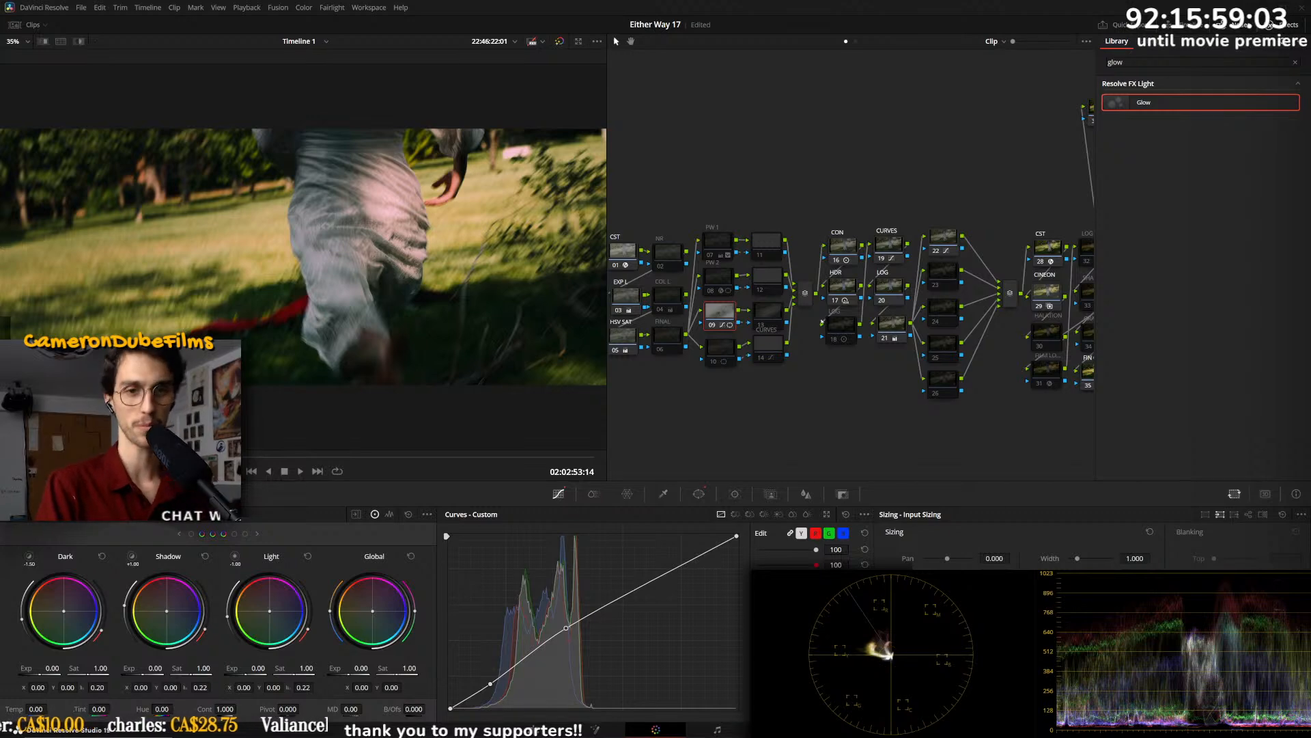
pyautogui.press('space')
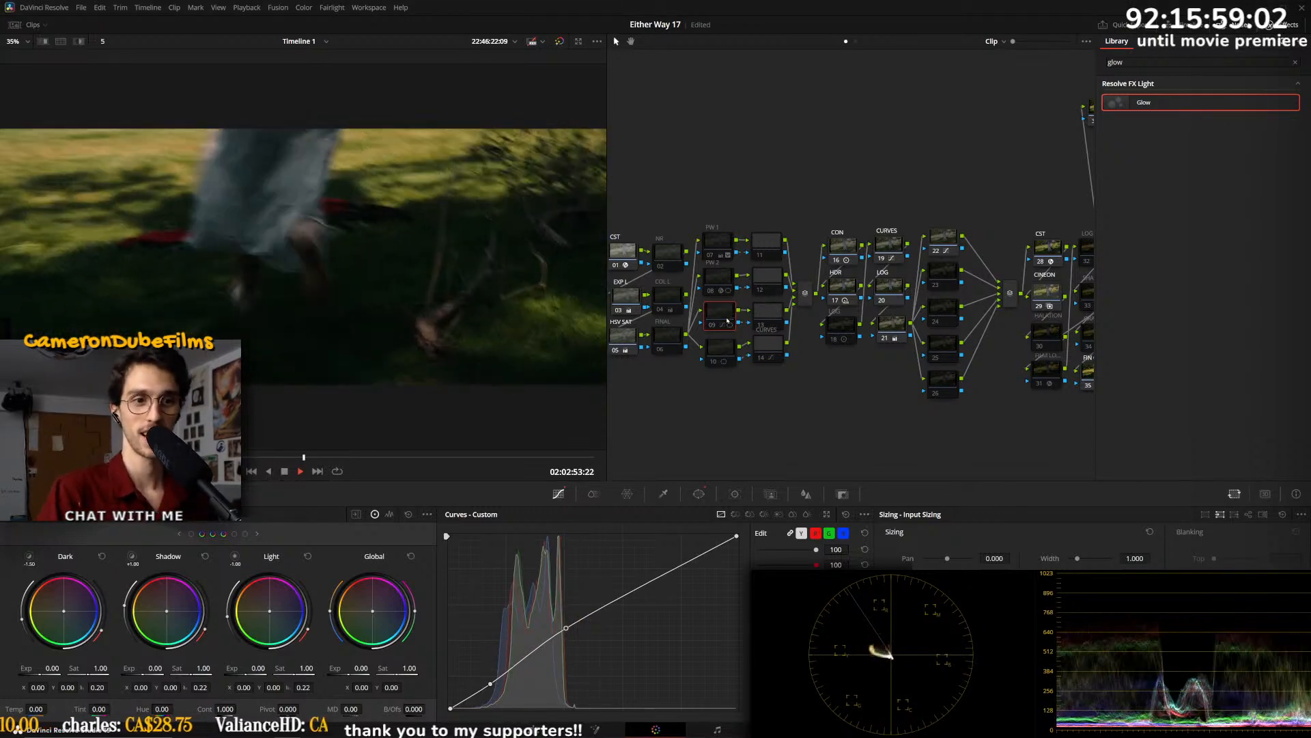
pyautogui.press('Down')
pyautogui.press('=')
pyautogui.press('Up')
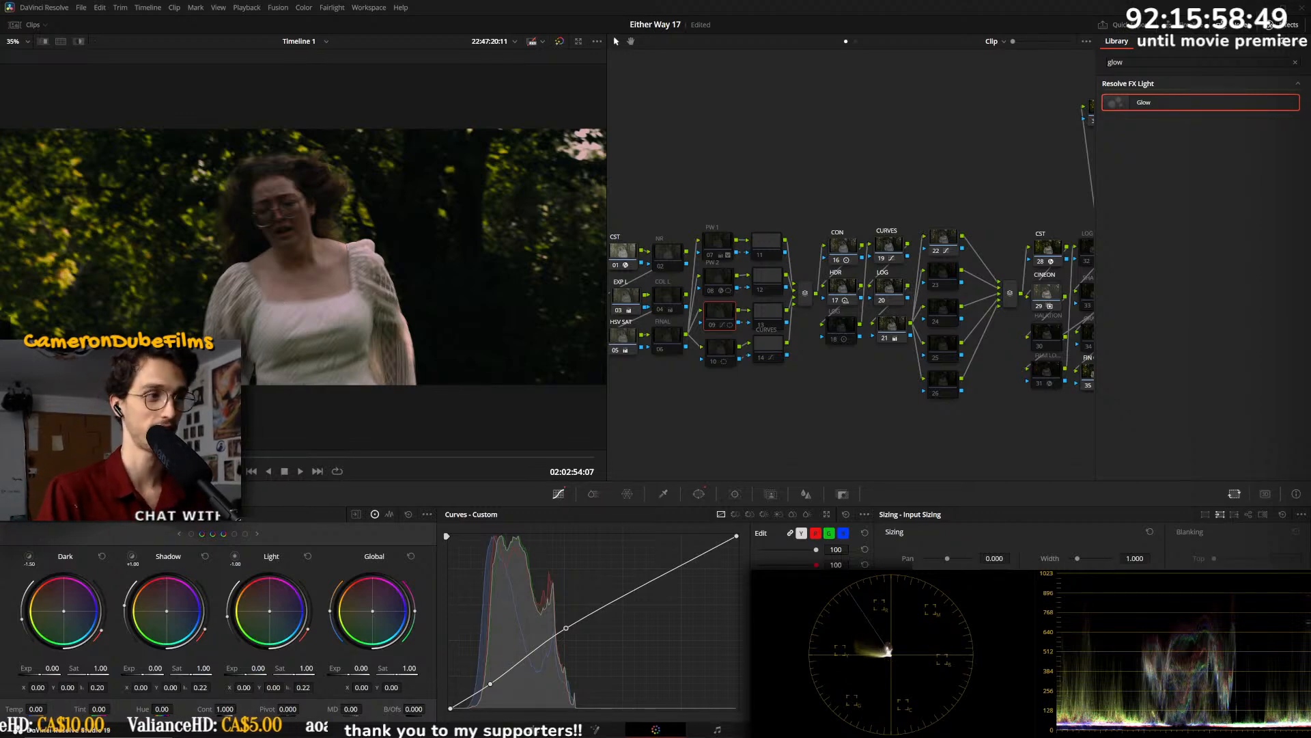
pyautogui.moveTo(323, 457); pyautogui.dragTo(291, 458)
pyautogui.press('space')
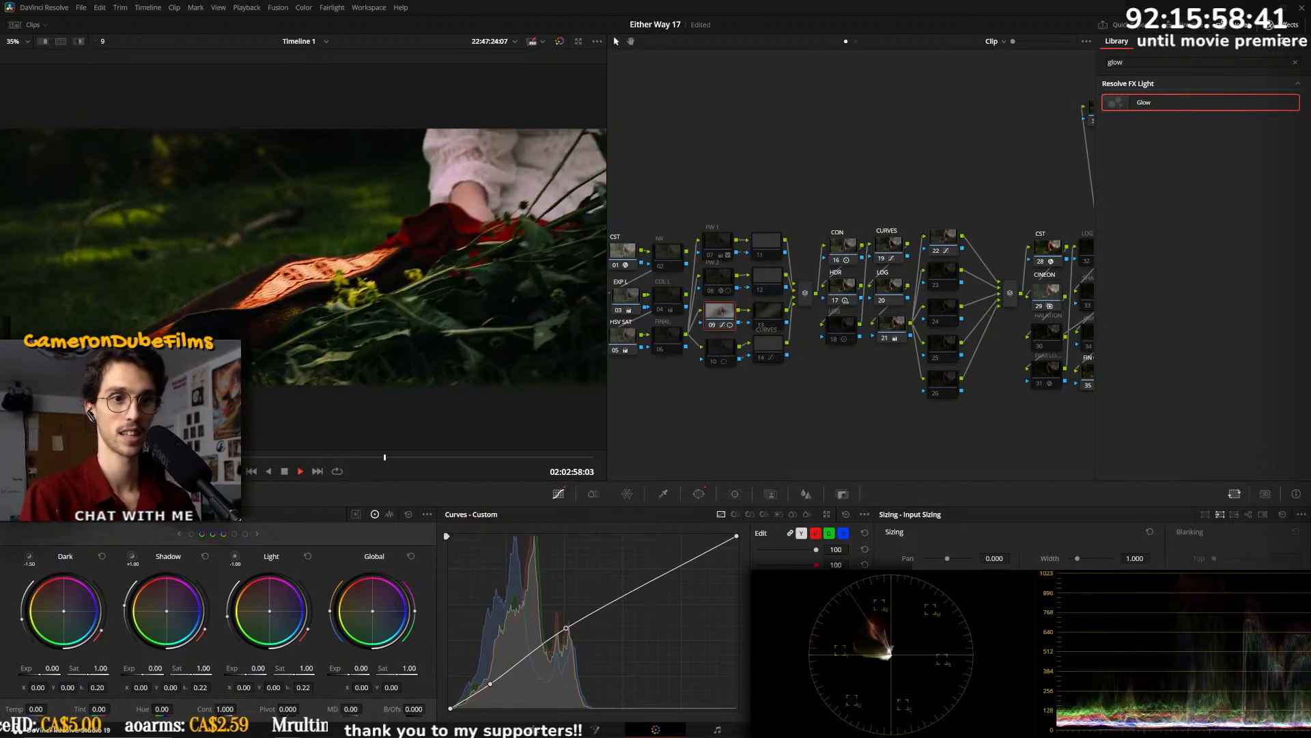
# - Compare the red cloth shot with node 09 off and on, and check it against the neighbouring shots
pyautogui.press('space')
pyautogui.hotkey('ctrl', 'd')
pyautogui.hotkey('ctrl', 'd')
pyautogui.press('space')
pyautogui.press('Up')
pyautogui.press('Up')
pyautogui.press('Down')
pyautogui.press('Down')
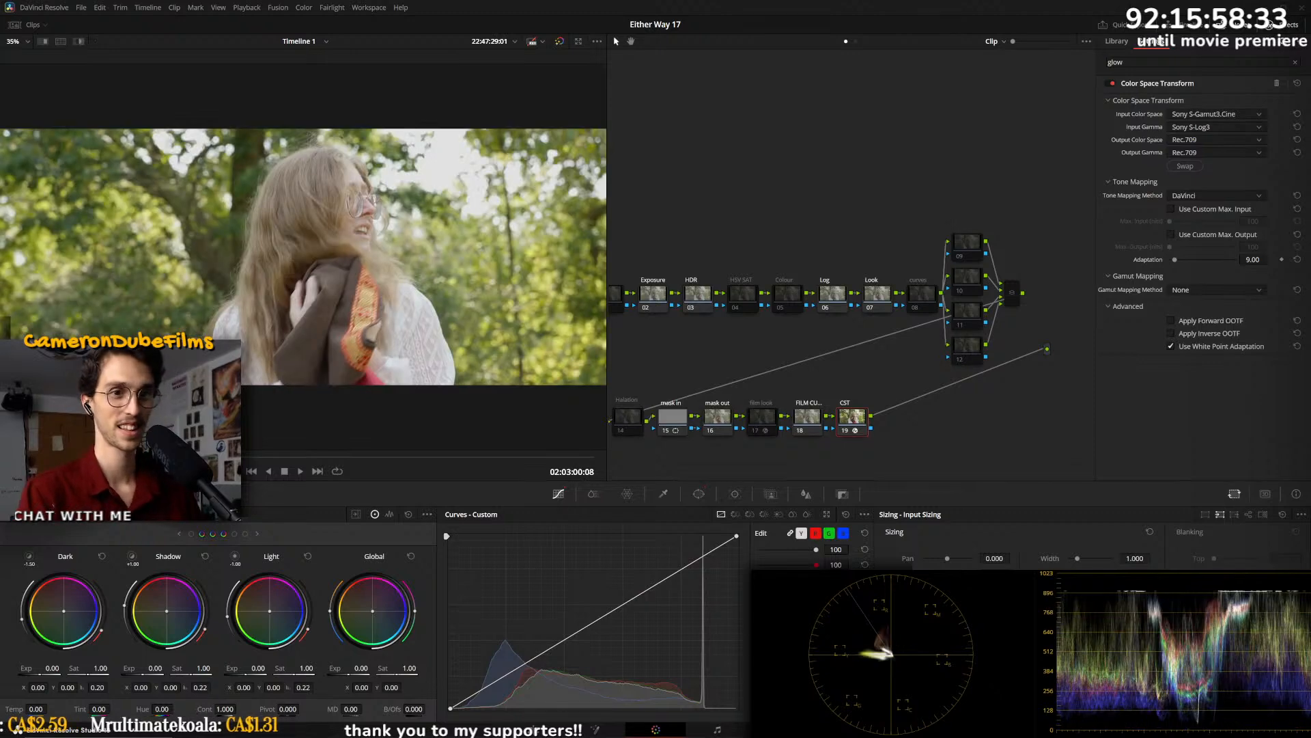
# - Carry the forest grade over to the shot of the woman clutching the bundled cloth, and replay the preceding shots
pyautogui.hotkey('ctrl', 'v')
pyautogui.press('space')
pyautogui.press('space')
pyautogui.press('Up')
pyautogui.press('Up')
pyautogui.press('Up')
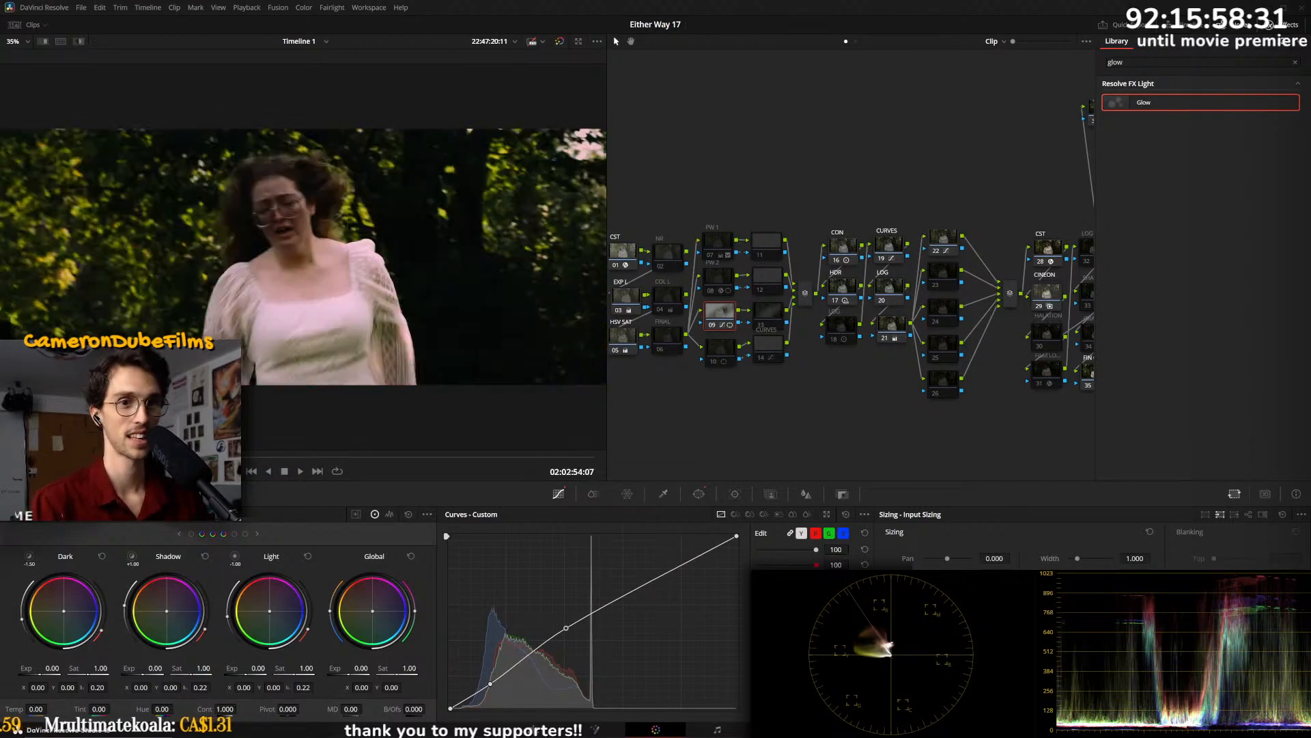
pyautogui.press('space')
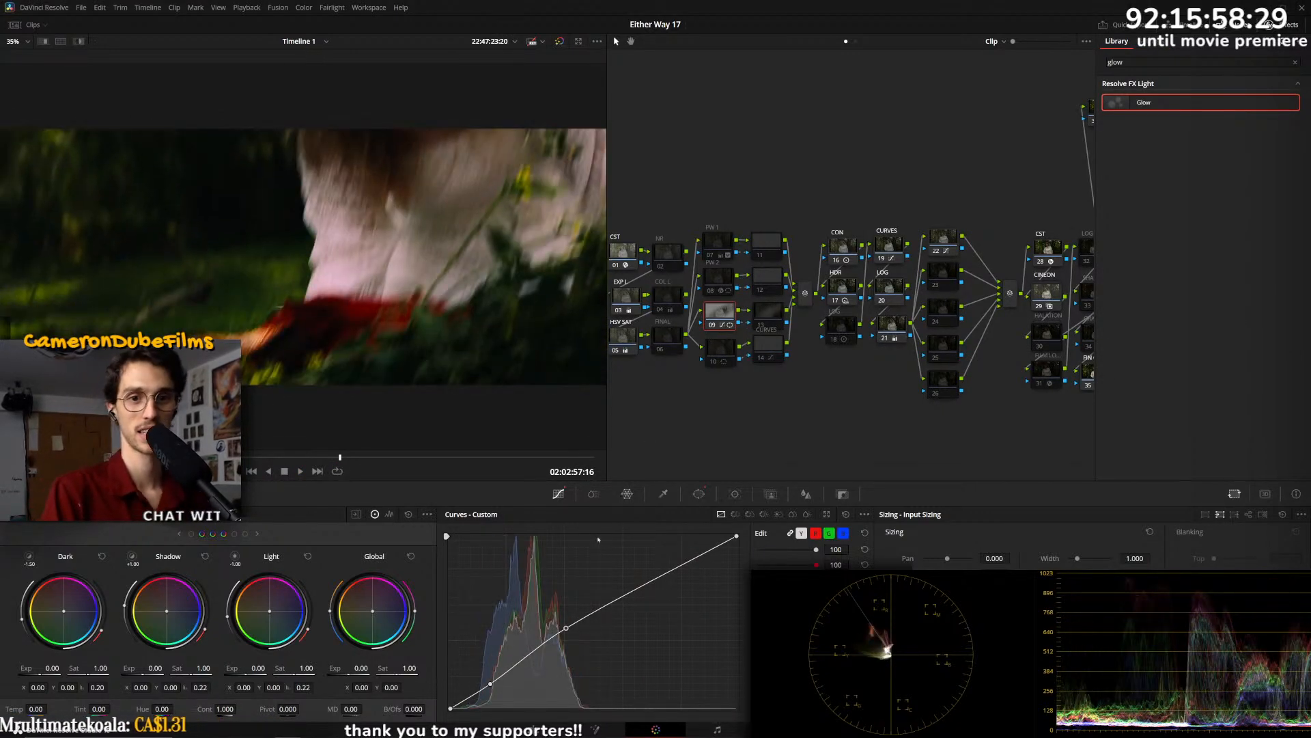
# - Lower node 09's key output gain on the red cloth shot, toggle the node to compare, and play on through the scene
pyautogui.click(842, 493)
pyautogui.moveTo(761, 619); pyautogui.dragTo(713, 619)
pyautogui.press('space')
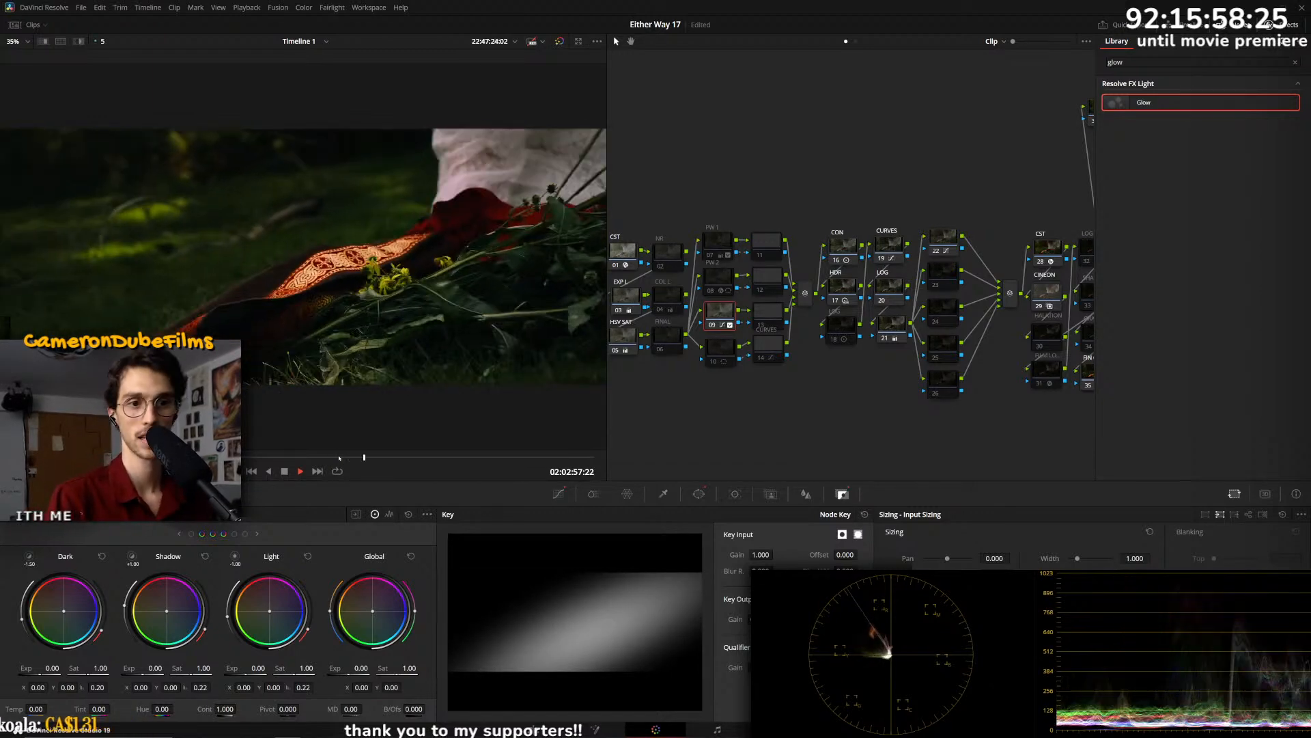
pyautogui.press('space')
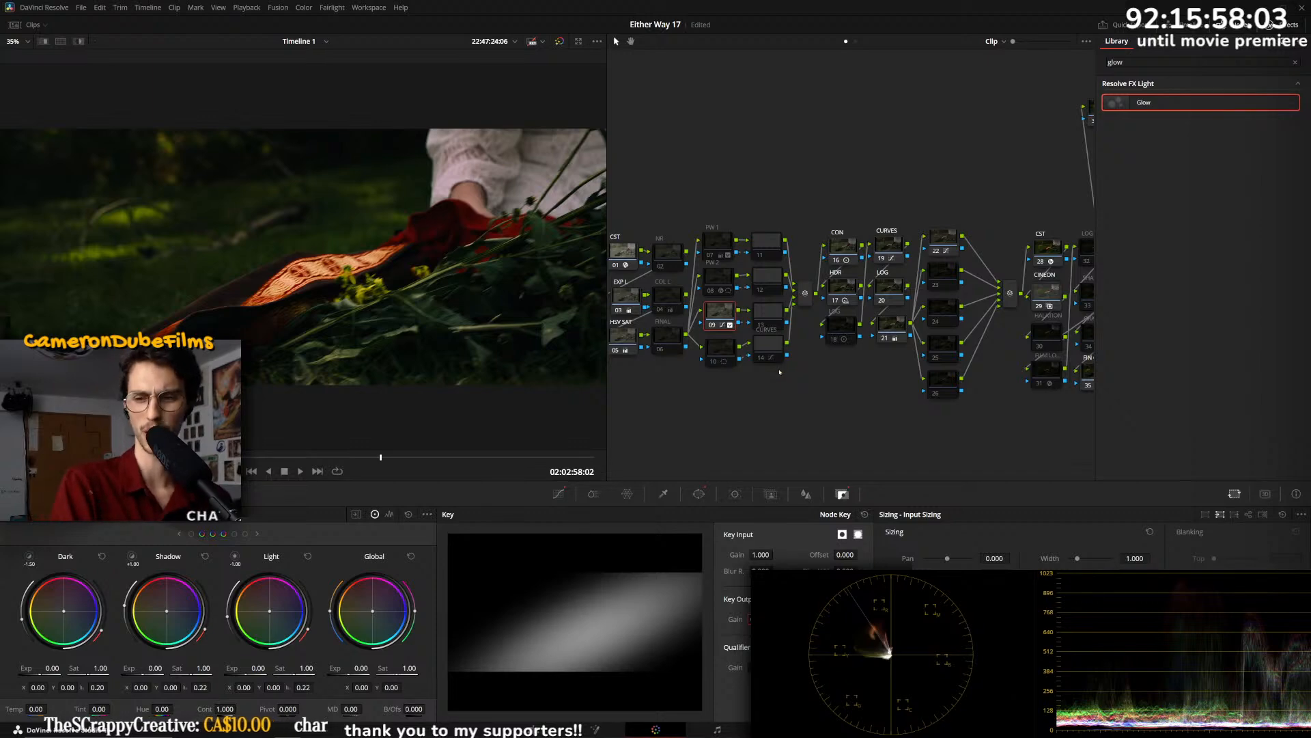
pyautogui.hotkey('ctrl', 'd')
pyautogui.moveTo(381, 458); pyautogui.dragTo(437, 459)
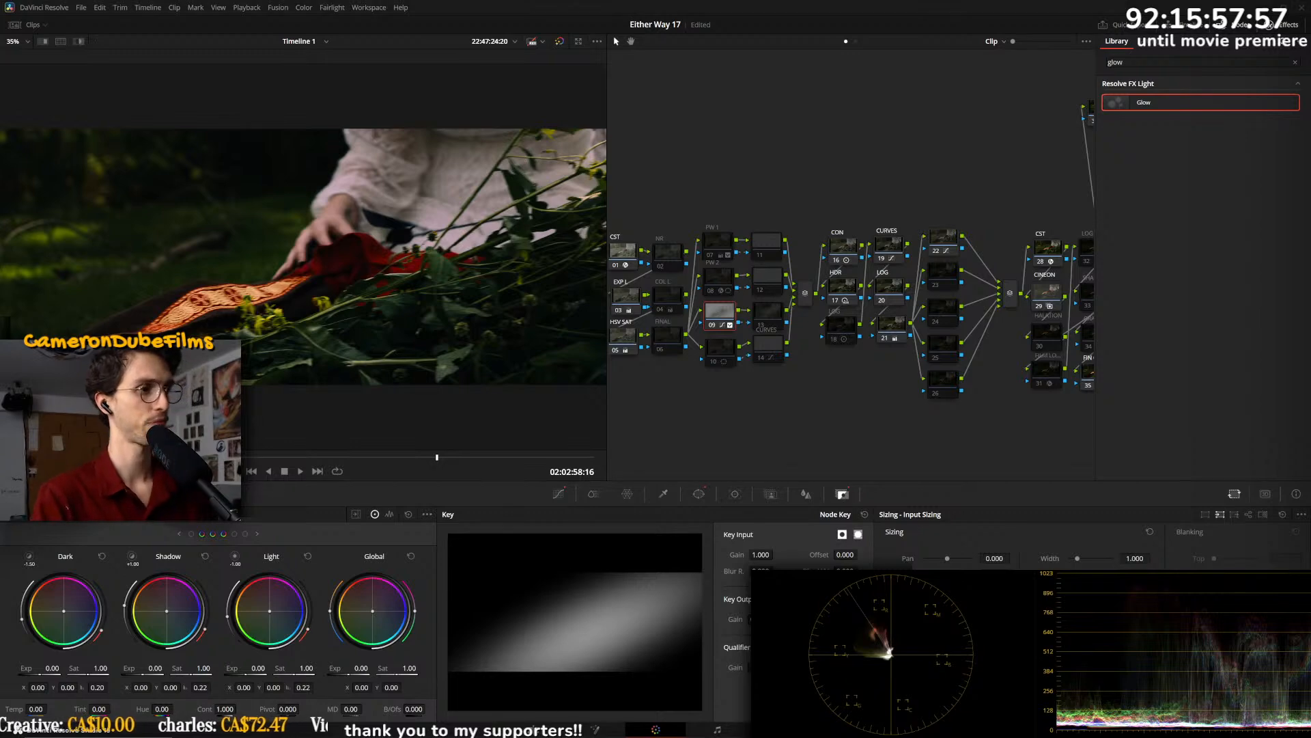
pyautogui.press('space')
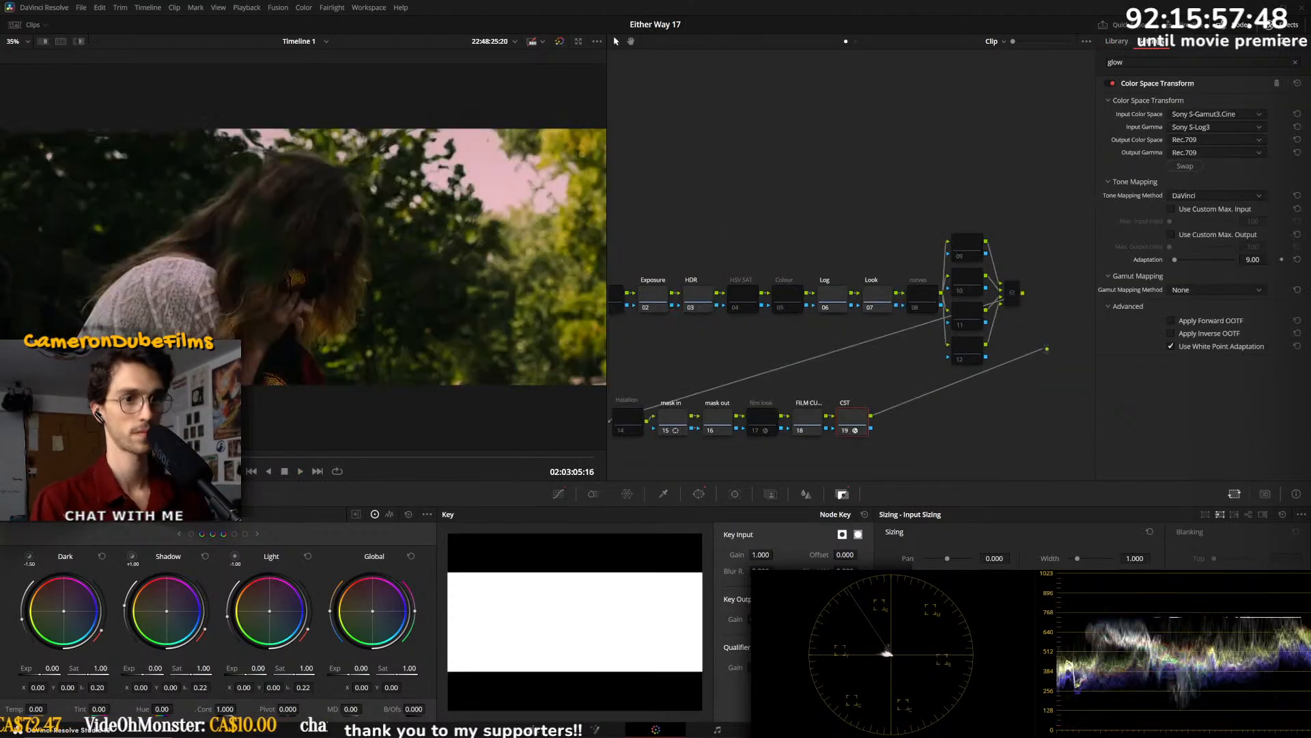
# - Carry the forest grade over to the shot of the woman bowed over the red cloth and the following shot against the trees
pyautogui.press('space')
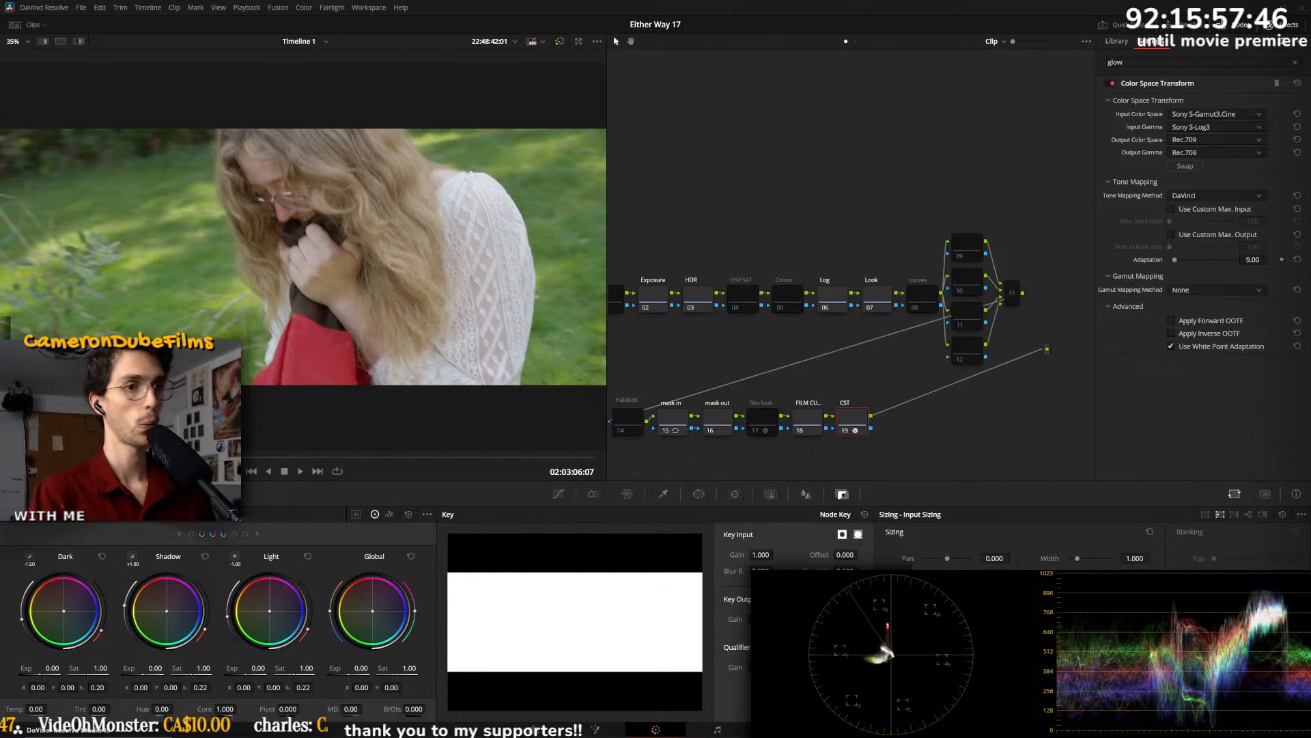
pyautogui.press('Left')
pyautogui.press('Left')
pyautogui.press('Right')
pyautogui.press('Right')
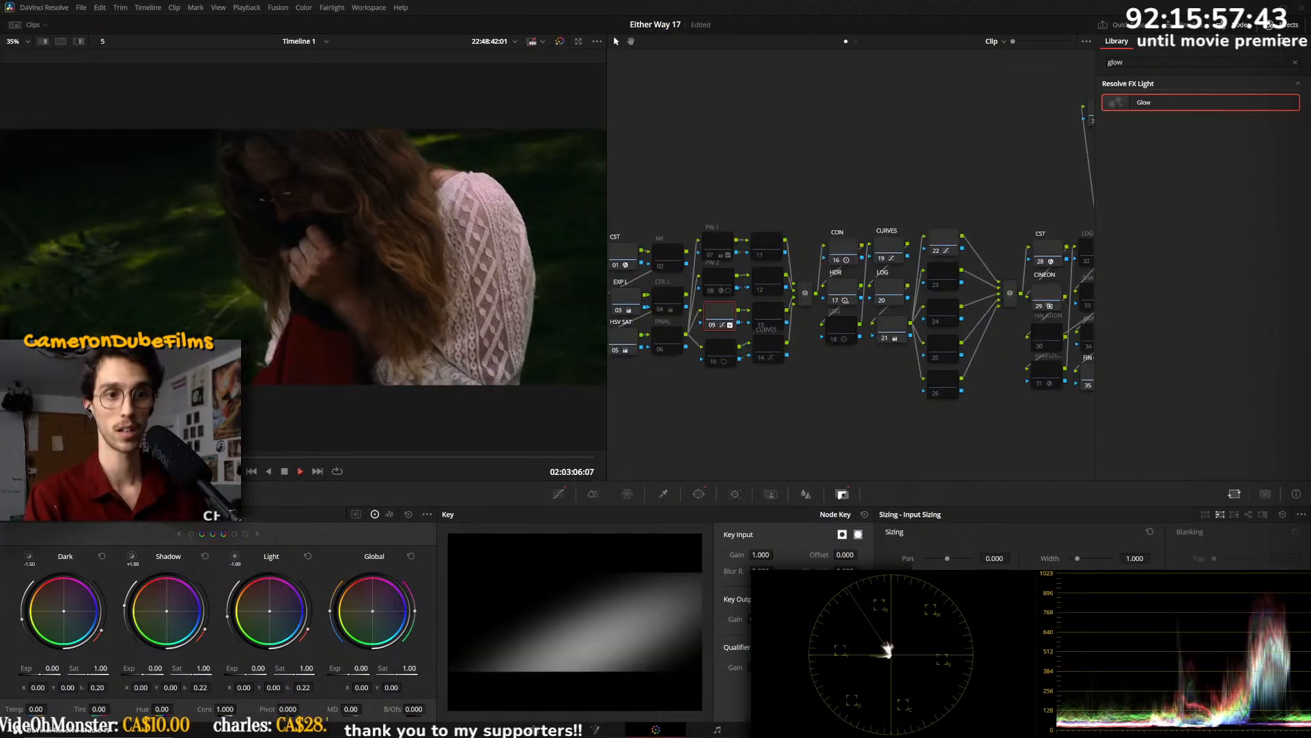
pyautogui.press('Down')
pyautogui.press('Right')
pyautogui.press('Right')
pyautogui.press('Right')
pyautogui.press('Right')
pyautogui.press('Right')
pyautogui.press('Right')
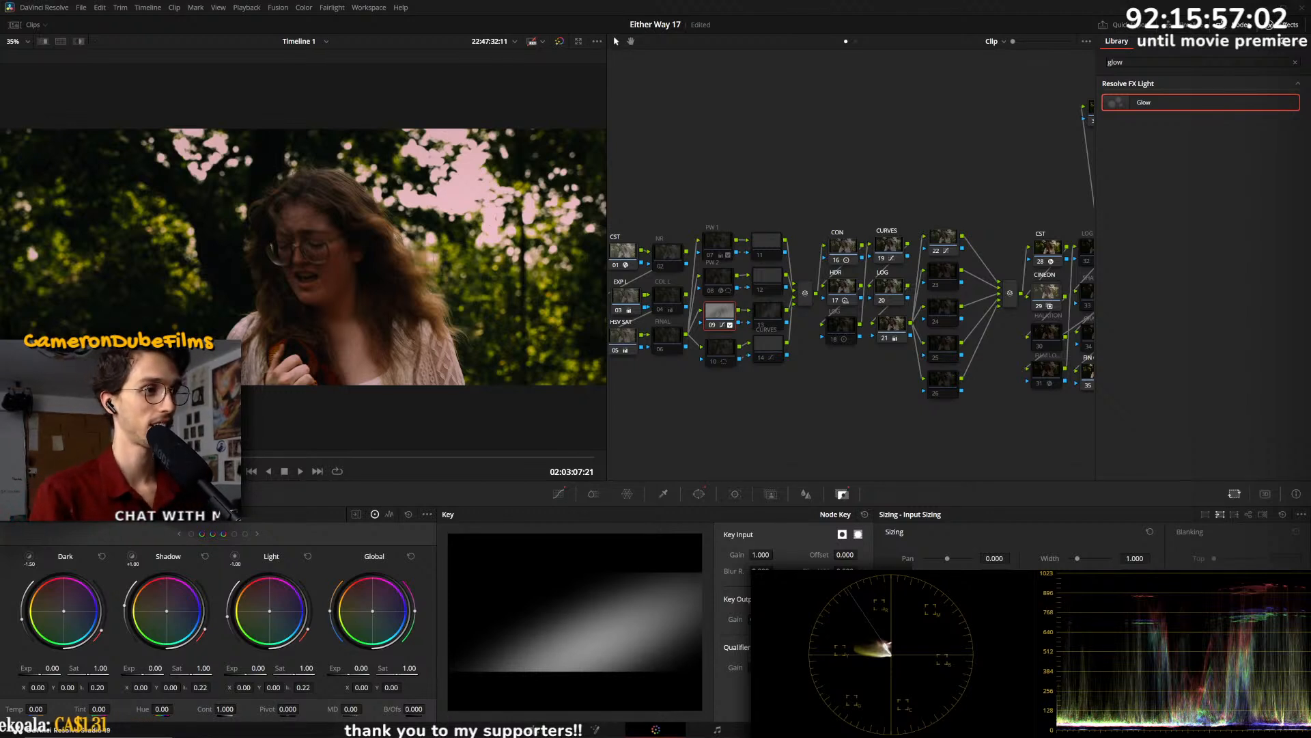
# - Find the earlier candlelit interior grade and apply it to the shot opening on black and the shot of the woman in the T-shirt
pyautogui.press('Down')
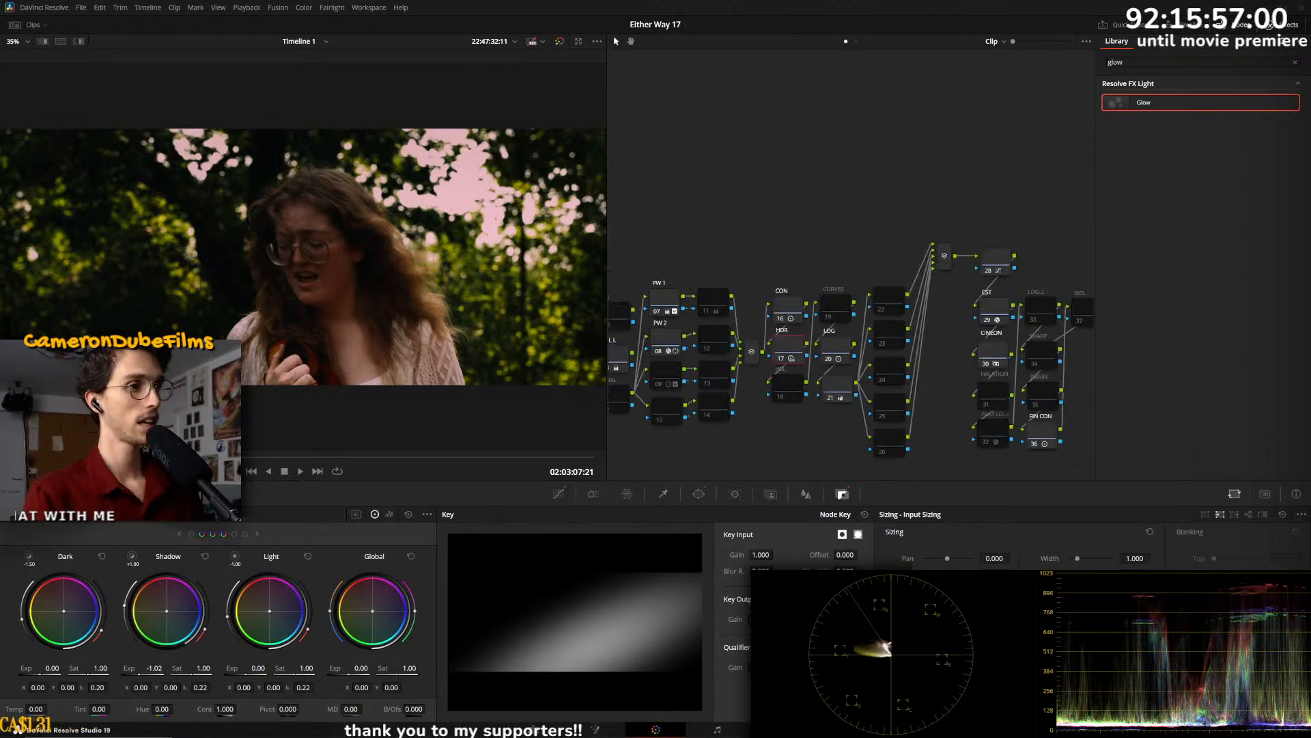
pyautogui.press('Up')
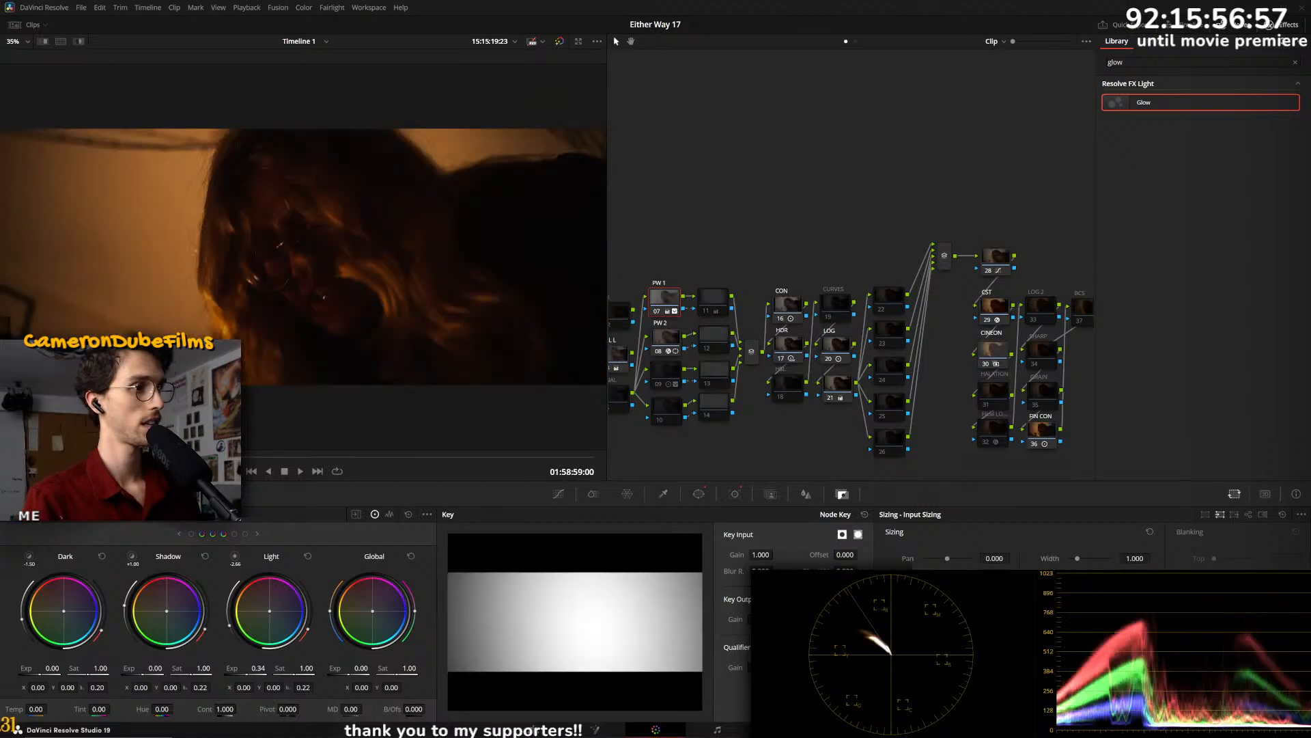
pyautogui.press('Up')
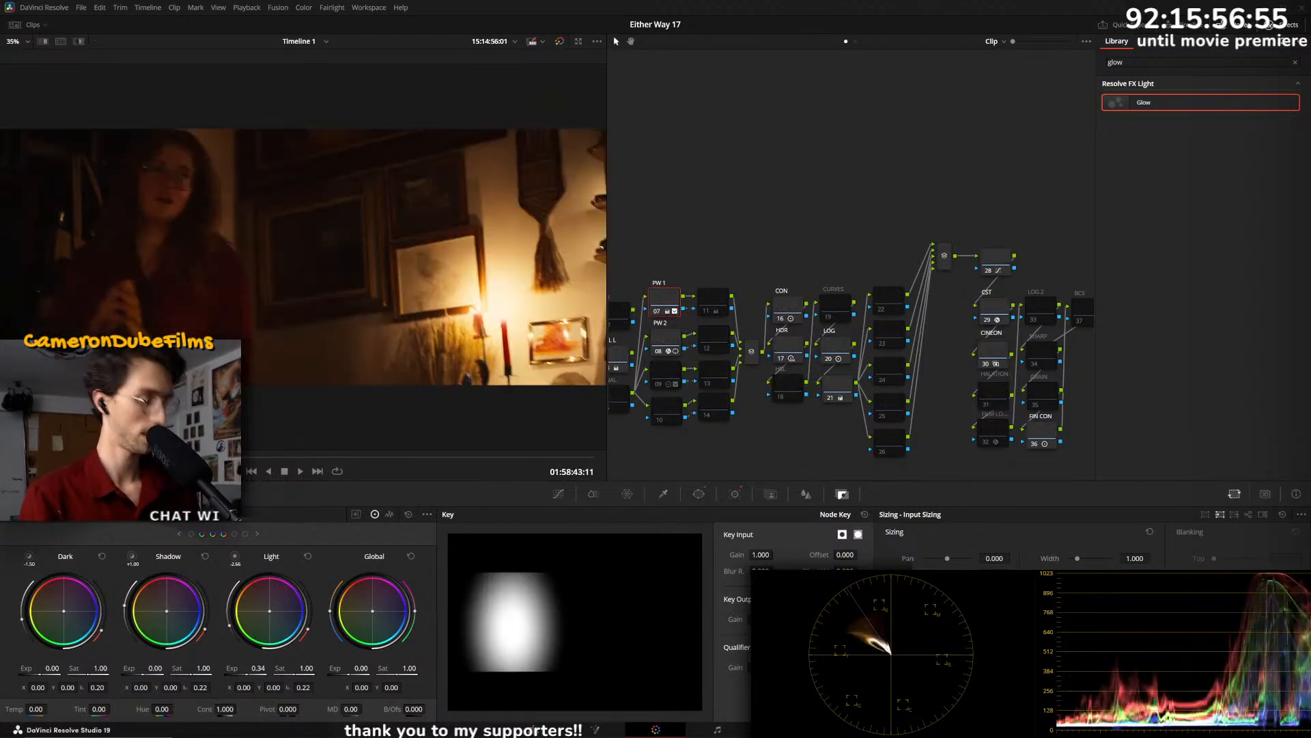
pyautogui.press('Up')
pyautogui.press('Up')
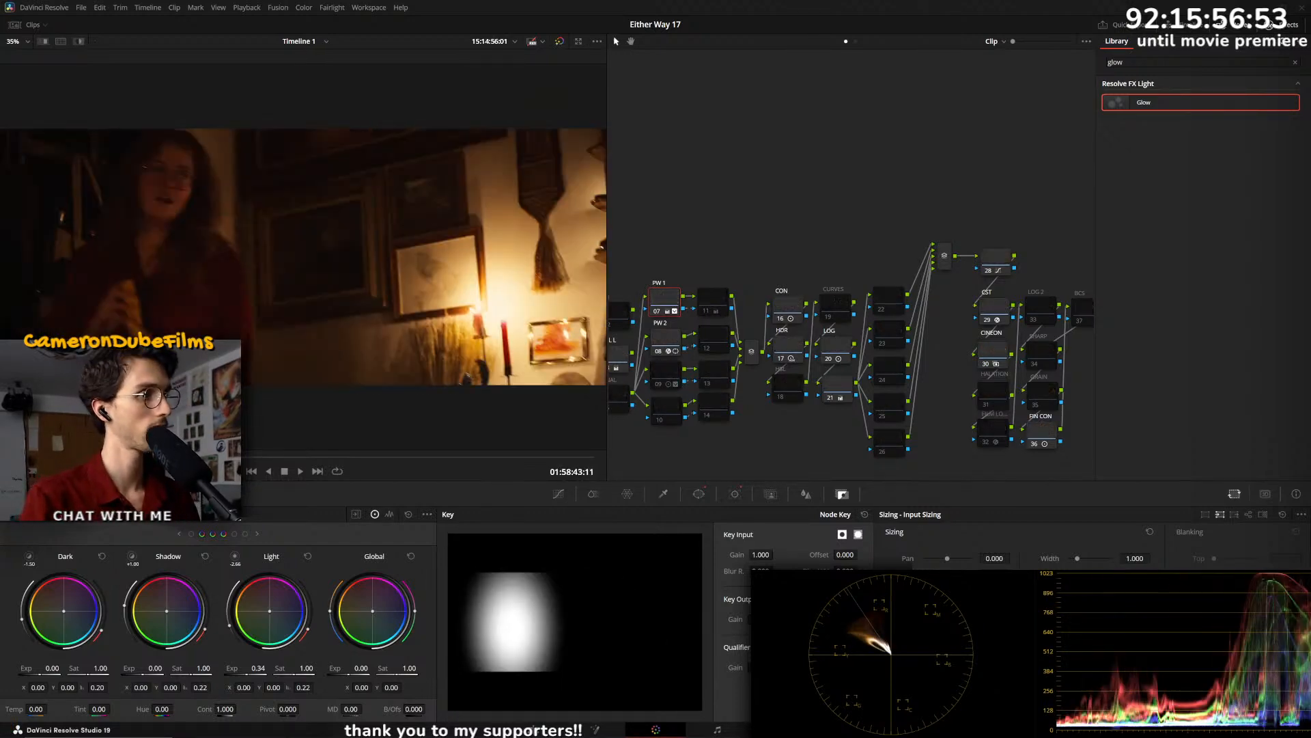
pyautogui.press('Down')
pyautogui.press('Down')
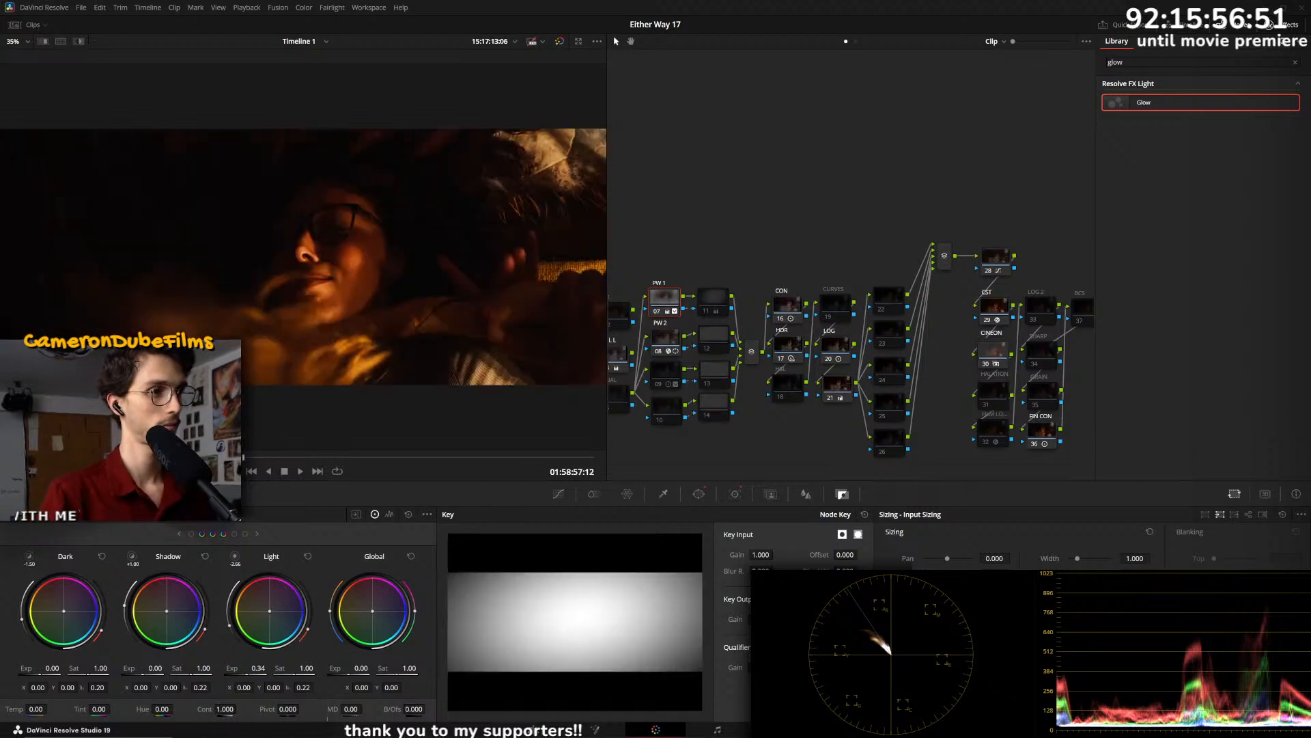
pyautogui.press('Down')
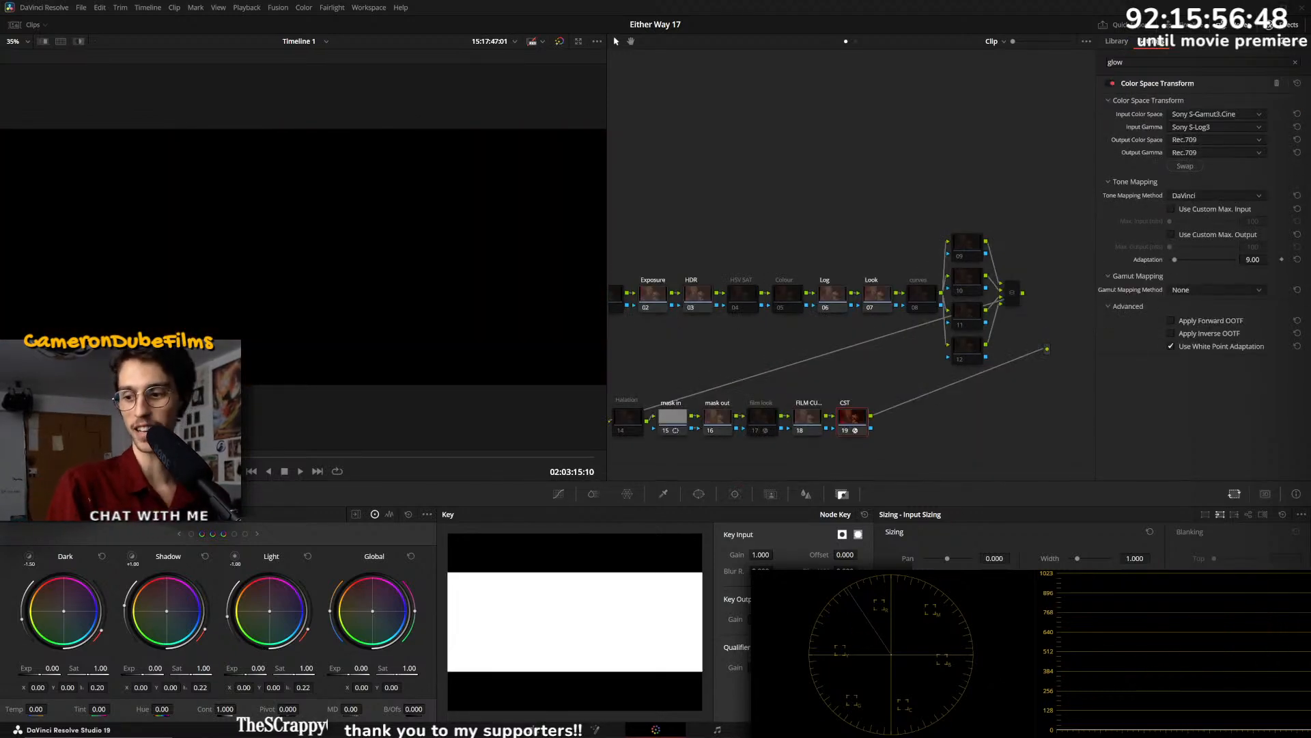
pyautogui.hotkey('ctrl', 'v')
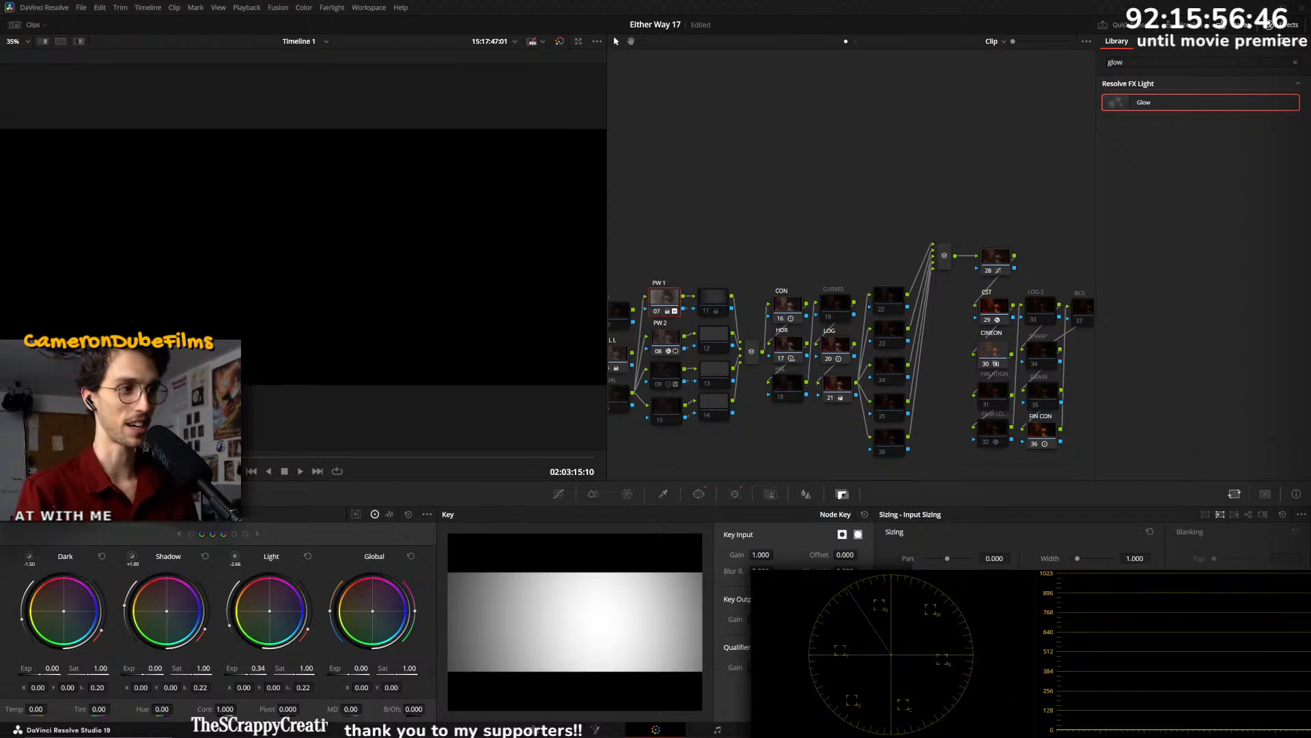
pyautogui.press('Down')
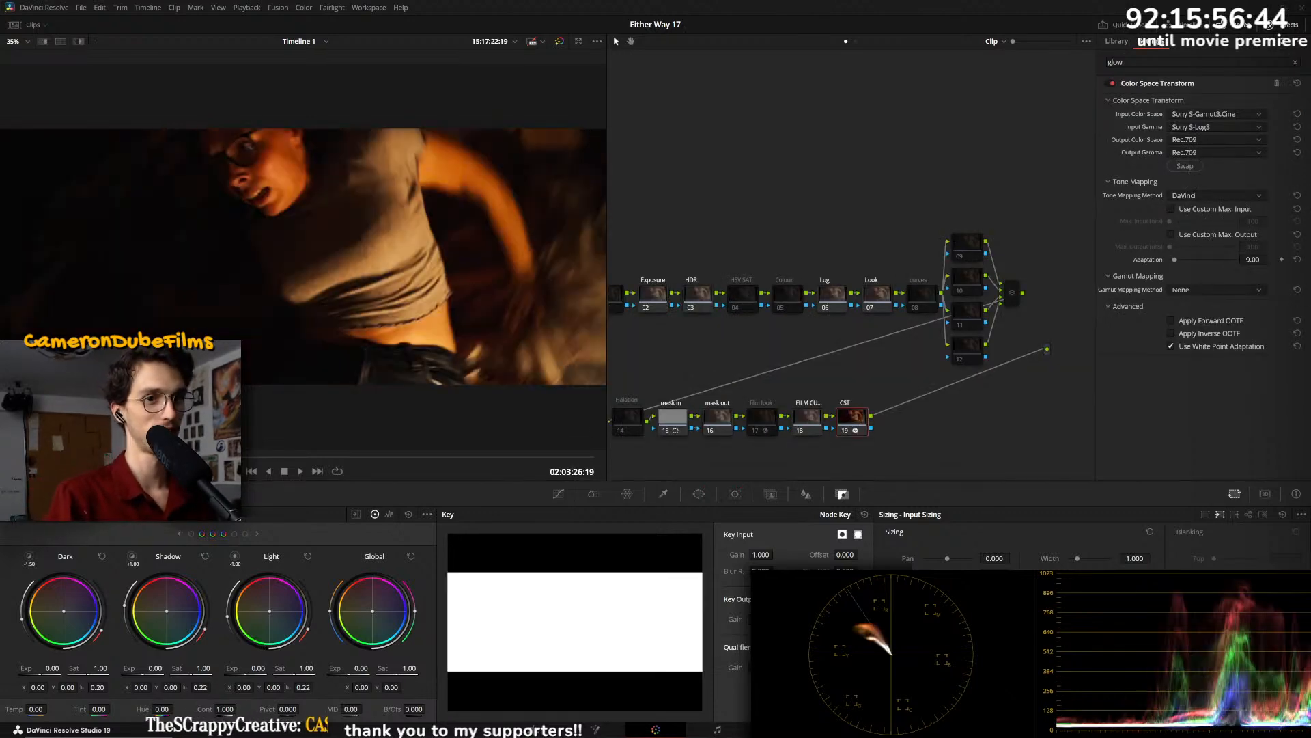
pyautogui.hotkey('ctrl', 'v')
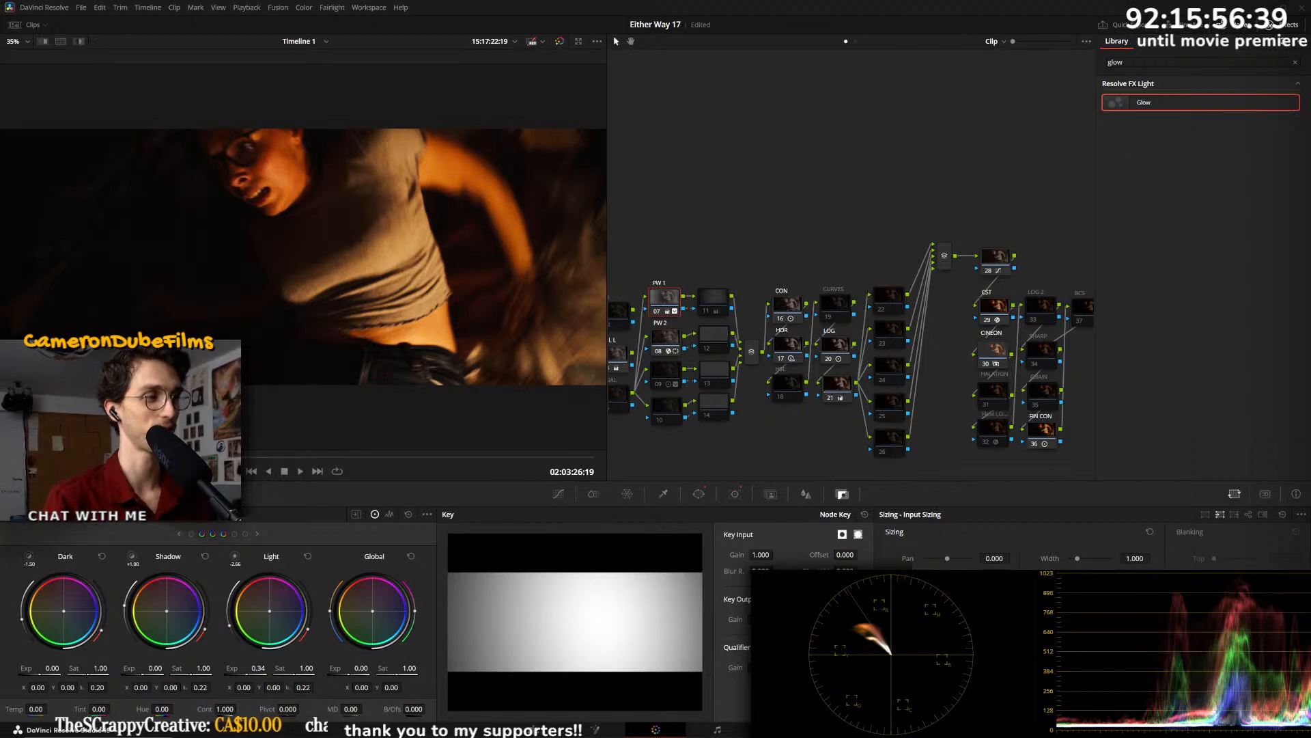
# - Carry the candlelit grade over to the glasses close-up and the shot of the woman in the picture-lined room, then review the shots up to the dark doorway
pyautogui.press('Up')
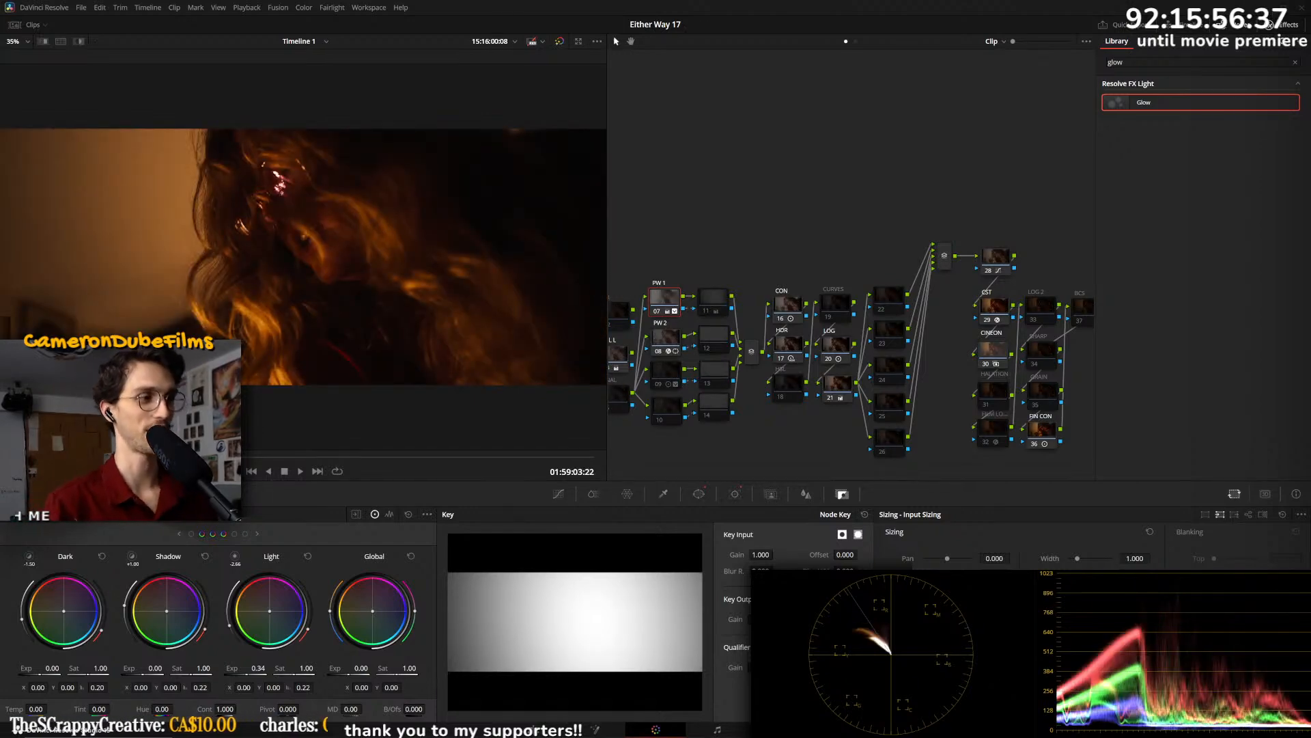
pyautogui.press('Down')
pyautogui.press('=')
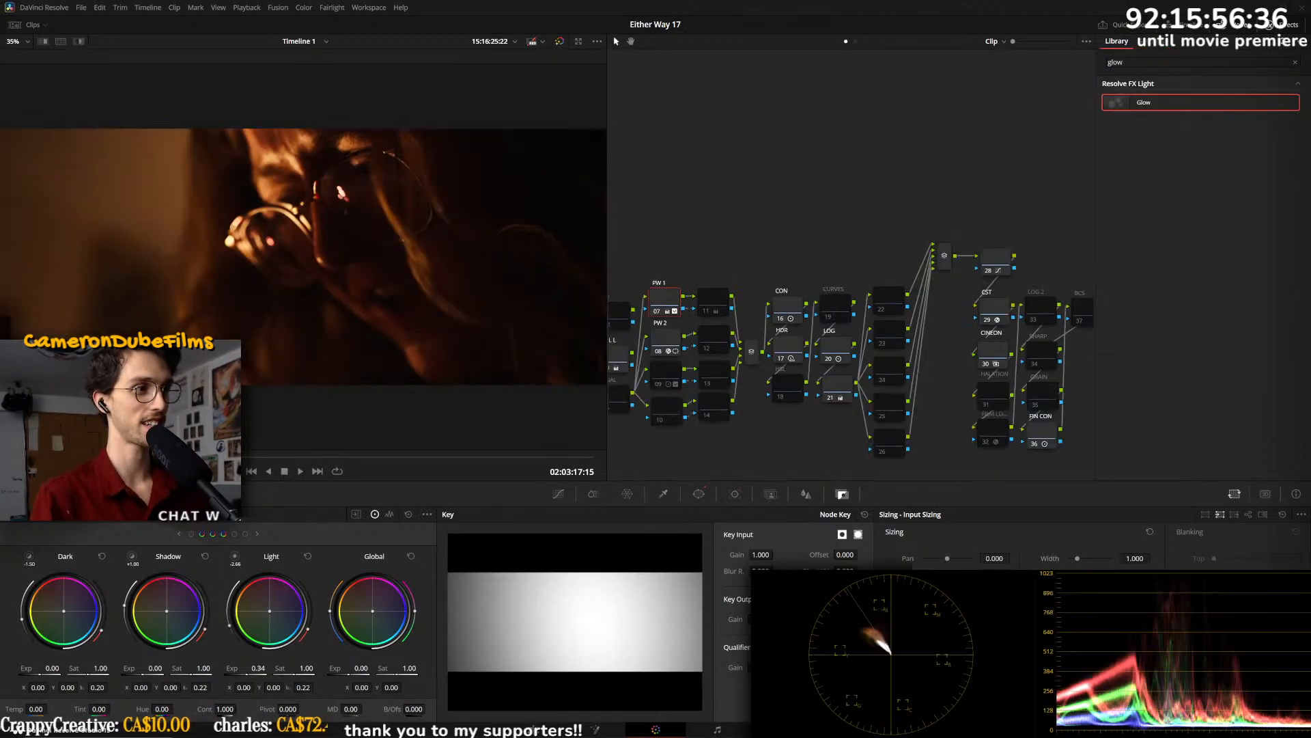
pyautogui.press('Down')
pyautogui.press('=')
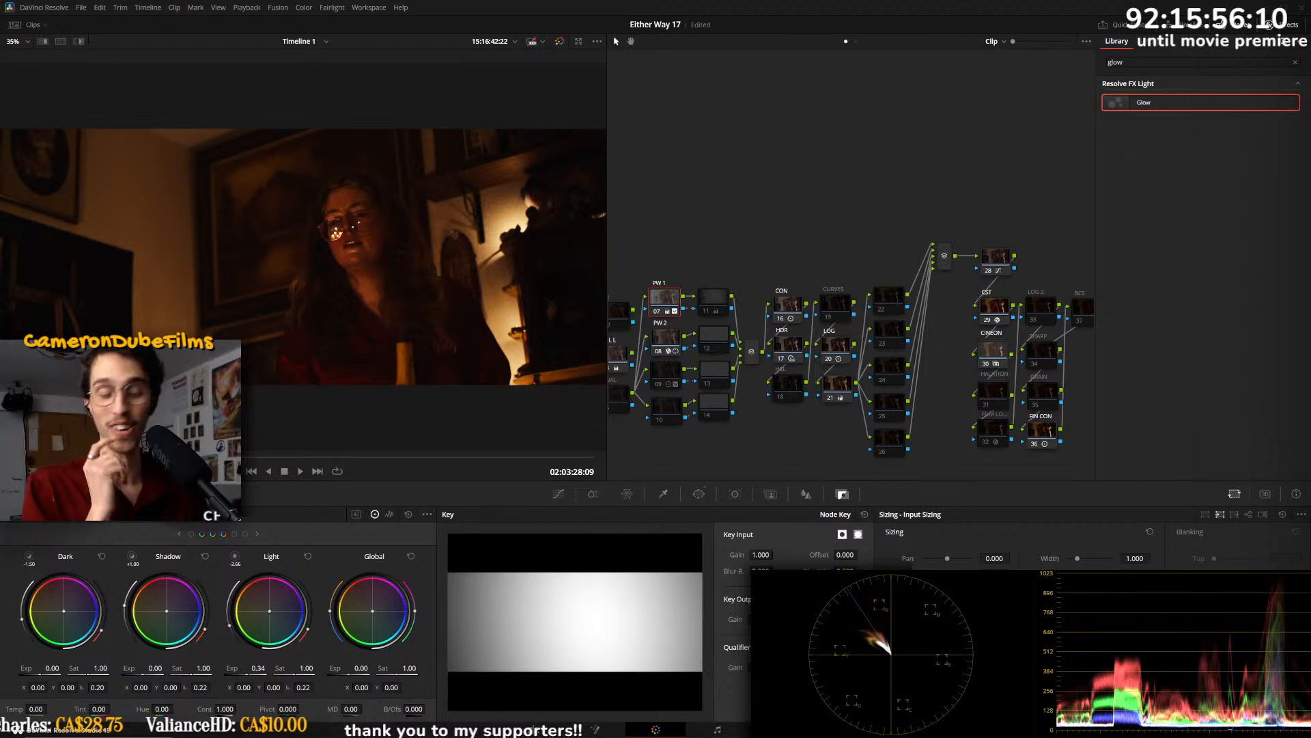
pyautogui.press('Up')
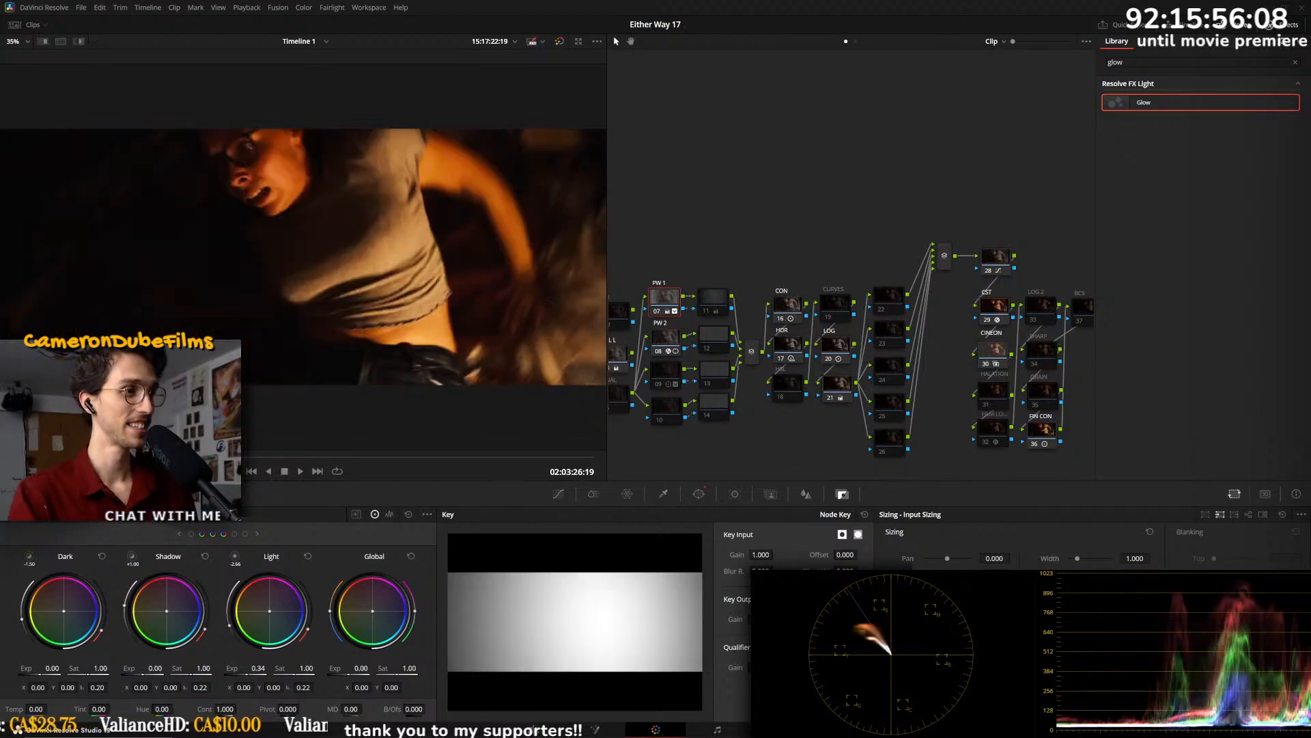
pyautogui.press('Up')
pyautogui.press('Down')
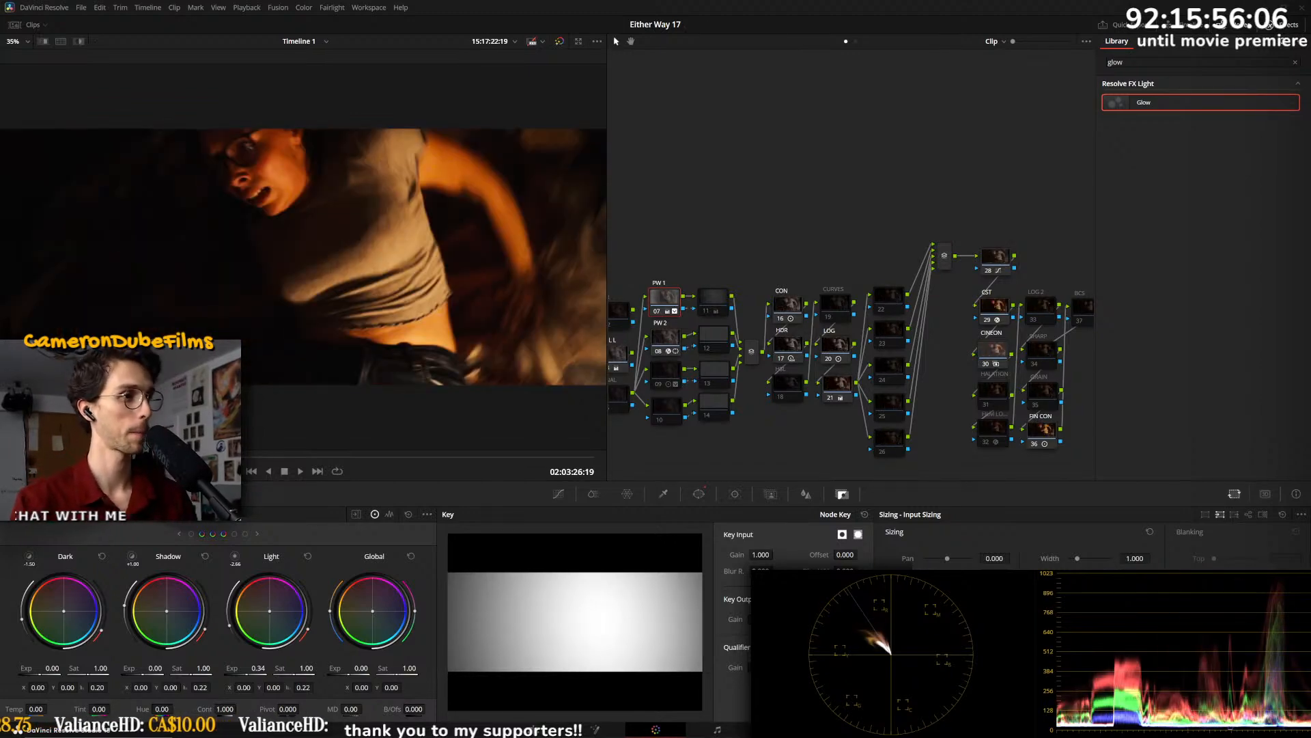
pyautogui.press('Down')
pyautogui.press('Down')
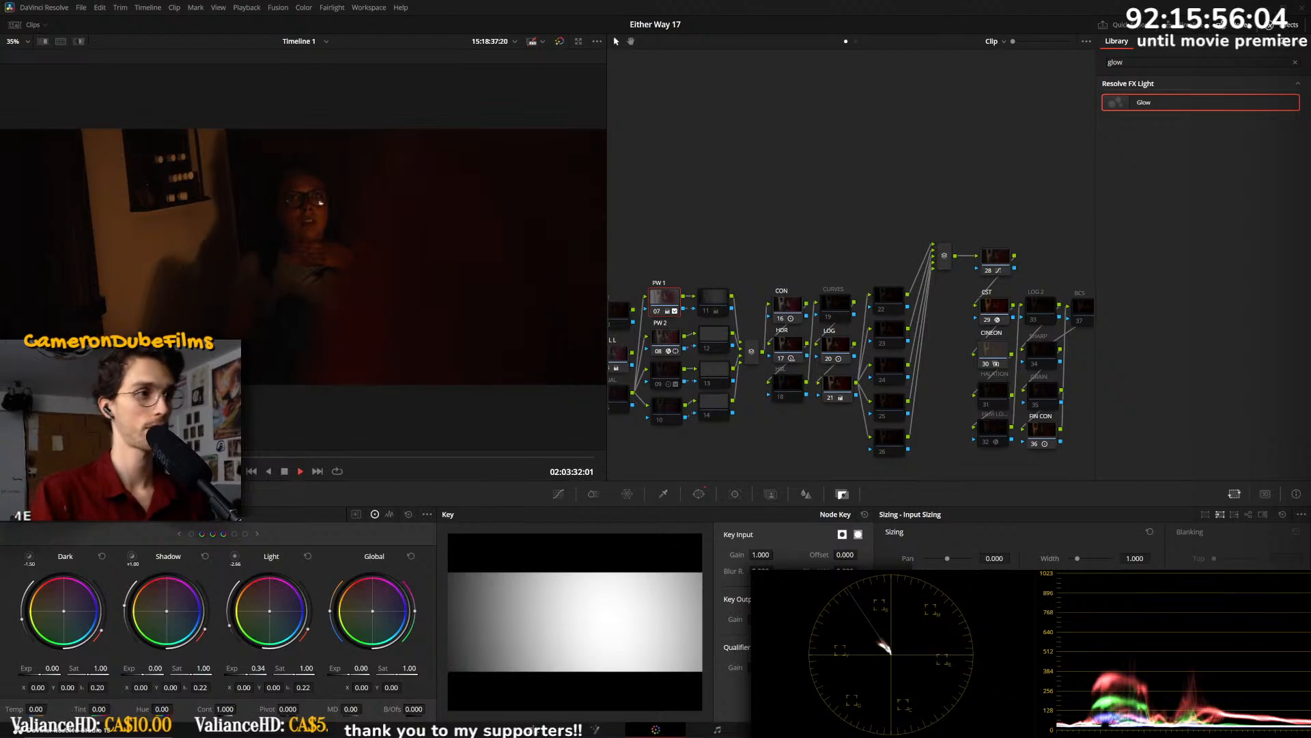
# - Review the neighbouring dark interior shots, scrub through the low-angle ceiling shot and continue to the shot beside the red curtain
pyautogui.press('Down')
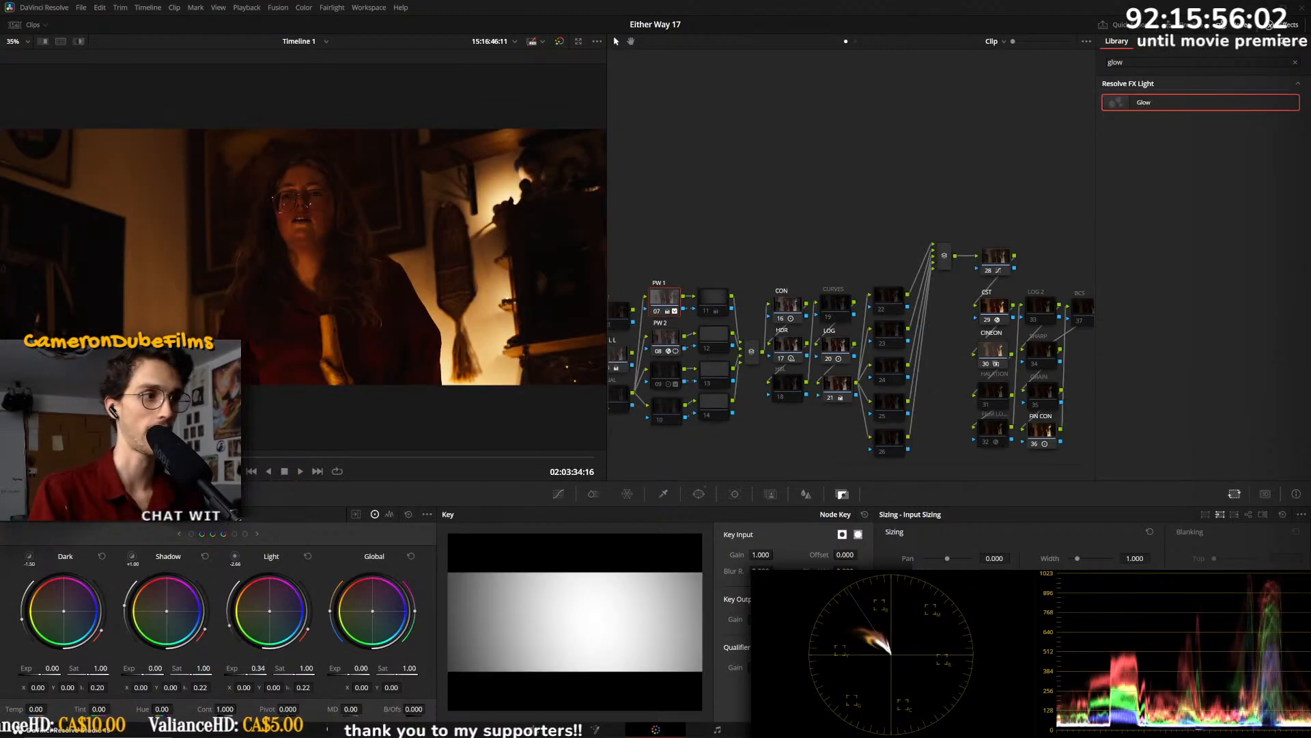
pyautogui.press('Up')
pyautogui.press('Up')
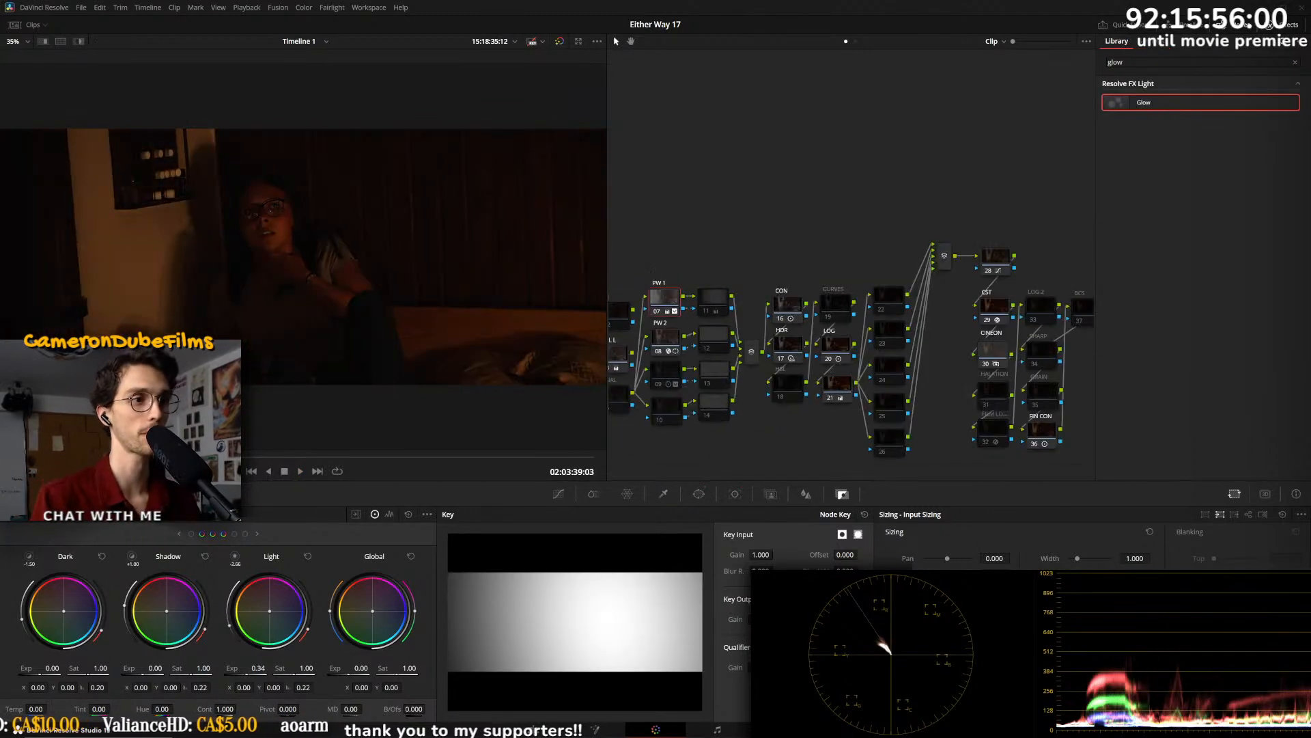
pyautogui.press('Down')
pyautogui.press('Down')
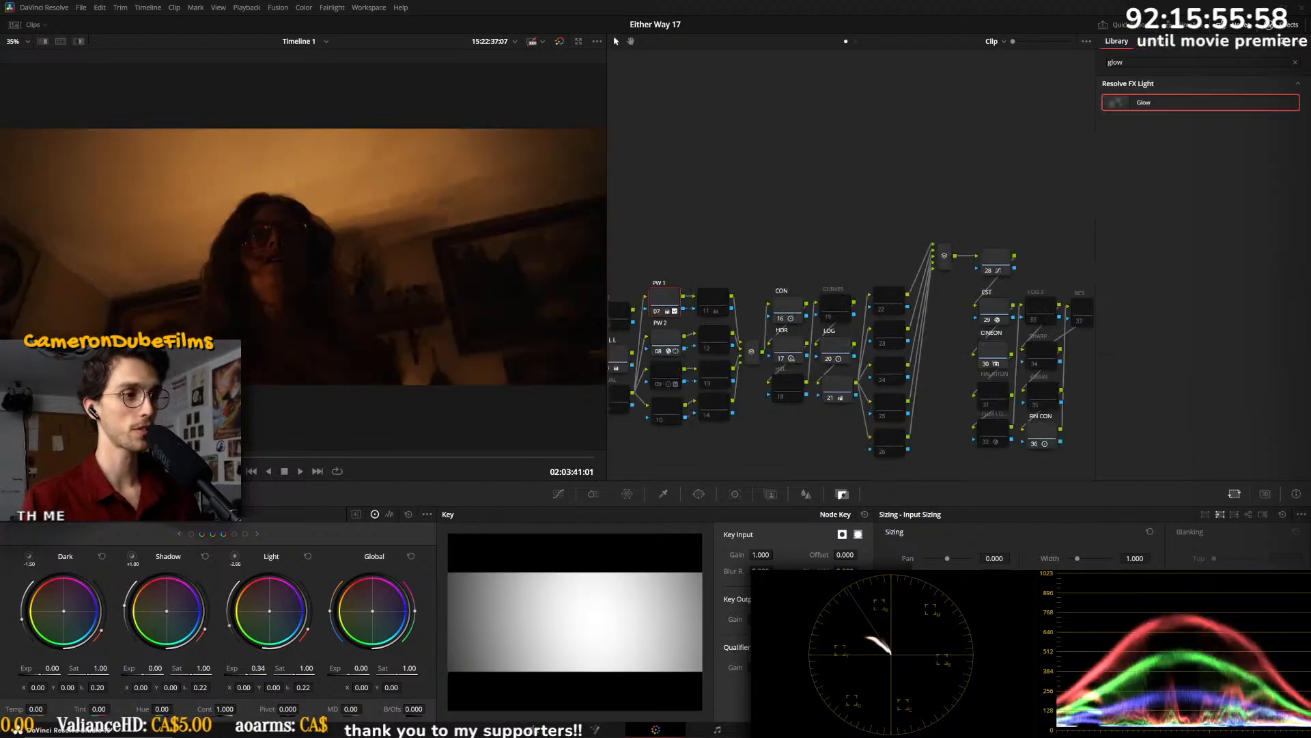
pyautogui.moveTo(236, 458); pyautogui.dragTo(147, 464)
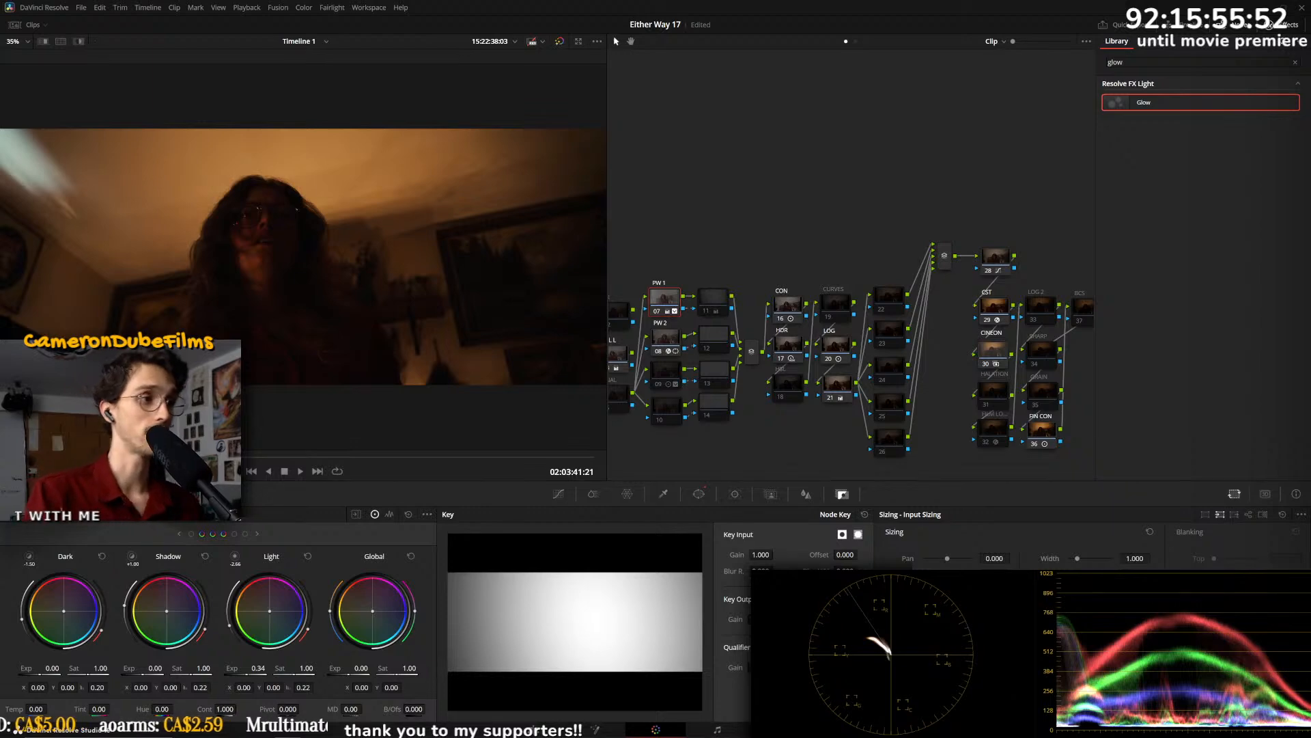
pyautogui.press('Down')
pyautogui.press('Down')
pyautogui.press('Down')
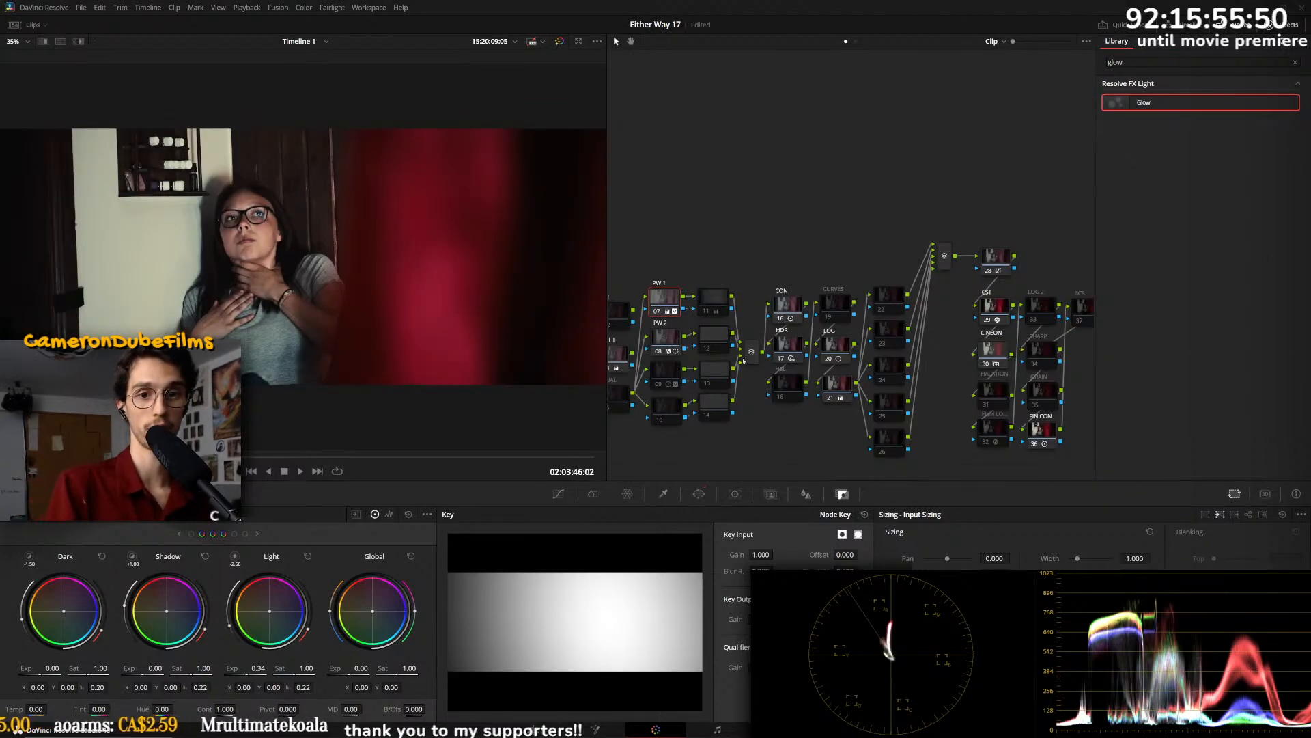
# - Turn off the PW 1 node on the red curtain shot, select PW 2 and play the shot
pyautogui.moveTo(710, 408); pyautogui.dragTo(764, 423)
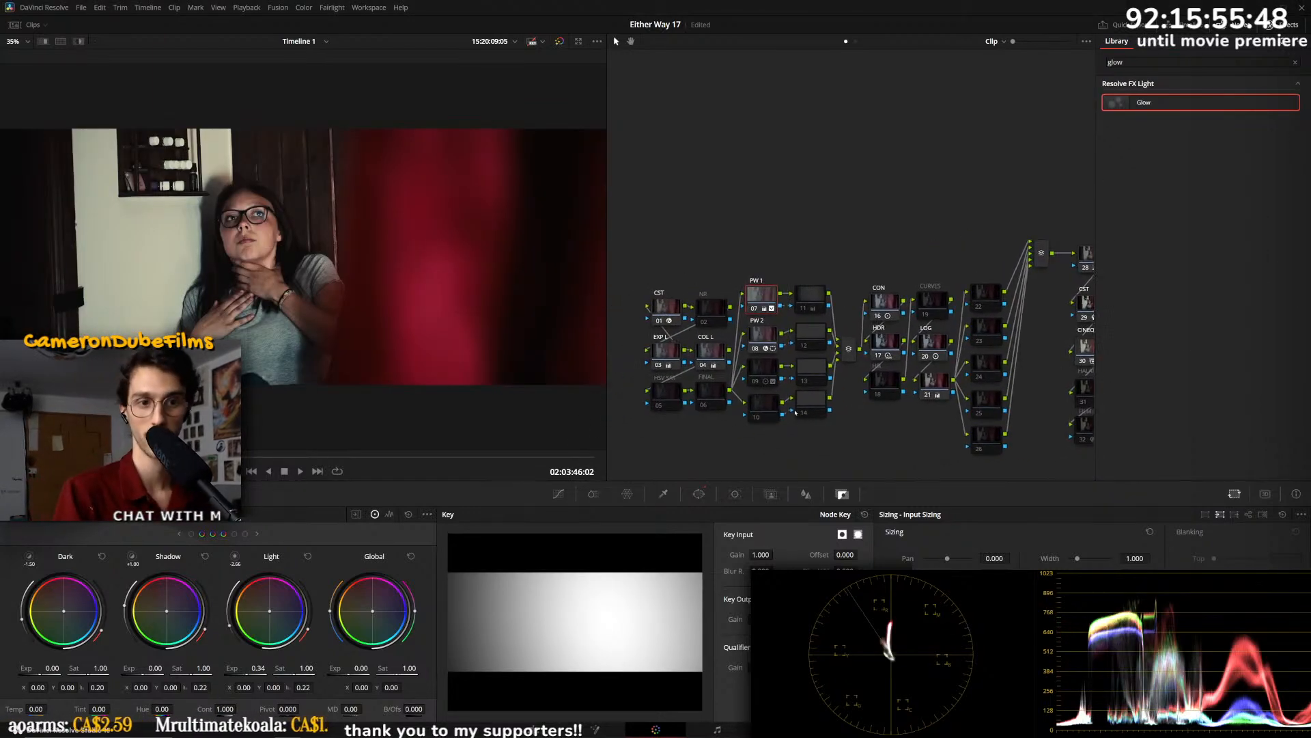
pyautogui.click(763, 335)
pyautogui.press('space')
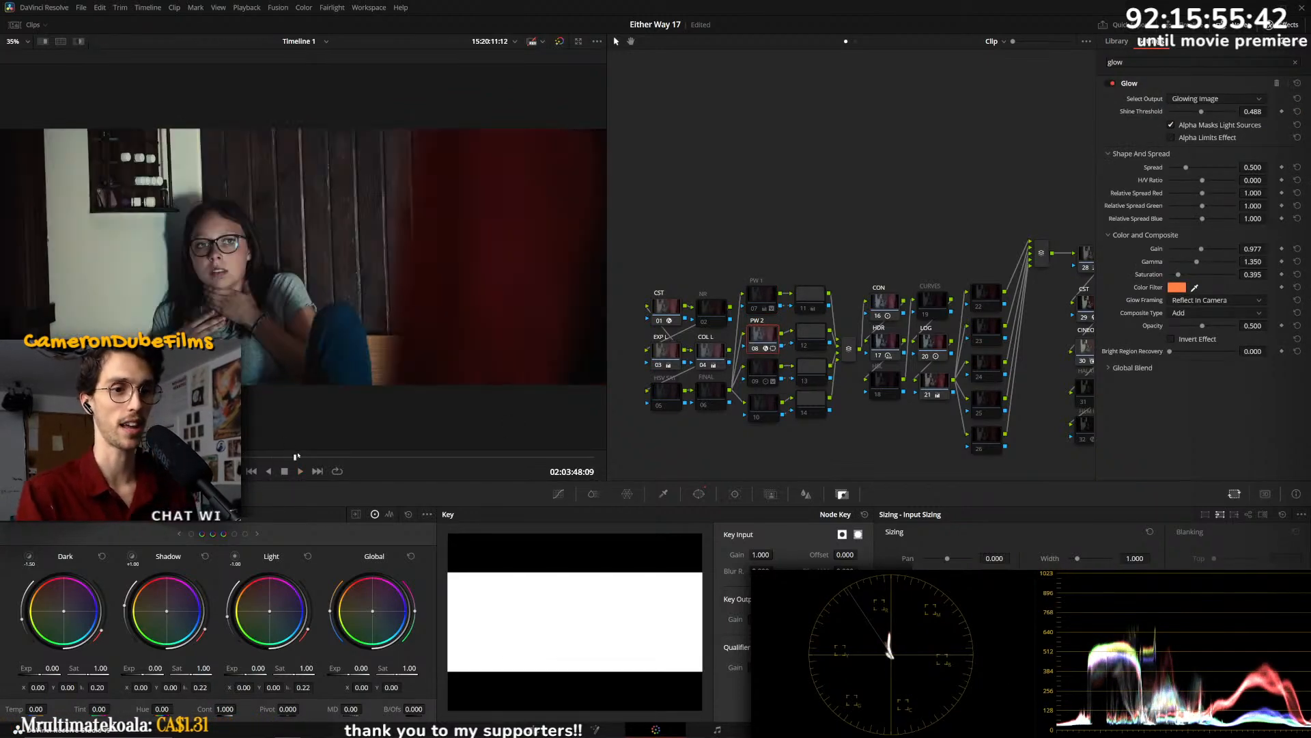
# - Darken the red curtain shot by lowering the EXP L node's gain to 0.47, then play the shot to check it
pyautogui.click(656, 346)
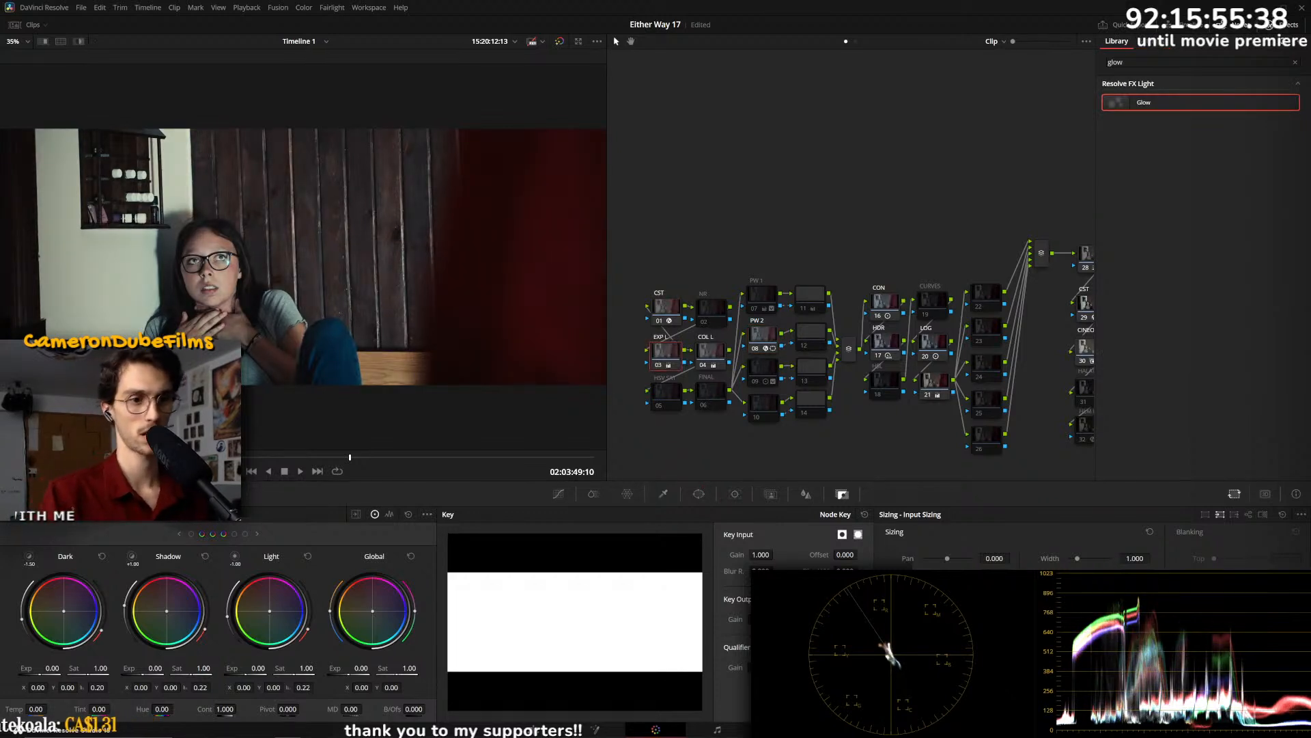
pyautogui.click(85, 494)
pyautogui.moveTo(270, 687); pyautogui.dragTo(245, 687)
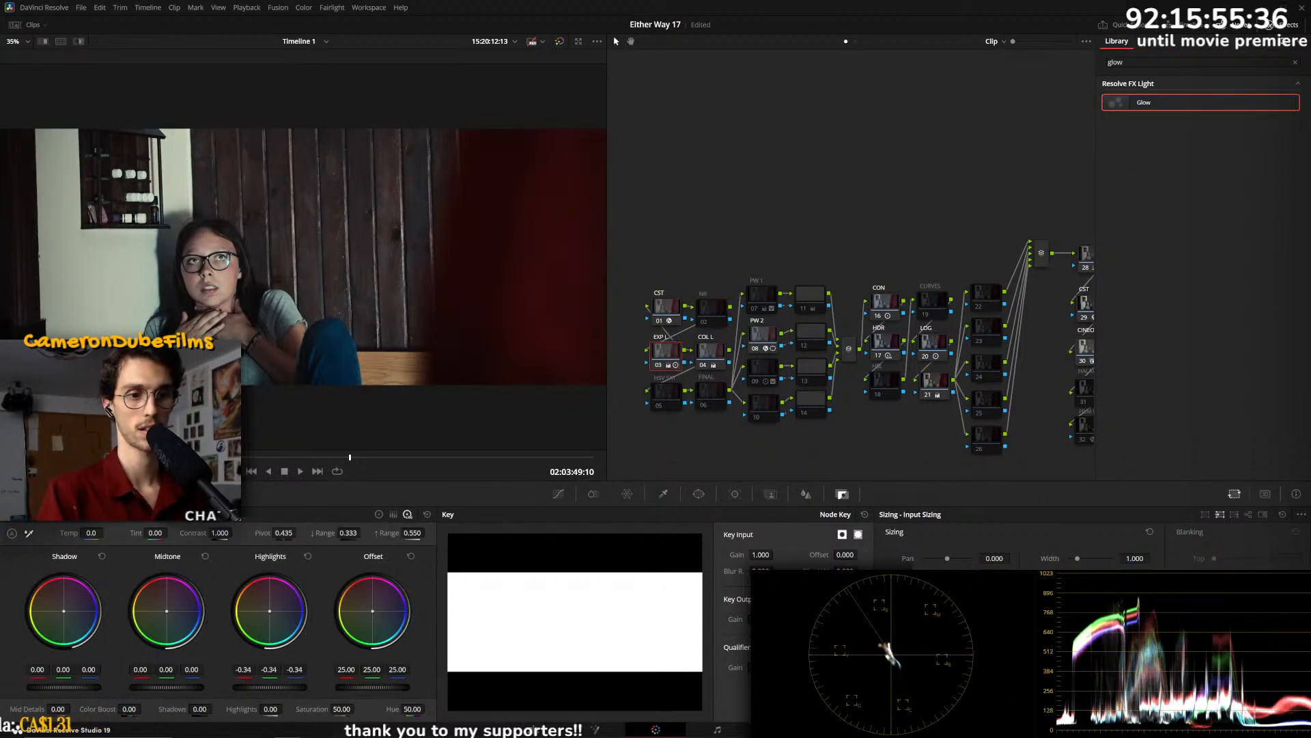
pyautogui.click(307, 556)
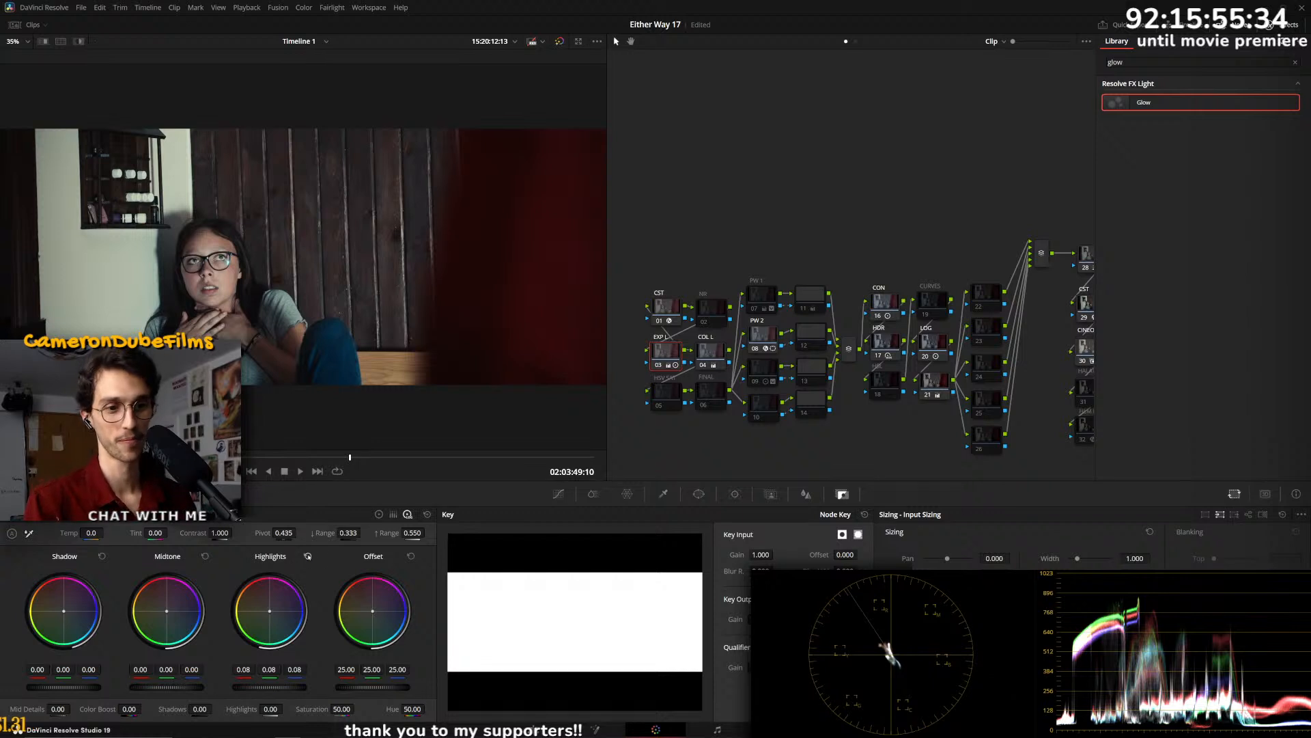
pyautogui.click(378, 514)
pyautogui.moveTo(269, 687); pyautogui.dragTo(254, 687)
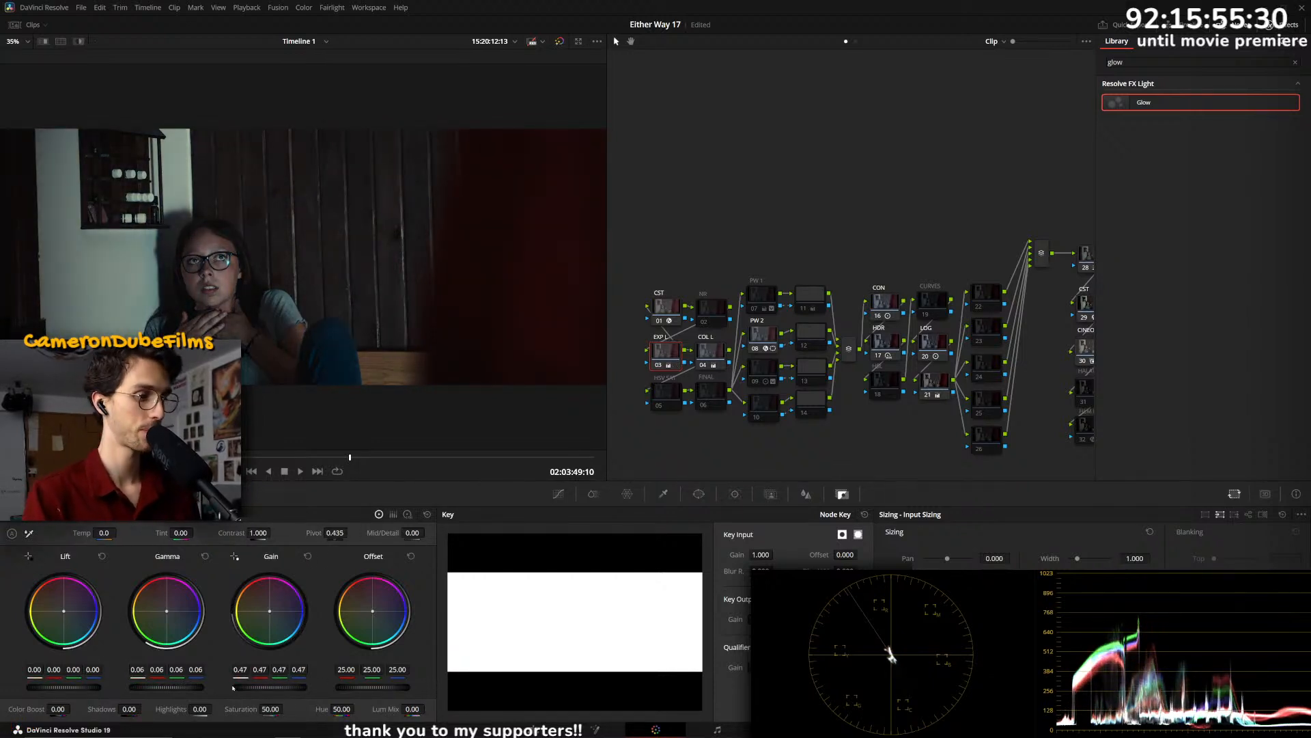
pyautogui.press('space')
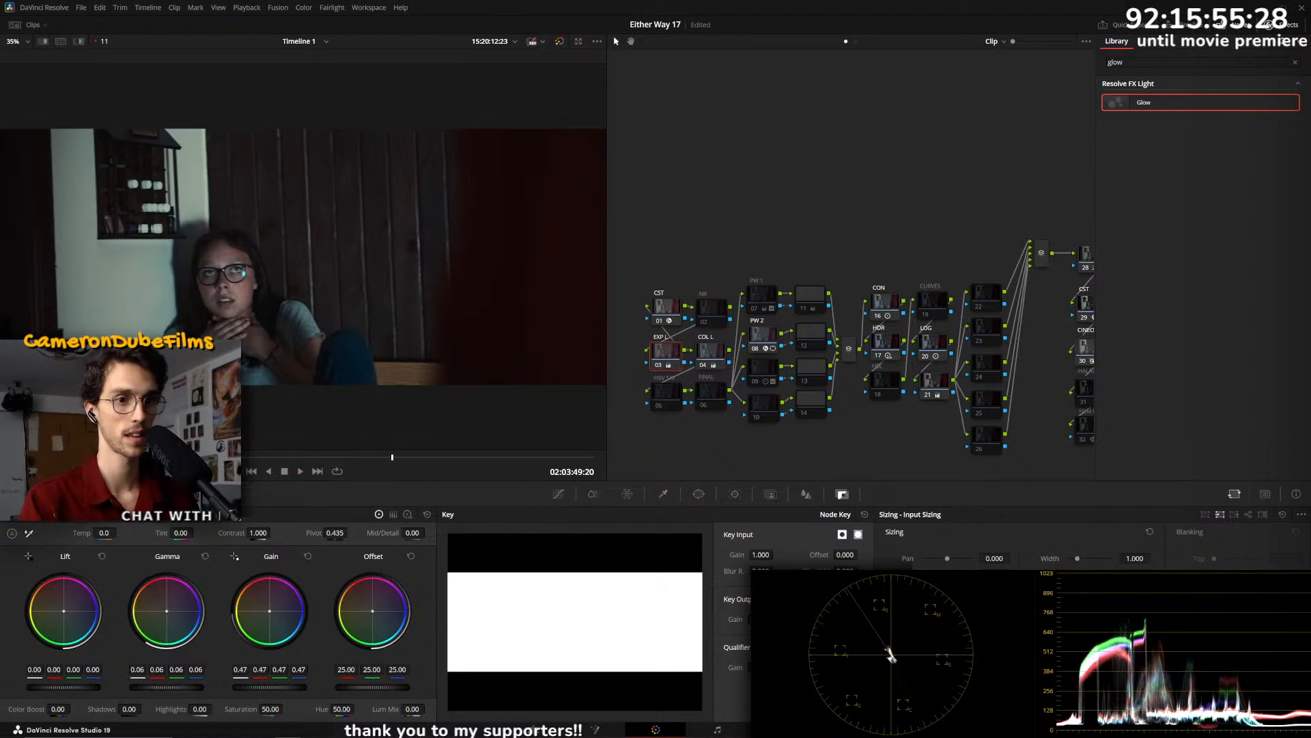
pyautogui.click(282, 457)
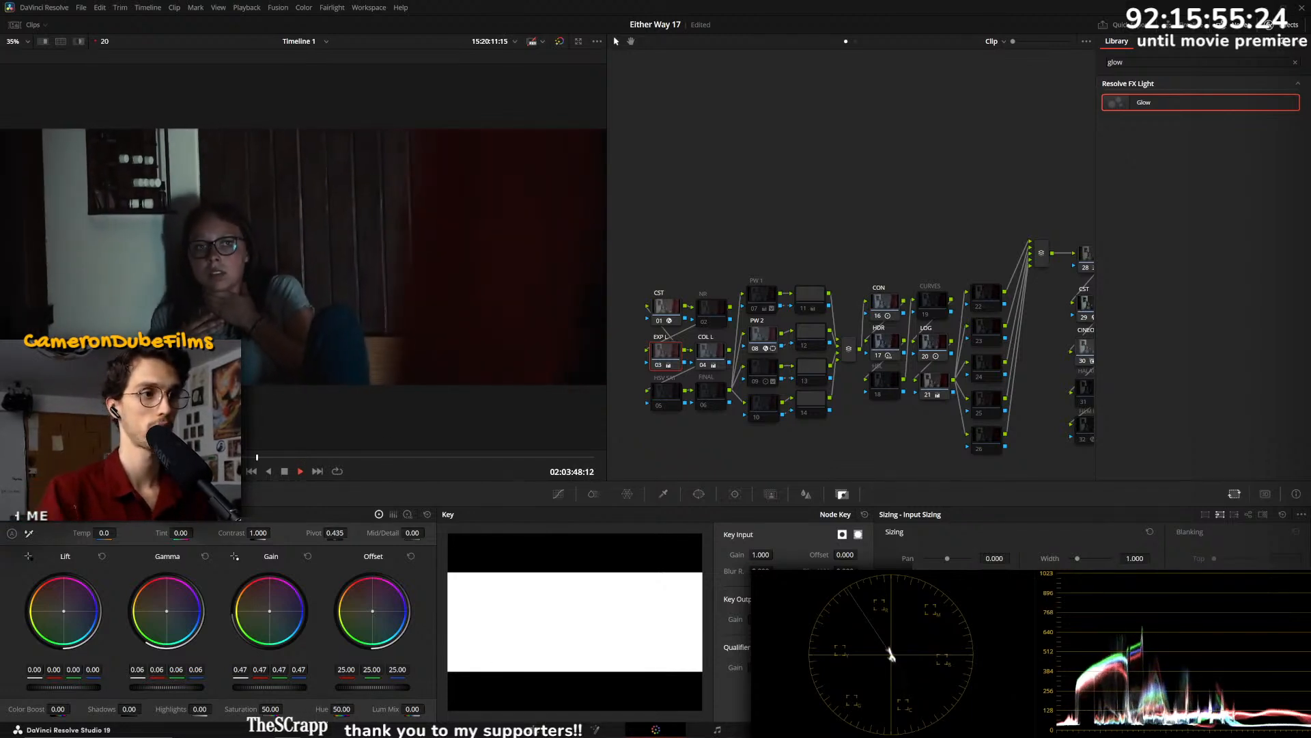
pyautogui.press('space')
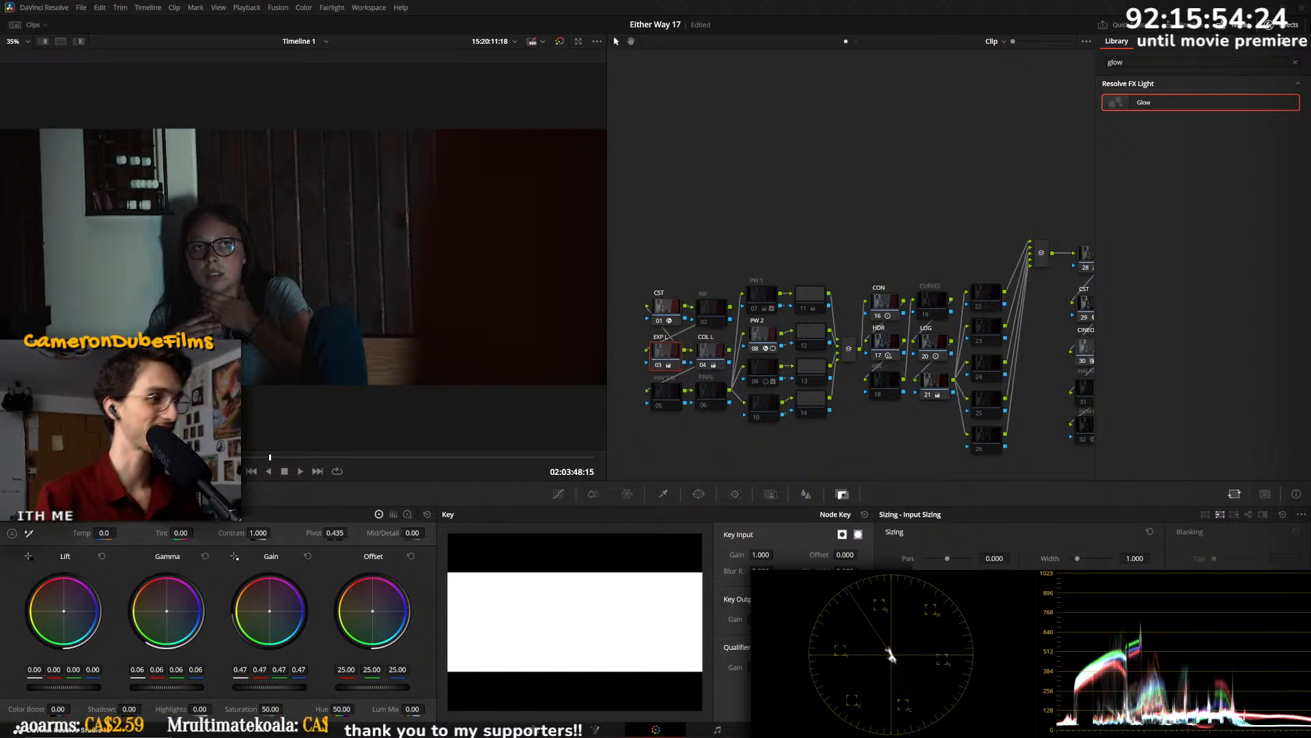
# - Carry the darkened red curtain grade over to the shot of the woman resting her arm along the headboard
pyautogui.press('Up')
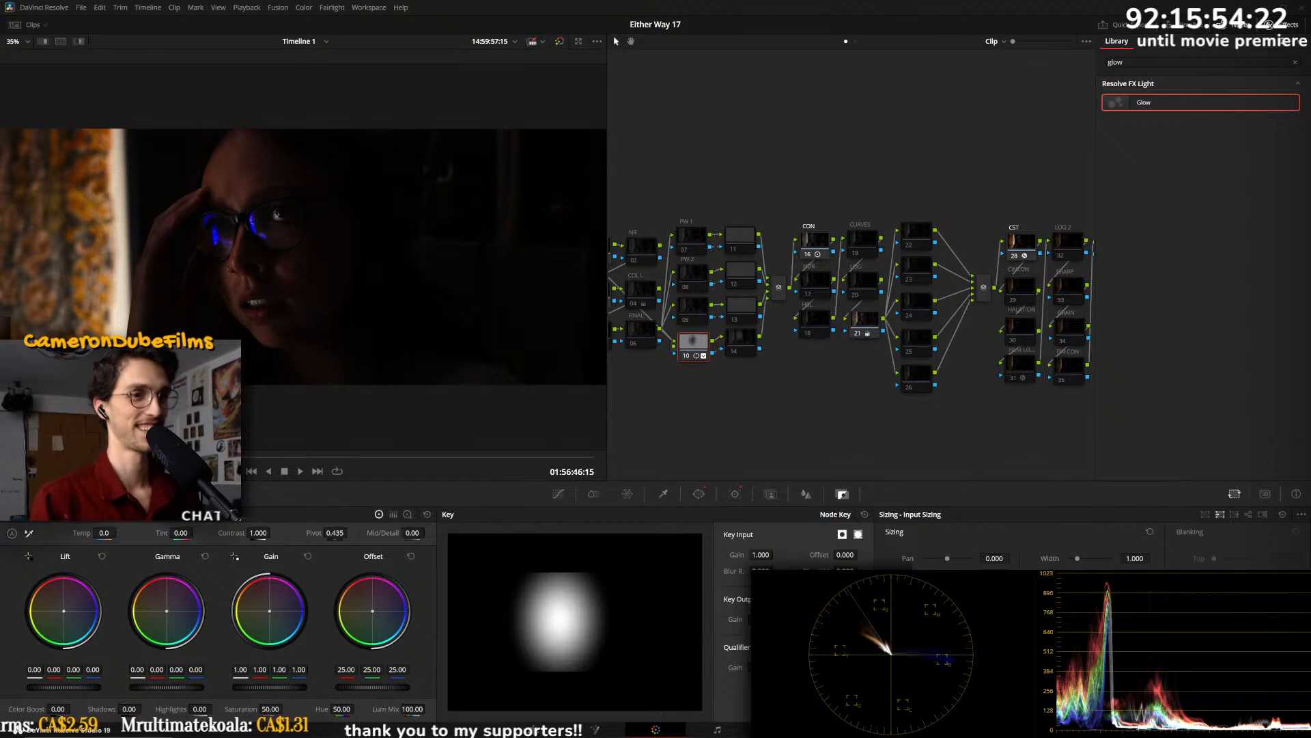
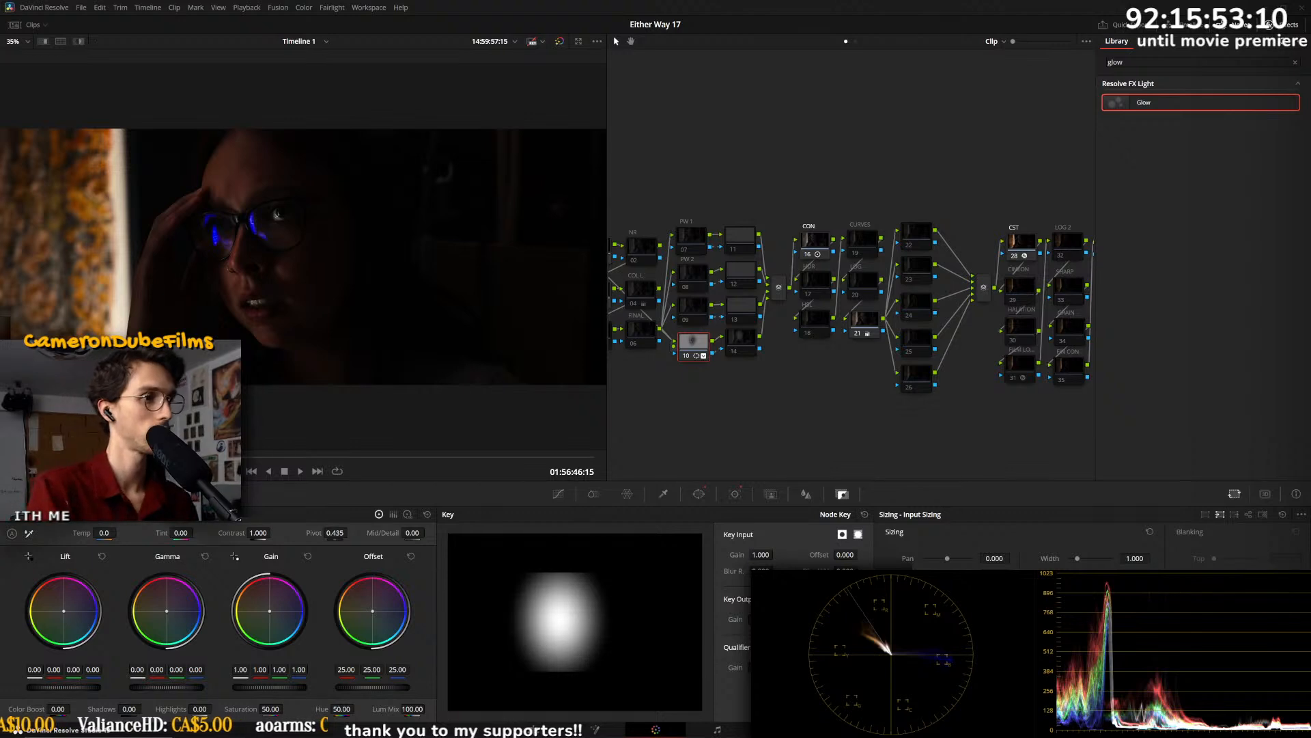
pyautogui.hotkey('shift', 'Down')
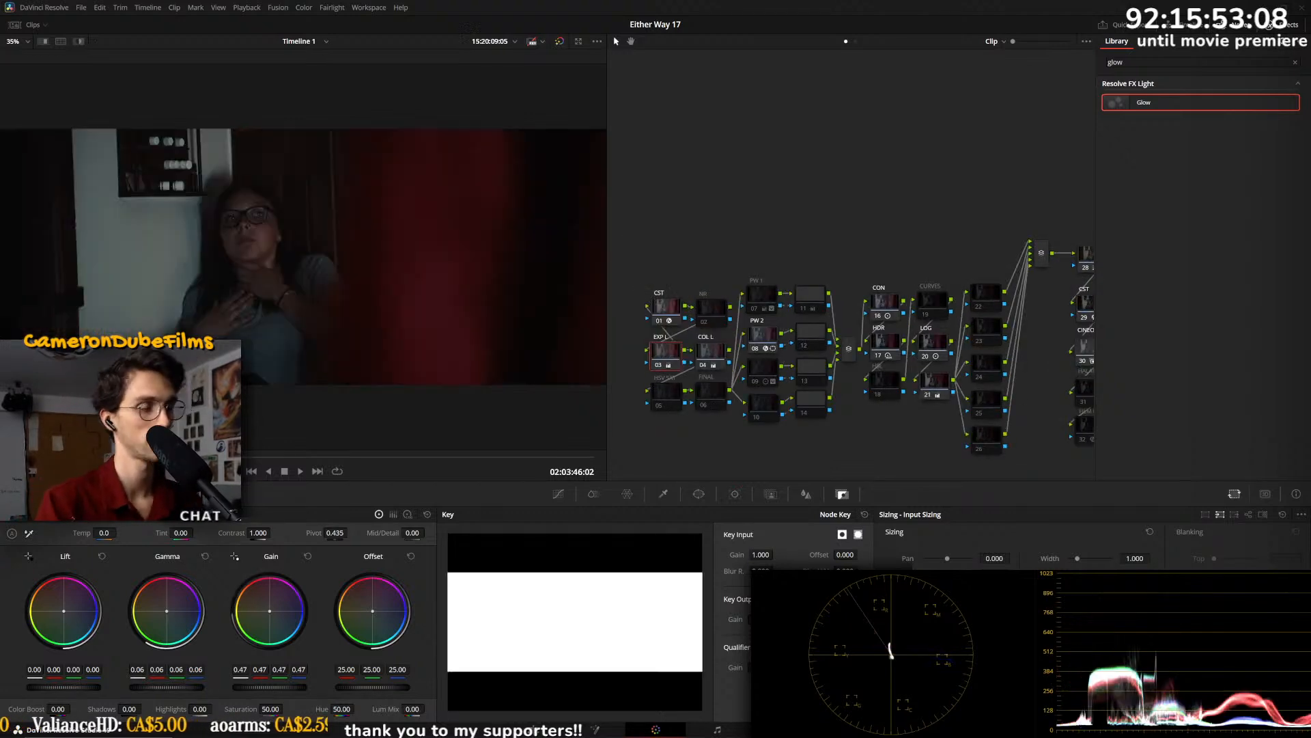
pyautogui.hotkey('shift', 'Down')
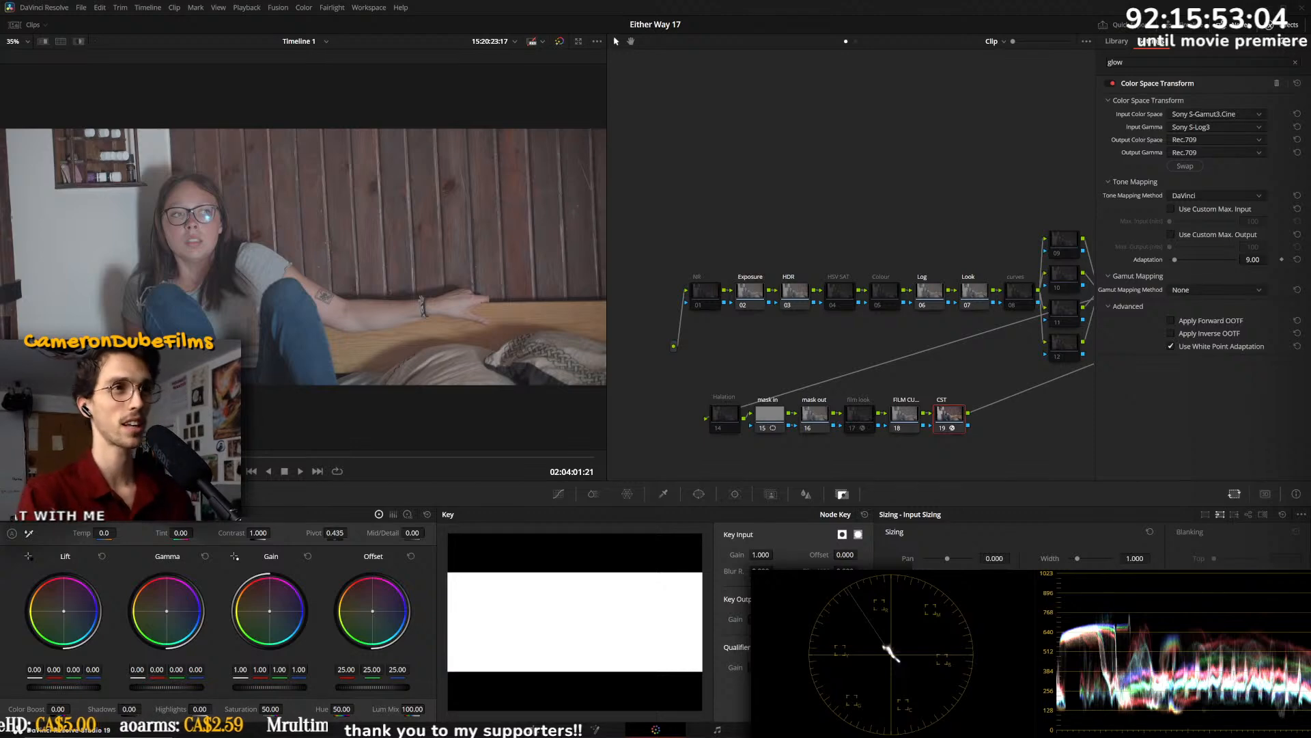
pyautogui.hotkey('ctrl', 'v')
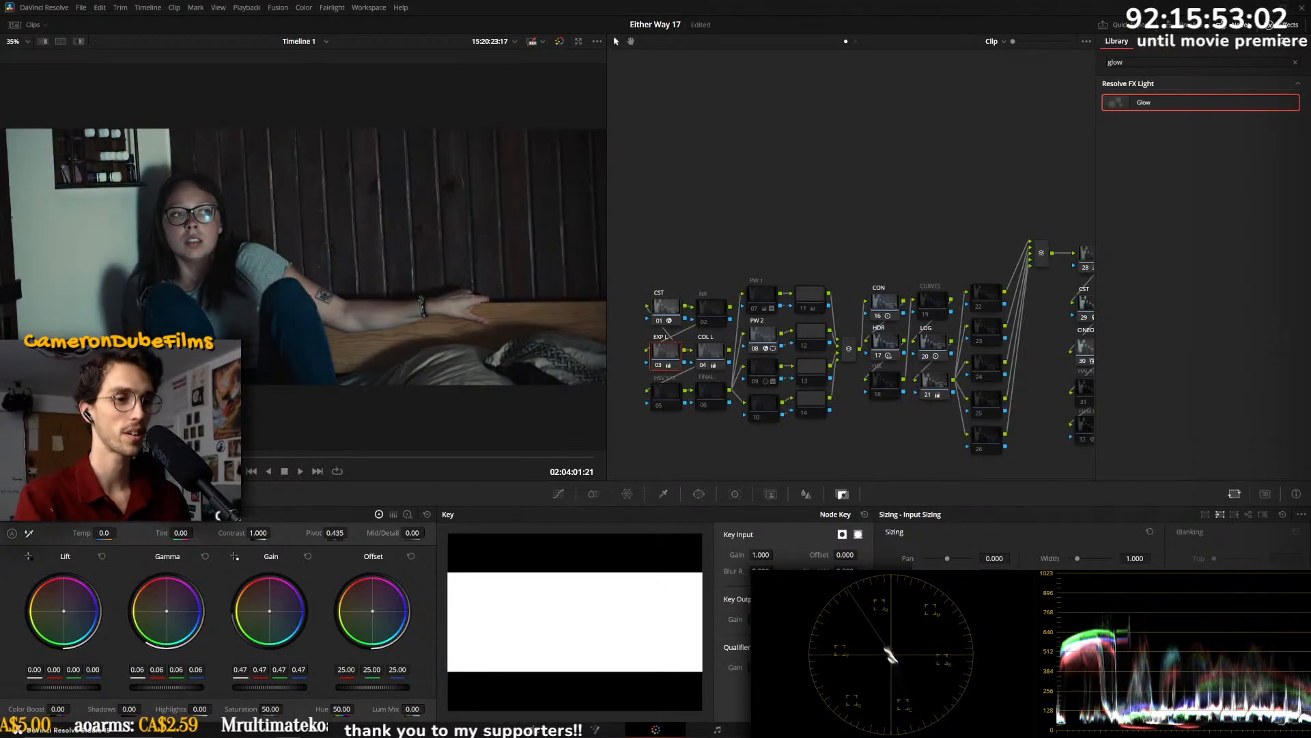
pyautogui.moveTo(255, 467)
pyautogui.mouseDown()
pyautogui.moveTo(577, 465)
pyautogui.moveTo(232, 464)
pyautogui.mouseUp()
# - Toggle the EXP L, COL L and 21 nodes on the headboard shot to compare what each contributes
pyautogui.click(658, 365)
pyautogui.click(658, 365)
pyautogui.click(704, 365)
pyautogui.click(703, 365)
pyautogui.click(703, 365)
pyautogui.click(703, 365)
pyautogui.click(661, 362)
pyautogui.click(662, 362)
pyautogui.click(704, 364)
pyautogui.click(704, 365)
pyautogui.click(928, 394)
pyautogui.click(928, 394)
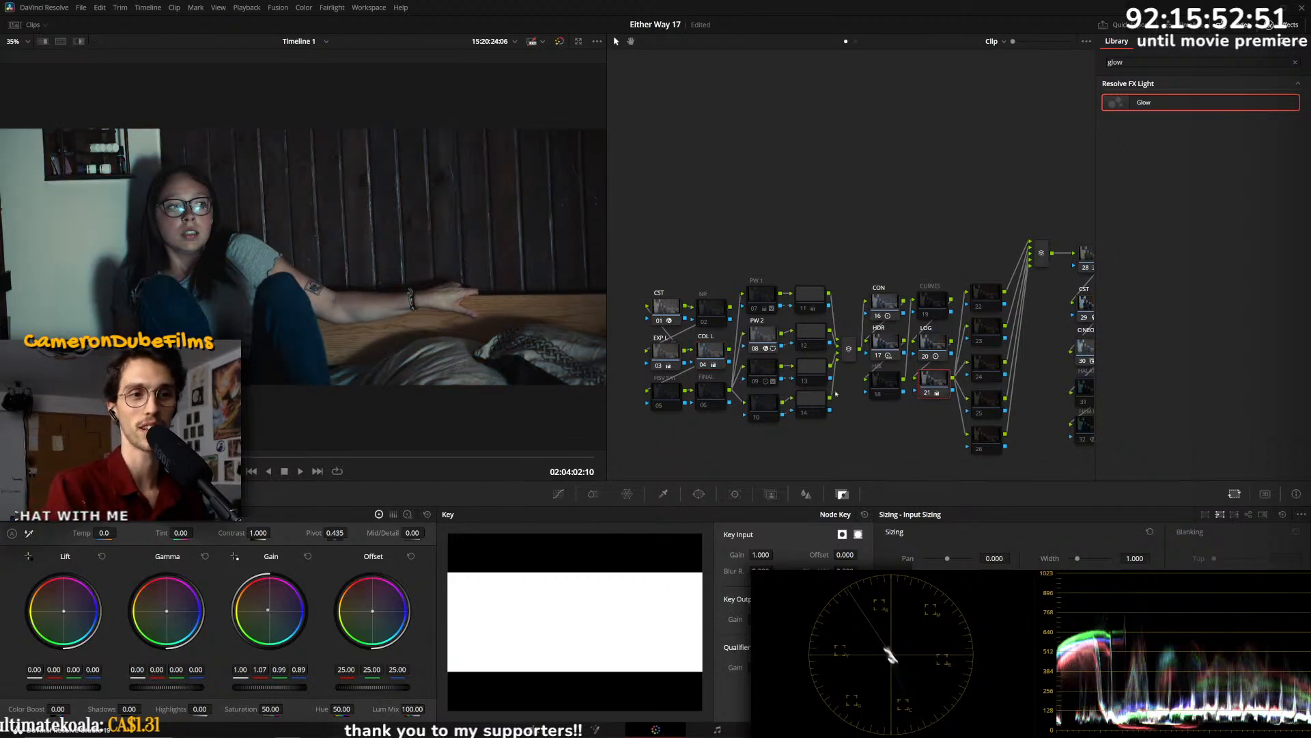
# - Reset node 21's gain colour and rebalance the COL L node's gain to red 0.98, green 1.00 and blue 1.01
pyautogui.doubleClick(270, 610)
pyautogui.click(703, 362)
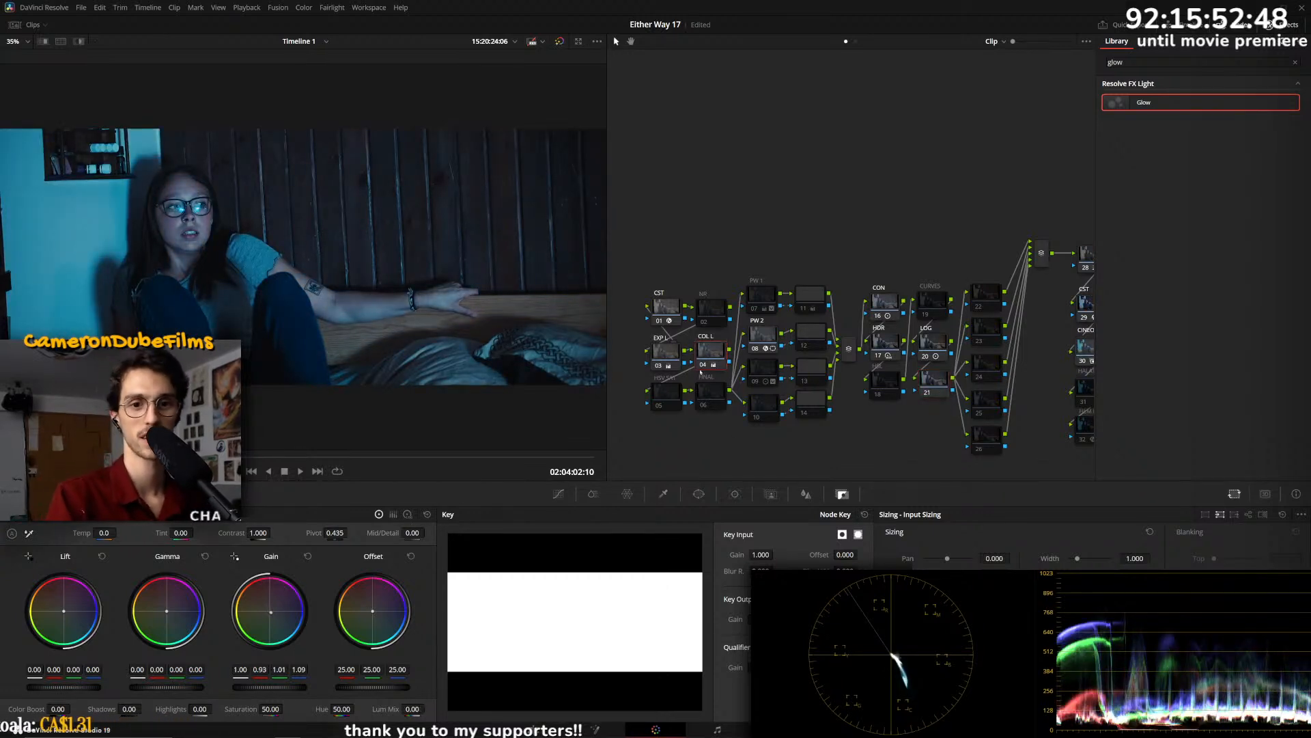
pyautogui.doubleClick(270, 609)
pyautogui.moveTo(265, 611); pyautogui.dragTo(273, 612)
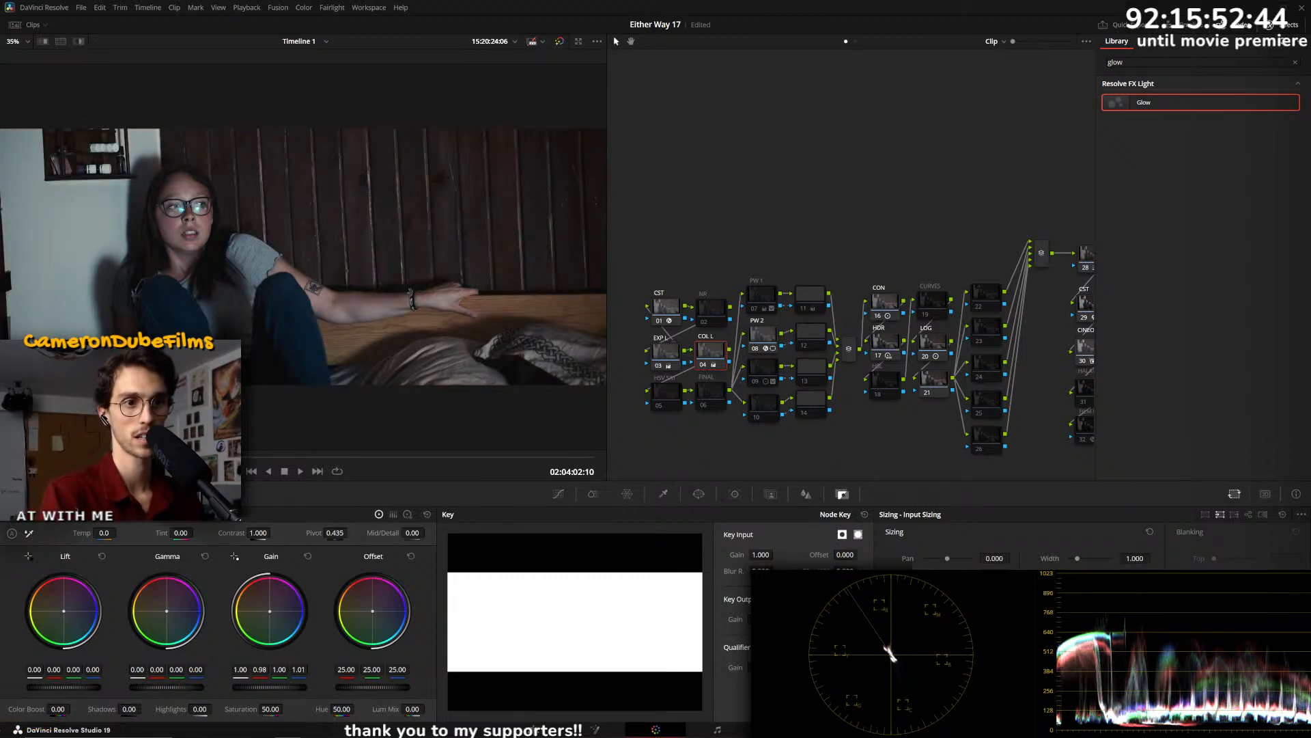
pyautogui.hotkey('ctrl', 'd')
pyautogui.hotkey('ctrl', 'd')
# - Warm the headboard shot by setting node 21's gain to red 1.06, green 0.99 and blue 0.93
pyautogui.click(933, 380)
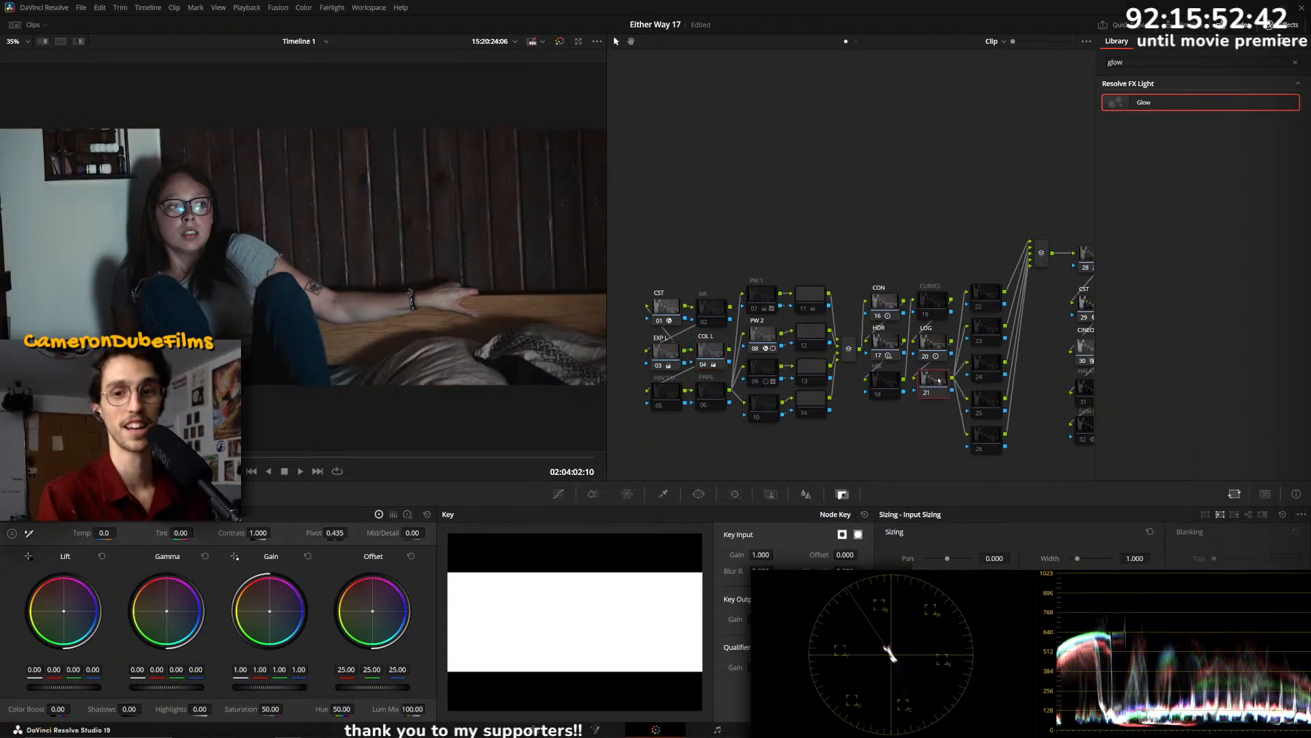
pyautogui.hotkey('ctrl', 'd')
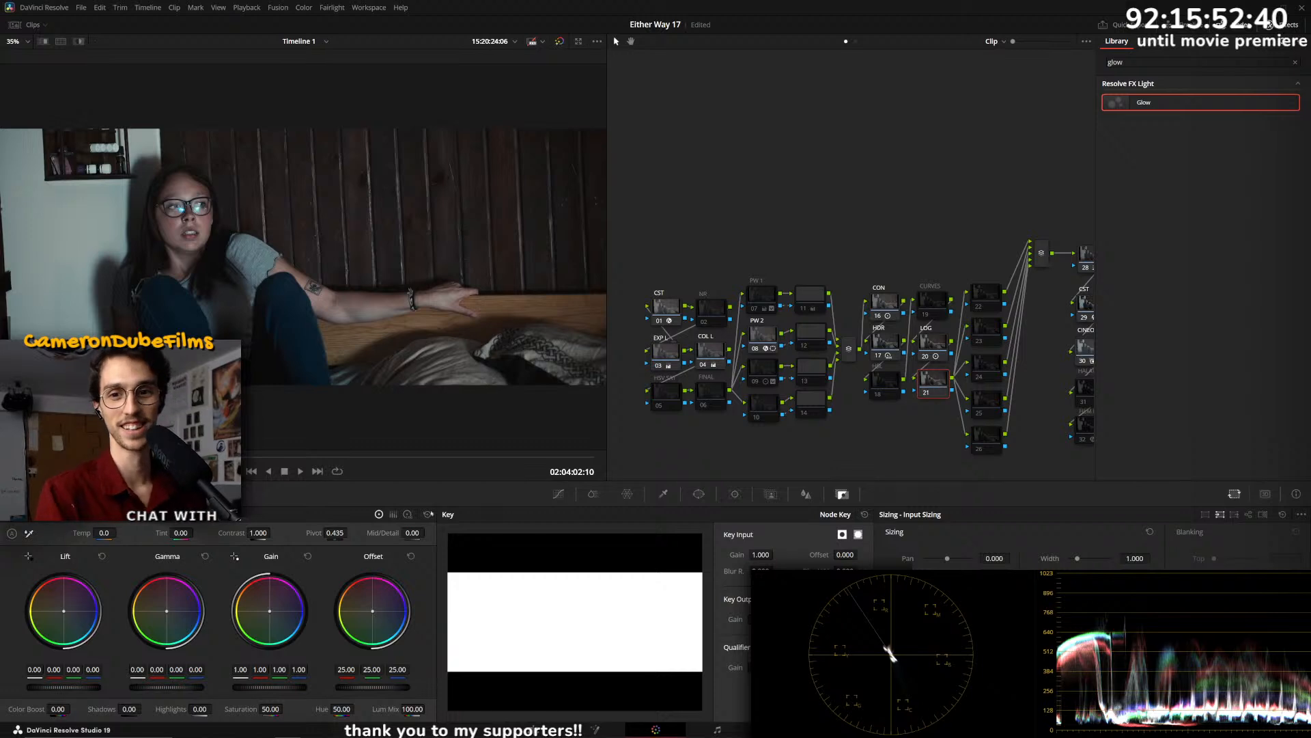
pyautogui.moveTo(278, 617); pyautogui.dragTo(267, 610)
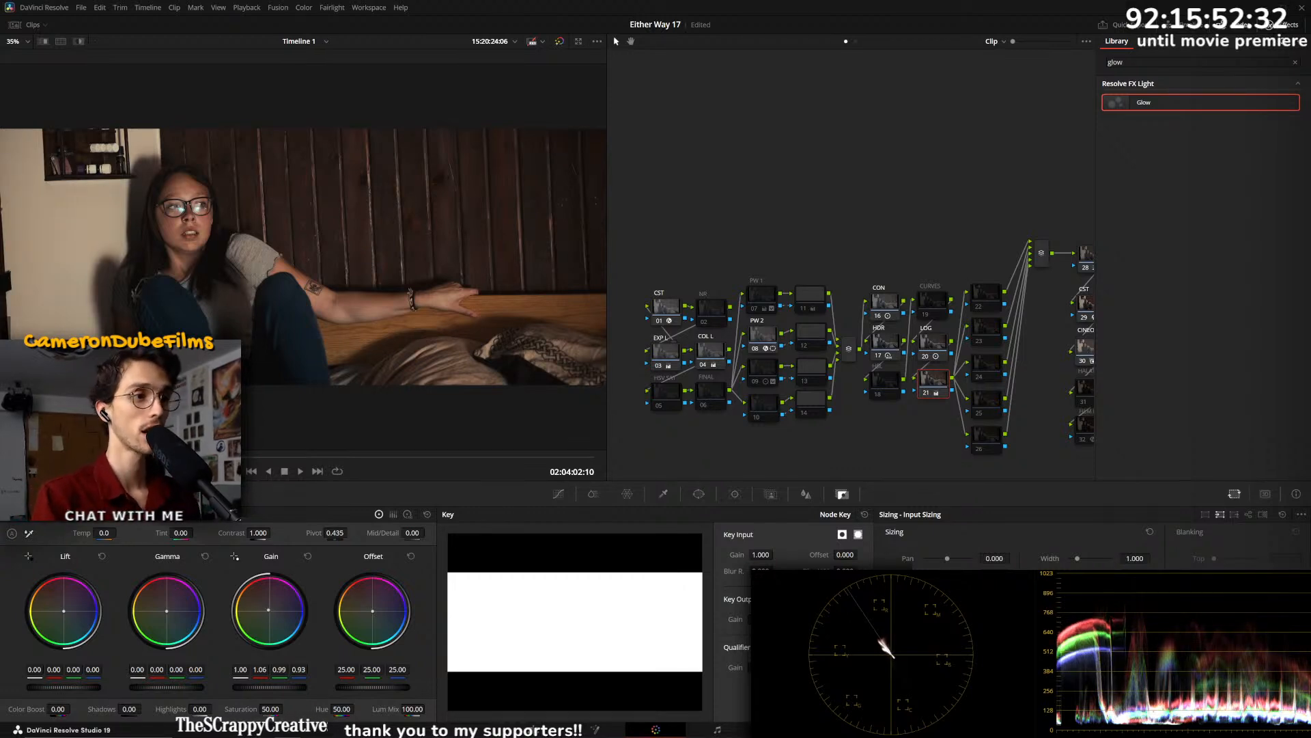
# - Play back the red curtain and low-angle ceiling shots, and reset node 09 on the low-angle shot
pyautogui.press('Up')
pyautogui.press('Up')
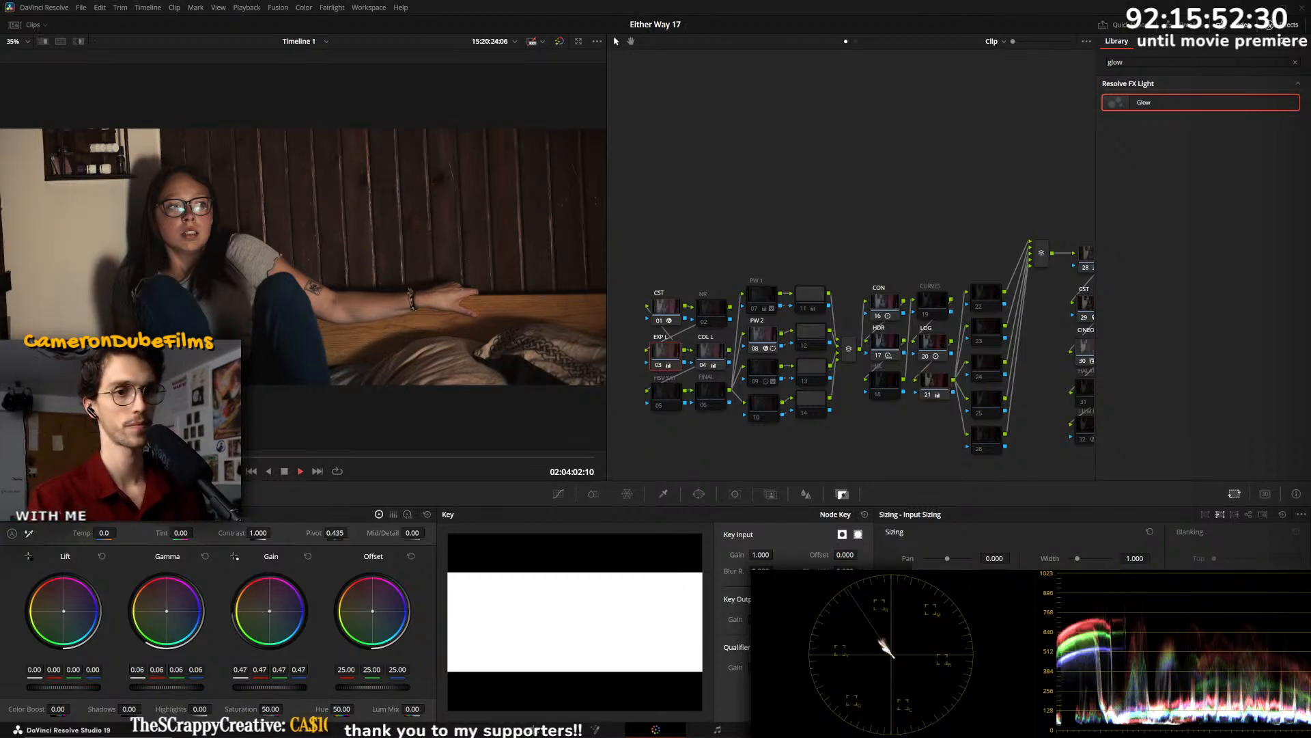
pyautogui.press('space')
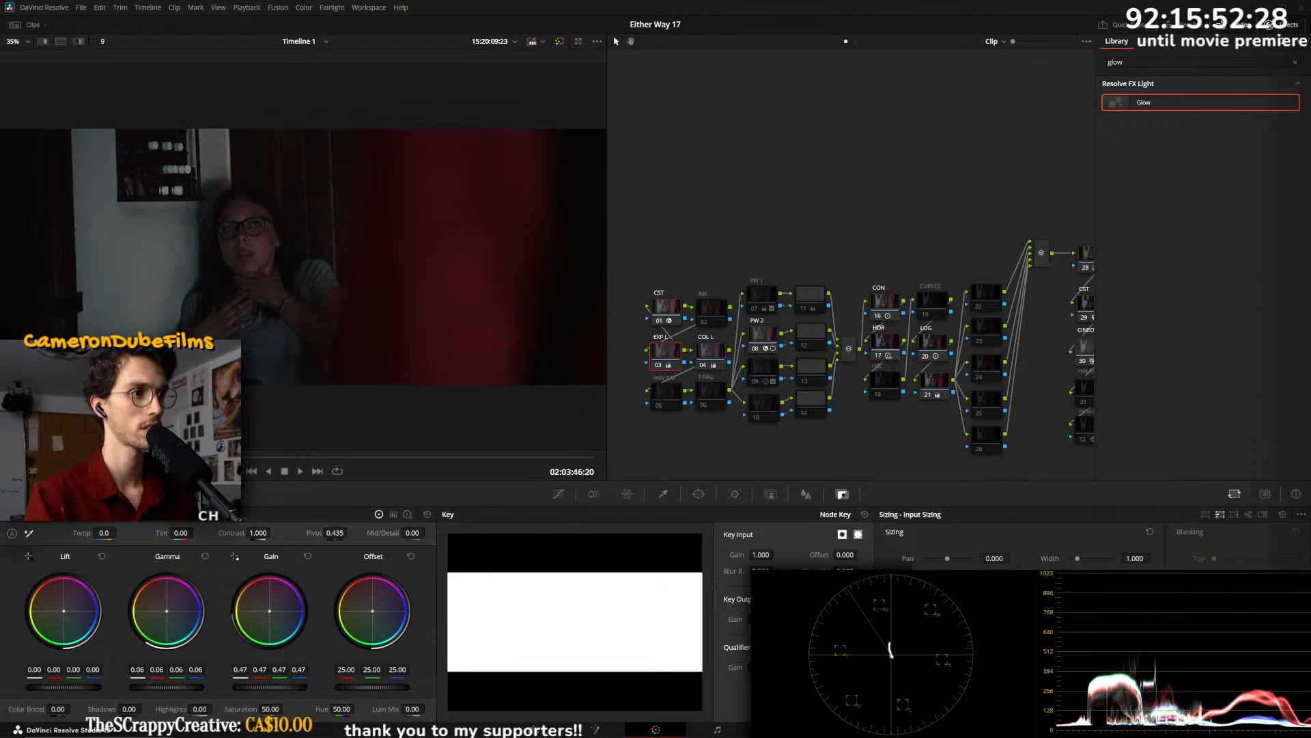
pyautogui.press('Down')
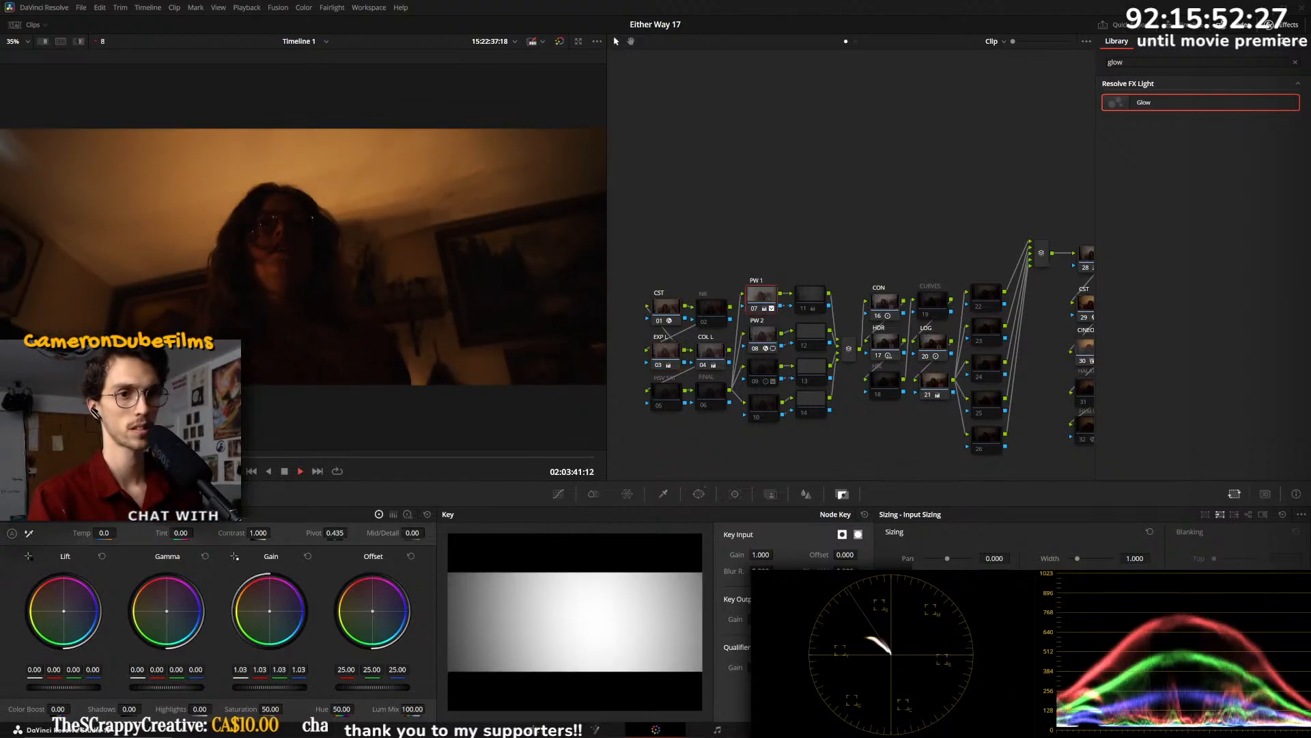
pyautogui.press('space')
pyautogui.click(767, 374)
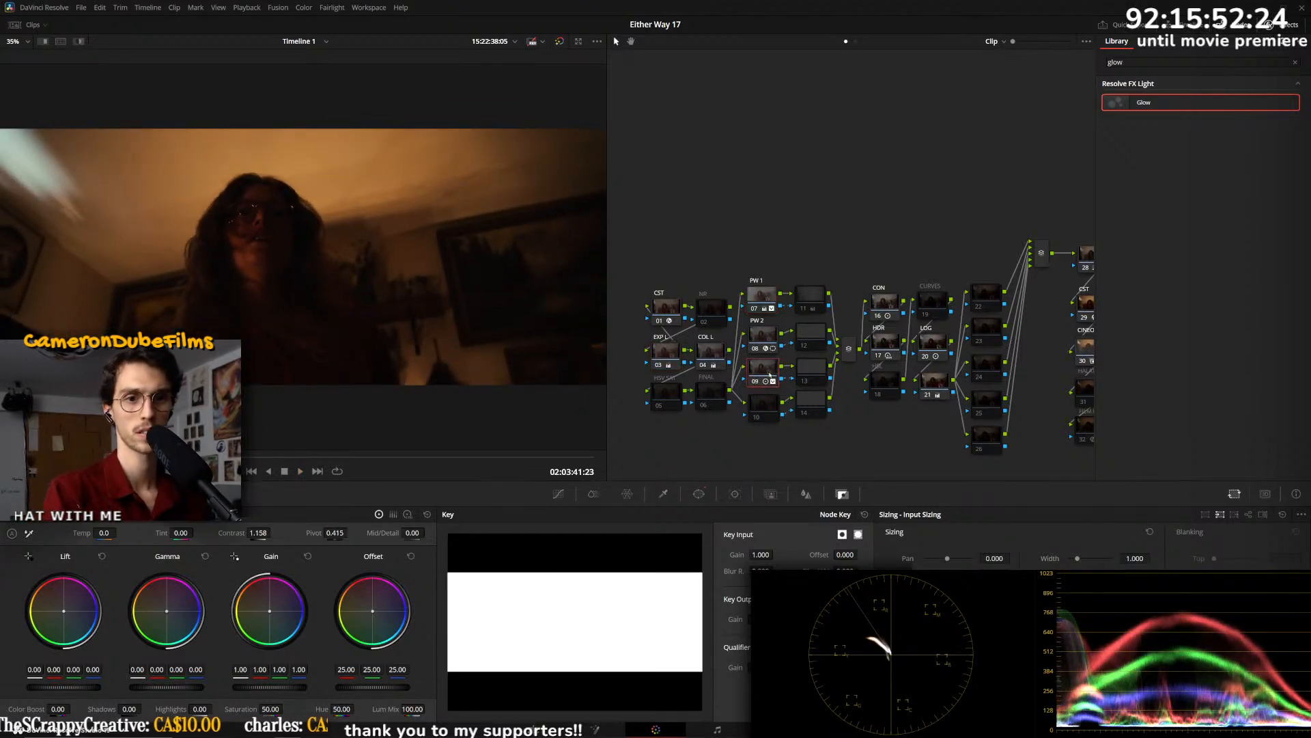
pyautogui.rightClick(772, 370)
pyautogui.click(794, 375)
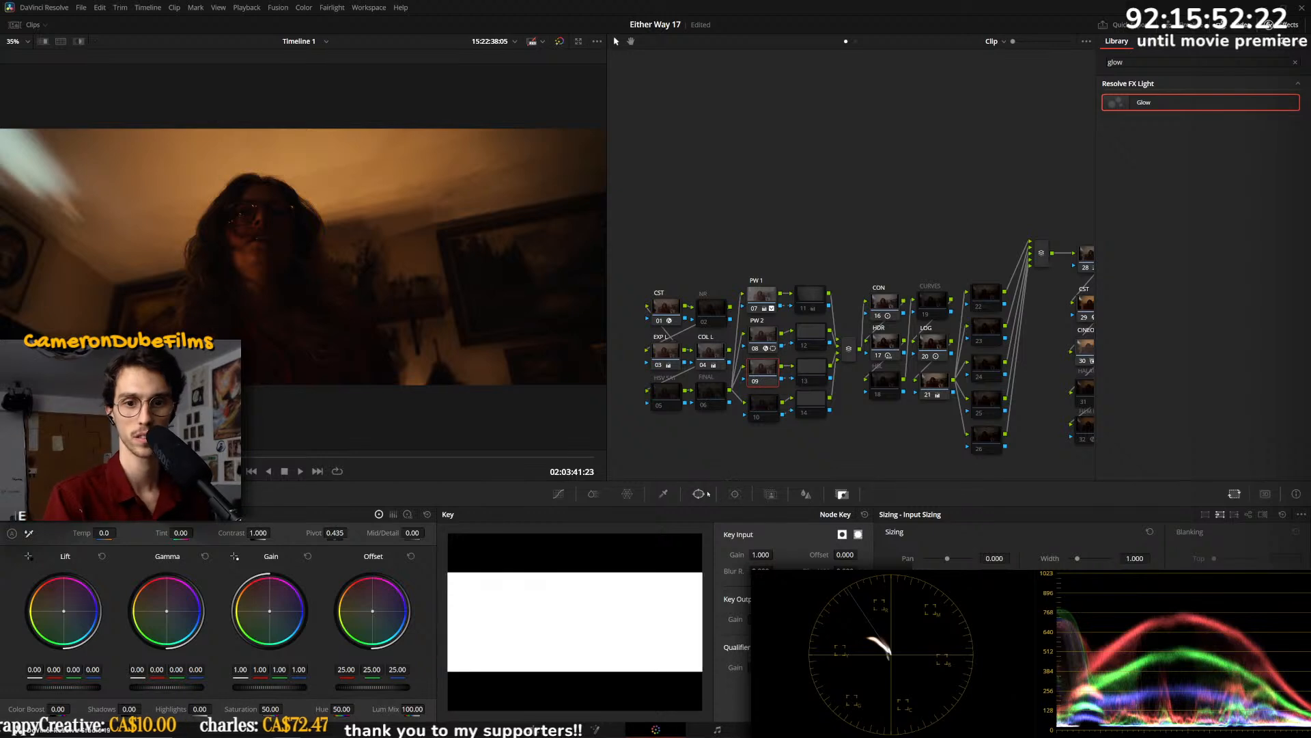
# - Add a circular window with a wide soft edge to node 09, placed over the bright streak on the ceiling
pyautogui.click(699, 493)
pyautogui.click(480, 534)
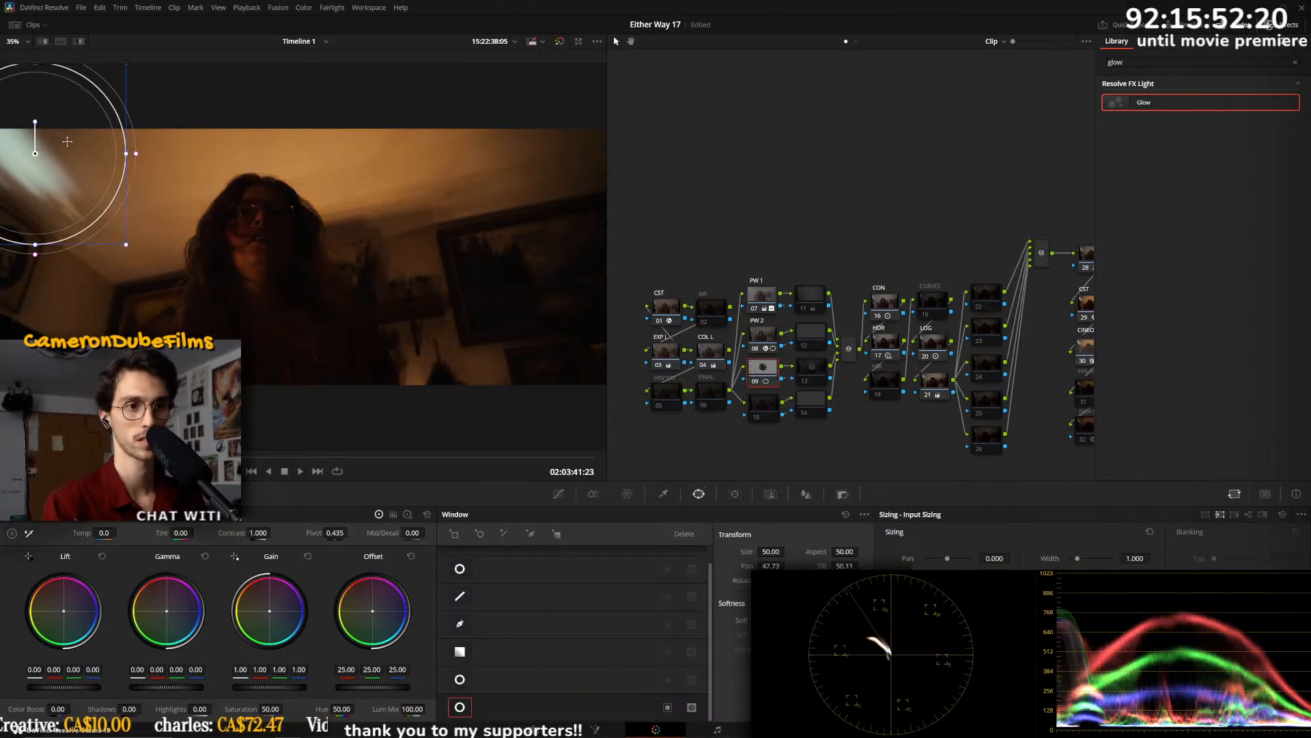
pyautogui.scroll(-2, 396, 217)
pyautogui.moveTo(114, 266)
pyautogui.mouseDown()
pyautogui.moveTo(130, 283)
pyautogui.moveTo(106, 264)
pyautogui.mouseUp()
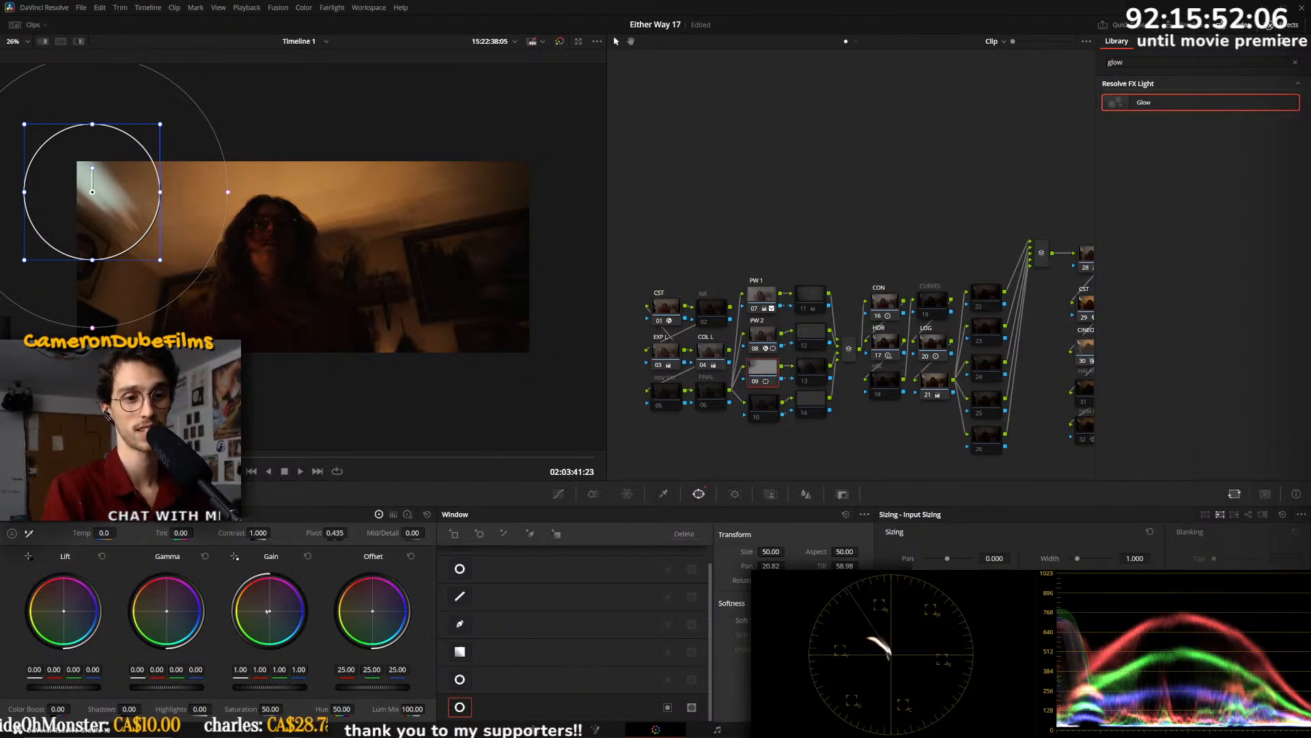
# - Warm node 09's Light wheel to X -0.03 and Y 0.02, and enlarge the circular window around the ceiling streak
pyautogui.moveTo(269, 611); pyautogui.dragTo(268, 609)
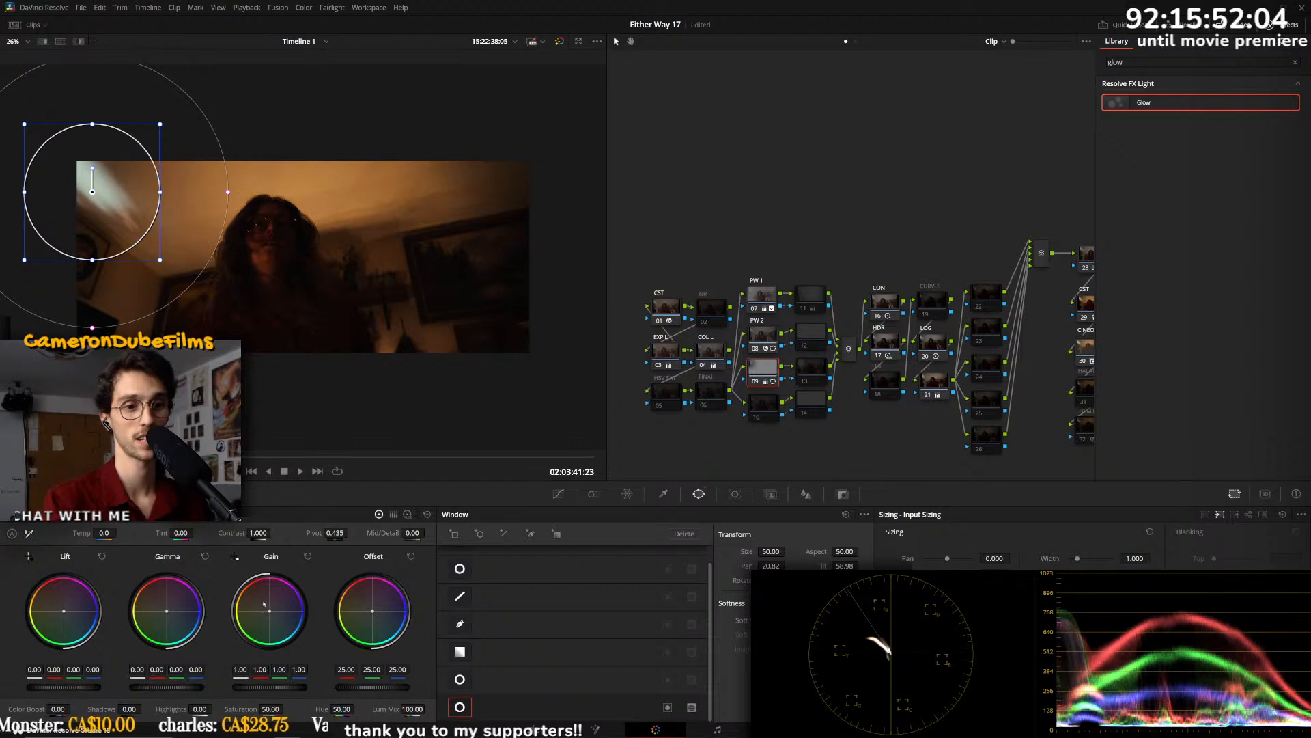
pyautogui.click(107, 494)
pyautogui.moveTo(165, 610); pyautogui.dragTo(163, 607)
pyautogui.hotkey('ctrl', 'z')
pyautogui.moveTo(270, 610); pyautogui.dragTo(282, 603)
pyautogui.moveTo(185, 263); pyautogui.dragTo(222, 301)
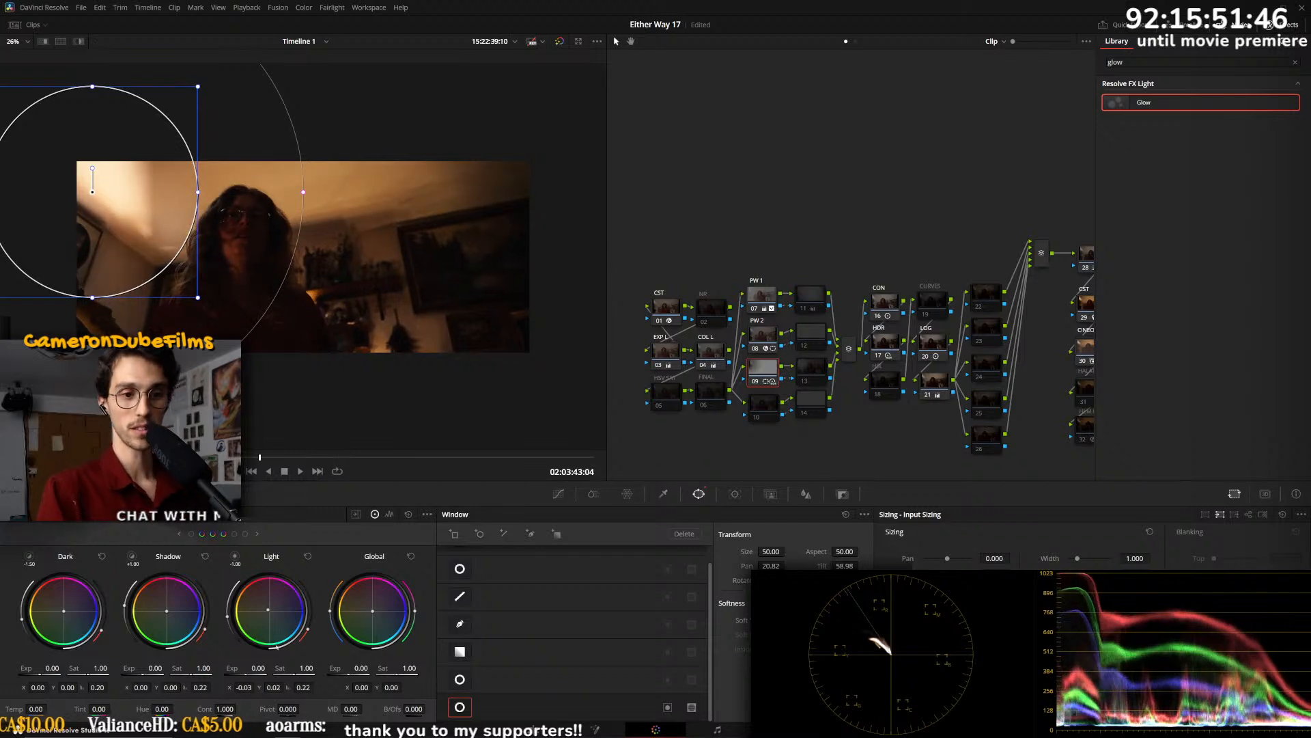
# - Lower node 09's Light exposure to -0.84, play the low-angle shot and move on to the red curtain shot
pyautogui.moveTo(257, 668); pyautogui.dragTo(223, 668)
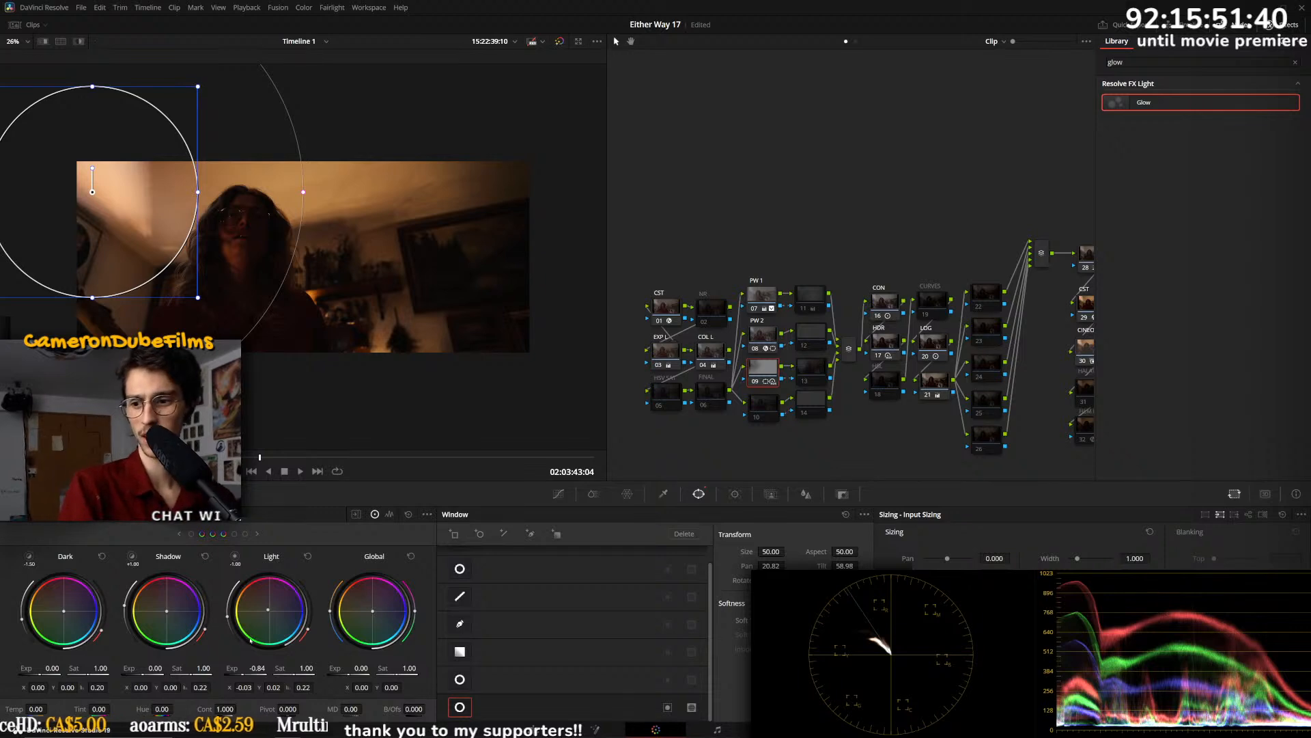
pyautogui.press('space')
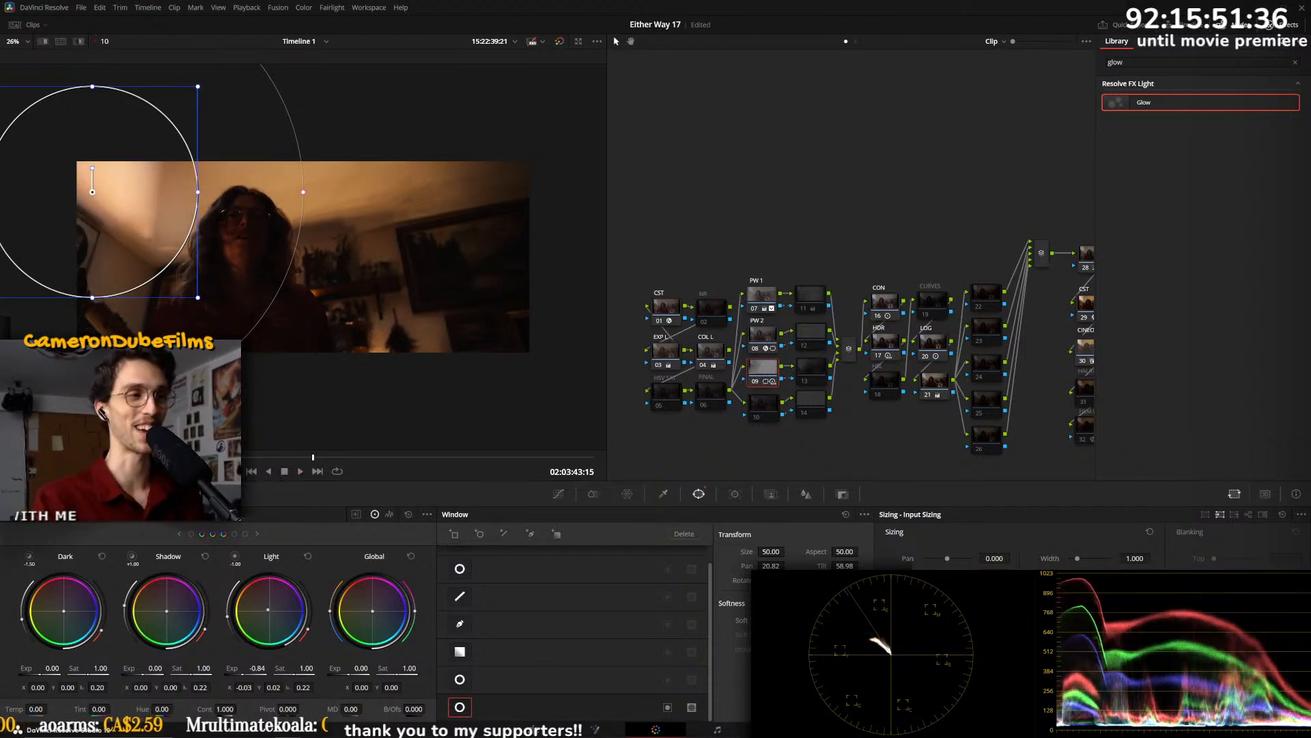
pyautogui.press('space')
pyautogui.press('Down')
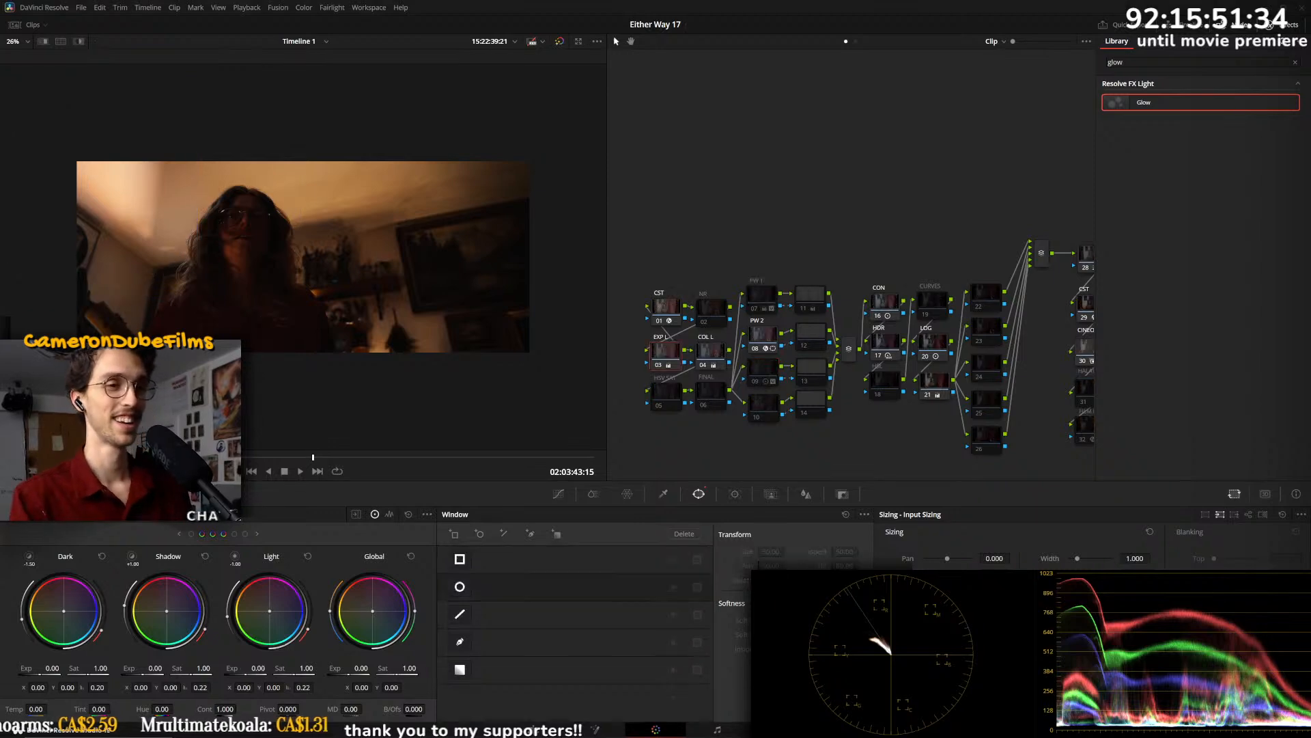
# - Apply the previous clip's grade to the clip at 02:03:46 and review the result through the shot
pyautogui.press('Down')
pyautogui.press('Up')
pyautogui.press('=')
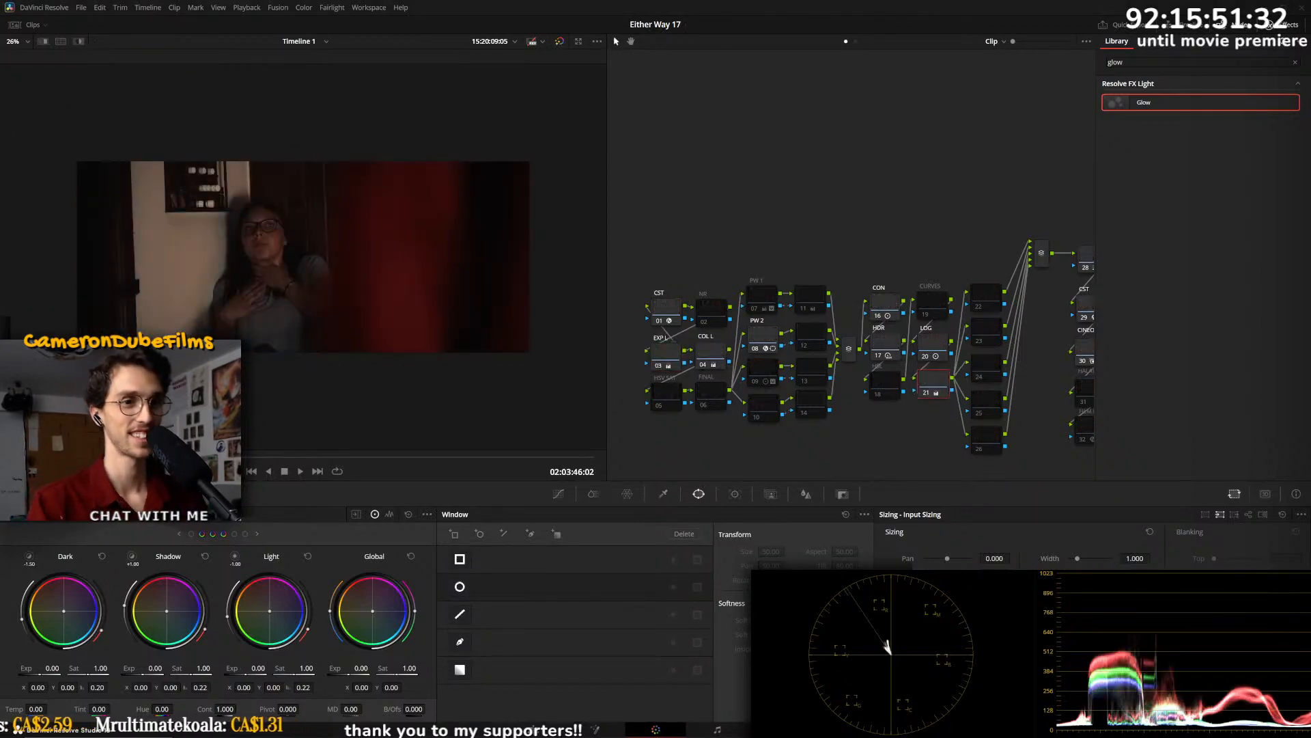
pyautogui.click(302, 472)
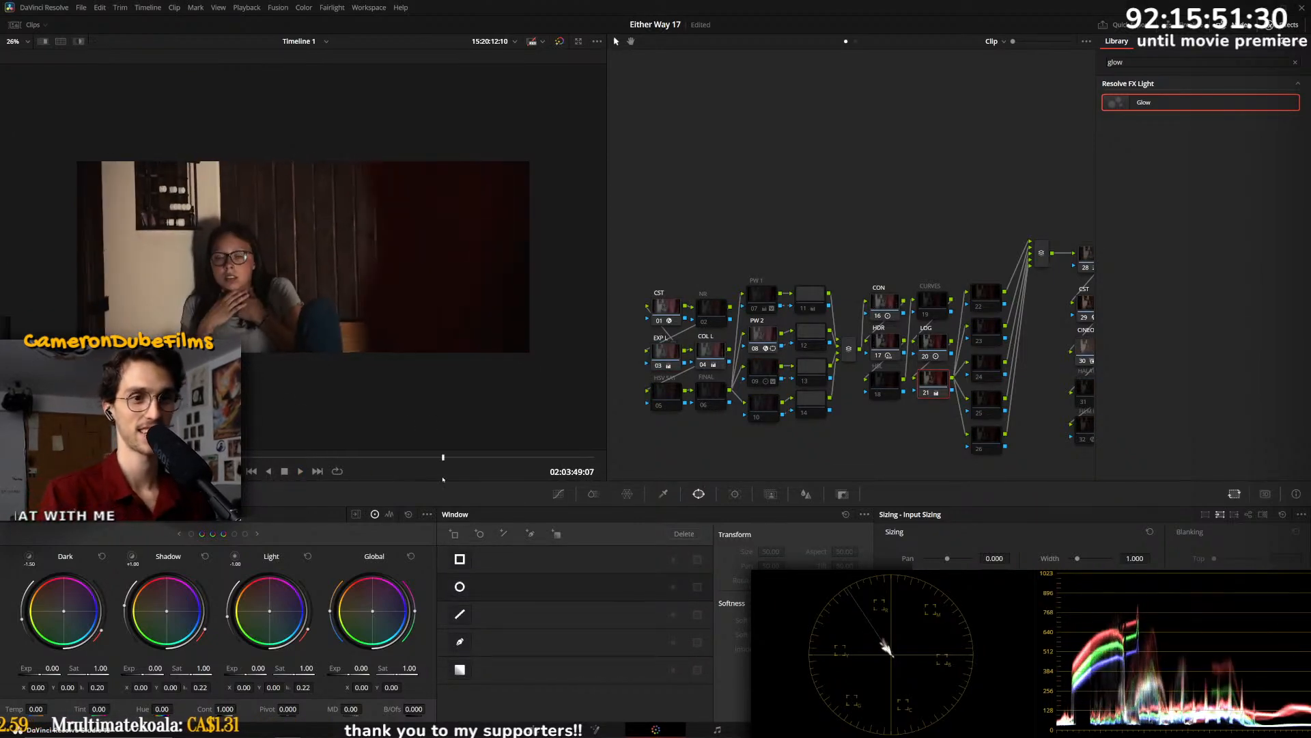
pyautogui.moveTo(481, 480); pyautogui.dragTo(509, 459)
# - Apply the previous clip's grade to the clip around 02:04:08 and play it to check the look
pyautogui.press('Down')
pyautogui.press('Down')
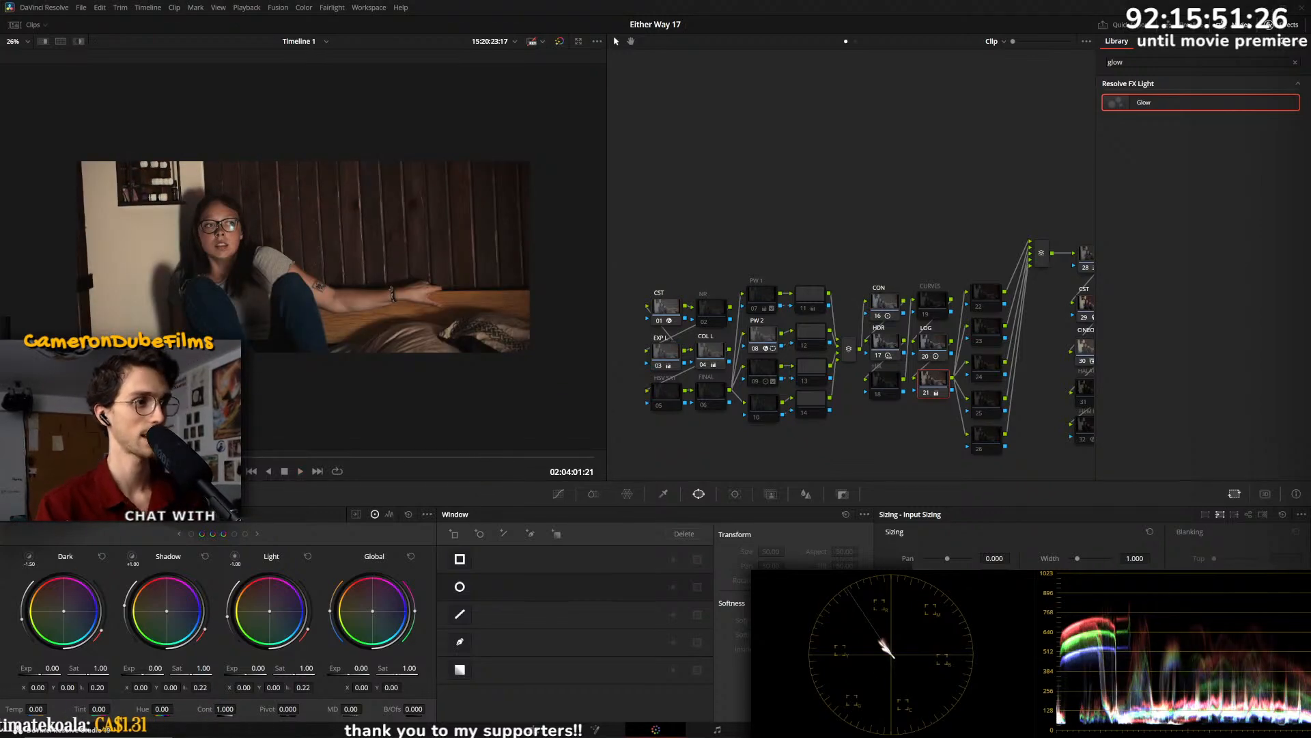
pyautogui.press('Down')
pyautogui.press('=')
pyautogui.press('space')
pyautogui.press('space')
# - Lower the gain on exposure node 03 to 0.43 and compare the shot with the node on and off
pyautogui.click(666, 353)
pyautogui.hotkey('ctrl', 'd')
pyautogui.hotkey('ctrl', 'd')
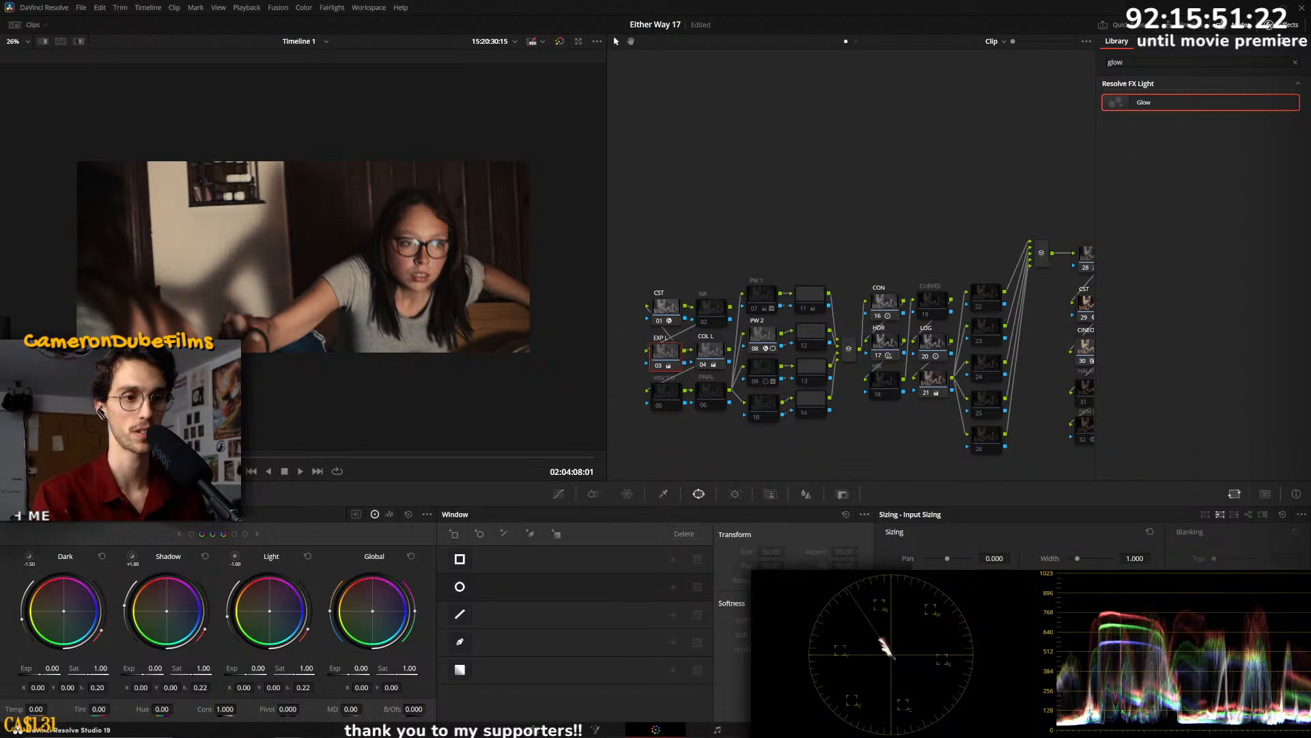
pyautogui.click(88, 493)
pyautogui.moveTo(277, 688); pyautogui.dragTo(265, 687)
pyautogui.hotkey('ctrl', 'd')
pyautogui.hotkey('ctrl', 'd')
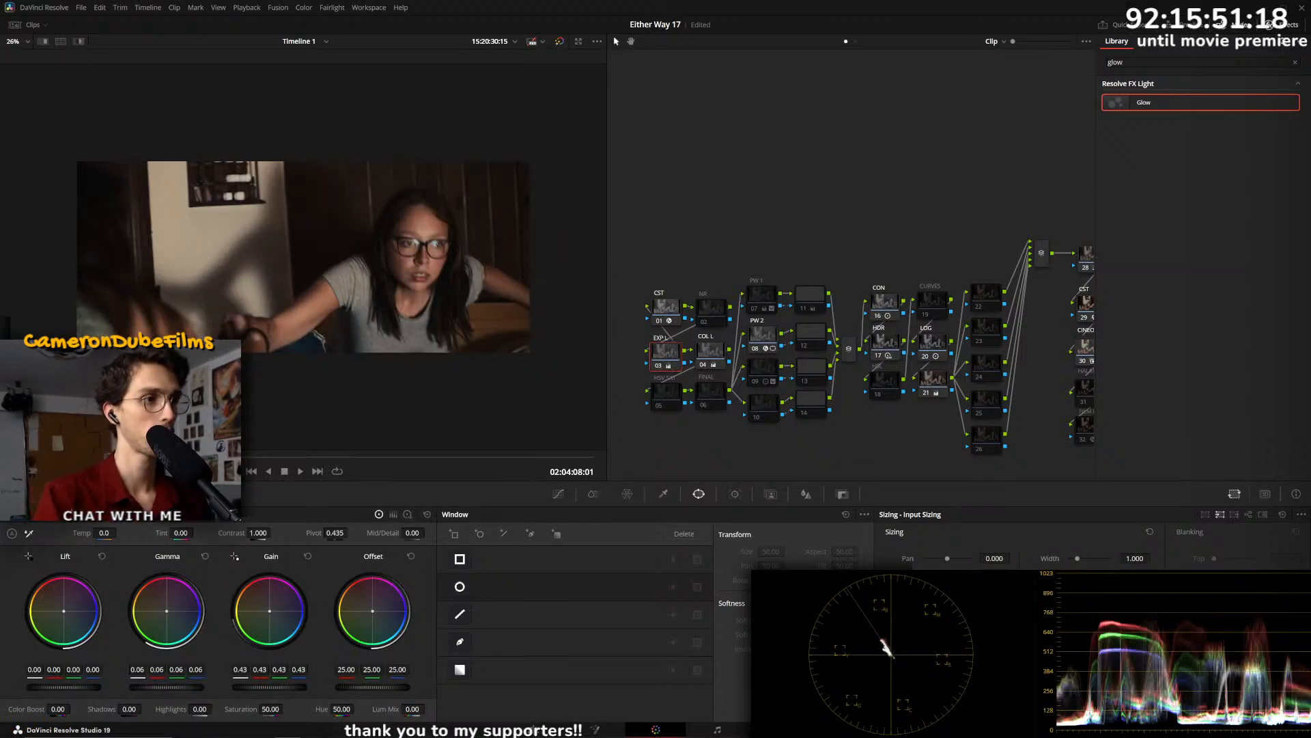
# - Copy the grade to the clip at 02:03:51 and enlarge node 09's oval window to size 55.42, aspect 39.40, checking it through the shot
pyautogui.press('Up')
pyautogui.press('Up')
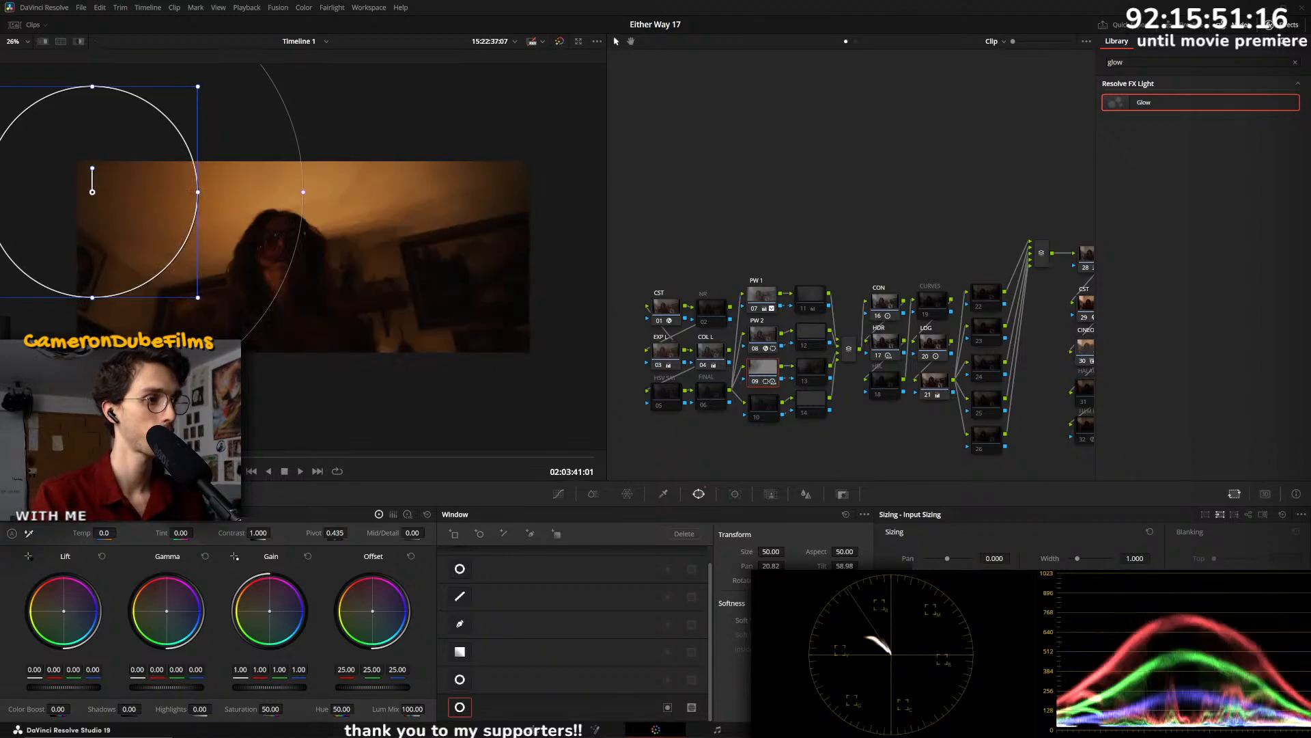
pyautogui.press('Down')
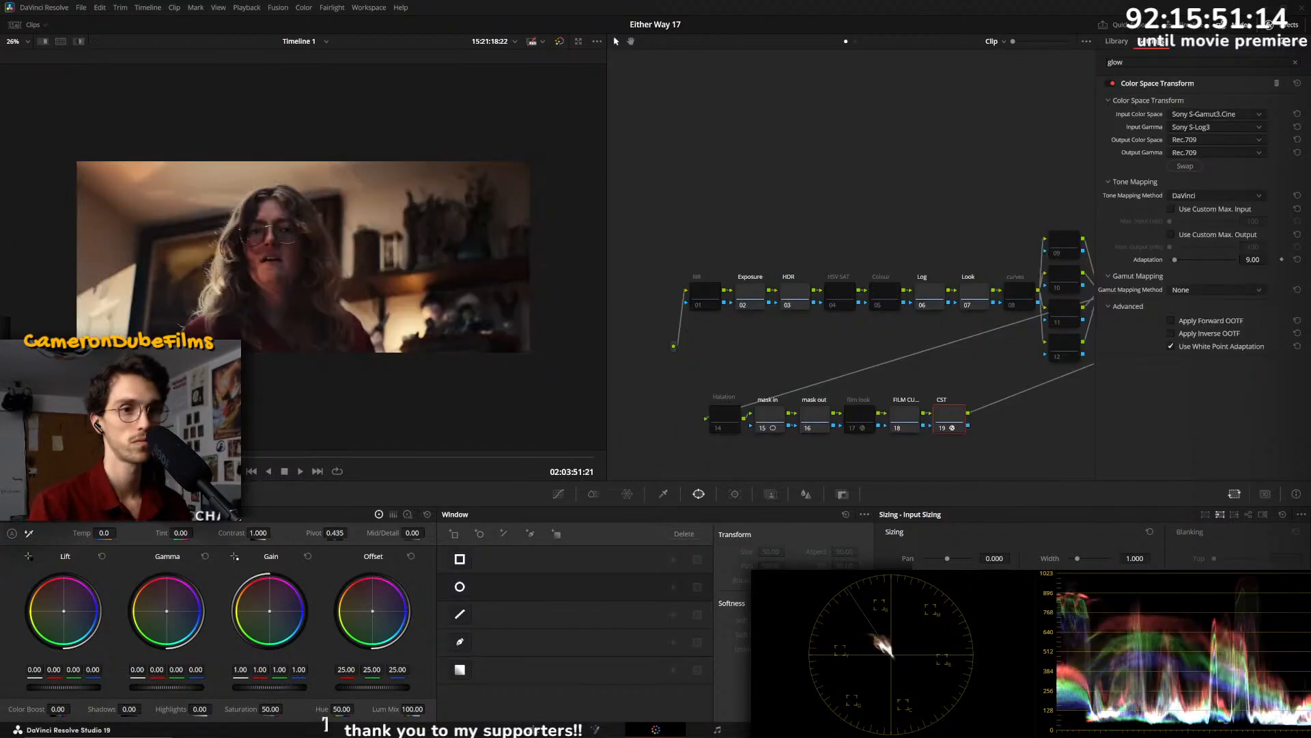
pyautogui.press('Down')
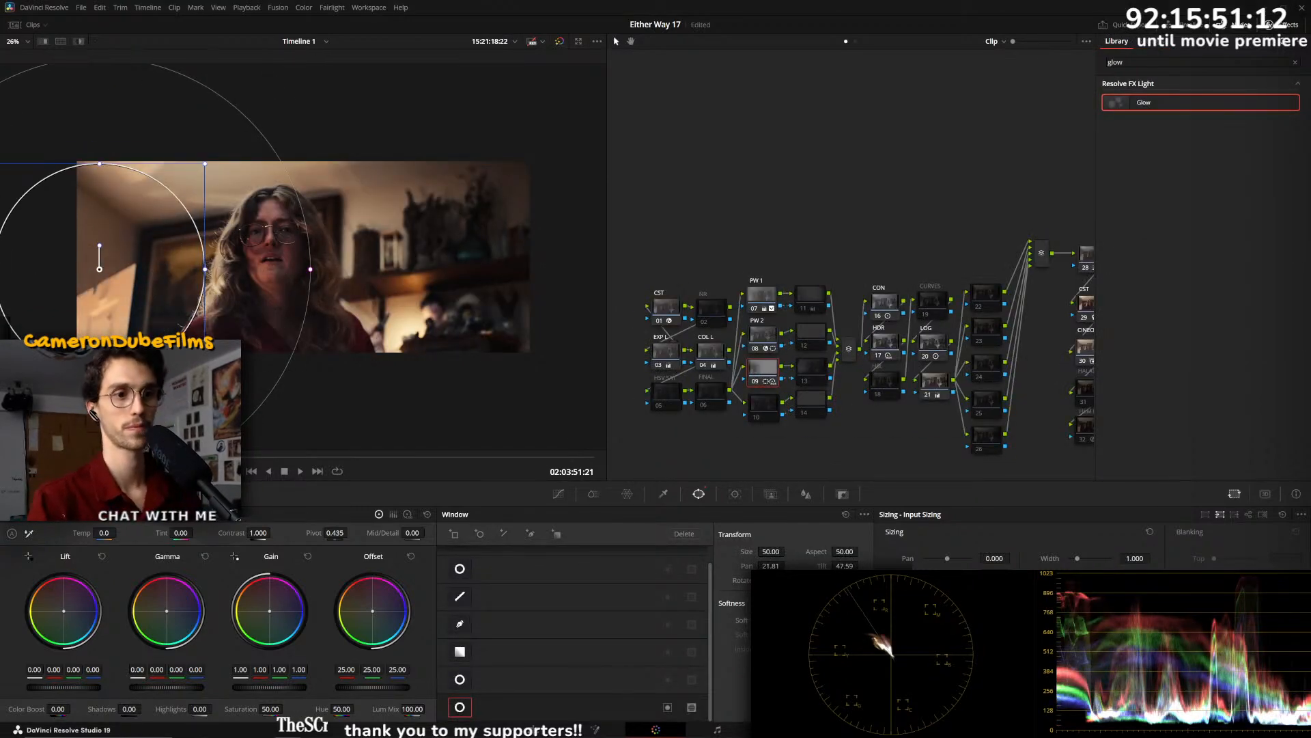
pyautogui.moveTo(99, 374); pyautogui.dragTo(99, 461)
pyautogui.moveTo(204, 271); pyautogui.dragTo(250, 286)
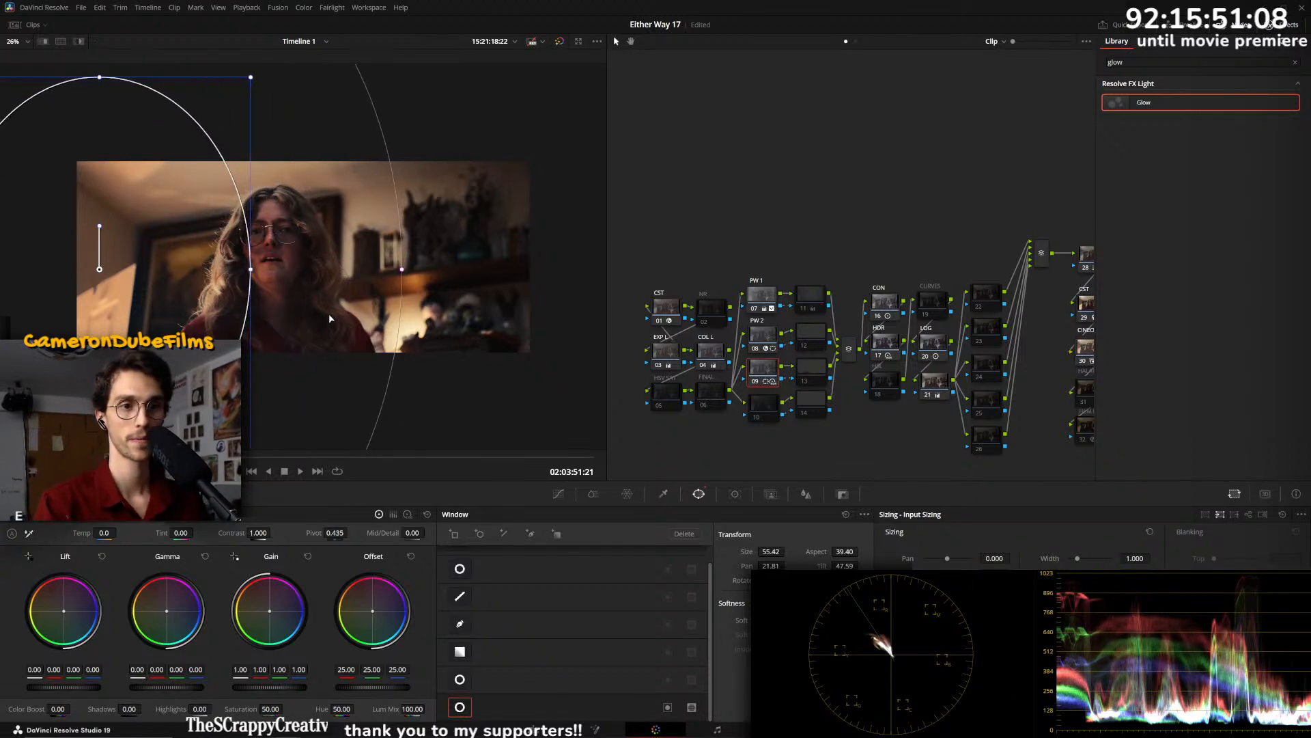
pyautogui.moveTo(294, 459); pyautogui.dragTo(432, 469)
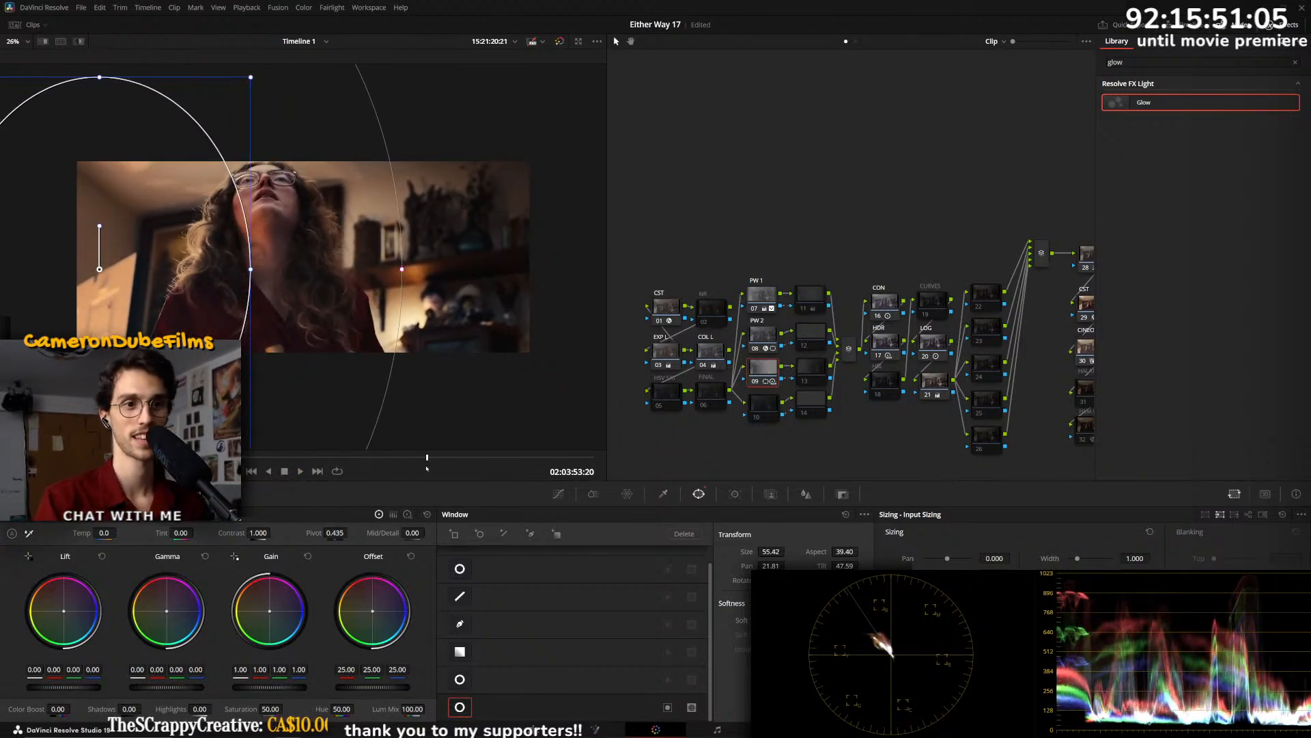
# - Set the gain on exposure node 03 to 0.60 for the clip at 02:03:53 and play back the shot
pyautogui.click(666, 351)
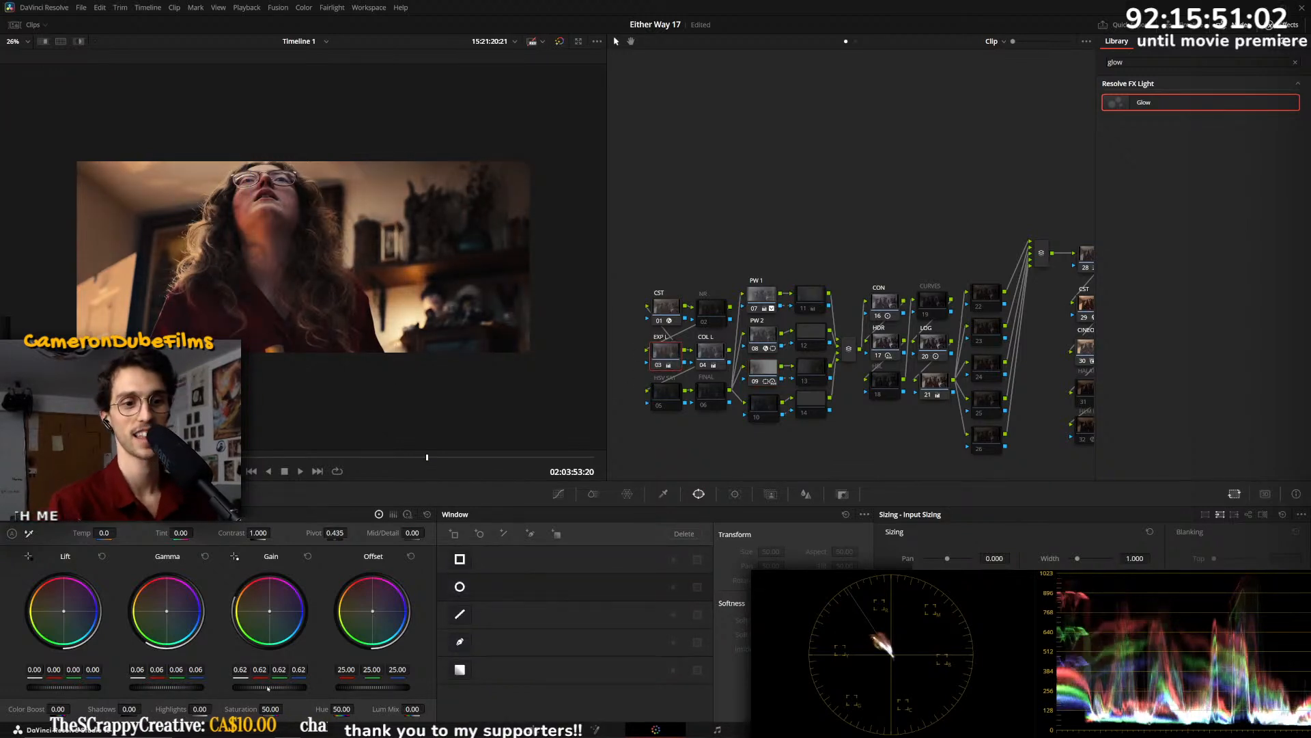
pyautogui.moveTo(269, 688); pyautogui.dragTo(202, 692)
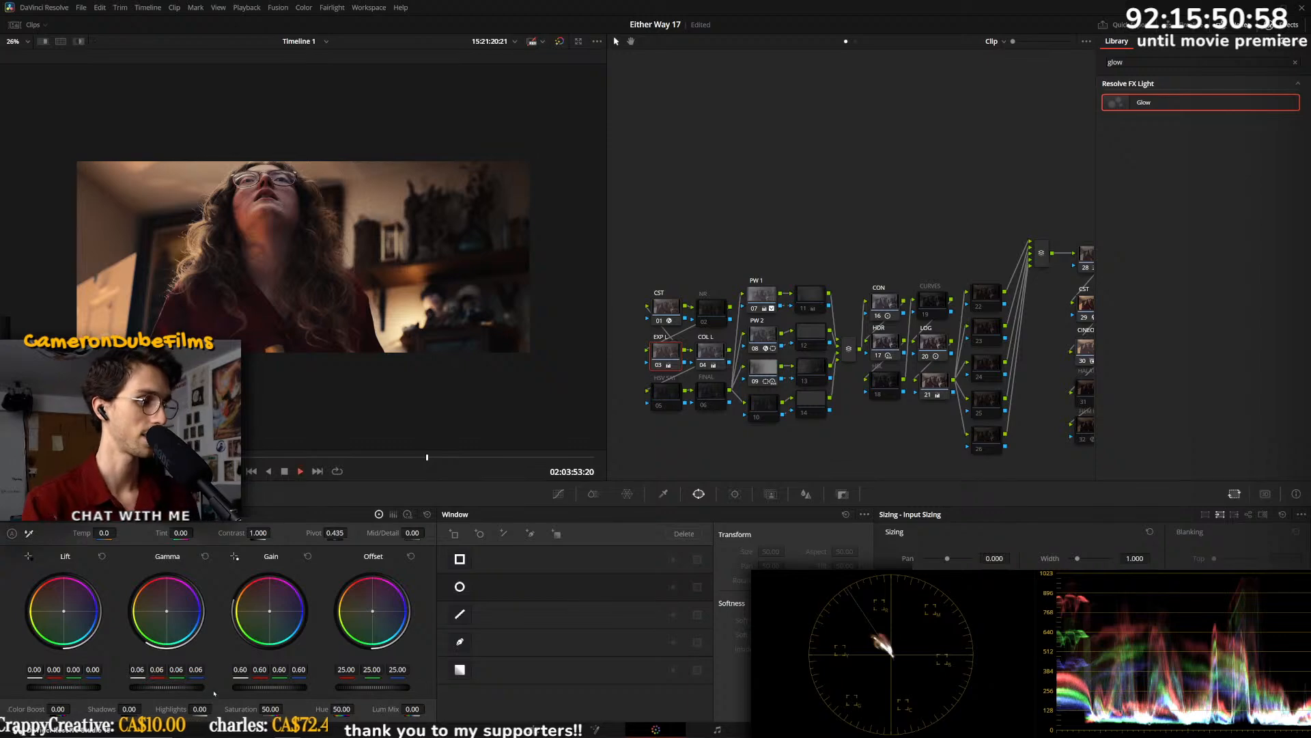
pyautogui.press('space')
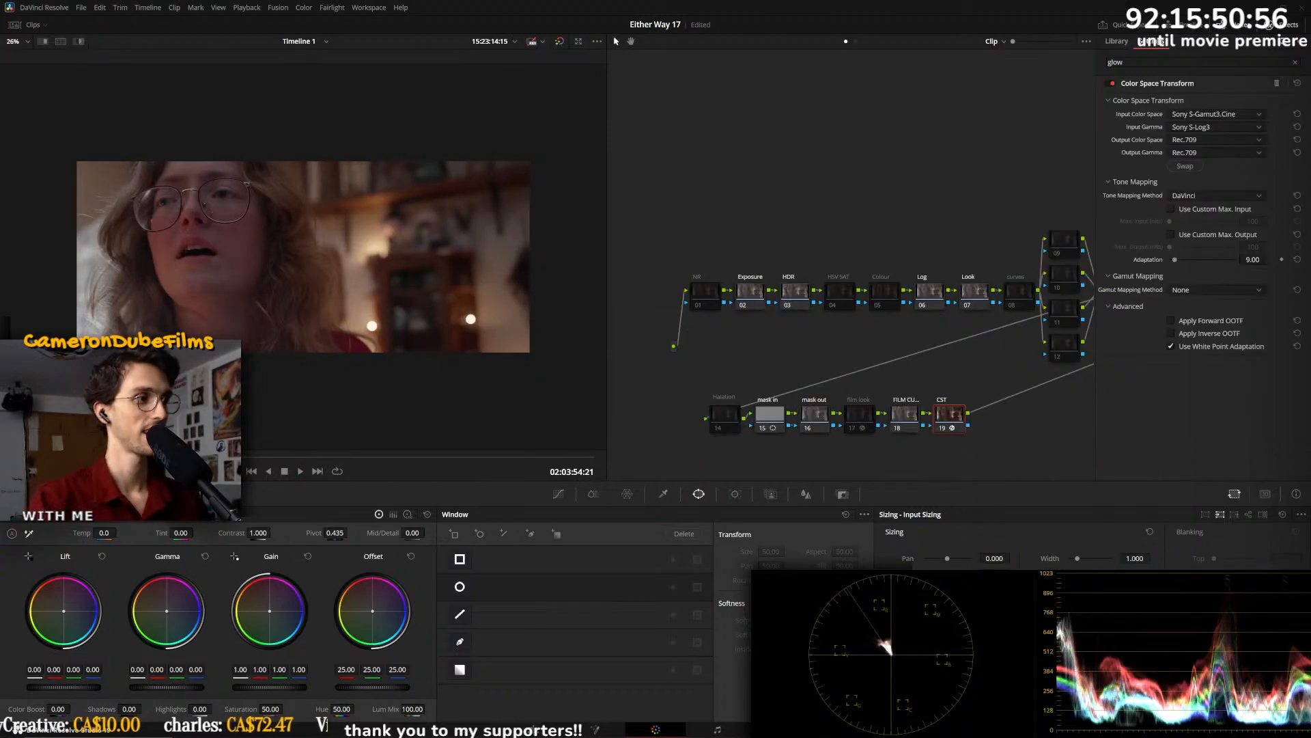
pyautogui.press('space')
# - Apply the previous clip's grade to the clip at 02:03:54 and check node 09's effect along the shot
pyautogui.press('Down')
pyautogui.press('=')
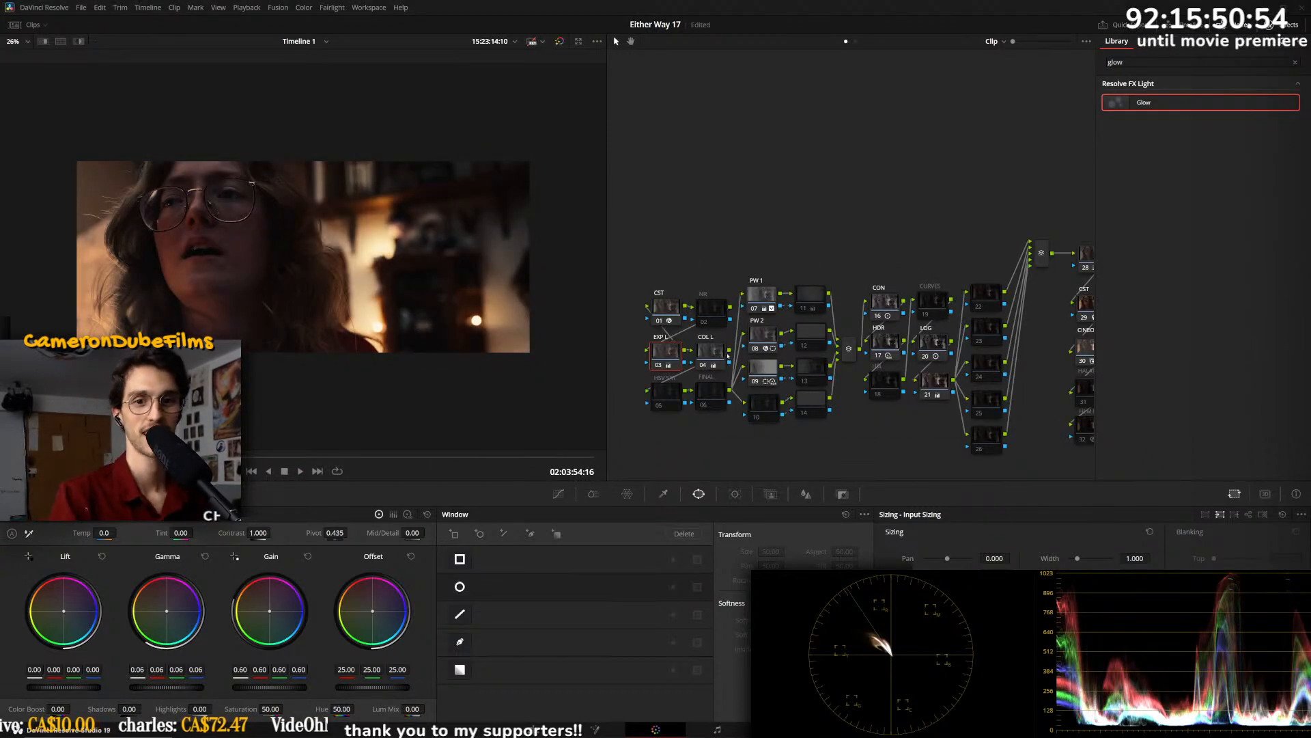
pyautogui.click(763, 369)
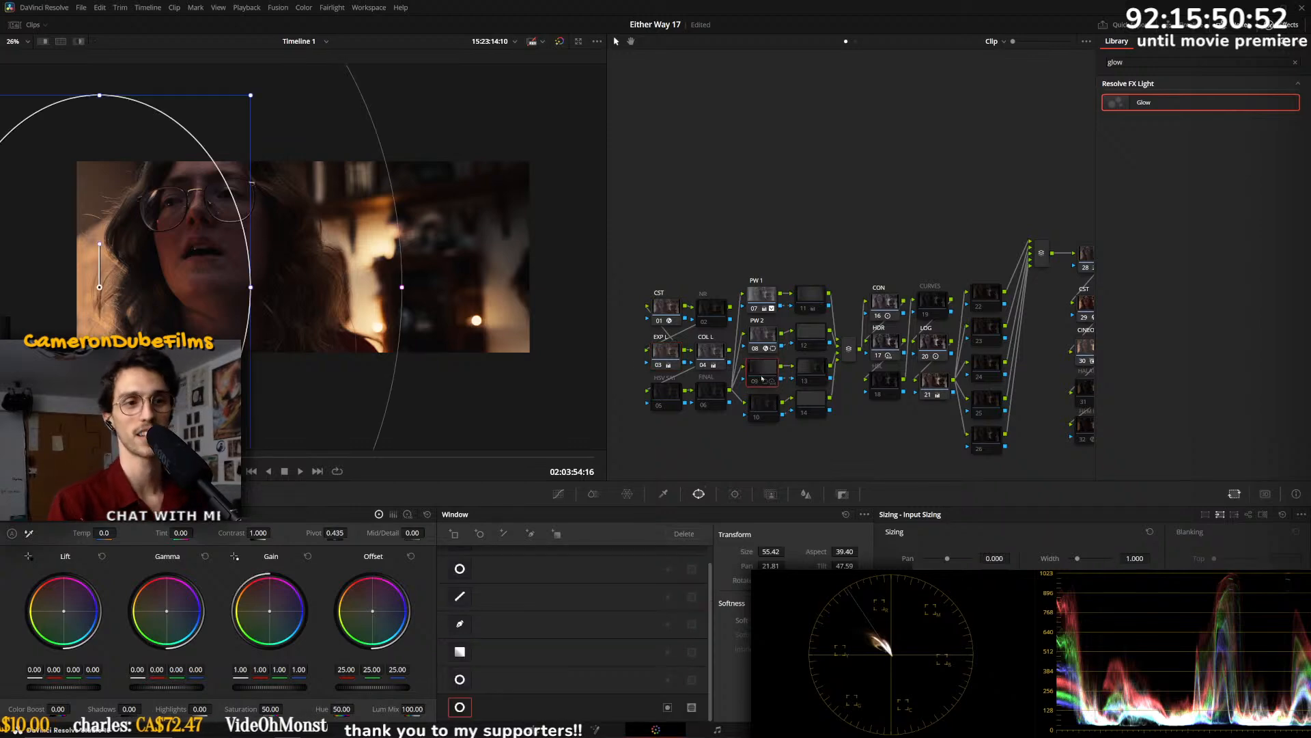
pyautogui.moveTo(205, 458); pyautogui.dragTo(470, 459)
# - Reset the gamma and gain on exposure node 03, set the gain to 0.87, and compare the image with and without the node
pyautogui.click(663, 350)
pyautogui.hotkey('ctrl', 'd')
pyautogui.hotkey('ctrl', 'd')
pyautogui.hotkey('ctrl', 'd')
pyautogui.hotkey('ctrl', 'd')
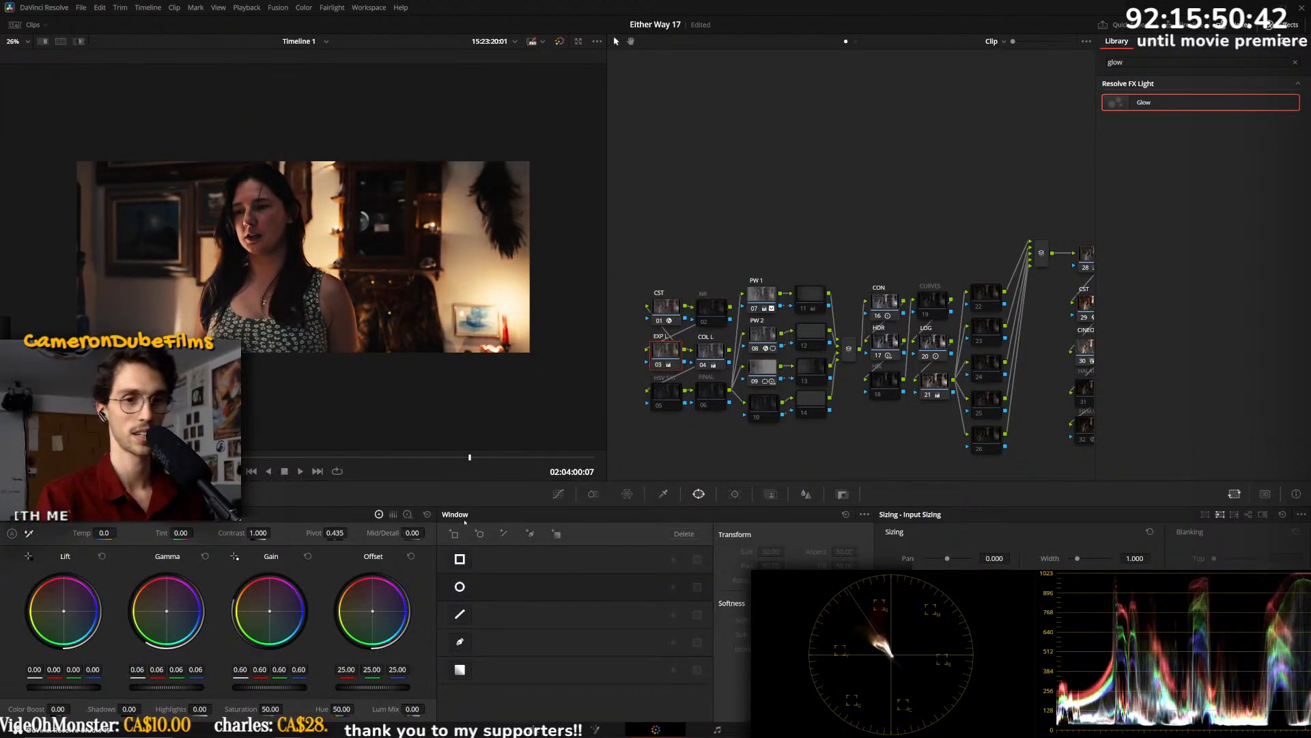
pyautogui.hotkey('ctrl', 'd')
pyautogui.hotkey('ctrl', 'd')
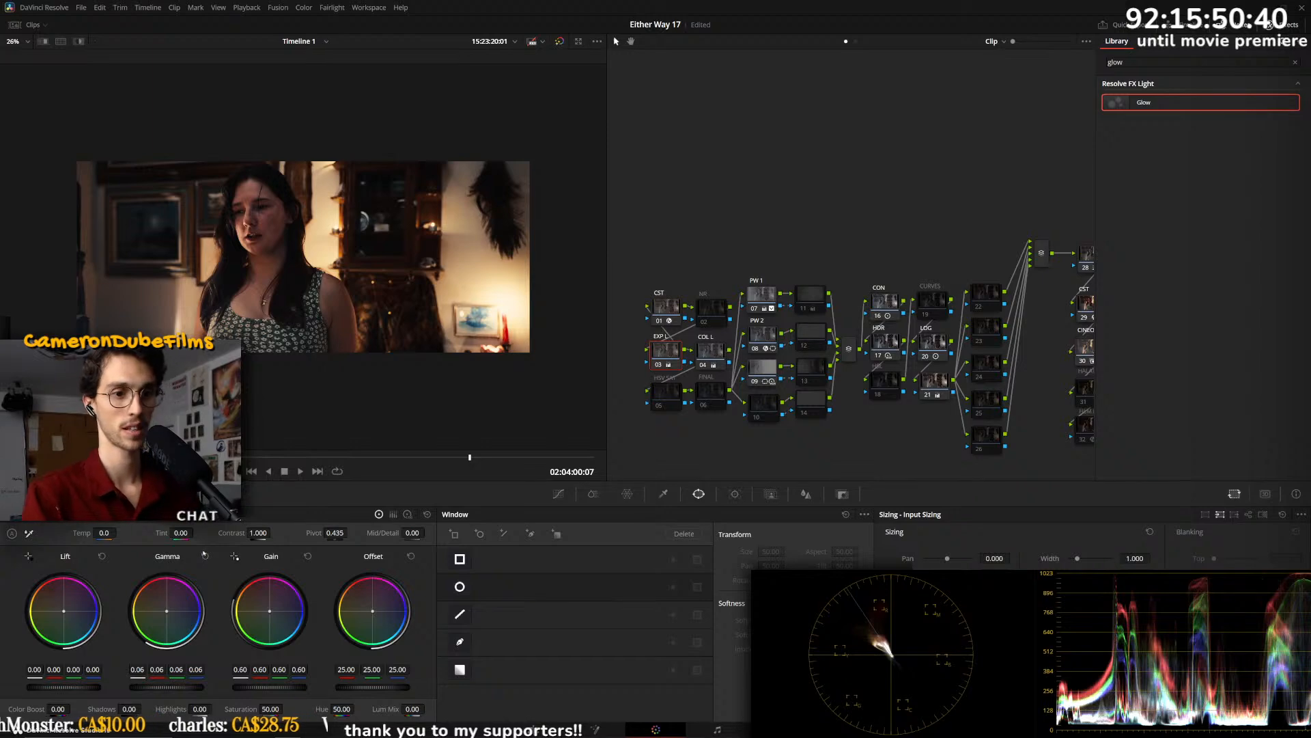
pyautogui.click(307, 556)
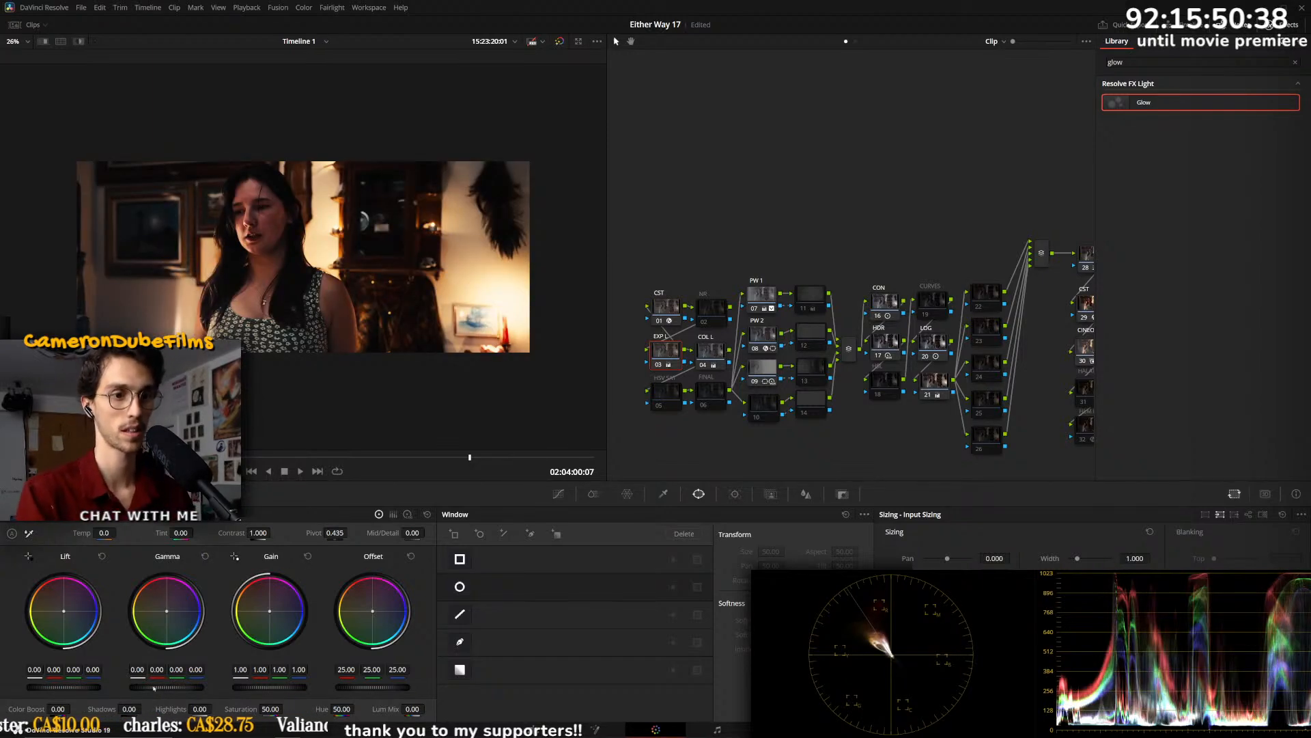
pyautogui.moveTo(250, 687); pyautogui.dragTo(229, 689)
pyautogui.hotkey('ctrl', 'd')
pyautogui.hotkey('ctrl', 'd')
pyautogui.press('space')
pyautogui.press('space')
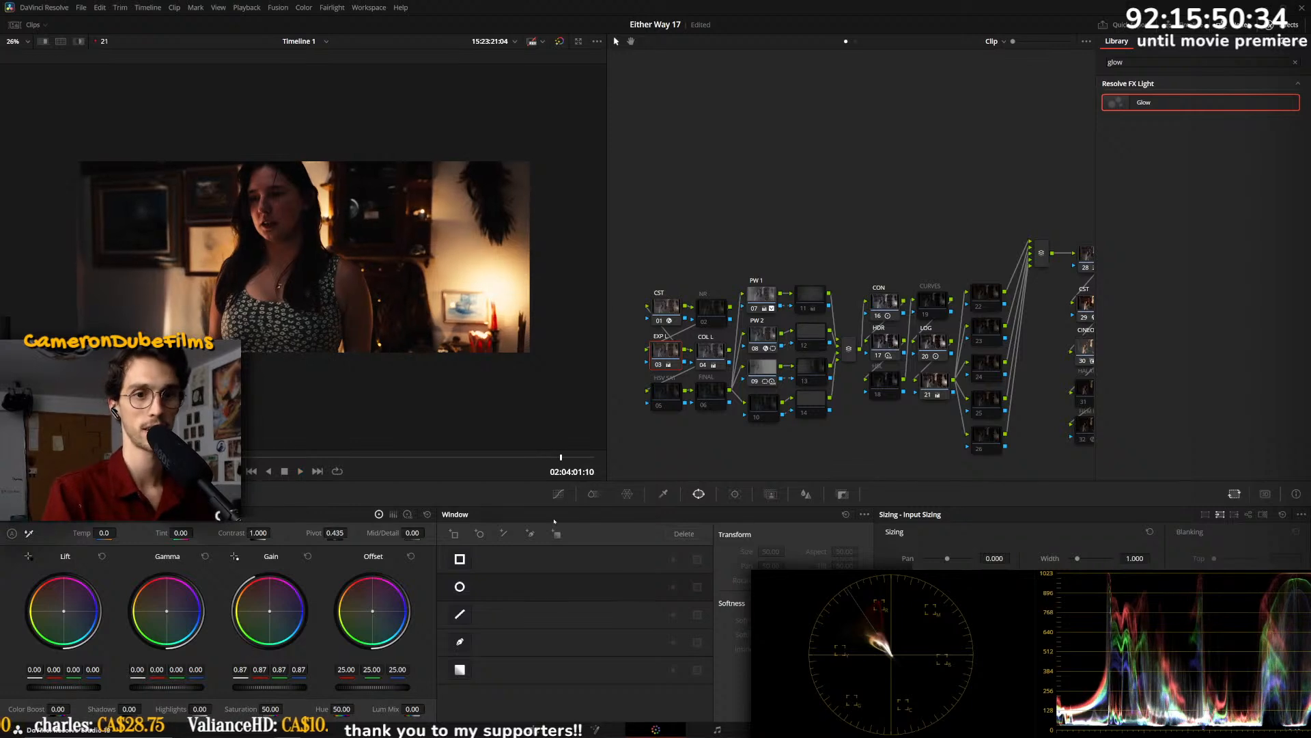
# - Lower the Light exposure on HDR node 17 to -0.55 and compare the shot with the node on and off
pyautogui.click(886, 342)
pyautogui.hotkey('ctrl', 'd')
pyautogui.hotkey('ctrl', 'd')
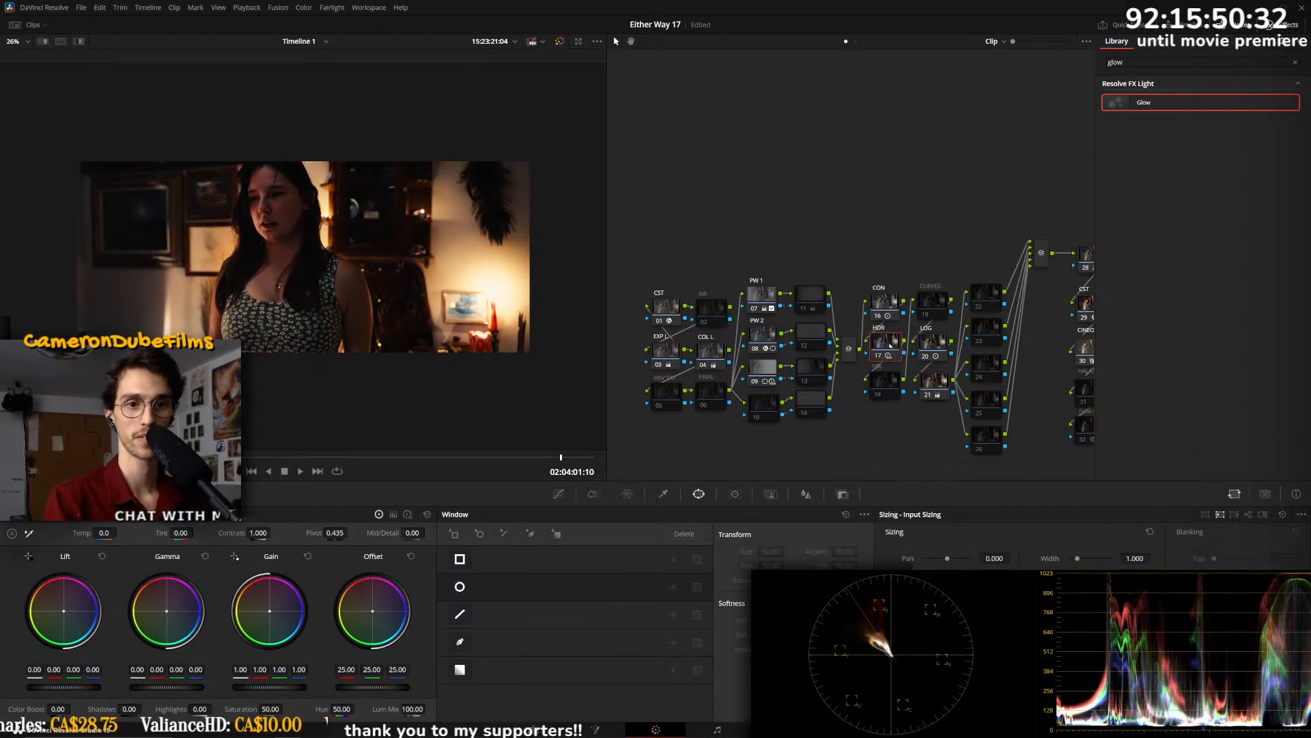
pyautogui.click(108, 494)
pyautogui.moveTo(257, 668); pyautogui.dragTo(251, 668)
pyautogui.hotkey('ctrl', 'd')
pyautogui.hotkey('ctrl', 'd')
pyautogui.press('space')
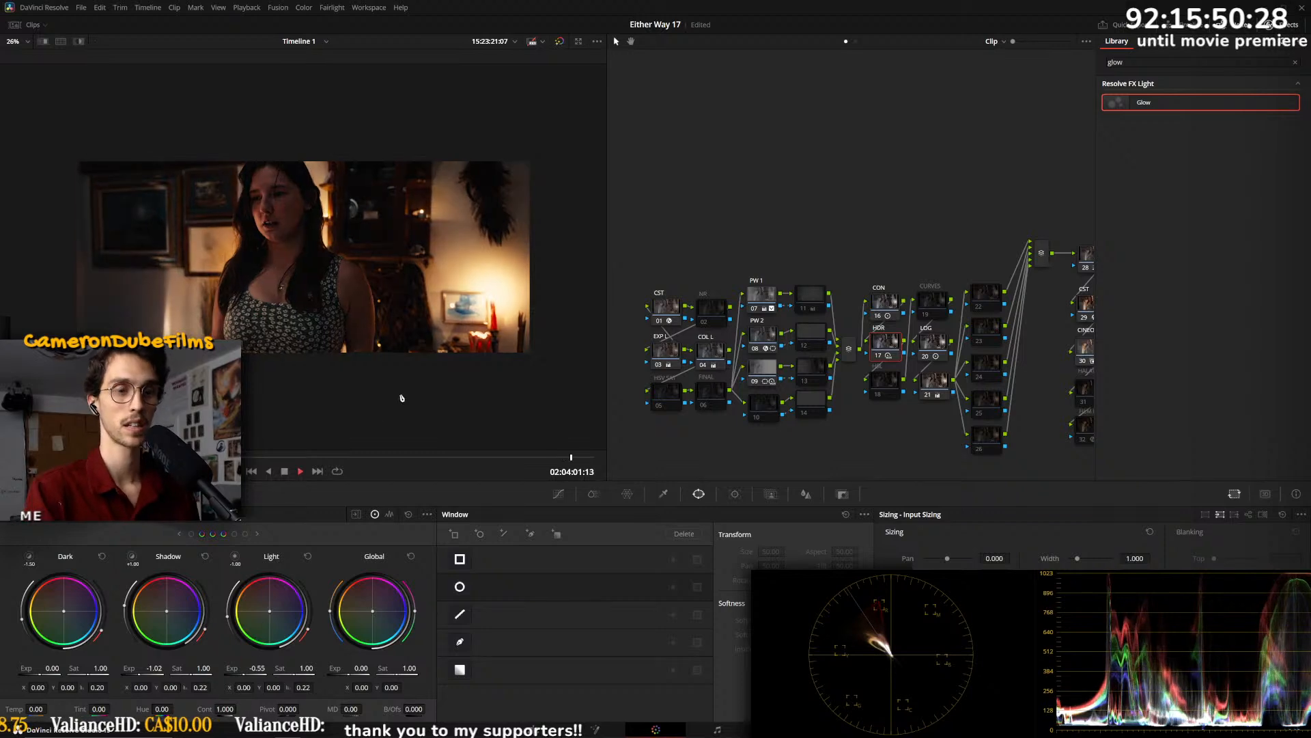
# - Compare the shot with nodes 09 and 08 switched on and off to judge their effect
pyautogui.click(765, 372)
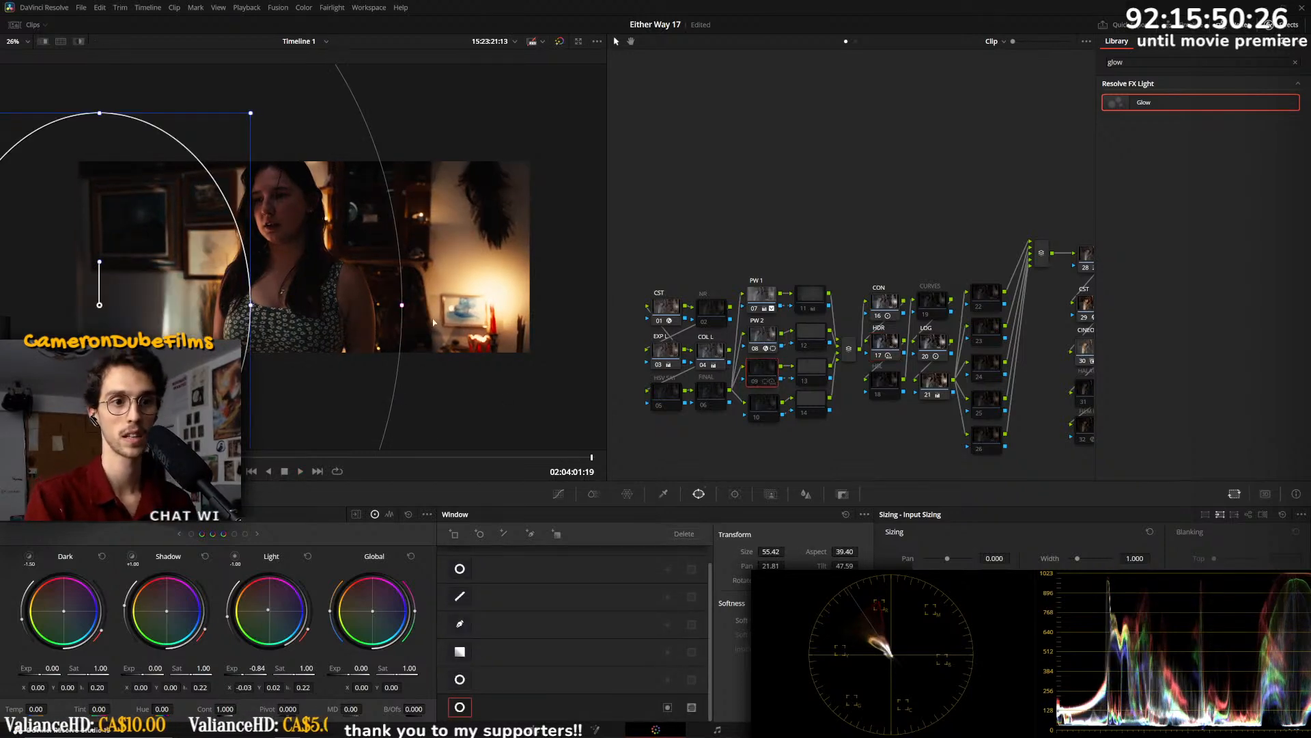
pyautogui.hotkey('ctrl', 'd')
pyautogui.click(763, 335)
pyautogui.hotkey('ctrl', 'd')
pyautogui.hotkey('ctrl', 'd')
pyautogui.hotkey('ctrl', 'd')
pyautogui.hotkey('ctrl', 'd')
# - Reposition the oval window of node 07 (PW 1) over the woman and compare the node's effect
pyautogui.click(761, 296)
pyautogui.hotkey('ctrl', 'd')
pyautogui.hotkey('ctrl', 'd')
pyautogui.moveTo(394, 279); pyautogui.dragTo(355, 272)
pyautogui.hotkey('ctrl', 'd')
pyautogui.hotkey('ctrl', 'd')
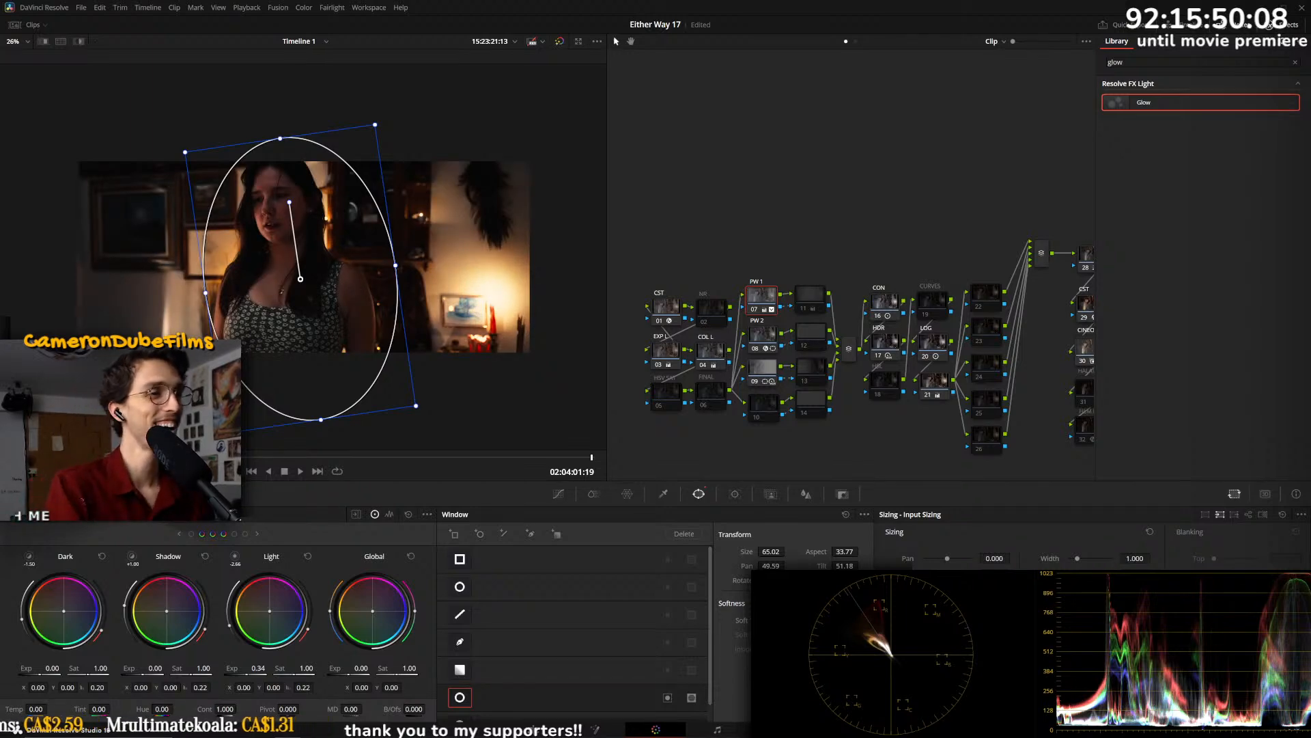
# - Apply the grade to the clip at 02:04:04 and move node 07's oval window over the woman at pan 55.53, tilt 47.36
pyautogui.press('Down')
pyautogui.press('Down')
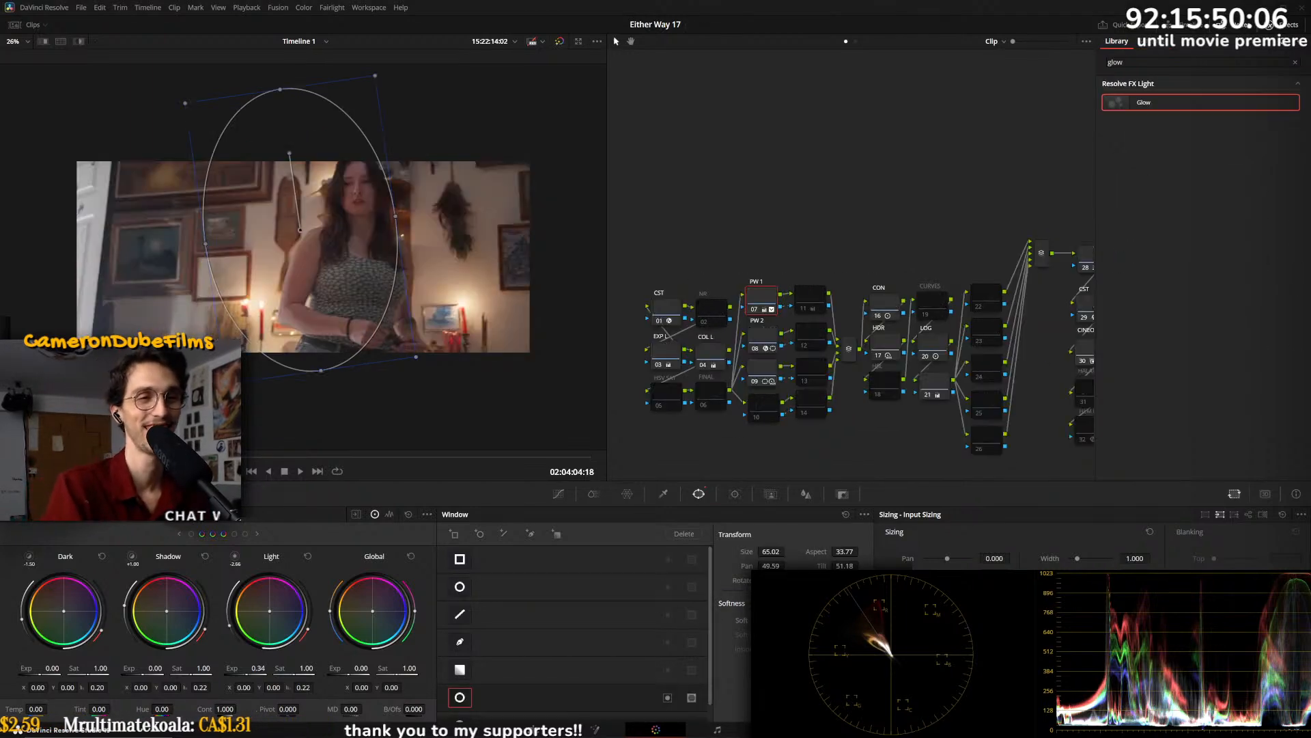
pyautogui.moveTo(359, 318); pyautogui.dragTo(402, 345)
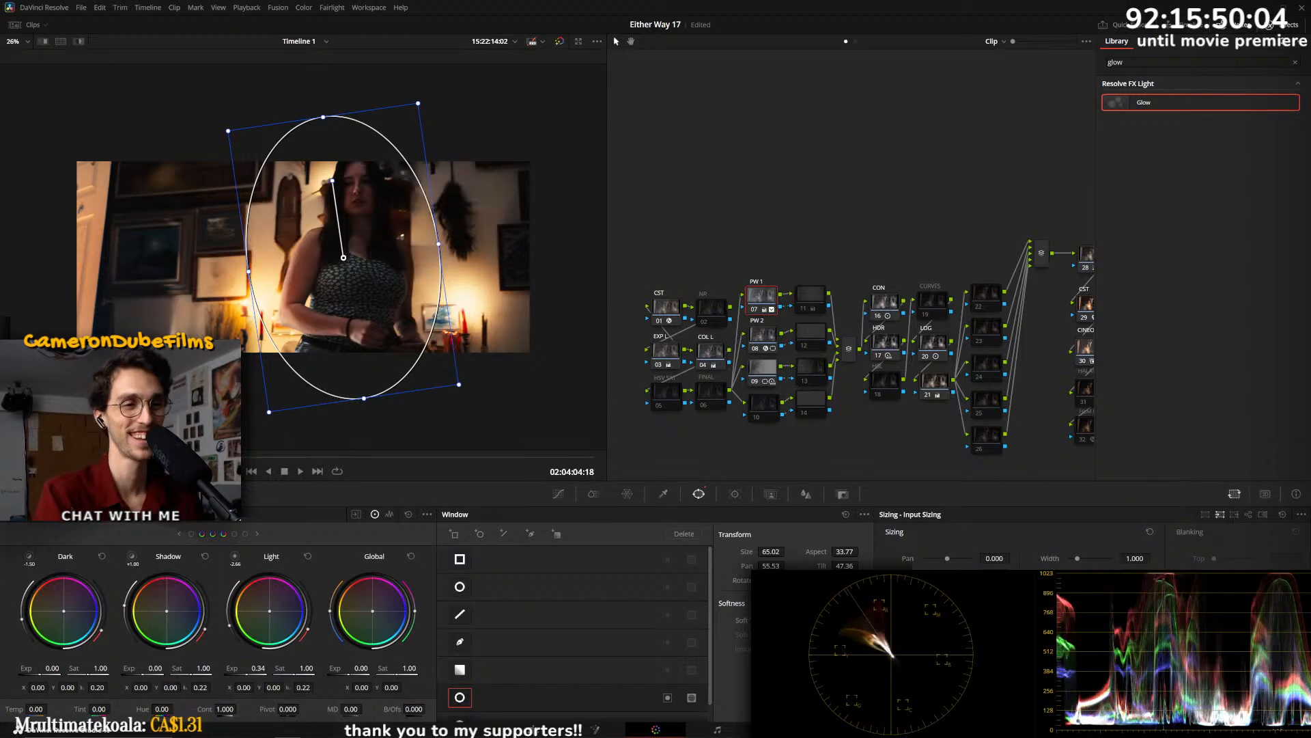
pyautogui.press('space')
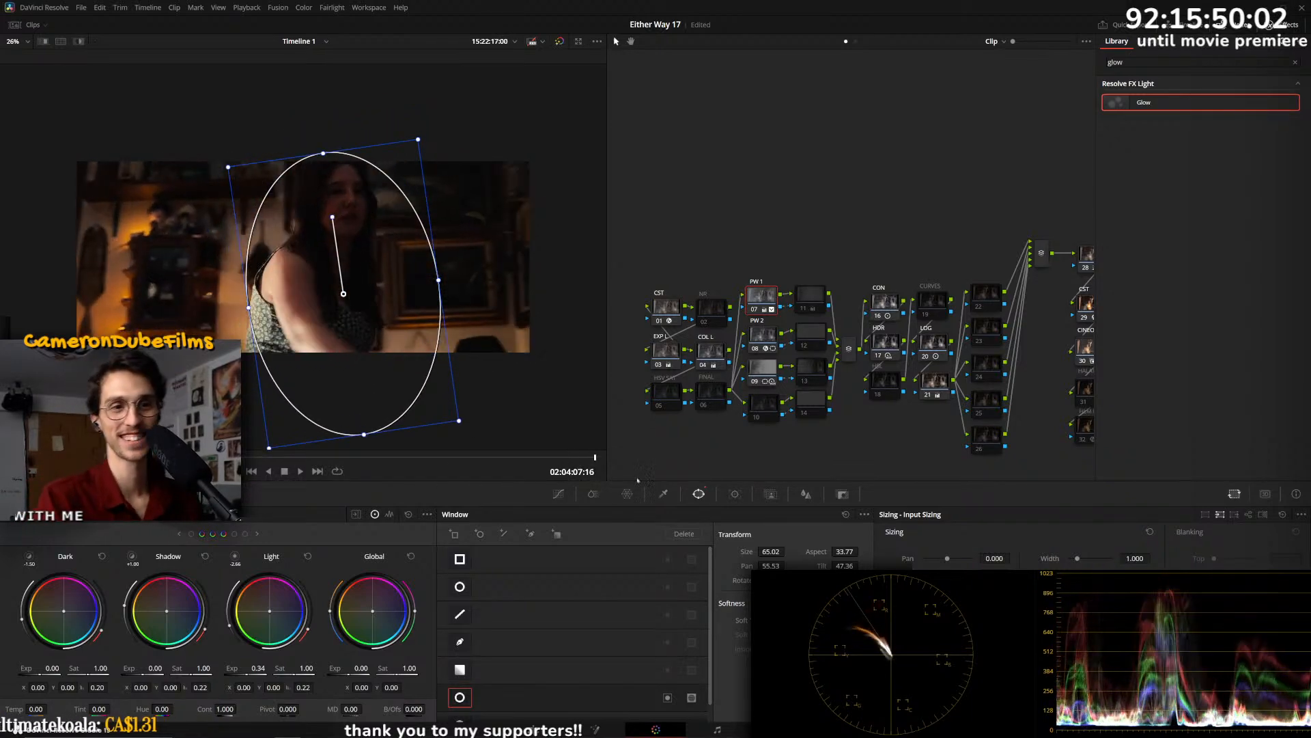
# - Compare node 07 on and off at 02:04:07 and lower its gain to 0.97
pyautogui.hotkey('ctrl', 'd')
pyautogui.hotkey('ctrl', 'd')
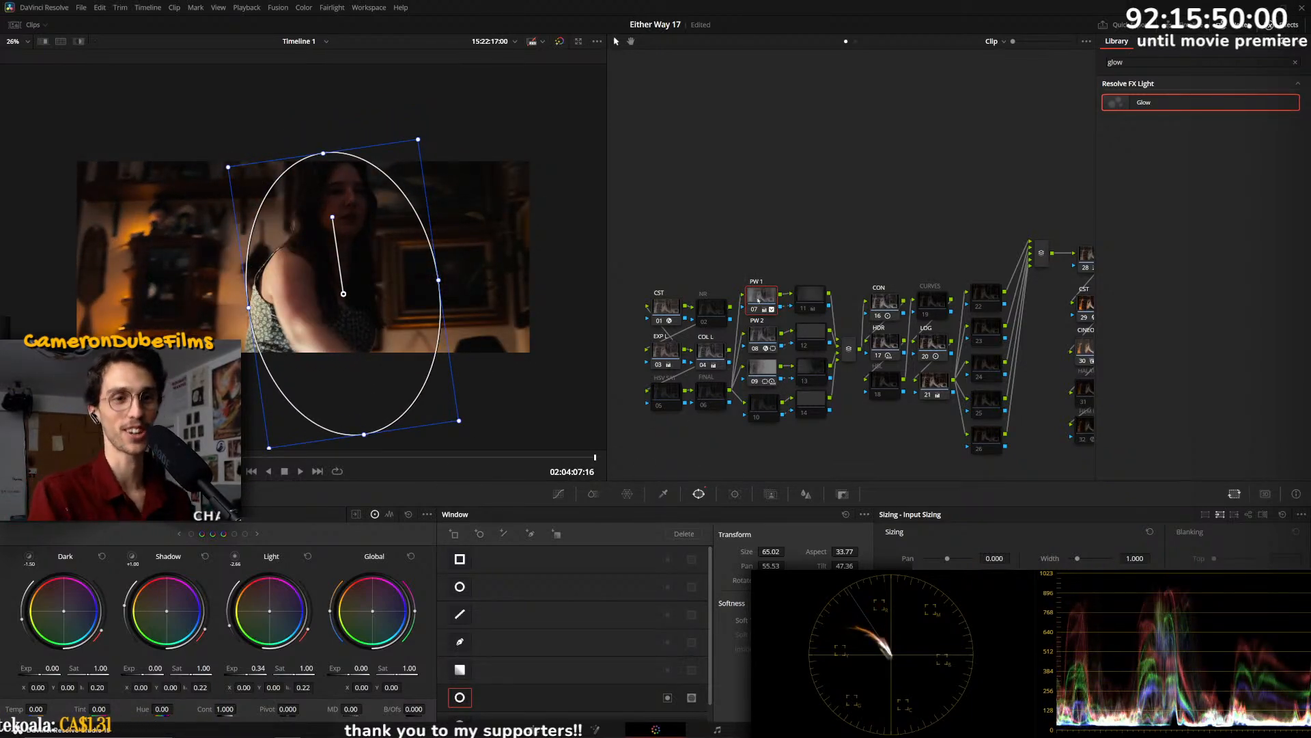
pyautogui.hotkey('ctrl', 'd')
pyautogui.hotkey('ctrl', 'd')
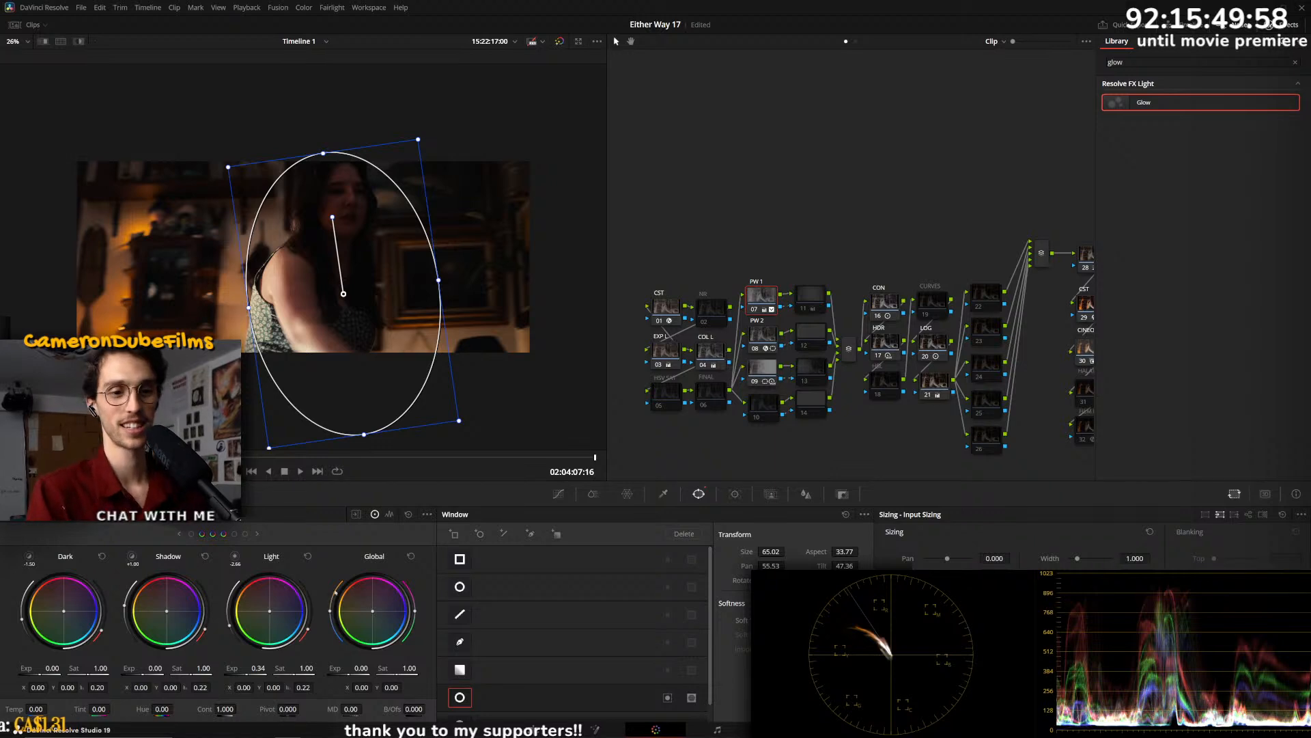
pyautogui.click(86, 494)
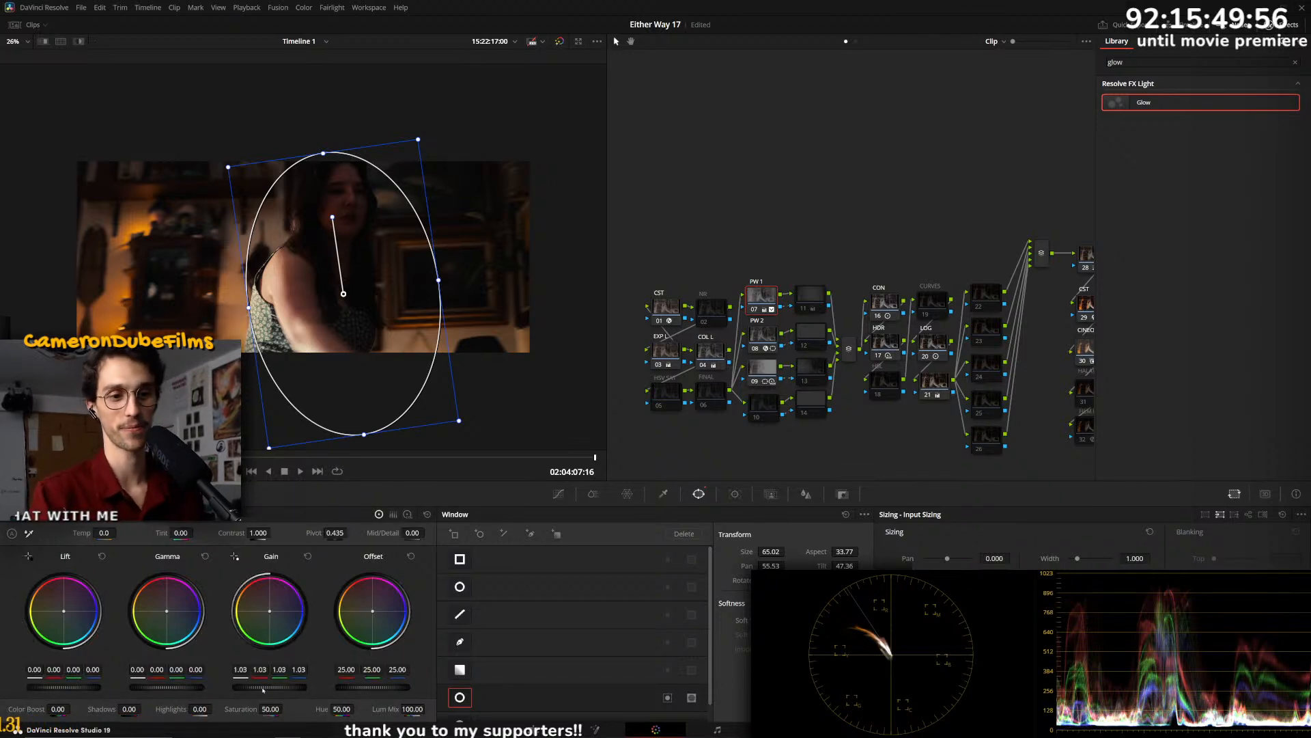
pyautogui.moveTo(273, 687); pyautogui.dragTo(262, 687)
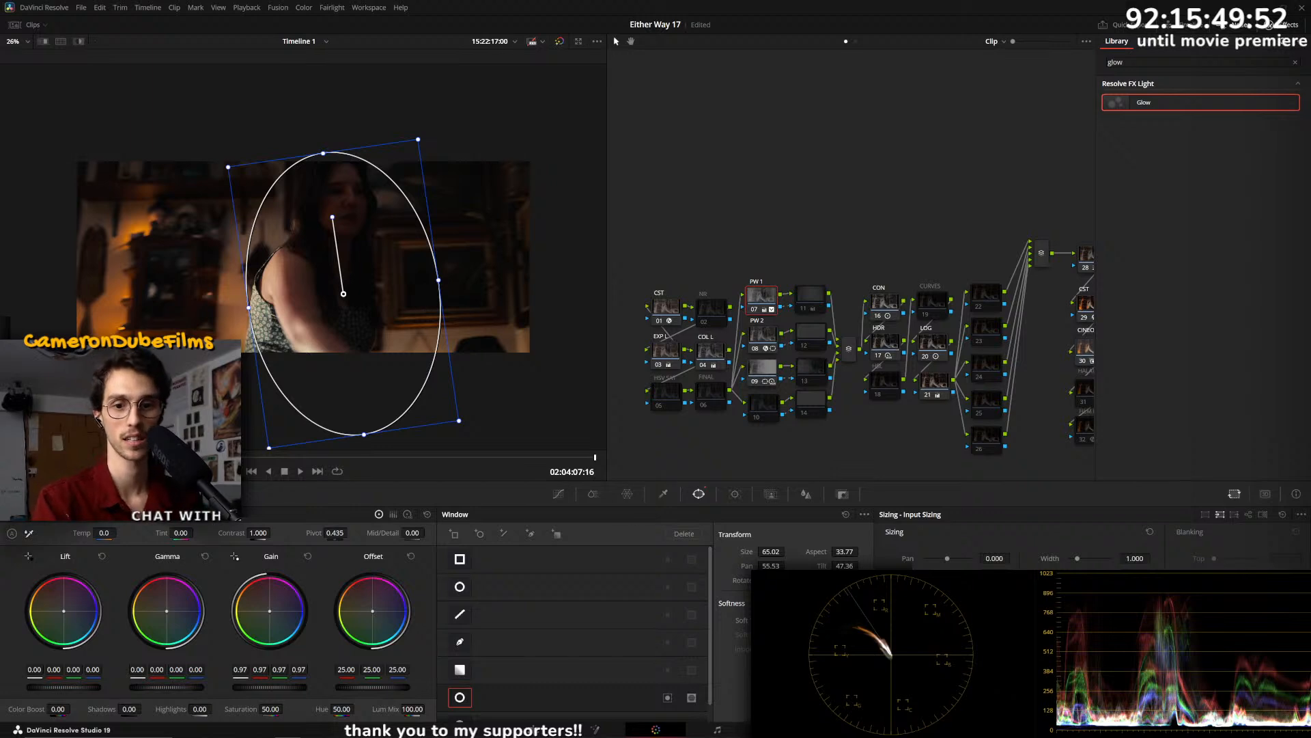
# - Widen the softness around node 07's oval window, compare the node's effect, and play the clip
pyautogui.moveTo(771, 621); pyautogui.dragTo(757, 620)
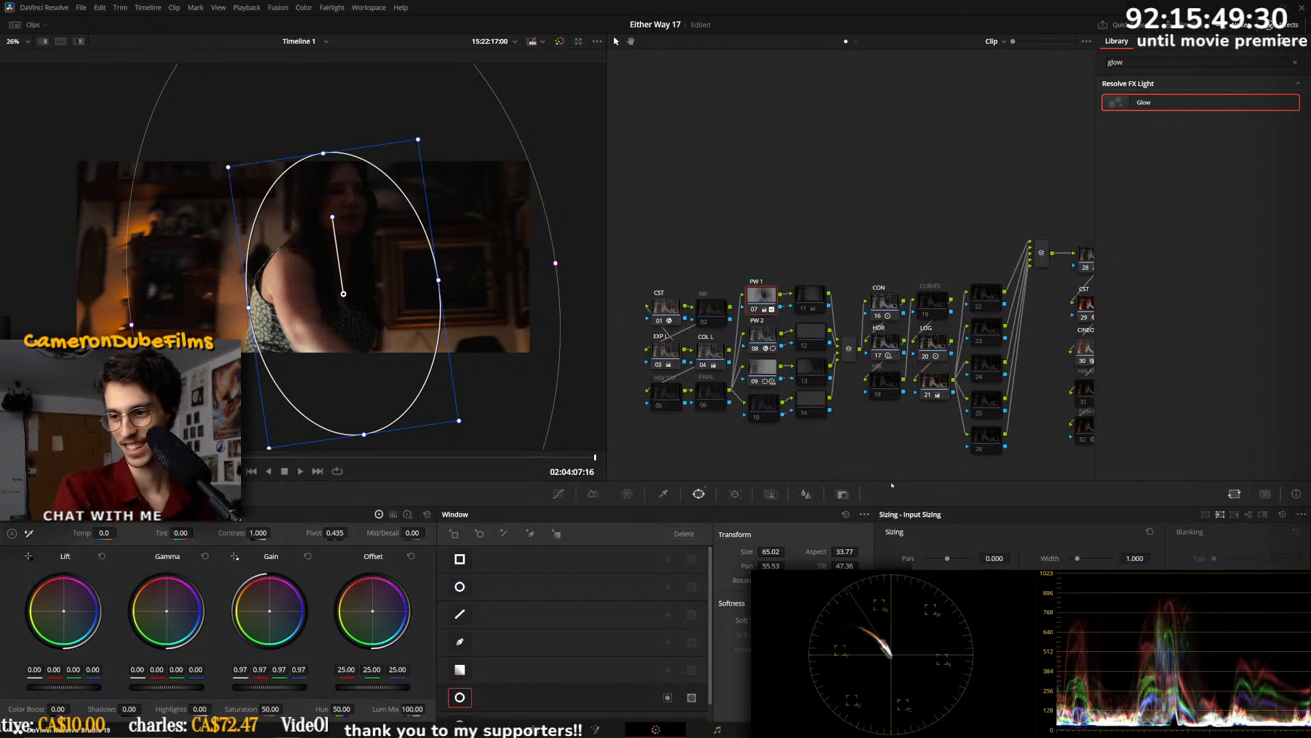
pyautogui.hotkey('ctrl', 'd')
pyautogui.hotkey('ctrl', 'd')
pyautogui.press('space')
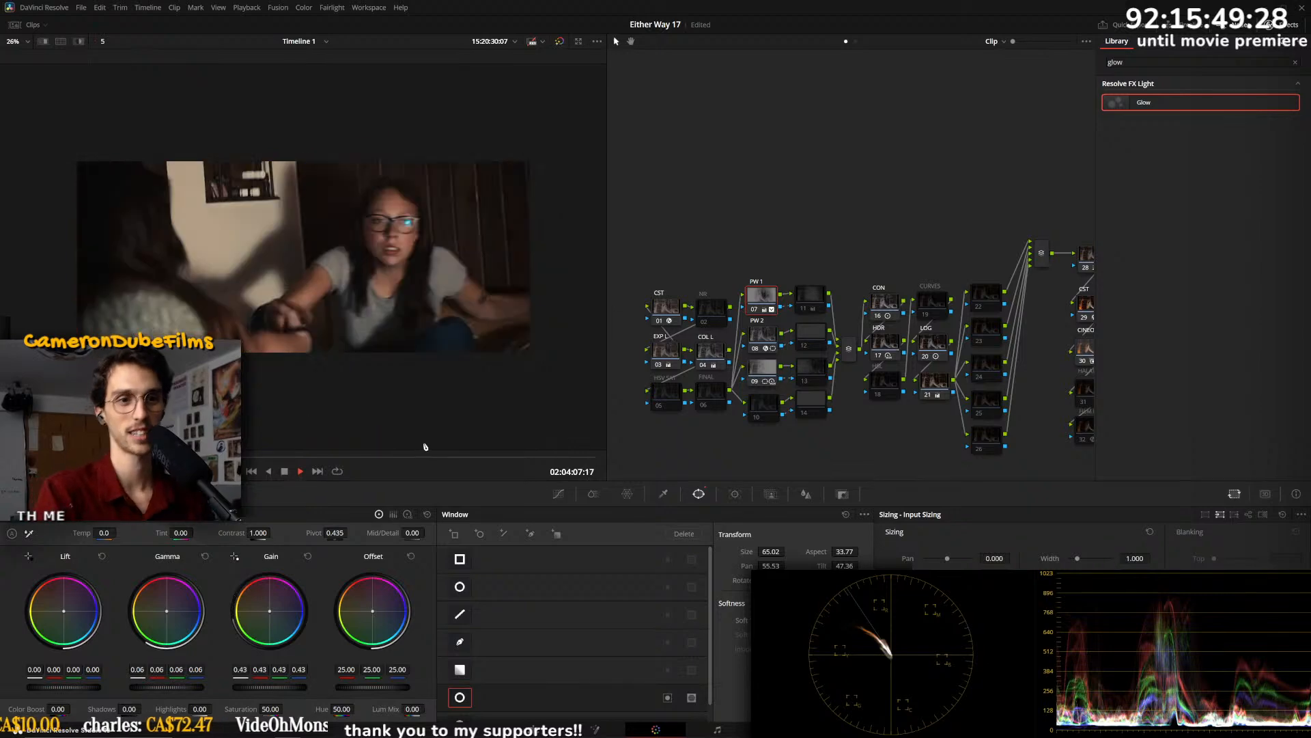
# - Apply the grade to the clip at 02:04:15, track node 07's oval window through the shot, and compare the node's effect
pyautogui.press('Down')
pyautogui.press('Down')
pyautogui.press('Down')
pyautogui.press('Down')
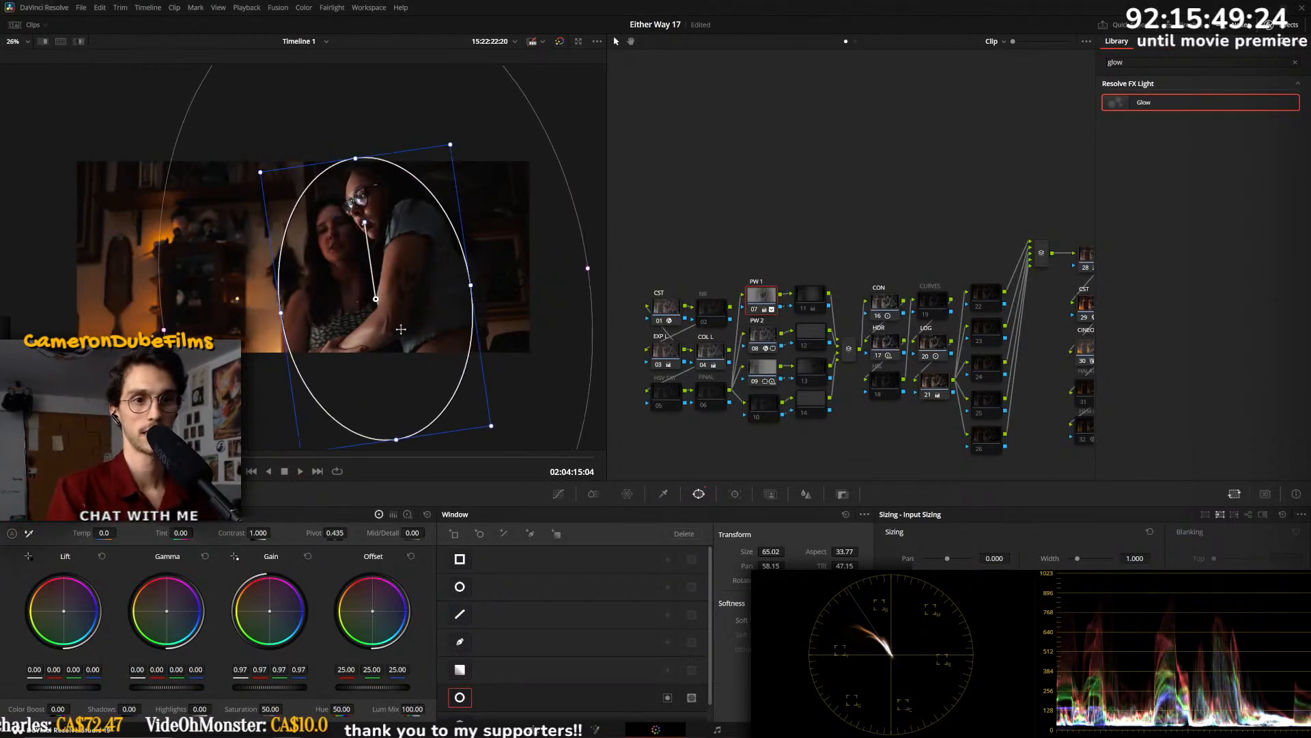
pyautogui.hotkey('ctrl', 't')
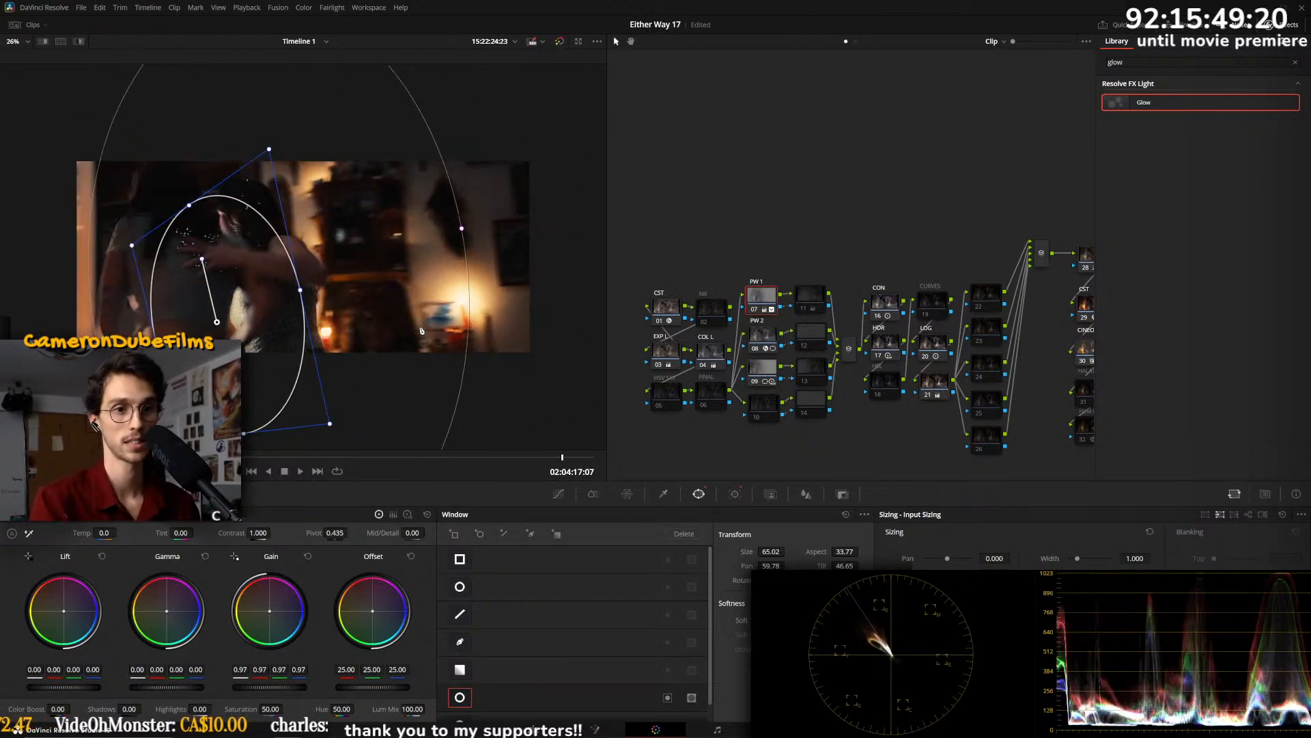
pyautogui.hotkey('ctrl', 'd')
pyautogui.hotkey('ctrl', 'd')
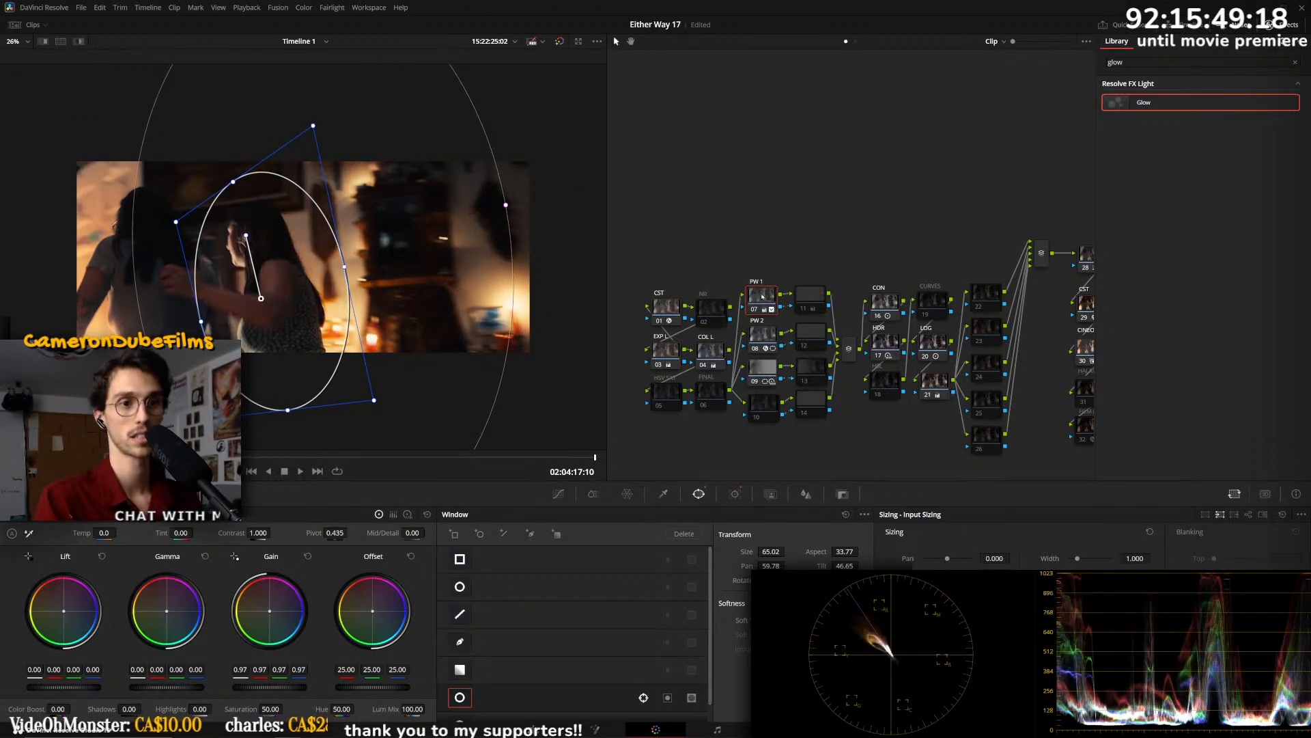
# - Compare the clip at 02:04:17 with the PW 2 node and the PW 1 node each switched off and on
pyautogui.click(763, 334)
pyautogui.hotkey('ctrl', 'd')
pyautogui.hotkey('ctrl', 'd')
pyautogui.hotkey('ctrl', 'd')
pyautogui.hotkey('ctrl', 'd')
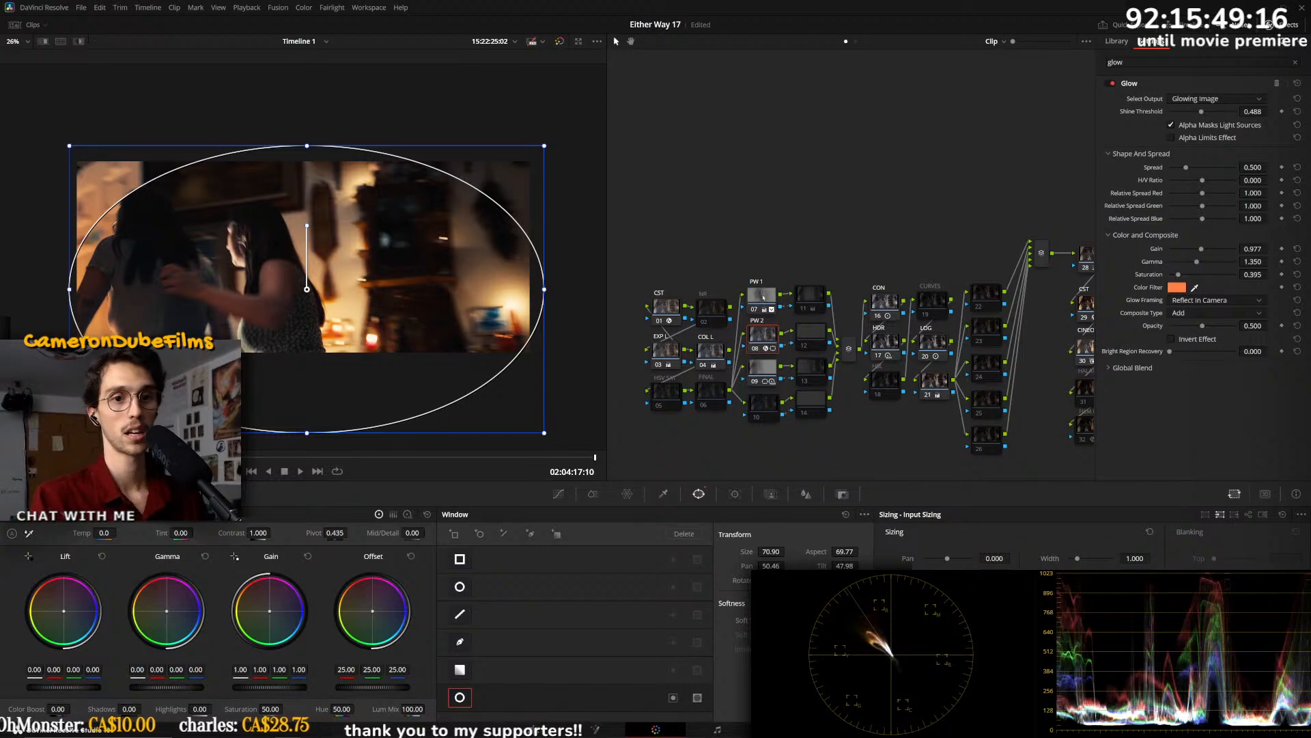
pyautogui.click(764, 297)
pyautogui.hotkey('ctrl', 'd')
pyautogui.hotkey('ctrl', 'd')
pyautogui.hotkey('ctrl', 'd')
pyautogui.hotkey('ctrl', 'd')
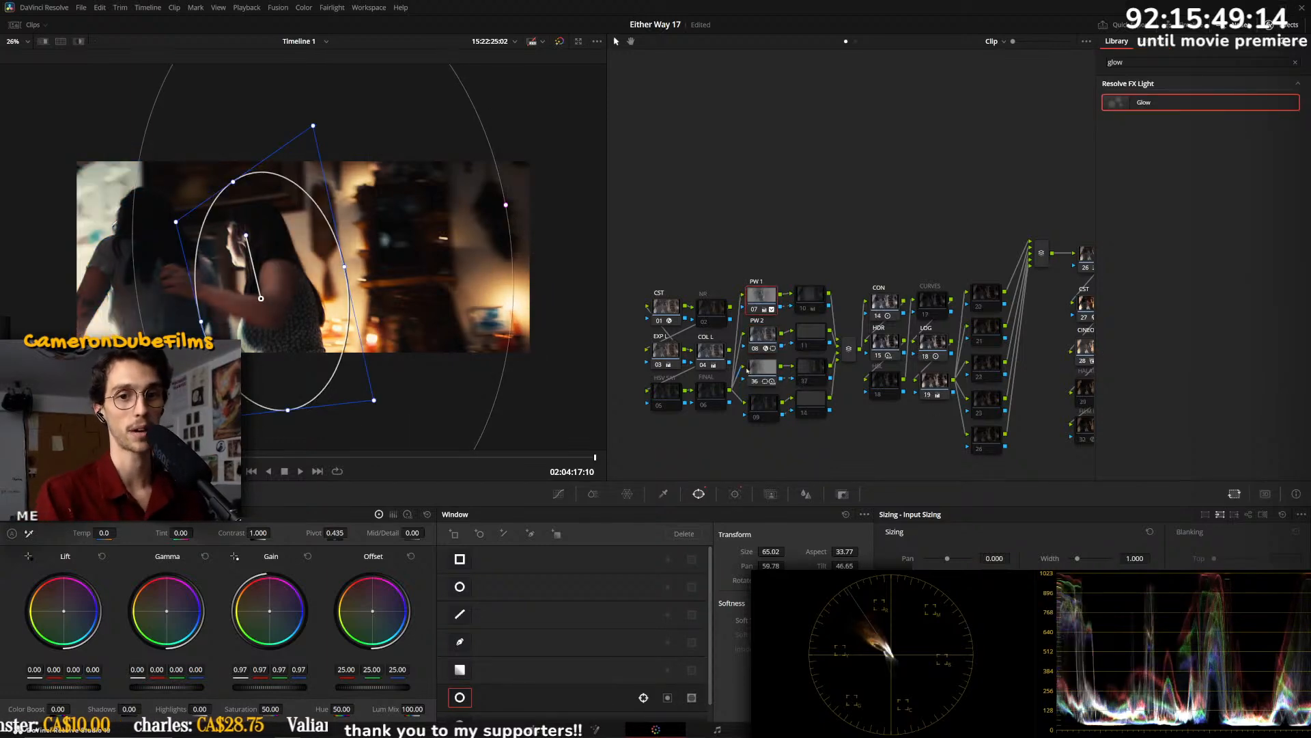
# - Compare the effect of node 09 on and off, and play through to the following clip
pyautogui.click(758, 368)
pyautogui.hotkey('ctrl', 'd')
pyautogui.hotkey('ctrl', 'd')
pyautogui.hotkey('ctrl', 'd')
pyautogui.hotkey('ctrl', 'd')
pyautogui.press('space')
pyautogui.press('space')
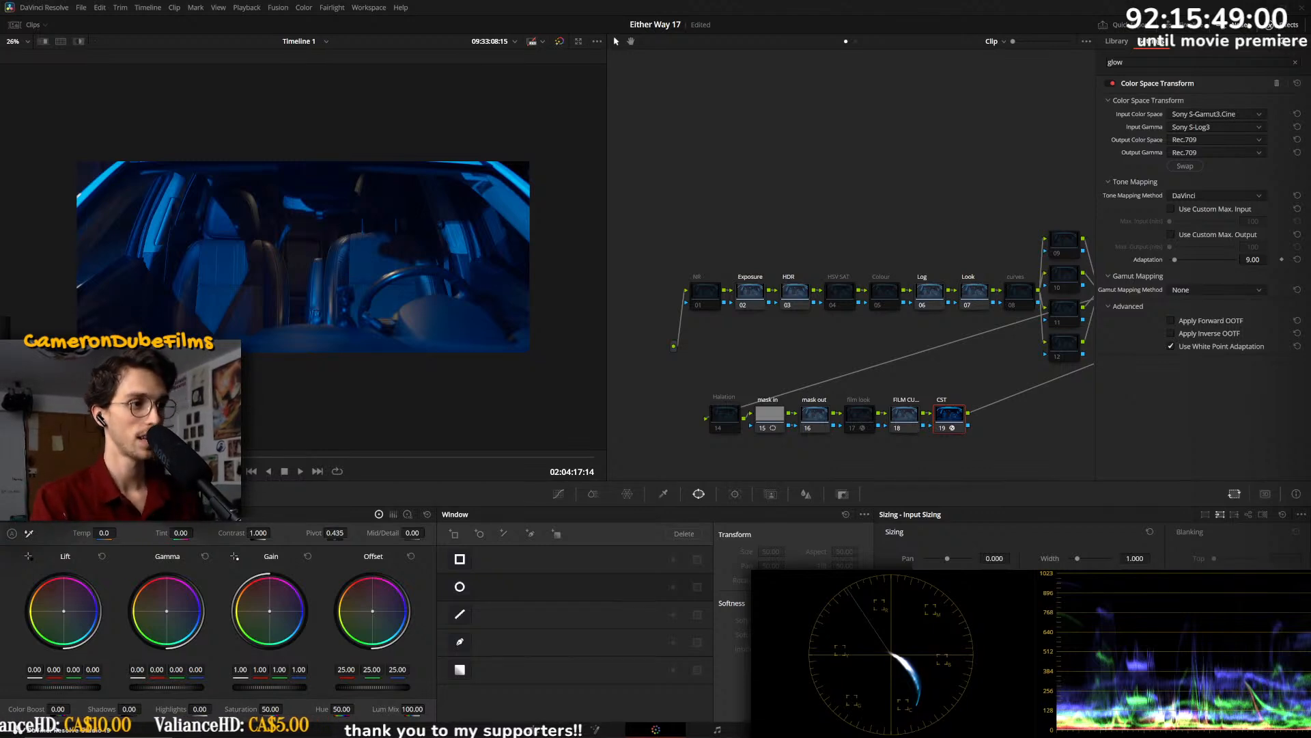
# - Copy the grade from the blue night clip at 01:48:05 to the car interior clip at 02:04:17
pyautogui.press('Up')
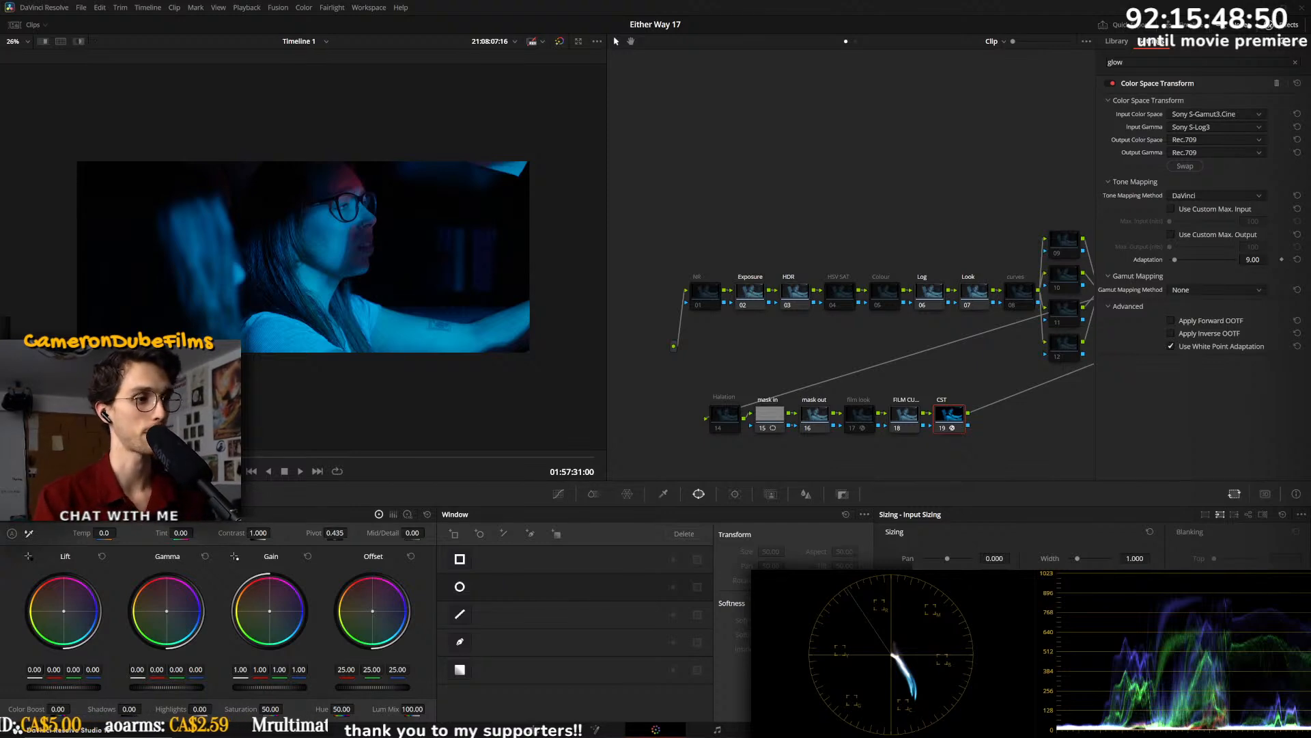
pyautogui.press('Down')
pyautogui.press('Down')
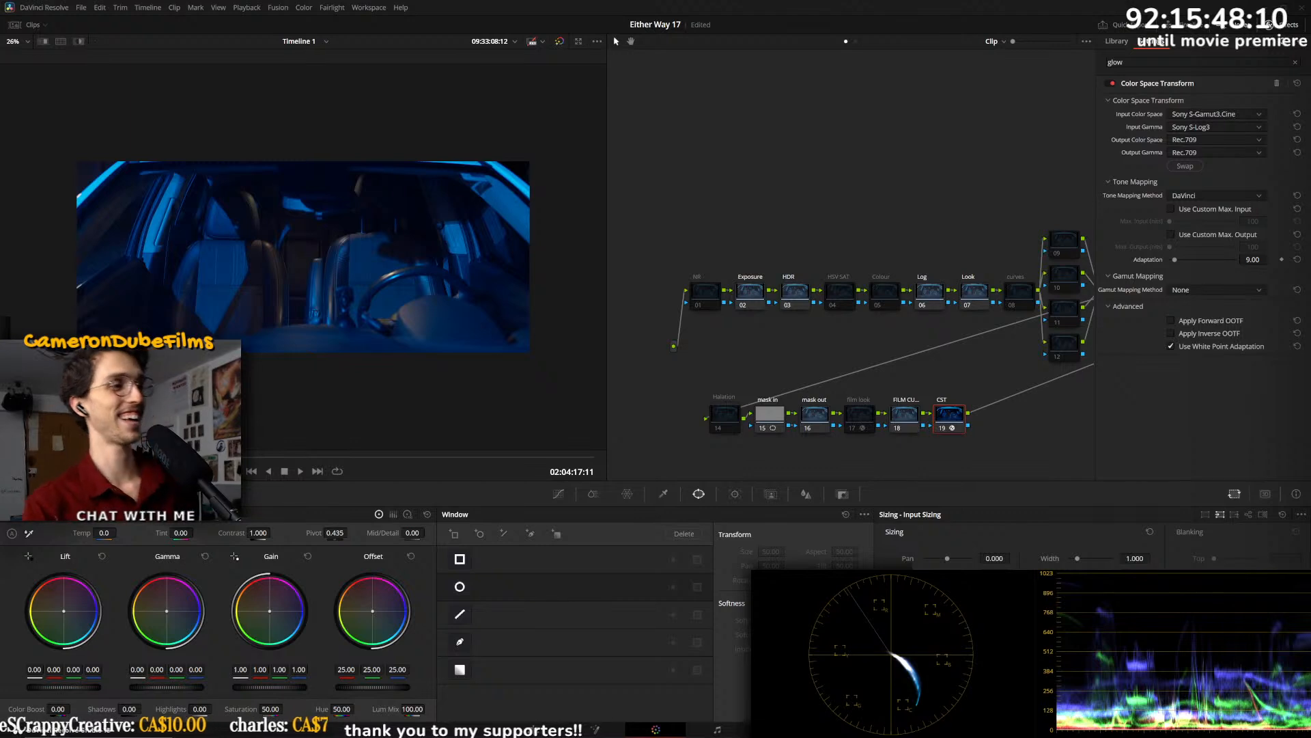
pyautogui.press('Up')
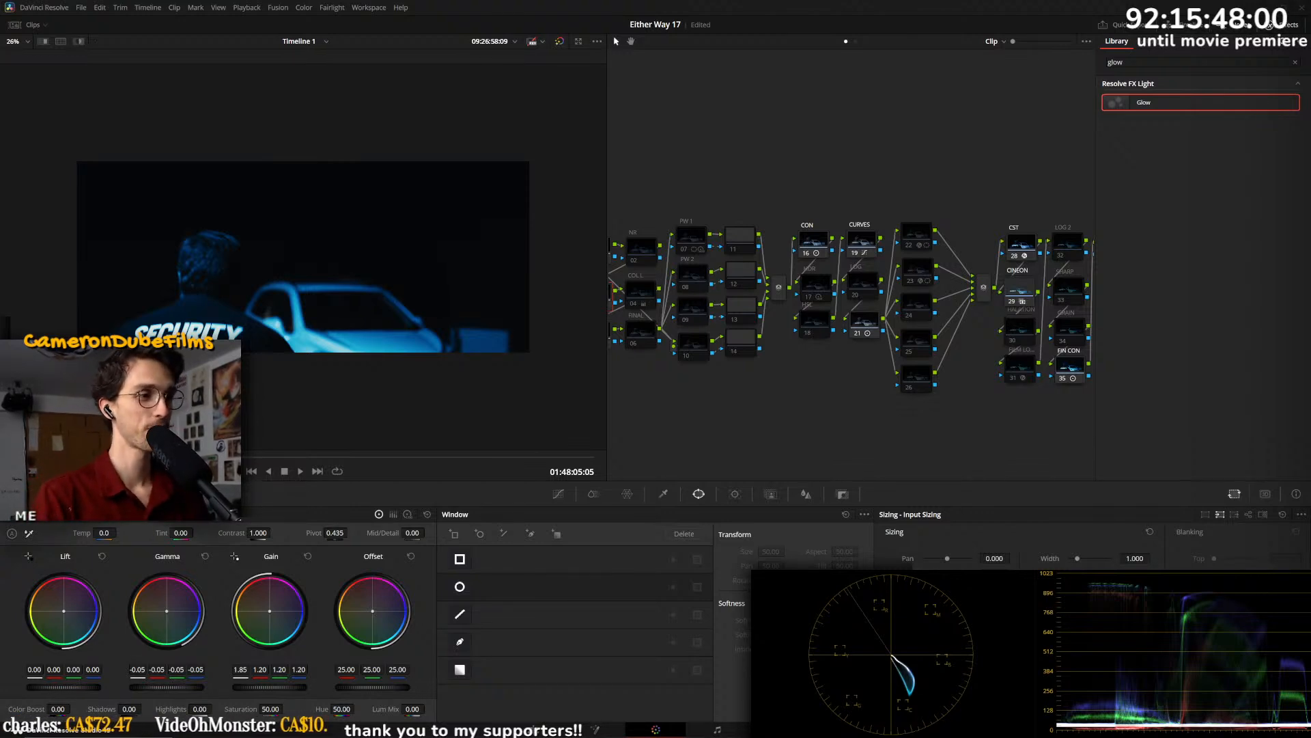
pyautogui.press('Down')
pyautogui.hotkey('ctrl', 'v')
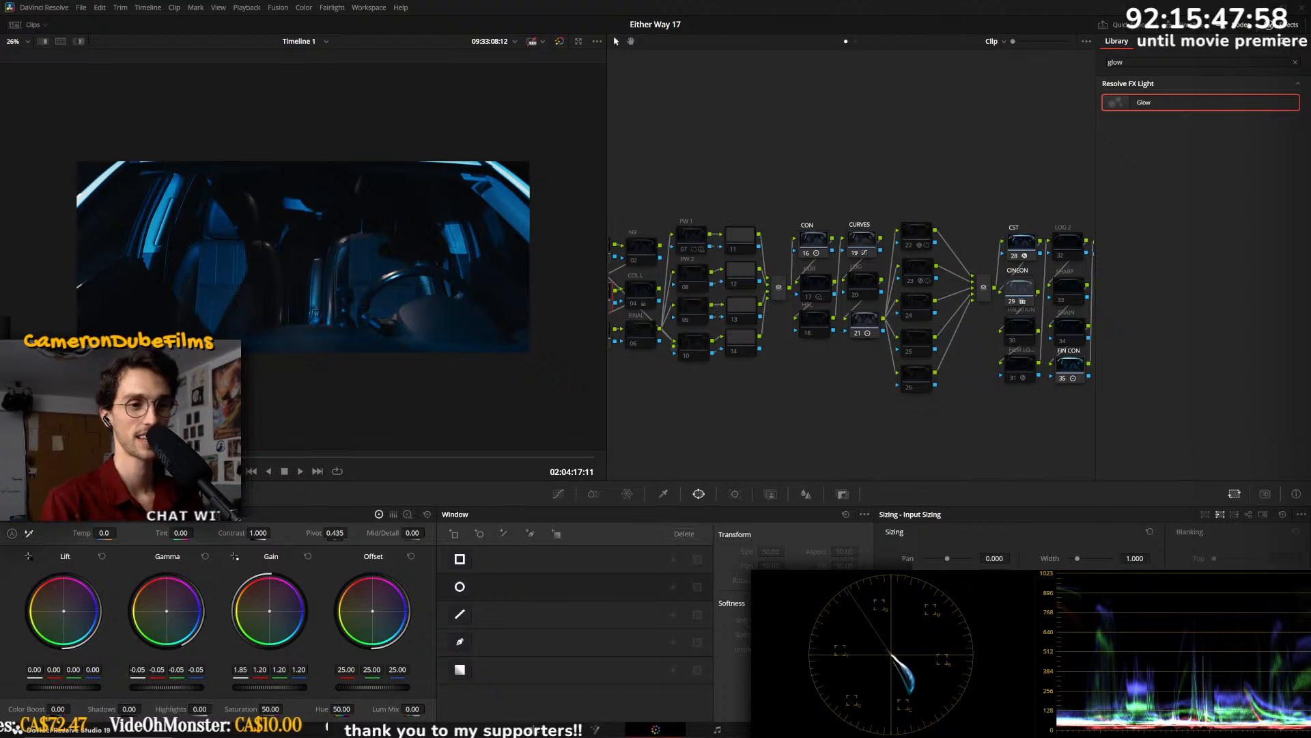
# - Scrub the car interior clip to 02:04:52, widen the node graph area, and select node 07 to show its window
pyautogui.moveTo(175, 458); pyautogui.dragTo(537, 459)
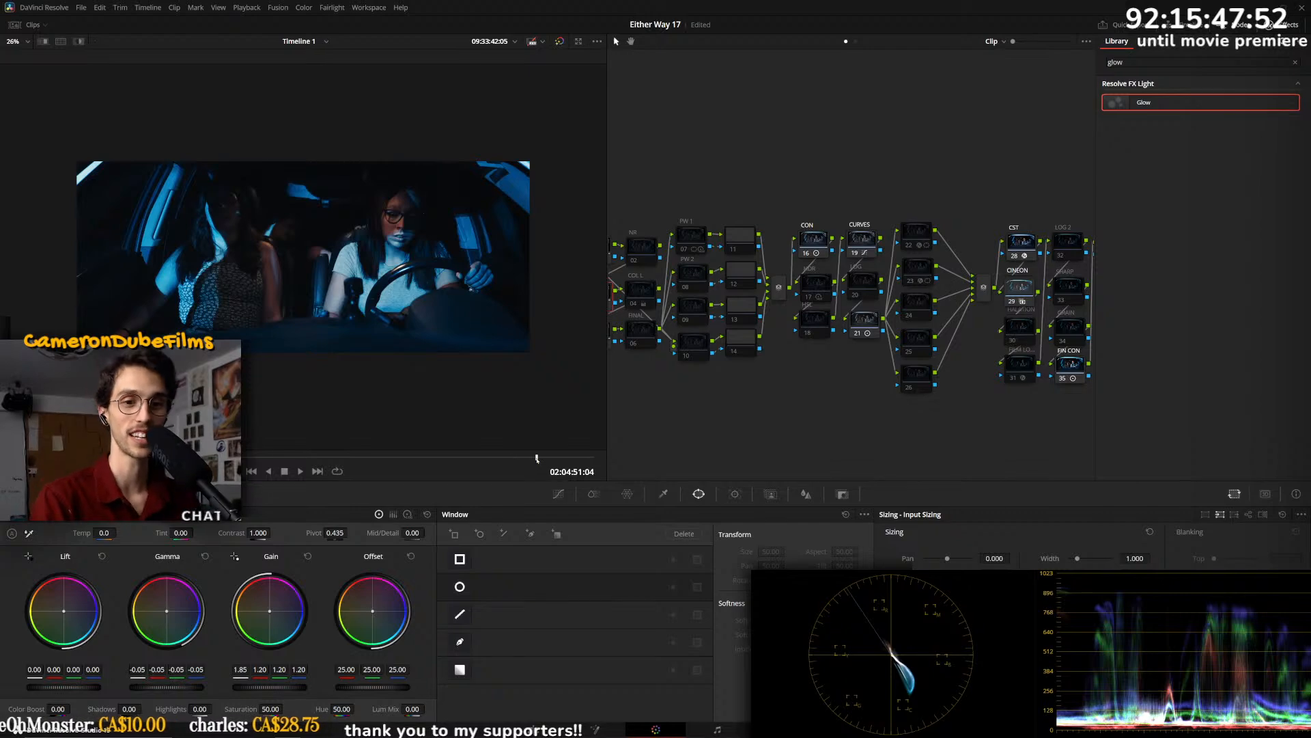
pyautogui.moveTo(678, 393)
pyautogui.mouseDown()
pyautogui.moveTo(755, 381)
pyautogui.moveTo(688, 383)
pyautogui.mouseUp()
pyautogui.moveTo(812, 139); pyautogui.dragTo(754, 197)
pyautogui.click(614, 246)
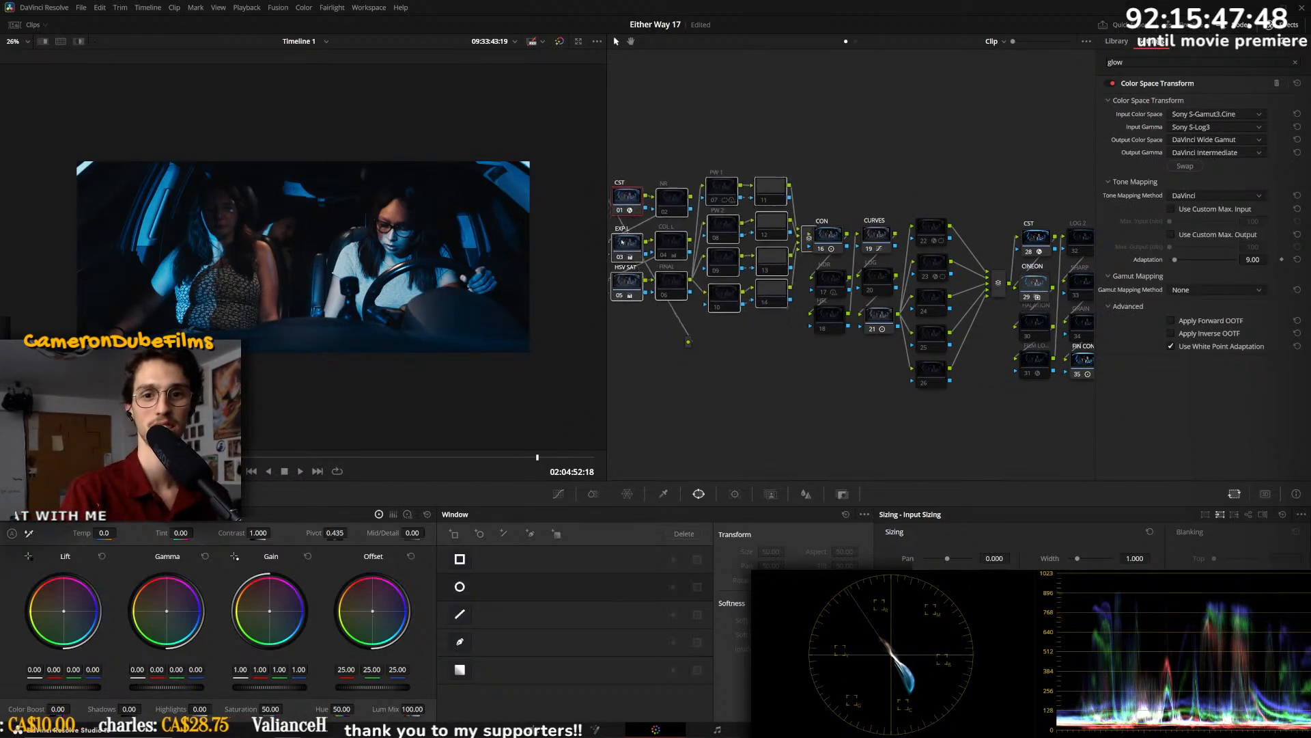
pyautogui.moveTo(614, 247); pyautogui.dragTo(617, 245)
pyautogui.click(745, 394)
pyautogui.moveTo(760, 396); pyautogui.dragTo(794, 396)
pyautogui.moveTo(607, 252); pyautogui.dragTo(466, 254)
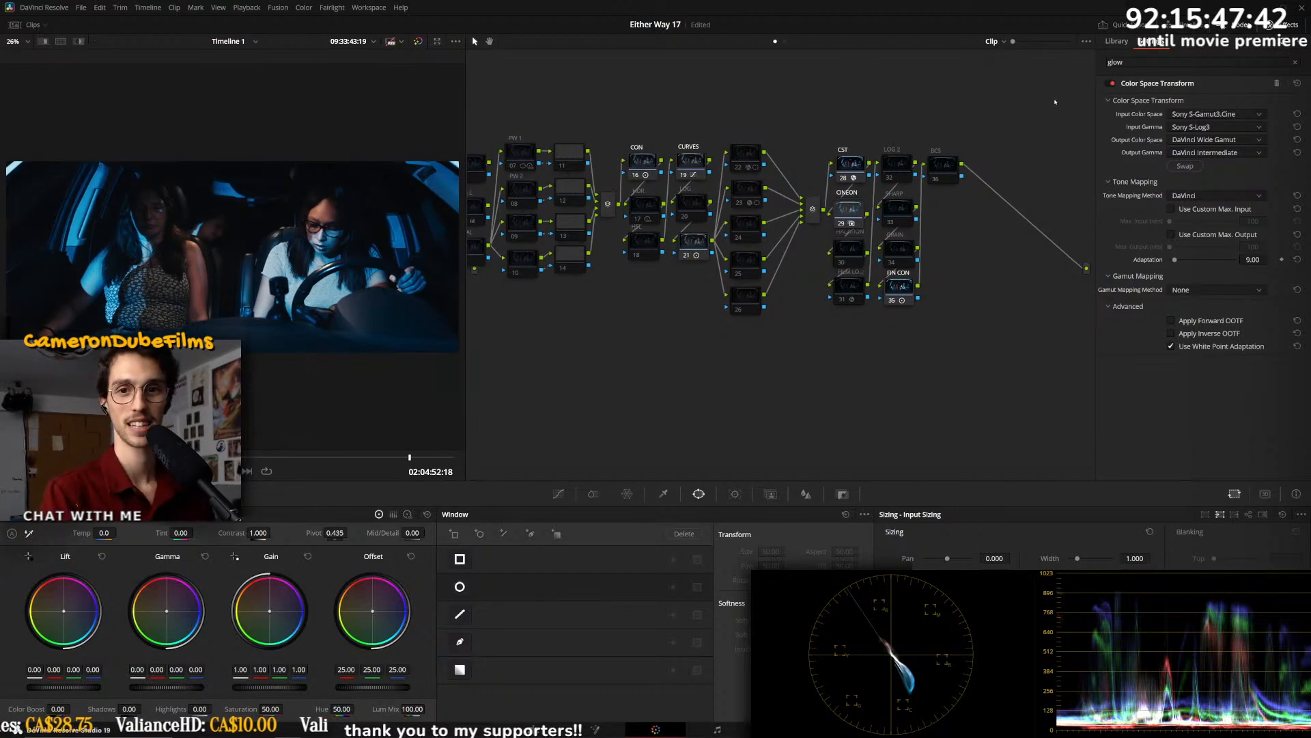
pyautogui.moveTo(517, 163); pyautogui.dragTo(596, 223)
pyautogui.click(682, 461)
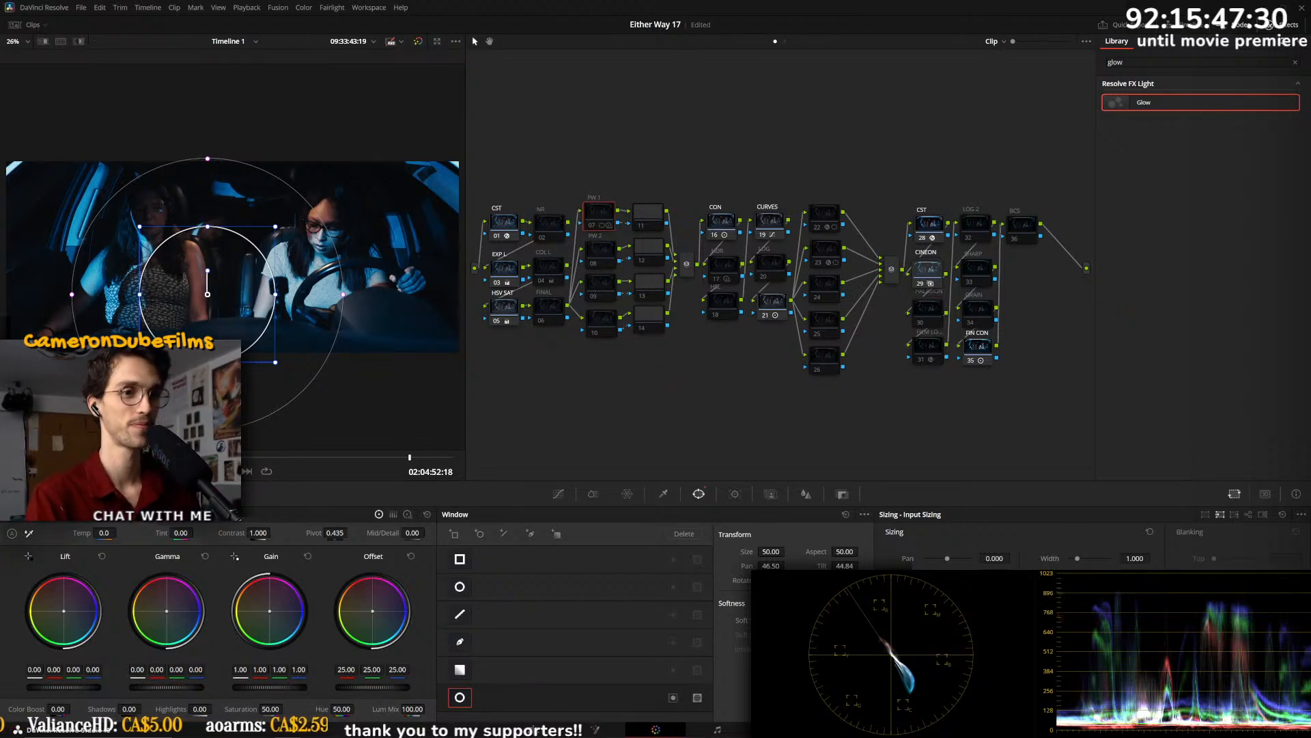
# - Enable the HDR node at 02:04:27 and check the car interior clip at 02:04:49
pyautogui.click(76, 457)
pyautogui.press('space')
pyautogui.click(724, 265)
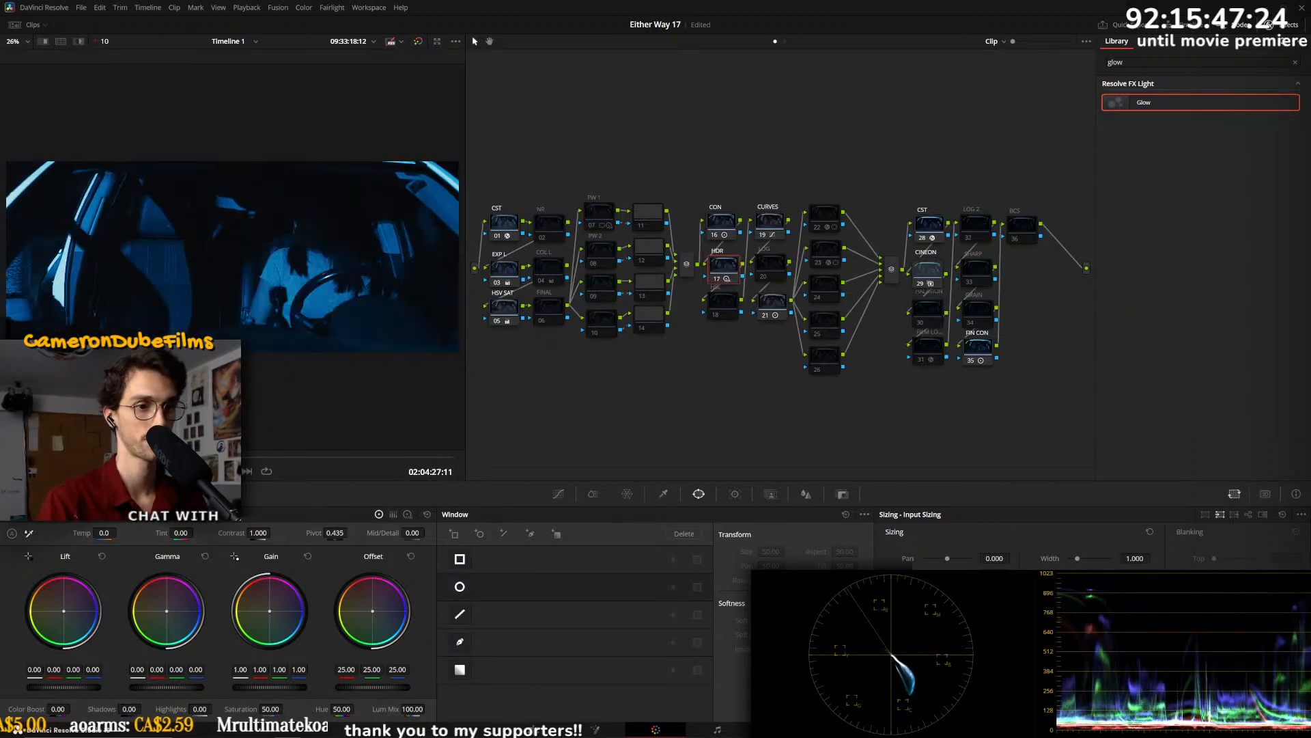
pyautogui.click(280, 457)
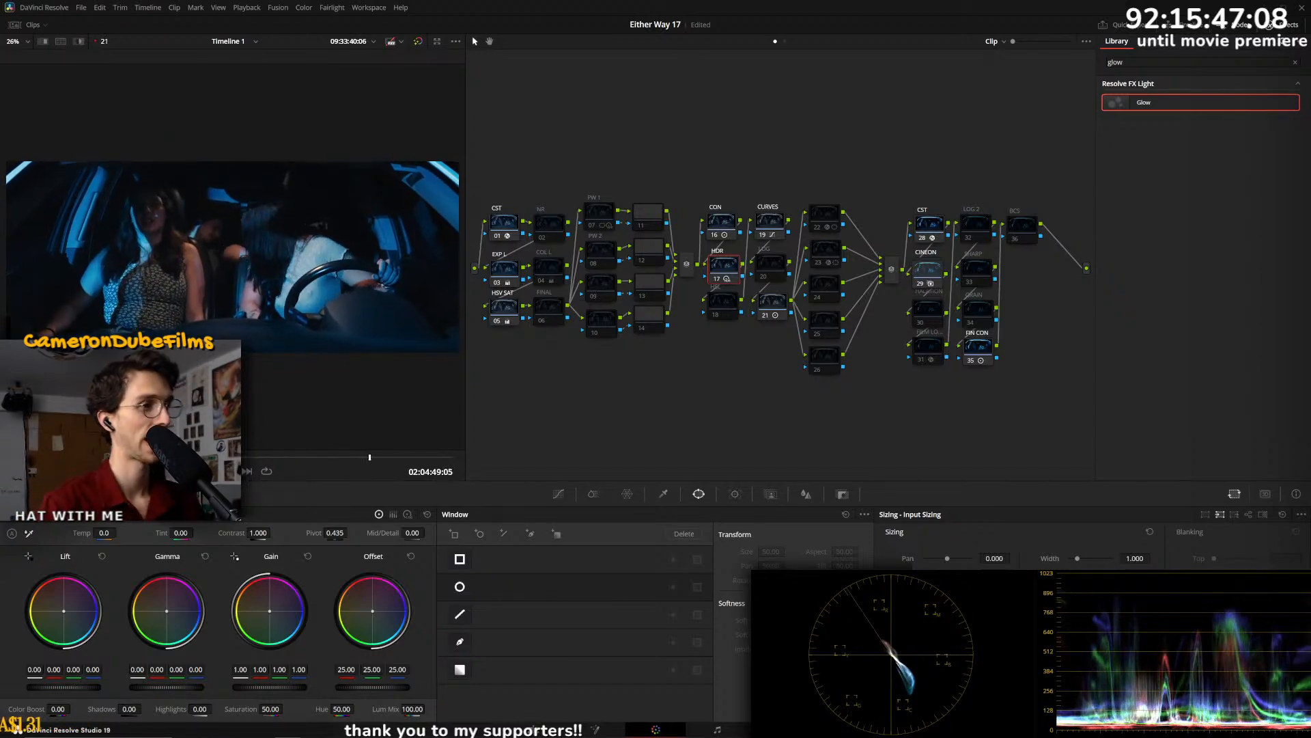
# - Apply the car interior grade to the clip at 02:04:56 and scrub through it to 02:05:01
pyautogui.press('Down')
pyautogui.press('Down')
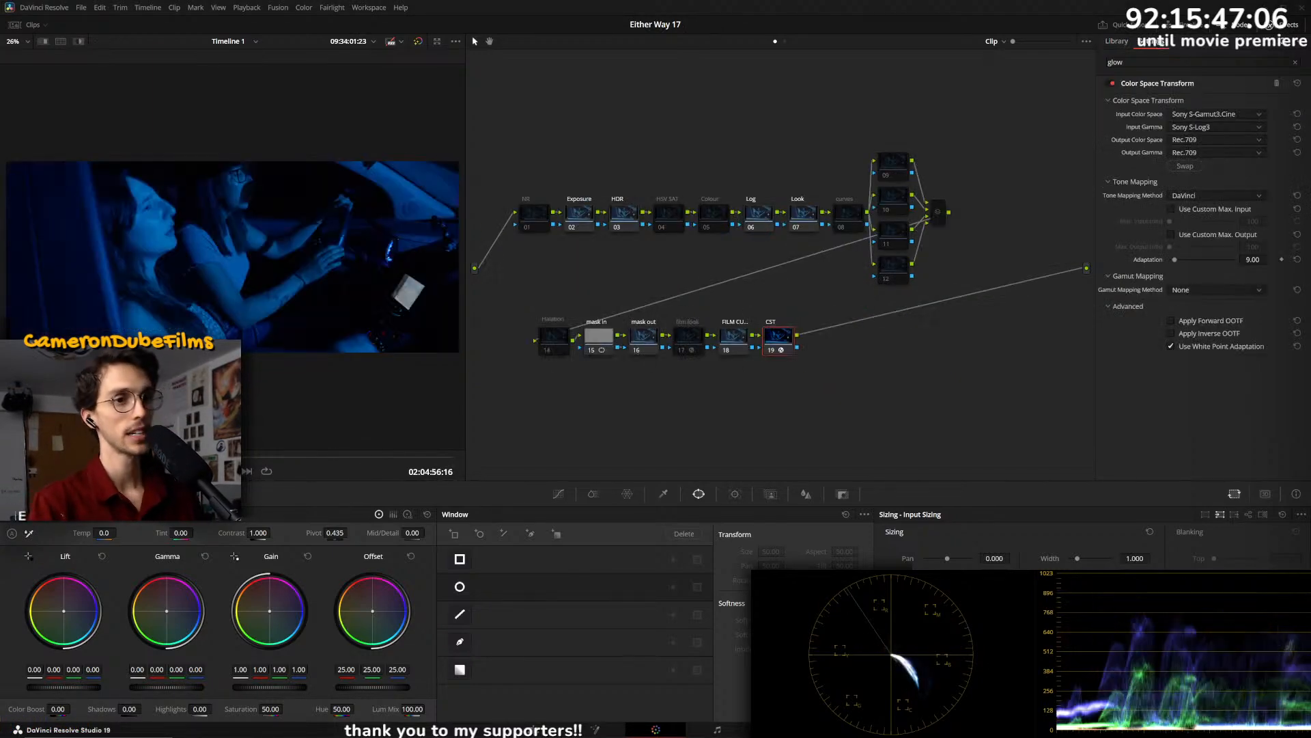
pyautogui.press('space')
pyautogui.moveTo(204, 458); pyautogui.dragTo(319, 461)
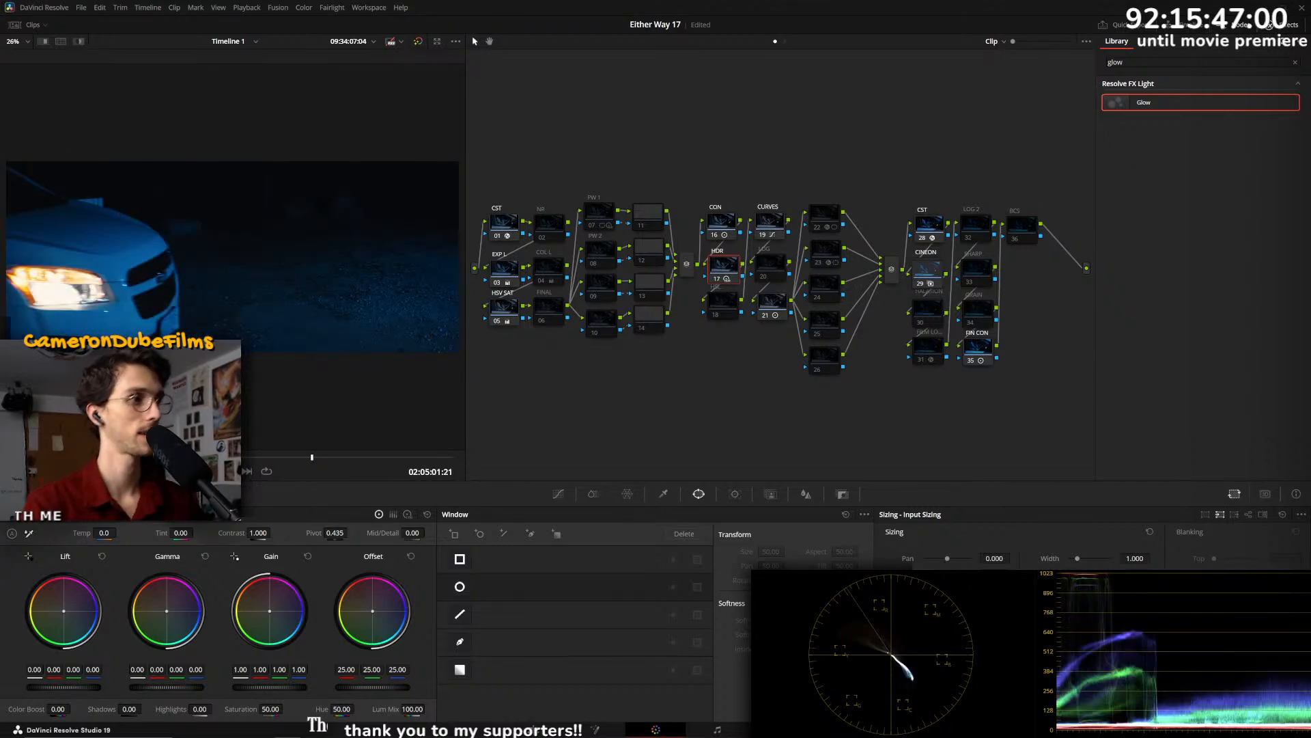
# - Copy the grade from the clip at 02:04:07 to the clip at 02:05:04 and compare its EXP L node on and off
pyautogui.press('Down')
pyautogui.press('Down')
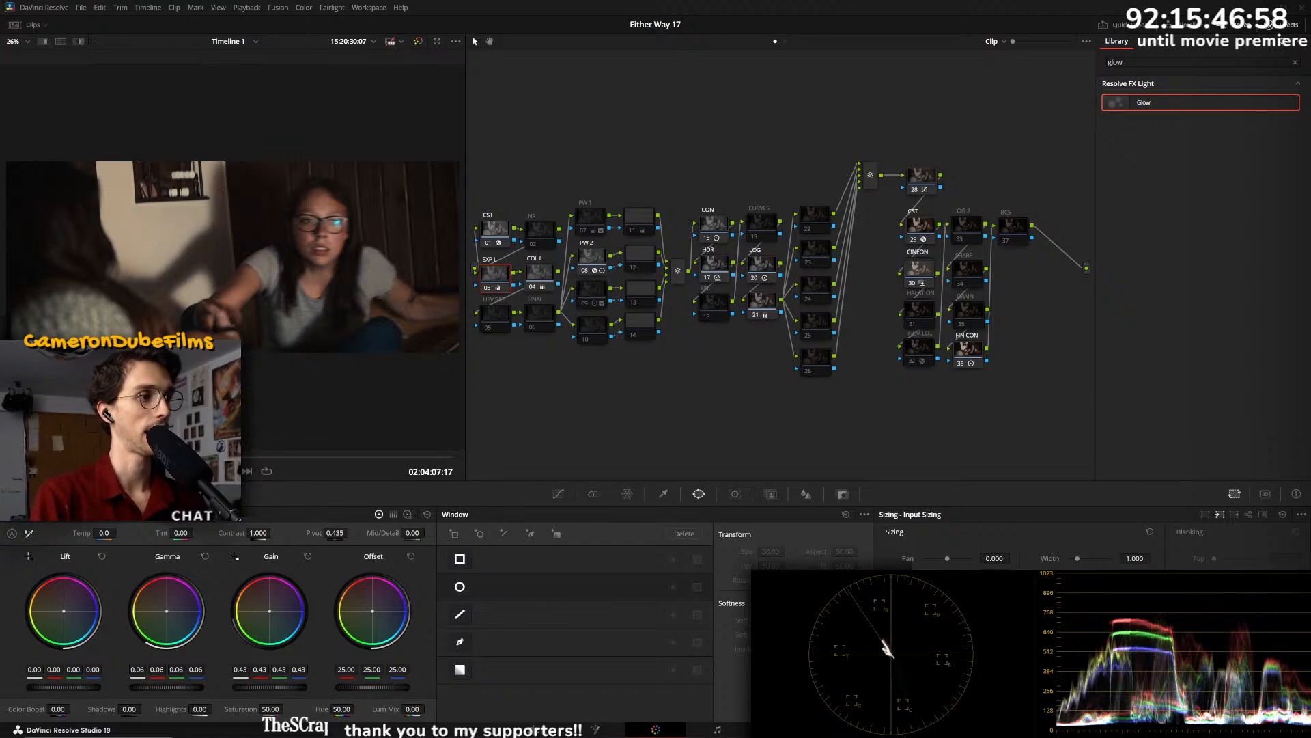
pyautogui.press('Down')
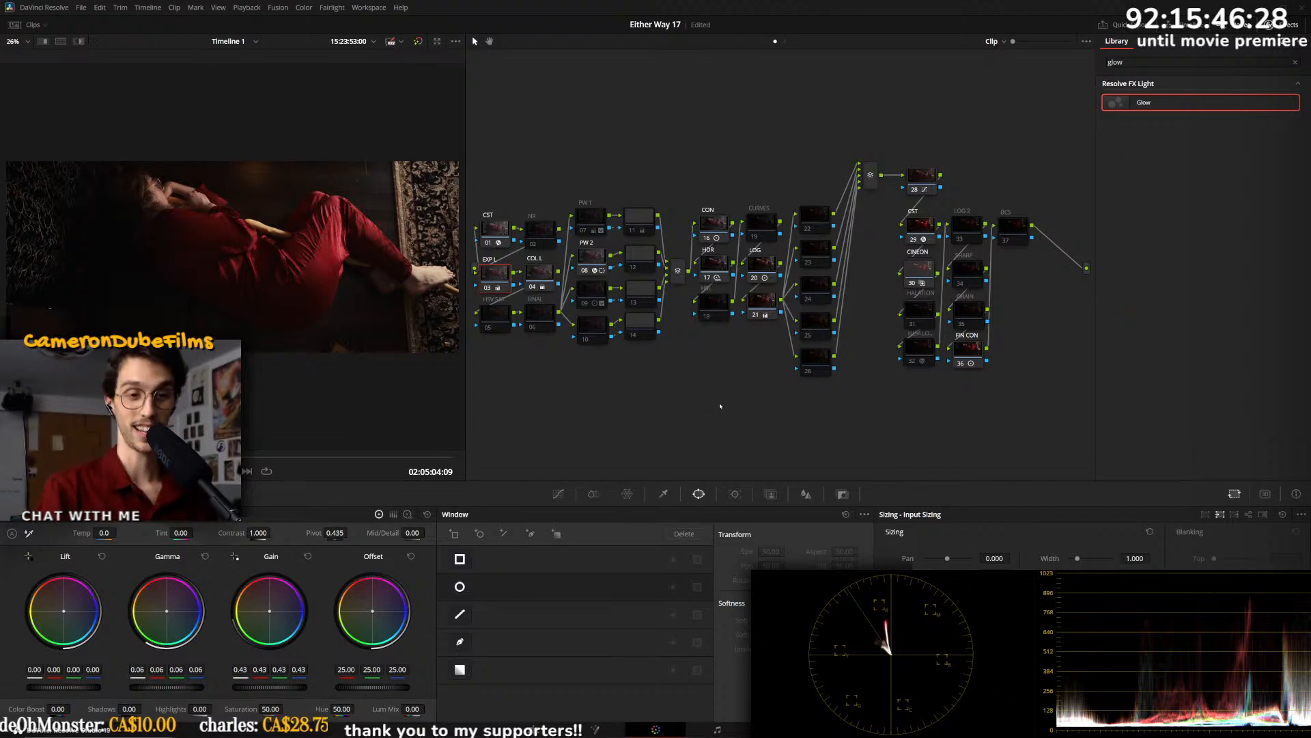
pyautogui.hotkey('ctrl', 'd')
pyautogui.hotkey('ctrl', 'd')
pyautogui.hotkey('ctrl', 'd')
pyautogui.hotkey('ctrl', 'd')
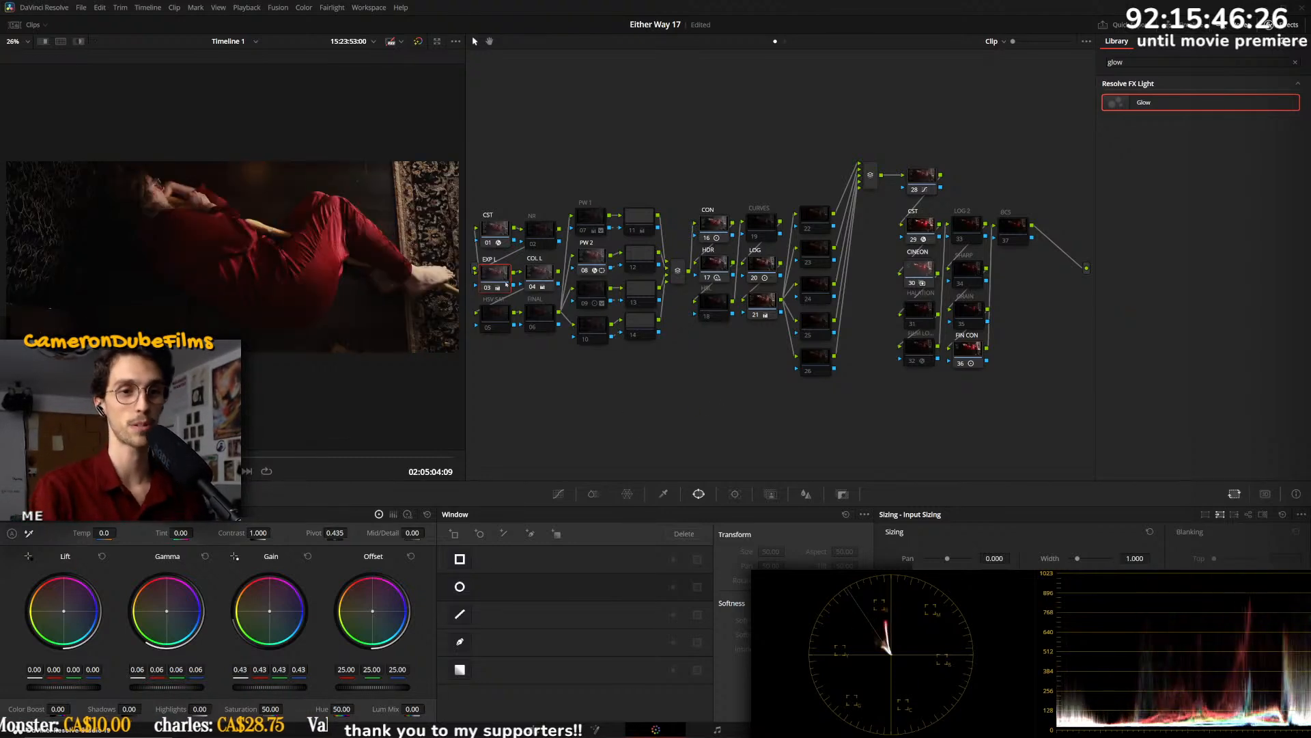
# - Compare the COL L node on and off at 02:05:04, leave it disabled, and play and scrub through the clip
pyautogui.click(537, 273)
pyautogui.hotkey('ctrl', 'd')
pyautogui.hotkey('ctrl', 'd')
pyautogui.hotkey('ctrl', 'd')
pyautogui.hotkey('ctrl', 'd')
pyautogui.hotkey('ctrl', 'd')
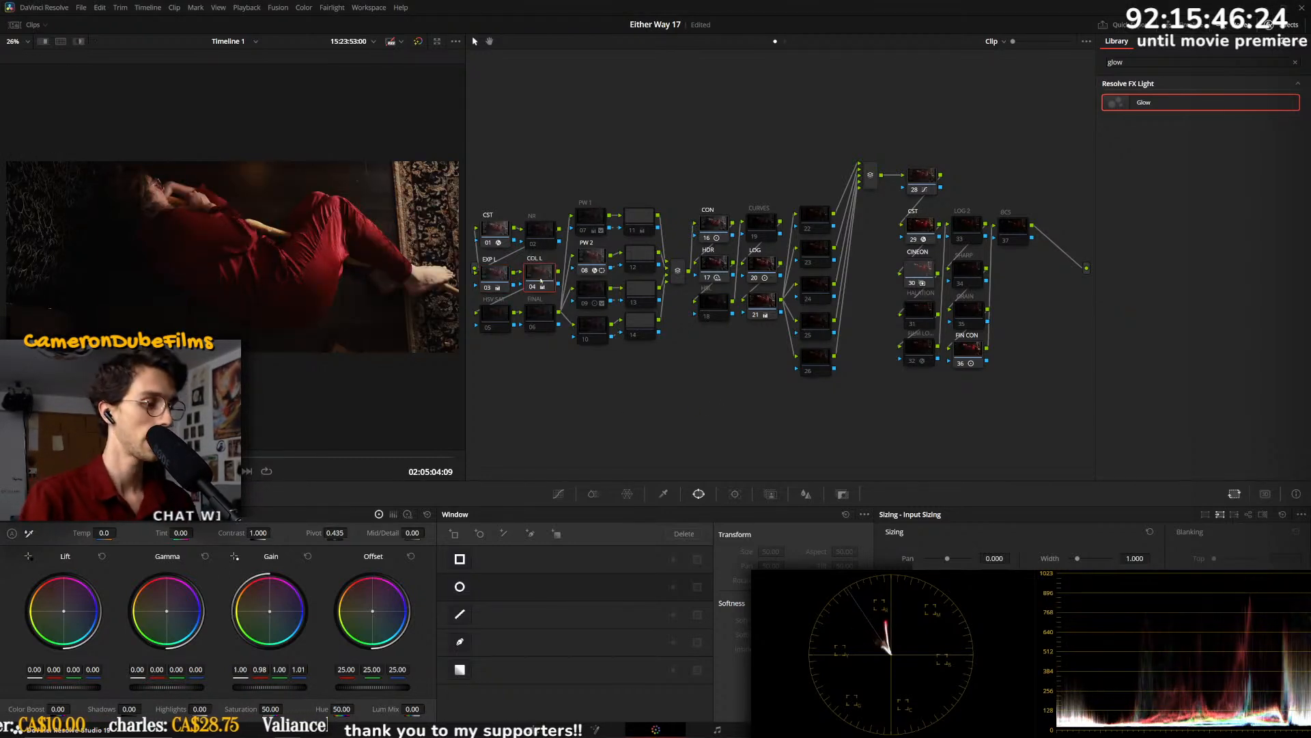
pyautogui.hotkey('ctrl', 'd')
pyautogui.press('space')
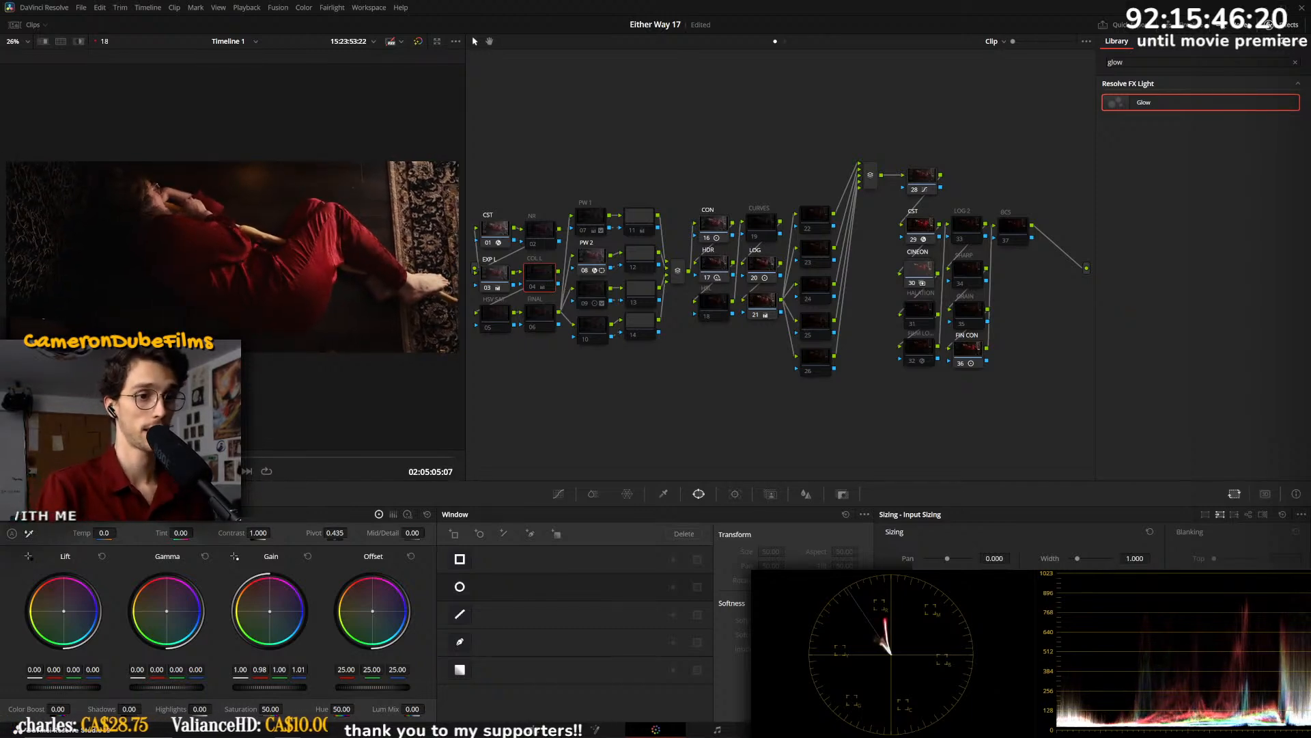
pyautogui.moveTo(204, 457); pyautogui.dragTo(428, 458)
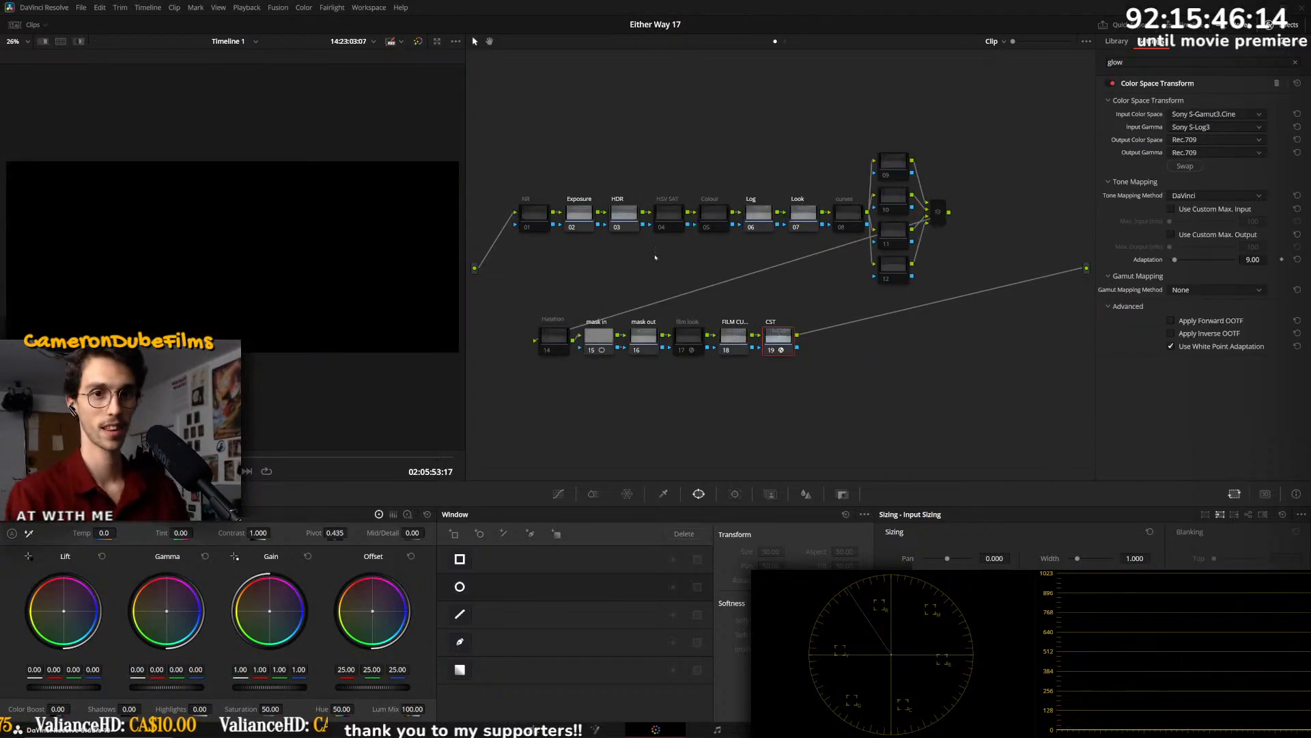
# - Apply the previous clip's grade to the snowy forest clip at 02:05:53 and advance to 02:06:01
pyautogui.press('Up')
pyautogui.press('Down')
pyautogui.press('Up')
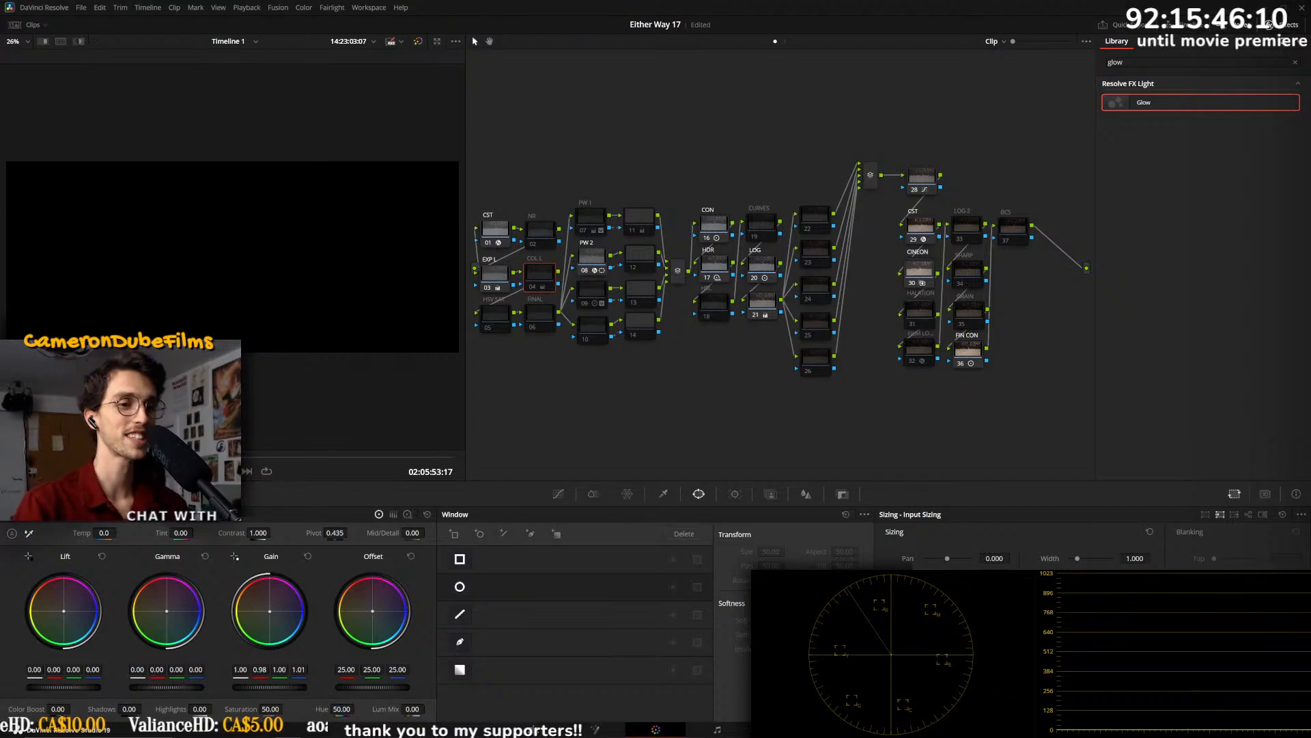
pyautogui.press('j')
pyautogui.press('j')
pyautogui.press('j')
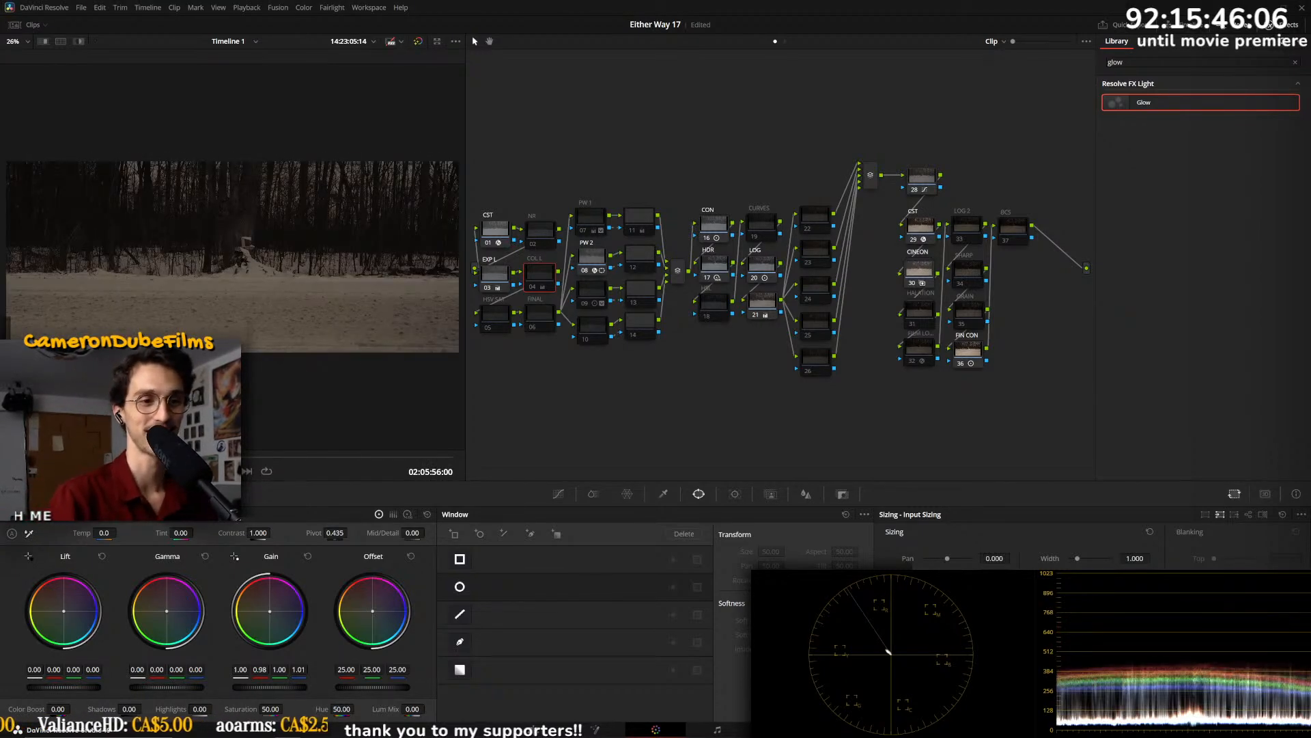
pyautogui.hotkey('shift', 'Right')
# - Reset the grade of node 21 on the snowy forest clip
pyautogui.click(770, 302)
pyautogui.rightClick(772, 301)
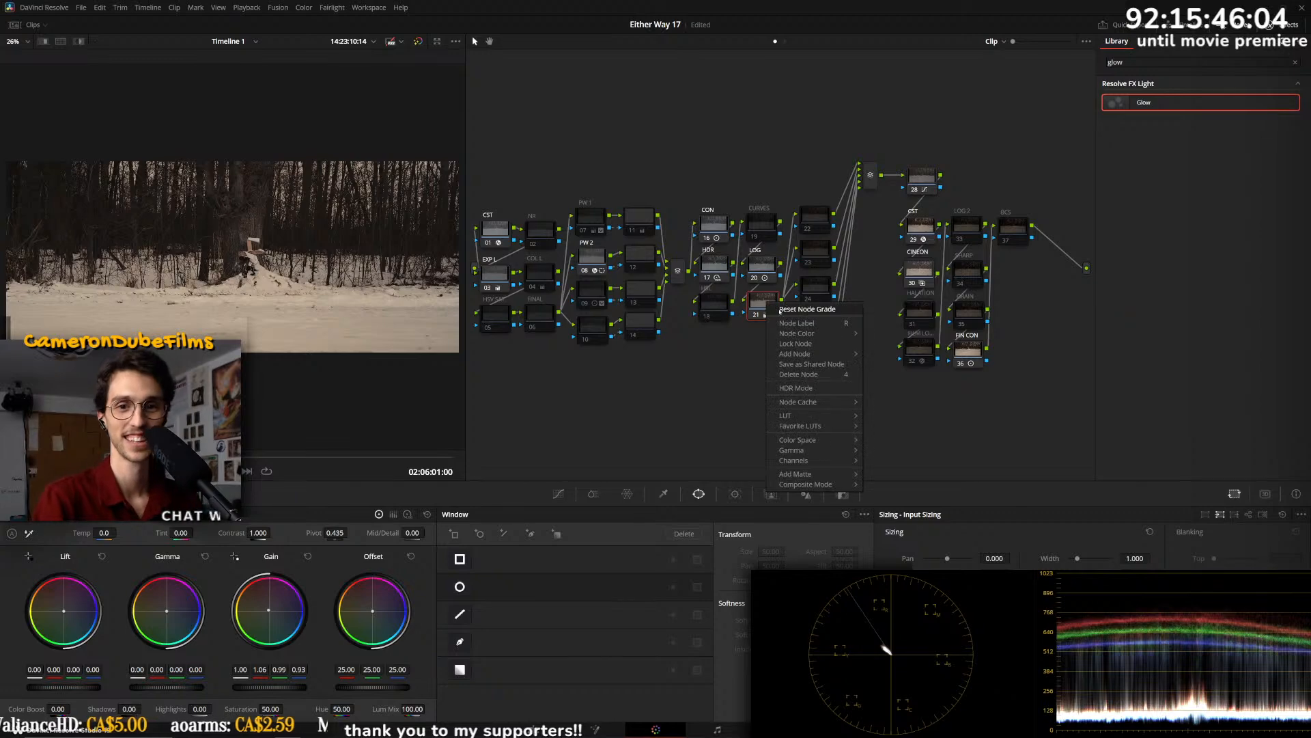
pyautogui.click(795, 311)
# - Disable the EXP L, PW 2, HDR, LOG and CON nodes and node 28 on the snowy forest clip
pyautogui.click(496, 273)
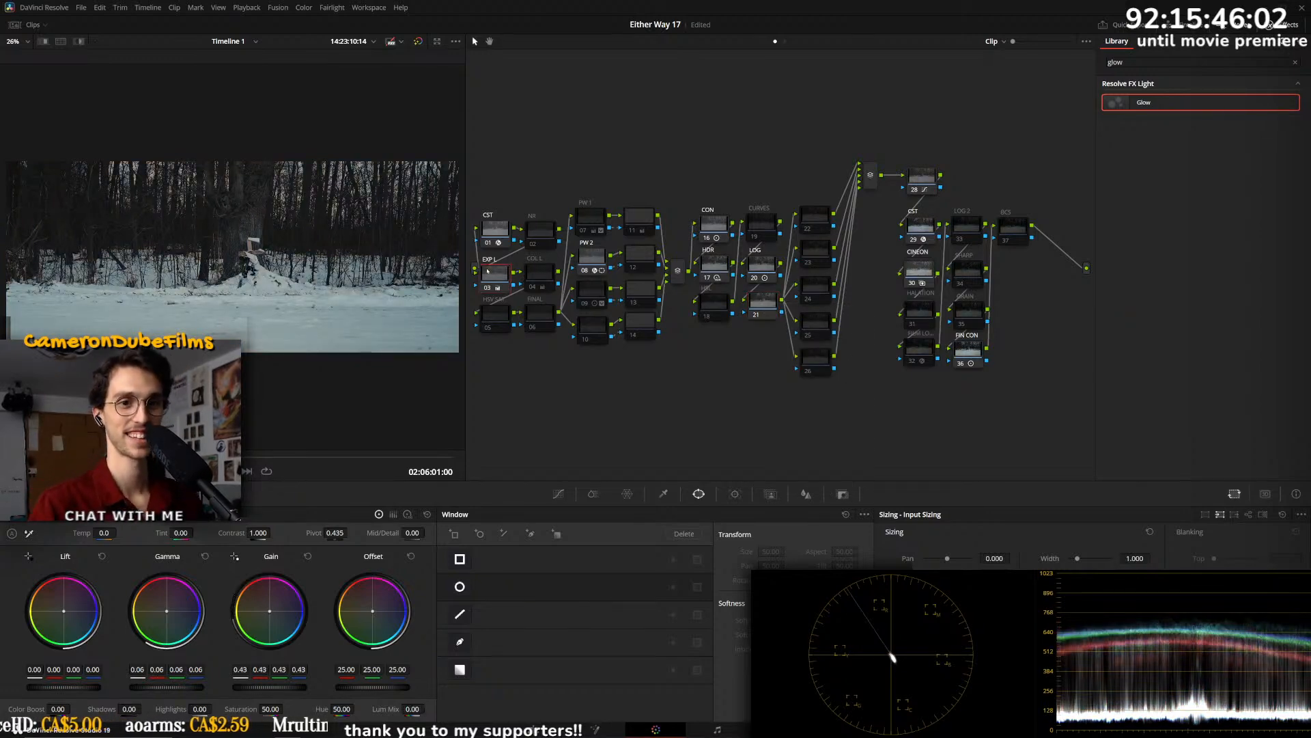
pyautogui.click(592, 261)
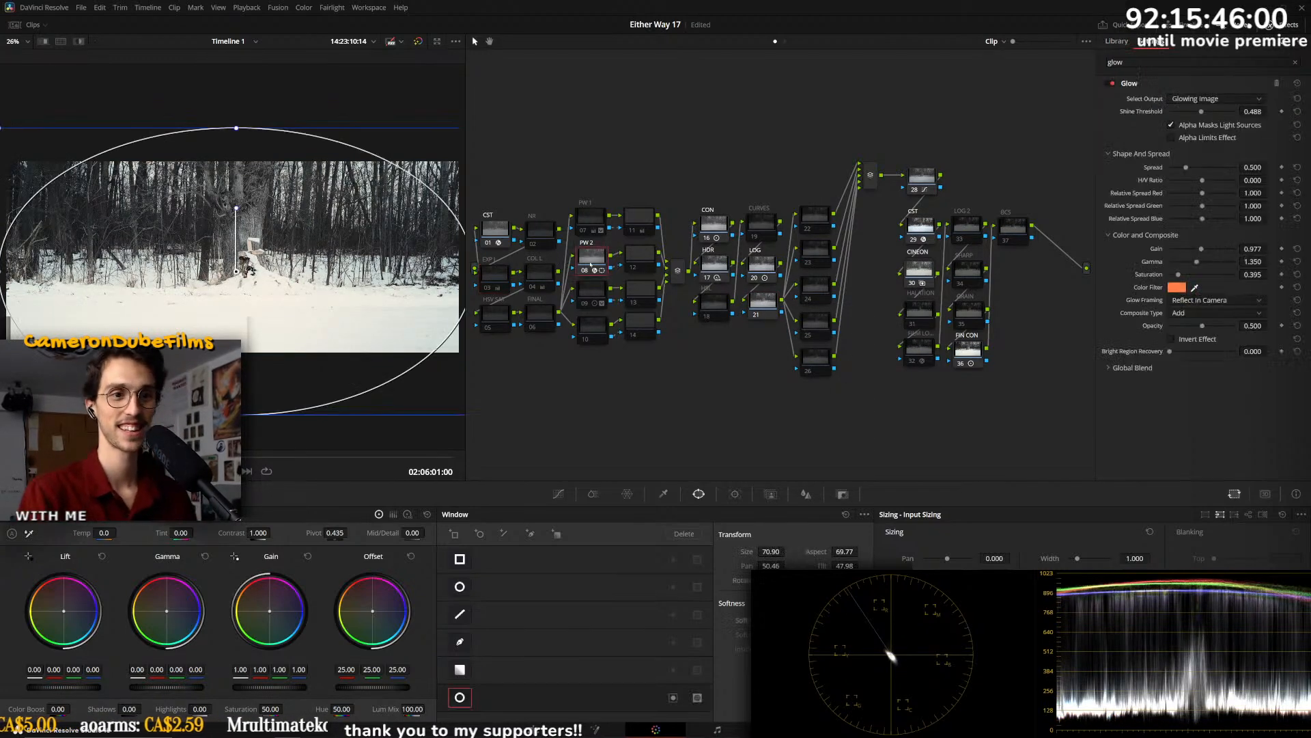
pyautogui.hotkey('ctrl', 'd')
pyautogui.click(714, 265)
pyautogui.hotkey('ctrl', 'd')
pyautogui.click(774, 265)
pyautogui.hotkey('ctrl', 'd')
pyautogui.click(712, 222)
pyautogui.hotkey('ctrl', 'd')
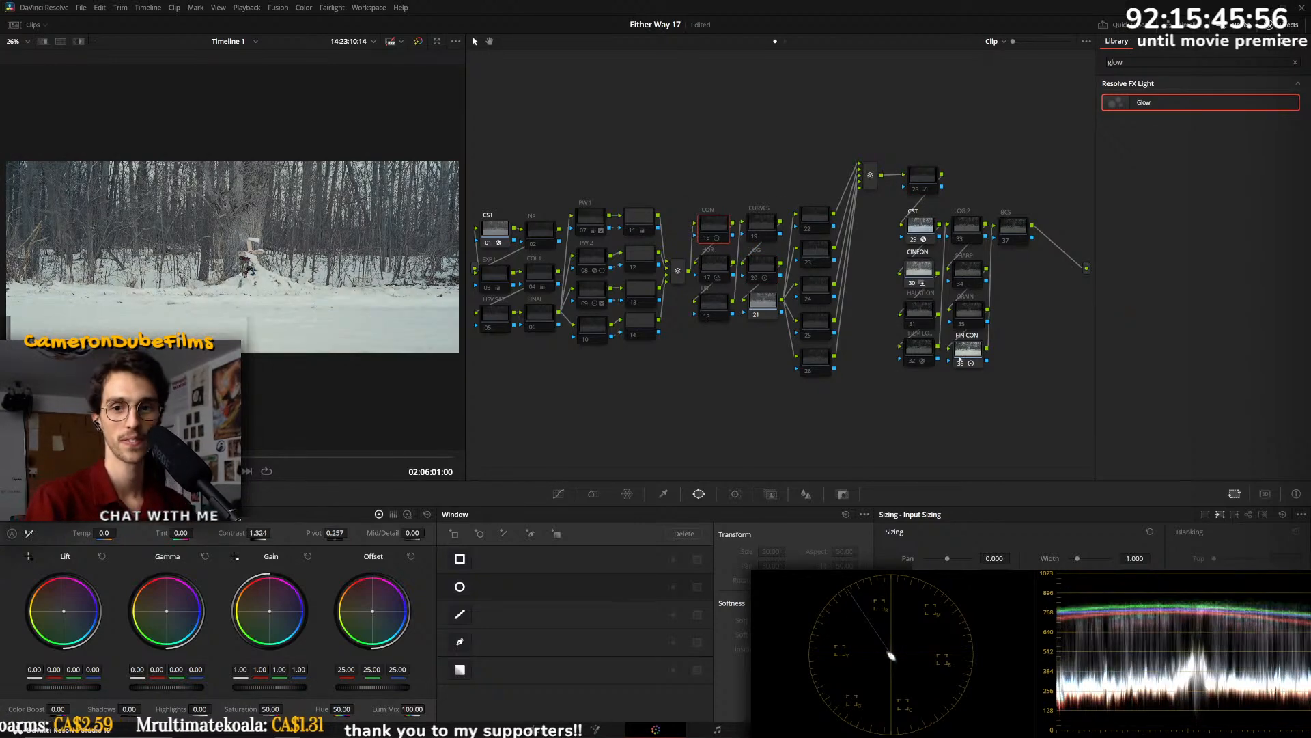
# - Compare the snowy forest clip with the CINEON node switched off and on
pyautogui.click(971, 343)
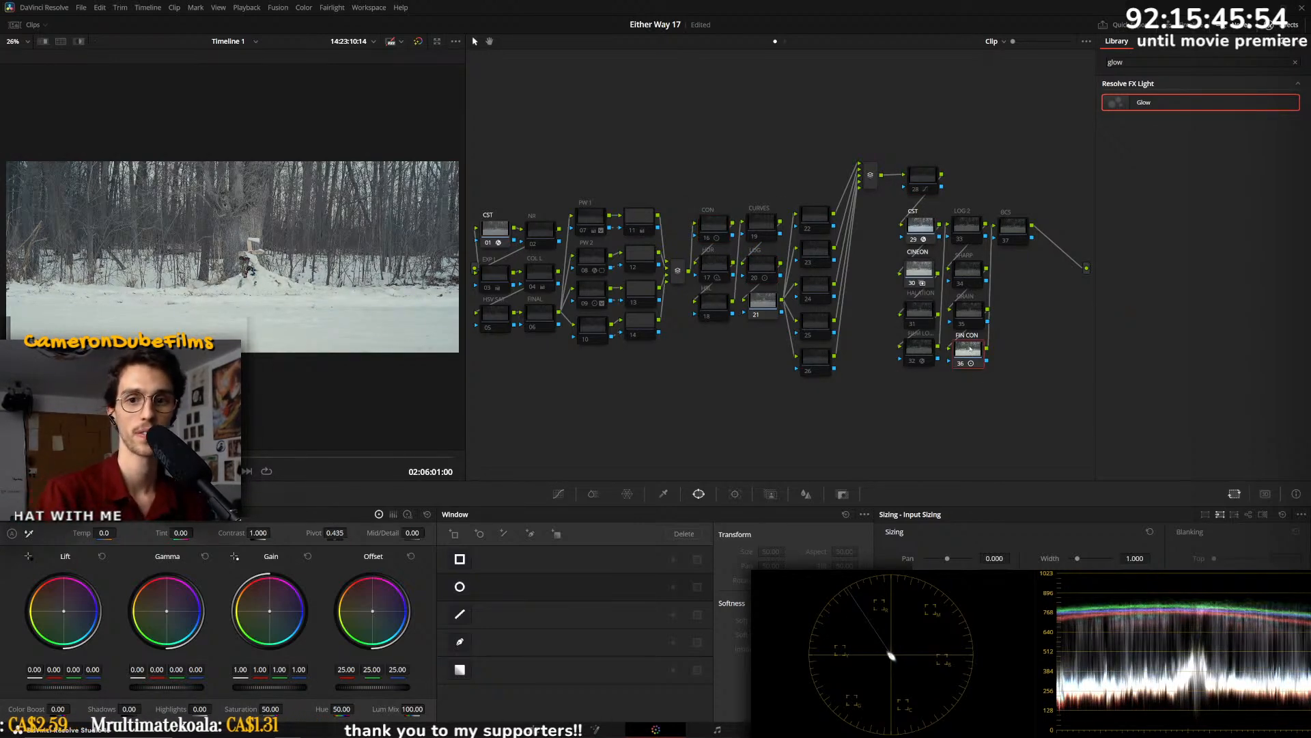
pyautogui.click(916, 276)
pyautogui.hotkey('ctrl', 'd')
pyautogui.hotkey('ctrl', 'd')
pyautogui.hotkey('ctrl', 'd')
pyautogui.hotkey('ctrl', 'd')
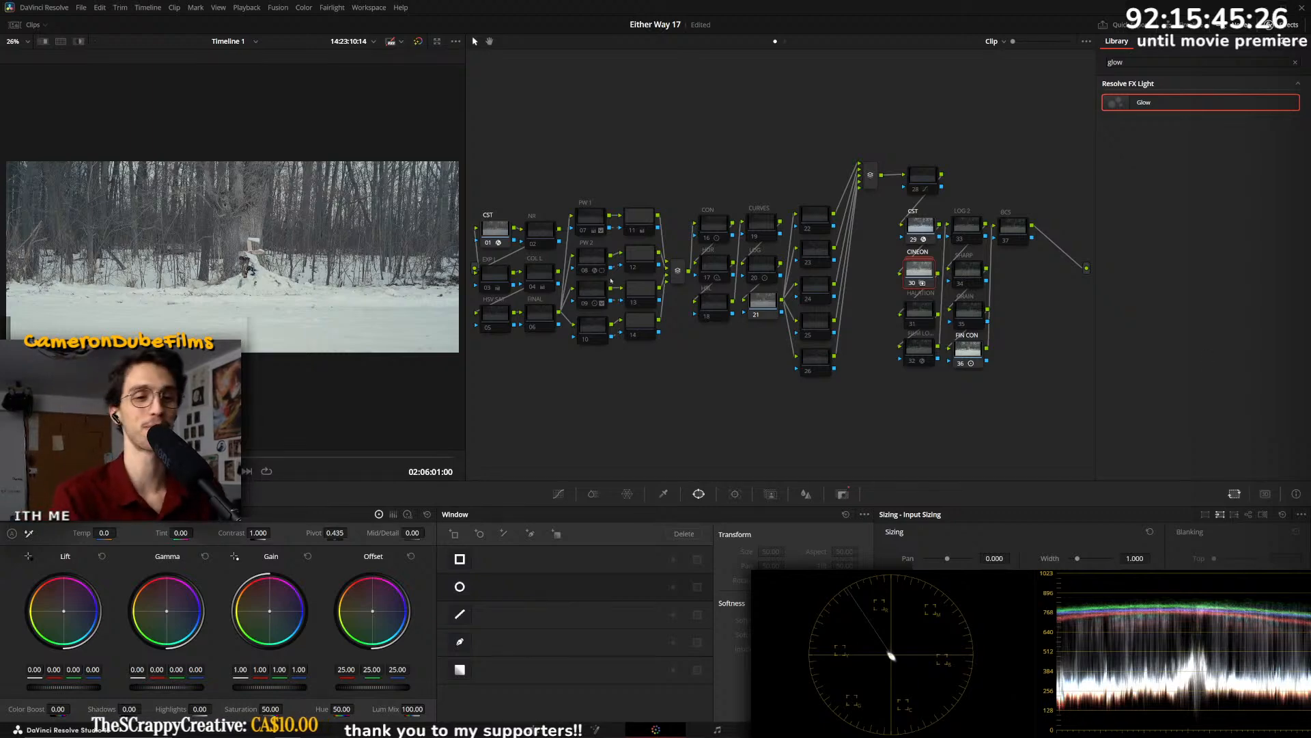
# - Re-enable the EXP L and CON nodes on the snowy forest clip and adjust the CON node's pivot
pyautogui.click(505, 285)
pyautogui.hotkey('ctrl', 'd')
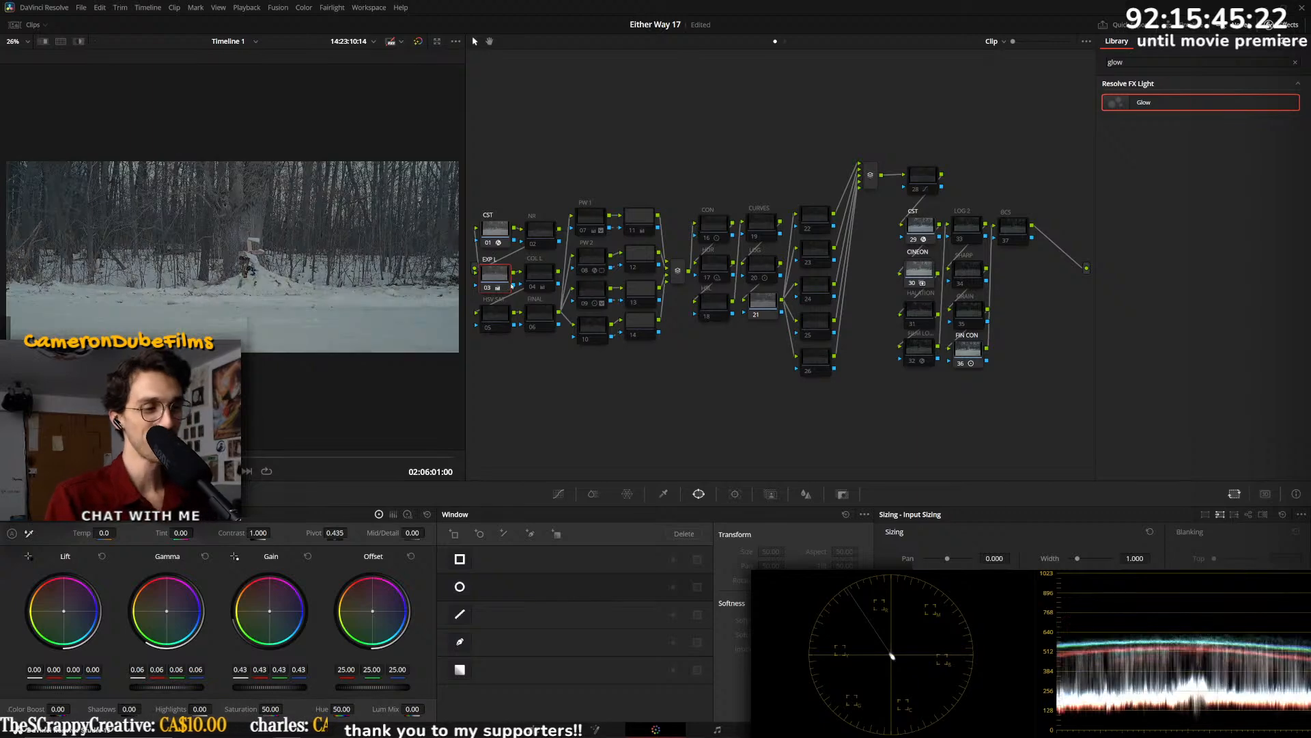
pyautogui.click(718, 222)
pyautogui.hotkey('ctrl', 'd')
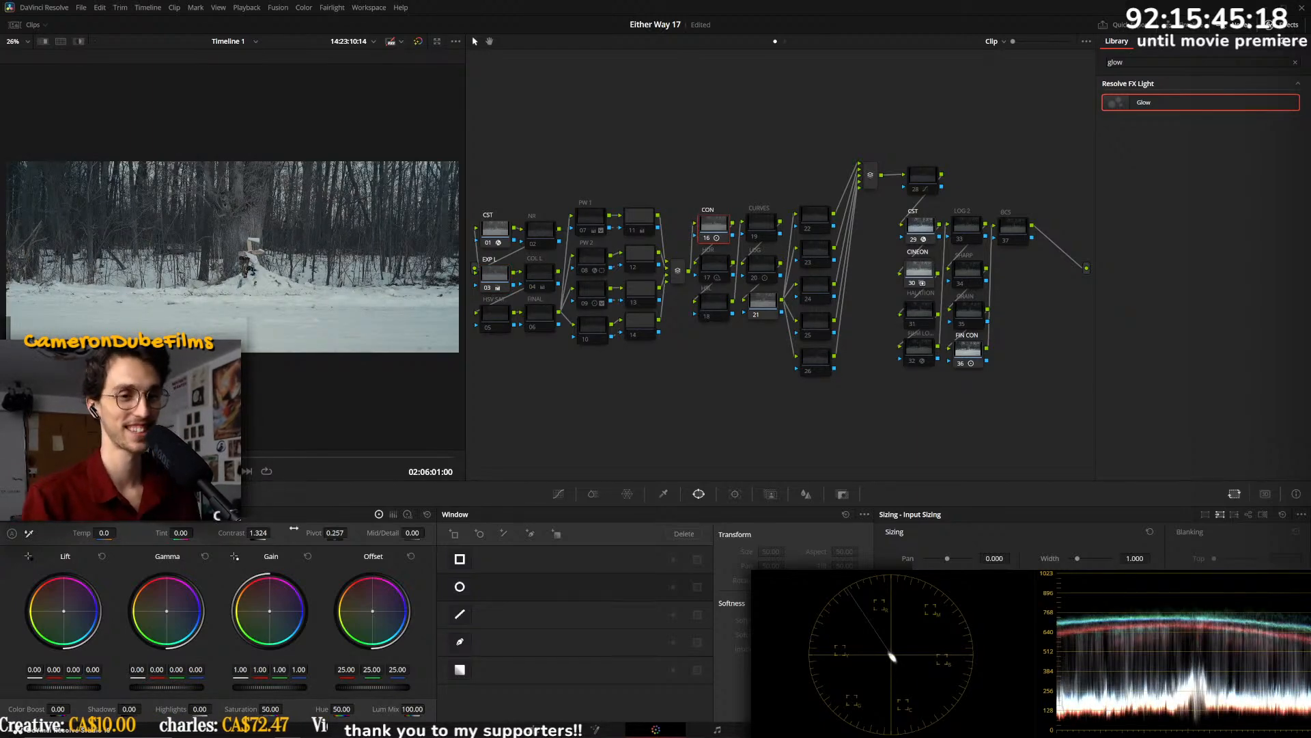
pyautogui.moveTo(335, 533)
pyautogui.mouseDown()
pyautogui.moveTo(351, 532)
pyautogui.moveTo(330, 530)
pyautogui.mouseUp()
# - Enable the COL L node, balance its gain to red 1.01, green 1.00 and blue 0.98, and scrub the clip to 02:06:04
pyautogui.click(543, 280)
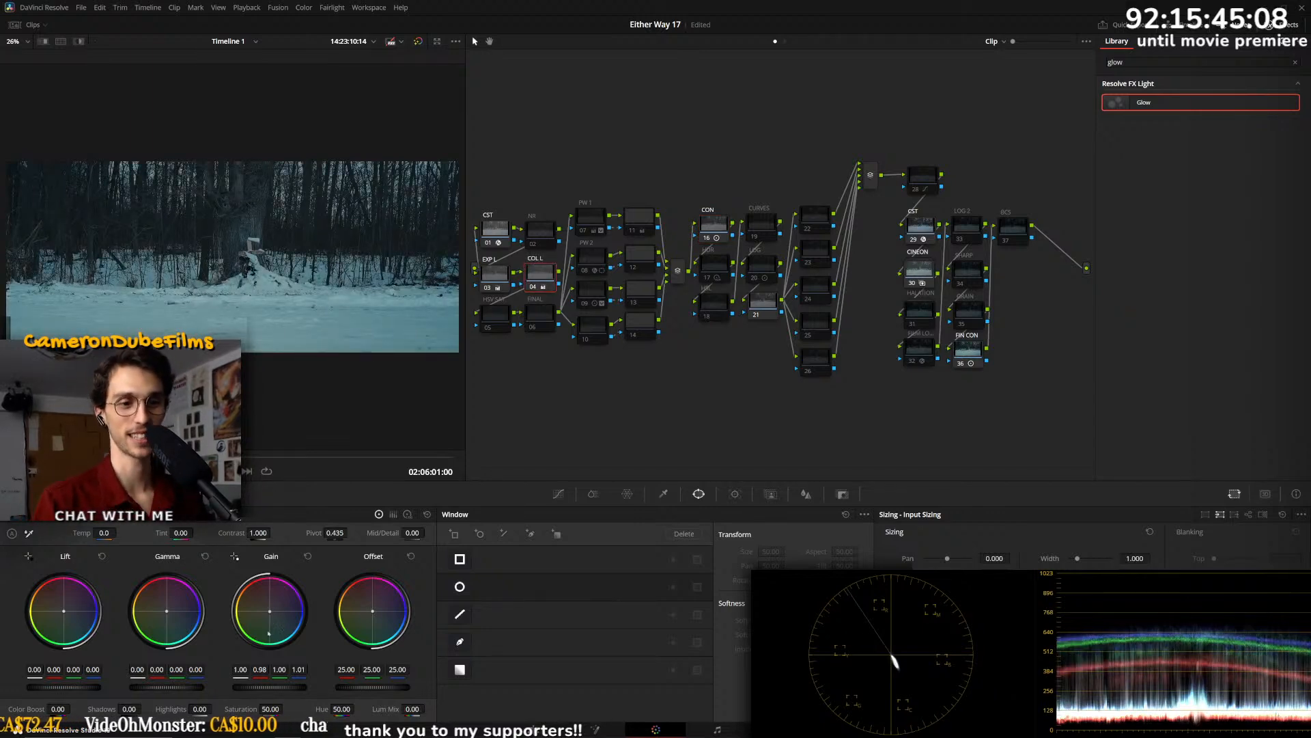
pyautogui.moveTo(291, 612)
pyautogui.mouseDown()
pyautogui.moveTo(303, 618)
pyautogui.moveTo(269, 617)
pyautogui.mouseUp()
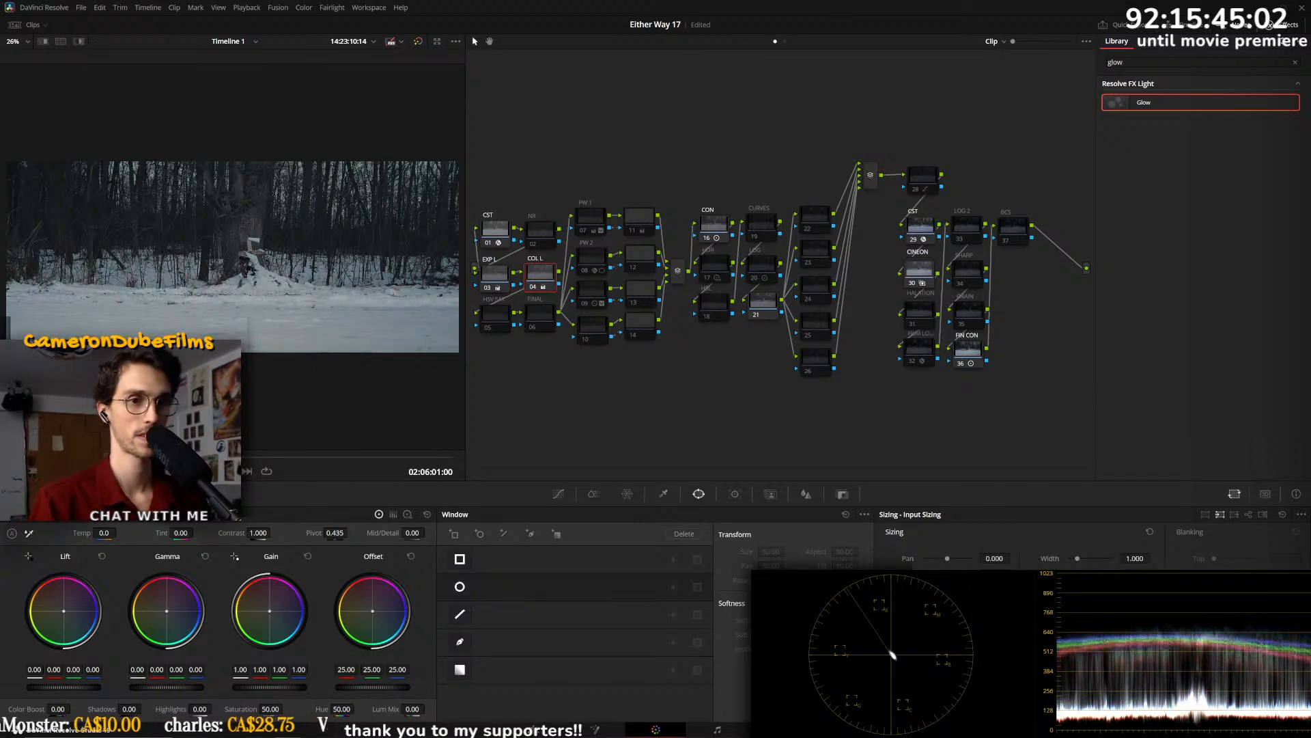
pyautogui.moveTo(270, 610); pyautogui.dragTo(270, 613)
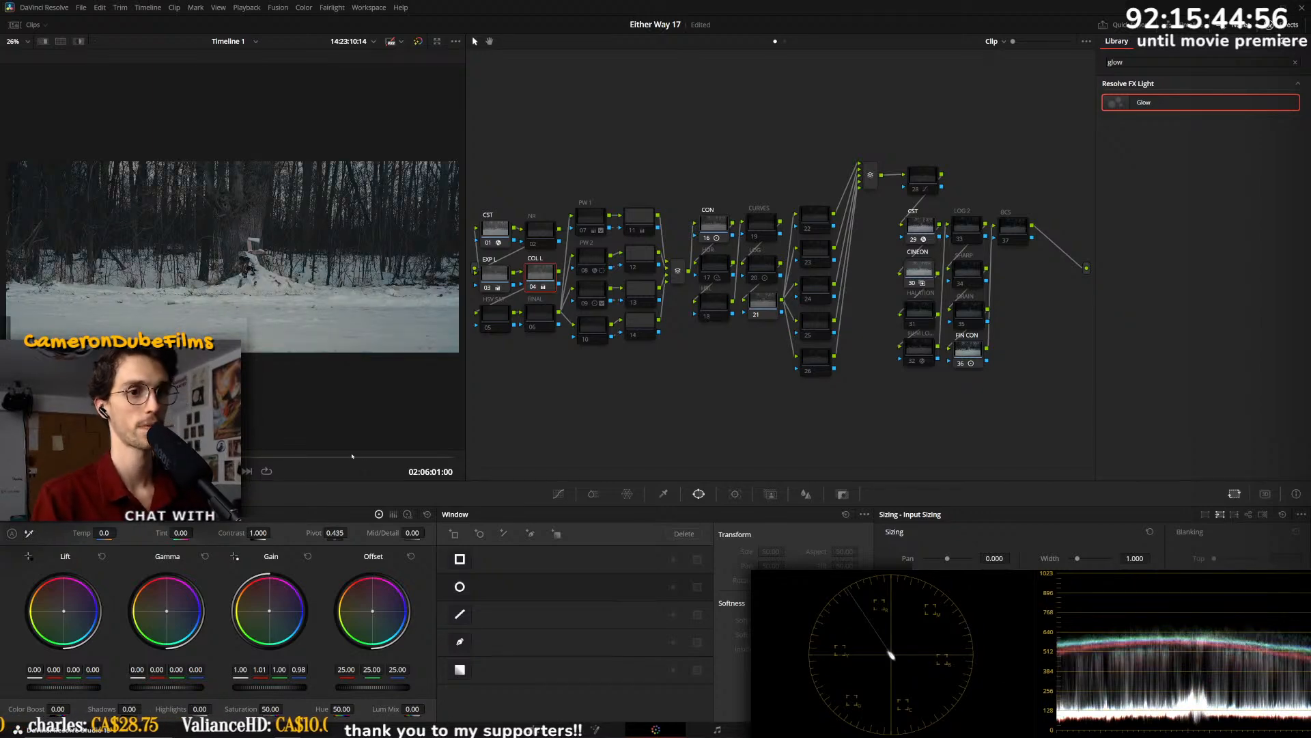
pyautogui.moveTo(303, 456); pyautogui.dragTo(71, 458)
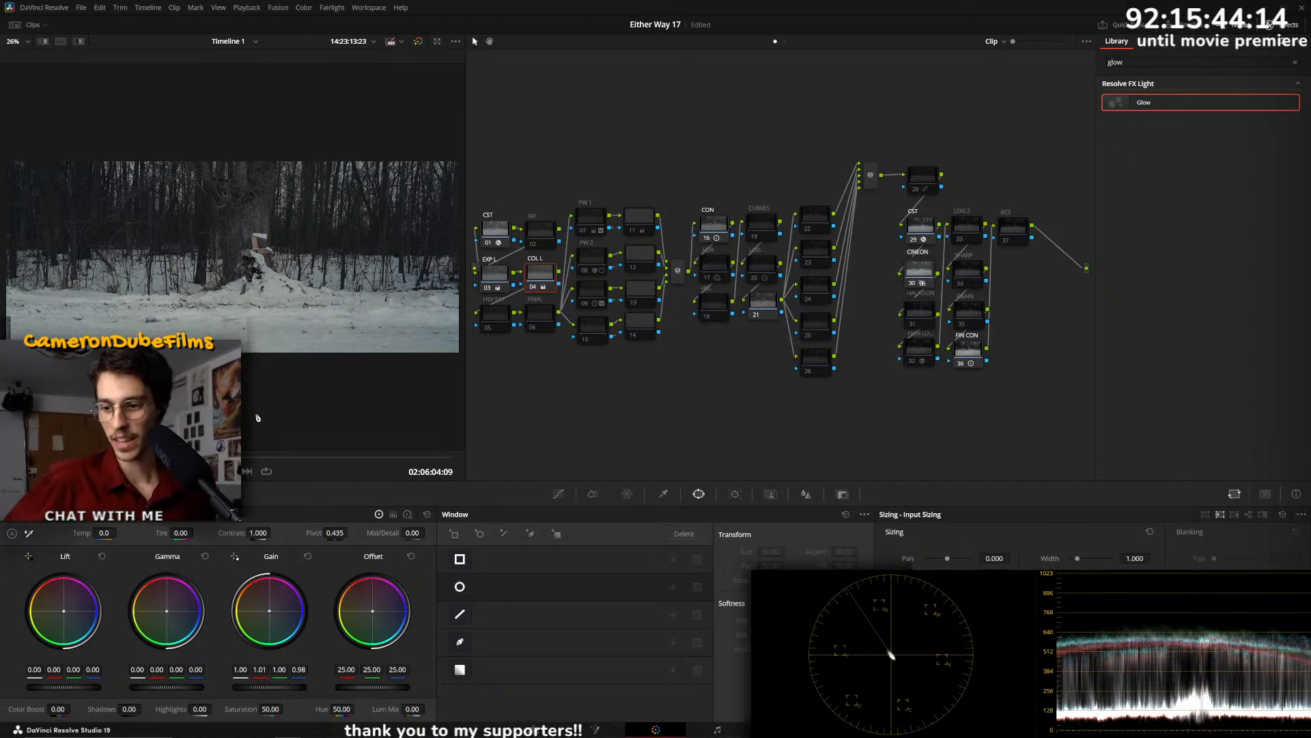
# - Save the project and compare the snowy forest clip with the COL L node switched off and on
pyautogui.hotkey('ctrl', 's')
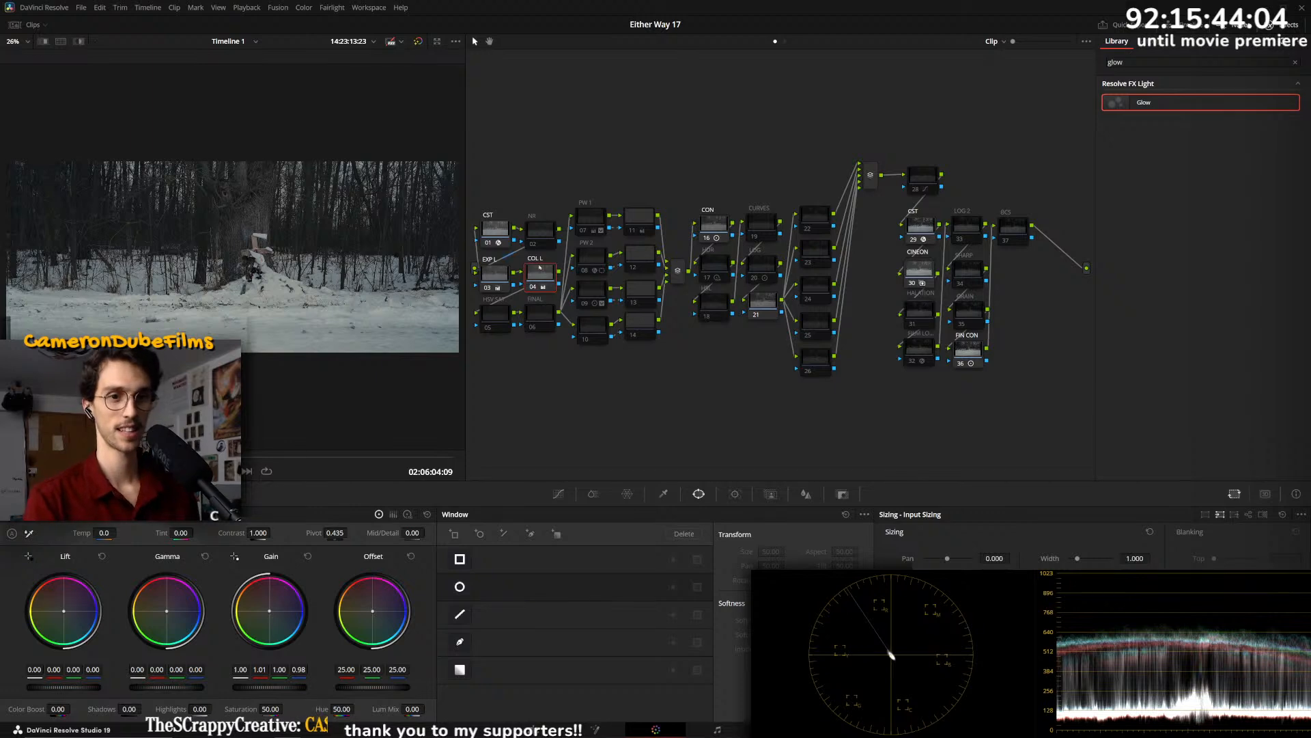
pyautogui.hotkey('ctrl', 'd')
pyautogui.hotkey('ctrl', 'd')
pyautogui.hotkey('ctrl', 'd')
pyautogui.hotkey('ctrl', 'd')
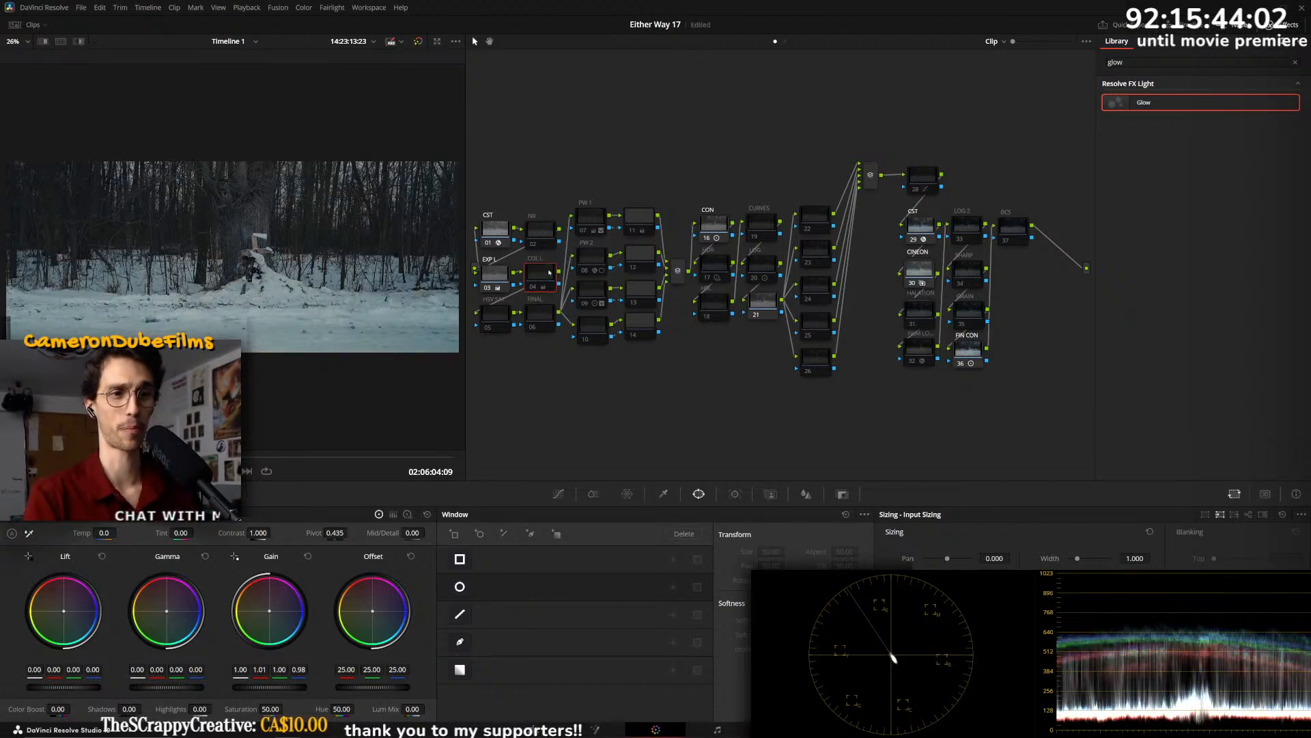
# - Test and reset the gain on node 21, and enable the LOG node on the snowy forest clip
pyautogui.click(764, 303)
pyautogui.hotkey('ctrl', 'd')
pyautogui.moveTo(269, 611); pyautogui.dragTo(269, 611)
pyautogui.click(307, 556)
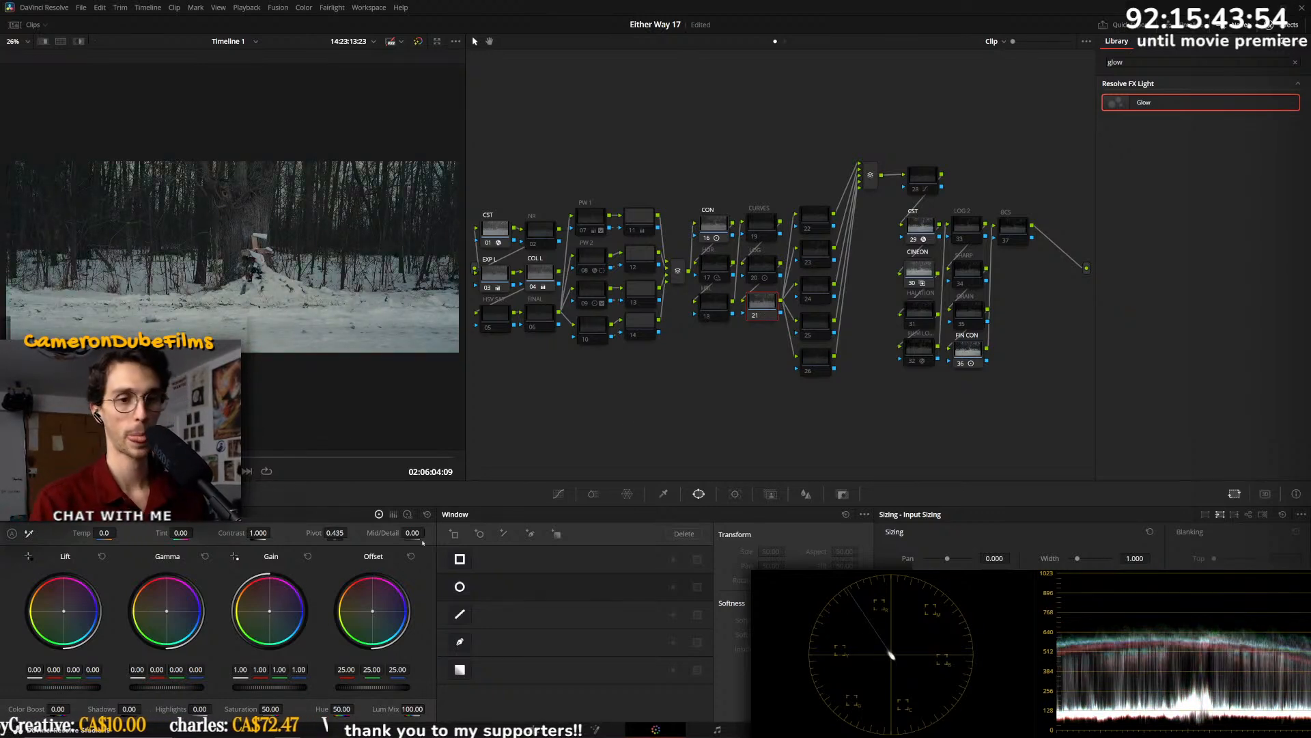
pyautogui.rightClick(768, 266)
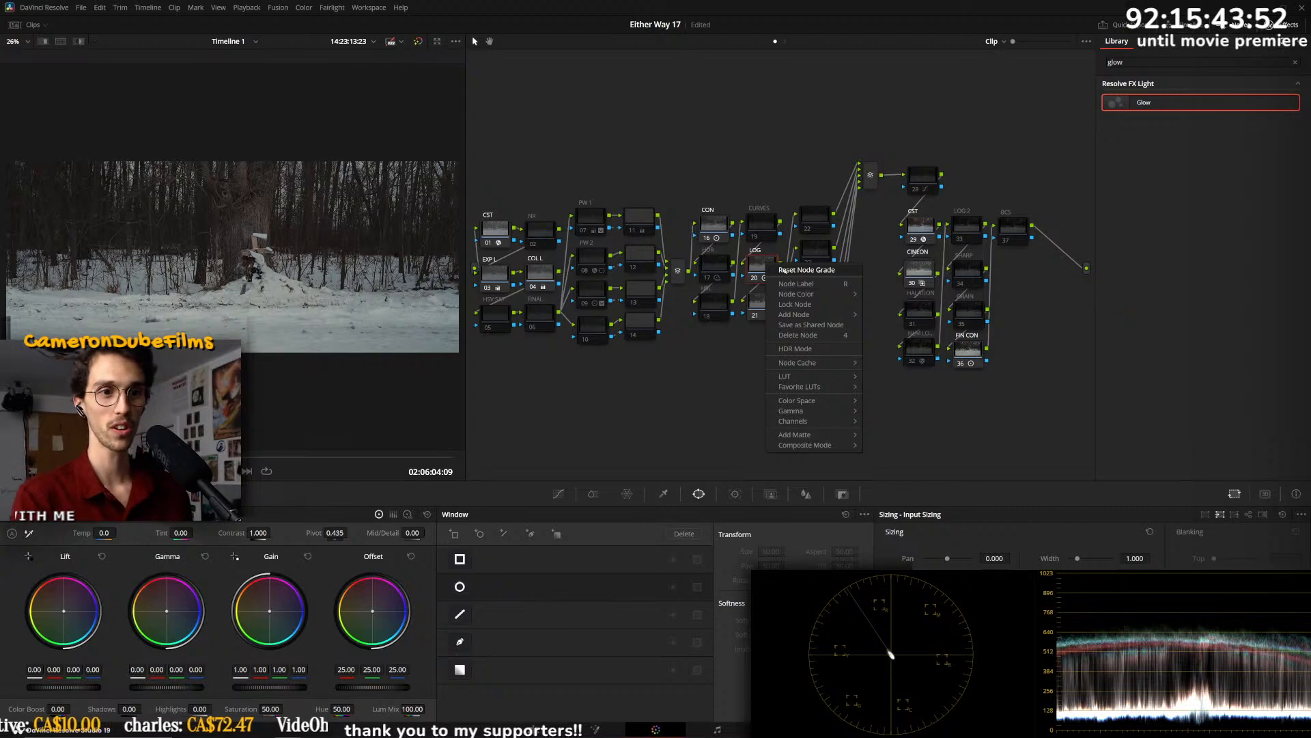
pyautogui.click(753, 265)
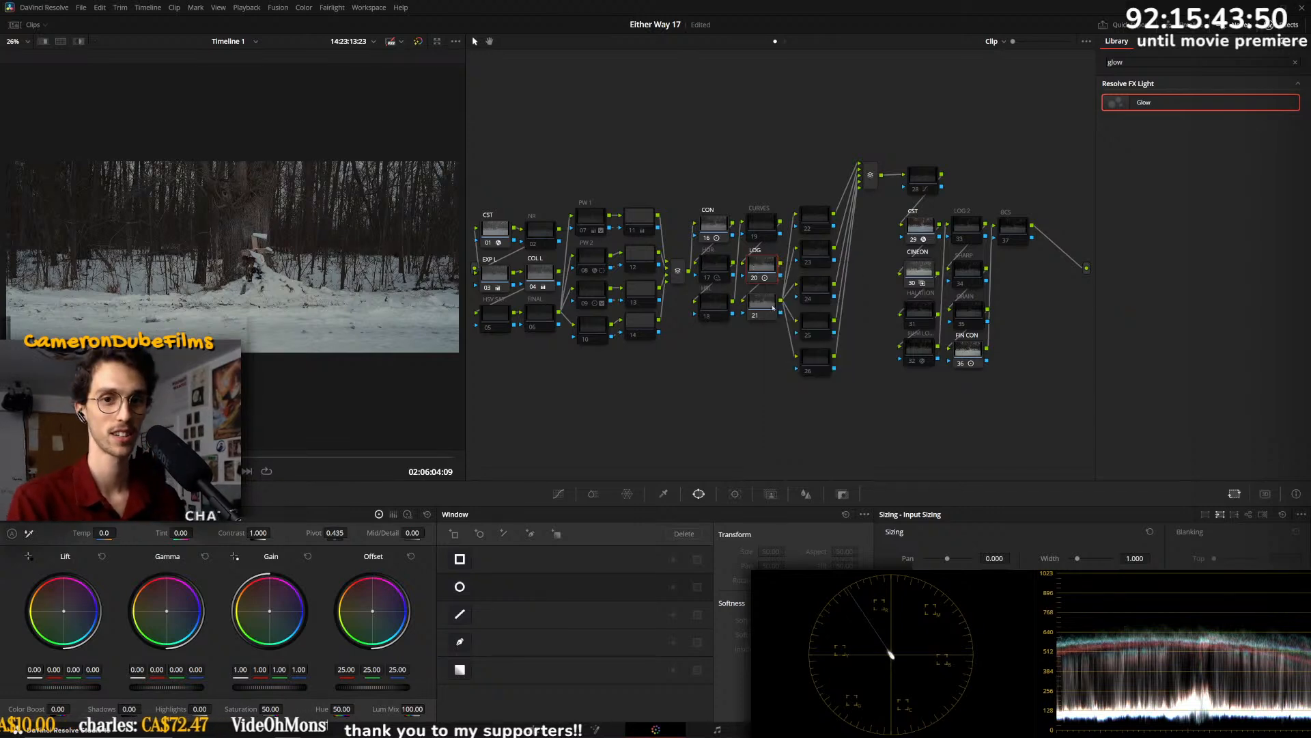
# - Sample the snow with the HSL qualifier on node 22 and check the selection in highlight view
pyautogui.click(762, 305)
pyautogui.click(815, 217)
pyautogui.click(662, 494)
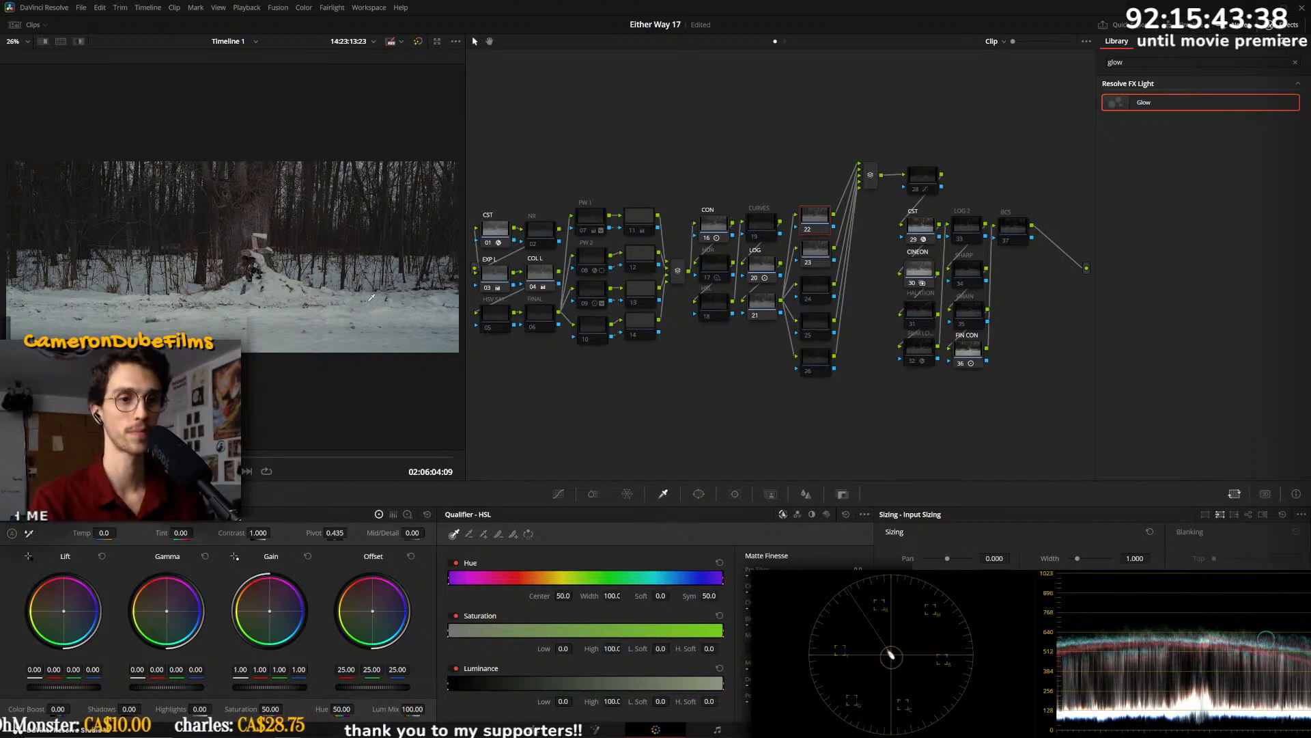
pyautogui.click(331, 306)
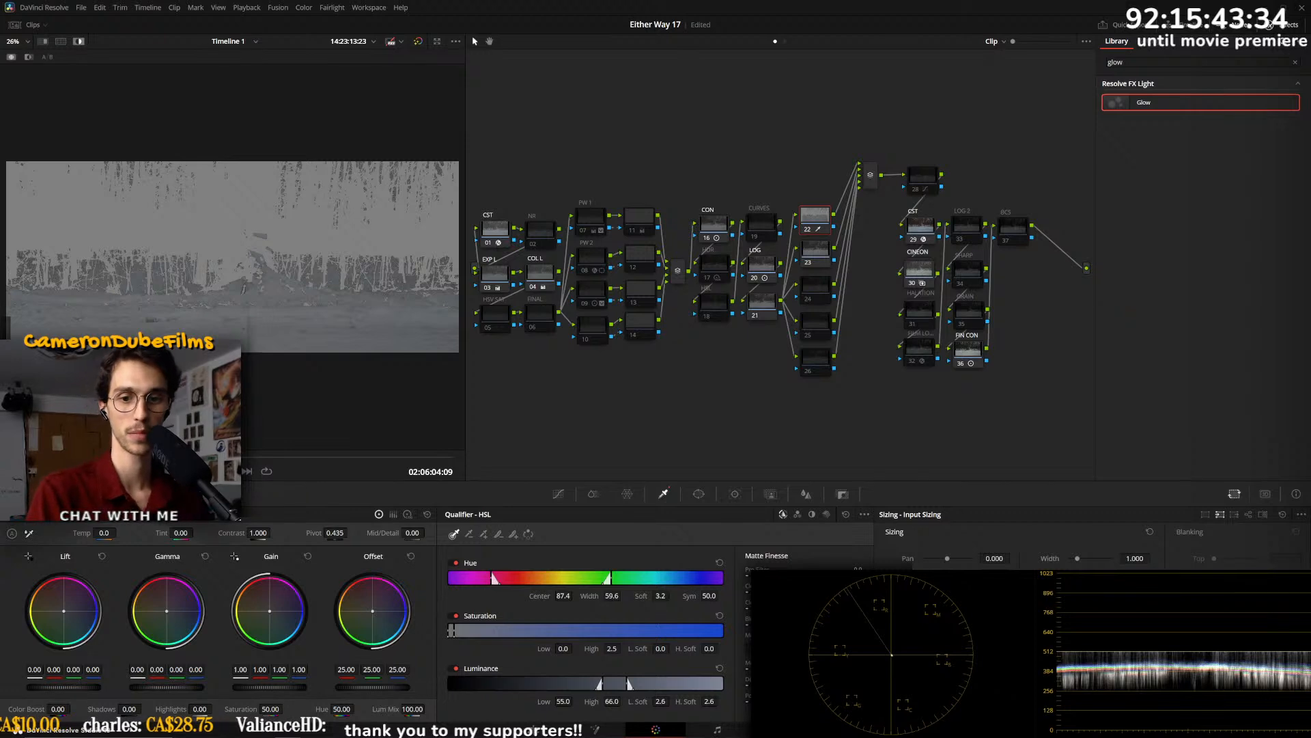
pyautogui.hotkey('shift', 'h')
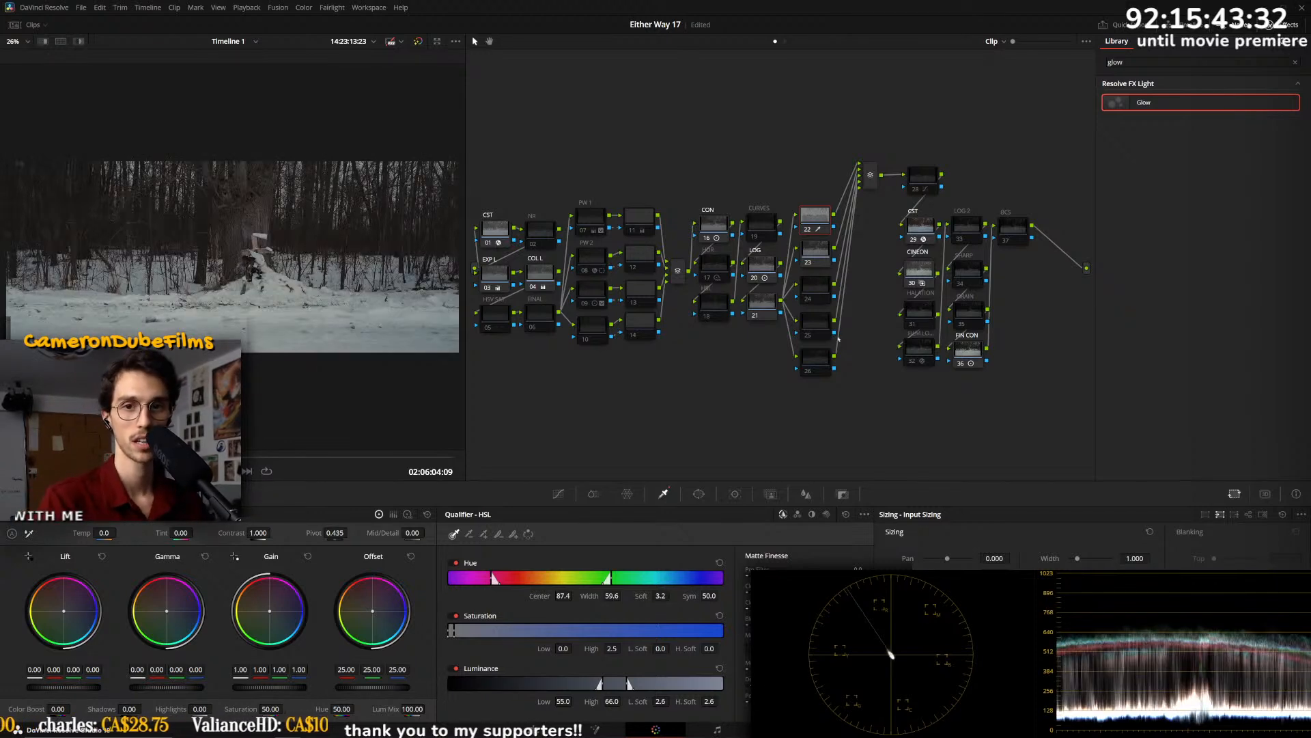
# - Undo a trial gain shift on node 22 and set its log shadow wheel to red -0.07, green 0.02 and blue -0.01
pyautogui.moveTo(269, 610); pyautogui.dragTo(267, 616)
pyautogui.hotkey('ctrl', 'z')
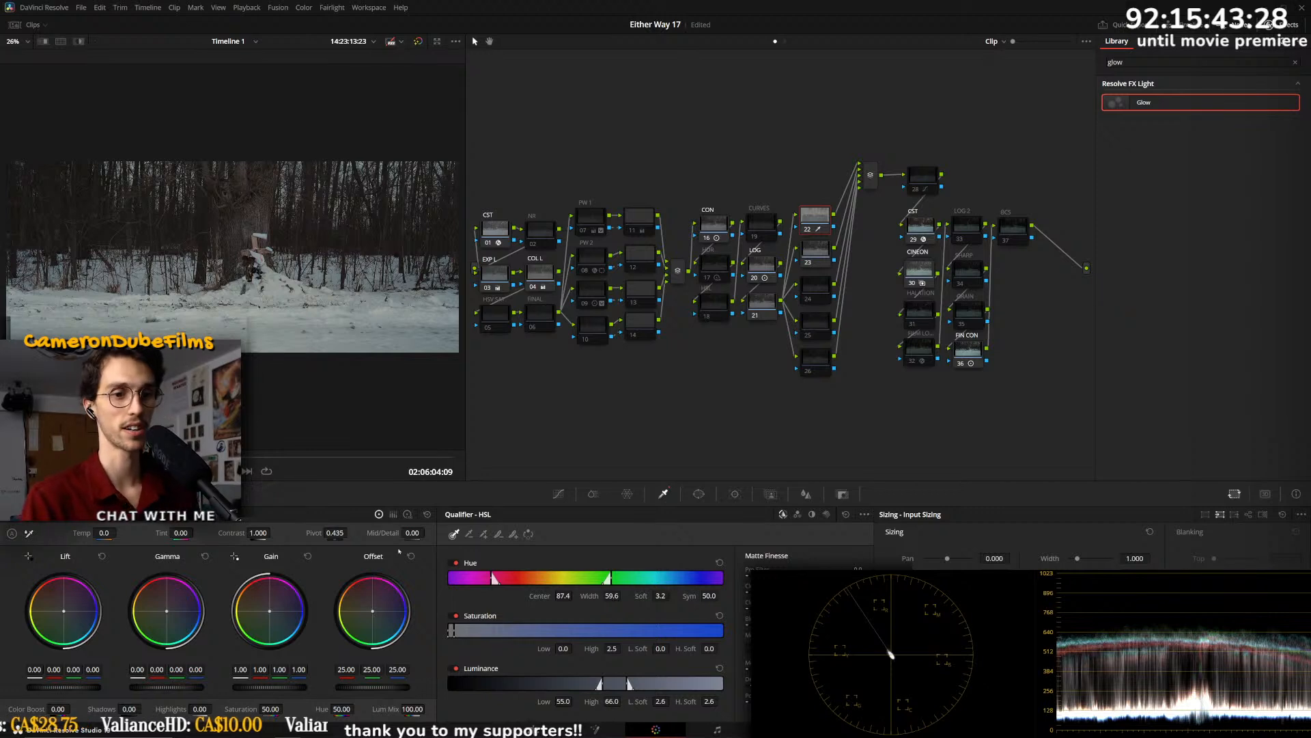
pyautogui.click(407, 515)
pyautogui.moveTo(63, 611); pyautogui.dragTo(64, 612)
pyautogui.scroll(1, 232, 257)
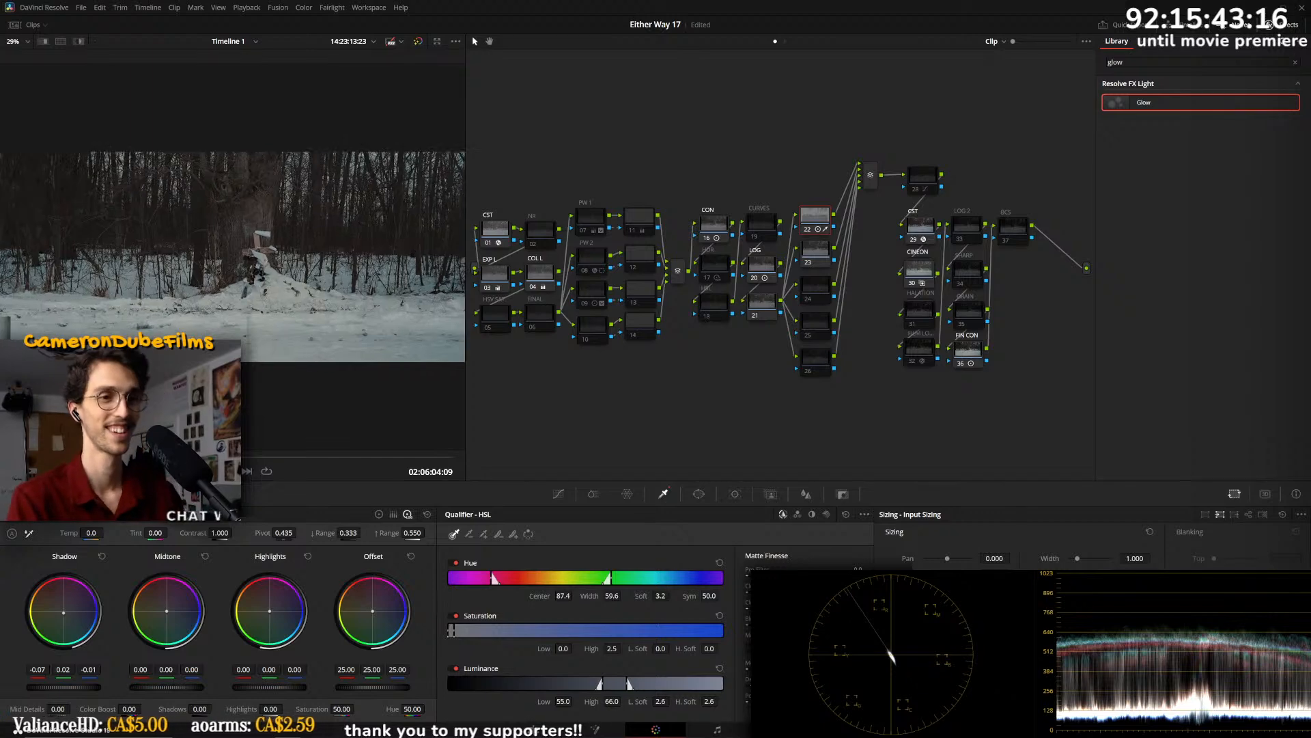
pyautogui.scroll(1, 261, 418)
pyautogui.scroll(-2, 261, 418)
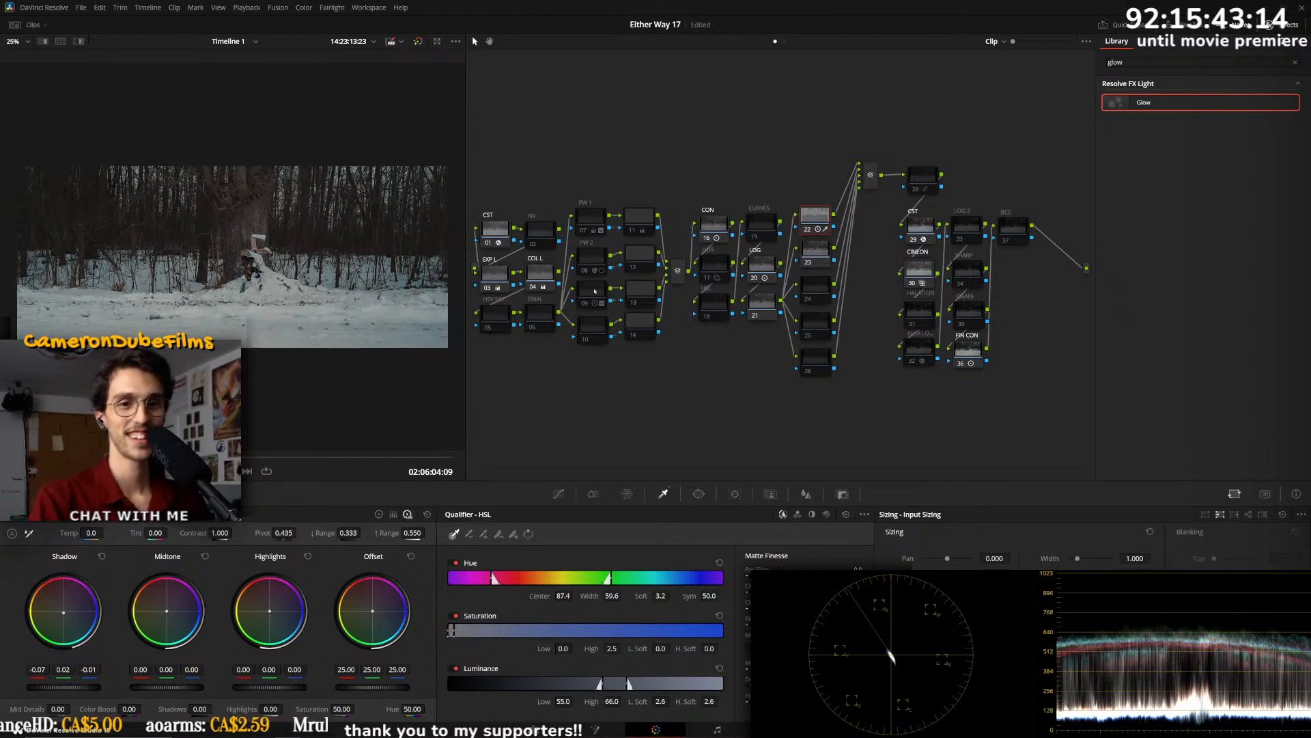
# - Remove the Glow effect from the PW 2 node
pyautogui.click(598, 259)
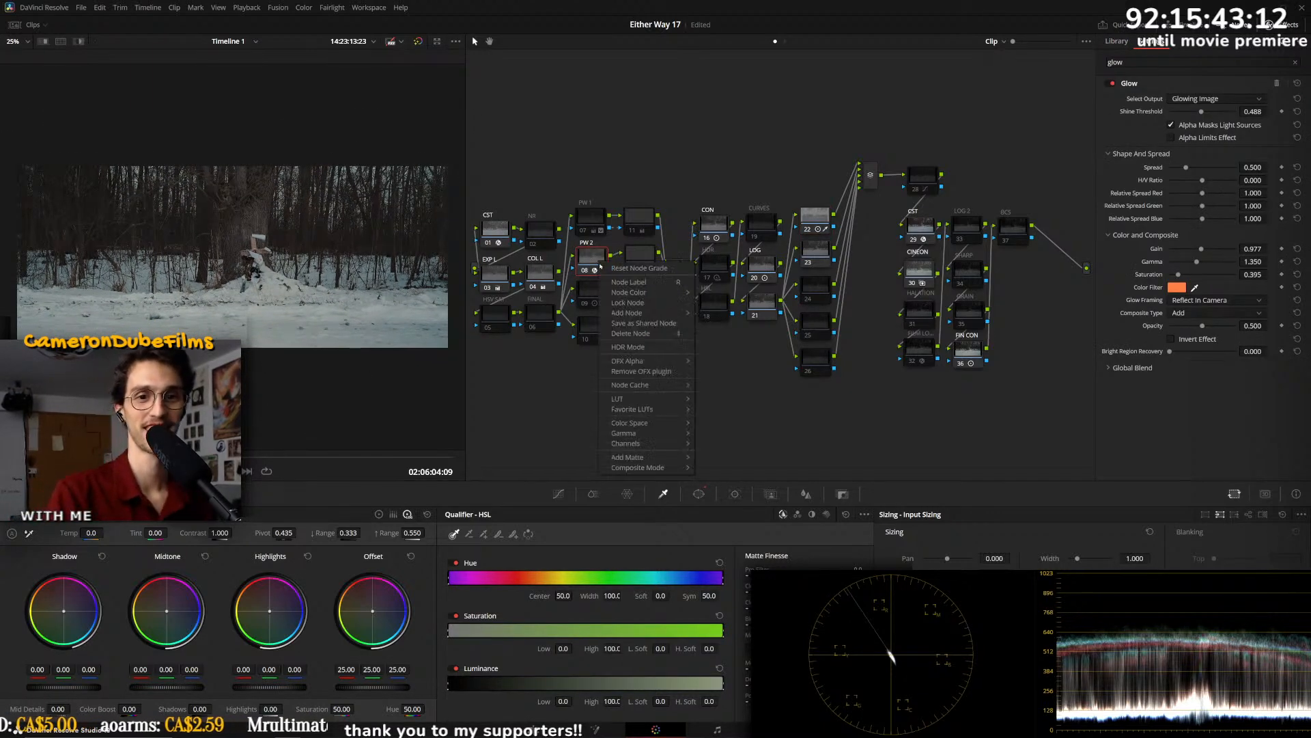
pyautogui.rightClick(595, 261)
pyautogui.click(641, 372)
# - Try a circular power window on the PW 2 node, compare it off and on, and leave the node disabled
pyautogui.click(698, 494)
pyautogui.click(479, 533)
pyautogui.moveTo(304, 258); pyautogui.dragTo(352, 258)
pyautogui.moveTo(233, 322); pyautogui.dragTo(235, 324)
pyautogui.hotkey('ctrl', 'd')
pyautogui.hotkey('ctrl', 'd')
pyautogui.hotkey('ctrl', 'd')
pyautogui.click(593, 296)
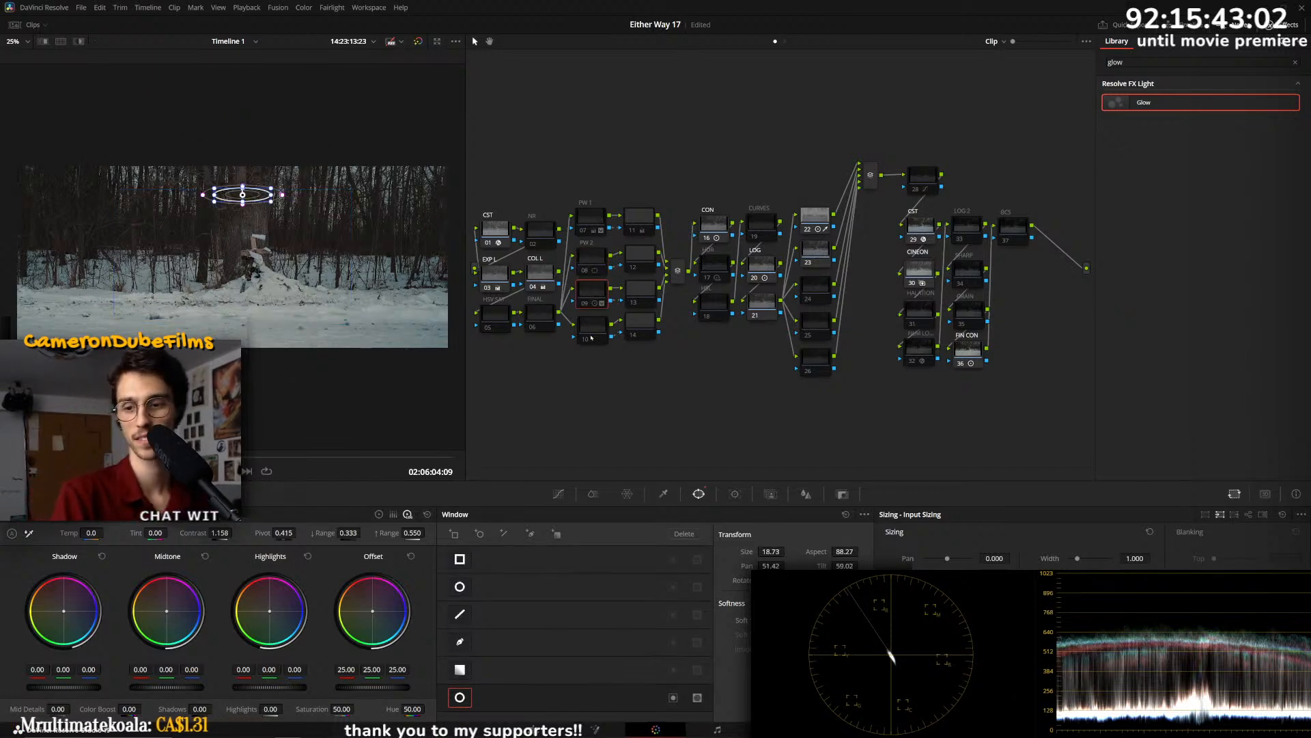
pyautogui.click(592, 341)
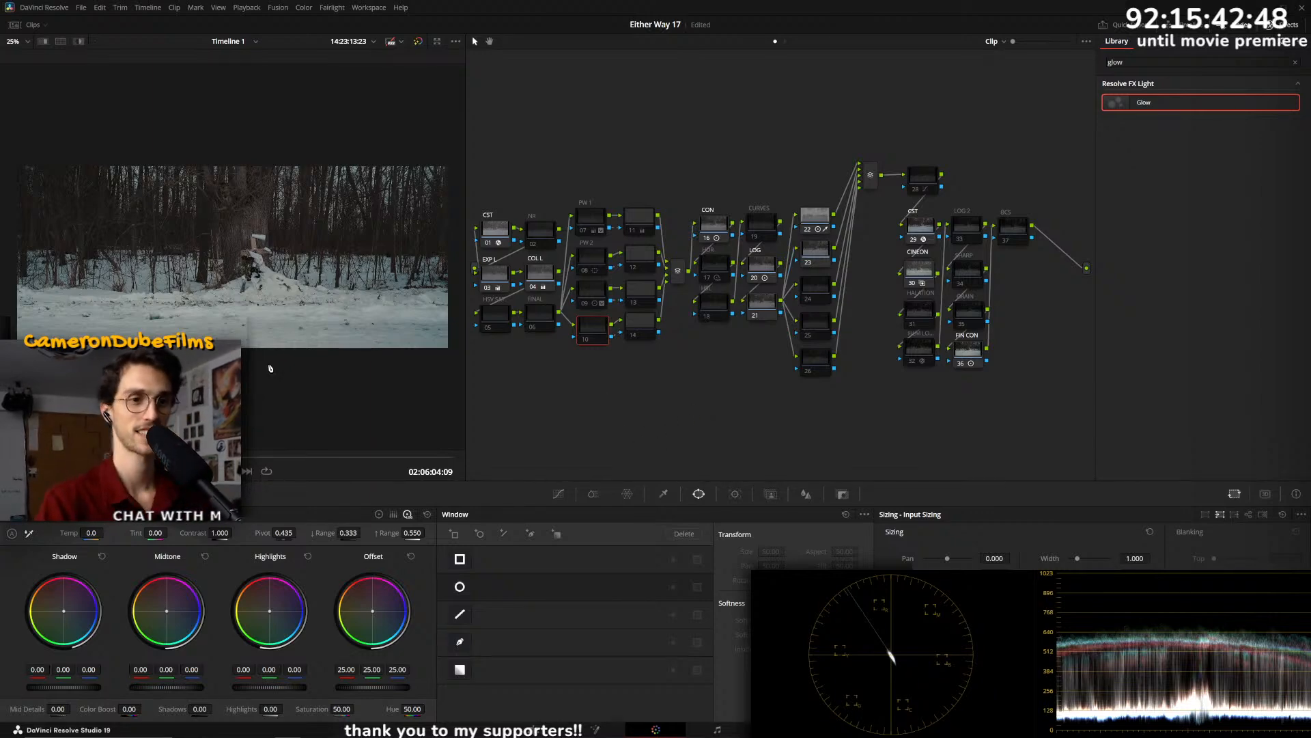
# - Compare the shot in full screen with the selected EXP L, COL L, CON and LOG nodes toggled off and on
pyautogui.hotkey('ctrl', 'f')
pyautogui.press('Escape')
pyautogui.keyDown('ctrl'); pyautogui.click(714, 228); pyautogui.keyUp('ctrl')
pyautogui.keyDown('ctrl'); pyautogui.click(535, 277); pyautogui.keyUp('ctrl')
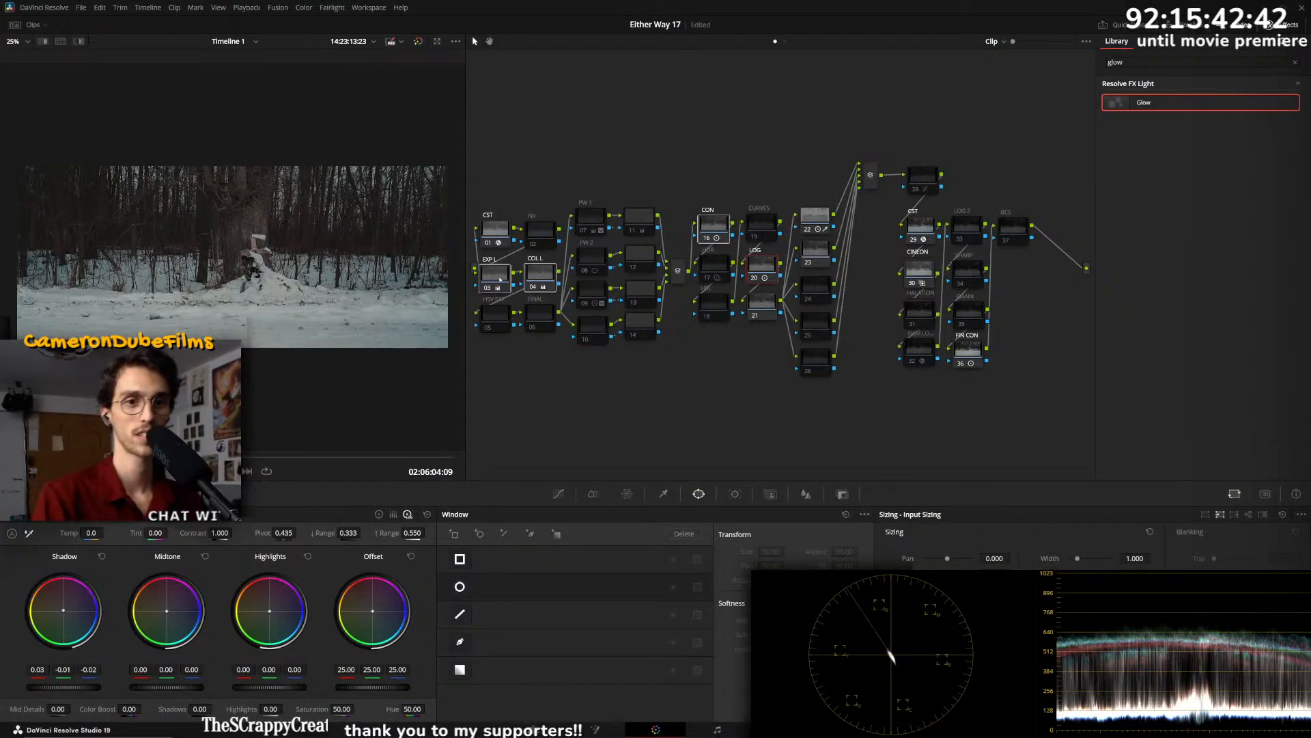
pyautogui.hotkey('ctrl', 'f')
pyautogui.hotkey('ctrl', 'd')
pyautogui.hotkey('ctrl', 'd')
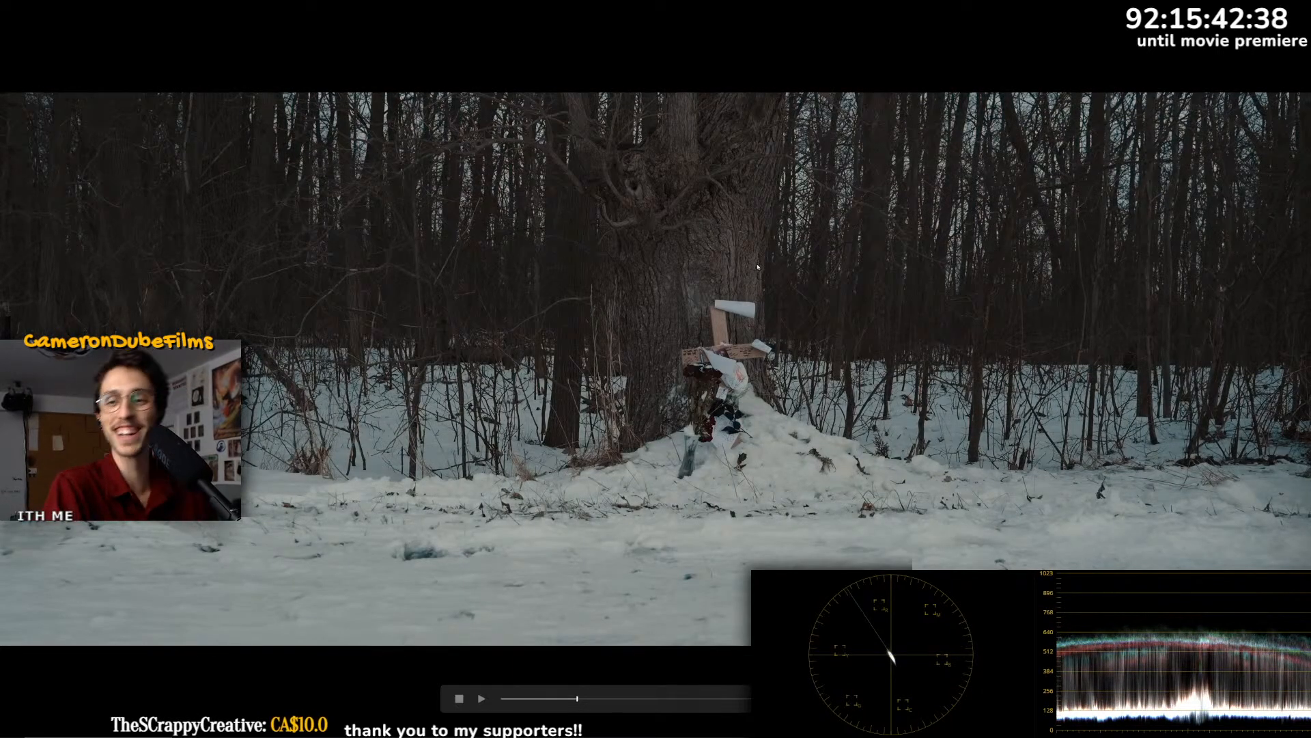
pyautogui.hotkey('ctrl', 'd')
pyautogui.hotkey('ctrl', 'd')
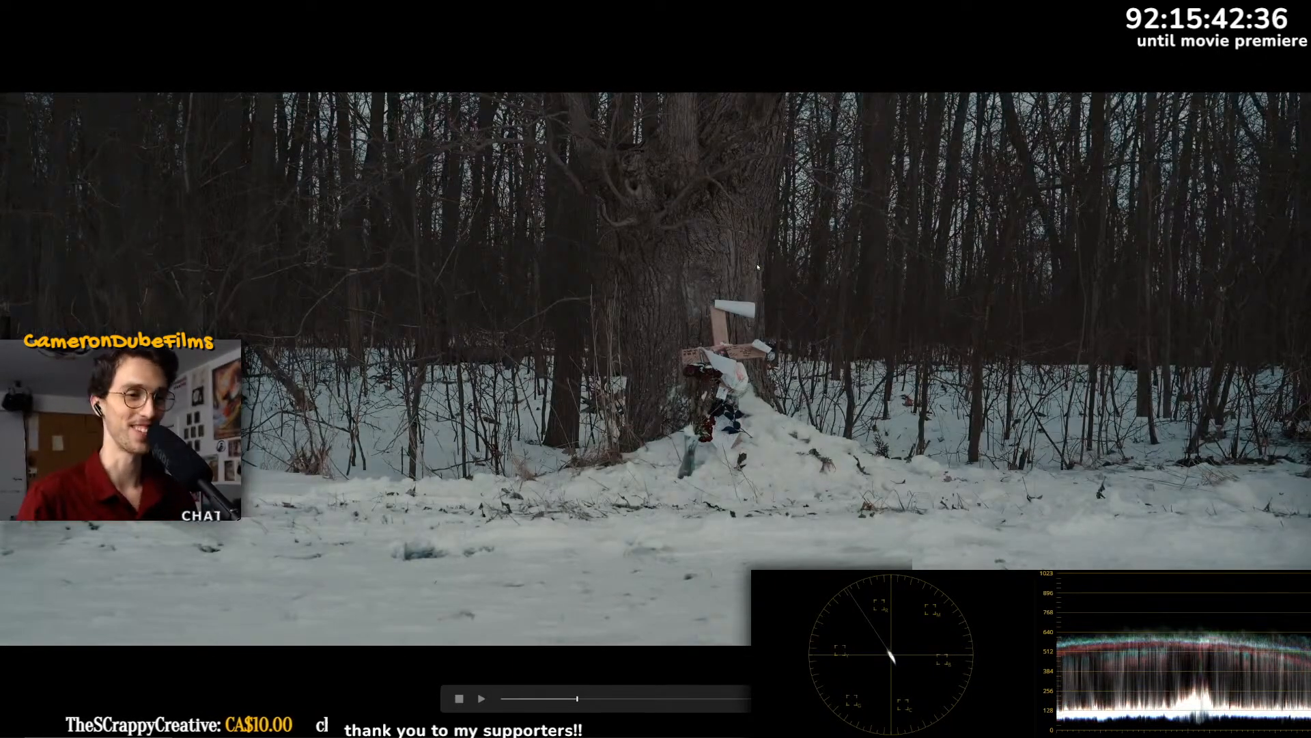
pyautogui.hotkey('ctrl', 'd')
pyautogui.hotkey('ctrl', 'd')
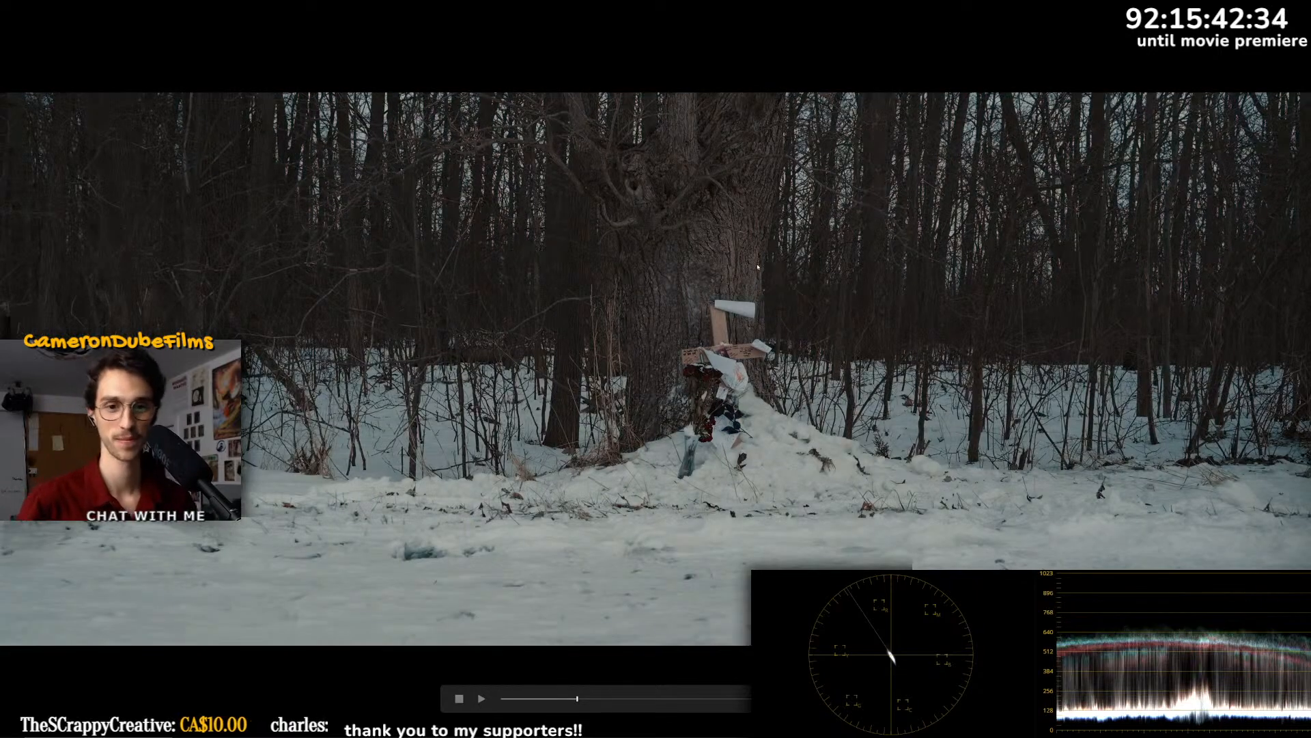
pyautogui.hotkey('ctrl', 'd')
pyautogui.hotkey('ctrl', 'd')
pyautogui.hotkey('ctrl', 'd')
pyautogui.hotkey('ctrl', 'd')
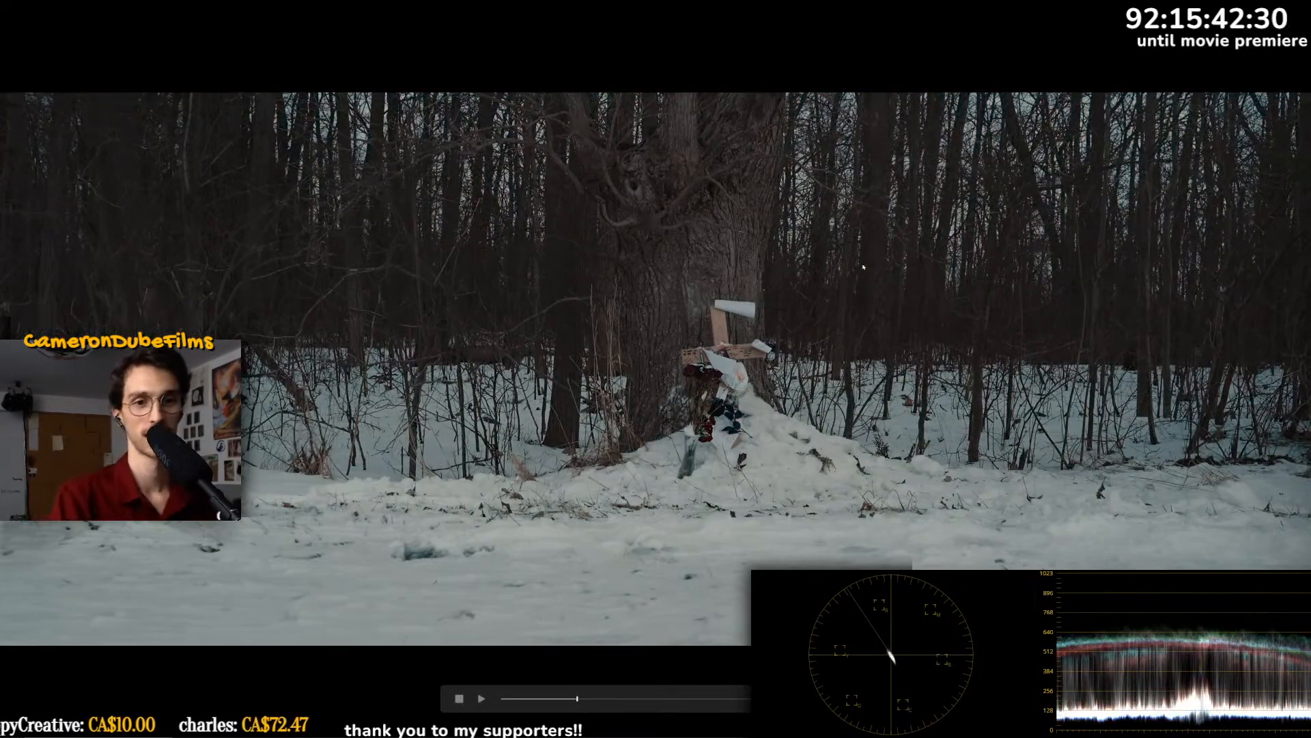
pyautogui.press('Escape')
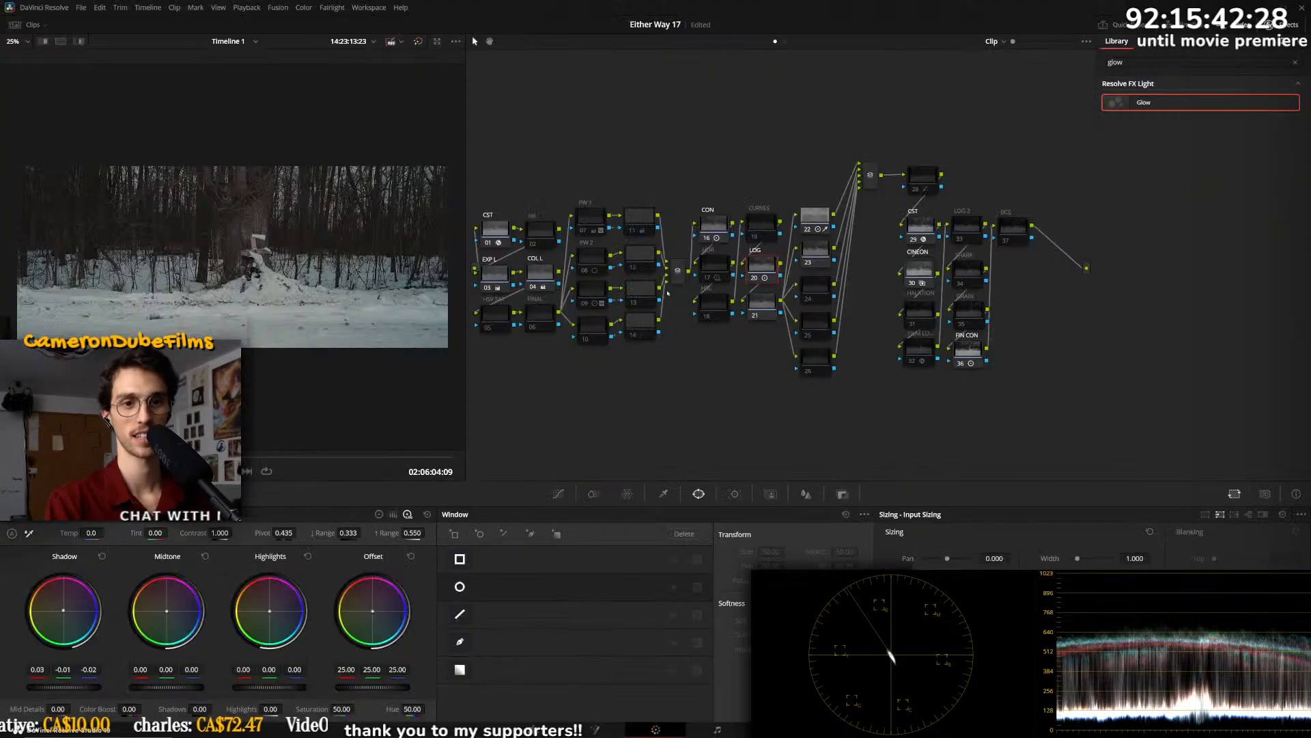
# - Compare the shot with the COL L node toggled, and with node 21, LOG and CON toggled together
pyautogui.click(543, 273)
pyautogui.hotkey('ctrl', 'd')
pyautogui.hotkey('ctrl', 'd')
pyautogui.hotkey('ctrl', 'd')
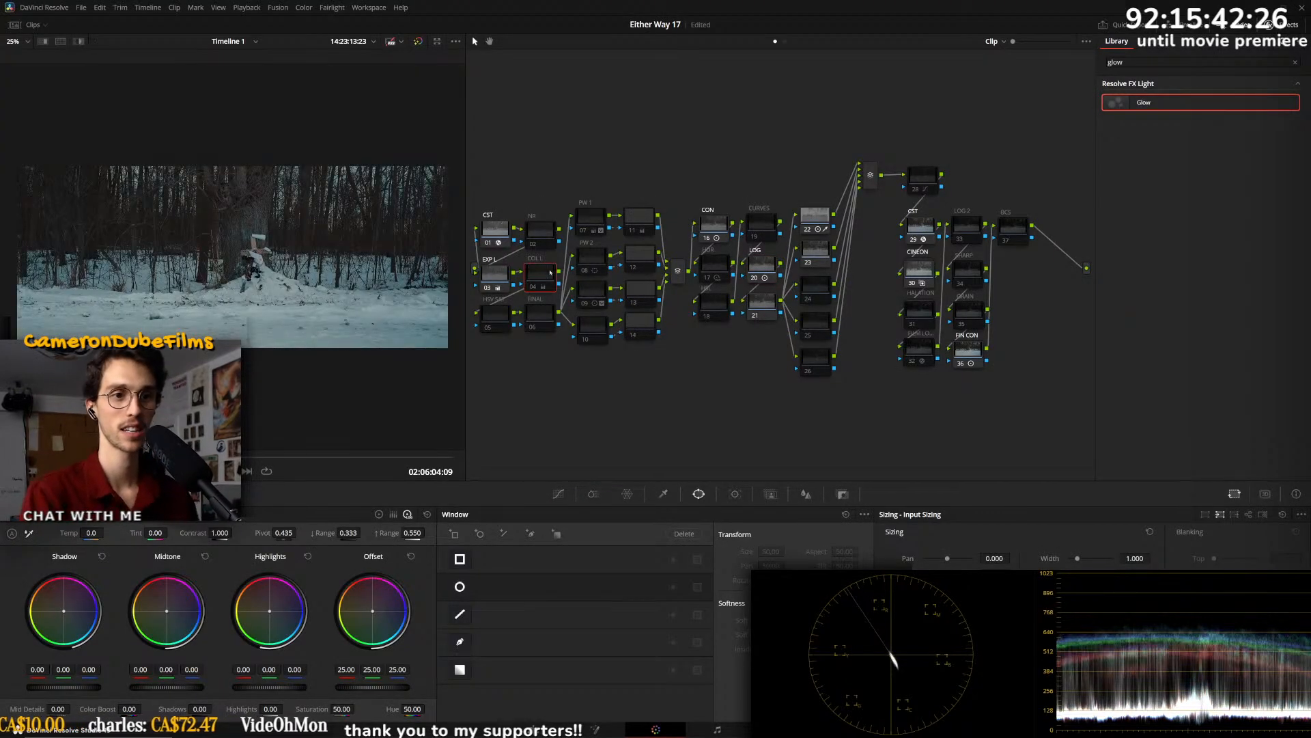
pyautogui.hotkey('ctrl', 'd')
pyautogui.click(763, 302)
pyautogui.keyDown('ctrl'); pyautogui.click(762, 267); pyautogui.keyUp('ctrl')
pyautogui.keyDown('ctrl'); pyautogui.click(718, 226); pyautogui.keyUp('ctrl')
pyautogui.hotkey('ctrl', 'd')
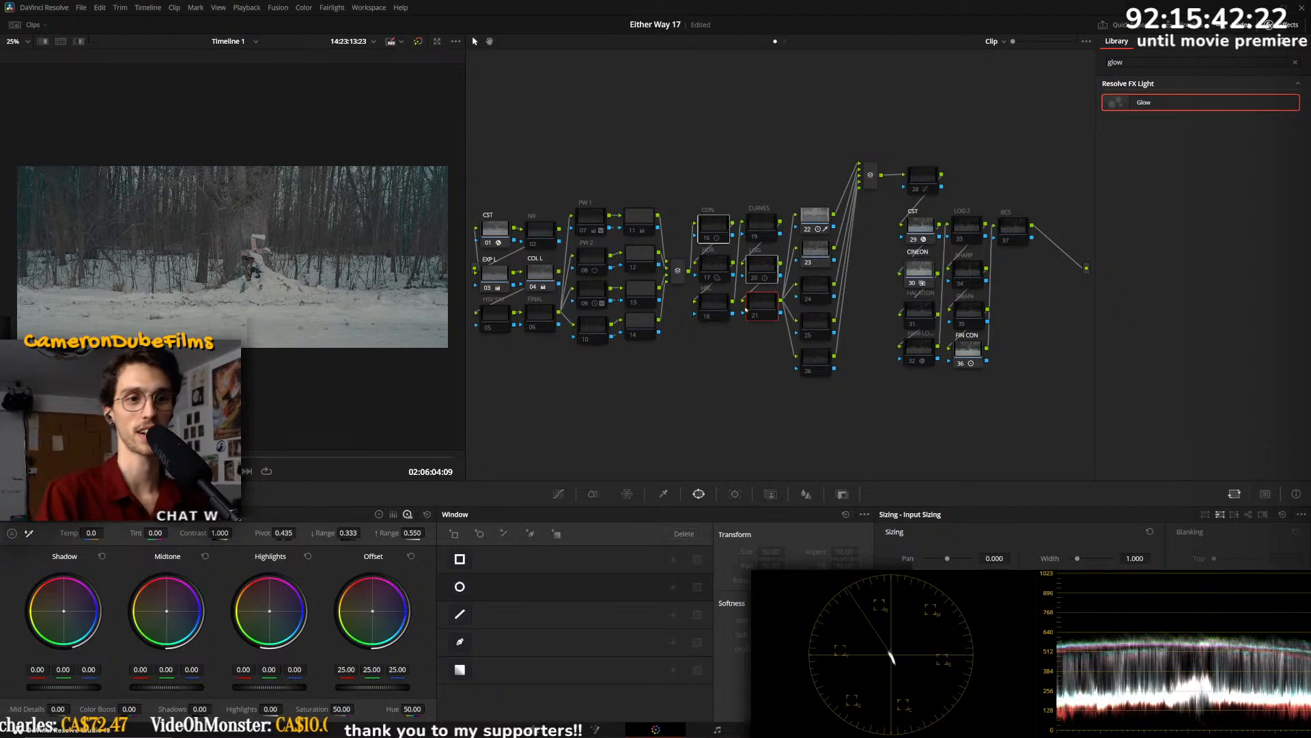
pyautogui.hotkey('ctrl', 'd')
# - Disable node 22 and compare the shot with the LOG node switched off and on
pyautogui.click(805, 212)
pyautogui.hotkey('ctrl', 'd')
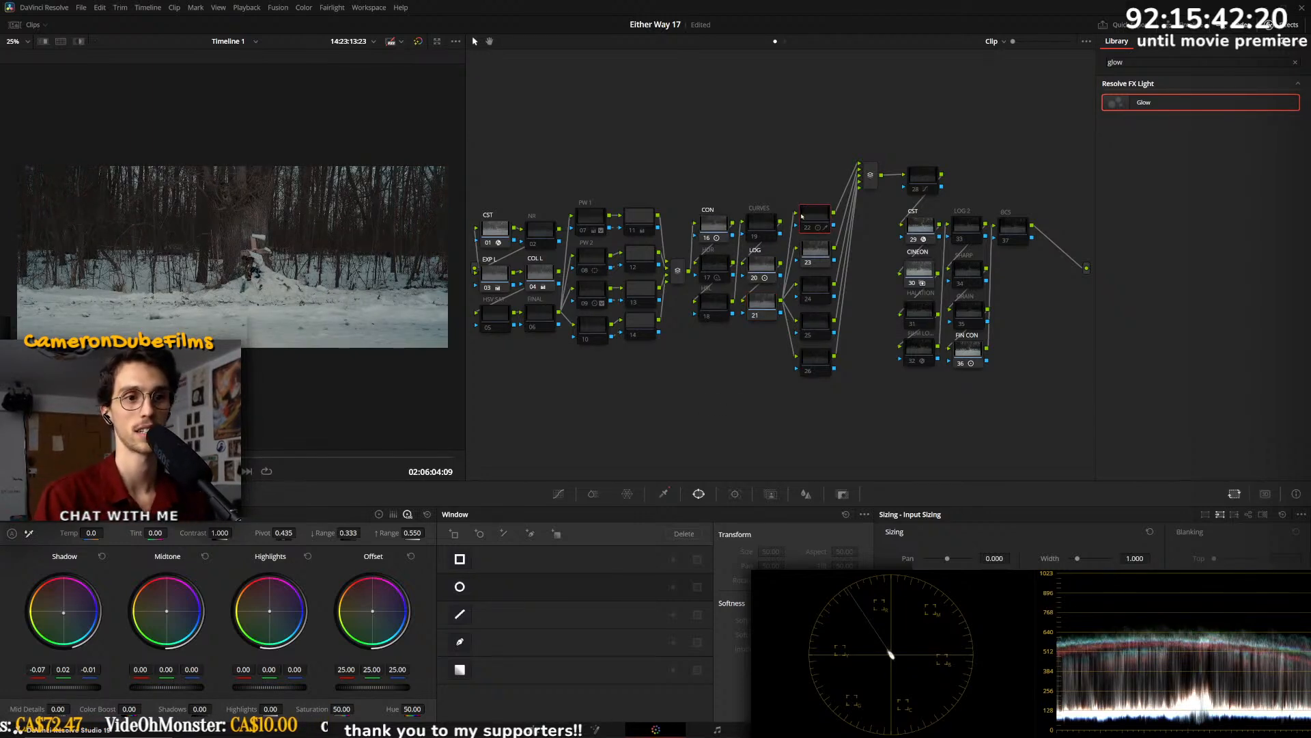
pyautogui.click(814, 250)
pyautogui.click(759, 266)
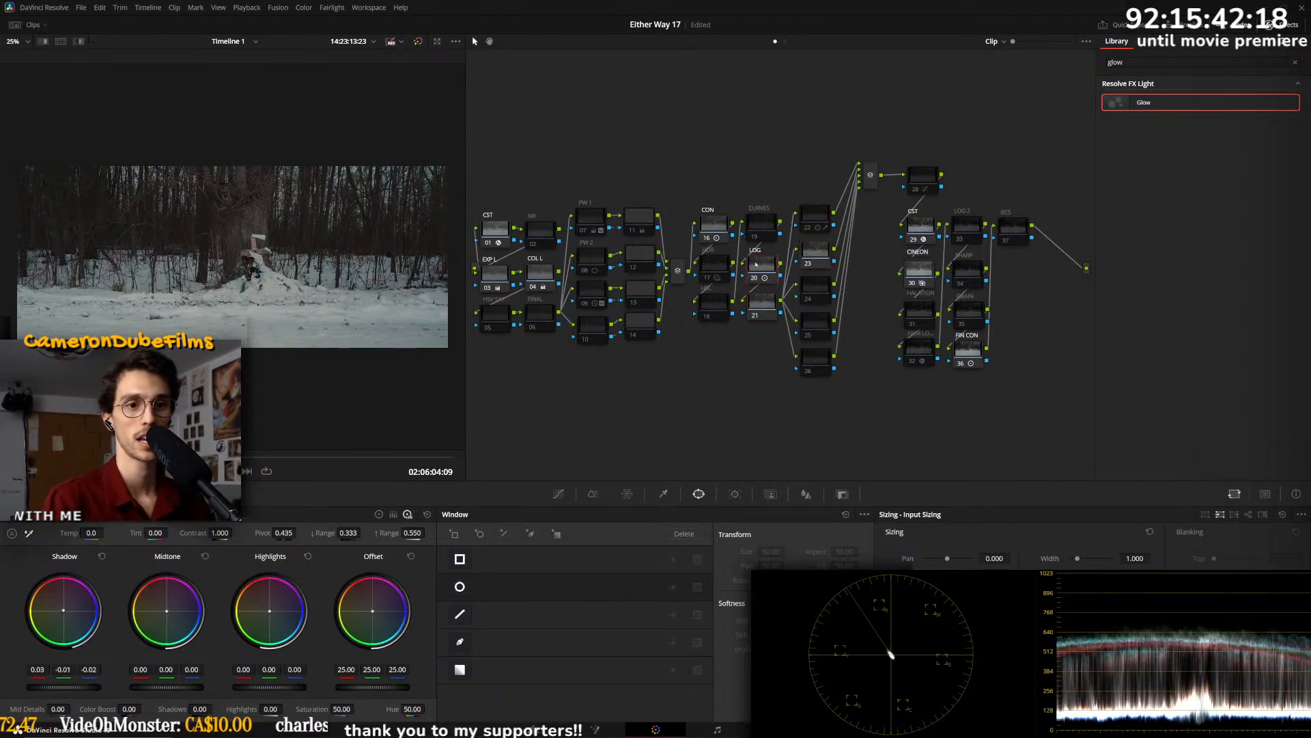
pyautogui.hotkey('ctrl', 'd')
pyautogui.hotkey('ctrl', 'd')
pyautogui.hotkey('ctrl', 'd')
pyautogui.hotkey('ctrl', 'd')
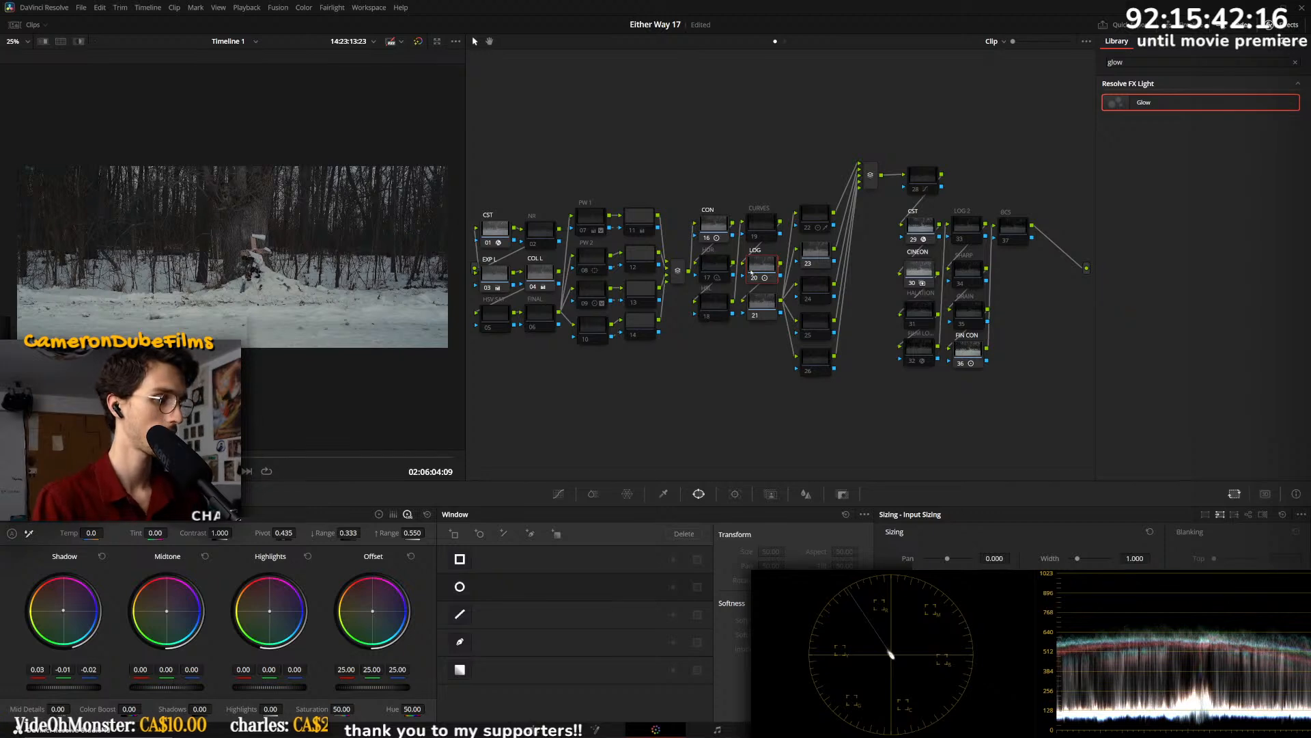
# - Enable nodes 24 and 32, and turn on the Film Look Creator's split tone on node 32 with an amount of 0.101
pyautogui.click(805, 288)
pyautogui.moveTo(826, 293); pyautogui.dragTo(827, 295)
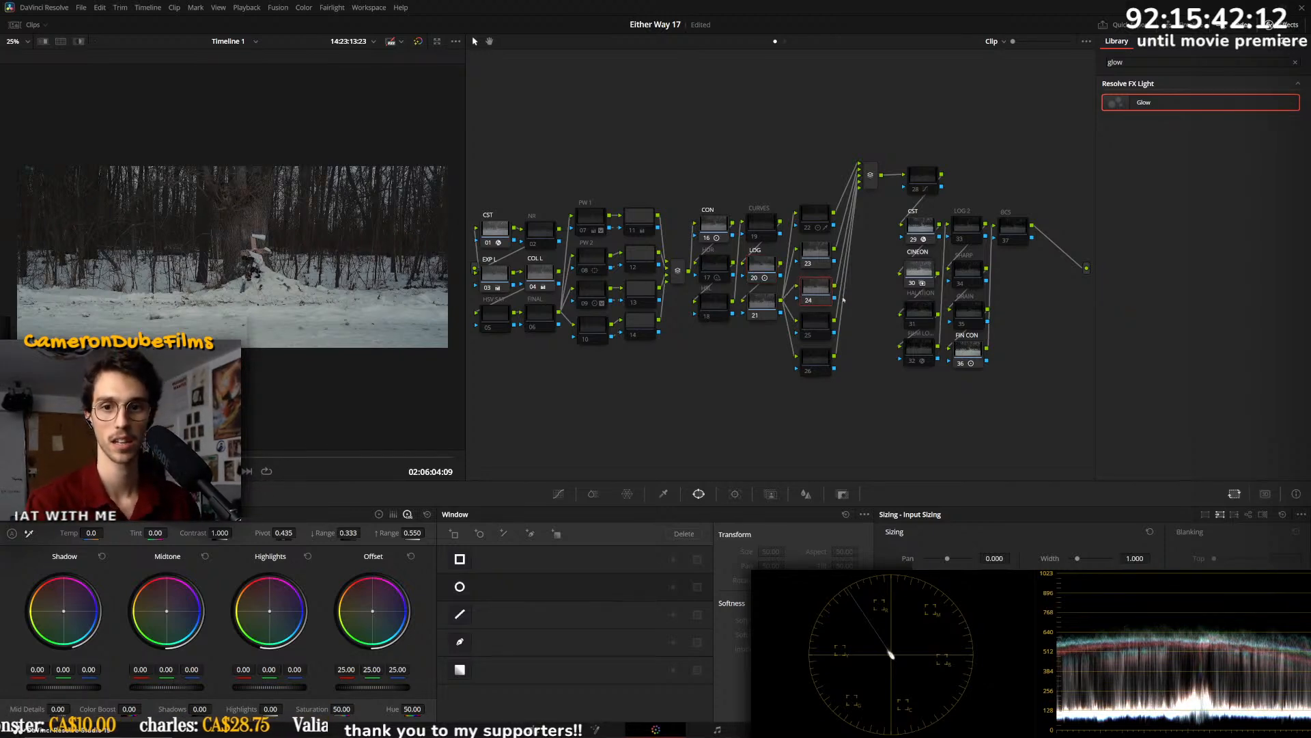
pyautogui.click(926, 356)
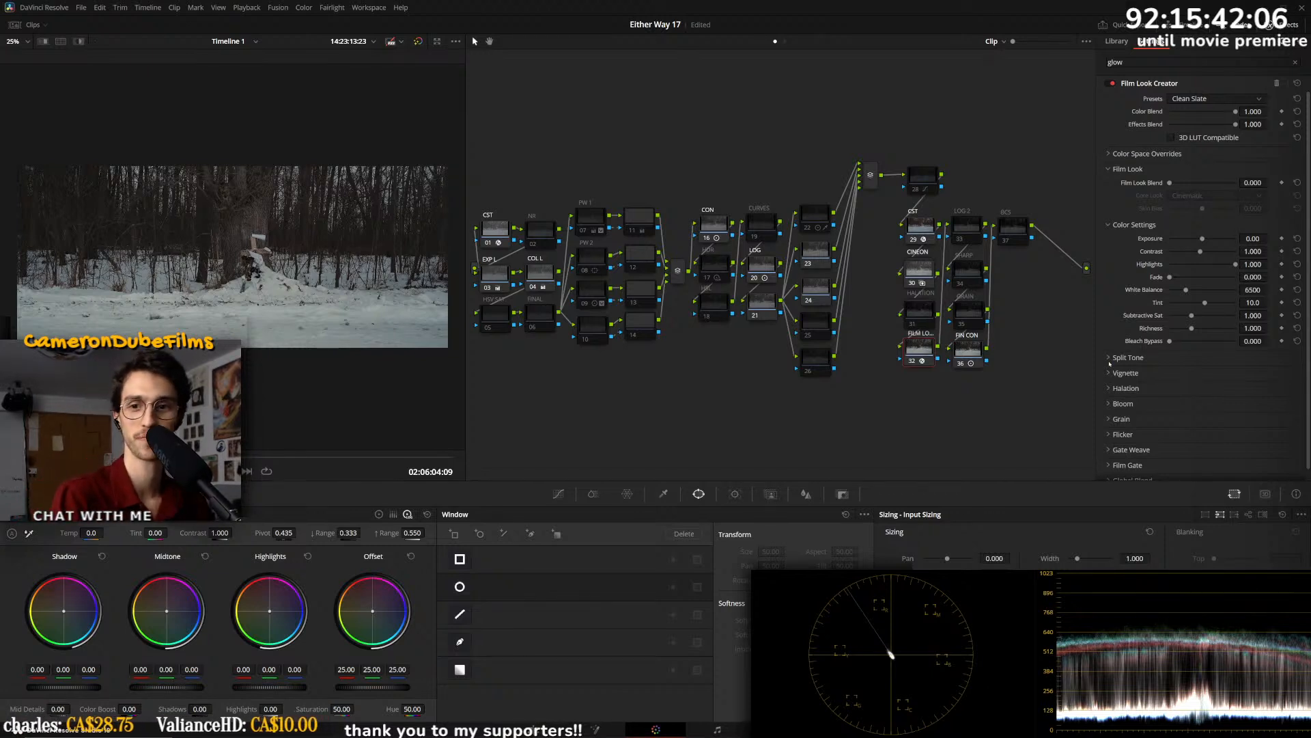
pyautogui.click(1127, 357)
pyautogui.click(1170, 371)
pyautogui.moveTo(1174, 384)
pyautogui.mouseDown()
pyautogui.moveTo(1185, 385)
pyautogui.moveTo(1165, 384)
pyautogui.moveTo(1176, 400)
pyautogui.mouseUp()
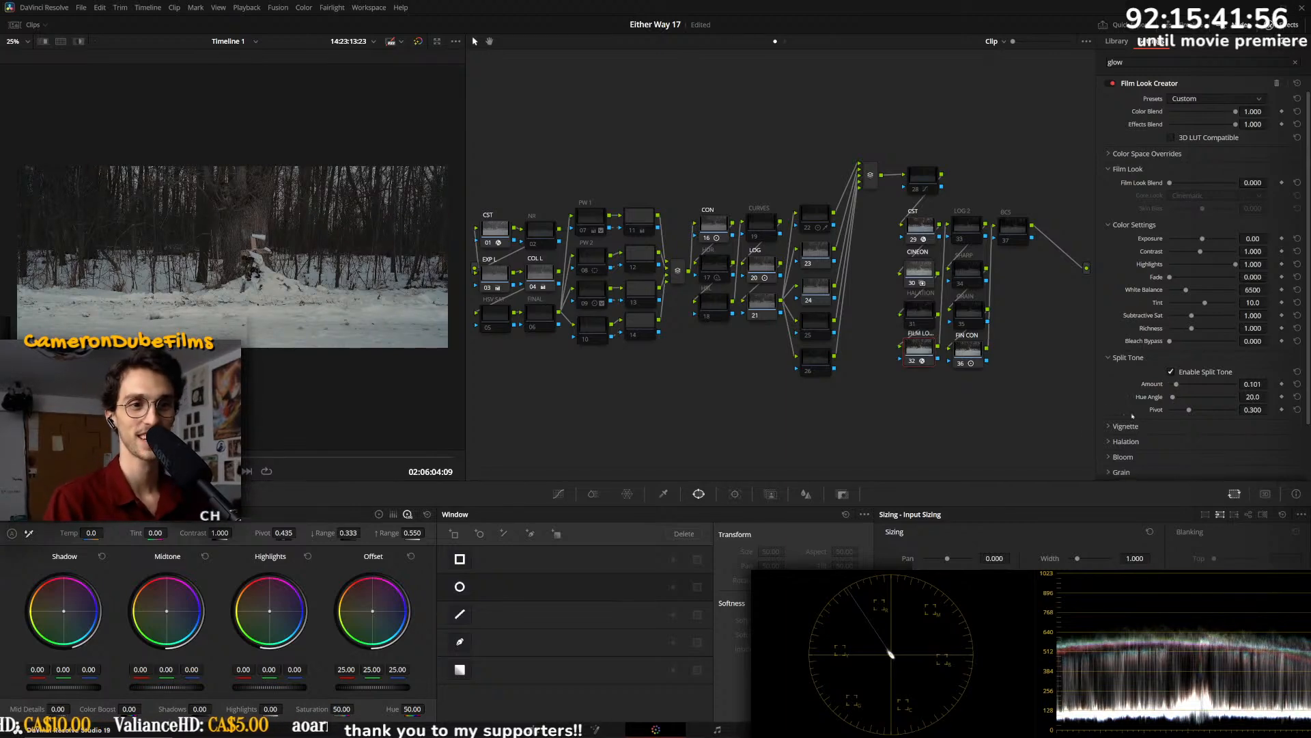
# - Review the split-toned shot in full screen and compare it with node 32 switched off and on
pyautogui.hotkey('ctrl', 'f')
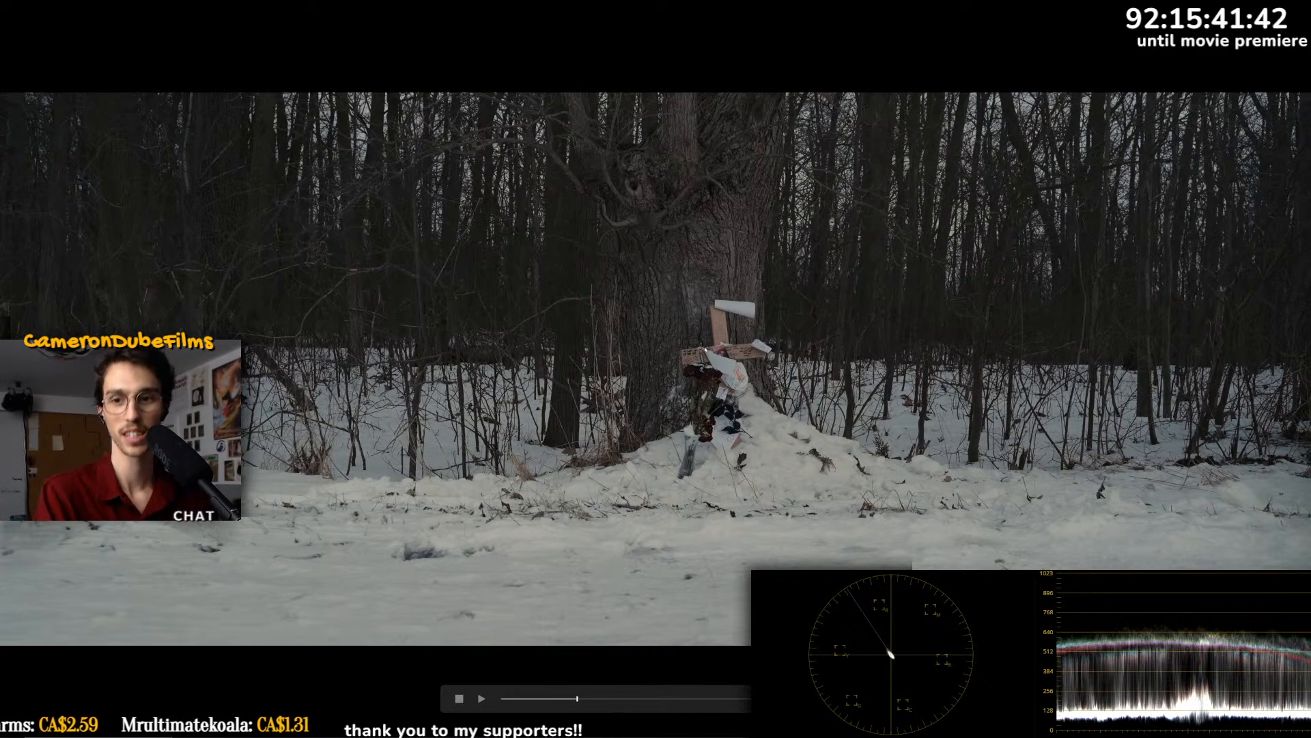
pyautogui.press('Escape')
pyautogui.hotkey('ctrl', 'd')
pyautogui.hotkey('ctrl', 'd')
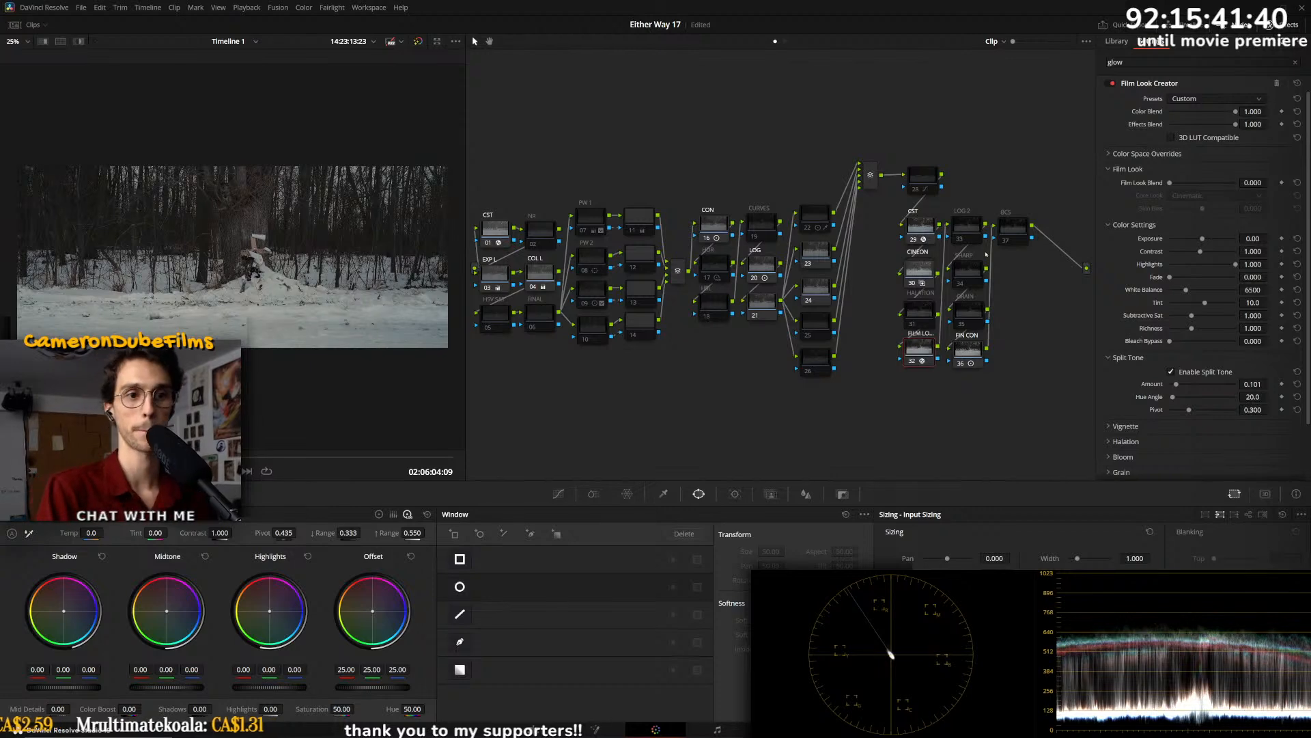
pyautogui.hotkey('ctrl', 'f')
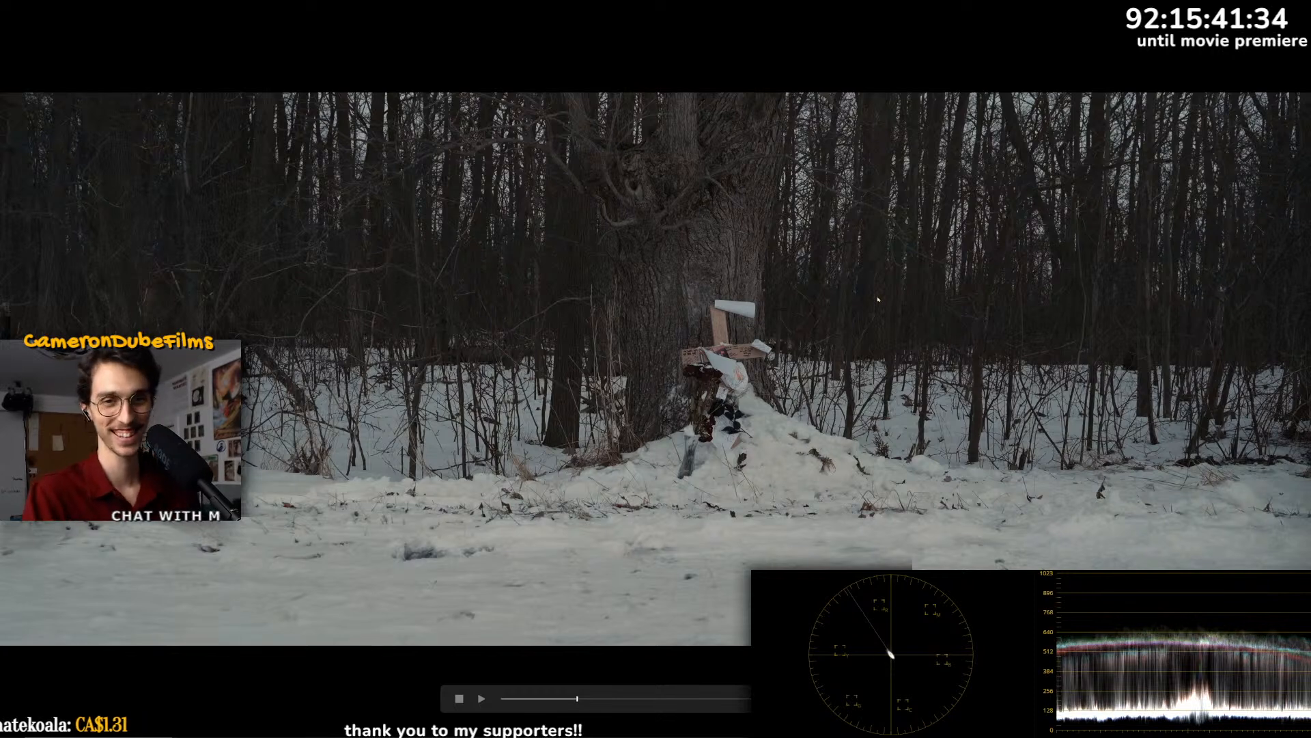
pyautogui.press('Escape')
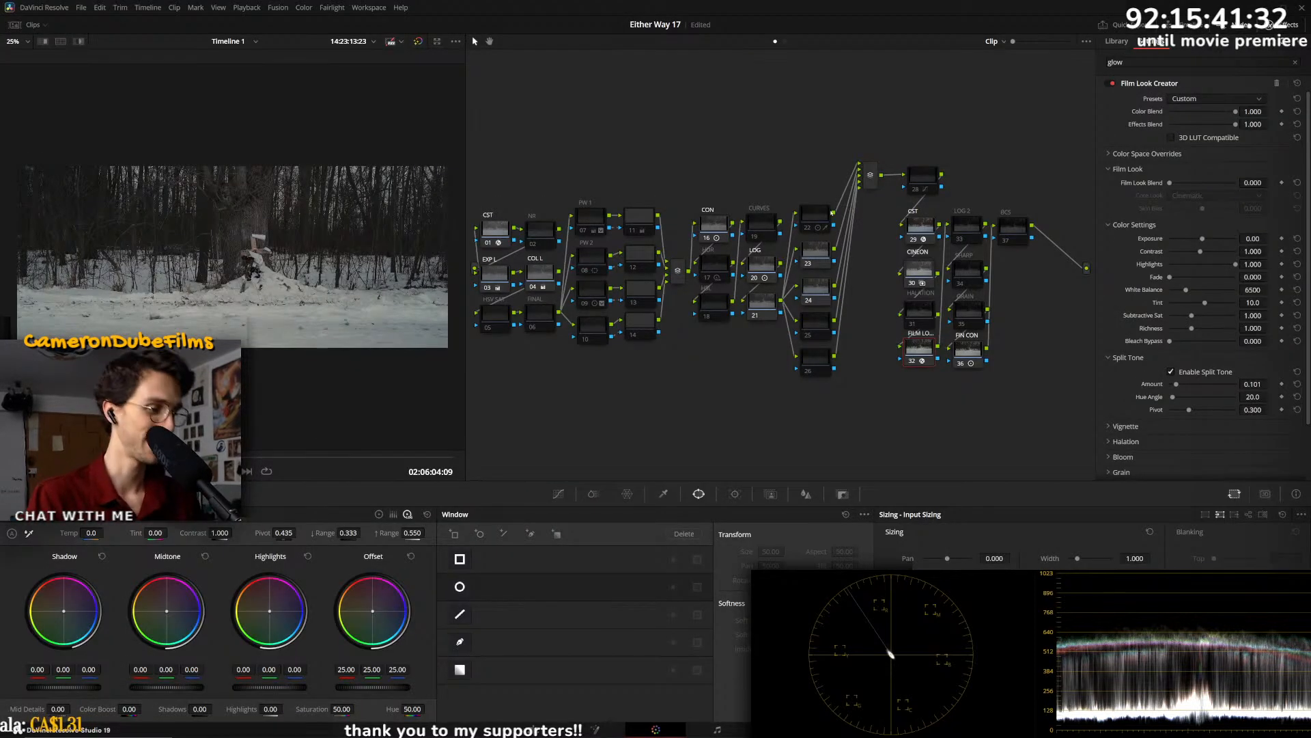
# - Play the snowy forest clip from its start in full screen through to the flower and letter close-up
pyautogui.hotkey('ctrl', 'f')
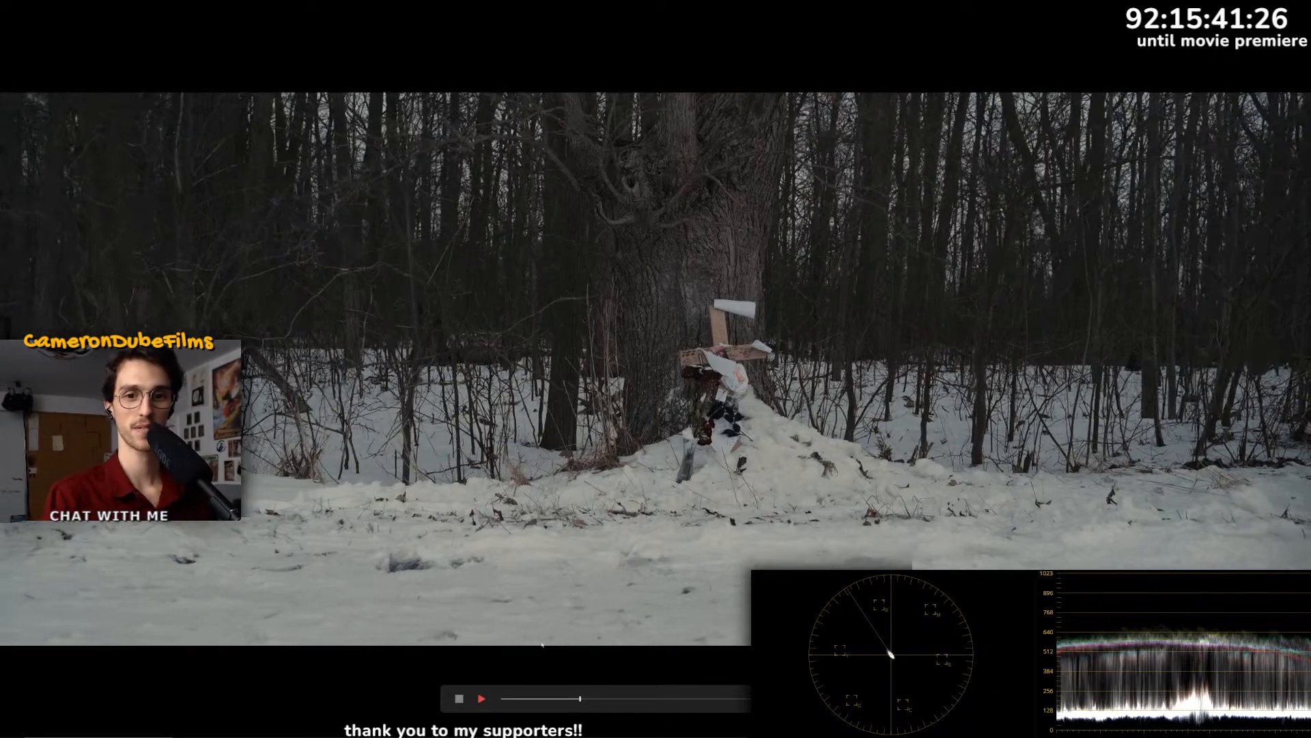
pyautogui.moveTo(556, 700); pyautogui.dragTo(500, 699)
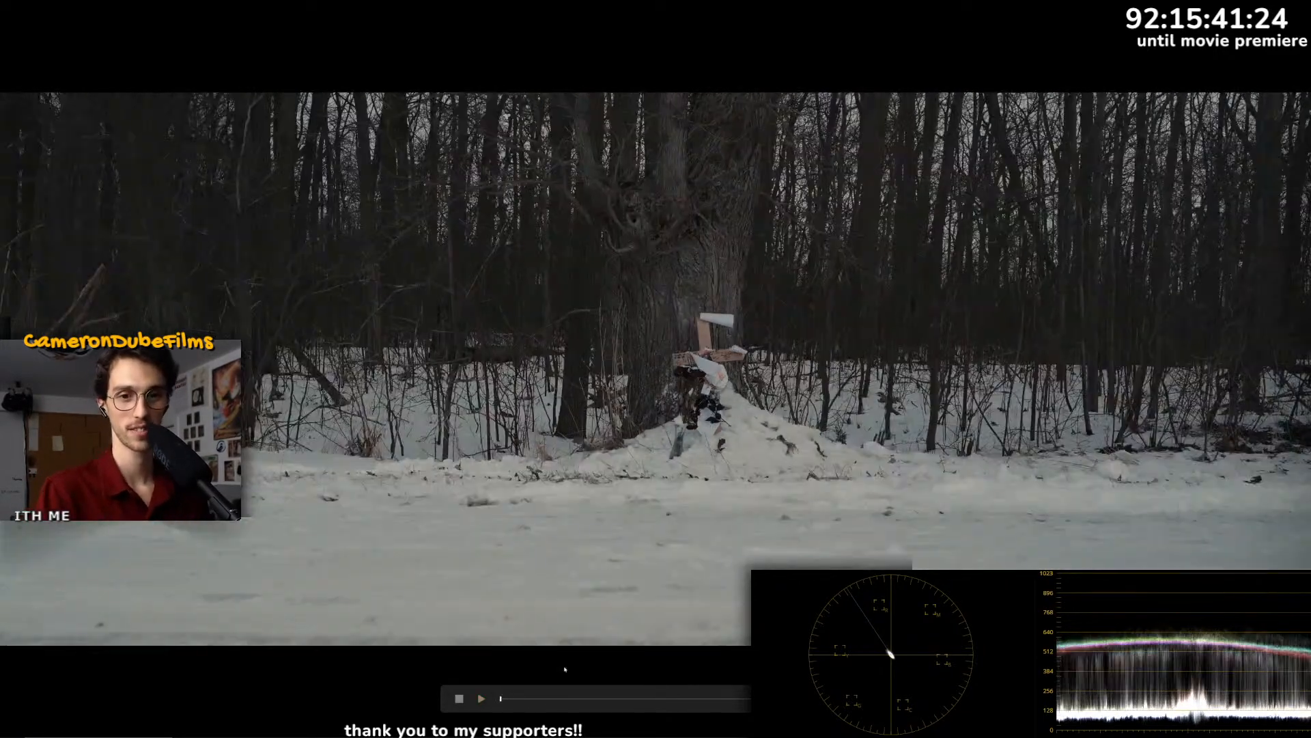
pyautogui.press('space')
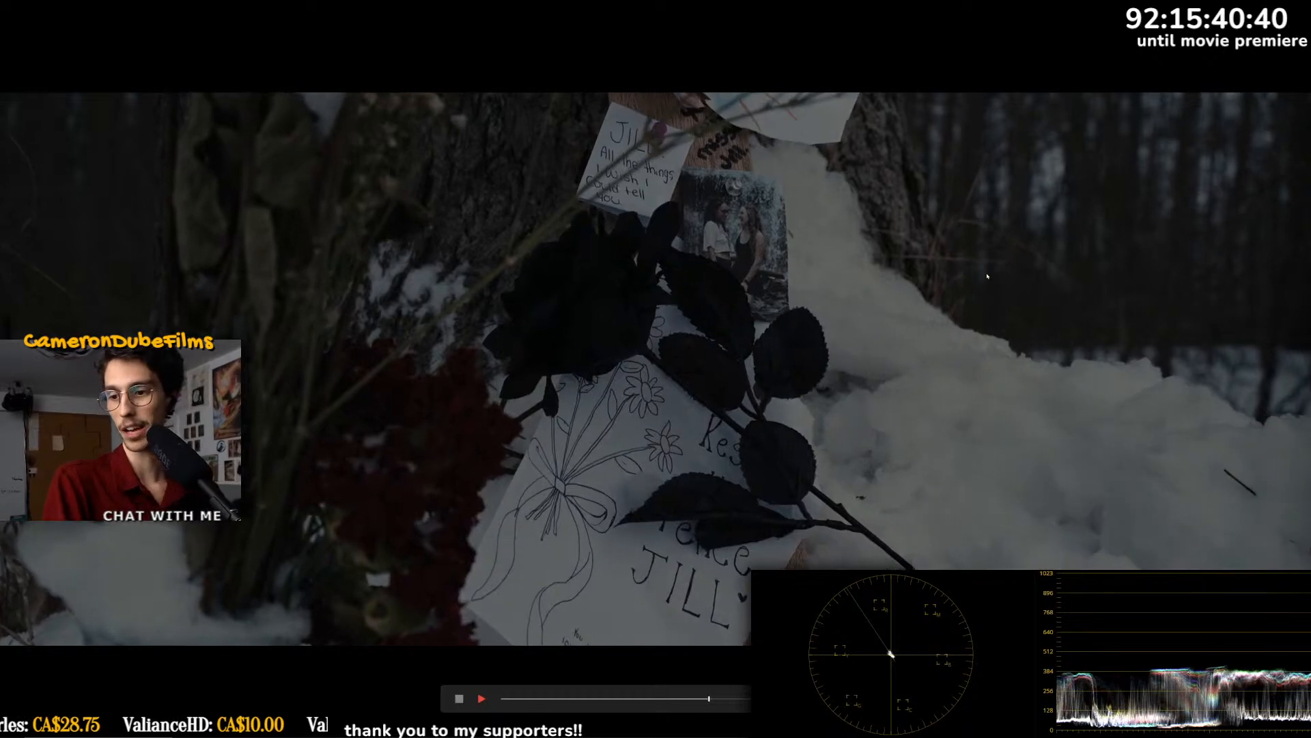
# - Review the flower and letter close-up in full screen, leave full screen, and return to the start of the snowy forest clip
pyautogui.moveTo(672, 702); pyautogui.dragTo(532, 703)
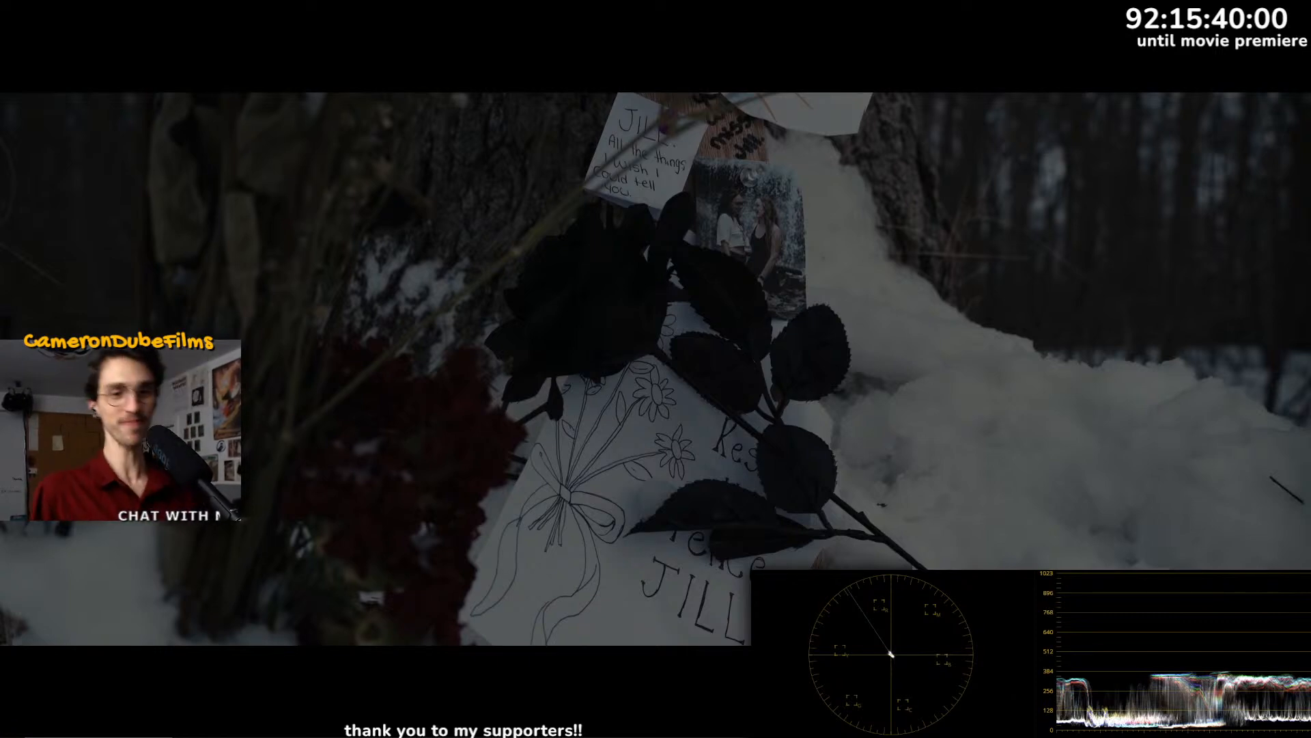
pyautogui.press('Escape')
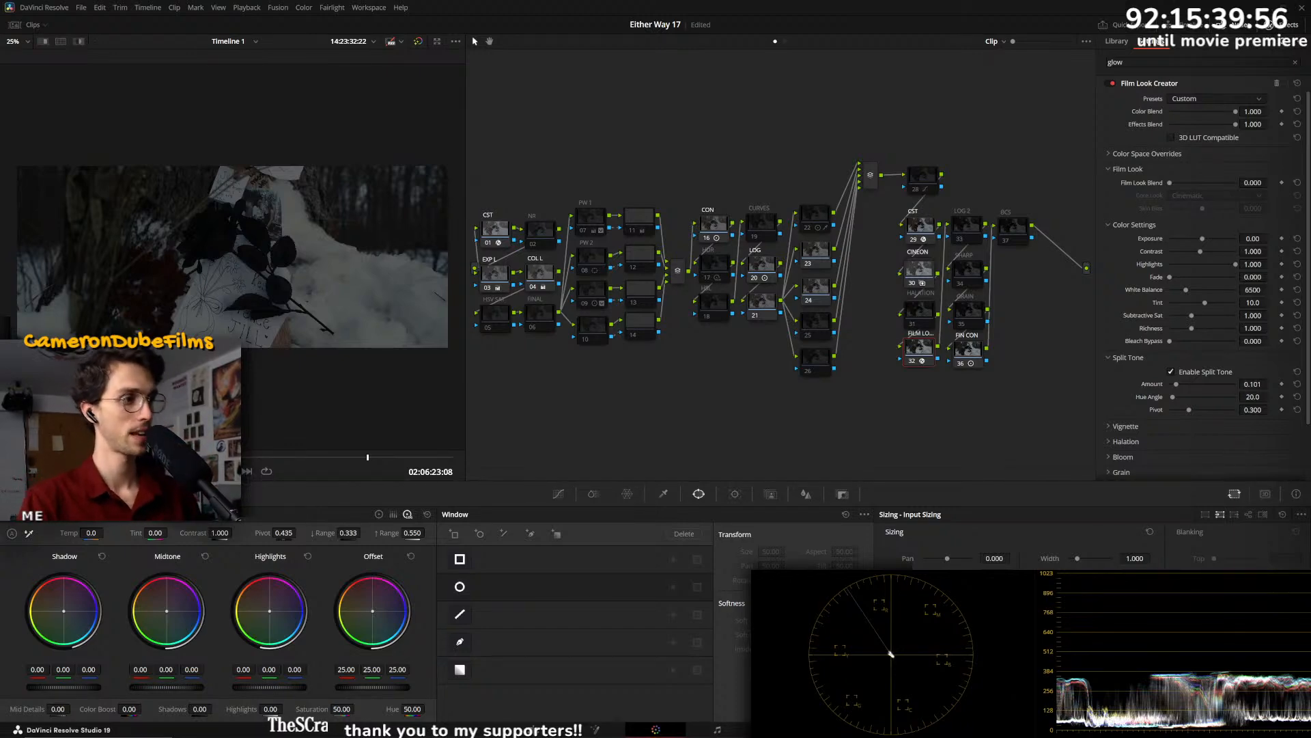
pyautogui.press('Up')
pyautogui.press('Down')
pyautogui.press('Down')
pyautogui.press('Down')
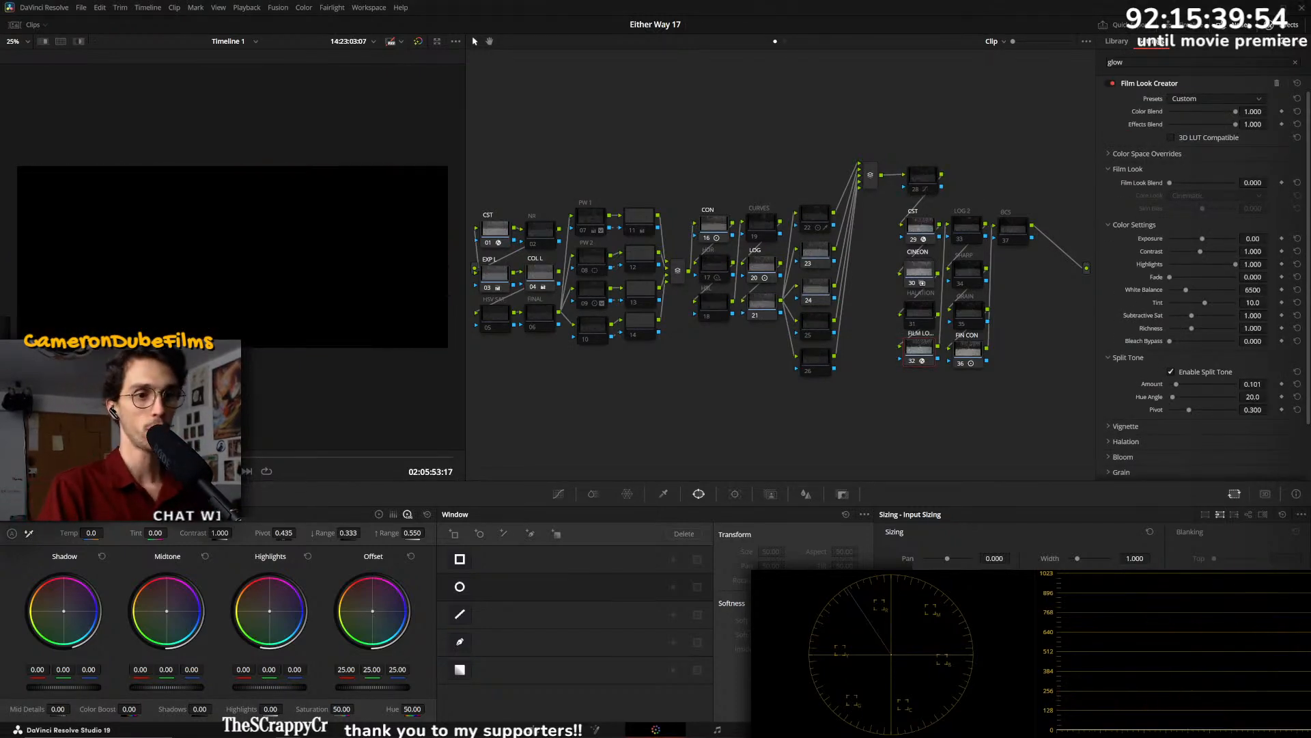
# - Play and scrub through the snowy forest clip in the viewer, comparing it with node 32 switched off and on
pyautogui.moveTo(249, 465); pyautogui.dragTo(62, 456)
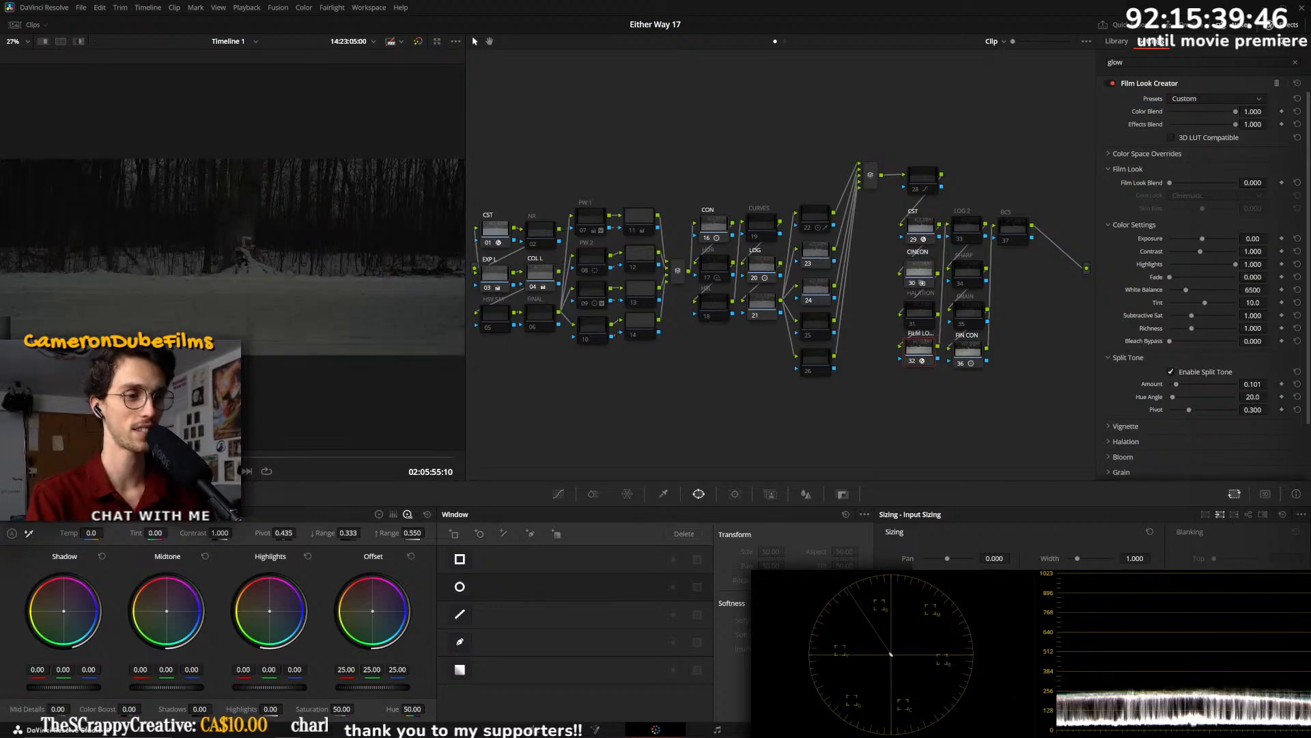
pyautogui.press('space')
pyautogui.moveTo(147, 456); pyautogui.dragTo(239, 456)
pyautogui.hotkey('ctrl', 'd')
pyautogui.hotkey('ctrl', 'd')
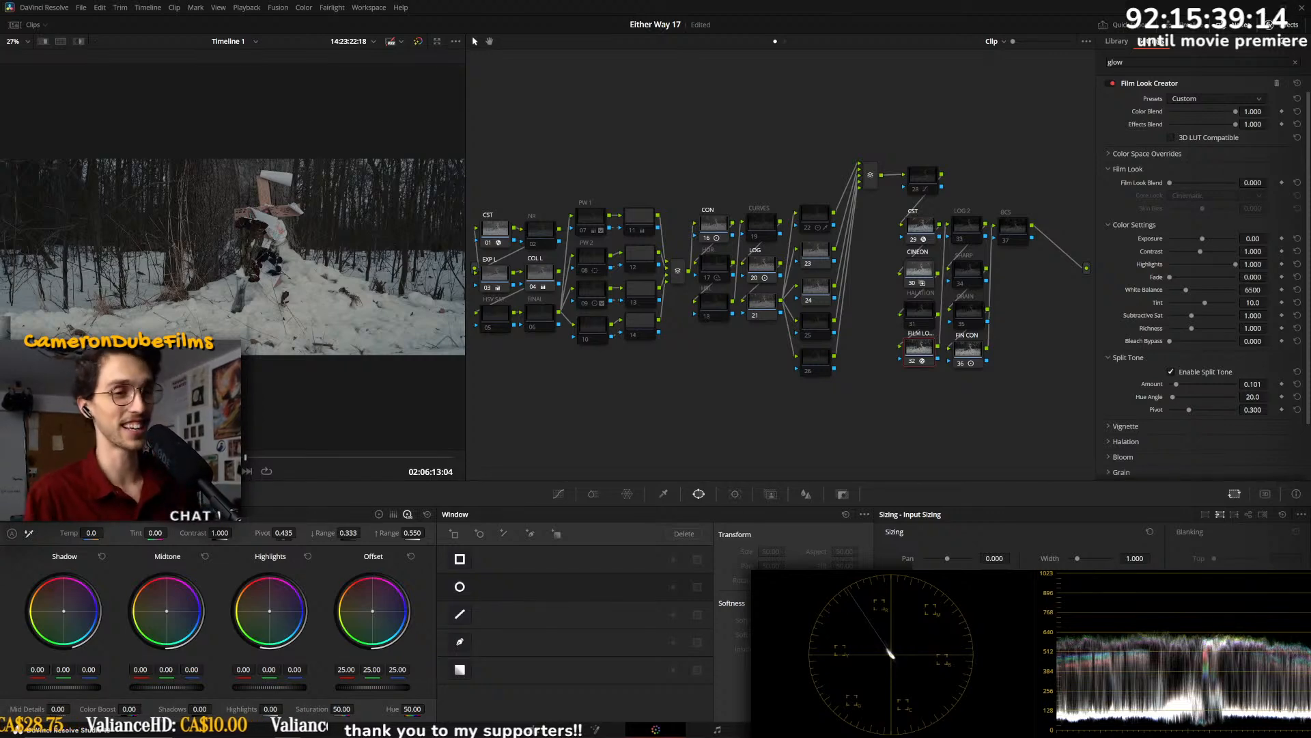
pyautogui.click(327, 458)
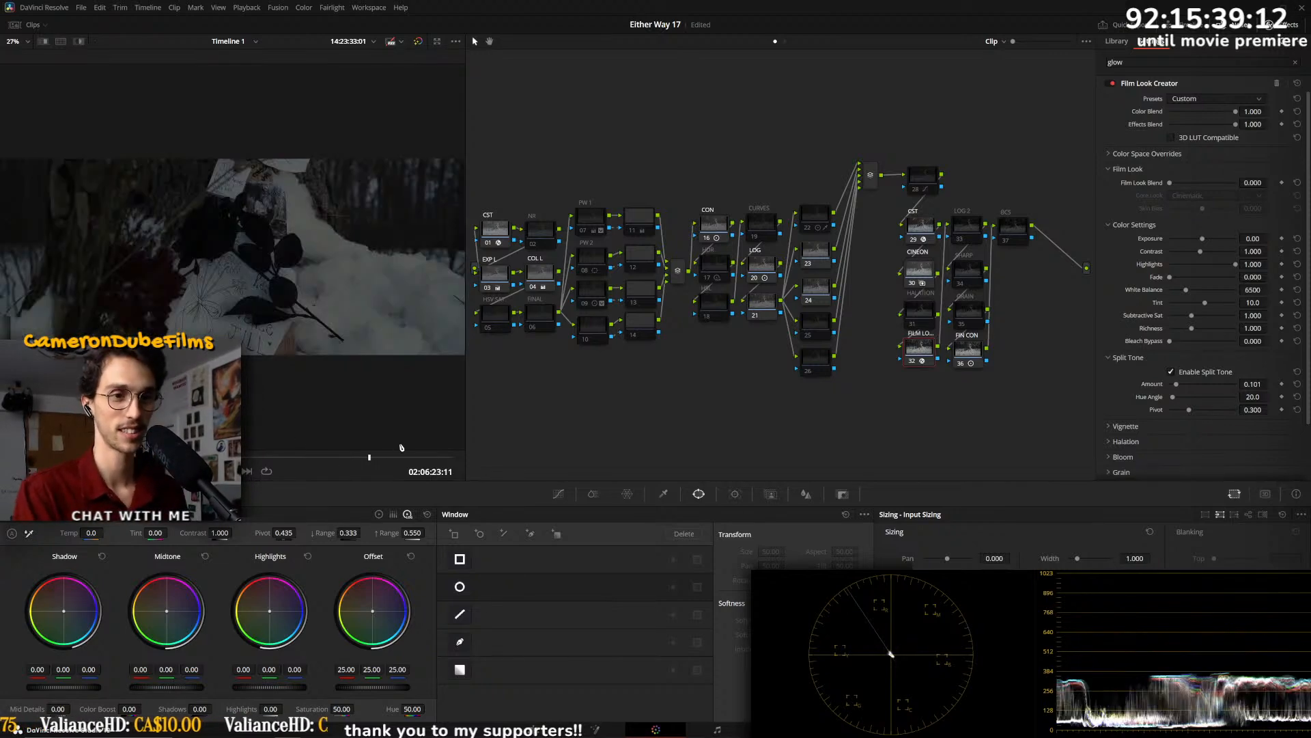
pyautogui.click(301, 456)
pyautogui.moveTo(296, 449); pyautogui.dragTo(69, 454)
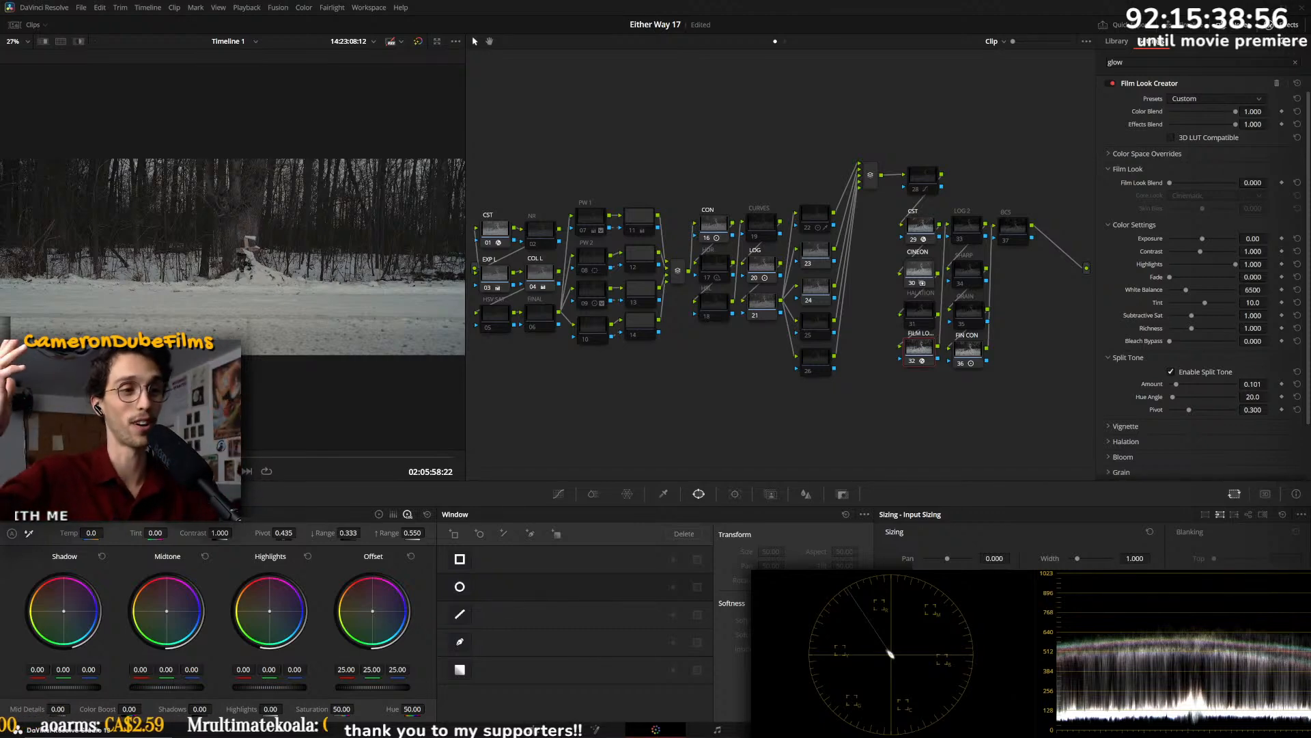
# - Show the clip thumbnails and look through them to the last clips of the film
pyautogui.press('c')
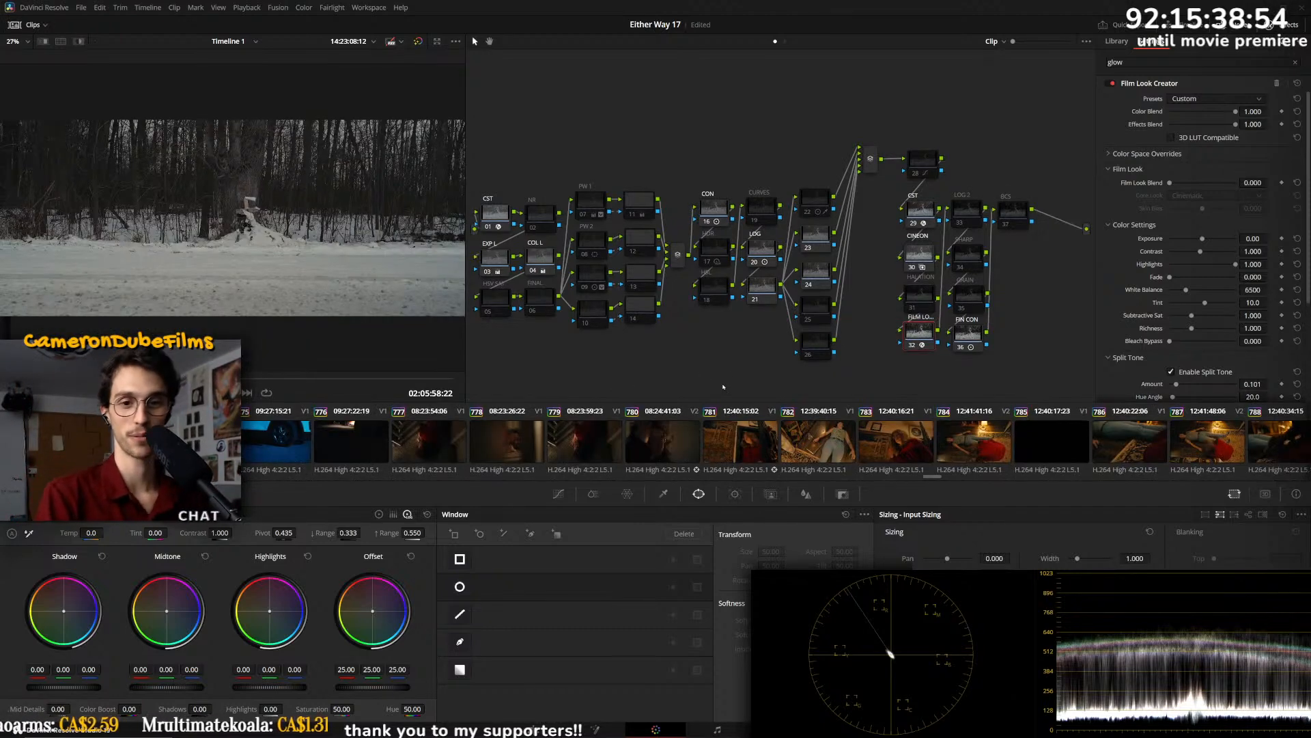
pyautogui.scroll(-10, 929, 452)
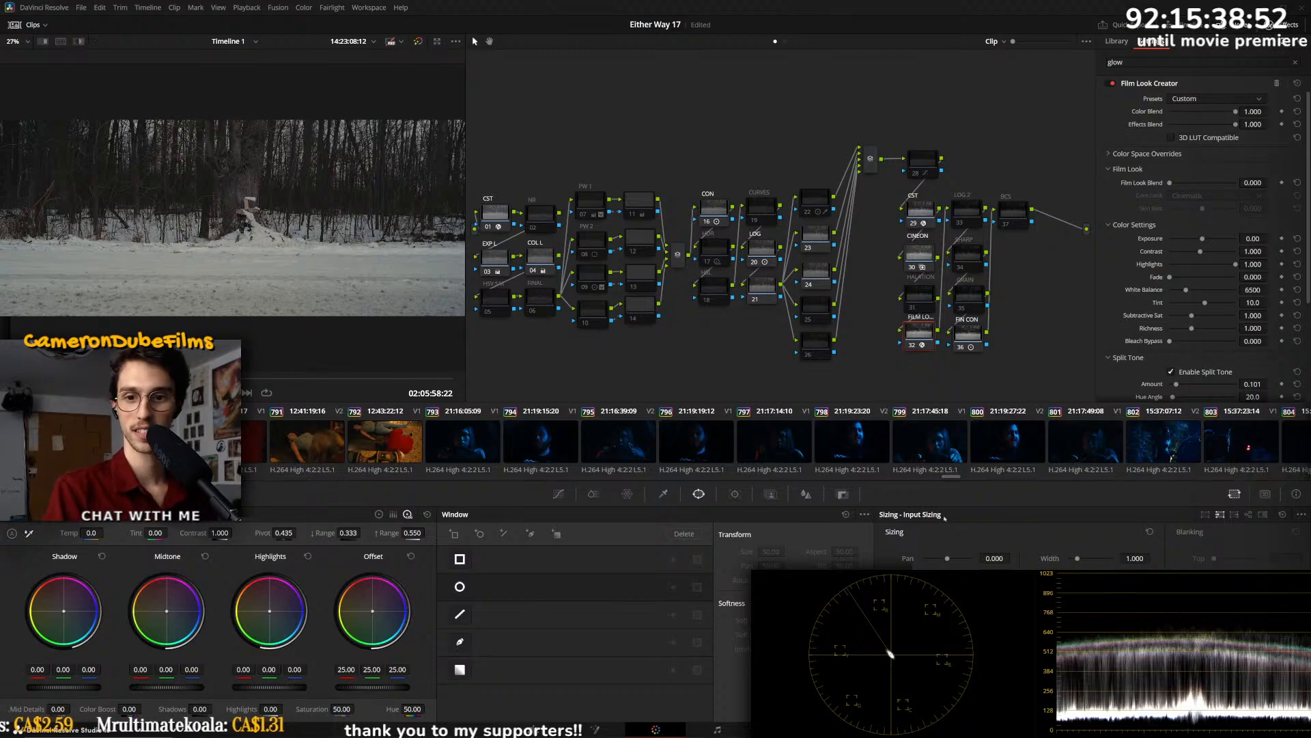
pyautogui.moveTo(954, 478); pyautogui.dragTo(1308, 480)
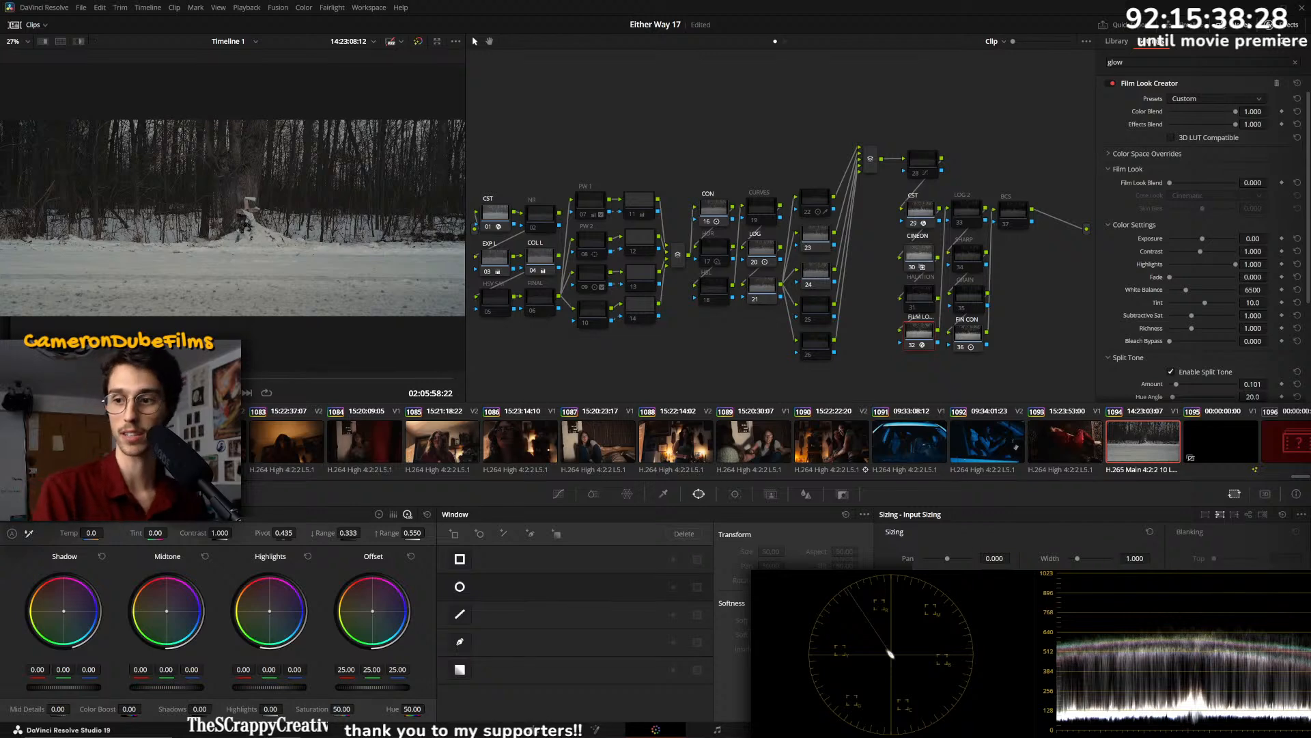
# - Switch to the browser's Lofi Chilled Beats page and return to DaVinci Resolve
pyautogui.hotkey('alt', 'Tab')
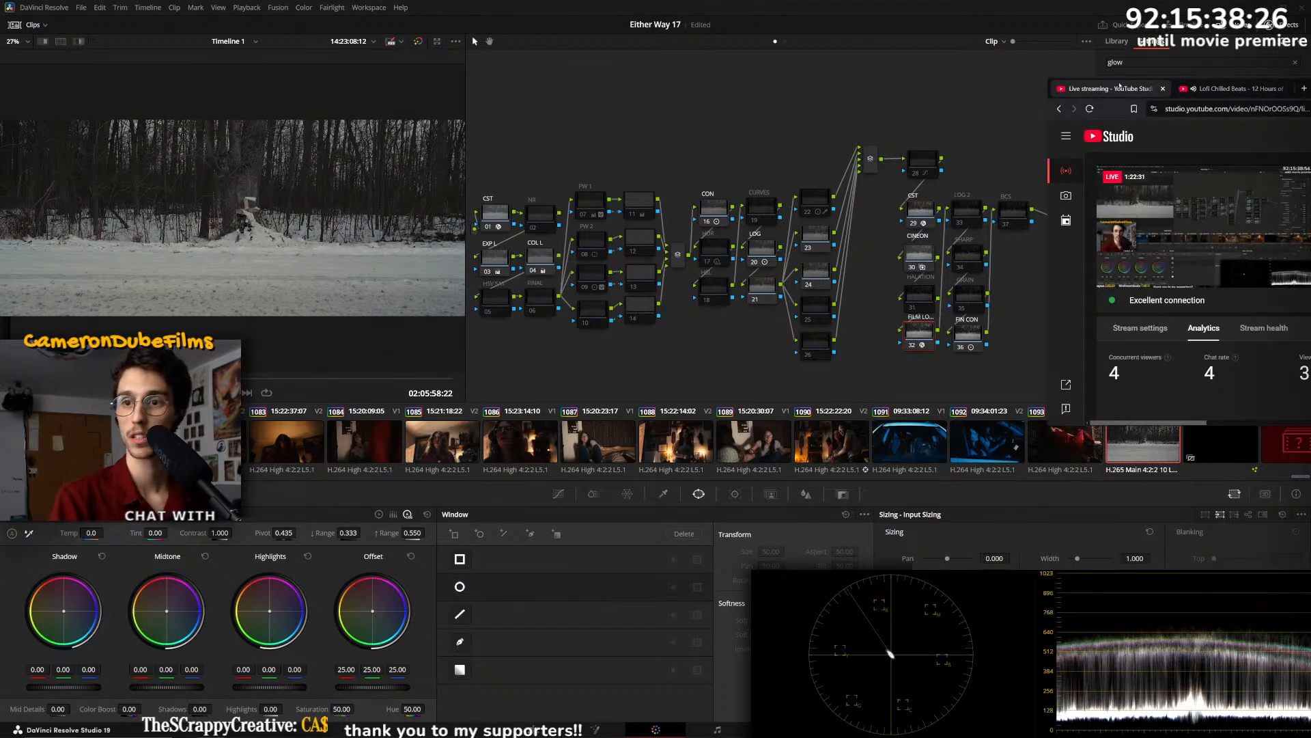
pyautogui.click(1211, 87)
pyautogui.click(882, 4)
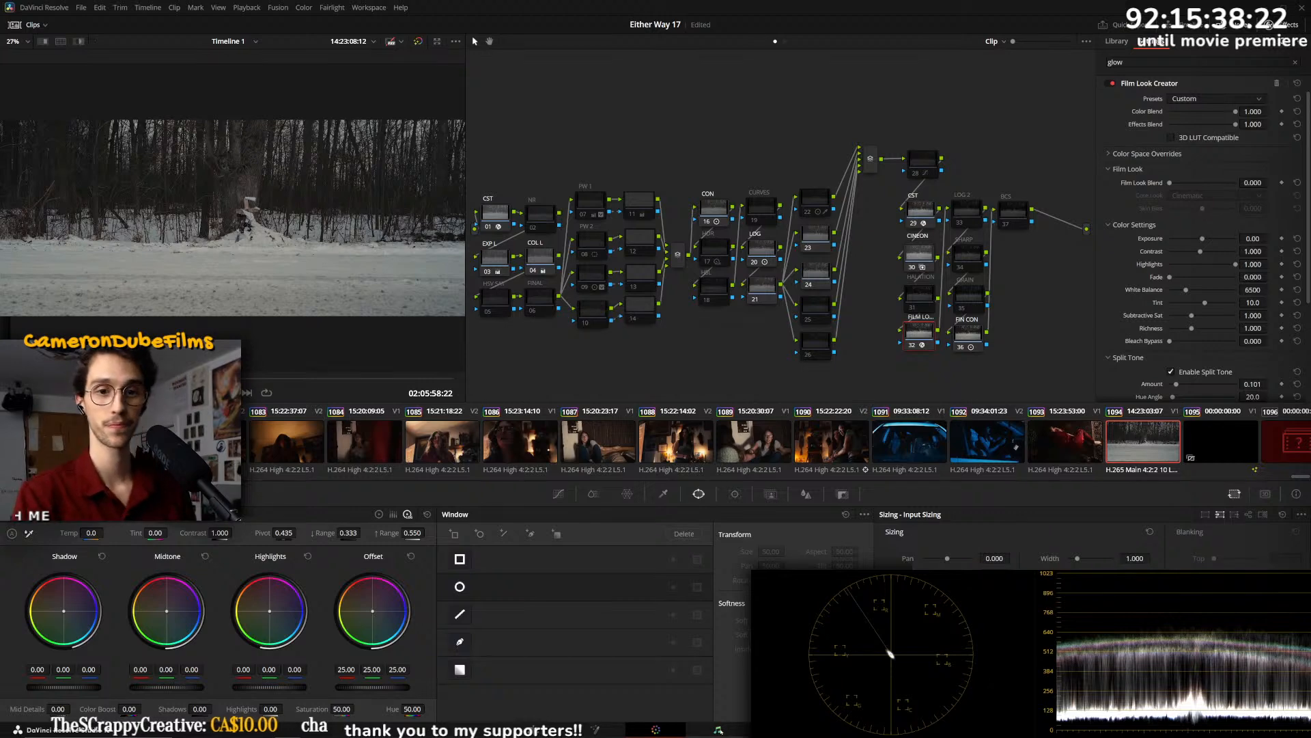
# - Switch to the Fairlight page and turn off the dual screen layout
pyautogui.hotkey('shift', '7')
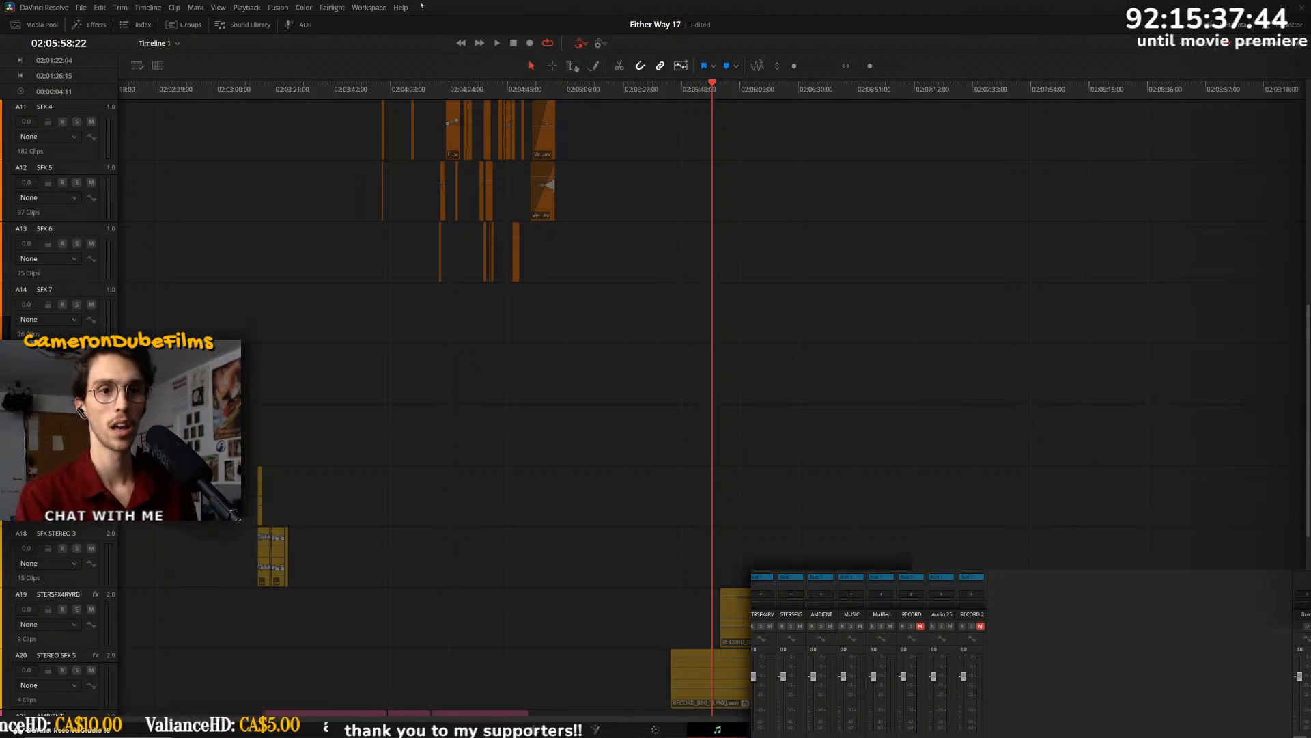
pyautogui.click(368, 8)
pyautogui.moveTo(417, 86)
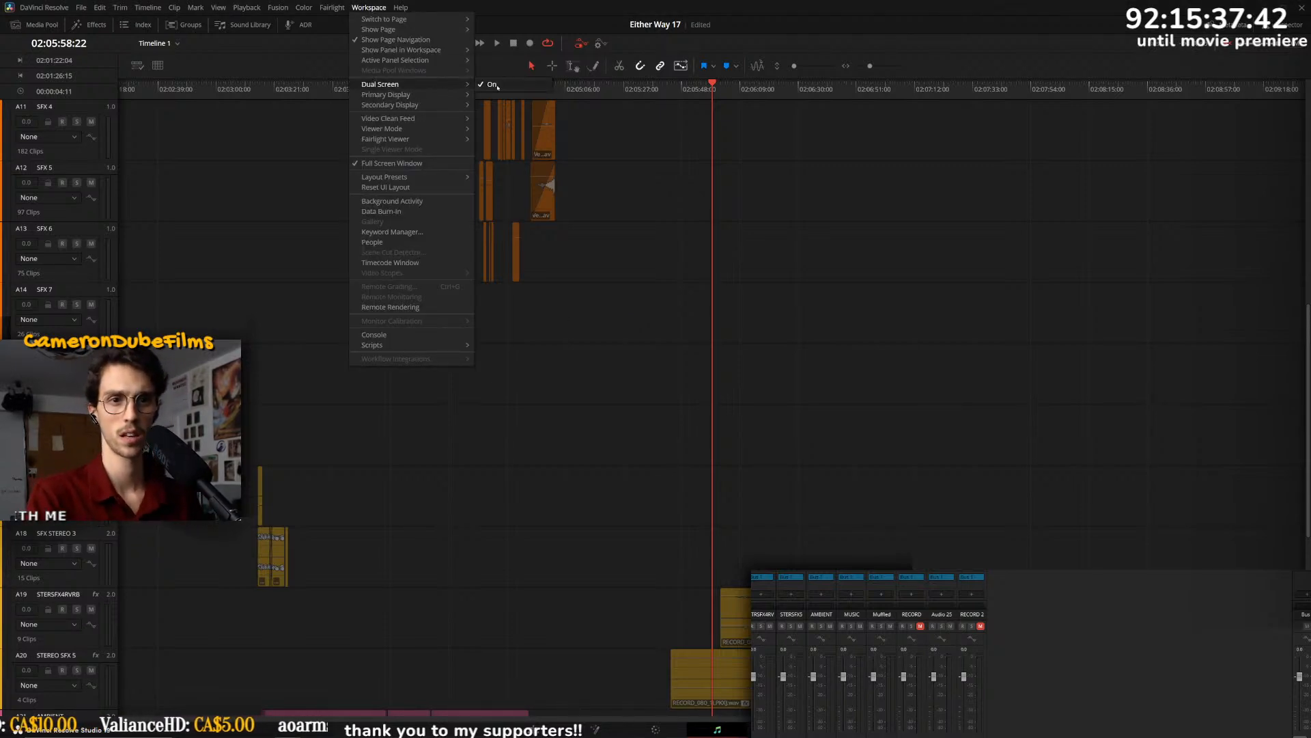
pyautogui.click(506, 87)
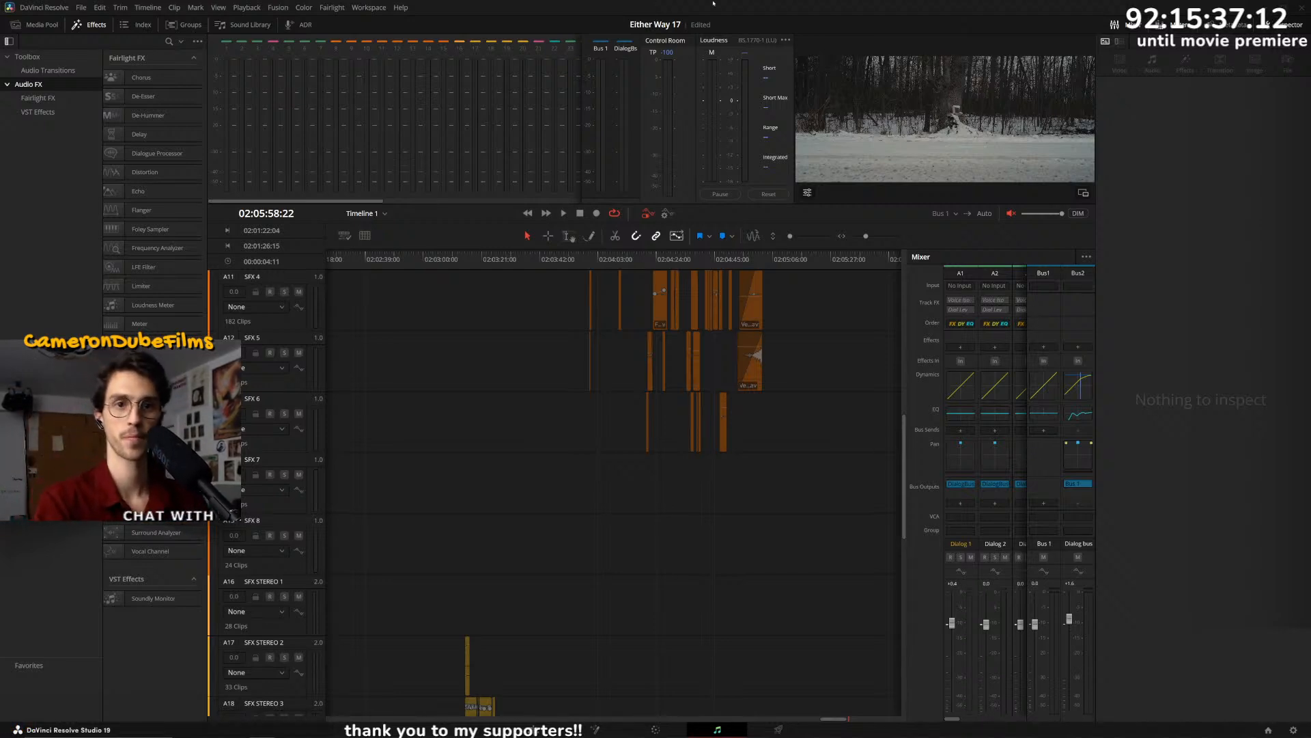
# - Show the film's audio tracks zoomed out and move the playhead to the timeline start at 01:00:00:00
pyautogui.scroll(5, 542, 586)
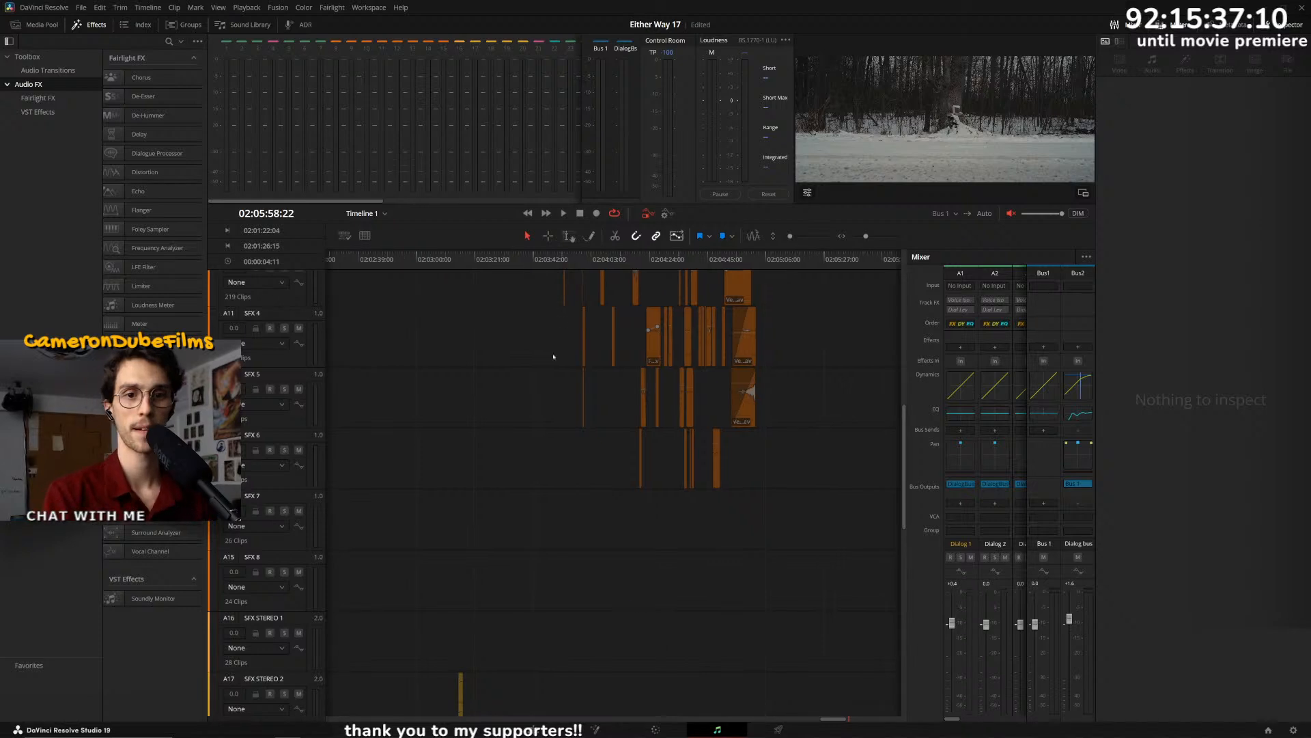
pyautogui.scroll(8, 542, 586)
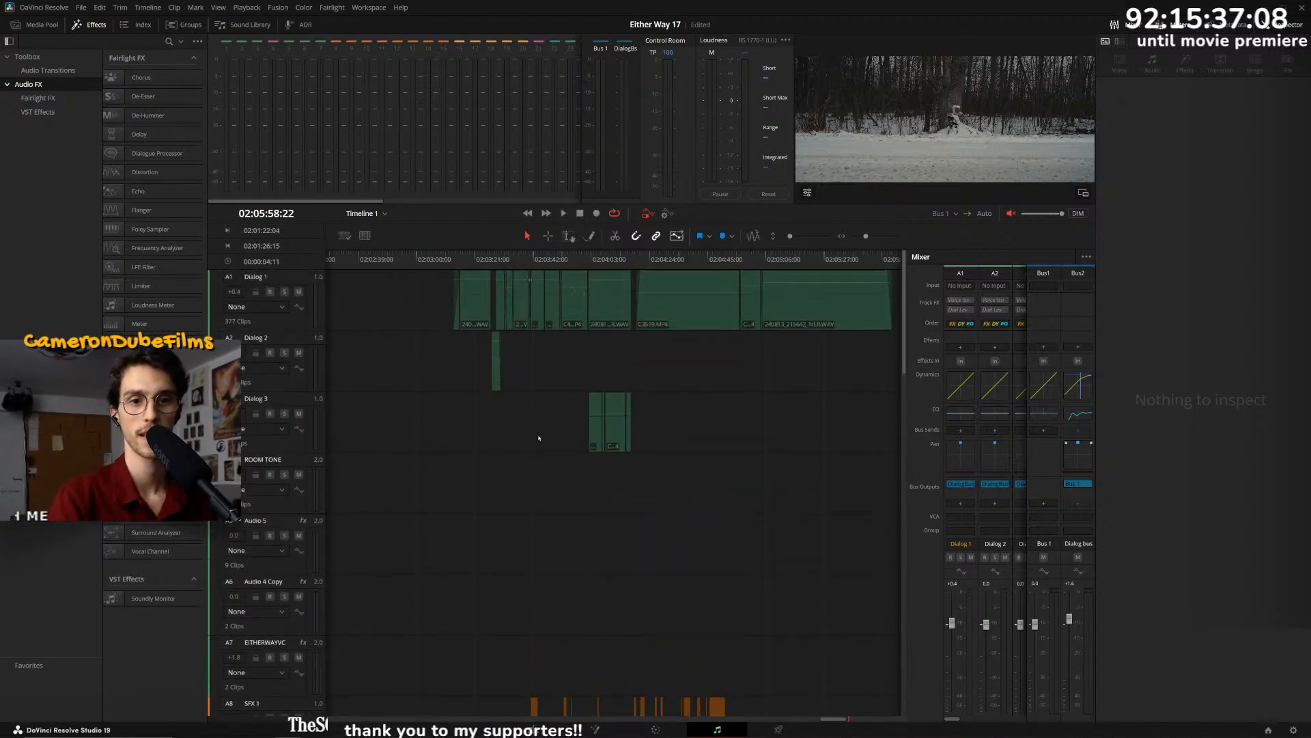
pyautogui.hscroll(-10, 506, 504)
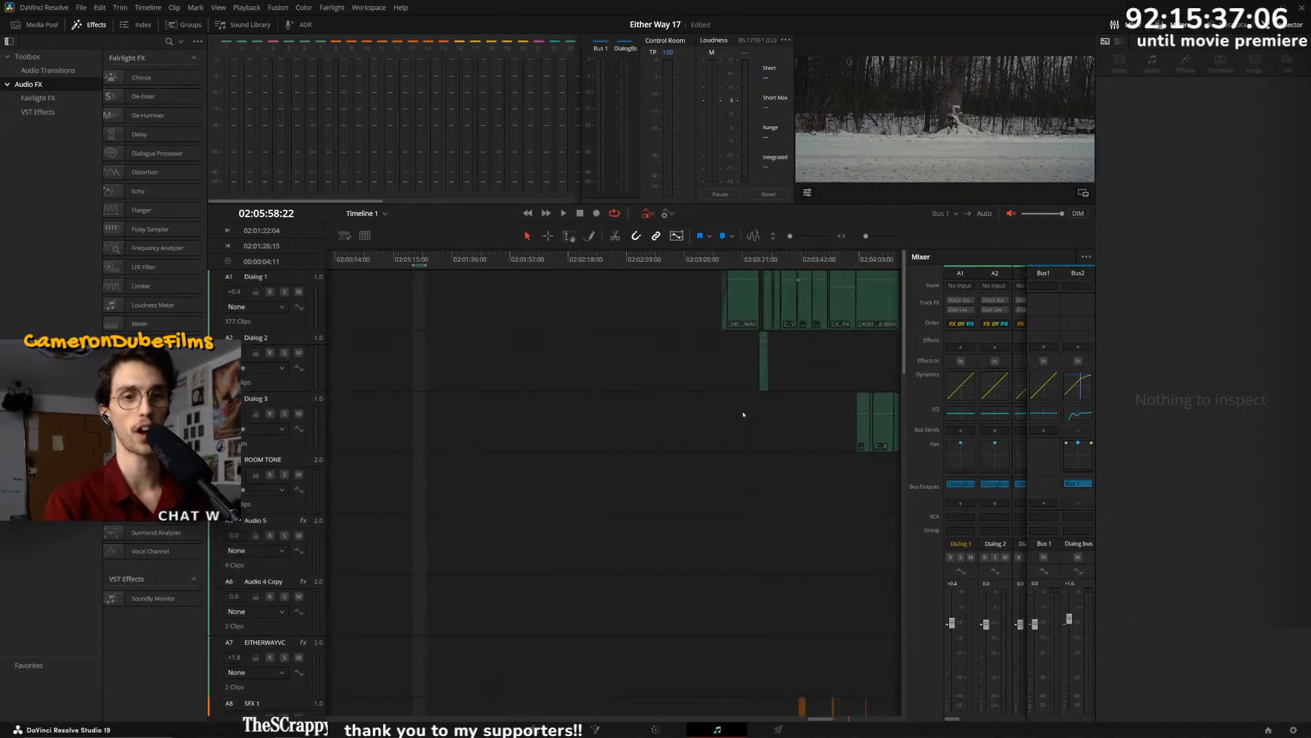
pyautogui.hscroll(-6, 801, 406)
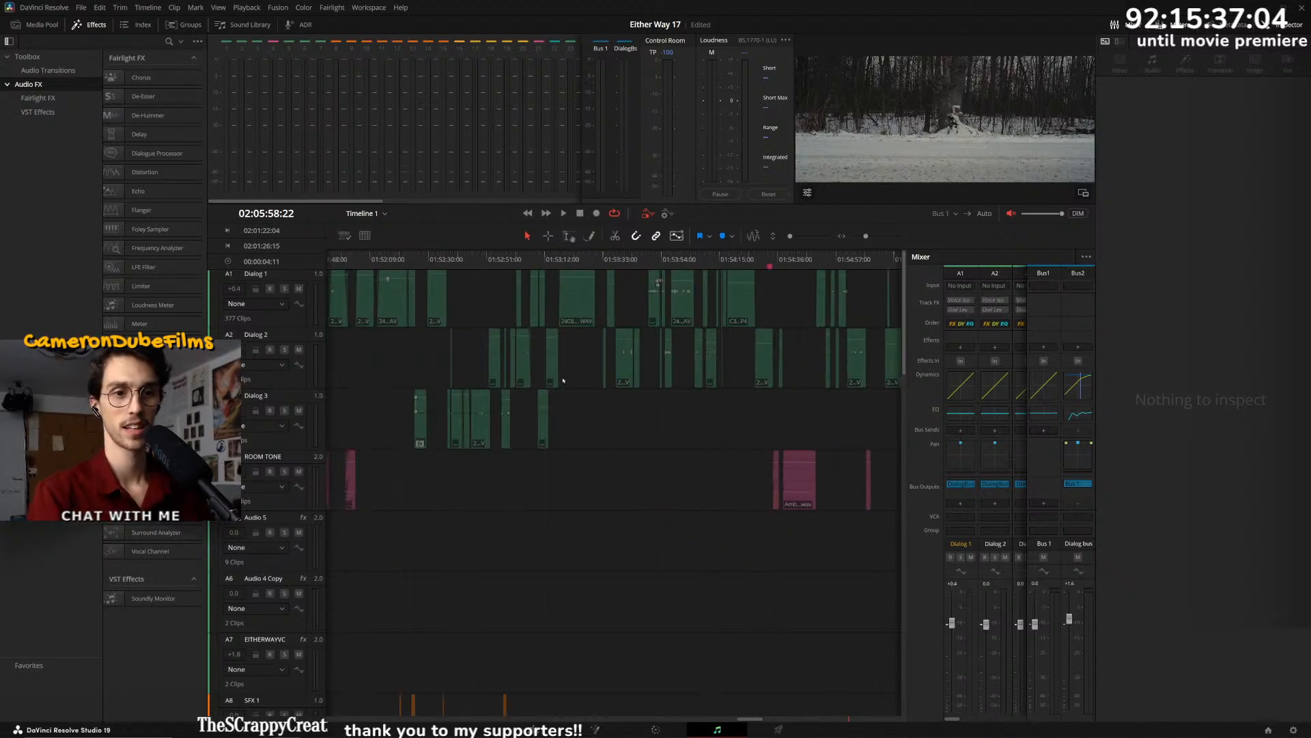
pyautogui.moveTo(865, 237); pyautogui.dragTo(785, 237)
pyautogui.moveTo(455, 260); pyautogui.dragTo(265, 261)
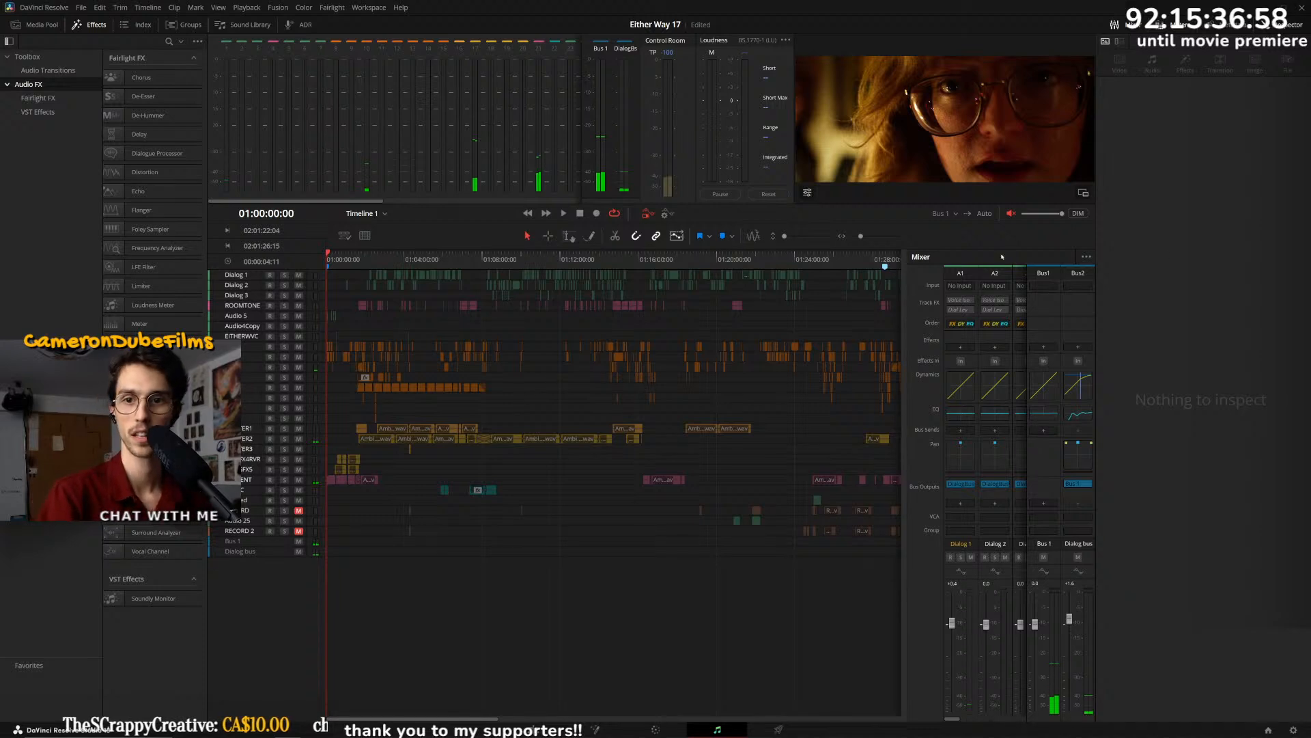
# - Check the project's color management, camera raw, capture and playback, and master settings, and close them without saving
pyautogui.click(1292, 730)
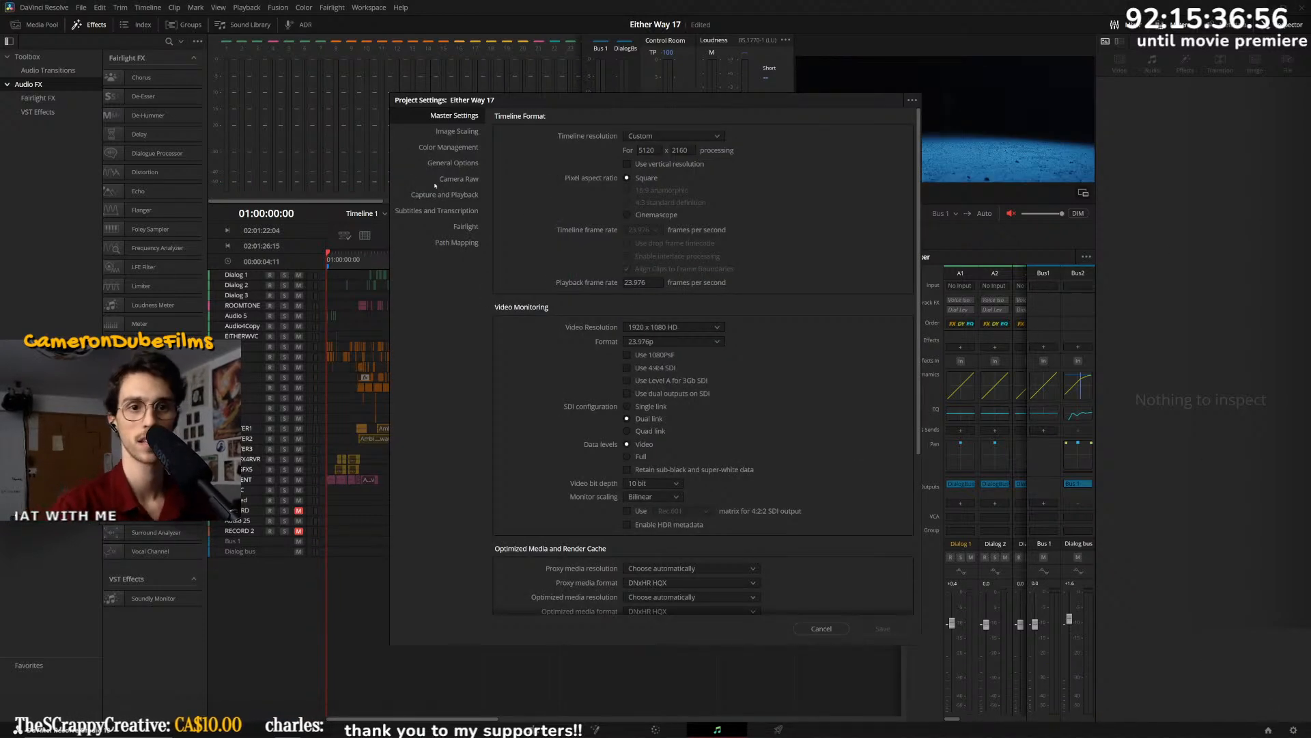
pyautogui.click(449, 147)
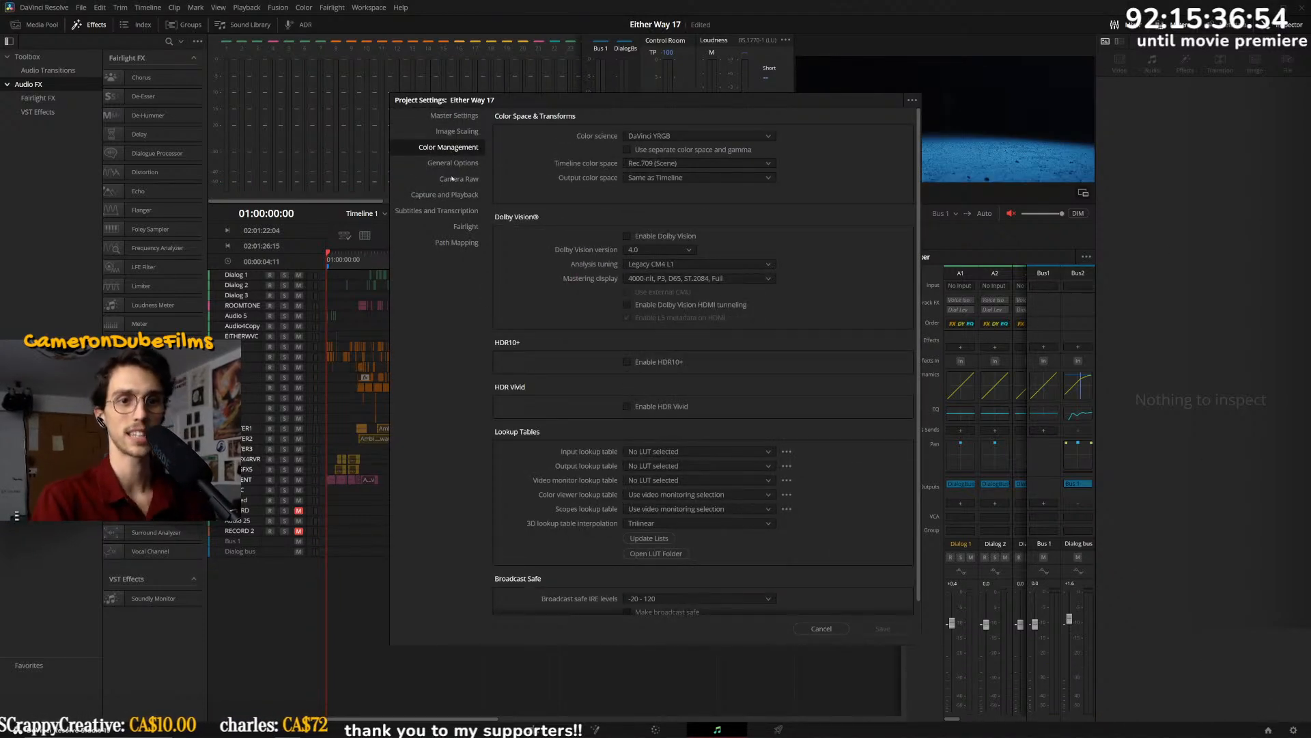
pyautogui.click(451, 179)
pyautogui.click(457, 194)
pyautogui.click(471, 116)
pyautogui.click(822, 628)
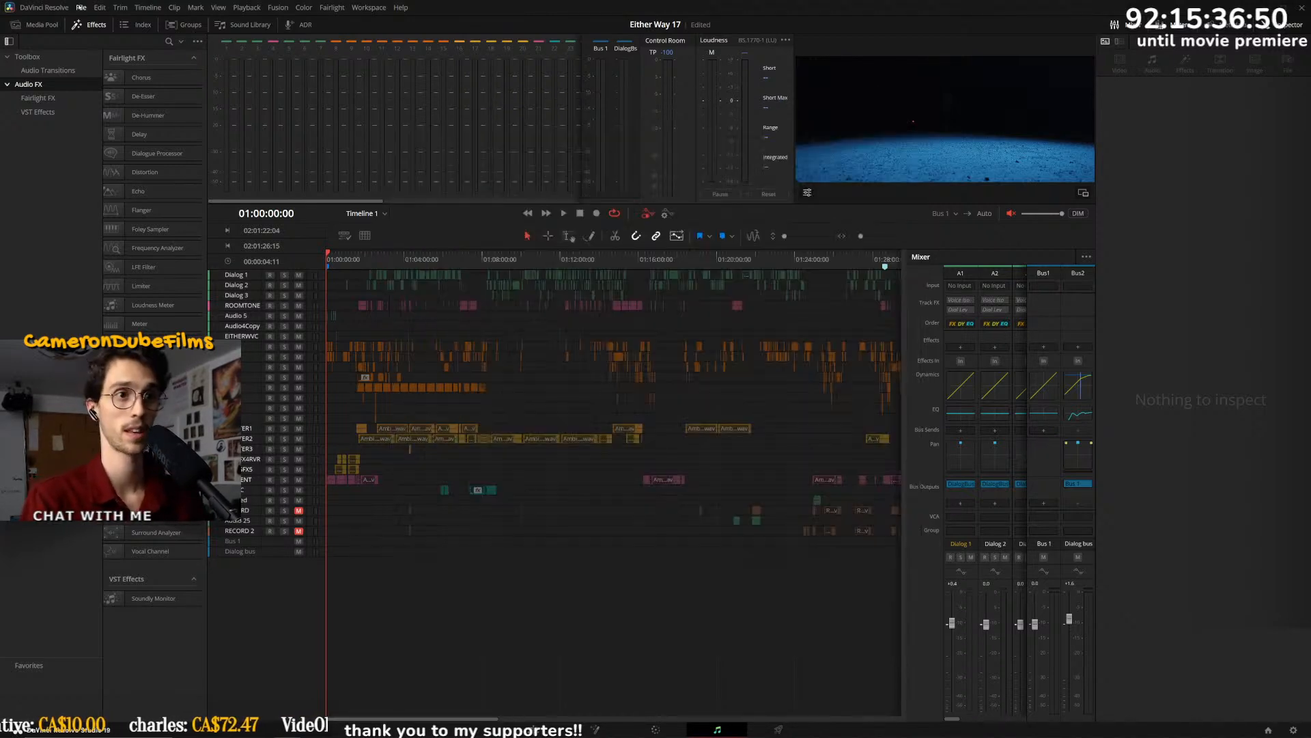
# - Look through the system preferences for audio output, including decode options, media storage, video and audio I/O, and the plugin settings
pyautogui.click(44, 7)
pyautogui.click(51, 58)
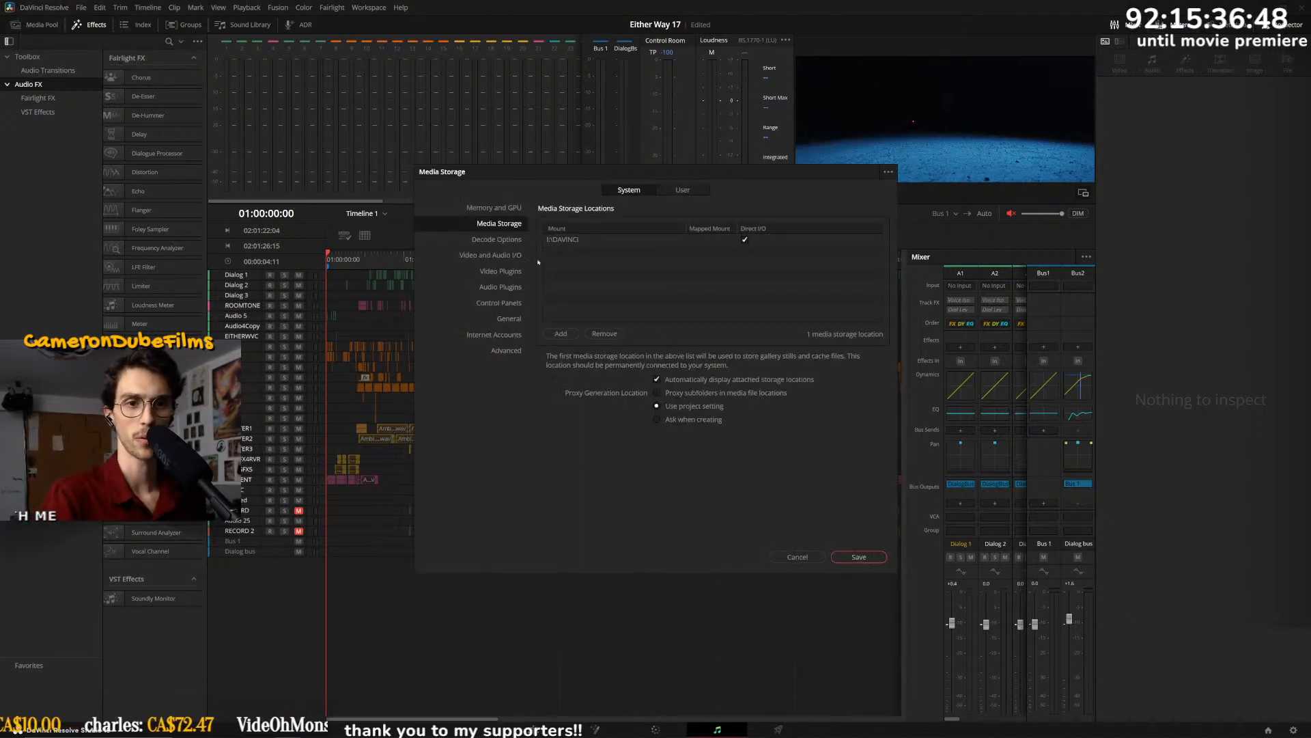
pyautogui.click(511, 255)
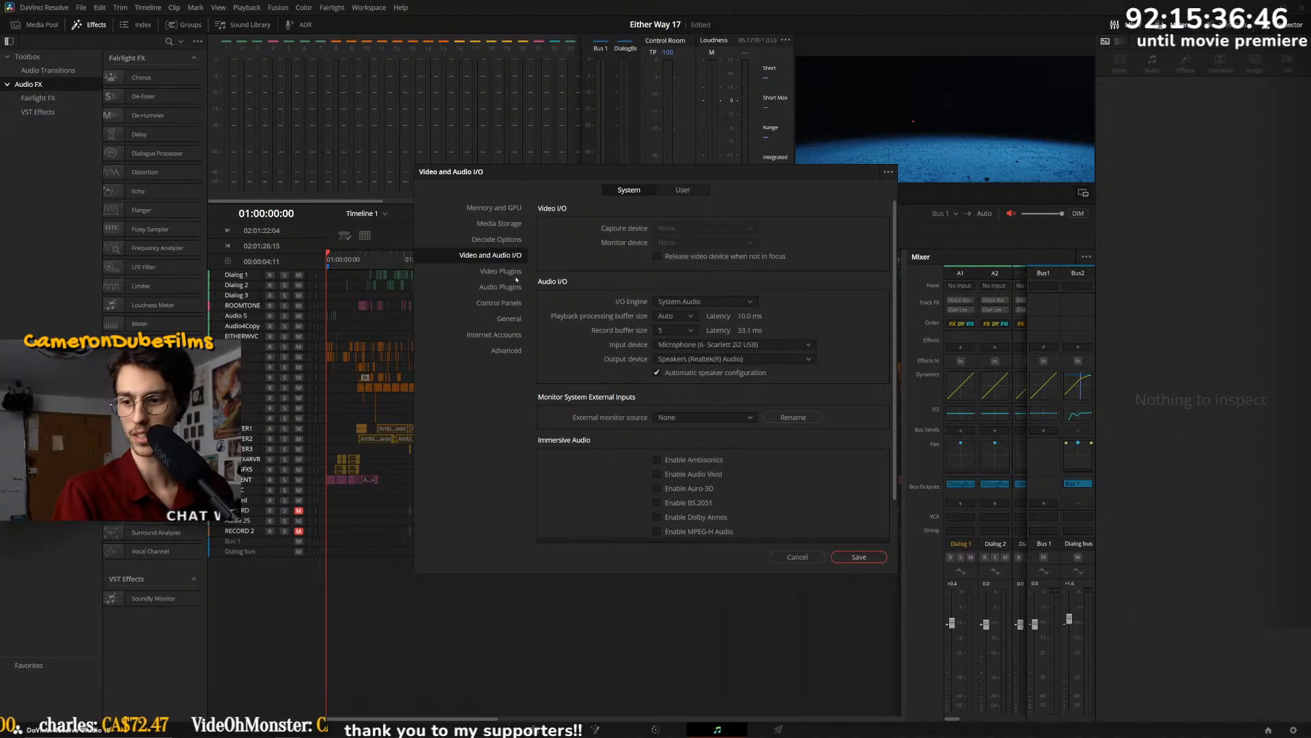
pyautogui.click(492, 240)
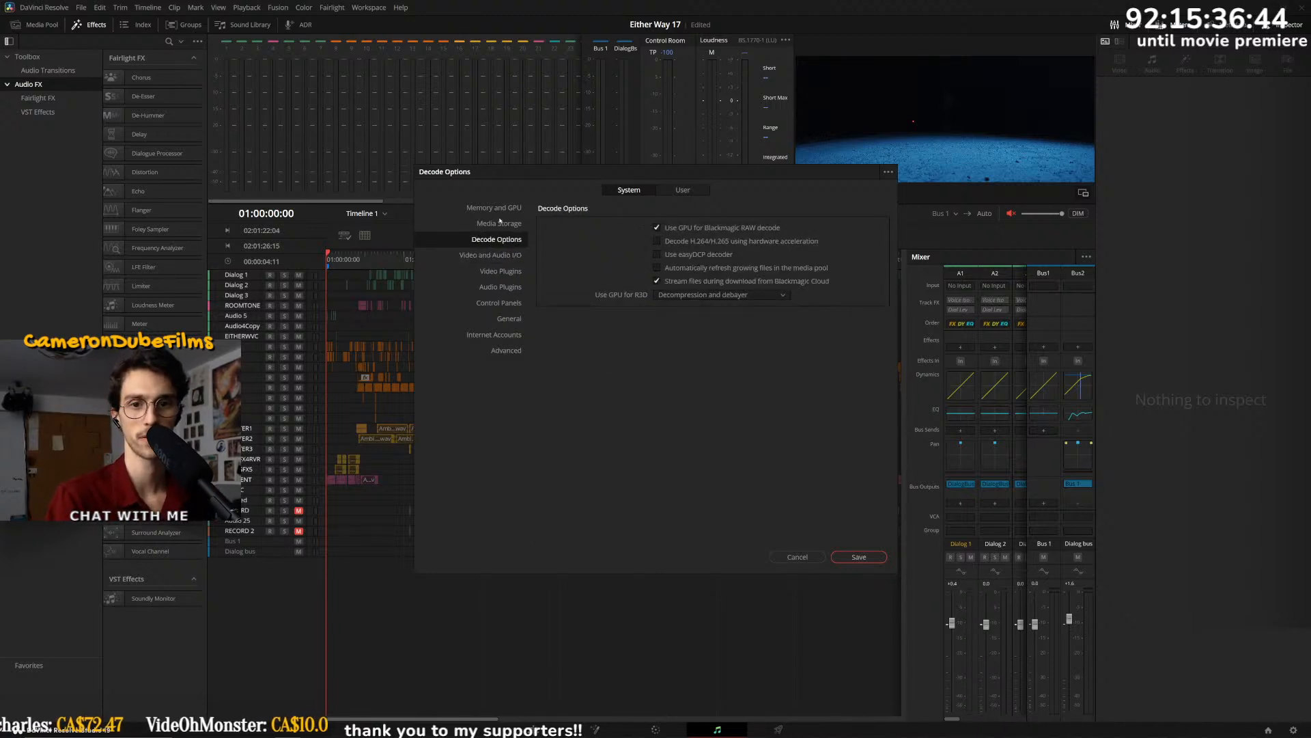
pyautogui.click(500, 220)
pyautogui.click(500, 214)
pyautogui.click(500, 254)
pyautogui.click(501, 271)
pyautogui.click(502, 257)
pyautogui.click(498, 286)
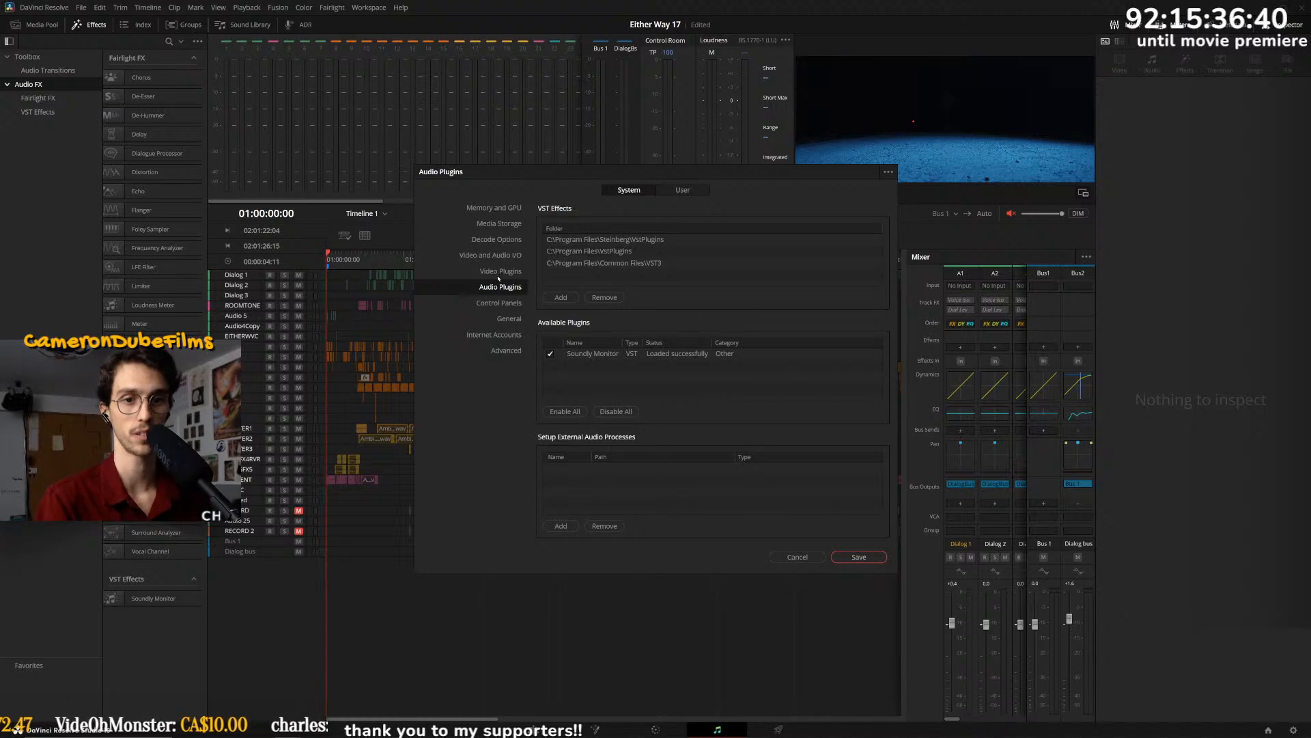
pyautogui.click(495, 273)
pyautogui.click(501, 286)
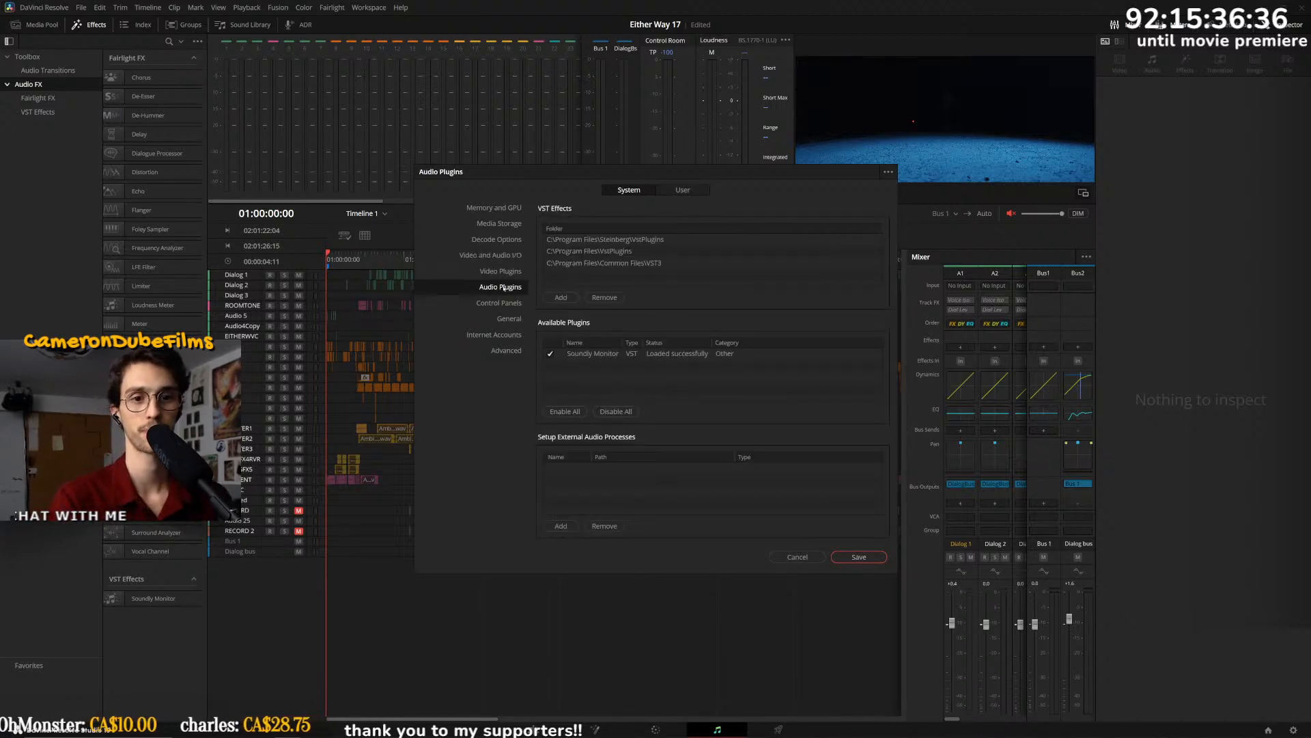
# - Set the audio output device to Headphones (2- Soundcore Life P3 Stereo) and save the preferences
pyautogui.click(500, 255)
pyautogui.click(734, 360)
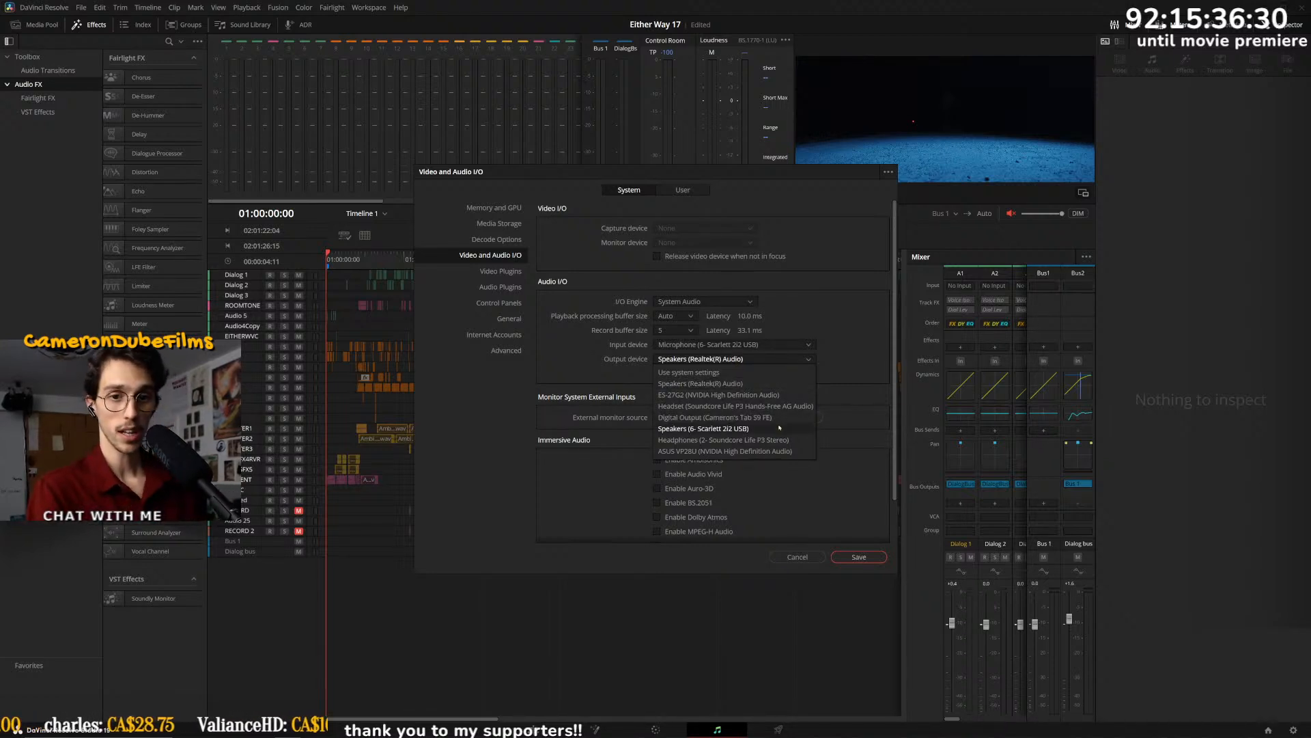
pyautogui.click(789, 441)
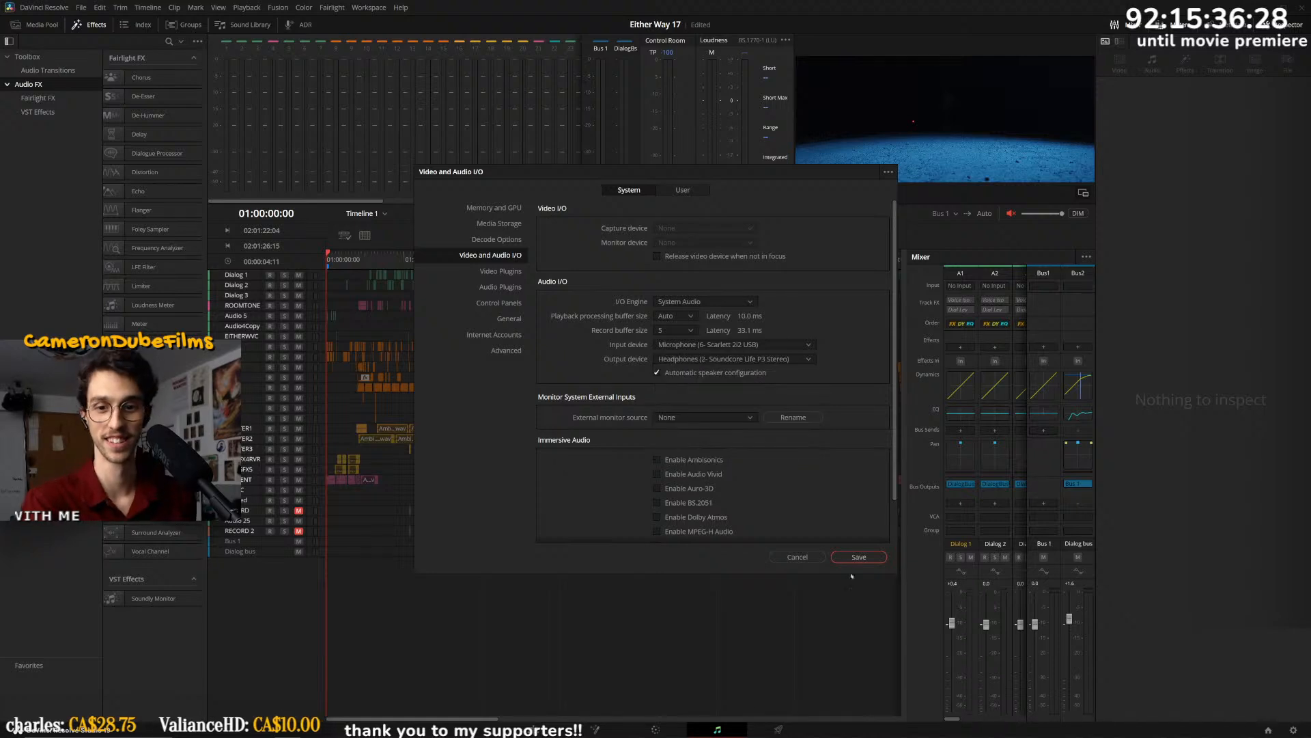
pyautogui.click(856, 559)
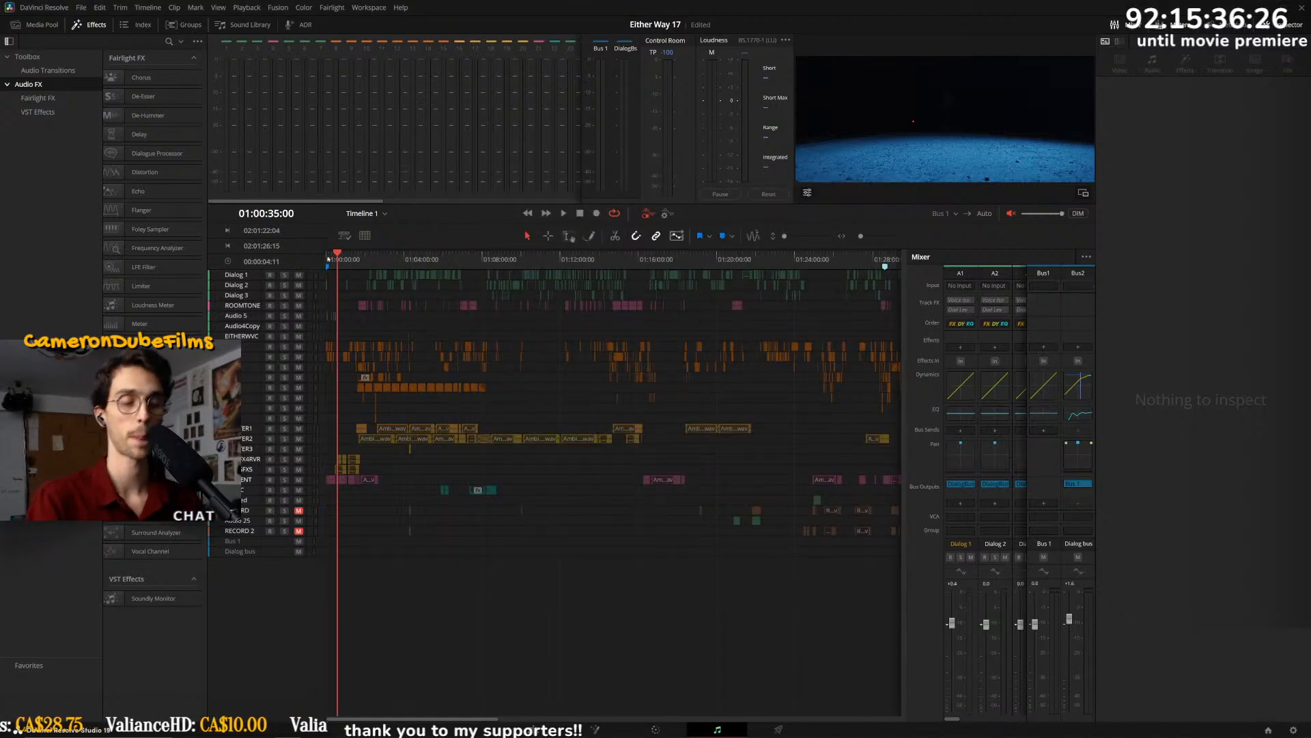
# - Return the playhead to 01:00:00:00 and zoom the timeline in on about the first 15 seconds of the film
pyautogui.scroll(10, 438, 335)
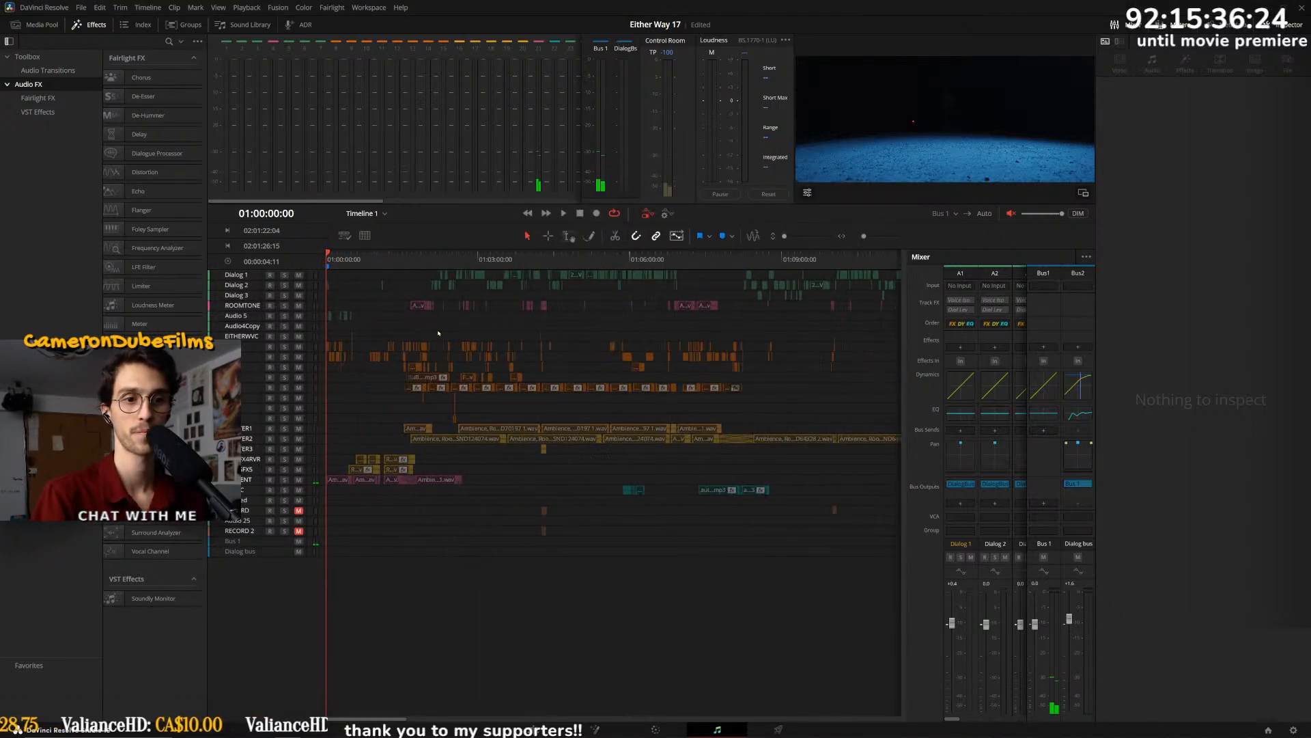
pyautogui.scroll(6, 438, 321)
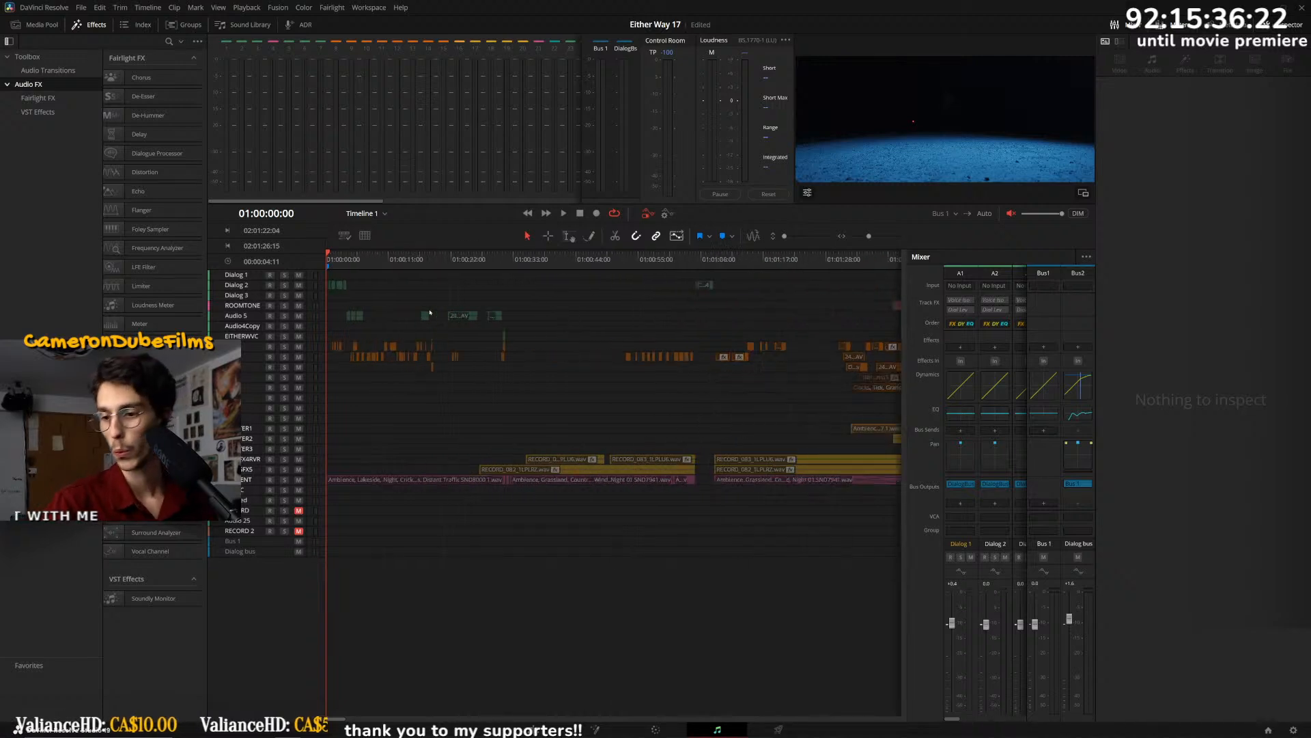
pyautogui.scroll(8, 442, 315)
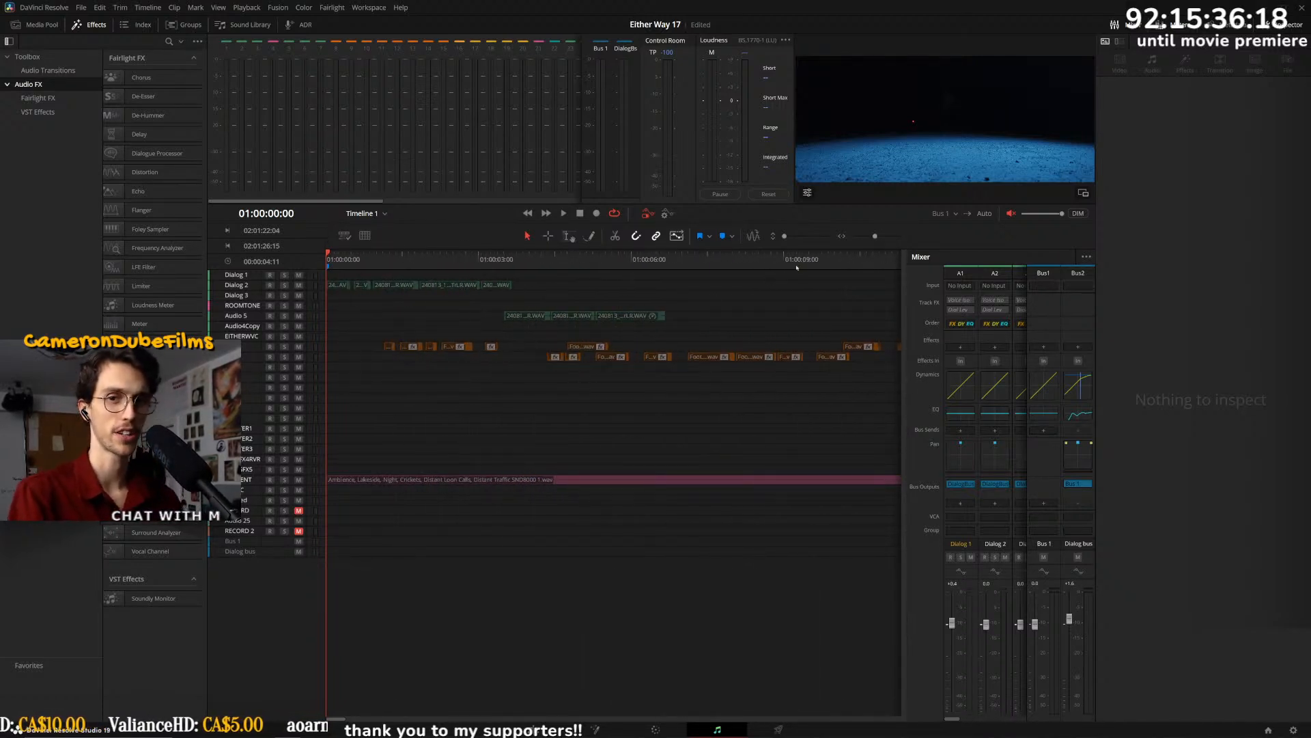
pyautogui.moveTo(874, 236); pyautogui.dragTo(872, 237)
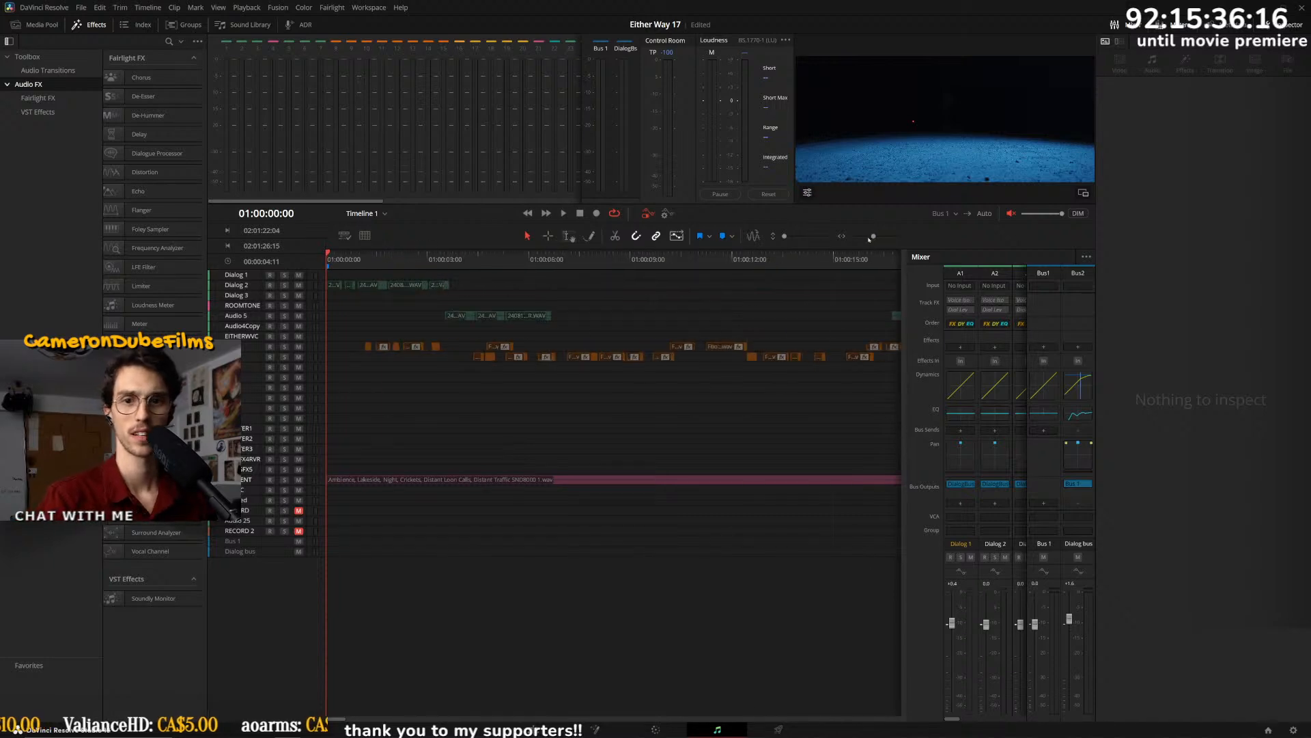
# - Increase the track heights in the timeline and zoom in on about the first six seconds of the film
pyautogui.moveTo(779, 239); pyautogui.dragTo(791, 237)
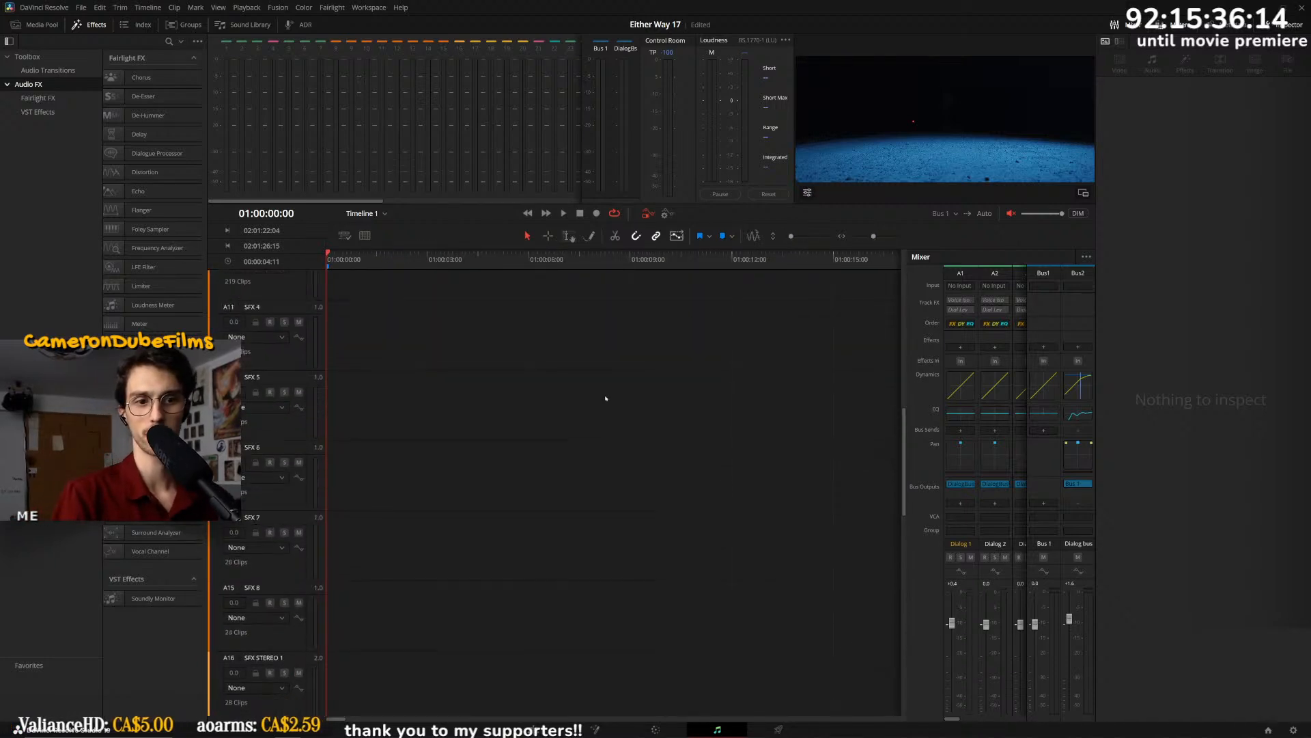
pyautogui.scroll(5, 659, 398)
pyautogui.scroll(-2, 815, 263)
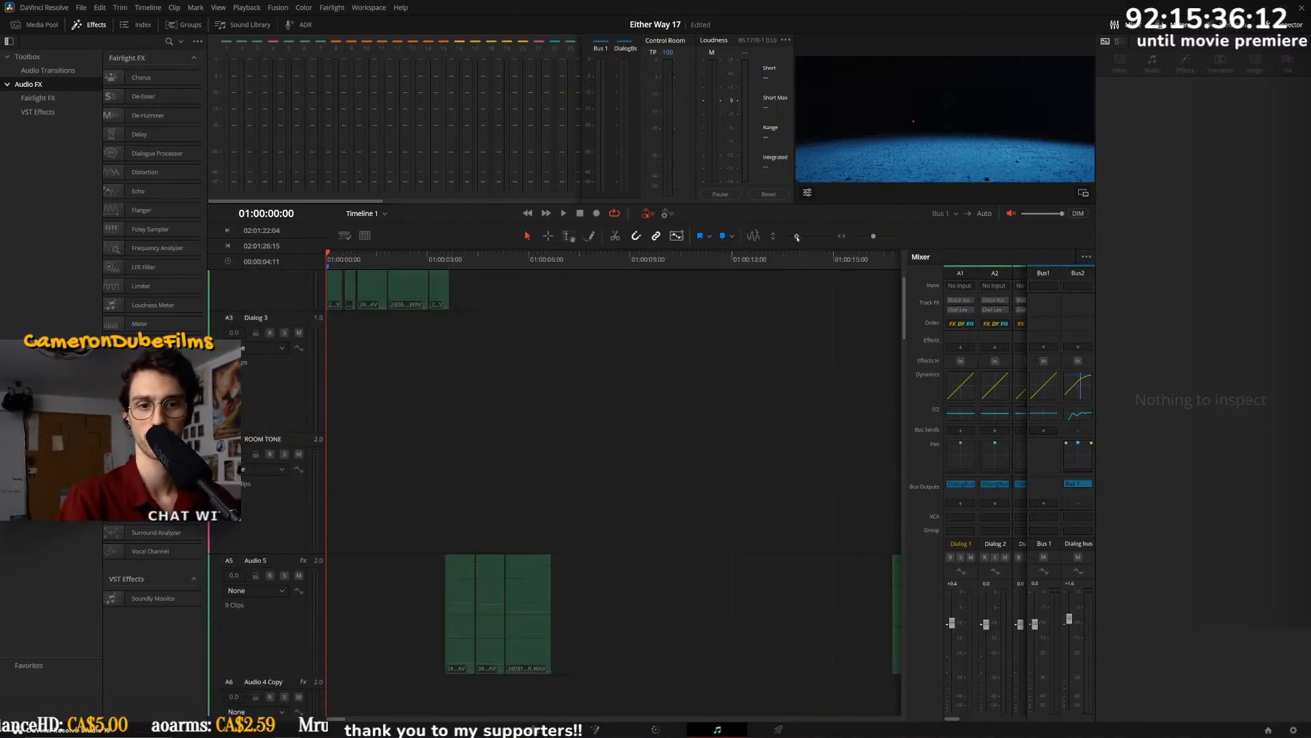
pyautogui.scroll(5, 572, 440)
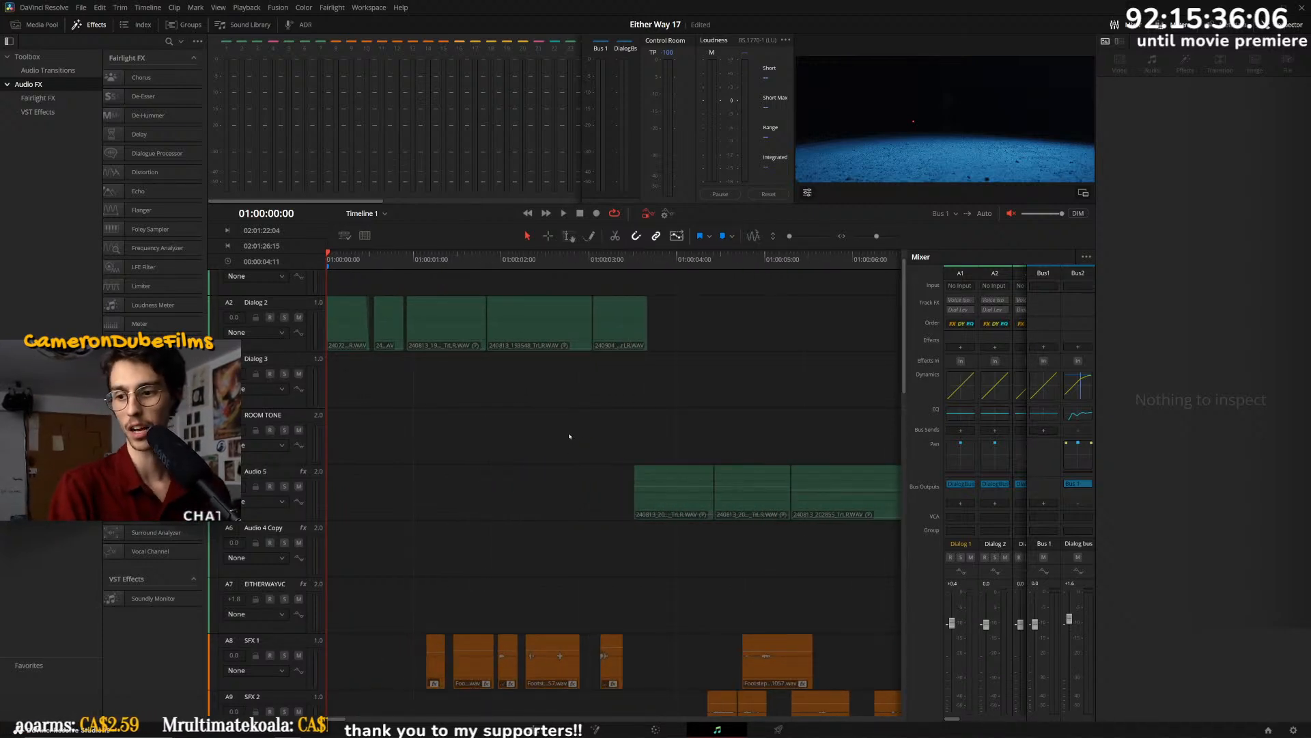
# - Remove the blue marker from the film's start and return the playhead to 01:00:00:00
pyautogui.click(343, 251)
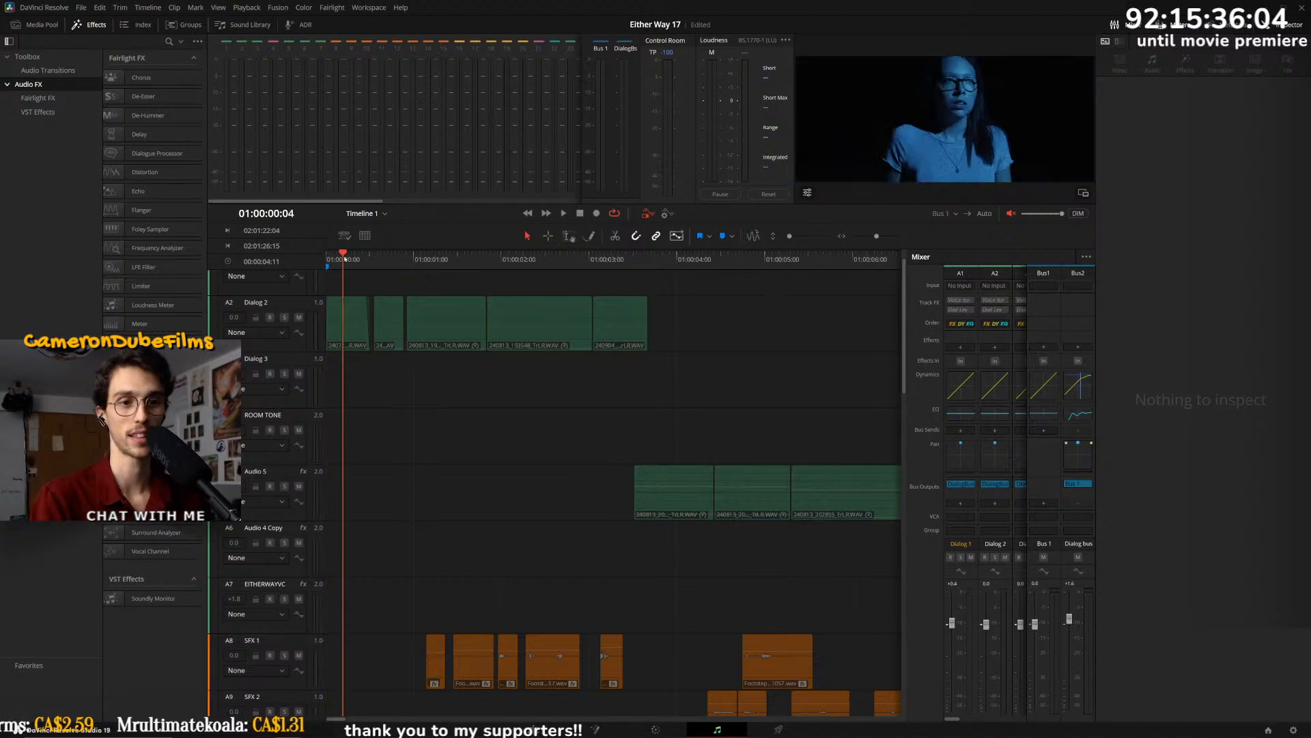
pyautogui.moveTo(344, 253); pyautogui.dragTo(331, 260)
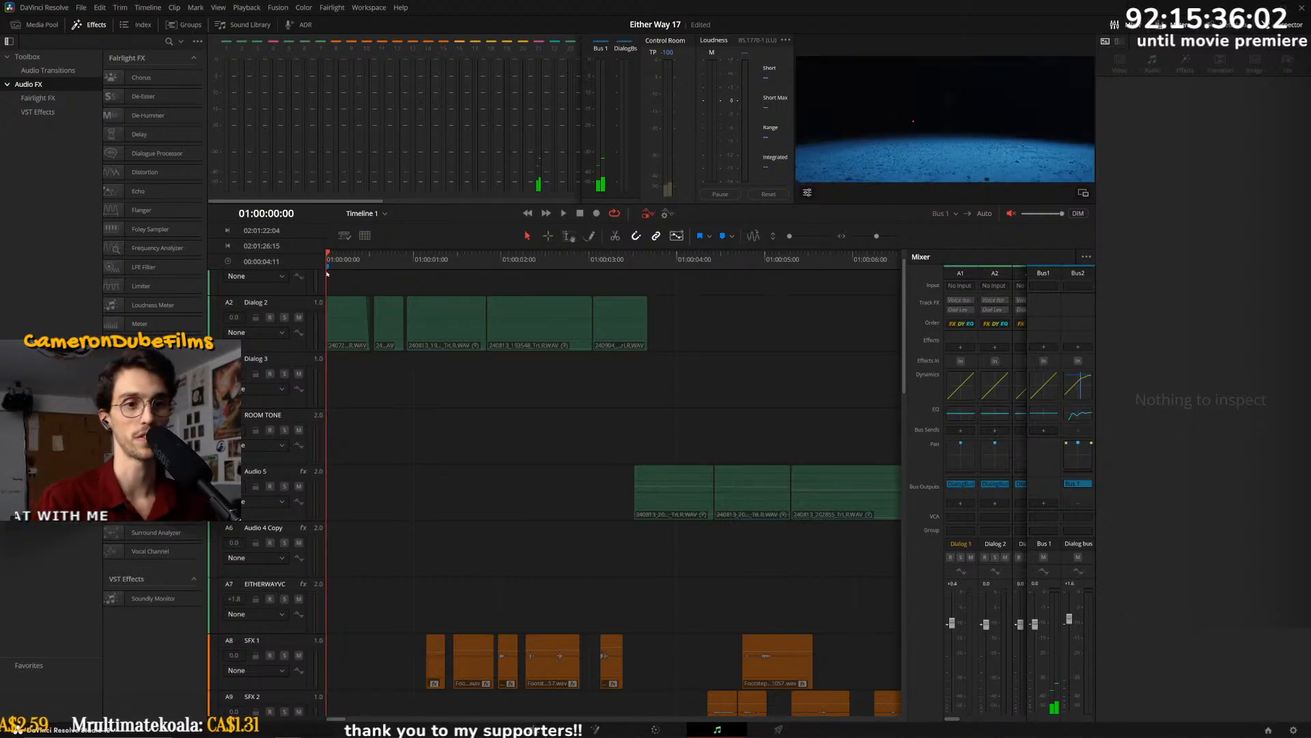
pyautogui.press('space')
pyautogui.moveTo(328, 266)
pyautogui.mouseDown()
pyautogui.moveTo(367, 266)
pyautogui.moveTo(344, 267)
pyautogui.mouseUp()
pyautogui.rightClick(344, 268)
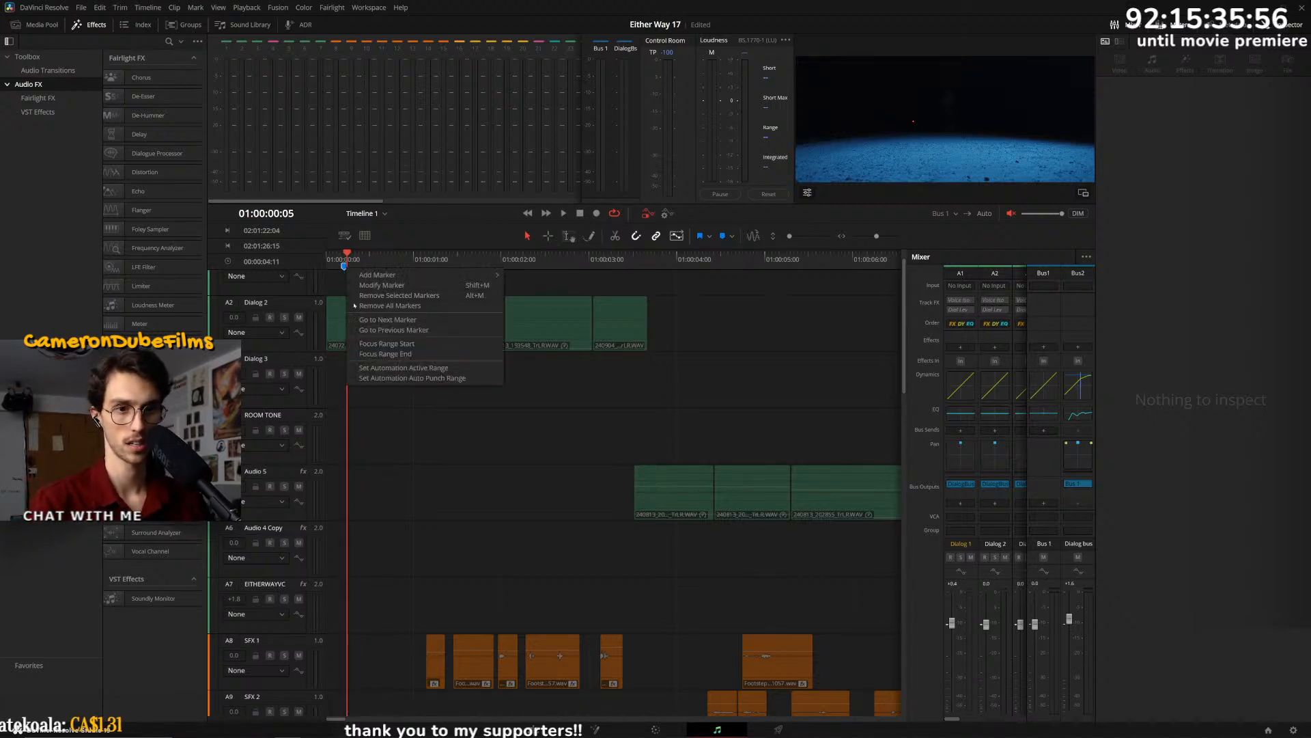
pyautogui.click(418, 296)
pyautogui.press('Home')
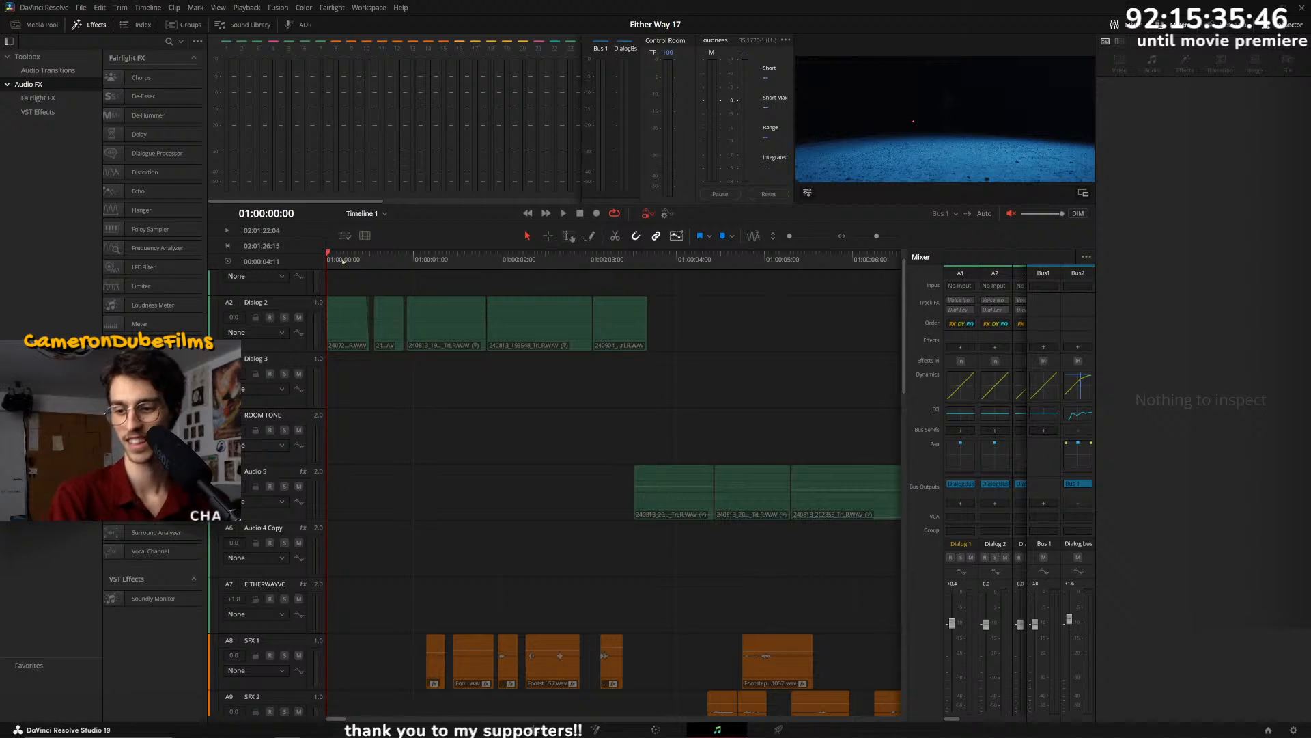
# - Play the film from the start and enlarge the viewer by widening it and extending the monitoring area downward
pyautogui.press('space')
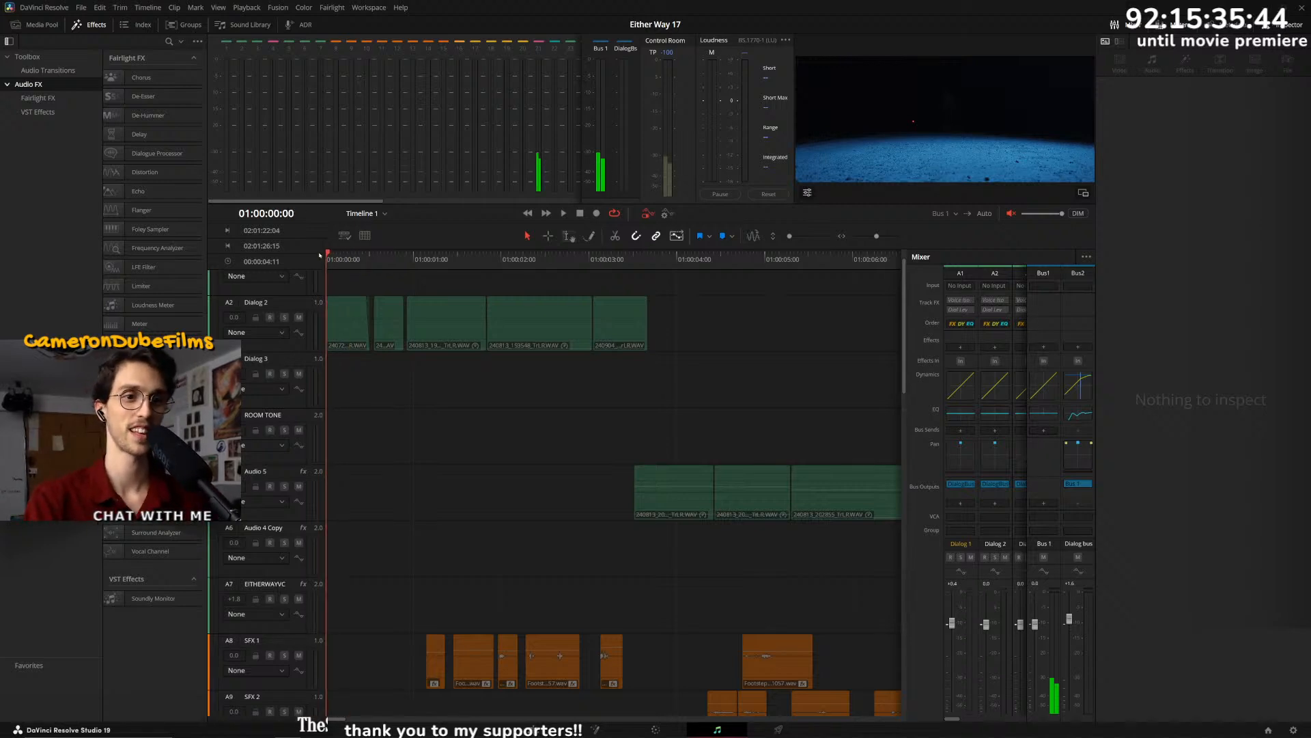
pyautogui.moveTo(793, 155); pyautogui.dragTo(569, 155)
pyautogui.moveTo(606, 204); pyautogui.dragTo(565, 308)
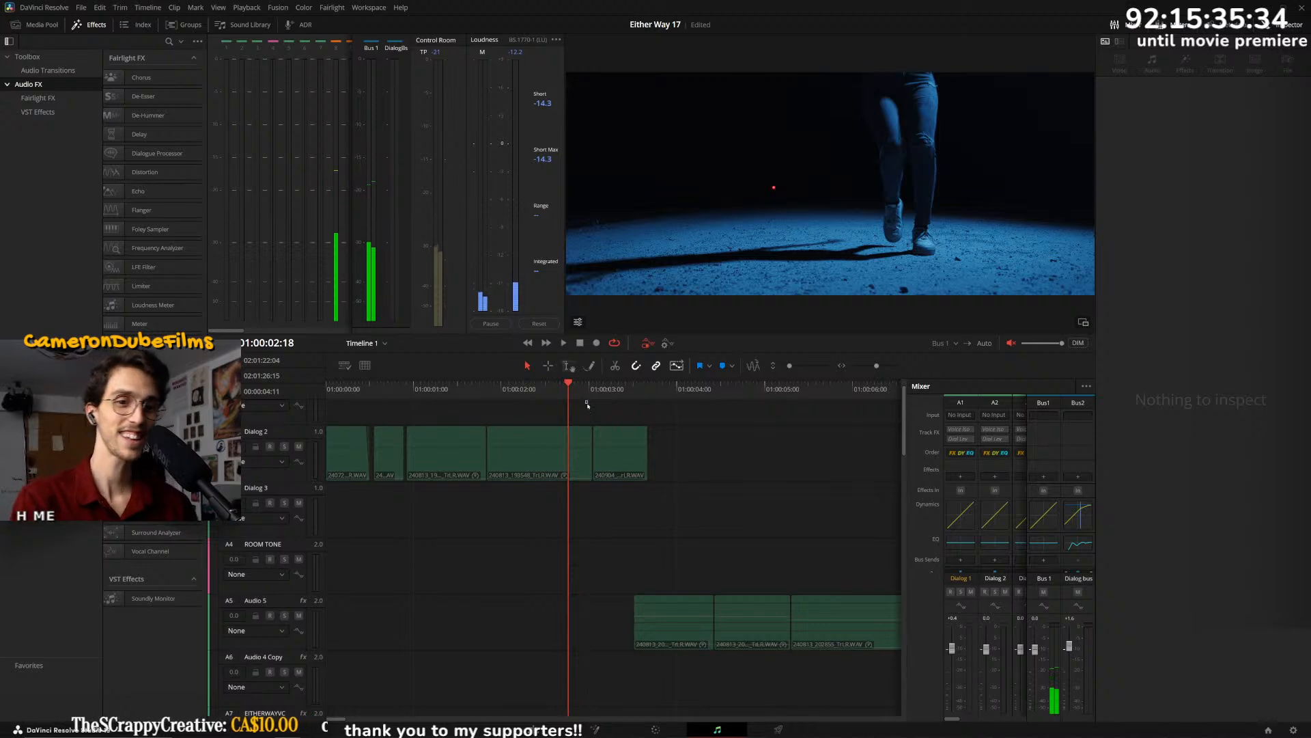
# - Play and scrub through the film's opening scene, checking the dialogue and sound effects clips against the picture
pyautogui.scroll(1, 588, 405)
pyautogui.press('space')
pyautogui.press('space')
pyautogui.scroll(-2, 653, 435)
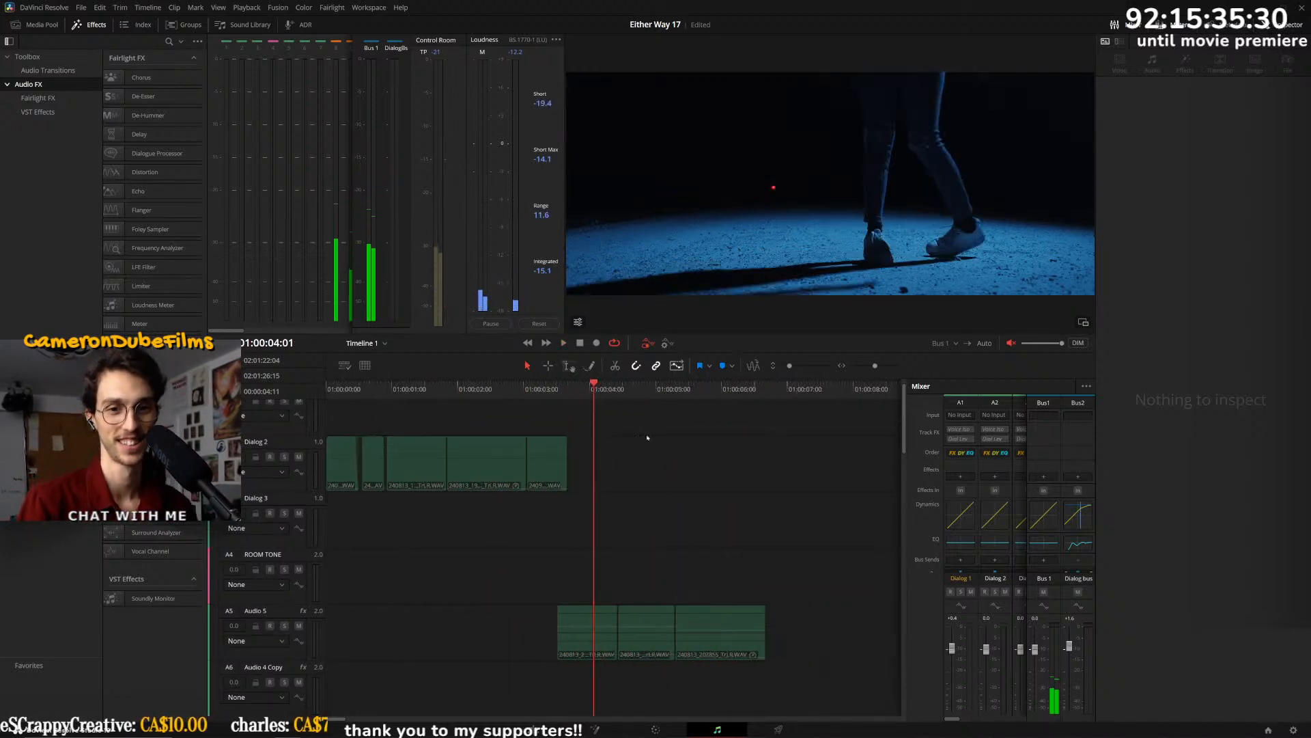
pyautogui.click(721, 398)
pyautogui.click(796, 397)
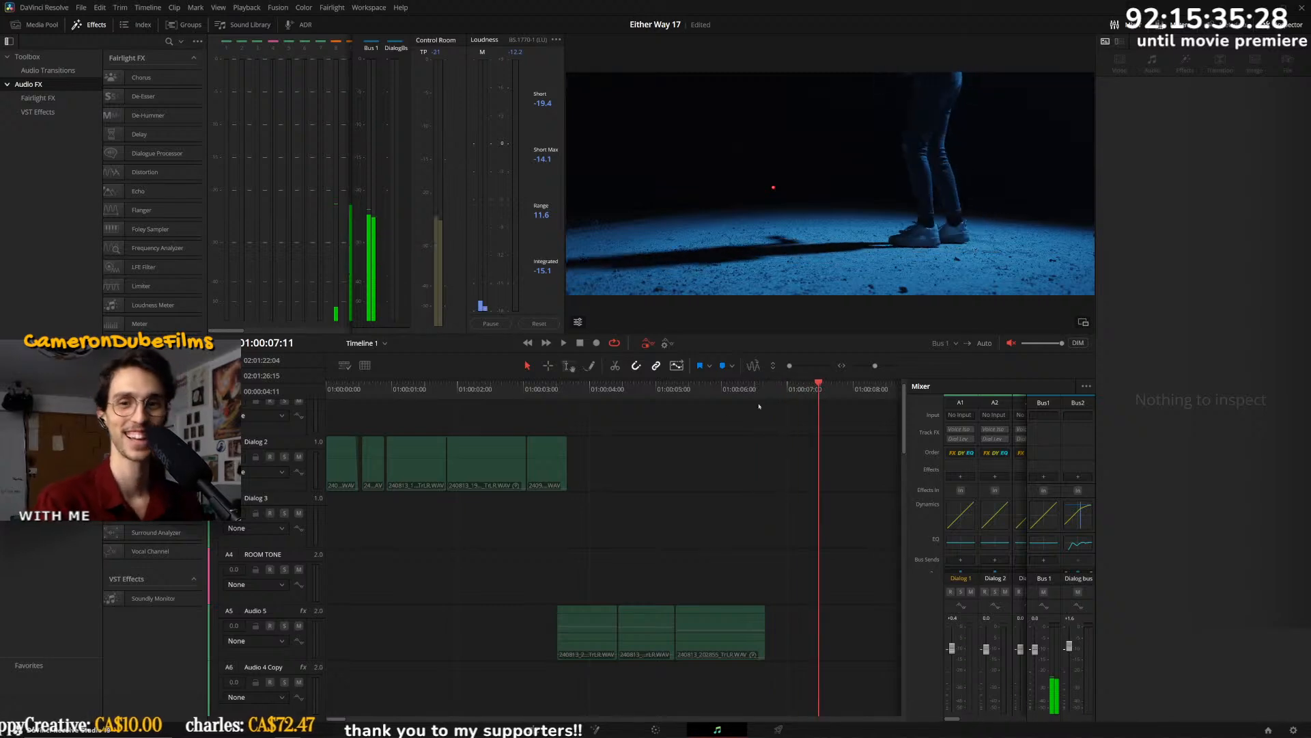
pyautogui.scroll(-3, 797, 398)
pyautogui.moveTo(521, 392); pyautogui.dragTo(852, 489)
pyautogui.scroll(1, 710, 421)
pyautogui.scroll(1, 710, 421)
pyautogui.moveTo(617, 392); pyautogui.dragTo(842, 390)
pyautogui.scroll(-1, 781, 410)
# - Return the playhead to 01:00:00:00 and unmute the monitor output
pyautogui.moveTo(617, 392); pyautogui.dragTo(285, 383)
pyautogui.scroll(-5, 549, 427)
pyautogui.scroll(-2, 512, 403)
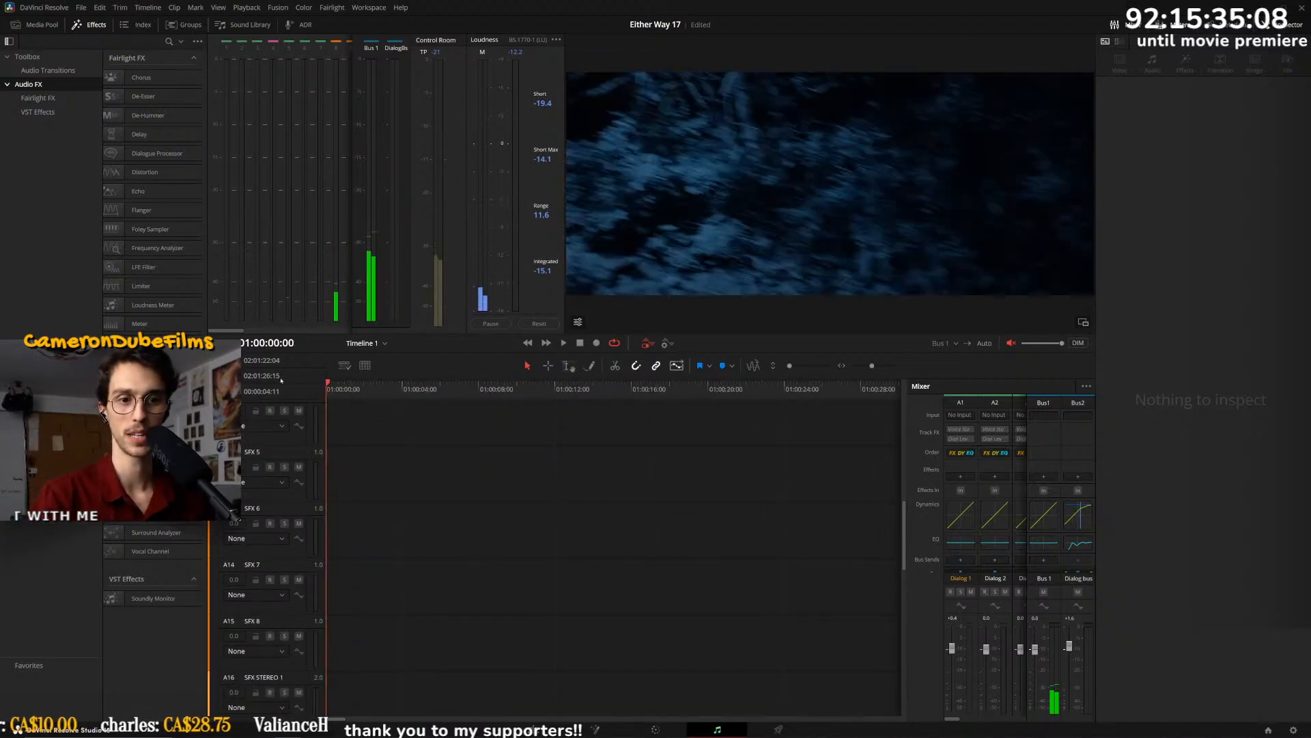
pyautogui.moveTo(371, 394); pyautogui.dragTo(299, 382)
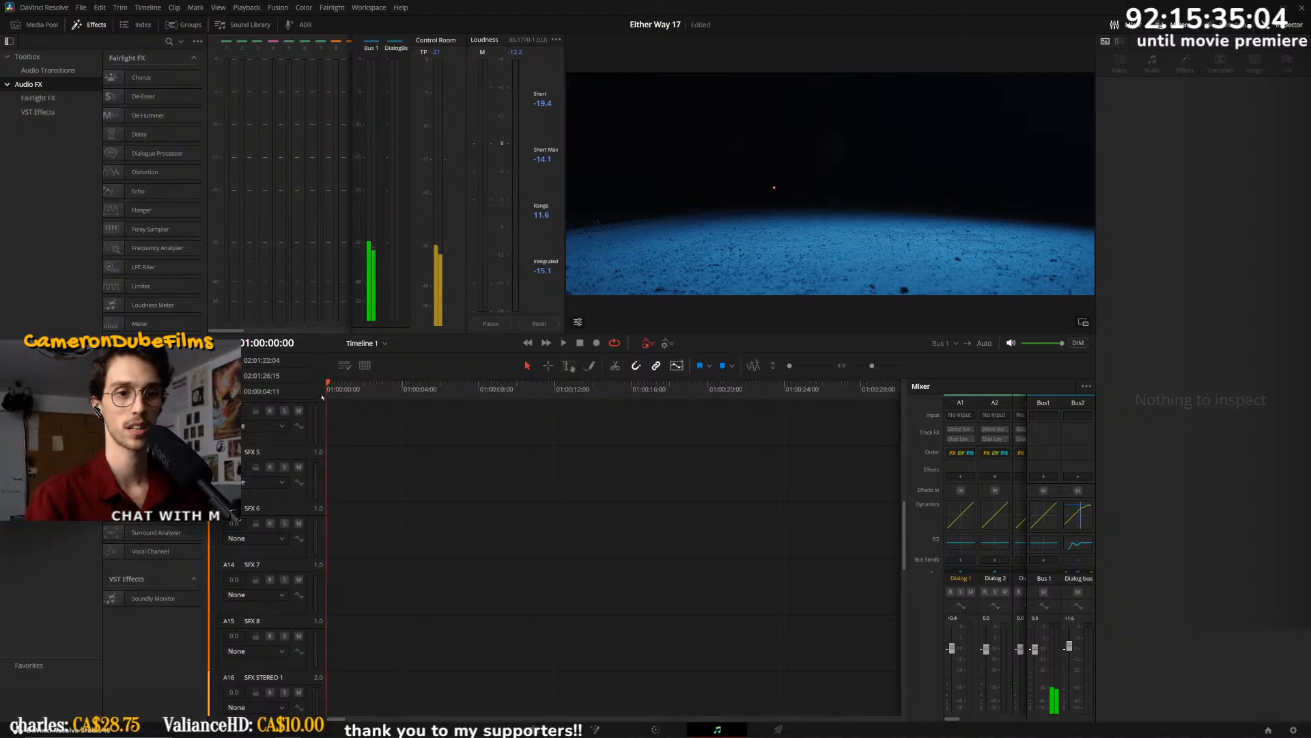
# - Look over the dialogue and sound effects tracks and play the film from the start to check the sound against the picture
pyautogui.scroll(-5, 489, 447)
pyautogui.scroll(12, 735, 519)
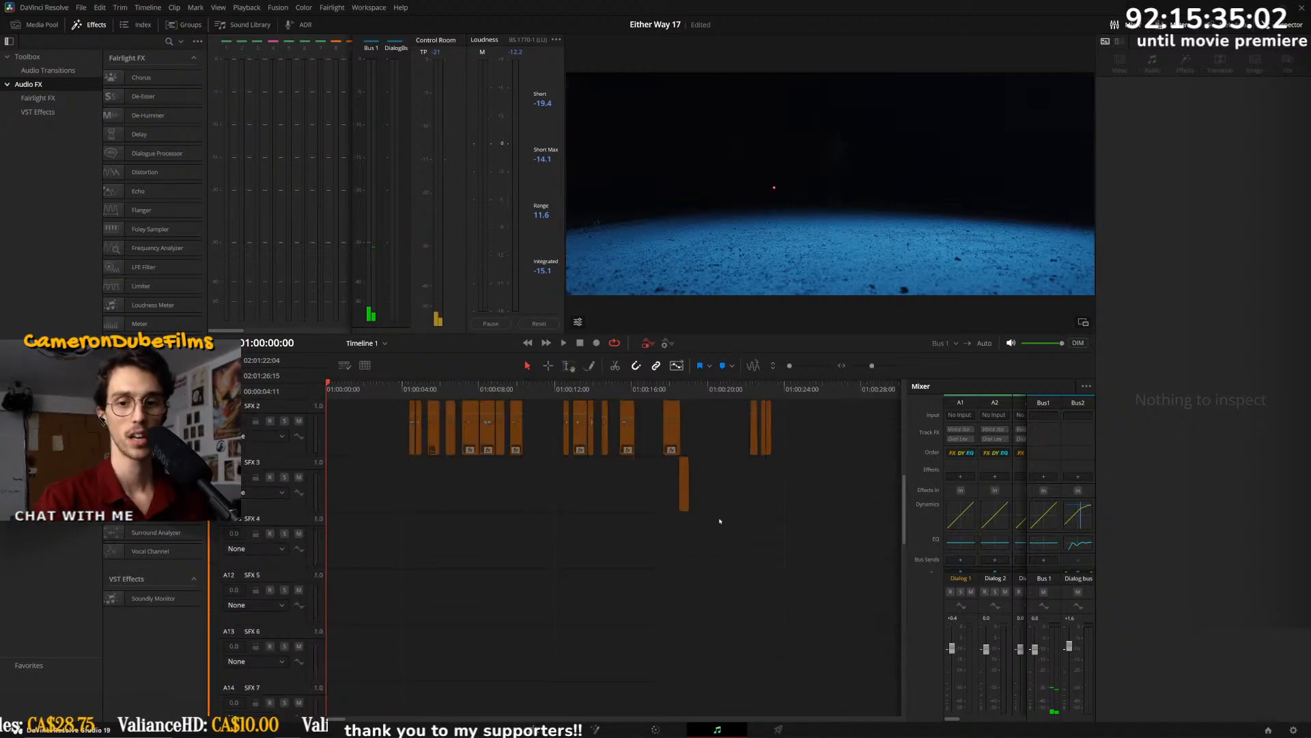
pyautogui.scroll(-8, 731, 507)
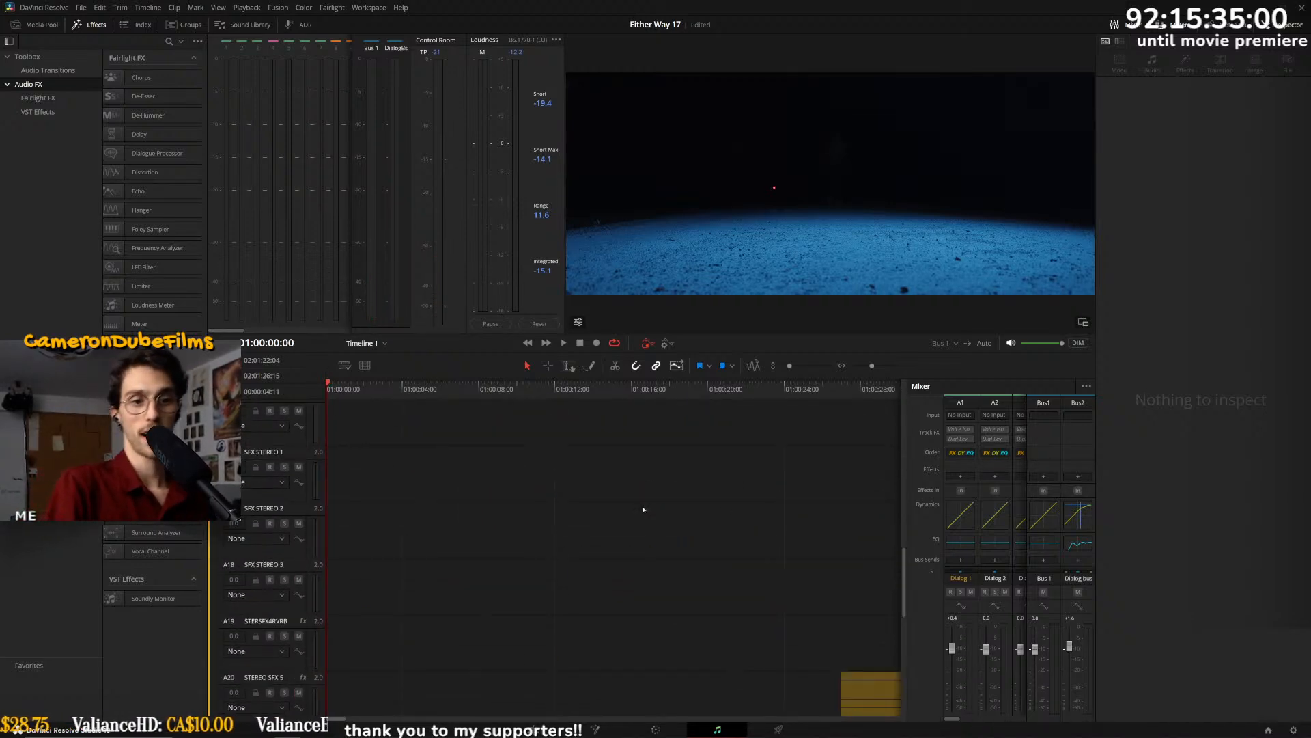
pyautogui.scroll(6, 635, 497)
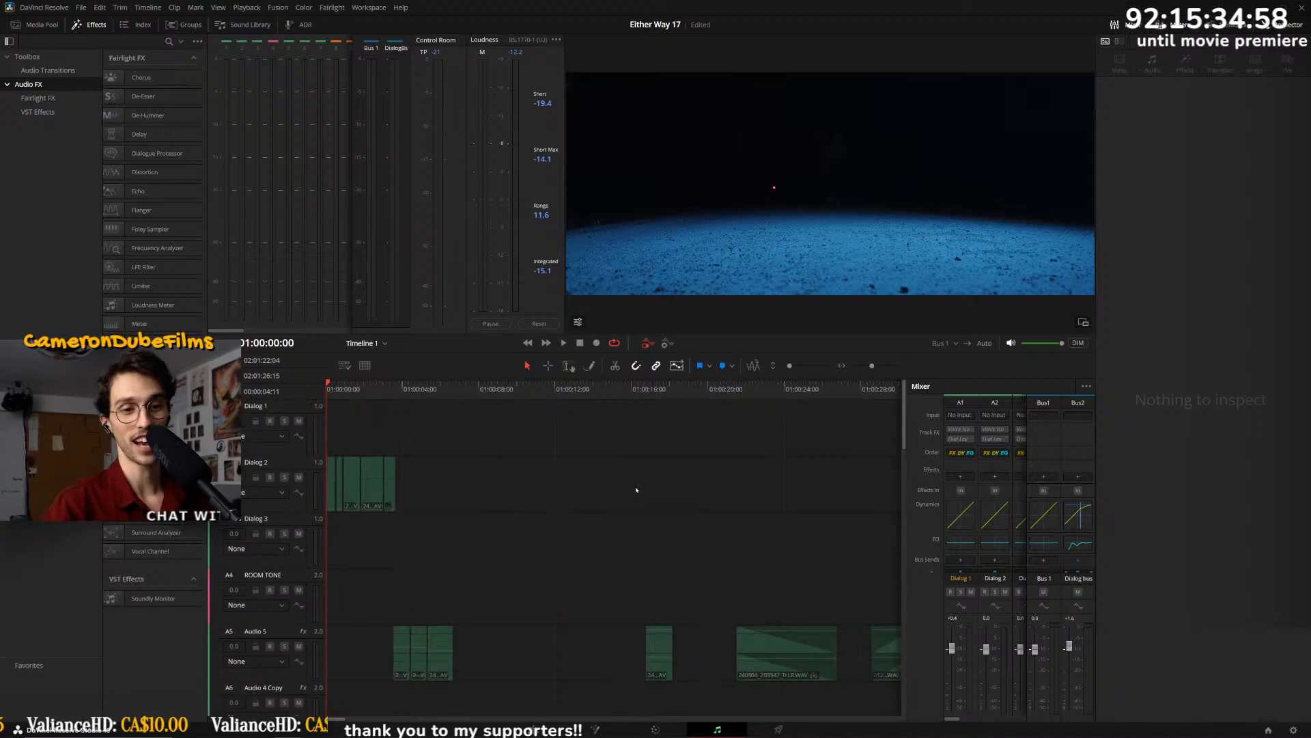
pyautogui.press('space')
pyautogui.scroll(4, 622, 500)
pyautogui.scroll(-3, 618, 499)
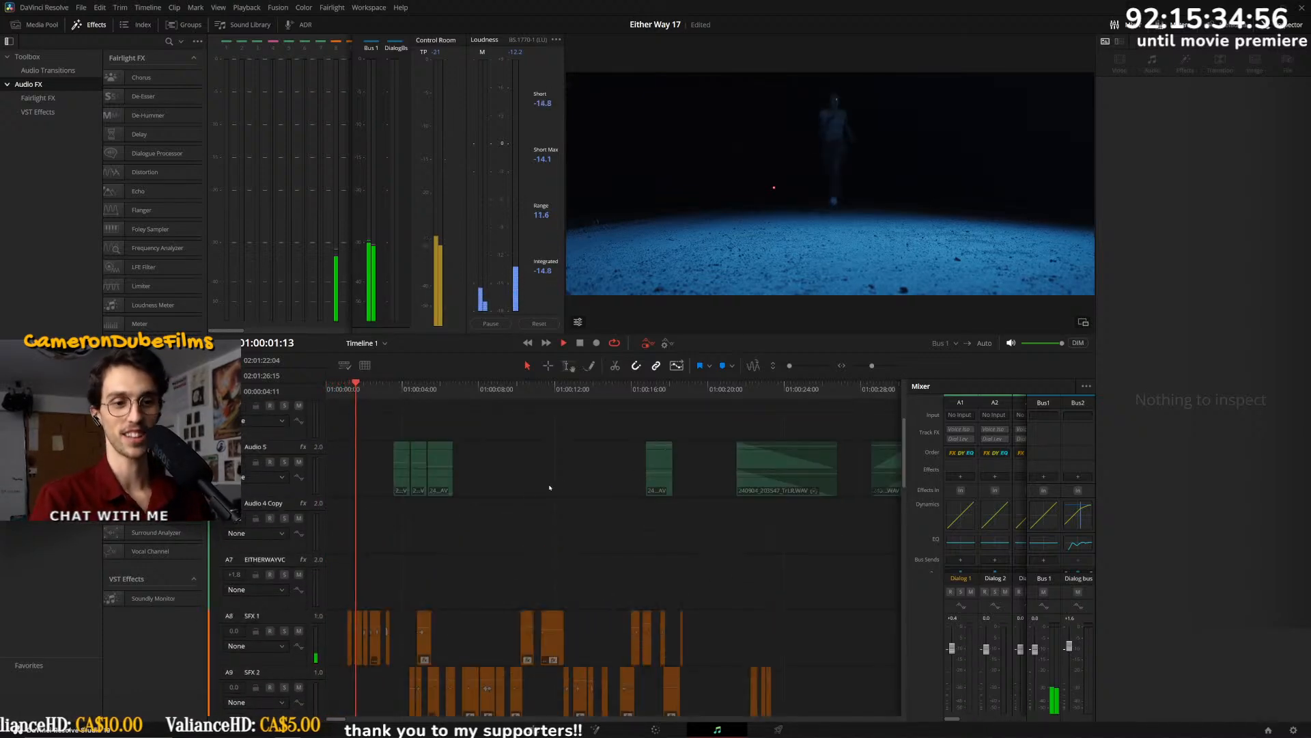
pyautogui.scroll(-2, 570, 533)
pyautogui.scroll(-1, 573, 530)
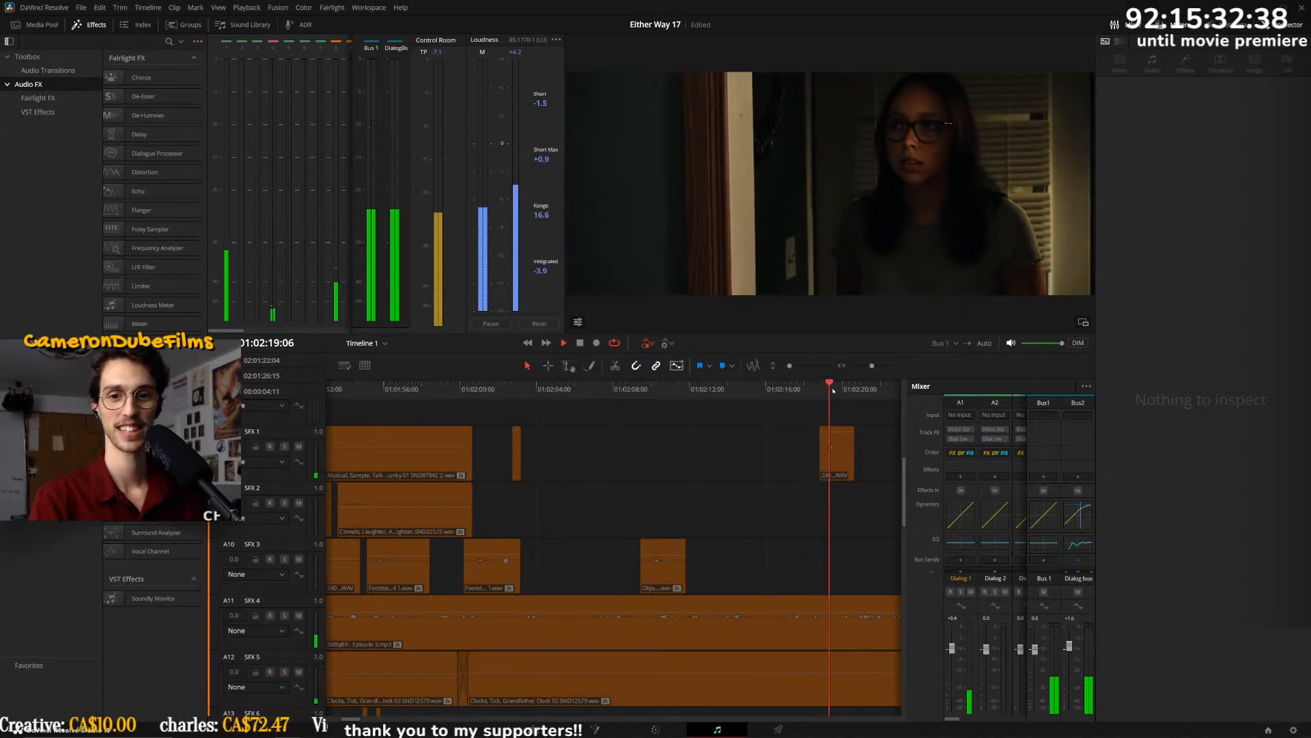
# - Unmute the RECORD and RECORD 2 tracks and play their clips around 01:04:17
pyautogui.scroll(-3, 743, 460)
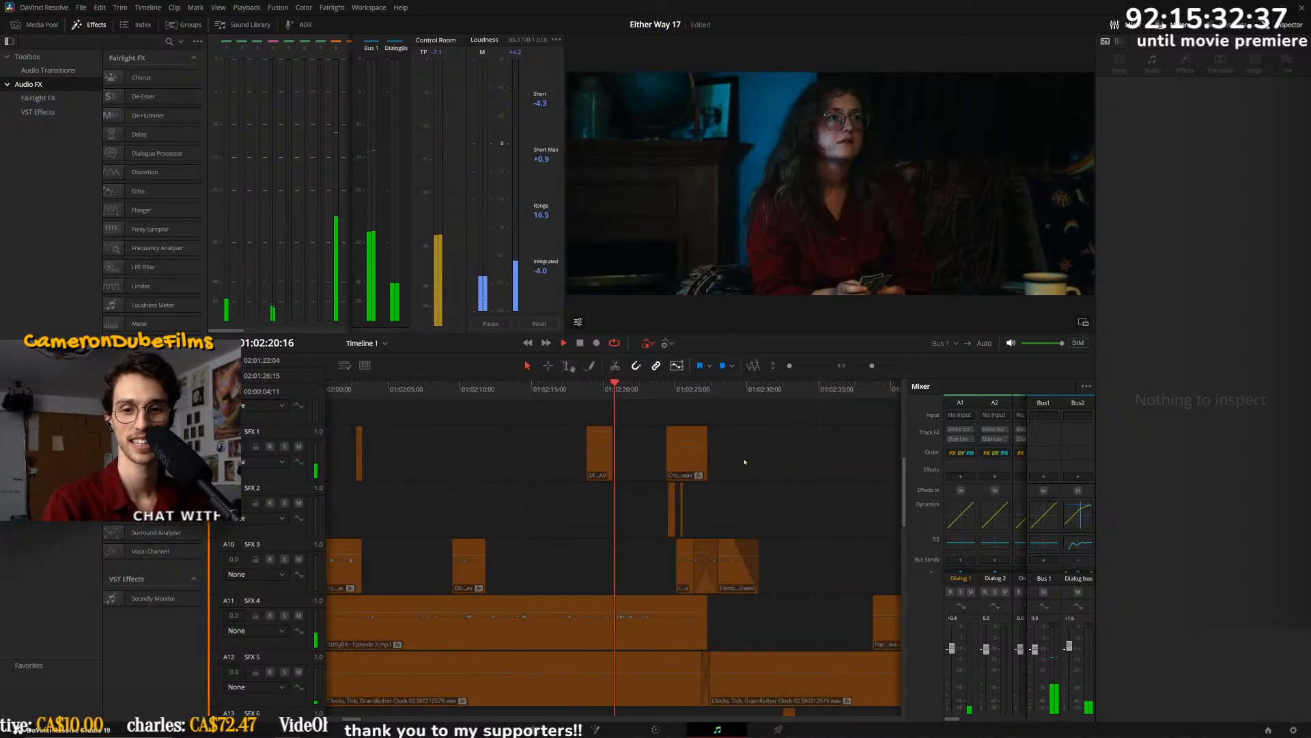
pyautogui.click(674, 391)
pyautogui.scroll(-10, 752, 467)
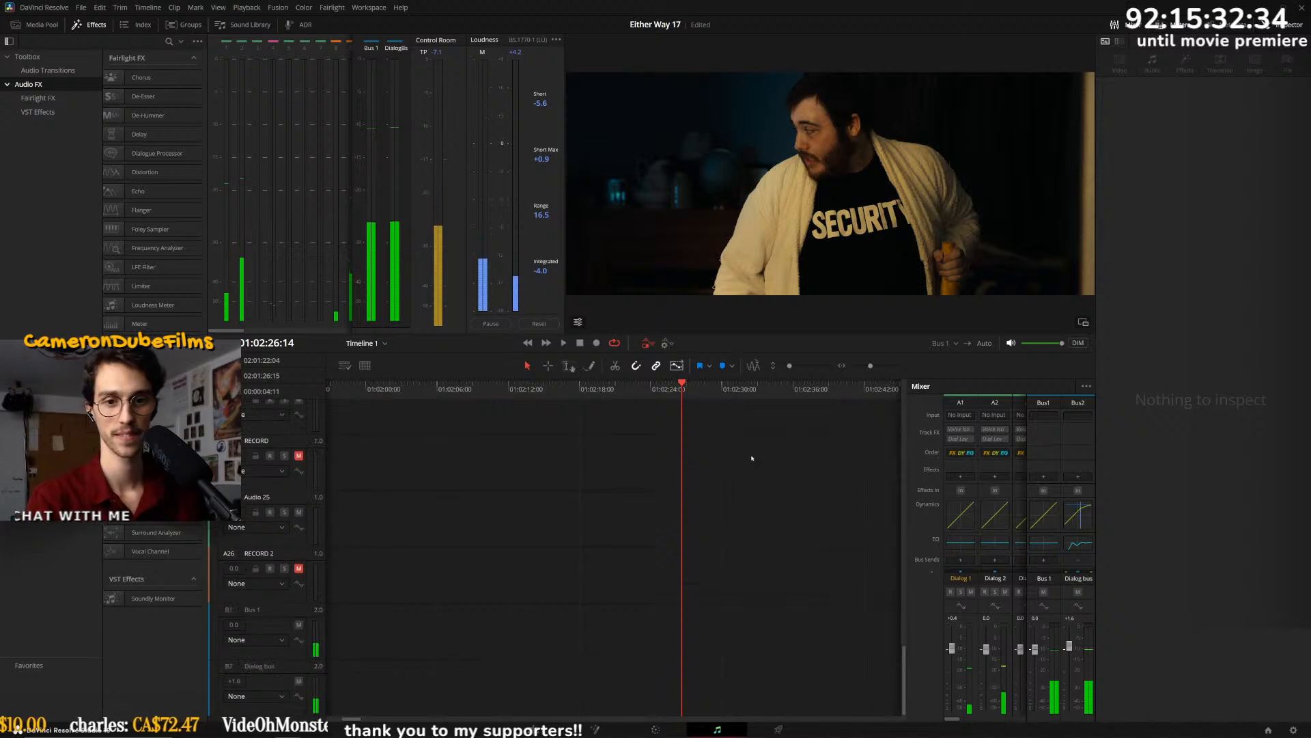
pyautogui.scroll(-3, 692, 477)
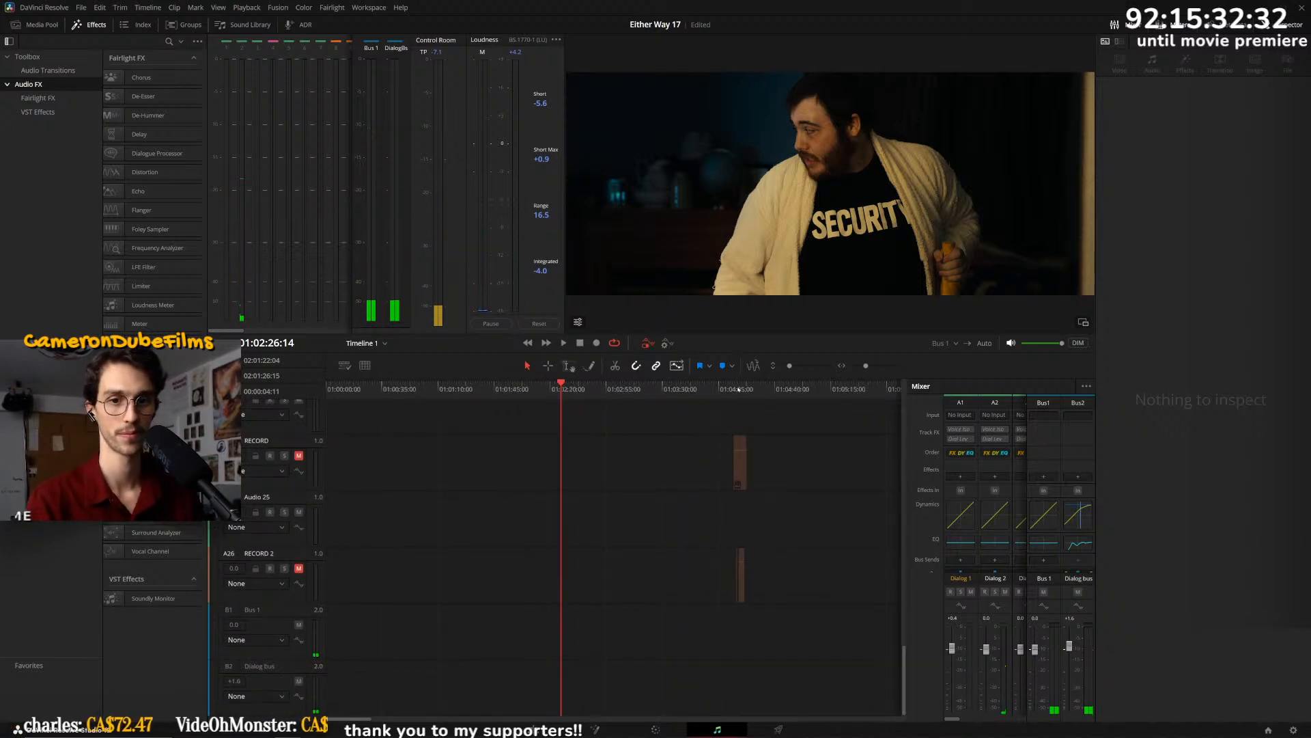
pyautogui.click(300, 571)
pyautogui.scroll(6, 793, 510)
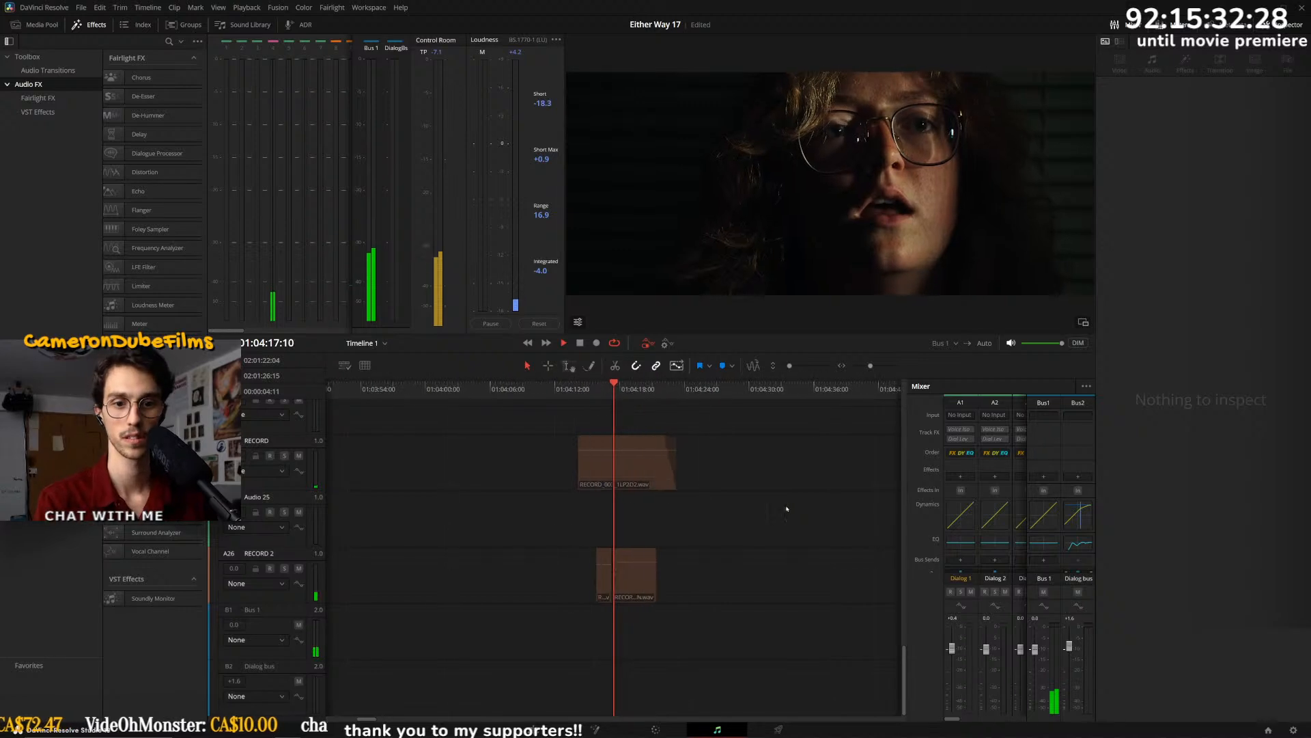
# - Play the RECORD track clip around 01:10:01 to check its recording in the mix
pyautogui.scroll(-5, 781, 477)
pyautogui.click(731, 437)
pyautogui.scroll(5, 758, 475)
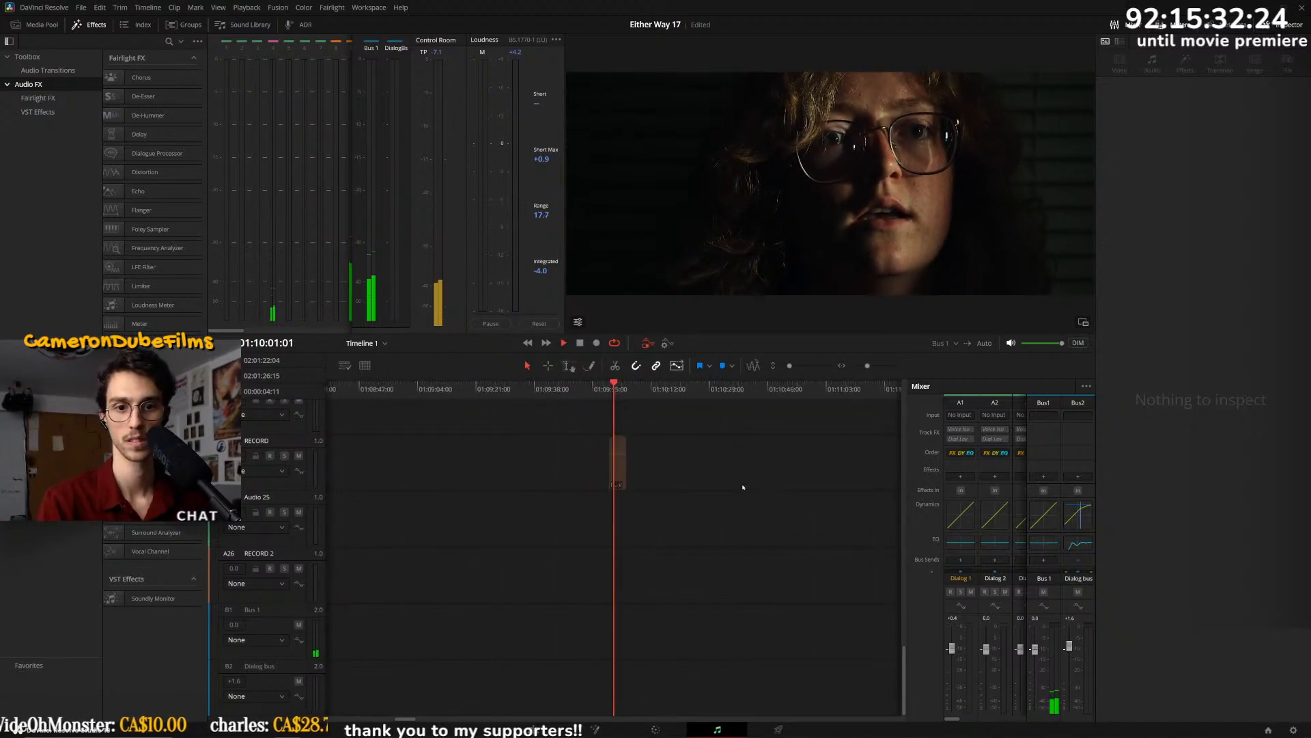
pyautogui.scroll(-2, 739, 477)
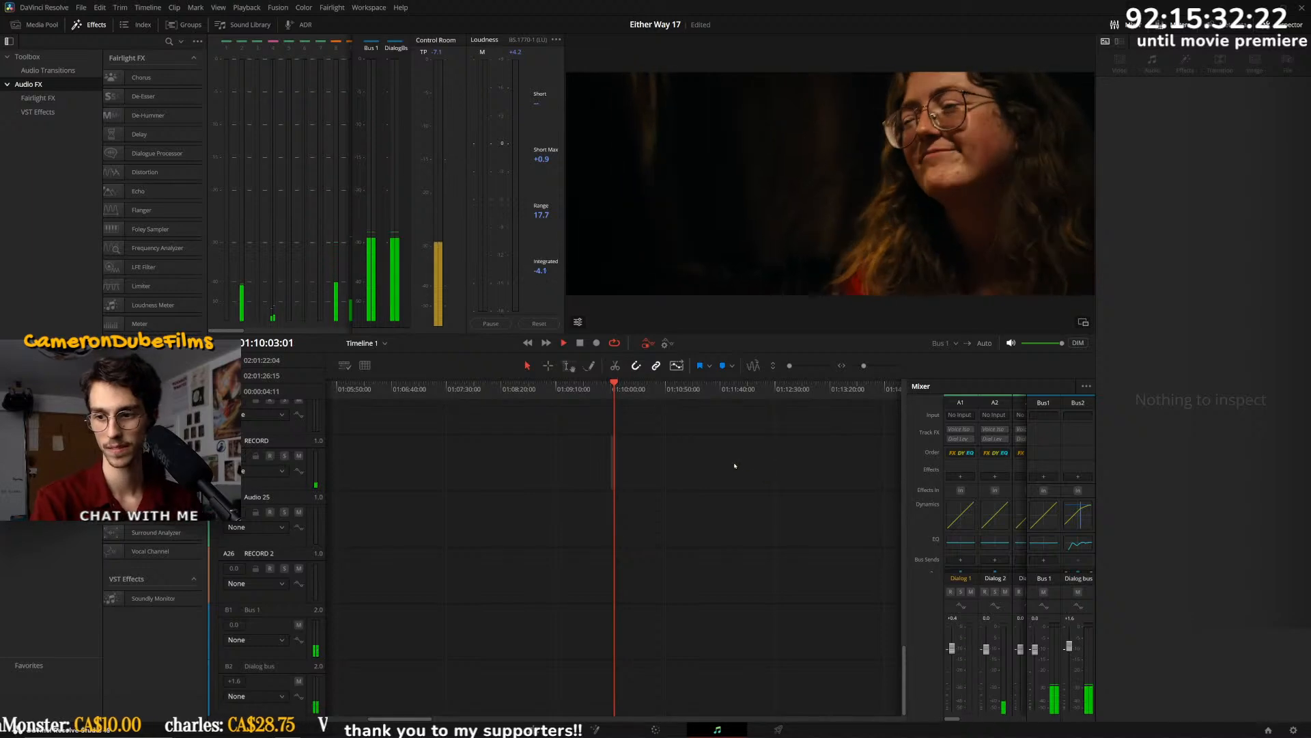
pyautogui.scroll(-2, 735, 457)
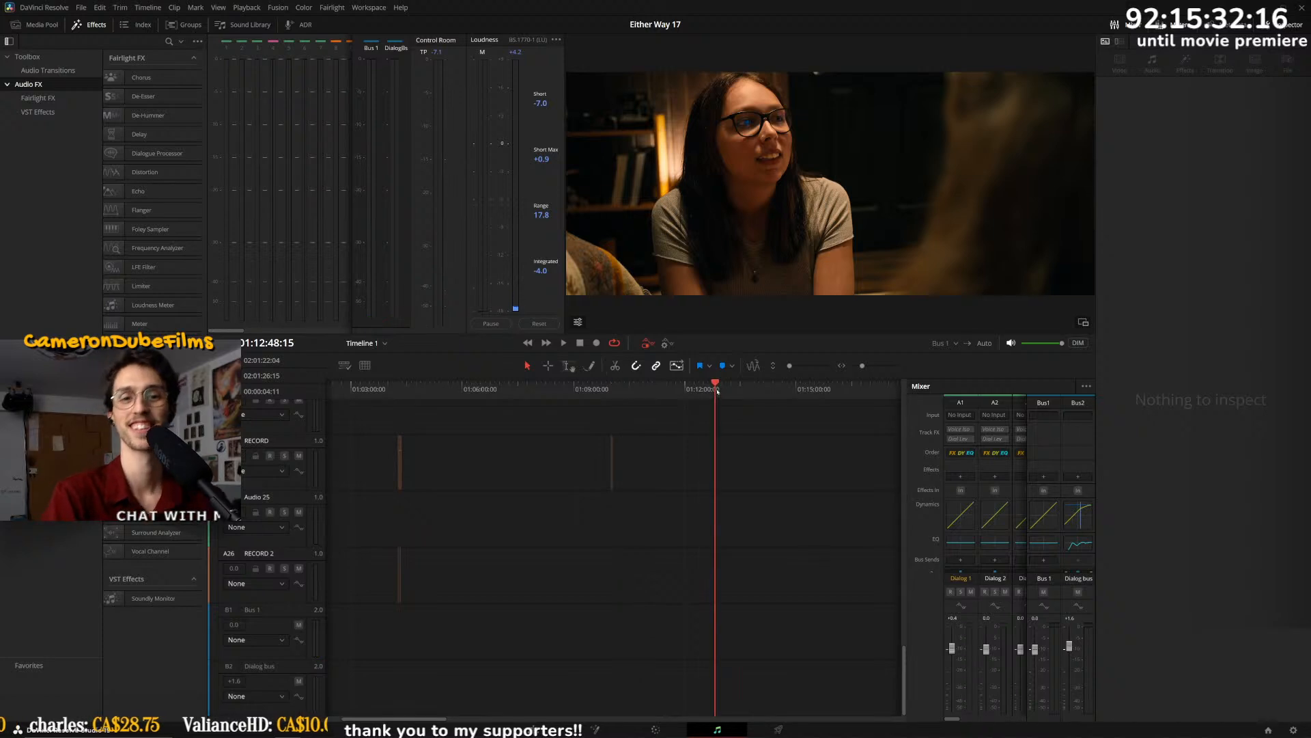
# - Find the RECORD track clips around 01:19:07 and play them to check their sound
pyautogui.click(754, 387)
pyautogui.scroll(-2, 781, 413)
pyautogui.click(776, 391)
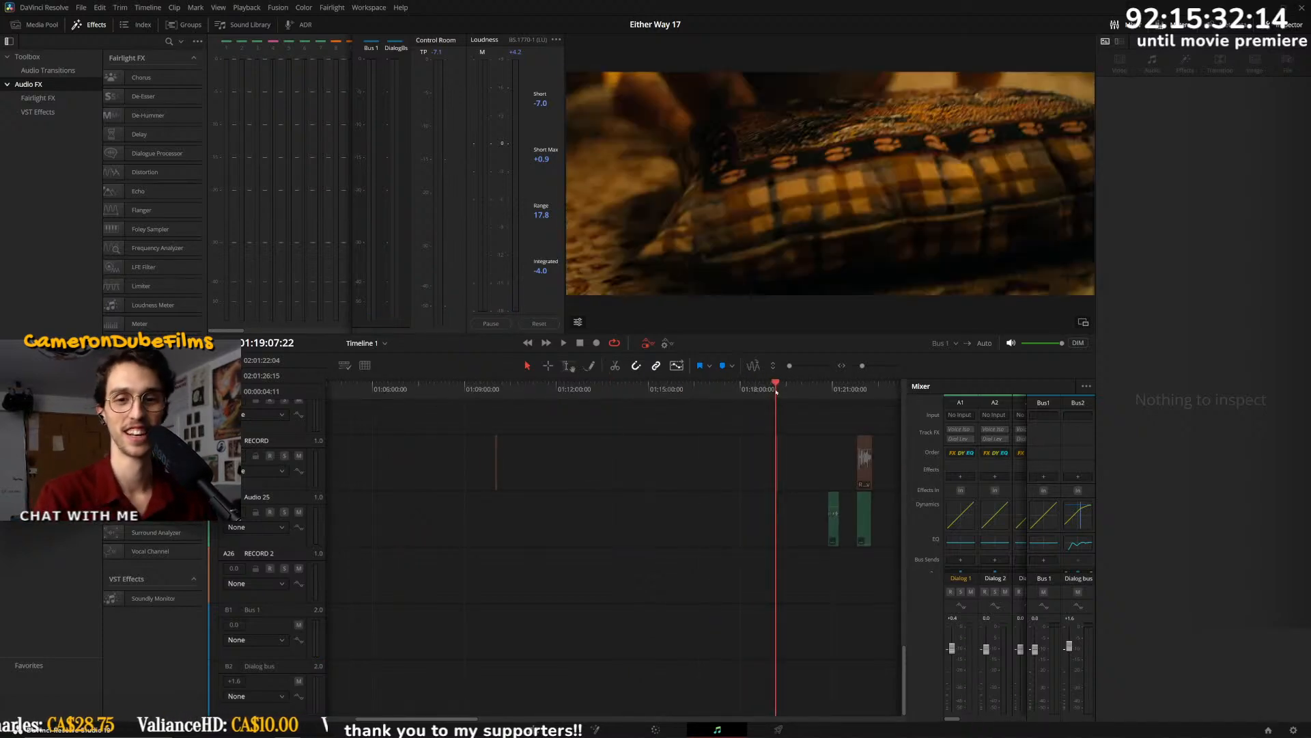
pyautogui.scroll(5, 758, 450)
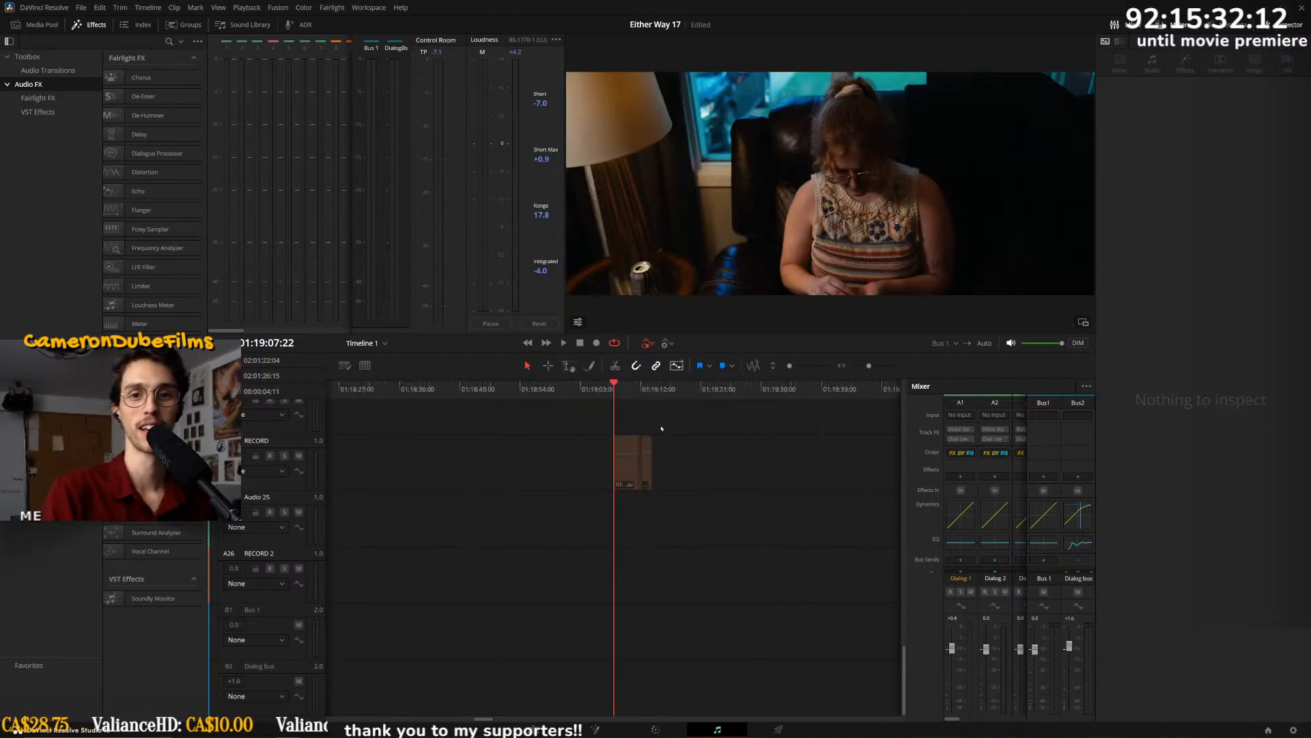
pyautogui.scroll(3, 642, 396)
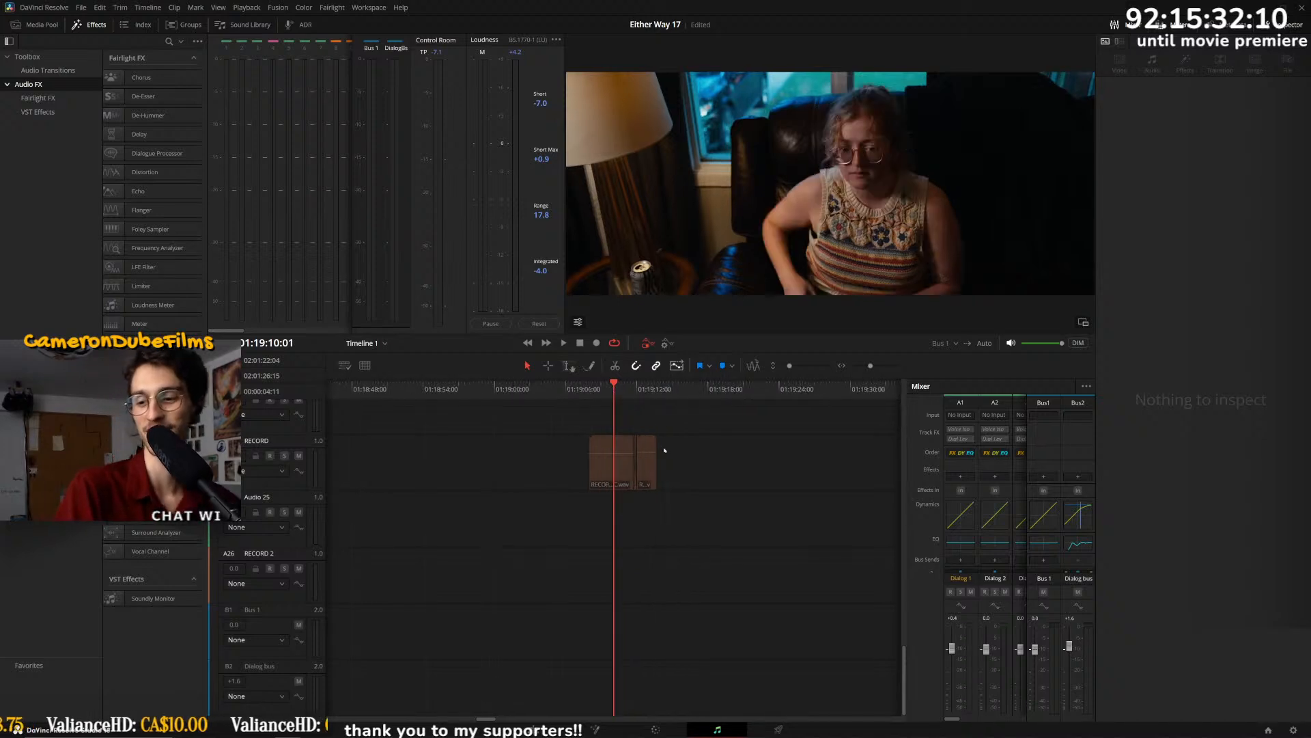
pyautogui.press('space')
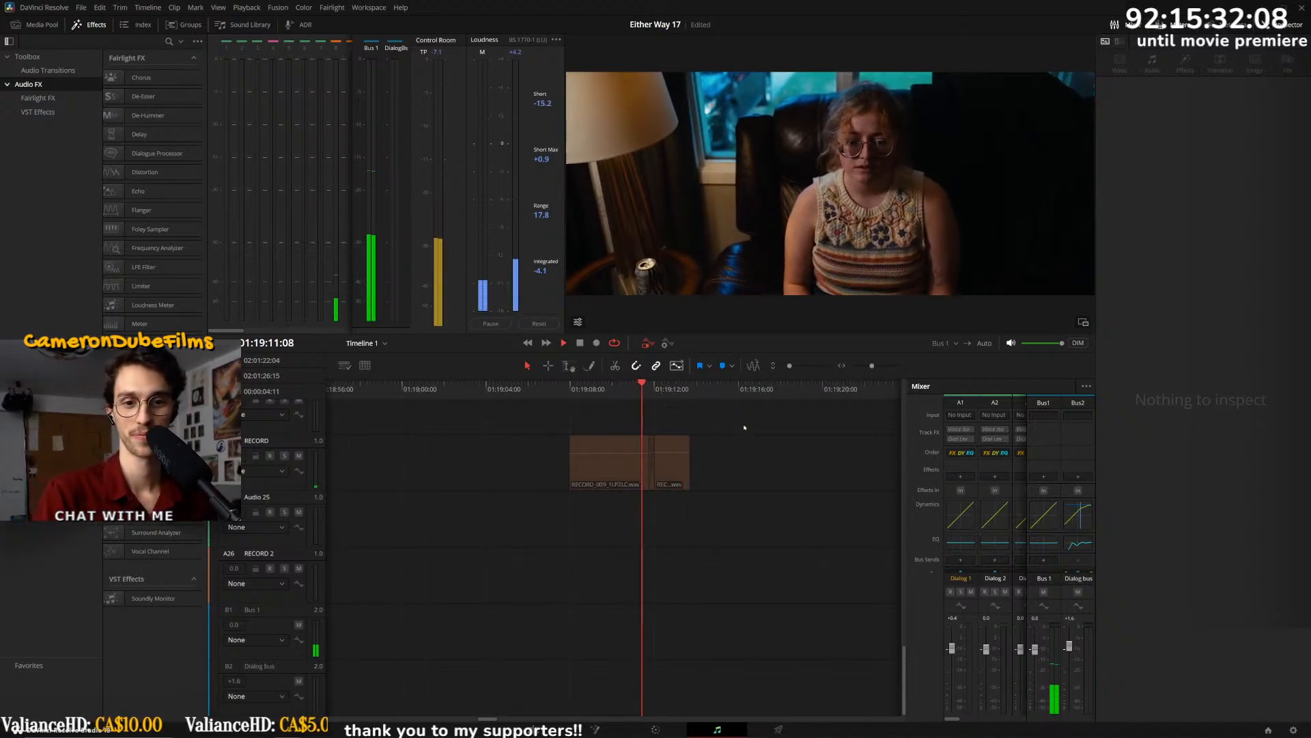
# - Play the Audio 25 clip around 01:20:59 and look ahead to the recorded clips near 01:21:50
pyautogui.scroll(-5, 751, 423)
pyautogui.click(806, 432)
pyautogui.scroll(2, 710, 478)
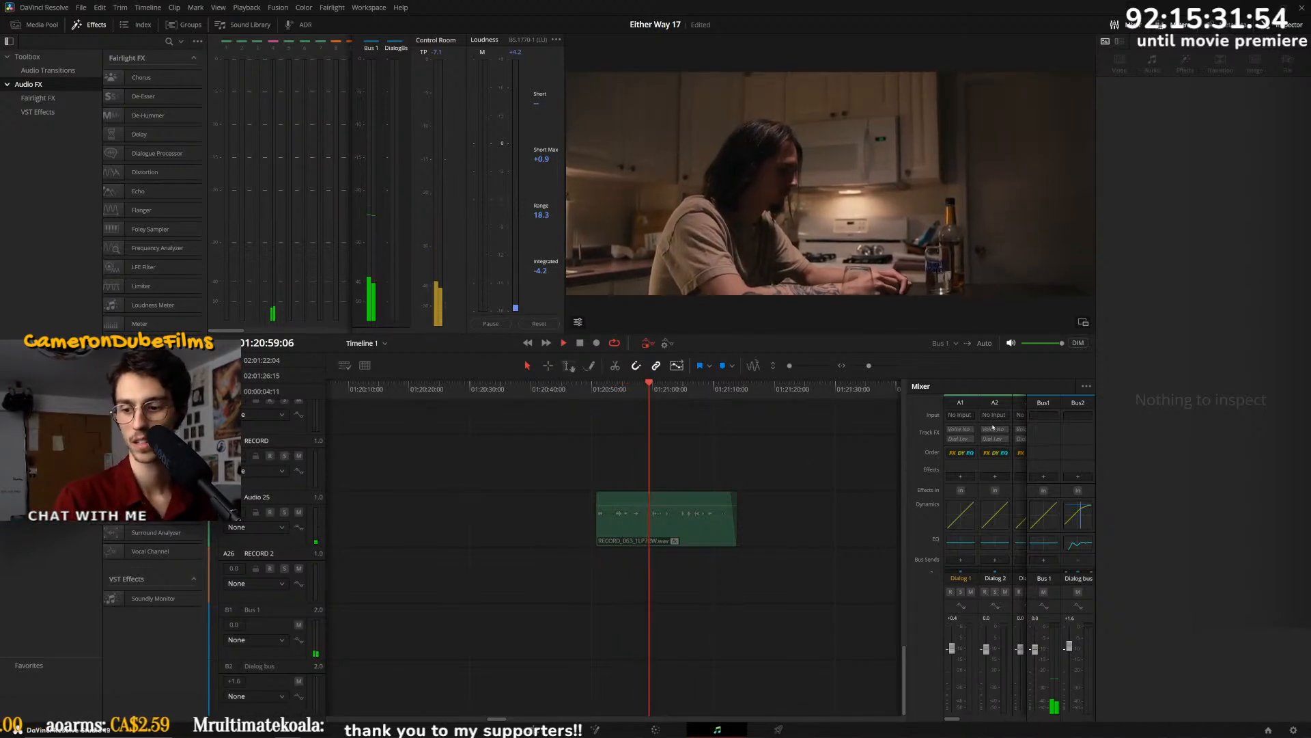
pyautogui.scroll(-1, 974, 434)
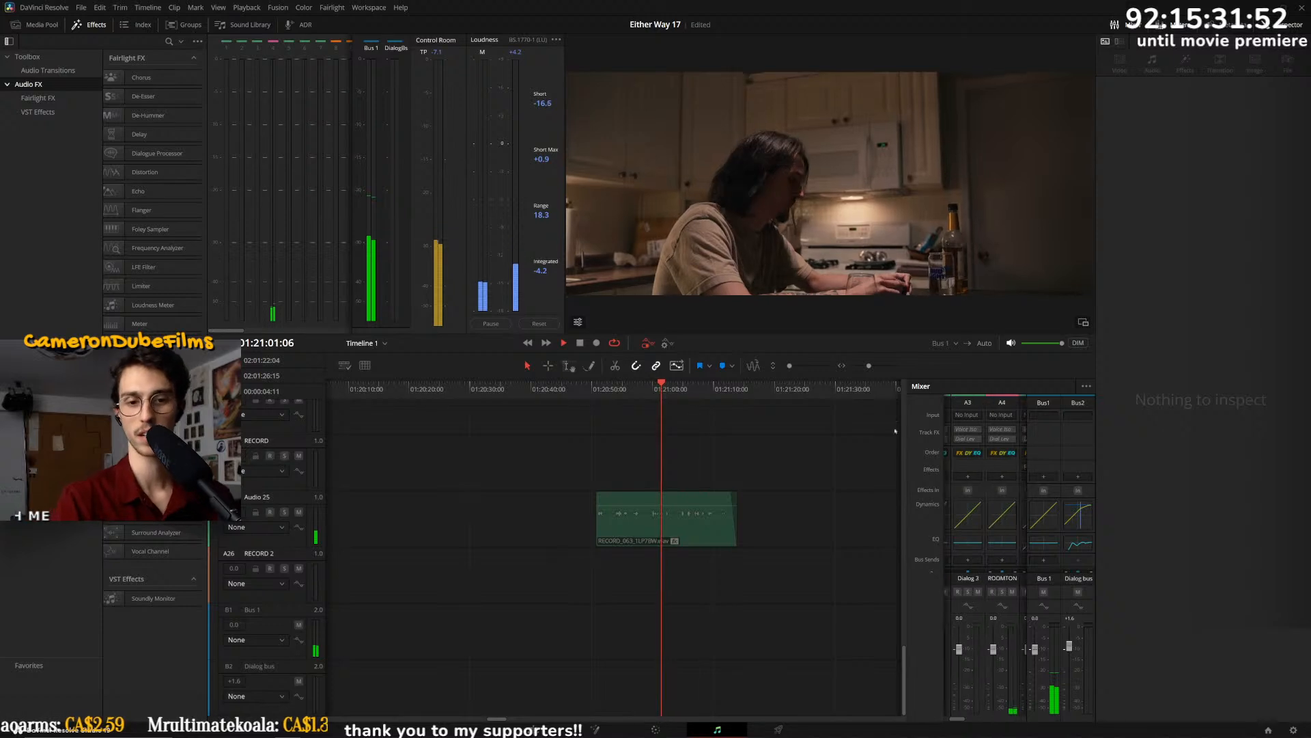
pyautogui.scroll(1, 773, 460)
pyautogui.hscroll(1, 539, 481)
pyautogui.hscroll(2, 674, 405)
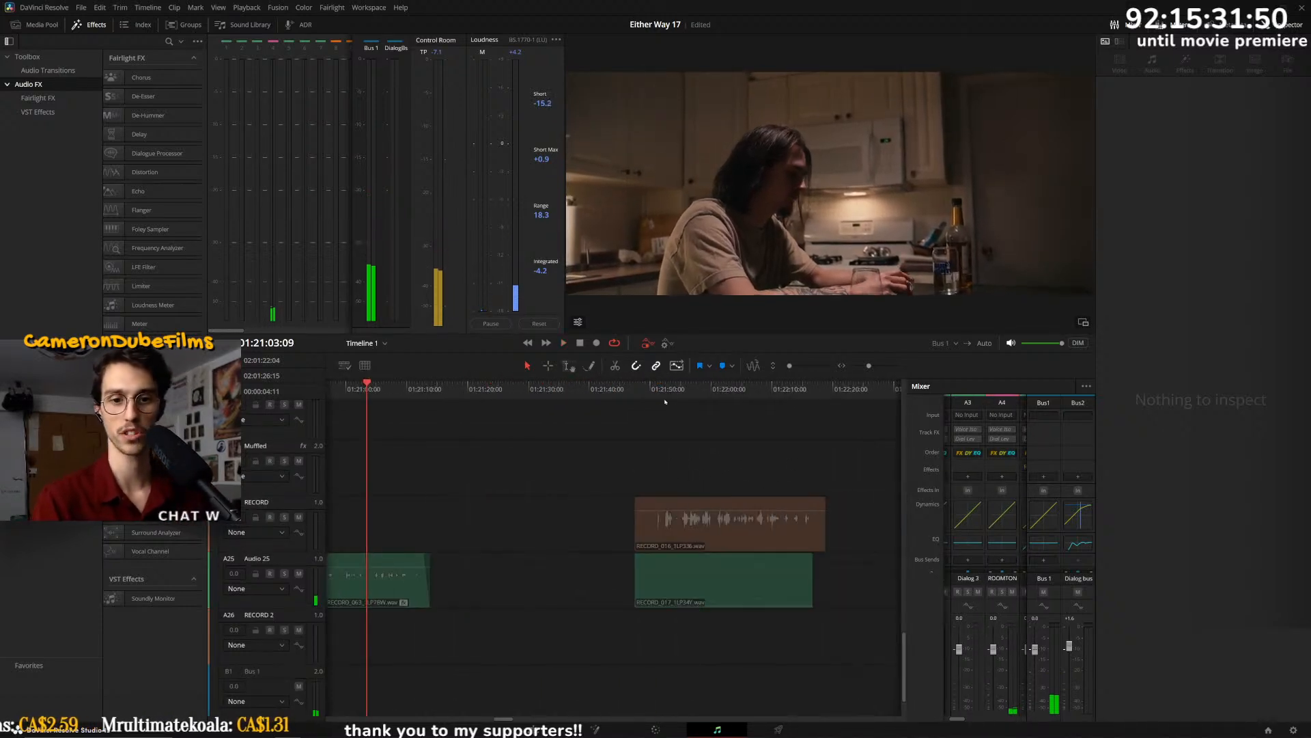
# - Lower the volume of the RECORD track clip around 01:21:50 to -100 dB during playback
pyautogui.scroll(1, 754, 464)
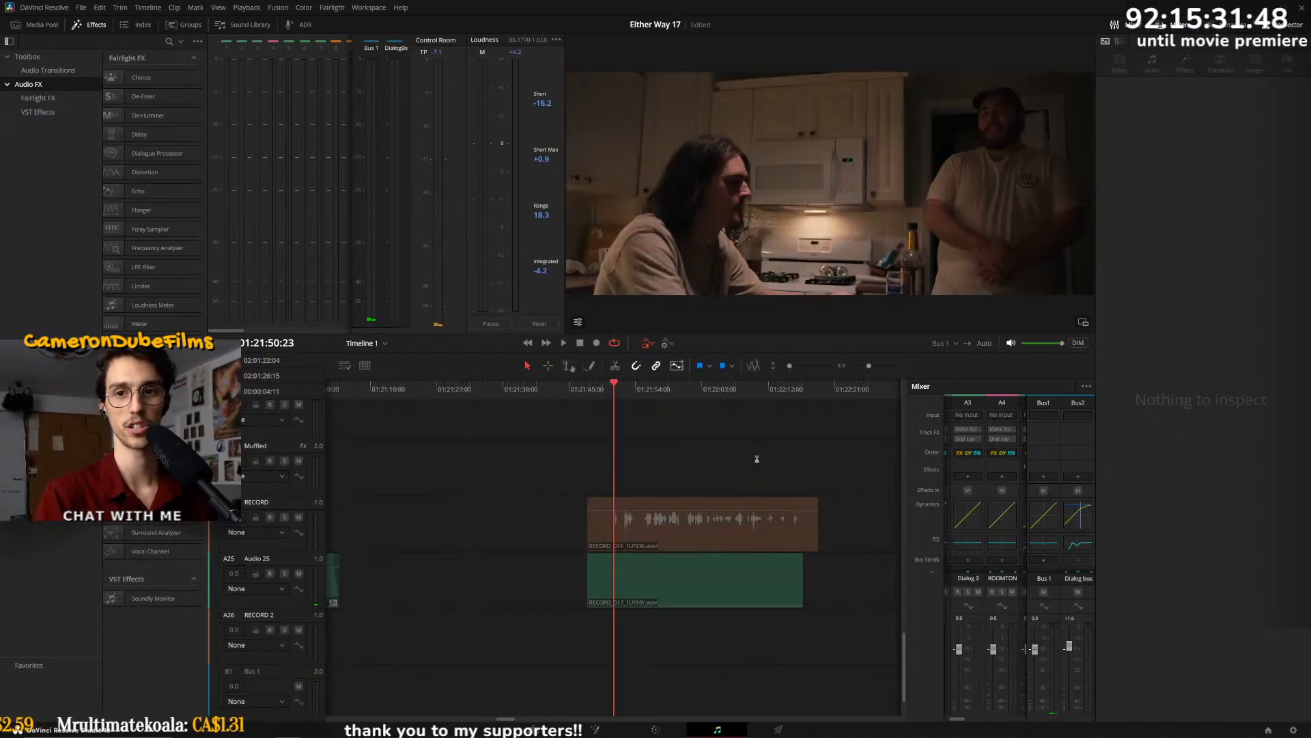
pyautogui.moveTo(752, 510); pyautogui.dragTo(752, 552)
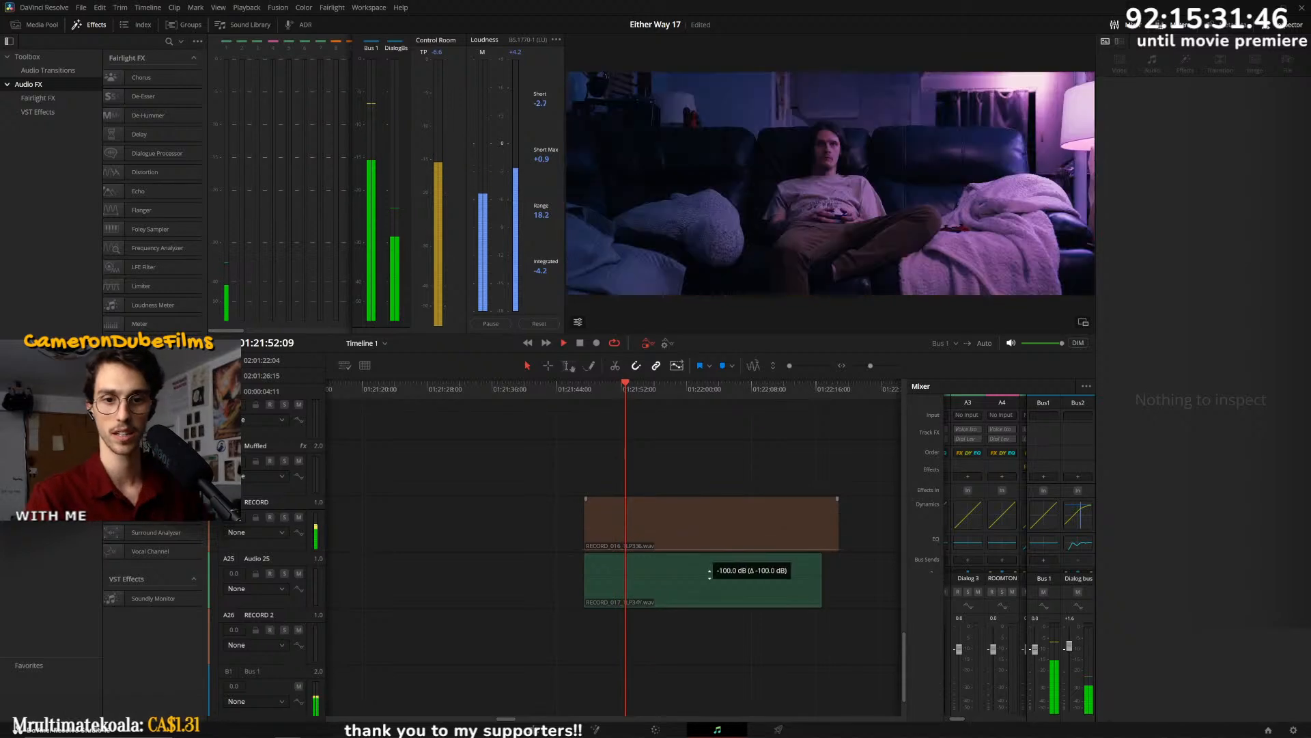
pyautogui.hscroll(1, 777, 506)
pyautogui.hscroll(1, 777, 506)
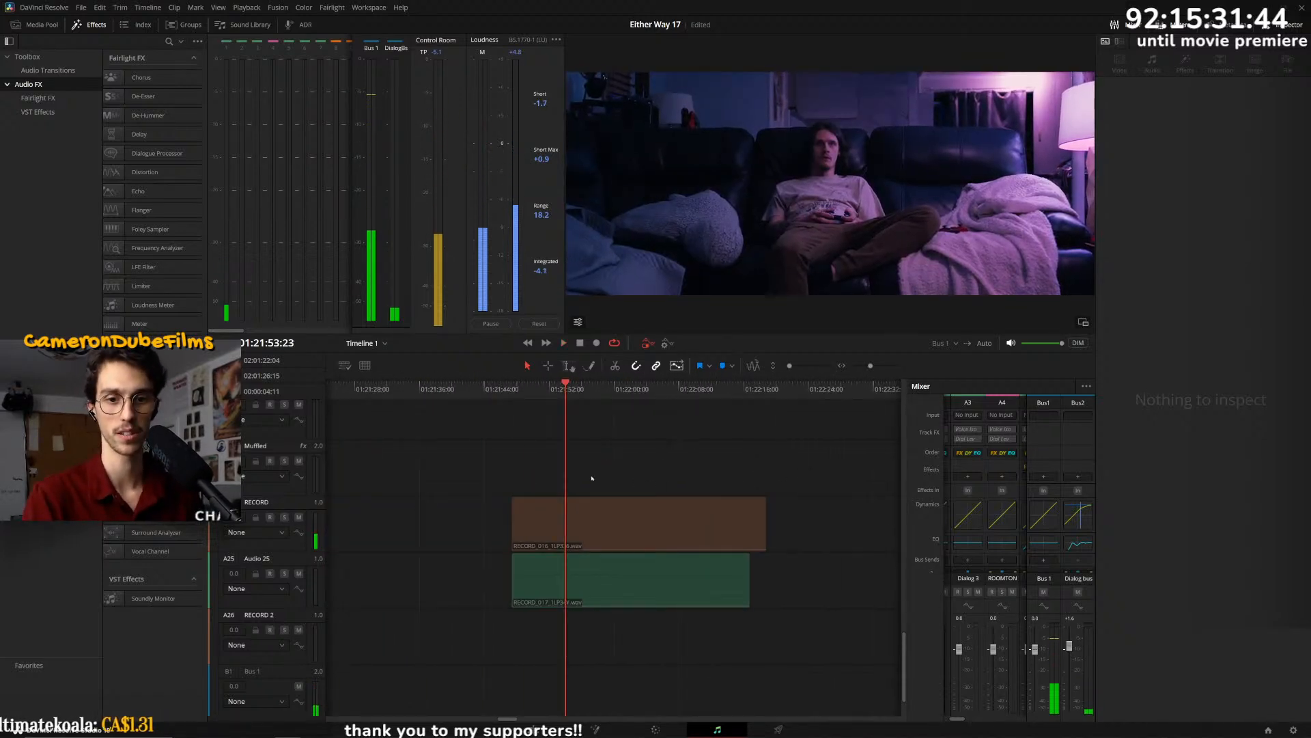
# - Play spots after the recorded clips at 01:21:50 and skip ahead to the RECORD 2 clips around 01:24:26
pyautogui.scroll(-8, 674, 480)
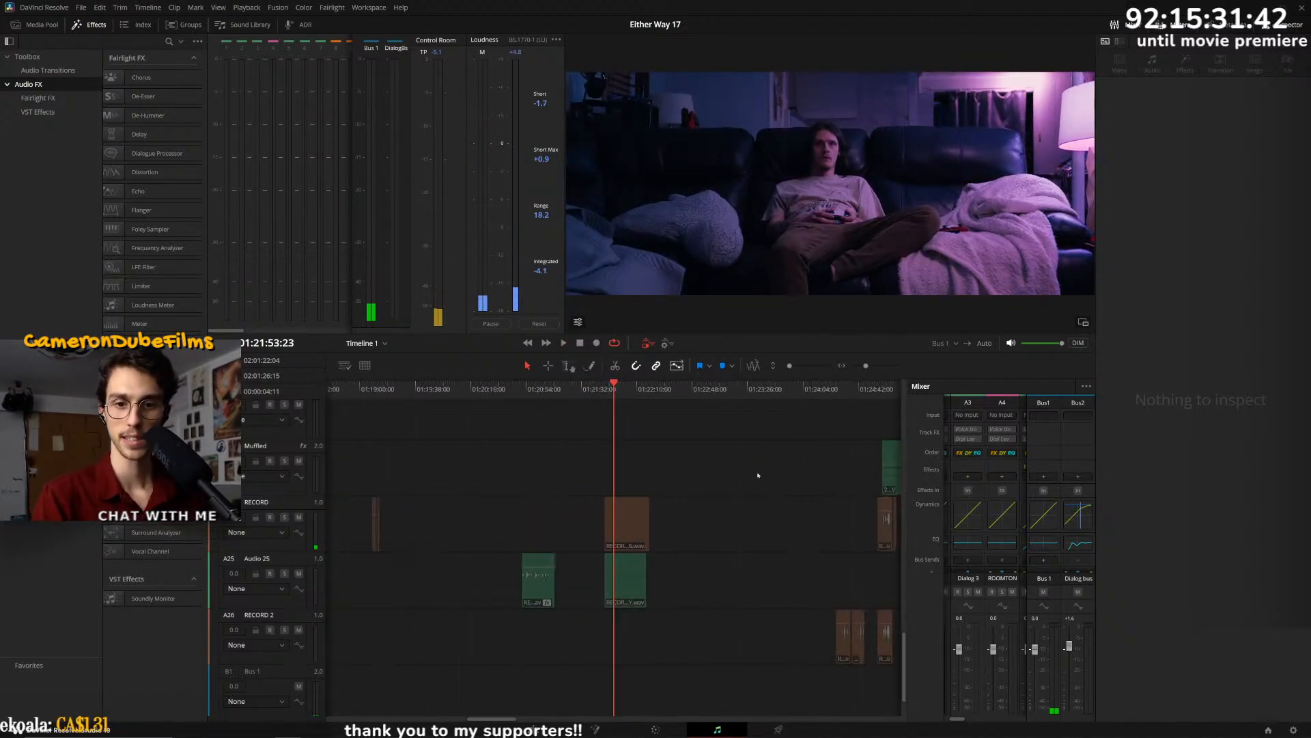
pyautogui.moveTo(618, 389); pyautogui.dragTo(650, 390)
pyautogui.press('space')
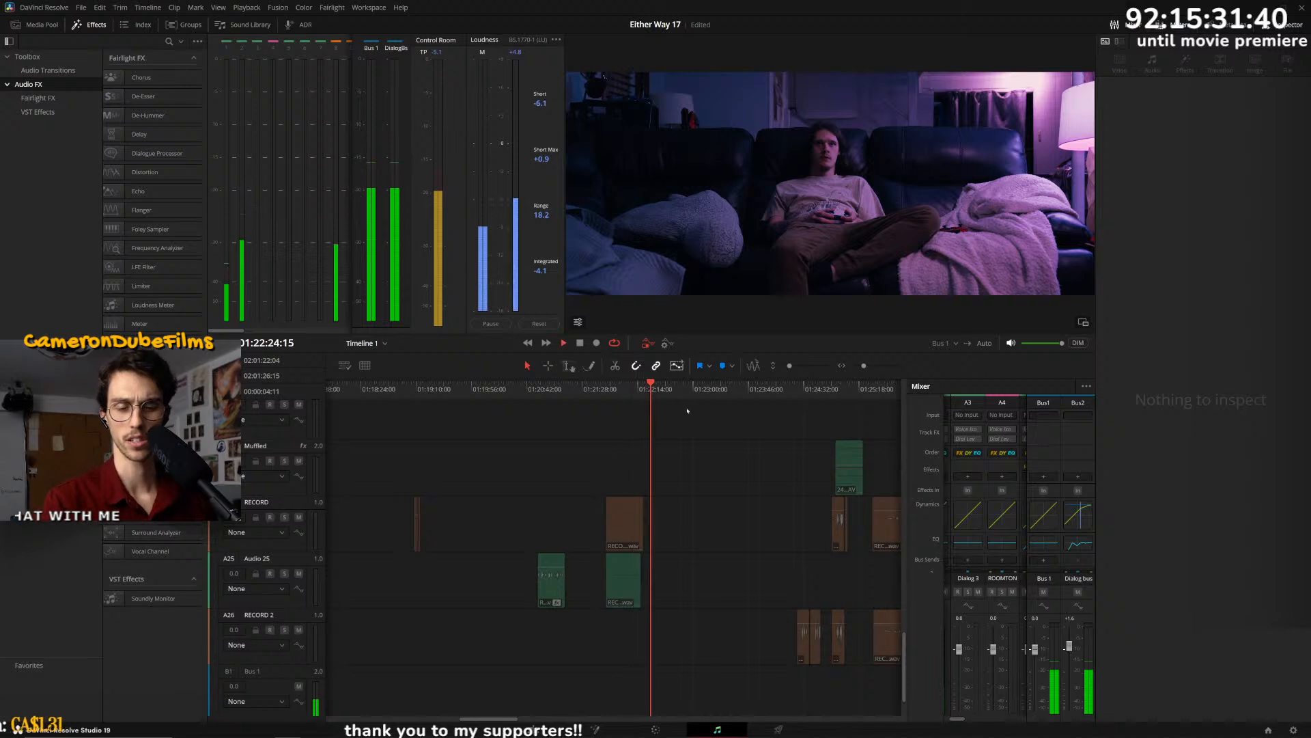
pyautogui.click(673, 390)
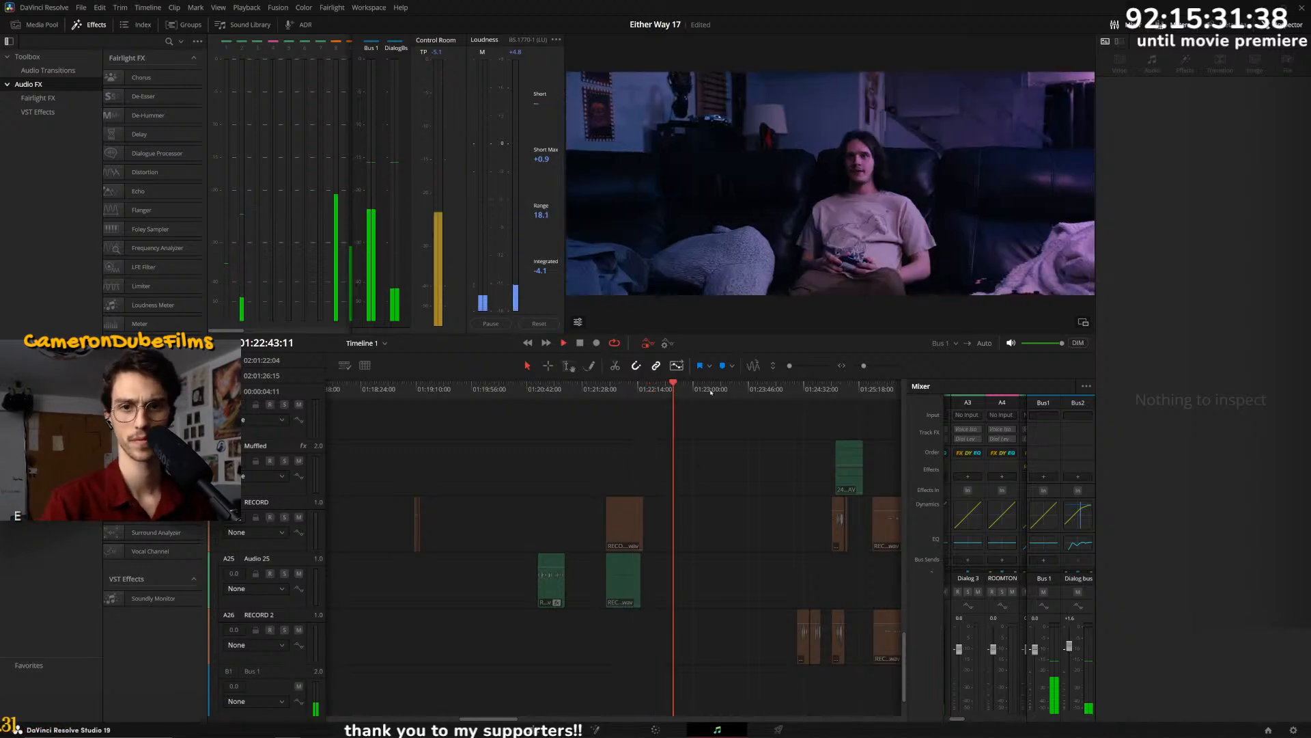
pyautogui.click(752, 390)
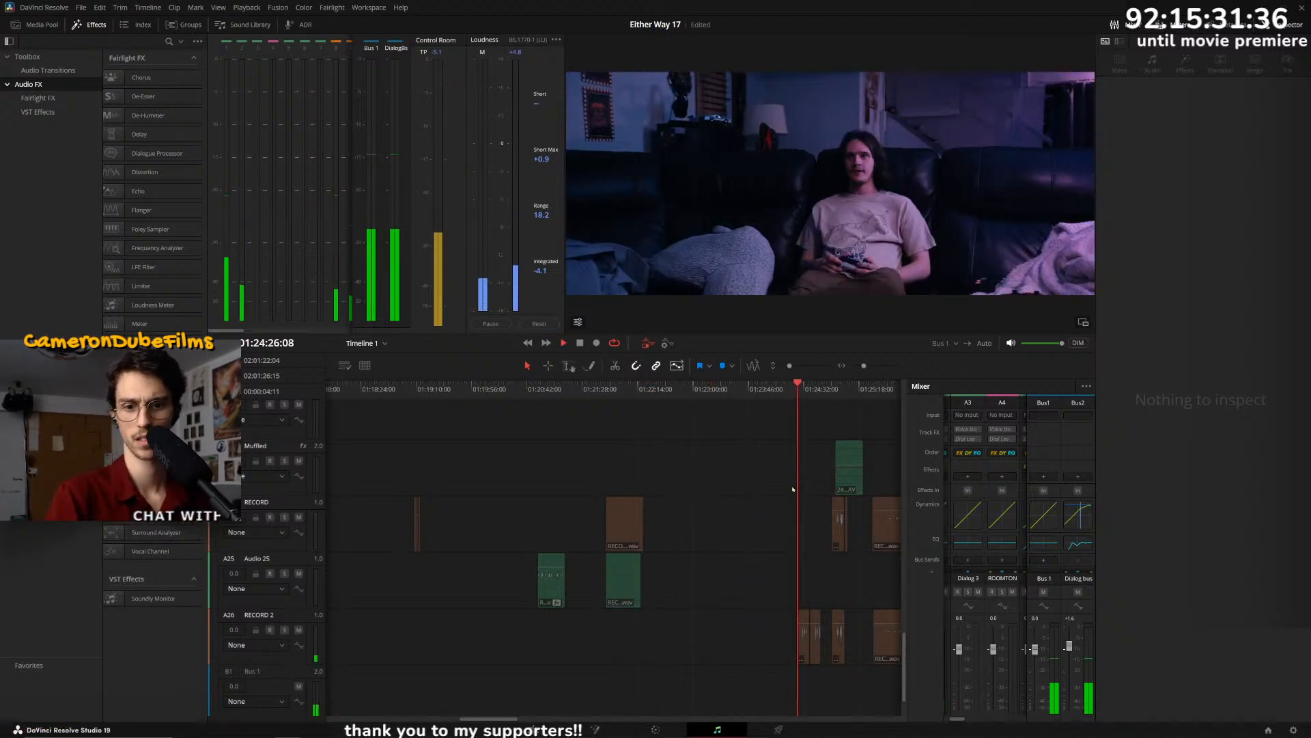
# - Play the first RECORD 2 clips around 01:24:26 and look ahead to the recordings following them
pyautogui.hotkey('ctrl', '=')
pyautogui.hotkey('ctrl', '=')
pyautogui.hotkey('ctrl', '=')
pyautogui.hotkey('ctrl', '=')
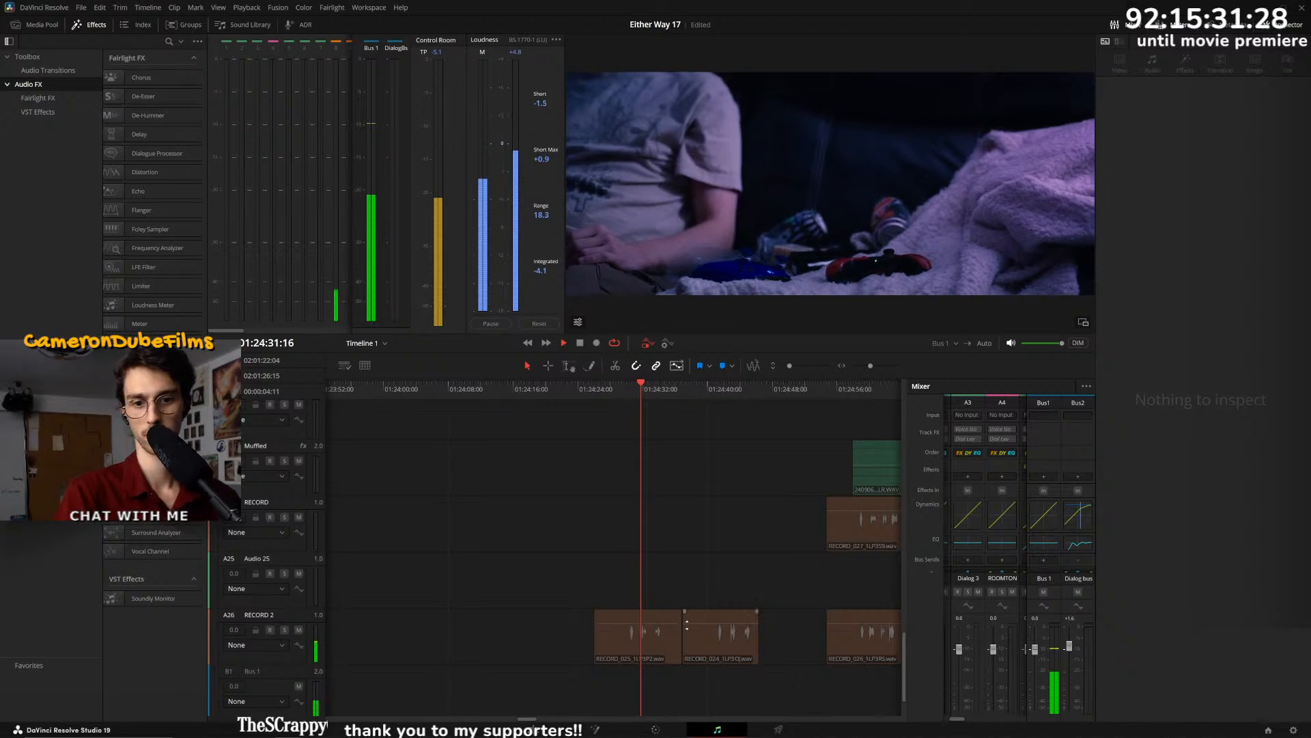
pyautogui.scroll(-8, 746, 636)
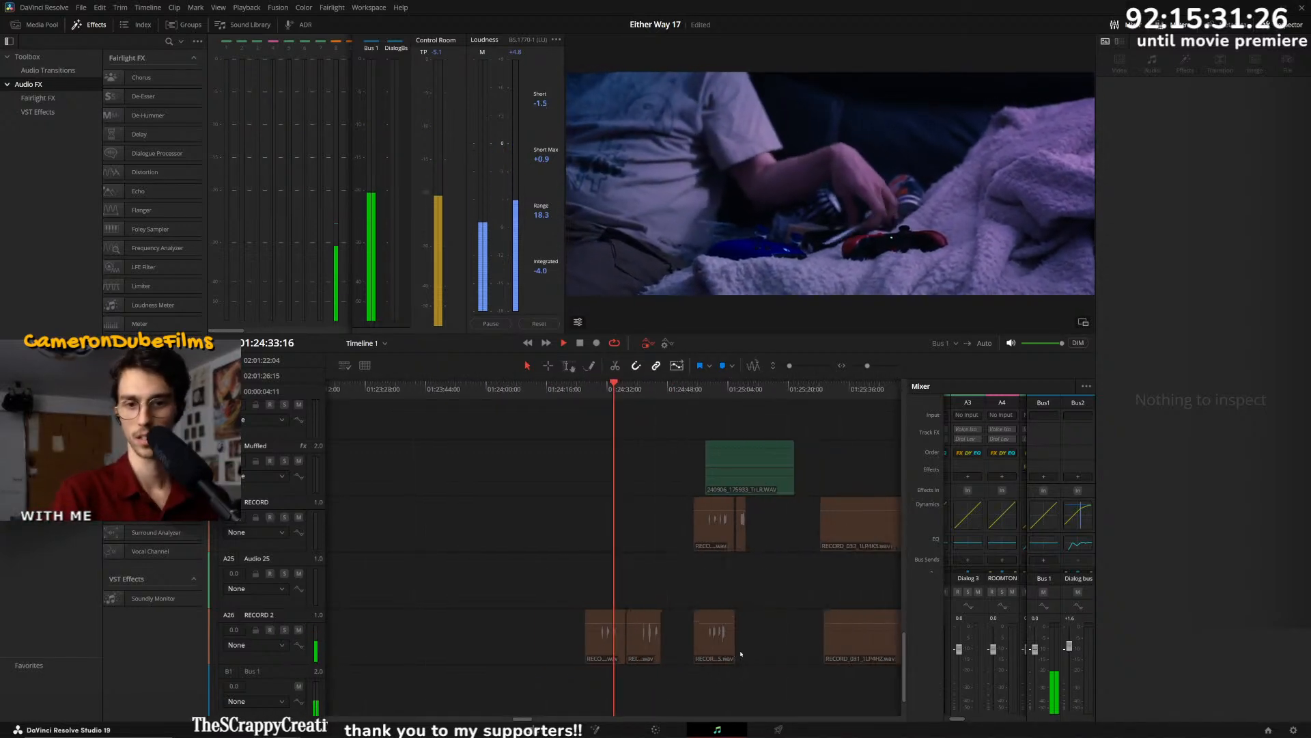
# - Move the RECORD clip near 01:24:50 back to about 01:24:35 and the RECORD 2 clip beside it to Audio 25 at the same spot
pyautogui.moveTo(696, 540); pyautogui.dragTo(634, 540)
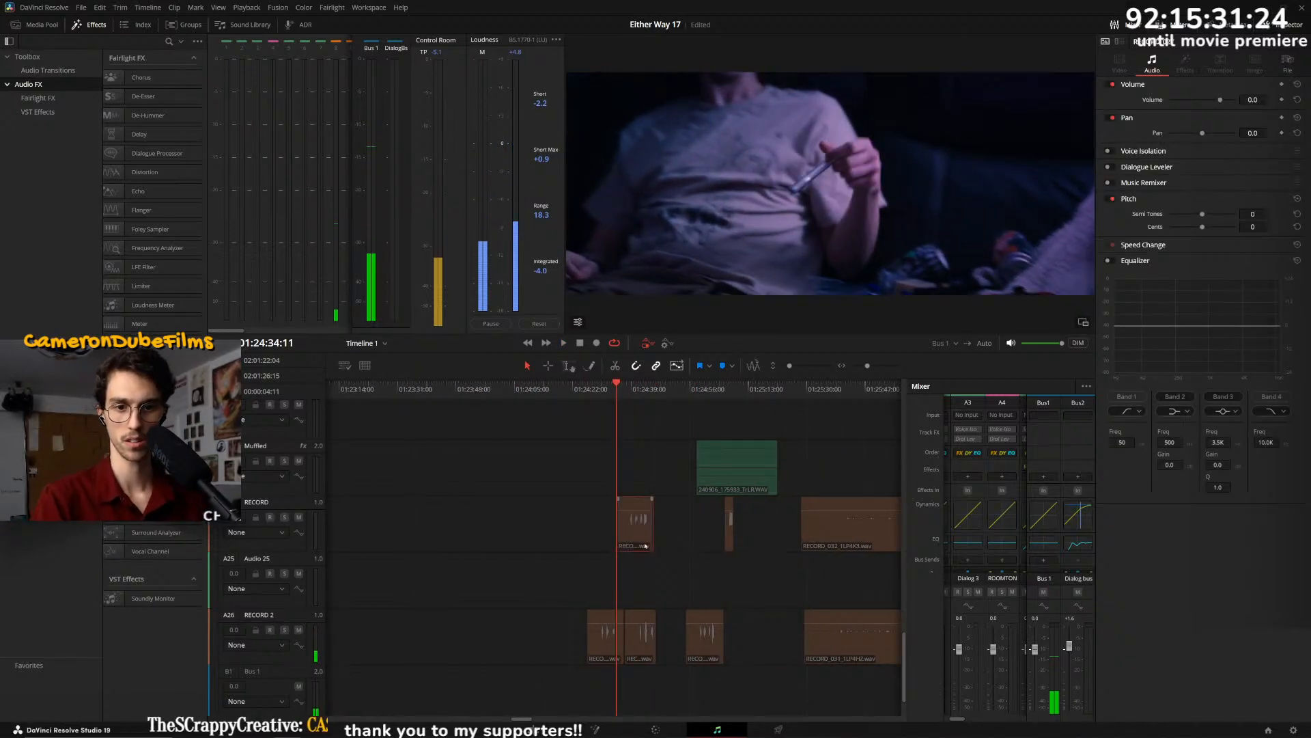
pyautogui.scroll(6, 708, 547)
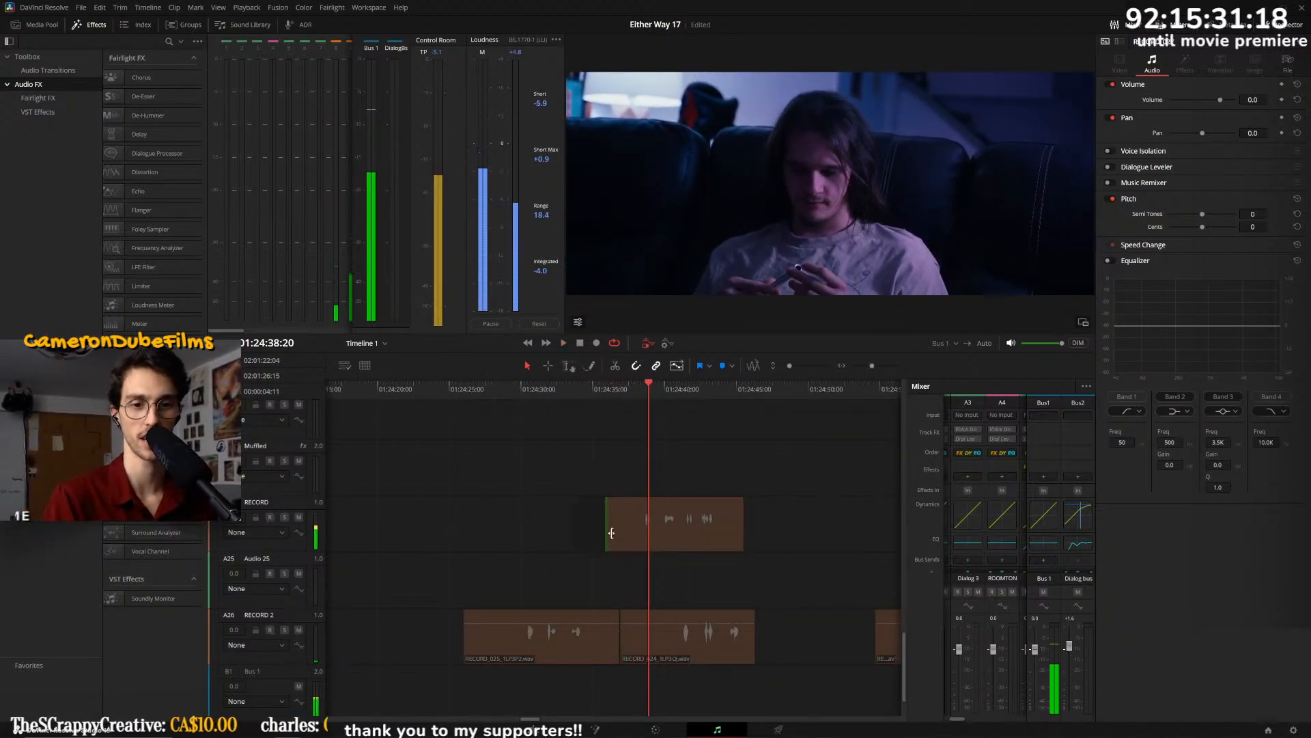
pyautogui.scroll(-3, 650, 538)
pyautogui.moveTo(775, 641); pyautogui.dragTo(611, 588)
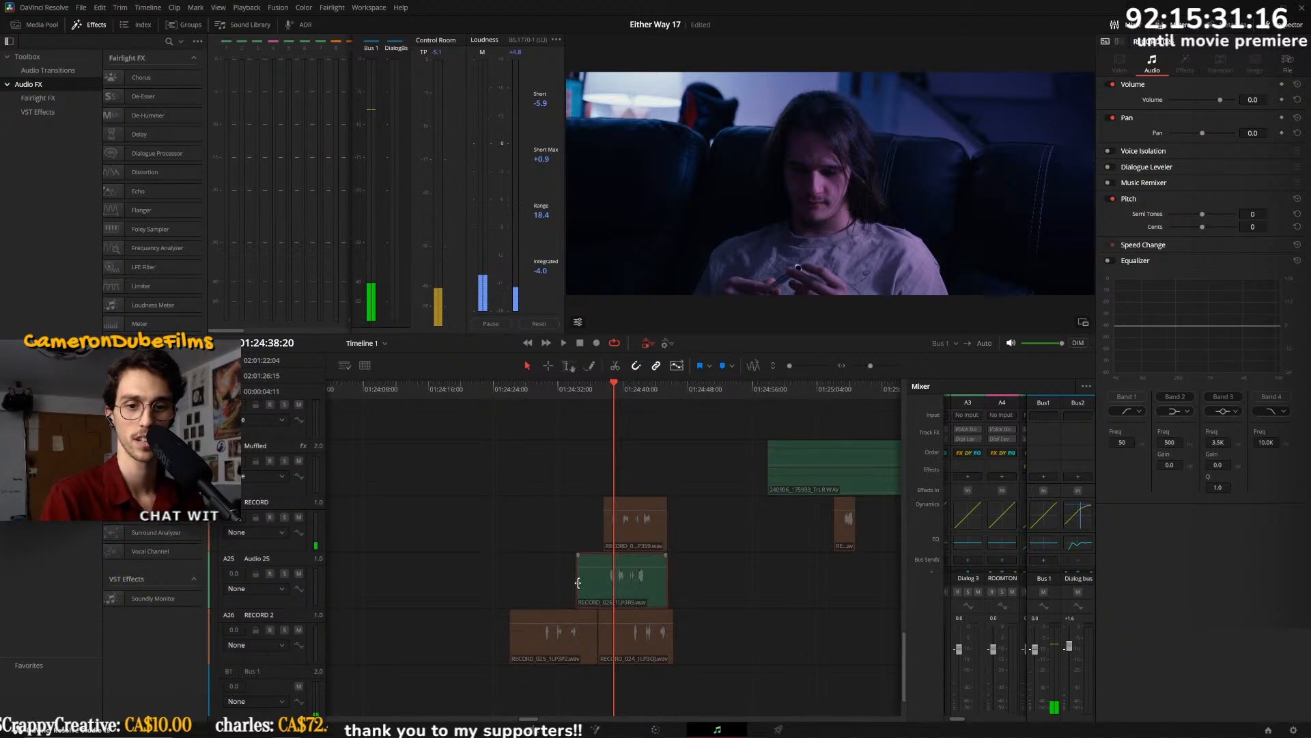
pyautogui.scroll(-2, 700, 576)
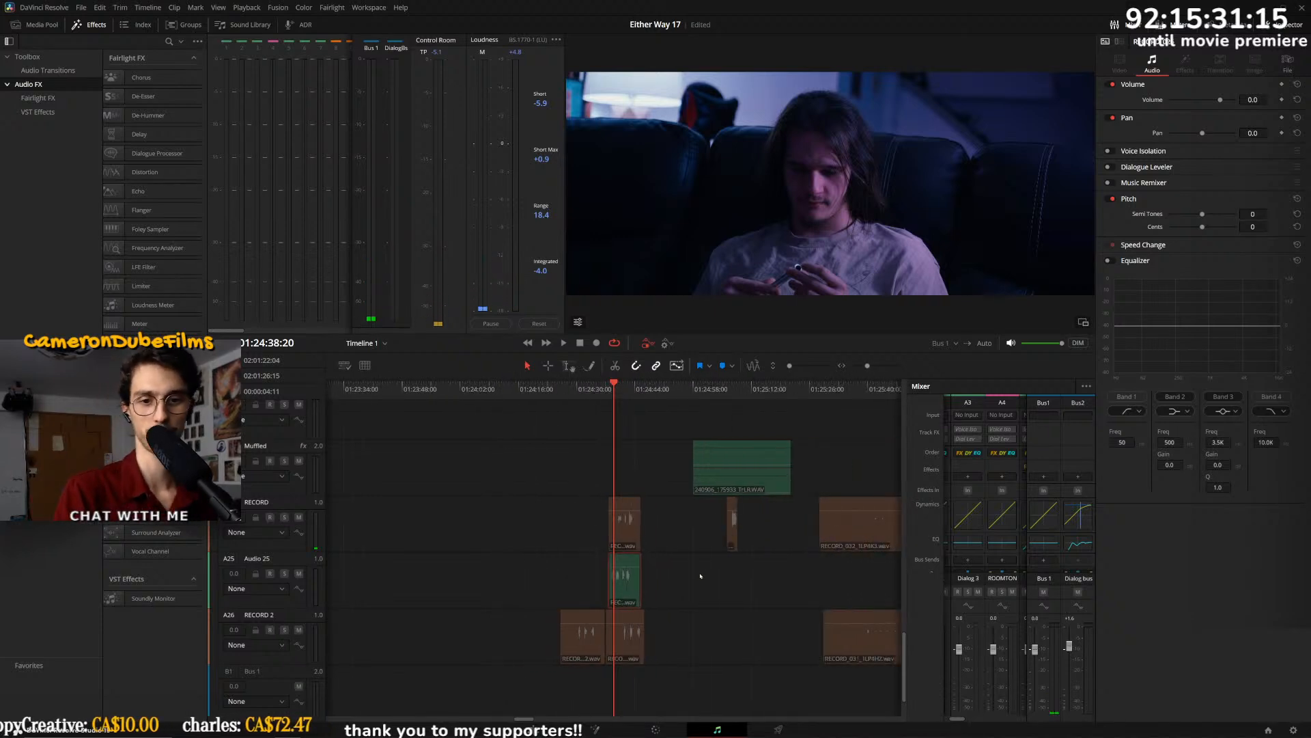
# - Play the short RECORD clip around 01:25:07, move it back beside the other regrouped recordings, and select the whole group
pyautogui.click(725, 389)
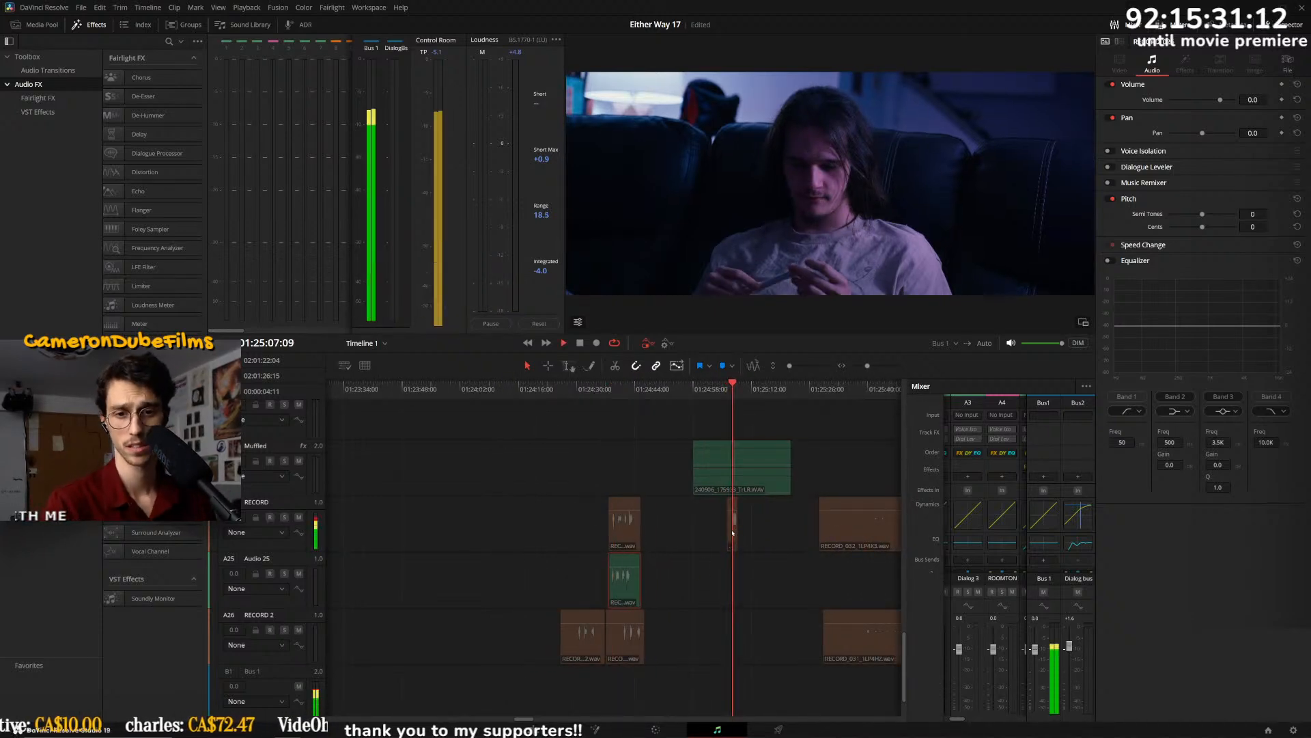
pyautogui.moveTo(693, 516); pyautogui.dragTo(554, 683)
pyautogui.scroll(-2, 565, 578)
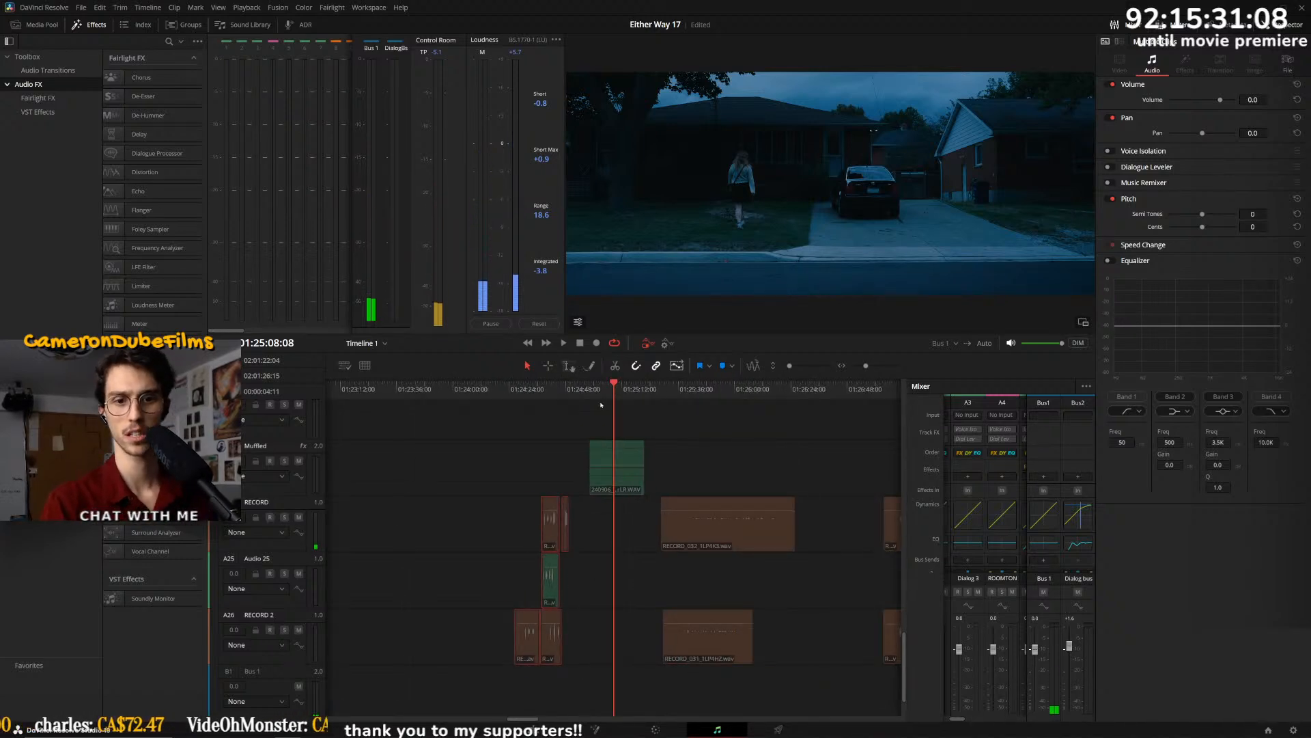
# - Play the cut into the street shot around 01:24:55 and enlarge the viewer
pyautogui.scroll(1, 607, 403)
pyautogui.scroll(2, 690, 480)
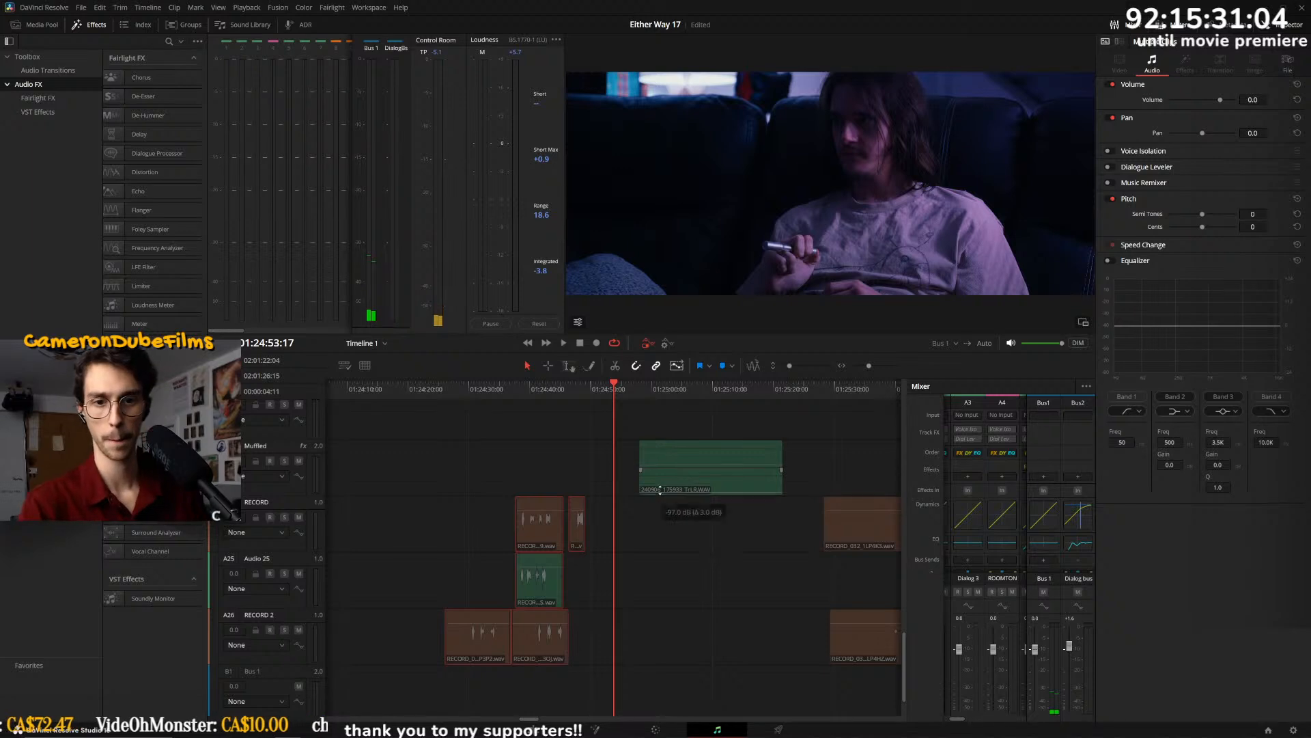
pyautogui.press('space')
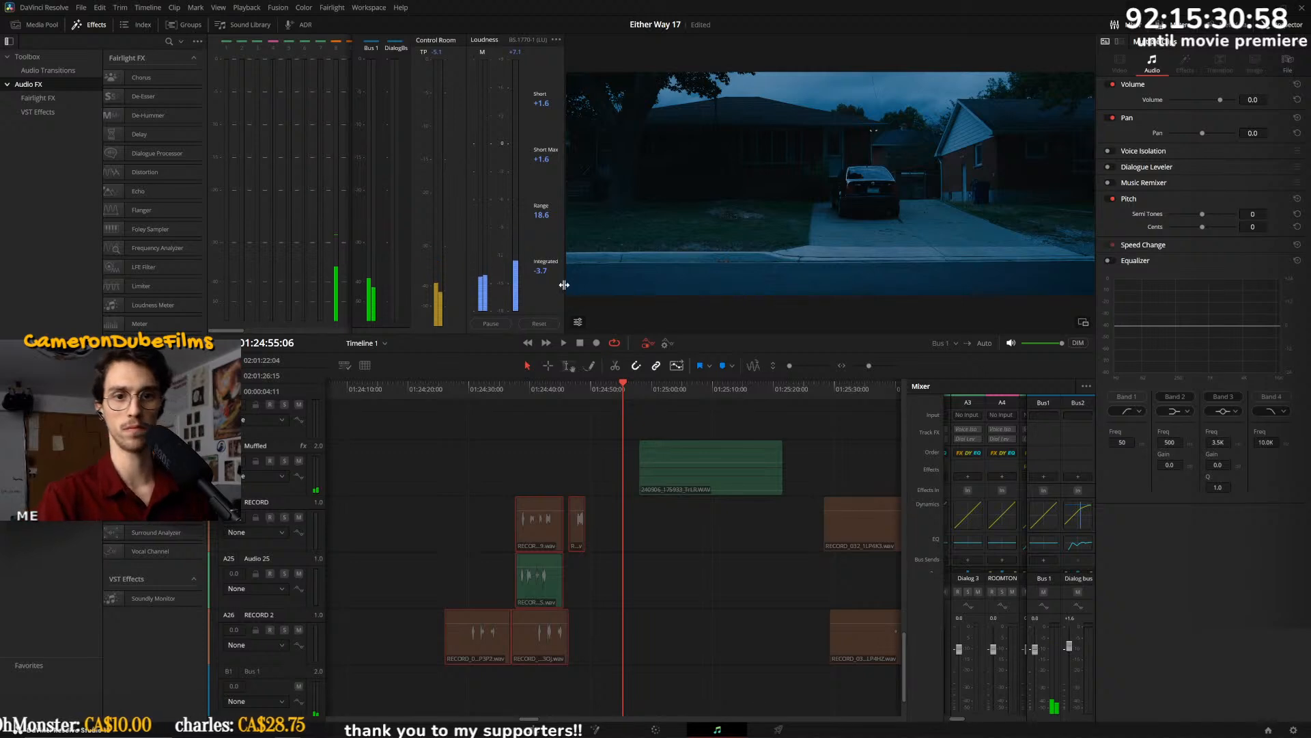
pyautogui.moveTo(565, 284); pyautogui.dragTo(381, 305)
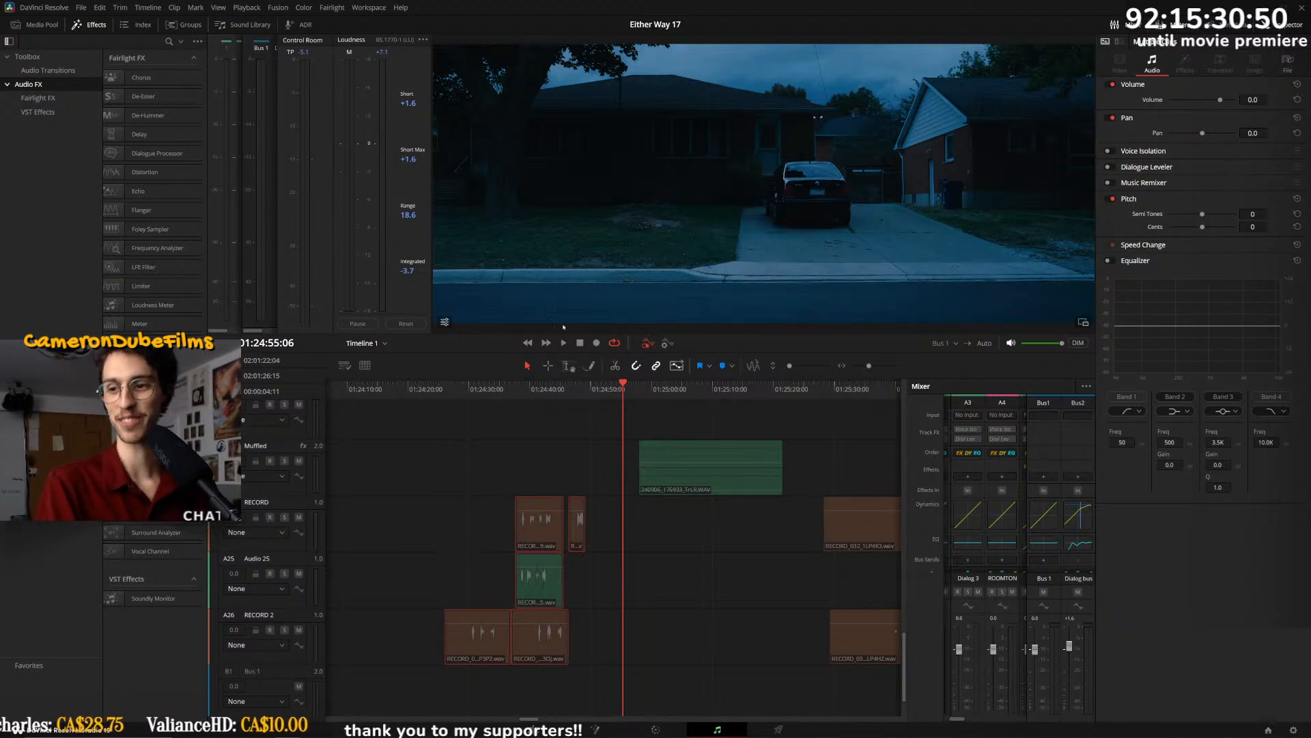
# - Move the first RECORD 2 clip, RECORD_025, to about 01:25:00 under the street shot and play that spot
pyautogui.press('space')
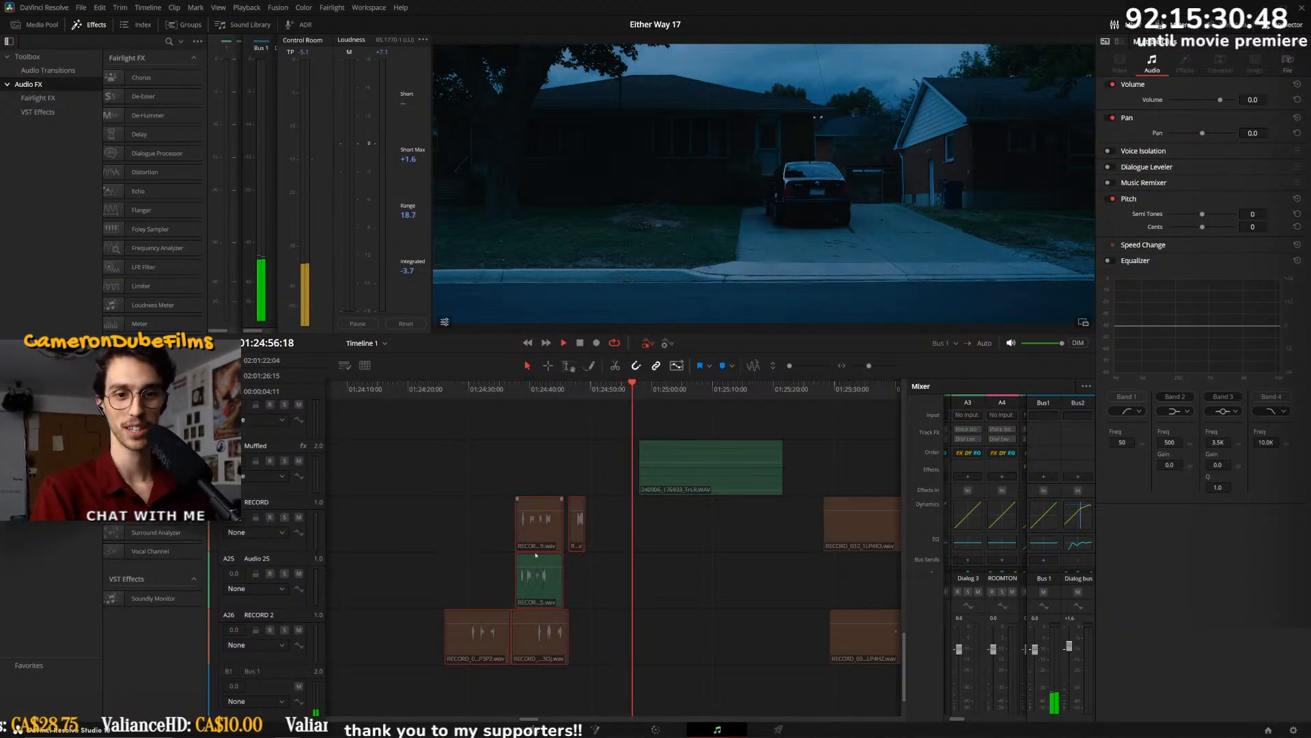
pyautogui.moveTo(476, 636); pyautogui.dragTo(678, 586)
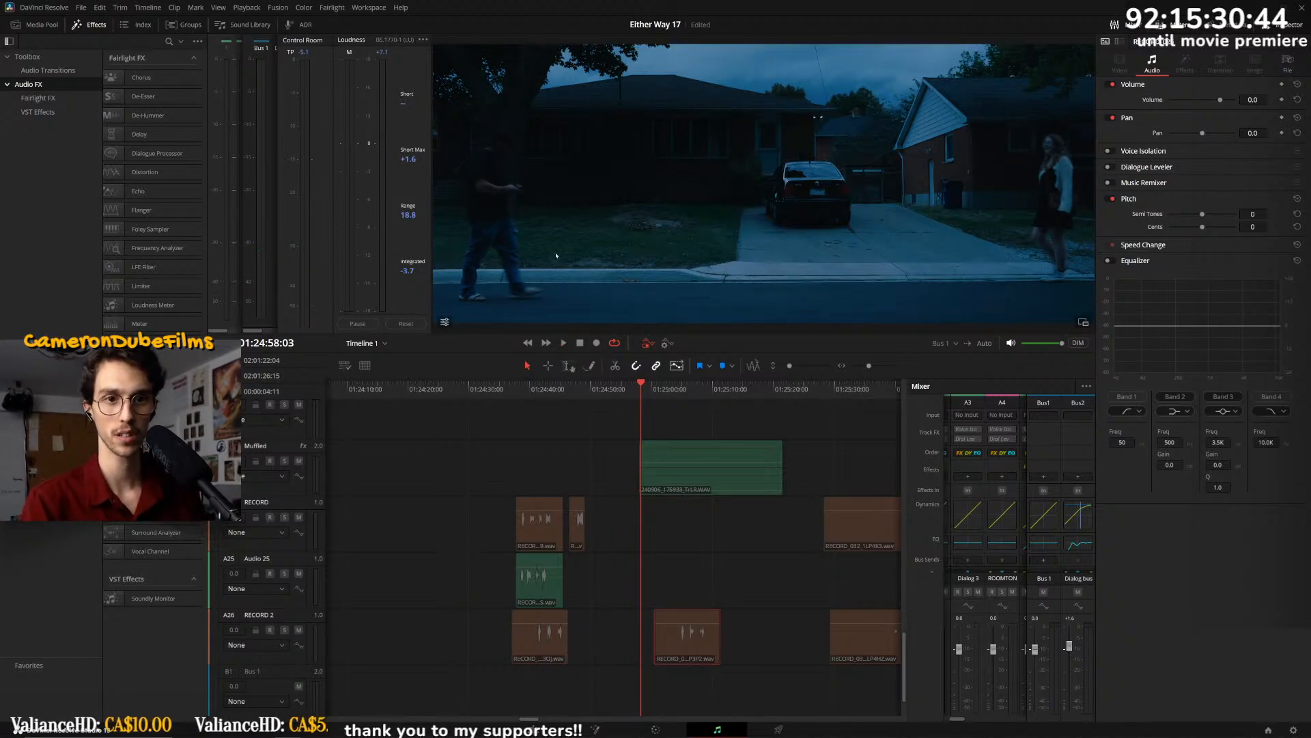
pyautogui.press('space')
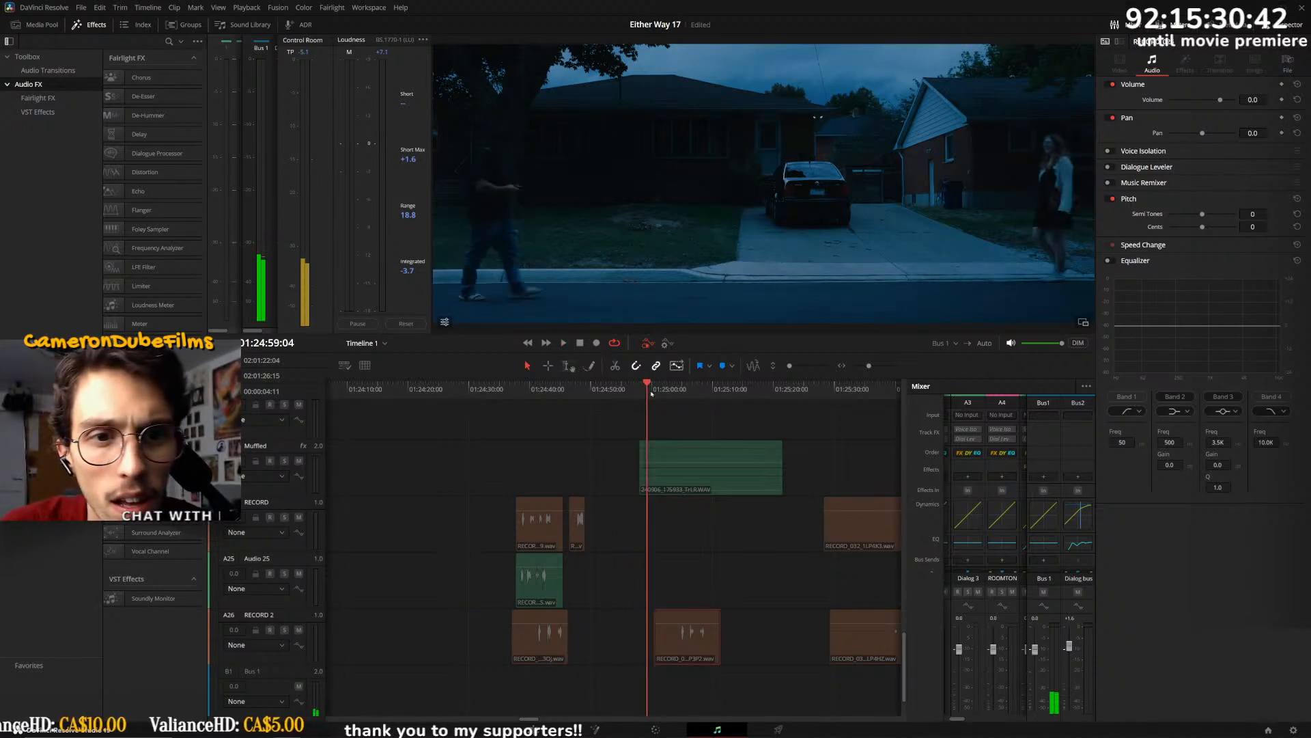
# - Shift the RECORD_025 clip earlier so its first sound starts at 01:24:58:16, and play it against the picture
pyautogui.moveTo(651, 392); pyautogui.dragTo(612, 390)
pyautogui.scroll(5, 661, 422)
pyautogui.click(614, 390)
pyautogui.scroll(-2, 498, 579)
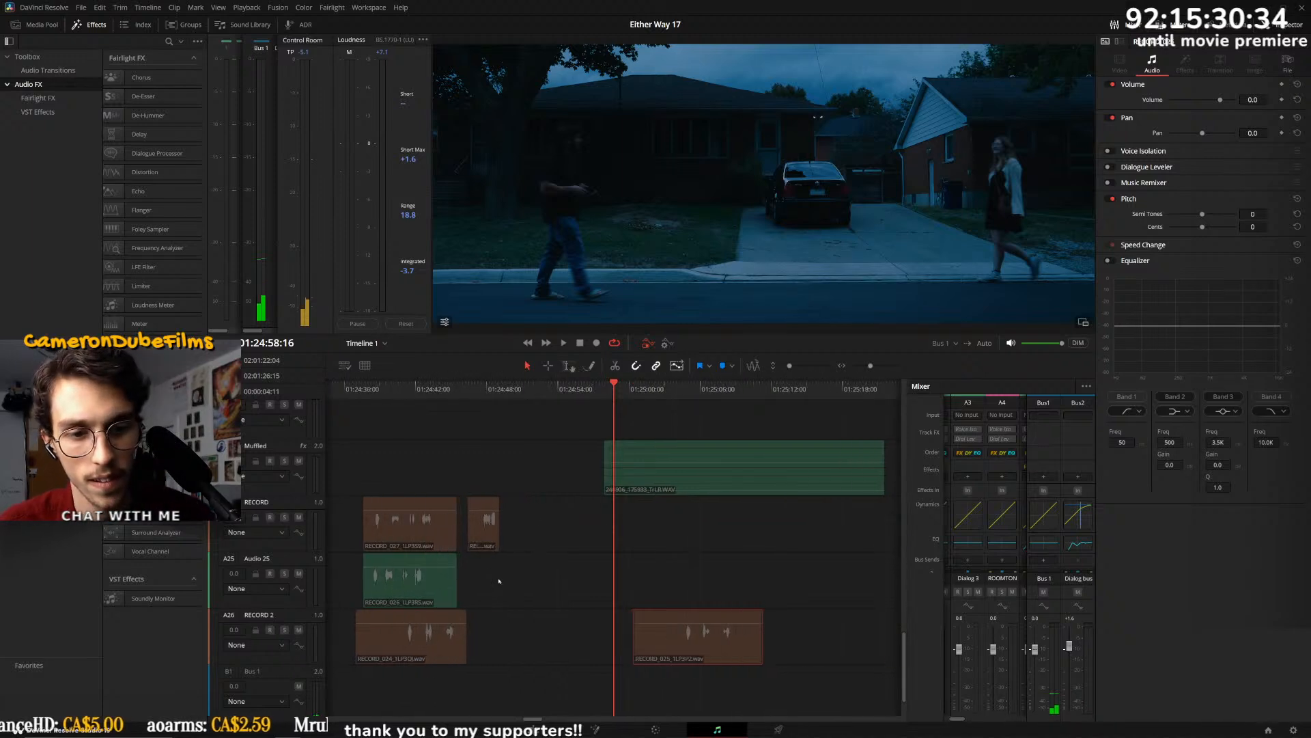
pyautogui.moveTo(693, 657); pyautogui.dragTo(626, 647)
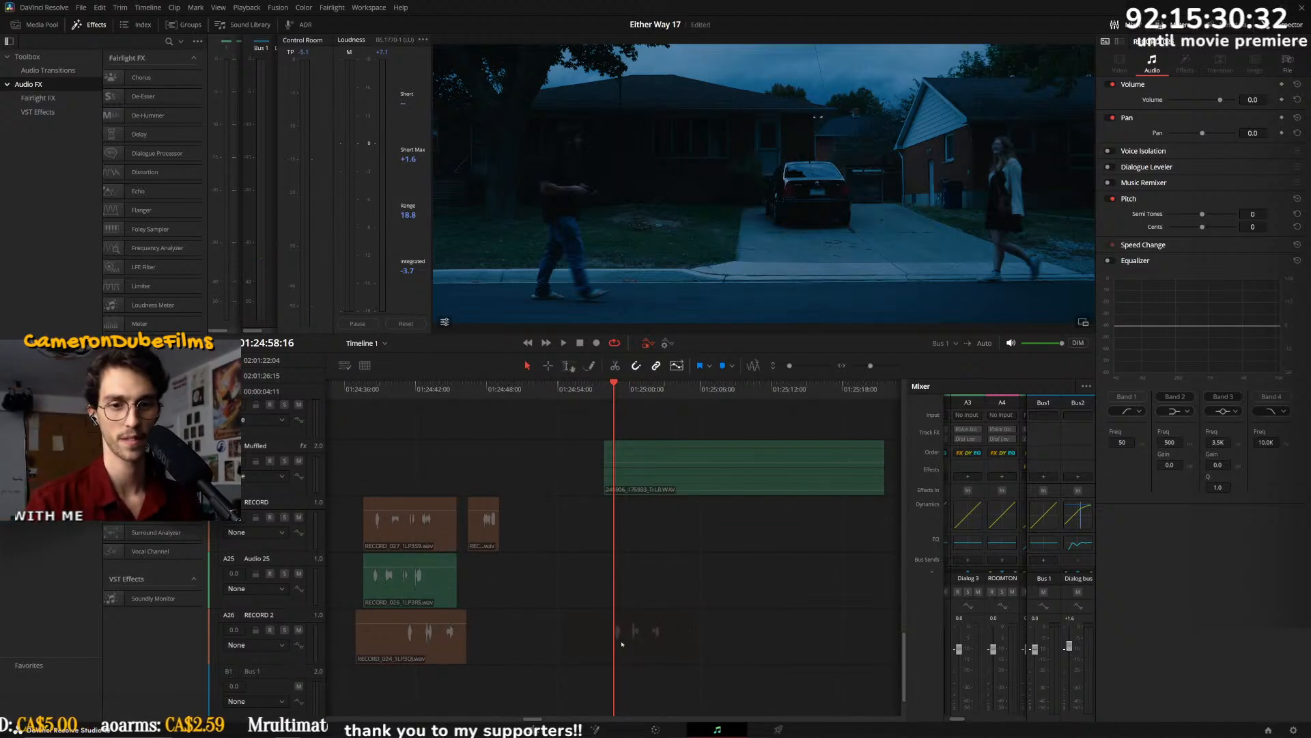
pyautogui.moveTo(620, 641); pyautogui.dragTo(626, 655)
pyautogui.press('space')
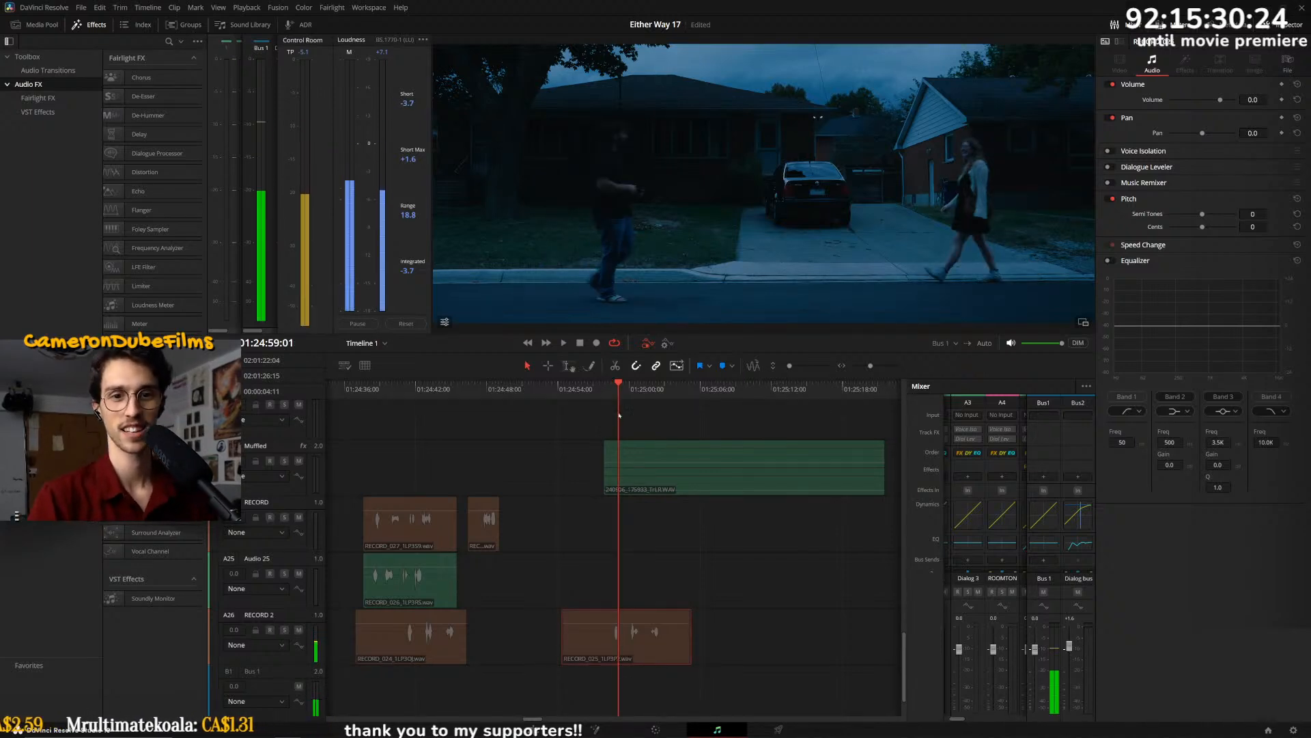
# - Split the RECORD_025 clip at 01:24:59:19, move the second part to about 01:25:13, and play the first part
pyautogui.moveTo(618, 400)
pyautogui.mouseDown()
pyautogui.moveTo(606, 395)
pyautogui.moveTo(635, 396)
pyautogui.mouseUp()
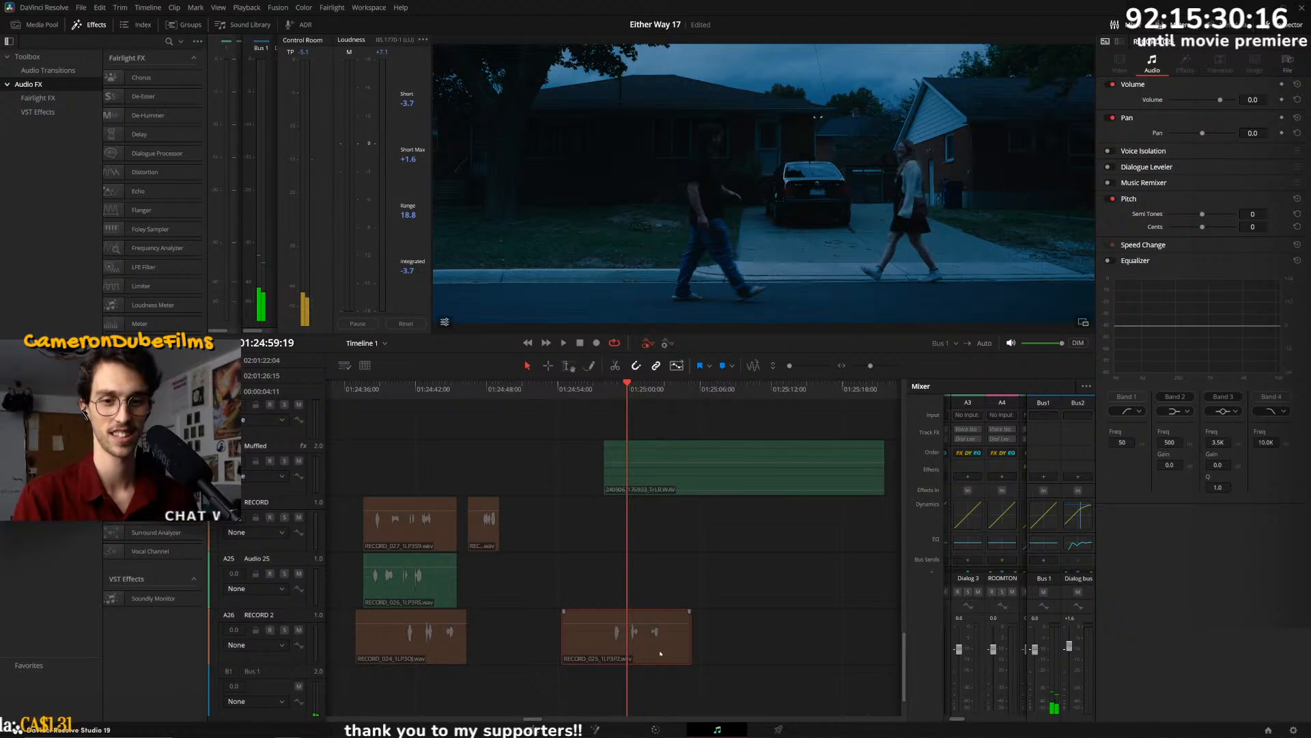
pyautogui.hotkey('ctrl', 'b')
pyautogui.moveTo(674, 654); pyautogui.dragTo(716, 643)
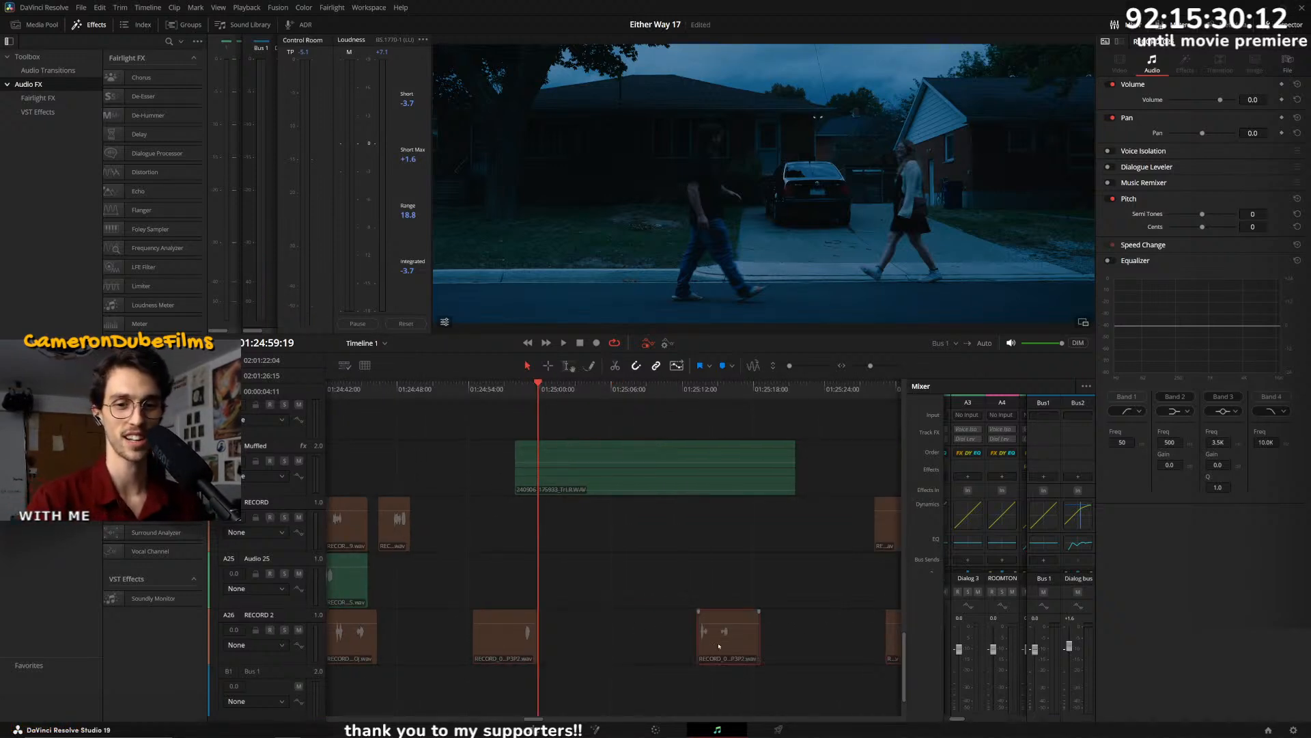
pyautogui.scroll(-1, 571, 622)
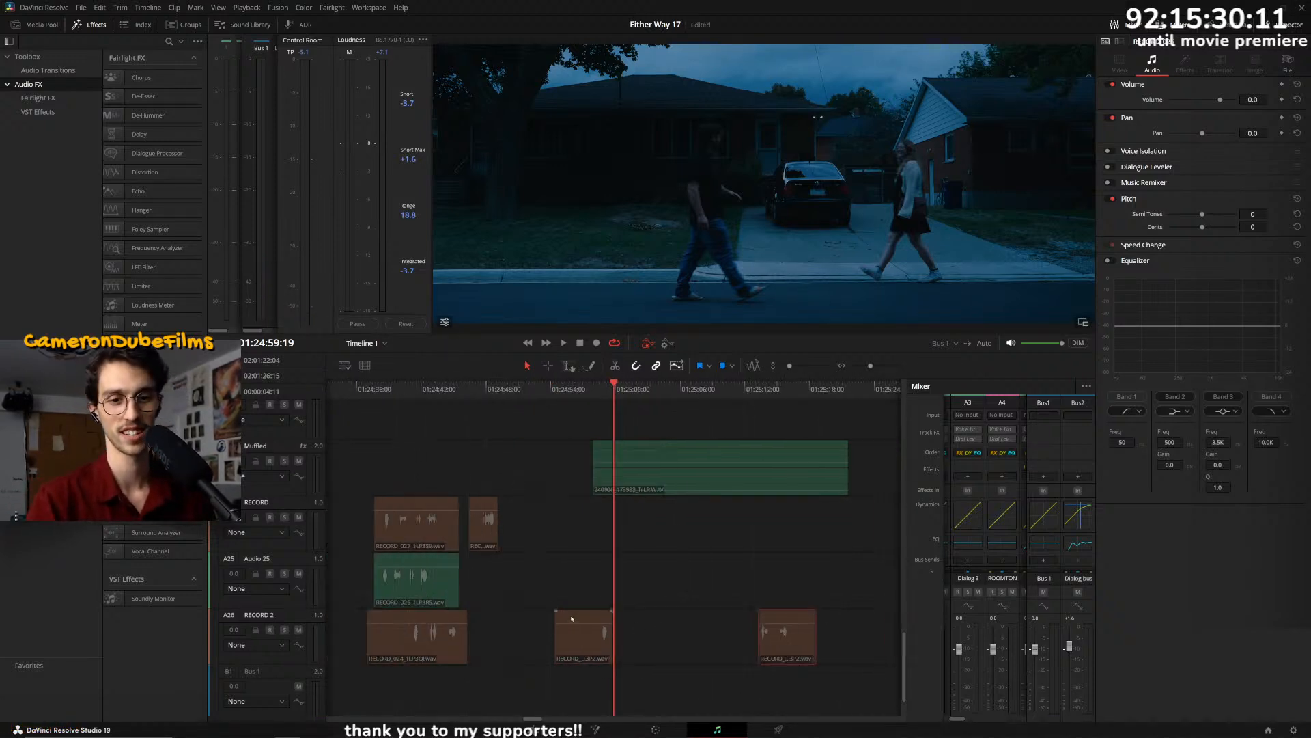
pyautogui.click(579, 400)
pyautogui.press('space')
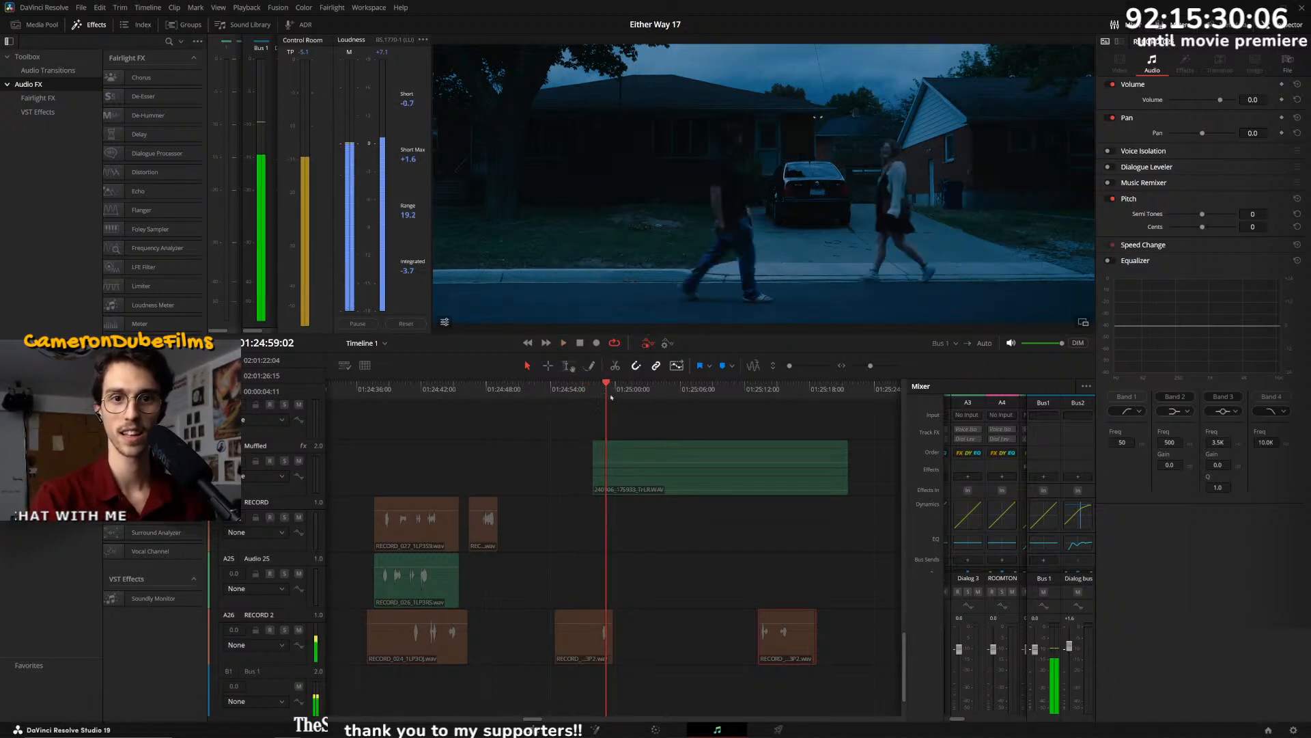
# - Move the RECORD_027 clip on the RECORD track to start at 01:24:58:18 and play it with the RECORD_025 clip
pyautogui.moveTo(451, 525); pyautogui.dragTo(459, 525)
pyautogui.moveTo(646, 533); pyautogui.dragTo(672, 536)
pyautogui.scroll(5, 646, 532)
pyautogui.click(581, 398)
pyautogui.scroll(3, 702, 475)
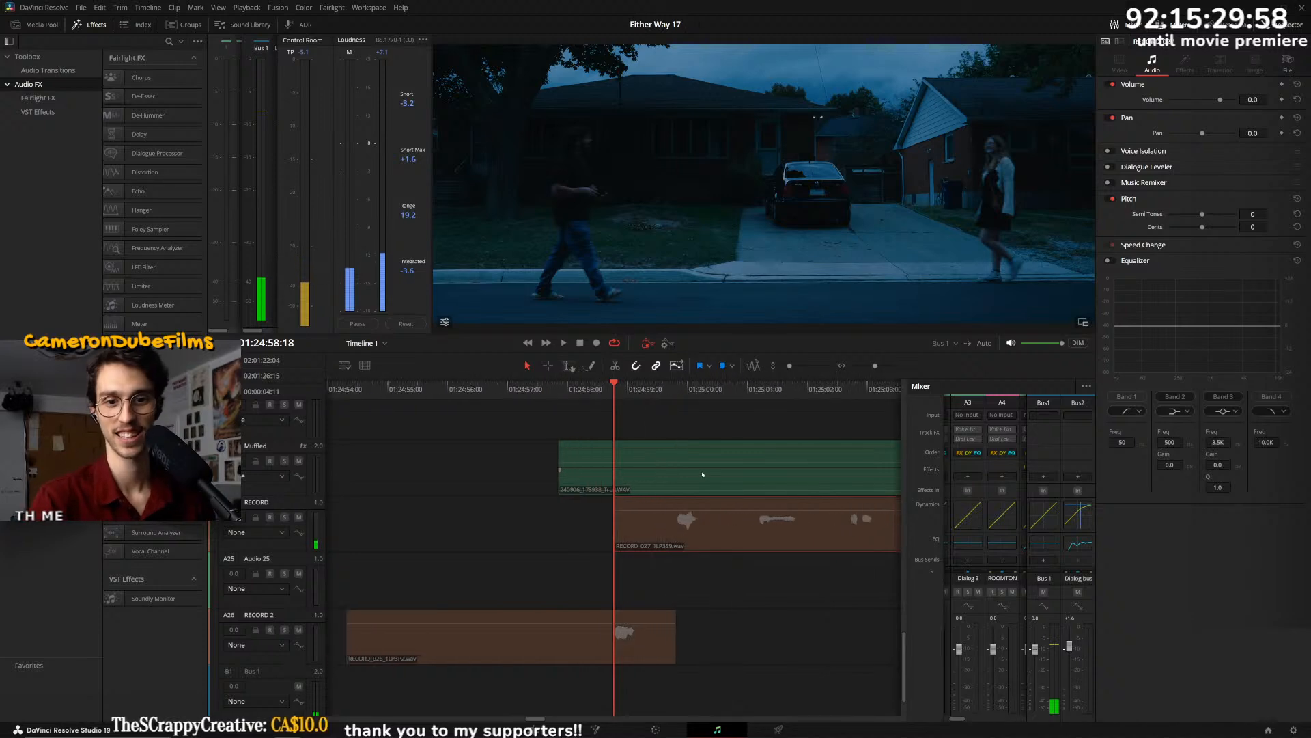
pyautogui.scroll(2, 683, 471)
pyautogui.moveTo(614, 391)
pyautogui.mouseDown()
pyautogui.moveTo(597, 393)
pyautogui.moveTo(638, 401)
pyautogui.mouseUp()
pyautogui.press('space')
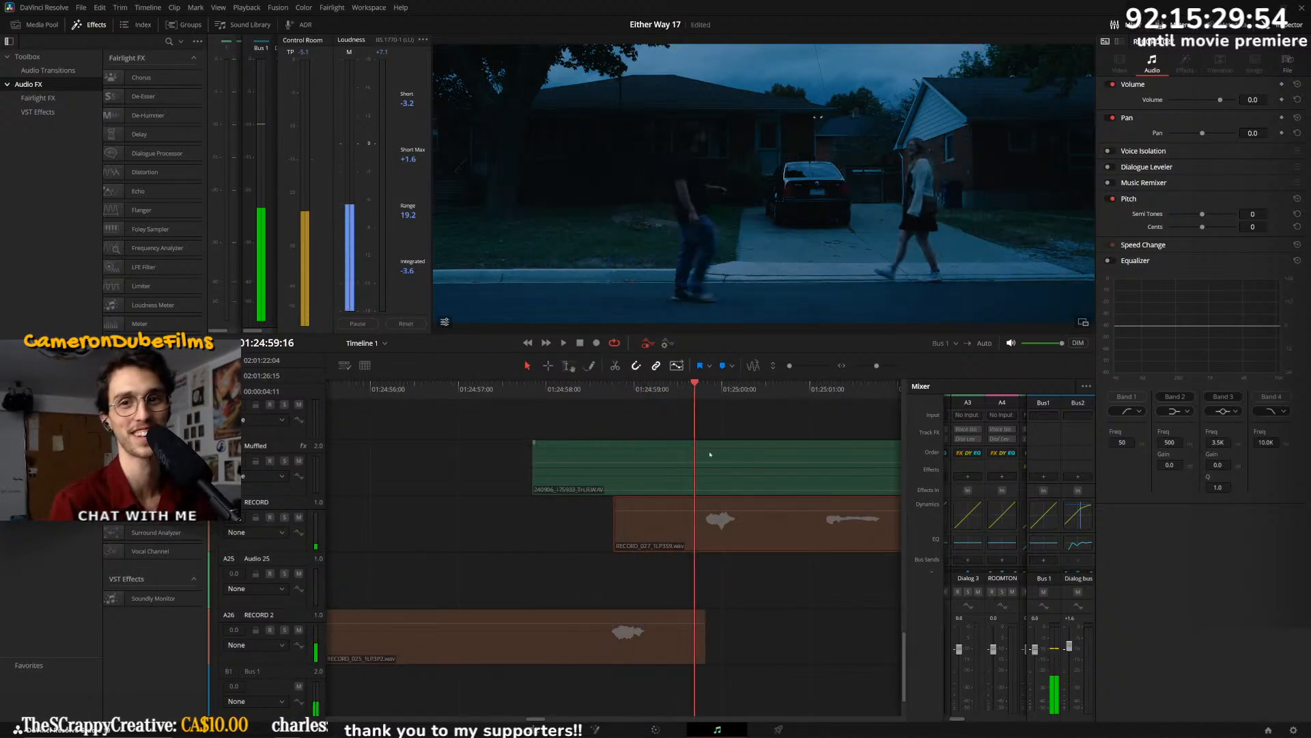
# - Shift the RECORD_027 clip earlier to start at about 01:24:58 and play it from just before its start
pyautogui.click(668, 415)
pyautogui.click(760, 538)
pyautogui.press('Delete')
pyautogui.moveTo(727, 533); pyautogui.dragTo(699, 539)
pyautogui.click(530, 387)
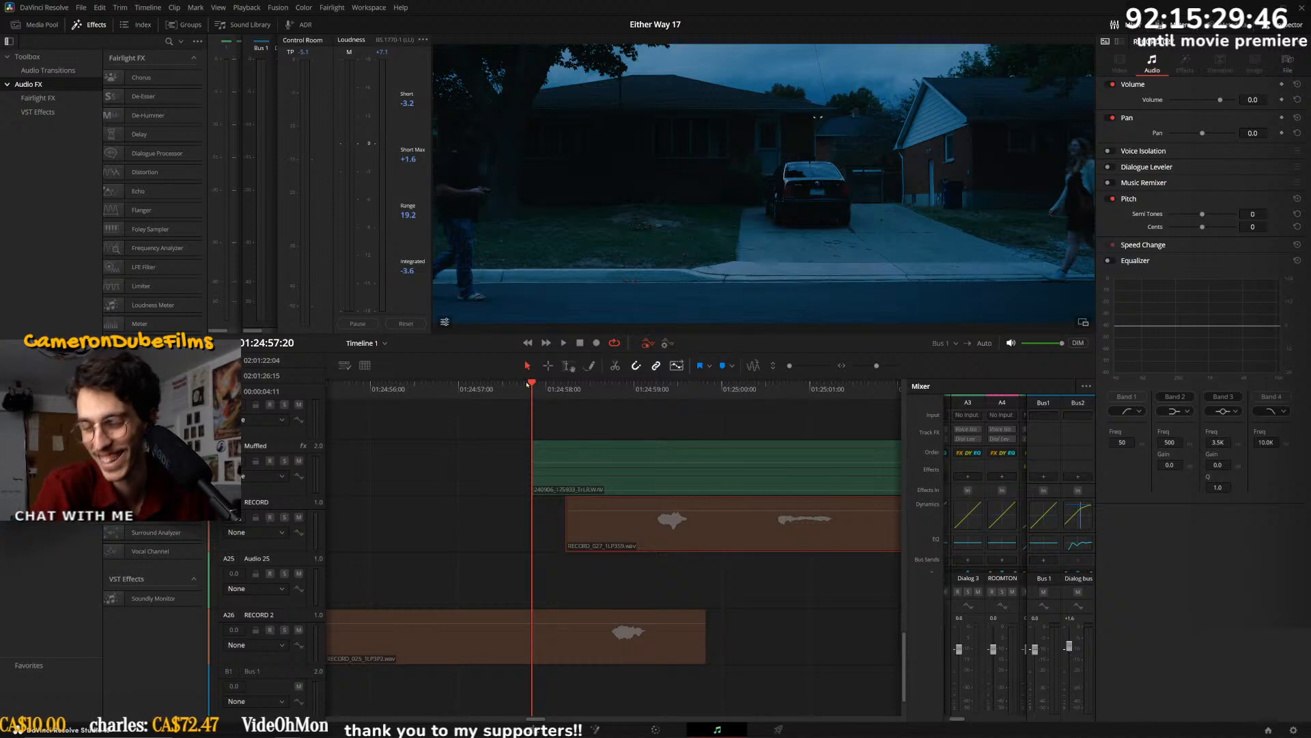
pyautogui.press('space')
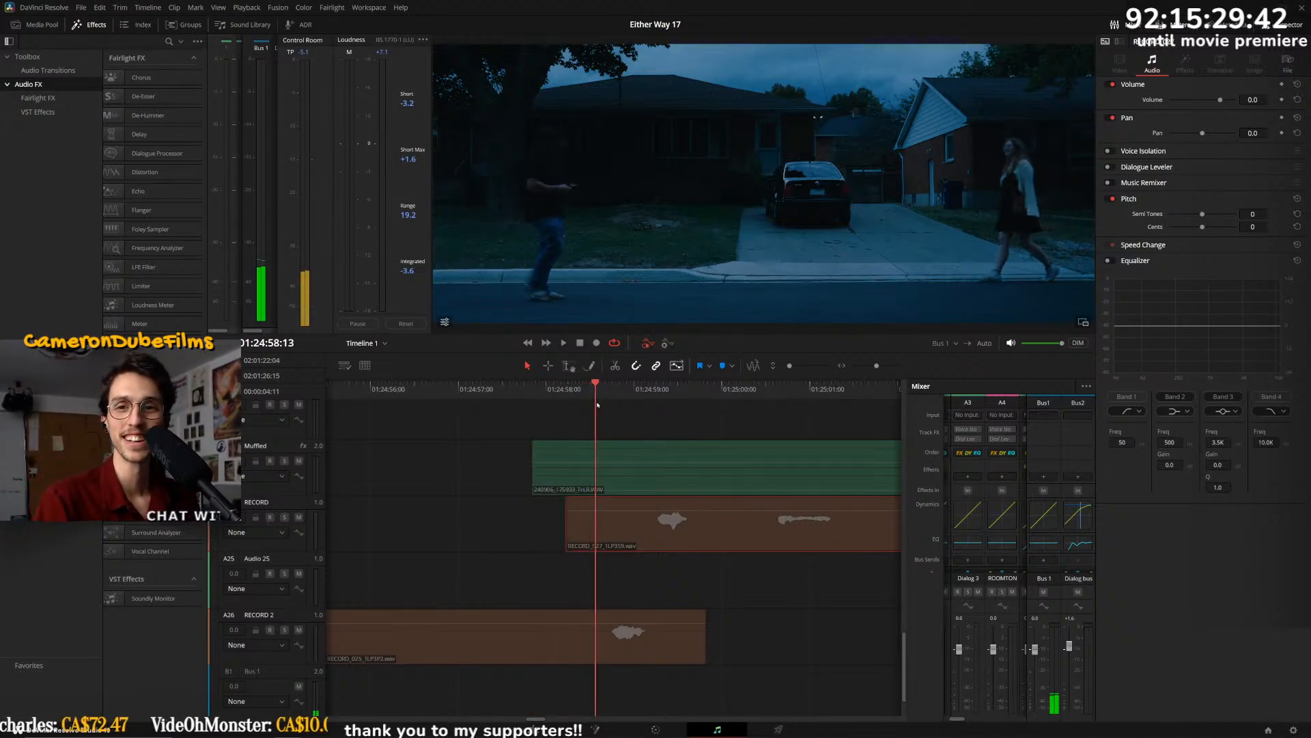
# - Nudge the RECORD_027 and RECORD_025 clips slightly earlier to align their first sounds with the action around 01:24:59:02
pyautogui.press('space')
pyautogui.press('Left')
pyautogui.press('Left')
pyautogui.press('Left')
pyautogui.press('Left')
pyautogui.moveTo(690, 508); pyautogui.dragTo(669, 514)
pyautogui.moveTo(673, 654)
pyautogui.mouseDown()
pyautogui.moveTo(644, 647)
pyautogui.moveTo(663, 644)
pyautogui.mouseUp()
# - Trim the start of the RECORD_025 clip to line up with the start of the Muffled track clip
pyautogui.scroll(-5, 651, 578)
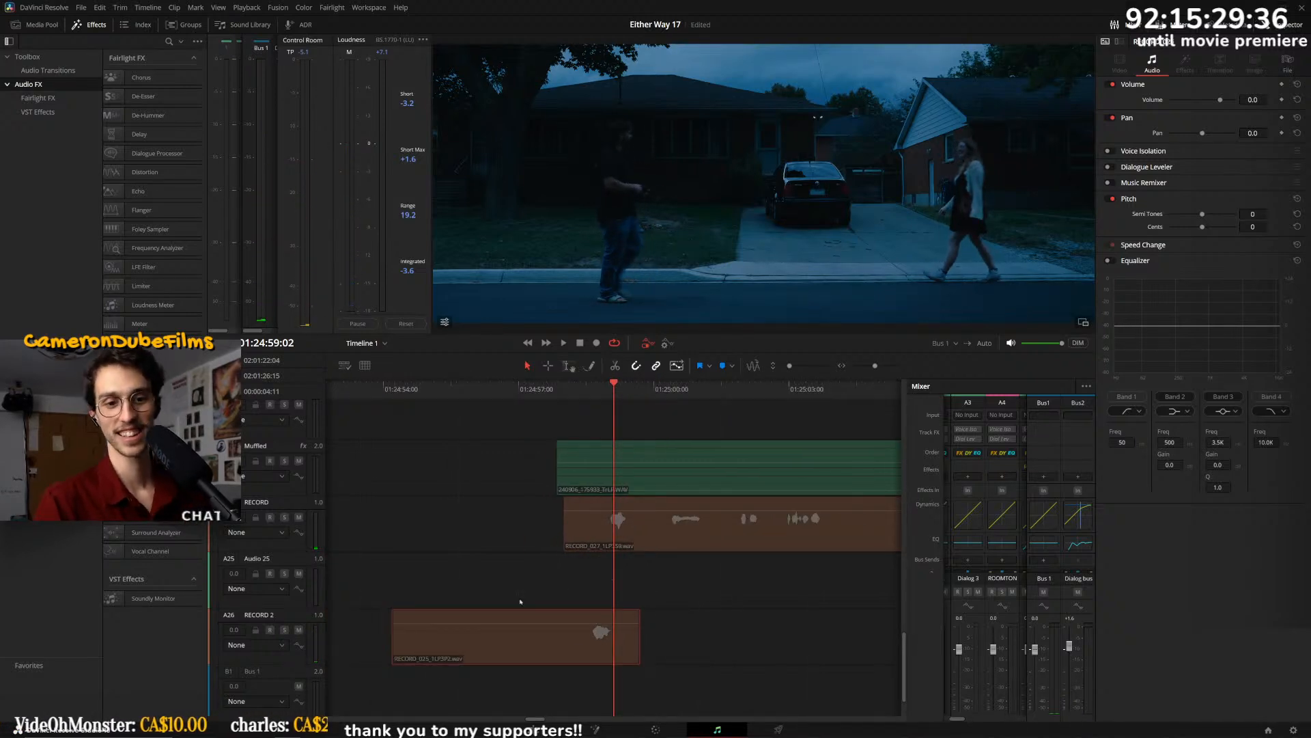
pyautogui.moveTo(393, 637); pyautogui.dragTo(556, 638)
pyautogui.scroll(4, 649, 611)
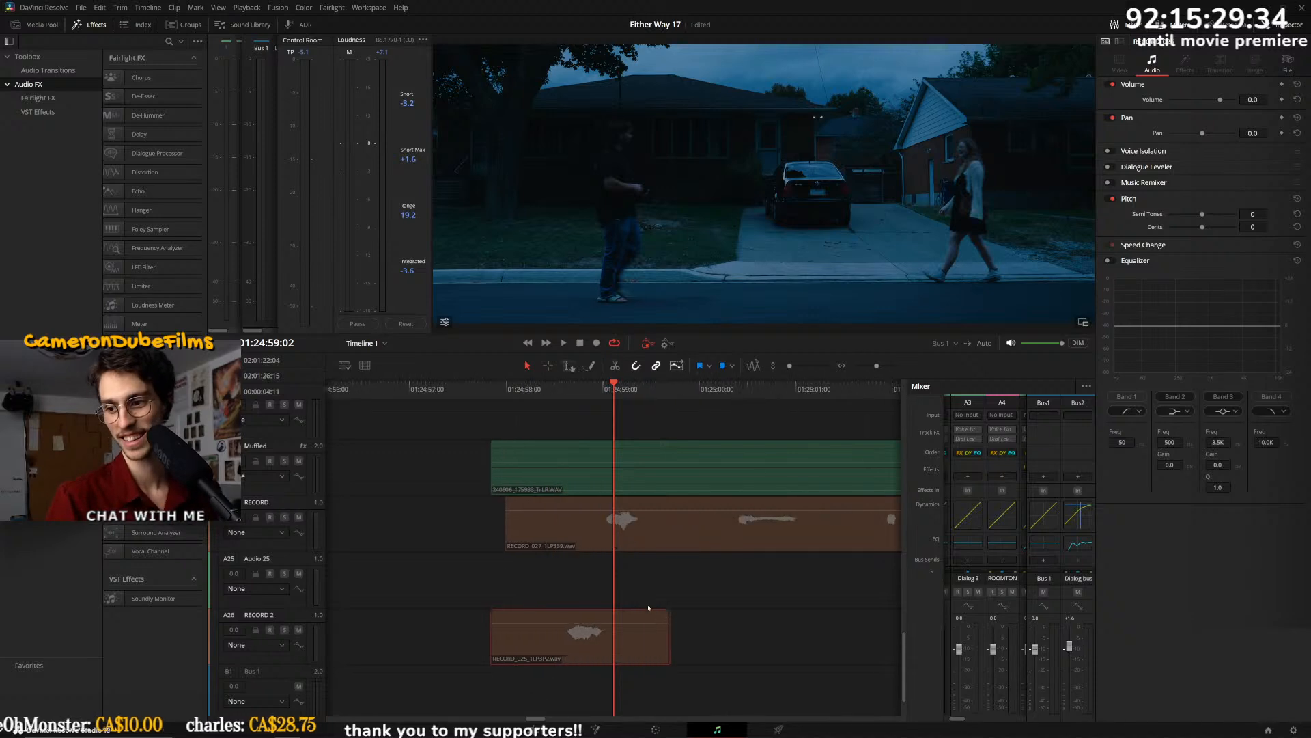
pyautogui.scroll(1, 652, 604)
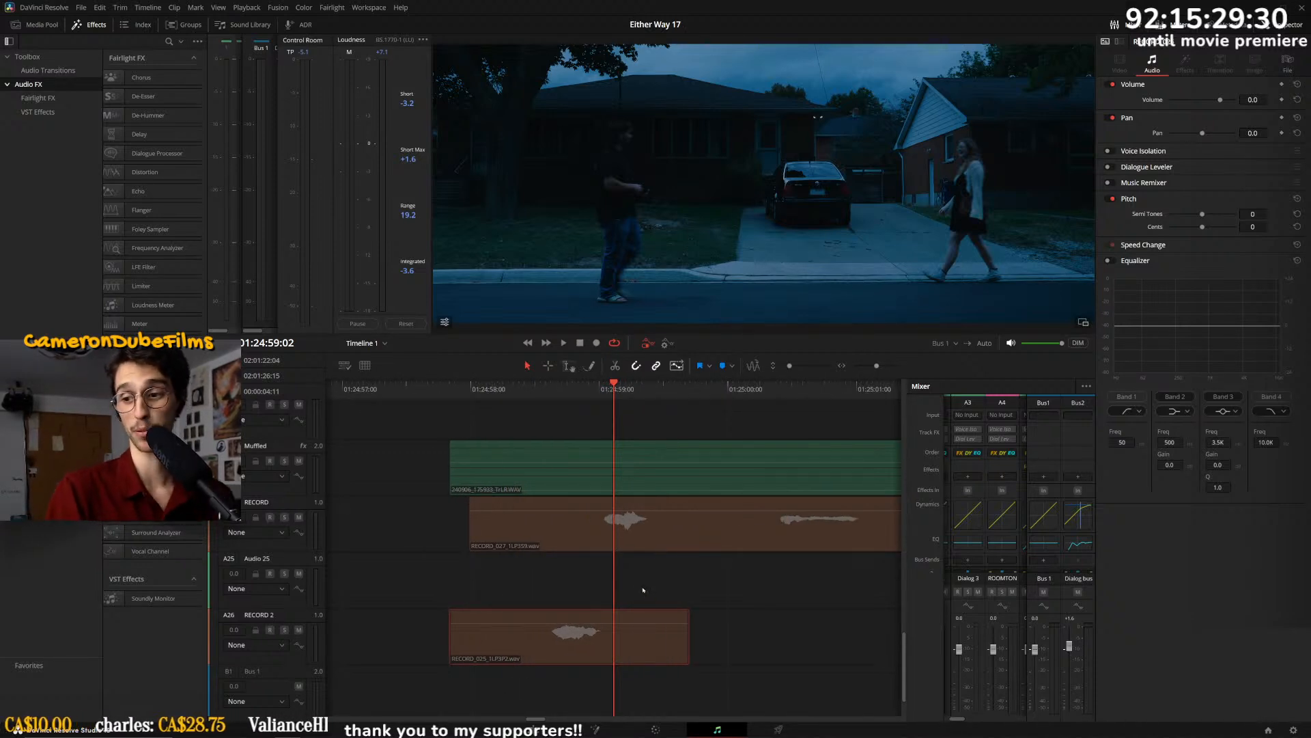
# - Try the RECORD_025 clip slightly earlier, play it, and return it to the Muffled track clip's start
pyautogui.moveTo(627, 650); pyautogui.dragTo(608, 644)
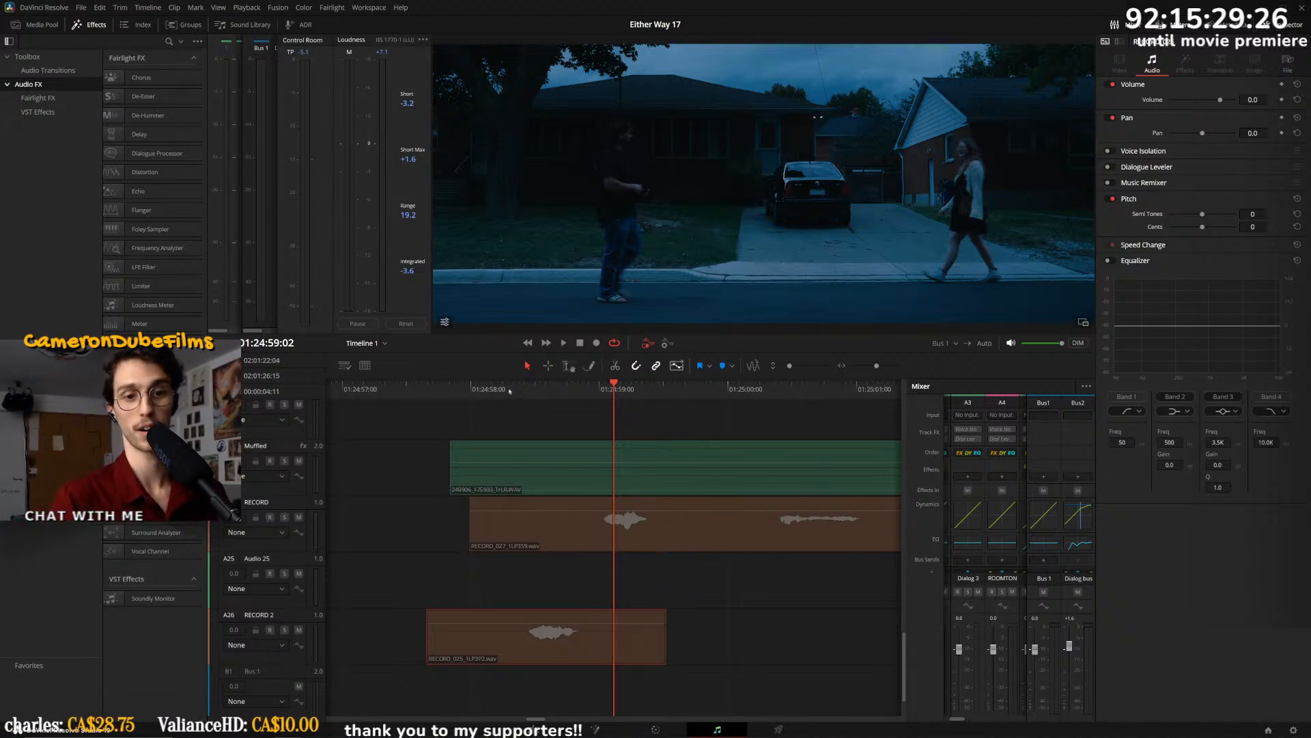
pyautogui.click(509, 392)
pyautogui.press('space')
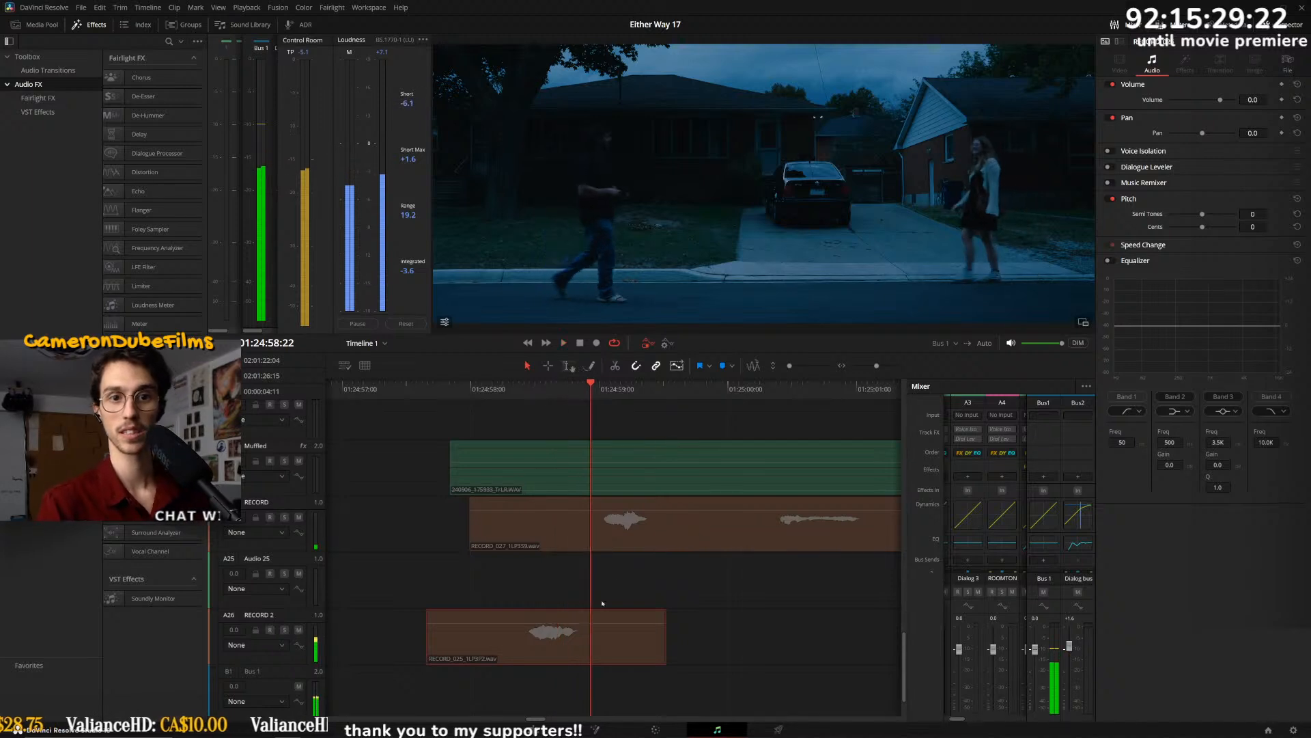
pyautogui.moveTo(583, 649); pyautogui.dragTo(606, 650)
pyautogui.scroll(1, 560, 492)
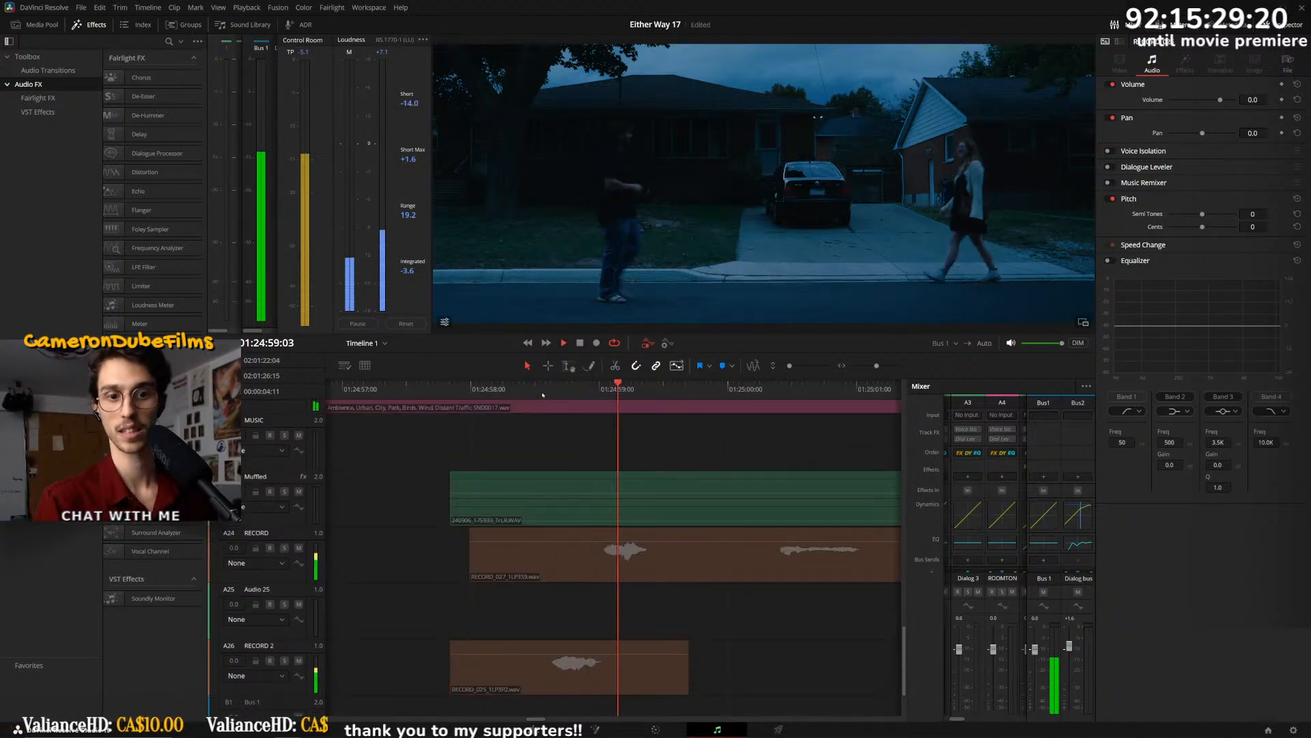
# - Split the RECORD_027 clip at about 01:24:59:19 and trim both pieces back to cut the silence between its first and second sounds
pyautogui.click(596, 392)
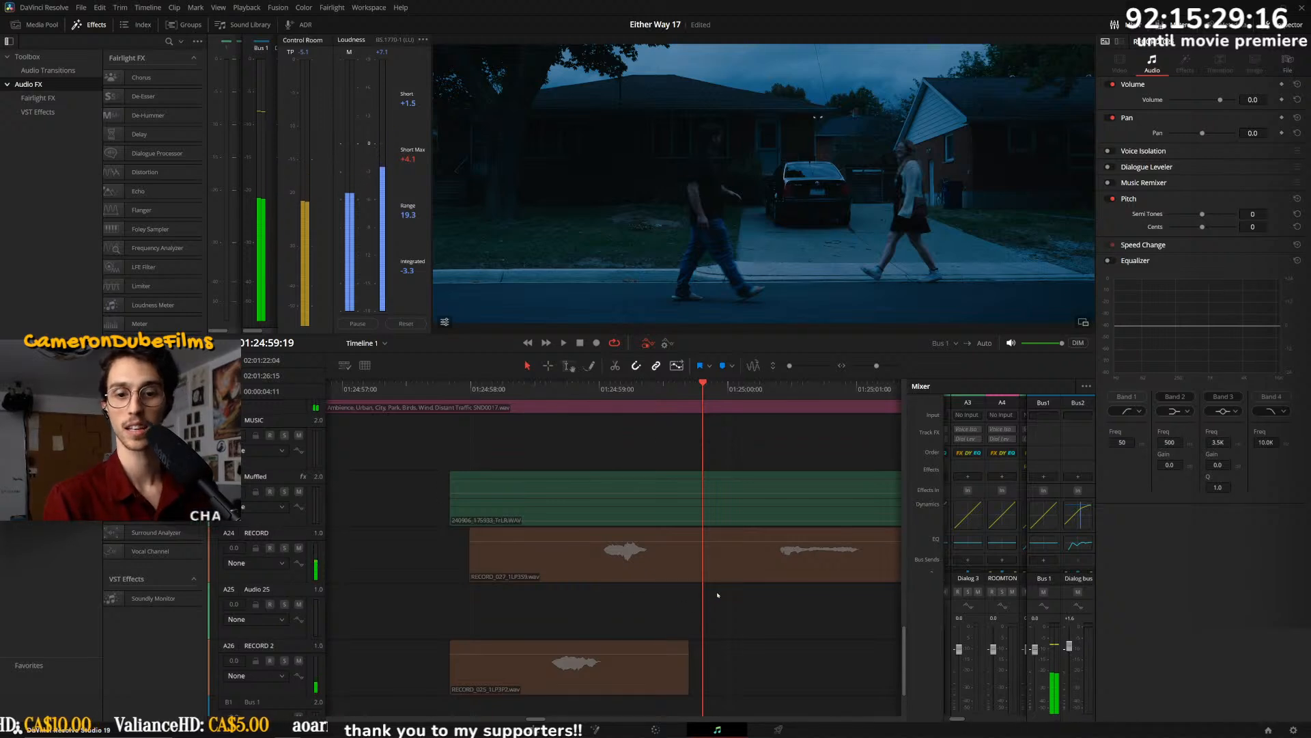
pyautogui.scroll(-1, 697, 585)
pyautogui.click(657, 556)
pyautogui.hotkey('ctrl', 'b')
pyautogui.scroll(-8, 662, 564)
pyautogui.press('space')
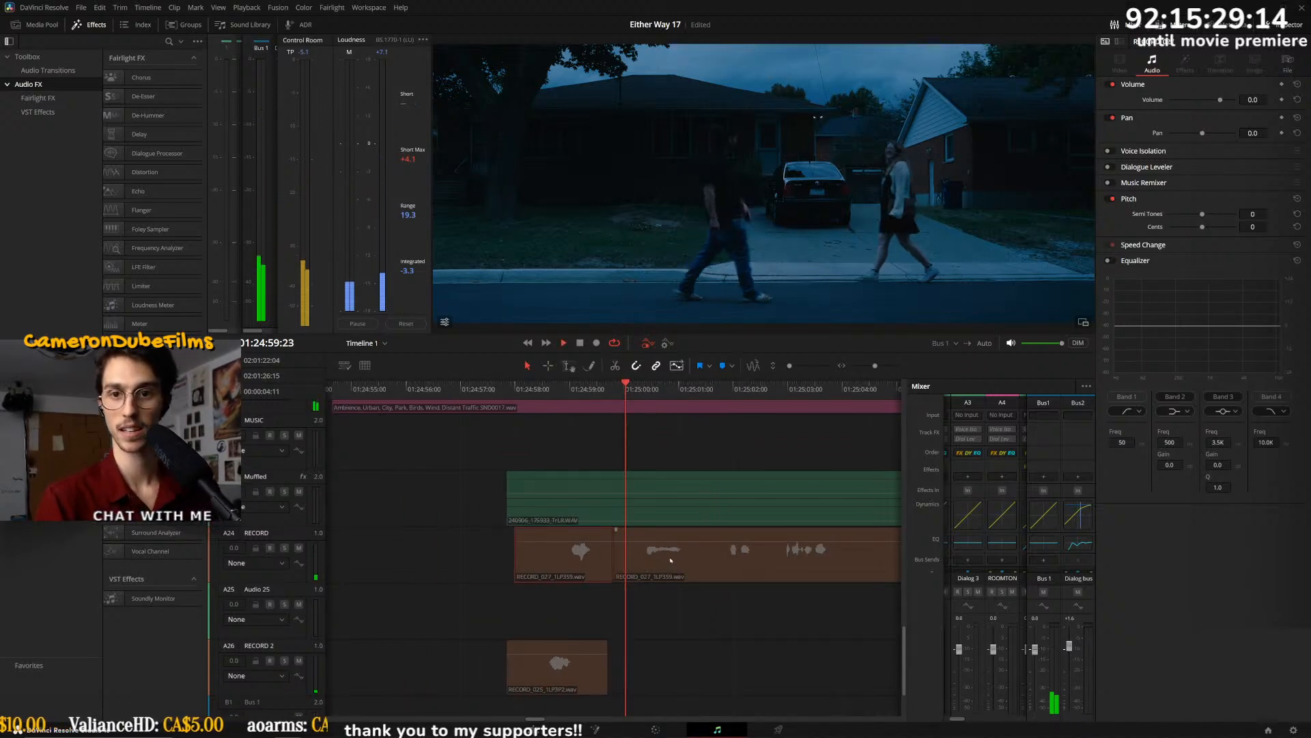
pyautogui.moveTo(616, 557)
pyautogui.mouseDown()
pyautogui.moveTo(643, 557)
pyautogui.moveTo(601, 556)
pyautogui.mouseUp()
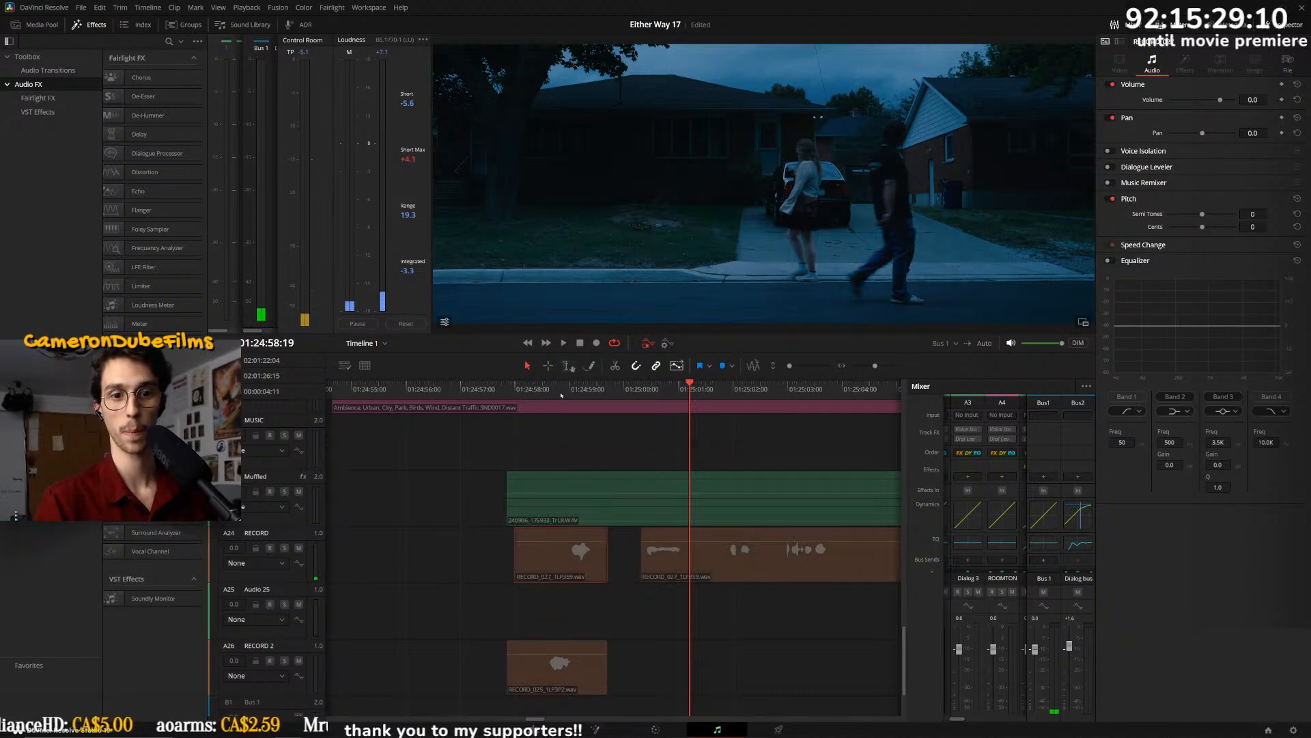
# - Play the street scene repeatedly from about 01:24:58:19 to check the separated RECORD_027 pieces against the picture
pyautogui.click(561, 394)
pyautogui.scroll(5, 644, 514)
pyautogui.press('space')
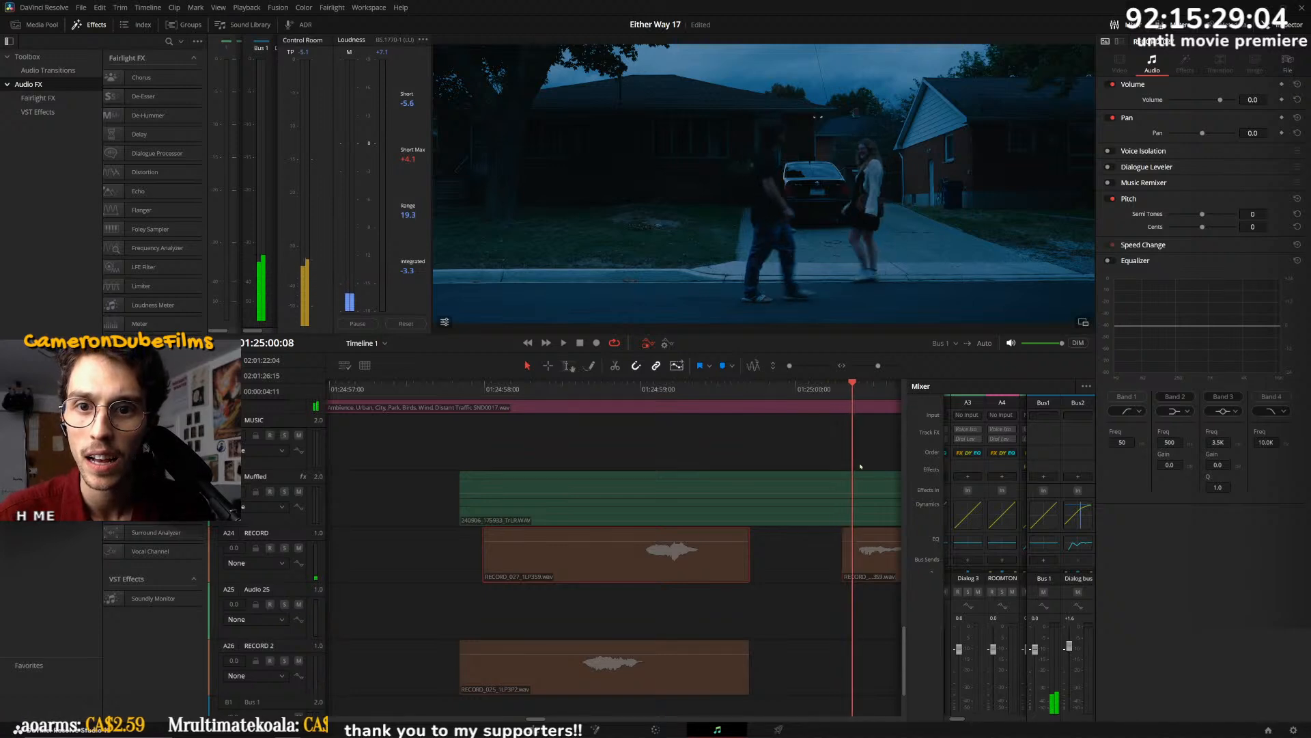
pyautogui.scroll(-3, 764, 470)
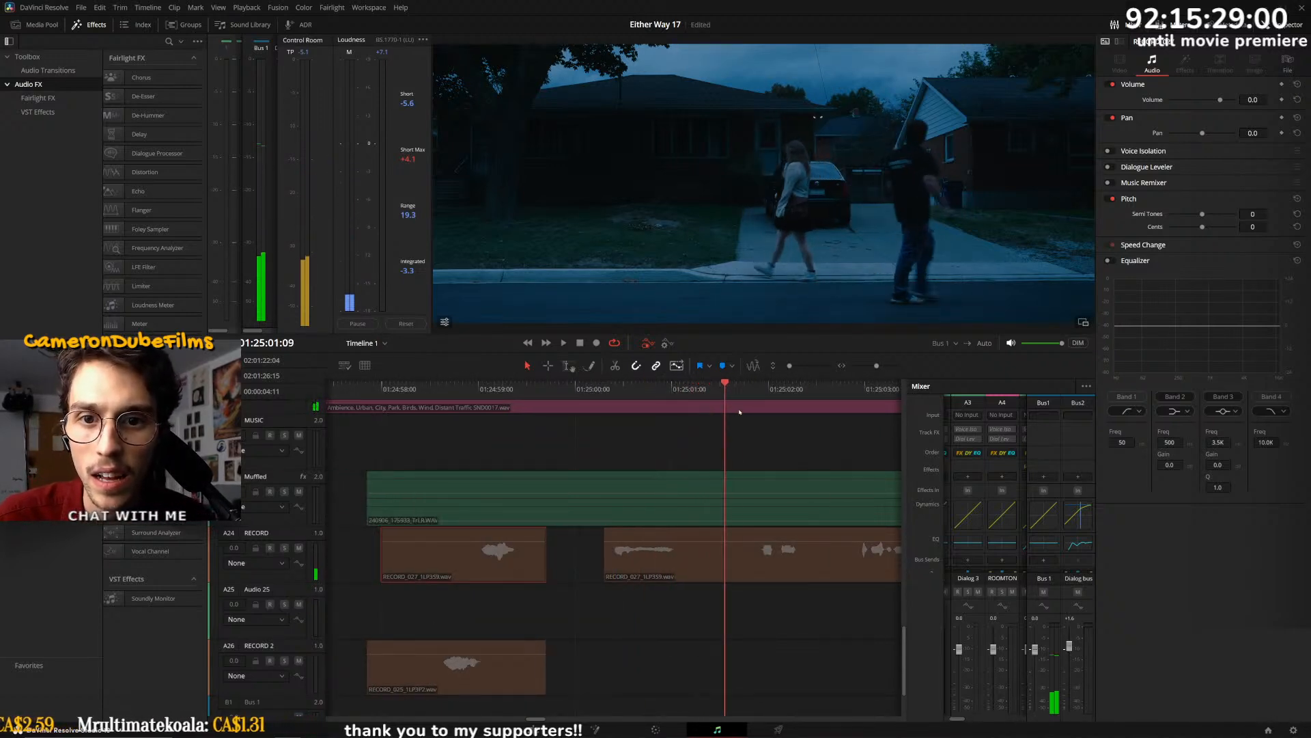
pyautogui.moveTo(797, 391); pyautogui.dragTo(440, 412)
pyautogui.press('space')
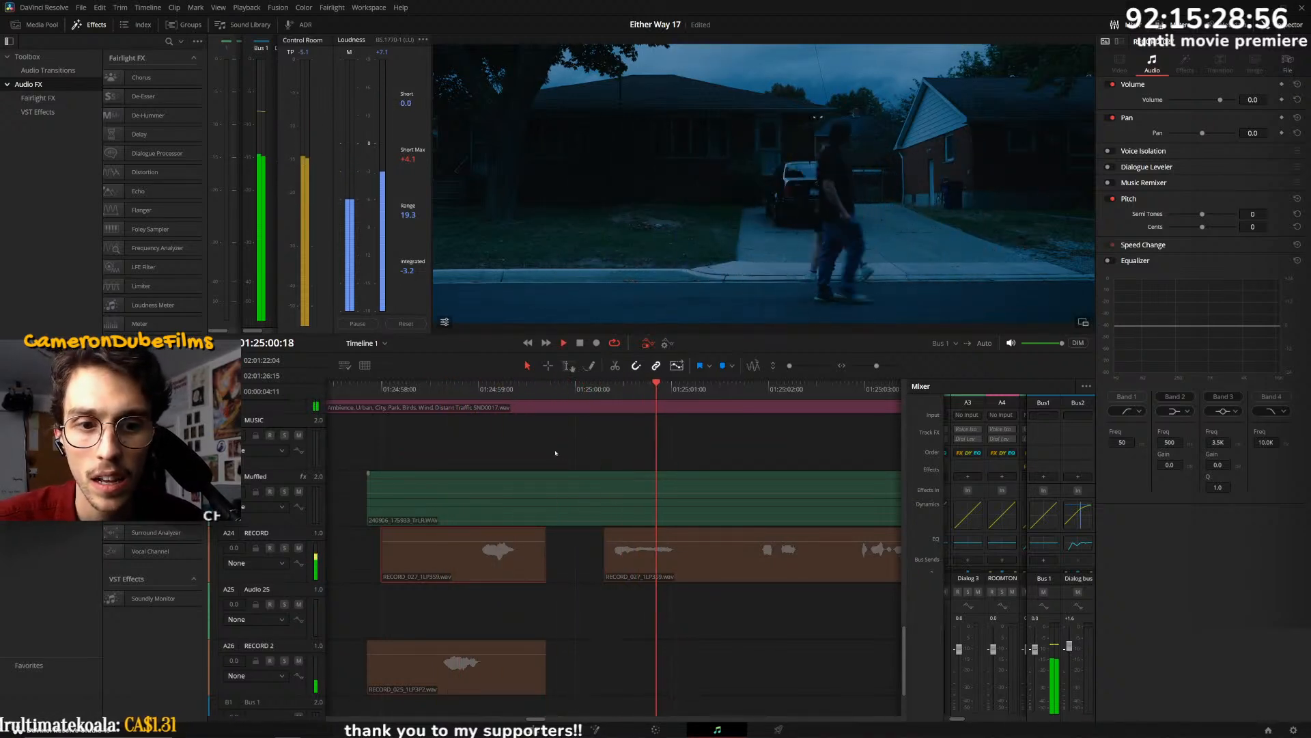
pyautogui.moveTo(519, 394); pyautogui.dragTo(476, 398)
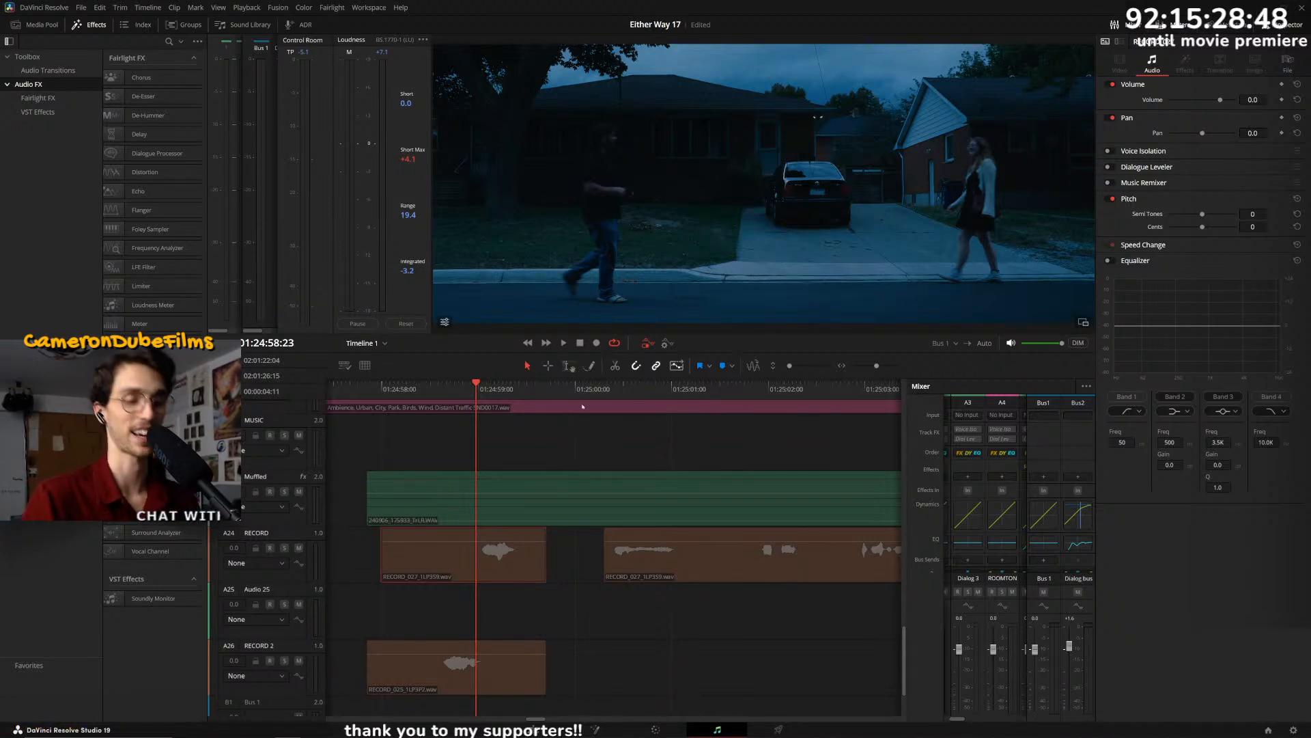
pyautogui.click(433, 418)
pyautogui.press('space')
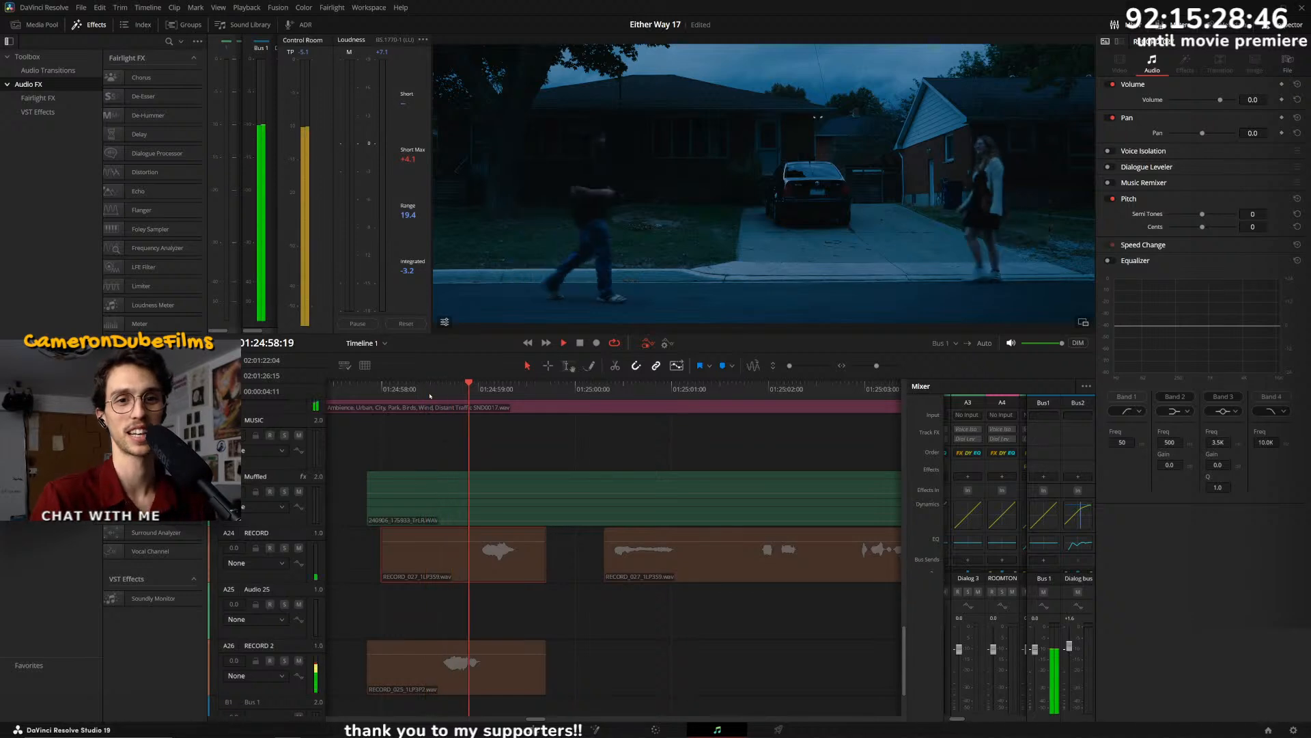
pyautogui.click(545, 408)
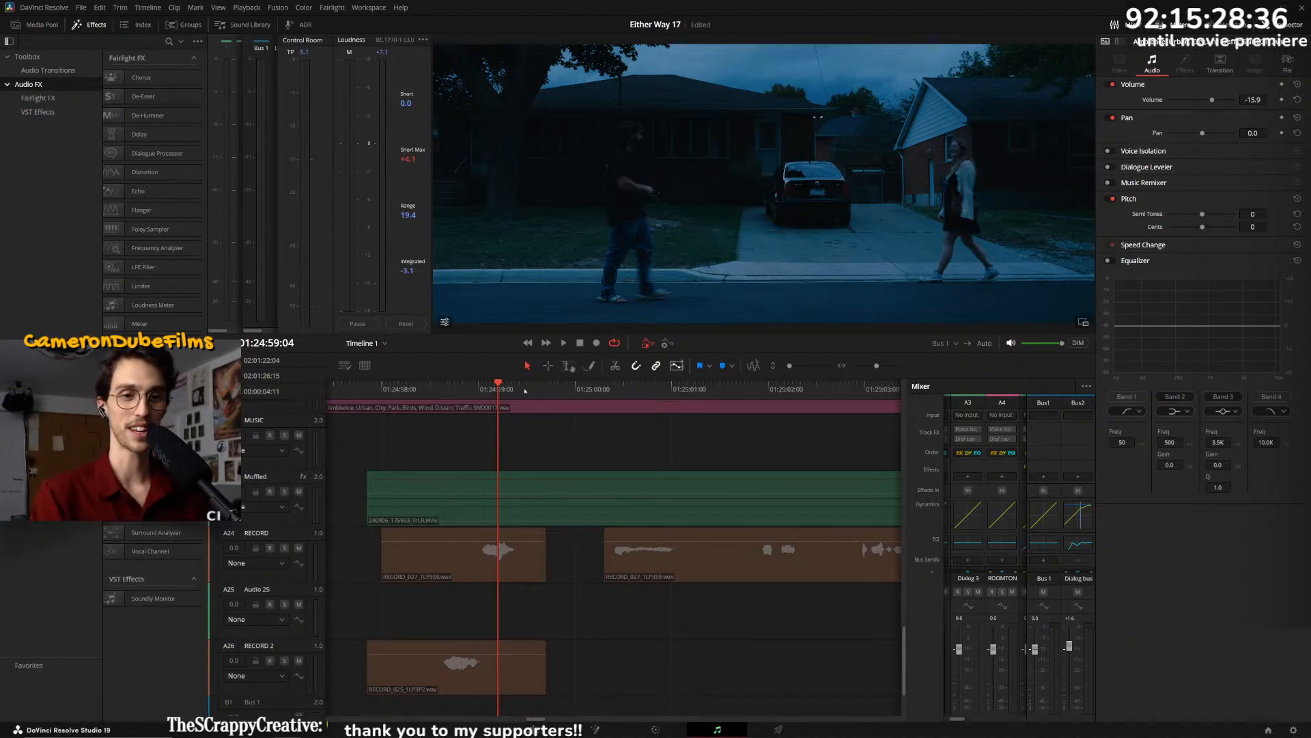
# - Play the second RECORD_027 piece from about 01:25:00 through its last sounds to examine which lines suit the scene
pyautogui.click(493, 393)
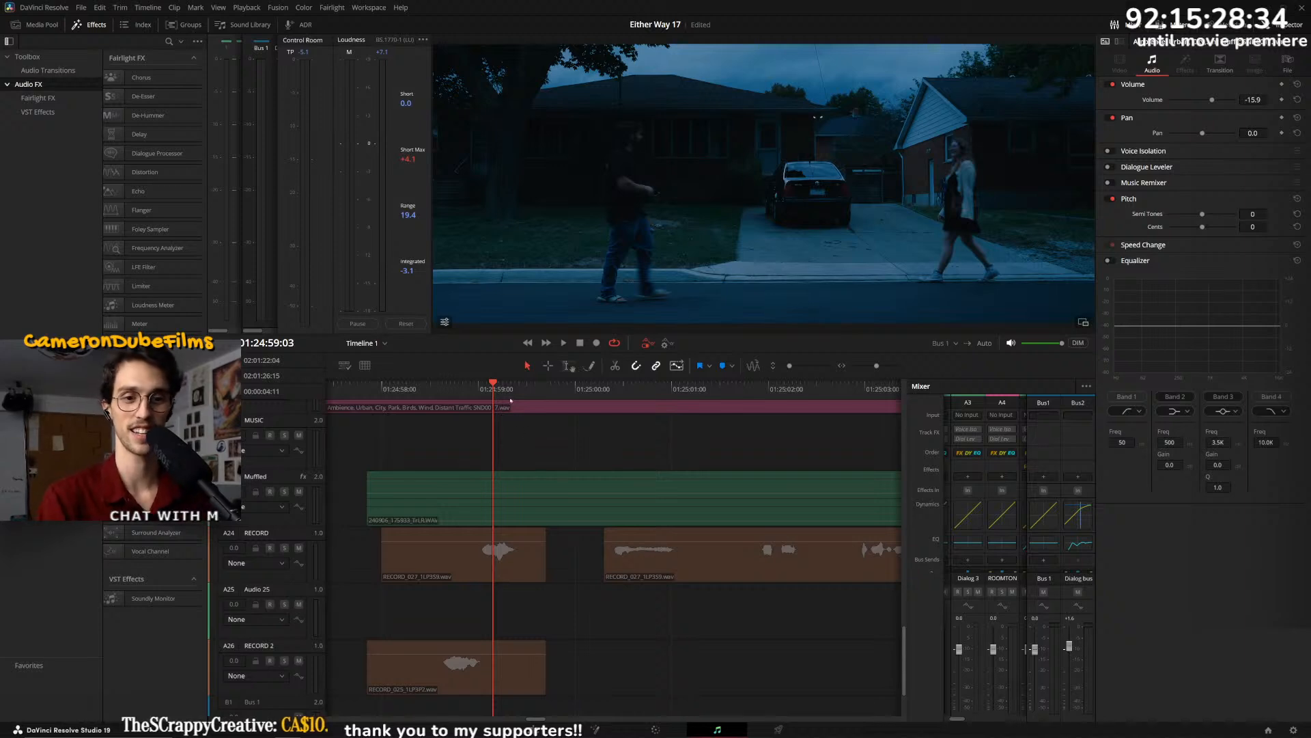
pyautogui.press('space')
pyautogui.click(515, 397)
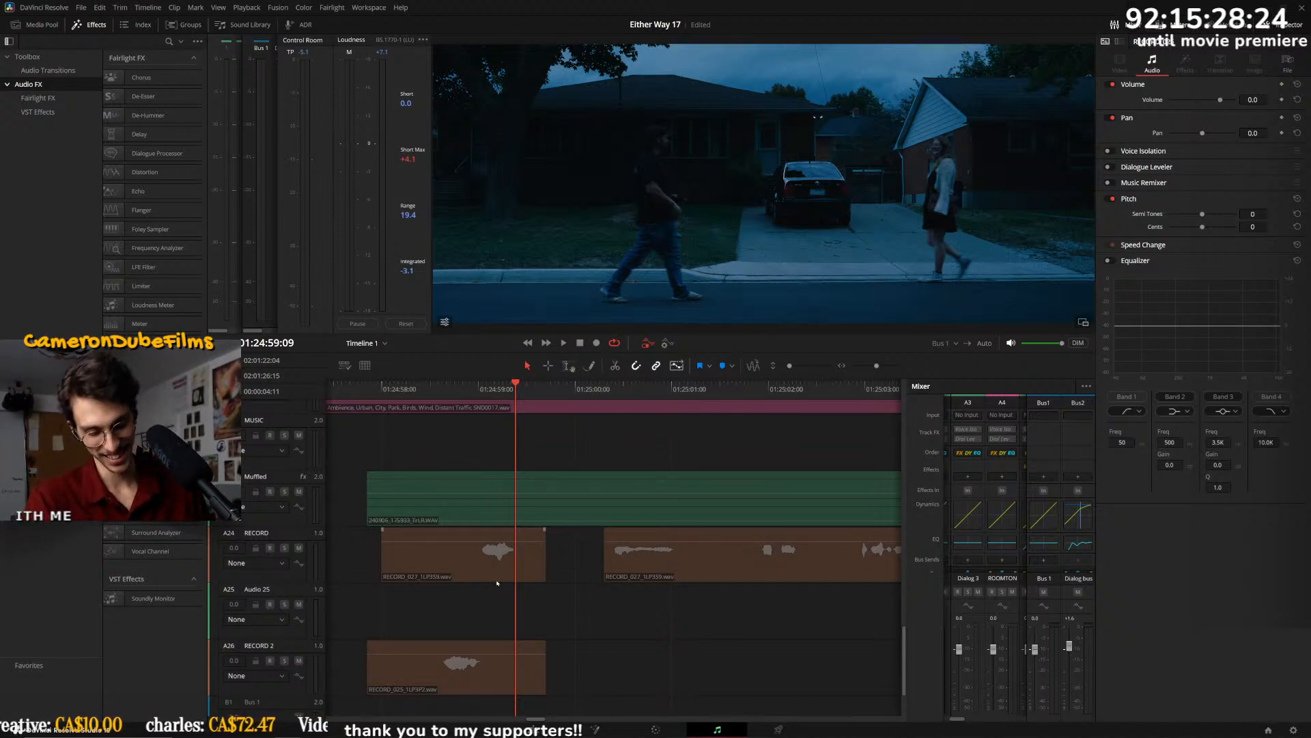
pyautogui.moveTo(520, 386); pyautogui.dragTo(612, 419)
pyautogui.press('space')
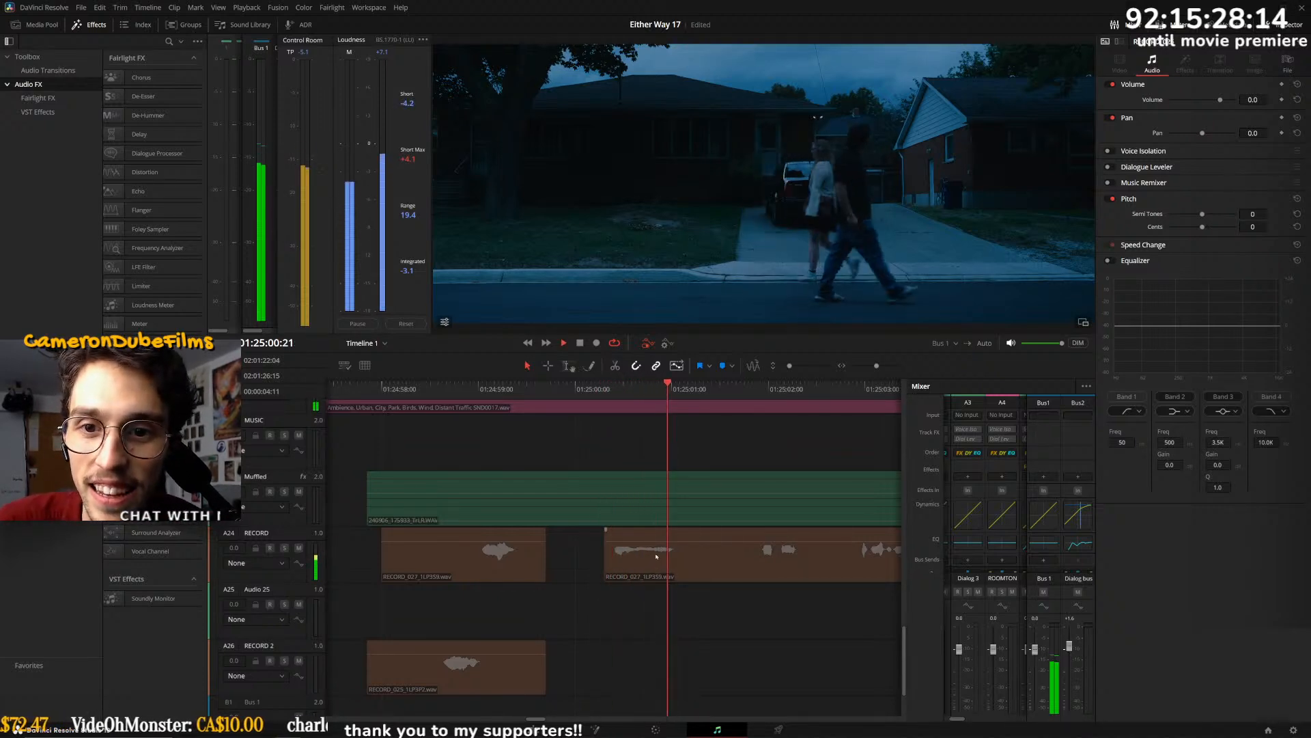
pyautogui.press('space')
pyautogui.click(706, 390)
pyautogui.moveTo(706, 390); pyautogui.dragTo(734, 413)
pyautogui.press('space')
pyautogui.press('space')
pyautogui.scroll(-1, 674, 414)
pyautogui.scroll(-2, 674, 414)
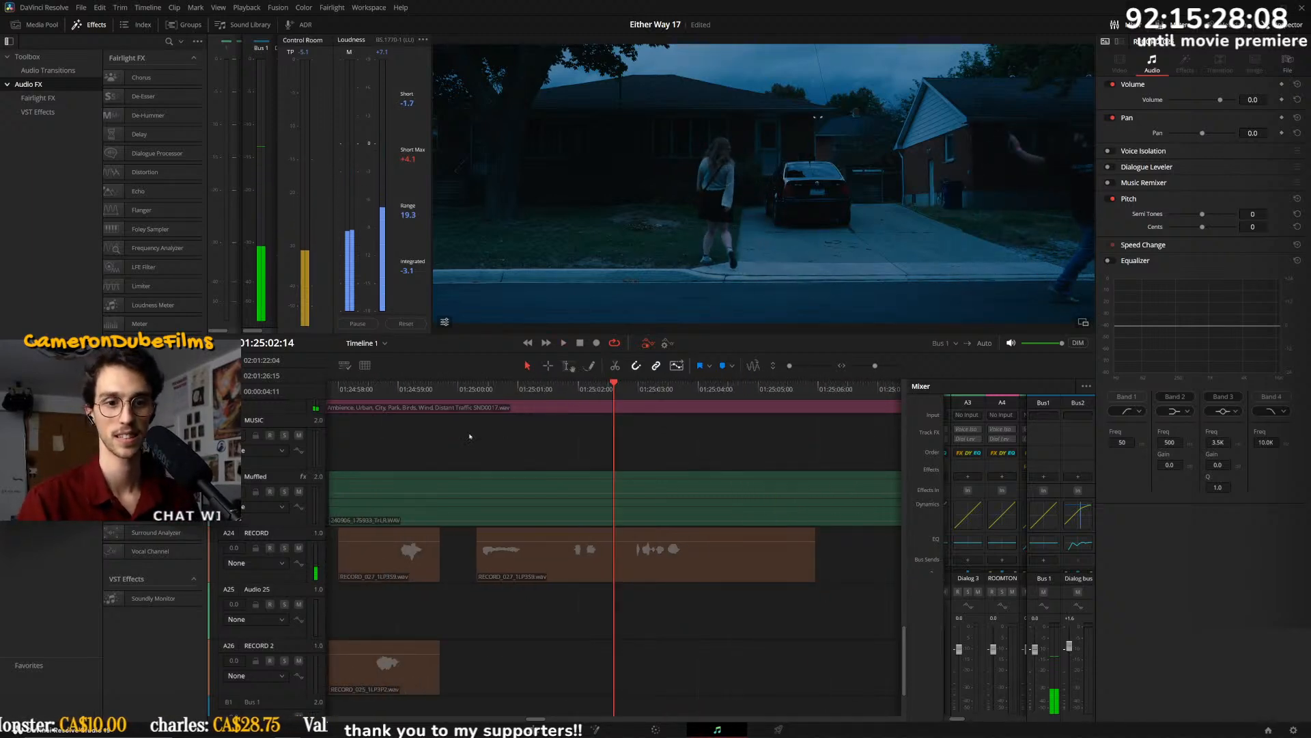
pyautogui.click(435, 390)
pyautogui.press('space')
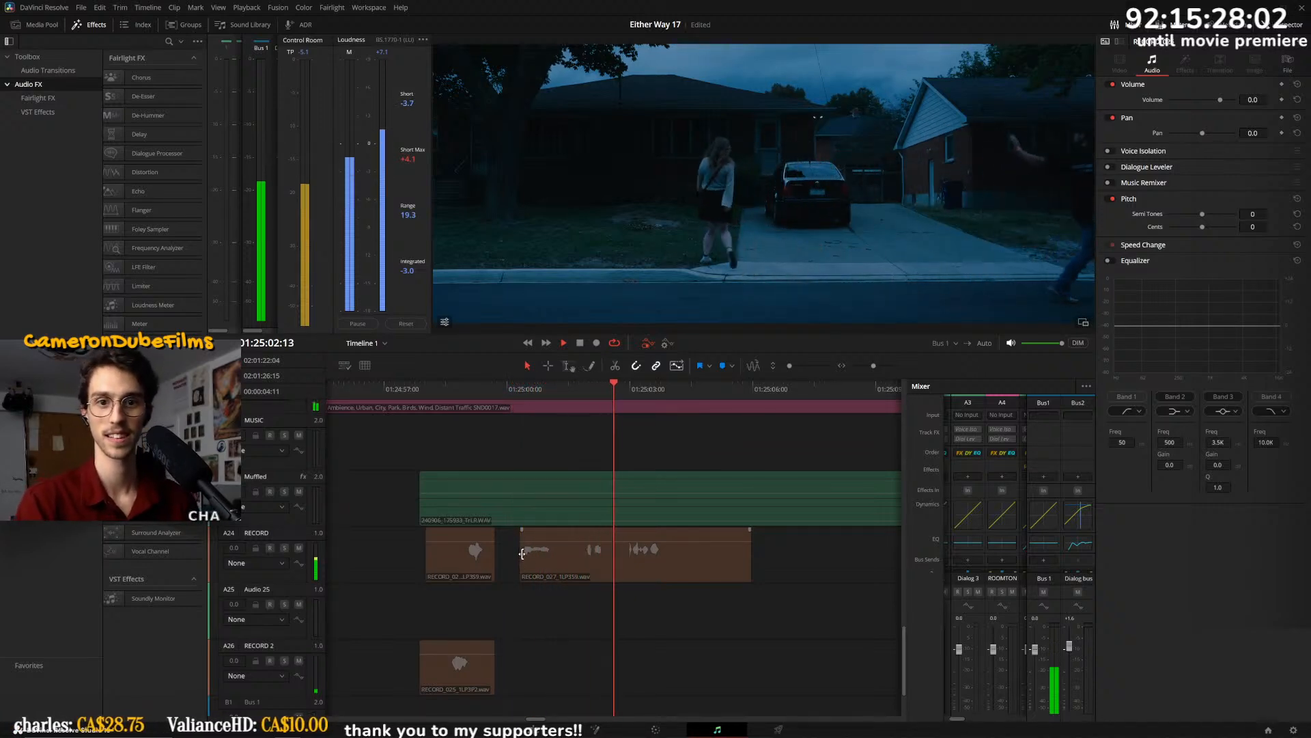
# - Trim the second RECORD_027 piece to its last group of sounds and move it earlier to start at about 01:25:01:04
pyautogui.moveTo(522, 563); pyautogui.dragTo(617, 563)
pyautogui.click(453, 384)
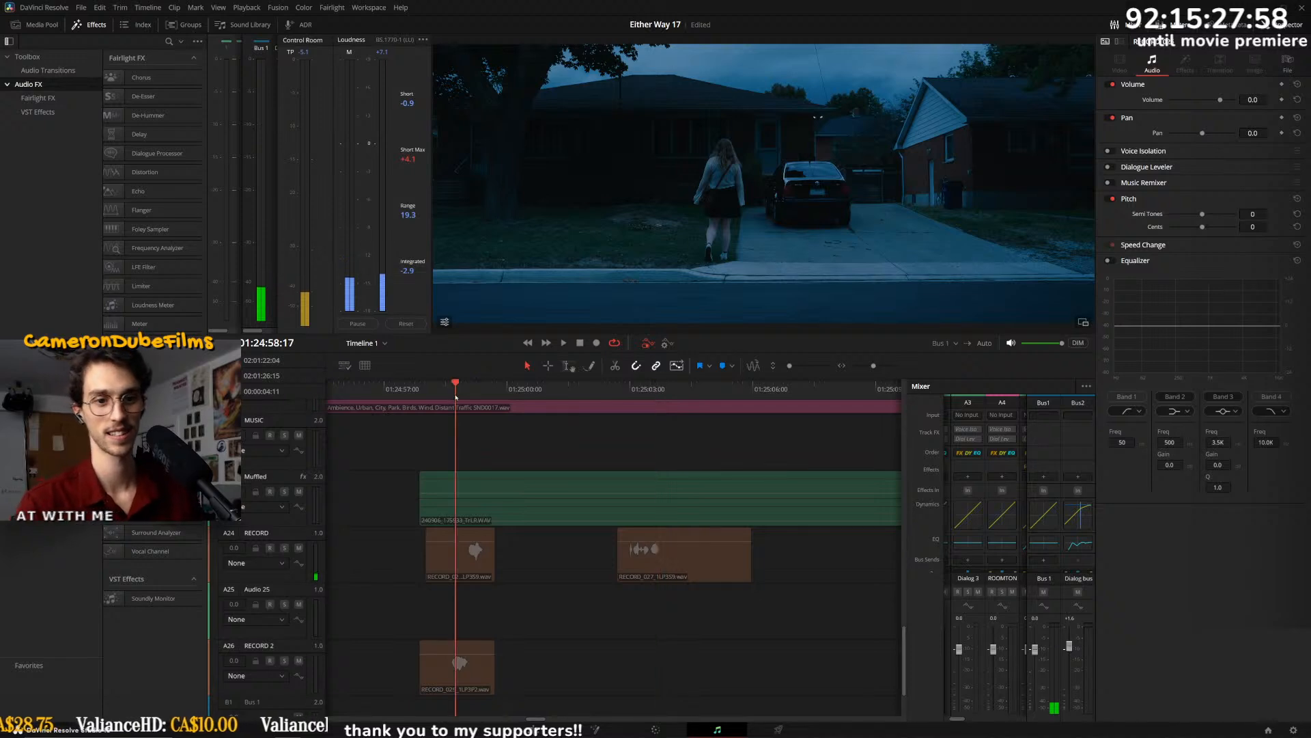
pyautogui.press('space')
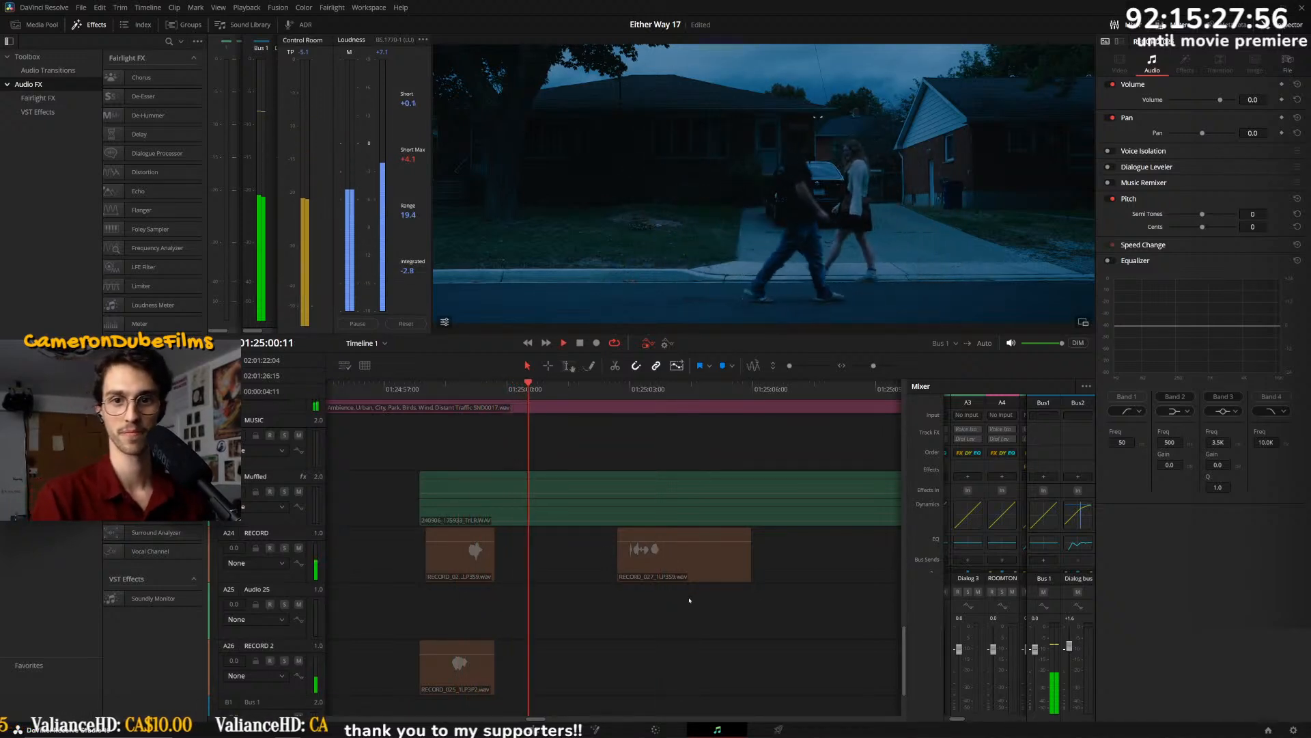
pyautogui.click(675, 571)
pyautogui.press('Delete')
pyautogui.hotkey('ctrl', 'z')
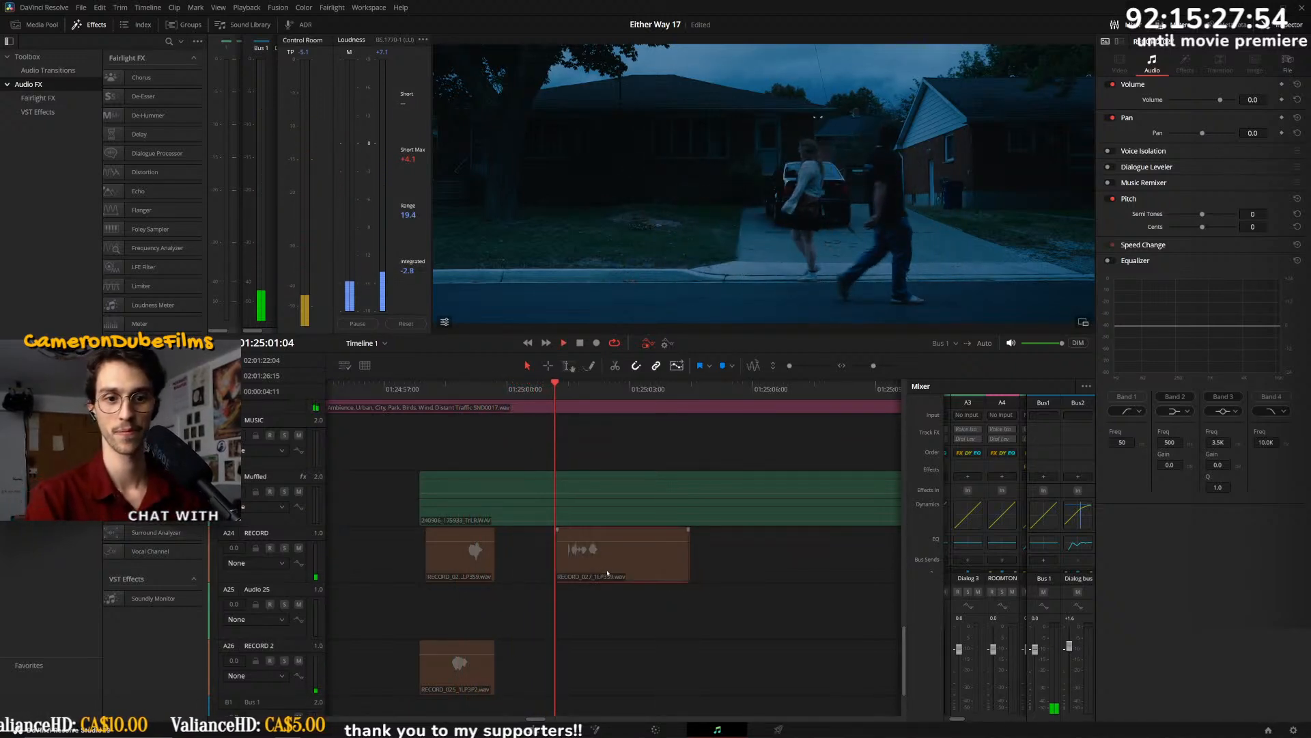
pyautogui.press('space')
pyautogui.press('space')
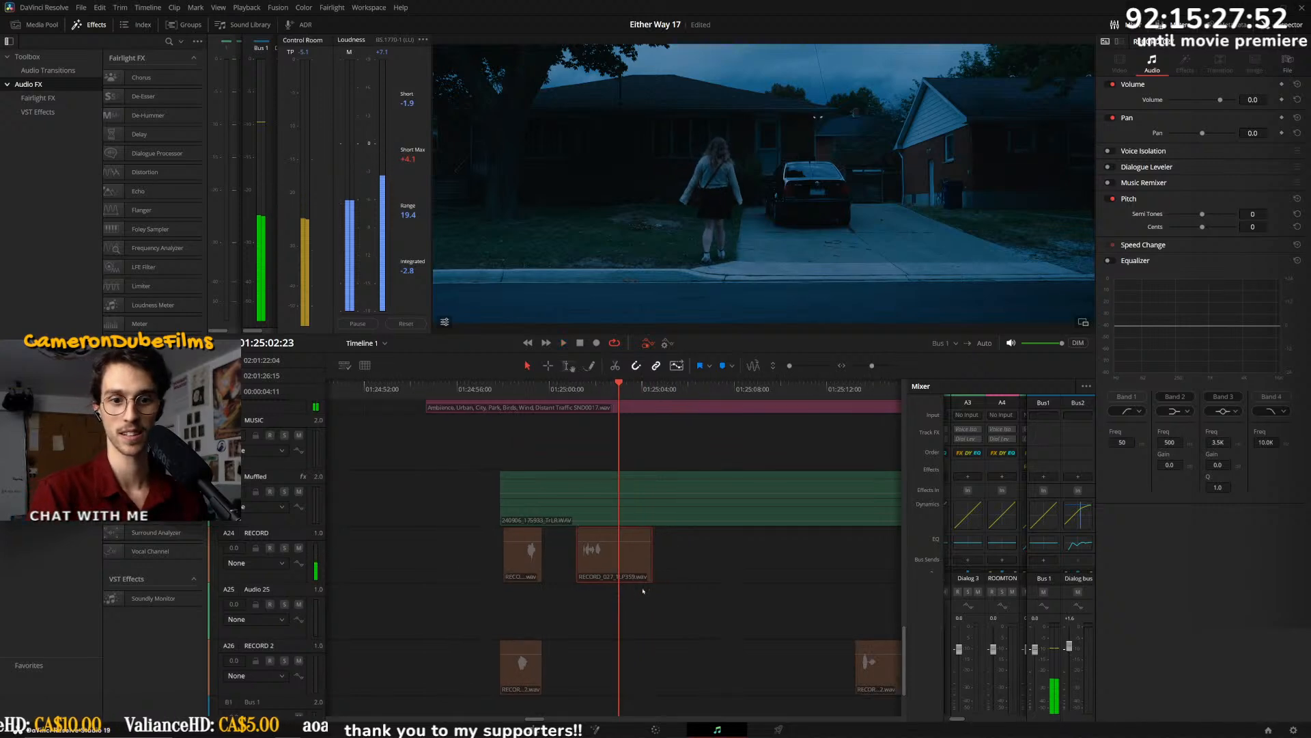
# - Place the RECORD_024 clip on the Audio 25 track, trim its start to about 01:25:04:11, and play it
pyautogui.scroll(-5, 407, 678)
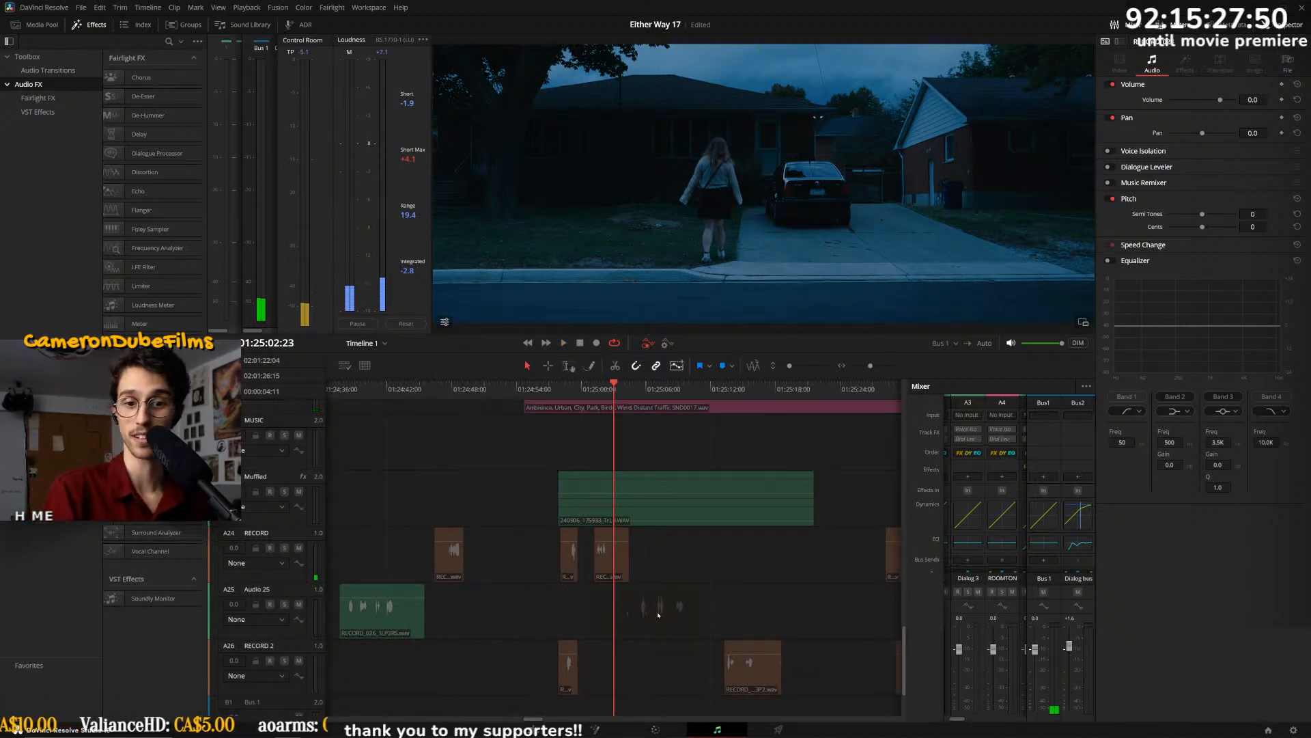
pyautogui.moveTo(658, 614); pyautogui.dragTo(658, 608)
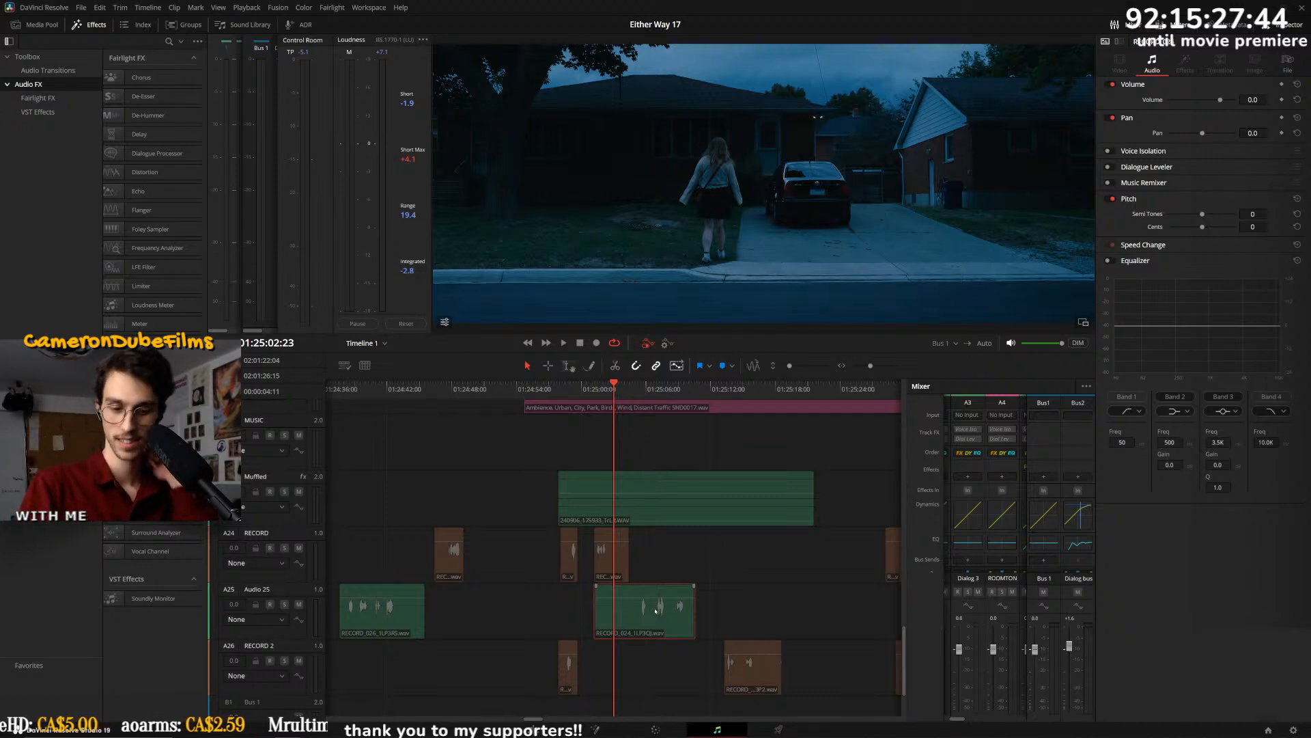
pyautogui.moveTo(613, 621); pyautogui.dragTo(638, 621)
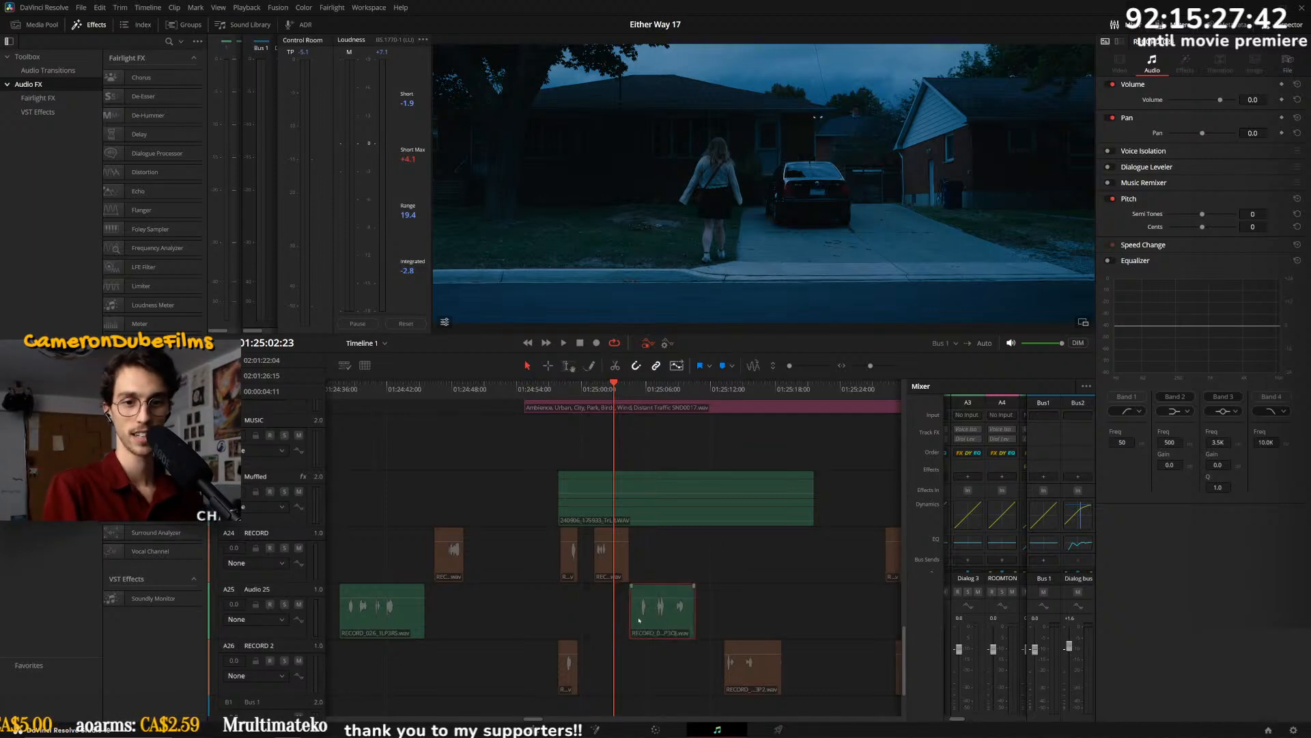
pyautogui.click(644, 424)
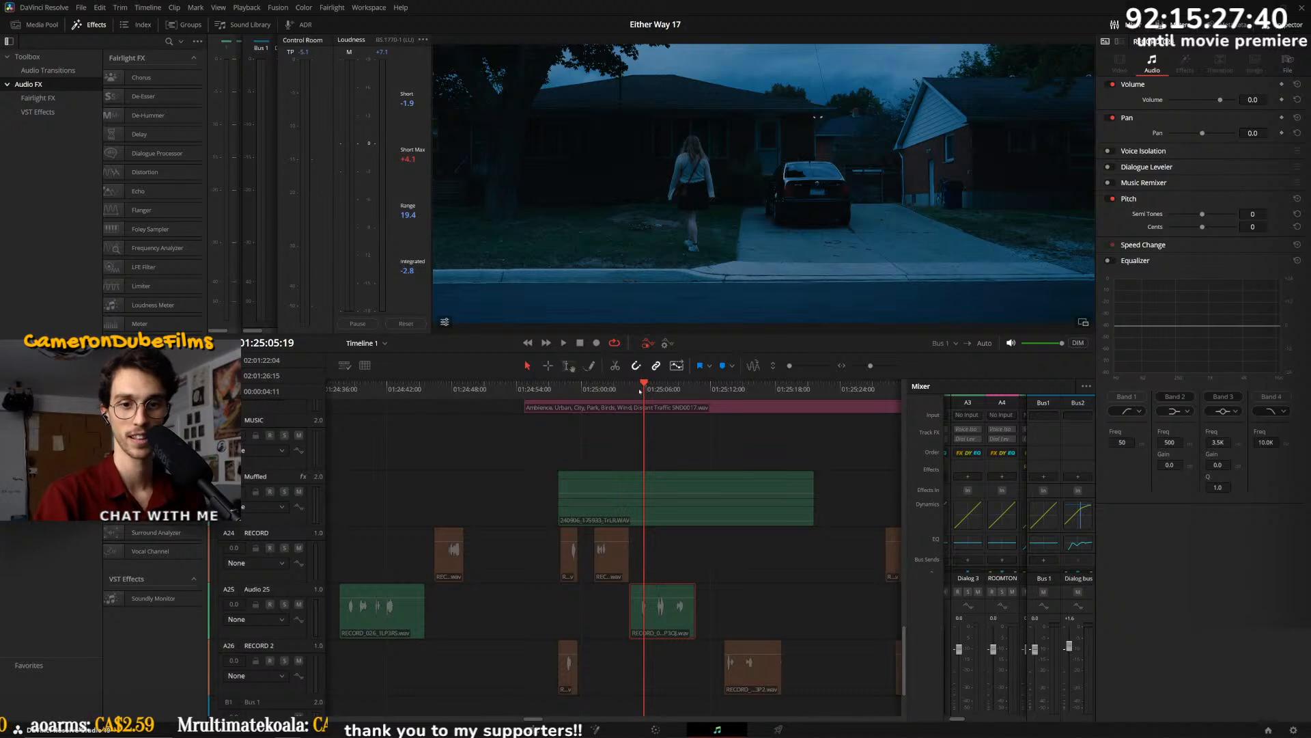
pyautogui.press('space')
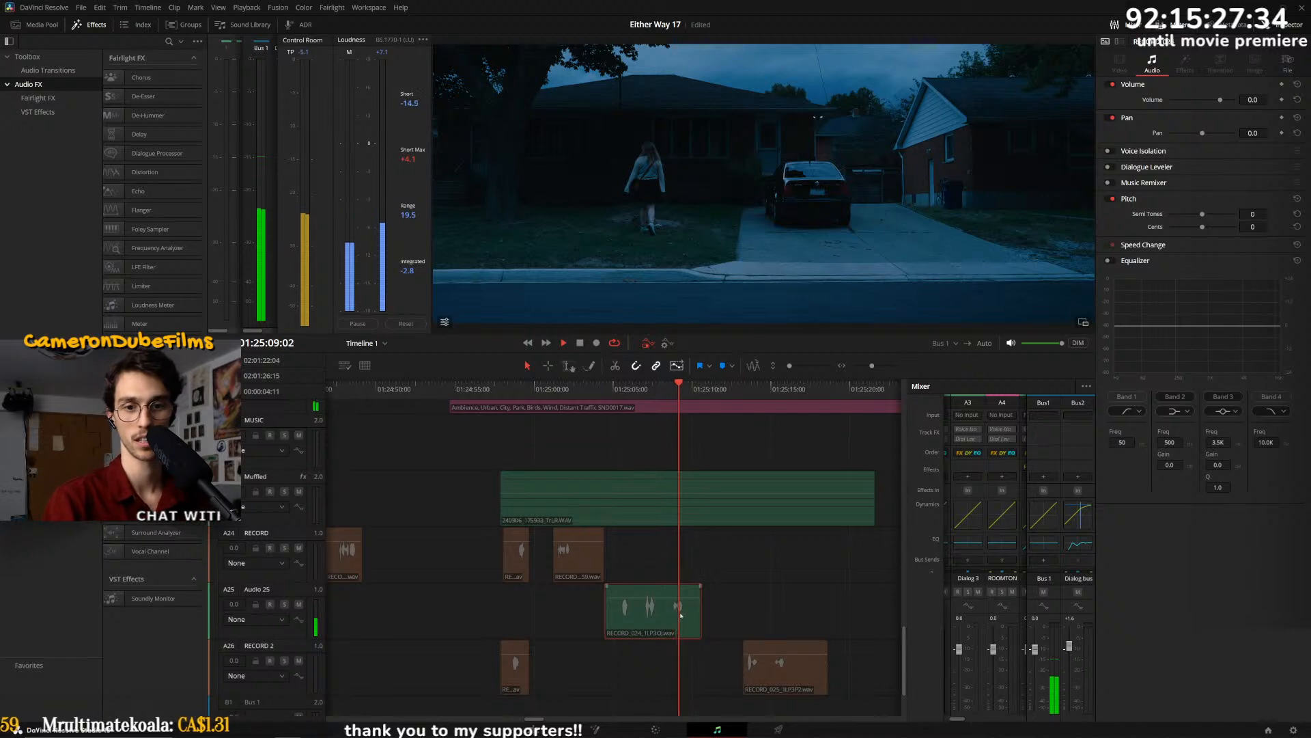
# - Split RECORD_024 at 01:25:08:07, moving its first part later and its last part to the RECORD 2 track at about 01:25:02:20
pyautogui.click(665, 391)
pyautogui.hotkey('ctrl', 'b')
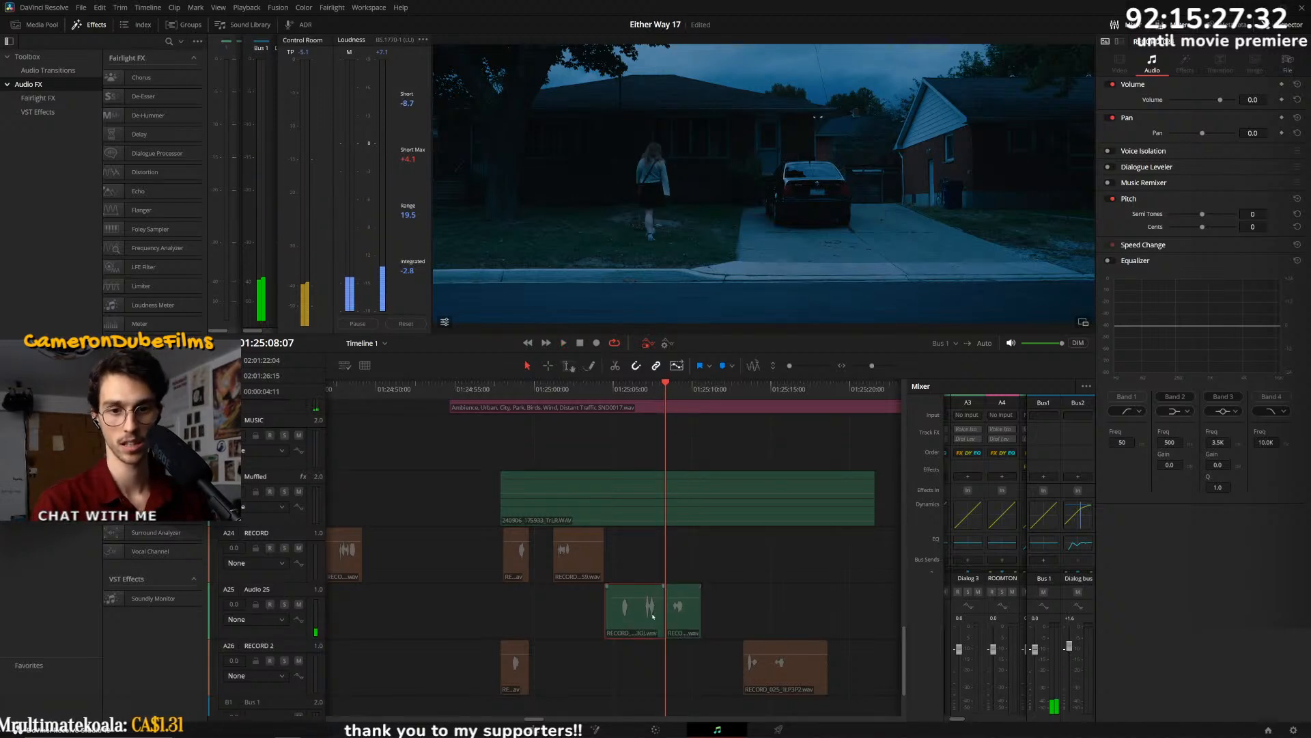
pyautogui.moveTo(629, 624); pyautogui.dragTo(792, 624)
pyautogui.moveTo(680, 611); pyautogui.dragTo(593, 663)
# - Play the new arrangement, then move the second RECORD_027 piece earlier to start at about 01:25:00:17 and play it again
pyautogui.click(550, 390)
pyautogui.press('space')
pyautogui.hotkey('ctrl', '=')
pyautogui.hotkey('ctrl', '=')
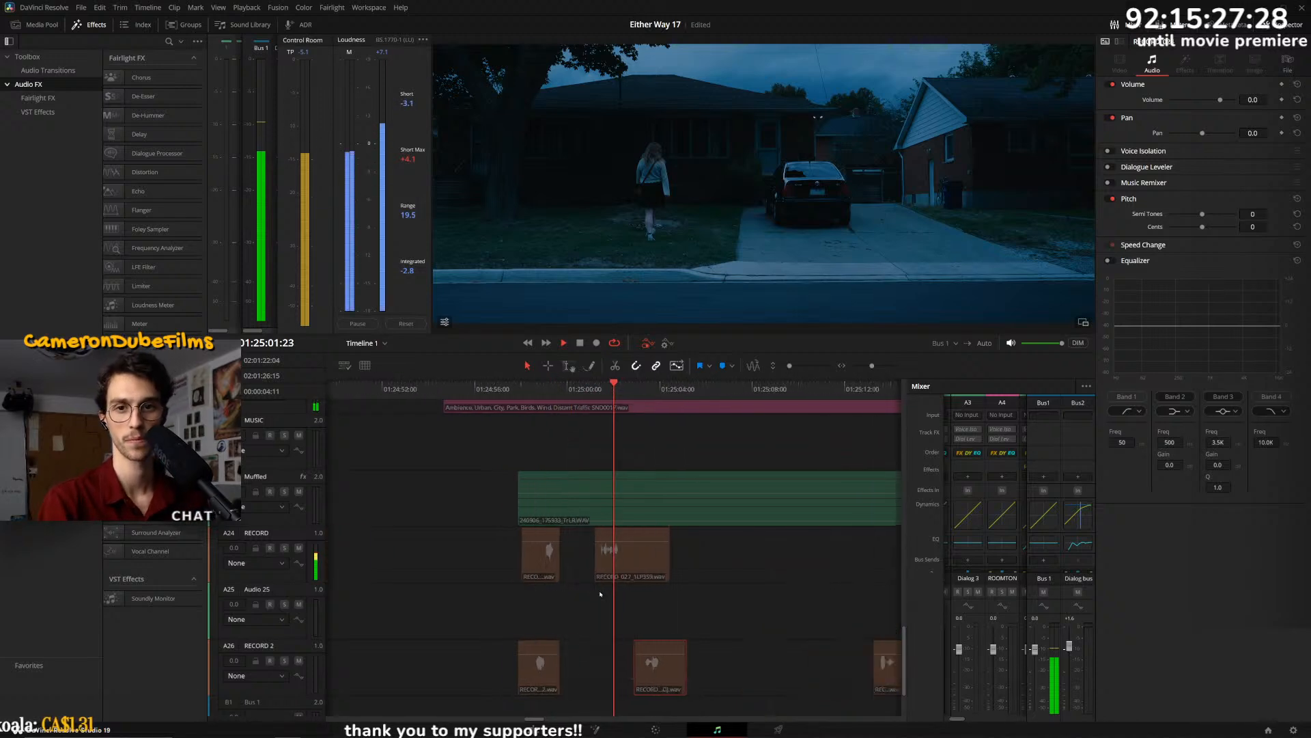
pyautogui.press('space')
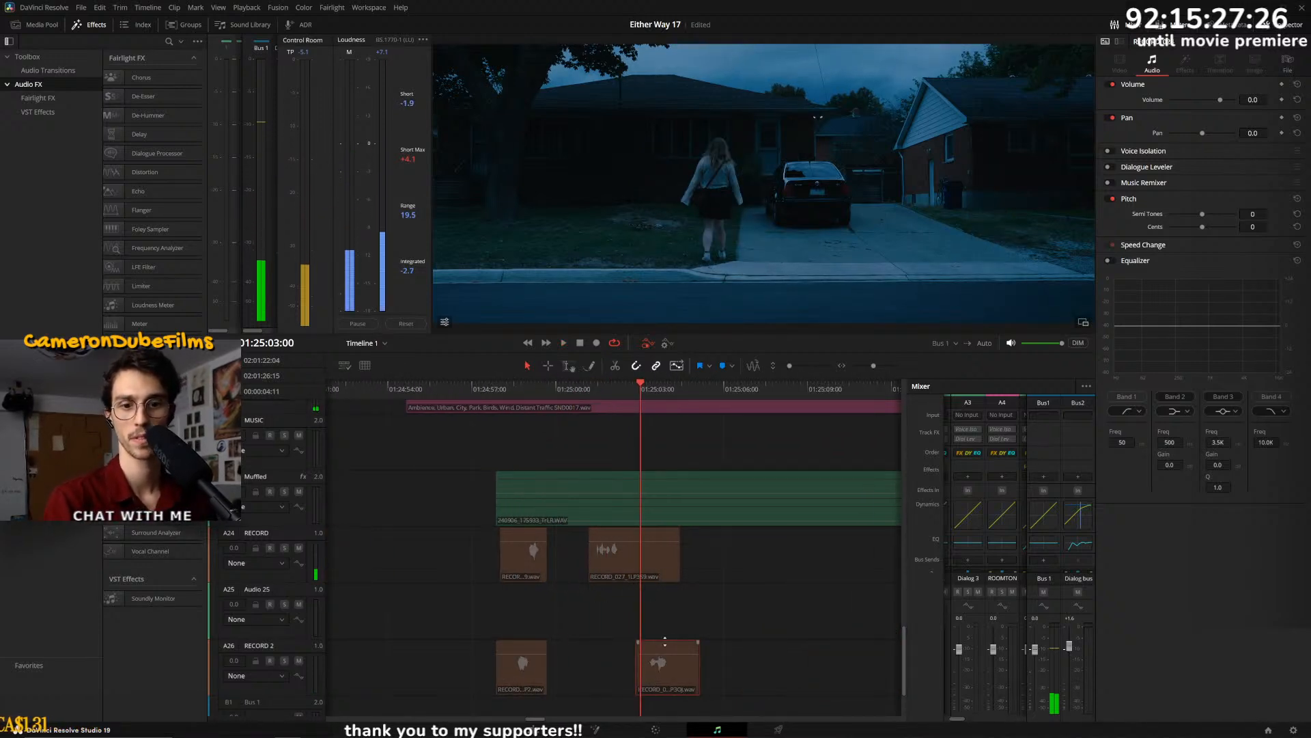
pyautogui.click(624, 390)
pyautogui.press('space')
pyautogui.moveTo(619, 391); pyautogui.dragTo(586, 391)
pyautogui.press('space')
pyautogui.moveTo(609, 561); pyautogui.dragTo(597, 560)
pyautogui.click(576, 391)
pyautogui.press('space')
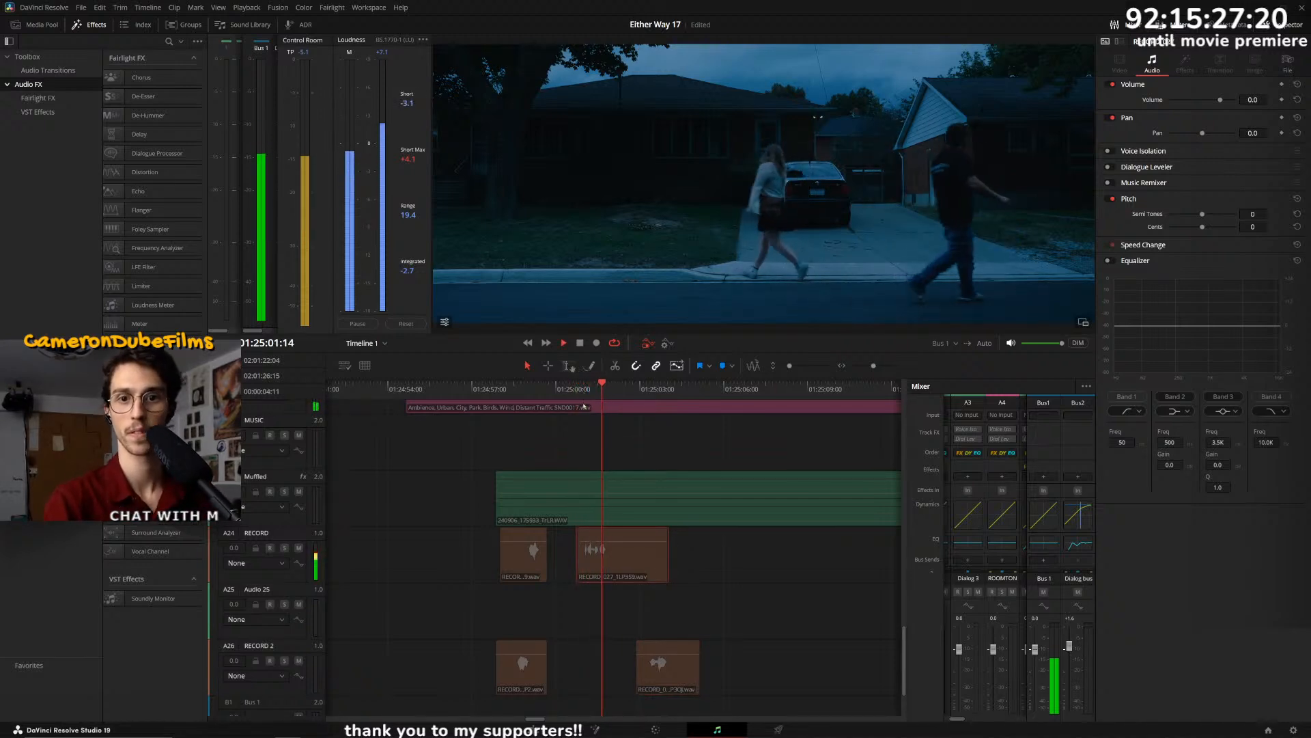
# - Move the RECORD_024 clip on RECORD 2 earlier to start at about 01:25:01:10 and play it against the picture
pyautogui.press('space')
pyautogui.moveTo(679, 672); pyautogui.dragTo(638, 676)
pyautogui.press('space')
pyautogui.press('space')
pyautogui.click(597, 390)
pyautogui.press('space')
pyautogui.scroll(2, 620, 620)
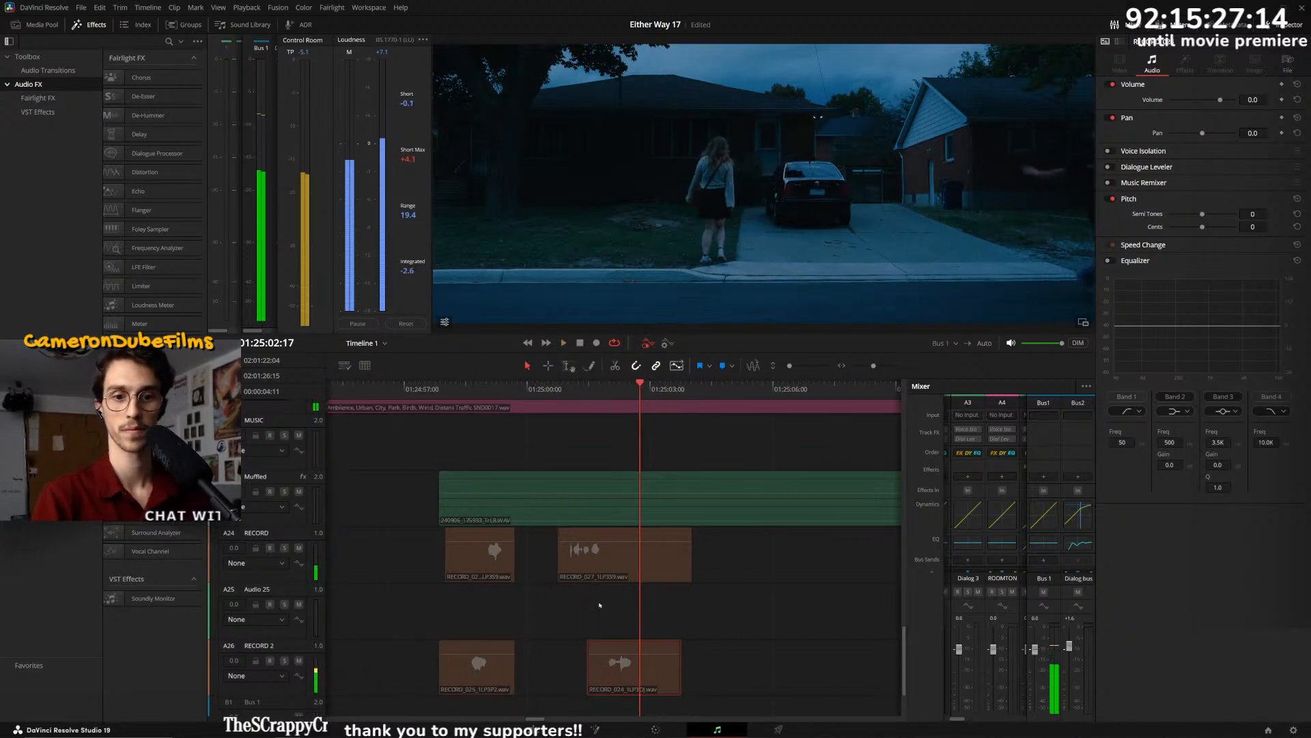
pyautogui.press('space')
pyautogui.scroll(-2, 696, 611)
pyautogui.scroll(3, 709, 621)
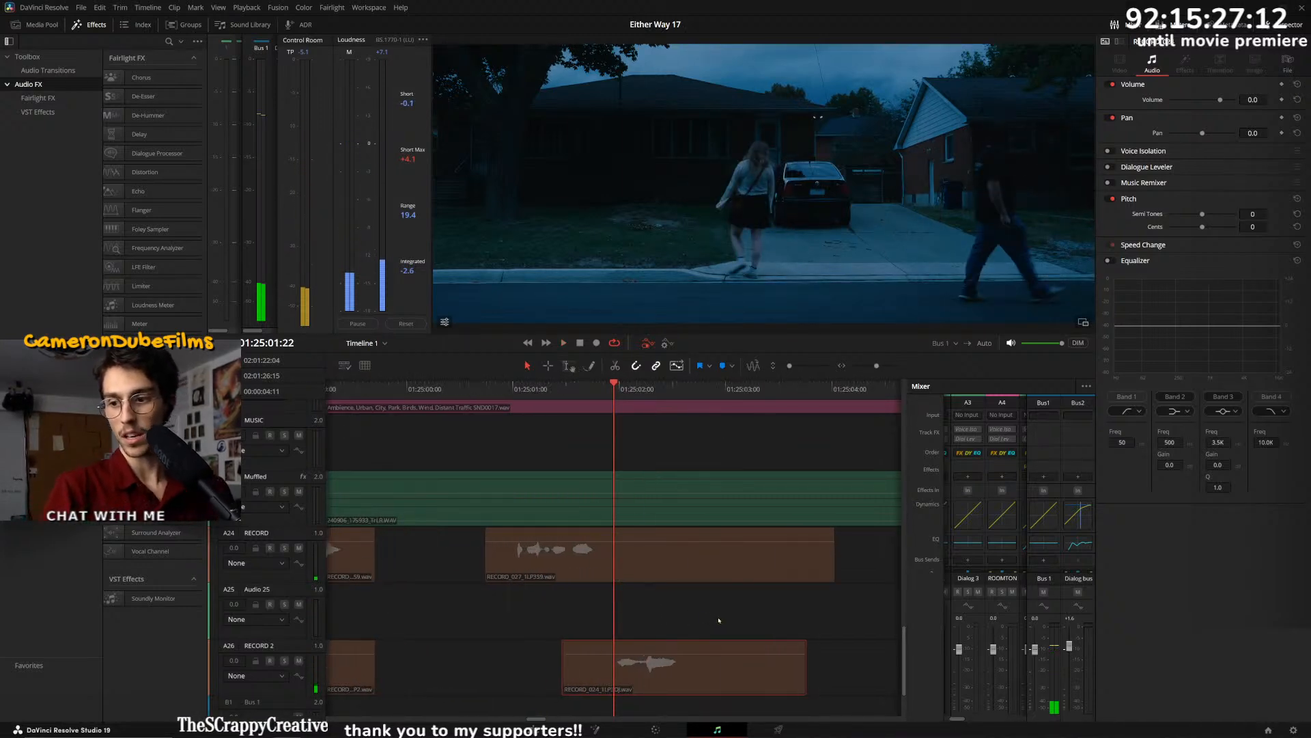
# - Try the RECORD_024 clip and the second RECORD_027 piece slightly earlier, playing both from about 01:25:00:16
pyautogui.click(479, 397)
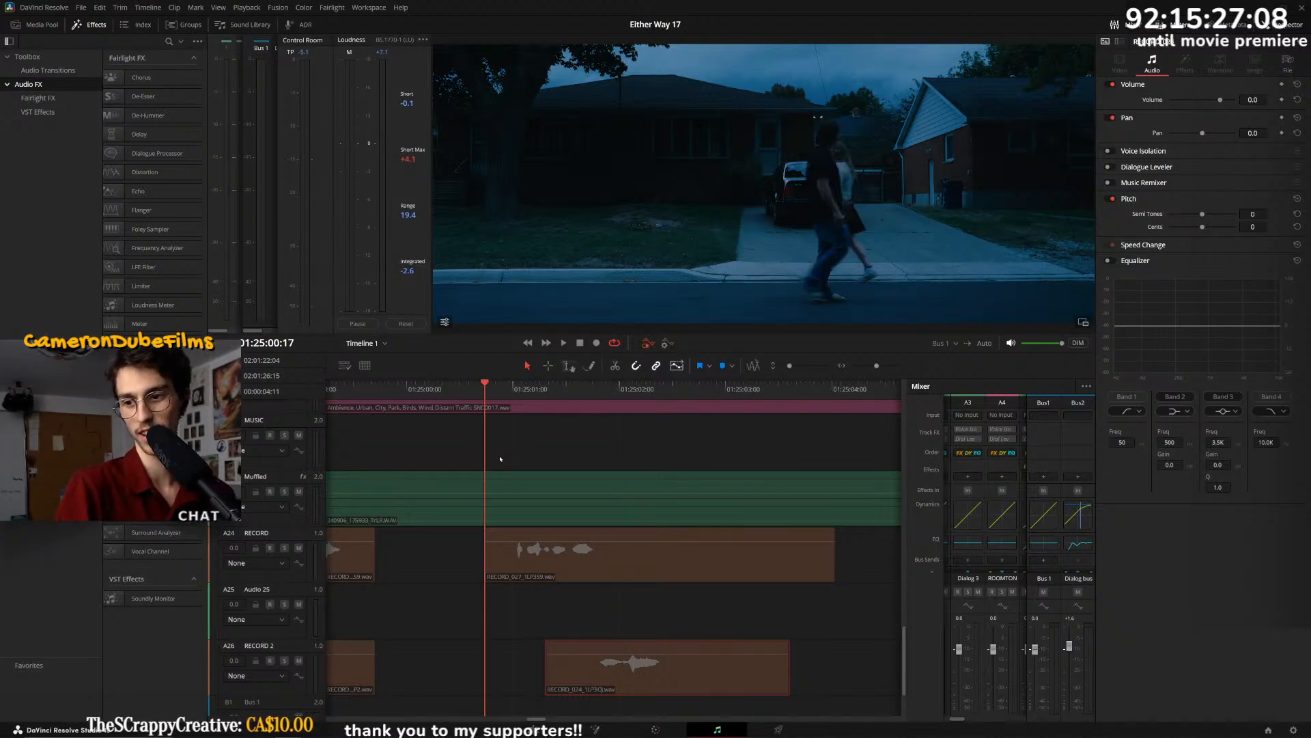
pyautogui.press('space')
pyautogui.press('space')
pyautogui.moveTo(570, 568); pyautogui.dragTo(548, 570)
pyautogui.click(478, 396)
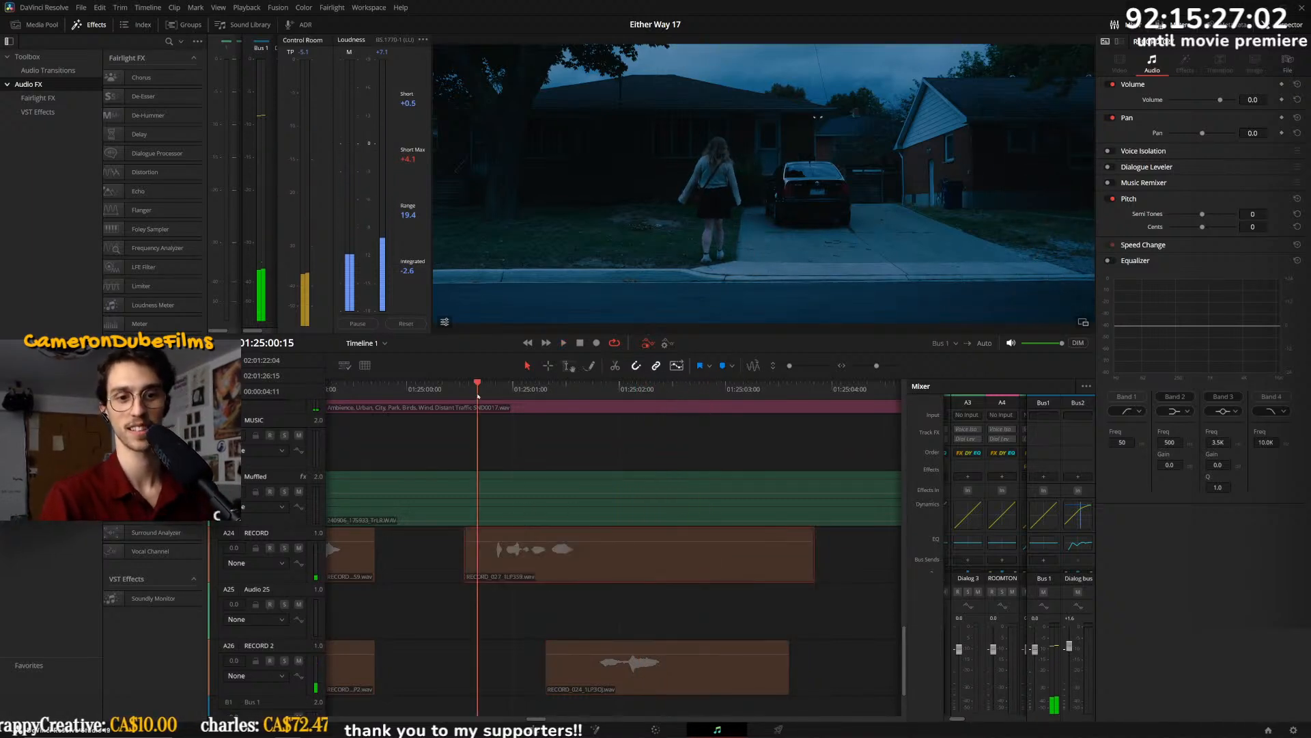
pyautogui.press('space')
pyautogui.click(481, 394)
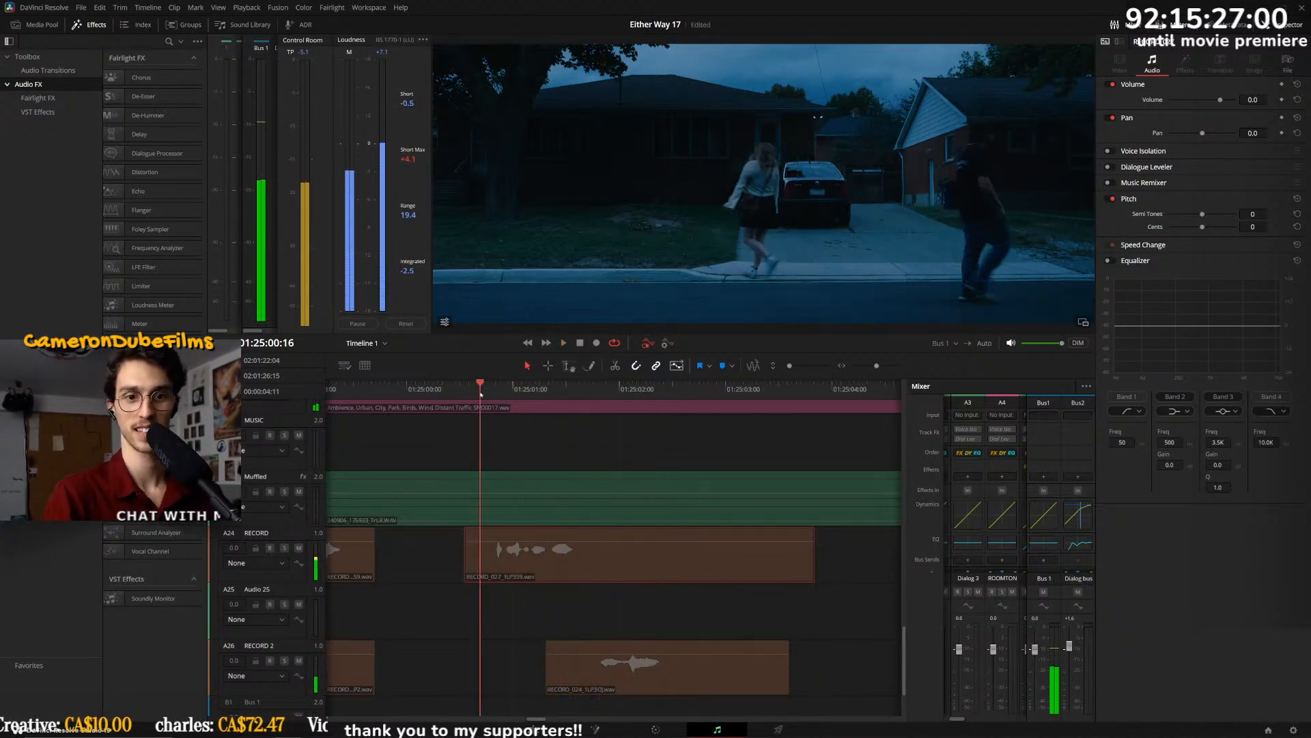
# - Shift the second RECORD_027 piece to about 01:25:00:18 and the RECORD_024 clip to about 01:25:01:12, and play them
pyautogui.moveTo(480, 394); pyautogui.dragTo(494, 396)
pyautogui.moveTo(529, 561); pyautogui.dragTo(560, 564)
pyautogui.moveTo(628, 676); pyautogui.dragTo(659, 679)
pyautogui.press('space')
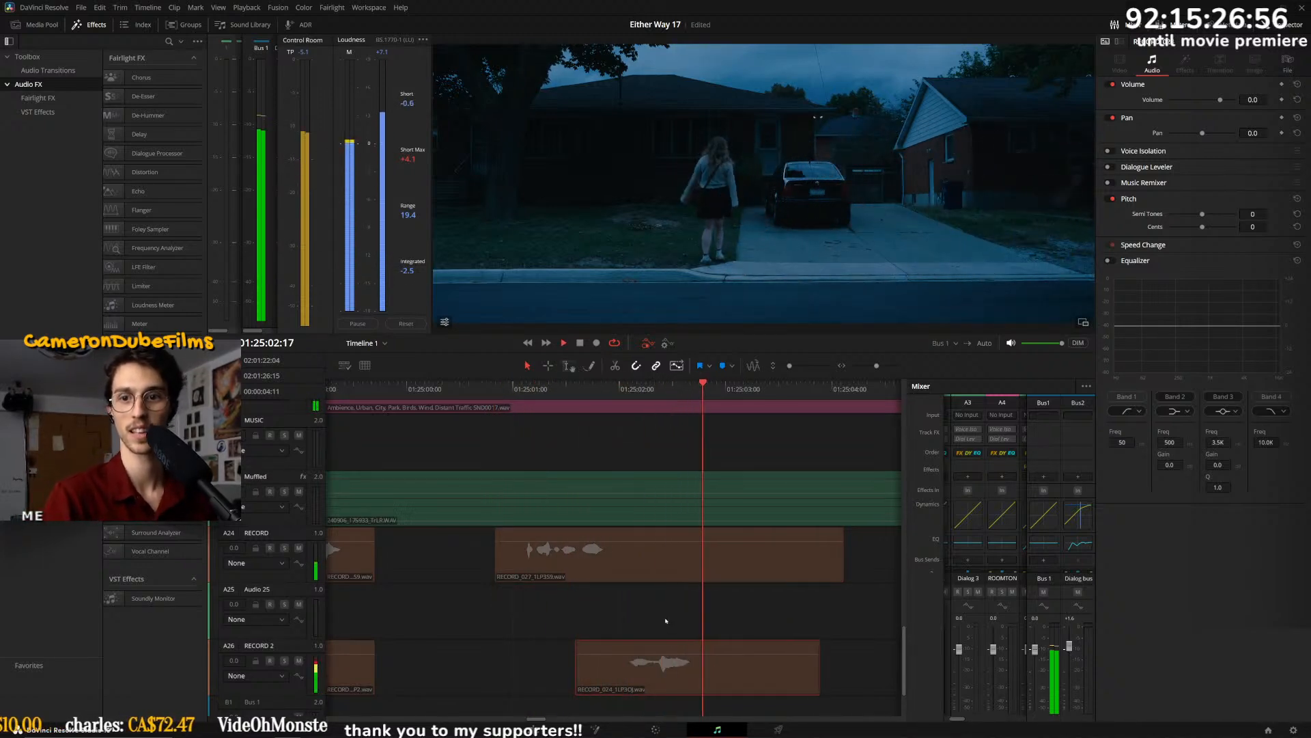
pyautogui.press('space')
# - Trim the silent ends off the second RECORD_027 piece and the RECORD_024 clip, then play the scene from 01:24:57:23
pyautogui.scroll(-5, 648, 580)
pyautogui.moveTo(643, 565); pyautogui.dragTo(578, 565)
pyautogui.moveTo(637, 665); pyautogui.dragTo(614, 650)
pyautogui.scroll(-2, 614, 645)
pyautogui.click(464, 394)
pyautogui.press('space')
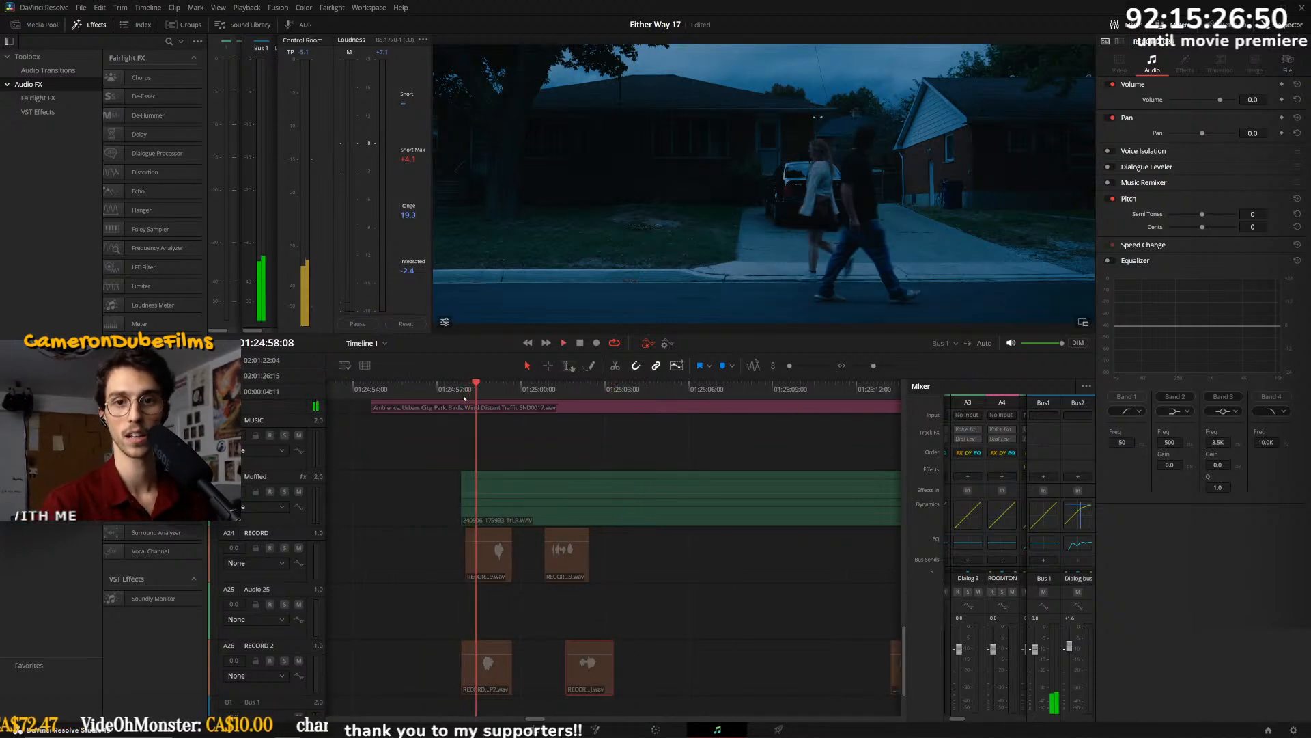
pyautogui.press('space')
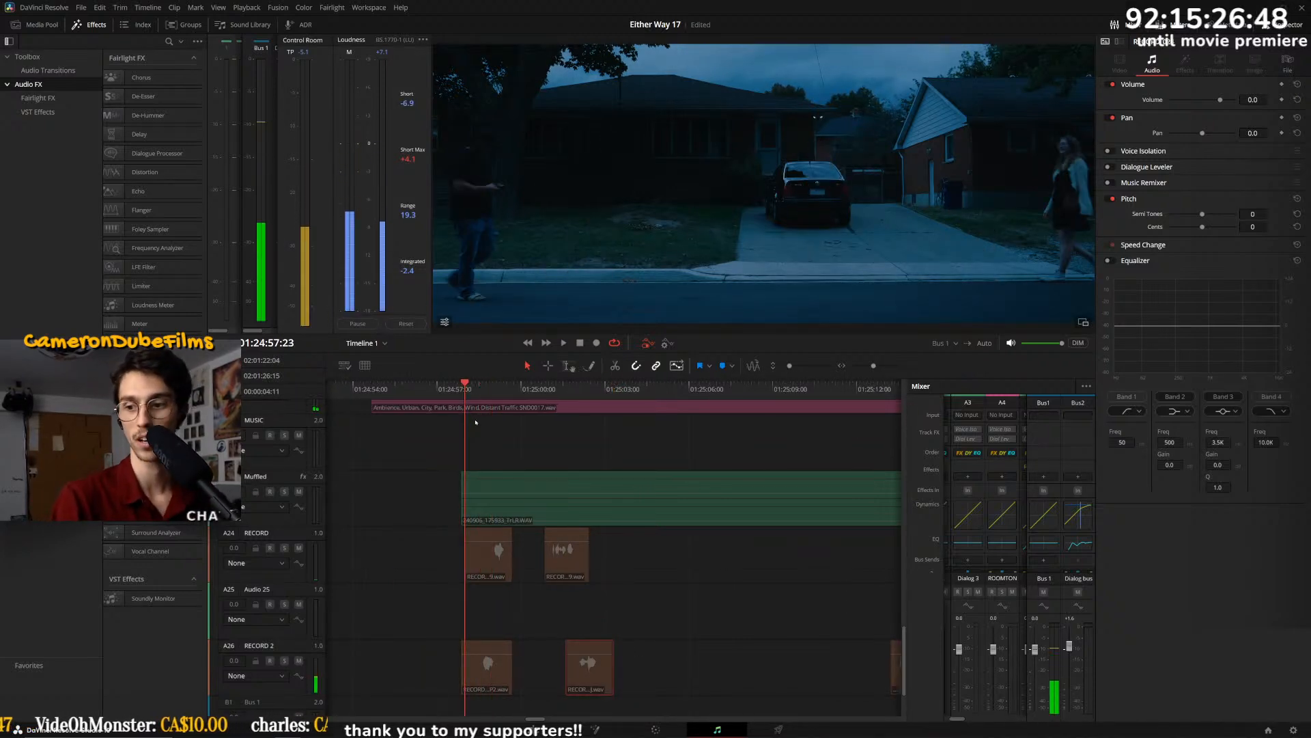
# - Play the street scene, cut the RECORD_025 clip's low frequencies with equalizer Band 1 at about 355 Hz, and play it again
pyautogui.press('space')
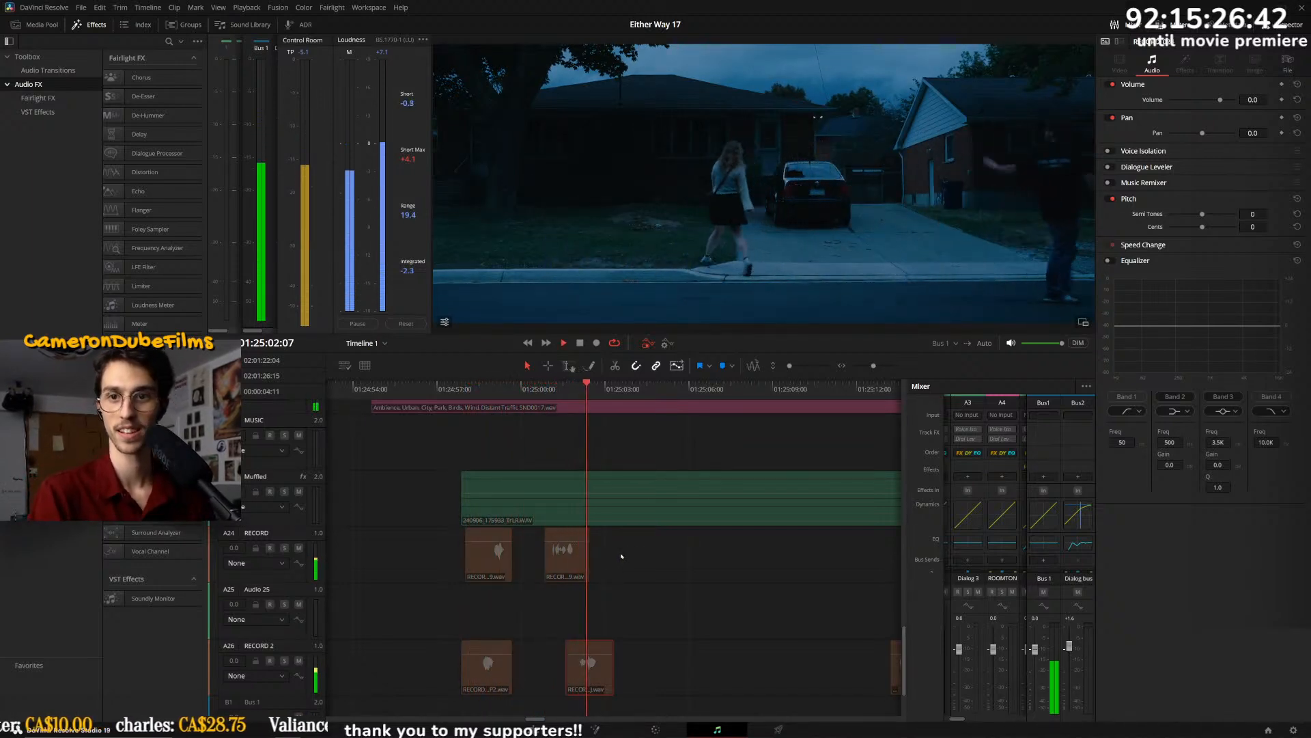
pyautogui.press('space')
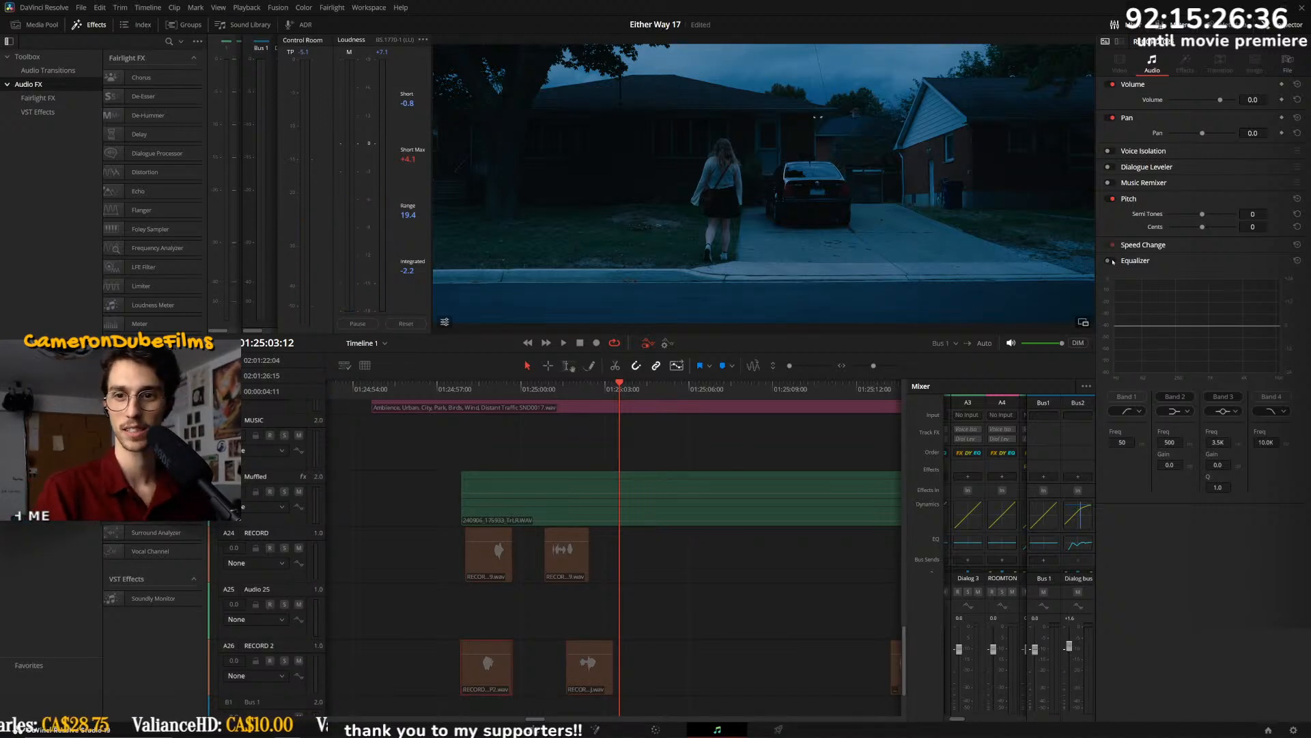
pyautogui.click(1136, 396)
pyautogui.moveTo(1135, 329); pyautogui.dragTo(1184, 395)
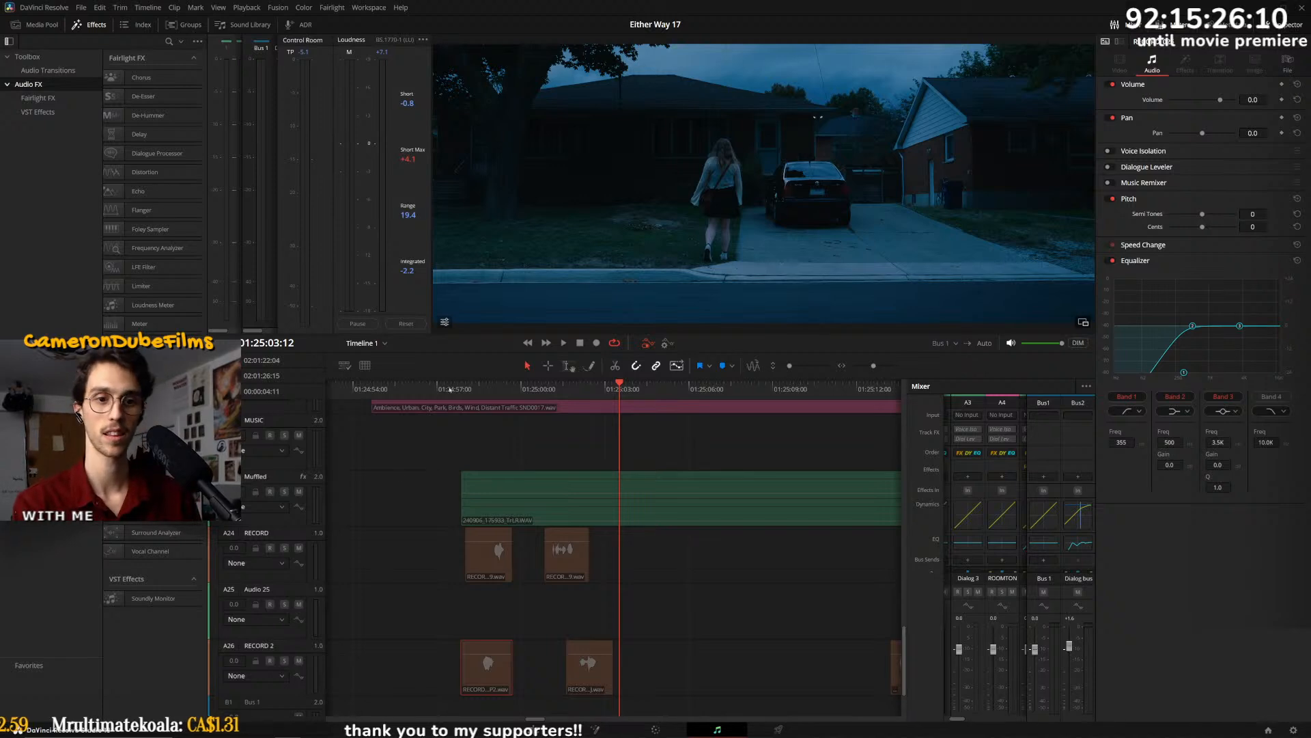
pyautogui.click(465, 386)
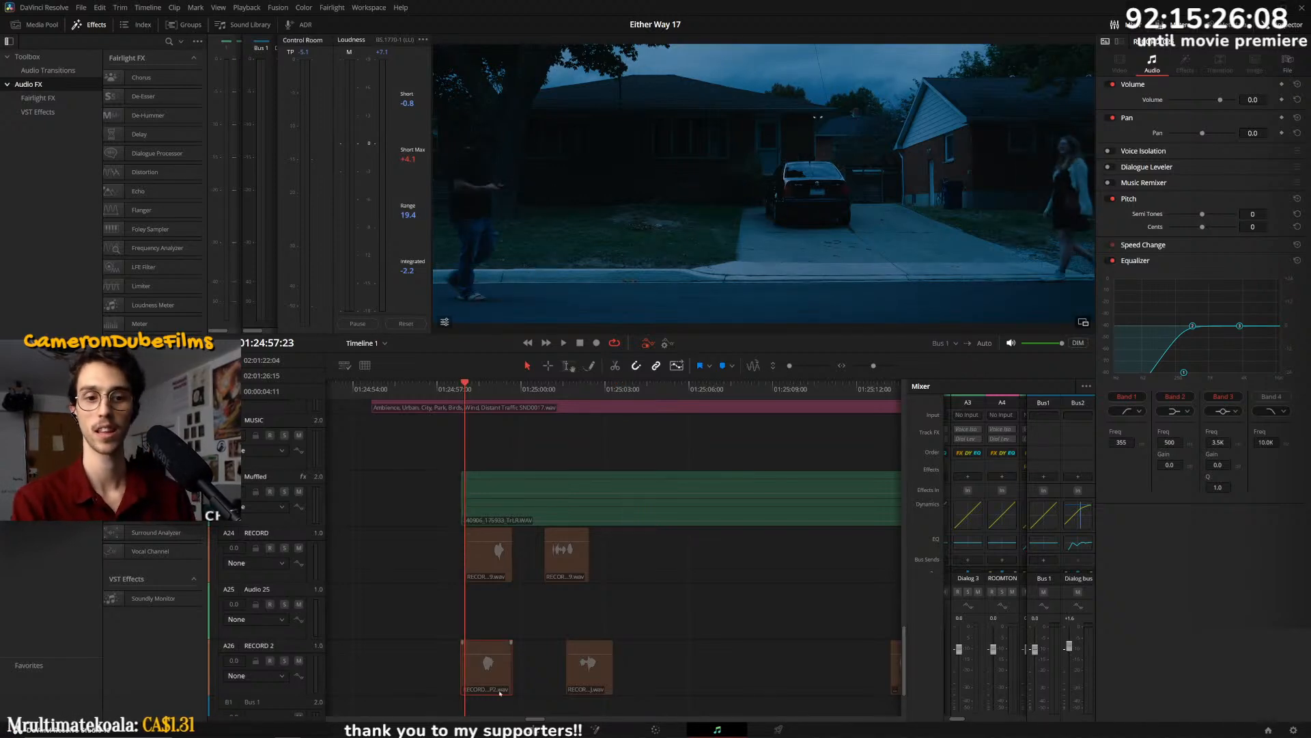
pyautogui.press('space')
pyautogui.press('space')
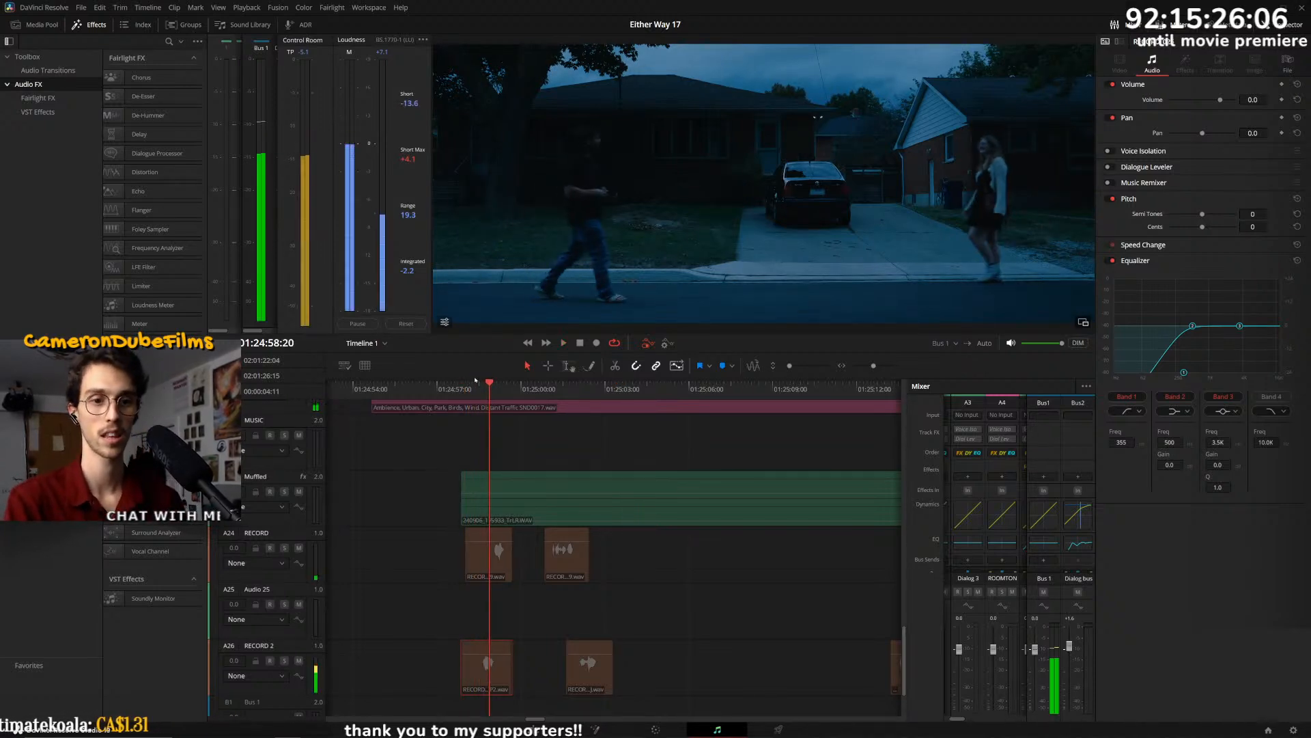
# - Raise the RECORD_025 clip's Band 1 low-cut frequency to 566 Hz and play it from about 01:24:58:09
pyautogui.click(466, 387)
pyautogui.moveTo(1183, 372); pyautogui.dragTo(1196, 387)
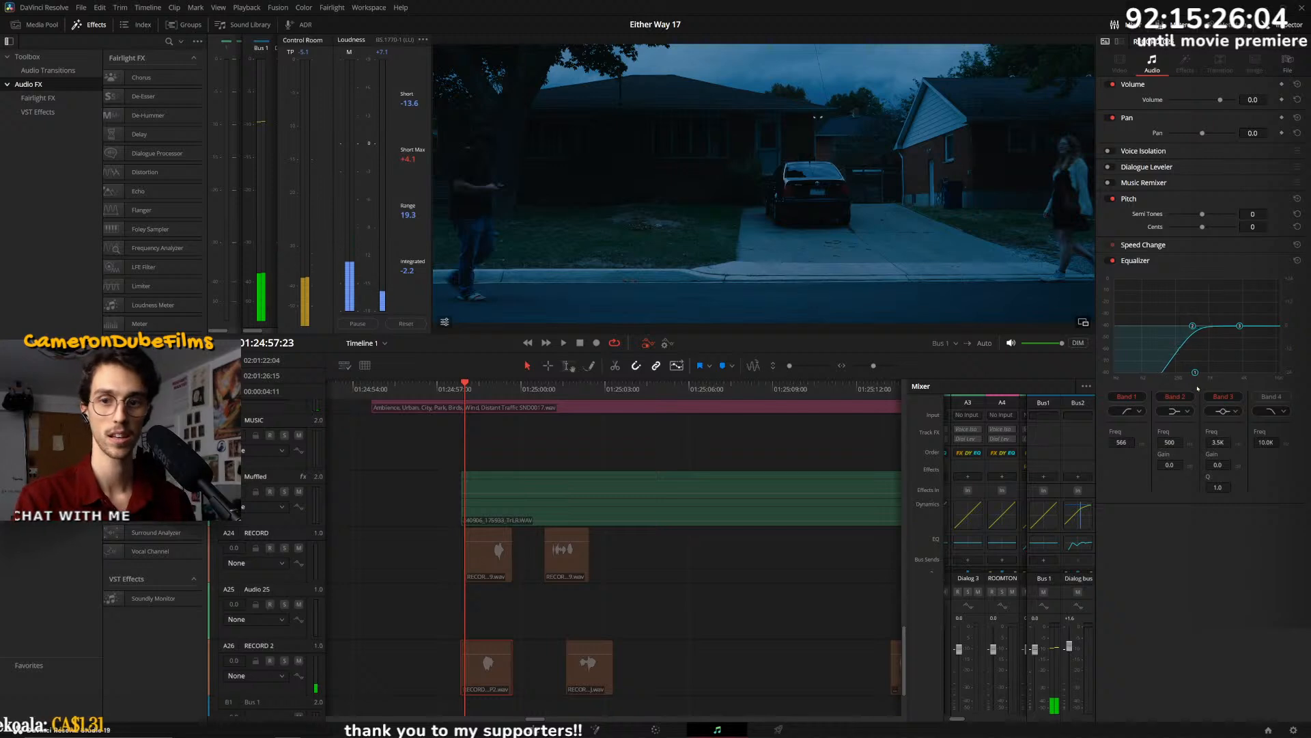
pyautogui.click(476, 387)
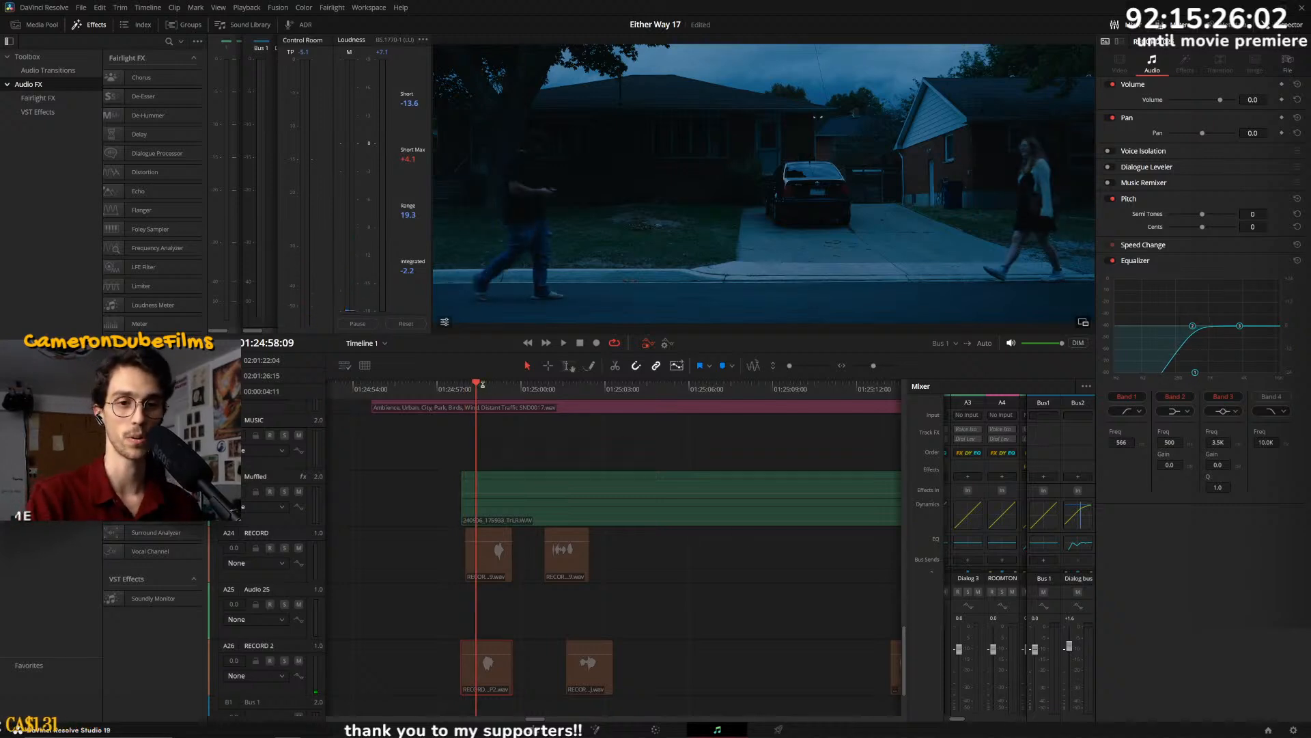
pyautogui.press('space')
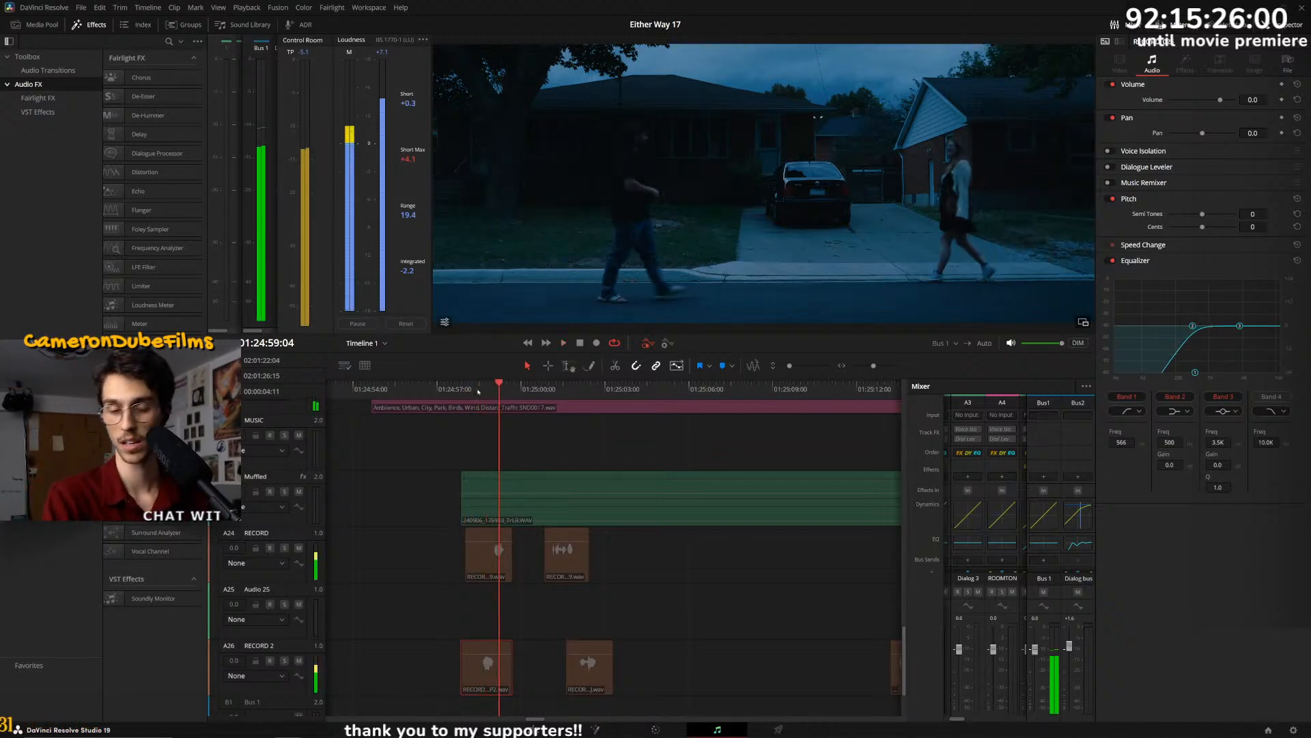
pyautogui.click(476, 401)
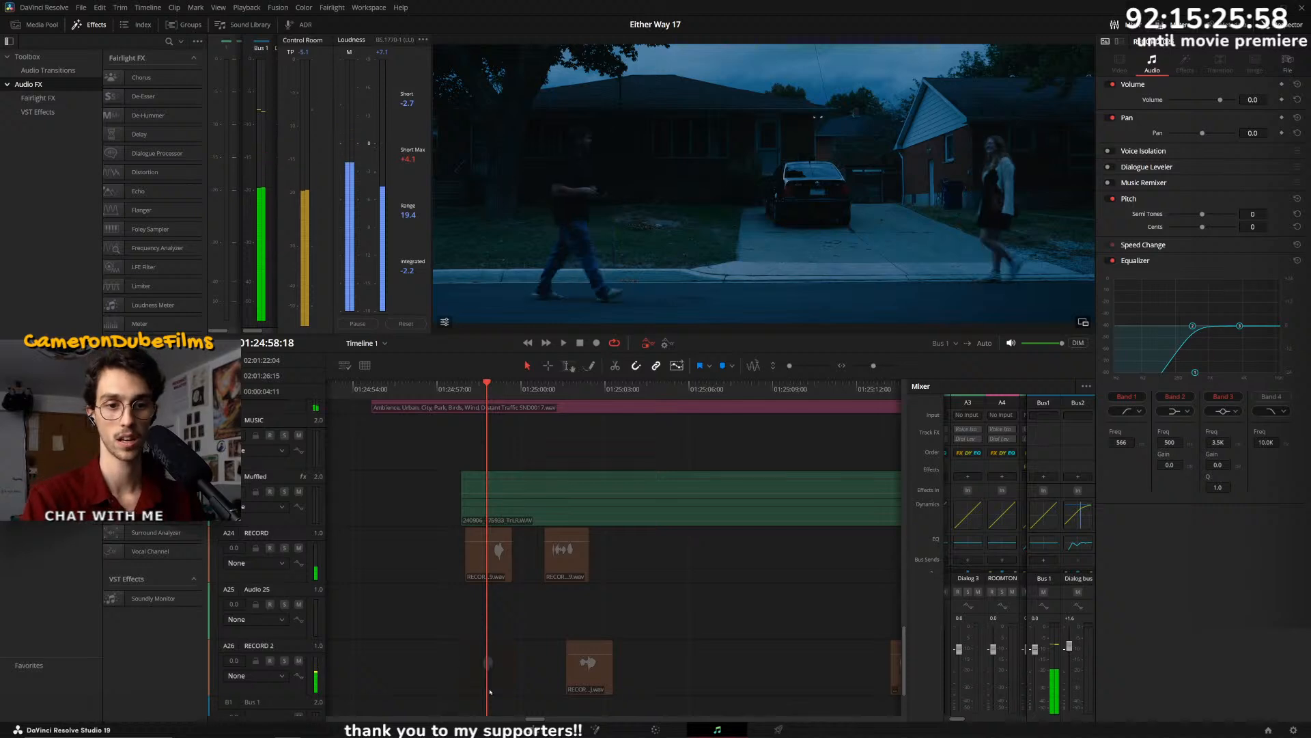
# - Paste only the RECORD_025 clip's equalizer settings onto both RECORD_027 pieces and the RECORD_024 clip, and play the scene
pyautogui.moveTo(695, 687); pyautogui.dragTo(536, 543)
pyautogui.hotkey('alt', 'v')
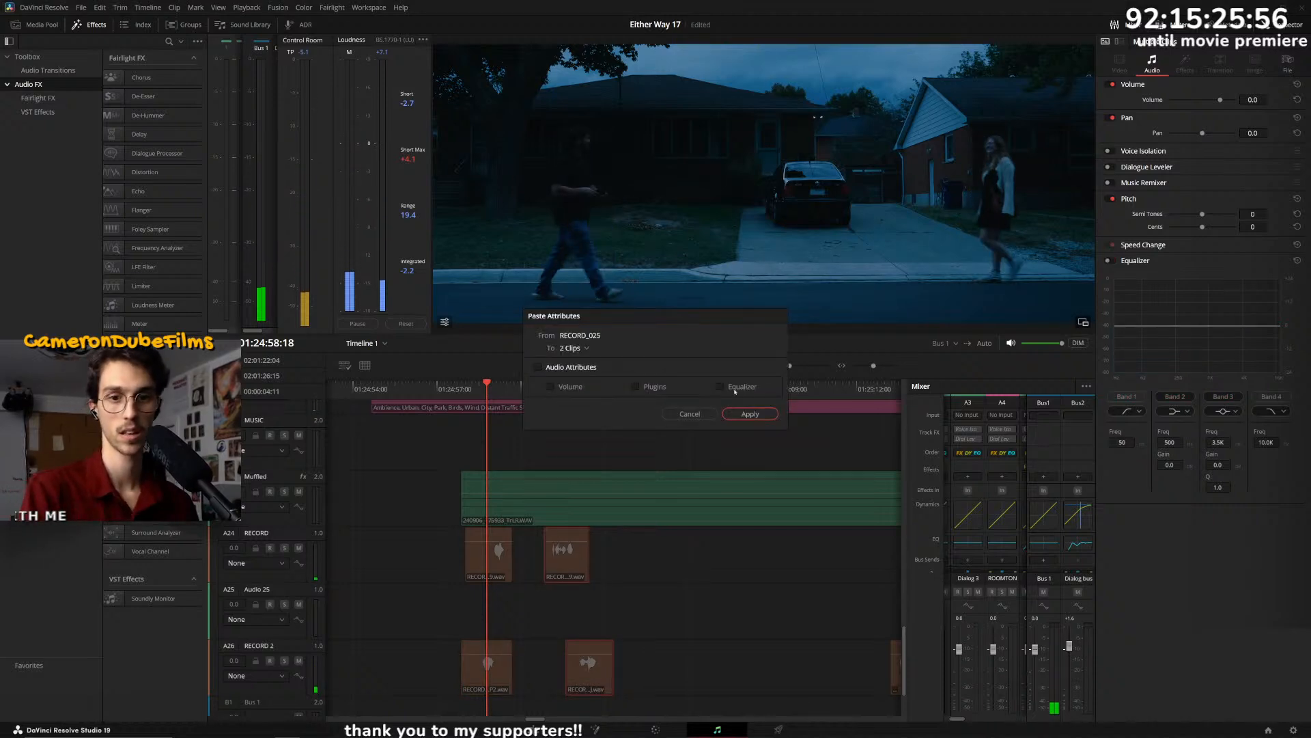
pyautogui.click(737, 415)
pyautogui.hotkey('ctrl', 'z')
pyautogui.hotkey('alt', 'v')
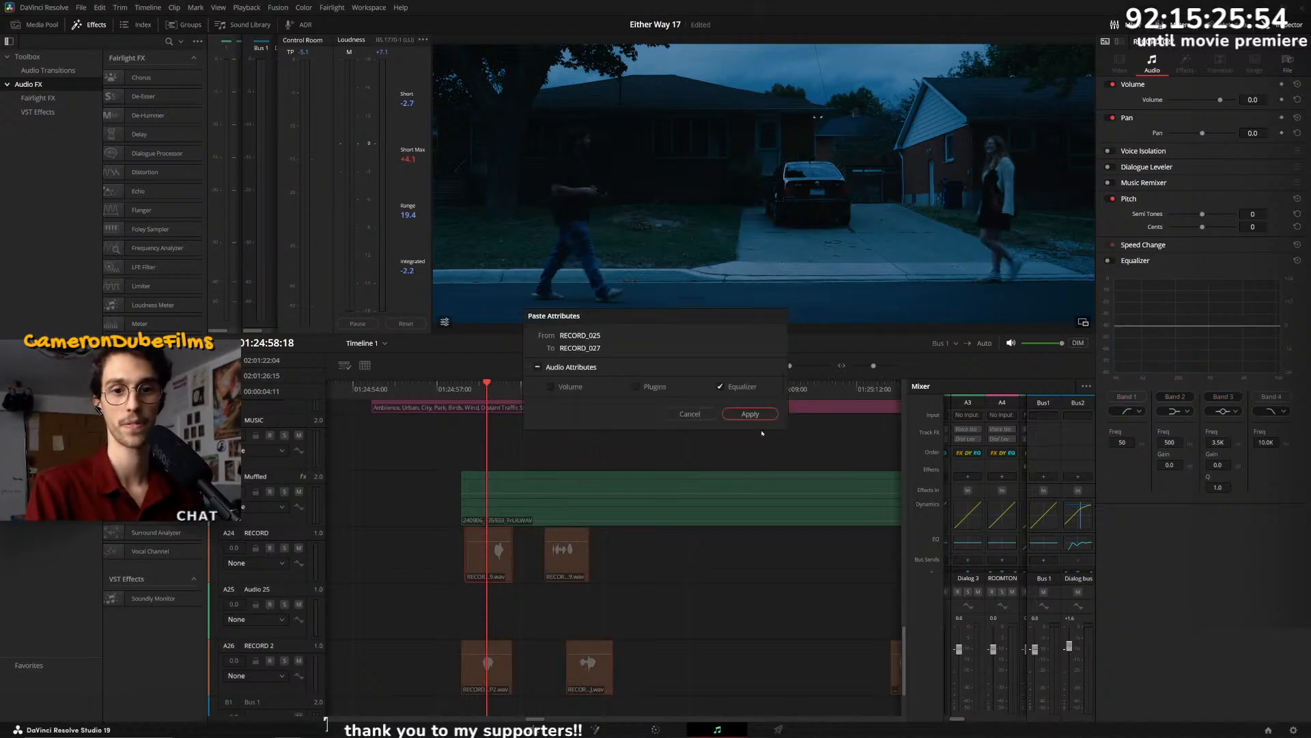
pyautogui.click(751, 414)
pyautogui.click(471, 389)
pyautogui.press('space')
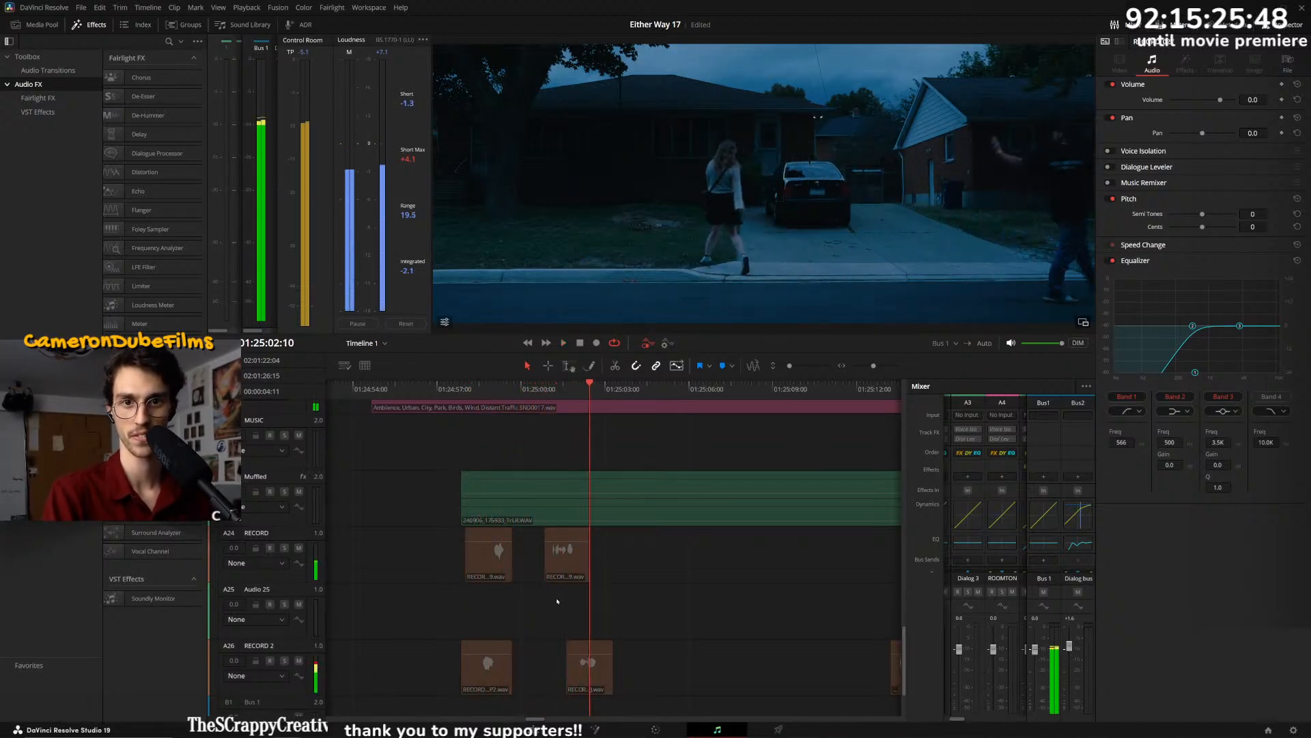
pyautogui.press('space')
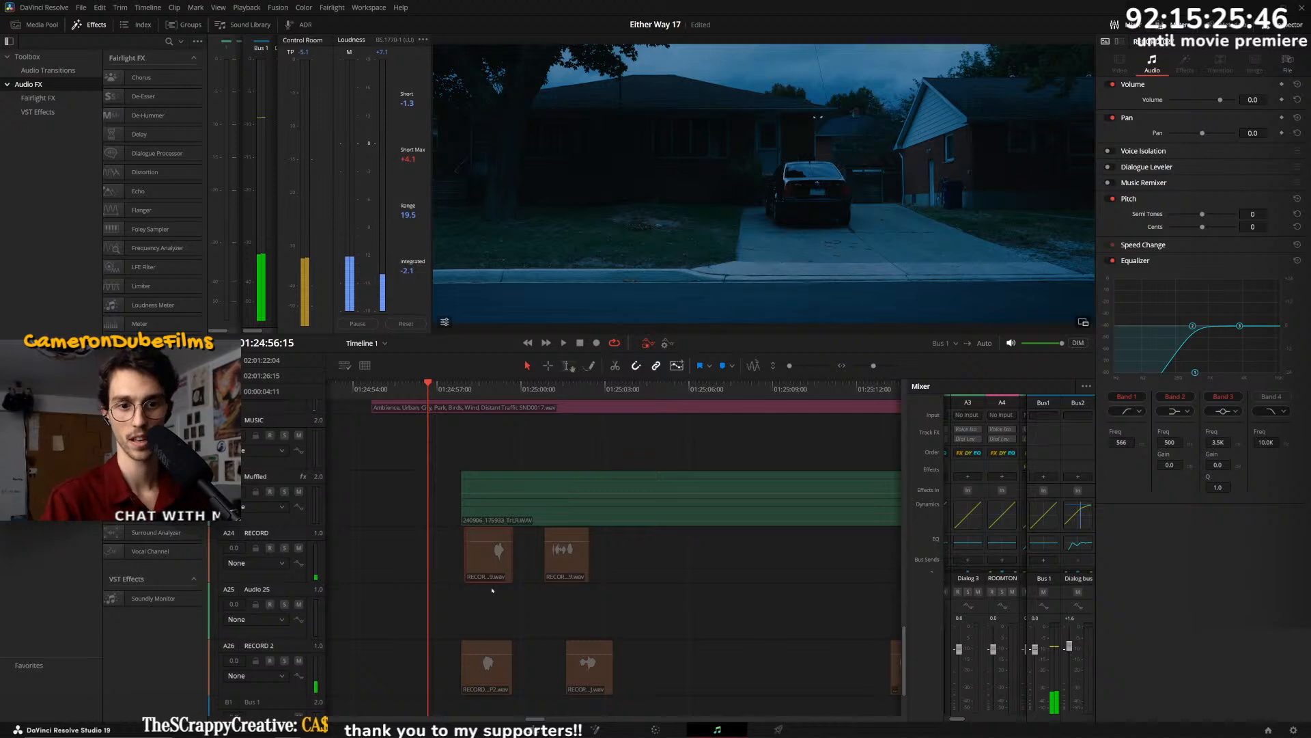
# - Lower the first RECORD_027 piece to -7.8 dB and the RECORD_025 clip to about -11.9 dB, and play them
pyautogui.press('space')
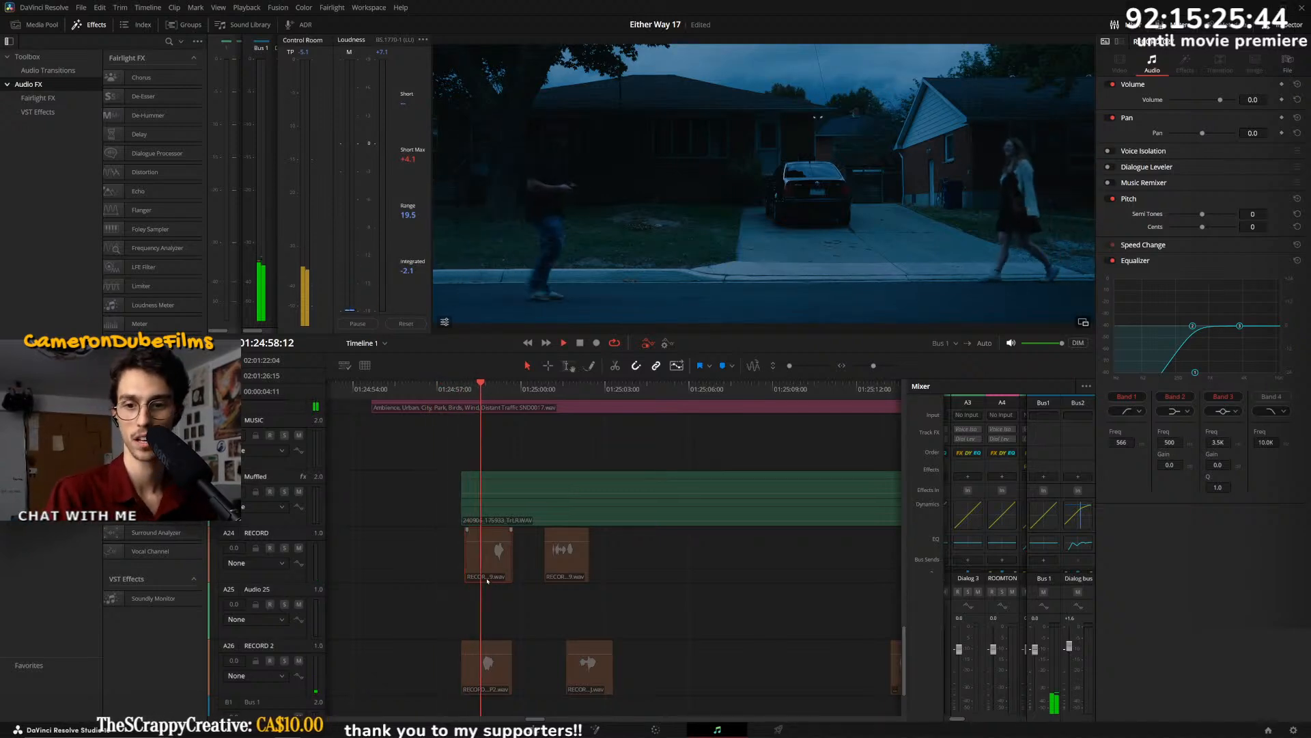
pyautogui.press('space')
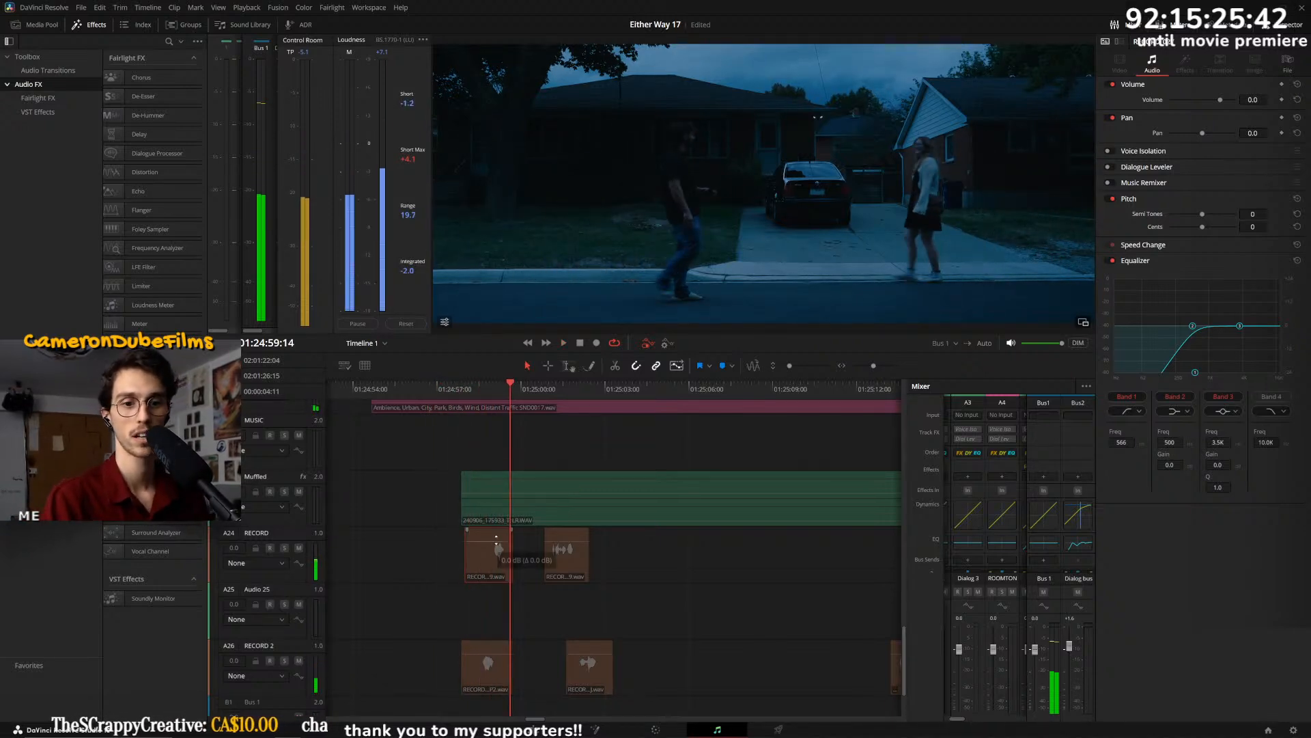
pyautogui.moveTo(495, 541); pyautogui.dragTo(495, 544)
pyautogui.moveTo(496, 654); pyautogui.dragTo(495, 661)
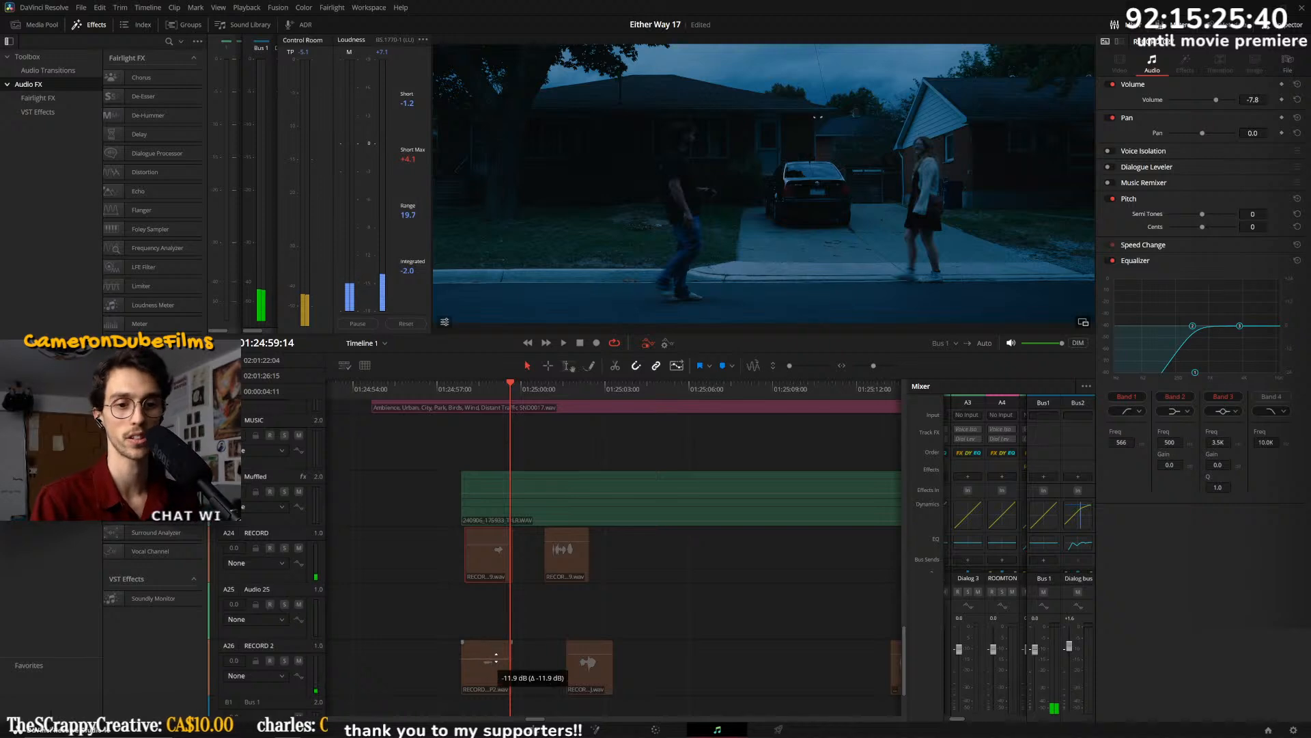
pyautogui.click(483, 389)
pyautogui.press('space')
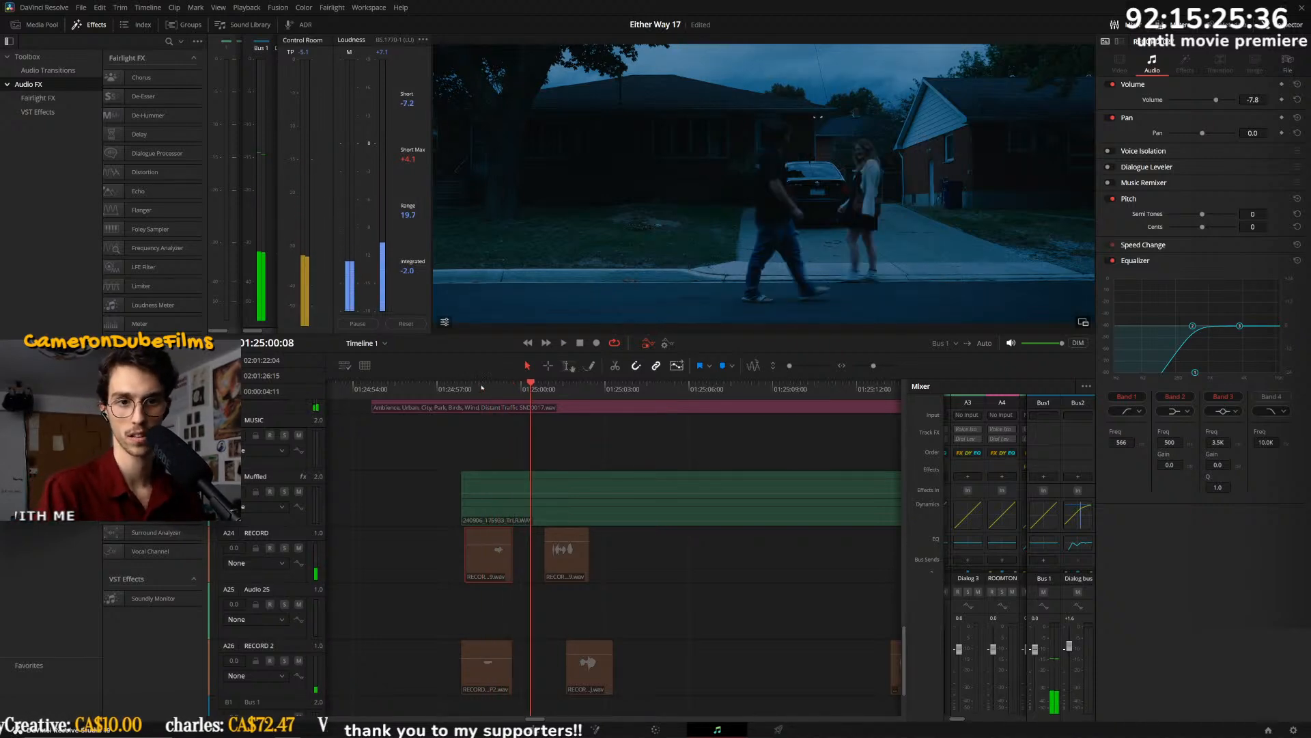
# - Lower the volume of the second RECORD_027 piece, set the RECORD_024 clip to -9.3 dB, and play the result
pyautogui.click(483, 390)
pyautogui.moveTo(562, 531); pyautogui.dragTo(562, 547)
pyautogui.moveTo(576, 655); pyautogui.dragTo(575, 660)
pyautogui.press('space')
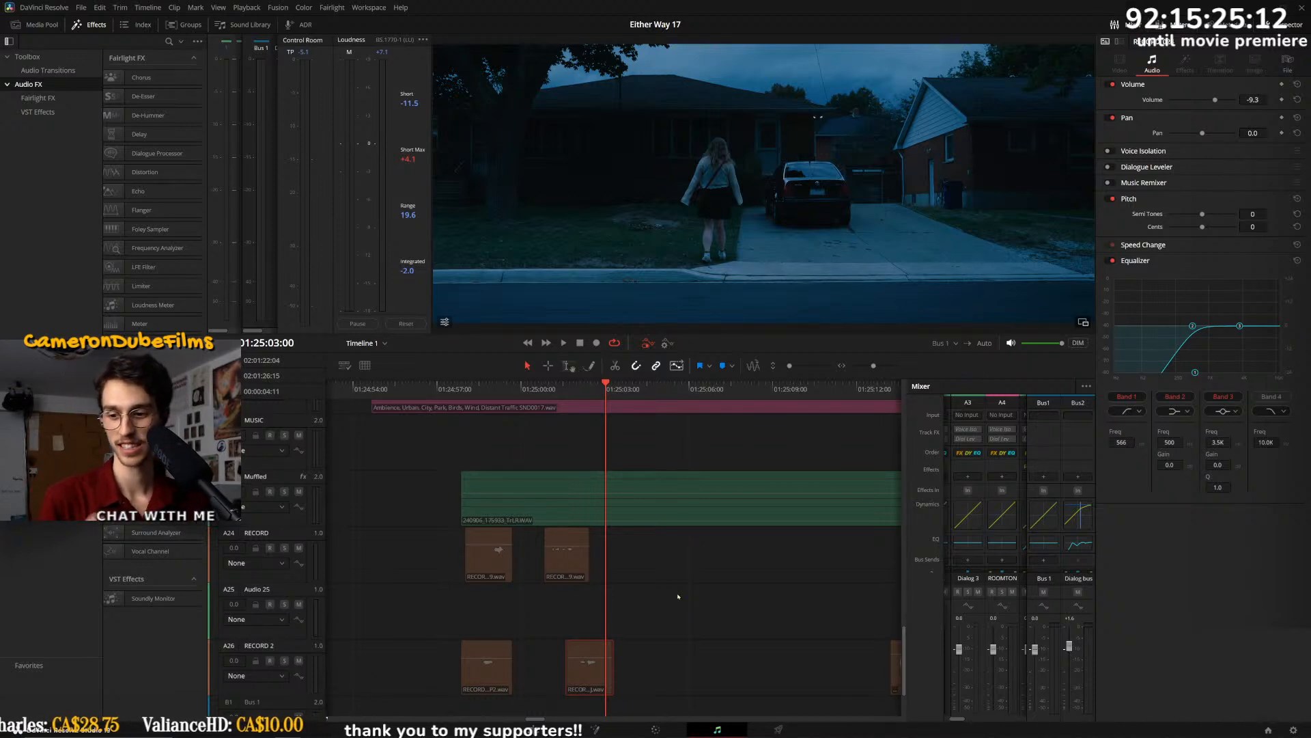
# - Replay the scene from about 01:24:57:23 and scrub around 01:24:58:21 to check the first pair of clips against the picture
pyautogui.click(464, 388)
pyautogui.press('space')
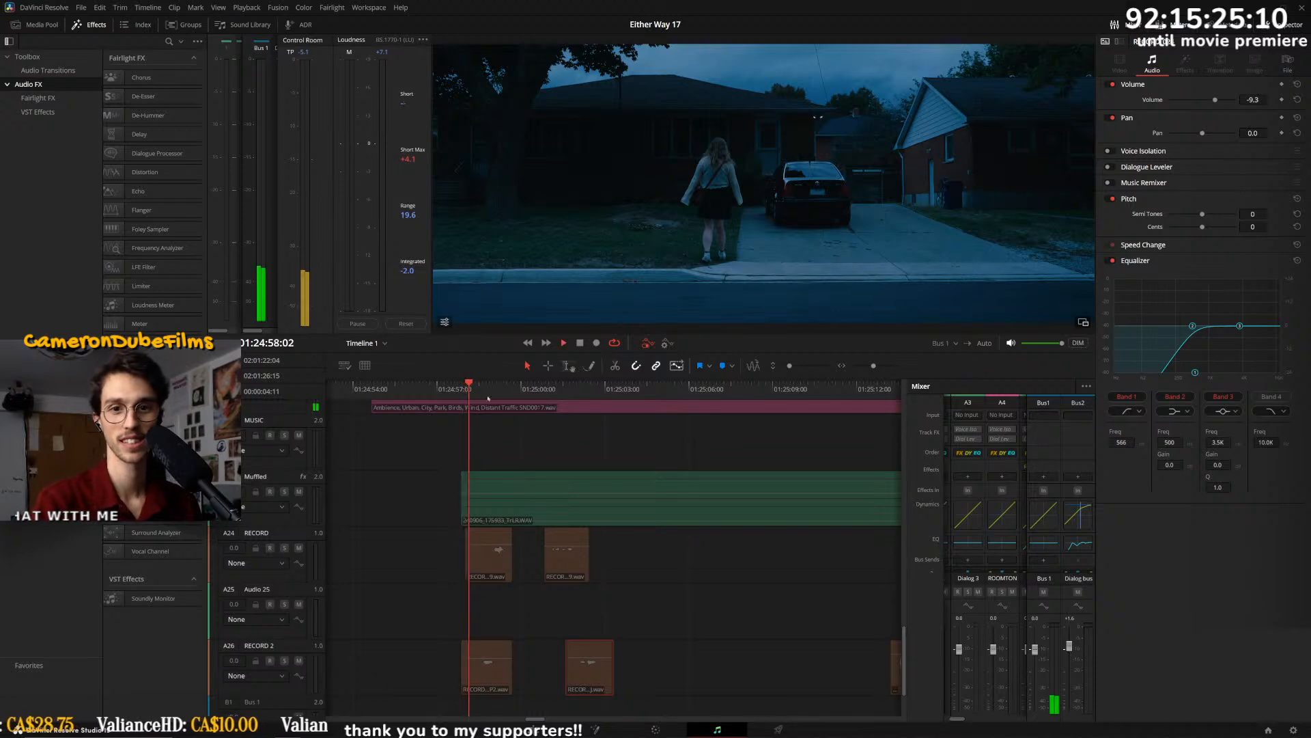
pyautogui.click(464, 391)
pyautogui.press('space')
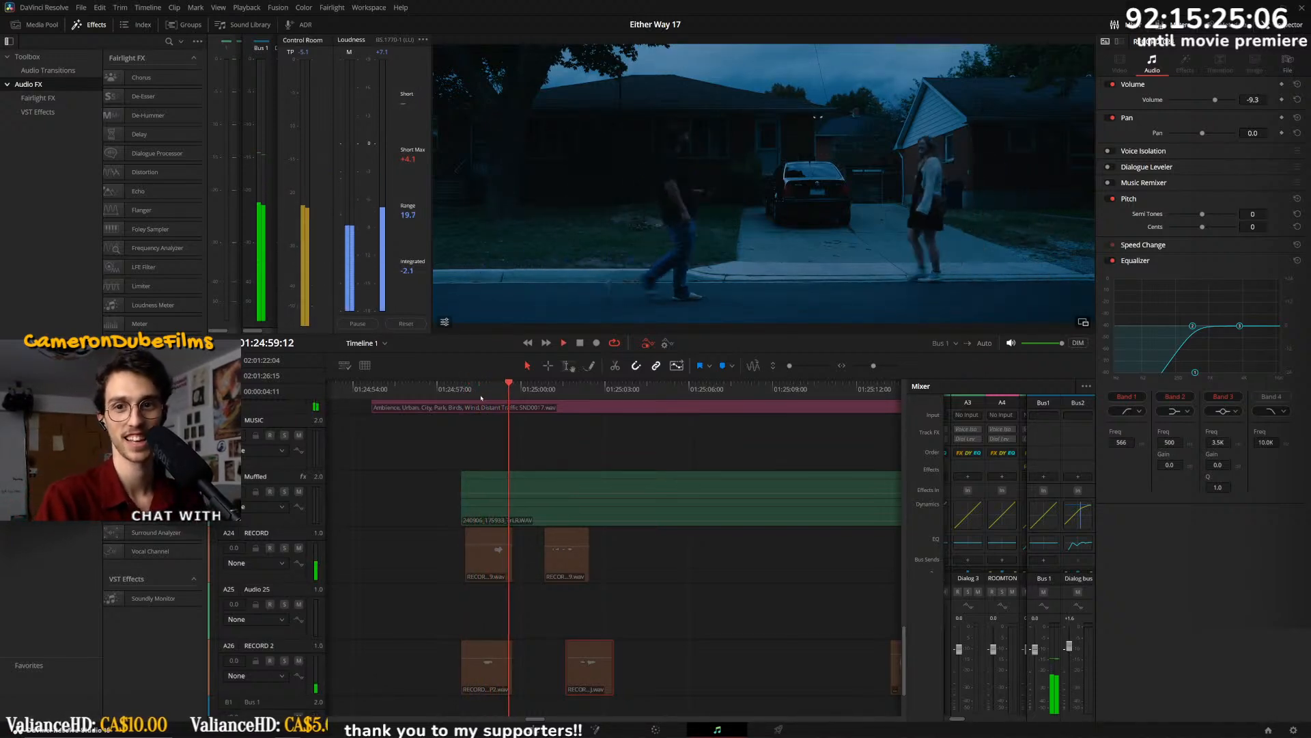
pyautogui.click(488, 399)
pyautogui.moveTo(488, 399); pyautogui.dragTo(493, 396)
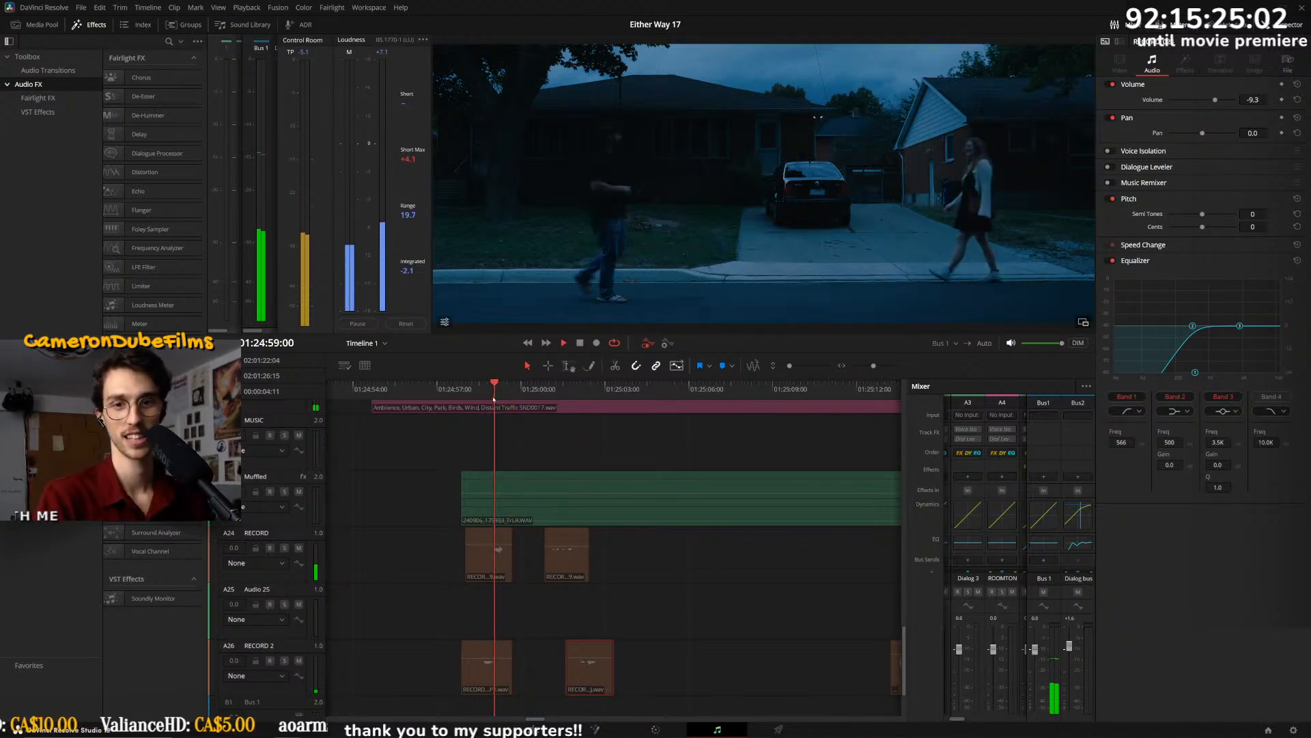
pyautogui.click(491, 401)
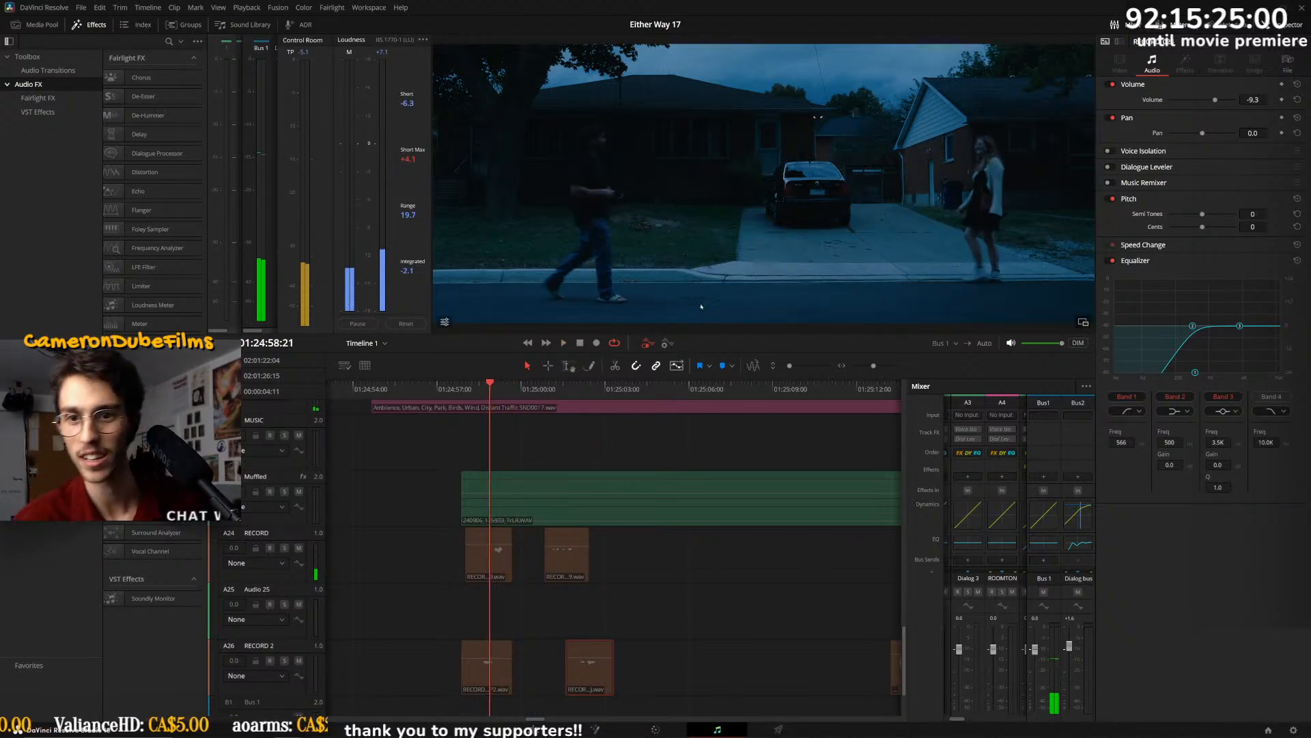
pyautogui.moveTo(490, 390); pyautogui.dragTo(497, 388)
pyautogui.press('space')
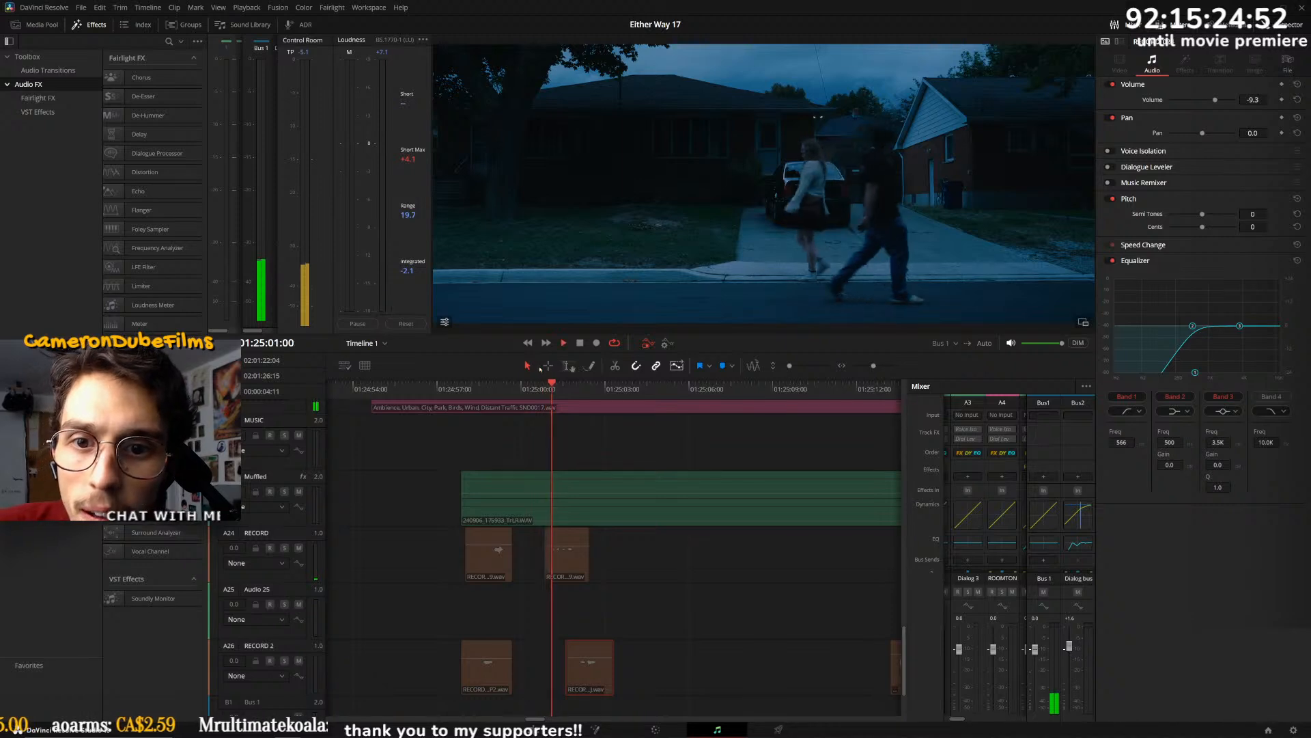
# - Check the picture at 01:25:01:05, then replay the whole shot to judge the second pair of clips
pyautogui.press('space')
pyautogui.press('space')
pyautogui.click(556, 394)
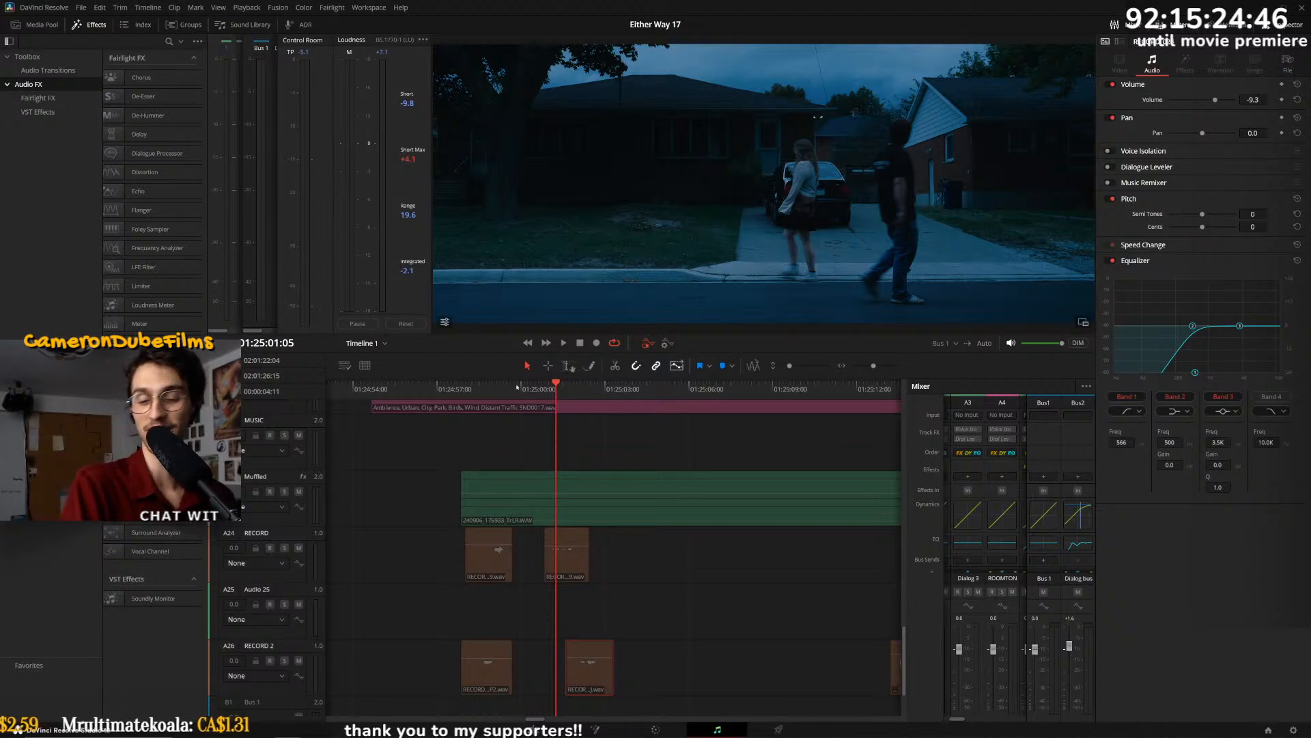
pyautogui.click(482, 388)
pyautogui.click(460, 392)
pyautogui.press('space')
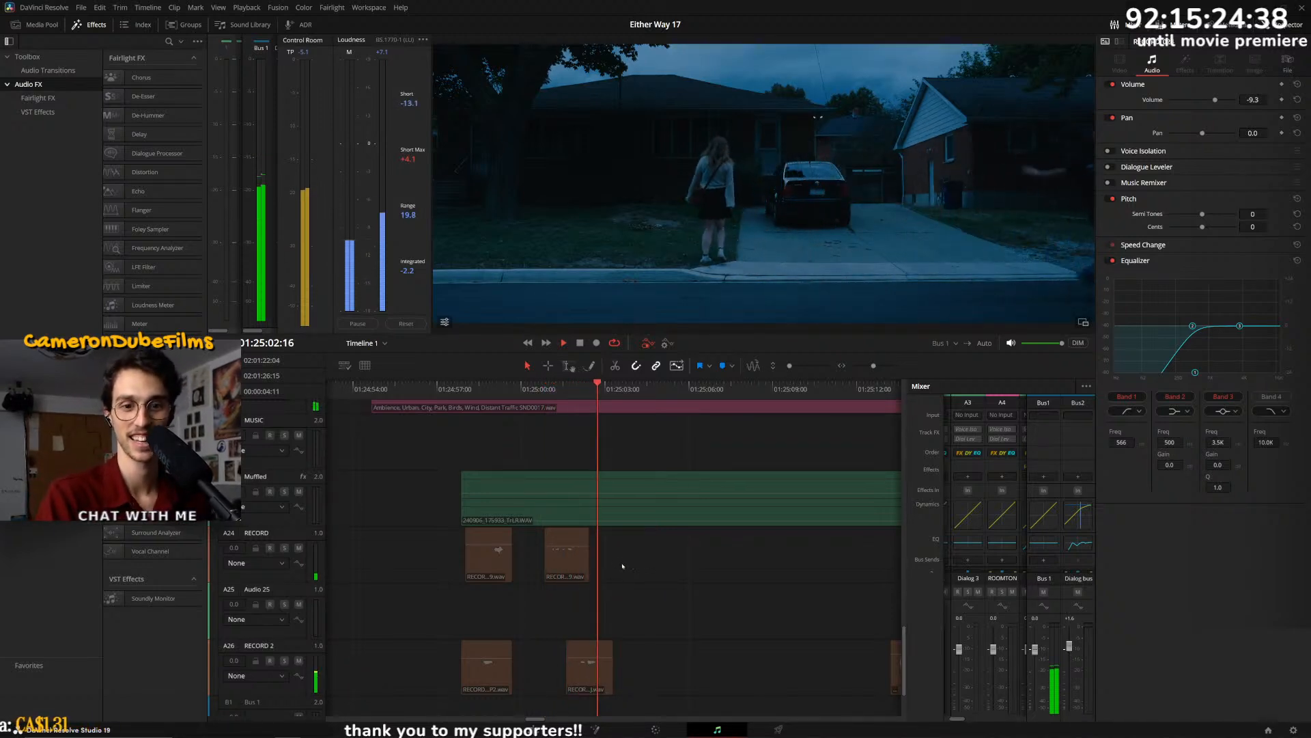
pyautogui.click(565, 411)
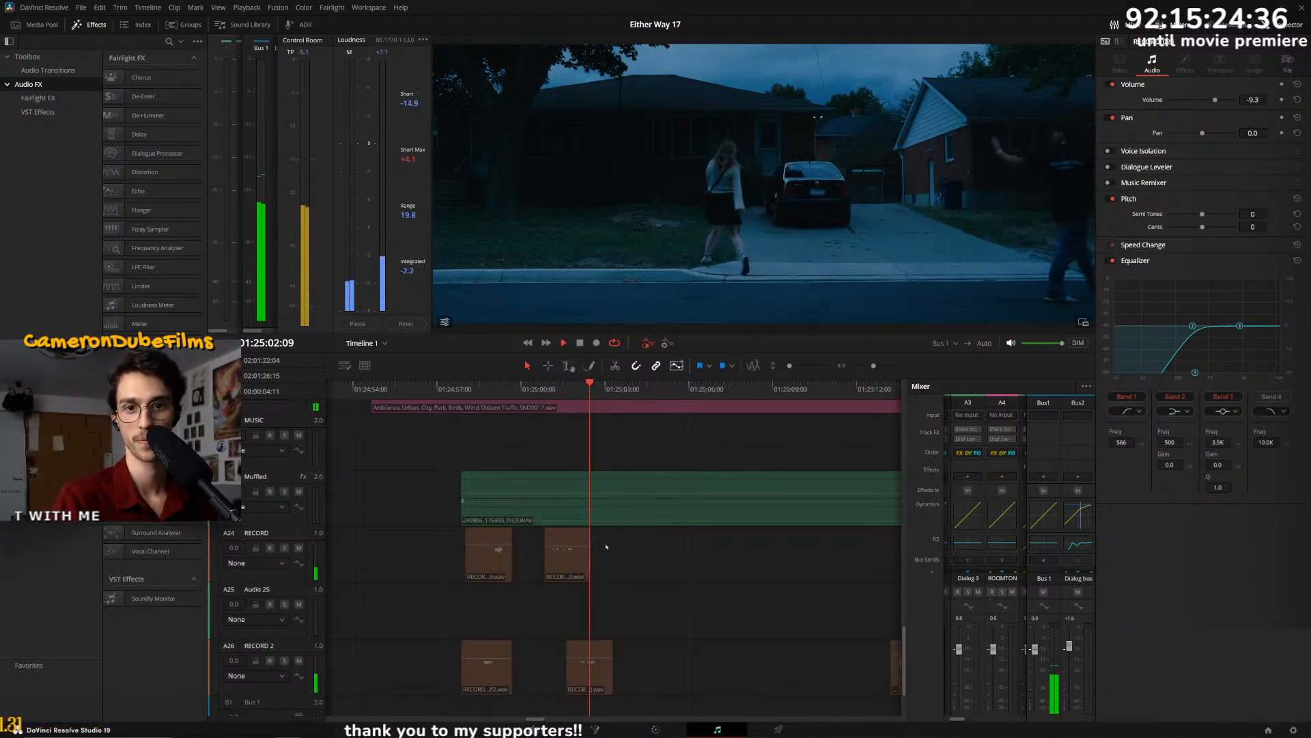
pyautogui.press('space')
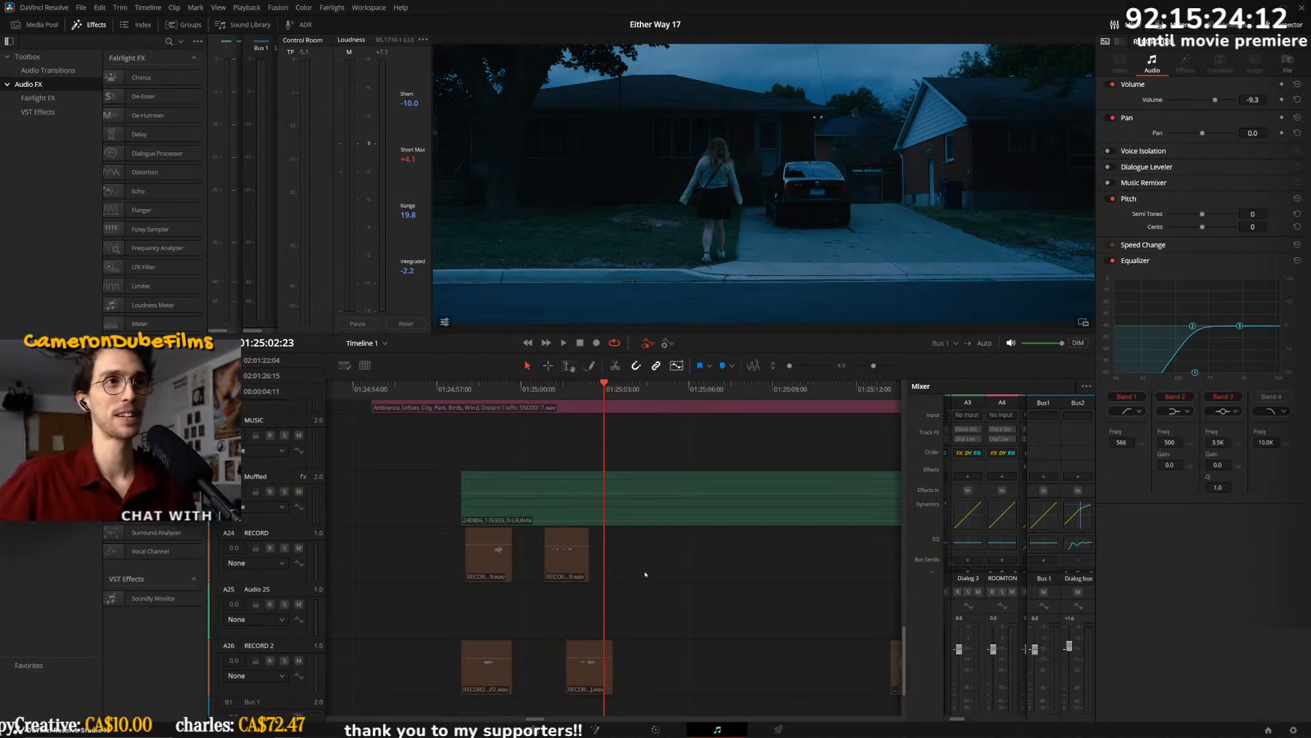
# - Examine the frame at 01:25:00:19 and the start of the street shot at 01:24:57:20 against the recorded clips
pyautogui.click(544, 389)
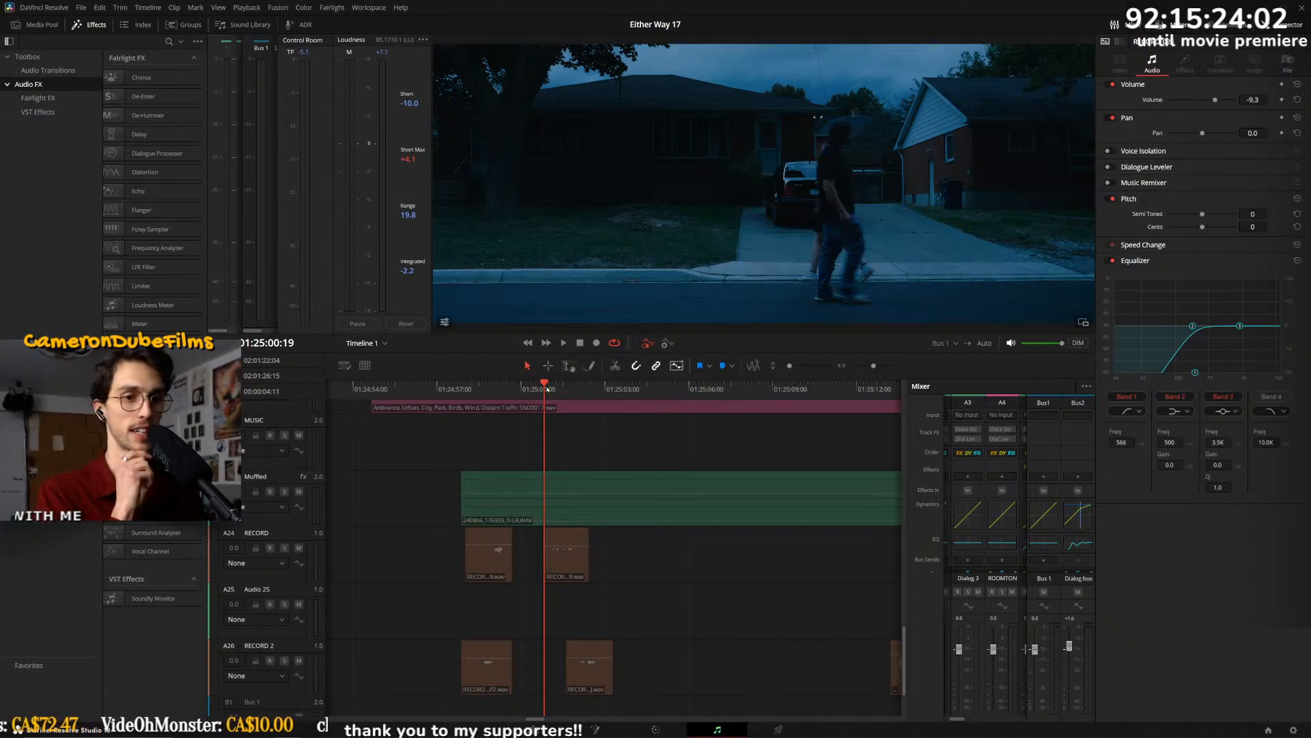
pyautogui.click(465, 389)
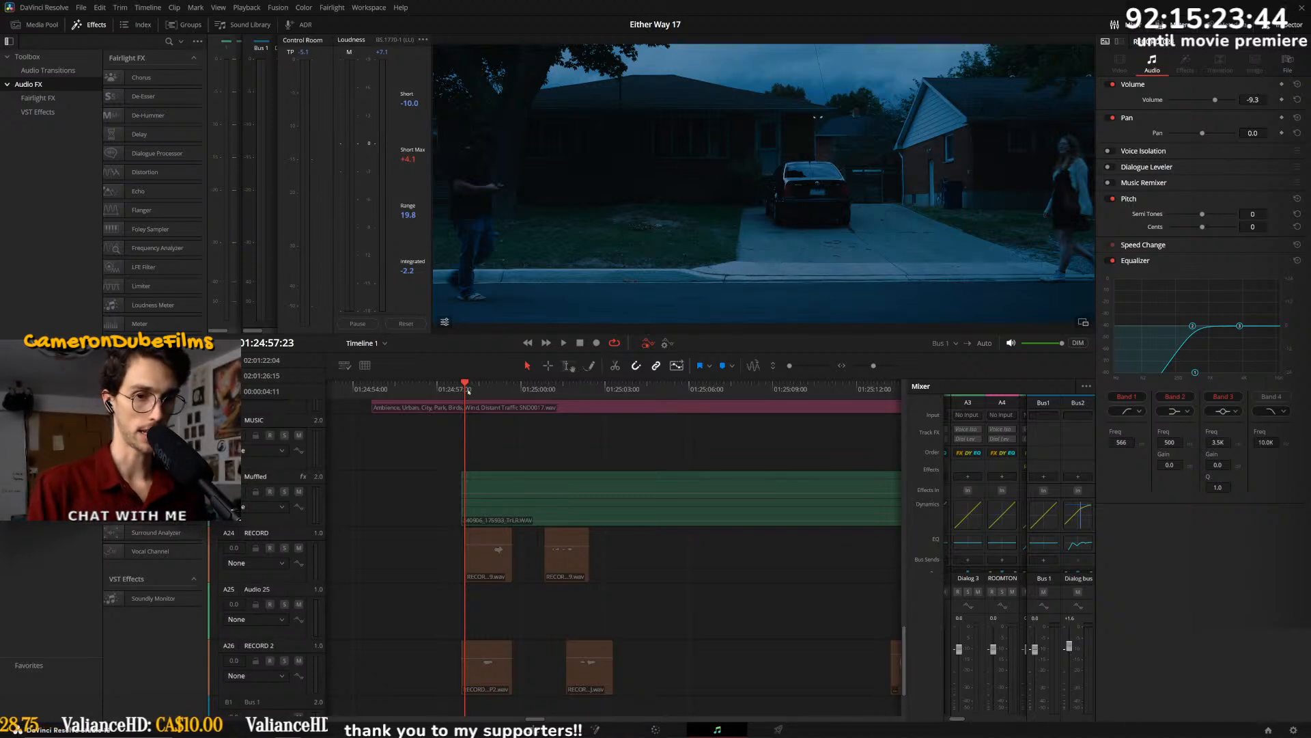
pyautogui.click(461, 386)
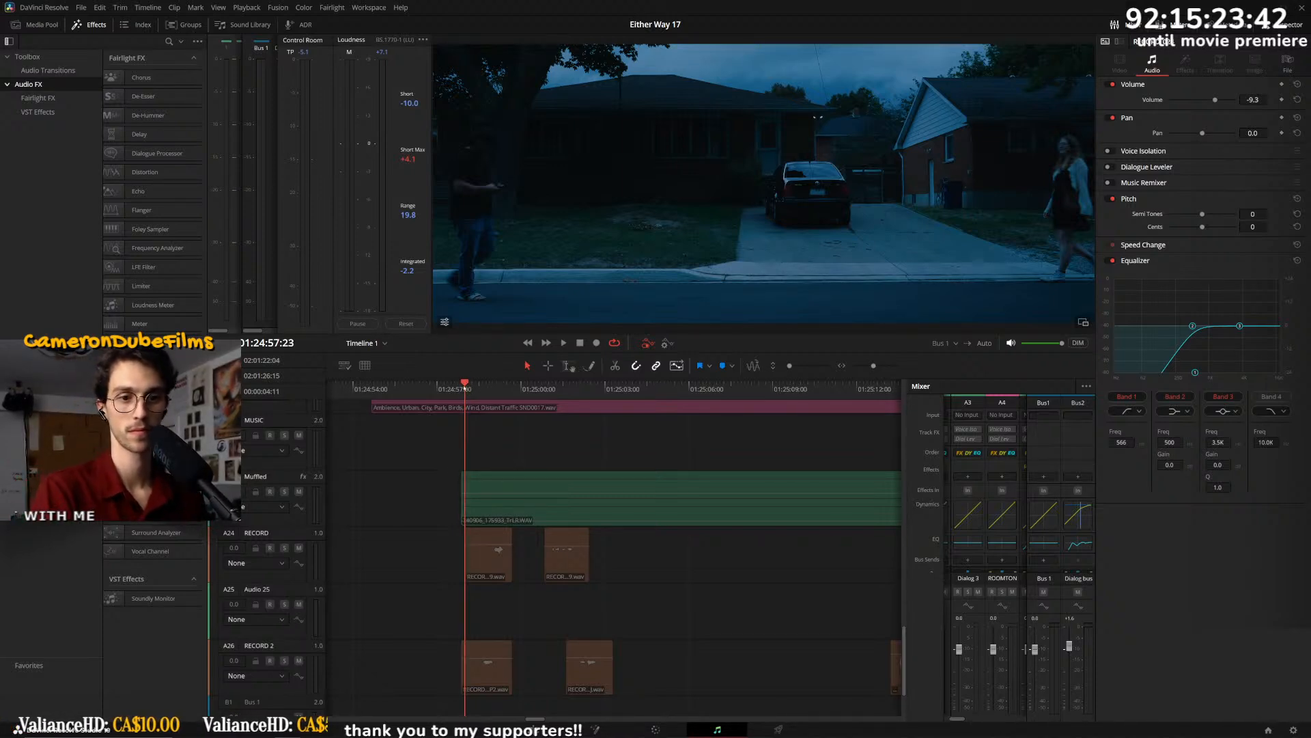
pyautogui.click(465, 385)
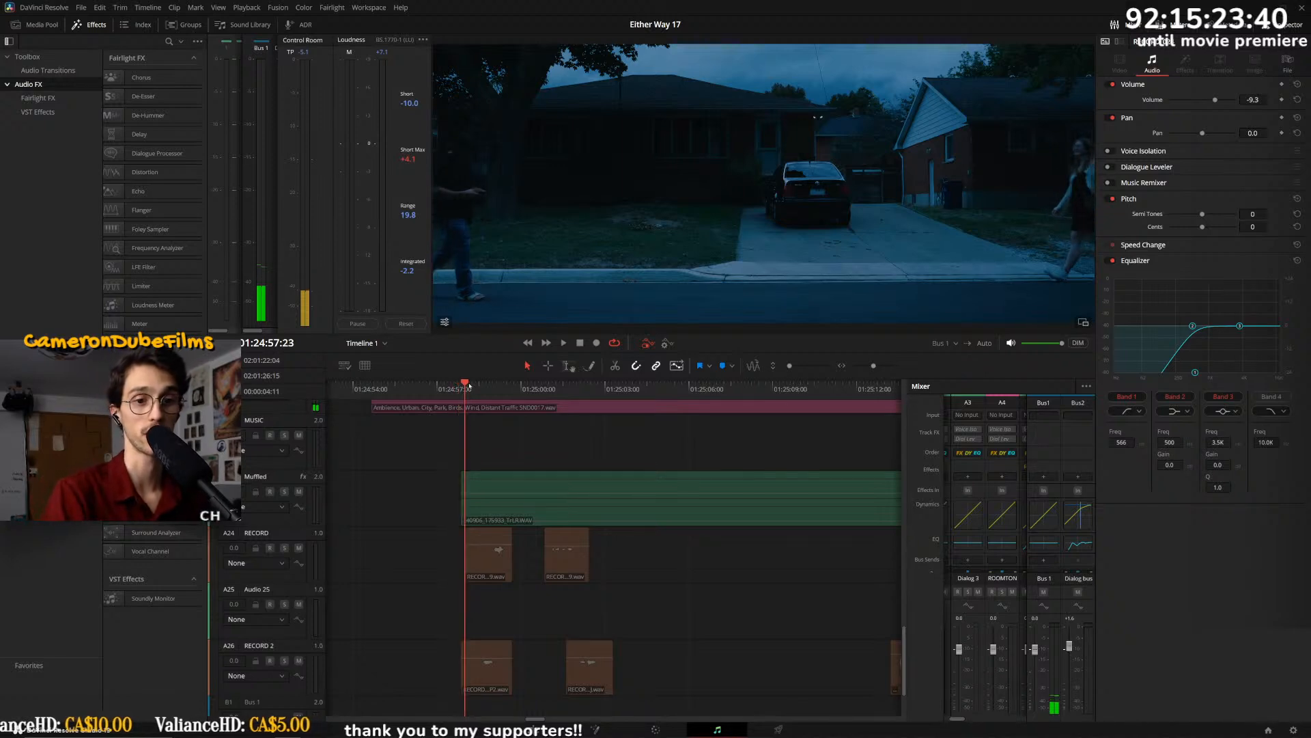
pyautogui.moveTo(465, 387); pyautogui.dragTo(462, 383)
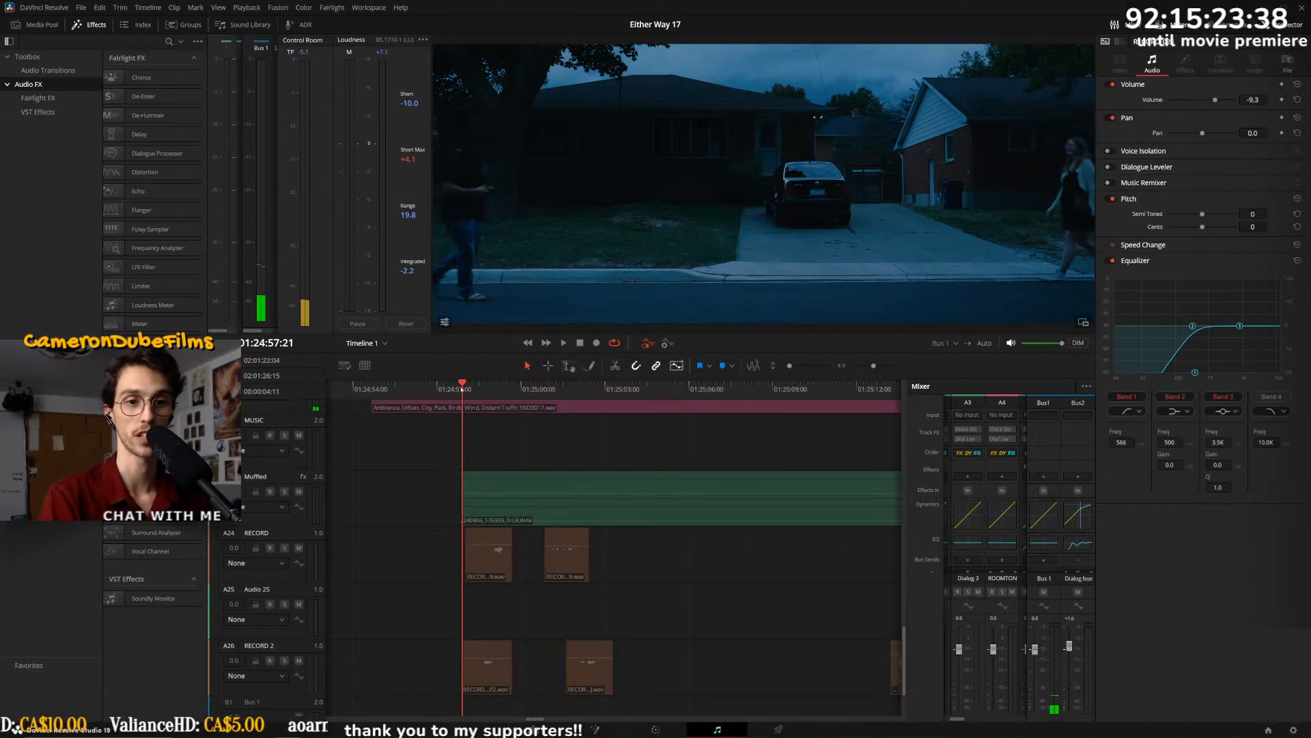
pyautogui.press('Left')
pyautogui.hotkey('ctrl', '=')
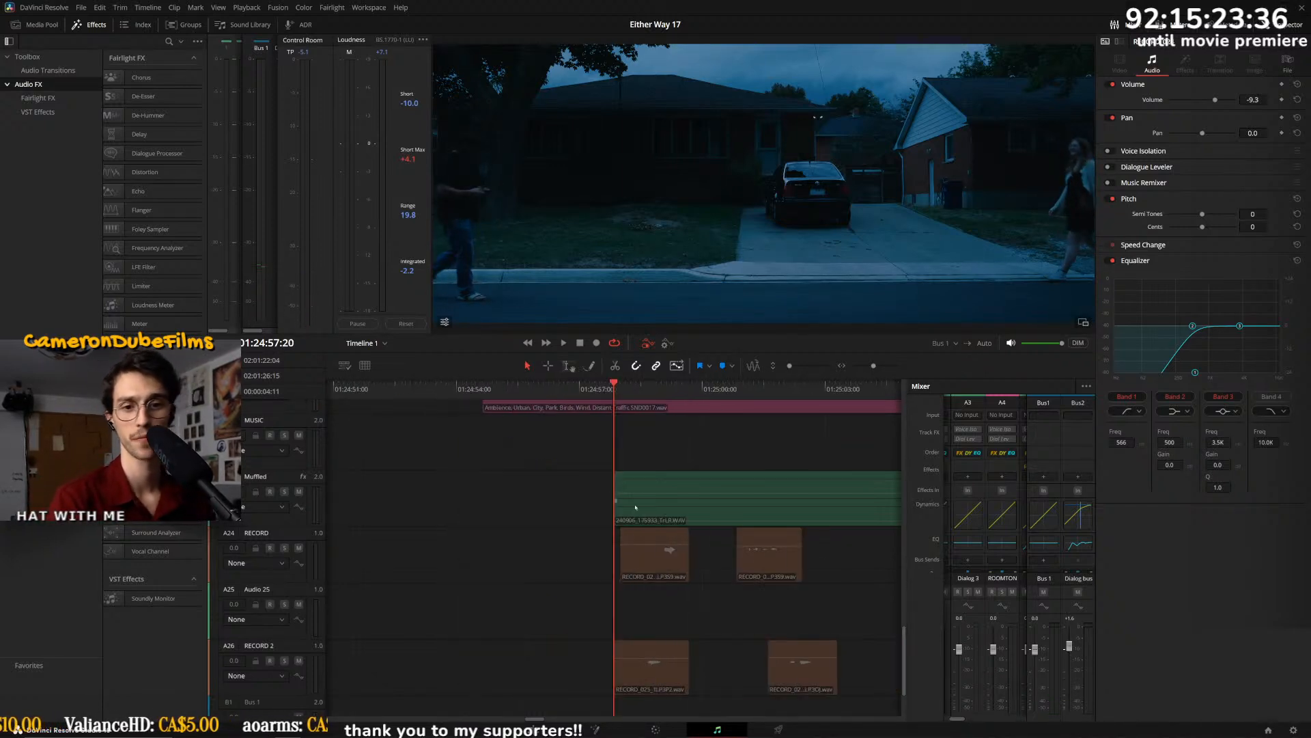
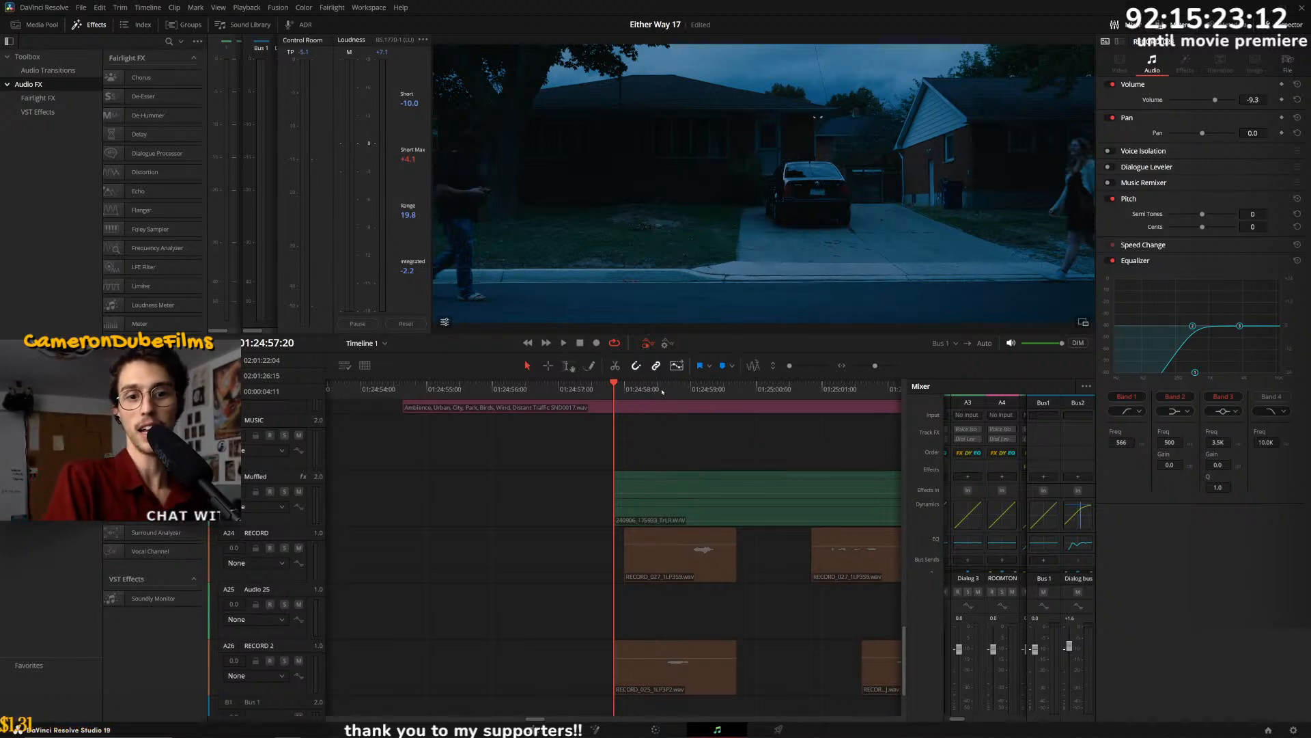
pyautogui.moveTo(608, 388); pyautogui.dragTo(616, 387)
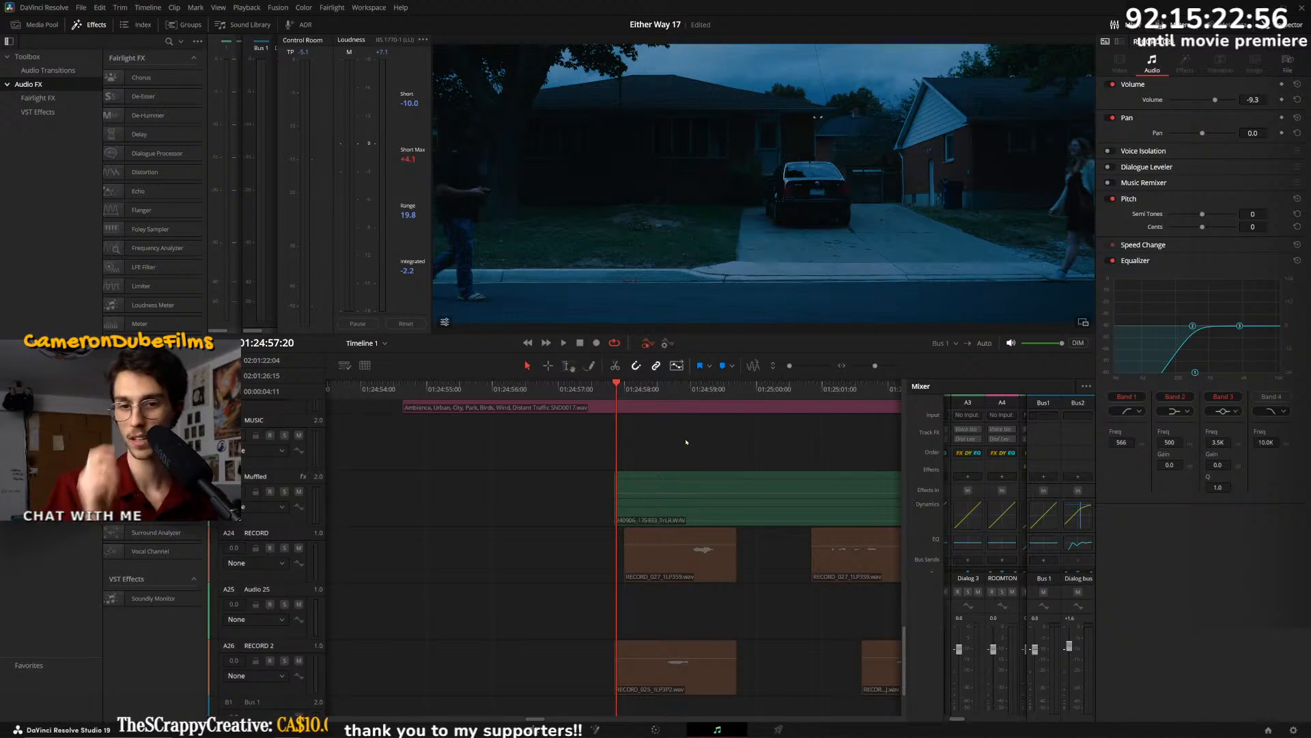
# - Play the street shot from 01:24:57:20 and replay its end from about 01:25:01:20
pyautogui.press('space')
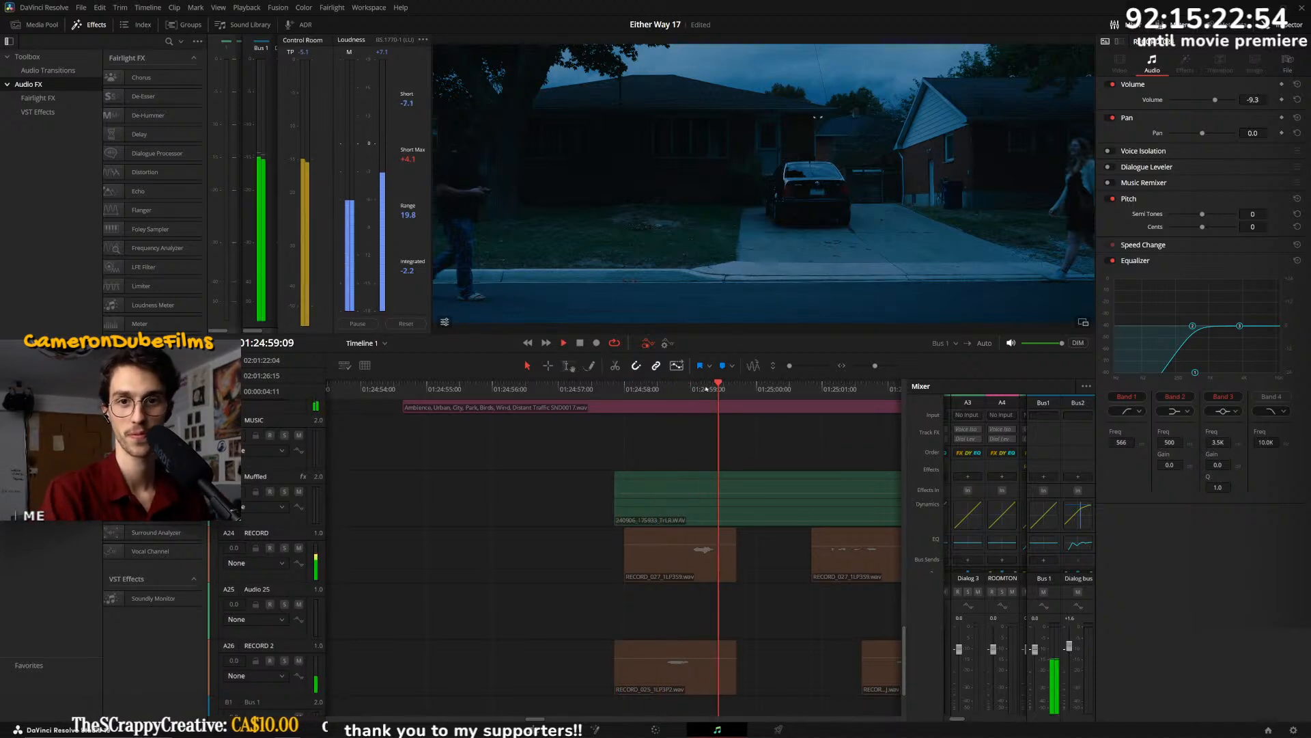
pyautogui.hotkey('ctrl', '-')
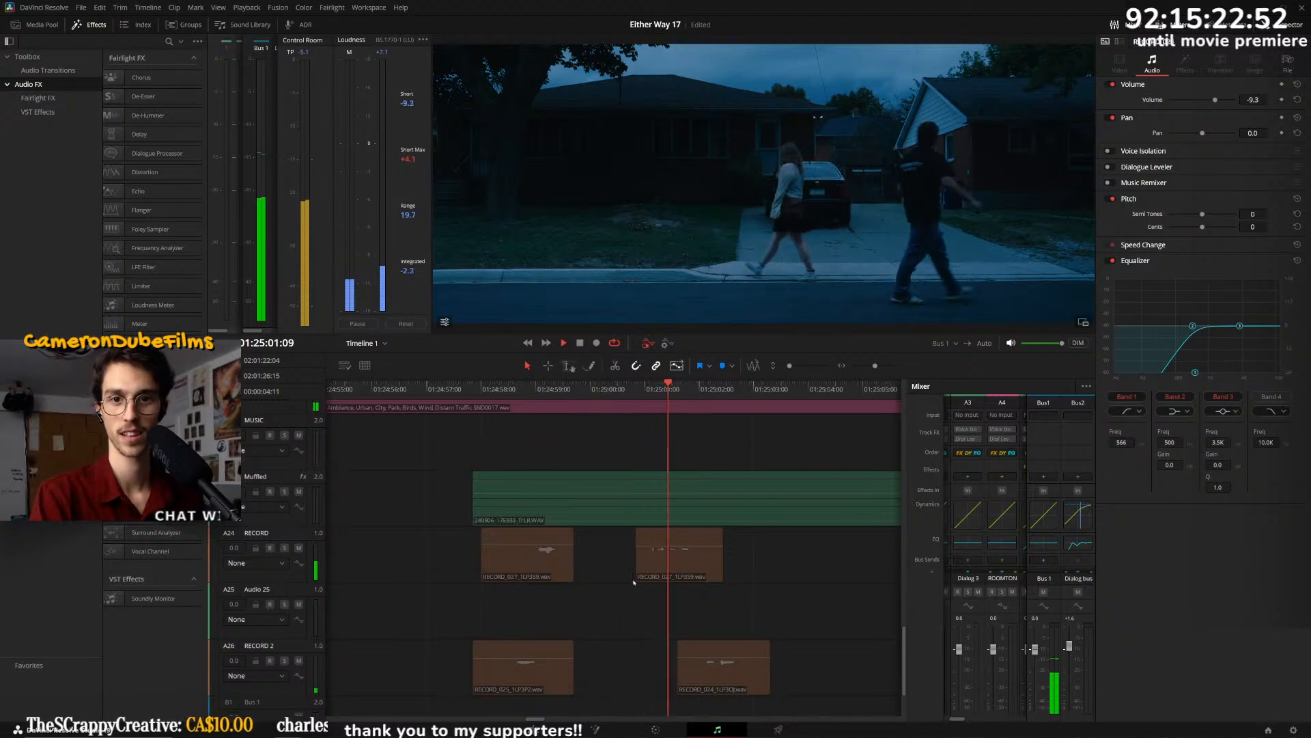
pyautogui.press('space')
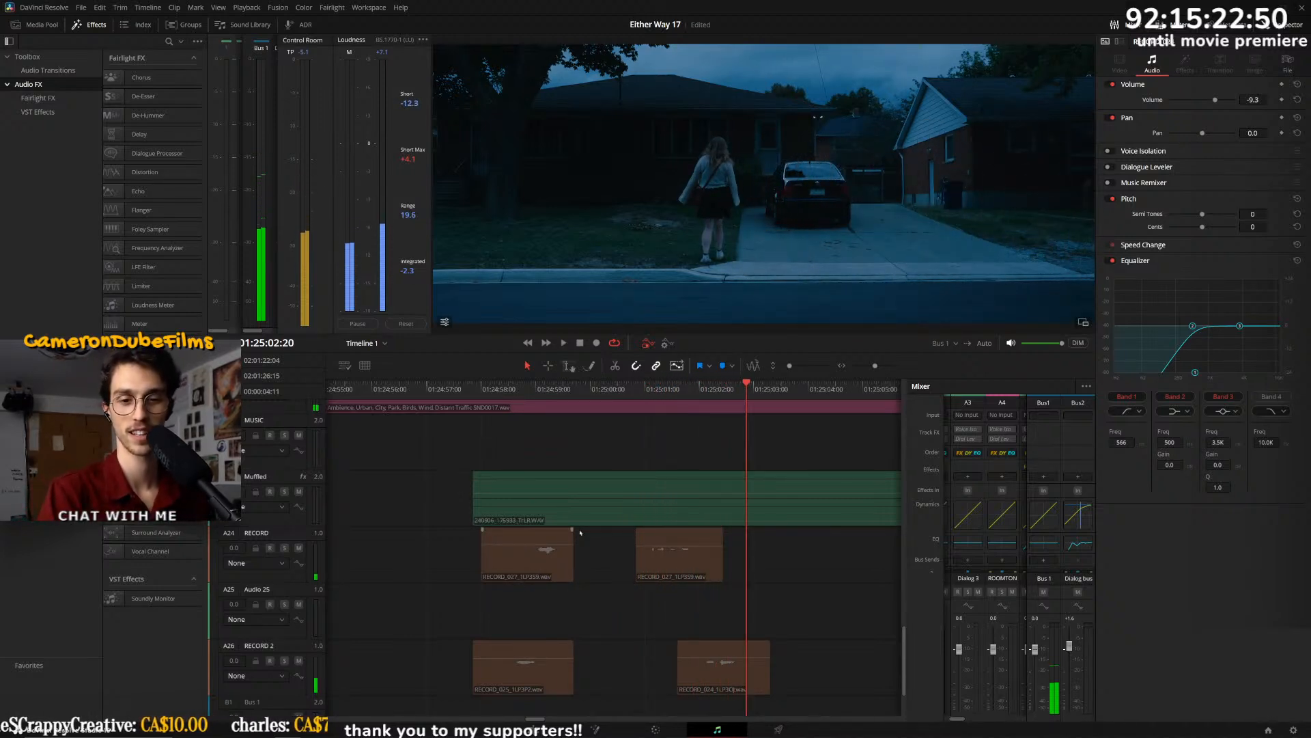
pyautogui.click(692, 389)
pyautogui.press('space')
pyautogui.click(693, 390)
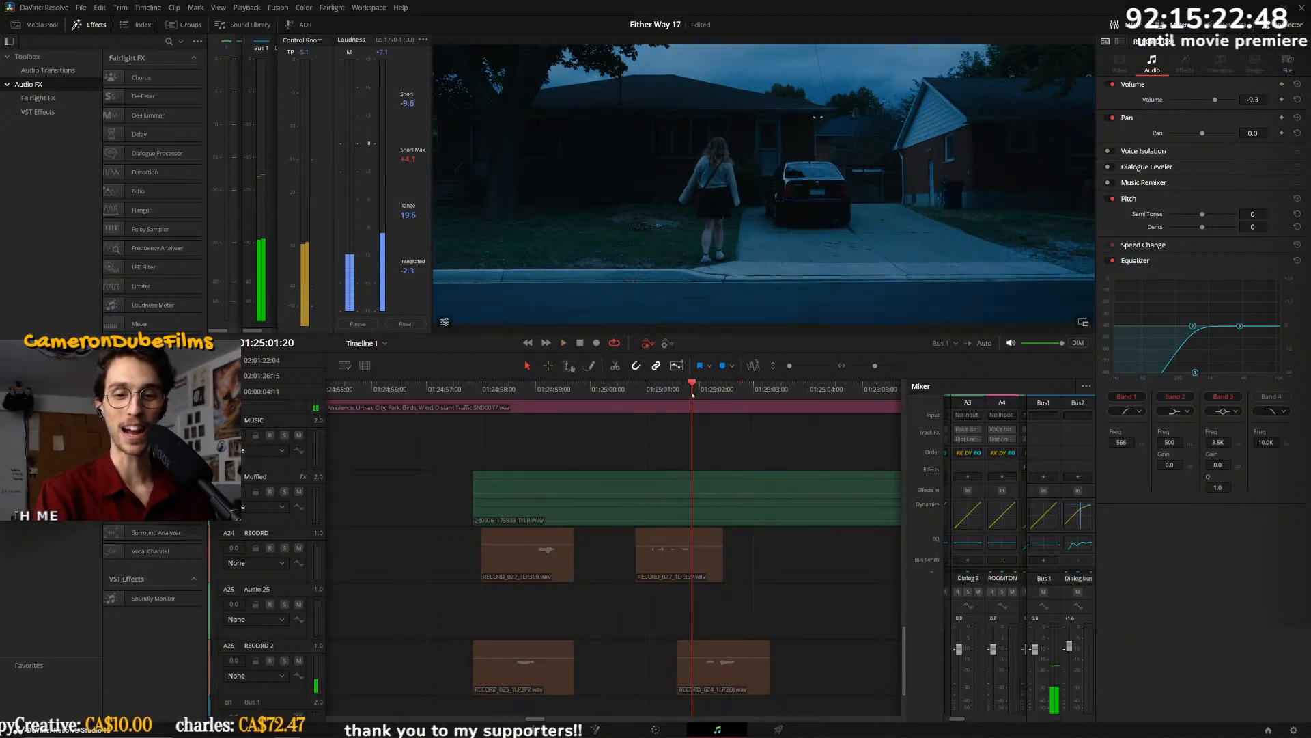
# - Solo the RECORD 2 track and listen repeatedly to the RECORD_024 clip from about 01:25:00:19
pyautogui.click(284, 660)
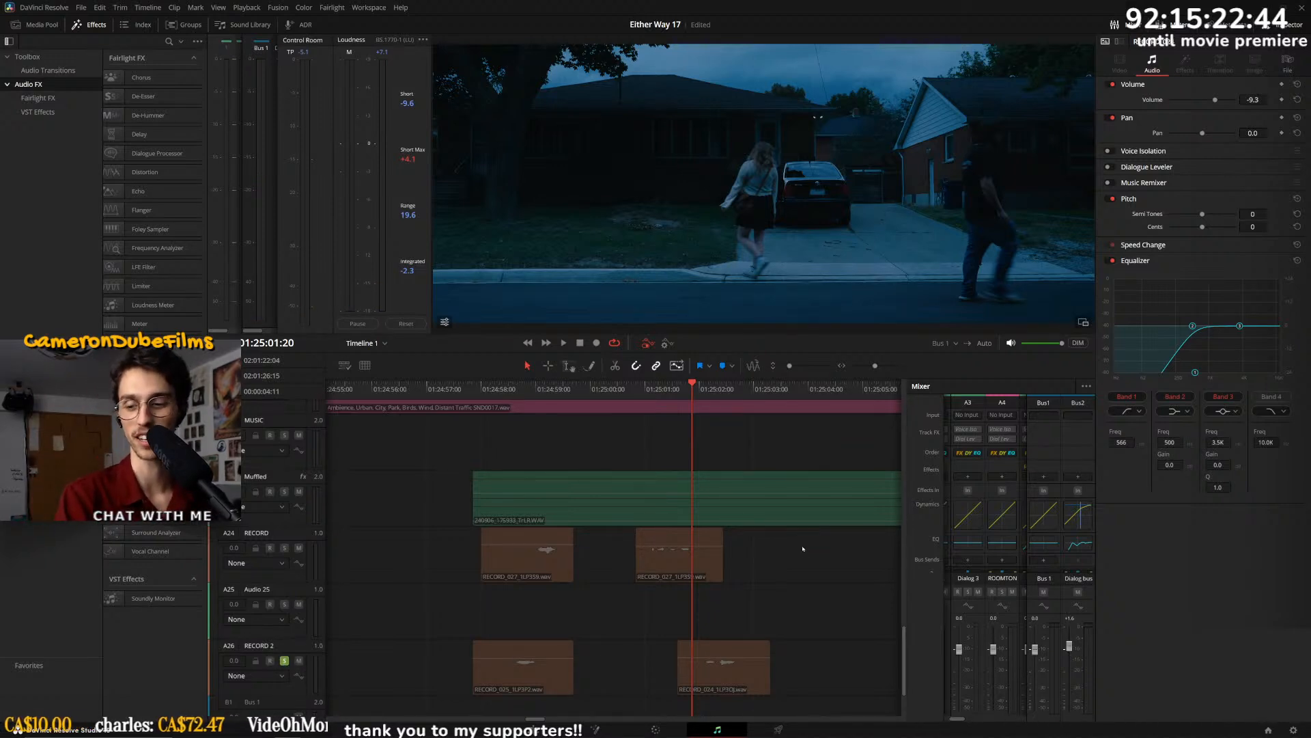
pyautogui.press('space')
pyautogui.click(635, 390)
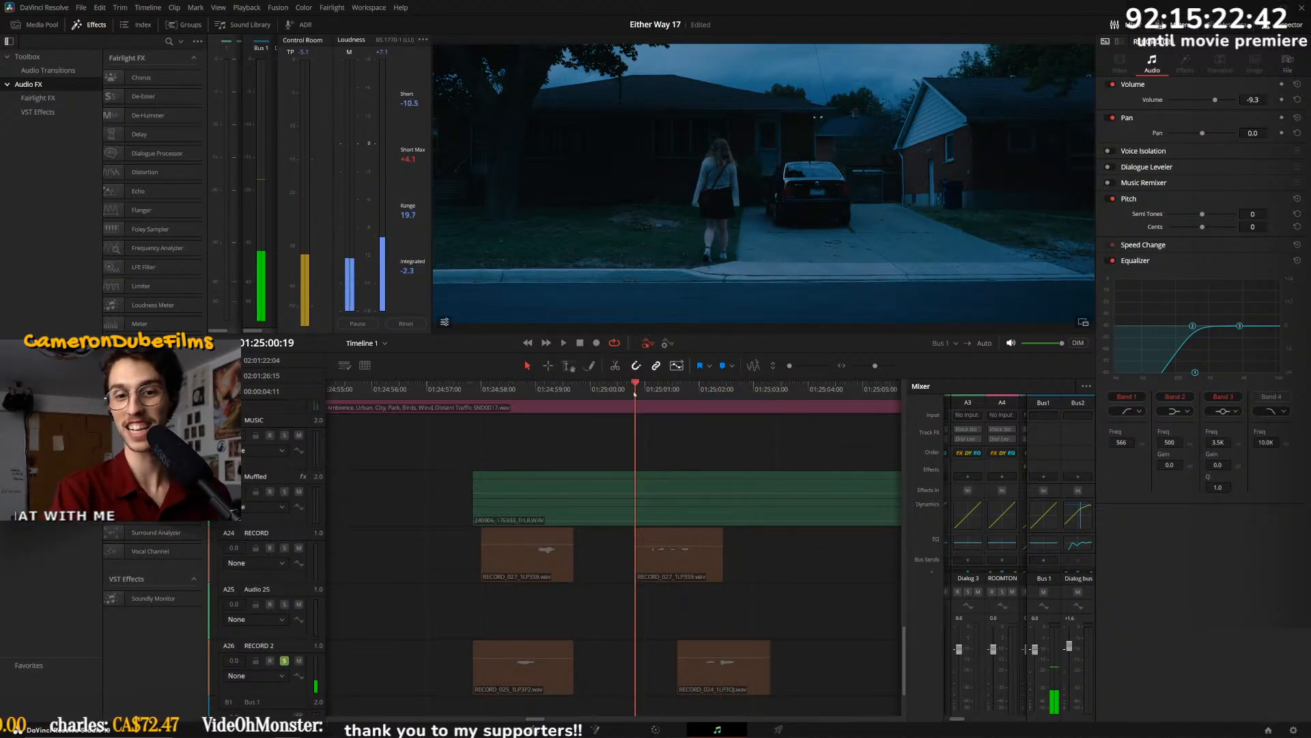
pyautogui.press('space')
pyautogui.press('space')
pyautogui.click(619, 390)
pyautogui.press('space')
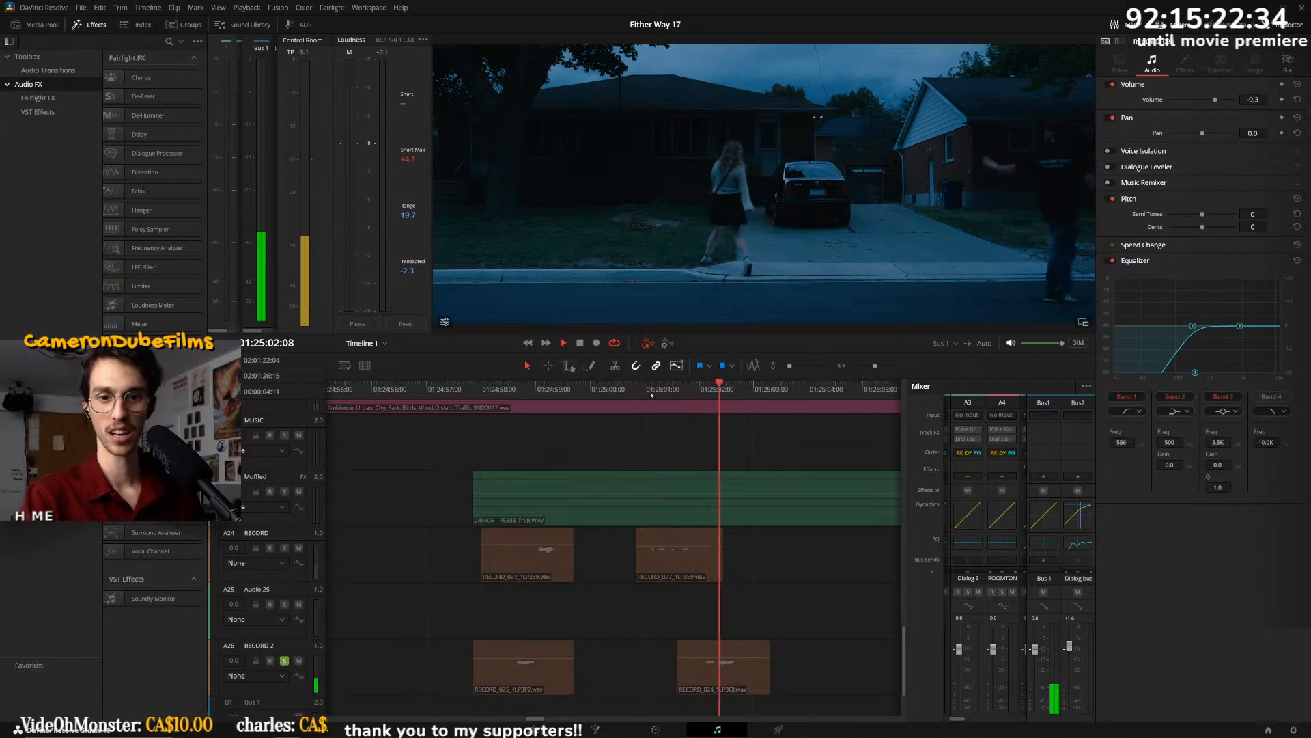
pyautogui.press('space')
pyautogui.click(671, 389)
pyautogui.press('space')
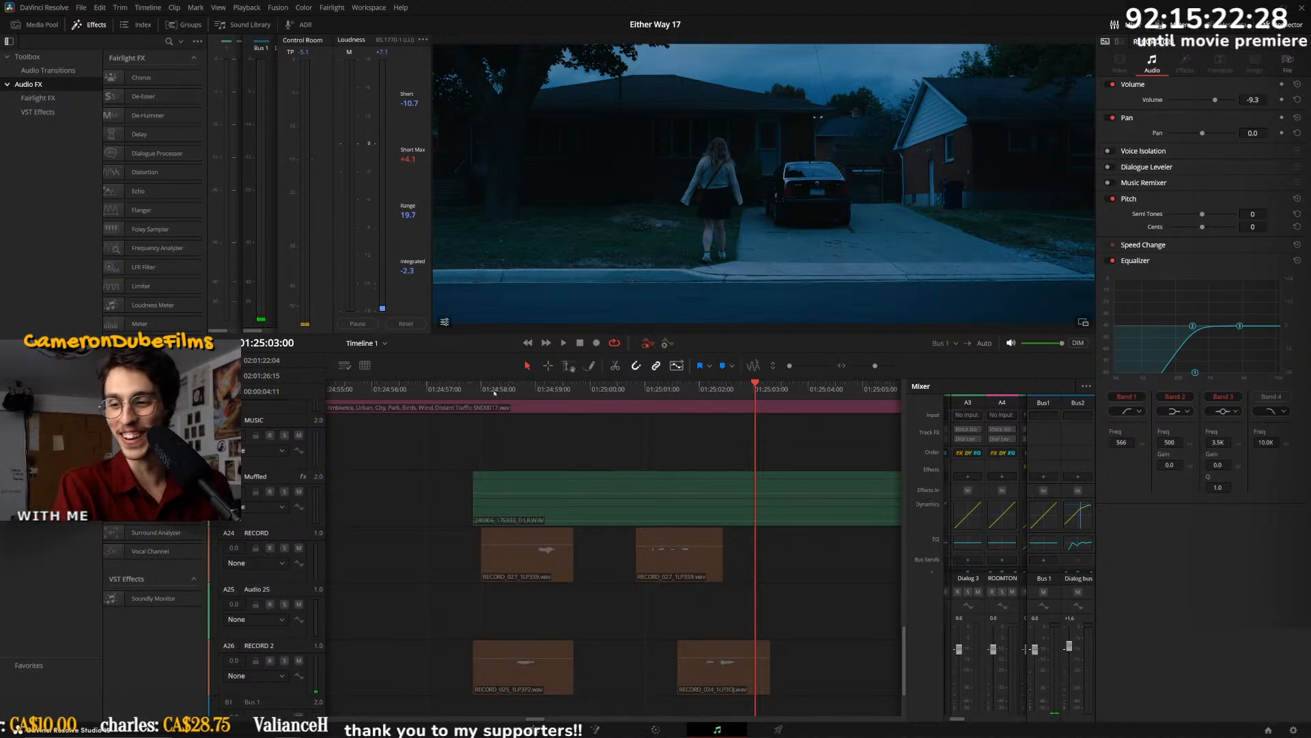
# - Turn off the RECORD 2 track's solo and play the whole shot from 01:24:57:23
pyautogui.click(482, 392)
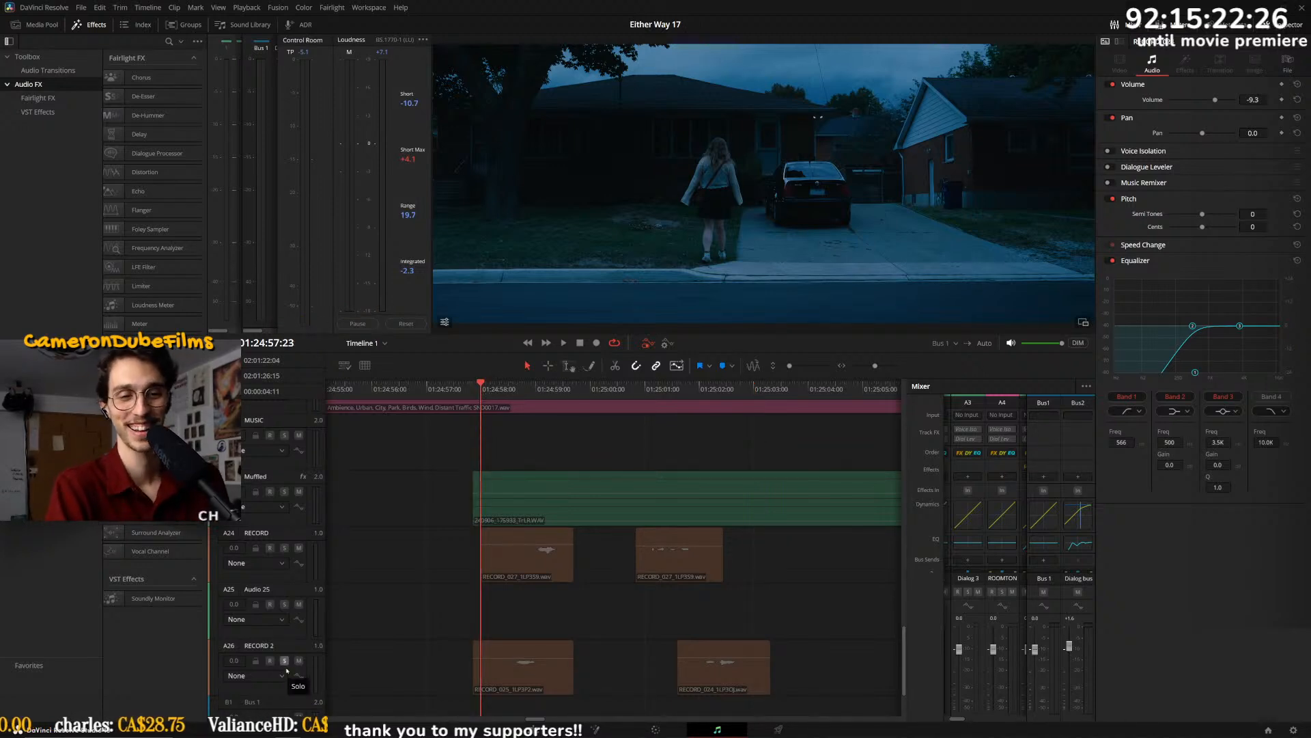
pyautogui.click(285, 661)
pyautogui.press('space')
pyautogui.press('space')
pyautogui.press('space')
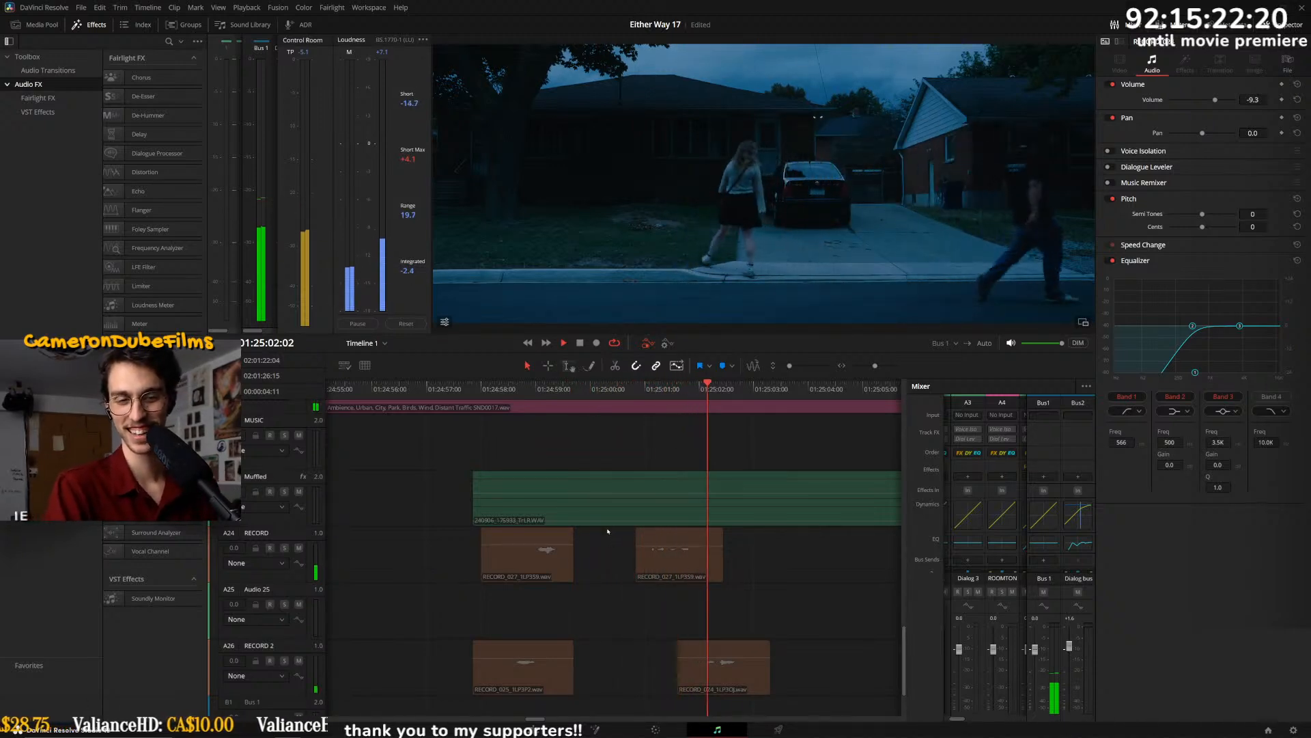
pyautogui.press('space')
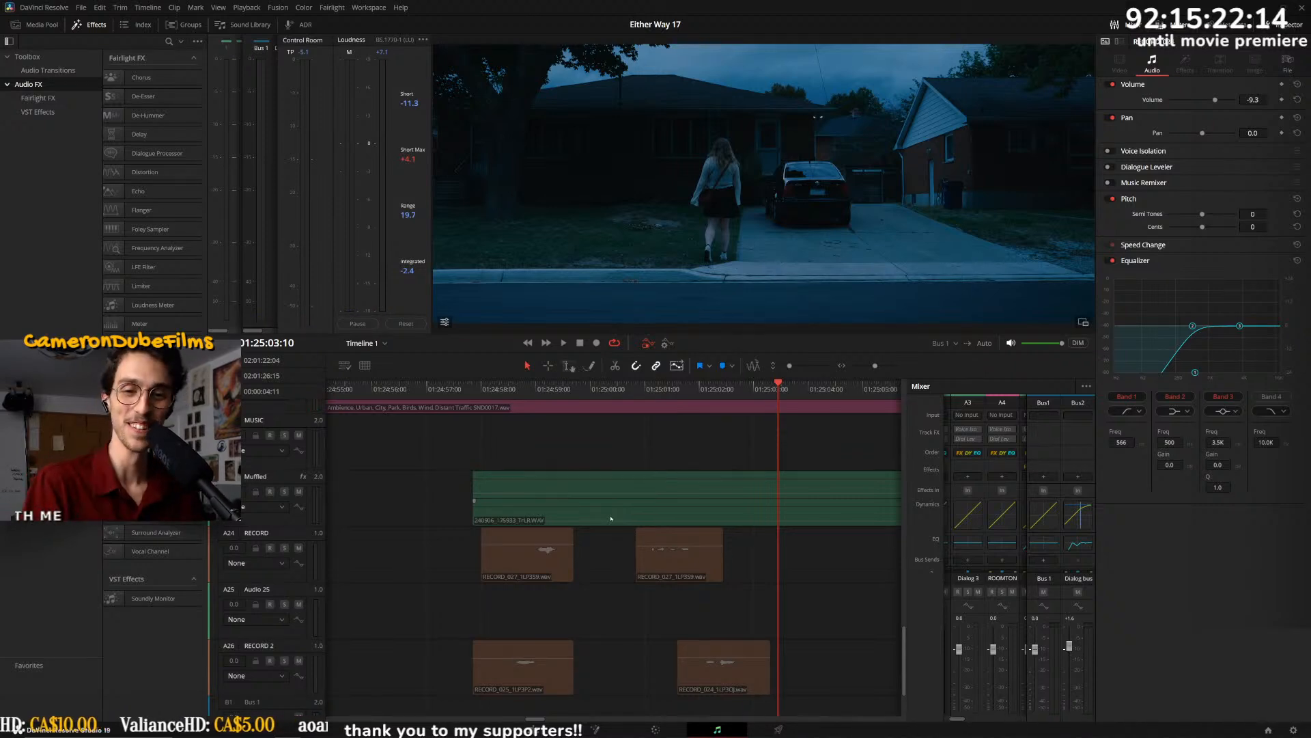
# - Play the shot again from 01:24:57:23, then repeat the second pair of clips from several points around 01:25:01:08
pyautogui.click(622, 388)
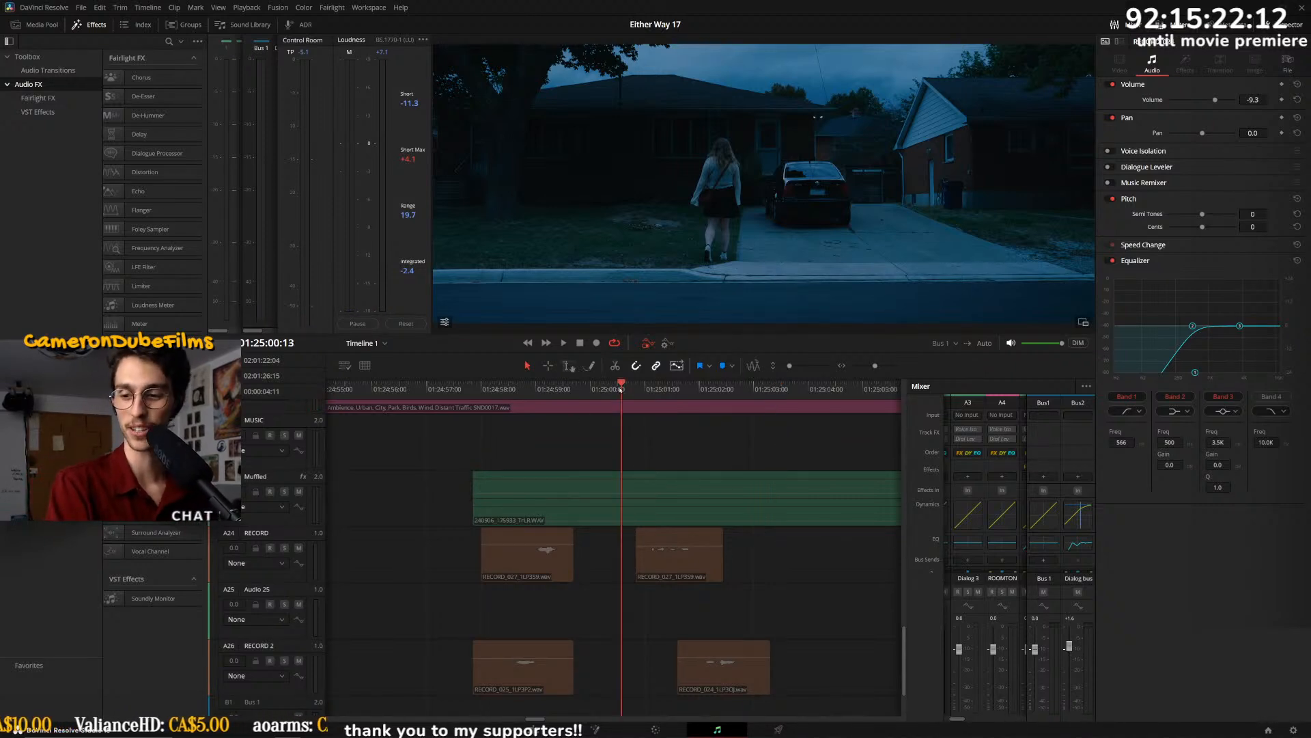
pyautogui.click(469, 398)
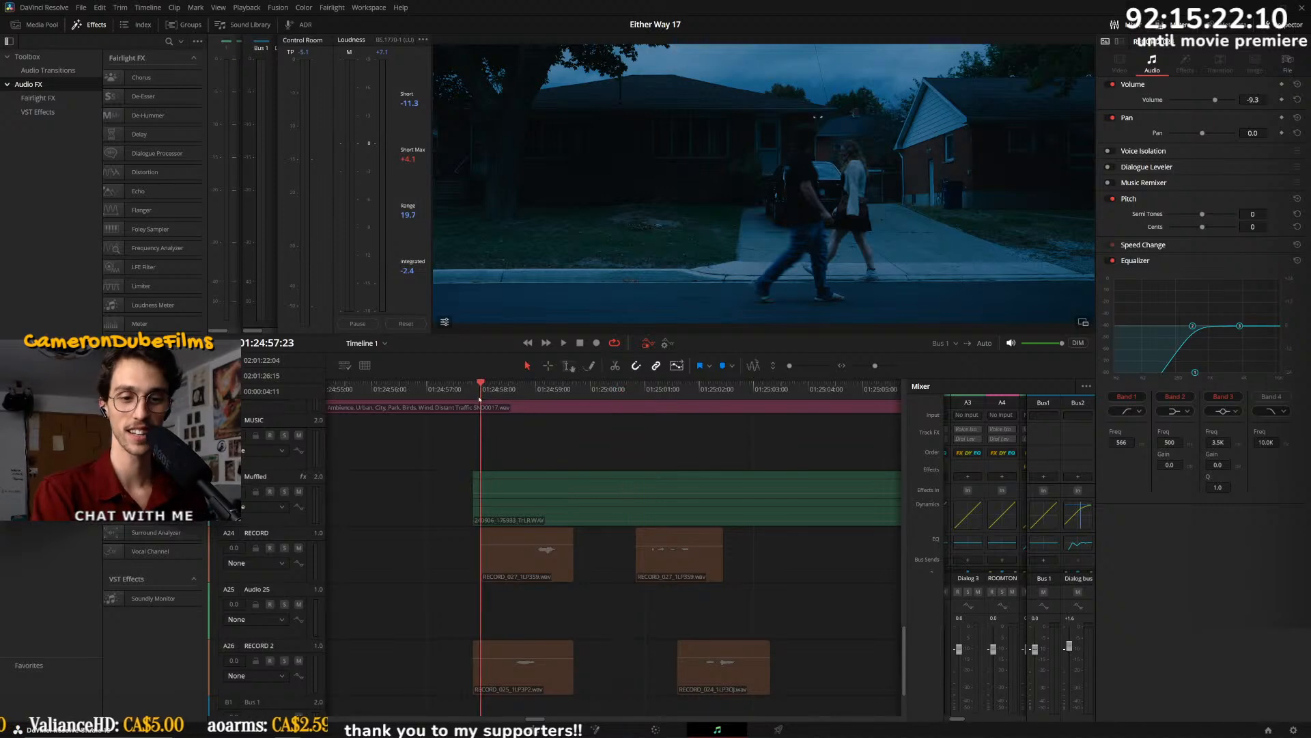
pyautogui.press('space')
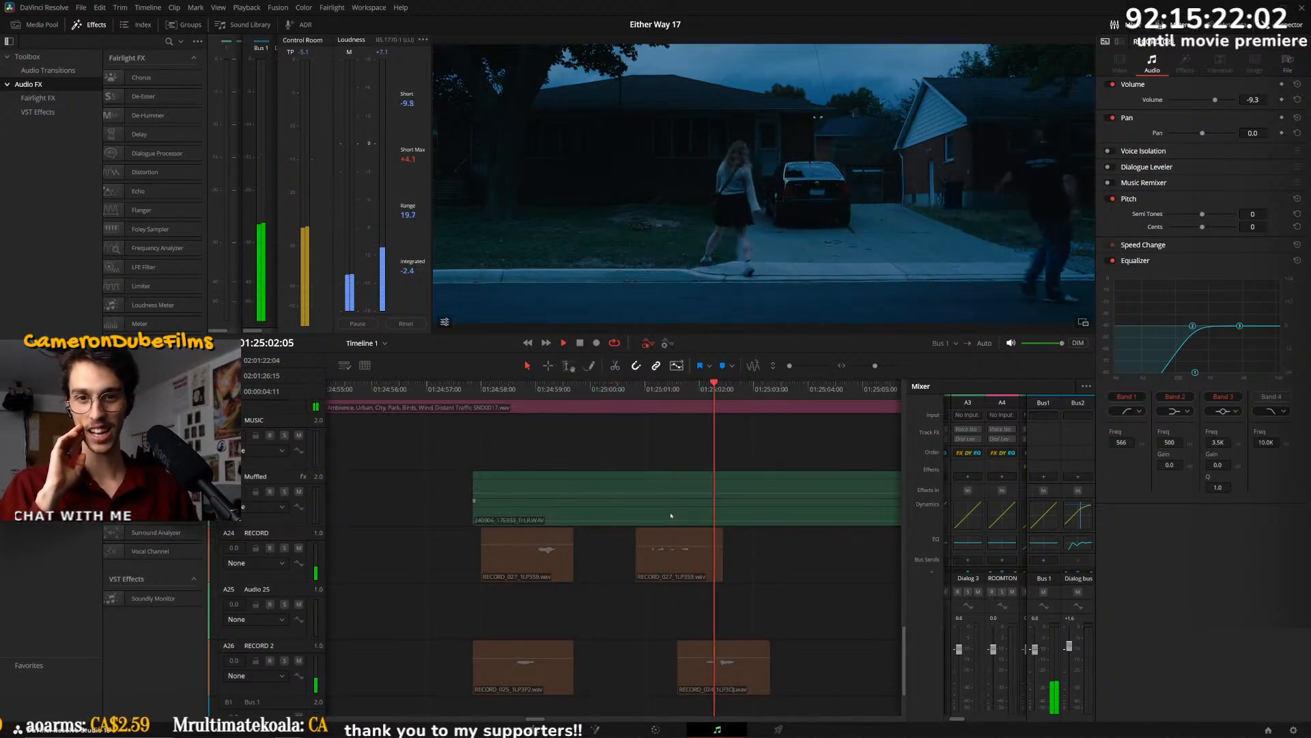
pyautogui.click(664, 390)
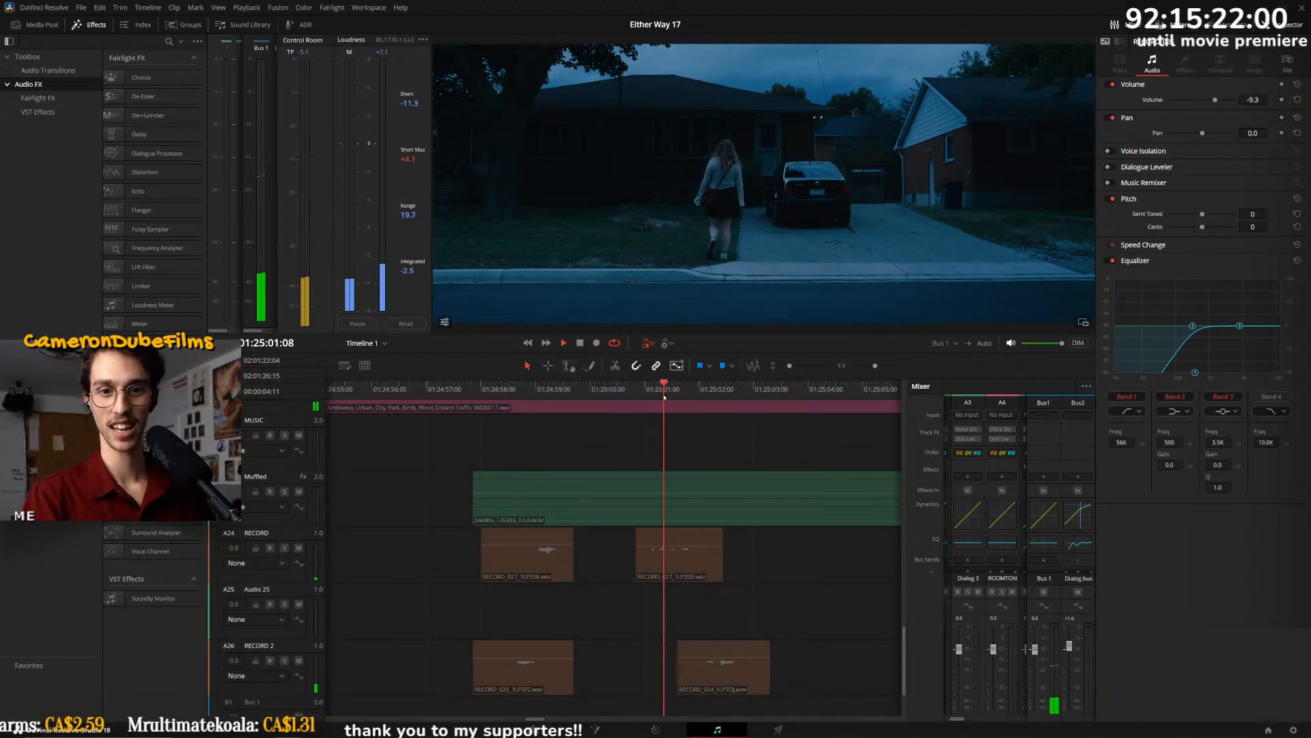
pyautogui.click(691, 390)
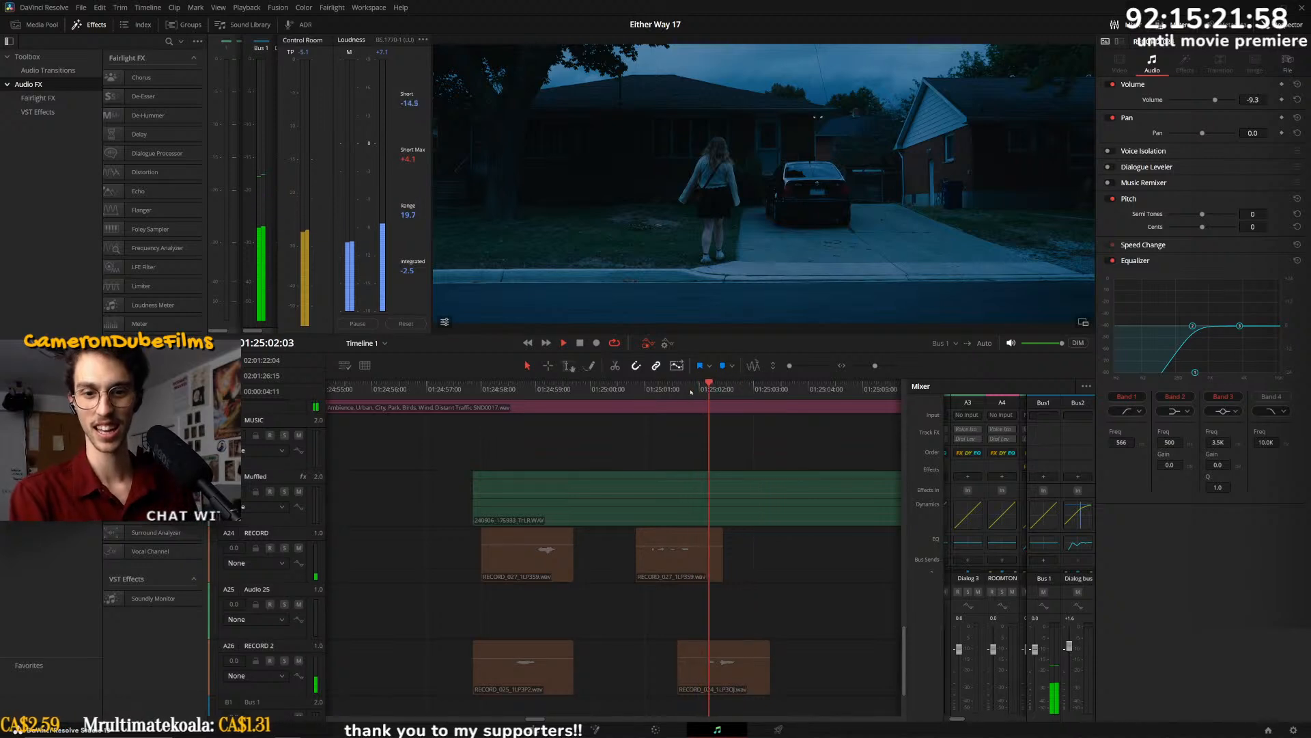
pyautogui.click(683, 389)
pyautogui.click(621, 389)
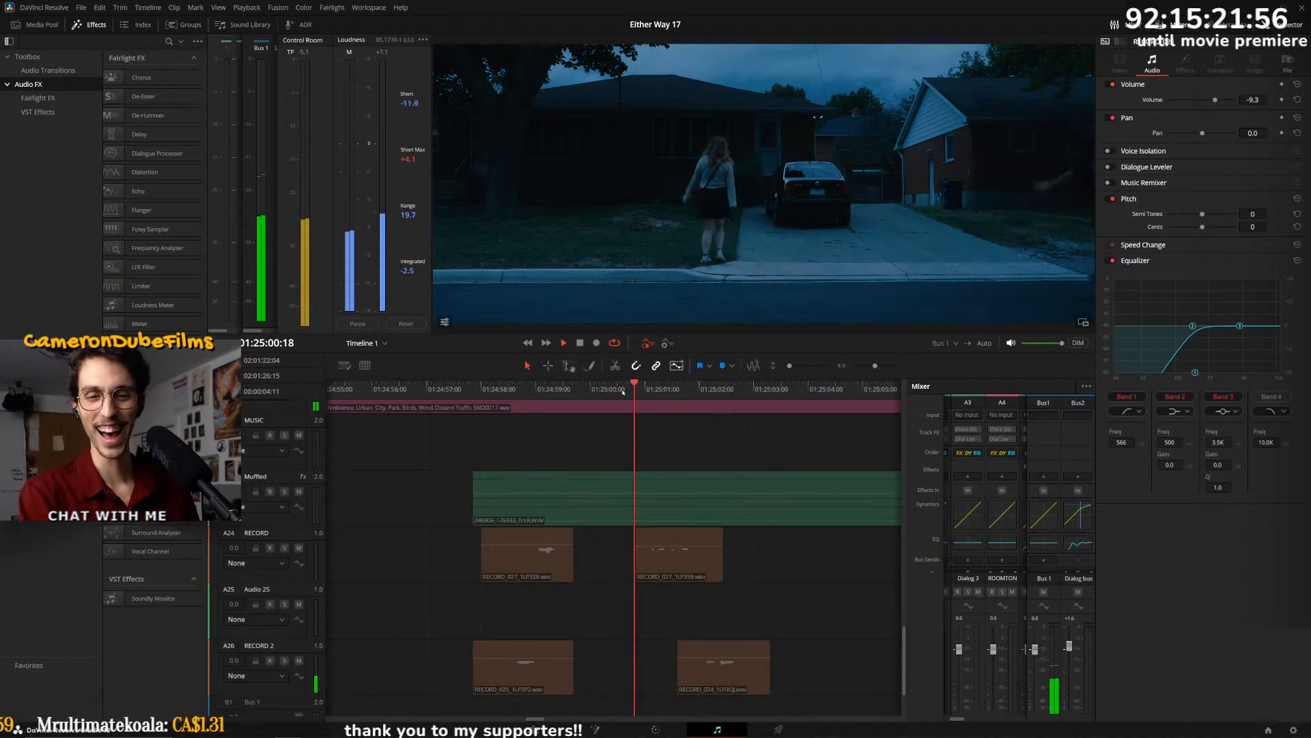
pyautogui.press('space')
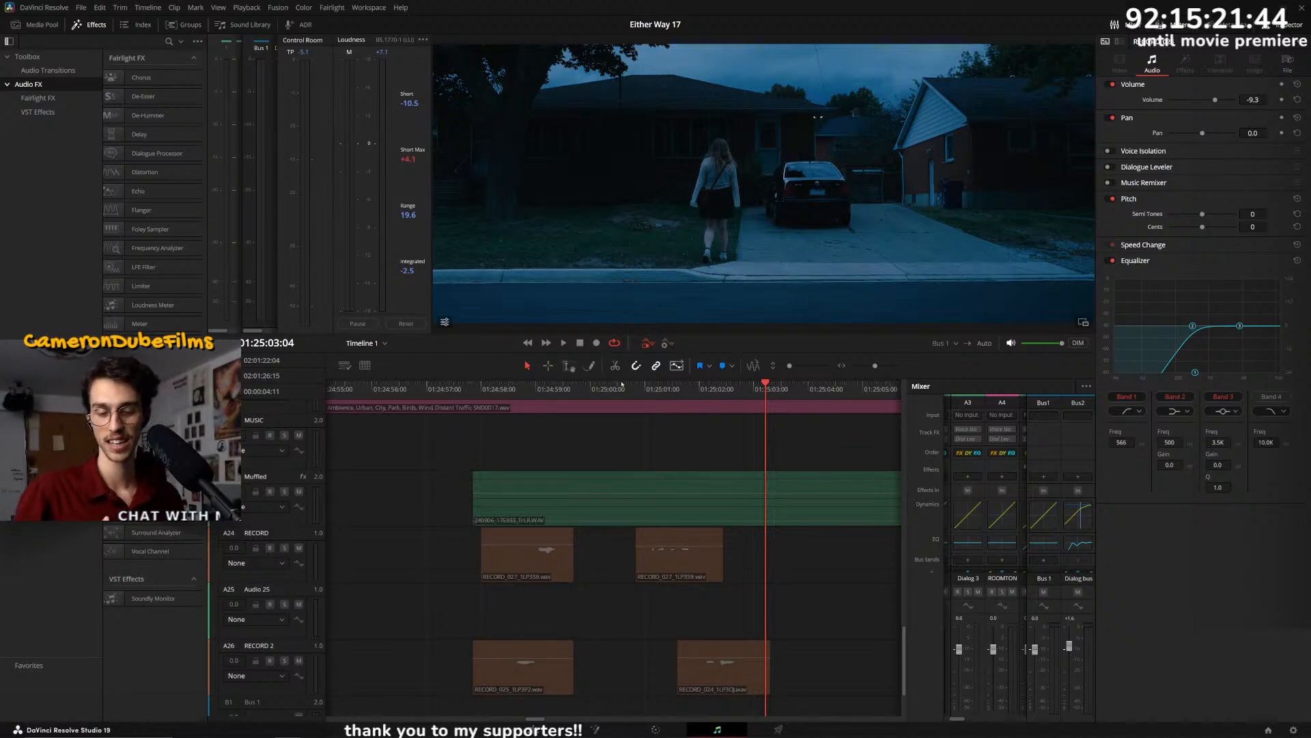
pyautogui.moveTo(752, 384); pyautogui.dragTo(794, 388)
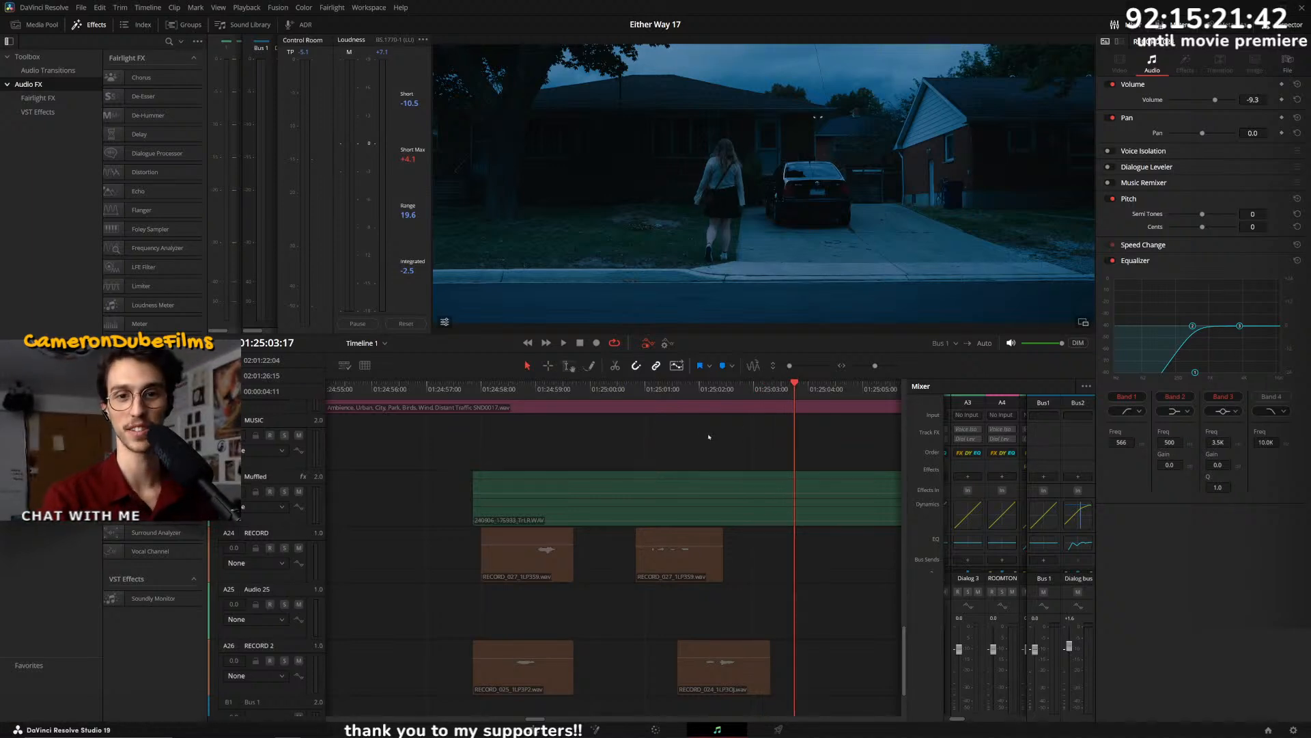
# - Play the shot's opening and add a Reverb effect to the RECORD_025 clip on the RECORD 2 track
pyautogui.scroll(-5, 700, 450)
pyautogui.click(414, 387)
pyautogui.press('space')
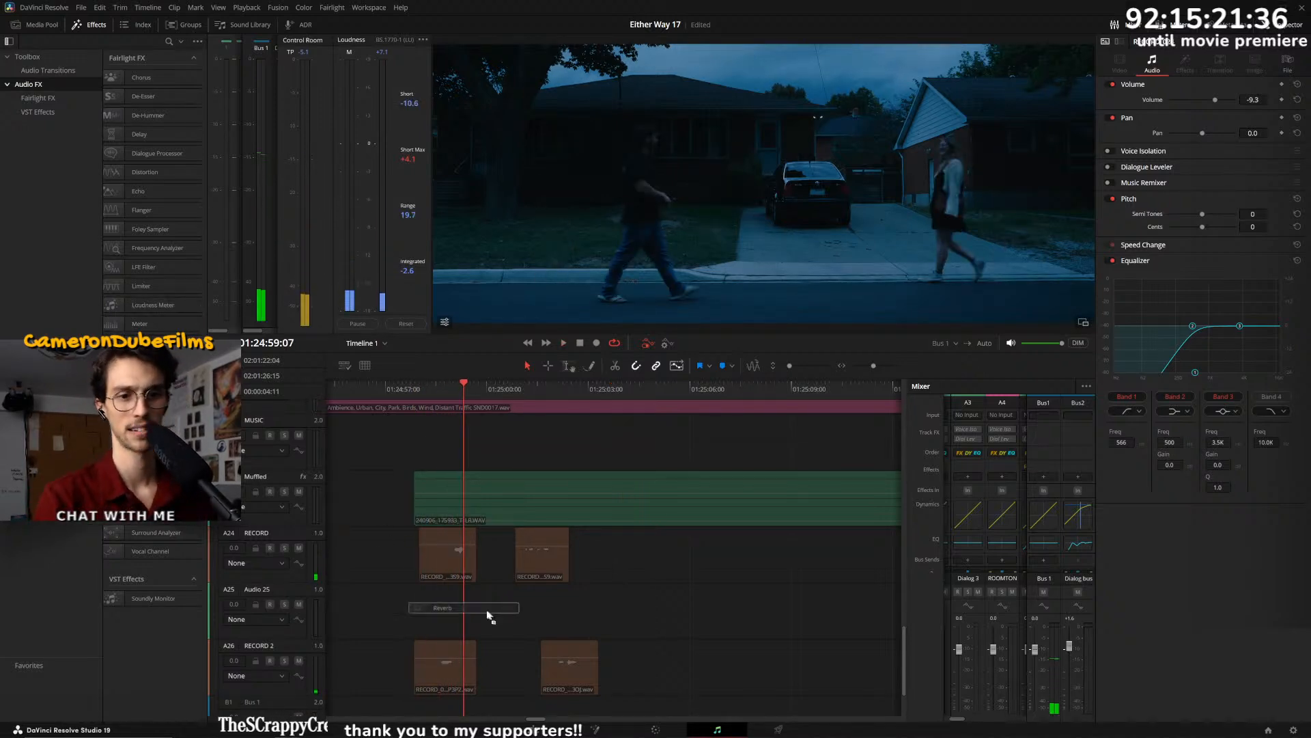
pyautogui.click(468, 689)
pyautogui.moveTo(471, 328); pyautogui.dragTo(505, 331)
pyautogui.moveTo(477, 200); pyautogui.dragTo(664, 205)
# - Mute the RECORD track and loop playback from 01:24:57:19 to 01:25:00:19 to hear the RECORD_025 reverb alone
pyautogui.click(414, 382)
pyautogui.press('space')
pyautogui.click(298, 547)
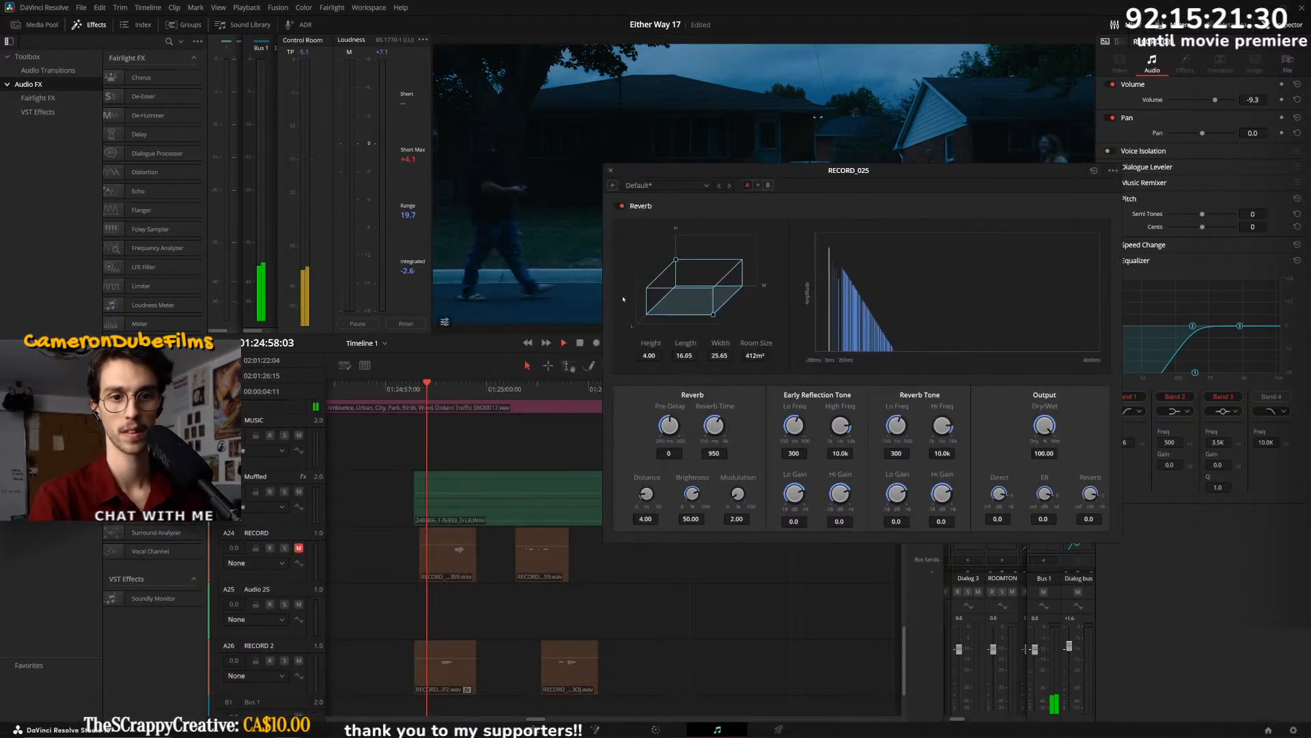
pyautogui.moveTo(675, 173); pyautogui.dragTo(791, 157)
pyautogui.press('space')
pyautogui.click(548, 366)
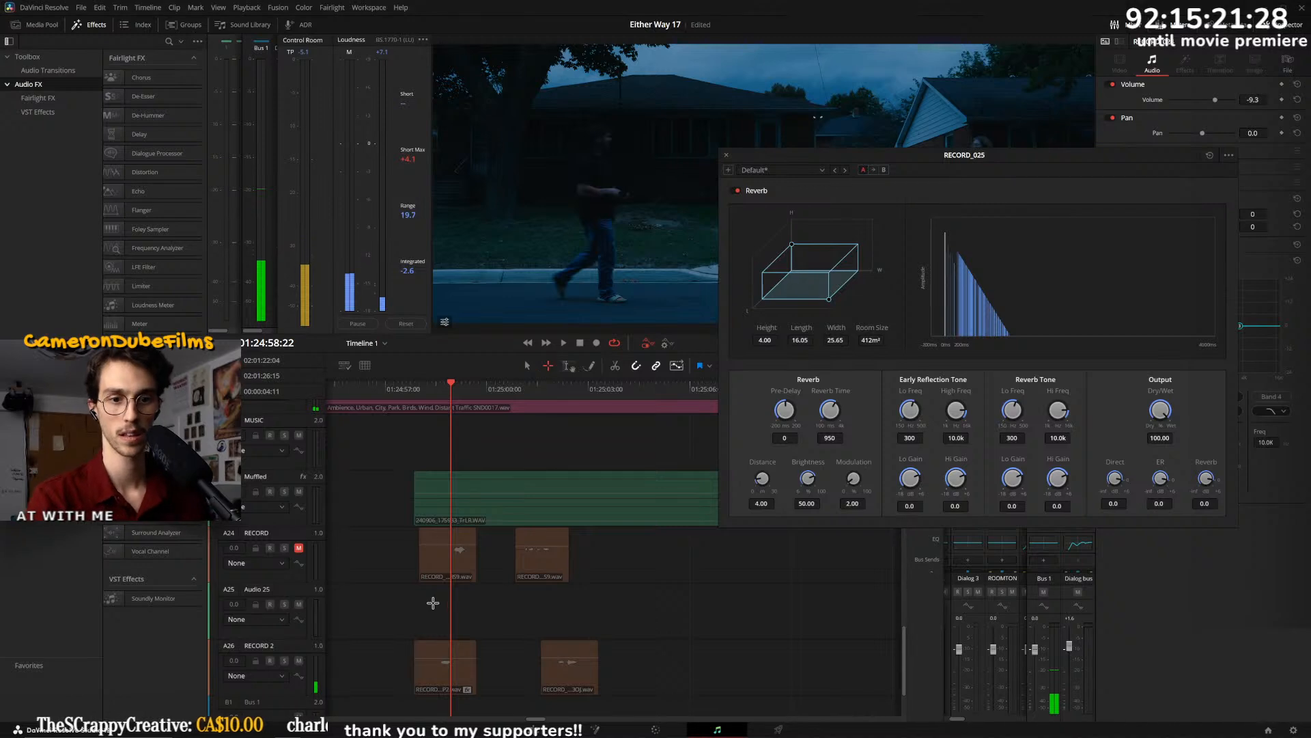
pyautogui.moveTo(412, 601); pyautogui.dragTo(514, 599)
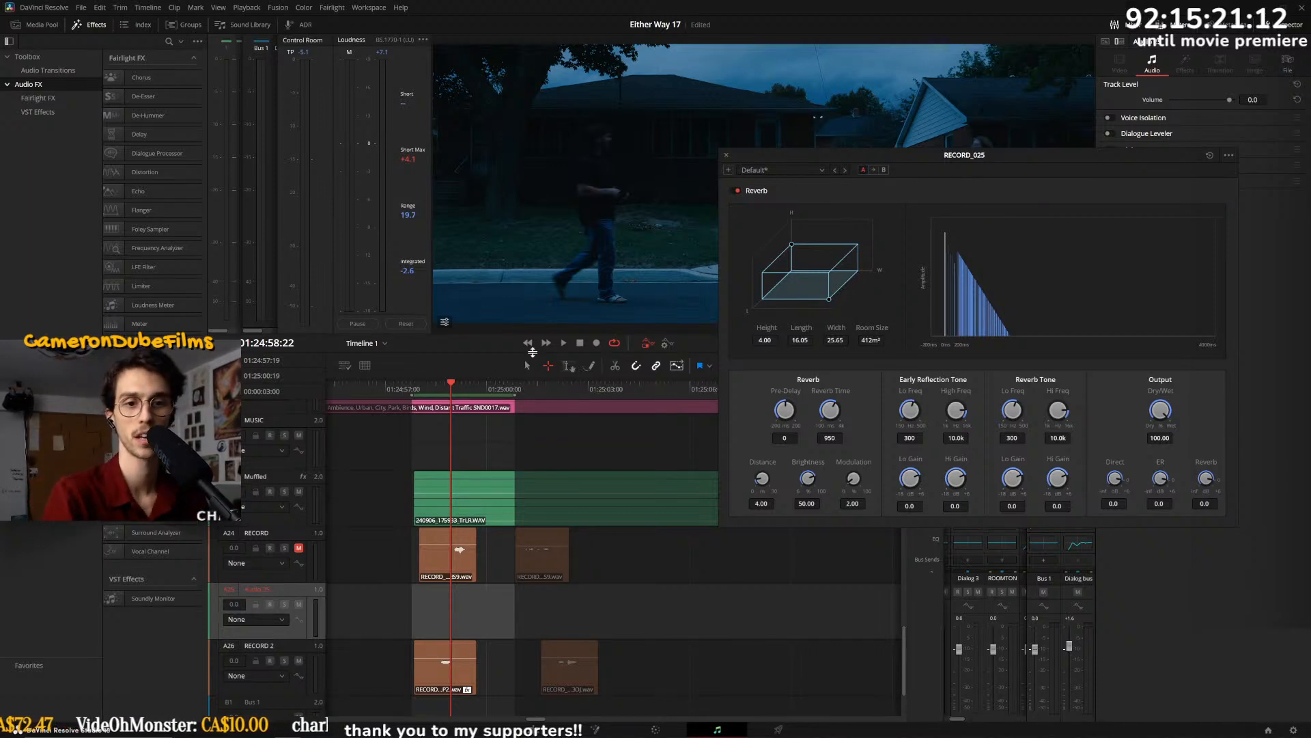
pyautogui.press('space')
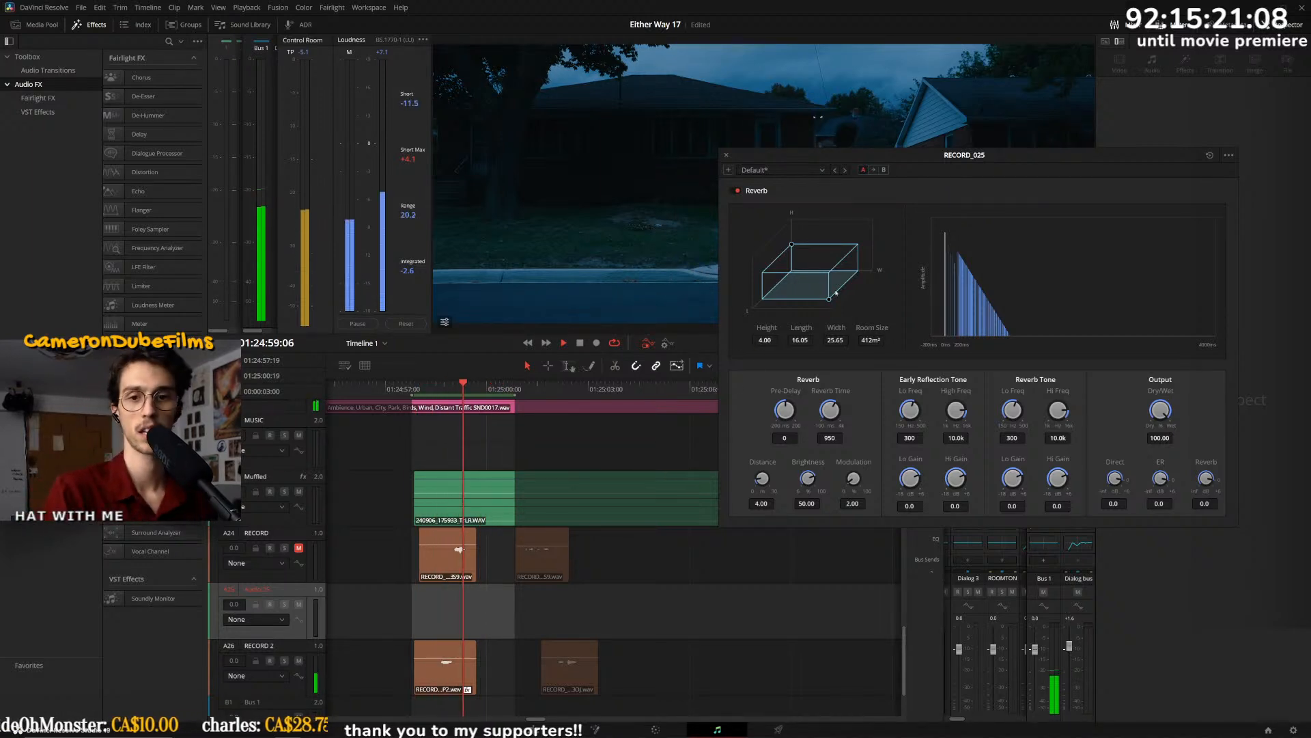
# - Set the RECORD_025 Reverb to dry/wet 24.50 and brightness 6.00, and reshape its room to be lower
pyautogui.moveTo(1043, 408); pyautogui.dragTo(1040, 409)
pyautogui.moveTo(790, 245); pyautogui.dragTo(784, 233)
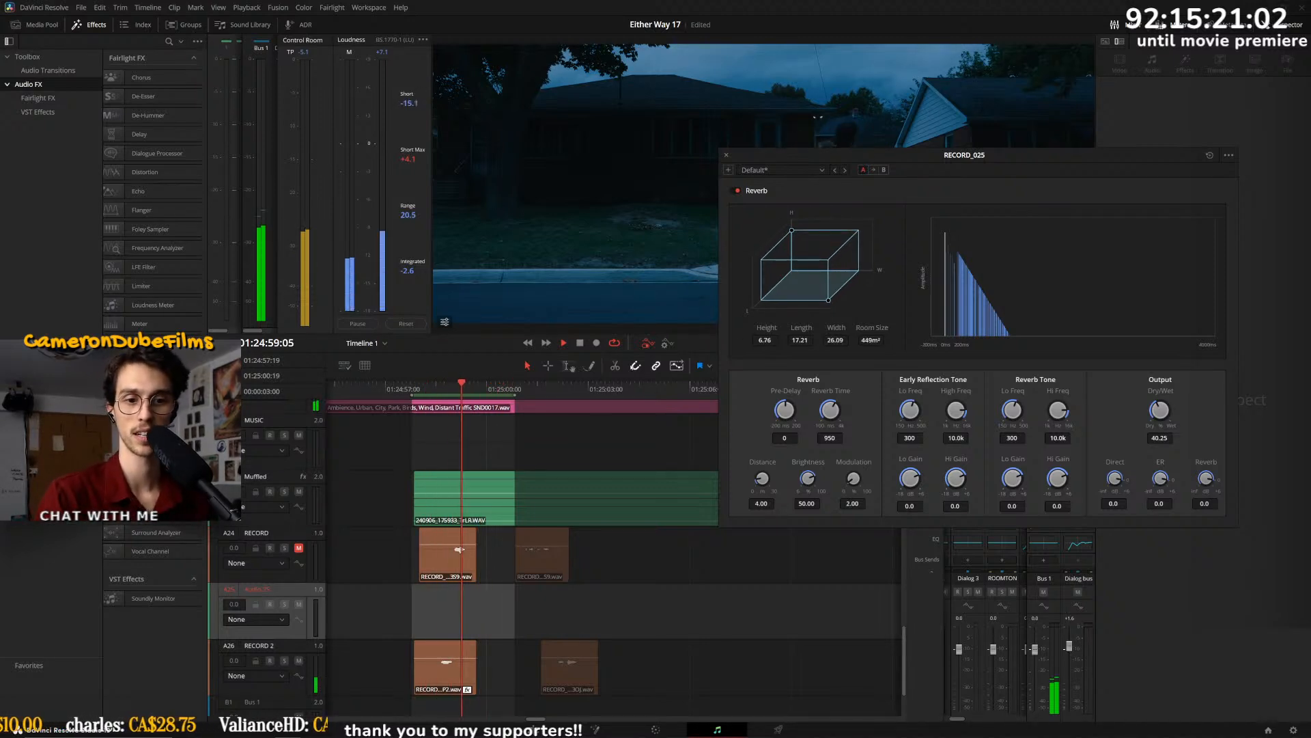
pyautogui.moveTo(1162, 412); pyautogui.dragTo(1132, 412)
pyautogui.moveTo(792, 230); pyautogui.dragTo(807, 284)
pyautogui.moveTo(808, 478); pyautogui.dragTo(747, 481)
pyautogui.moveTo(612, 500); pyautogui.dragTo(413, 341)
# - Set the Reverb room to height 3.84, length 13.97 and width 17.11, and shorten the loop range to 01:24:58:09–01:24:59:23
pyautogui.moveTo(807, 283); pyautogui.dragTo(818, 297)
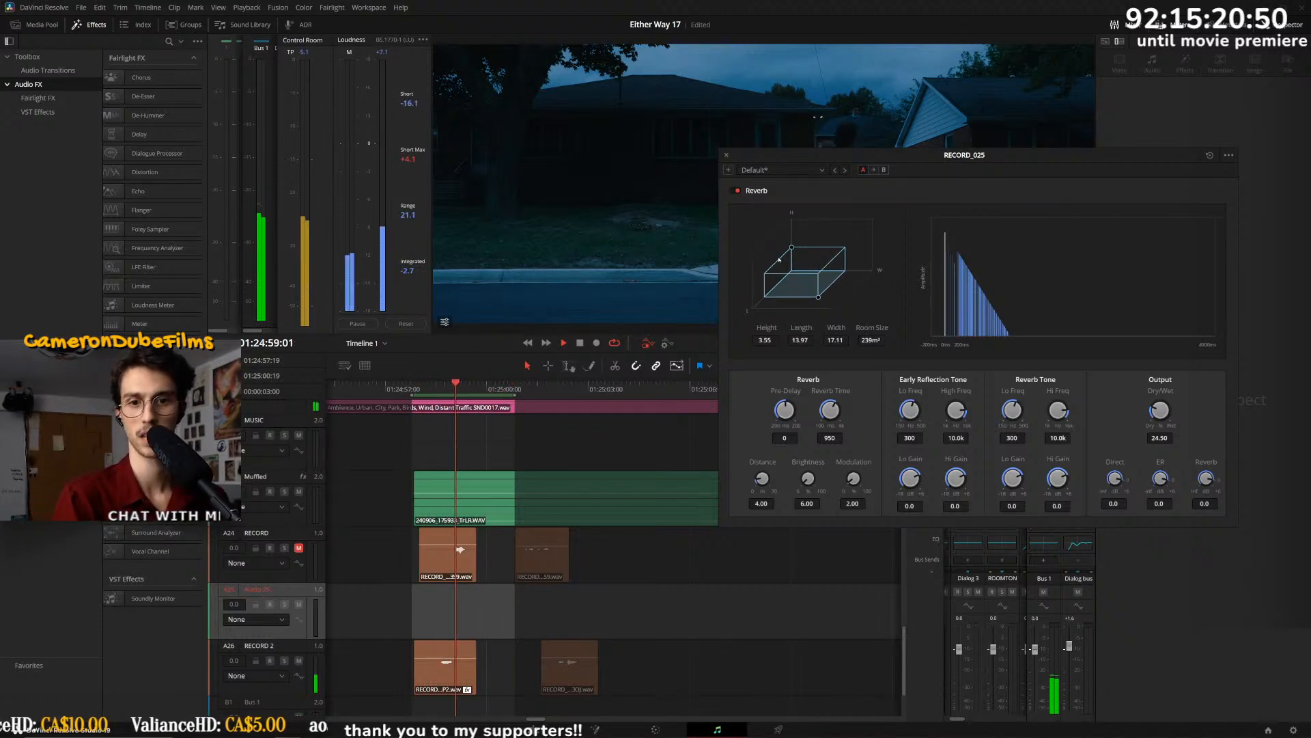
pyautogui.moveTo(791, 247); pyautogui.dragTo(792, 246)
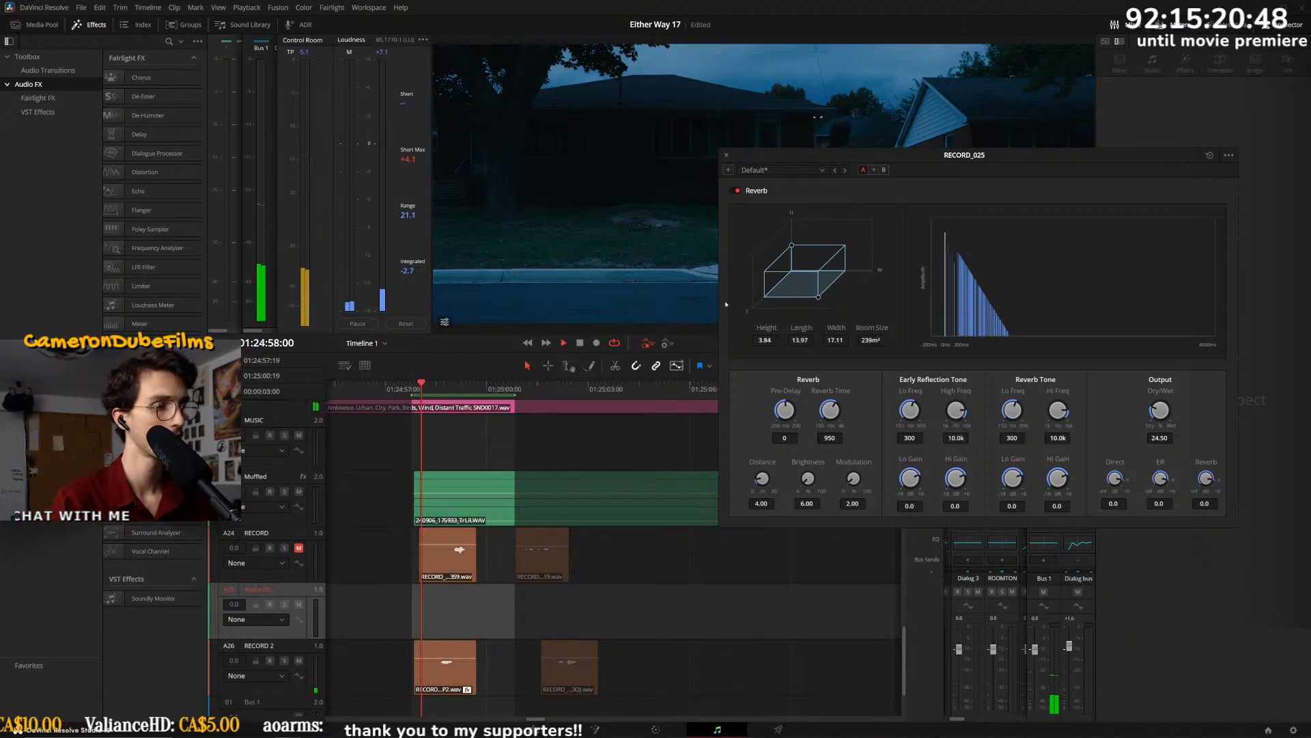
pyautogui.moveTo(412, 395)
pyautogui.mouseDown()
pyautogui.moveTo(444, 389)
pyautogui.moveTo(431, 384)
pyautogui.mouseUp()
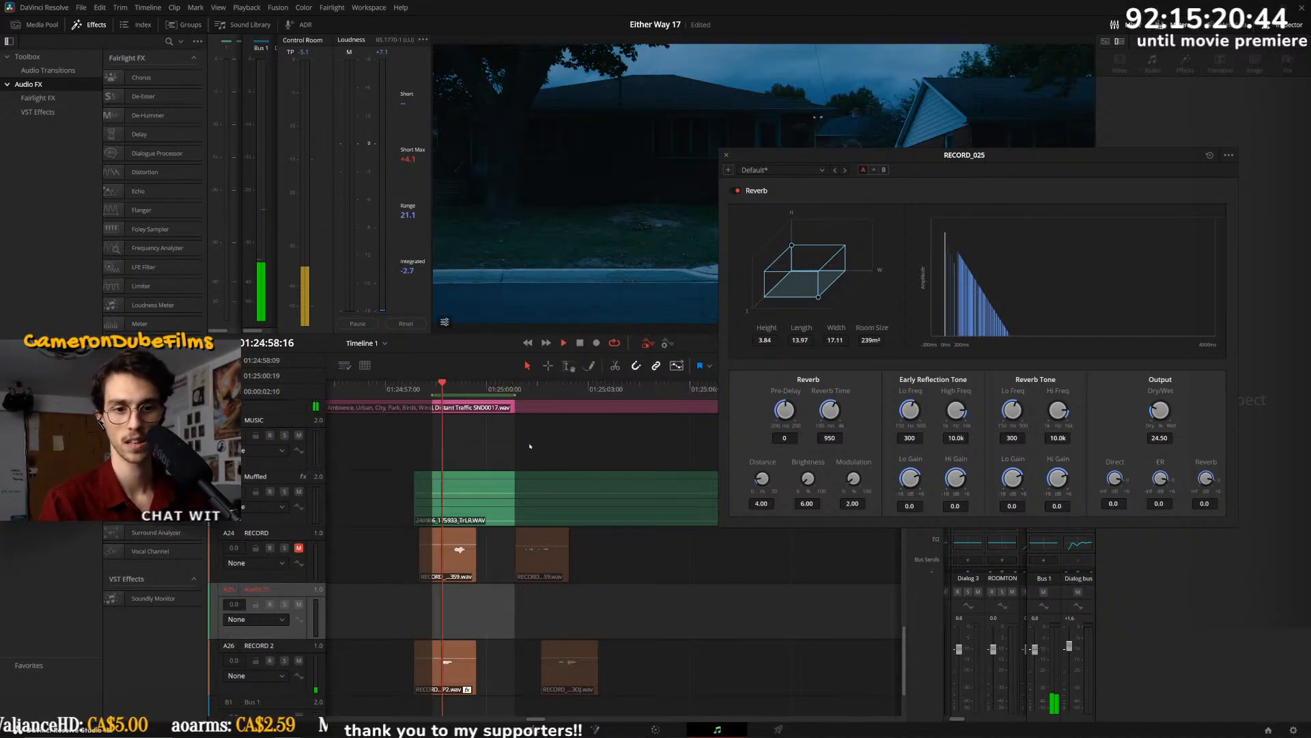
pyautogui.moveTo(513, 395); pyautogui.dragTo(484, 396)
# - Copy RECORD_025's Reverb to the RECORD_024 clip and both RECORD_027 clips by pasting the Plugins attribute
pyautogui.click(464, 670)
pyautogui.click(561, 679)
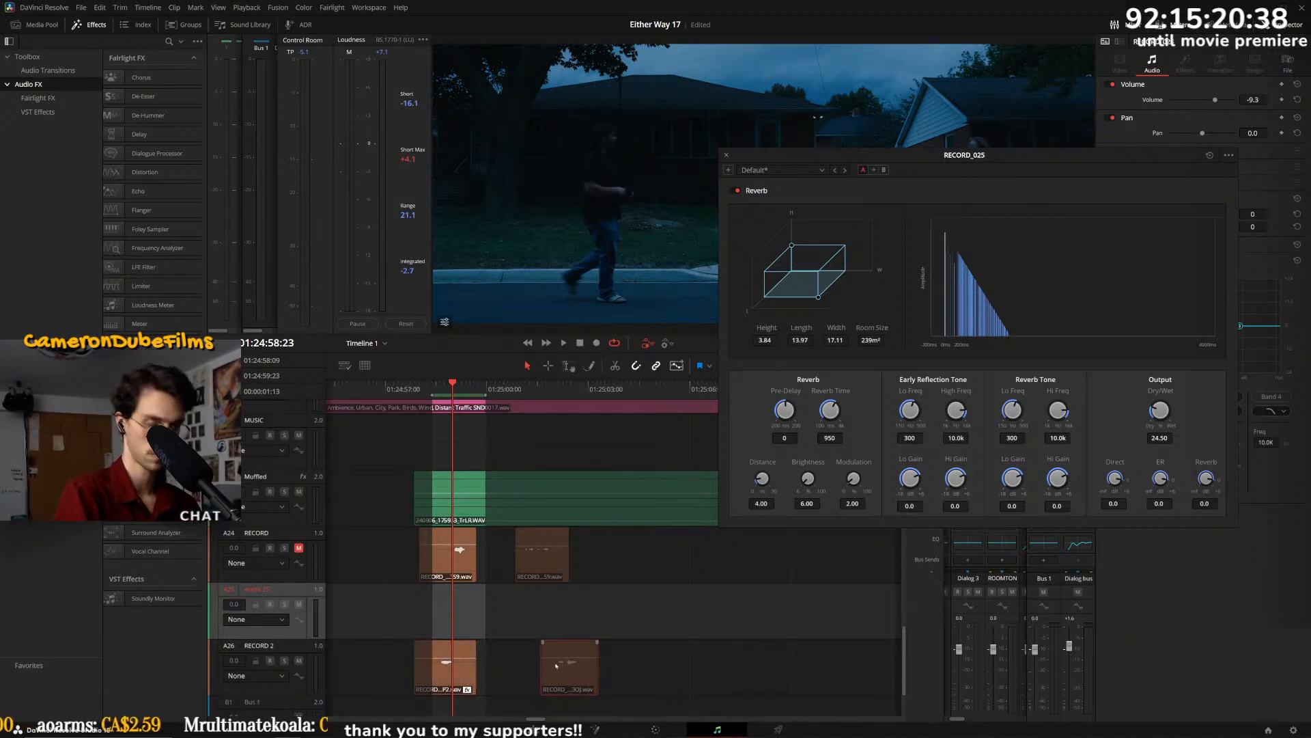
pyautogui.hotkey('alt', 'v')
pyautogui.click(635, 387)
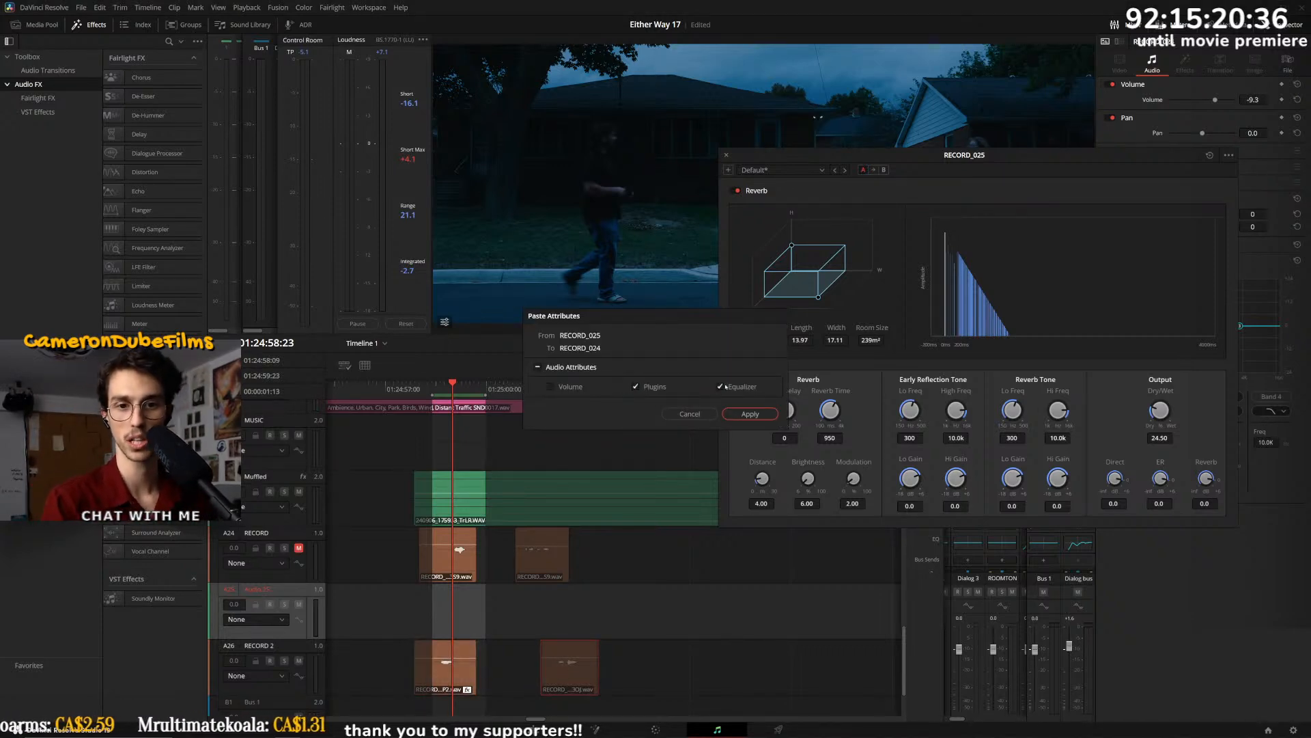
pyautogui.click(734, 414)
pyautogui.moveTo(635, 545); pyautogui.dragTo(363, 562)
pyautogui.hotkey('alt', 'v')
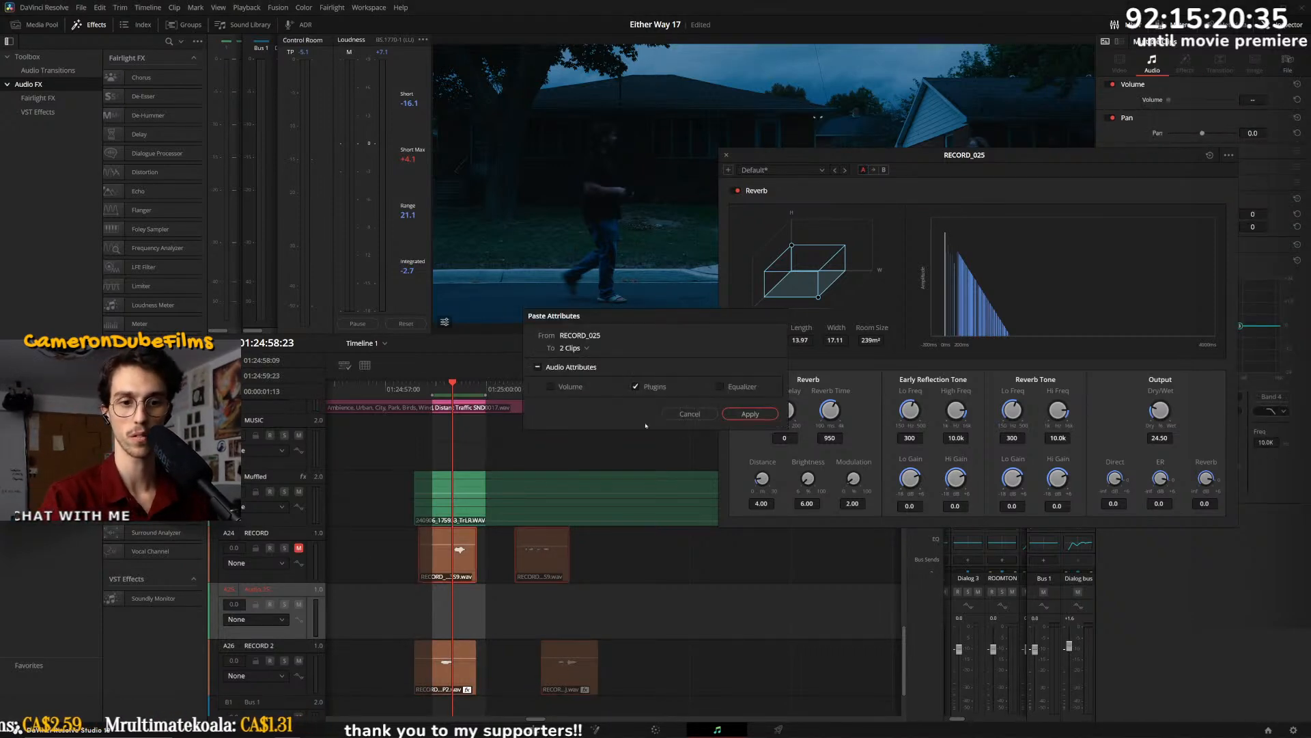
pyautogui.click(749, 413)
# - Listen to the loop with the RECORD track unmuted, close the Reverb settings and clear the timeline's in and out range
pyautogui.press('space')
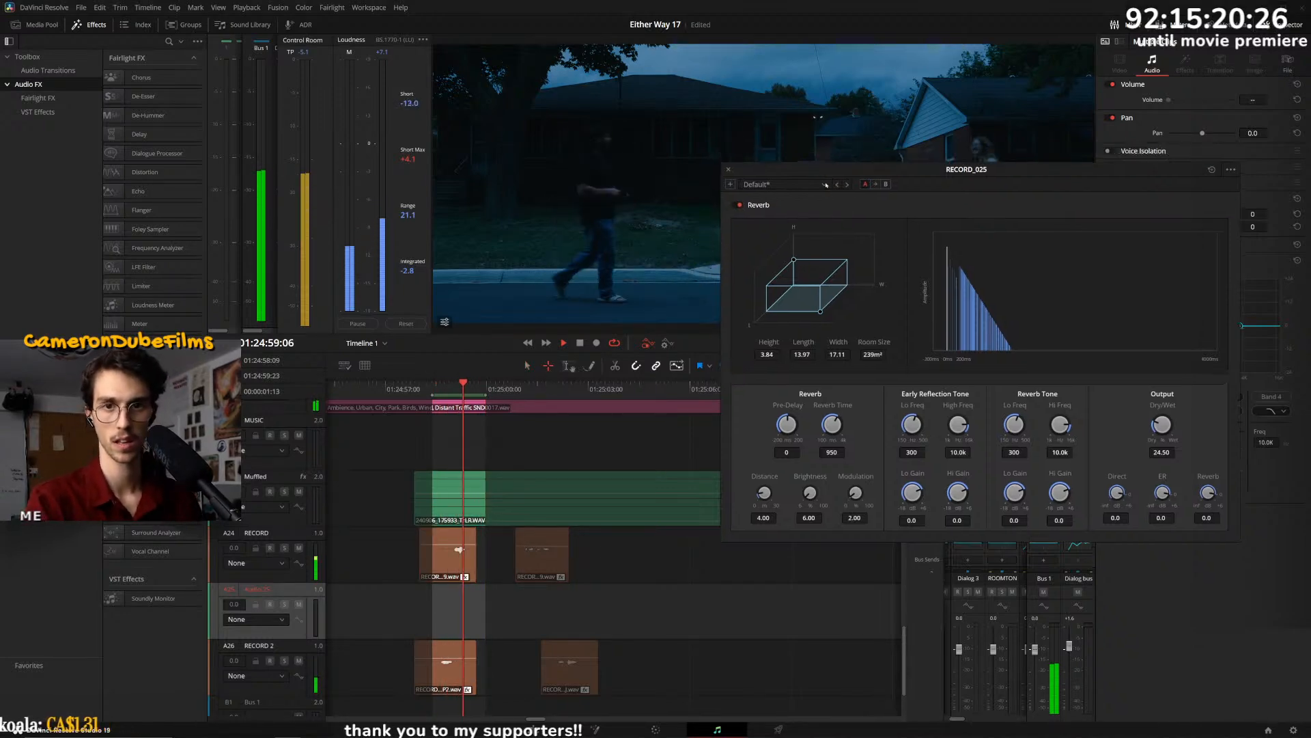
pyautogui.moveTo(746, 167); pyautogui.dragTo(771, 322)
pyautogui.click(750, 309)
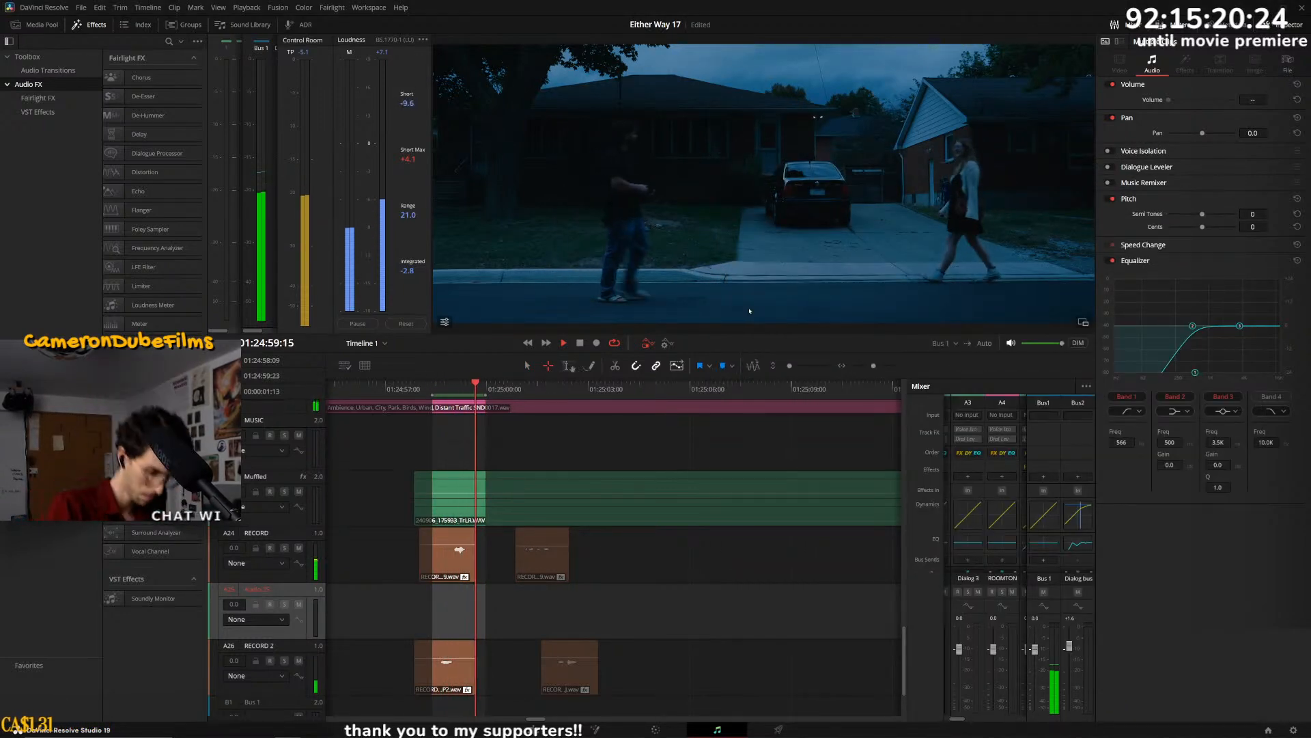
pyautogui.hotkey('alt', 'x')
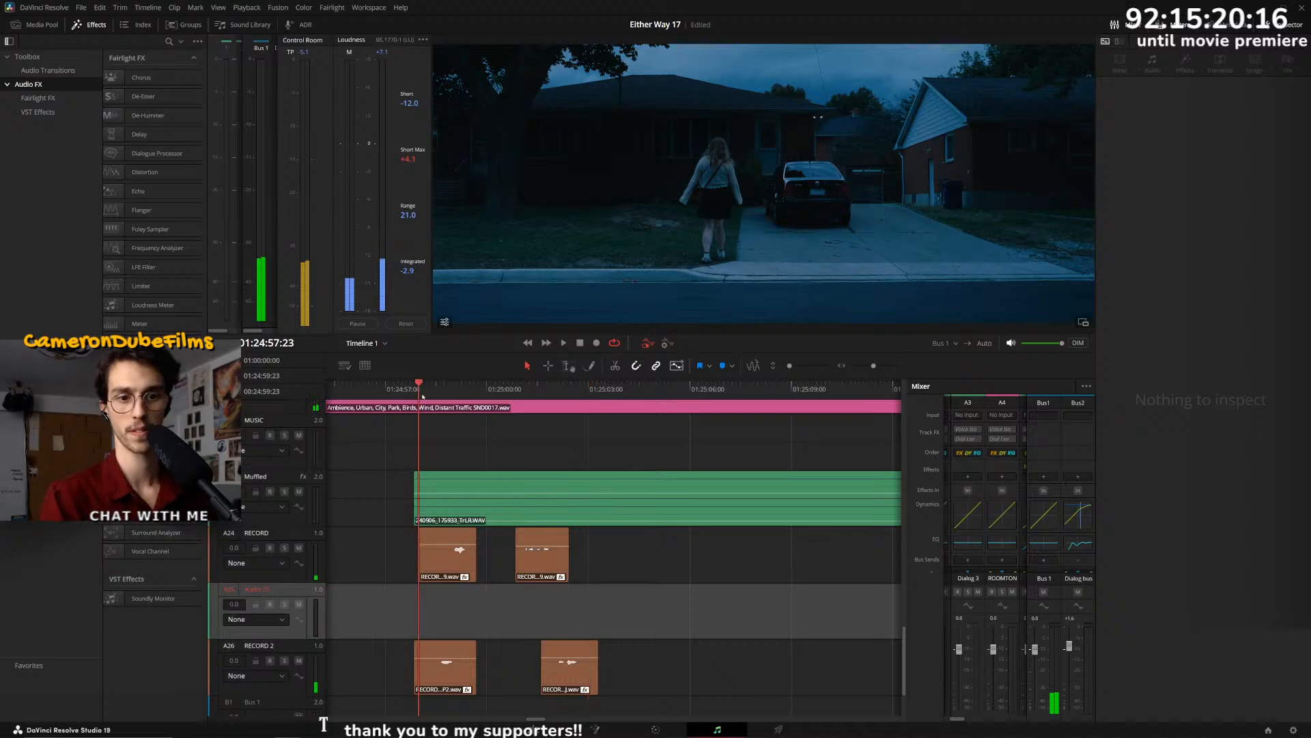
pyautogui.click(445, 556)
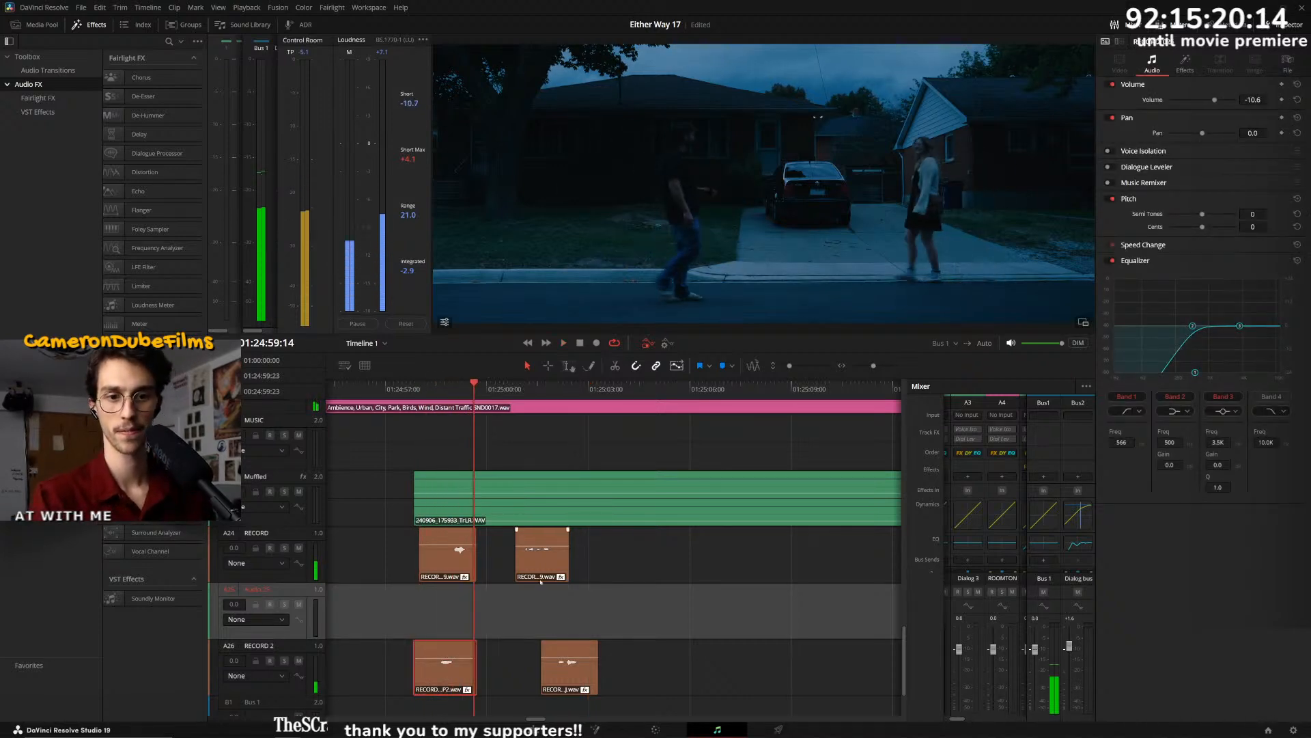
# - Turn on the 10.0K high-cut Band 4 in the clip equalizers of all four street-scene clips on RECORD and RECORD 2
pyautogui.click(1271, 397)
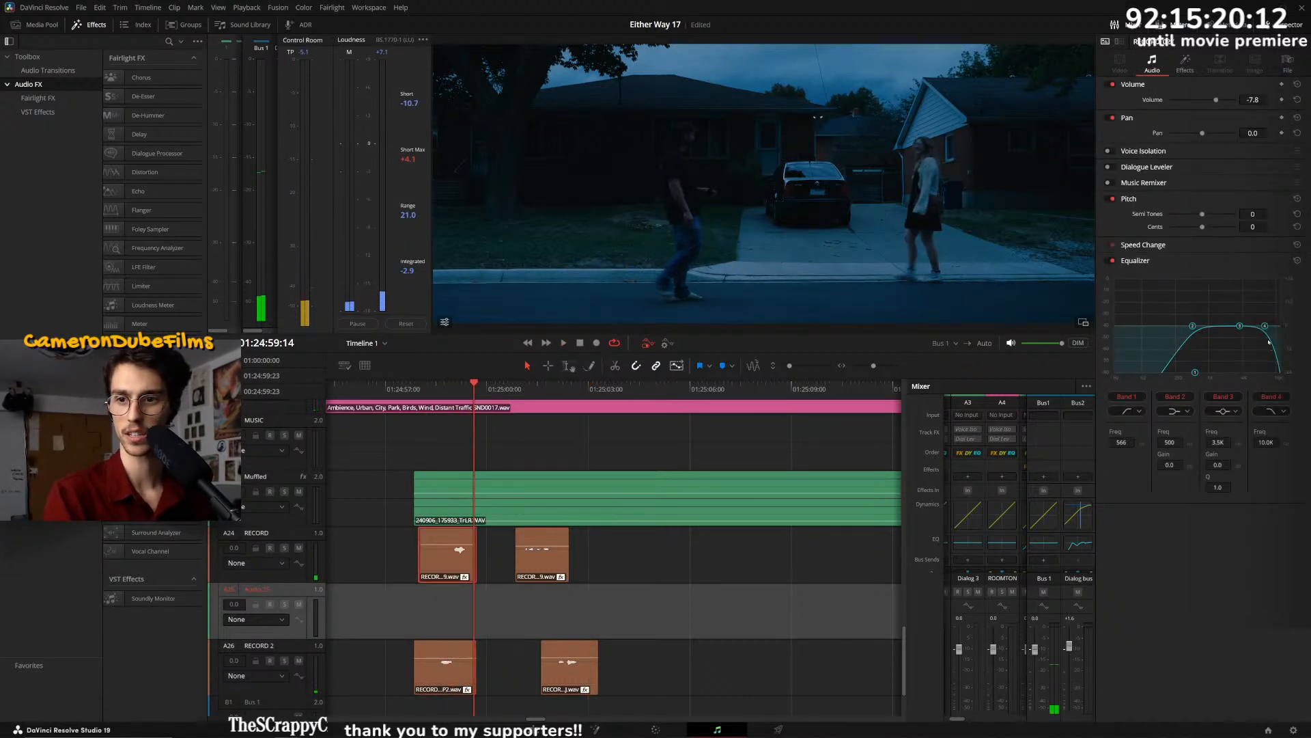
pyautogui.click(429, 665)
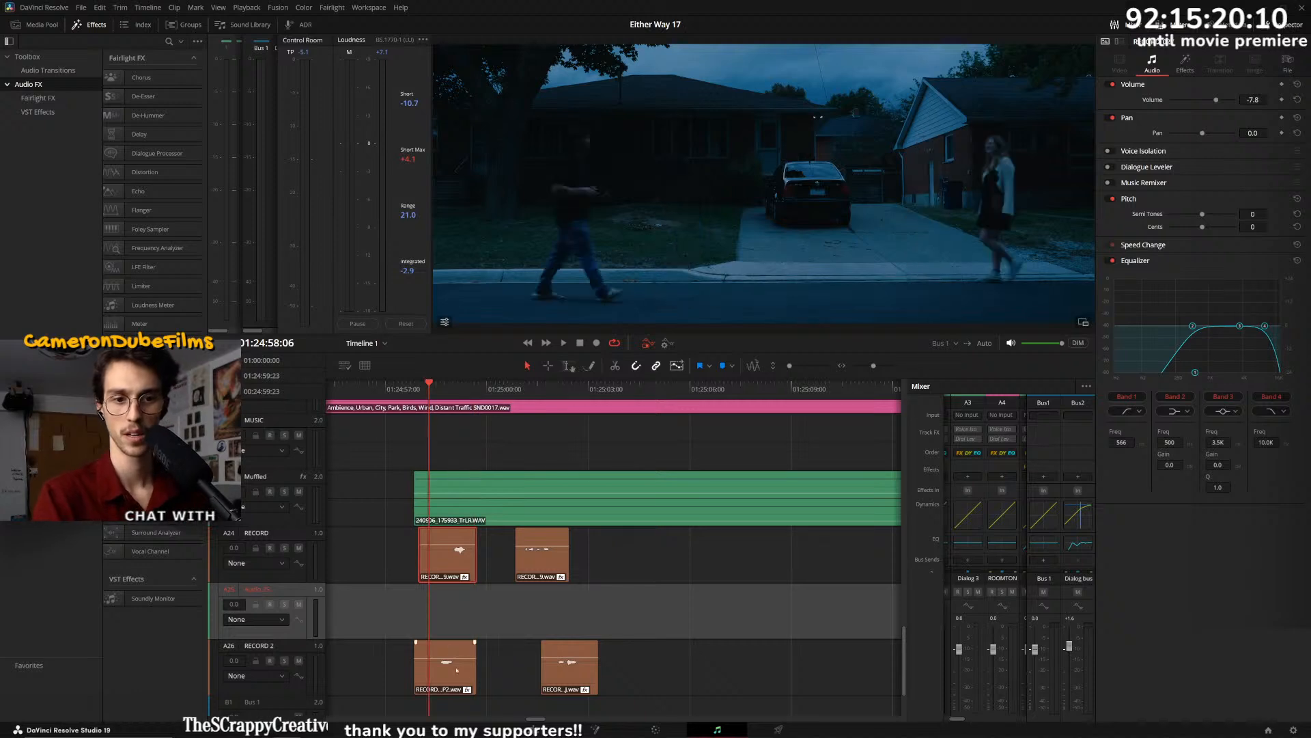
pyautogui.press('space')
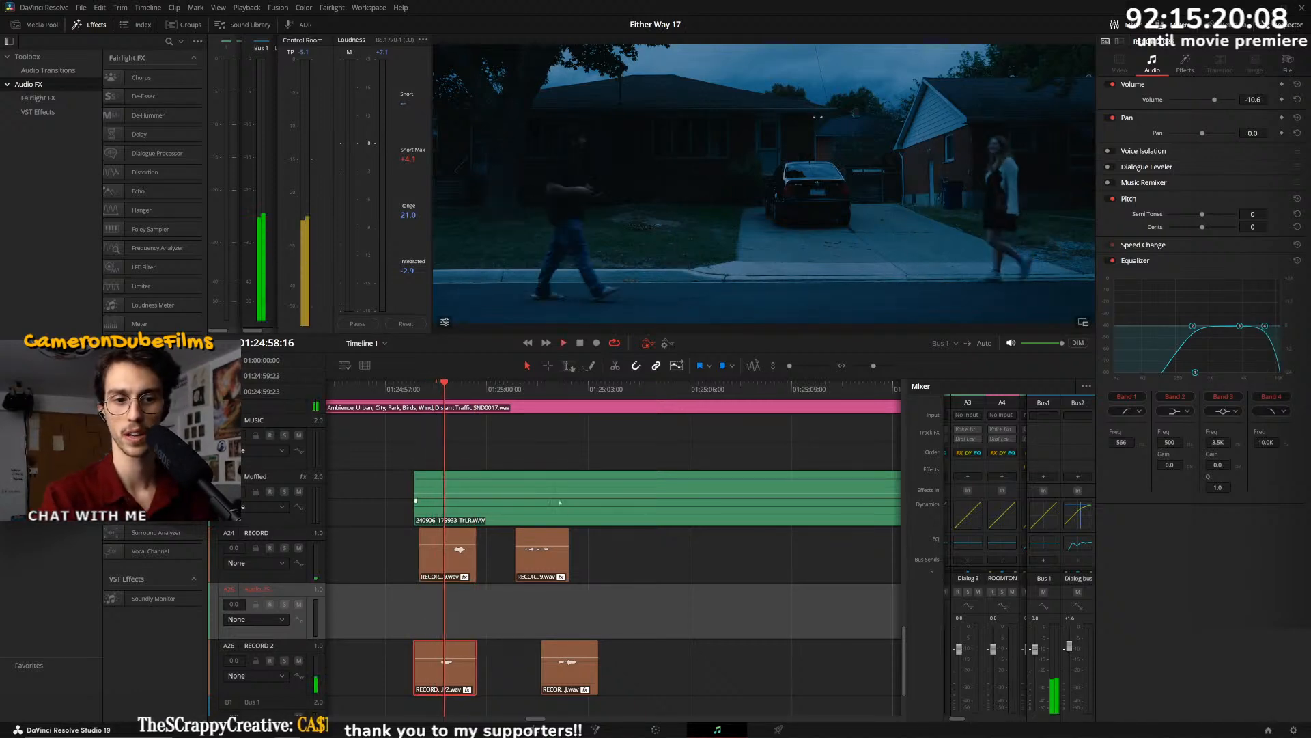
pyautogui.click(537, 564)
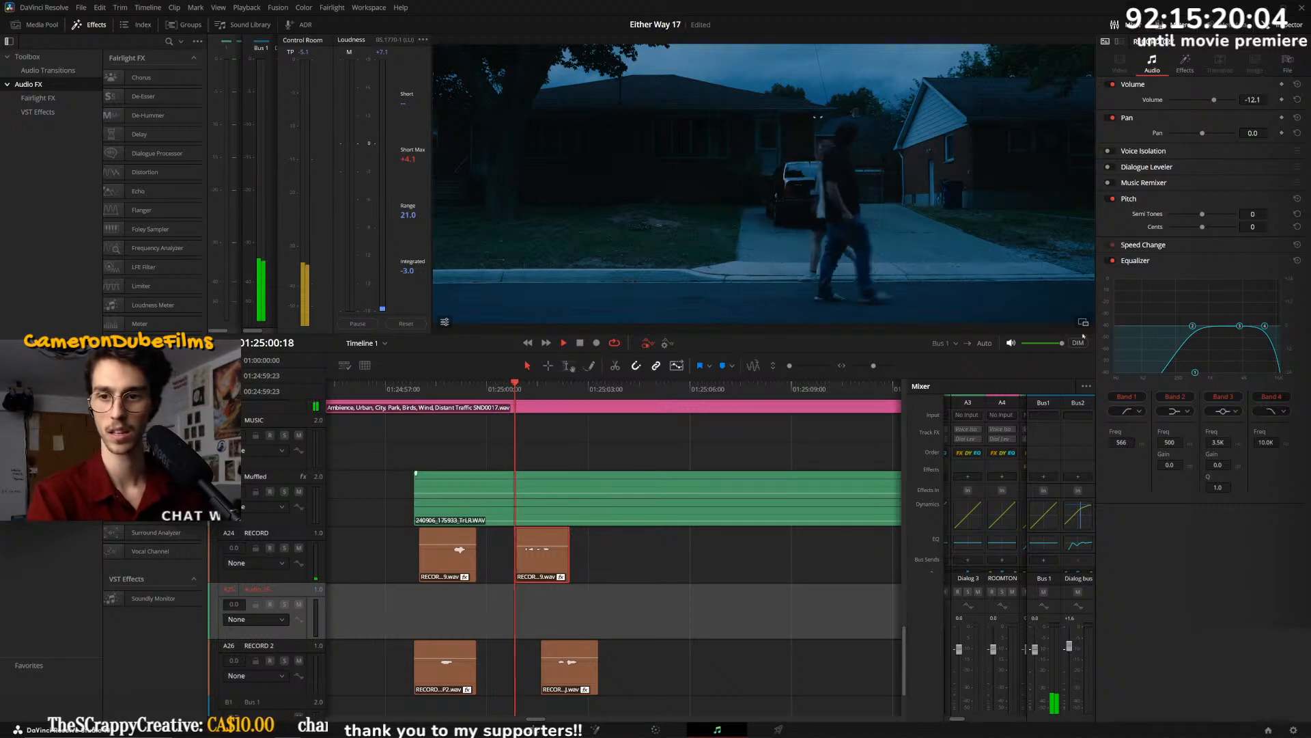
pyautogui.click(573, 672)
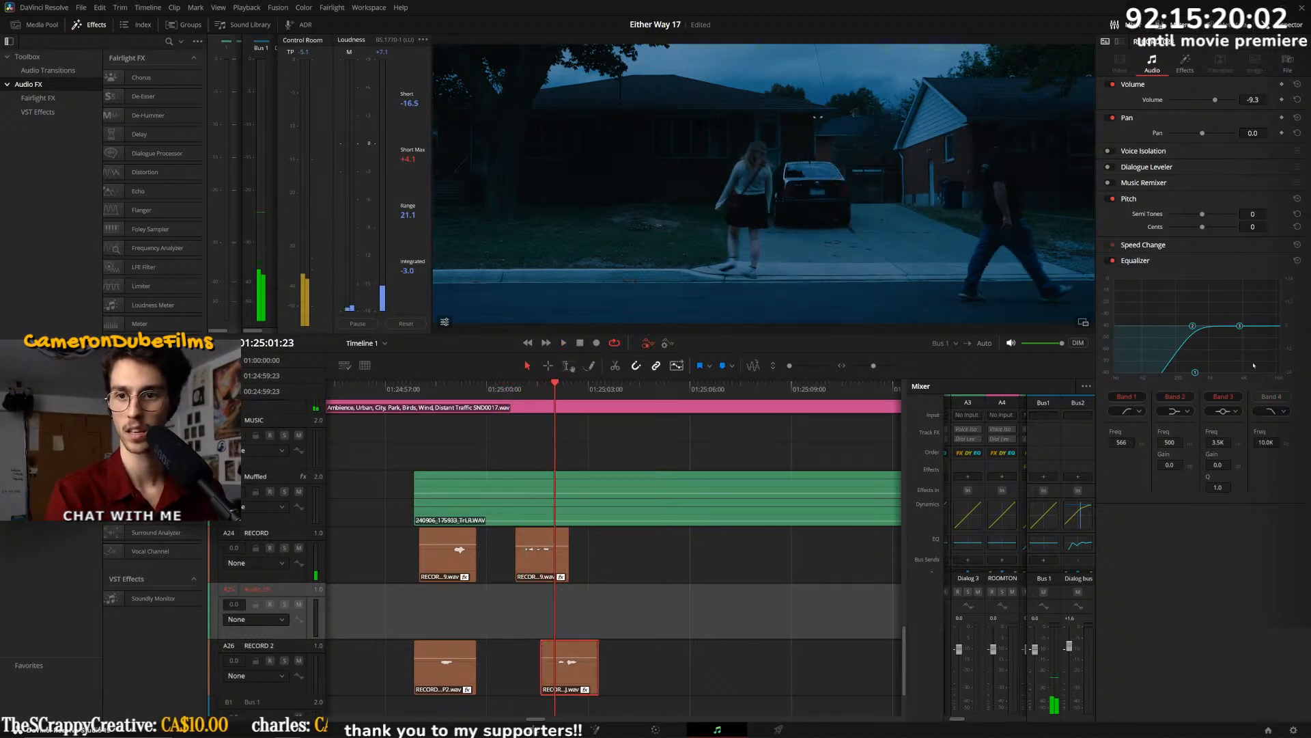
pyautogui.press('space')
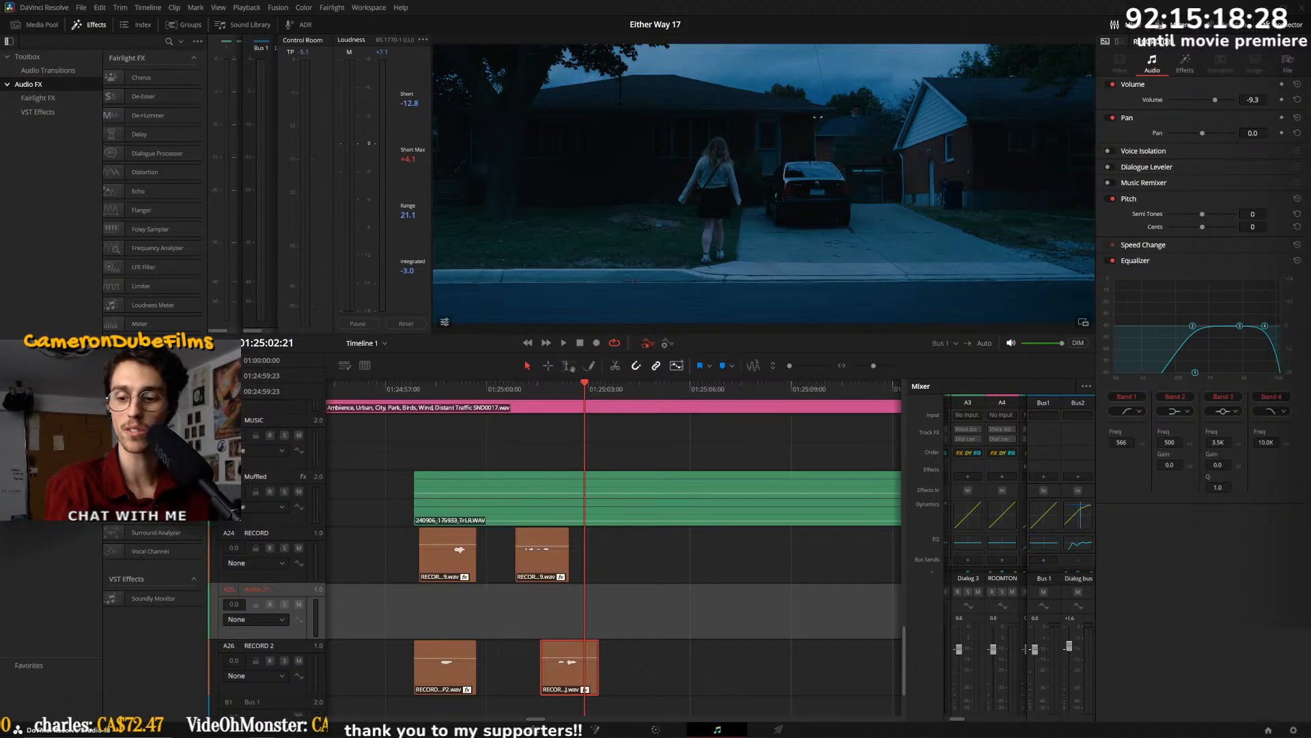
# - Replay the street-scene exchange from about 01:25:00:19, and listen to the equalized and reverbed clips together
pyautogui.moveTo(537, 391); pyautogui.dragTo(517, 390)
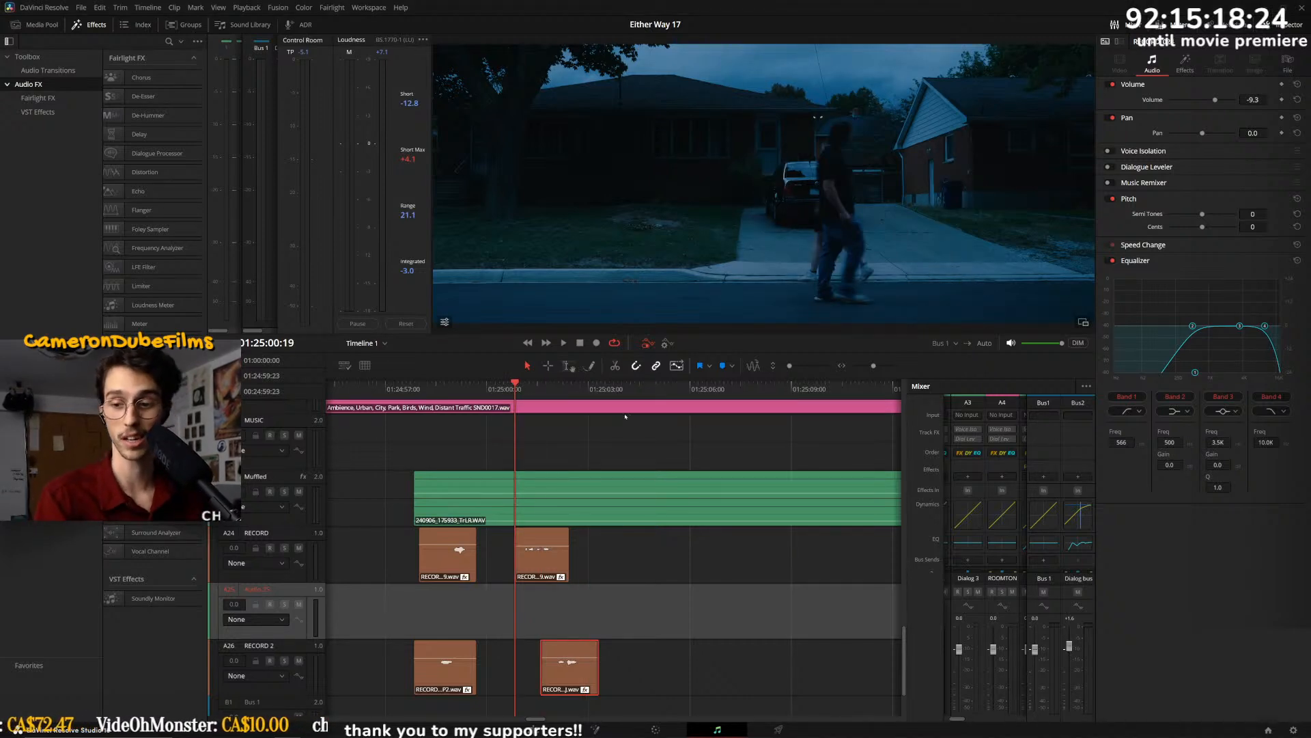
pyautogui.moveTo(511, 393)
pyautogui.mouseDown()
pyautogui.moveTo(451, 392)
pyautogui.moveTo(521, 390)
pyautogui.mouseUp()
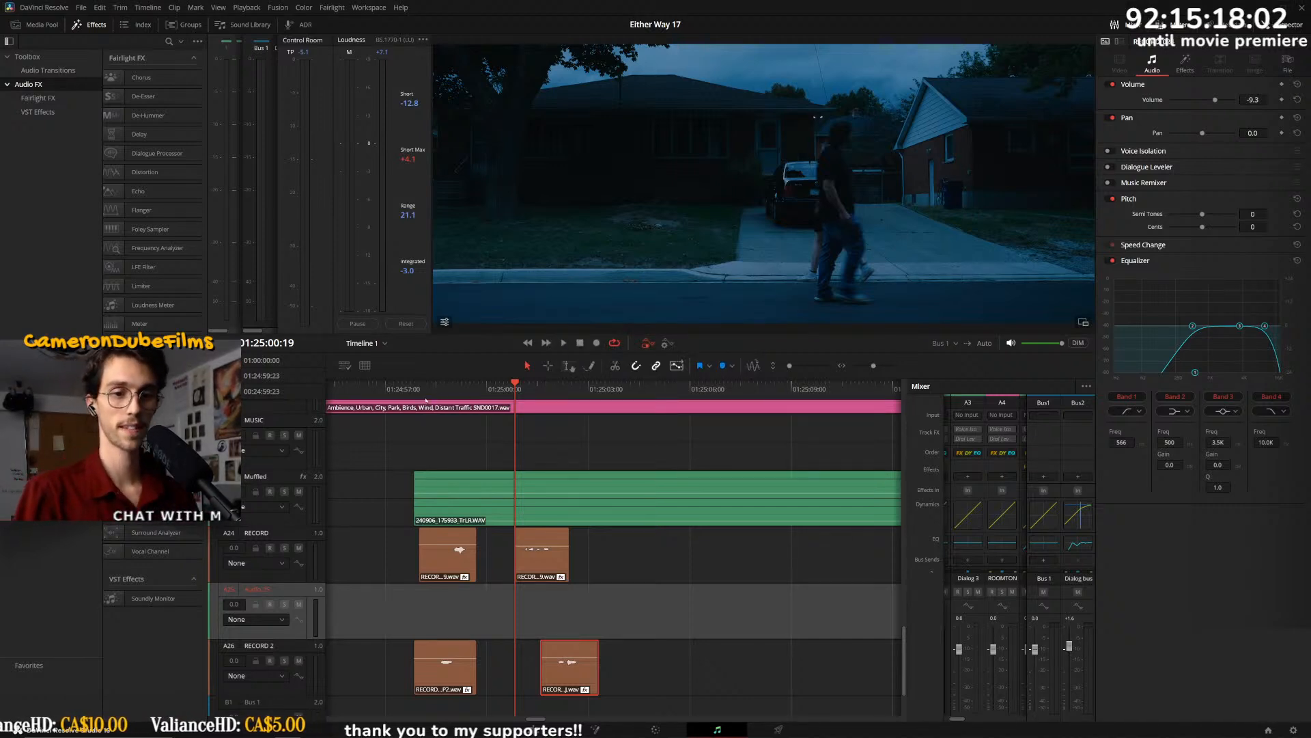
pyautogui.moveTo(419, 392); pyautogui.dragTo(417, 392)
pyautogui.press('space')
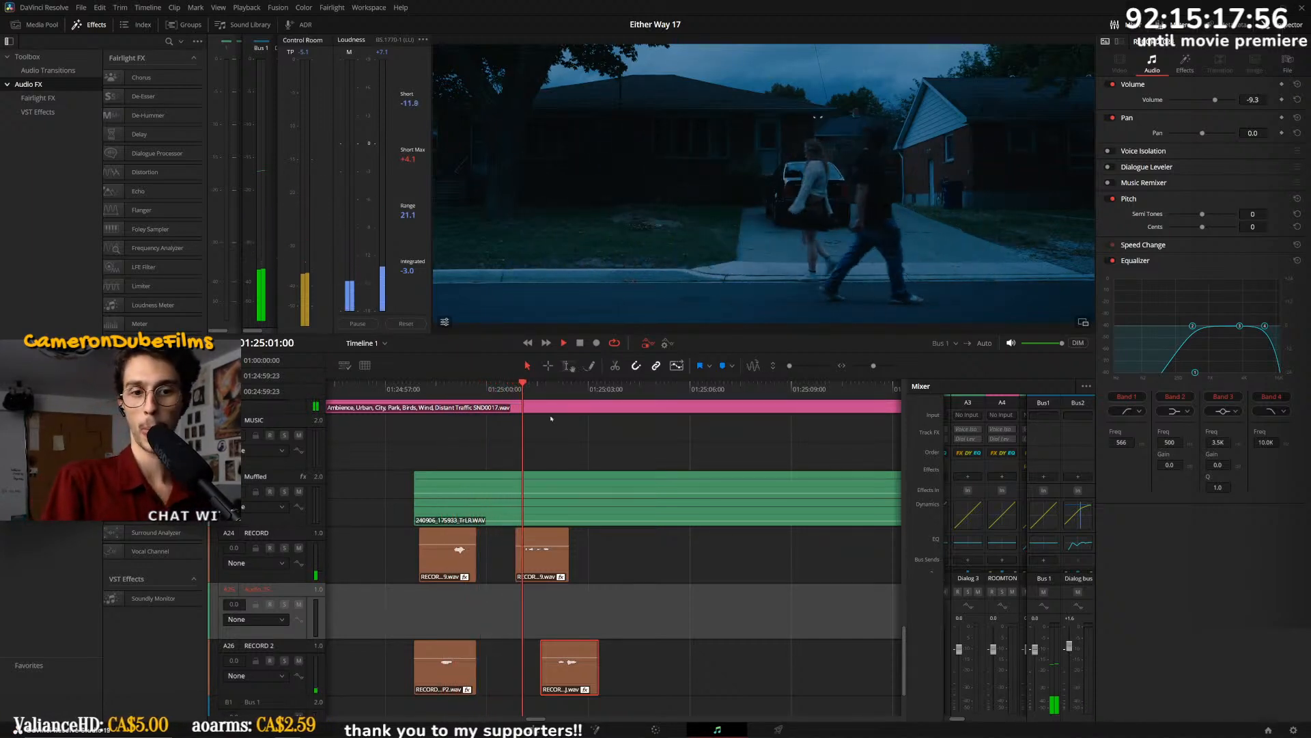
pyautogui.click(516, 388)
pyautogui.press('space')
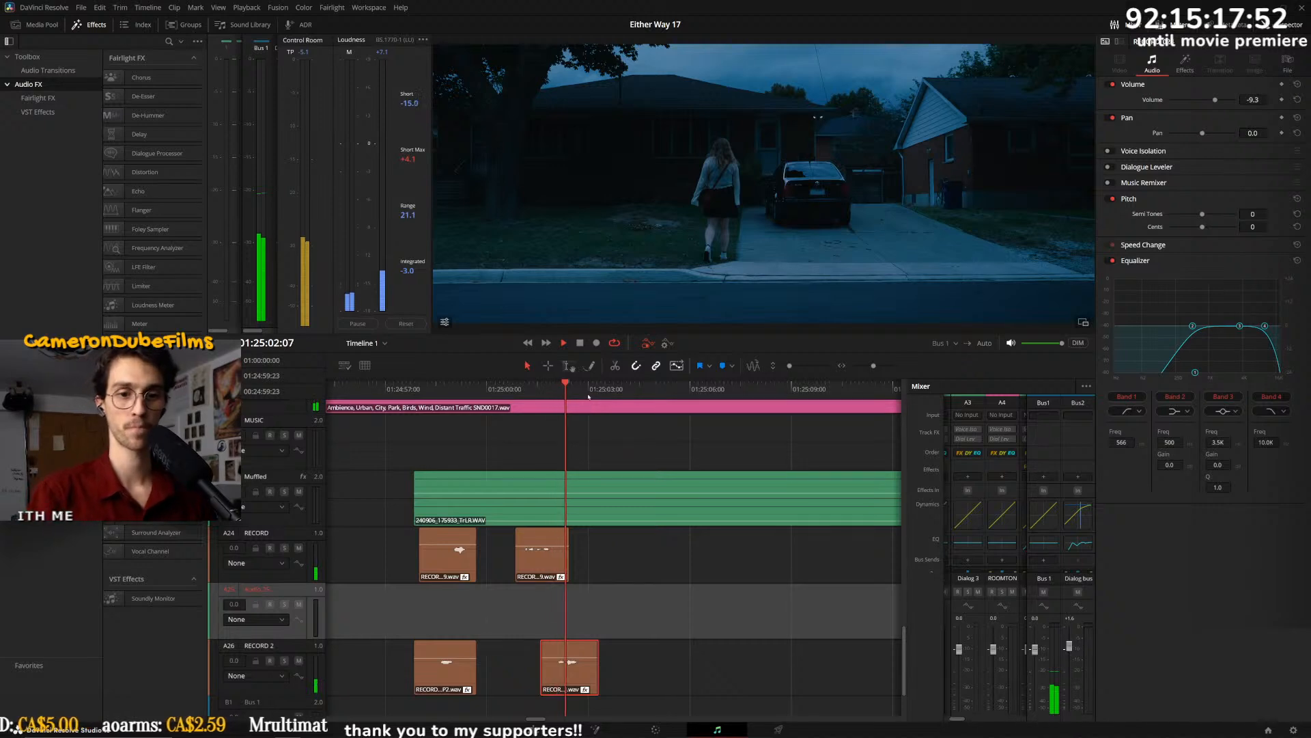
pyautogui.click(517, 388)
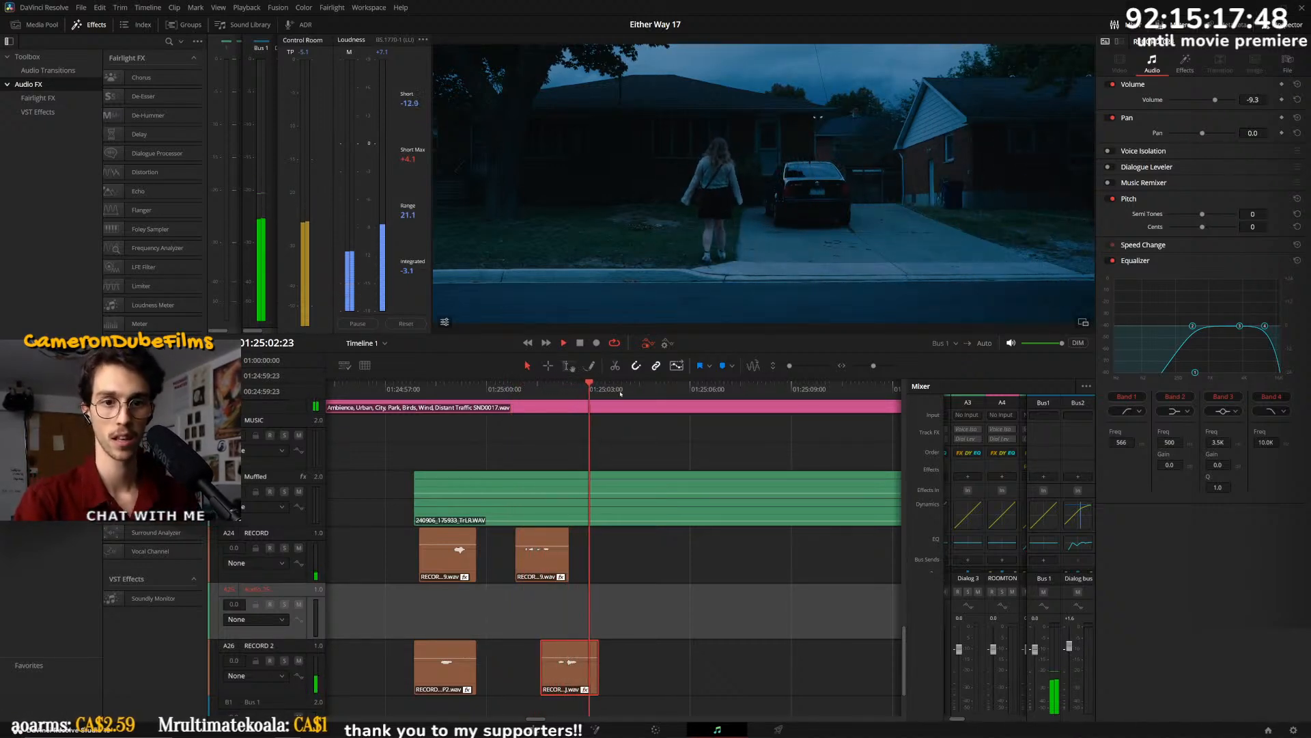
pyautogui.press('space')
# - Try deleting the Audio 25 and RECORD 2 clip pair near 01:25:13, and undo the deletion
pyautogui.scroll(-5, 683, 499)
pyautogui.click(714, 388)
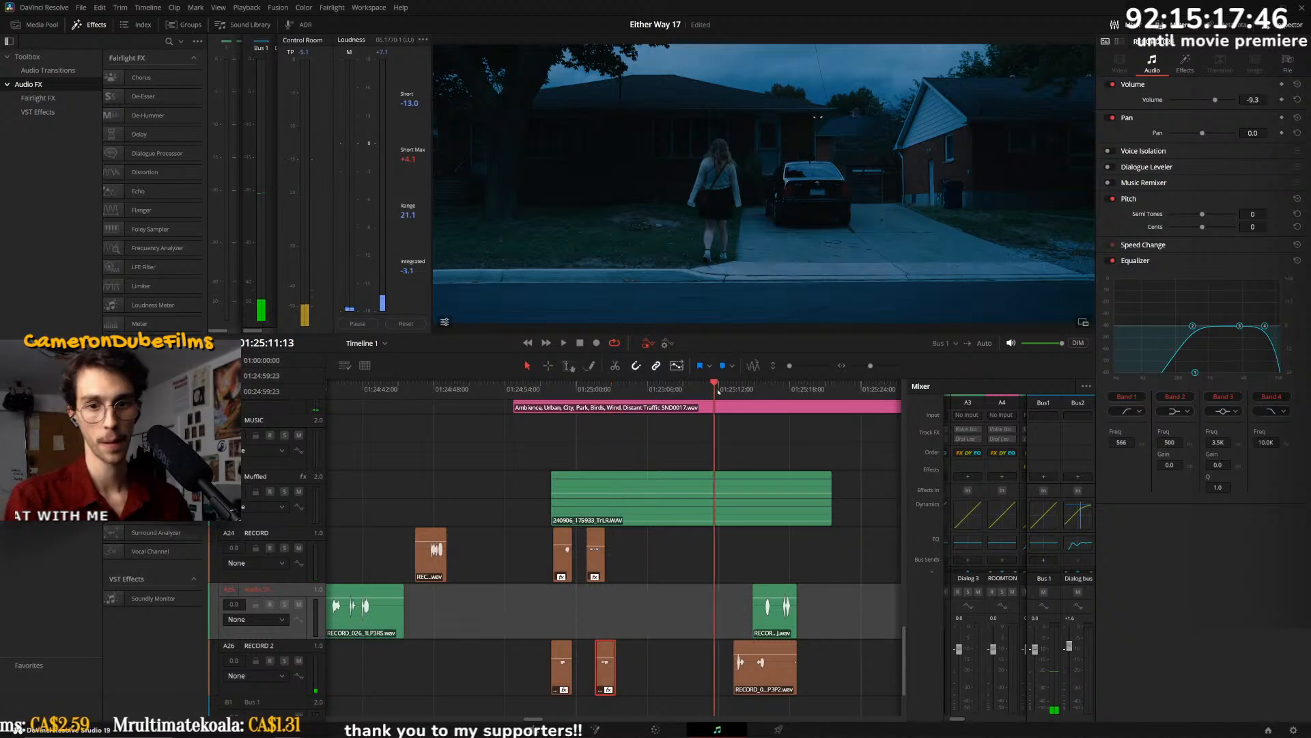
pyautogui.press('space')
pyautogui.press('space')
pyautogui.moveTo(838, 691); pyautogui.dragTo(630, 676)
pyautogui.press('Delete')
pyautogui.scroll(-3, 777, 527)
pyautogui.scroll(-1, 777, 527)
pyautogui.hotkey('ctrl', 'z')
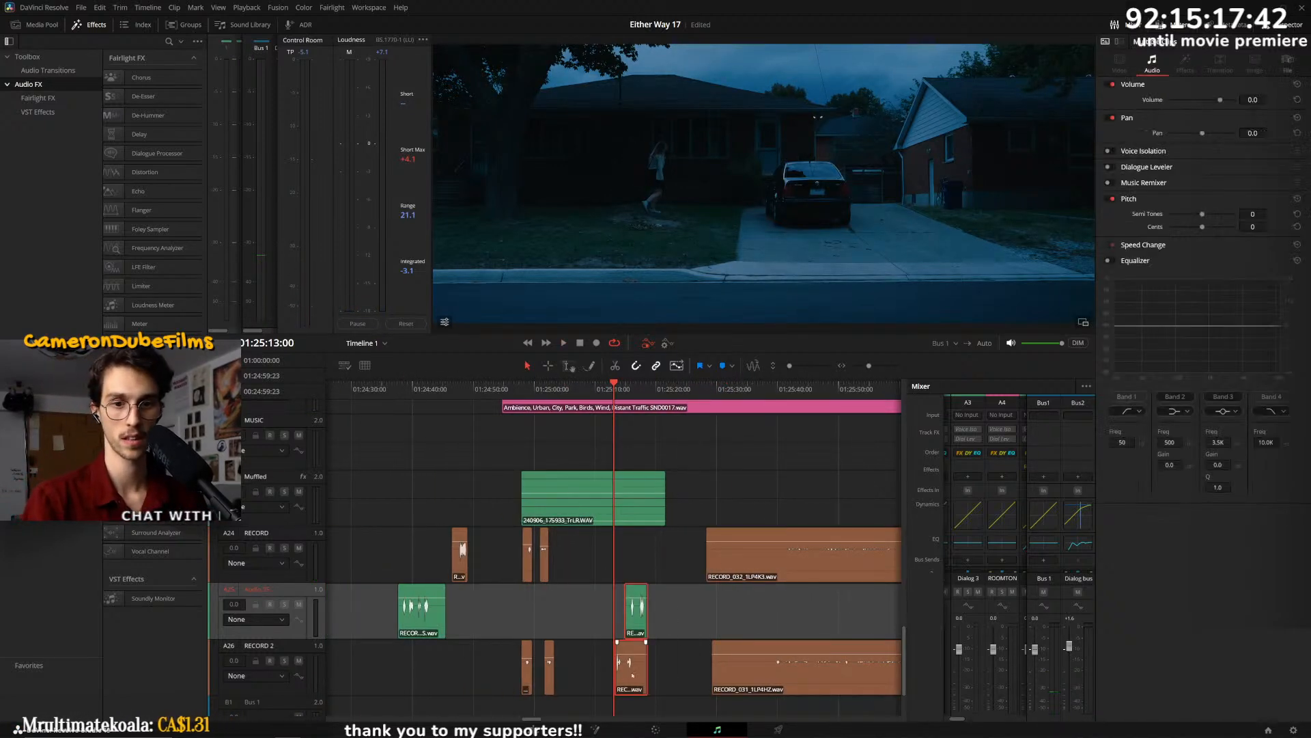
# - Pull the volume of the Audio 25 and RECORD 2 clips near 01:25:13 and the earlier RECORD_026 clip down to silence
pyautogui.moveTo(637, 596); pyautogui.dragTo(632, 691)
pyautogui.click(451, 409)
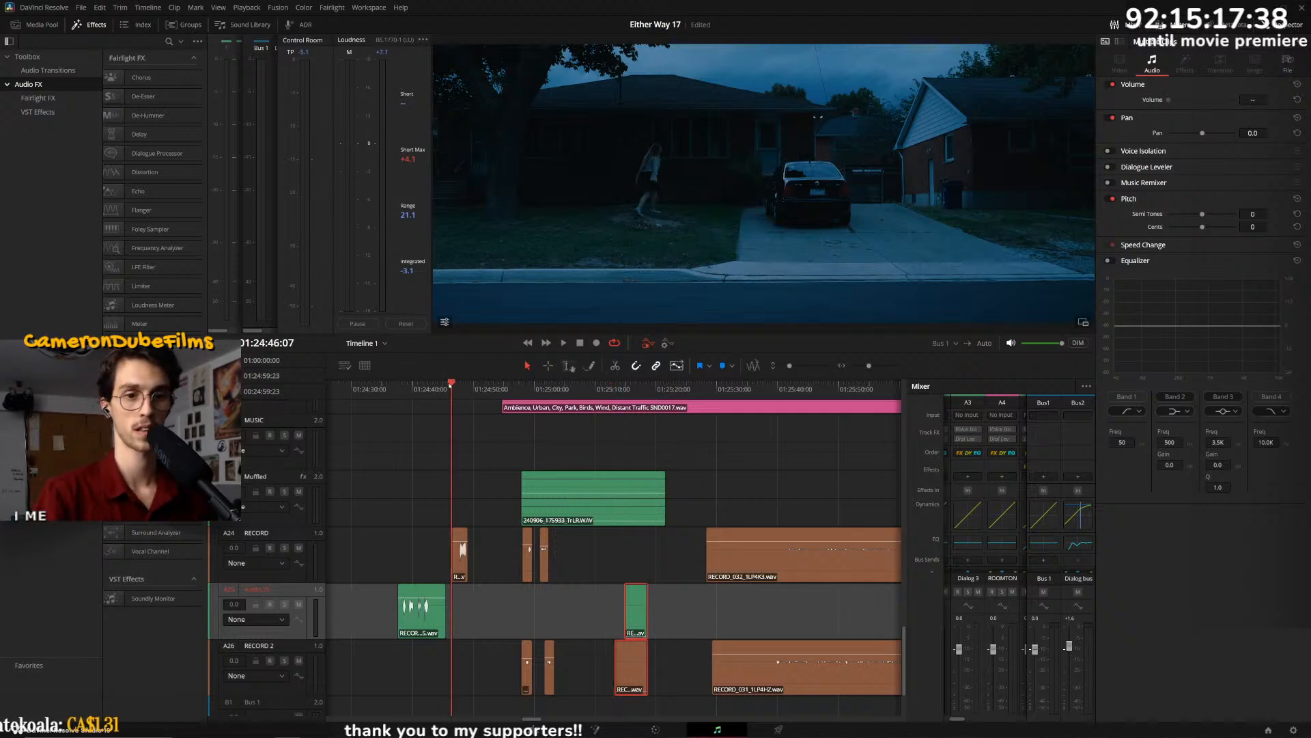
pyautogui.press('space')
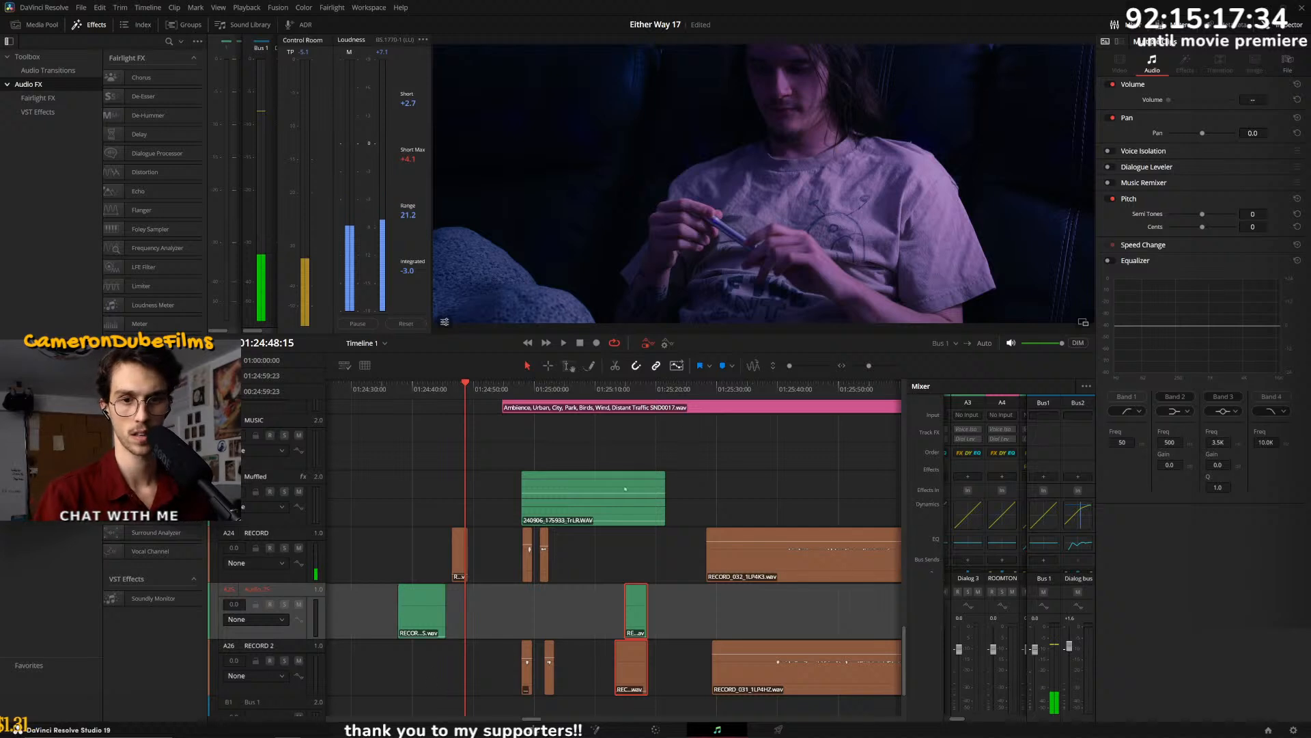
# - Play the scene from about 01:25:33 and lower the RECORD_031 clip's volume to silence
pyautogui.click(733, 388)
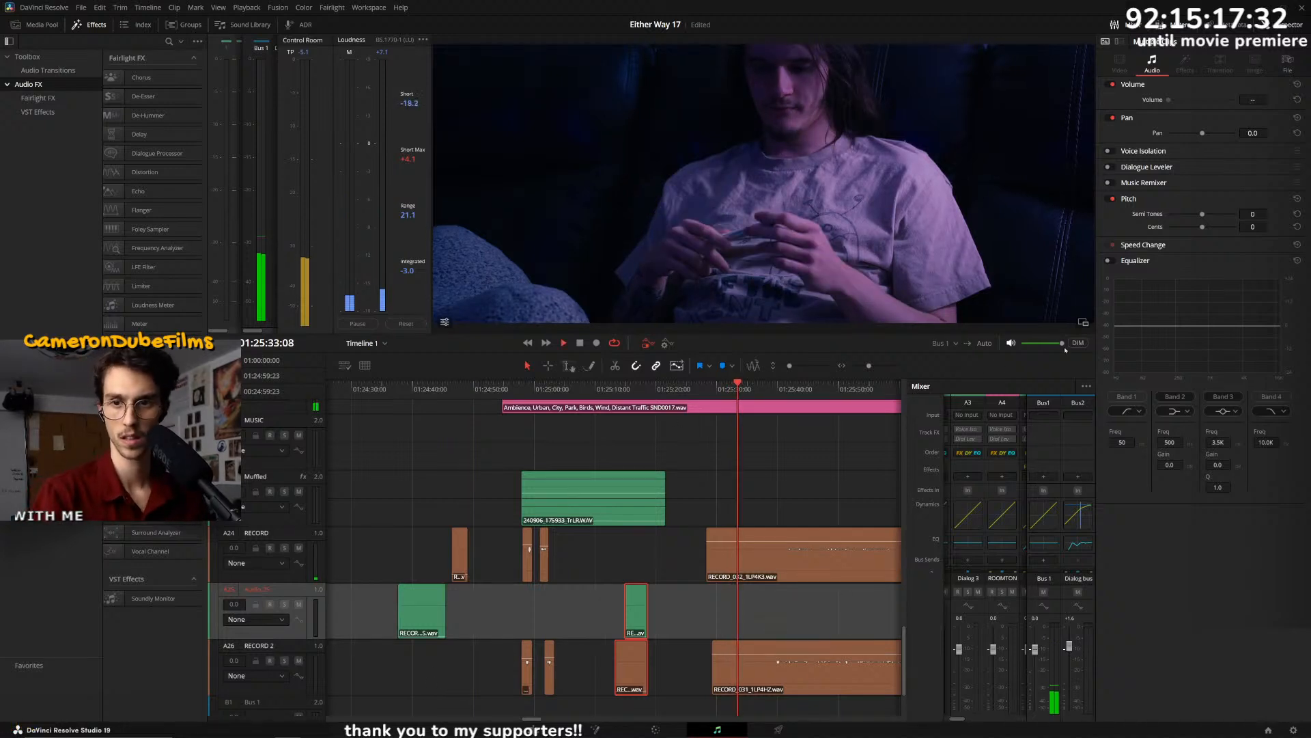
pyautogui.hotkey('ctrl', '-')
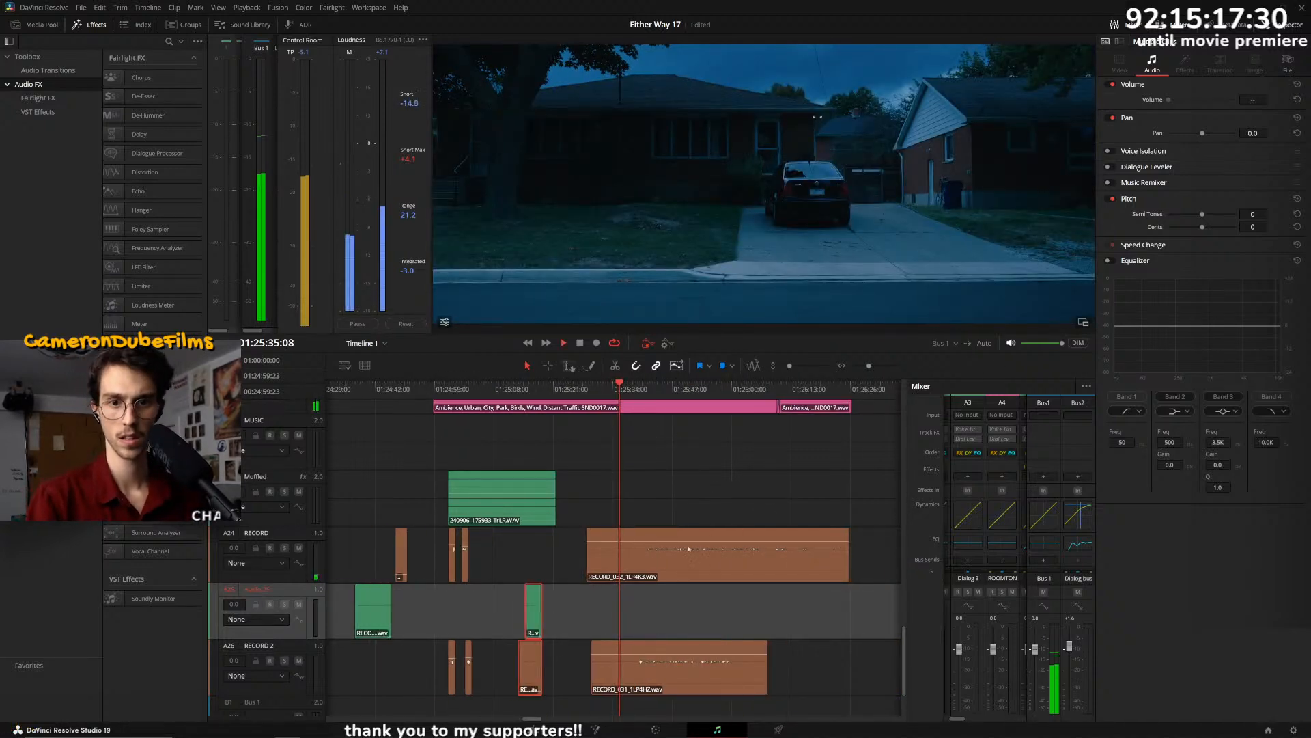
pyautogui.click(636, 388)
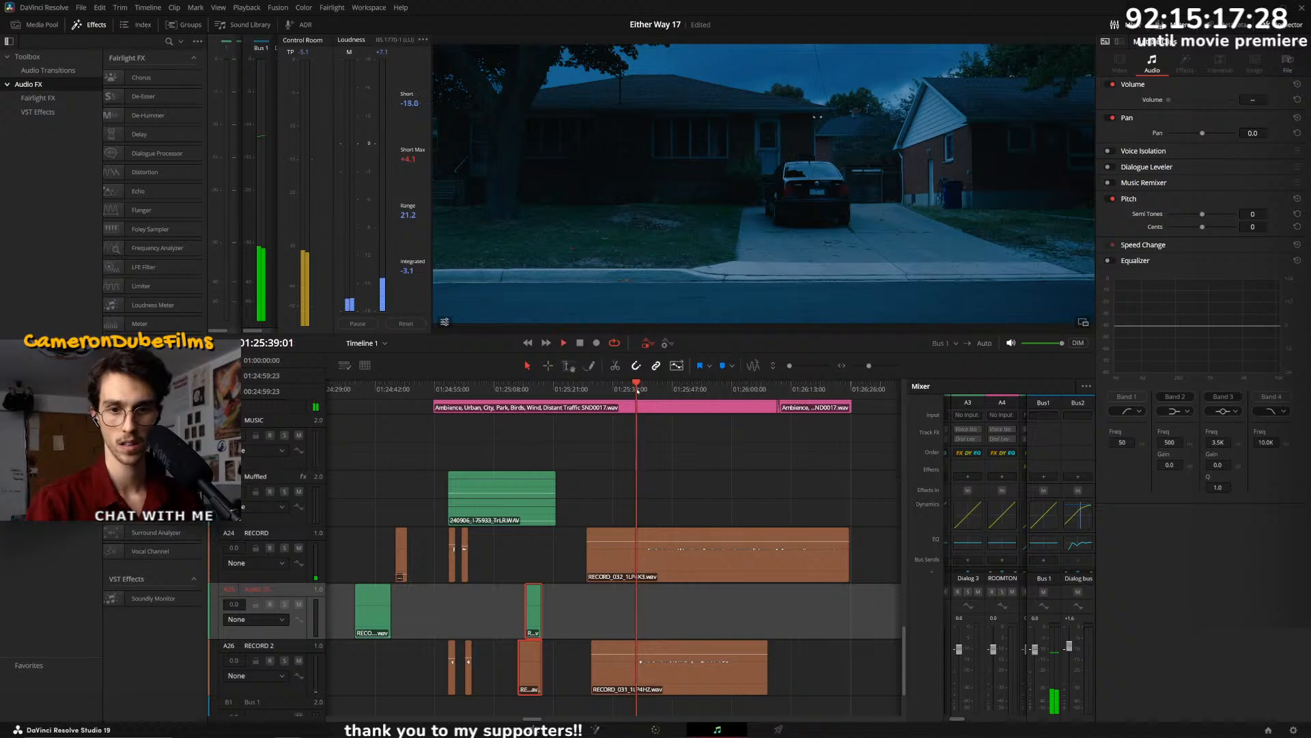
pyautogui.moveTo(796, 650); pyautogui.dragTo(732, 678)
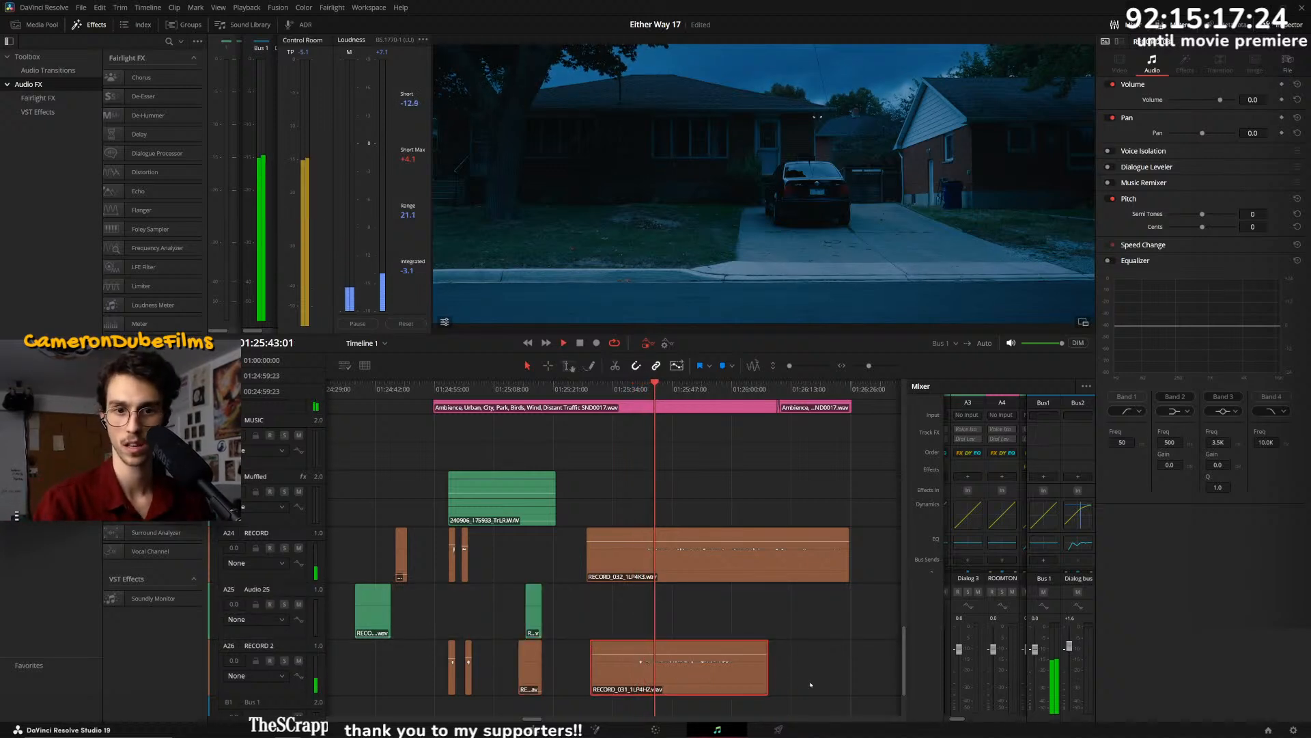
# - Turn on the high-cut Band 4 in the RECORD_032 clip's equalizer and set its frequency to 173
pyautogui.click(694, 560)
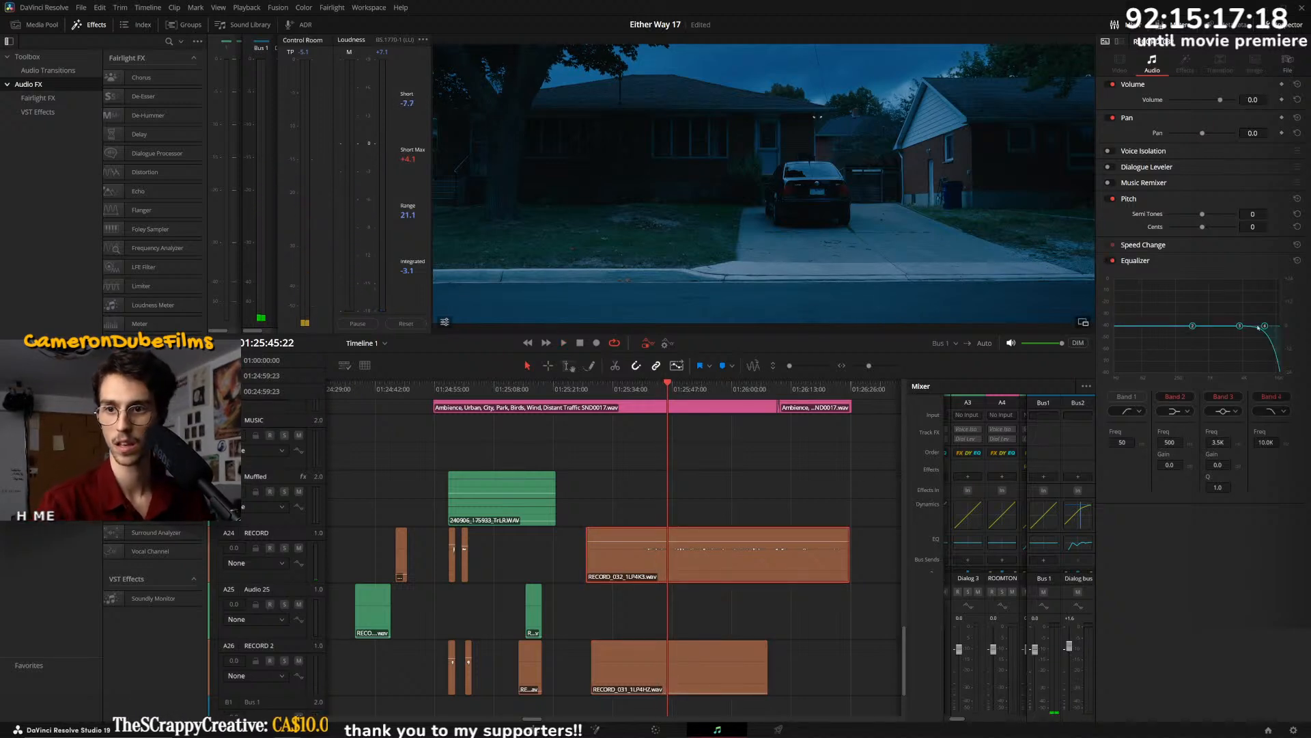
pyautogui.moveTo(1265, 327); pyautogui.dragTo(1173, 356)
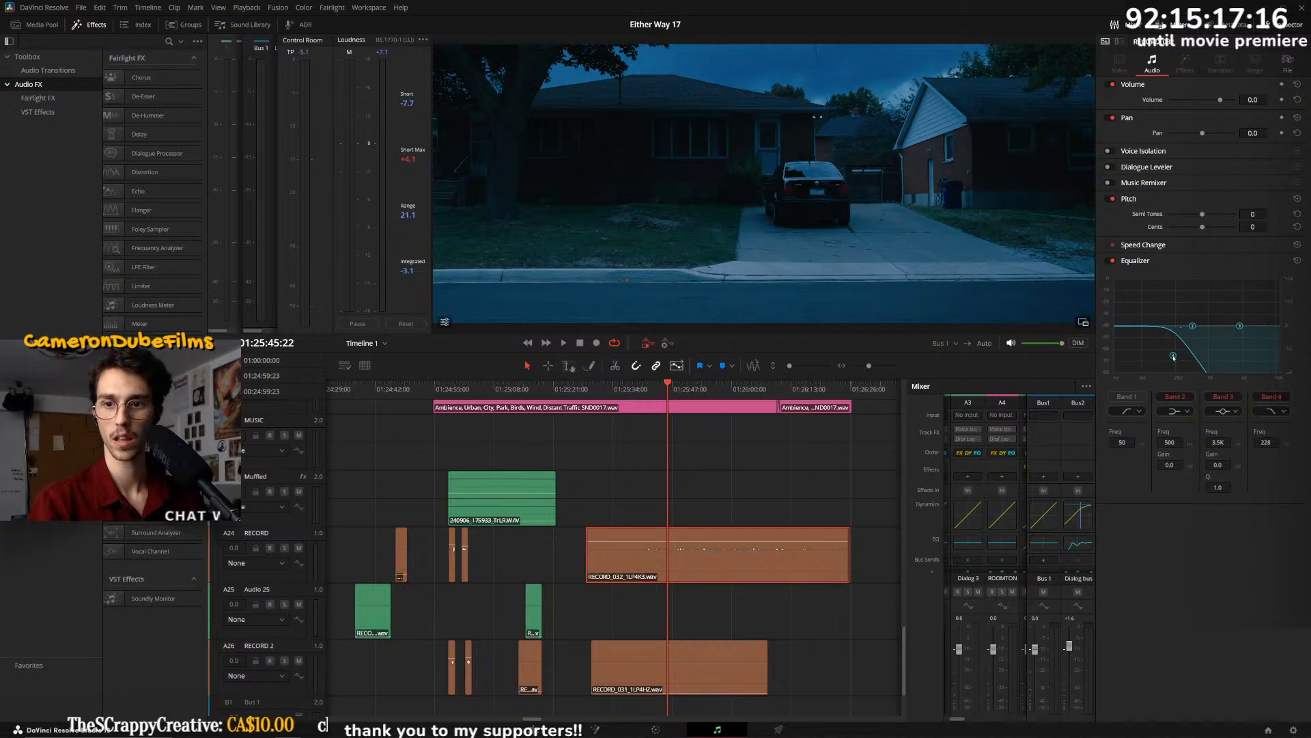
pyautogui.press('space')
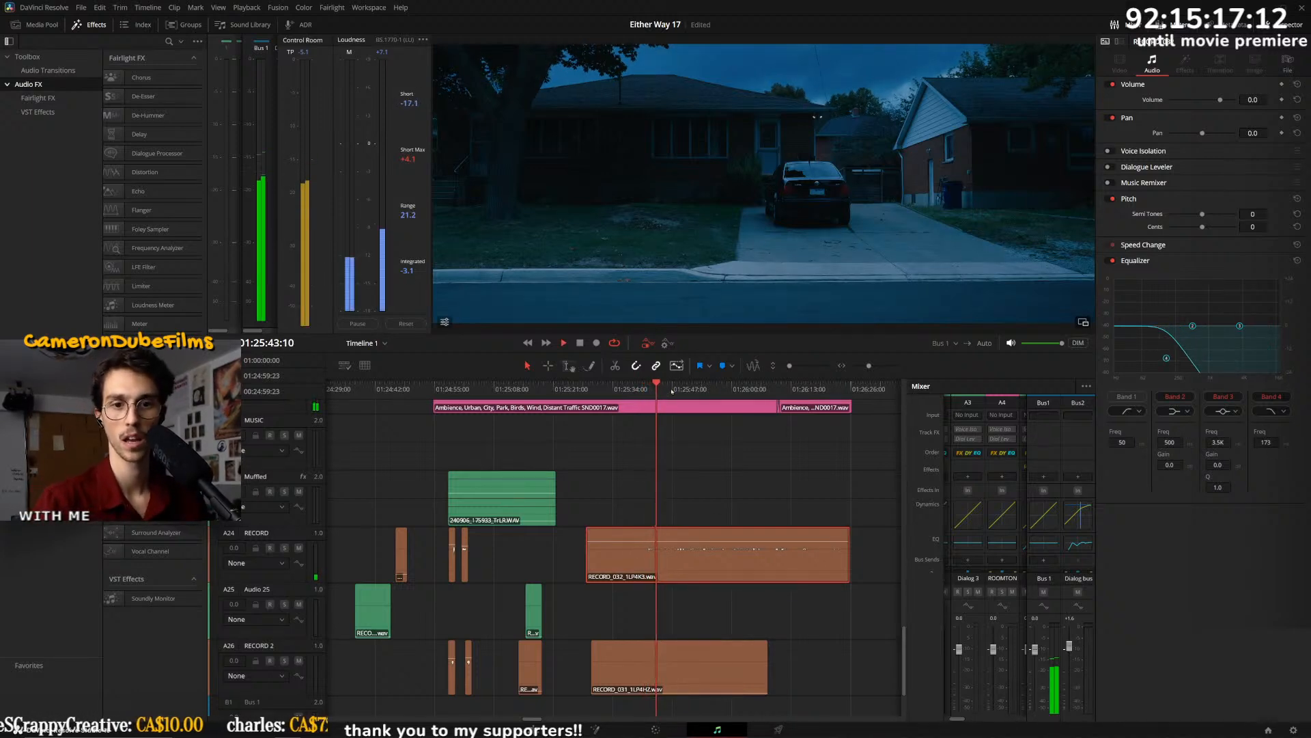
# - Shift the RECORD_030 clip earlier to start at about 01:26:43 and apply a high-cut Band 4 at 578 to it
pyautogui.scroll(3, 732, 509)
pyautogui.scroll(-1, 643, 526)
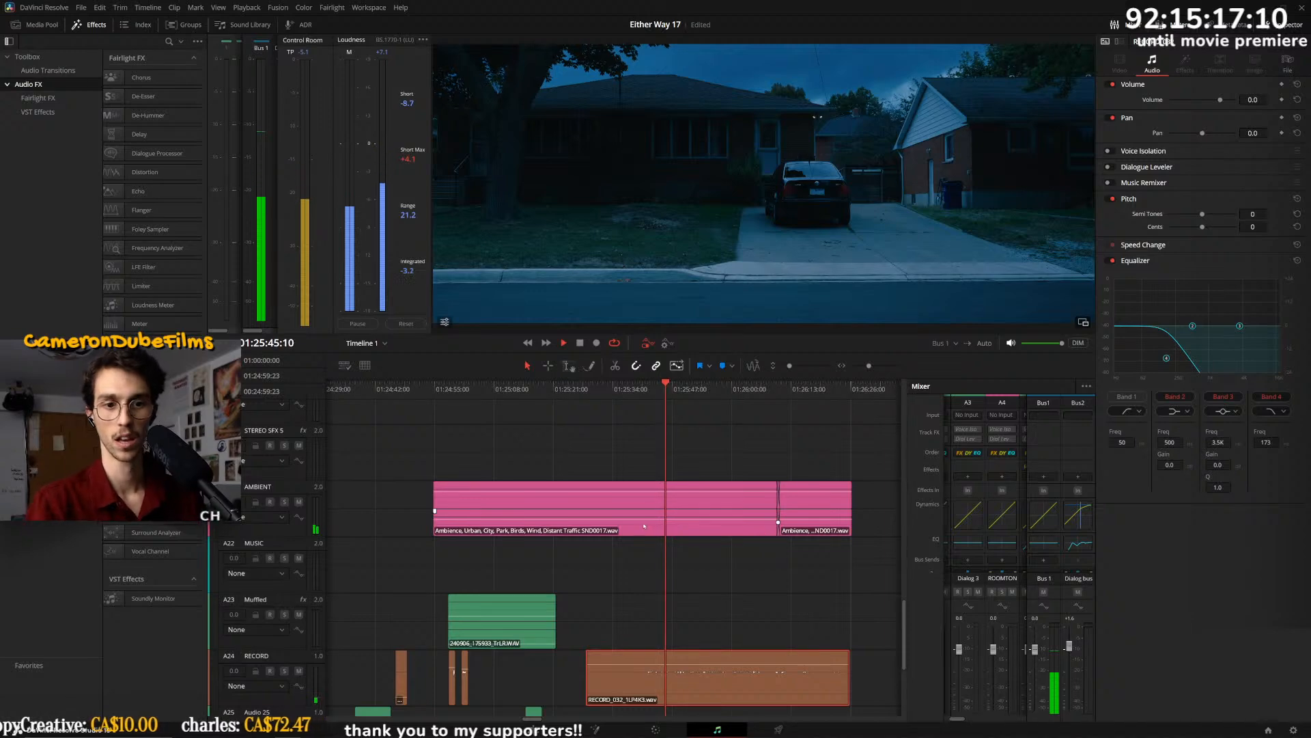
pyautogui.scroll(-7, 748, 590)
pyautogui.click(763, 392)
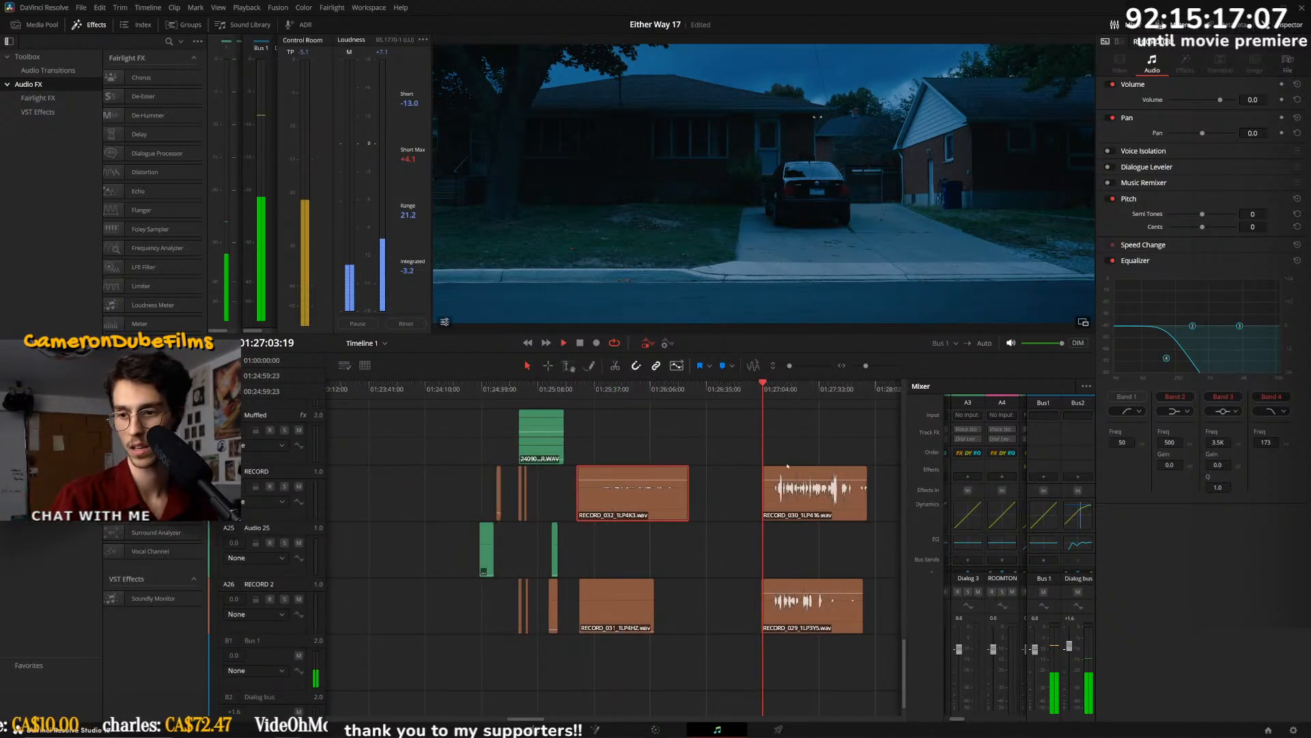
pyautogui.moveTo(789, 489); pyautogui.dragTo(749, 488)
pyautogui.click(732, 391)
pyautogui.scroll(4, 757, 436)
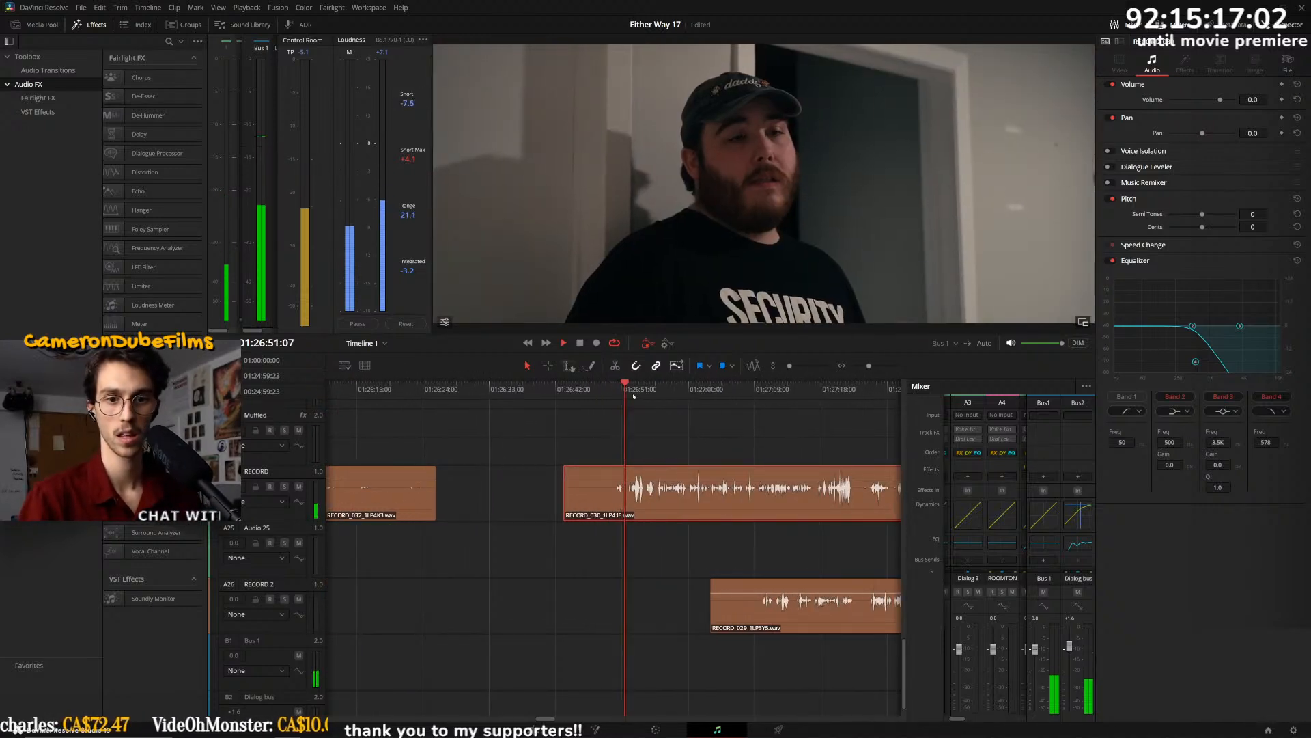
# - Move the RECORD_030 clip to the Audio 25 track, starting at about 01:25:29 in line with RECORD_031, with Band 4 at 520
pyautogui.scroll(-1, 622, 449)
pyautogui.scroll(-2, 621, 448)
pyautogui.moveTo(638, 490); pyautogui.dragTo(435, 547)
pyautogui.click(419, 547)
pyautogui.scroll(3, 419, 547)
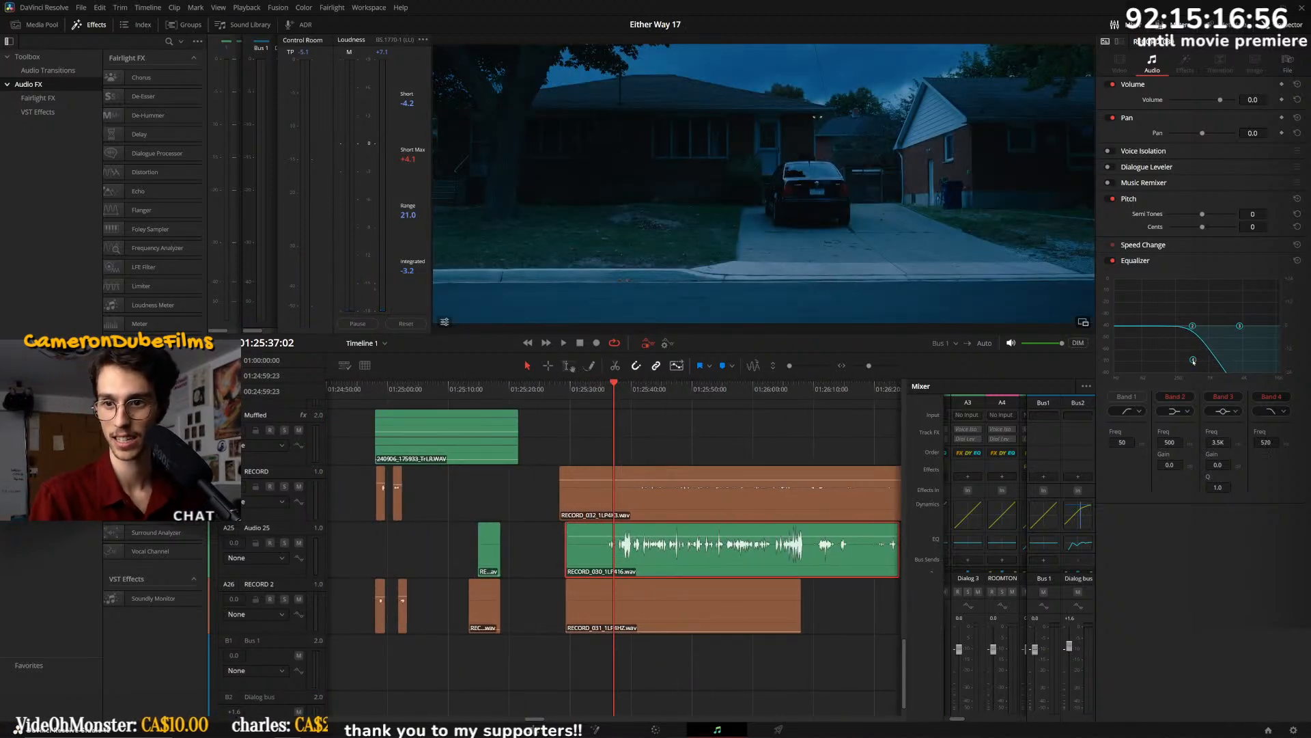
# - Set RECORD_030's volume to -14.8 and Band 4 frequency to 403, and shift it to start at about 01:25:33
pyautogui.moveTo(636, 562); pyautogui.dragTo(661, 542)
pyautogui.press('d')
pyautogui.press('d')
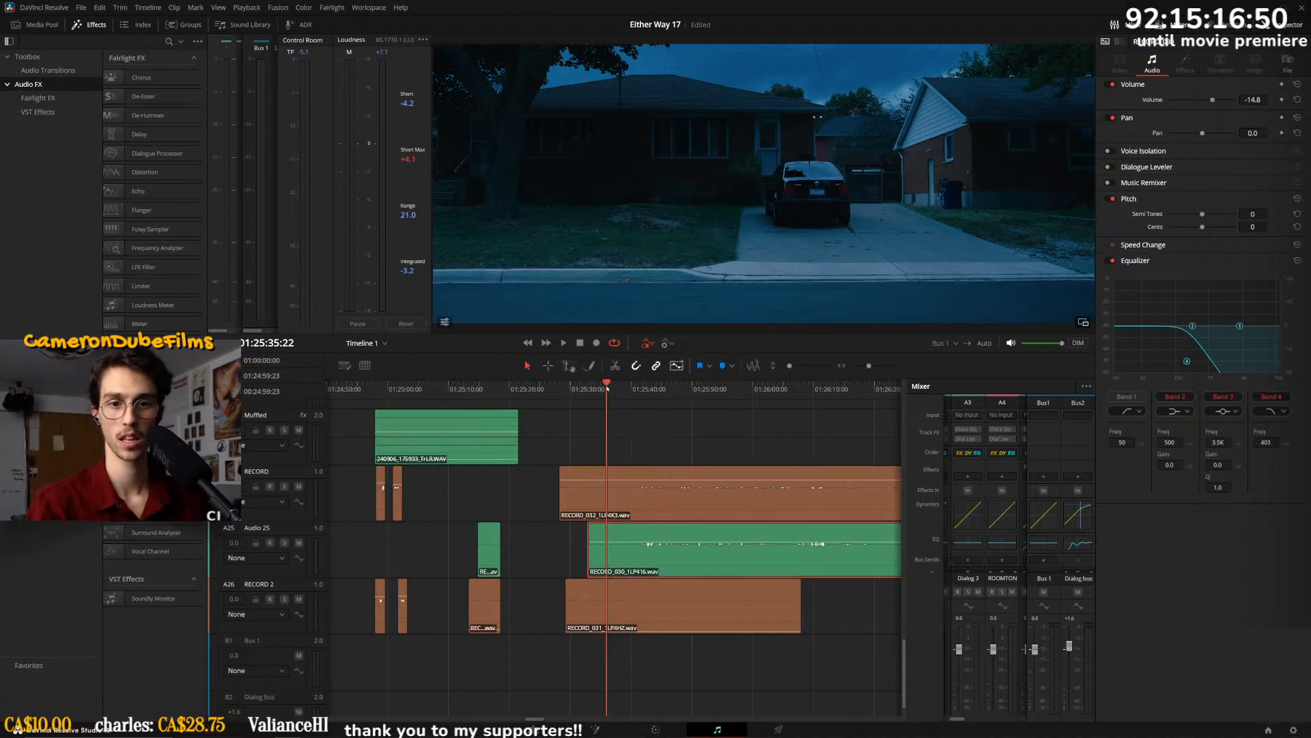
pyautogui.press('space')
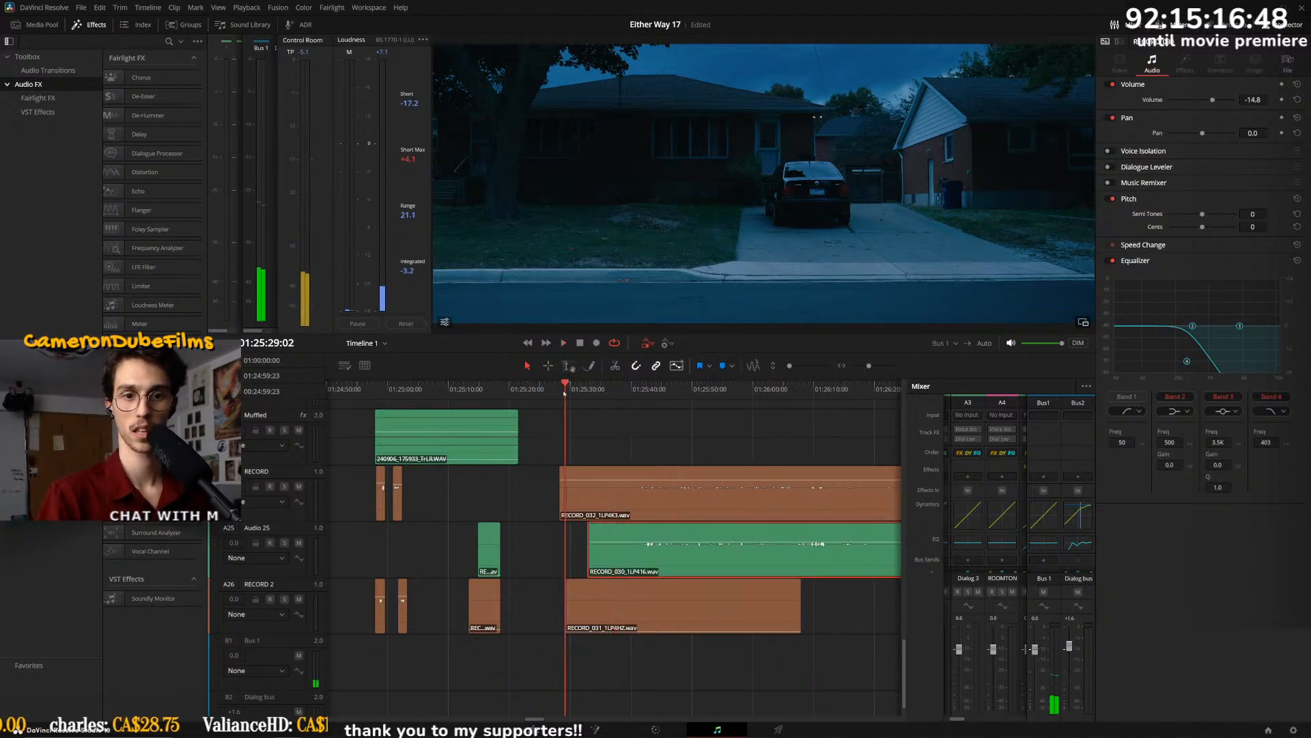
# - Compare playback with RECORD_030 disabled and enabled, and realign its start with the RECORD_031 clip
pyautogui.click(517, 388)
pyautogui.press('d')
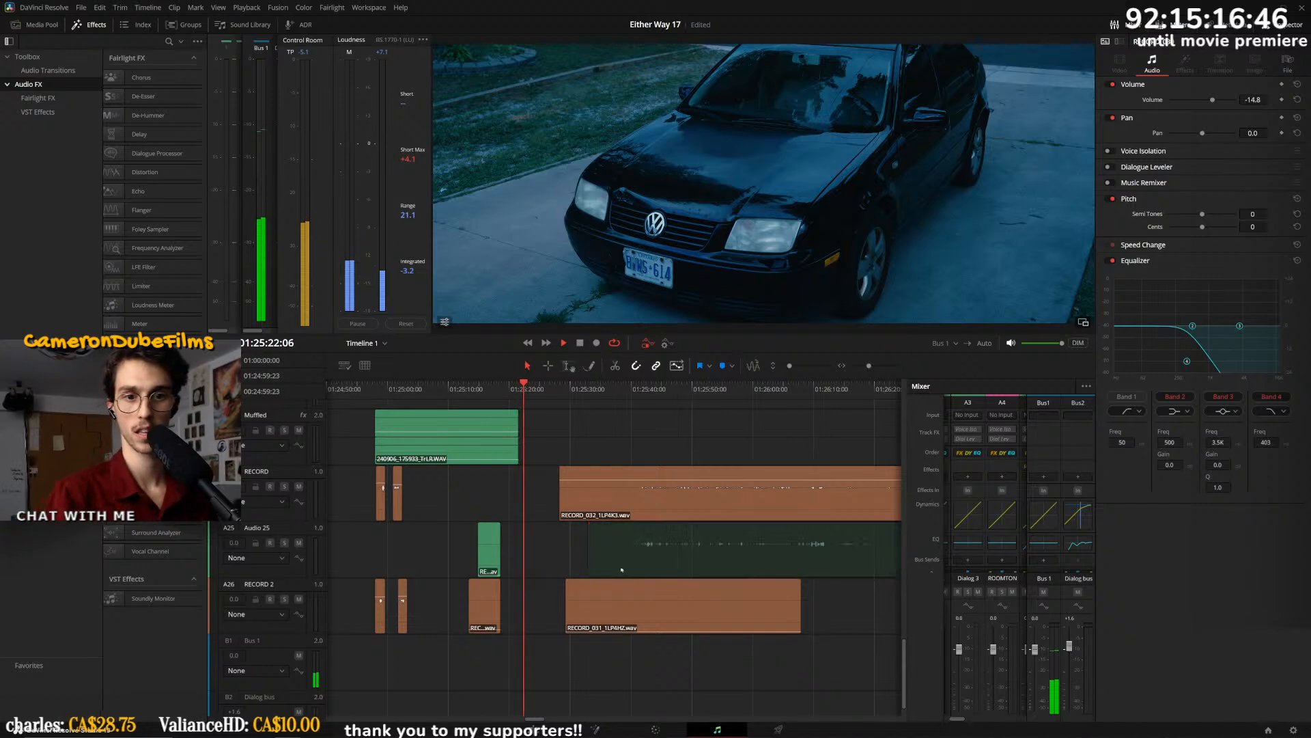
pyautogui.press('d')
pyautogui.click(564, 394)
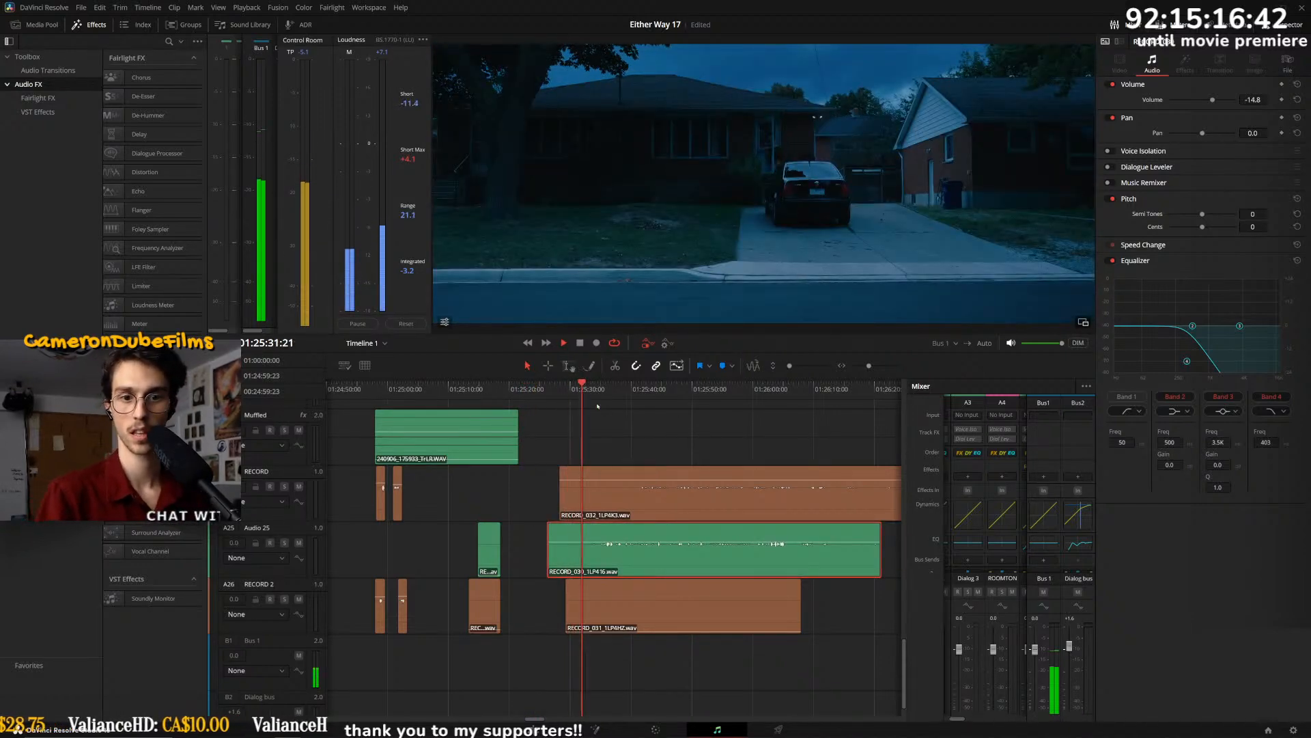
pyautogui.moveTo(613, 561); pyautogui.dragTo(631, 563)
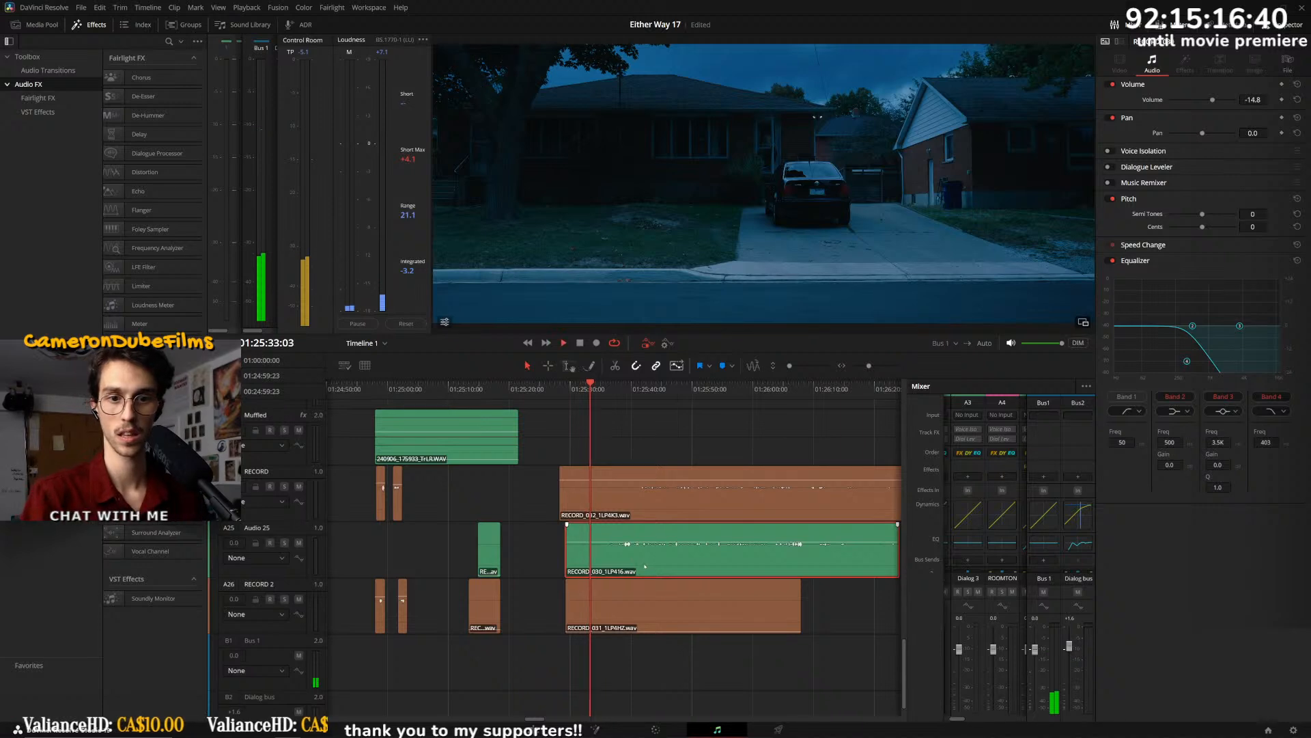
# - Toggle RECORD_030 off and on during playback, and set its volume to -6.8
pyautogui.scroll(1, 661, 558)
pyautogui.press('d')
pyautogui.press('d')
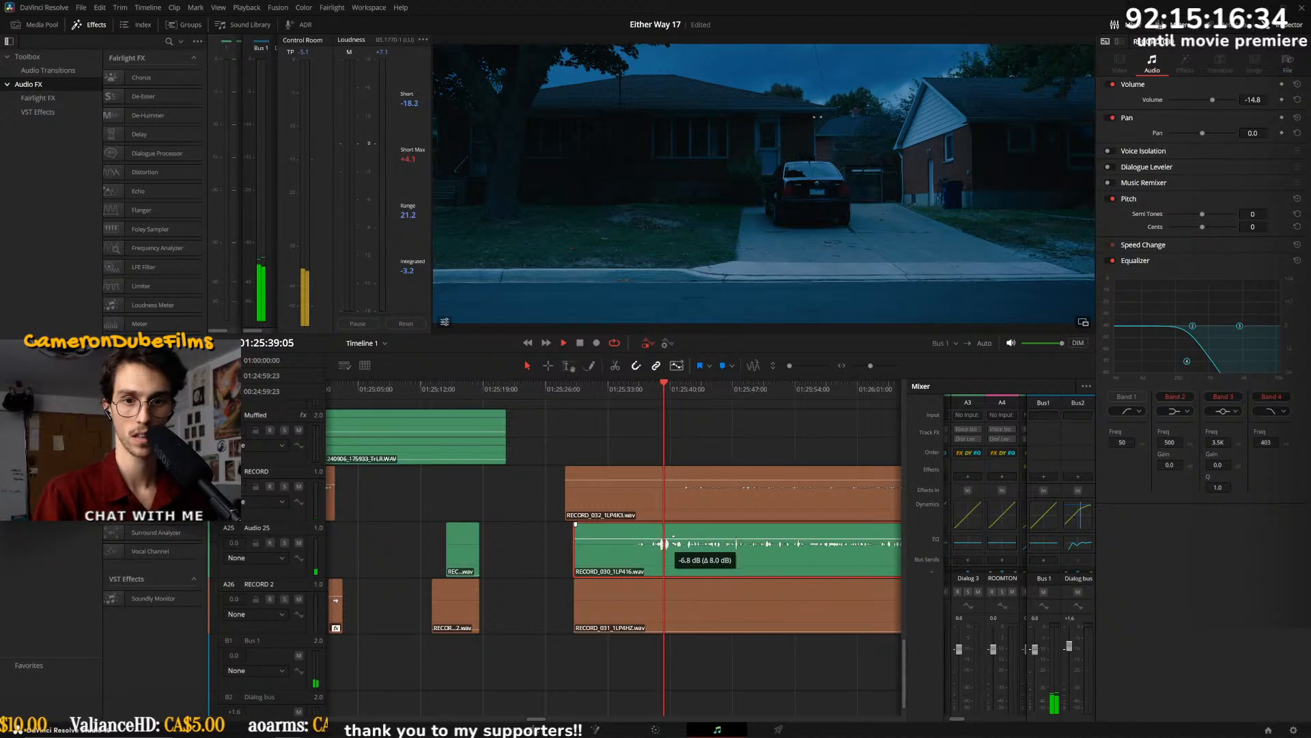
pyautogui.press('space')
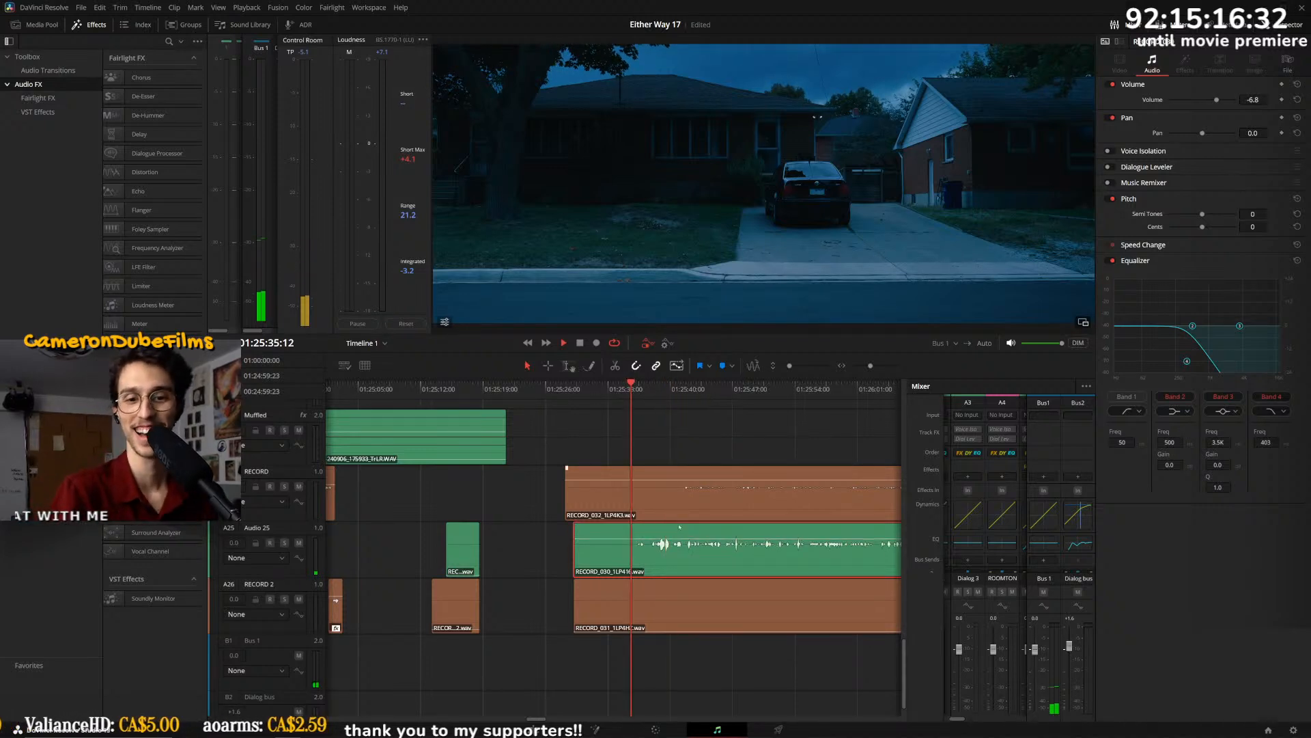
# - Raise the RECORD_032 clip's volume and trim its start to about 01:25:40
pyautogui.moveTo(680, 481); pyautogui.dragTo(679, 485)
pyautogui.click(625, 389)
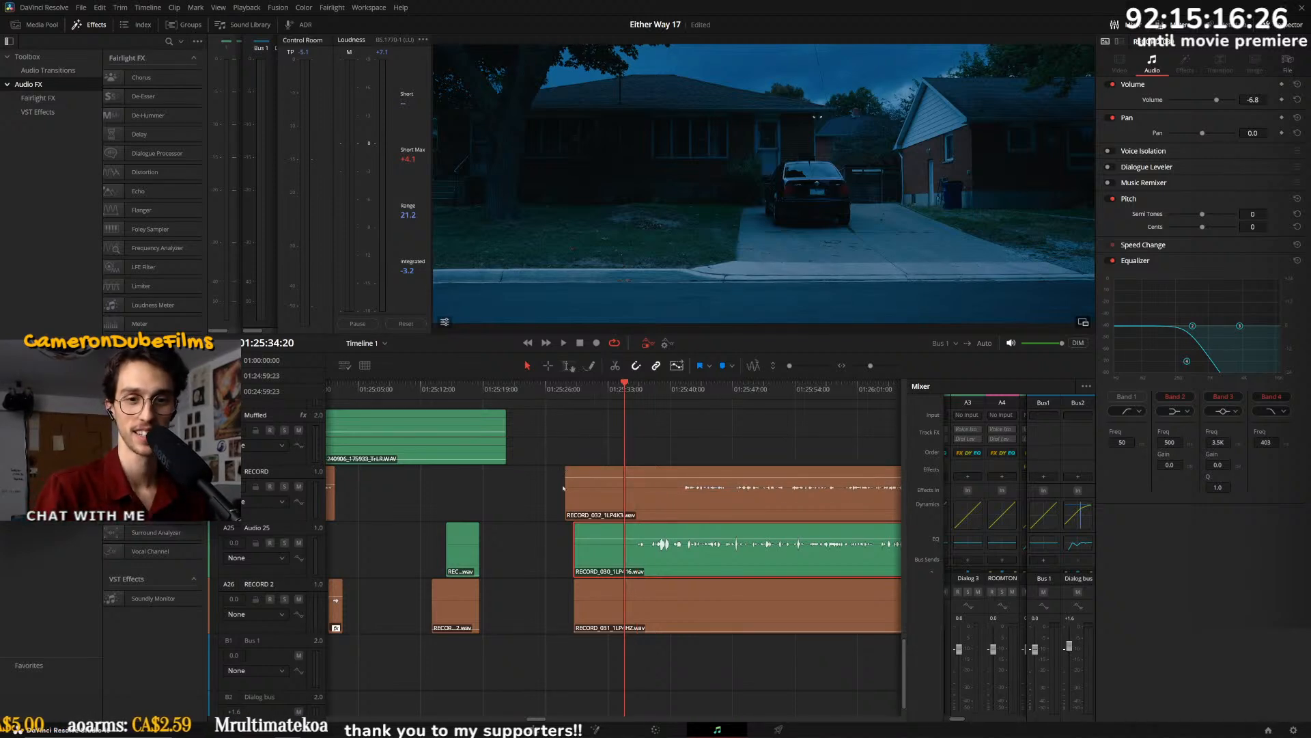
pyautogui.moveTo(569, 495); pyautogui.dragTo(678, 504)
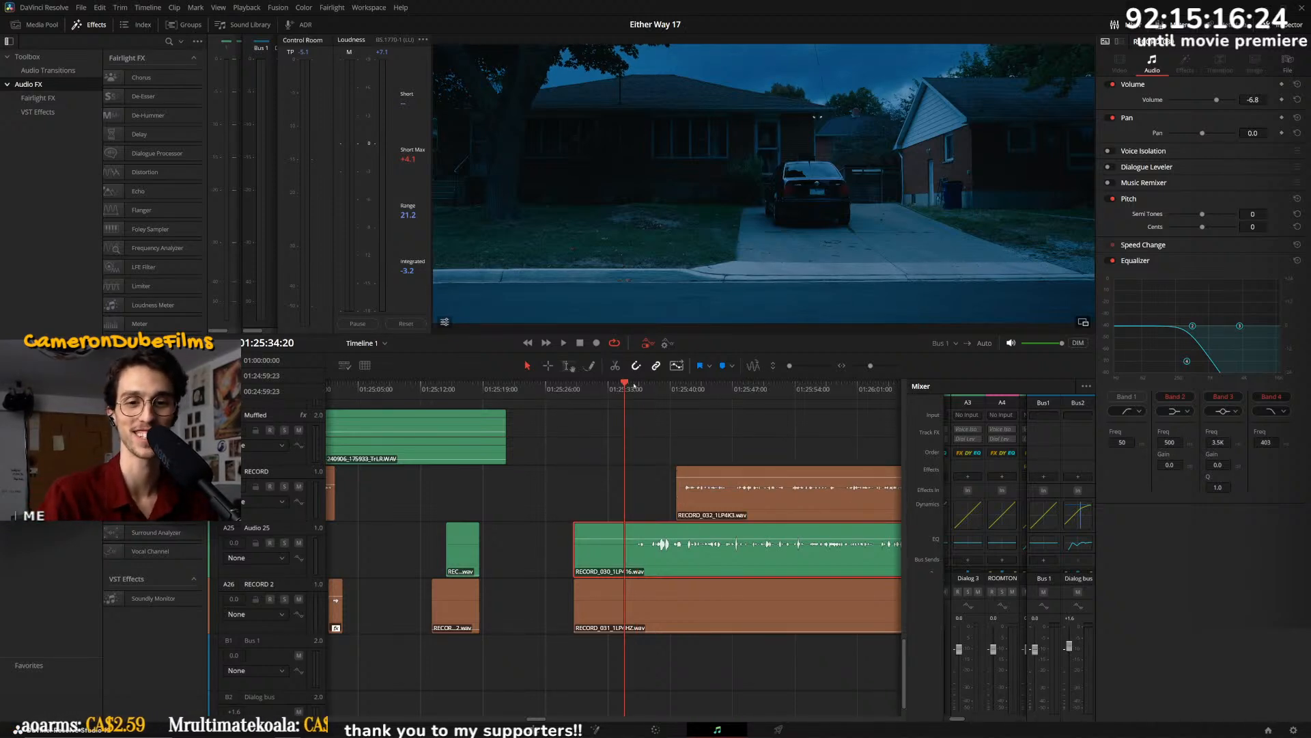
# - Set the RECORD_030 clip's volume to -1.6 while playing it back together with the RECORD_032 clip in the driveway scene
pyautogui.press('space')
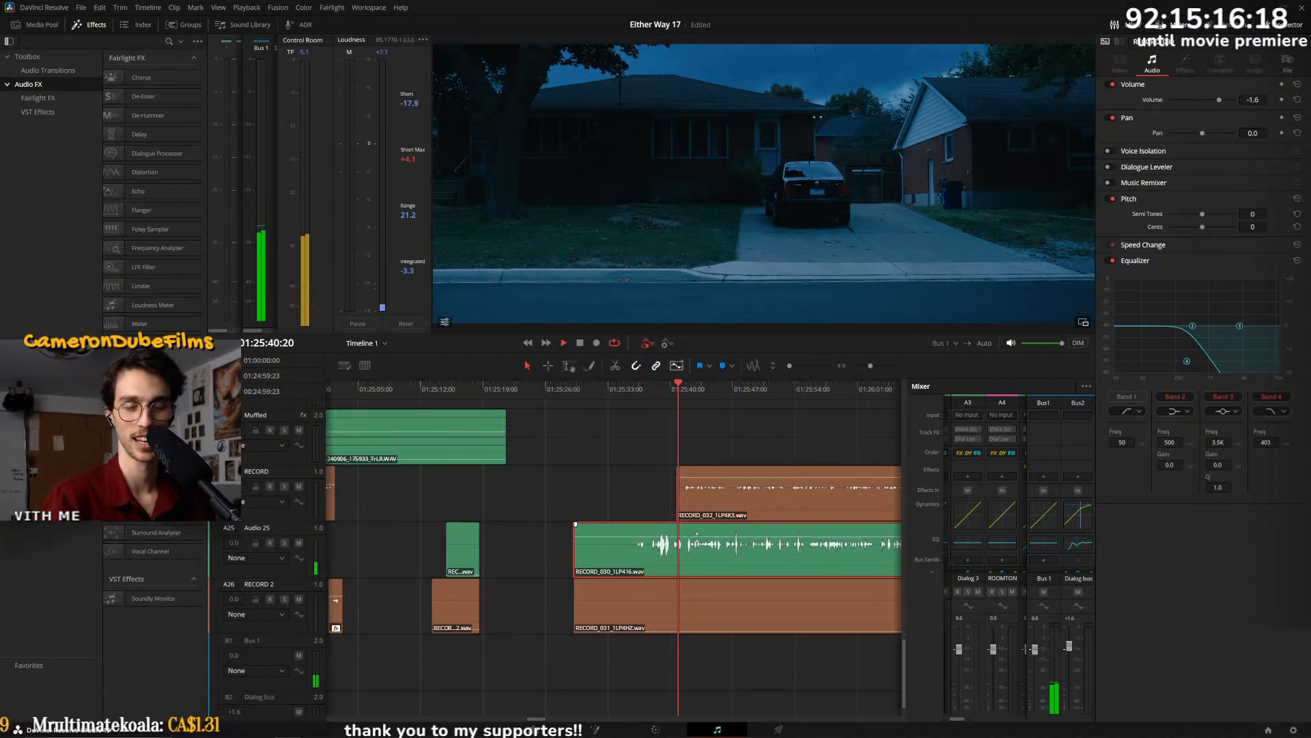
pyautogui.scroll(-1, 707, 547)
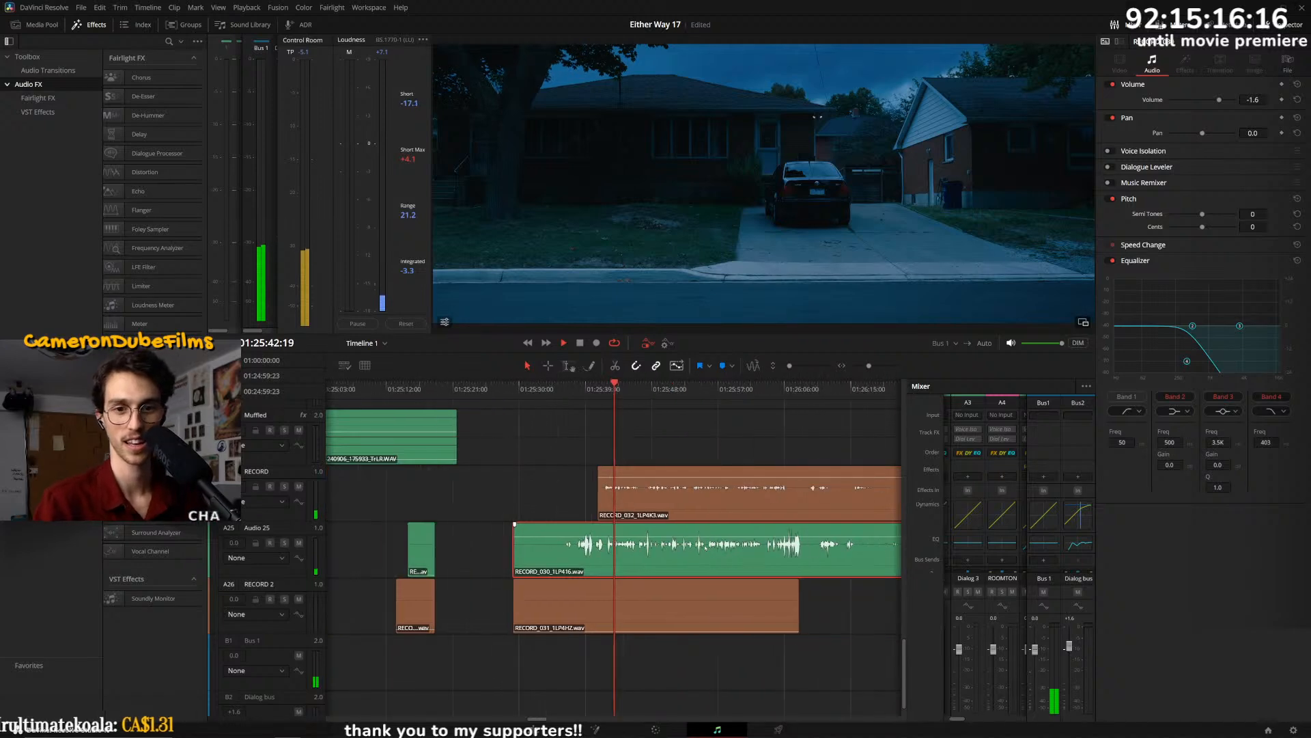
pyautogui.scroll(-1, 645, 514)
pyautogui.scroll(3, 645, 514)
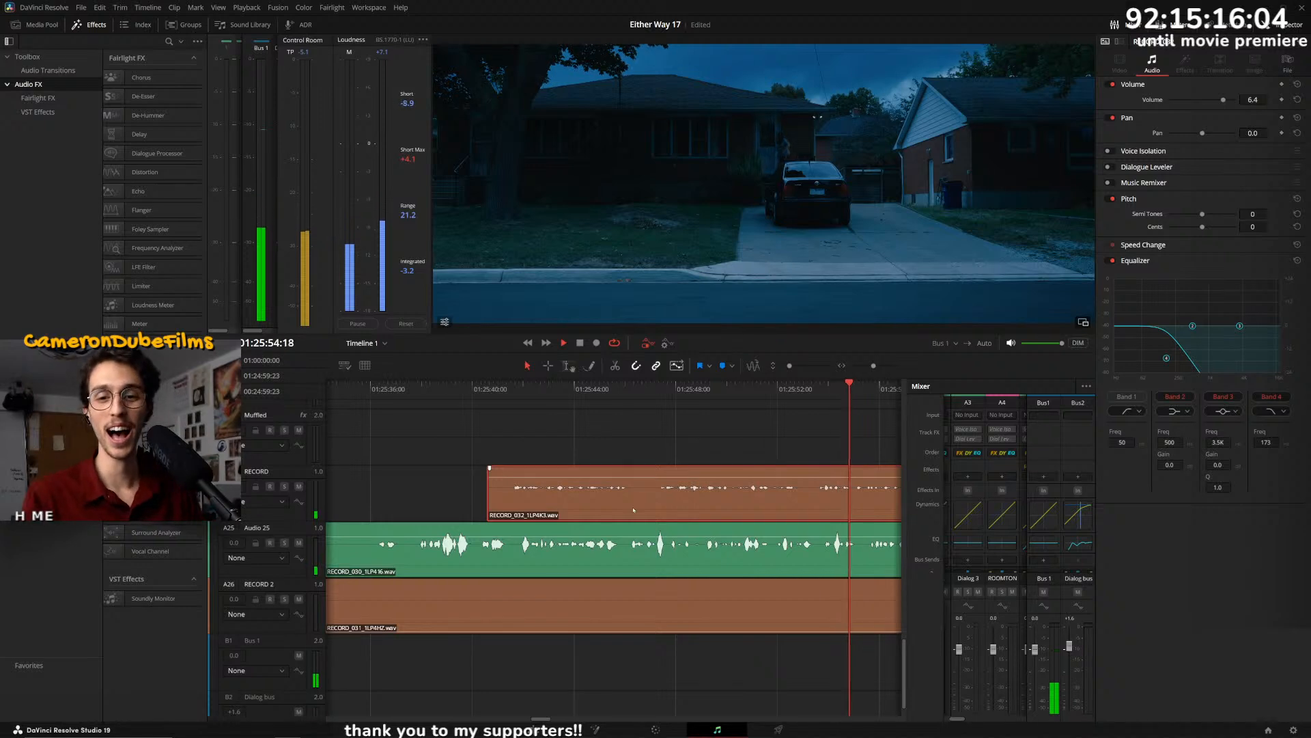
pyautogui.click(745, 388)
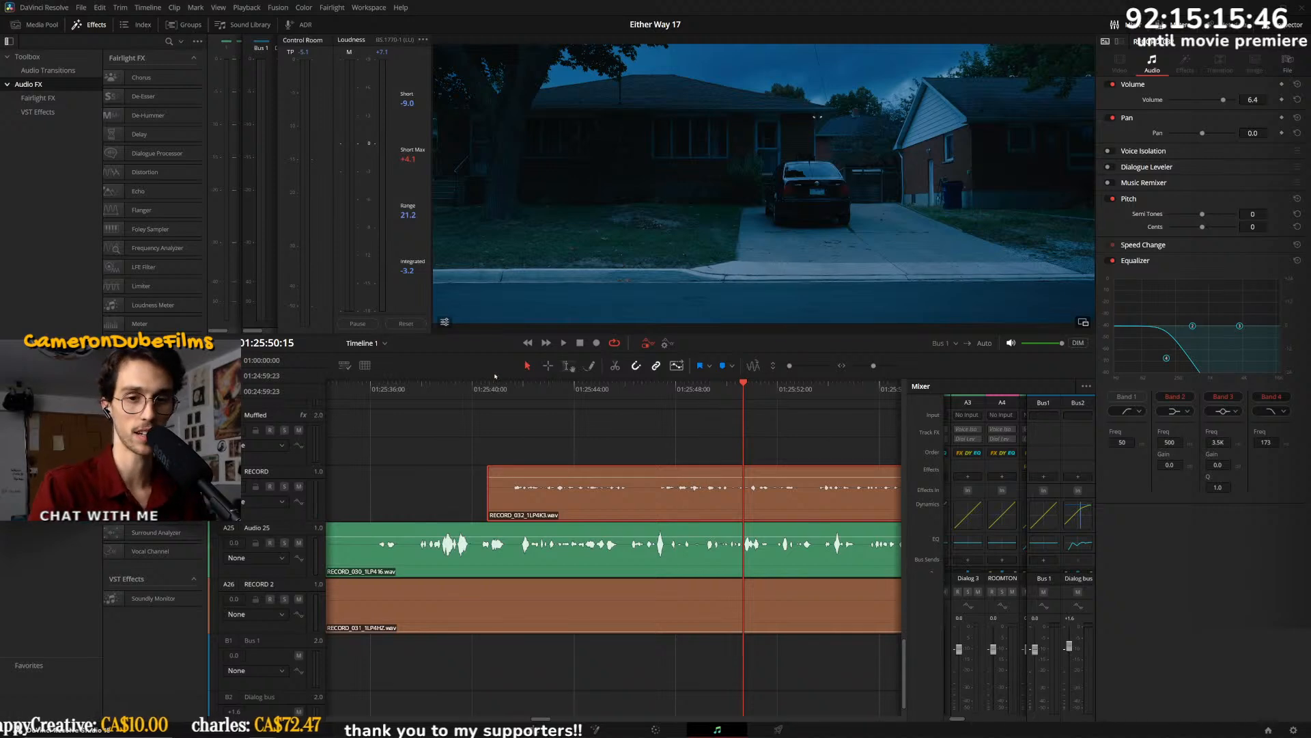
pyautogui.moveTo(416, 391); pyautogui.dragTo(625, 389)
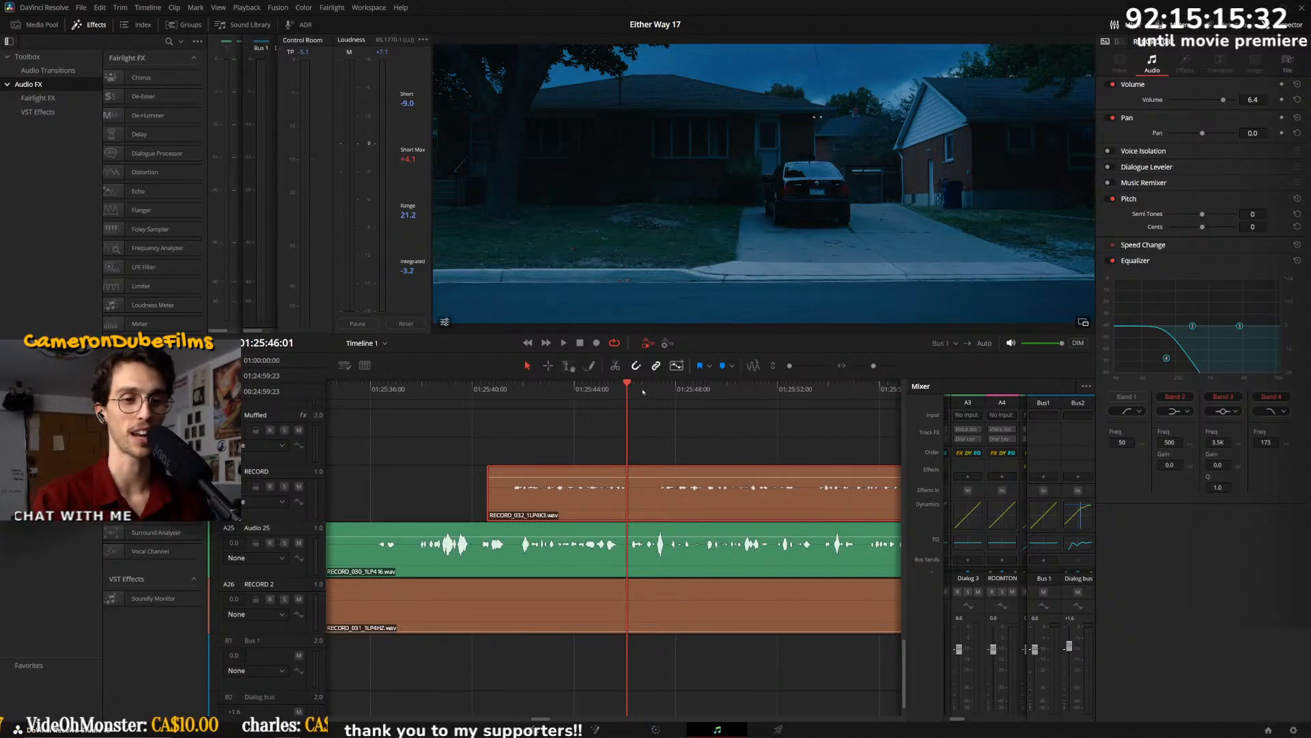
# - Copy the RECORD_030 clip to about 01:26:50 on track A25 and place RECORD_029 directly after it on track A26
pyautogui.scroll(-6, 668, 499)
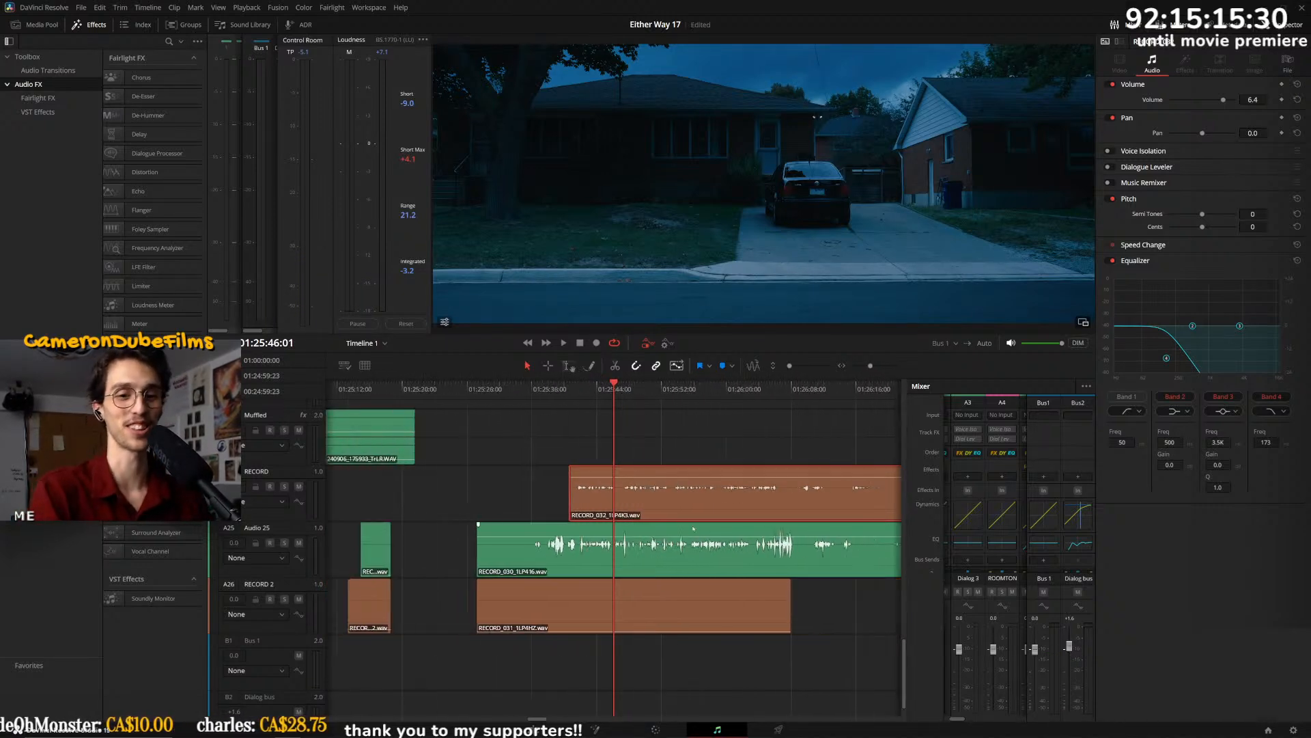
pyautogui.scroll(-4, 698, 545)
pyautogui.click(618, 557)
pyautogui.moveTo(635, 560); pyautogui.dragTo(834, 560)
pyautogui.scroll(-3, 835, 559)
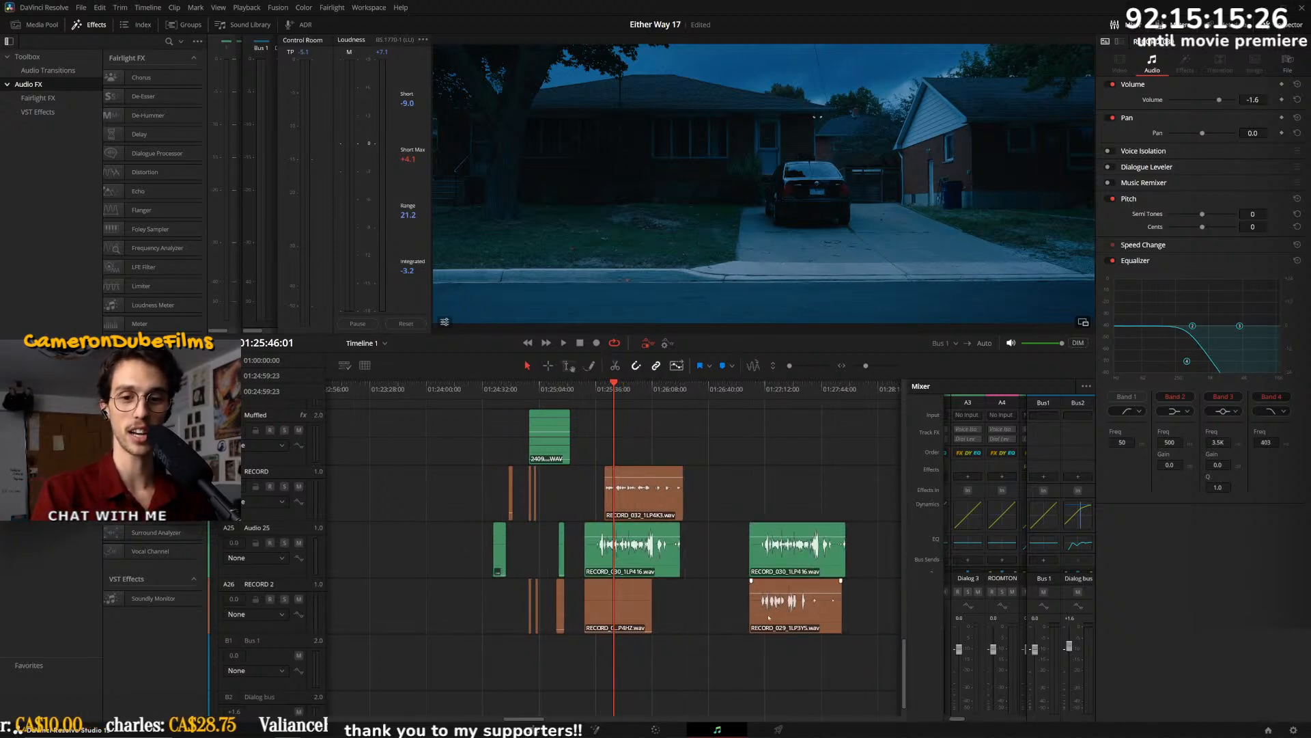
pyautogui.moveTo(721, 616); pyautogui.dragTo(788, 617)
pyautogui.moveTo(744, 559); pyautogui.dragTo(729, 558)
pyautogui.moveTo(805, 614); pyautogui.dragTo(790, 614)
pyautogui.click(729, 557)
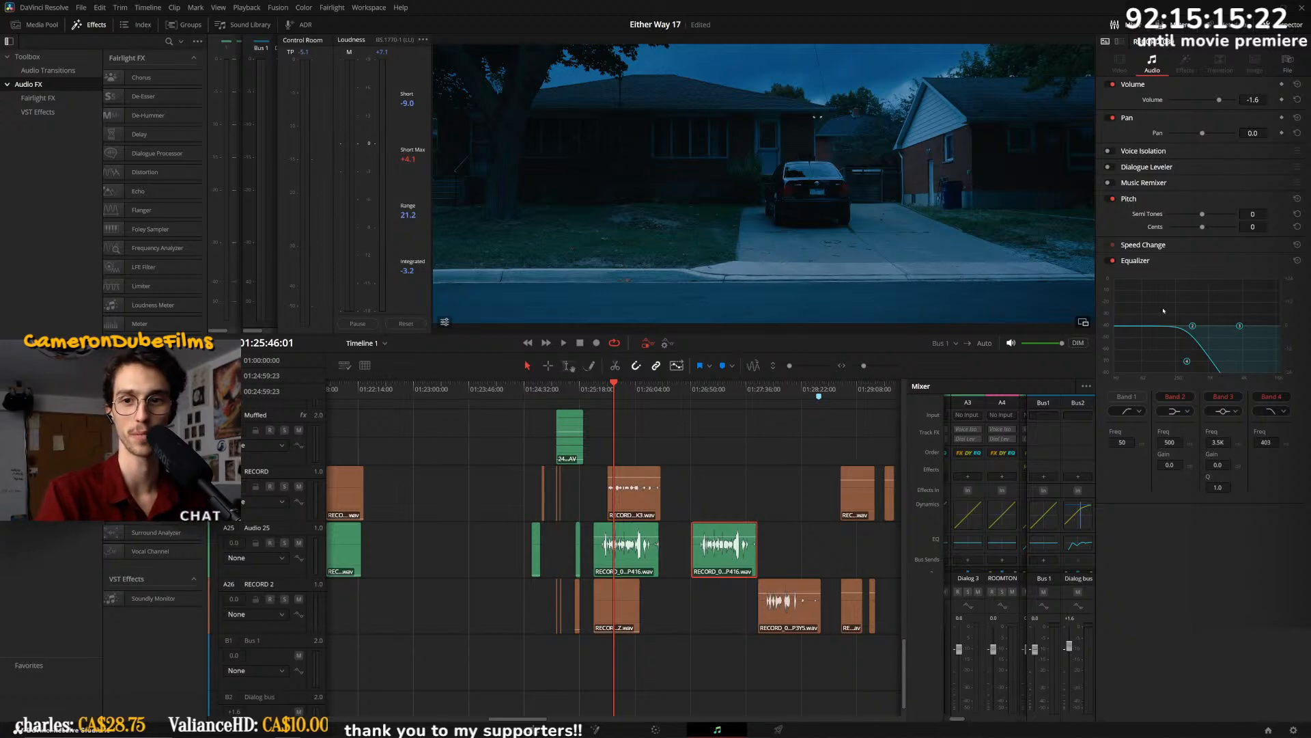
pyautogui.click(790, 611)
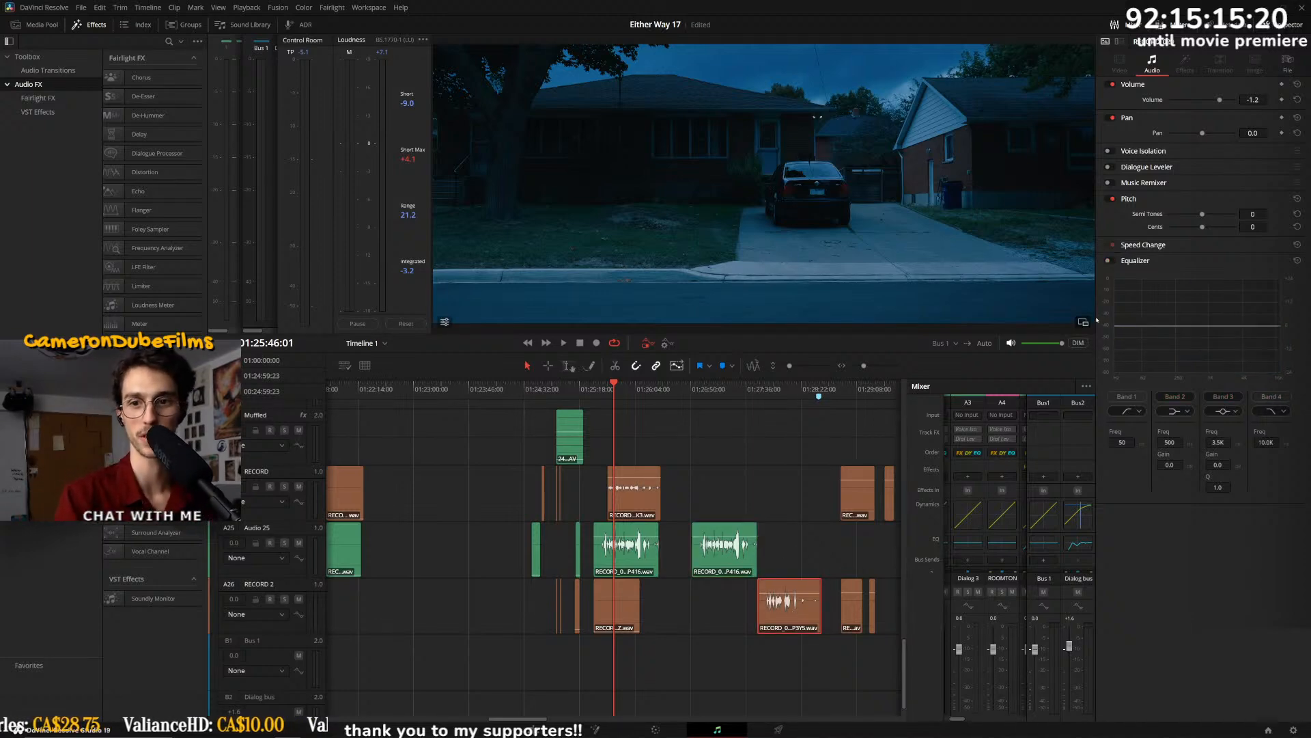
# - Shift the RECORD_030 copy and RECORD_029 earlier together, starting the copy at about 01:26:42
pyautogui.click(694, 388)
pyautogui.scroll(5, 764, 471)
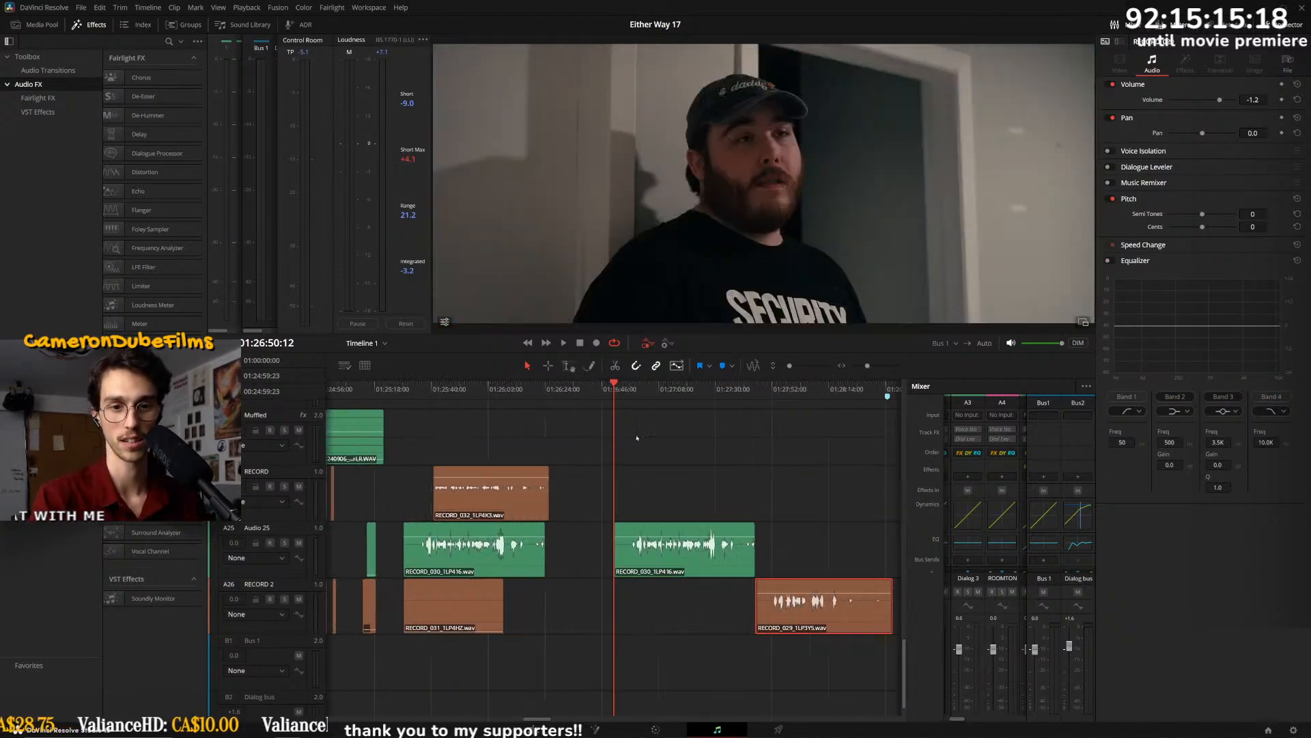
pyautogui.scroll(-1, 709, 569)
pyautogui.scroll(-1, 709, 570)
pyautogui.moveTo(695, 567); pyautogui.dragTo(670, 566)
pyautogui.moveTo(842, 624); pyautogui.dragTo(816, 625)
# - Solo track A25, raise the volume of the RECORD_030 copy, and play it back under the house scene
pyautogui.click(604, 384)
pyautogui.scroll(3, 636, 395)
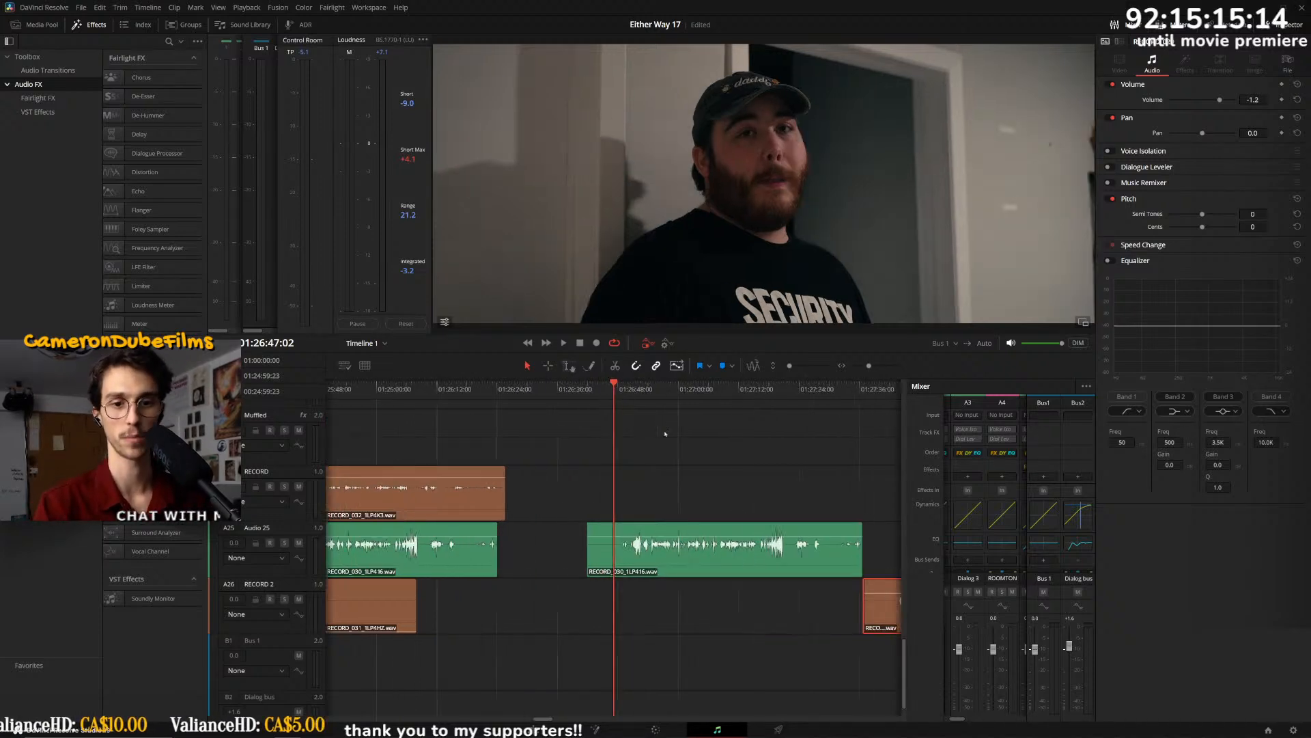
pyautogui.press('space')
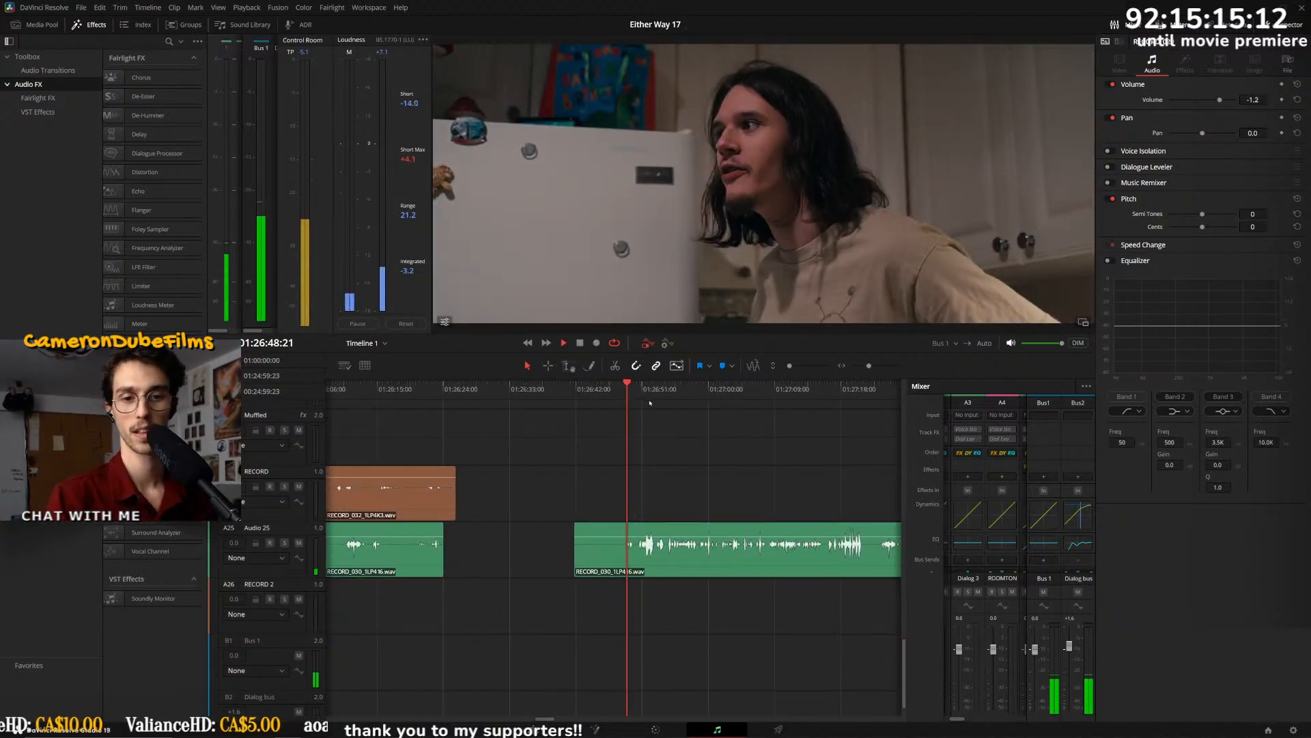
pyautogui.press('space')
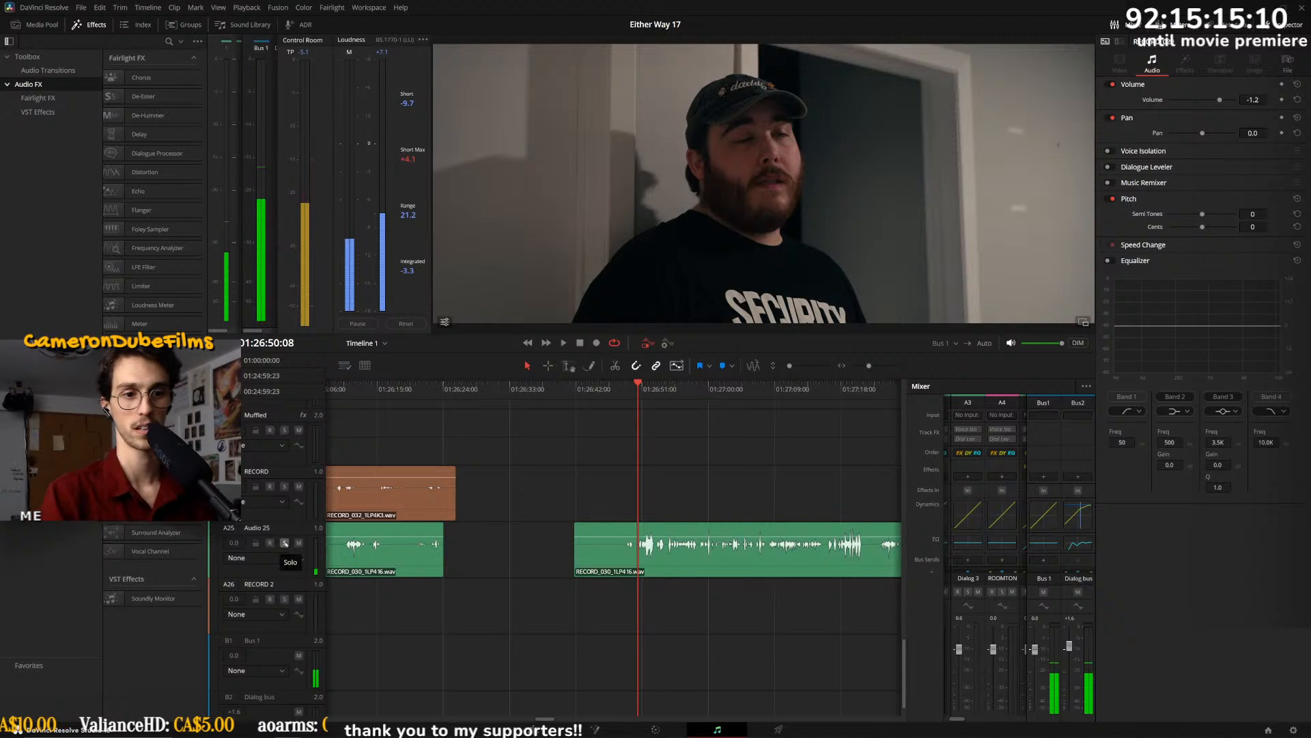
pyautogui.click(286, 544)
pyautogui.press('space')
pyautogui.moveTo(665, 539); pyautogui.dragTo(665, 536)
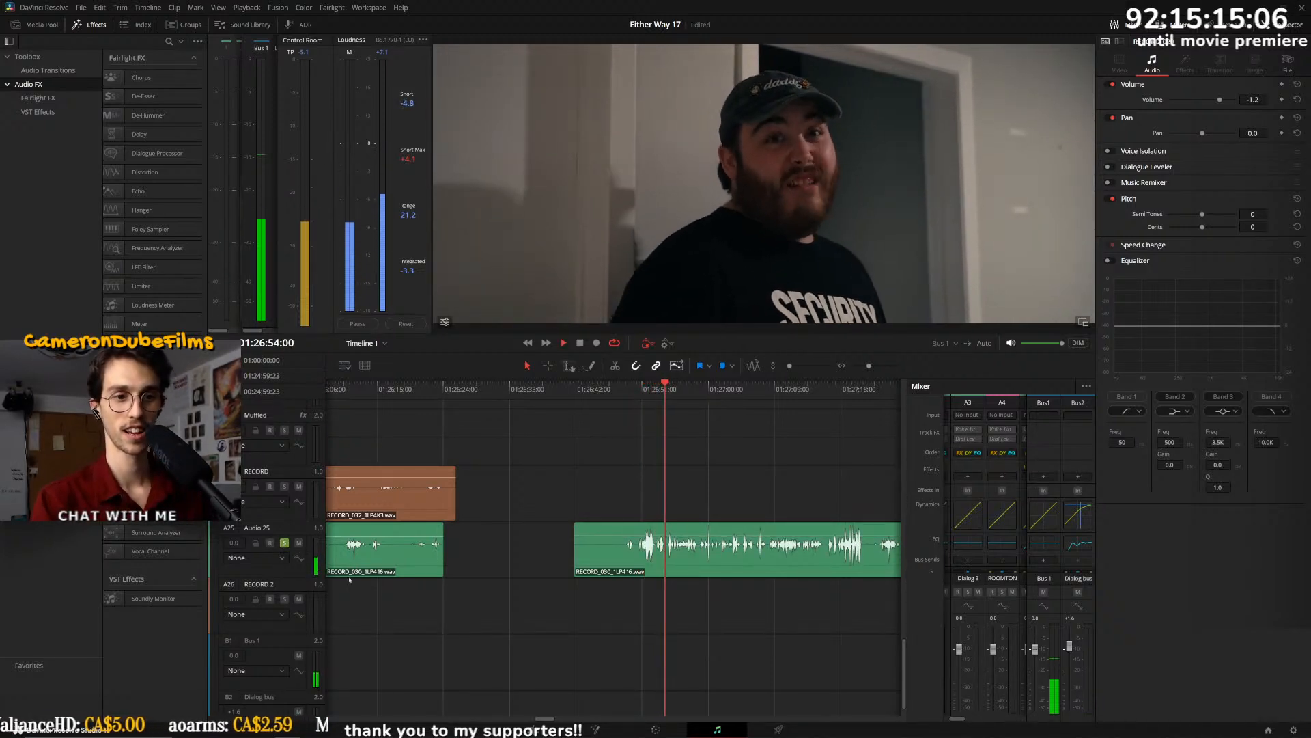
pyautogui.scroll(-1, 359, 582)
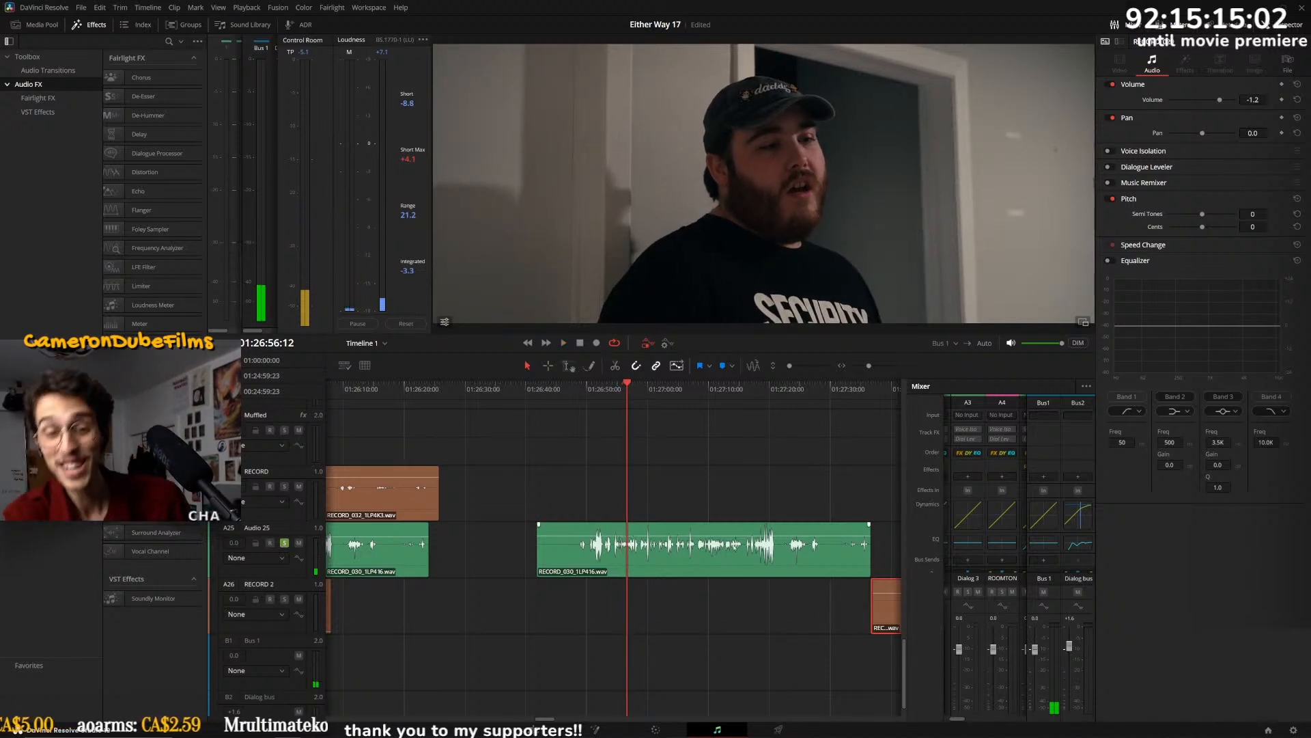
pyautogui.moveTo(706, 532); pyautogui.dragTo(705, 529)
pyautogui.click(577, 396)
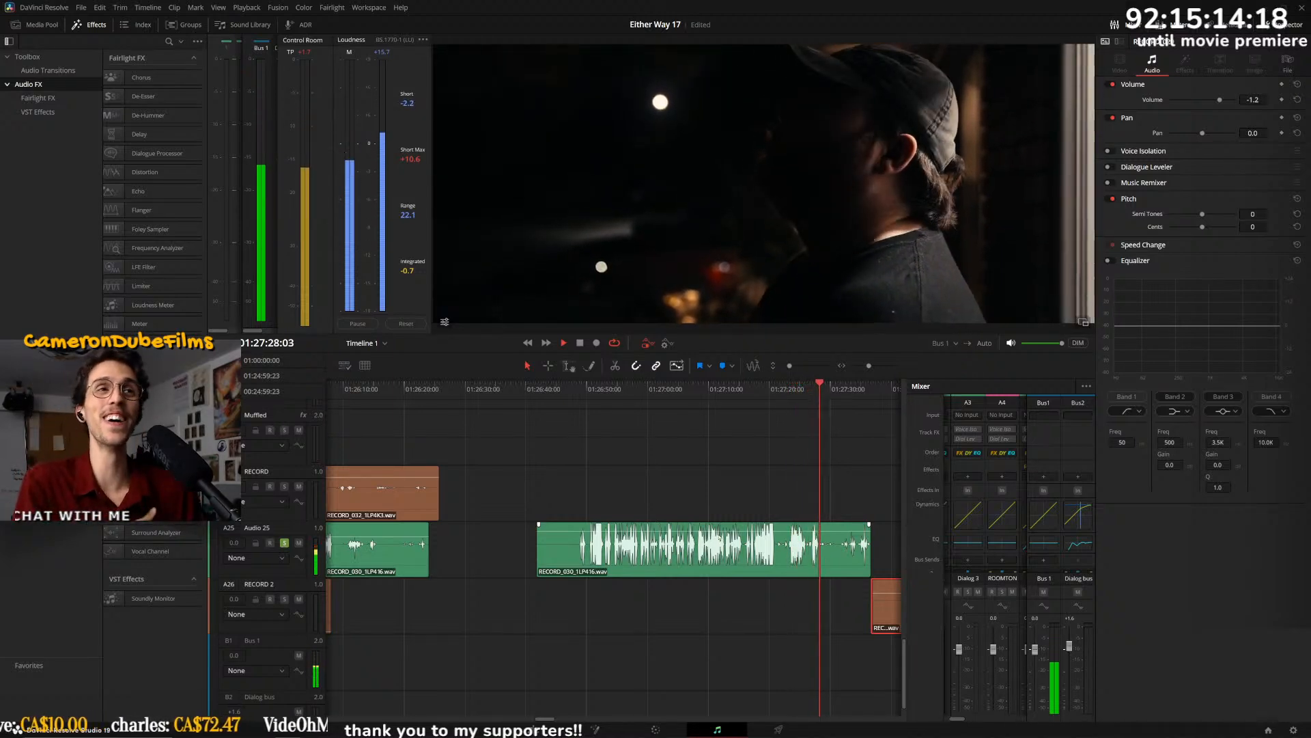
# - Set RECORD_029's volume to 6.8 and play it back with track A26 soloed
pyautogui.scroll(-1, 735, 510)
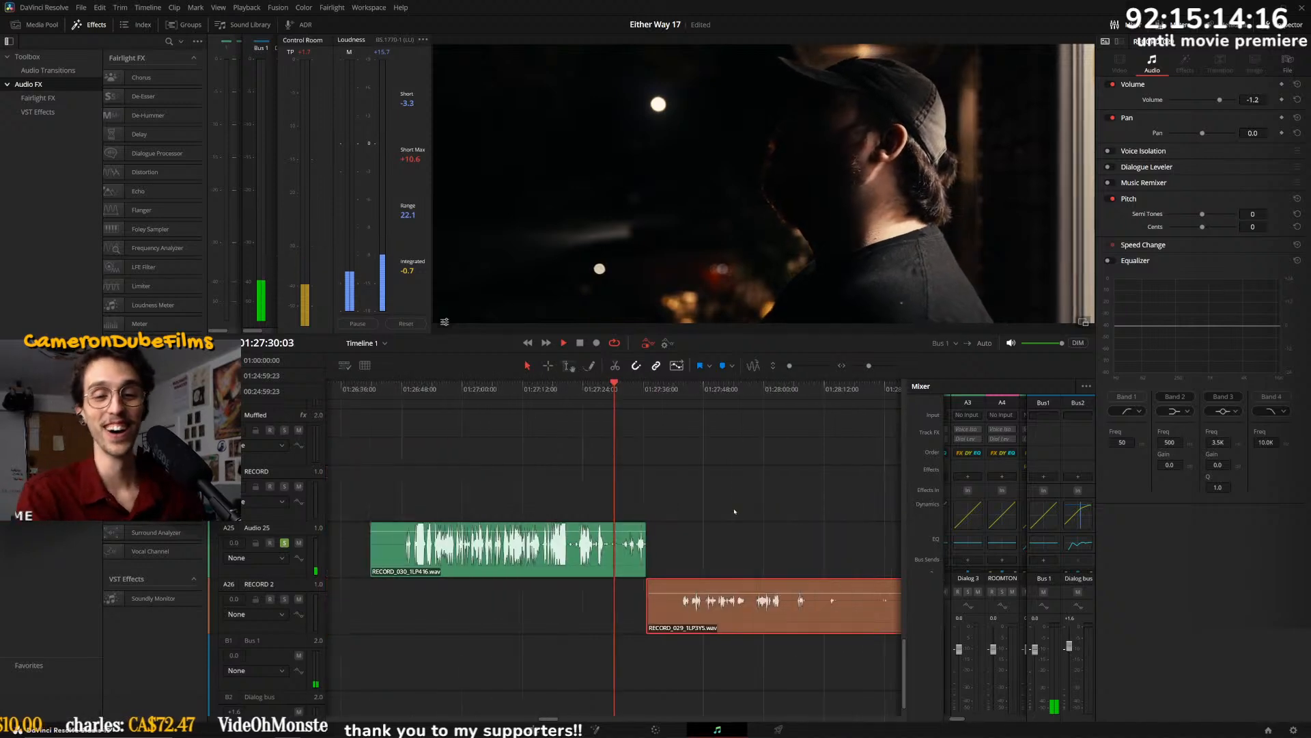
pyautogui.moveTo(725, 590); pyautogui.dragTo(725, 582)
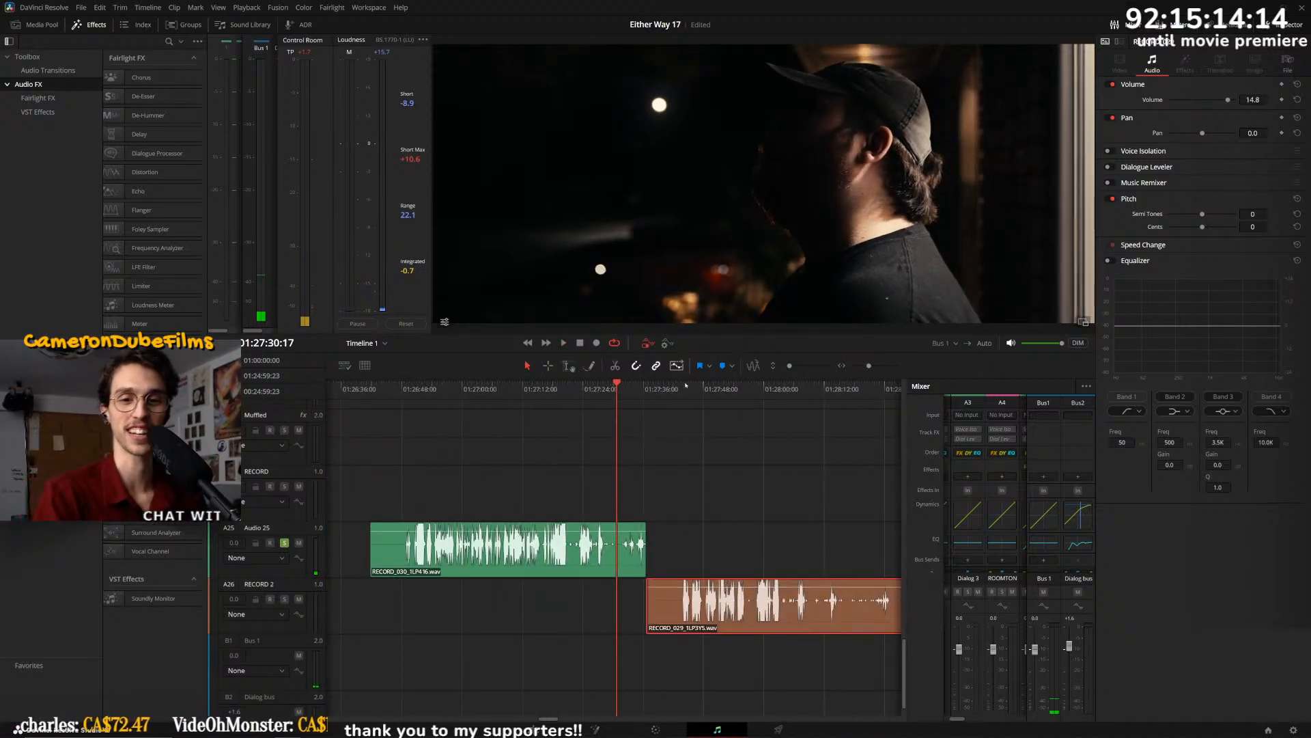
pyautogui.click(682, 405)
pyautogui.press('space')
pyautogui.press('space')
pyautogui.press('space')
pyautogui.click(677, 392)
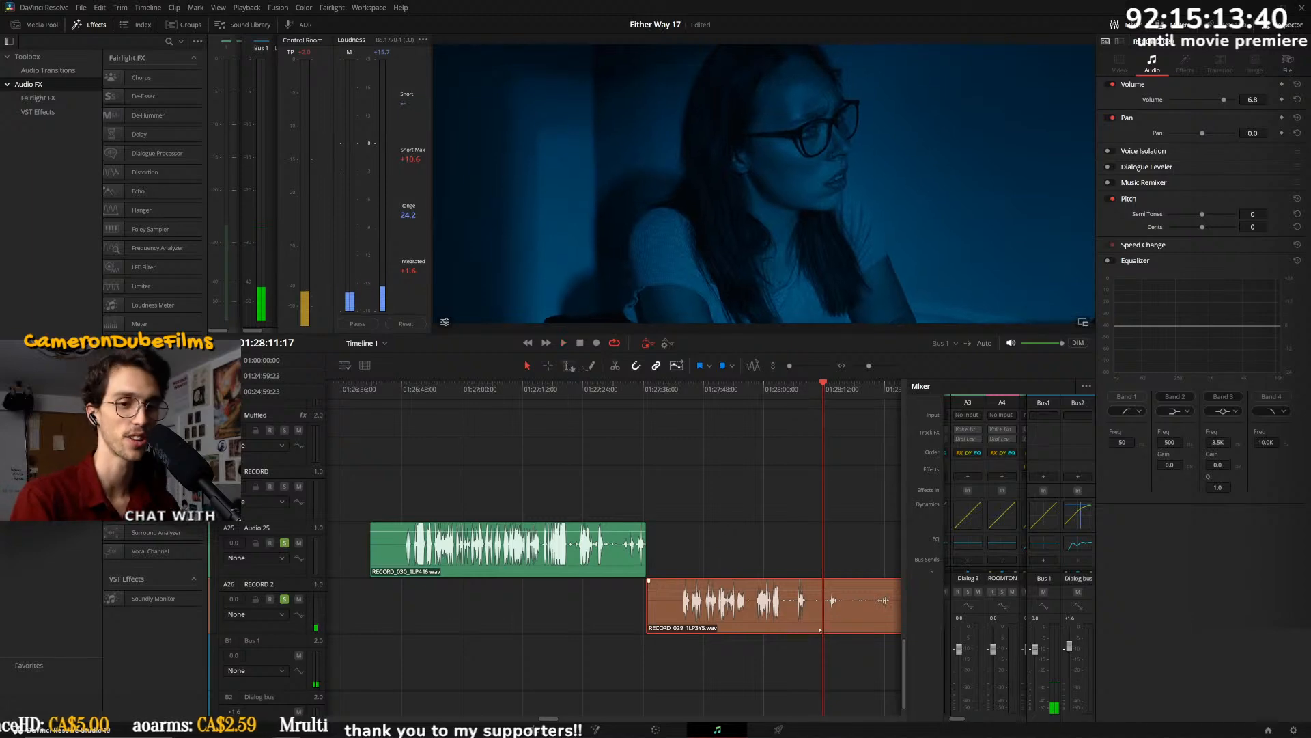
# - Delete the RECORD_029 clip and the RECORD_030 copy from the house scene
pyautogui.press('Delete')
pyautogui.click(401, 391)
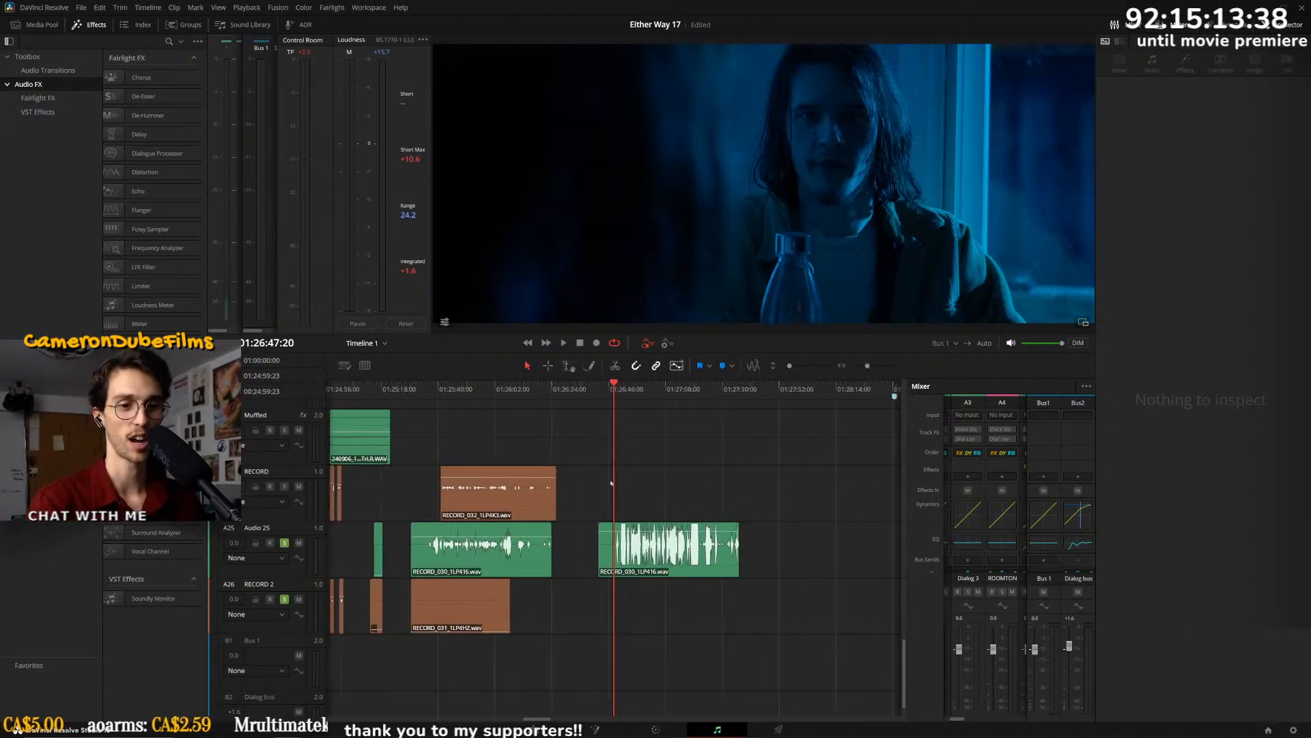
pyautogui.press('Delete')
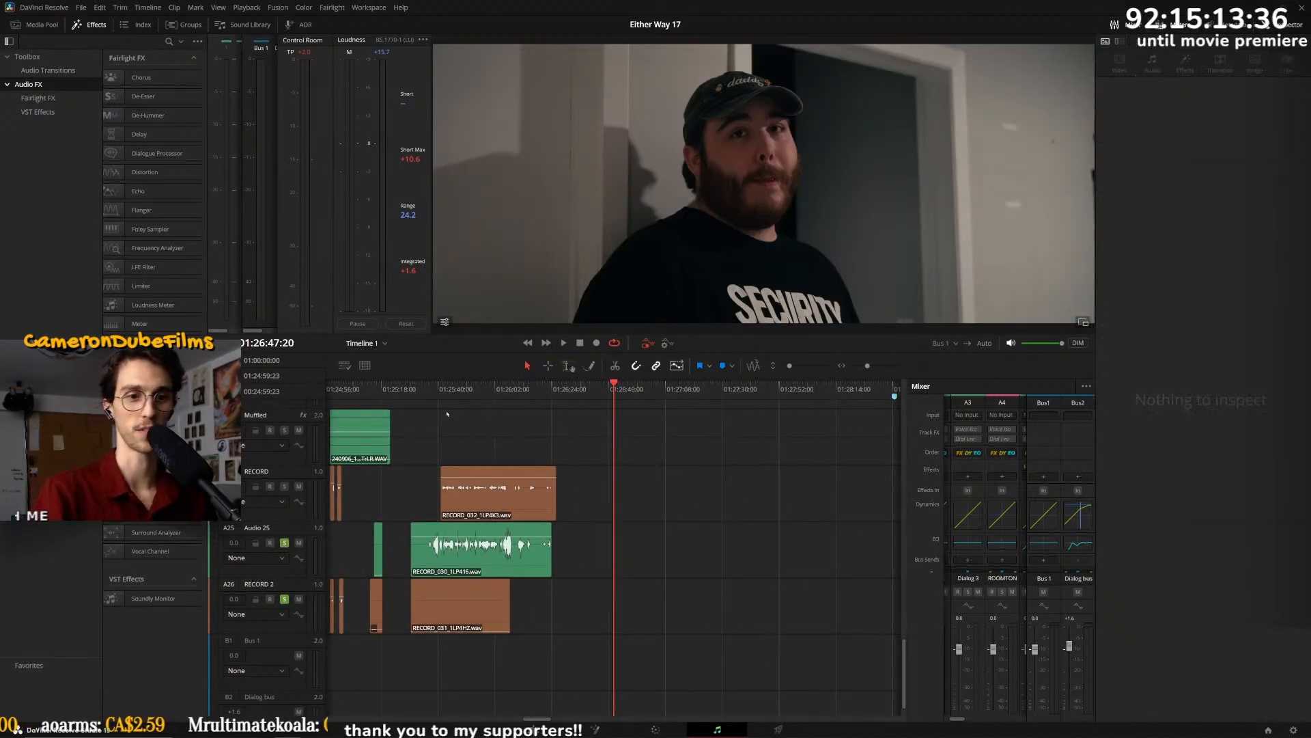
# - Set the volume of RECORD_030 in the driveway scene to 2.4 and replay it from near its start
pyautogui.click(431, 395)
pyautogui.scroll(3, 571, 500)
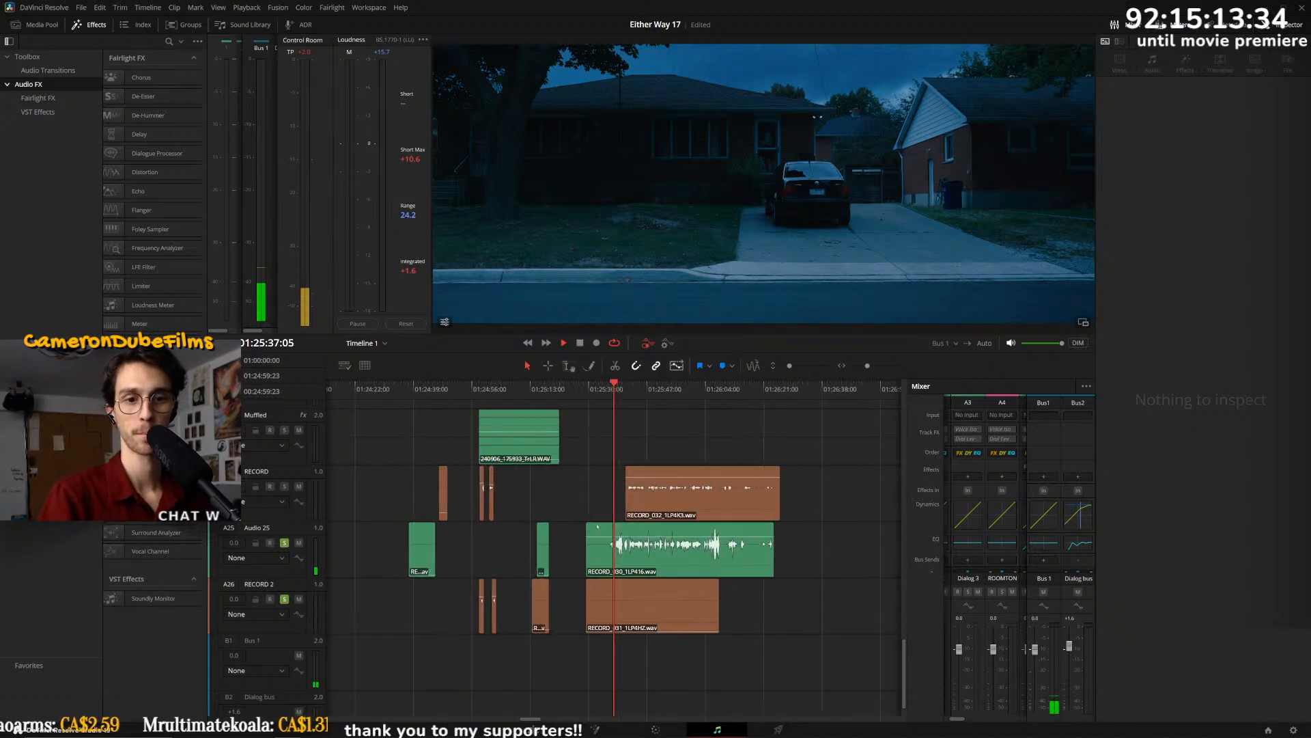
pyautogui.moveTo(655, 537); pyautogui.dragTo(656, 533)
pyautogui.scroll(5, 618, 444)
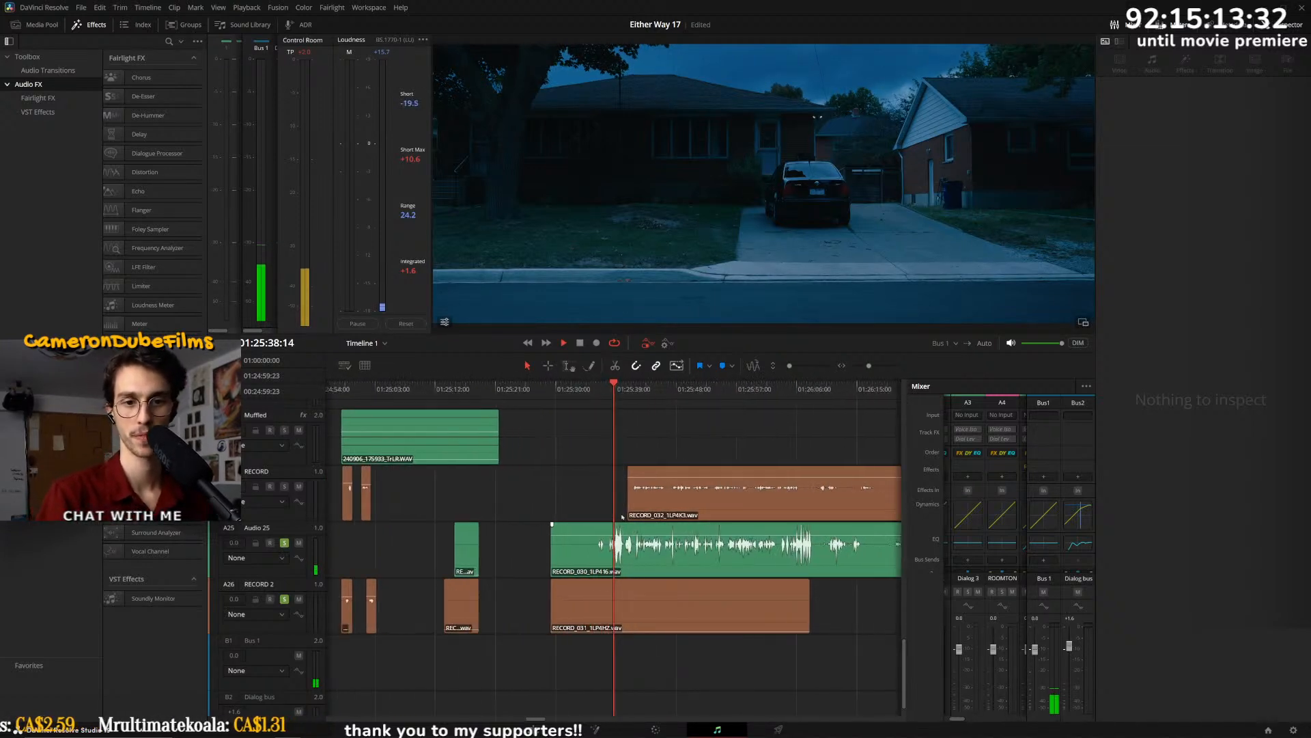
pyautogui.click(545, 389)
pyautogui.click(625, 559)
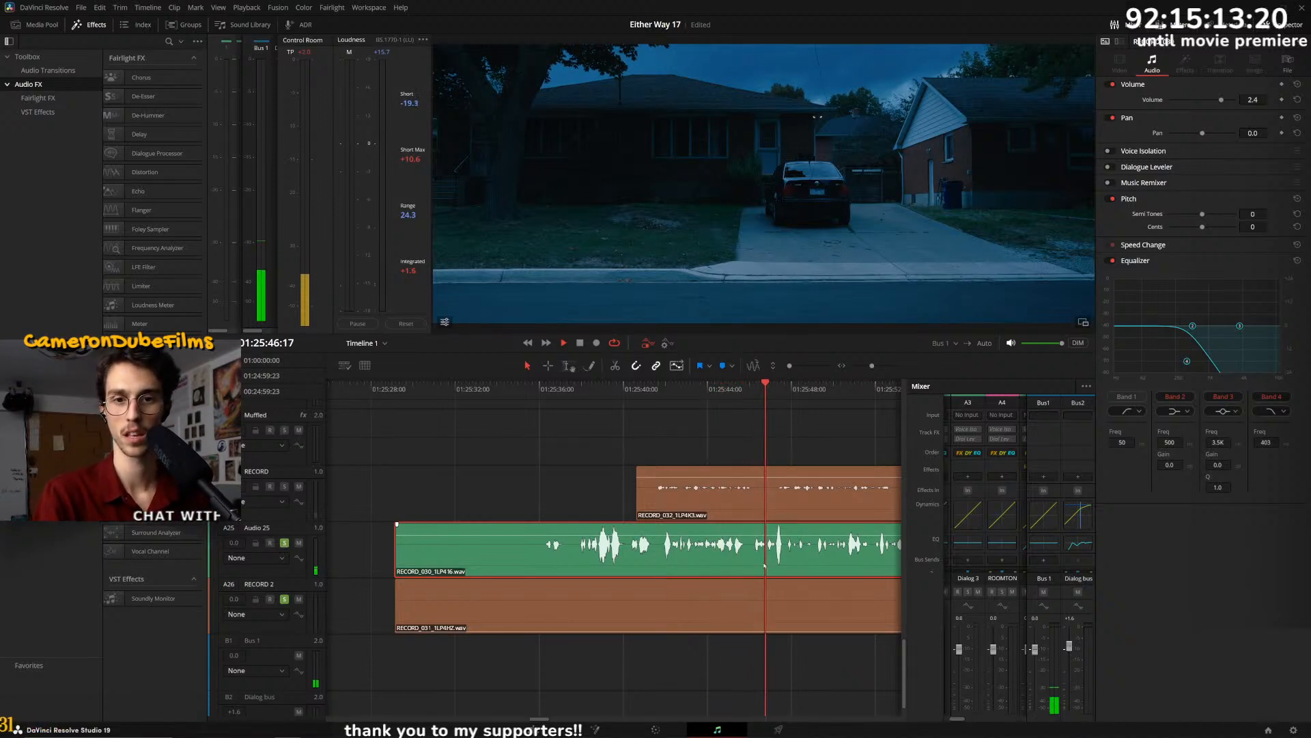
# - Play back the soloed RECORD_030 dialogue between about 01:25:48 and 01:25:52 to judge its level
pyautogui.scroll(1, 731, 563)
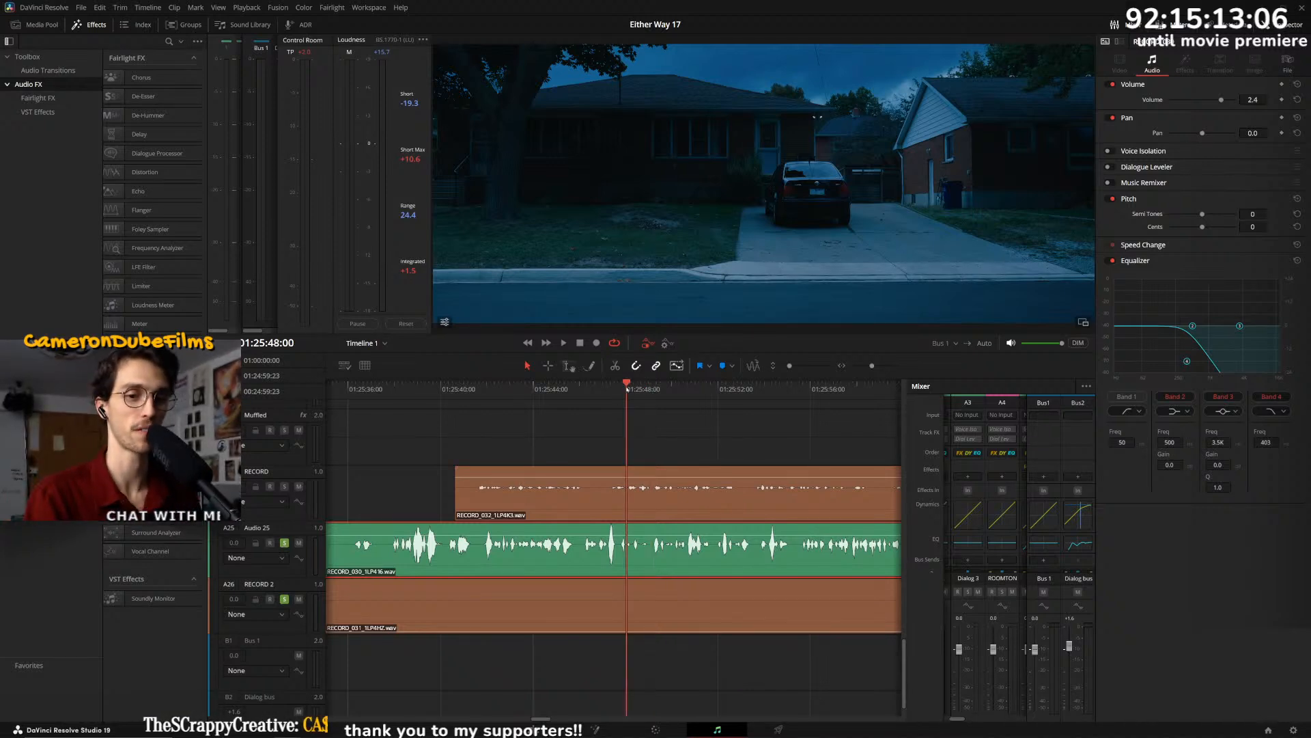
pyautogui.press('space')
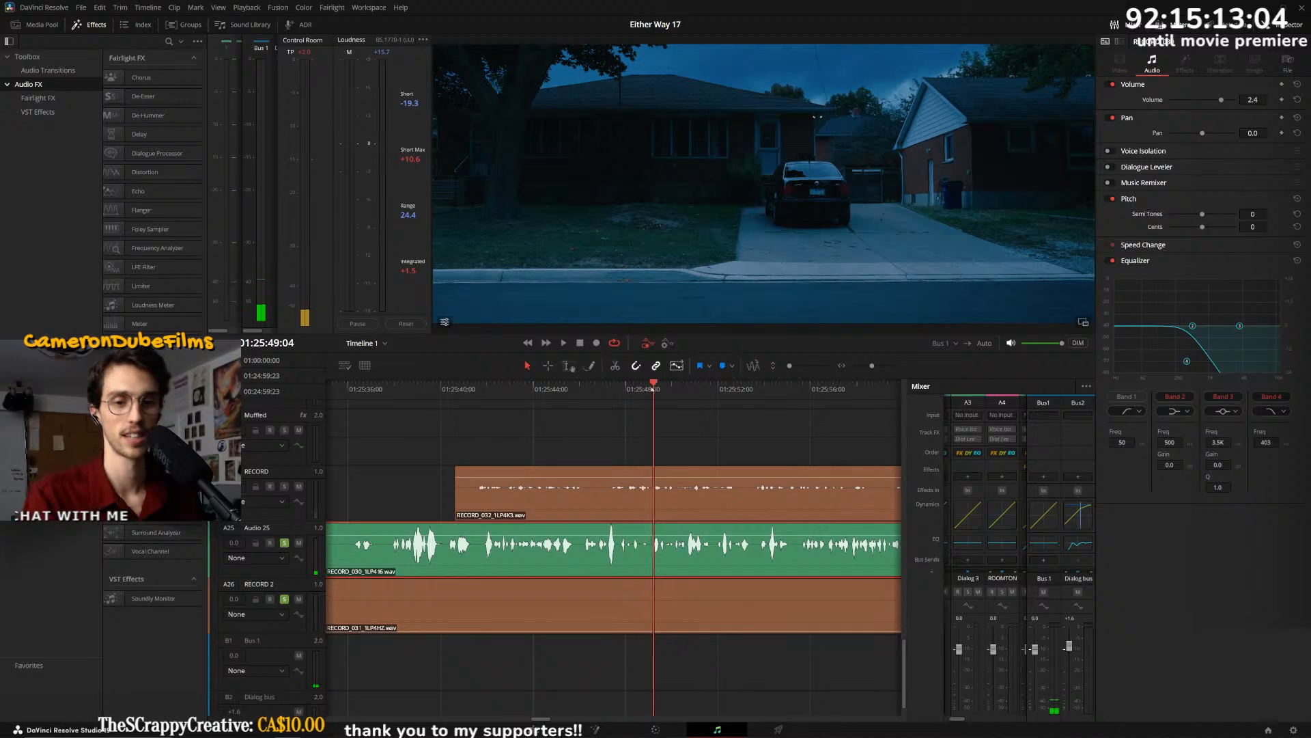
pyautogui.click(656, 389)
pyautogui.press('space')
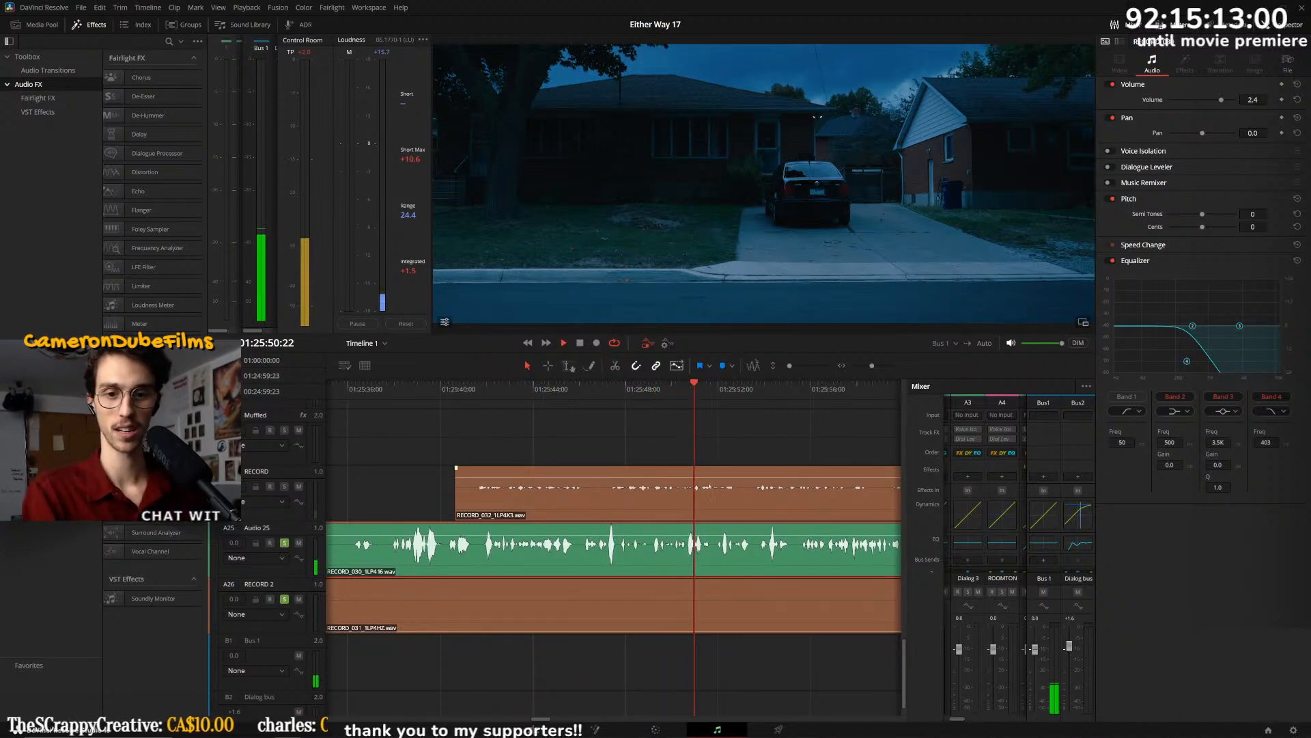
pyautogui.press('space')
pyautogui.scroll(-1, 697, 538)
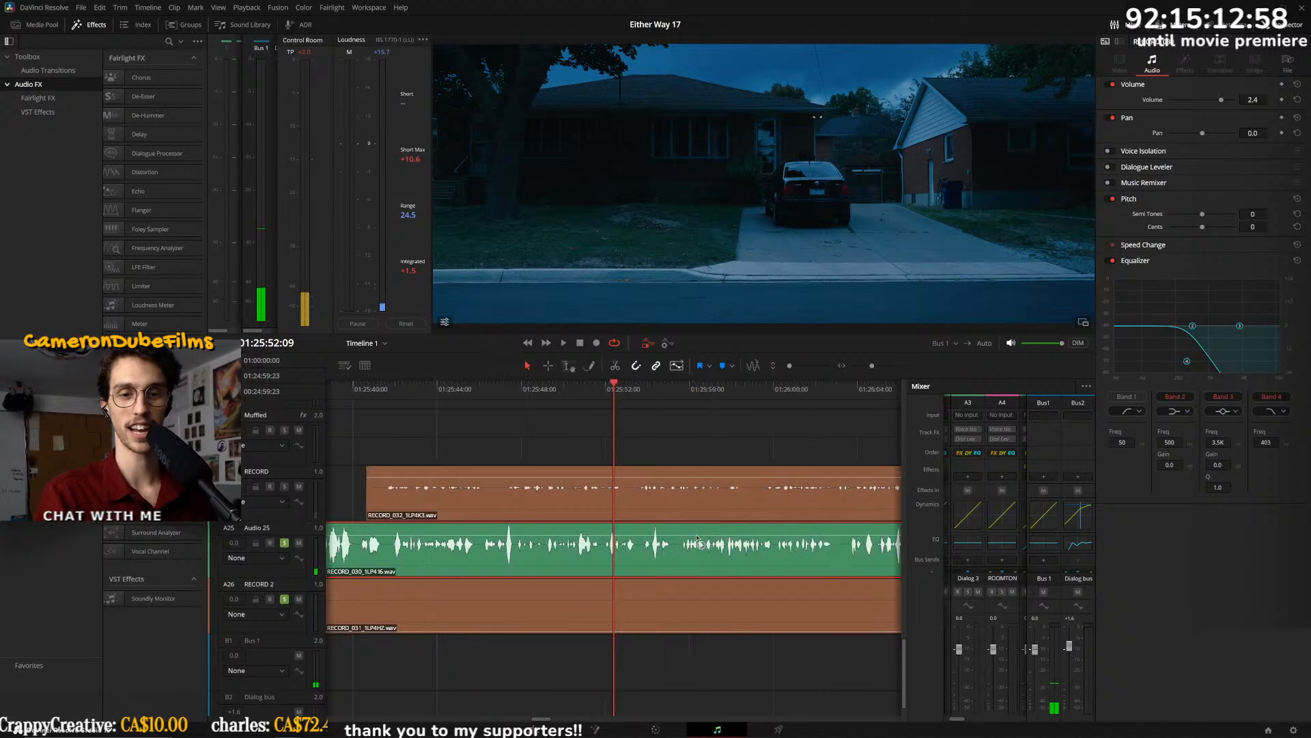
pyautogui.scroll(-2, 667, 537)
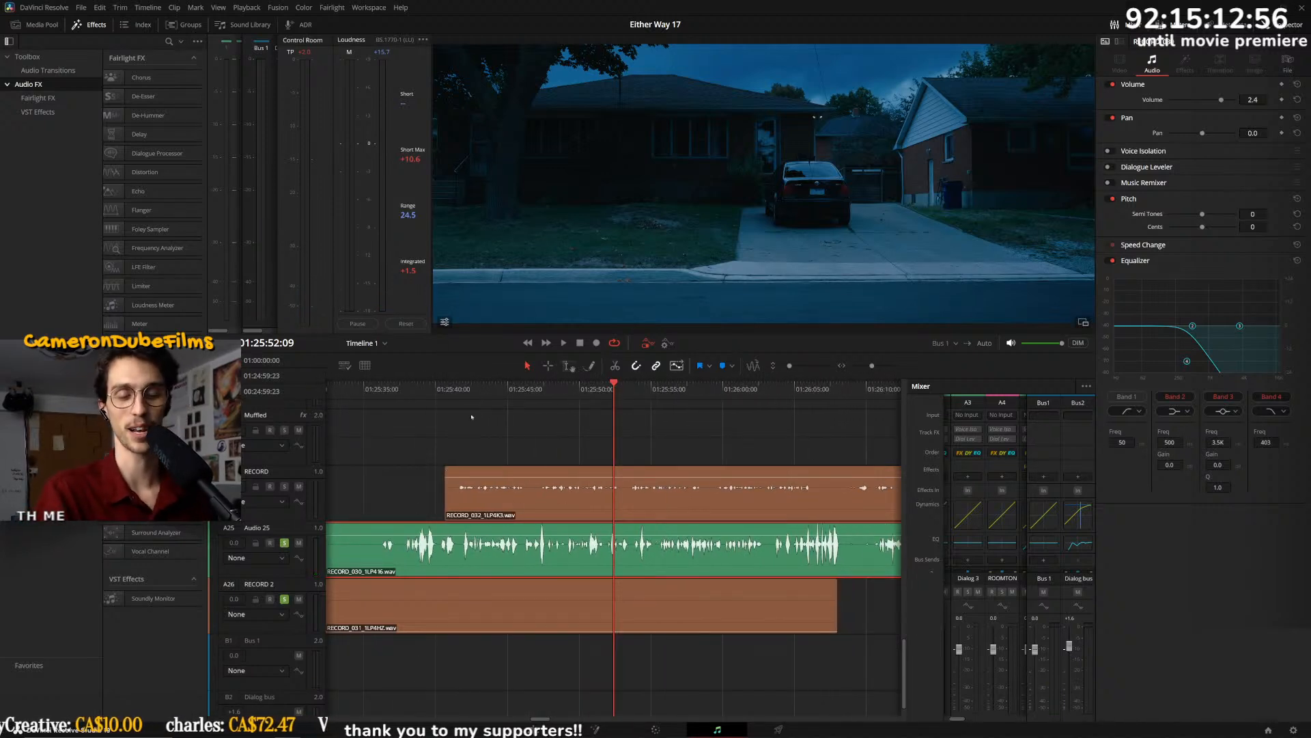
# - Set RECORD_030's volume to -1.5 and move the RECORD_032 clip to start at about 01:25:36
pyautogui.moveTo(475, 535); pyautogui.dragTo(474, 539)
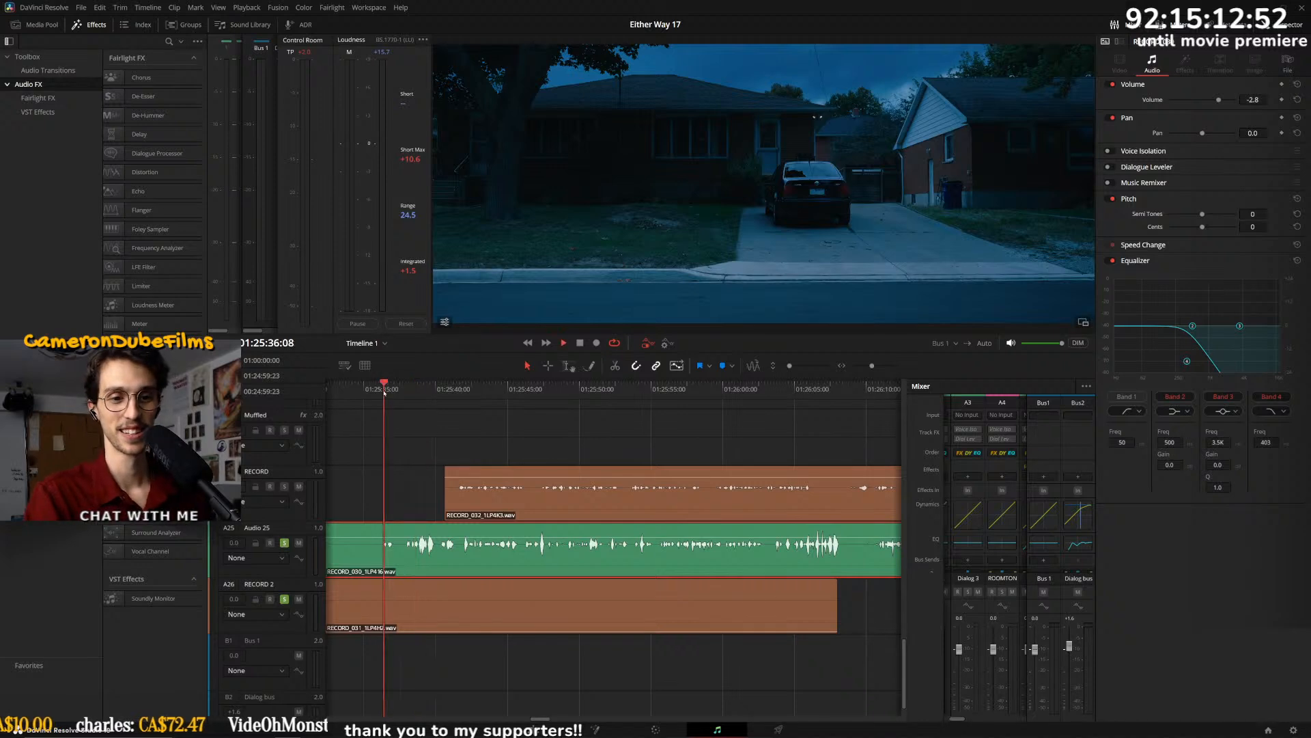
pyautogui.press('space')
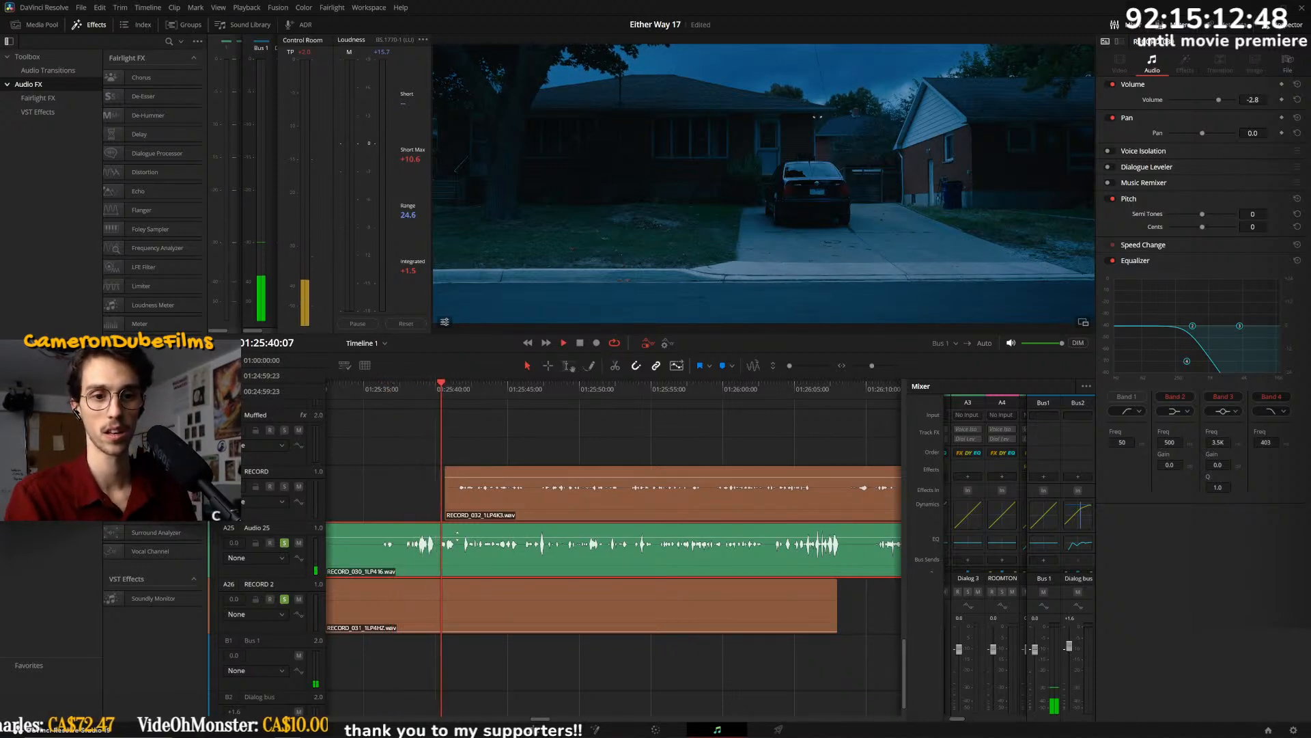
pyautogui.click(379, 391)
pyautogui.press('space')
pyautogui.moveTo(435, 537); pyautogui.dragTo(436, 536)
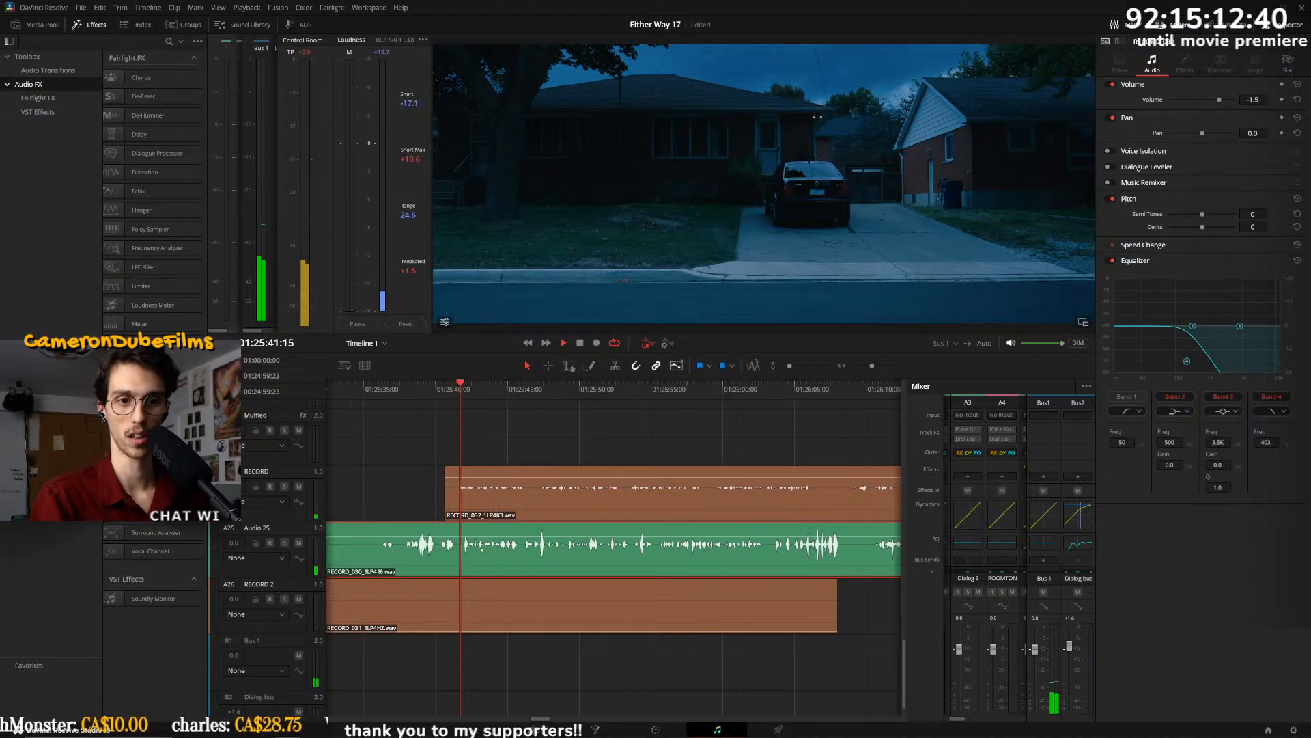
pyautogui.moveTo(482, 499); pyautogui.dragTo(434, 504)
pyautogui.press('space')
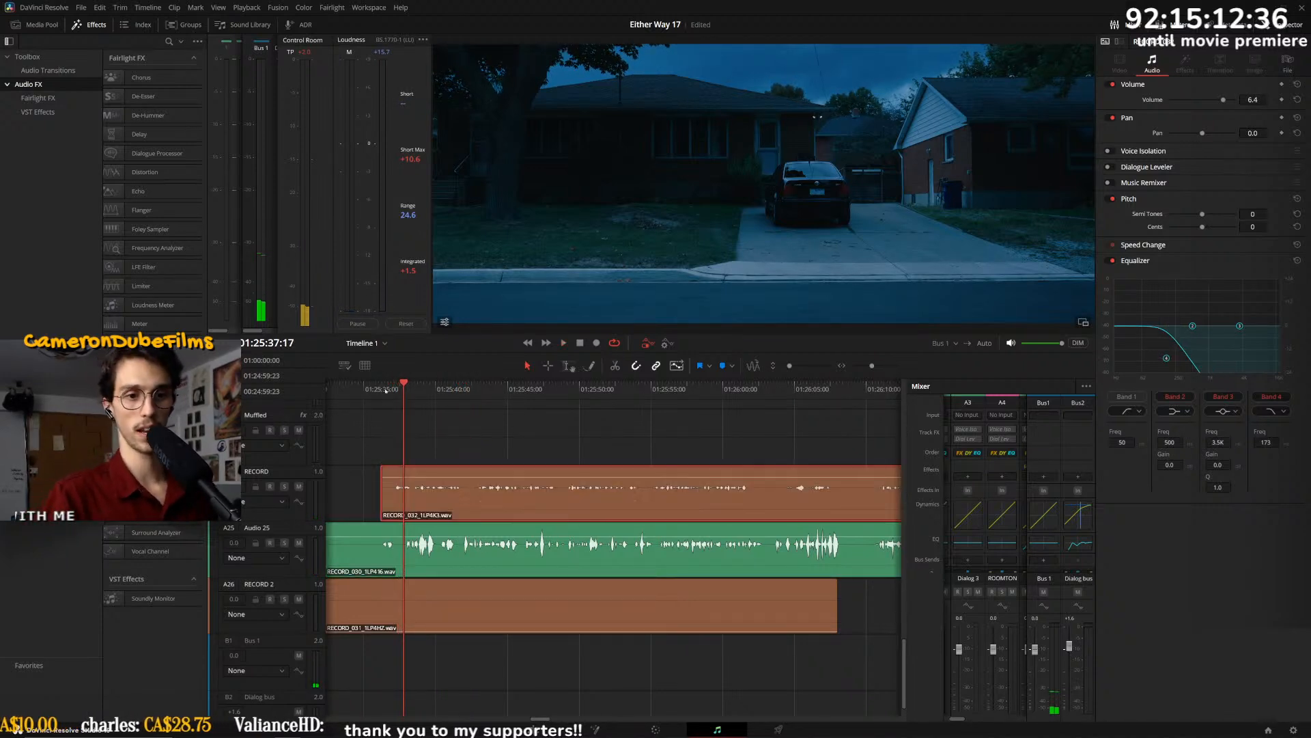
# - Split the RECORD_032 clip on the RECORD track at about 01:25:39:05 and shift the remainder about 1.3 seconds later
pyautogui.press('Up')
pyautogui.scroll(5, 491, 519)
pyautogui.press('space')
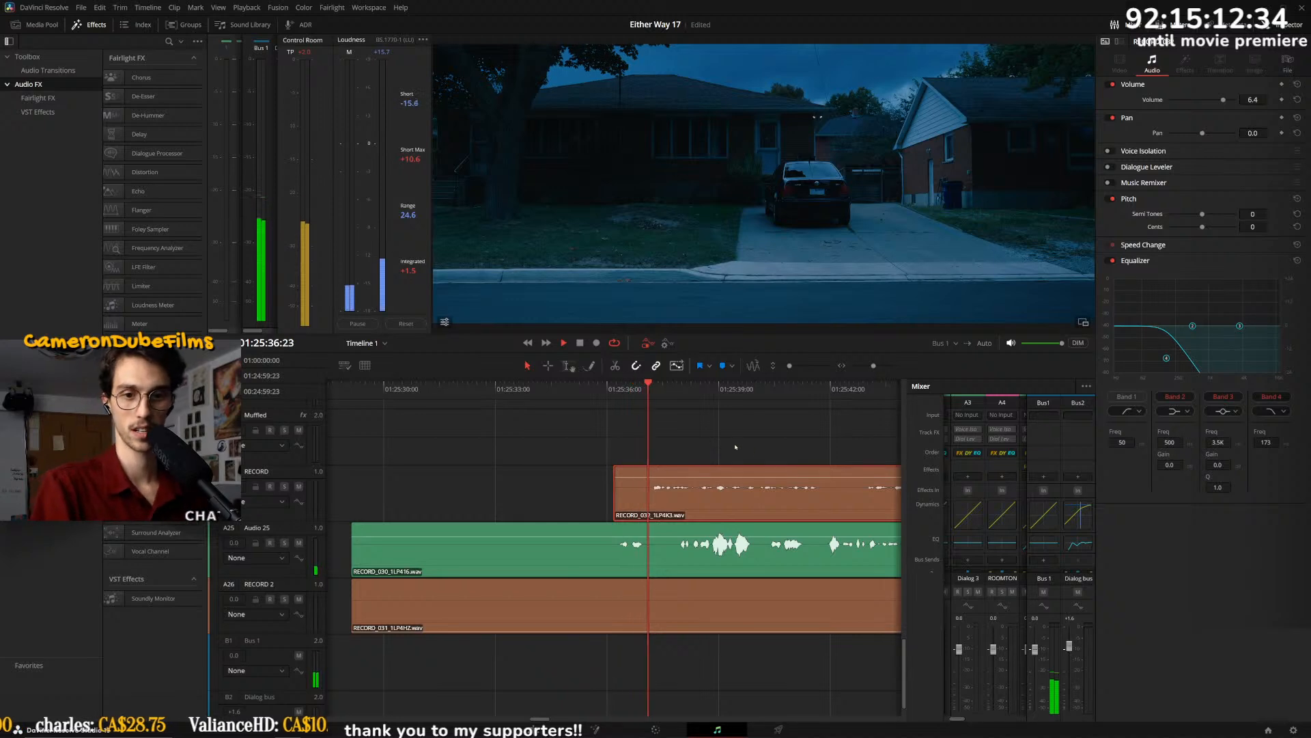
pyautogui.scroll(2, 637, 515)
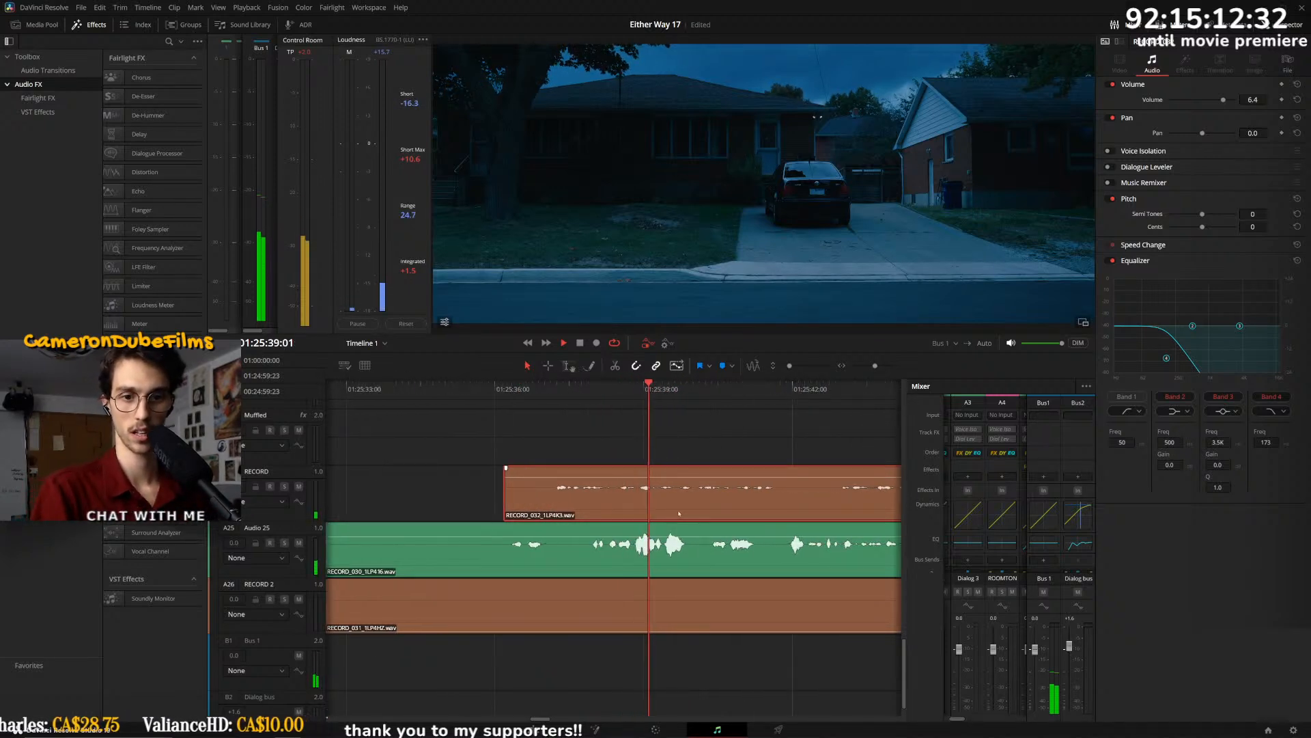
pyautogui.hotkey('ctrl', 'b')
pyautogui.moveTo(684, 510); pyautogui.dragTo(753, 510)
pyautogui.press('space')
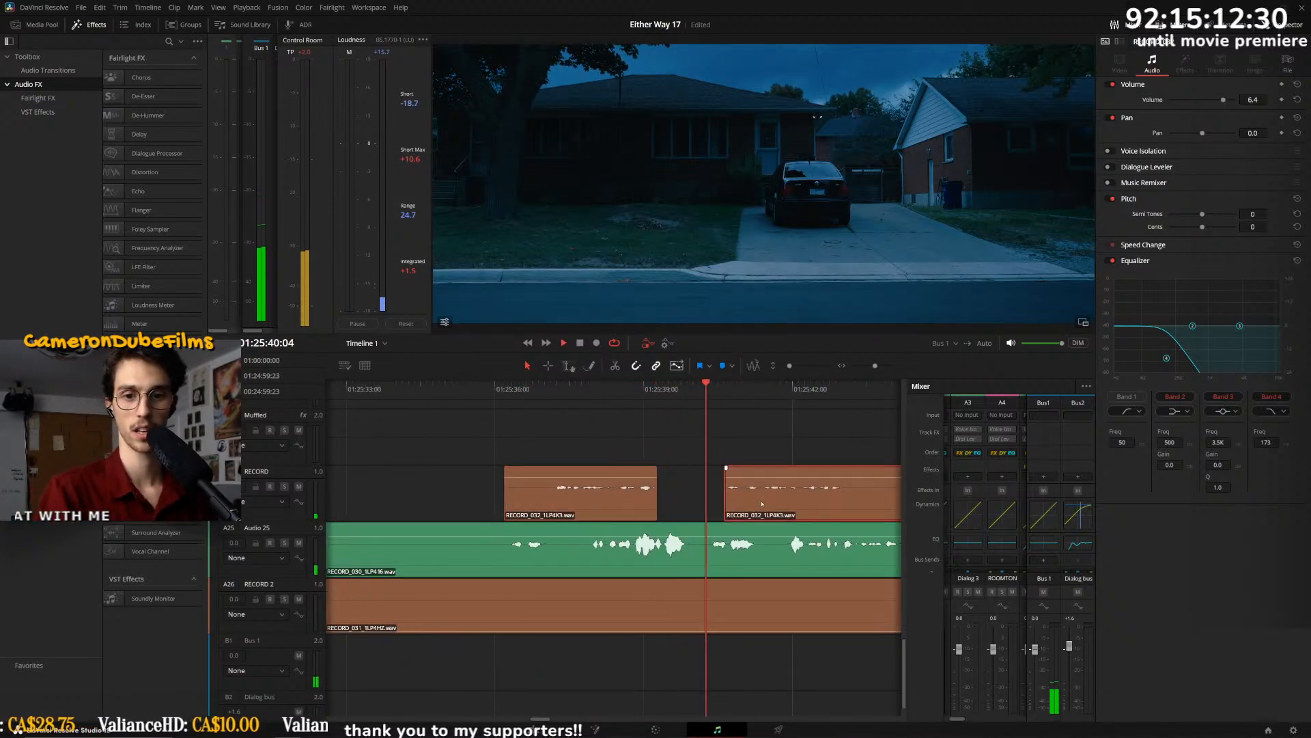
# - Play on, split the RECORD track clip at 01:25:50:10 and shift the part after the cut about two seconds later
pyautogui.scroll(-1, 688, 506)
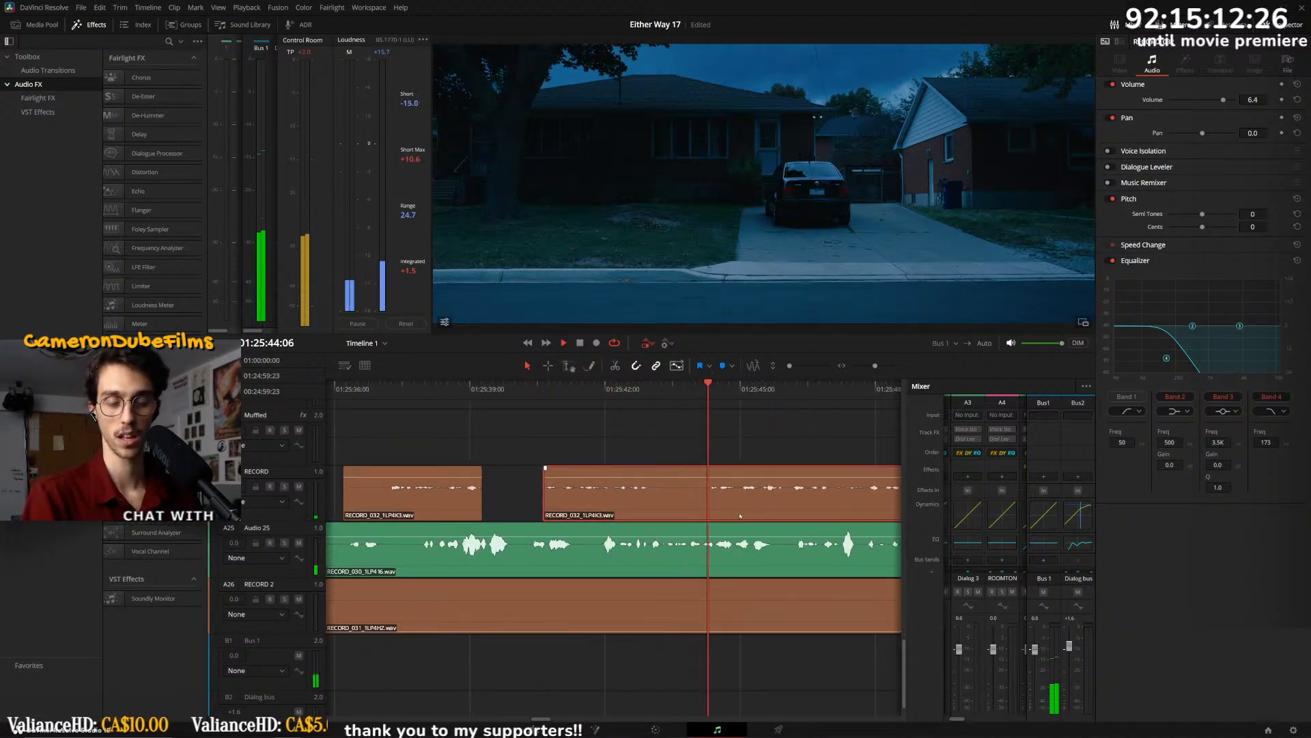
pyautogui.scroll(-1, 710, 509)
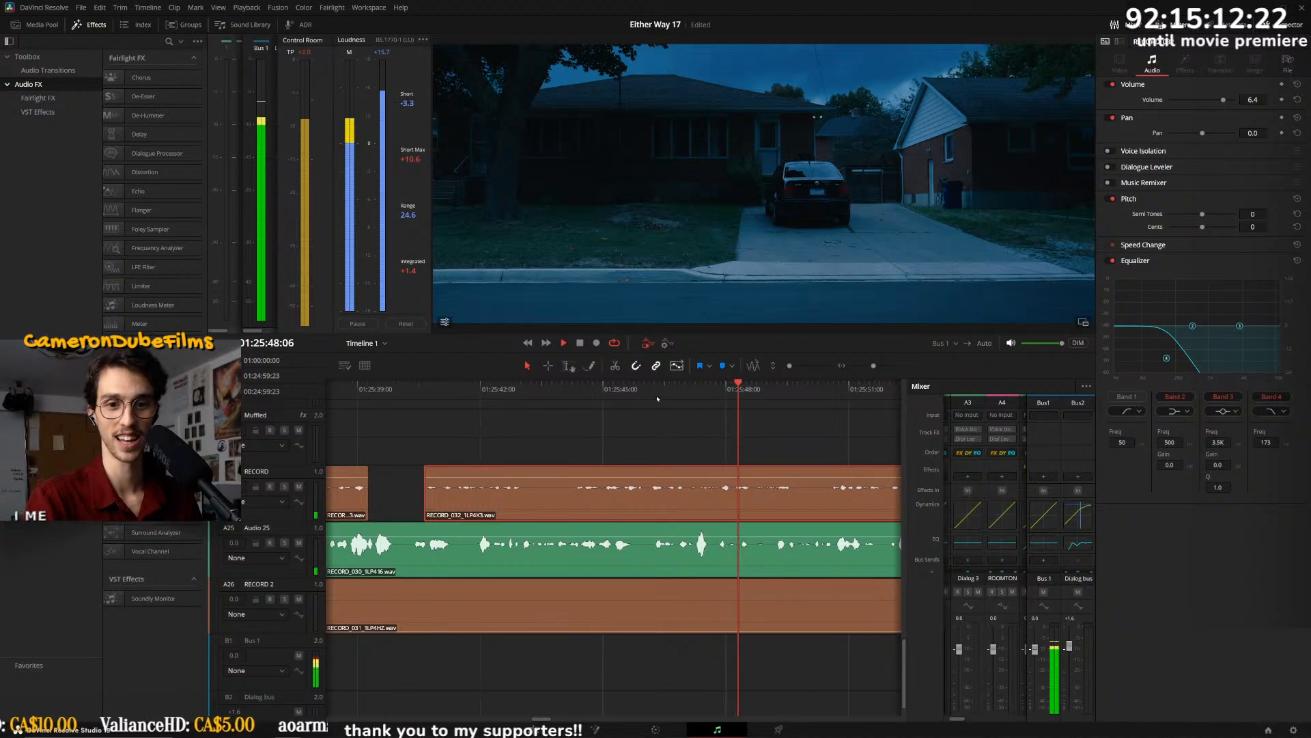
pyautogui.scroll(-1, 615, 505)
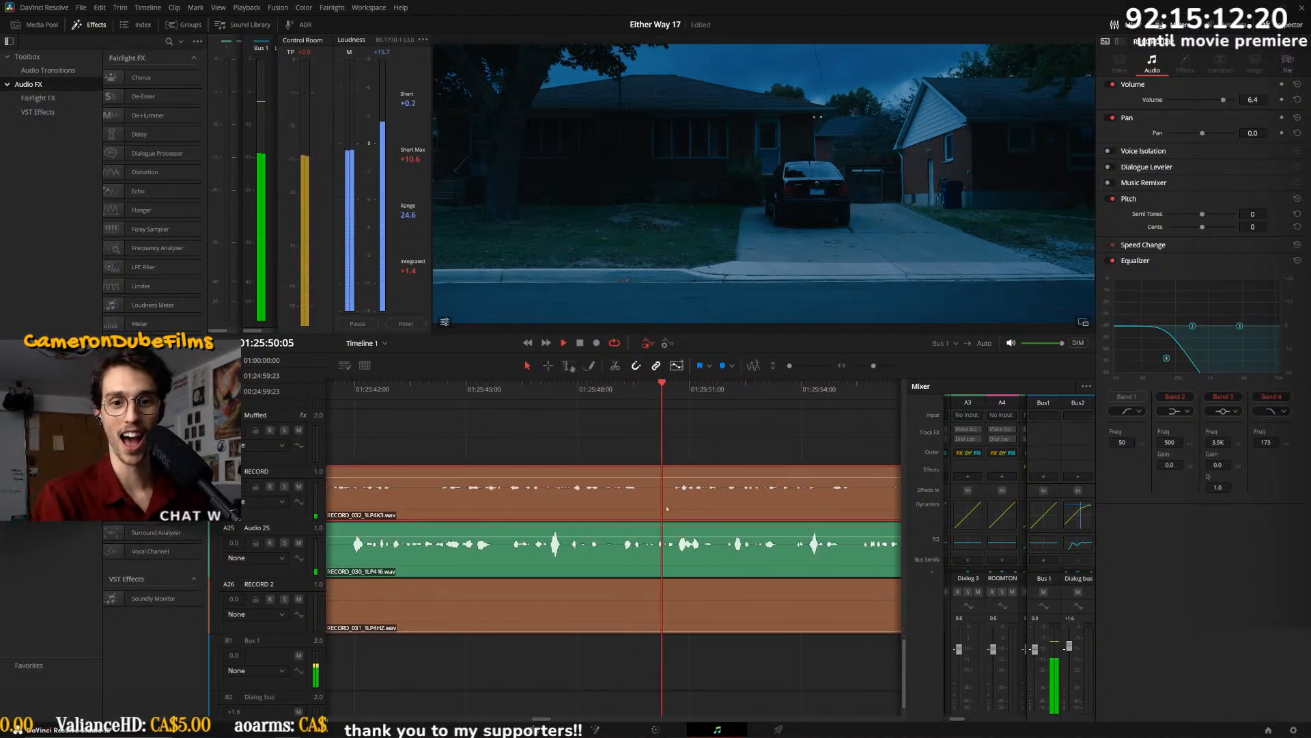
pyautogui.moveTo(673, 398); pyautogui.dragTo(668, 397)
pyautogui.hotkey('ctrl', 'b')
pyautogui.scroll(-4, 686, 510)
pyautogui.click(685, 510)
pyautogui.press('BackSpace')
pyautogui.moveTo(686, 510); pyautogui.dragTo(701, 509)
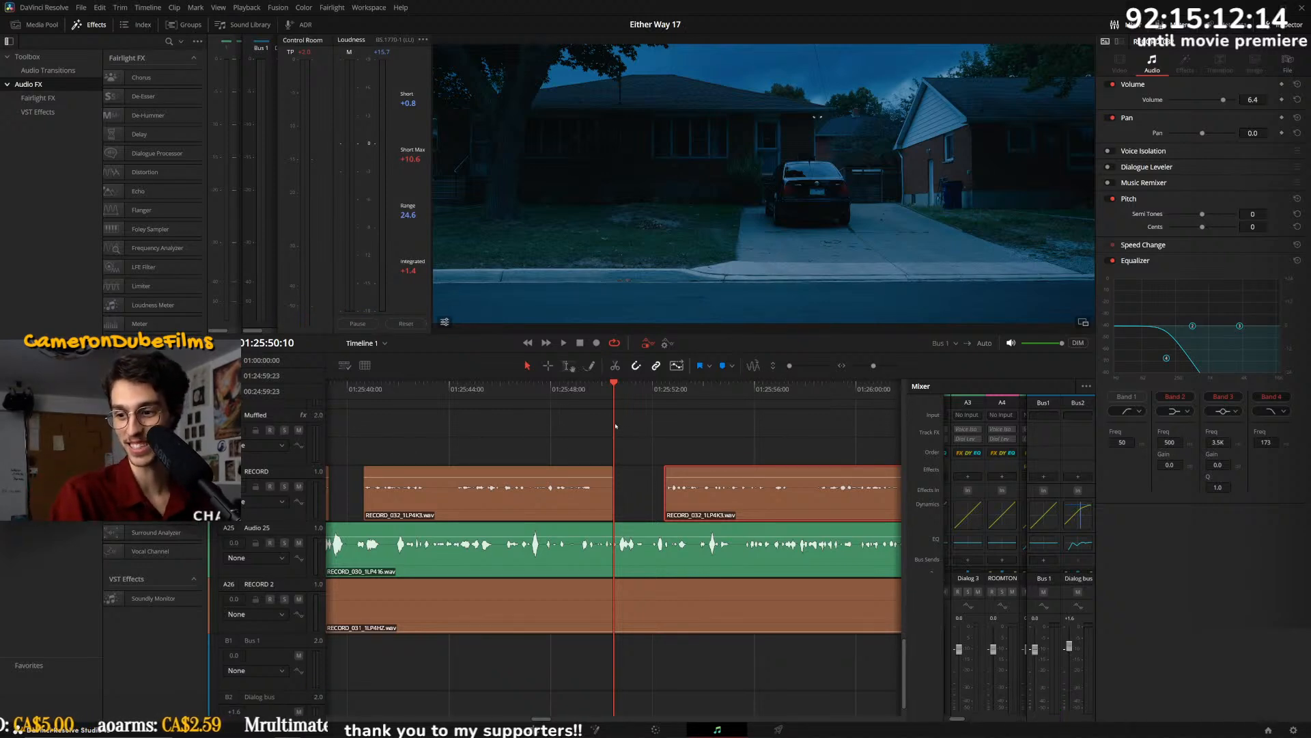
# - Try isolating the Audio 25 section from 01:25:50:10 to 01:25:53:22 and raising its equalizer Band 4 frequency to 4.4K
pyautogui.press('space')
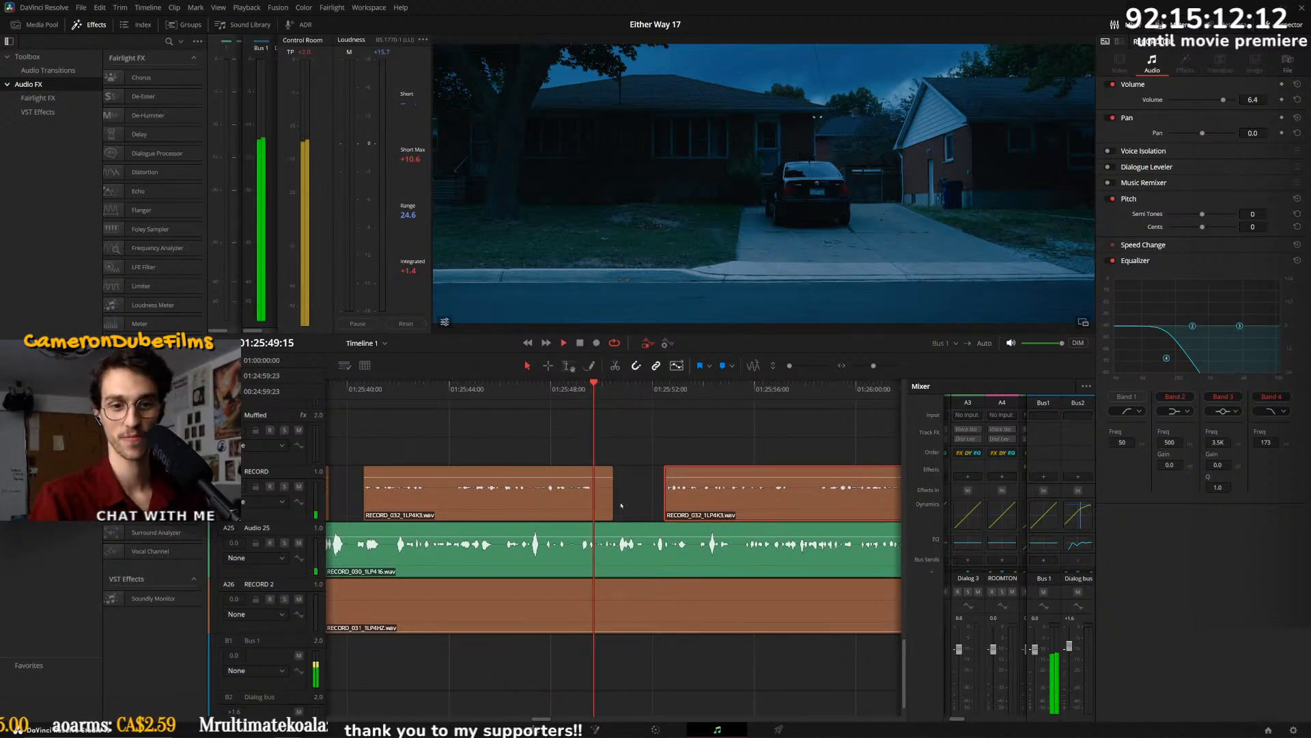
pyautogui.click(621, 557)
pyautogui.moveTo(583, 390); pyautogui.dragTo(708, 403)
pyautogui.hotkey('ctrl', 'b')
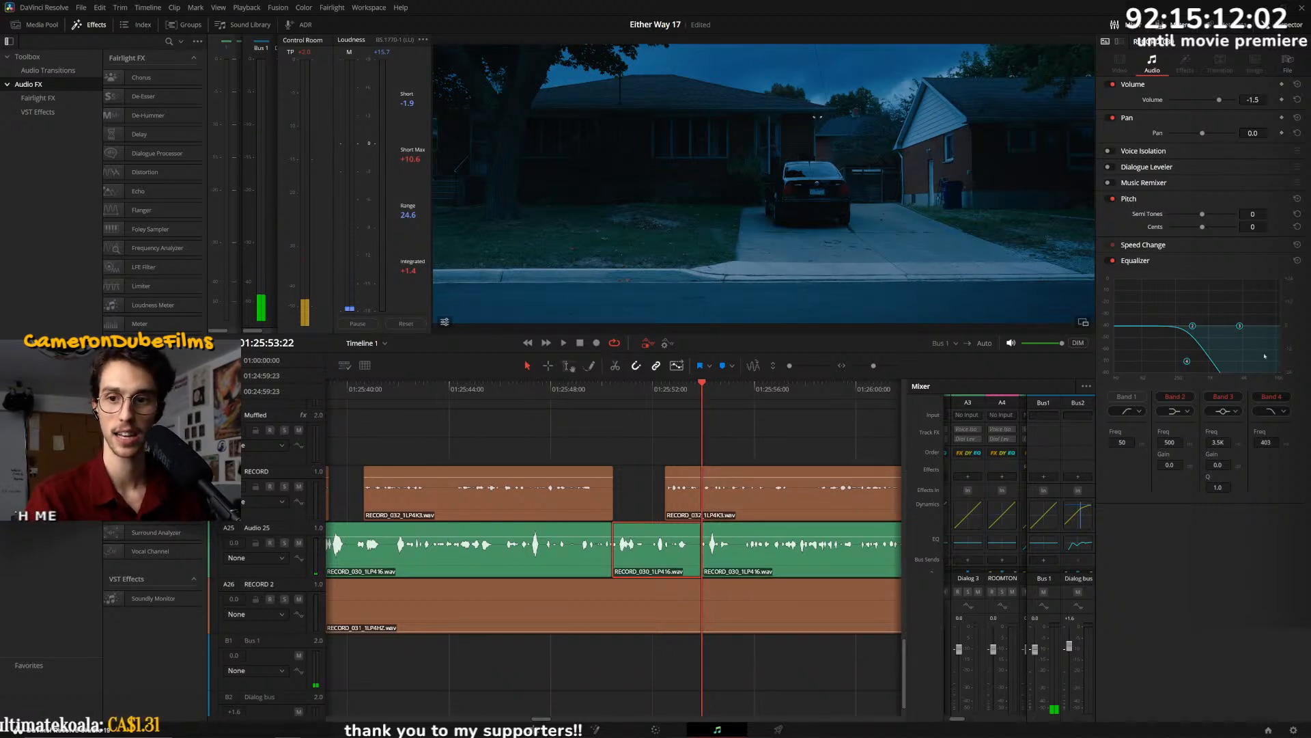
pyautogui.moveTo(1188, 362); pyautogui.dragTo(1246, 369)
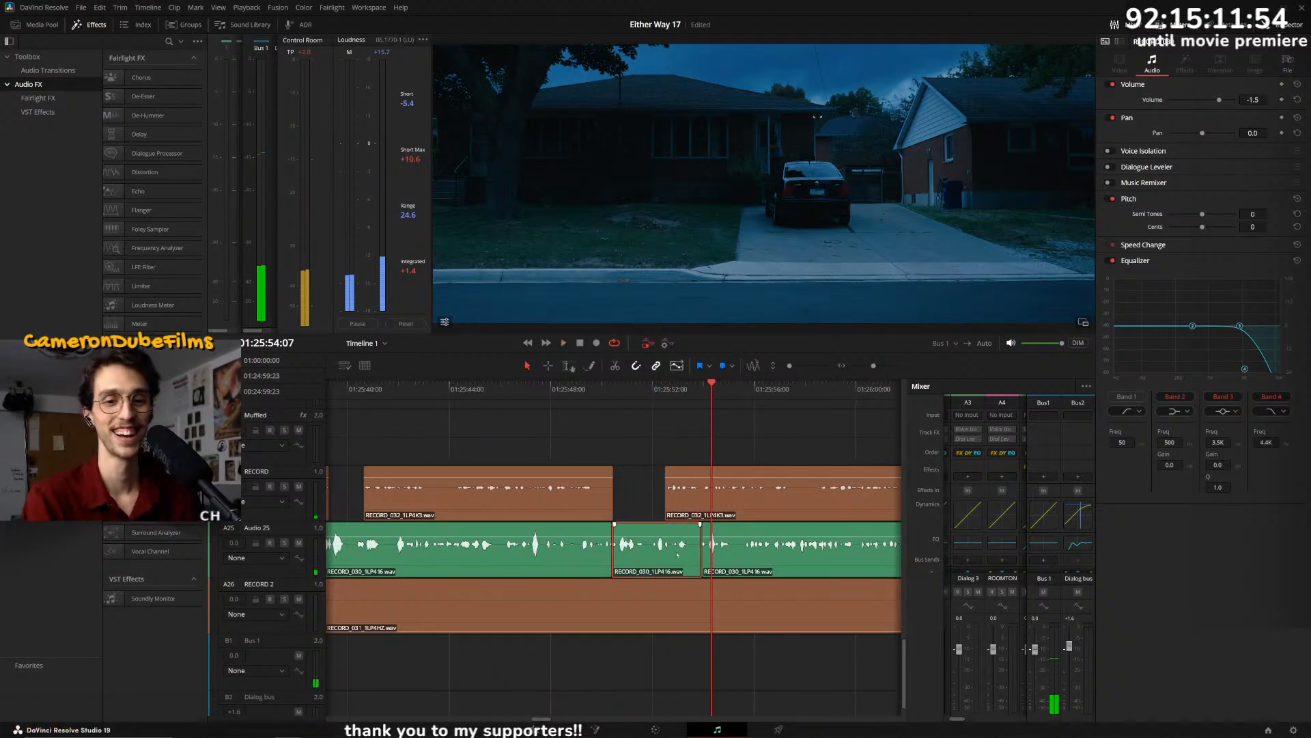
# - Undo the equalizer change and both cuts on the Audio 25 clip
pyautogui.hotkey('ctrl', 'z')
pyautogui.hotkey('ctrl', 'z')
pyautogui.hotkey('ctrl', 'z')
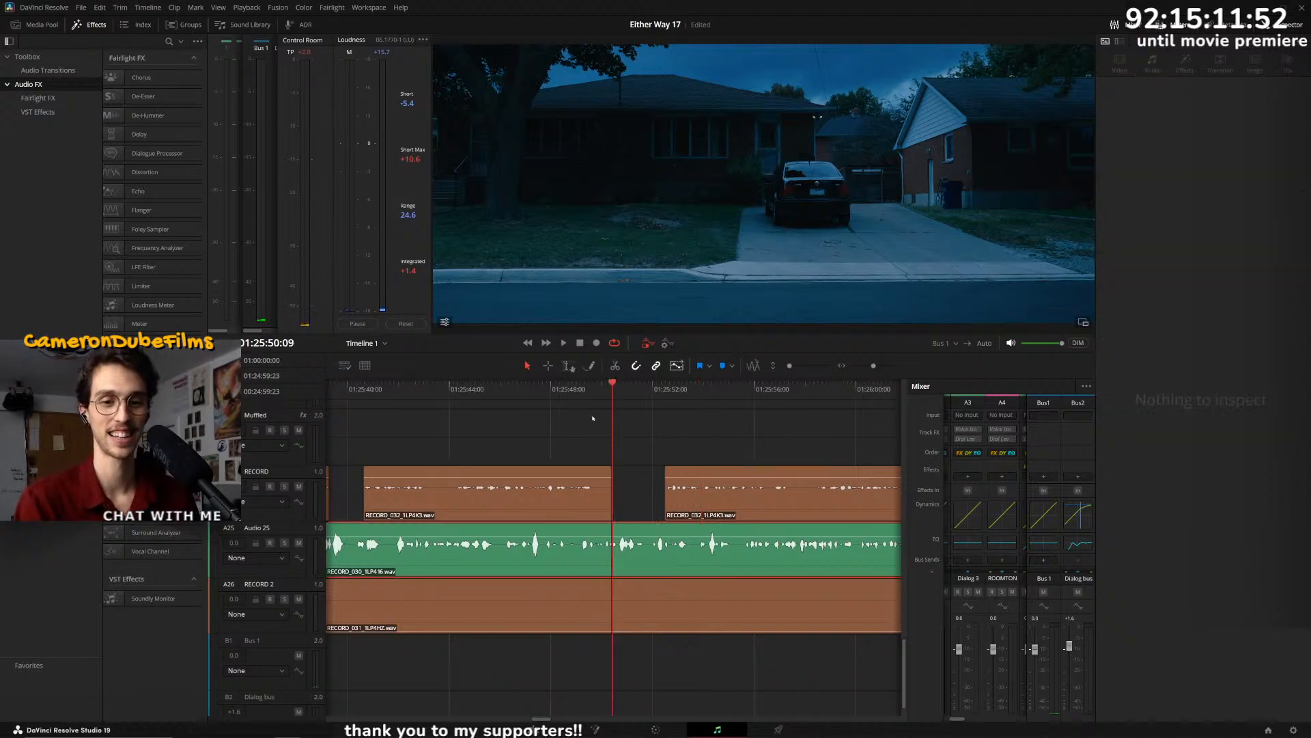
# - Replay the scene to check how the shifted RECORD clips line up with the Audio 25 dialogue
pyautogui.click(382, 390)
pyautogui.press('space')
pyautogui.scroll(-1, 603, 413)
pyautogui.scroll(1, 610, 426)
pyautogui.scroll(1, 748, 508)
pyautogui.scroll(-2, 740, 513)
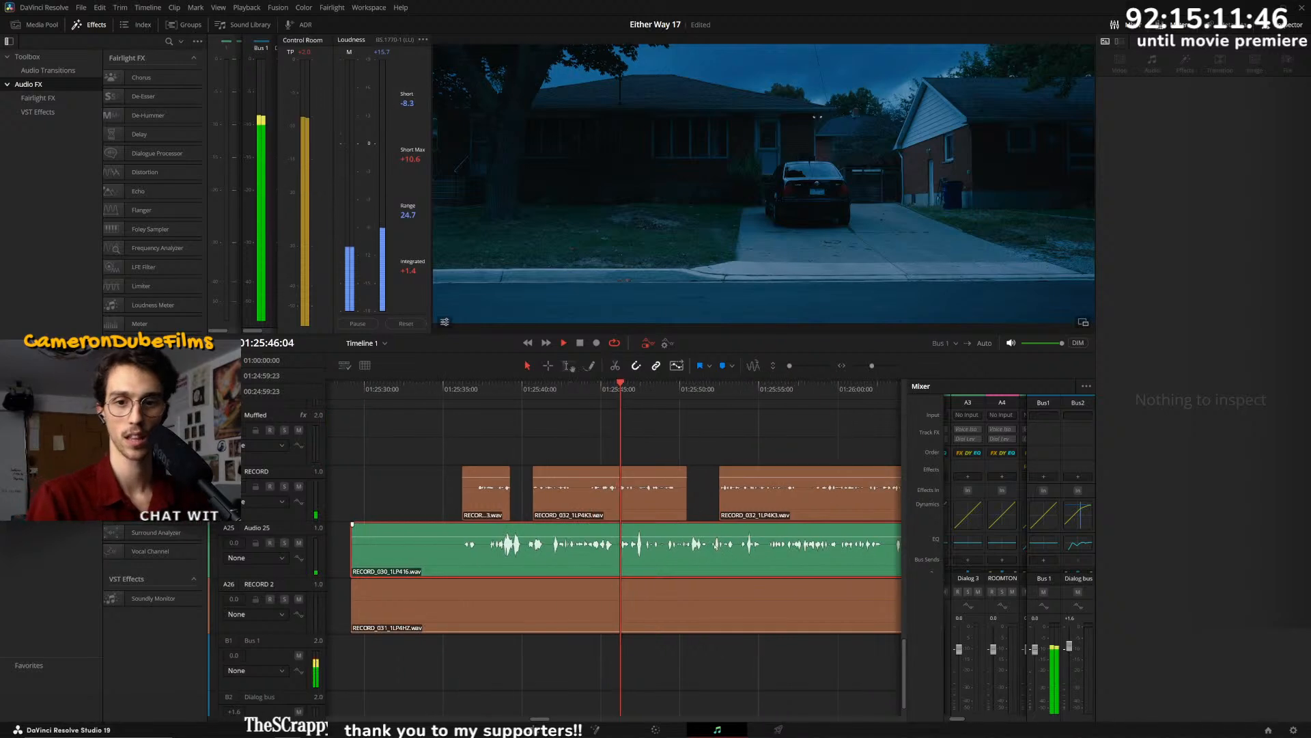
pyautogui.scroll(-2, 705, 410)
pyautogui.moveTo(754, 397); pyautogui.dragTo(380, 391)
pyautogui.scroll(2, 676, 476)
pyautogui.scroll(-1, 676, 476)
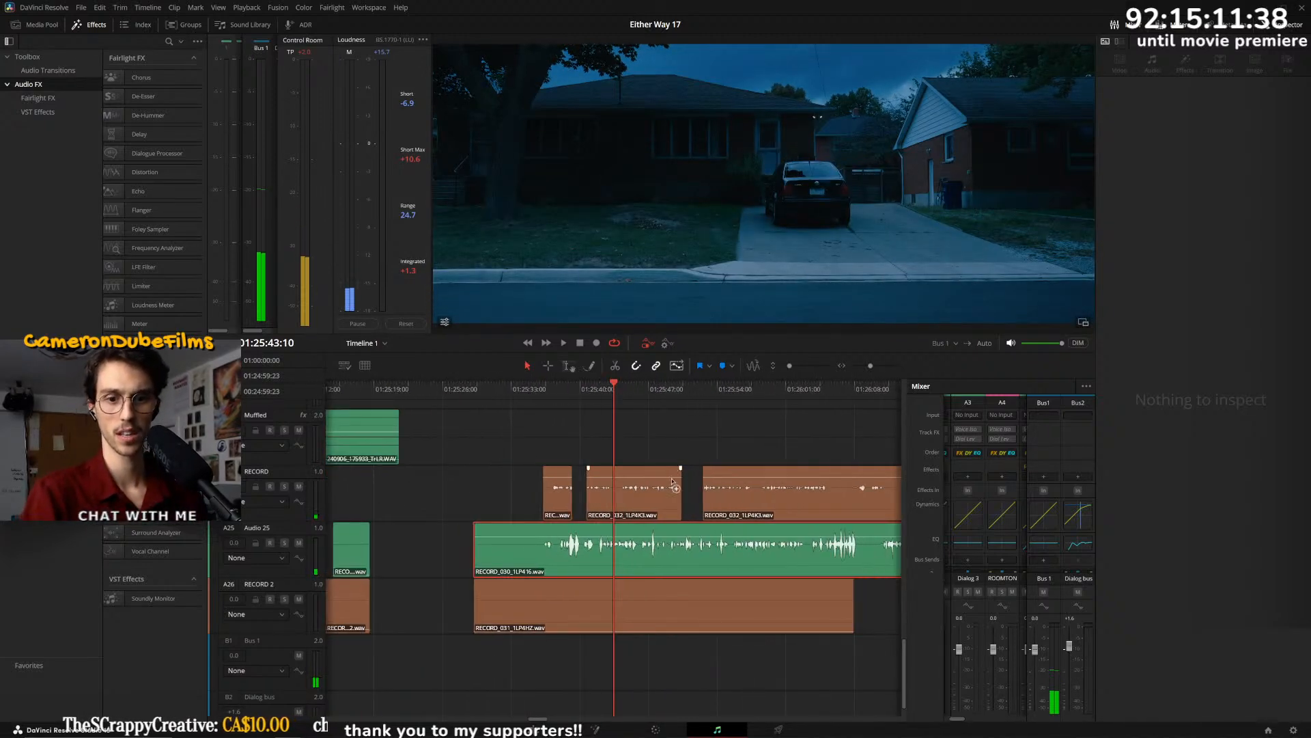
# - Solo the Audio 25 track and play through its dialogue up to about 01:26:06
pyautogui.press('space')
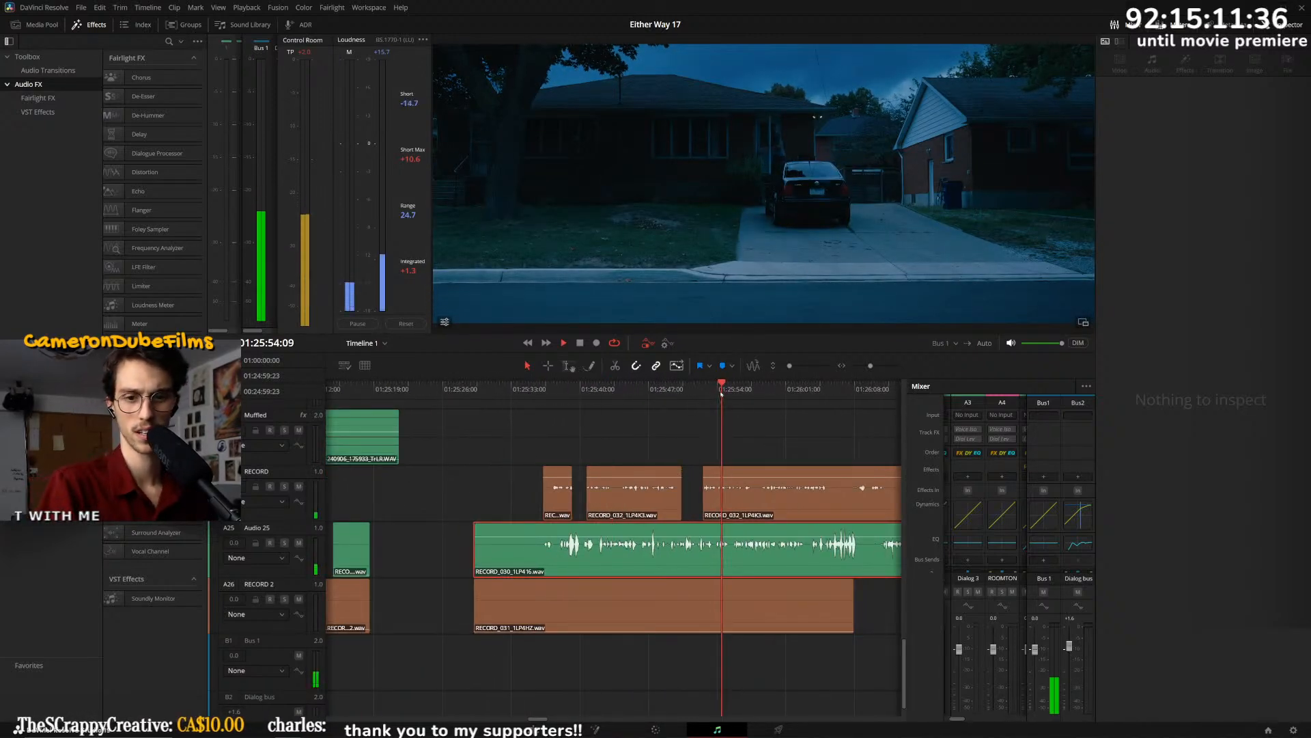
pyautogui.click(284, 543)
pyautogui.scroll(2, 712, 477)
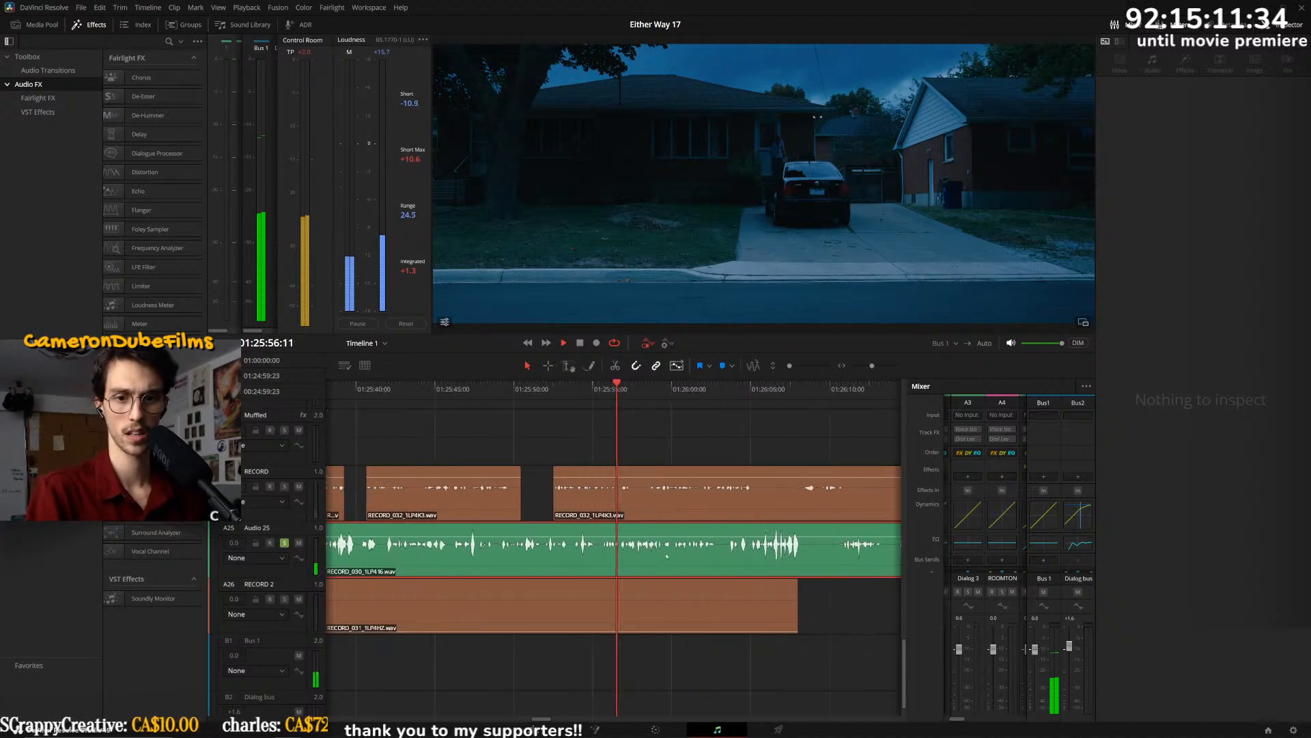
pyautogui.click(739, 400)
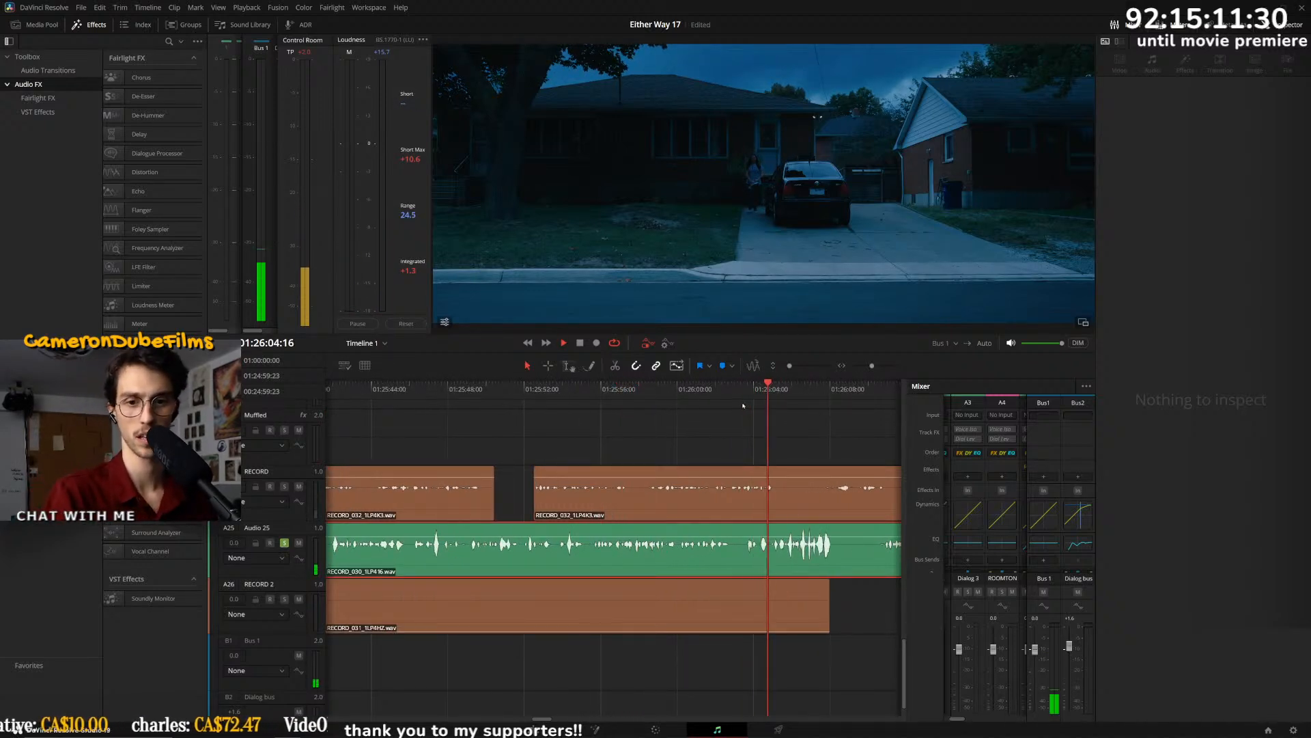
pyautogui.scroll(-1, 538, 425)
pyautogui.scroll(-1, 608, 424)
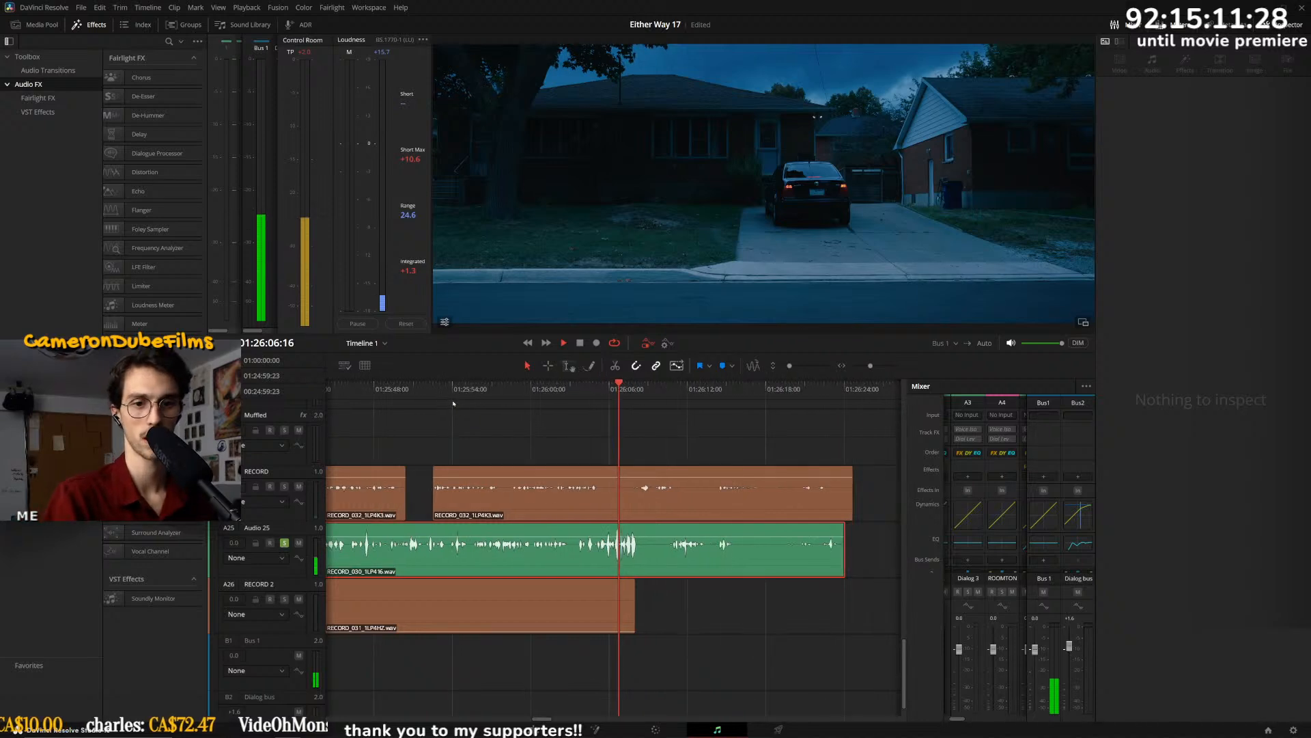
# - Split the Audio 25 clip at 01:26:03:13, just before the louder closing lines
pyautogui.click(594, 389)
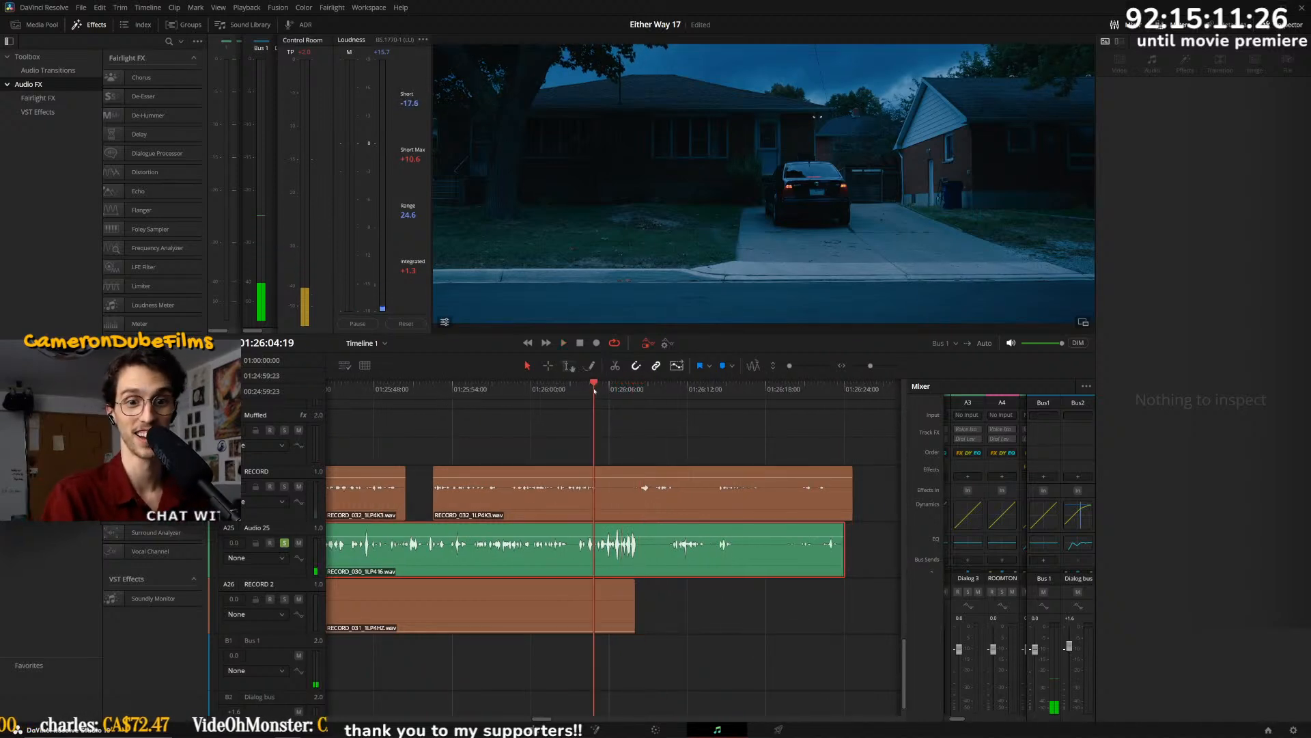
pyautogui.moveTo(593, 390); pyautogui.dragTo(578, 388)
pyautogui.hotkey('ctrl', 'b')
pyautogui.scroll(-2, 642, 563)
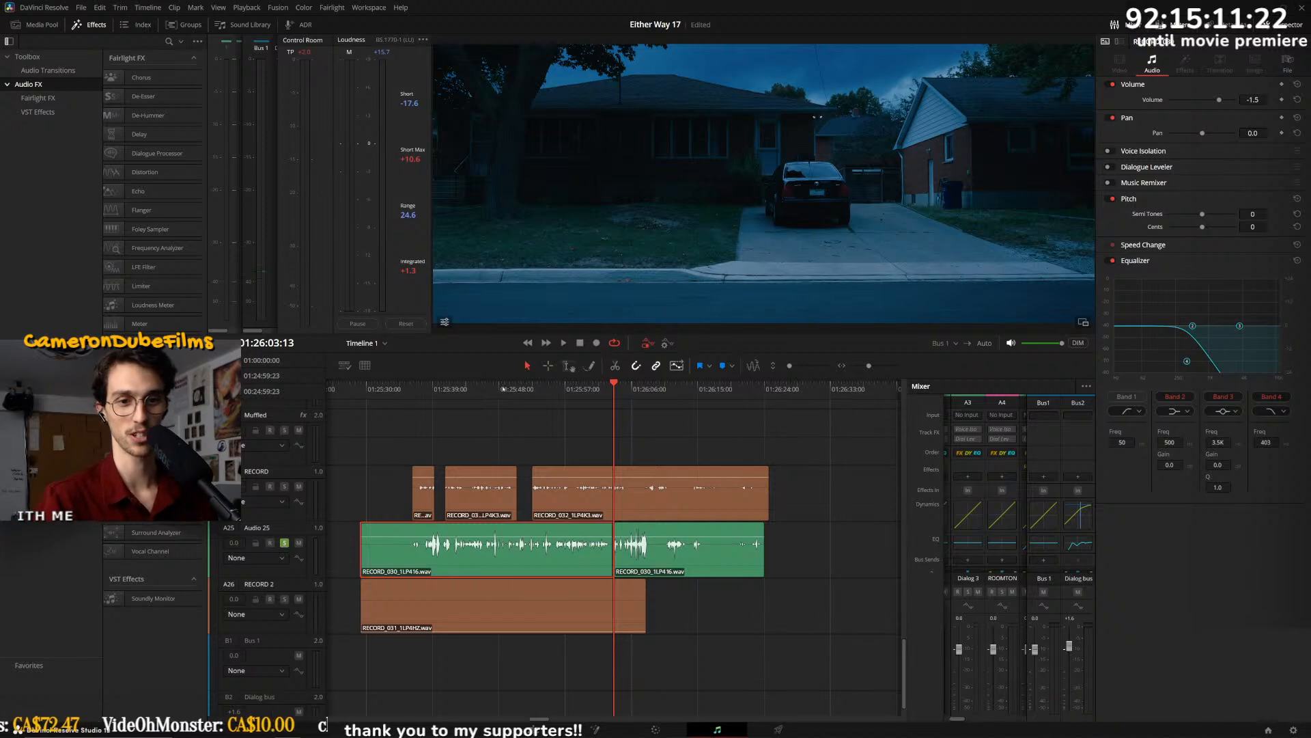
# - Split the Audio 25 clip at 01:25:49:21 and move the section between the two cuts down to Audio 27, further along the timeline
pyautogui.click(506, 388)
pyautogui.scroll(3, 602, 429)
pyautogui.click(530, 388)
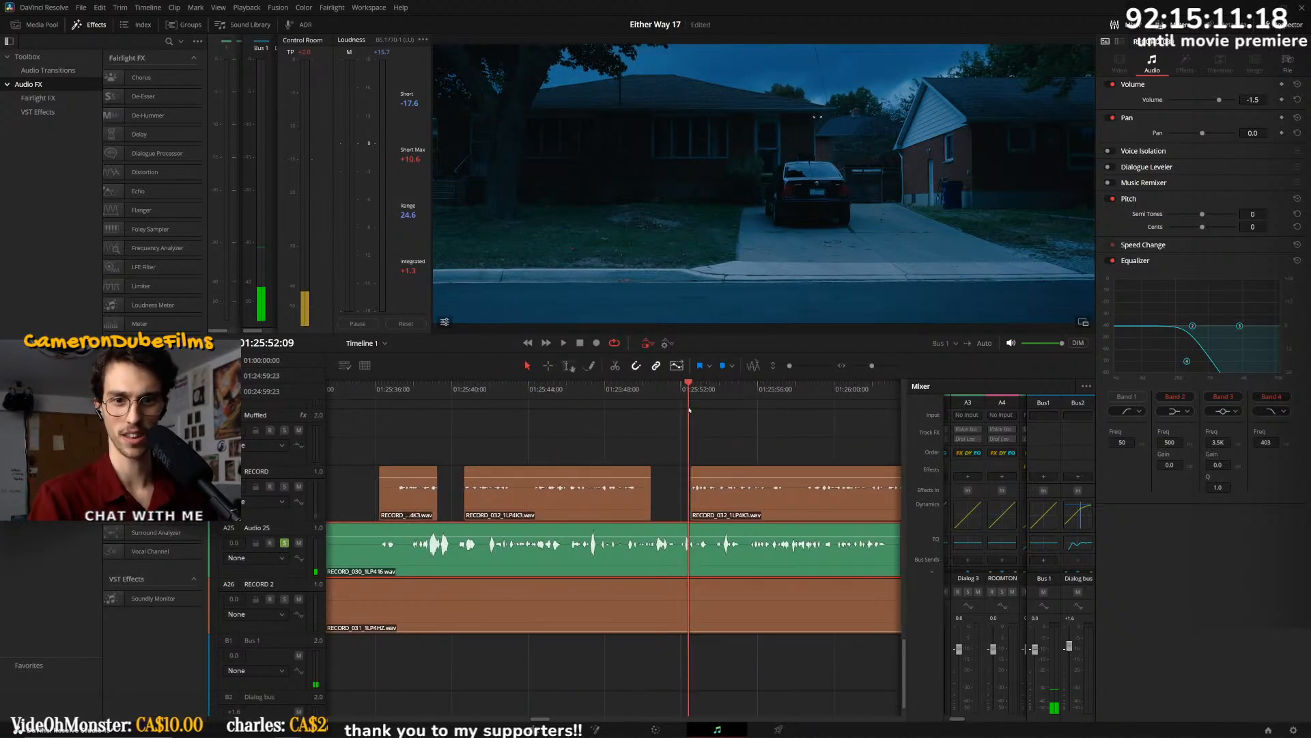
pyautogui.moveTo(686, 409); pyautogui.dragTo(650, 405)
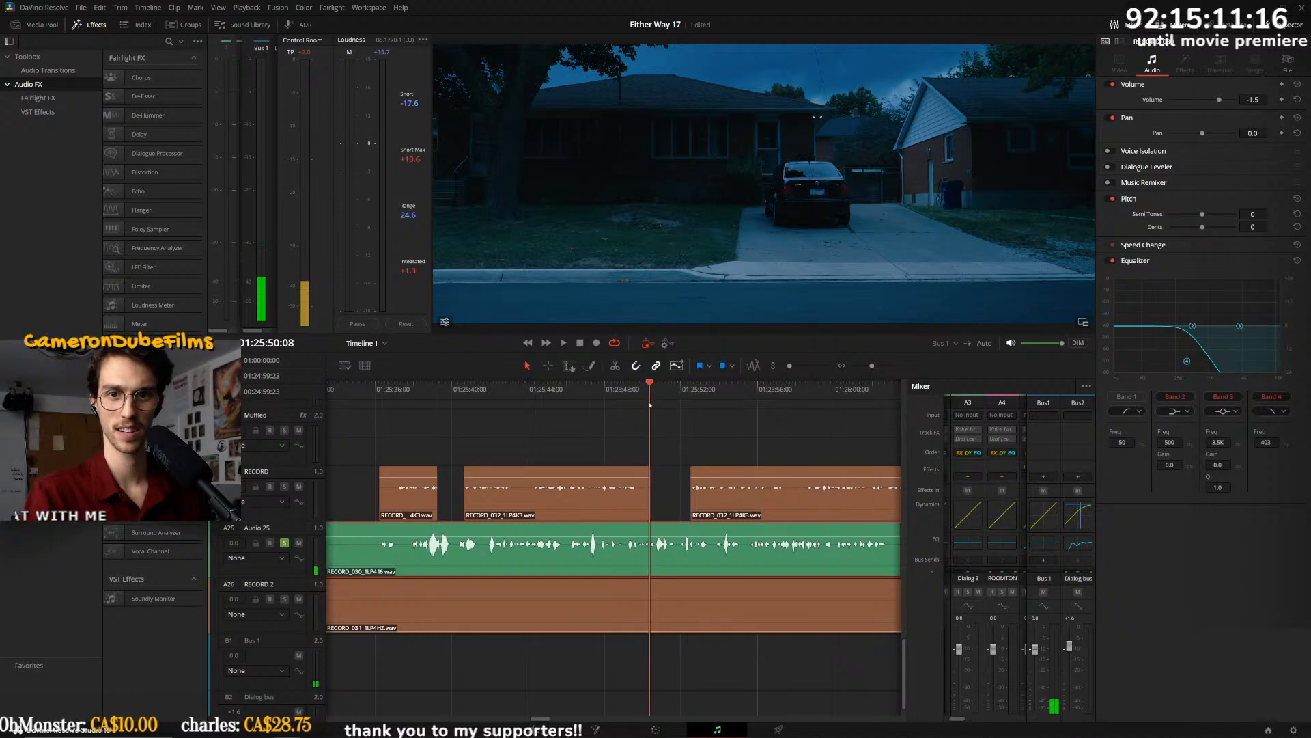
pyautogui.hotkey('ctrl', 'b')
pyautogui.scroll(-3, 673, 548)
pyautogui.moveTo(661, 550); pyautogui.dragTo(870, 658)
# - Move the last Audio 25 segment back to meet the first one at 01:25:49:21 and play across the join
pyautogui.moveTo(812, 552)
pyautogui.mouseDown()
pyautogui.moveTo(696, 554)
pyautogui.moveTo(835, 544)
pyautogui.mouseUp()
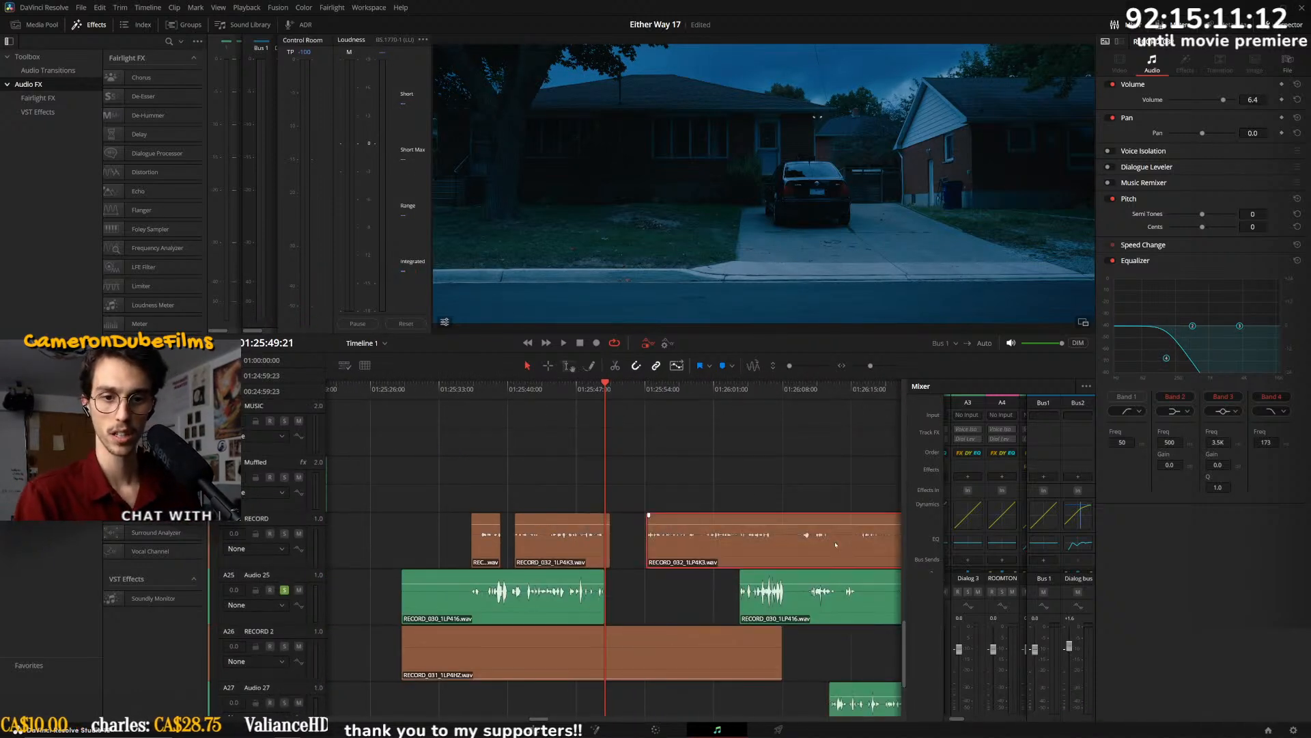
pyautogui.moveTo(807, 615); pyautogui.dragTo(690, 612)
pyautogui.scroll(6, 679, 614)
pyautogui.press('space')
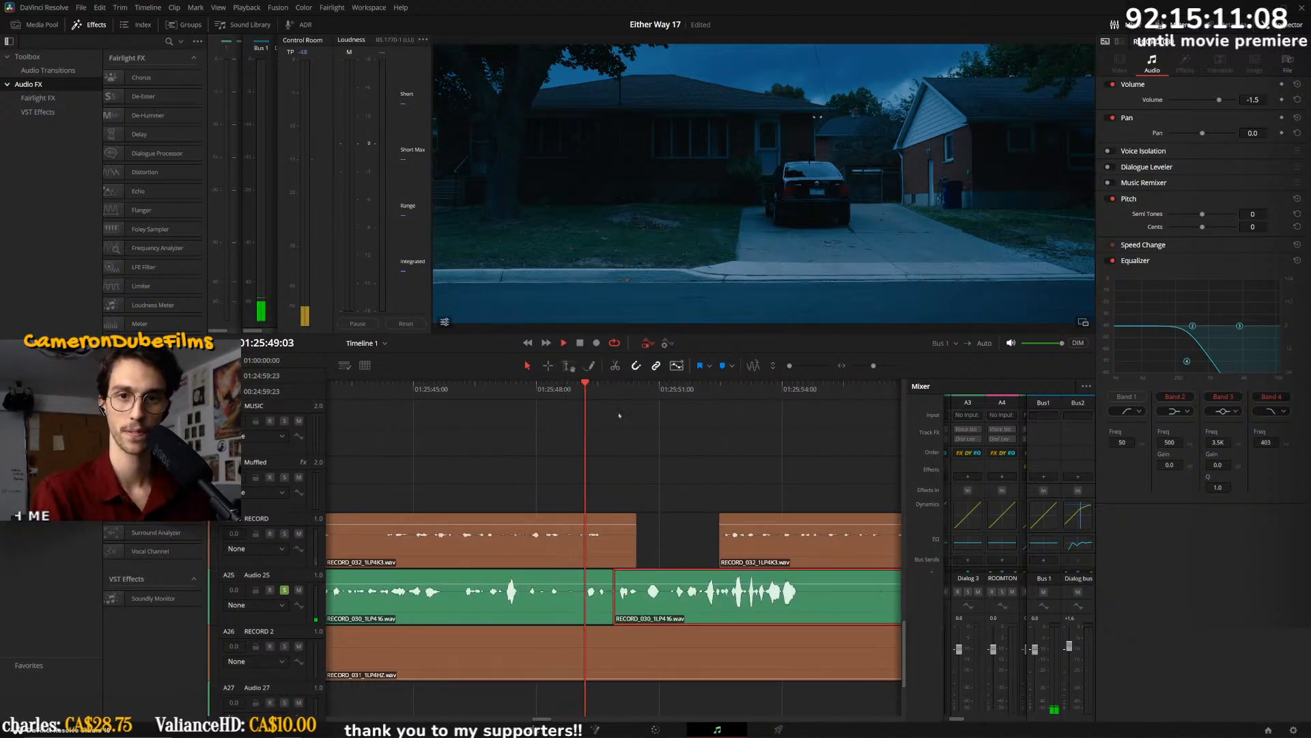
pyautogui.scroll(3, 730, 515)
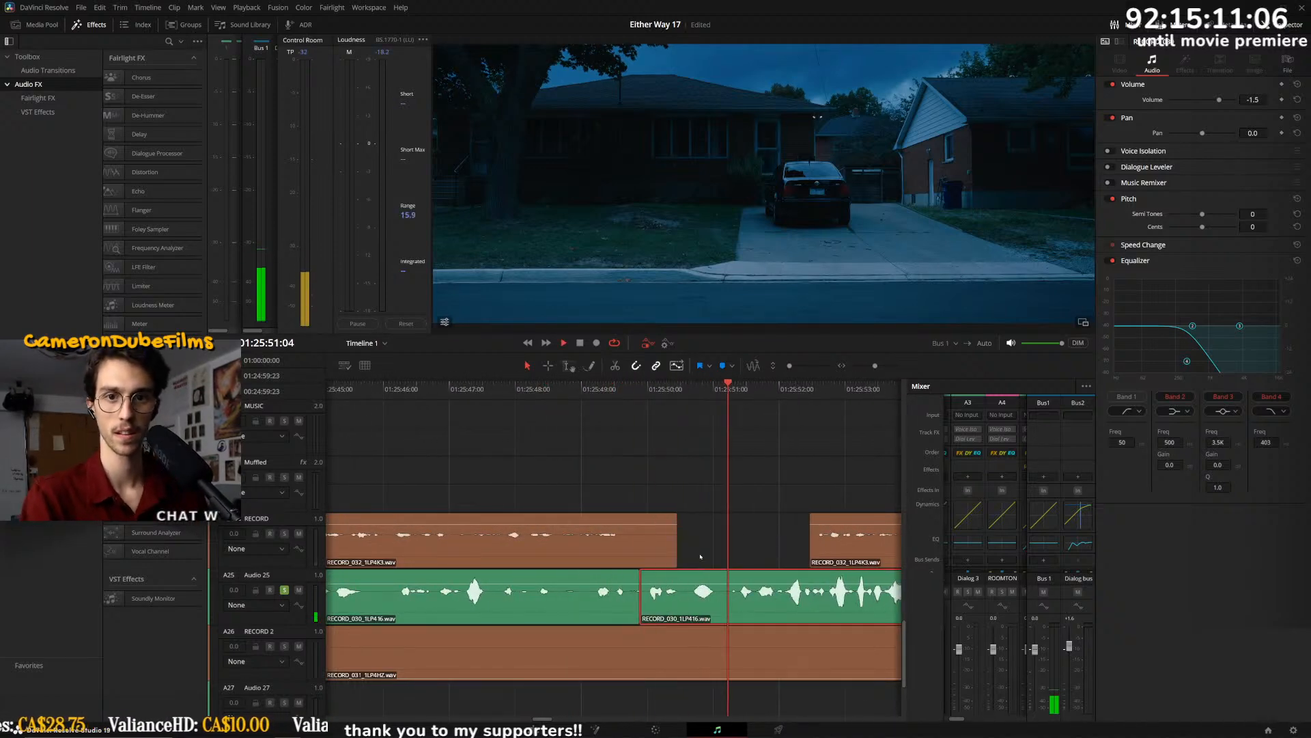
pyautogui.scroll(-1, 795, 601)
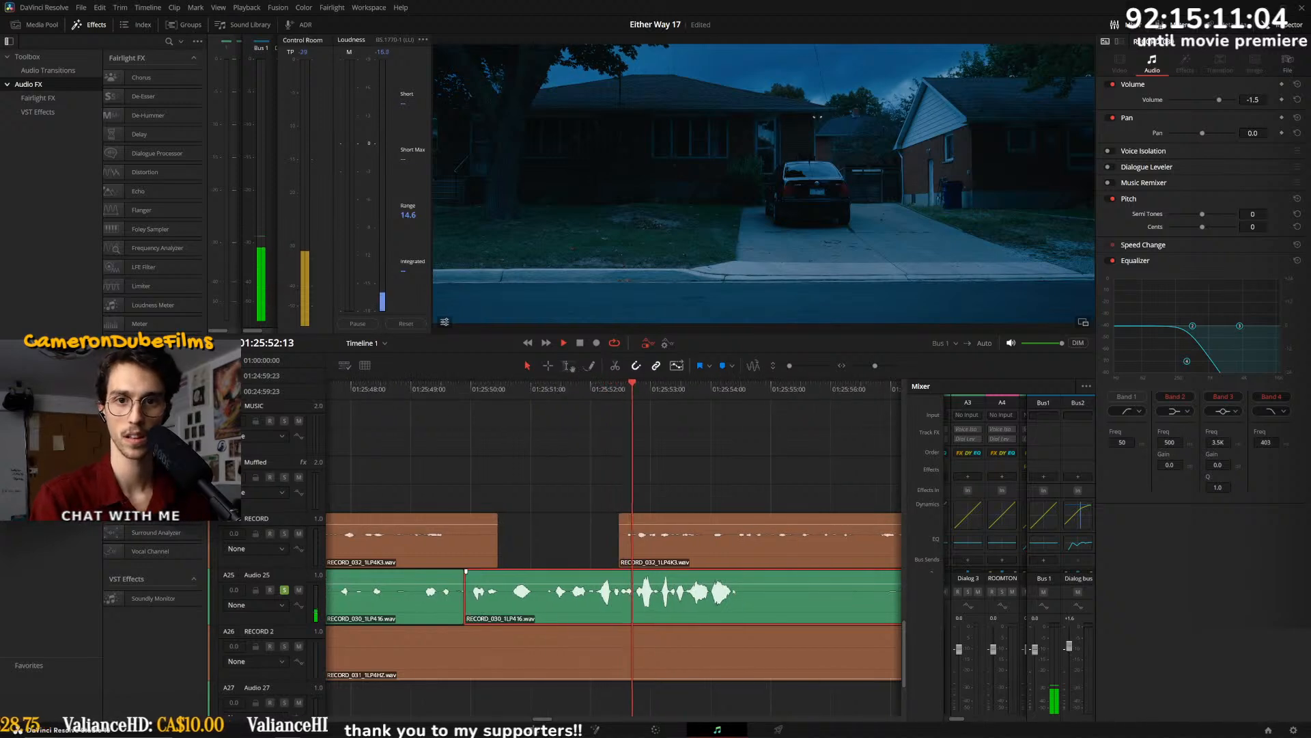
# - Split Audio 25 after the loud lines at about 01:25:54:14, set the isolated segment's Band 4 frequency to 5.8K and audition it
pyautogui.press('space')
pyautogui.hotkey('ctrl', 'b')
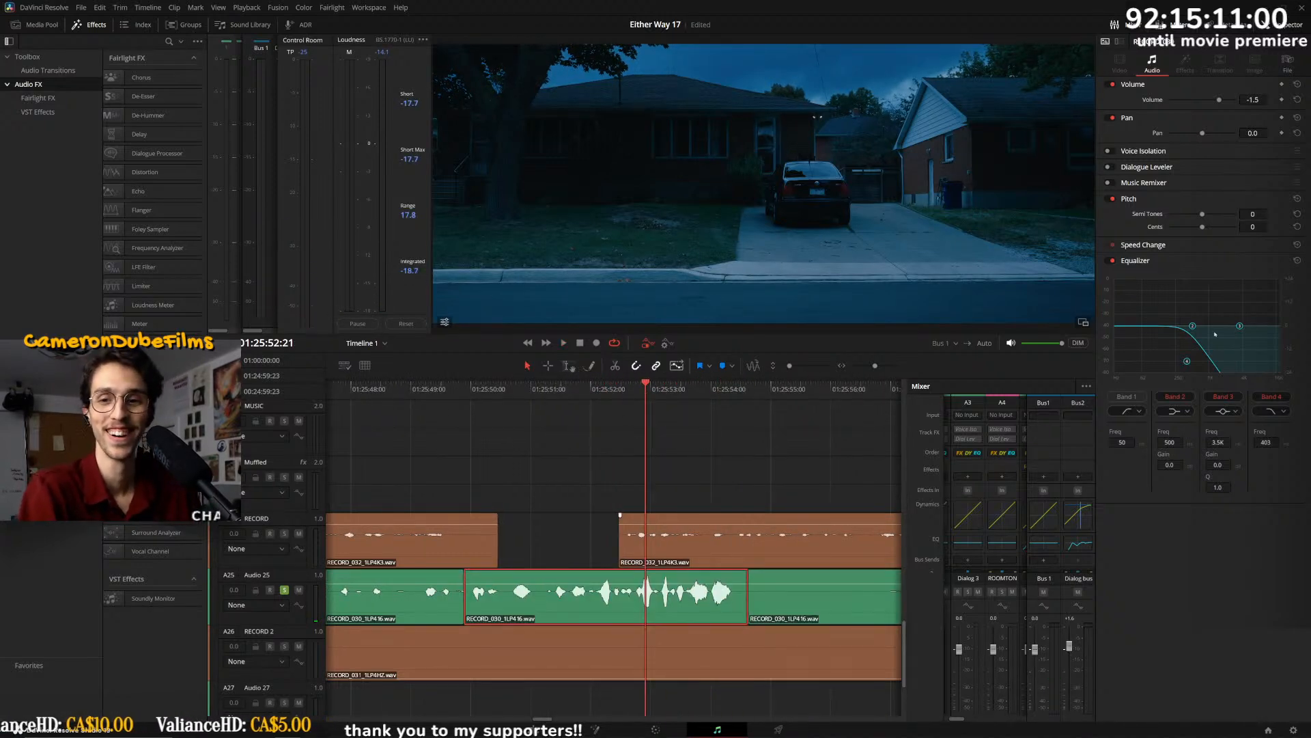
pyautogui.moveTo(1189, 364); pyautogui.dragTo(1251, 368)
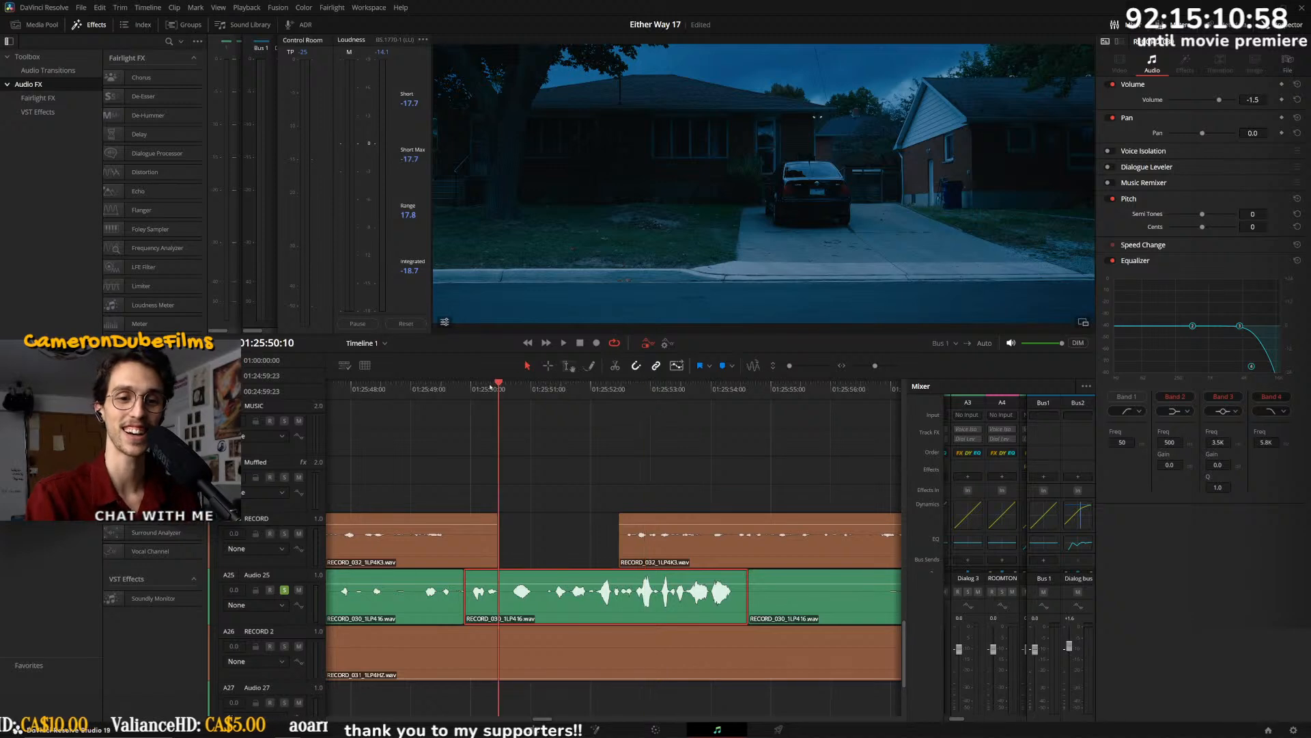
pyautogui.press('space')
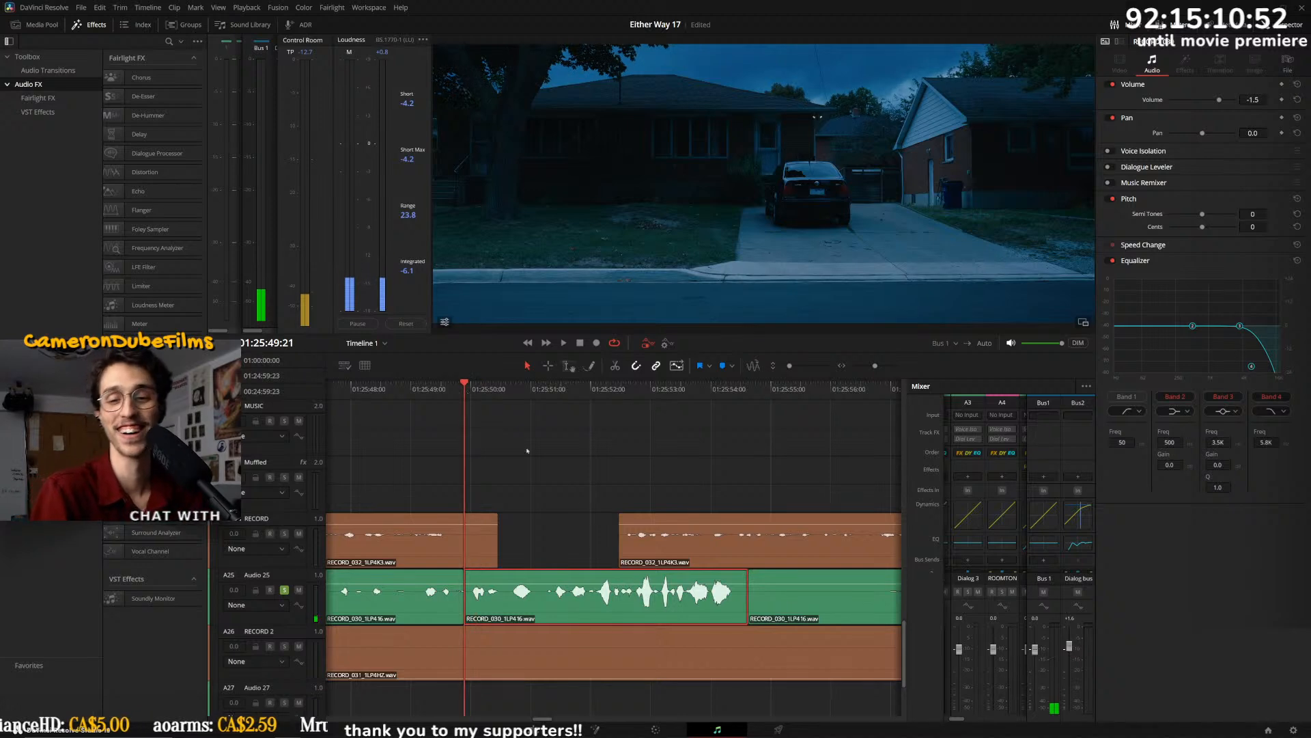
pyautogui.press('space')
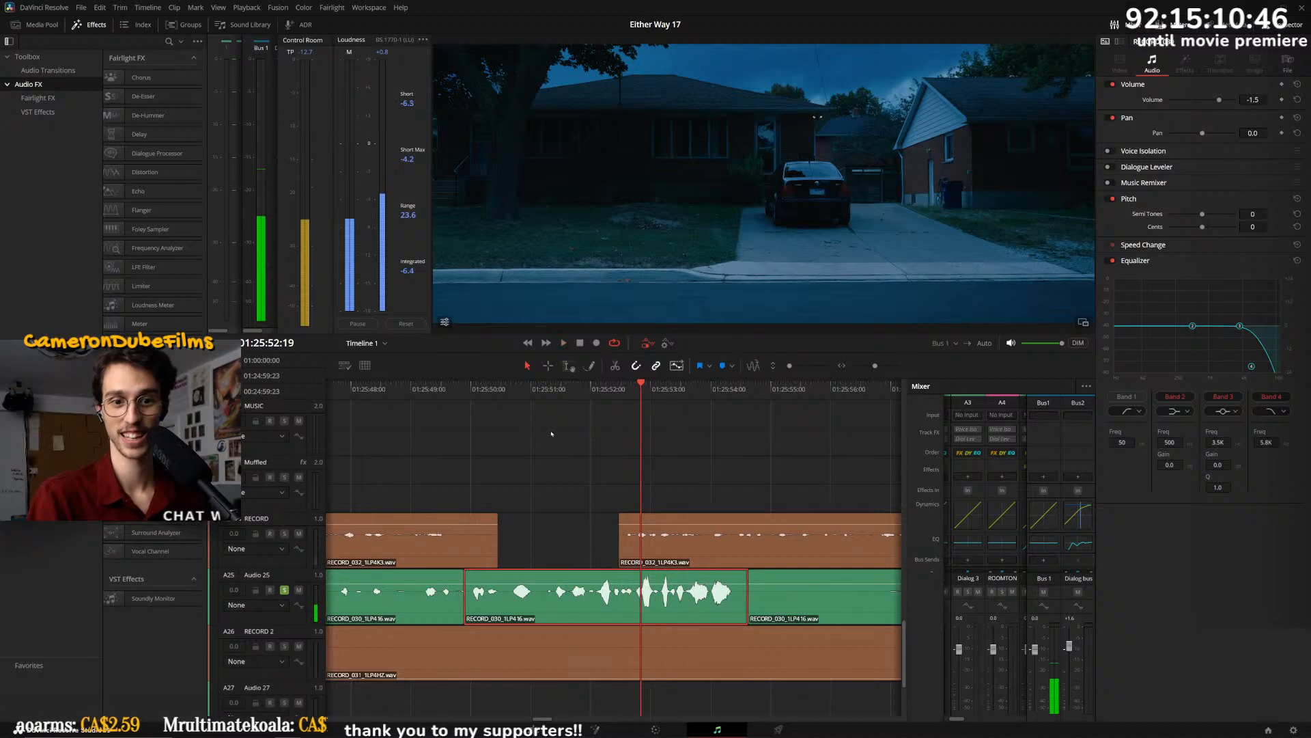
# - Replay the join and roll the cut at the start of the filtered Audio 25 segment to about 01:25:50:05
pyautogui.click(408, 389)
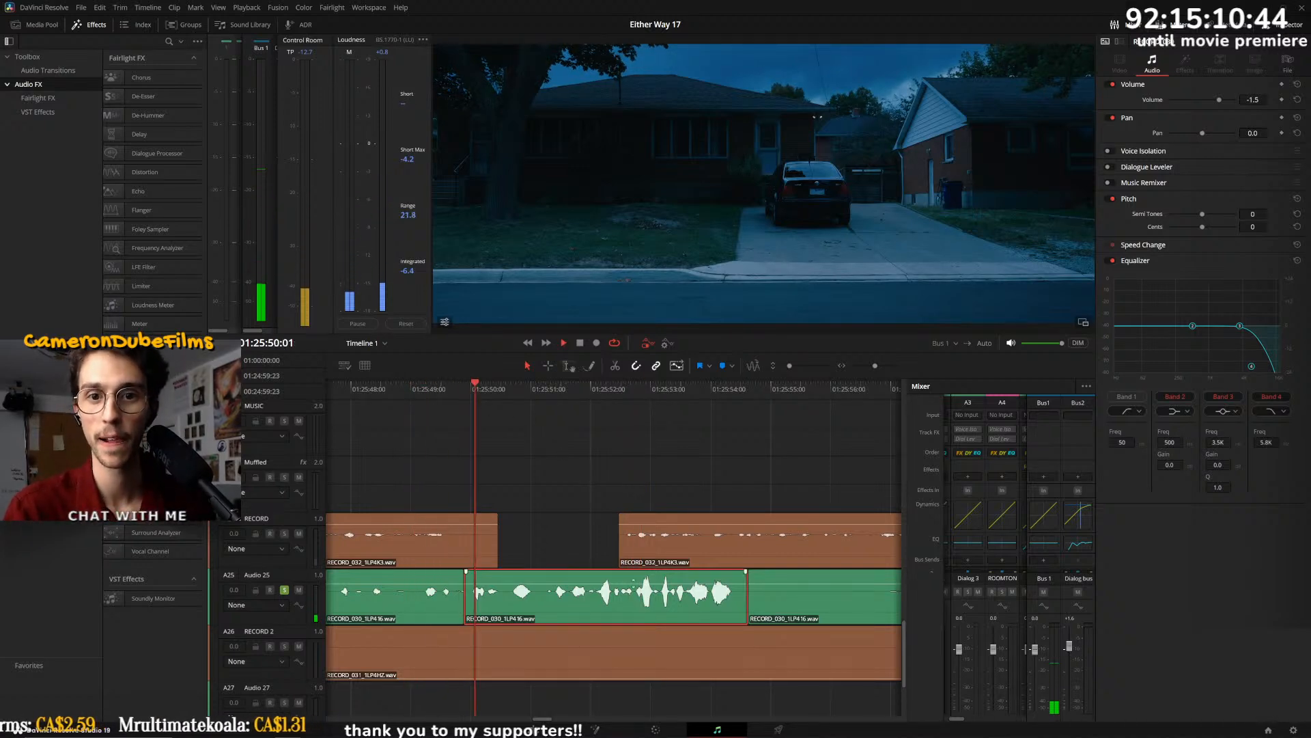
pyautogui.press('space')
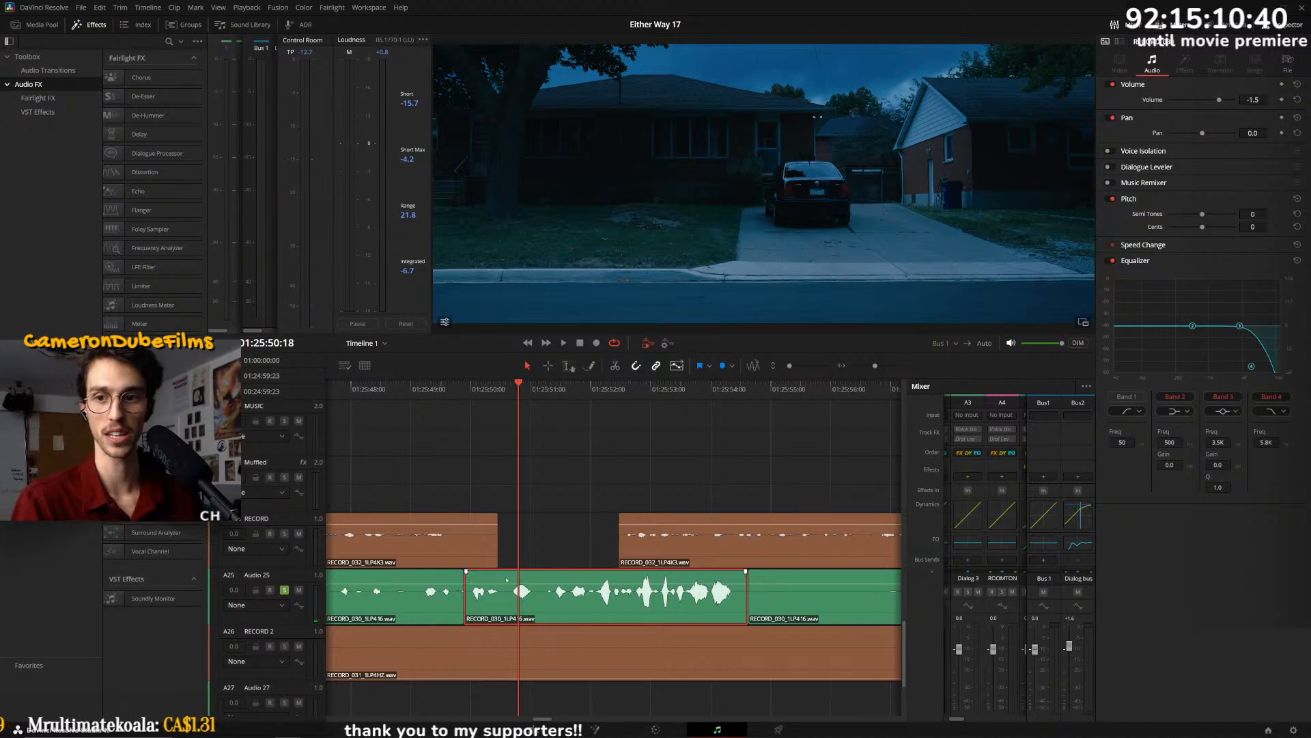
pyautogui.moveTo(467, 580); pyautogui.dragTo(485, 597)
pyautogui.press('space')
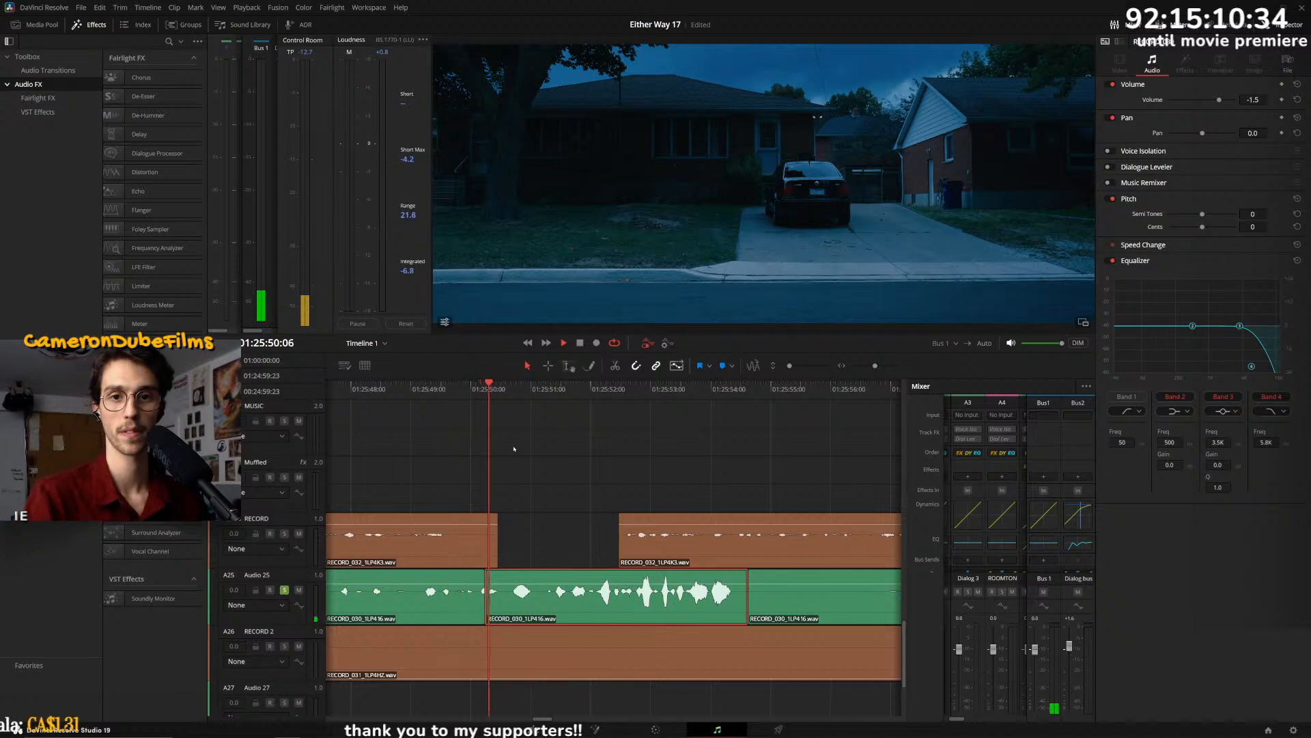
# - Add a short crossfade at the cut leading into the filtered Audio 25 segment
pyautogui.click(469, 383)
pyautogui.rightClick(488, 592)
pyautogui.click(503, 599)
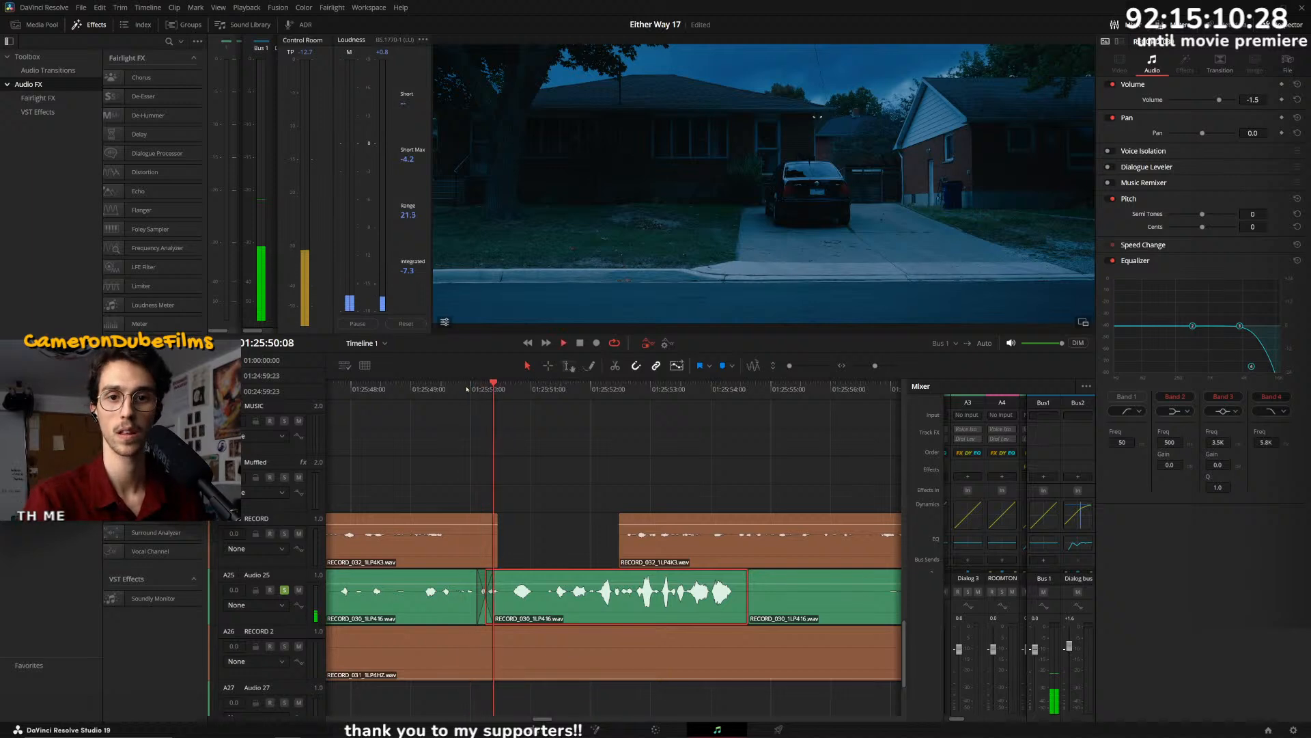
# - Play on and split the filtered Audio 25 segment at 01:25:51:22, before the louder lines
pyautogui.press('space')
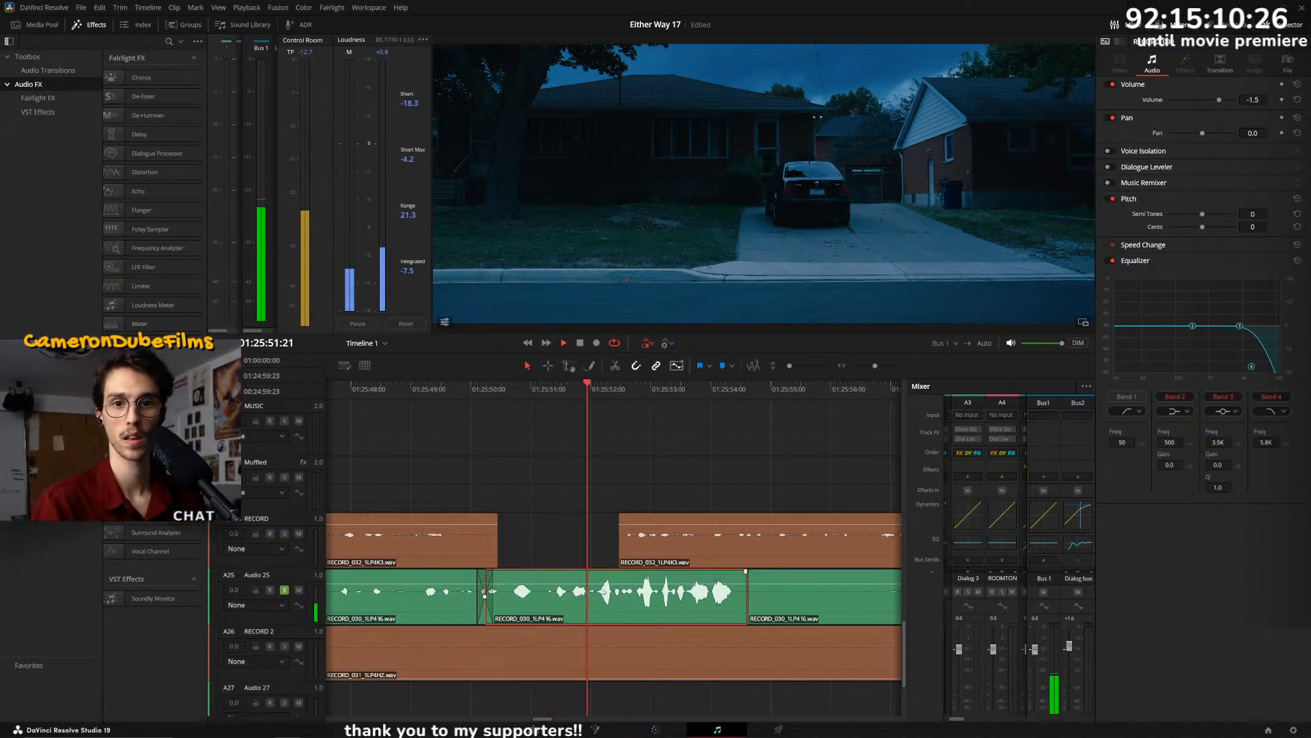
pyautogui.hotkey('ctrl', 'b')
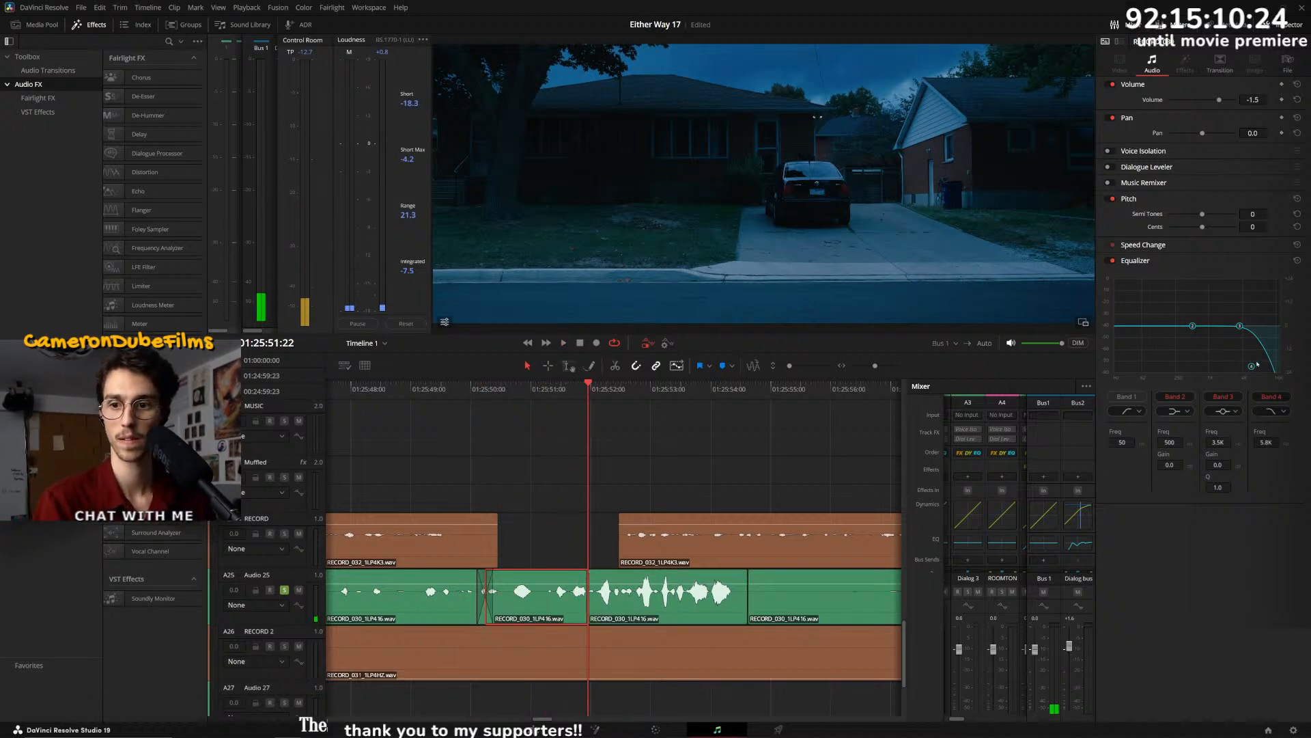
# - Split the loud Audio 25 segment at 01:25:53:23 and paste the copied equalizer settings with Band 4 at 403 onto the short remainder
pyautogui.click(725, 593)
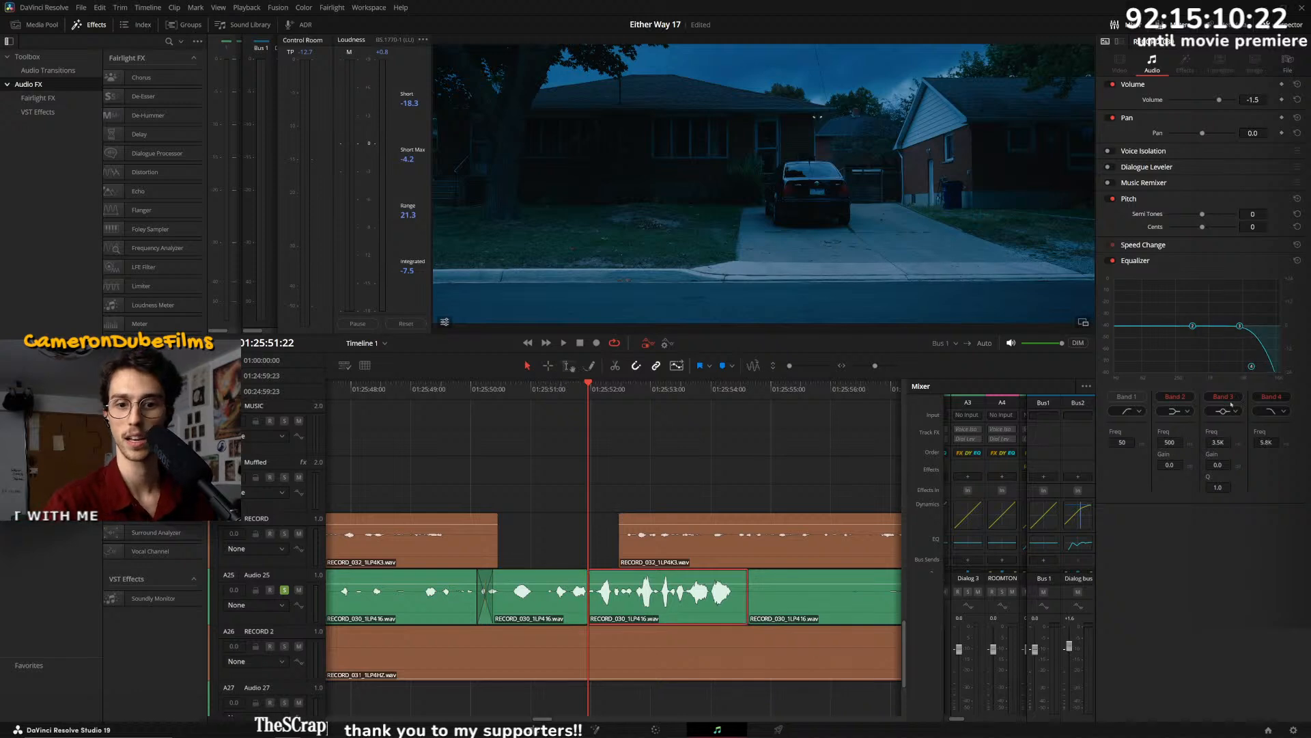
pyautogui.click(537, 389)
pyautogui.press('space')
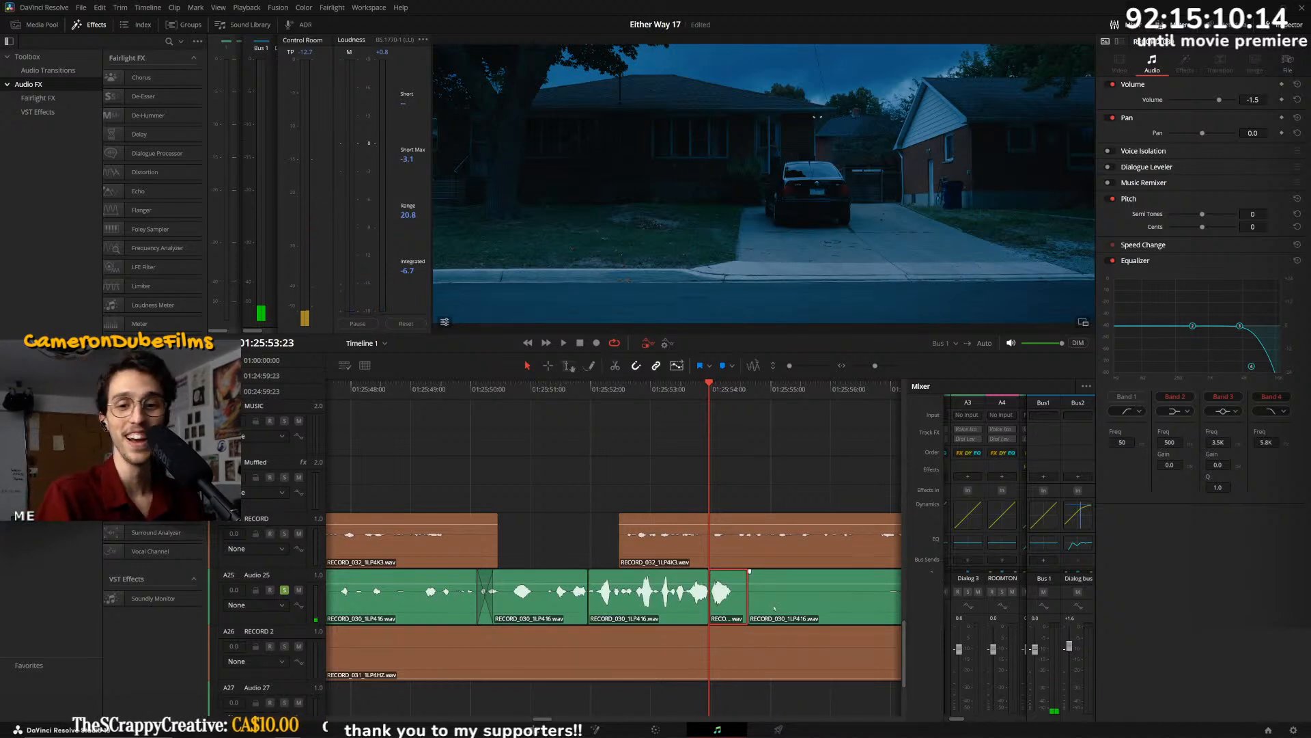
pyautogui.hotkey('alt', 'v')
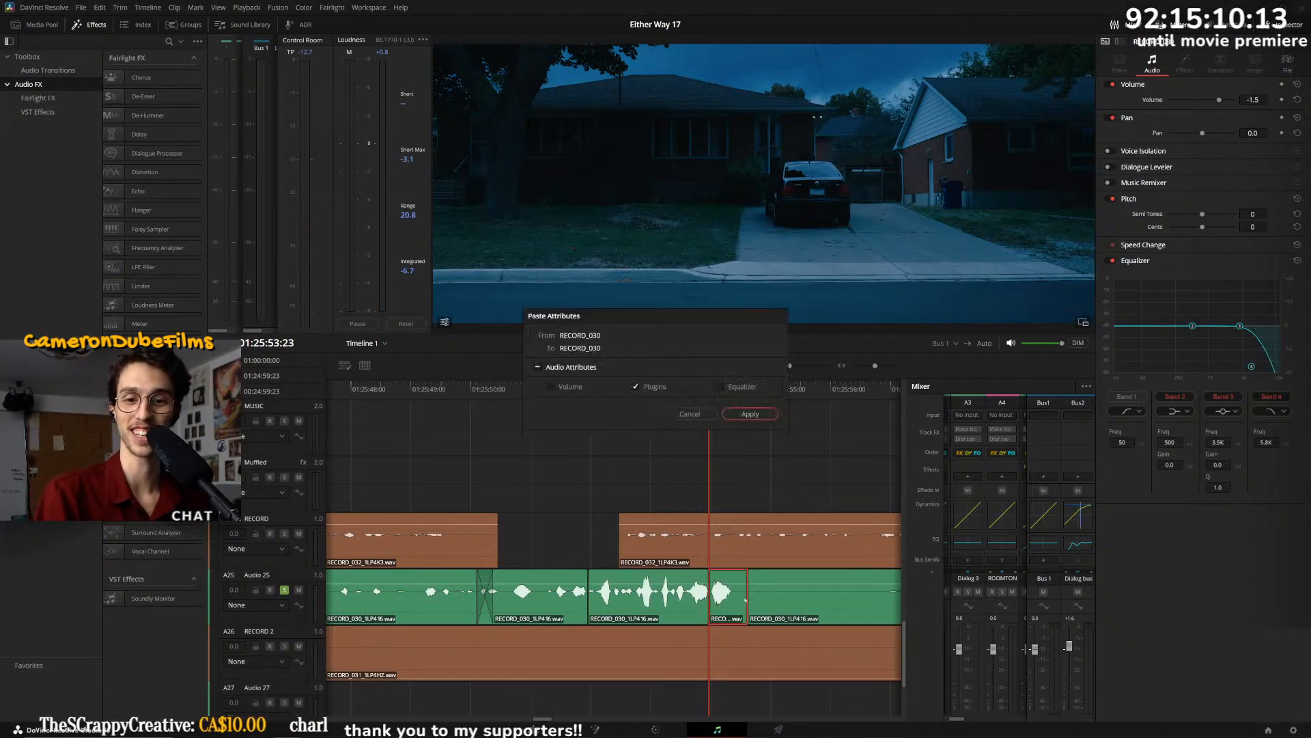
pyautogui.click(760, 414)
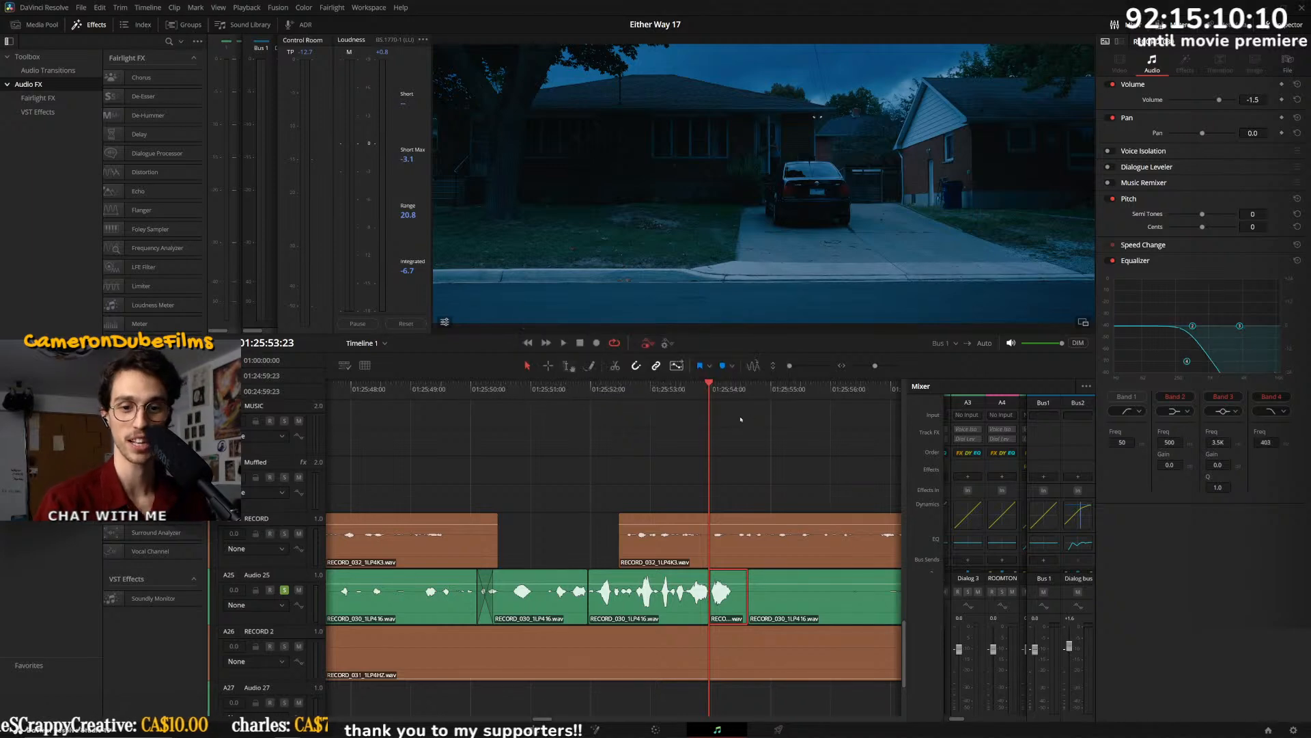
# - Trim the start of the RECORD track's RECORD_032 clip to the Audio 25 cut at about 01:25:53:23 and replay the passage
pyautogui.press('space')
pyautogui.scroll(-4, 642, 508)
pyautogui.press('space')
pyautogui.moveTo(593, 538); pyautogui.dragTo(629, 542)
pyautogui.click(476, 389)
pyautogui.press('space')
pyautogui.scroll(-5, 648, 560)
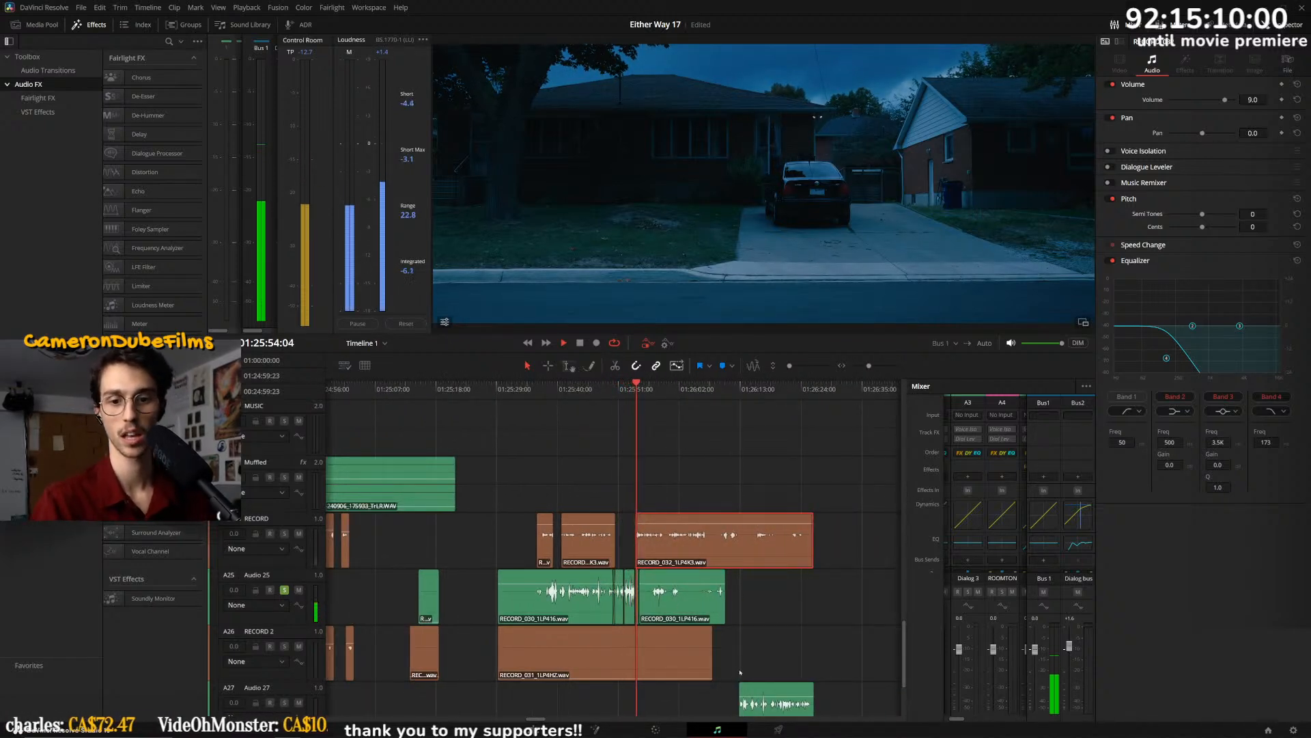
# - Move the Audio 27 clip onto Audio 25 and adjust the clip edges so it joins the preceding segment at about 01:26:08
pyautogui.press('space')
pyautogui.moveTo(763, 700); pyautogui.dragTo(763, 646)
pyautogui.moveTo(698, 601); pyautogui.dragTo(830, 601)
pyautogui.moveTo(745, 630); pyautogui.dragTo(672, 605)
pyautogui.moveTo(833, 610); pyautogui.dragTo(779, 612)
pyautogui.press('space')
pyautogui.scroll(2, 755, 568)
pyautogui.scroll(2, 755, 568)
pyautogui.moveTo(625, 607); pyautogui.dragTo(615, 602)
pyautogui.moveTo(840, 609); pyautogui.dragTo(841, 606)
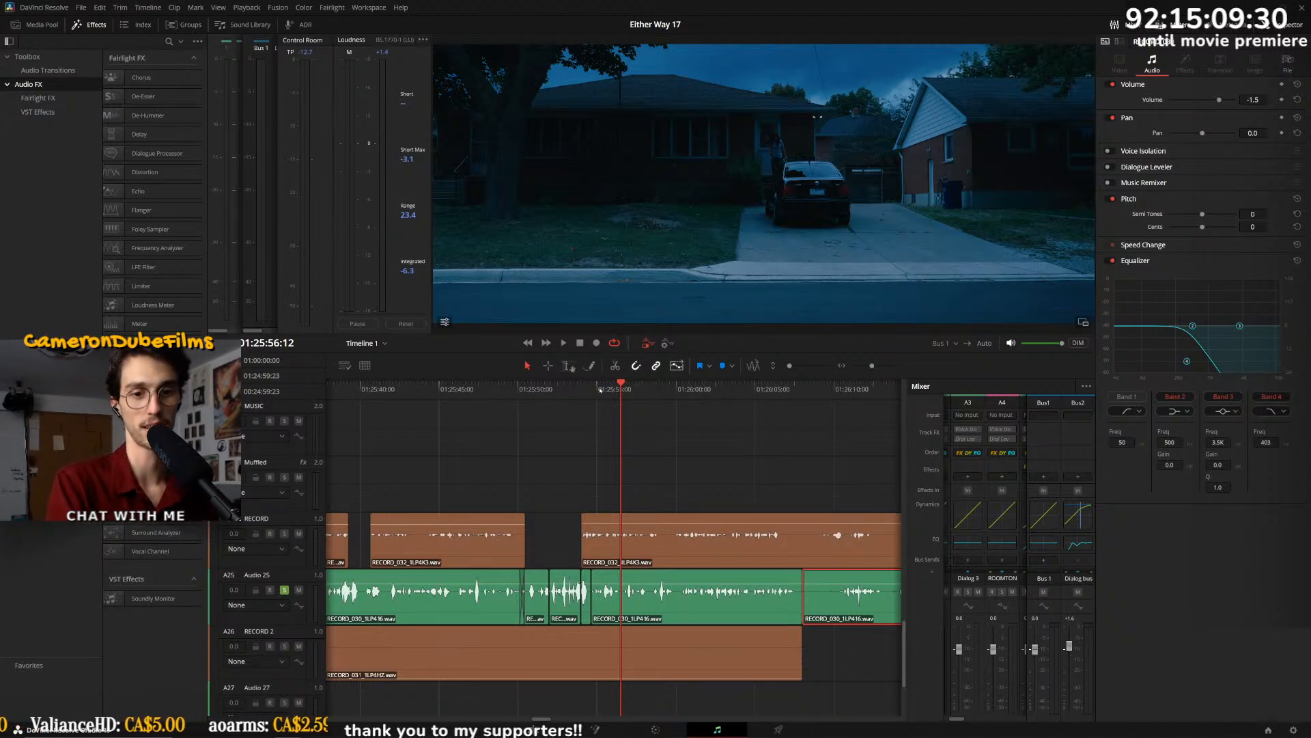
# - Play back the driveway dialogue from about 01:25:41 and replay the passage around the filtered Audio 25 segments to check the cuts
pyautogui.click(466, 398)
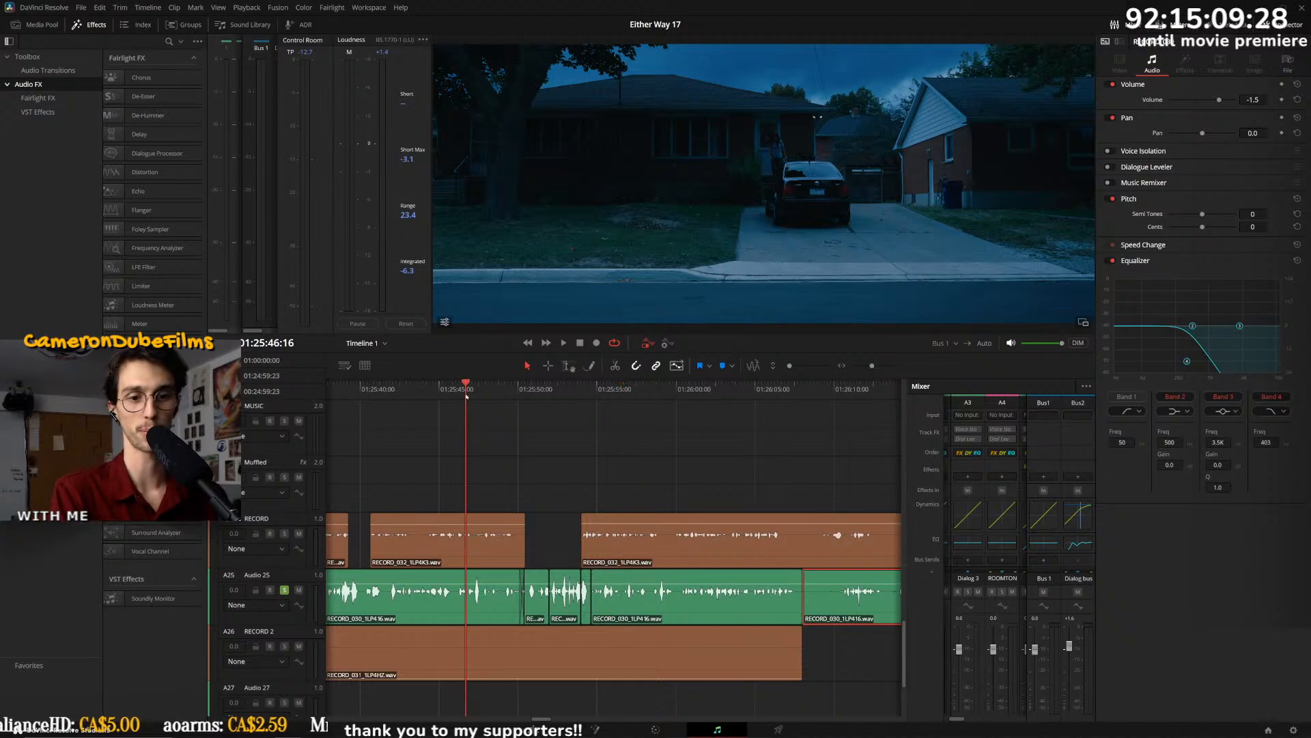
pyautogui.click(452, 401)
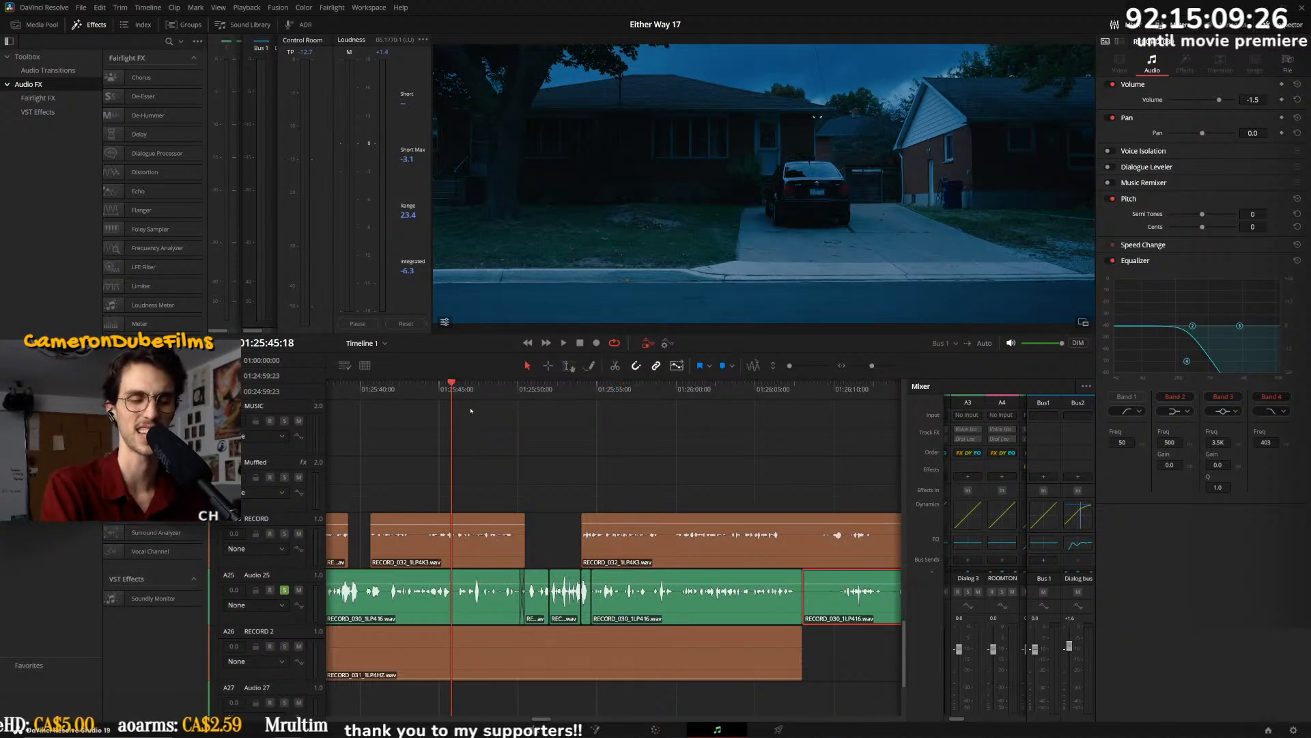
pyautogui.moveTo(463, 391); pyautogui.dragTo(384, 393)
pyautogui.press('space')
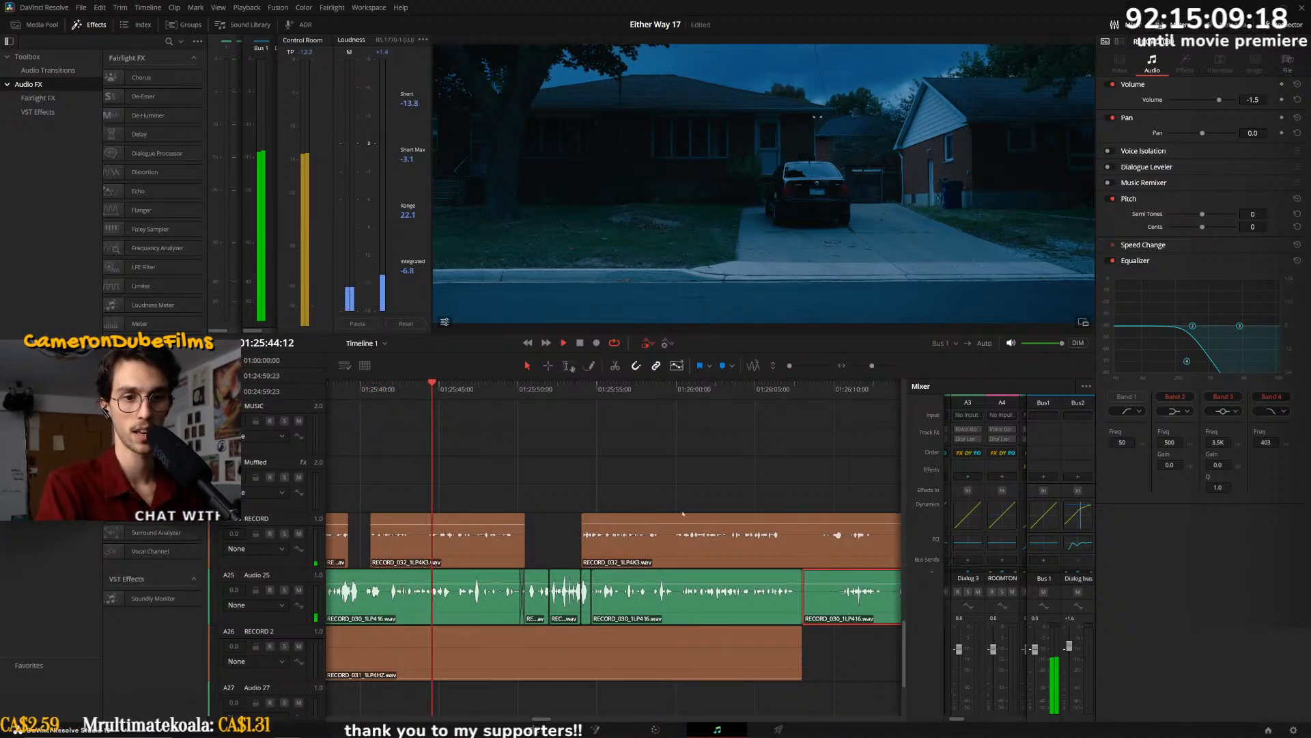
pyautogui.scroll(-2, 671, 608)
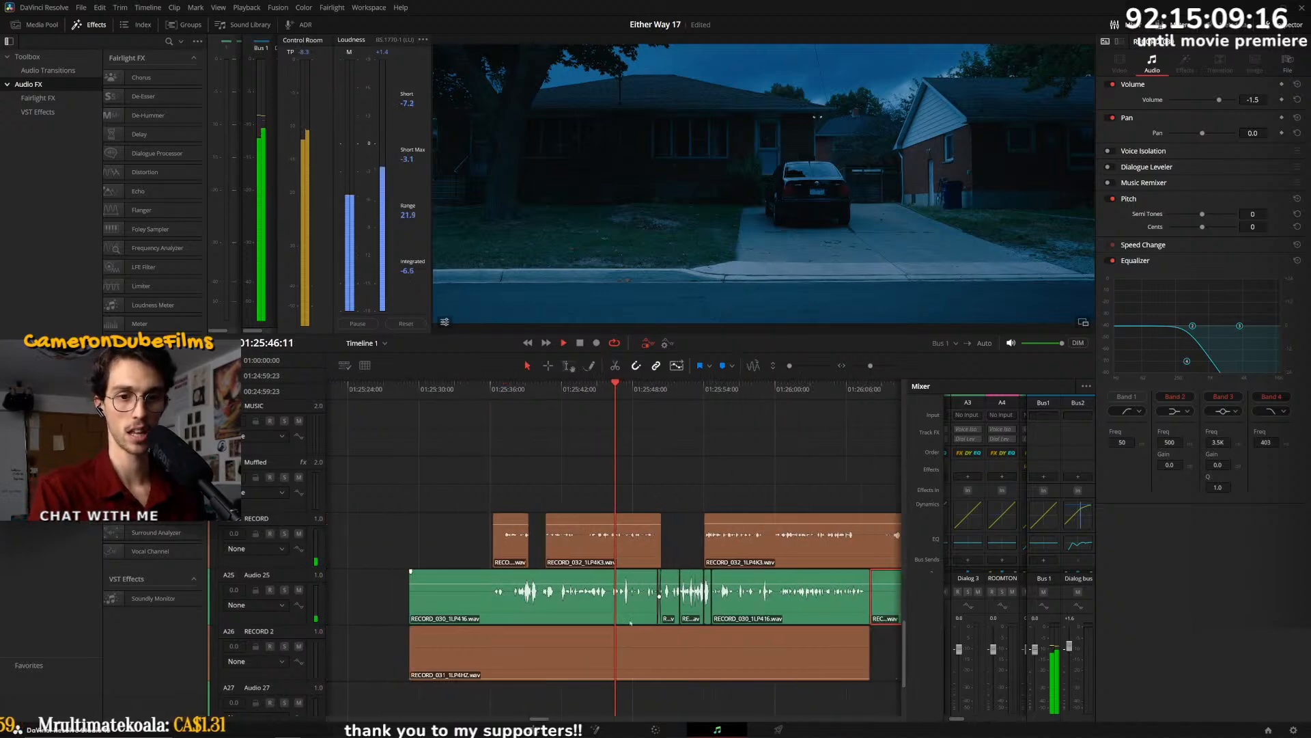
pyautogui.scroll(6, 671, 608)
pyautogui.scroll(-2, 670, 608)
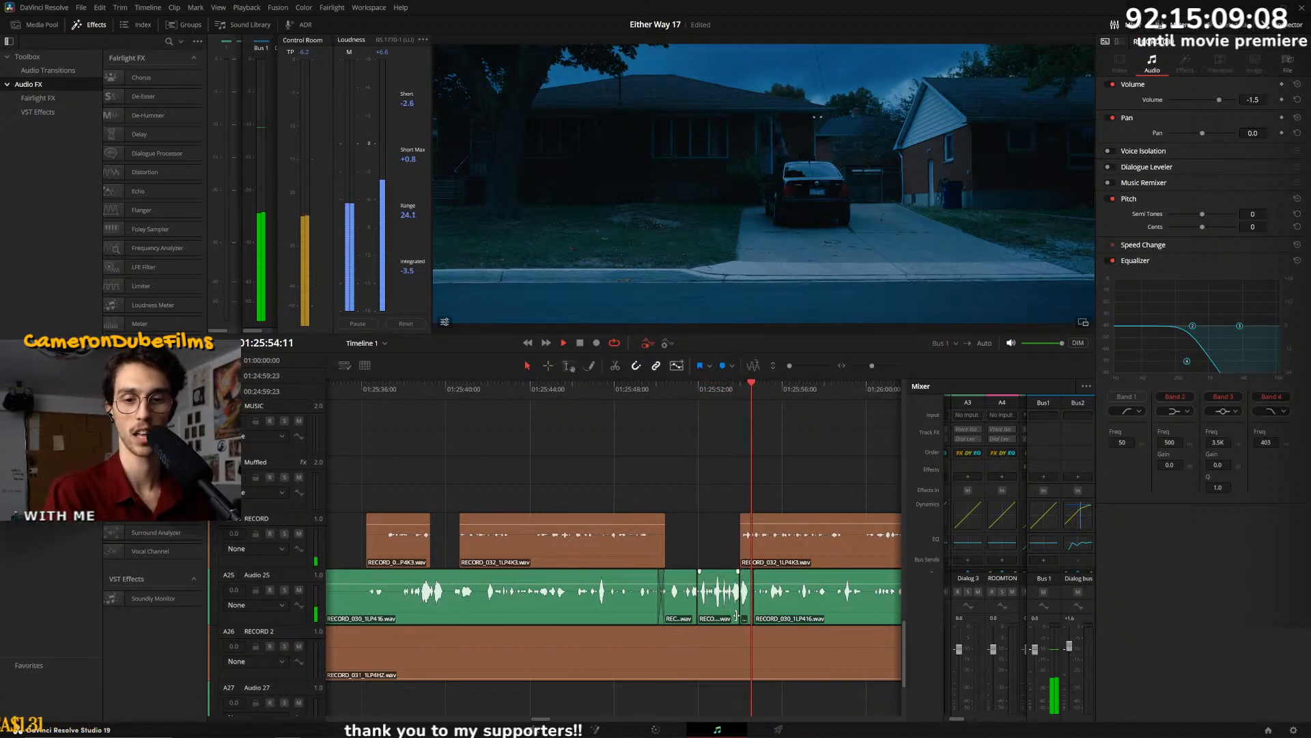
pyautogui.scroll(2, 668, 608)
pyautogui.scroll(2, 668, 608)
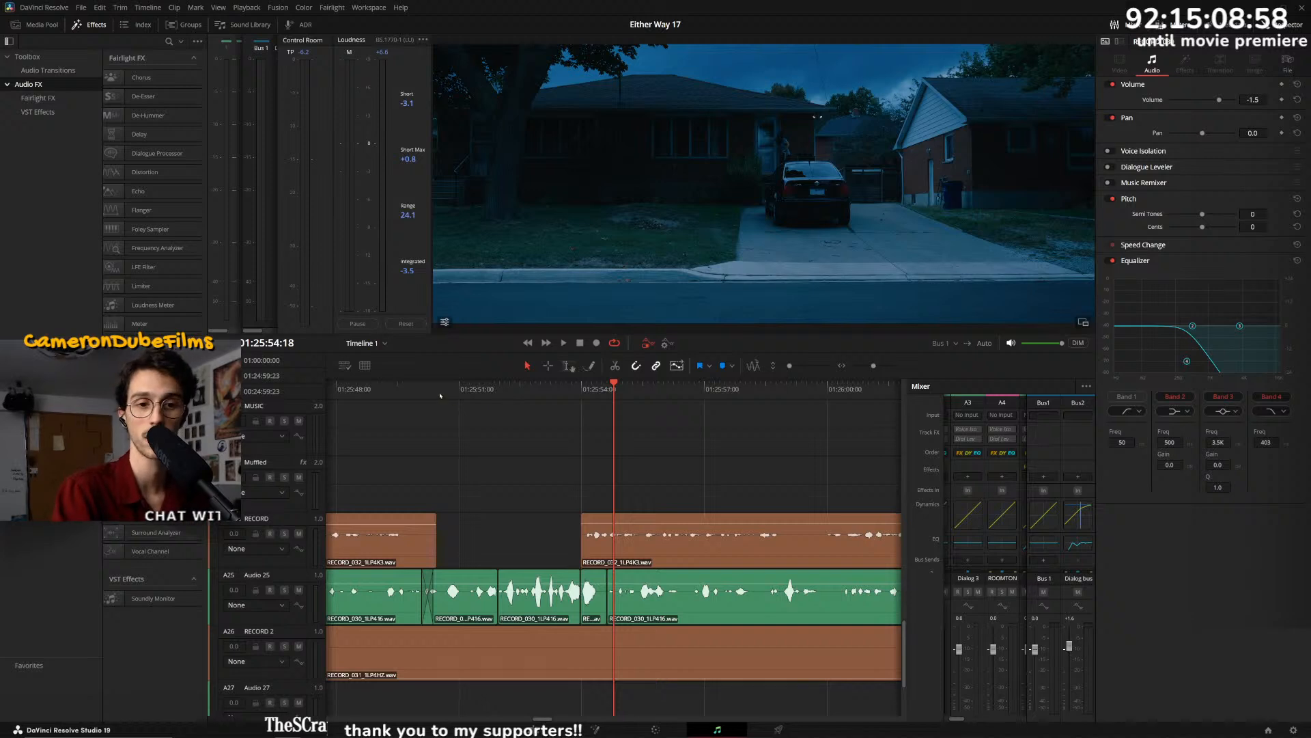
pyautogui.click(435, 391)
pyautogui.press('space')
pyautogui.scroll(2, 524, 500)
pyautogui.press('space')
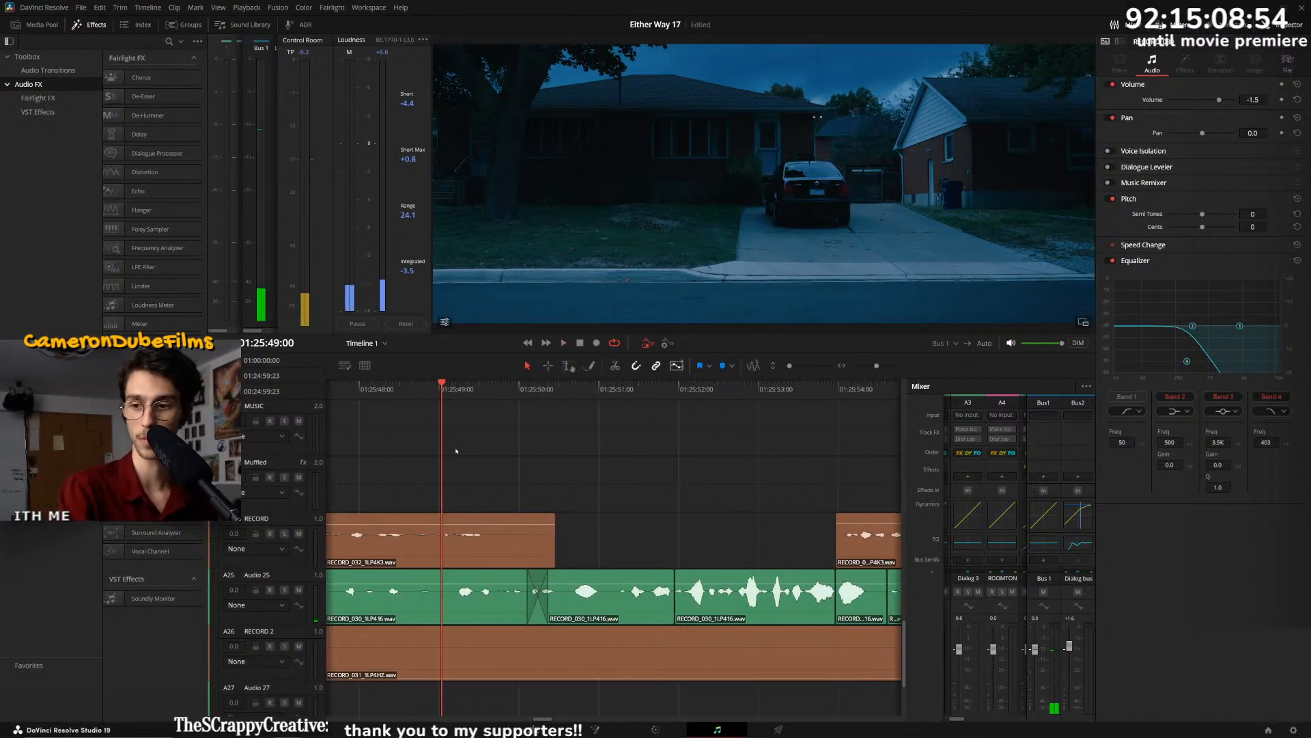
pyautogui.press('space')
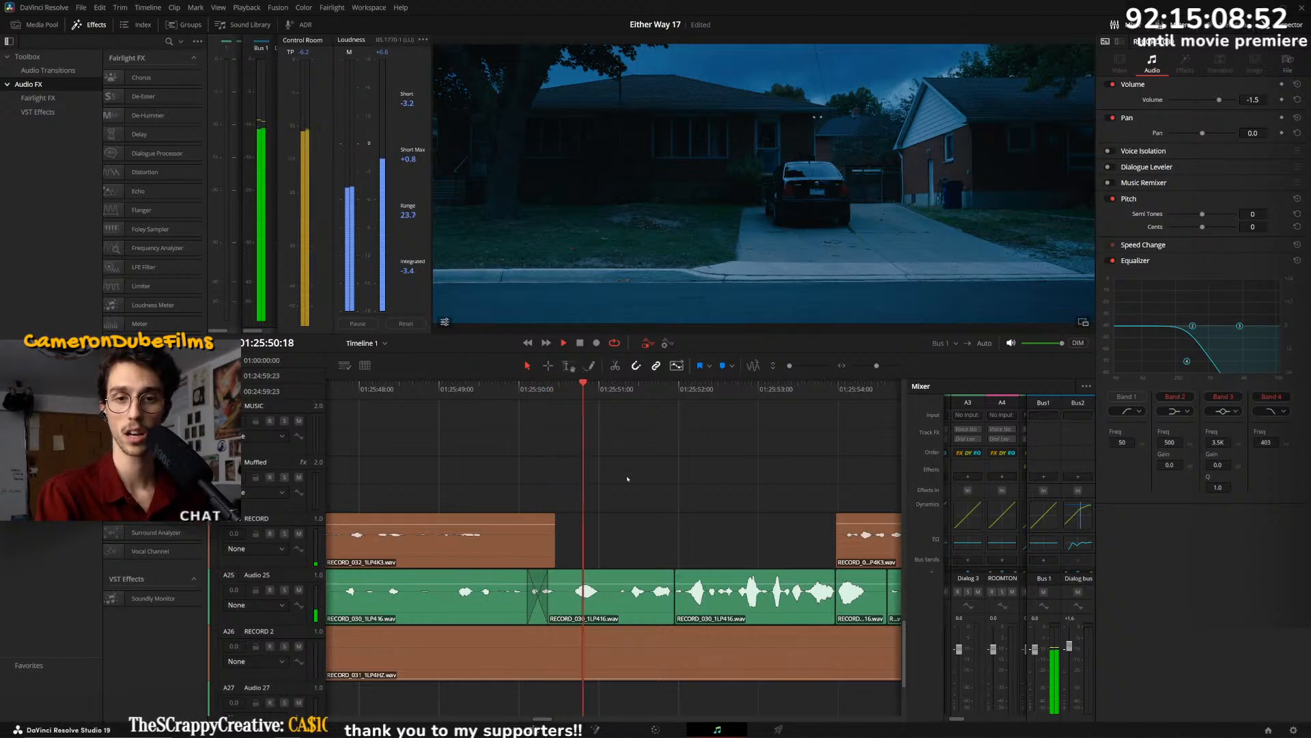
pyautogui.hscroll(3, 601, 612)
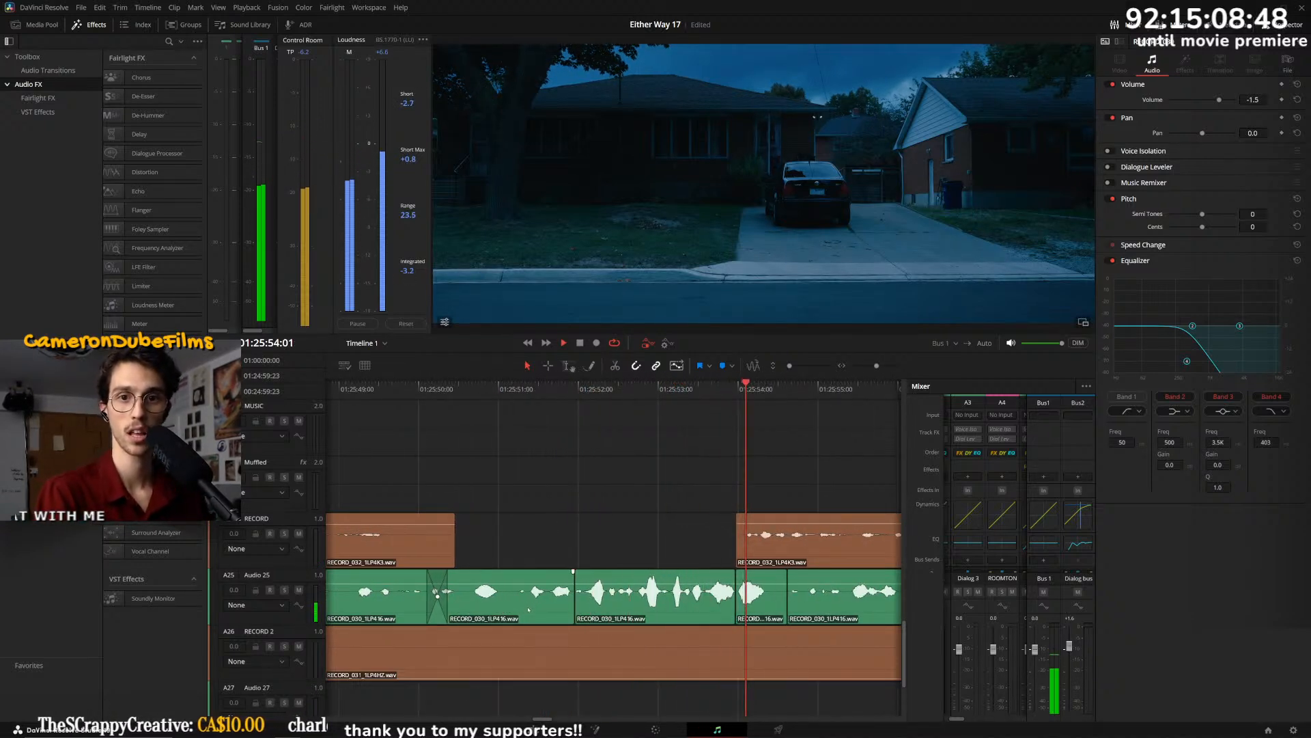
# - Replay the loud Audio 25 segment from 01:25:51:22 and lower its volume to -6.9
pyautogui.press('space')
pyautogui.click(575, 389)
pyautogui.press('space')
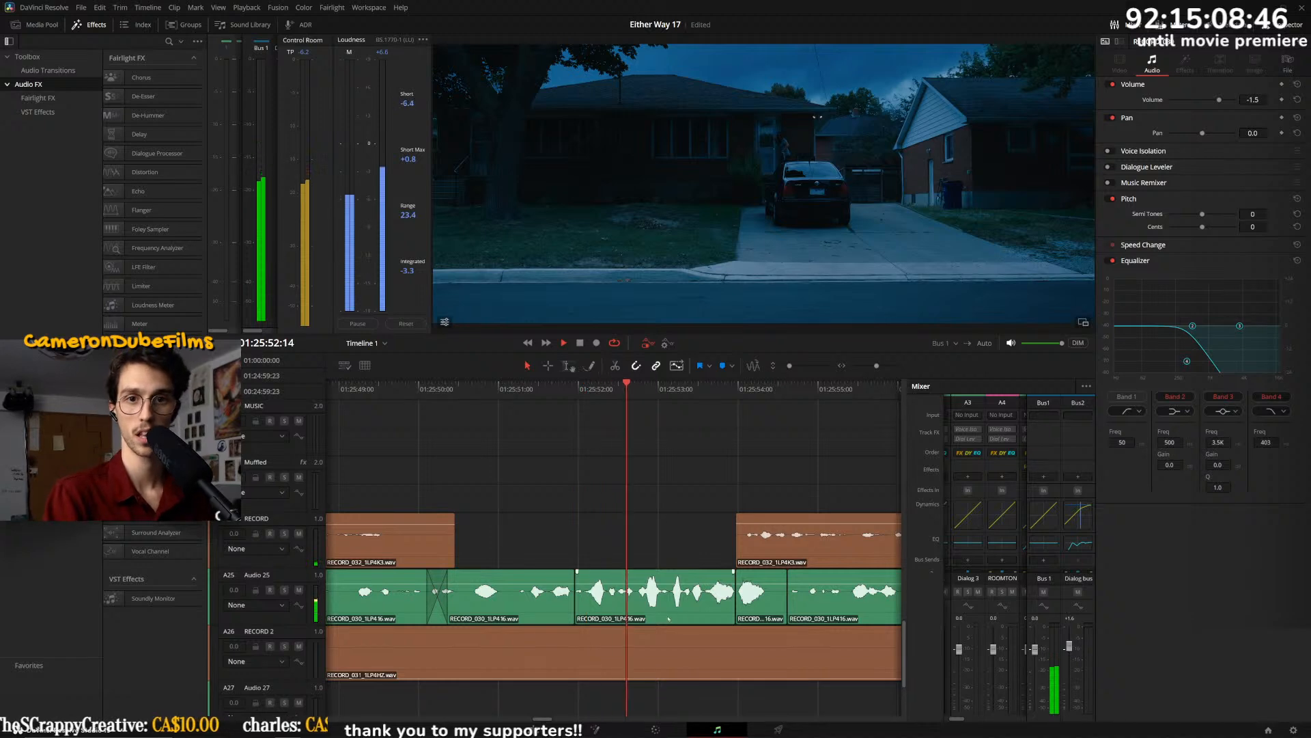
pyautogui.click(683, 601)
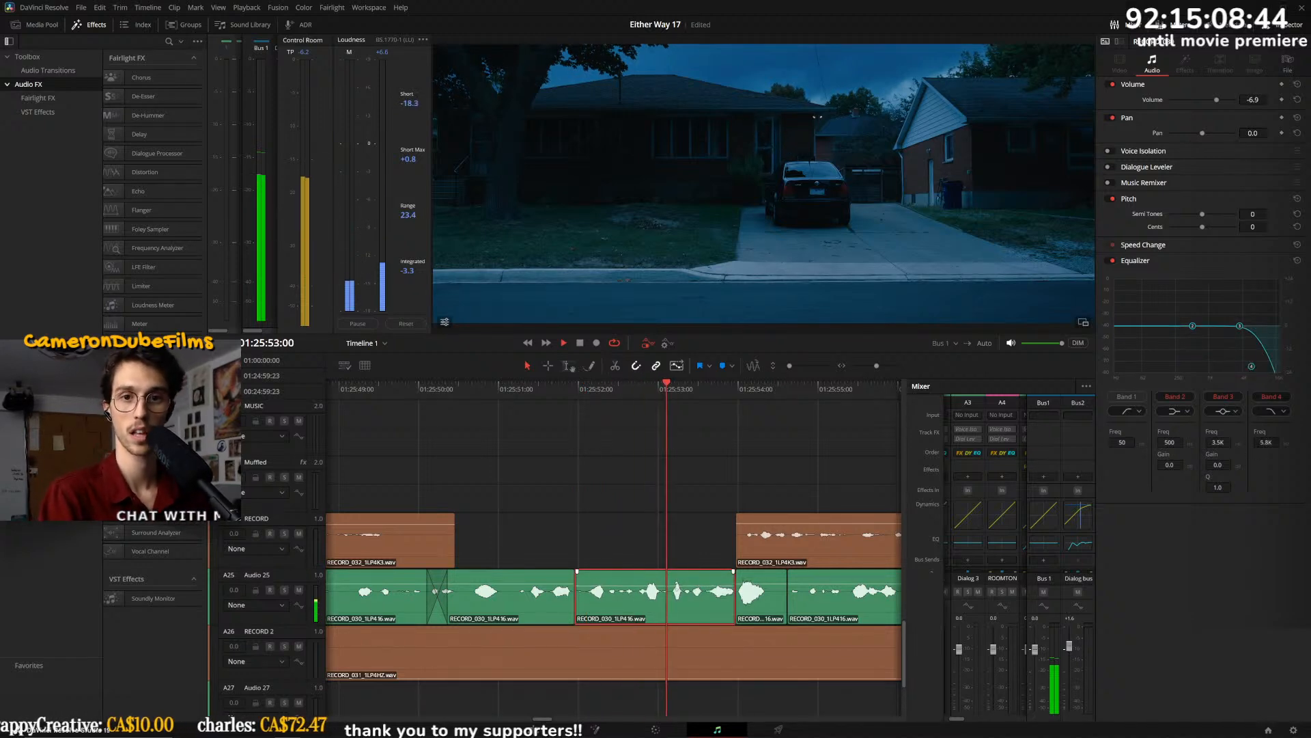
# - Roll the cut at the end of the loud Audio 25 segment earlier and bridge it with a 17-frame Cross Fade 0 dB
pyautogui.moveTo(738, 592); pyautogui.dragTo(680, 593)
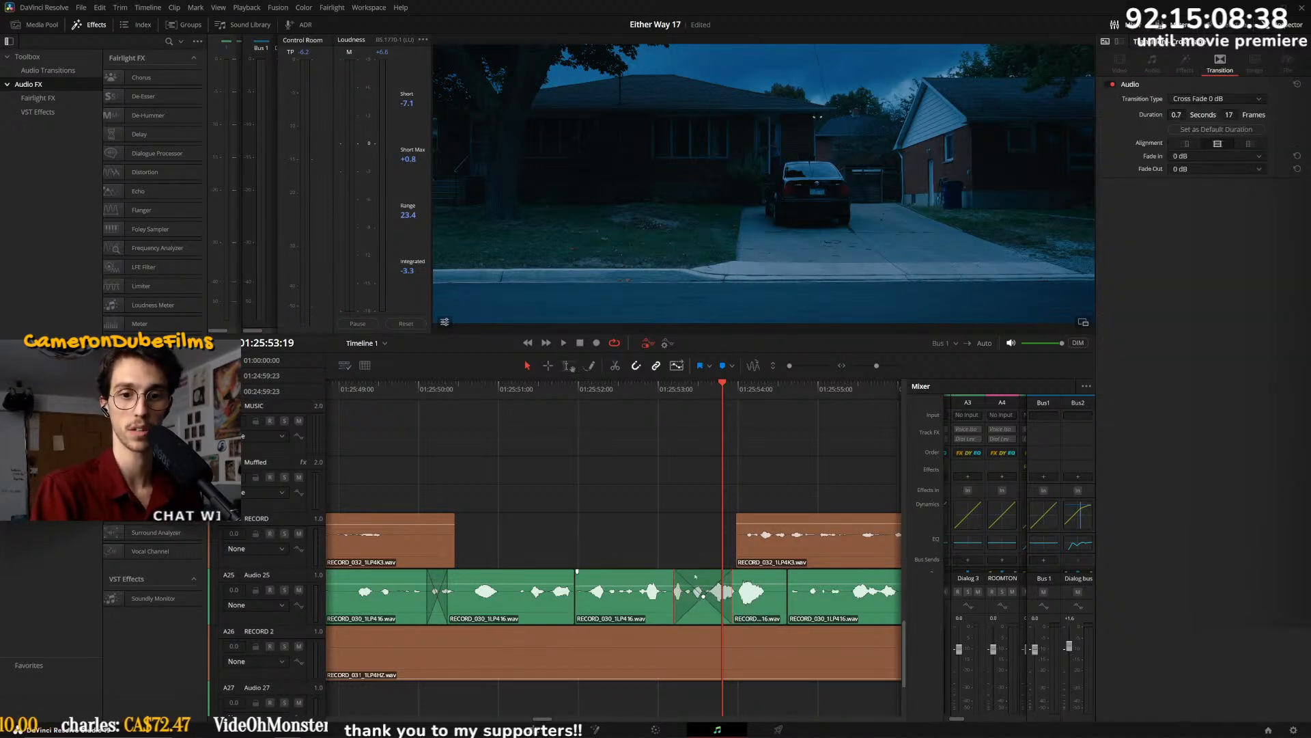
pyautogui.press('space')
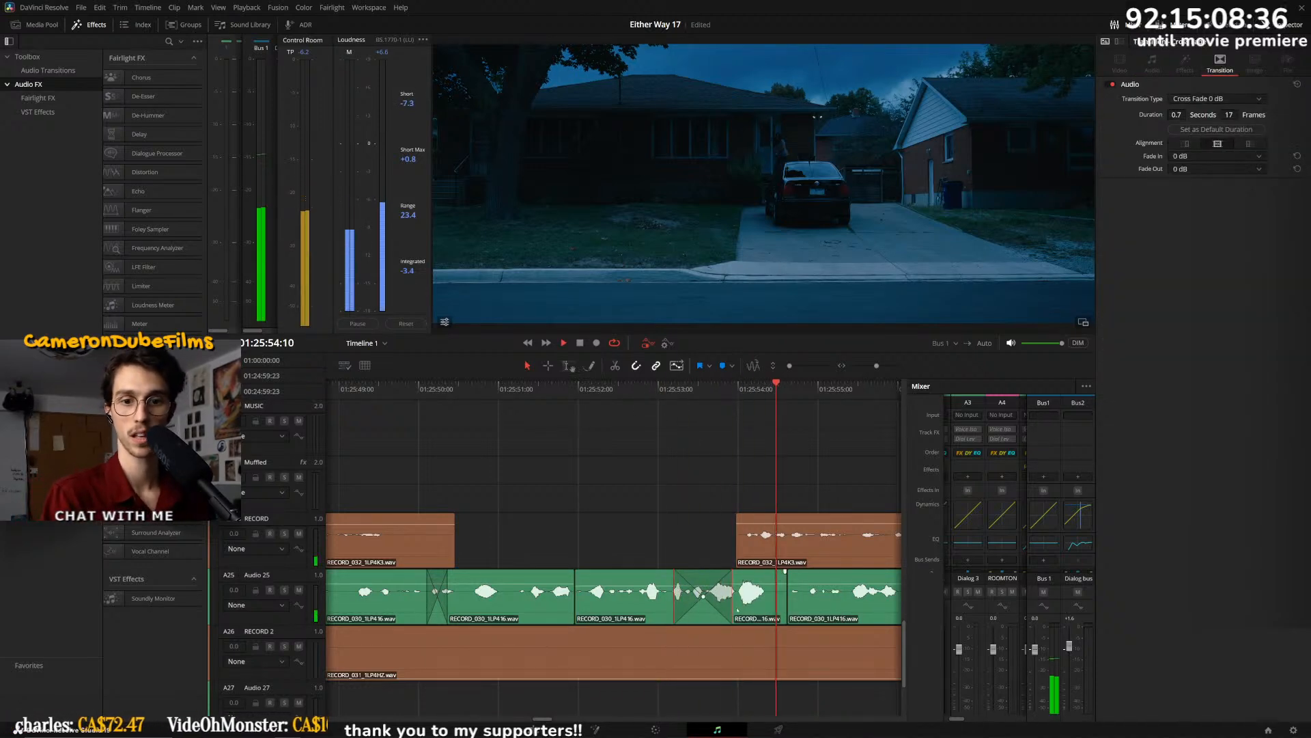
pyautogui.scroll(-5, 580, 541)
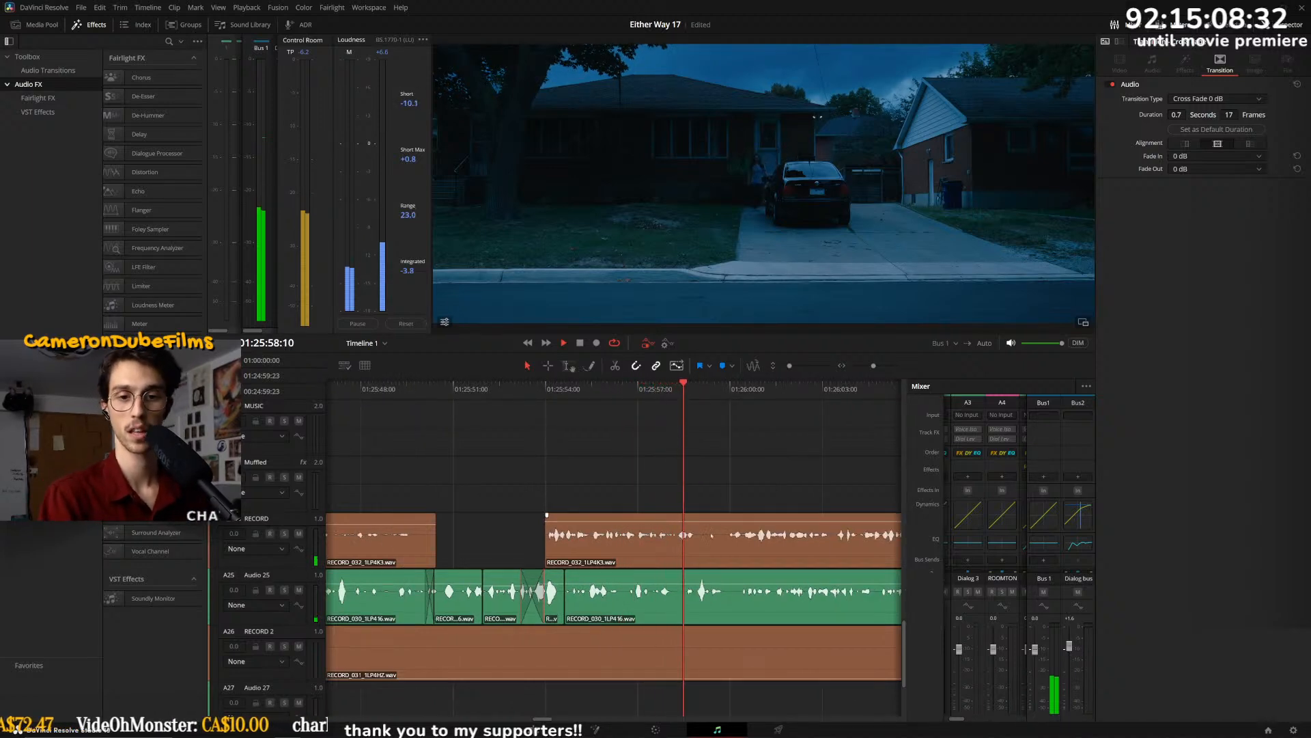
# - Raise the volume of the RECORD clip starting near 01:25:54 to 14.3 and continue listening to both voices
pyautogui.click(689, 526)
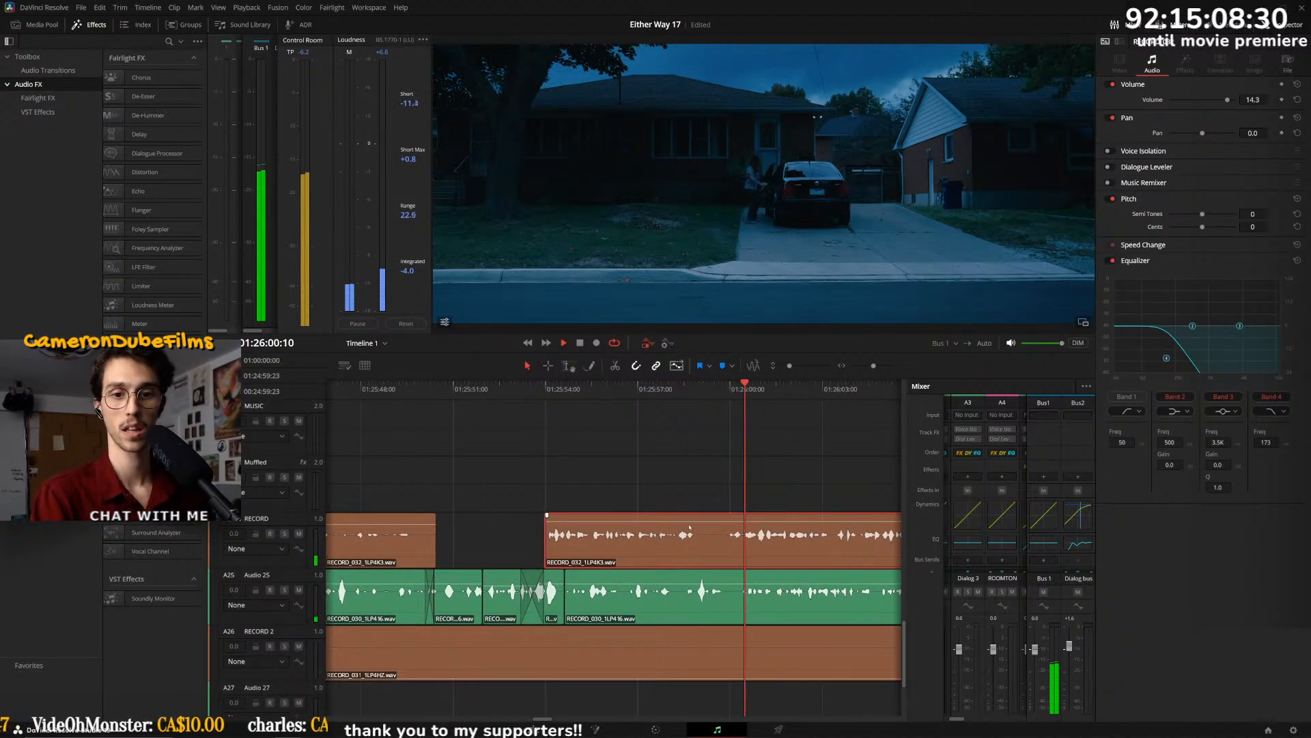
pyautogui.click(718, 603)
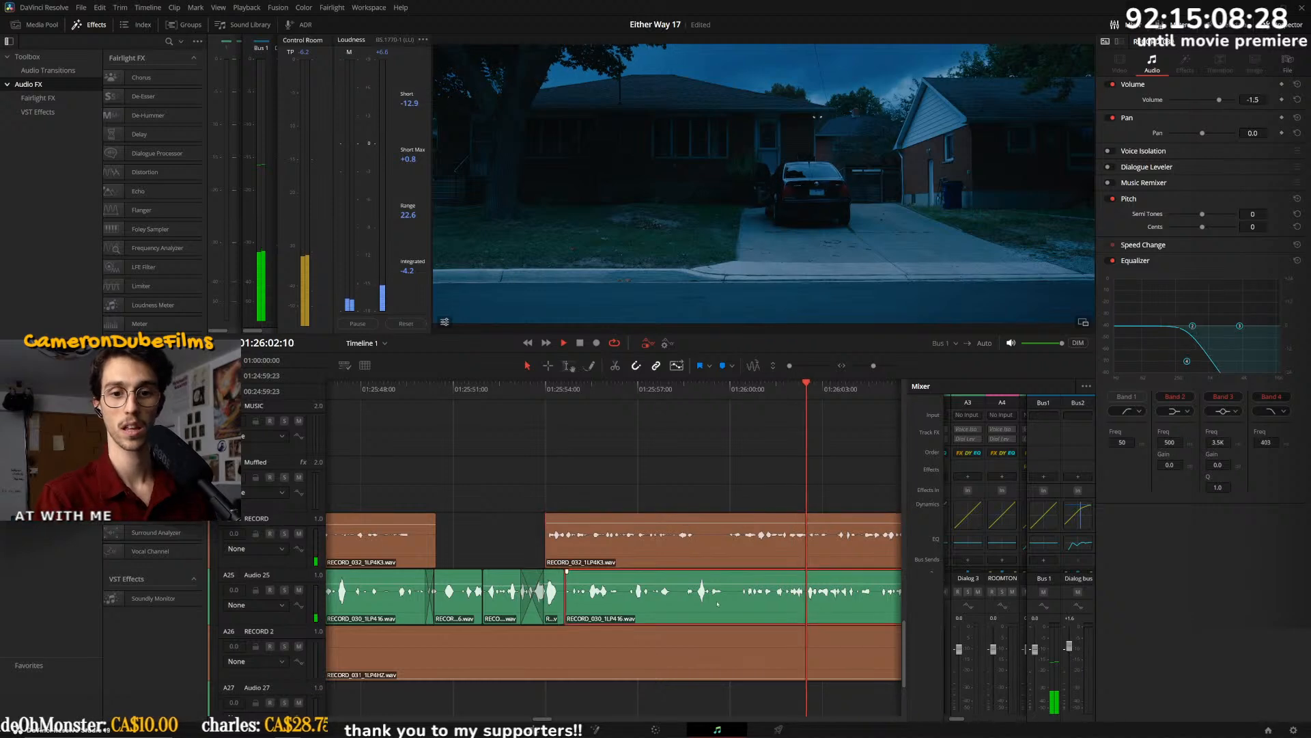
pyautogui.hotkey('ctrl', '-')
pyautogui.hotkey('ctrl', '-')
pyautogui.hotkey('ctrl', '-')
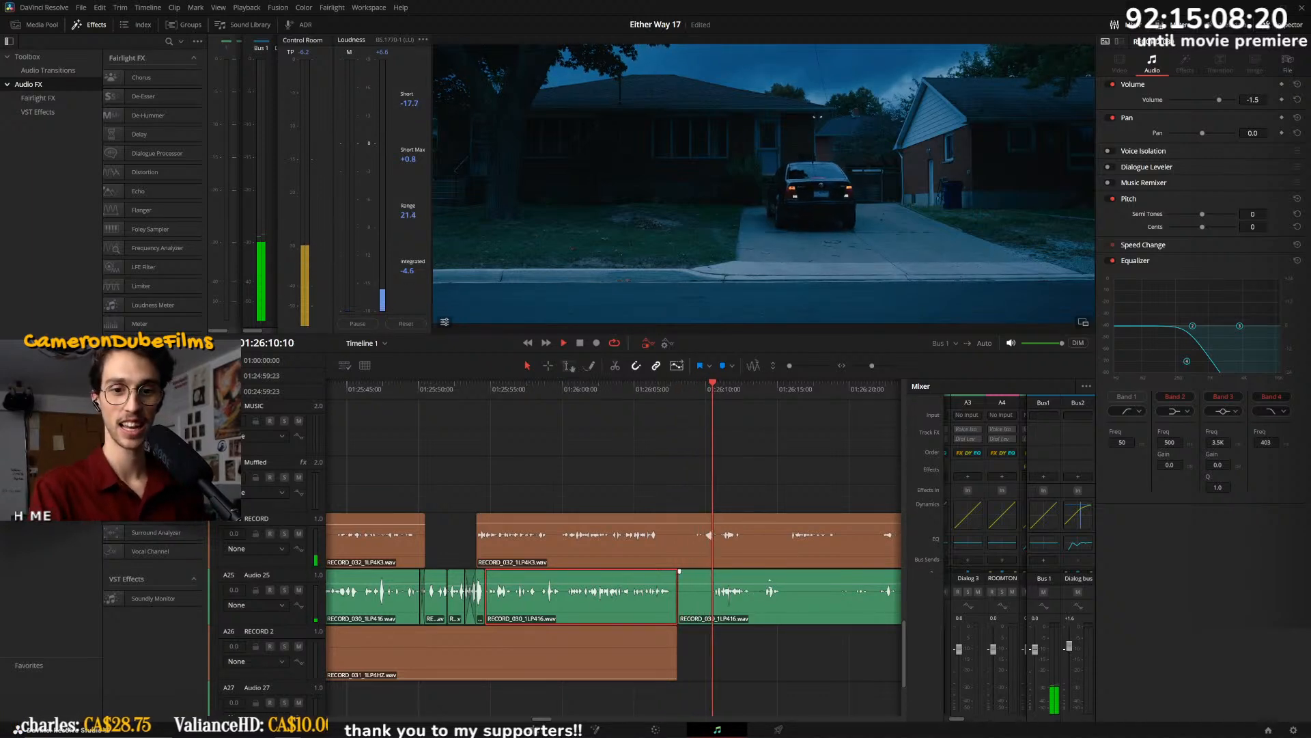
# - Add fade-outs to the ends of the last RECORD and Audio 25 clips as the car drives away
pyautogui.scroll(3, 759, 594)
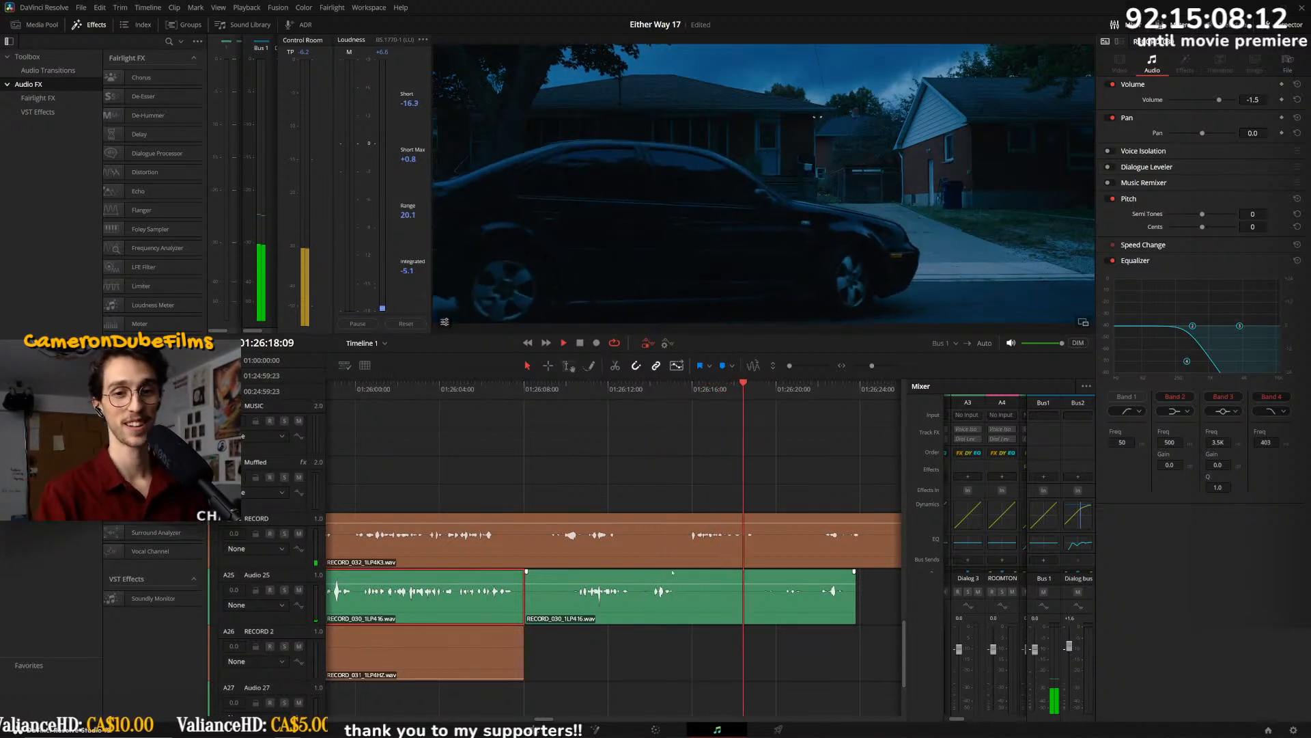
pyautogui.scroll(-1, 813, 586)
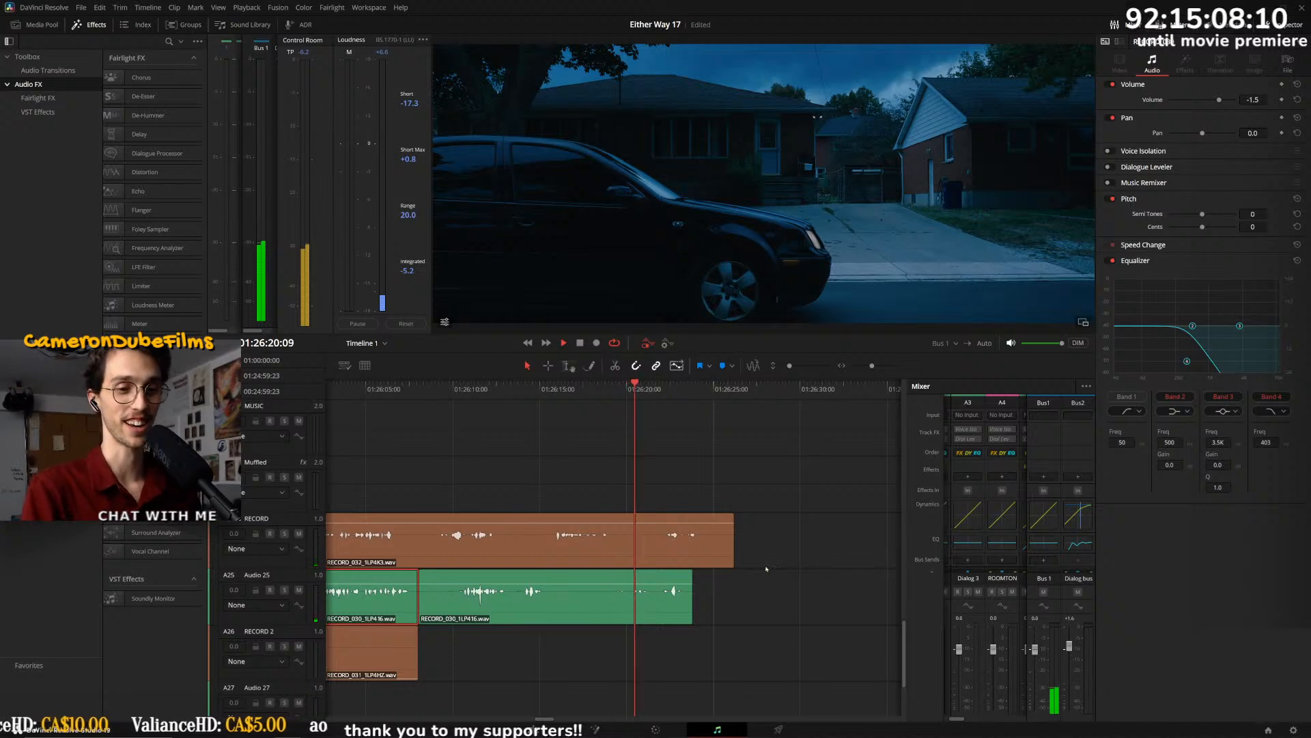
pyautogui.scroll(-1, 770, 589)
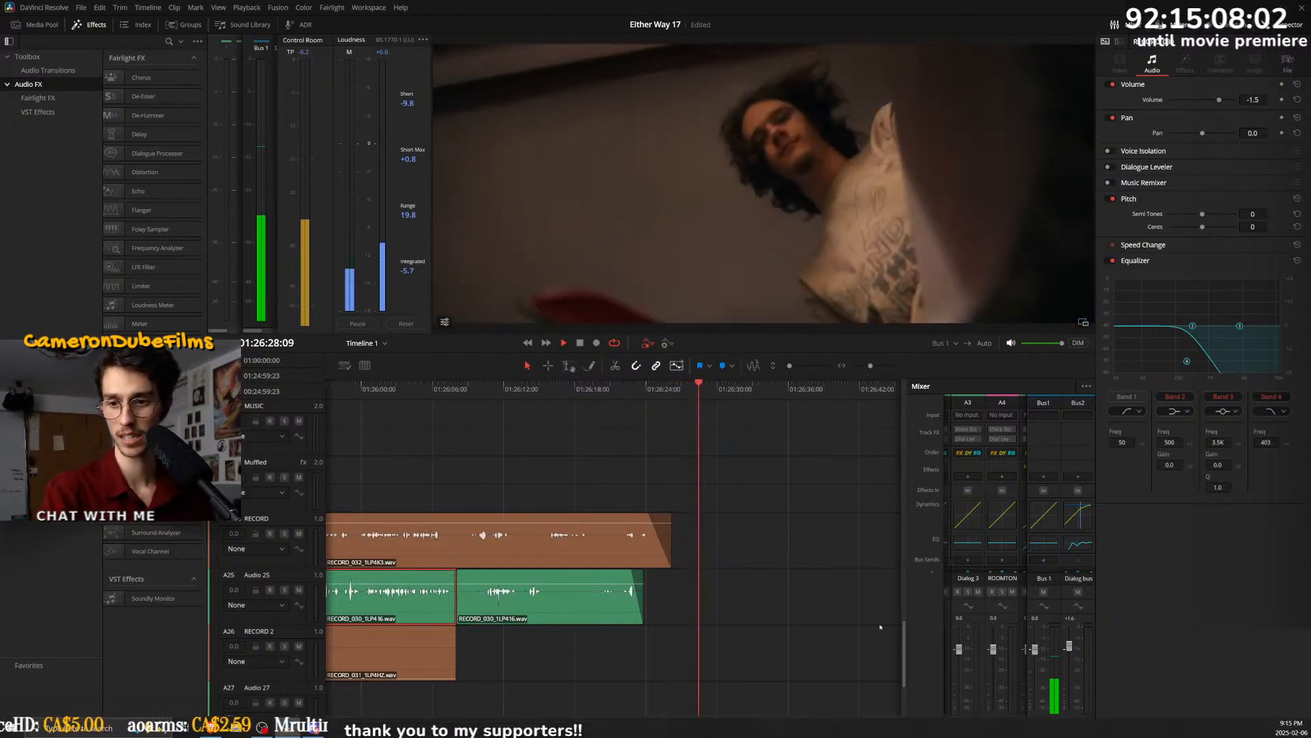
# - Move on to the next group of RECORD and RECORD 2 dialogue clips, placing the playhead at 01:28:52:22
pyautogui.scroll(-1, 672, 475)
pyautogui.scroll(-4, 672, 474)
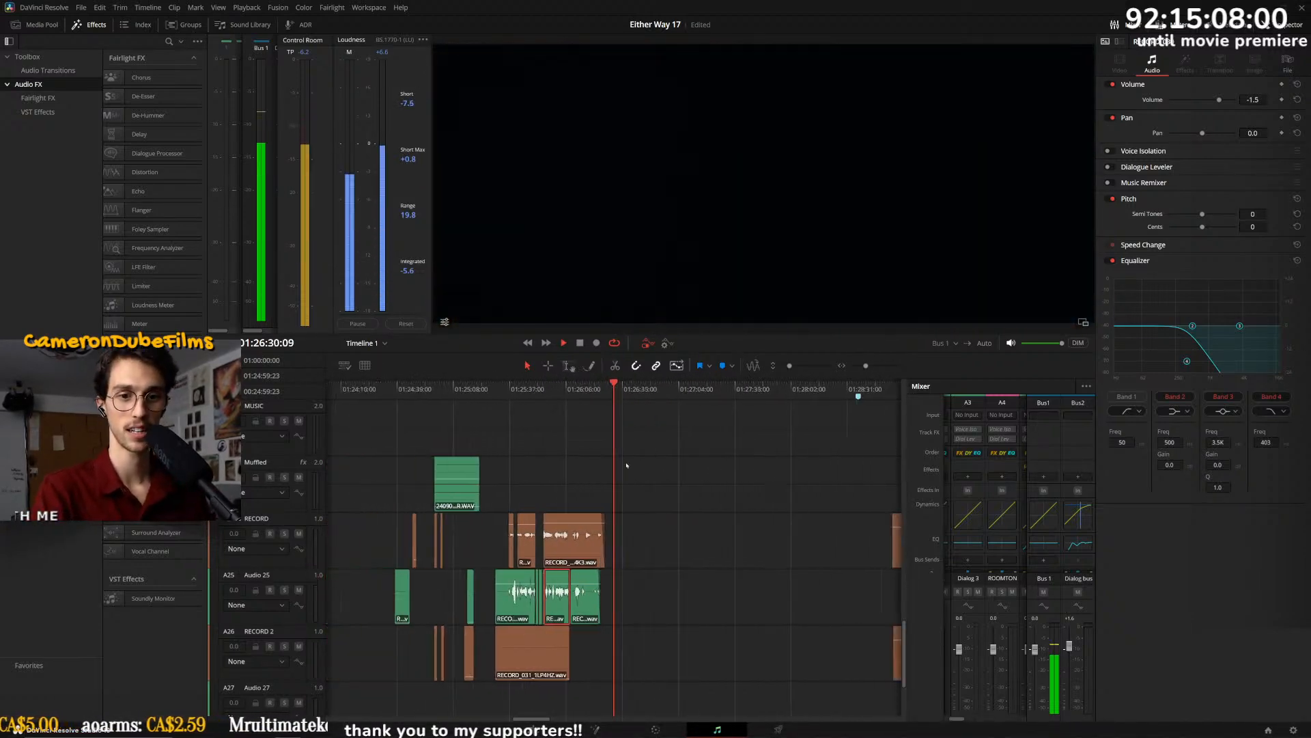
pyautogui.scroll(-3, 695, 428)
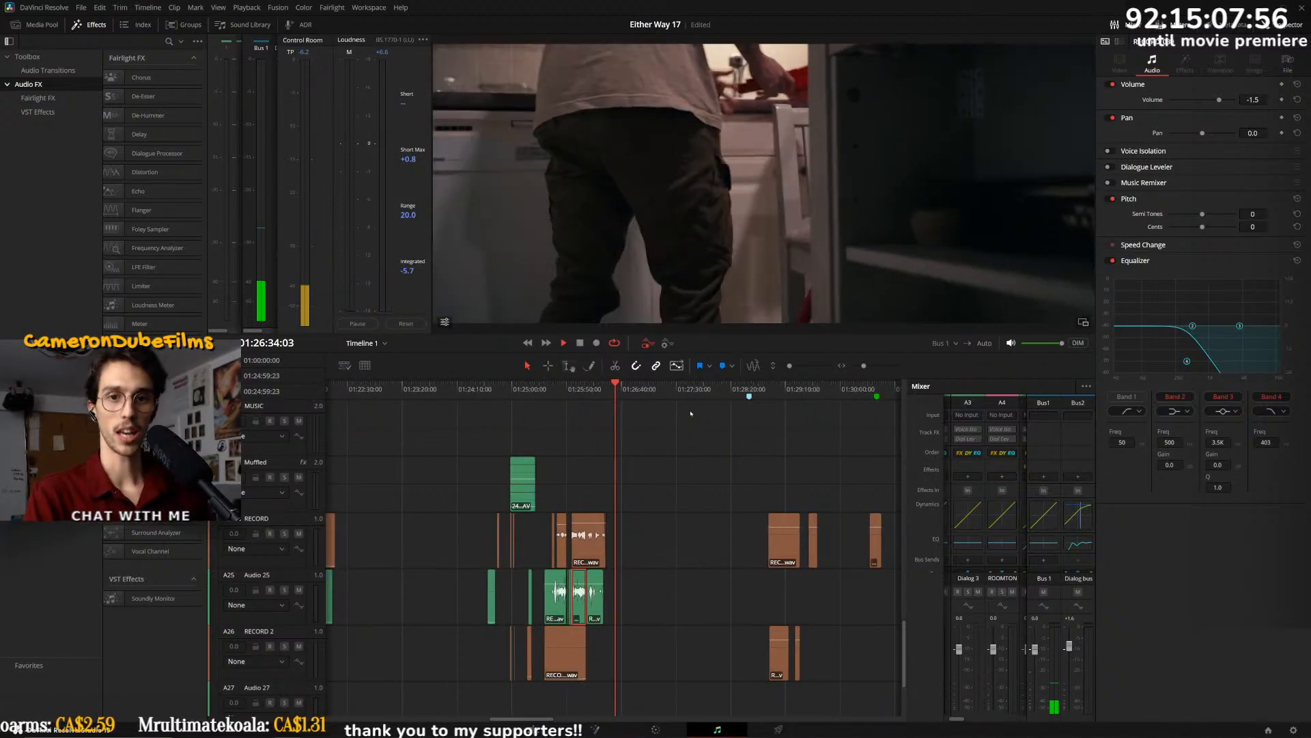
pyautogui.press('space')
pyautogui.click(767, 391)
pyautogui.scroll(2, 727, 476)
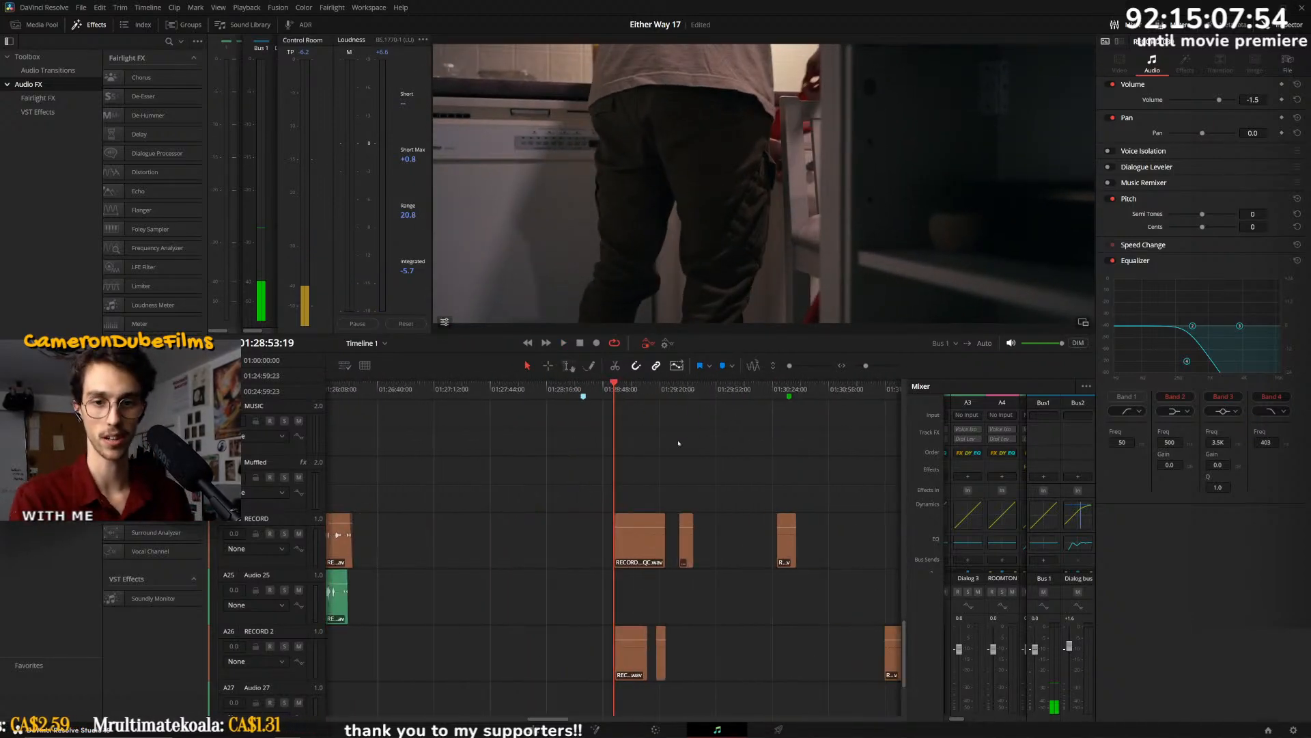
pyautogui.scroll(-3, 683, 478)
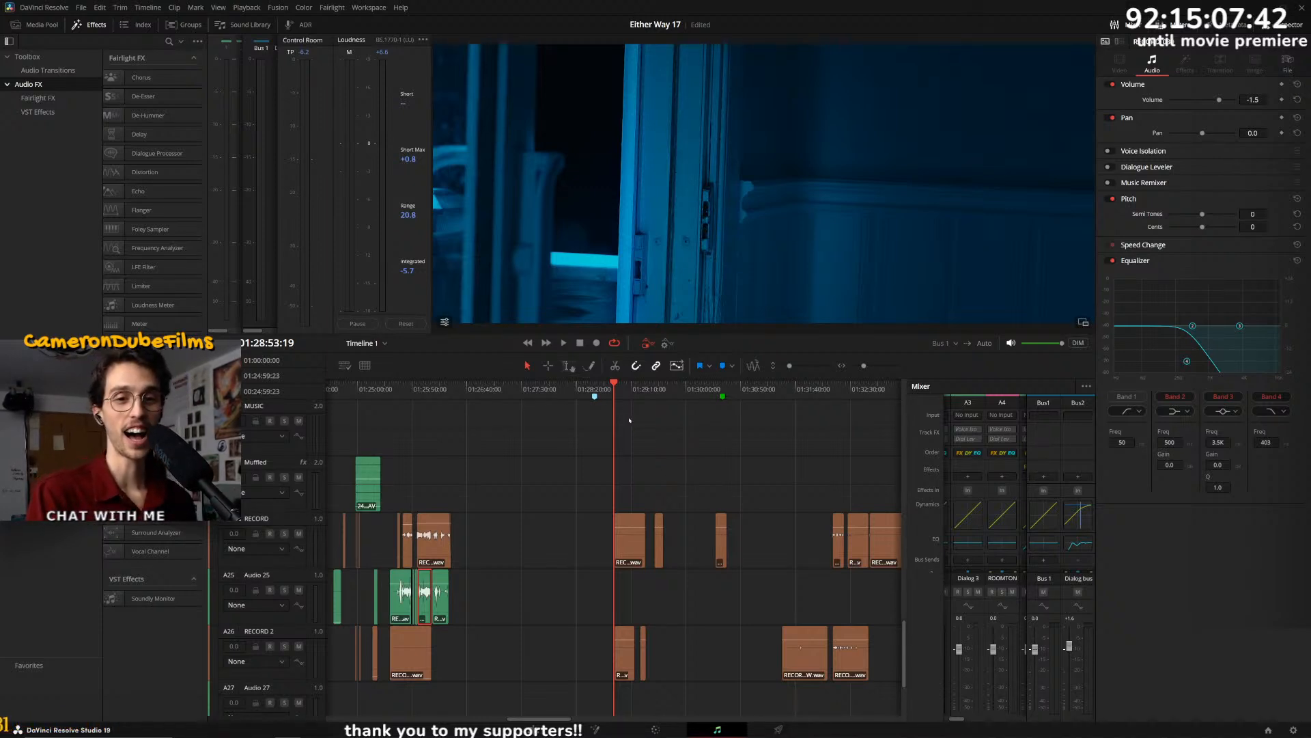
pyautogui.scroll(7, 658, 529)
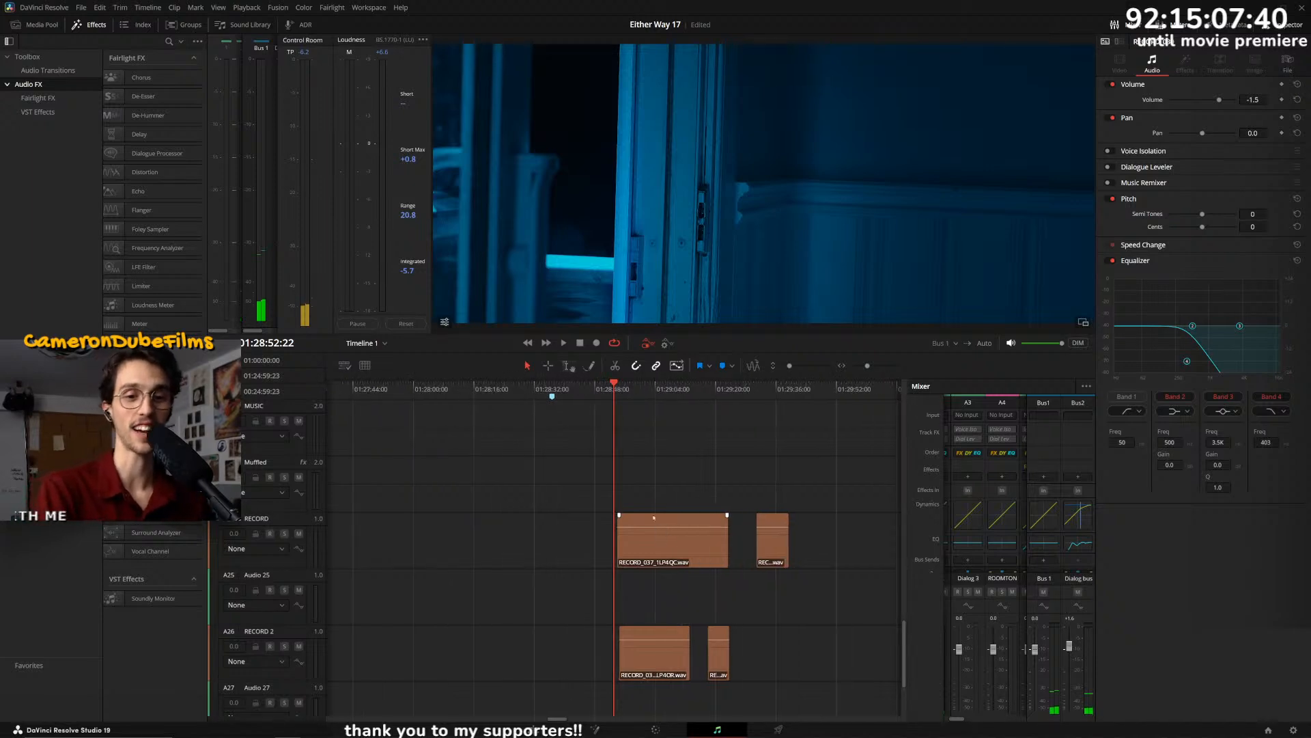
# - Play the dark-room scene and raise the clip volume of RECORD_037 on RECORD and of the RECORD 2 clip beneath it
pyautogui.press('space')
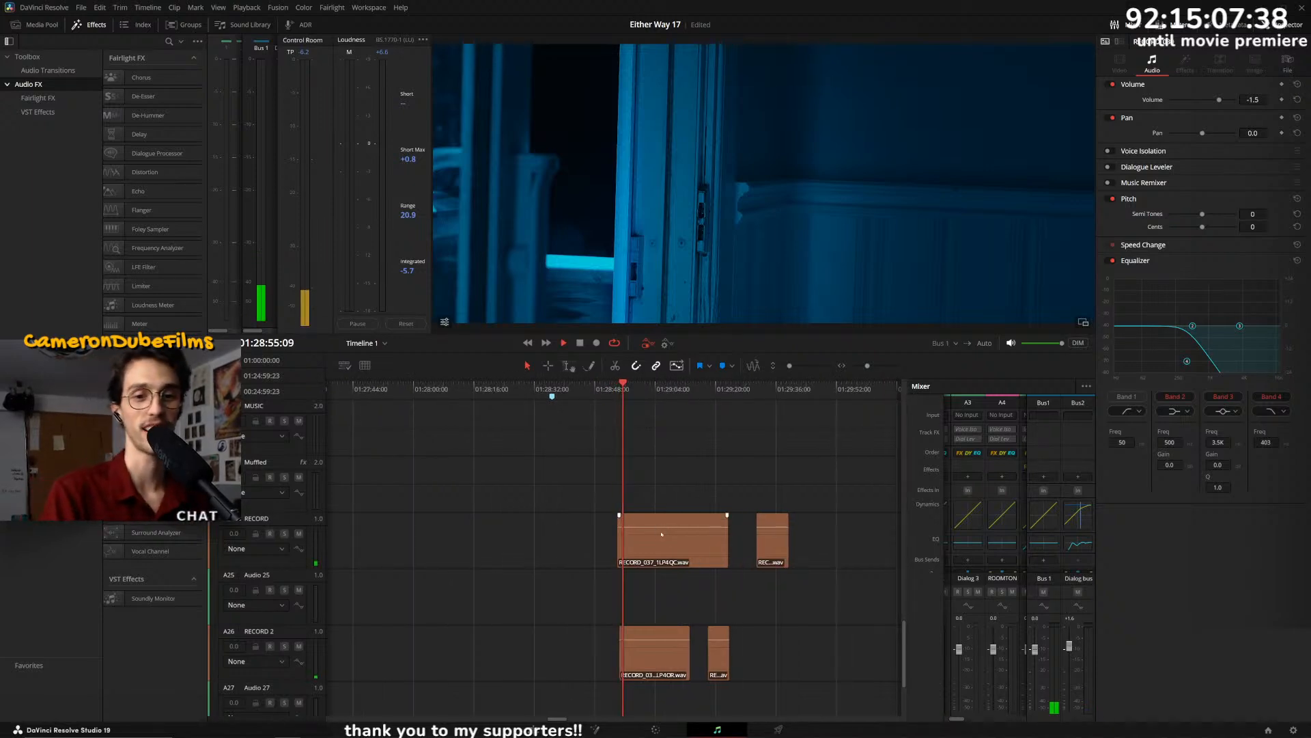
pyautogui.press('space')
pyautogui.moveTo(659, 523); pyautogui.dragTo(653, 510)
pyautogui.press('space')
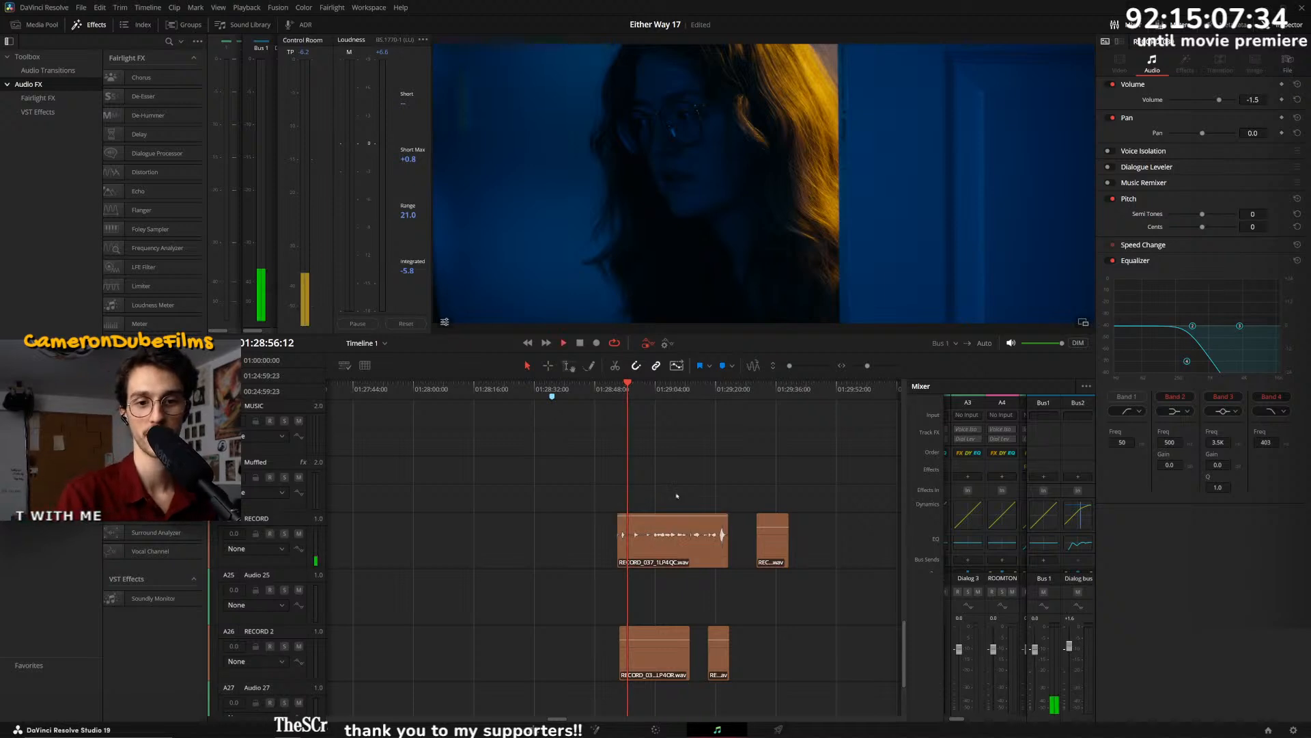
pyautogui.scroll(4, 663, 515)
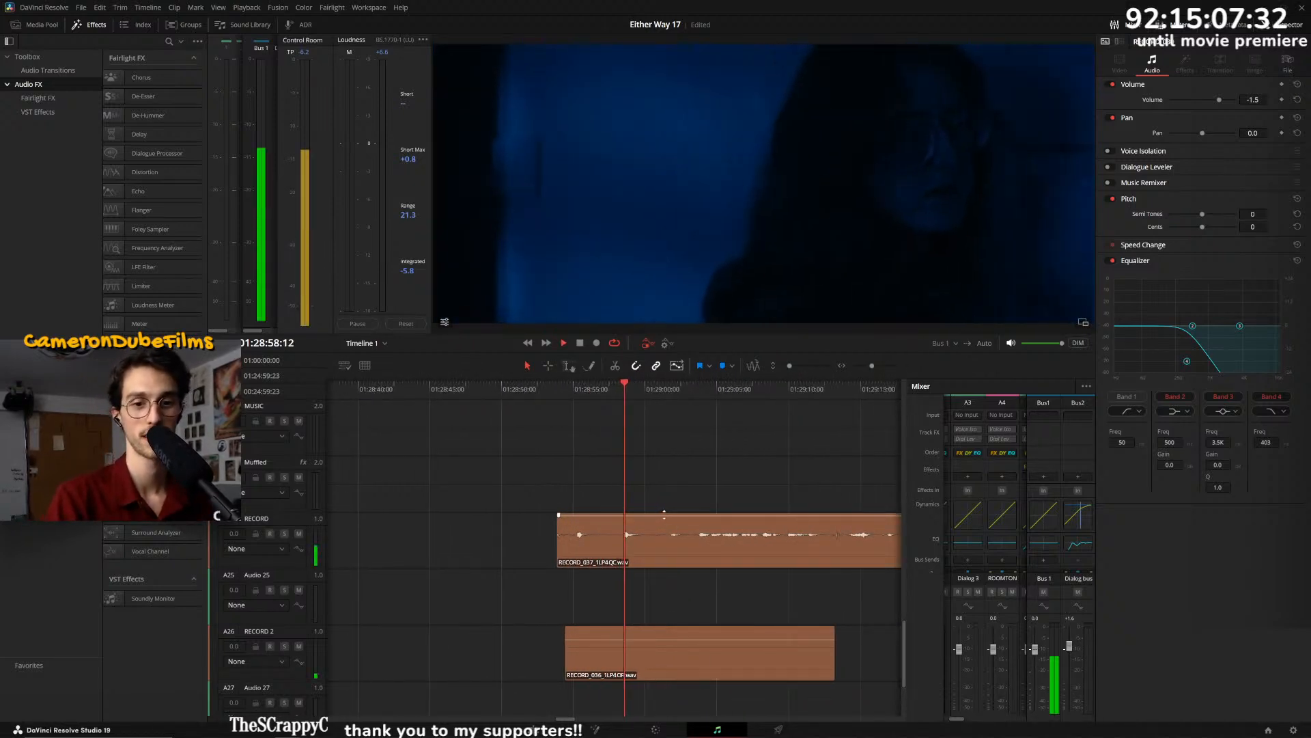
pyautogui.moveTo(666, 514)
pyautogui.mouseDown()
pyautogui.moveTo(652, 527)
pyautogui.moveTo(656, 516)
pyautogui.mouseUp()
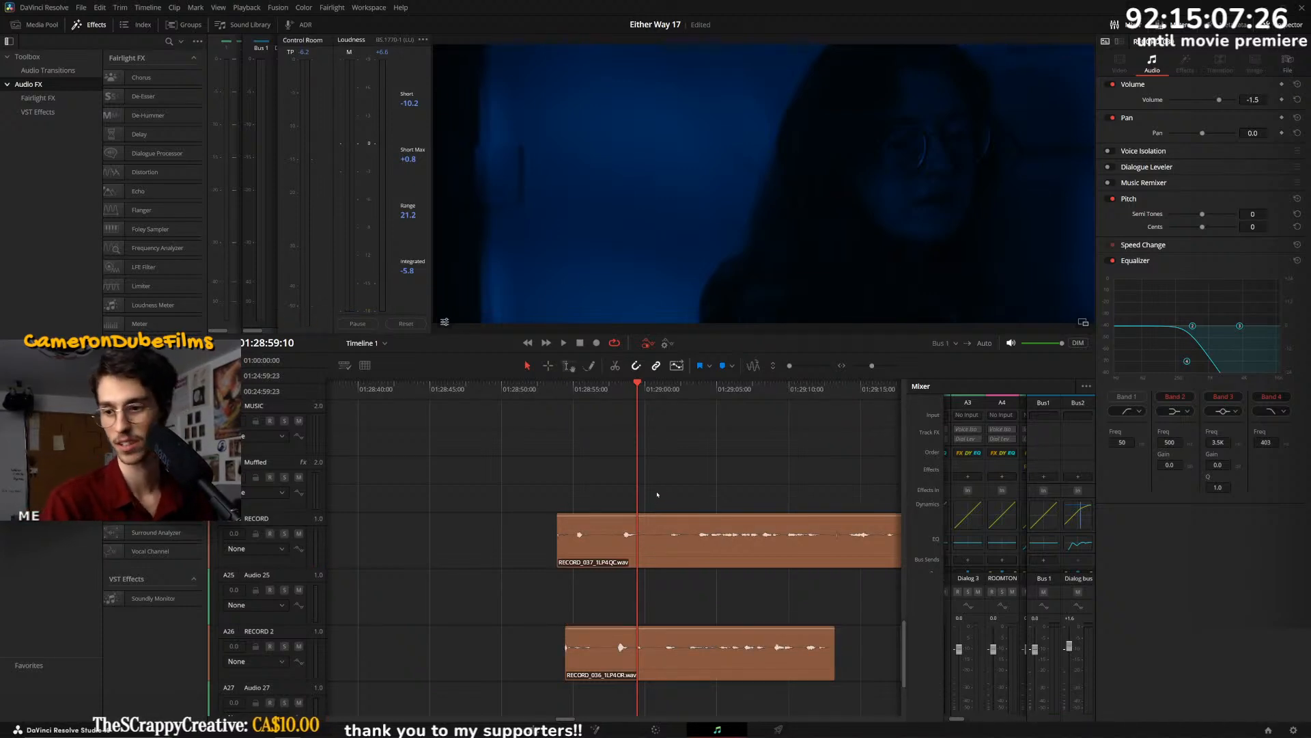
pyautogui.scroll(-5, 734, 535)
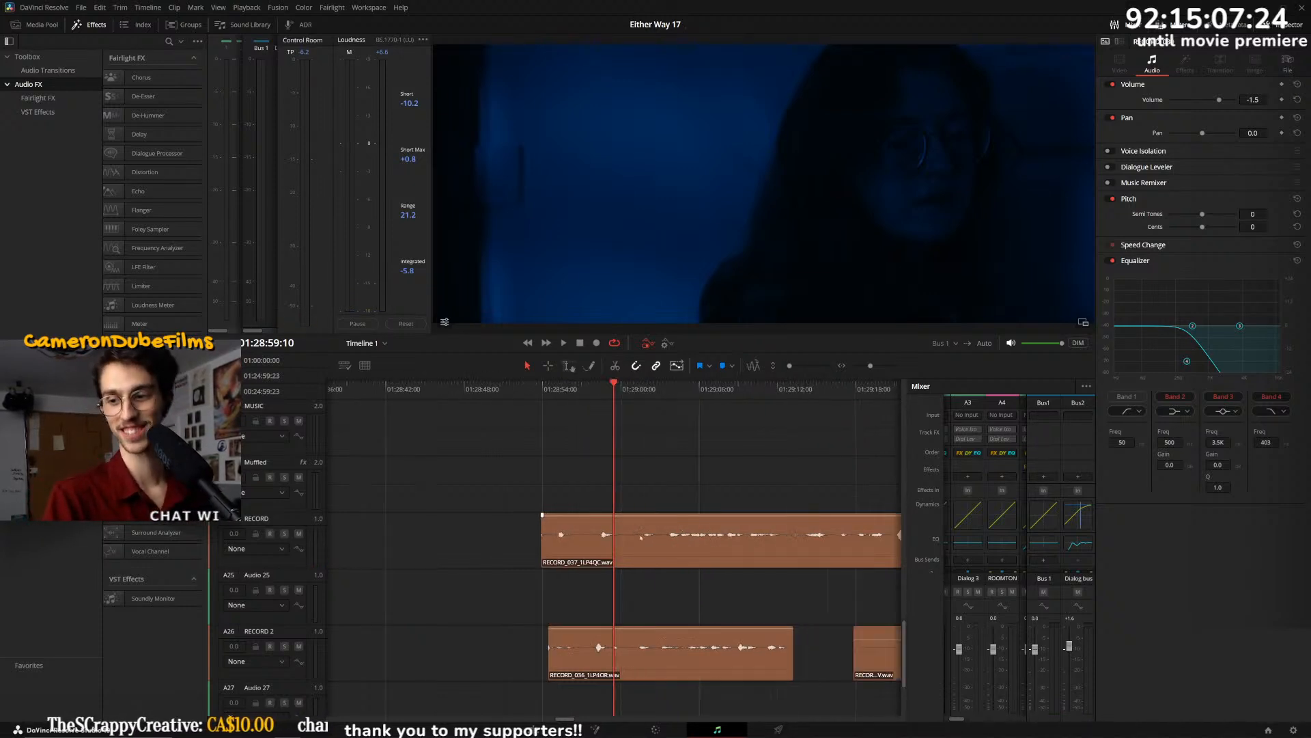
pyautogui.moveTo(794, 526); pyautogui.dragTo(657, 548)
pyautogui.scroll(-2, 663, 545)
pyautogui.moveTo(744, 564); pyautogui.dragTo(758, 564)
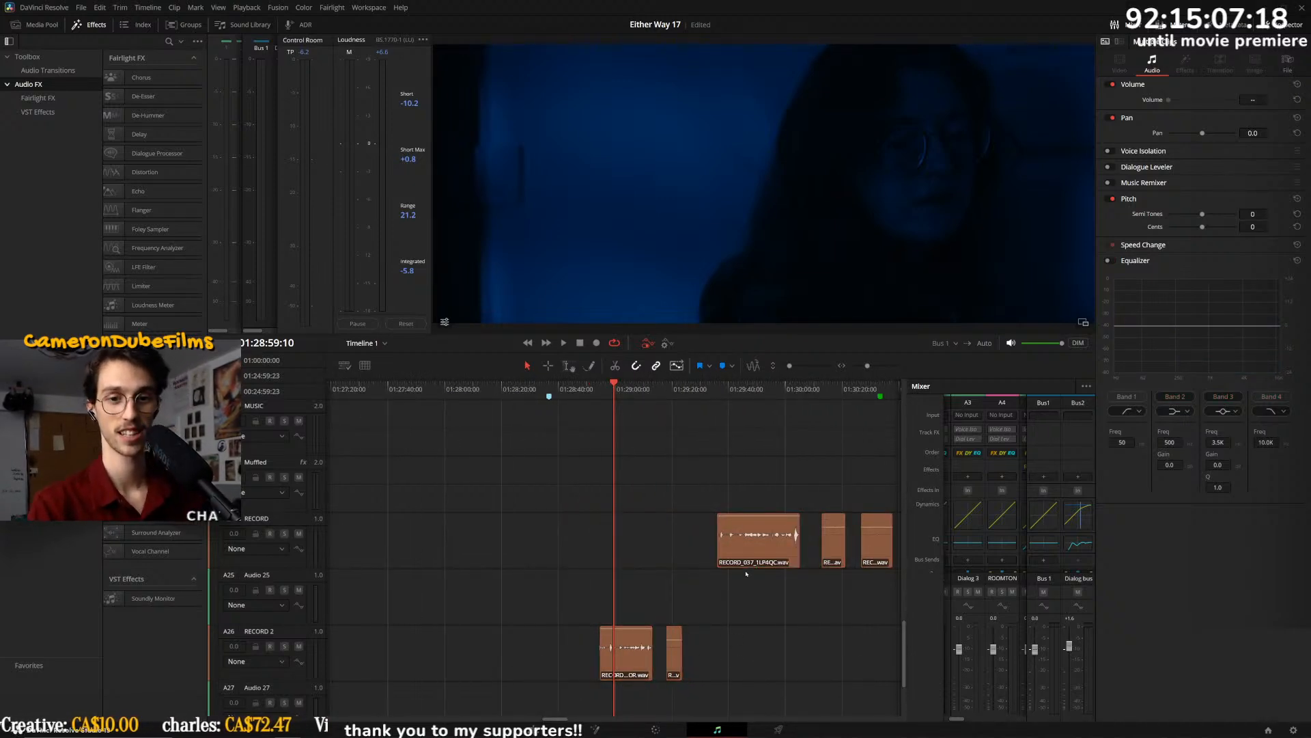
pyautogui.click(736, 553)
pyautogui.click(739, 630)
pyautogui.hotkey('ctrl', 'z')
pyautogui.moveTo(815, 601); pyautogui.dragTo(571, 543)
pyautogui.moveTo(711, 555); pyautogui.dragTo(558, 555)
pyautogui.moveTo(759, 687); pyautogui.dragTo(590, 635)
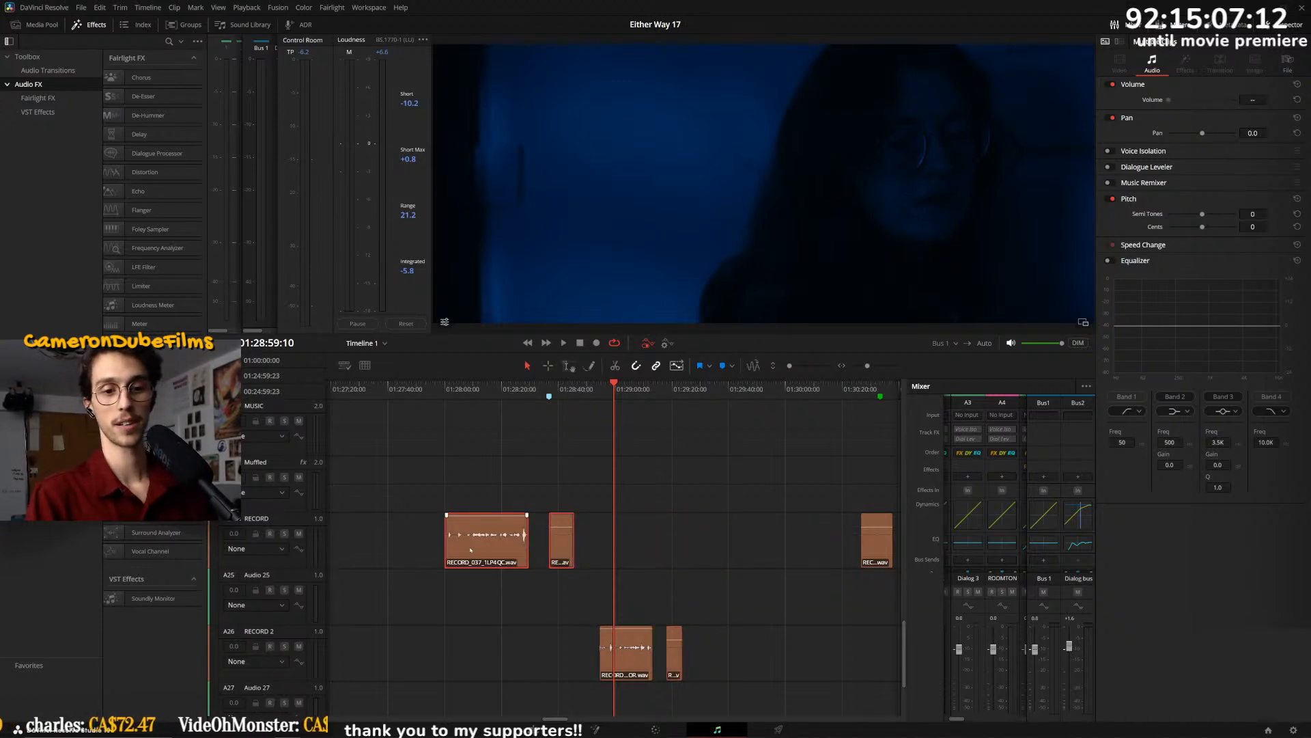
pyautogui.hotkey('ctrl', 'z')
# - Play a moment of the dark-room scene, set the volume of RECORD_037 to 16.6 and lower the RECORD 2 clip beneath it
pyautogui.press('space')
pyautogui.scroll(2, 635, 587)
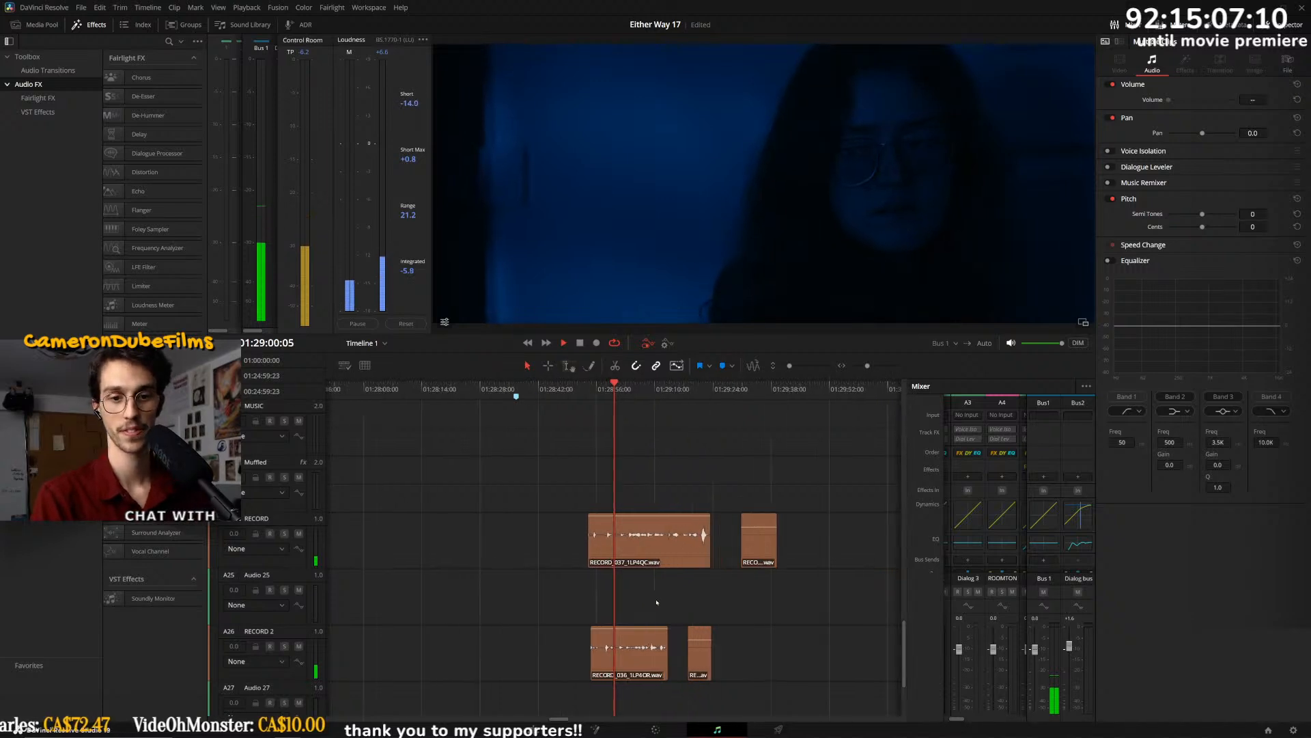
pyautogui.scroll(1, 655, 612)
pyautogui.press('space')
pyautogui.moveTo(644, 516); pyautogui.dragTo(644, 522)
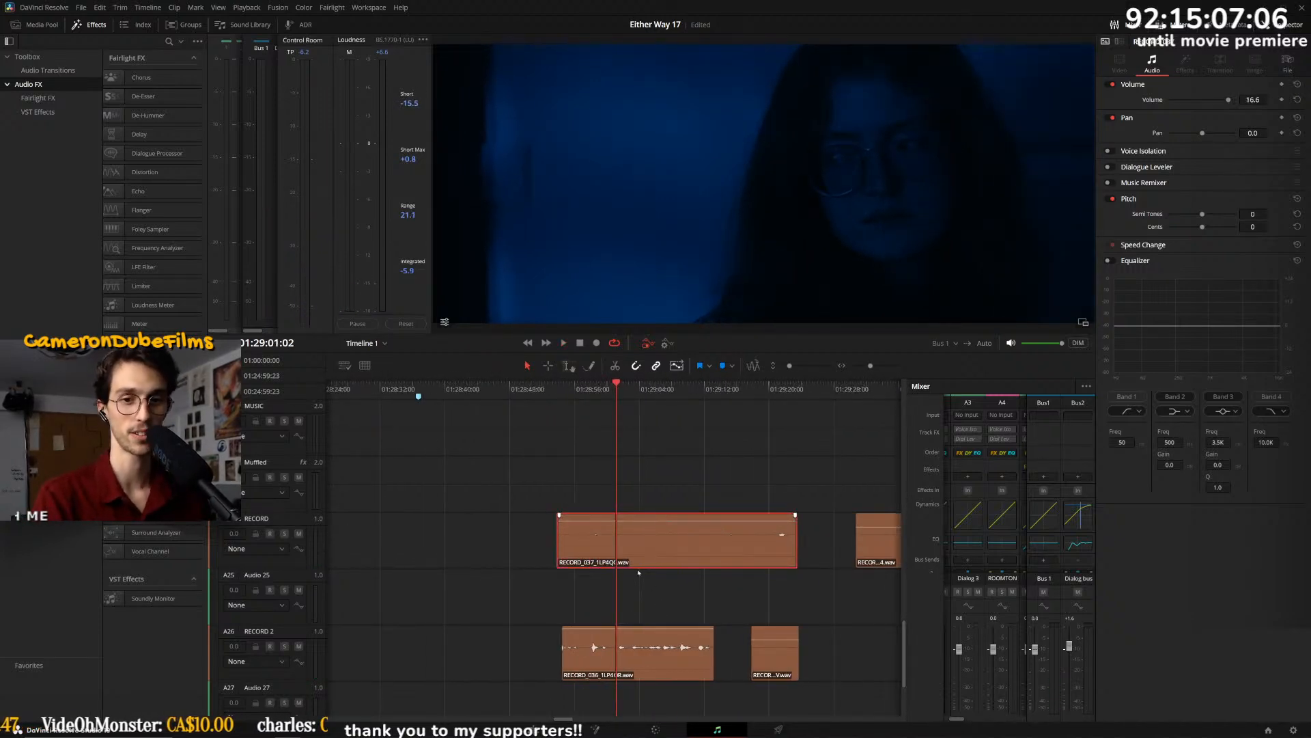
pyautogui.moveTo(640, 636); pyautogui.dragTo(629, 629)
# - Move both RECORD 2 clips out of the scene to about 01:30:18 and play RECORD_037 alone from its start
pyautogui.click(565, 403)
pyautogui.scroll(-3, 744, 632)
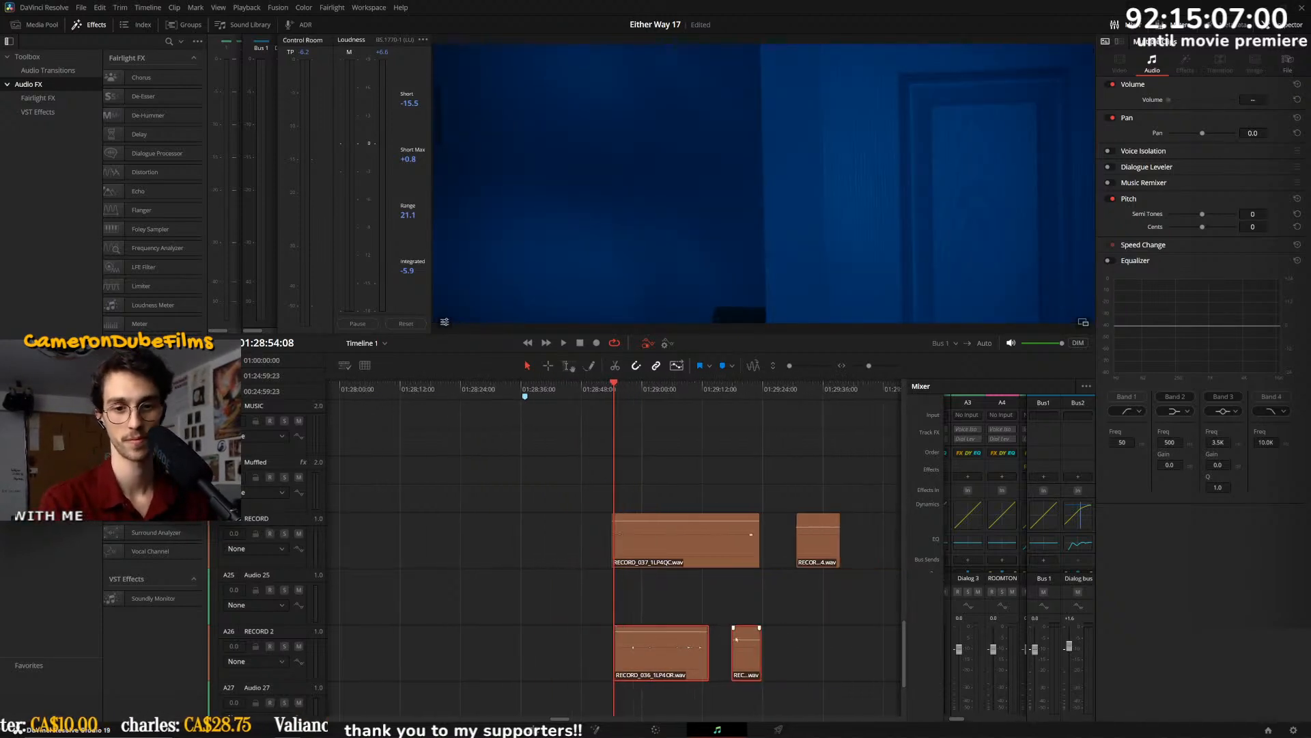
pyautogui.scroll(-4, 744, 632)
pyautogui.press('space')
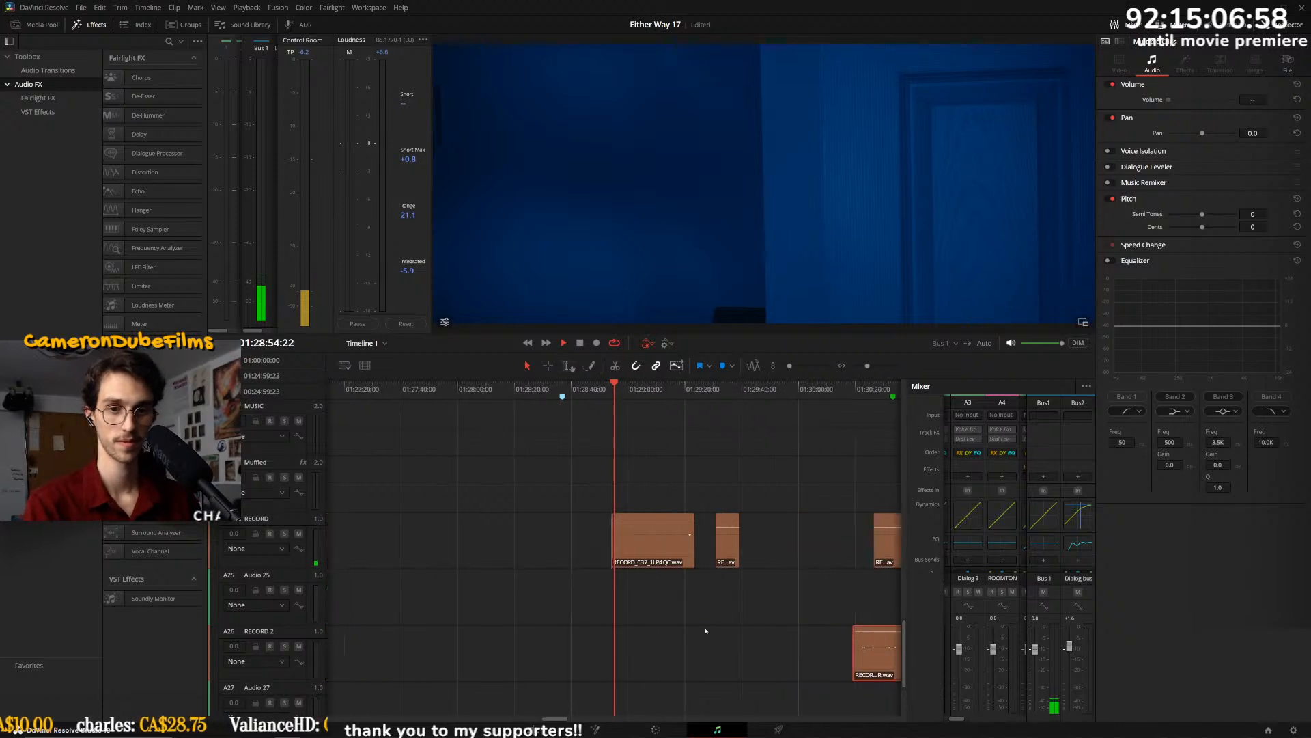
pyautogui.scroll(2, 683, 619)
pyautogui.scroll(3, 638, 585)
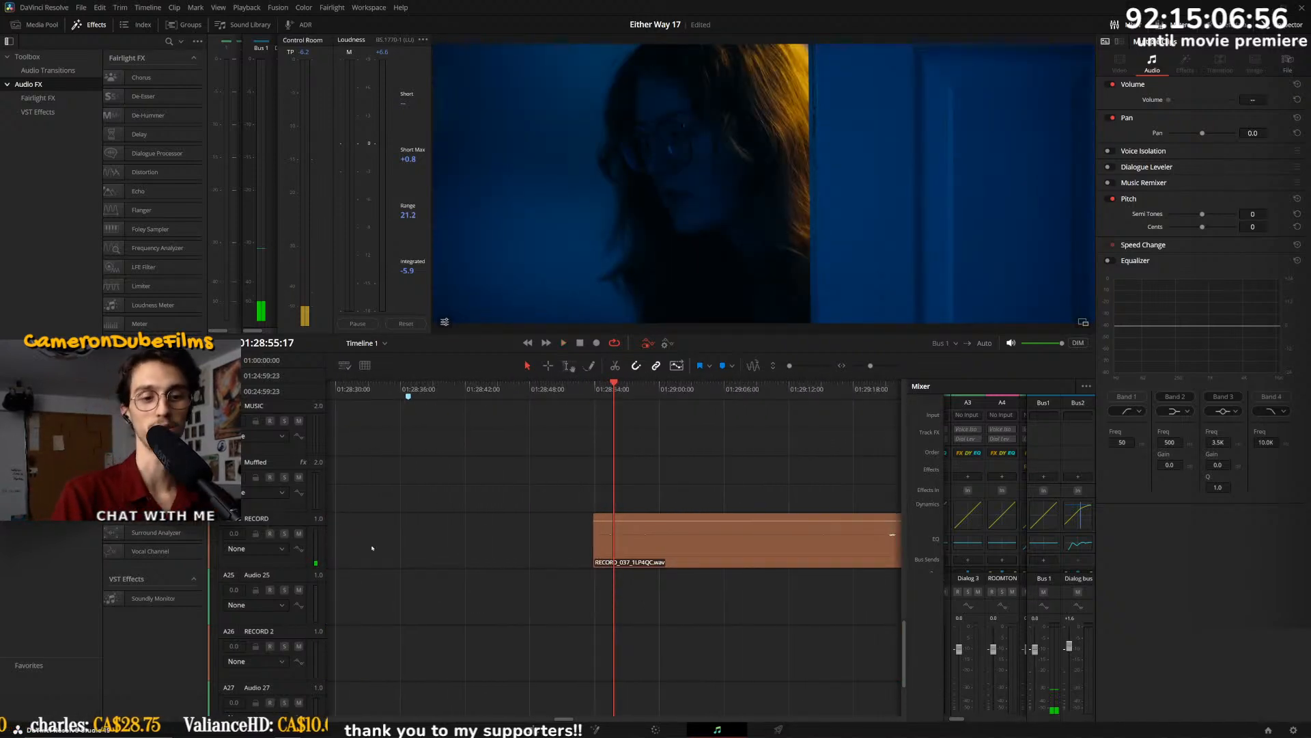
# - Make the RECORD track taller and replay the first lines of RECORD_037
pyautogui.moveTo(302, 566); pyautogui.dragTo(302, 620)
pyautogui.click(603, 389)
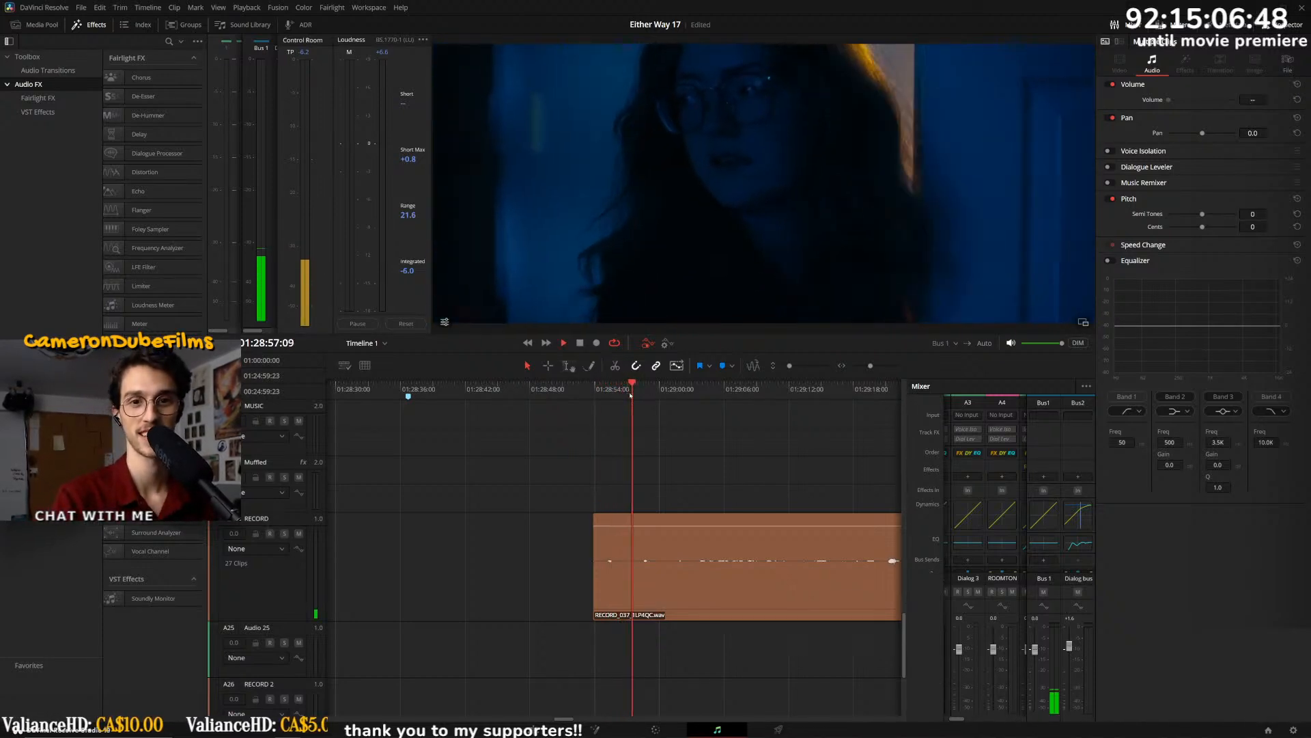
pyautogui.scroll(-2, 618, 471)
pyautogui.scroll(1, 620, 525)
pyautogui.scroll(1, 619, 523)
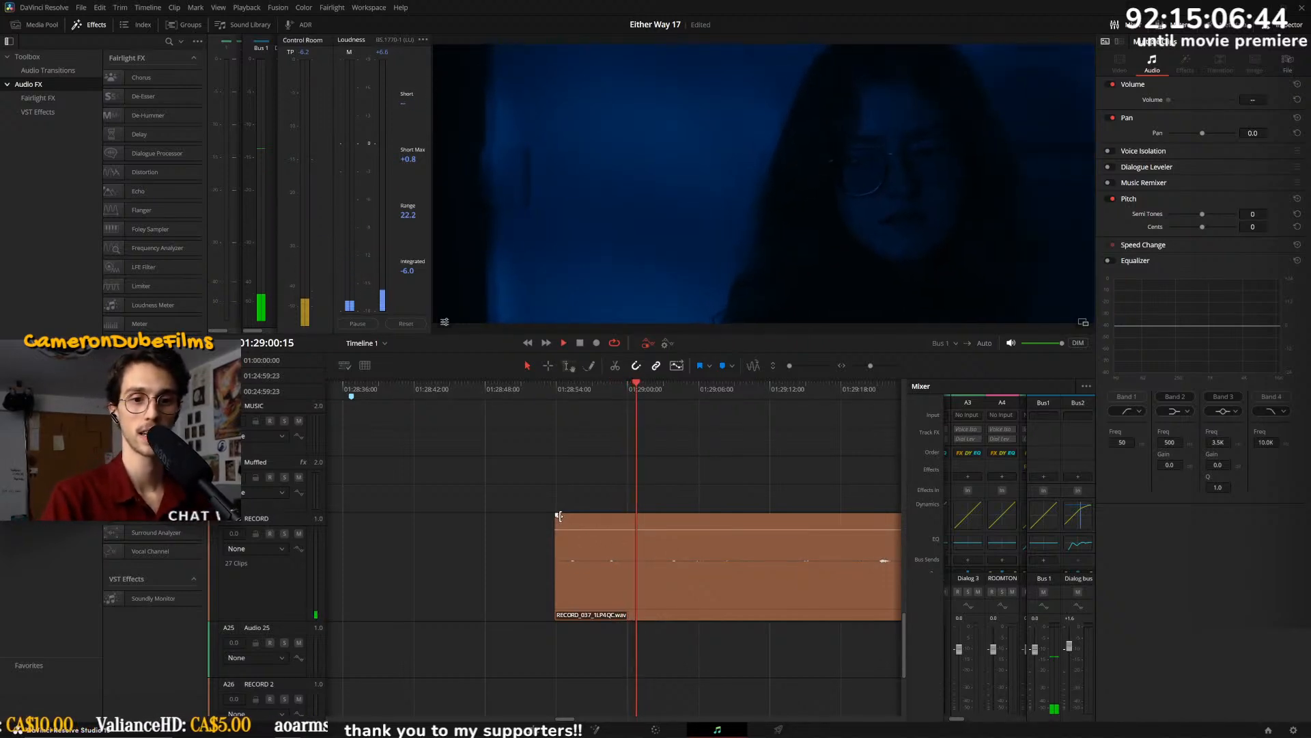
# - Add a short fade-in at the start of RECORD_037 and lower the clip's volume to 10.3
pyautogui.moveTo(556, 515); pyautogui.dragTo(568, 516)
pyautogui.moveTo(674, 531); pyautogui.dragTo(673, 532)
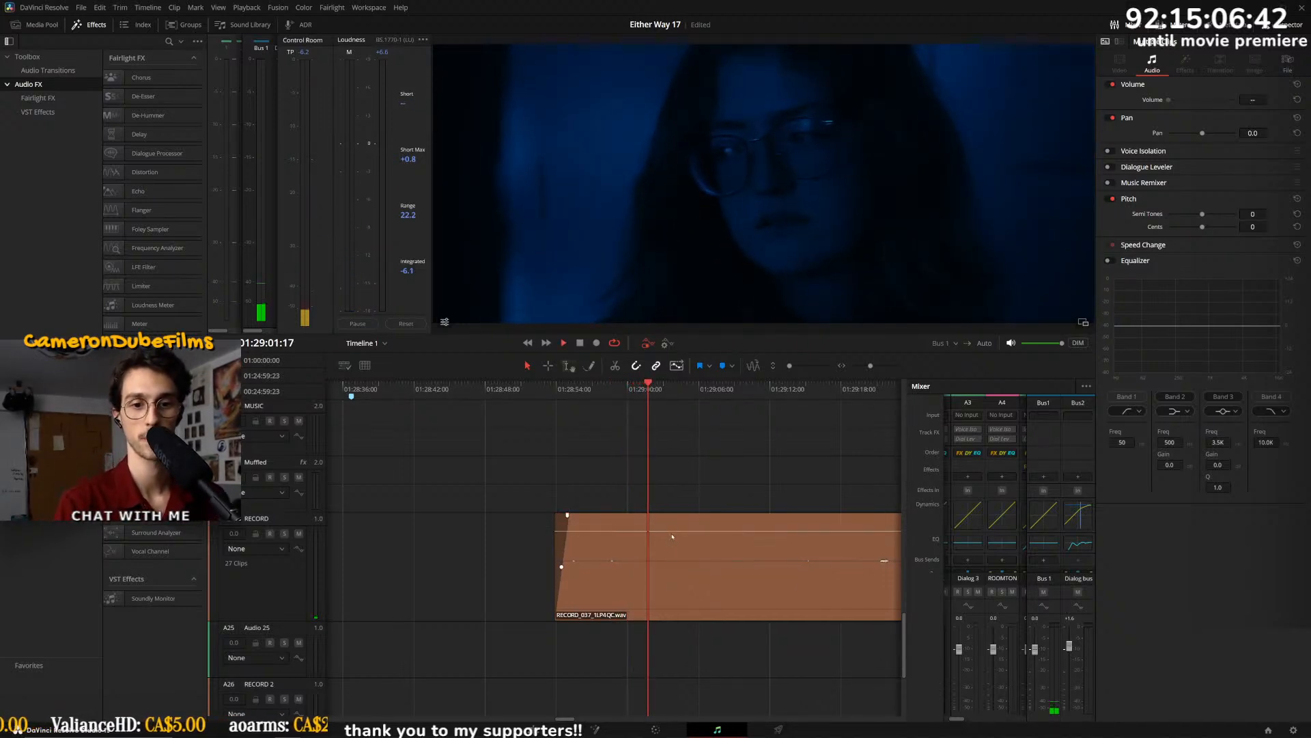
# - Save the project and keep listening to RECORD_037 as the figure crosses the dark bedroom
pyautogui.press('space')
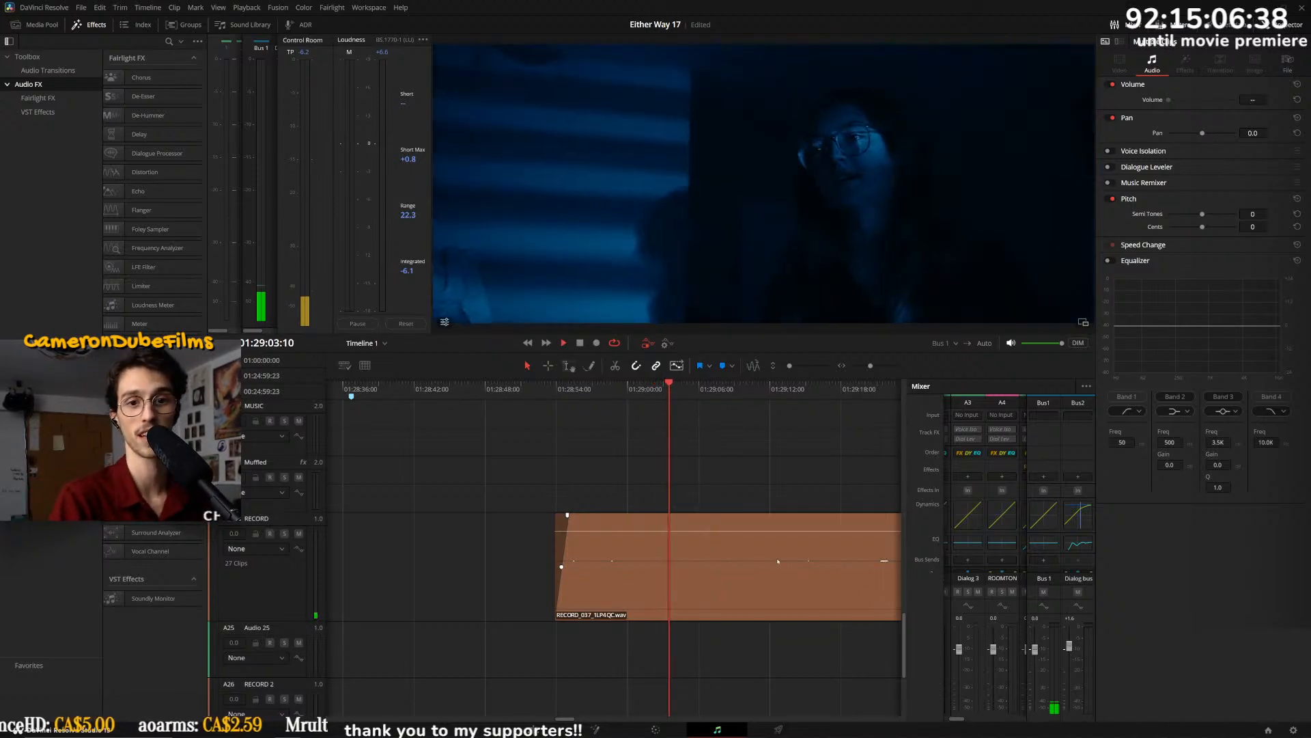
pyautogui.press('space')
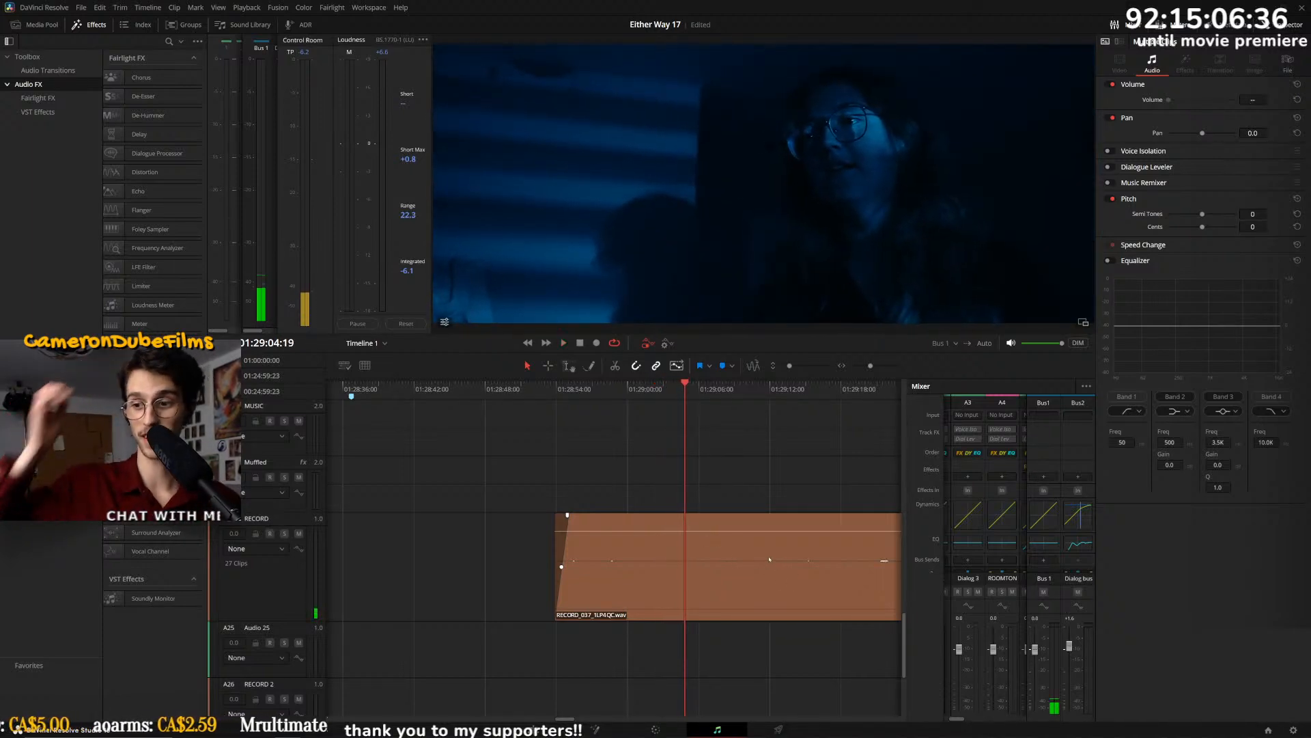
pyautogui.hotkey('ctrl', 's')
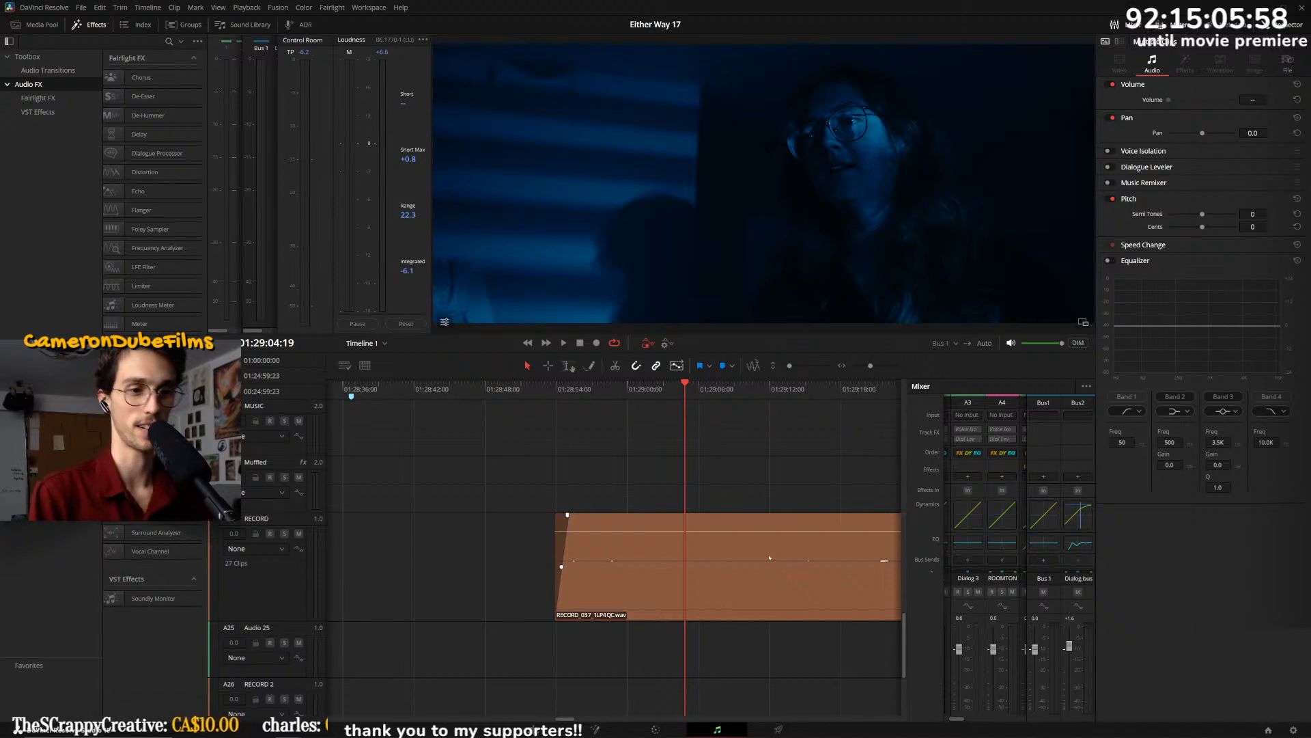
pyautogui.press('space')
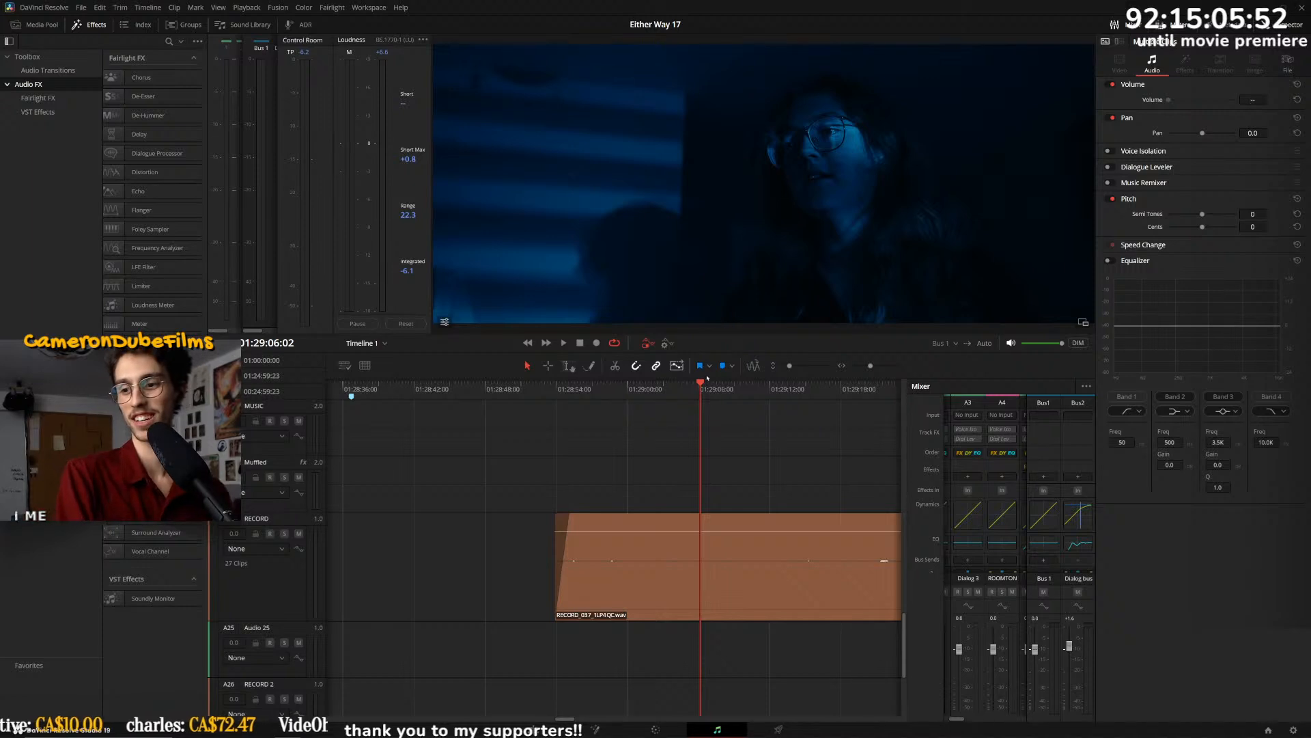
pyautogui.press('space')
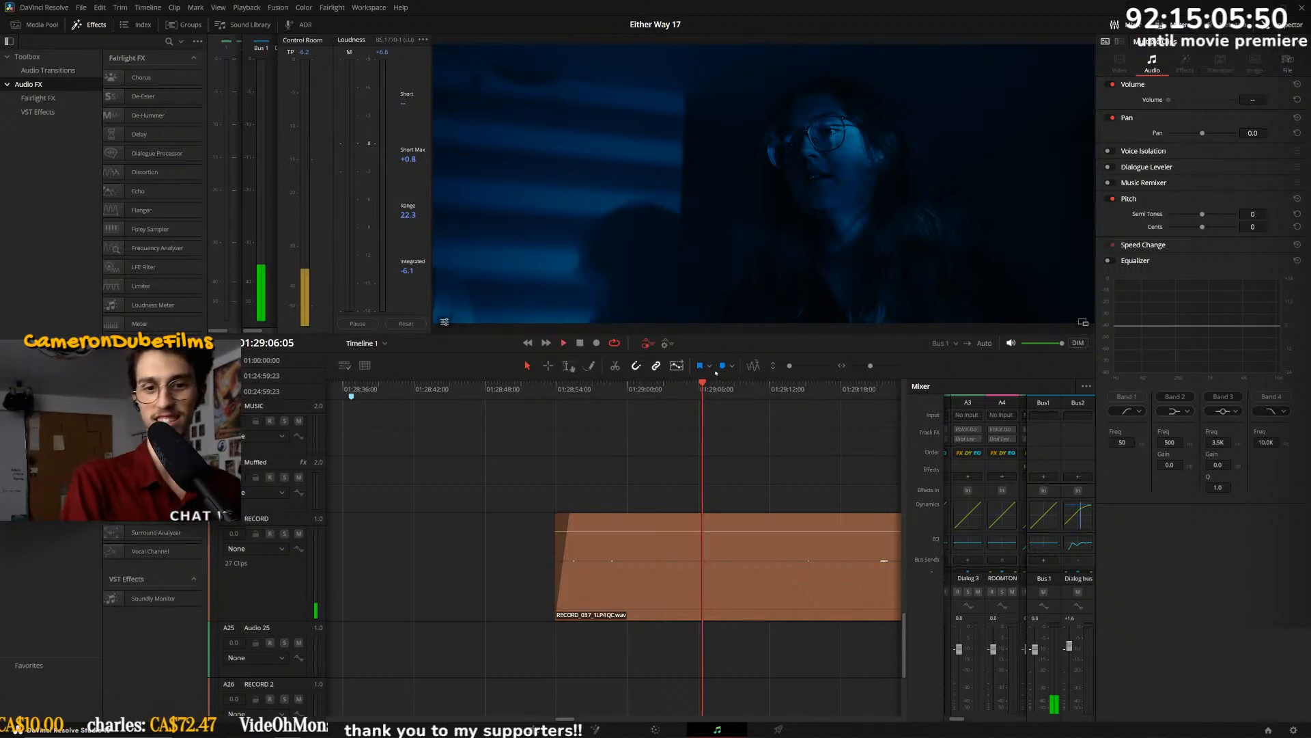
pyautogui.scroll(-3, 710, 417)
pyautogui.scroll(-1, 706, 417)
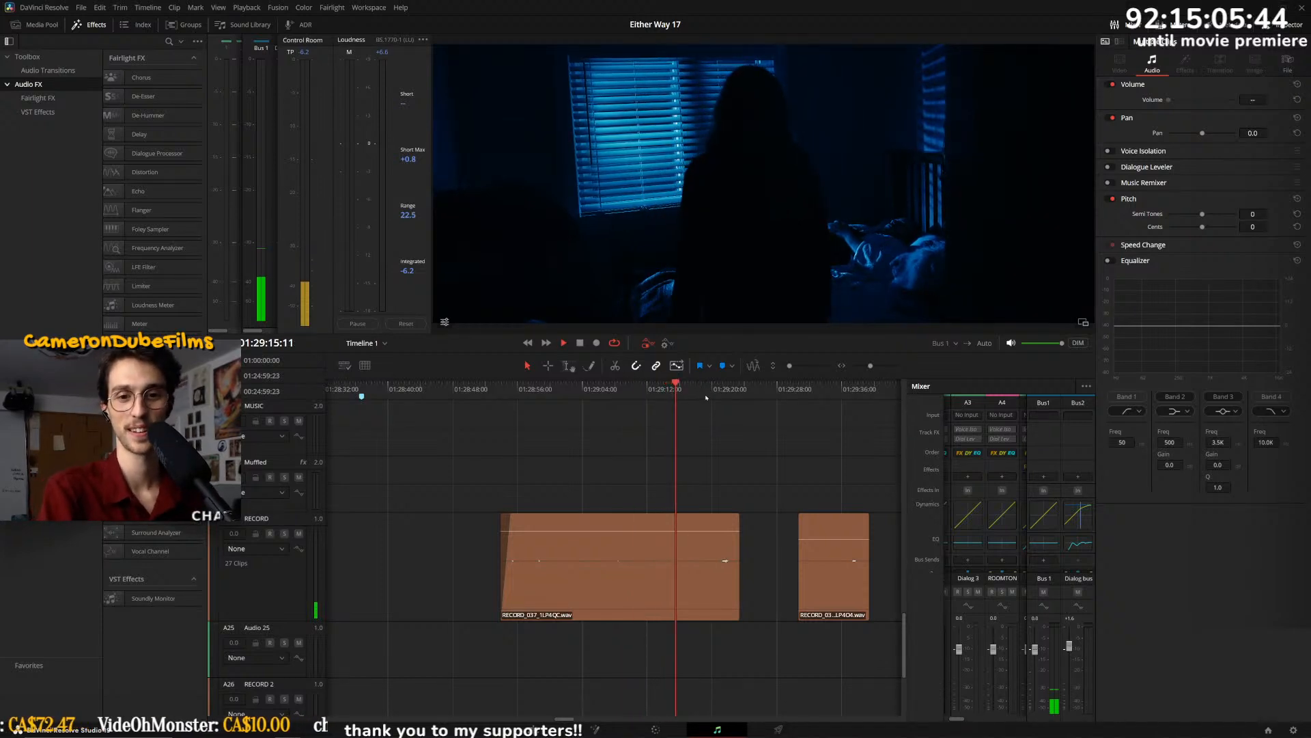
# - Split RECORD_037 before its loud last line, move the separated part earlier to start near 01:29:16:17, and play the join
pyautogui.click(700, 394)
pyautogui.scroll(2, 705, 398)
pyautogui.click(586, 396)
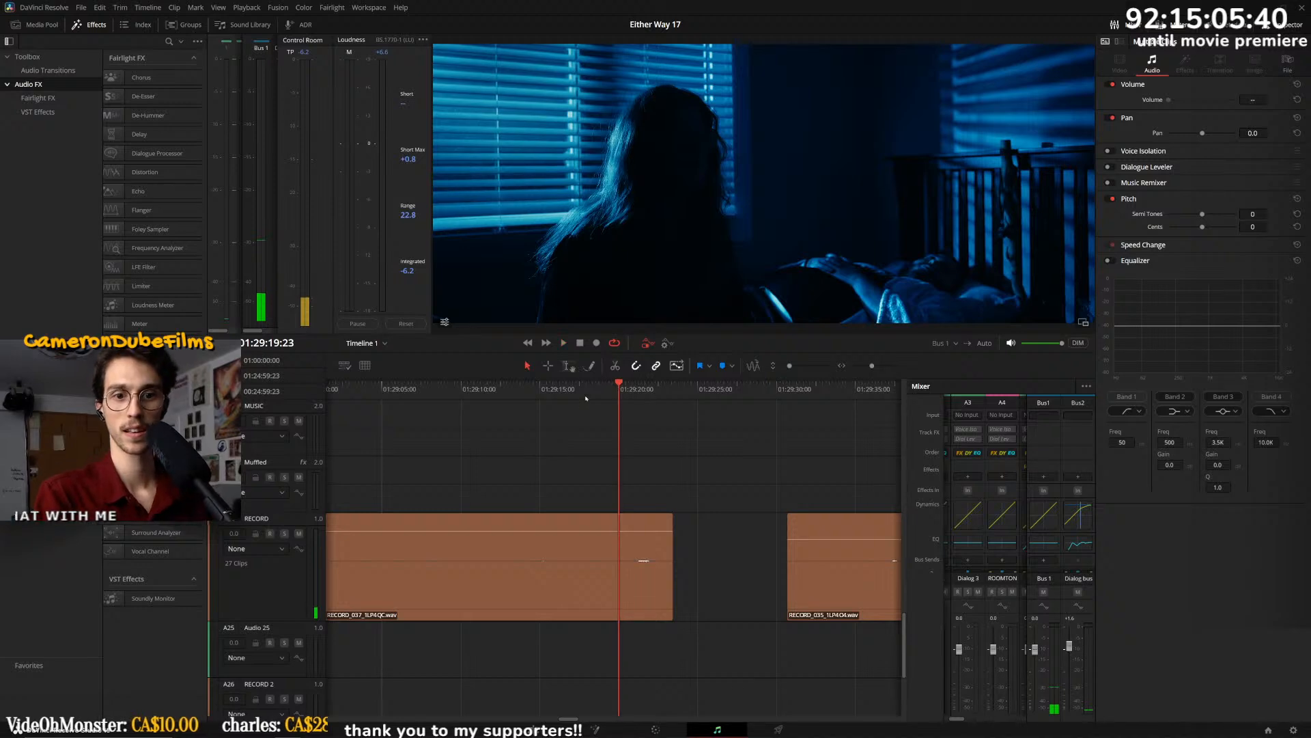
pyautogui.press('space')
pyautogui.click(629, 579)
pyautogui.hotkey('ctrl', 'b')
pyautogui.moveTo(633, 591); pyautogui.dragTo(606, 588)
pyautogui.click(536, 391)
pyautogui.press('space')
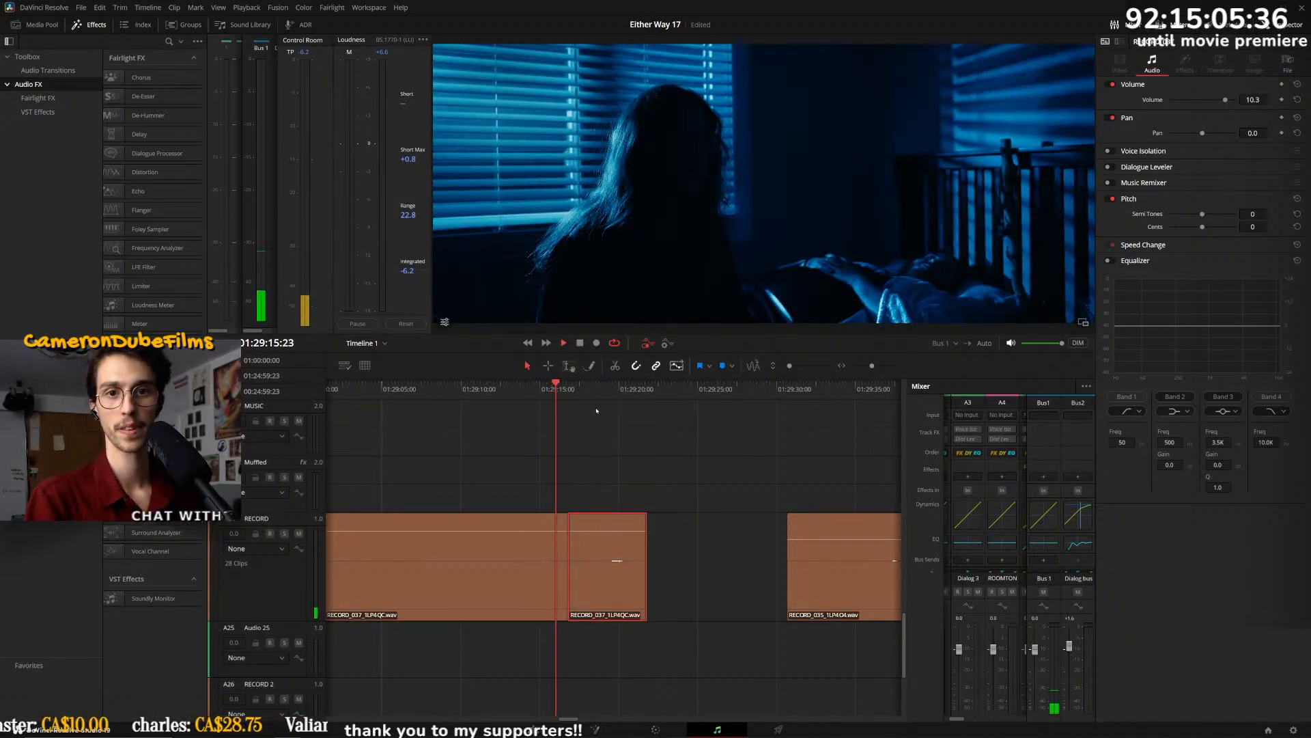
pyautogui.press('space')
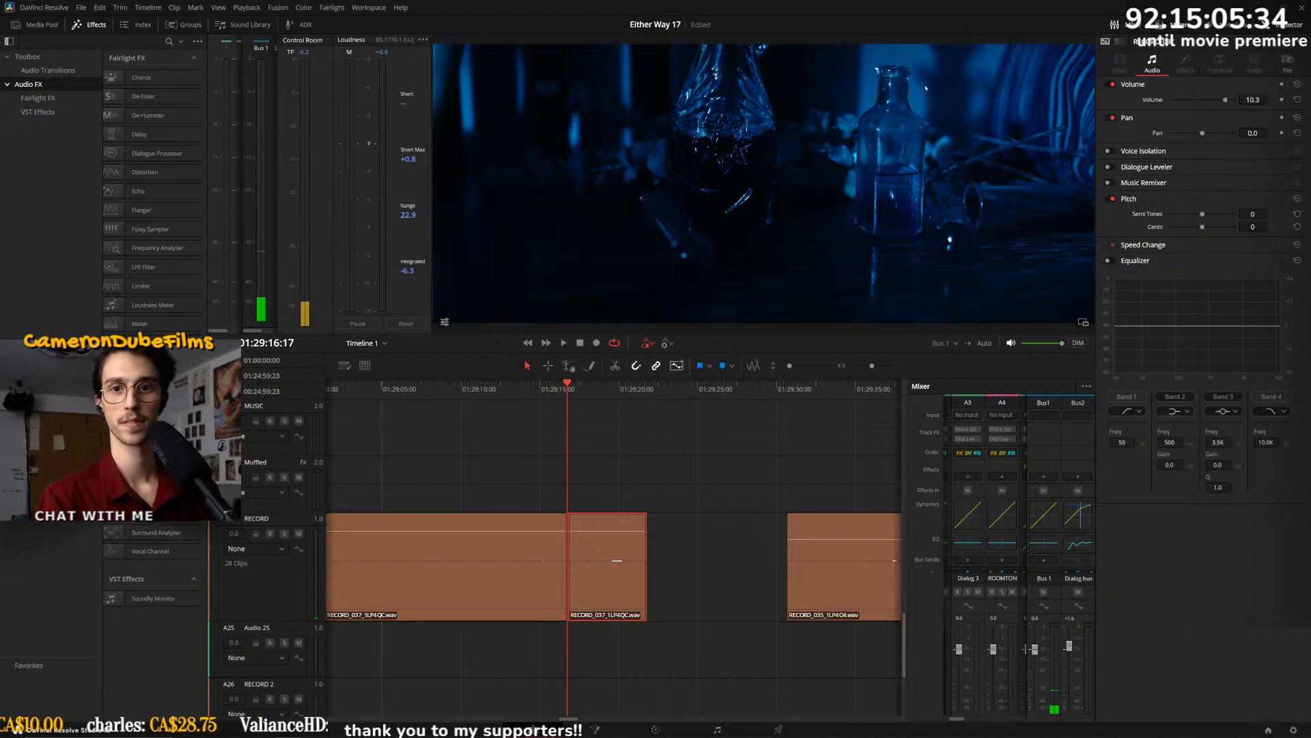
# - Examine the shots around the split in RECORD_037, from about 01:29:13 to 01:29:18
pyautogui.hotkey('shift', '4')
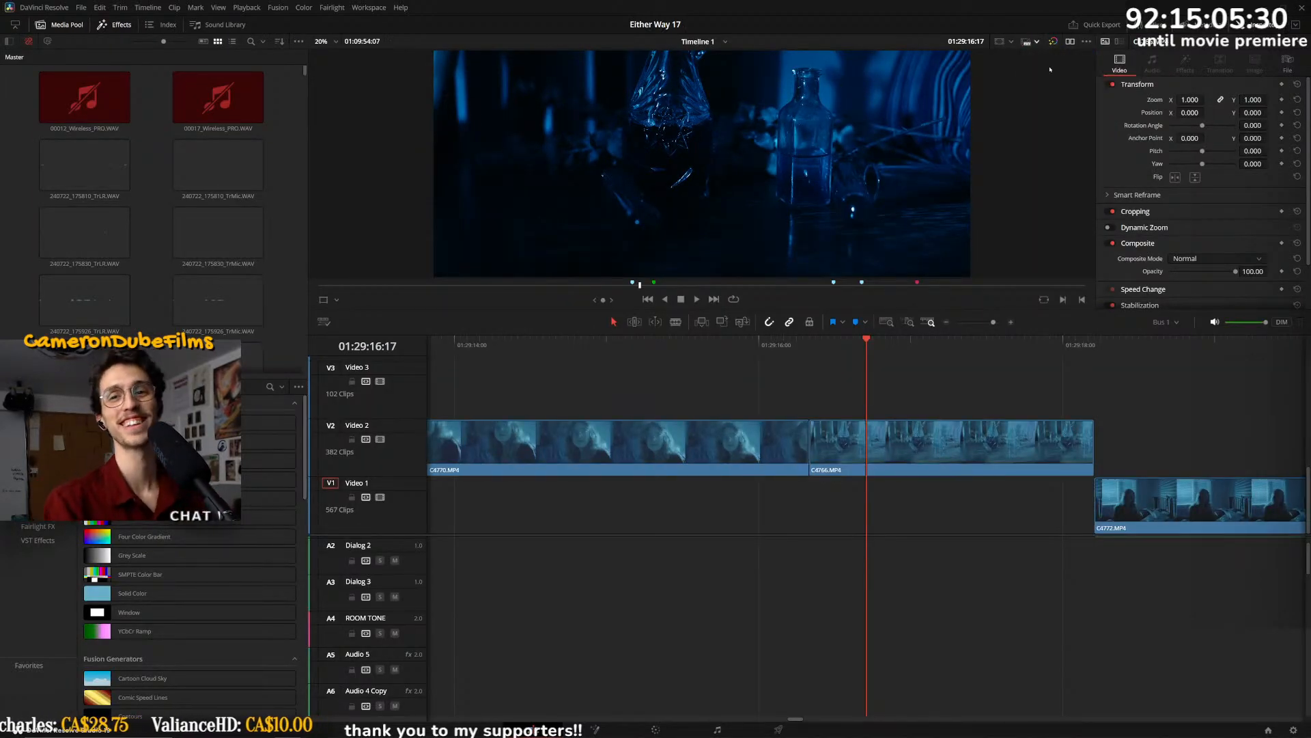
pyautogui.click(696, 730)
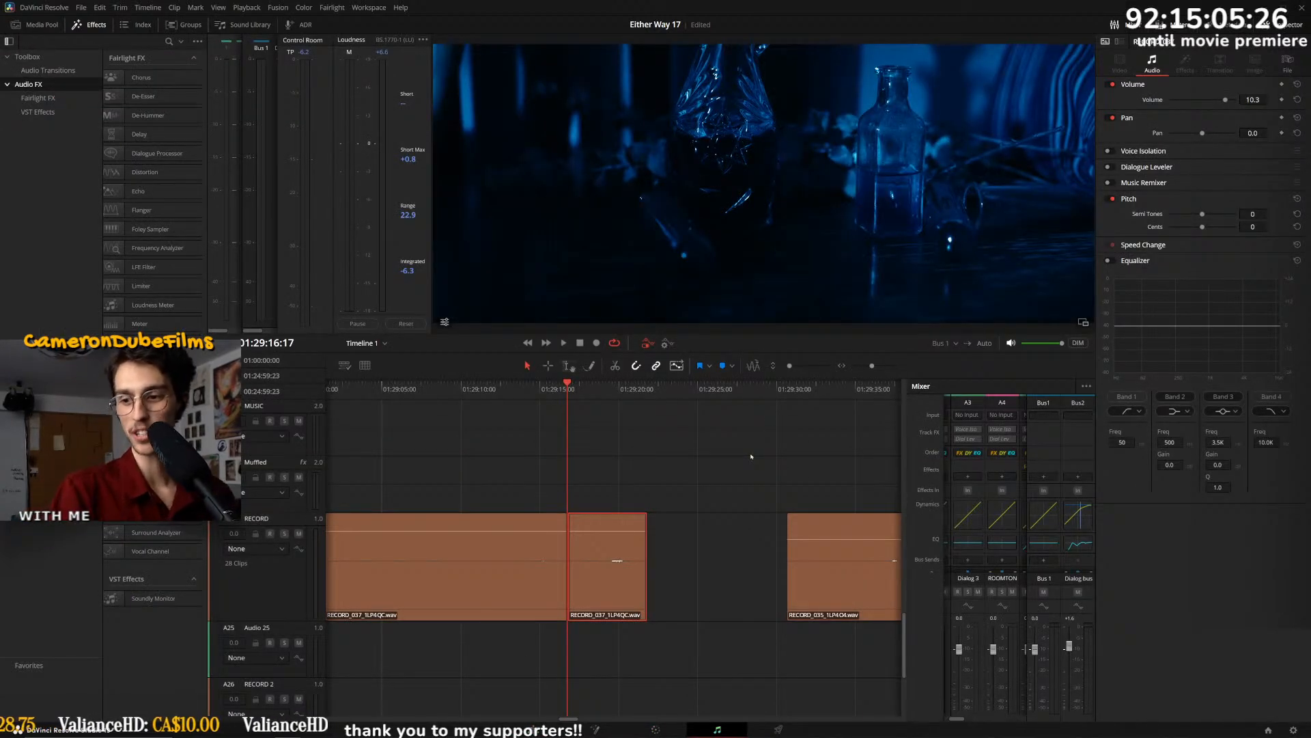
pyautogui.click(542, 390)
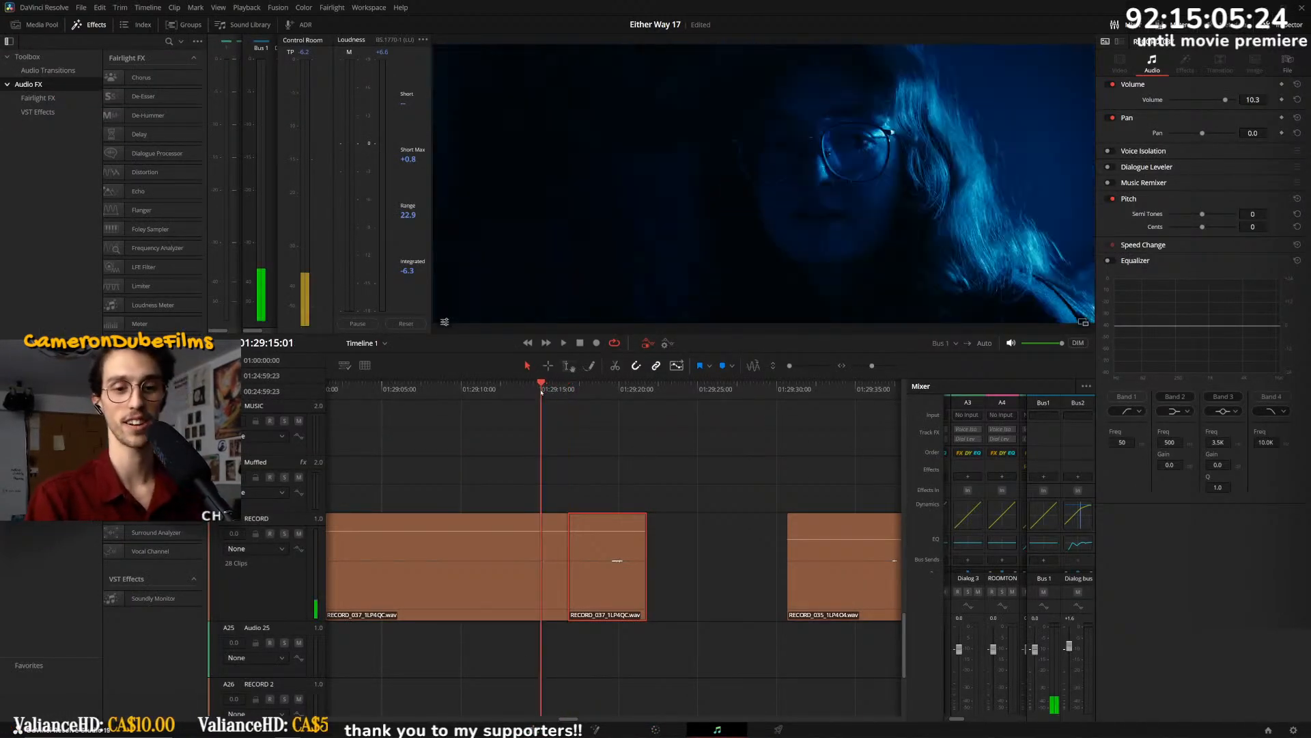
pyautogui.click(523, 389)
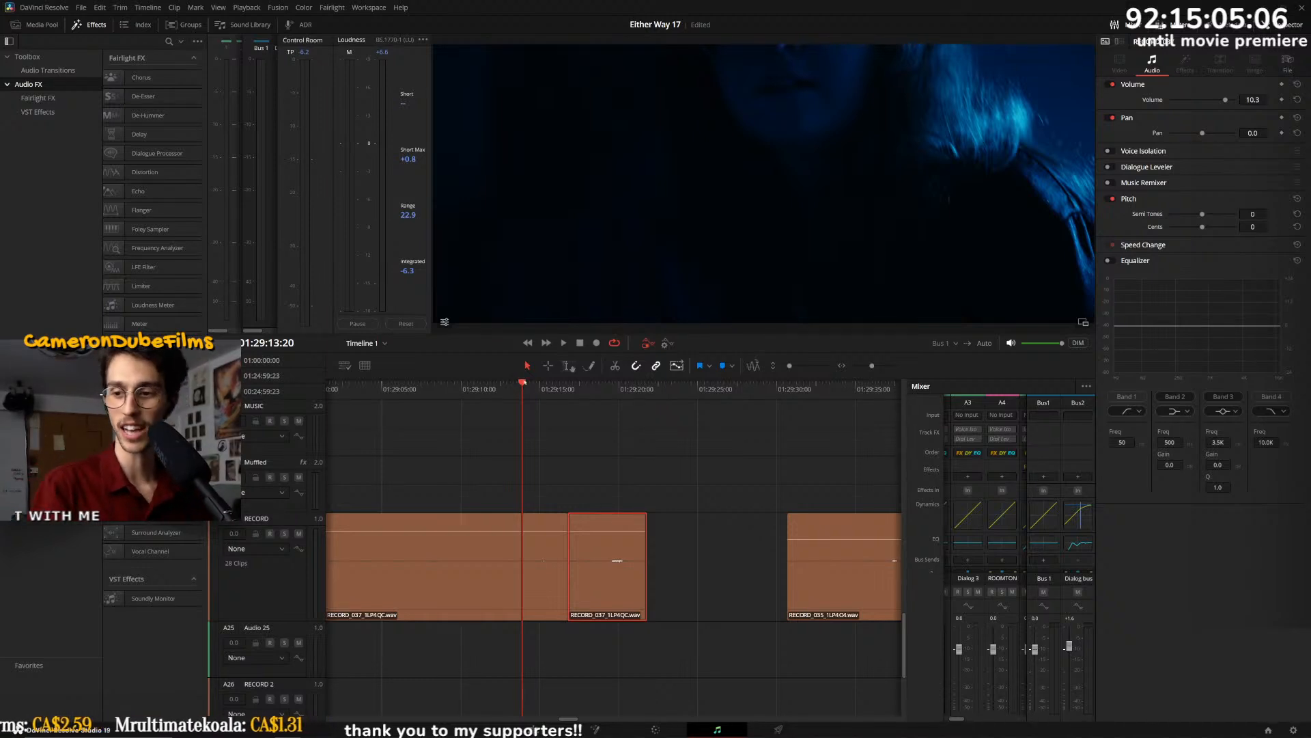
pyautogui.moveTo(540, 389); pyautogui.dragTo(529, 396)
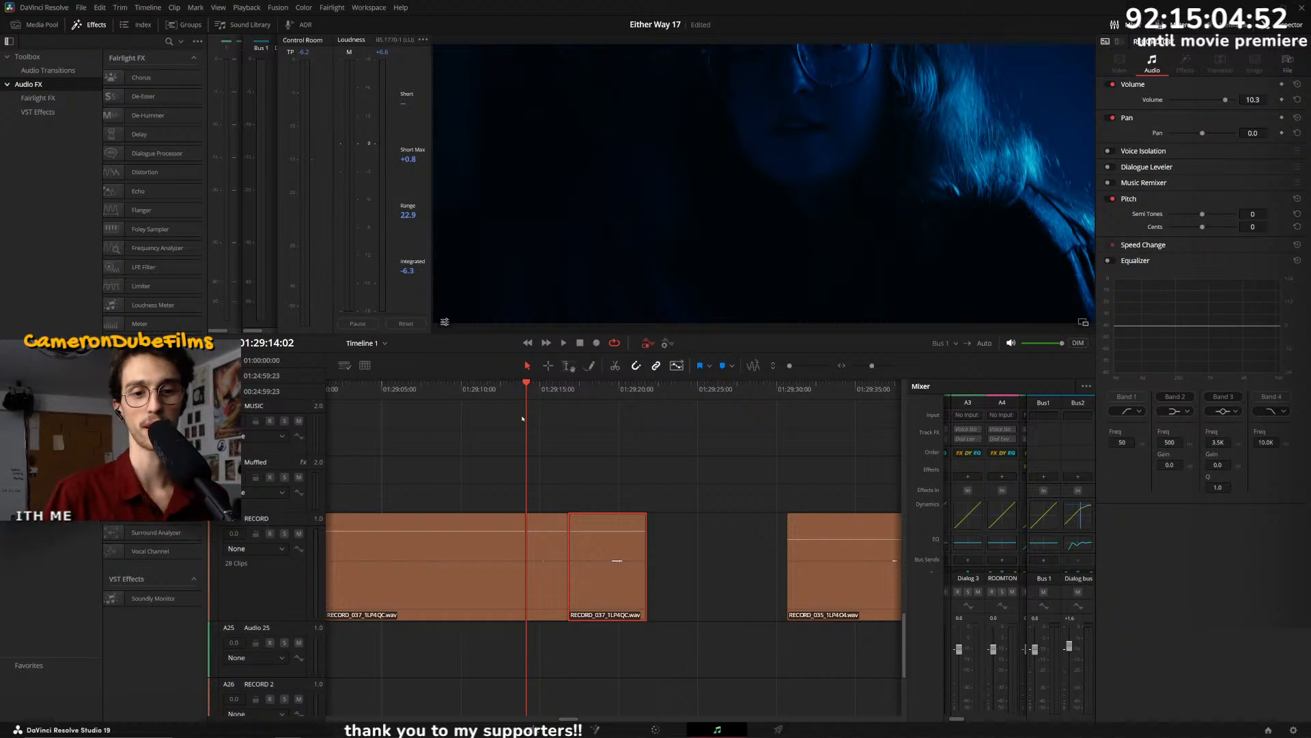
pyautogui.moveTo(574, 393); pyautogui.dragTo(599, 392)
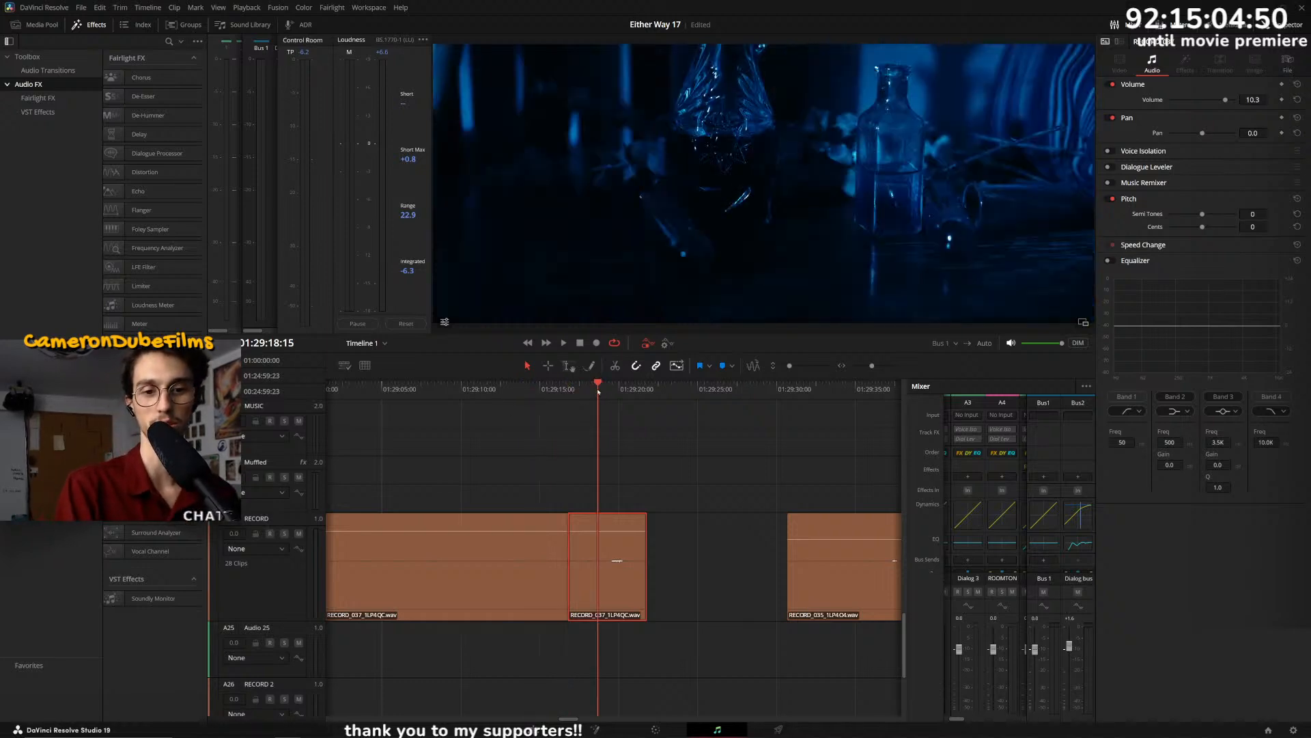
# - Listen to the separated last line of RECORD_037, lower its volume to 7.2 and replay it
pyautogui.press('space')
pyautogui.scroll(1, 622, 431)
pyautogui.press('space')
pyautogui.moveTo(630, 530); pyautogui.dragTo(631, 534)
pyautogui.click(543, 388)
pyautogui.press('space')
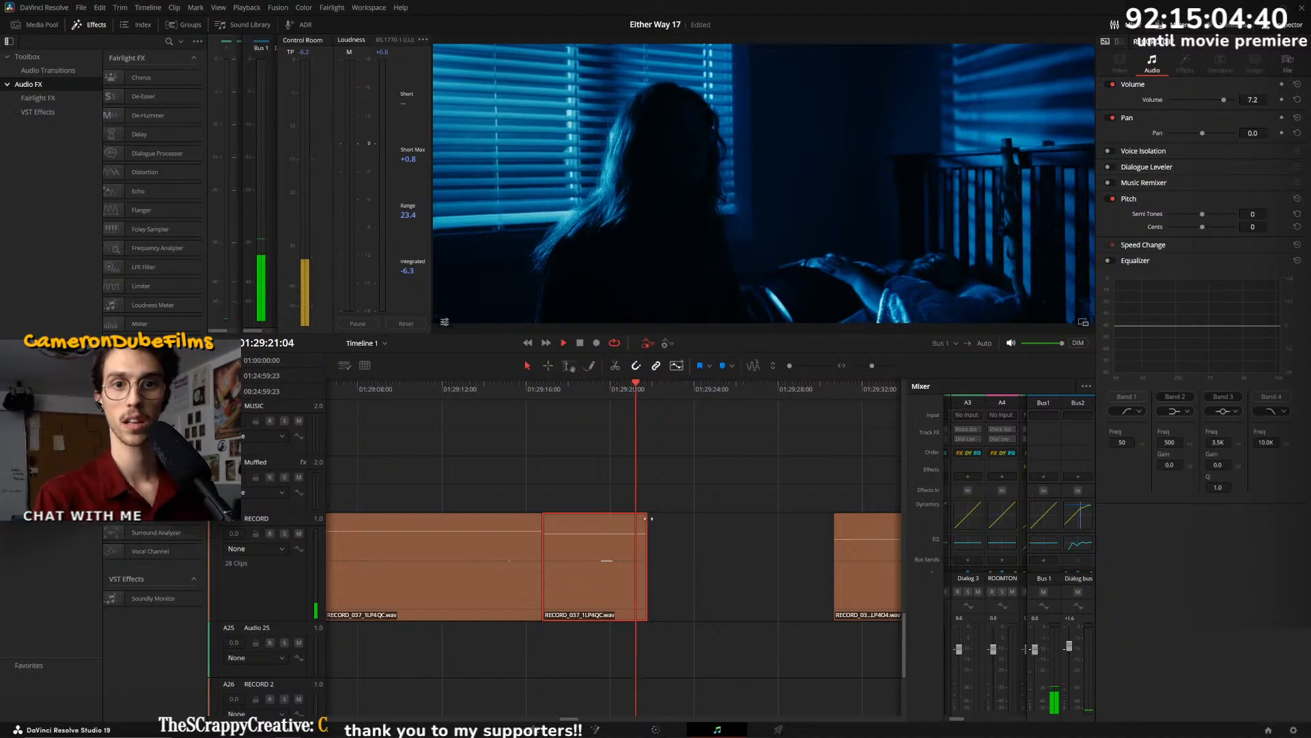
# - Listen past the split line and on through the RECORD_035 clip near 01:29:35
pyautogui.scroll(-3, 691, 518)
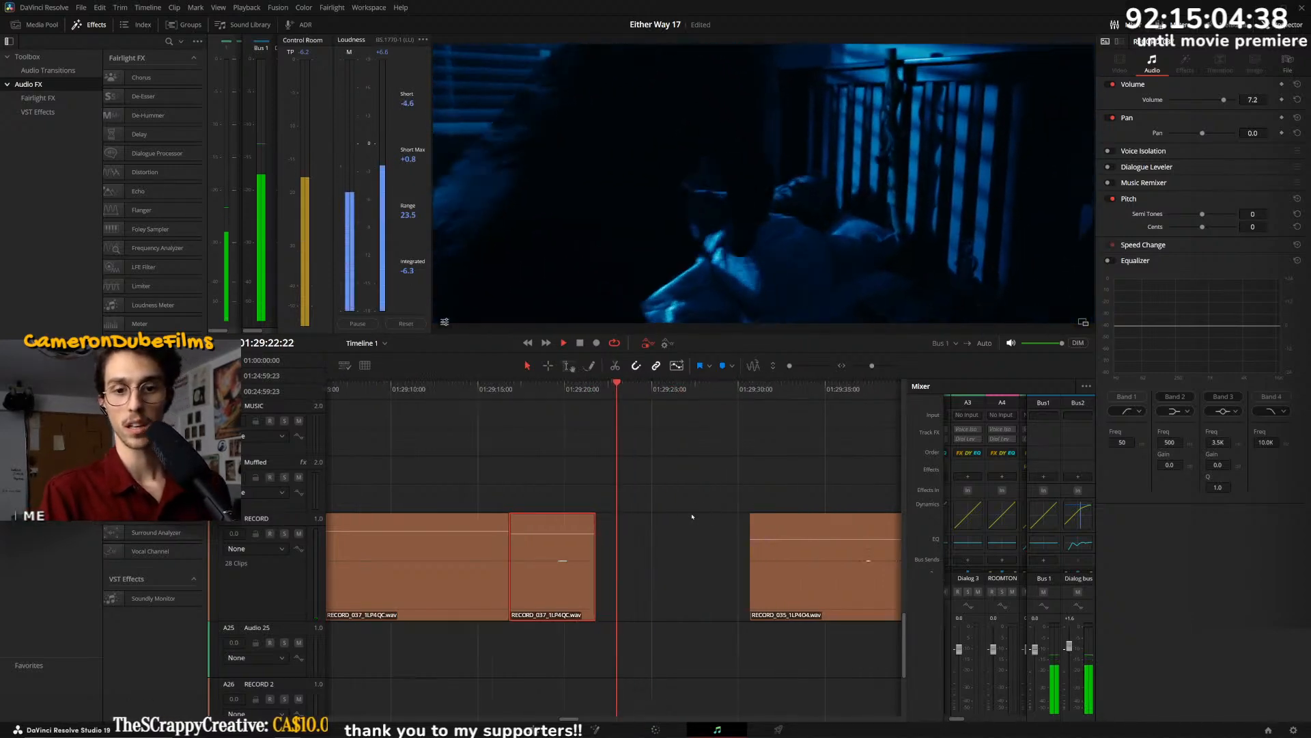
pyautogui.click(751, 517)
pyautogui.scroll(2, 610, 506)
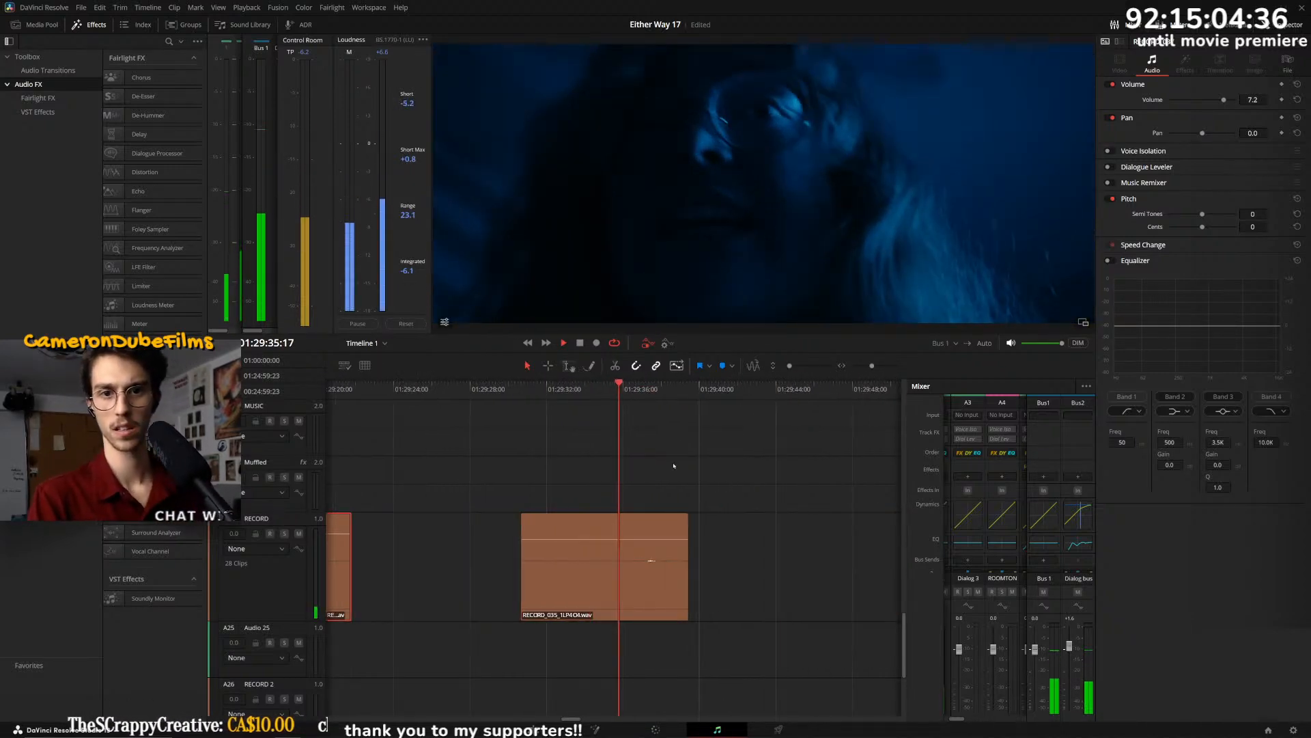
pyautogui.scroll(-3, 594, 546)
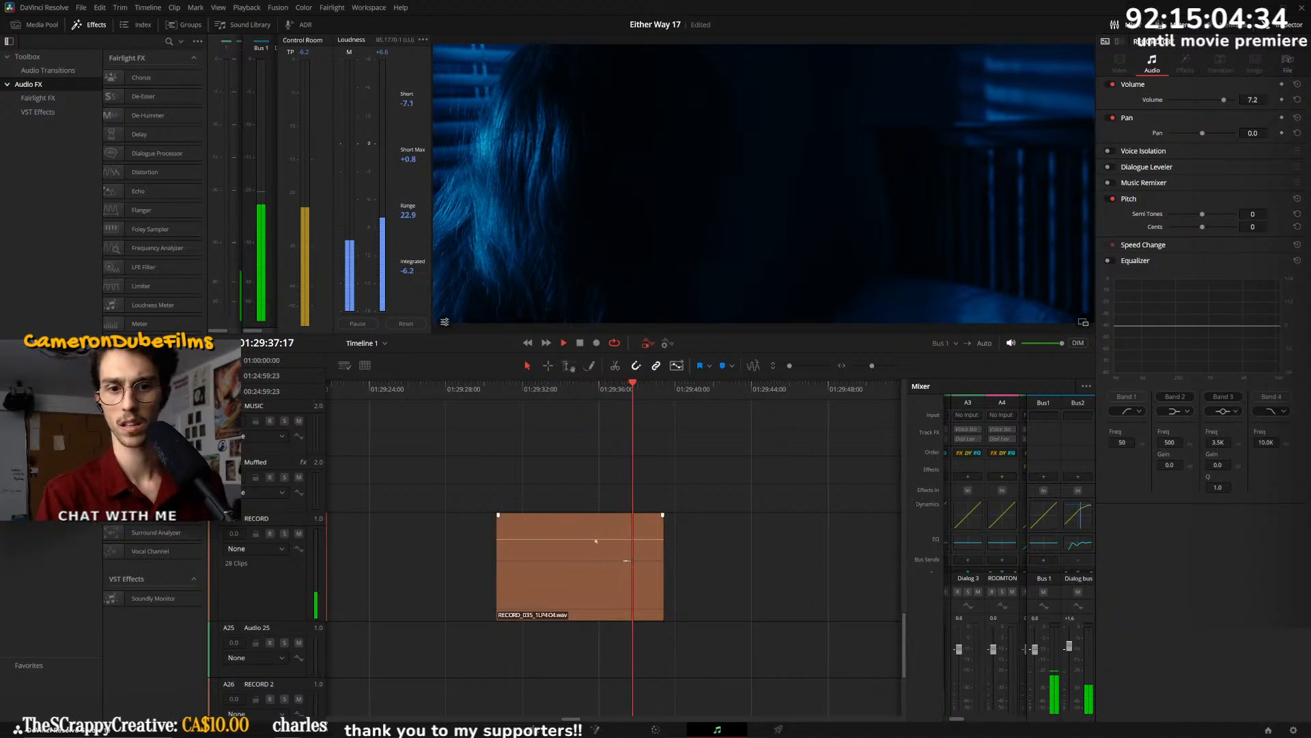
pyautogui.press('Delete')
pyautogui.scroll(-4, 710, 526)
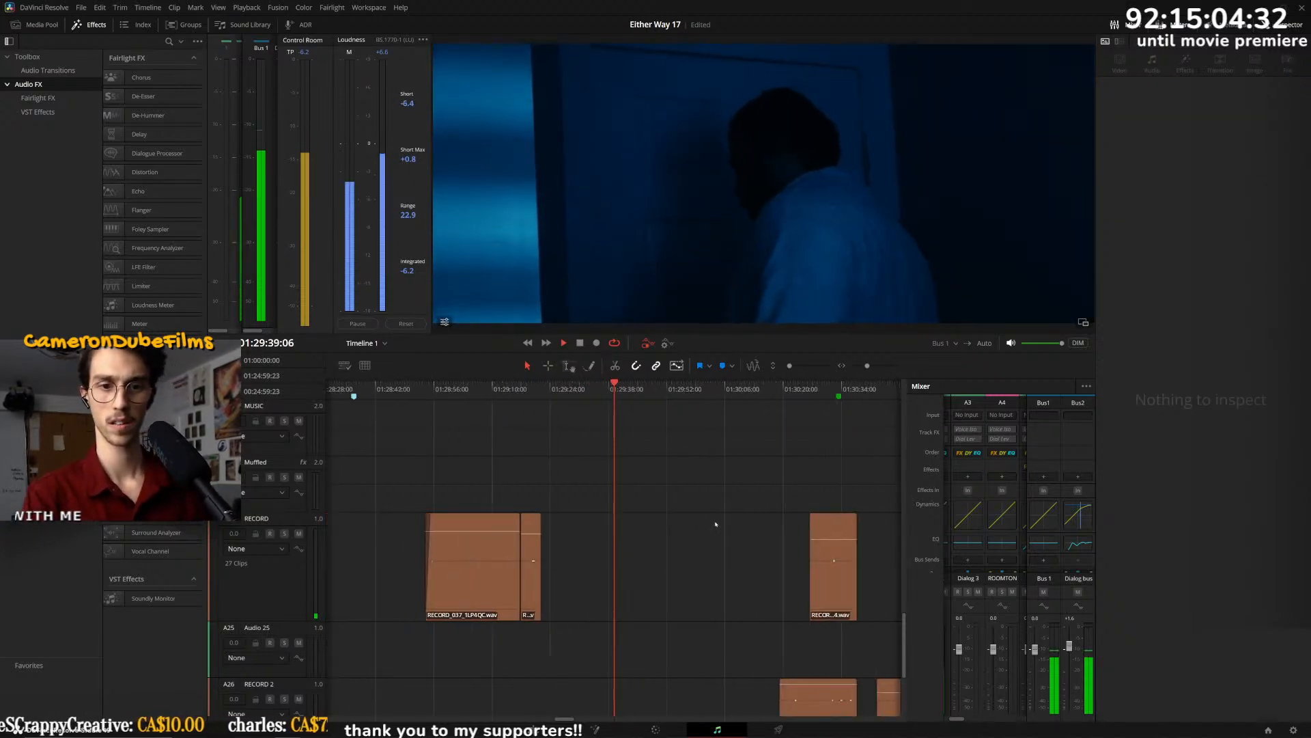
pyautogui.press('space')
pyautogui.click(725, 391)
pyautogui.scroll(-3, 664, 498)
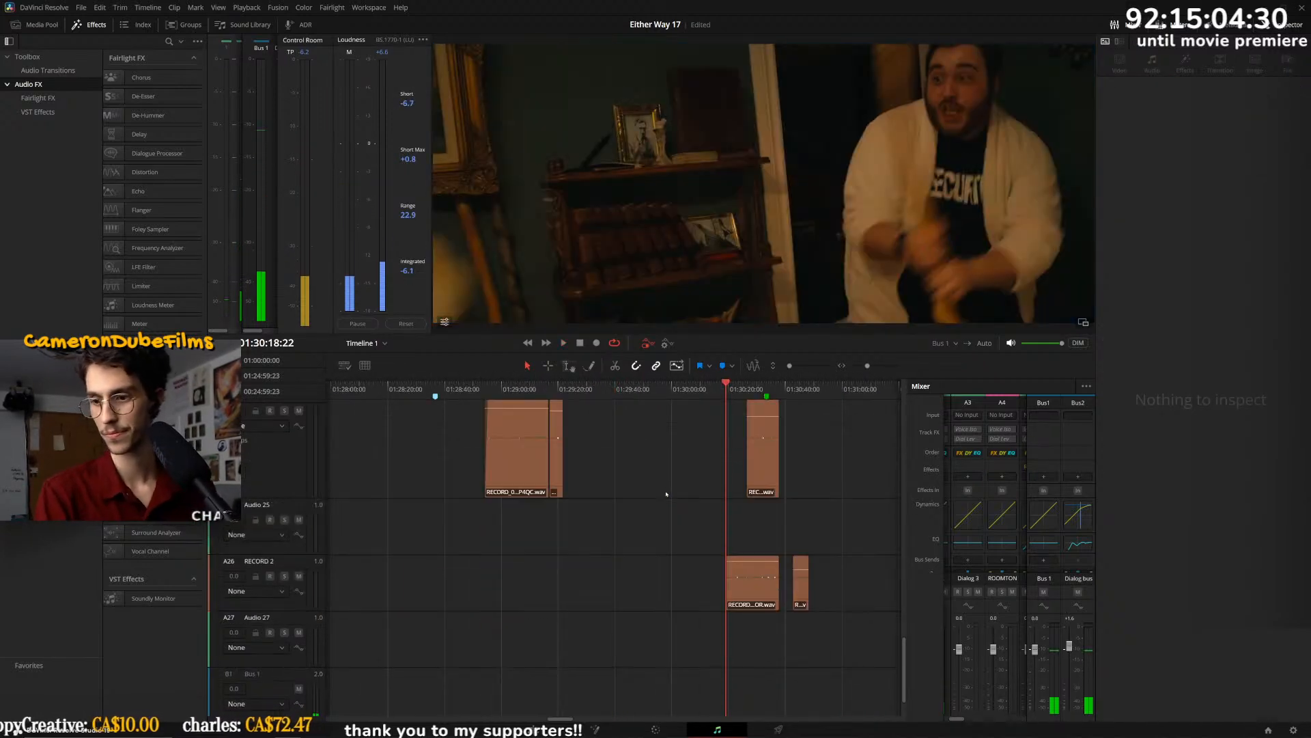
pyautogui.scroll(4, 649, 533)
pyautogui.scroll(-2, 644, 557)
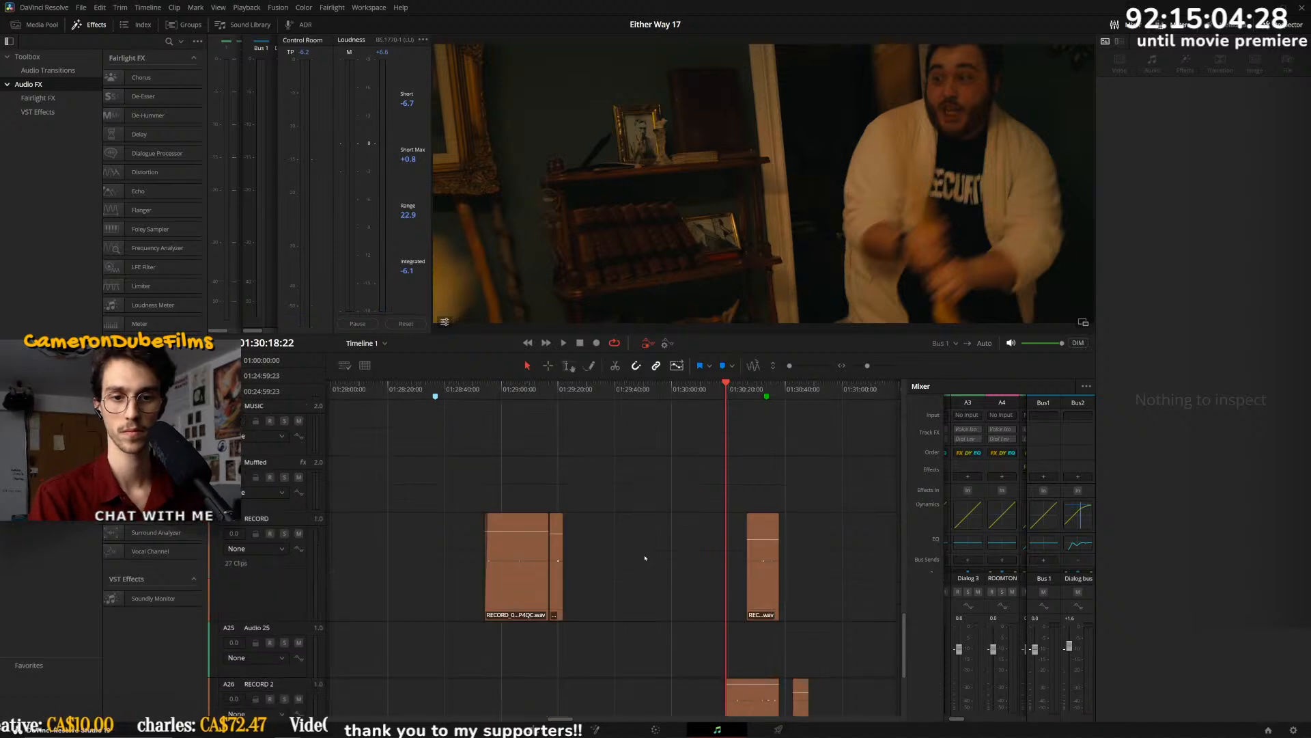
pyautogui.hotkey('ctrl', 'z')
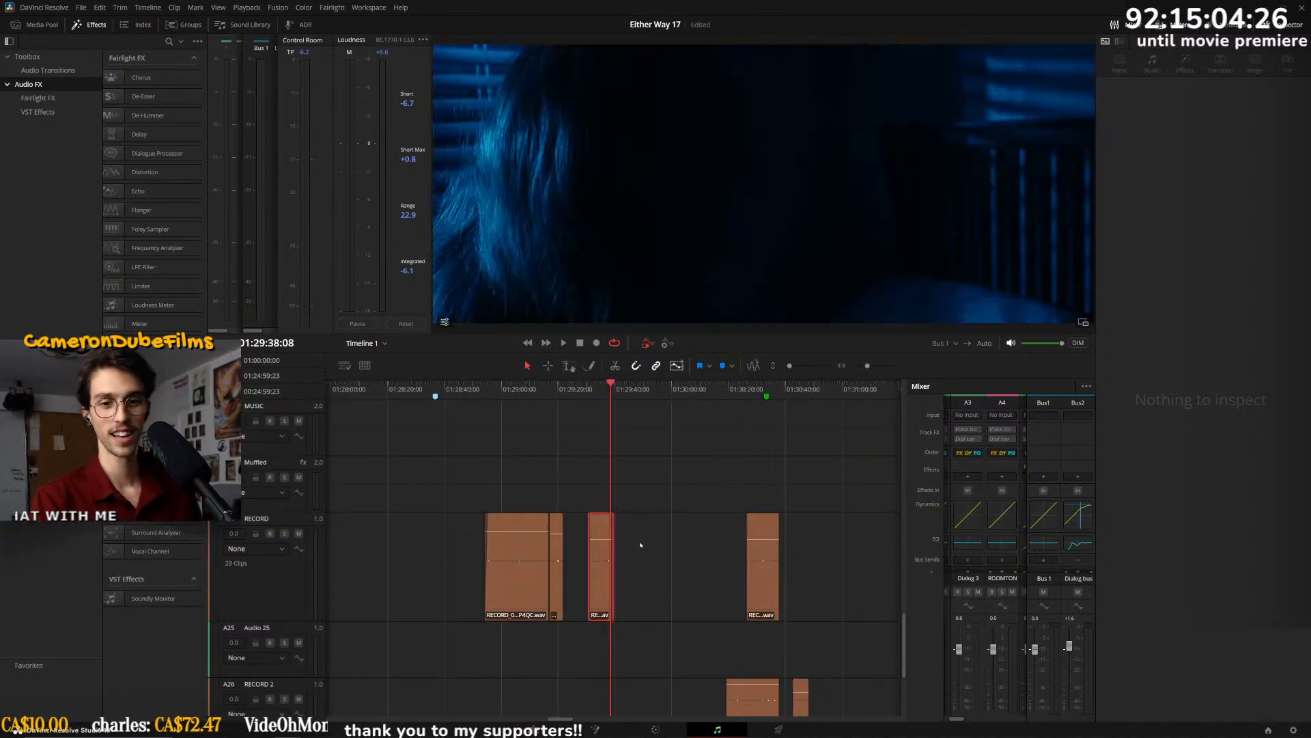
# - Turn the volume of the RECORD_035 clip all the way down and place the playhead at 01:30:18:22
pyautogui.moveTo(604, 539); pyautogui.dragTo(604, 625)
pyautogui.click(727, 389)
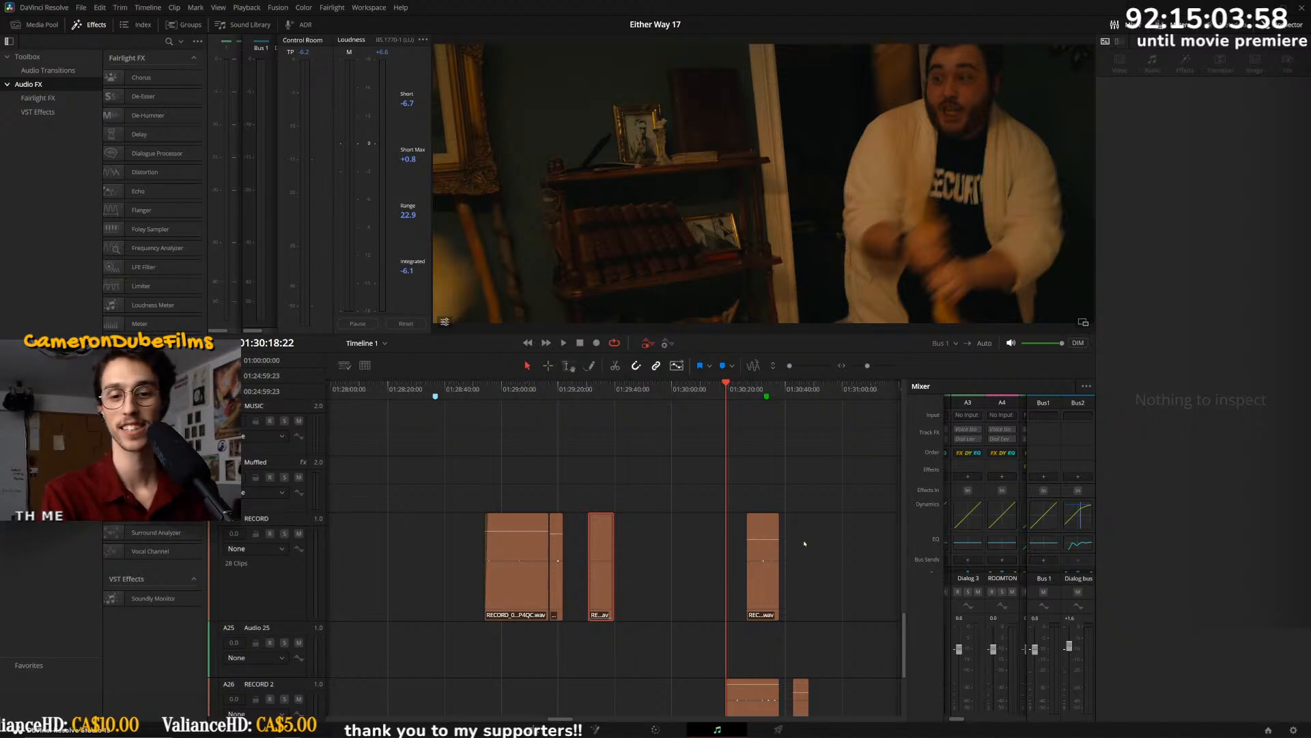
# - Listen from 01:30:18:22 and turn the volumes of the RECORD_036 and RECORD_068 clips all the way down
pyautogui.press('space')
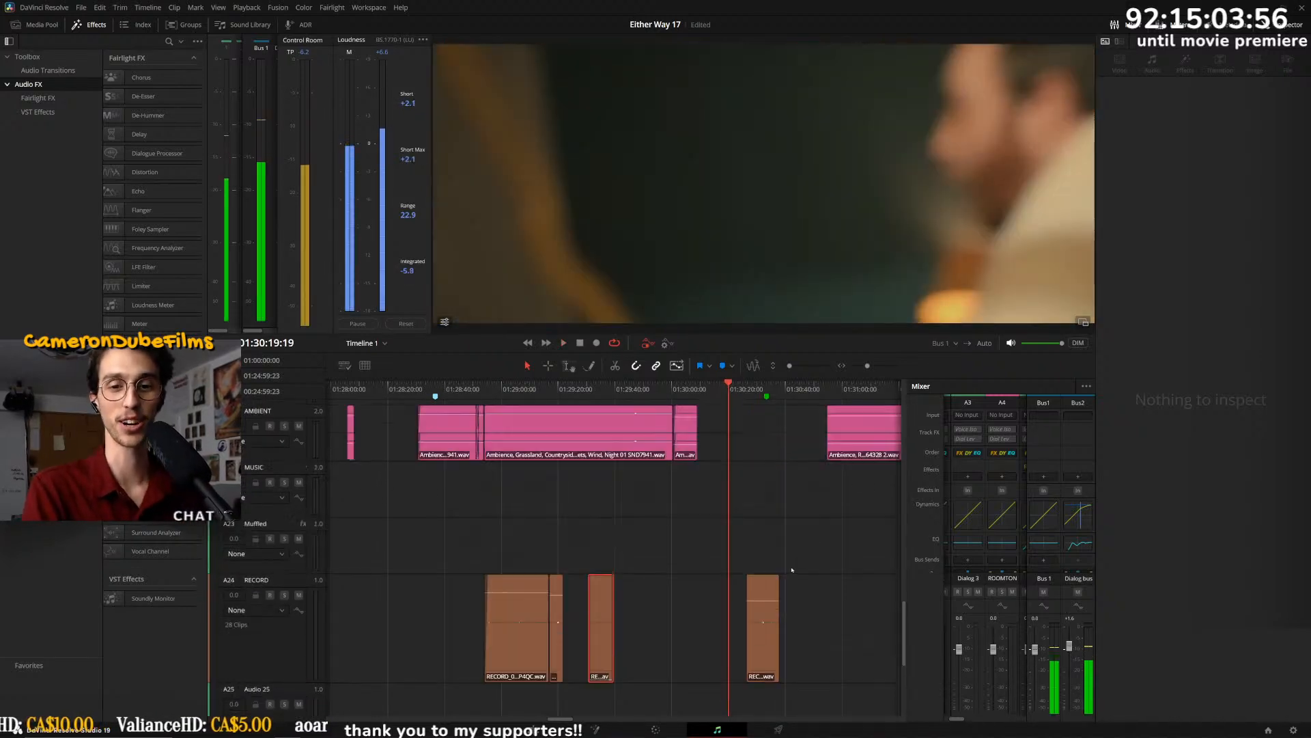
pyautogui.scroll(-2, 786, 575)
pyautogui.scroll(4, 785, 577)
pyautogui.moveTo(657, 623); pyautogui.dragTo(657, 675)
pyautogui.moveTo(728, 478); pyautogui.dragTo(724, 556)
pyautogui.press('space')
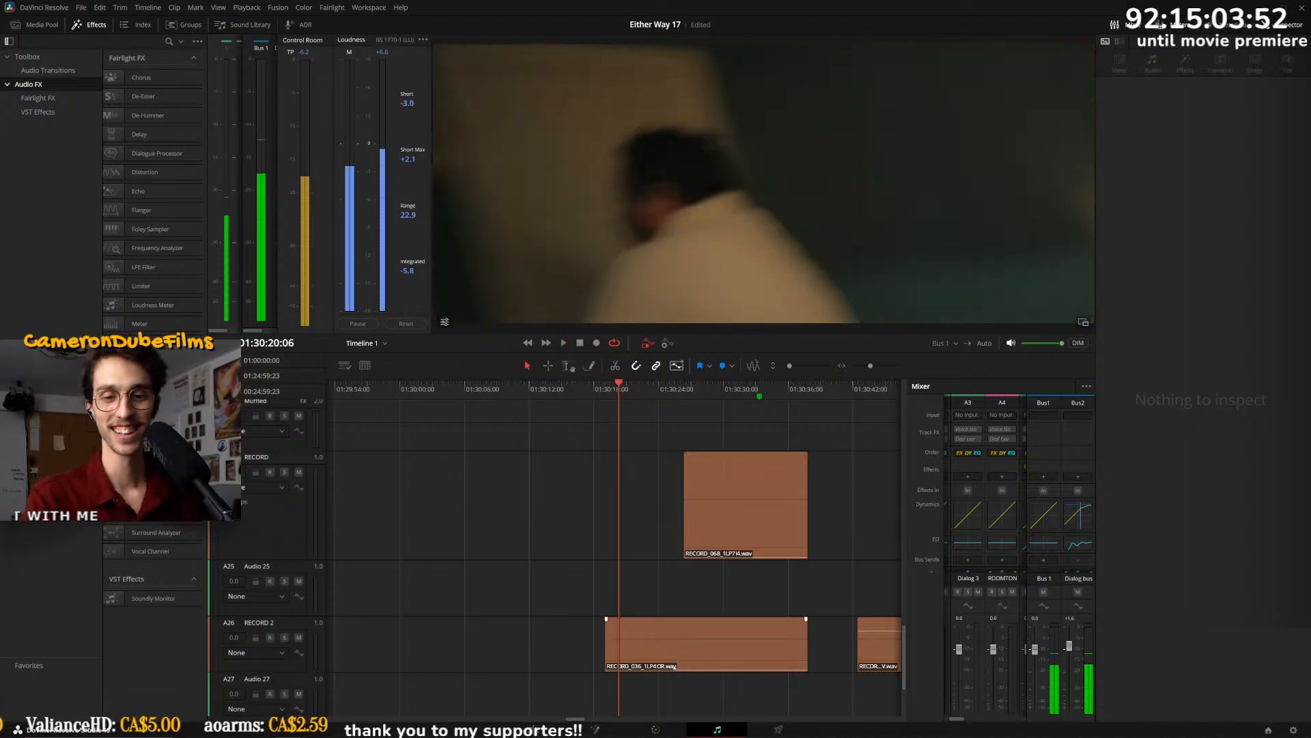
# - Raise the RECORD_036 clip's volume to 17.9 and bring the RECORD_068 clip's volume back up
pyautogui.click(693, 664)
pyautogui.moveTo(693, 665); pyautogui.dragTo(697, 622)
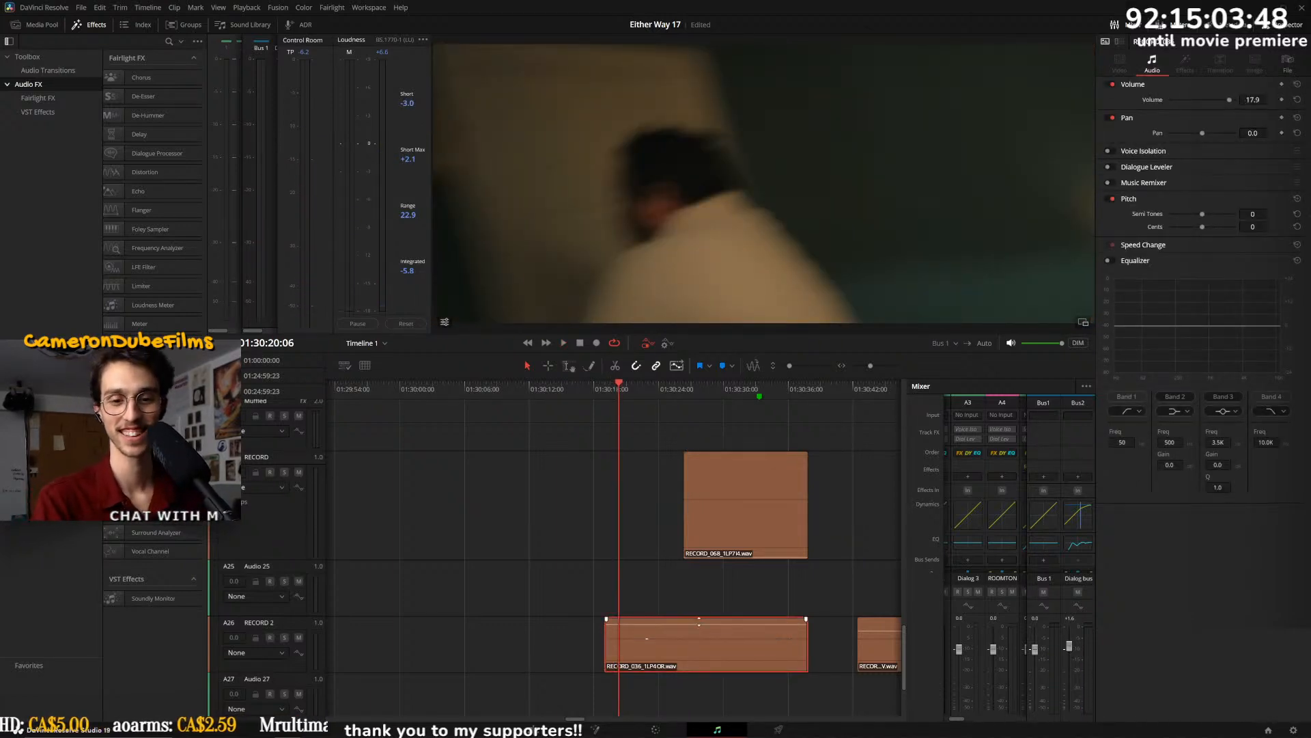
pyautogui.moveTo(724, 556); pyautogui.dragTo(734, 453)
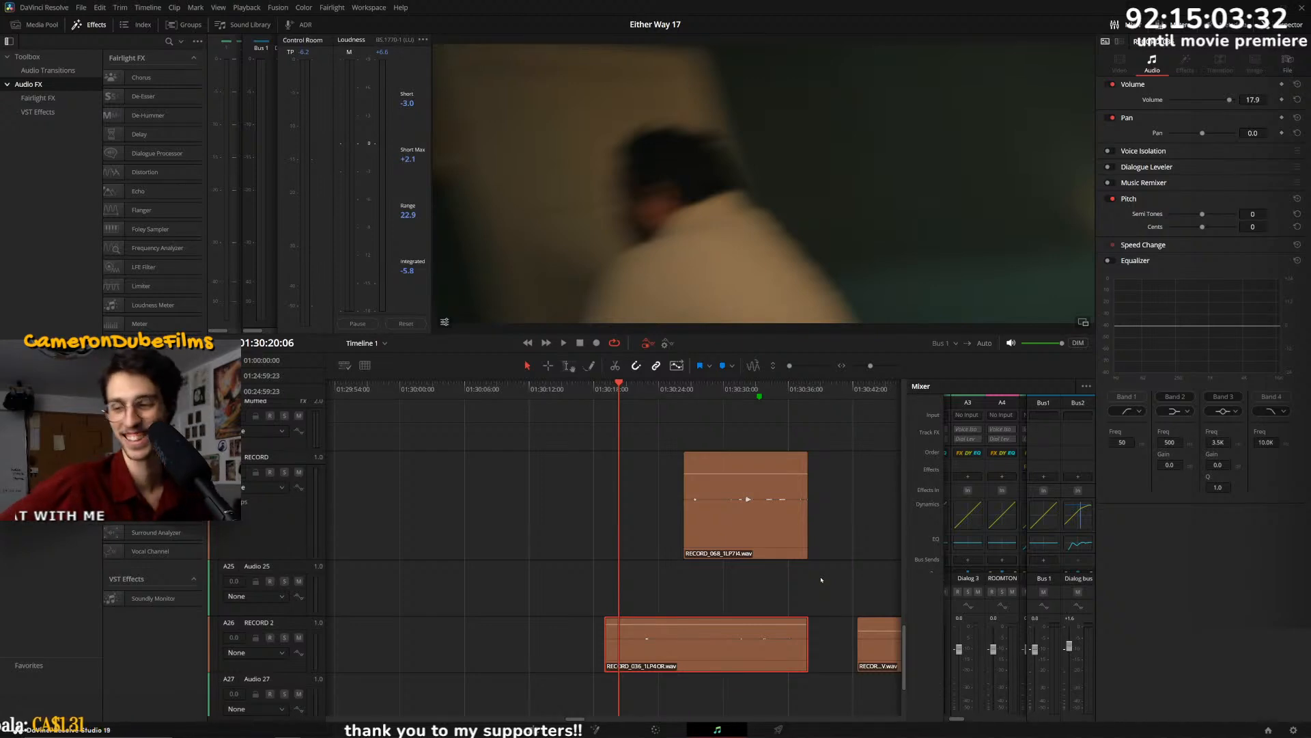
# - Listen on to about 01:30:27 and turn the volume of the RECORD_036 clip down to -97.4
pyautogui.press('space')
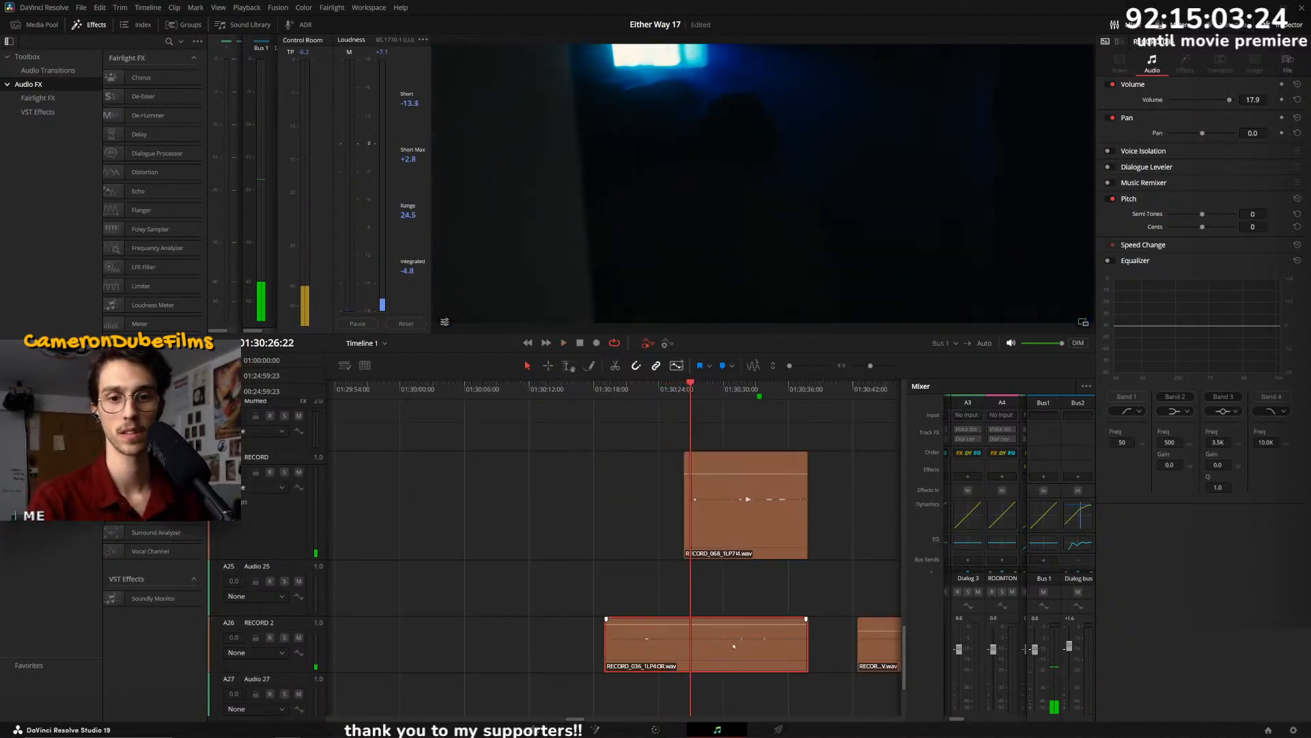
pyautogui.moveTo(703, 624); pyautogui.dragTo(689, 734)
pyautogui.press('space')
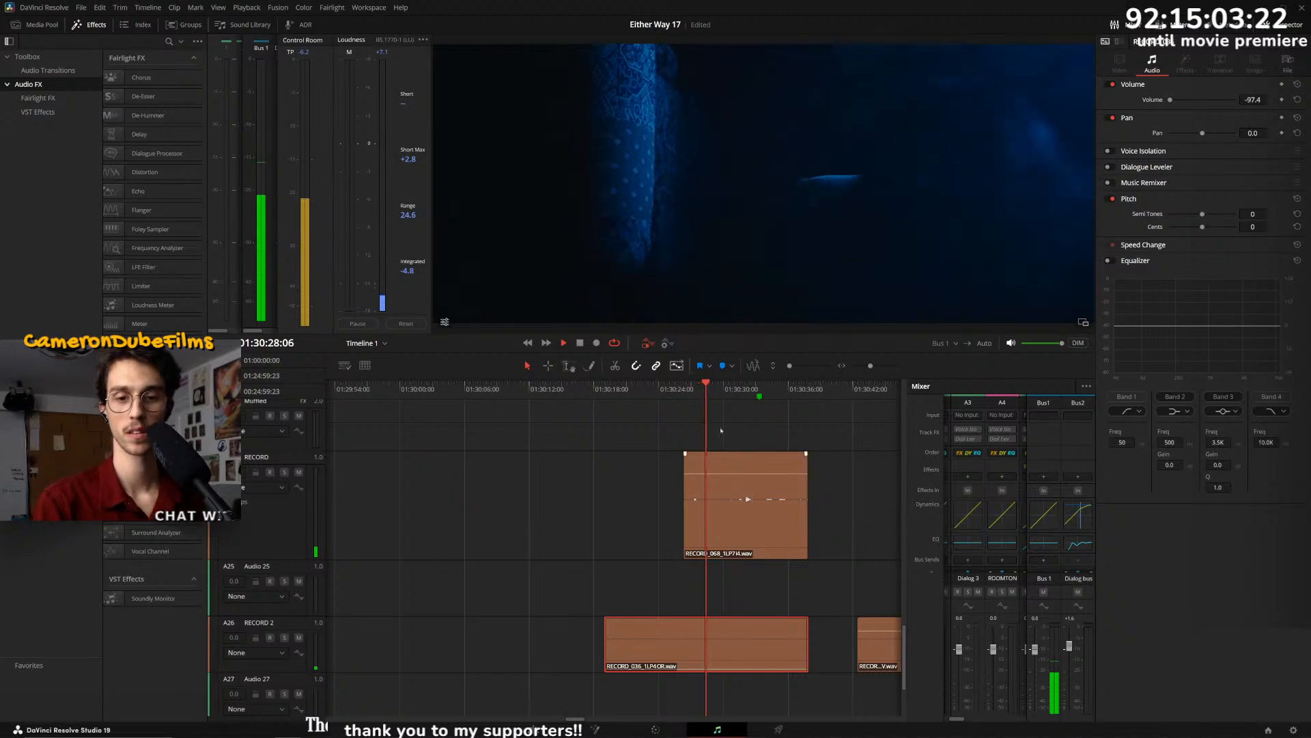
# - Raise the RECORD_068 clip's volume to 20.1 and replay its lines from 01:30:26:23
pyautogui.scroll(4, 694, 528)
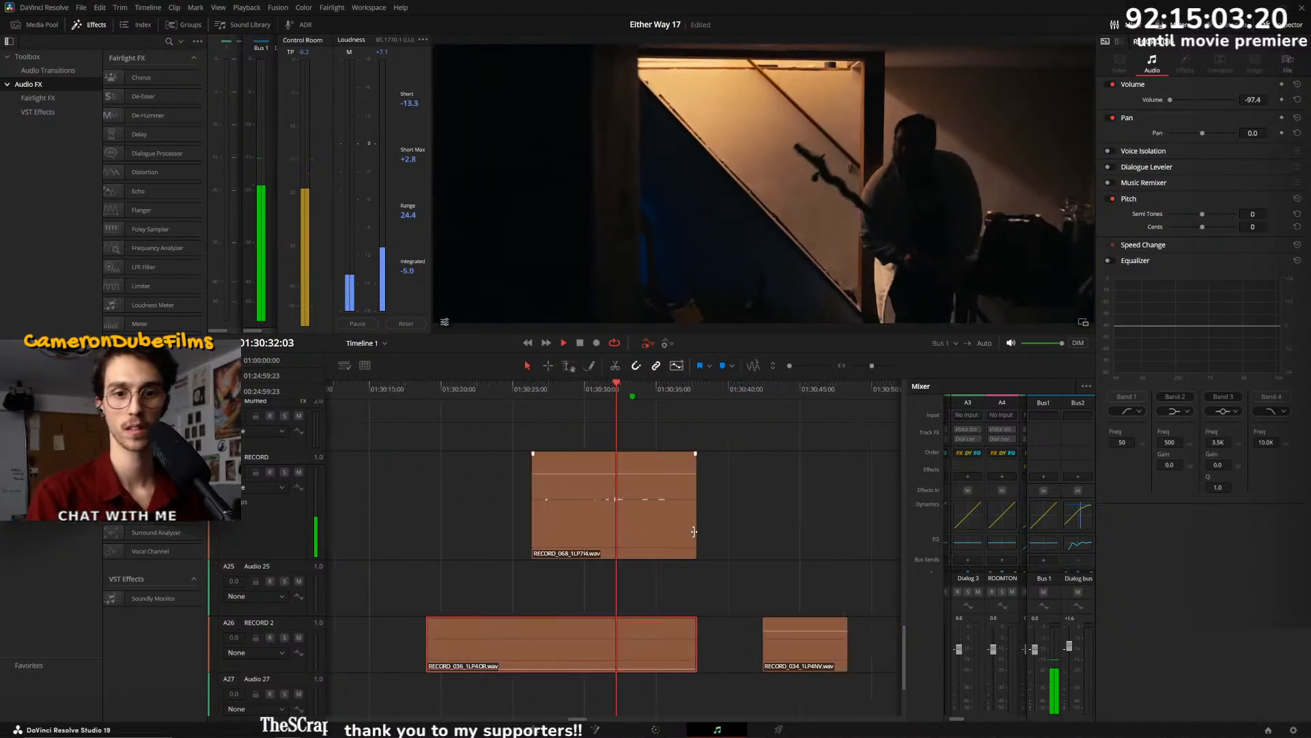
pyautogui.press('space')
pyautogui.click(521, 388)
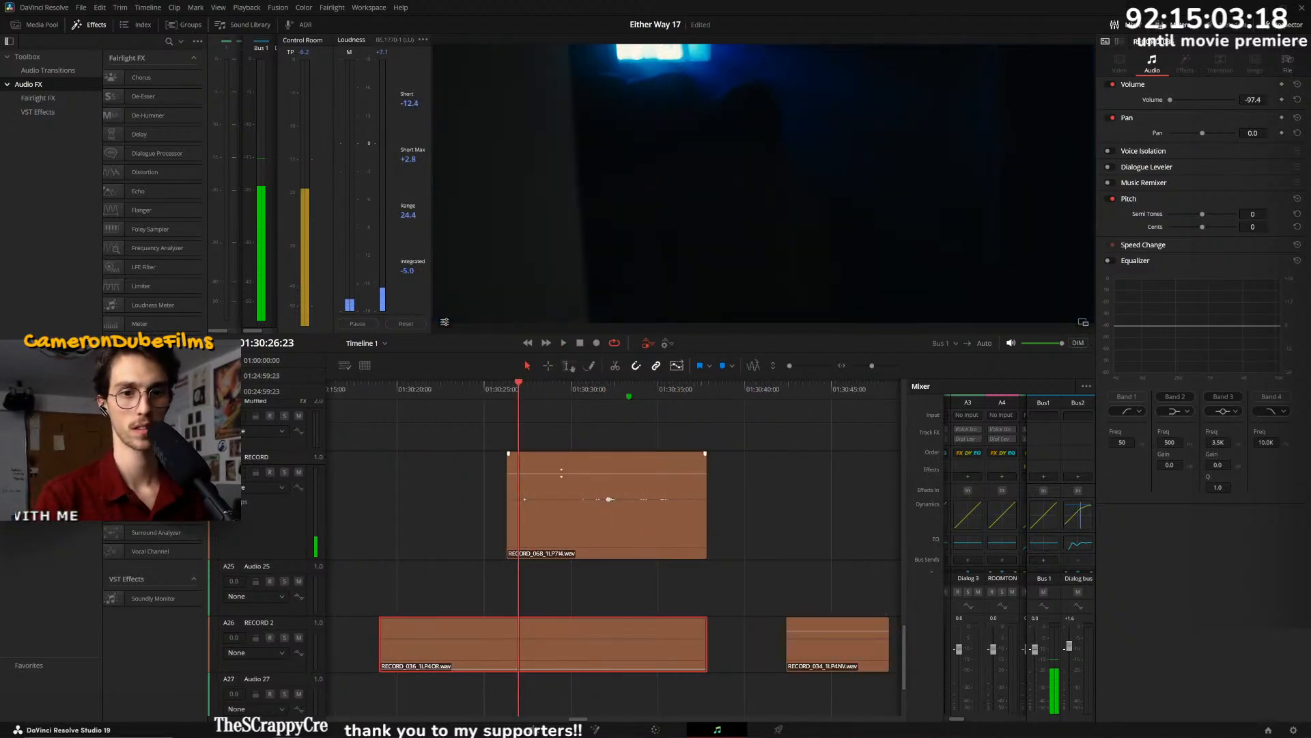
pyautogui.press('space')
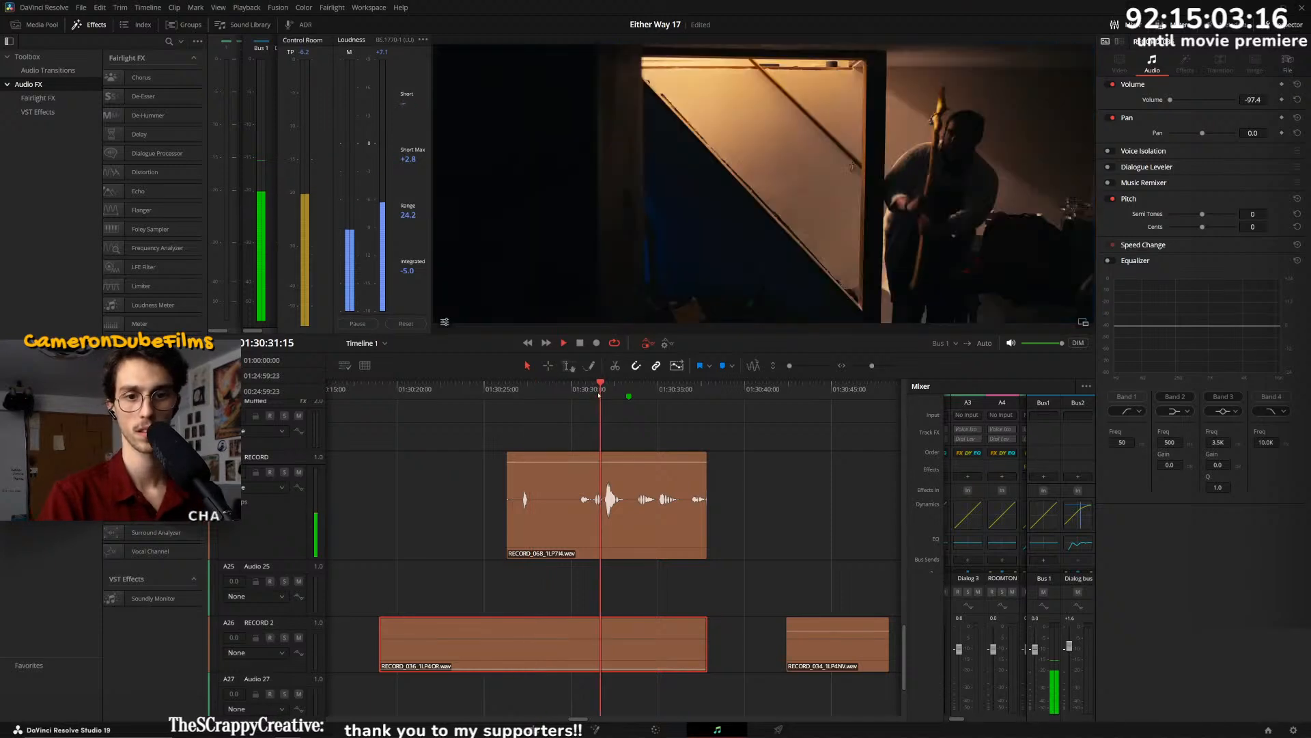
pyautogui.click(572, 389)
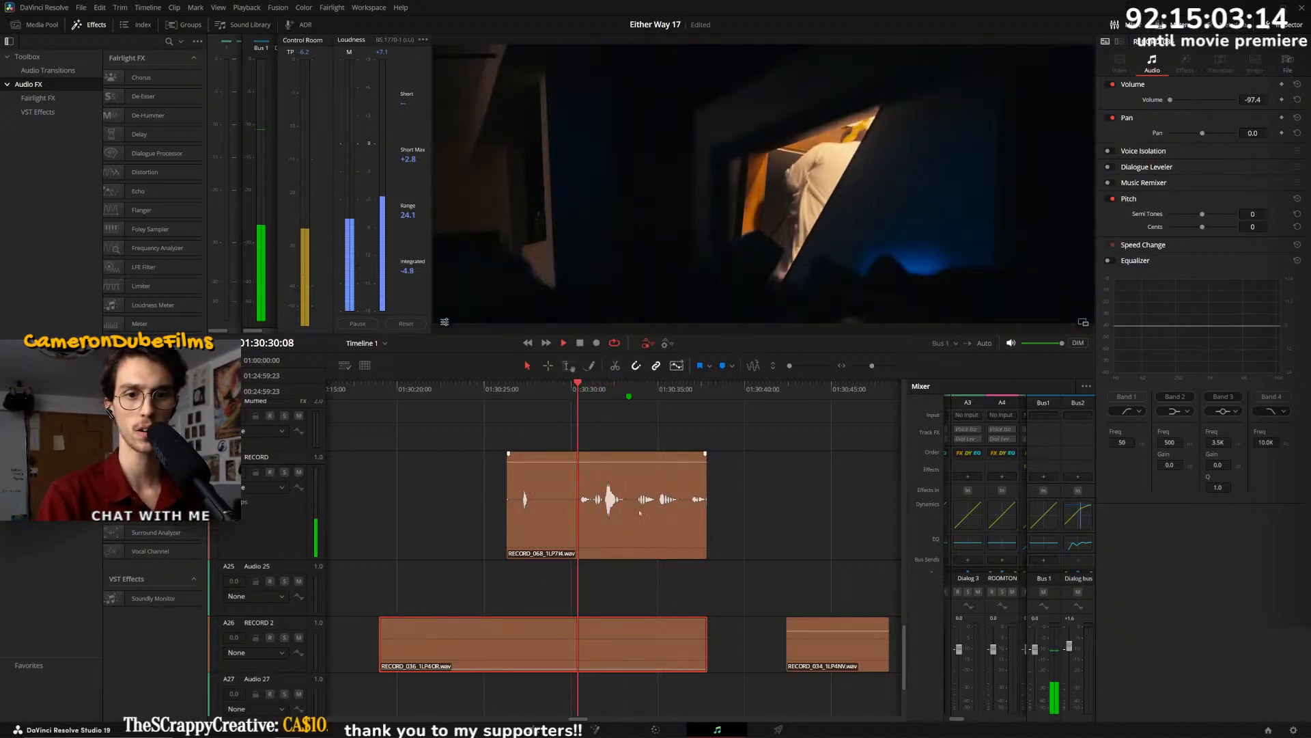
# - Delete the RECORD_068 clip from the RECORD track
pyautogui.scroll(-1, 661, 535)
pyautogui.scroll(5, 661, 534)
pyautogui.press('space')
pyautogui.click(676, 527)
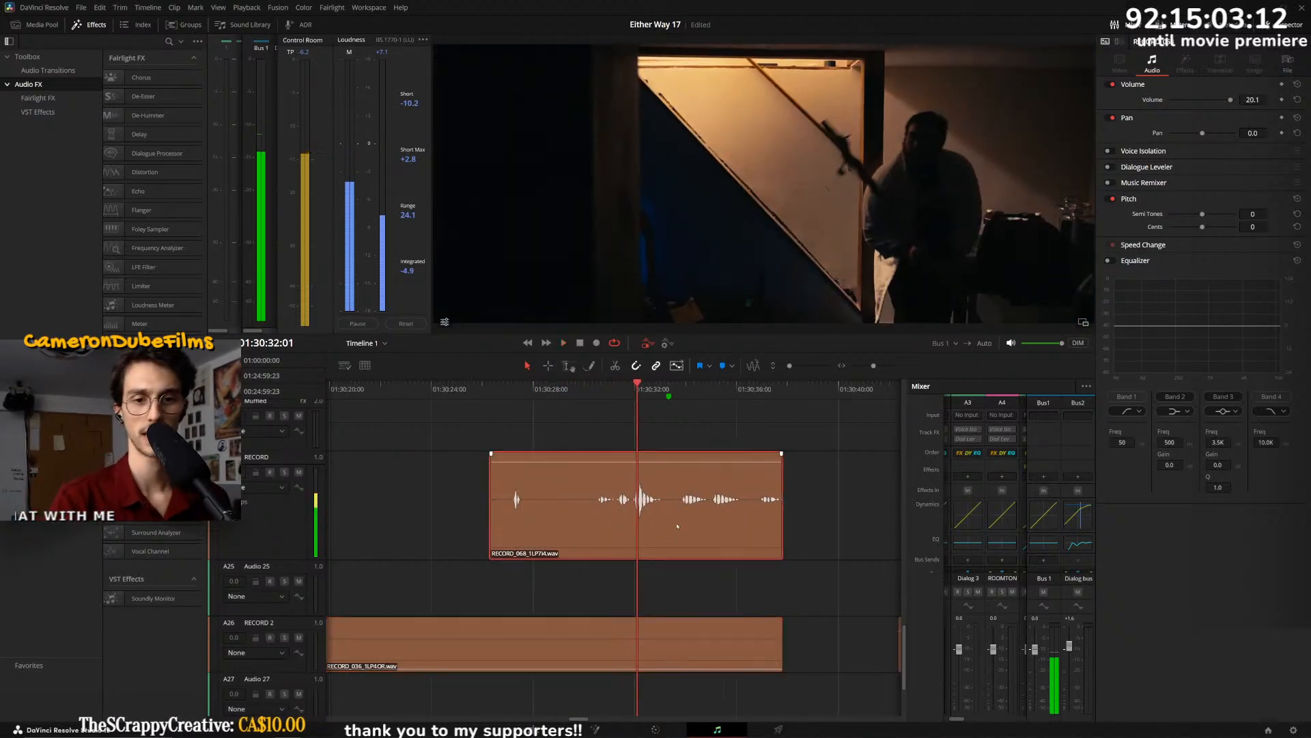
pyautogui.press('Delete')
# - Listen to the RECORD_034 clip near 01:30:43 and turn its volume all the way down
pyautogui.scroll(-6, 743, 513)
pyautogui.click(767, 377)
pyautogui.scroll(3, 683, 546)
pyautogui.moveTo(672, 664); pyautogui.dragTo(672, 638)
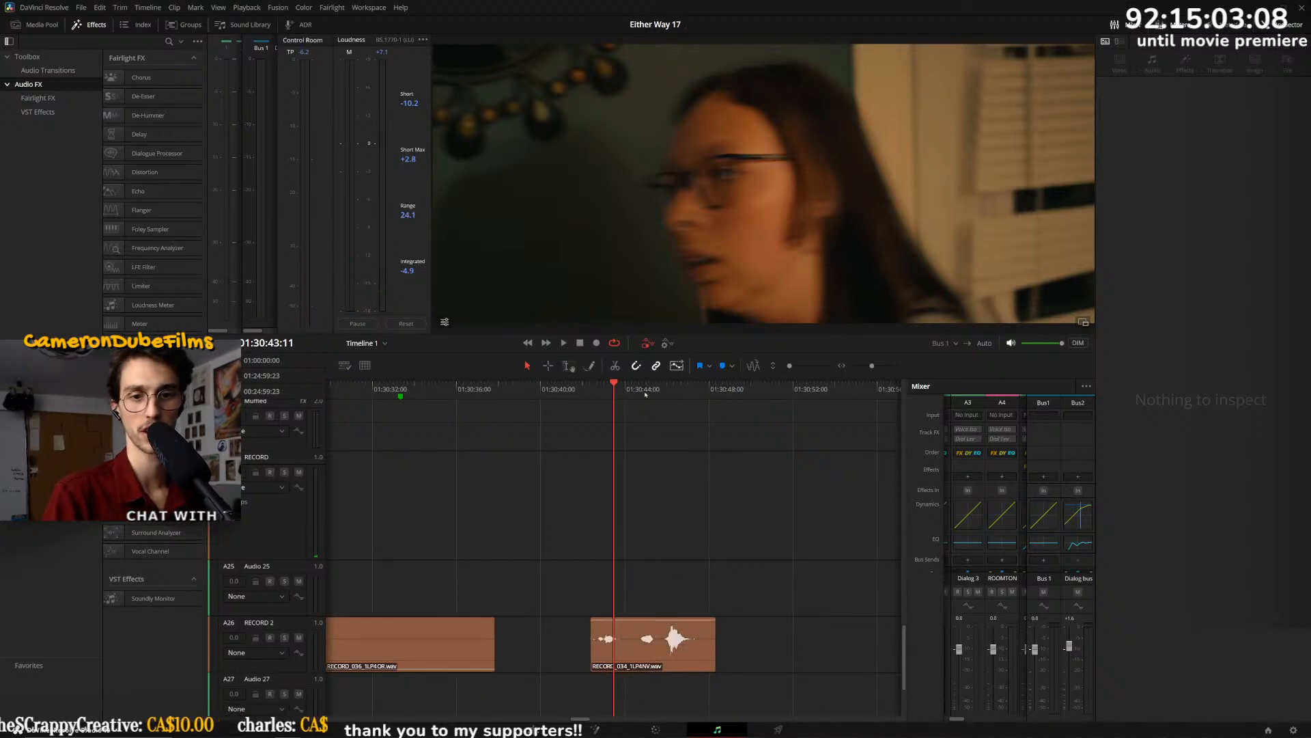
pyautogui.press('space')
pyautogui.press('space')
pyautogui.moveTo(674, 620); pyautogui.dragTo(631, 734)
# - Raise the volume of the RECORD_043 clip near 01:31:29 to 11.8
pyautogui.scroll(-5, 727, 587)
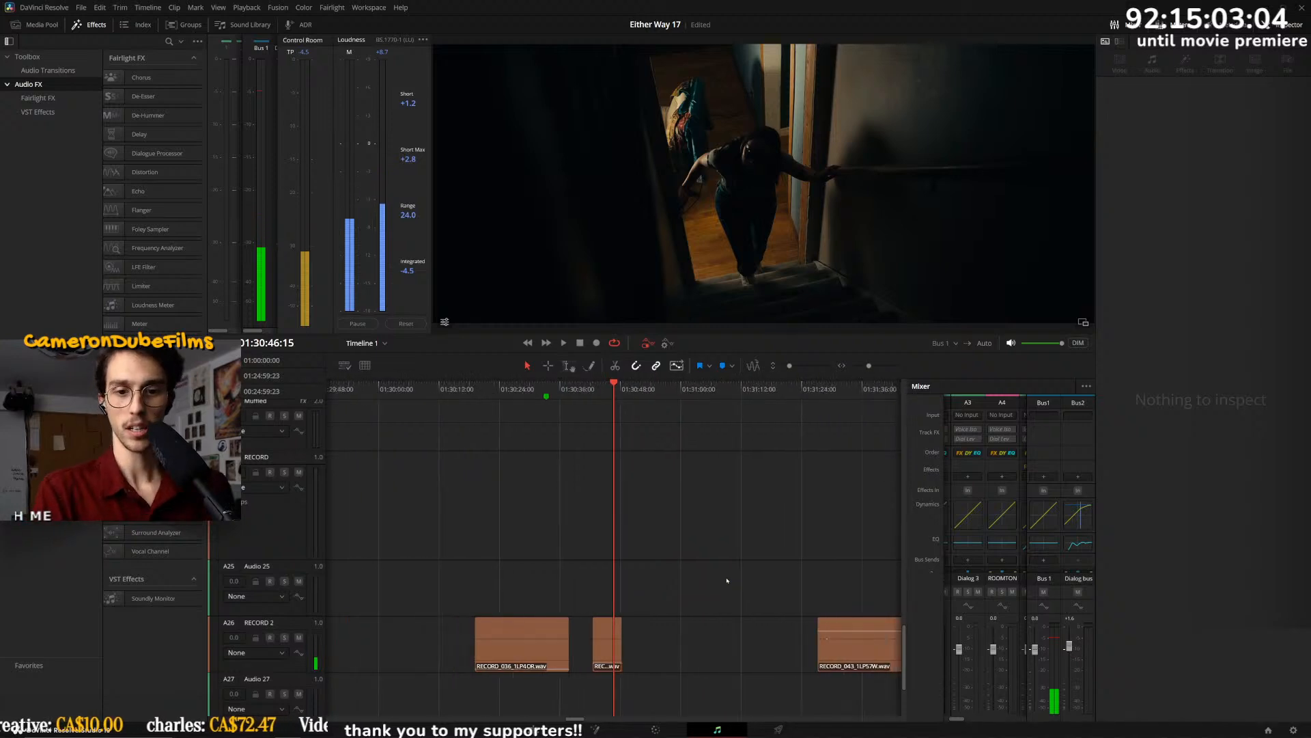
pyautogui.click(763, 388)
pyautogui.scroll(2, 766, 479)
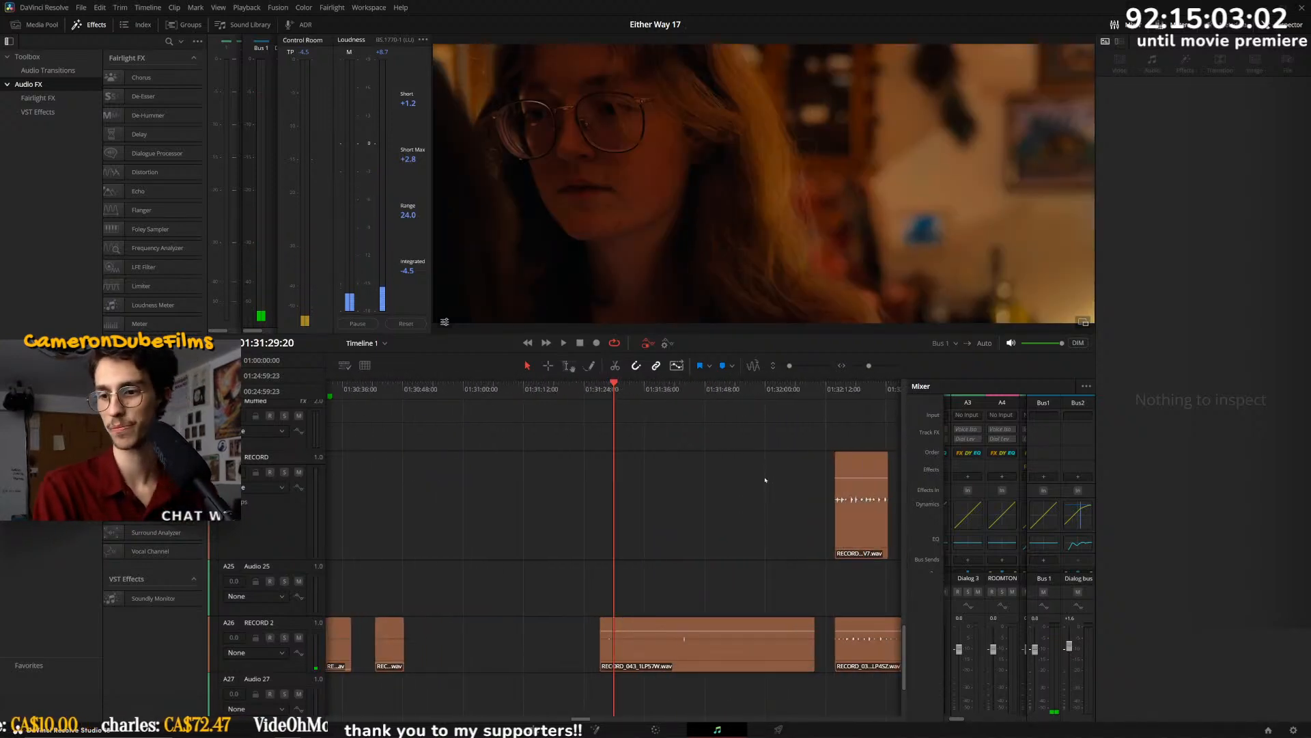
pyautogui.scroll(1, 771, 521)
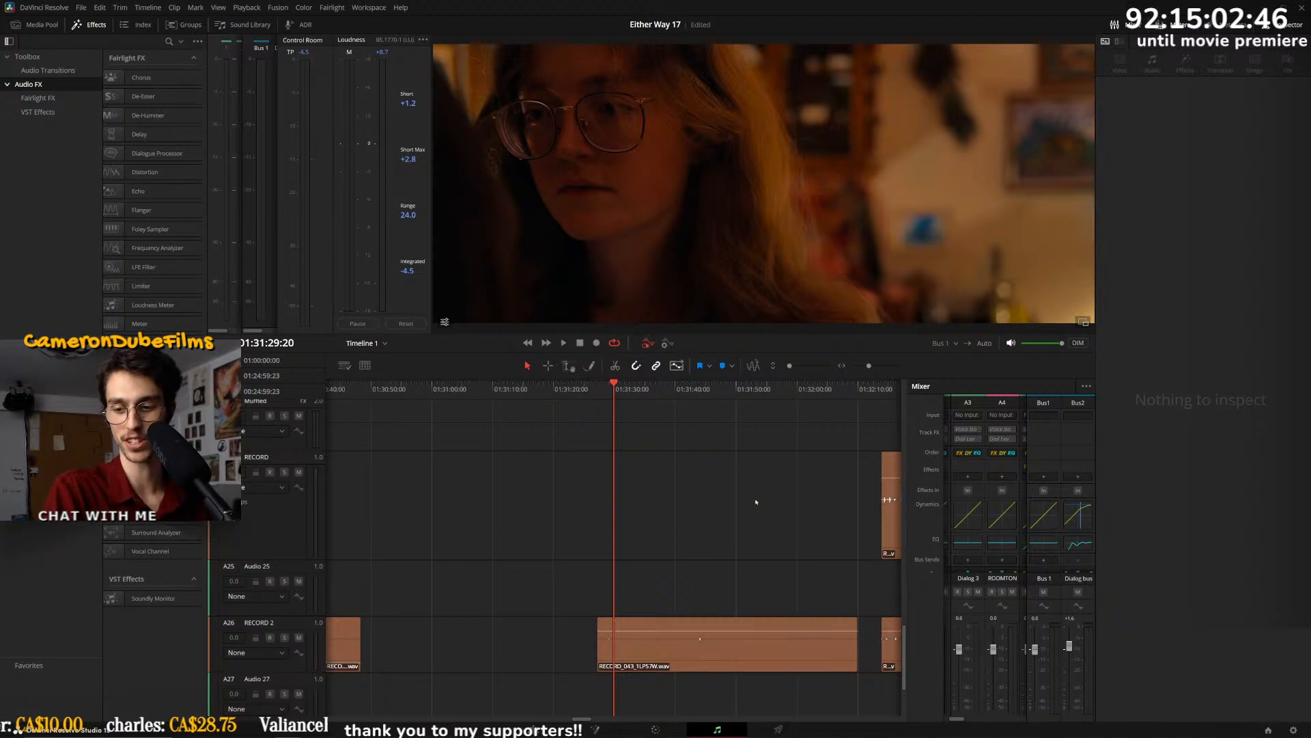
pyautogui.click(658, 635)
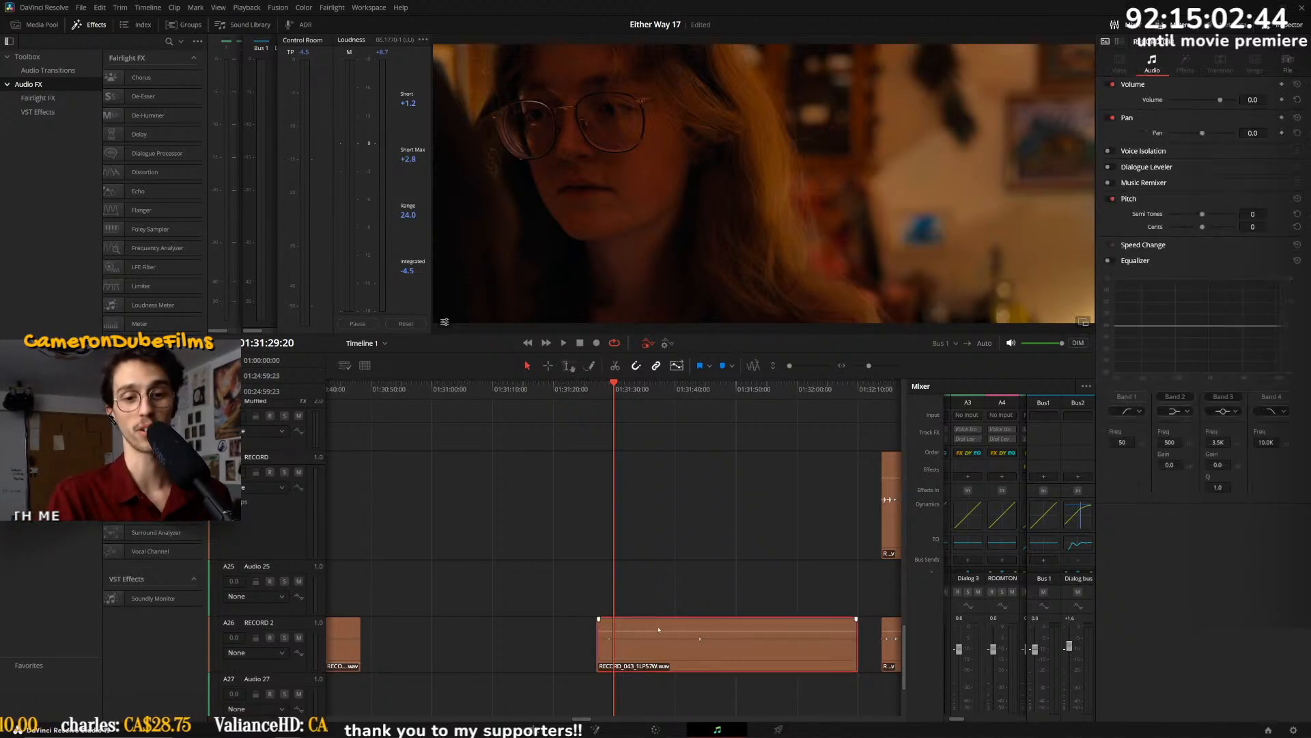
pyautogui.moveTo(658, 630); pyautogui.dragTo(656, 627)
pyautogui.scroll(5, 624, 615)
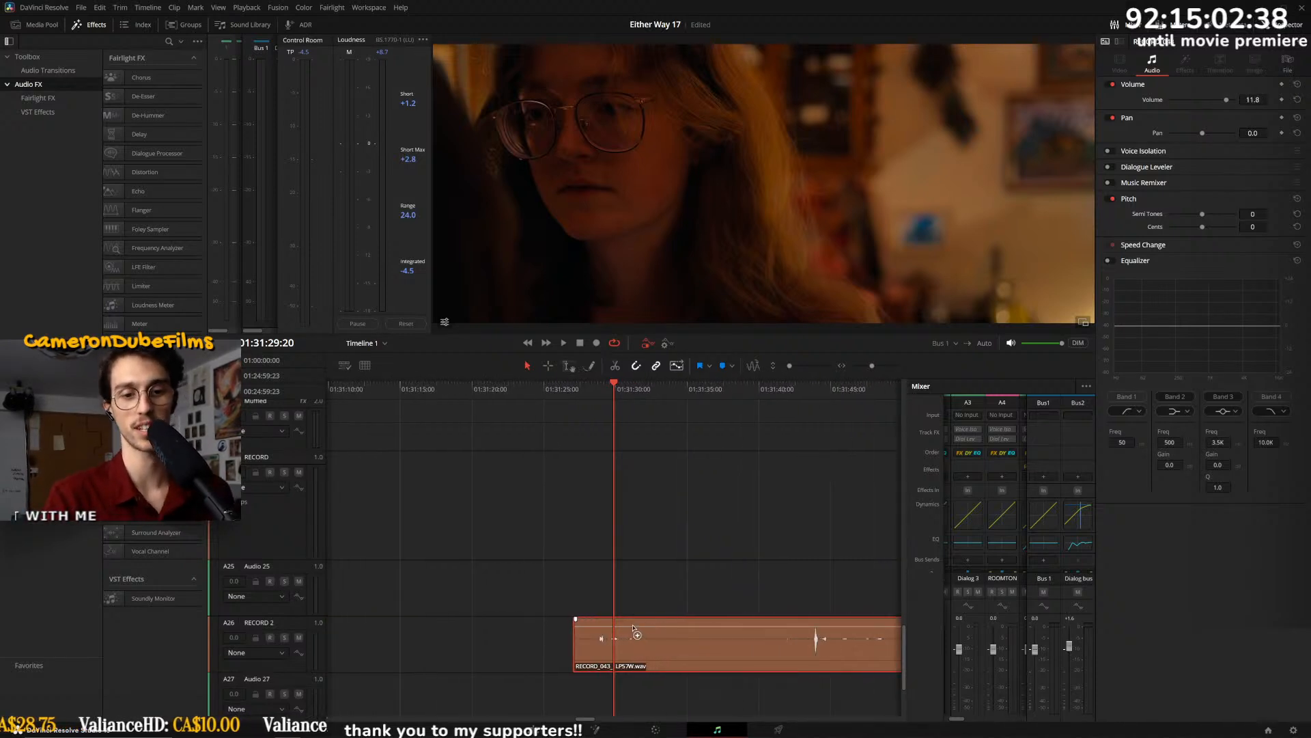
# - Place the playhead at 01:31:28:18 and enlarge the RECORD 2 track's height to show the RECORD_043 waveform
pyautogui.scroll(2, 630, 580)
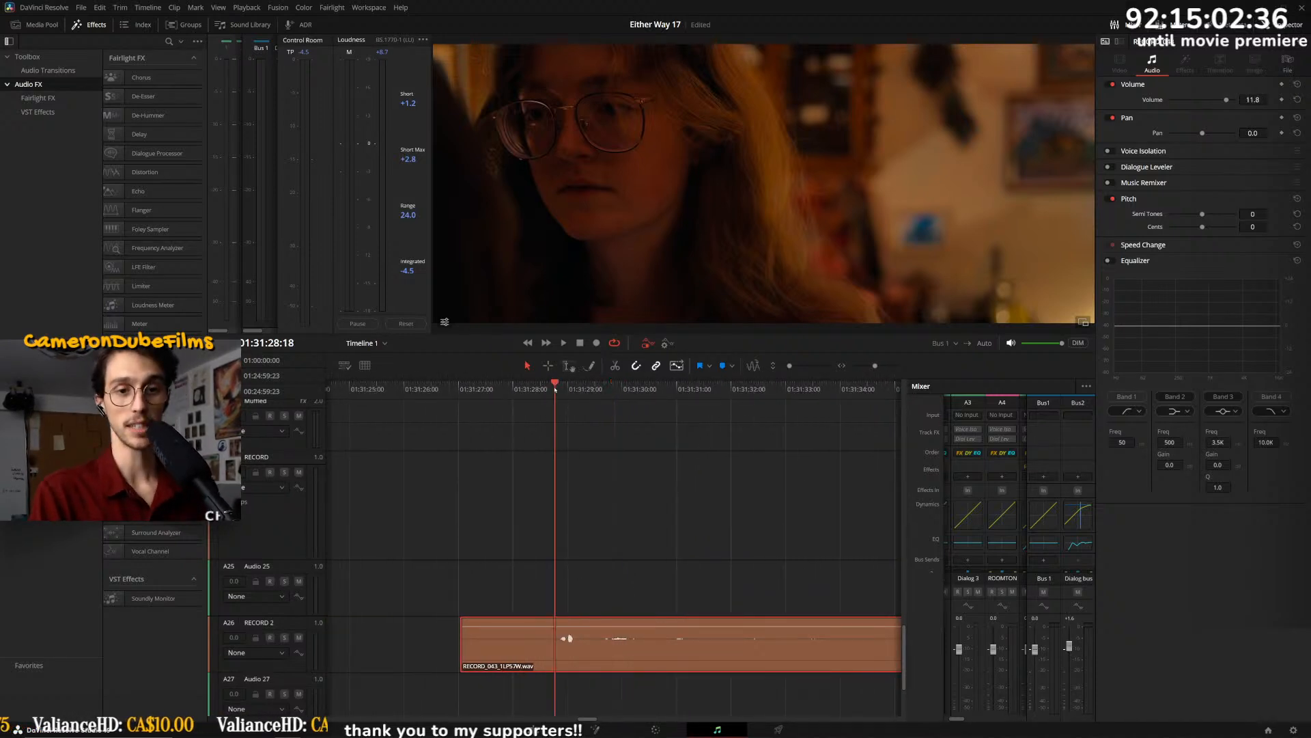
pyautogui.click(555, 578)
pyautogui.moveTo(297, 671); pyautogui.dragTo(299, 735)
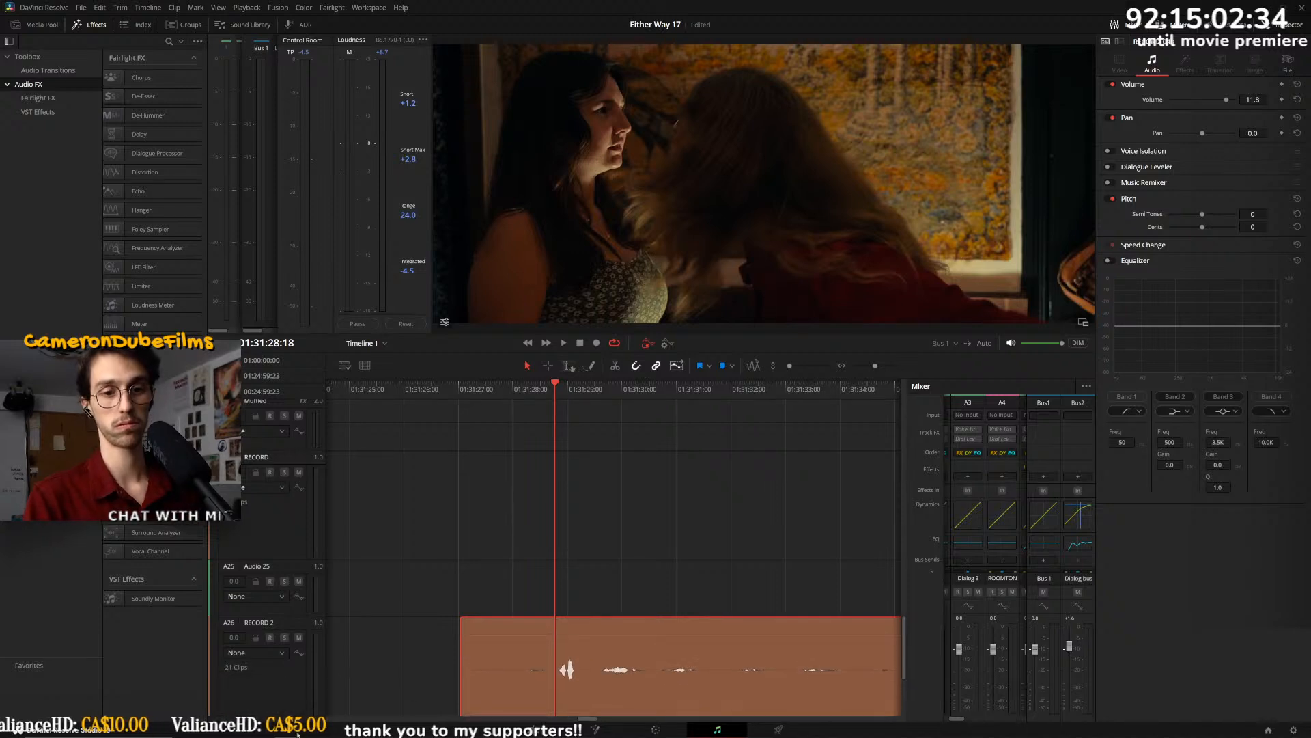
pyautogui.scroll(-3, 403, 597)
pyautogui.moveTo(302, 613)
pyautogui.mouseDown()
pyautogui.moveTo(305, 644)
pyautogui.moveTo(305, 626)
pyautogui.mouseUp()
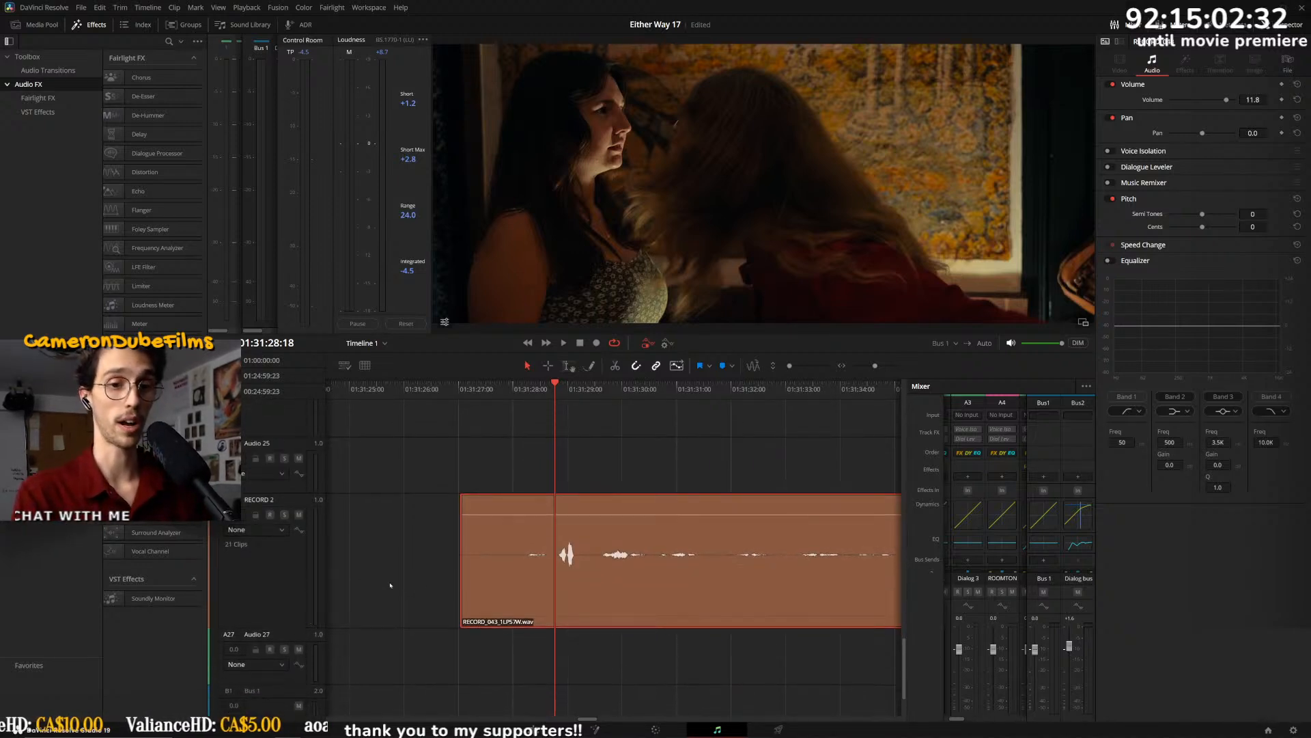
pyautogui.scroll(-3, 598, 622)
pyautogui.scroll(3, 599, 623)
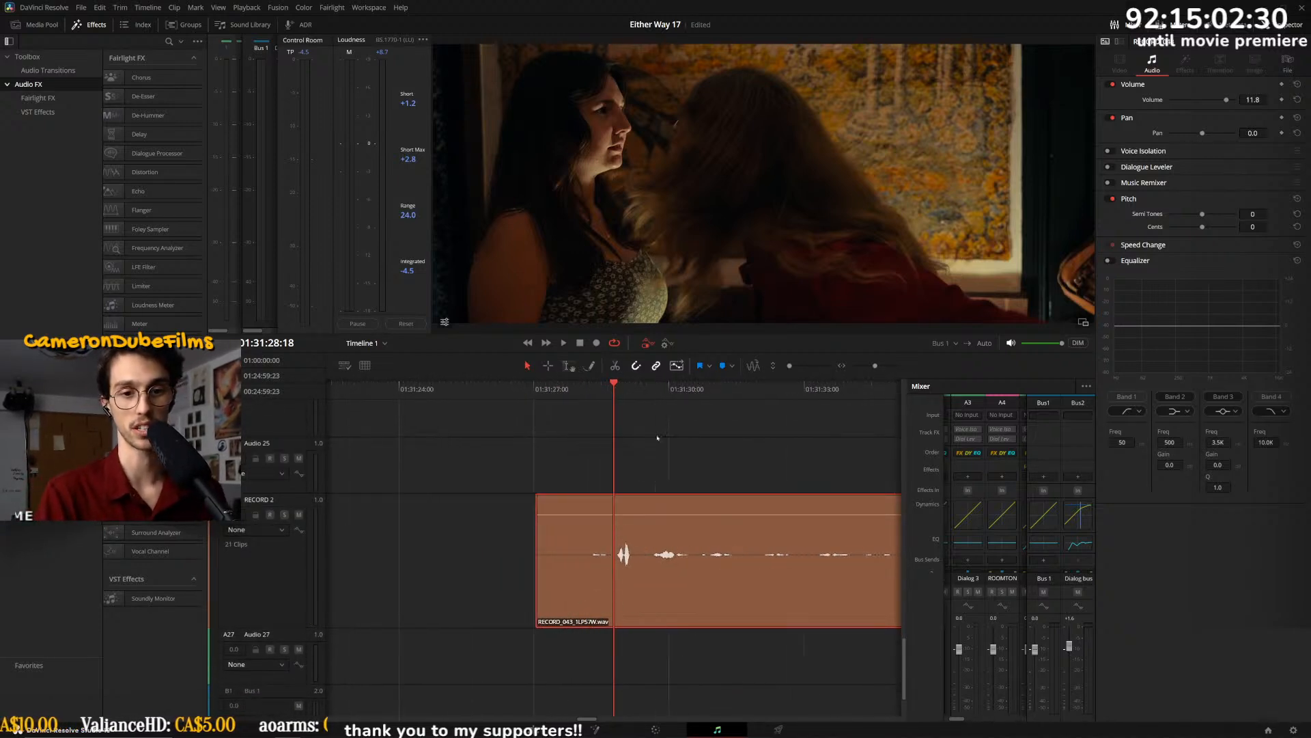
# - Listen repeatedly to the opening line of the RECORD_043 clip, from about 01:31:28 to 01:31:29
pyautogui.click(586, 388)
pyautogui.press('space')
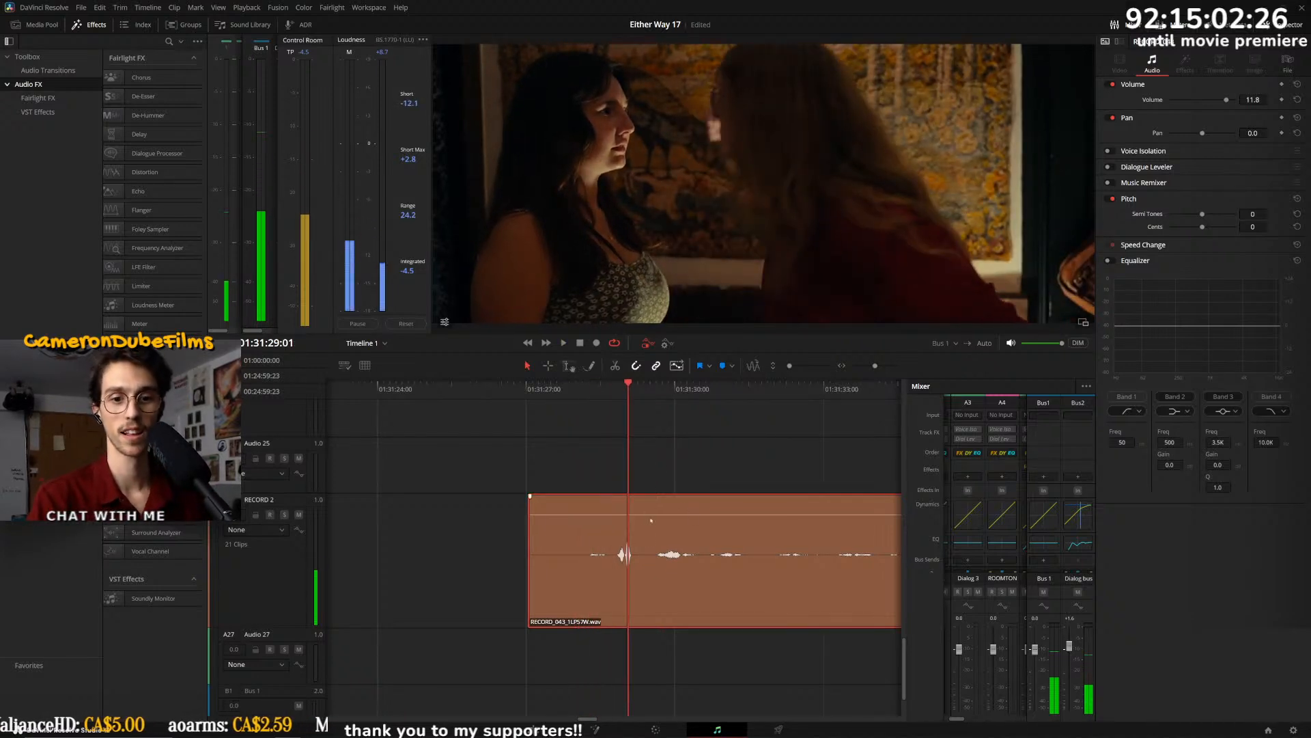
pyautogui.moveTo(581, 390); pyautogui.dragTo(602, 400)
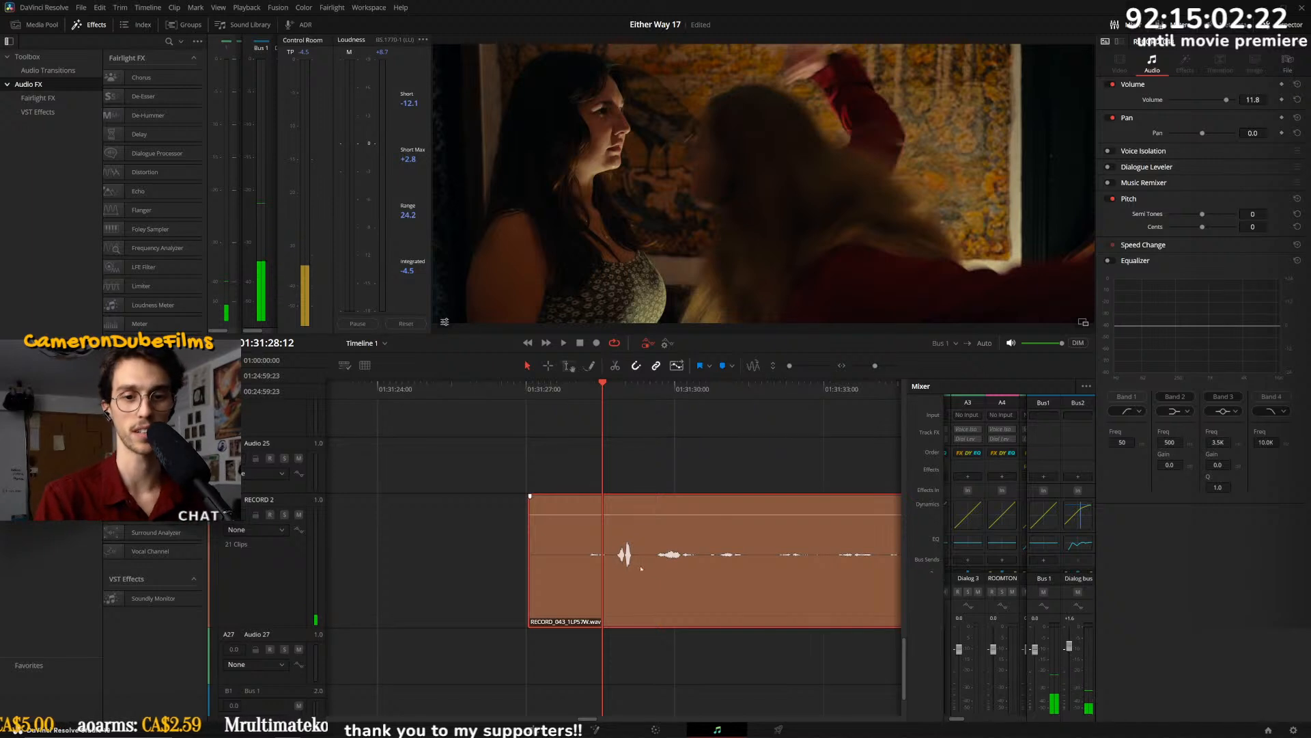
pyautogui.scroll(3, 631, 538)
pyautogui.moveTo(644, 585); pyautogui.dragTo(659, 592)
pyautogui.press('space')
pyautogui.press('space')
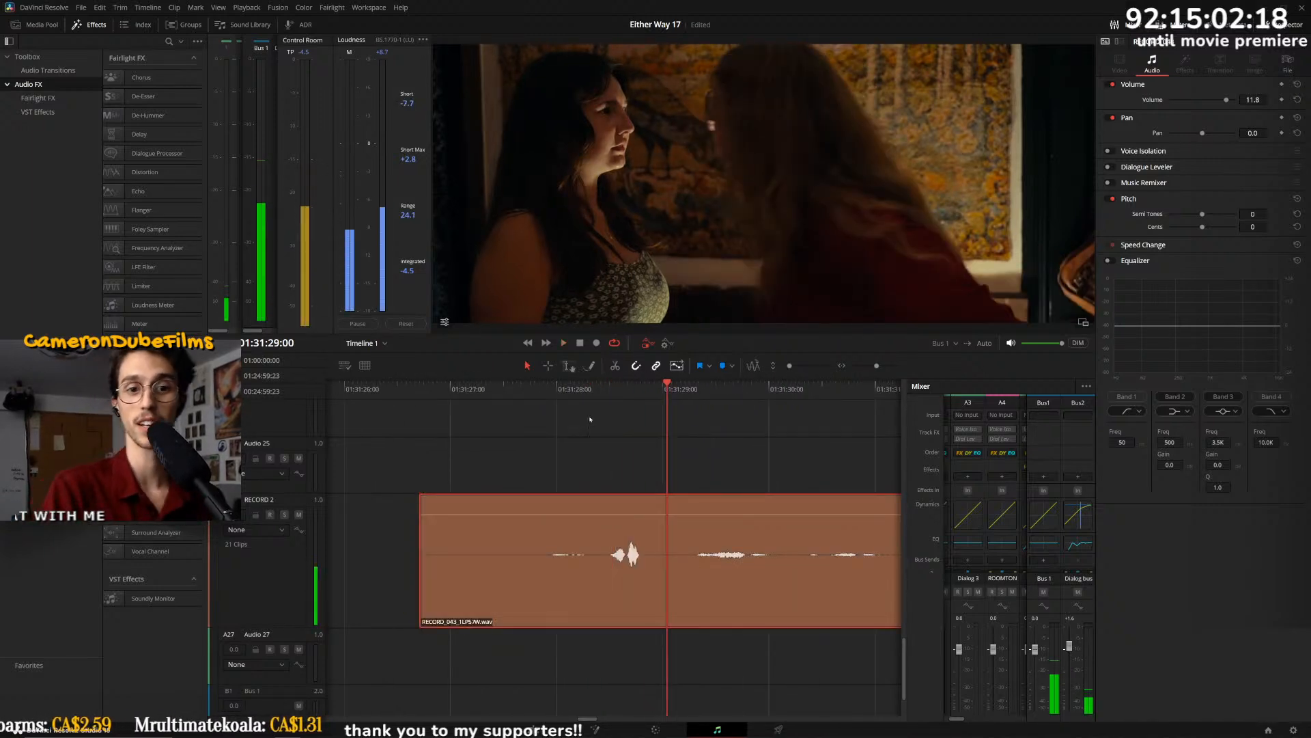
pyautogui.click(610, 388)
pyautogui.press('space')
# - Lower the volume of the RECORD_043 clip to -0.3 and replay it from 01:31:27:23
pyautogui.click(553, 388)
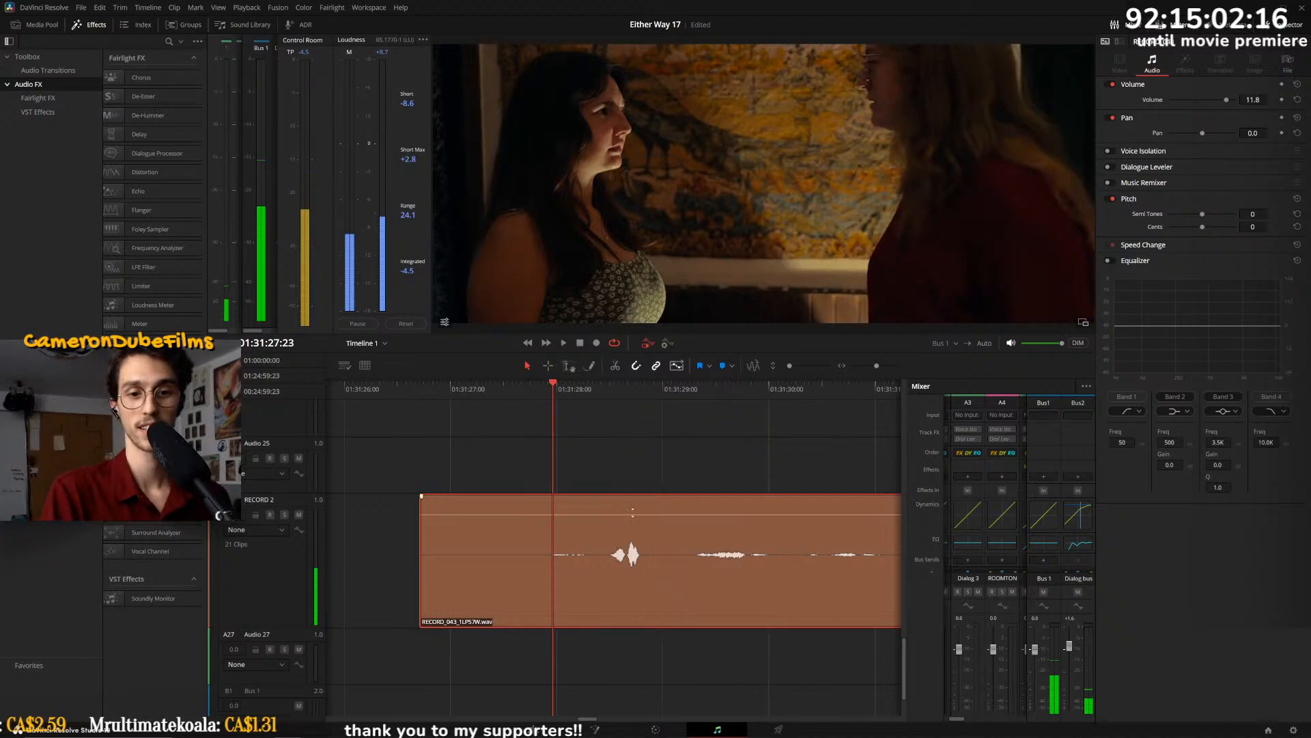
pyautogui.moveTo(635, 517); pyautogui.dragTo(635, 527)
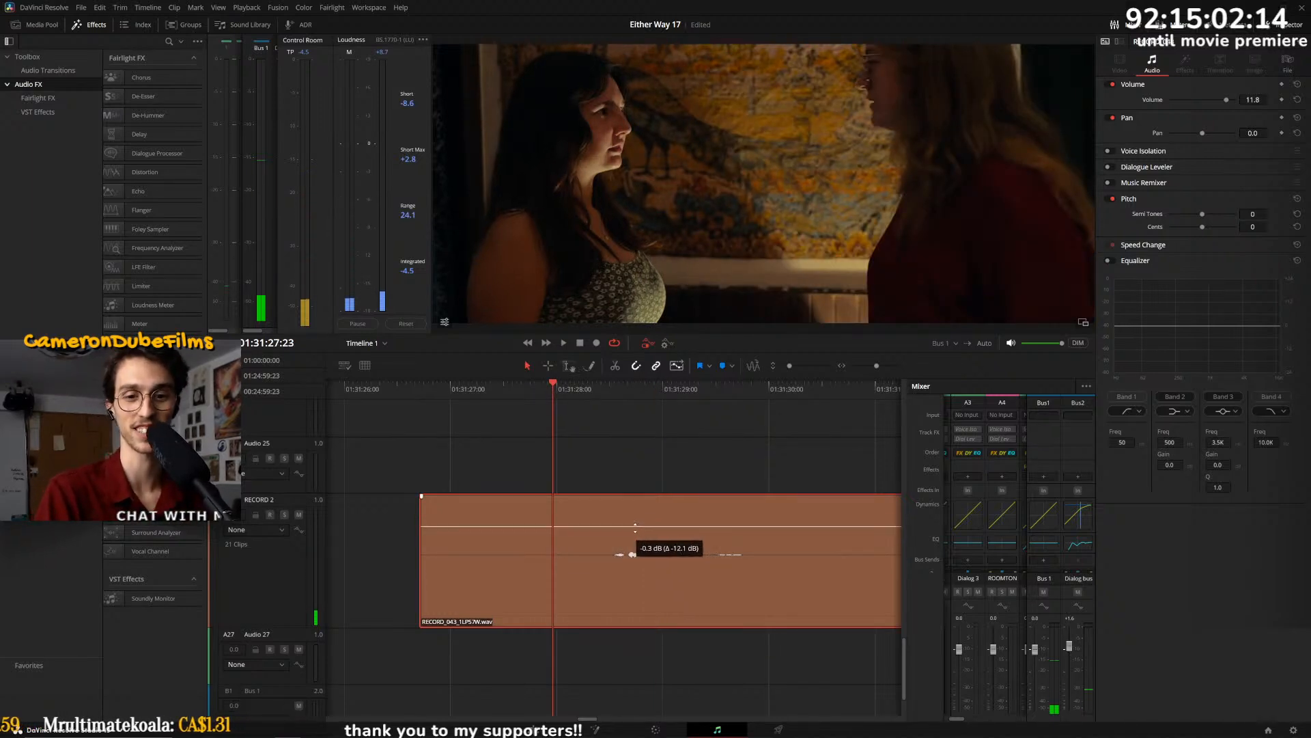
pyautogui.press('space')
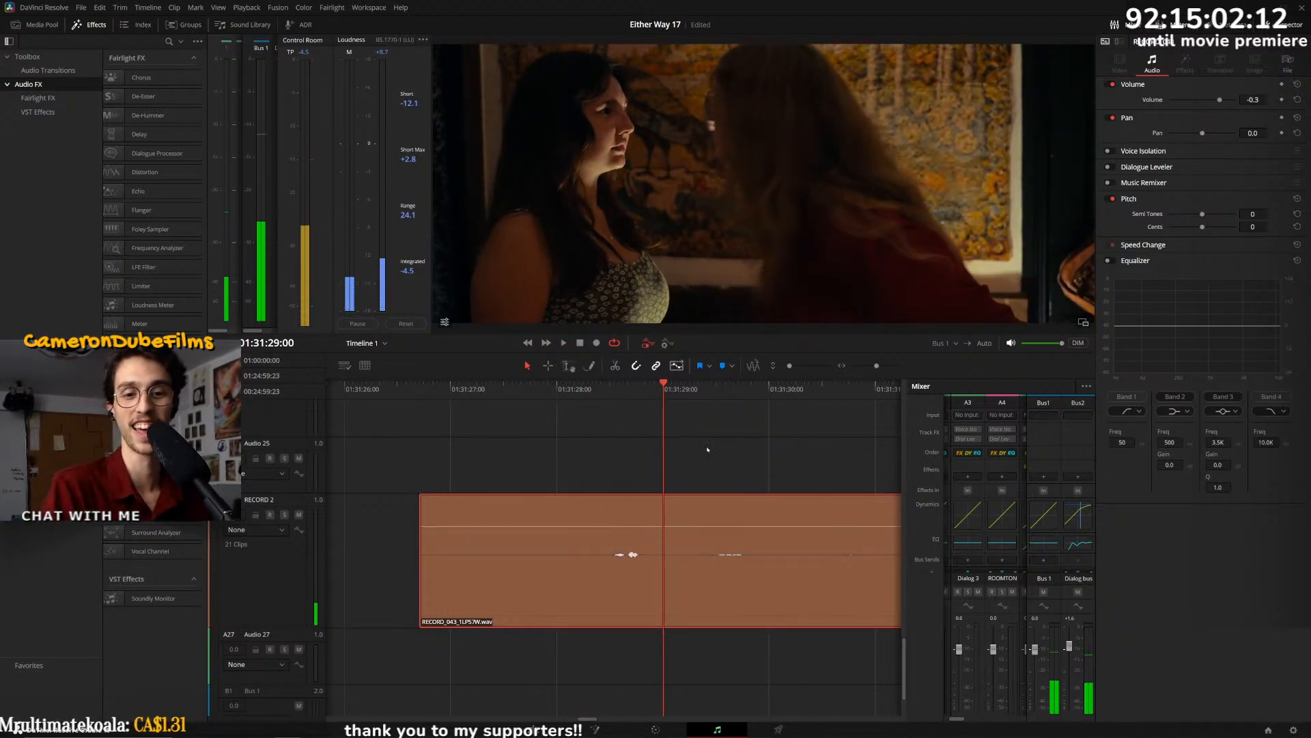
pyautogui.press('space')
# - Split the RECORD_043 clip at 01:31:30:18, after its opening lines
pyautogui.scroll(-3, 644, 433)
pyautogui.scroll(-1, 644, 434)
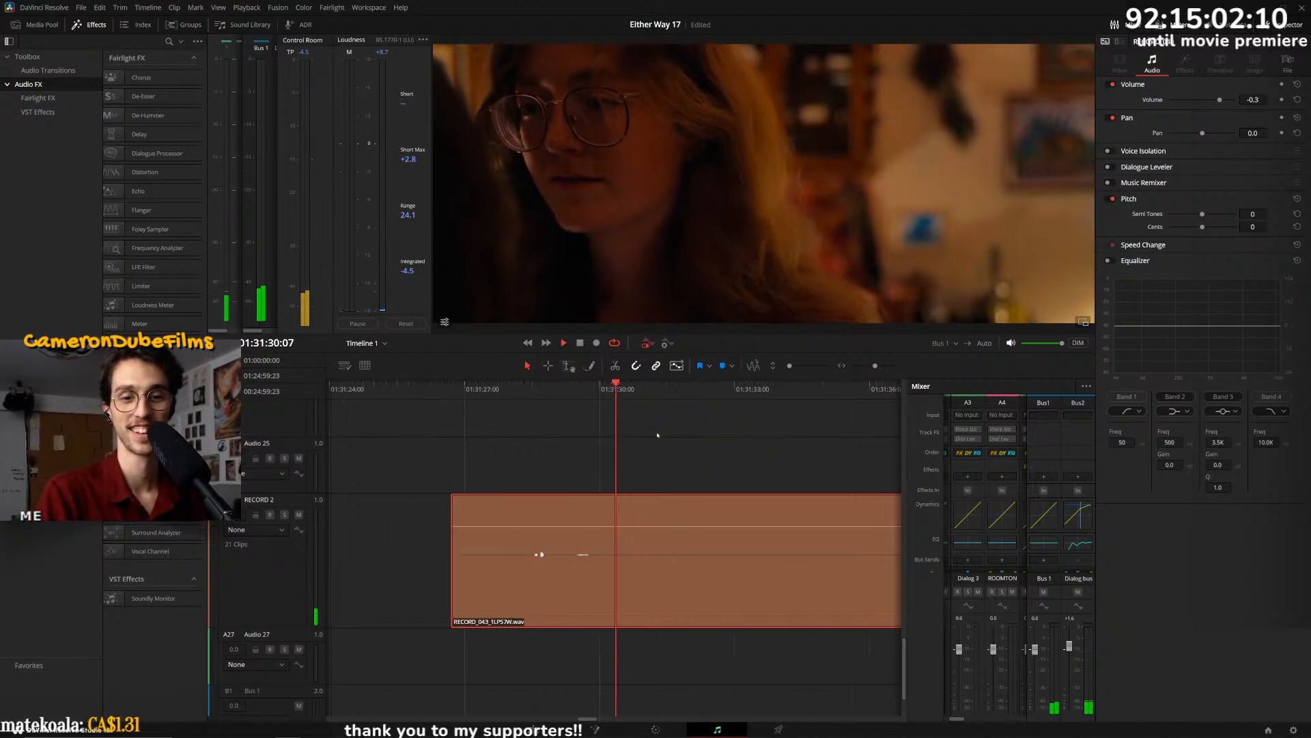
pyautogui.scroll(-2, 663, 544)
pyautogui.scroll(-2, 663, 544)
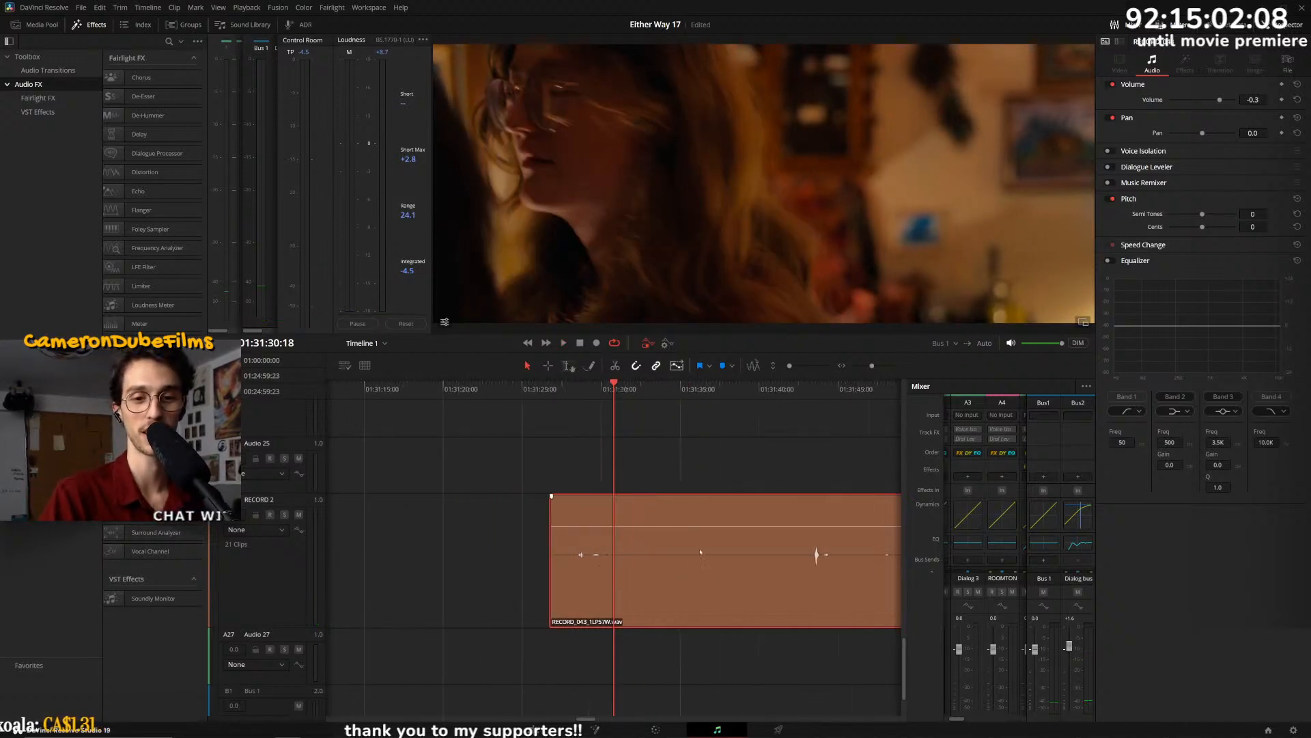
pyautogui.hotkey('ctrl', 'b')
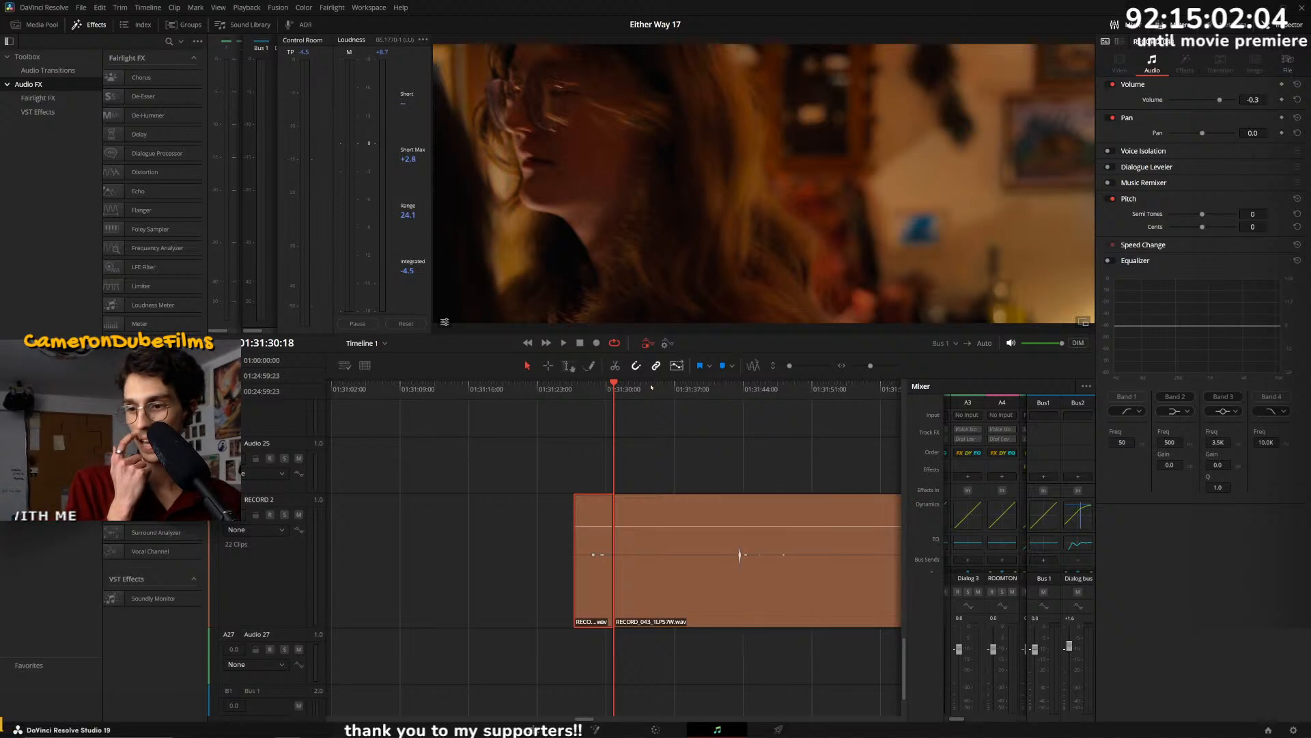
# - Listen to the second part of RECORD_043 up to 01:31:45 and examine the loud peak near 01:31:43
pyautogui.press('space')
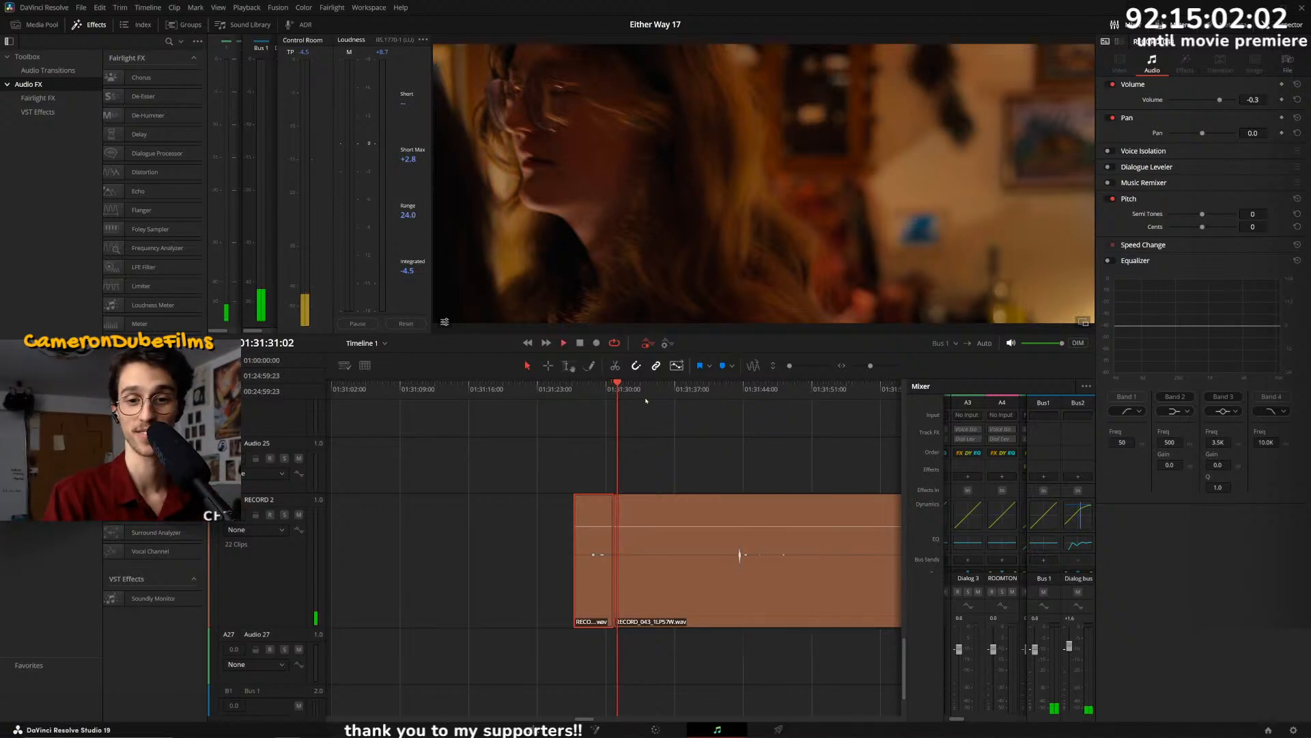
pyautogui.moveTo(750, 526)
pyautogui.mouseDown()
pyautogui.moveTo(749, 509)
pyautogui.moveTo(749, 526)
pyautogui.mouseUp()
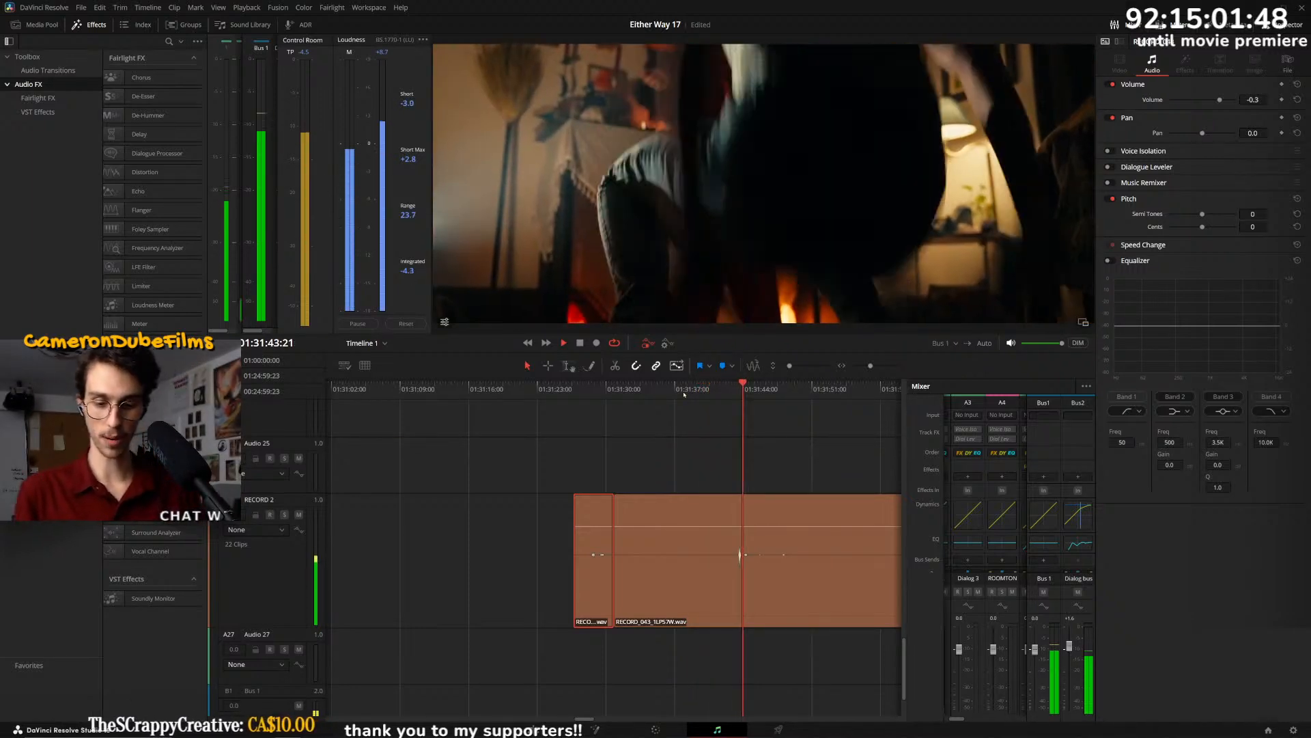
pyautogui.press('space')
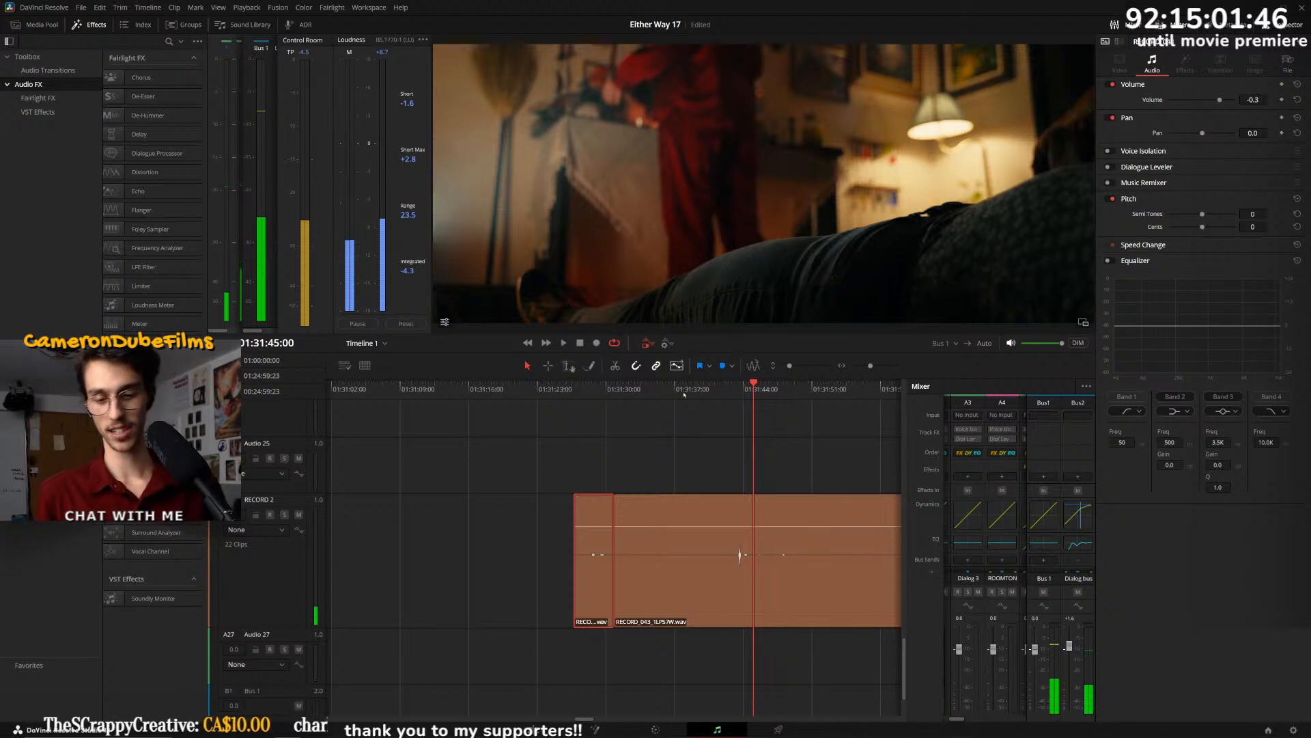
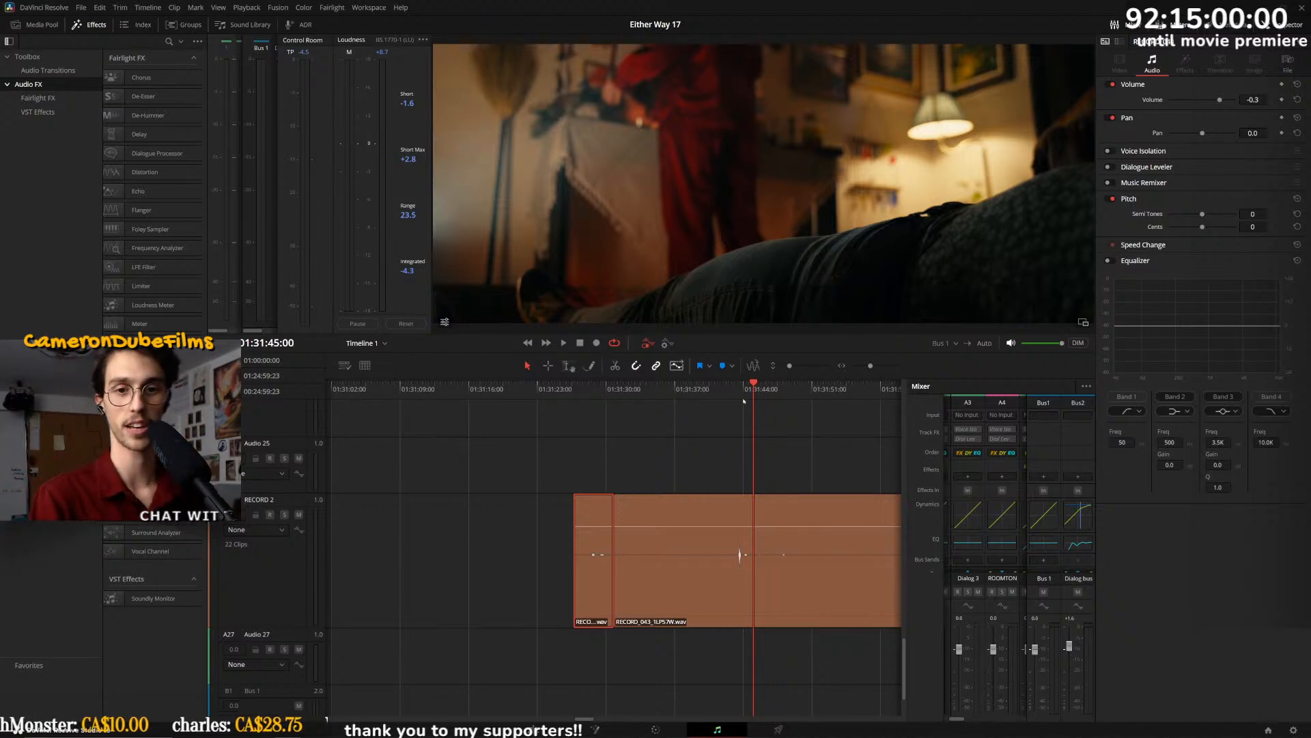
pyautogui.scroll(5, 751, 439)
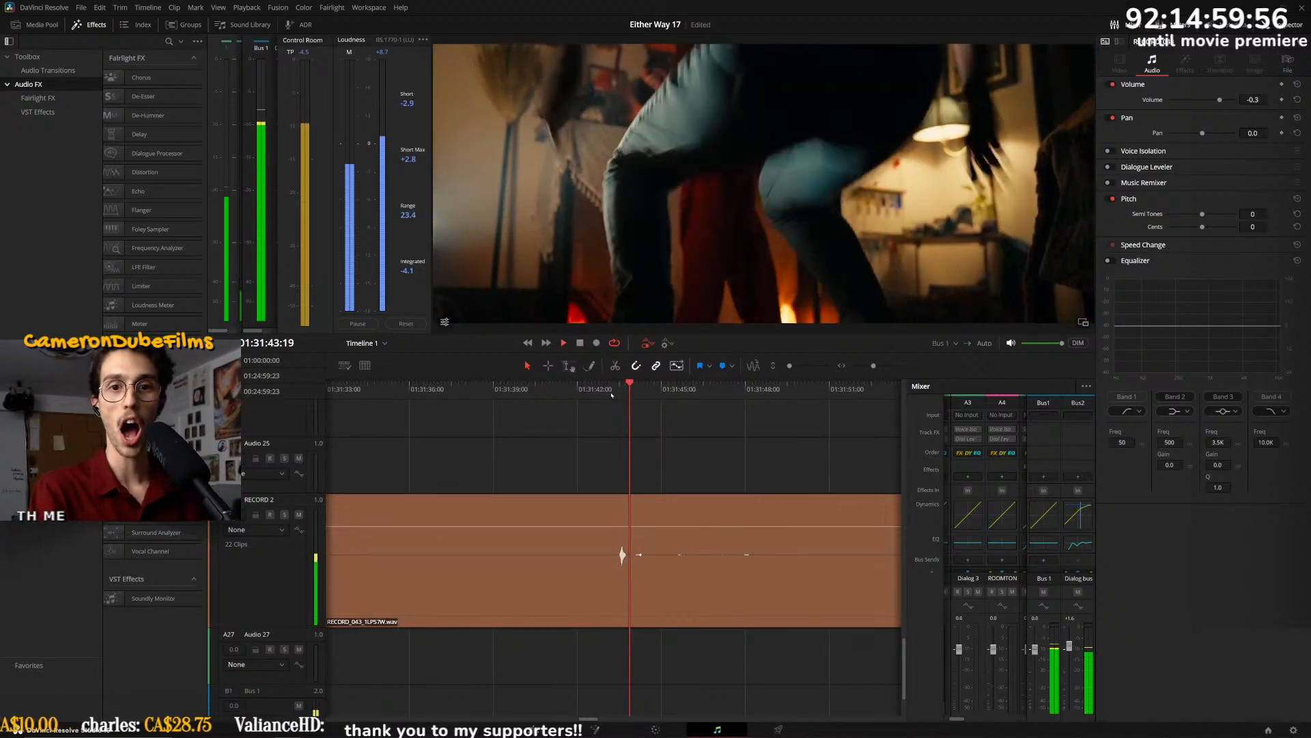
# - Replay the second part of RECORD_043 around its loud peak near 01:31:43, up to about 01:31:46
pyautogui.click(572, 390)
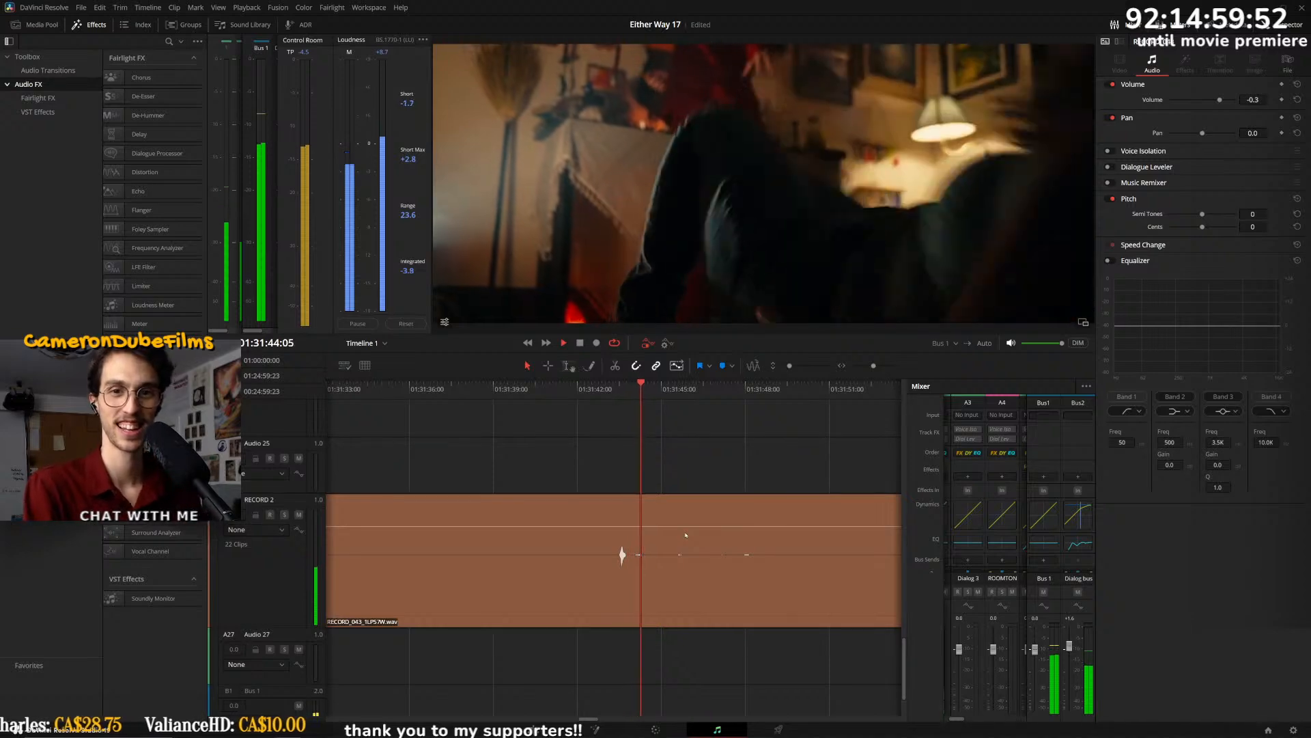
pyautogui.scroll(-4, 691, 540)
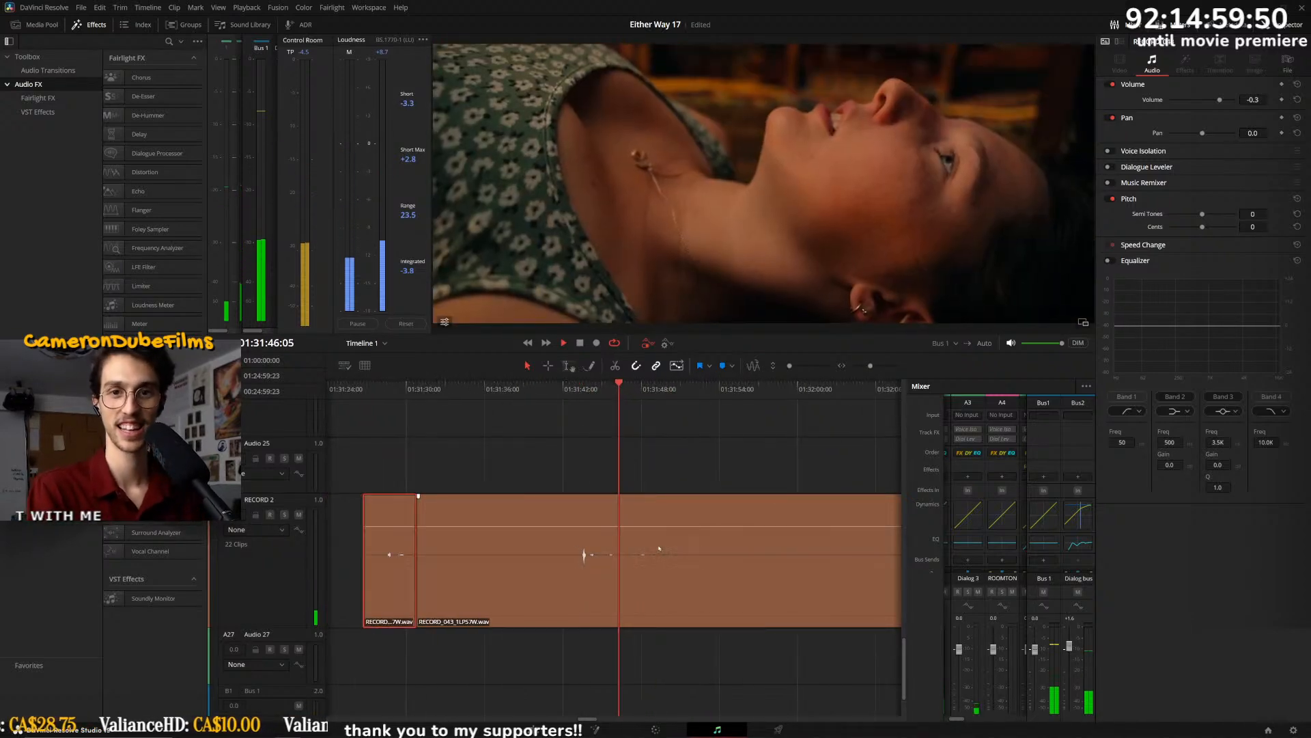
pyautogui.click(574, 389)
pyautogui.press('space')
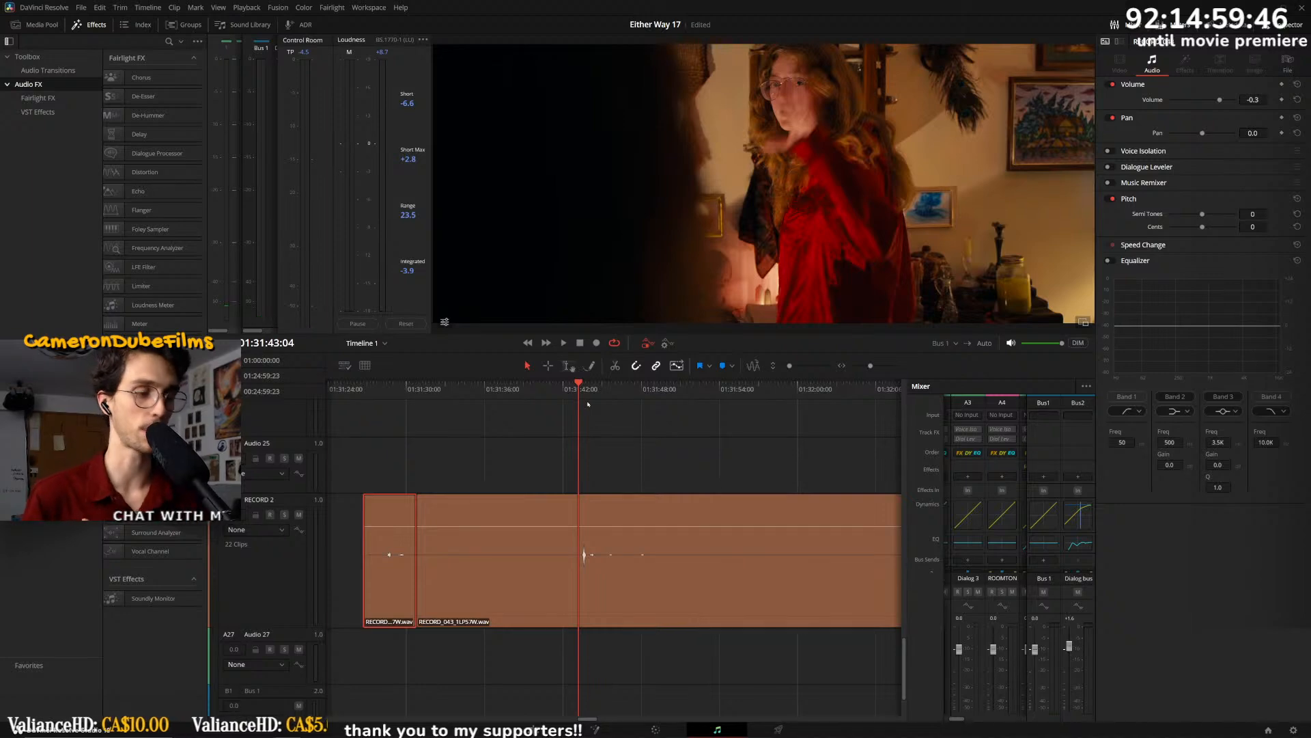
pyautogui.press('space')
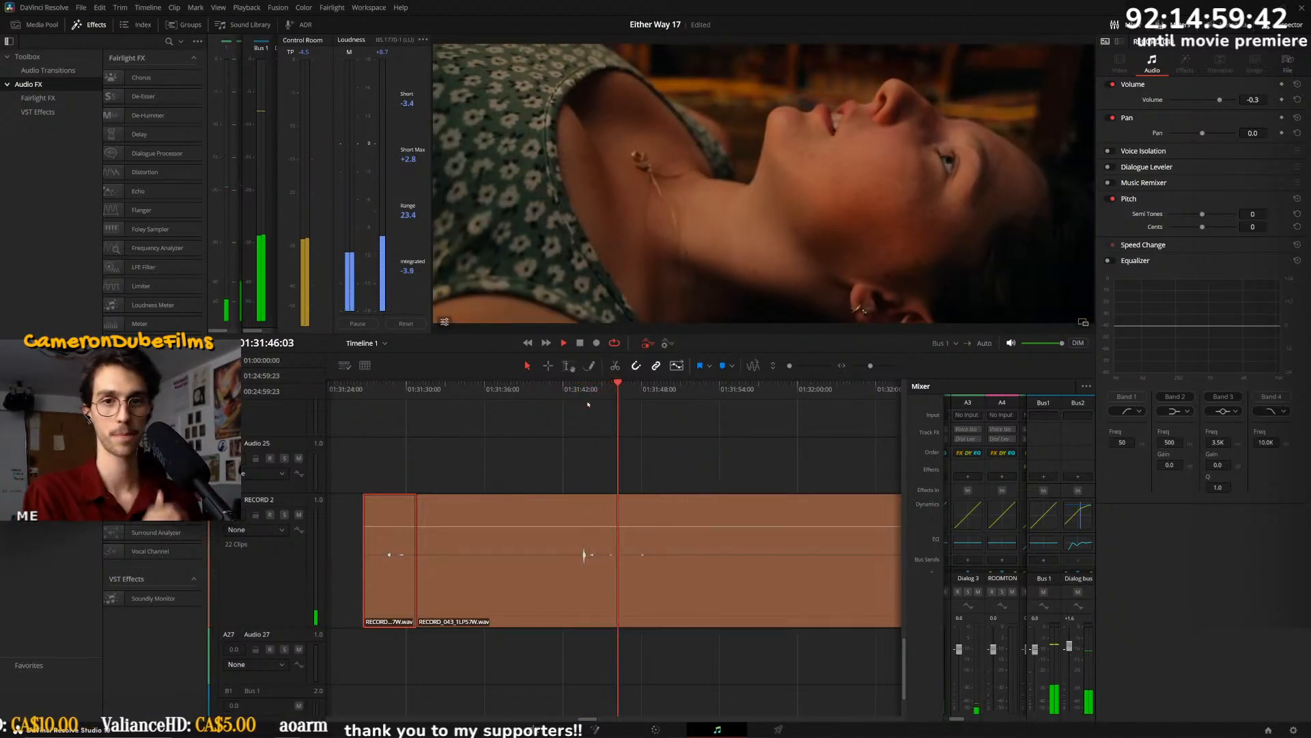
# - Move ahead to the RECORD_038 clip and listen to its opening lines from about 01:32:14
pyautogui.click(765, 389)
pyautogui.hotkey('ctrl', '-')
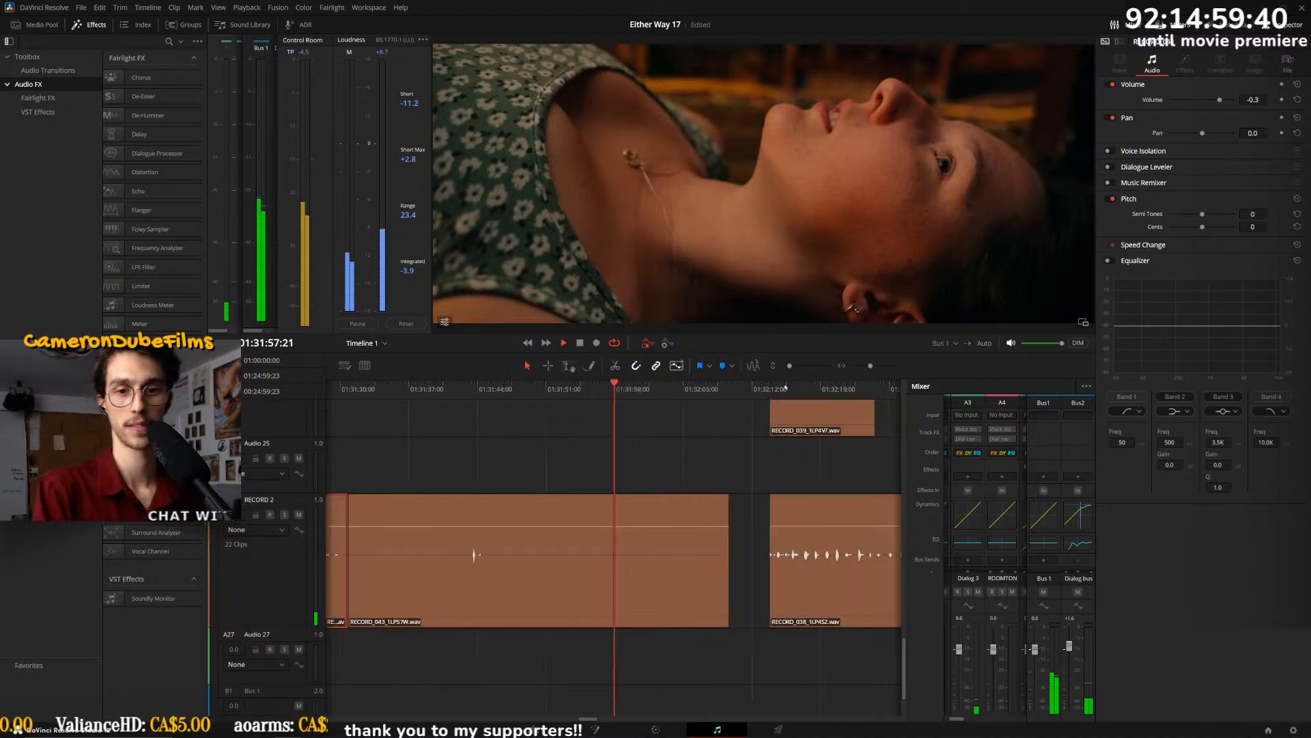
pyautogui.click(784, 387)
pyautogui.click(767, 388)
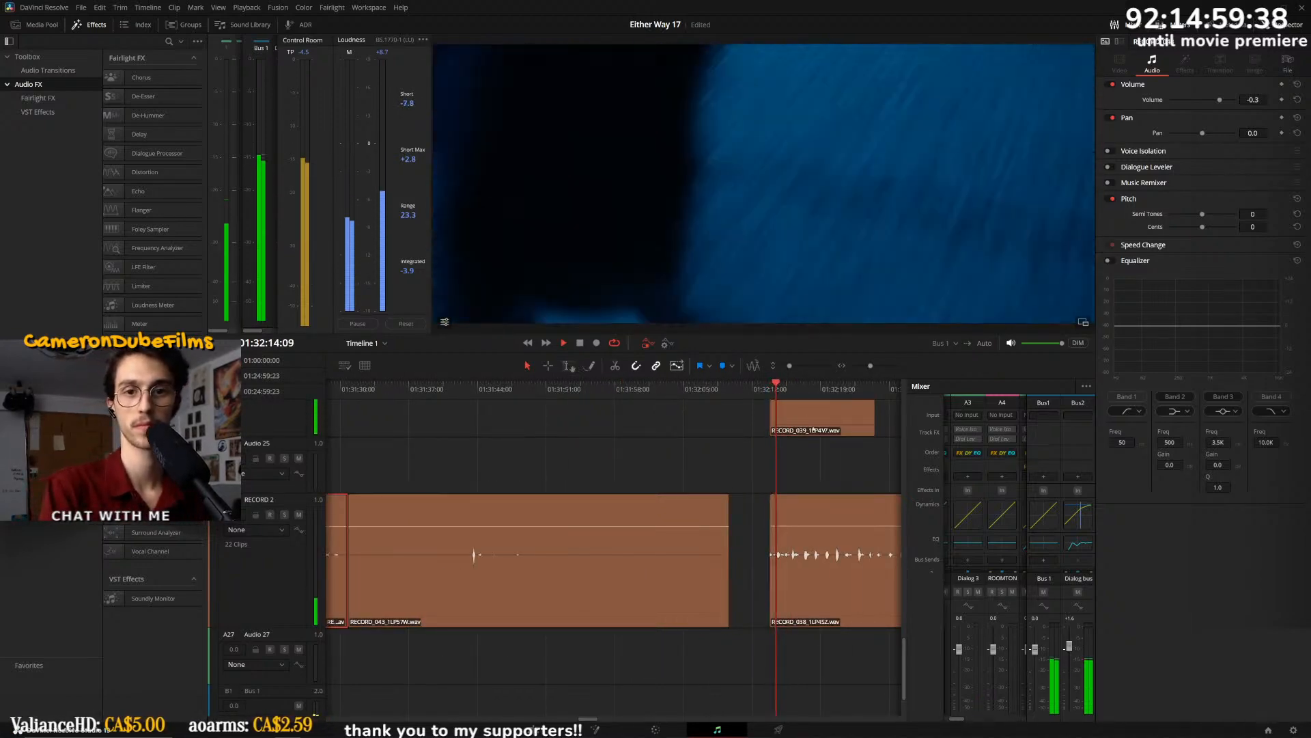
pyautogui.hotkey('ctrl', '-')
pyautogui.hotkey('ctrl', '=')
pyautogui.hotkey('ctrl', '=')
pyautogui.hotkey('ctrl', '=')
pyautogui.hotkey('ctrl', '=')
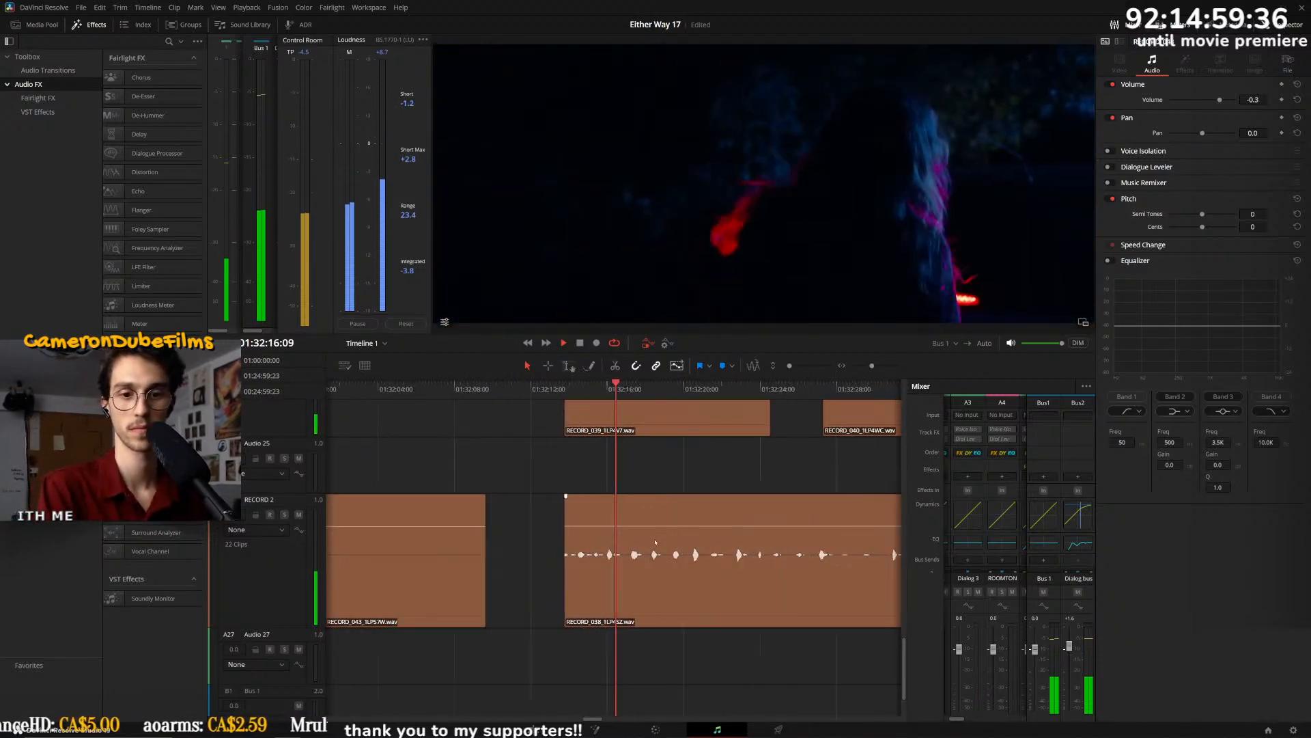
pyautogui.scroll(3, 609, 485)
pyautogui.scroll(-3, 608, 485)
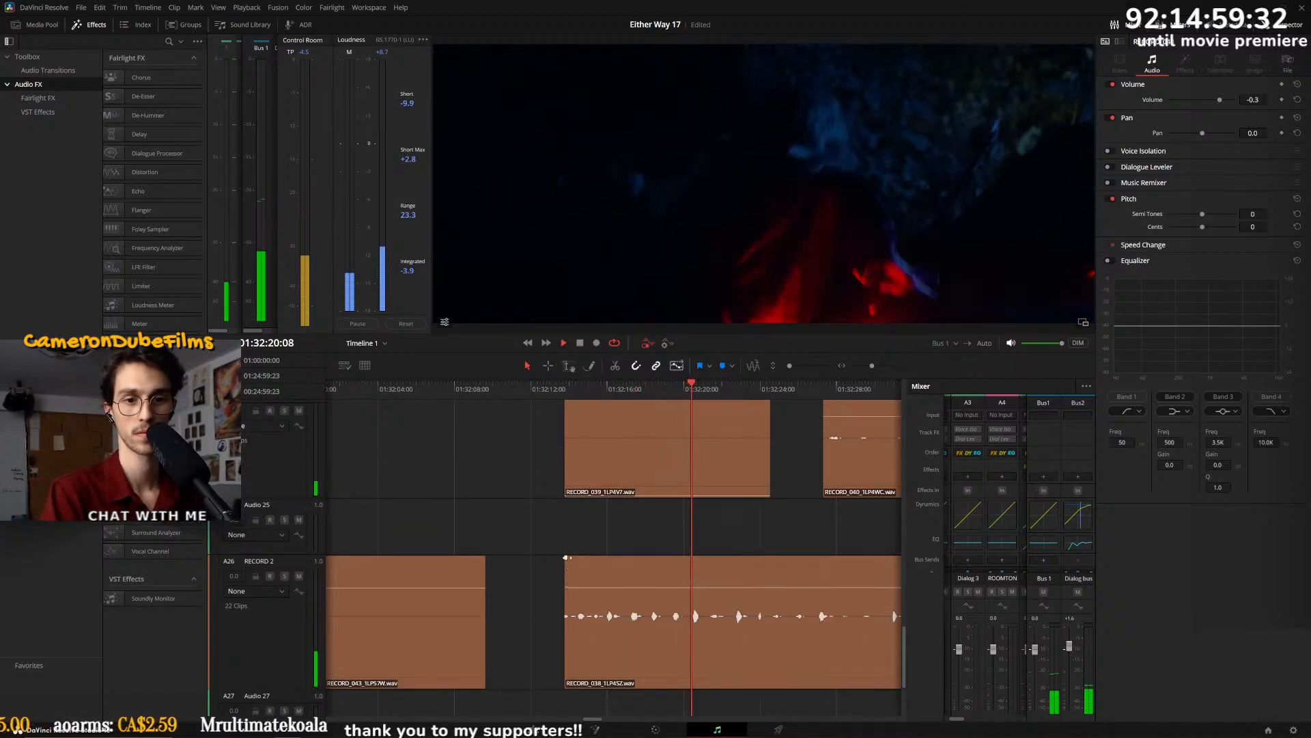
# - Lower the RECORD_038 volume to -3.0 and enable its clip equalizer with the Band 1 low cut at 1.1K
pyautogui.moveTo(584, 587); pyautogui.dragTo(584, 590)
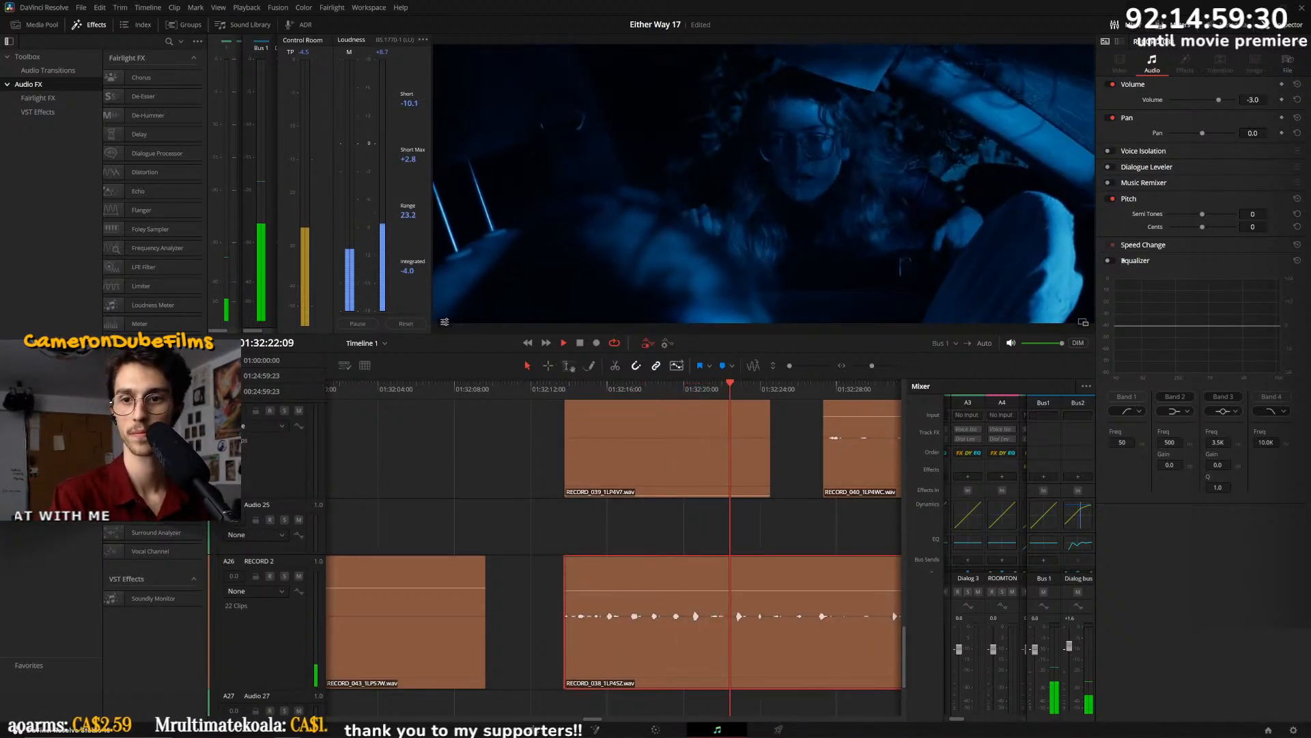
pyautogui.click(1134, 398)
pyautogui.moveTo(1138, 327); pyautogui.dragTo(1225, 374)
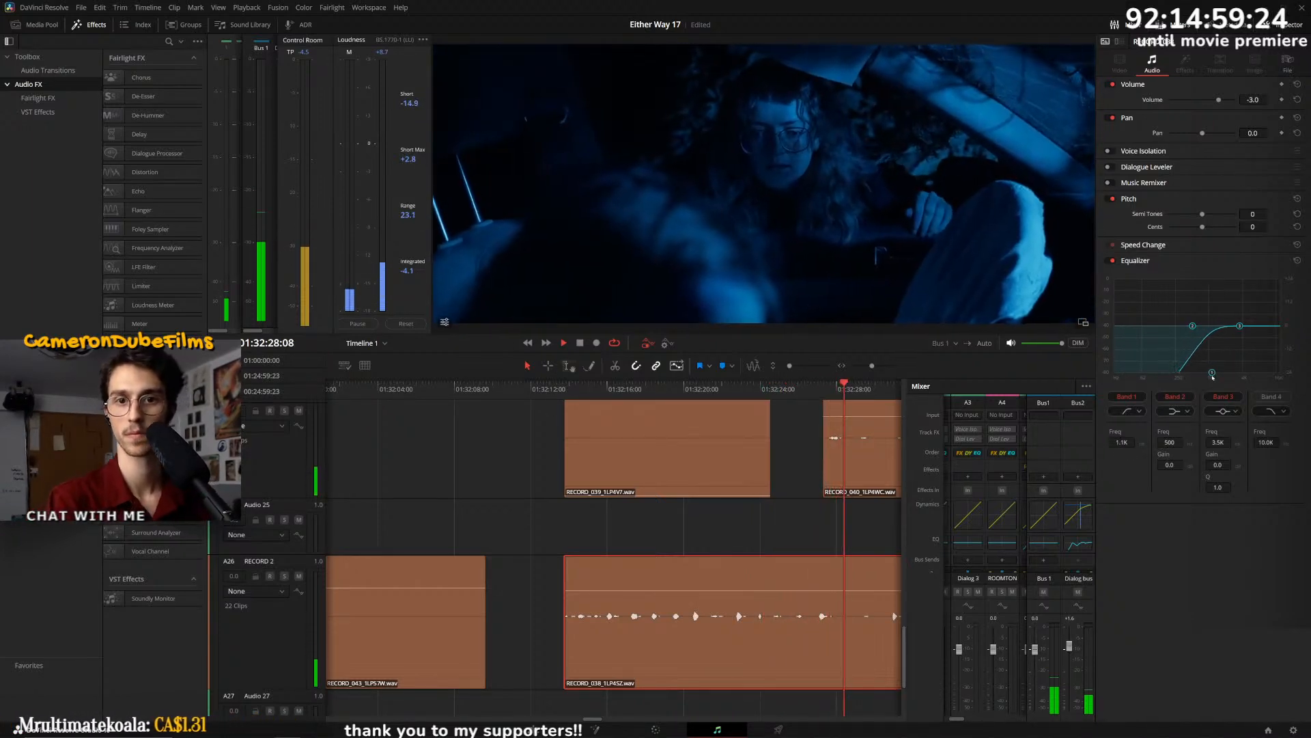
# - Silence the RECORD_040 clip by lowering its volume to -100, and replay the scene from the start of RECORD_038
pyautogui.moveTo(837, 417); pyautogui.dragTo(854, 506)
pyautogui.hscroll(5, 850, 507)
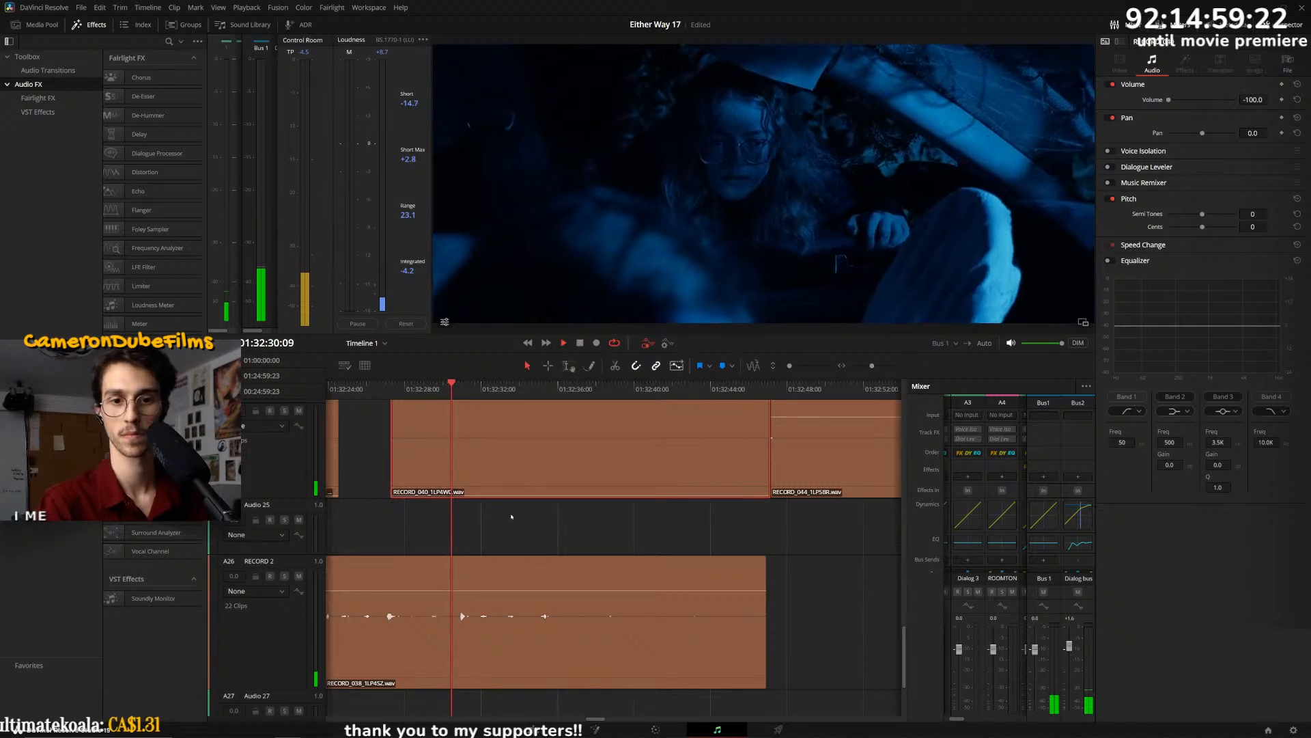
pyautogui.scroll(-3, 518, 518)
pyautogui.click(446, 389)
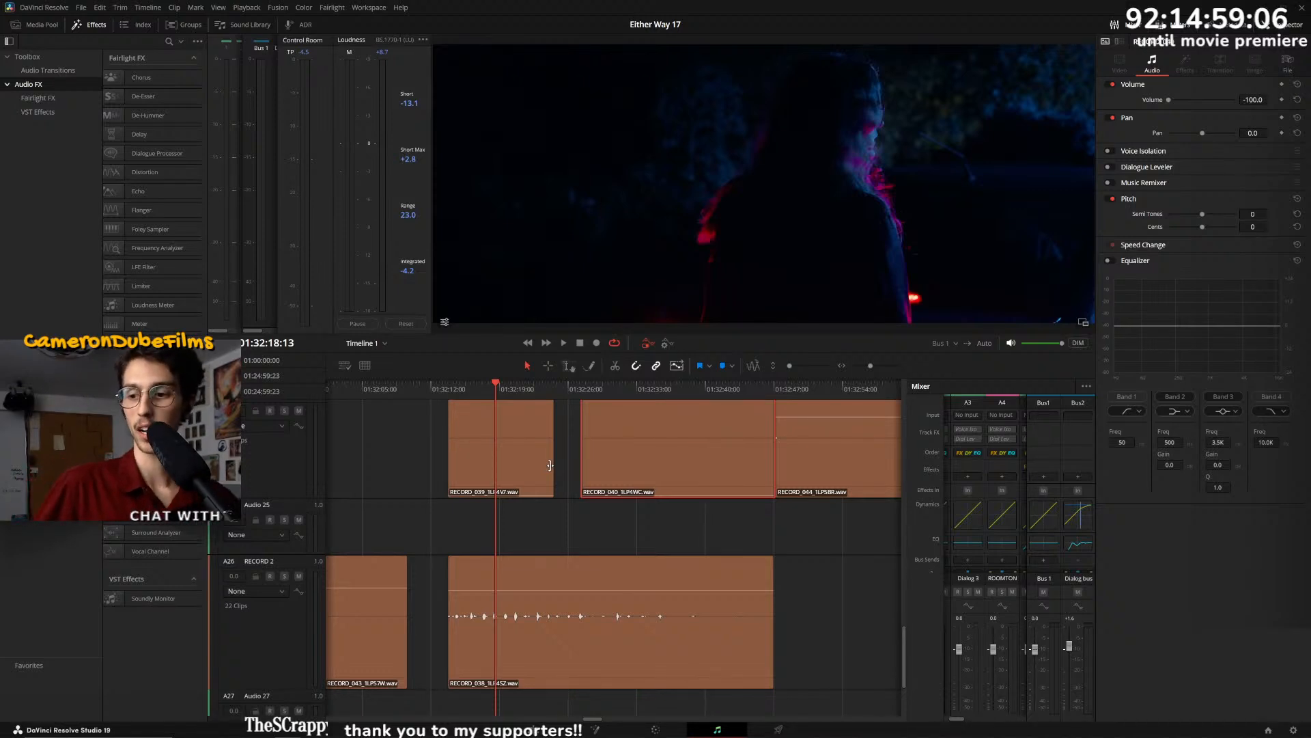
pyautogui.press('space')
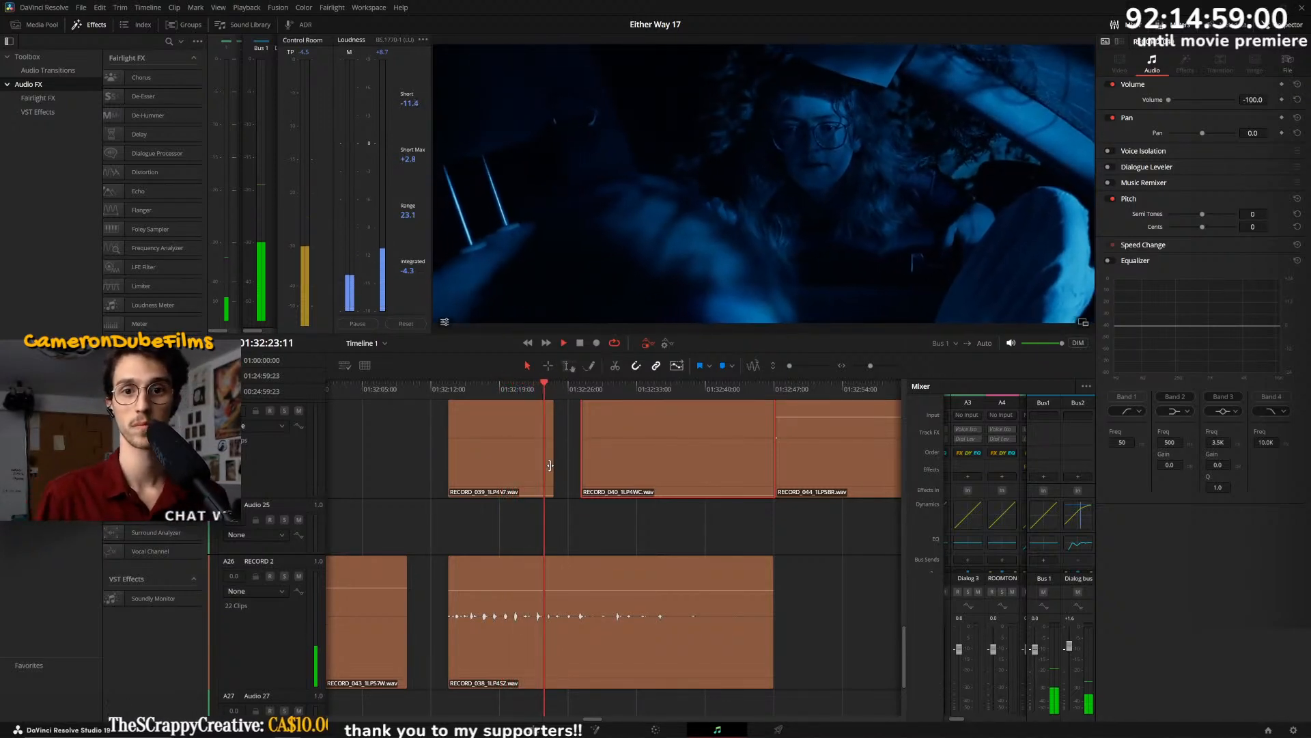
# - Replay the line near 01:32:22 and examine the dialogue, room tone and effects tracks around that moment
pyautogui.scroll(3, 546, 492)
pyautogui.click(527, 388)
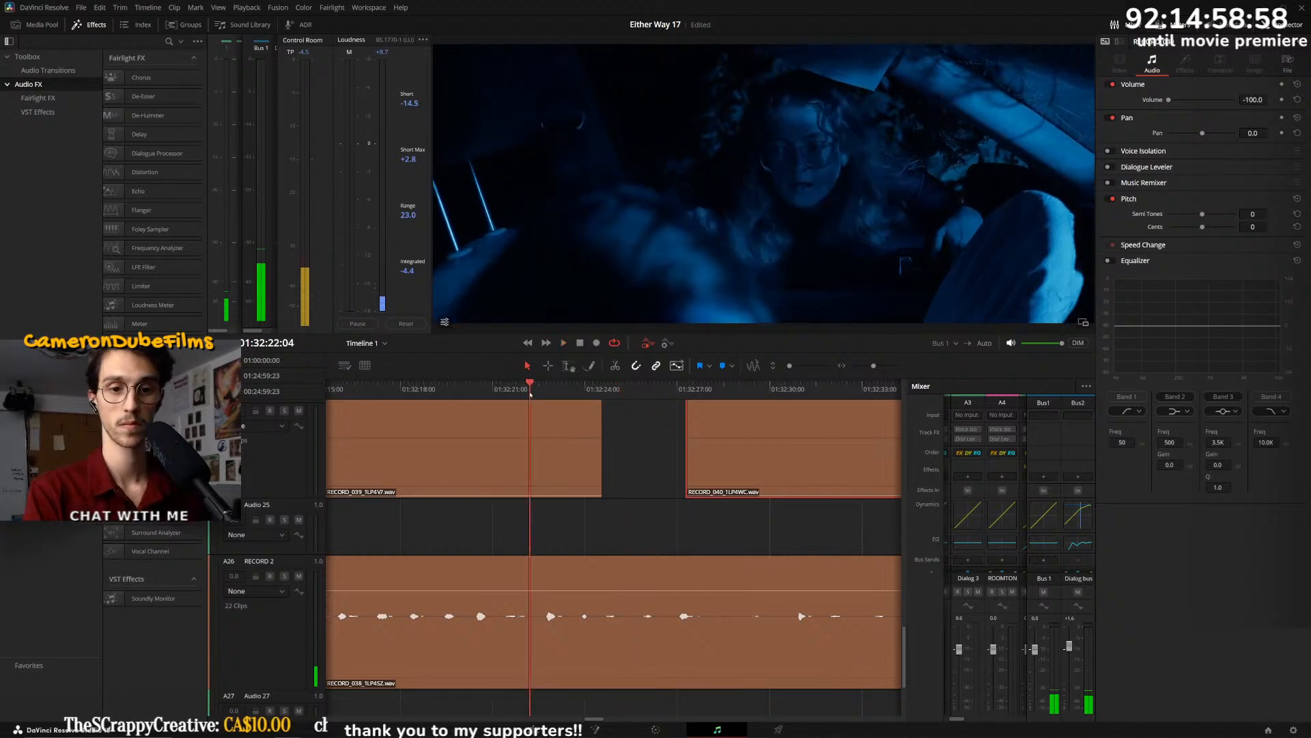
pyautogui.scroll(15, 667, 502)
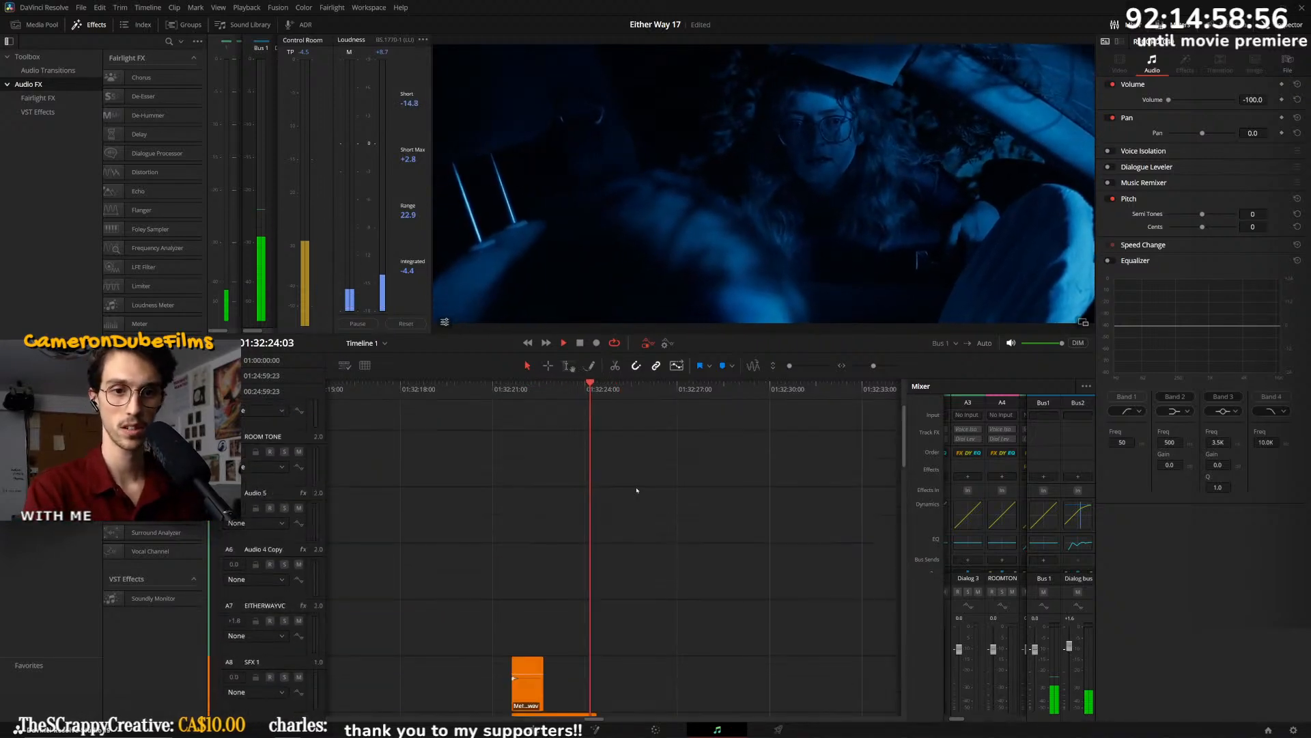
pyautogui.press('space')
pyautogui.scroll(-8, 644, 468)
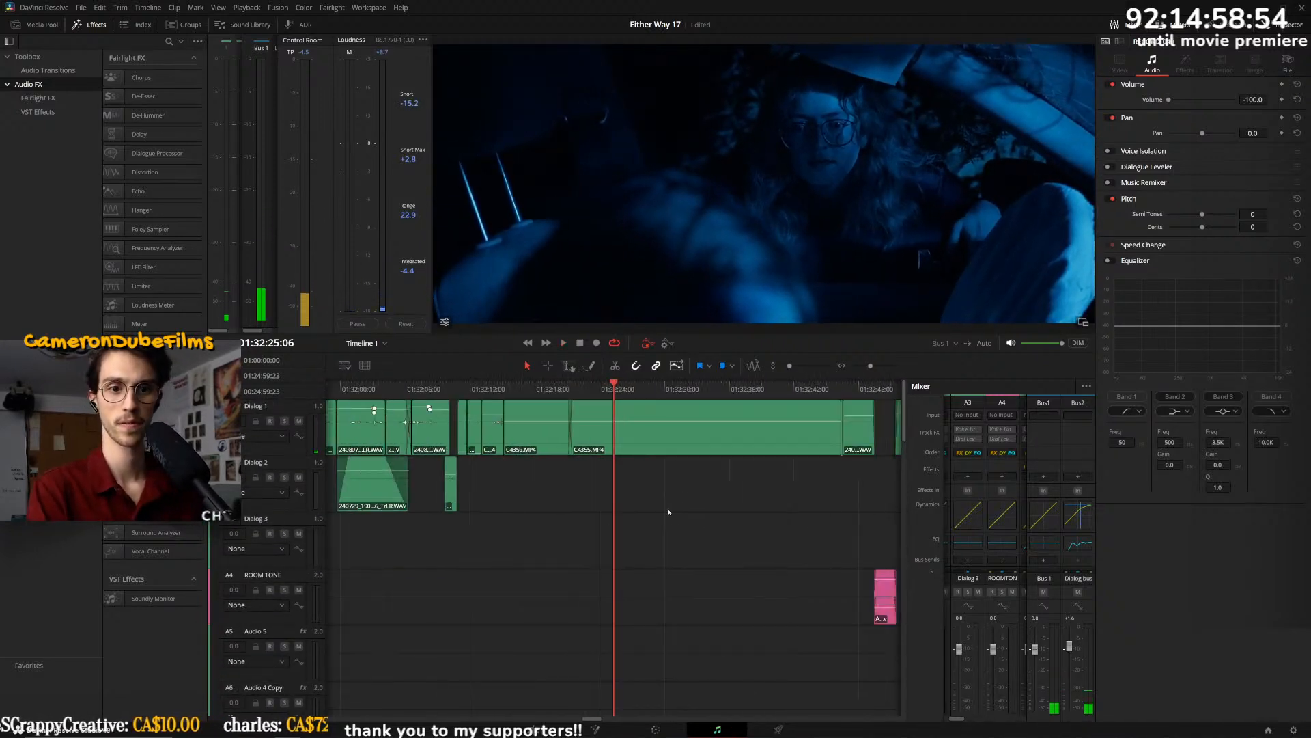
pyautogui.scroll(-14, 671, 506)
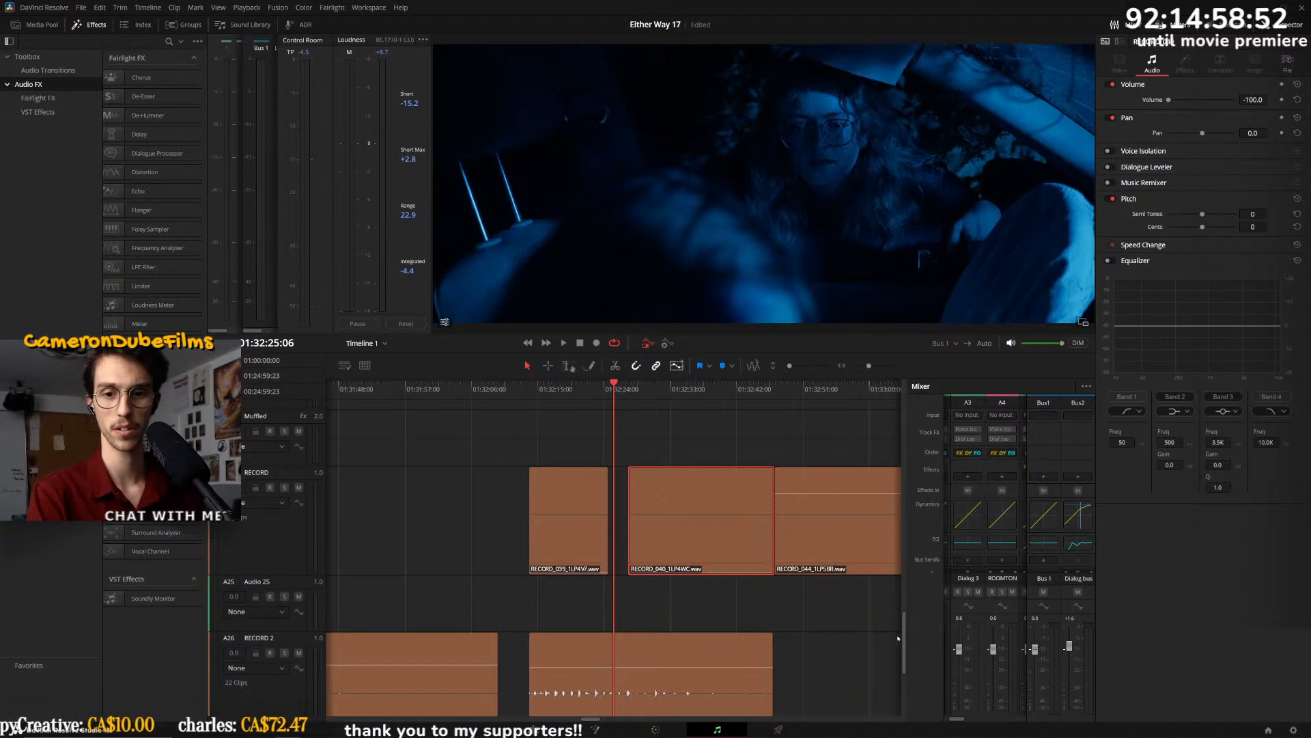
pyautogui.scroll(-4, 896, 637)
pyautogui.scroll(3, 710, 665)
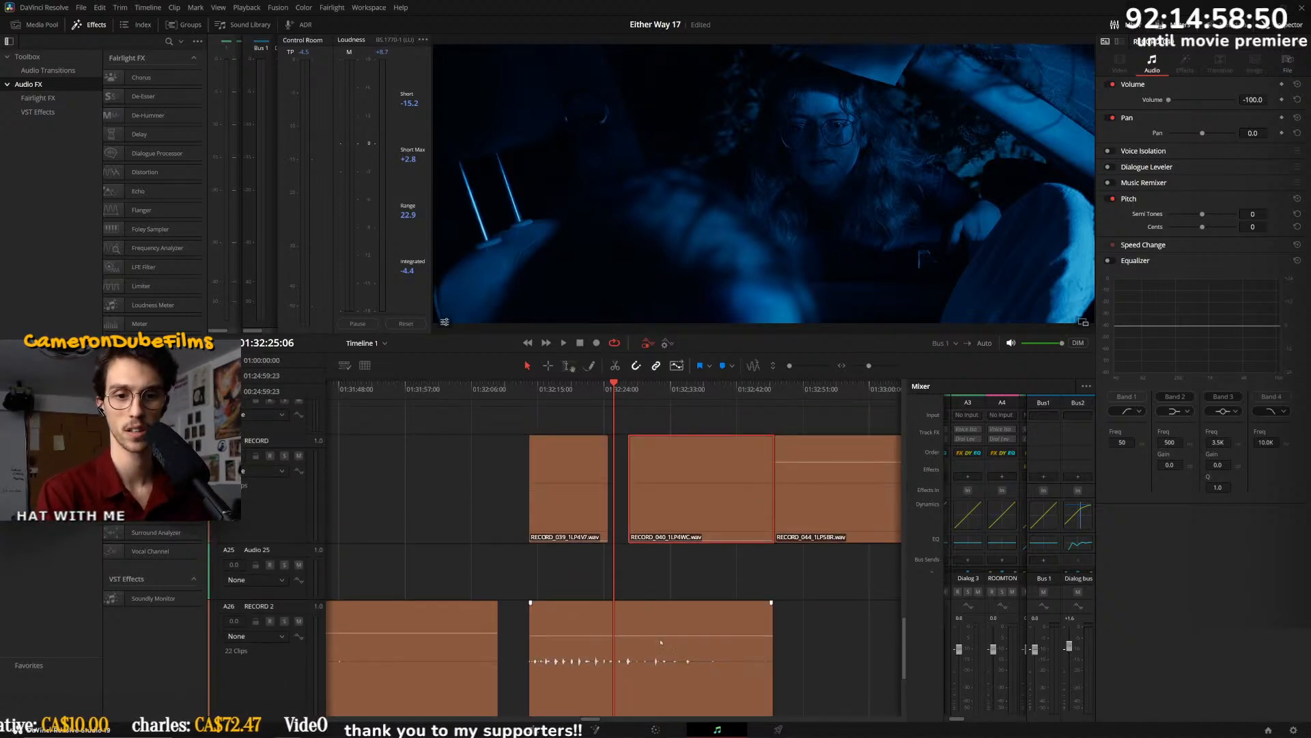
# - Set the volume of the RECORD_038 clip to -9.6 while listening to the car scene
pyautogui.press('space')
pyautogui.scroll(-6, 717, 623)
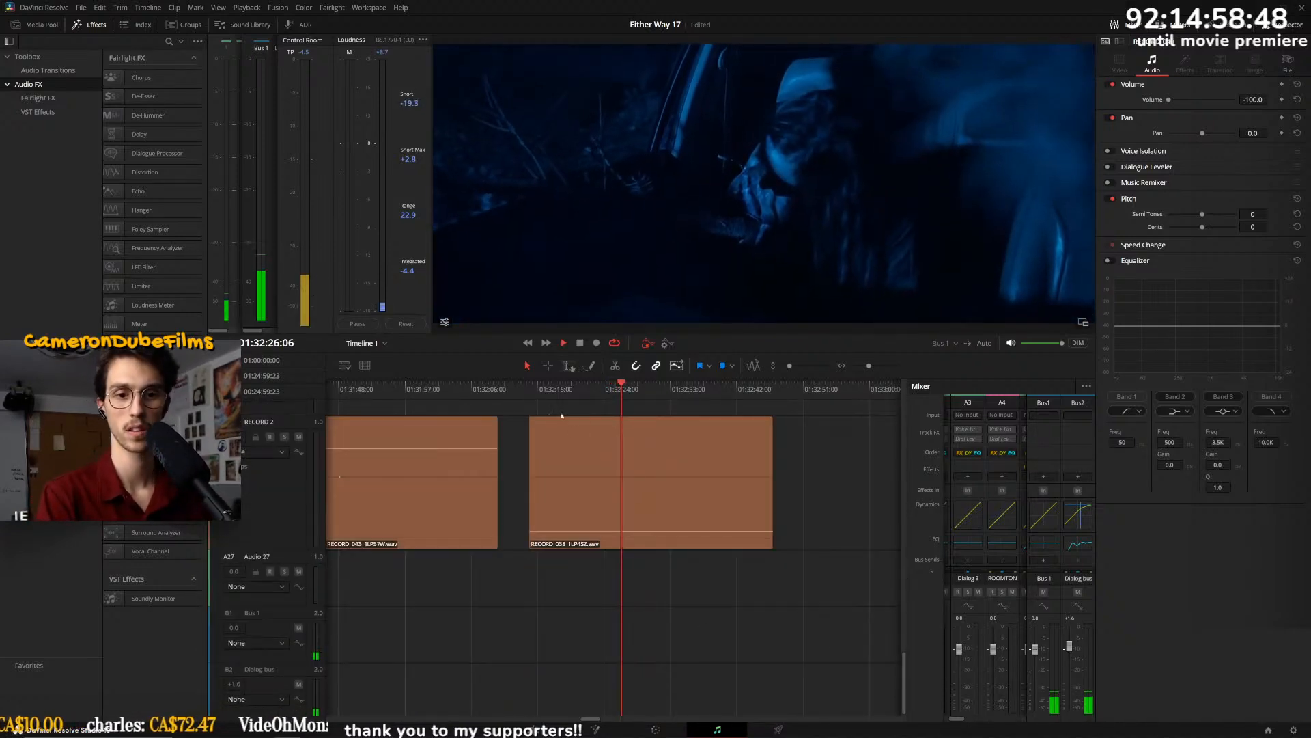
pyautogui.click(565, 416)
pyautogui.moveTo(625, 531); pyautogui.dragTo(637, 453)
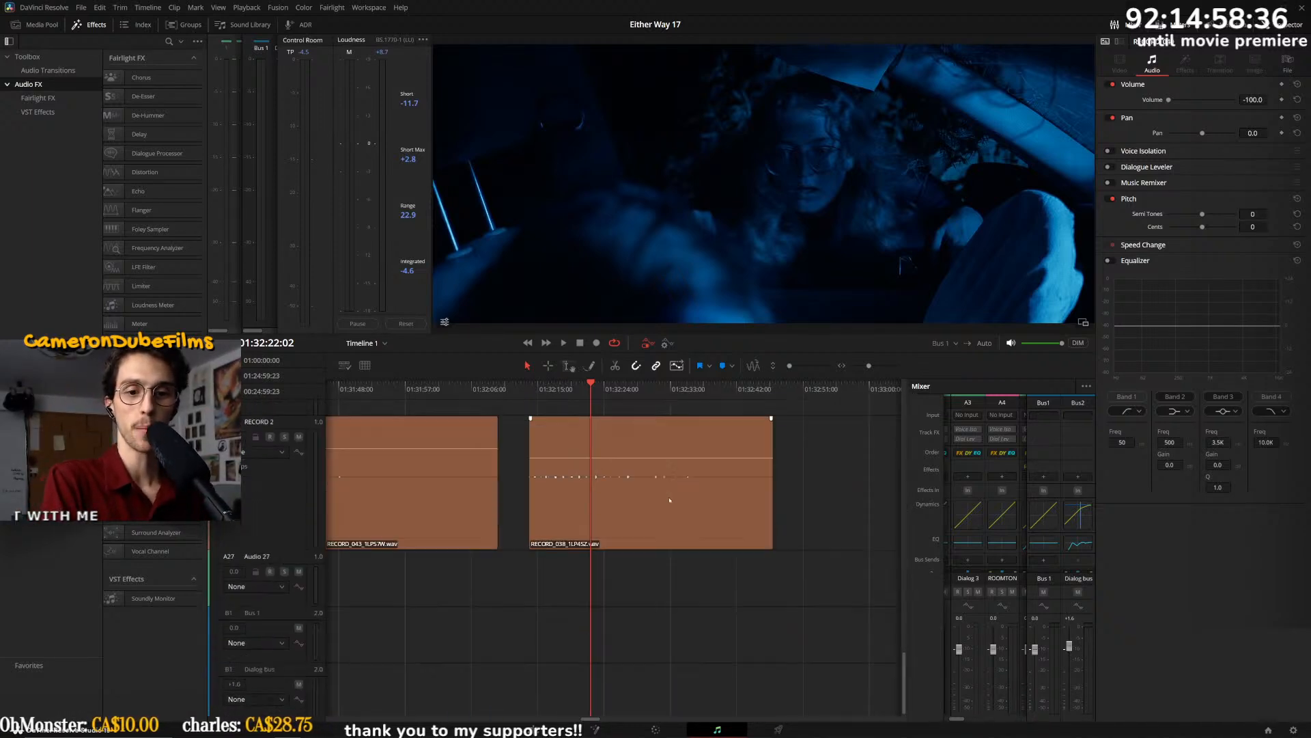
# - Add a fade-in of about two seconds to the start of RECORD_038, ending near 01:32:15
pyautogui.scroll(4, 665, 503)
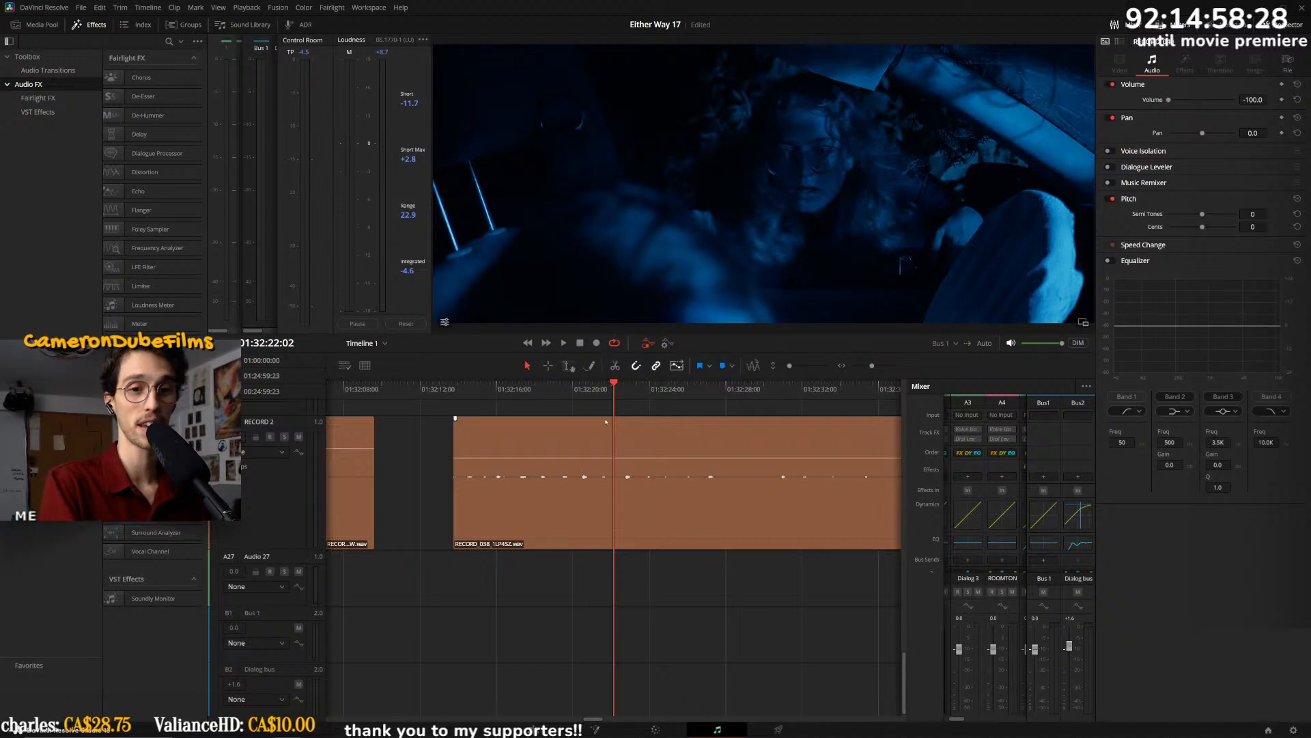
pyautogui.scroll(3, 602, 419)
pyautogui.scroll(-3, 592, 398)
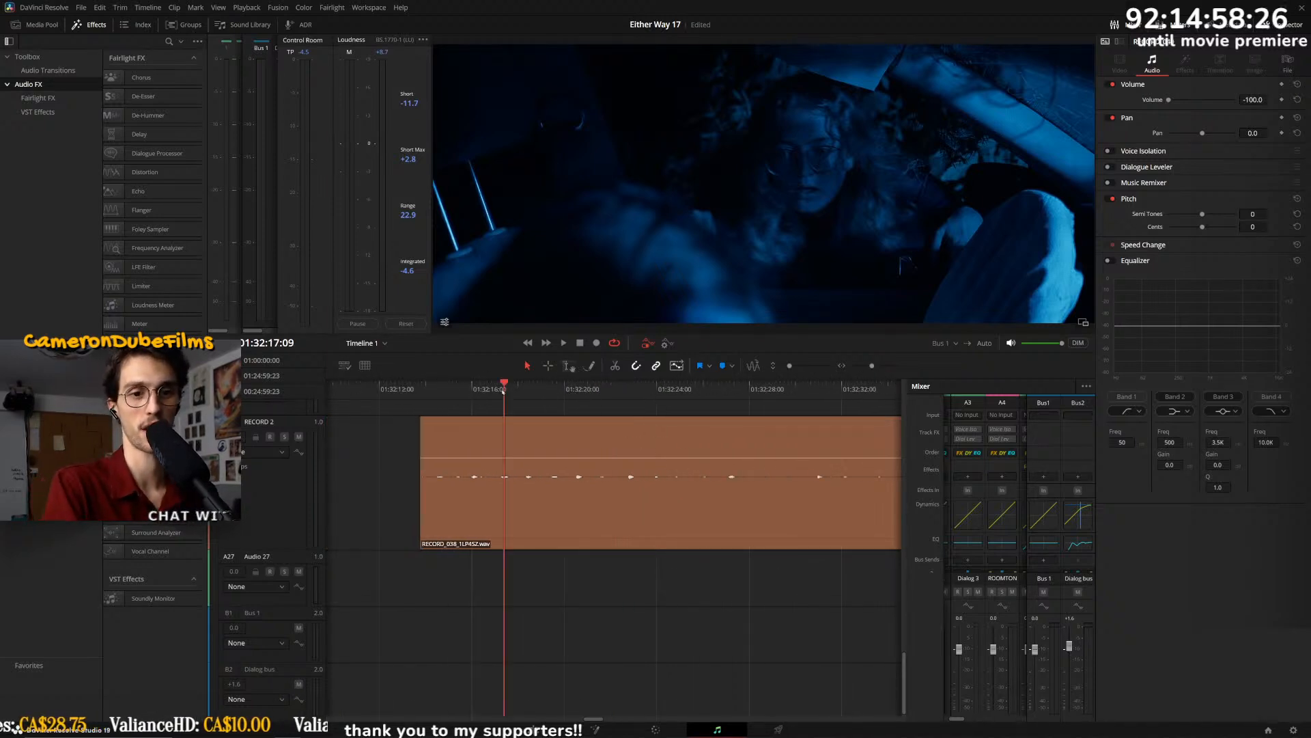
pyautogui.click(434, 389)
pyautogui.press('space')
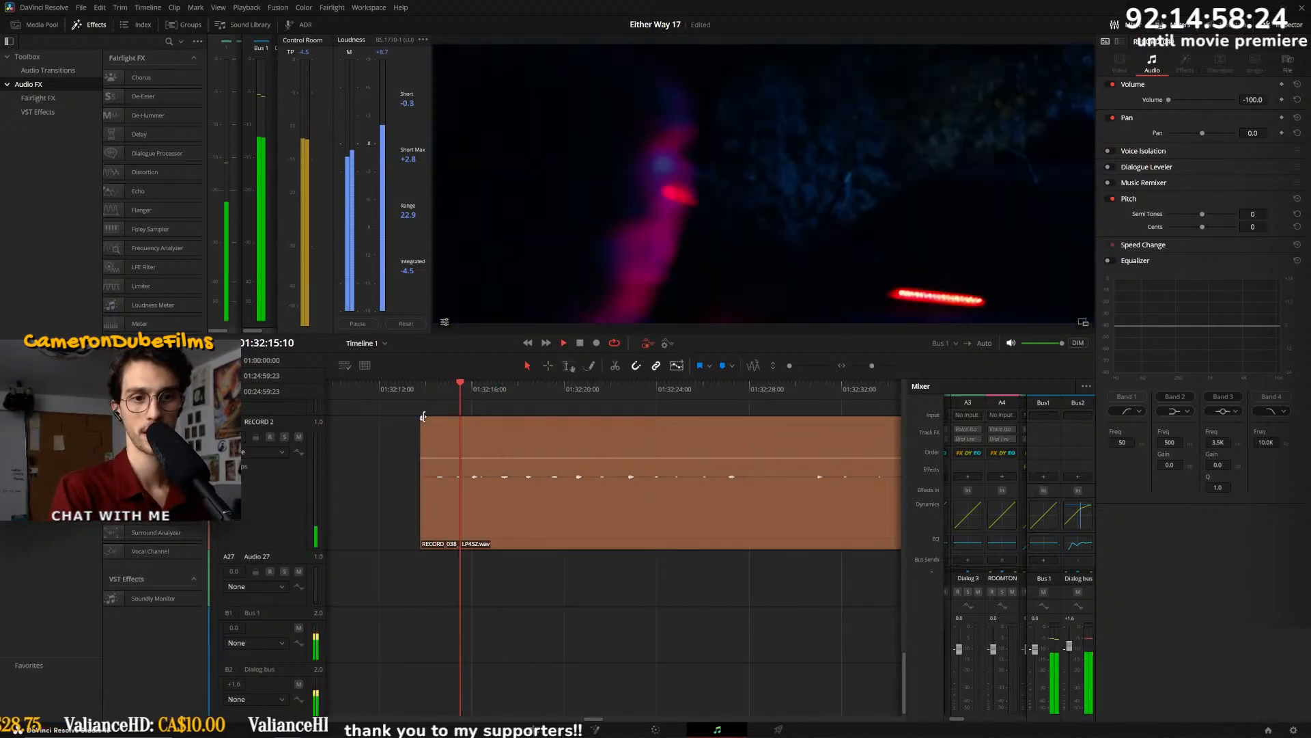
pyautogui.moveTo(422, 418); pyautogui.dragTo(463, 427)
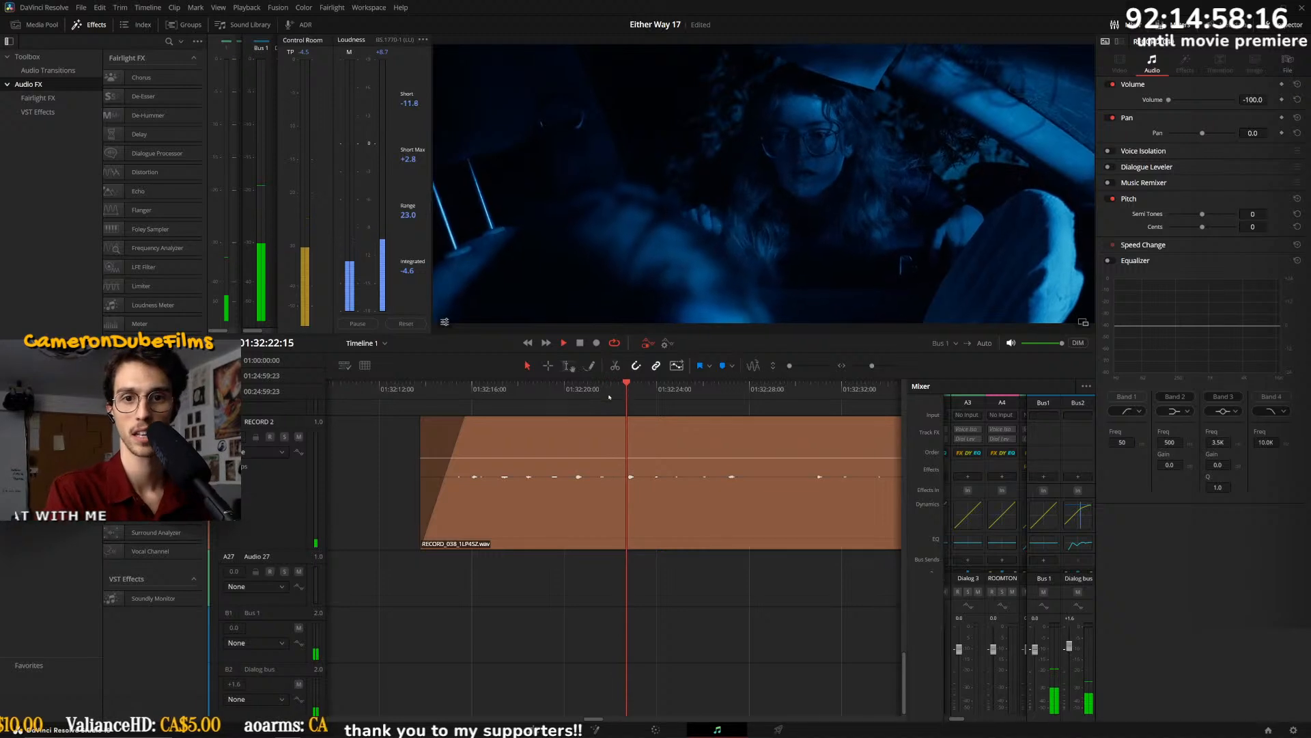
# - Split RECORD_038 at 01:32:22:13, cut out about one second after it and close the gap with the remaining part
pyautogui.press('space')
pyautogui.hotkey('ctrl', '=')
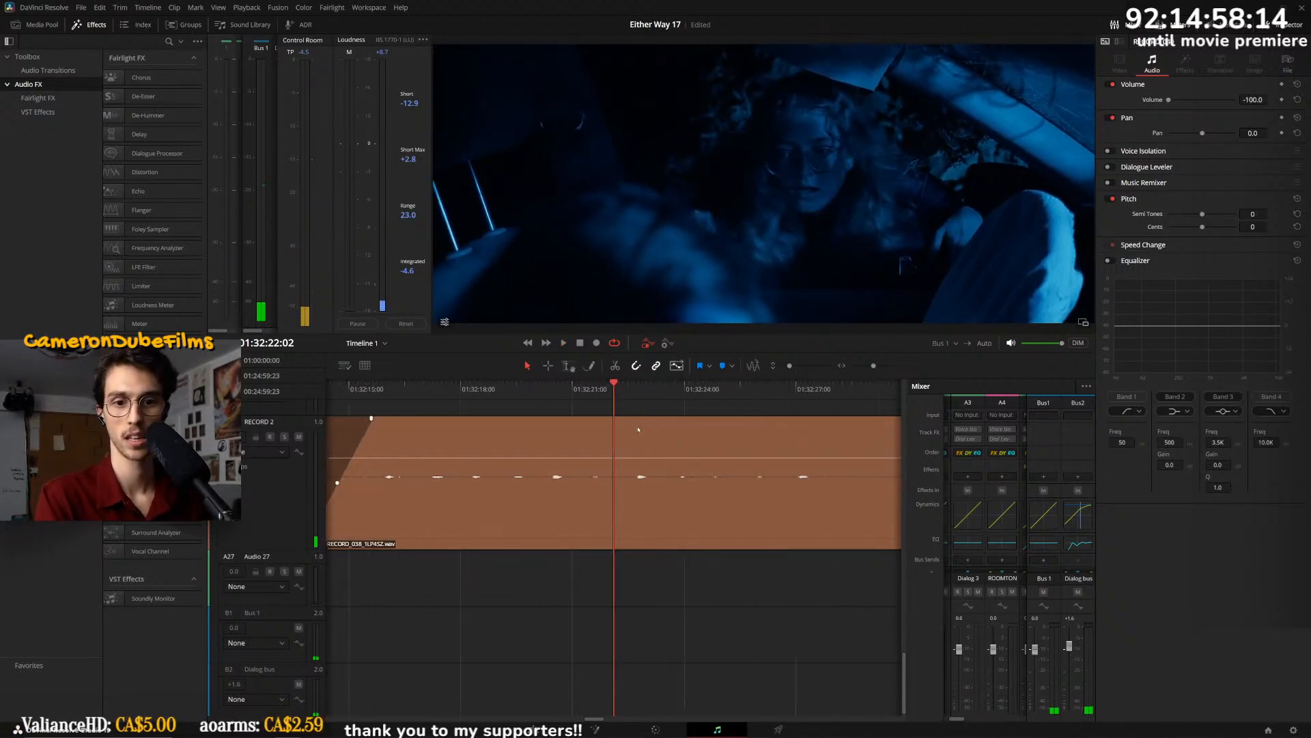
pyautogui.press('space')
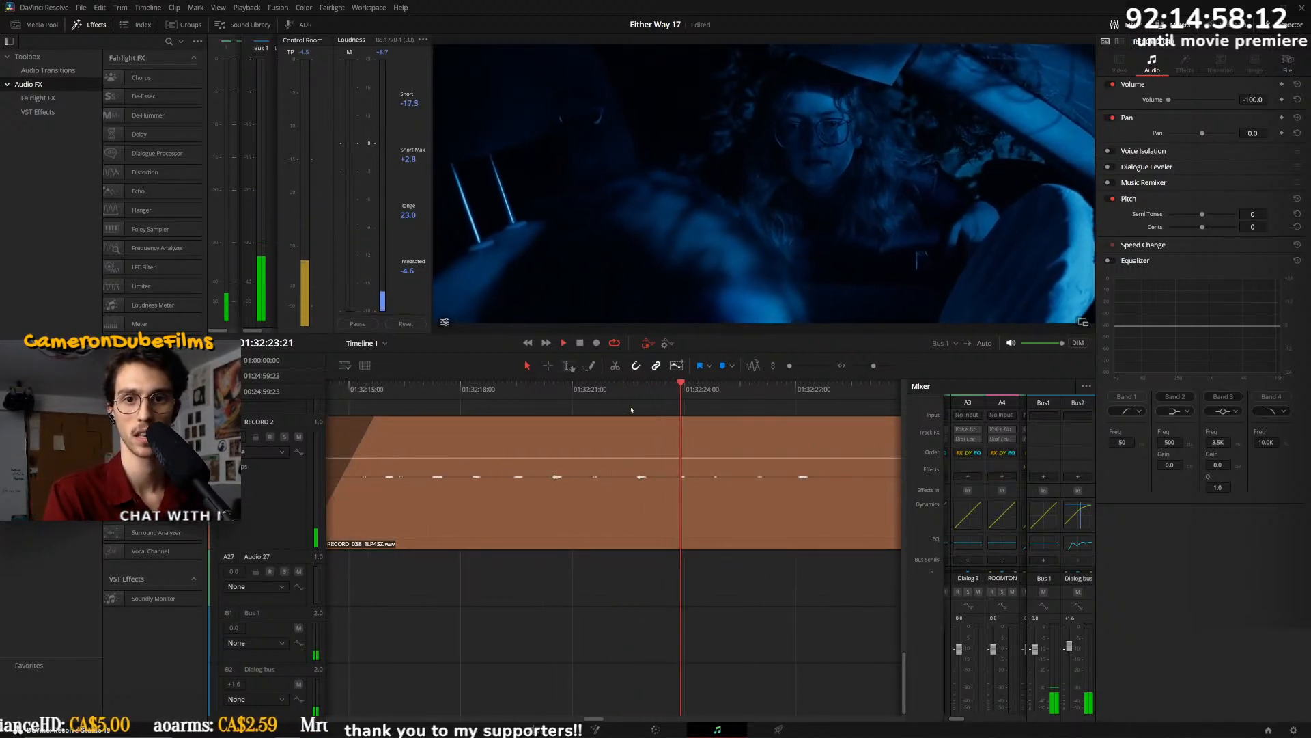
pyautogui.click(632, 395)
pyautogui.hotkey('ctrl', 'b')
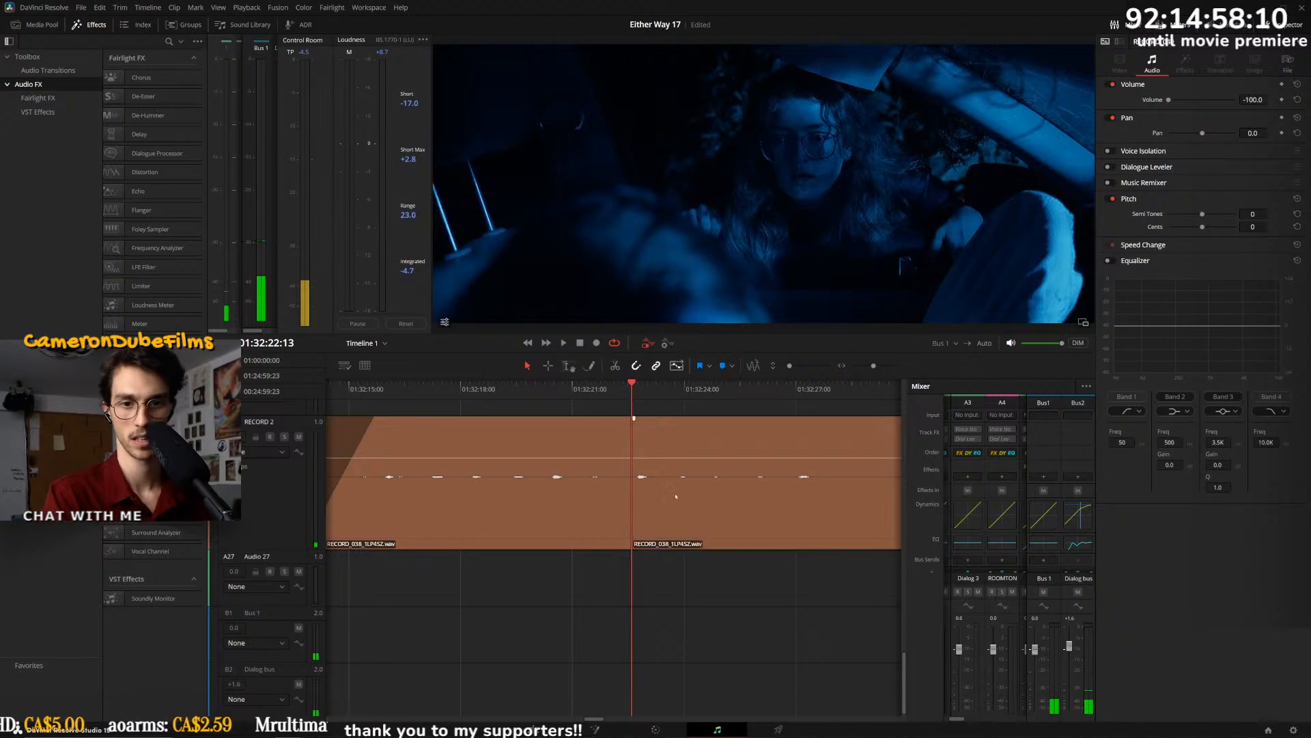
pyautogui.click(674, 495)
pyautogui.hotkey('ctrl', 'z')
pyautogui.click(661, 533)
pyautogui.hotkey('ctrl', 'b')
pyautogui.moveTo(637, 506); pyautogui.dragTo(684, 507)
# - Listen to the rest of the shortened RECORD_038 clip up to about 01:32:46
pyautogui.press('space')
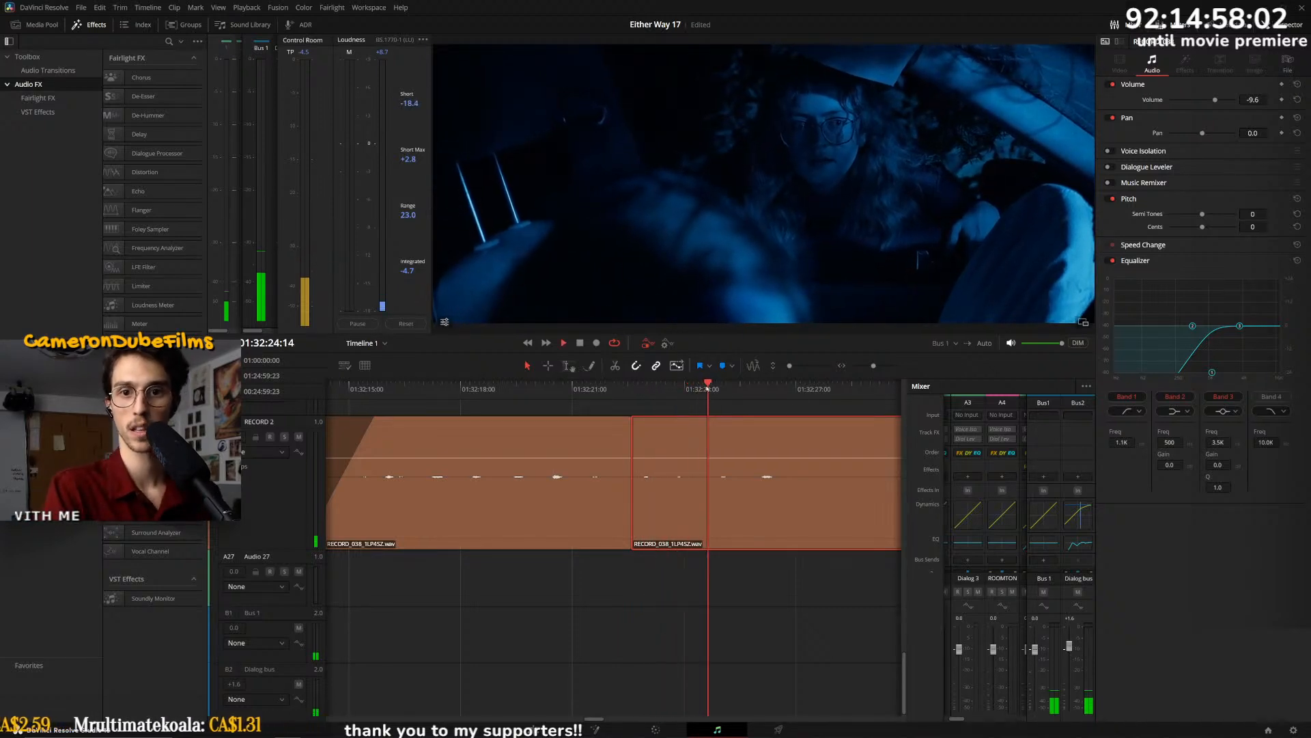
pyautogui.scroll(-3, 733, 413)
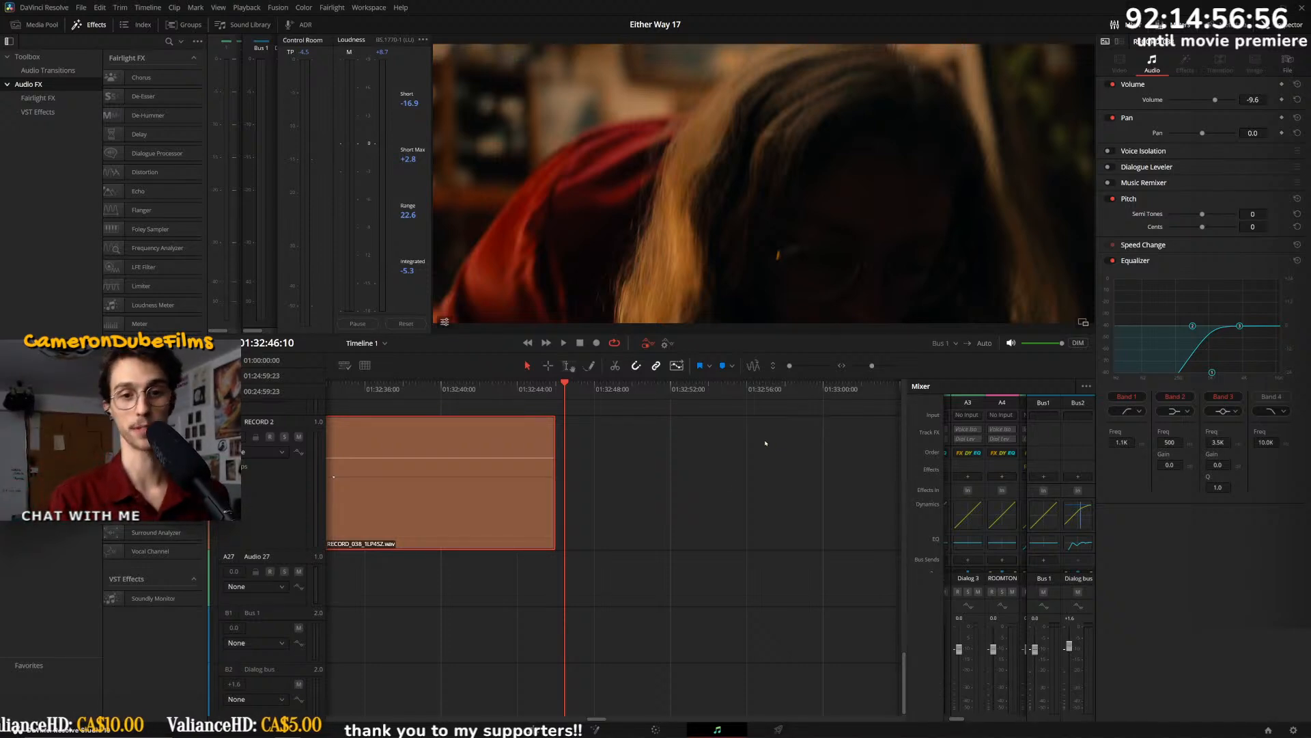
pyautogui.scroll(3, 719, 622)
pyautogui.scroll(-3, 656, 555)
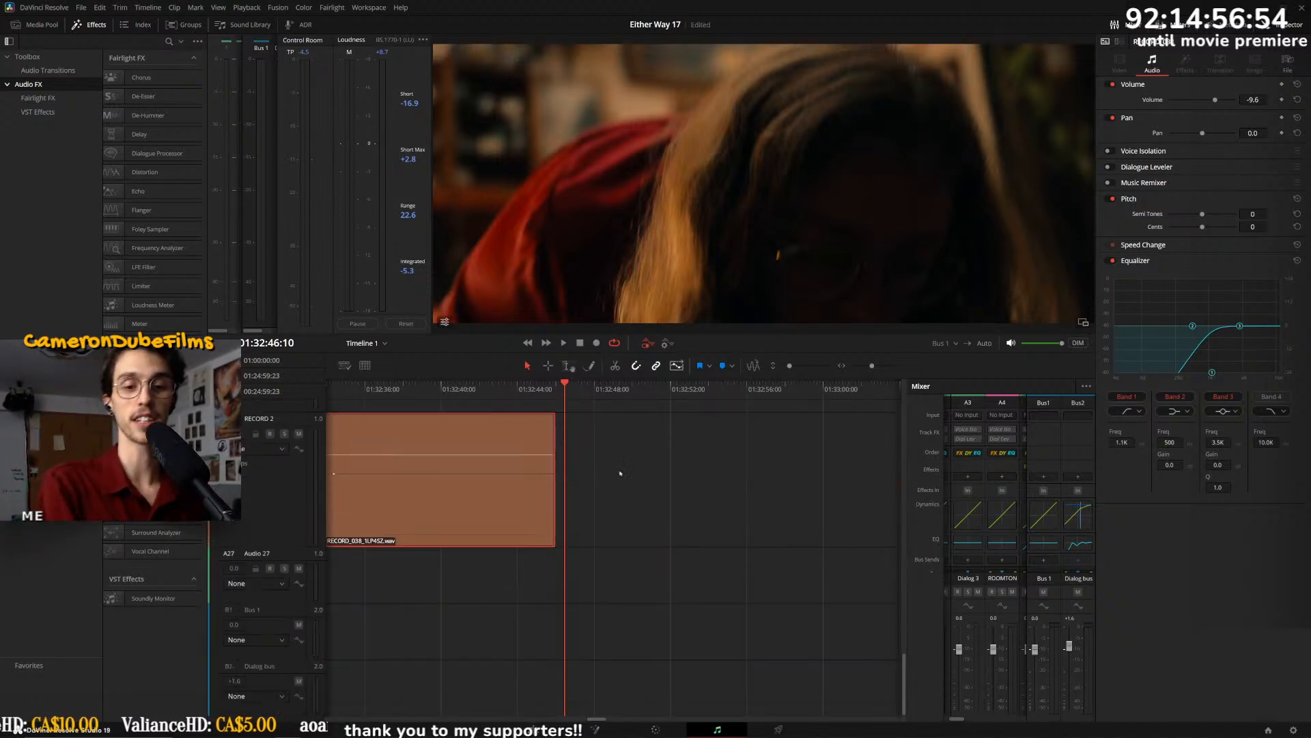
# - Play on from 01:32:44:13 into the start of the RECORD_044 clip, up to about 01:32:58
pyautogui.click(530, 388)
pyautogui.scroll(1, 683, 546)
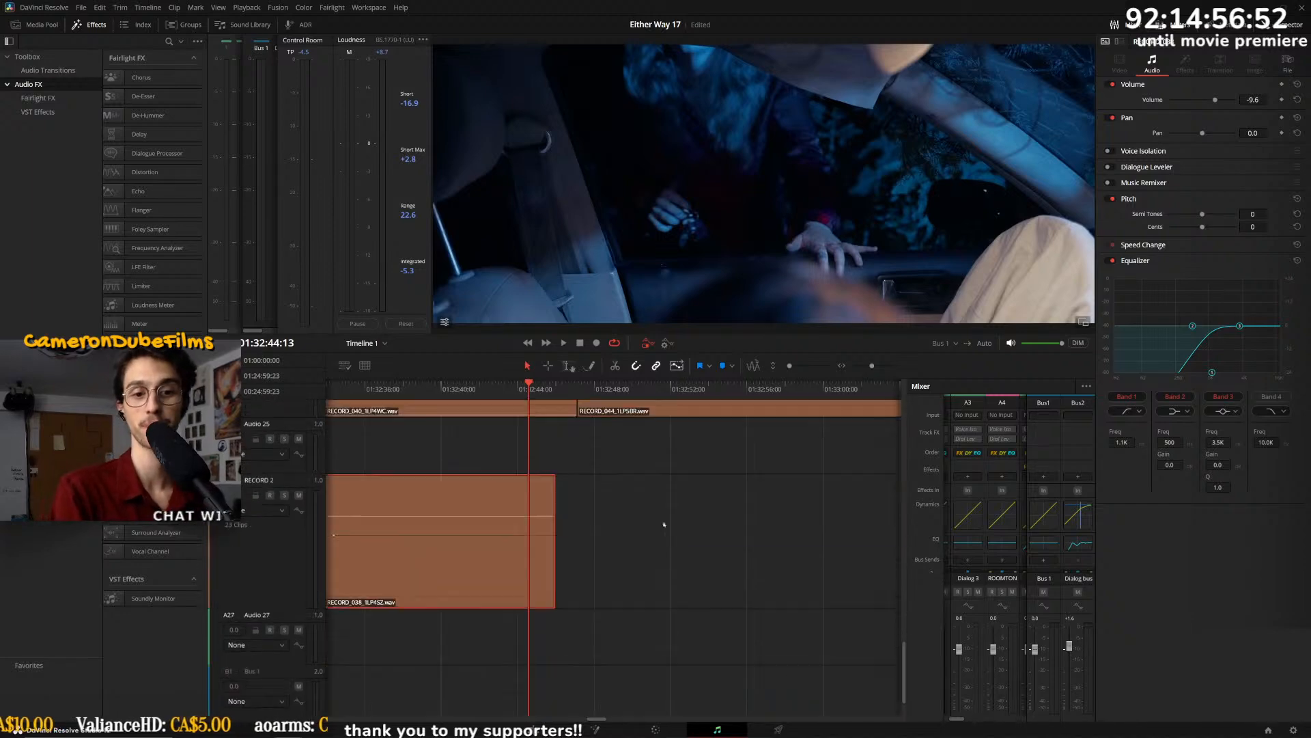
pyautogui.press('space')
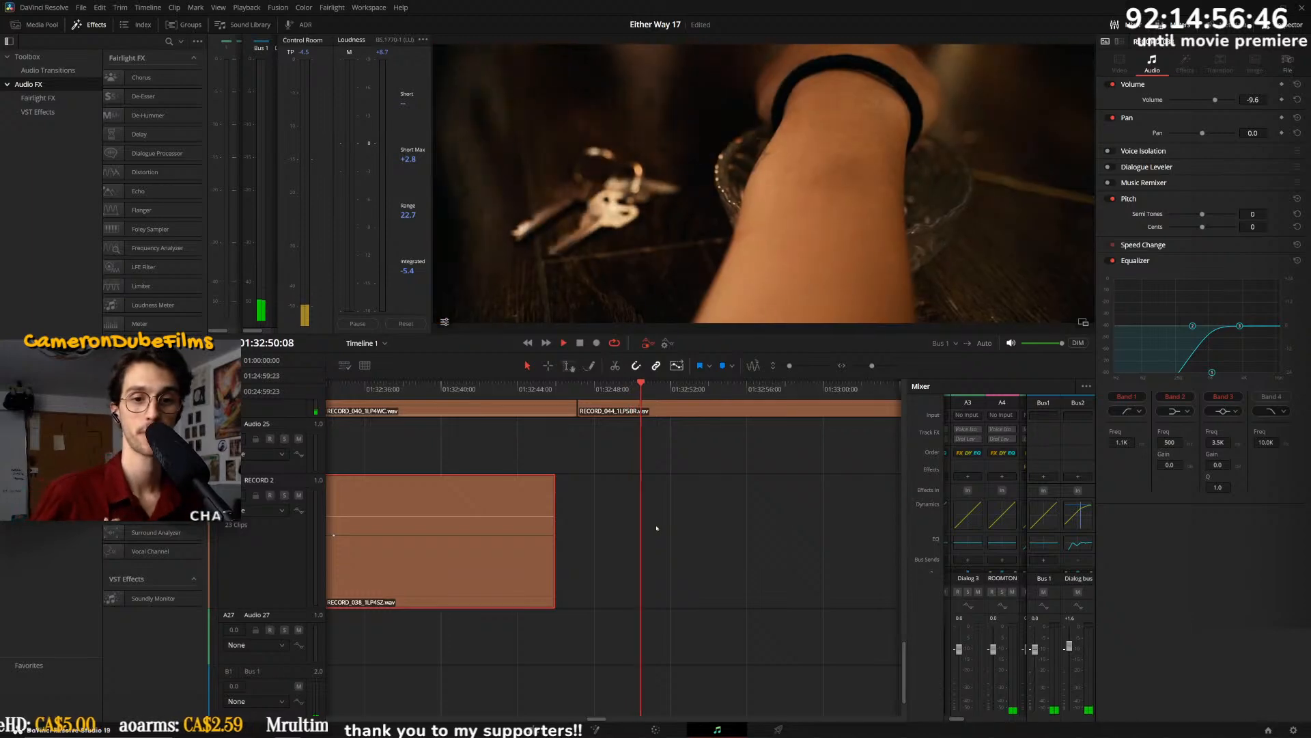
pyautogui.scroll(3, 690, 526)
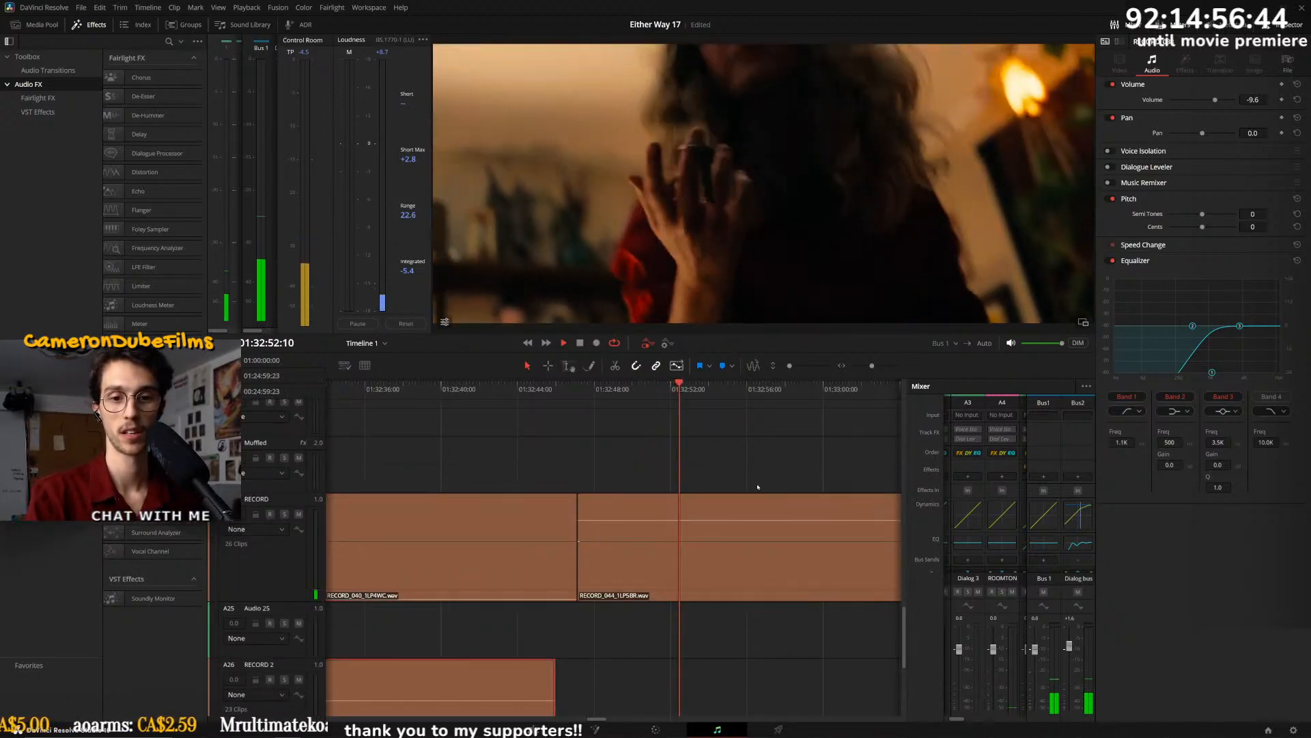
pyautogui.scroll(-4, 711, 480)
pyautogui.scroll(-4, 729, 423)
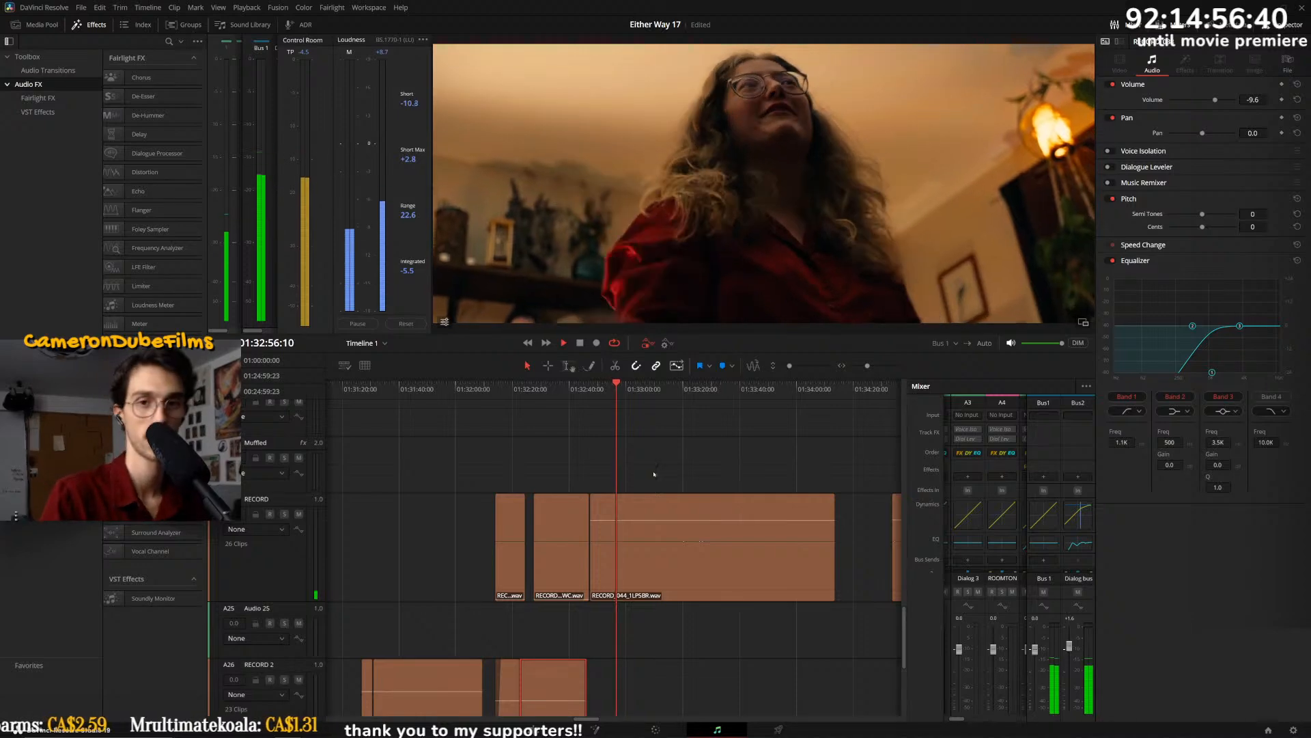
pyautogui.press('space')
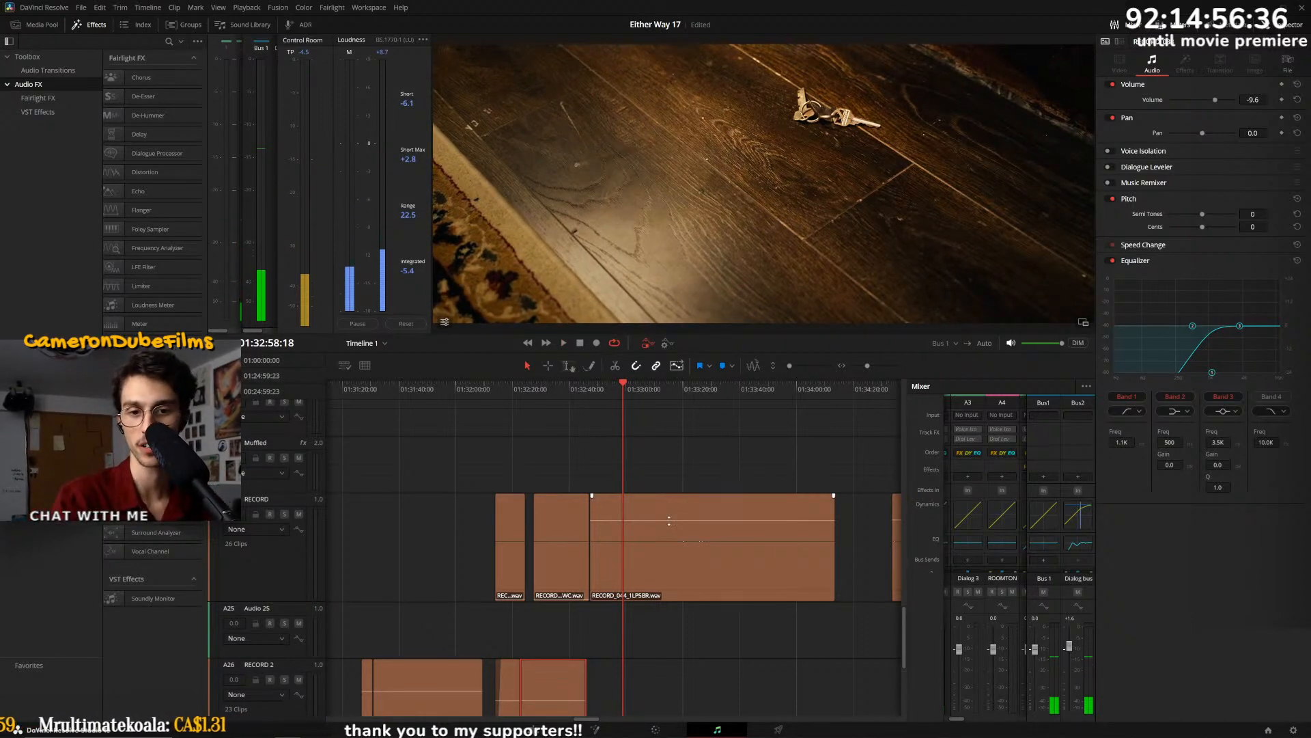
# - Raise the volume of the RECORD_044 clip to 9.2
pyautogui.click(658, 567)
pyautogui.press('space')
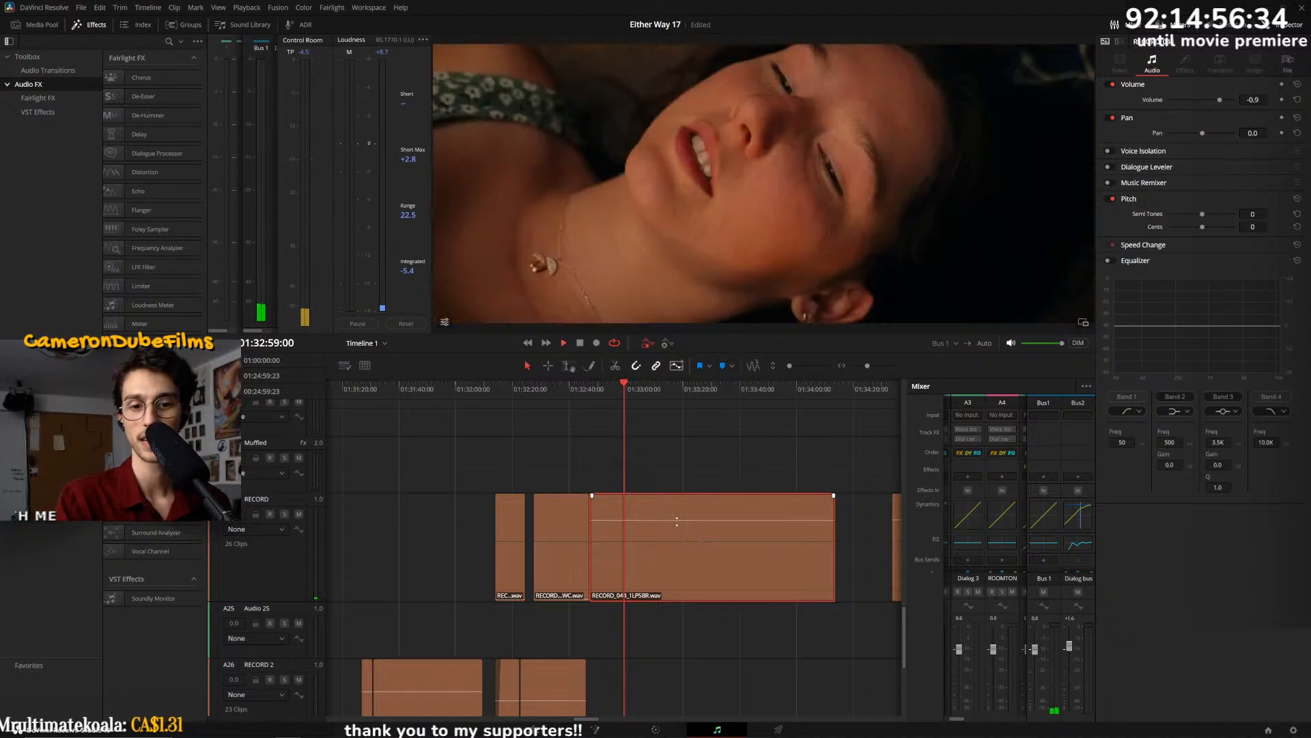
pyautogui.press('Delete')
pyautogui.hotkey('ctrl', 'z')
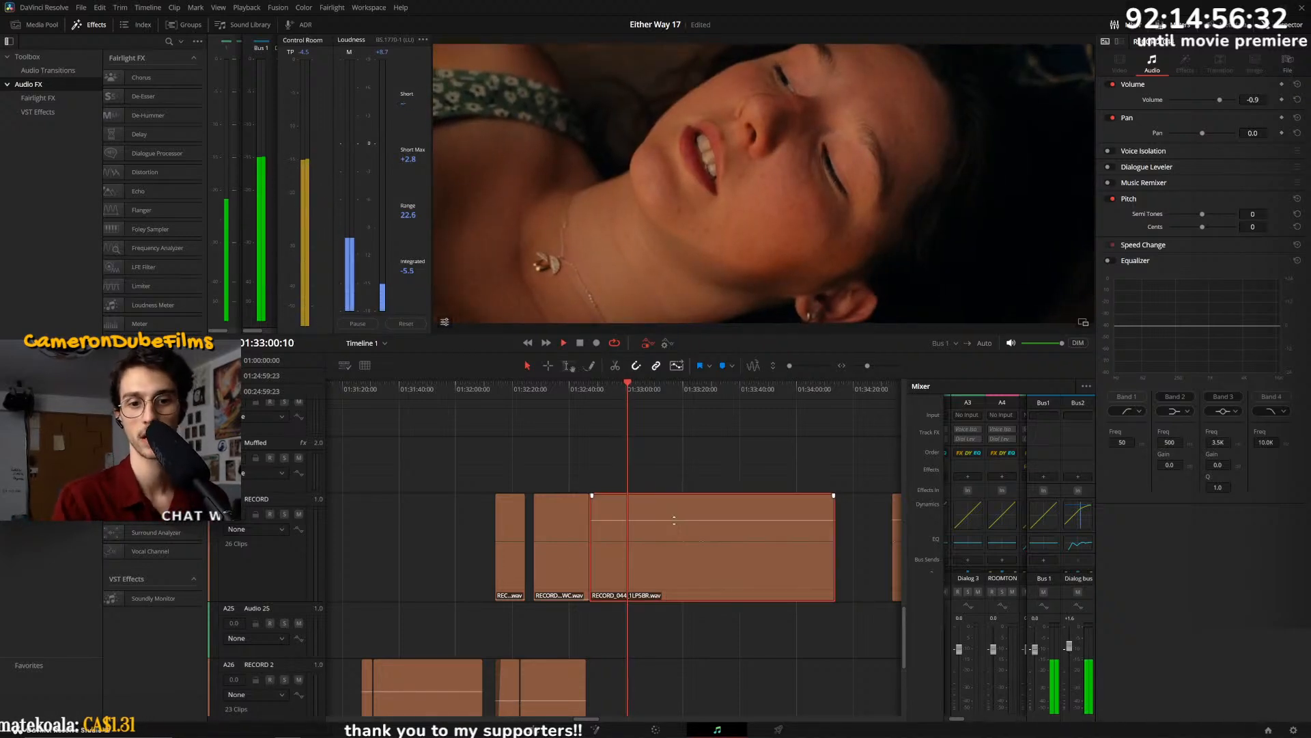
pyautogui.scroll(3, 683, 533)
pyautogui.scroll(1, 687, 539)
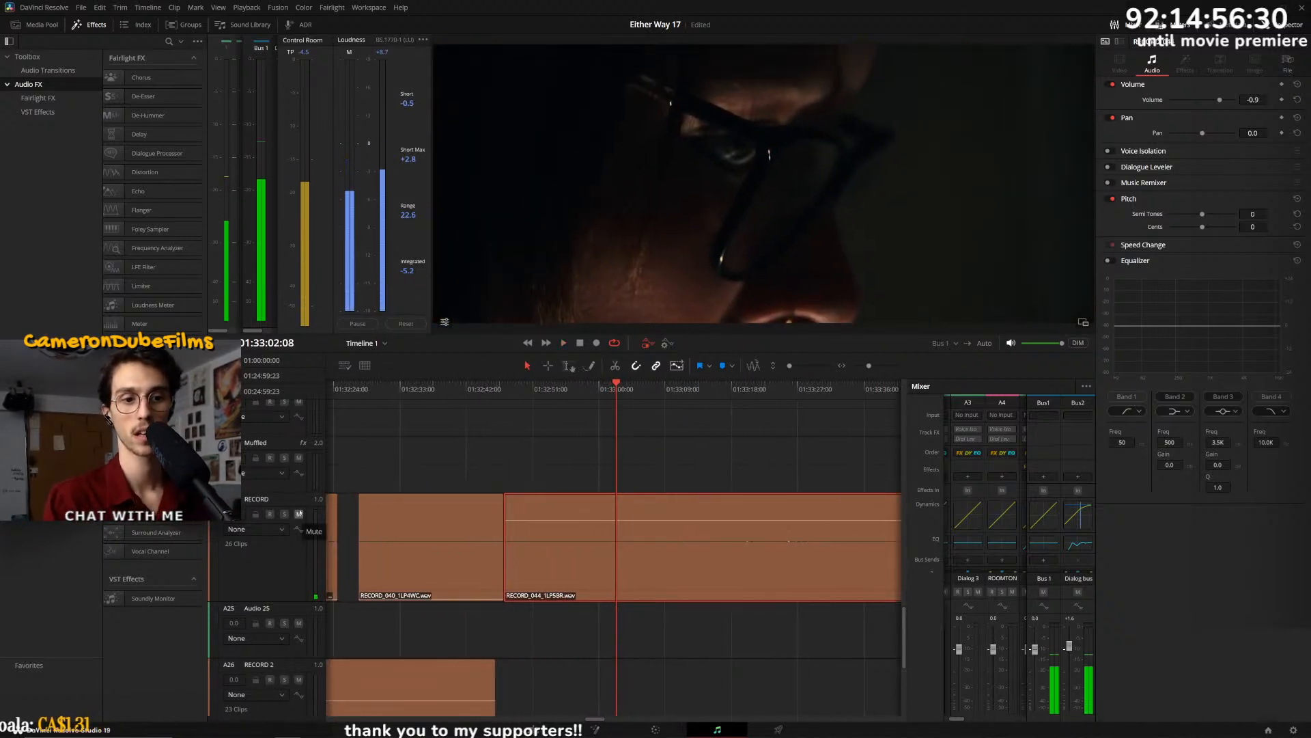
pyautogui.moveTo(685, 520); pyautogui.dragTo(524, 511)
# - Listen to the speech in the louder RECORD_044 clip between about 01:33:18 and 01:33:29
pyautogui.click(731, 391)
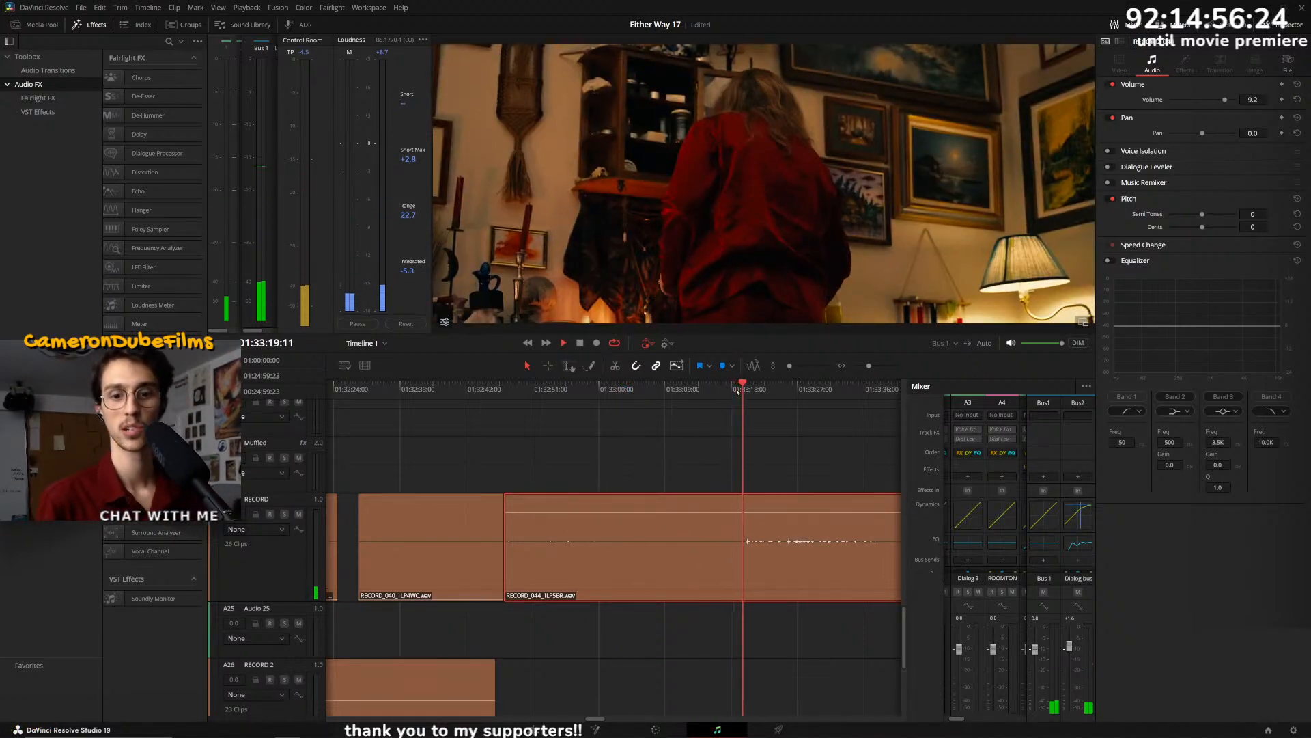
pyautogui.hotkey('ctrl', '-')
pyautogui.hotkey('ctrl', '-')
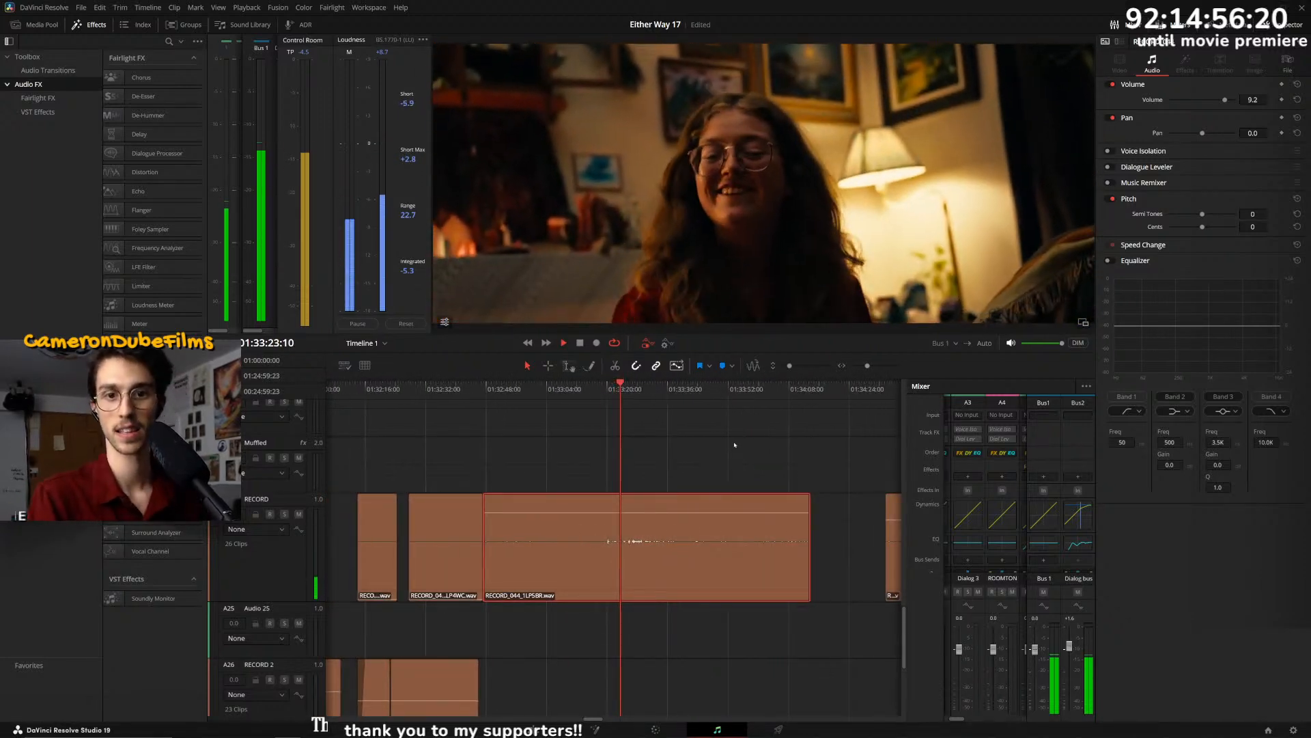
pyautogui.hotkey('ctrl', '=')
pyautogui.hotkey('ctrl', '=')
pyautogui.hotkey('ctrl', '=')
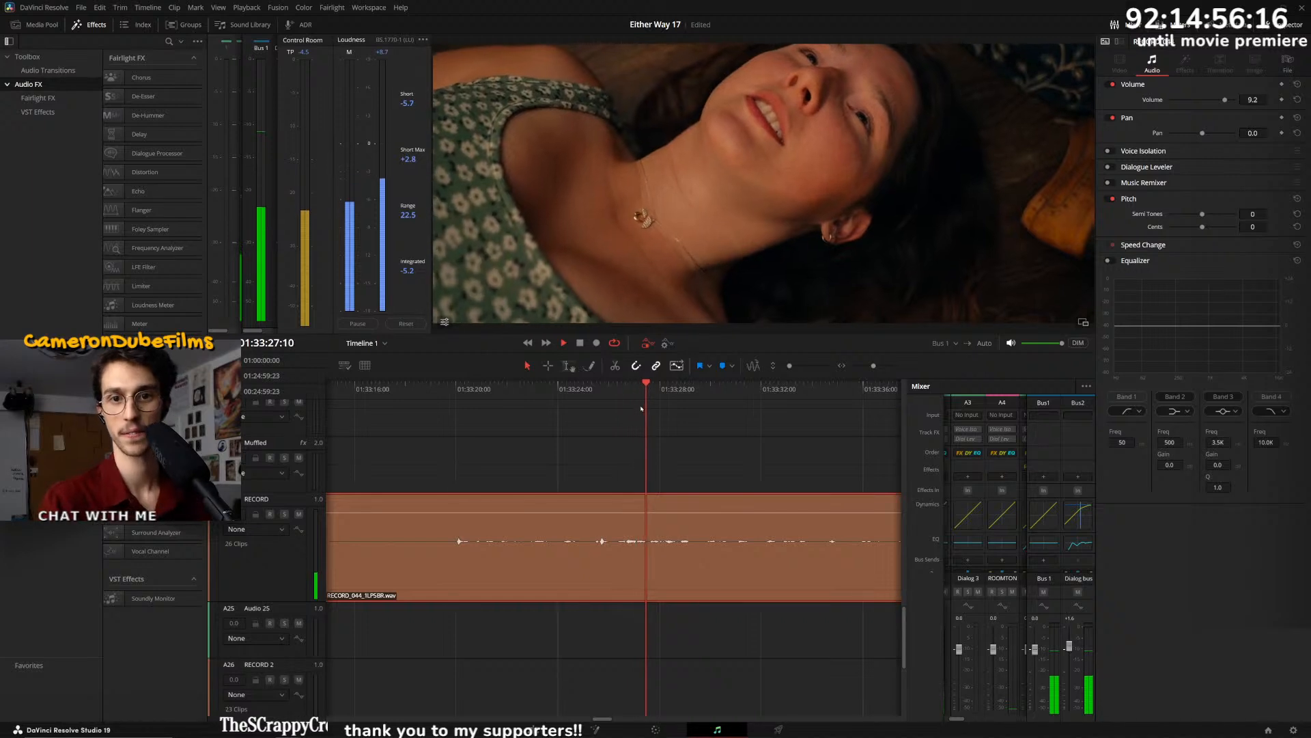
pyautogui.click(599, 390)
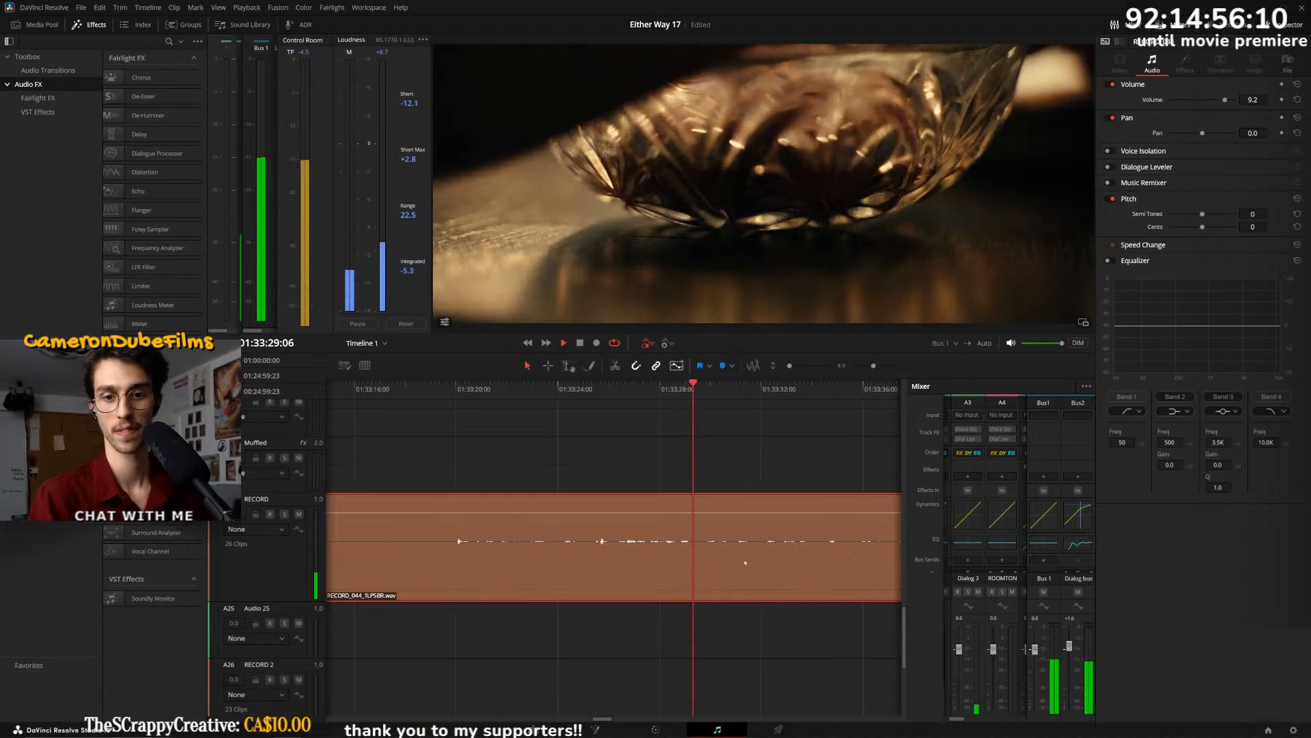
# - Split RECORD_044 at about 01:33:25 and shift its second part to start at about 01:33:32
pyautogui.click(537, 392)
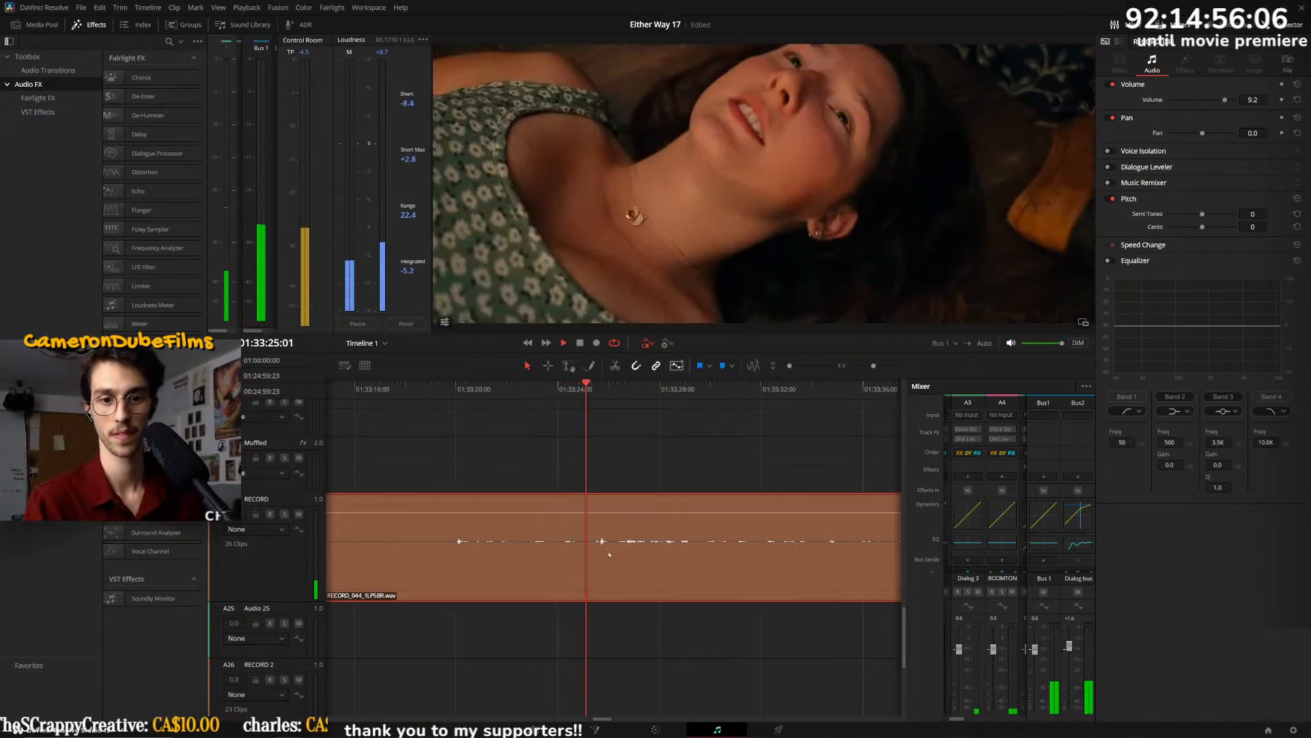
pyautogui.hotkey('ctrl', 'b')
pyautogui.moveTo(615, 554); pyautogui.dragTo(742, 552)
pyautogui.scroll(-8, 668, 567)
pyautogui.click(646, 391)
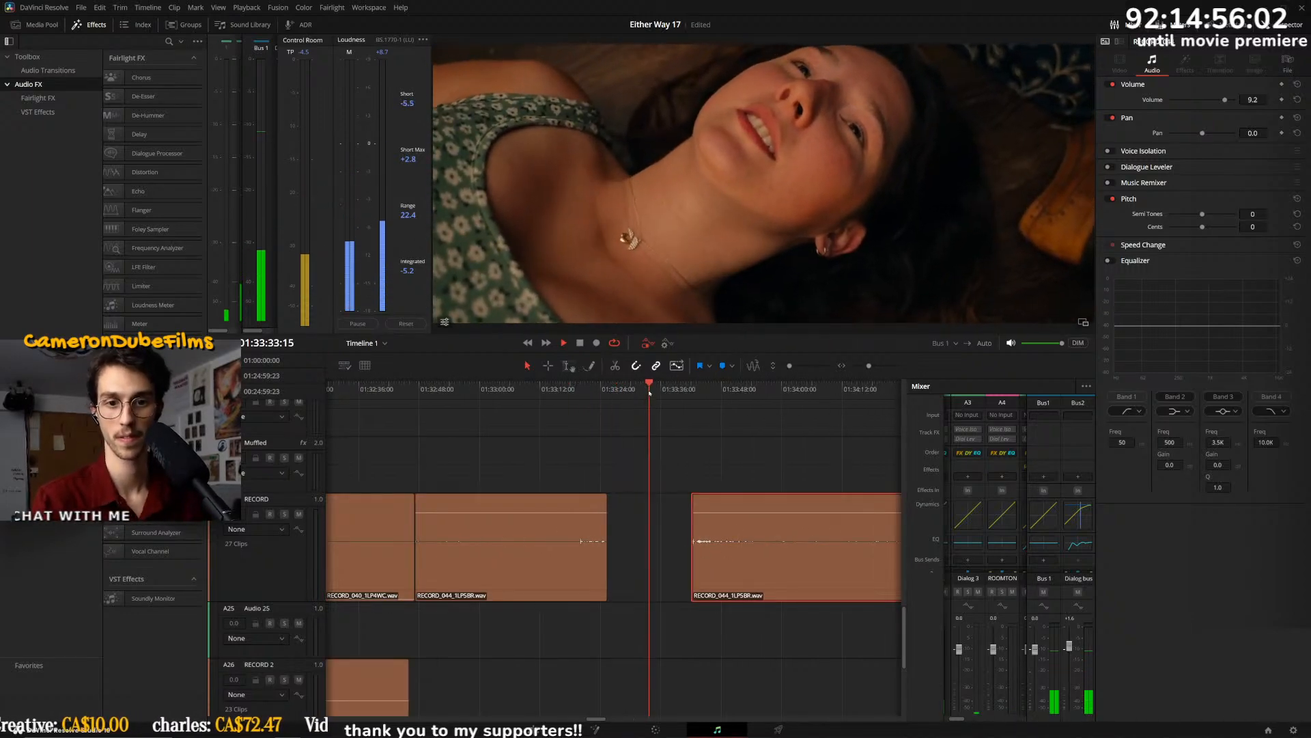
pyautogui.click(638, 390)
pyautogui.moveTo(731, 579); pyautogui.dragTo(682, 566)
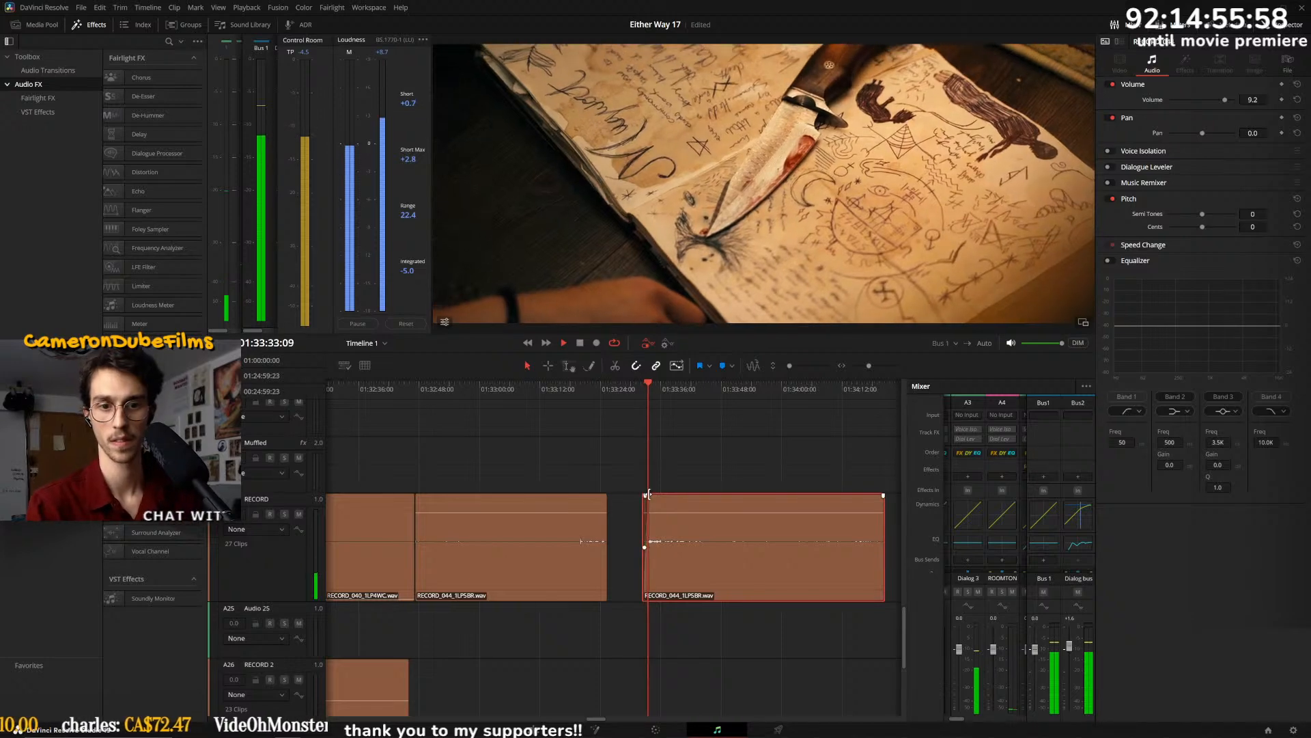
# - Enable the equalizer on the second RECORD_044 part and set its Band 1 low cut to 629 Hz
pyautogui.click(1107, 260)
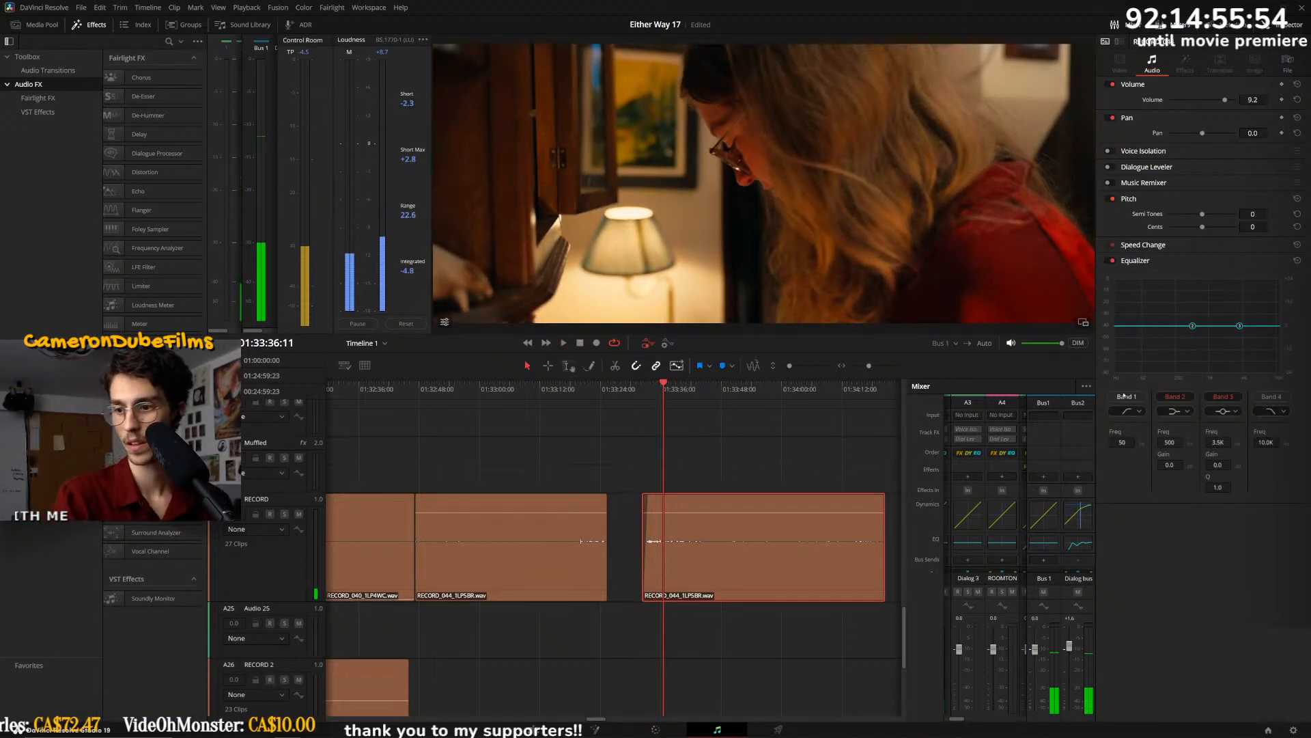
pyautogui.click(1120, 395)
pyautogui.moveTo(1137, 326); pyautogui.dragTo(1197, 372)
# - Enable the equalizer on the first RECORD_044 part and set its Band 1 low cut to 864 Hz
pyautogui.click(574, 517)
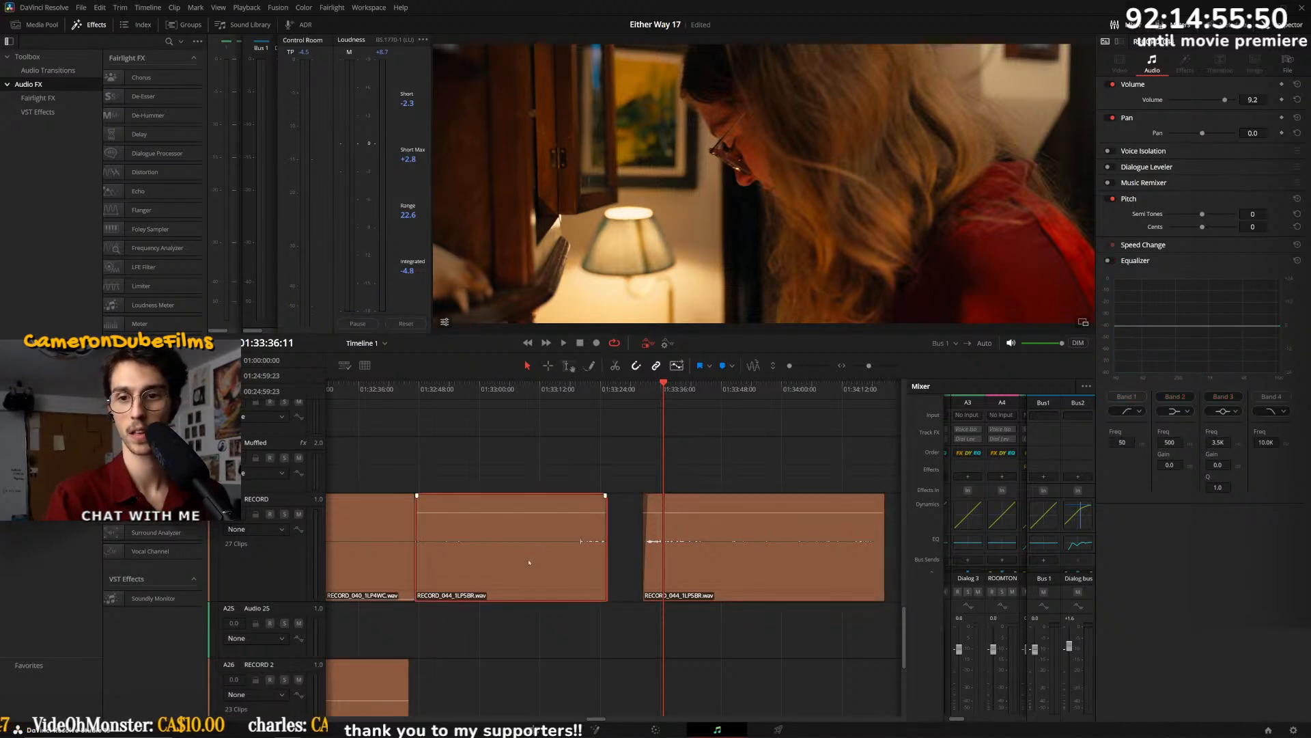
pyautogui.click(1111, 261)
pyautogui.click(1142, 396)
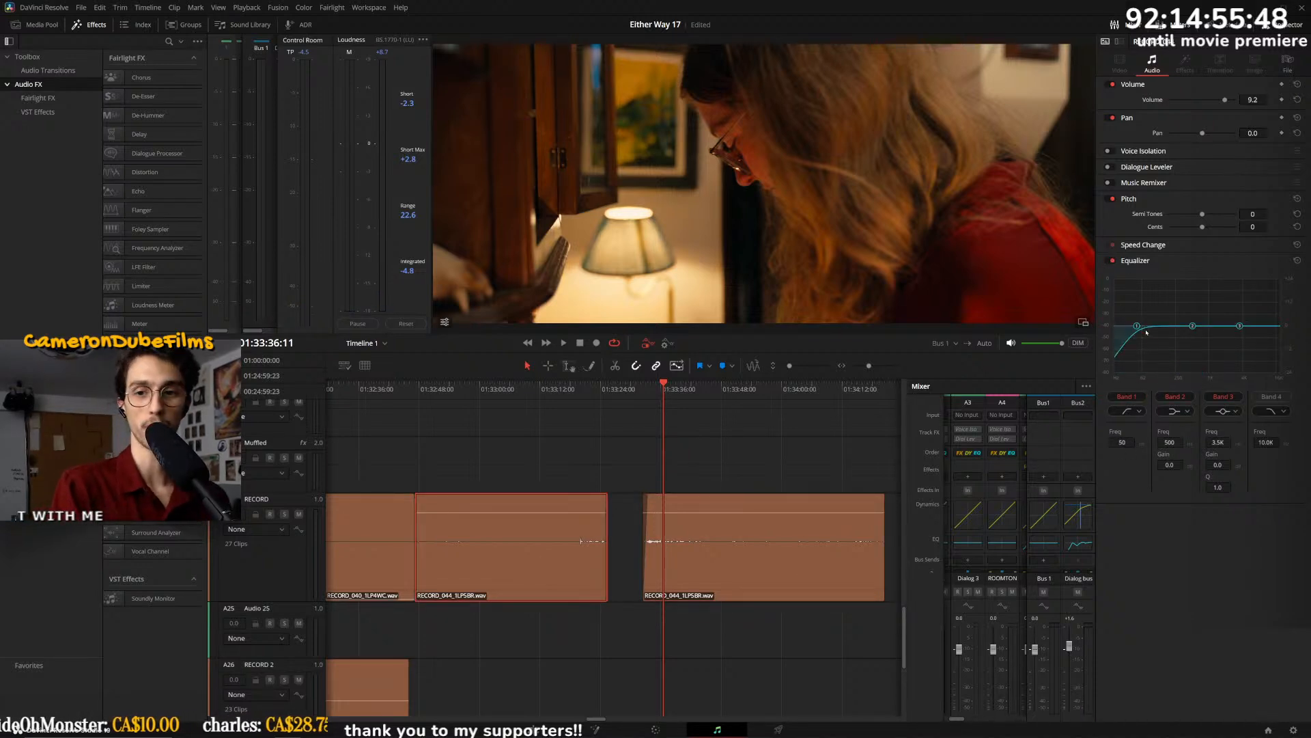
pyautogui.moveTo(1137, 326); pyautogui.dragTo(1205, 373)
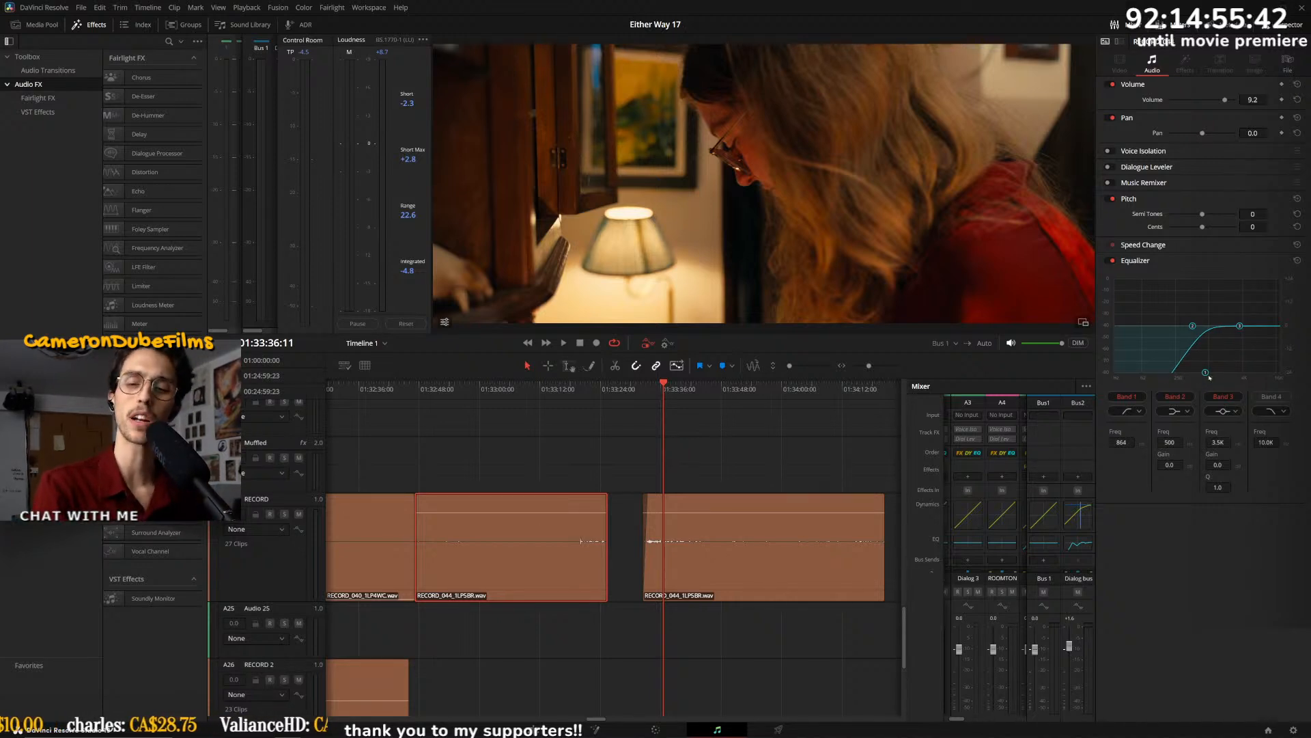
# - Compare the volume and equalizer settings of the RECORD_038 clips with those of the RECORD_044 parts
pyautogui.click(506, 389)
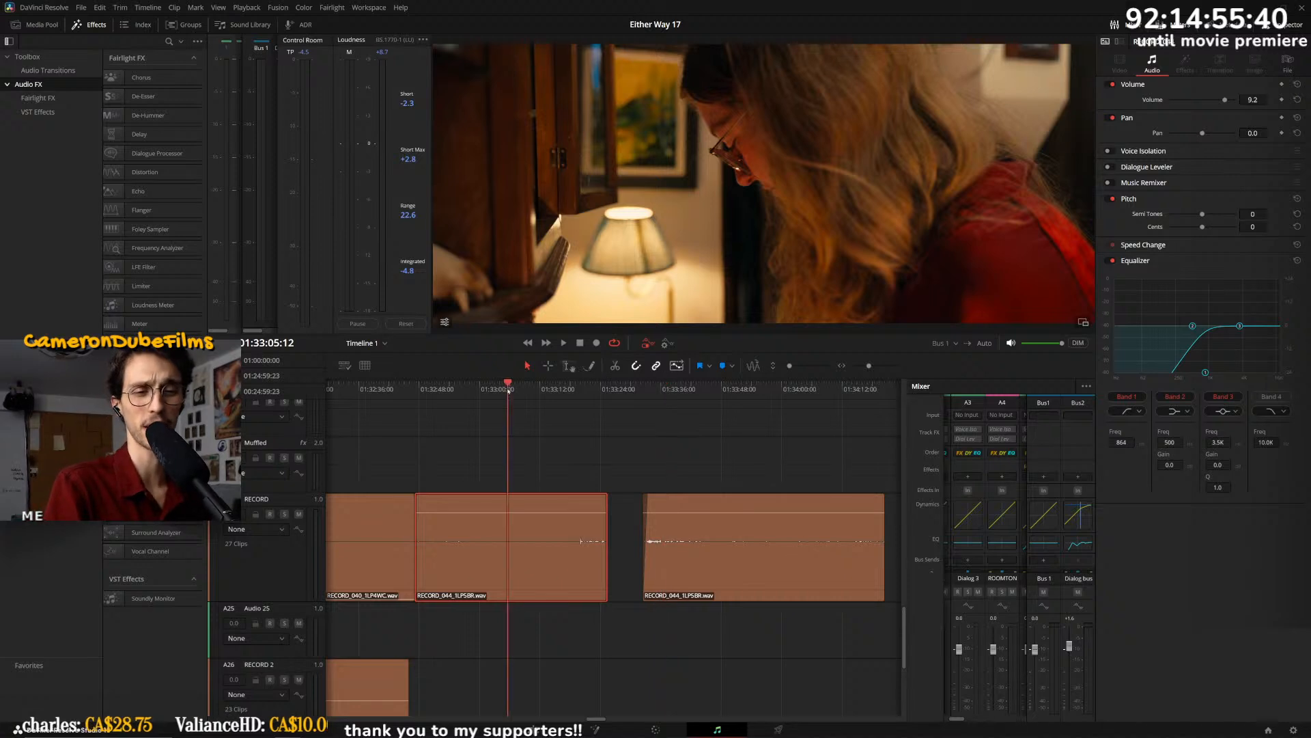
pyautogui.scroll(-1, 559, 424)
pyautogui.click(502, 392)
pyautogui.scroll(-3, 536, 404)
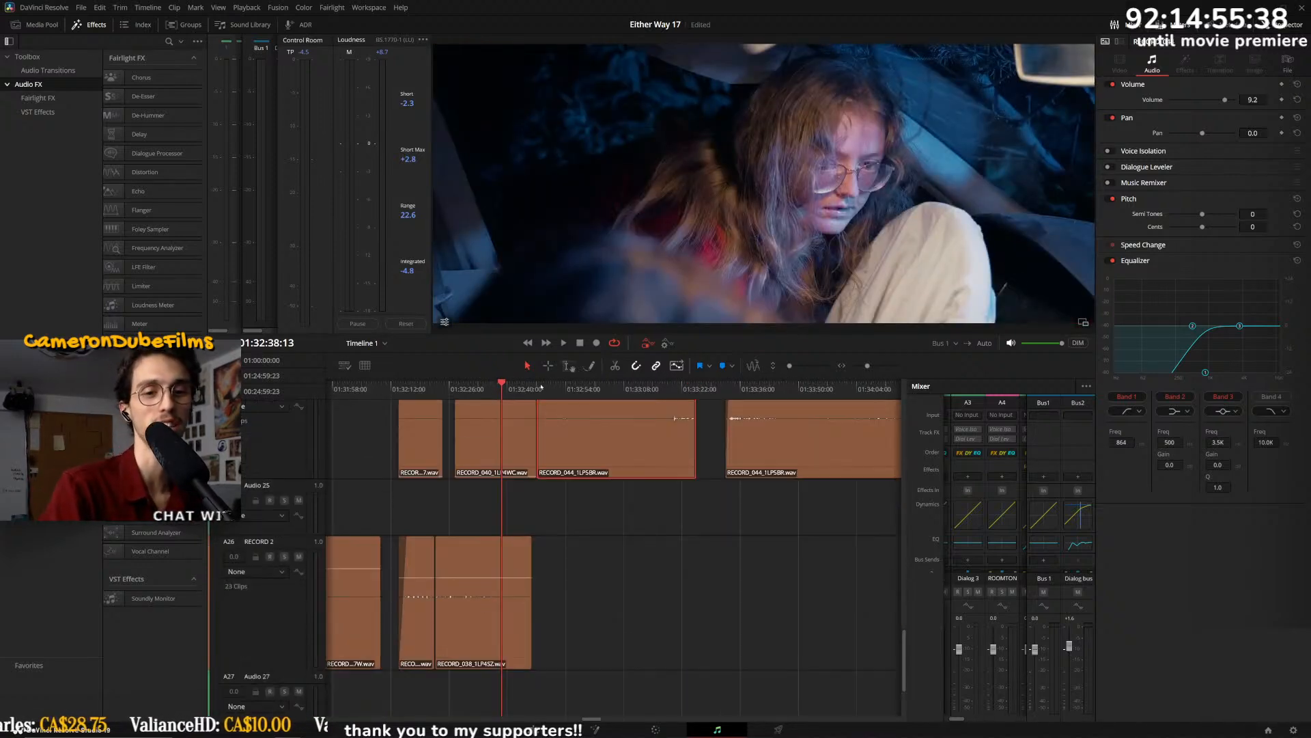
pyautogui.click(479, 389)
pyautogui.click(486, 595)
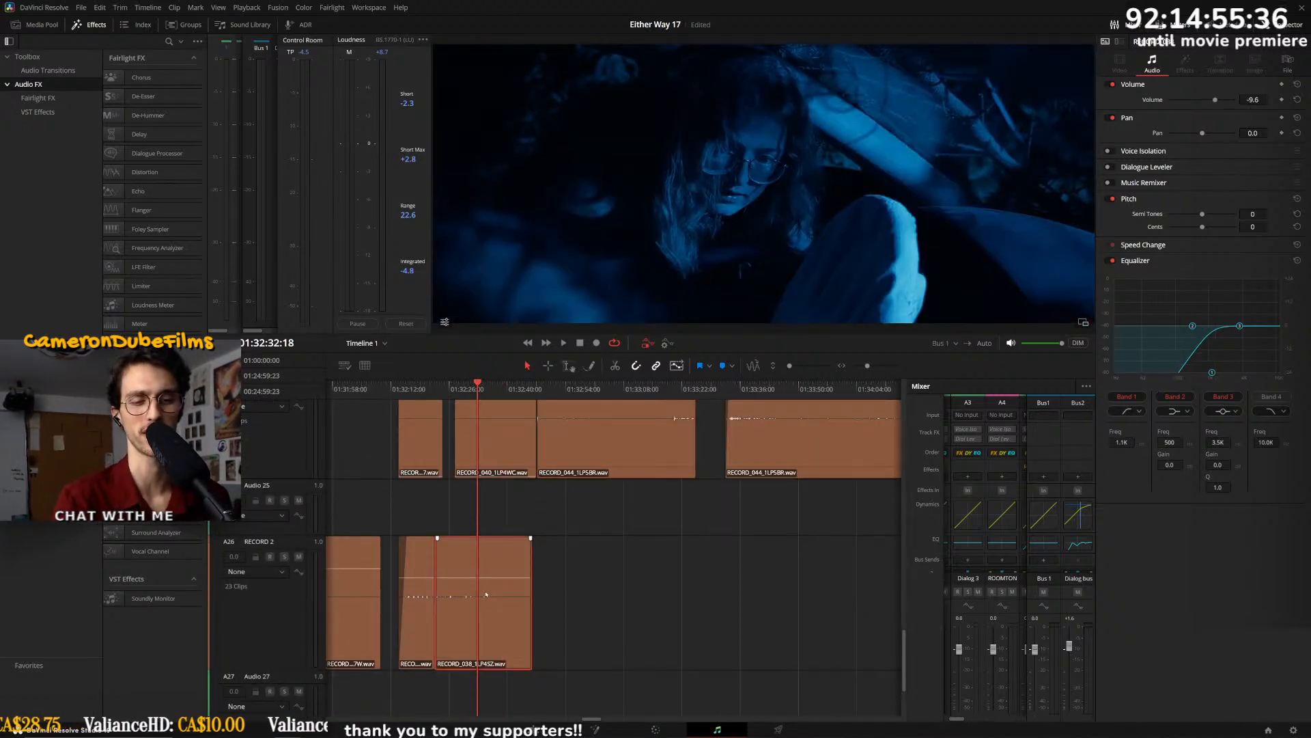
pyautogui.click(423, 390)
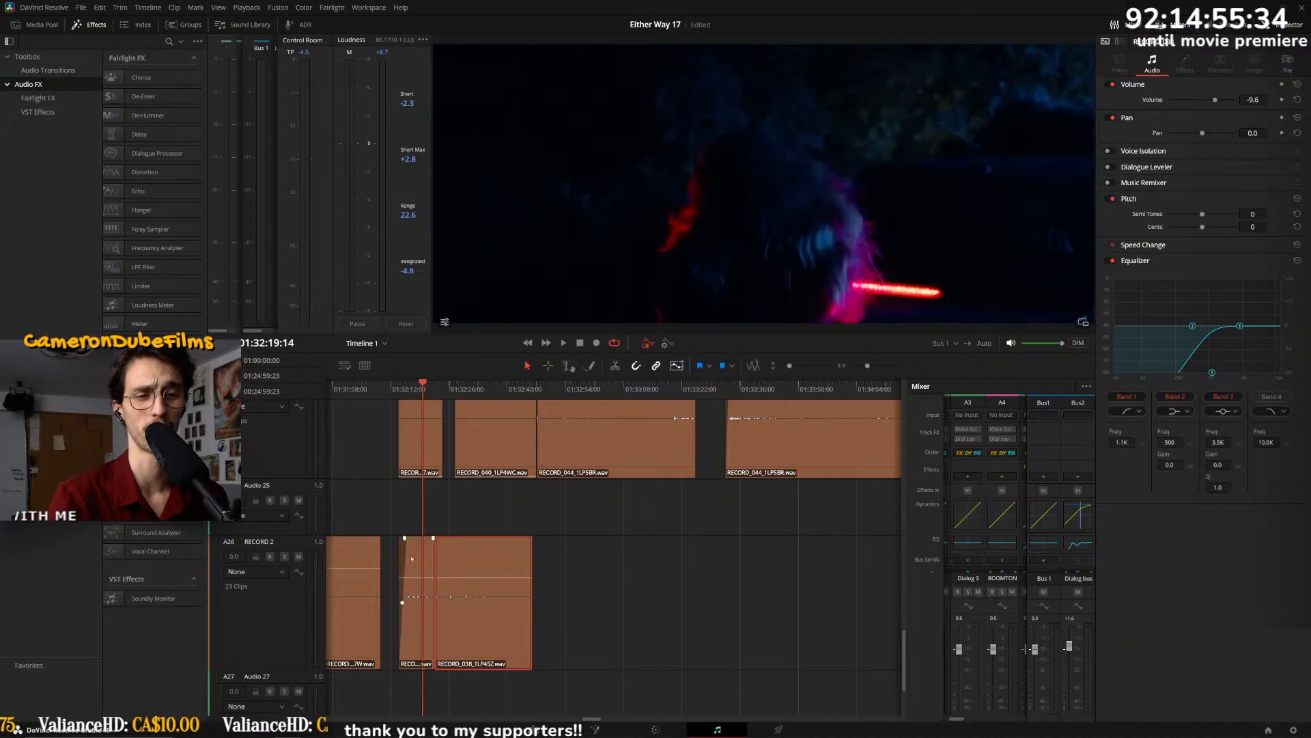
pyautogui.click(691, 455)
pyautogui.click(730, 426)
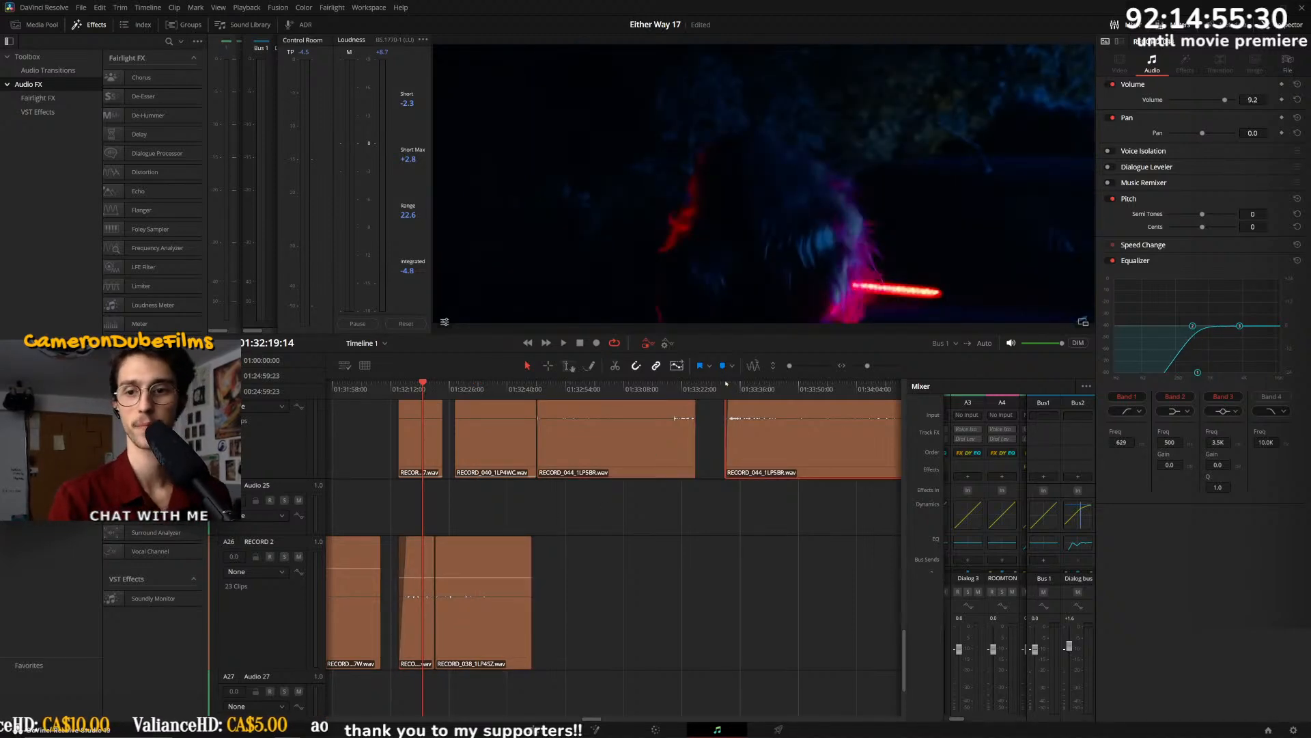
# - Play the second RECORD_044 part from its start and lower its volume to 5.4
pyautogui.click(725, 387)
pyautogui.press('space')
pyautogui.press('space')
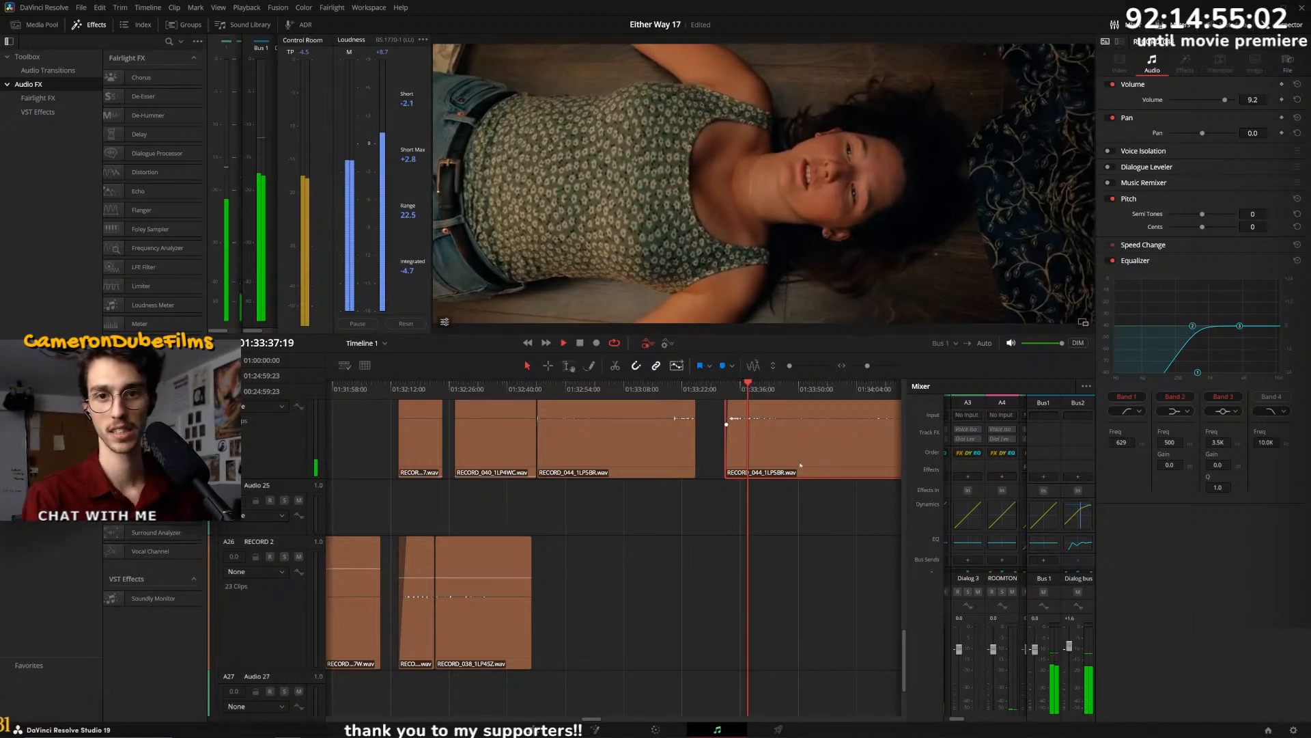
pyautogui.scroll(3, 806, 442)
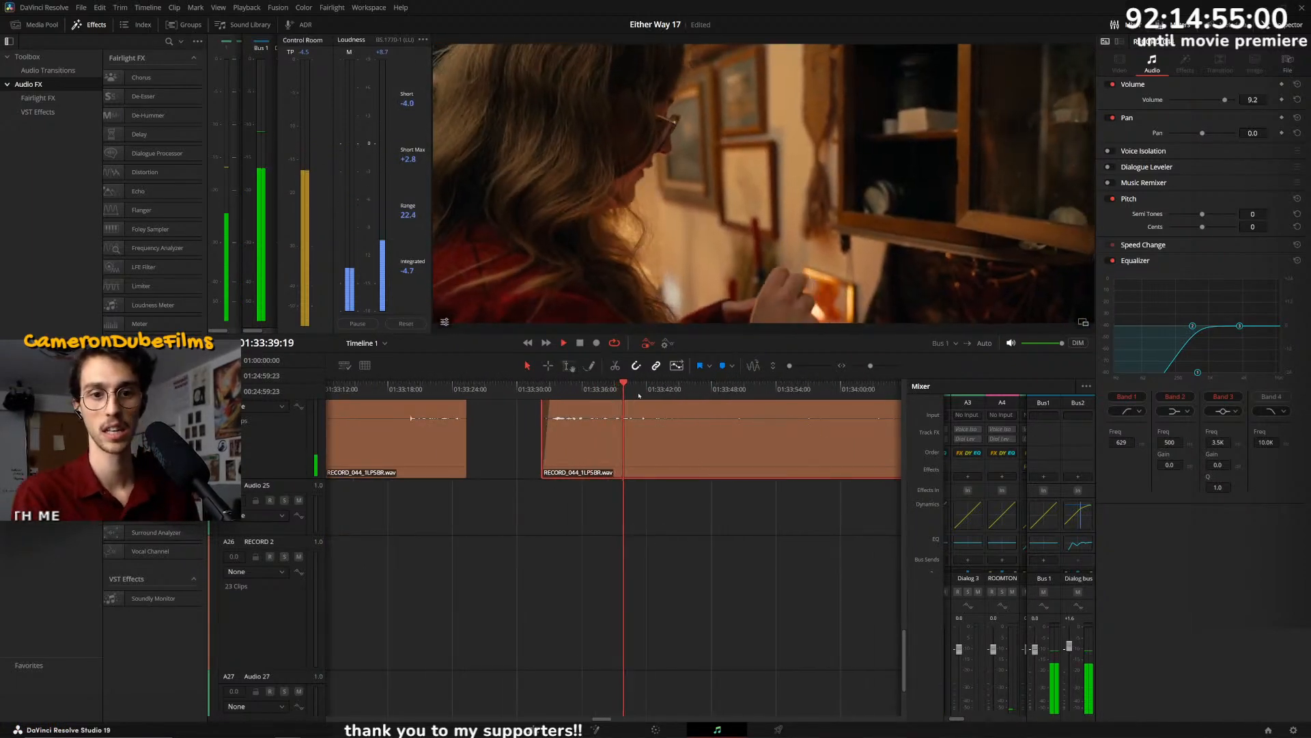
pyautogui.scroll(2, 667, 451)
pyautogui.moveTo(667, 451); pyautogui.dragTo(669, 452)
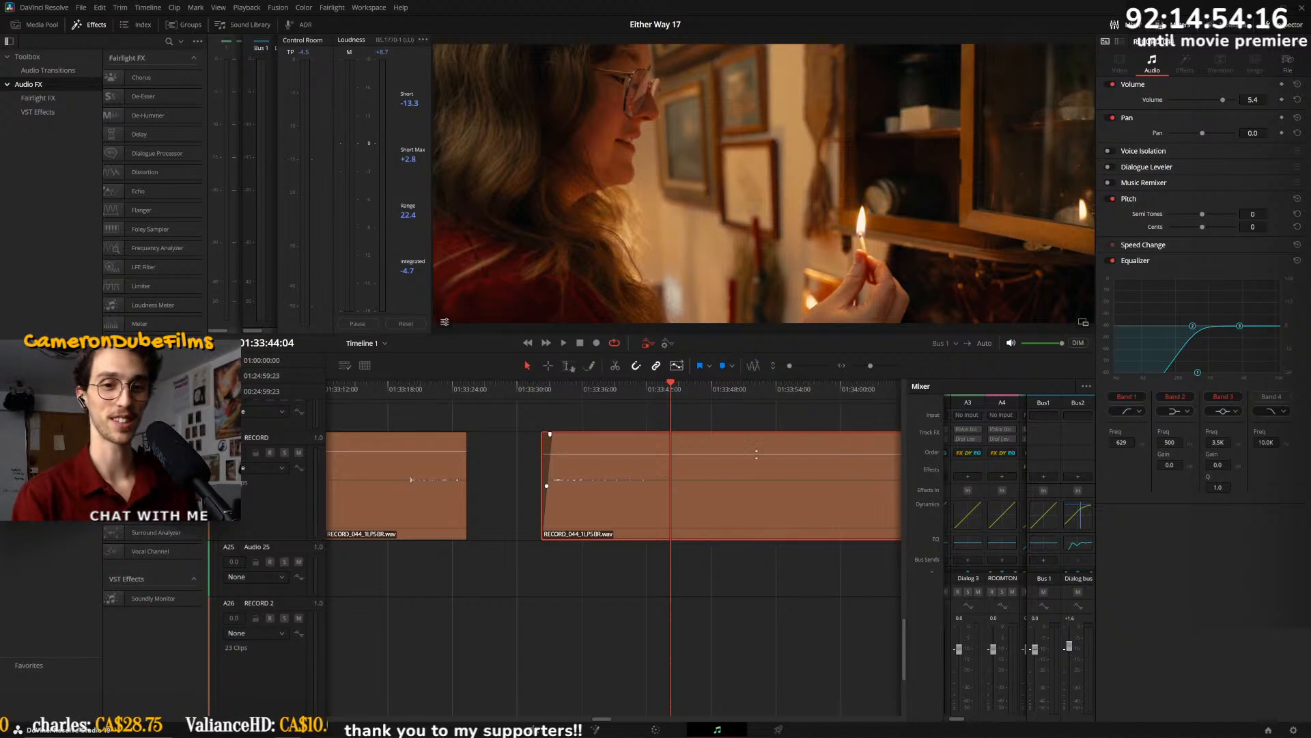
# - Listen through the quieter second part of RECORD_044 up to about 01:34:03
pyautogui.moveTo(692, 391); pyautogui.dragTo(746, 390)
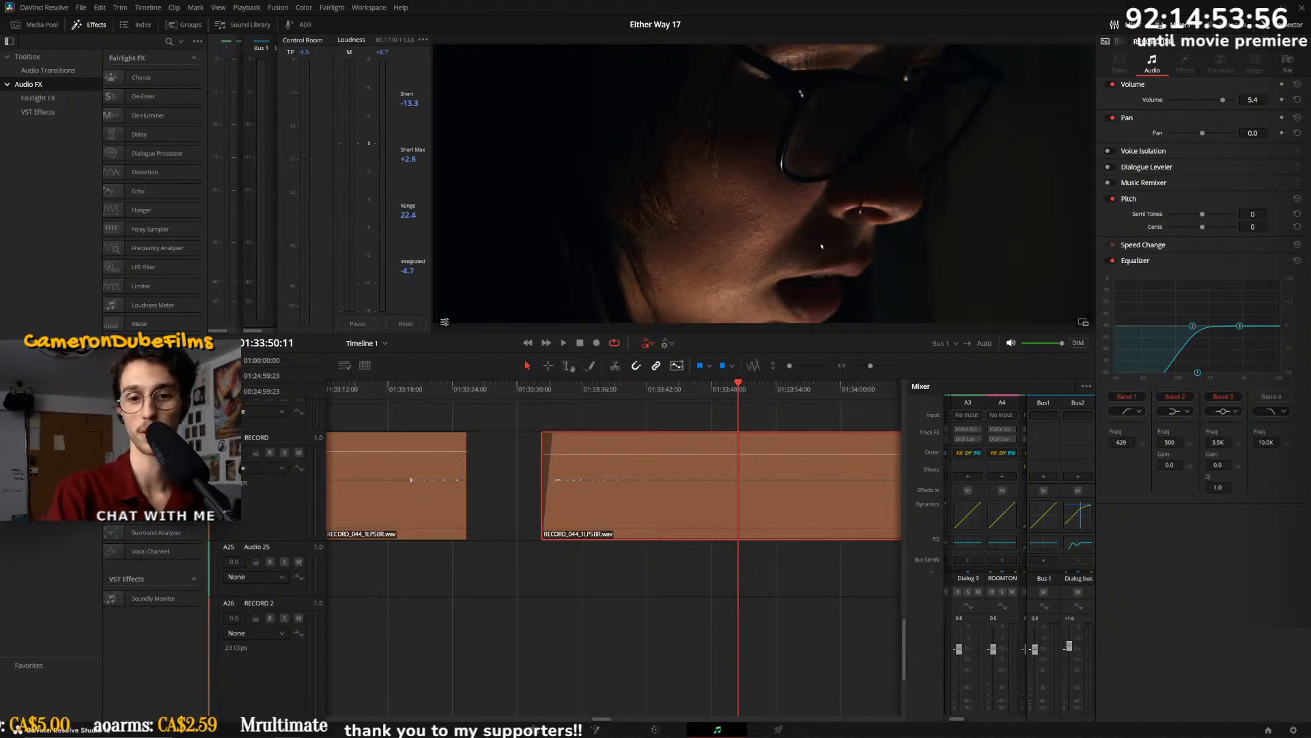
pyautogui.click(806, 387)
pyautogui.press('space')
pyautogui.scroll(-5, 805, 387)
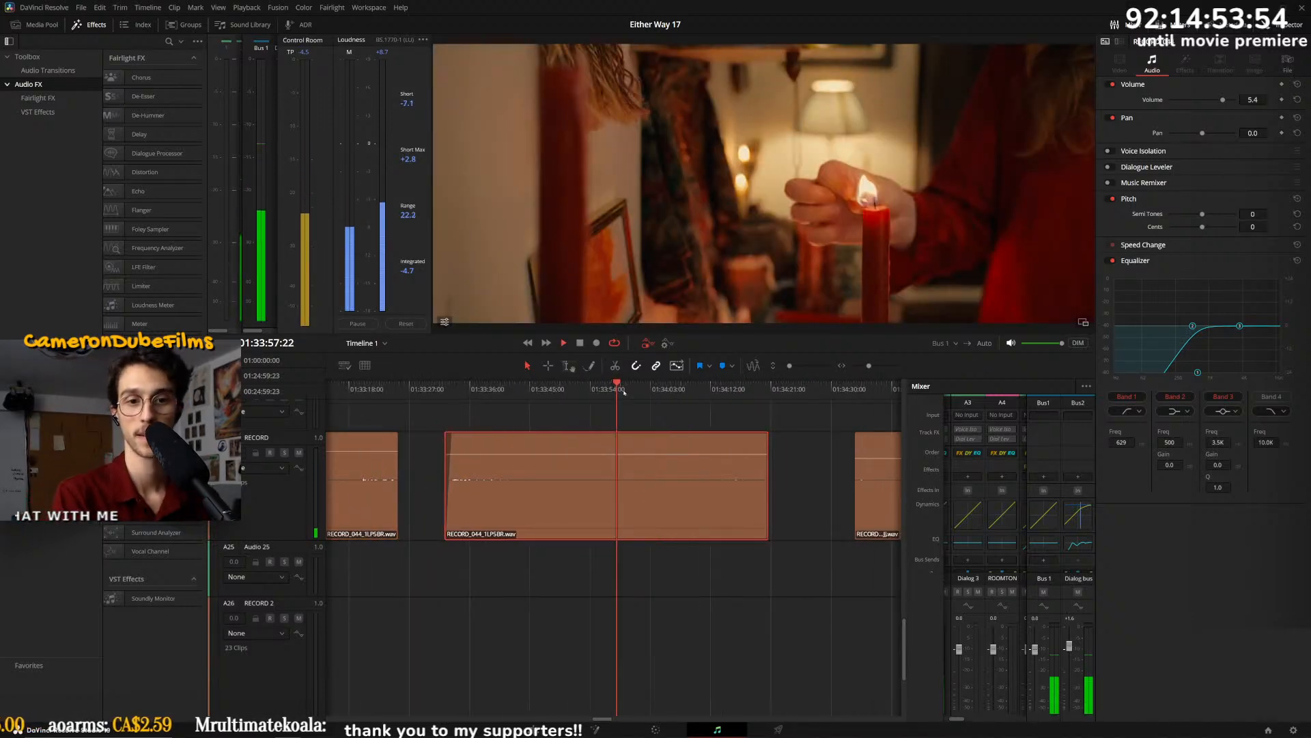
pyautogui.click(648, 389)
pyautogui.press('space')
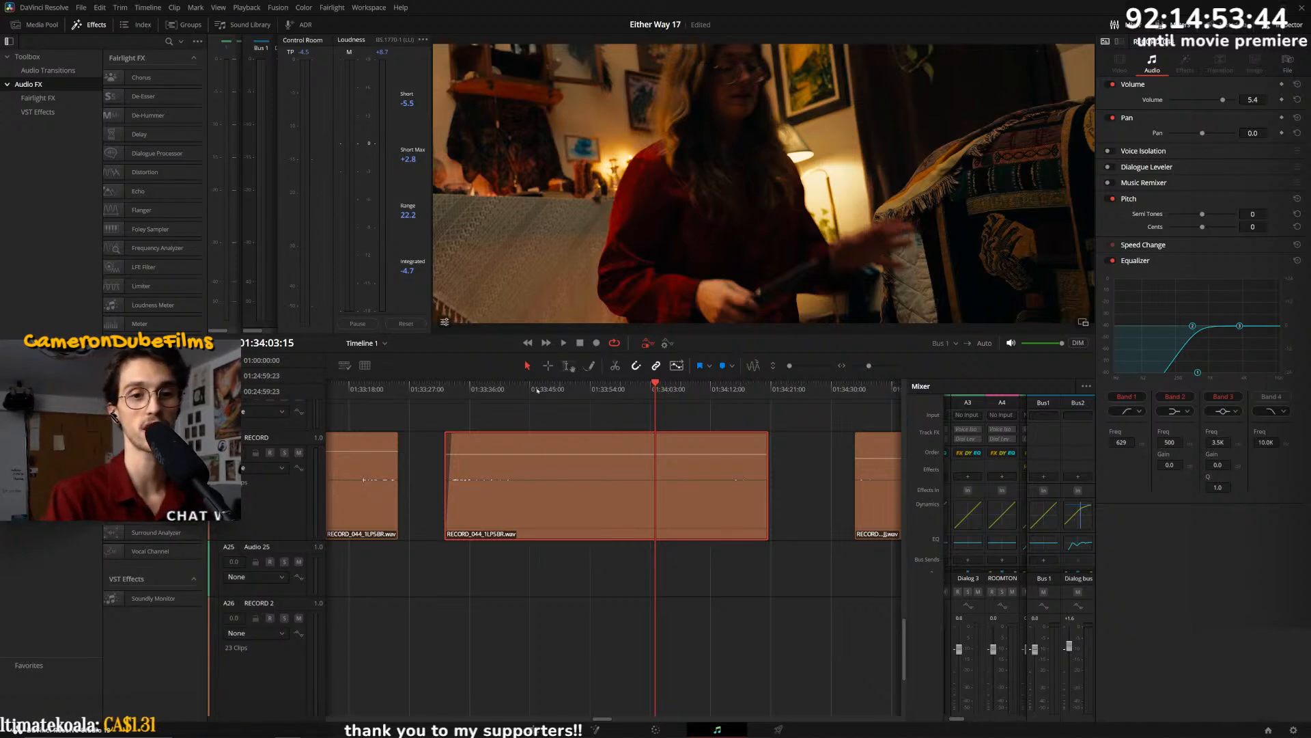
# - Replay the second RECORD_044 part from about 01:33:43 and split it at 01:33:50:05
pyautogui.click(519, 387)
pyautogui.press('space')
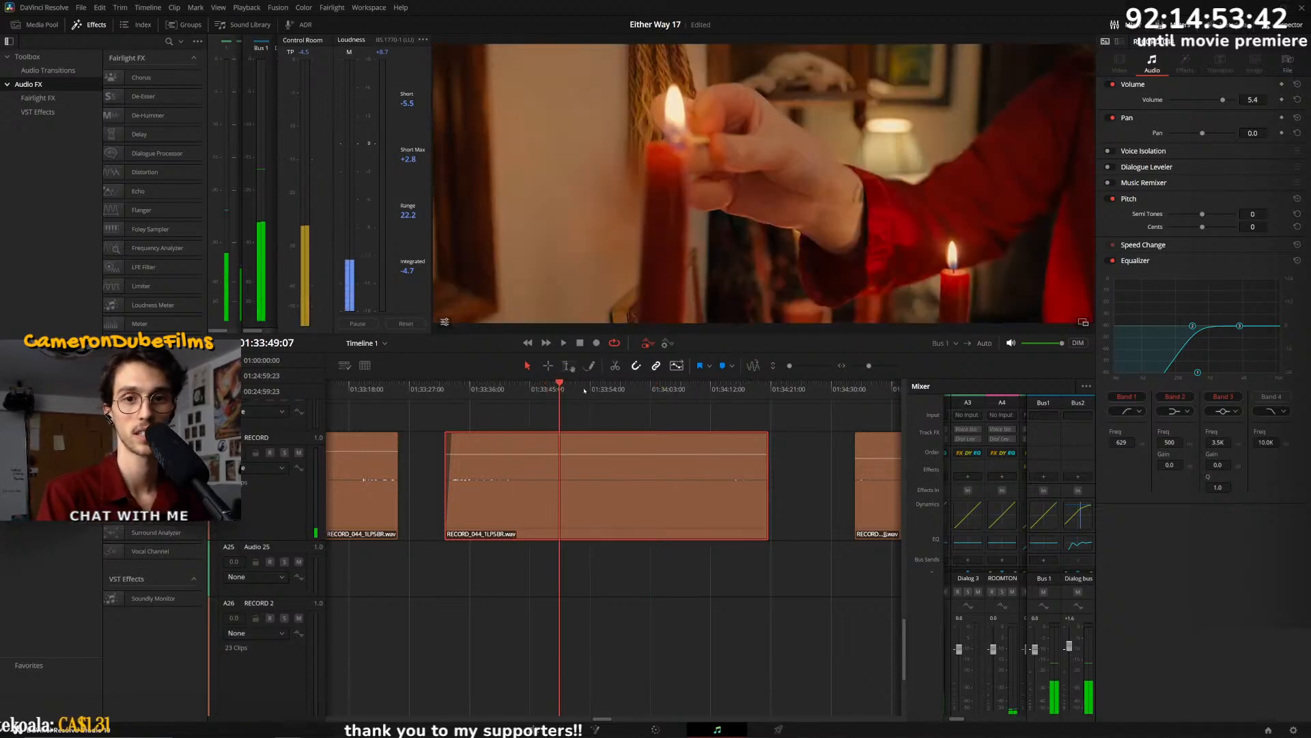
pyautogui.scroll(5, 688, 403)
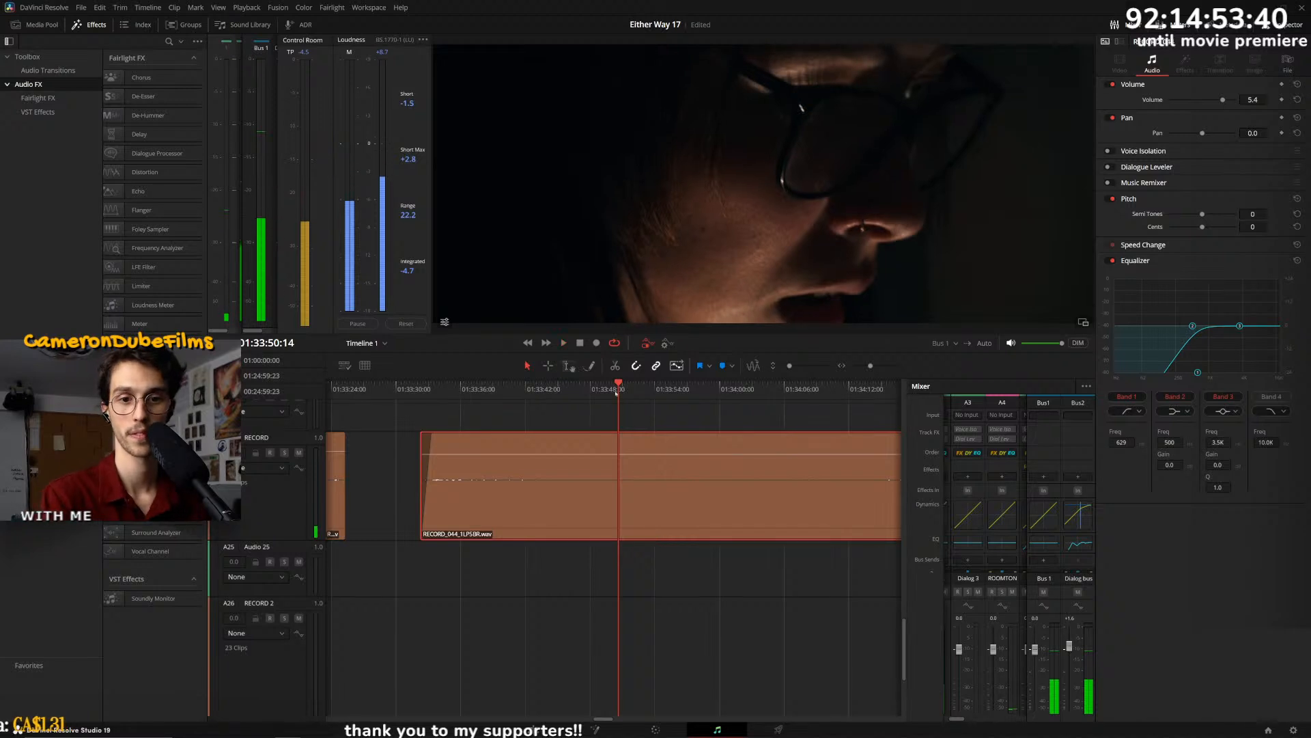
pyautogui.click(608, 390)
pyautogui.click(608, 390)
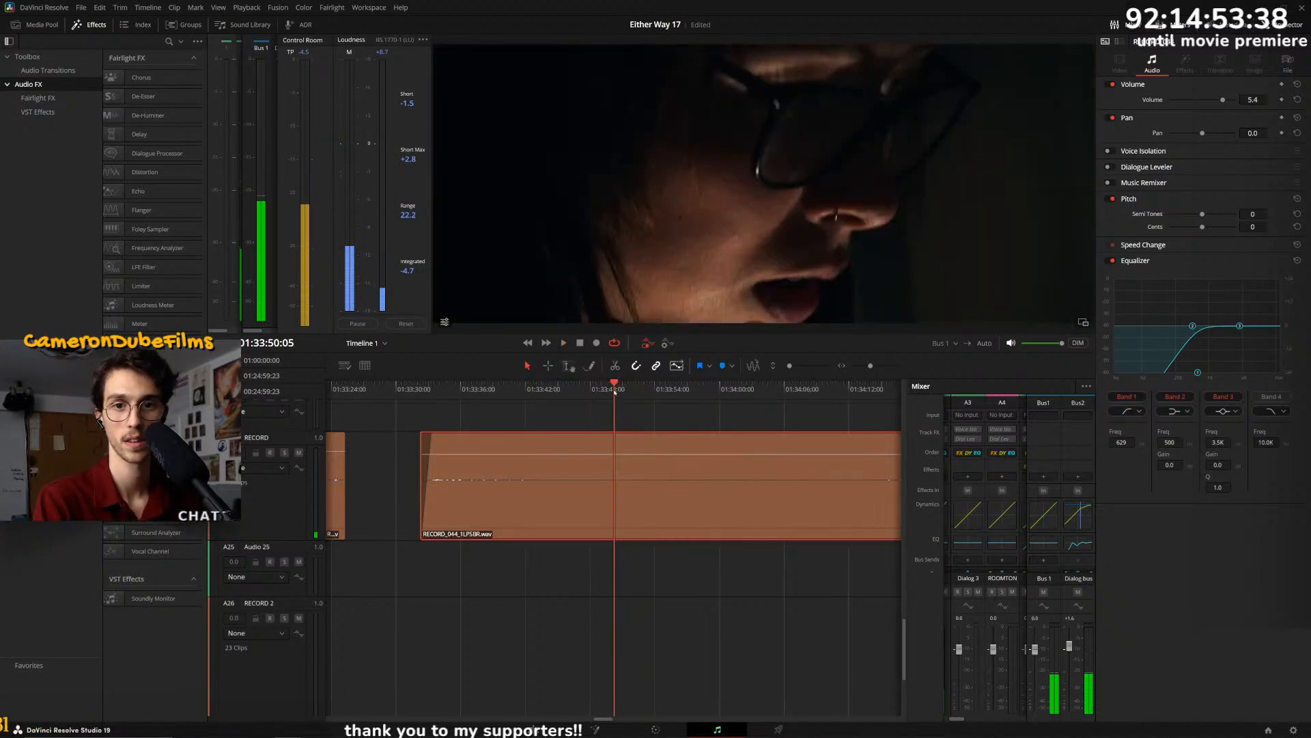
pyautogui.scroll(-3, 618, 423)
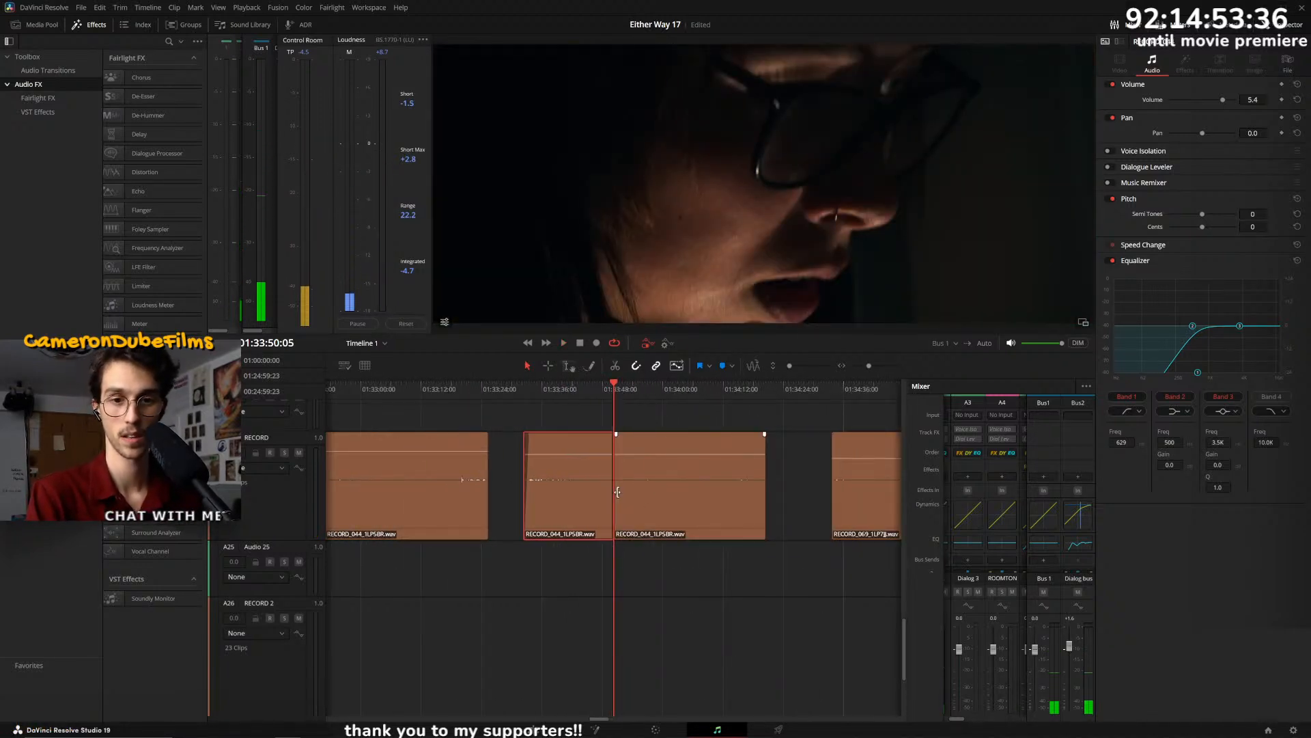
# - Trim the start of the last RECORD_044 piece to 01:33:52:20, leaving a gap after the split
pyautogui.moveTo(623, 492); pyautogui.dragTo(647, 492)
pyautogui.moveTo(623, 389); pyautogui.dragTo(629, 389)
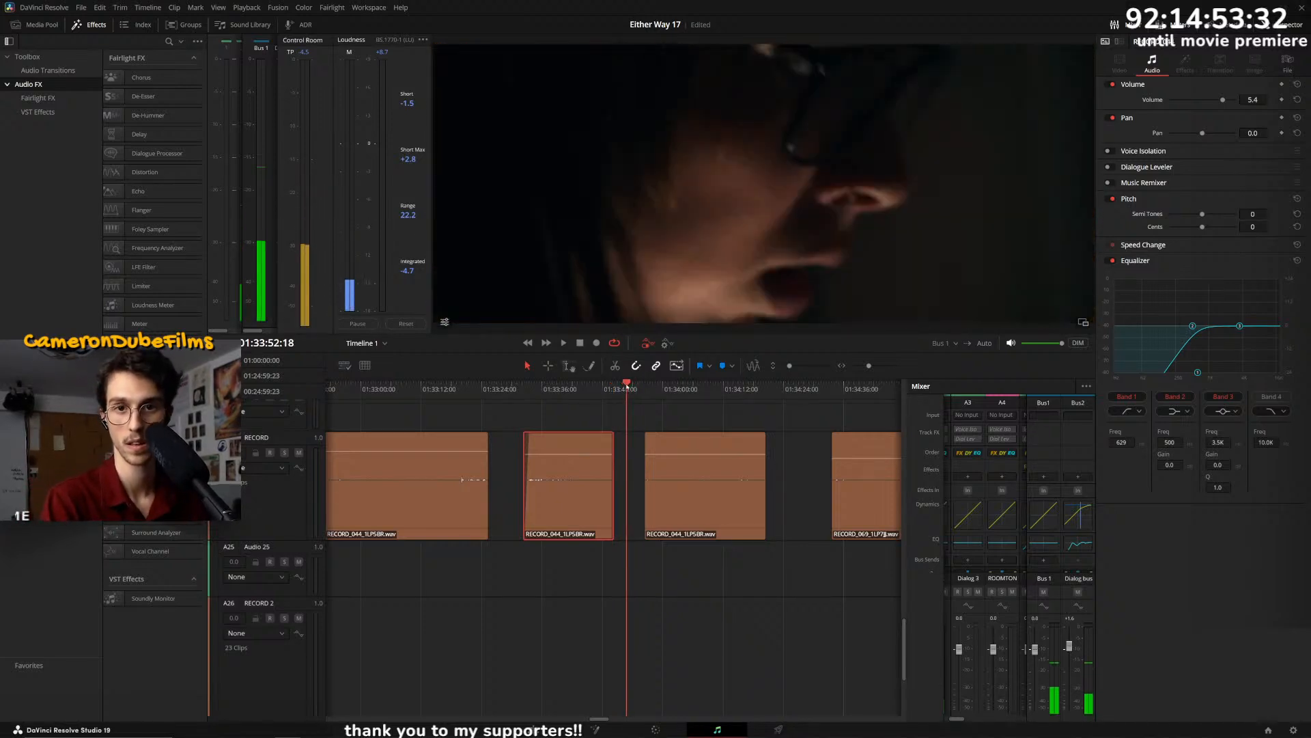
pyautogui.scroll(3, 646, 430)
pyautogui.scroll(4, 670, 451)
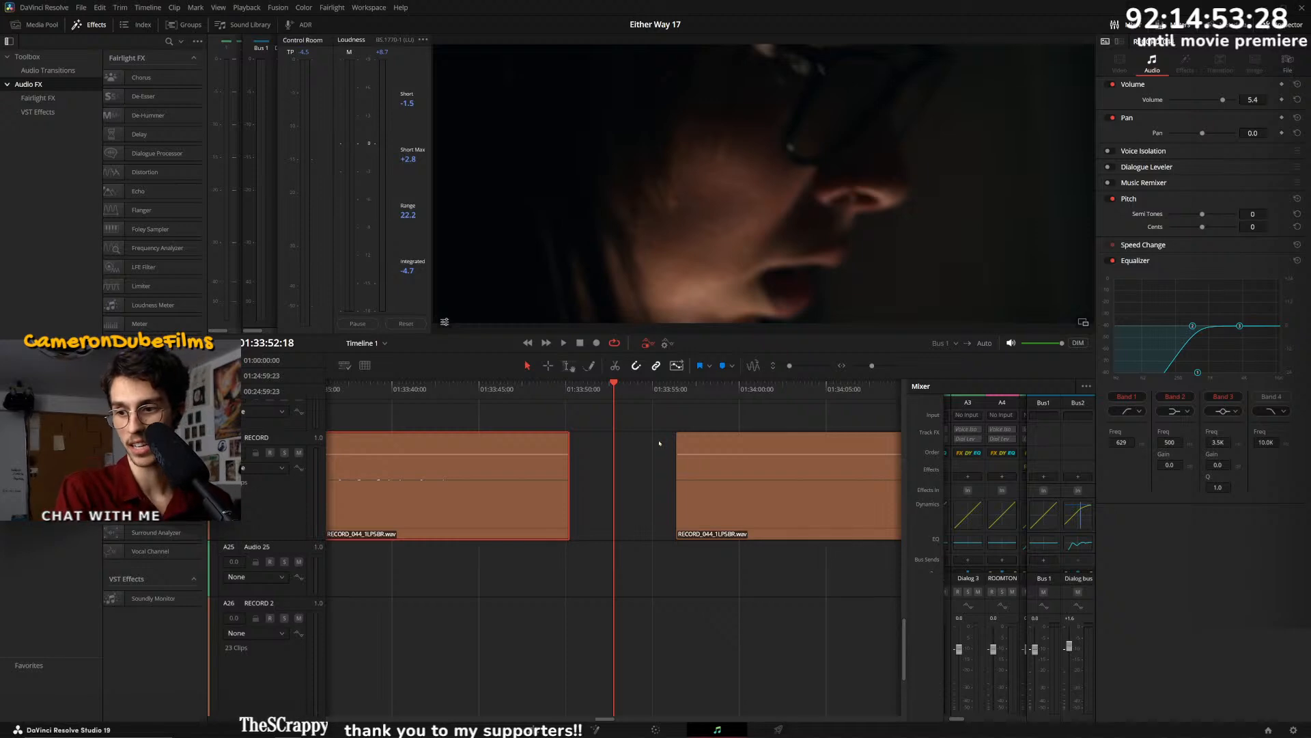
pyautogui.moveTo(621, 387); pyautogui.dragTo(616, 384)
pyautogui.moveTo(676, 485); pyautogui.dragTo(617, 485)
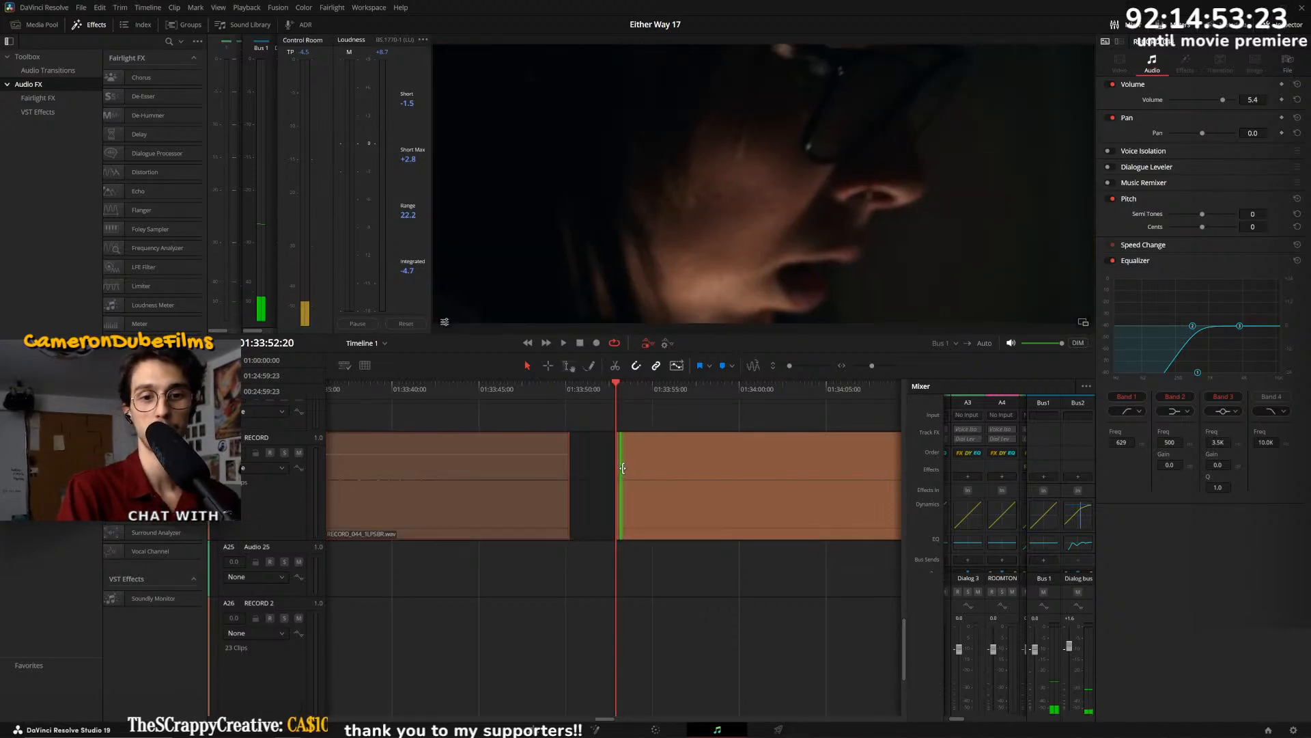
# - Check the picture from the trimmed piece's start up to 01:33:56:04
pyautogui.moveTo(617, 390); pyautogui.dragTo(620, 387)
pyautogui.click(626, 383)
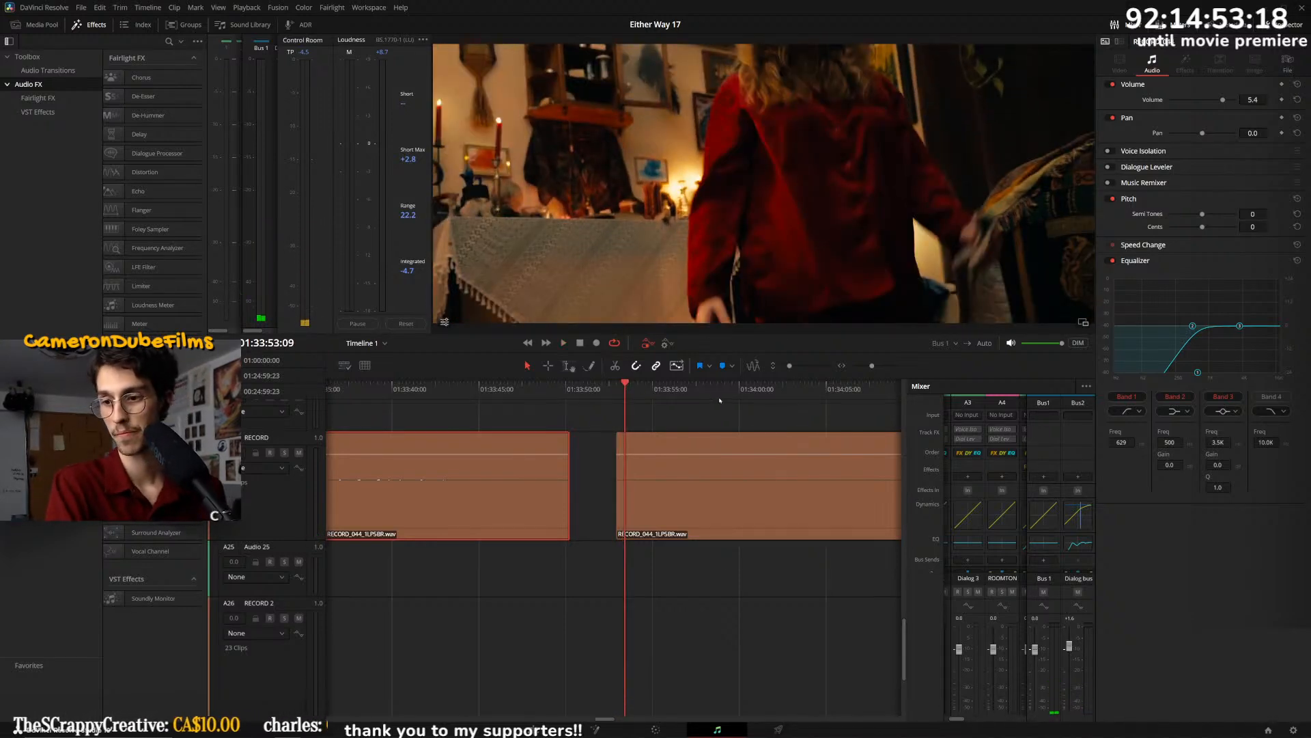
pyautogui.scroll(-3, 696, 403)
pyautogui.click(635, 387)
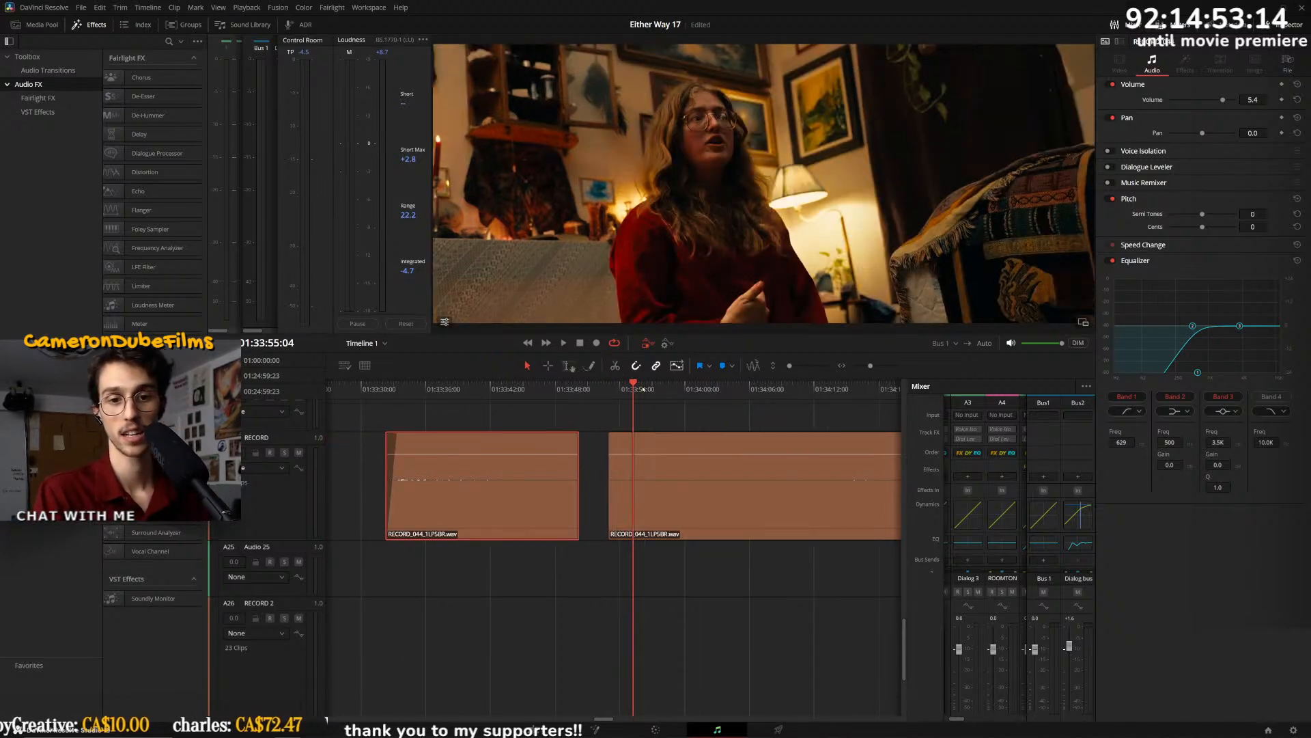
pyautogui.click(644, 389)
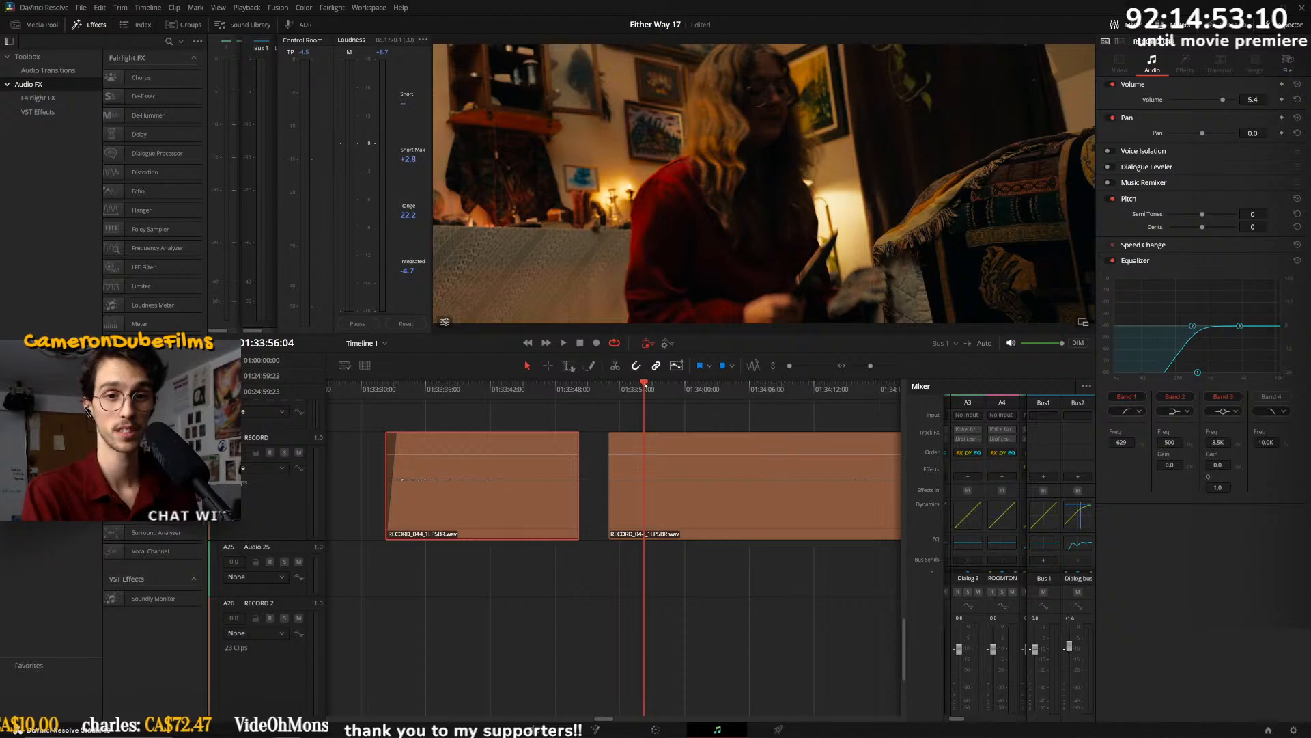
# - Check the picture and sound from 01:33:57:05 through the end of the scene around 01:34:10:12
pyautogui.click(654, 389)
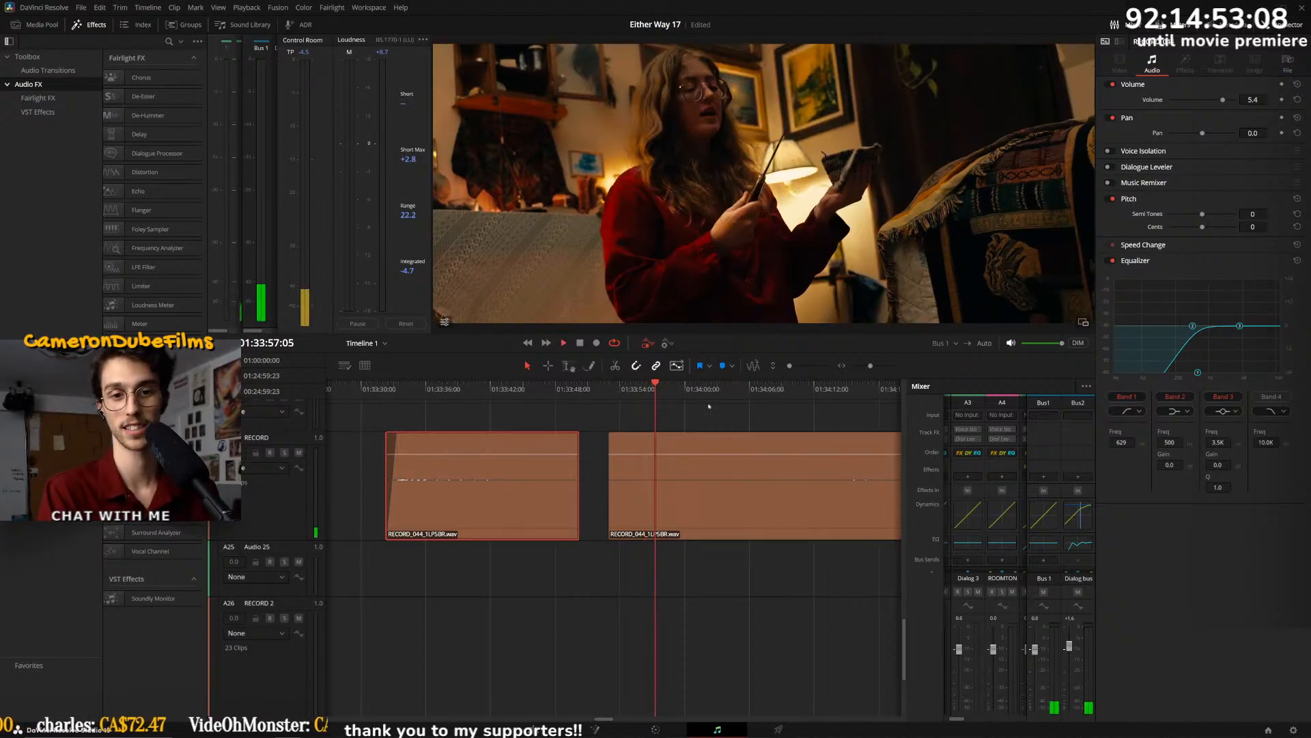
pyautogui.scroll(-2, 754, 416)
pyautogui.click(651, 389)
pyautogui.click(725, 389)
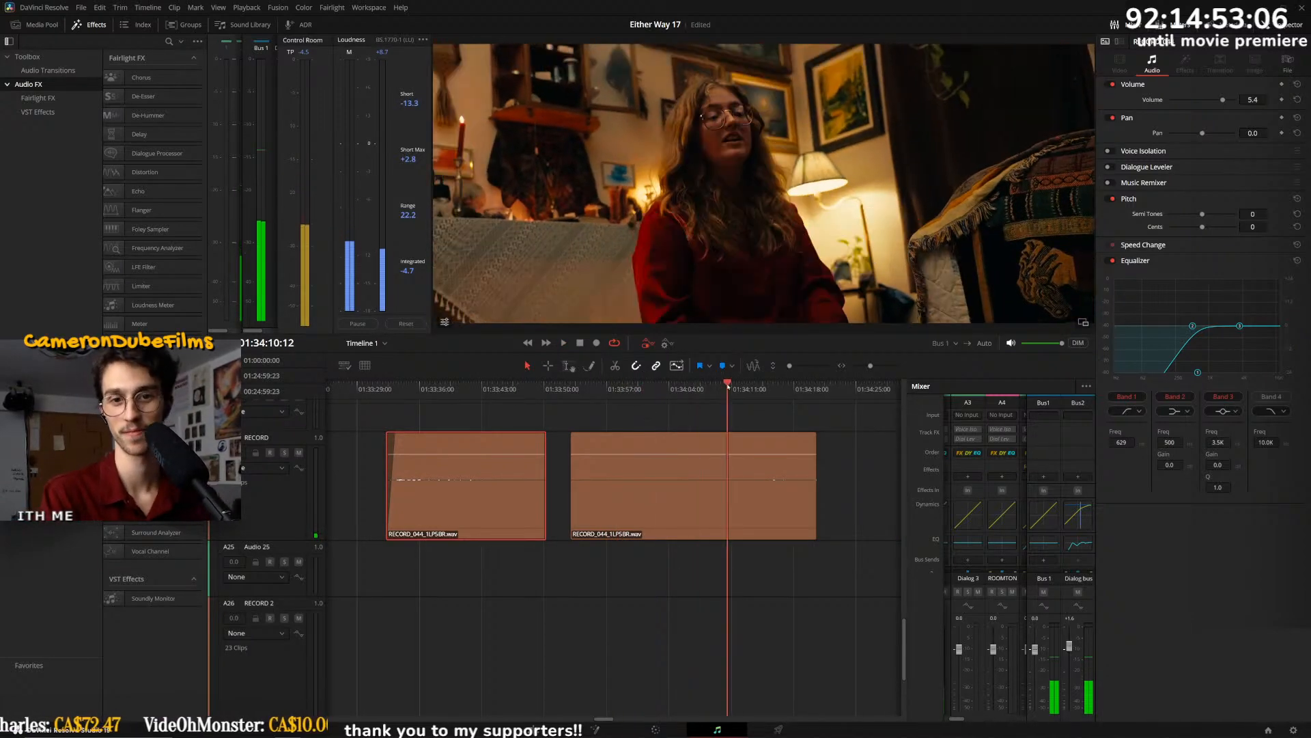
pyautogui.press('space')
pyautogui.scroll(2, 683, 388)
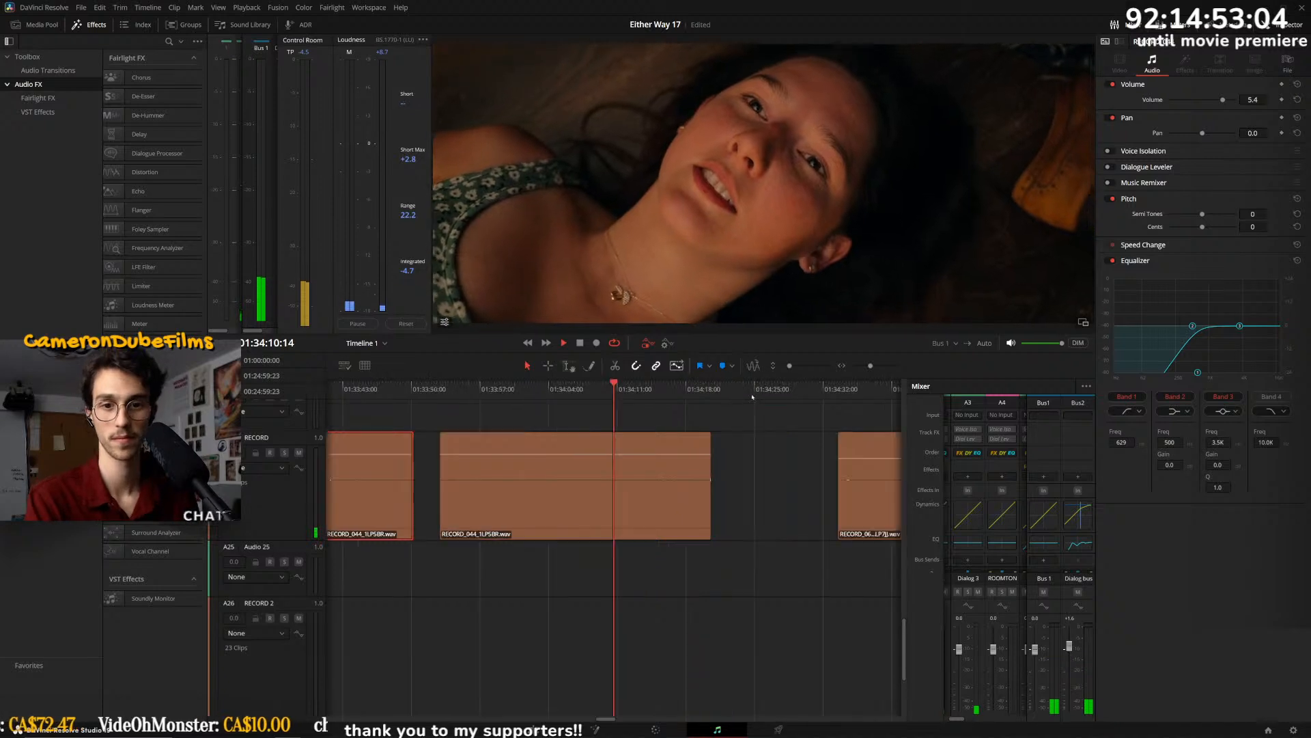
# - Locate the moon shot at 01:34:12:11 and fade out the last RECORD_044 piece from about 01:34:15 to its end
pyautogui.moveTo(652, 391); pyautogui.dragTo(633, 389)
pyautogui.press('space')
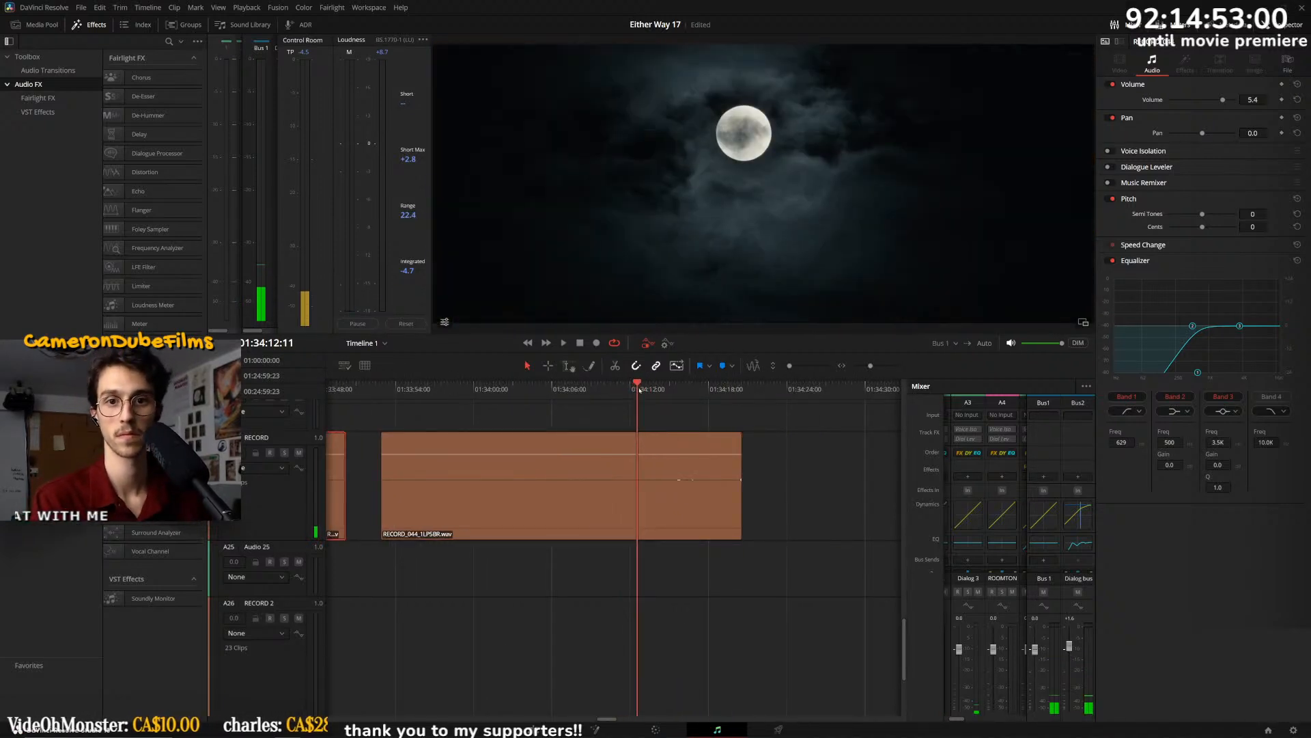
pyautogui.moveTo(740, 436); pyautogui.dragTo(690, 437)
# - Park the playhead over the Dialog 3 clip at 01:34:09:12 and switch to the Edit page
pyautogui.scroll(8, 578, 462)
pyautogui.scroll(10, 617, 454)
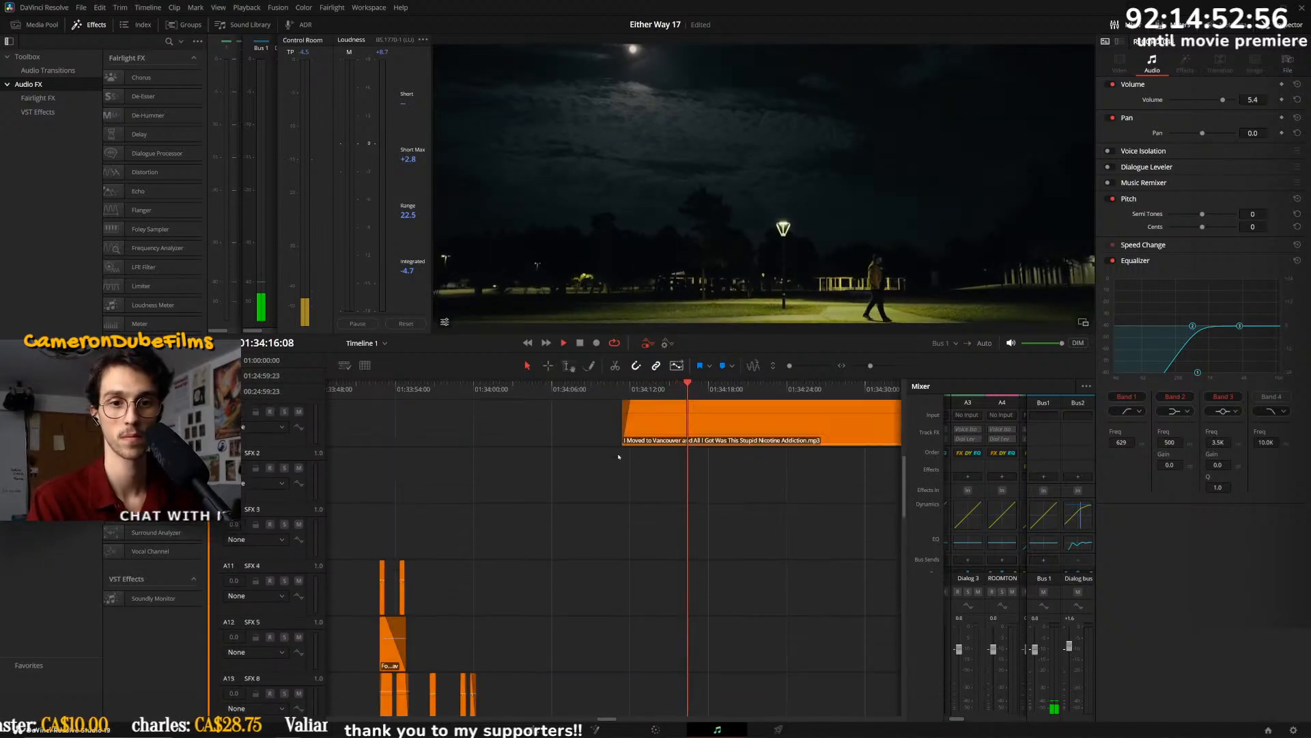
pyautogui.click(598, 388)
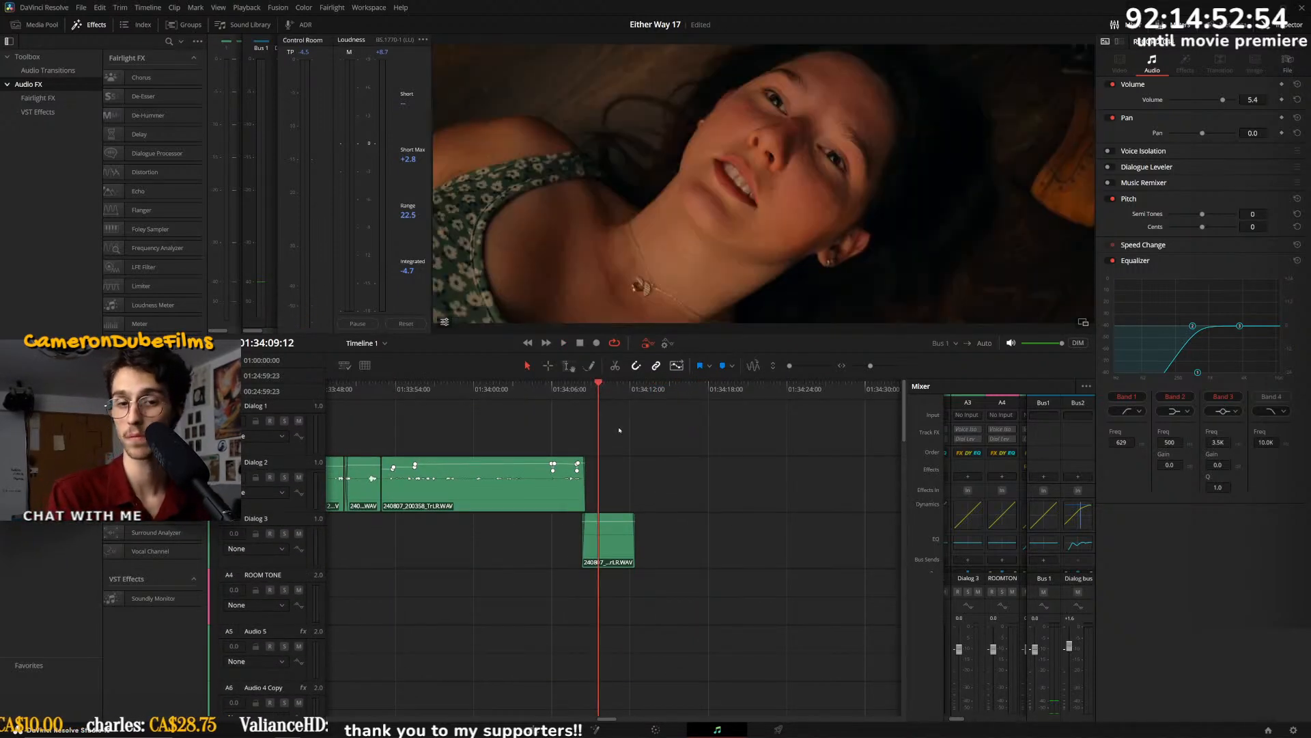
pyautogui.click(539, 728)
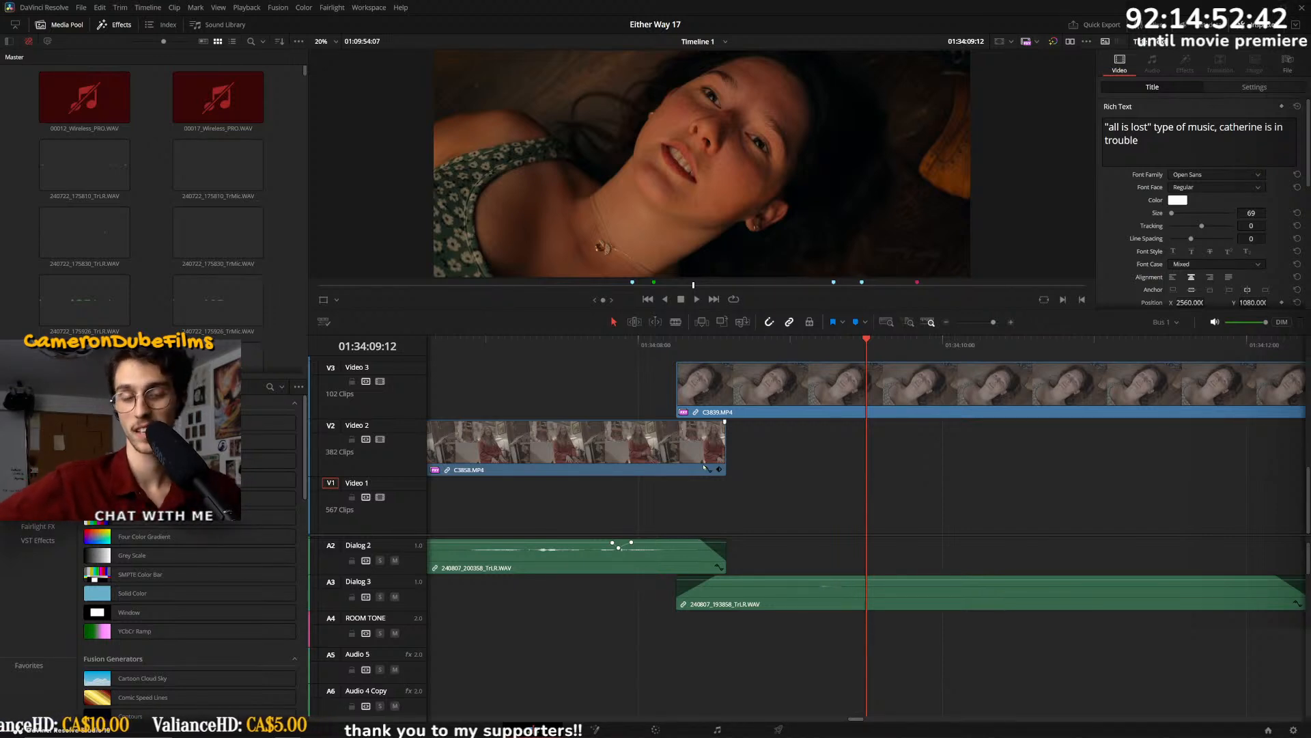
# - Move the moon clip C5906 from Video 2 up to Video 4
pyautogui.moveTo(1197, 491); pyautogui.dragTo(477, 504)
pyautogui.scroll(-1, 806, 393)
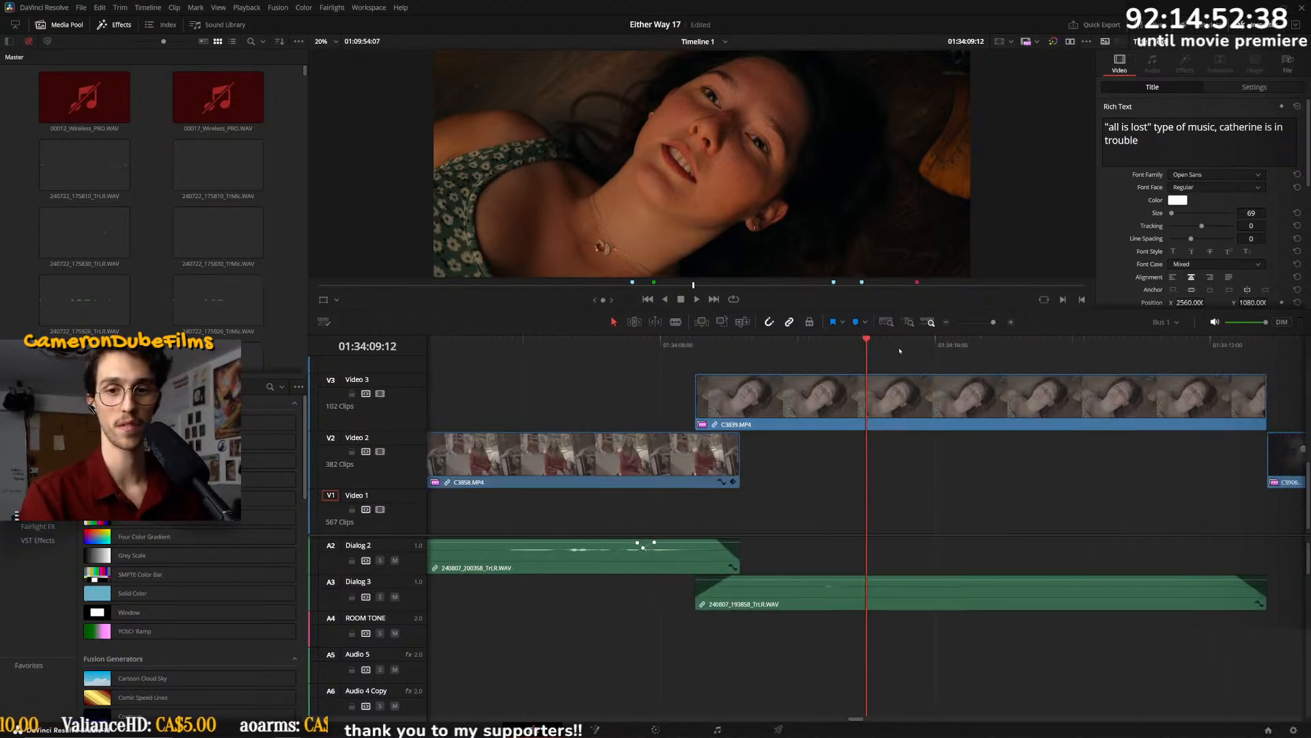
pyautogui.scroll(-1, 972, 453)
pyautogui.moveTo(1033, 457); pyautogui.dragTo(403, 461)
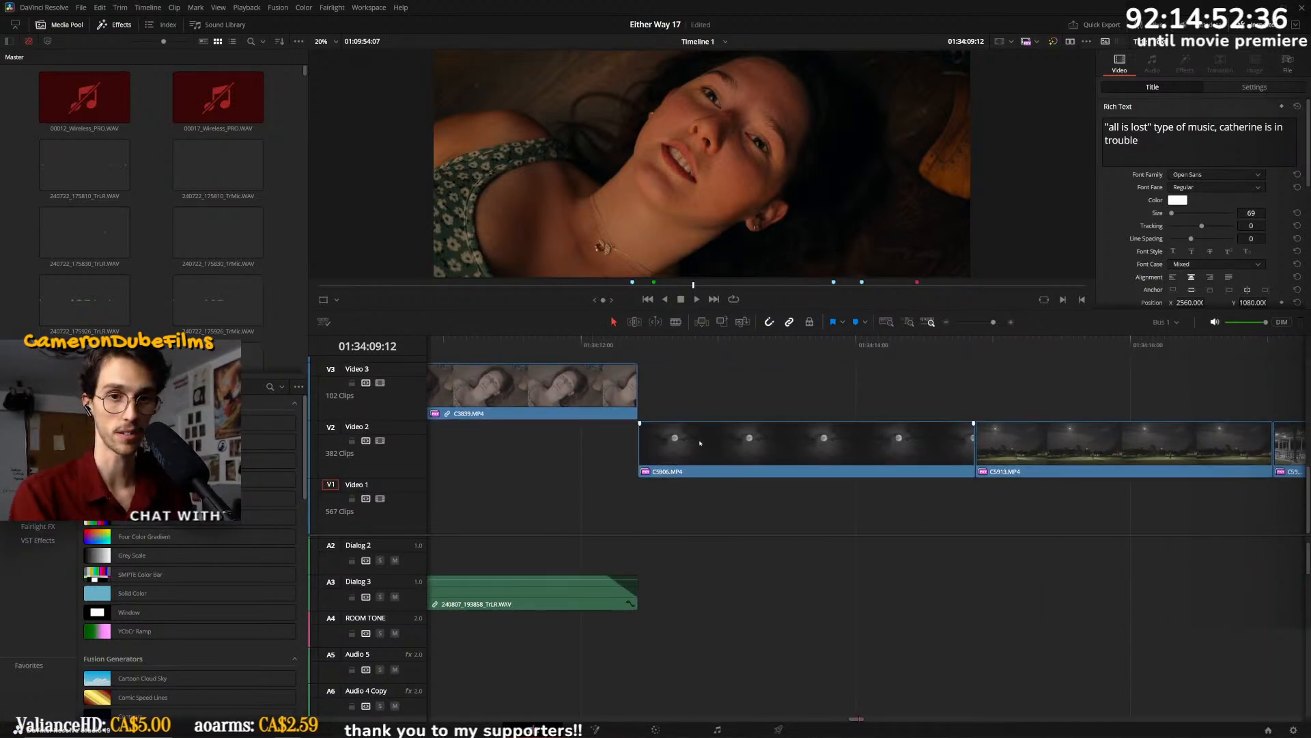
pyautogui.click(700, 443)
pyautogui.scroll(2, 759, 488)
pyautogui.scroll(-1, 765, 505)
pyautogui.hotkey('alt', 'Up')
pyautogui.hotkey('alt', 'Up')
# - Extend the end of the moon clip C5906 to about 01:34:17:20
pyautogui.moveTo(972, 410); pyautogui.dragTo(1238, 410)
pyautogui.scroll(-8, 916, 415)
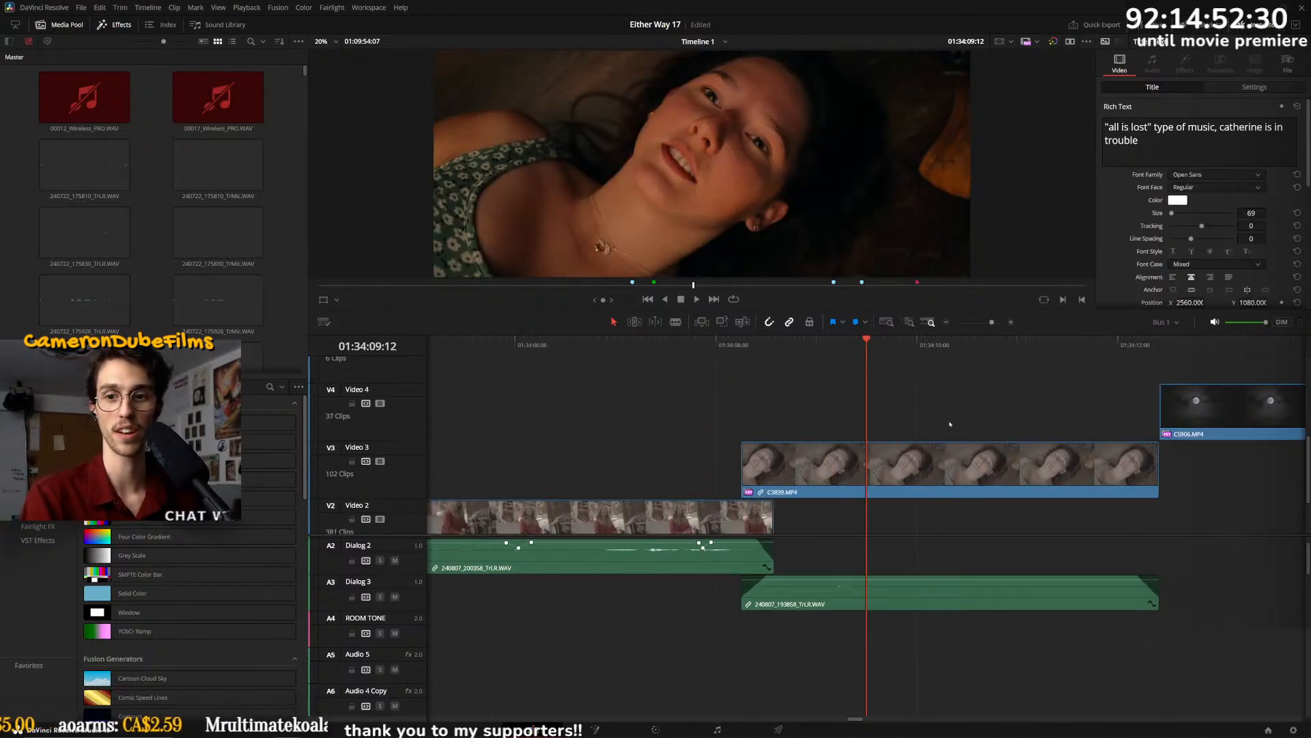
pyautogui.moveTo(1126, 474); pyautogui.dragTo(821, 467)
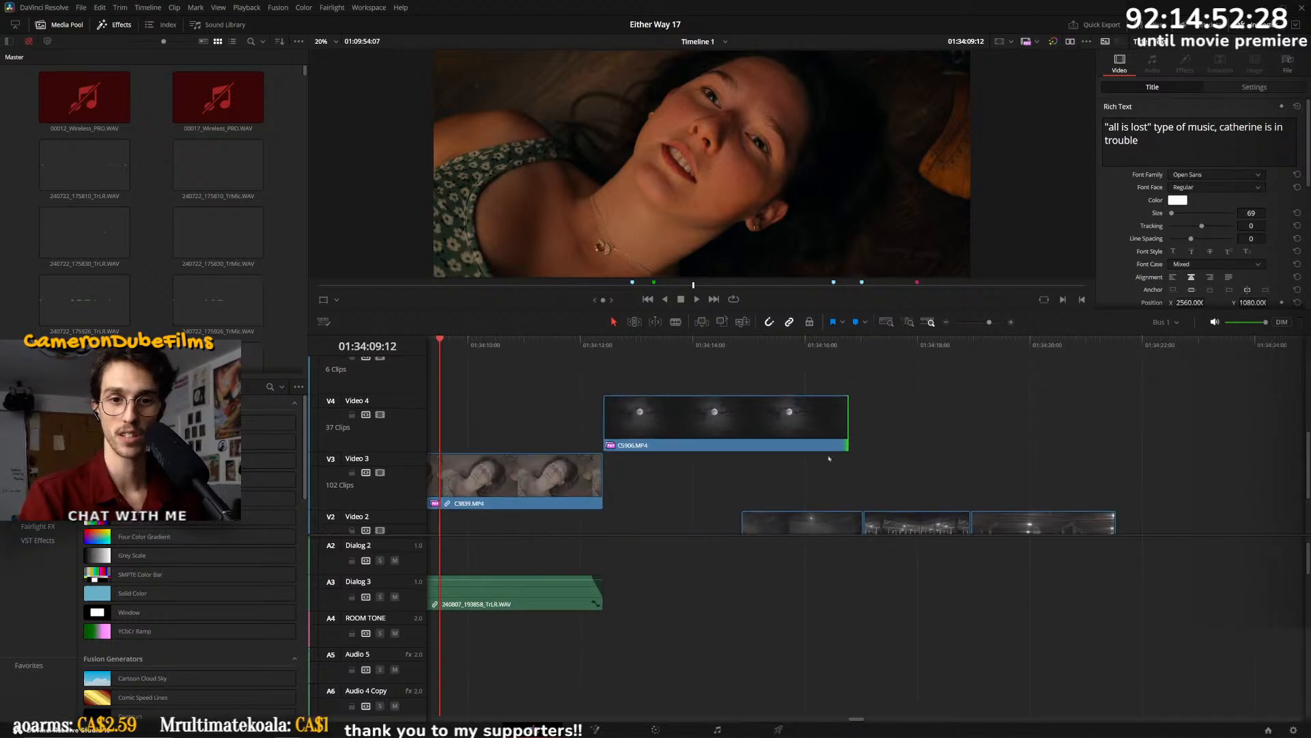
pyautogui.moveTo(844, 425); pyautogui.dragTo(905, 418)
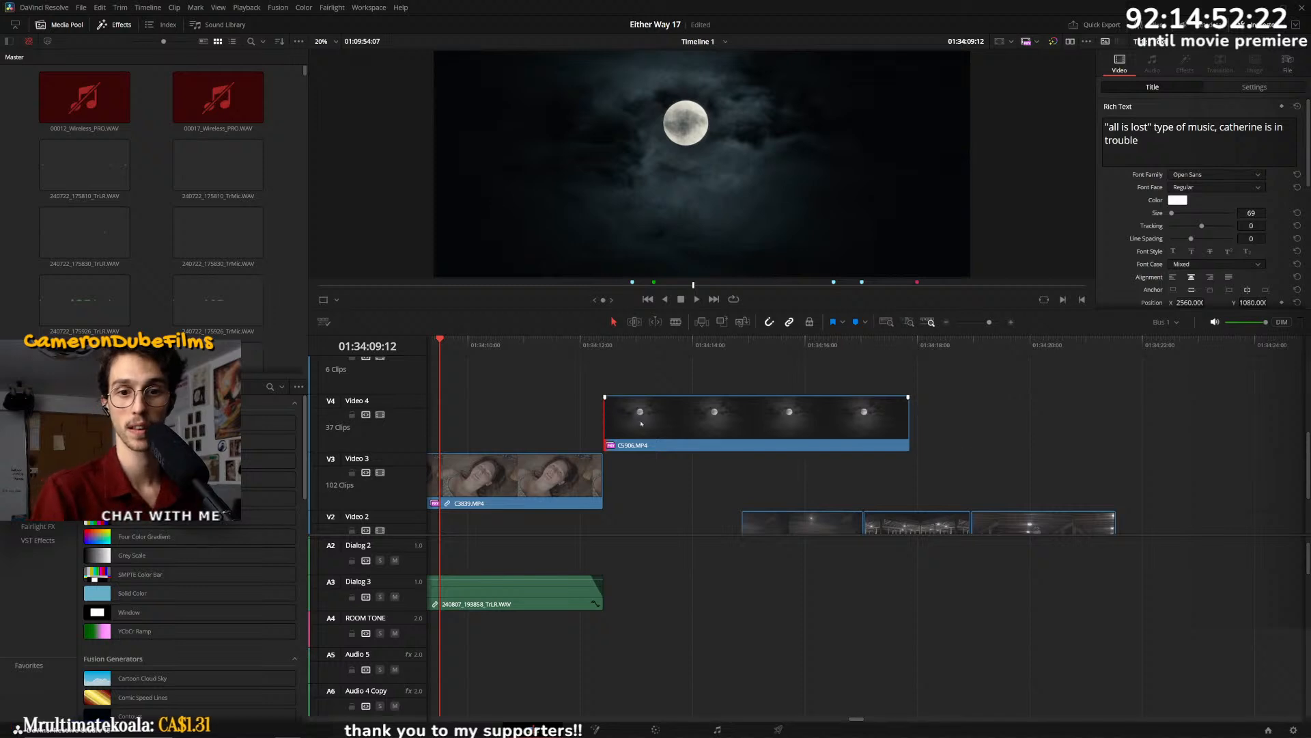
# - Park the playhead at C5913's start, 01:34:14:21, check the RECORD_044 fade beneath it and save the project
pyautogui.click(740, 349)
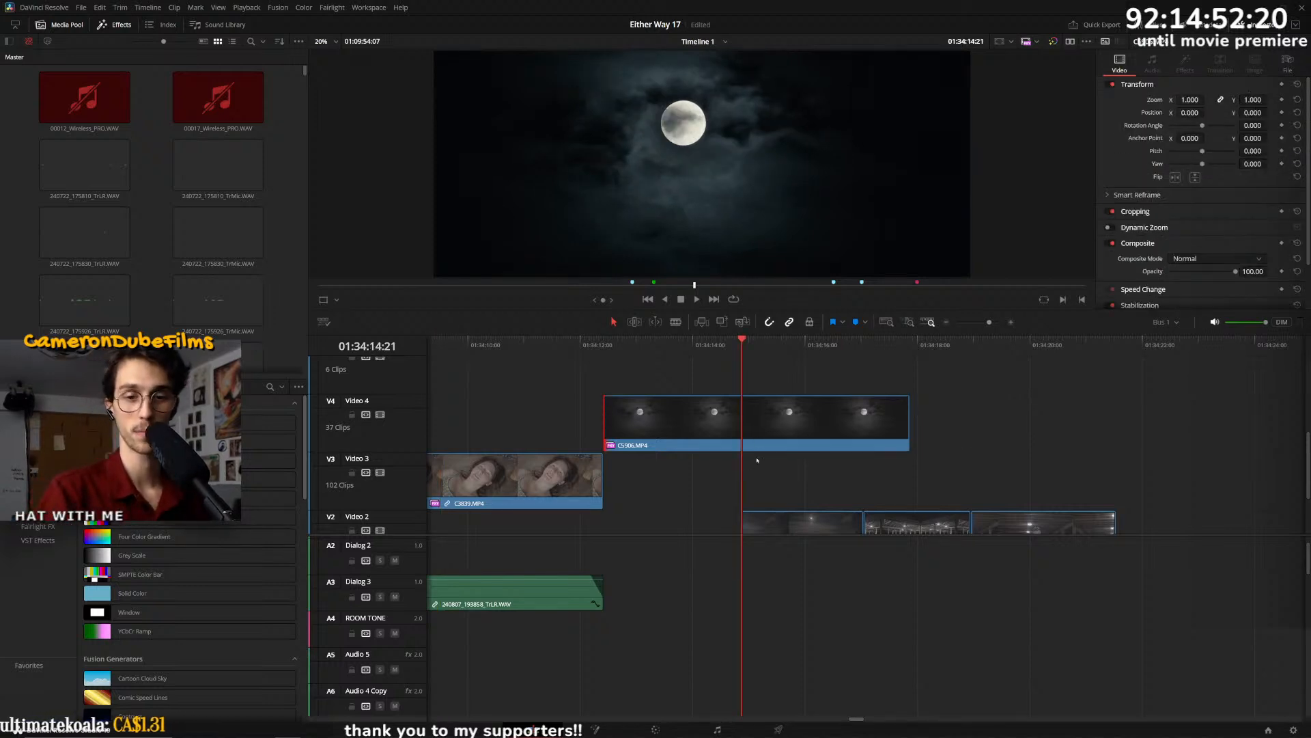
pyautogui.scroll(-2, 759, 446)
pyautogui.scroll(-10, 811, 589)
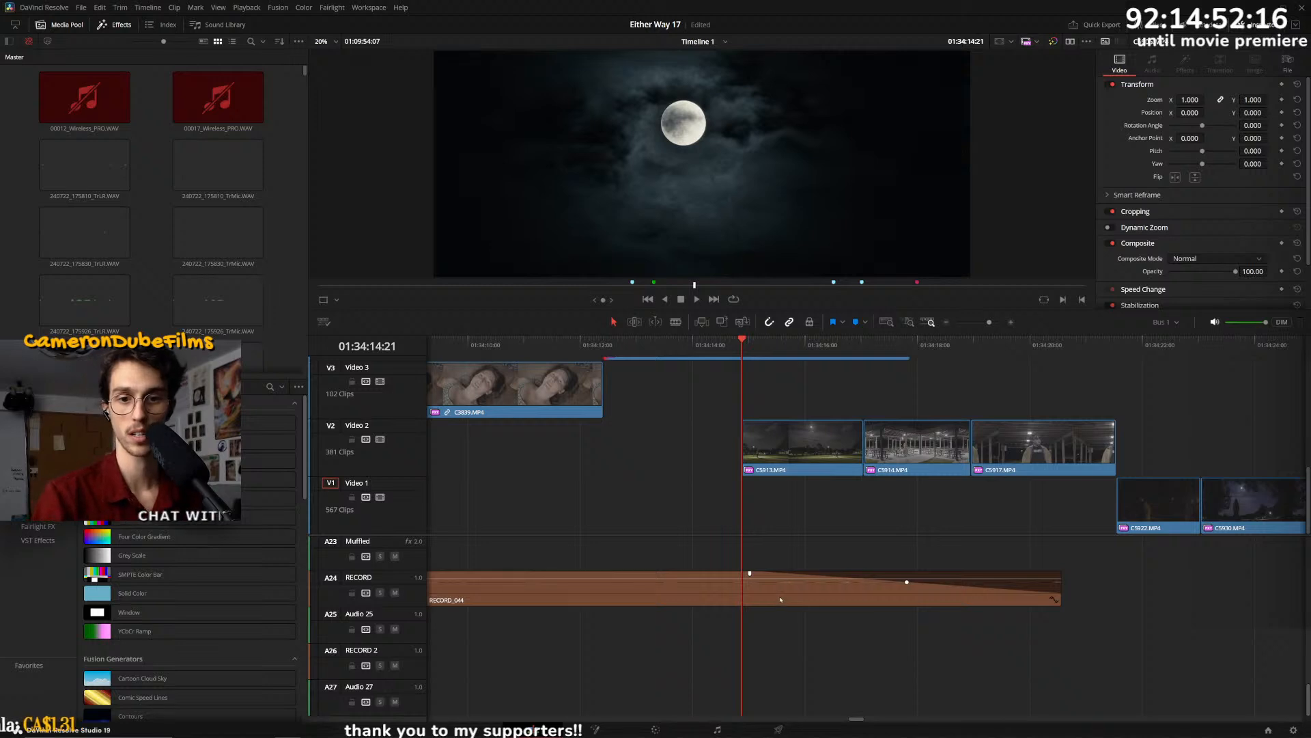
pyautogui.click(780, 600)
pyautogui.scroll(6, 777, 601)
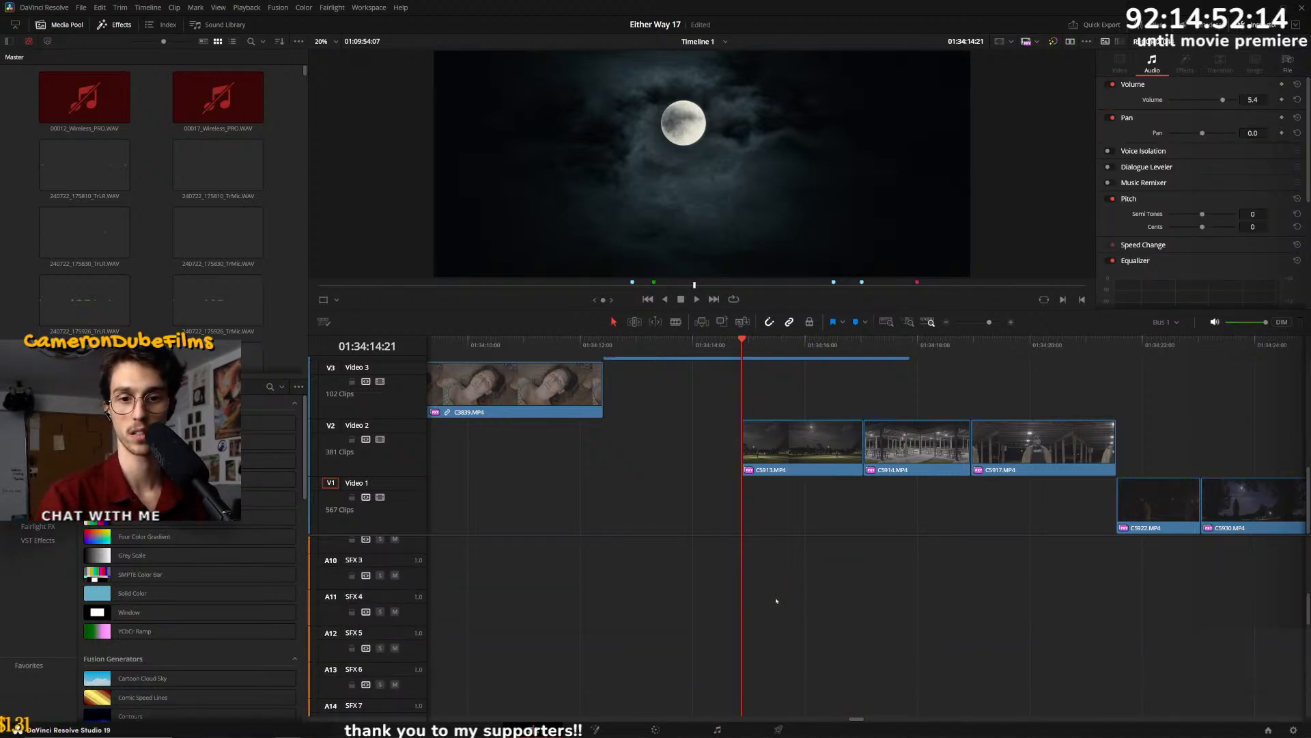
pyautogui.scroll(3, 777, 601)
pyautogui.scroll(3, 775, 623)
pyautogui.click(816, 547)
pyautogui.hotkey('ctrl', 's')
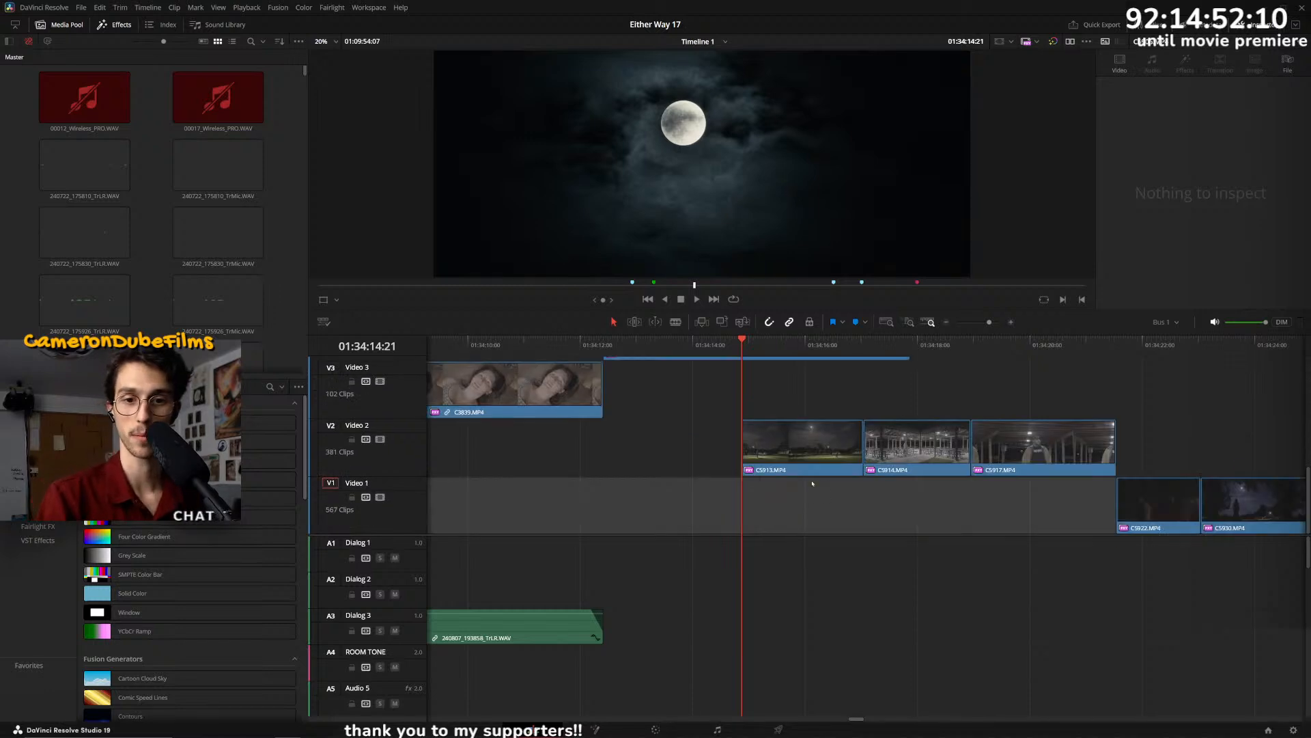
# - Shift all clips from 01:34:14:21 onward later so that C5913 starts where the moon clip ends
pyautogui.hotkey('alt', 'y')
pyautogui.scroll(2, 774, 375)
pyautogui.moveTo(921, 505); pyautogui.dragTo(952, 499)
# - Move C5906 down to Video 3 beside C3839 and roll their cut to about 01:34:13:11
pyautogui.click(728, 400)
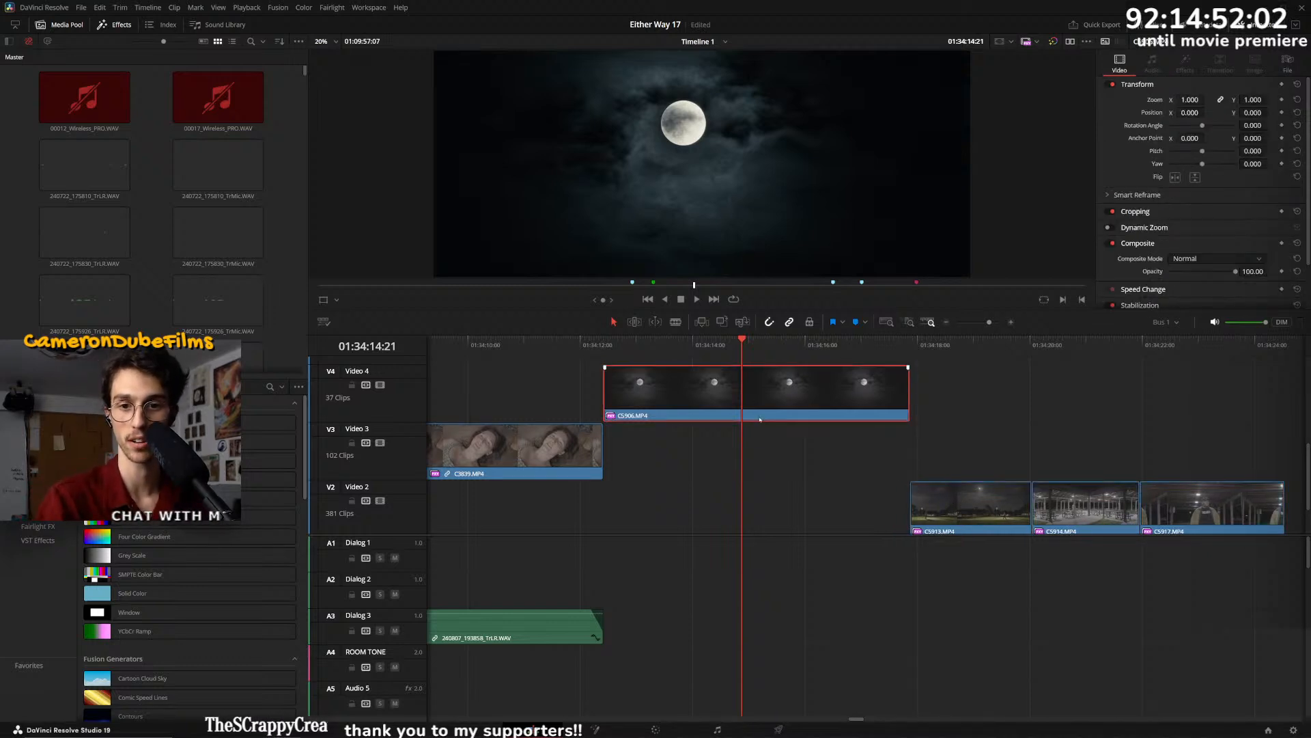
pyautogui.hotkey('alt', 'Down')
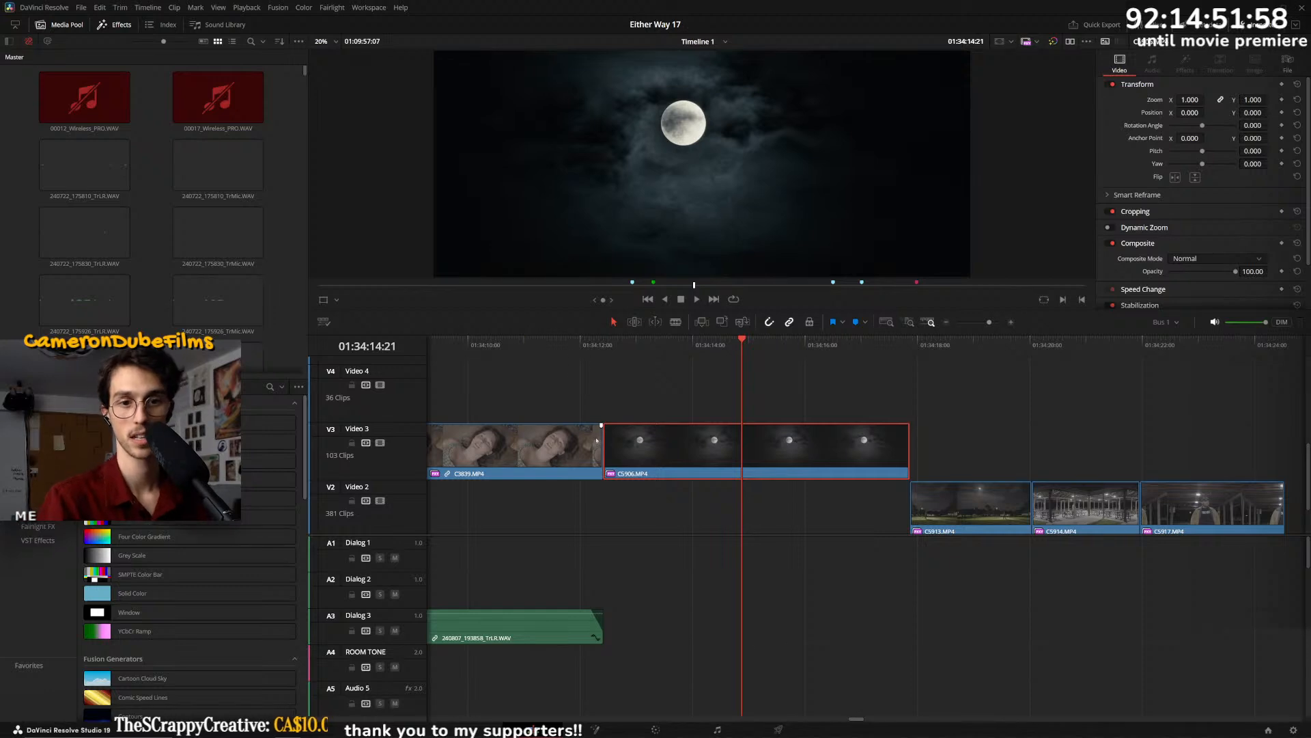
pyautogui.moveTo(598, 439); pyautogui.dragTo(660, 439)
pyautogui.rightClick(660, 439)
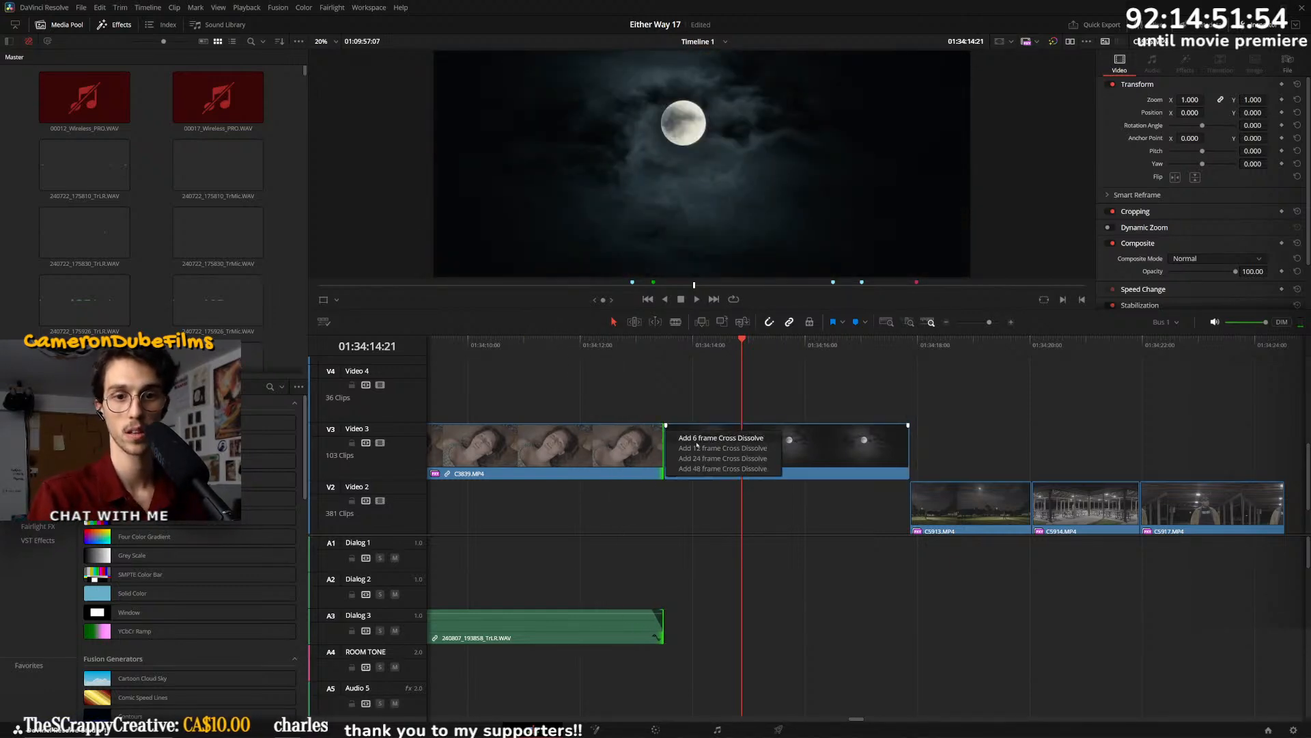
pyautogui.click(696, 446)
pyautogui.hotkey('ctrl', 'z')
# - Unlink the Dialog 3 clip 240807_193858 from the C3839 video clip
pyautogui.click(609, 633)
pyautogui.hotkey('ctrl', 'alt', 'l')
pyautogui.click(652, 555)
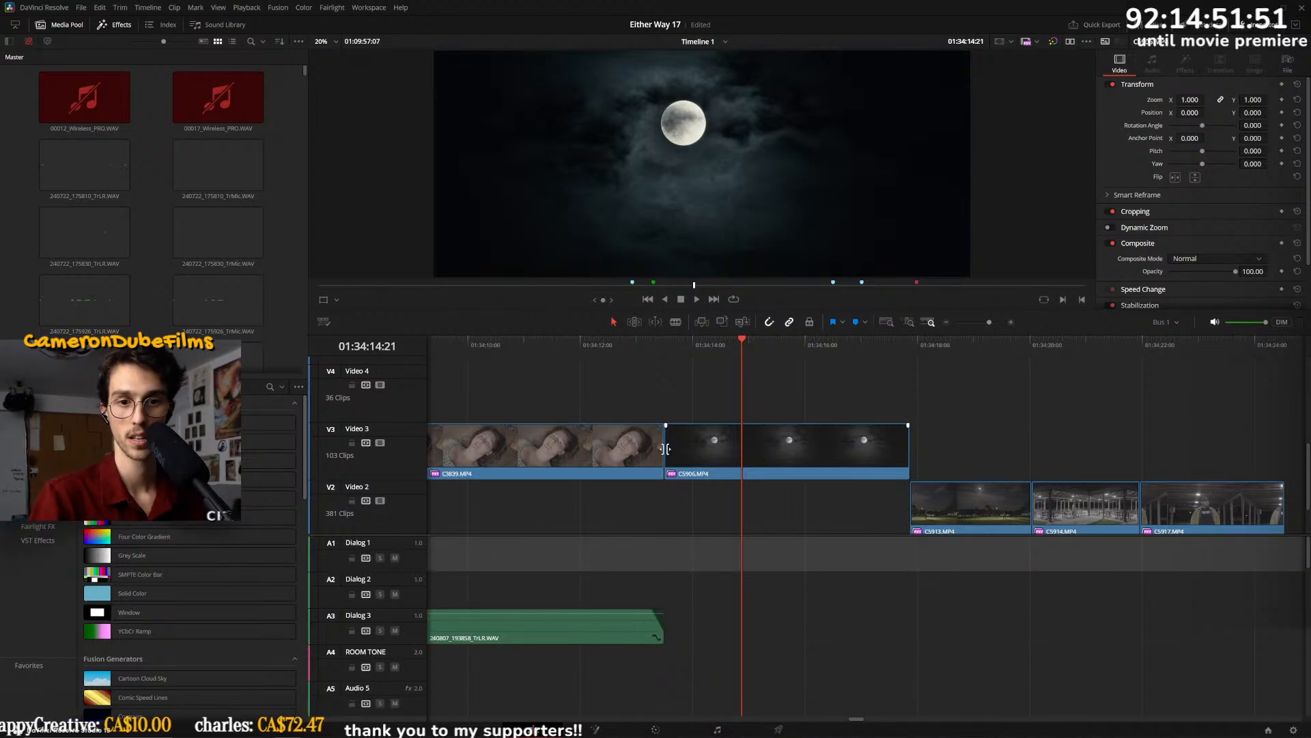
# - Add a Cross Dissolve between C3839 and C5906, lengthen it to 42 frames and play it back
pyautogui.rightClick(664, 449)
pyautogui.click(697, 451)
pyautogui.moveTo(679, 448); pyautogui.dragTo(712, 448)
pyautogui.click(618, 341)
pyautogui.press('space')
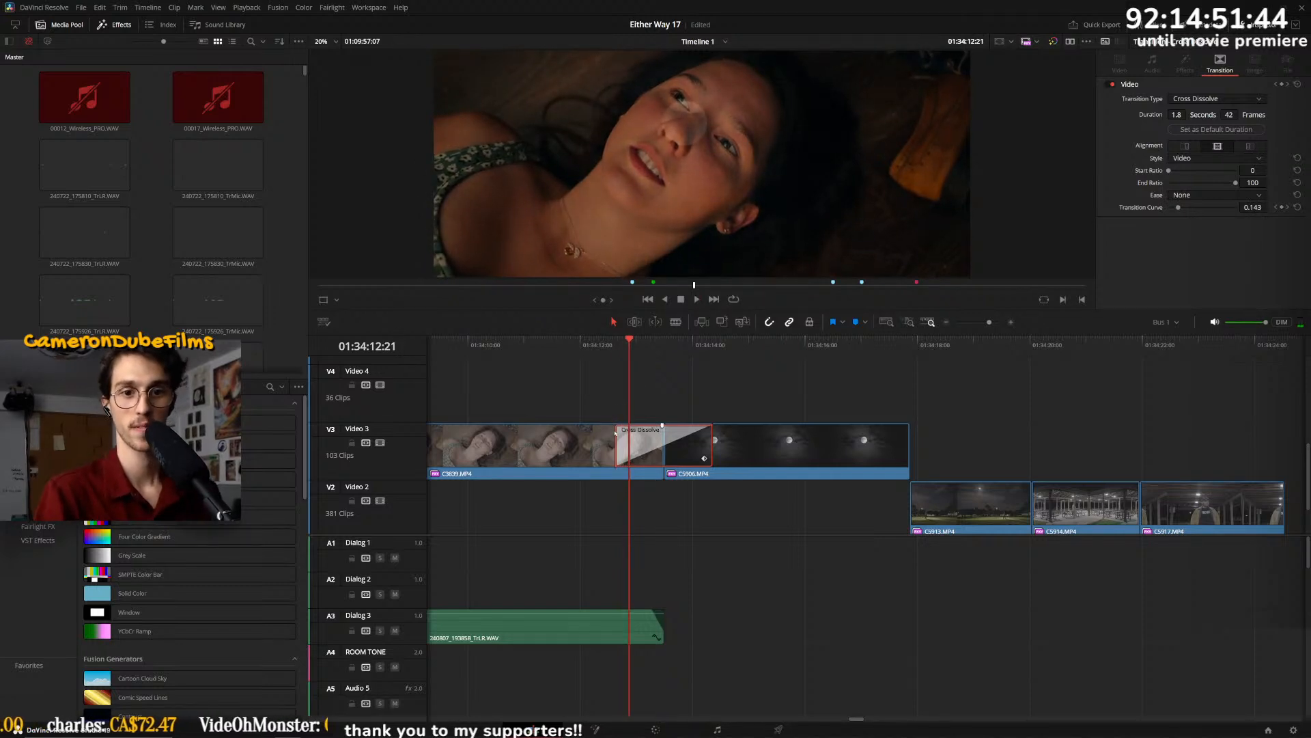
# - Lengthen the Cross Dissolve between C3839 and C5906 to 52 frames and review the blend
pyautogui.moveTo(616, 439); pyautogui.dragTo(556, 443)
pyautogui.click(604, 342)
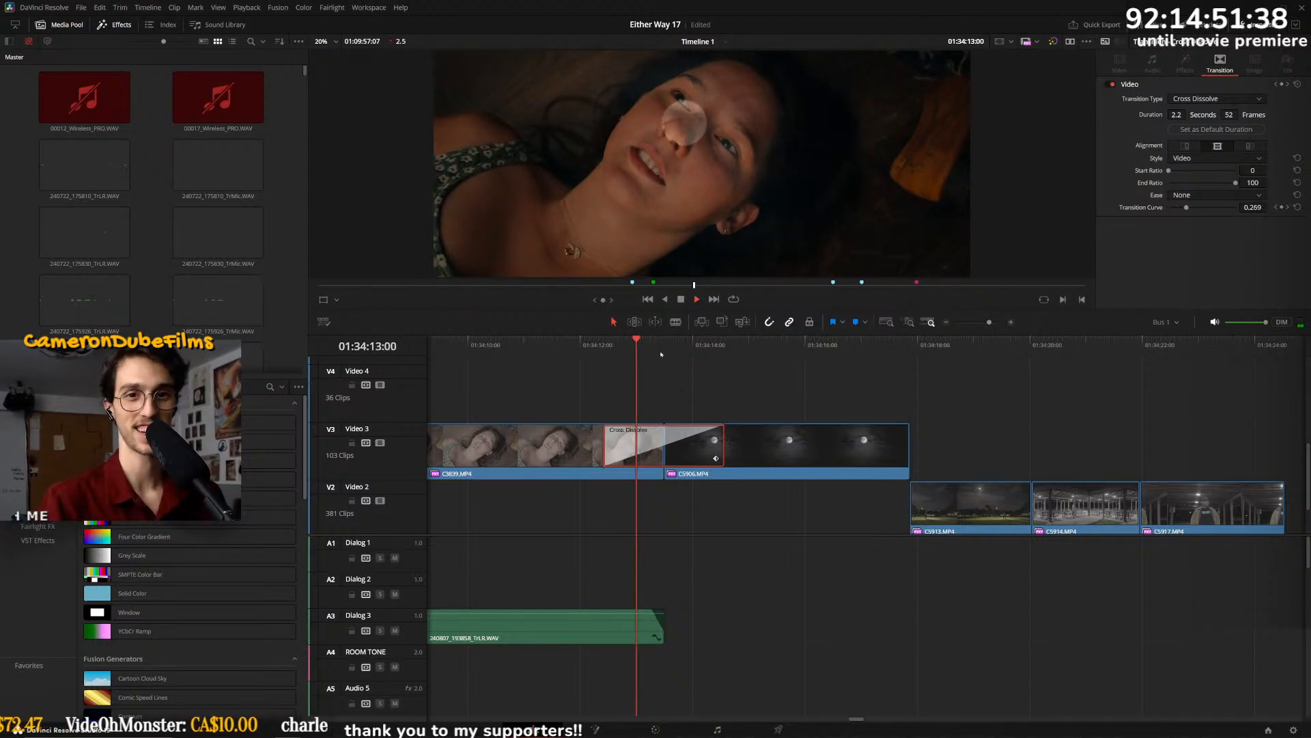
pyautogui.press('space')
pyautogui.click(704, 343)
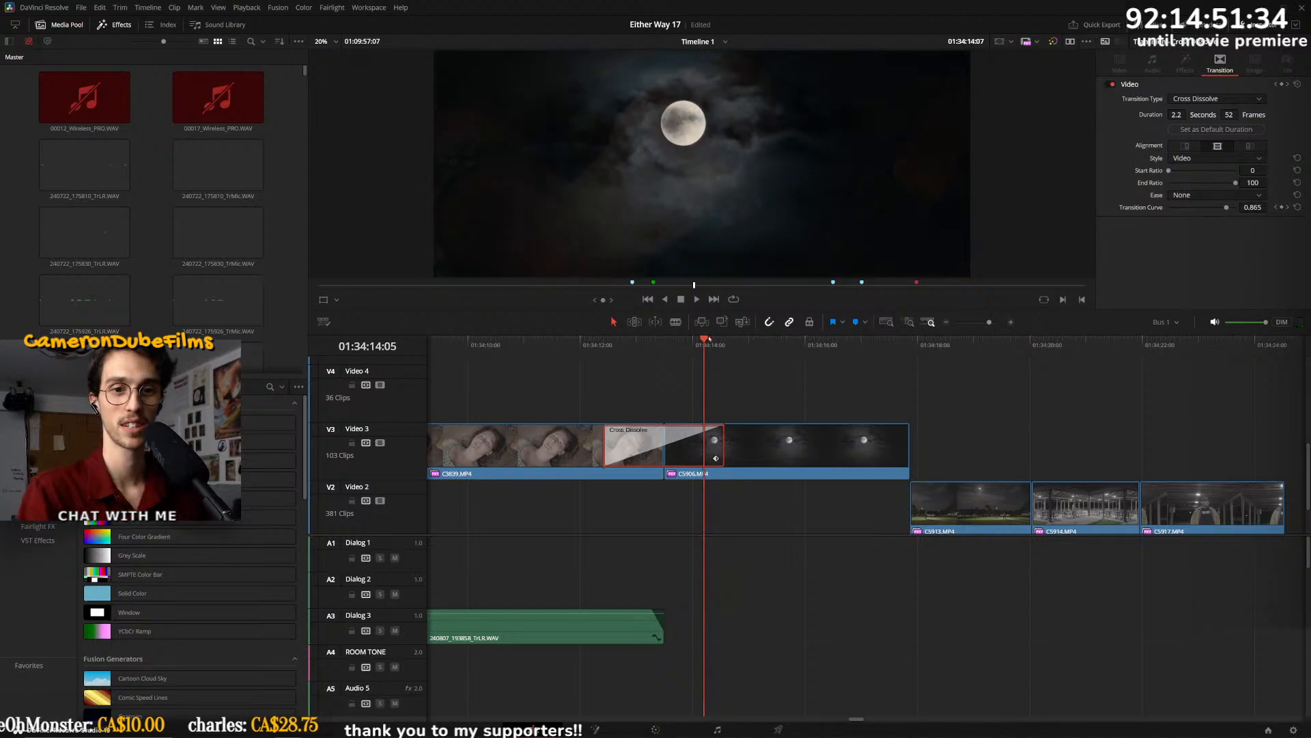
pyautogui.moveTo(686, 345); pyautogui.dragTo(678, 344)
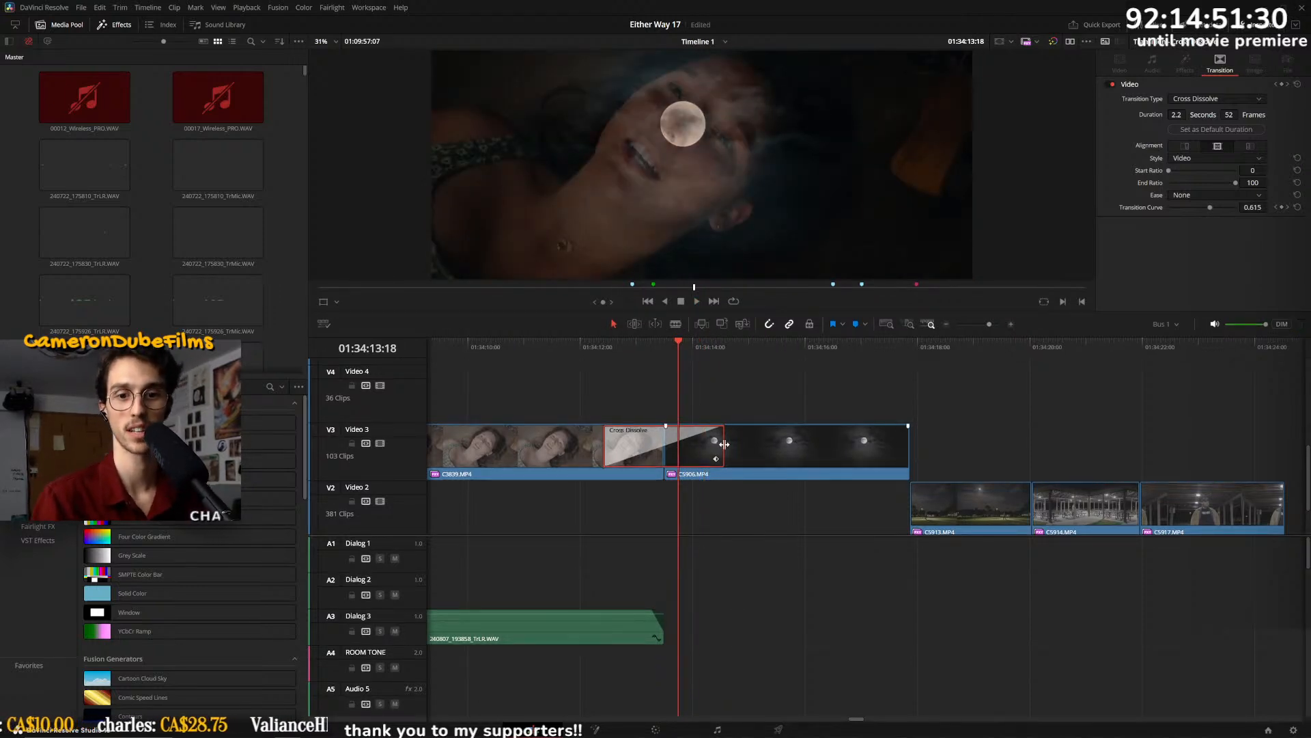
# - Shift the moon clip and its cut with C3839 to about 01:34:12:22 and preview a 38-frame Cross Dissolve over it
pyautogui.moveTo(742, 445); pyautogui.dragTo(767, 446)
pyautogui.moveTo(690, 447)
pyautogui.mouseDown()
pyautogui.moveTo(681, 452)
pyautogui.moveTo(710, 451)
pyautogui.moveTo(676, 446)
pyautogui.mouseUp()
pyautogui.moveTo(799, 452); pyautogui.dragTo(668, 449)
pyautogui.click(635, 445)
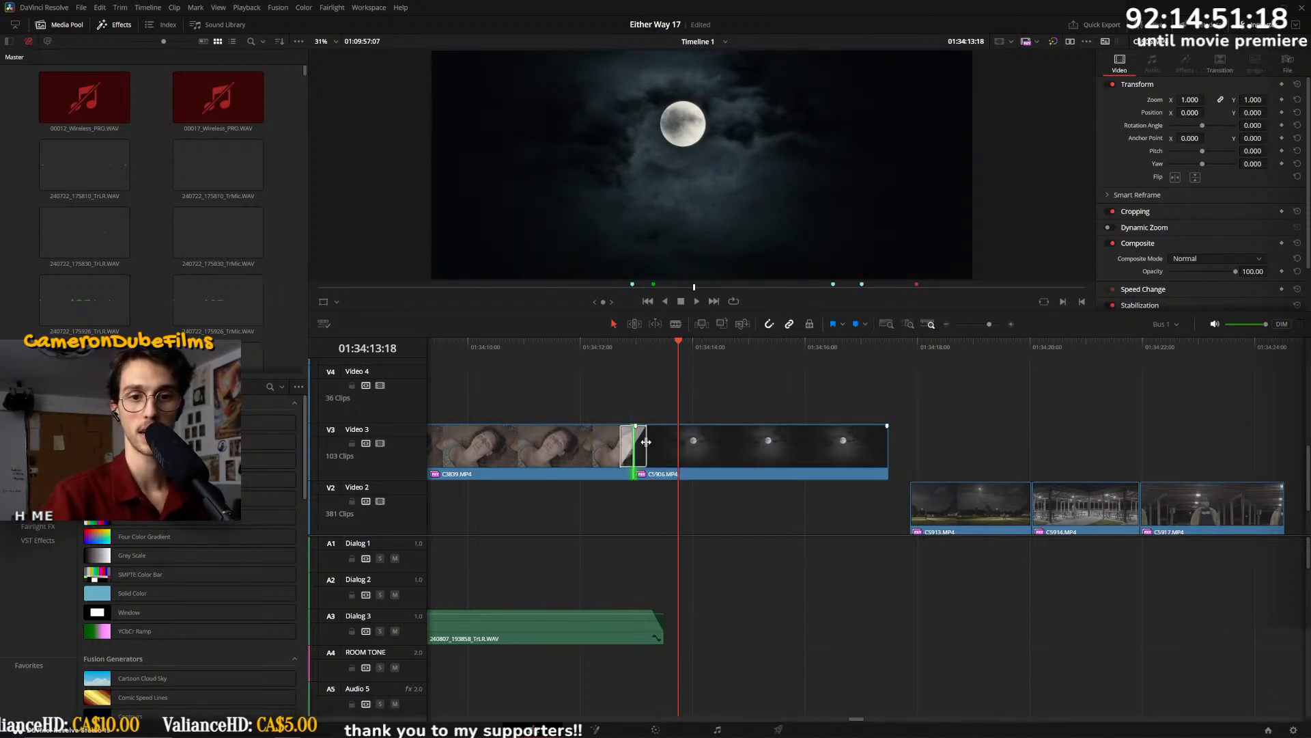
pyautogui.hotkey('ctrl', 't')
pyautogui.click(584, 340)
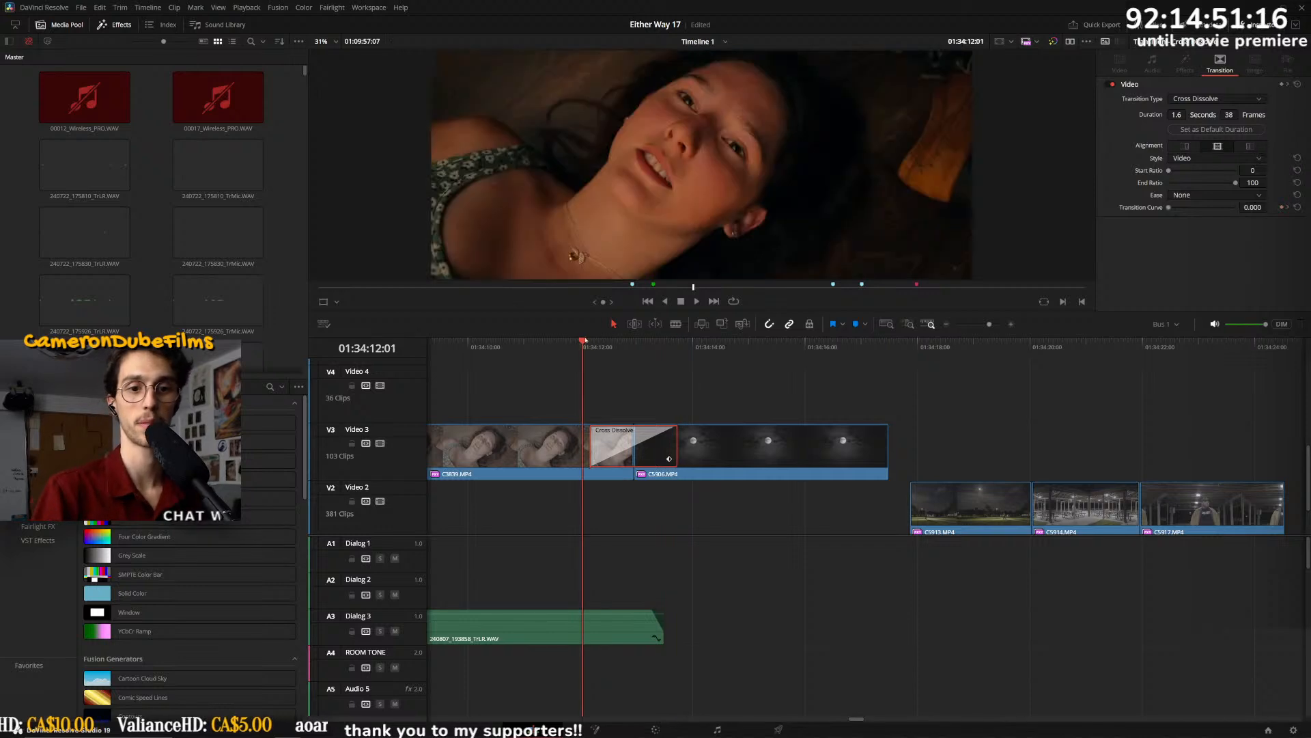
pyautogui.press('space')
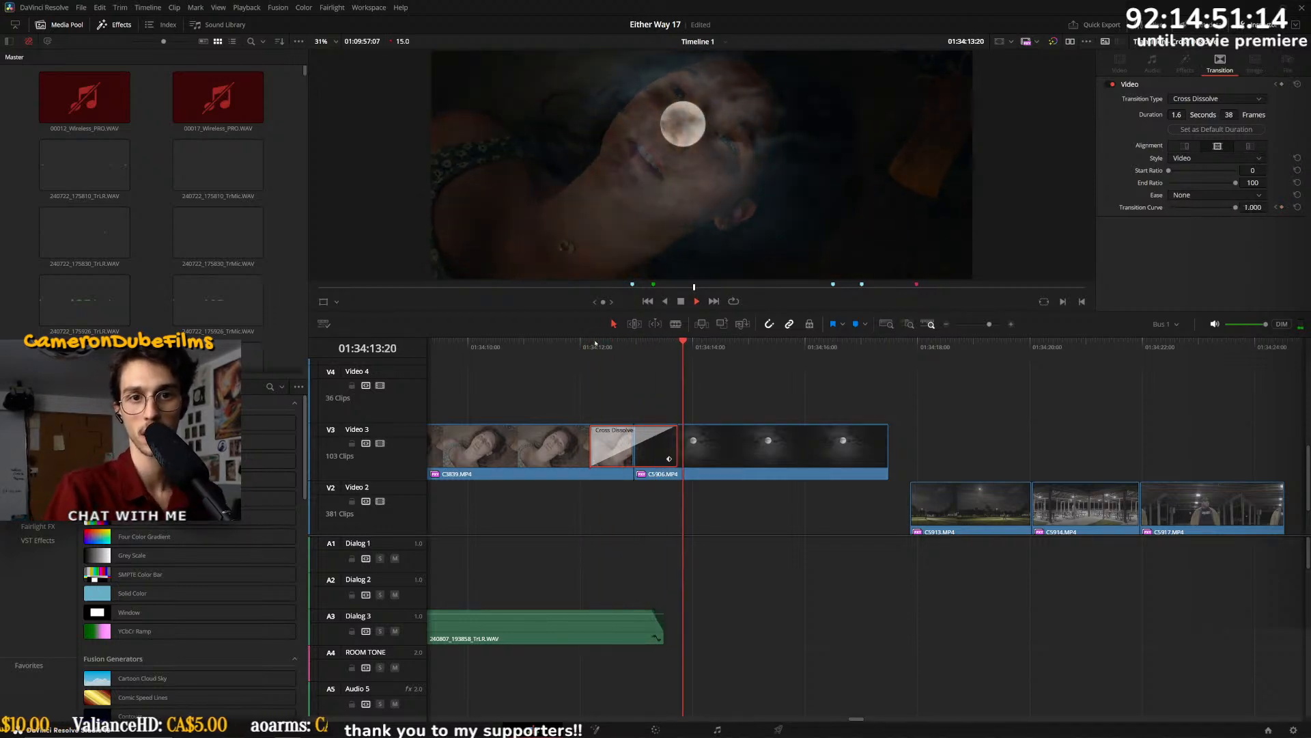
pyautogui.press('space')
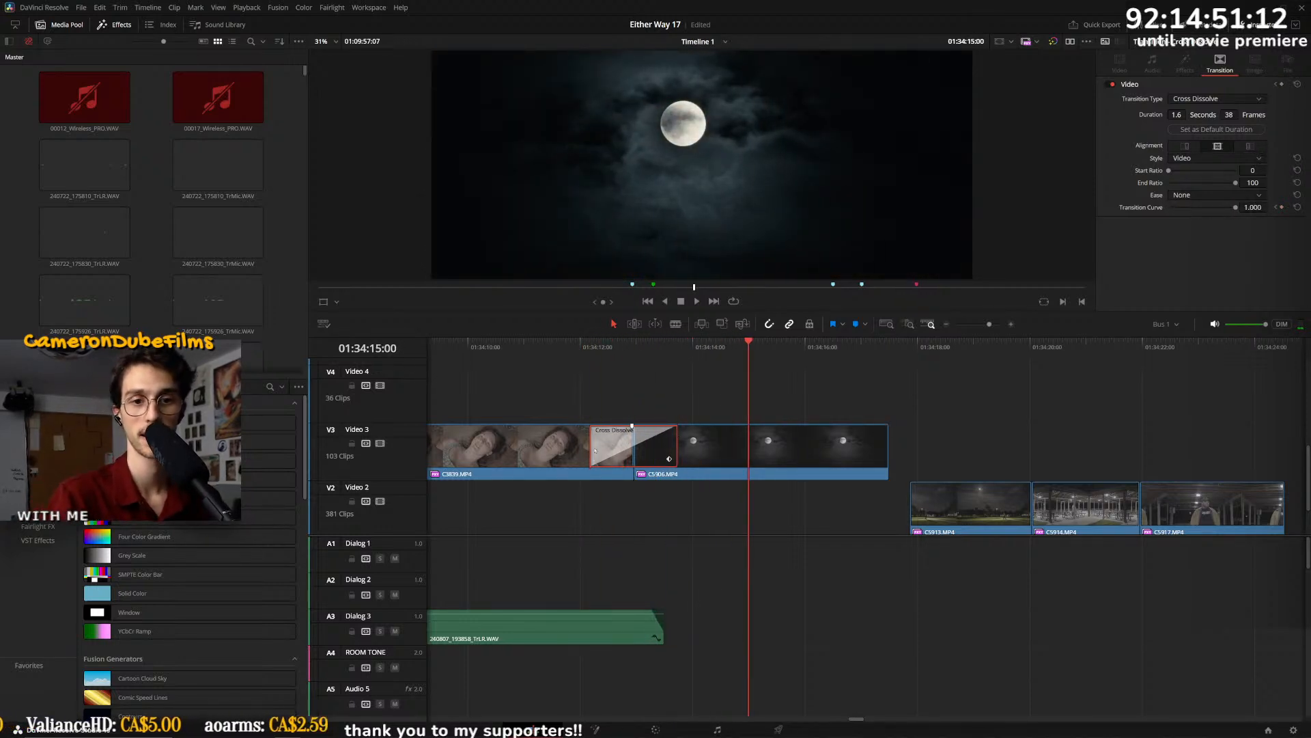
# - Roll the cut between C3839 and C5906 back to about 01:34:11:22 and try a Cross Dissolve there
pyautogui.scroll(-4, 707, 452)
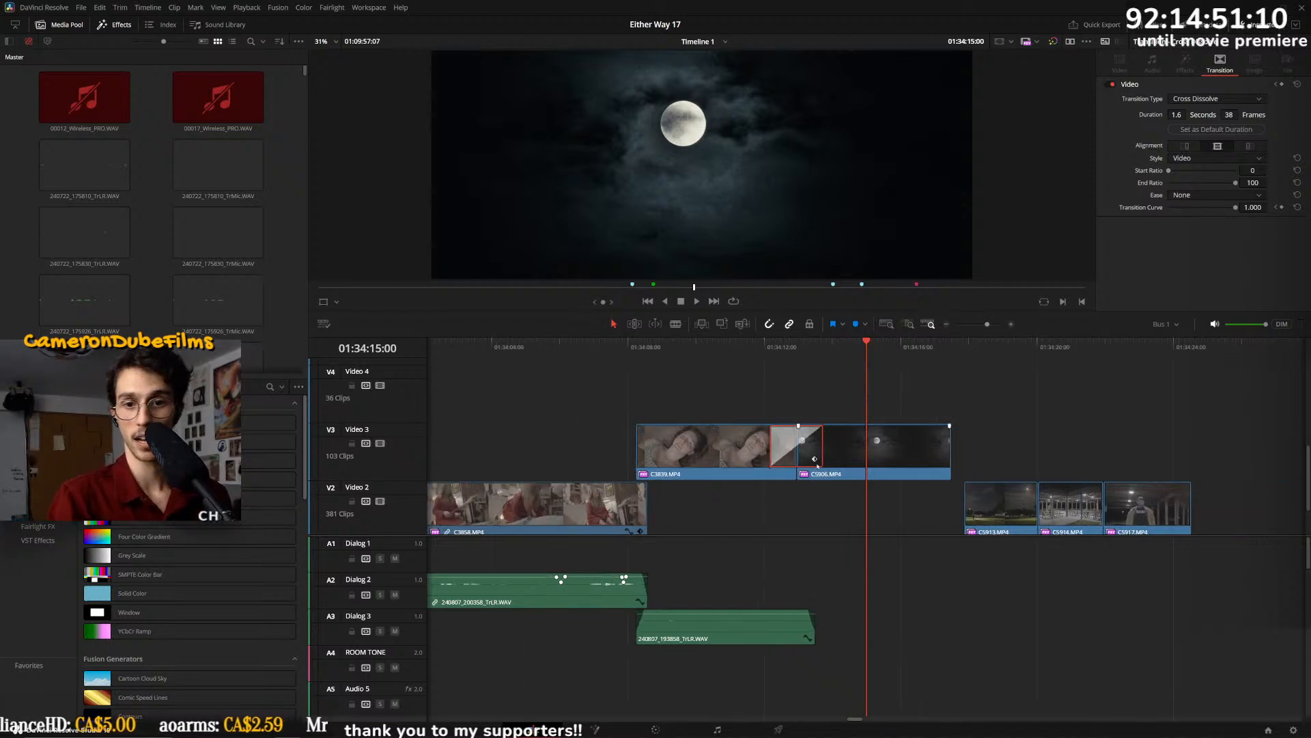
pyautogui.moveTo(838, 454); pyautogui.dragTo(768, 452)
pyautogui.rightClick(740, 444)
pyautogui.click(743, 440)
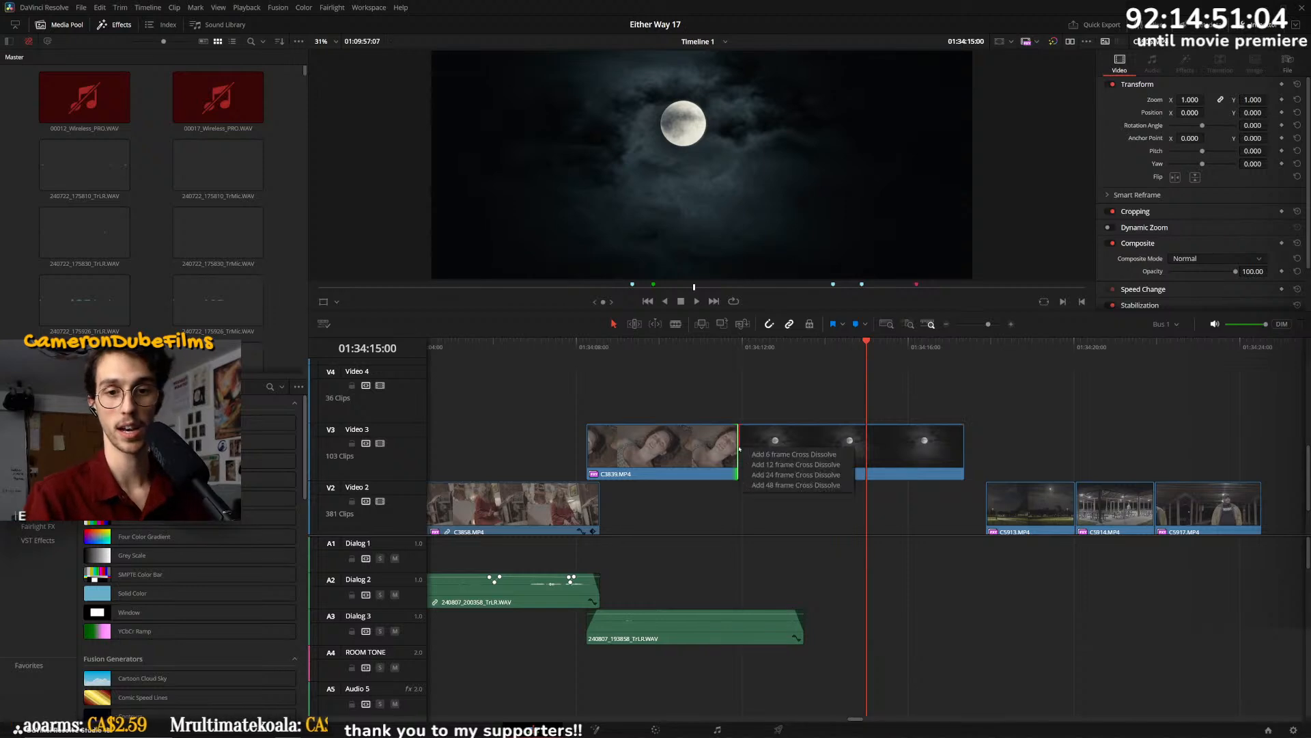
pyautogui.hotkey('ctrl', 't')
pyautogui.click(621, 415)
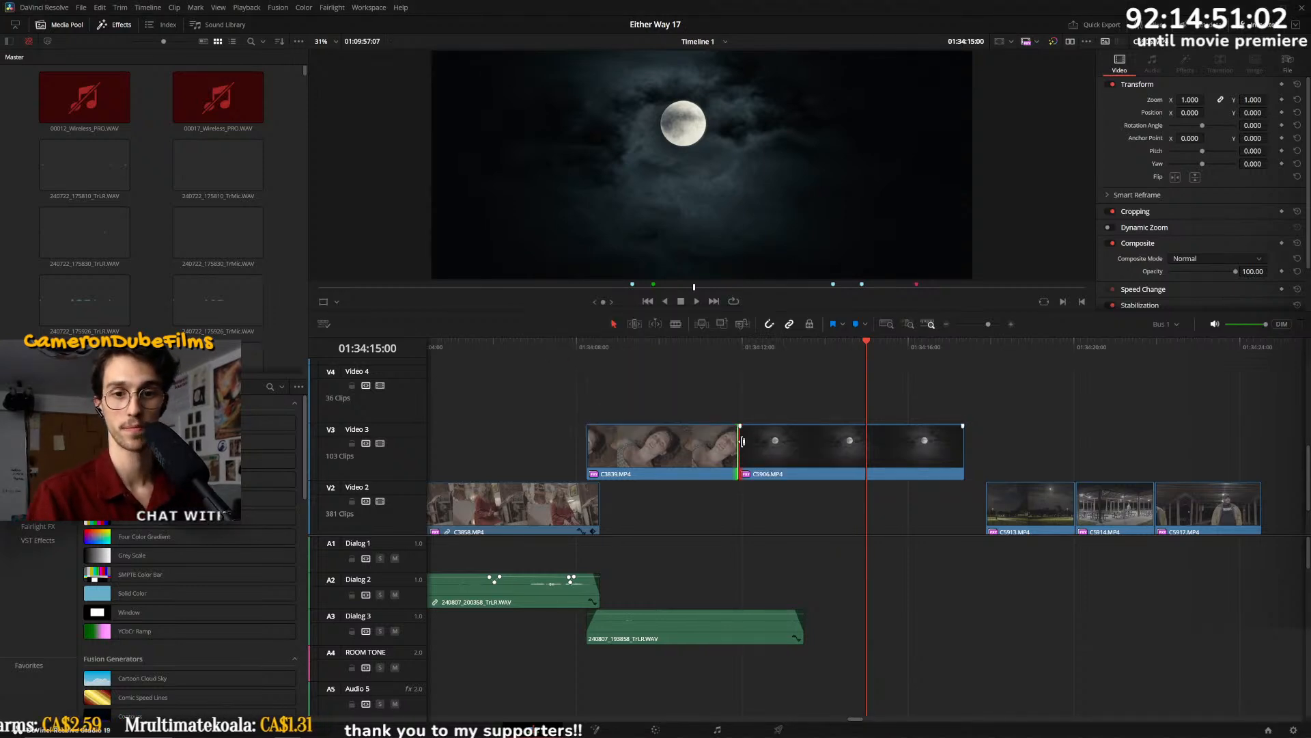
# - Roll the C3839 and C5906 cut forward to about 01:34:13:12 and try a Cross Dissolve on it
pyautogui.moveTo(738, 448); pyautogui.dragTo(805, 448)
pyautogui.rightClick(809, 448)
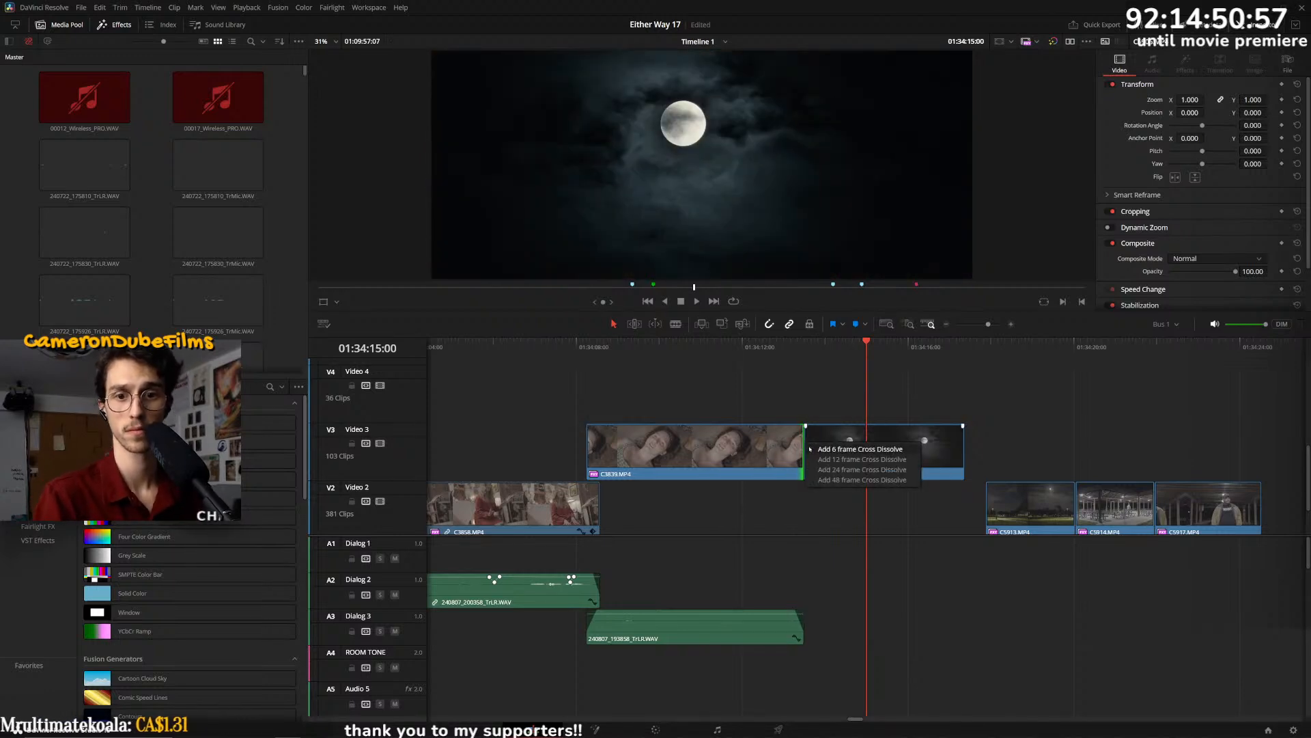
pyautogui.click(813, 449)
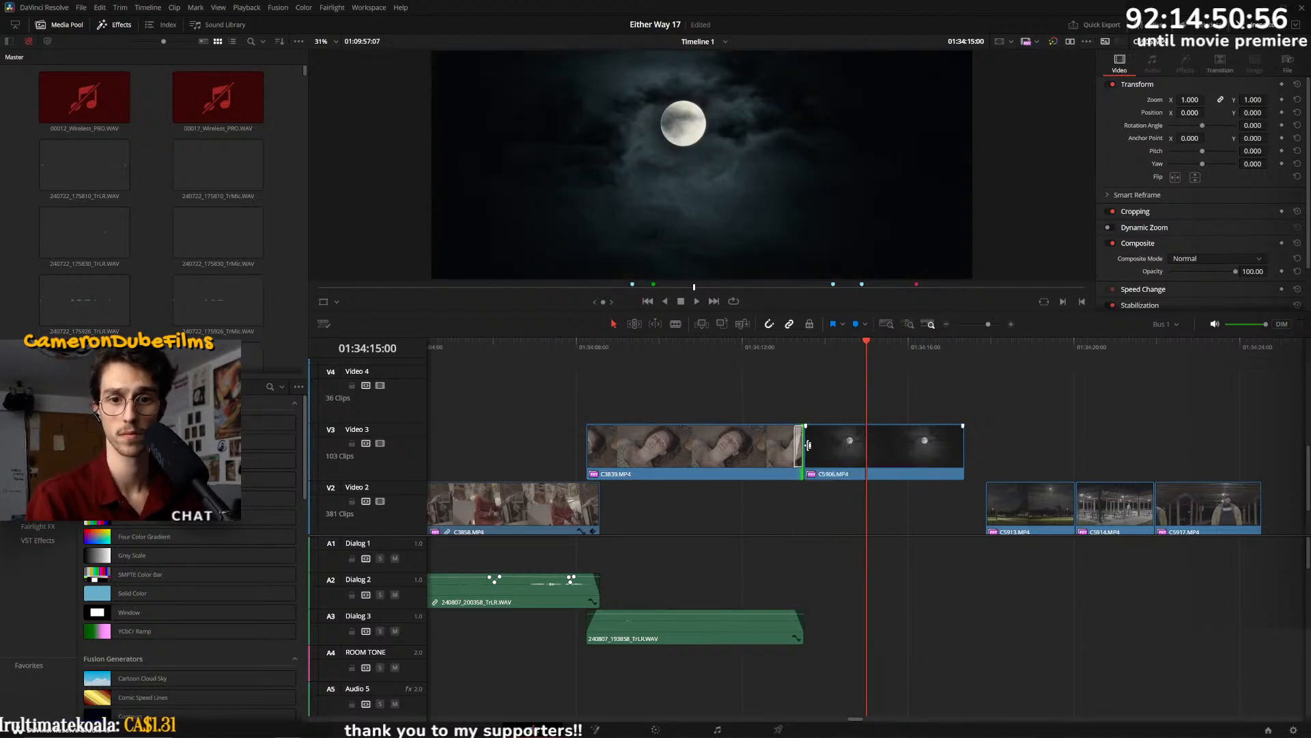
pyautogui.click(807, 412)
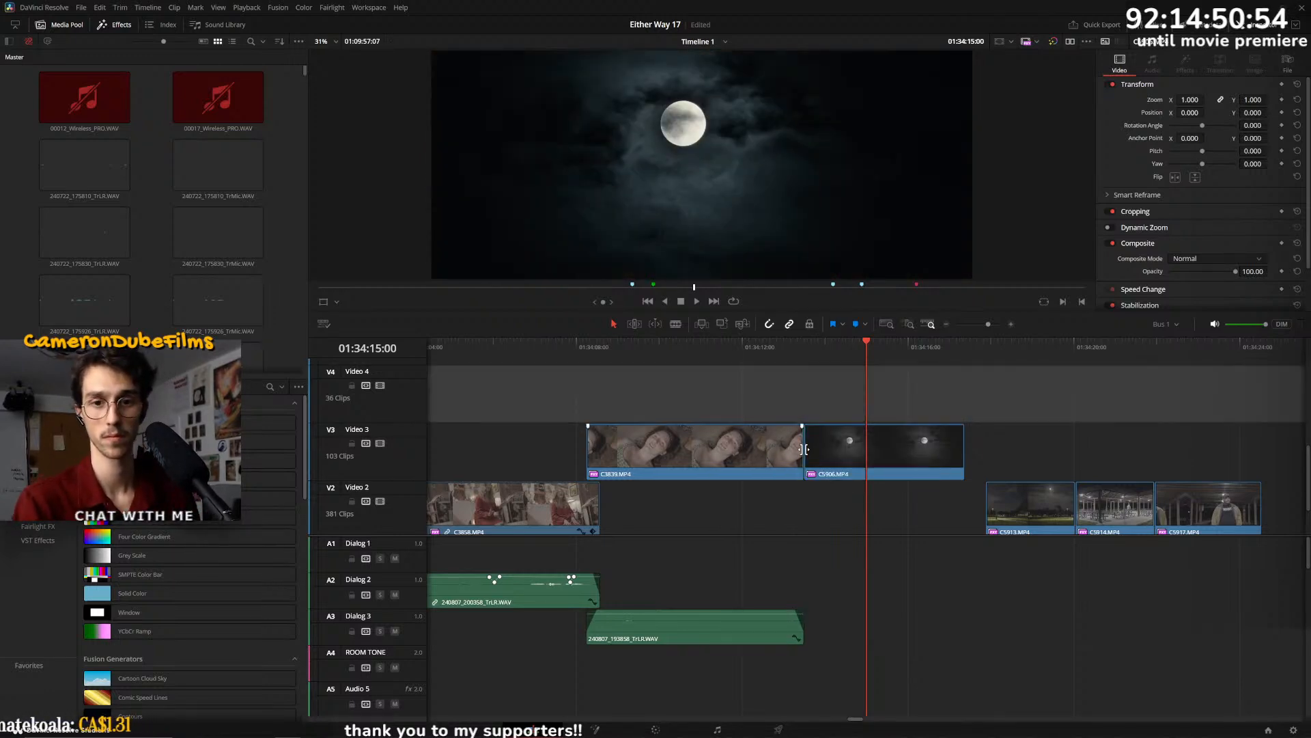
# - Add a Cross Dissolve between C3839 and C5906, with the cut rolled to about 01:34:12:16 and a 30-frame duration
pyautogui.rightClick(806, 448)
pyautogui.click(813, 457)
pyautogui.moveTo(801, 445); pyautogui.dragTo(756, 449)
pyautogui.click(781, 345)
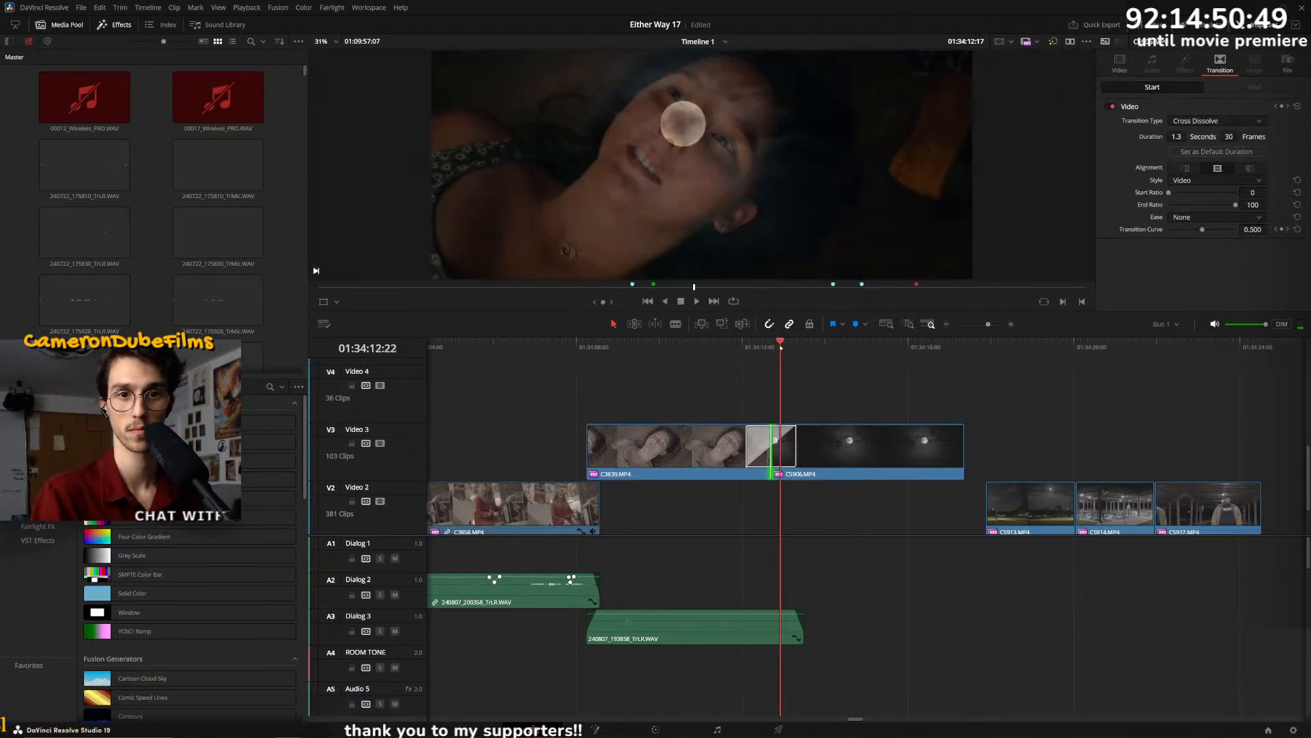
# - Scrub and play back the dissolve from C3839 into the moon clip C5906 to judge its timing
pyautogui.moveTo(781, 347); pyautogui.dragTo(797, 349)
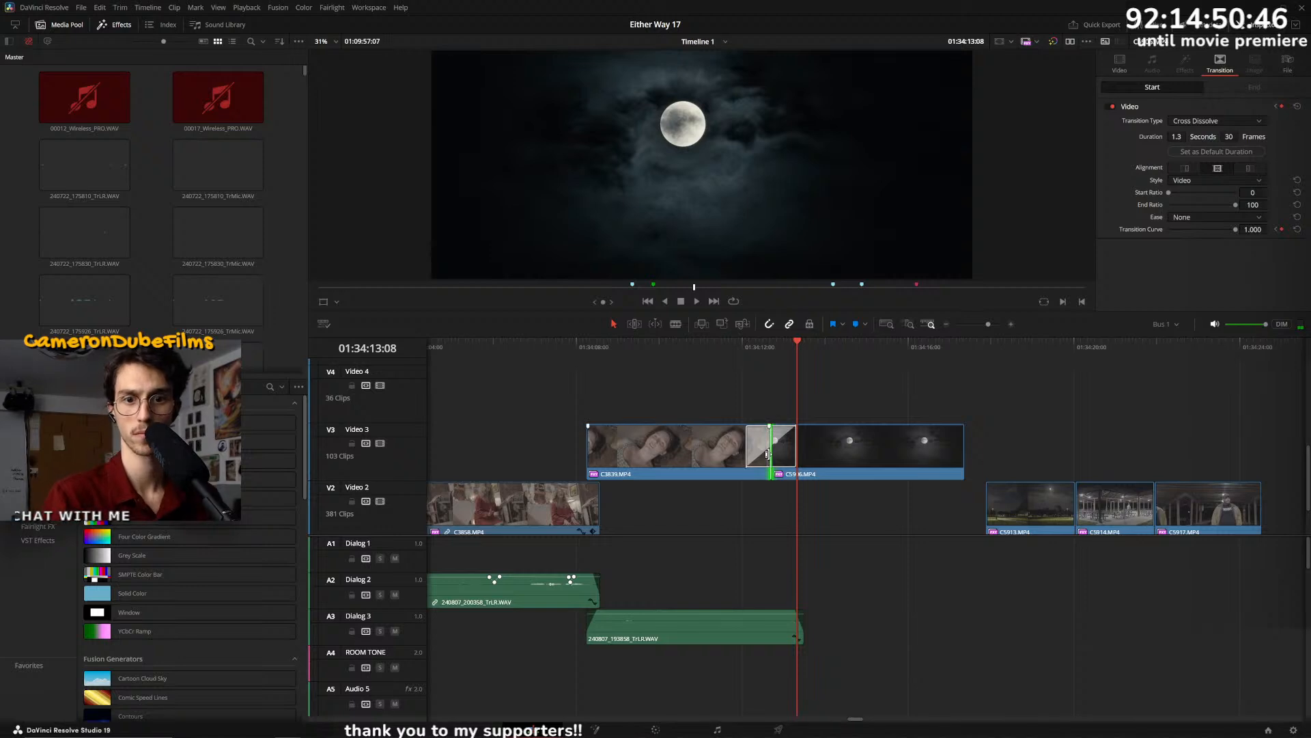
pyautogui.moveTo(767, 450); pyautogui.dragTo(766, 452)
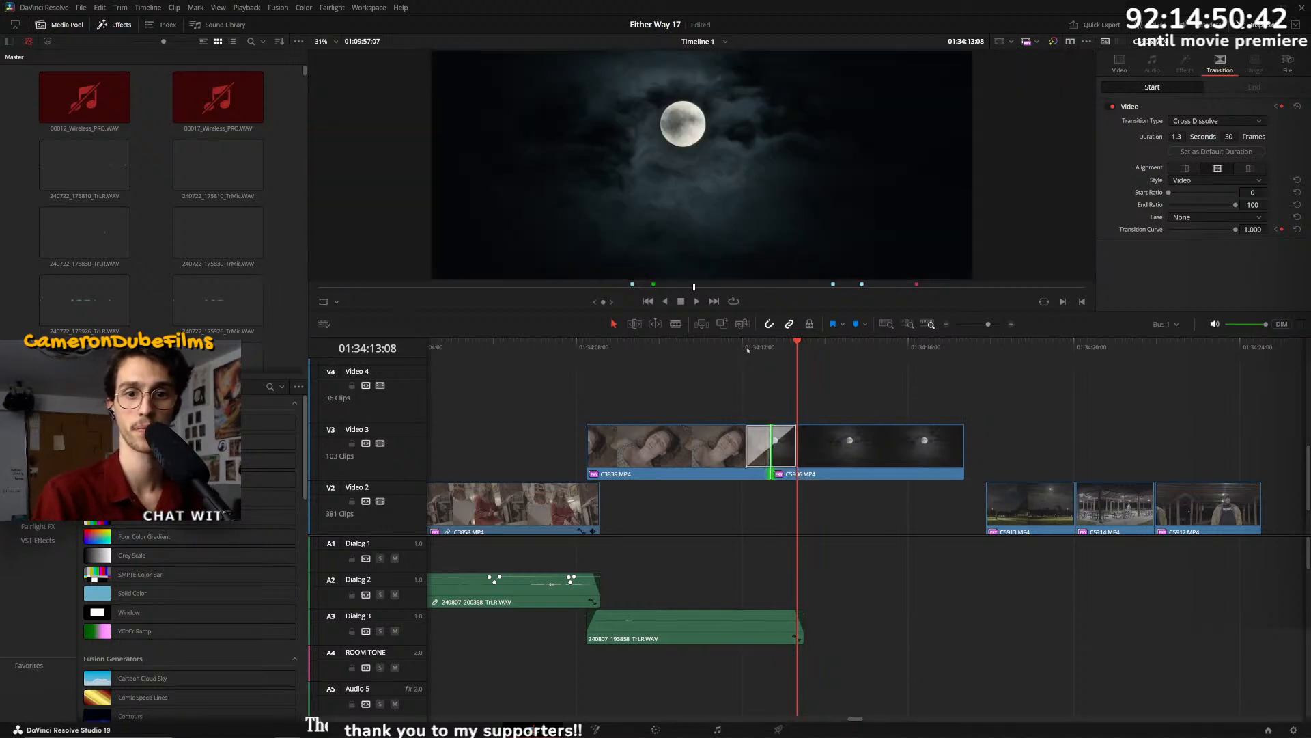
pyautogui.click(743, 345)
pyautogui.press('space')
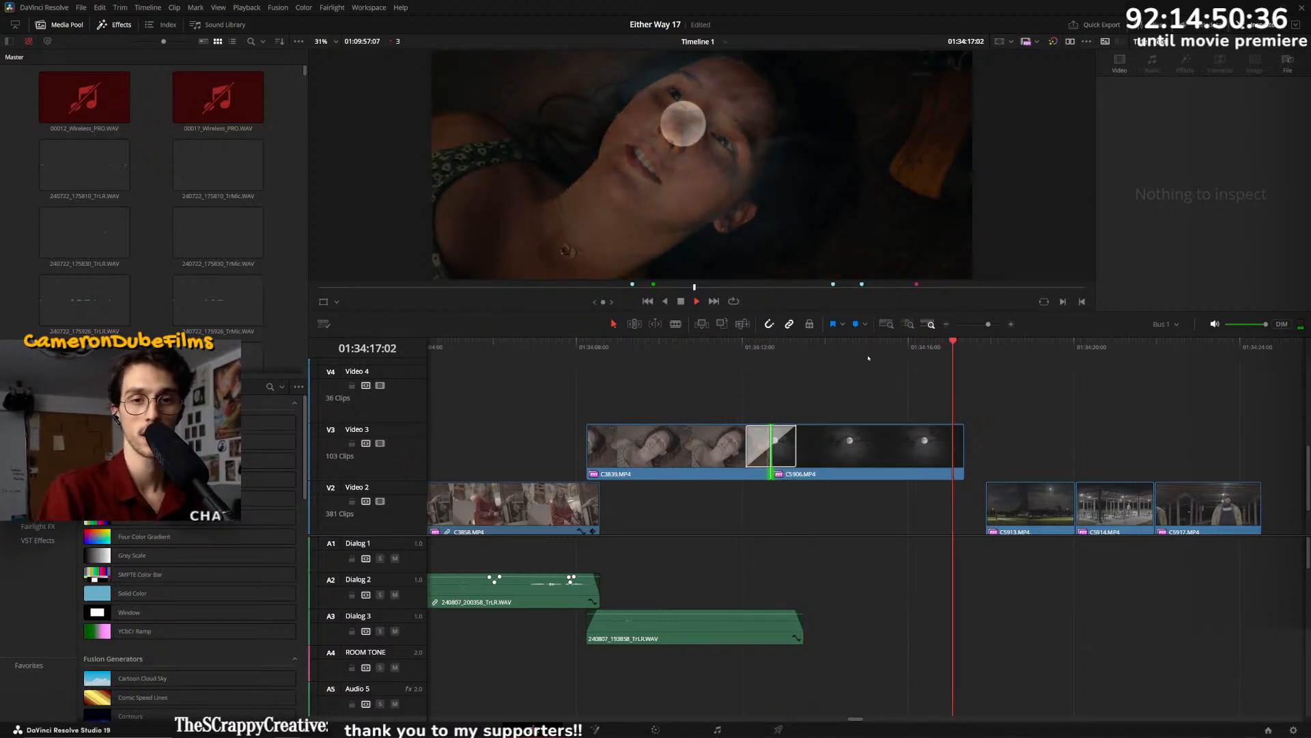
pyautogui.press('space')
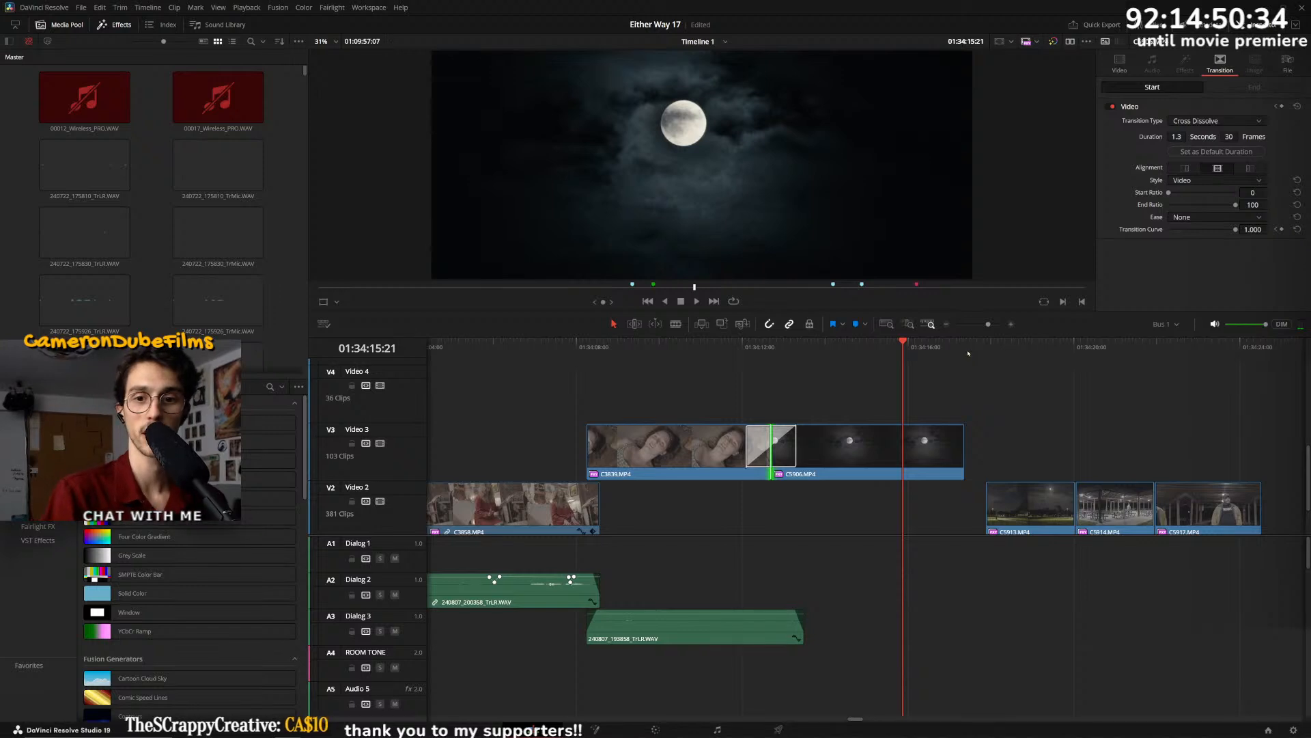
# - Shift C5913 and every clip after it earlier to start at 01:34:17:09, closing the gap after the moon clip
pyautogui.click(966, 348)
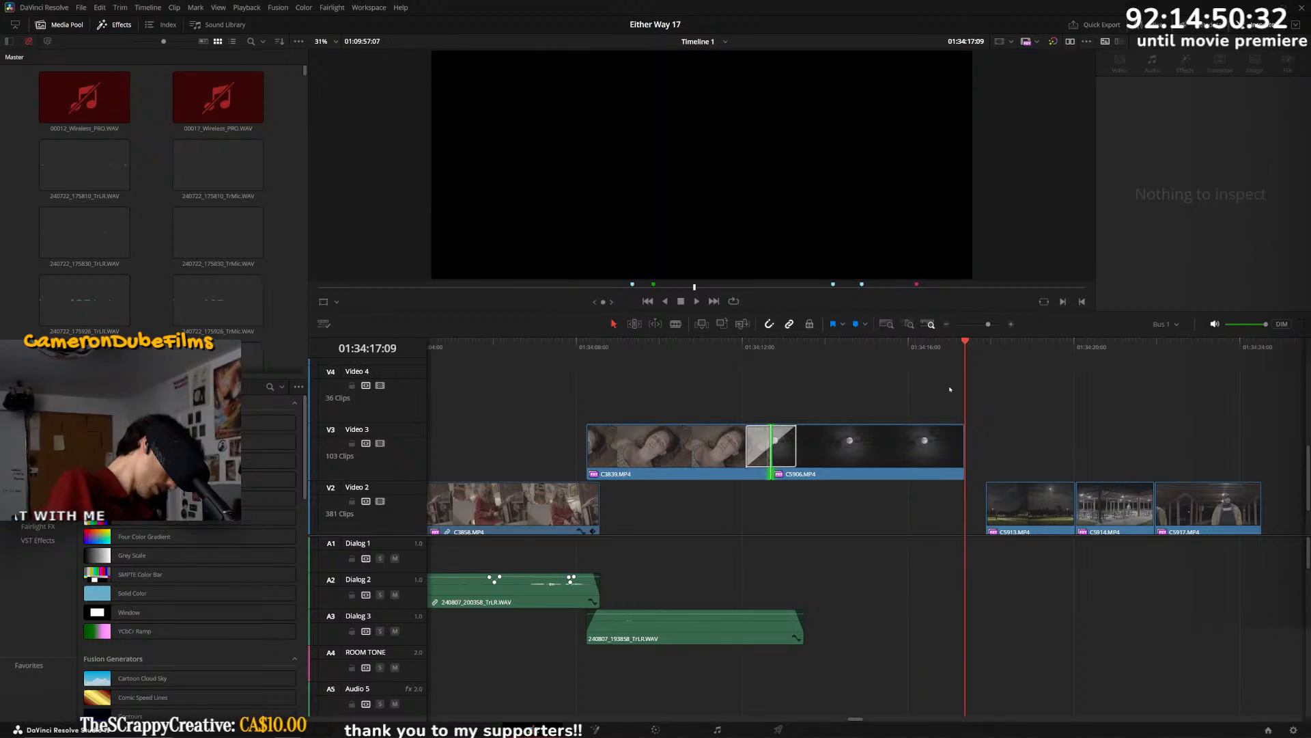
pyautogui.press('y')
pyautogui.moveTo(1022, 502); pyautogui.dragTo(1002, 502)
pyautogui.scroll(-1, 1002, 444)
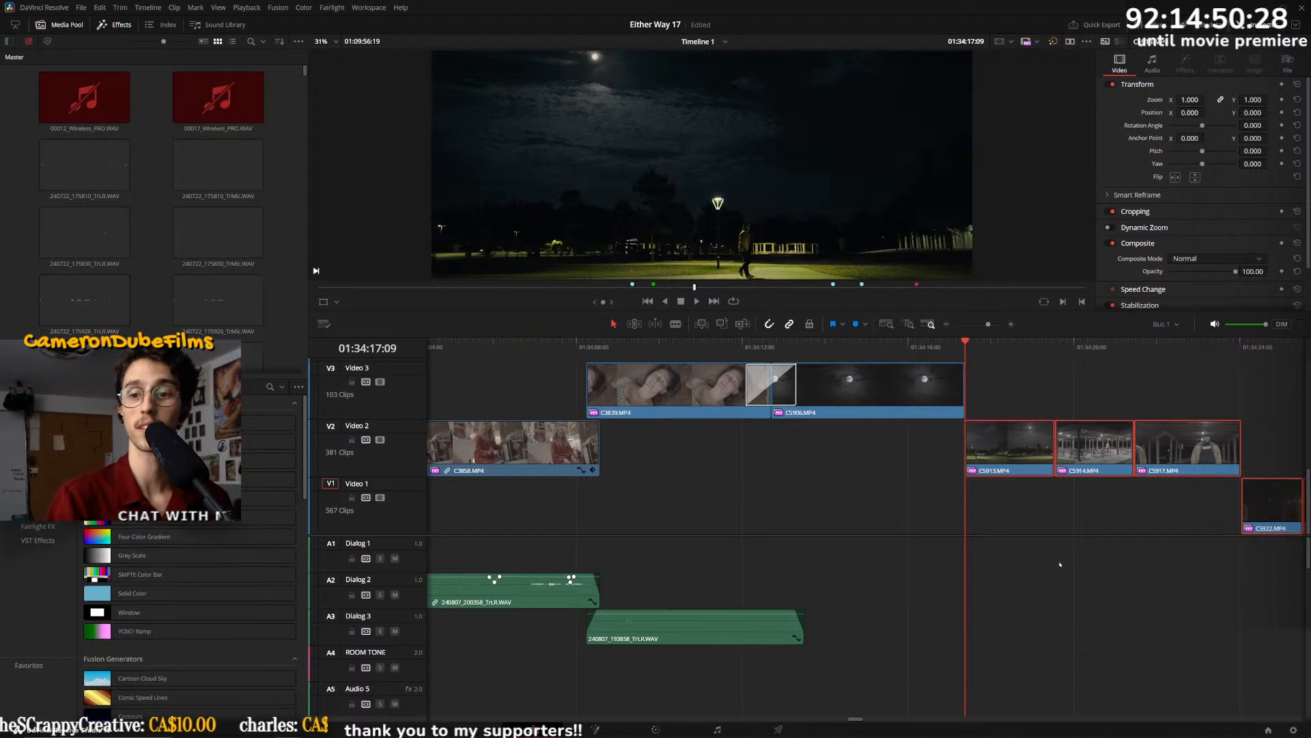
pyautogui.scroll(-5, 1045, 550)
pyautogui.scroll(5, 1031, 584)
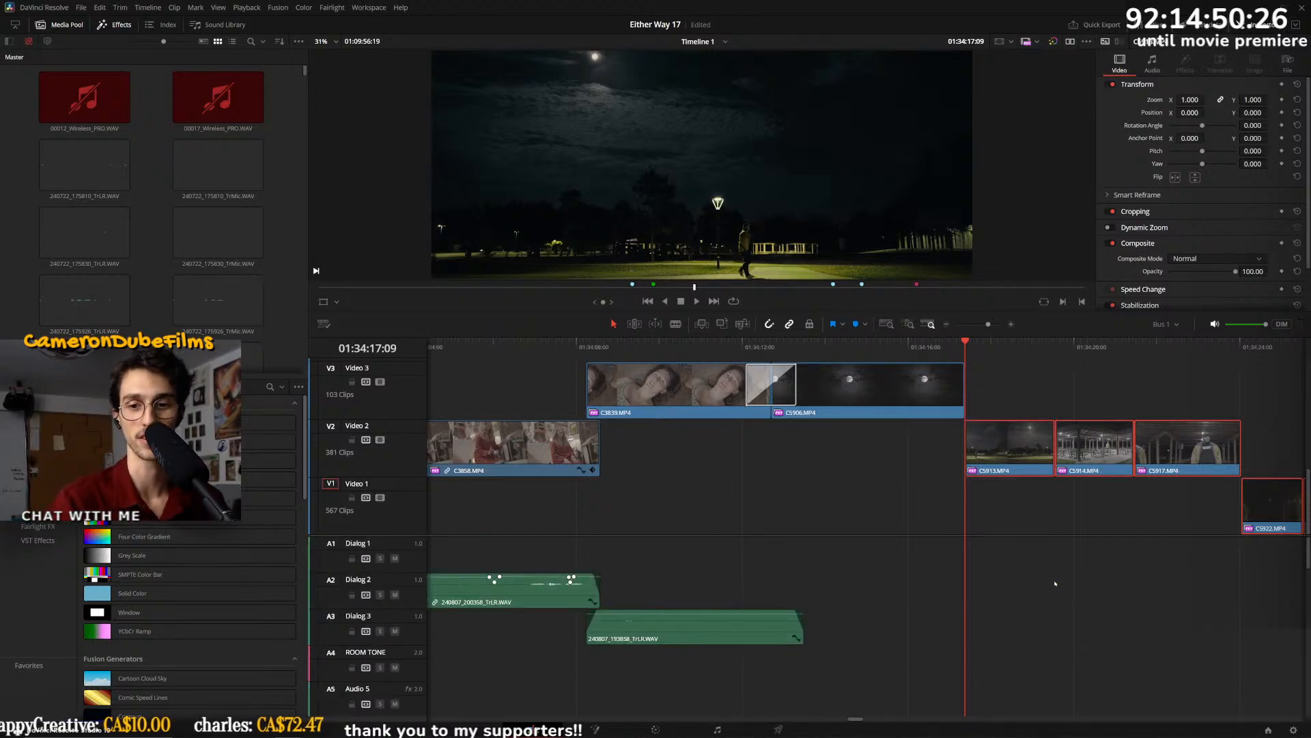
pyautogui.scroll(-12, 1052, 589)
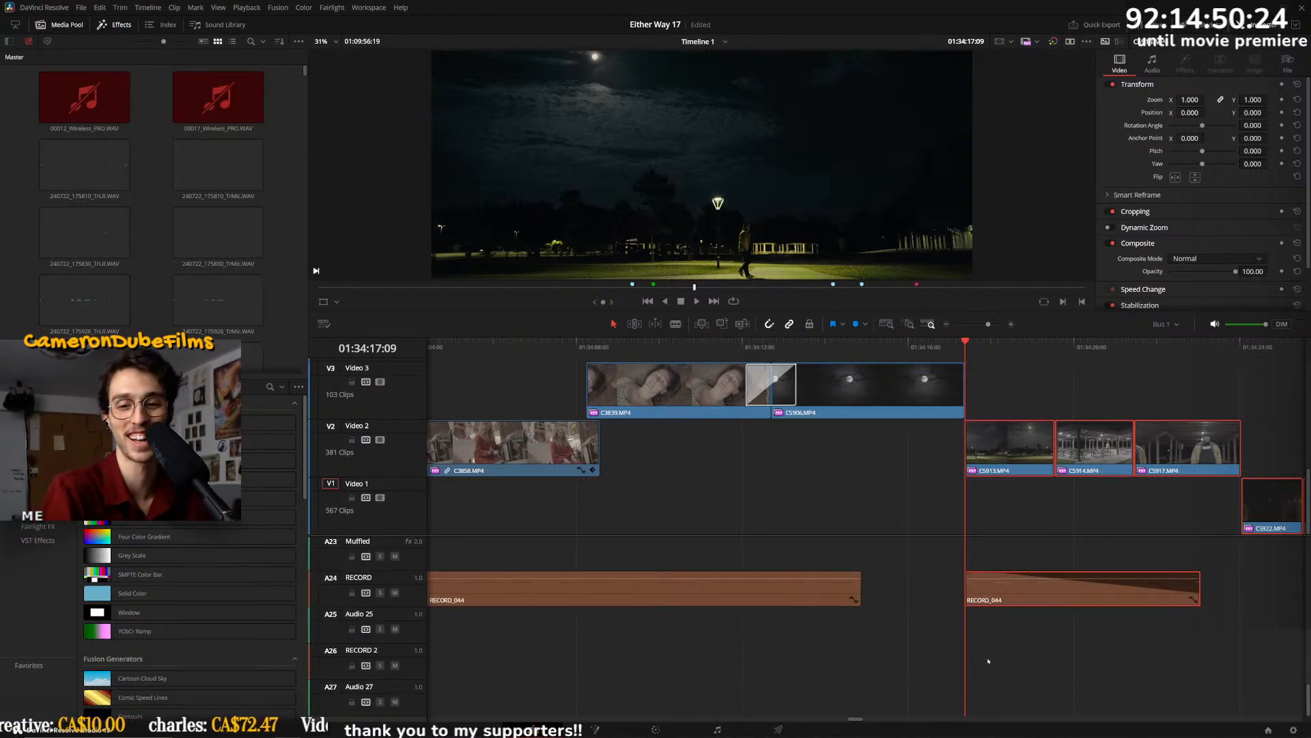
pyautogui.click(995, 659)
pyautogui.scroll(12, 996, 642)
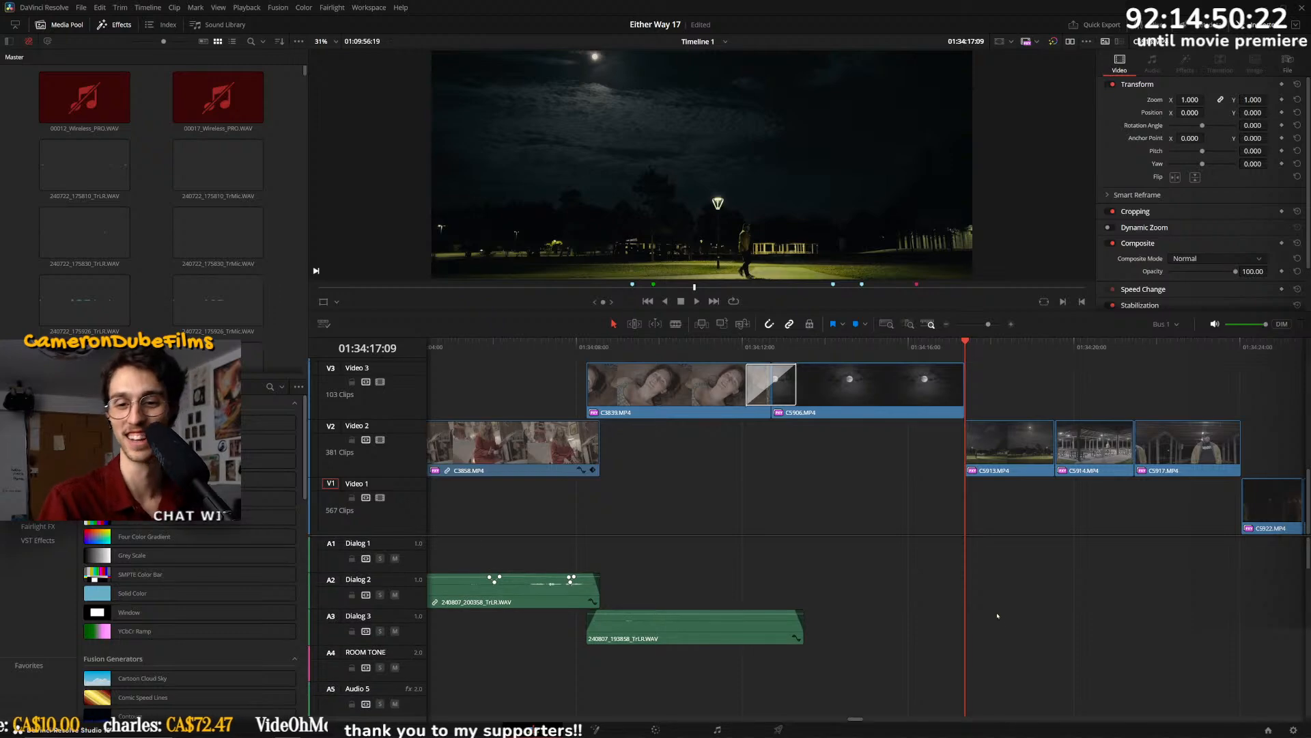
pyautogui.scroll(5, 855, 485)
pyautogui.scroll(-5, 859, 478)
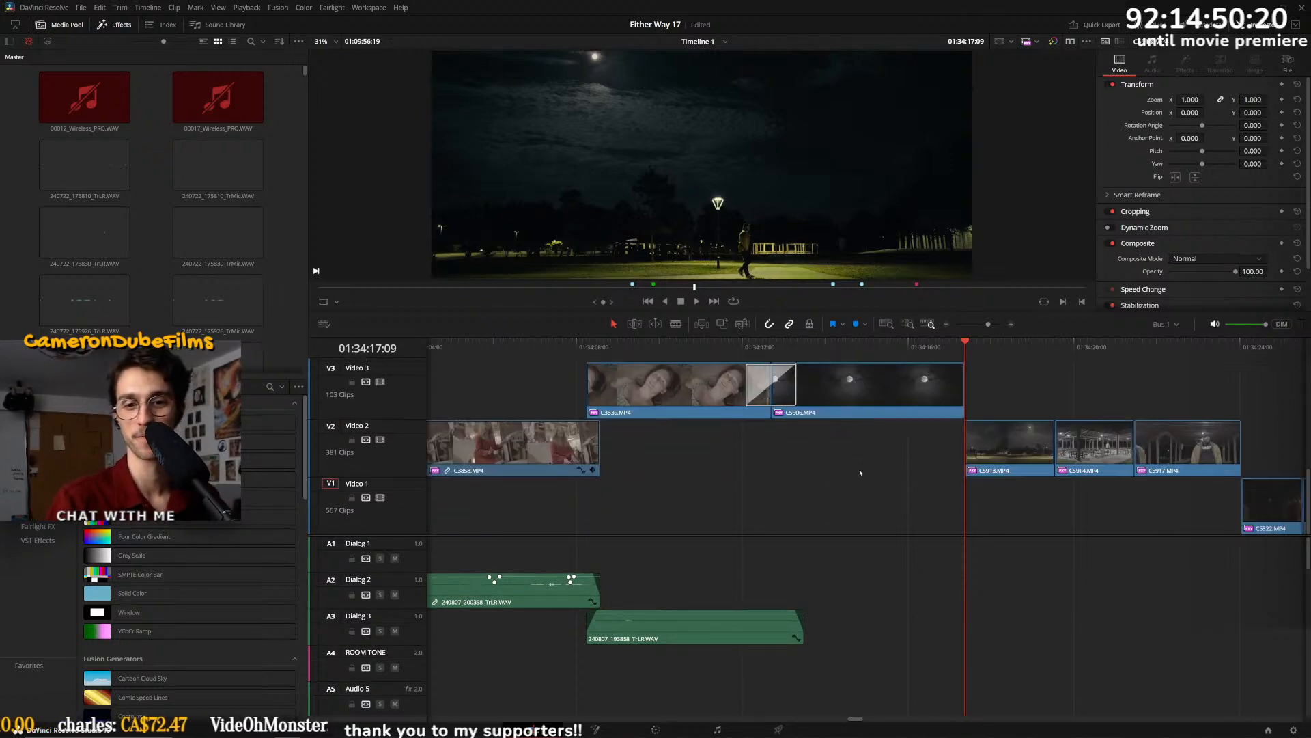
pyautogui.scroll(5, 859, 467)
pyautogui.scroll(-5, 860, 464)
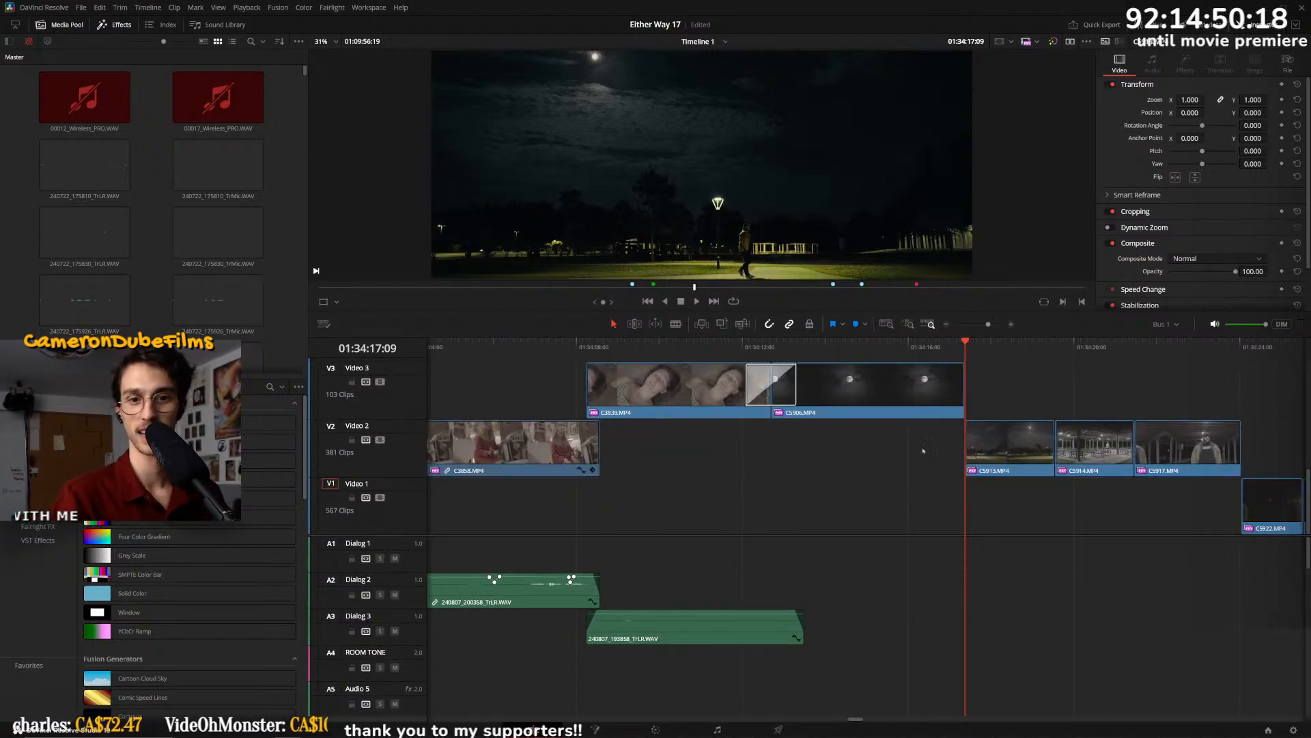
pyautogui.scroll(-5, 854, 447)
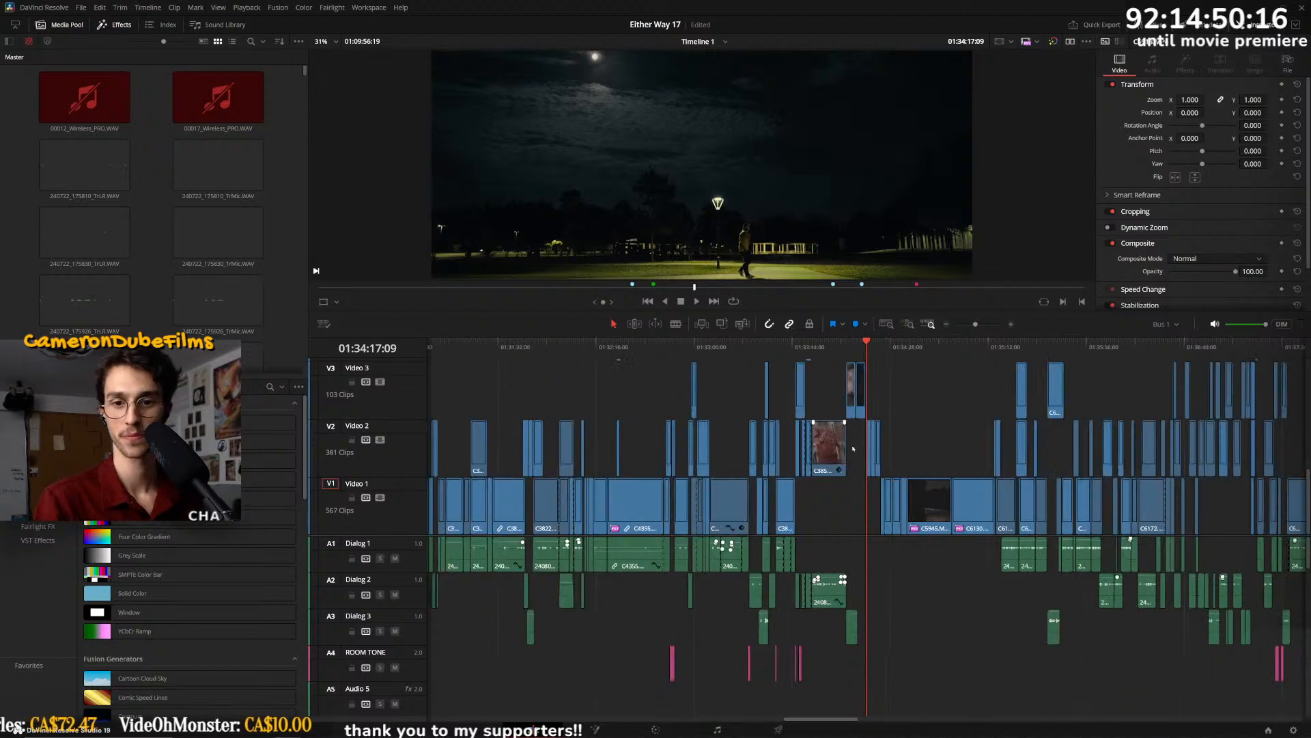
pyautogui.scroll(8, 853, 449)
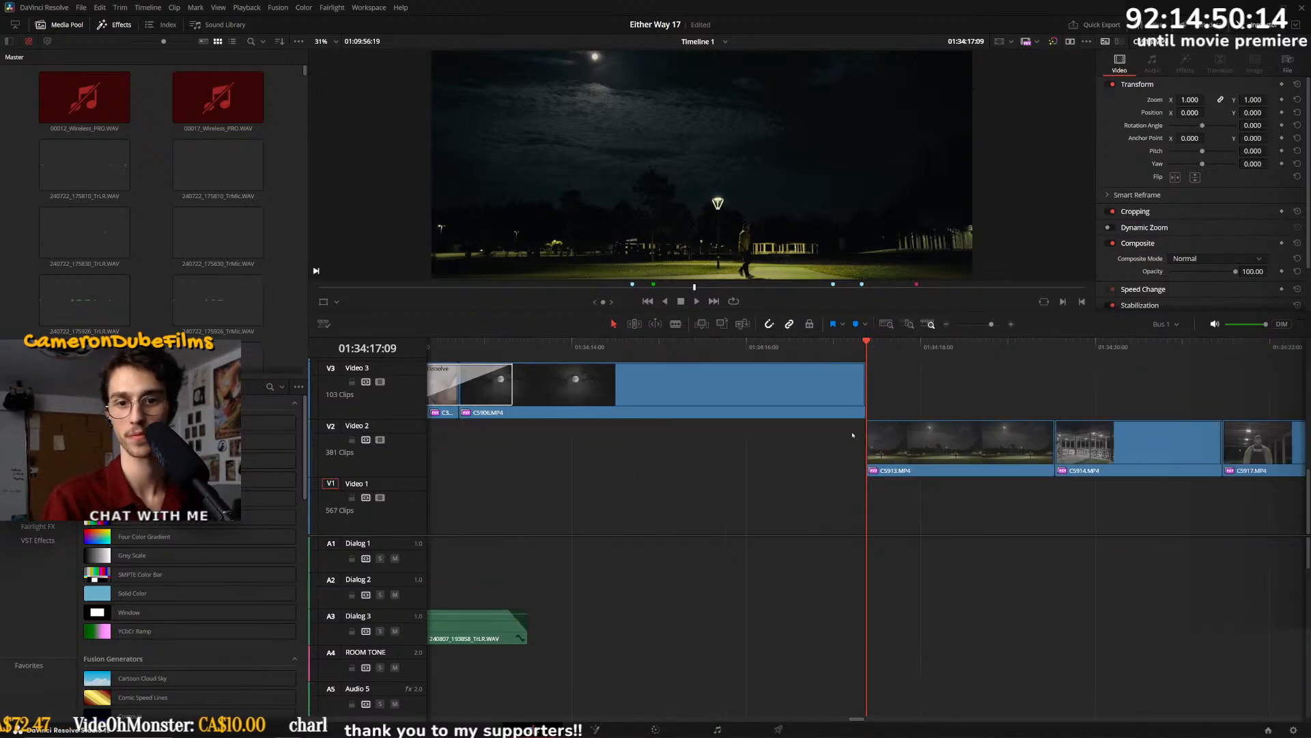
pyautogui.scroll(-1, 853, 435)
# - Switch to the Fairlight page and locate the RECORD track's clips around 01:34:17
pyautogui.click(724, 730)
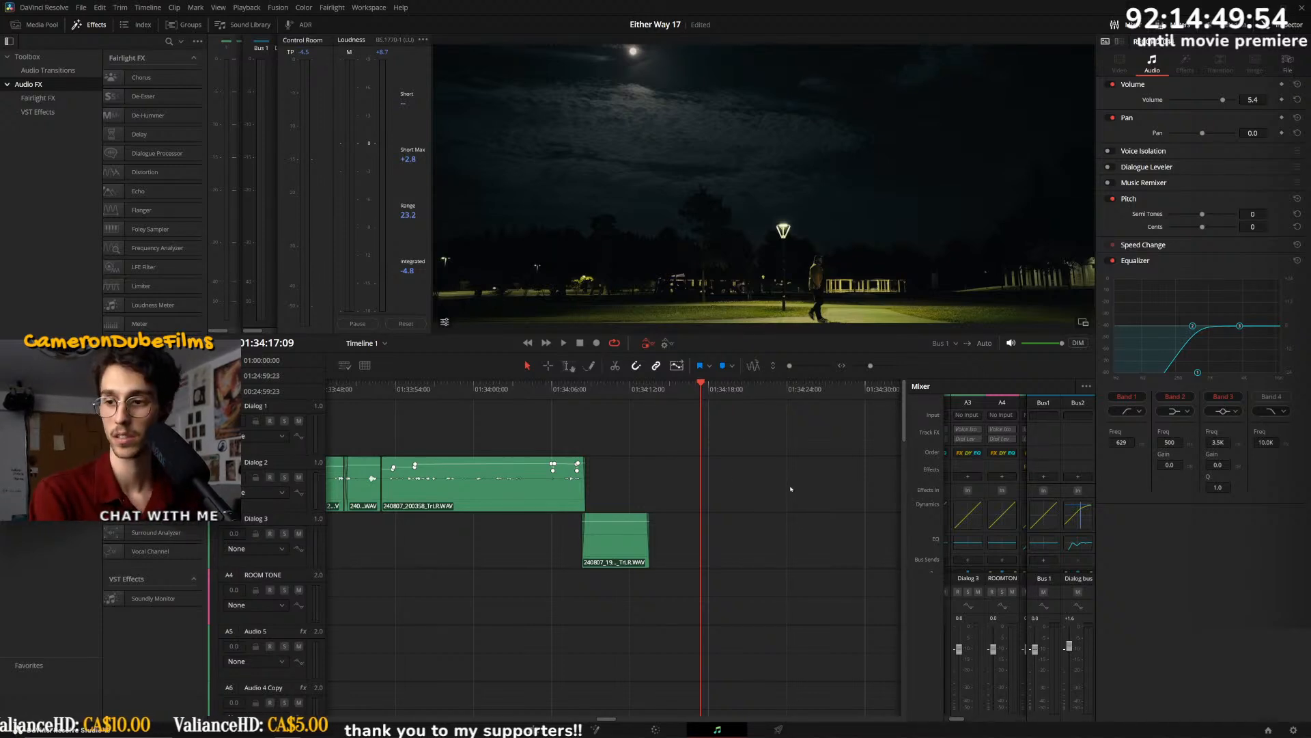
pyautogui.scroll(-15, 790, 489)
pyautogui.scroll(13, 772, 492)
pyautogui.scroll(1, 780, 499)
pyautogui.scroll(-10, 765, 488)
pyautogui.scroll(10, 751, 478)
pyautogui.scroll(-4, 736, 511)
pyautogui.scroll(-13, 747, 524)
pyautogui.scroll(-5, 759, 525)
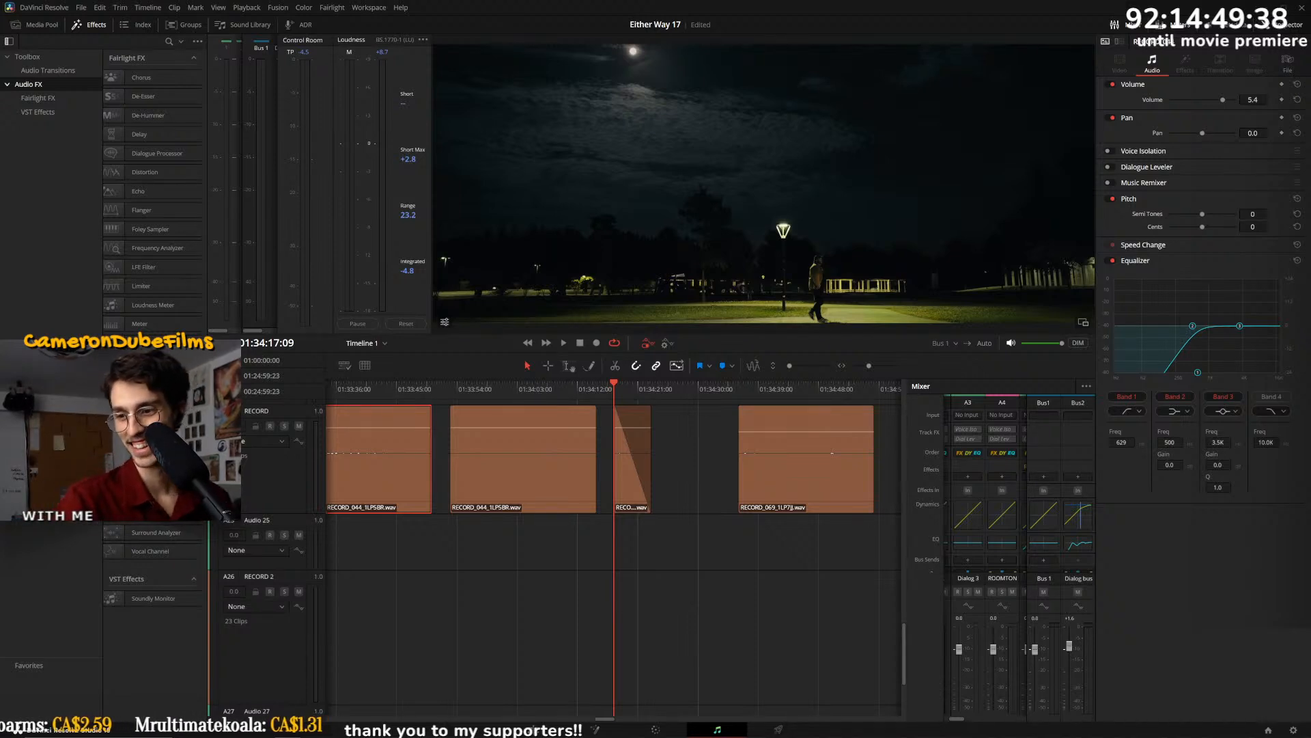
# - Audition the RECORD_069 clip on the RECORD track with the track soloed, and delete the clip
pyautogui.moveTo(694, 389); pyautogui.dragTo(777, 409)
pyautogui.press('space')
pyautogui.scroll(4, 778, 512)
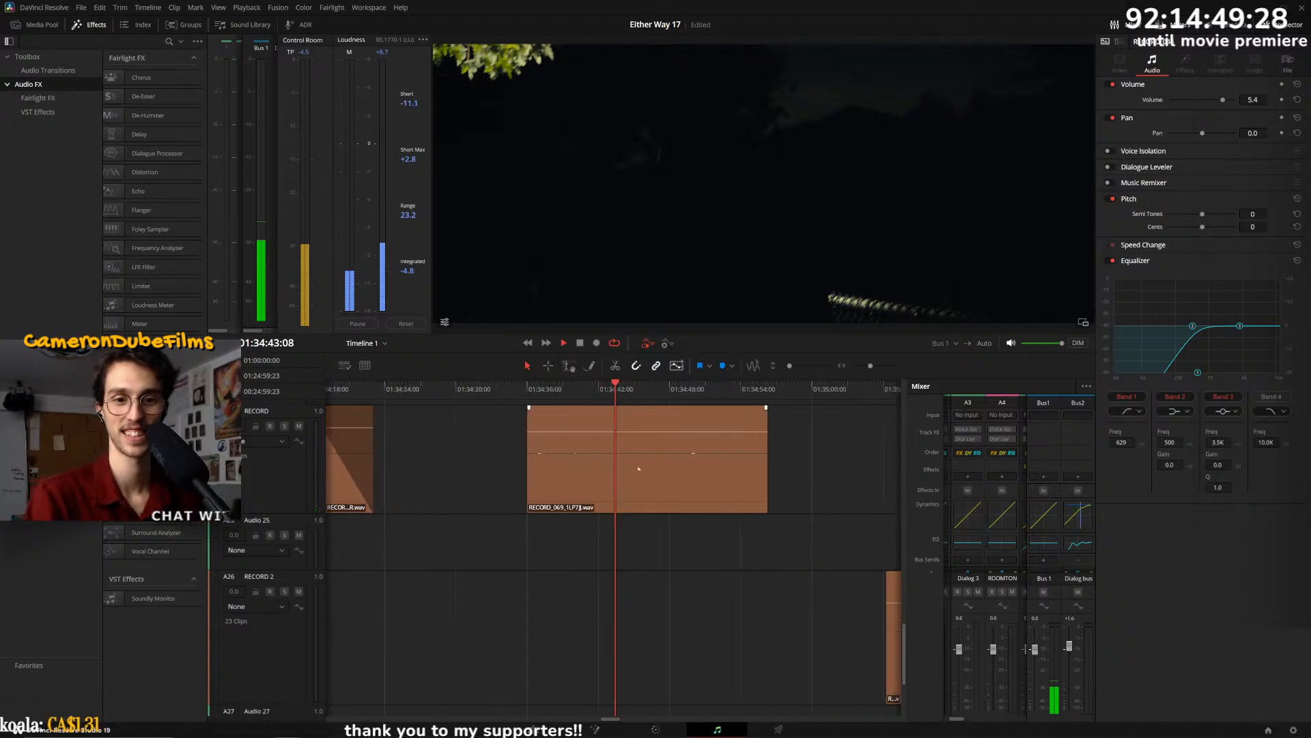
pyautogui.click(536, 394)
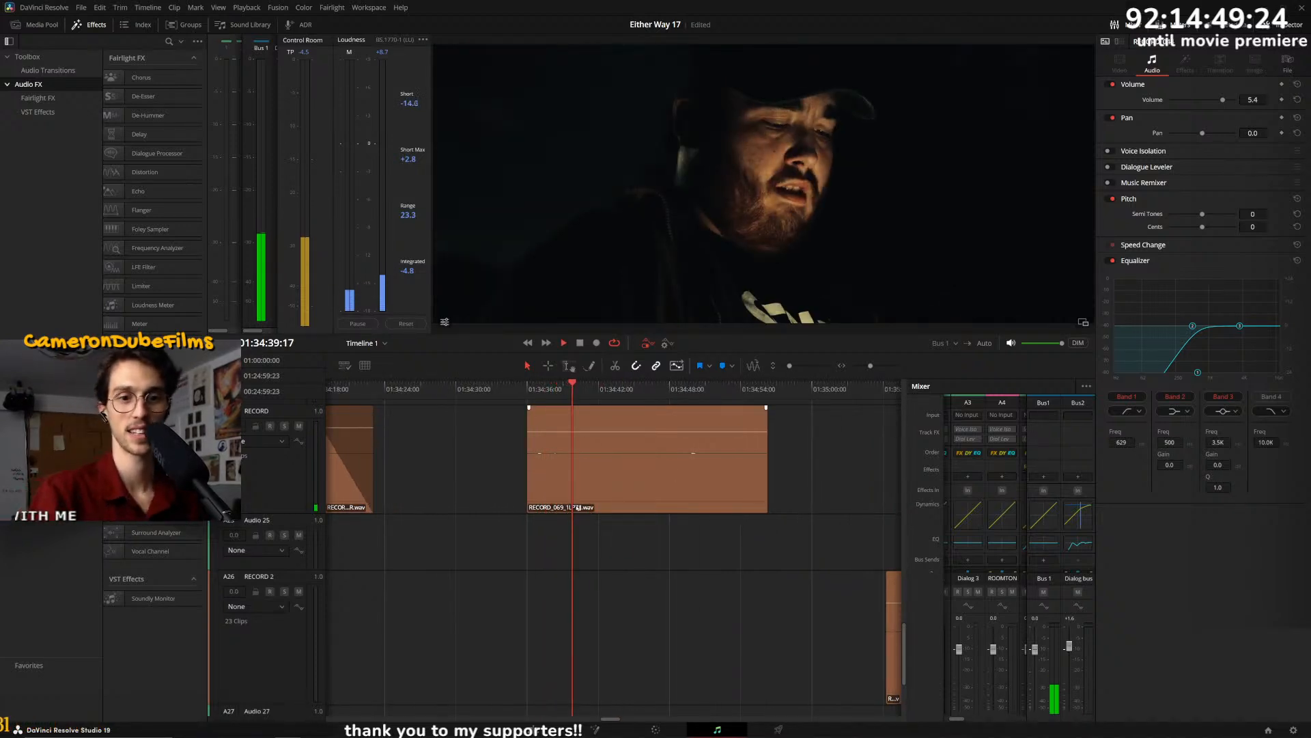
pyautogui.press('space')
pyautogui.click(578, 506)
pyautogui.click(528, 388)
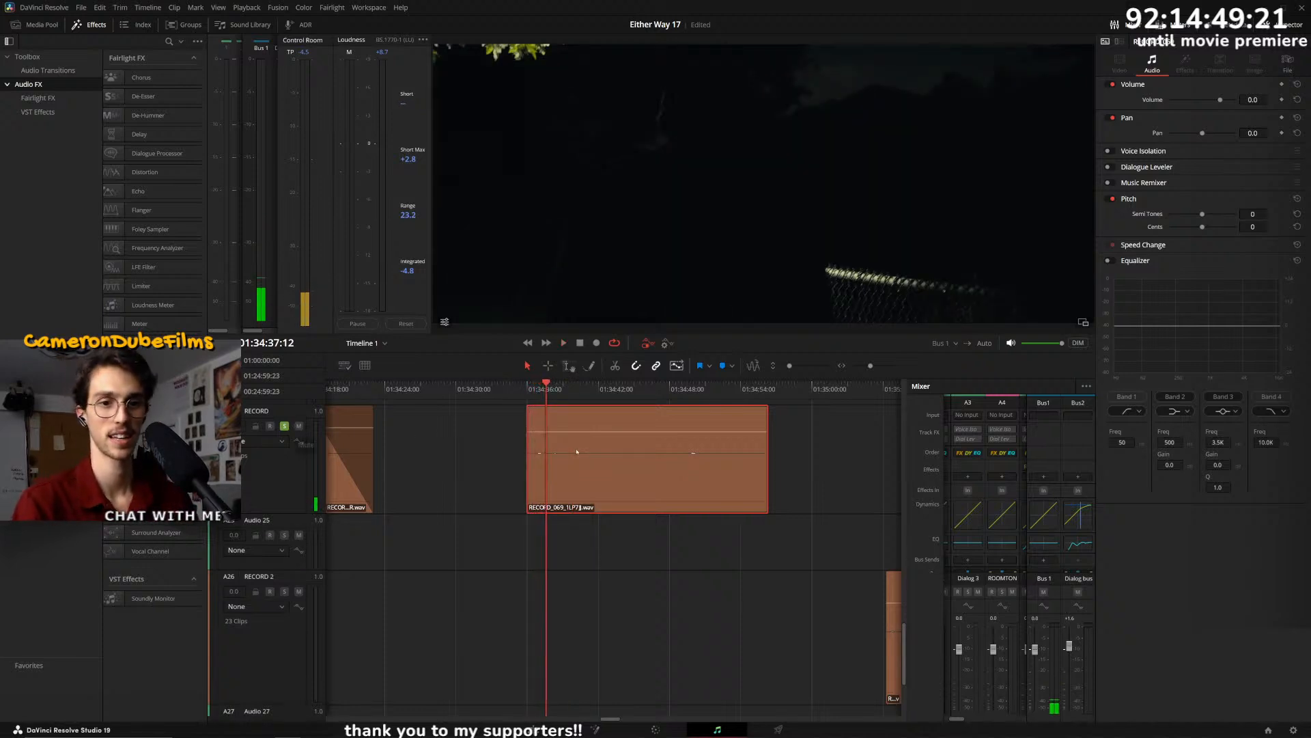
pyautogui.press('Delete')
# - Listen to the RECORD_071 clip on the RECORD 2 track around 01:35:09
pyautogui.moveTo(830, 400)
pyautogui.mouseDown()
pyautogui.moveTo(860, 398)
pyautogui.moveTo(829, 396)
pyautogui.mouseUp()
pyautogui.press('space')
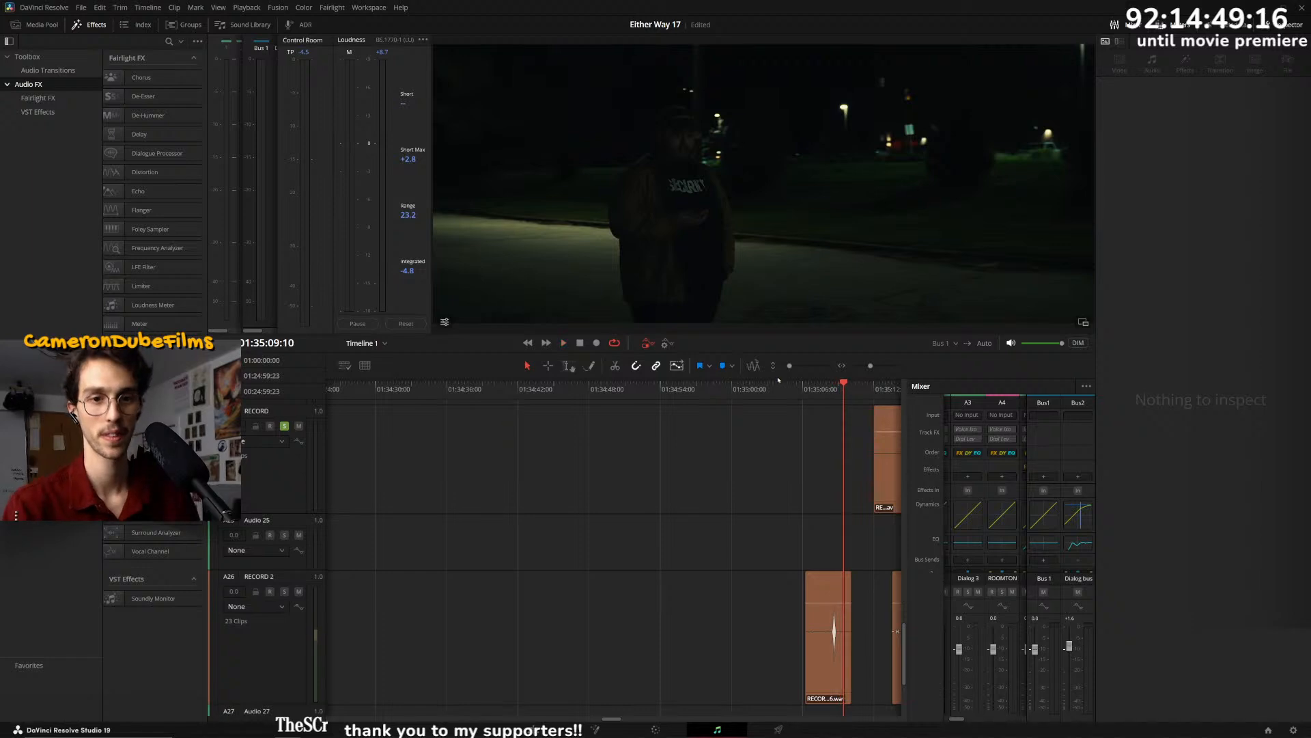
pyautogui.click(824, 396)
pyautogui.press('space')
# - Lower the clip volumes of RECORD_070, RECORD_071 and RECORD_072 on RECORD 2 and of RECORD_073 on RECORD
pyautogui.scroll(-2, 701, 505)
pyautogui.scroll(5, 701, 505)
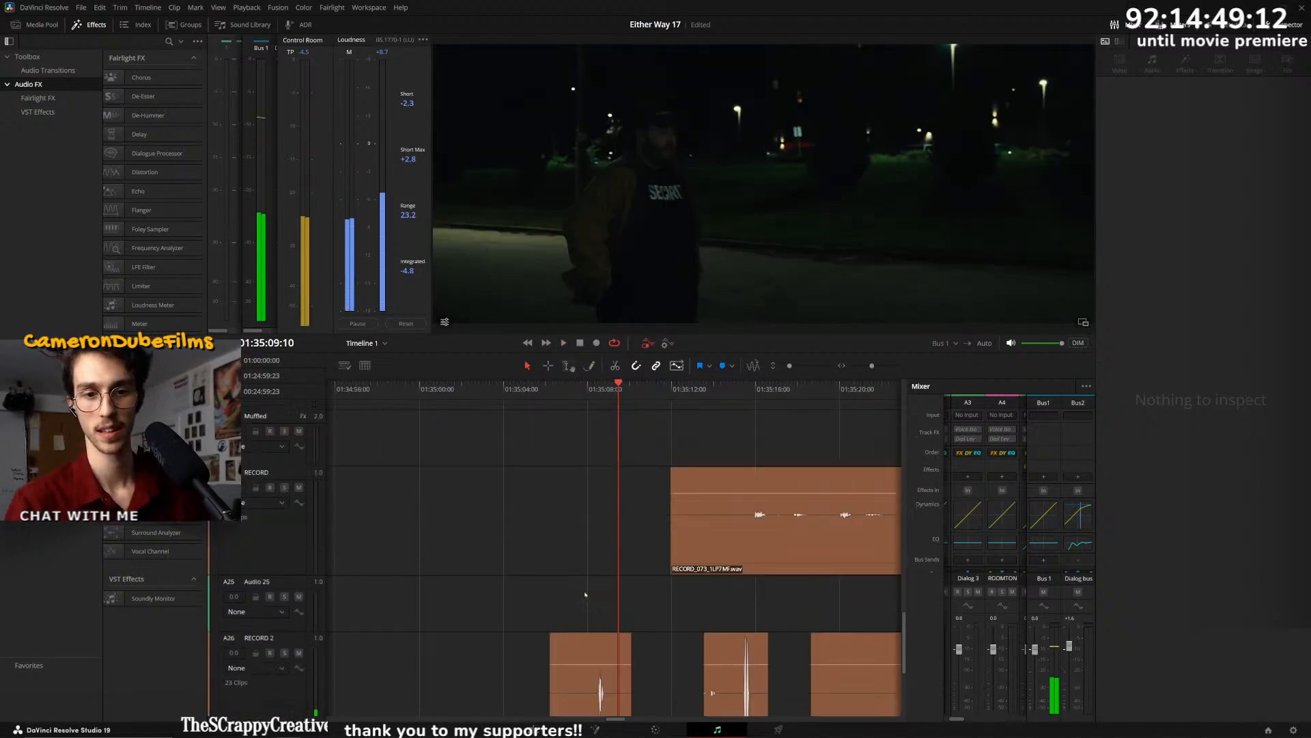
pyautogui.scroll(3, 701, 507)
pyautogui.scroll(-4, 606, 548)
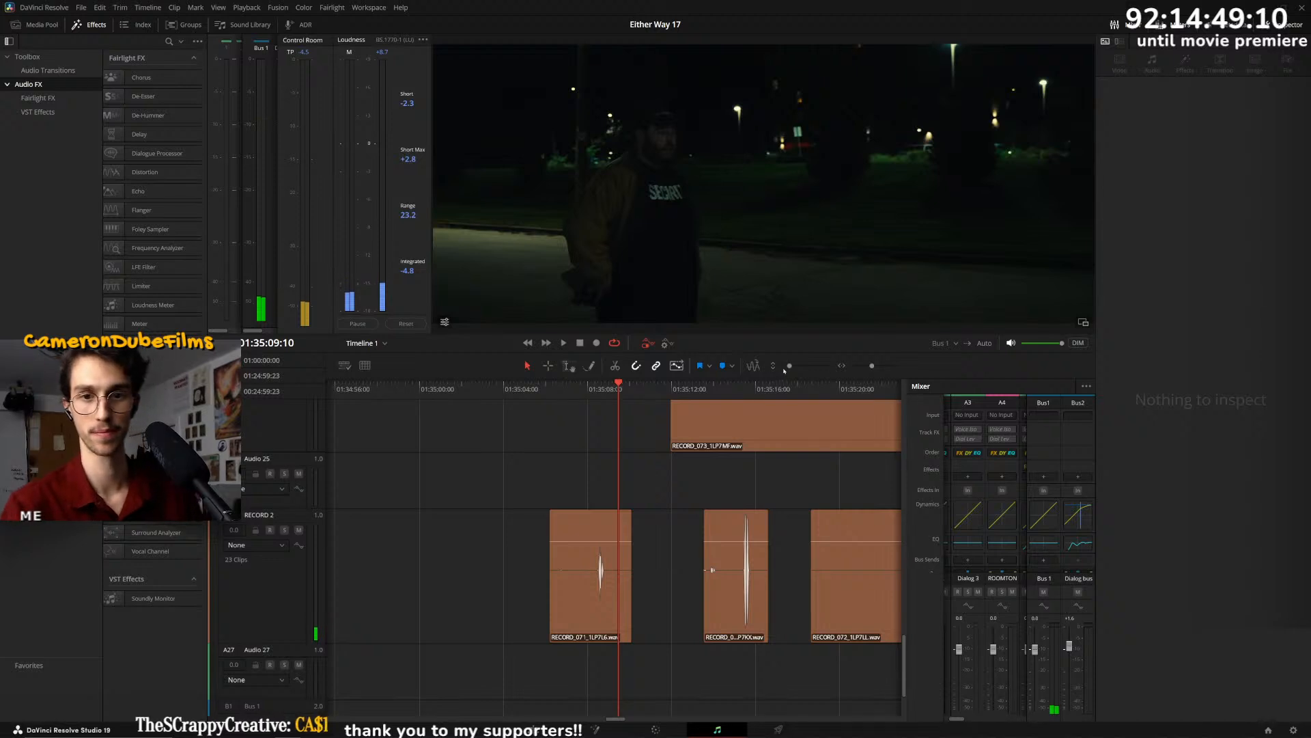
pyautogui.scroll(3, 781, 371)
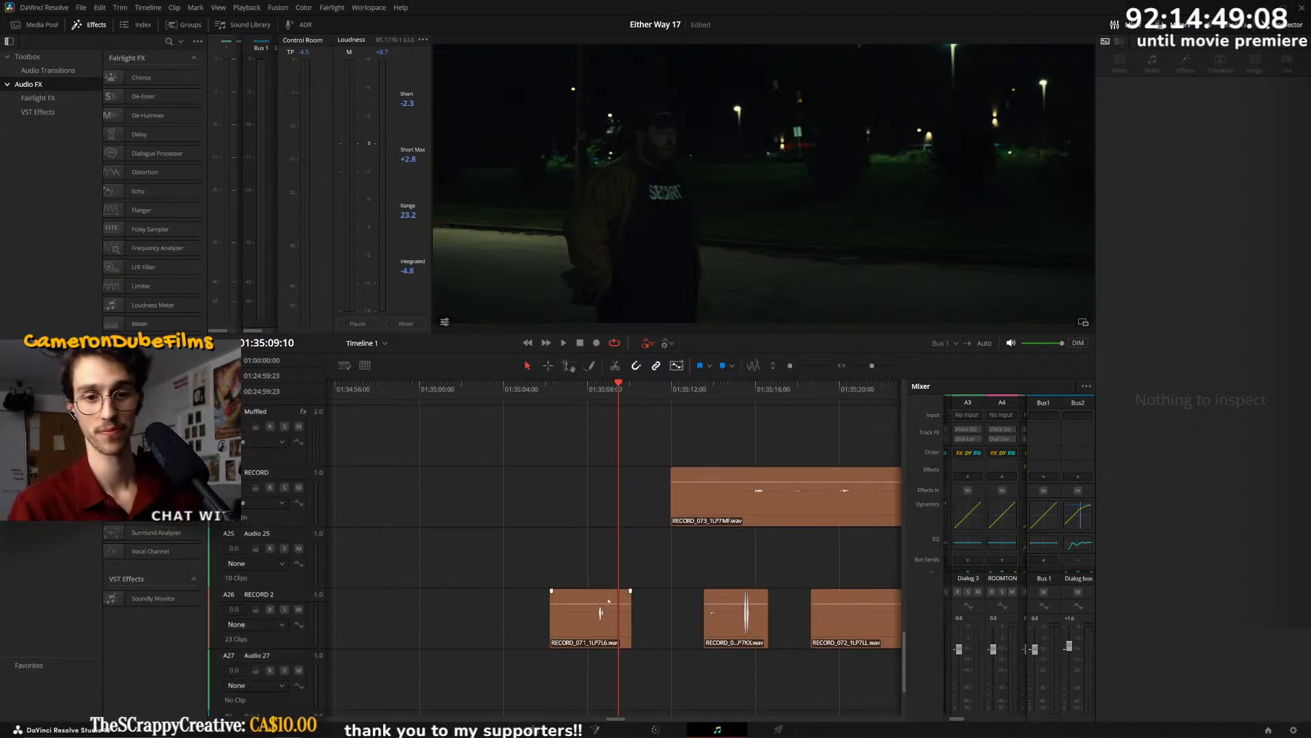
pyautogui.moveTo(609, 611); pyautogui.dragTo(609, 607)
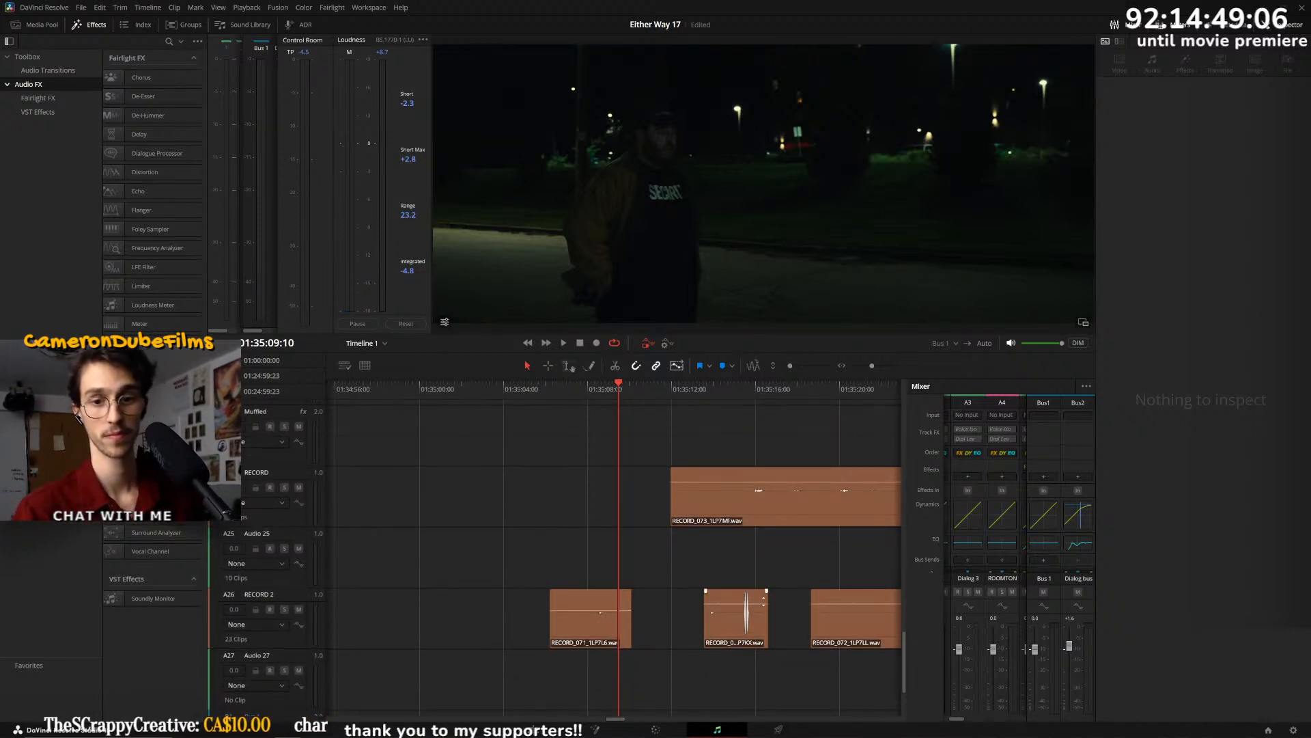
pyautogui.moveTo(753, 604); pyautogui.dragTo(754, 613)
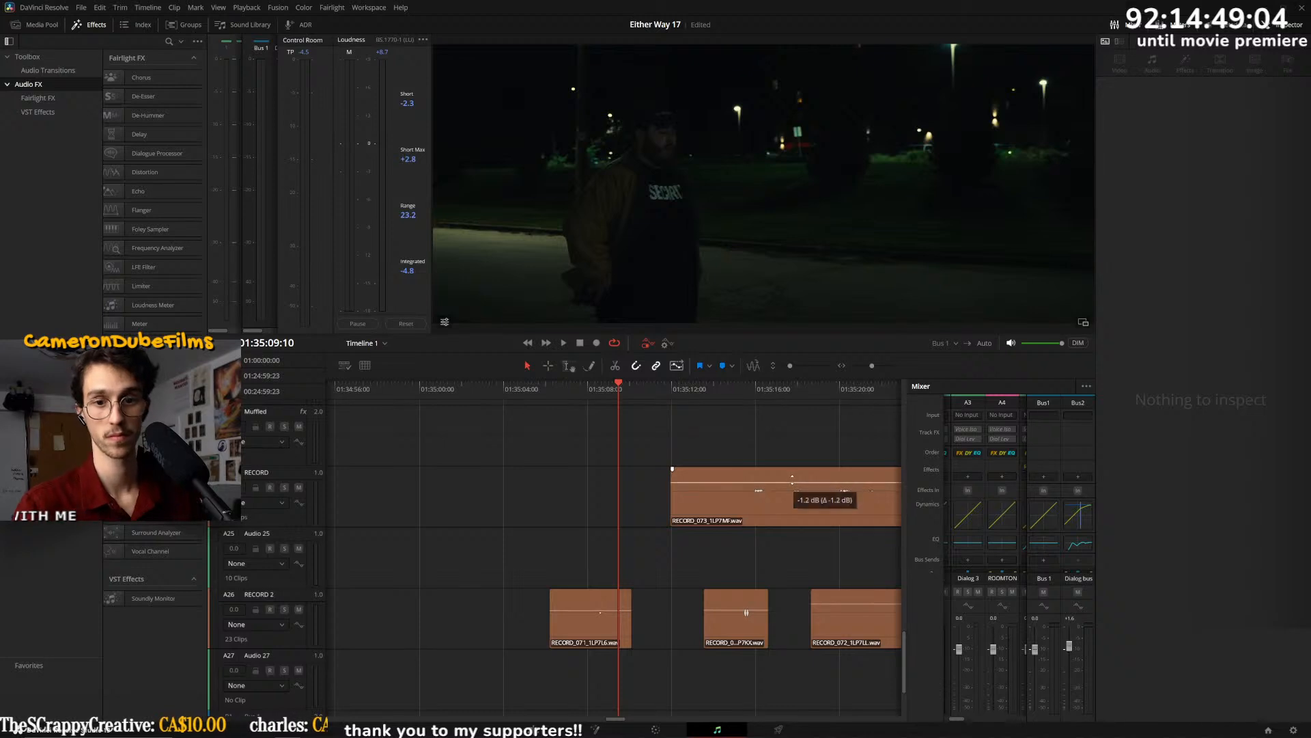
pyautogui.scroll(-4, 792, 481)
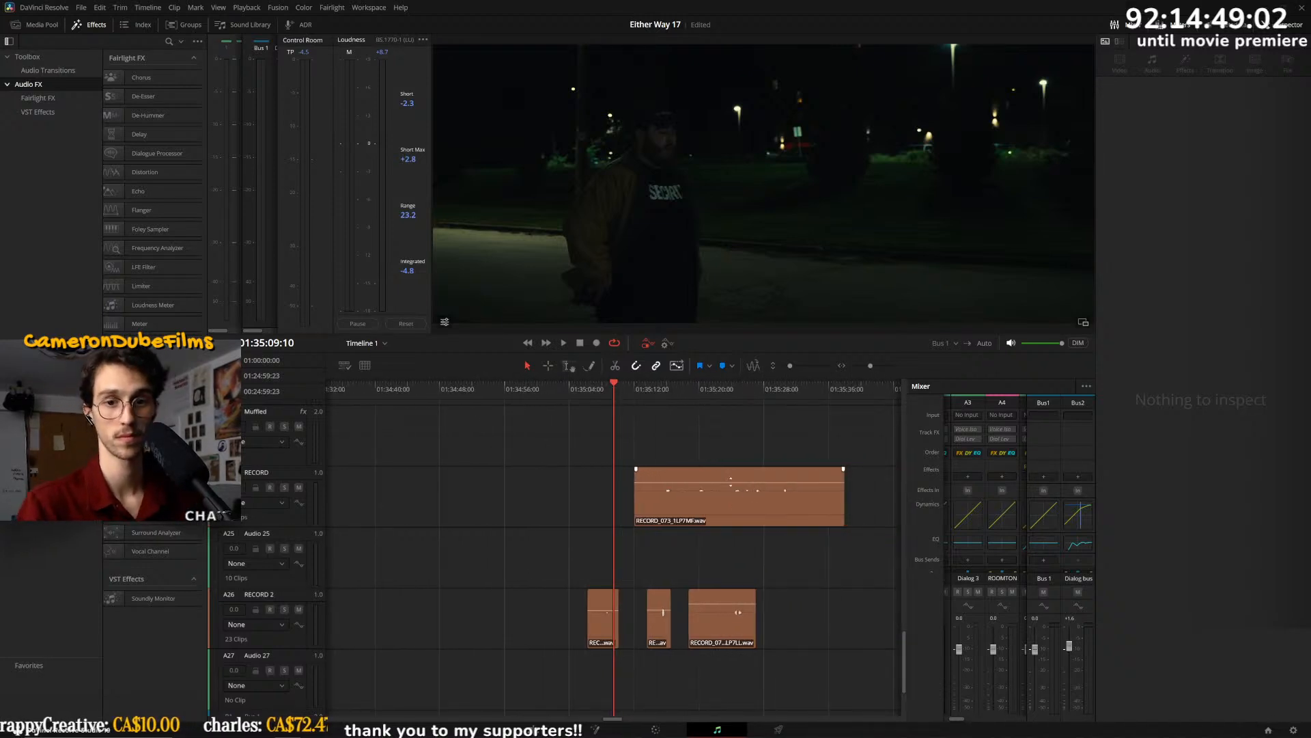
pyautogui.moveTo(731, 481); pyautogui.dragTo(729, 483)
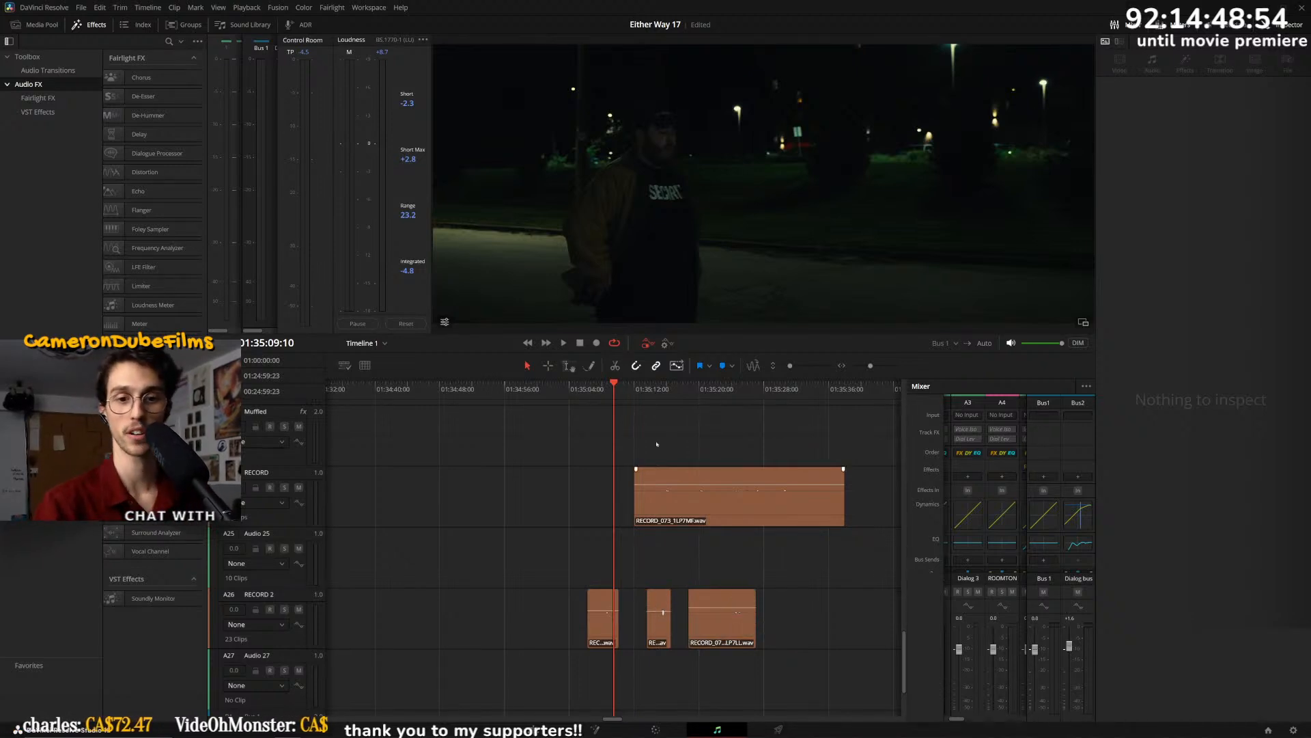
# - Play back the lowered RECORD and RECORD 2 clips from about 01:35:08 to 01:35:16 to check their levels
pyautogui.moveTo(613, 393); pyautogui.dragTo(603, 393)
pyautogui.scroll(5, 638, 489)
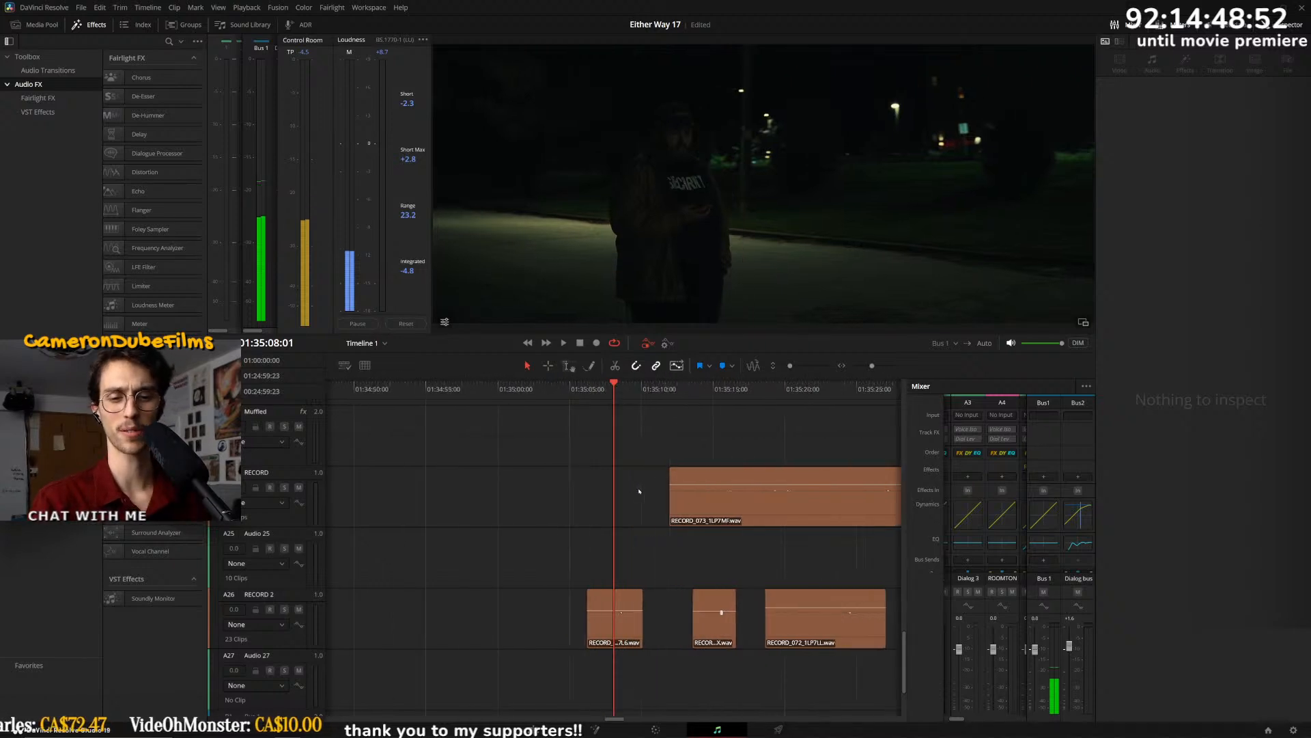
pyautogui.scroll(1, 644, 488)
pyautogui.moveTo(642, 610); pyautogui.dragTo(643, 610)
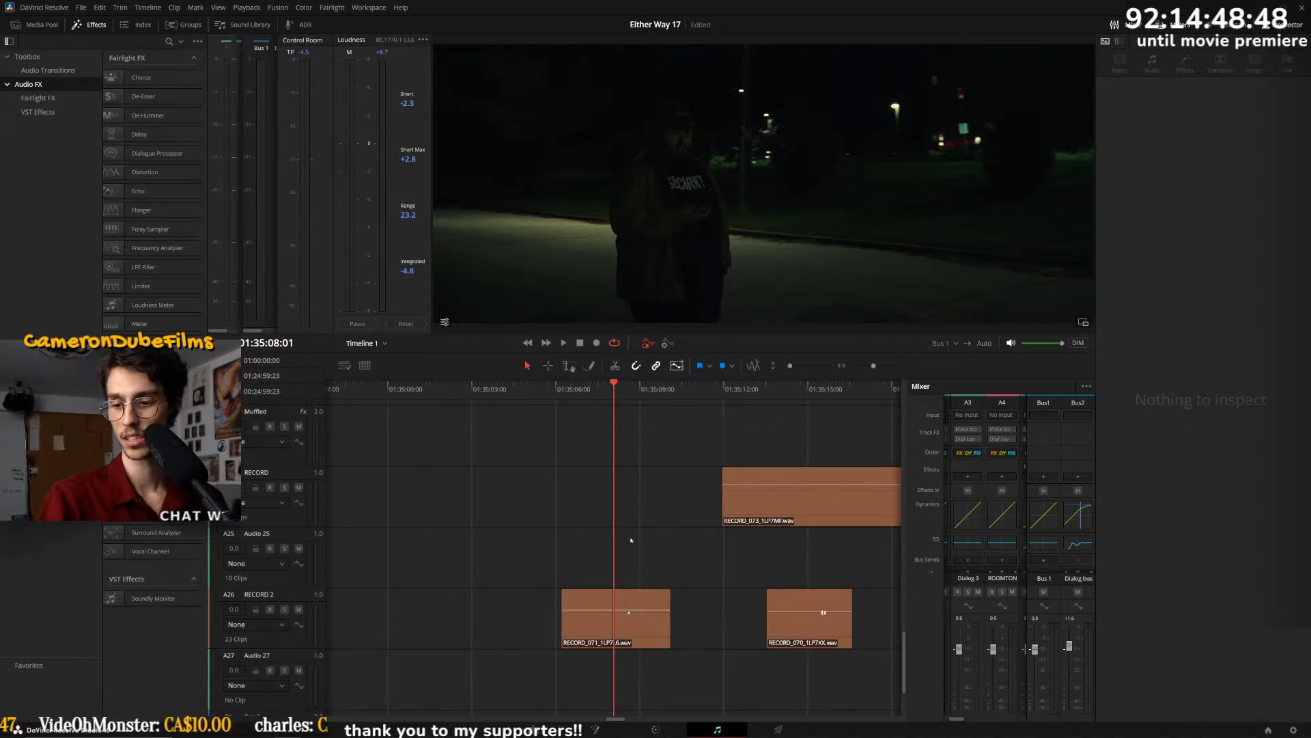
pyautogui.moveTo(613, 389)
pyautogui.mouseDown()
pyautogui.moveTo(557, 390)
pyautogui.moveTo(602, 388)
pyautogui.mouseUp()
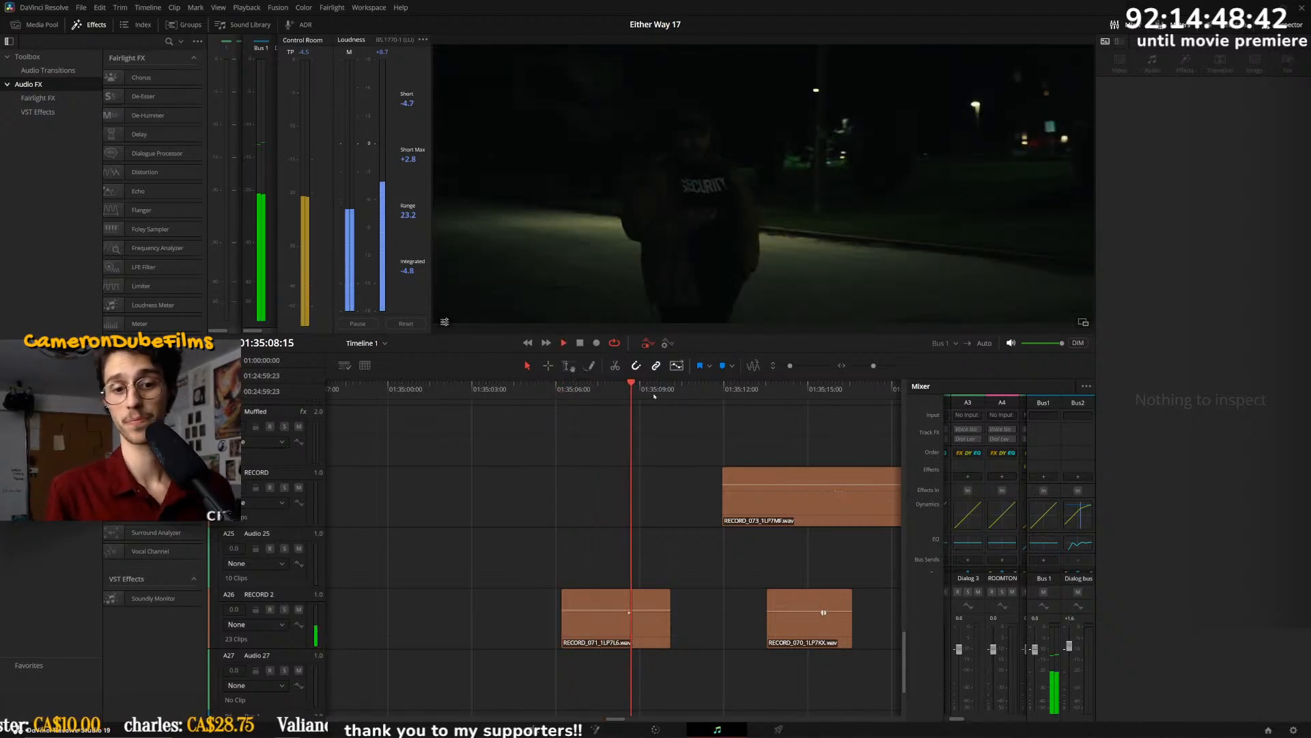
pyautogui.scroll(-3, 695, 409)
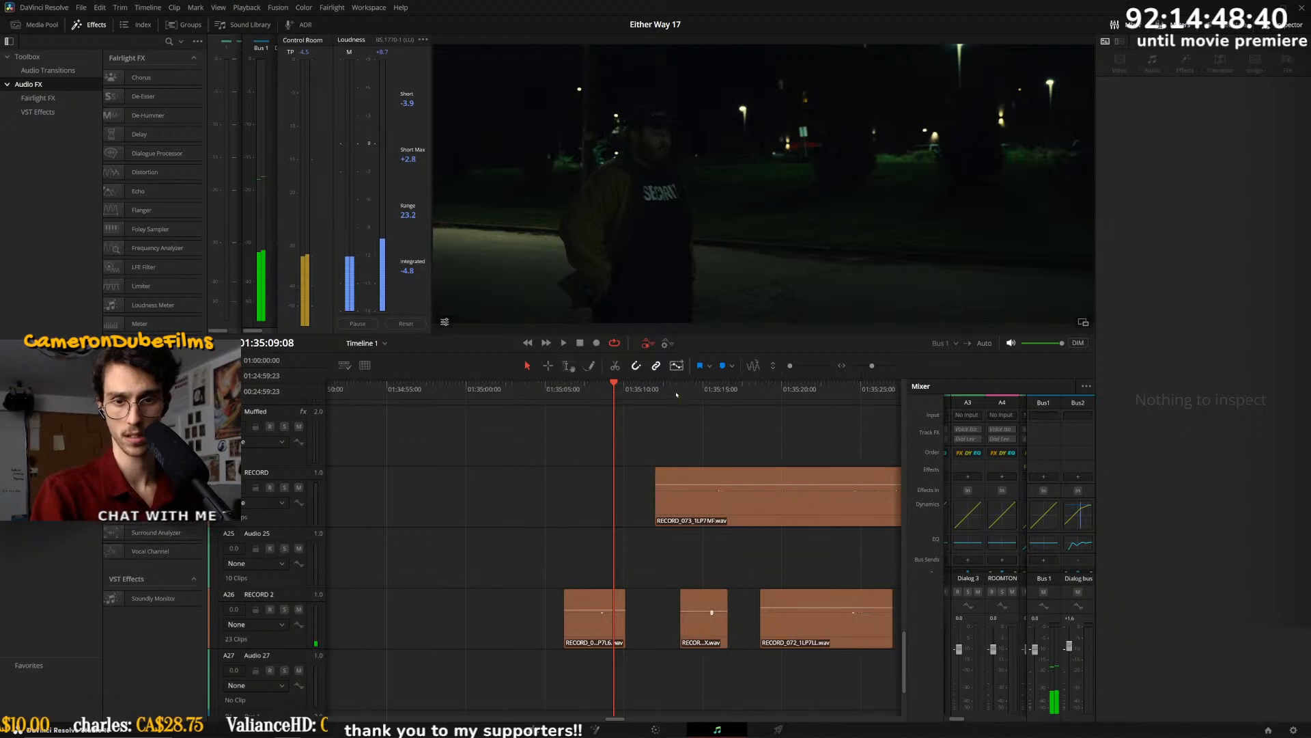
pyautogui.scroll(-2, 725, 465)
pyautogui.scroll(7, 726, 551)
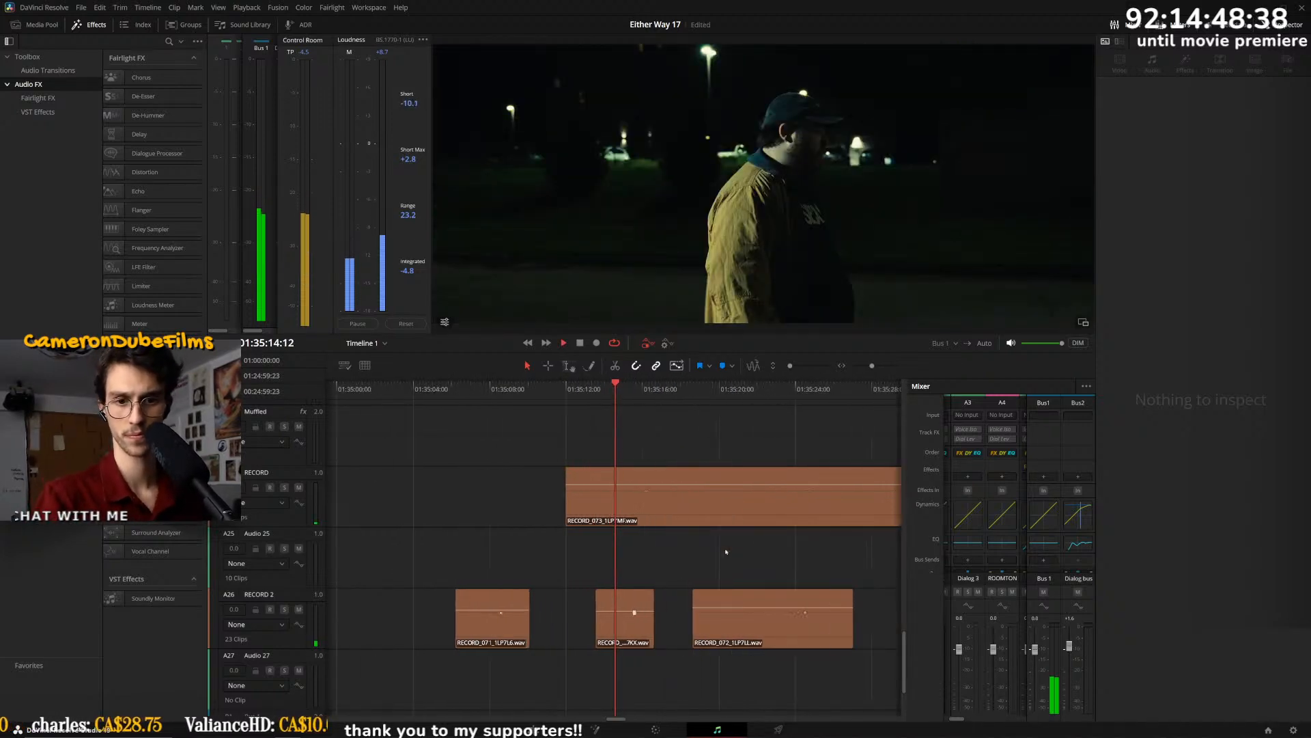
pyautogui.scroll(-4, 724, 561)
pyautogui.scroll(-3, 724, 564)
pyautogui.press('space')
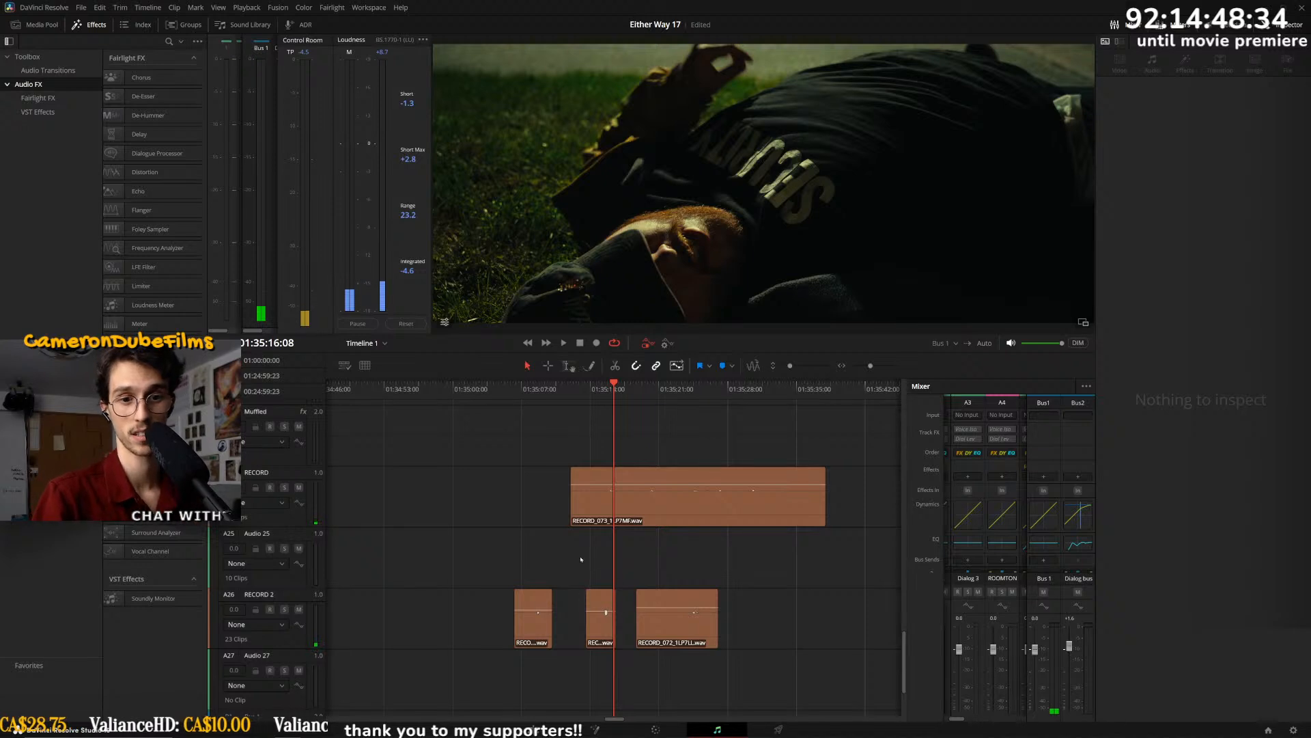
# - Solo the RECORD 2 track and listen to its clips from about 01:35:07 onward
pyautogui.click(538, 388)
pyautogui.click(285, 610)
pyautogui.press('space')
pyautogui.scroll(3, 519, 519)
pyautogui.click(708, 388)
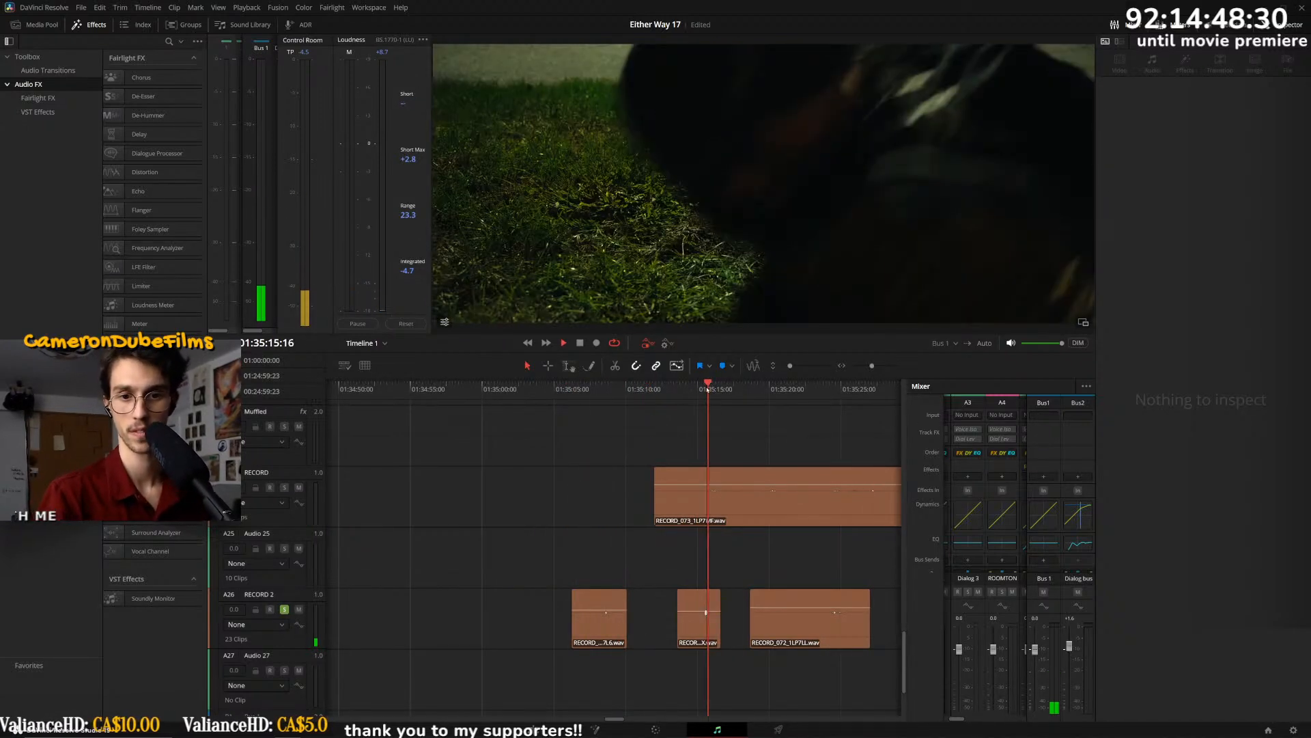
pyautogui.click(818, 386)
pyautogui.press('space')
# - Delete the RECORD_070, RECORD_071 and RECORD_072 clips from the RECORD 2 track and replay the passage from about 01:35:15
pyautogui.scroll(-1, 793, 596)
pyautogui.scroll(-1, 793, 596)
pyautogui.moveTo(703, 621); pyautogui.dragTo(396, 652)
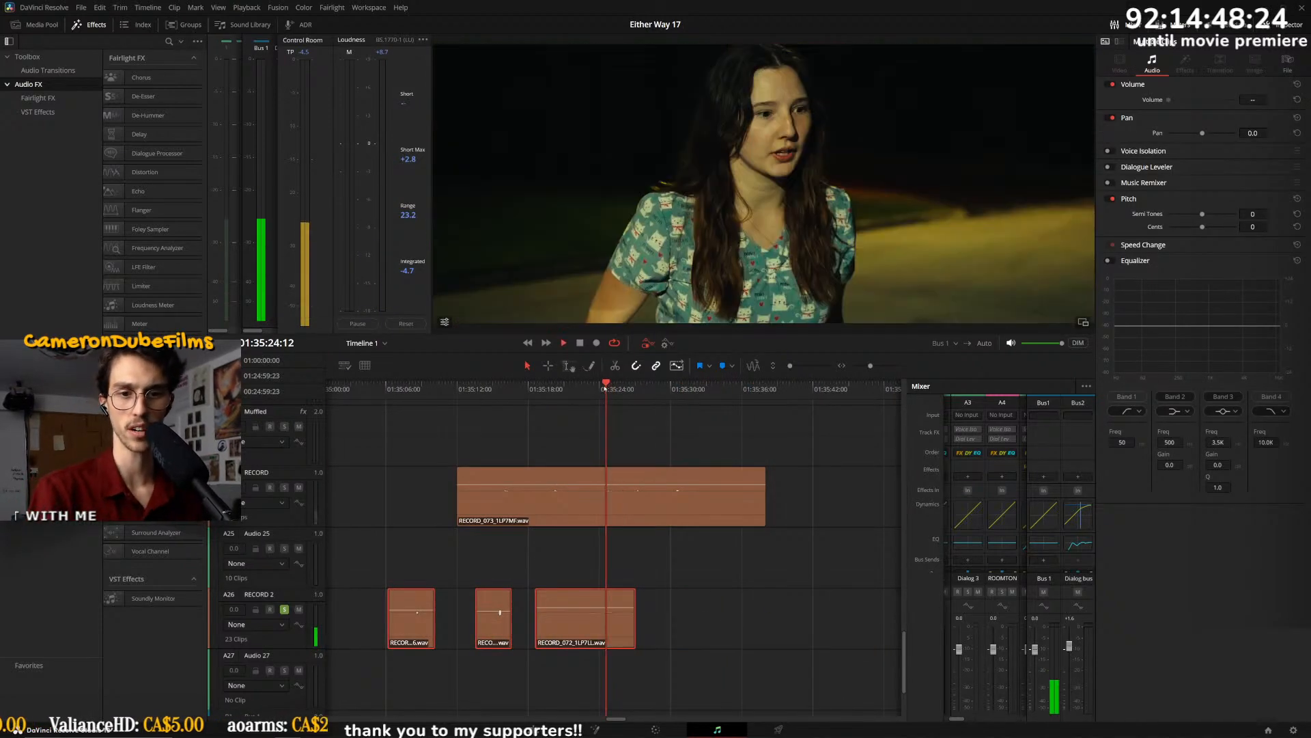
pyautogui.press('Delete')
pyautogui.click(501, 386)
pyautogui.press('space')
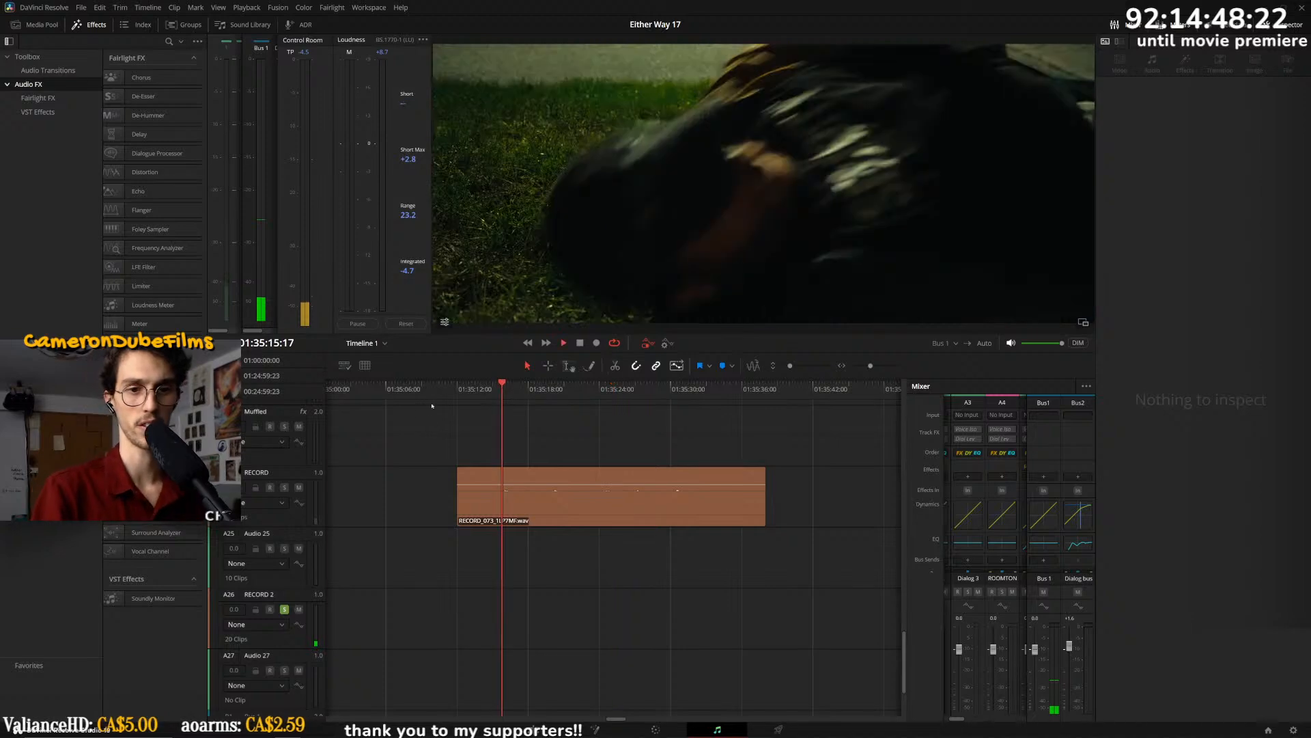
# - Solo the RECORD track instead of RECORD 2, replay from about 01:35:15, and delete the RECORD_073 clip
pyautogui.click(284, 608)
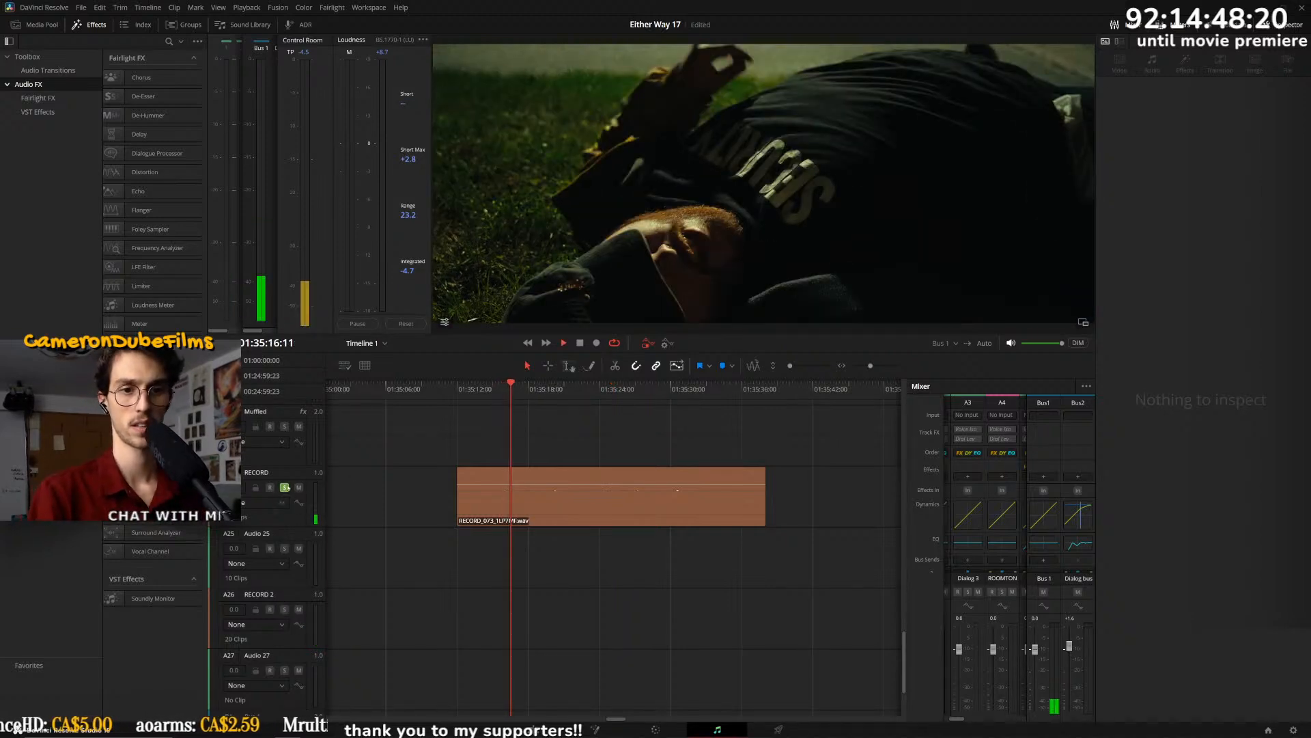
pyautogui.click(494, 391)
pyautogui.press('space')
# - Listen to RECORD_075 on RECORD and RECORD_074 on RECORD 2 from about 01:41:34, switching the track solos
pyautogui.scroll(-1, 697, 518)
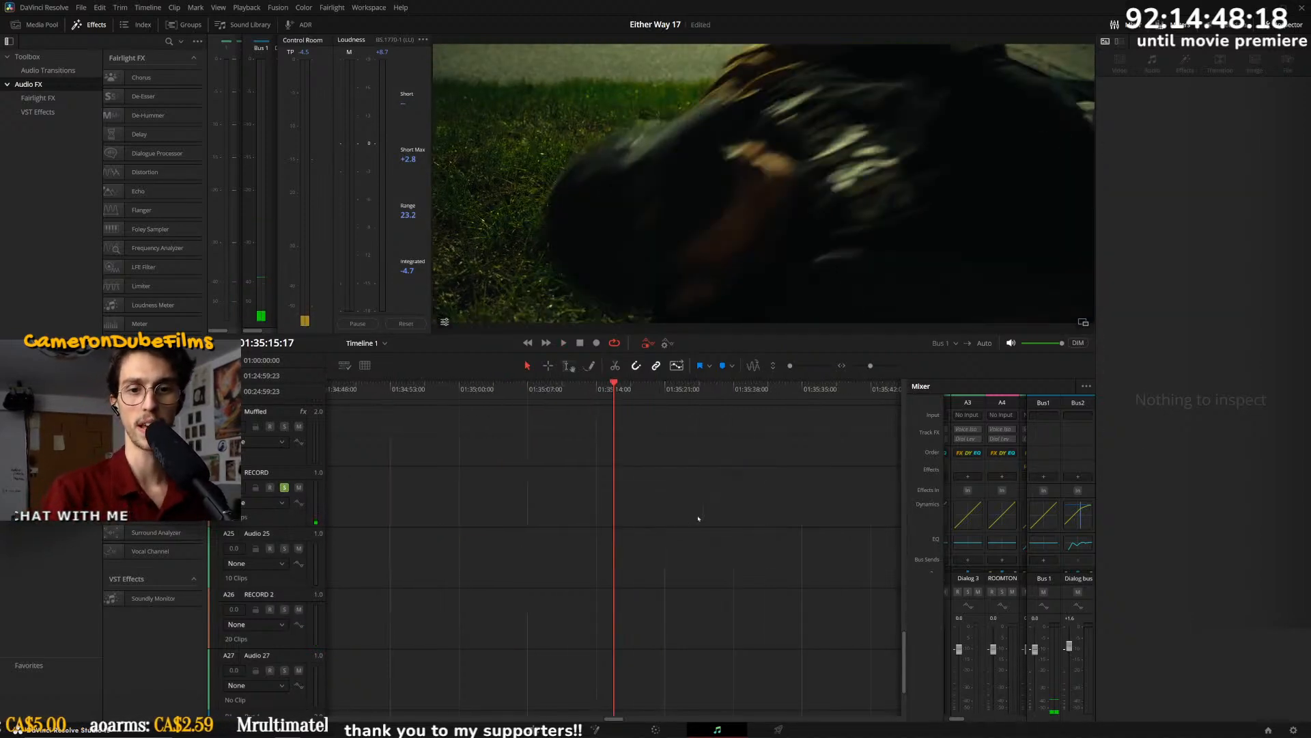
pyautogui.scroll(-5, 698, 519)
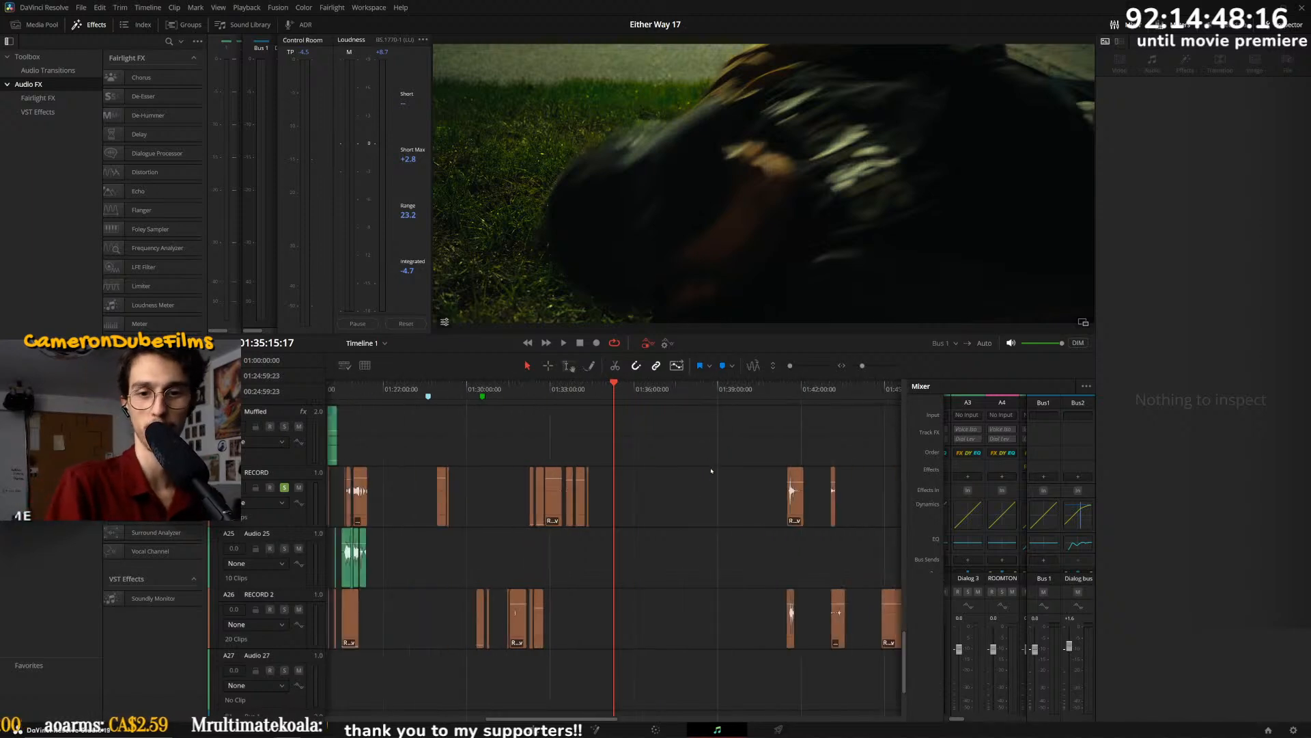
pyautogui.scroll(5, 699, 451)
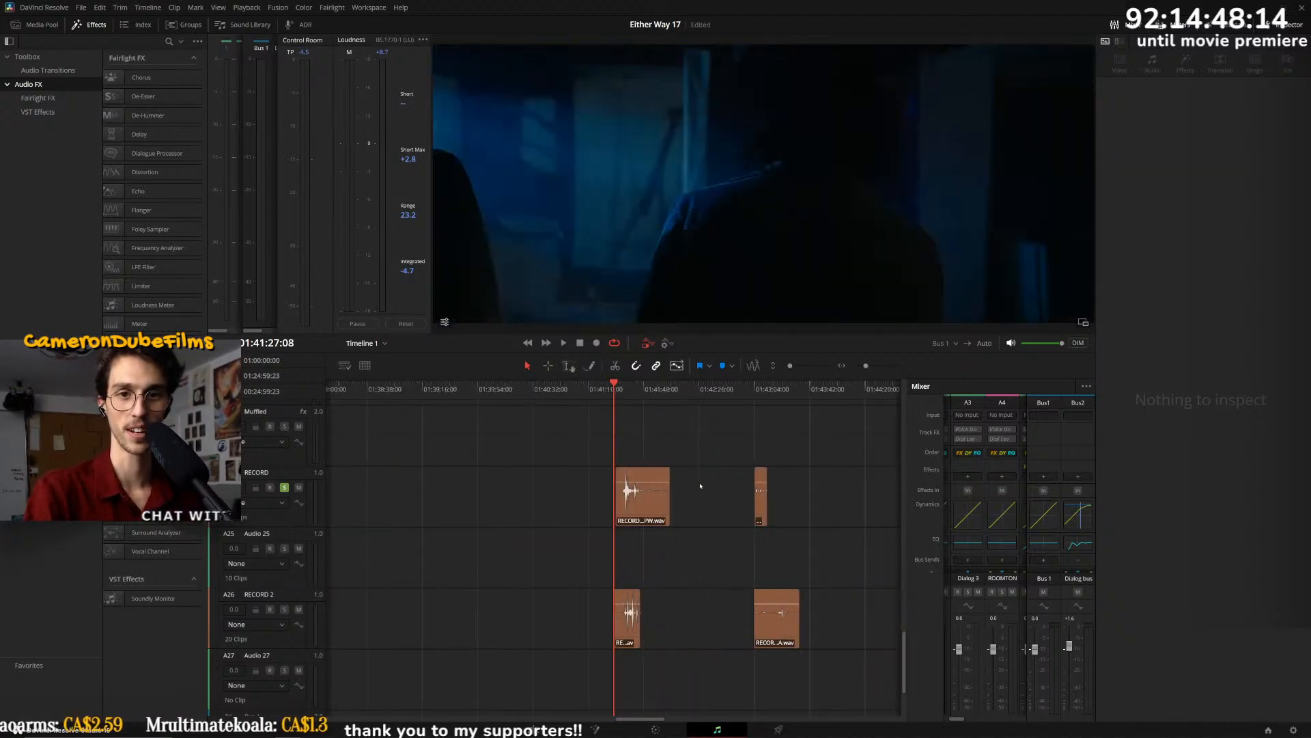
pyautogui.scroll(1, 698, 451)
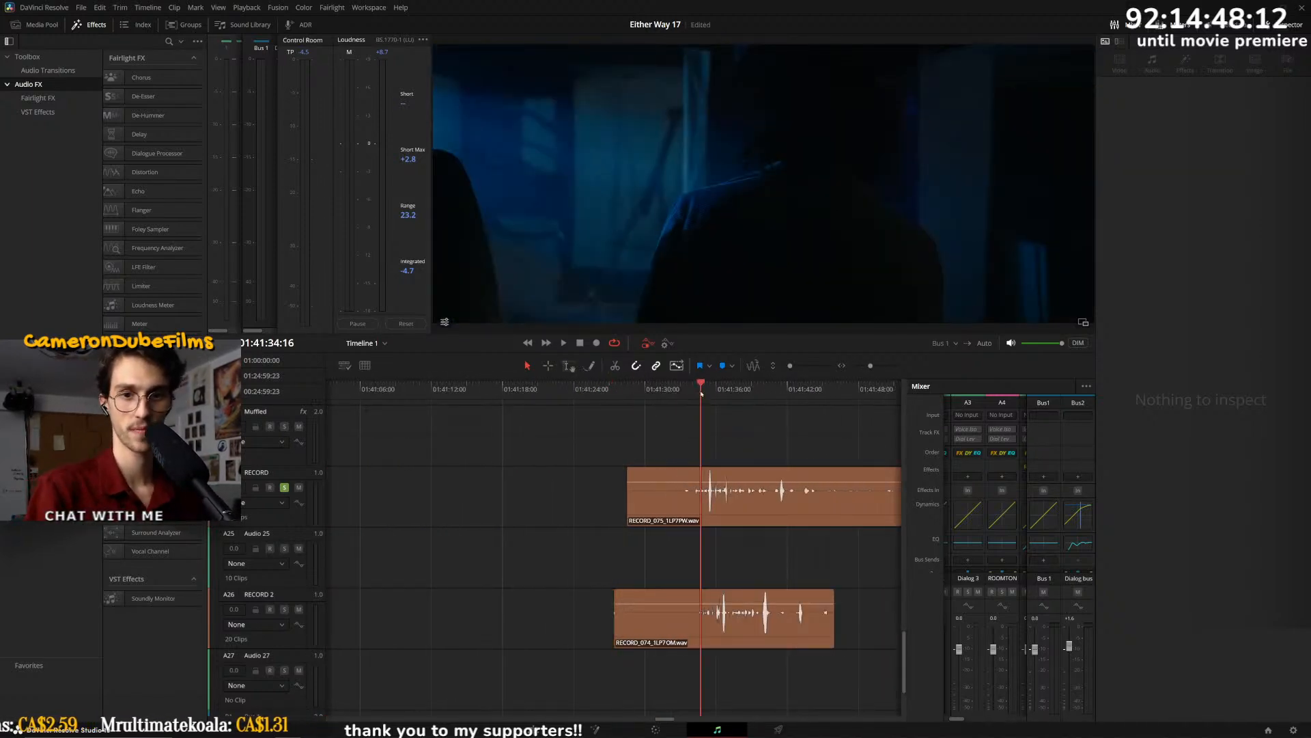
pyautogui.press('space')
pyautogui.click(284, 608)
pyautogui.click(284, 609)
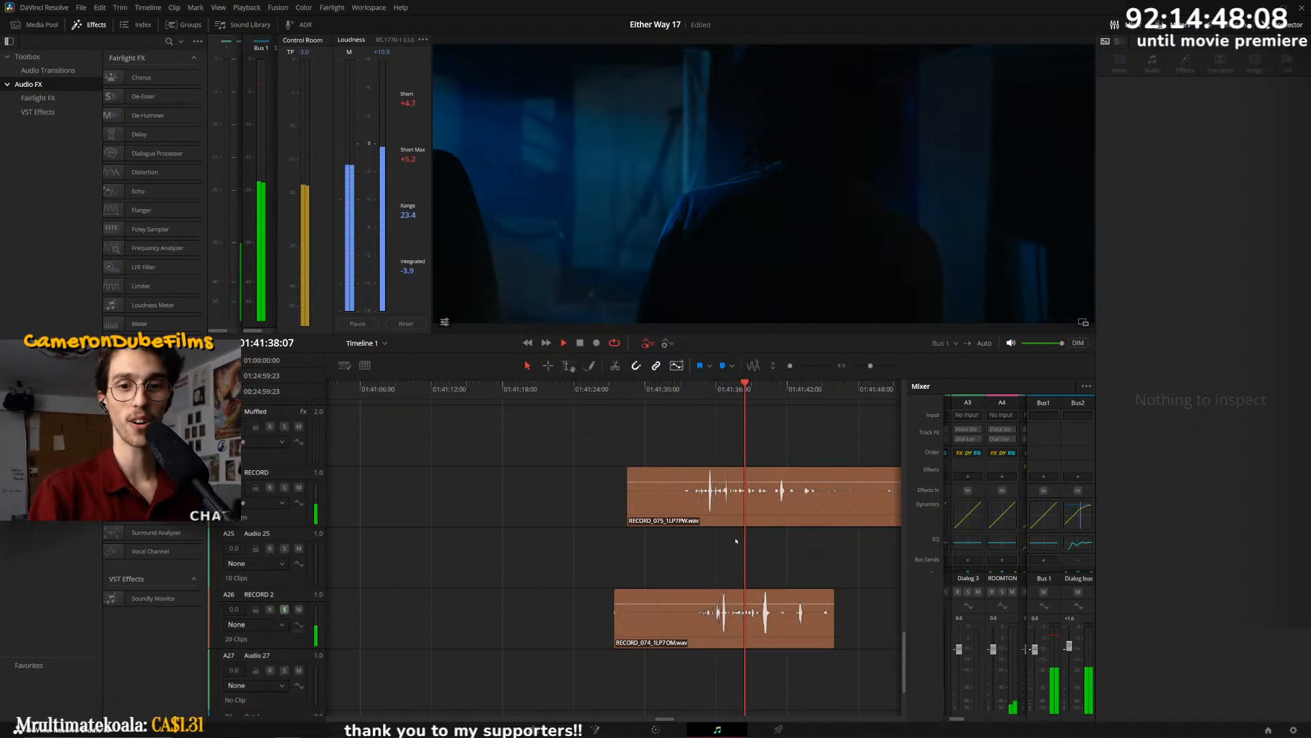
# - Delete the RECORD_074 and RECORD_075 clips around 01:41:27 from the RECORD 2 and RECORD tracks
pyautogui.press('space')
pyautogui.scroll(-4, 724, 543)
pyautogui.moveTo(804, 480); pyautogui.dragTo(540, 645)
pyautogui.press('Delete')
# - Lower the volume of the RECORD_042 clip near 01:43:04 to -8.5 dB and listen to it
pyautogui.scroll(-2, 732, 477)
pyautogui.click(765, 387)
pyautogui.press('space')
pyautogui.scroll(4, 636, 521)
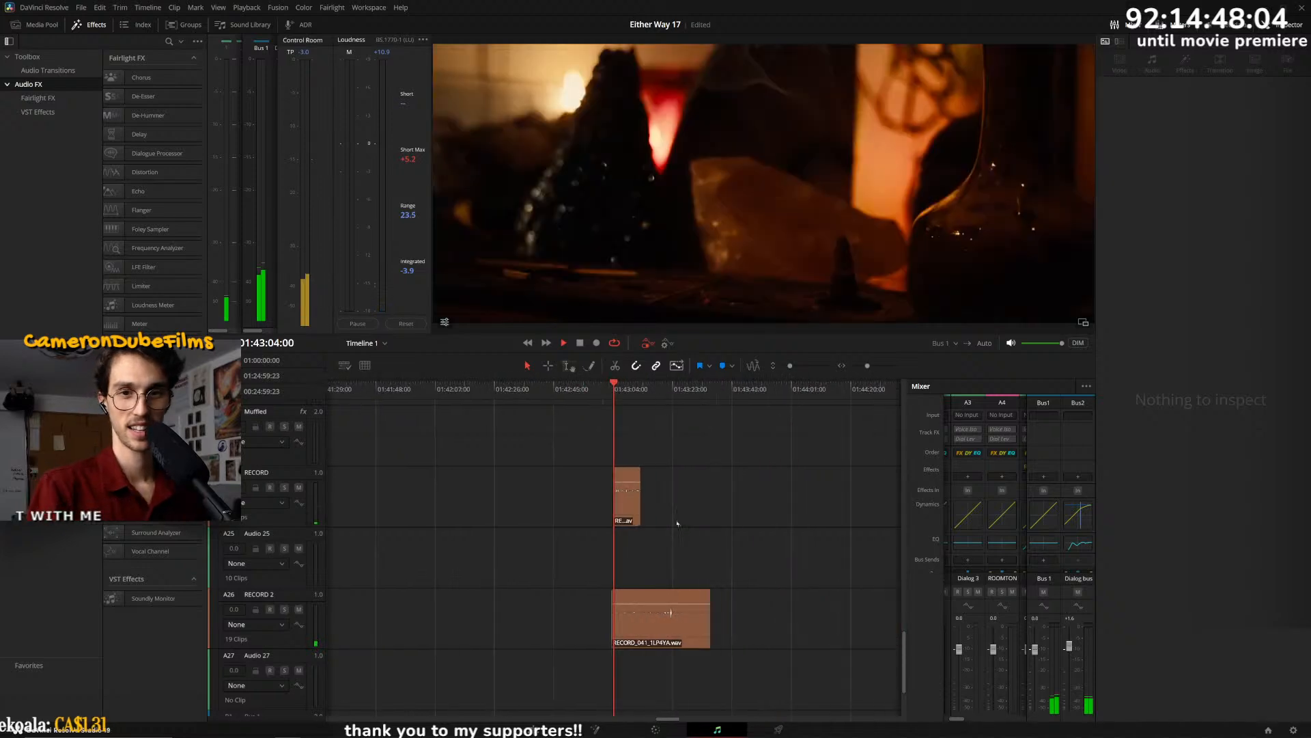
pyautogui.click(284, 488)
pyautogui.moveTo(642, 483); pyautogui.dragTo(642, 486)
pyautogui.press('space')
pyautogui.click(284, 491)
# - Enable the equalizer on RECORD_042, raise Band 1's low cut to 1.0K, and play the clip from its start
pyautogui.click(652, 511)
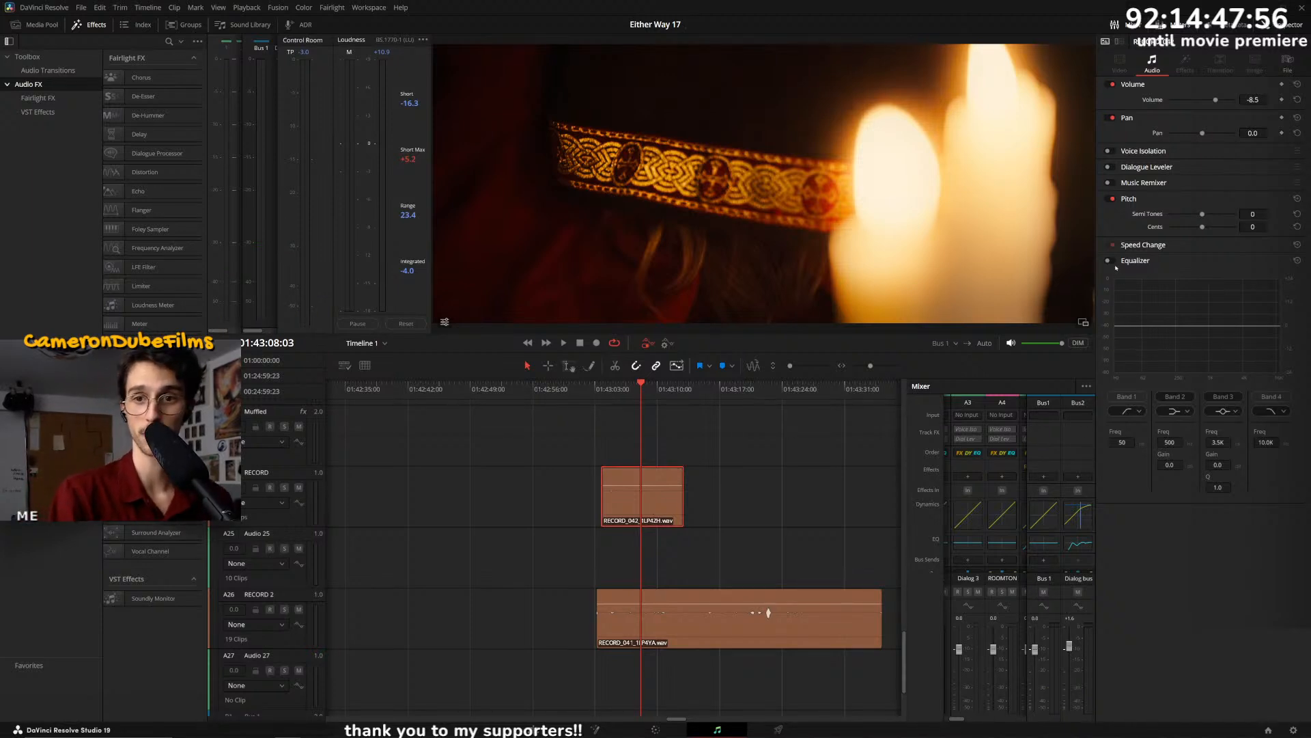
pyautogui.moveTo(1139, 327); pyautogui.dragTo(1197, 370)
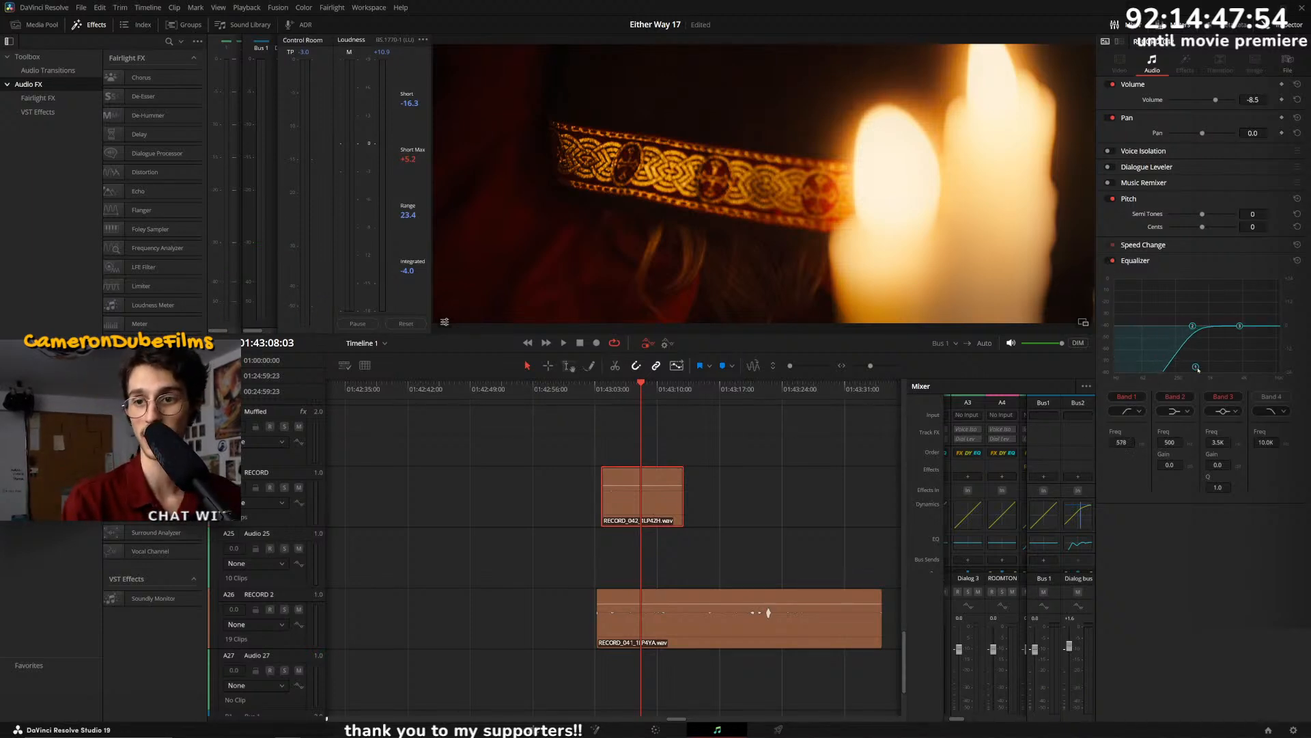
pyautogui.click(600, 410)
pyautogui.press('space')
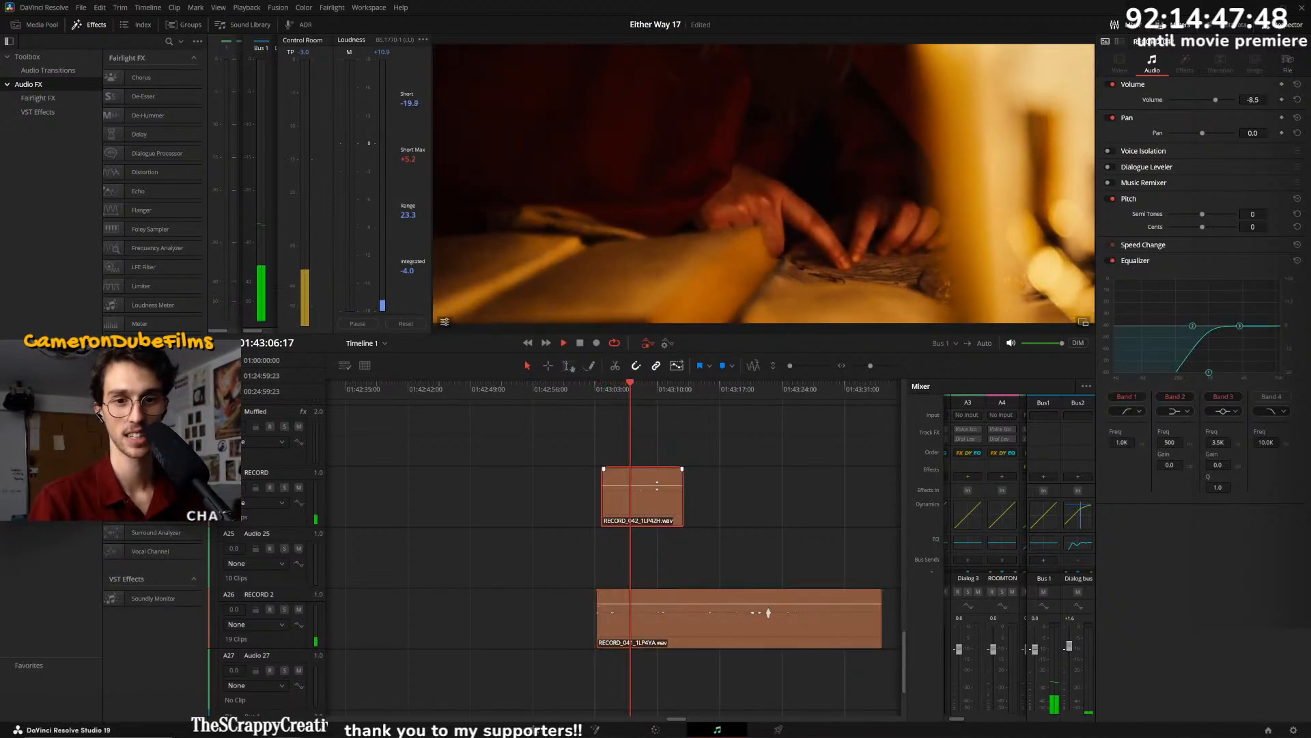
# - Enable the equalizer on the RECORD_041 clip and raise Band 1's low cut frequency to 478
pyautogui.click(761, 610)
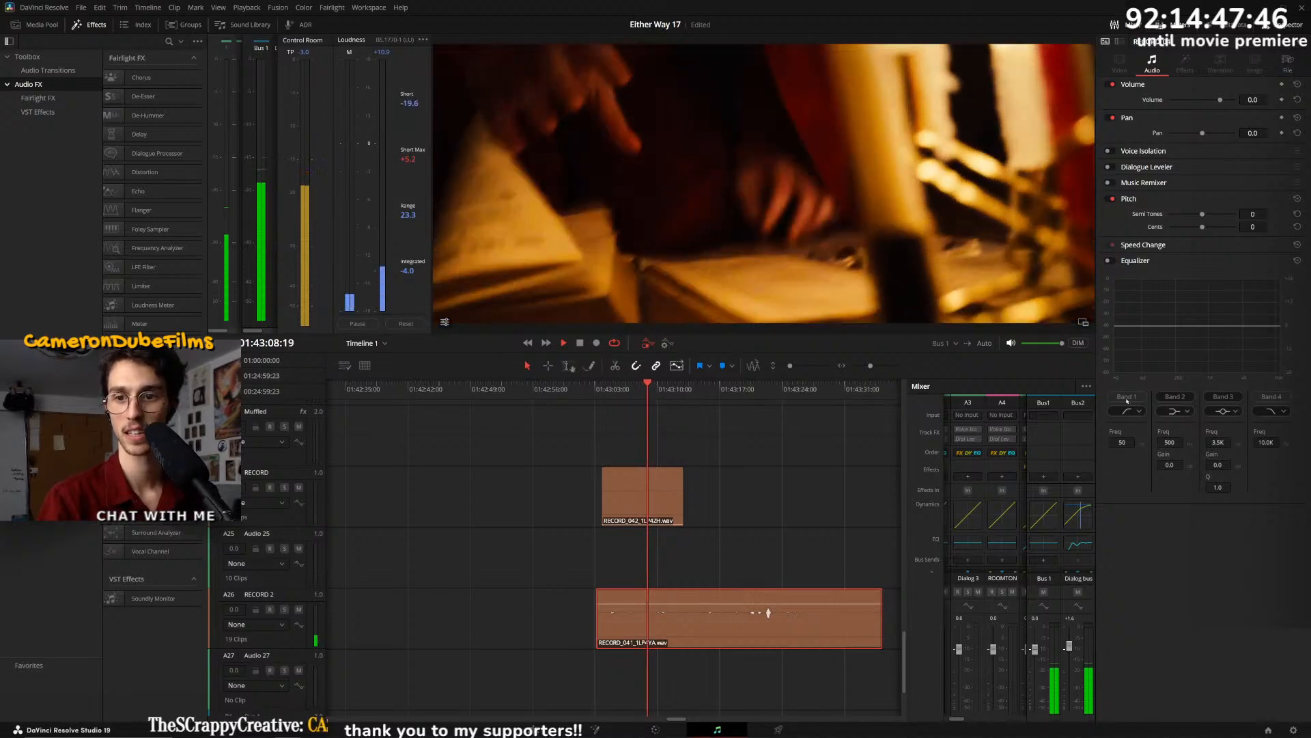
pyautogui.click(1111, 261)
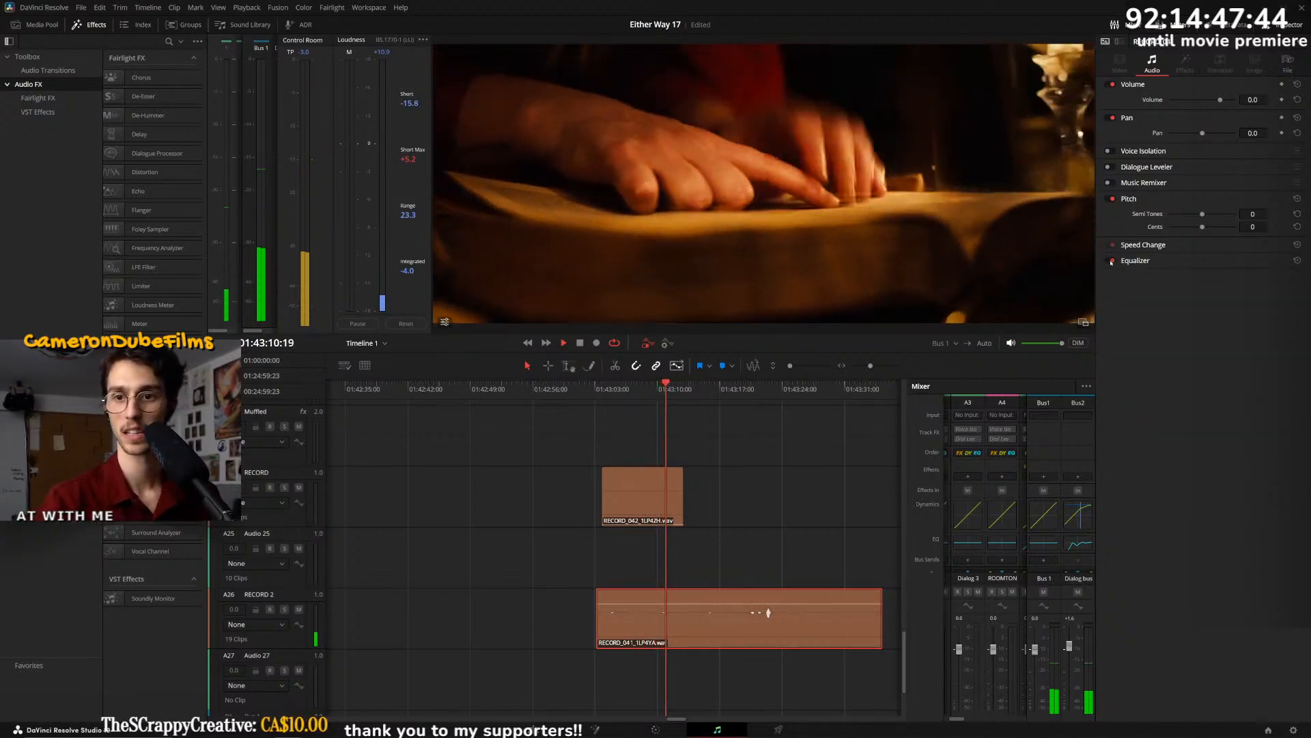
pyautogui.click(1111, 261)
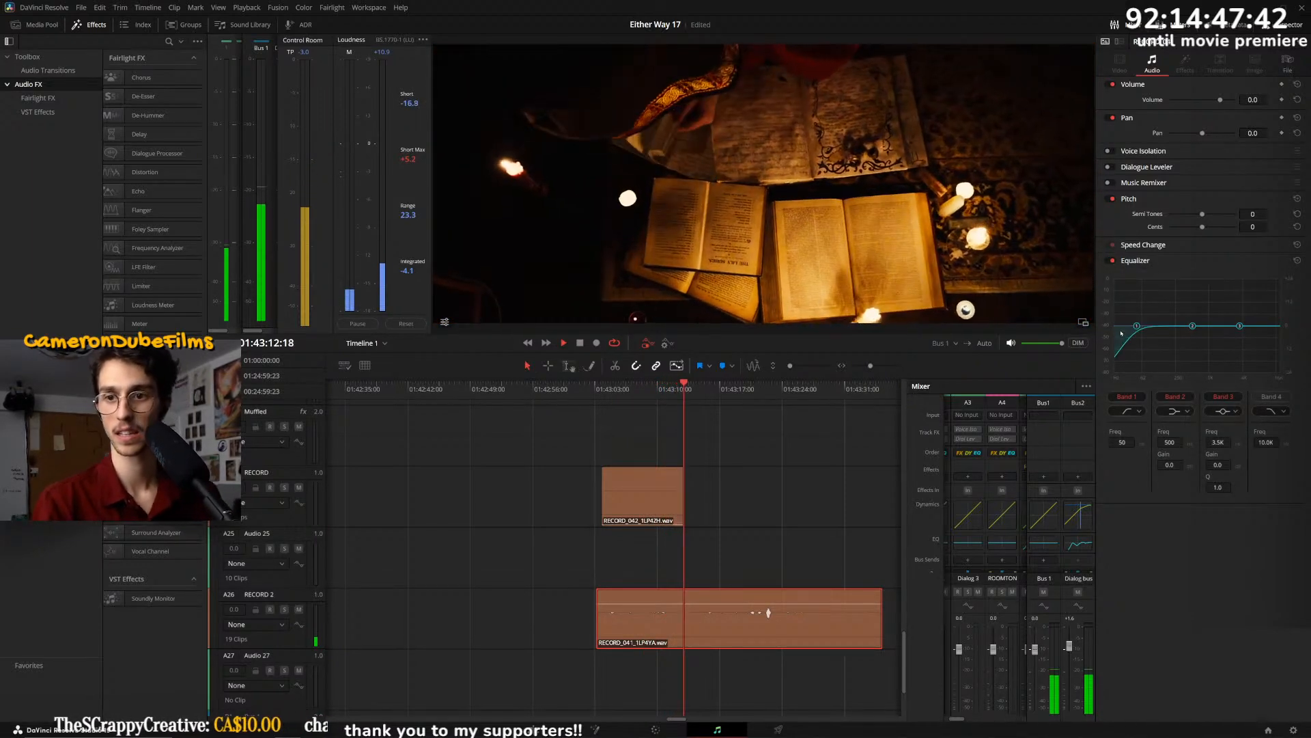
pyautogui.moveTo(1137, 326); pyautogui.dragTo(1191, 384)
# - Find the loud peaks near the end of RECORD_041 by playing it and split the clip just before them at 01:43:19:18
pyautogui.click(752, 389)
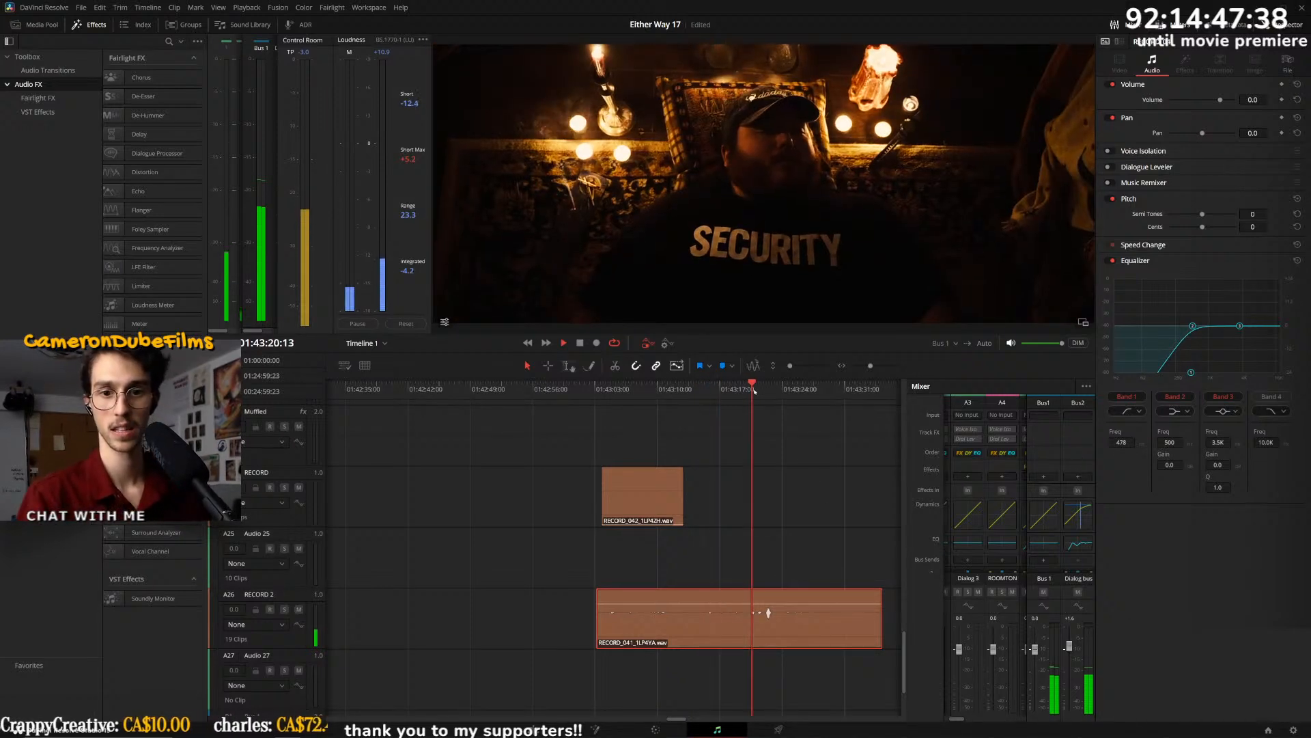
pyautogui.hotkey('ctrl', '=')
pyautogui.hotkey('ctrl', '=')
pyautogui.hotkey('ctrl', '=')
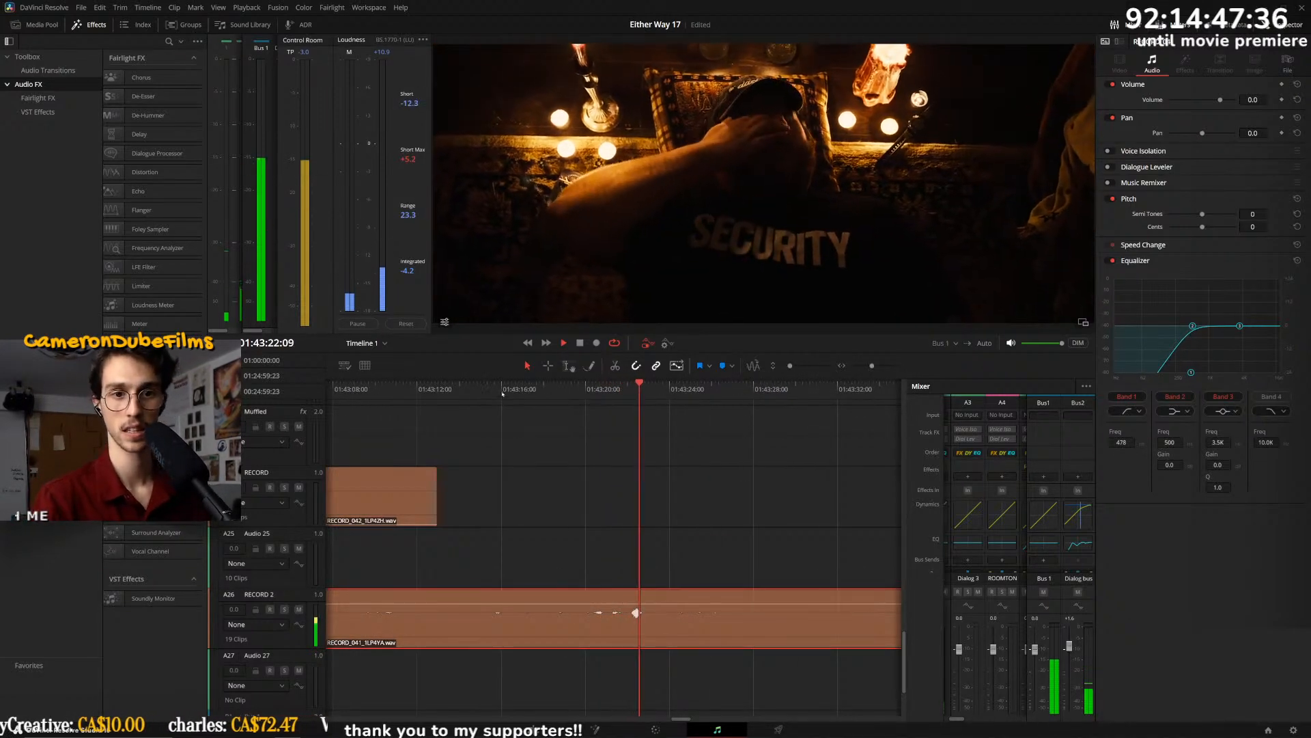
pyautogui.click(470, 389)
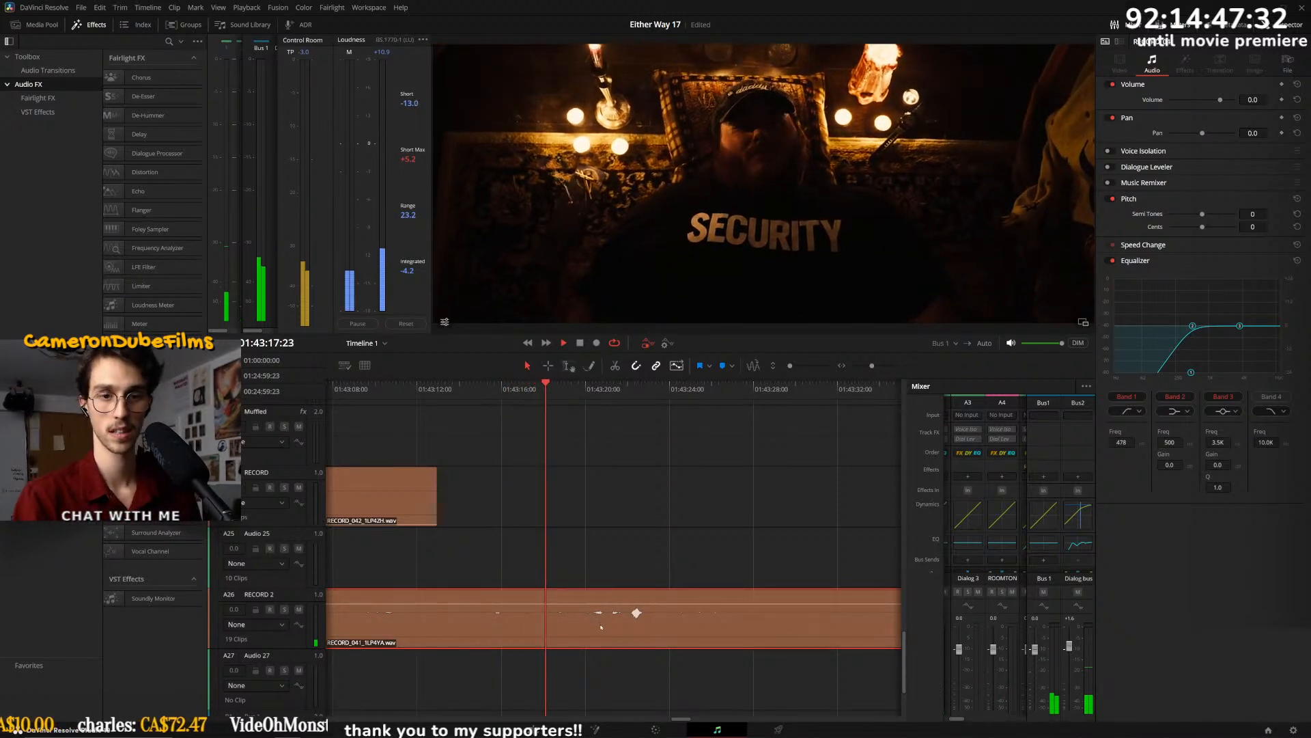
pyautogui.press('space')
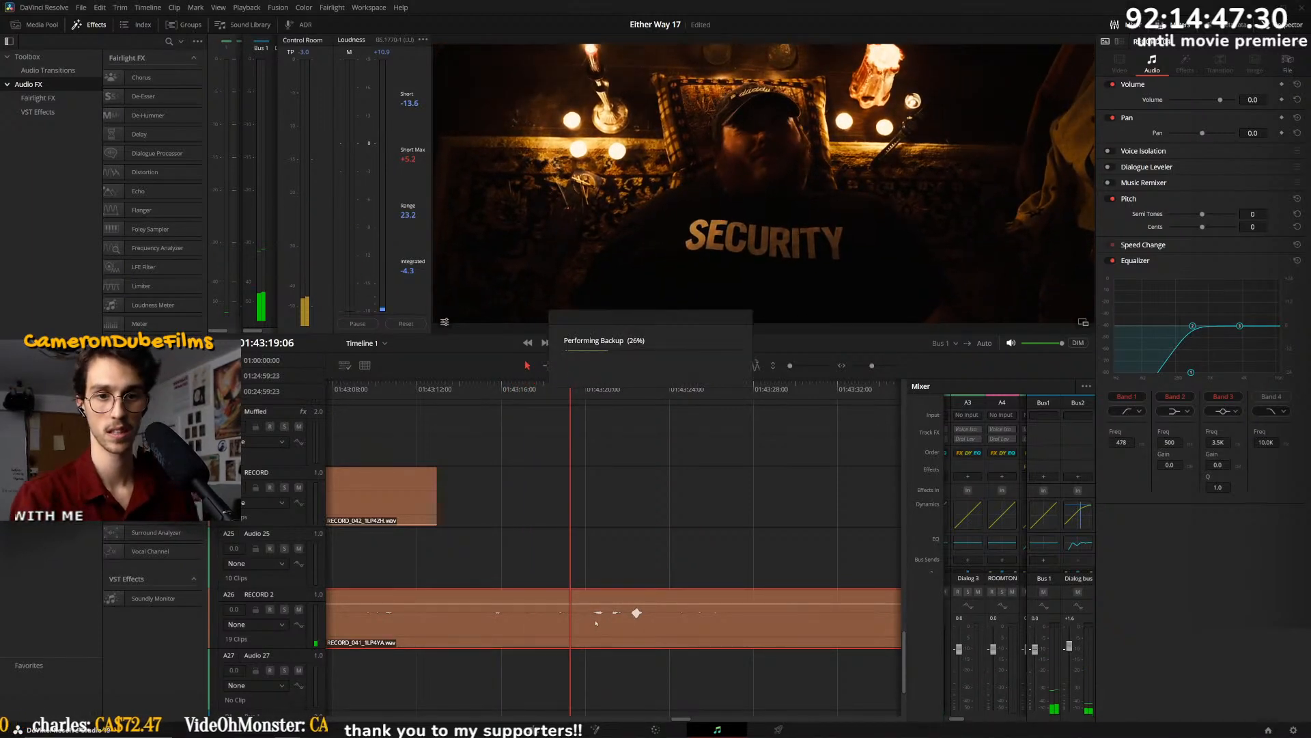
pyautogui.press('space')
pyautogui.press('space')
pyautogui.hotkey('ctrl', 'b')
# - Remove the loud peaks after the cut in RECORD_041, join the remainder to the cut, and play the passage
pyautogui.click(604, 625)
pyautogui.click(603, 625)
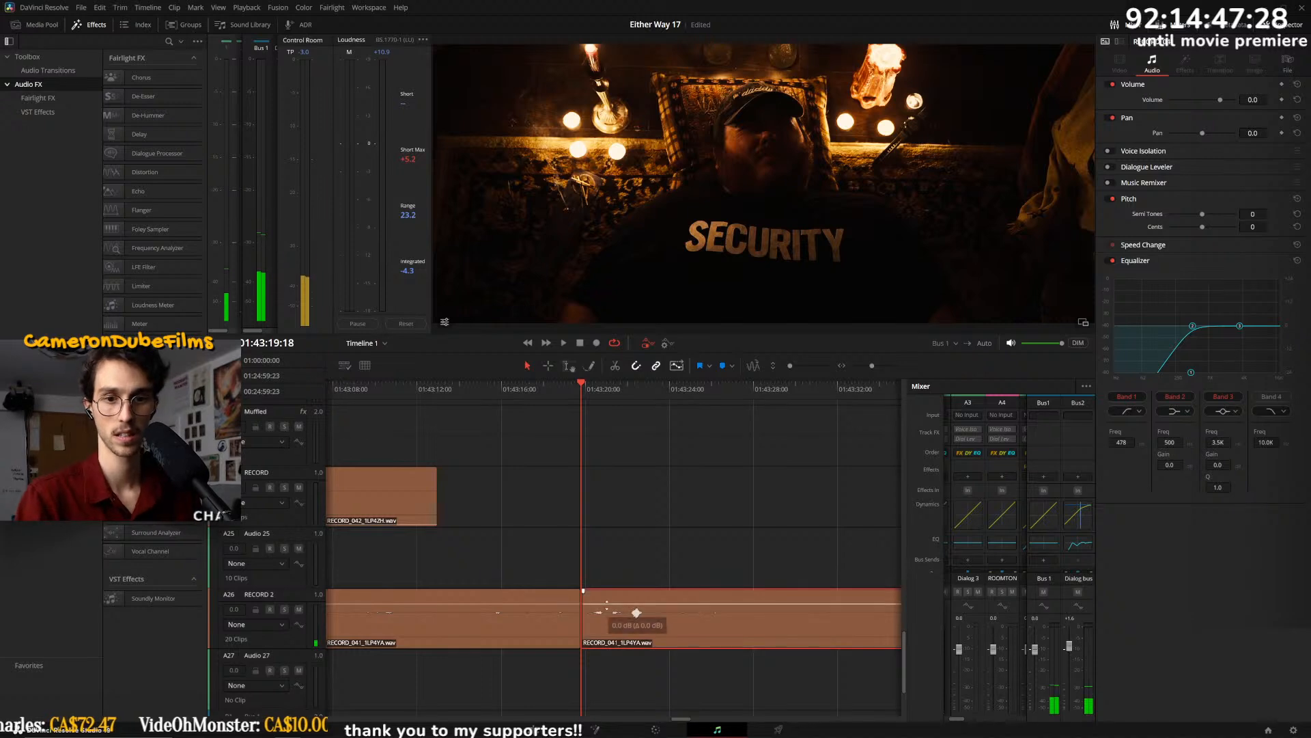
pyautogui.moveTo(607, 609); pyautogui.dragTo(642, 624)
pyautogui.hotkey('ctrl', 'z')
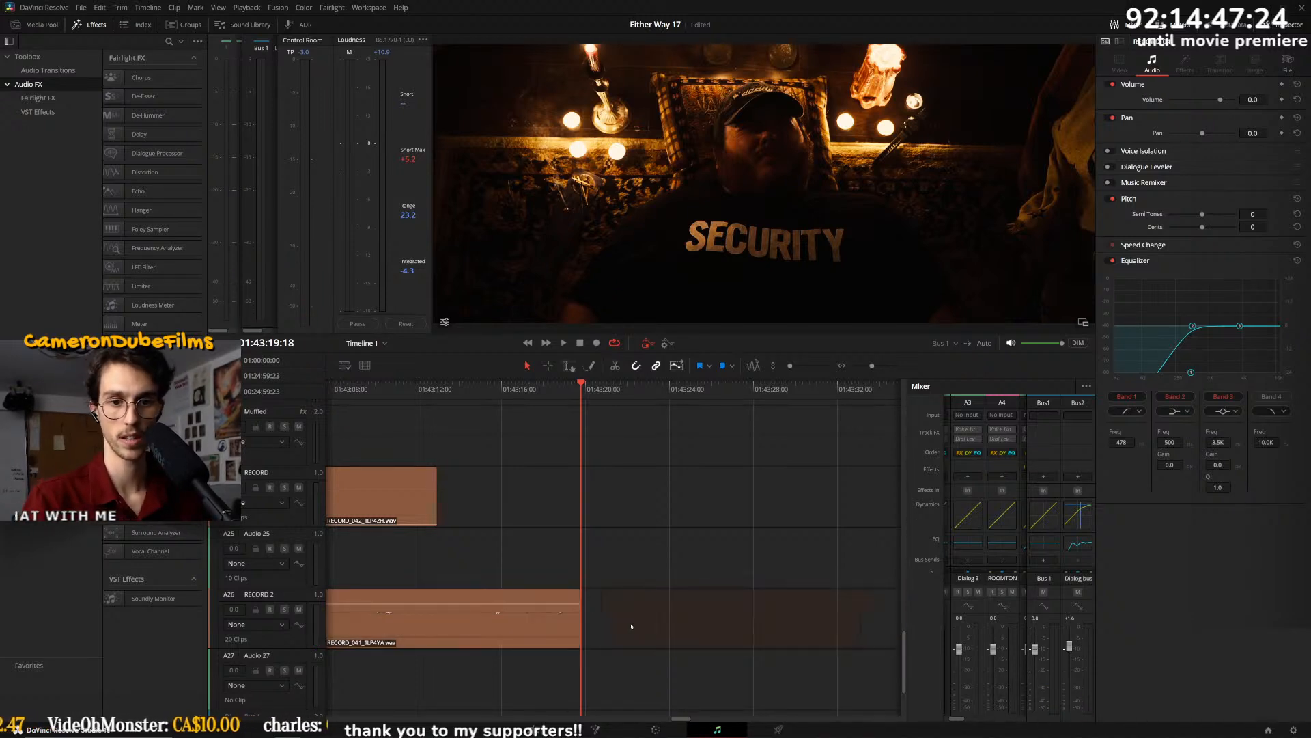
pyautogui.hotkey('ctrl', 'z')
pyautogui.press('space')
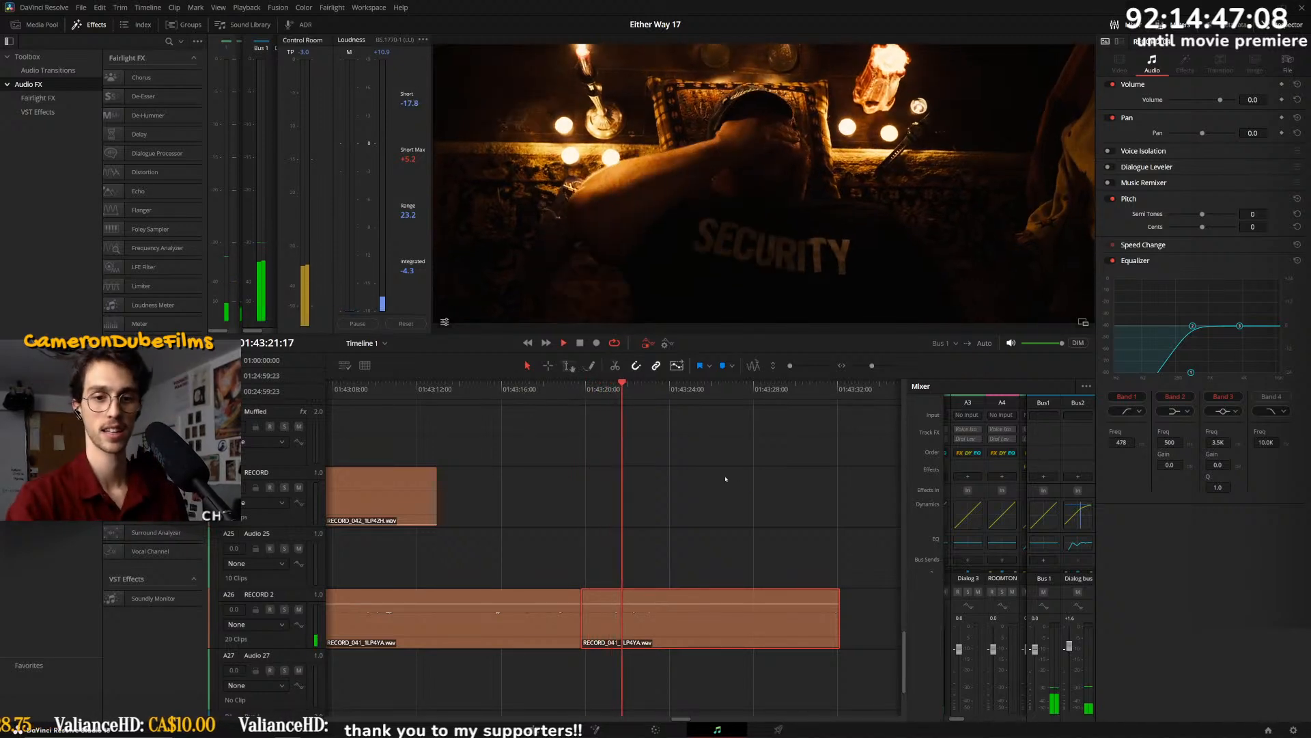
# - Add a short fade-out at the end of the second RECORD_041 piece on RECORD 2
pyautogui.hotkey('ctrl', '-')
pyautogui.moveTo(714, 621); pyautogui.dragTo(819, 618)
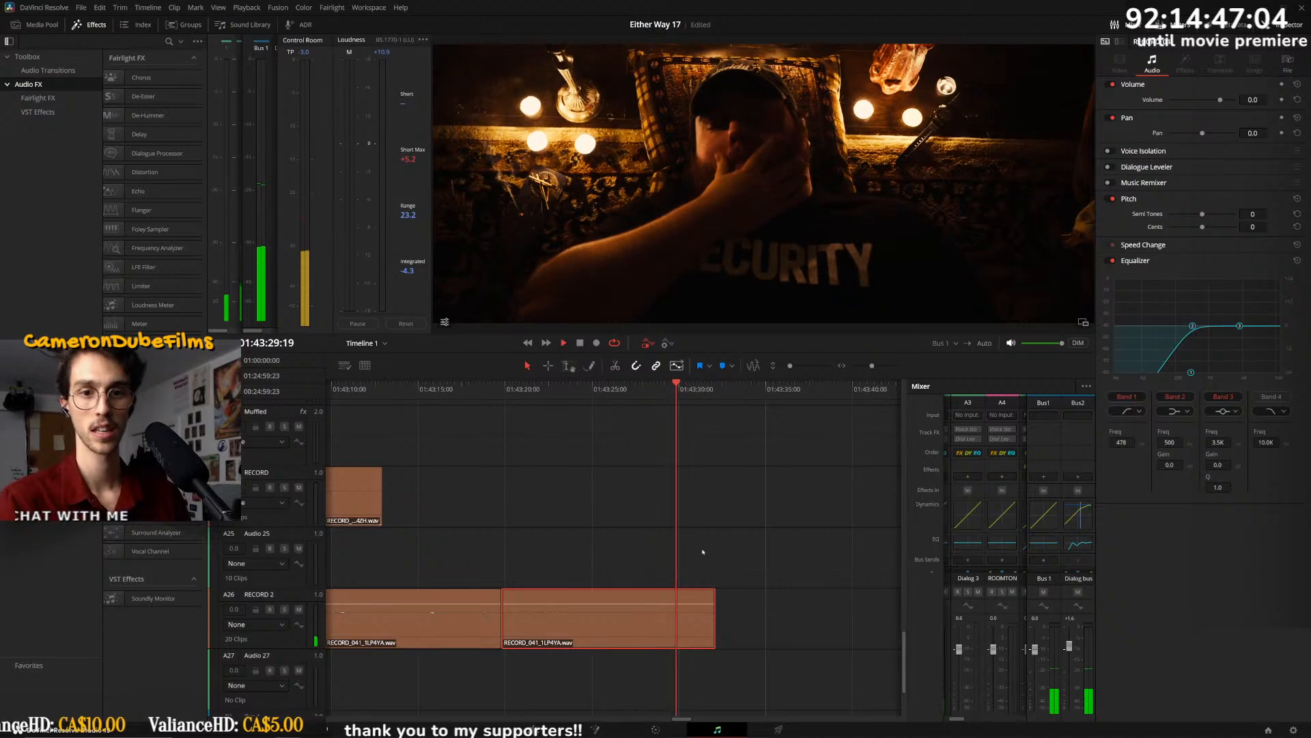
pyautogui.moveTo(713, 591); pyautogui.dragTo(690, 592)
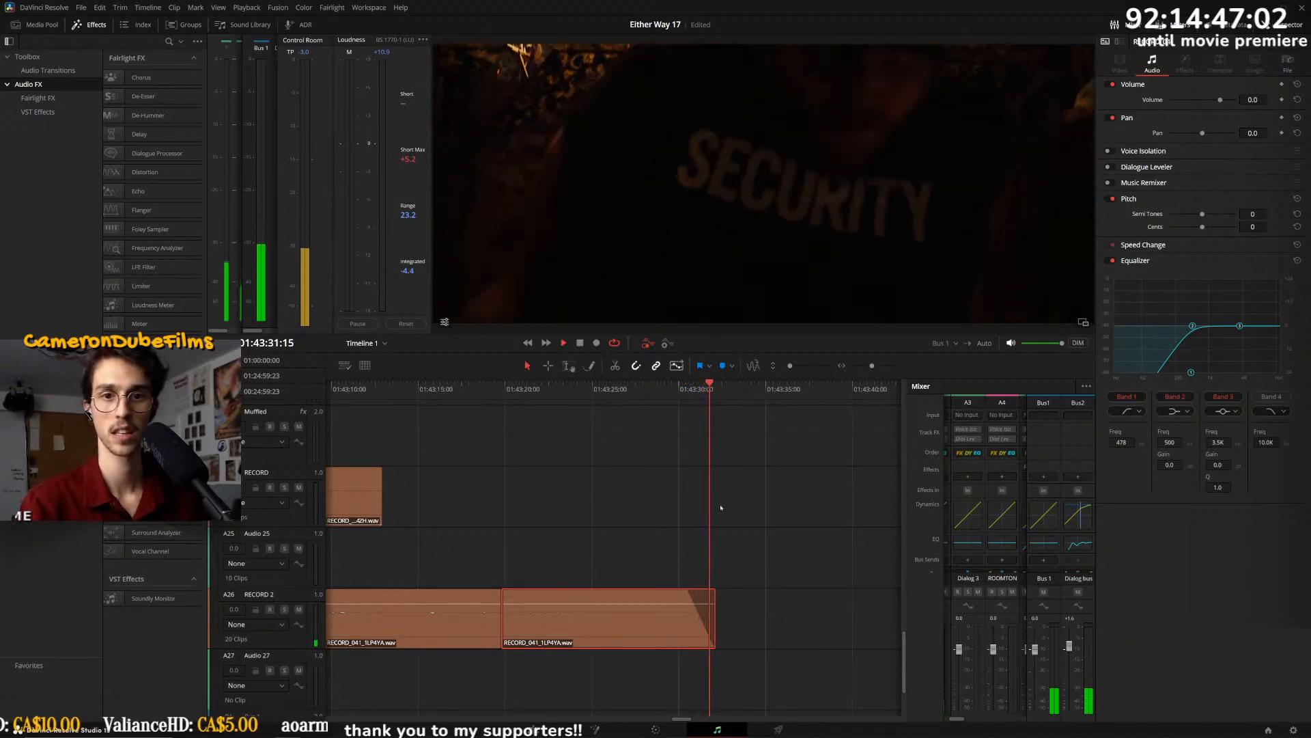
# - Play on to the next recorded section and trim the start of RECORD_045 on RECORD 2 to about 01:44:58
pyautogui.hotkey('ctrl', '-')
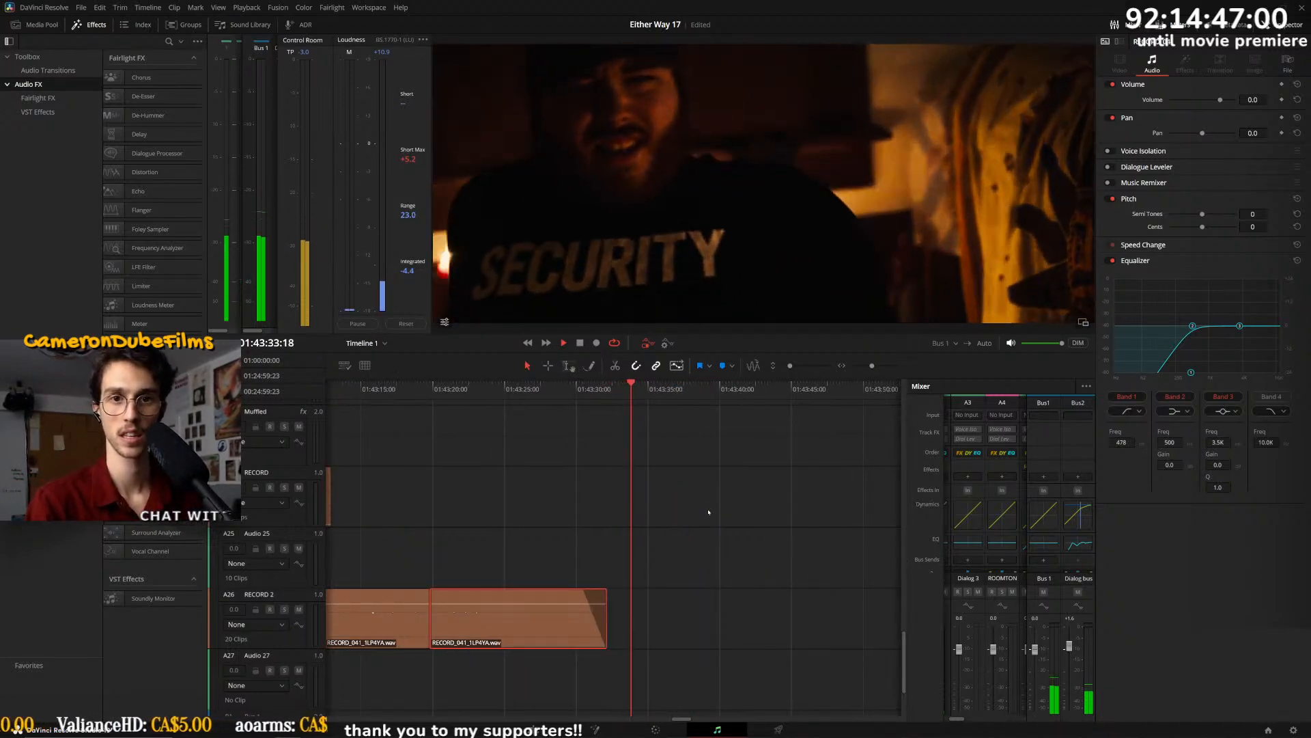
pyautogui.hotkey('ctrl', '-')
pyautogui.hotkey('ctrl', '-')
pyautogui.hotkey('ctrl', '-')
pyautogui.hotkey('ctrl', '-')
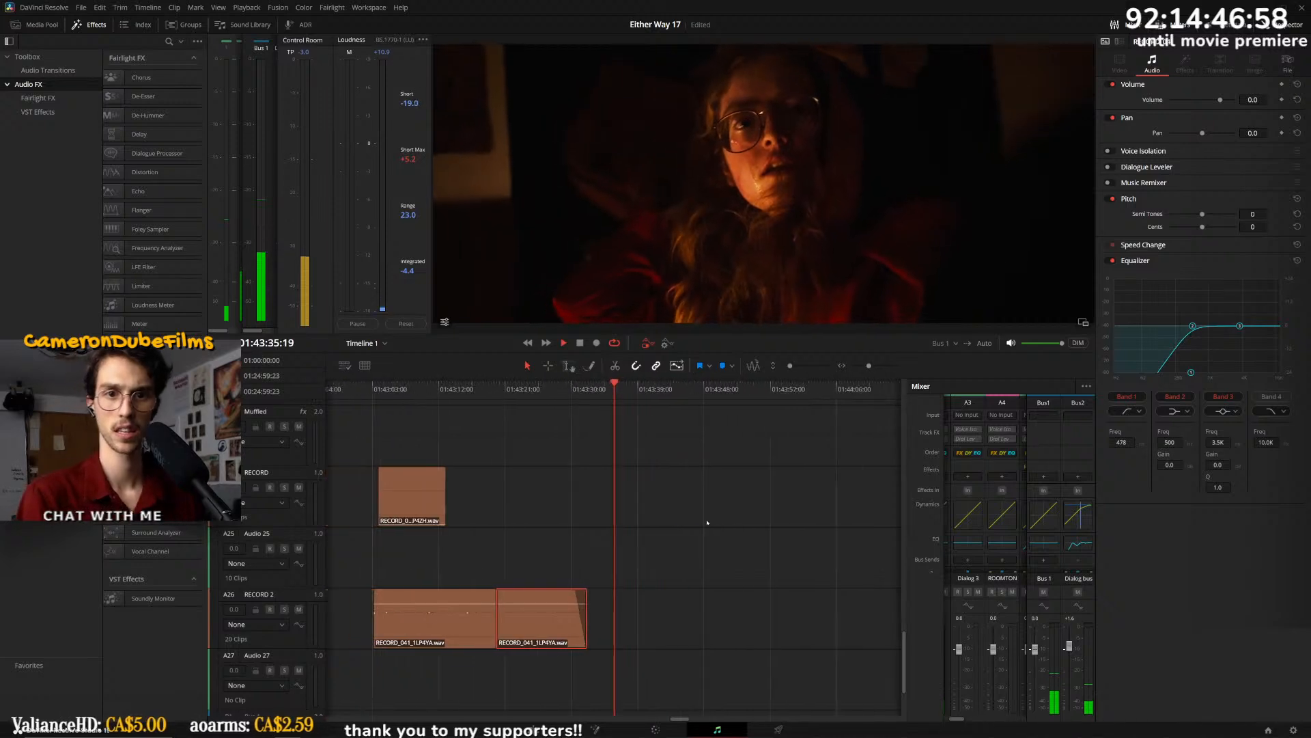
pyautogui.hotkey('ctrl', '-')
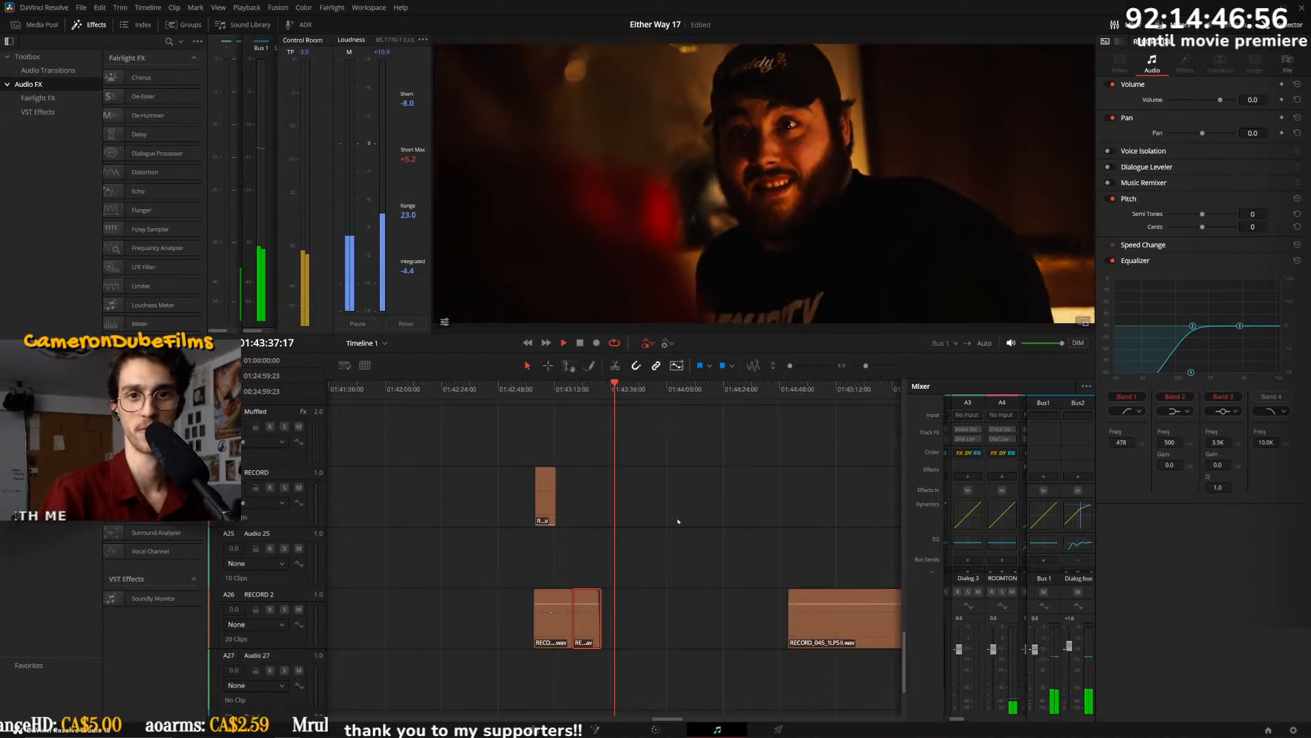
pyautogui.scroll(-2, 704, 505)
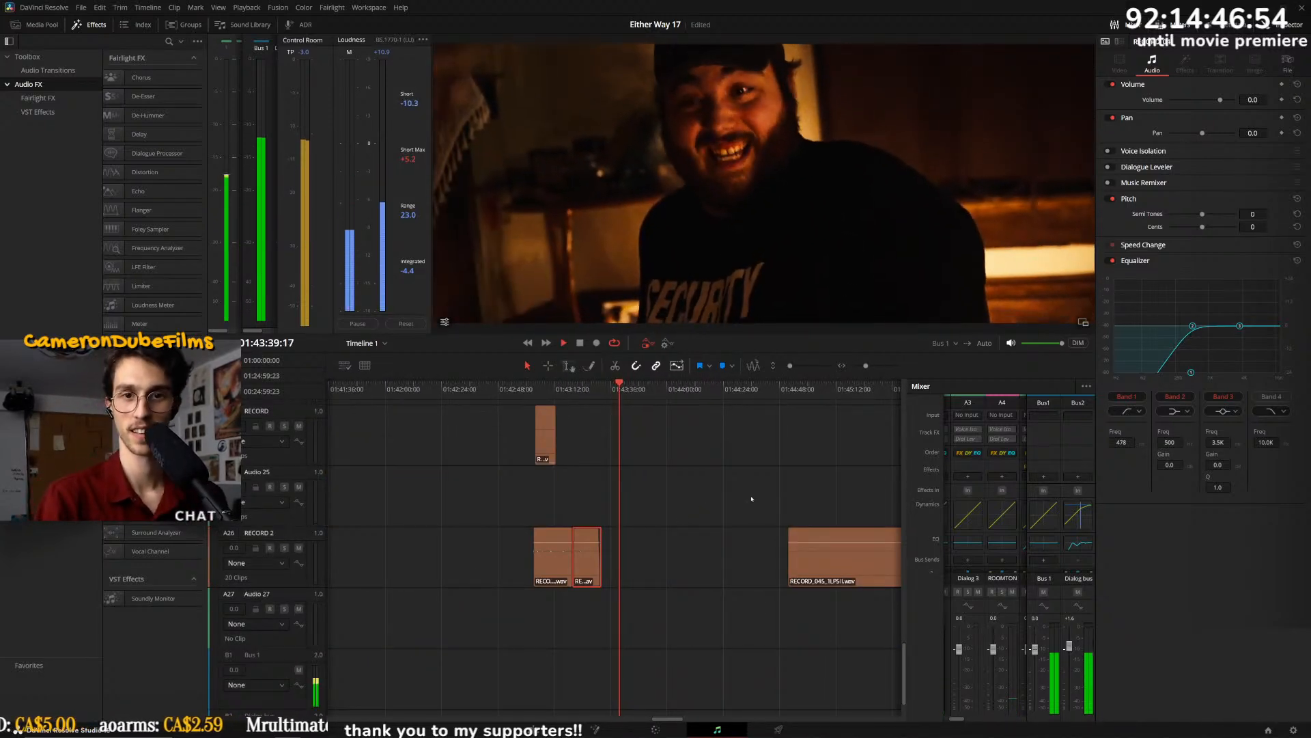
pyautogui.hotkey('ctrl', '-')
pyautogui.hotkey('ctrl', '-')
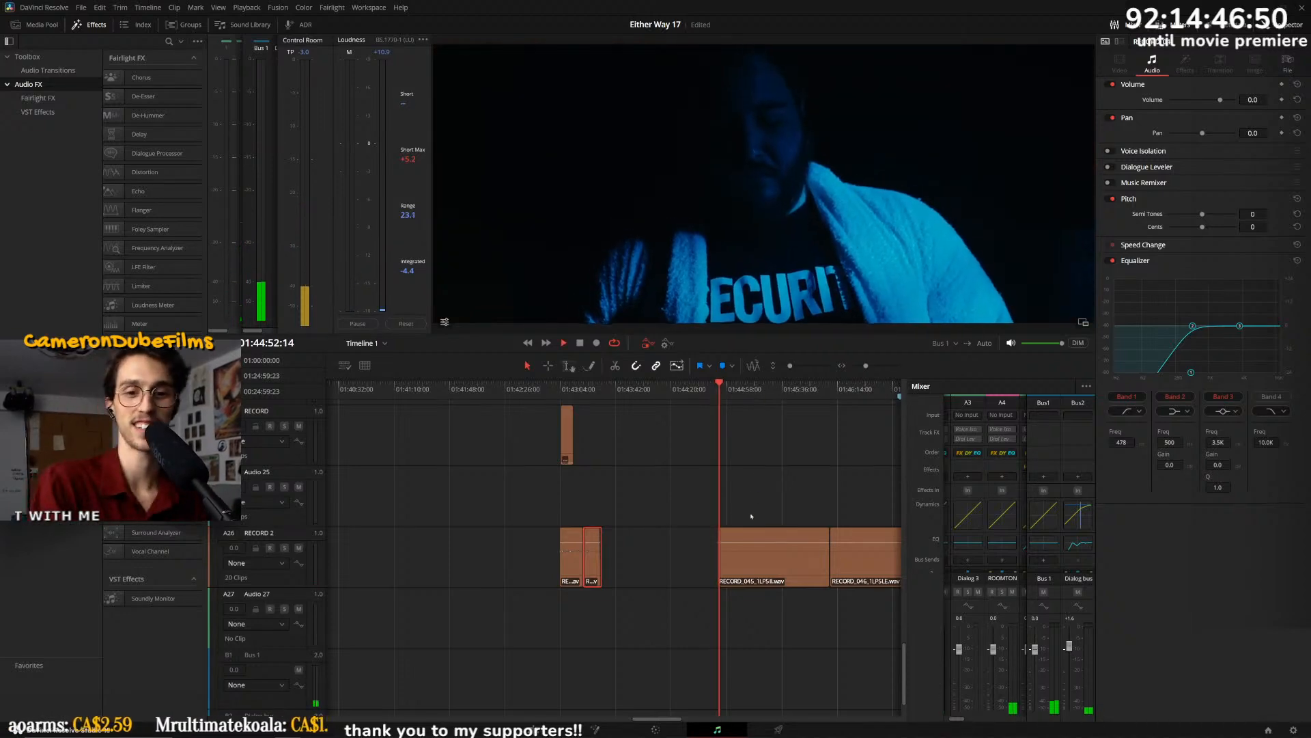
pyautogui.hotkey('ctrl', '=')
pyautogui.hotkey('ctrl', '=')
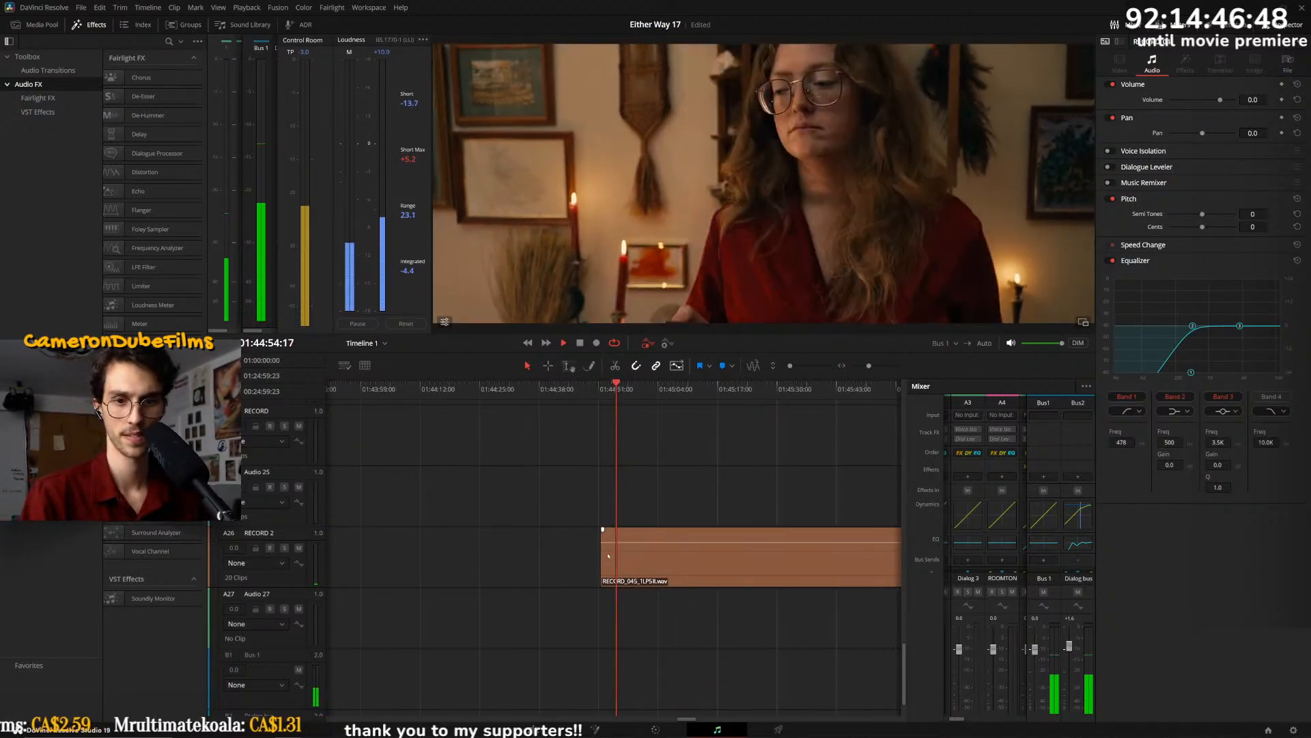
pyautogui.click(604, 559)
pyautogui.moveTo(602, 559); pyautogui.dragTo(632, 556)
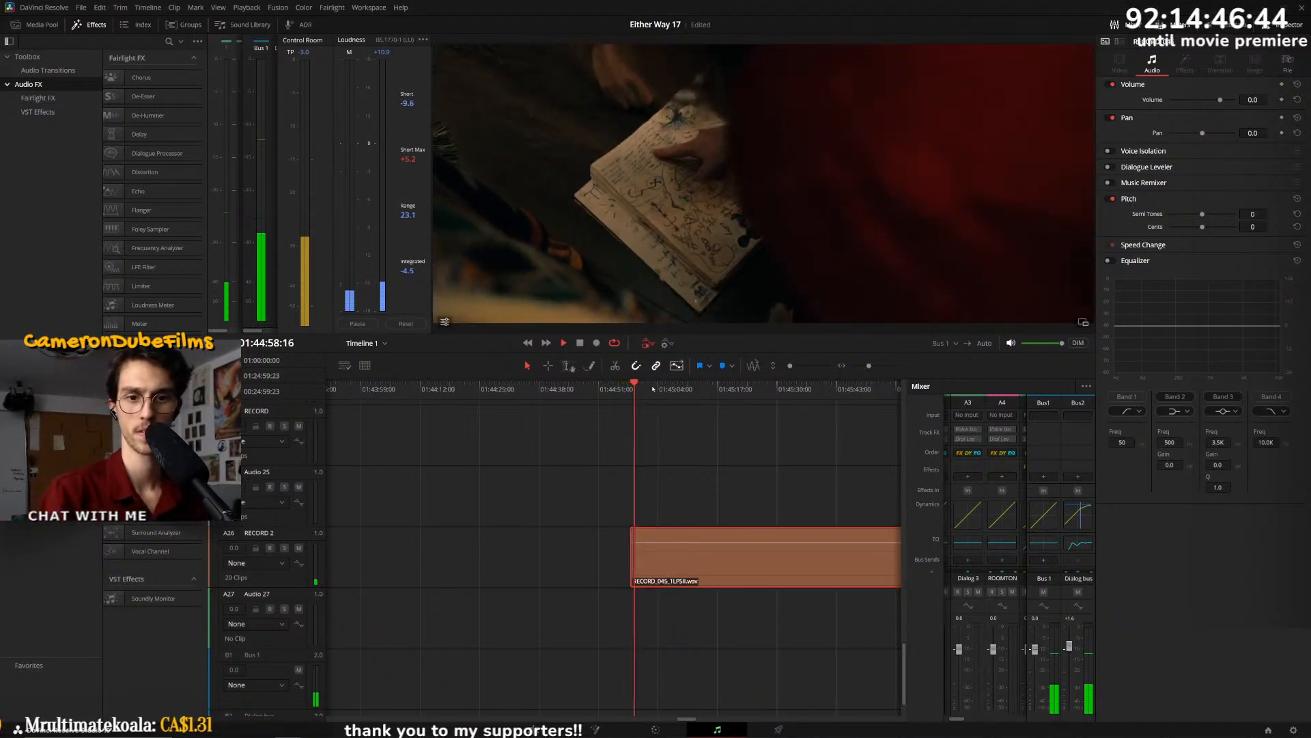
# - Enable the equalizer on RECORD_045 with Band 1's low cut frequency at 1.1K
pyautogui.hotkey('ctrl', '-')
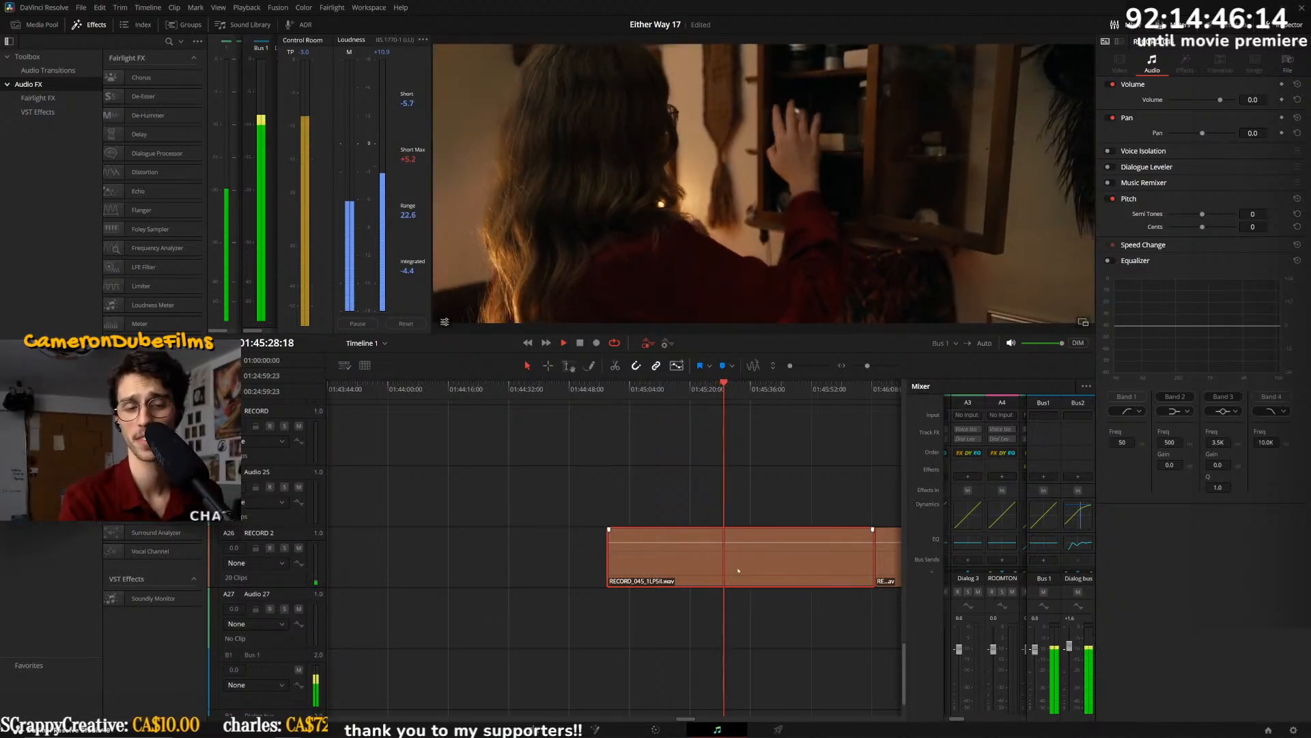
pyautogui.scroll(-2, 735, 549)
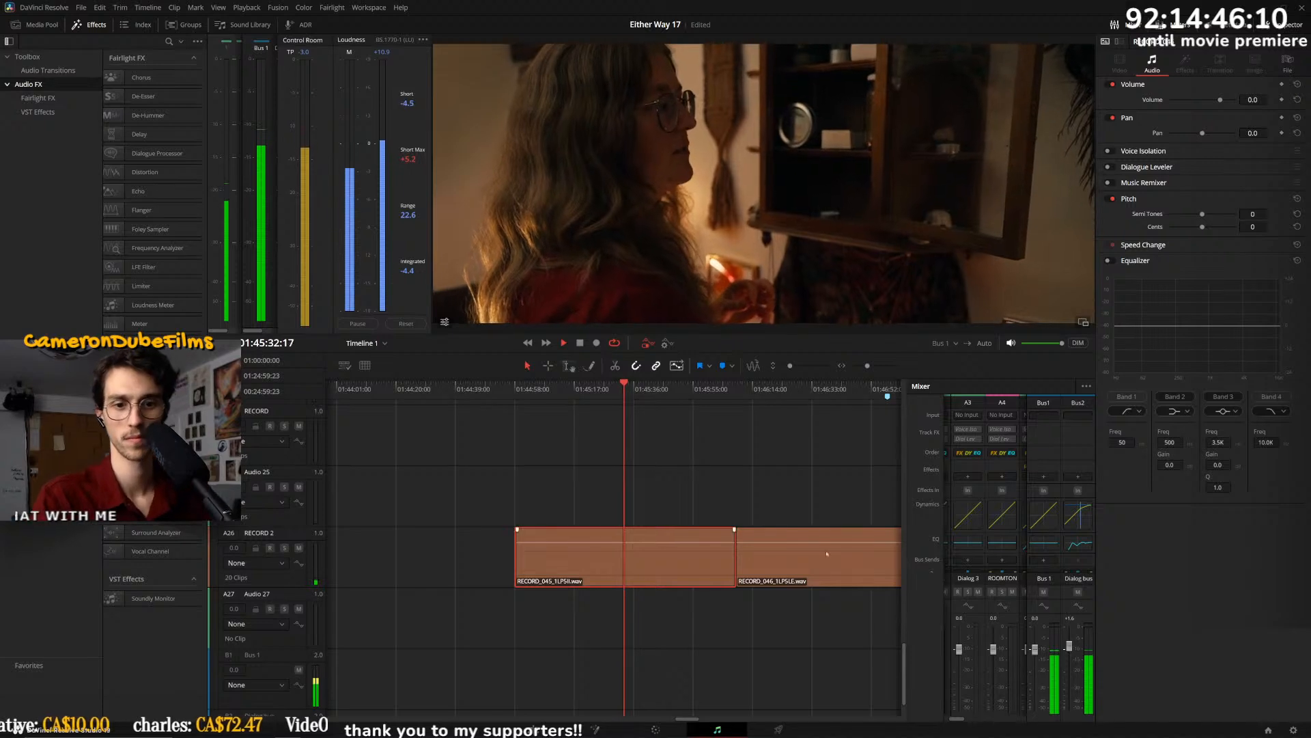
pyautogui.click(1110, 260)
pyautogui.click(1127, 396)
pyautogui.moveTo(1137, 329); pyautogui.dragTo(1210, 372)
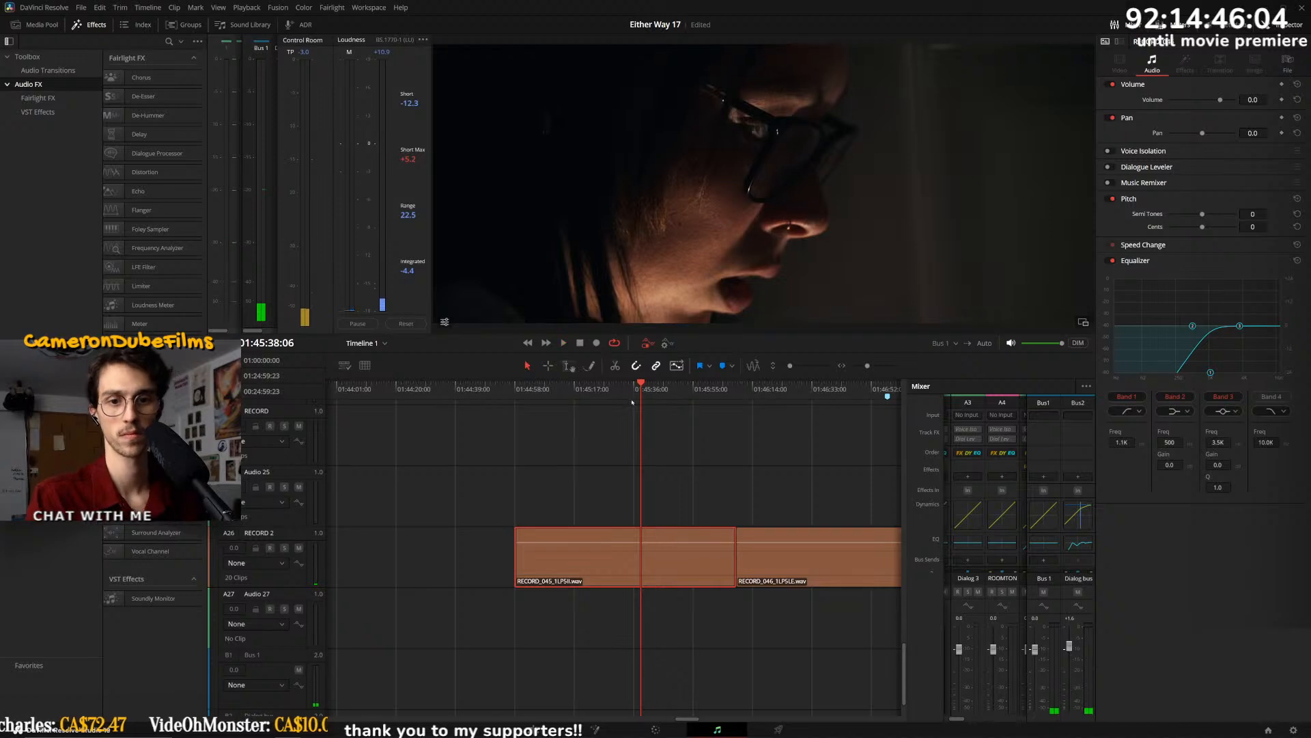
# - Split RECORD_045 at 01:45:37:07 and about 01:45:40, and set the middle piece's volume to -94.0 dB
pyautogui.scroll(2, 634, 397)
pyautogui.press('space')
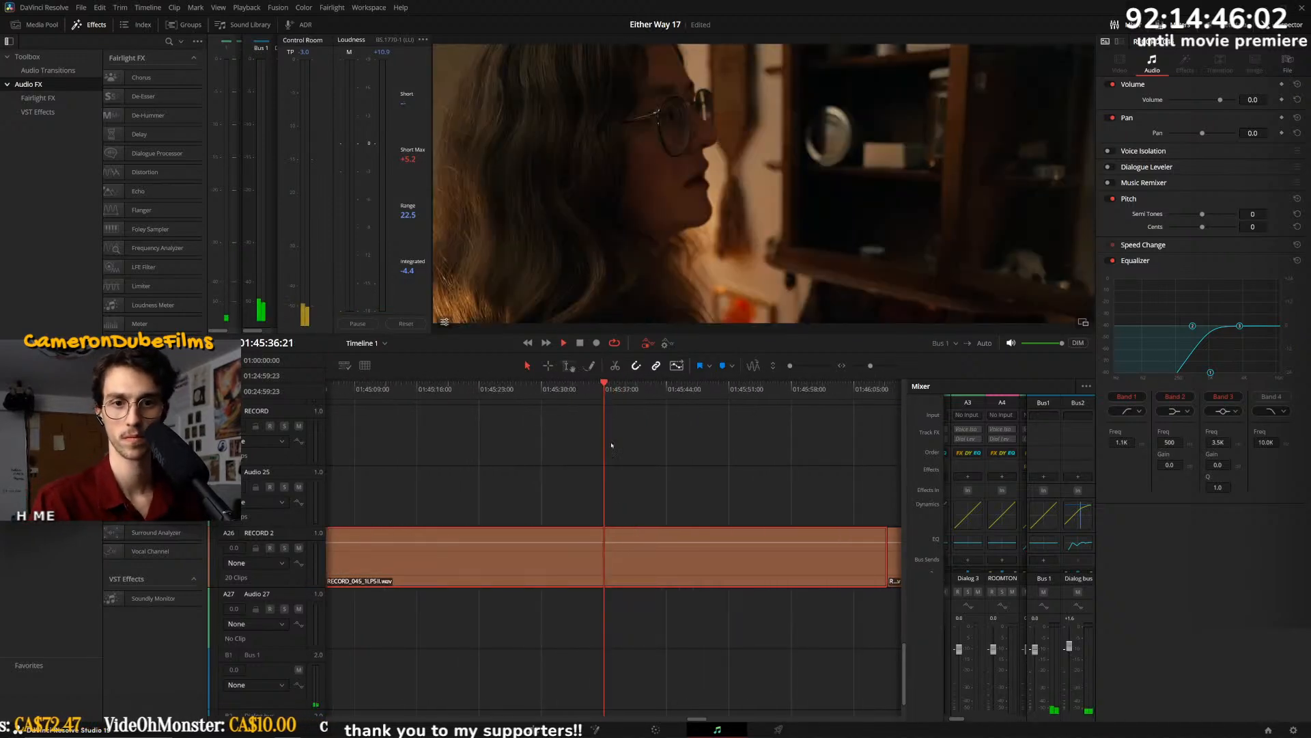
pyautogui.scroll(-1, 639, 566)
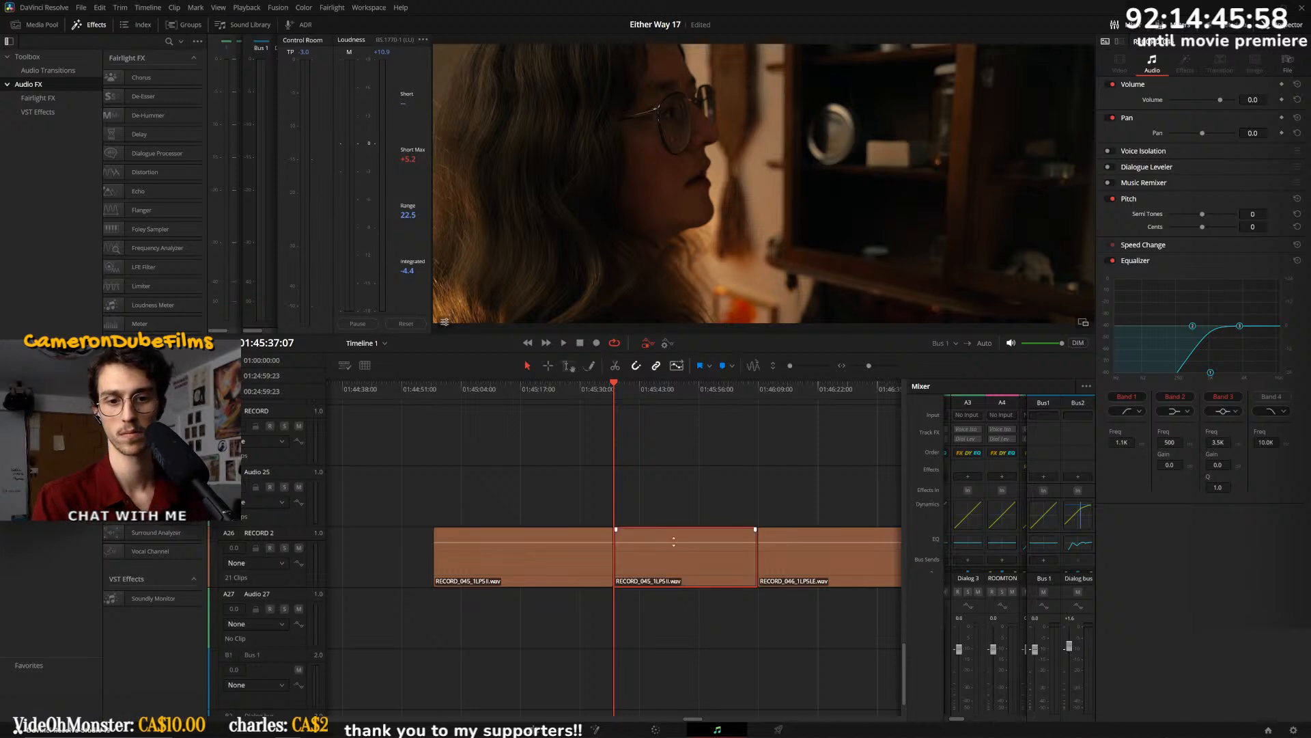
pyautogui.scroll(3, 673, 468)
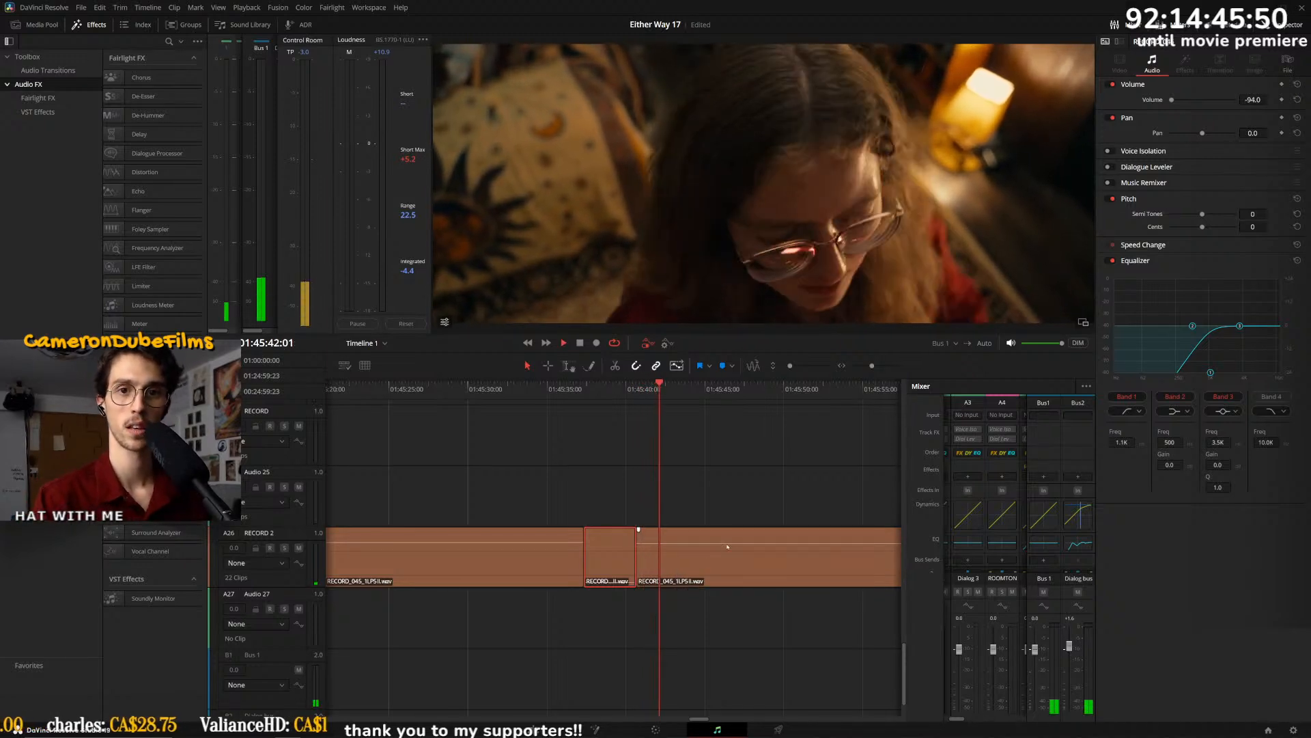
# - Listen through the end of RECORD_045 and into RECORD_046 up to about 01:46:57, soloing RECORD 2 to examine its sound
pyautogui.scroll(-1, 766, 549)
pyautogui.scroll(-2, 765, 549)
pyautogui.click(653, 390)
pyautogui.click(693, 392)
pyautogui.click(756, 392)
pyautogui.scroll(2, 682, 403)
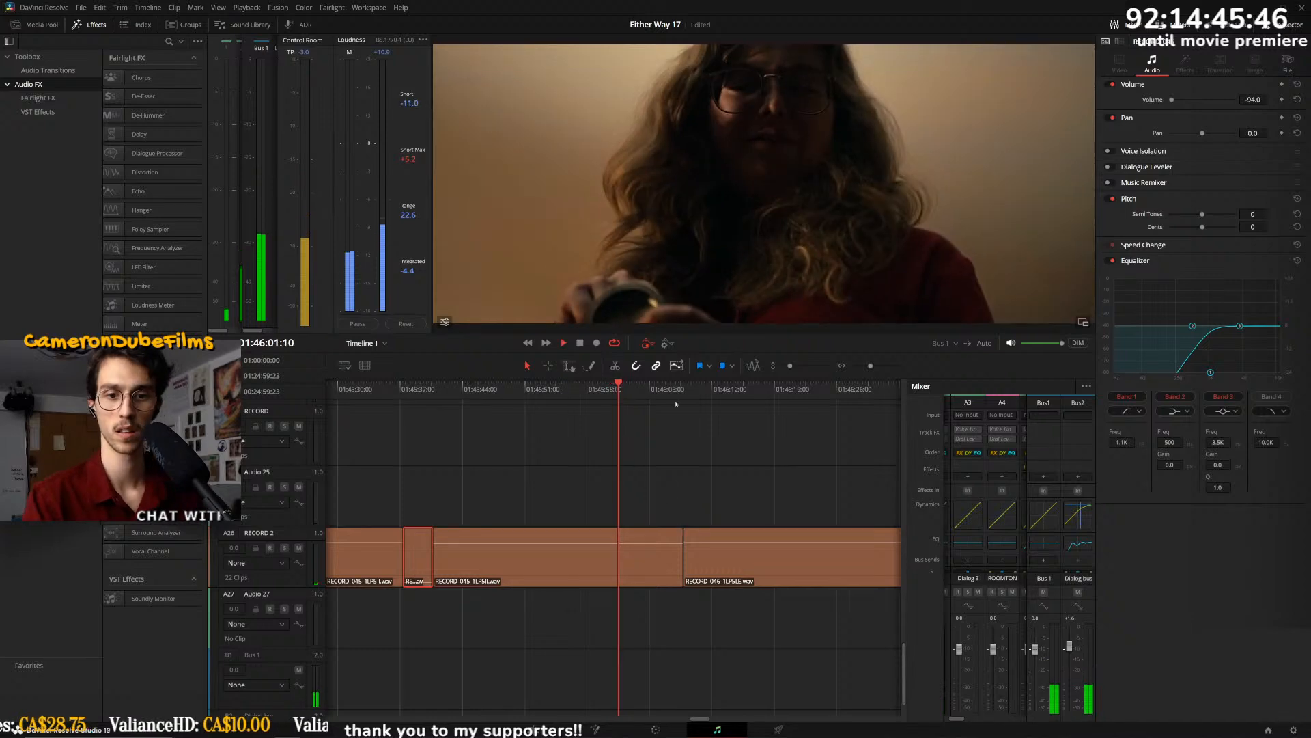
pyautogui.scroll(1, 683, 417)
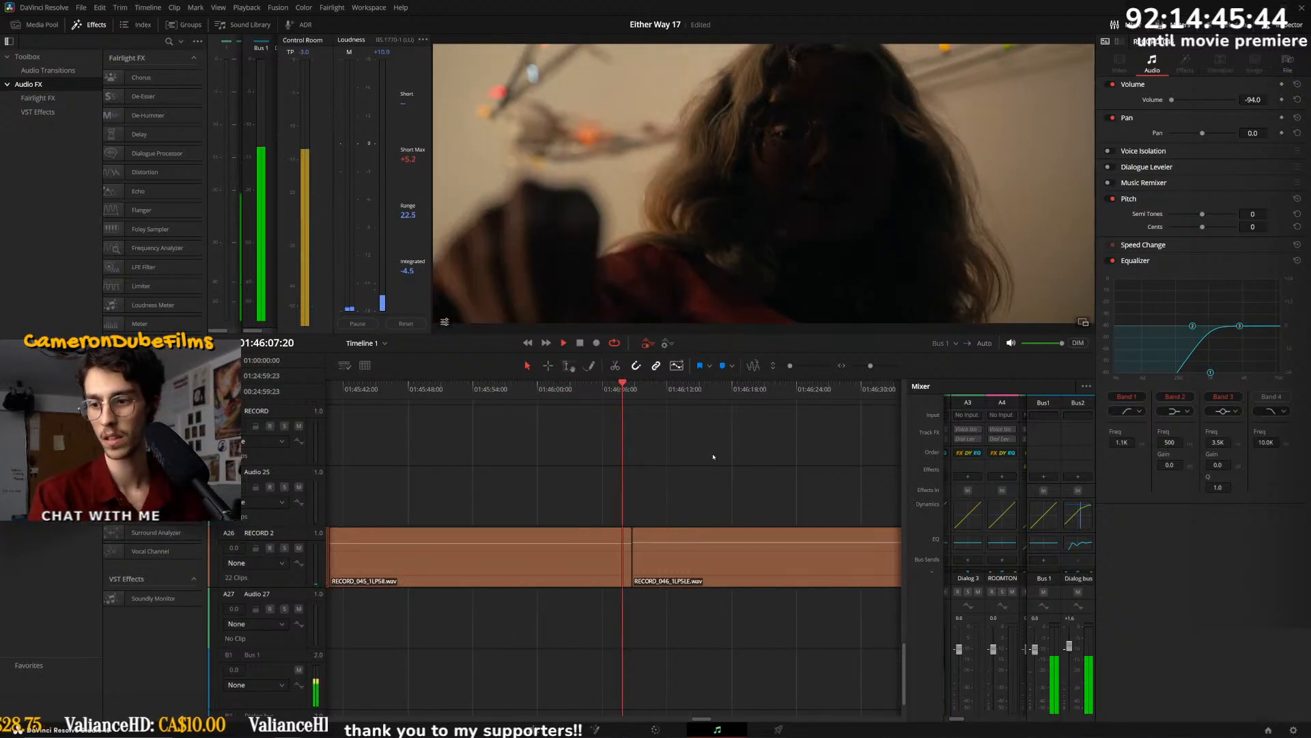
pyautogui.click(285, 548)
pyautogui.click(284, 548)
pyautogui.scroll(-3, 682, 519)
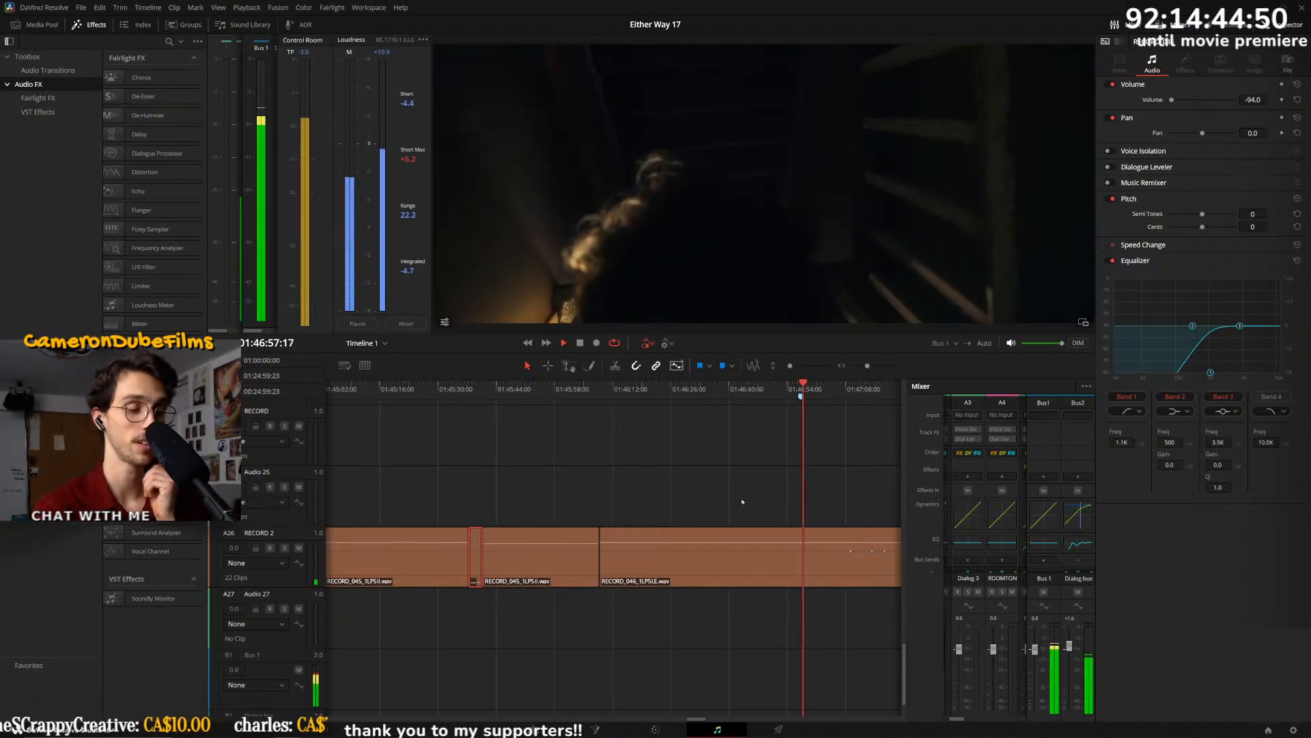
# - Extend the end of the room tone clip on AMBIENT to close the gap before the next clip at about 01:47:03
pyautogui.scroll(6, 726, 460)
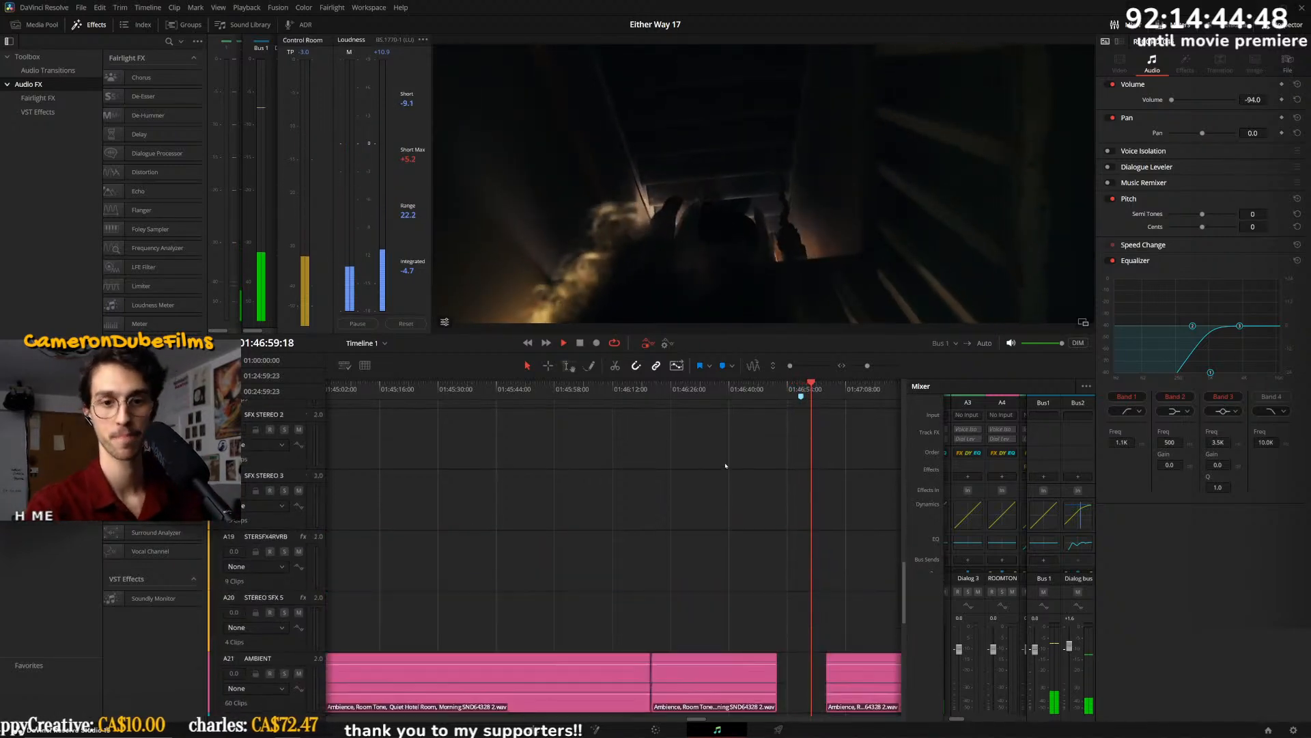
pyautogui.scroll(-1, 729, 459)
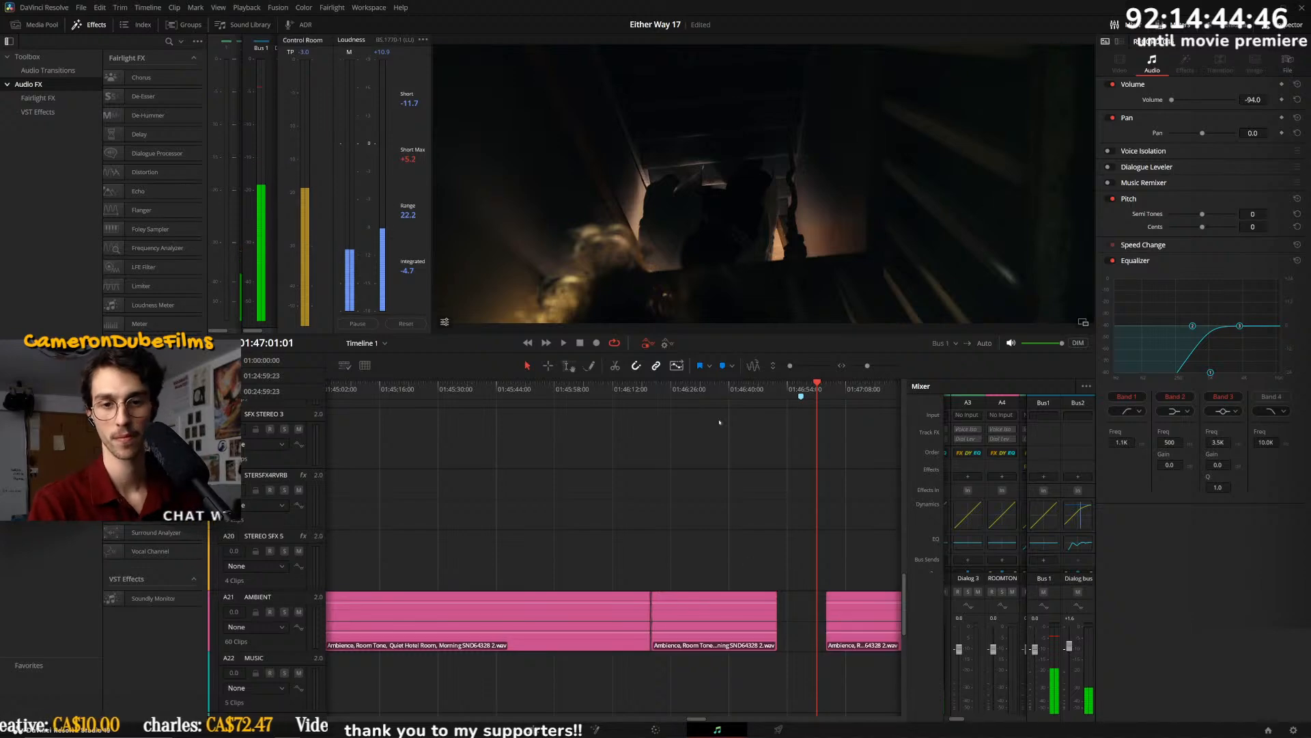
pyautogui.click(720, 388)
pyautogui.click(759, 388)
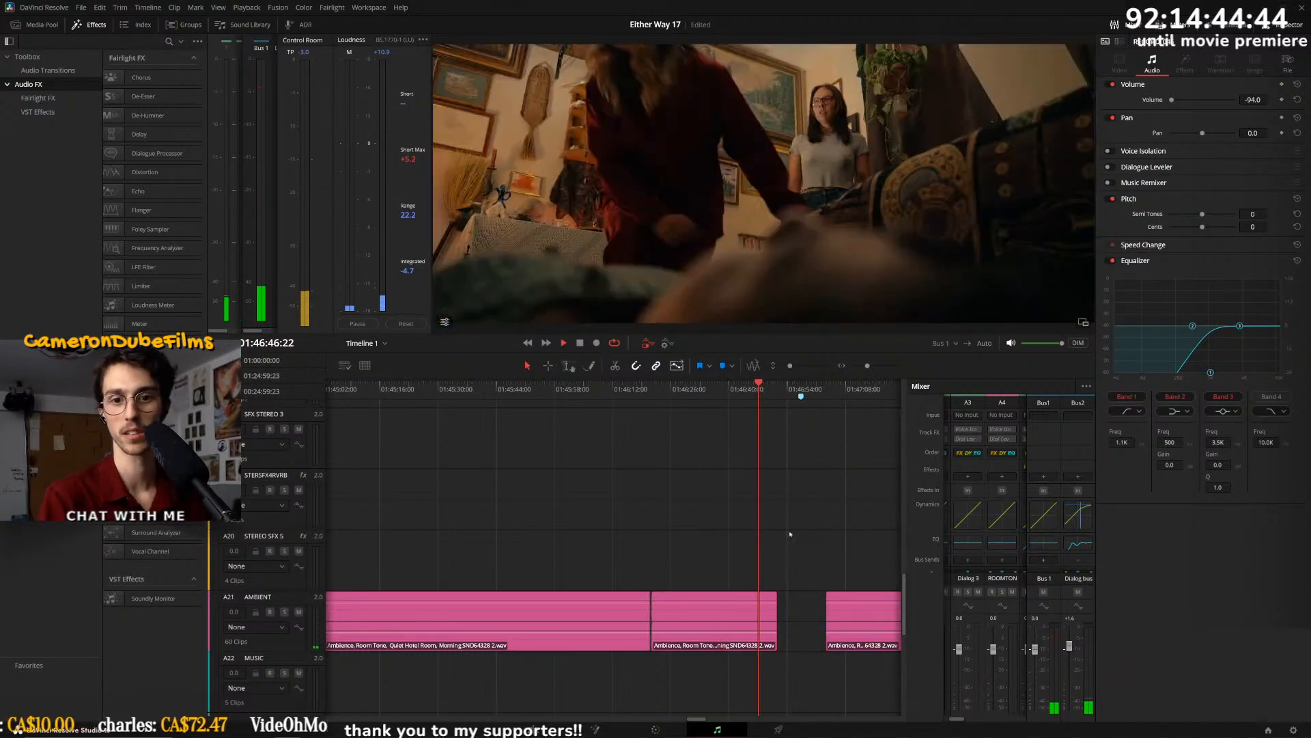
pyautogui.moveTo(777, 616); pyautogui.dragTo(819, 616)
pyautogui.press('space')
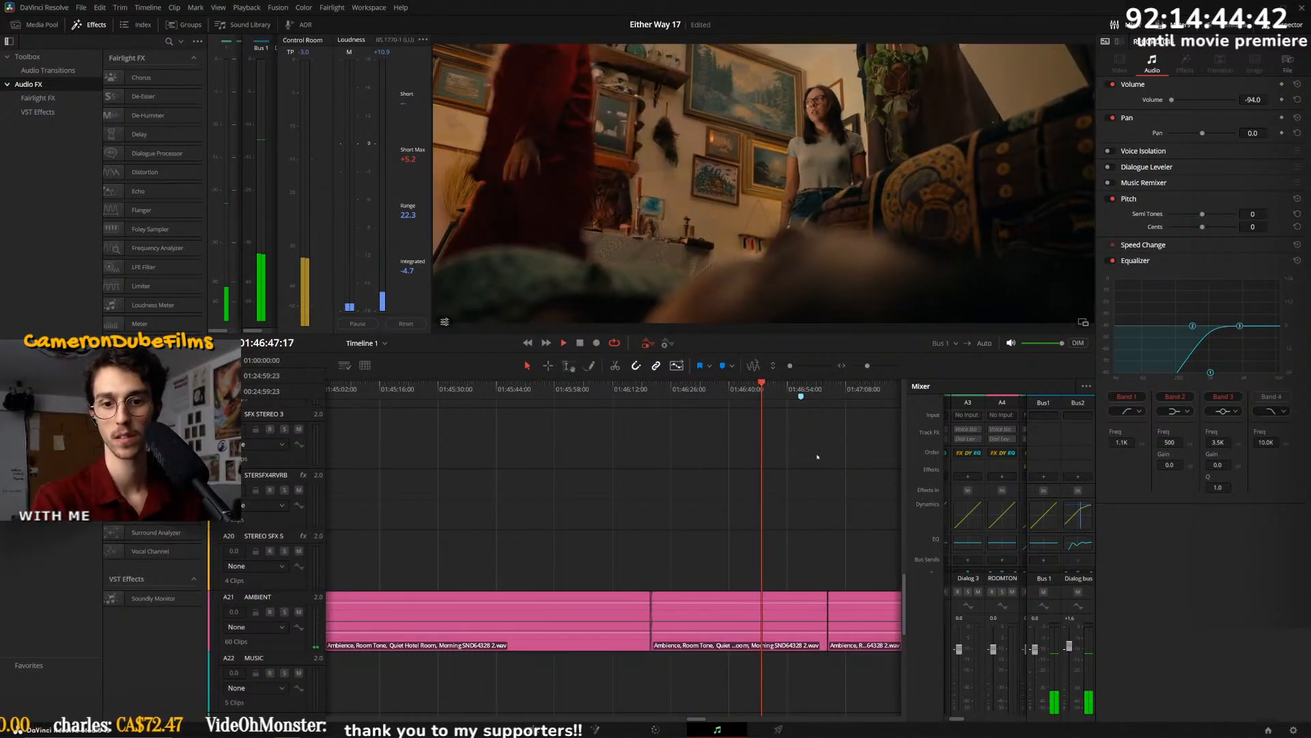
# - Split RECORD_046 on RECORD 2 at about 01:47:04 and move the part after the cut later on the track
pyautogui.scroll(-6, 801, 550)
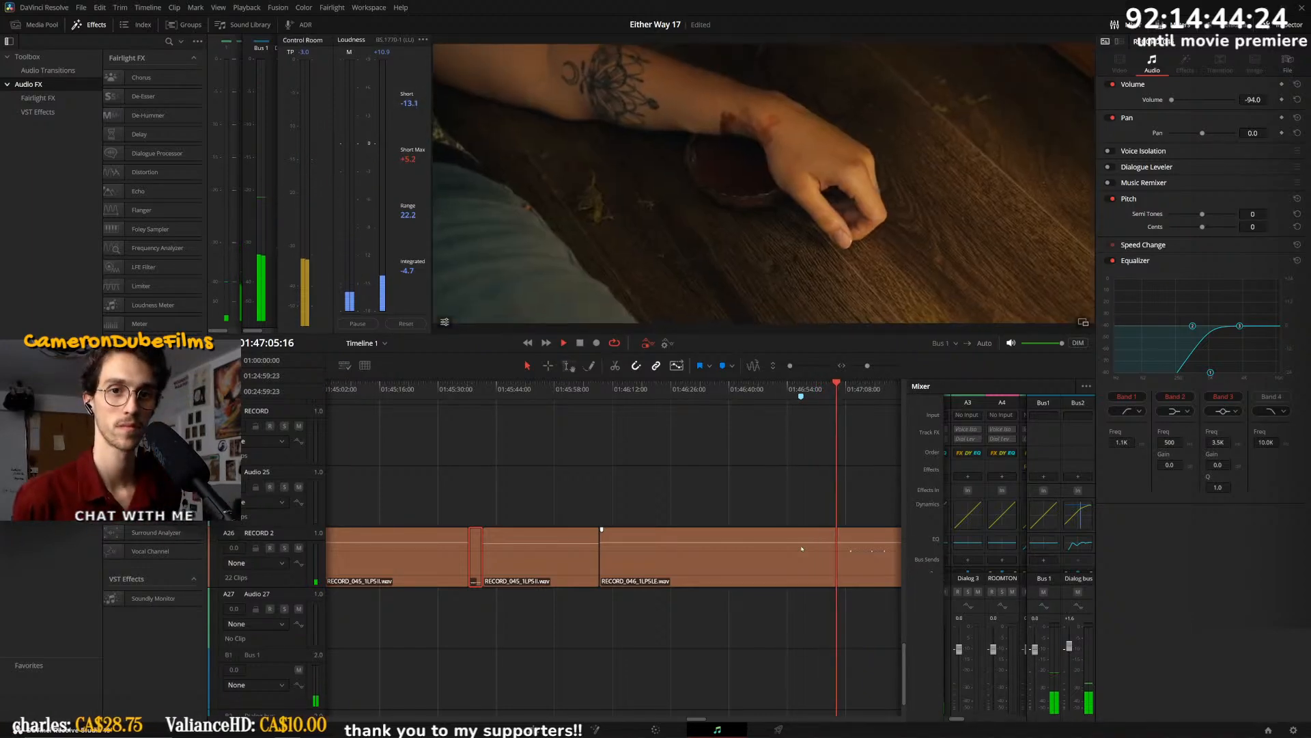
pyautogui.click(833, 395)
pyautogui.scroll(5, 819, 472)
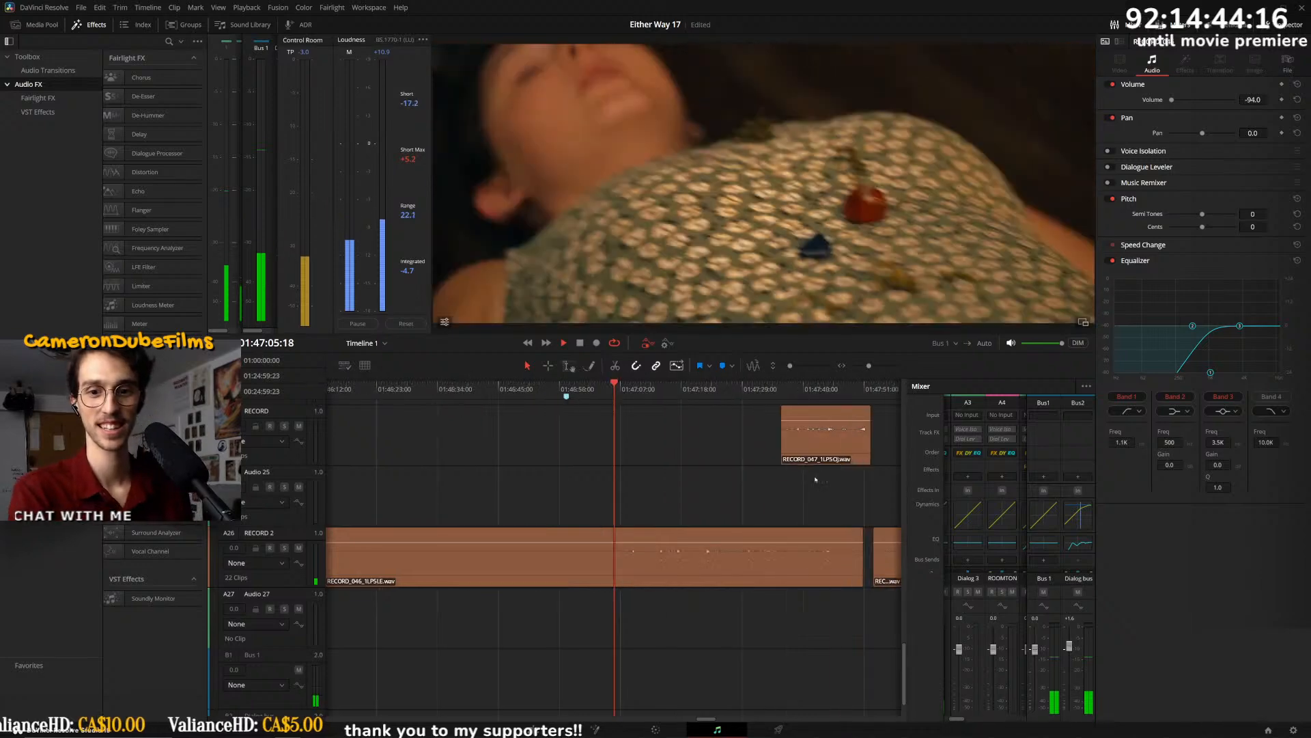
pyautogui.click(594, 390)
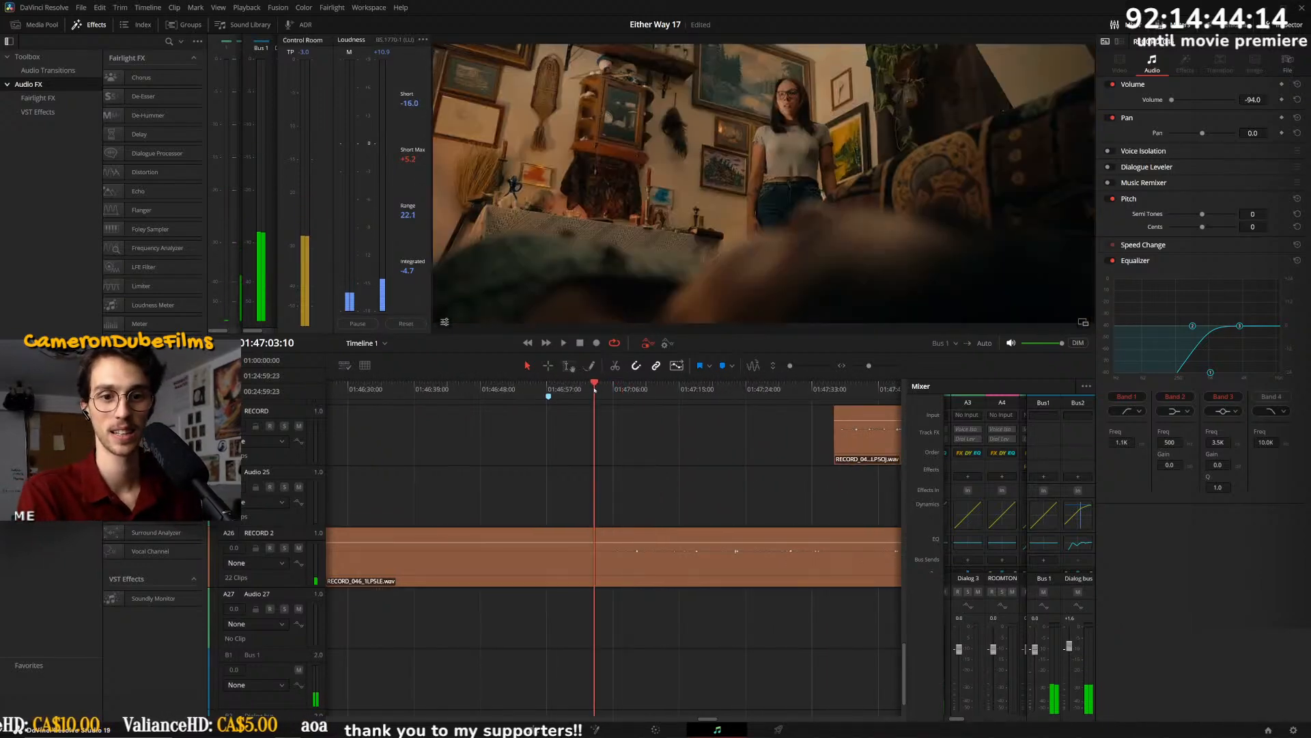
pyautogui.click(631, 571)
pyautogui.press('d')
pyautogui.press('d')
pyautogui.scroll(-3, 647, 581)
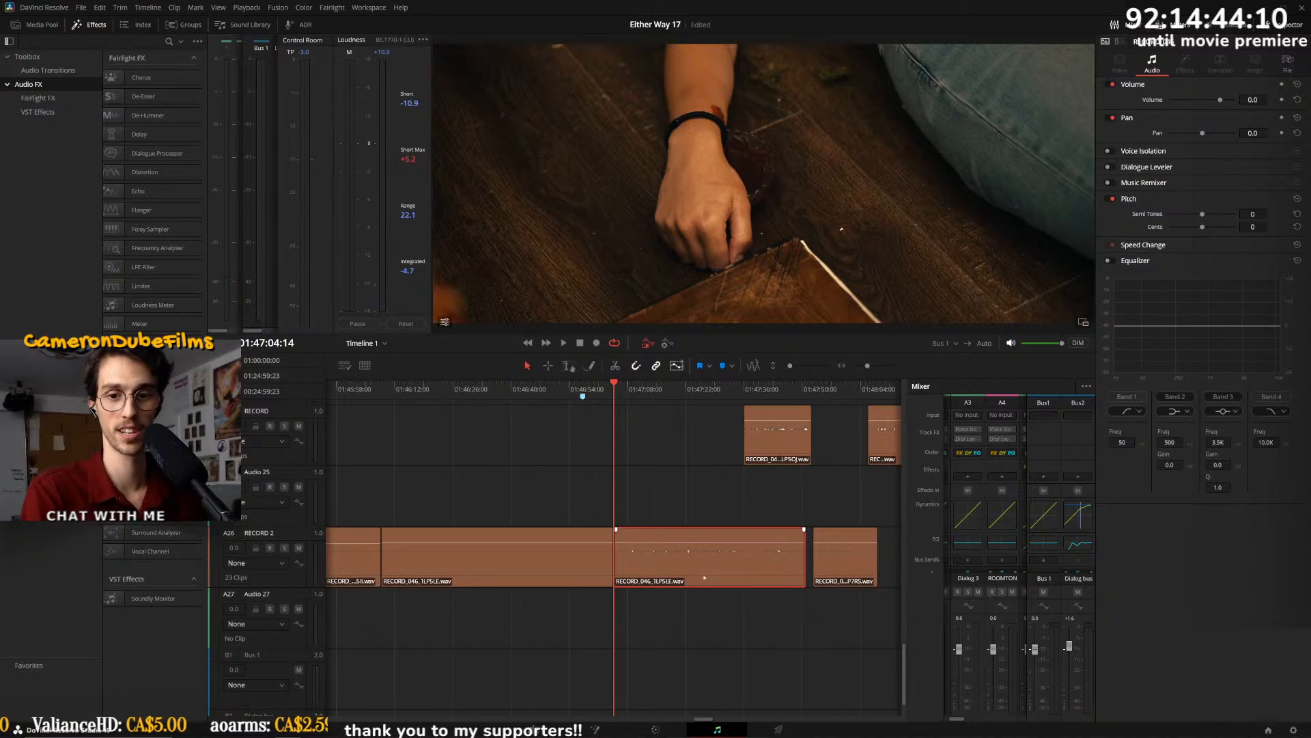
pyautogui.moveTo(851, 622); pyautogui.dragTo(748, 573)
pyautogui.scroll(-3, 690, 575)
# - Move the first RECORD_046 piece about 7 seconds later to start near 01:46:15, and spot-check playback along it
pyautogui.press('space')
pyautogui.scroll(2, 752, 573)
pyautogui.scroll(-1, 747, 577)
pyautogui.moveTo(568, 561); pyautogui.dragTo(586, 562)
pyautogui.moveTo(437, 387)
pyautogui.mouseDown()
pyautogui.moveTo(372, 388)
pyautogui.moveTo(451, 389)
pyautogui.mouseUp()
pyautogui.press('space')
pyautogui.scroll(3, 481, 414)
pyautogui.moveTo(568, 393); pyautogui.dragTo(602, 393)
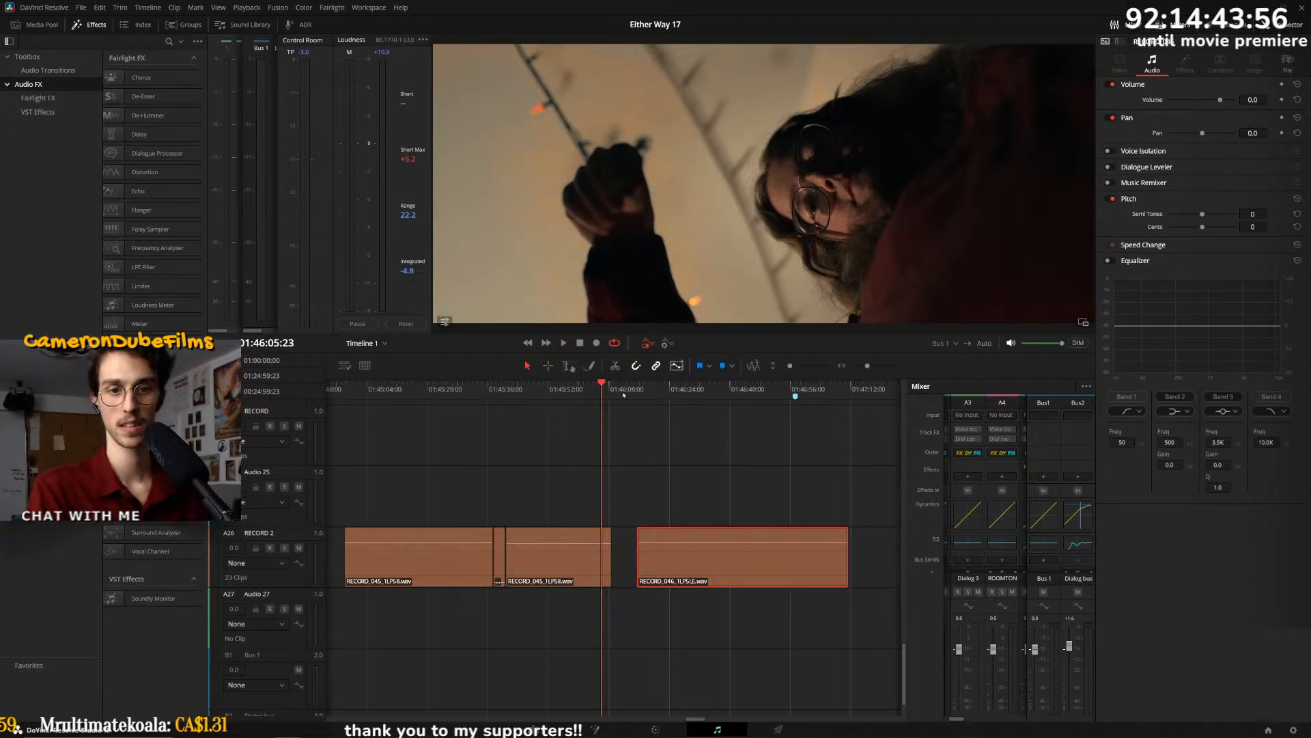
pyautogui.moveTo(624, 394); pyautogui.dragTo(636, 392)
pyautogui.click(663, 391)
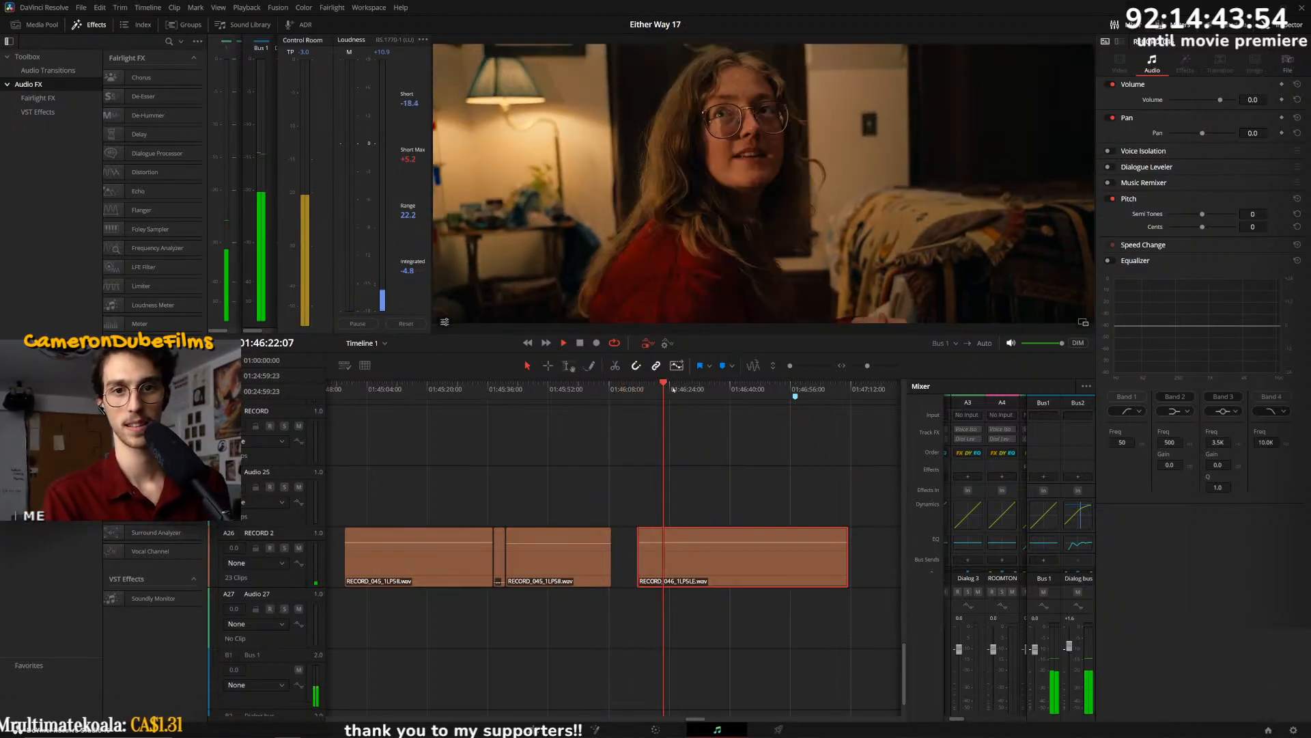
pyautogui.click(691, 387)
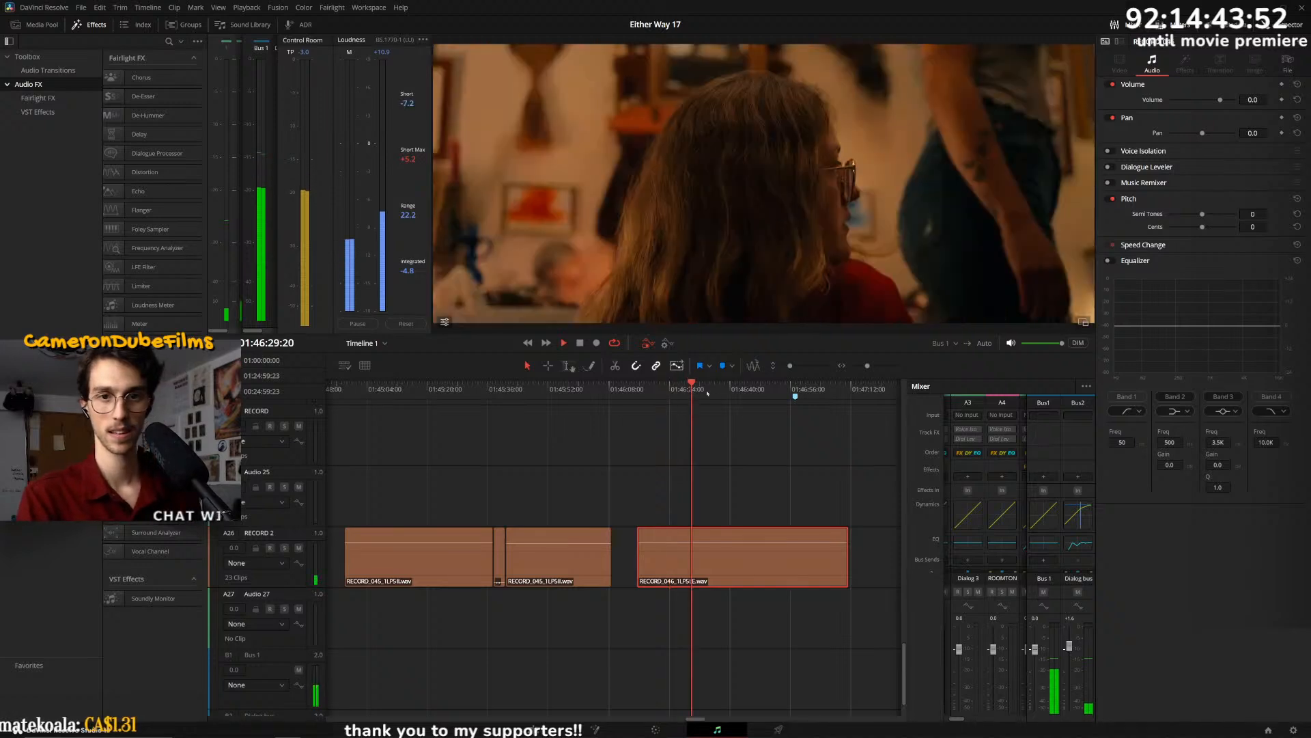
pyautogui.click(738, 389)
pyautogui.click(753, 390)
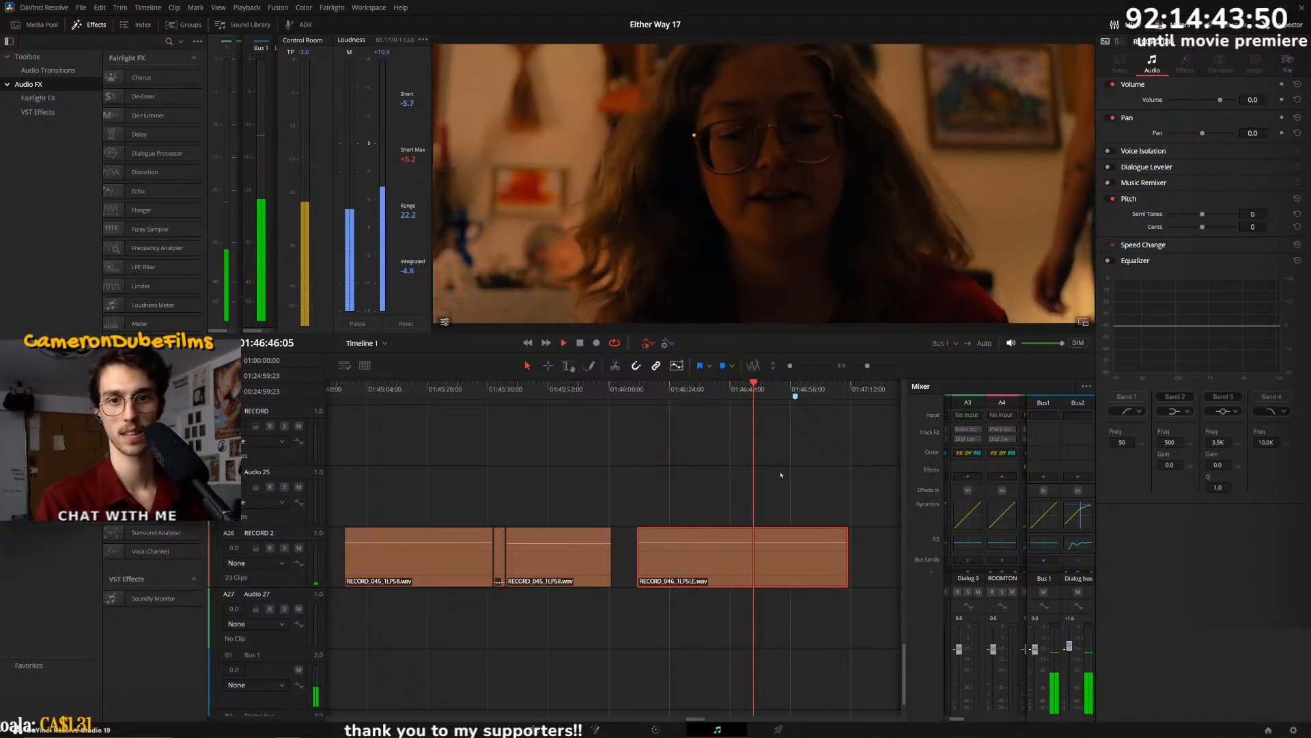
# - Split the moved RECORD_046 piece at about 01:46:51 and shift its second part about 12 seconds later
pyautogui.scroll(7, 717, 459)
pyautogui.click(654, 414)
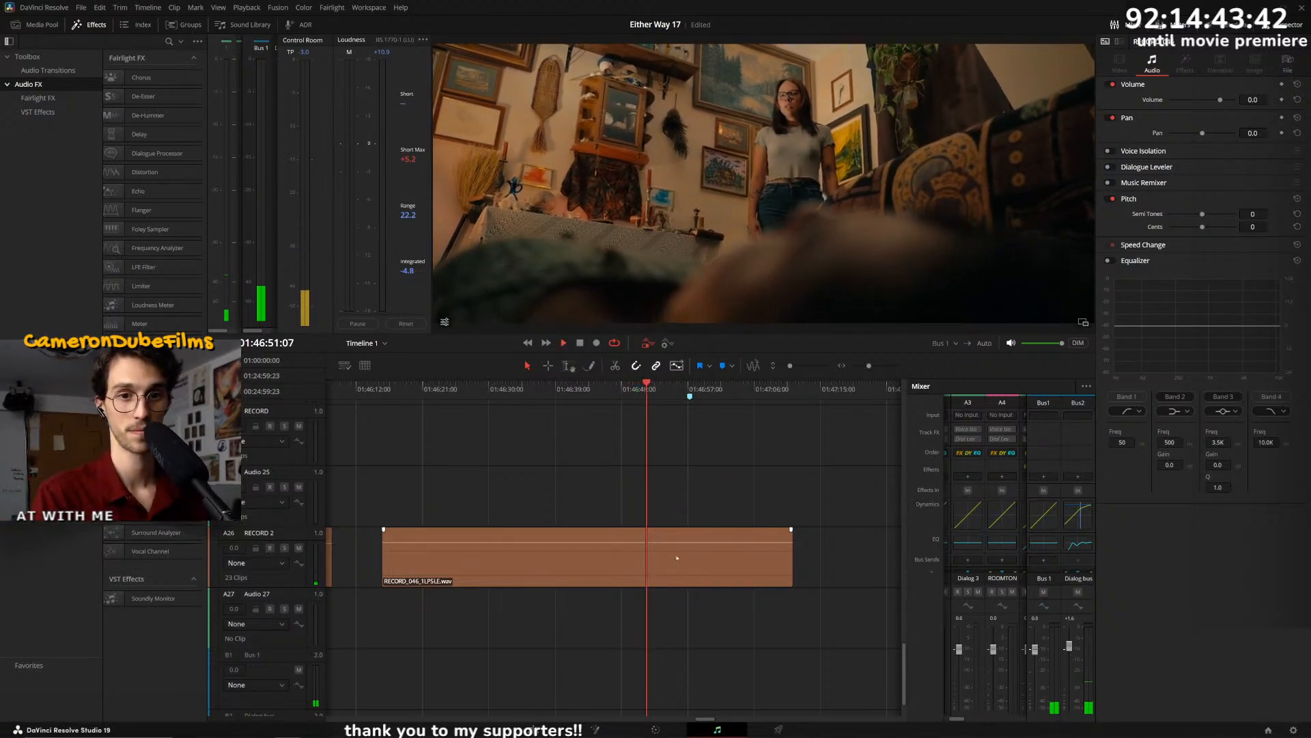
pyautogui.press('space')
pyautogui.hotkey('ctrl', 'b')
pyautogui.moveTo(684, 562); pyautogui.dragTo(773, 568)
pyautogui.press('space')
pyautogui.scroll(-2, 761, 574)
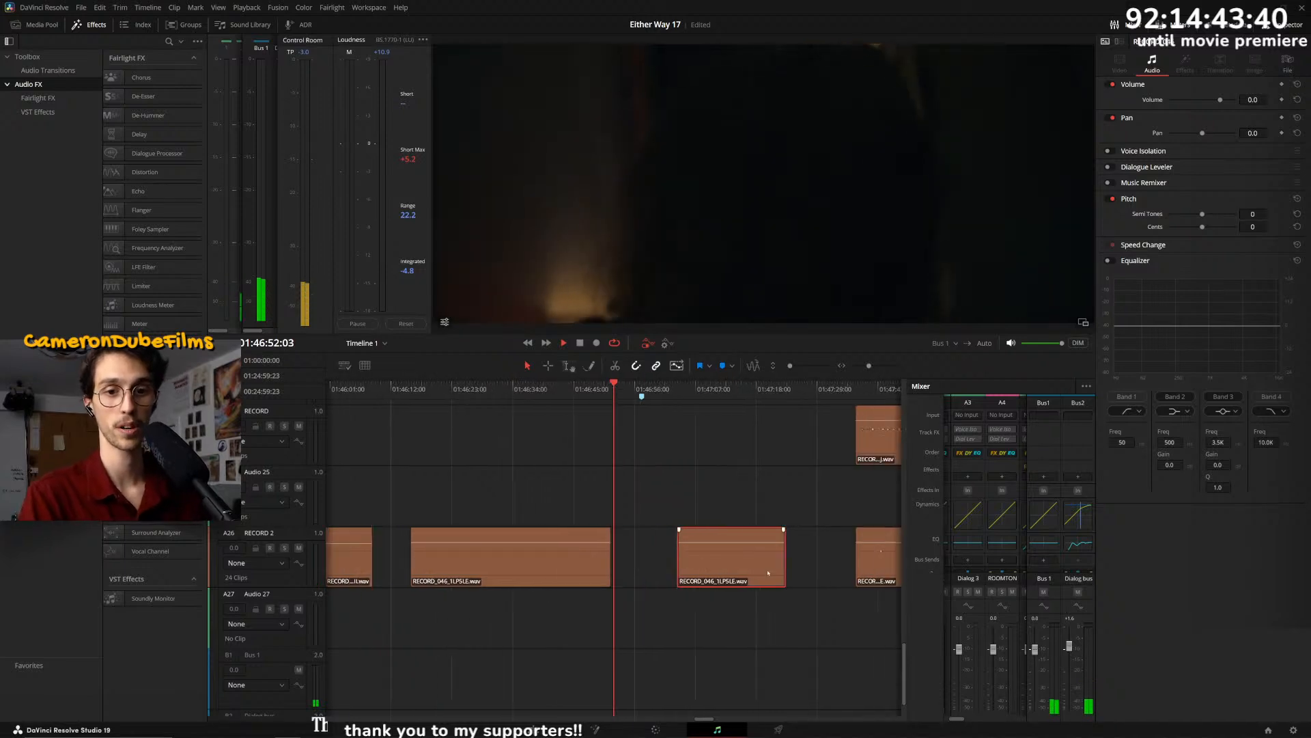
pyautogui.scroll(2, 726, 514)
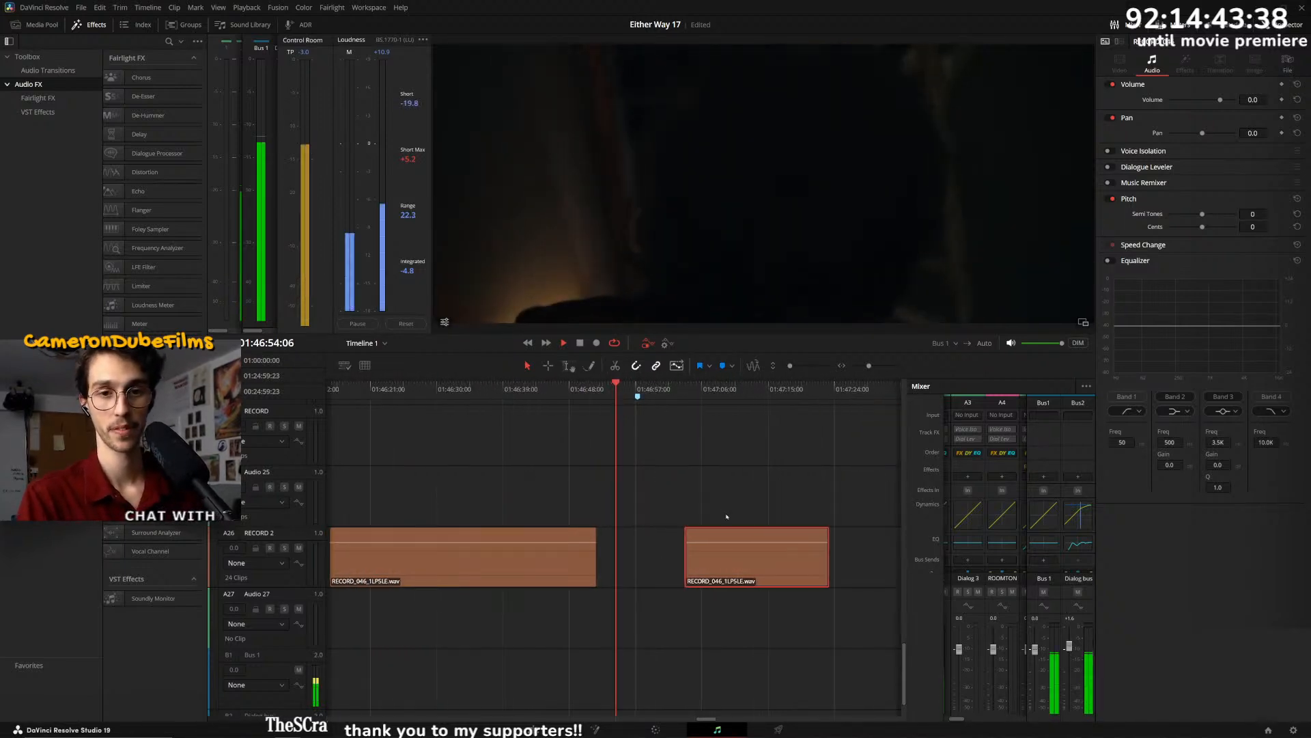
# - Align the start of the shifted RECORD_046 part with the picture cut at 01:47:03:11 and play it from there
pyautogui.click(637, 390)
pyautogui.click(656, 391)
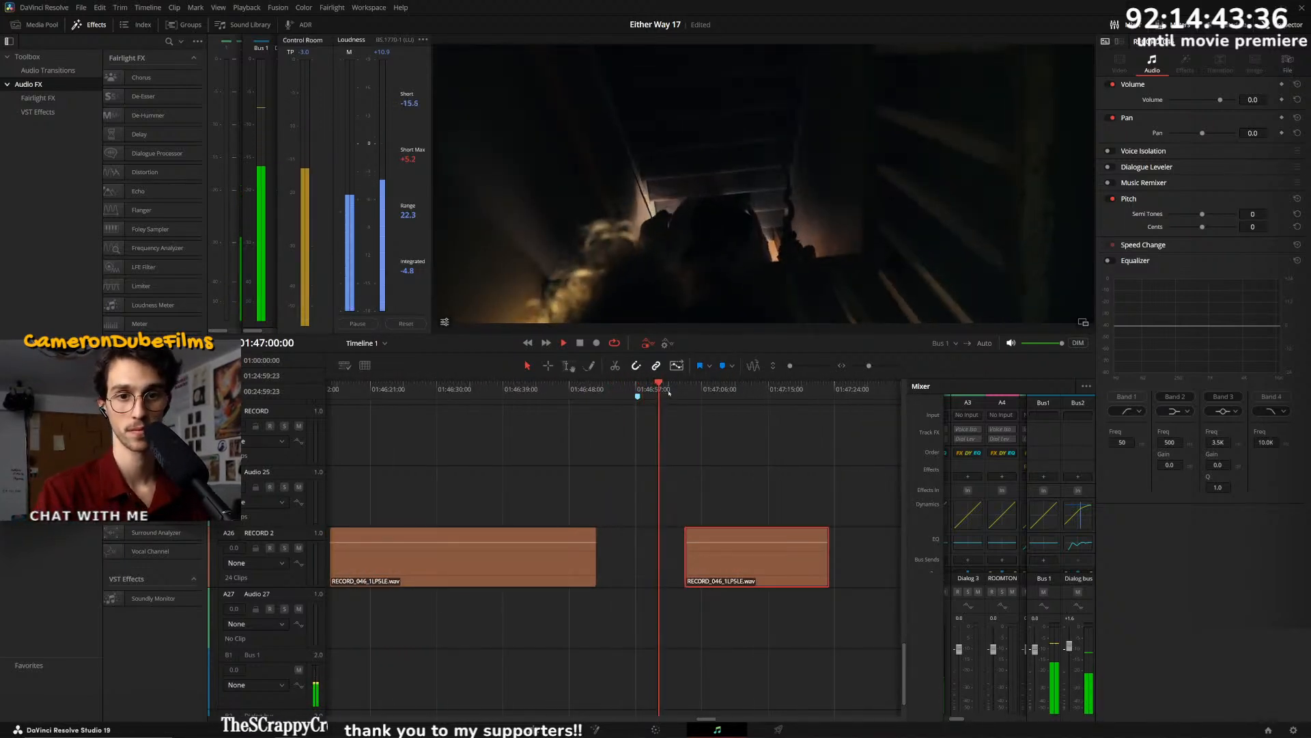
pyautogui.click(668, 392)
pyautogui.moveTo(722, 563); pyautogui.dragTo(751, 563)
pyautogui.moveTo(688, 391); pyautogui.dragTo(668, 390)
pyautogui.click(723, 390)
pyautogui.click(667, 390)
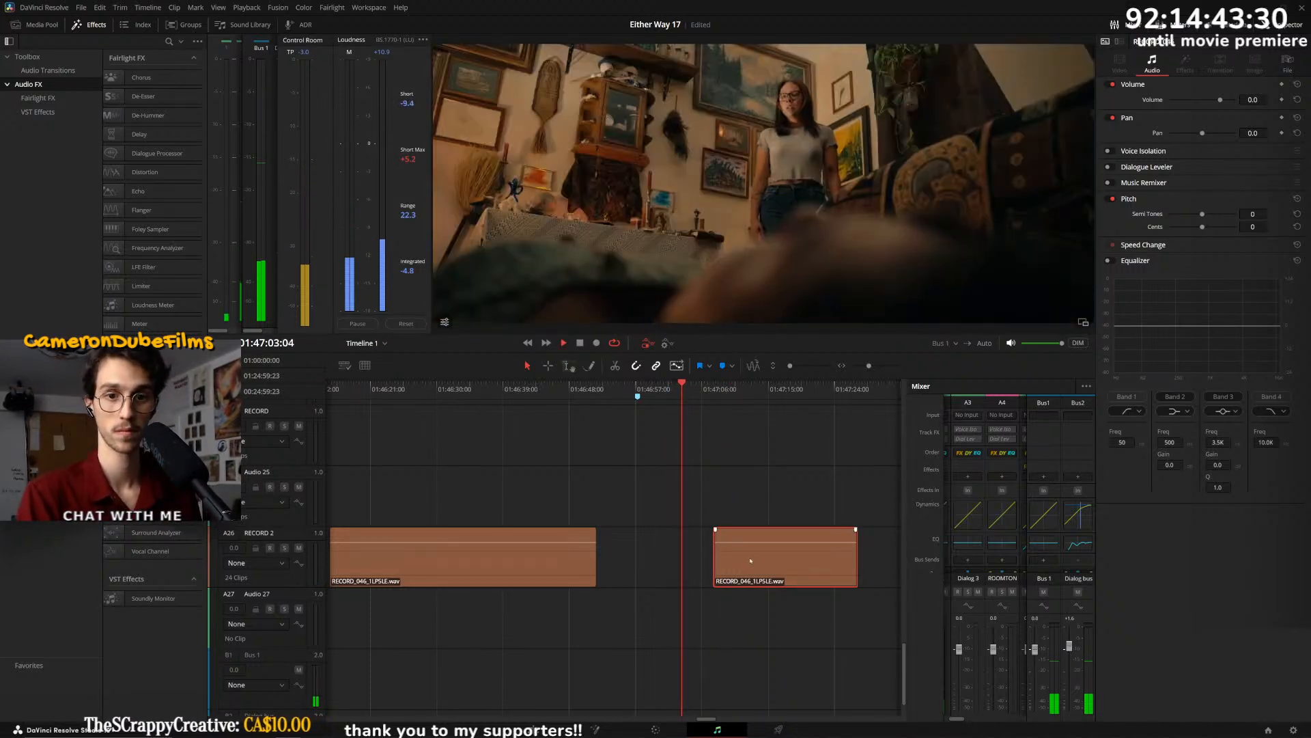
pyautogui.moveTo(750, 561); pyautogui.dragTo(728, 556)
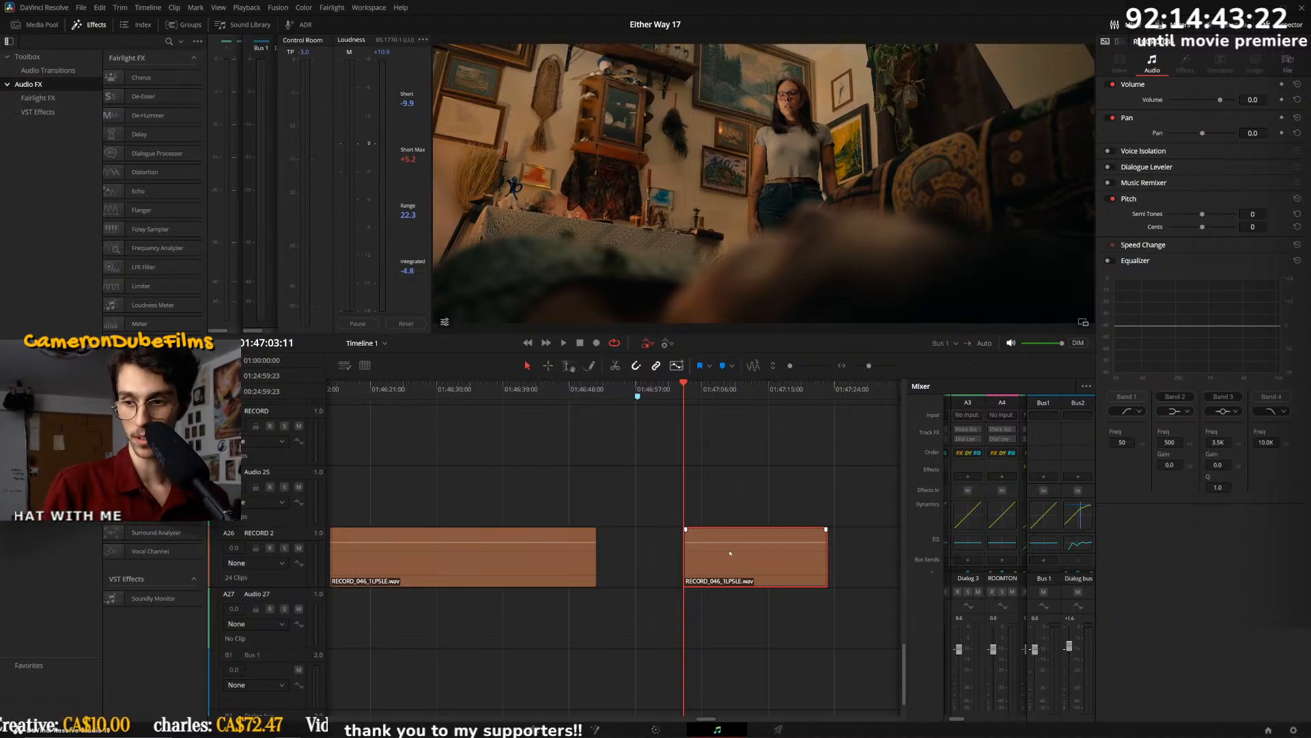
pyautogui.press('space')
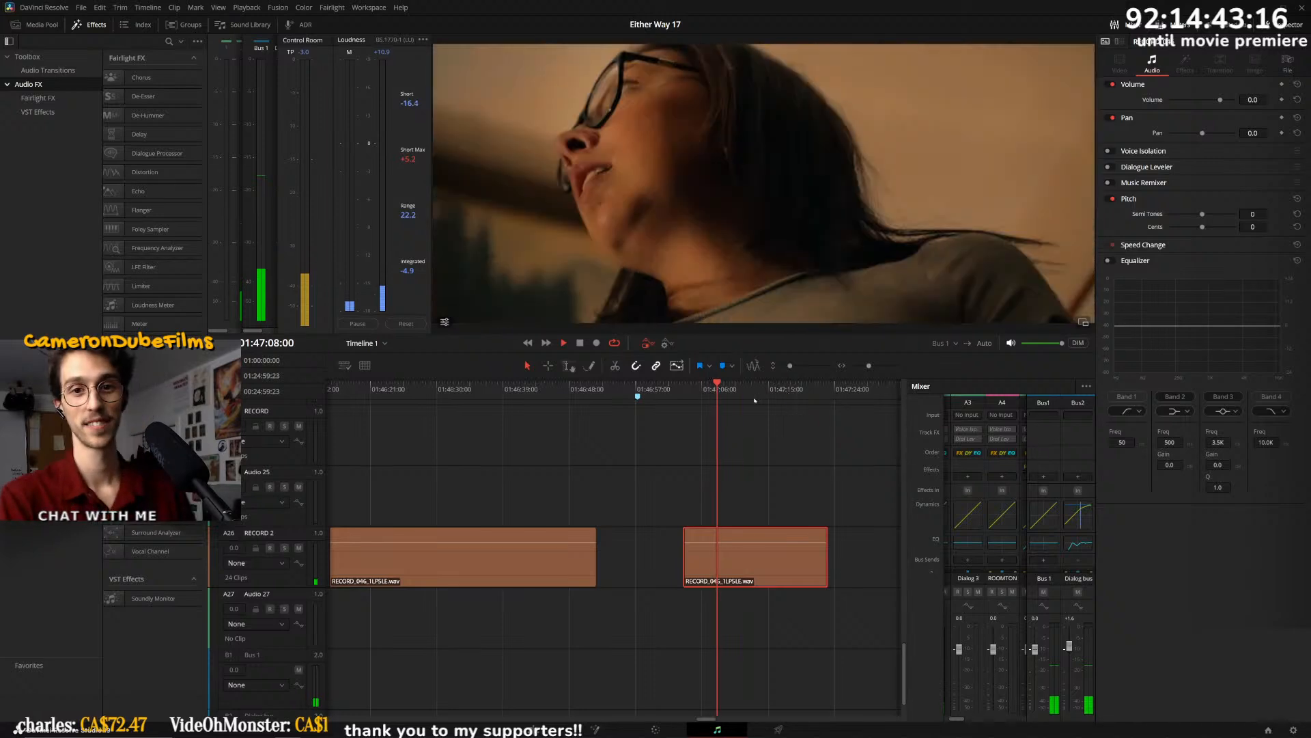
pyautogui.scroll(1, 707, 461)
pyautogui.press('space')
# - Play the Dialog 2 edits after 01:47:05 and roll the cut between 240729_194712 and 240807_215056 back to about 01:47:06:13
pyautogui.scroll(7, 690, 450)
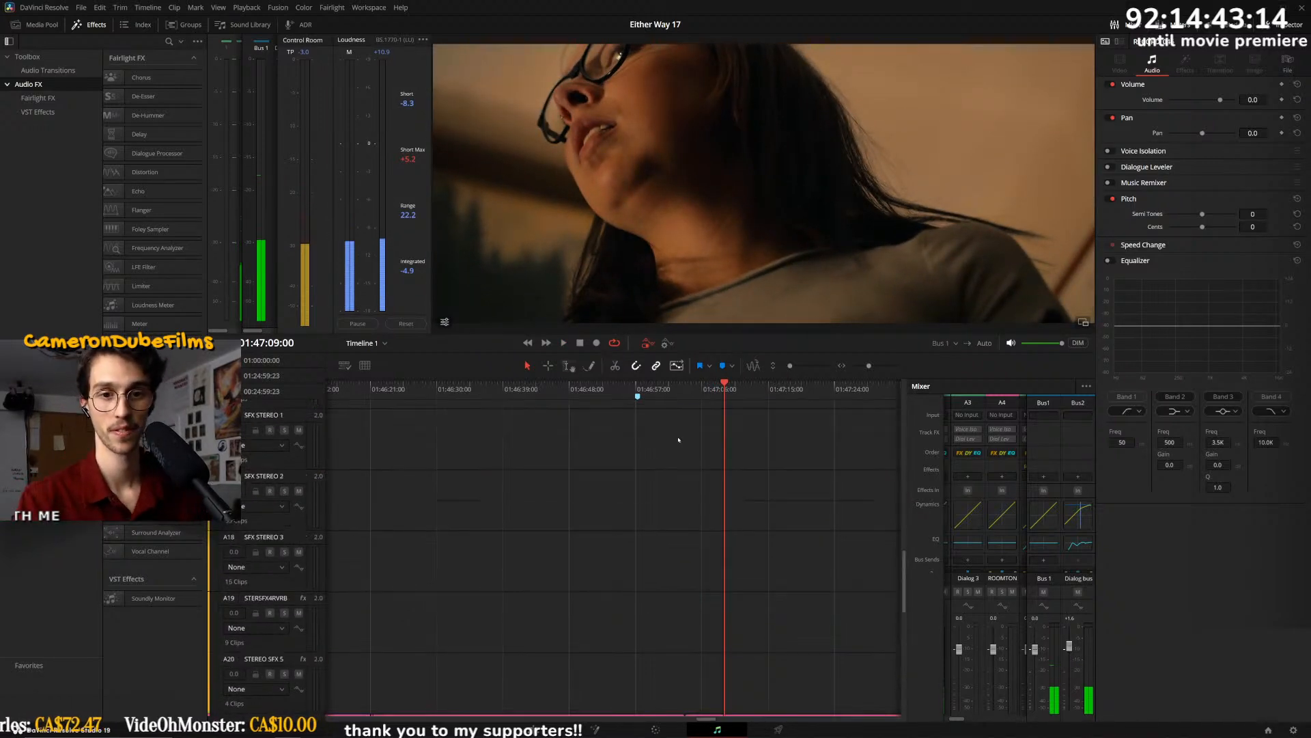
pyautogui.scroll(10, 703, 437)
pyautogui.click(702, 390)
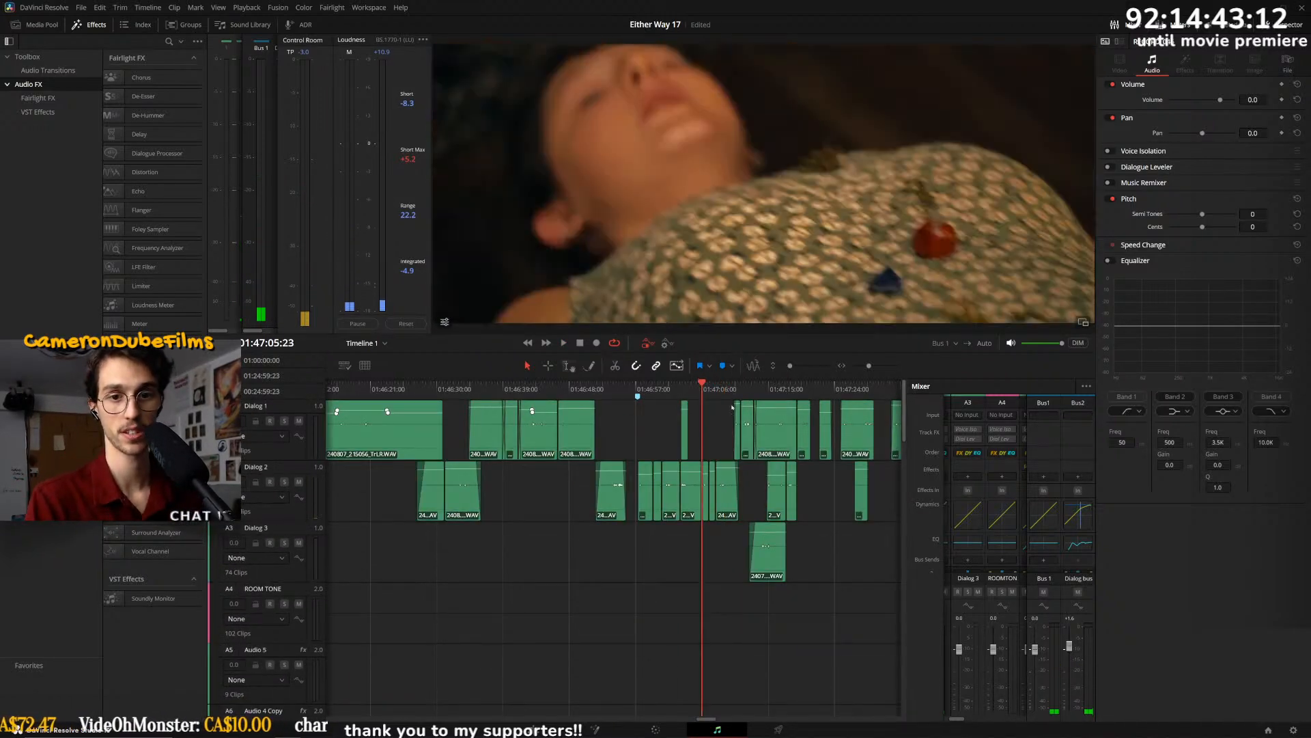
pyautogui.scroll(2, 670, 415)
pyautogui.scroll(5, 670, 415)
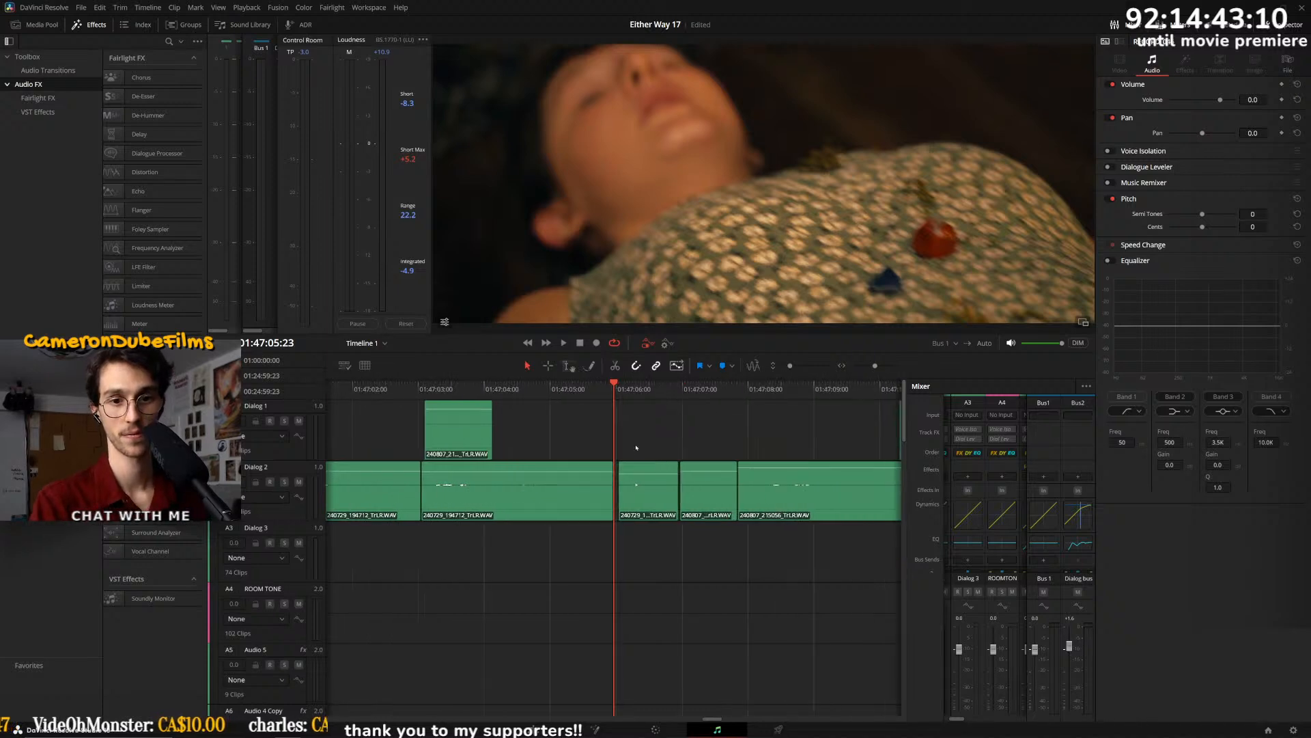
pyautogui.scroll(2, 638, 461)
pyautogui.press('space')
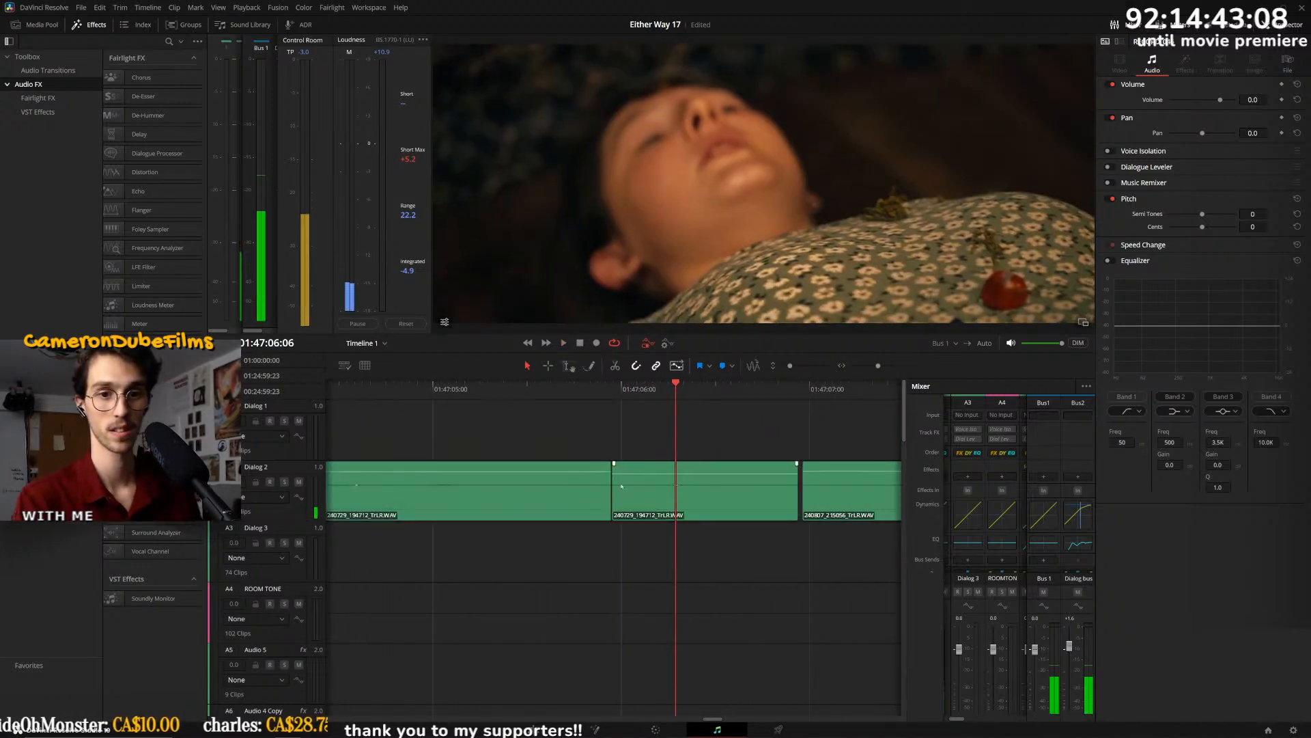
pyautogui.scroll(-1, 782, 509)
pyautogui.press('space')
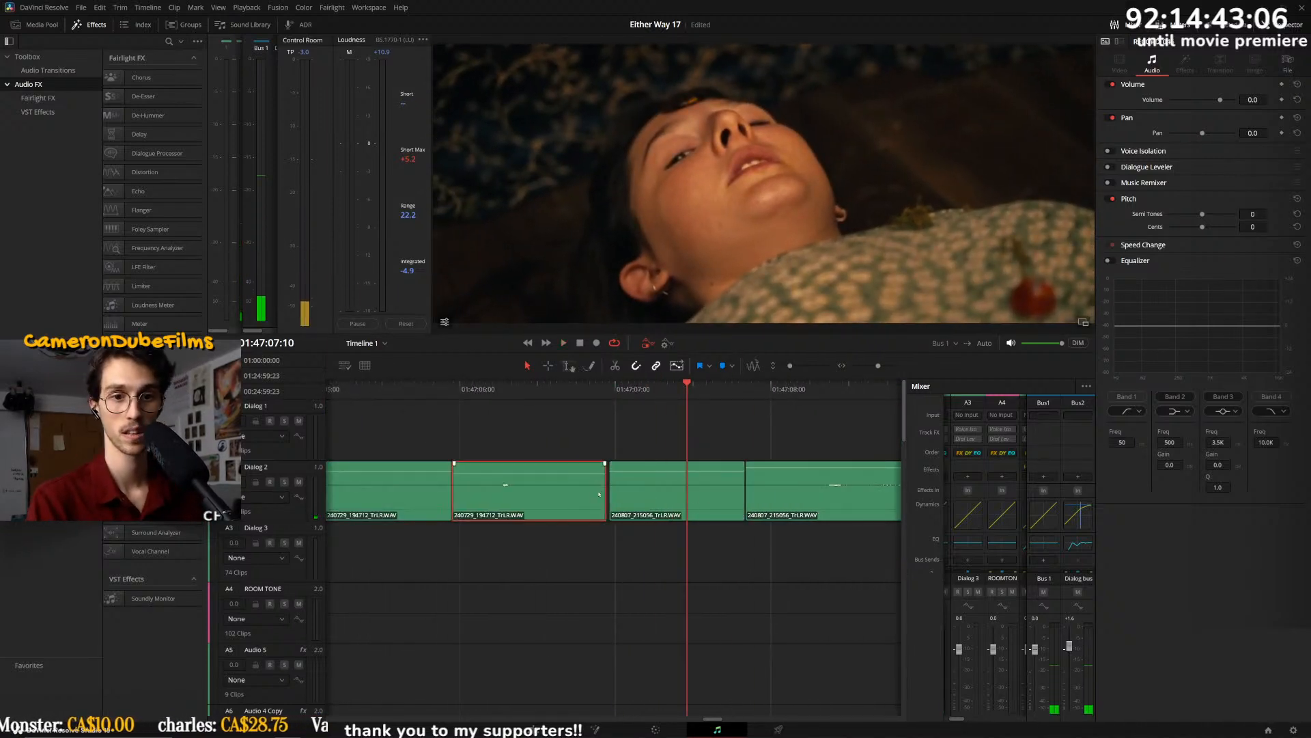
pyautogui.moveTo(612, 491); pyautogui.dragTo(544, 490)
pyautogui.press('Up')
pyautogui.press('Up')
pyautogui.press('space')
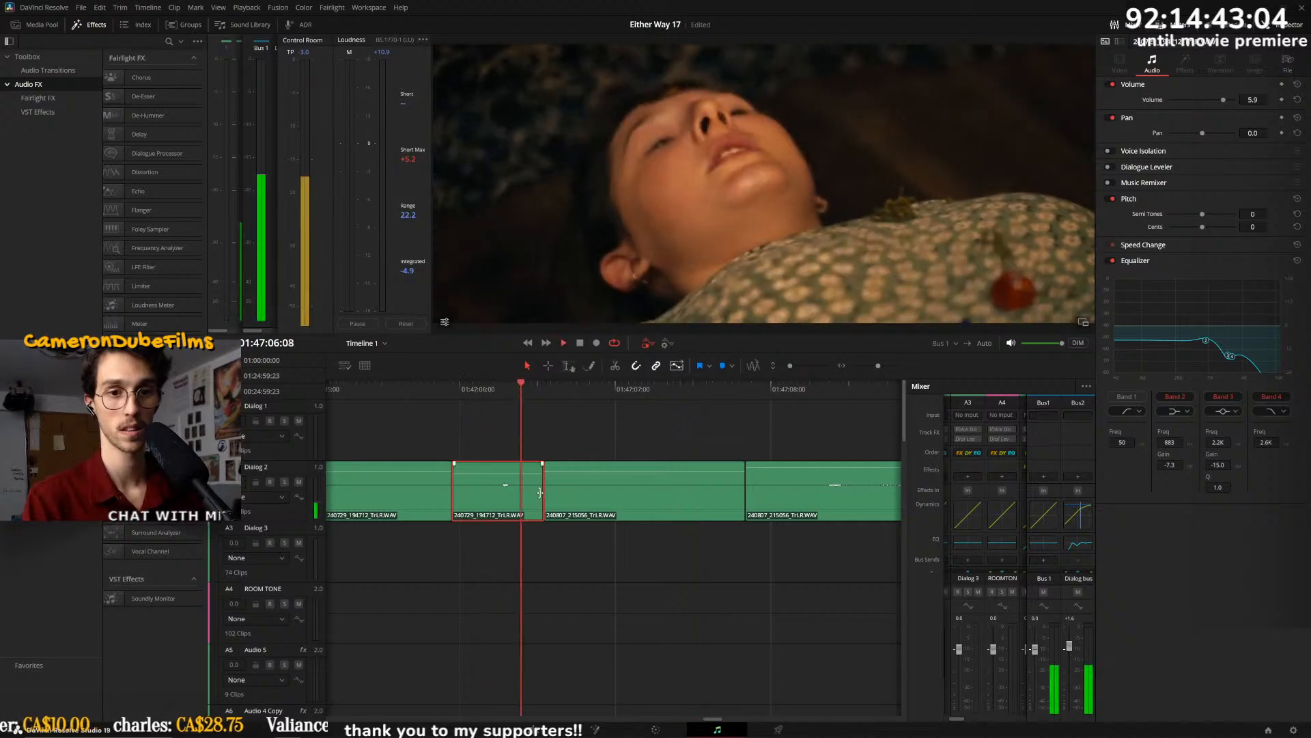
# - Add a Cross Fade 0 dB at that Dialog 2 cut, adjust its duration to 20 frames, and listen to the transition
pyautogui.rightClick(543, 490)
pyautogui.click(568, 498)
pyautogui.click(504, 403)
pyautogui.press('space')
pyautogui.click(504, 392)
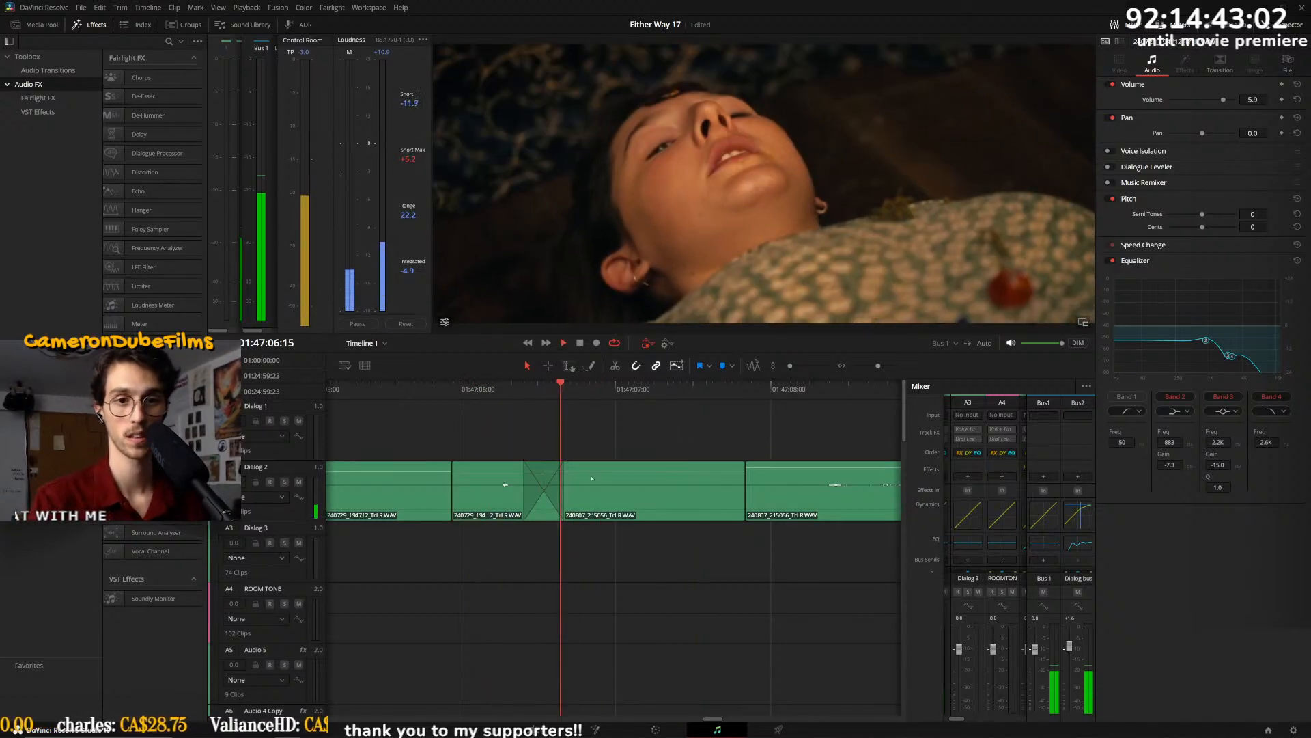
pyautogui.press('space')
pyautogui.moveTo(564, 507); pyautogui.dragTo(691, 508)
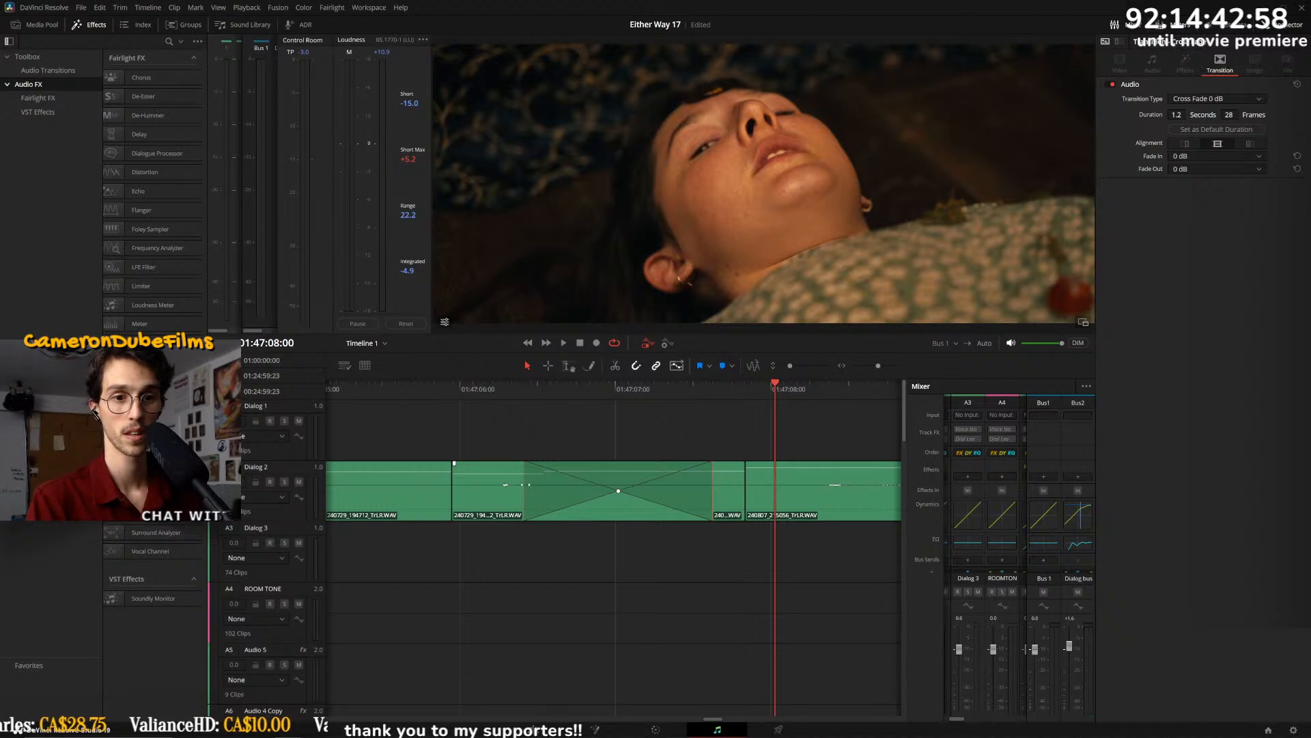
pyautogui.click(550, 390)
pyautogui.press('space')
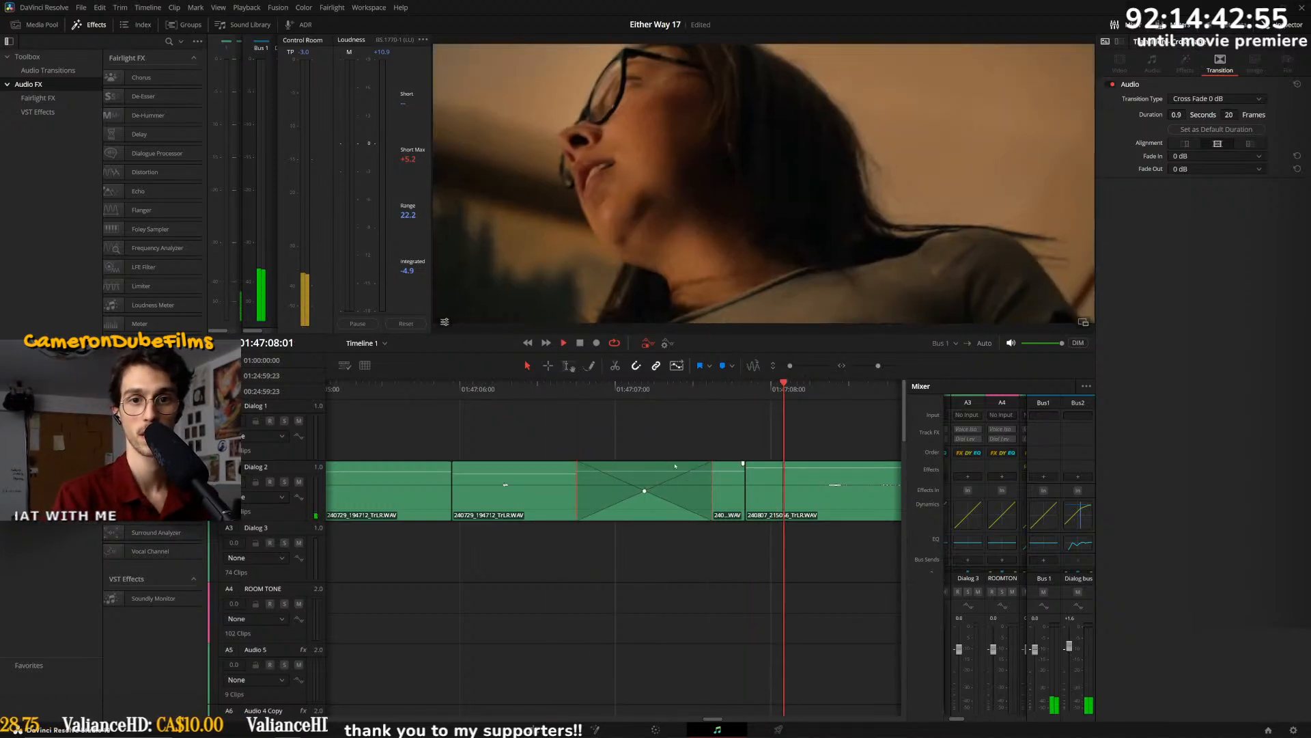
pyautogui.press('space')
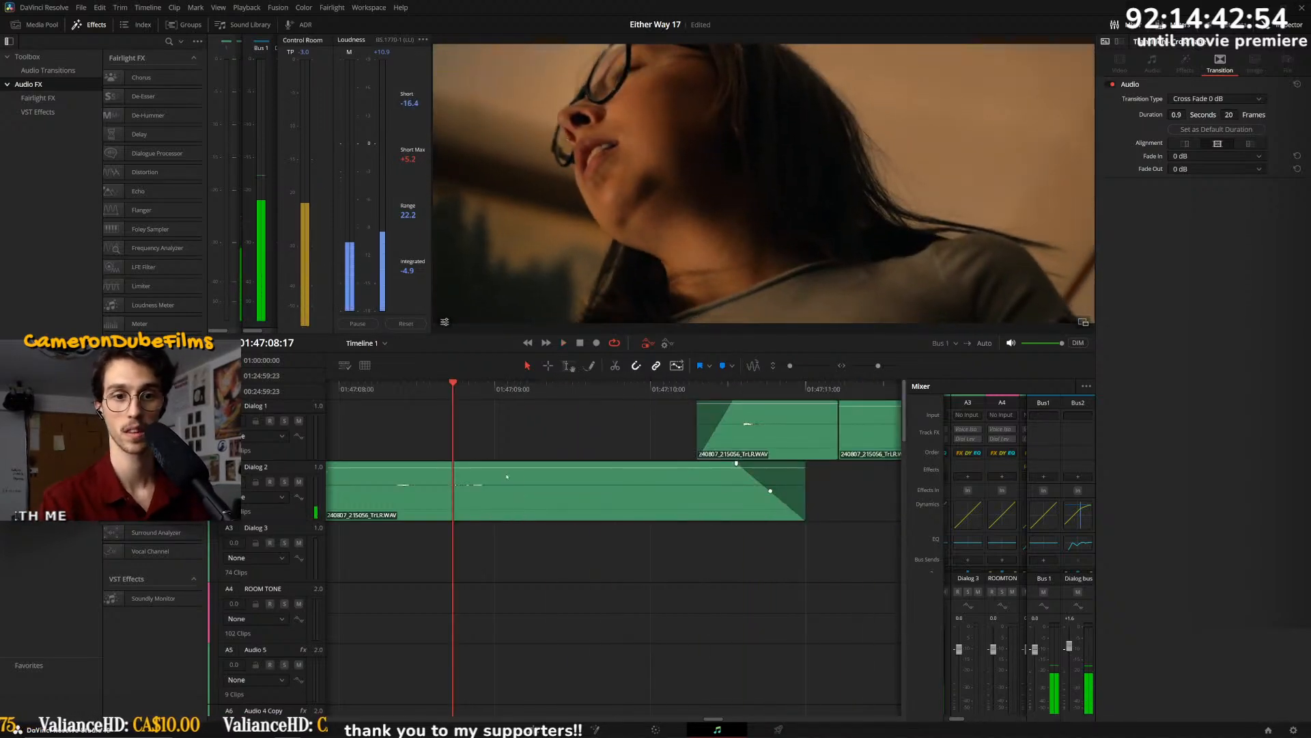
# - Delete the short 240807_215056 clip on Dialog 2, extend the preceding 240729_194712 clip's end to about 01:47:07:12, and play the result
pyautogui.scroll(-3, 554, 482)
pyautogui.press('Delete')
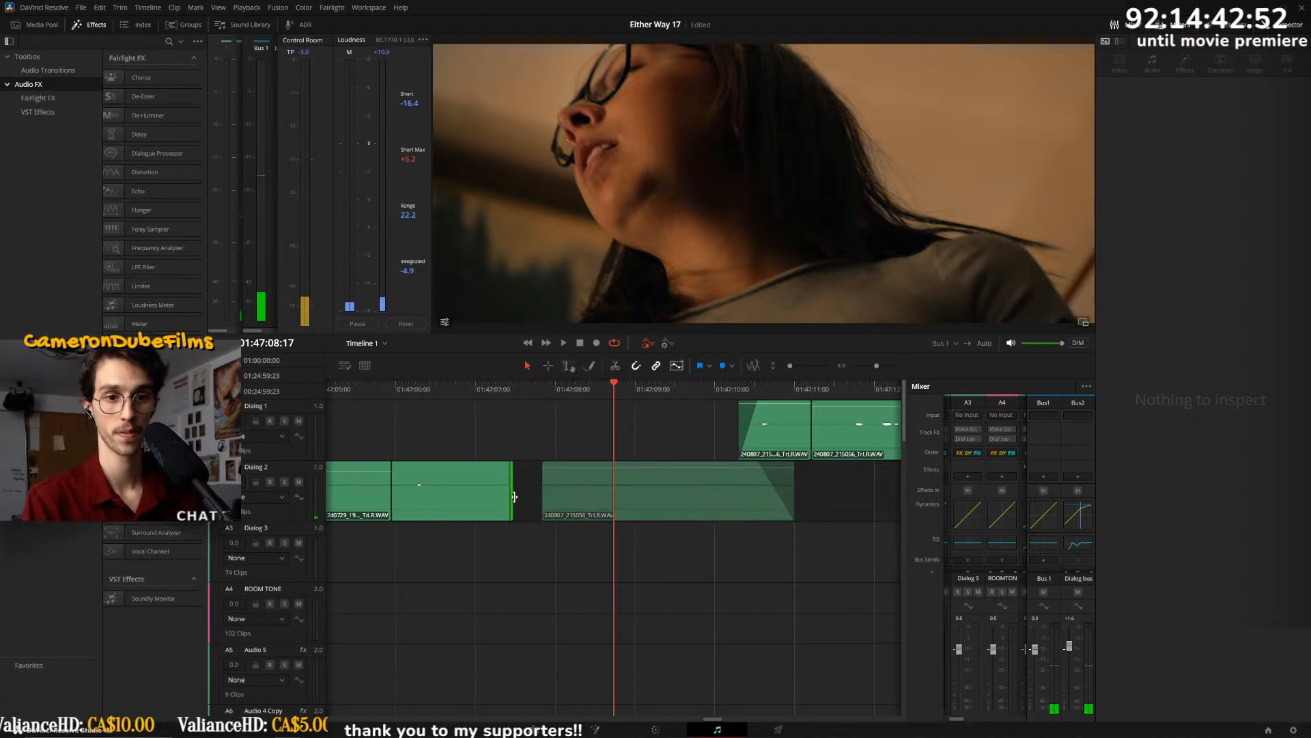
pyautogui.click(441, 388)
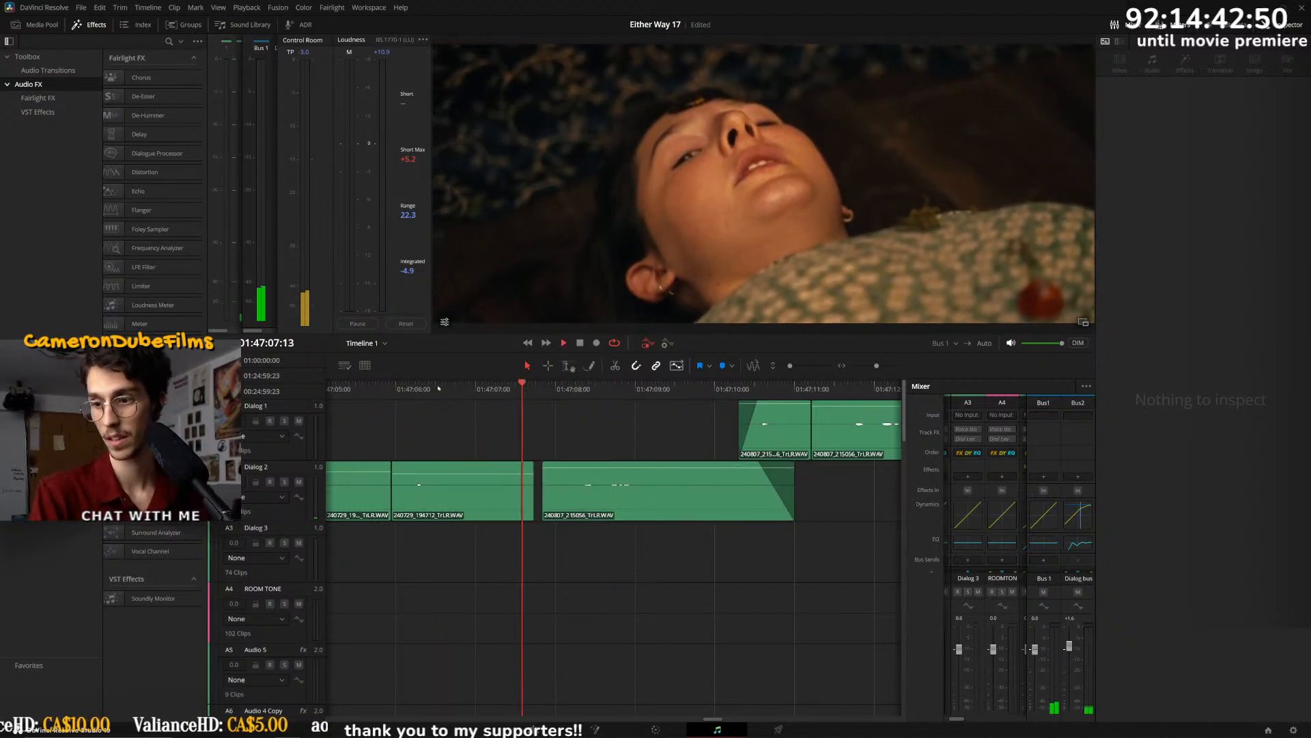
pyautogui.press('space')
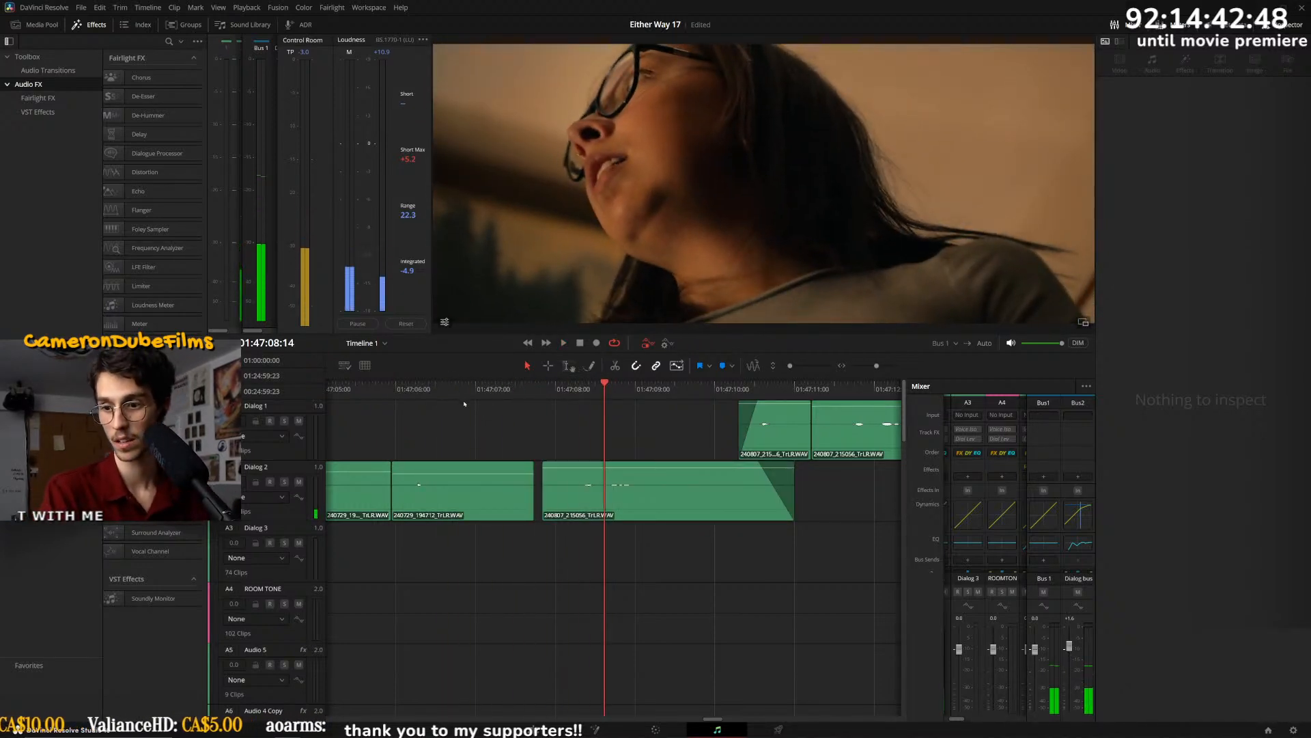
# - Extend the start of Dialog 2's 240807_215056 clip back to the preceding clip, add a cross fade at the cut, and play it
pyautogui.moveTo(544, 490); pyautogui.dragTo(531, 486)
pyautogui.rightClick(532, 484)
pyautogui.click(546, 495)
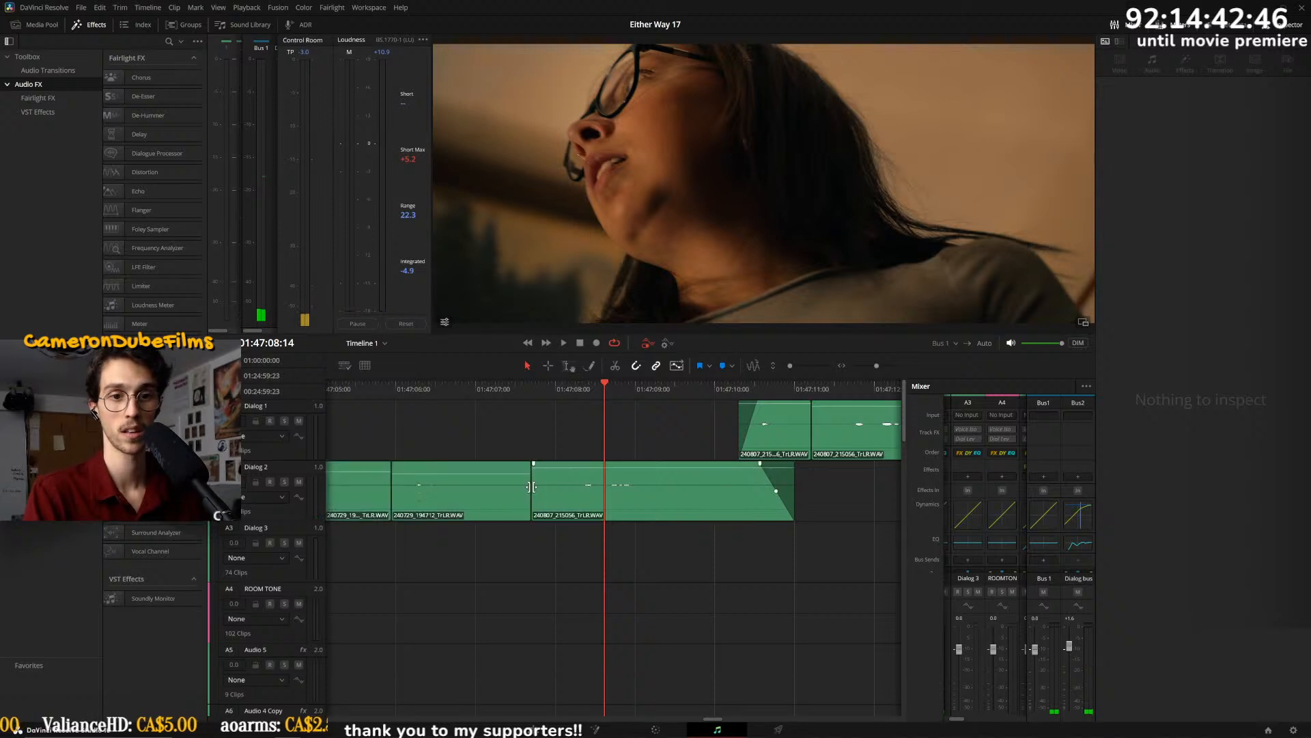
pyautogui.click(526, 412)
pyautogui.press('space')
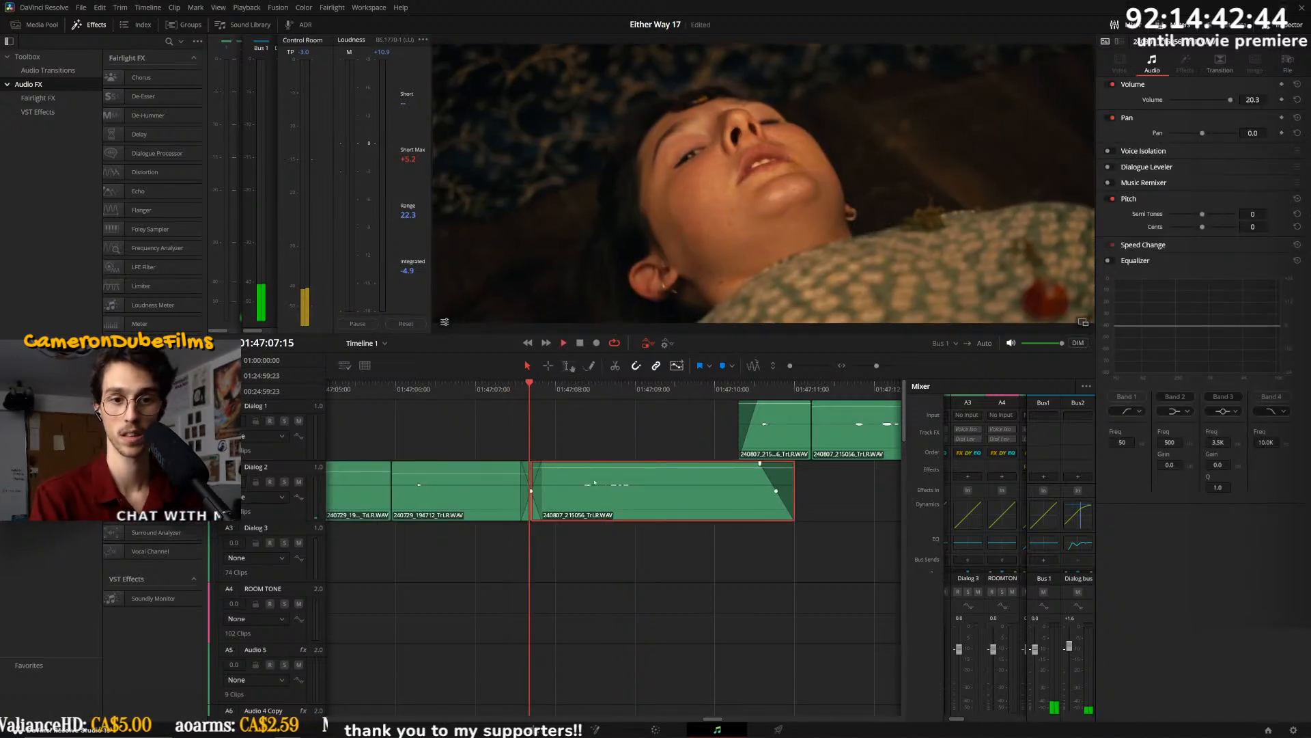
# - Add a cross fade at the cut between the first two Dialog 1 clips after 01:47:10 and listen to the transition
pyautogui.scroll(-3, 721, 510)
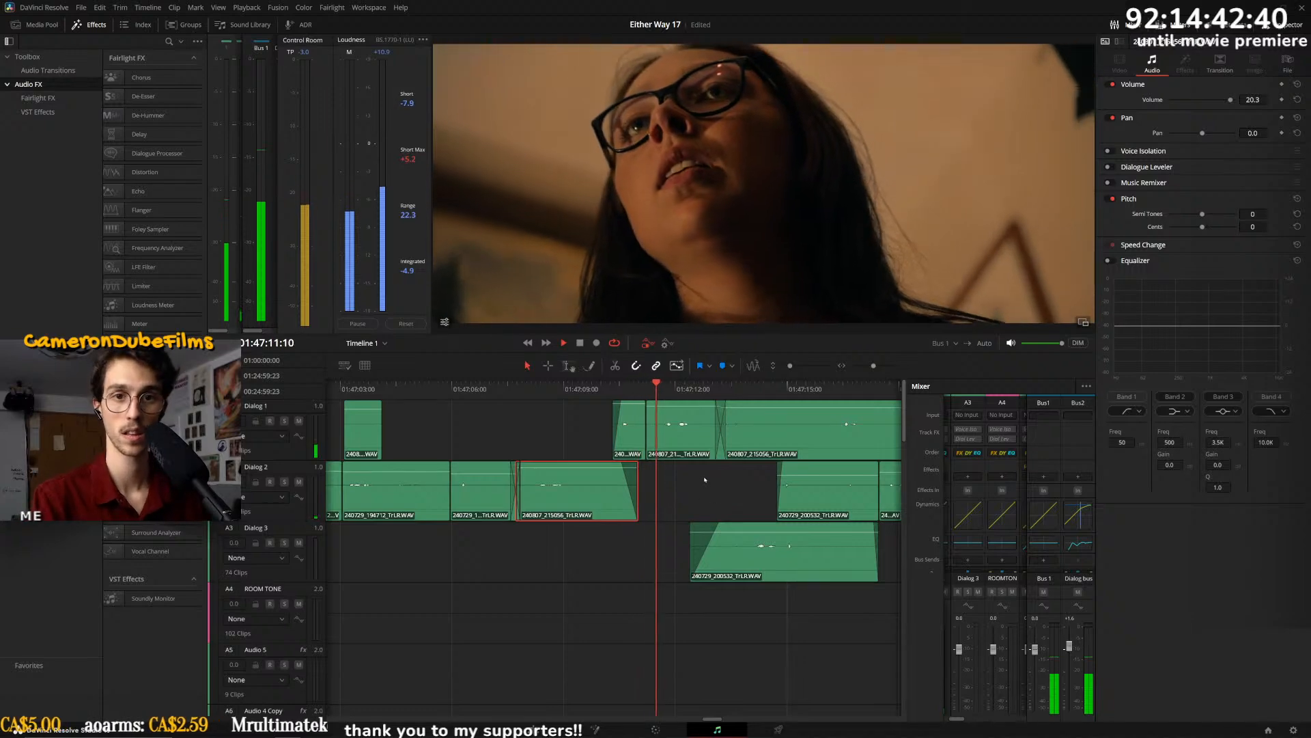
pyautogui.rightClick(646, 430)
pyautogui.click(673, 439)
pyautogui.moveTo(645, 393); pyautogui.dragTo(639, 394)
pyautogui.press('space')
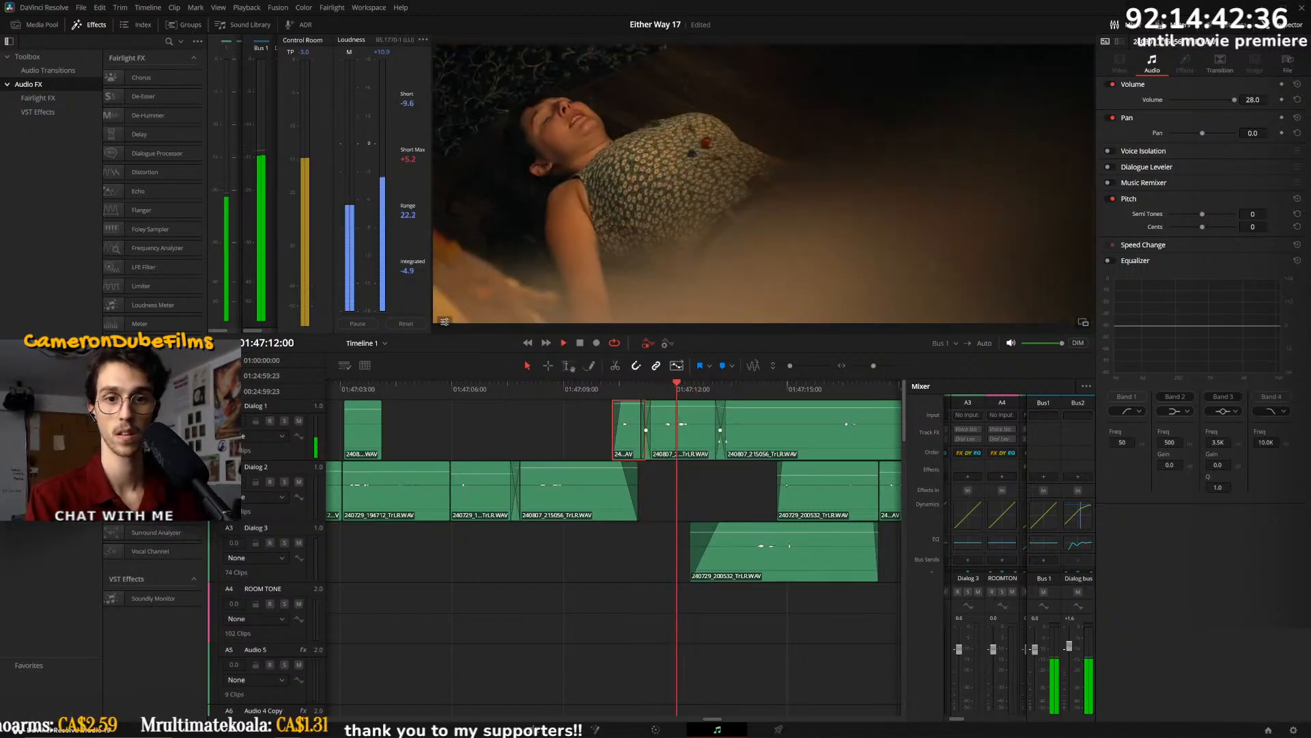
# - Set the RECORD 2 clip RECORD_046 around 01:47:16 to 15.1 dB, move it to start at about 01:47:15, and play it
pyautogui.scroll(-15, 792, 504)
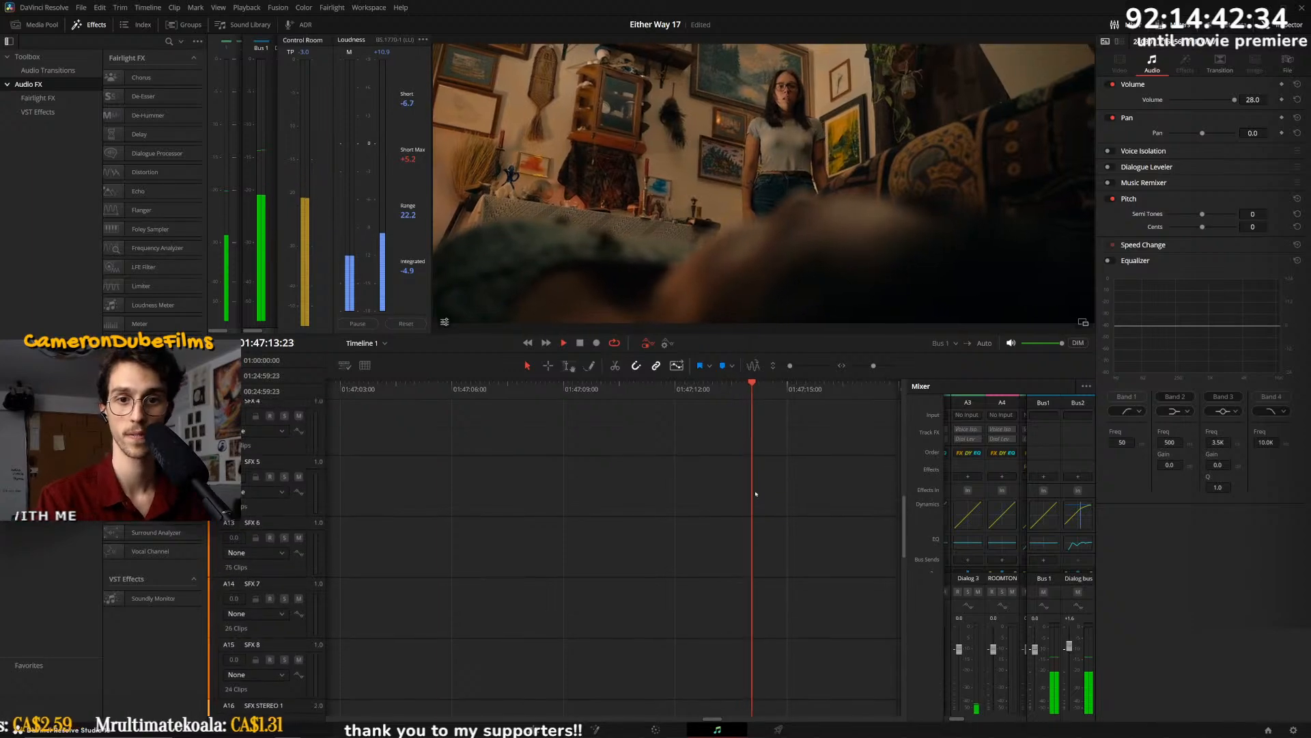
pyautogui.scroll(-8, 662, 519)
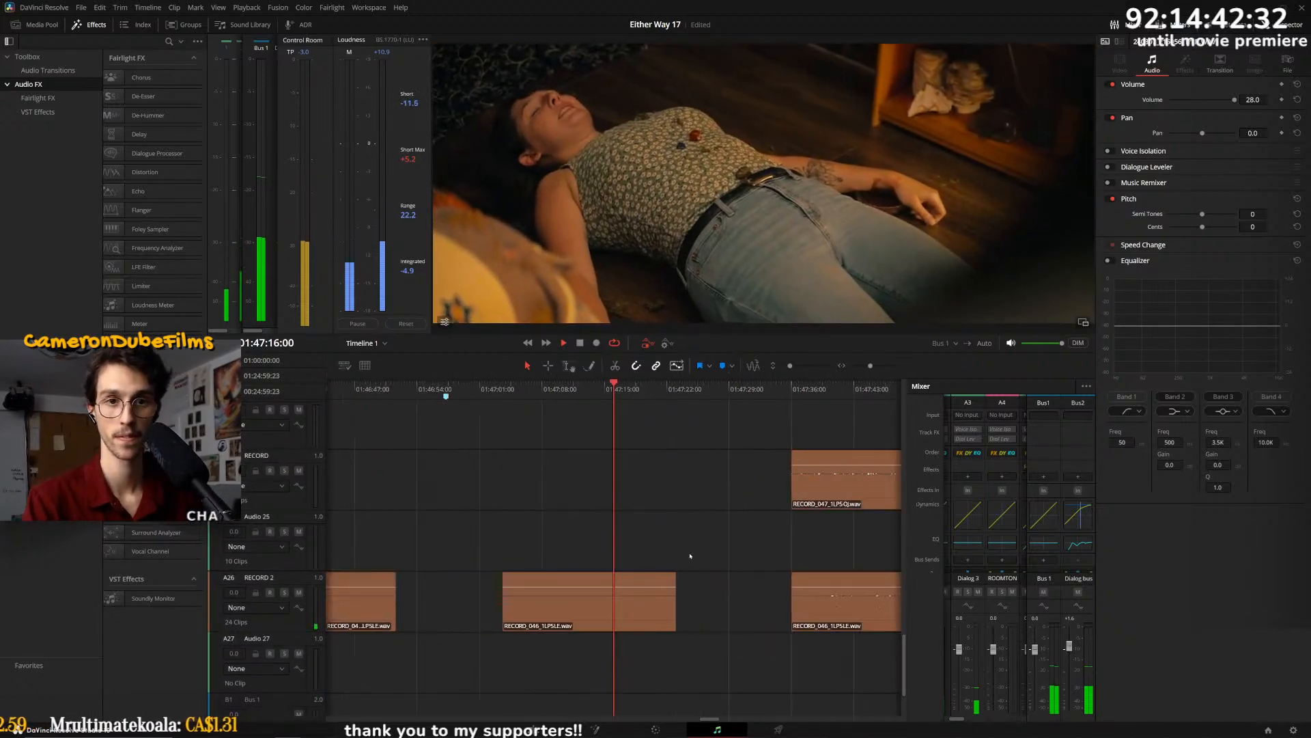
pyautogui.scroll(-5, 660, 579)
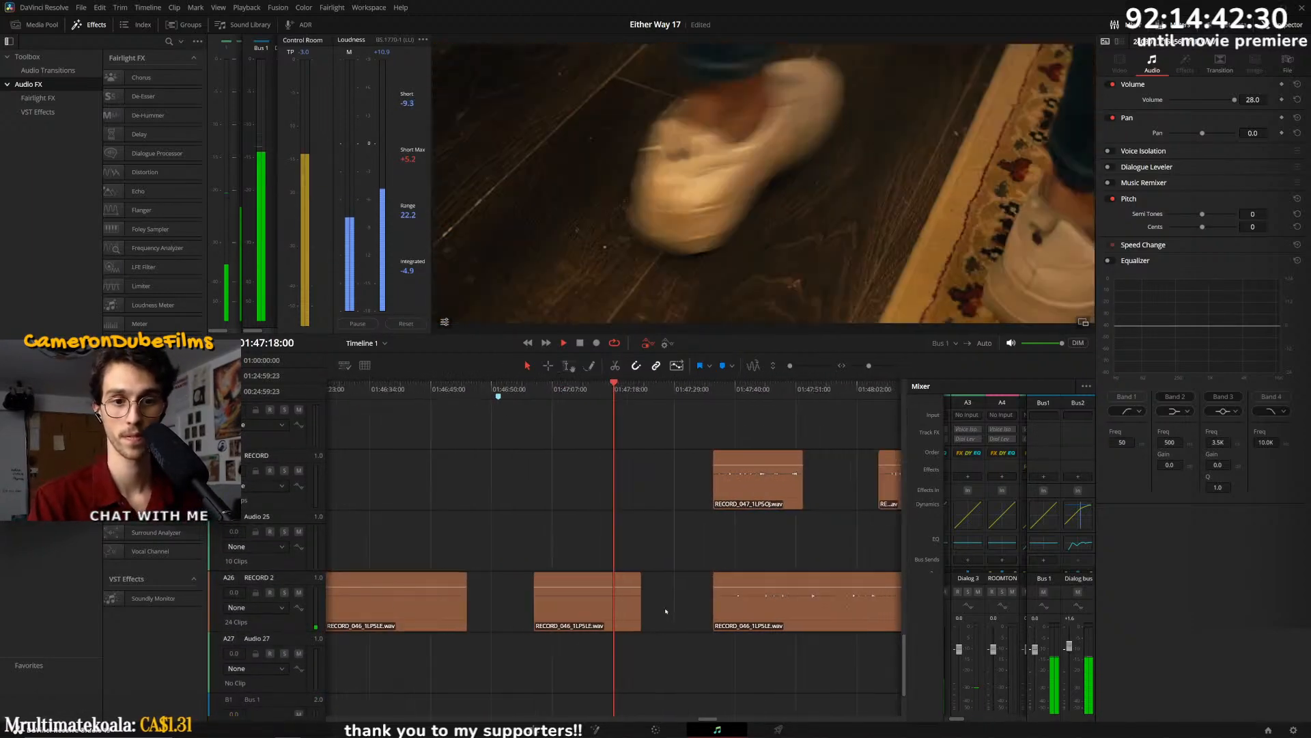
pyautogui.scroll(3, 610, 594)
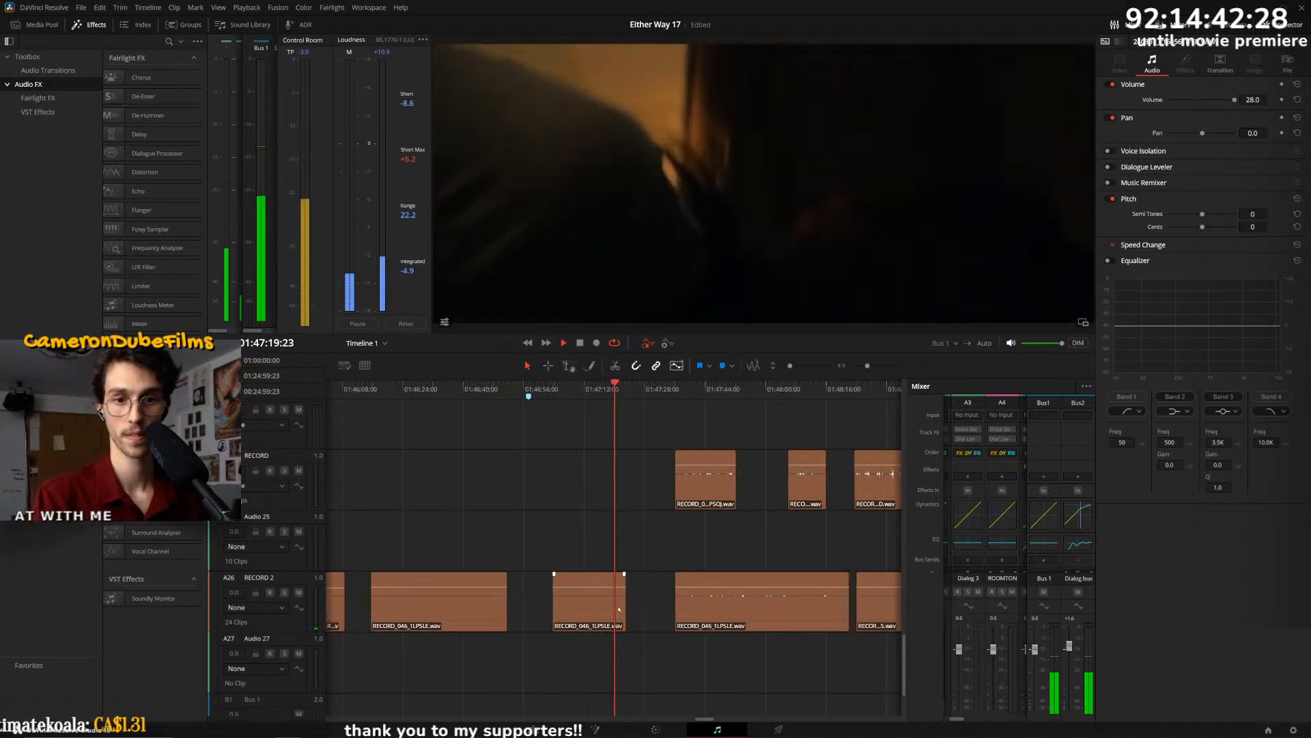
pyautogui.moveTo(592, 584)
pyautogui.mouseDown()
pyautogui.moveTo(591, 617)
pyautogui.moveTo(592, 565)
pyautogui.mouseUp()
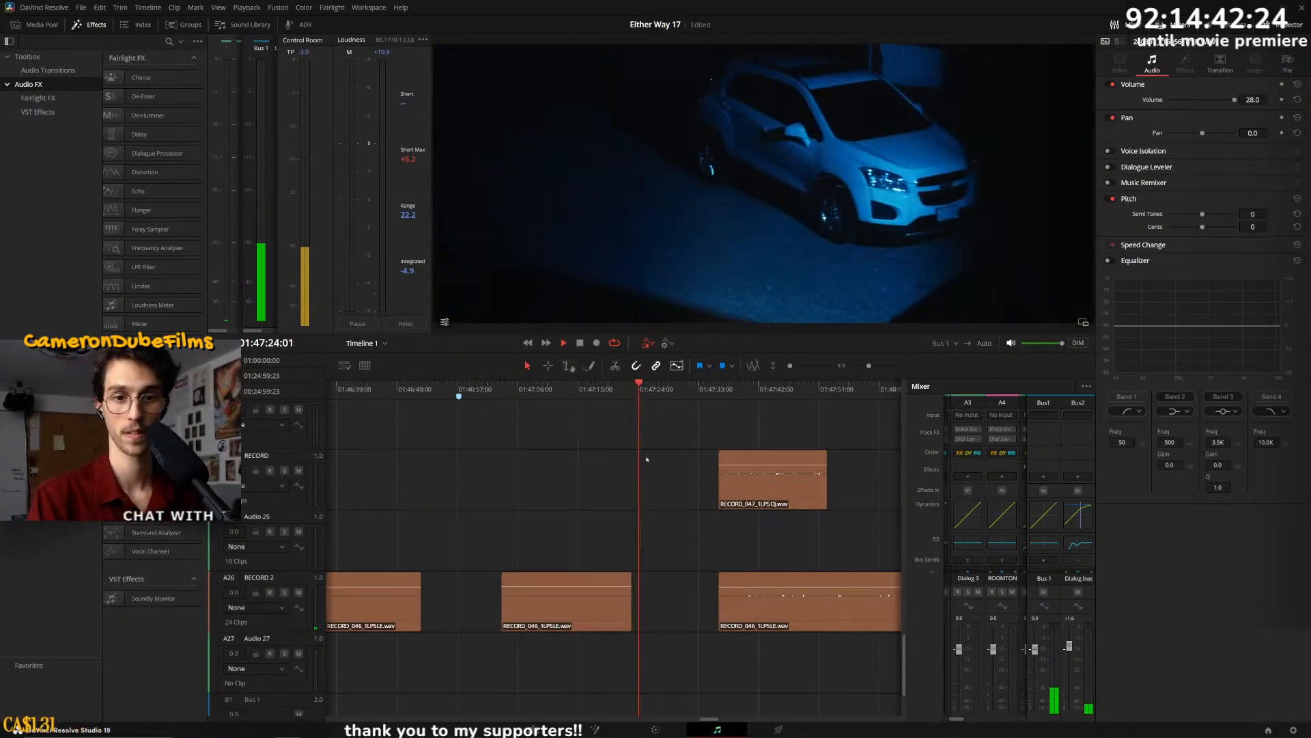
pyautogui.press('space')
pyautogui.scroll(2, 601, 591)
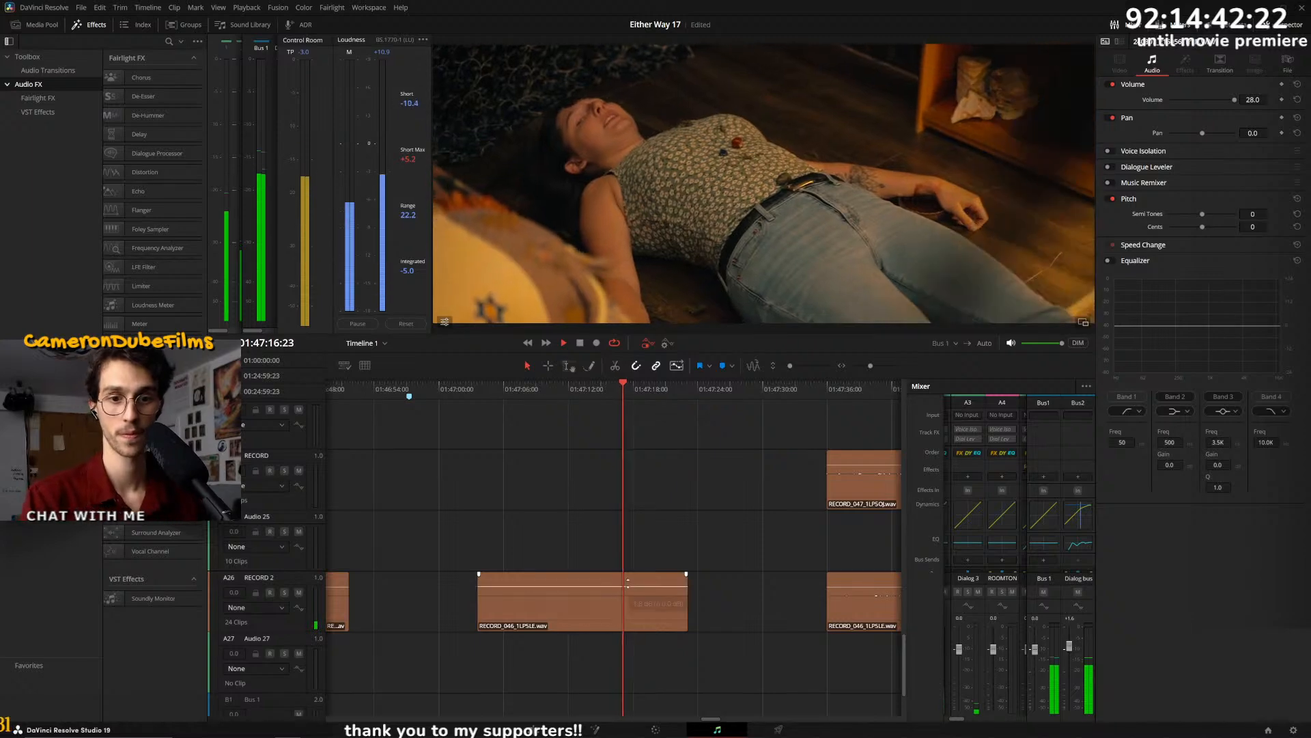
pyautogui.moveTo(552, 601); pyautogui.dragTo(635, 579)
pyautogui.click(606, 394)
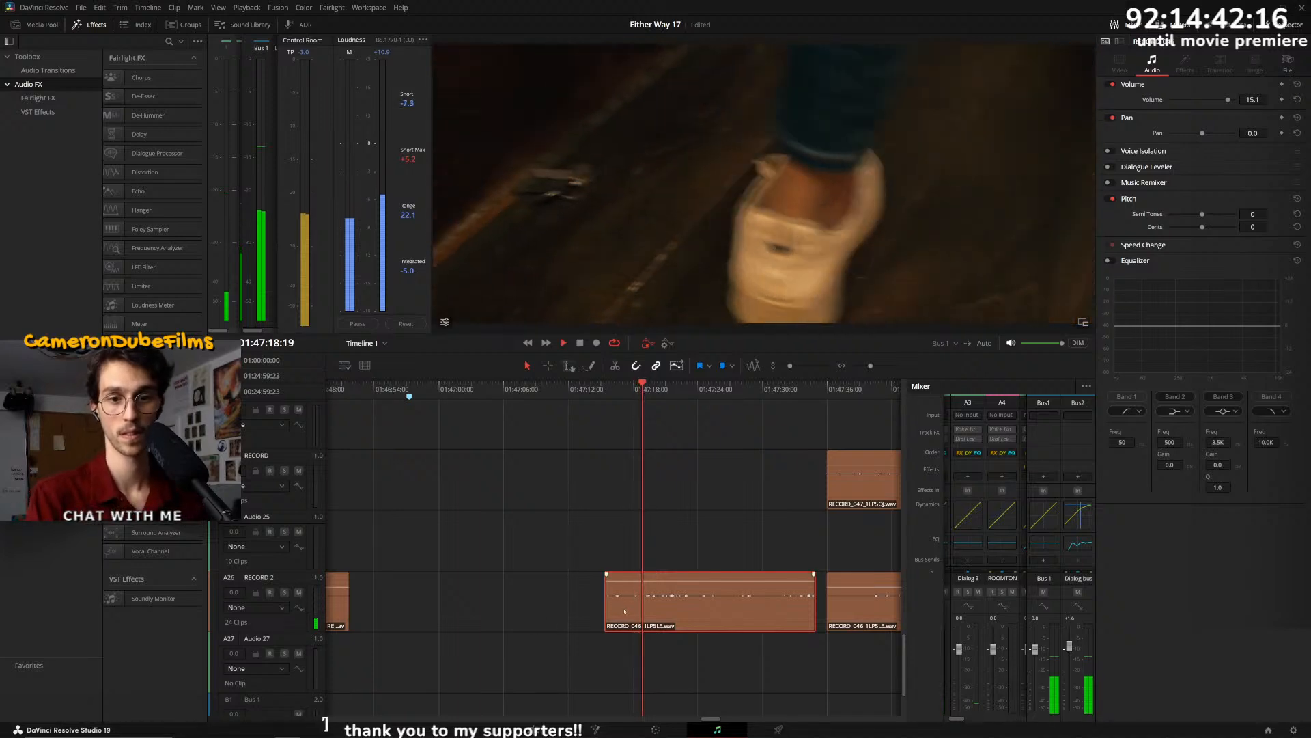
# - Apply a low cut to the moved RECORD_046 clip with equalizer Band 1 at 554 Hz and listen from 01:47:16
pyautogui.press('space')
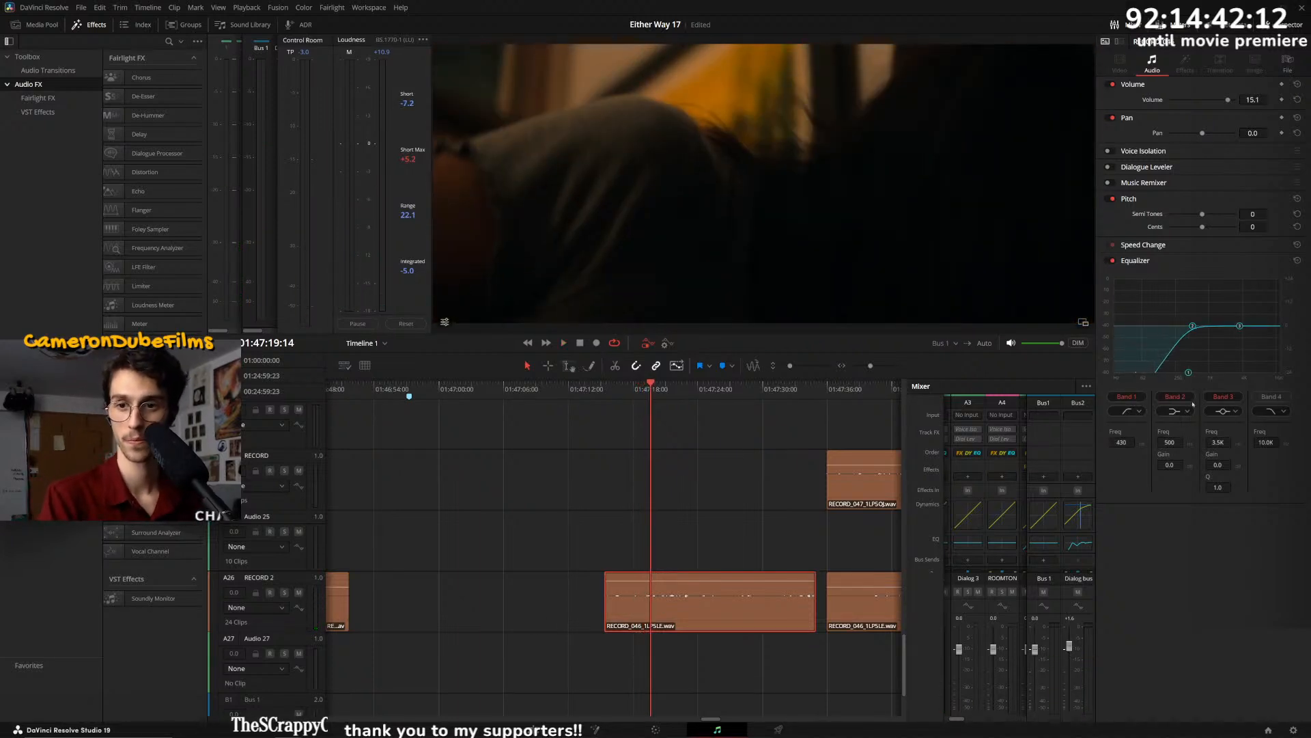
pyautogui.click(608, 389)
pyautogui.press('space')
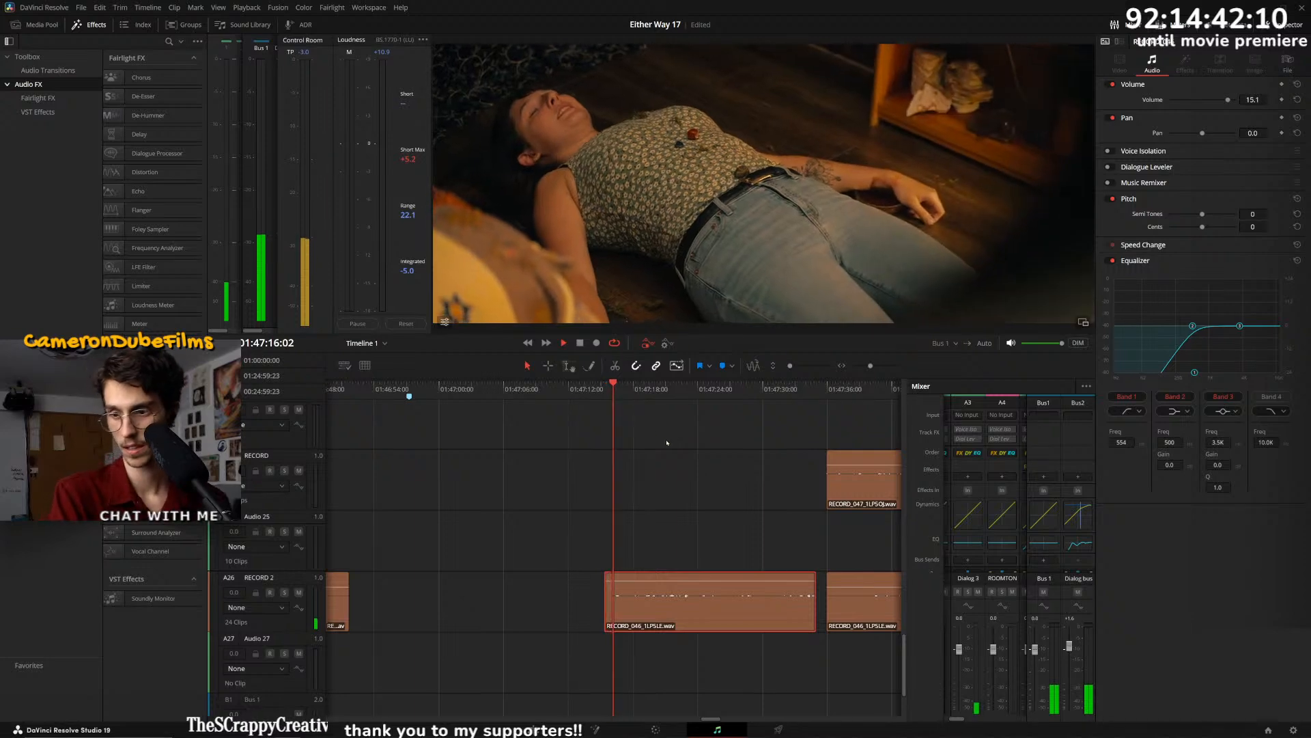
pyautogui.press('space')
# - Apply equalizer low cuts to the short Dialog 2 clip at 01:47:17:18 at 542 Hz and the overlapping Dialog 1 clip 240807_215056 at 319 Hz
pyautogui.scroll(10, 683, 519)
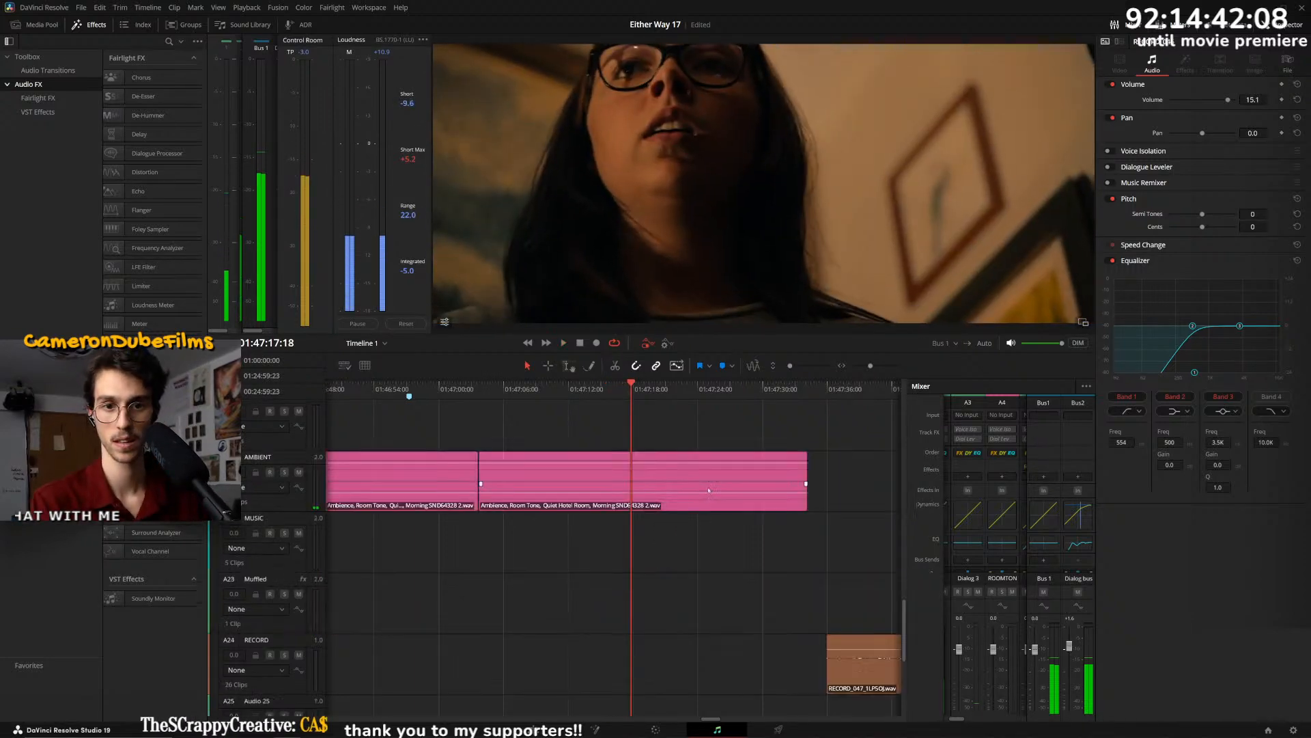
pyautogui.scroll(8, 685, 482)
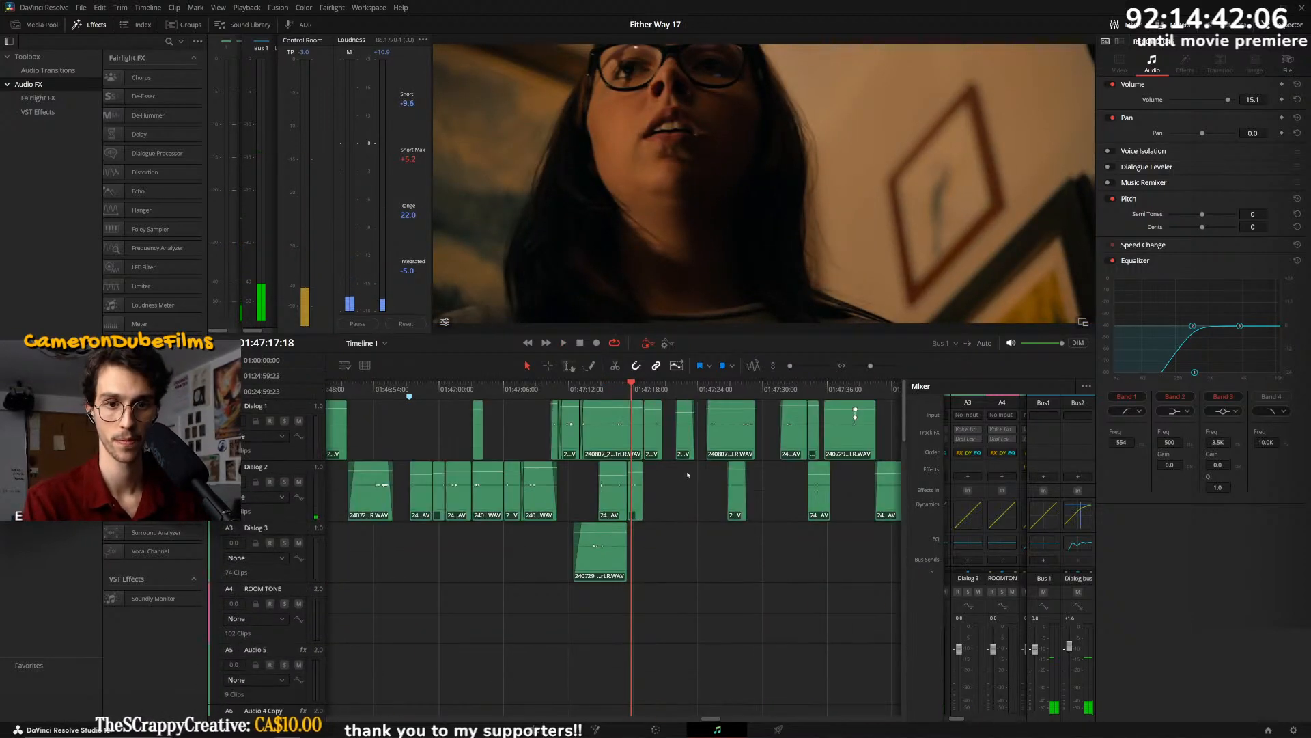
pyautogui.click(603, 549)
pyautogui.hotkey('ctrl', '=')
pyautogui.click(629, 490)
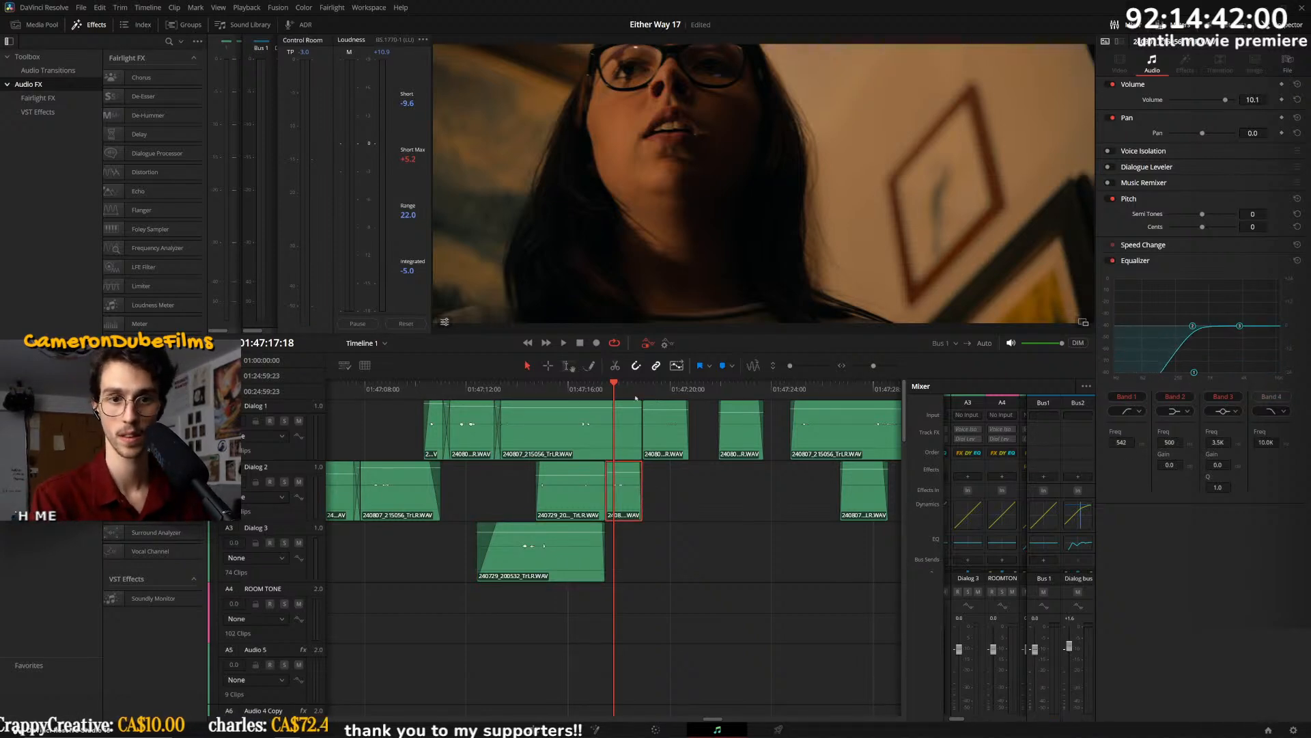
pyautogui.press('space')
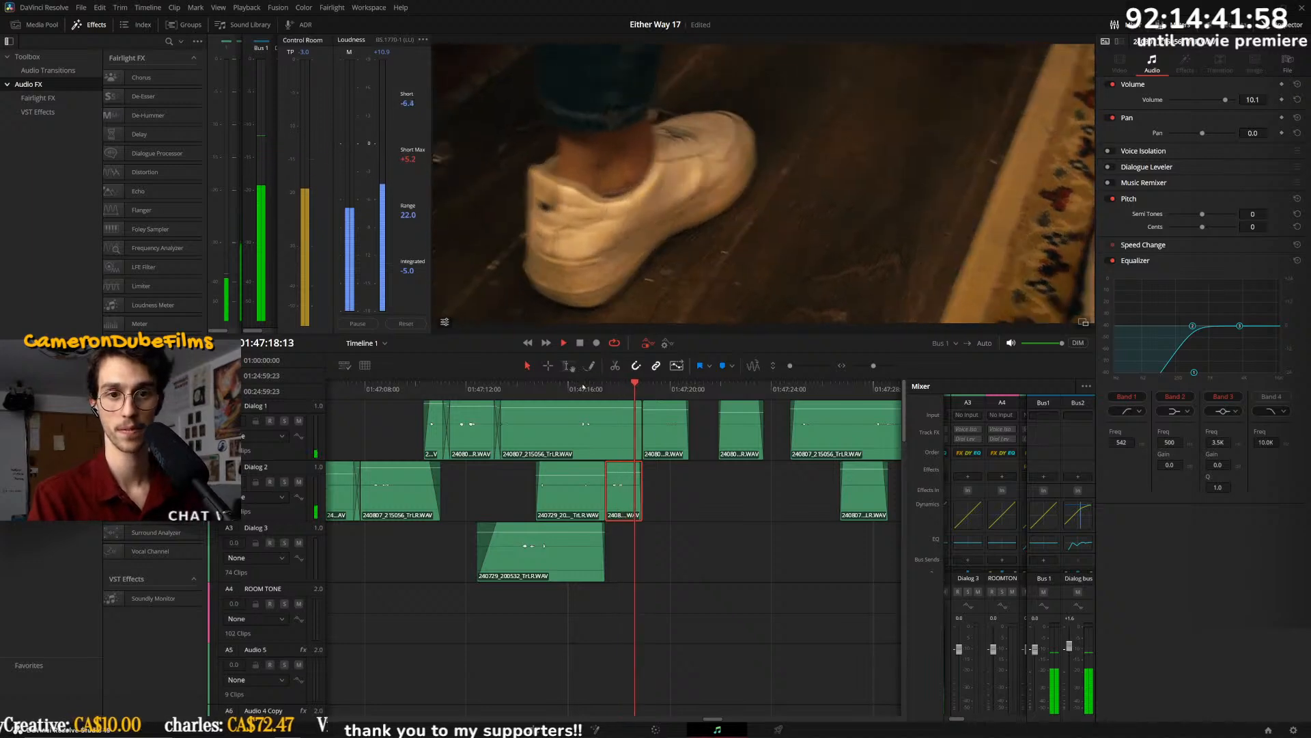
pyautogui.click(577, 389)
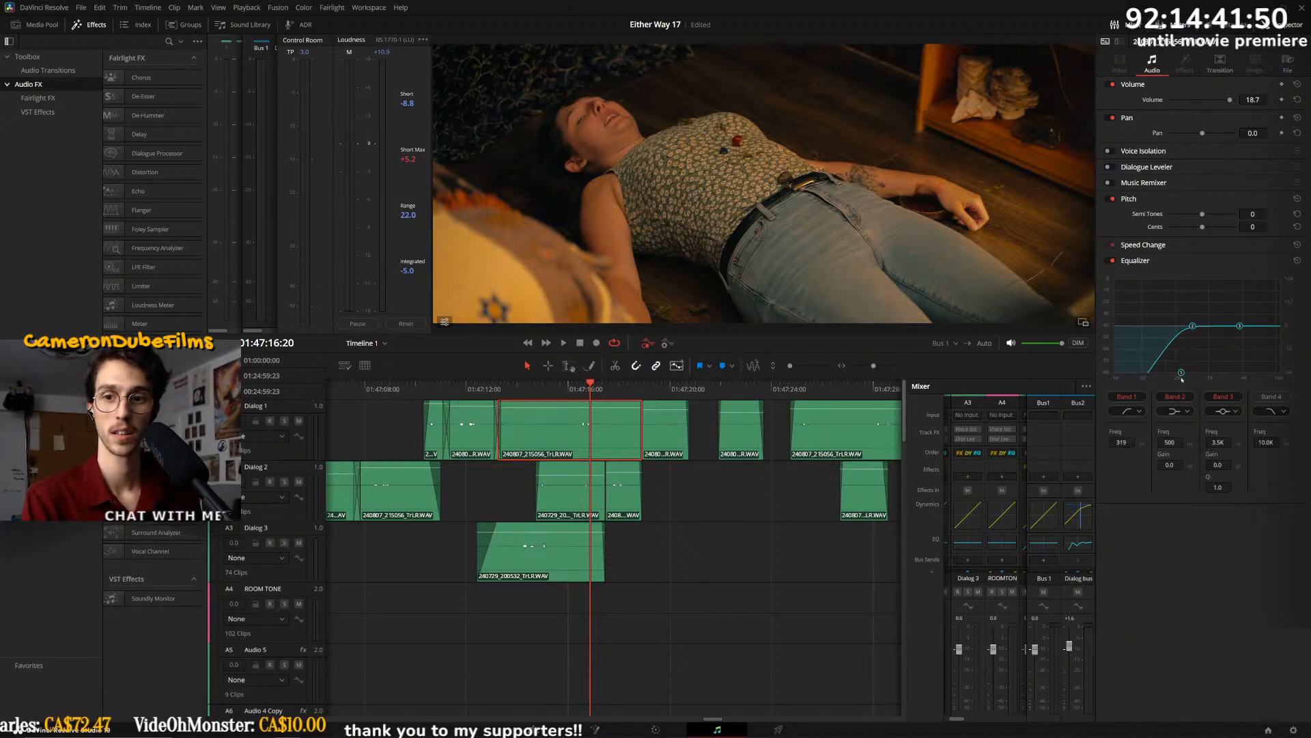
# - Add a short fade-in to the start of the RECORD_046 clip on RECORD 2 and play it
pyautogui.scroll(-10, 704, 559)
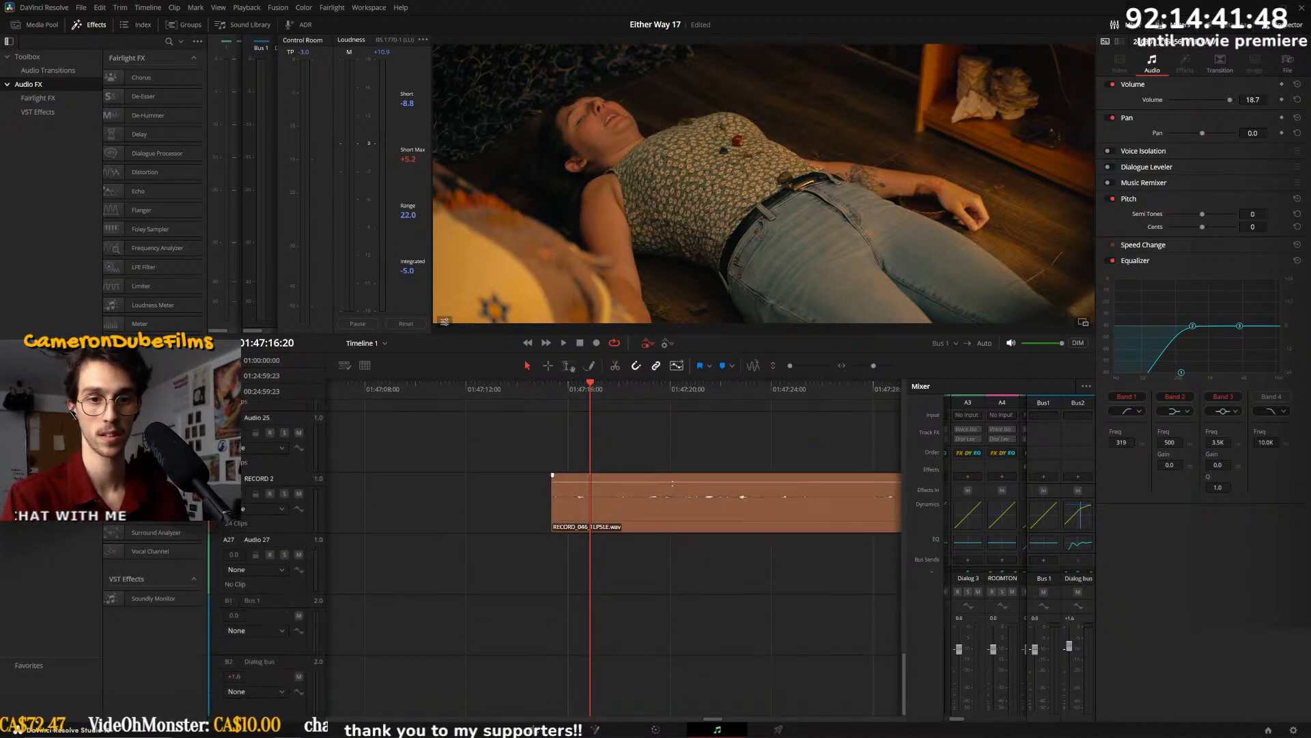
pyautogui.click(550, 387)
pyautogui.press('space')
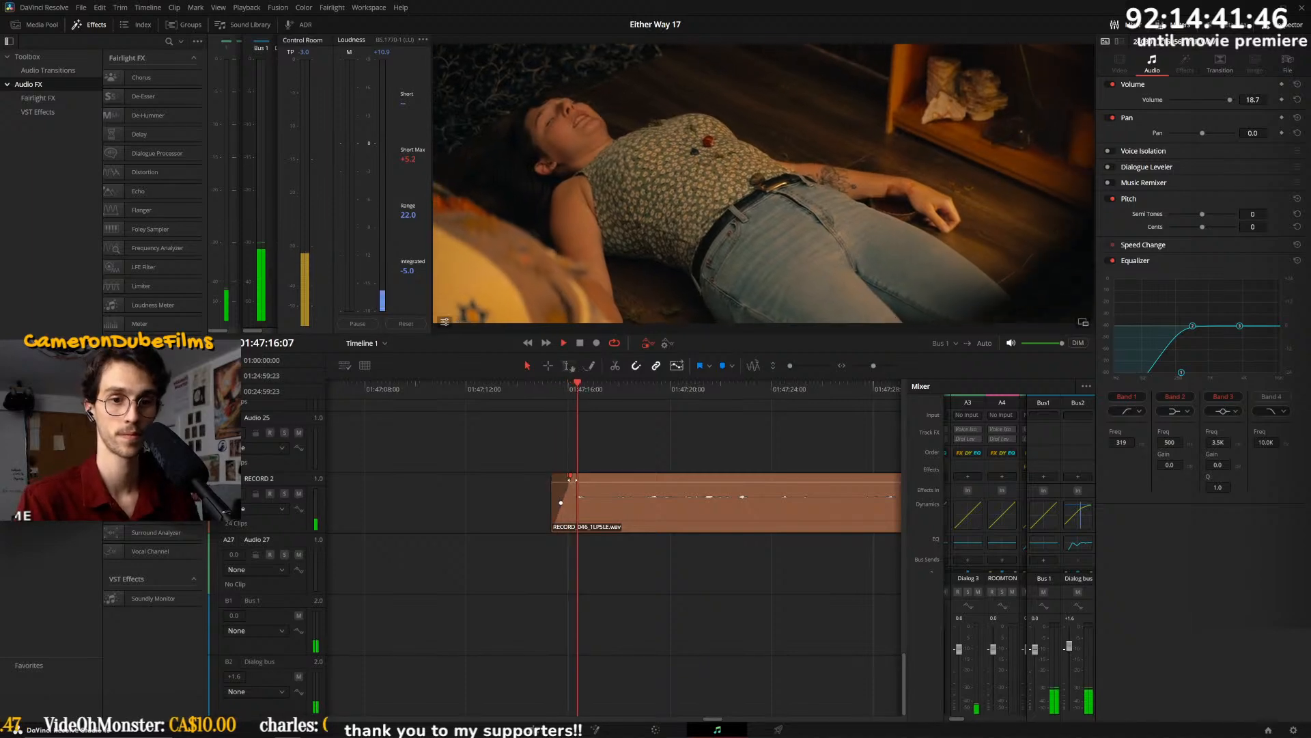
pyautogui.scroll(-2, 689, 460)
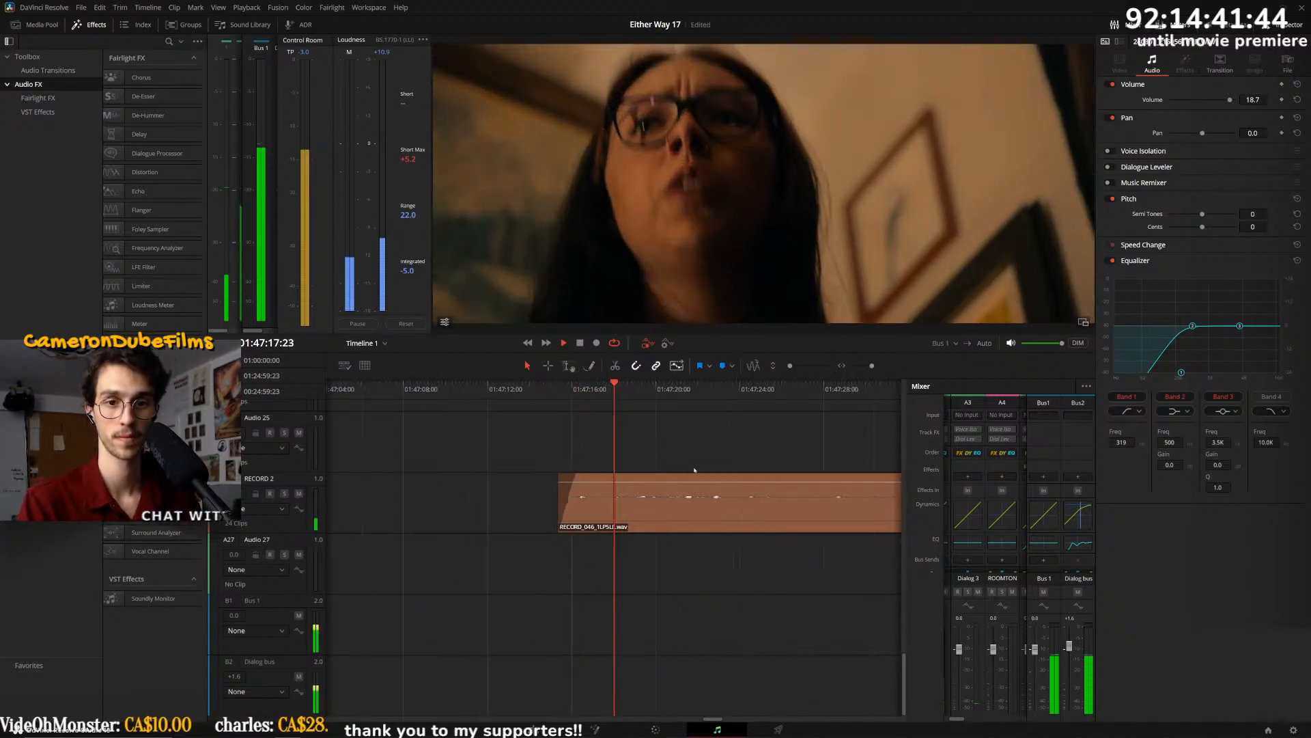
# - Listen to the RECORD_046 clip from about 01:47:19 and lower its volume to 4.2 dB
pyautogui.click(660, 525)
pyautogui.press('space')
pyautogui.moveTo(627, 387); pyautogui.dragTo(632, 387)
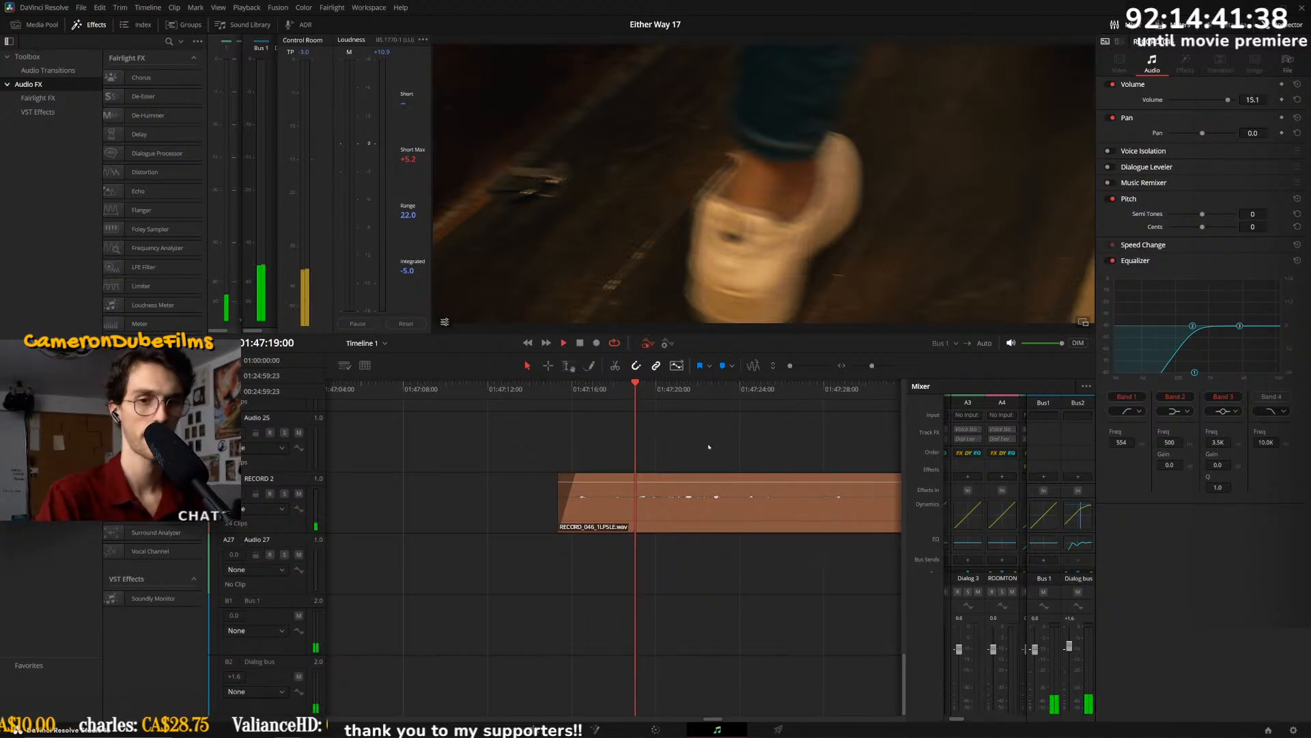
pyautogui.press('space')
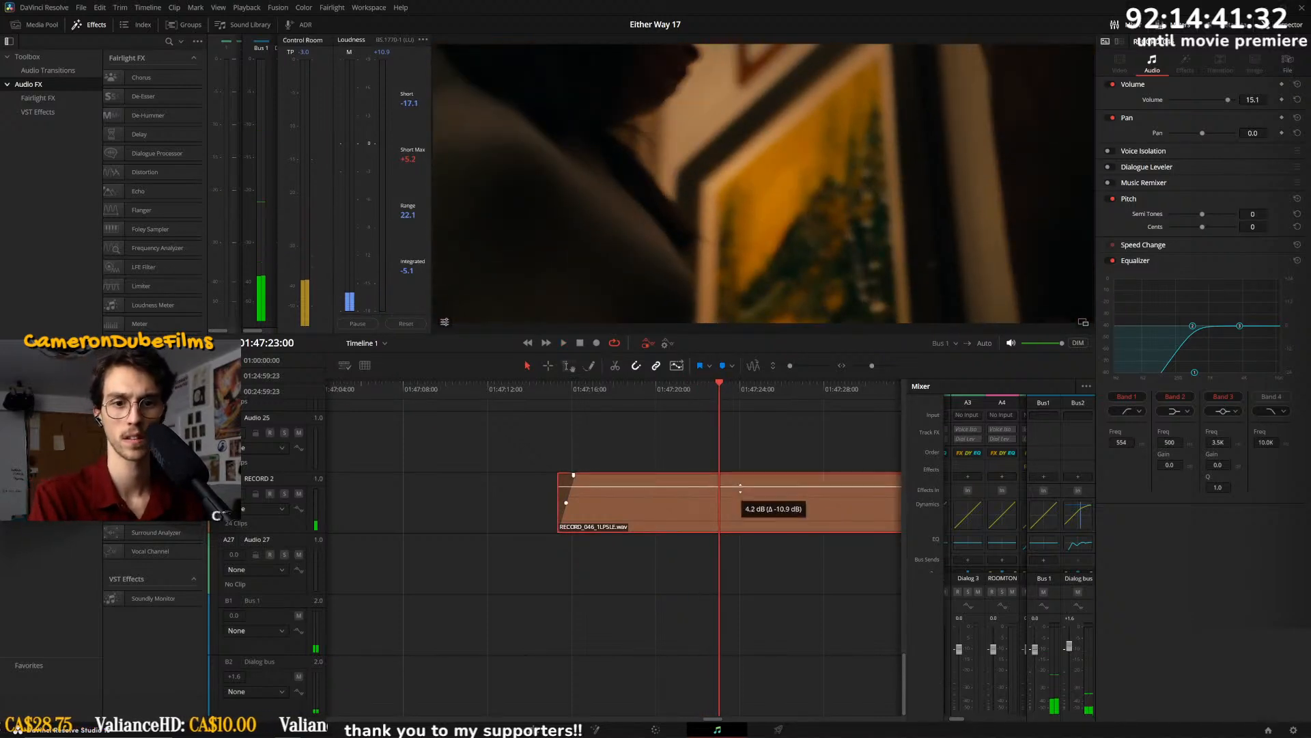
# - Split the RECORD_046 clip on RECORD 2 at 01:47:28:00, delete the part after the cut, and play on through the scene
pyautogui.scroll(-1, 763, 513)
pyautogui.scroll(3, 653, 504)
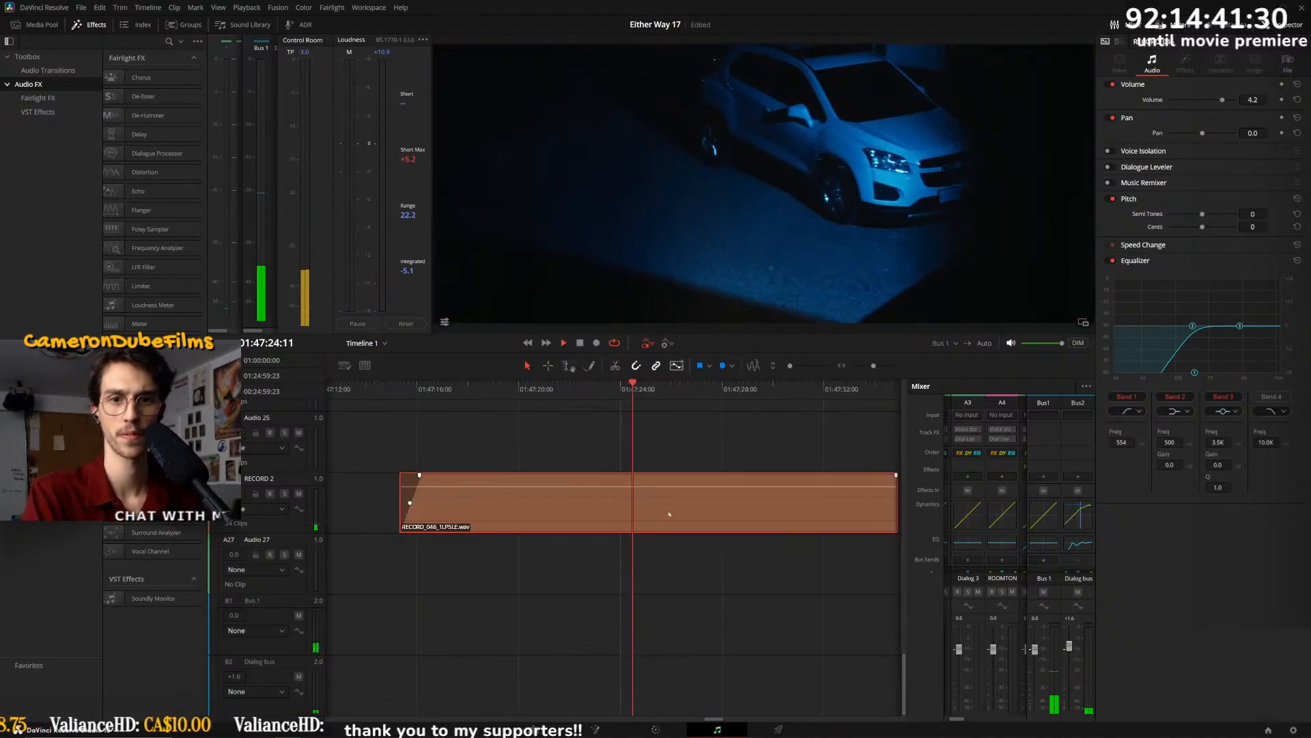
pyautogui.scroll(-1, 672, 519)
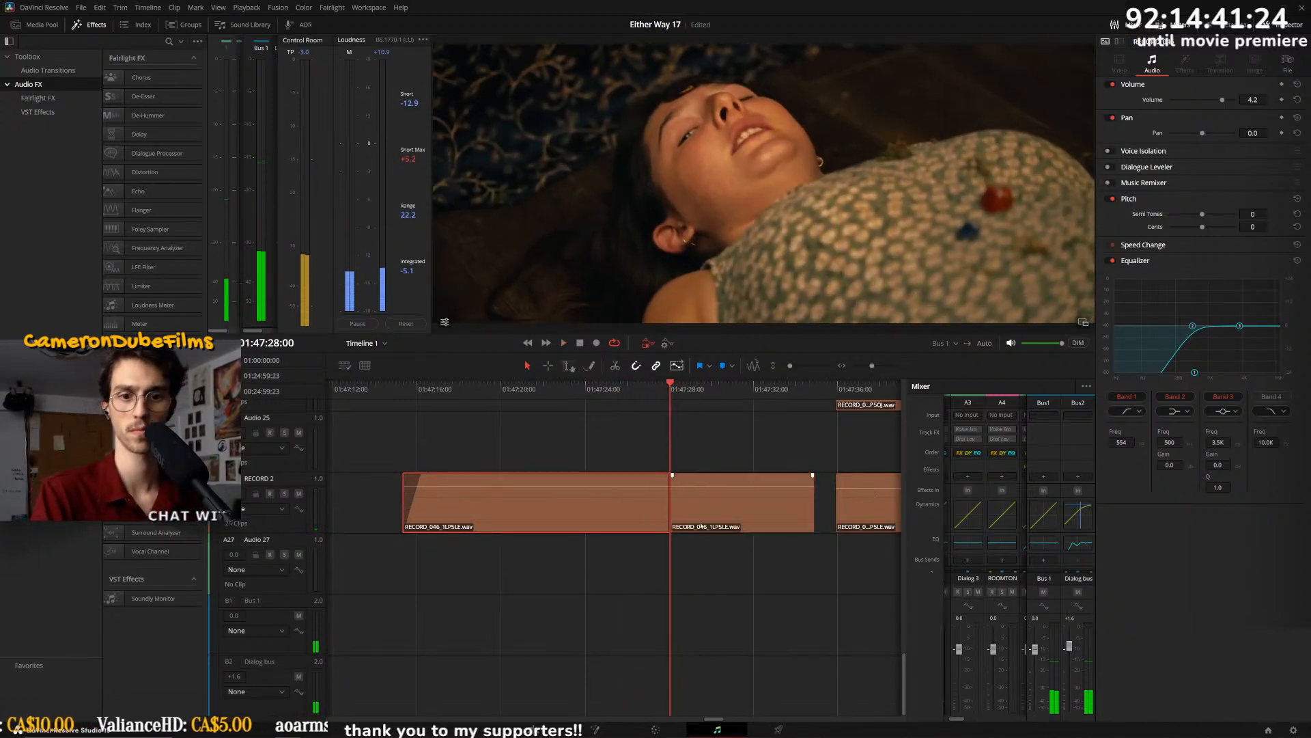
pyautogui.hotkey('ctrl', 'b')
pyautogui.click(735, 522)
pyautogui.press('BackSpace')
pyautogui.press('space')
pyautogui.scroll(-2, 714, 523)
pyautogui.scroll(-1, 727, 540)
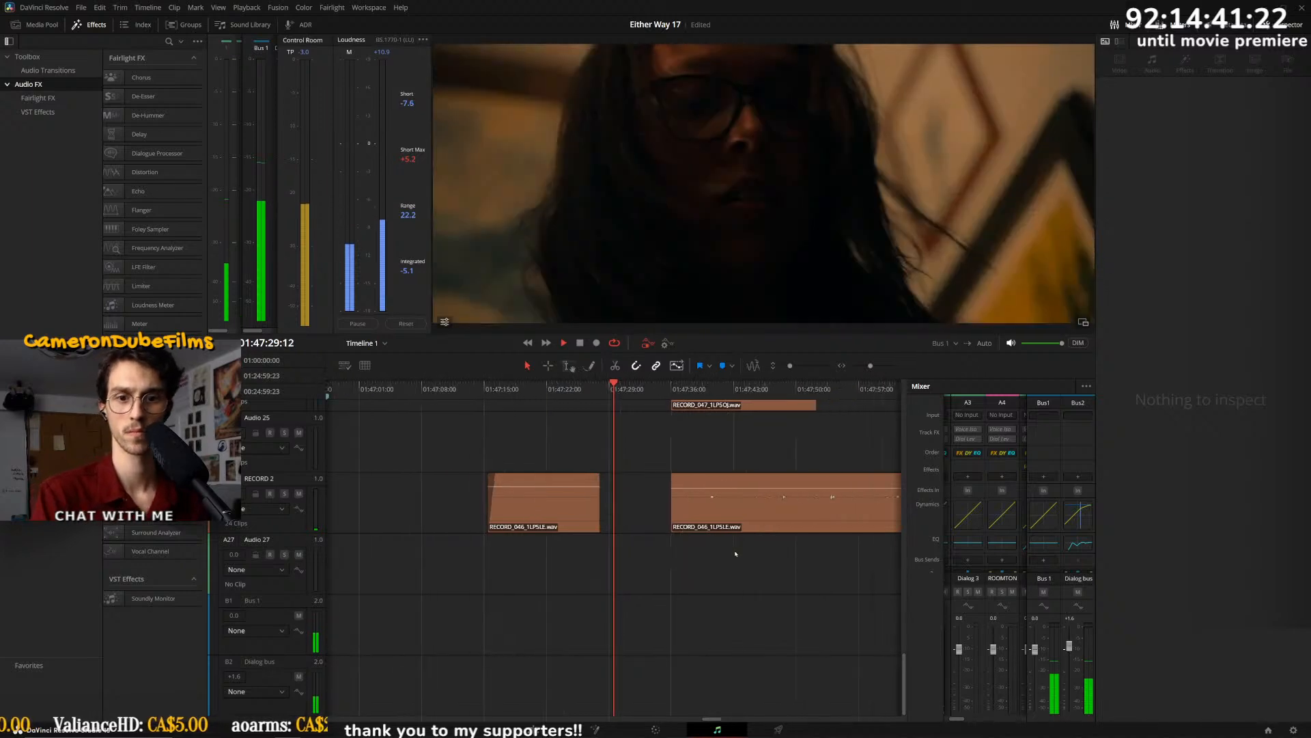
pyautogui.scroll(2, 683, 550)
pyautogui.scroll(-1, 680, 555)
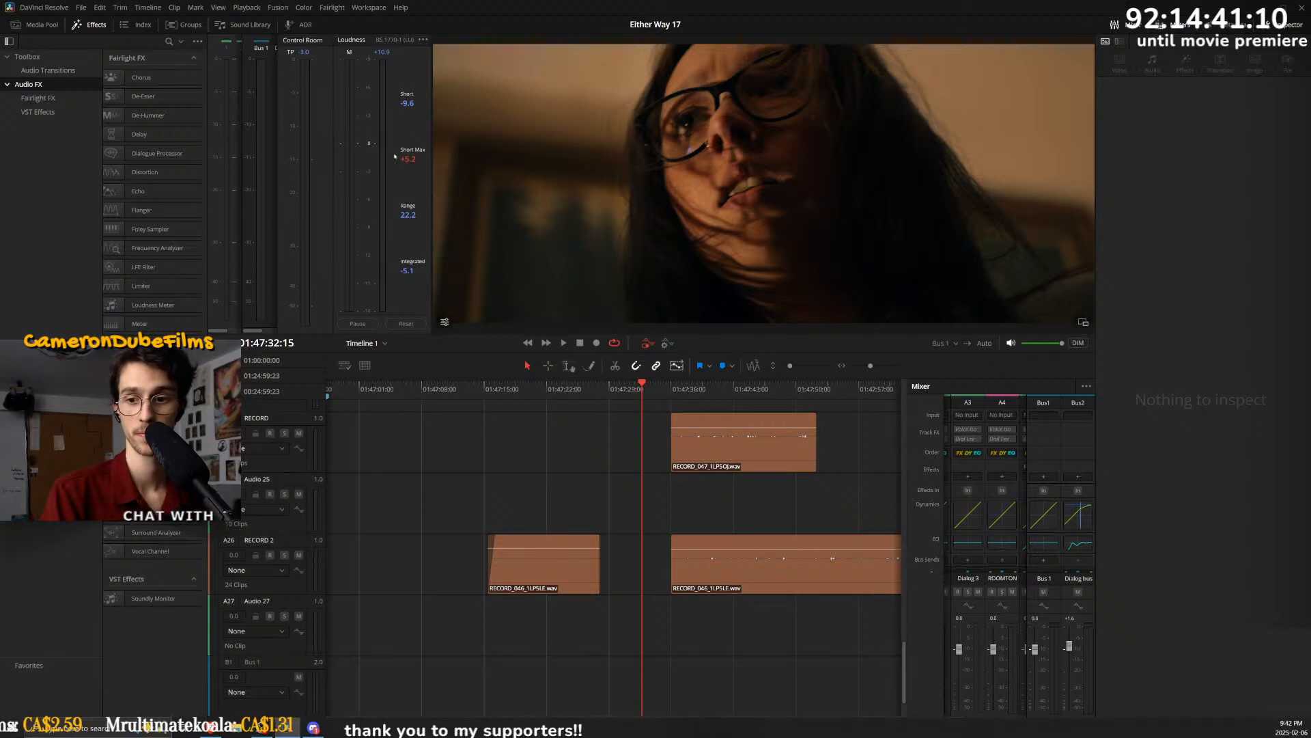
# - Save the project
pyautogui.click(82, 8)
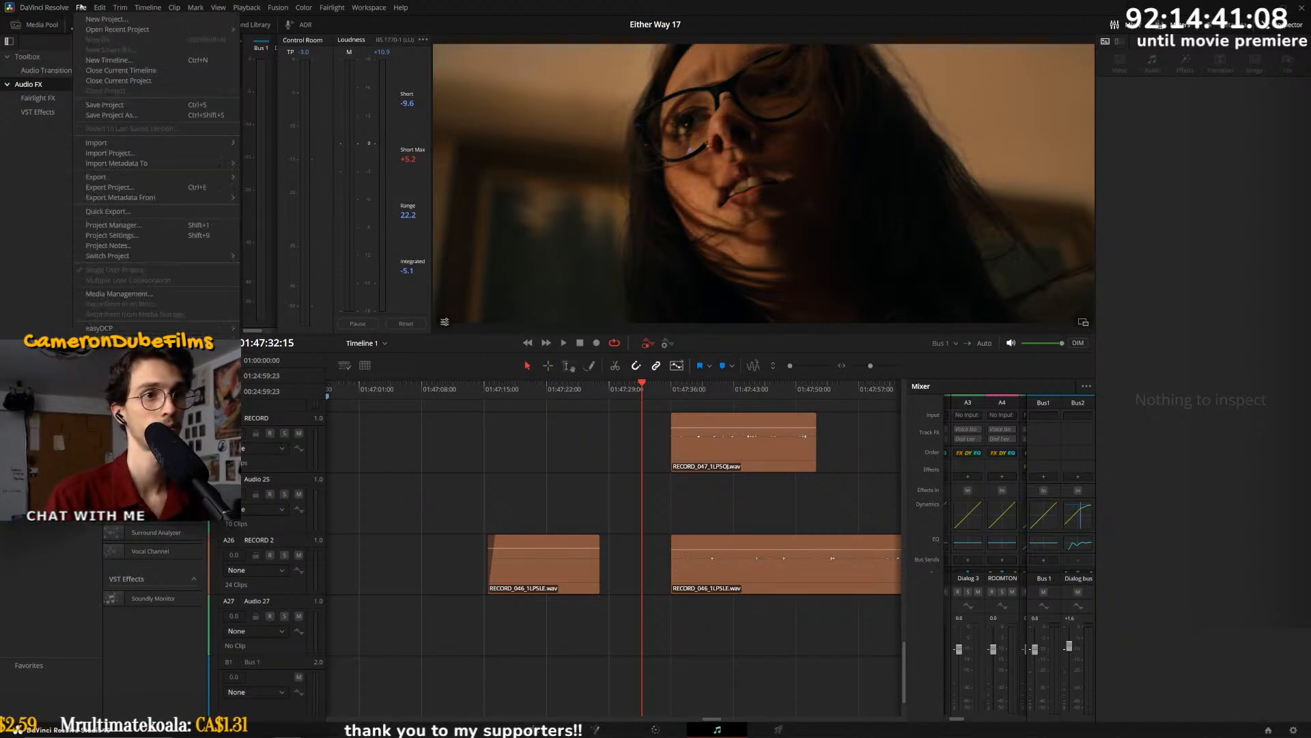
pyautogui.click(114, 106)
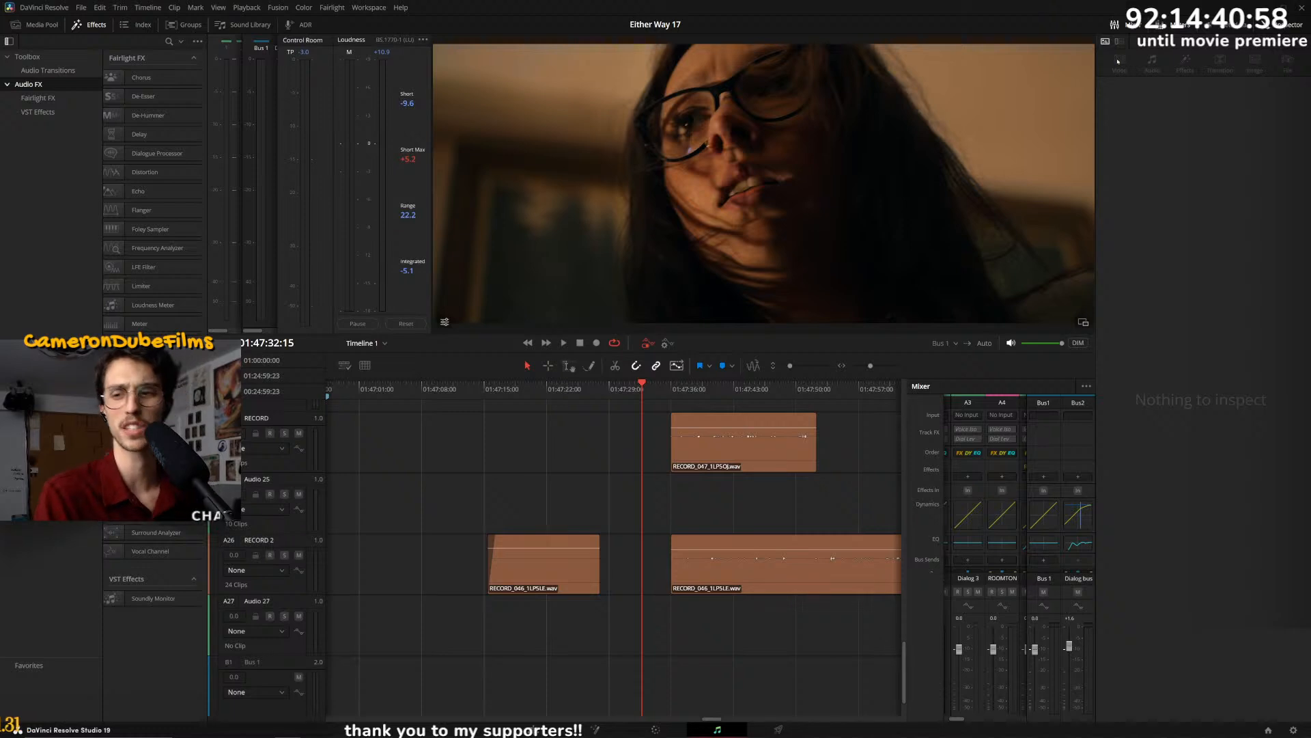
# - Switch to the browser to check the live stream in YouTube Studio, and return to DaVinci Resolve
pyautogui.hotkey('alt', 'Tab')
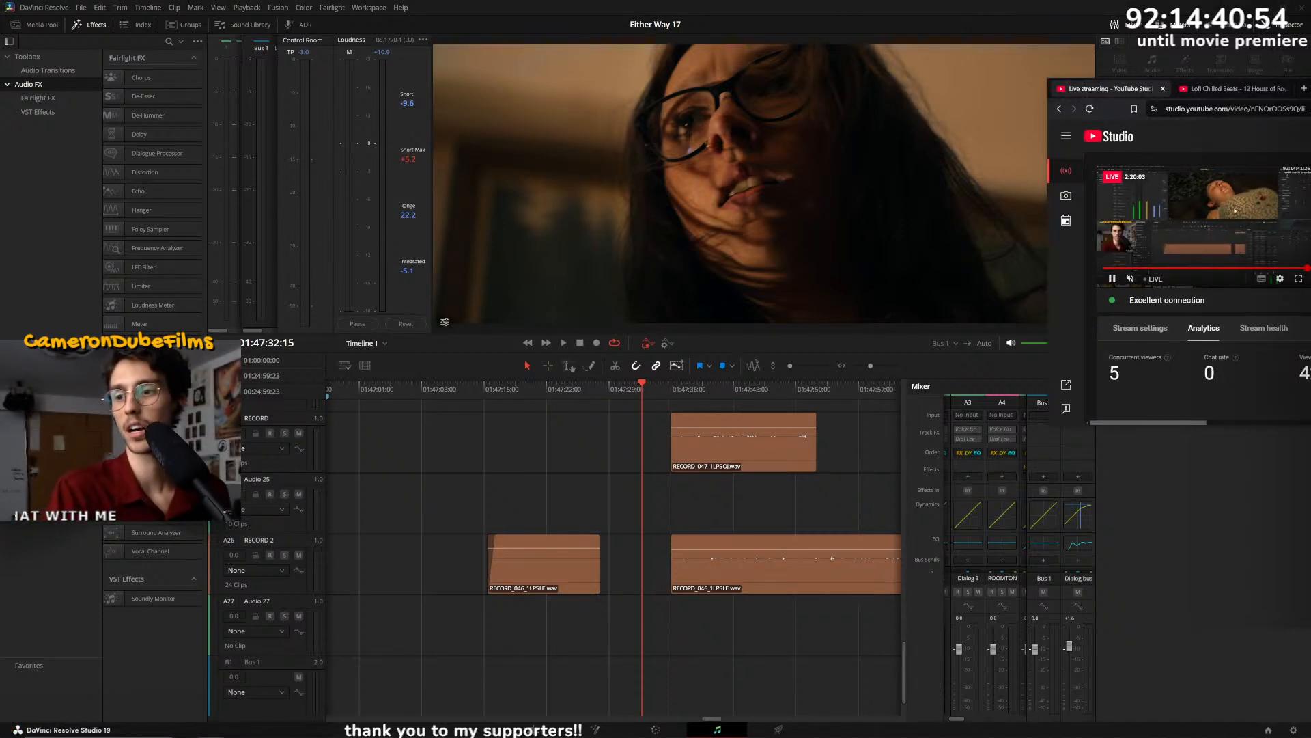
pyautogui.click(830, 4)
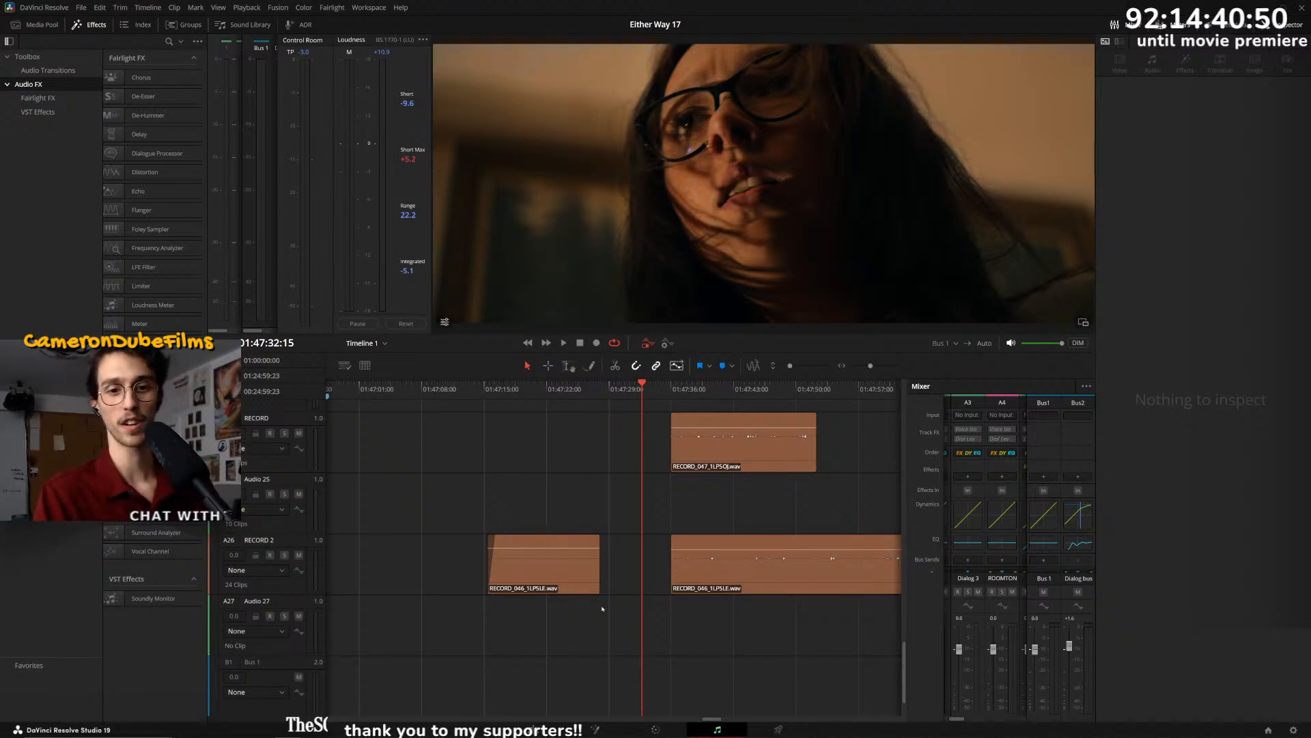
# - Open the Edit page to view the video and dialogue clips around 01:47:32:15
pyautogui.click(534, 729)
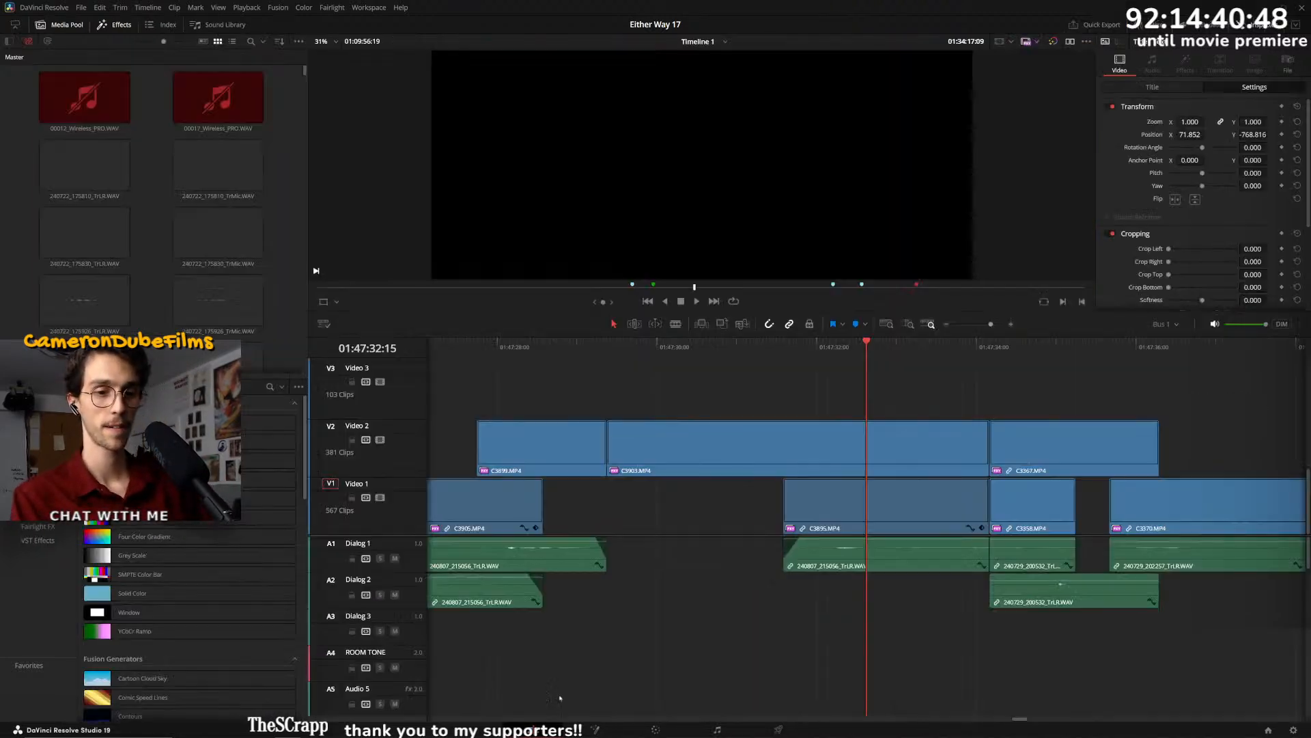
pyautogui.scroll(-12, 659, 566)
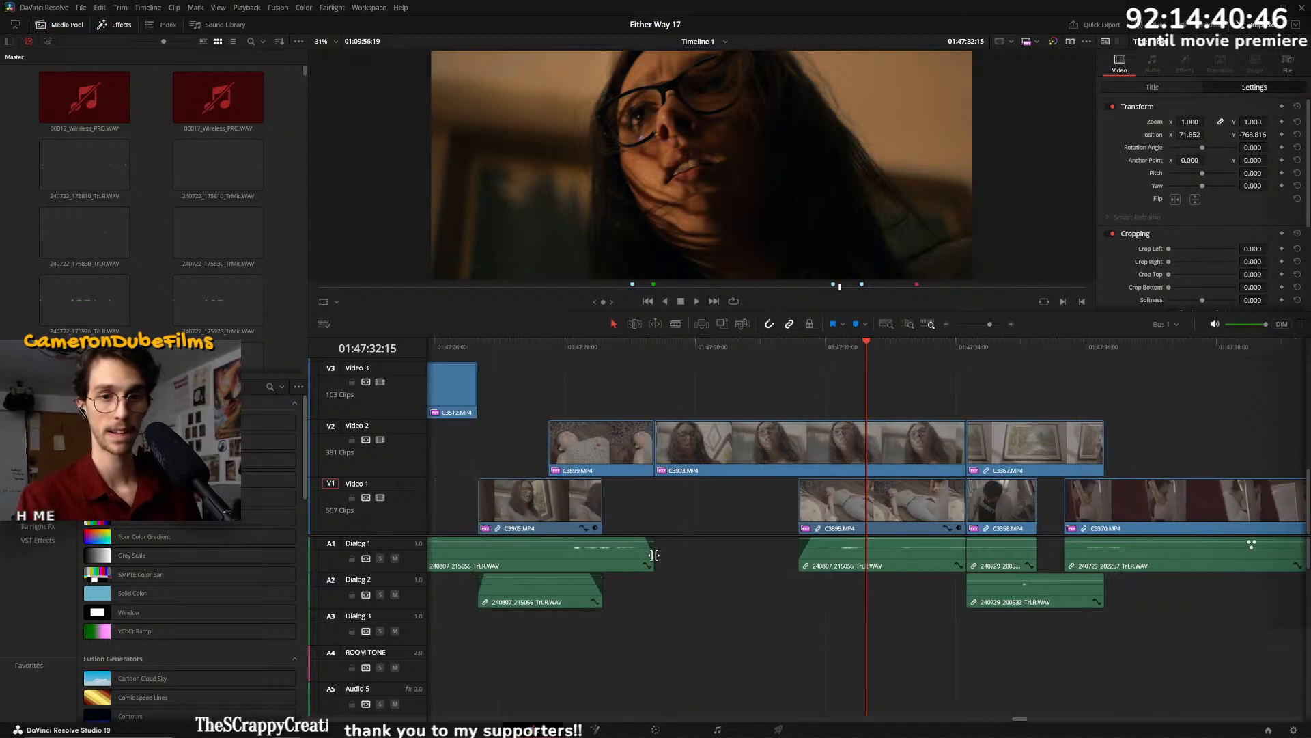